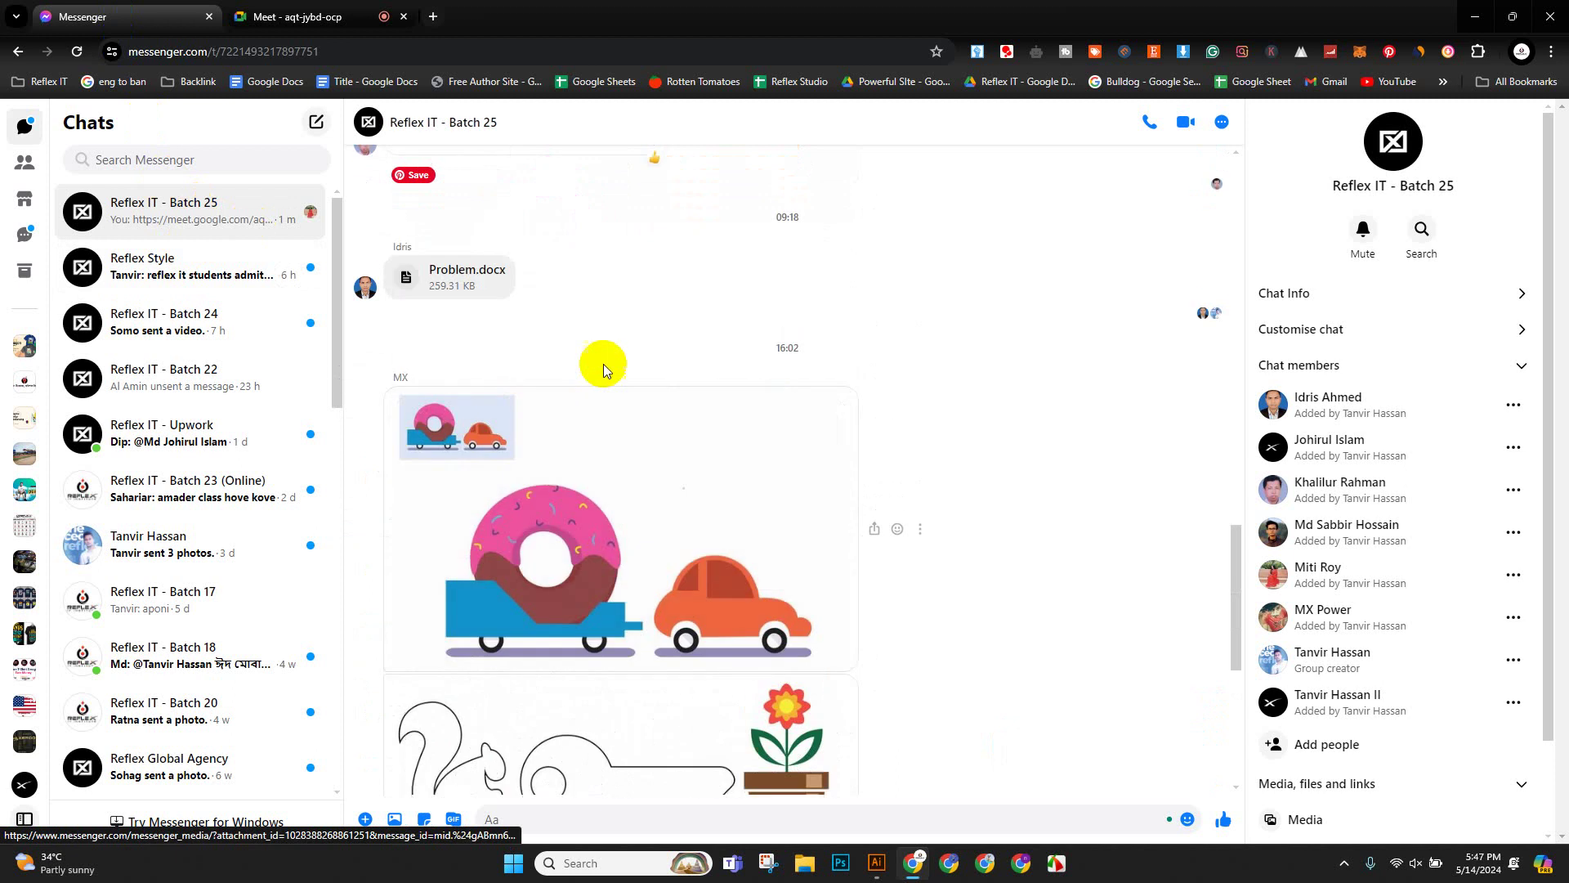
# Look through the Reflex IT - Batch 25 chat for the shared Pen tool practice images.
pyautogui.scroll(-3, 622, 442)
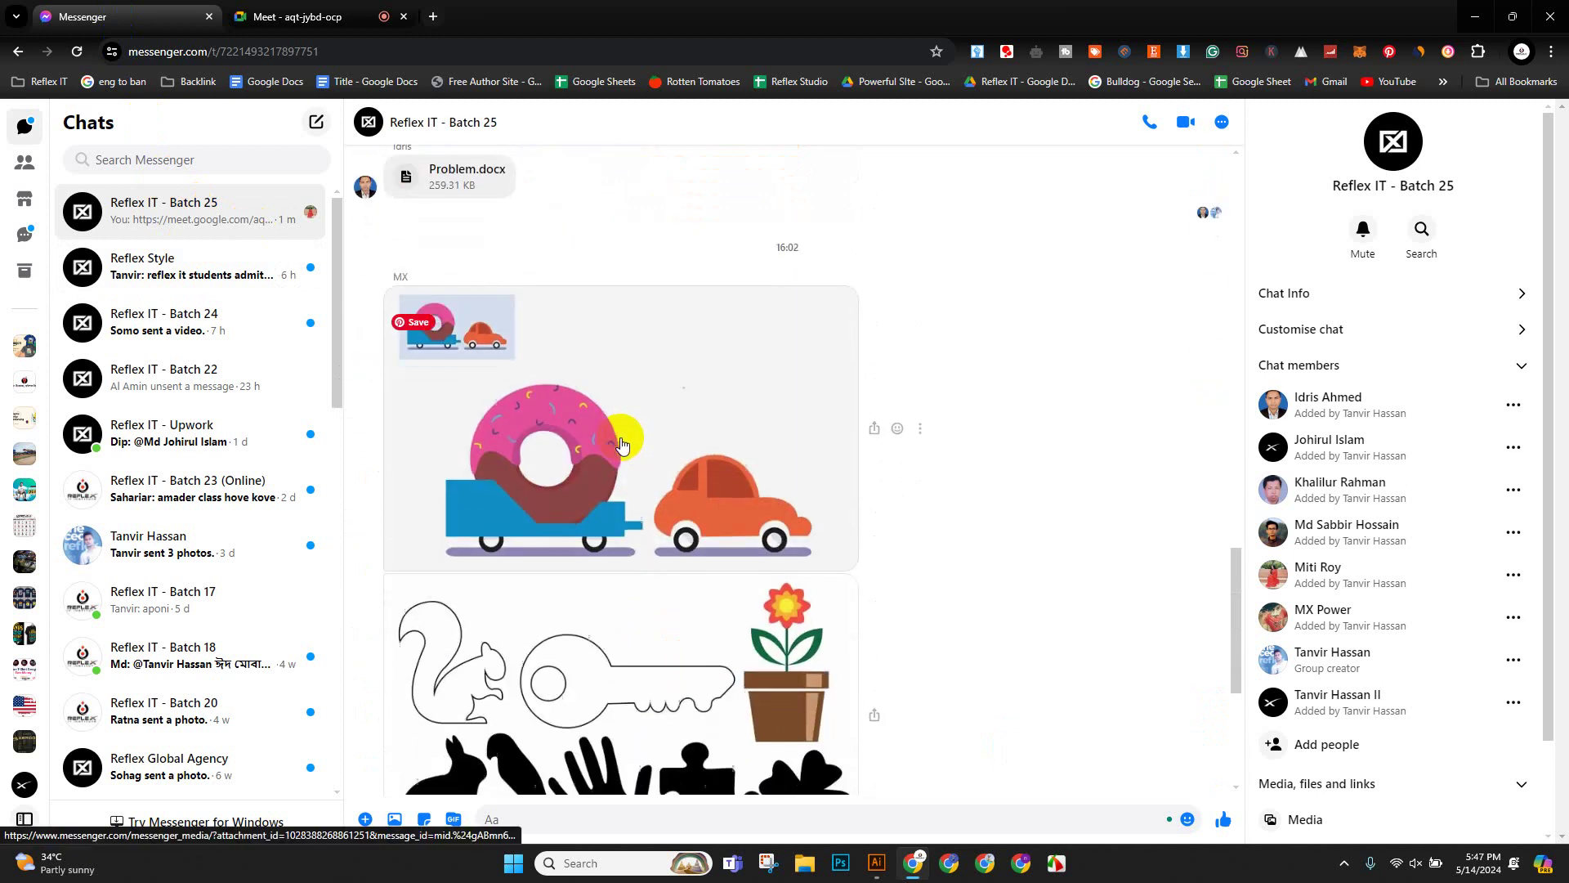
pyautogui.scroll(10, 645, 441)
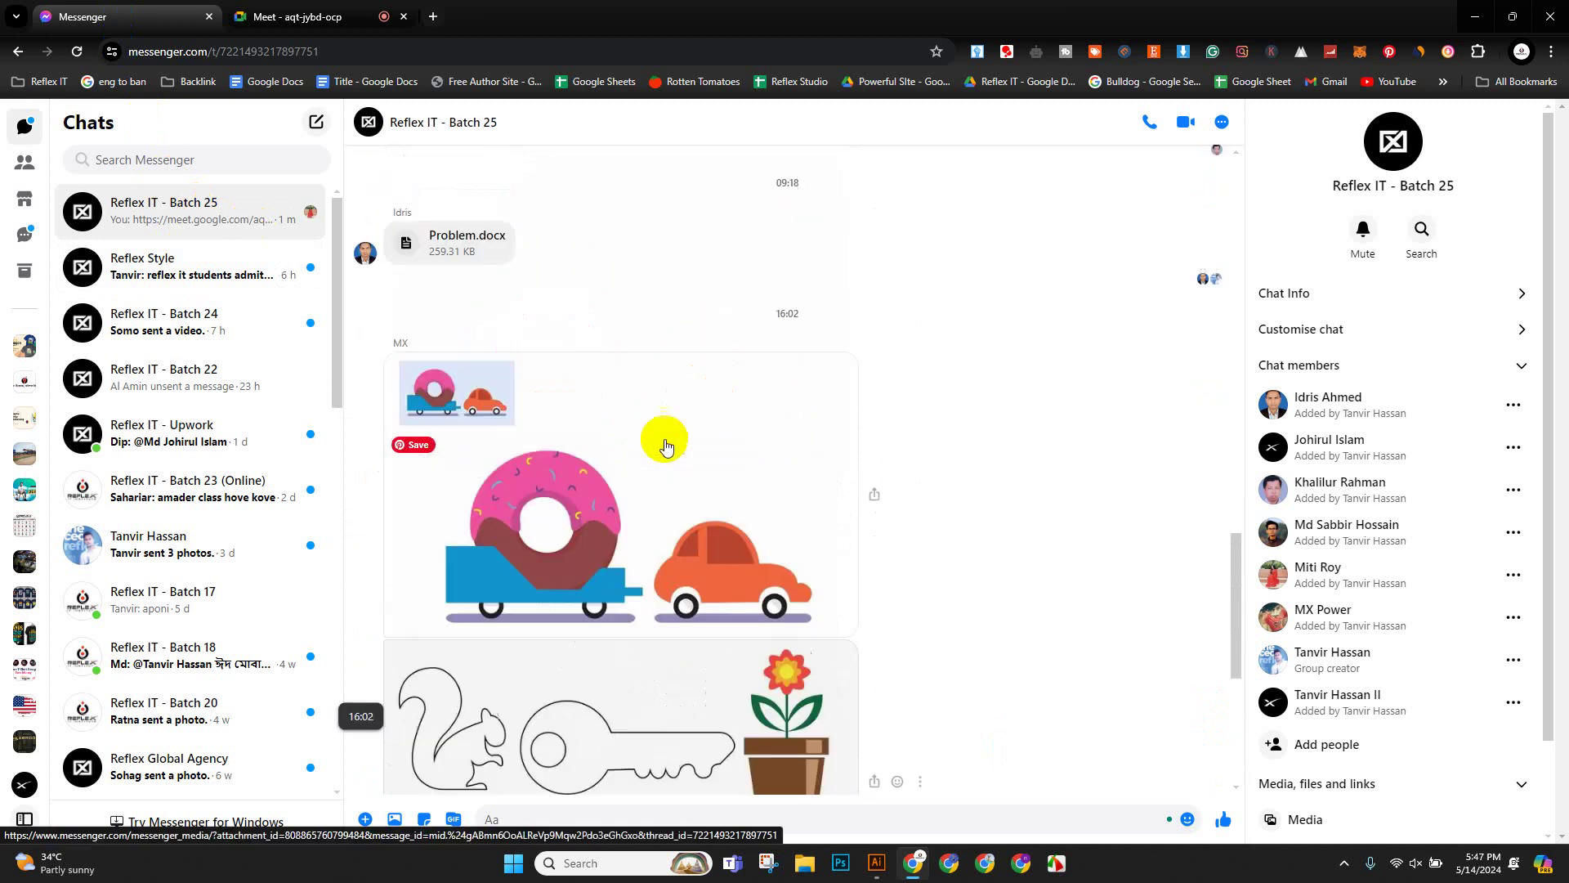
pyautogui.scroll(10, 665, 449)
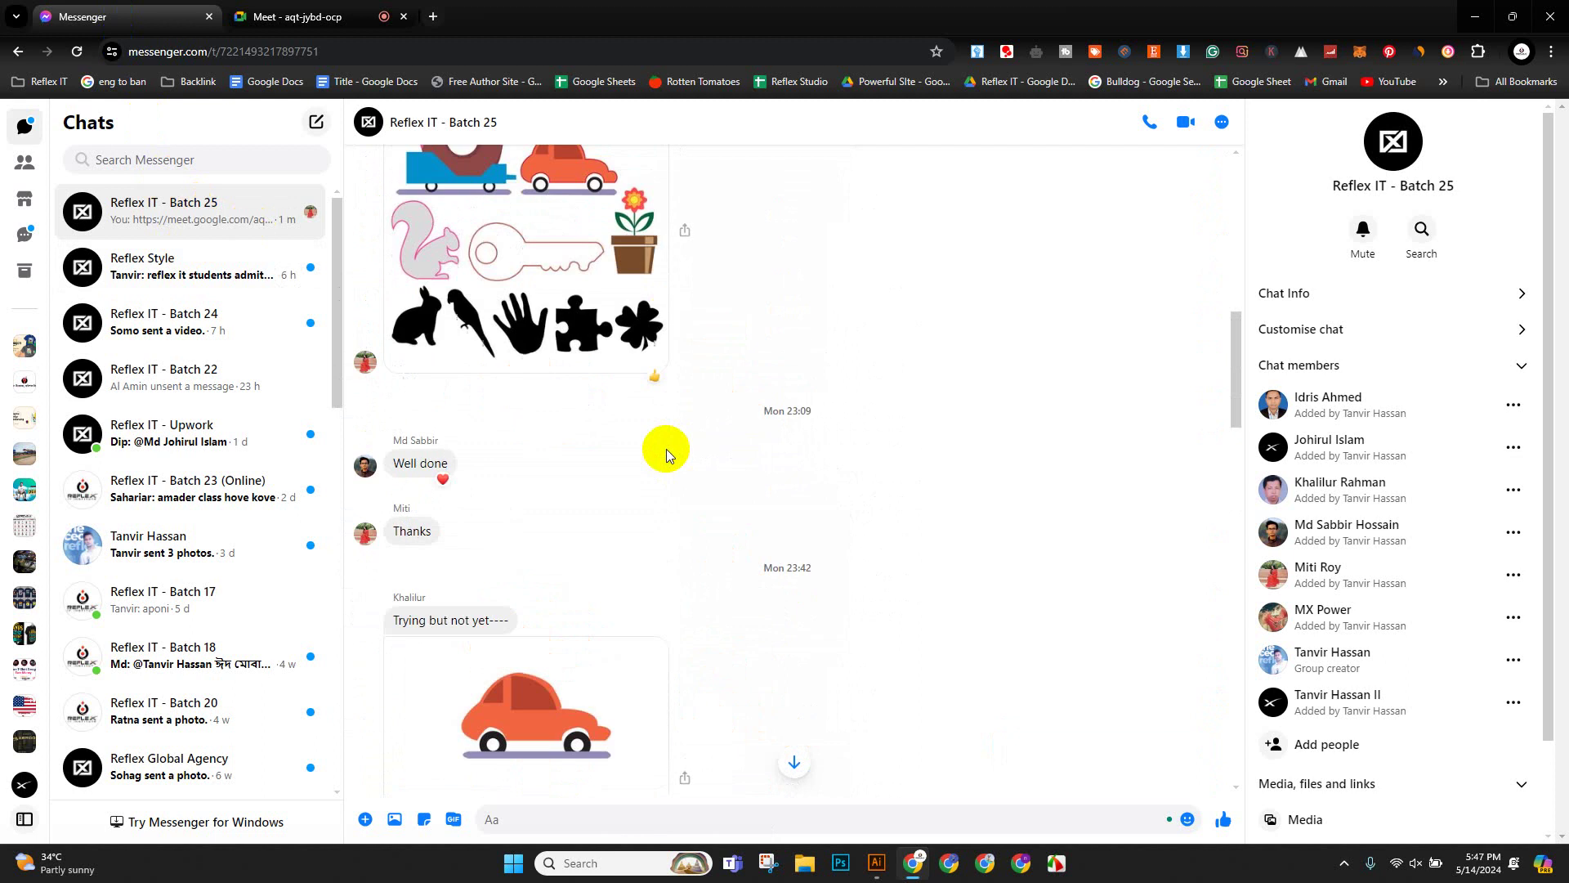
pyautogui.scroll(15, 669, 449)
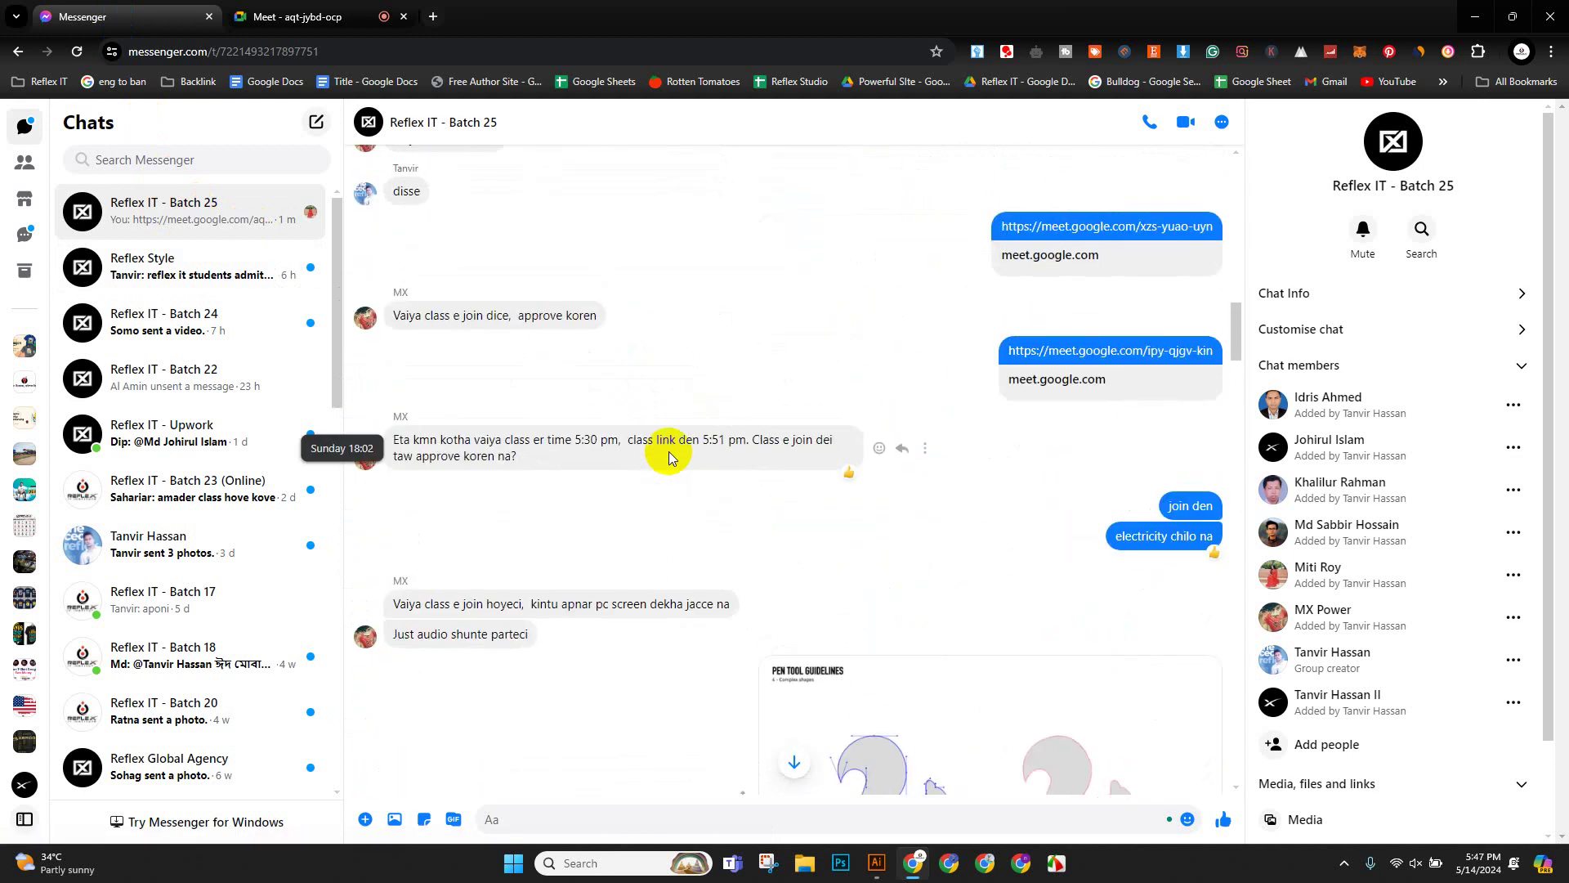
pyautogui.scroll(-5, 668, 451)
pyautogui.scroll(-12, 921, 371)
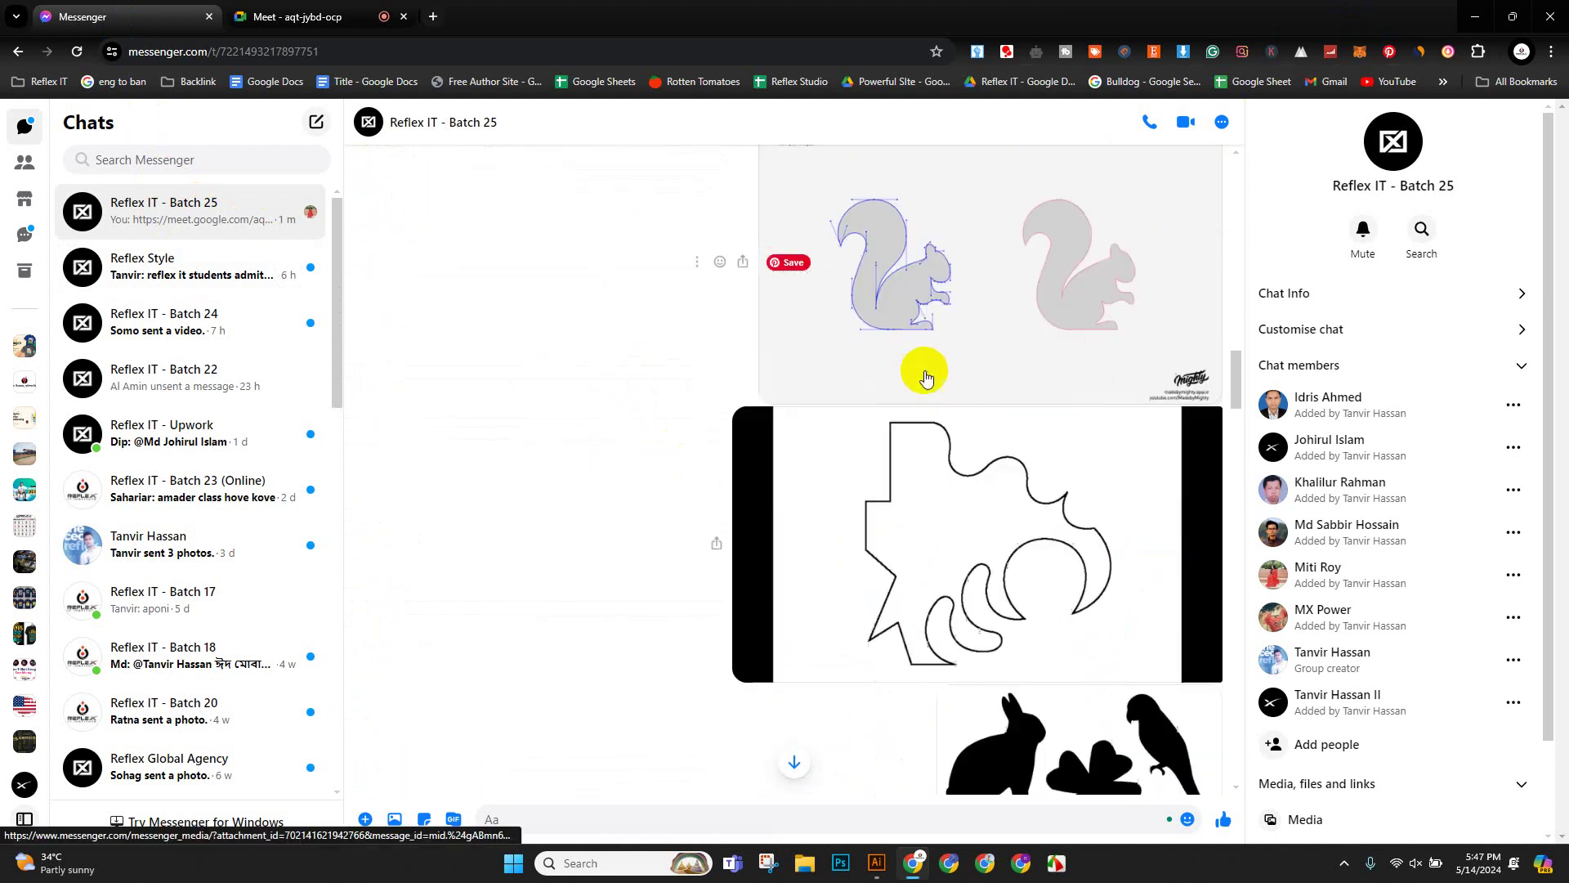
pyautogui.scroll(-9, 1060, 285)
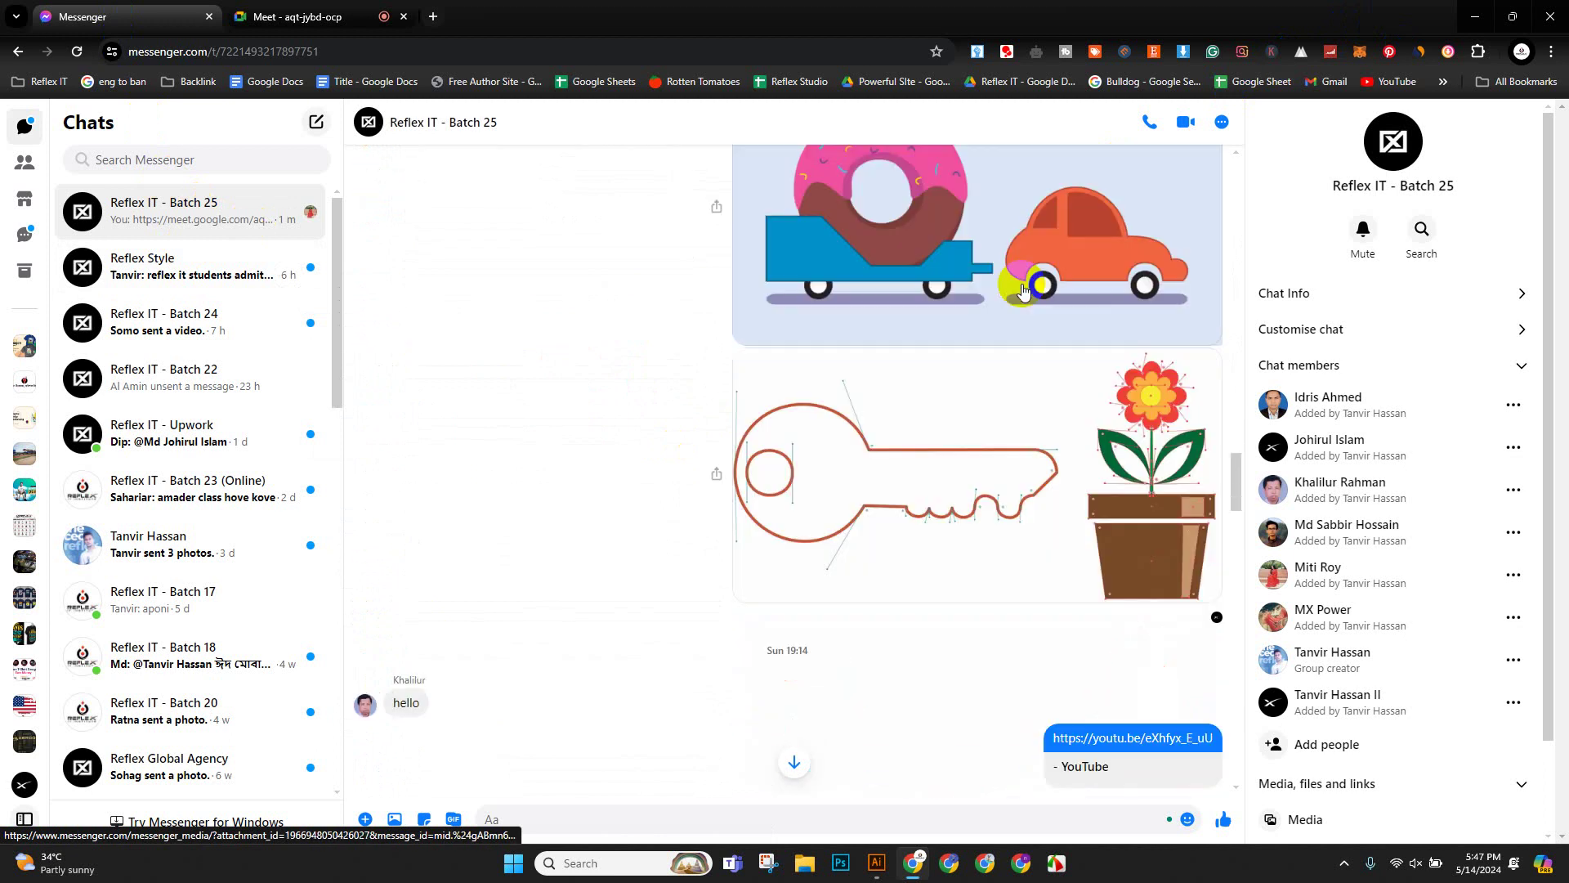
pyautogui.scroll(-5, 847, 394)
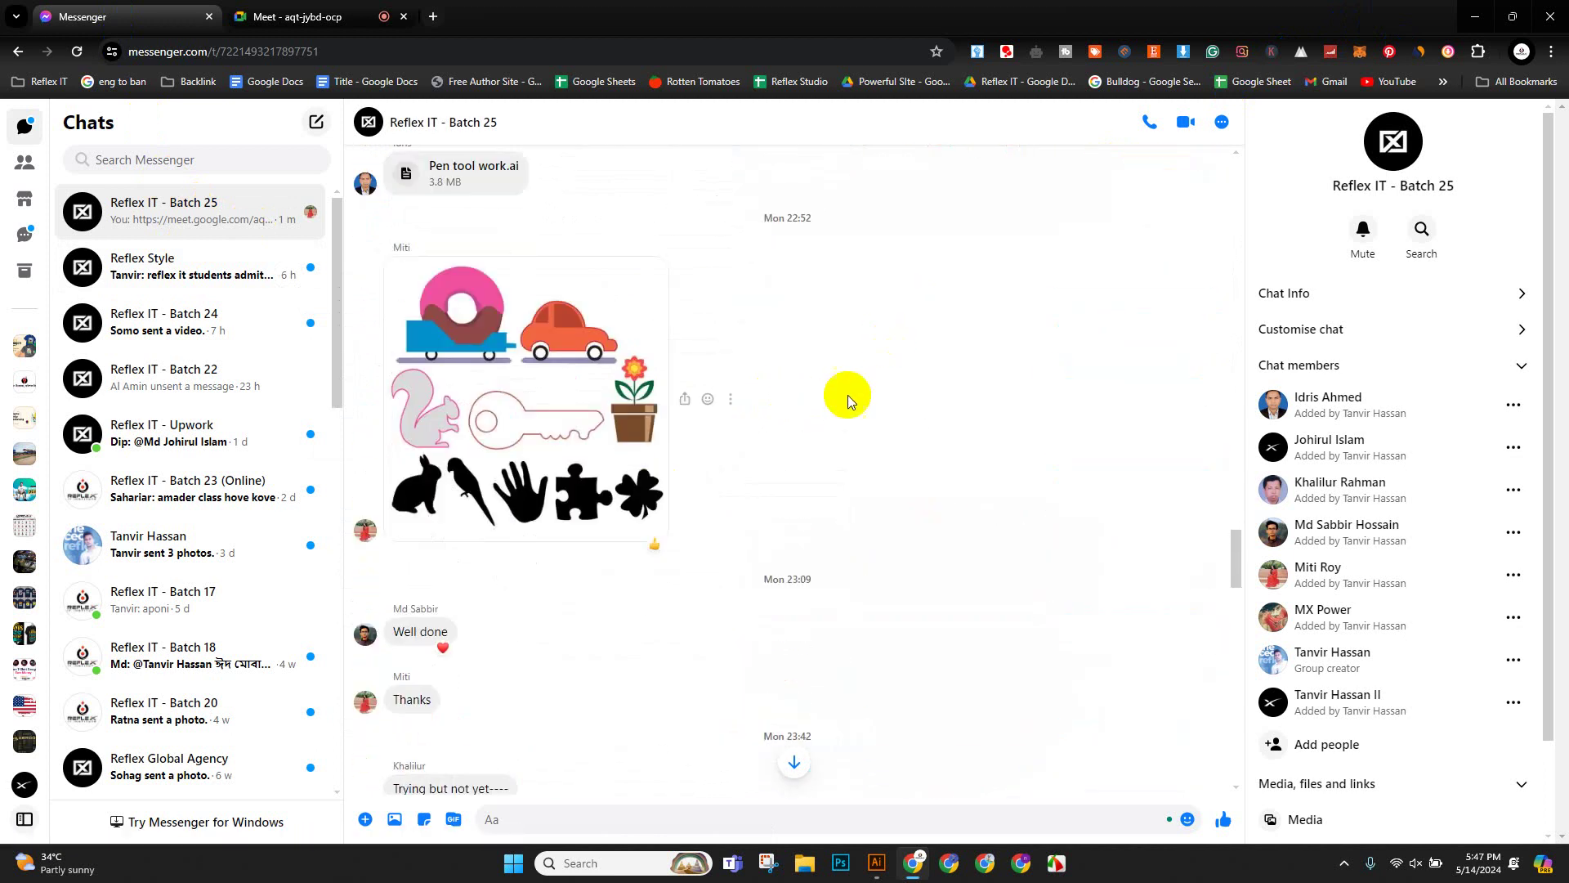
pyautogui.scroll(9, 897, 399)
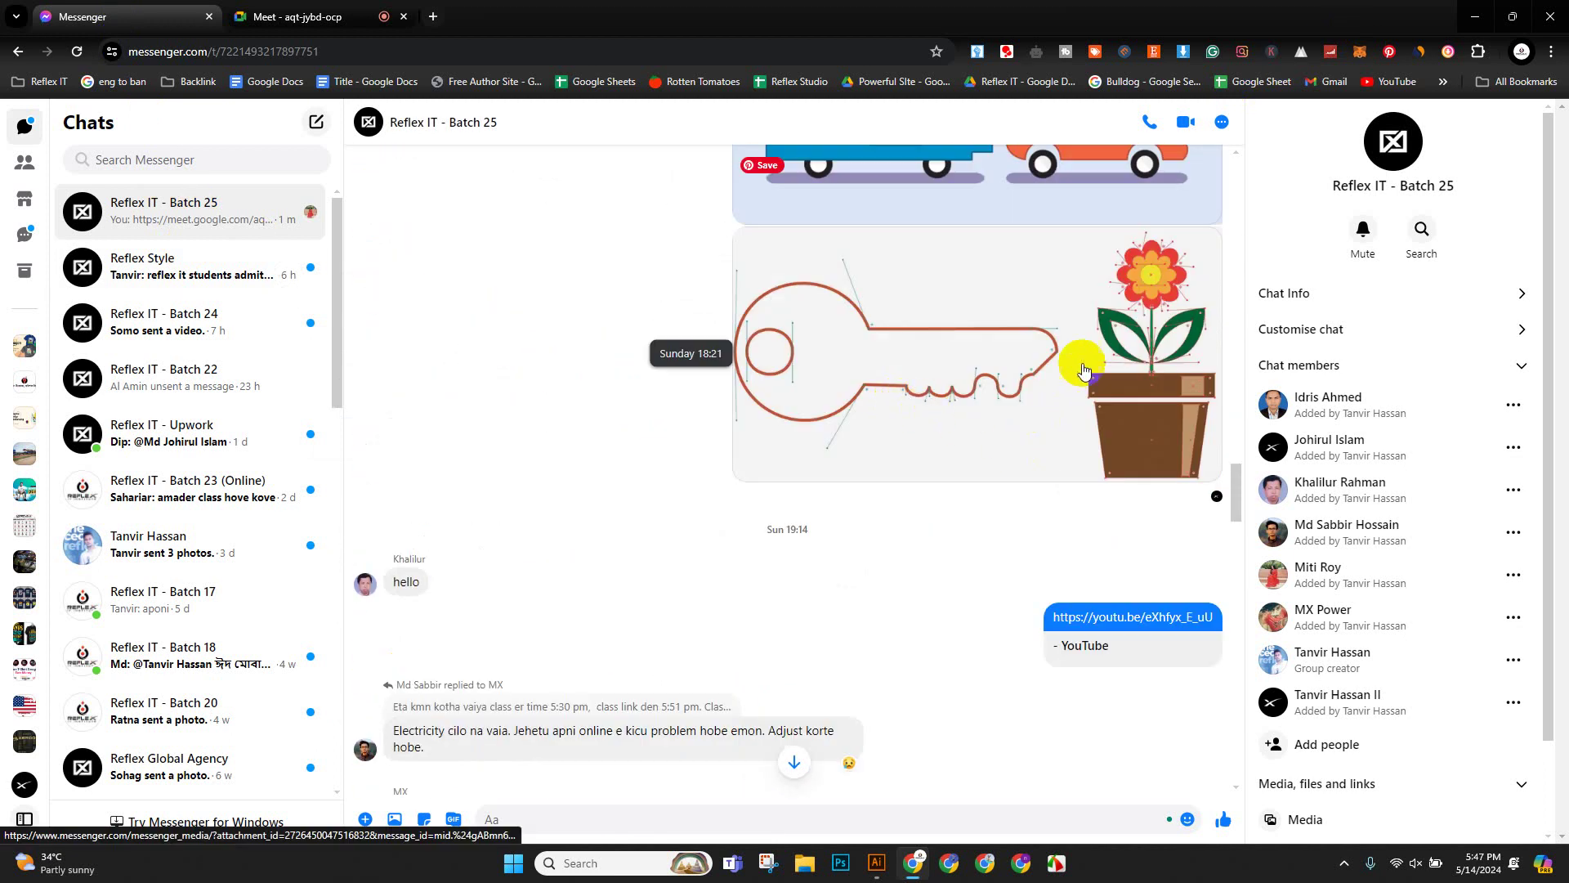
pyautogui.scroll(3, 1117, 353)
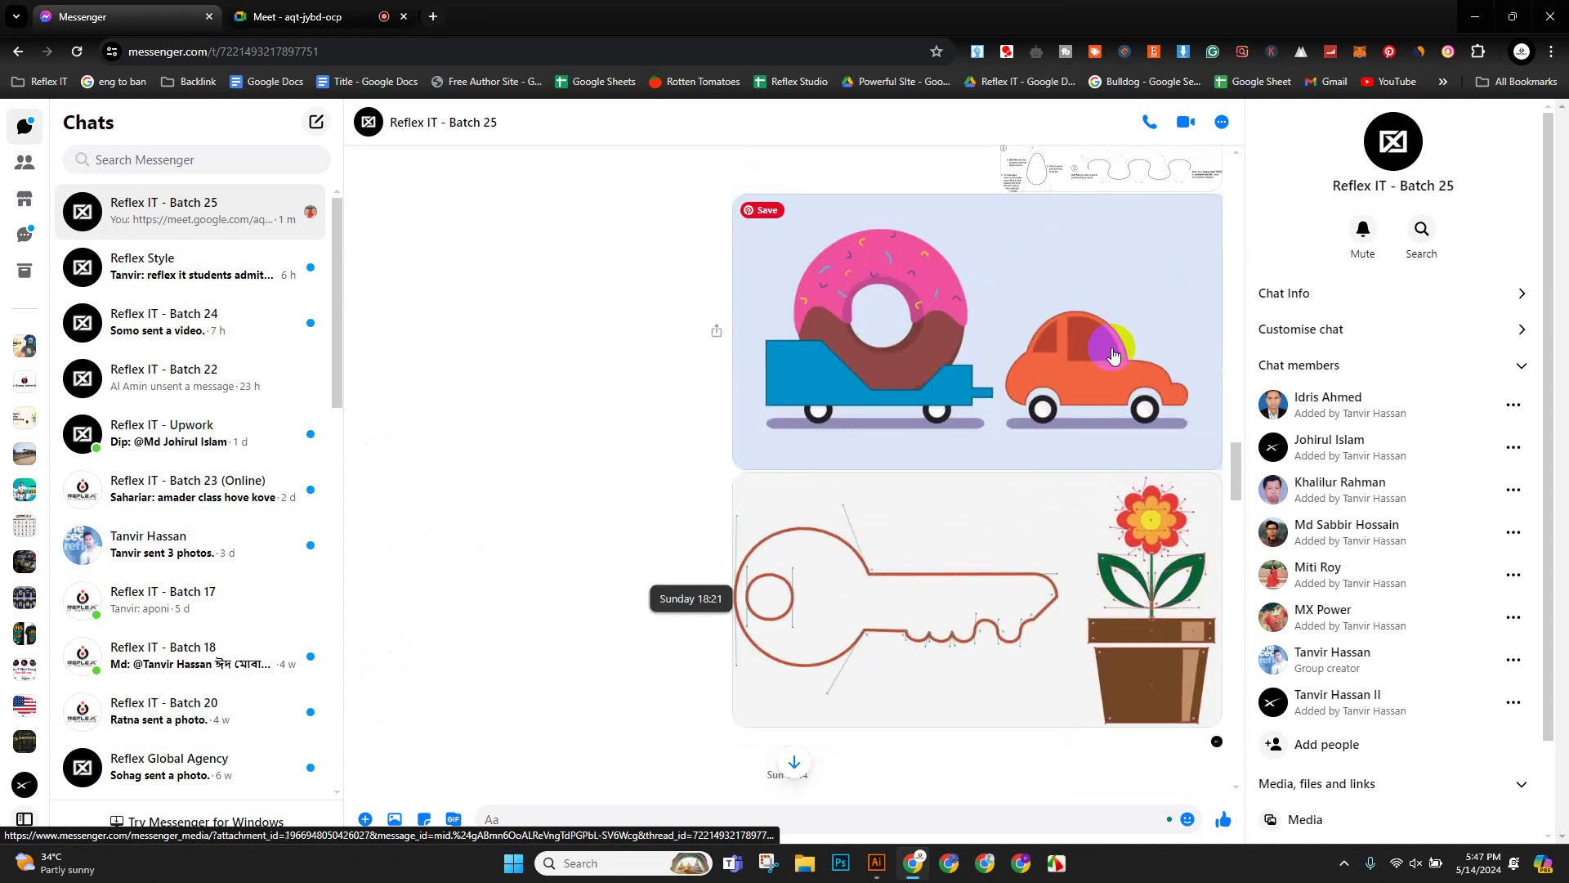
# Open the chat image with the key and flower pot at full size and copy it.
pyautogui.scroll(-4, 1120, 335)
pyautogui.click(1089, 331)
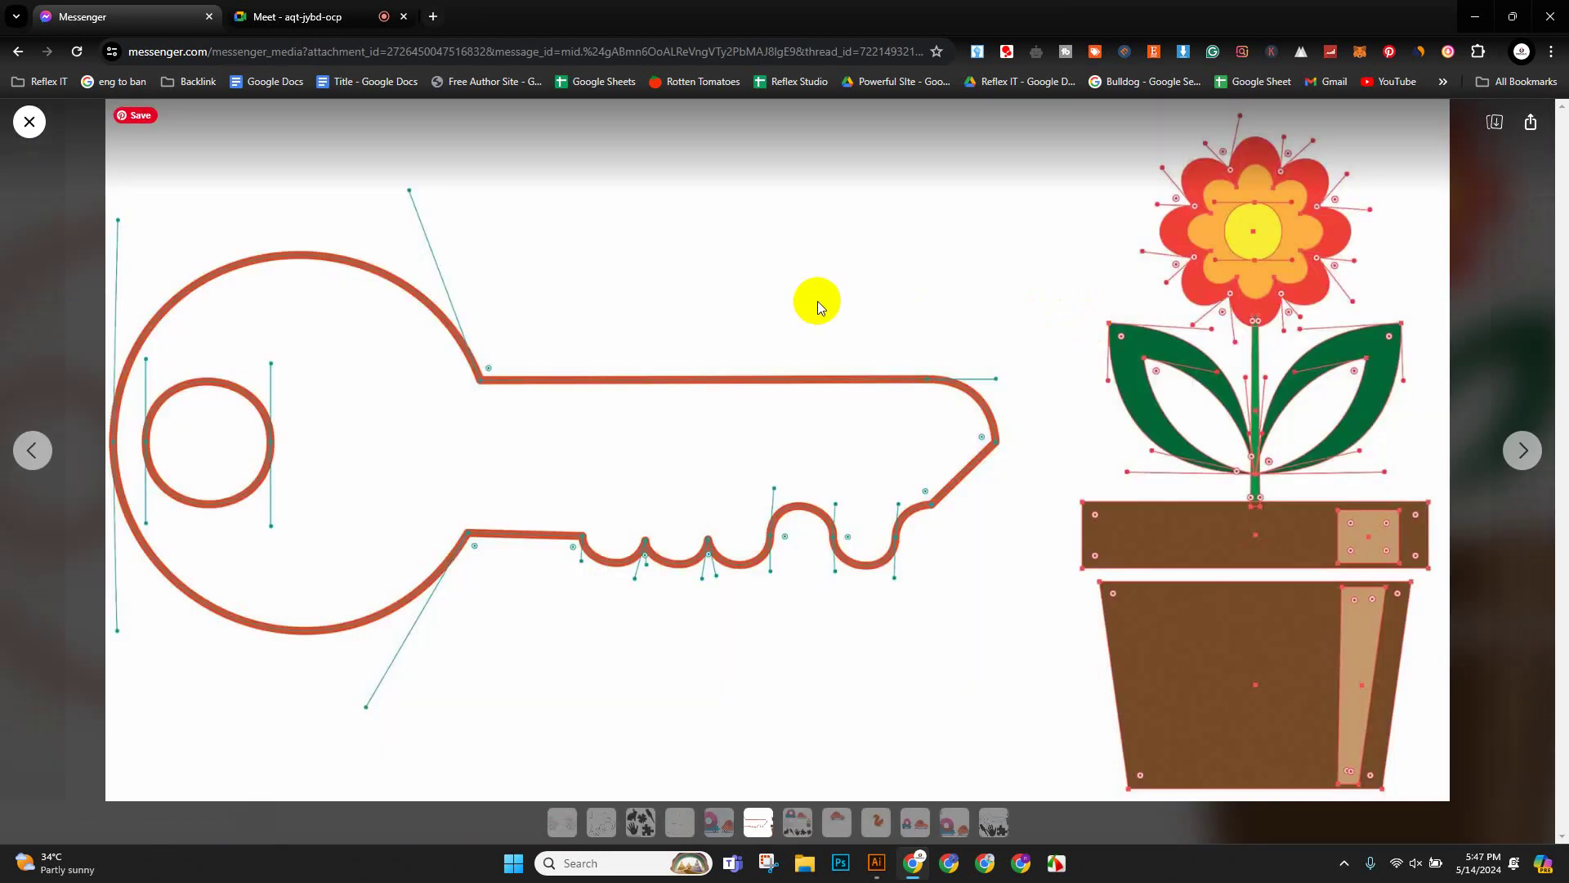
pyautogui.rightClick(818, 304)
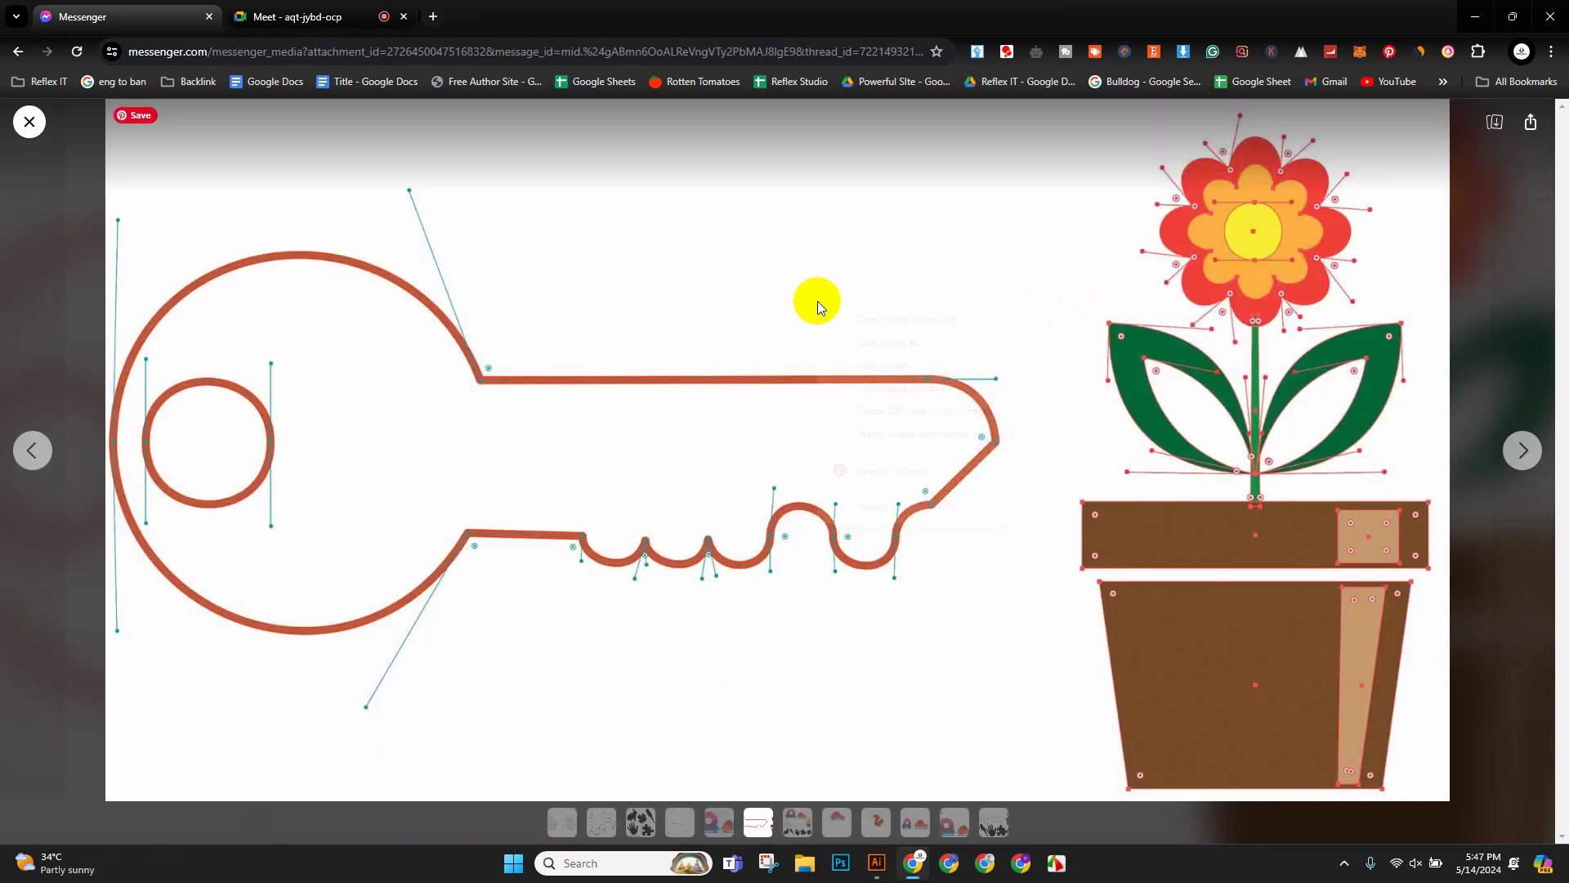
pyautogui.click(864, 360)
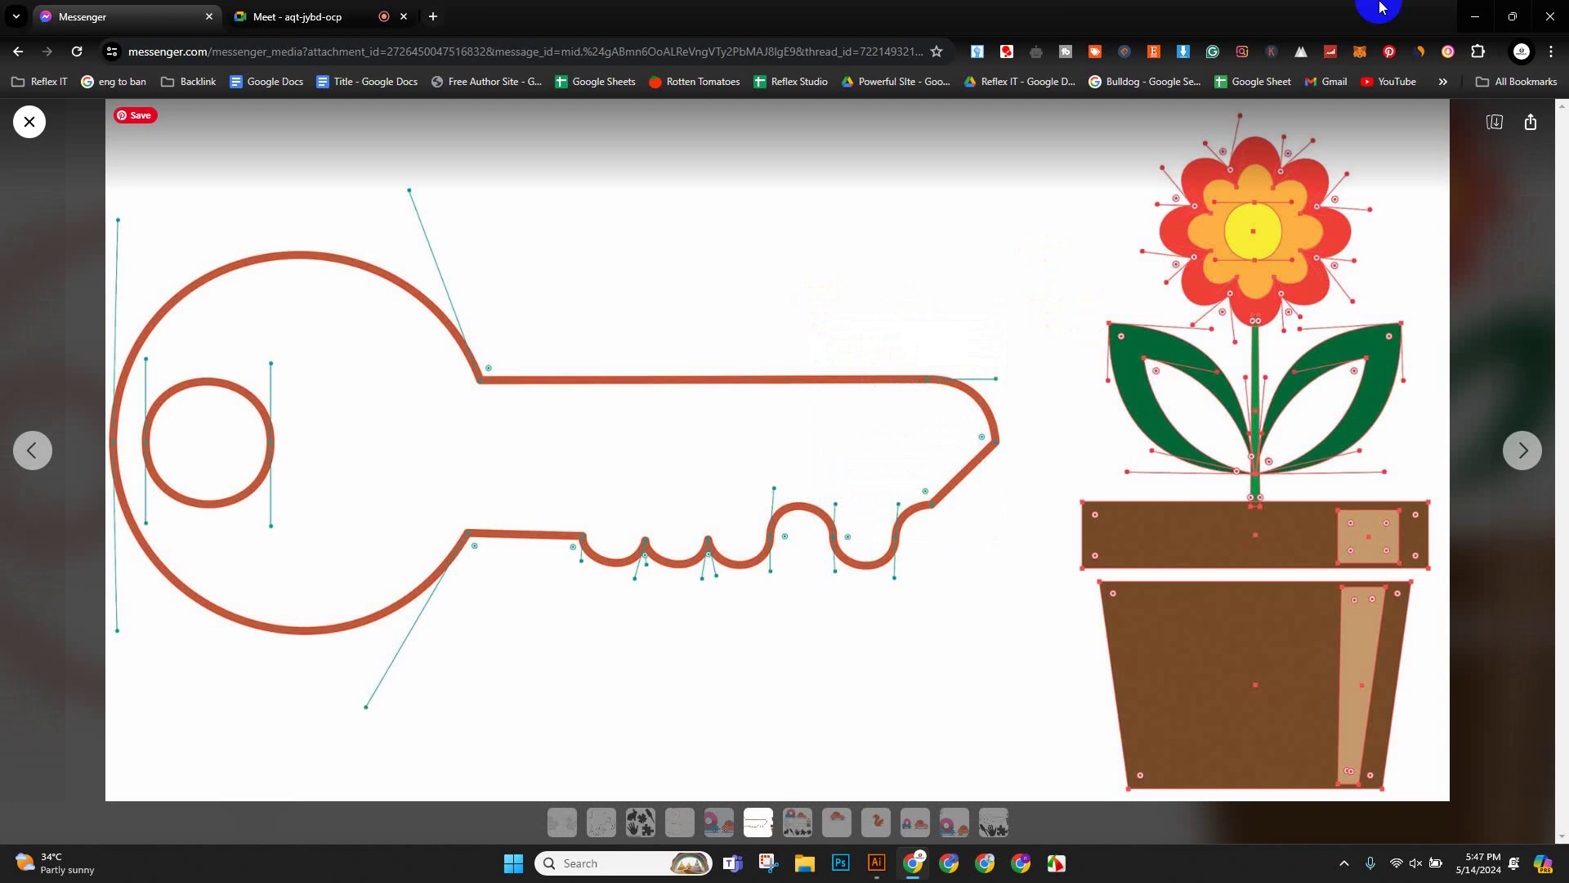
# Switch to Illustrator, paste the copied image into Untitled-1, and scale it down proportionally to fit within the artboard.
pyautogui.click(1475, 16)
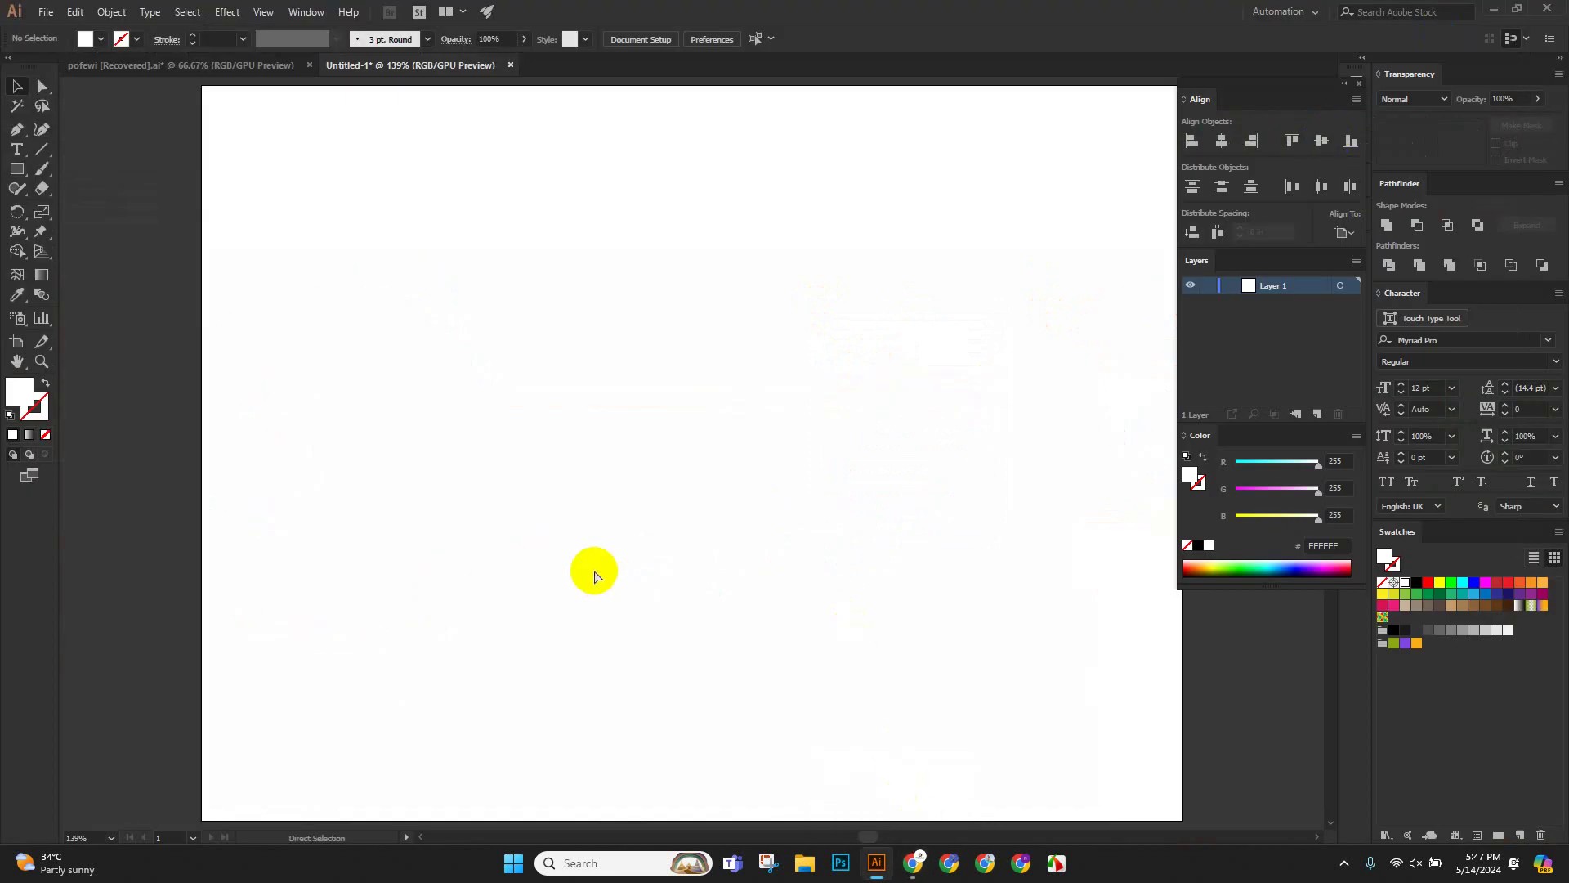
pyautogui.hotkey('ctrl', 'v')
pyautogui.scroll(-5, 793, 372)
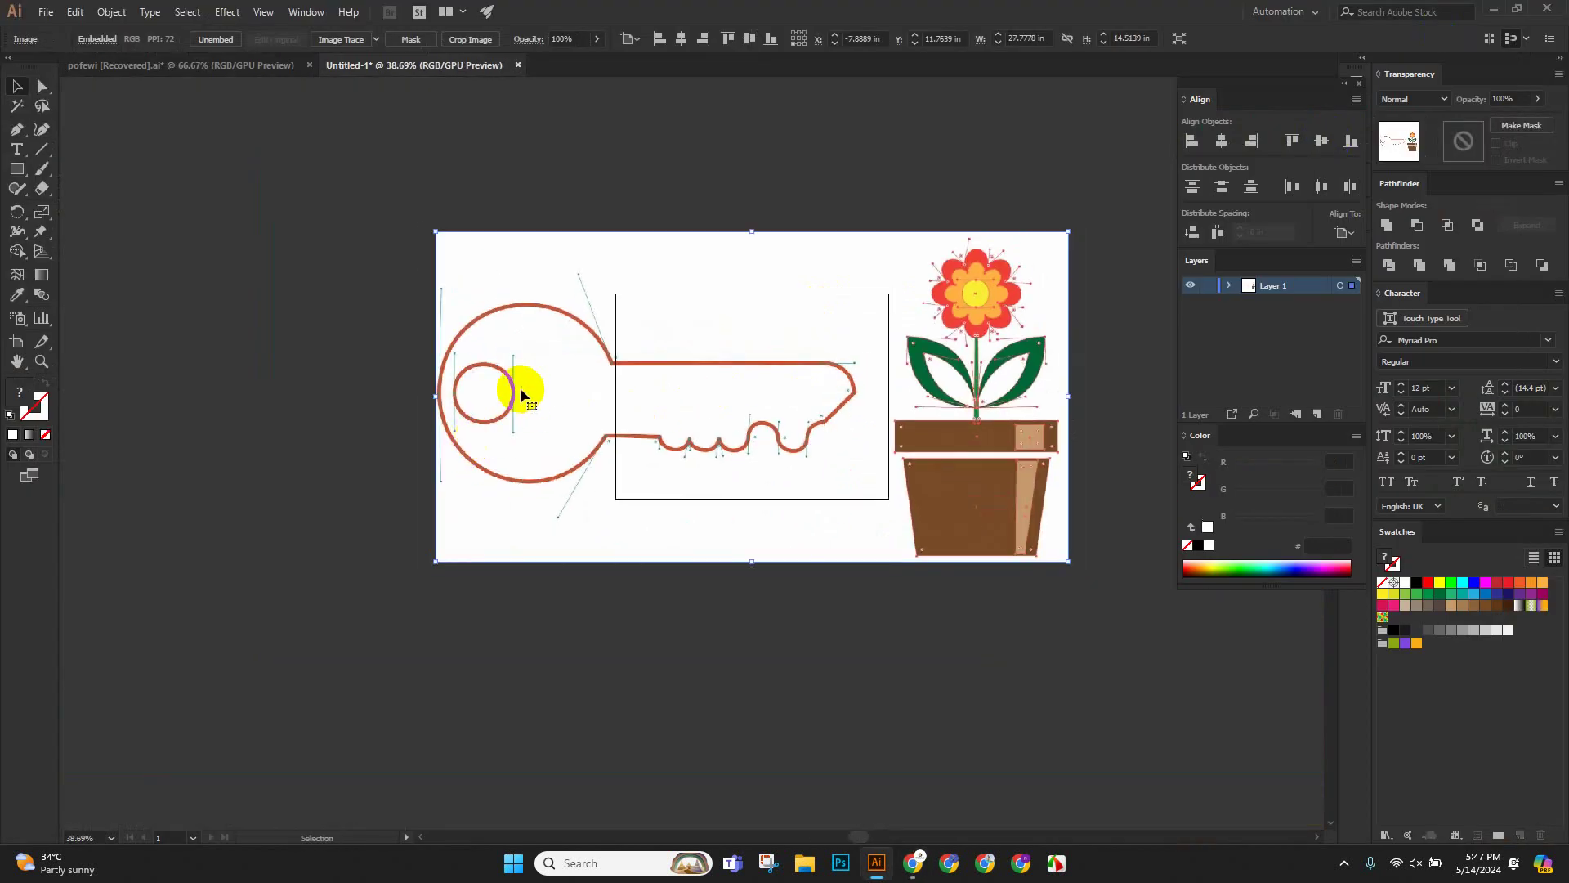
pyautogui.moveTo(436, 395); pyautogui.dragTo(629, 396)
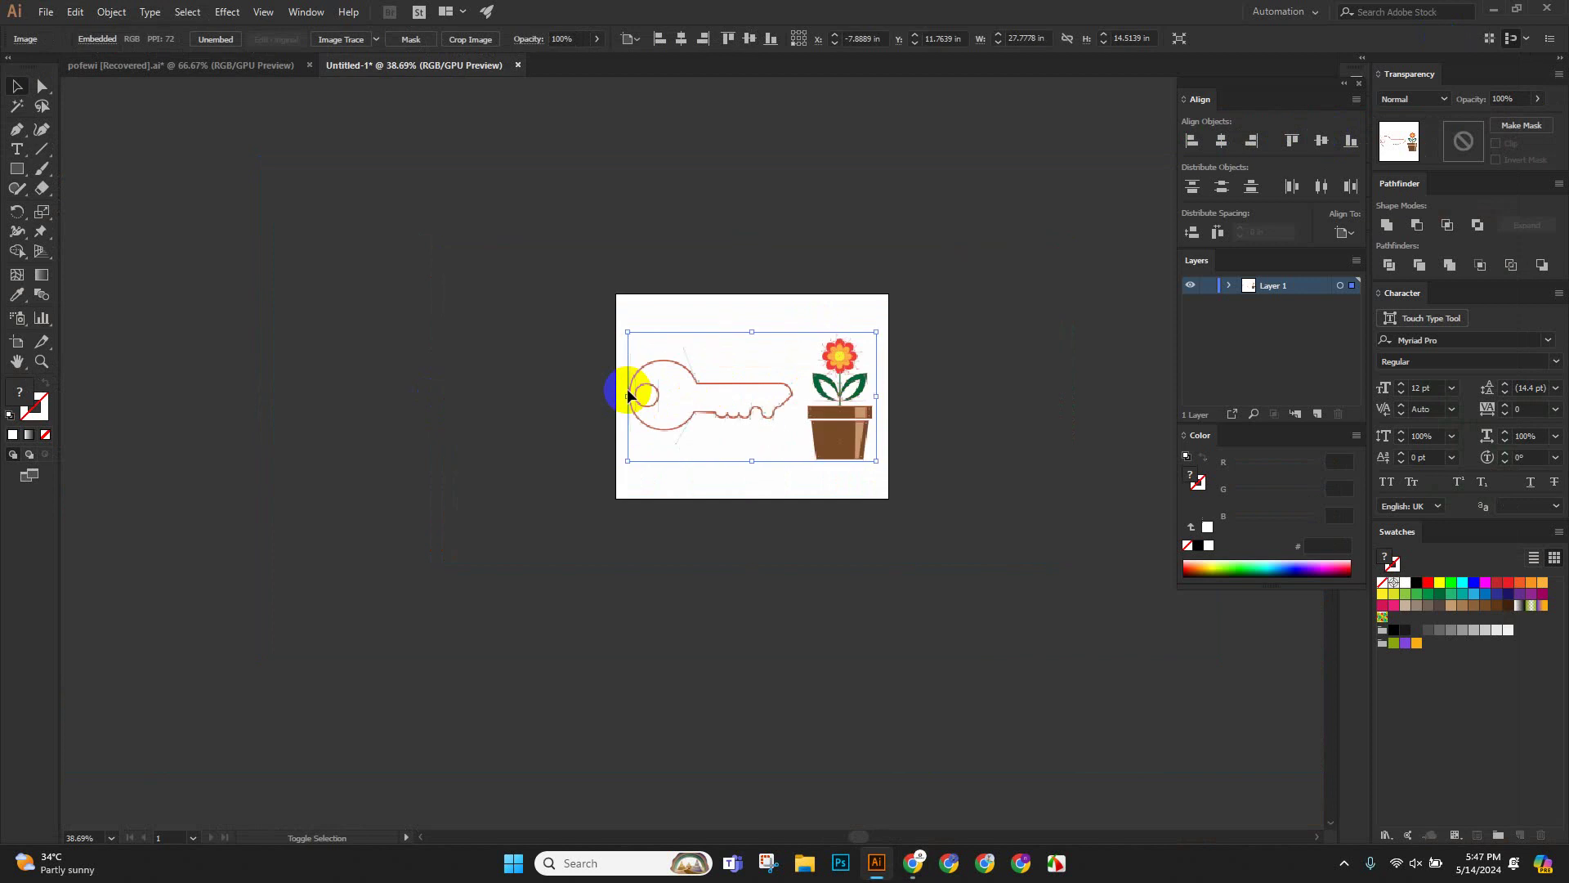
# Lock the pasted key and flower pot image as a tracing reference and leave nothing selected.
pyautogui.click(728, 501)
pyautogui.scroll(3, 784, 399)
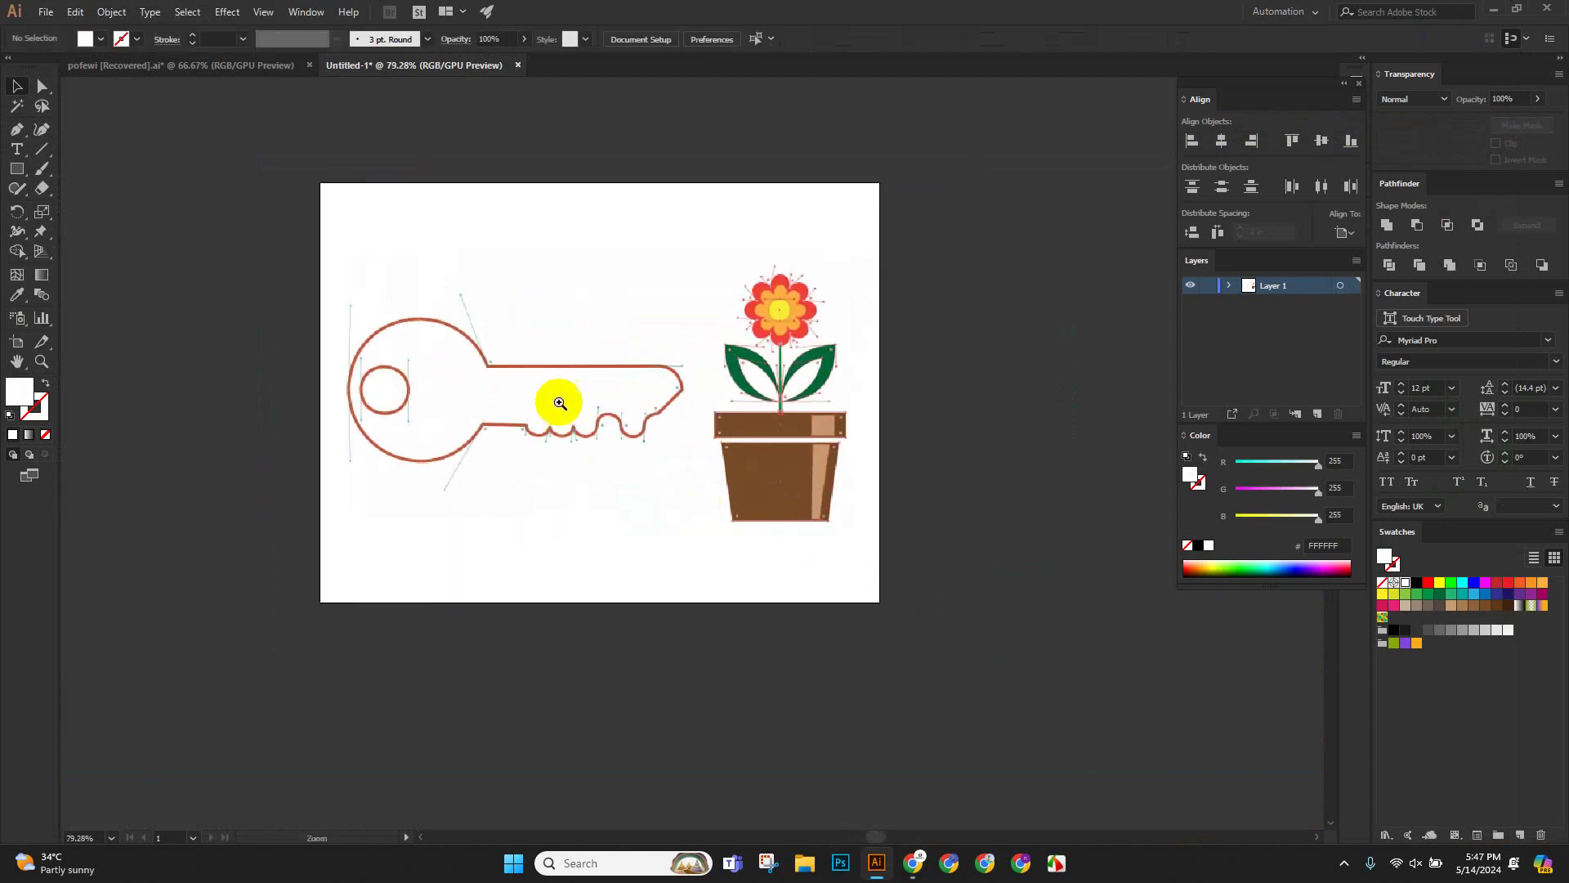
pyautogui.scroll(3, 844, 490)
pyautogui.click(633, 445)
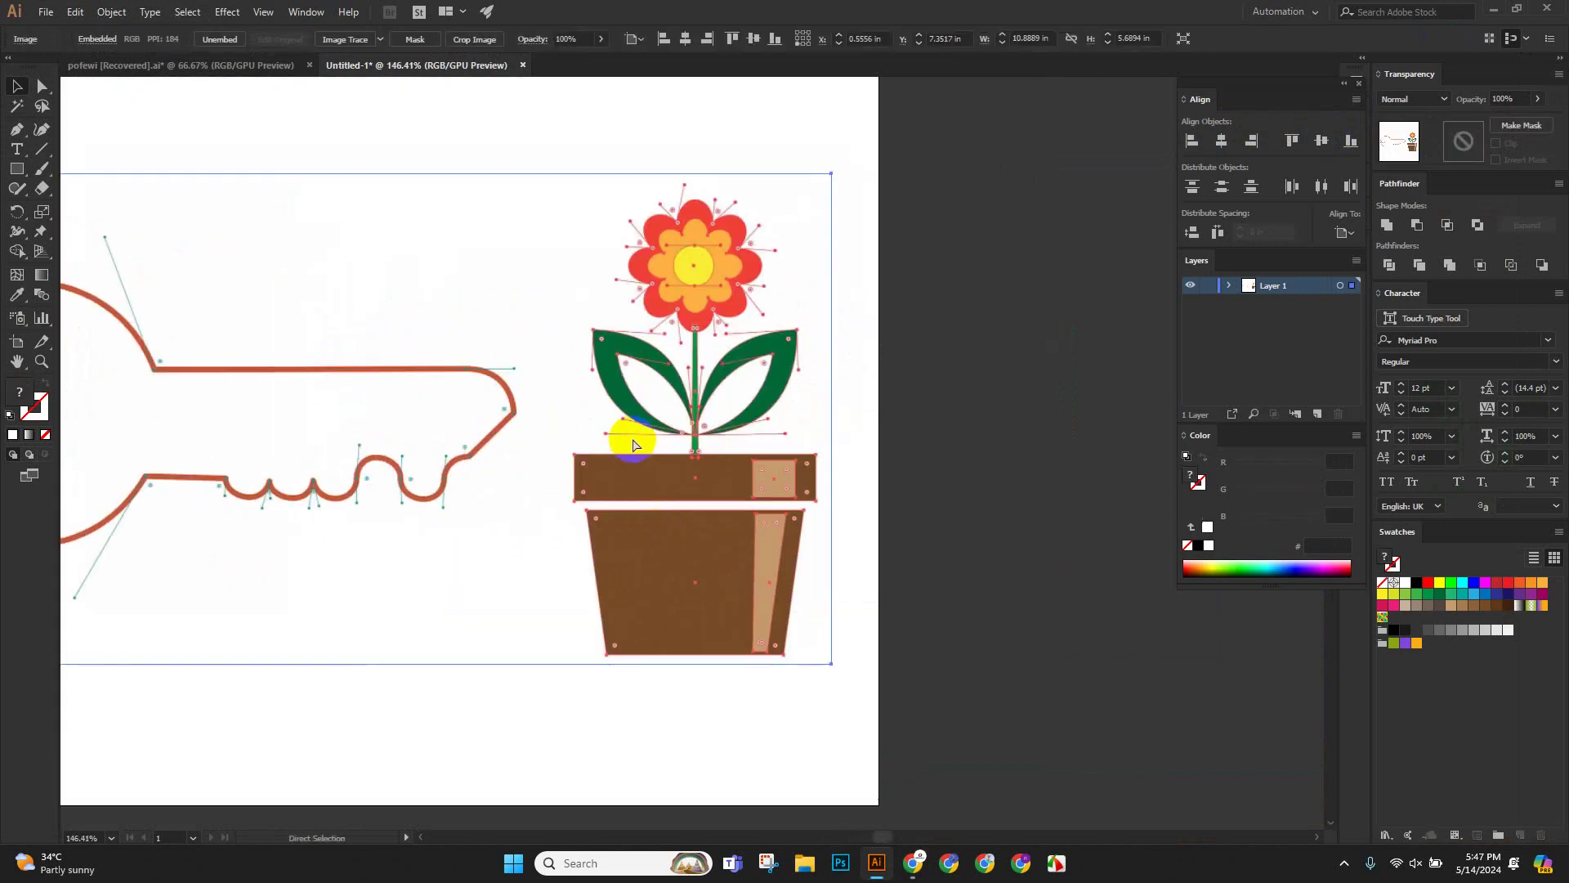
pyautogui.hotkey('ctrl', 'shift', 'a')
pyautogui.click(507, 365)
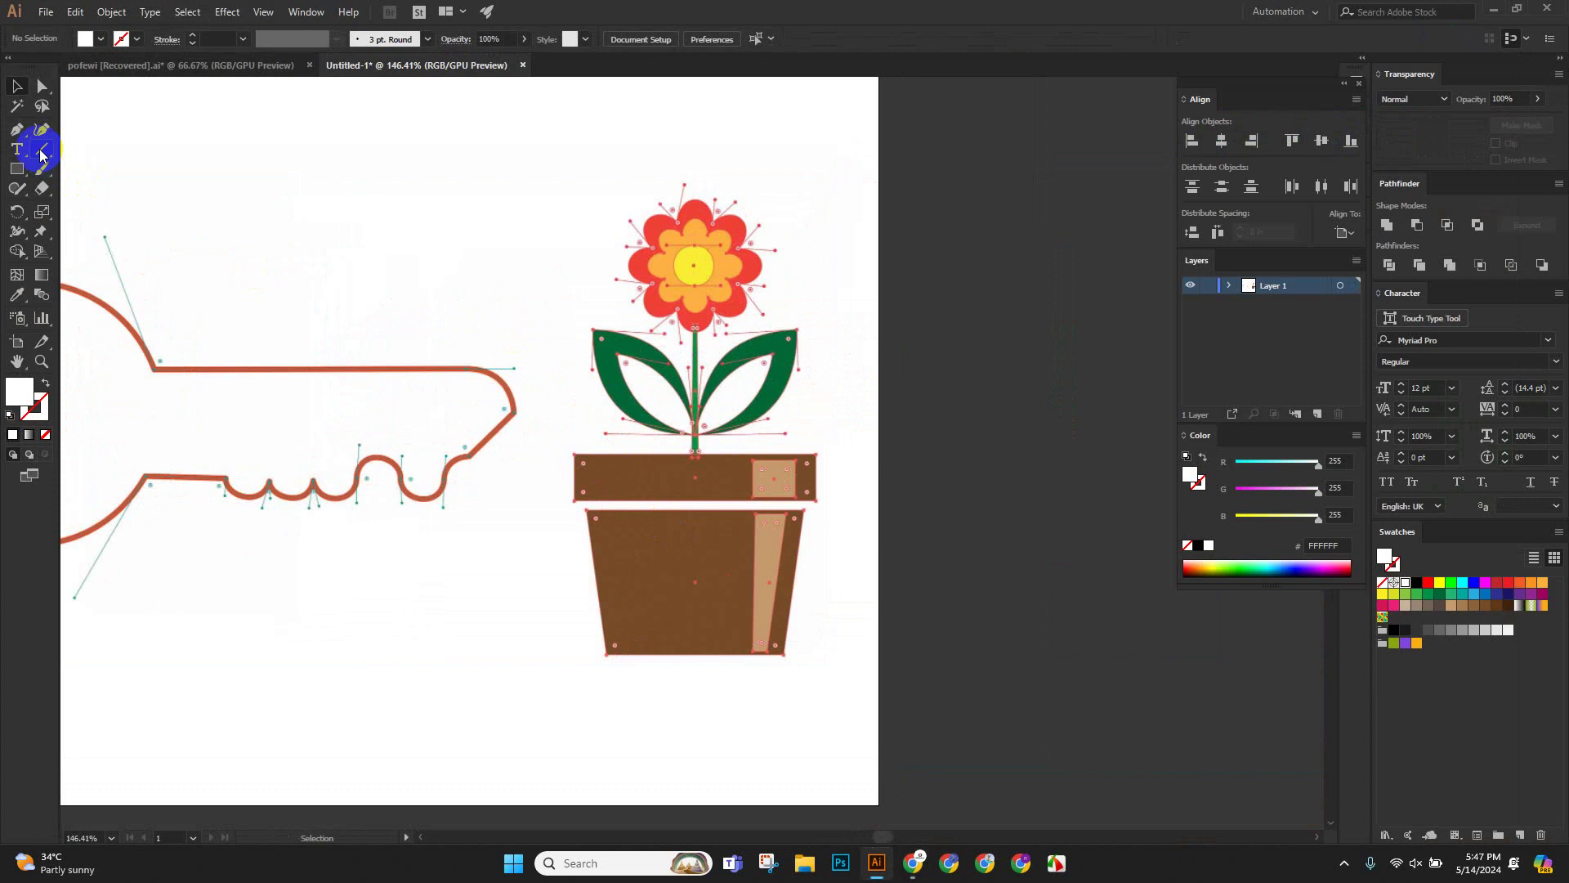
# Start a Pen tool path at the outer notch between the flower's left and upper-left red petals.
pyautogui.moveTo(19, 139); pyautogui.dragTo(77, 131)
pyautogui.moveTo(689, 469); pyautogui.dragTo(876, 623)
pyautogui.moveTo(811, 501); pyautogui.dragTo(794, 654)
pyautogui.moveTo(780, 433); pyautogui.dragTo(706, 621)
pyautogui.moveTo(518, 343); pyautogui.dragTo(615, 447)
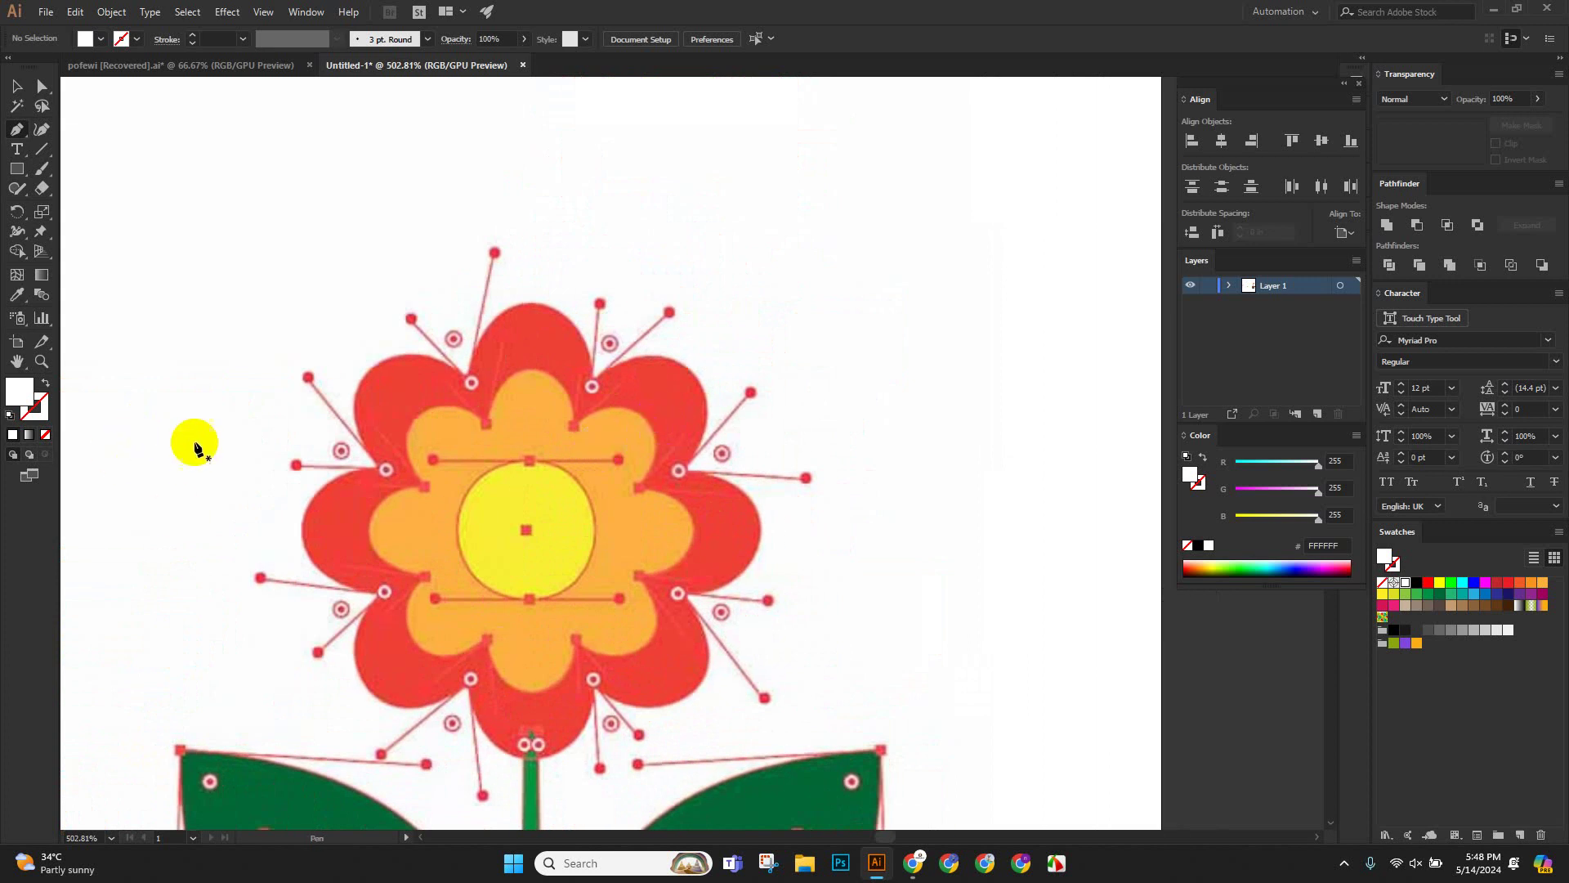
pyautogui.click(378, 470)
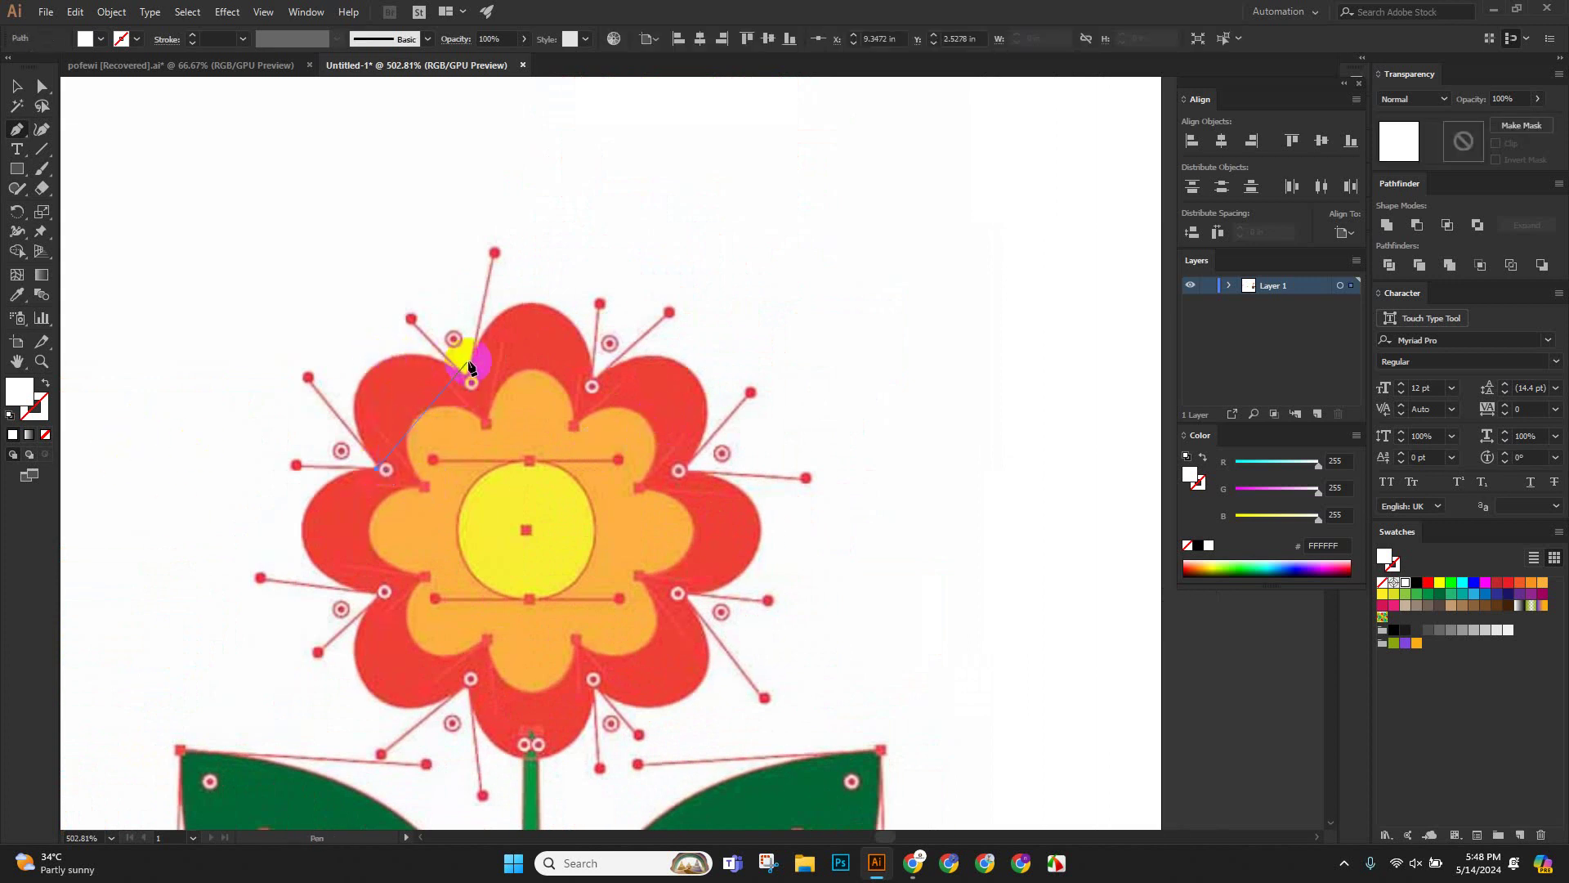
pyautogui.click(472, 381)
pyautogui.moveTo(597, 426); pyautogui.dragTo(636, 440)
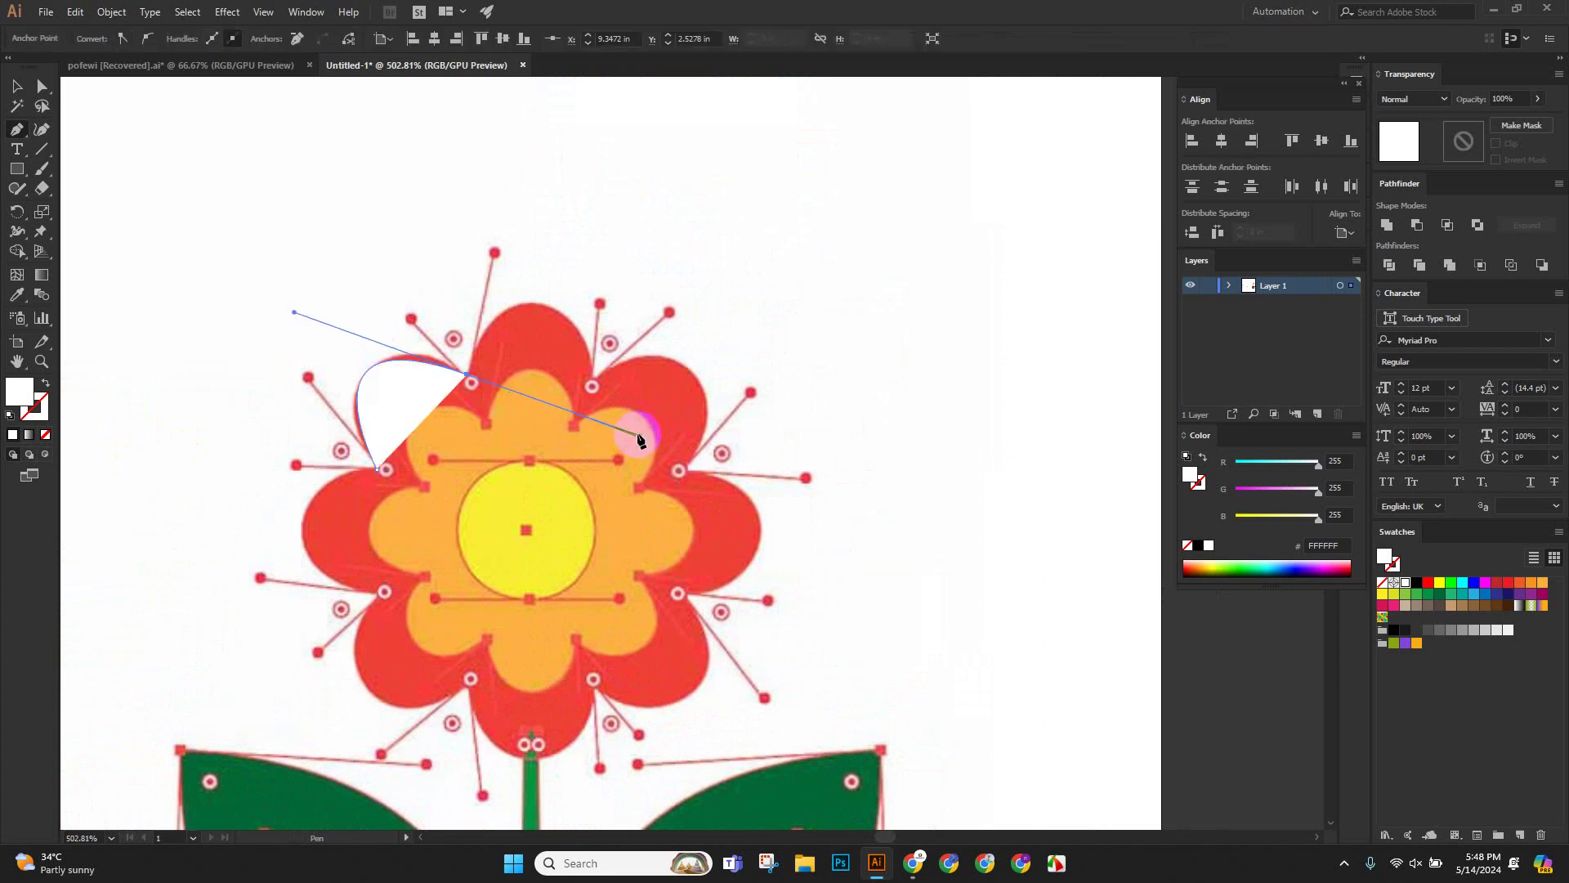
pyautogui.keyDown('ctrl'); pyautogui.click(415, 390); pyautogui.keyUp('ctrl')
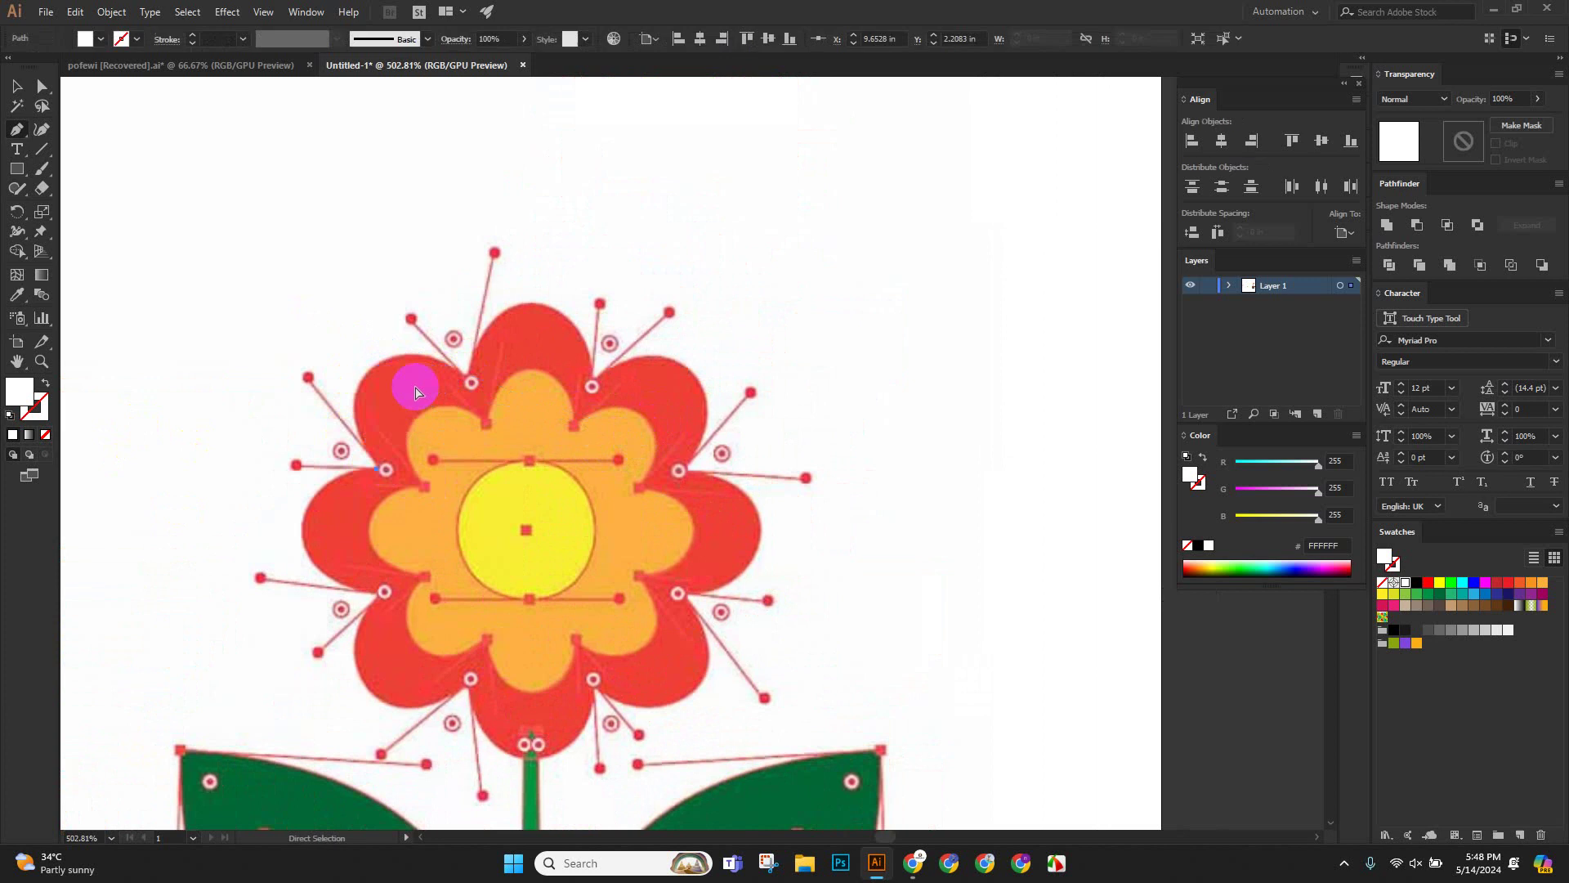
# Give the path no fill and a black stroke, and trace the upper-left red petal with curved segments, ending in a corner at the next notch.
pyautogui.click(45, 382)
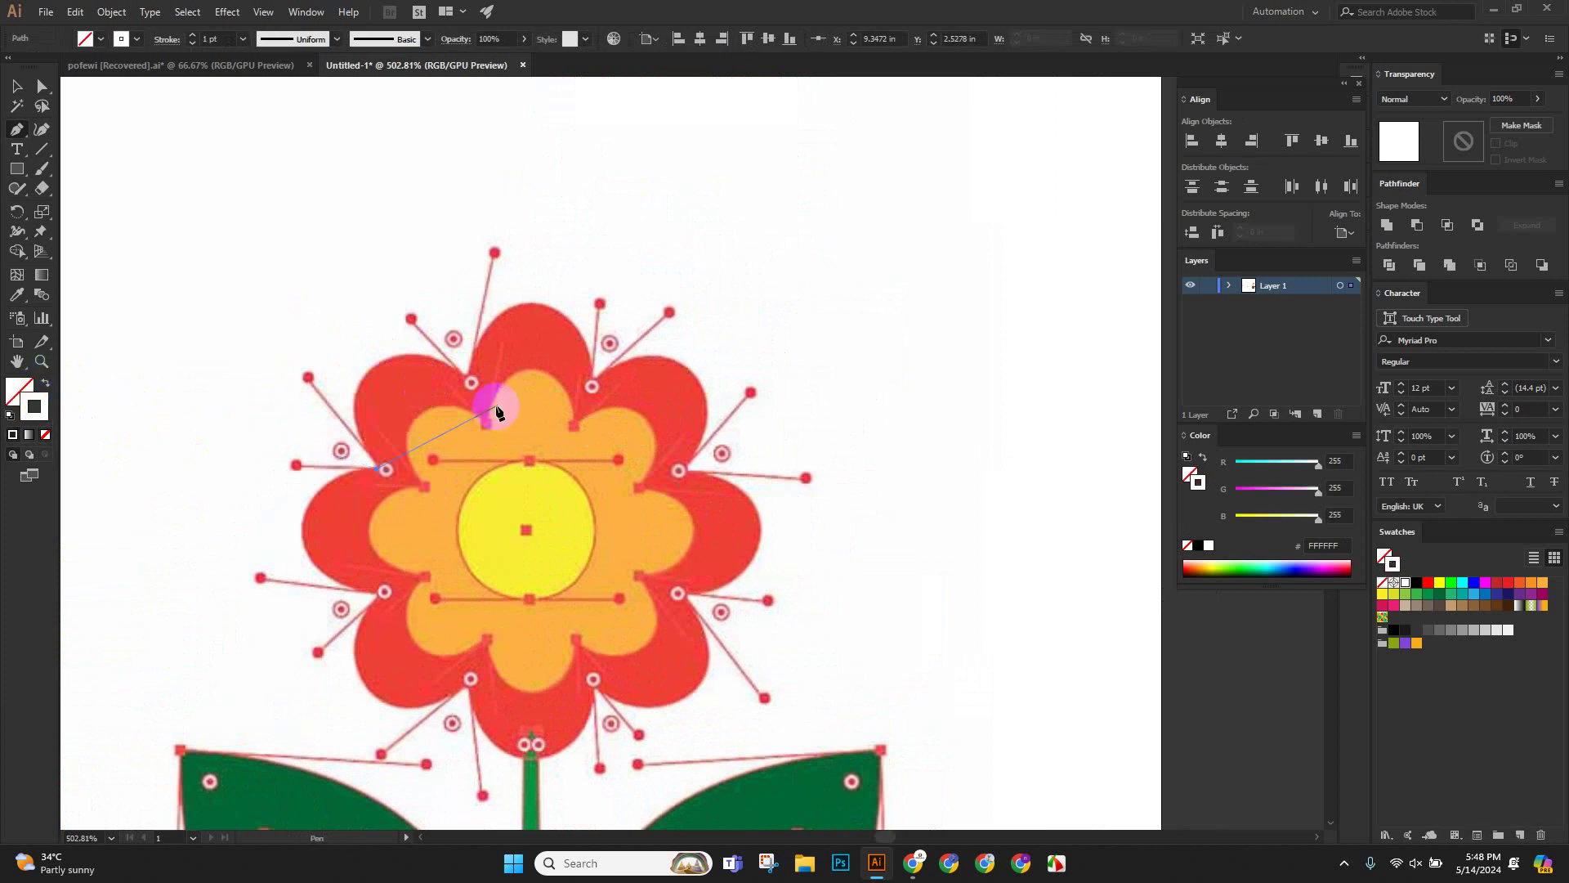
pyautogui.click(1199, 548)
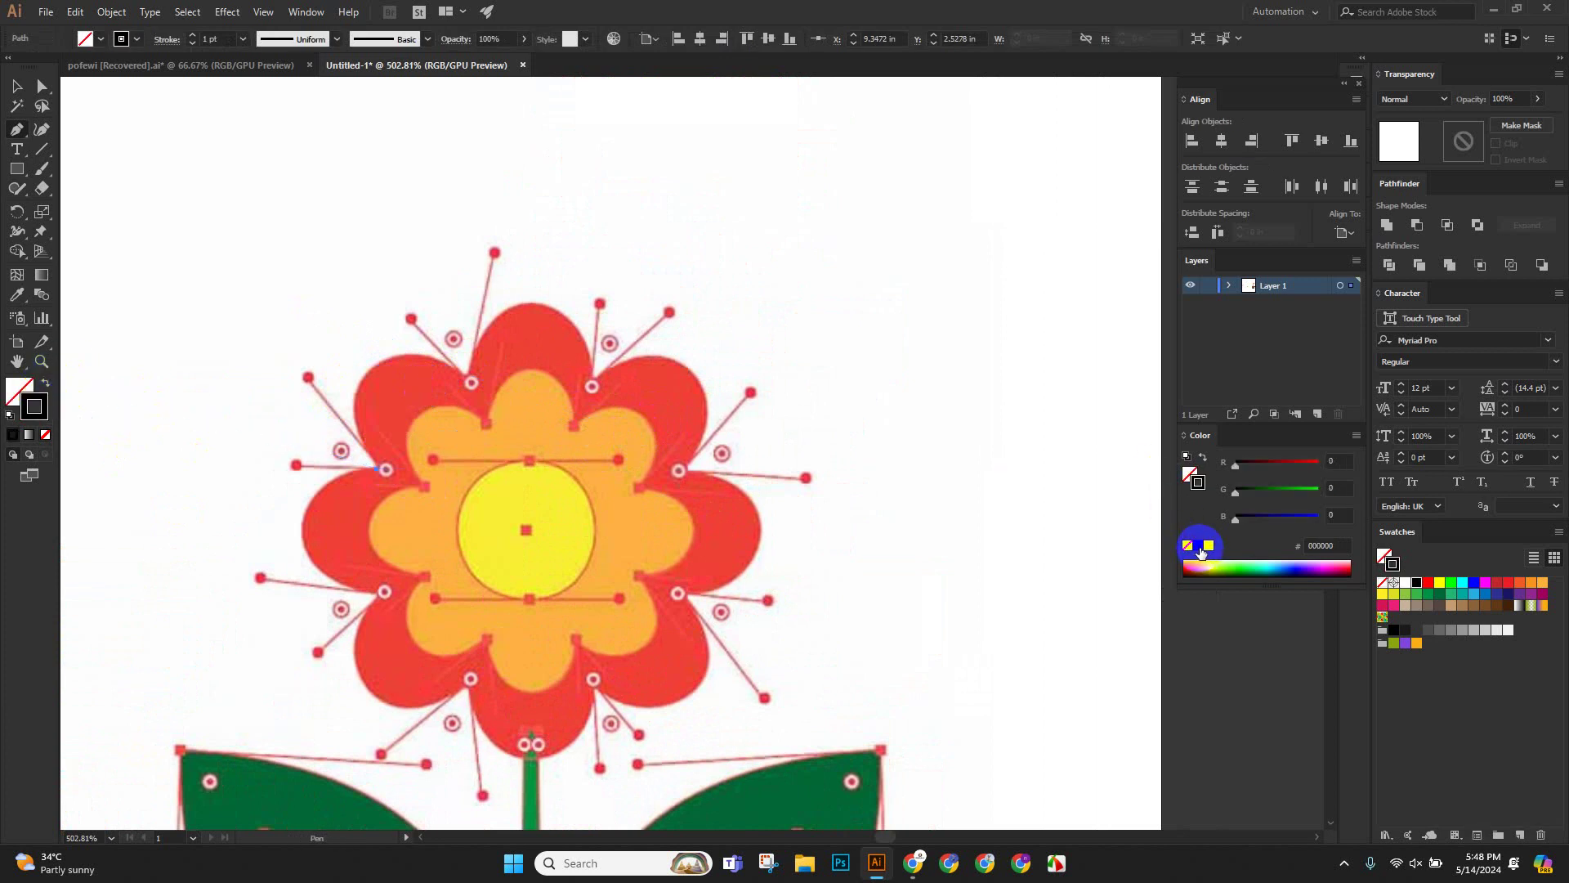
pyautogui.scroll(2, 413, 384)
pyautogui.click(363, 375)
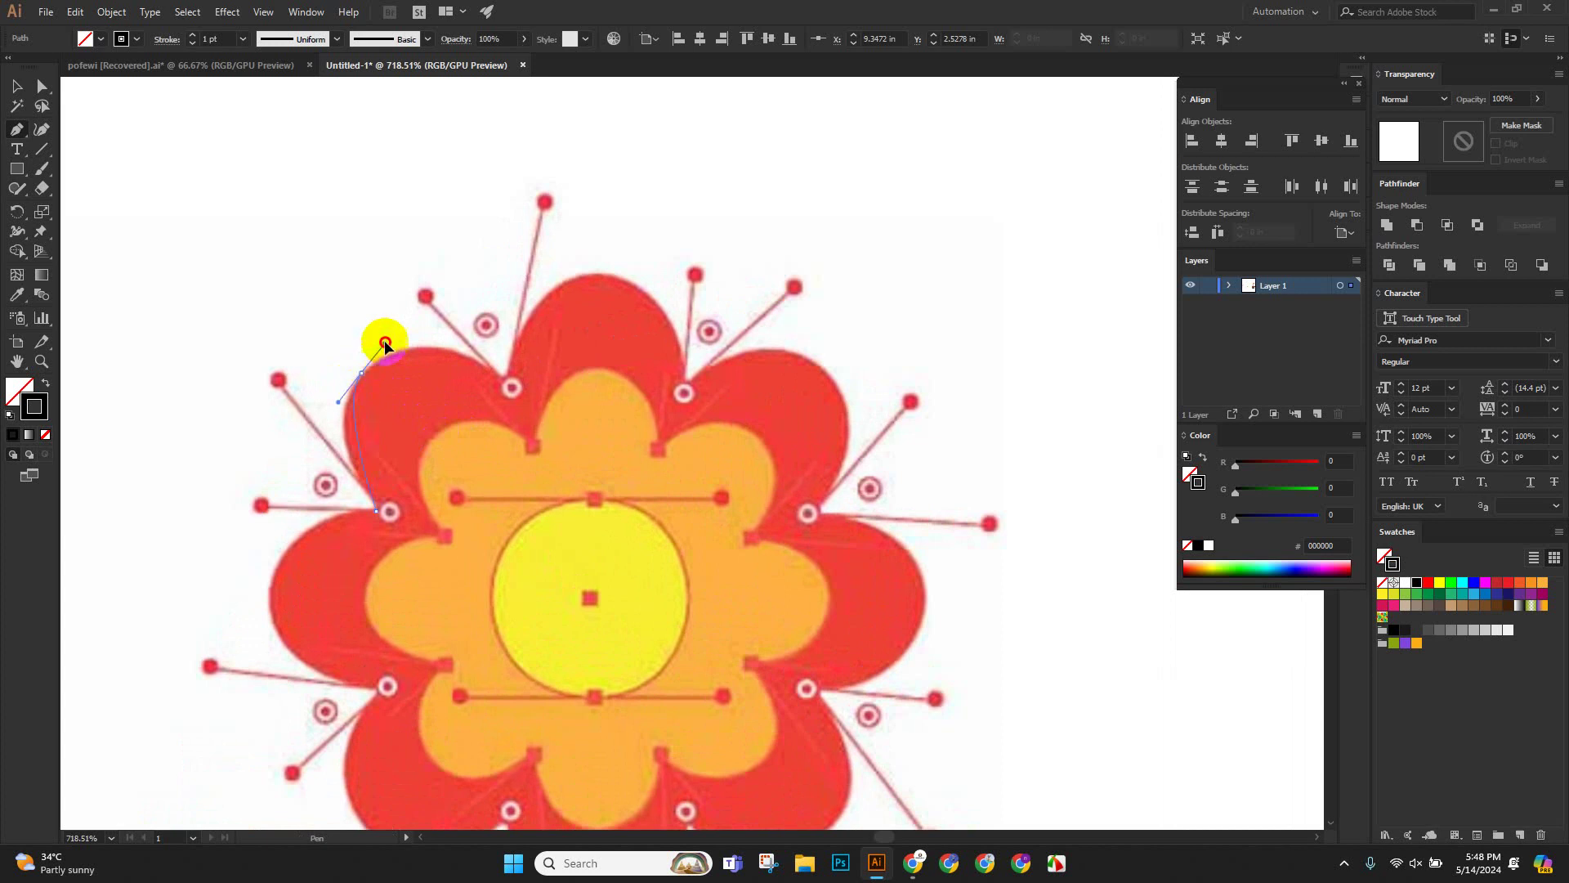
pyautogui.moveTo(403, 296)
pyautogui.mouseDown()
pyautogui.moveTo(418, 302)
pyautogui.moveTo(404, 316)
pyautogui.mouseUp()
pyautogui.click(363, 374)
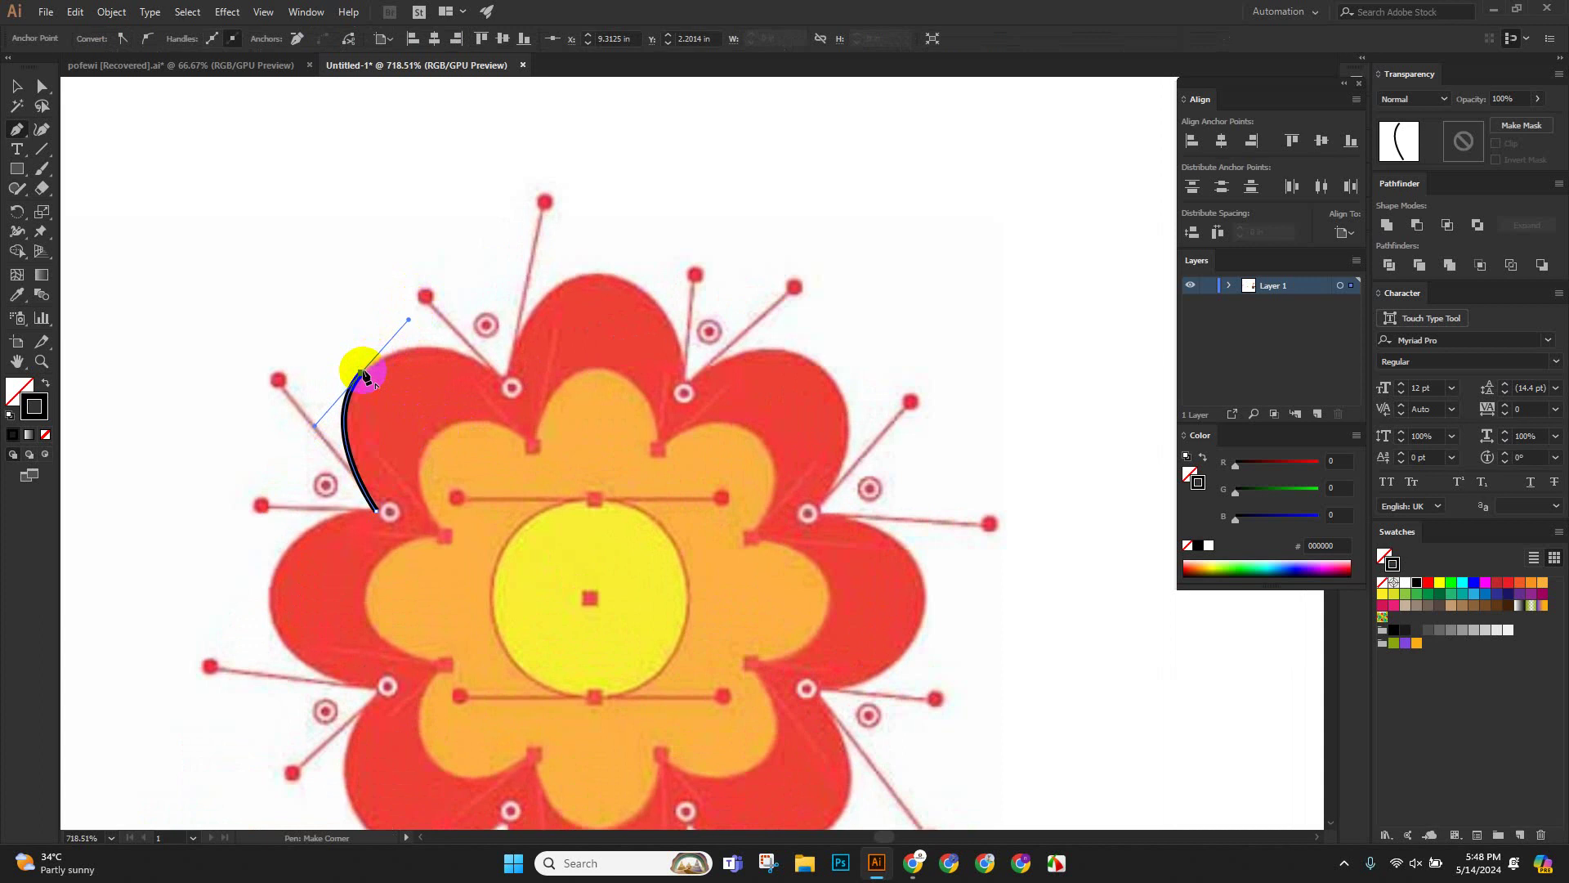
pyautogui.click(507, 386)
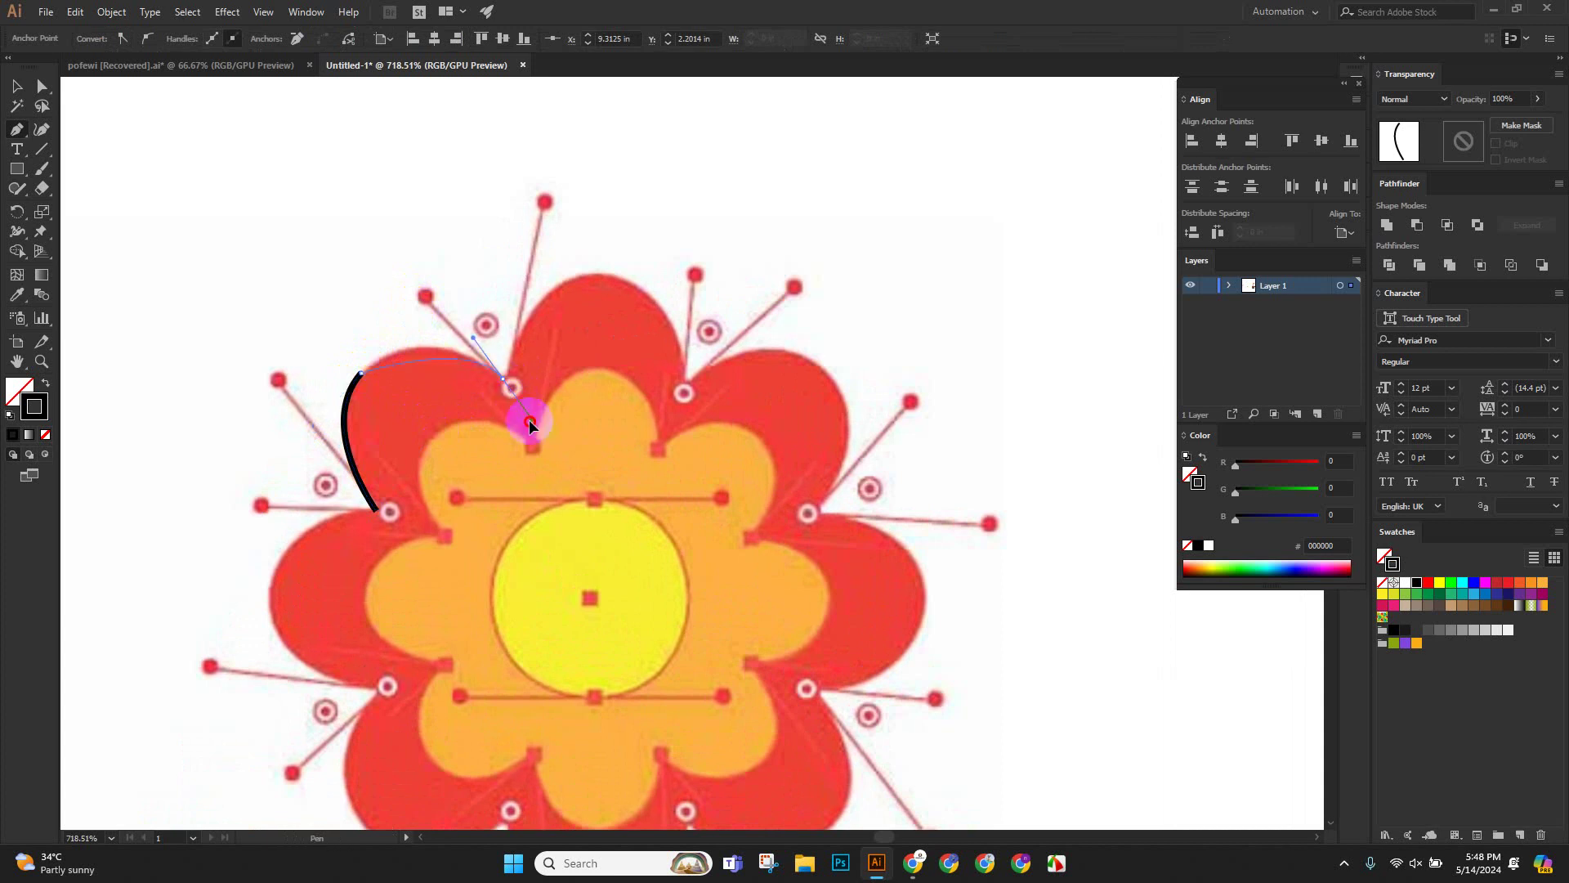
pyautogui.moveTo(567, 454); pyautogui.dragTo(578, 445)
pyautogui.click(513, 387)
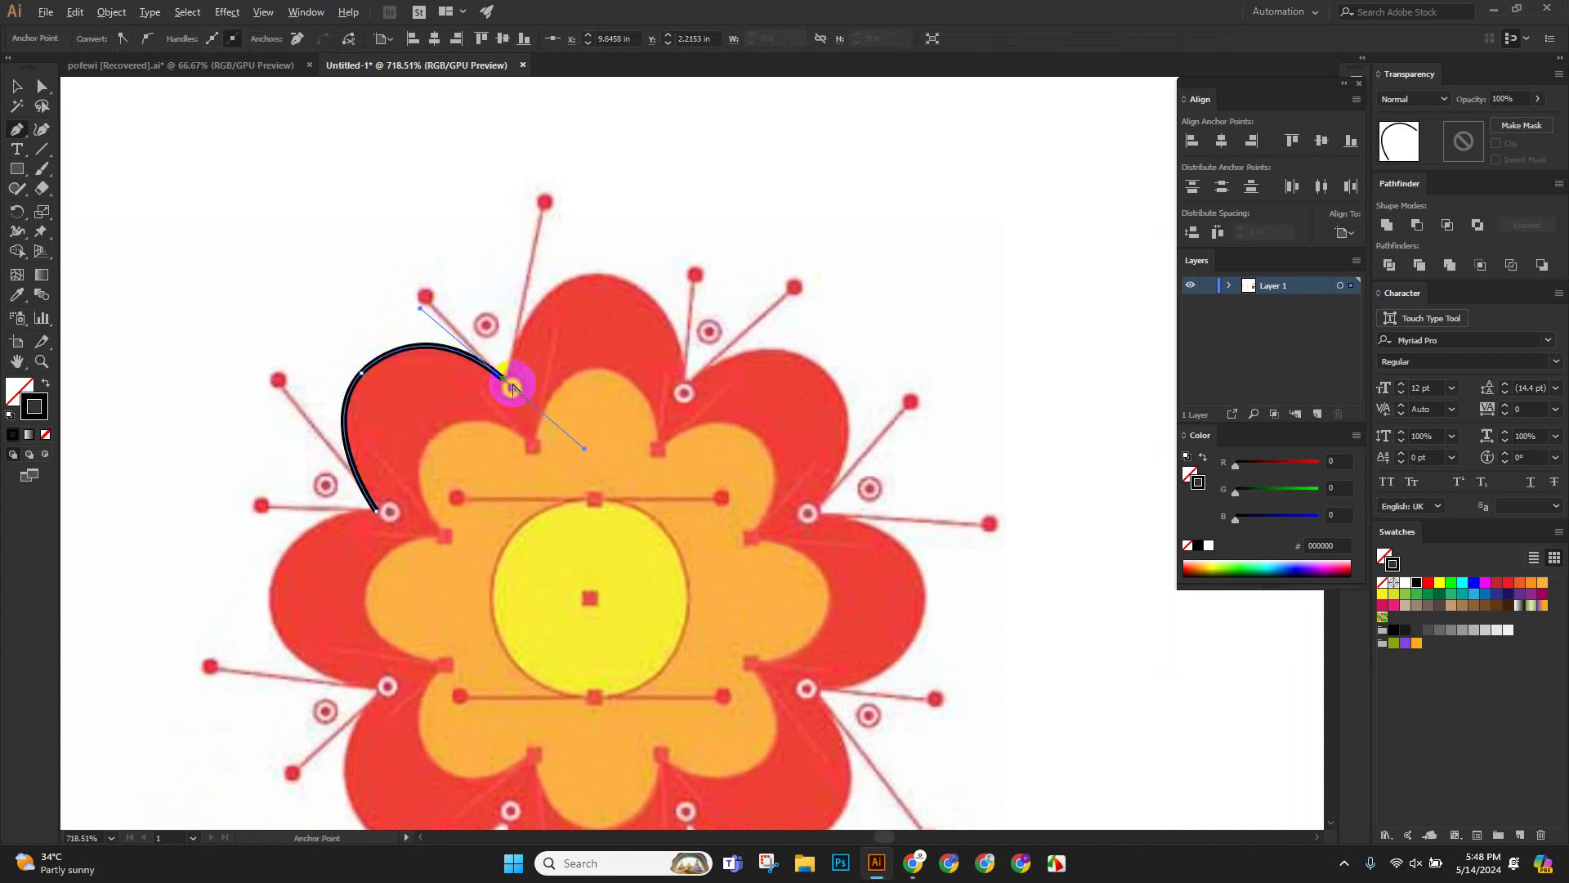
# Continue the path around the top red petal, curving over its peak and down to the notch before the upper-right petal.
pyautogui.hscroll(5, 491, 392)
pyautogui.scroll(2, 490, 392)
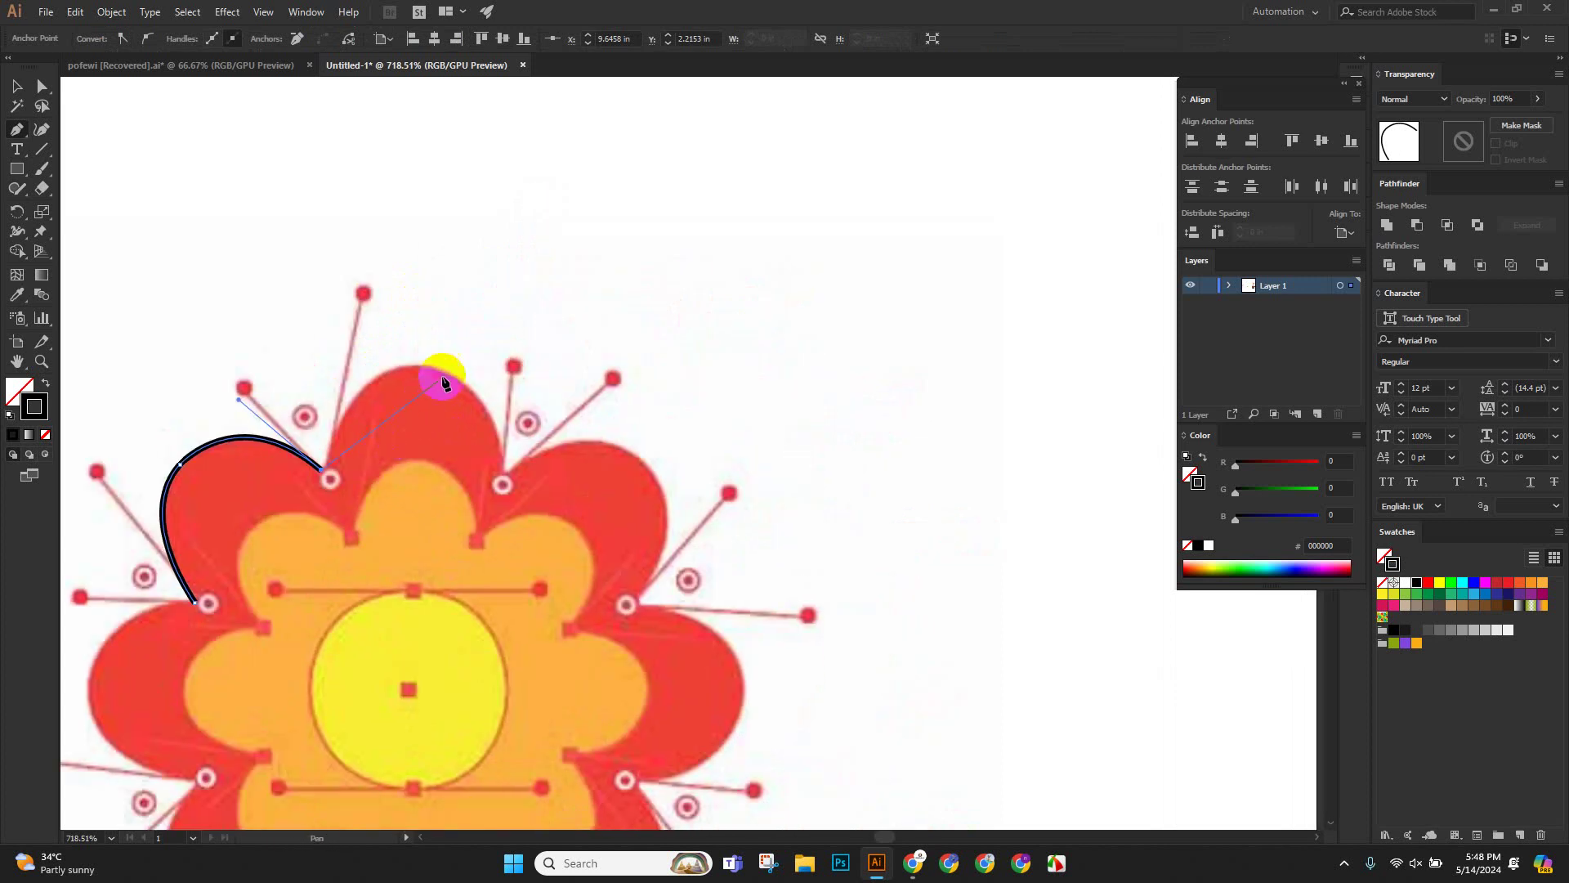
pyautogui.moveTo(422, 366)
pyautogui.mouseDown()
pyautogui.moveTo(462, 381)
pyautogui.moveTo(504, 365)
pyautogui.mouseUp()
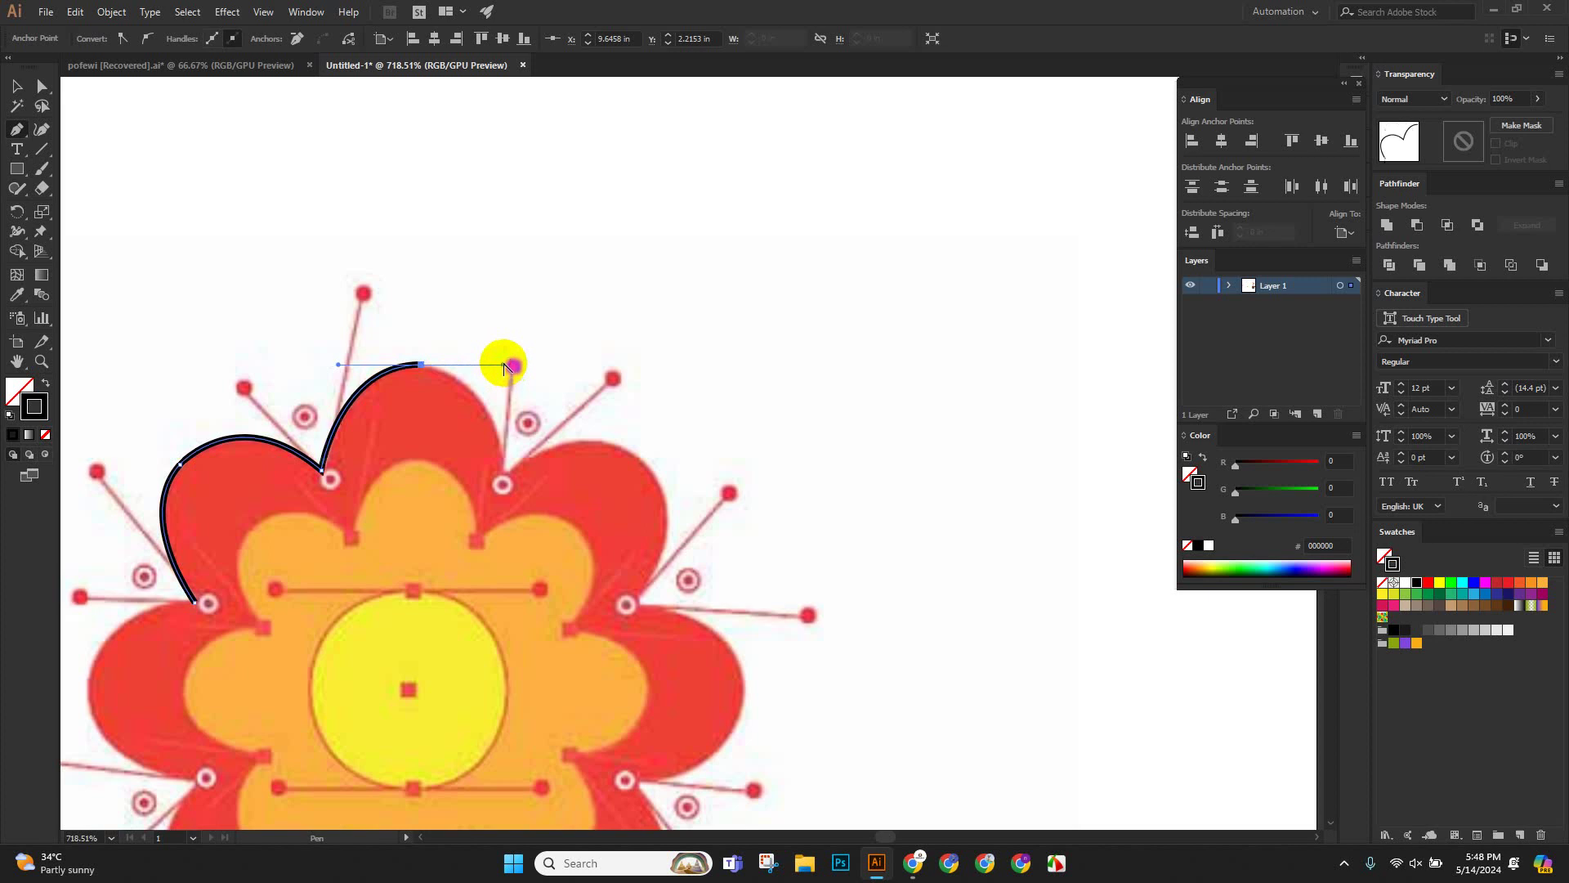
pyautogui.click(429, 365)
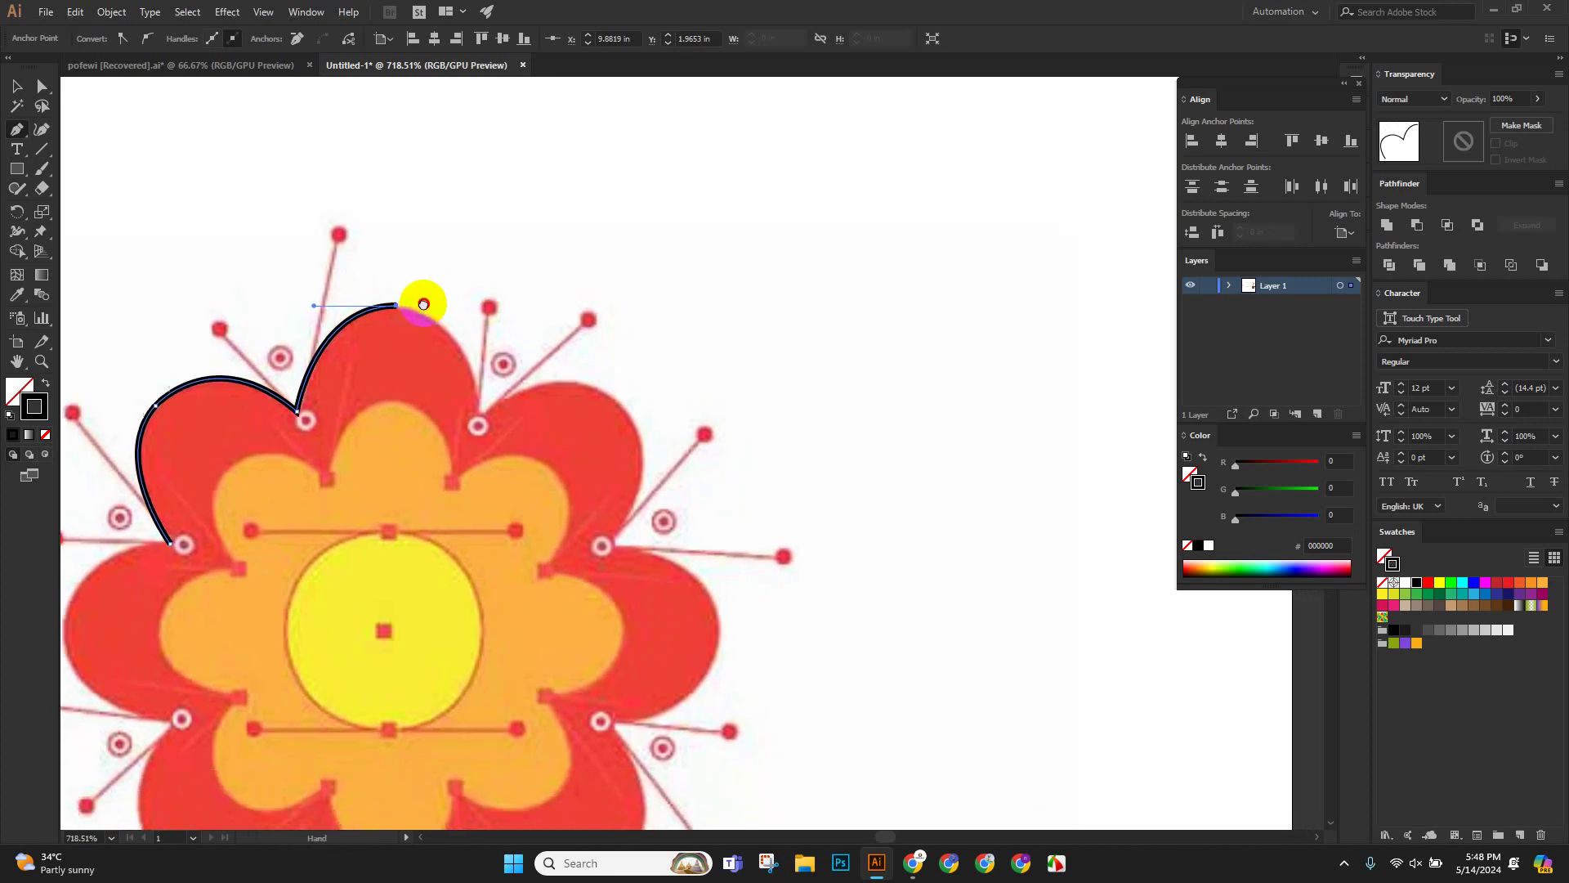
pyautogui.scroll(-1, 457, 392)
pyautogui.click(480, 416)
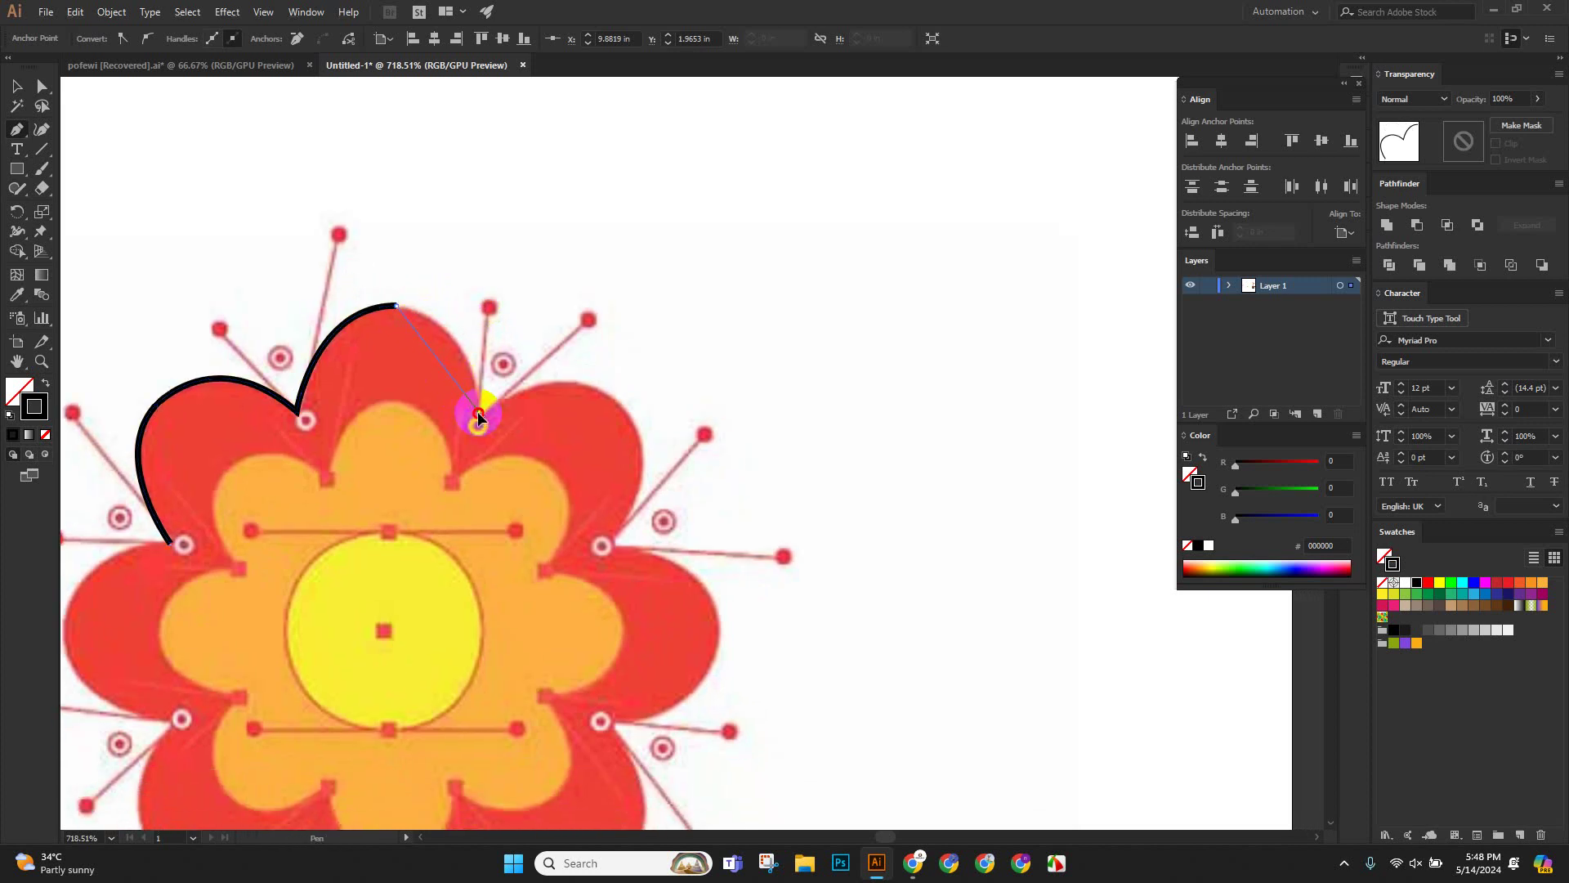
pyautogui.moveTo(479, 506); pyautogui.dragTo(484, 510)
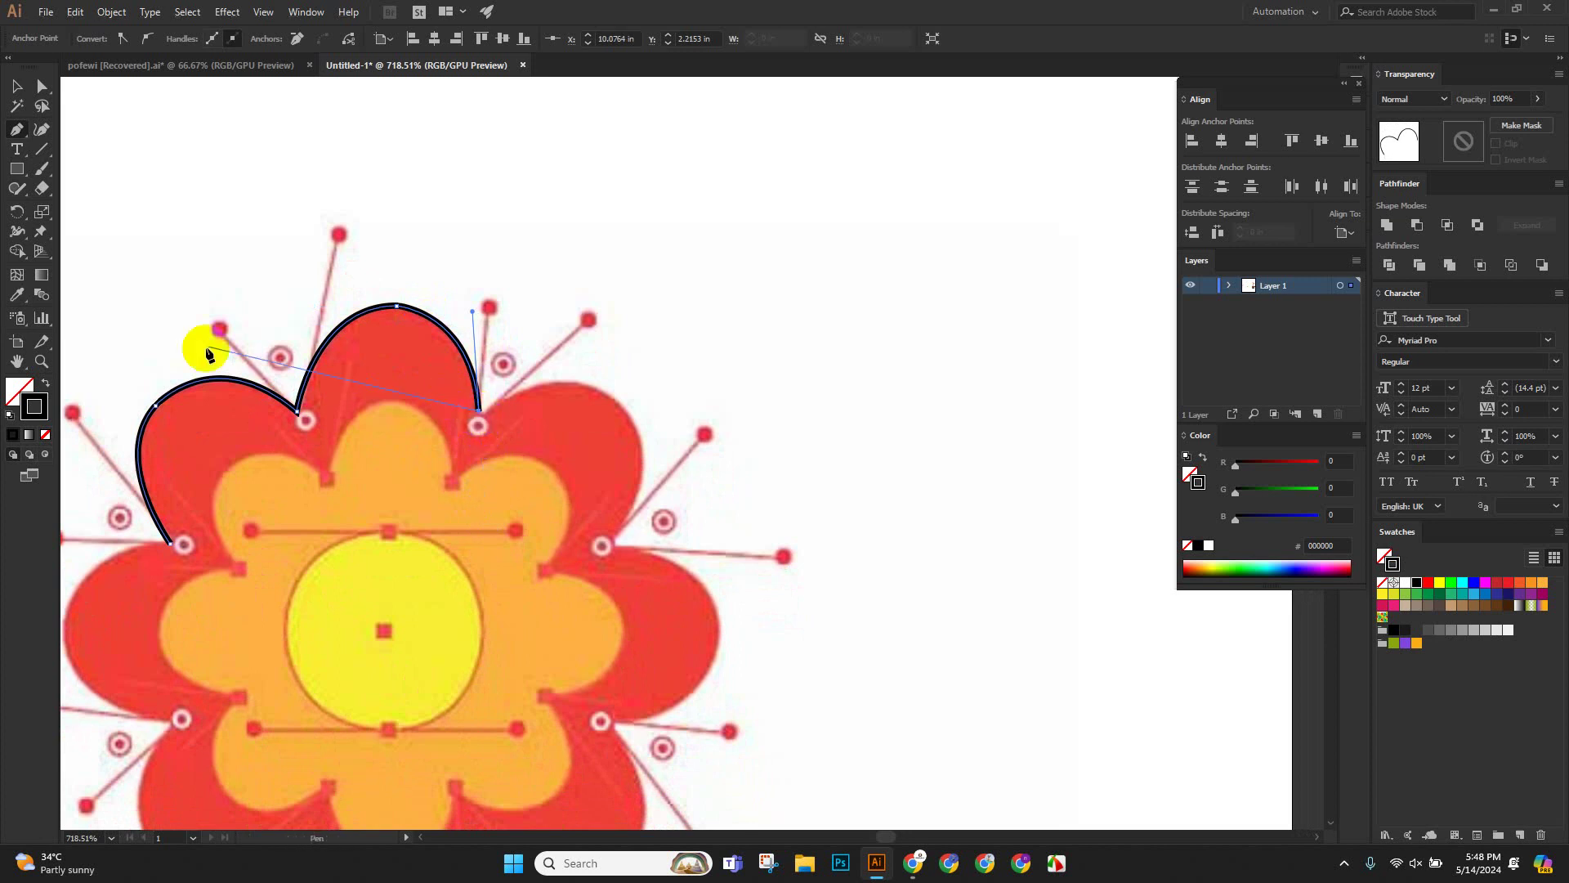
# Stop drawing at the notch before the upper-right petal and deselect the open petal path.
pyautogui.click(36, 409)
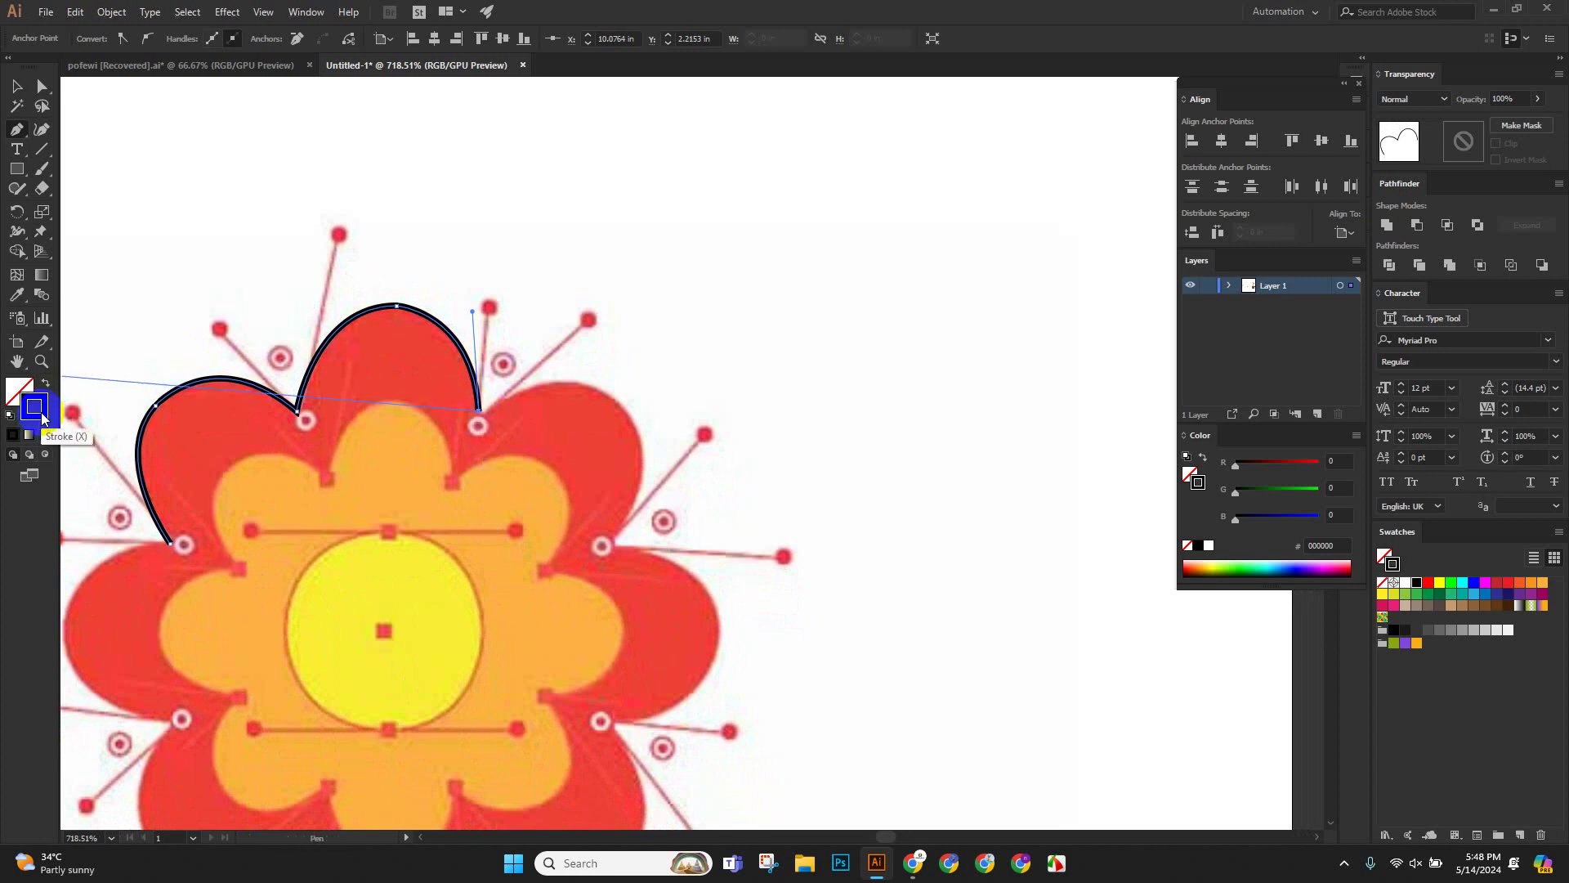
pyautogui.click(16, 85)
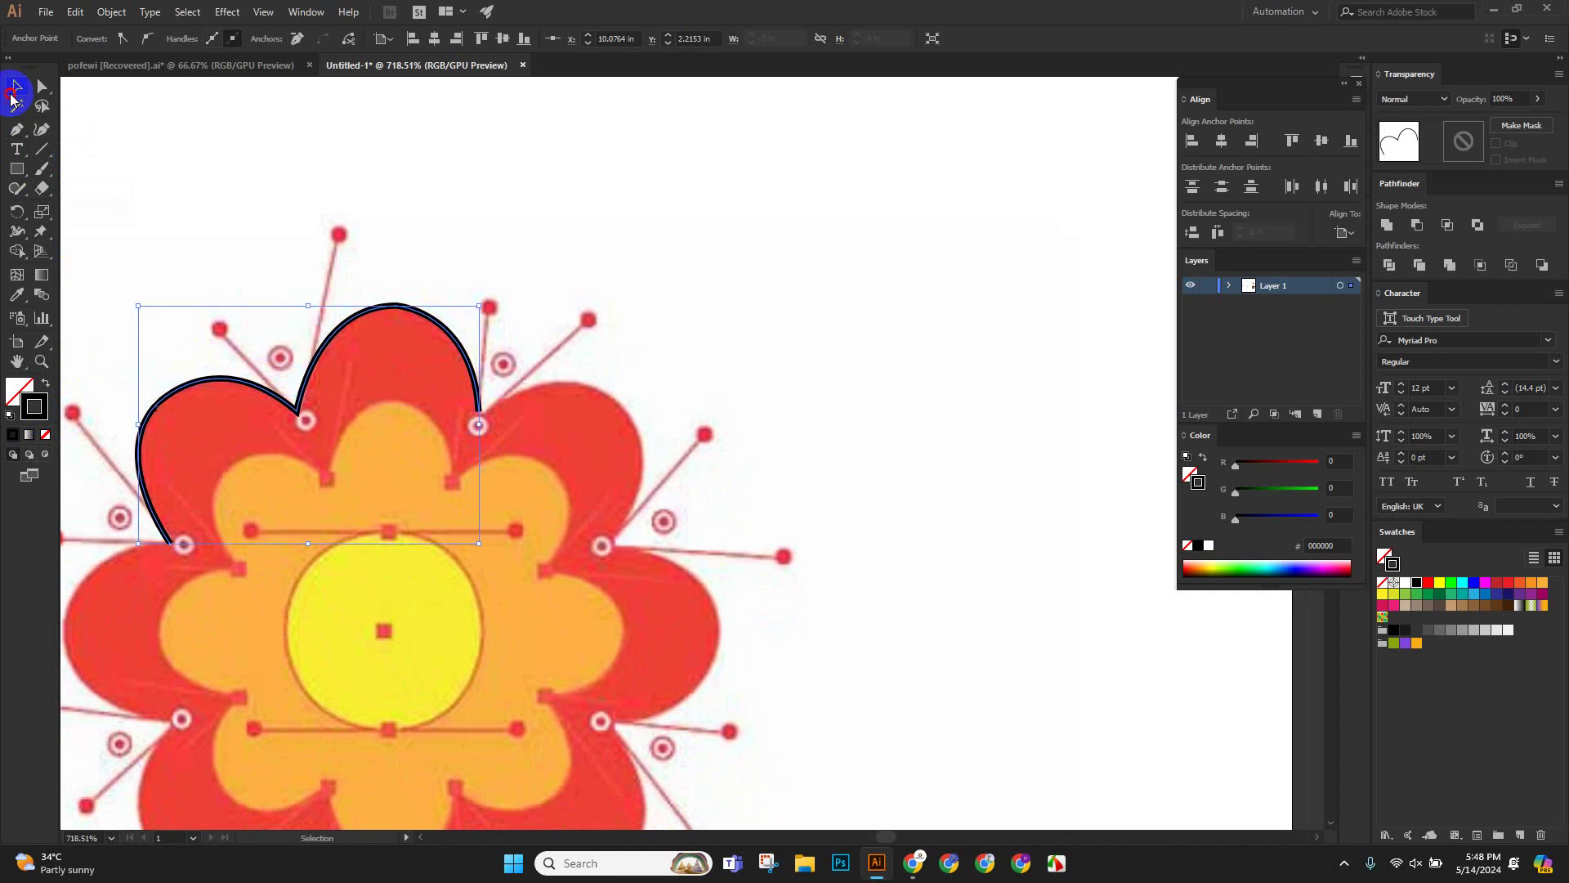
pyautogui.click(144, 147)
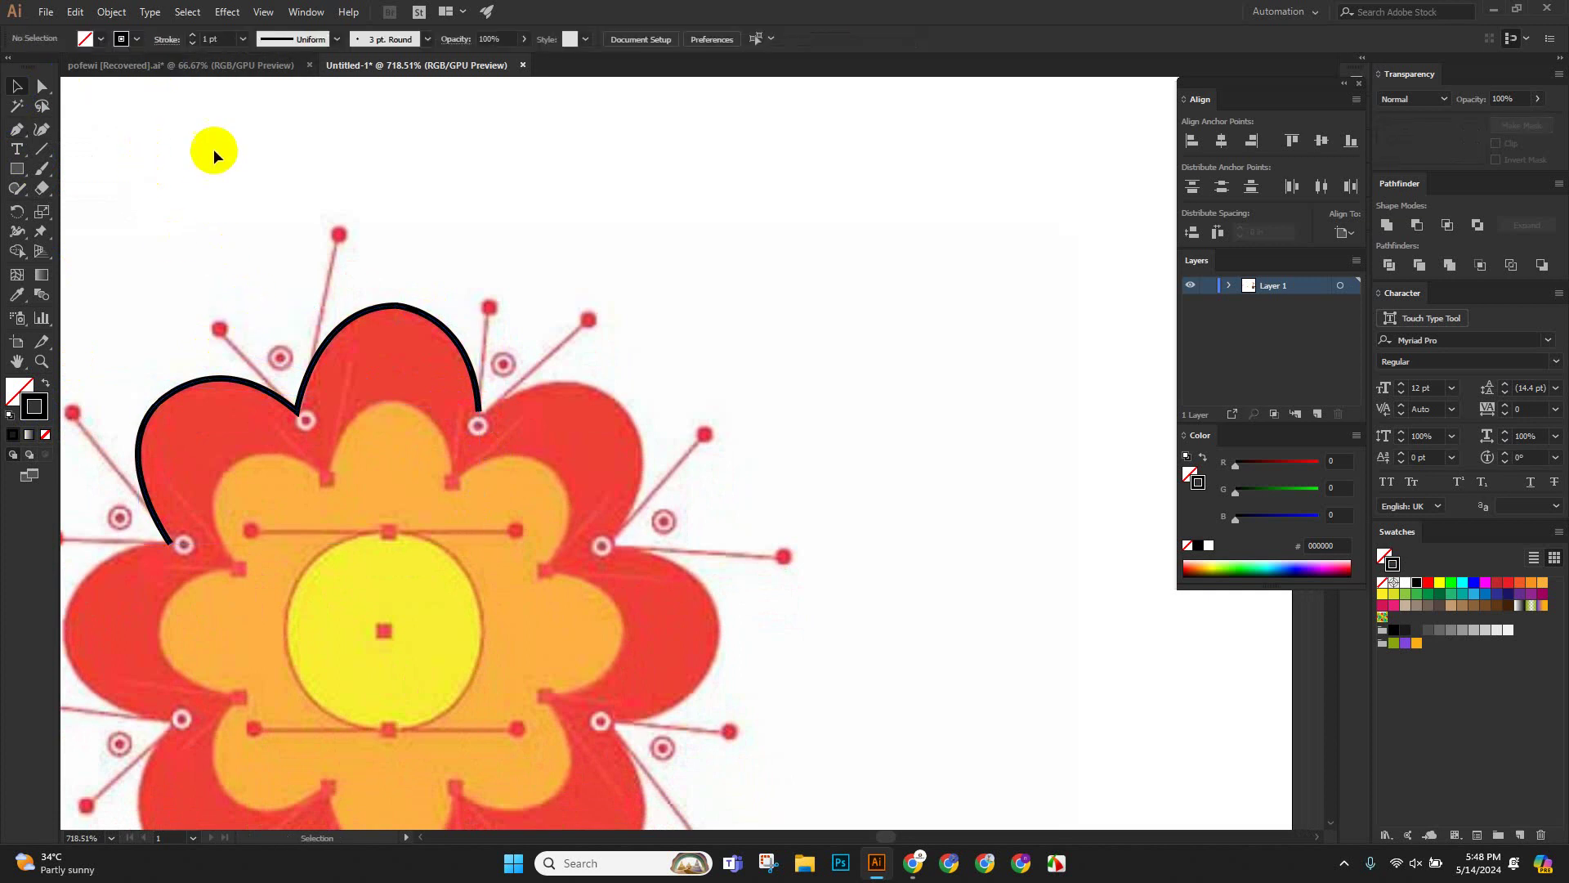
pyautogui.click(201, 43)
pyautogui.scroll(3, 499, 439)
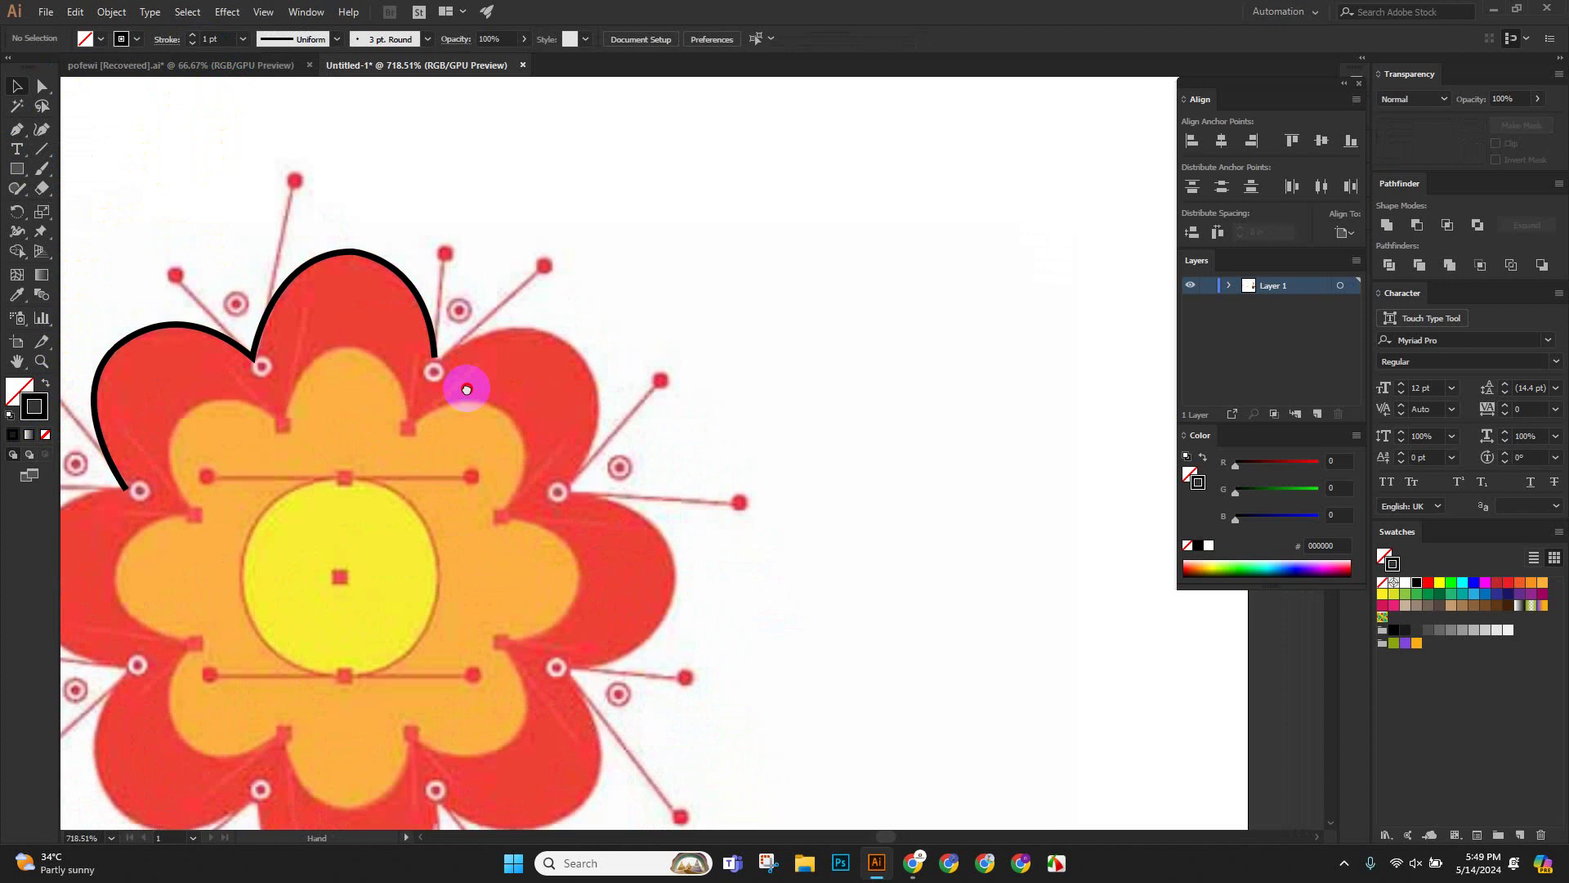
# Select the traced petal path and remove its stroke, leaving the fill at none.
pyautogui.click(336, 351)
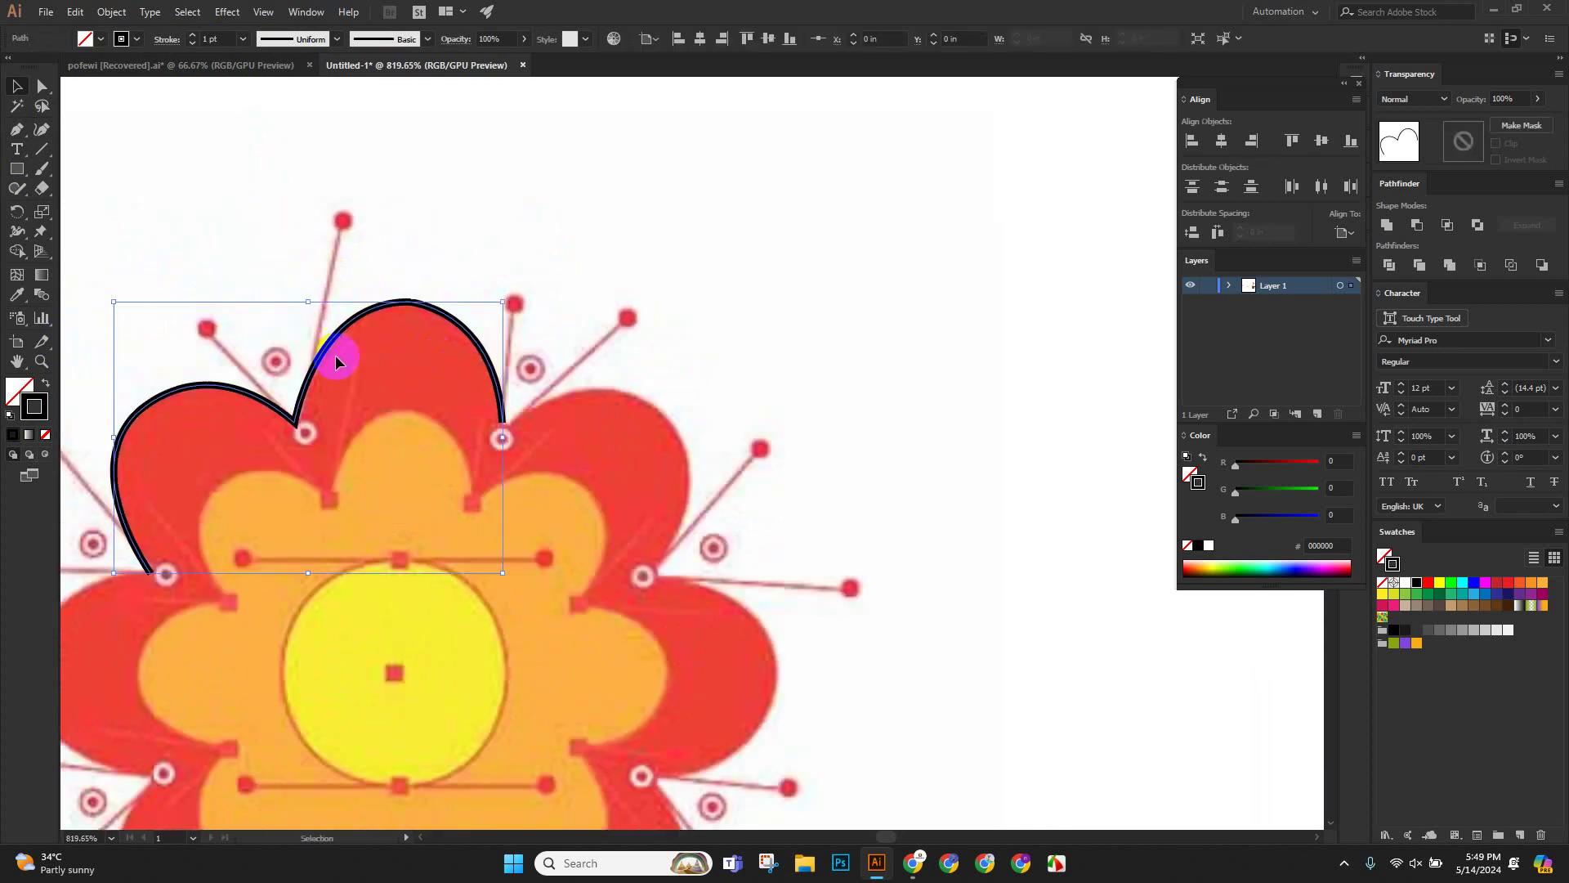
pyautogui.click(45, 434)
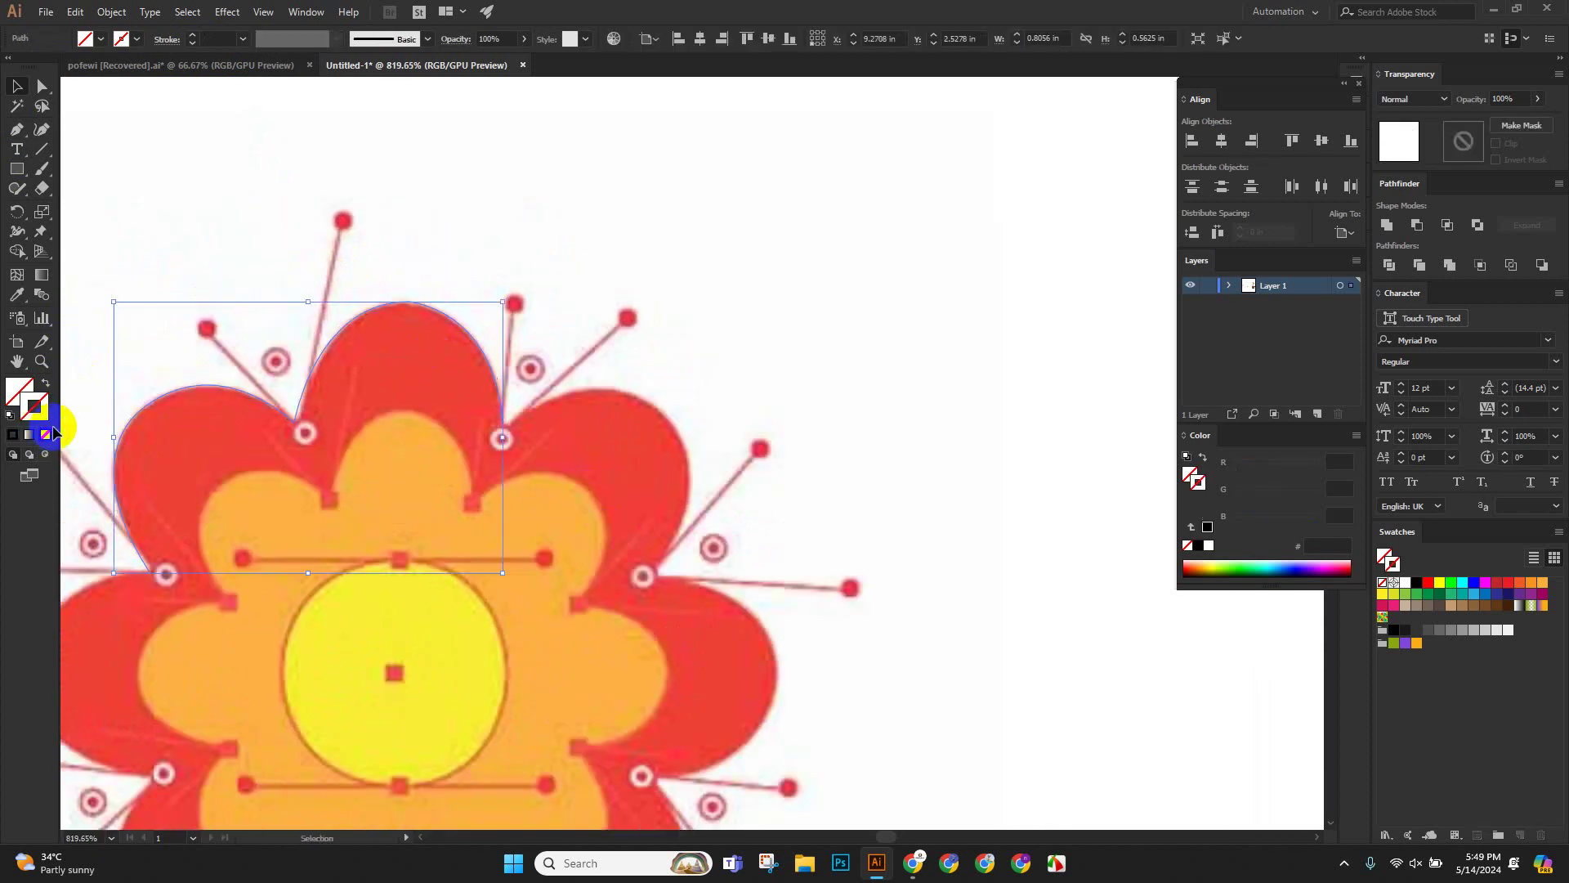
pyautogui.click(277, 250)
pyautogui.click(434, 365)
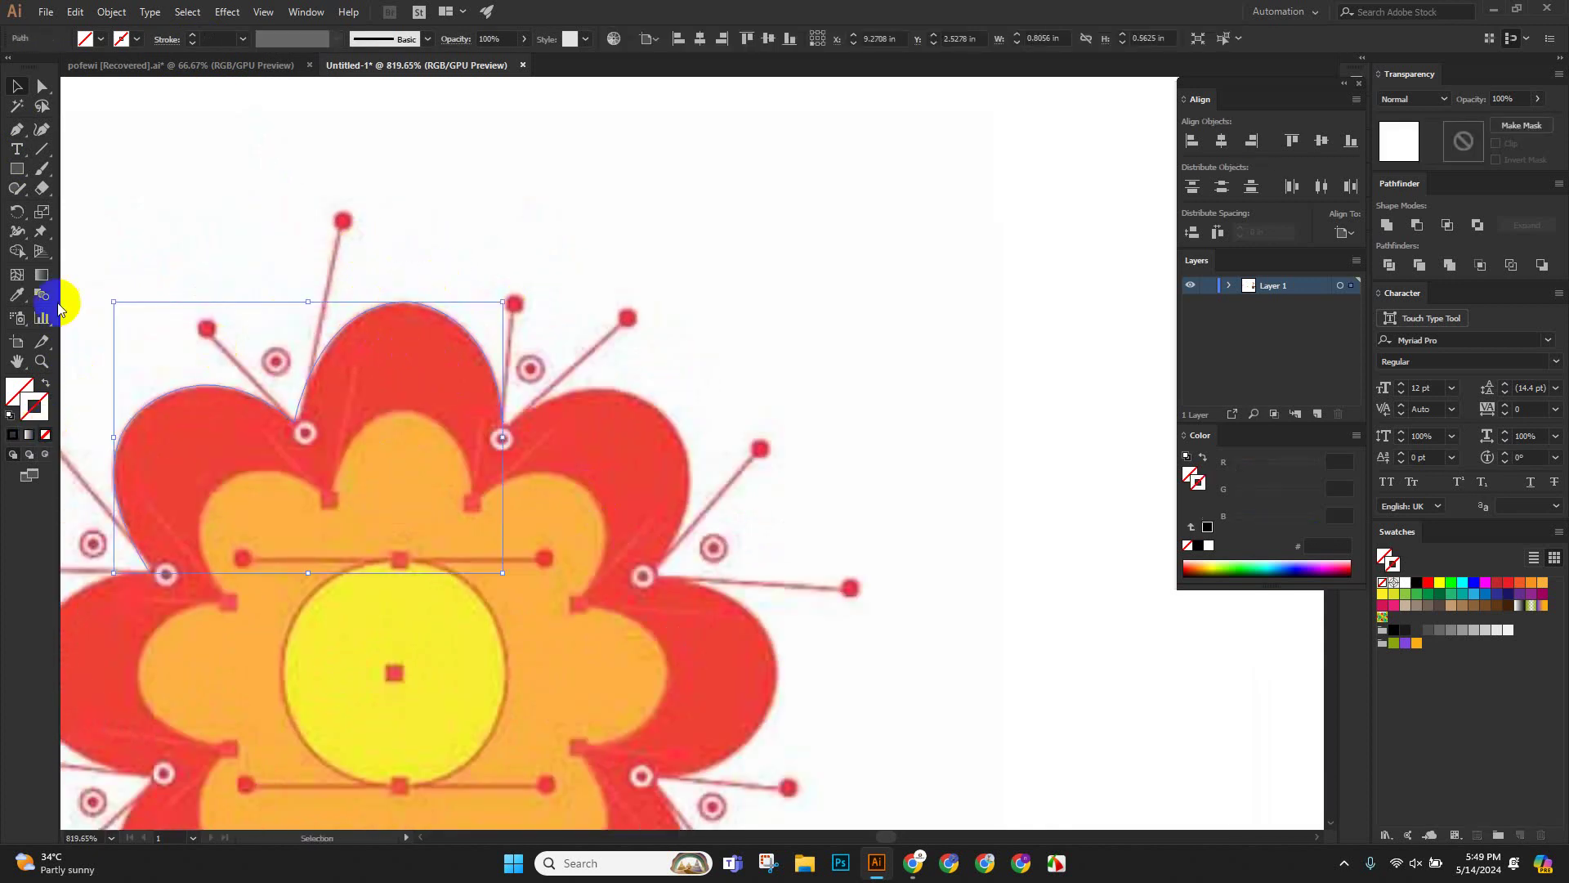
pyautogui.click(41, 413)
pyautogui.click(24, 389)
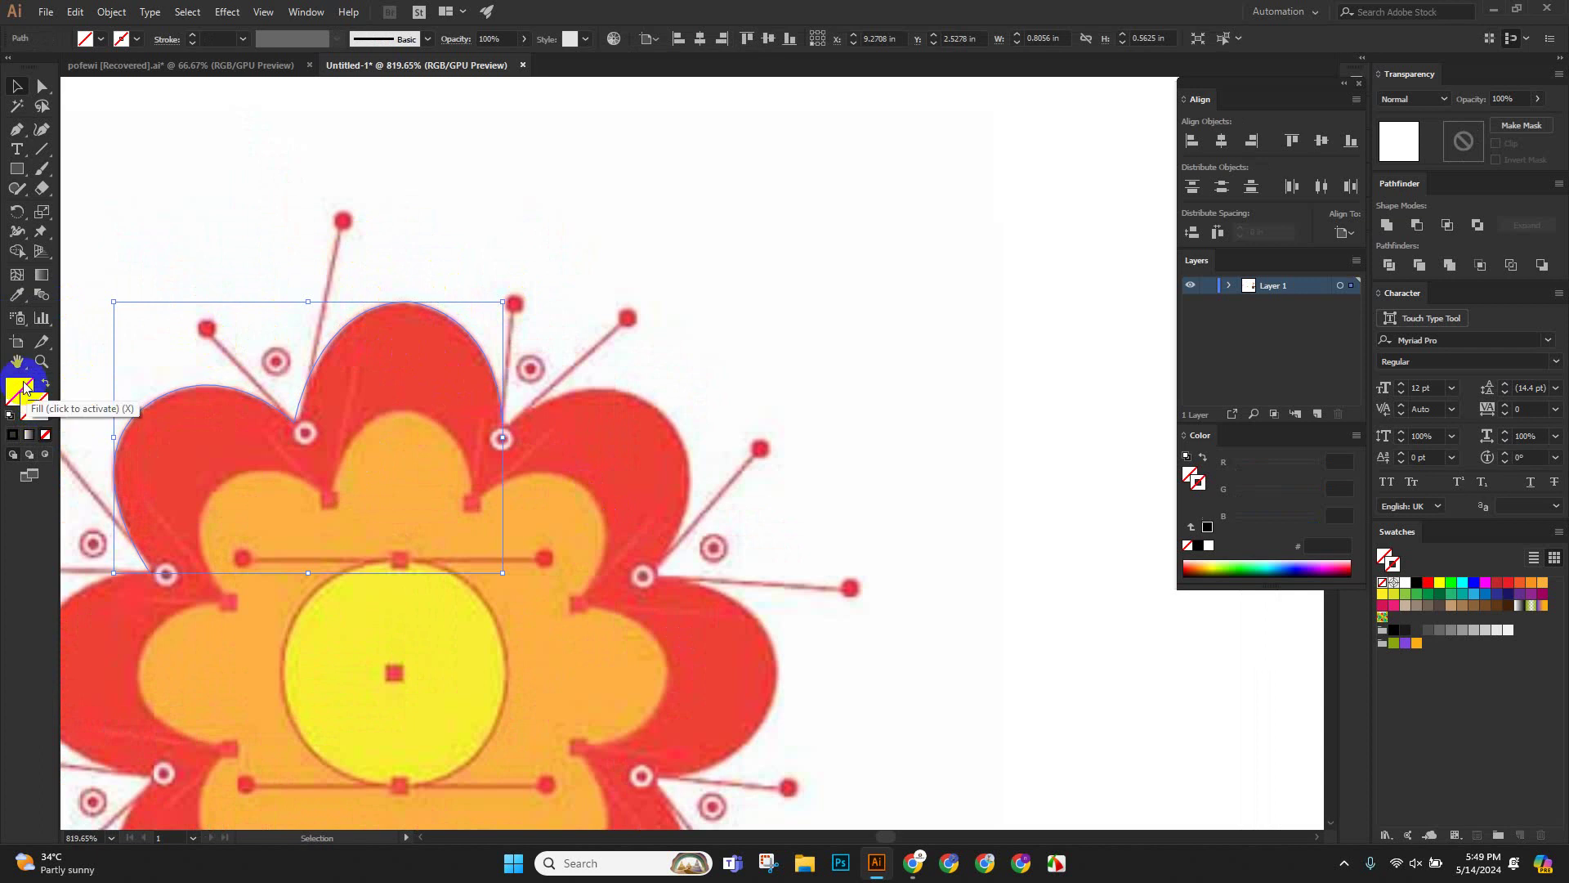
pyautogui.click(45, 438)
pyautogui.click(37, 409)
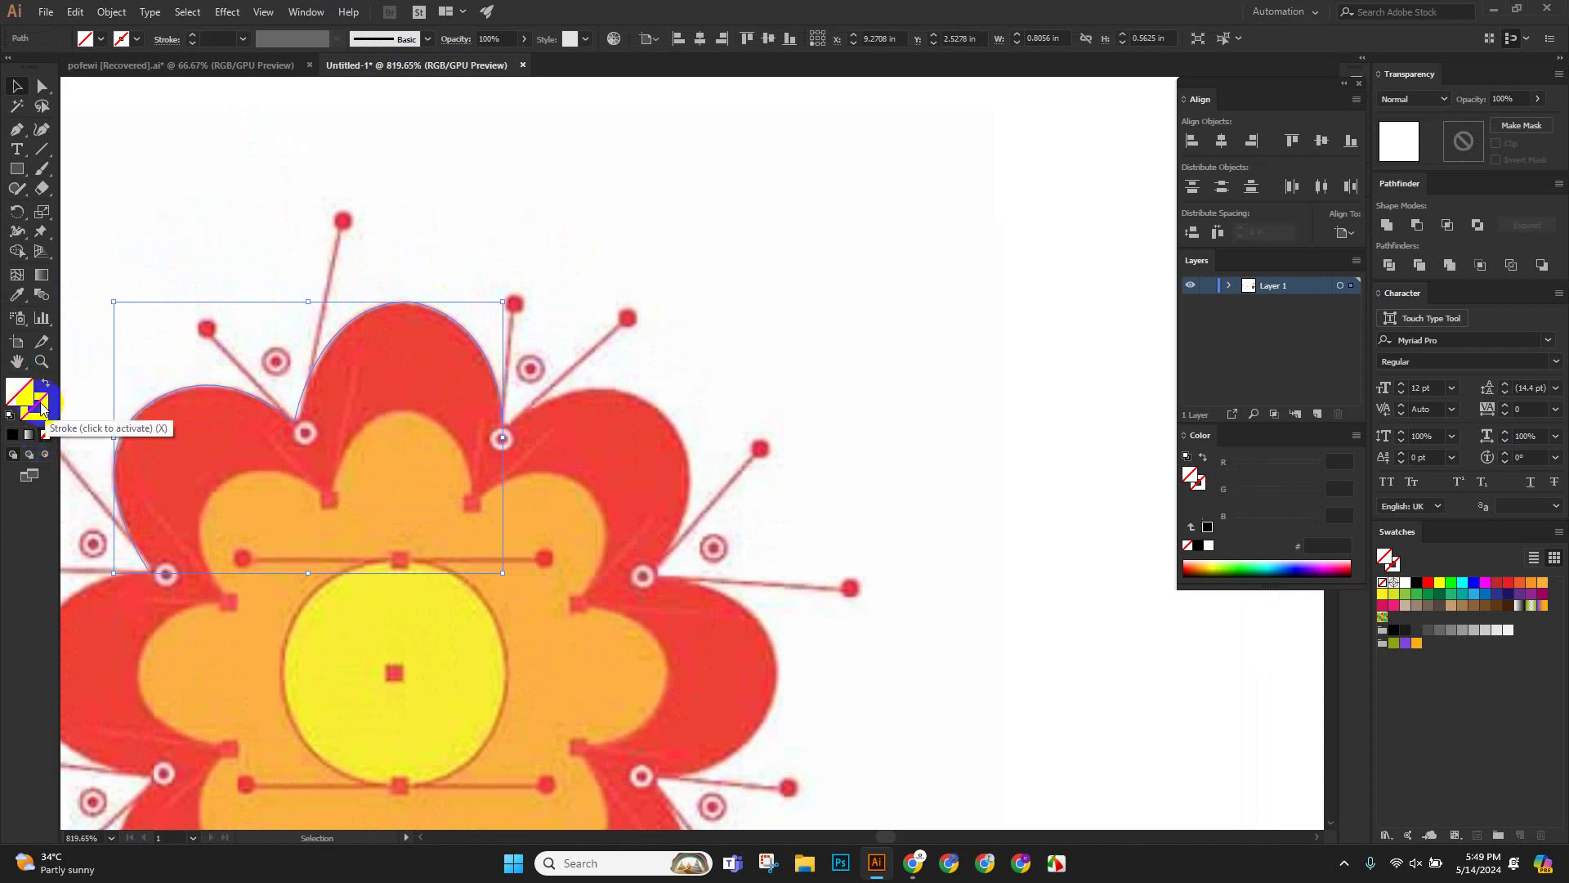
pyautogui.click(12, 390)
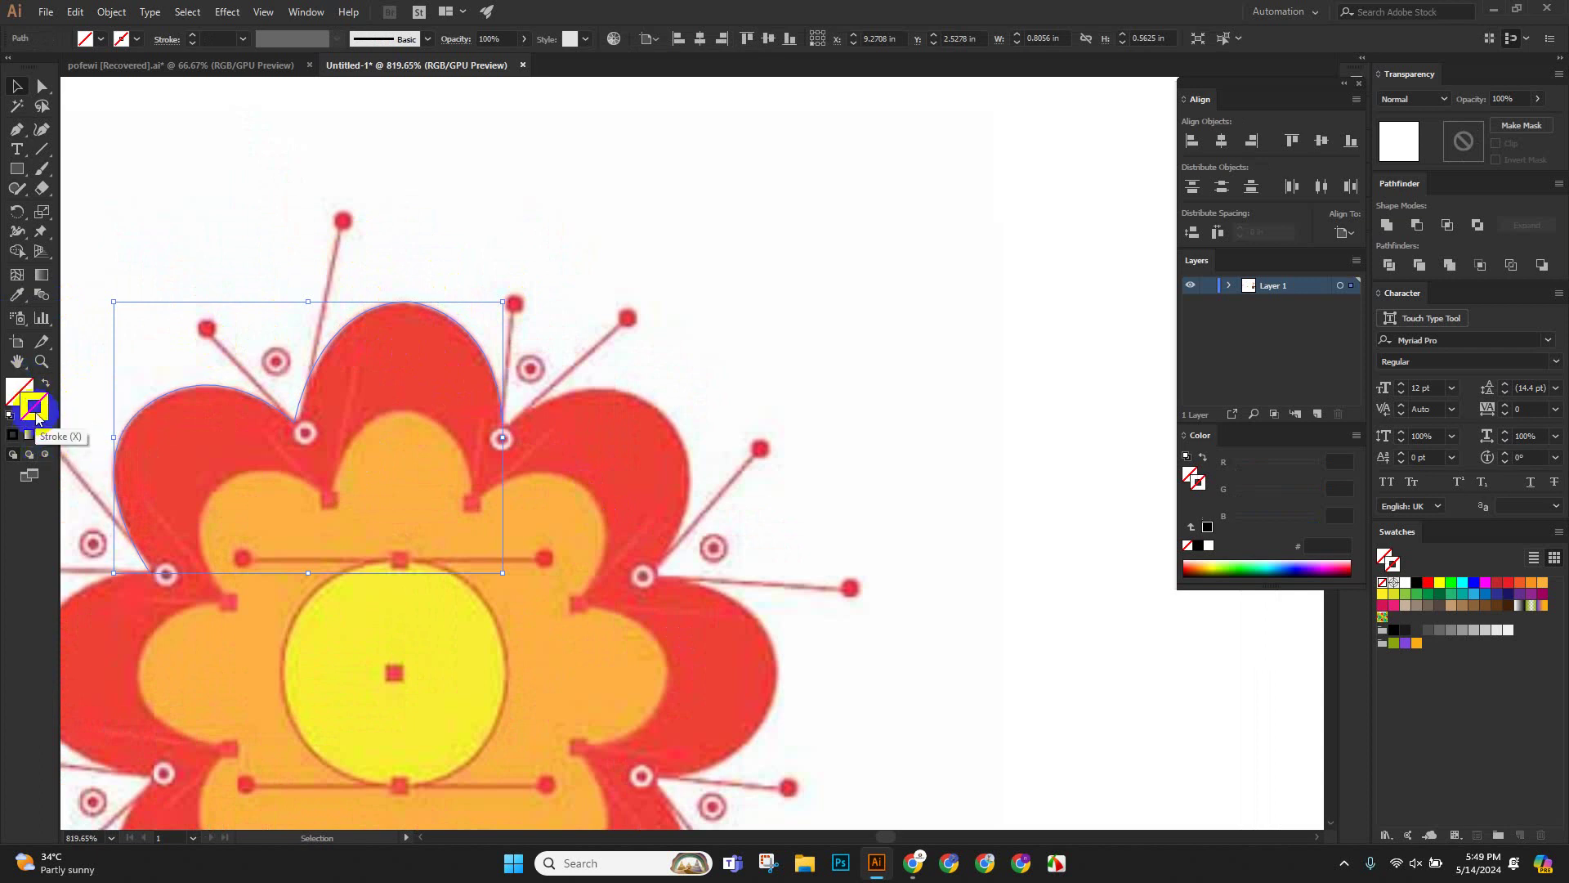
# Give the petal path a black 1 pt stroke and deselect it.
pyautogui.click(211, 49)
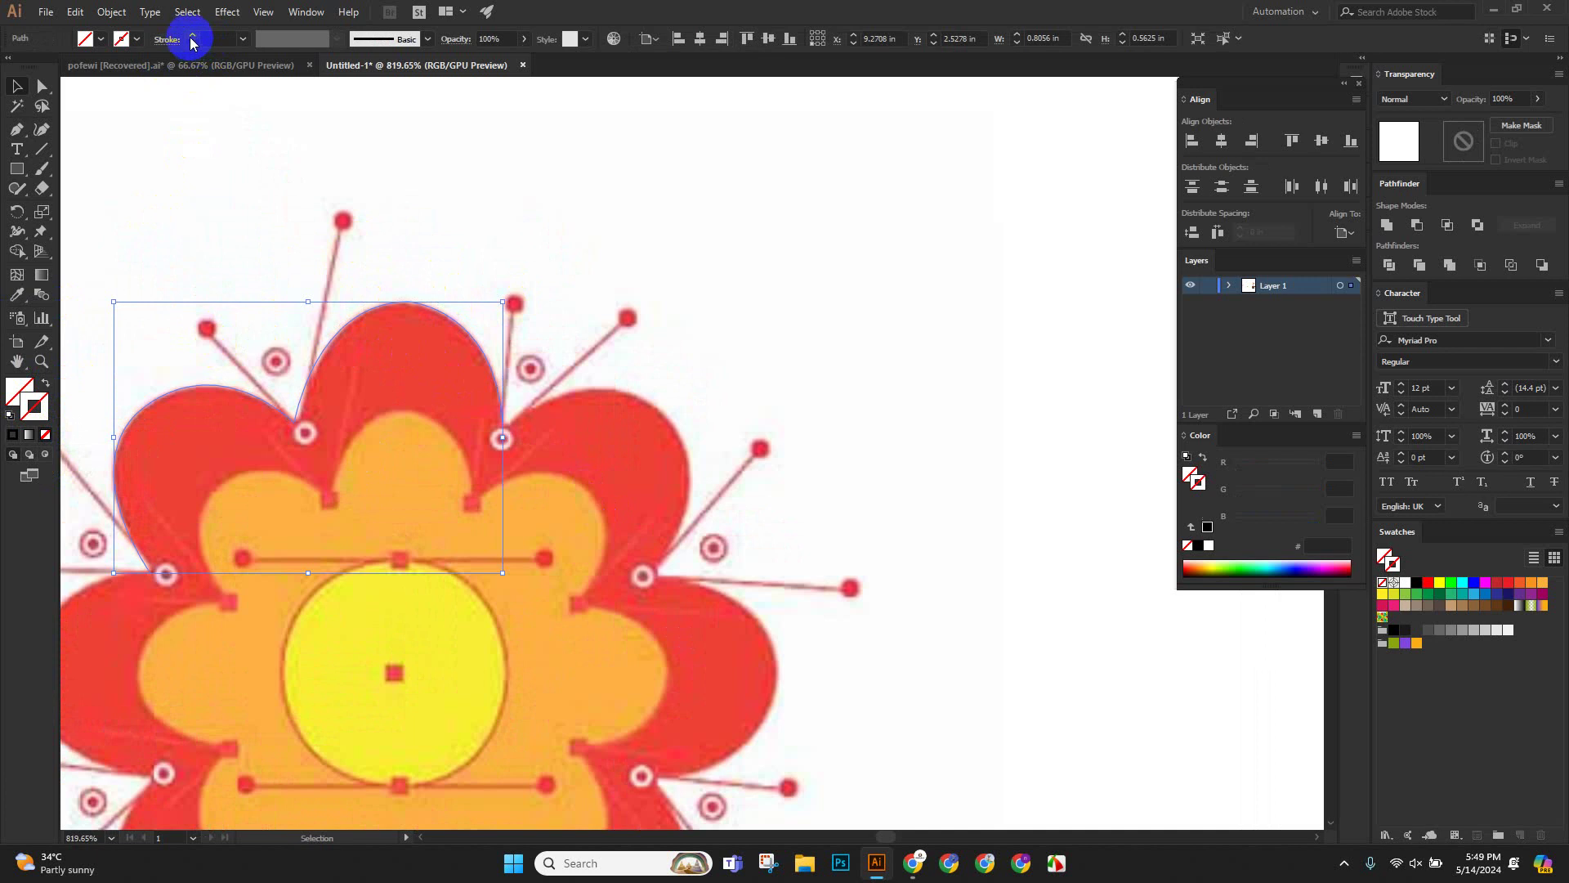
pyautogui.click(192, 37)
pyautogui.click(192, 38)
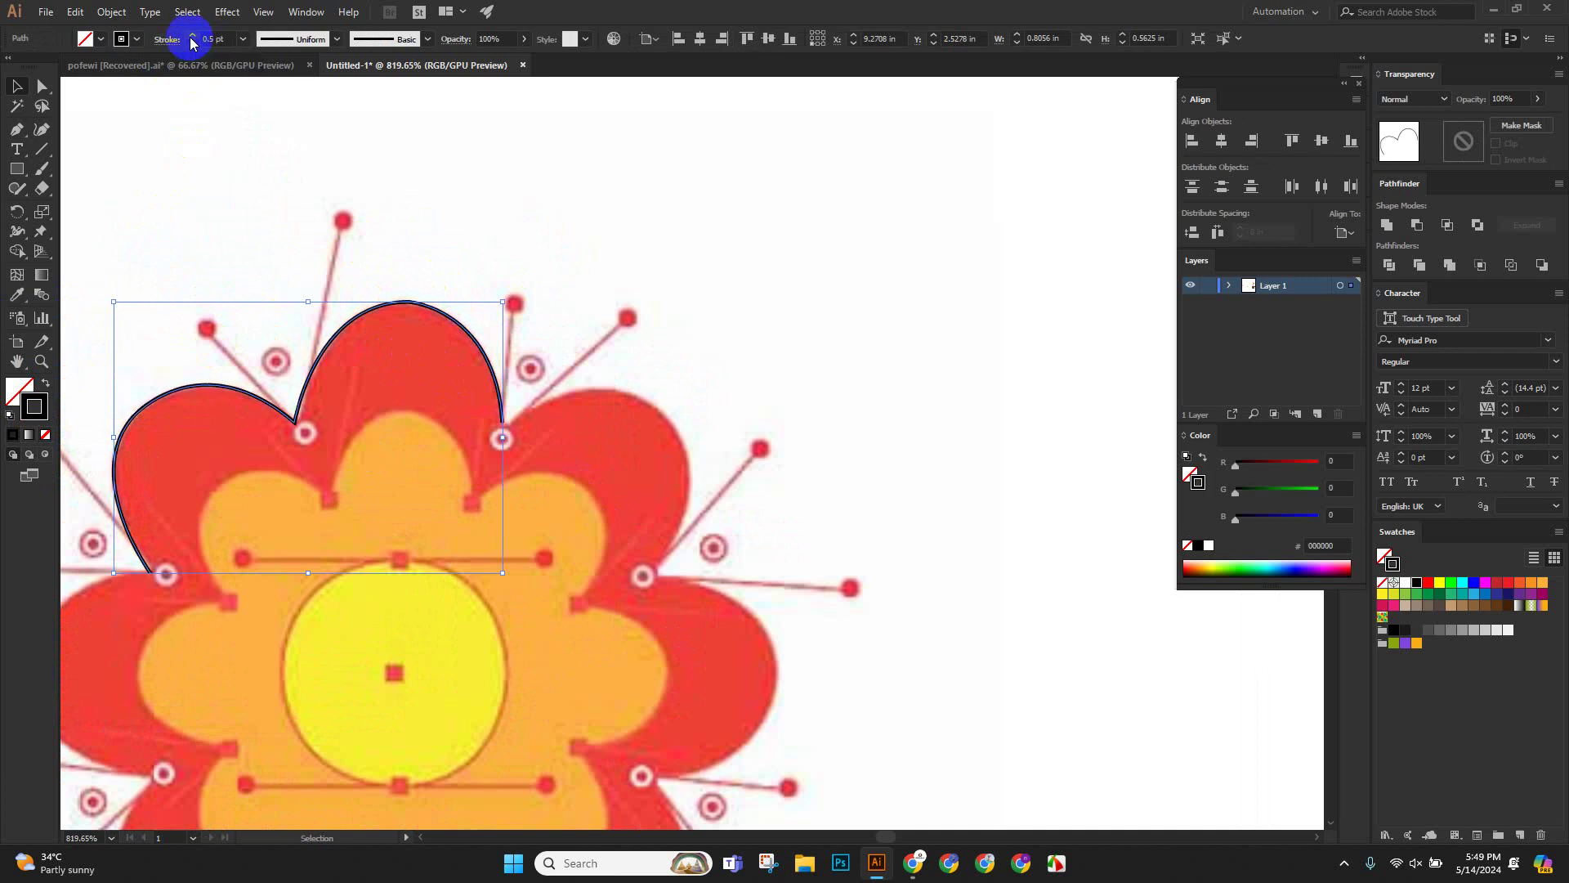
pyautogui.click(192, 37)
pyautogui.click(192, 38)
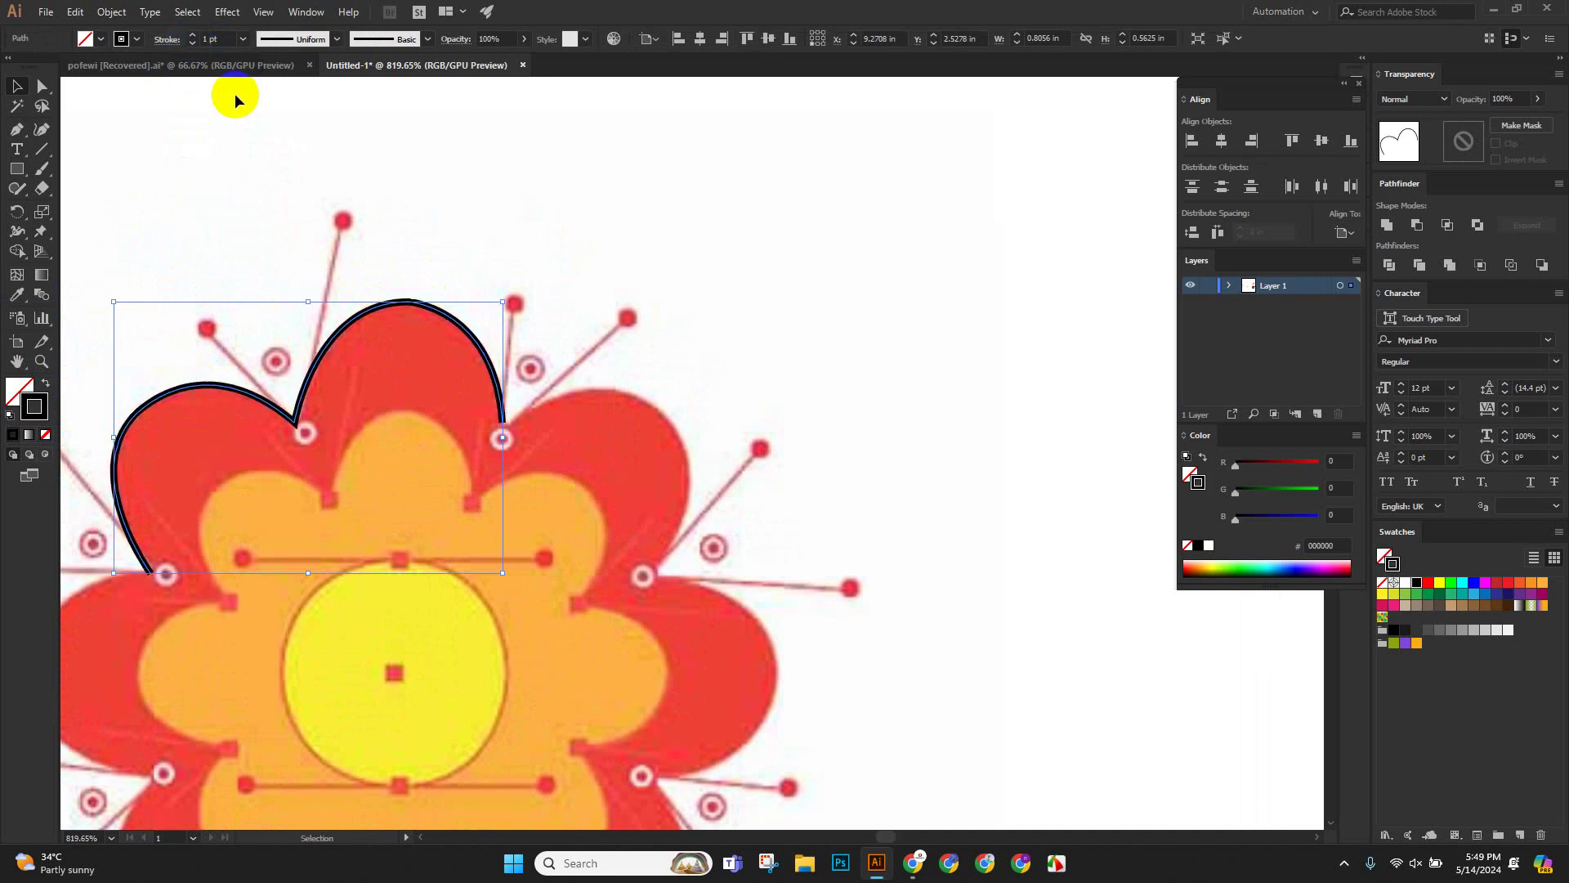
pyautogui.click(576, 345)
# Resume the Pen path from its open end and curve it over the top of the upper-right red petal, dropping the outgoing handle.
pyautogui.moveTo(601, 435); pyautogui.dragTo(442, 277)
pyautogui.scroll(4, 473, 368)
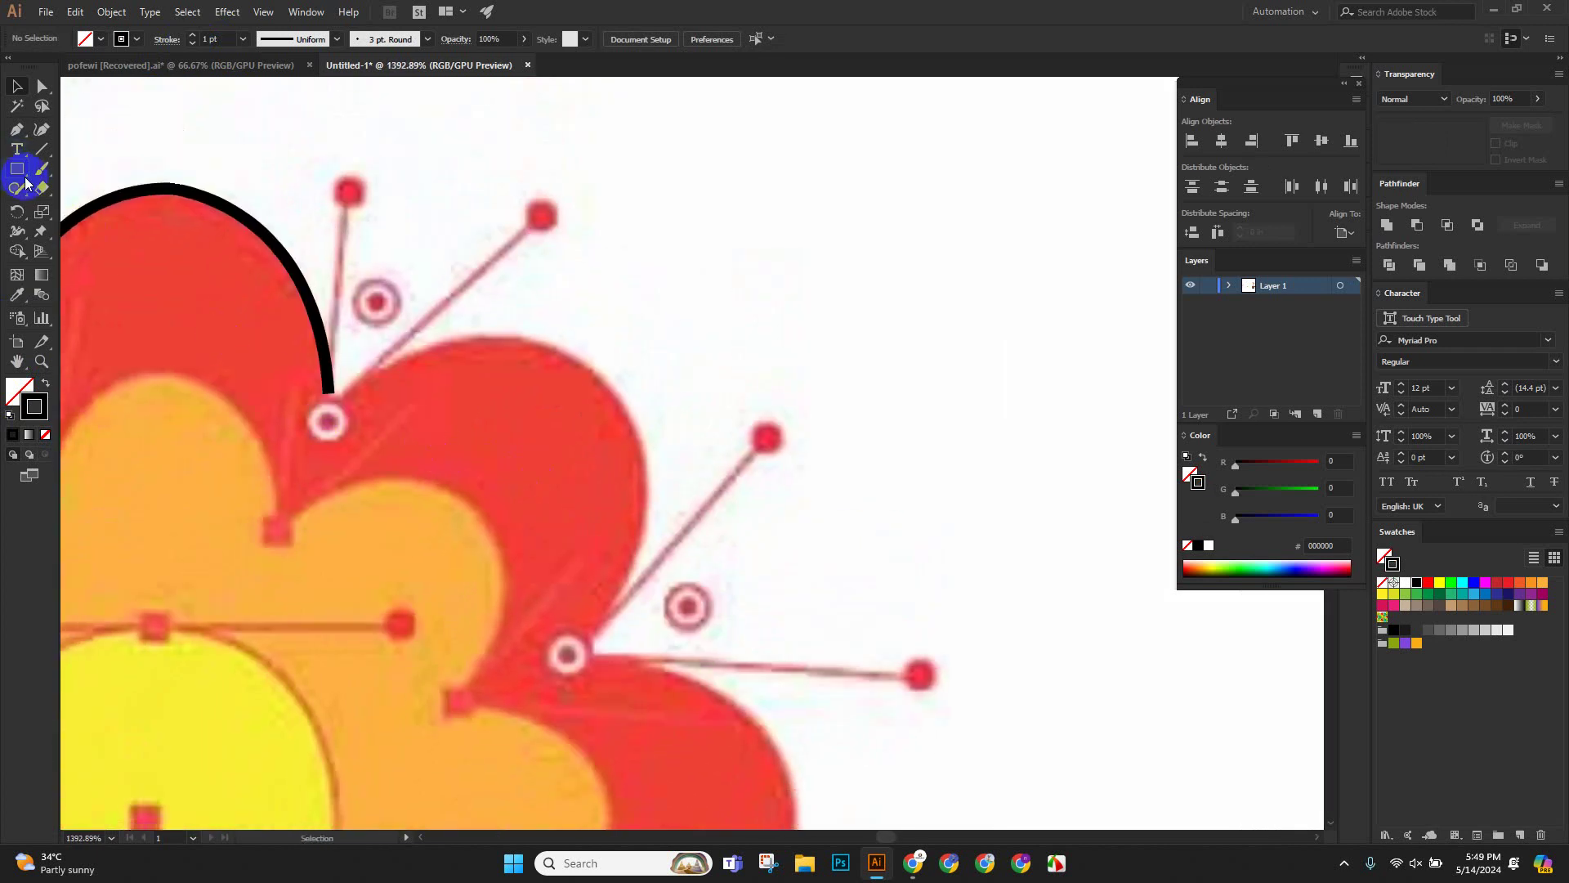
pyautogui.click(18, 131)
pyautogui.click(332, 394)
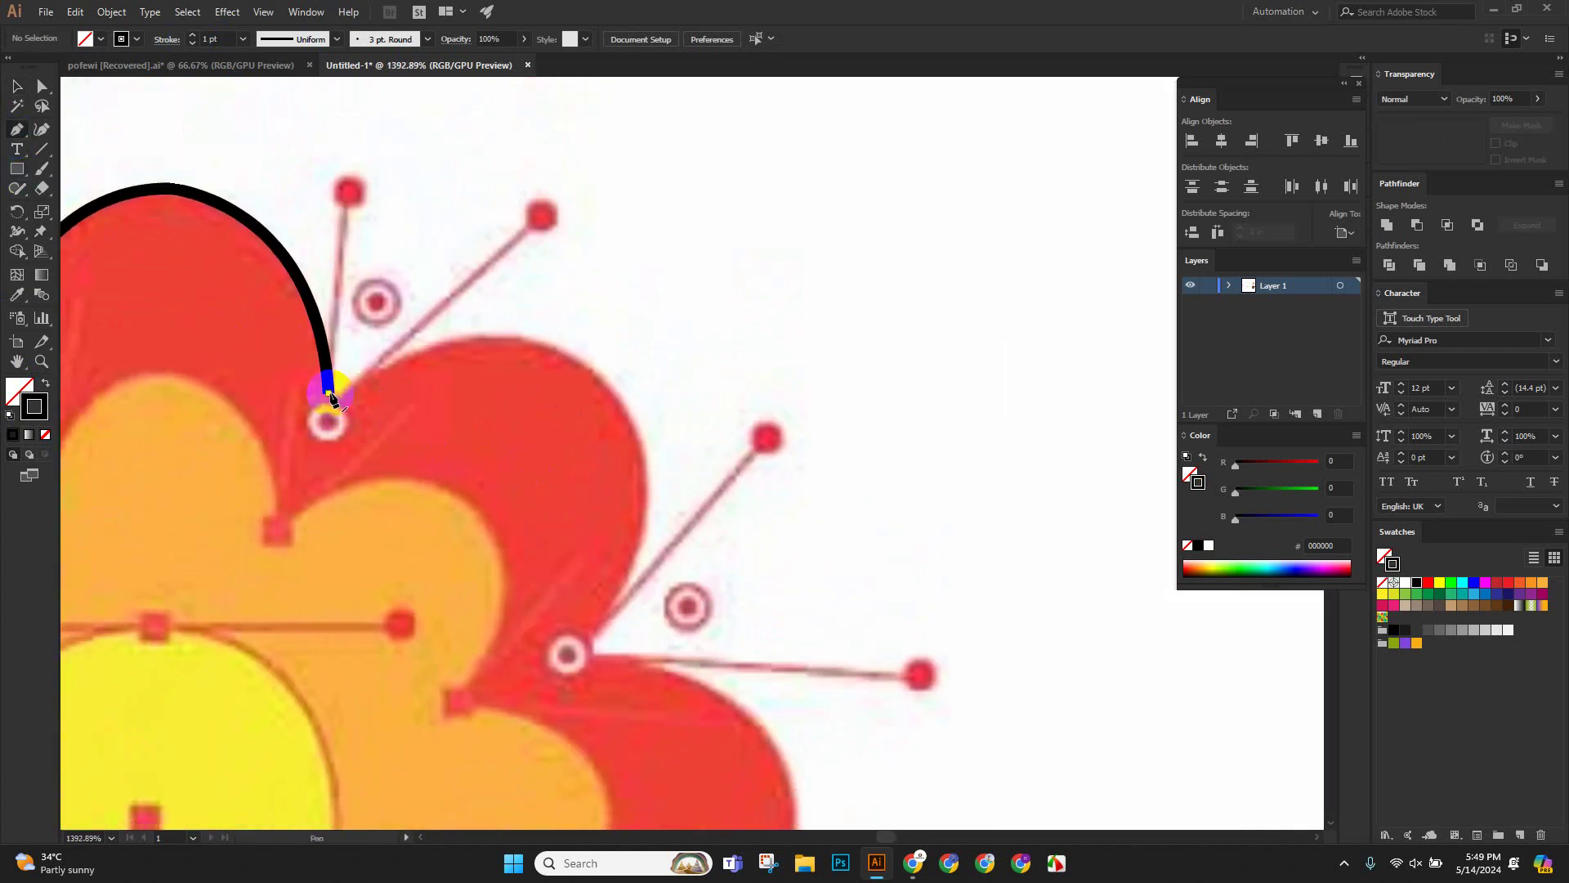
pyautogui.moveTo(332, 398); pyautogui.dragTo(653, 451)
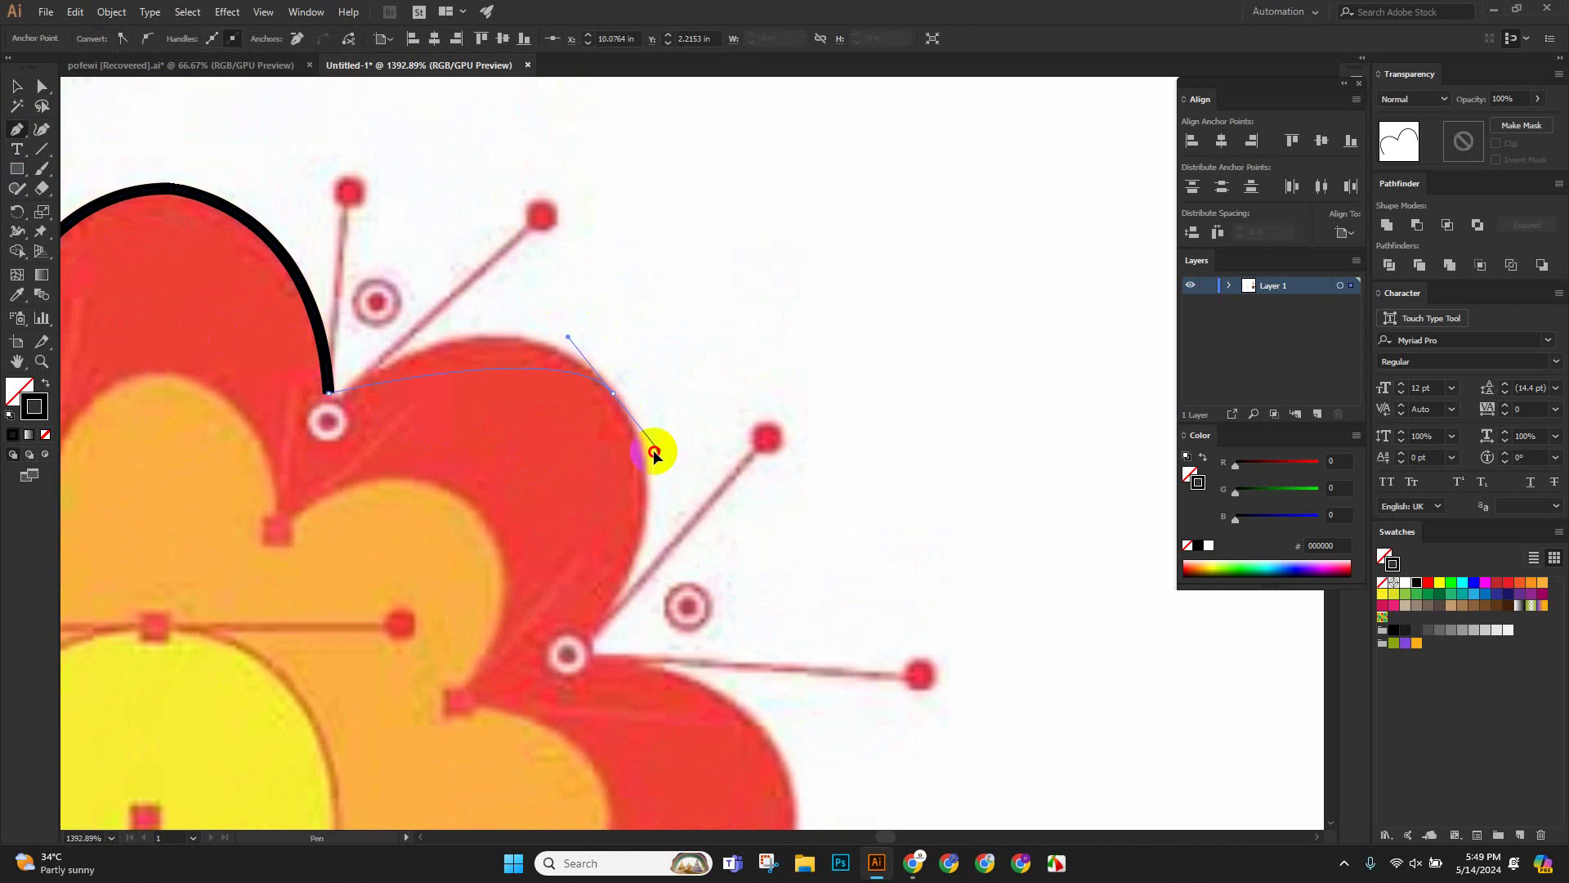
pyautogui.moveTo(716, 523); pyautogui.dragTo(712, 515)
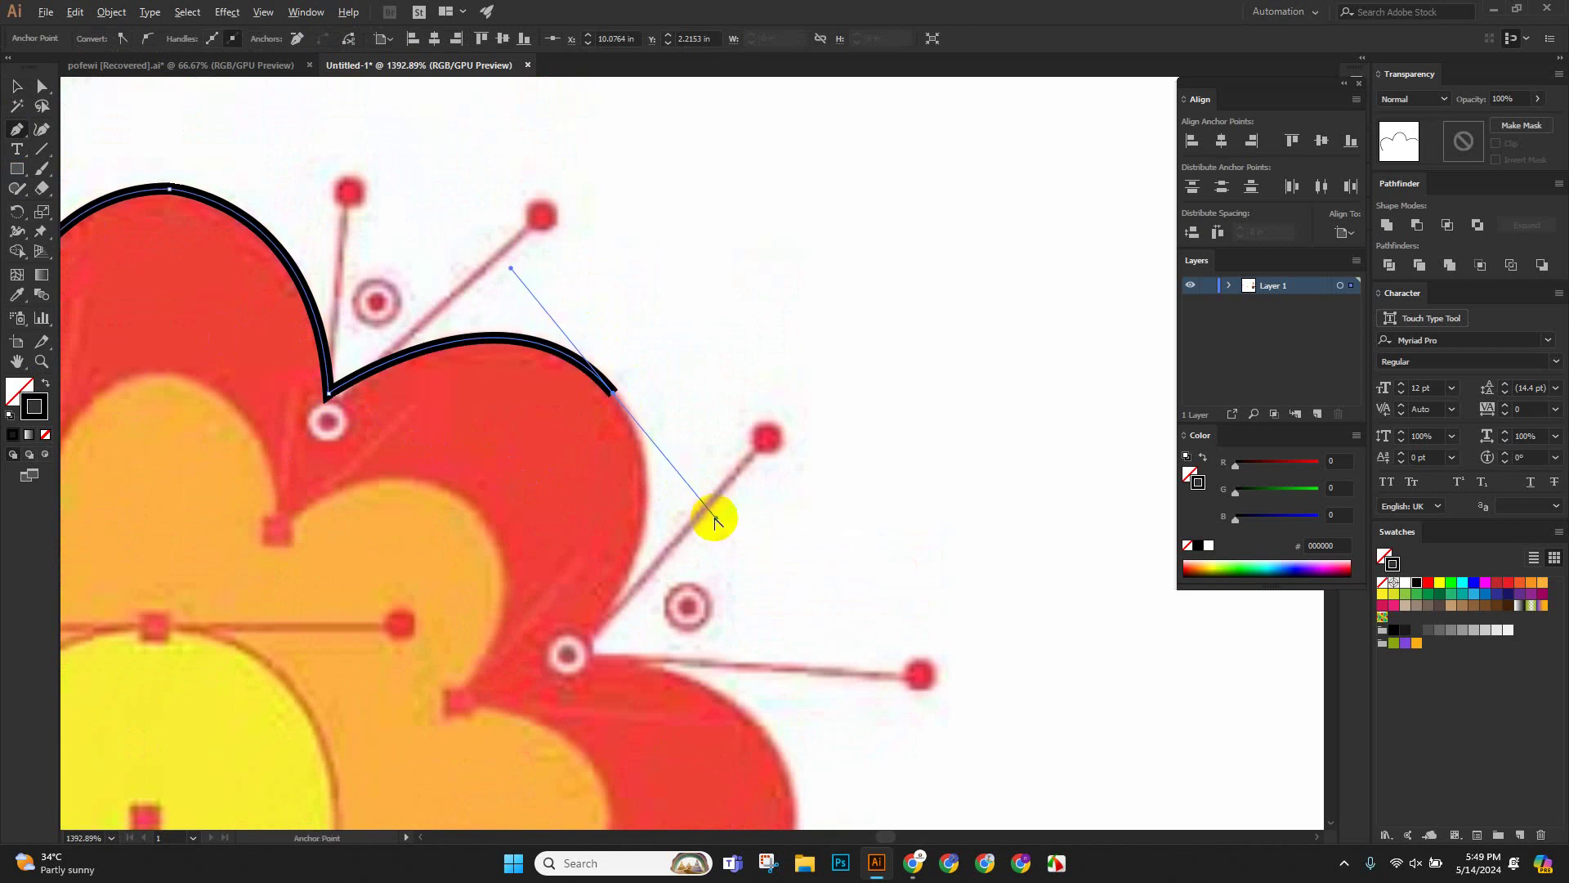
pyautogui.click(616, 396)
# Continue the path down the outer side of the upper-right petal, ending in a corner at the notch before the right petal.
pyautogui.scroll(-1, 665, 490)
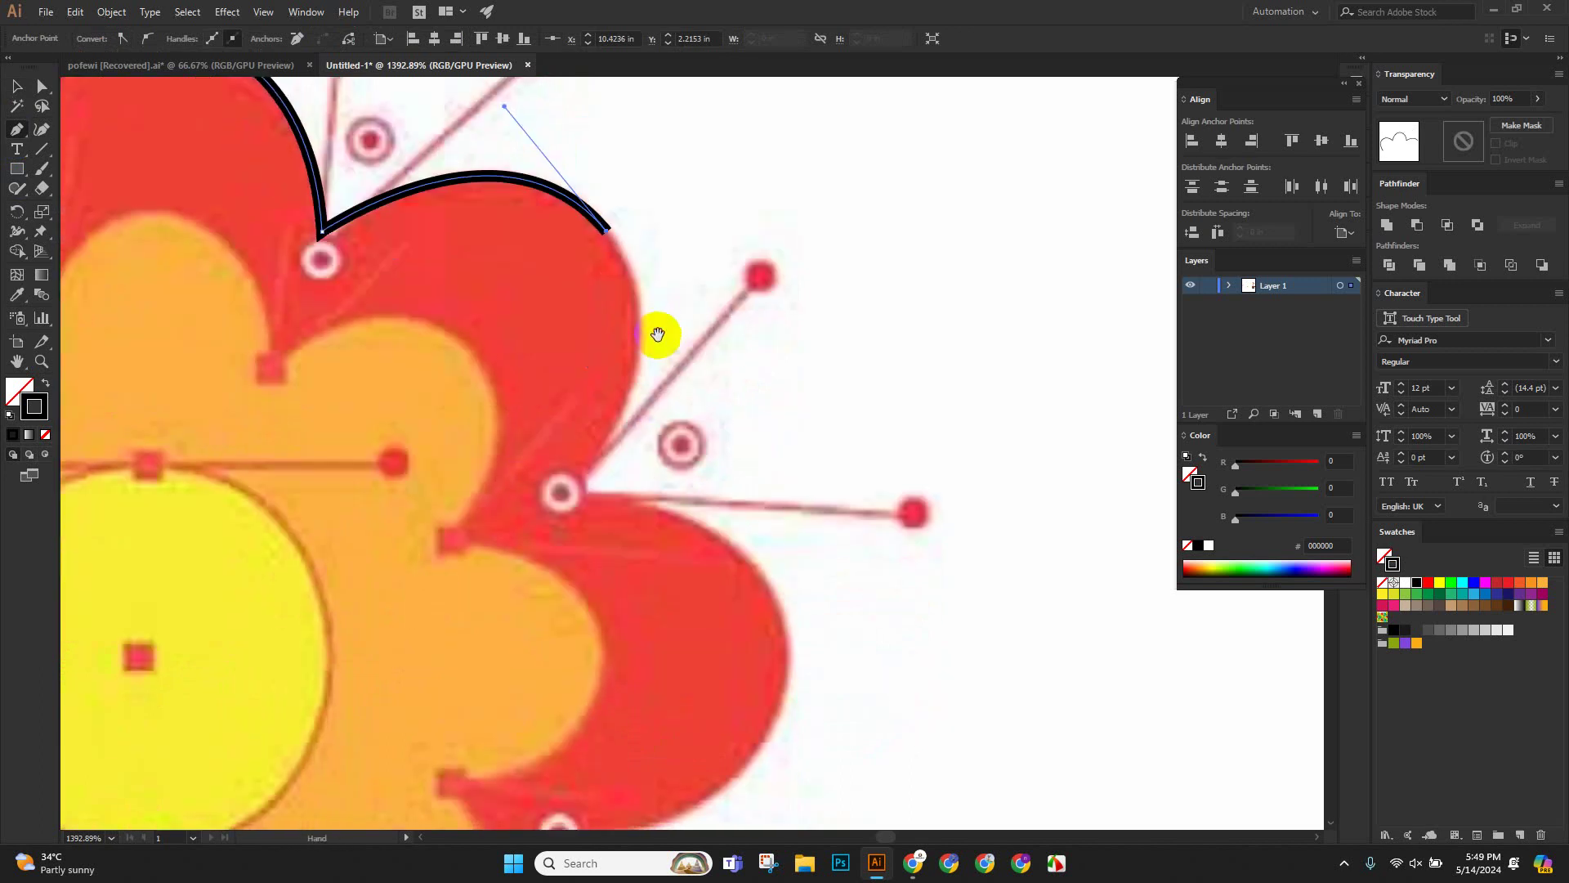
pyautogui.scroll(-1, 602, 483)
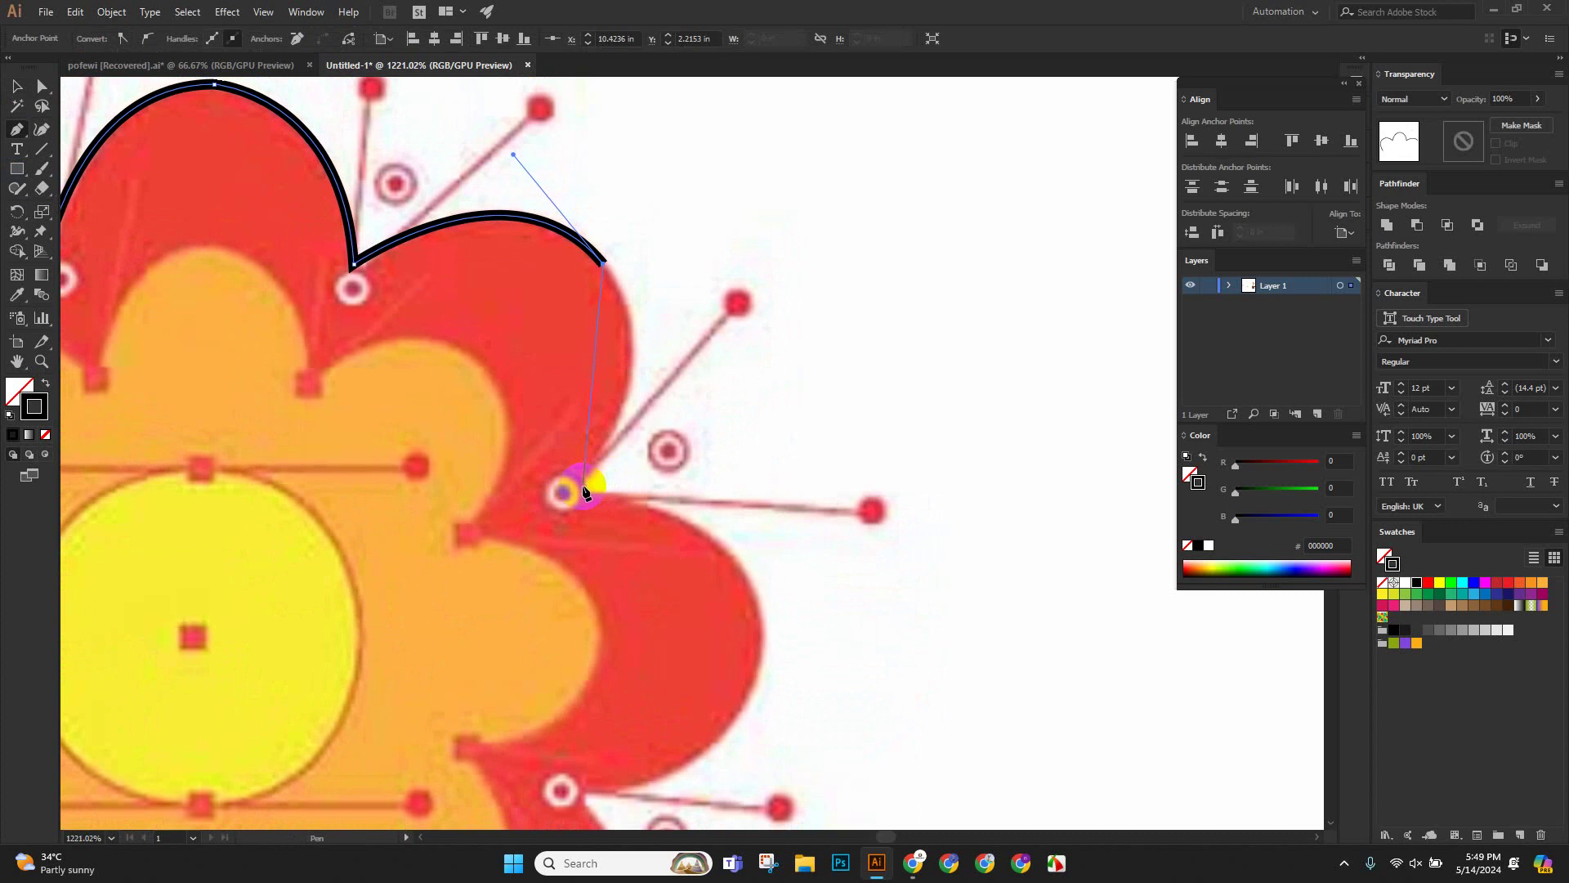
pyautogui.moveTo(584, 487); pyautogui.dragTo(545, 561)
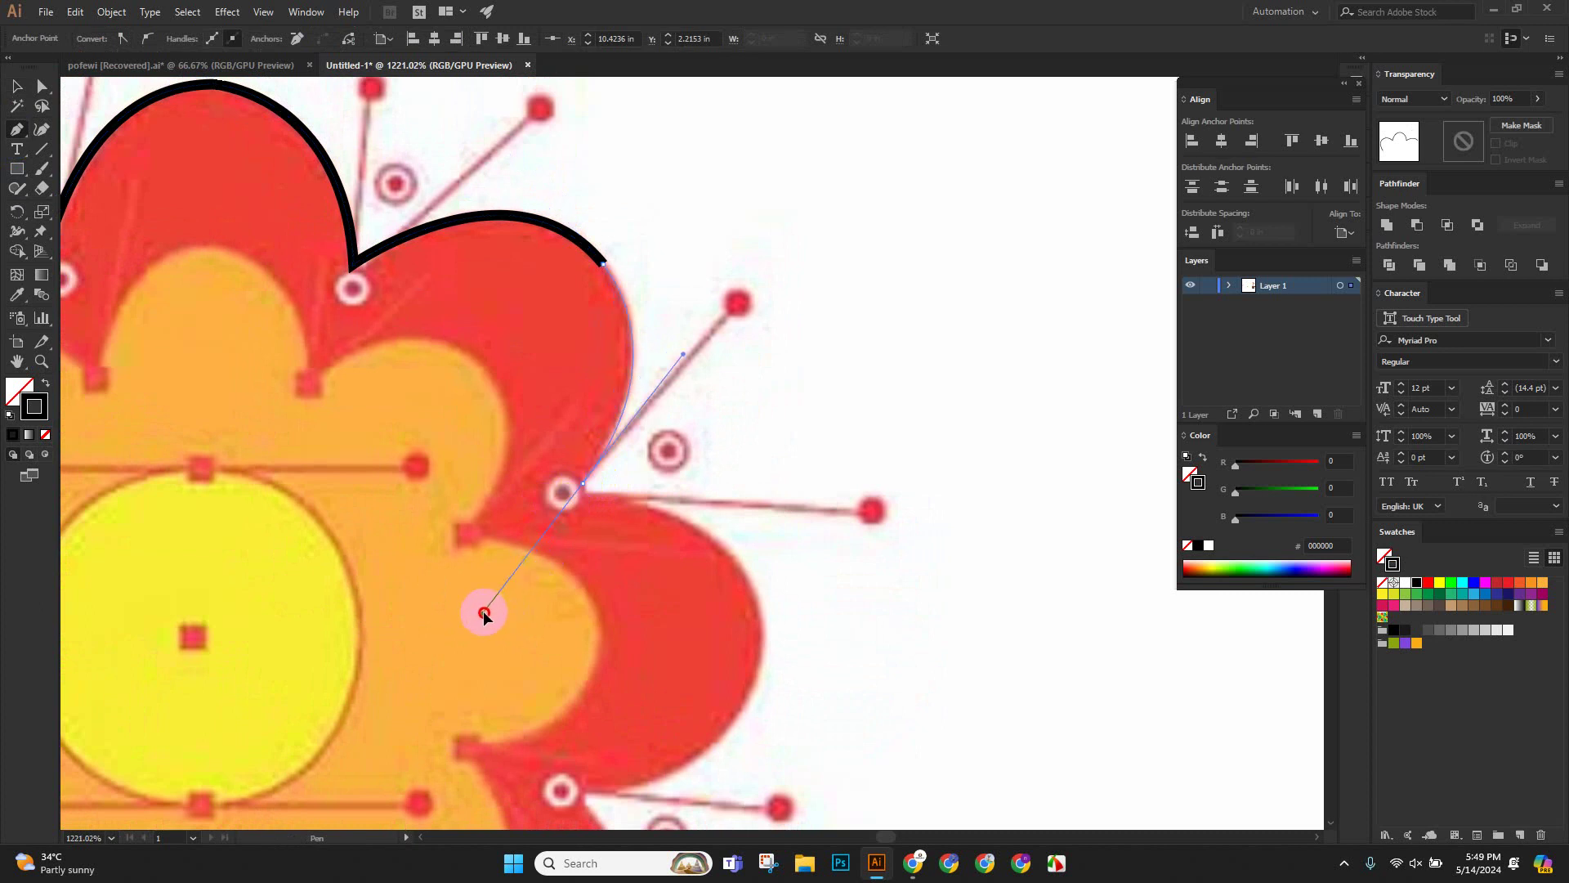
pyautogui.moveTo(483, 611); pyautogui.dragTo(483, 611)
pyautogui.click(583, 487)
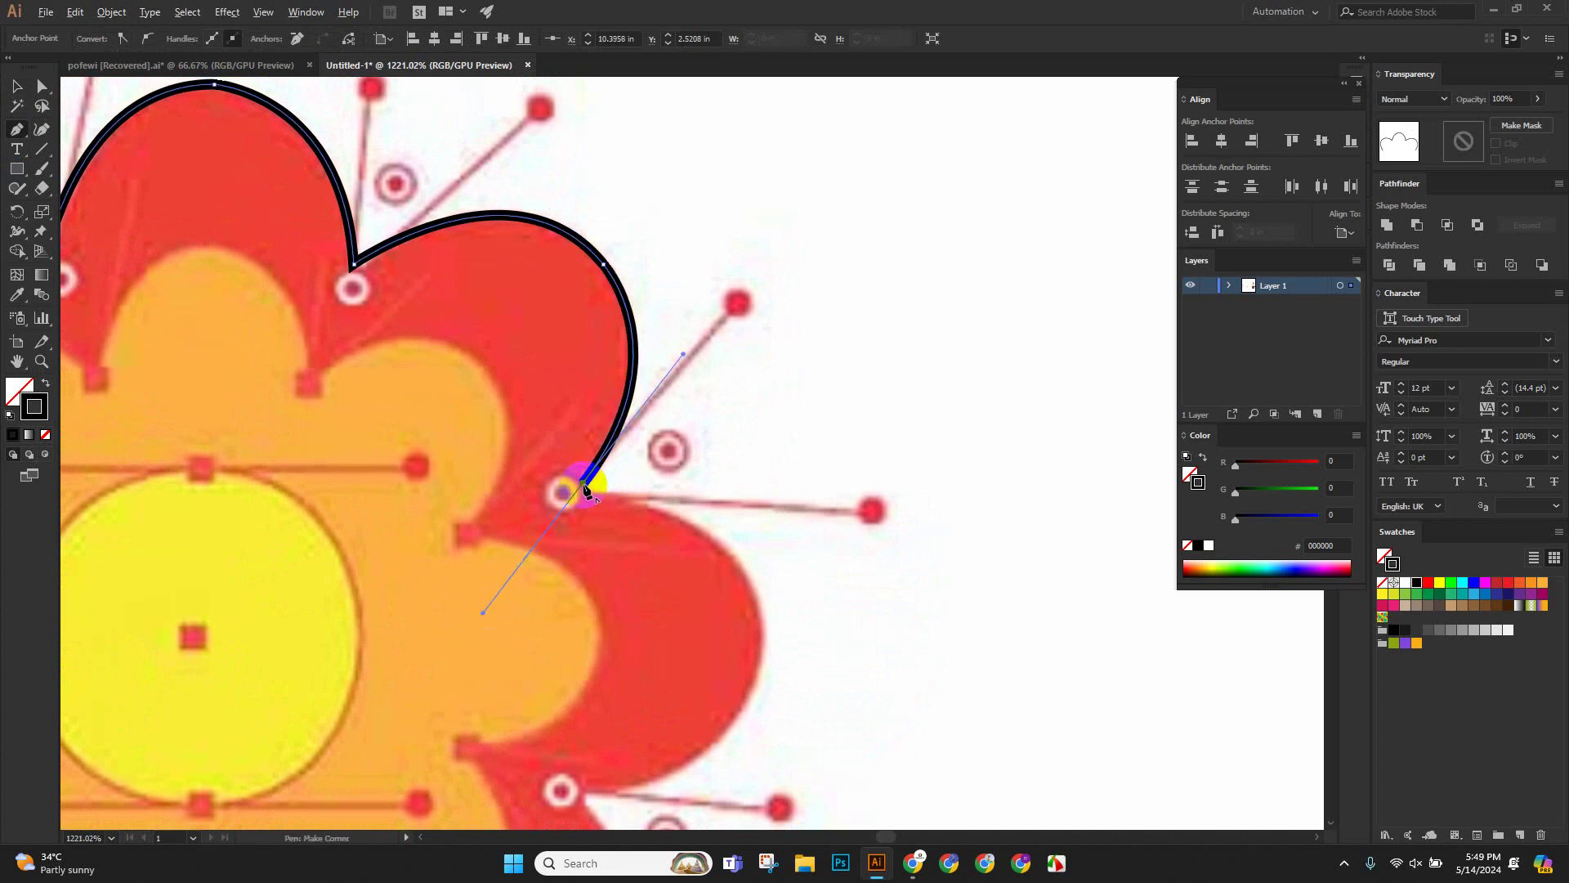
# Trace the right red petal with two curved segments, ending in a corner at the notch before the lower-right petal.
pyautogui.scroll(-3, 659, 483)
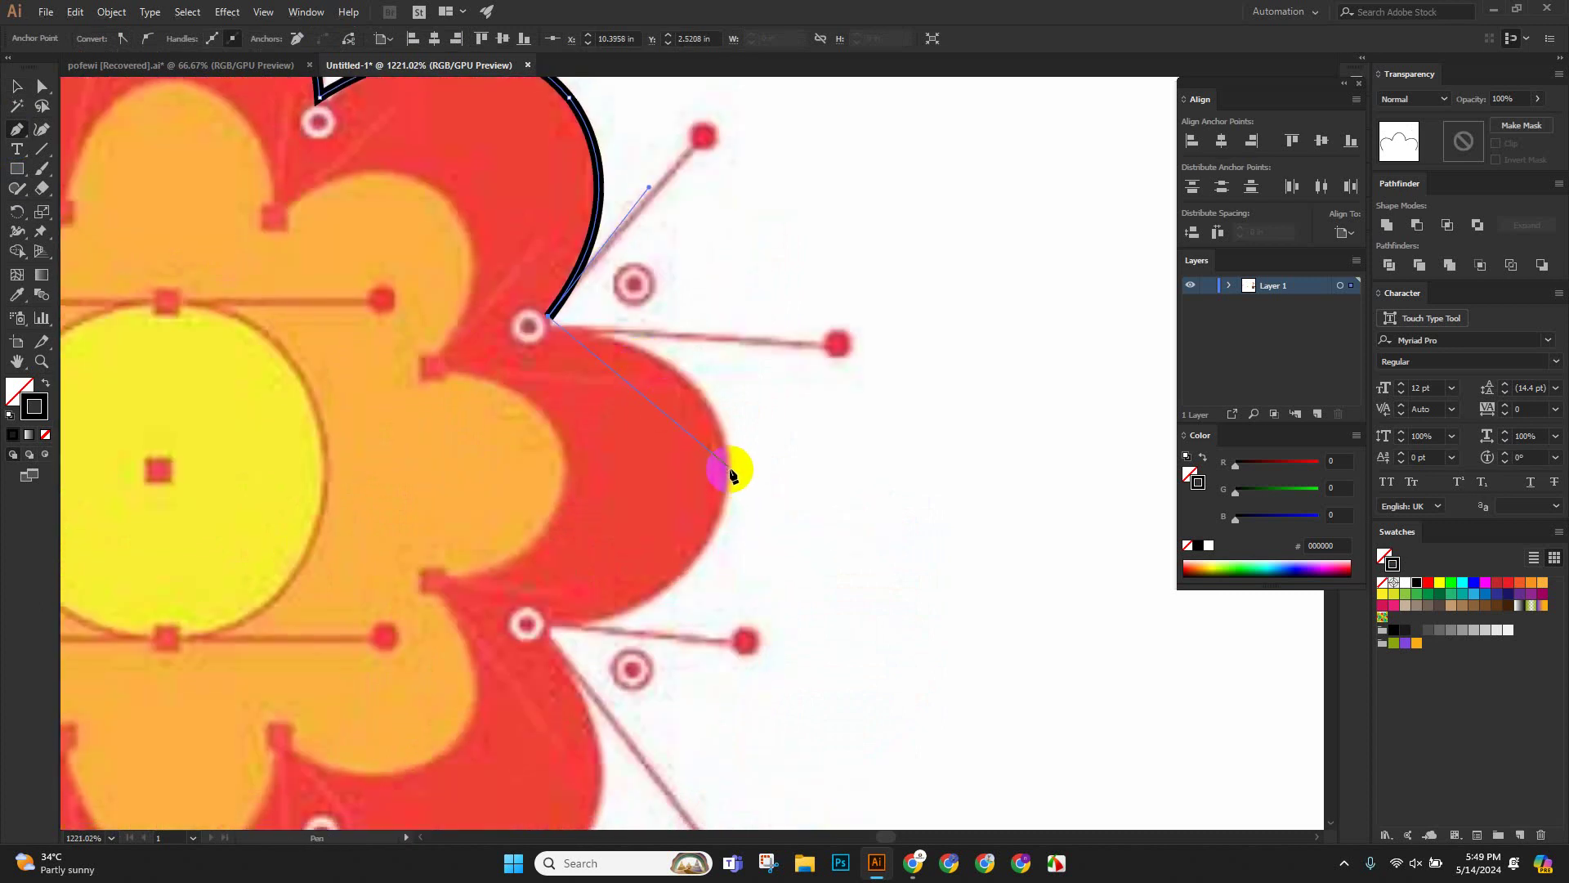
pyautogui.moveTo(729, 469); pyautogui.dragTo(722, 603)
pyautogui.click(731, 473)
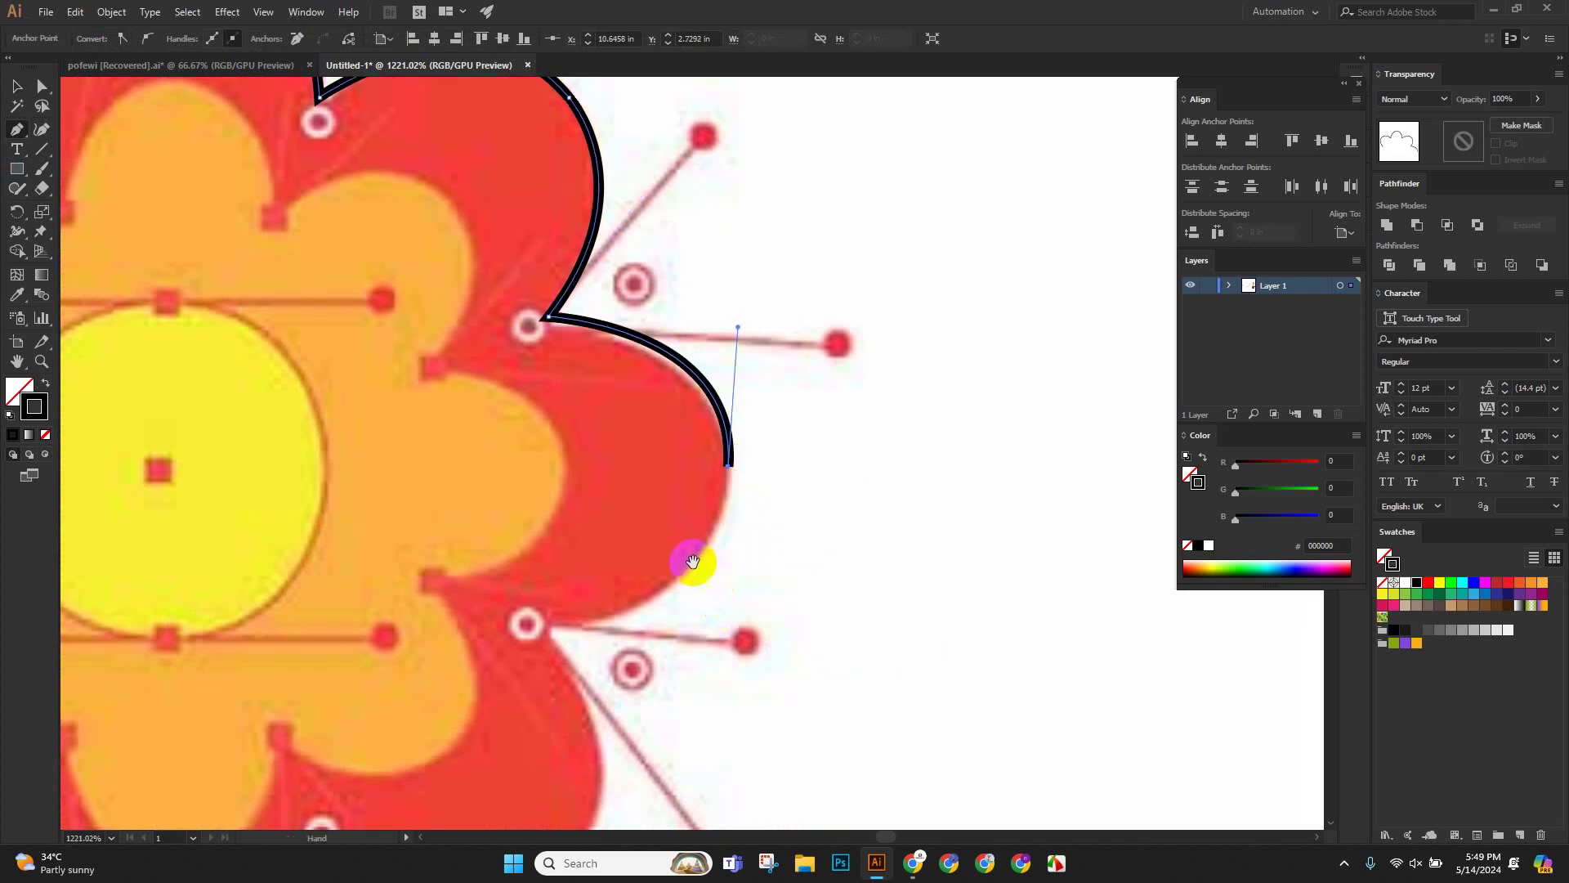
pyautogui.moveTo(690, 560); pyautogui.dragTo(812, 421)
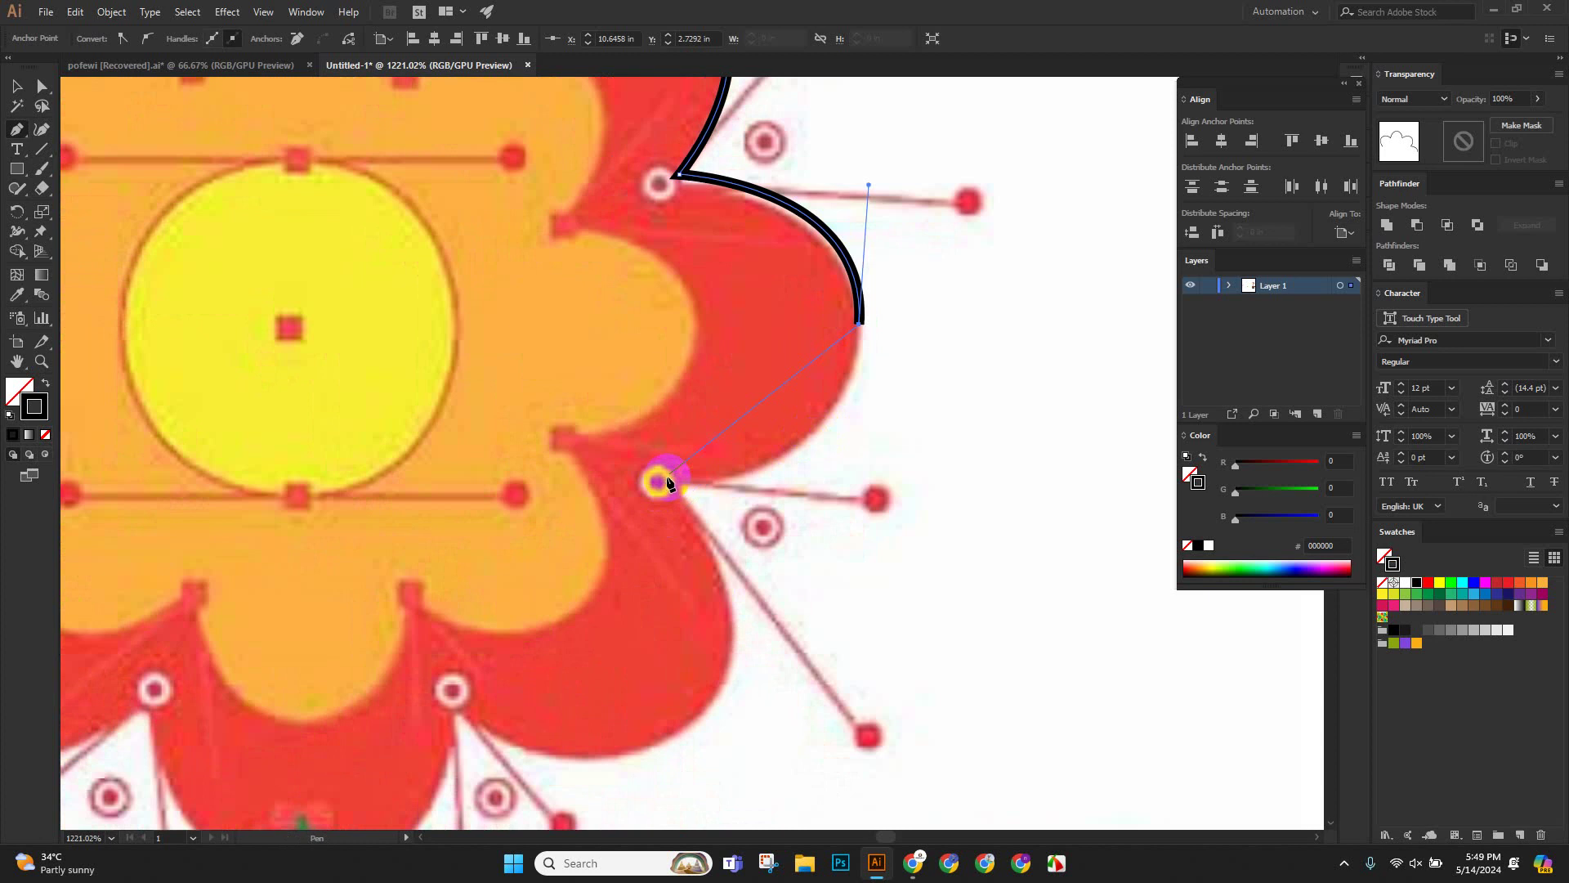
pyautogui.moveTo(660, 483); pyautogui.dragTo(456, 478)
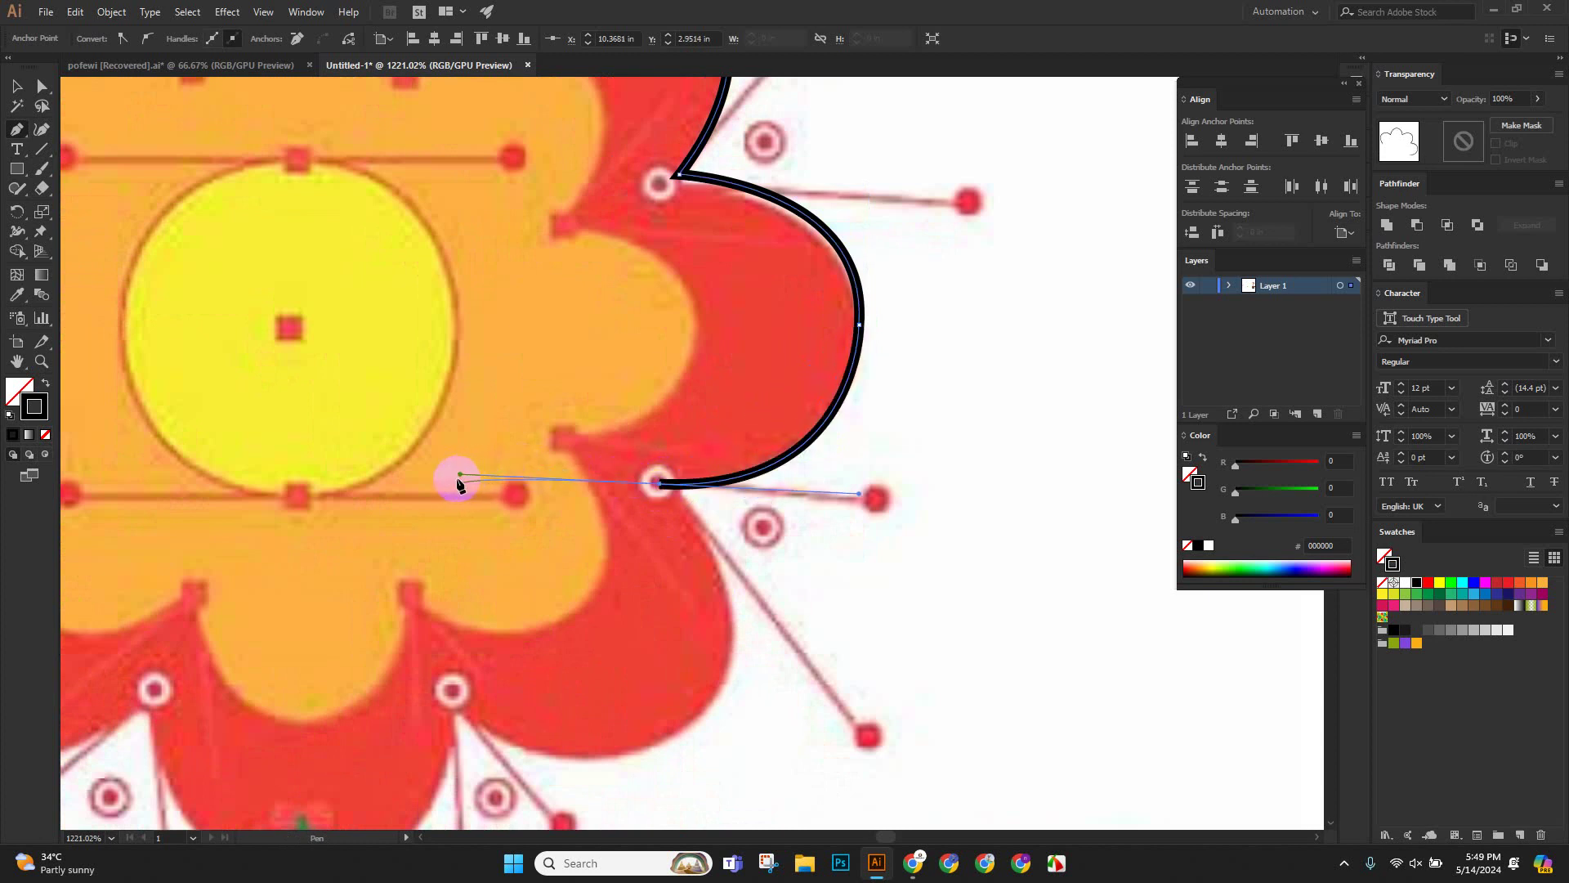
pyautogui.click(660, 483)
# Continue the path around the lower-right red petal, ending in a corner at the notch before the bottom petal.
pyautogui.scroll(-3, 837, 455)
pyautogui.scroll(-2, 837, 455)
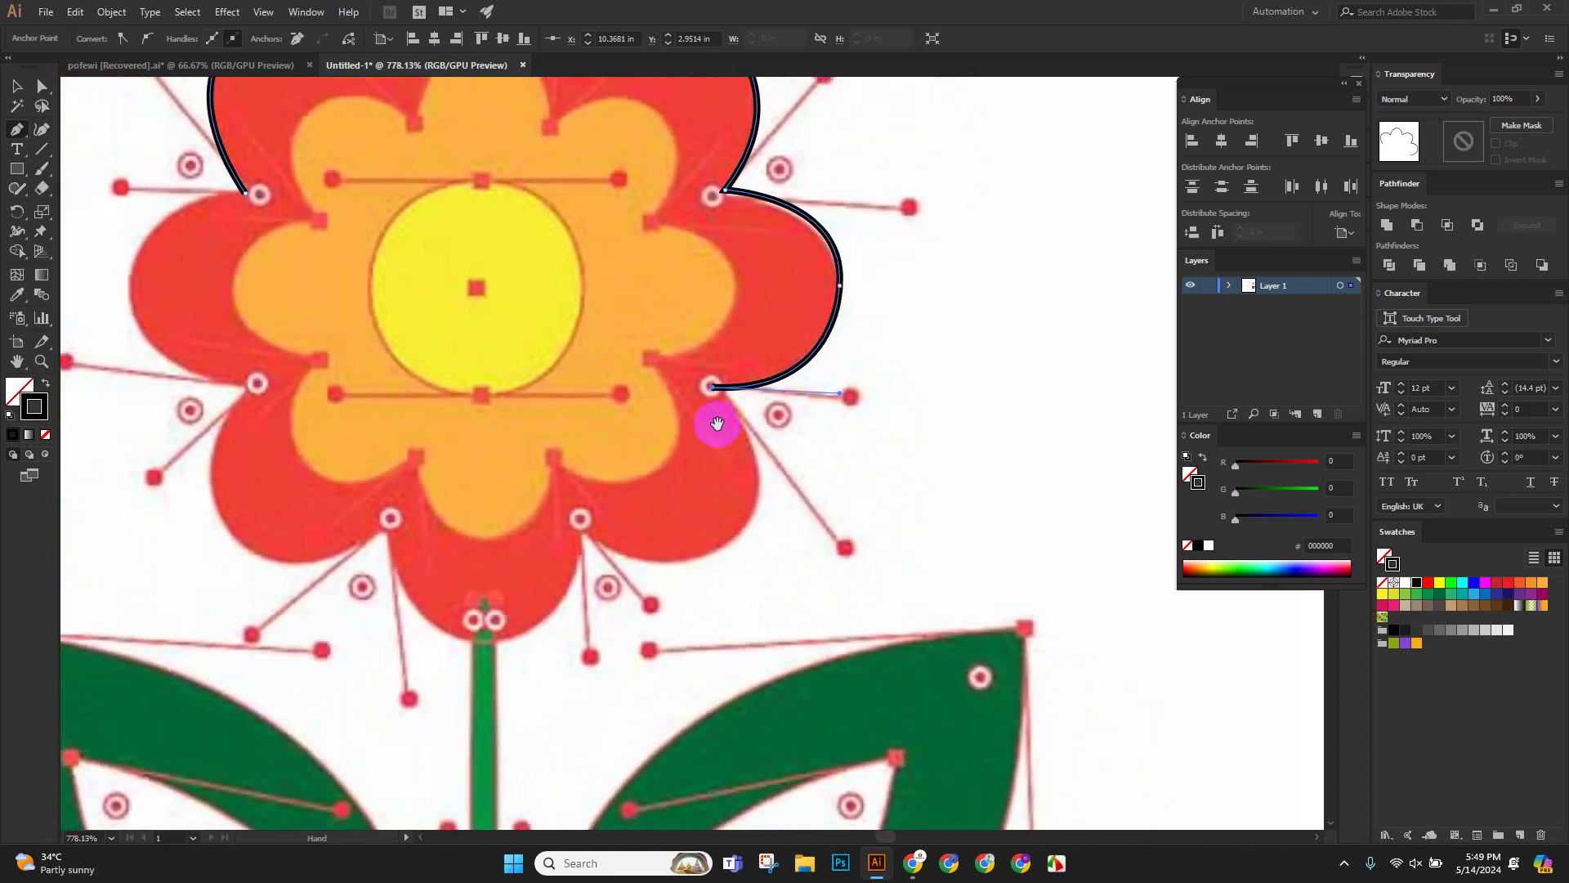
pyautogui.scroll(-1, 736, 425)
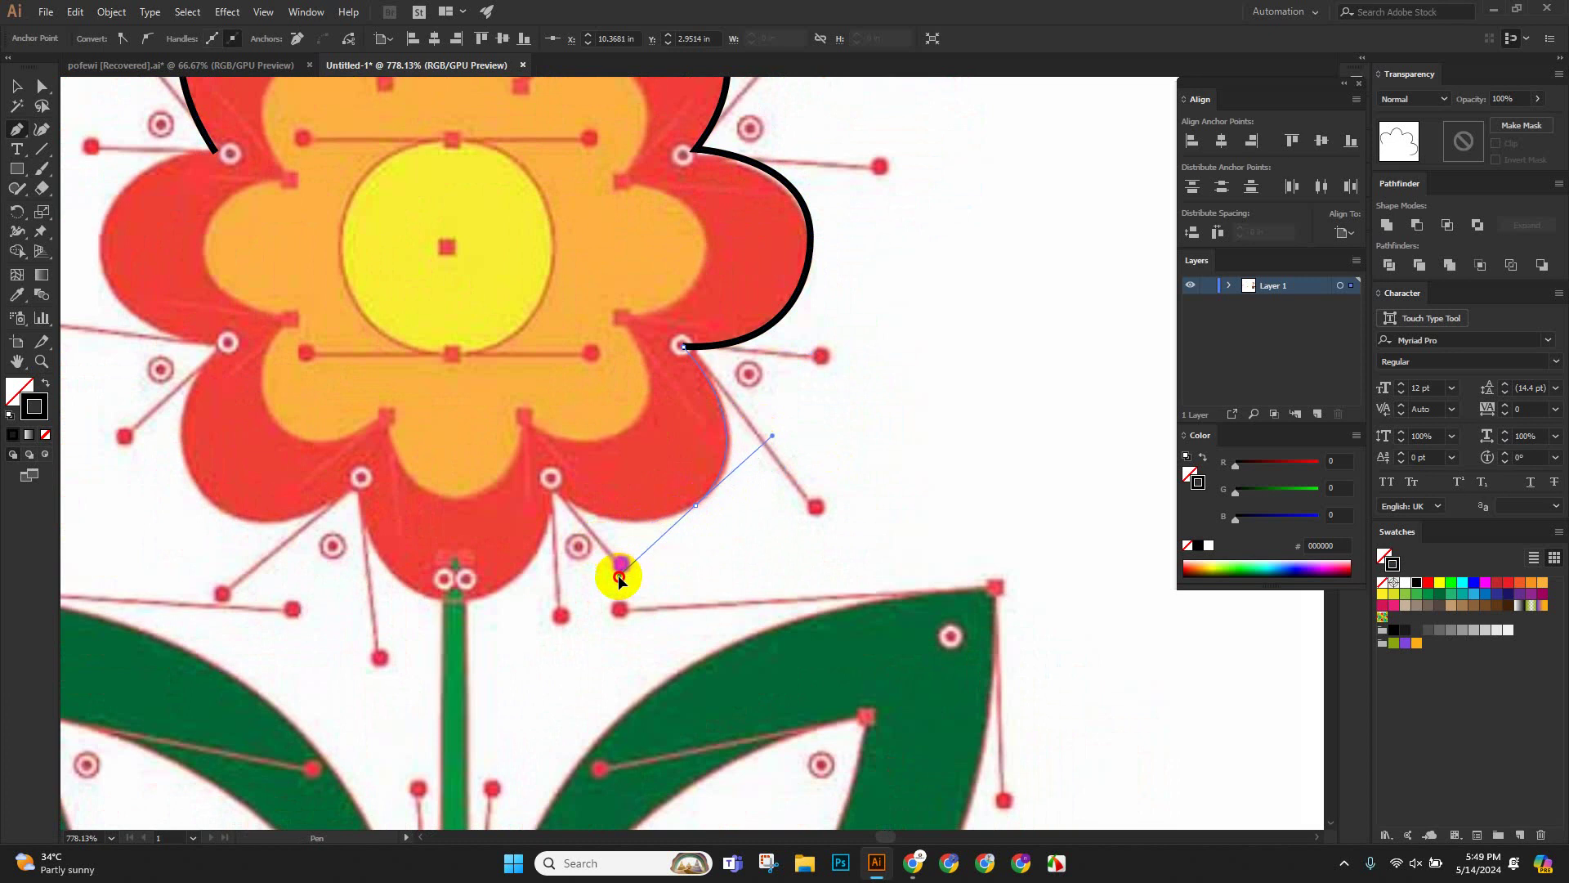
pyautogui.moveTo(619, 577)
pyautogui.mouseDown()
pyautogui.moveTo(616, 591)
pyautogui.moveTo(719, 482)
pyautogui.moveTo(704, 509)
pyautogui.moveTo(757, 494)
pyautogui.mouseUp()
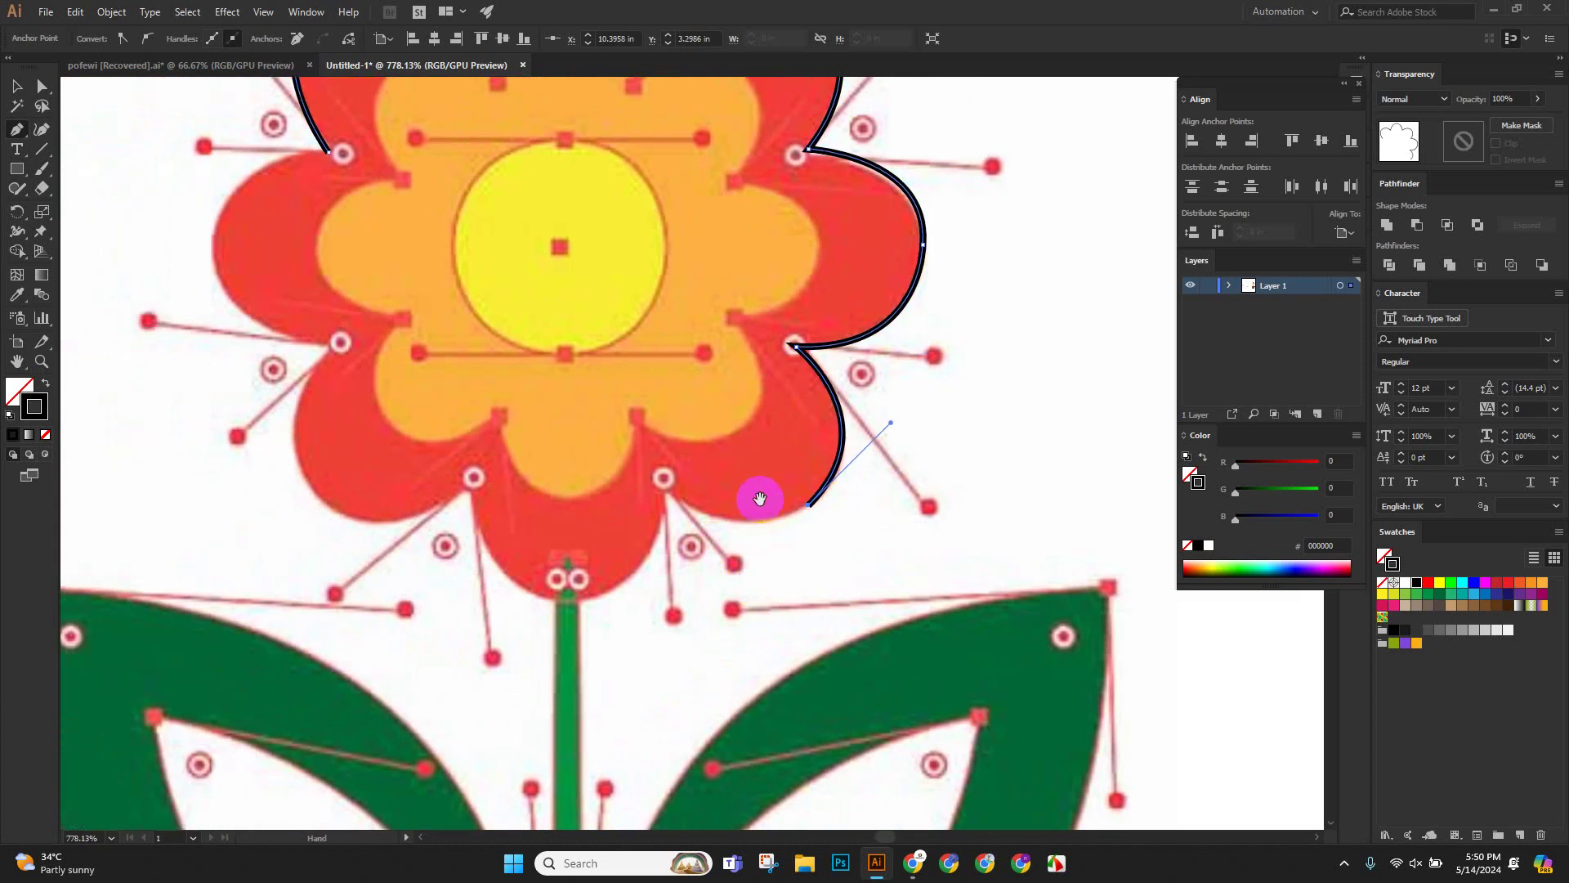
pyautogui.moveTo(631, 411); pyautogui.dragTo(587, 405)
pyautogui.keyDown('alt'); pyautogui.click(664, 480); pyautogui.keyUp('alt')
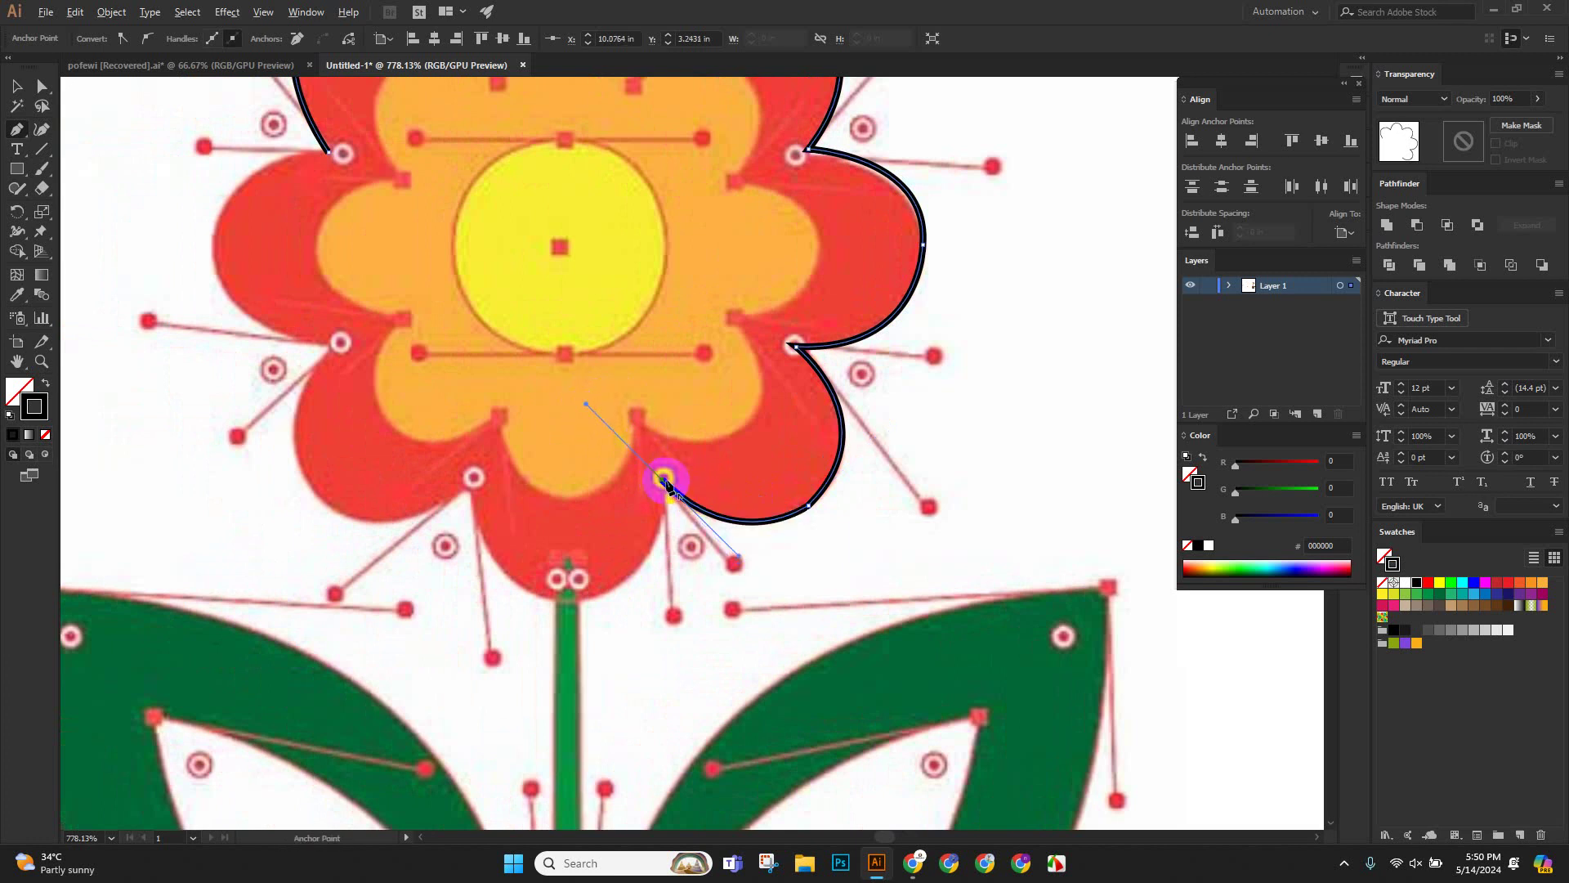
# Trace the bottom red petal with curves meeting above the stem, ending in a corner at the notch before the lower-left petal.
pyautogui.moveTo(662, 490); pyautogui.dragTo(774, 351)
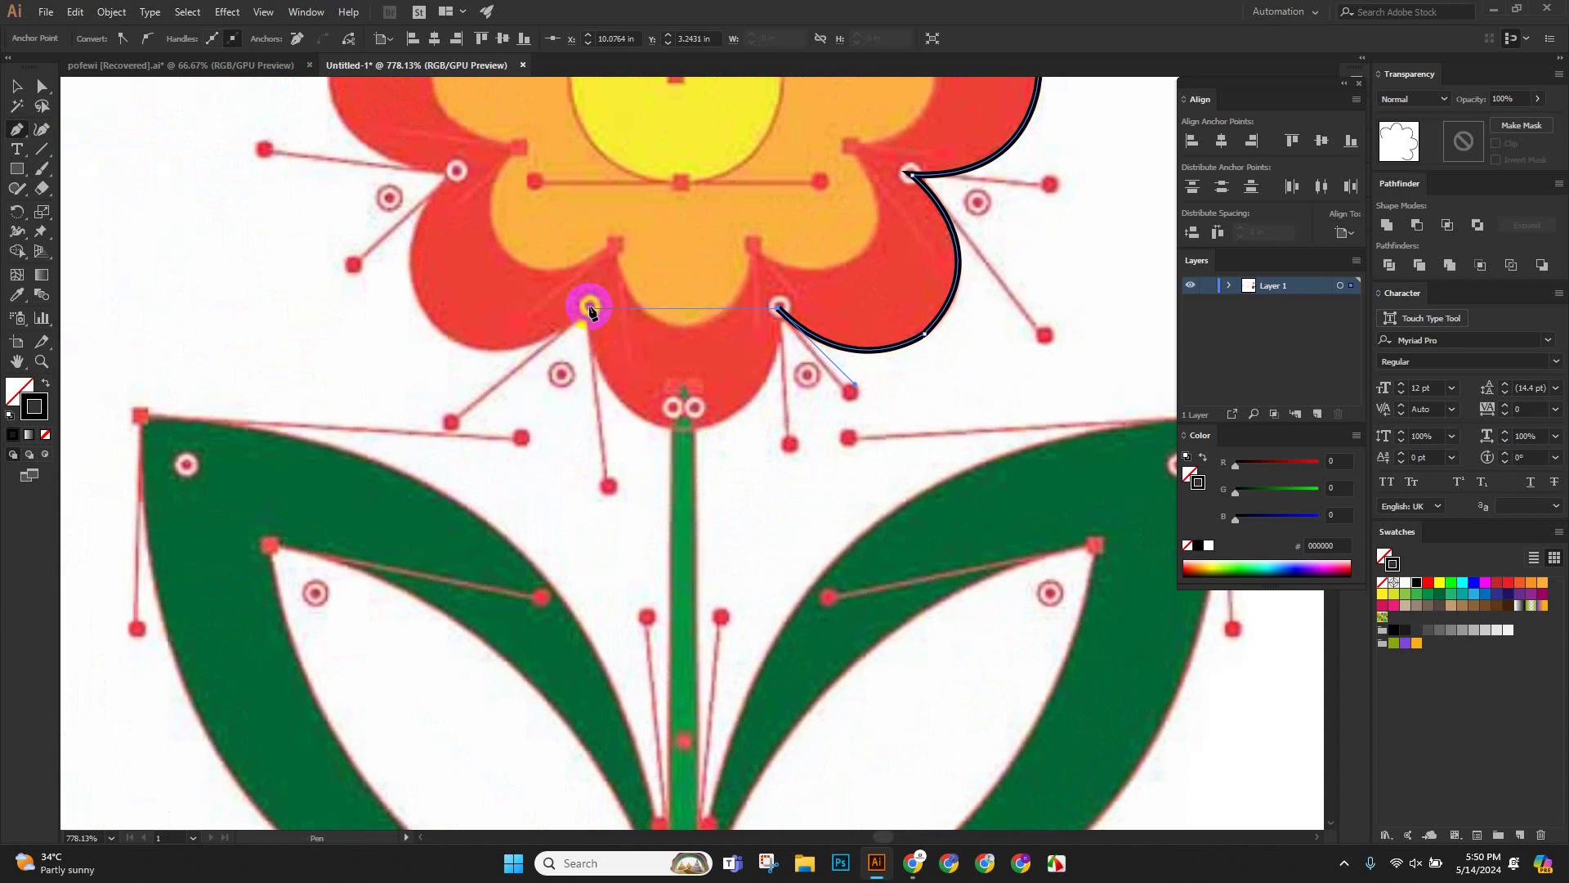
pyautogui.moveTo(684, 430)
pyautogui.mouseDown()
pyautogui.moveTo(576, 449)
pyautogui.moveTo(561, 436)
pyautogui.mouseUp()
pyautogui.click(684, 430)
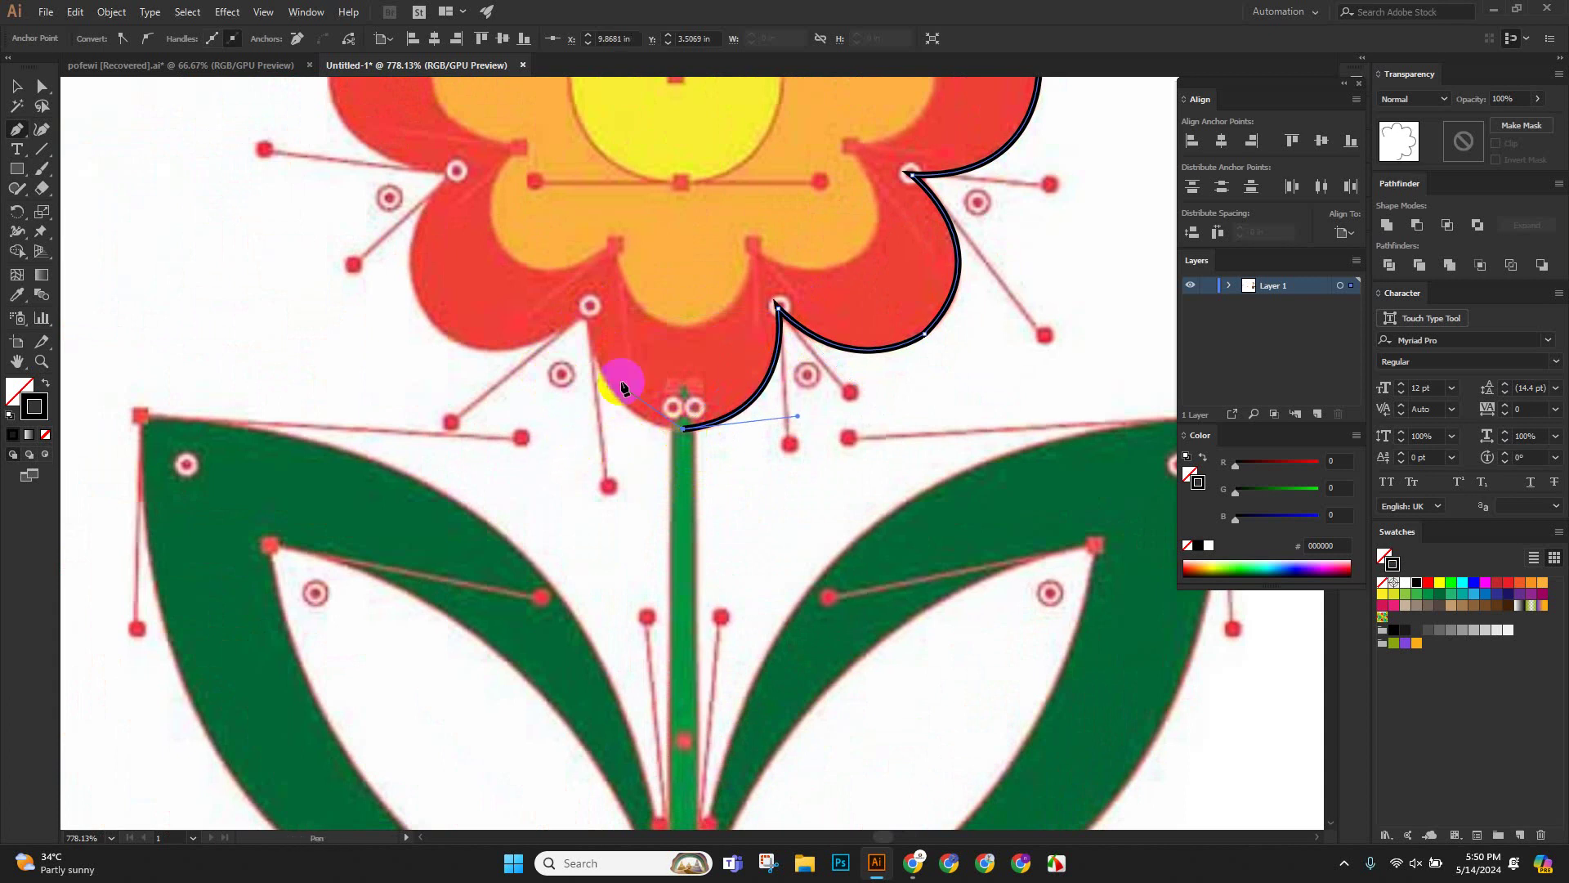
pyautogui.moveTo(588, 305)
pyautogui.mouseDown()
pyautogui.moveTo(624, 235)
pyautogui.moveTo(580, 183)
pyautogui.moveTo(595, 178)
pyautogui.mouseUp()
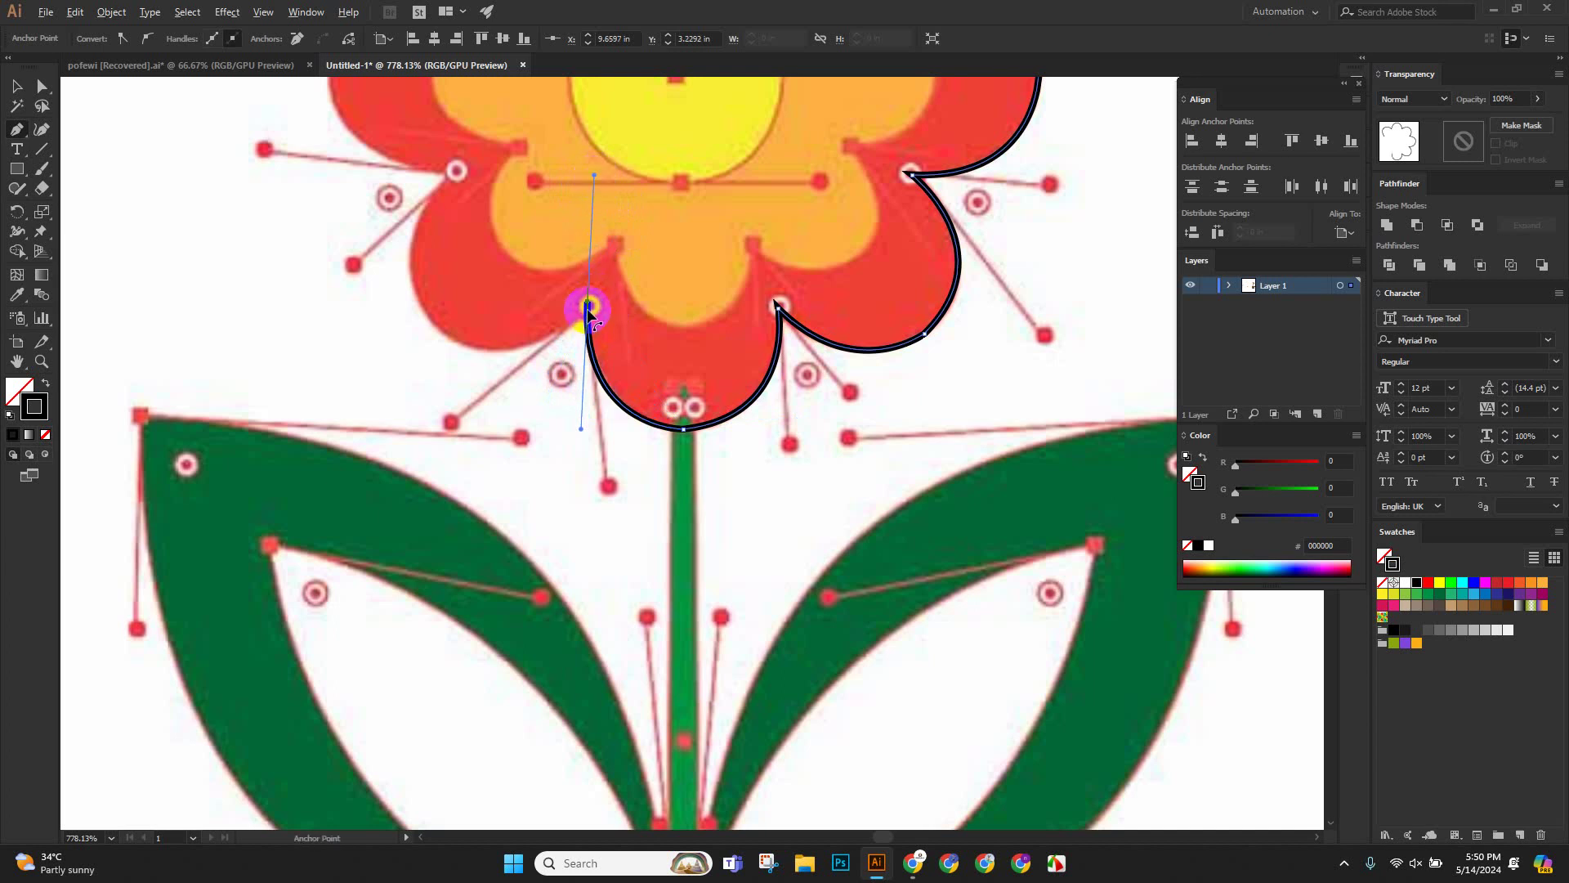
pyautogui.click(588, 305)
# Continue the path around the lower-left red petal, ending in a corner at the notch before the left petal.
pyautogui.moveTo(585, 403); pyautogui.dragTo(696, 561)
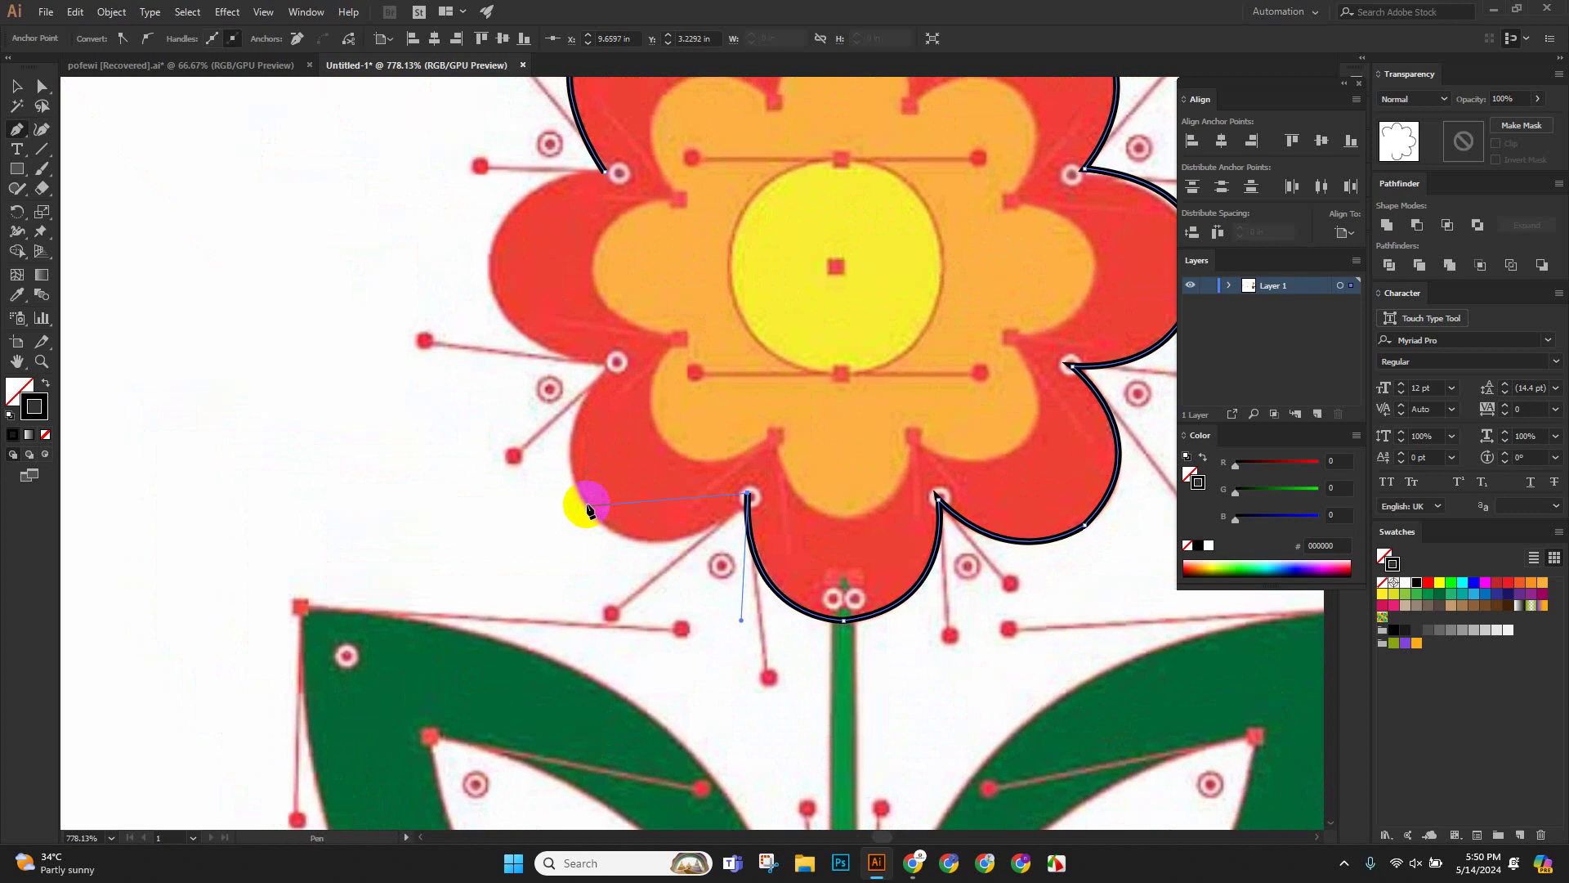
pyautogui.moveTo(588, 509); pyautogui.dragTo(541, 482)
pyautogui.moveTo(504, 429)
pyautogui.mouseDown()
pyautogui.moveTo(504, 414)
pyautogui.moveTo(513, 423)
pyautogui.mouseUp()
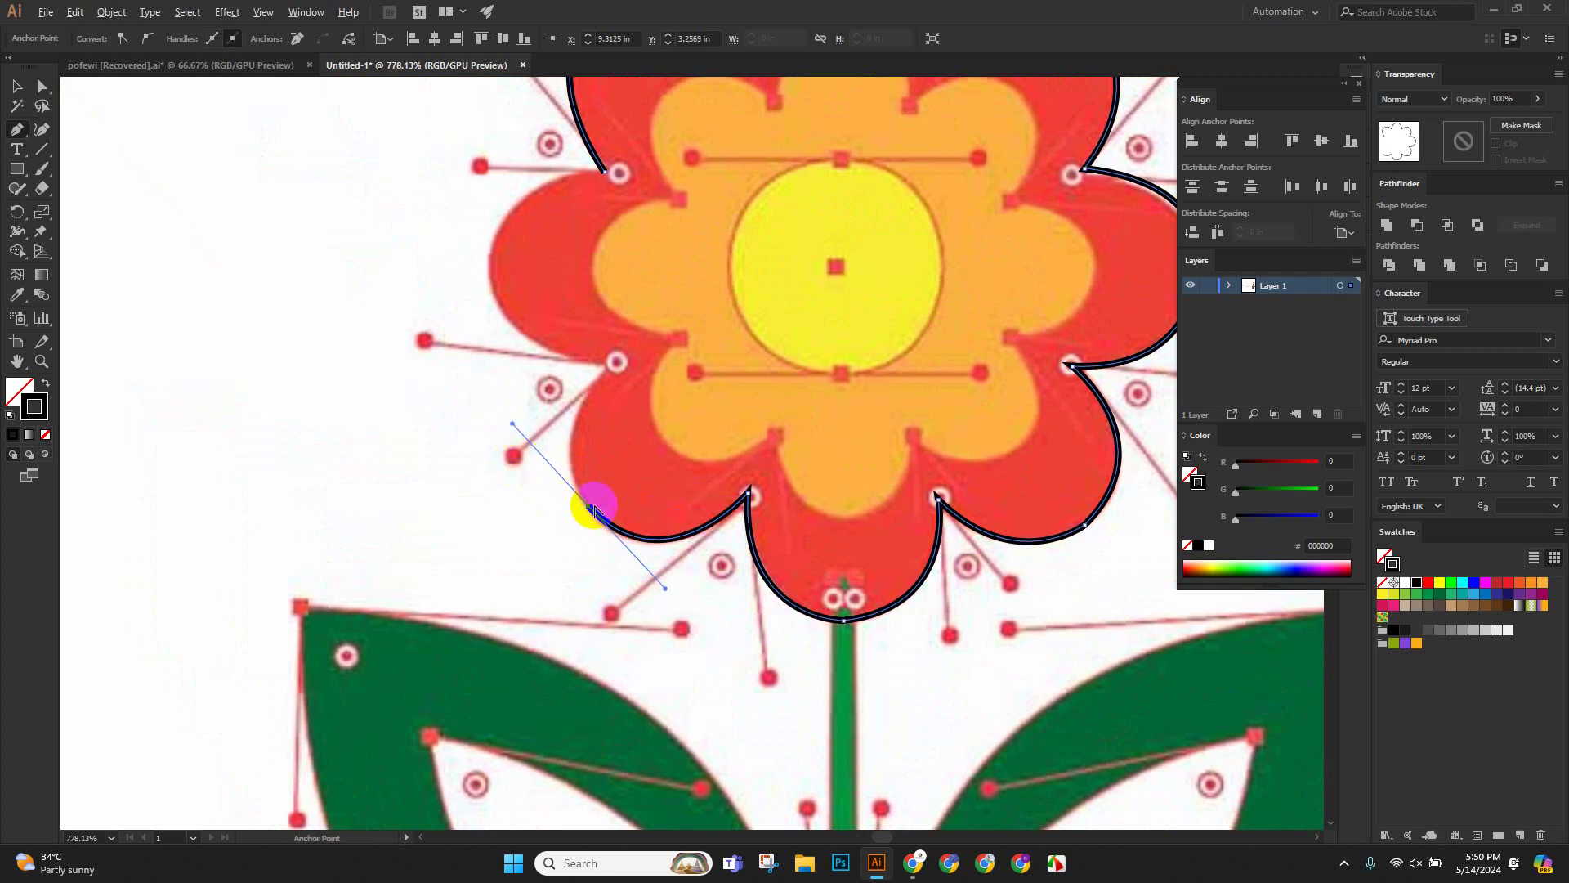
pyautogui.click(618, 364)
pyautogui.moveTo(618, 366); pyautogui.dragTo(696, 283)
pyautogui.keyDown('alt'); pyautogui.click(619, 360); pyautogui.keyUp('alt')
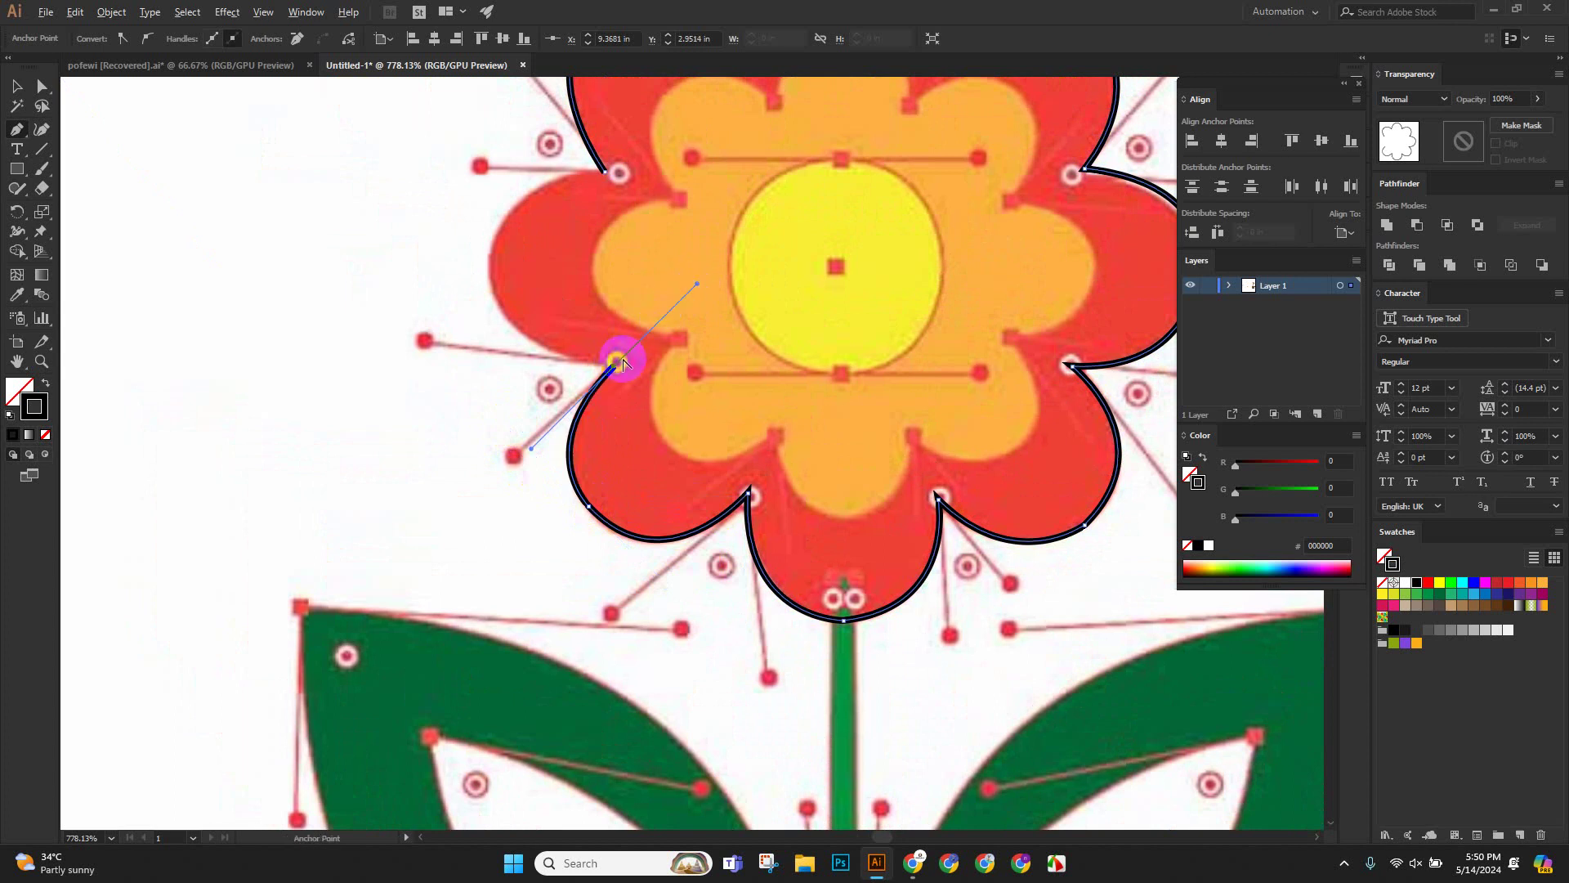
# Trace the left red petal with two curved segments and close the path at its starting notch.
pyautogui.click(614, 366)
pyautogui.moveTo(611, 337); pyautogui.dragTo(642, 571)
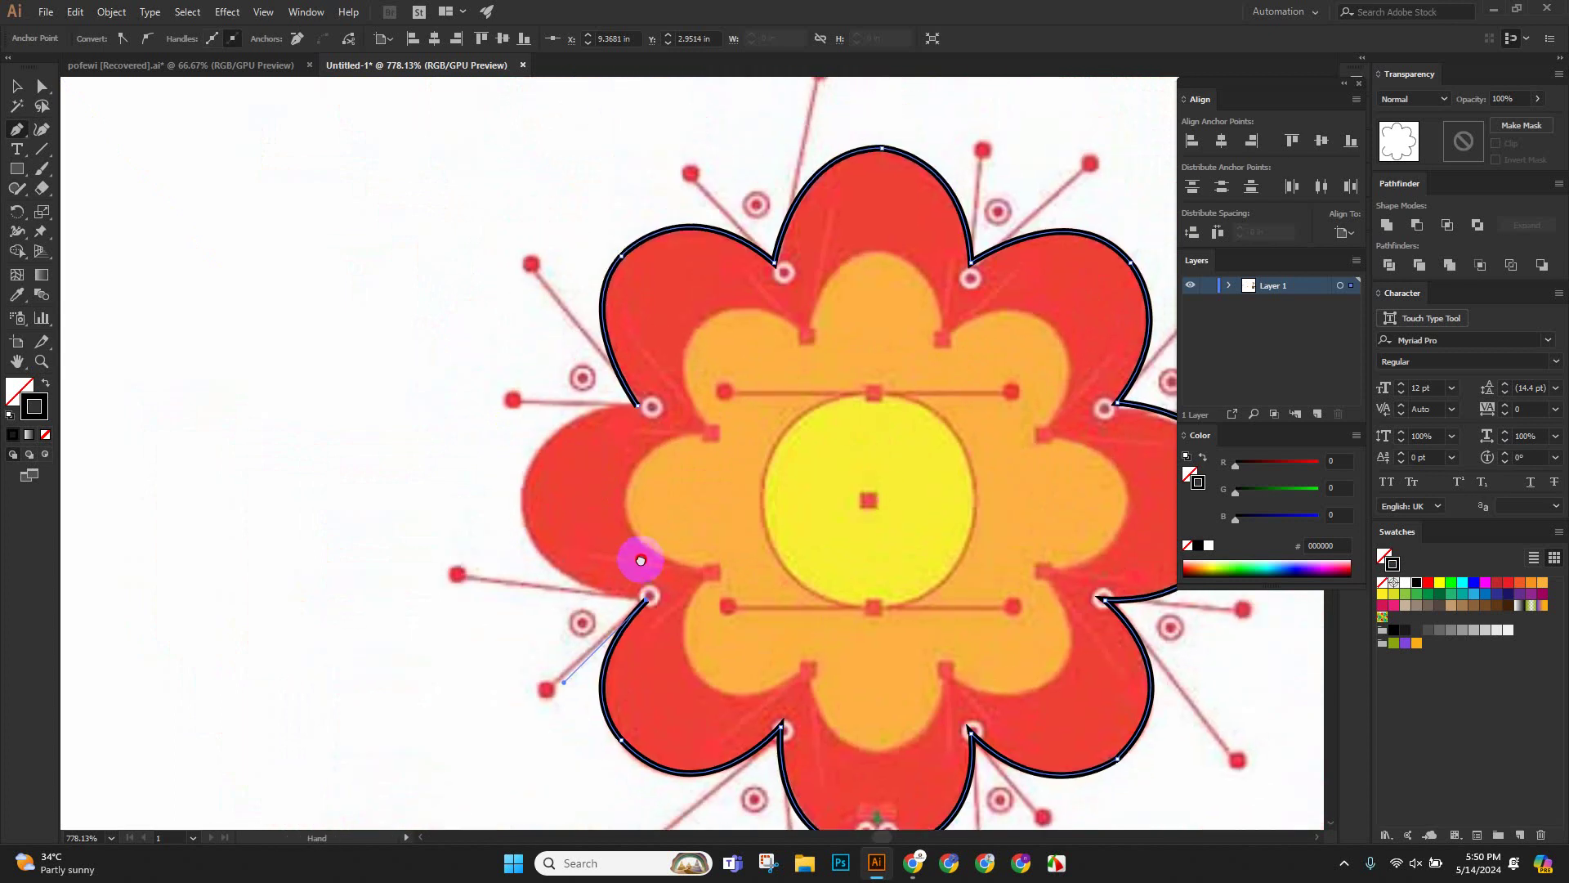
pyautogui.moveTo(523, 496); pyautogui.dragTo(488, 418)
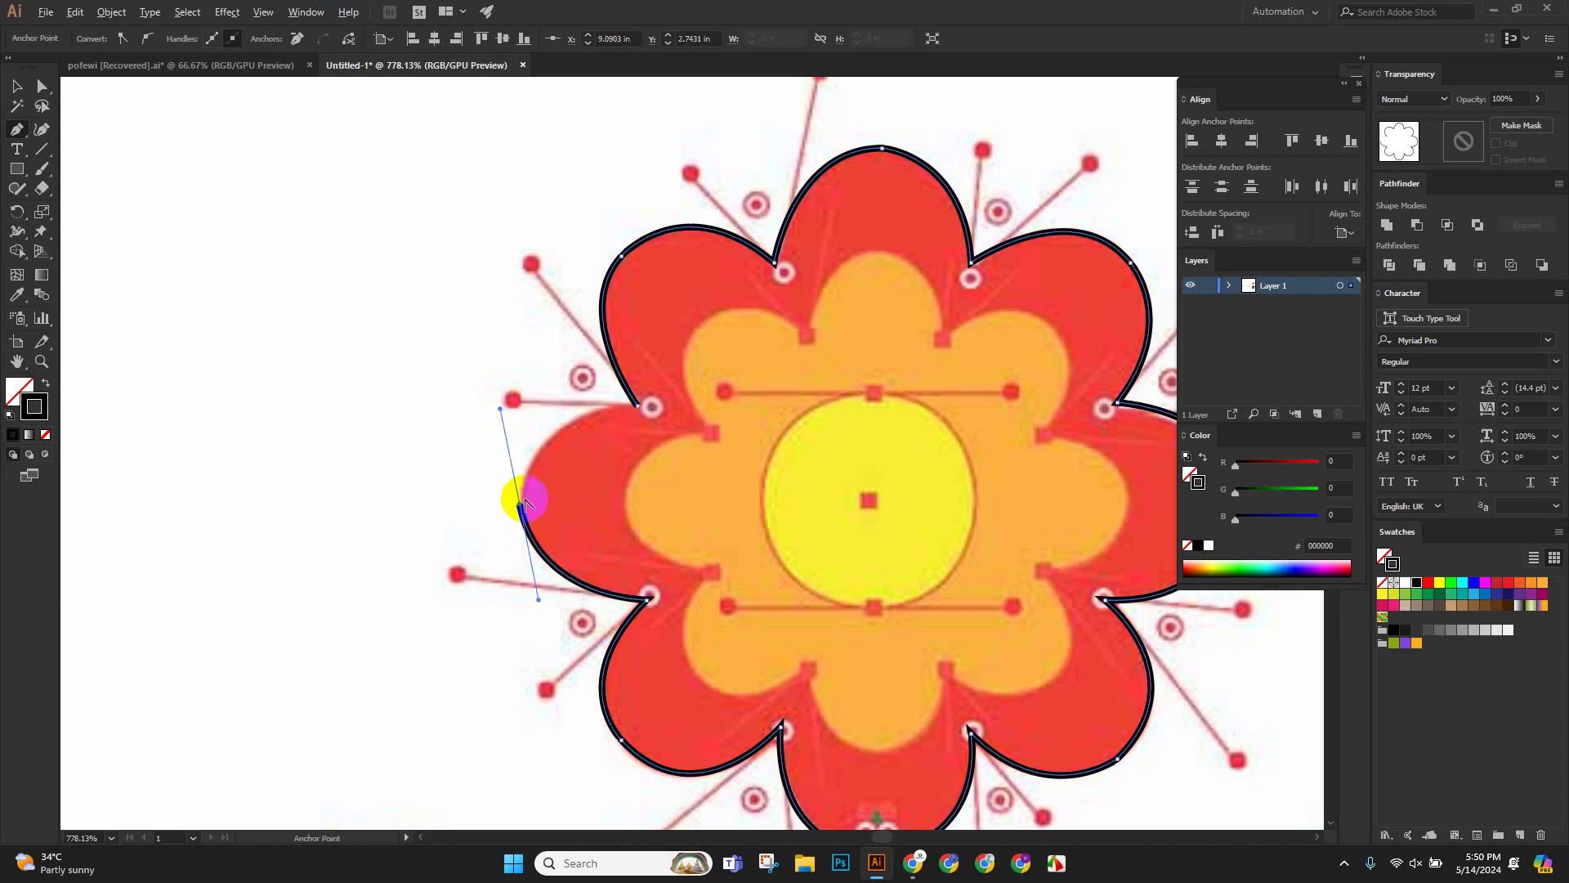
pyautogui.moveTo(518, 501); pyautogui.dragTo(753, 402)
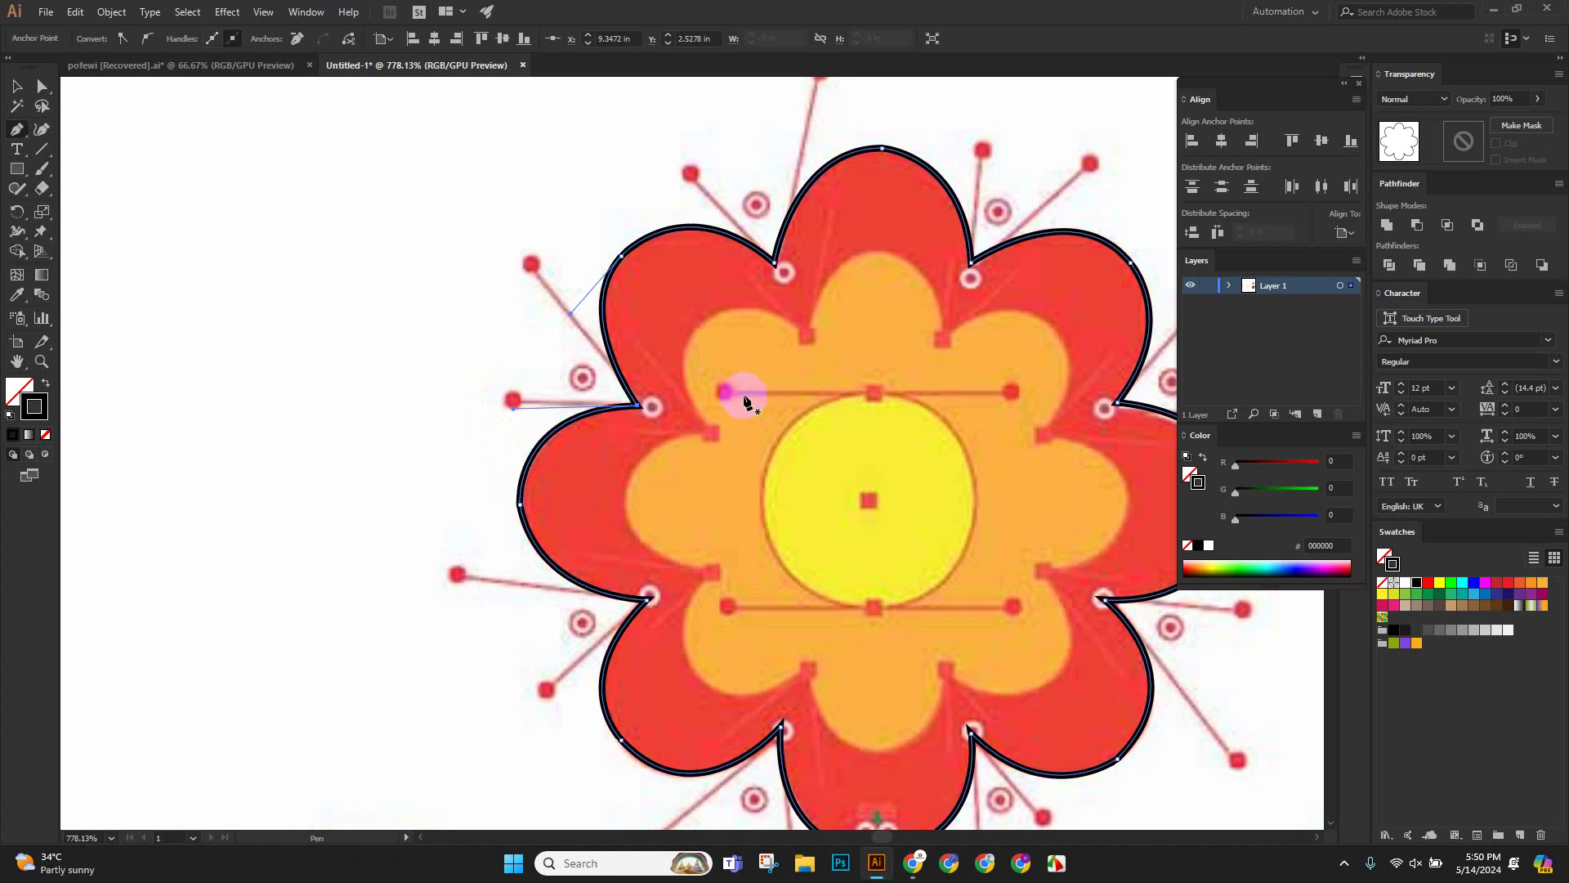
# Fill the closed flower outline with the petal red sampled from the reference image using the Eyedropper, leaving no stroke.
pyautogui.click(16, 85)
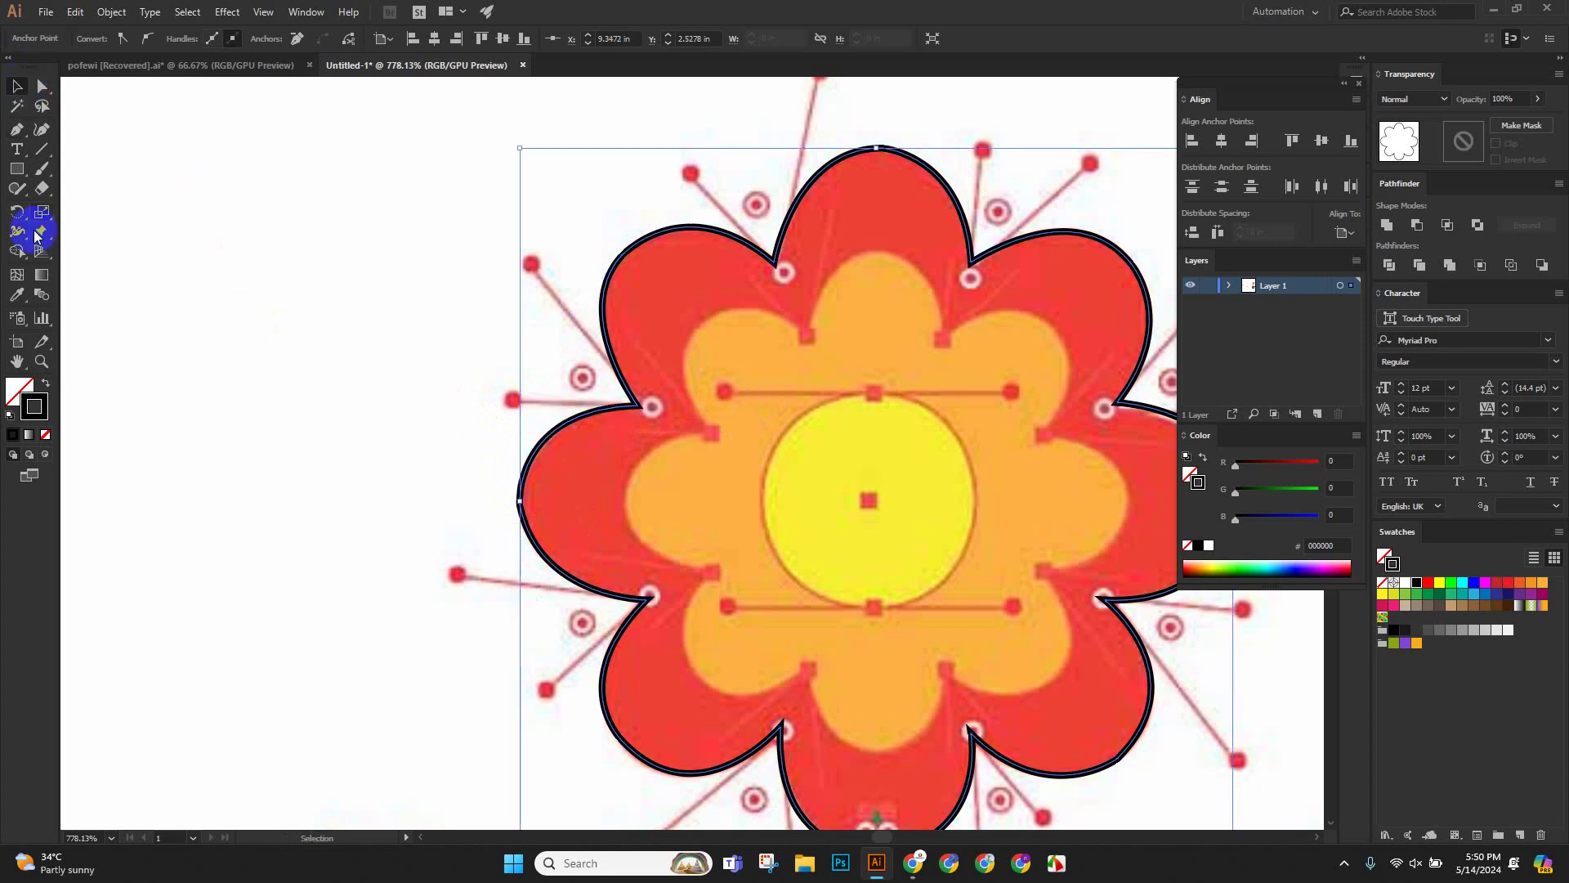
pyautogui.click(19, 299)
pyautogui.click(665, 307)
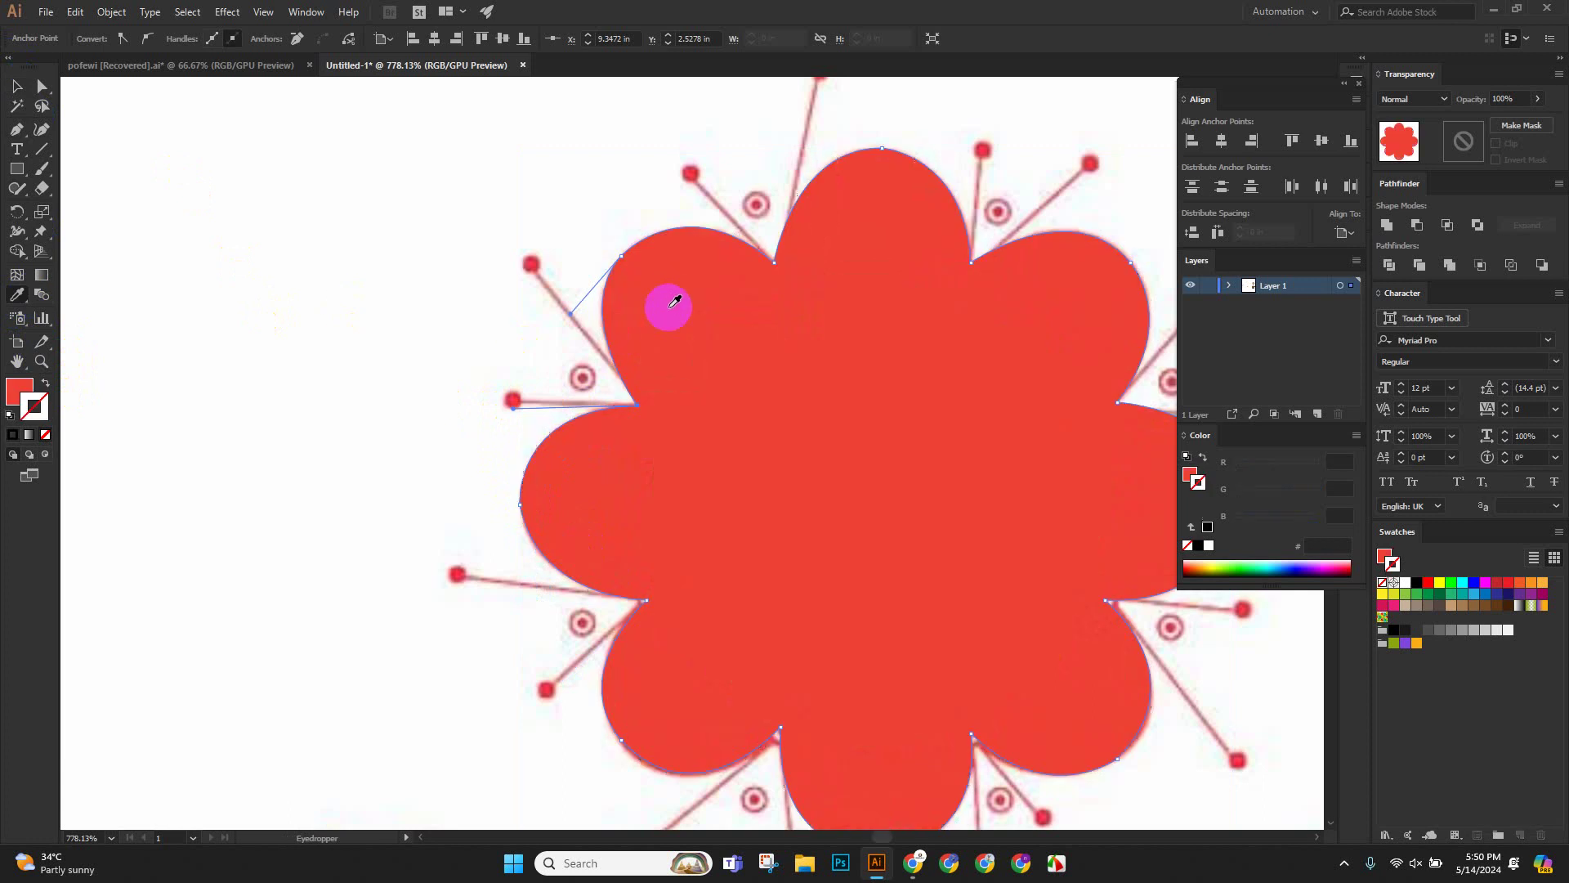
pyautogui.click(20, 85)
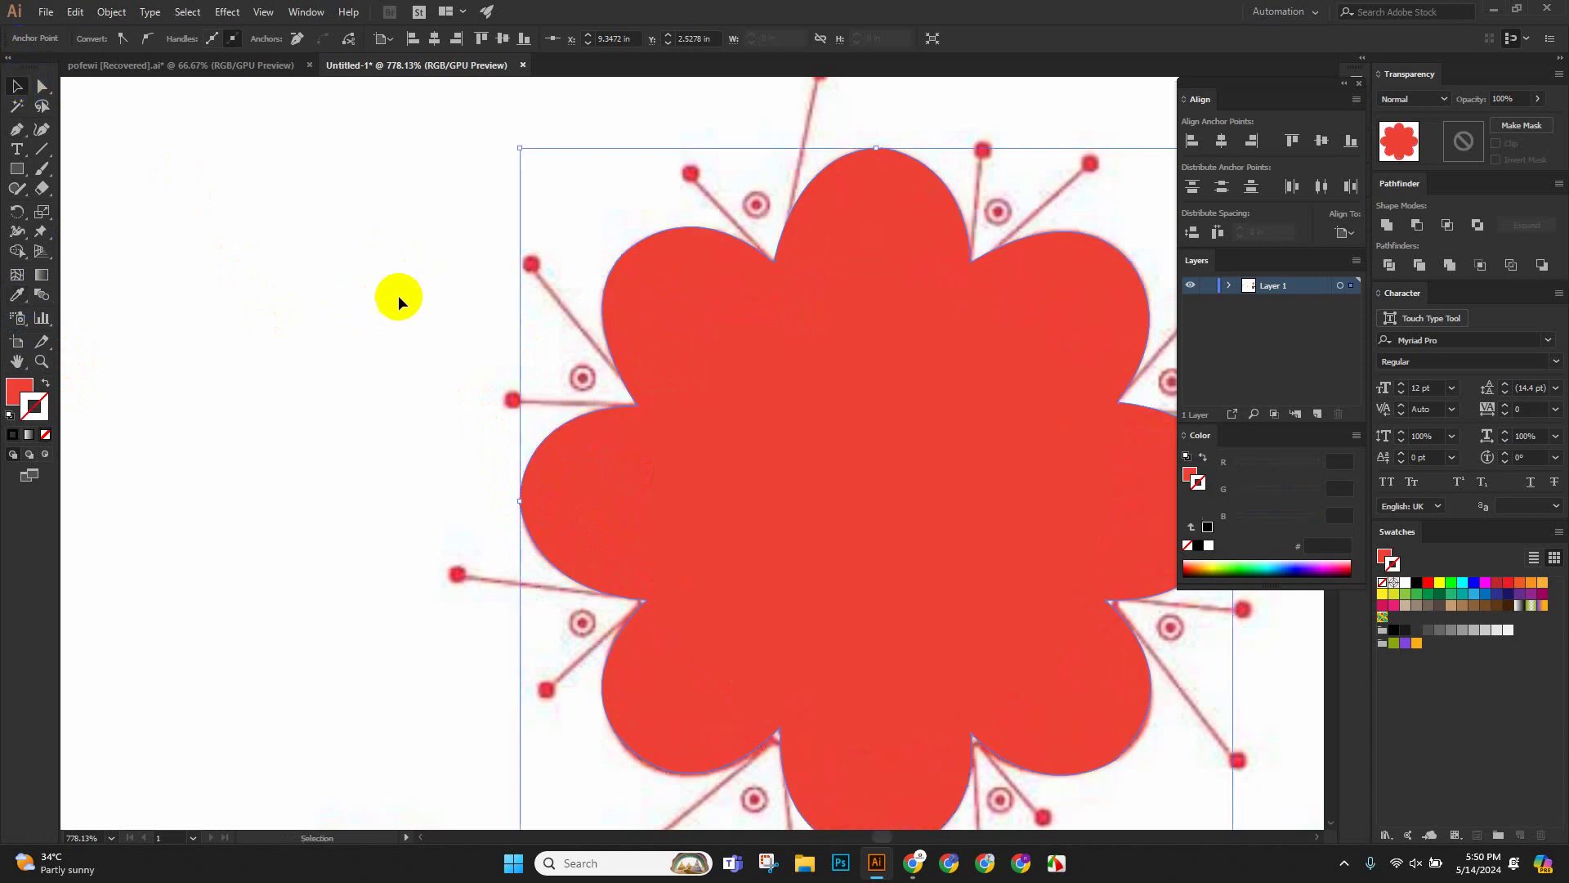
# Hide the red flower shape to uncover the orange petals of the reference image.
pyautogui.scroll(-3, 752, 523)
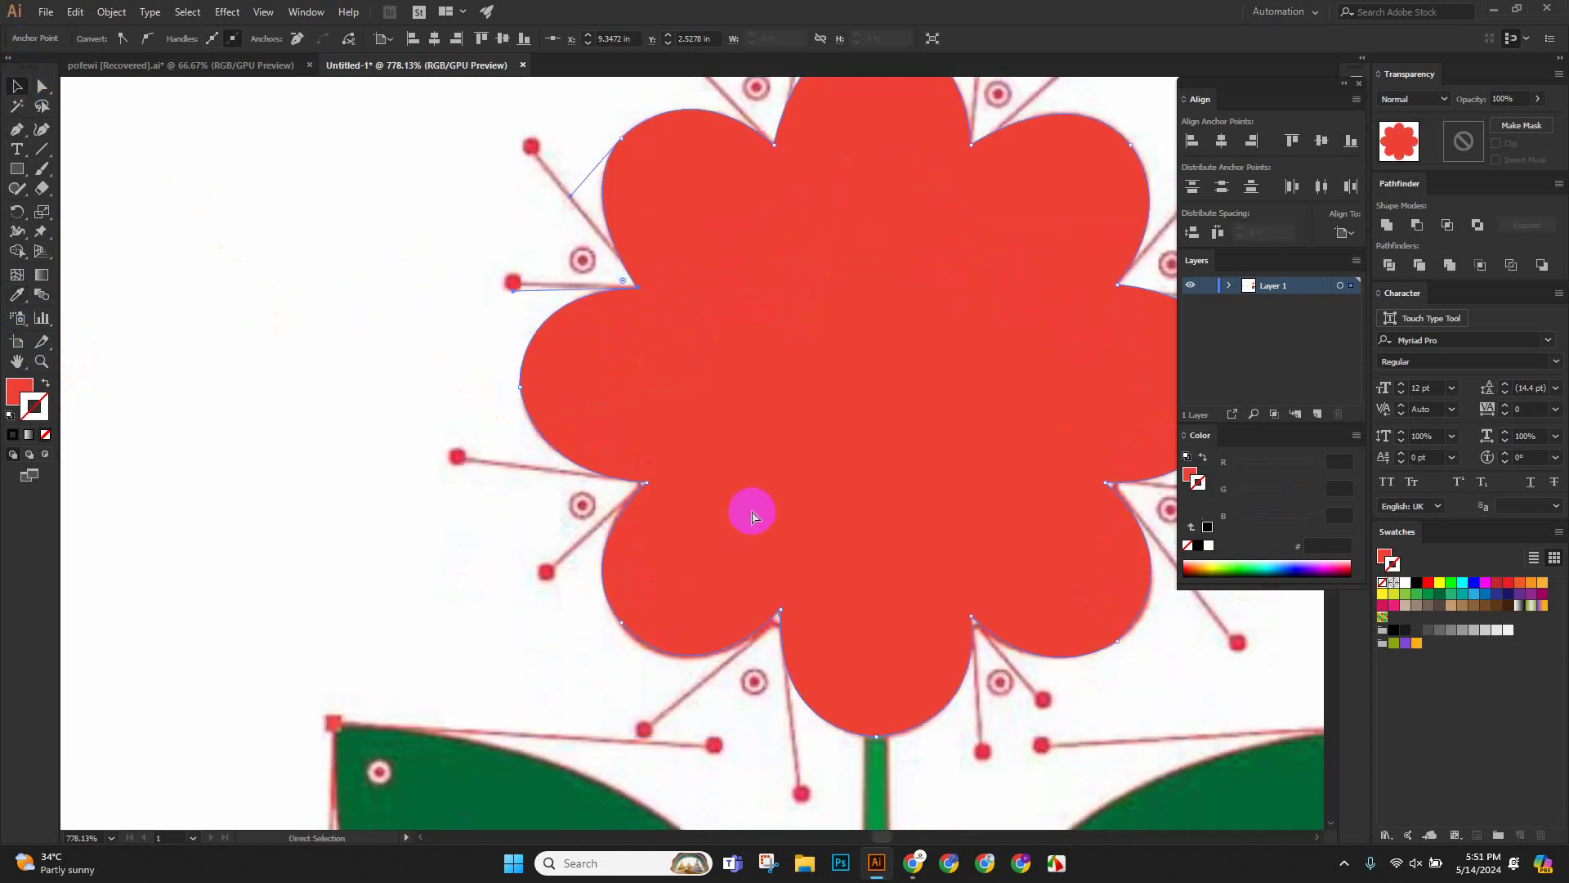
pyautogui.hotkey('ctrl', '3')
pyautogui.scroll(-1, 762, 489)
pyautogui.hscroll(3, 847, 449)
pyautogui.scroll(1, 848, 449)
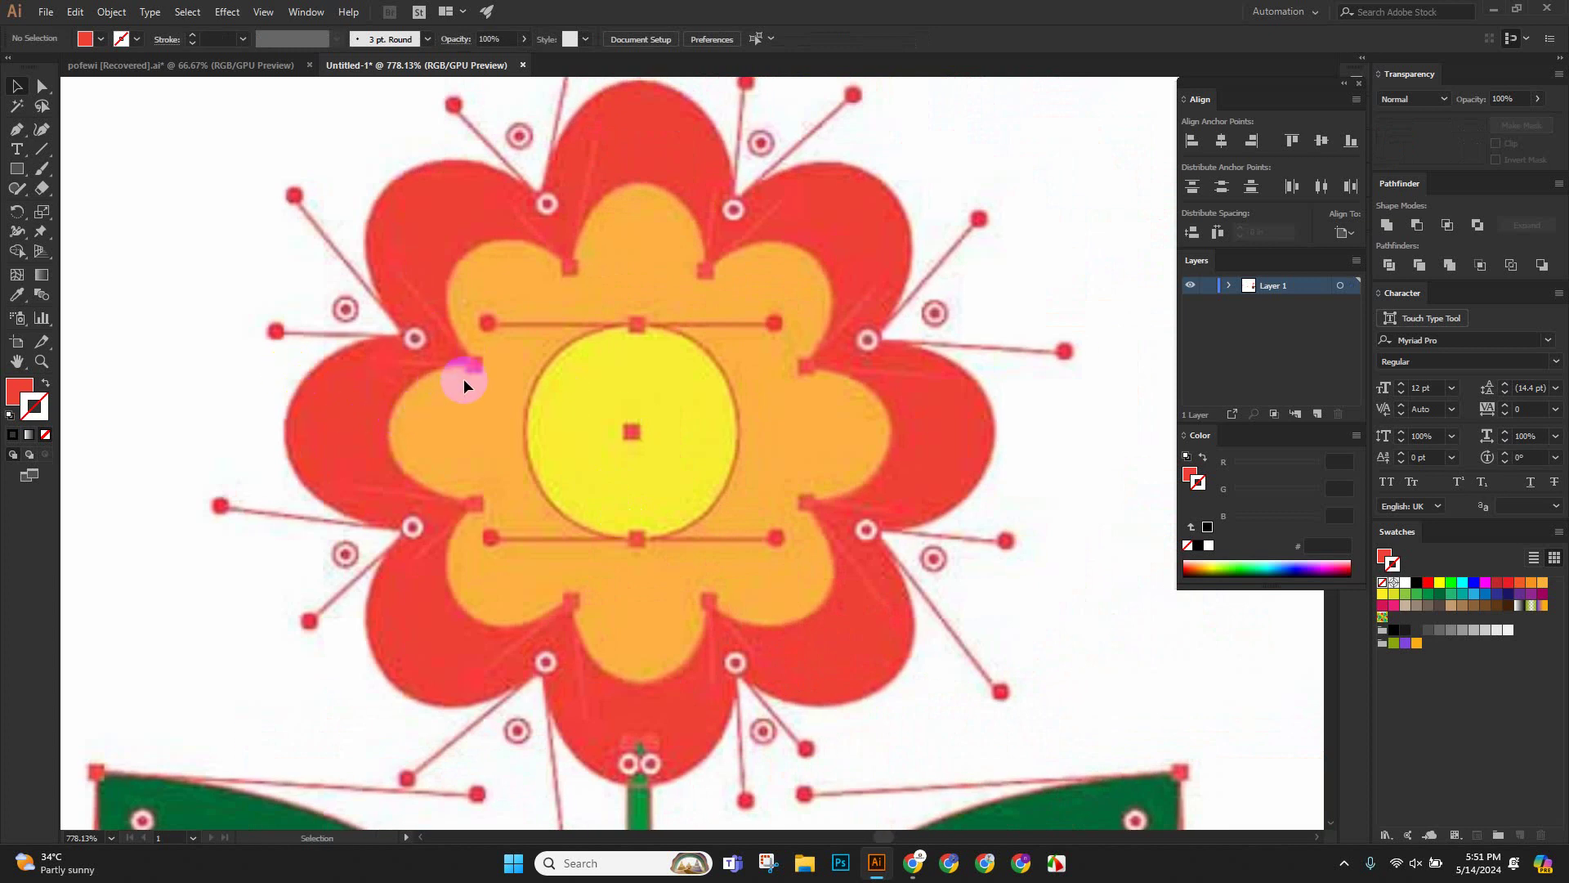
# Start a Pen tool path at the notch between the left and upper-left orange petals.
pyautogui.click(27, 139)
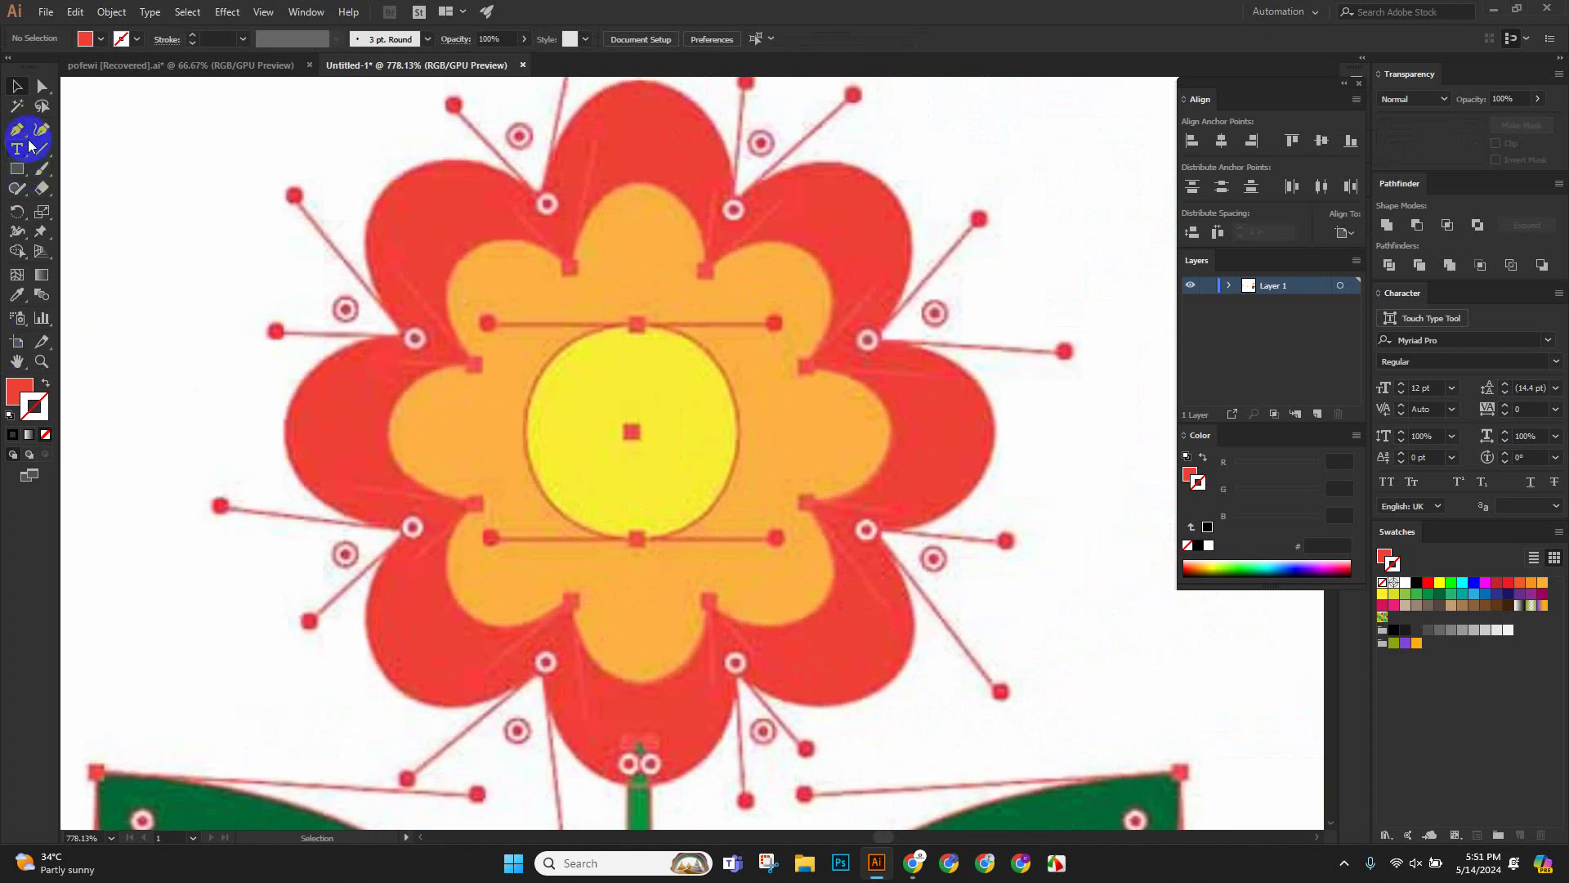
pyautogui.click(486, 373)
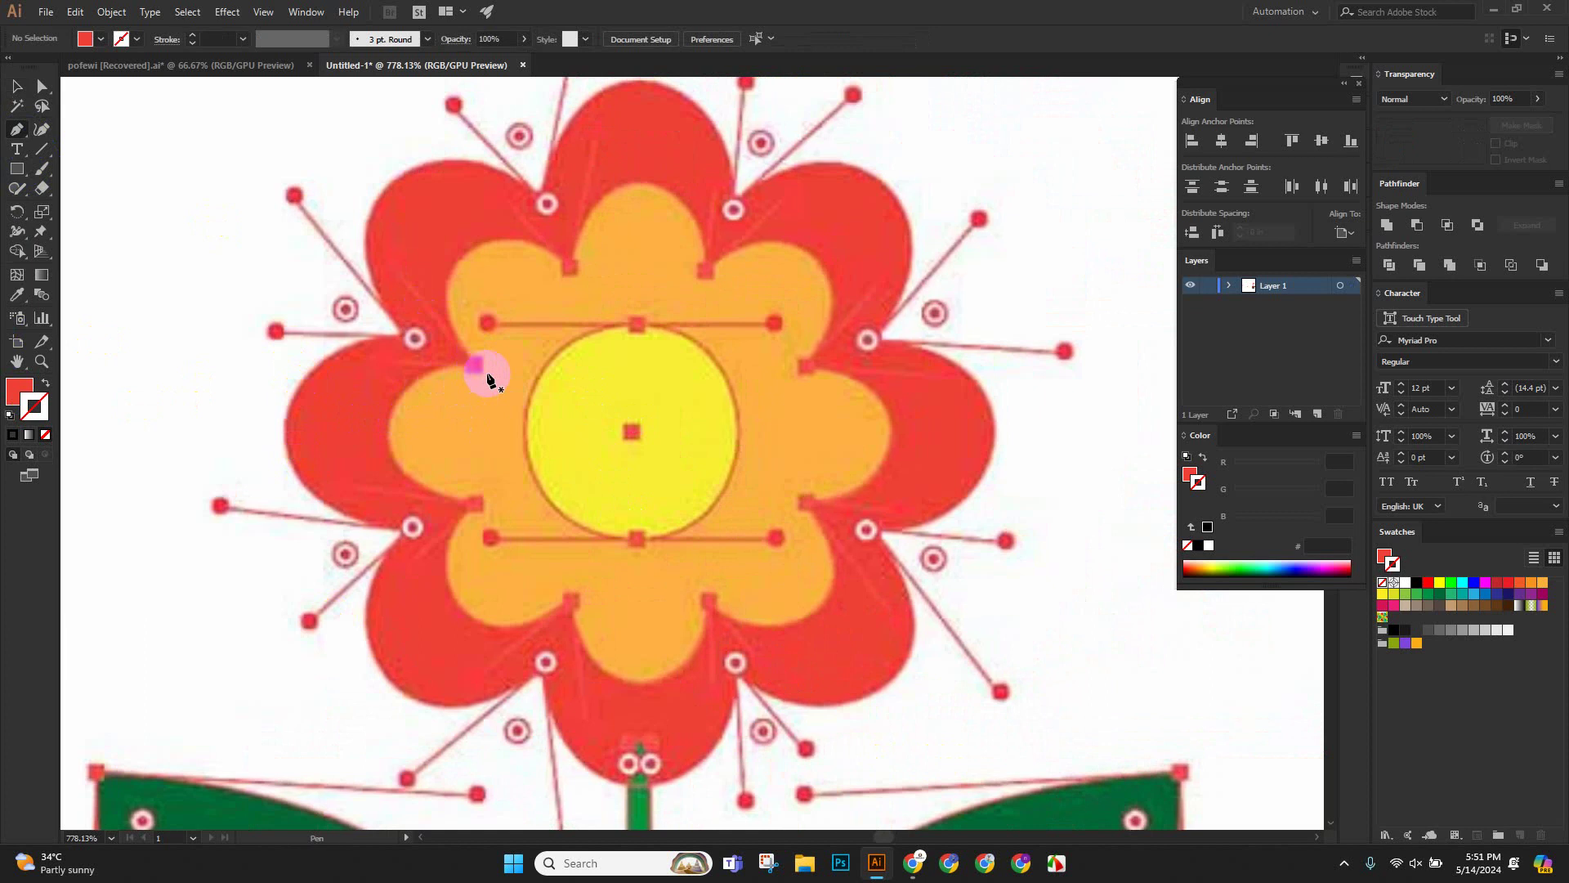
pyautogui.click(572, 266)
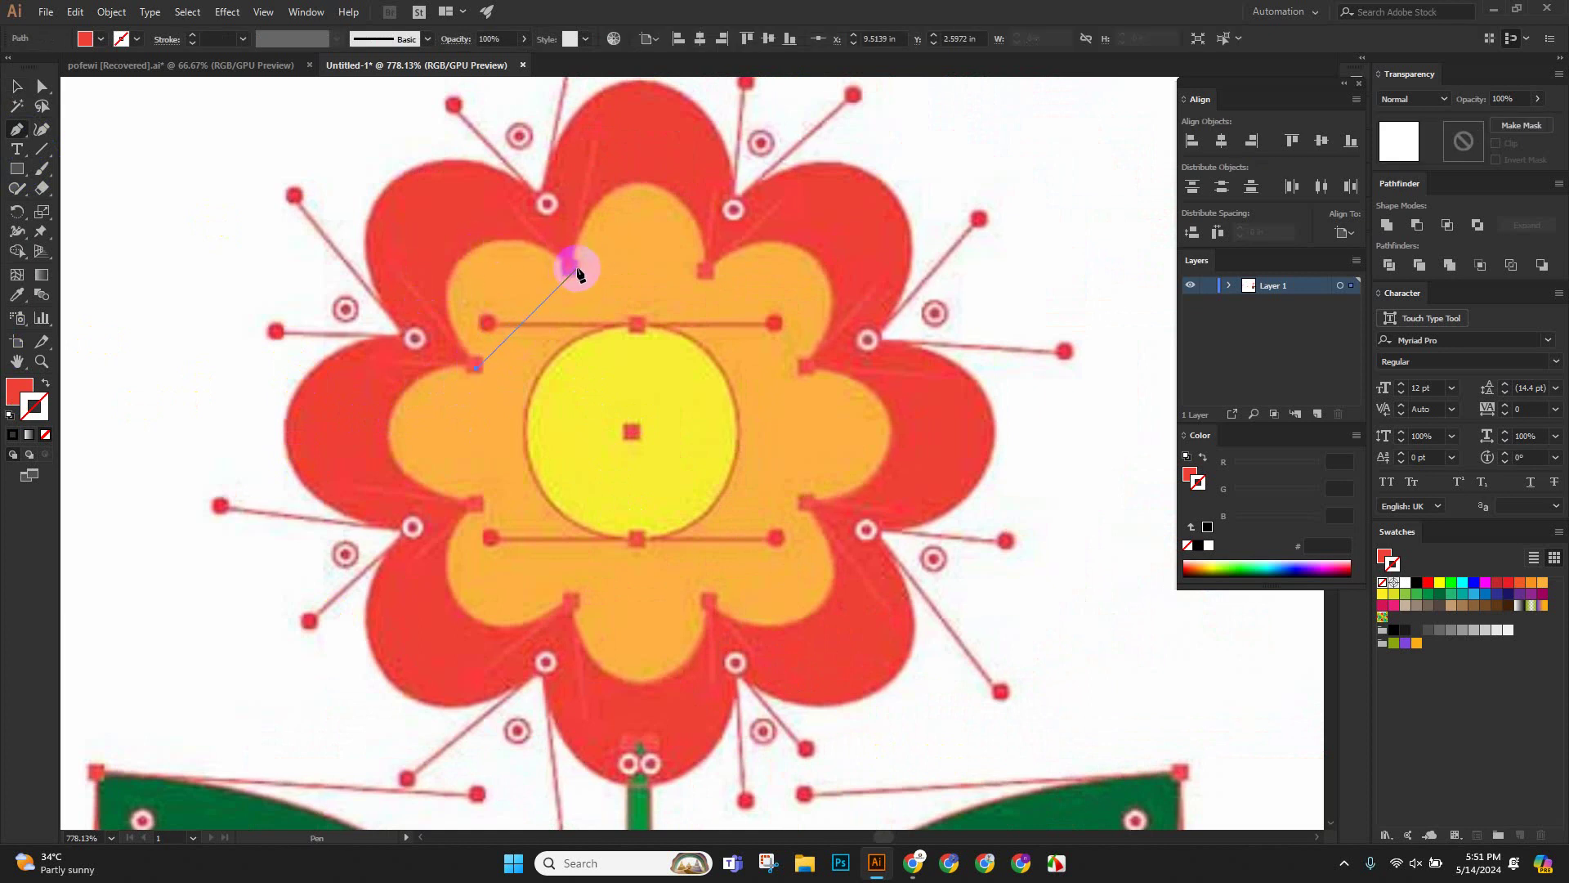
pyautogui.moveTo(598, 282); pyautogui.dragTo(759, 364)
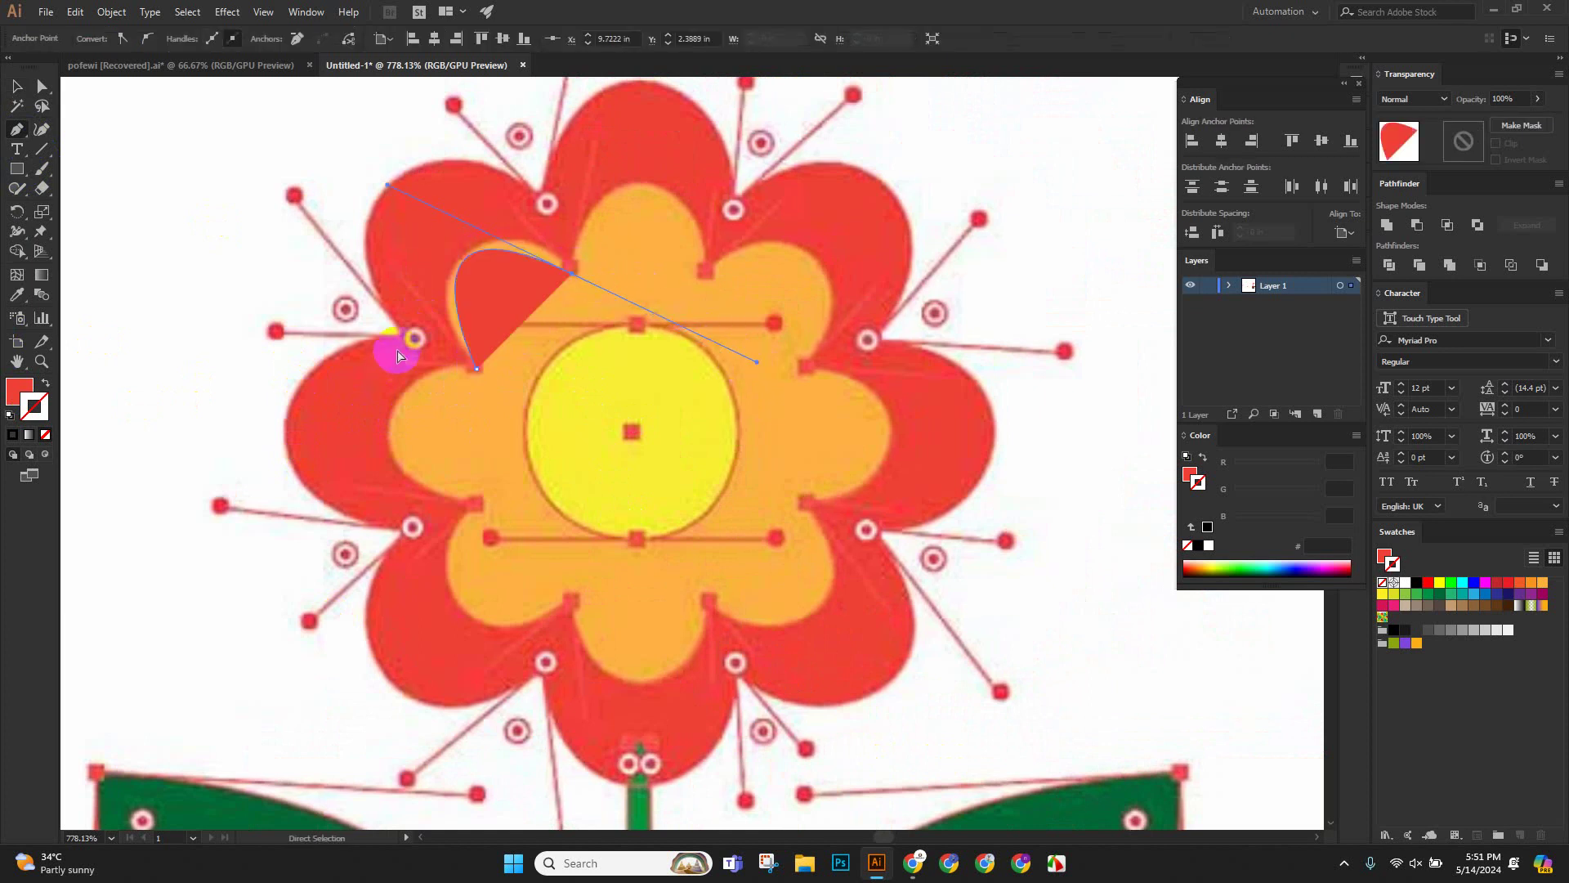
pyautogui.hotkey('ctrl', 'z')
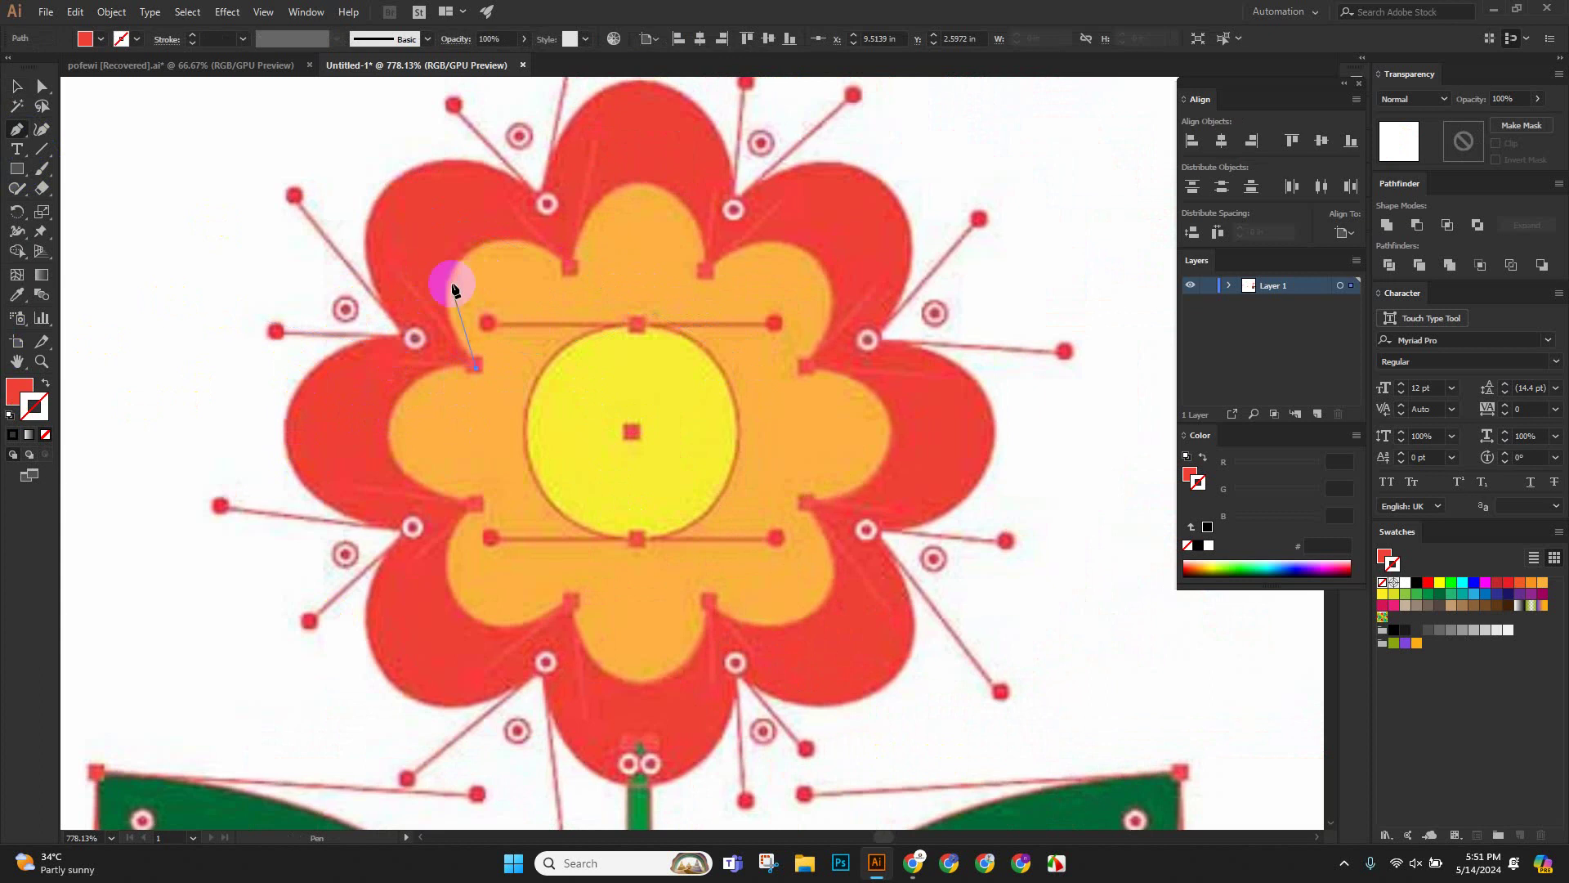
# Give the path no fill and a black stroke, and trace the upper-left orange petal to a corner before the top petal.
pyautogui.click(45, 382)
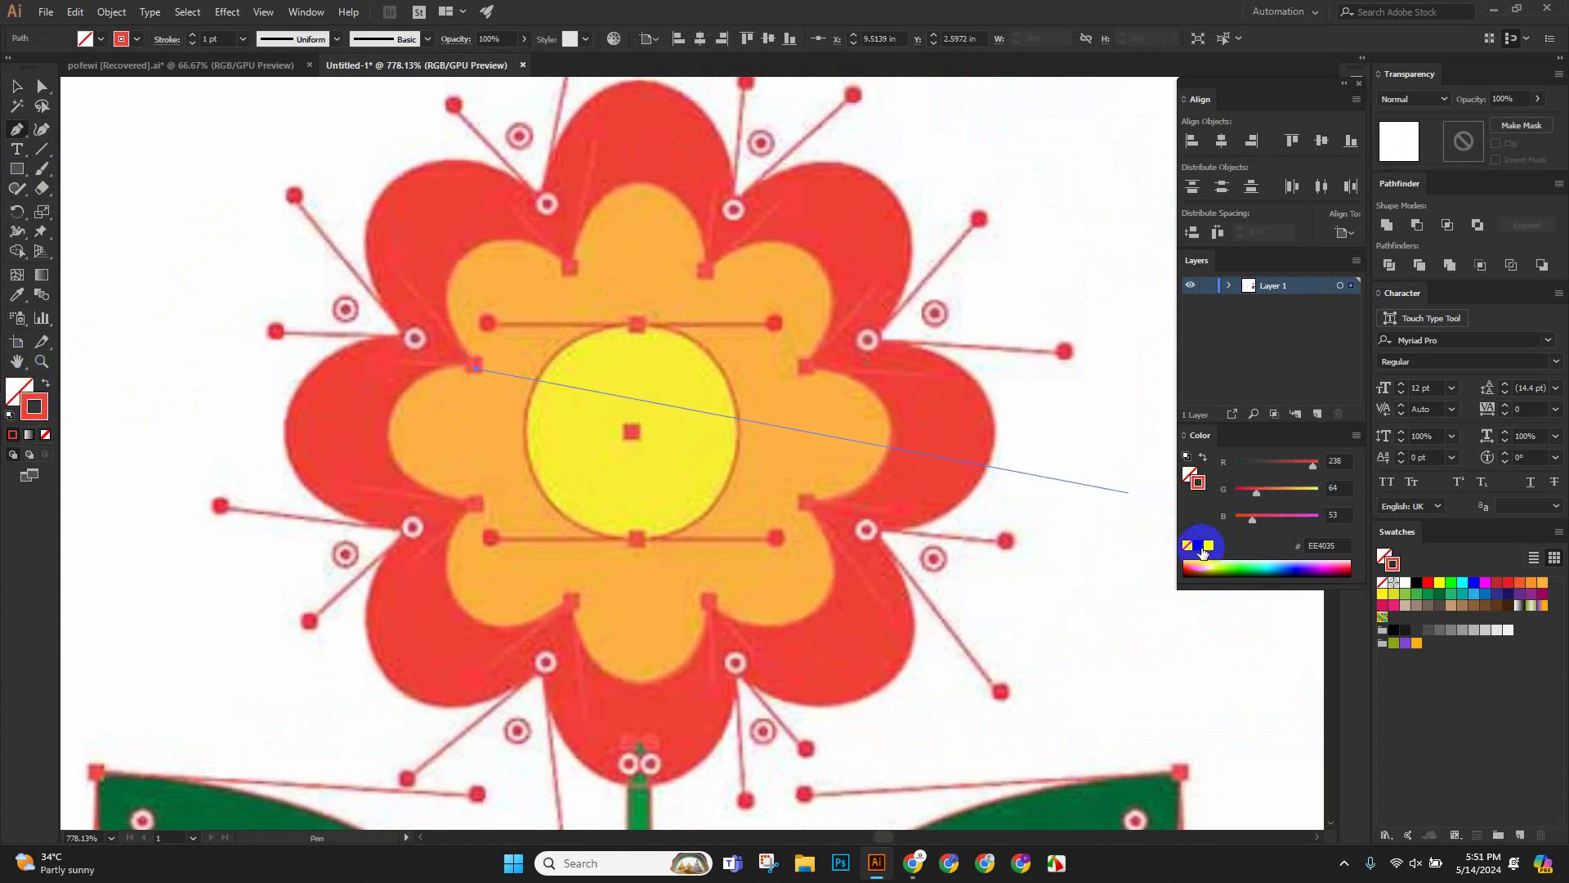
pyautogui.click(1199, 548)
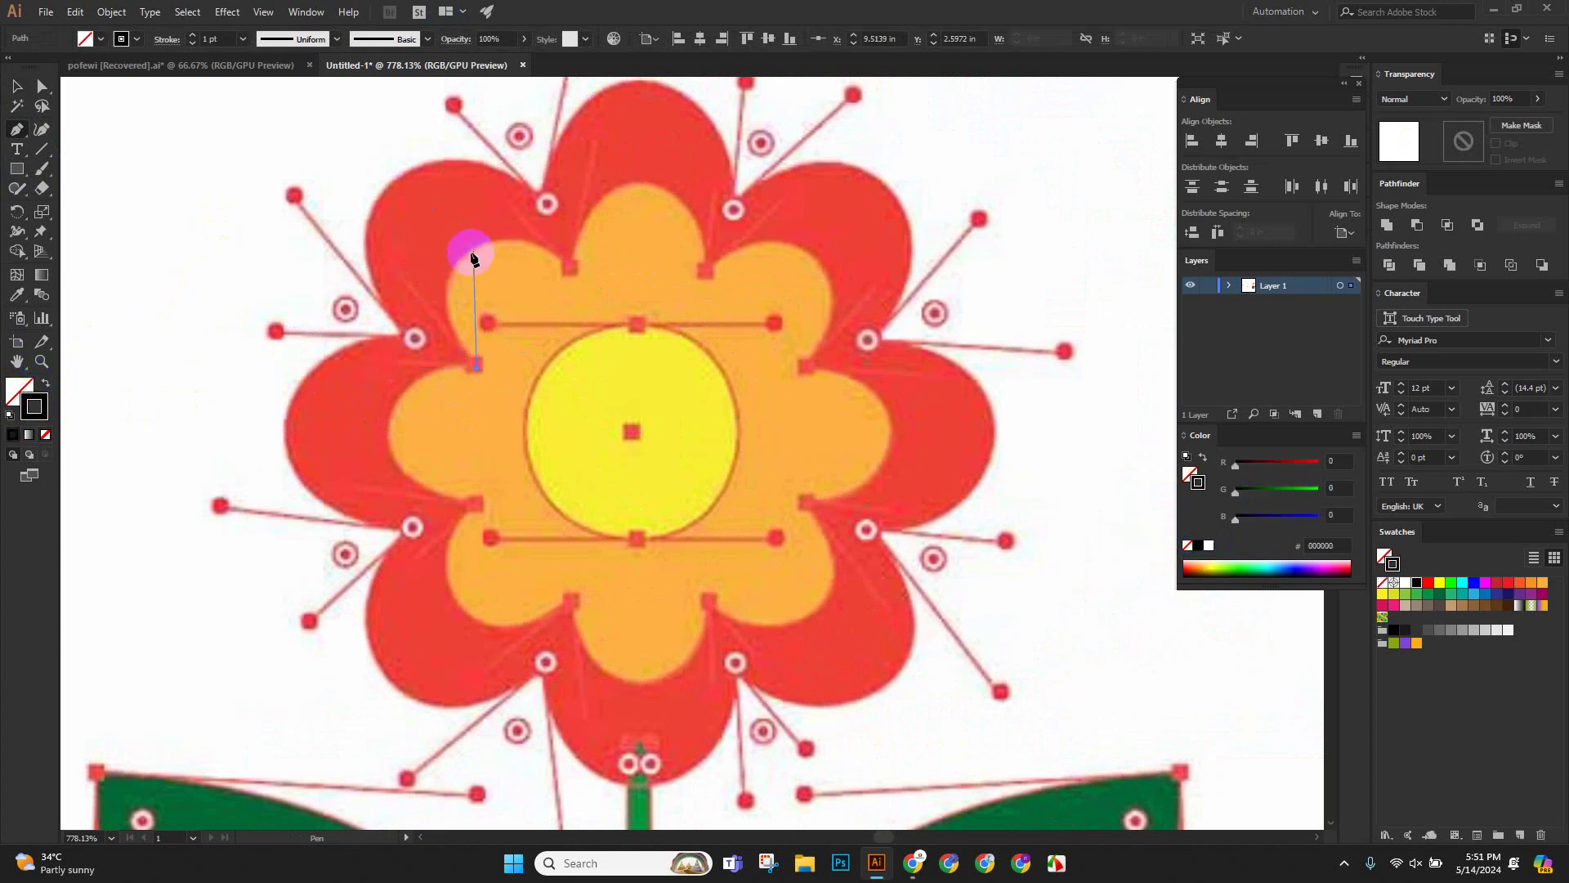
pyautogui.moveTo(466, 258); pyautogui.dragTo(498, 198)
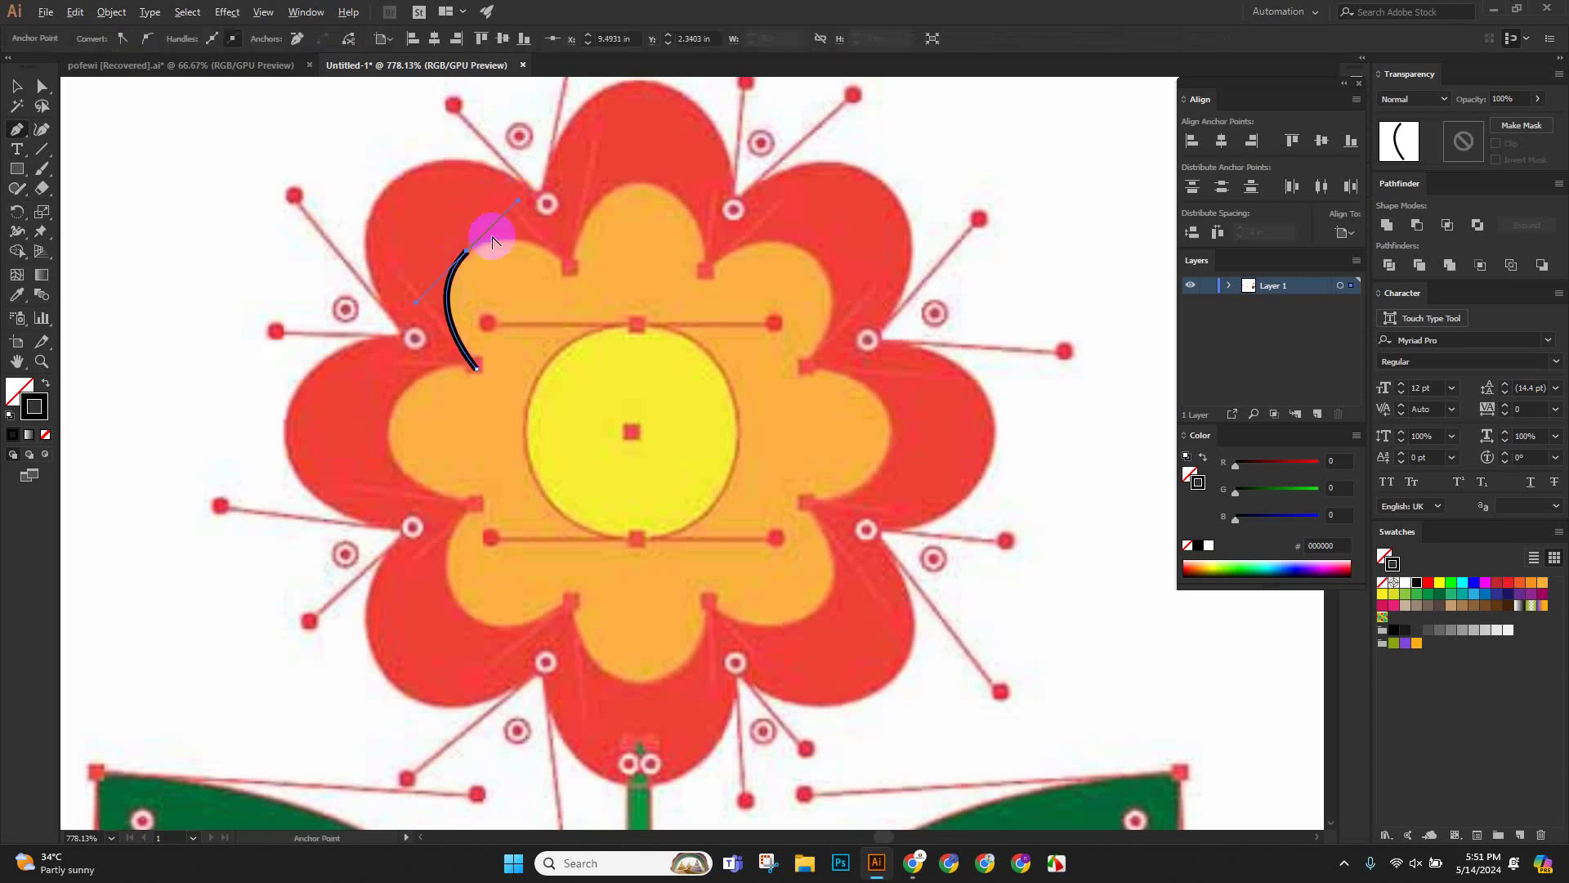
pyautogui.click(465, 255)
pyautogui.click(467, 255)
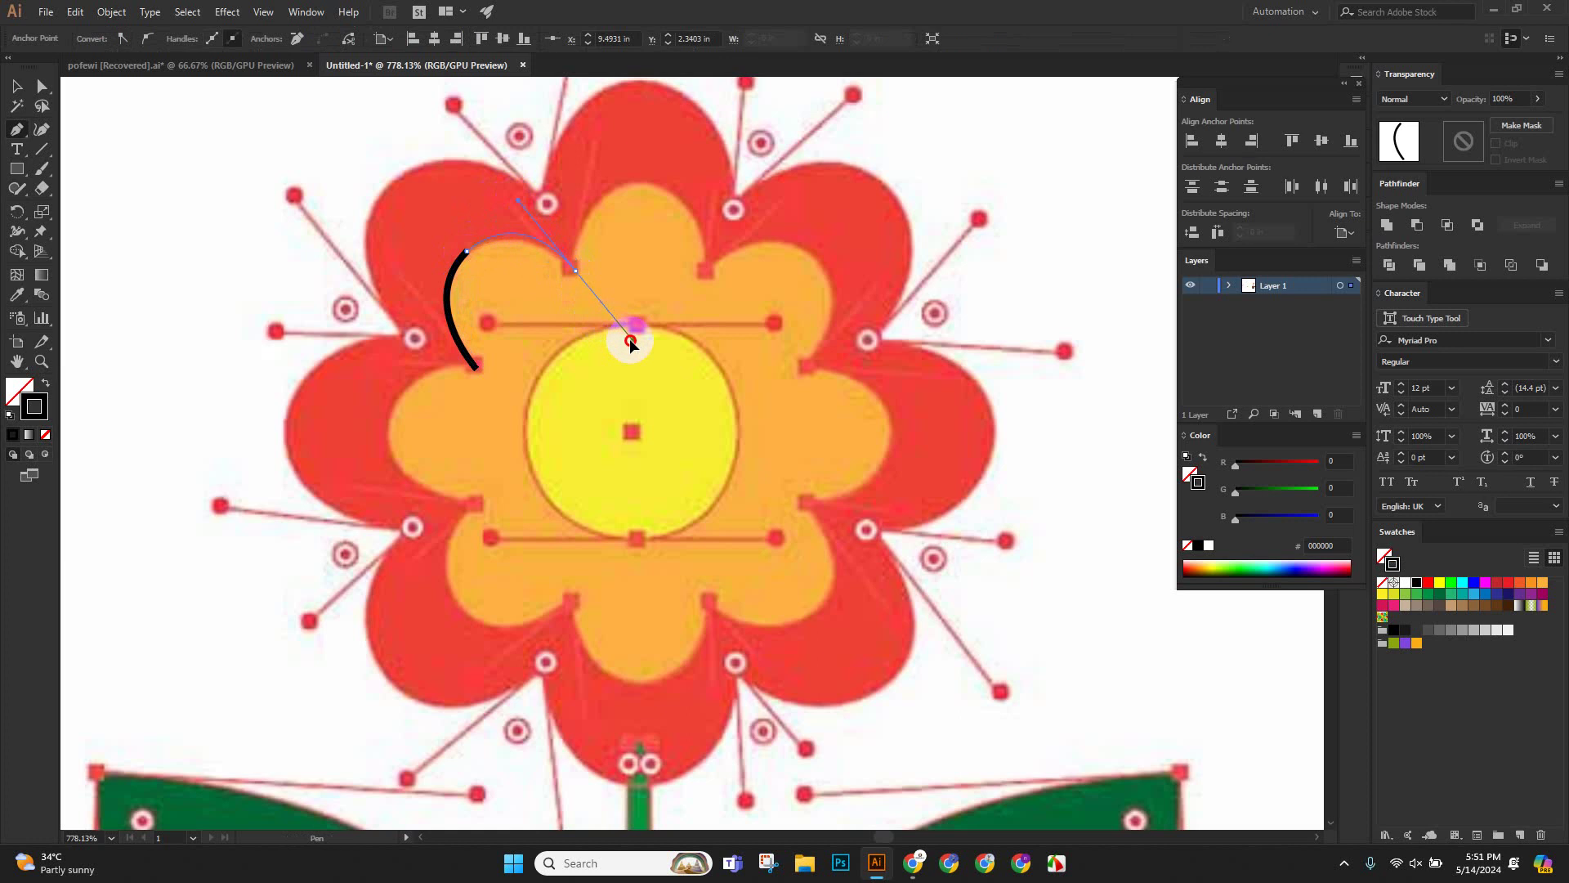
pyautogui.moveTo(642, 337); pyautogui.dragTo(643, 337)
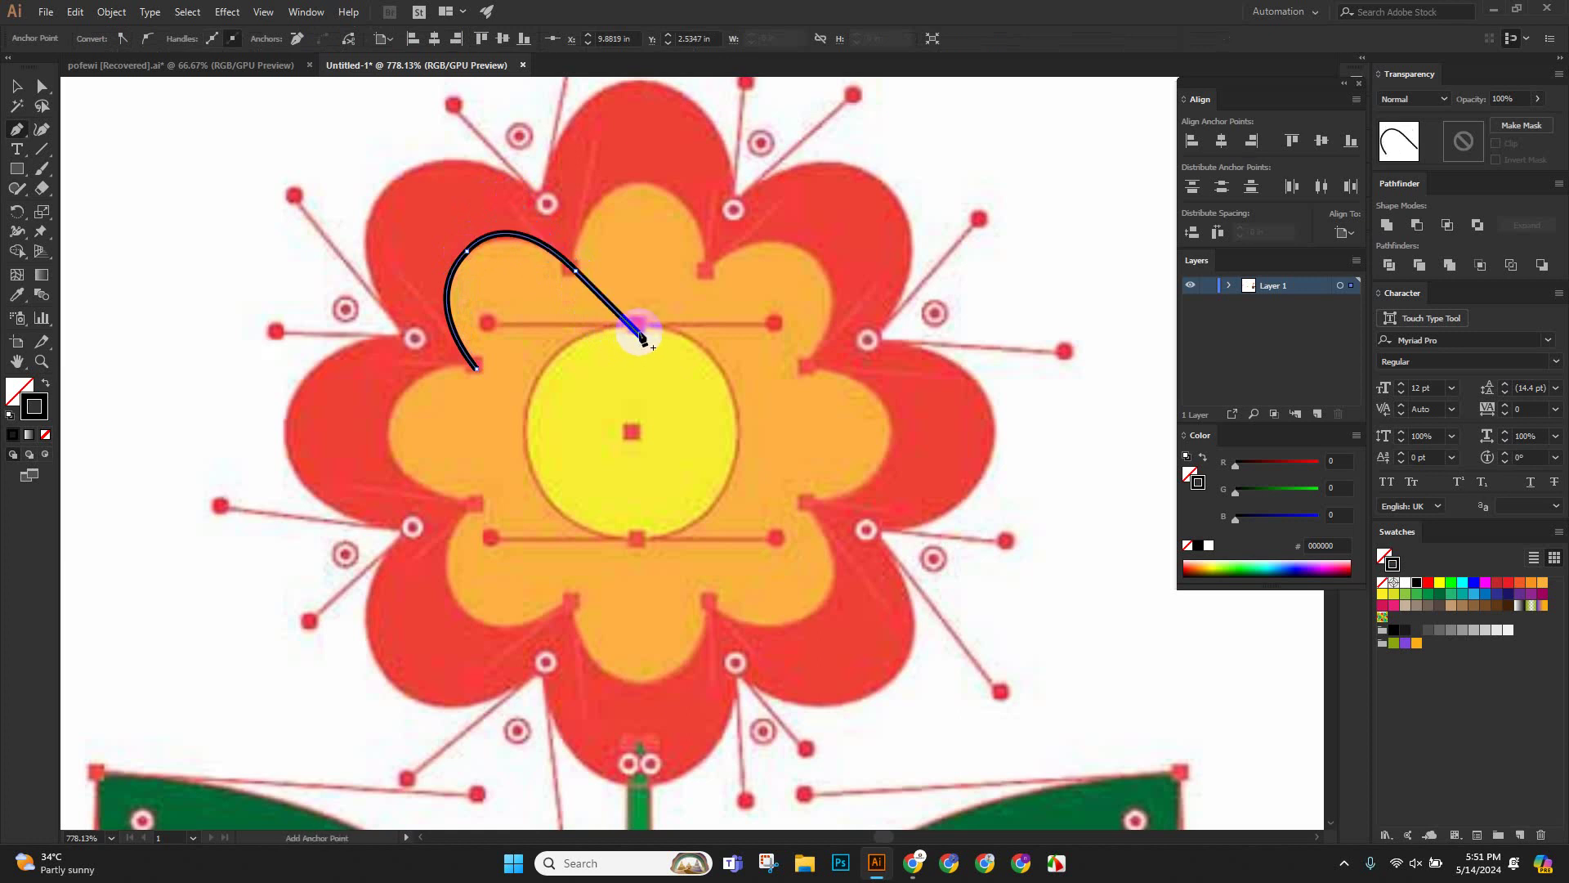
pyautogui.hotkey('ctrl', 'z')
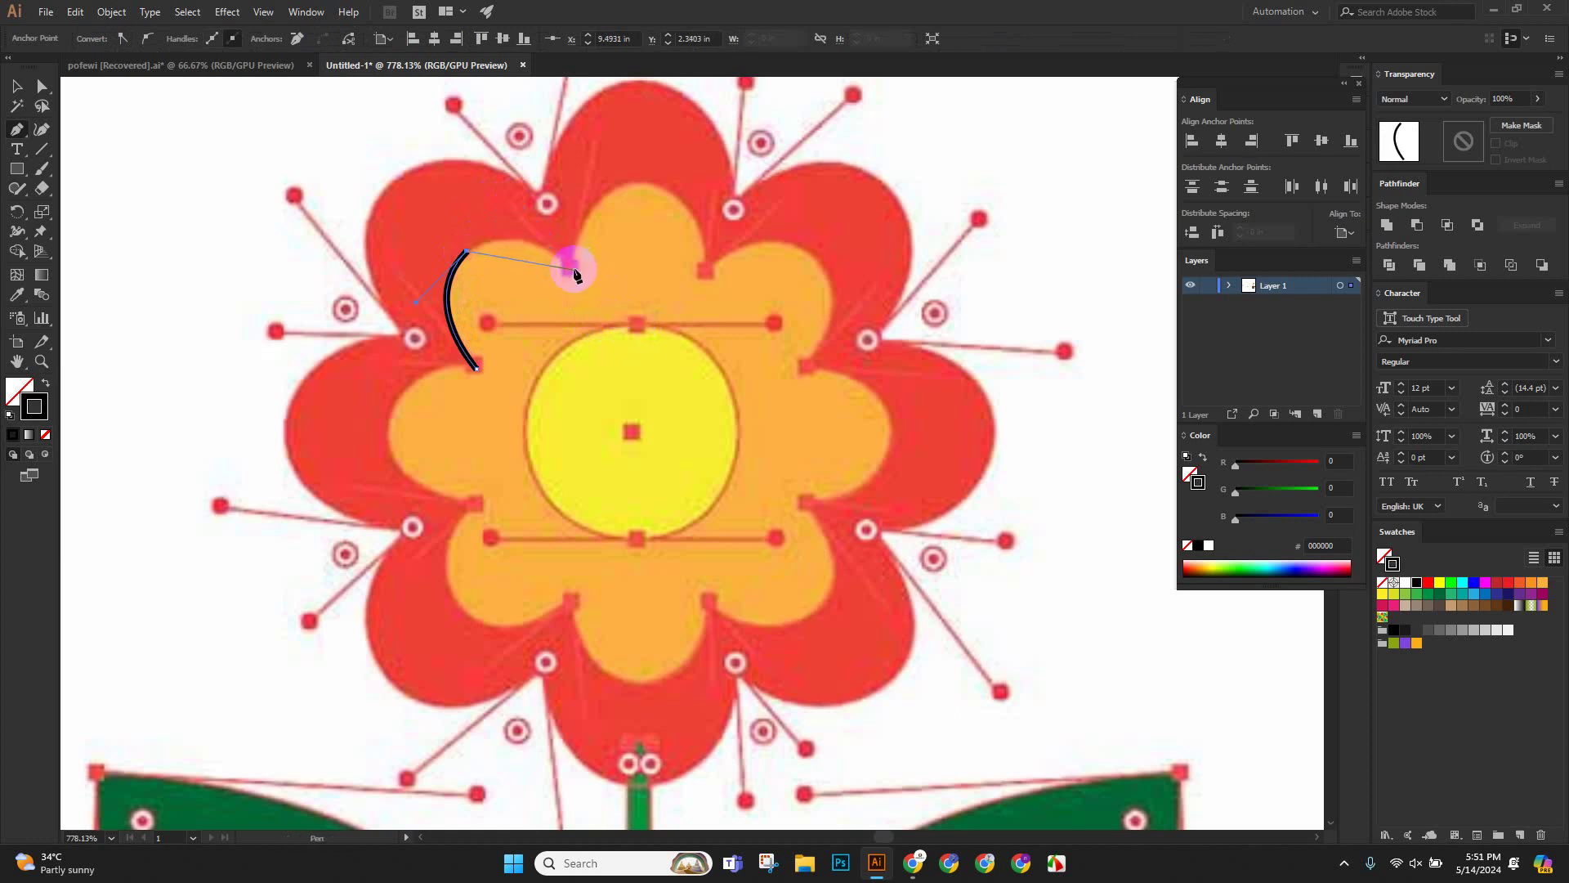
pyautogui.moveTo(574, 267); pyautogui.dragTo(642, 322)
pyautogui.click(576, 266)
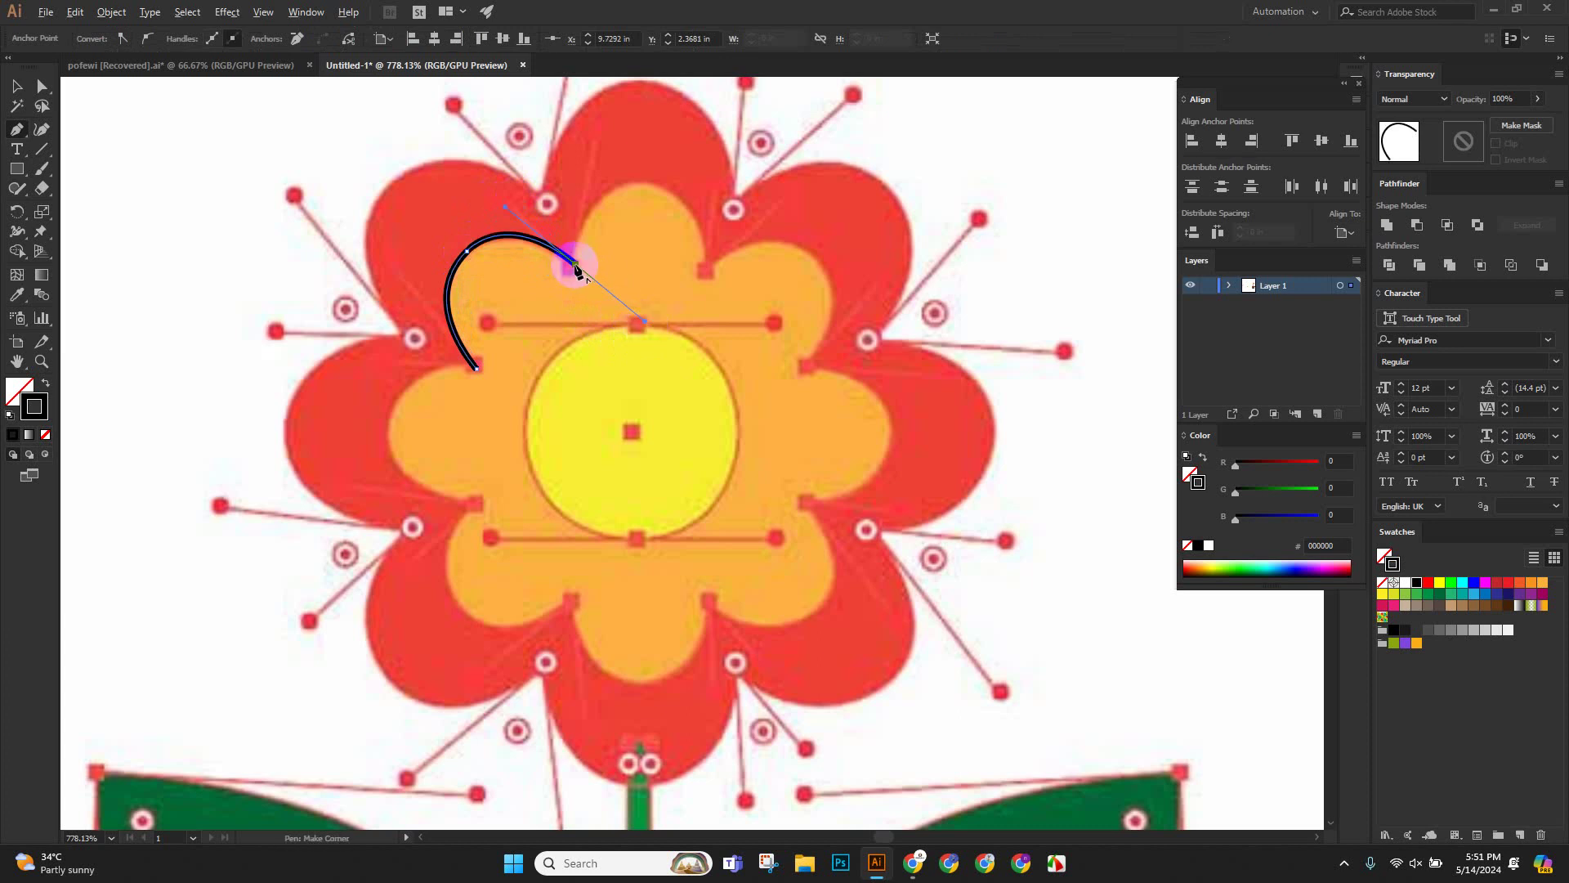
# Trace the top orange petal with two curved segments, ending in a corner at the notch before the upper-right petal.
pyautogui.moveTo(594, 244); pyautogui.dragTo(527, 273)
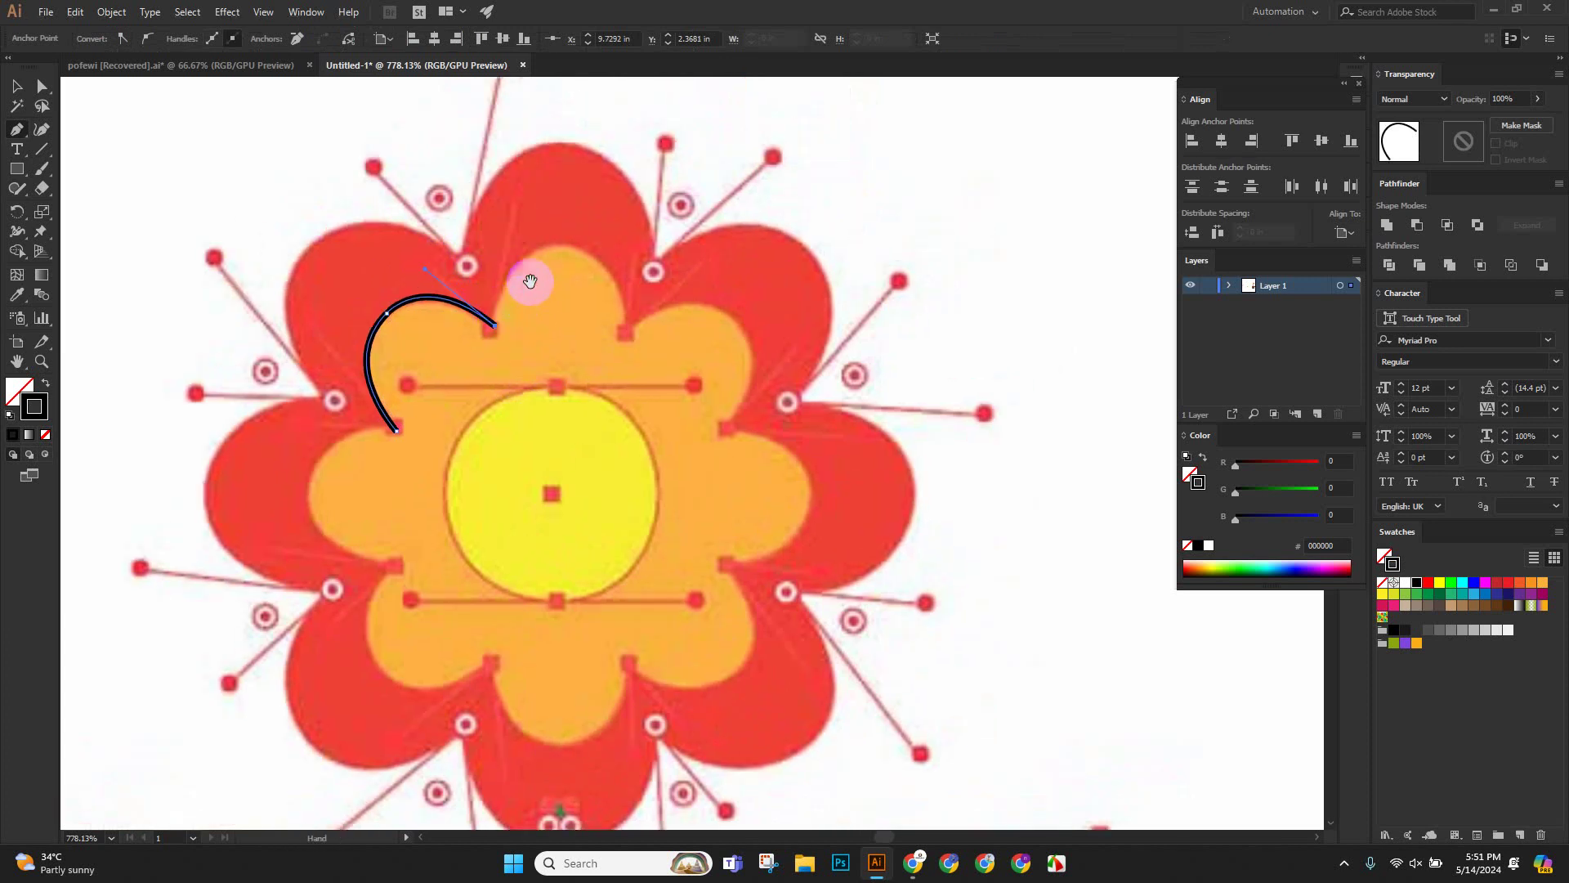
pyautogui.moveTo(639, 250); pyautogui.dragTo(642, 243)
pyautogui.click(564, 244)
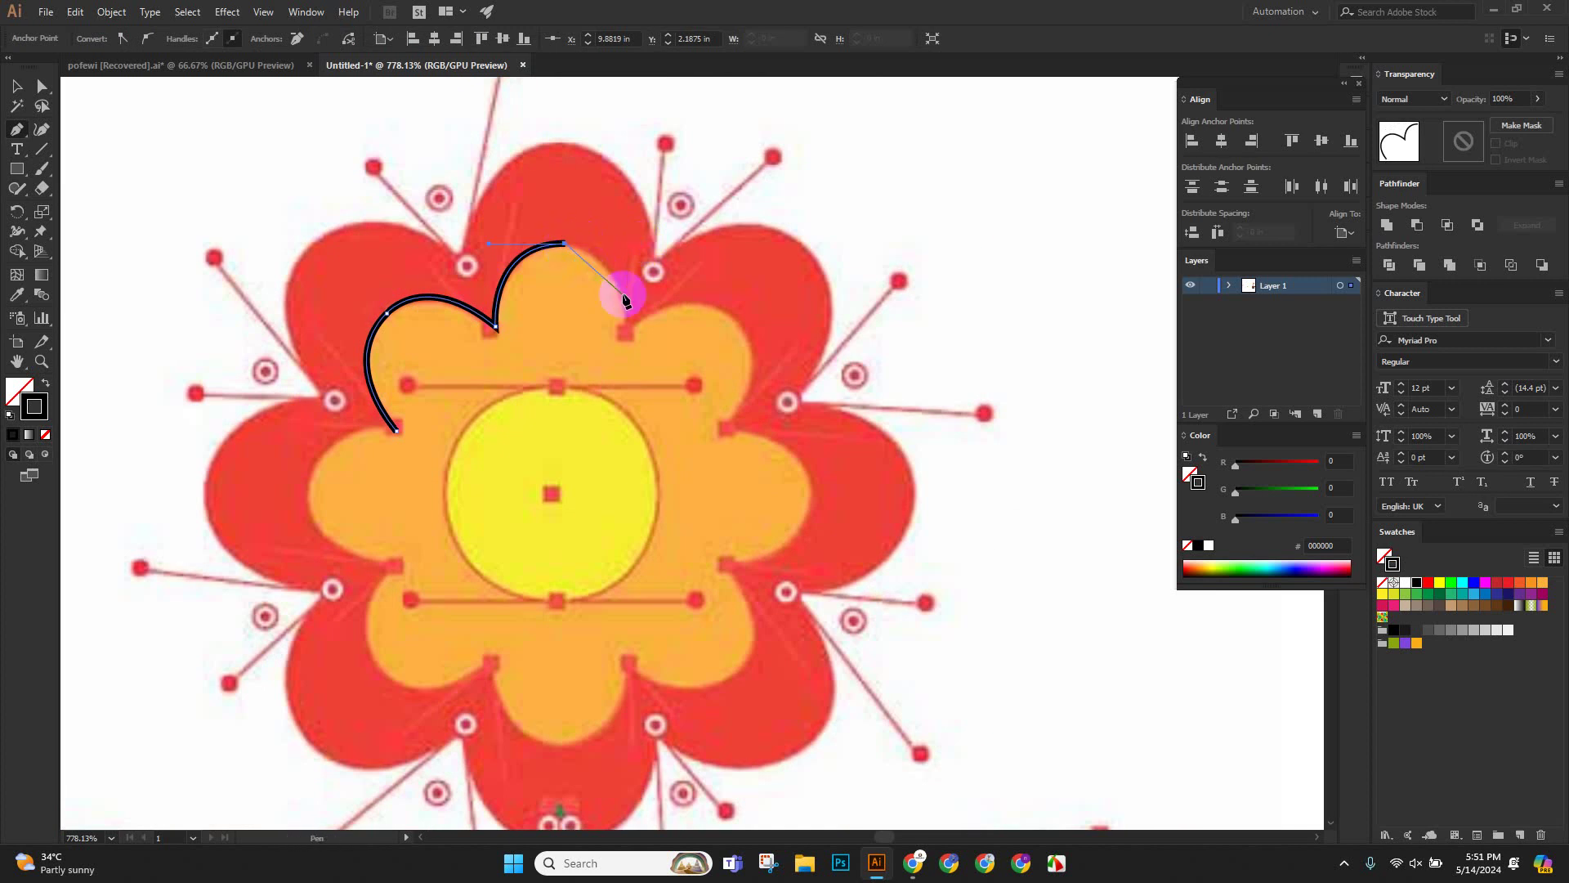
pyautogui.moveTo(627, 333); pyautogui.dragTo(627, 333)
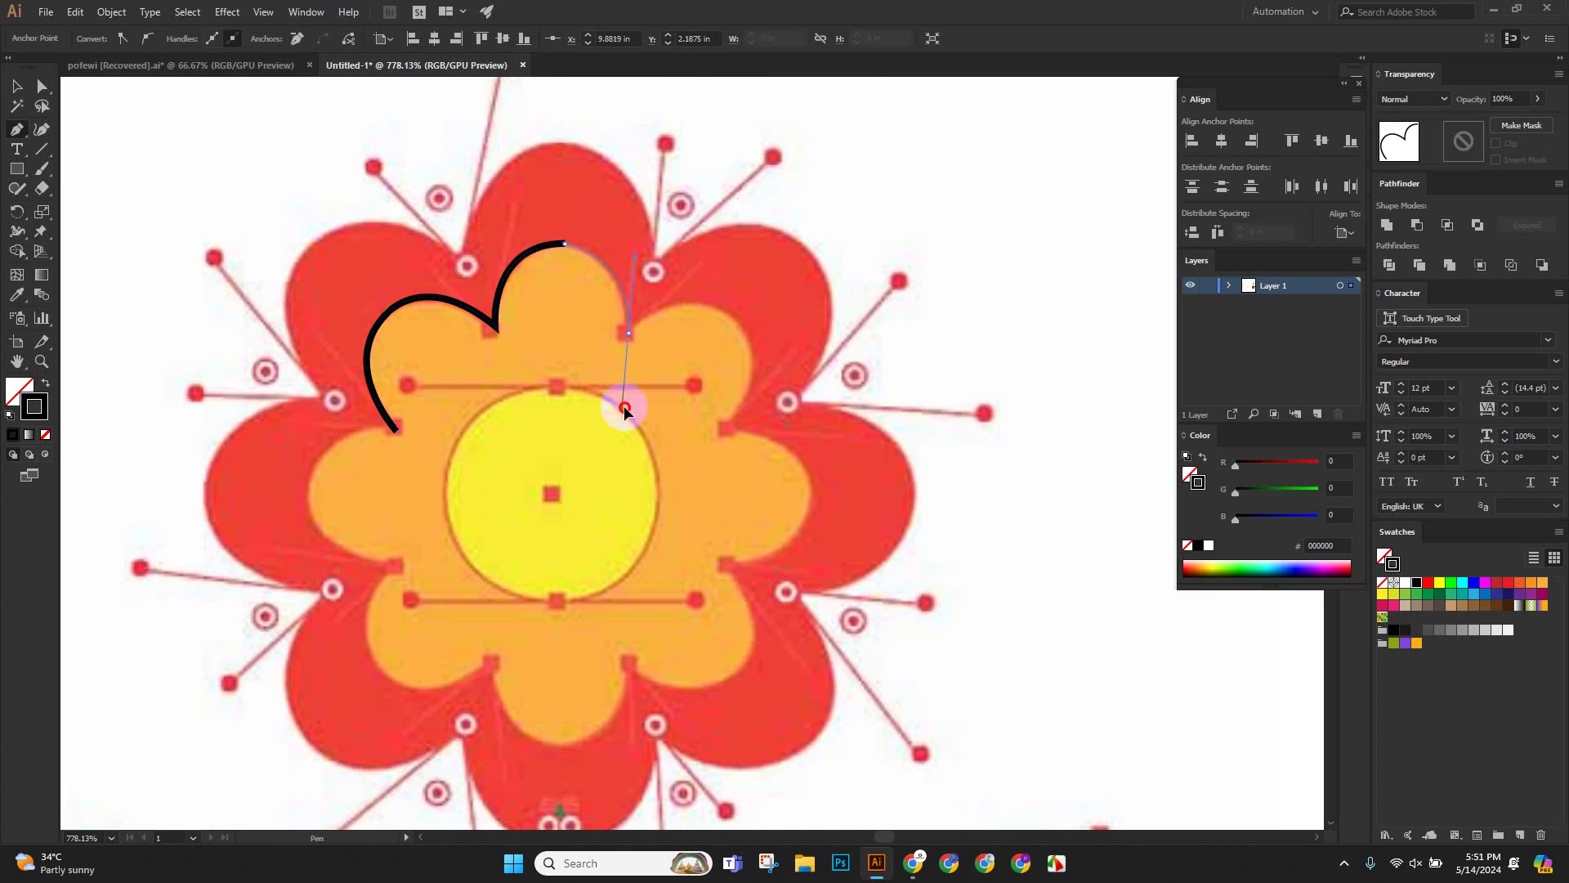
pyautogui.moveTo(625, 409); pyautogui.dragTo(636, 427)
pyautogui.click(625, 333)
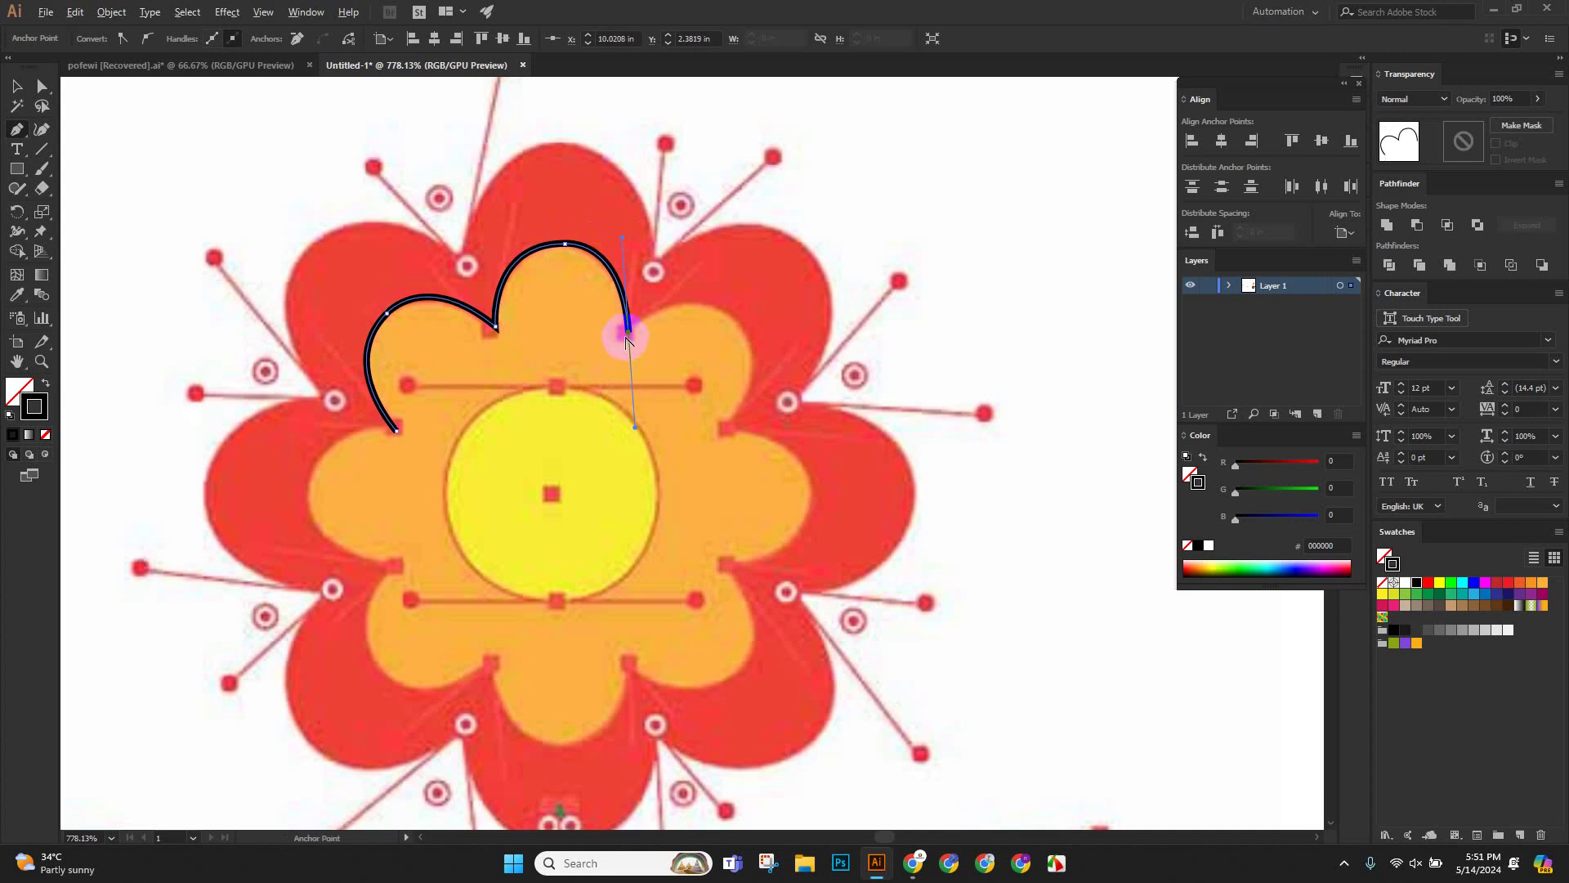
# Continue the path around the upper-right orange petal, ending in a corner at the notch before the right petal.
pyautogui.moveTo(629, 338)
pyautogui.mouseDown()
pyautogui.moveTo(550, 199)
pyautogui.moveTo(640, 191)
pyautogui.mouseUp()
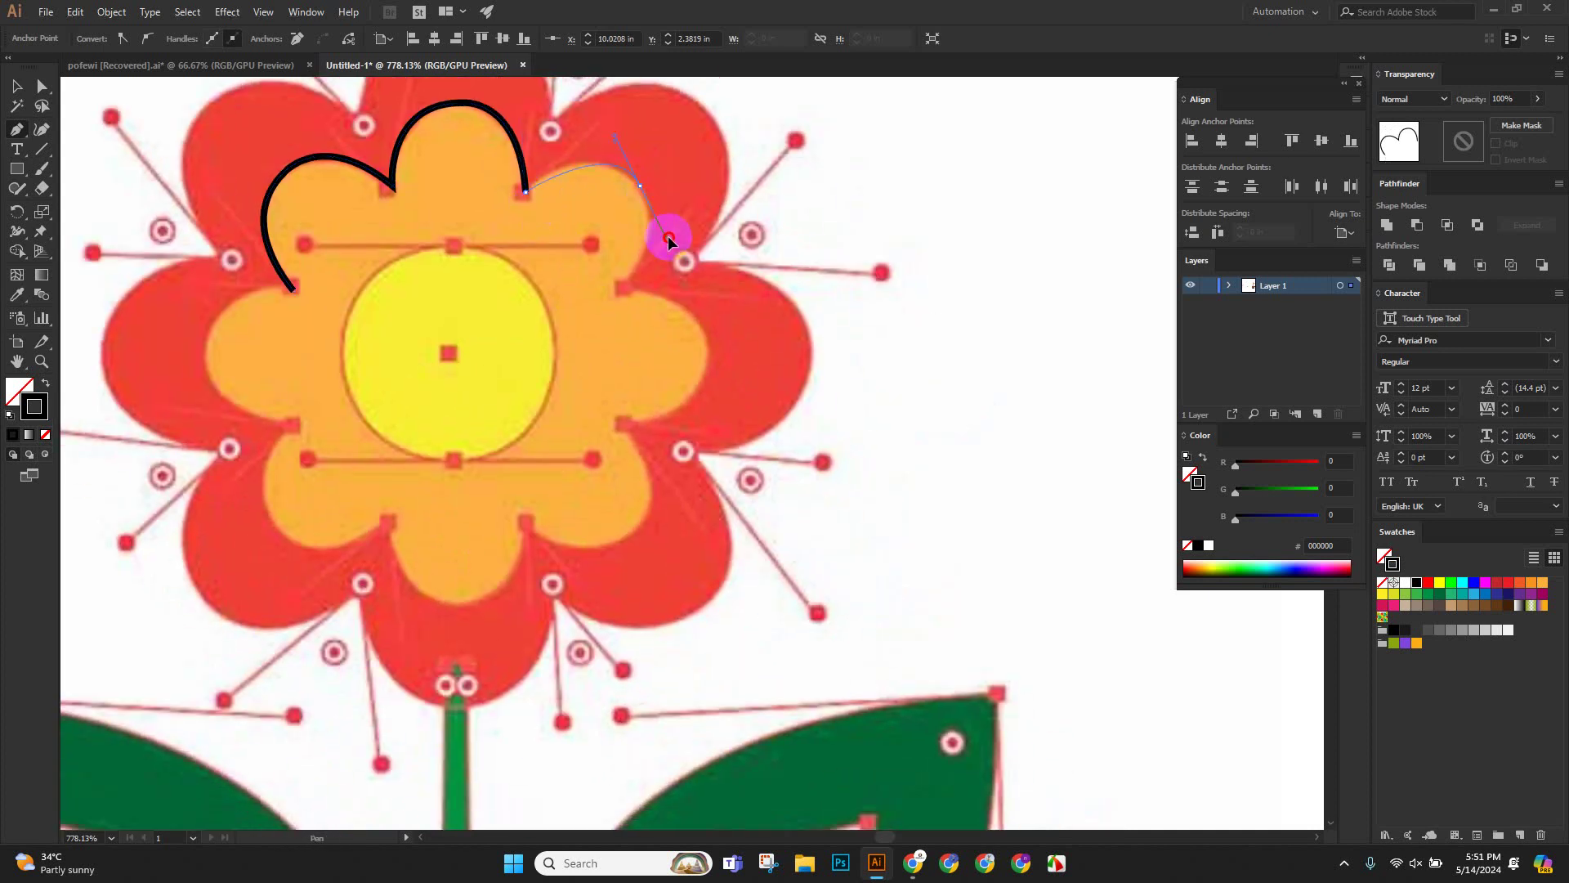
pyautogui.moveTo(684, 252); pyautogui.dragTo(691, 250)
pyautogui.click(642, 187)
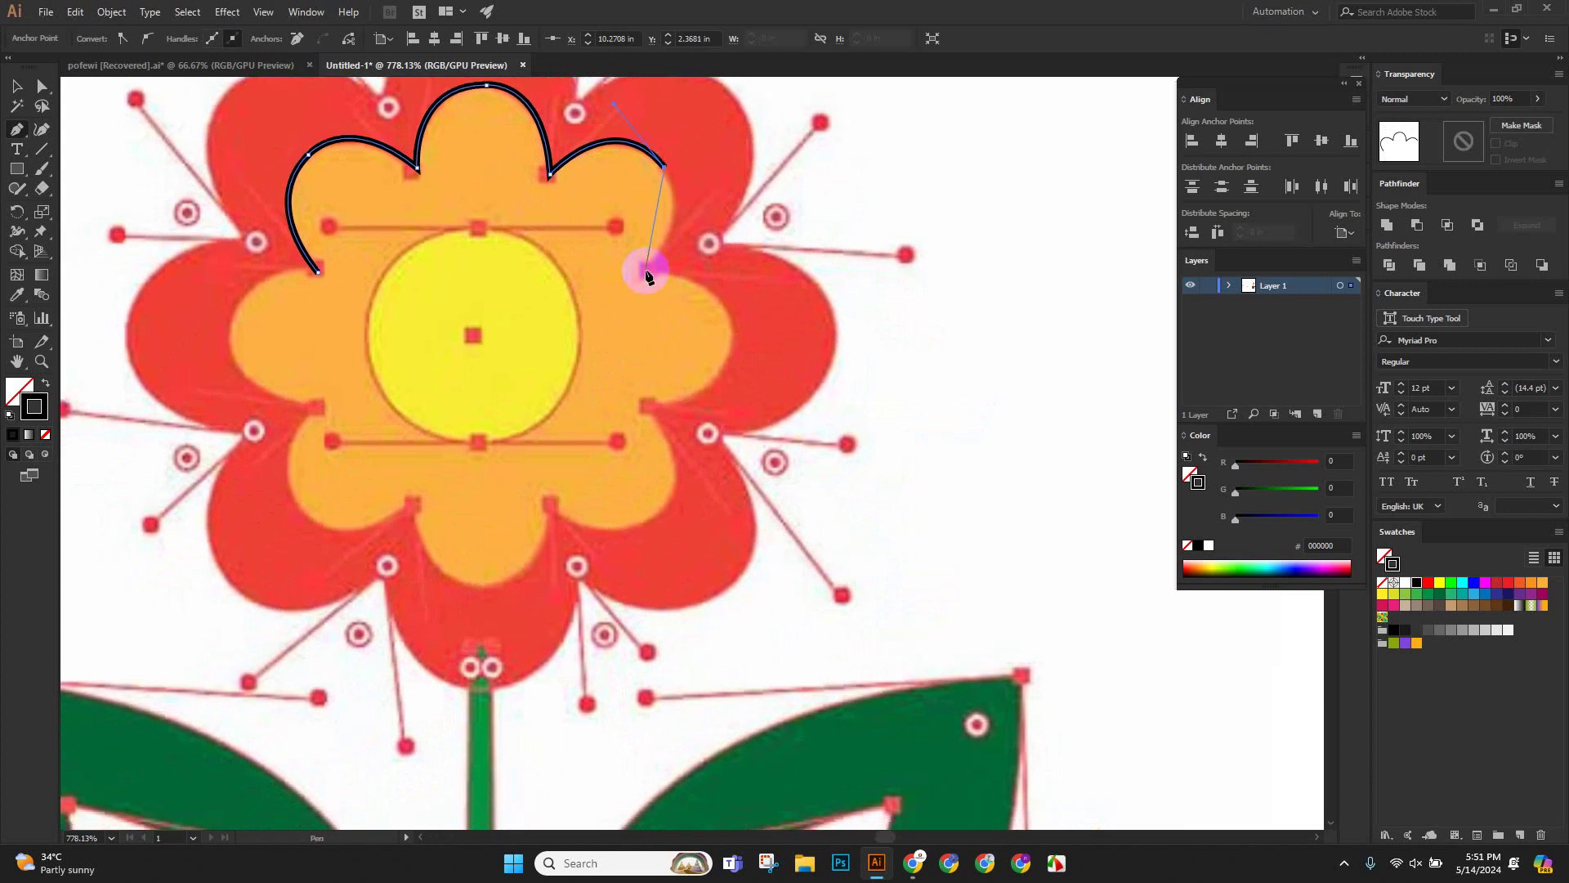
pyautogui.moveTo(645, 268); pyautogui.dragTo(594, 335)
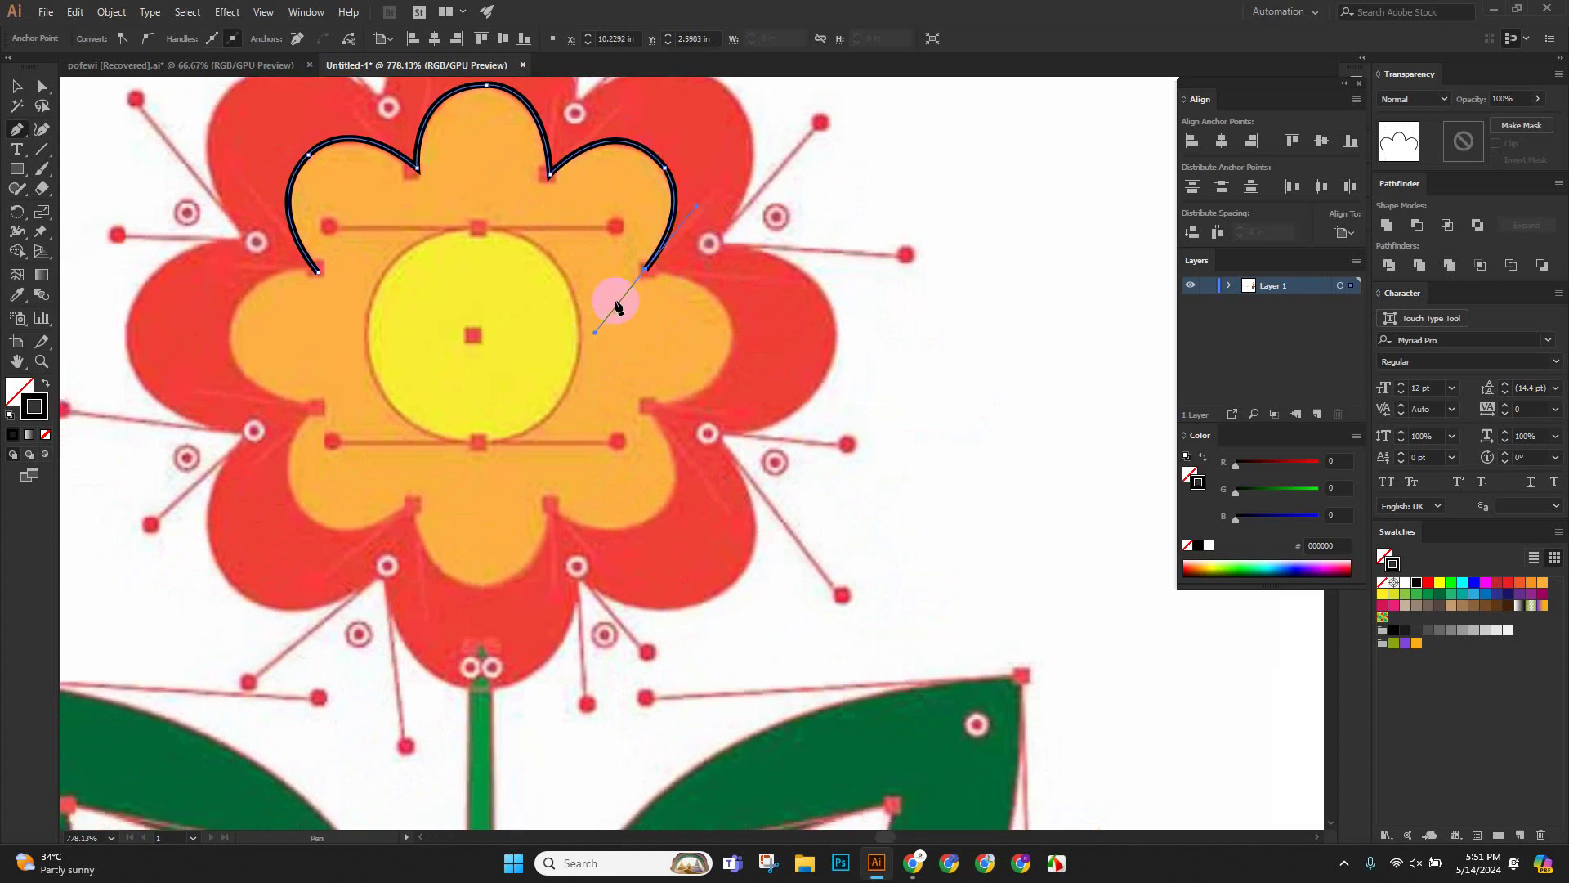
pyautogui.click(645, 270)
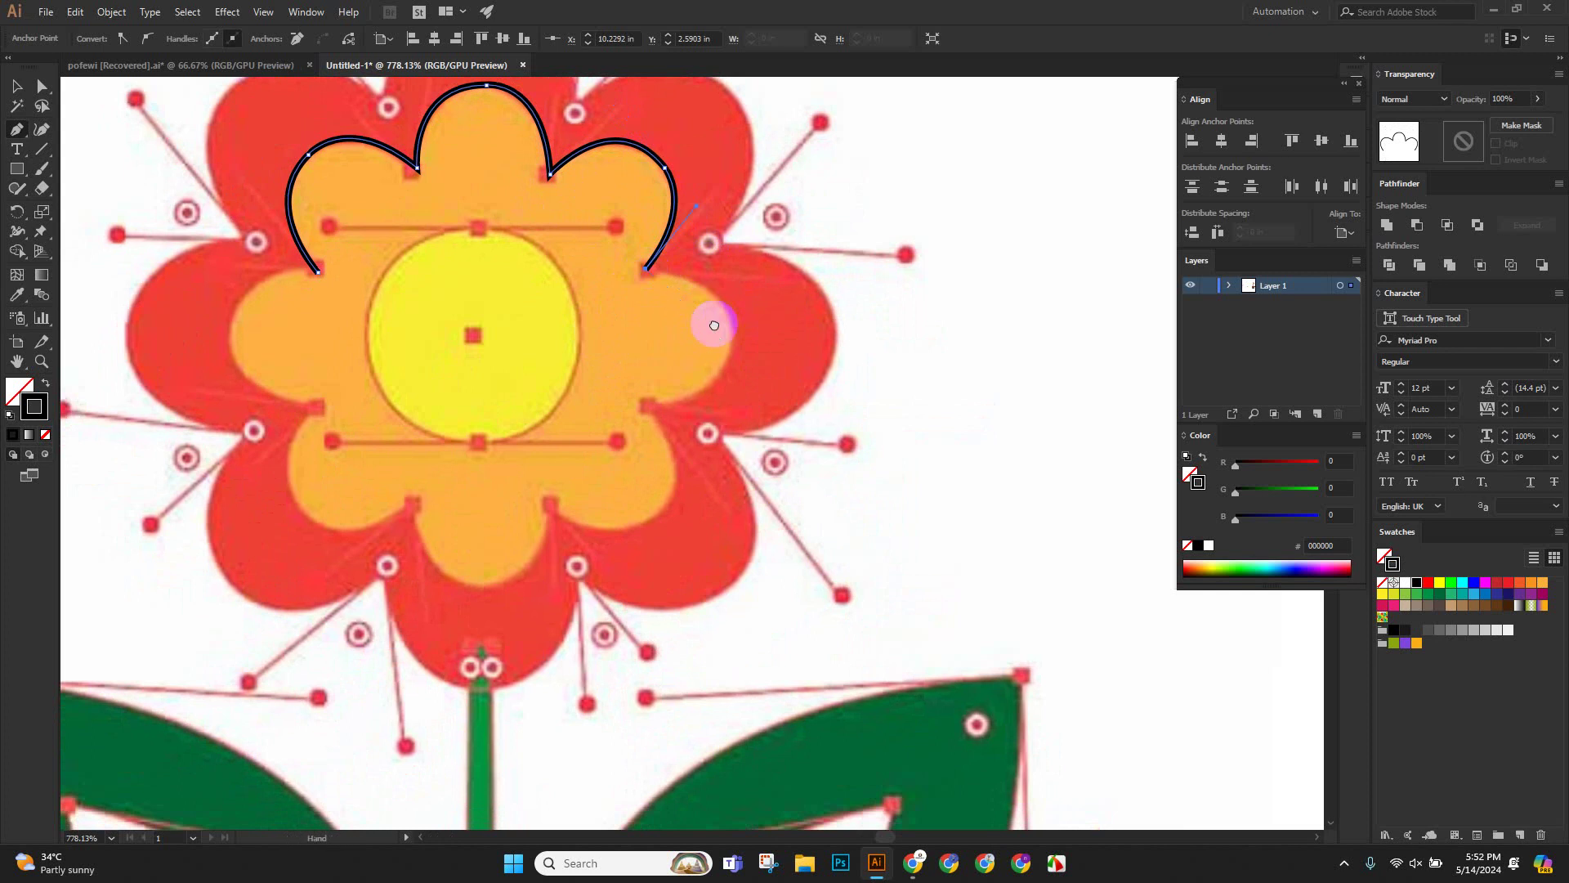
# Trace the right orange petal with two curves, ending in a corner at the notch before the lower-right petal.
pyautogui.moveTo(711, 322)
pyautogui.mouseDown()
pyautogui.moveTo(662, 252)
pyautogui.moveTo(688, 301)
pyautogui.mouseUp()
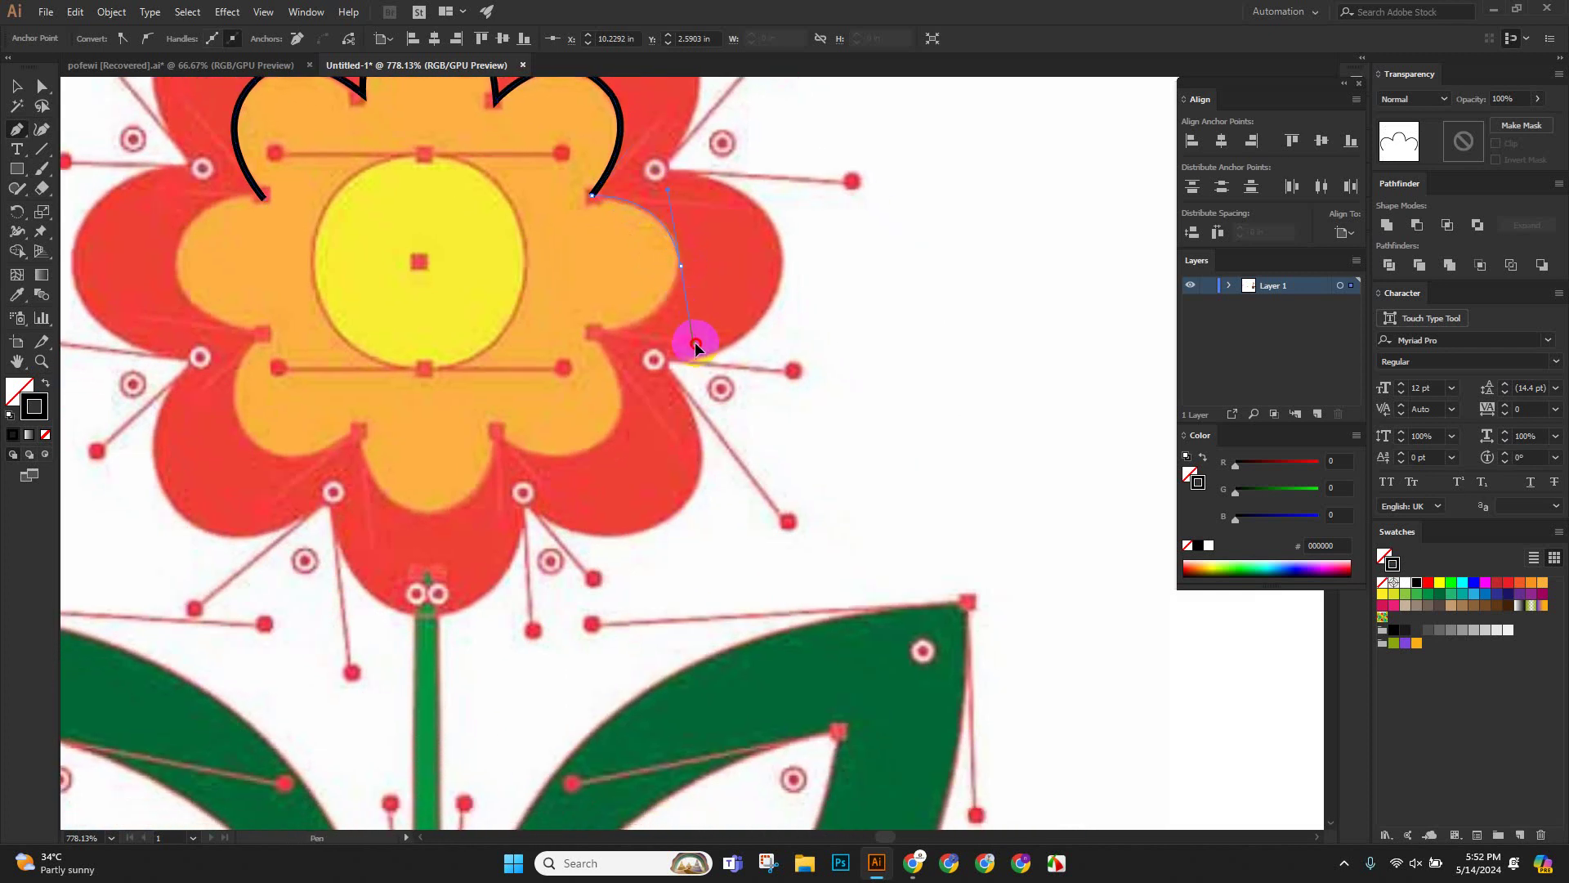
pyautogui.click(684, 261)
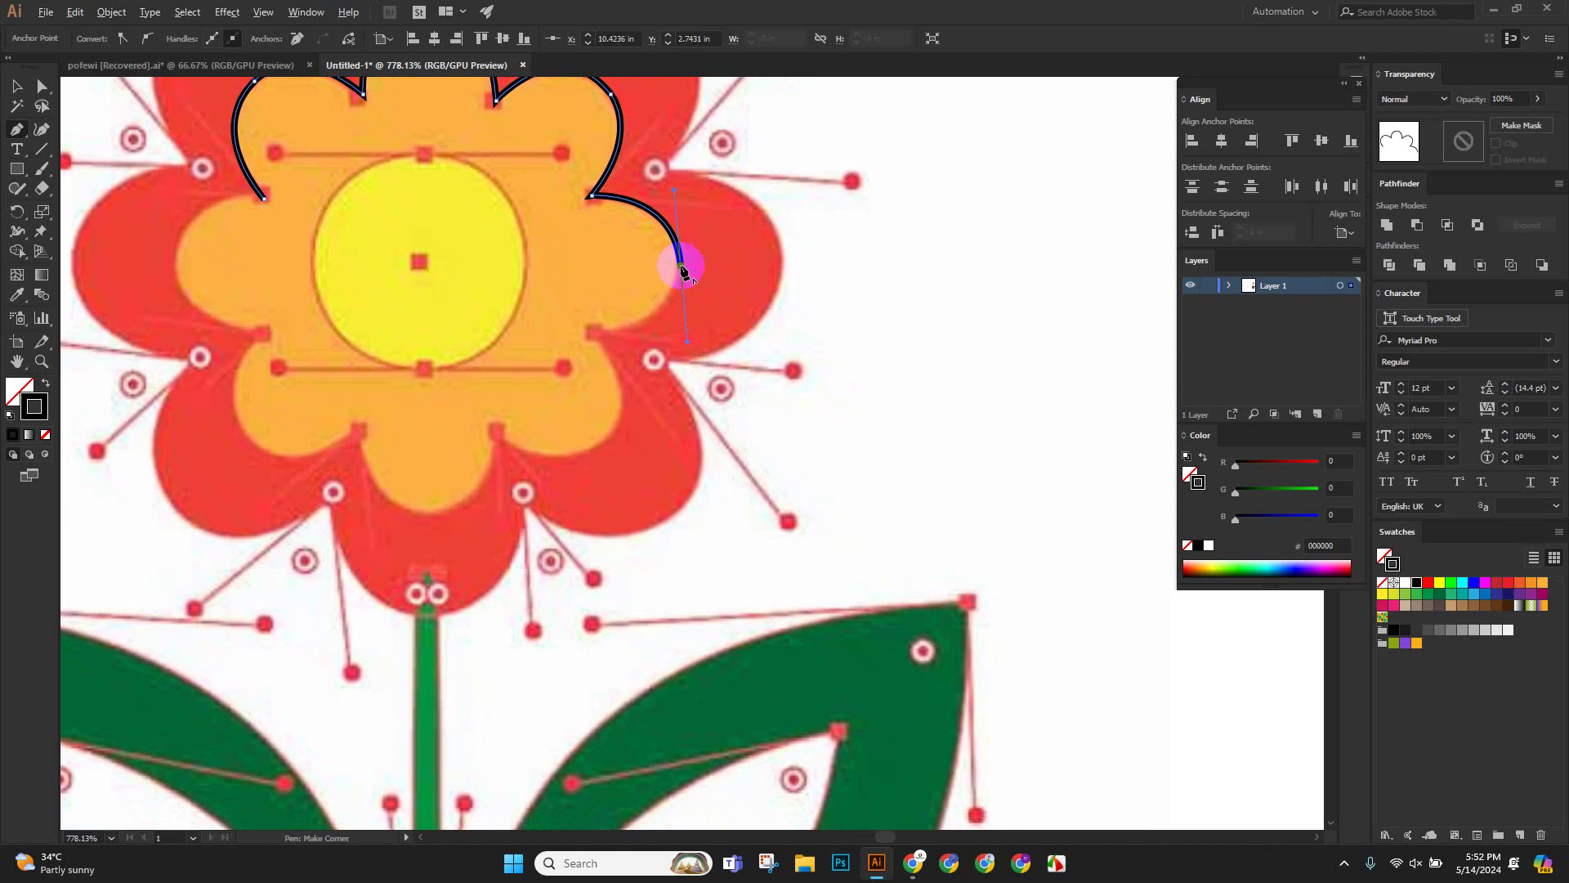
pyautogui.moveTo(677, 296); pyautogui.dragTo(735, 283)
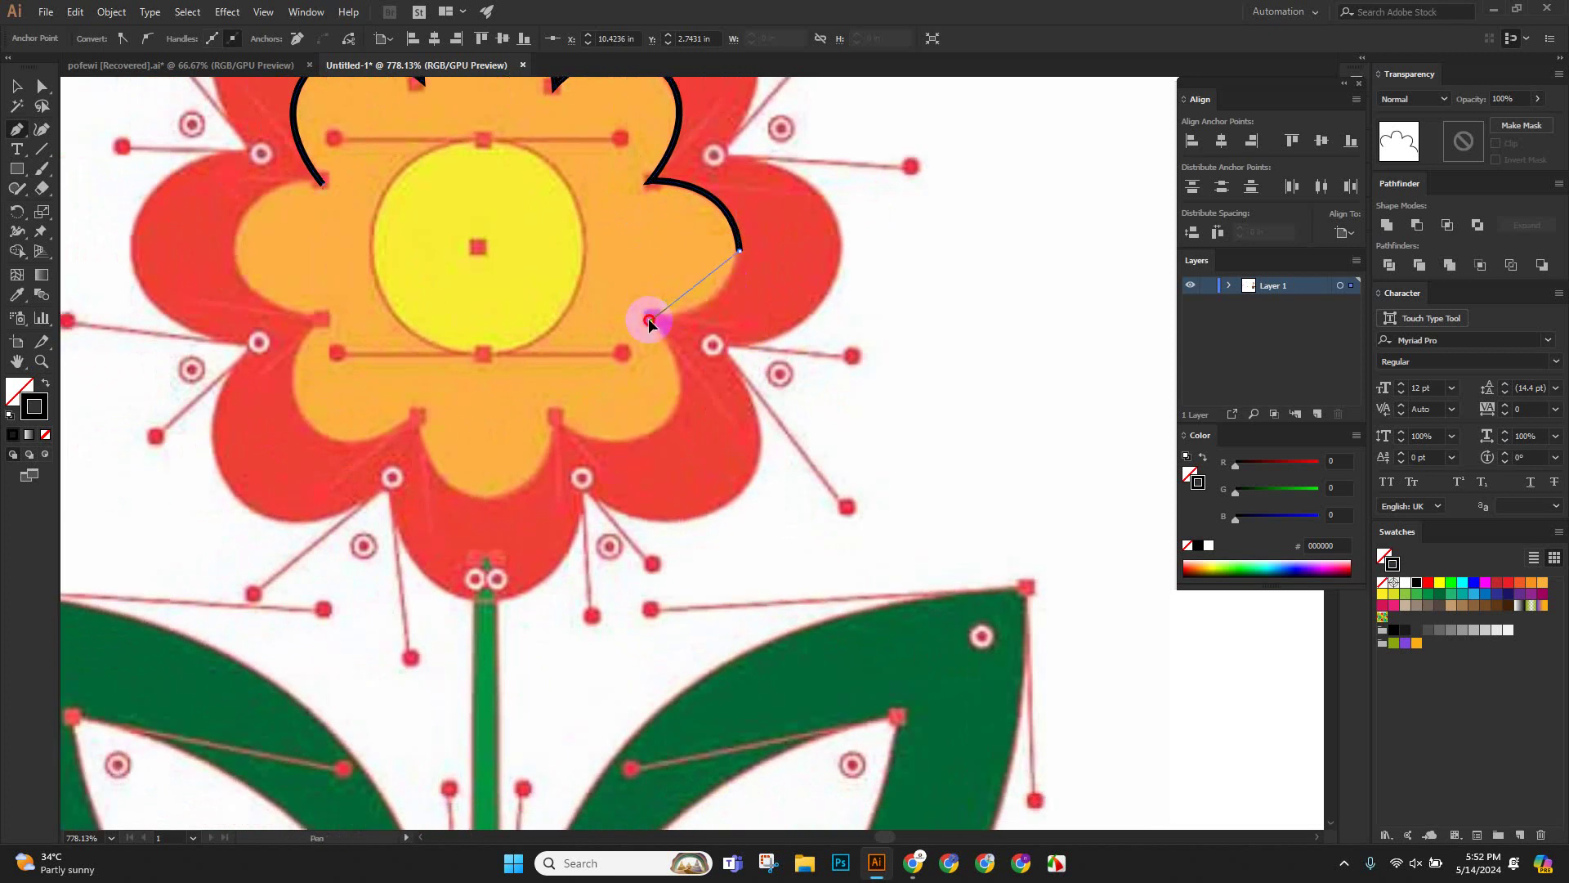
pyautogui.moveTo(559, 317); pyautogui.dragTo(711, 246)
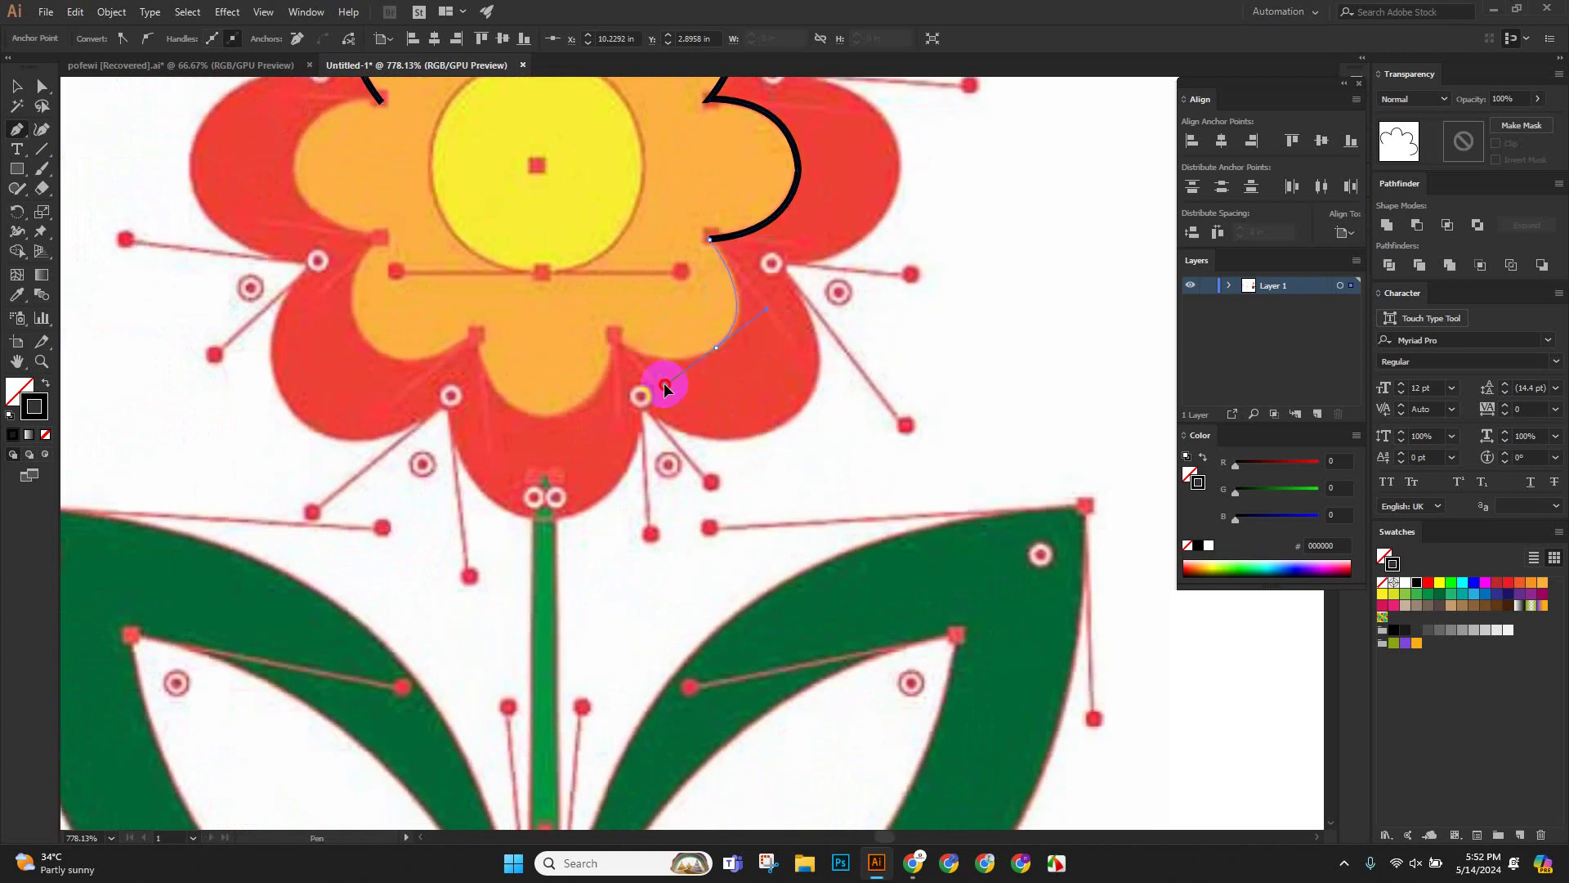
# Continue the path around the lower-right orange petal, ending in a corner at the notch before the bottom petal.
pyautogui.moveTo(664, 382); pyautogui.dragTo(658, 385)
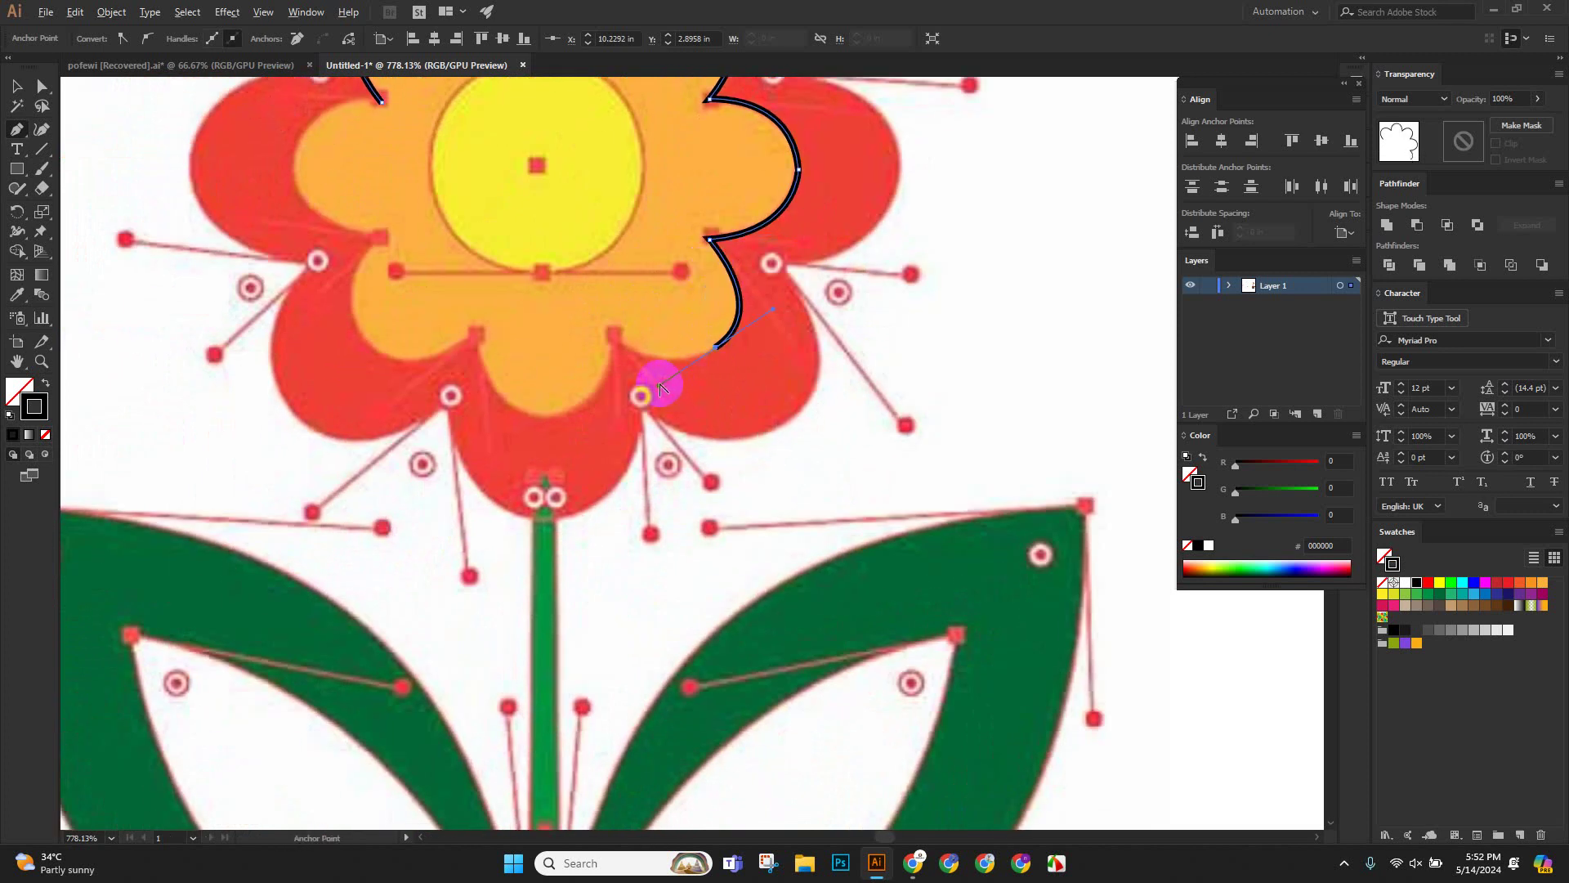
pyautogui.click(719, 351)
pyautogui.hscroll(-3, 719, 359)
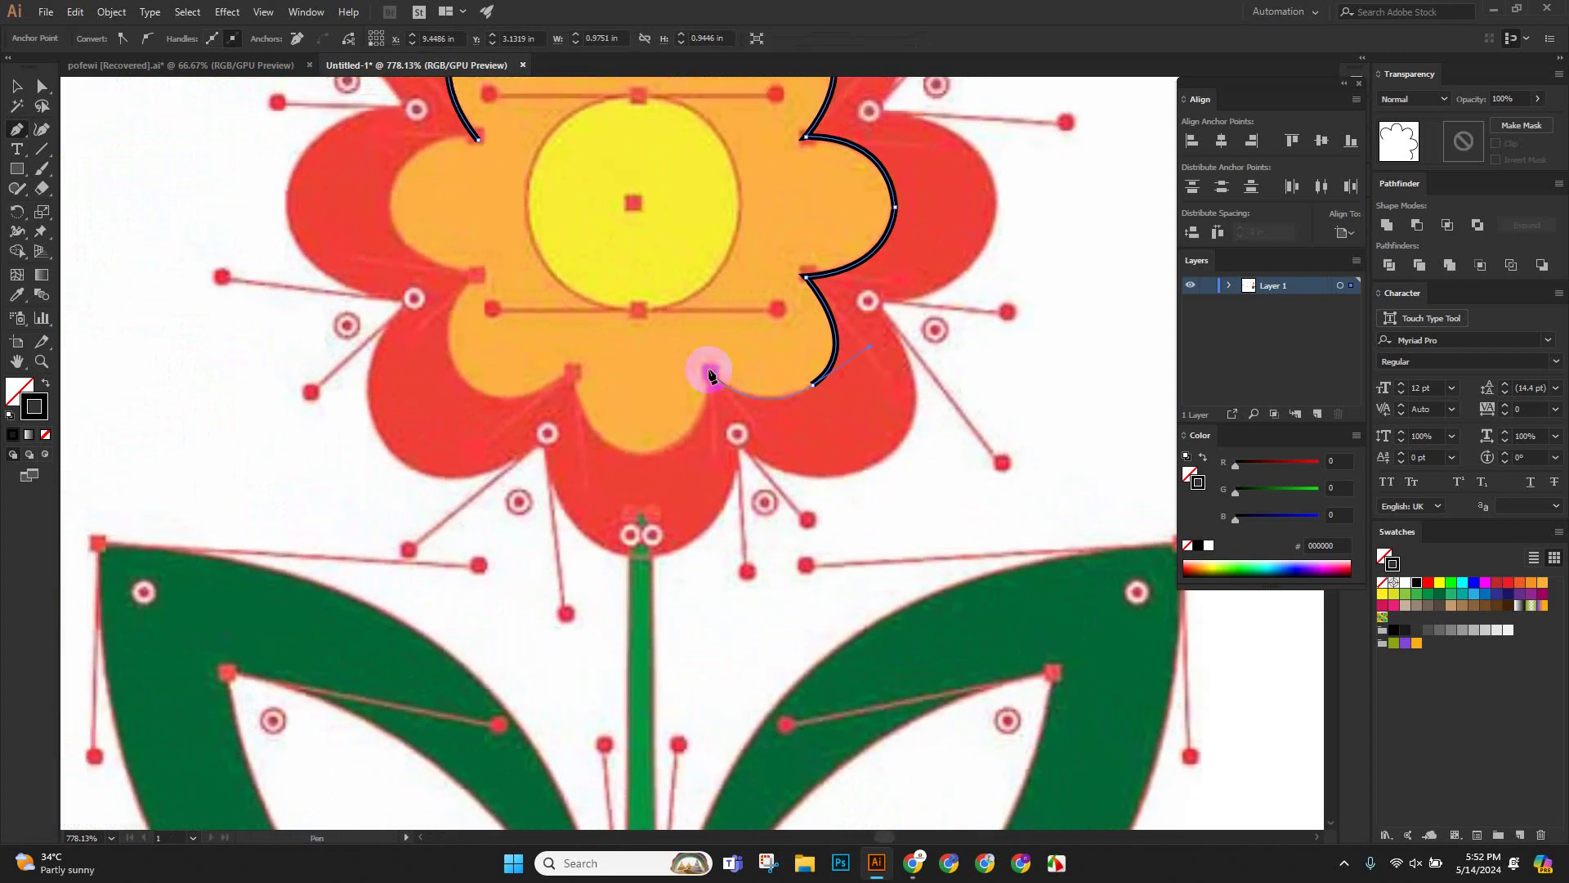
pyautogui.click(703, 364)
pyautogui.moveTo(693, 381); pyautogui.dragTo(757, 262)
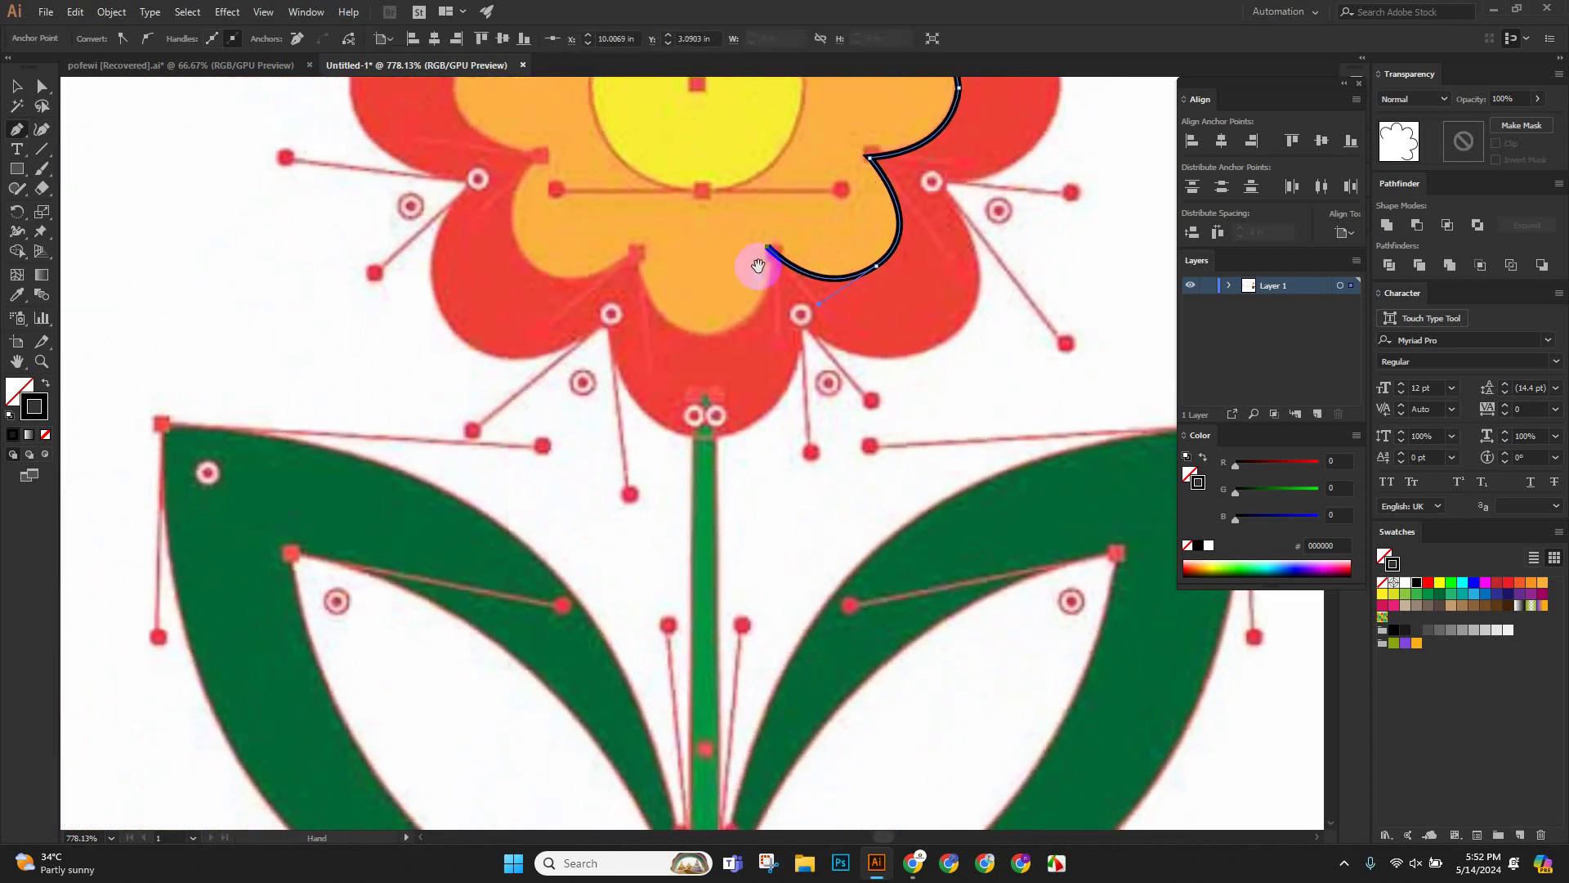
# Trace the bottom orange petal with two curves, ending at the notch before the lower-left petal.
pyautogui.moveTo(710, 336); pyautogui.dragTo(627, 360)
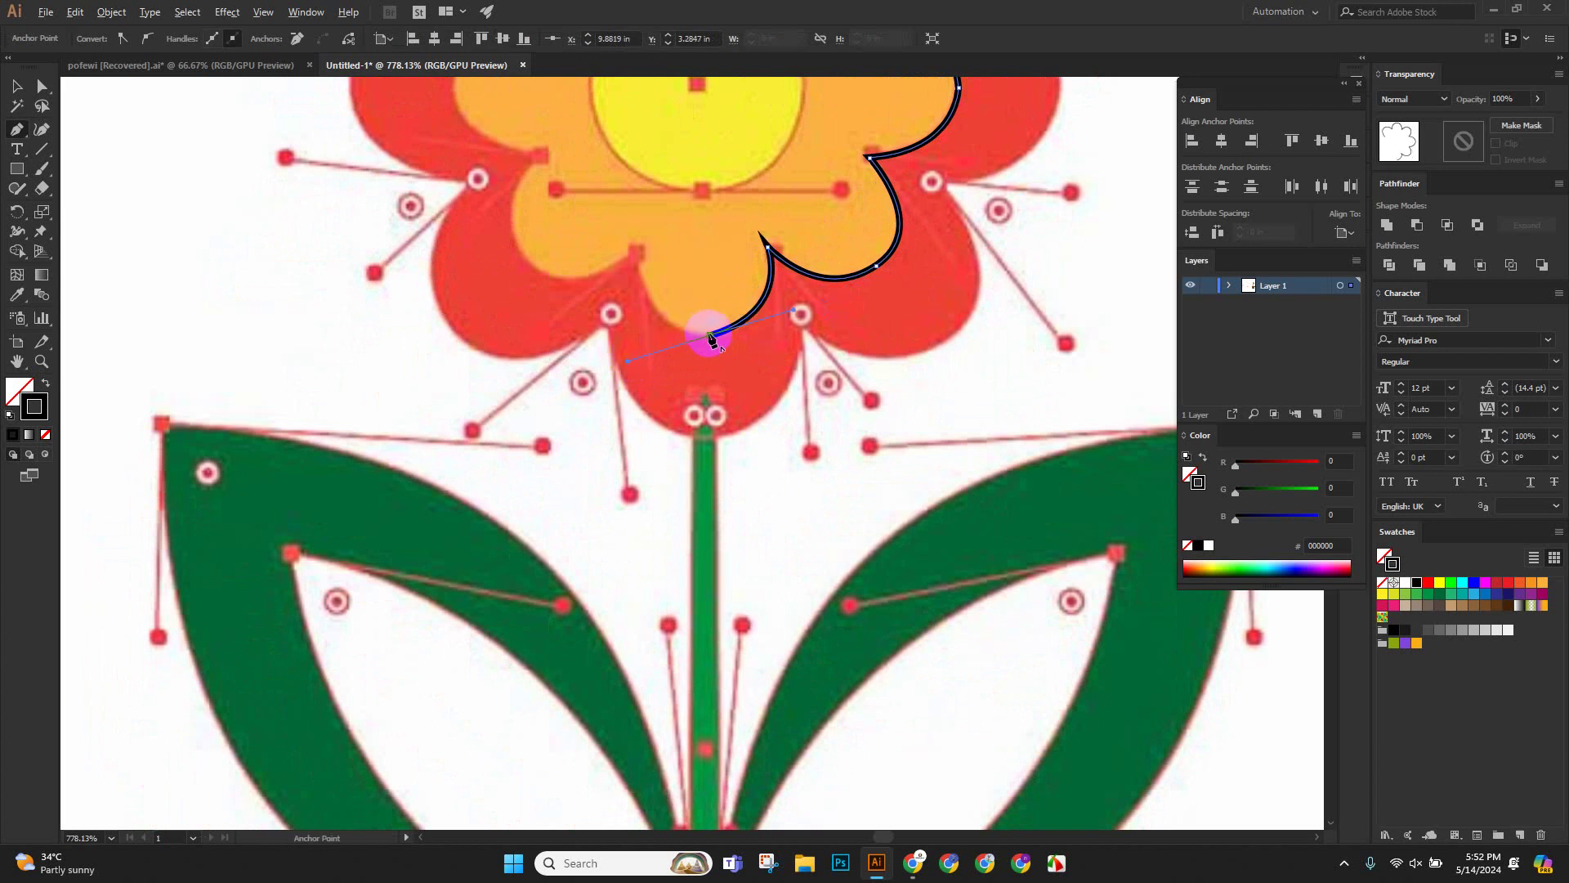
pyautogui.press('Escape')
pyautogui.moveTo(648, 308); pyautogui.dragTo(700, 351)
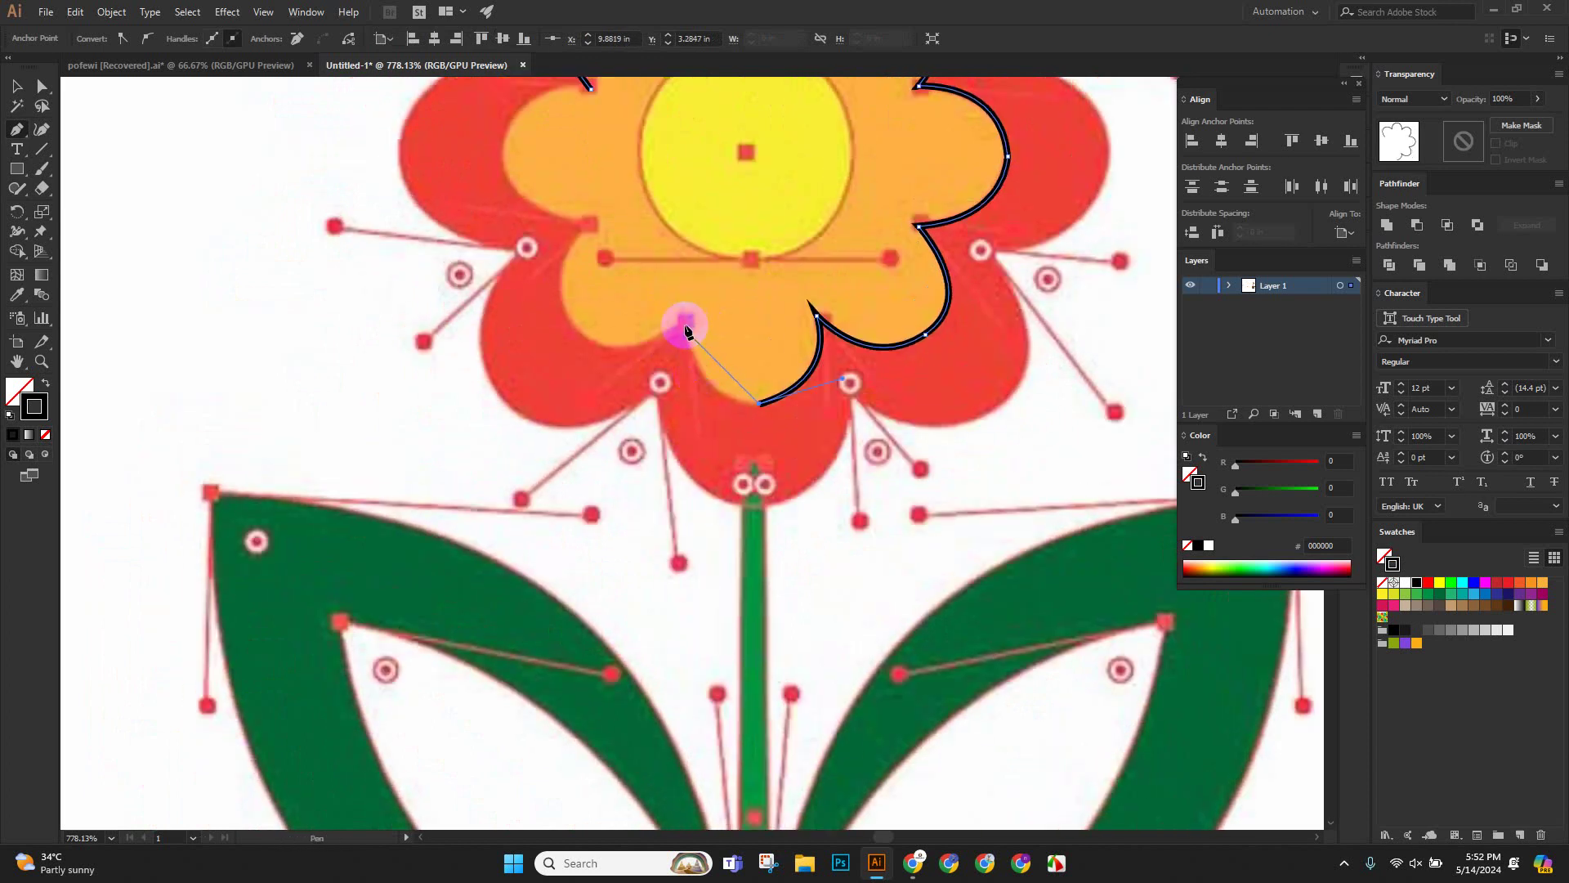
pyautogui.moveTo(708, 263); pyautogui.dragTo(683, 235)
pyautogui.moveTo(684, 327); pyautogui.dragTo(743, 448)
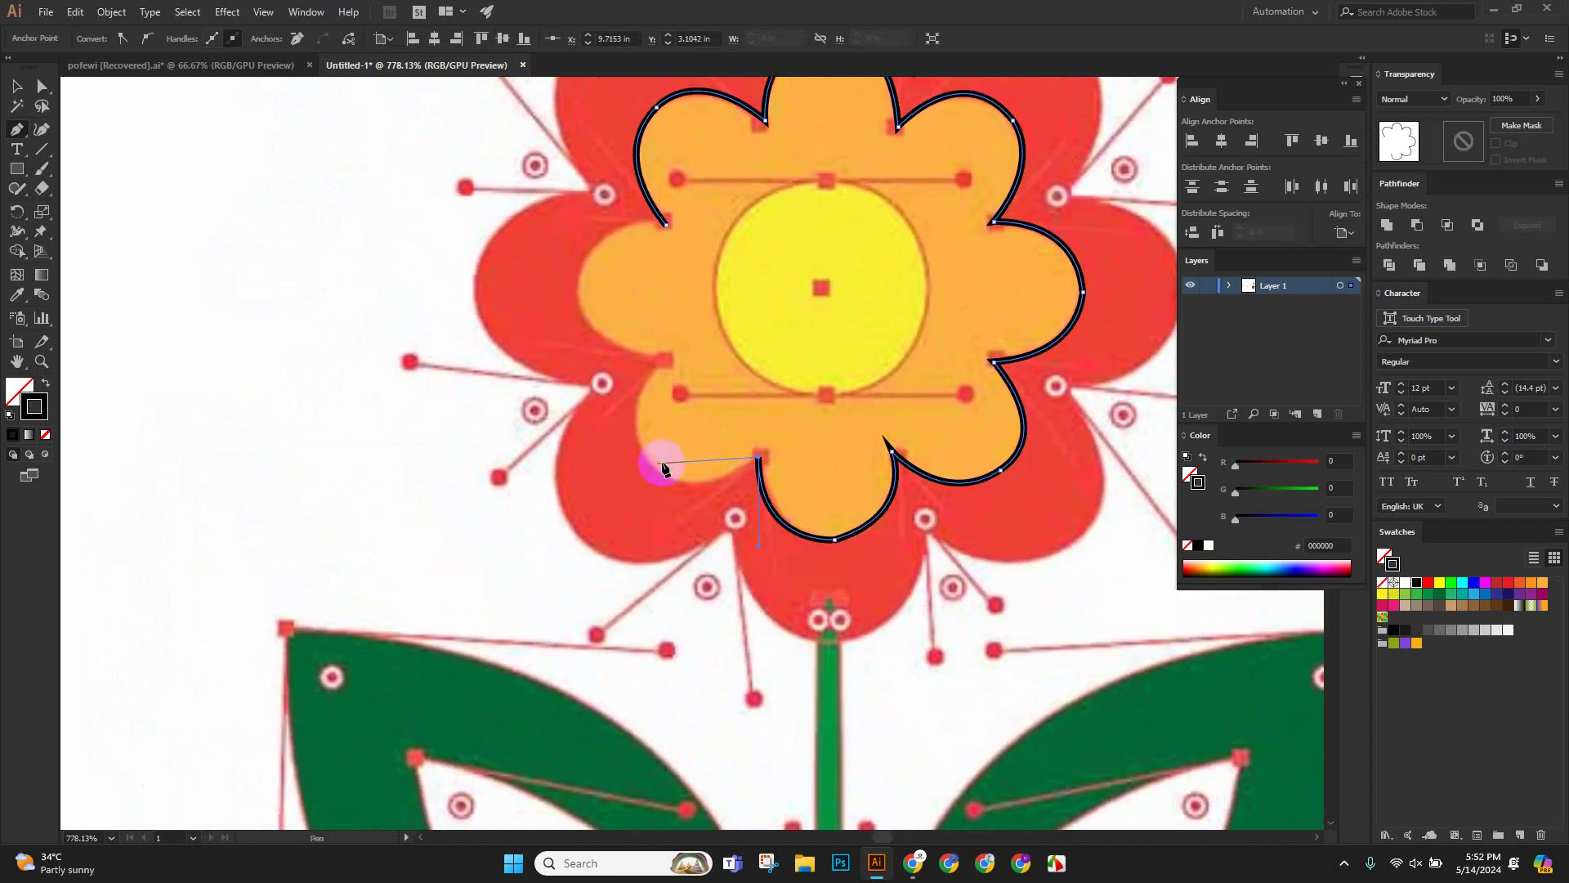
# Continue the path around the lower-left and left orange petals, closing it at the starting notch before the upper-left petal.
pyautogui.click(645, 459)
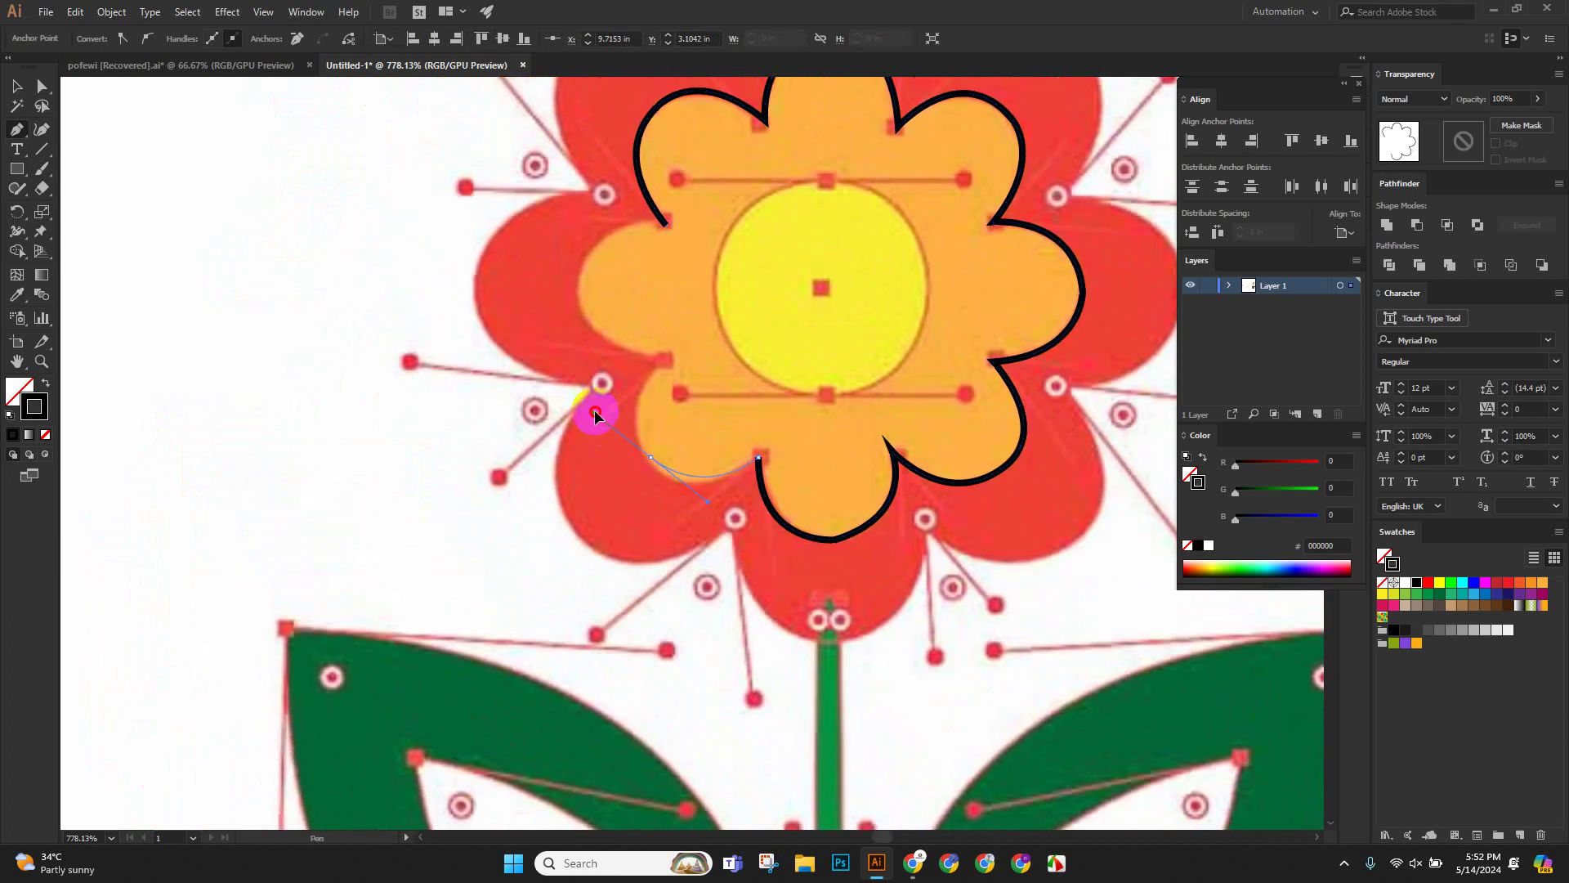
pyautogui.moveTo(595, 411); pyautogui.dragTo(616, 390)
pyautogui.click(651, 459)
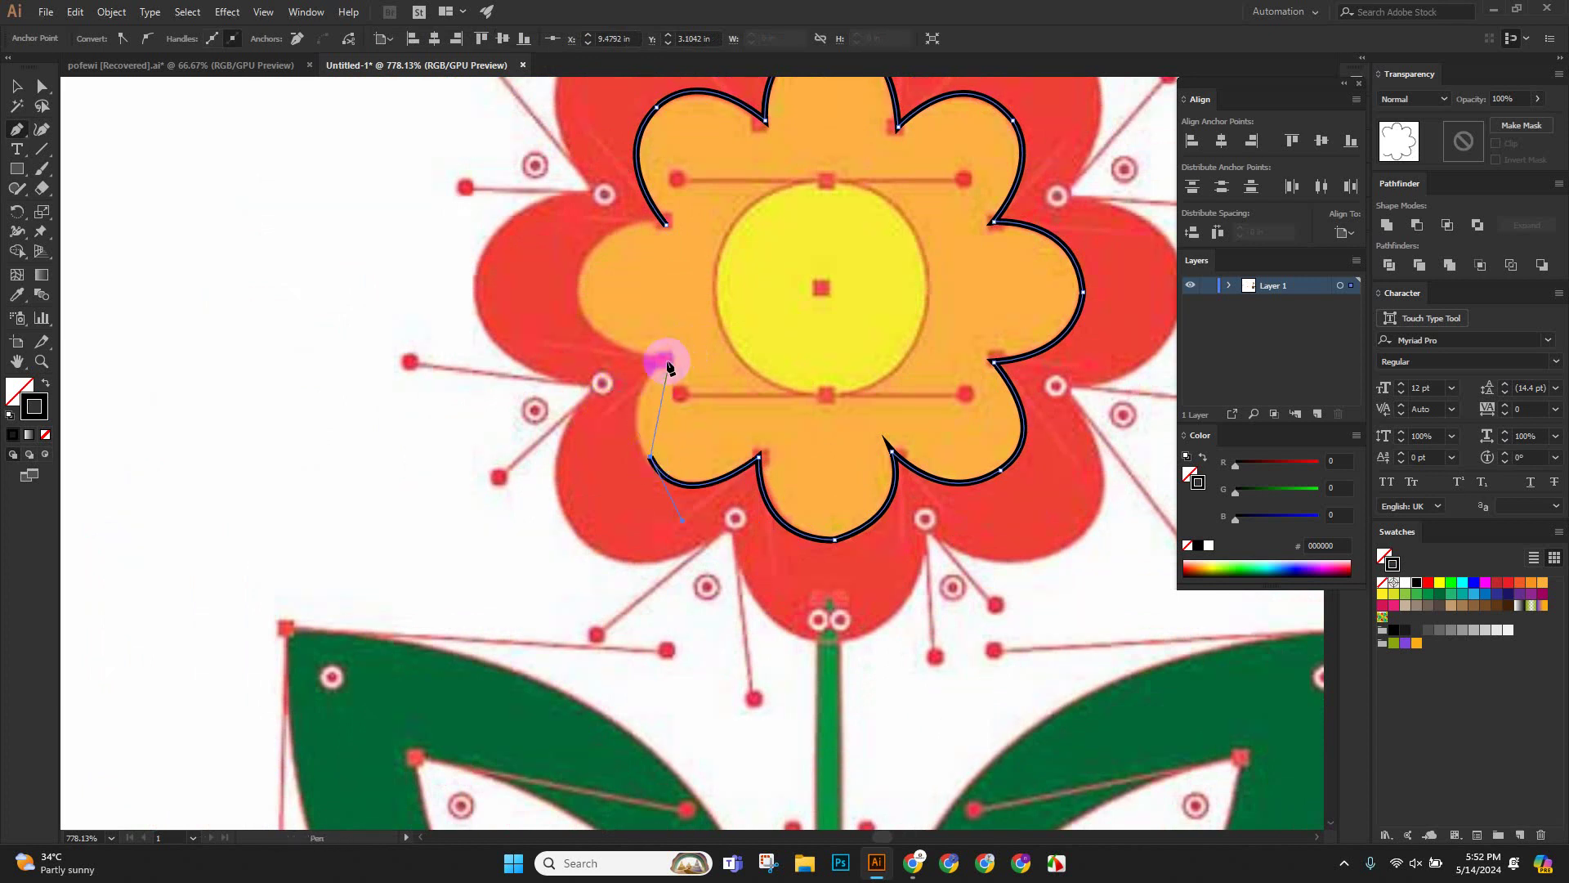
pyautogui.moveTo(669, 361); pyautogui.dragTo(701, 486)
pyautogui.click(668, 360)
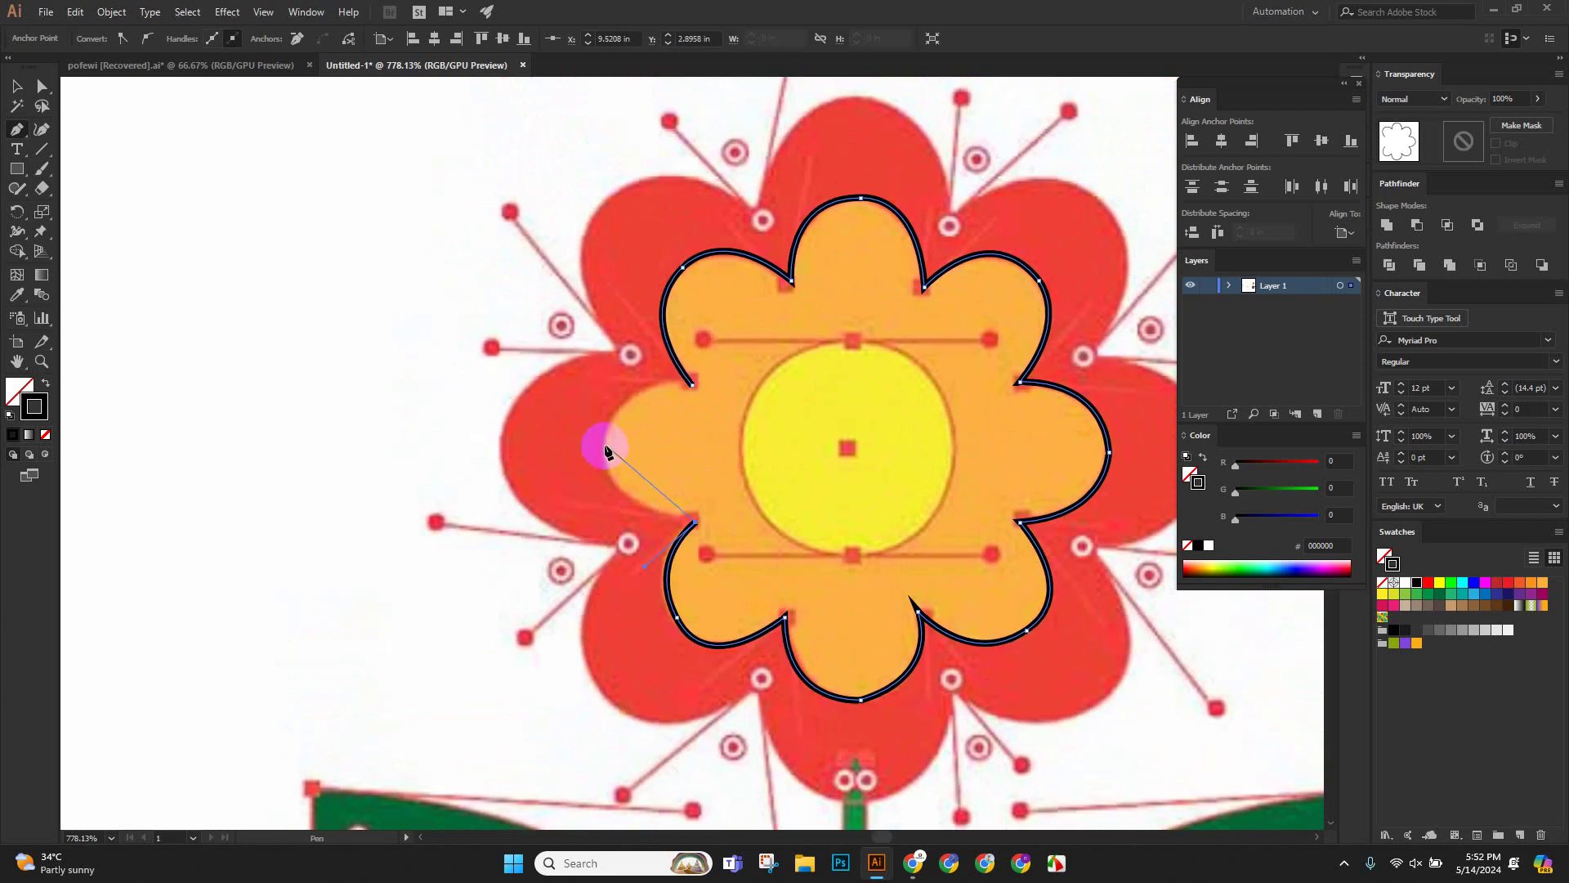
pyautogui.moveTo(606, 448); pyautogui.dragTo(782, 389)
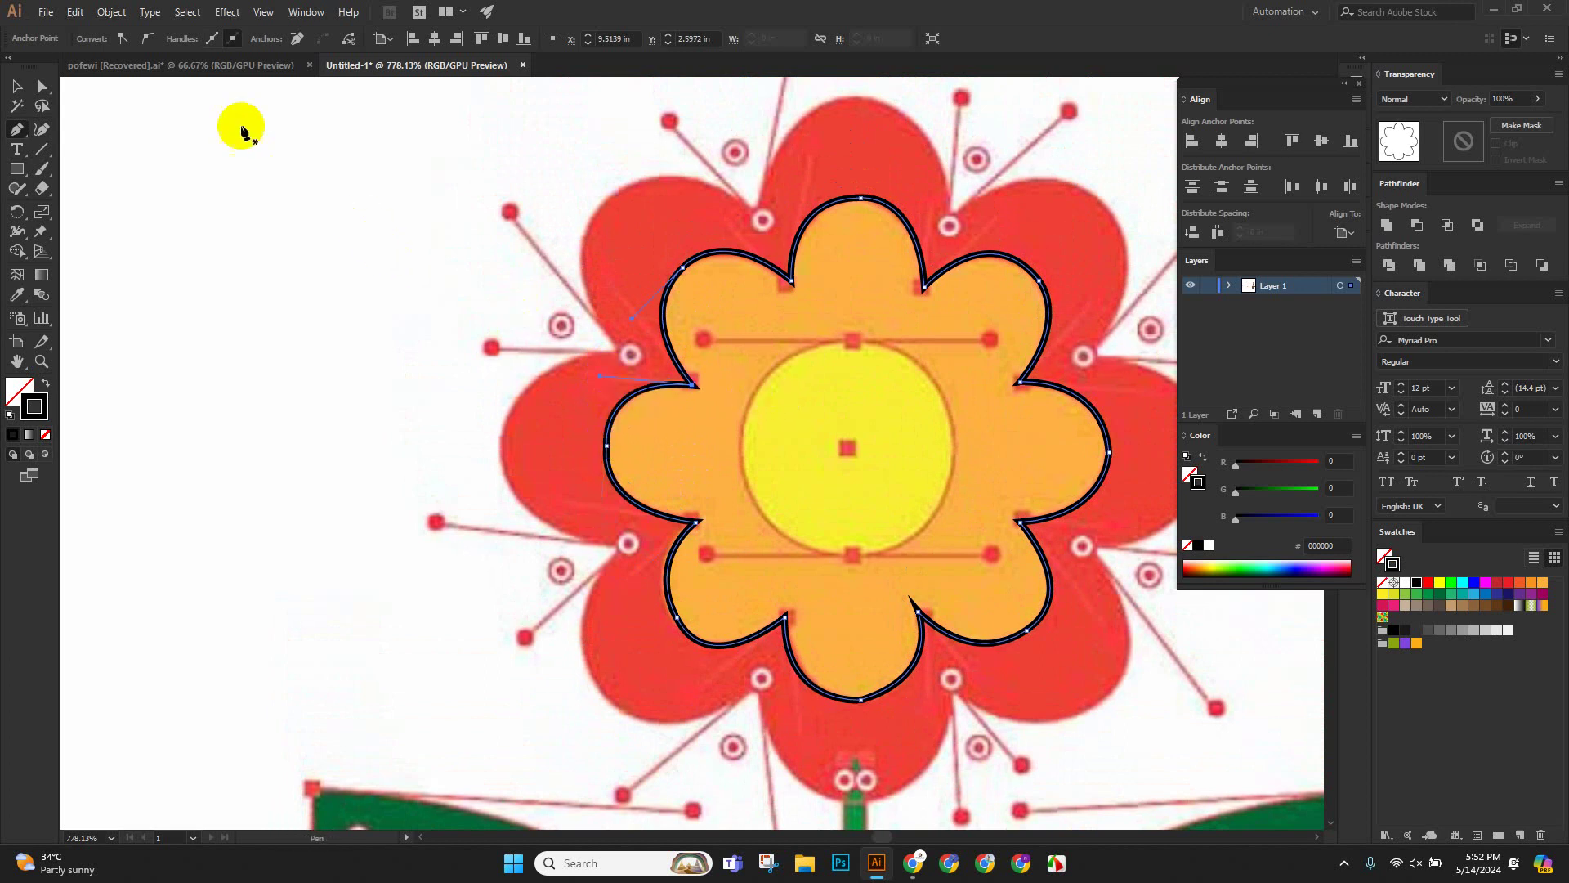
# Fill the closed petal shape with the reference's orange and no stroke, sampled with the Eyedropper, and delete the shape from the canvas.
pyautogui.click(21, 88)
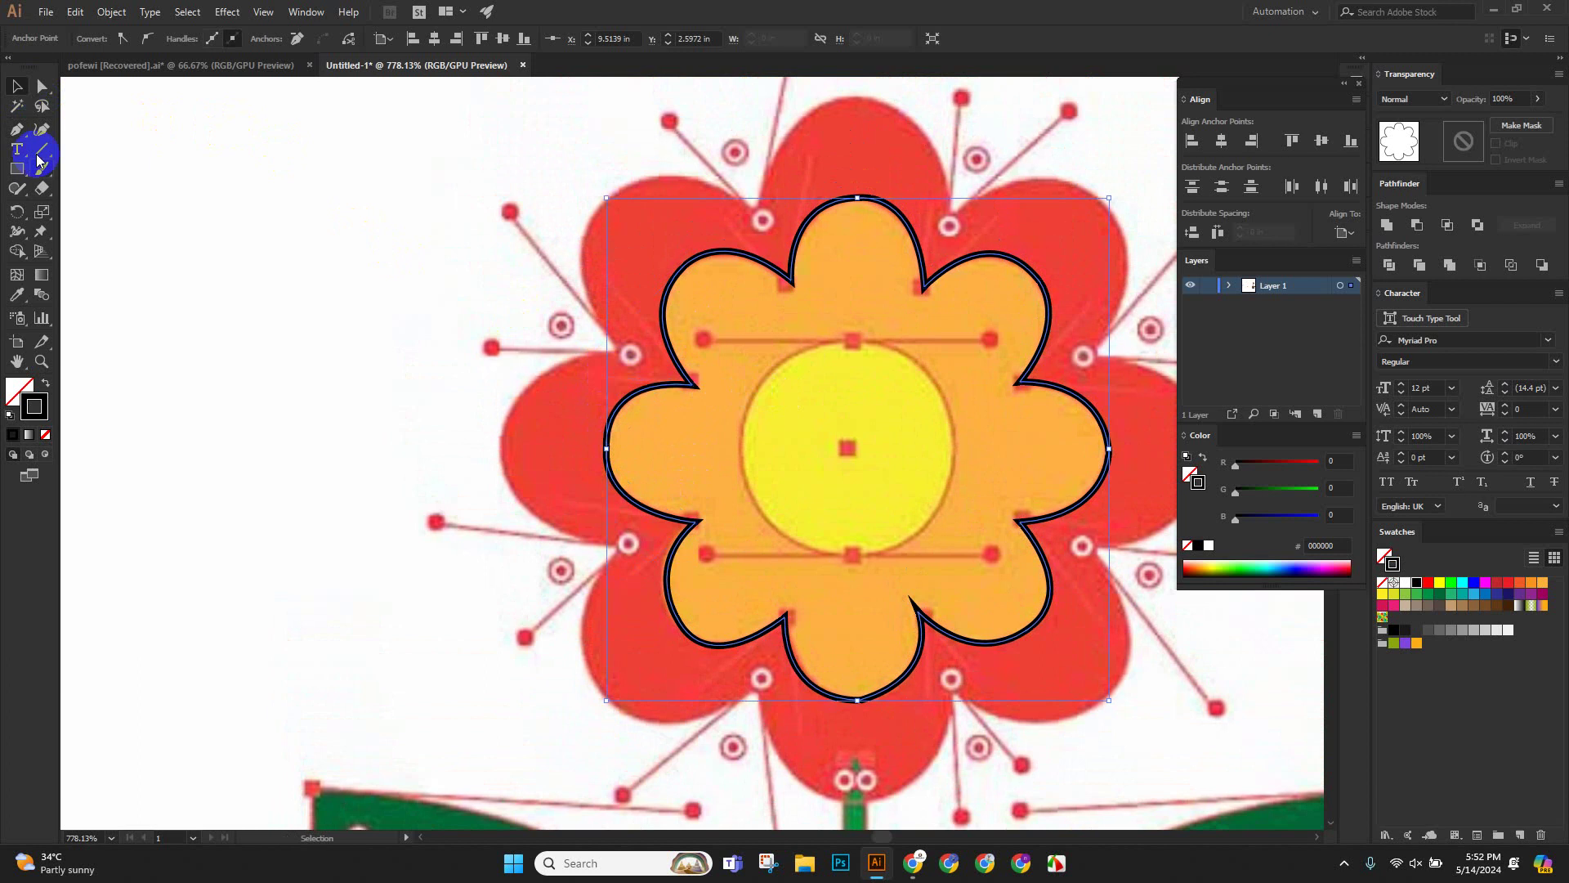
pyautogui.click(45, 382)
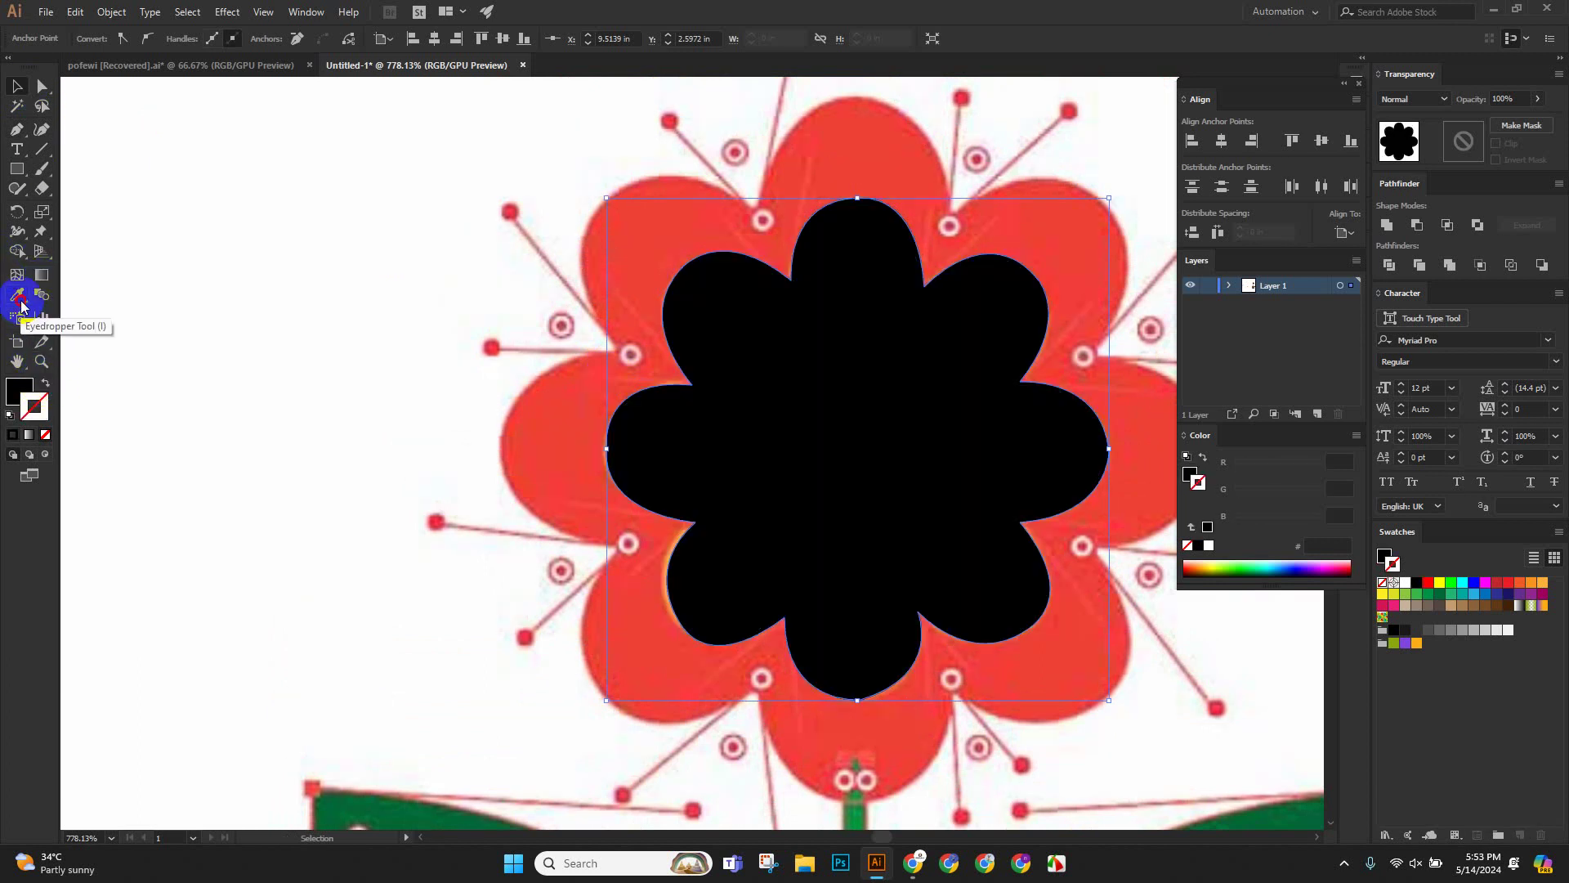
pyautogui.click(16, 295)
pyautogui.click(540, 441)
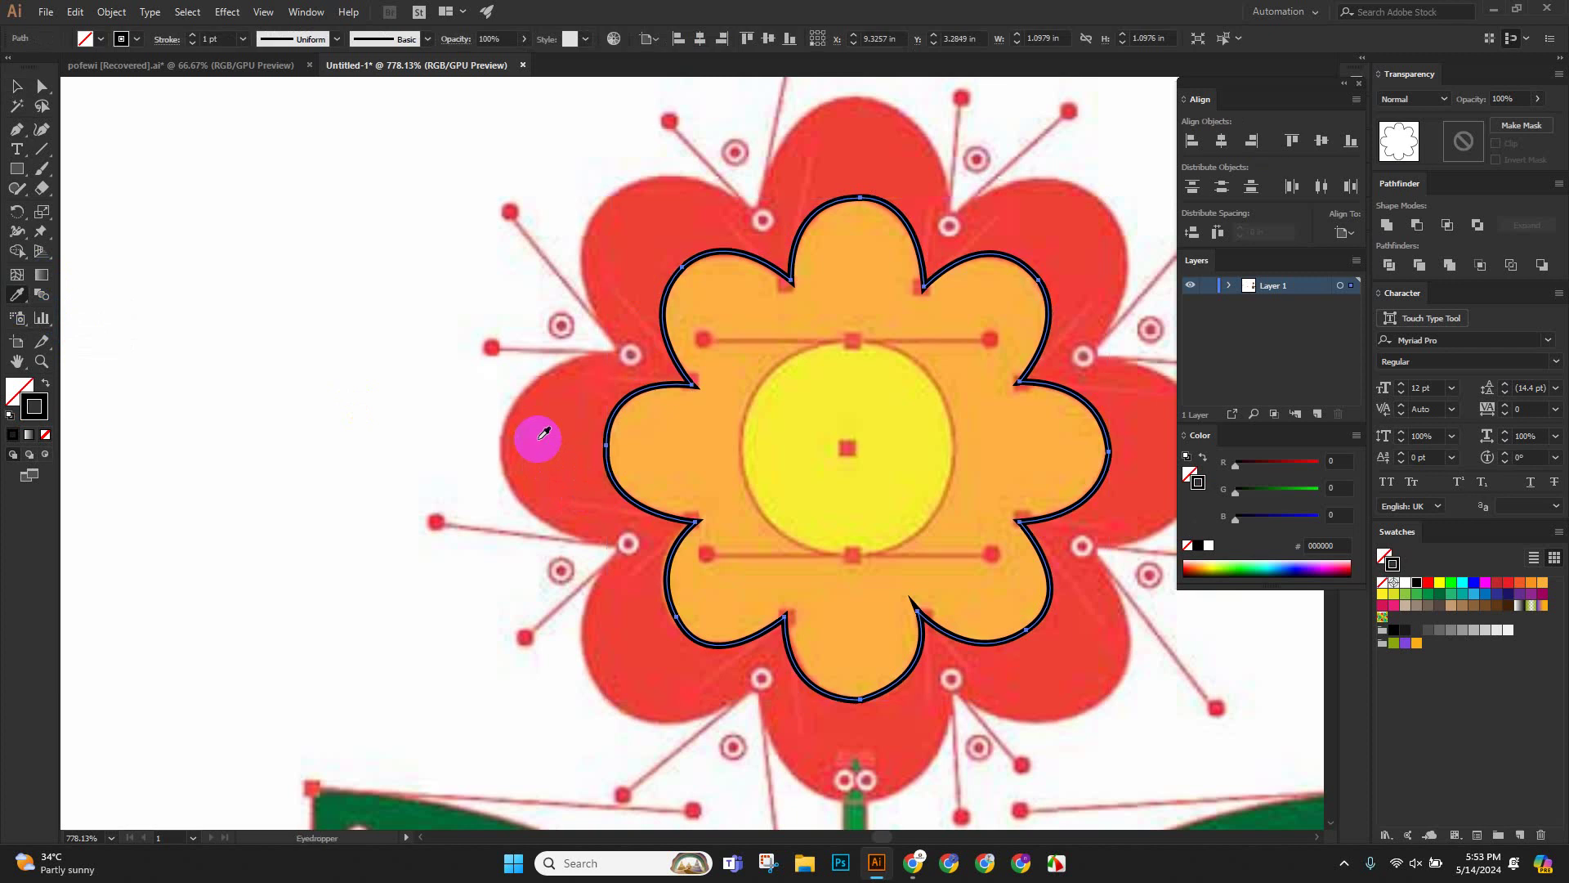
pyautogui.click(24, 87)
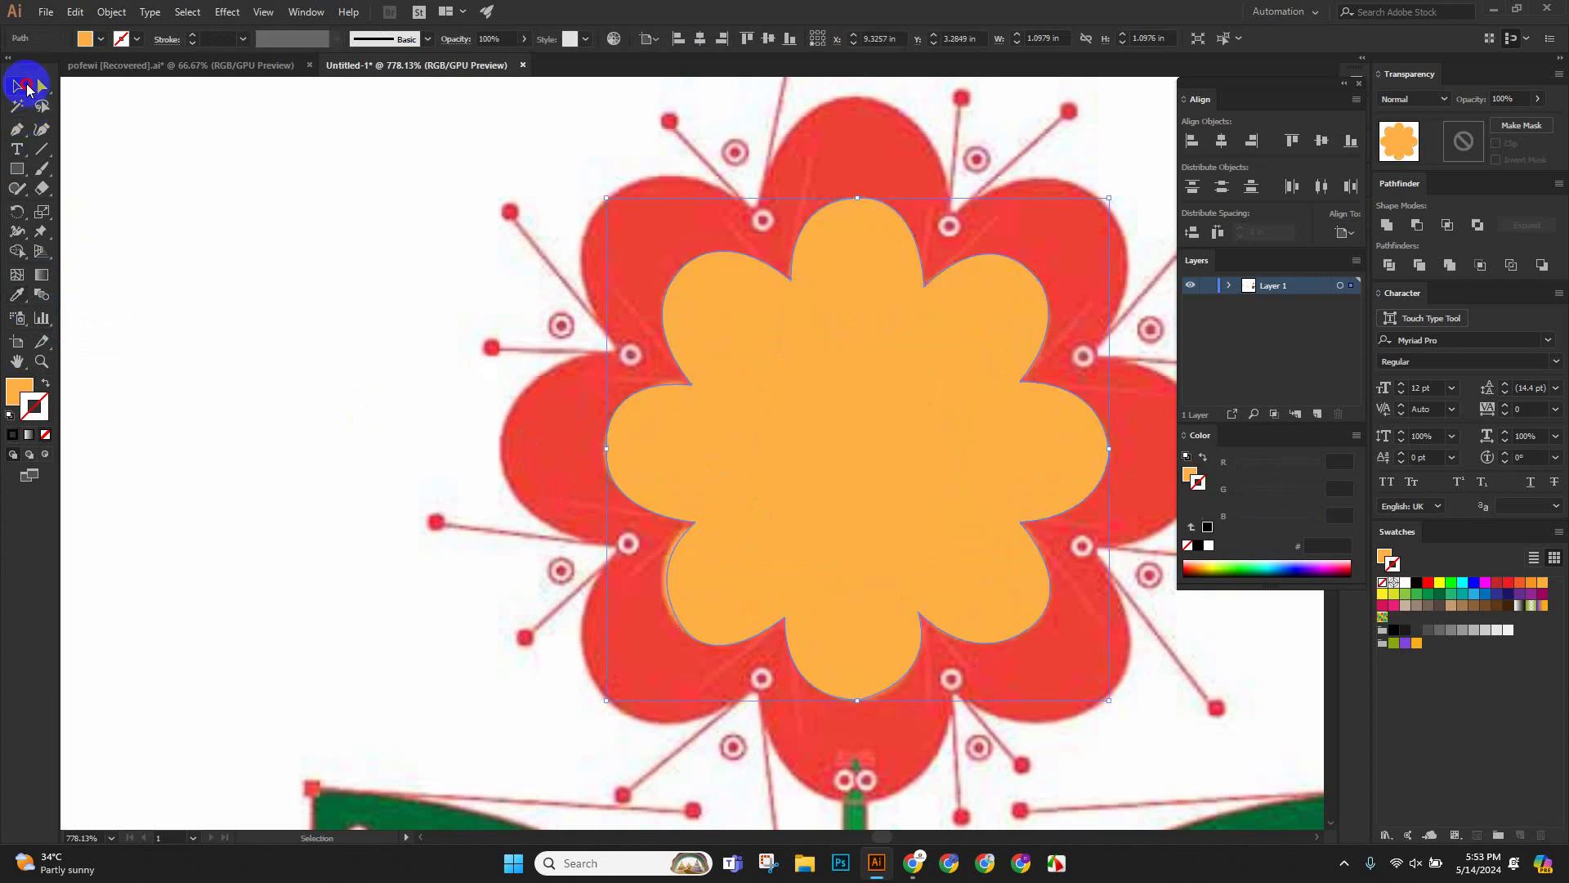
pyautogui.press('Delete')
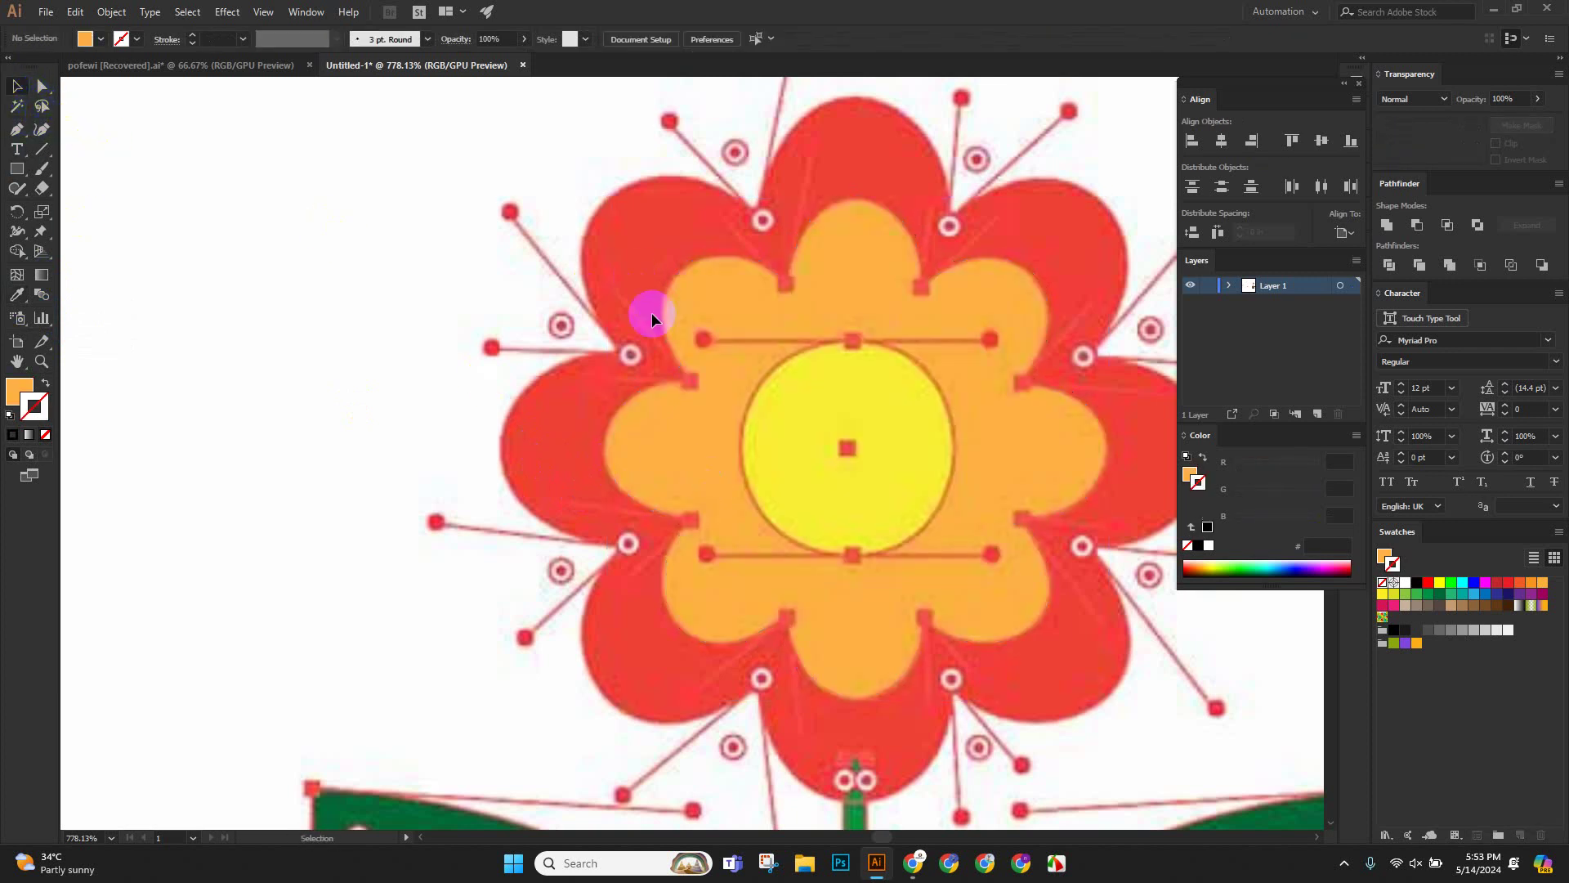
# Switch to the Google Meet call in Chrome, admit the waiting participant and return to Illustrator.
pyautogui.click(913, 863)
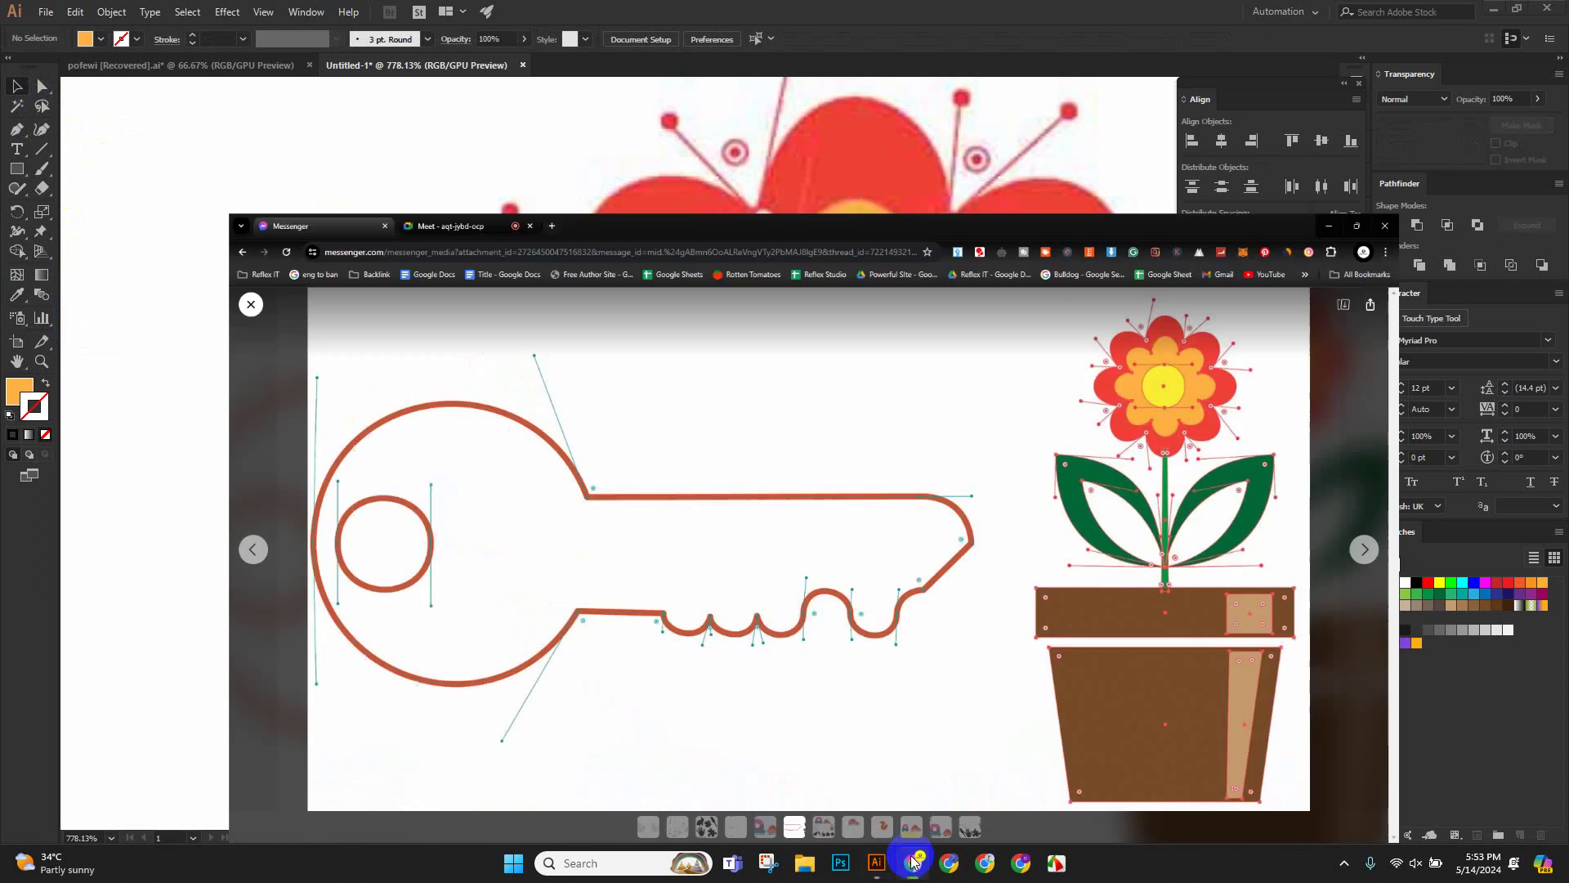
pyautogui.click(253, 10)
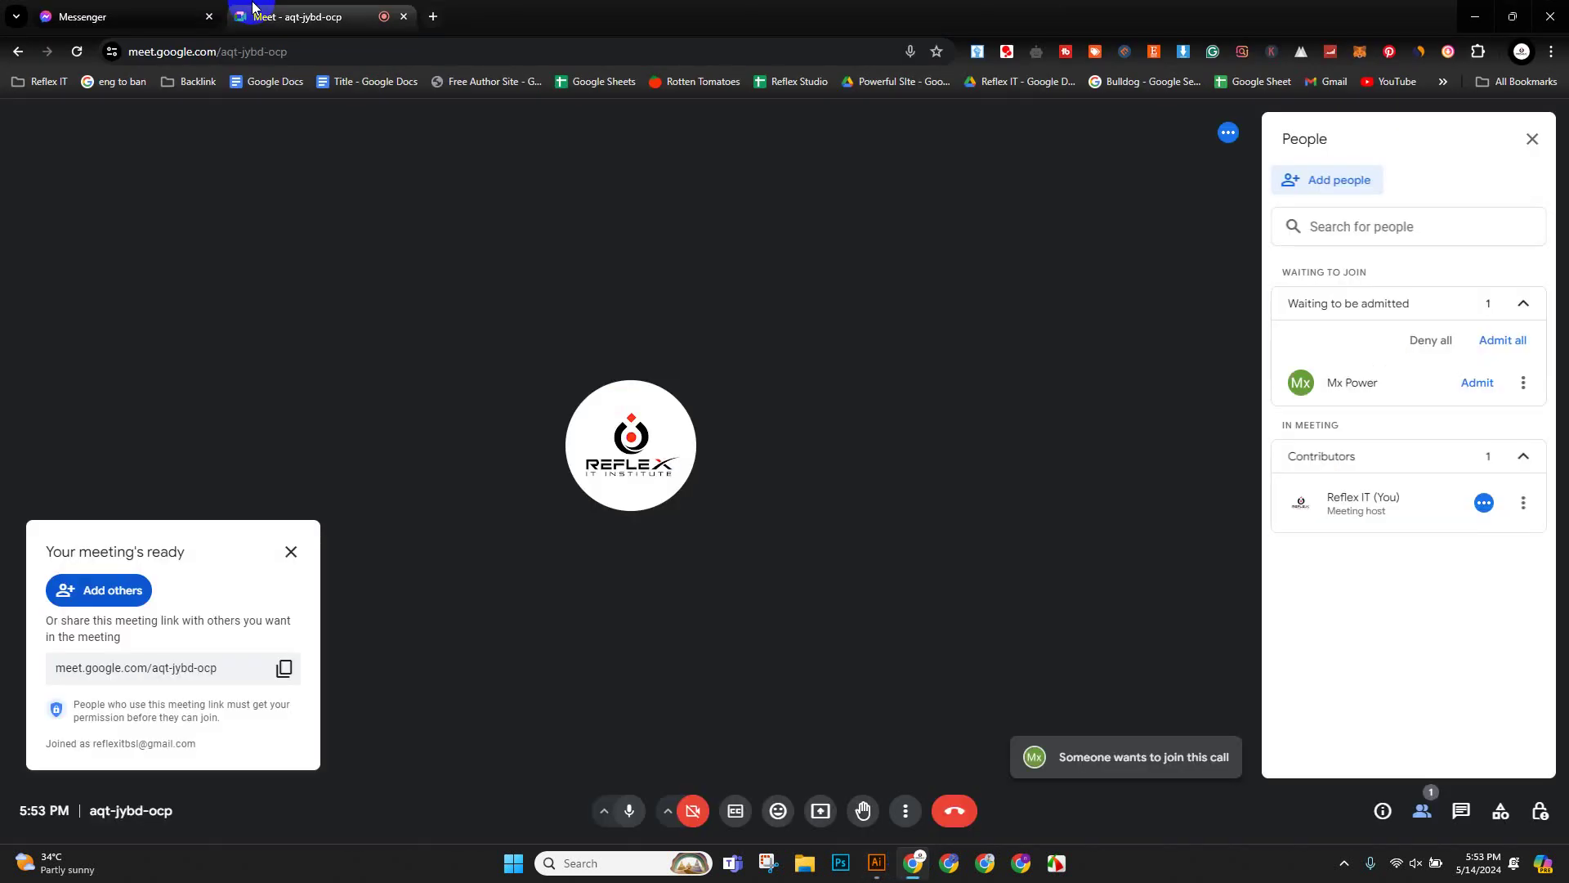
pyautogui.click(1466, 383)
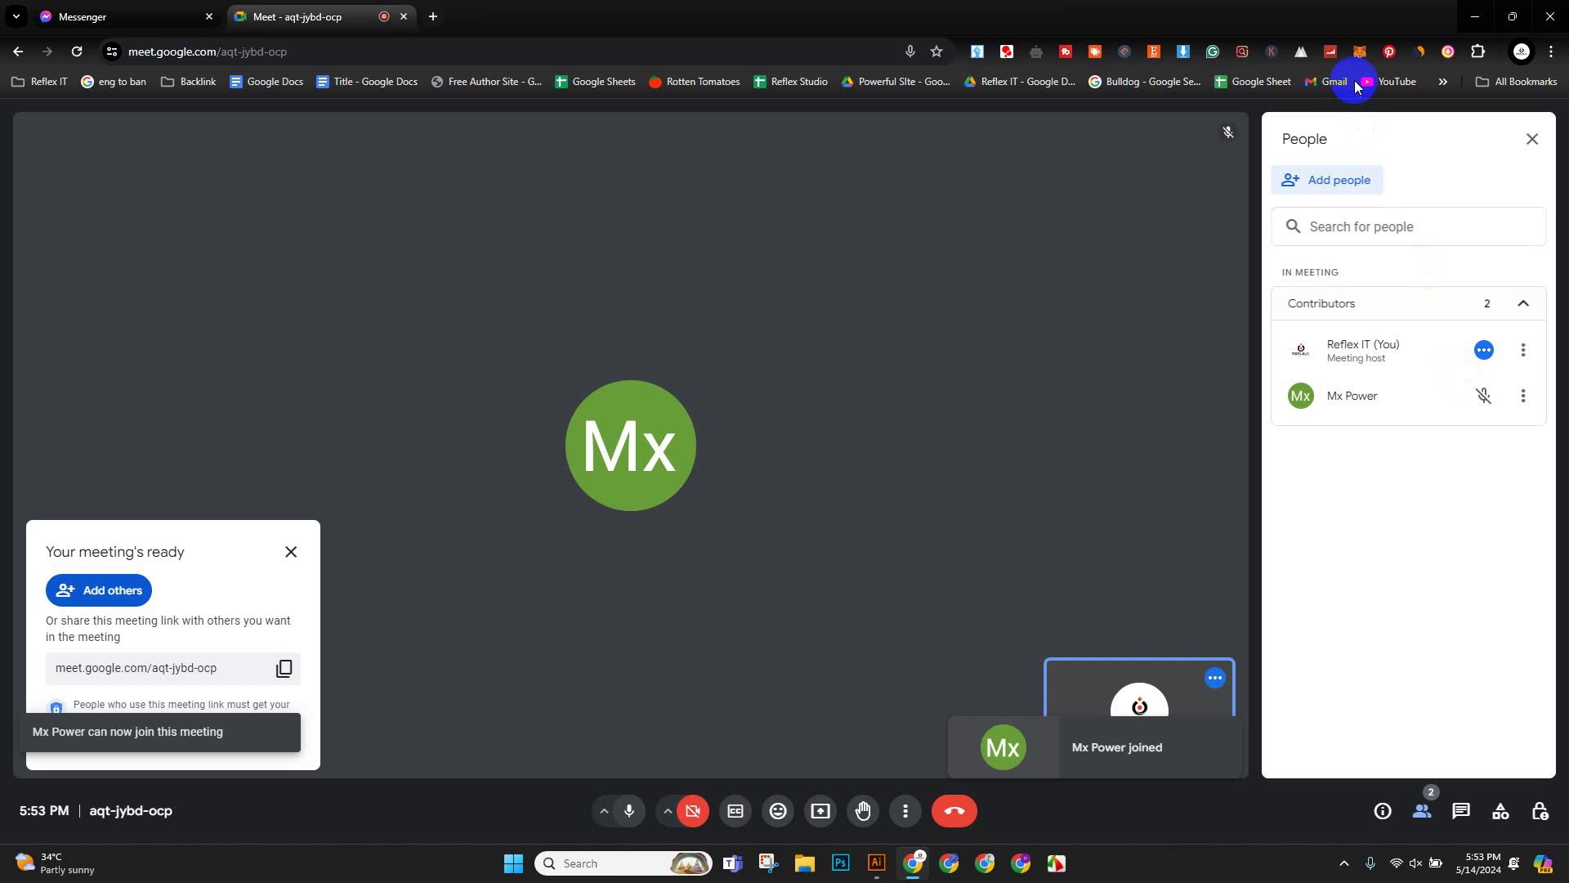
pyautogui.doubleClick(1464, 18)
pyautogui.click(1468, 25)
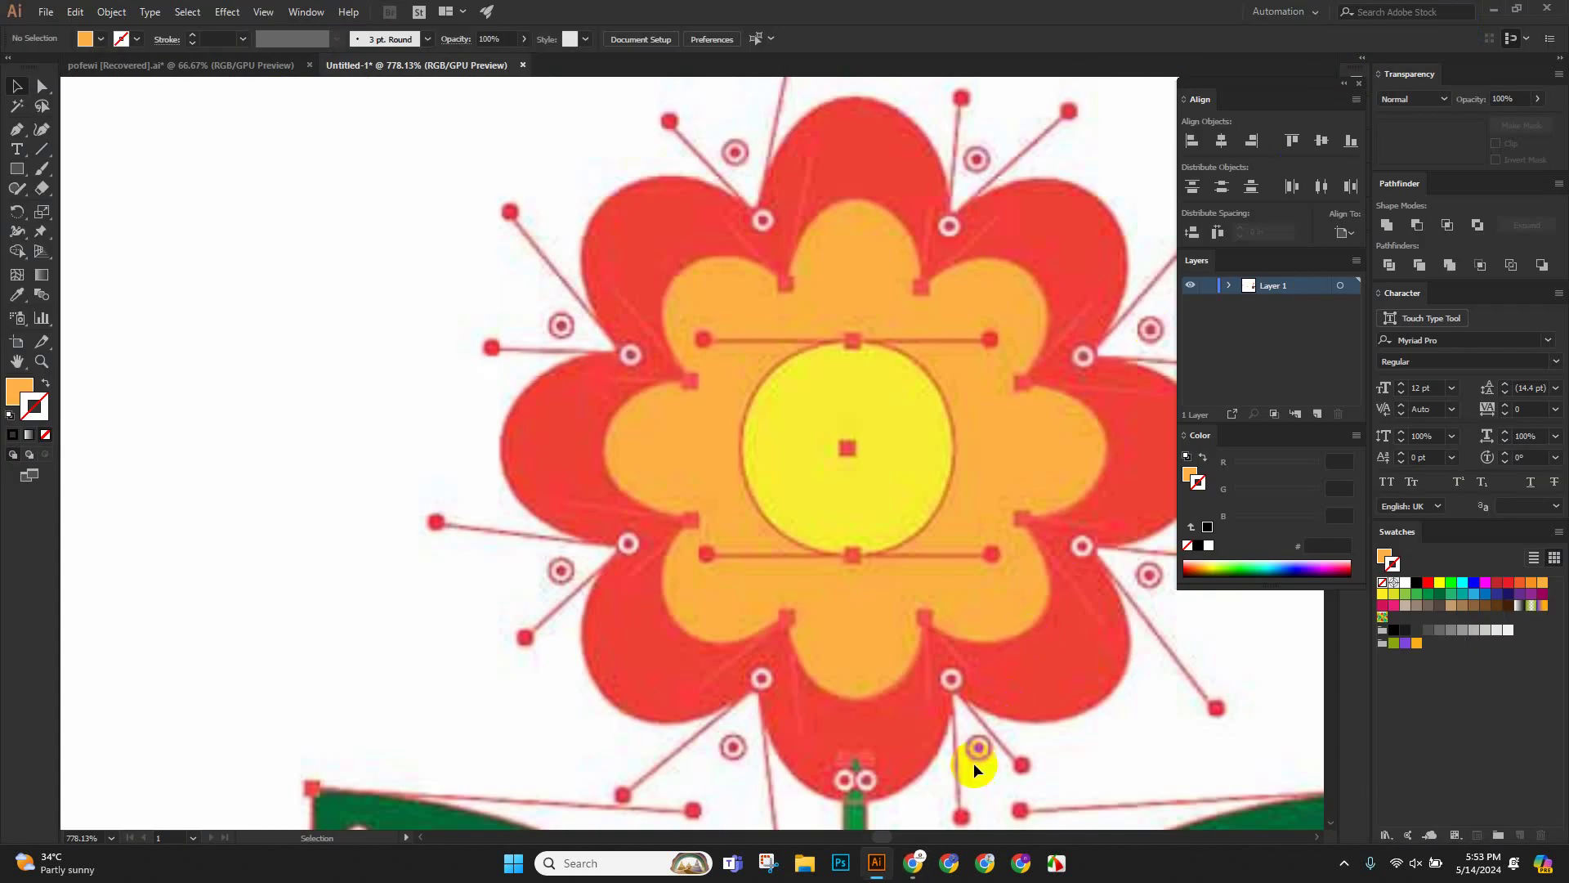
# Switch back to the Google Meet call in Chrome and present the Illustrator window of Untitled-1 to the participants.
pyautogui.click(913, 862)
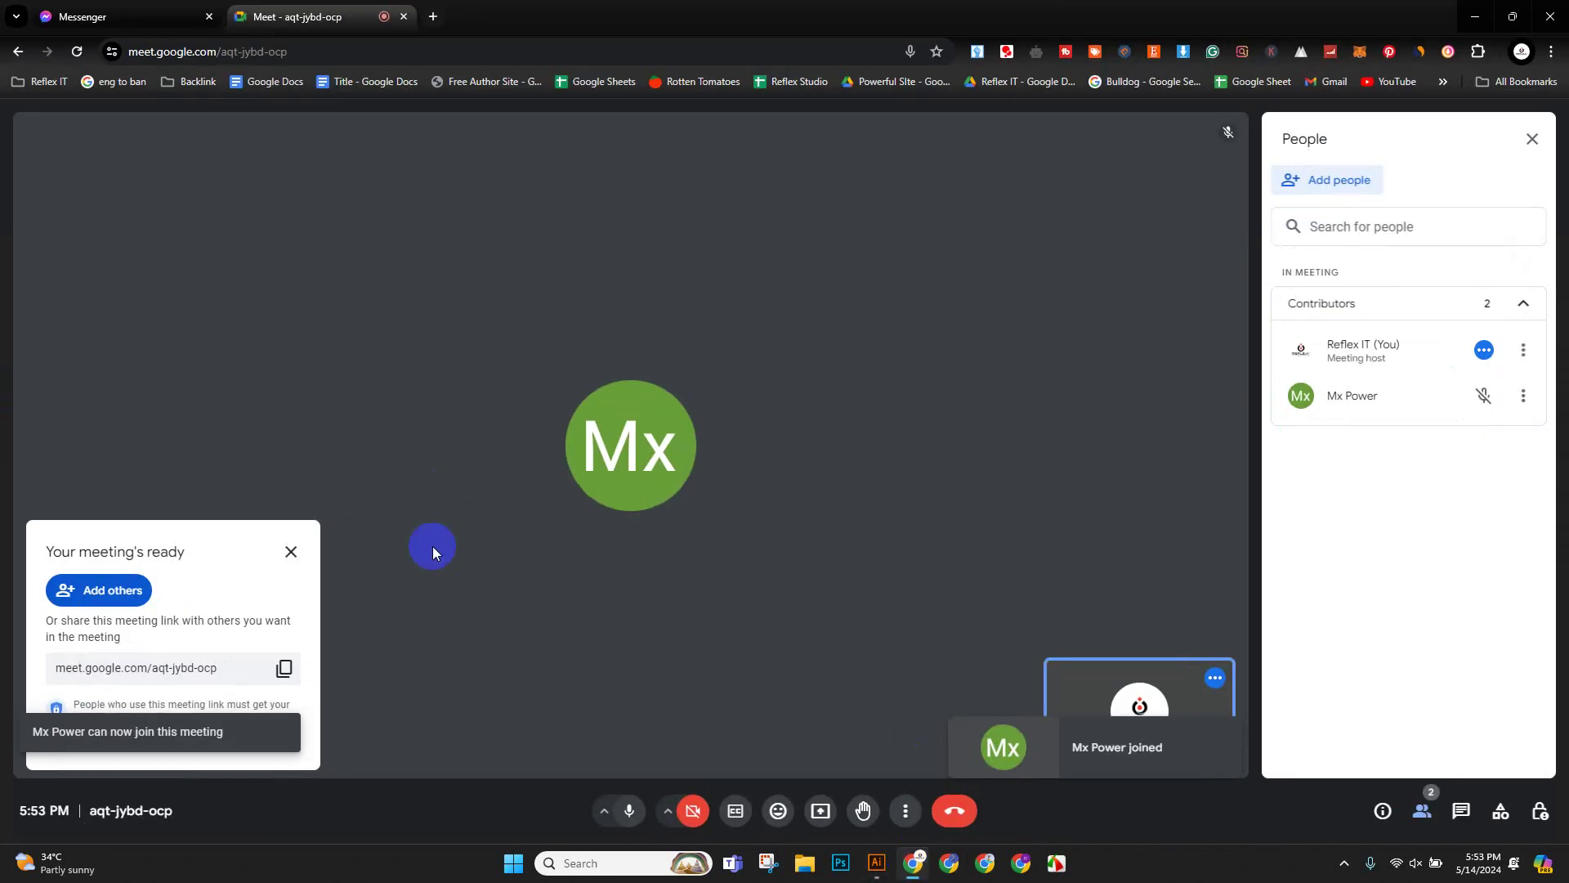
pyautogui.click(821, 811)
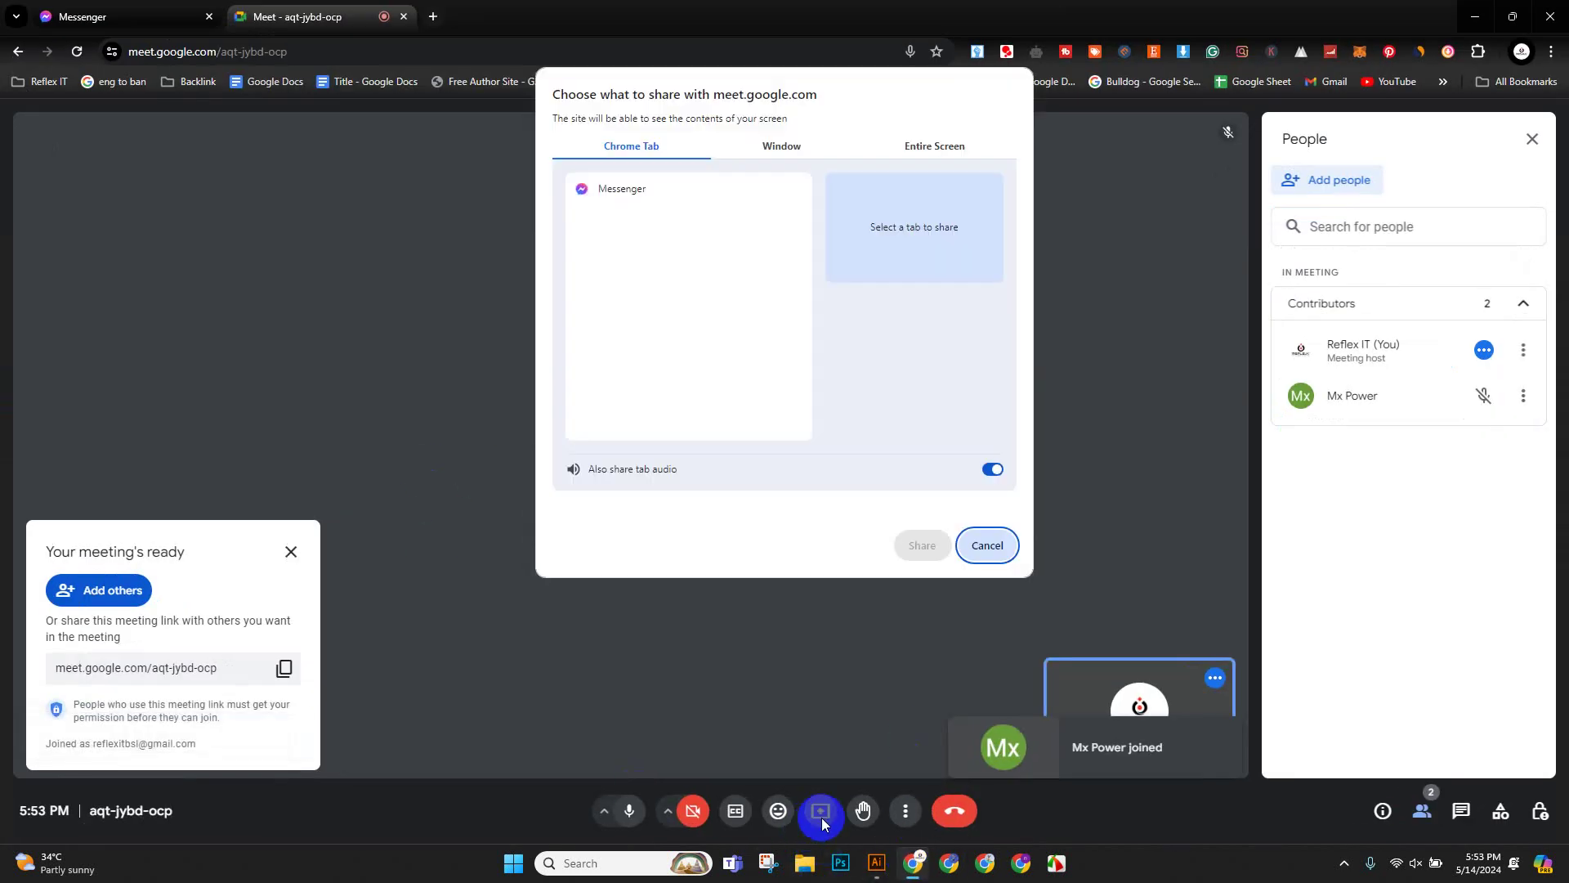
pyautogui.click(768, 147)
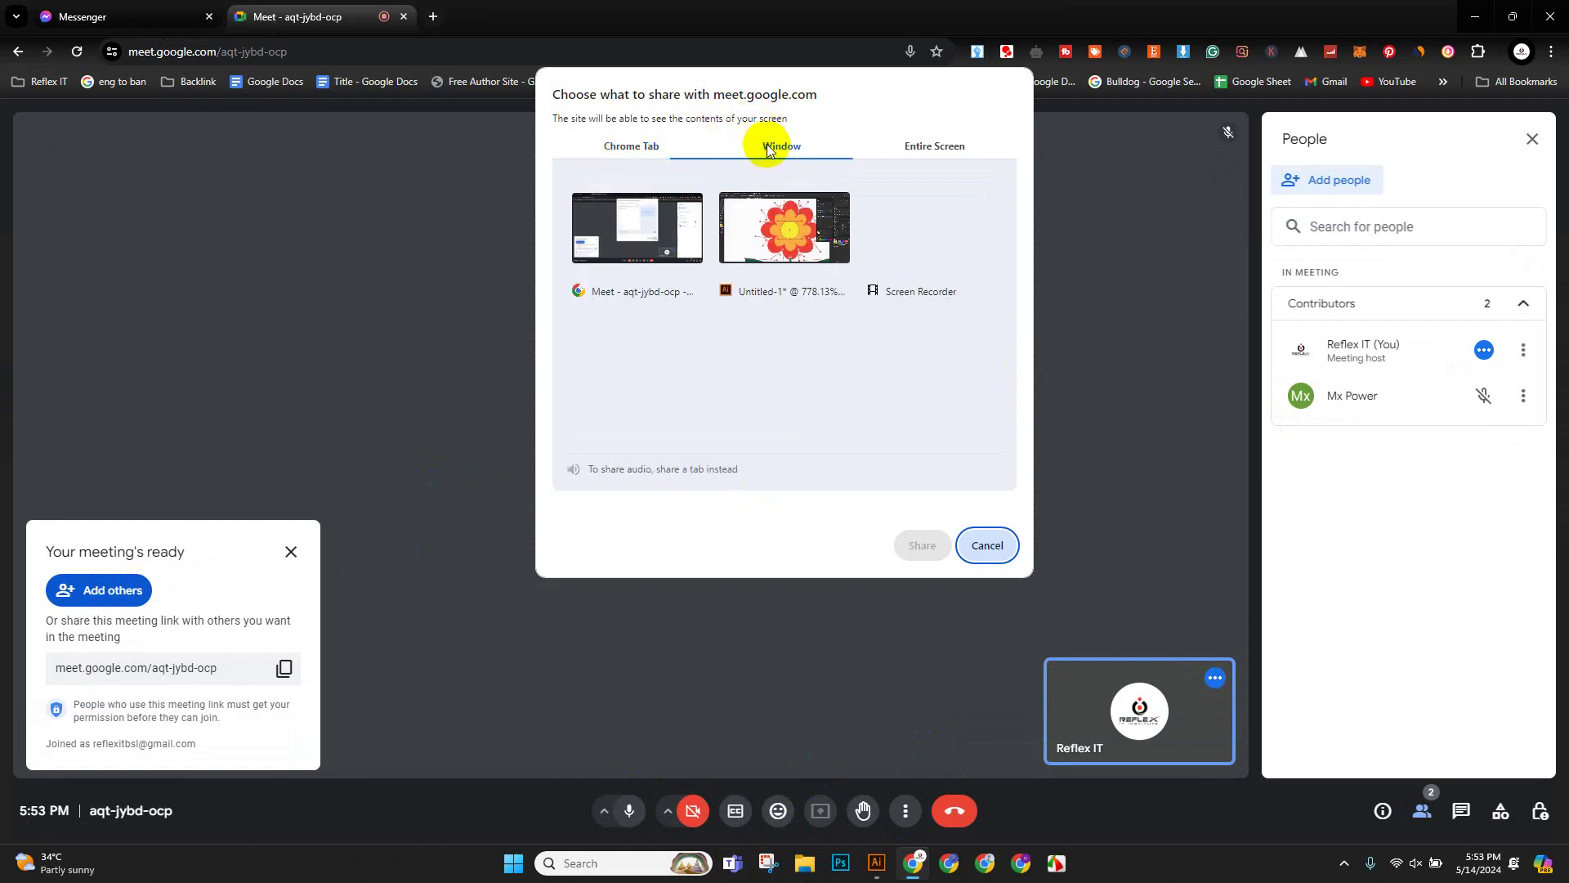
pyautogui.click(758, 221)
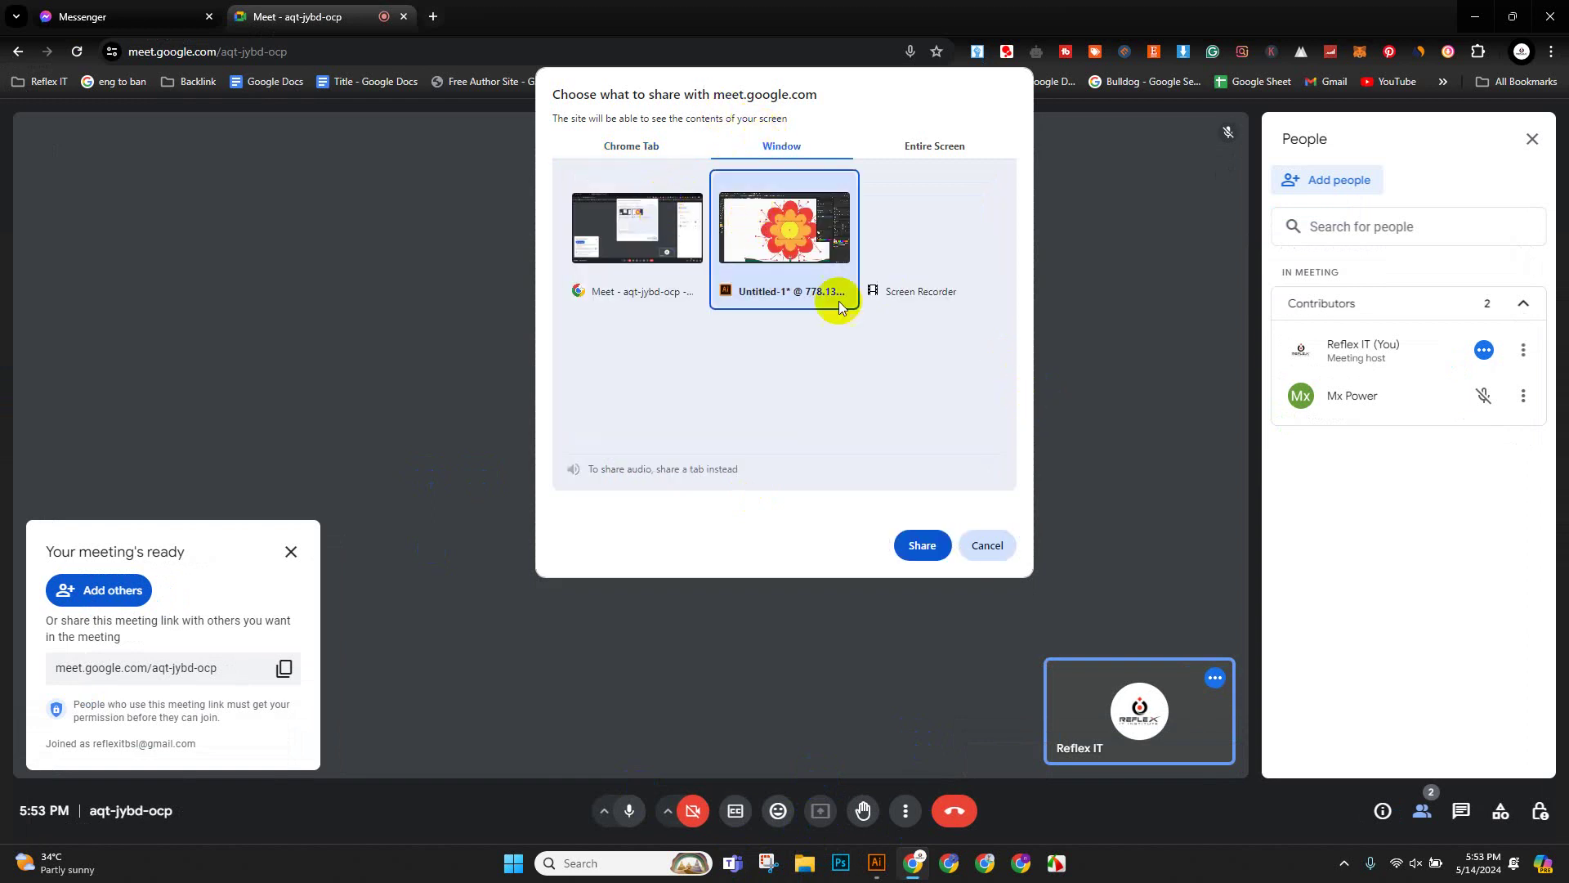
pyautogui.click(919, 549)
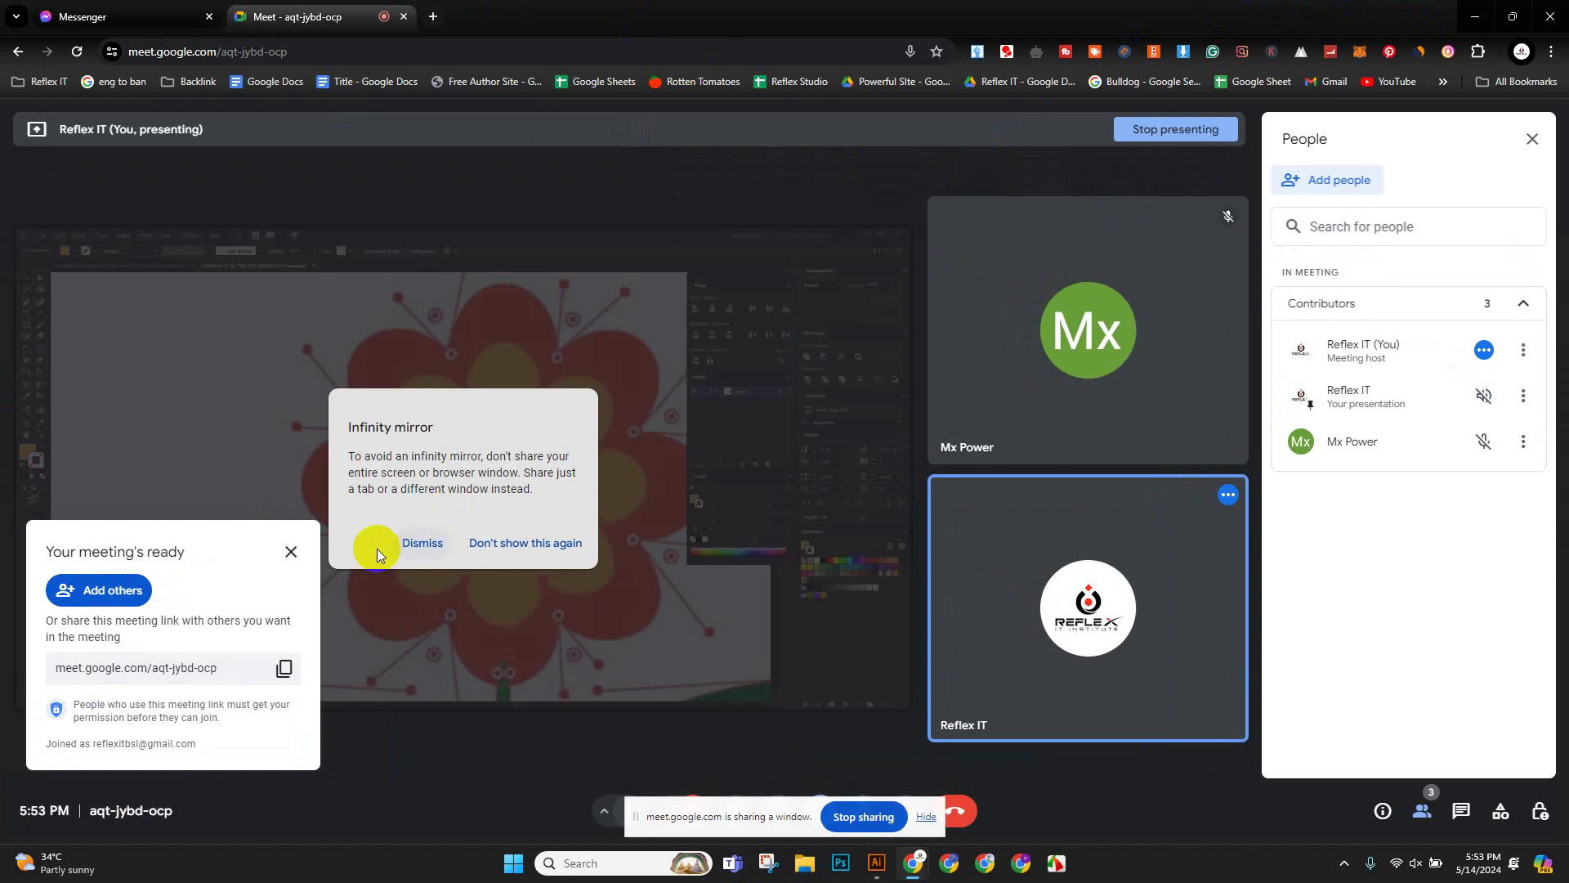
# Dismiss the infinity mirror warning for good and close the meeting-ready card before returning to Illustrator.
pyautogui.click(507, 546)
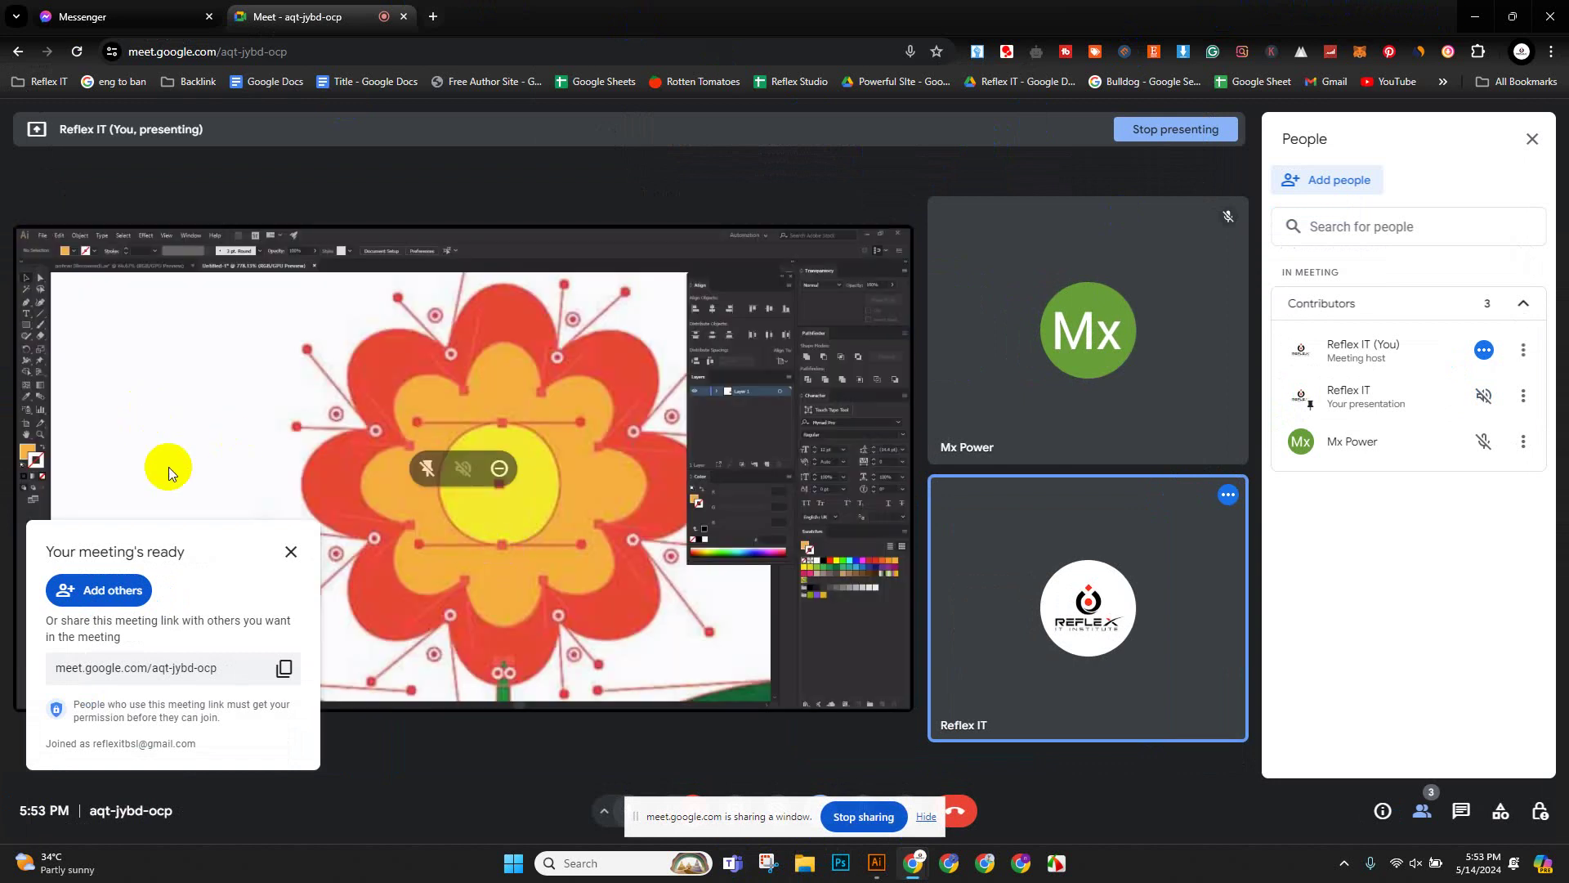
pyautogui.click(291, 551)
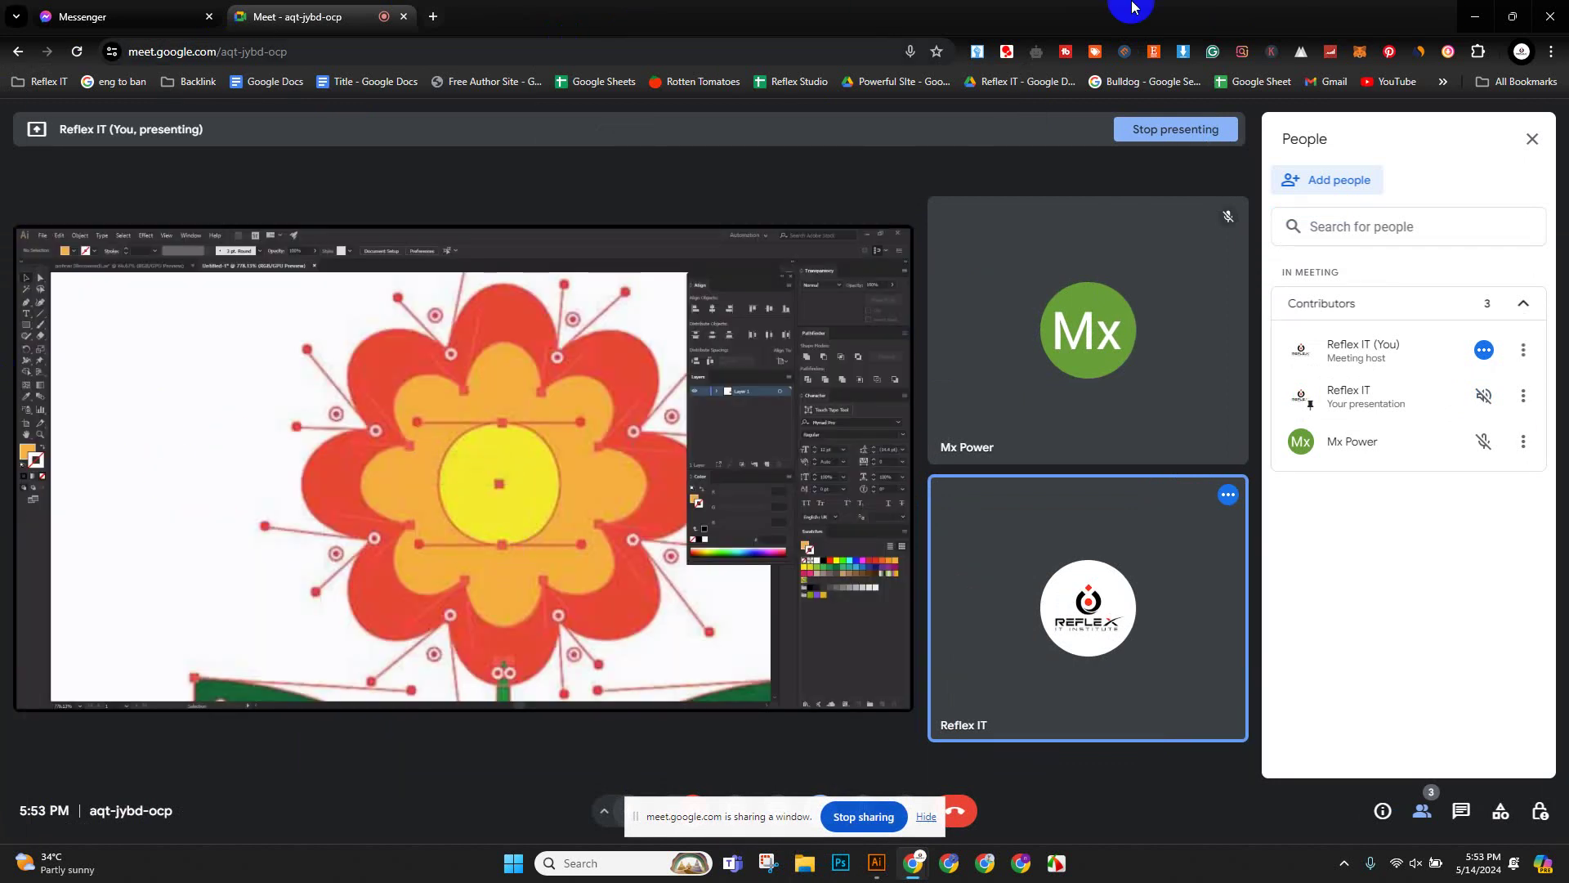
pyautogui.click(1475, 16)
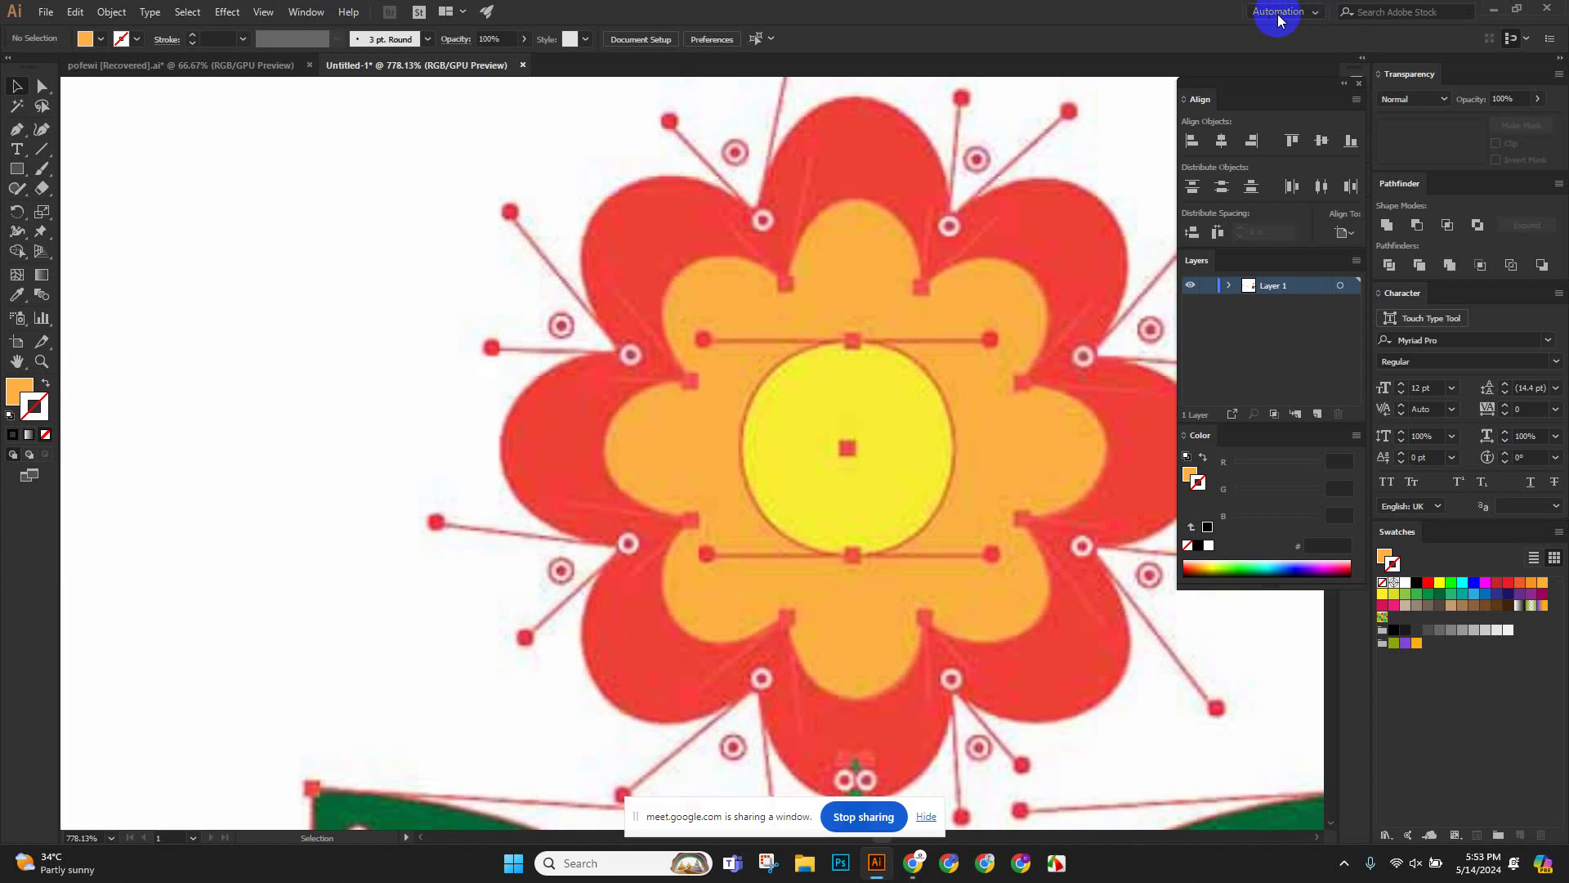
# Trace the upper-right quarter of the yellow centre circle with the Pen tool, from its top point to its rightmost point.
pyautogui.scroll(-2, 875, 384)
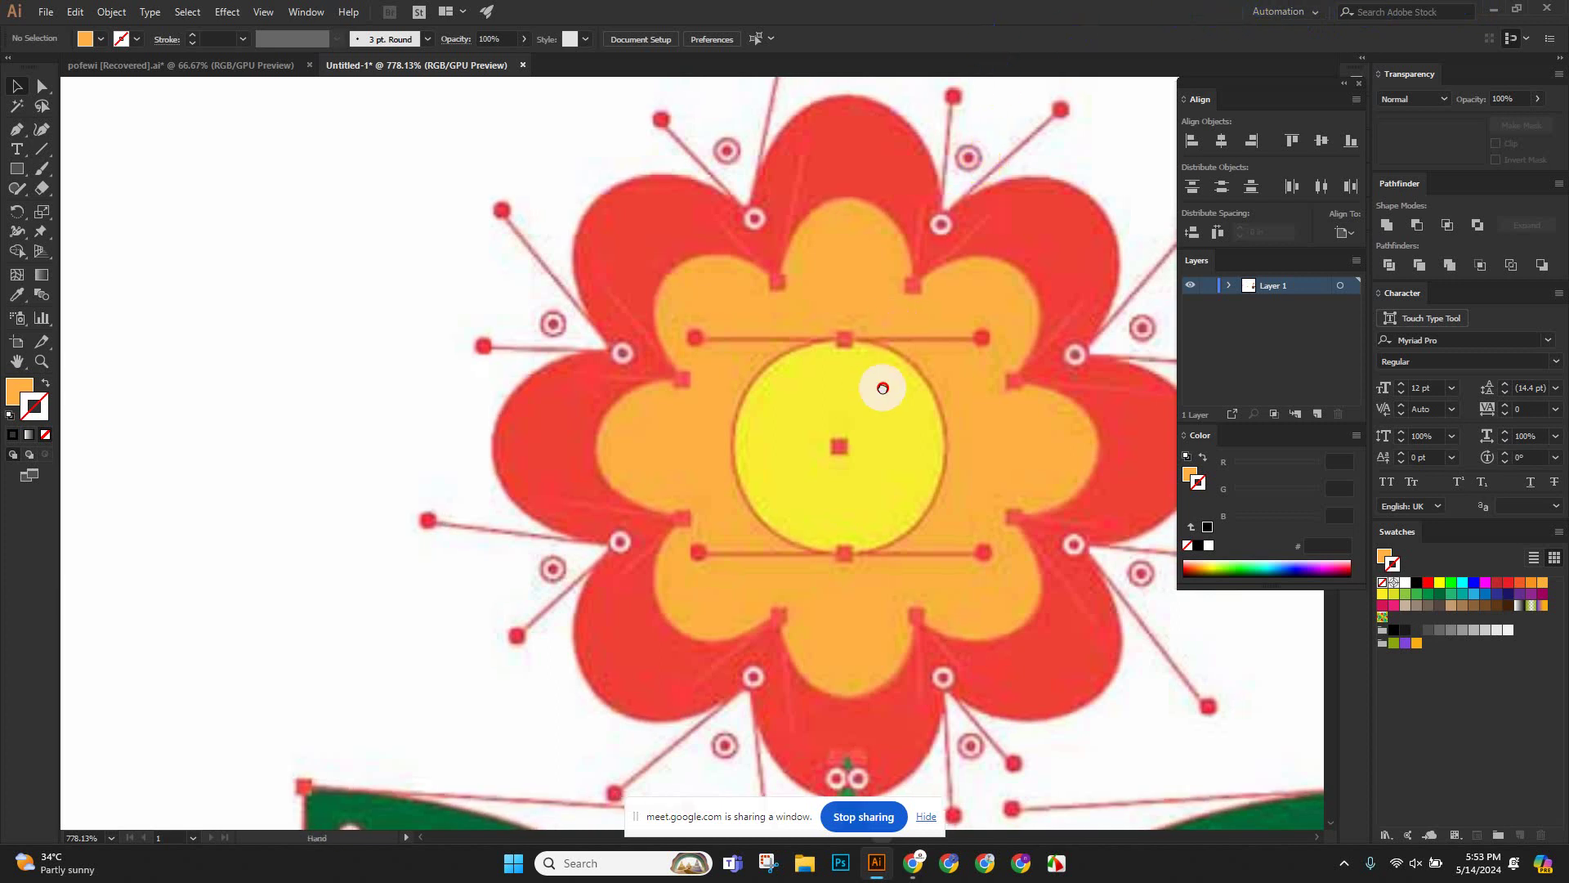
pyautogui.hscroll(3, 752, 333)
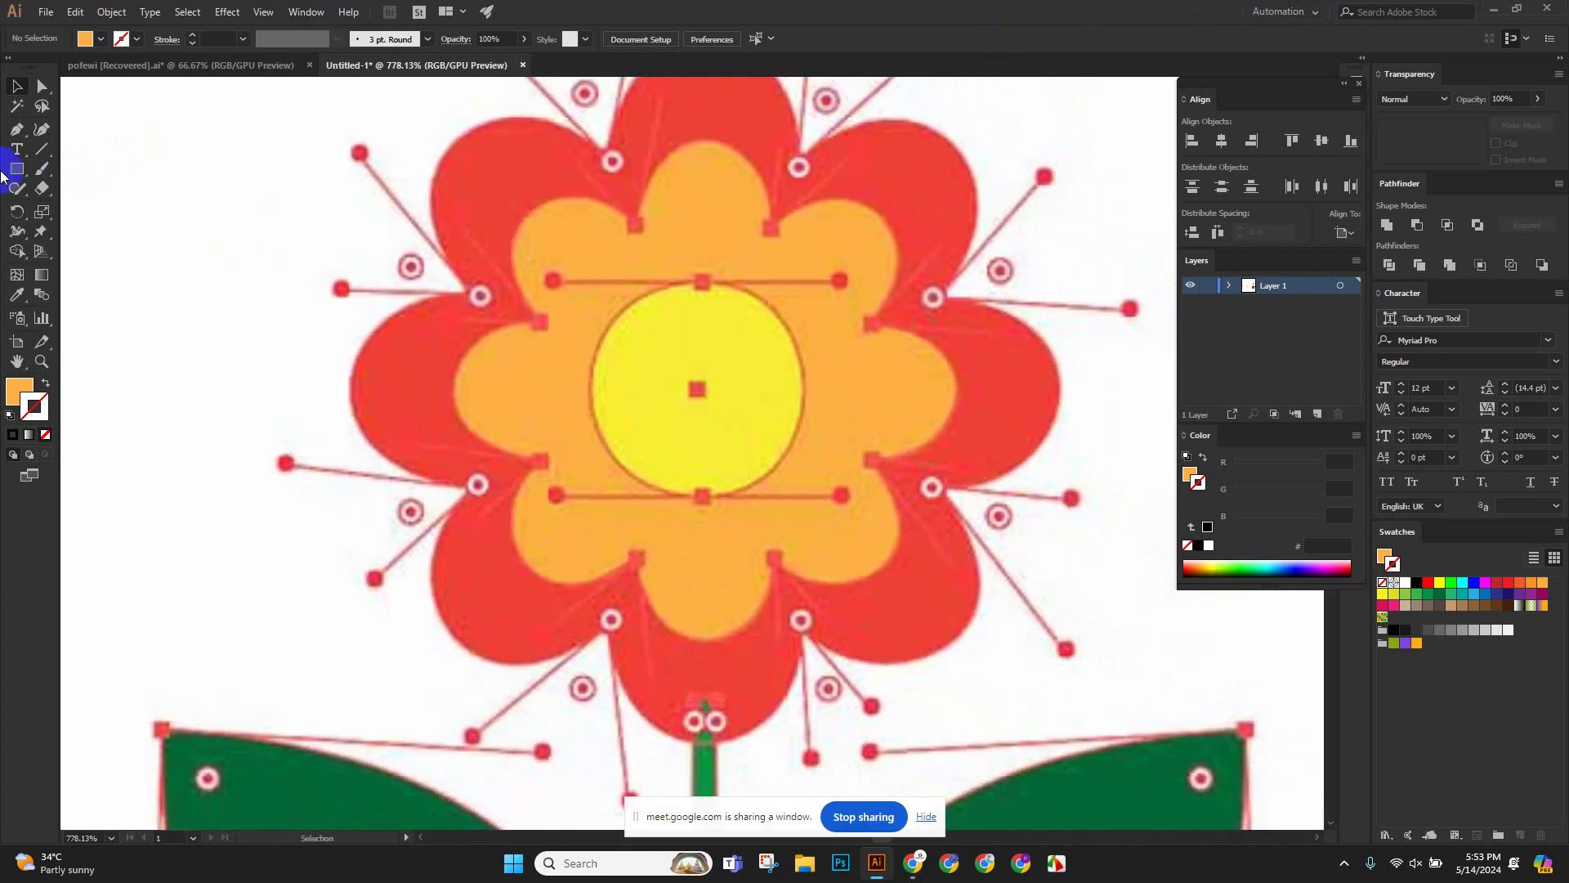
pyautogui.click(23, 133)
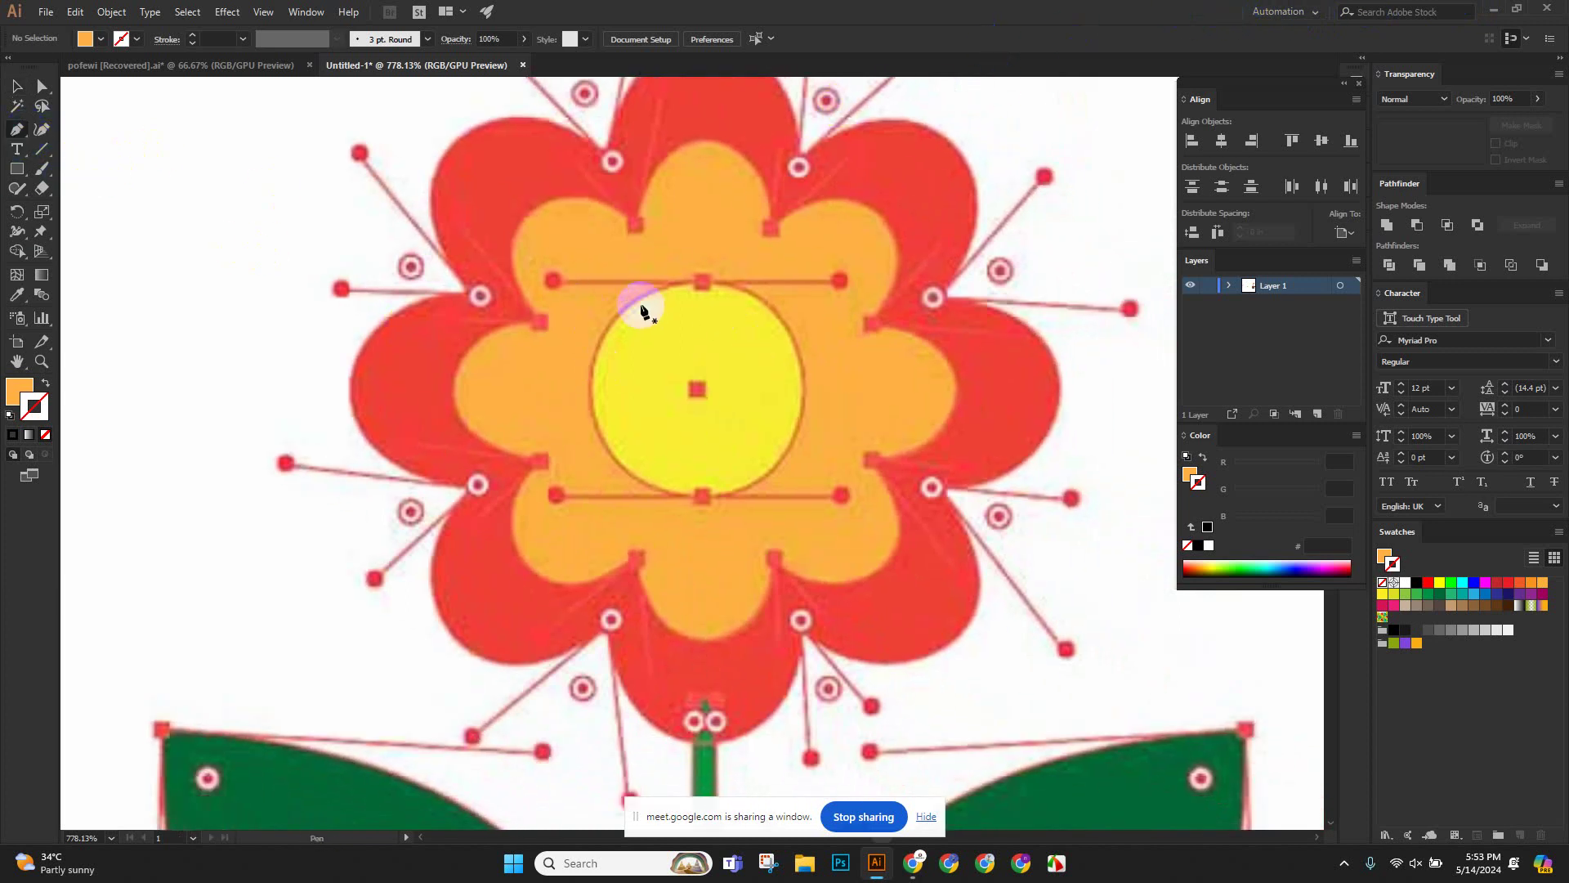
pyautogui.click(702, 287)
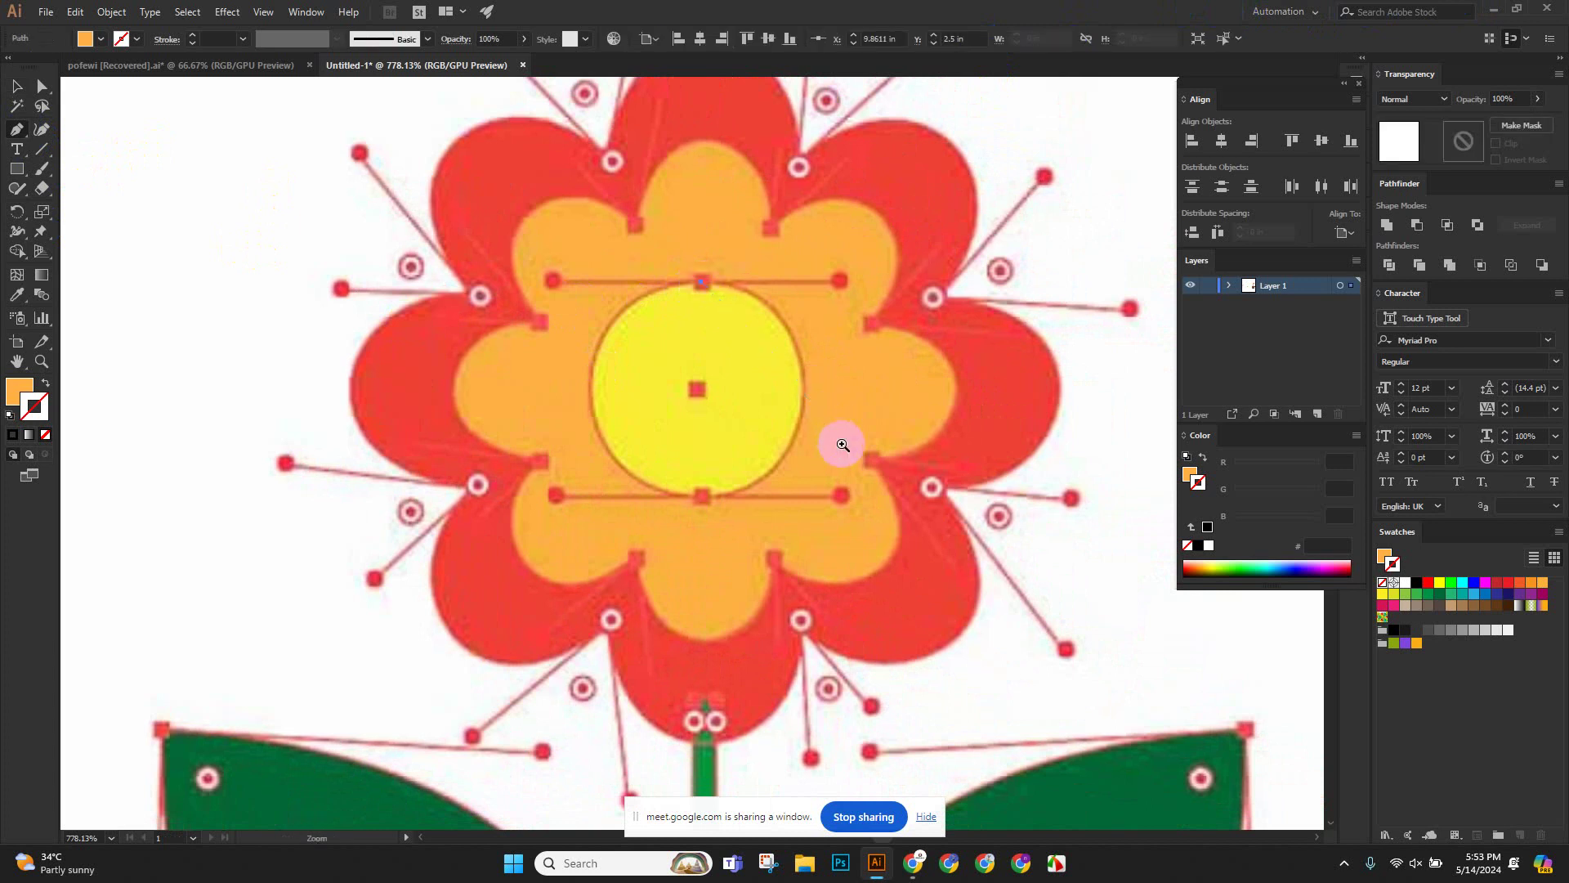
pyautogui.moveTo(841, 441); pyautogui.dragTo(605, 533)
pyautogui.click(748, 474)
pyautogui.scroll(2, 831, 410)
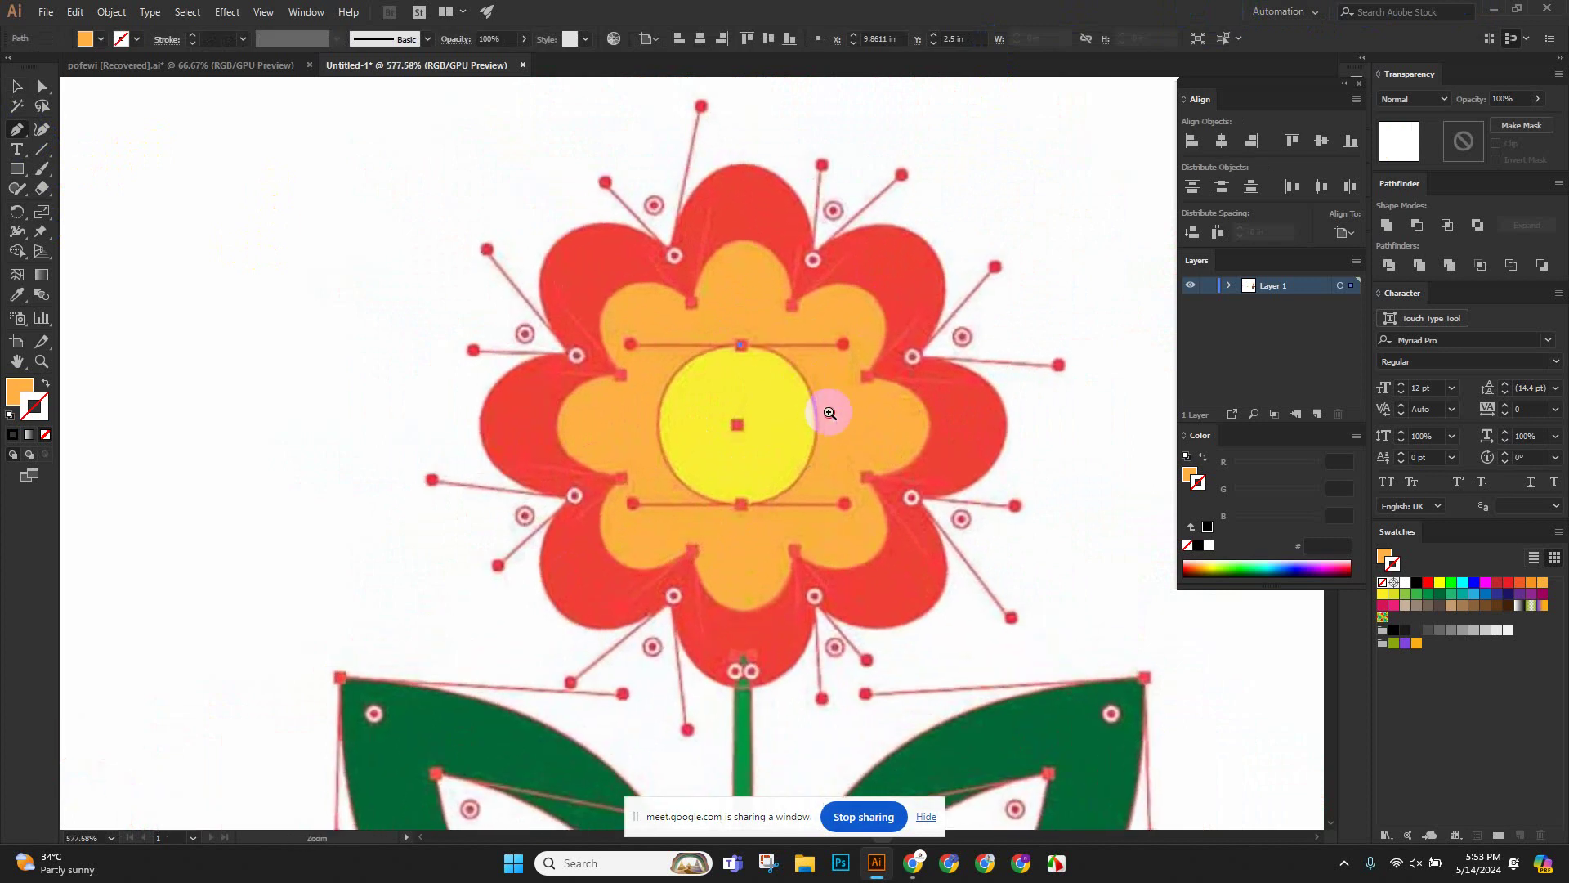
pyautogui.moveTo(790, 353); pyautogui.dragTo(800, 342)
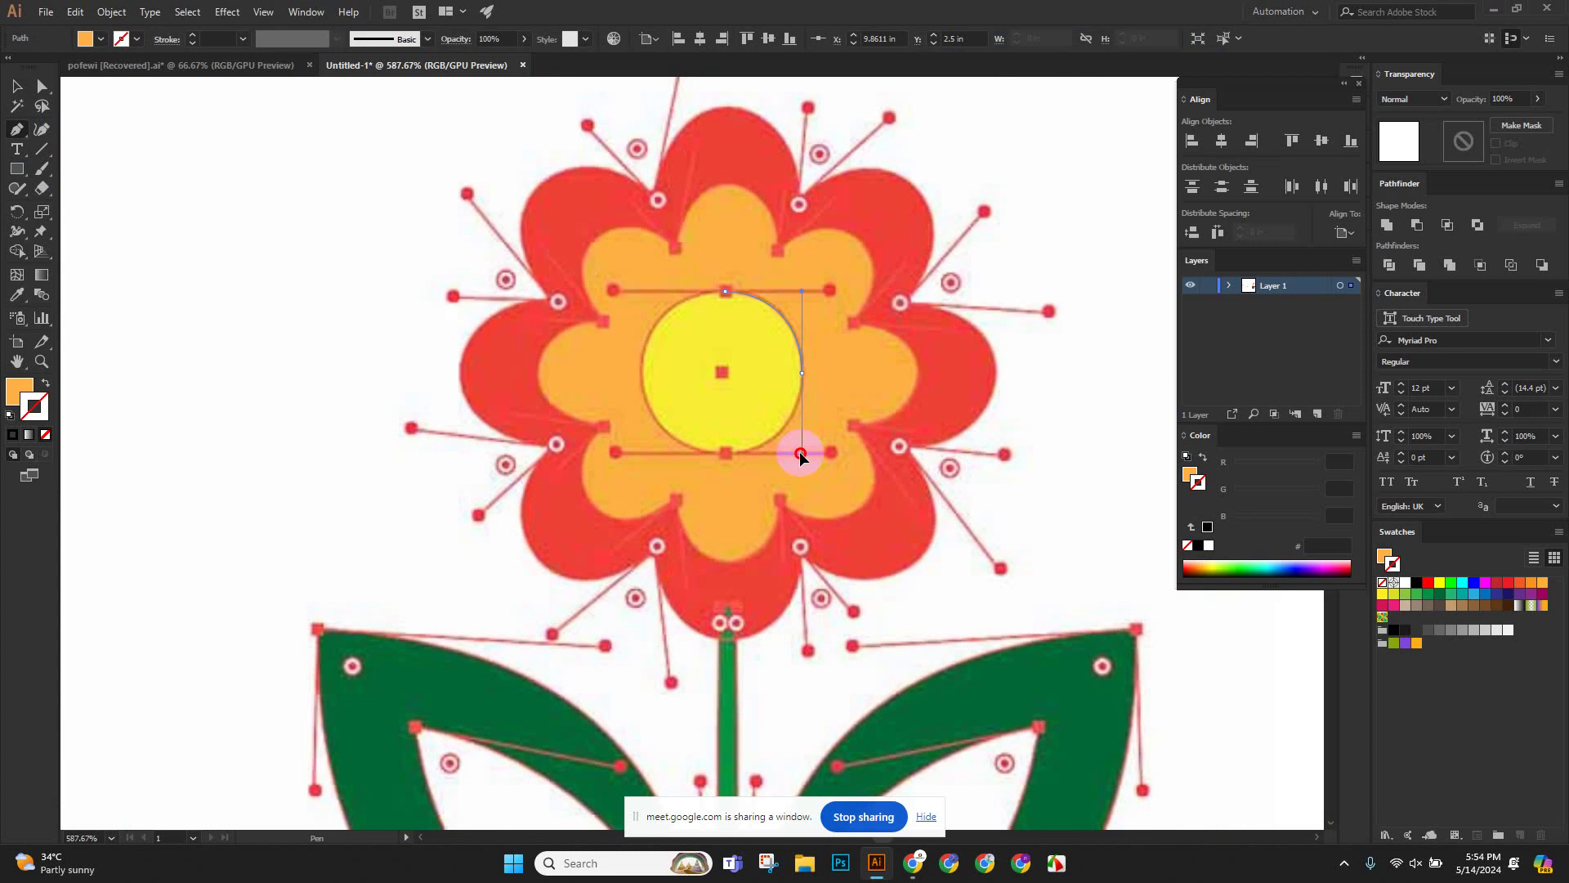
pyautogui.moveTo(801, 454); pyautogui.dragTo(801, 455)
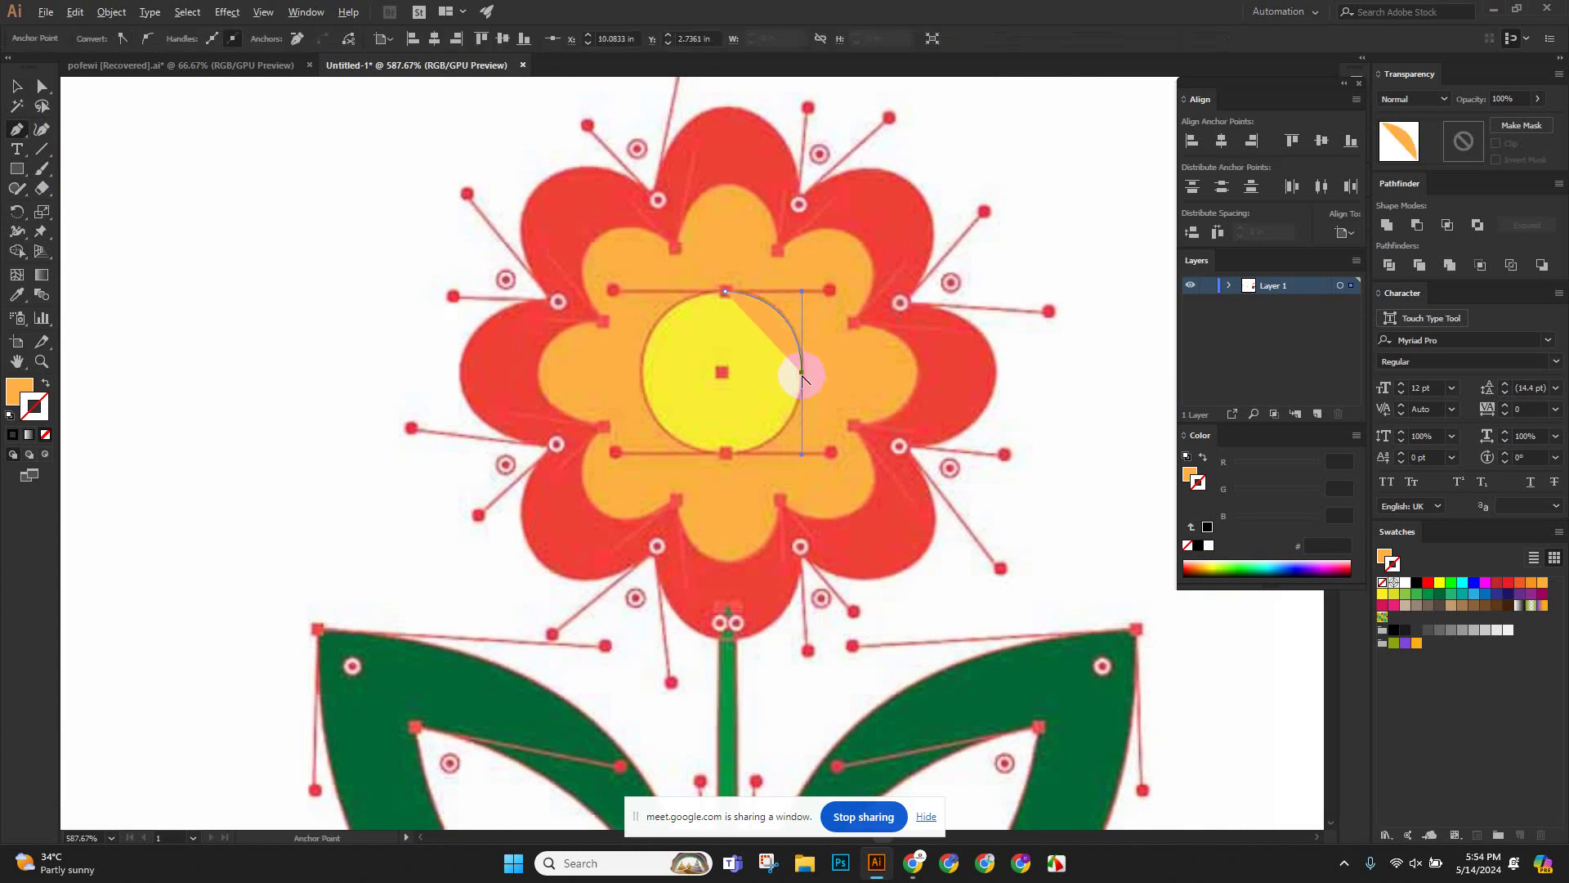
# Give the circle path a black stroke with no fill and continue it with a curve to the circle's bottom point.
pyautogui.click(45, 383)
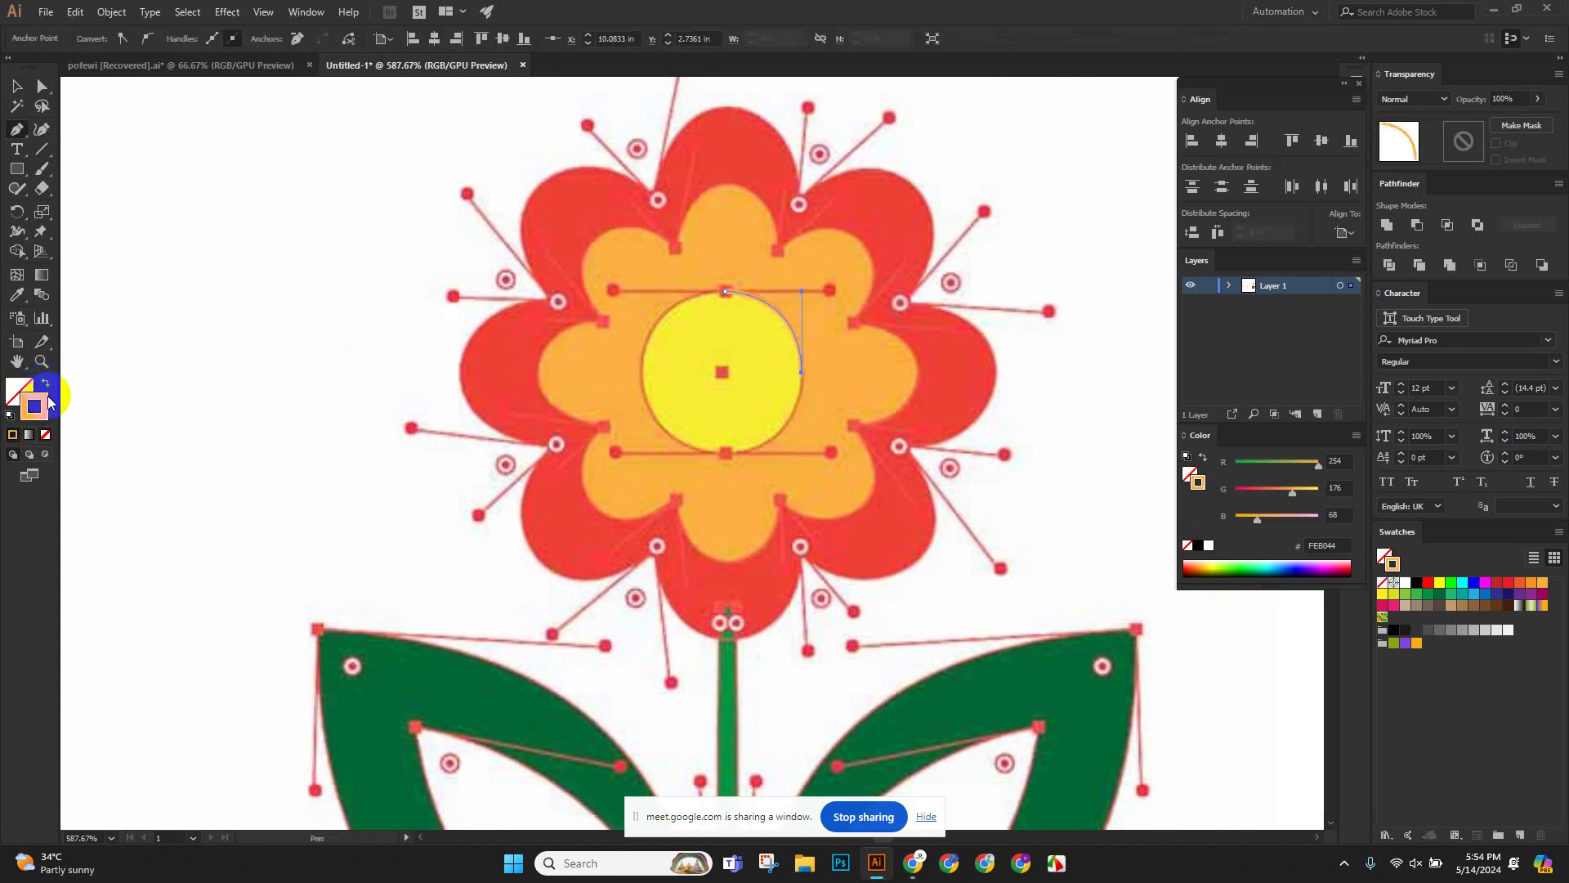
pyautogui.click(1198, 548)
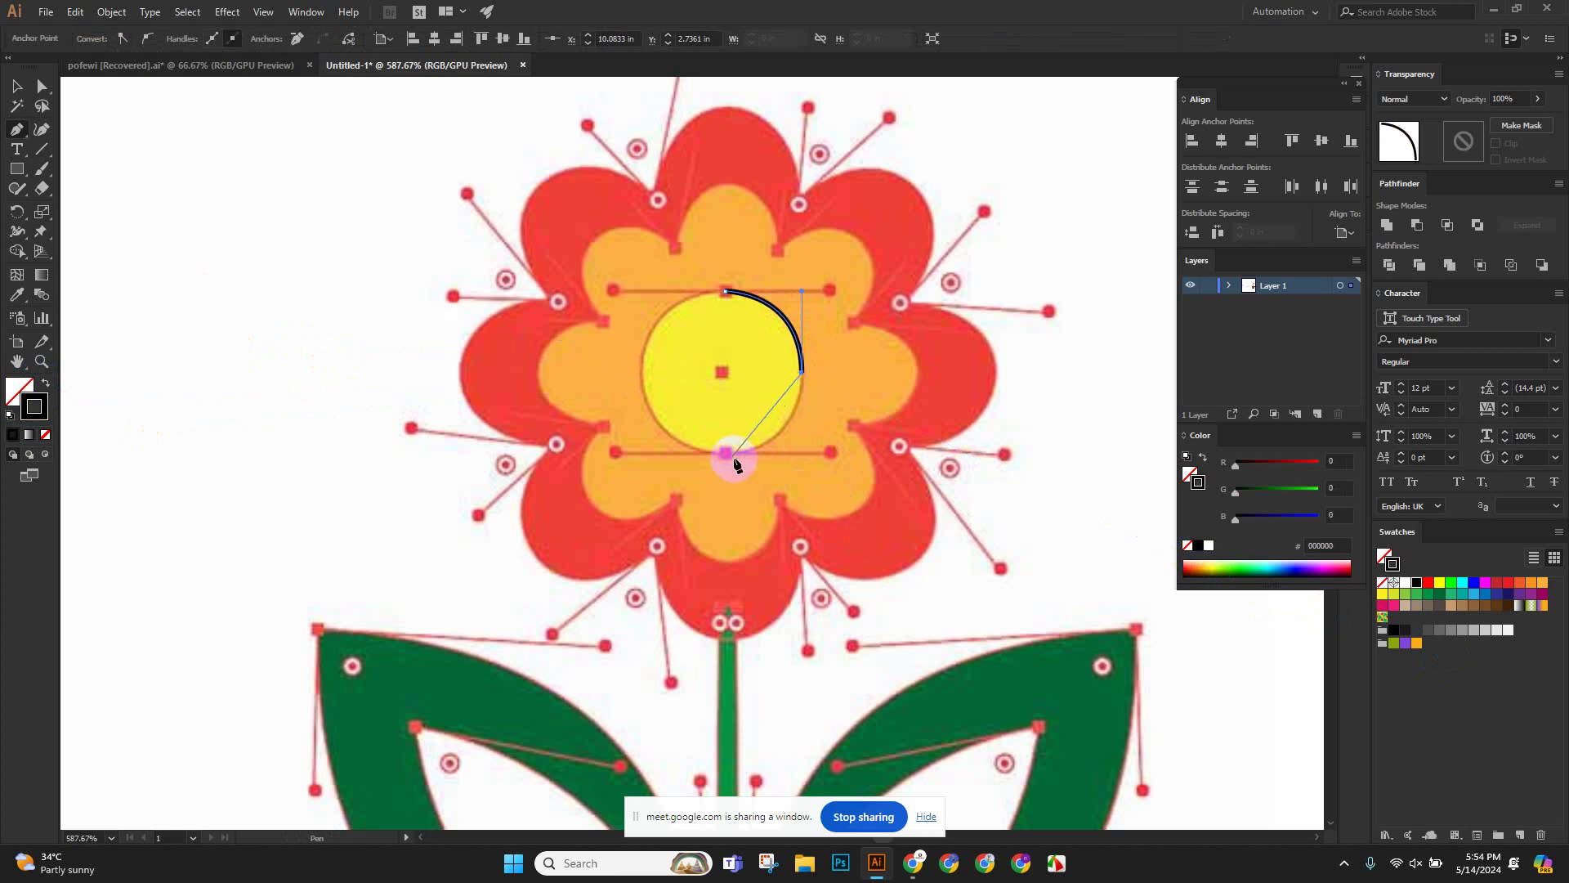
pyautogui.moveTo(712, 458); pyautogui.dragTo(649, 453)
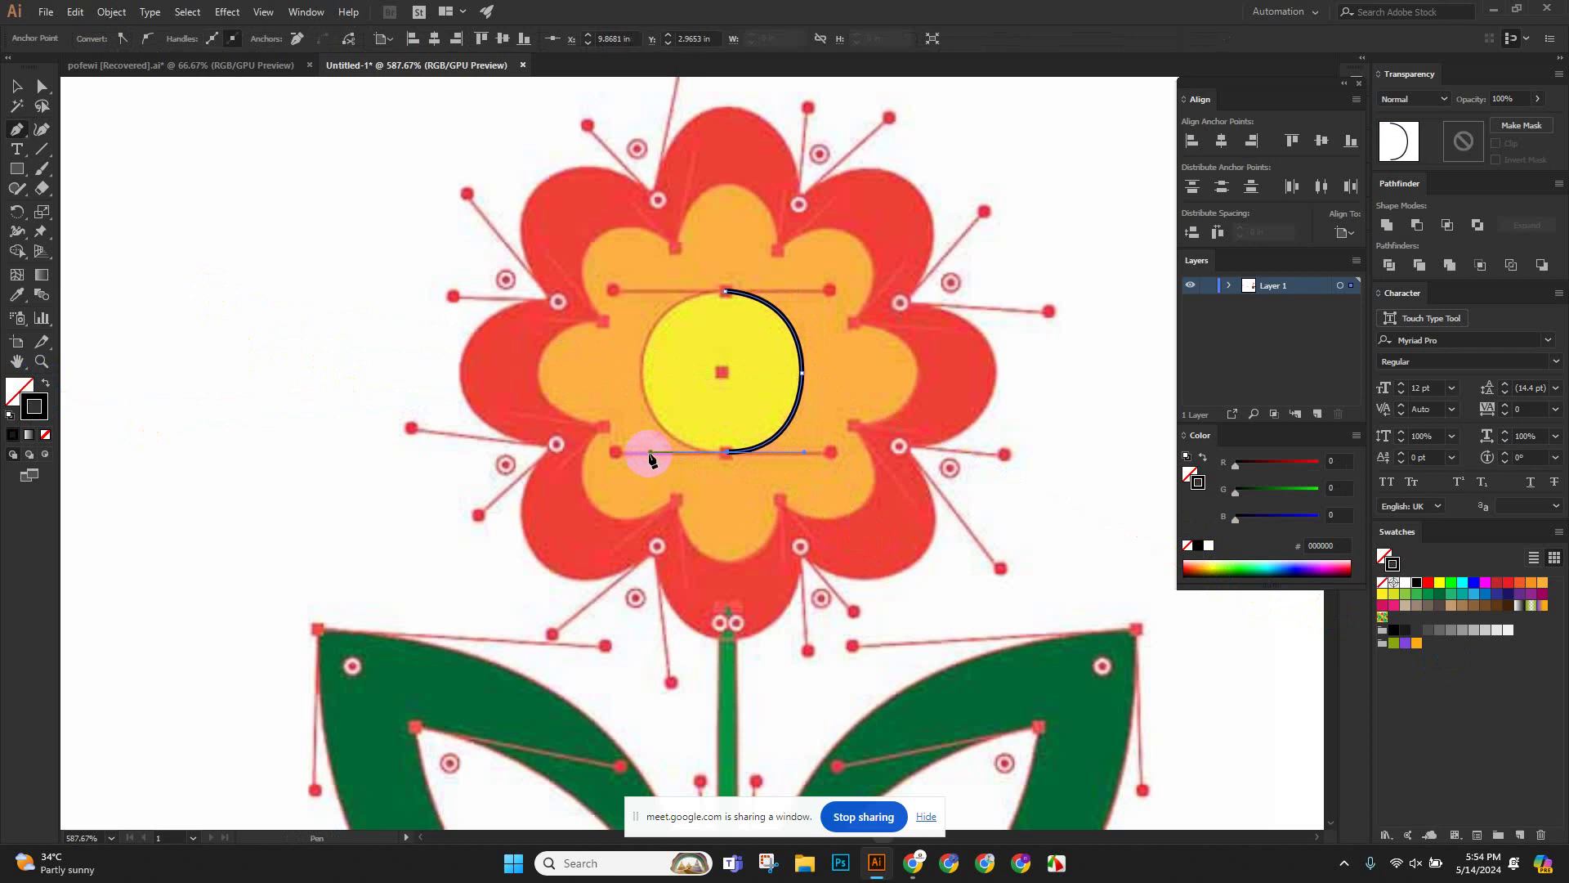
pyautogui.click(729, 454)
pyautogui.scroll(2, 735, 466)
pyautogui.hscroll(-2, 735, 466)
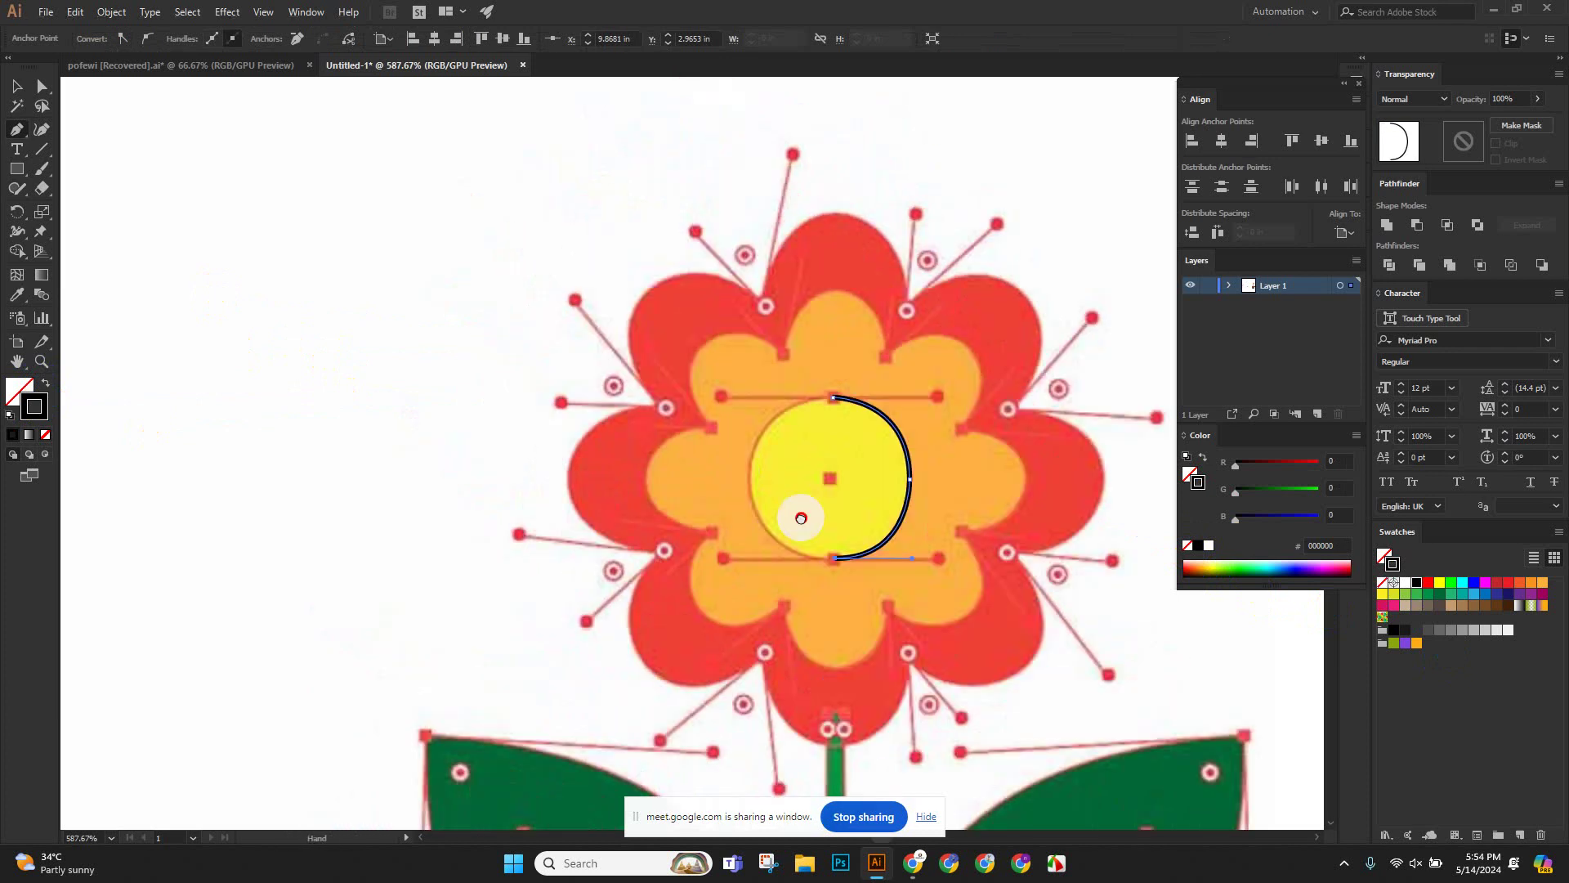
# Close the yellow centre circle's path with curves through its leftmost point and back to the top starting anchor.
pyautogui.moveTo(749, 478); pyautogui.dragTo(747, 388)
pyautogui.click(747, 479)
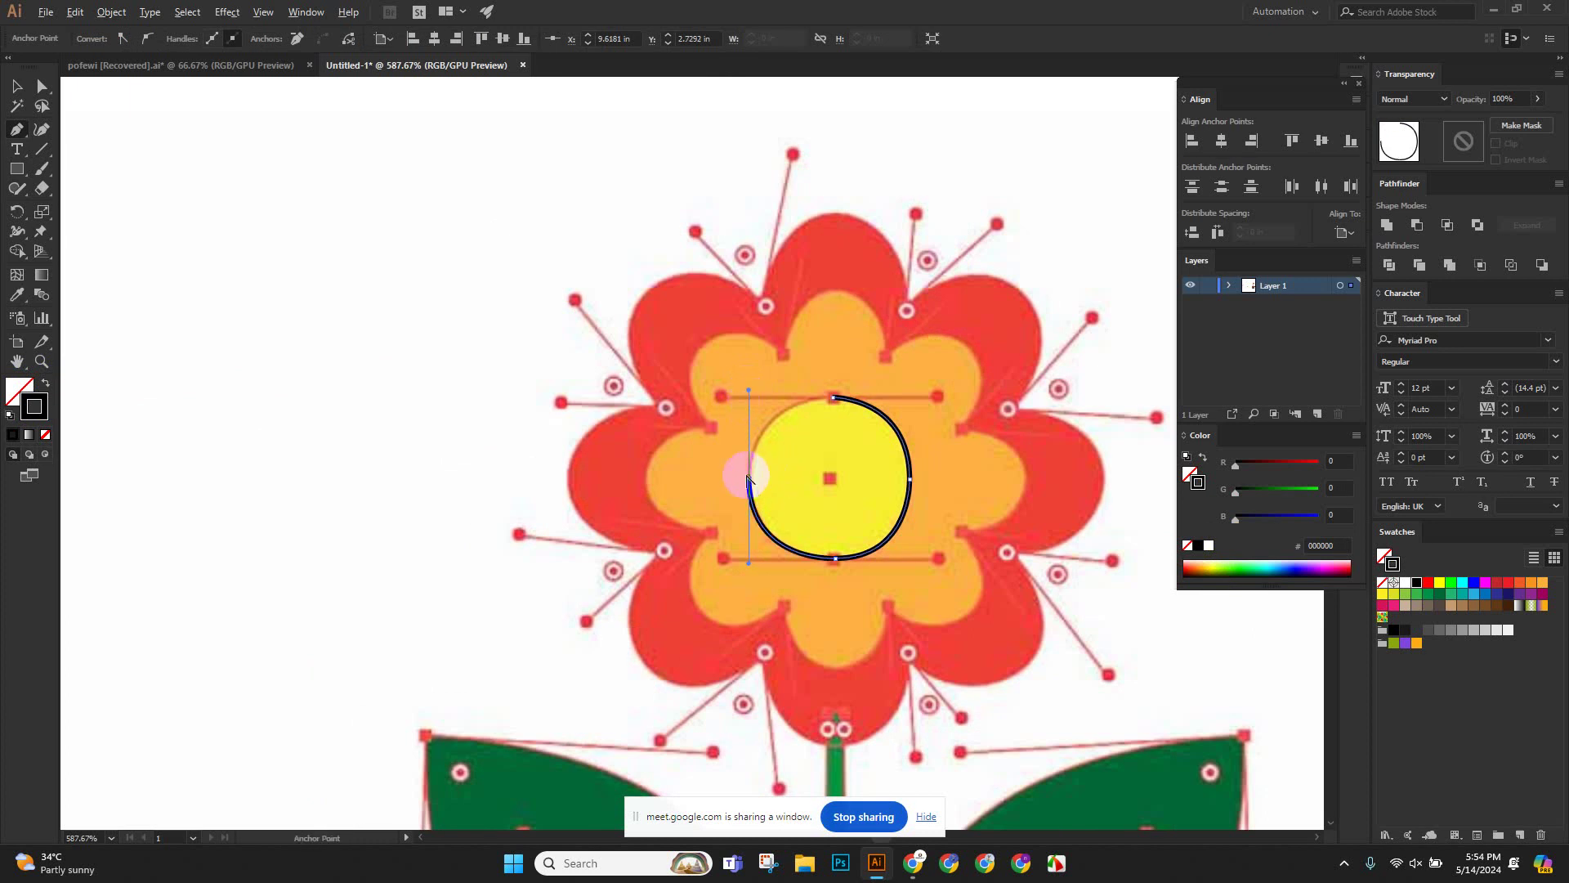
pyautogui.click(750, 479)
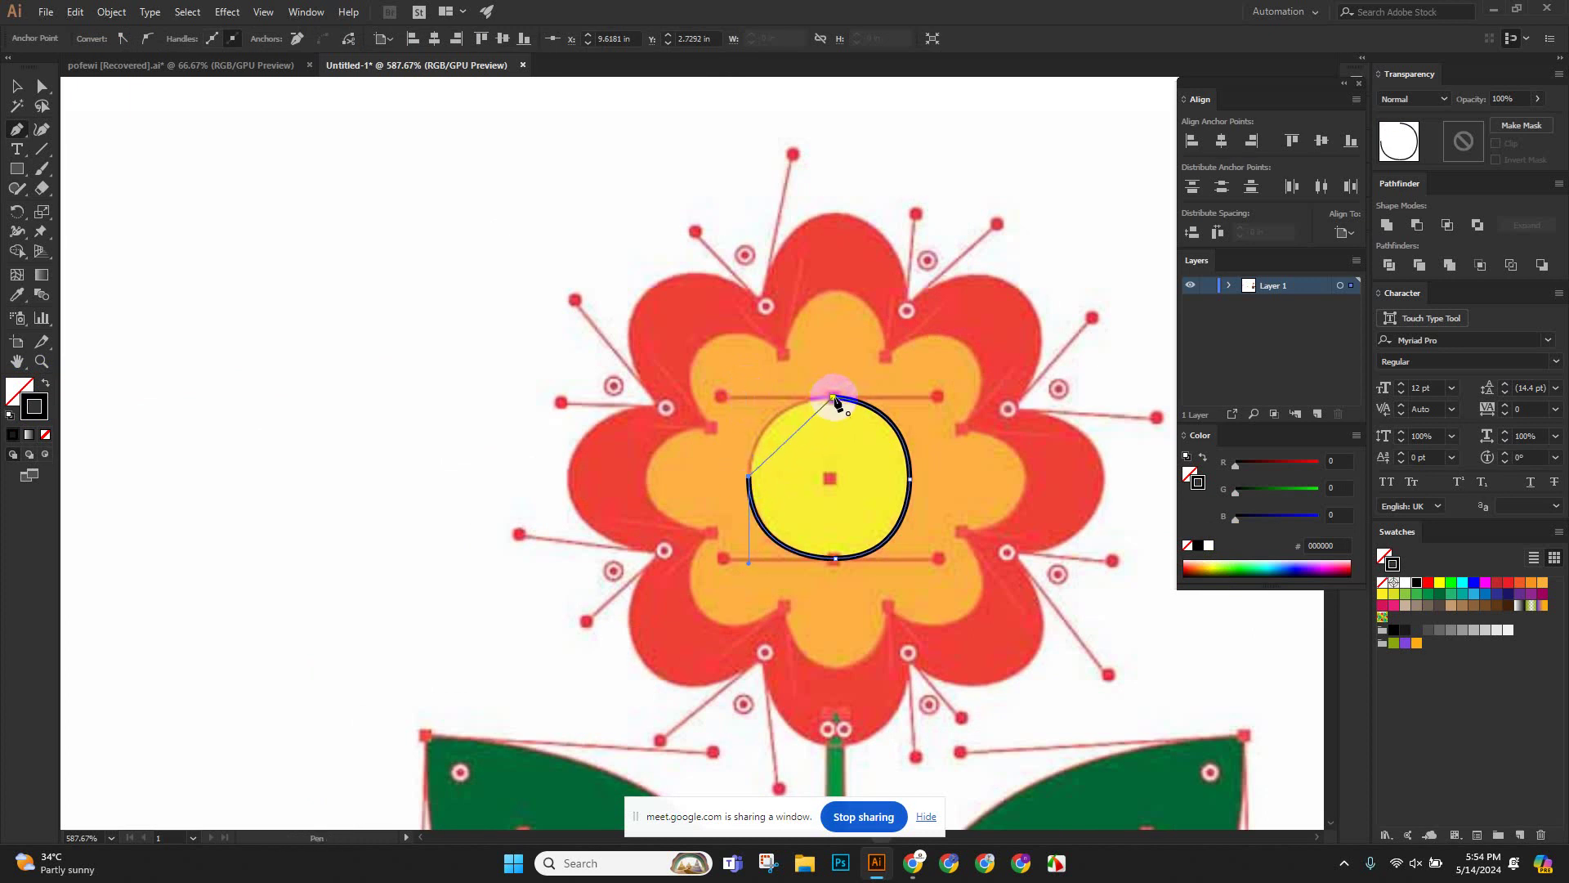
pyautogui.moveTo(871, 396); pyautogui.dragTo(918, 397)
pyautogui.click(21, 95)
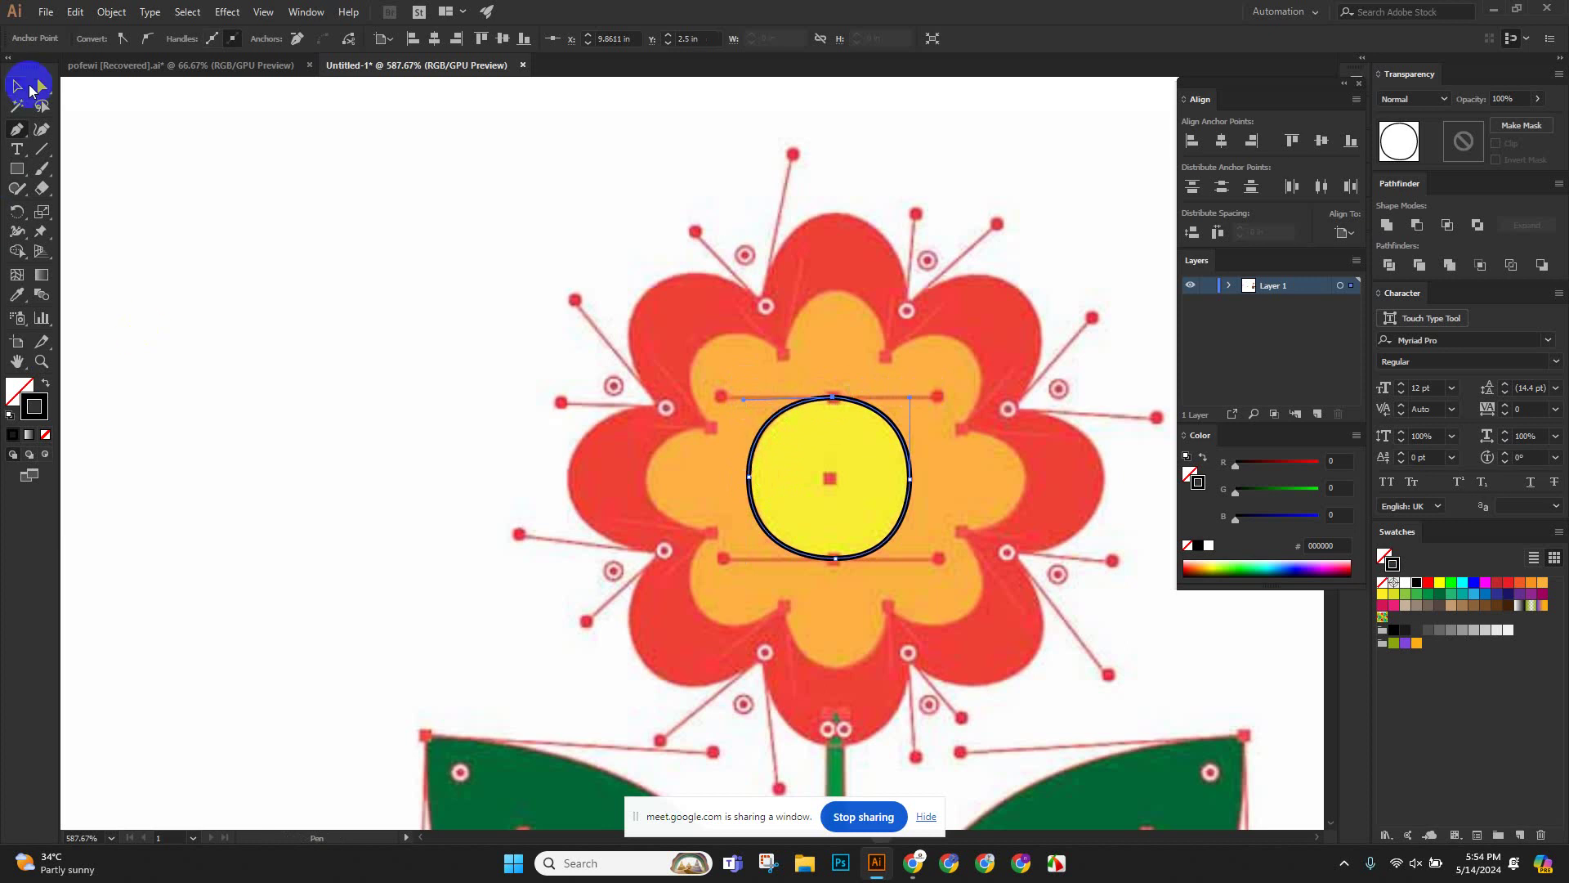
pyautogui.click(238, 283)
# Colour the traced centre circle with the reference centre's yellow using the Eyedropper, and deselect it.
pyautogui.scroll(-2, 620, 379)
pyautogui.moveTo(817, 388); pyautogui.dragTo(666, 332)
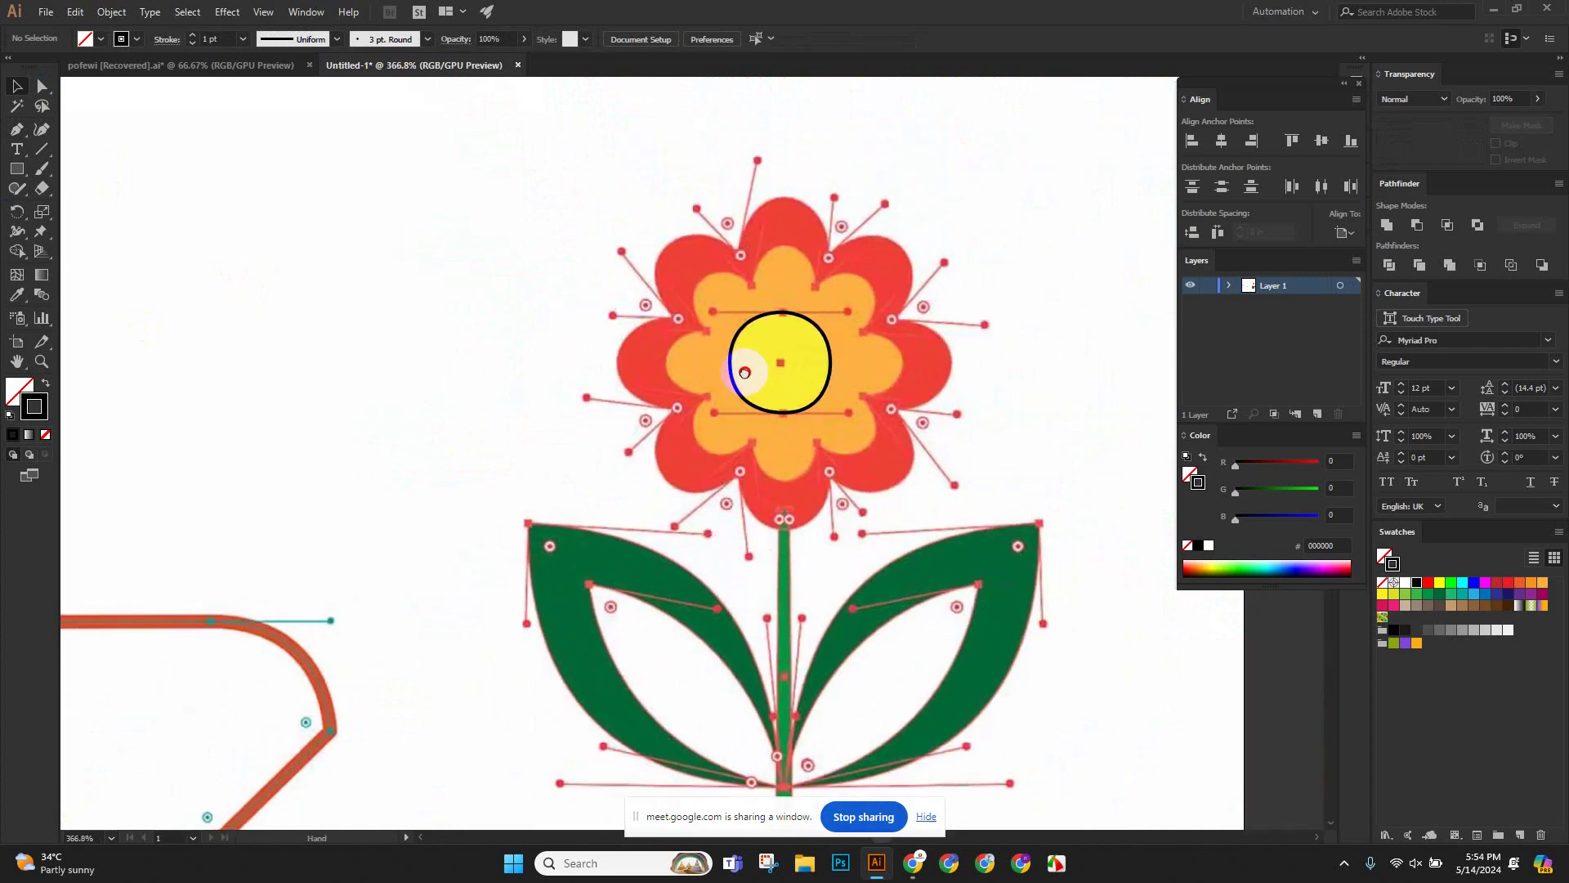
pyautogui.moveTo(743, 365); pyautogui.dragTo(660, 364)
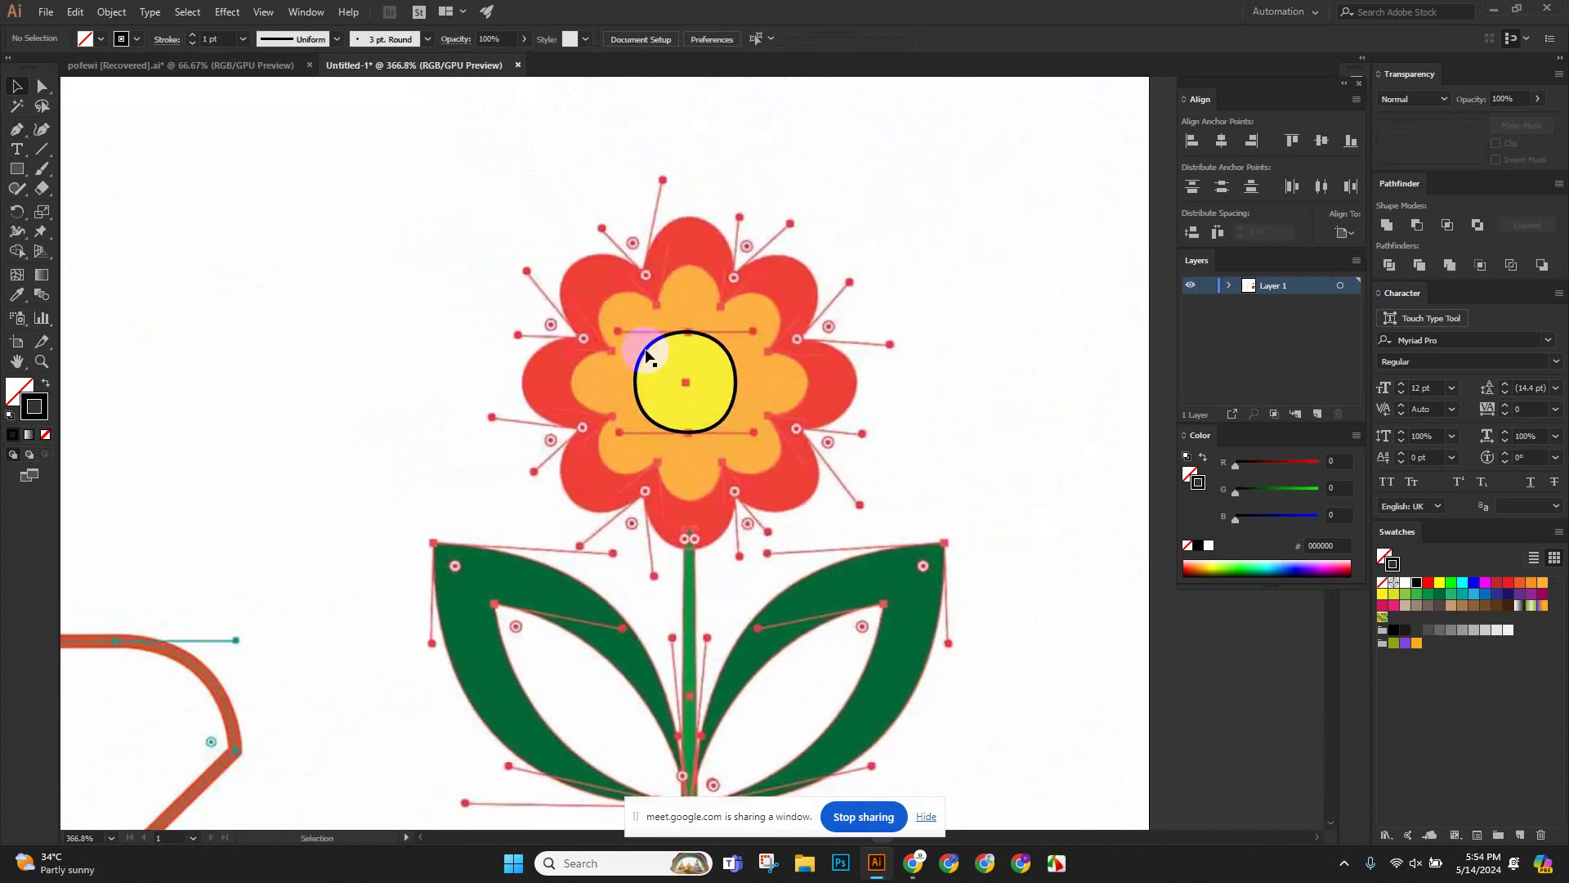
pyautogui.click(645, 355)
pyautogui.click(17, 294)
pyautogui.click(661, 370)
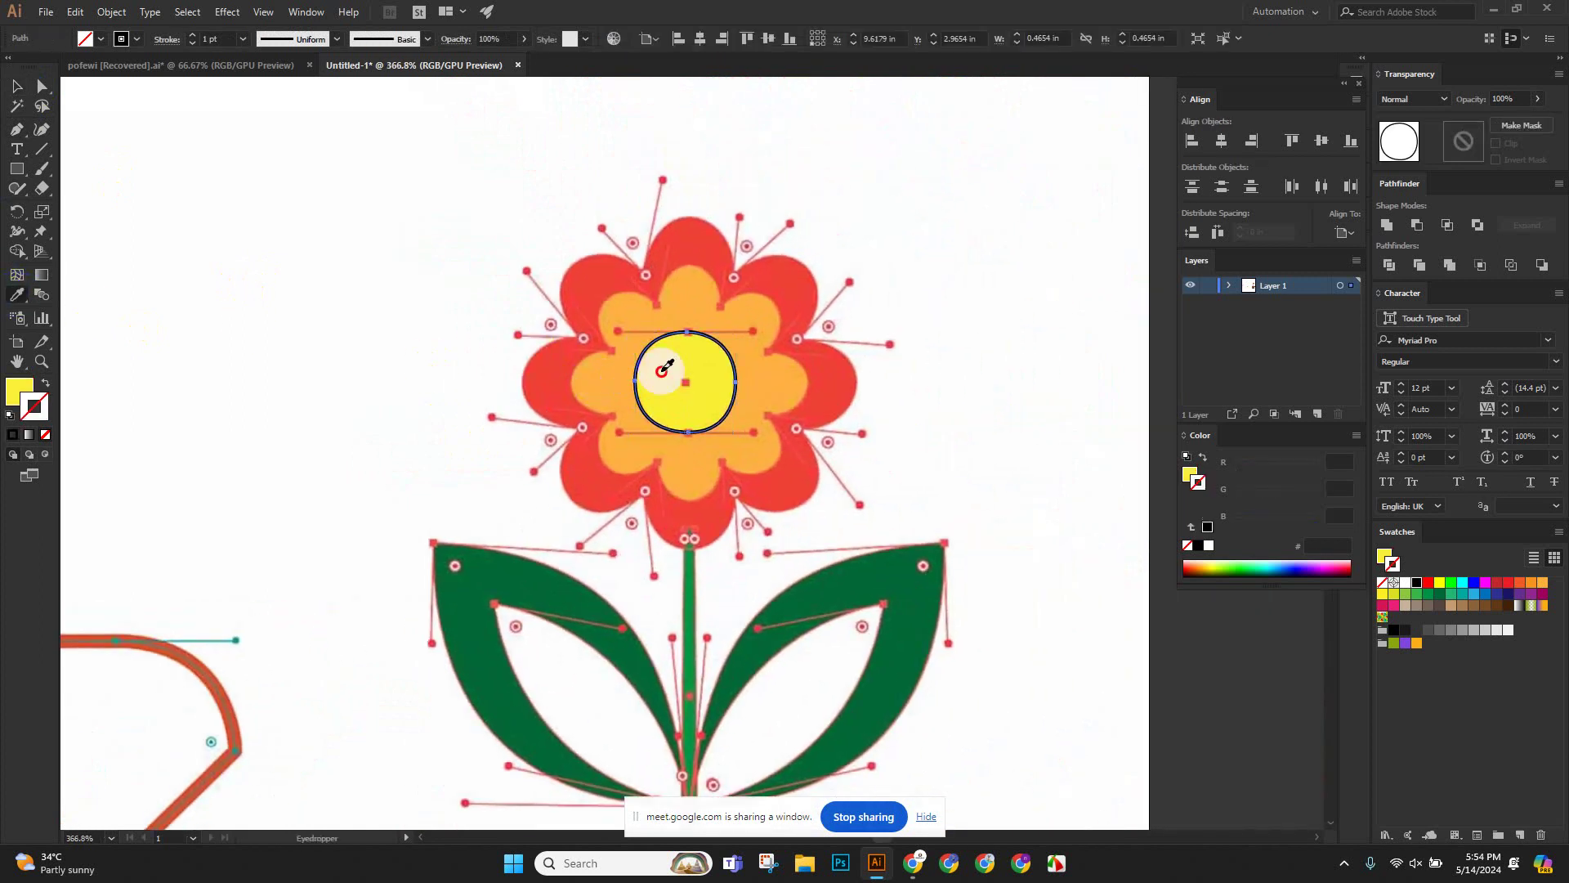
pyautogui.click(17, 86)
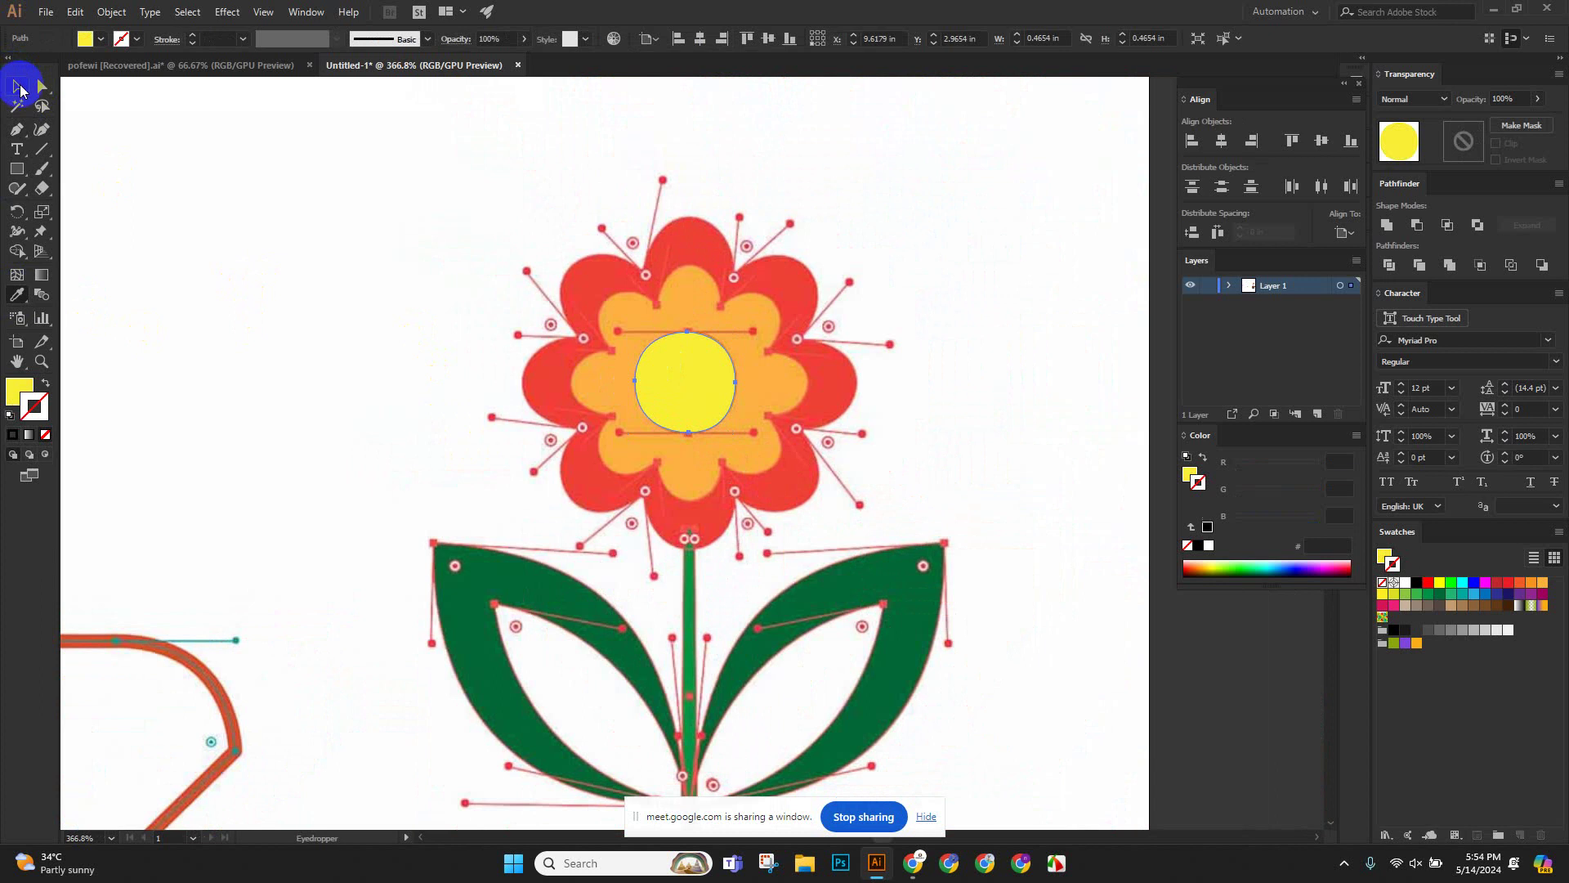
pyautogui.click(345, 351)
# Start a new Pen path at the base of the left leaf where it meets the stem.
pyautogui.scroll(-5, 331, 351)
pyautogui.moveTo(601, 400); pyautogui.dragTo(620, 406)
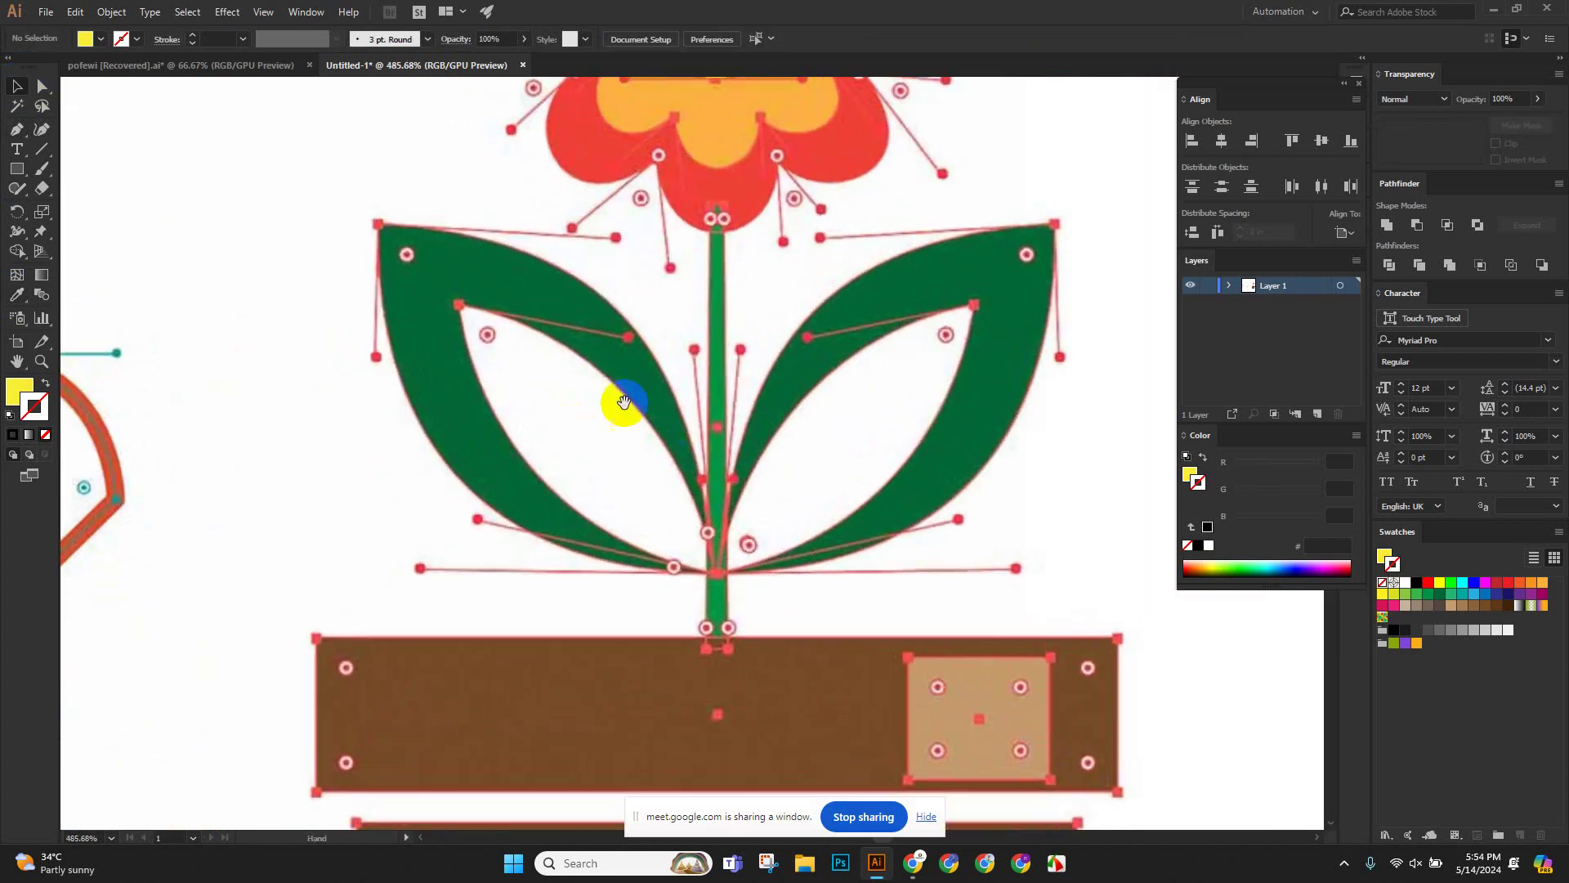
pyautogui.click(22, 137)
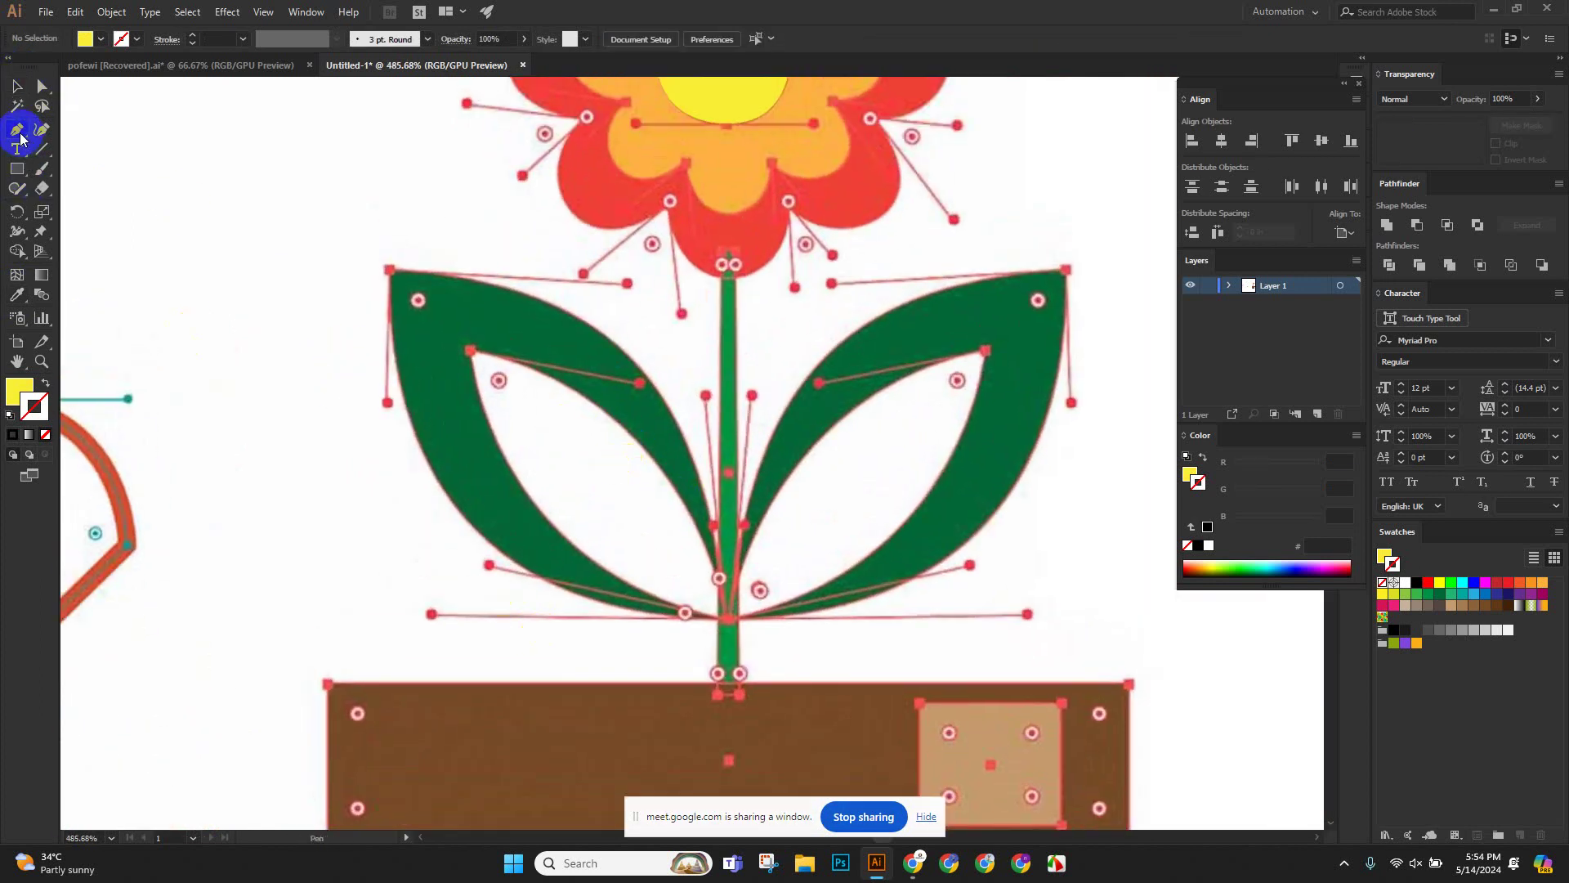
pyautogui.click(719, 626)
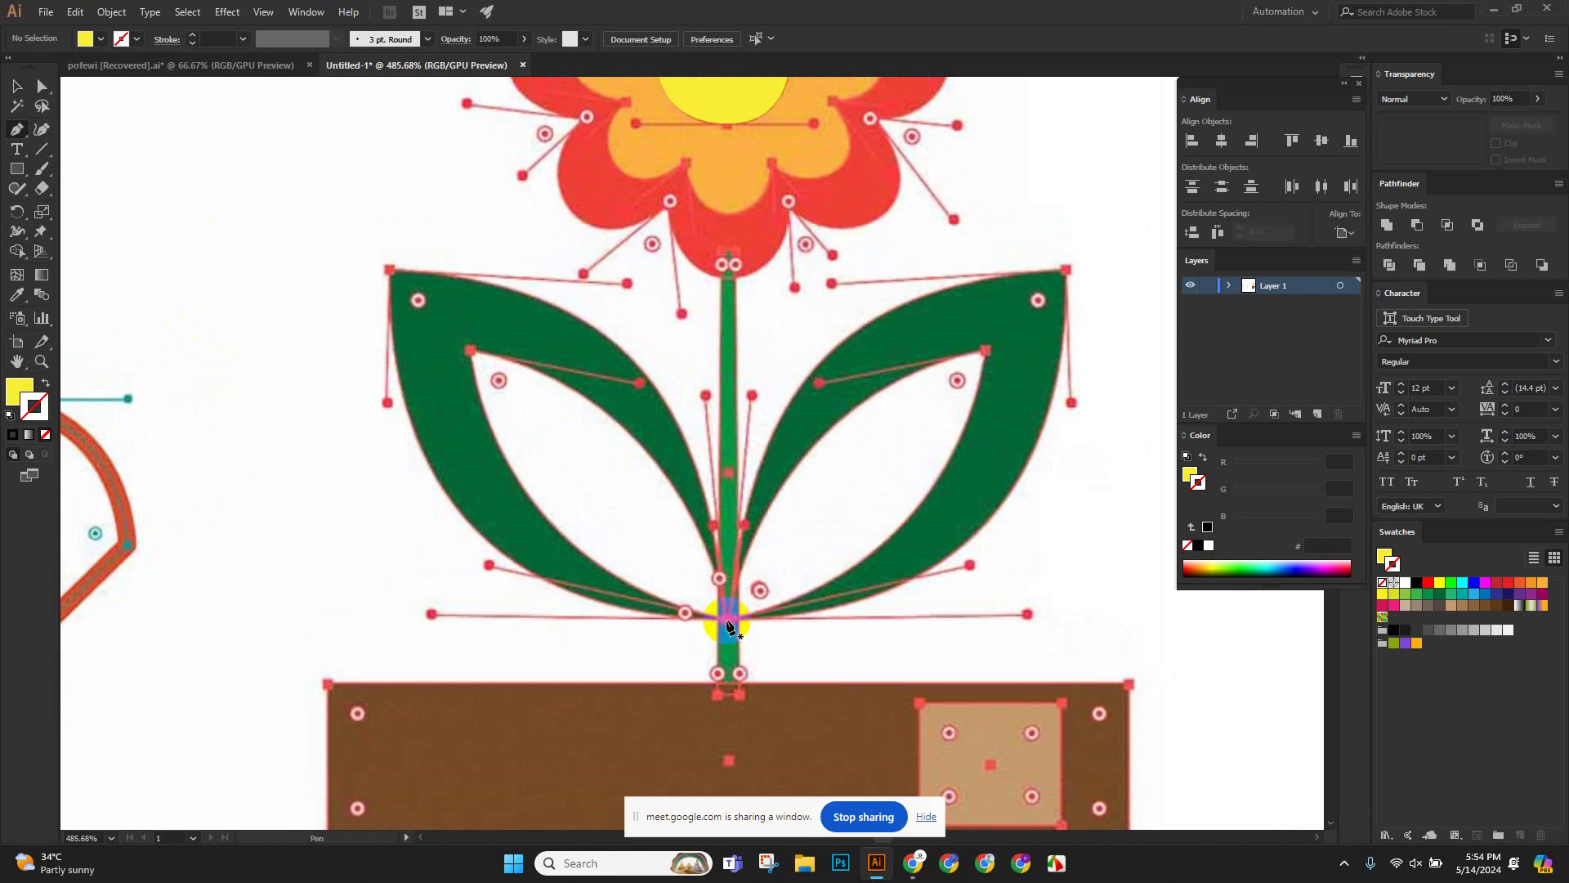
# Try a curve from the stem anchor to the left leaf's inner tip, and undo it.
pyautogui.click(469, 351)
pyautogui.moveTo(468, 352); pyautogui.dragTo(464, 224)
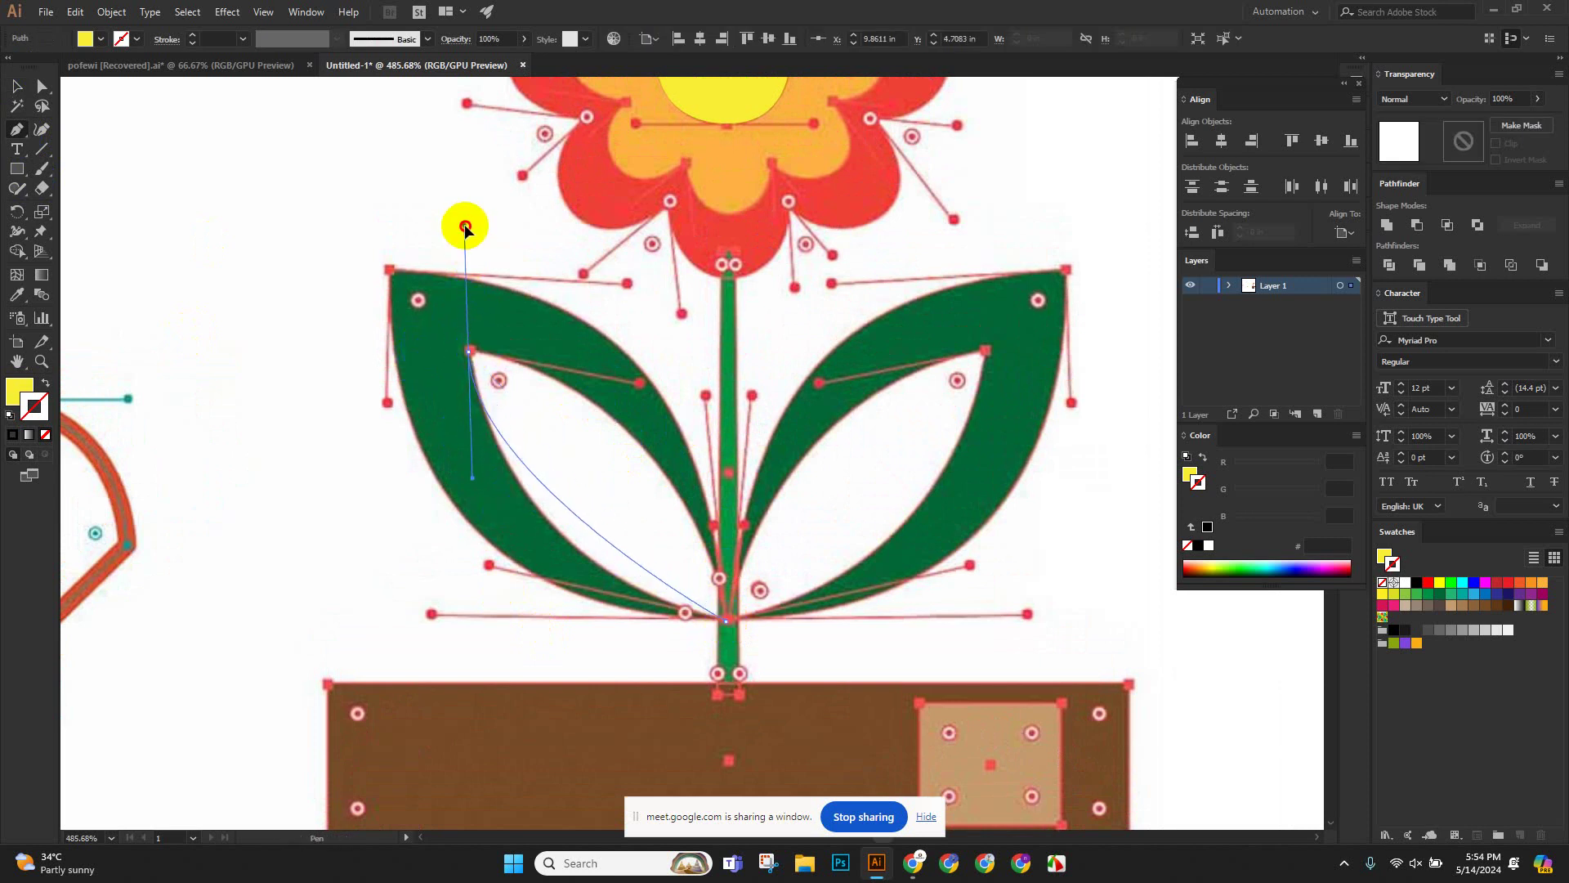
pyautogui.scroll(-2, 479, 302)
pyautogui.moveTo(395, 301); pyautogui.dragTo(390, 408)
pyautogui.hotkey('ctrl', 'z')
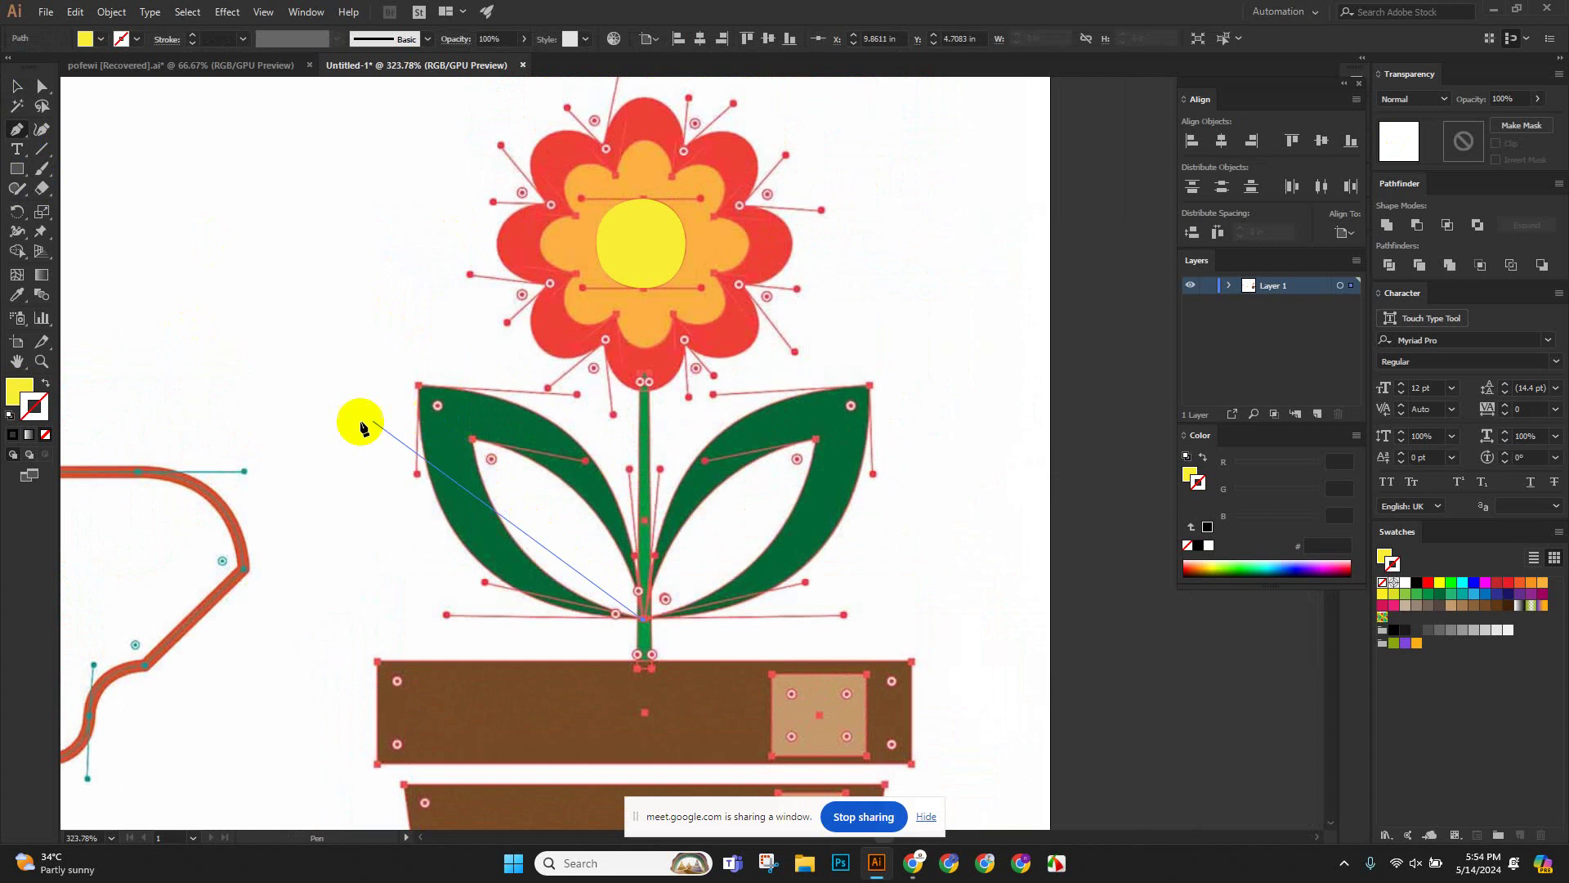
# Give the leaf path a black stroke with no fill.
pyautogui.click(44, 384)
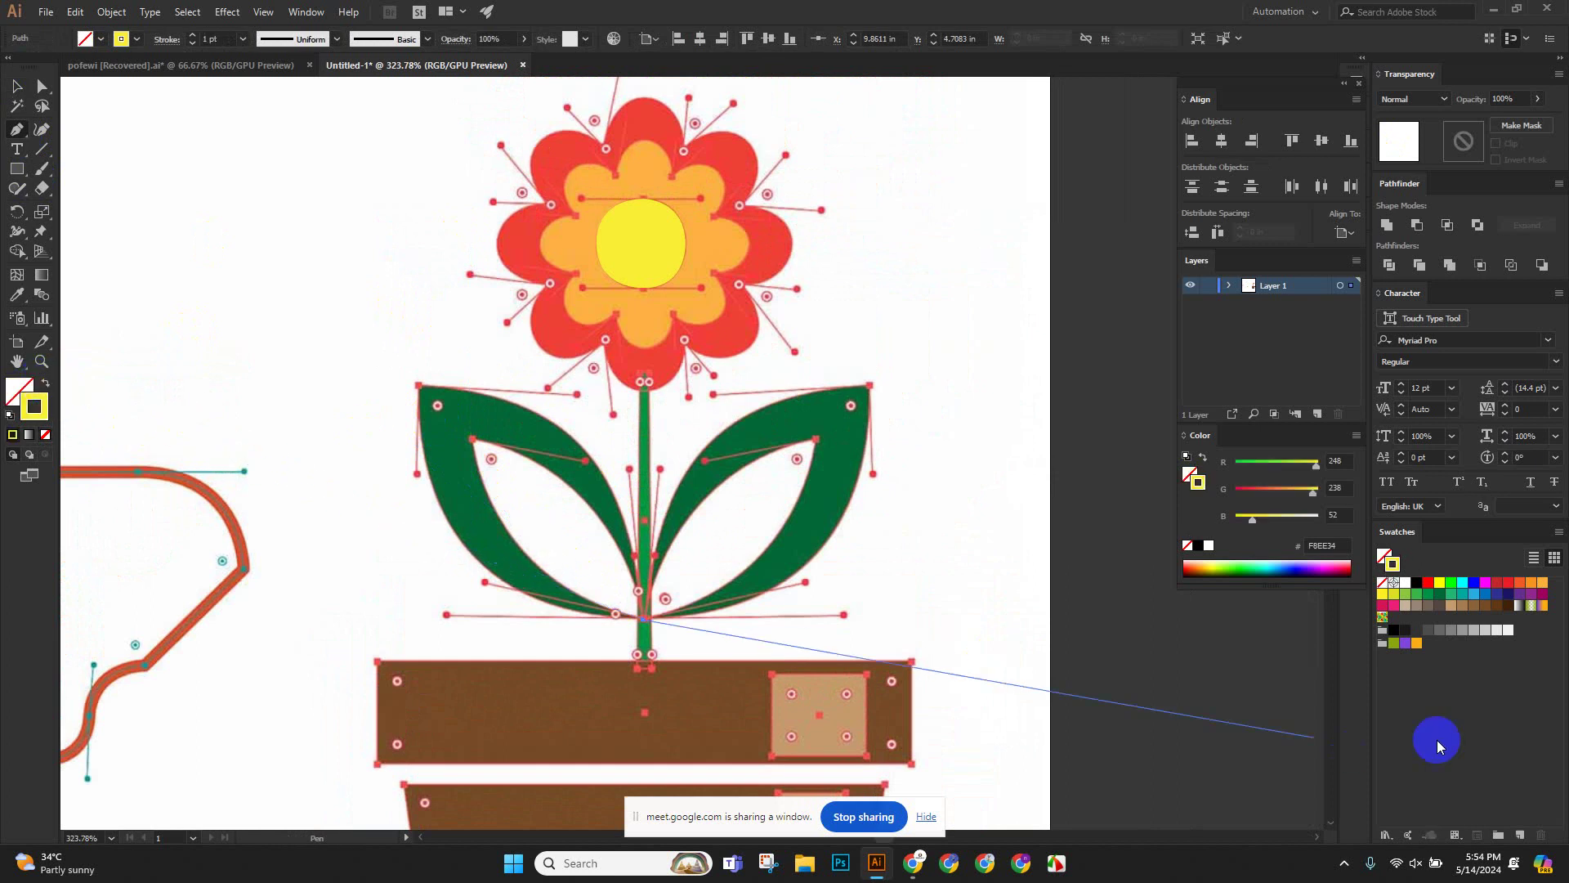
pyautogui.click(1199, 549)
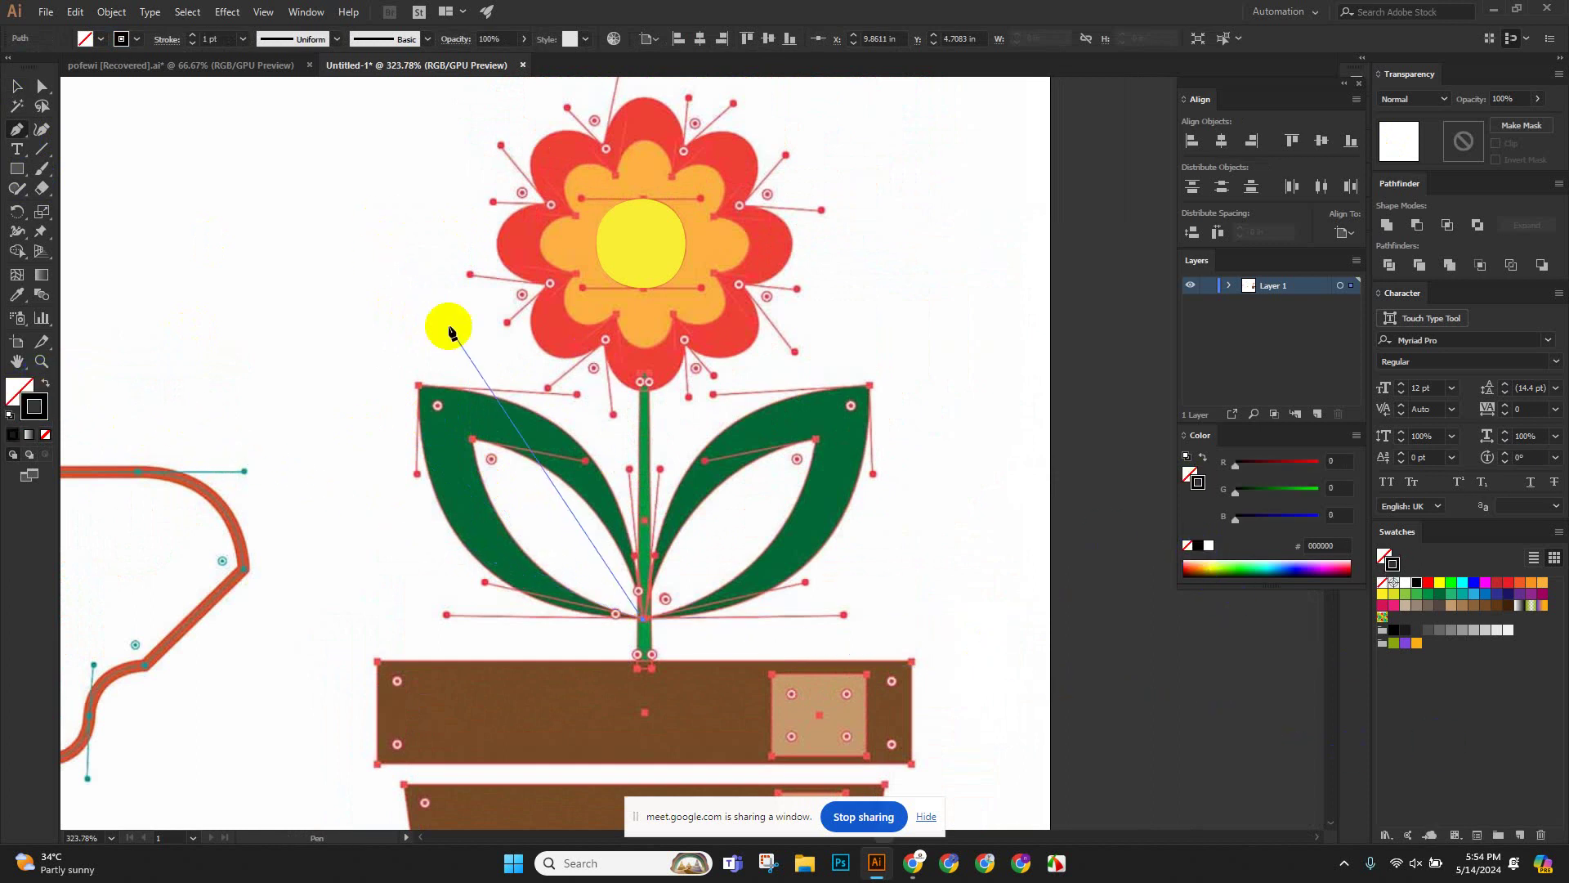
# Try to trace the left leaf's inner opening as a closed two-curve path, and undo back to the starting anchor.
pyautogui.moveTo(473, 438)
pyautogui.mouseDown()
pyautogui.moveTo(578, 460)
pyautogui.moveTo(525, 455)
pyautogui.moveTo(494, 527)
pyautogui.moveTo(462, 501)
pyautogui.moveTo(456, 354)
pyautogui.moveTo(439, 358)
pyautogui.mouseUp()
pyautogui.scroll(-2, 526, 455)
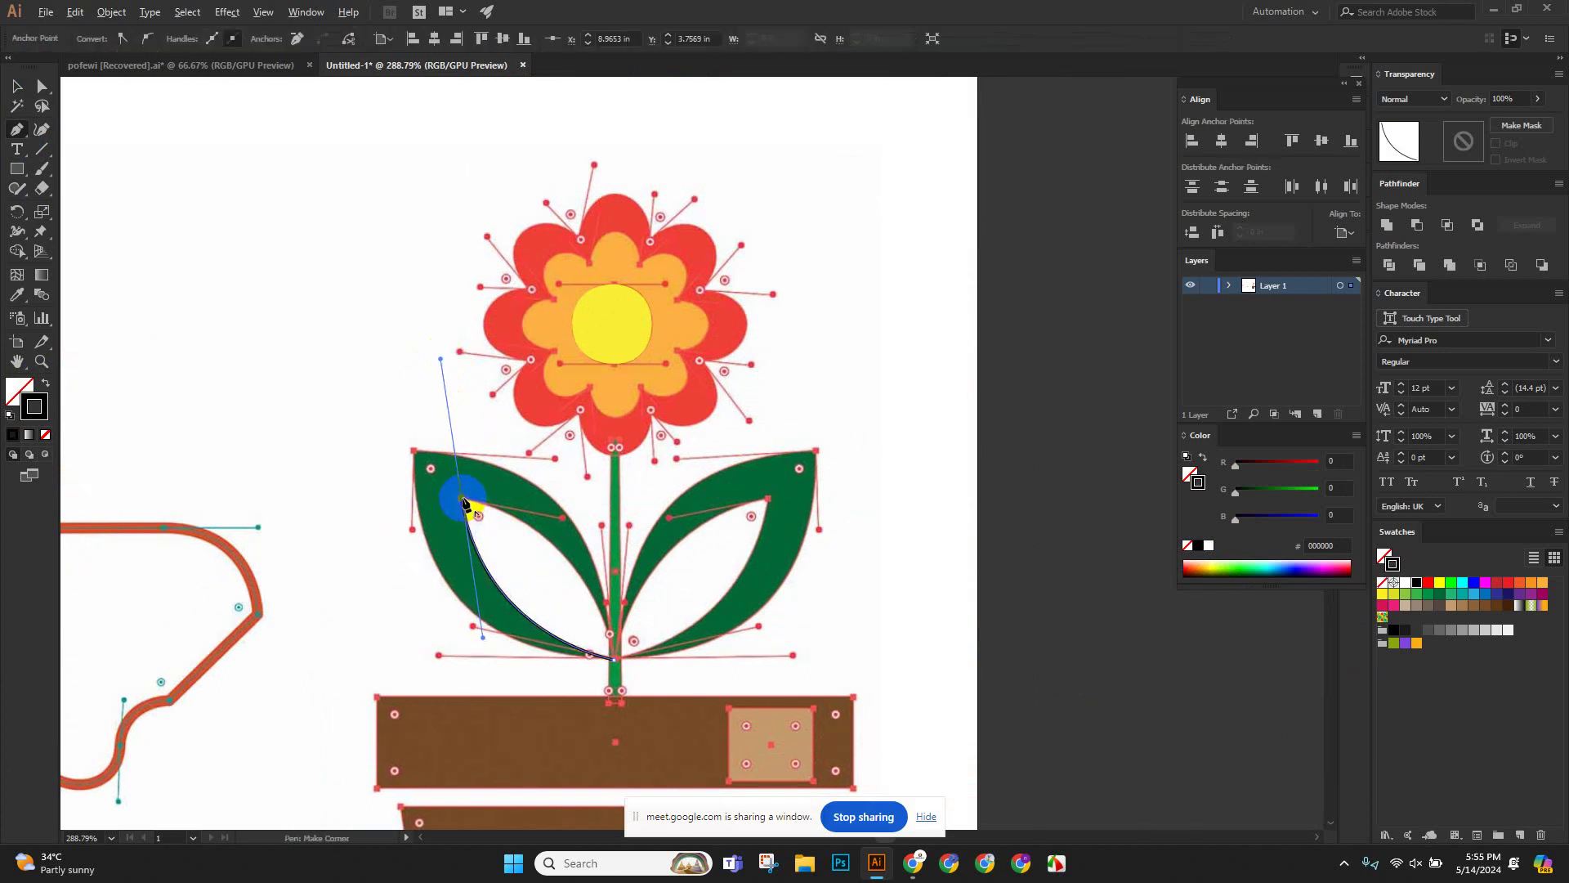
pyautogui.scroll(-3, 466, 504)
pyautogui.hscroll(1, 466, 504)
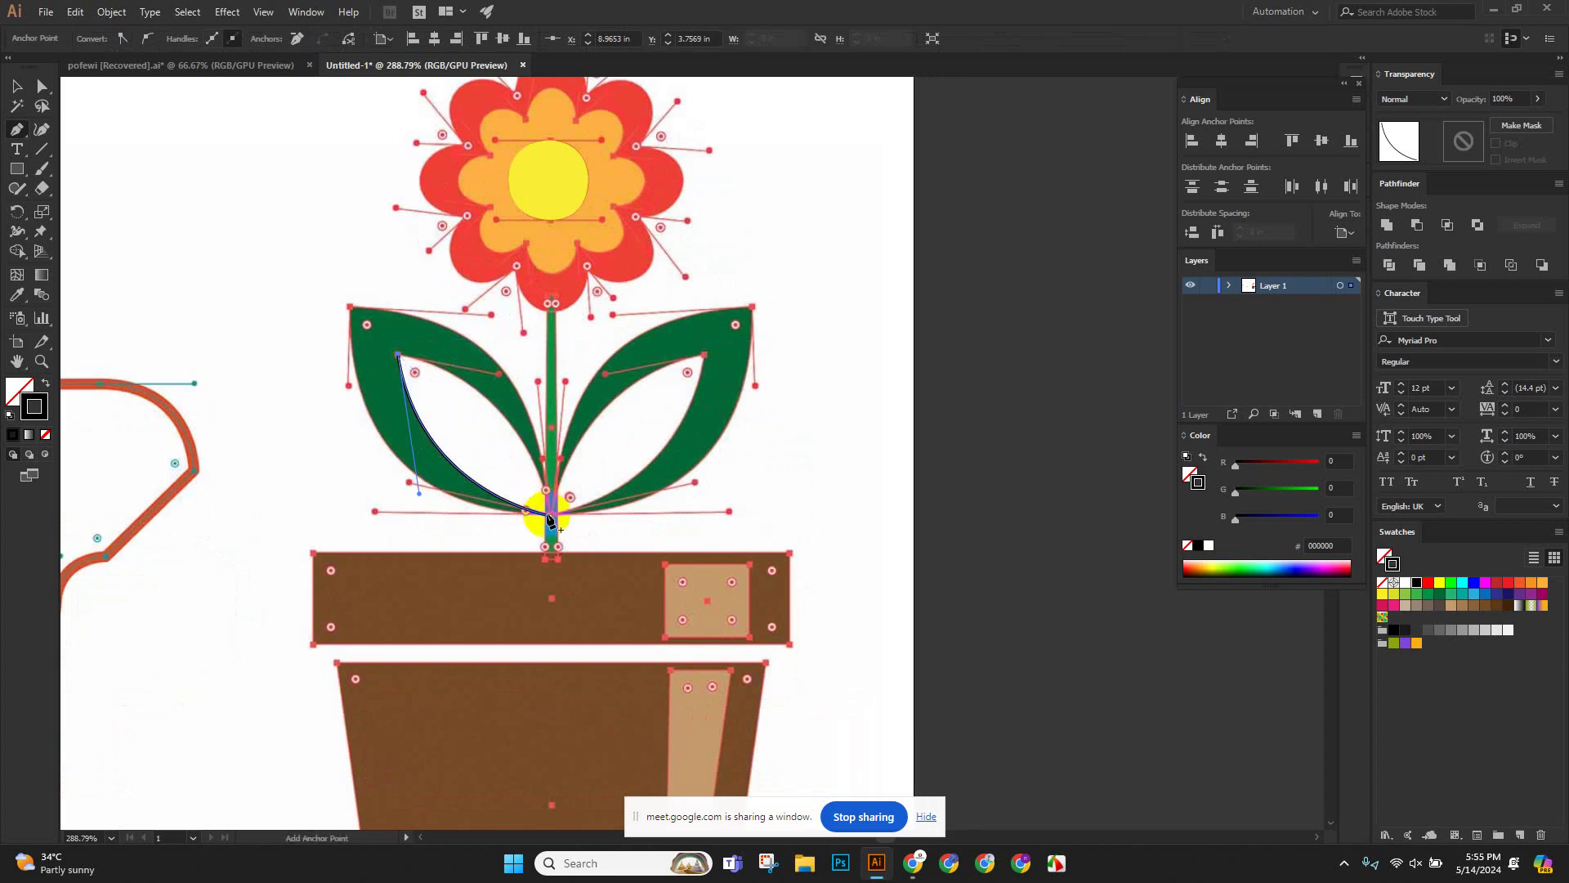
pyautogui.moveTo(549, 520); pyautogui.dragTo(579, 670)
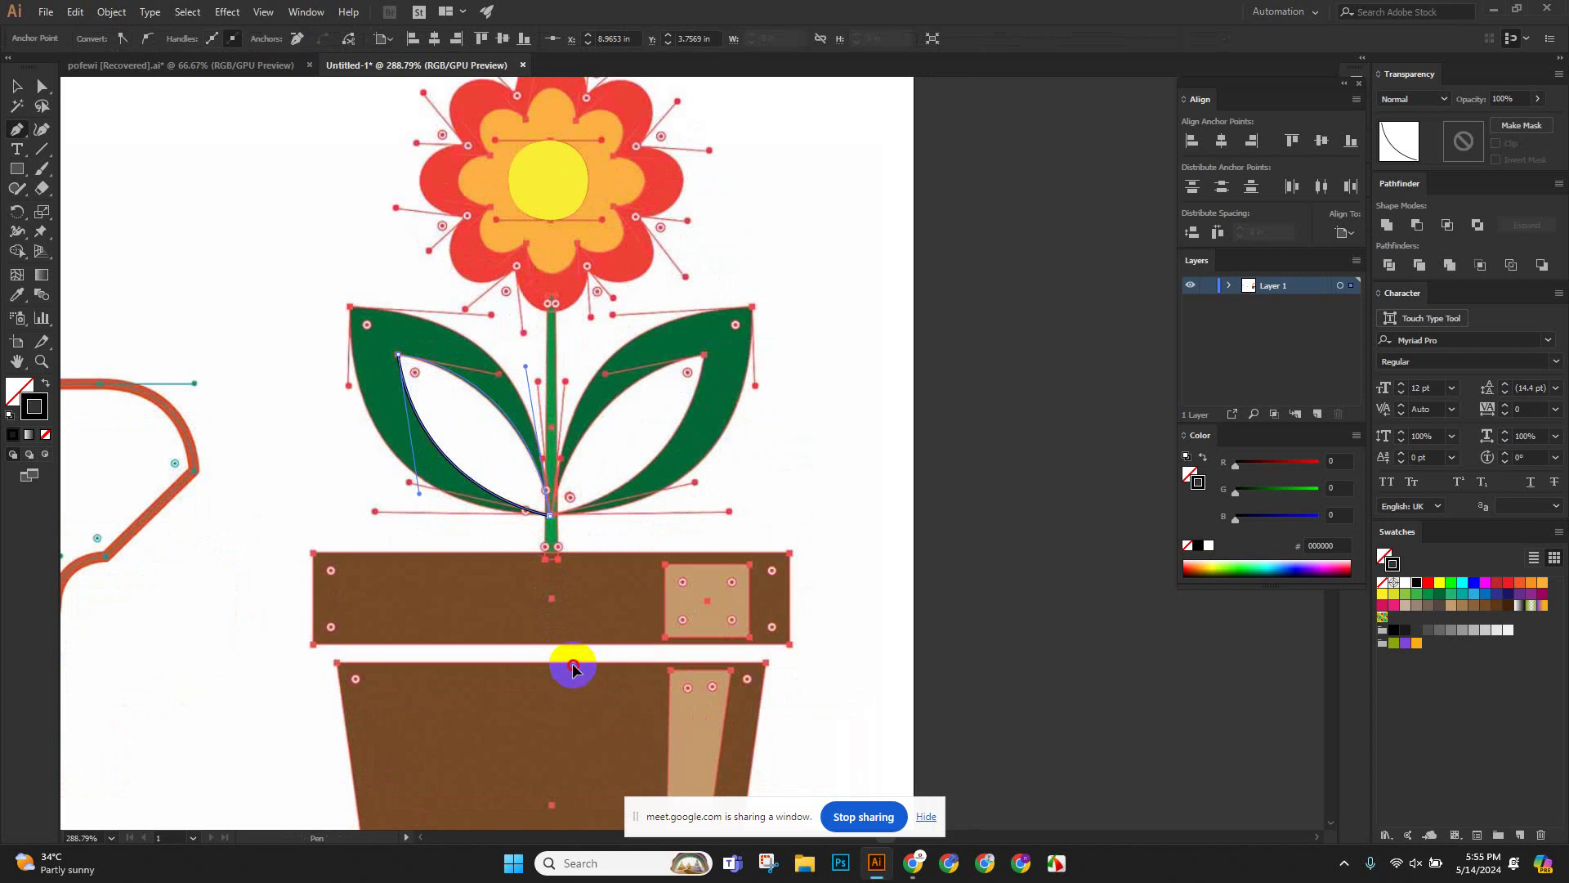
pyautogui.moveTo(577, 666); pyautogui.dragTo(576, 664)
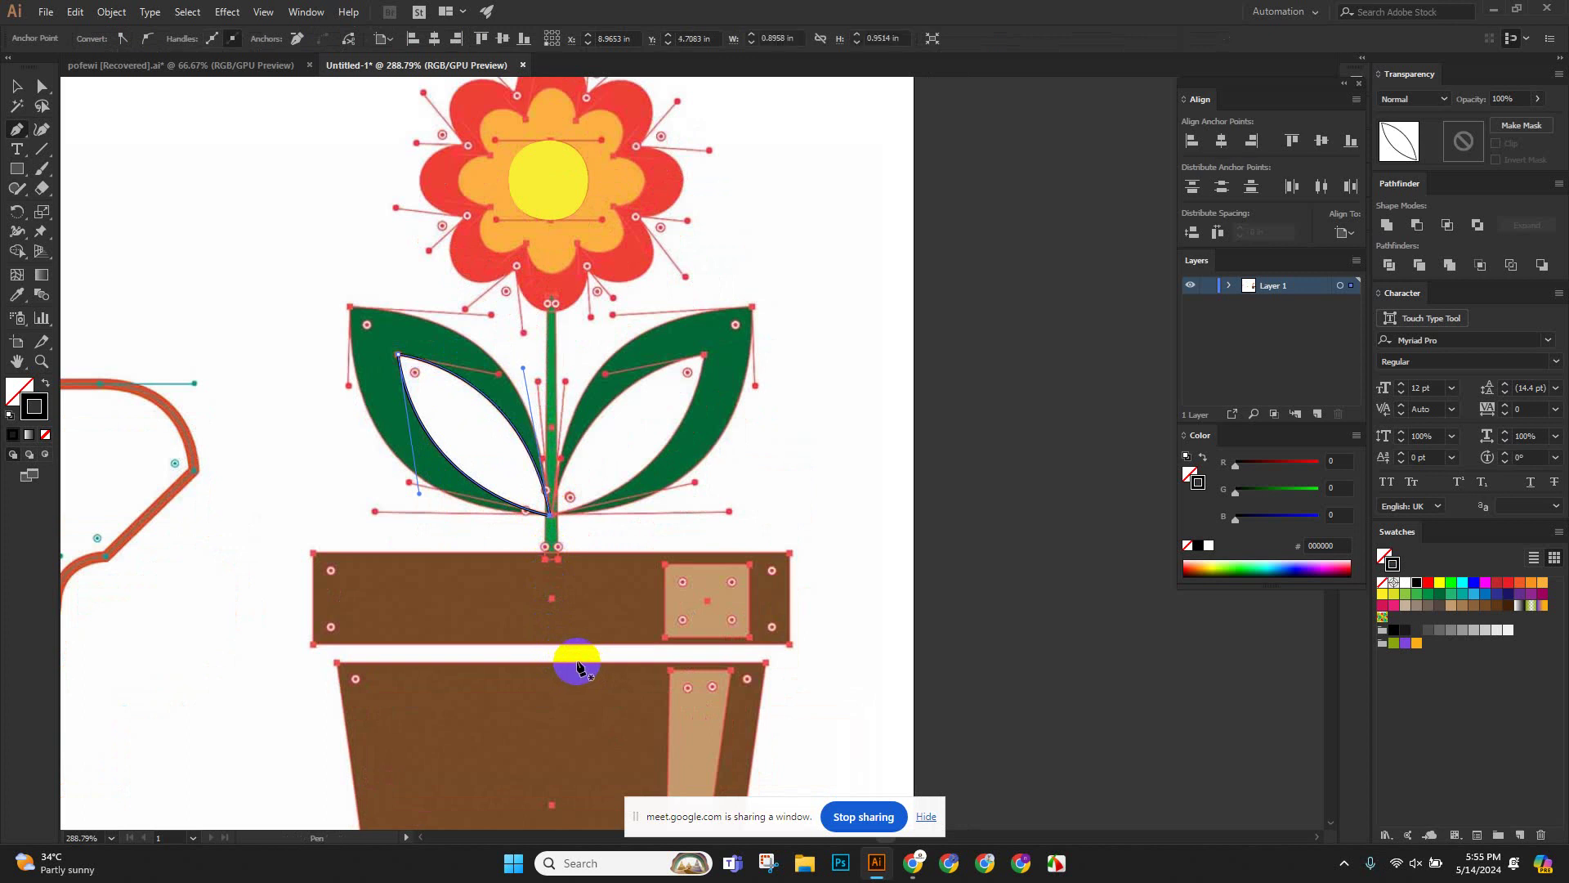
pyautogui.scroll(8, 486, 492)
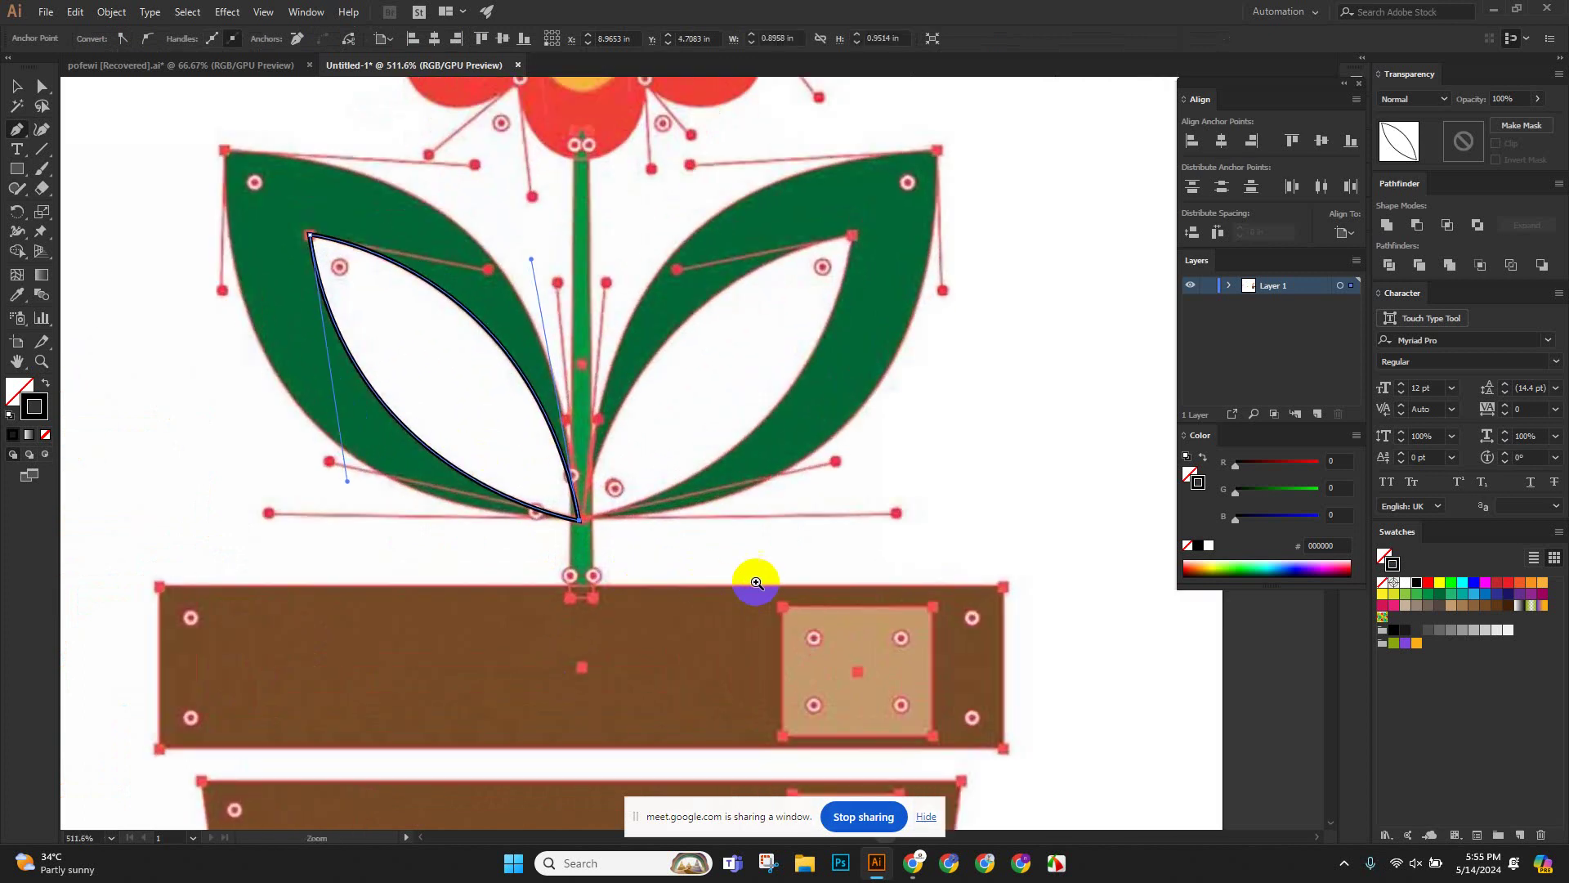
pyautogui.scroll(5, 621, 462)
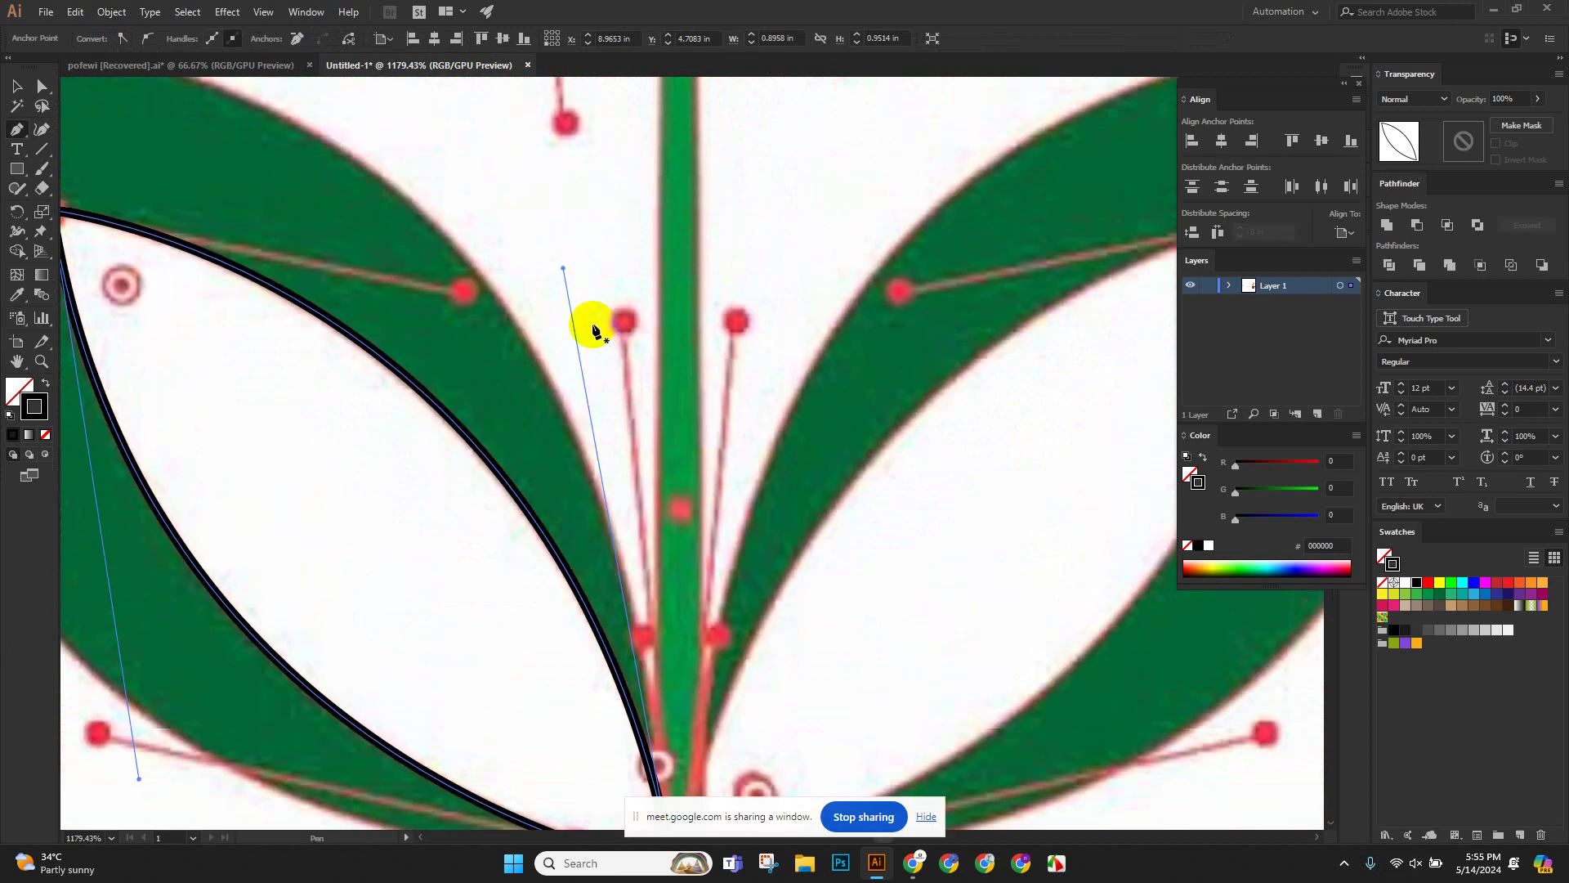
pyautogui.scroll(-5, 595, 328)
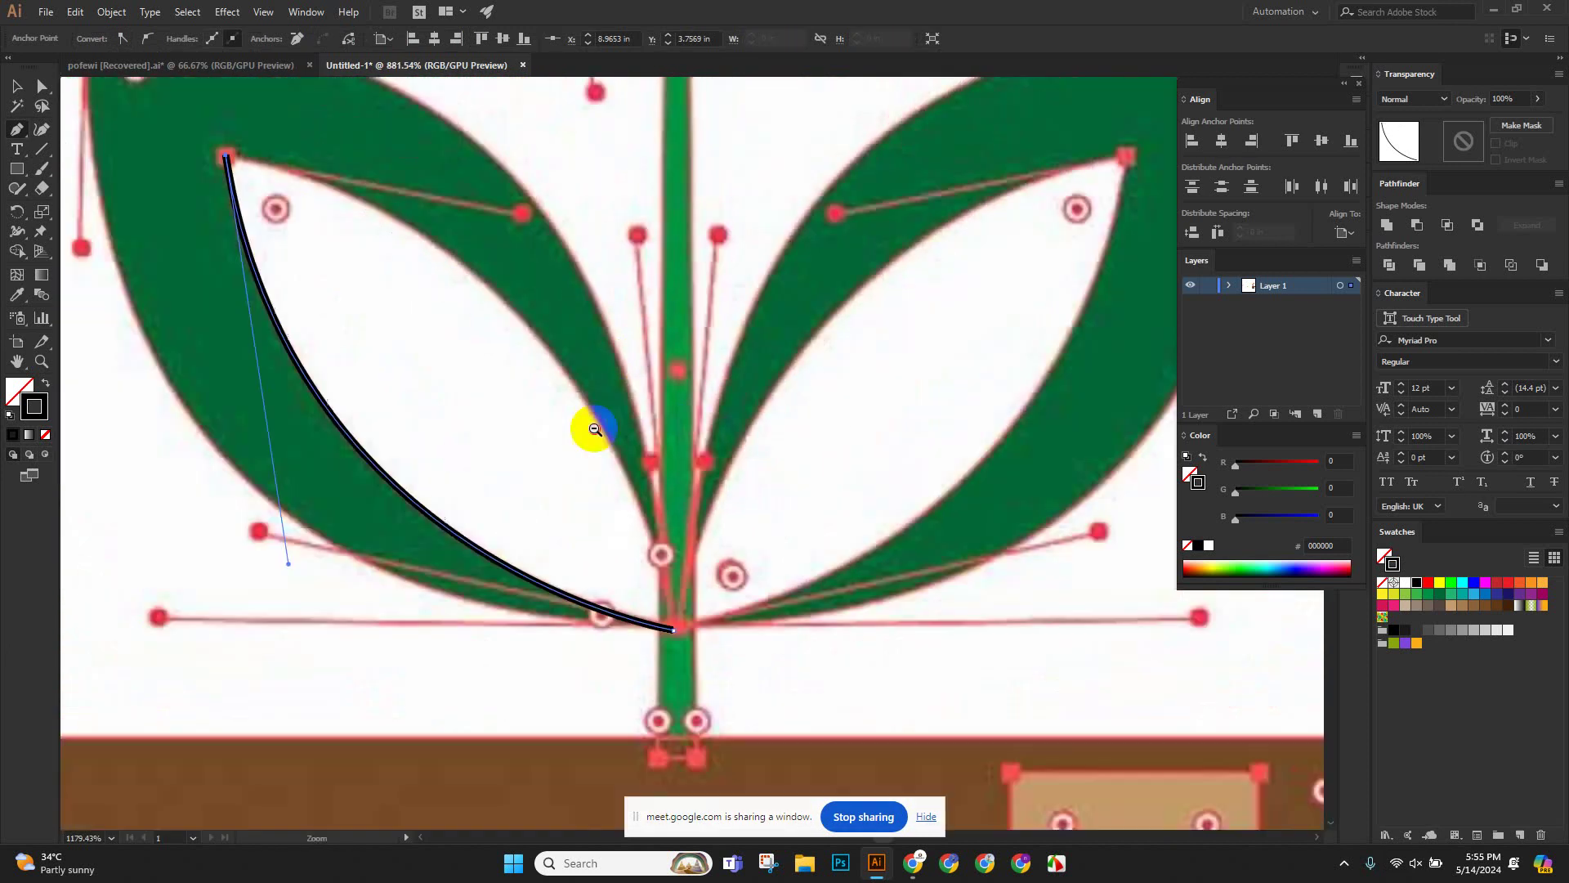
pyautogui.moveTo(585, 466); pyautogui.dragTo(536, 427)
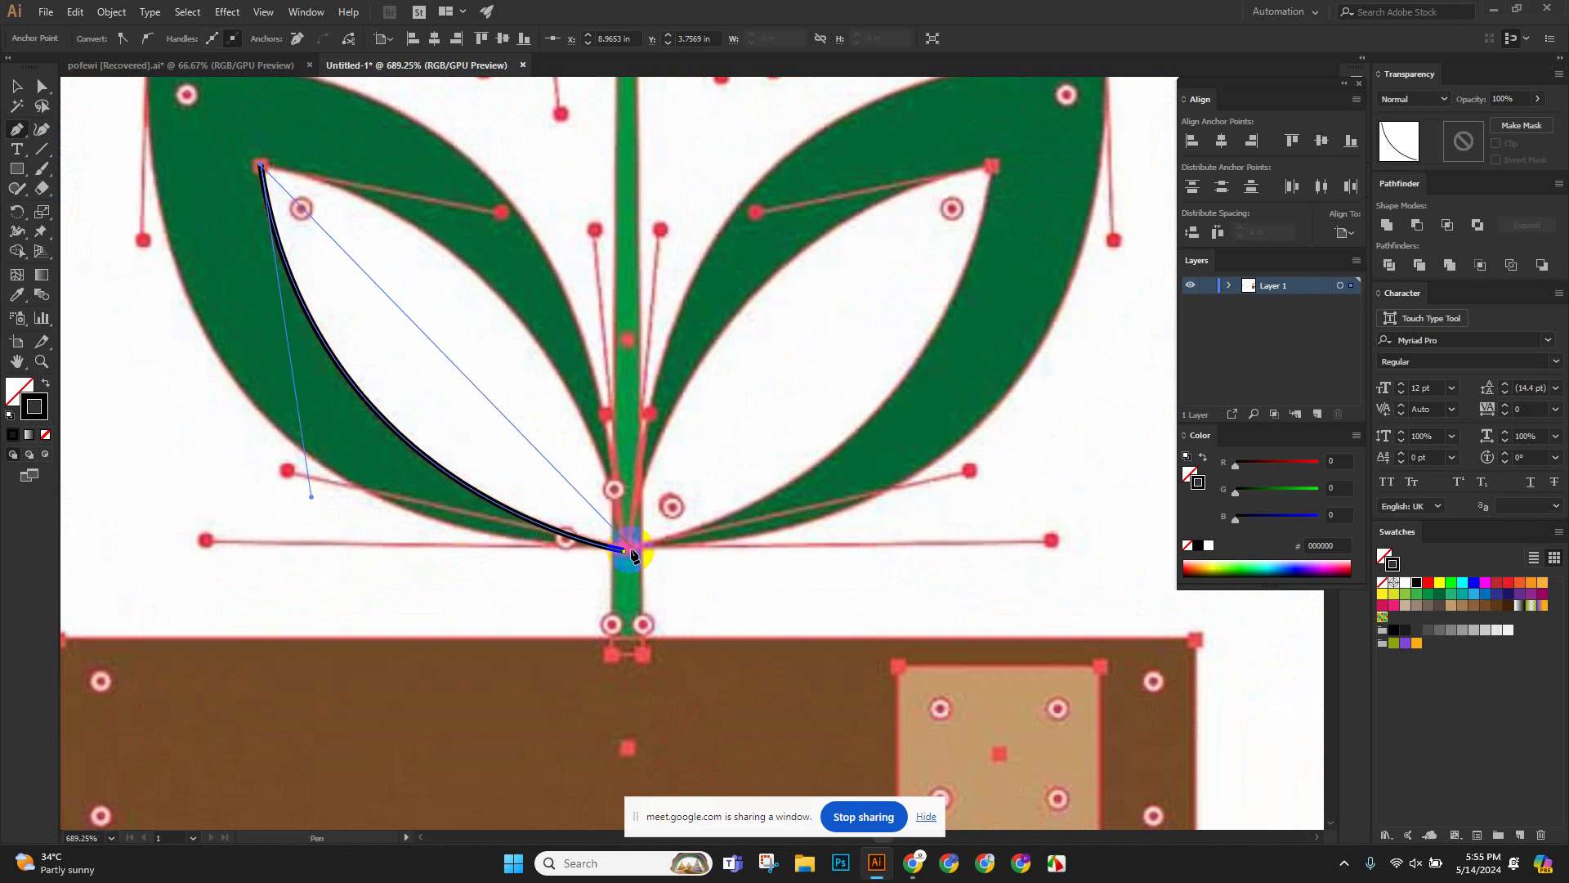
pyautogui.keyDown('ctrl'); pyautogui.click(626, 505); pyautogui.keyUp('ctrl')
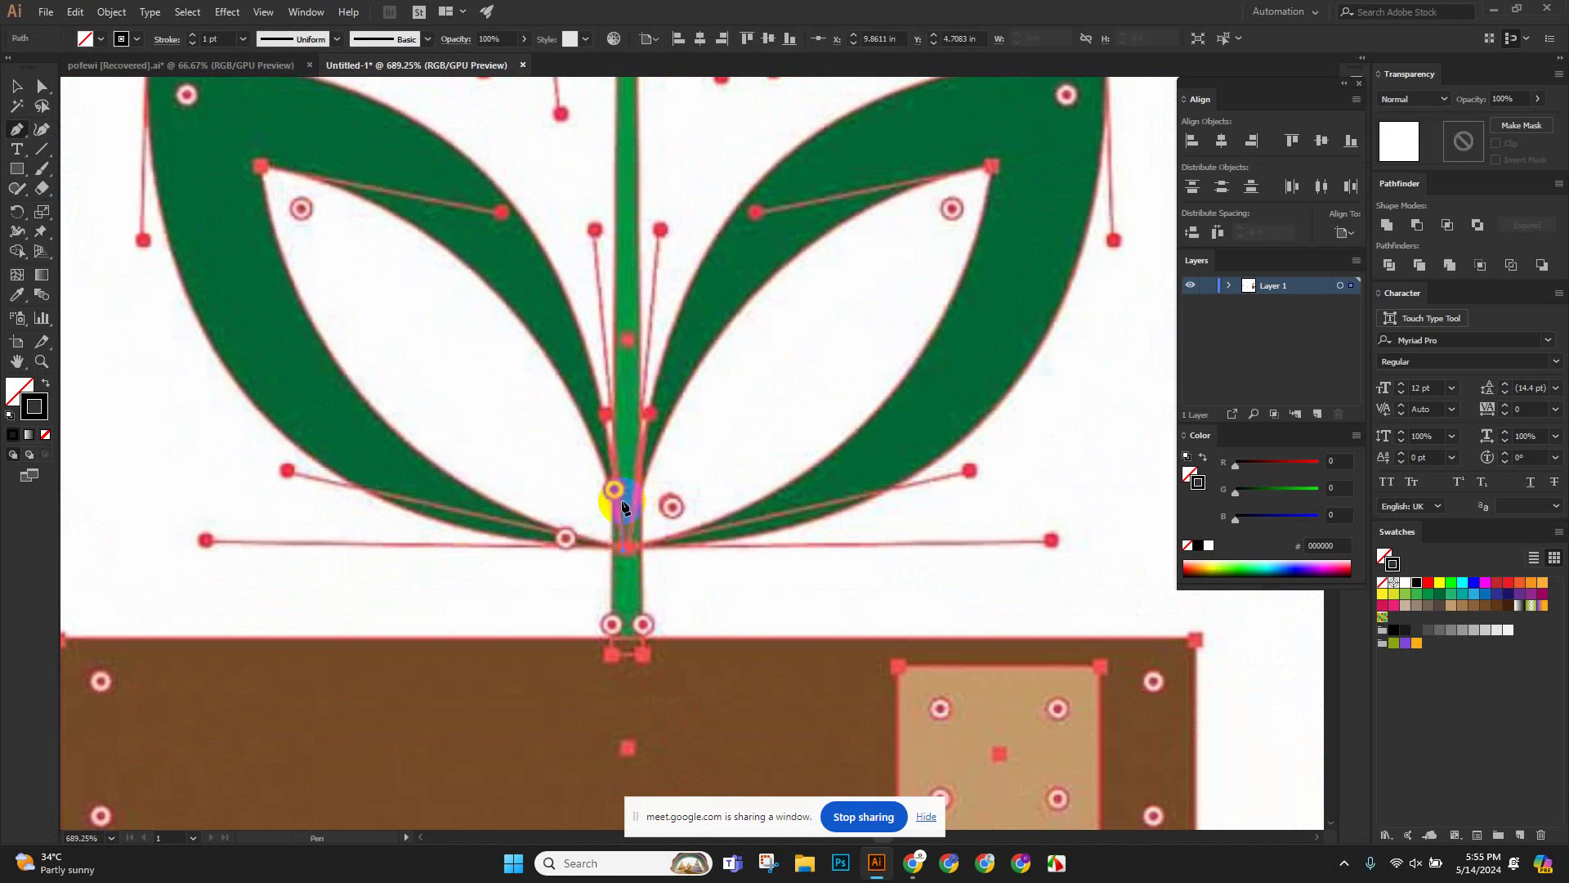
# Trace the left leaf's lower outer edge from the stem base to its outer tip, making that tip a corner point.
pyautogui.click(633, 556)
pyautogui.scroll(-2, 532, 514)
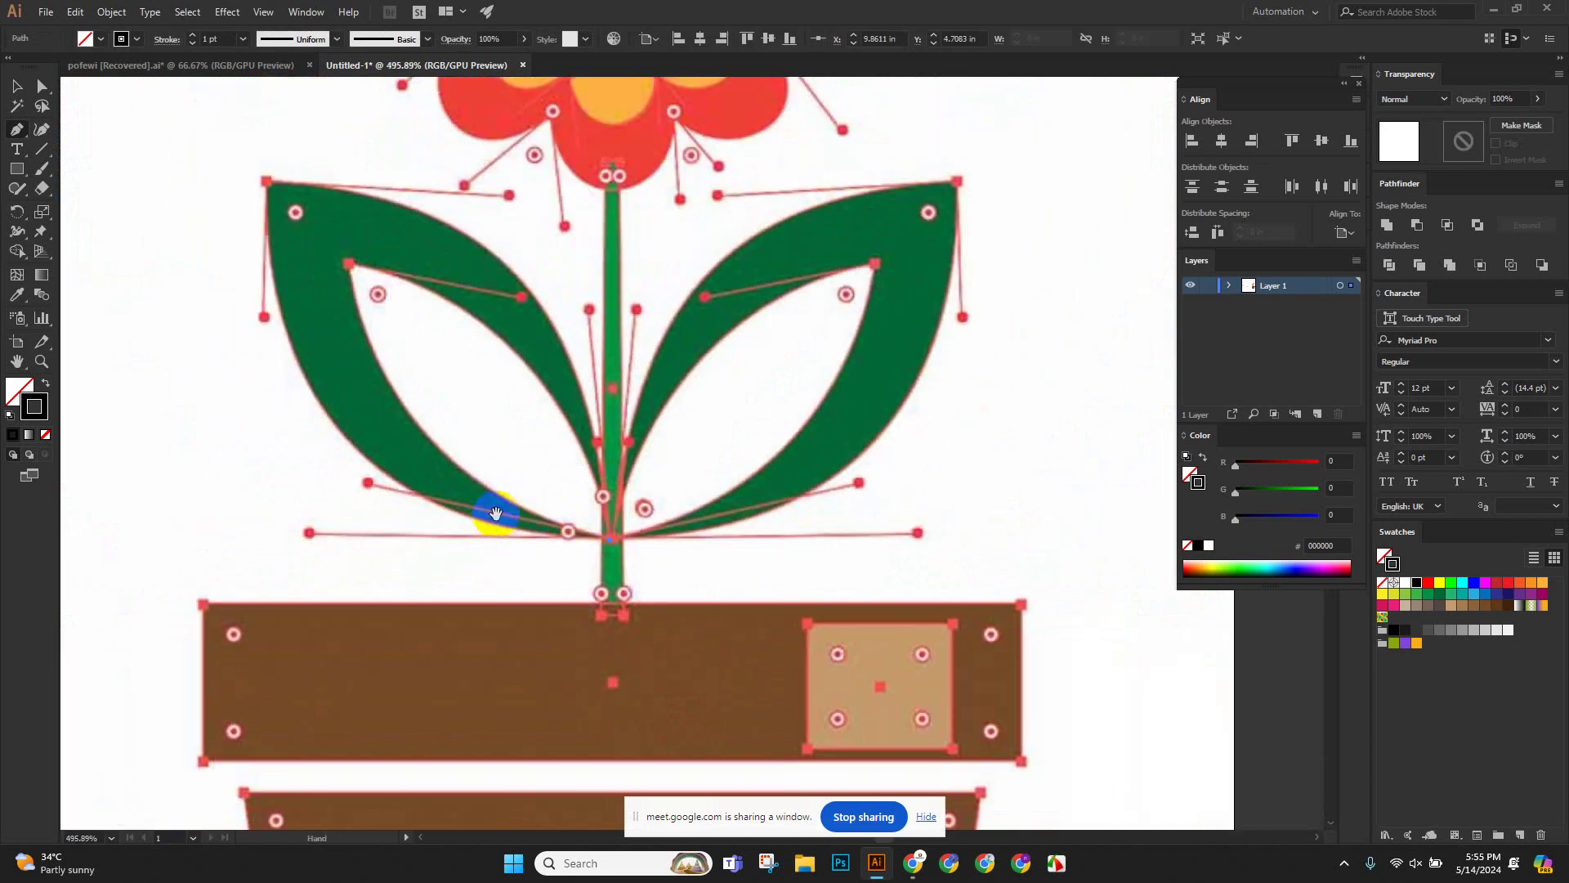
pyautogui.scroll(-2, 453, 462)
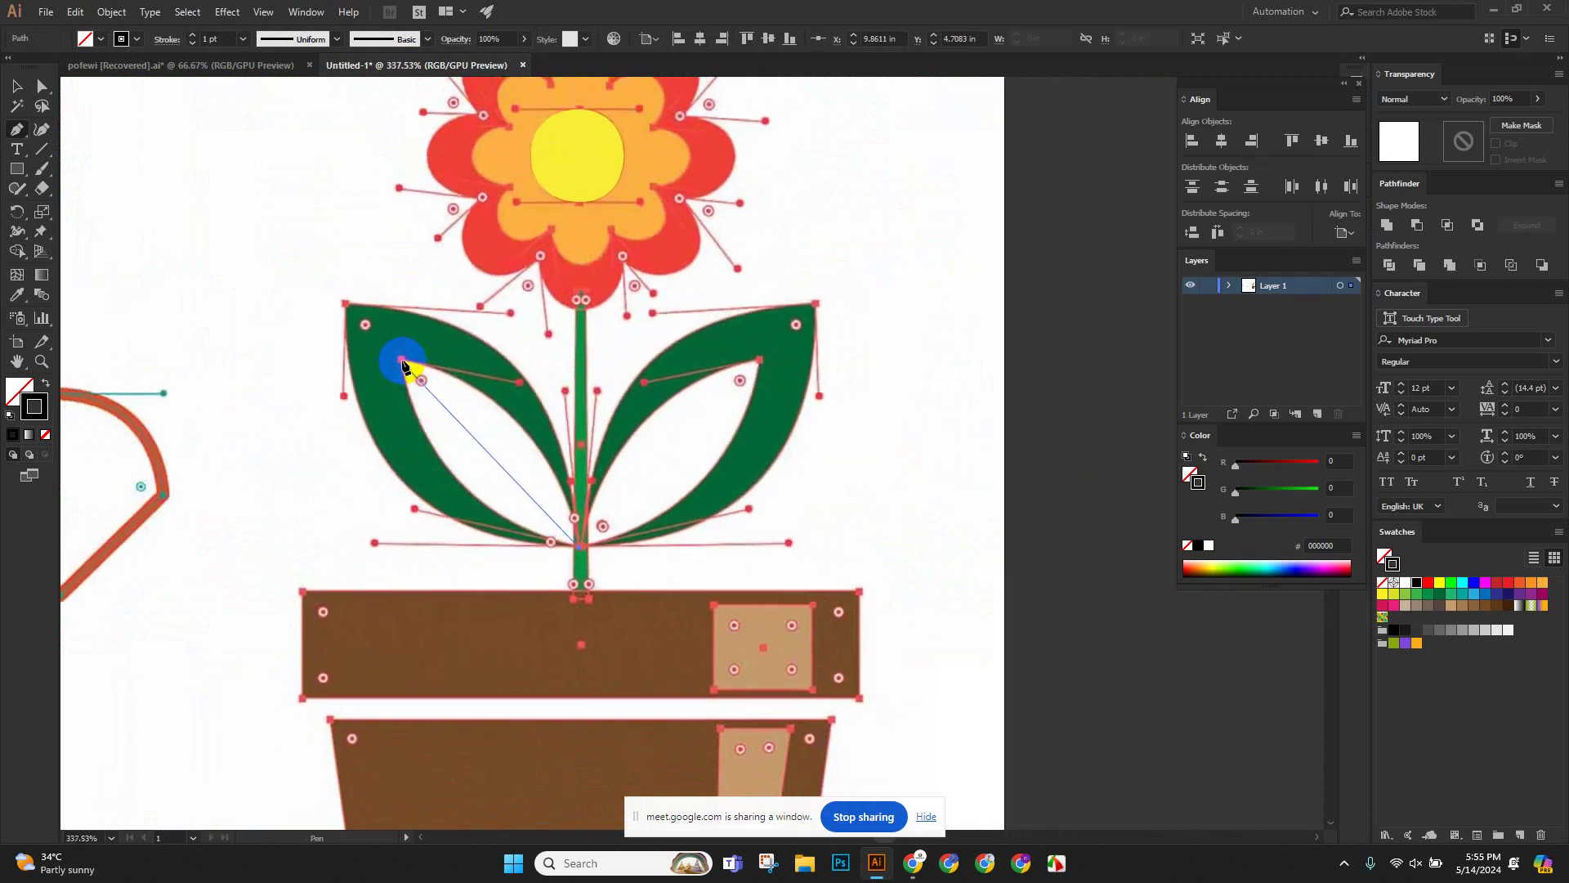
pyautogui.scroll(-2, 385, 414)
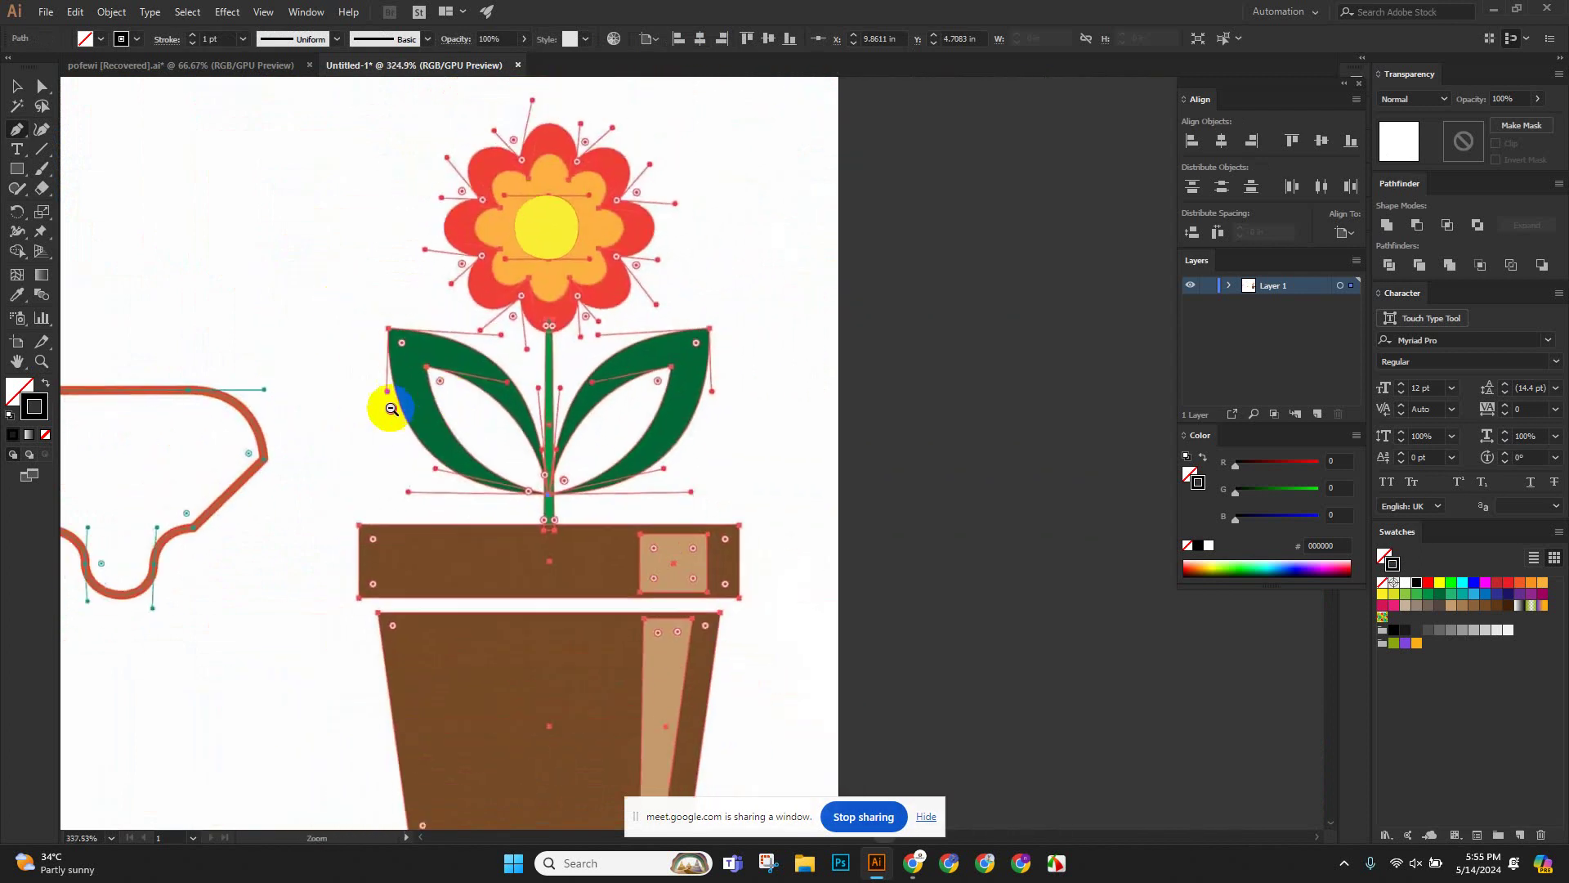
pyautogui.moveTo(456, 466); pyautogui.dragTo(480, 537)
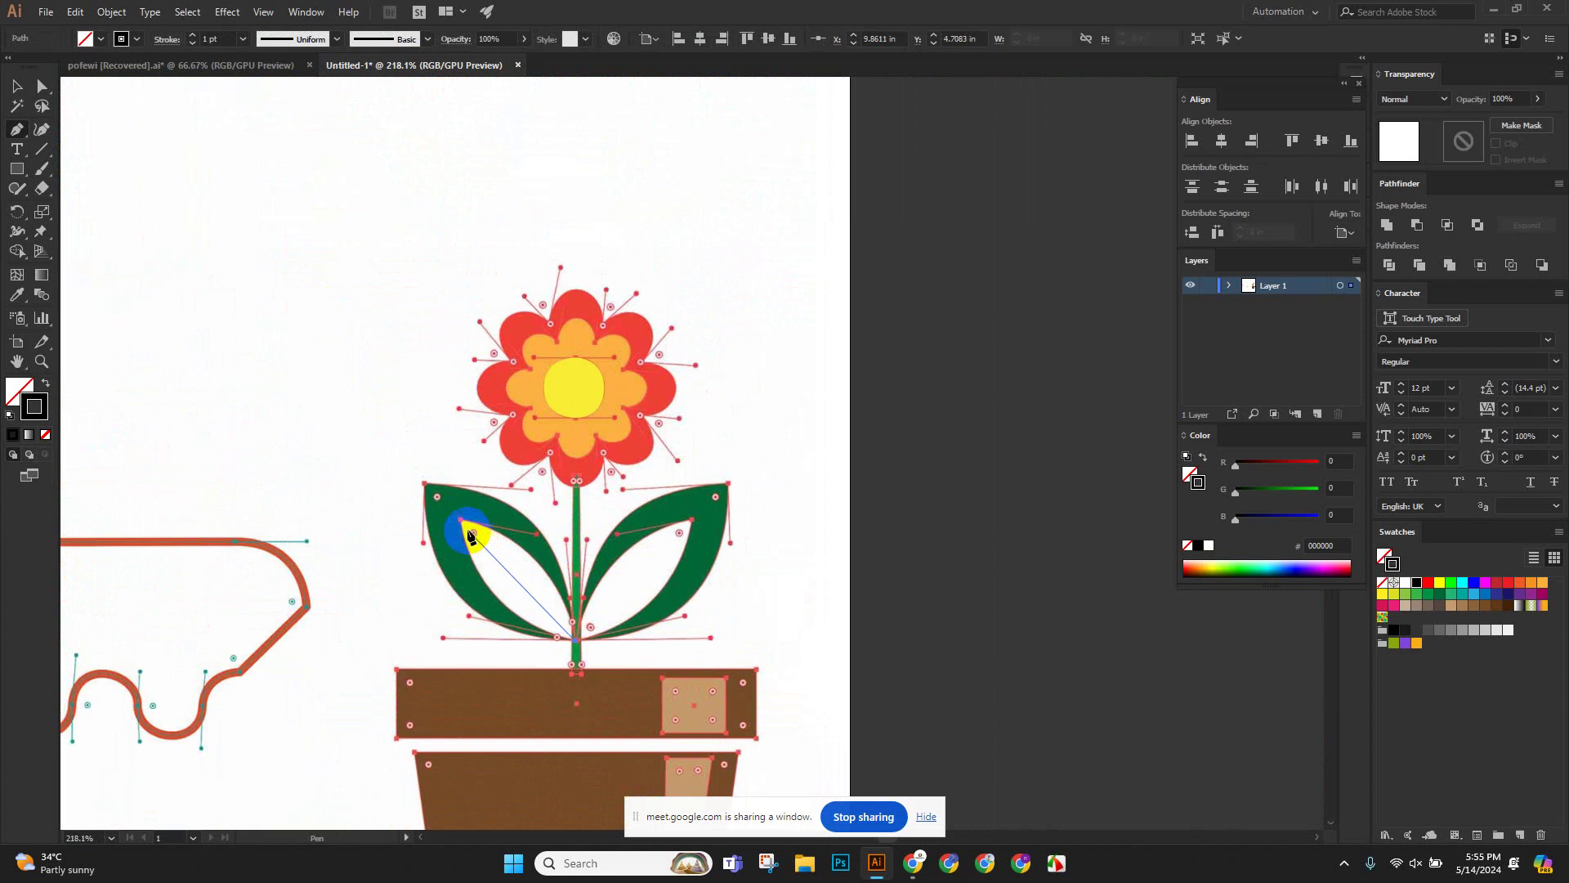
pyautogui.moveTo(423, 483); pyautogui.dragTo(425, 318)
pyautogui.click(421, 492)
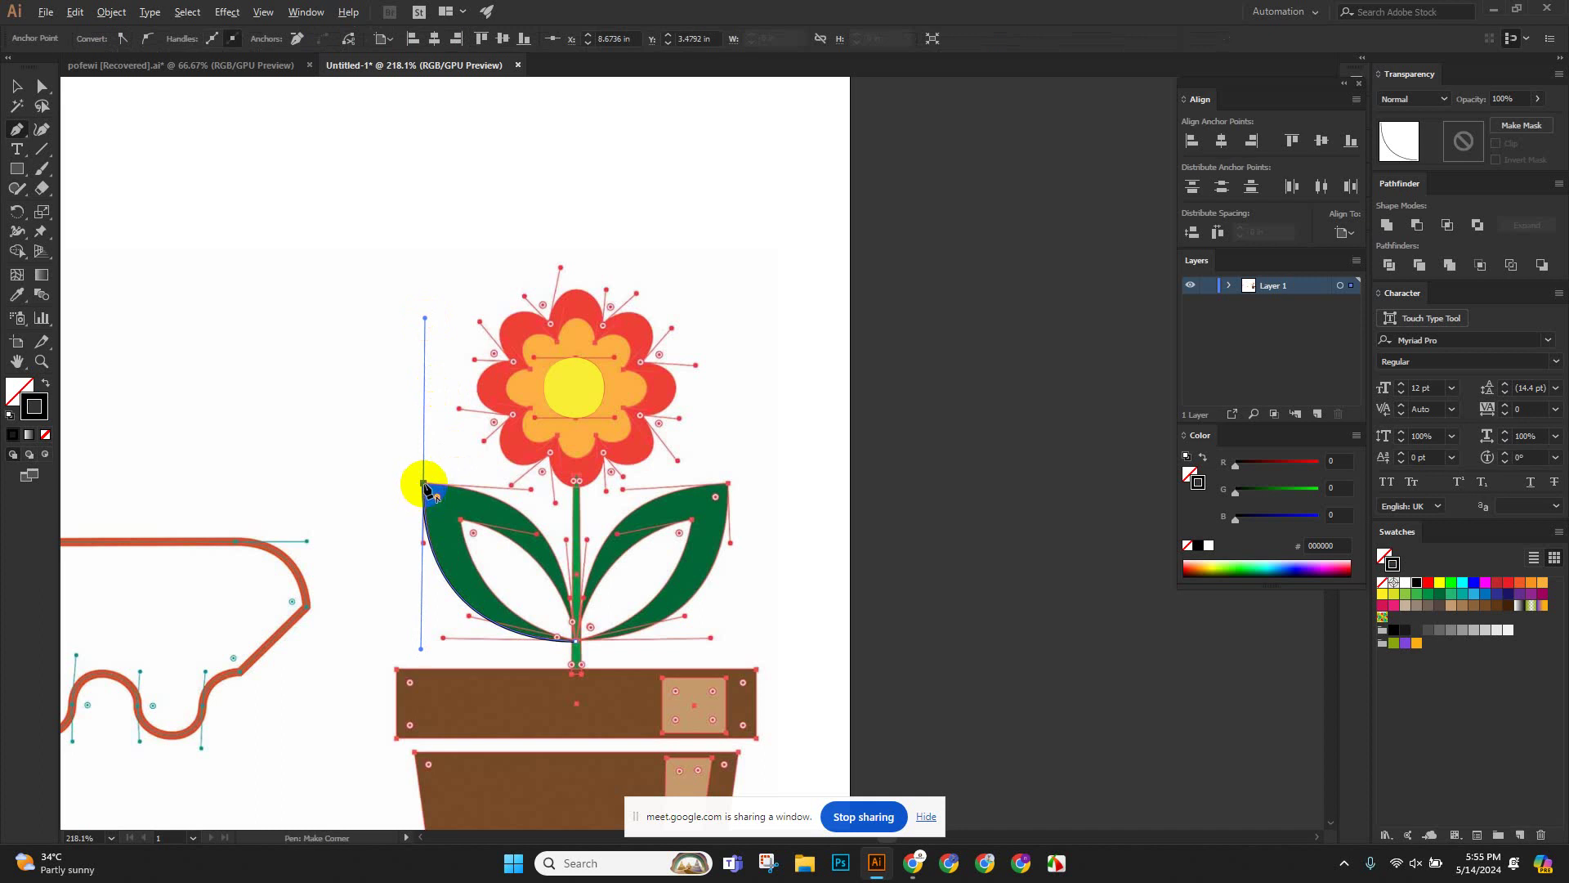
# Trace the left leaf's upper outer edge from the tip down to the stem, ending just above the path's start with a corner point.
pyautogui.moveTo(427, 490); pyautogui.dragTo(594, 525)
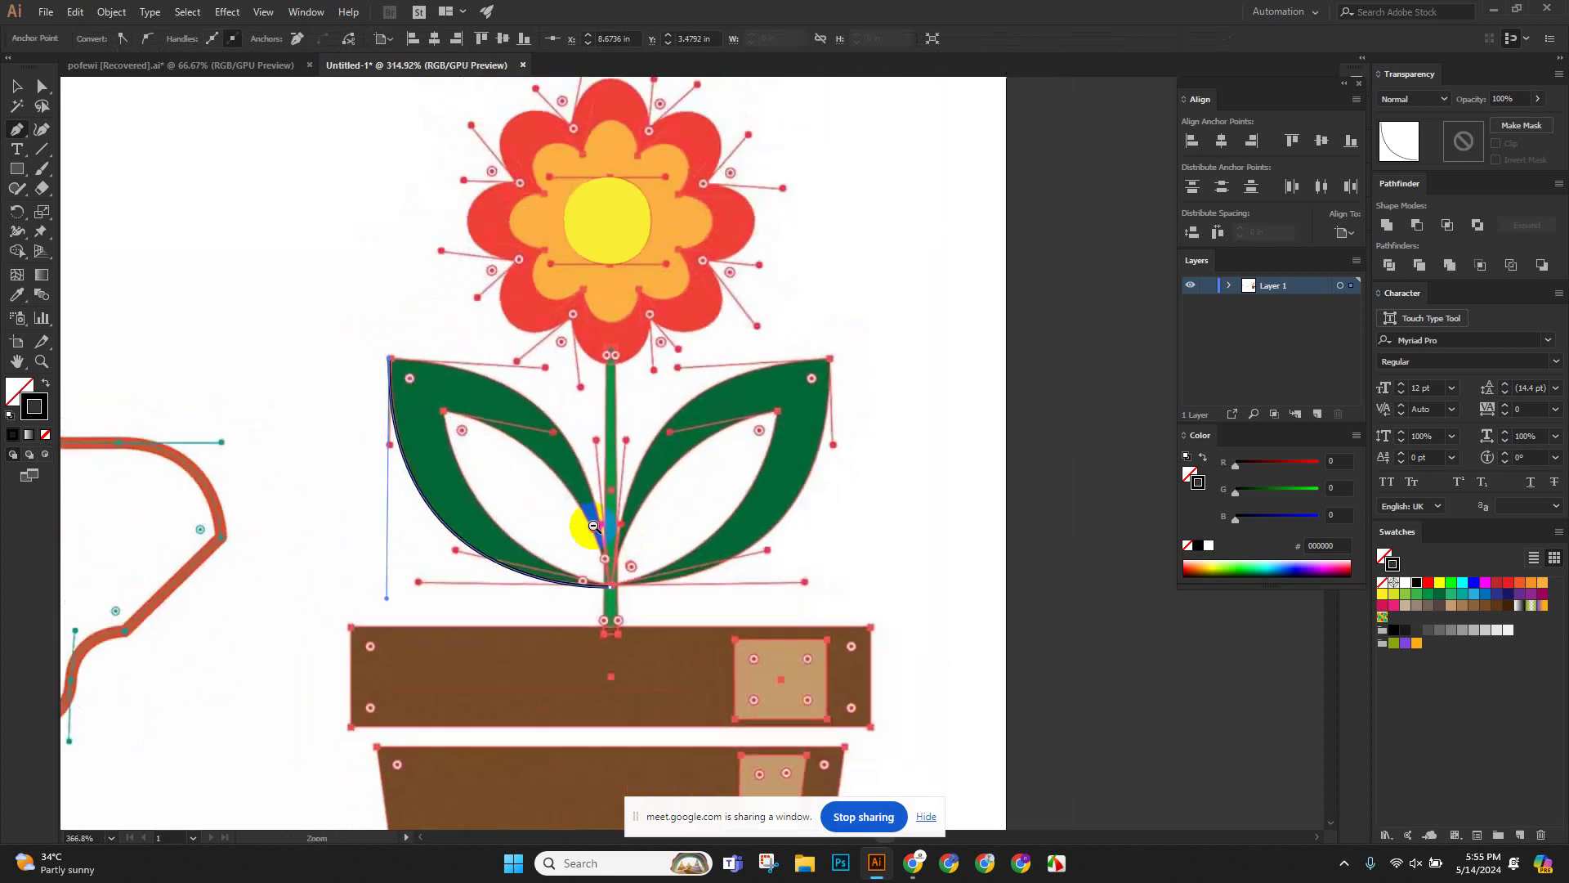
pyautogui.keyDown('alt'); pyautogui.click(594, 526); pyautogui.keyUp('alt')
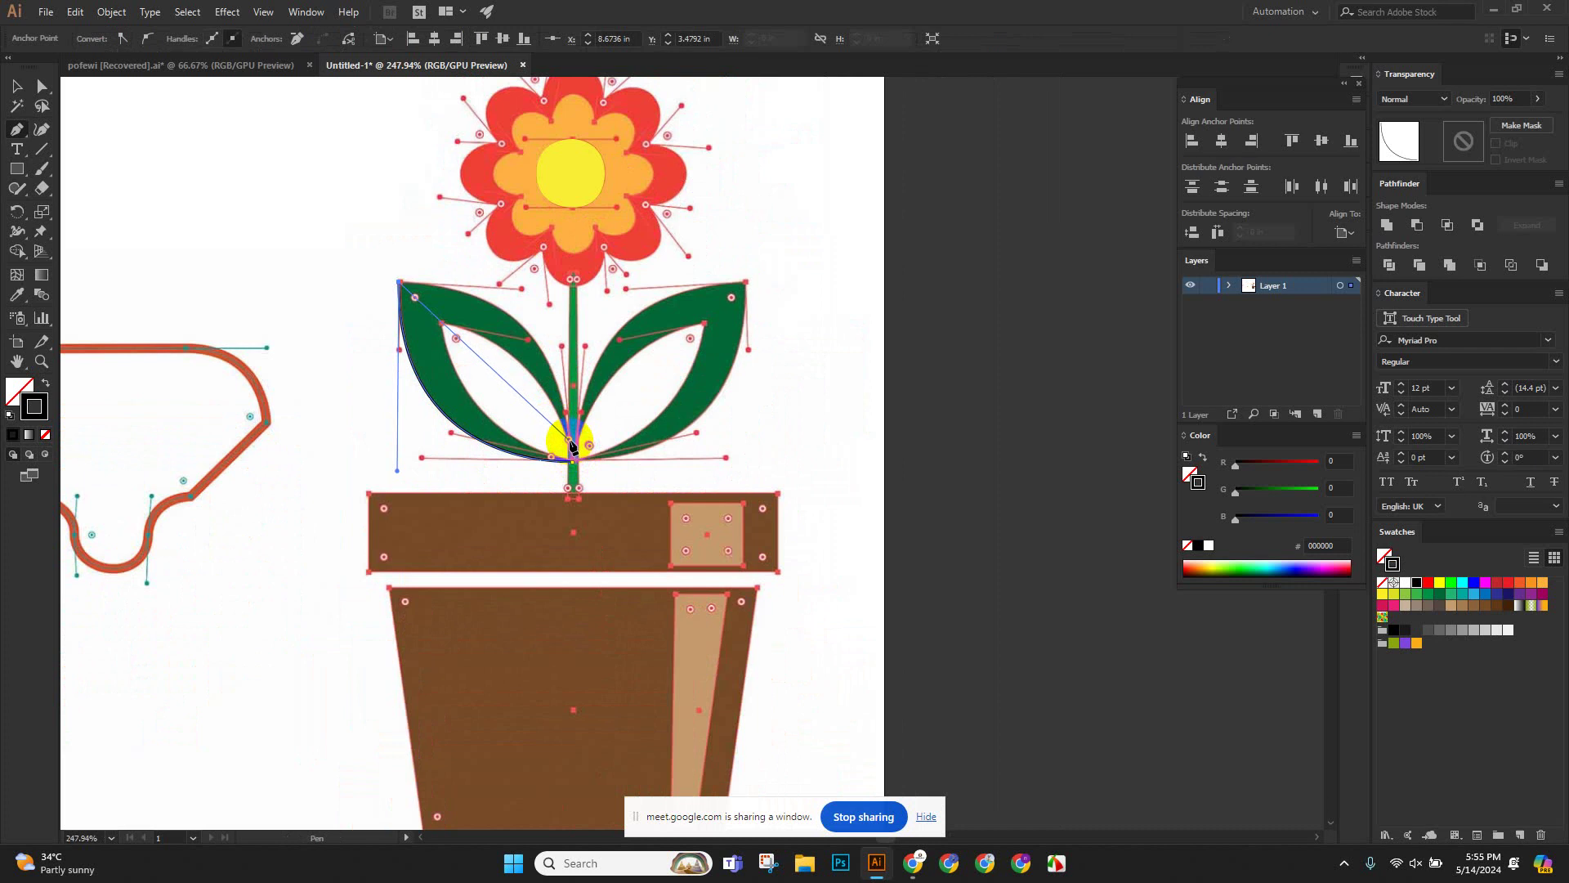
pyautogui.moveTo(575, 447); pyautogui.dragTo(588, 614)
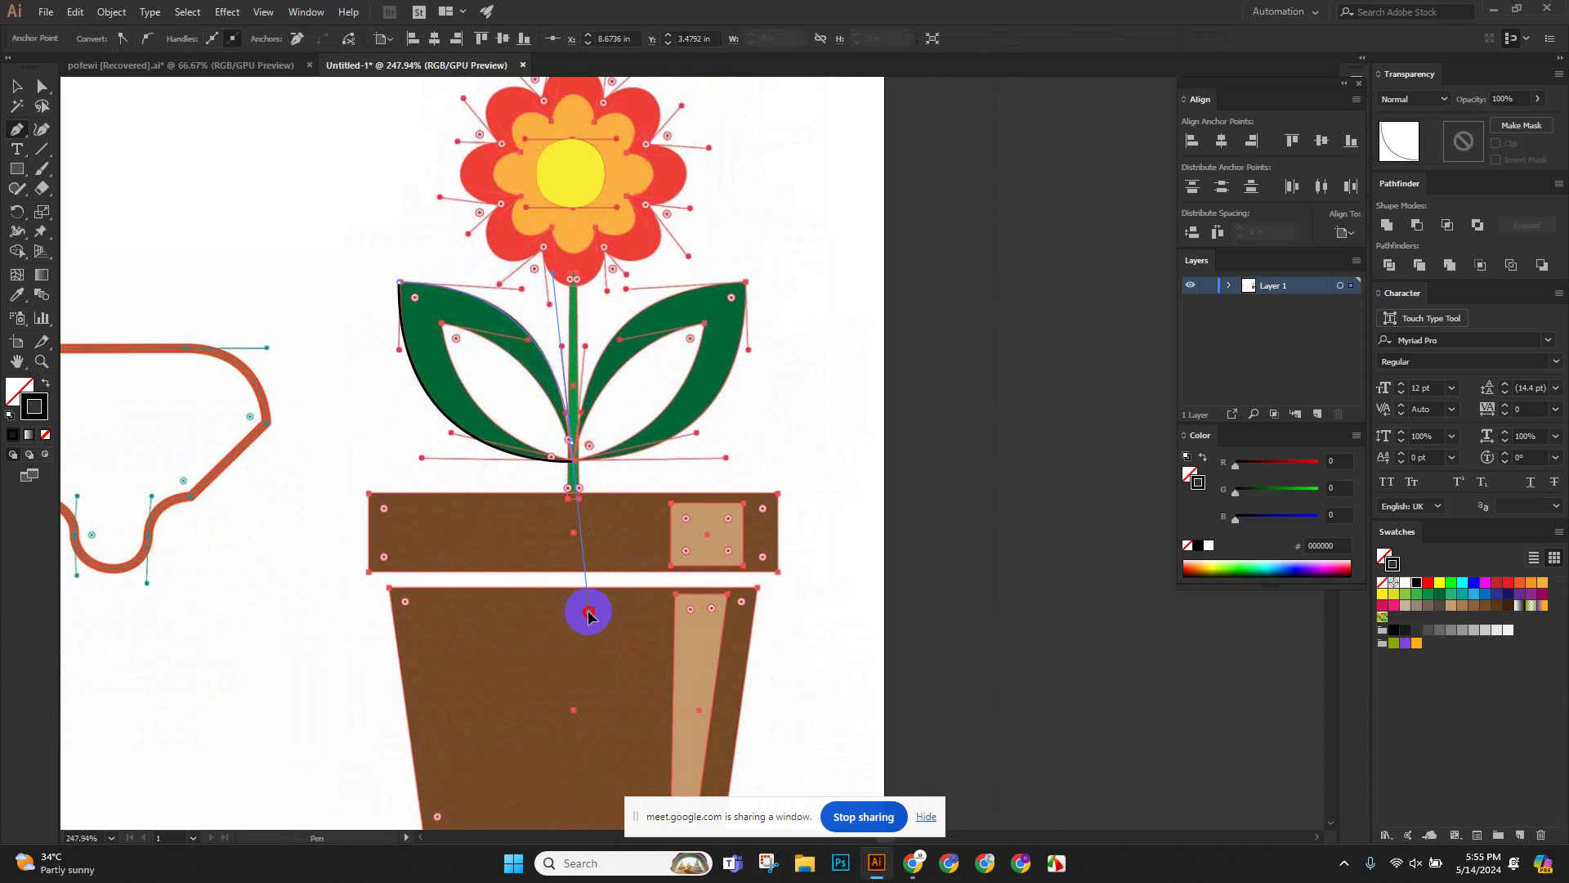
pyautogui.moveTo(589, 615); pyautogui.dragTo(585, 613)
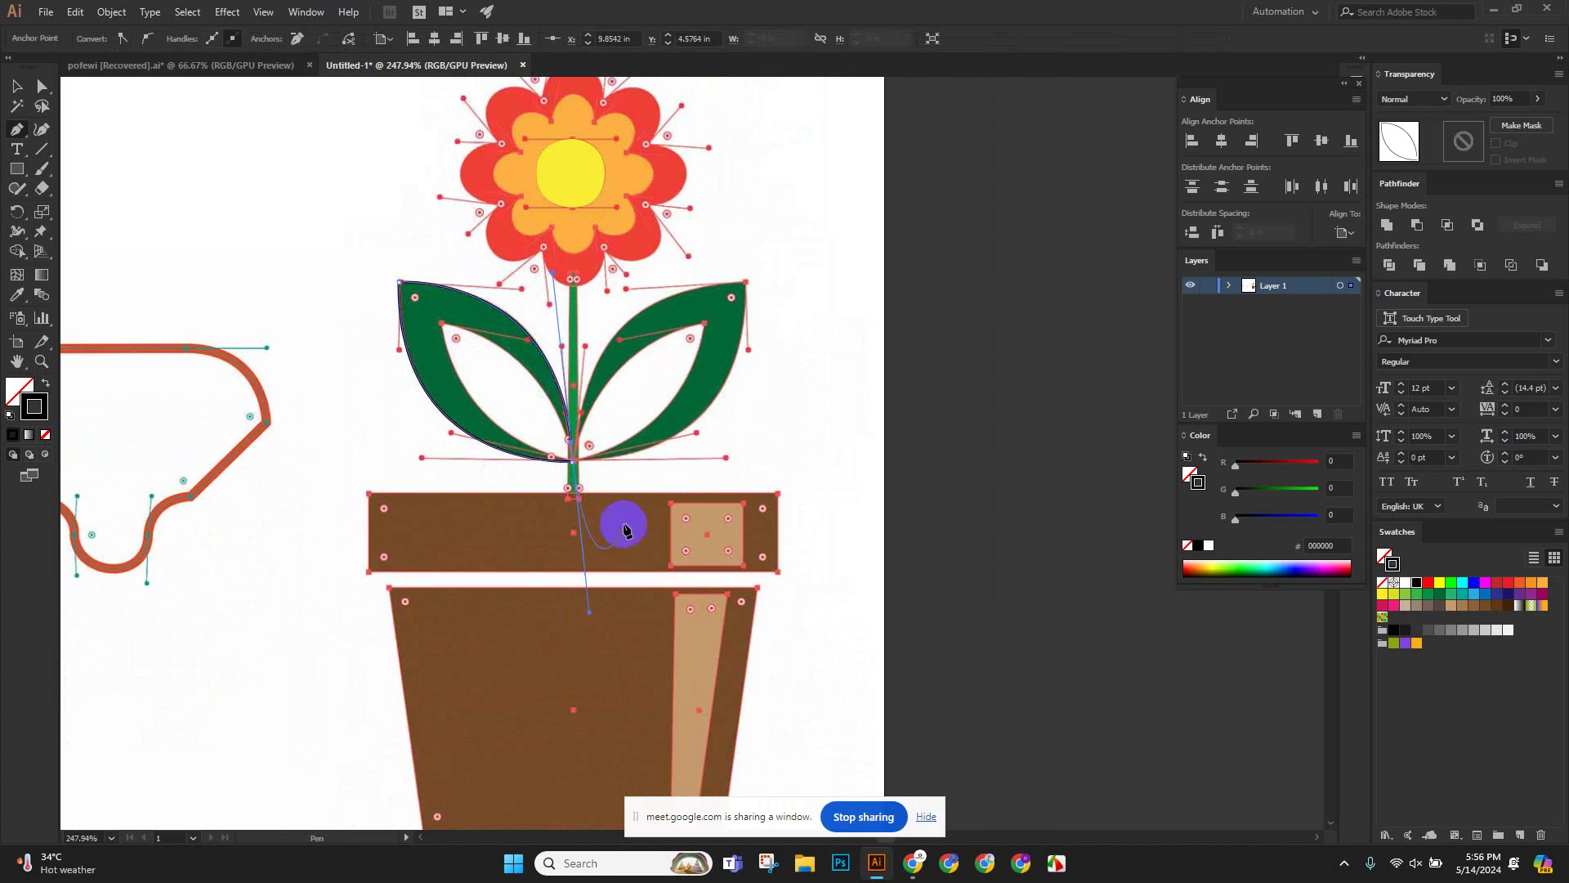
pyautogui.scroll(4, 613, 462)
pyautogui.click(567, 449)
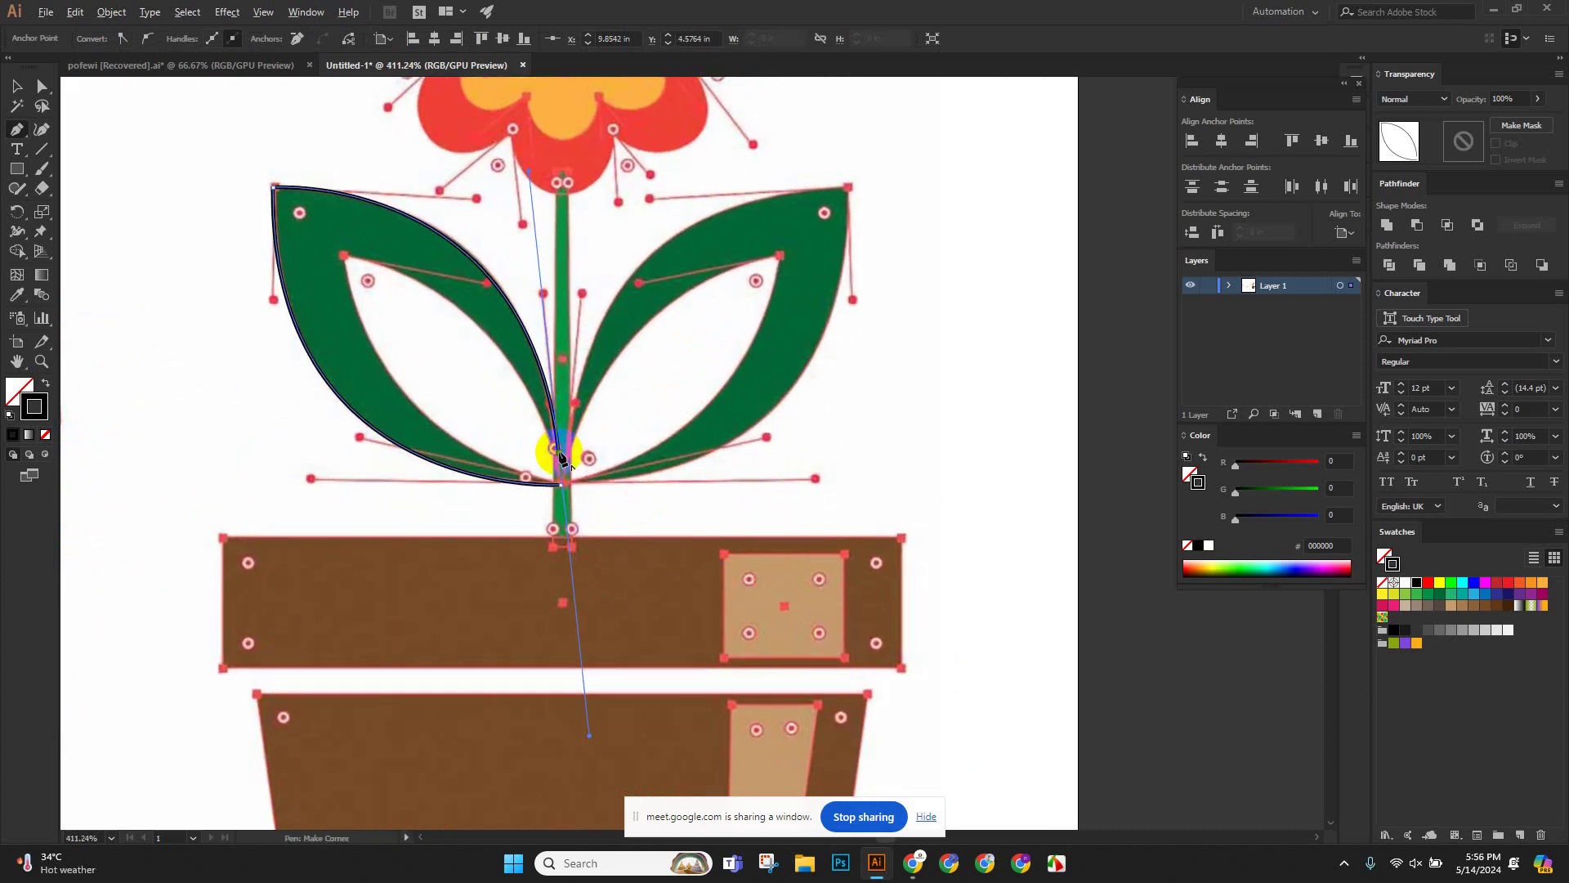
# Trace the upper edge of the left leaf's inner opening from the stem to the inner tip, making that tip a corner point.
pyautogui.moveTo(563, 457); pyautogui.dragTo(249, 238)
pyautogui.scroll(-2, 351, 270)
pyautogui.click(366, 263)
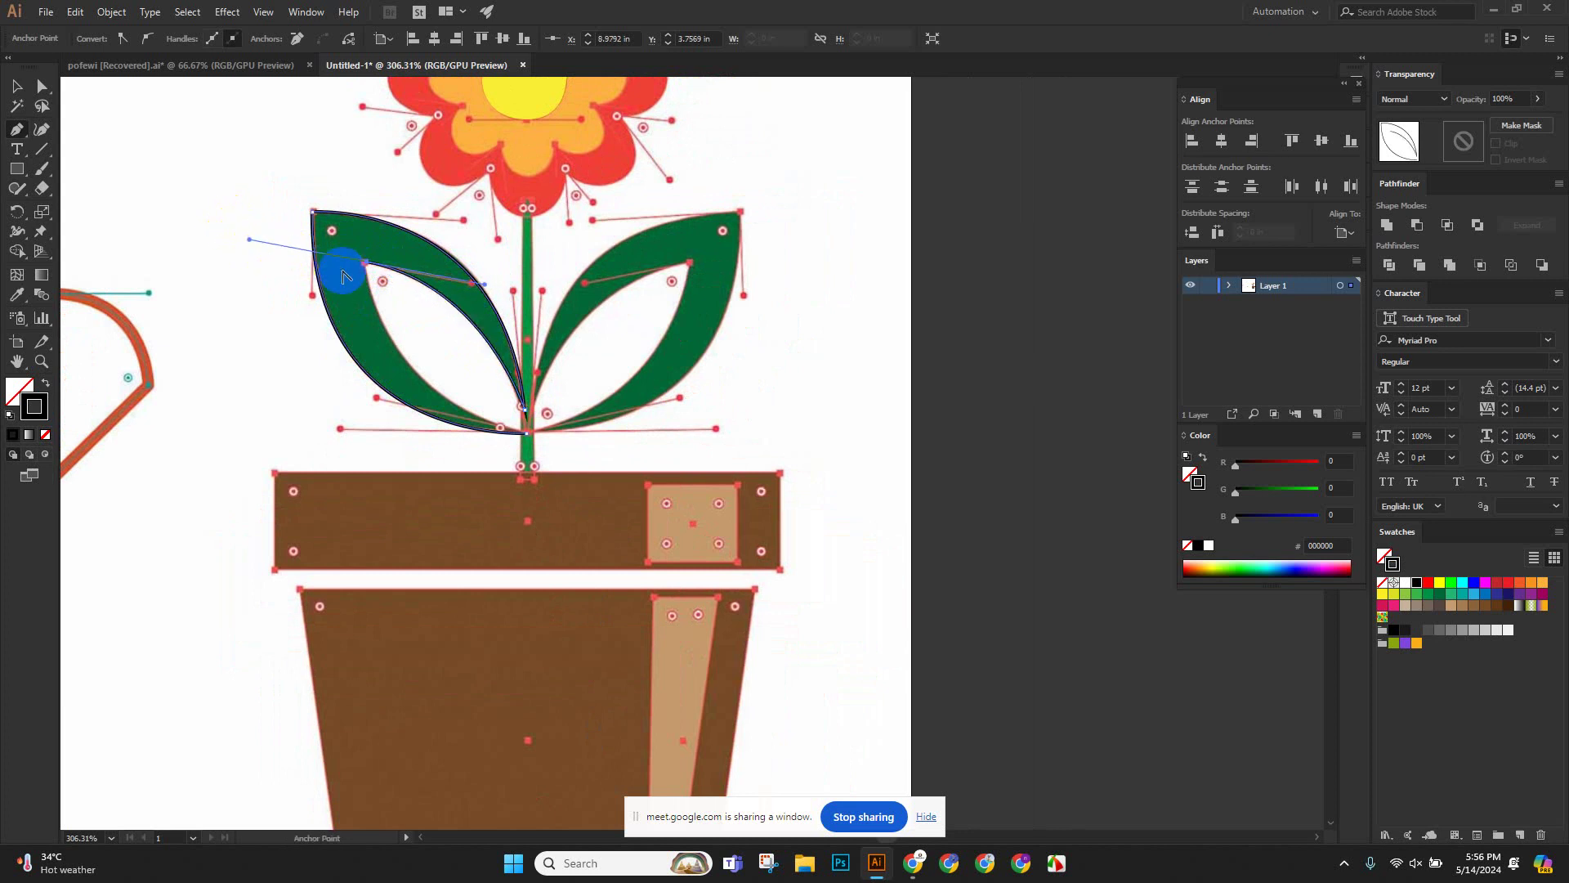
pyautogui.scroll(-3, 420, 307)
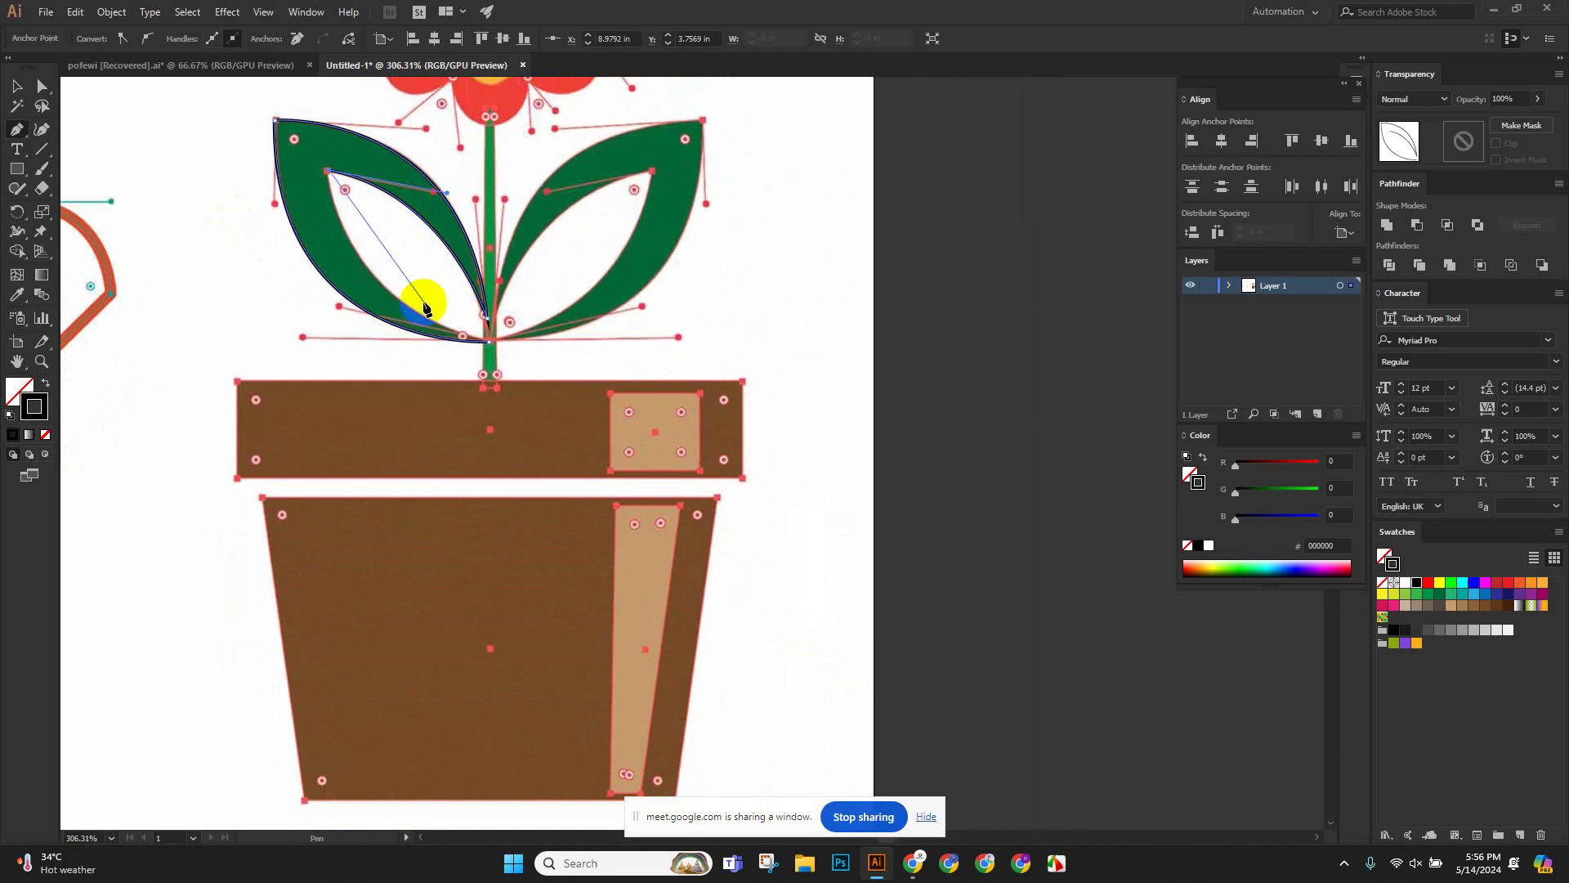
# Close the left leaf path with a curve along the opening's lower edge, and fill it with the reference leaf's green.
pyautogui.moveTo(491, 344); pyautogui.dragTo(640, 372)
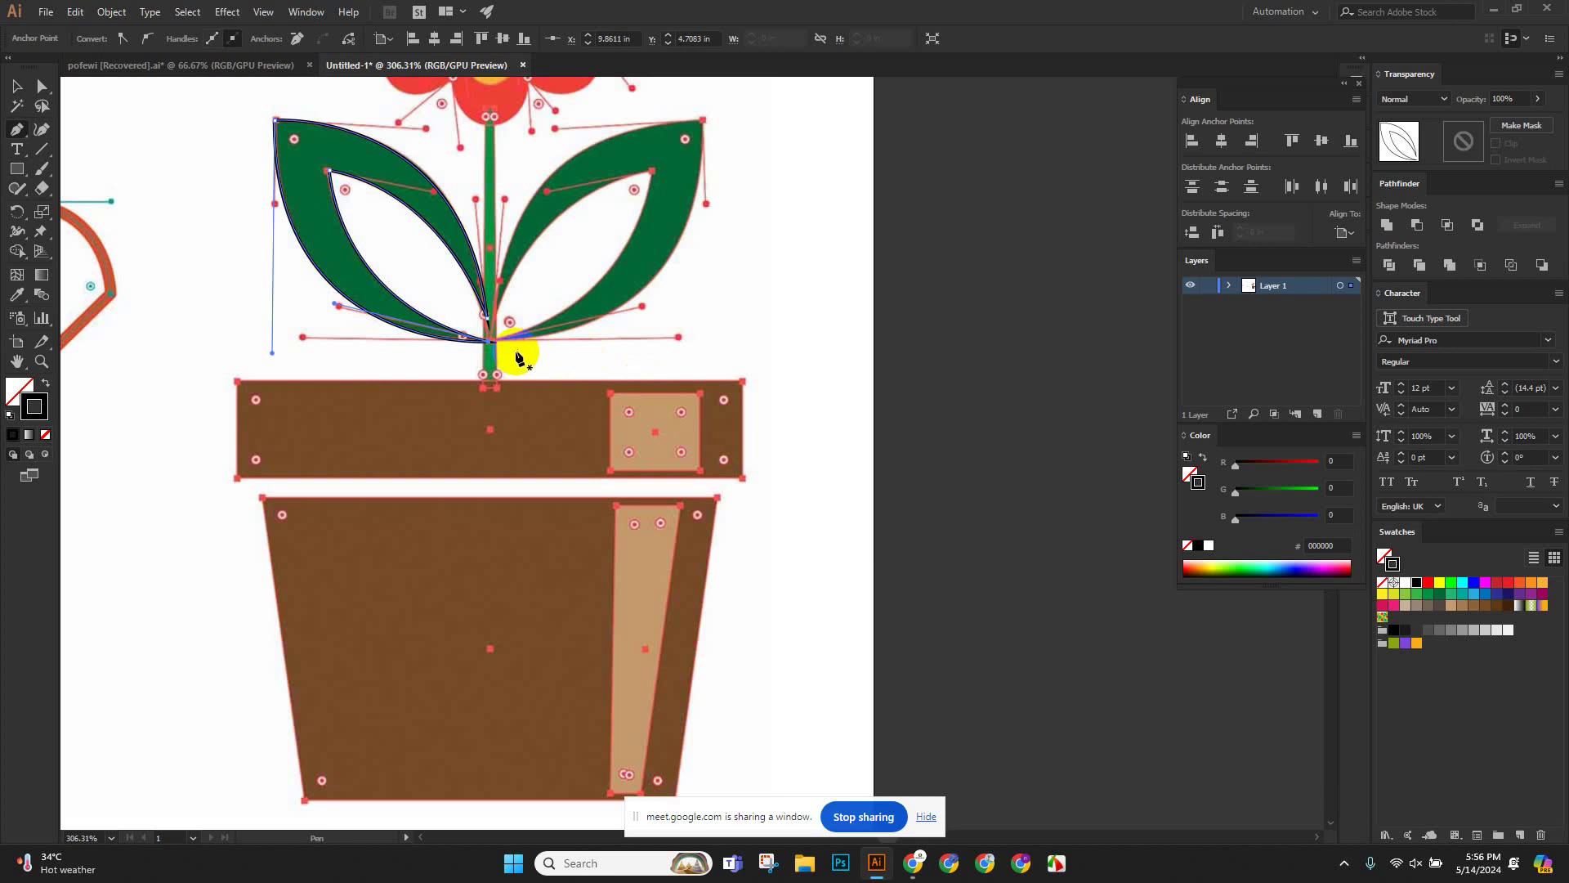
pyautogui.click(17, 295)
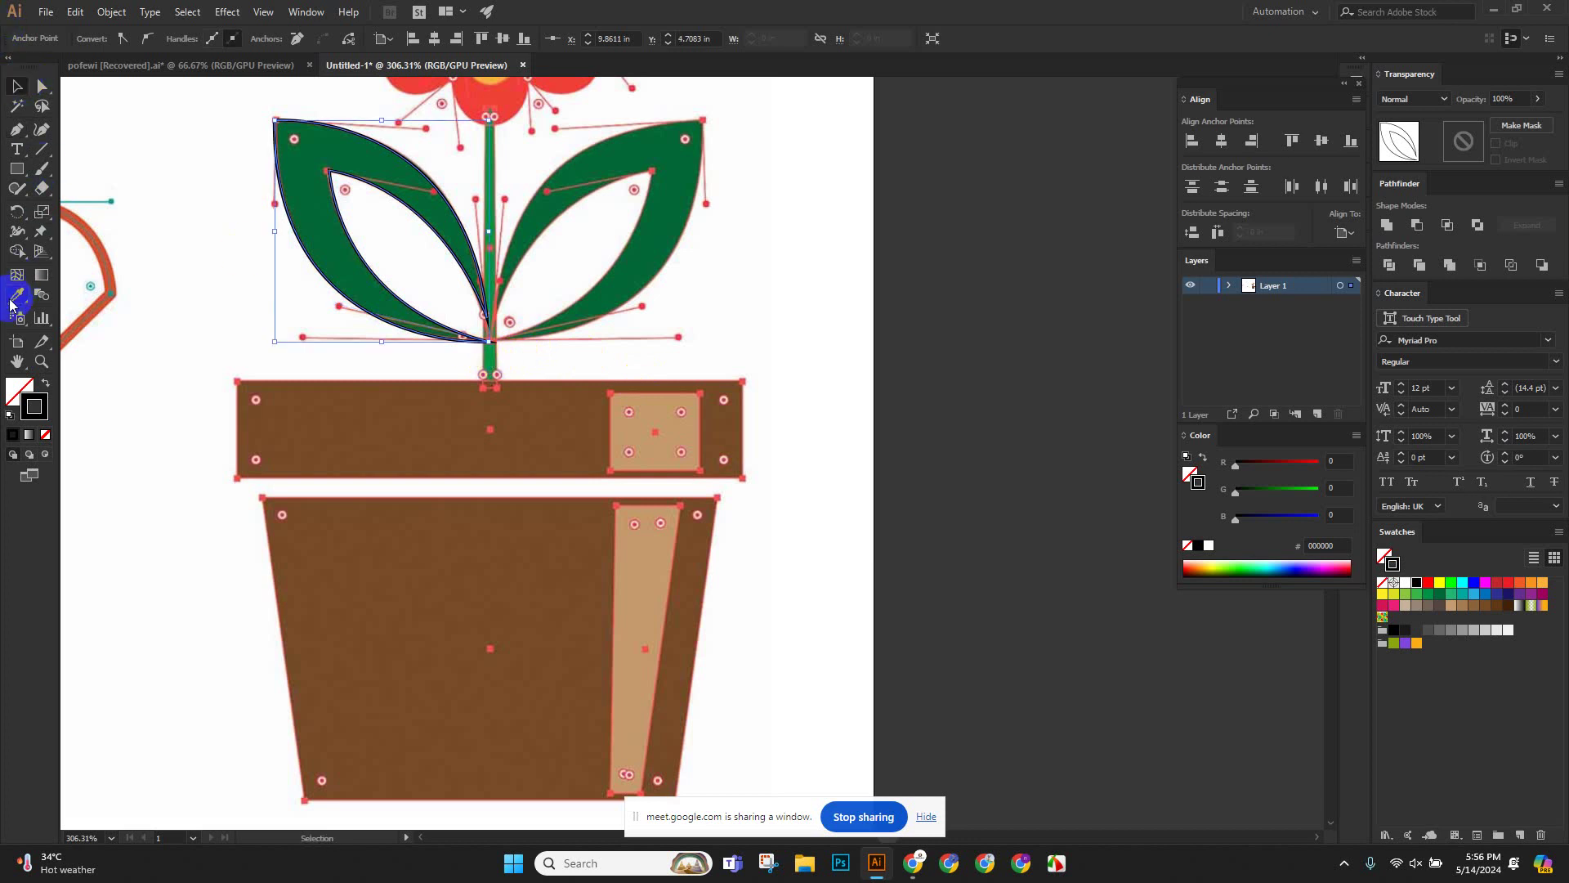
pyautogui.click(317, 145)
pyautogui.click(17, 86)
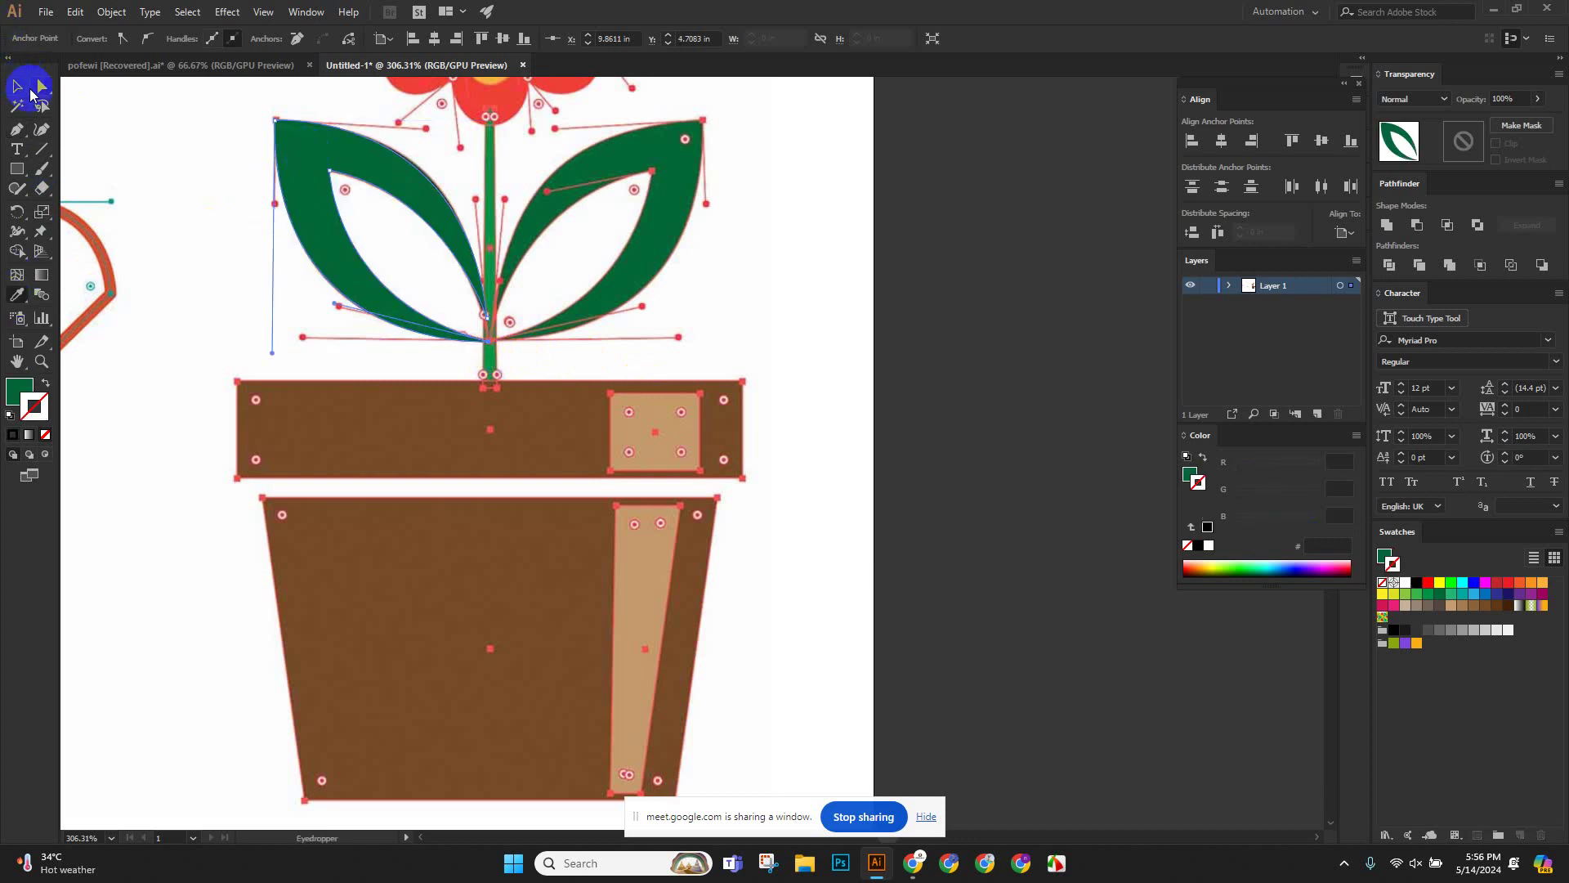
pyautogui.click(198, 183)
# Reflect a copy of the left leaf across the vertical axis and place it over the reference's right leaf.
pyautogui.scroll(3, 375, 252)
pyautogui.scroll(2, 683, 375)
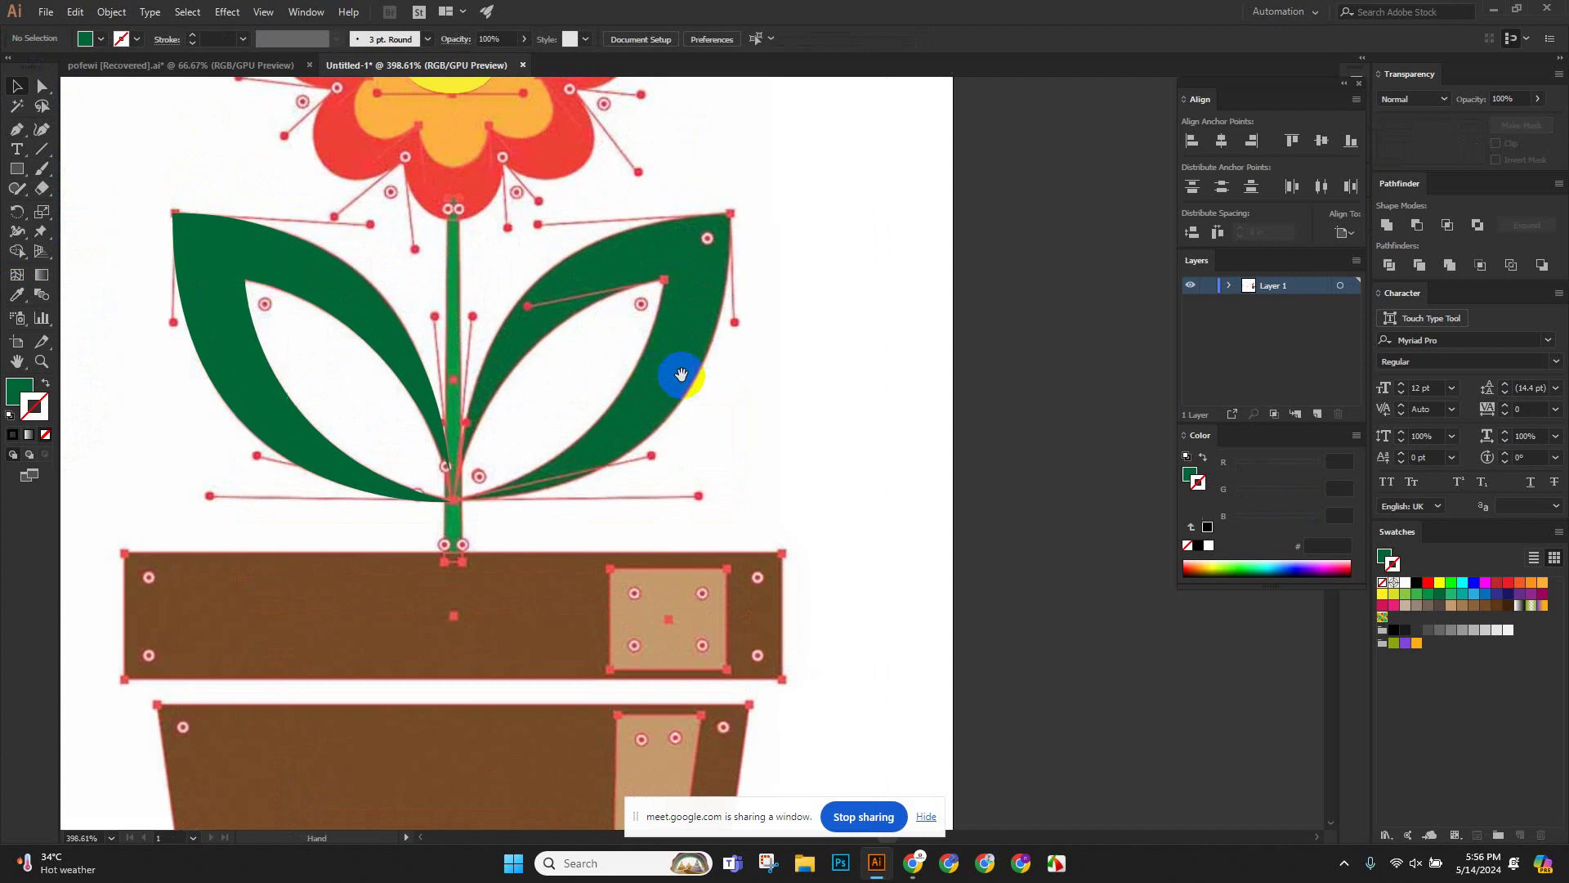
pyautogui.moveTo(683, 375); pyautogui.dragTo(621, 375)
pyautogui.click(279, 295)
pyautogui.rightClick(276, 296)
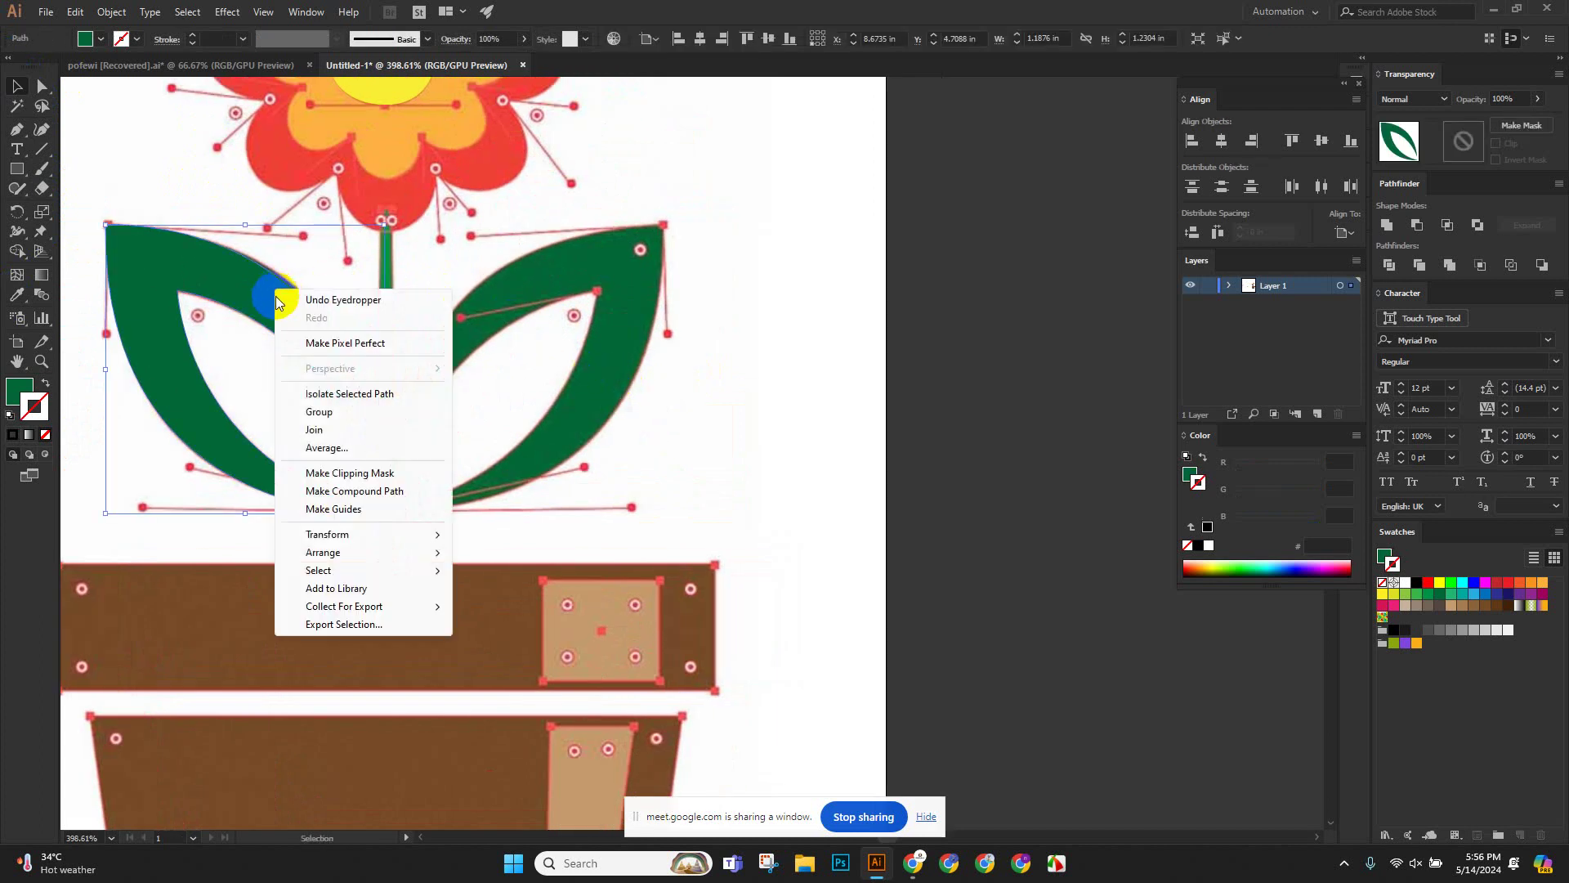
pyautogui.moveTo(391, 541)
pyautogui.click(547, 595)
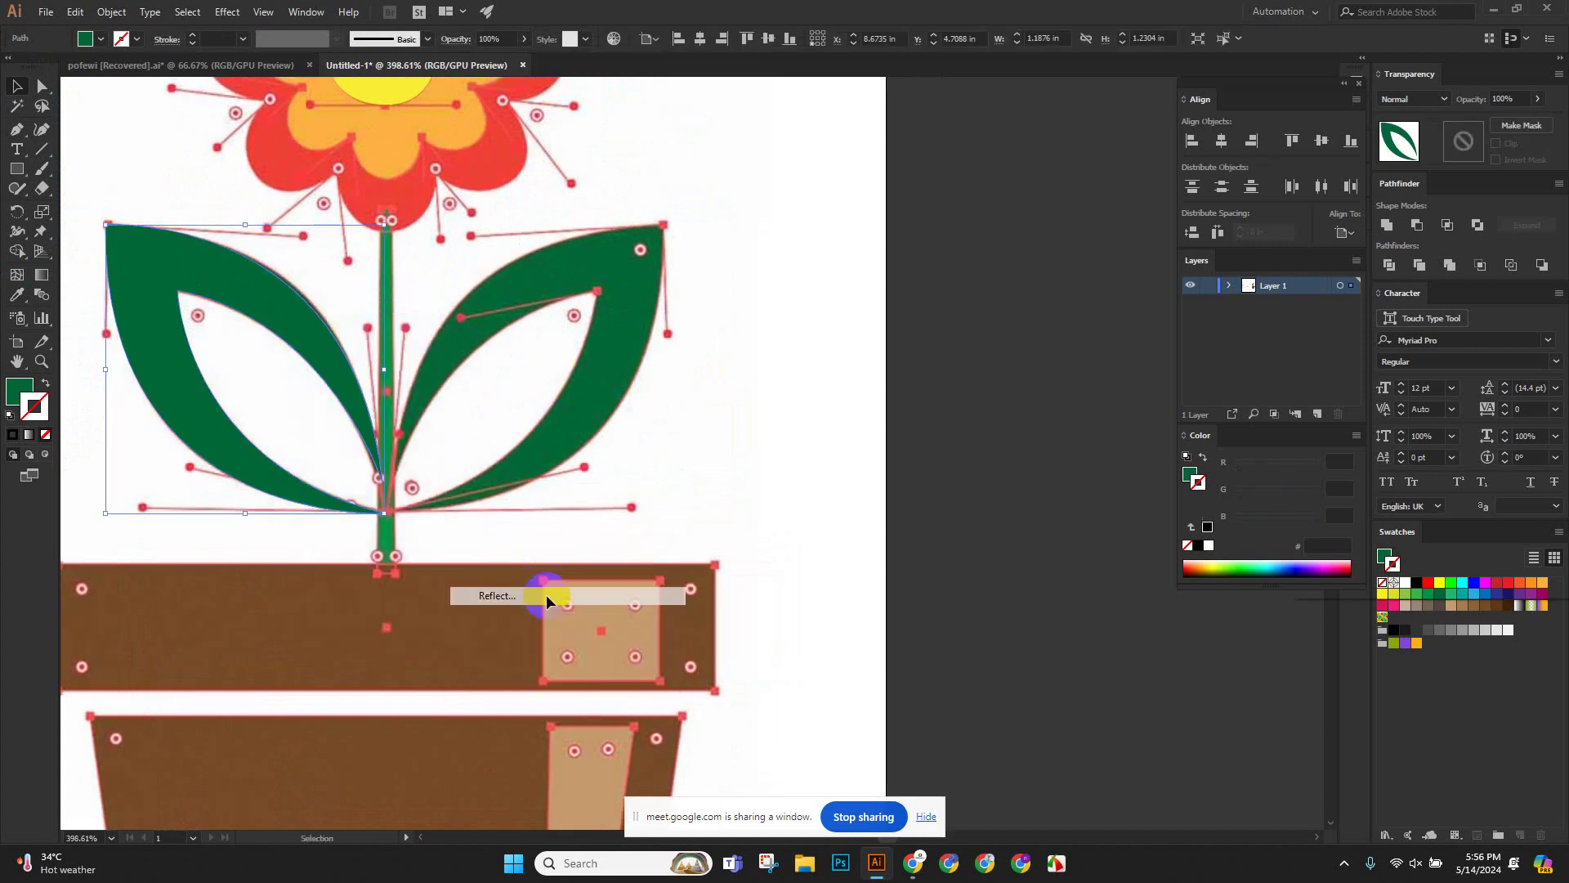
pyautogui.click(1346, 557)
pyautogui.moveTo(133, 262); pyautogui.dragTo(550, 280)
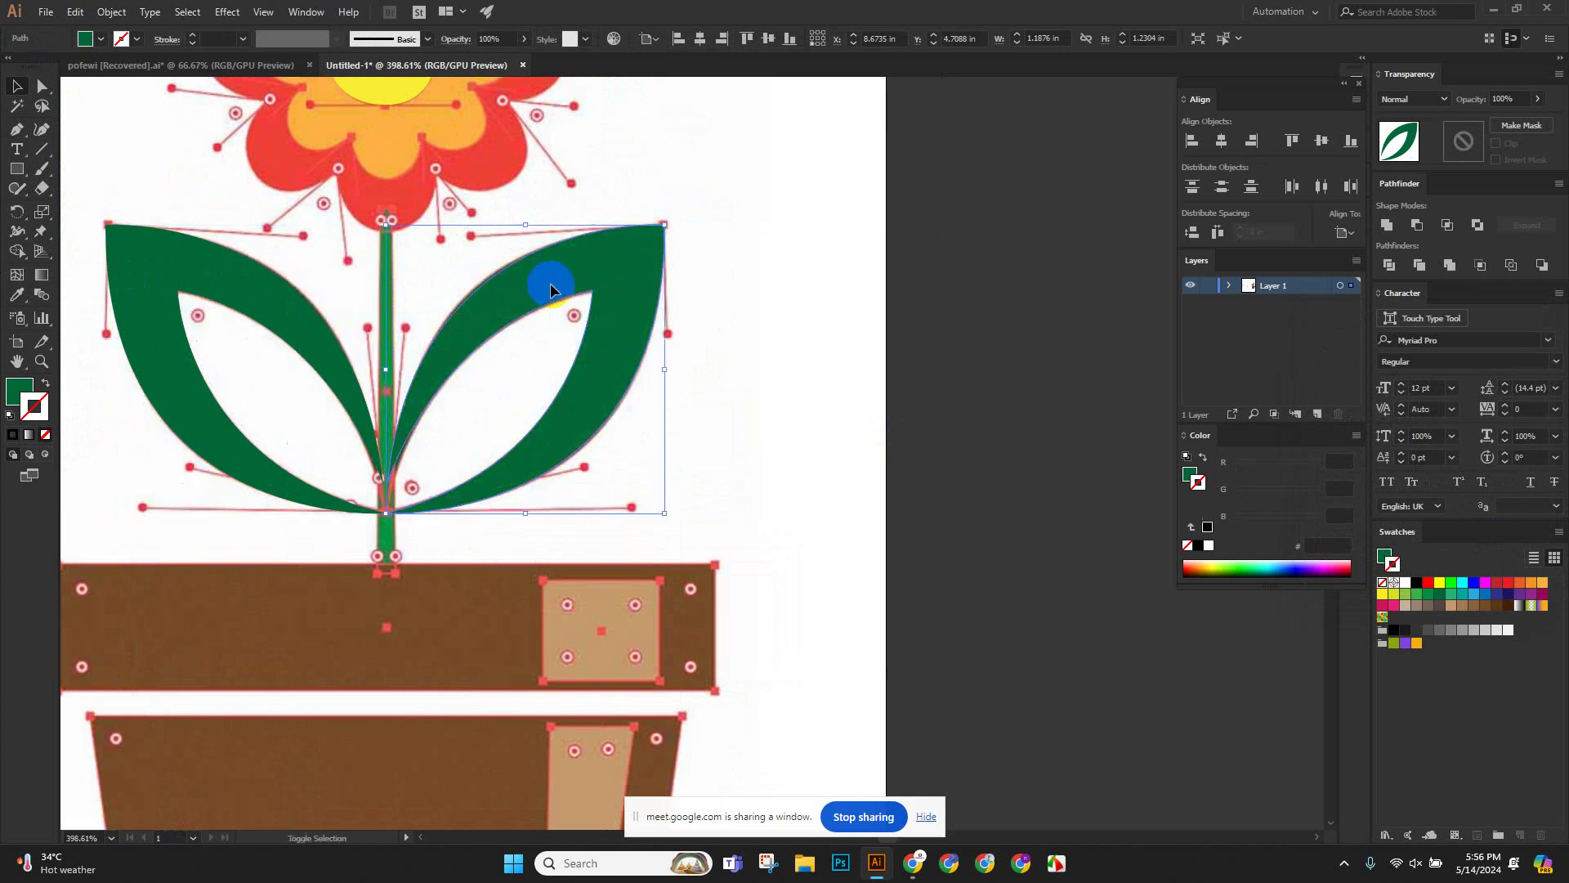
pyautogui.click(640, 350)
# Trace the flowerpot's wide rim with the Pen tool as a closed four-corner path.
pyautogui.hscroll(-3, 645, 327)
pyautogui.scroll(-1, 645, 327)
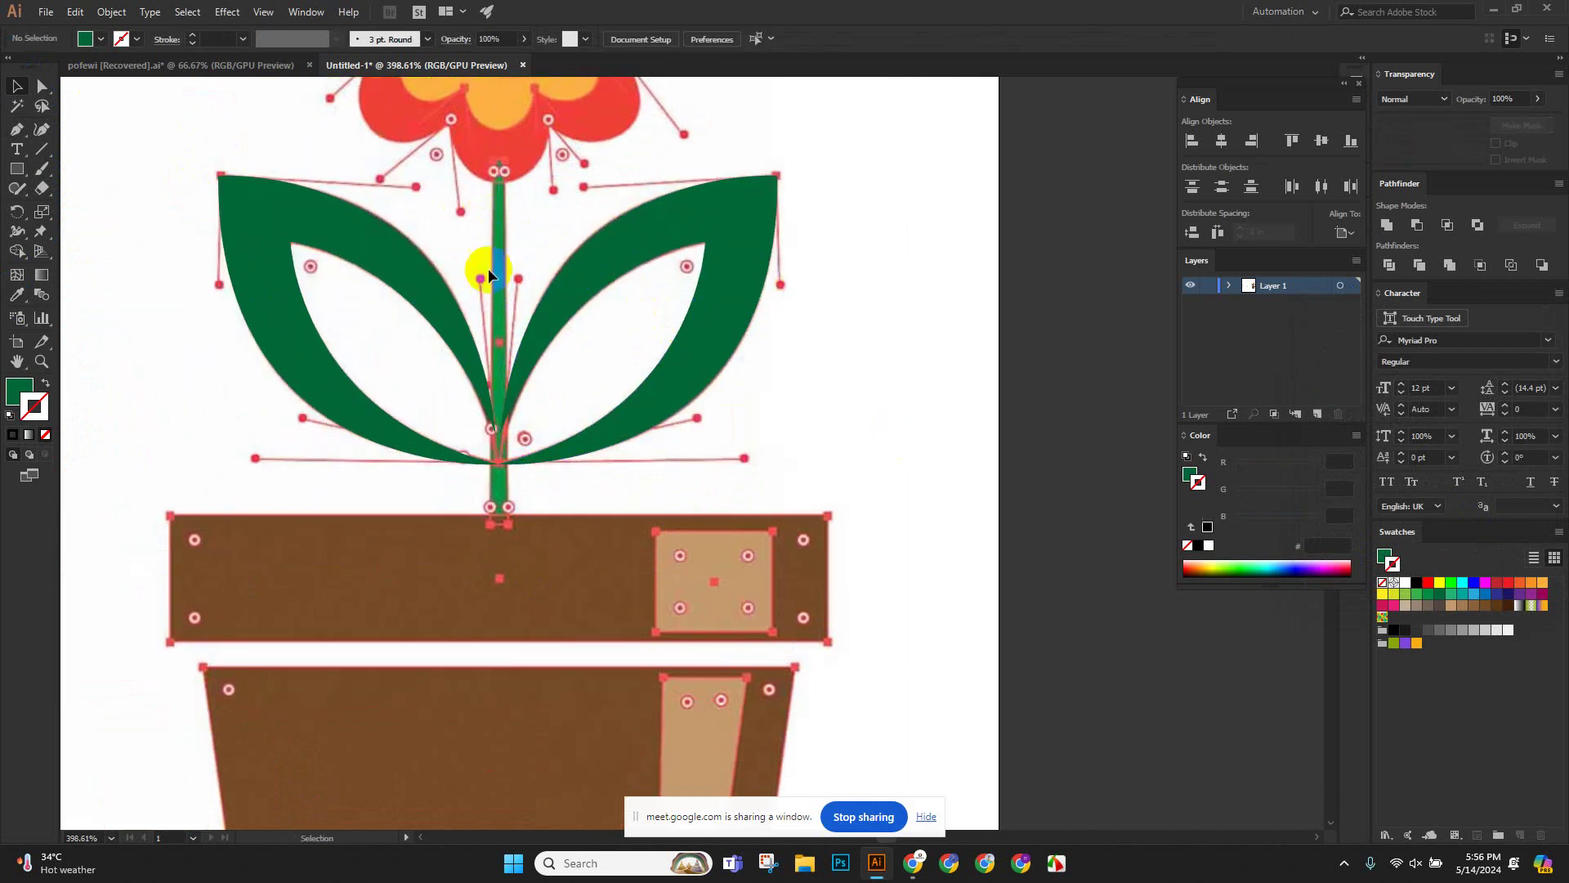
pyautogui.scroll(-3, 518, 585)
pyautogui.hscroll(1, 550, 476)
pyautogui.scroll(2, 560, 409)
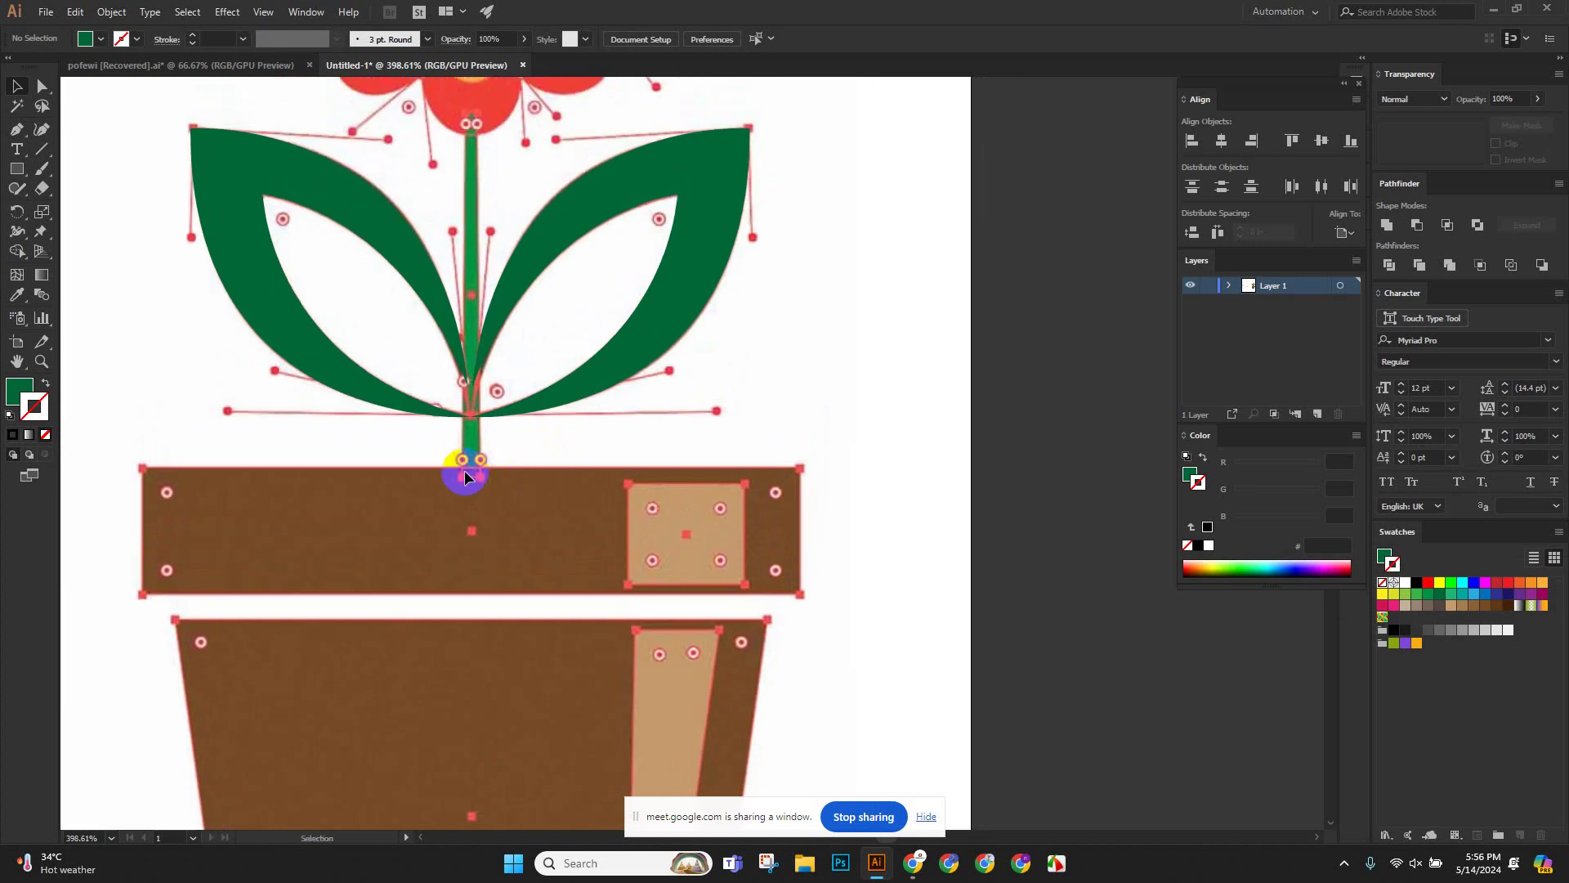
pyautogui.scroll(-4, 564, 354)
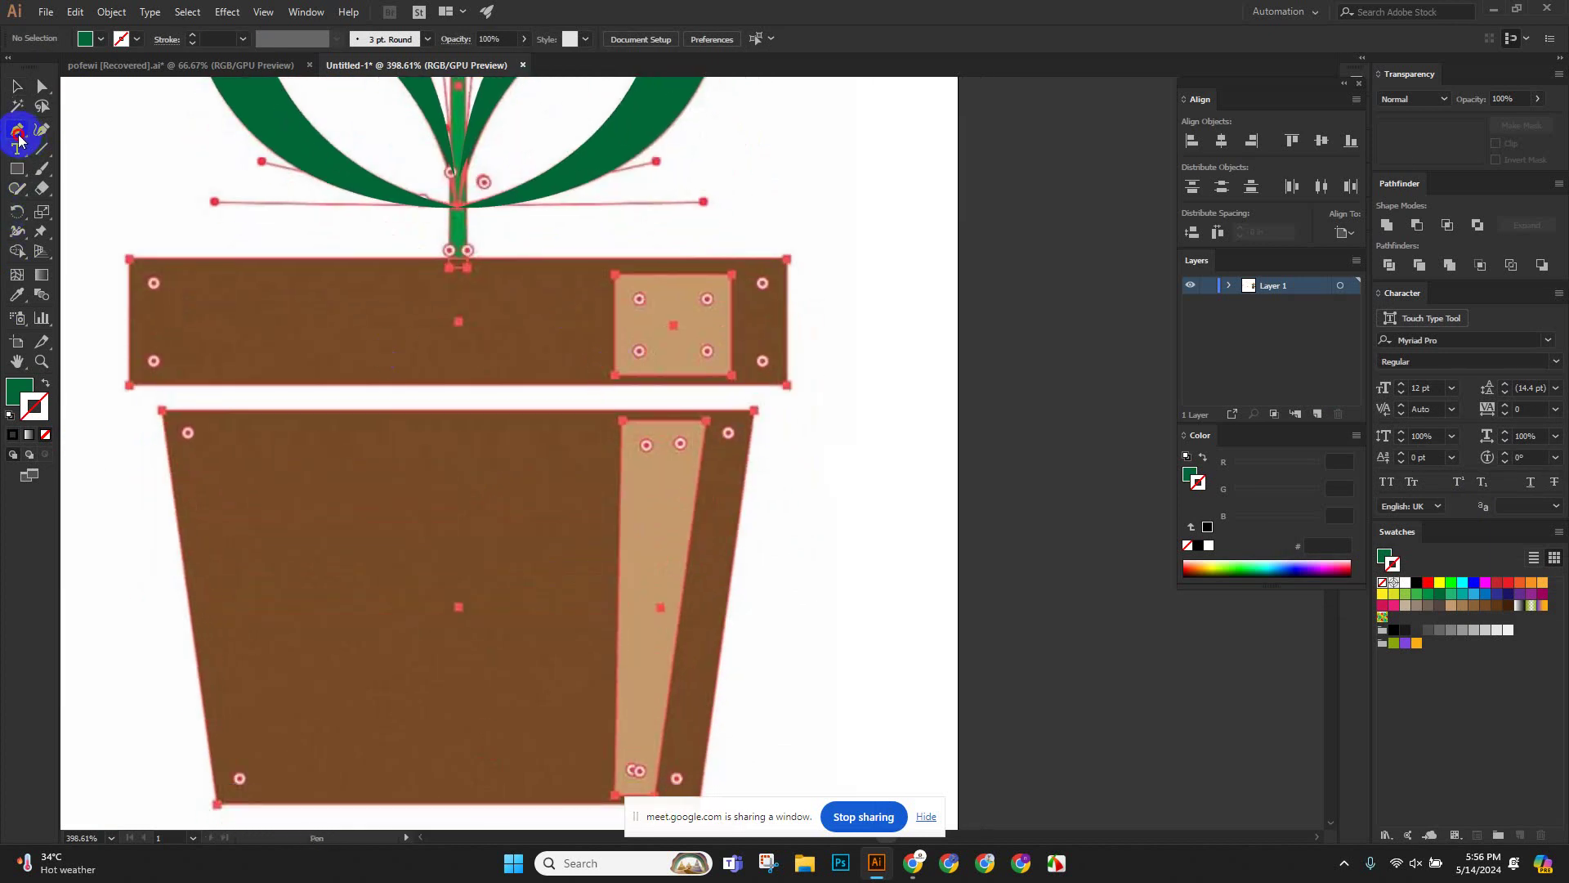
pyautogui.click(128, 260)
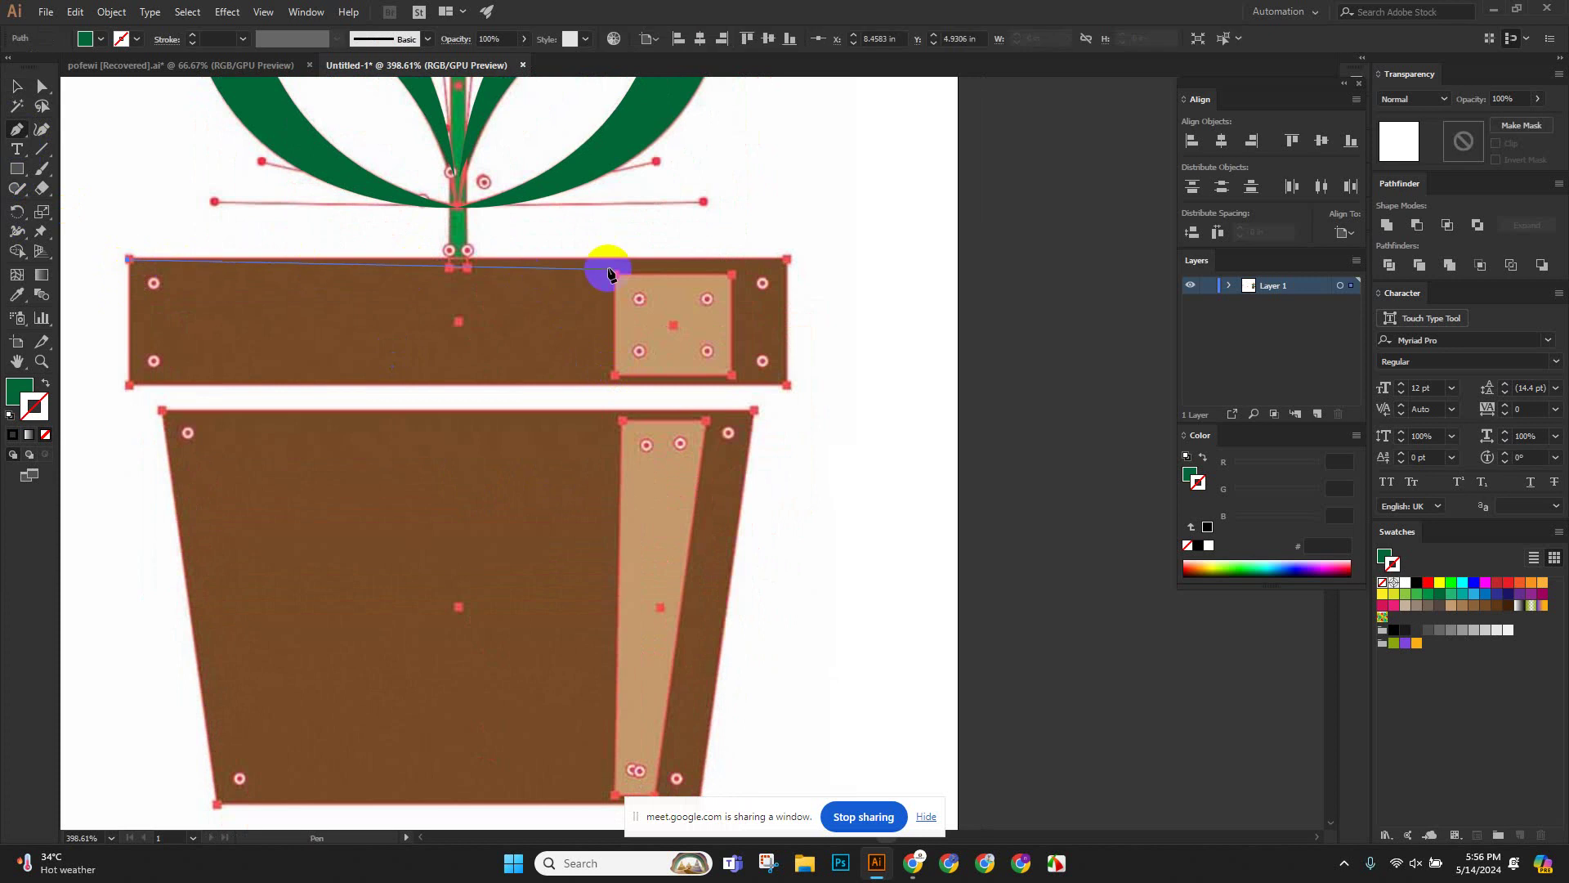
pyautogui.click(786, 259)
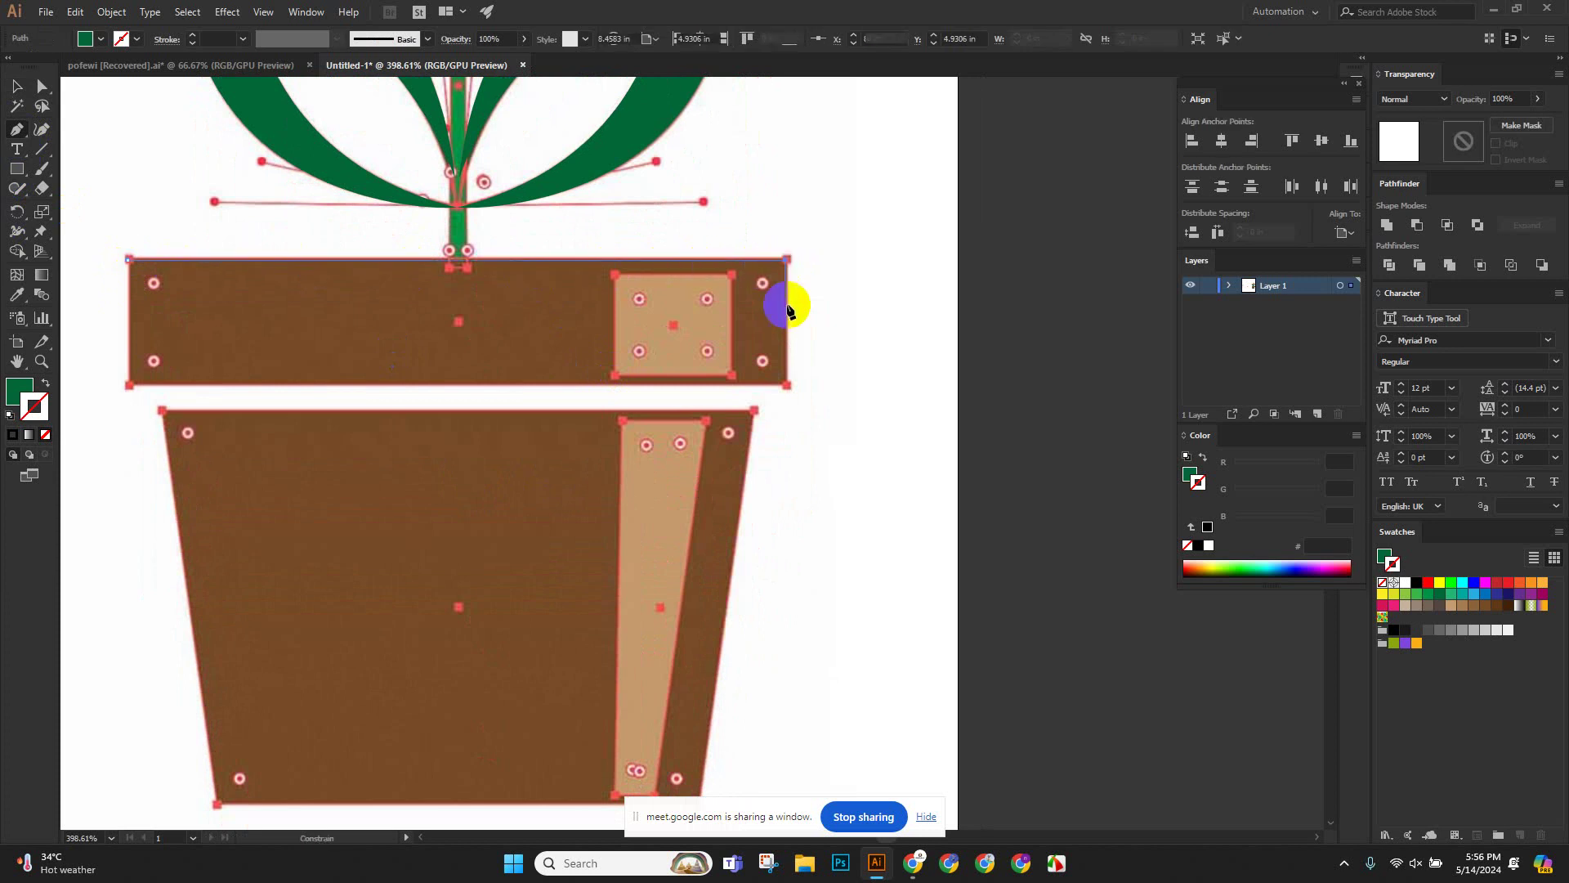
pyautogui.click(789, 383)
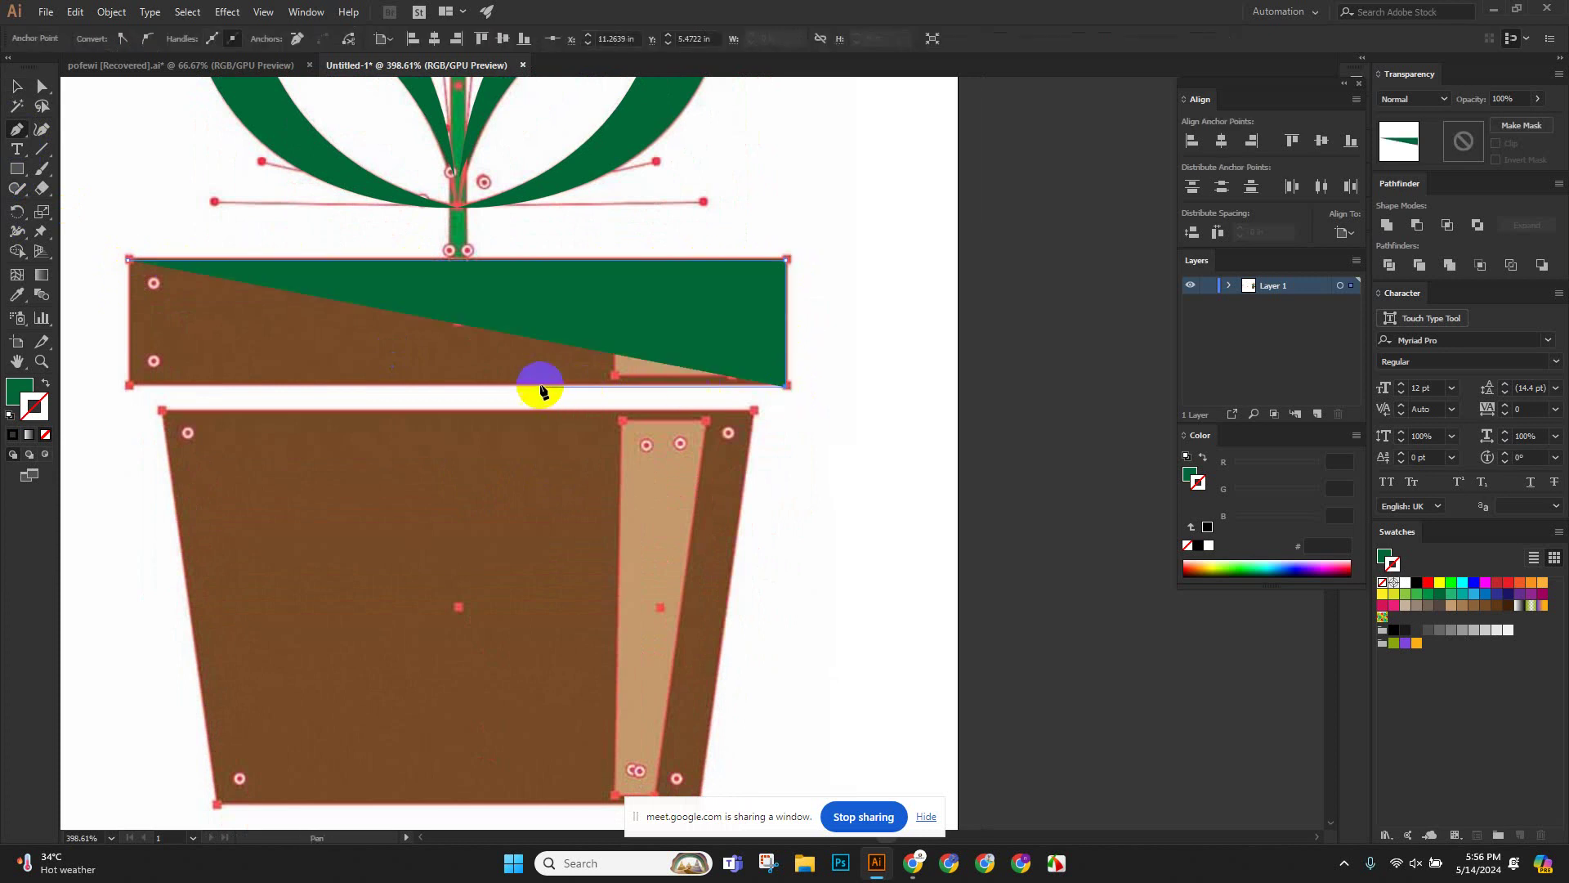
pyautogui.click(129, 387)
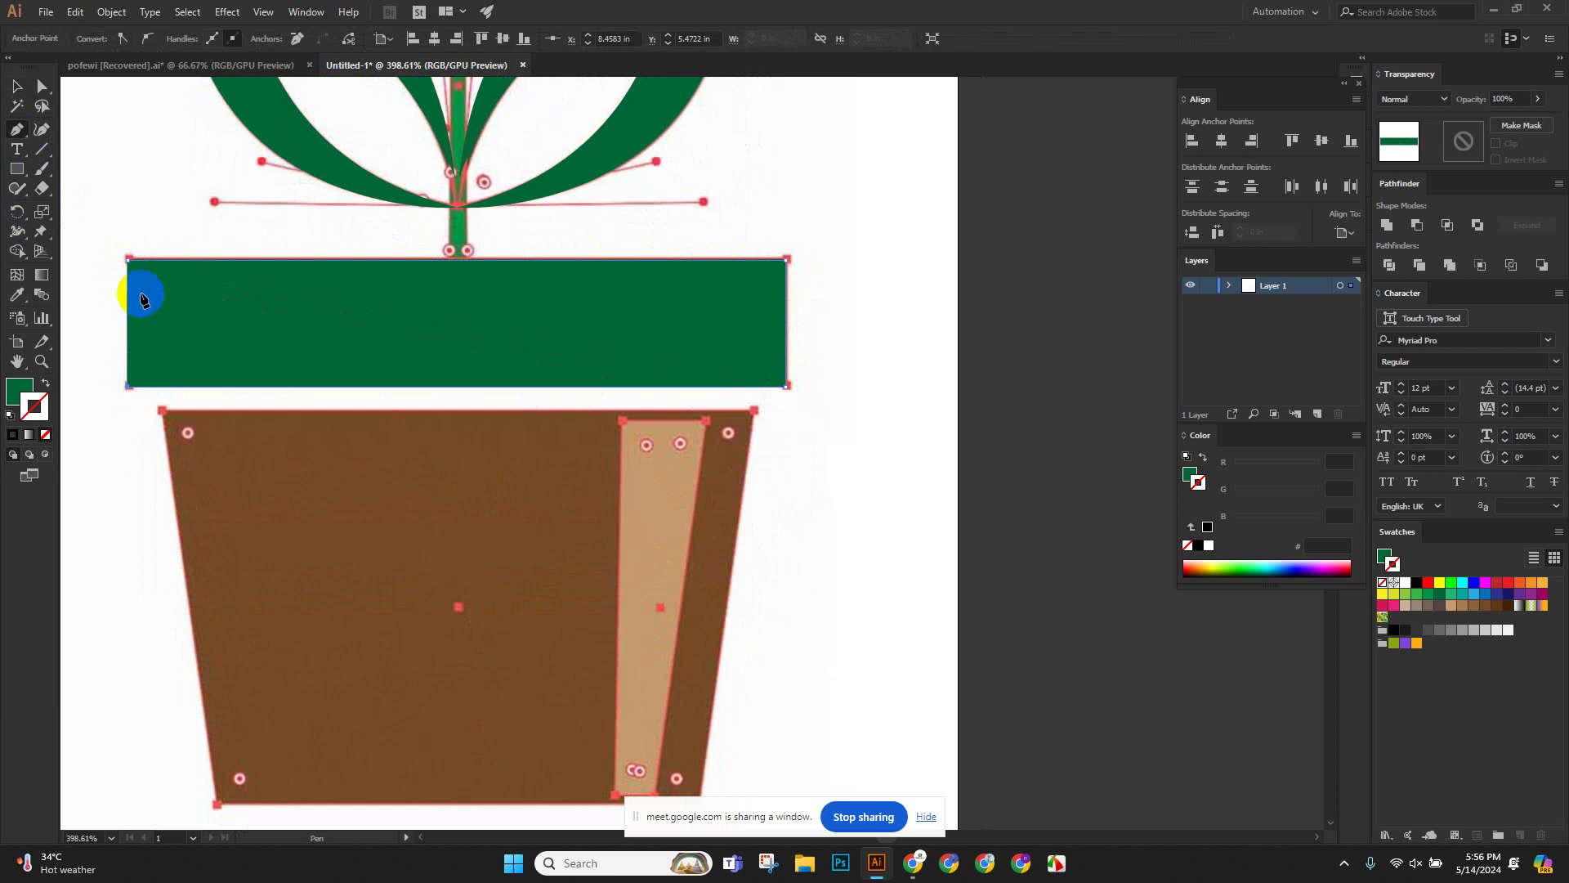
pyautogui.click(129, 262)
# Fill the traced rim with the pot's brown sampled from the reference and send it to the back.
pyautogui.click(17, 294)
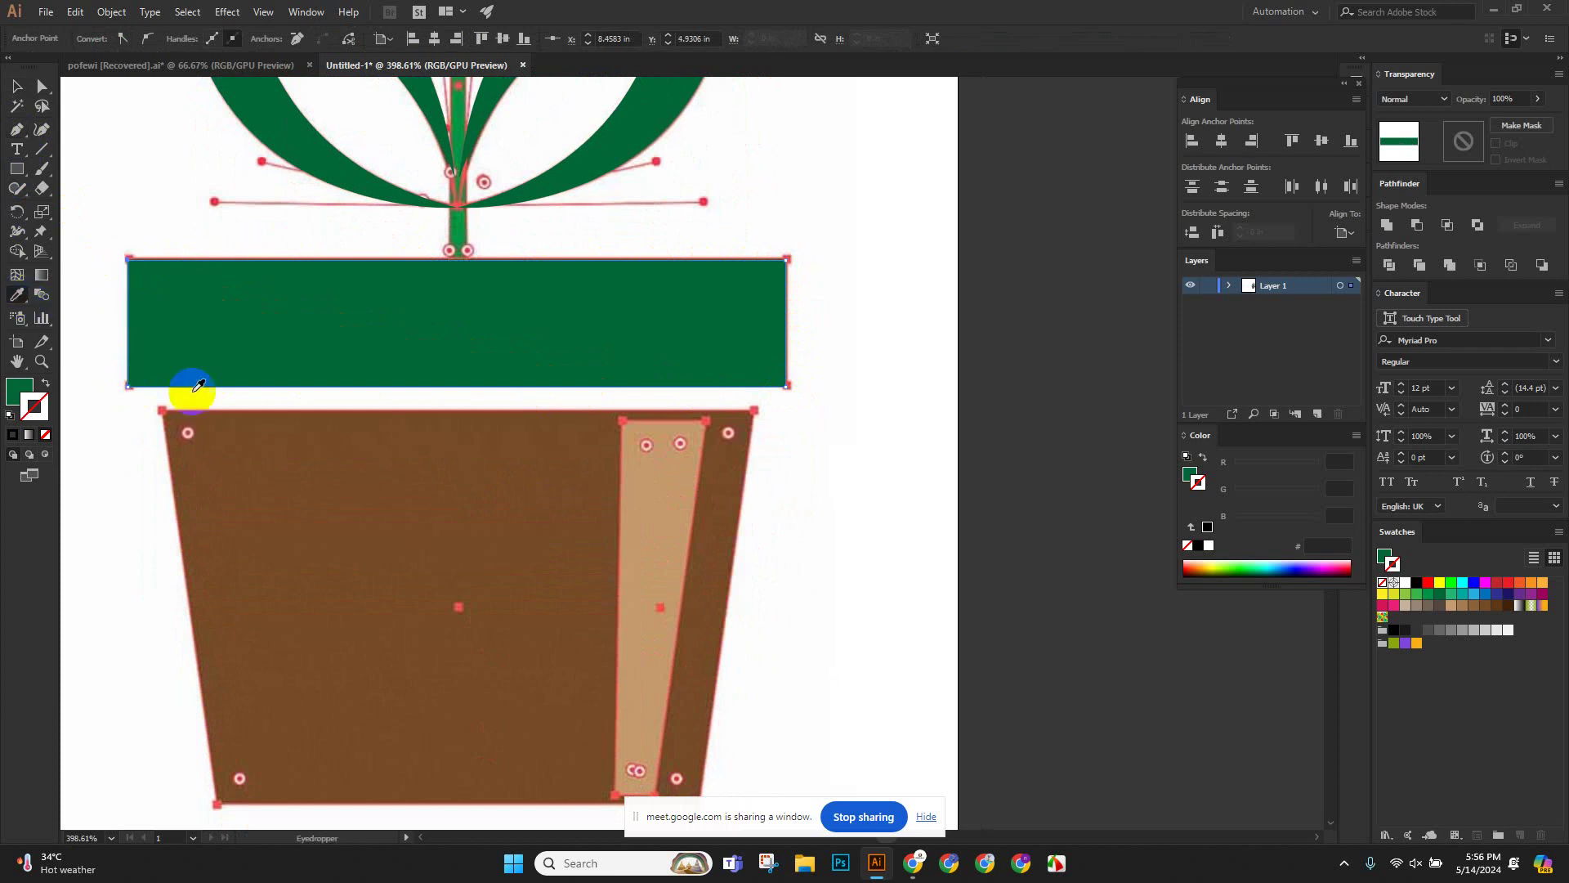
pyautogui.click(267, 441)
pyautogui.click(16, 93)
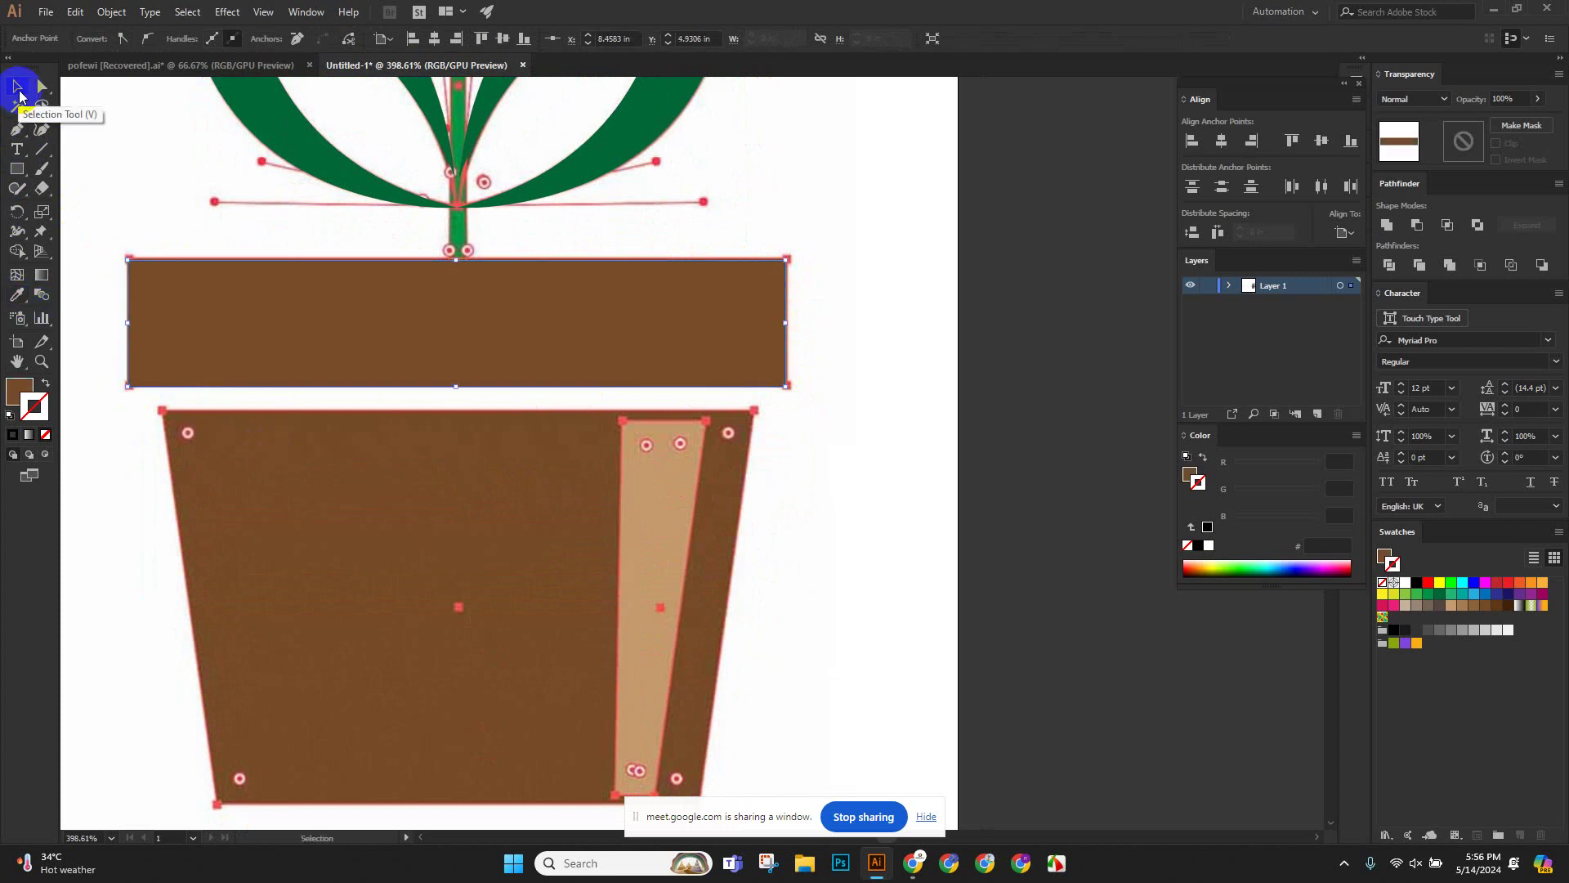
pyautogui.hotkey('ctrl', 'shift', '[')
pyautogui.click(140, 150)
# Trace the light square highlight on the pot's rim as a closed four-corner path with the Pen tool.
pyautogui.click(18, 168)
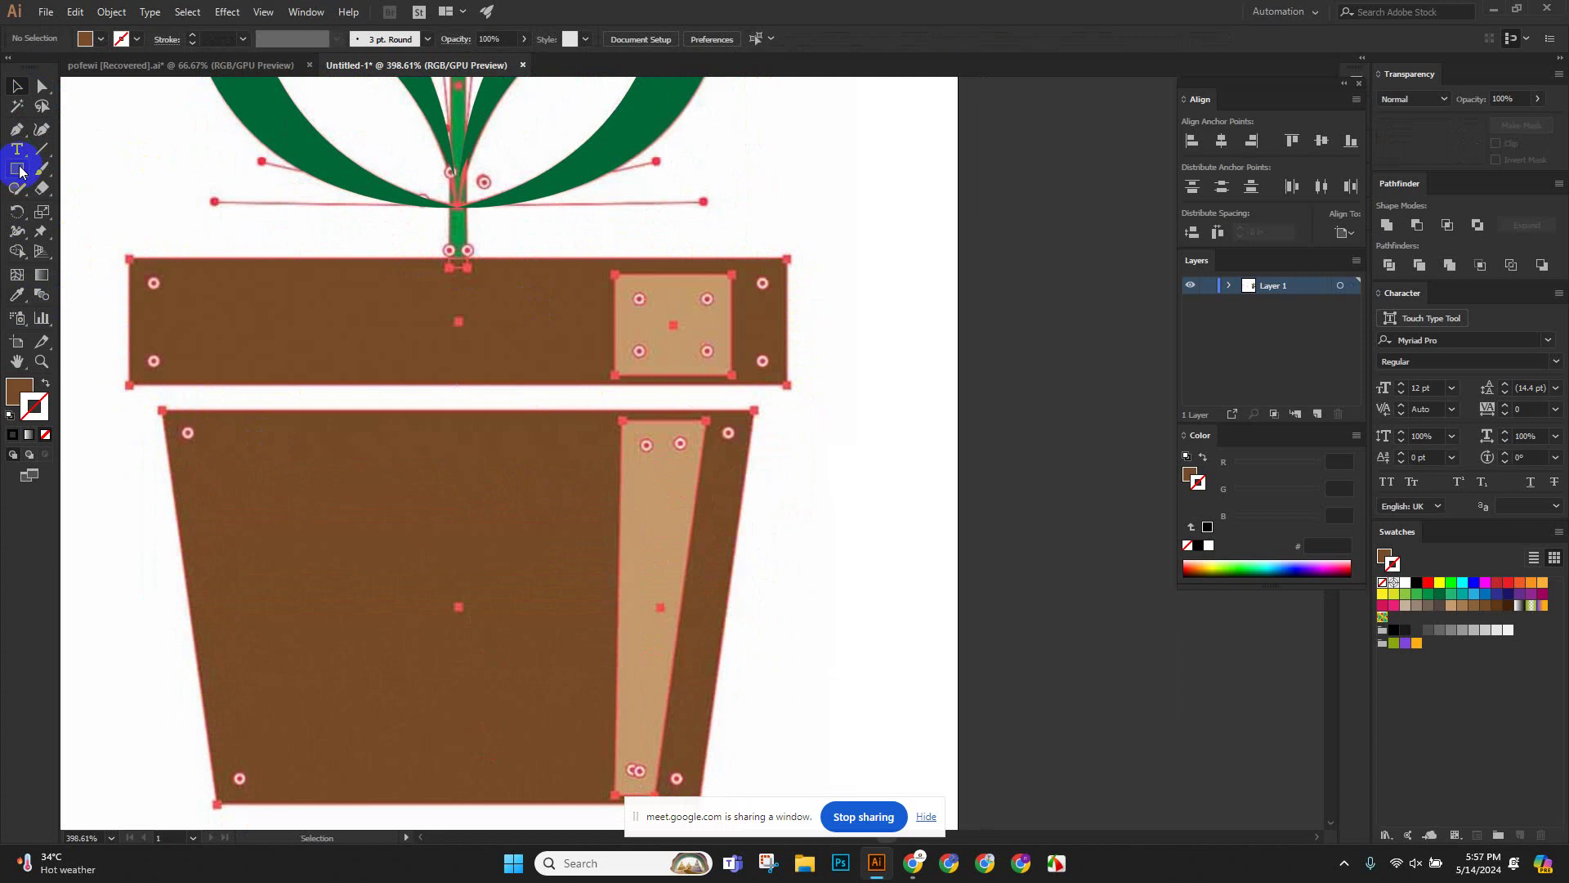
pyautogui.click(16, 129)
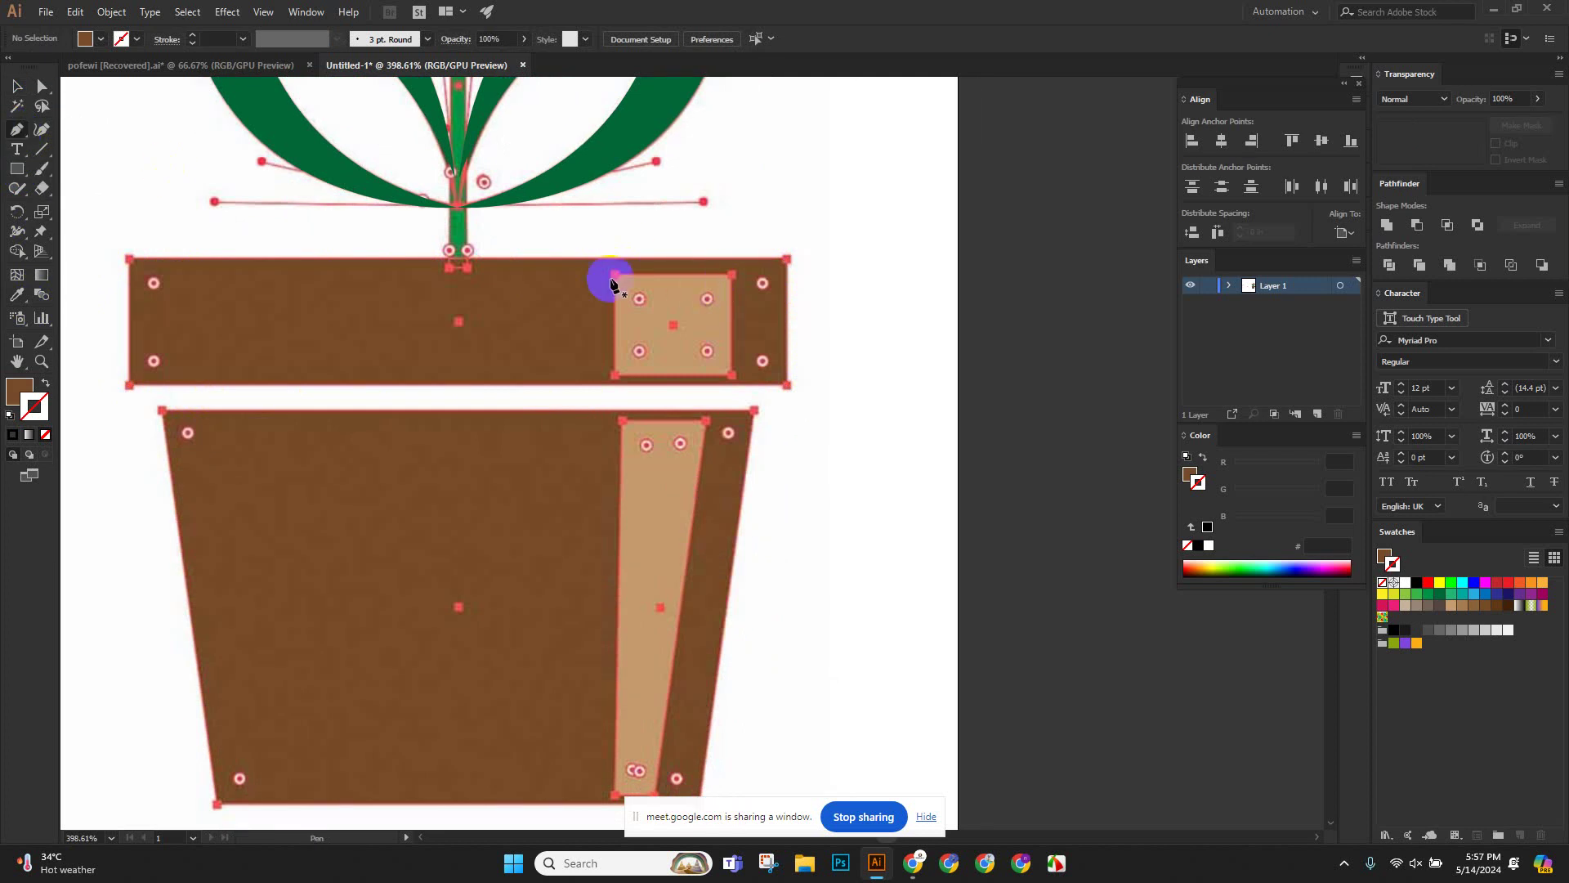
pyautogui.click(616, 276)
pyautogui.click(731, 278)
pyautogui.keyDown('shift'); pyautogui.click(746, 357); pyautogui.keyUp('shift')
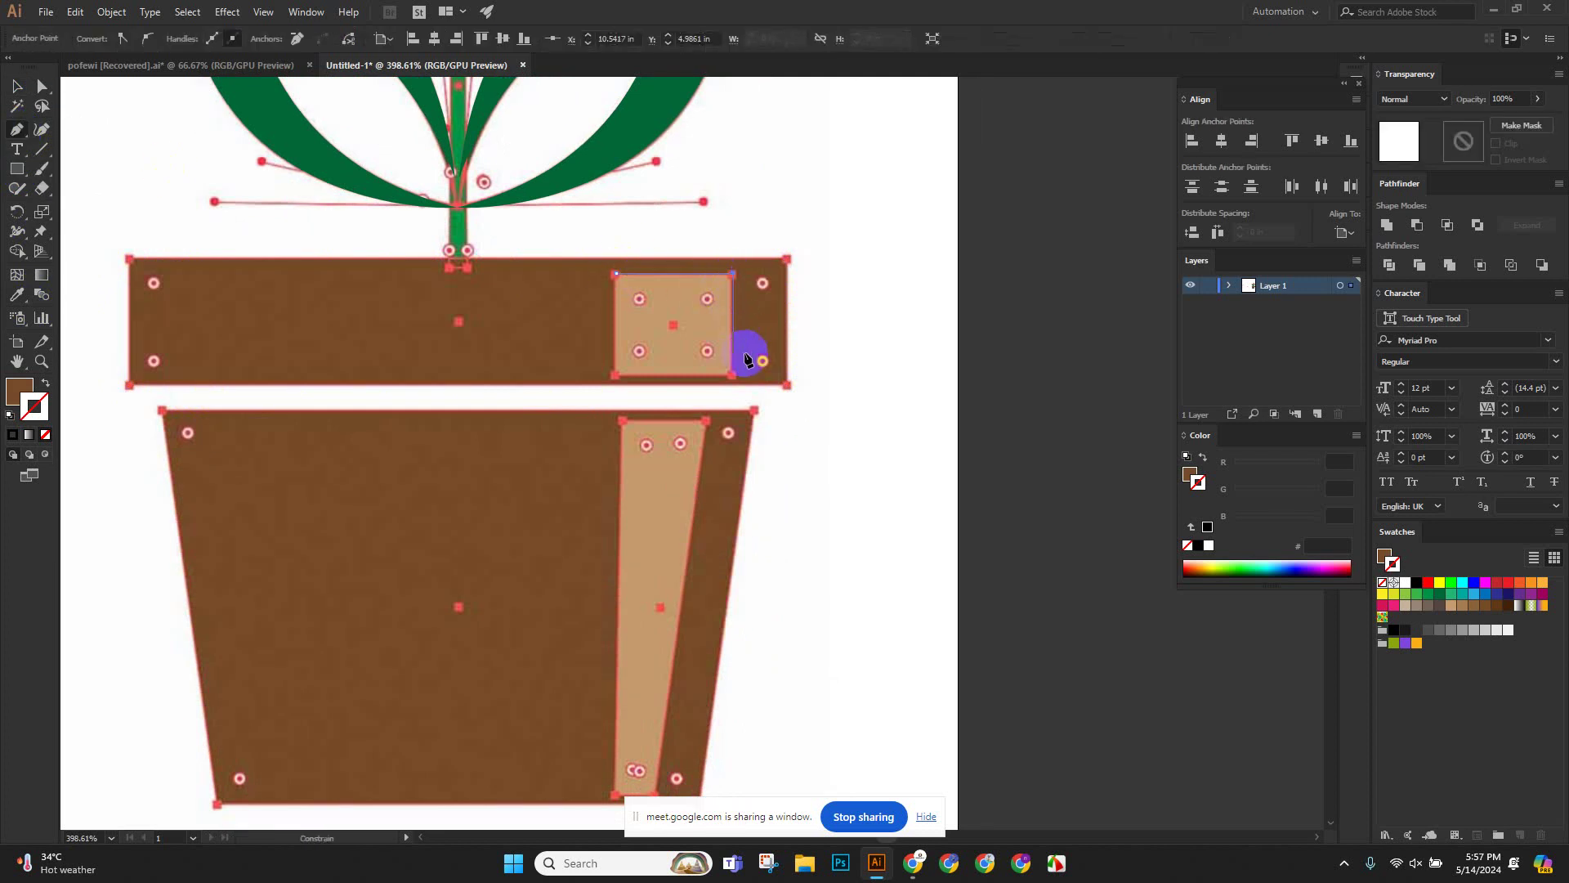
pyautogui.click(614, 375)
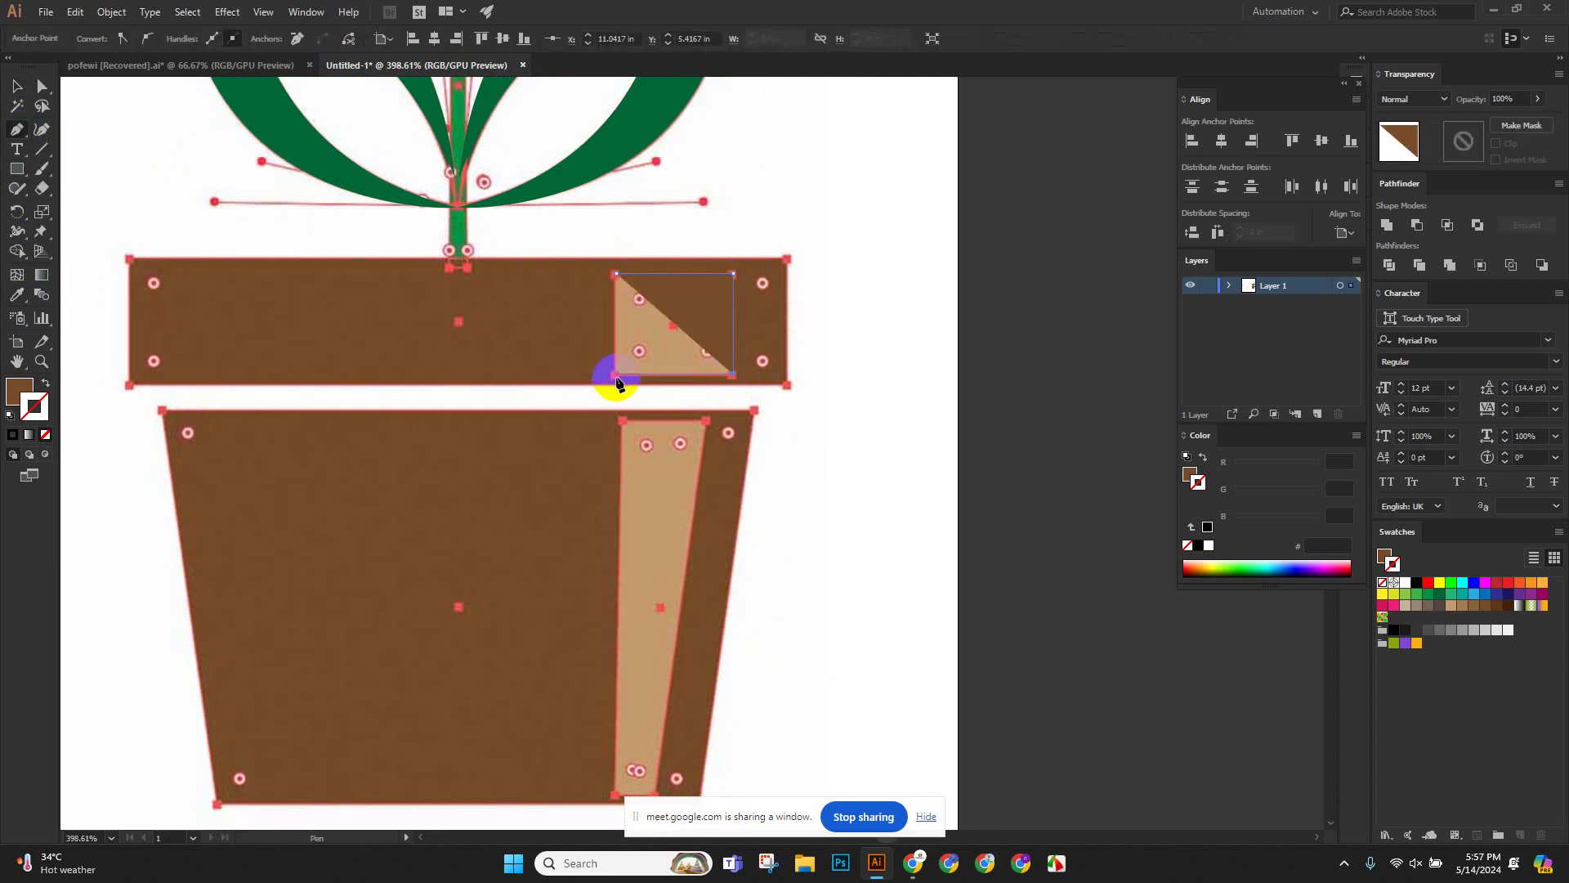
pyautogui.click(616, 277)
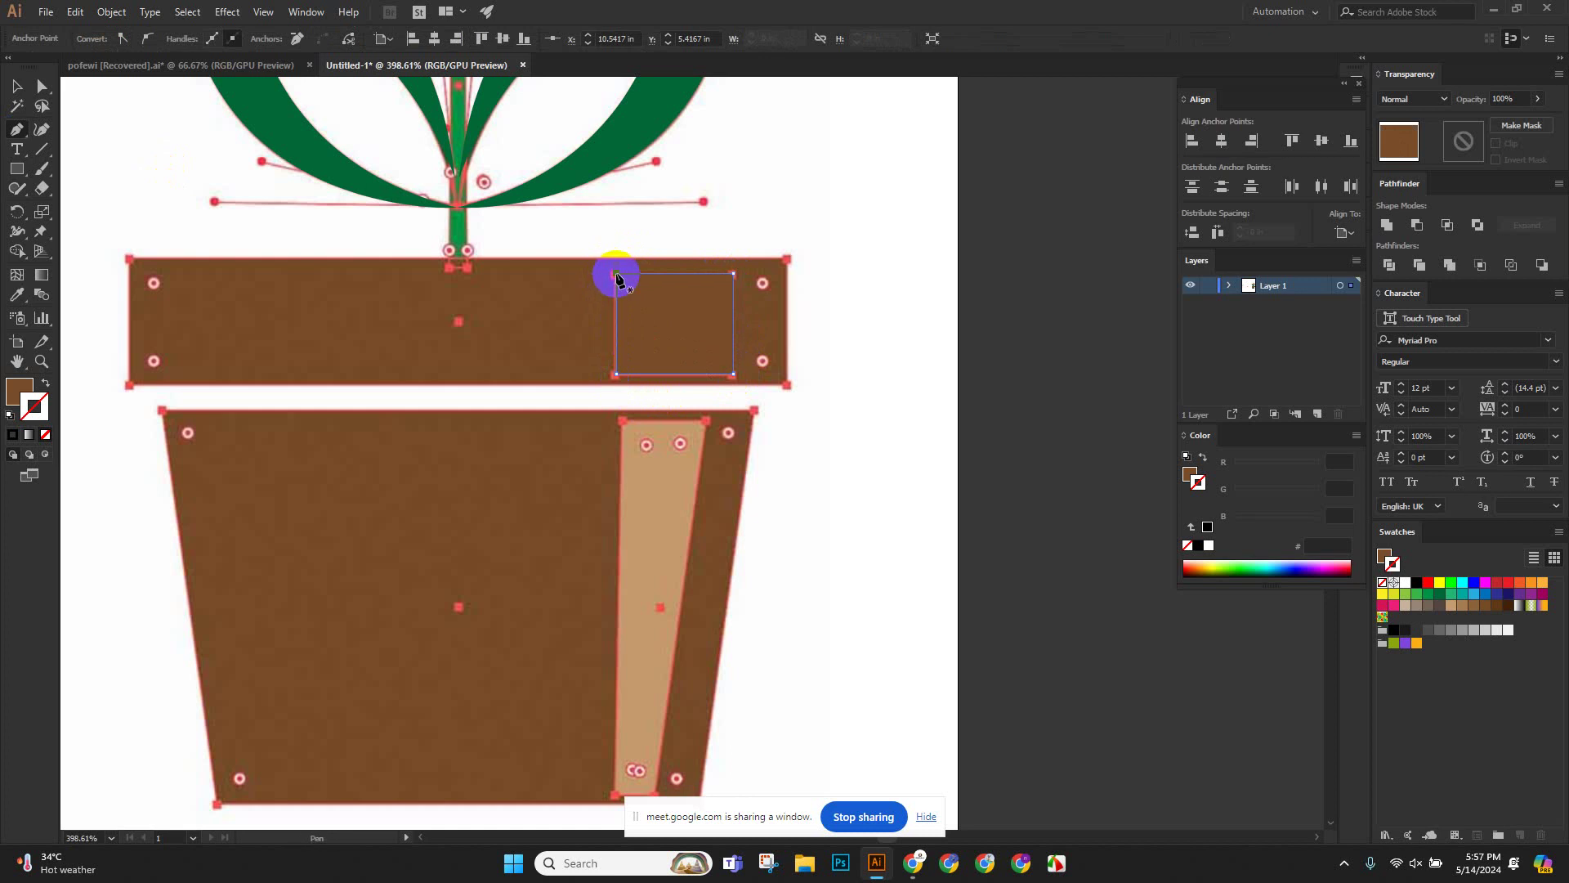
# Fill the traced square with the tan sampled from the highlight strip on the pot's body, and deselect it.
pyautogui.click(665, 486)
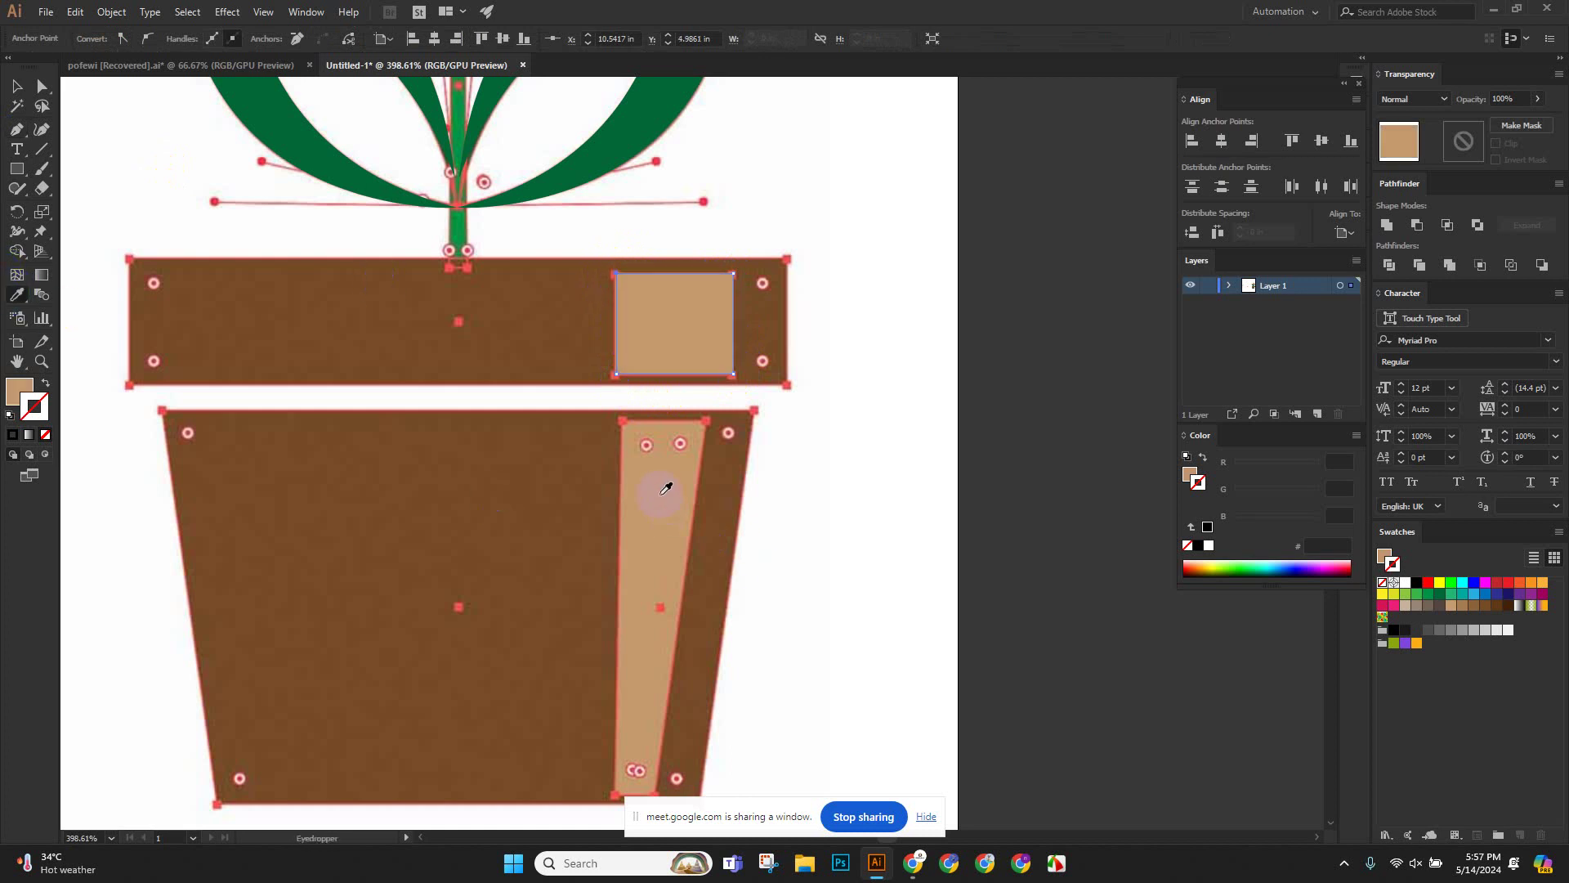
pyautogui.click(16, 85)
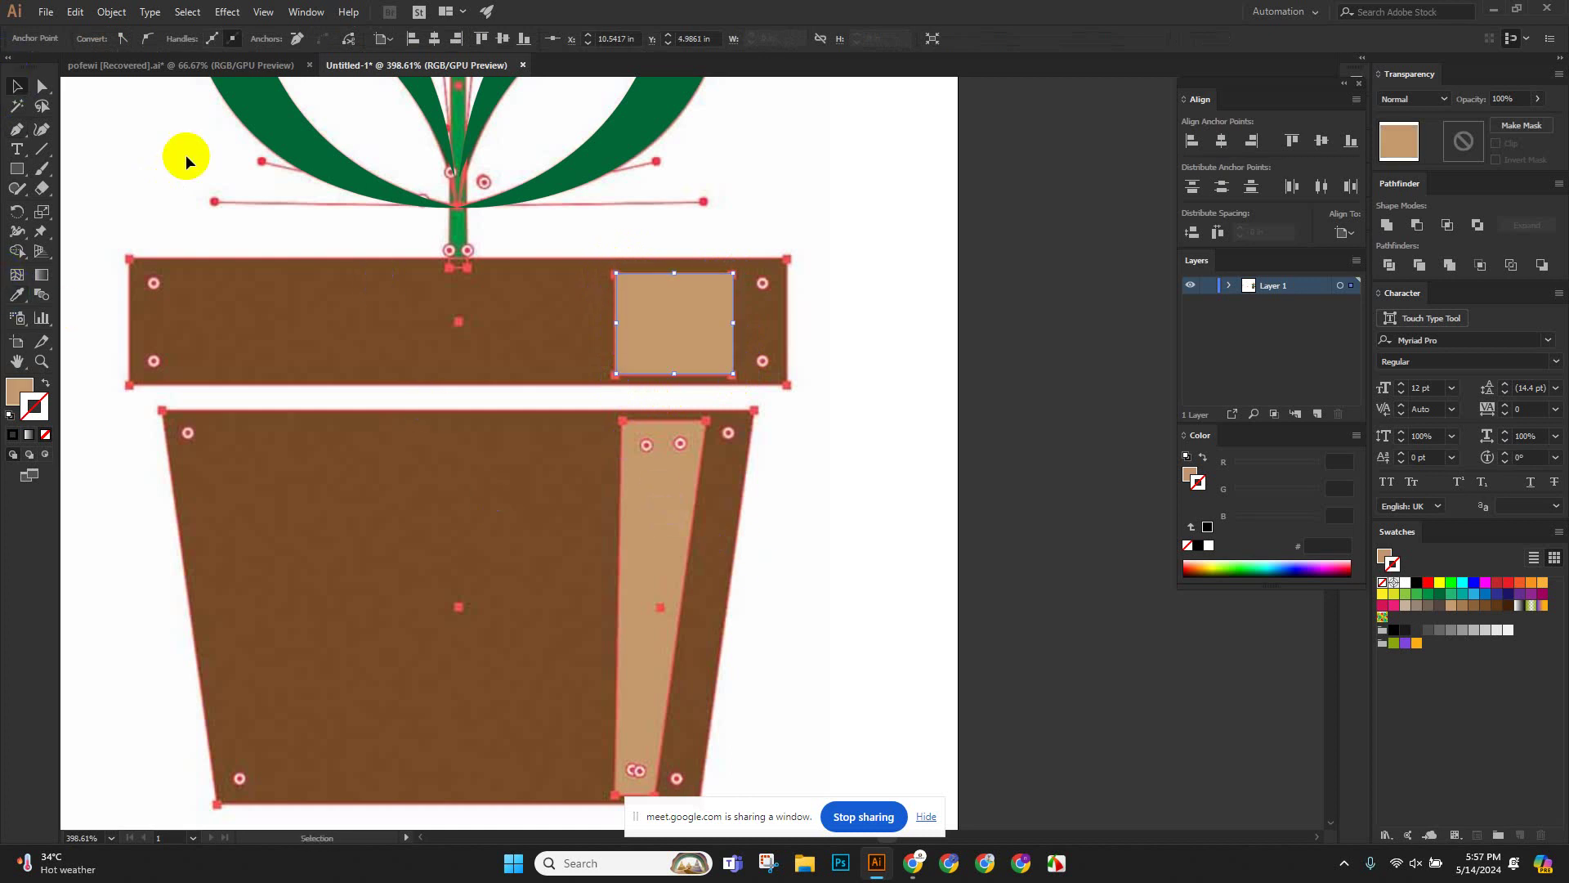
pyautogui.click(341, 187)
pyautogui.scroll(-5, 816, 301)
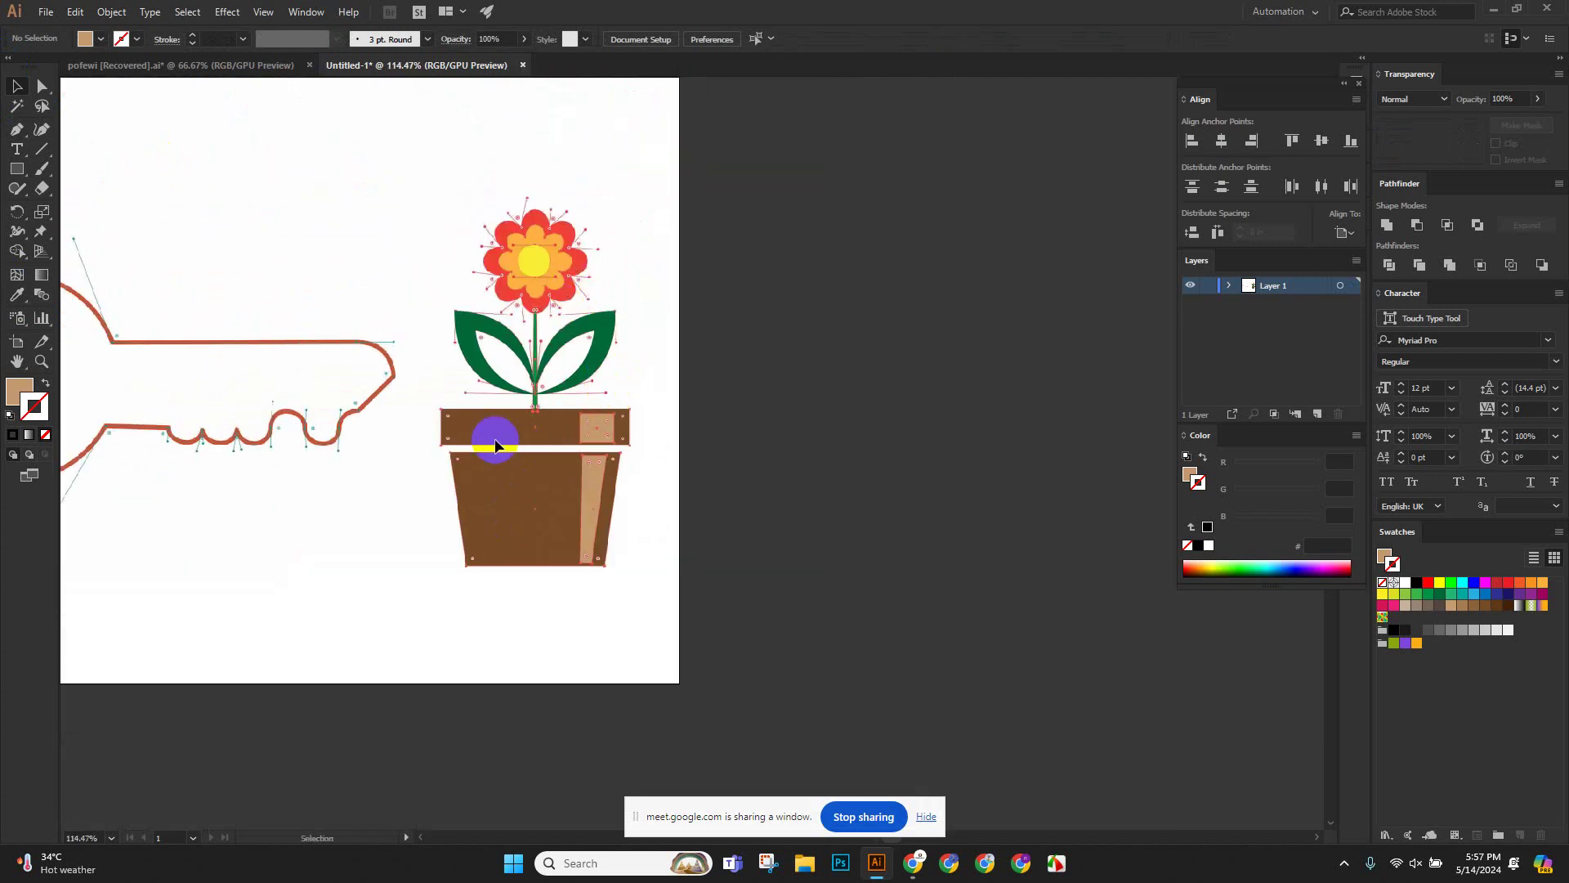
pyautogui.moveTo(394, 185); pyautogui.dragTo(697, 564)
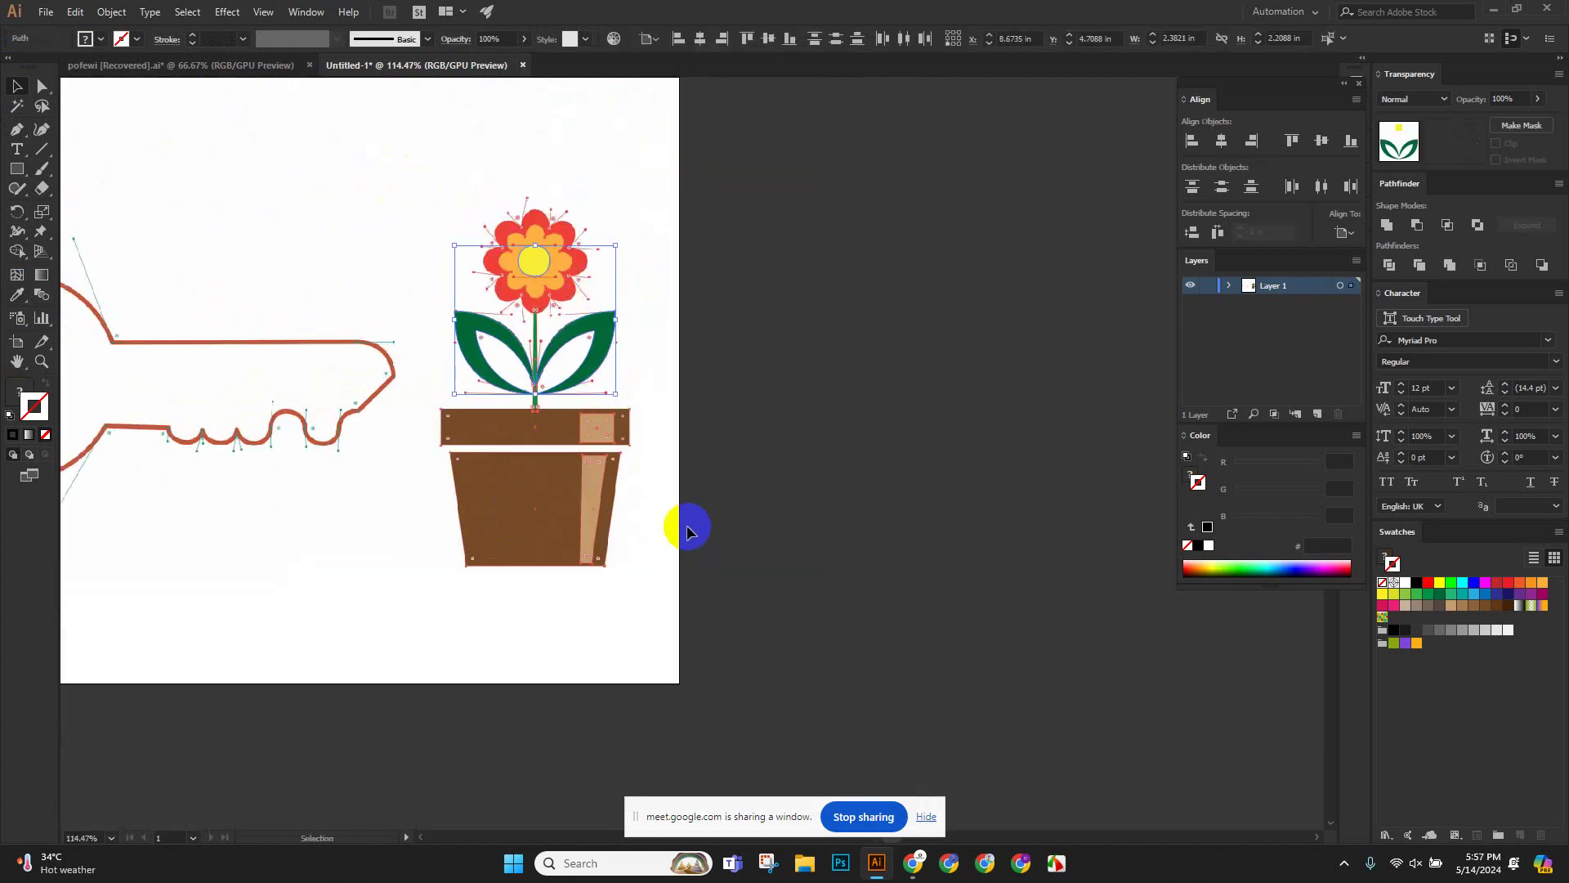
pyautogui.press('super+shift+s')
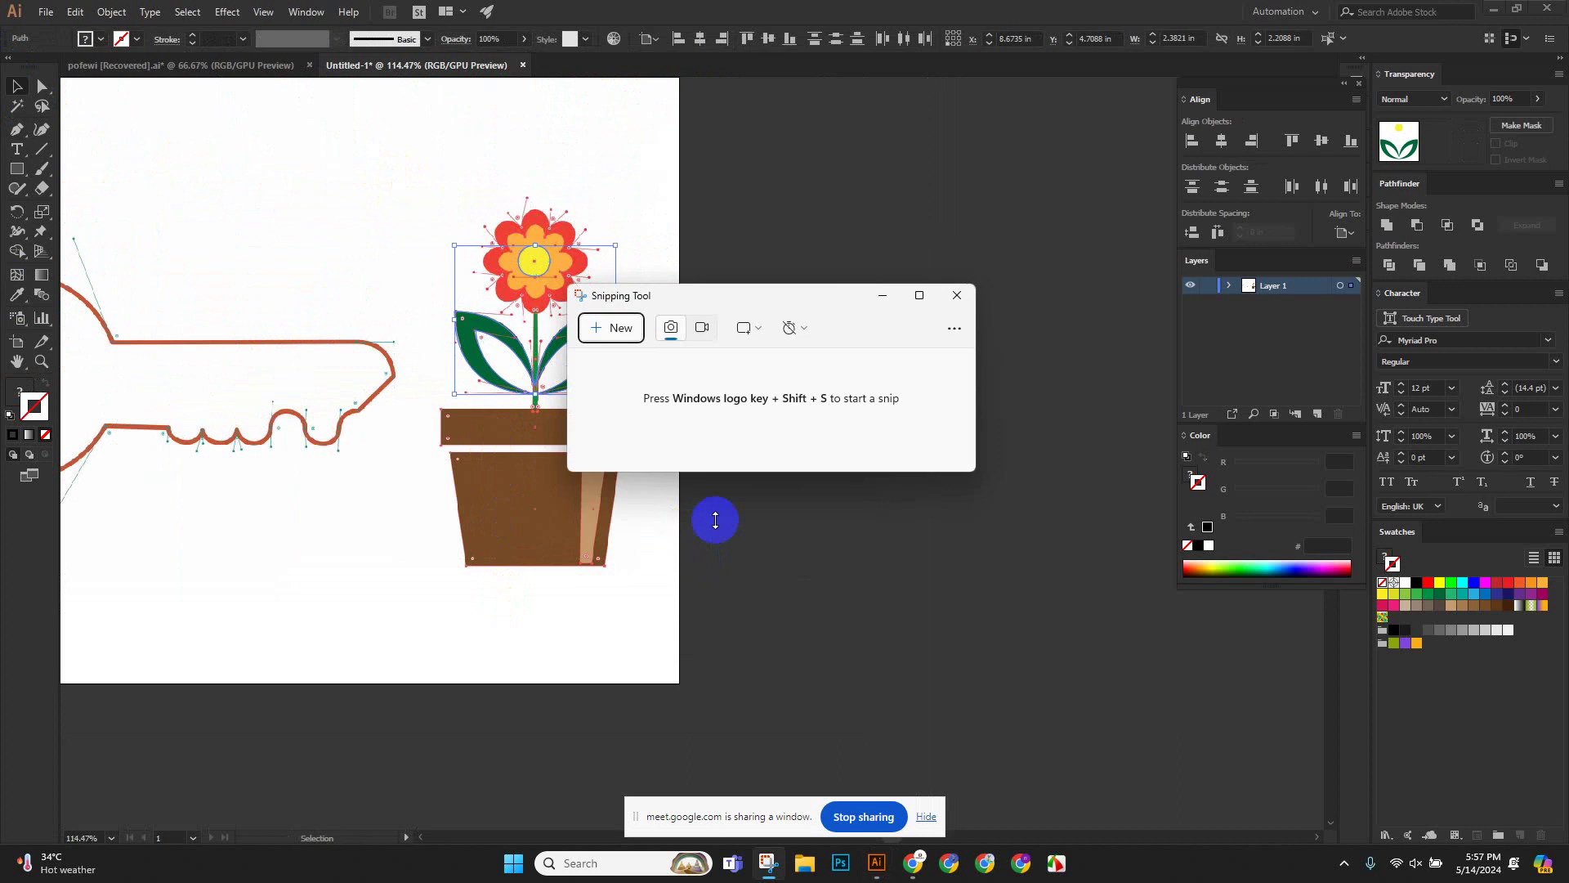
pyautogui.click(957, 295)
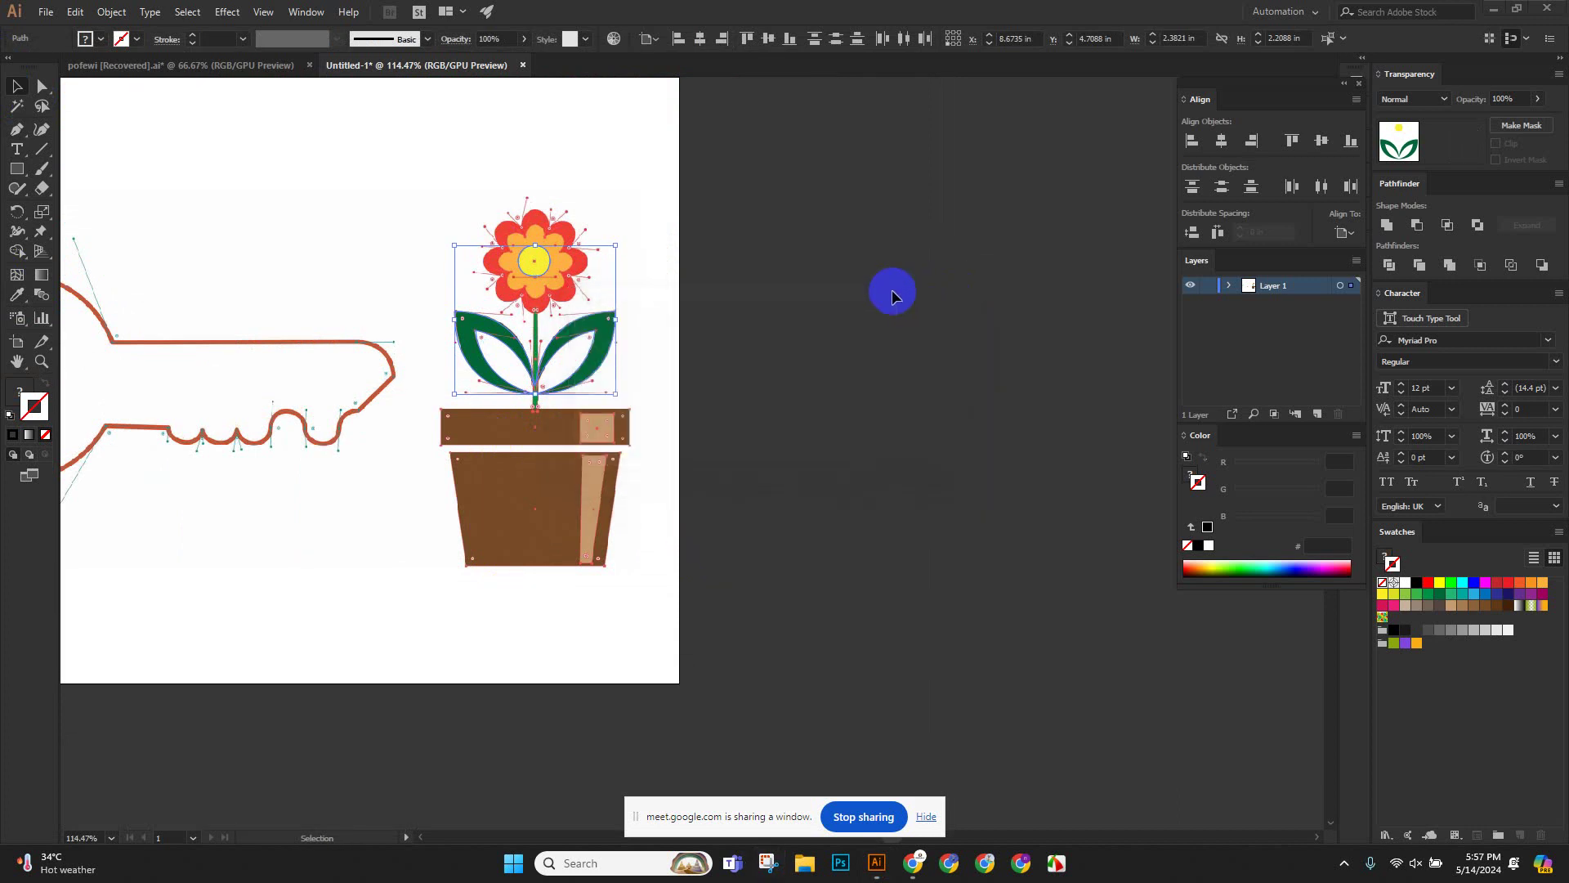
pyautogui.press('ctrl')
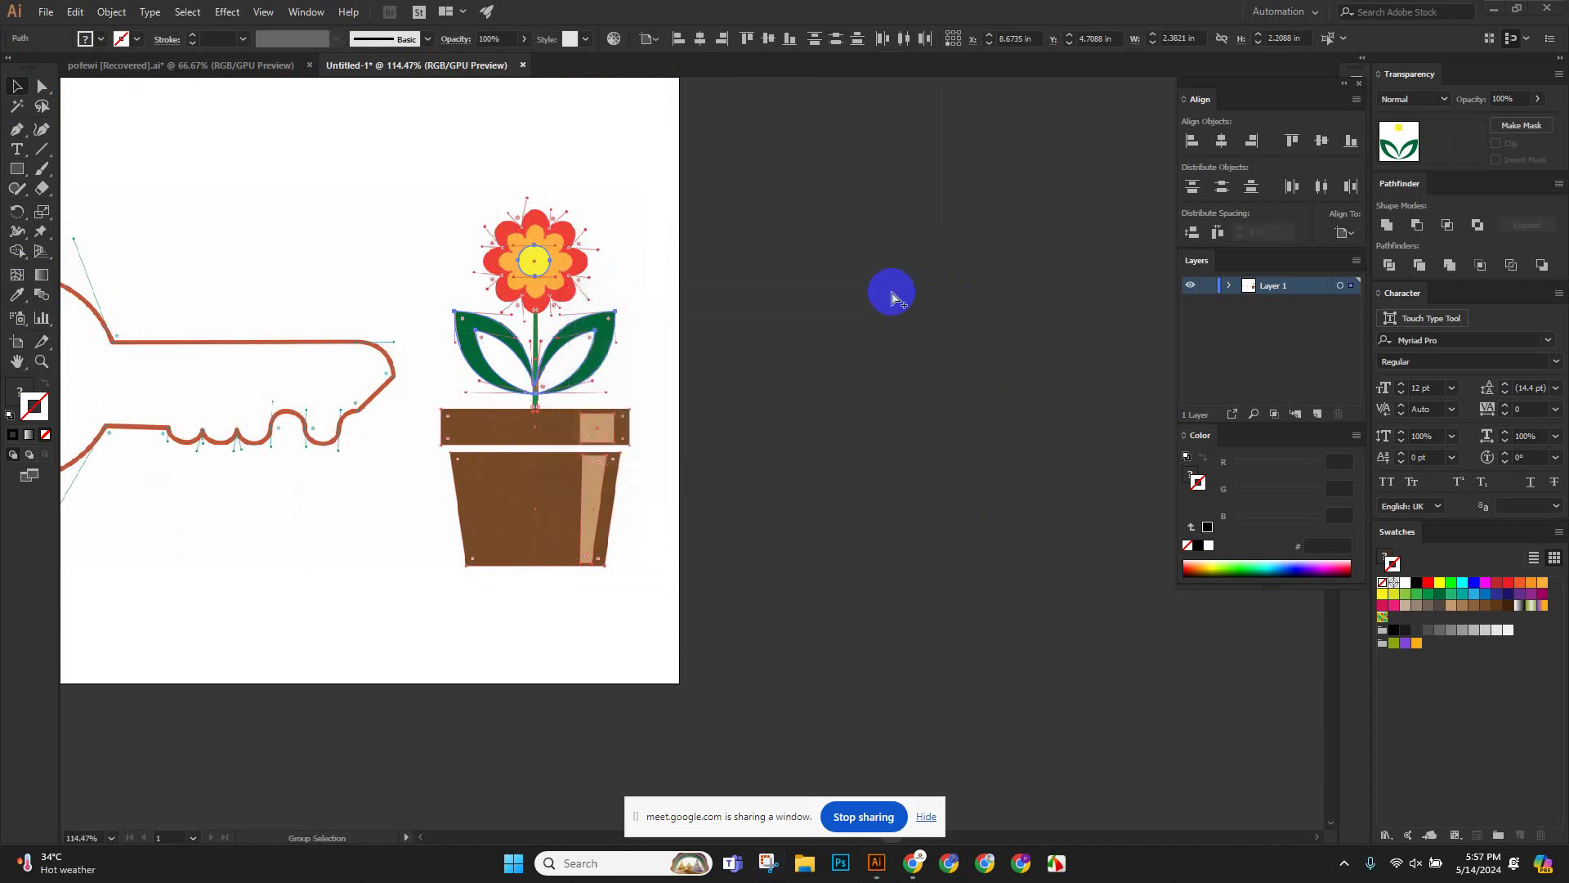
pyautogui.scroll(4, 894, 296)
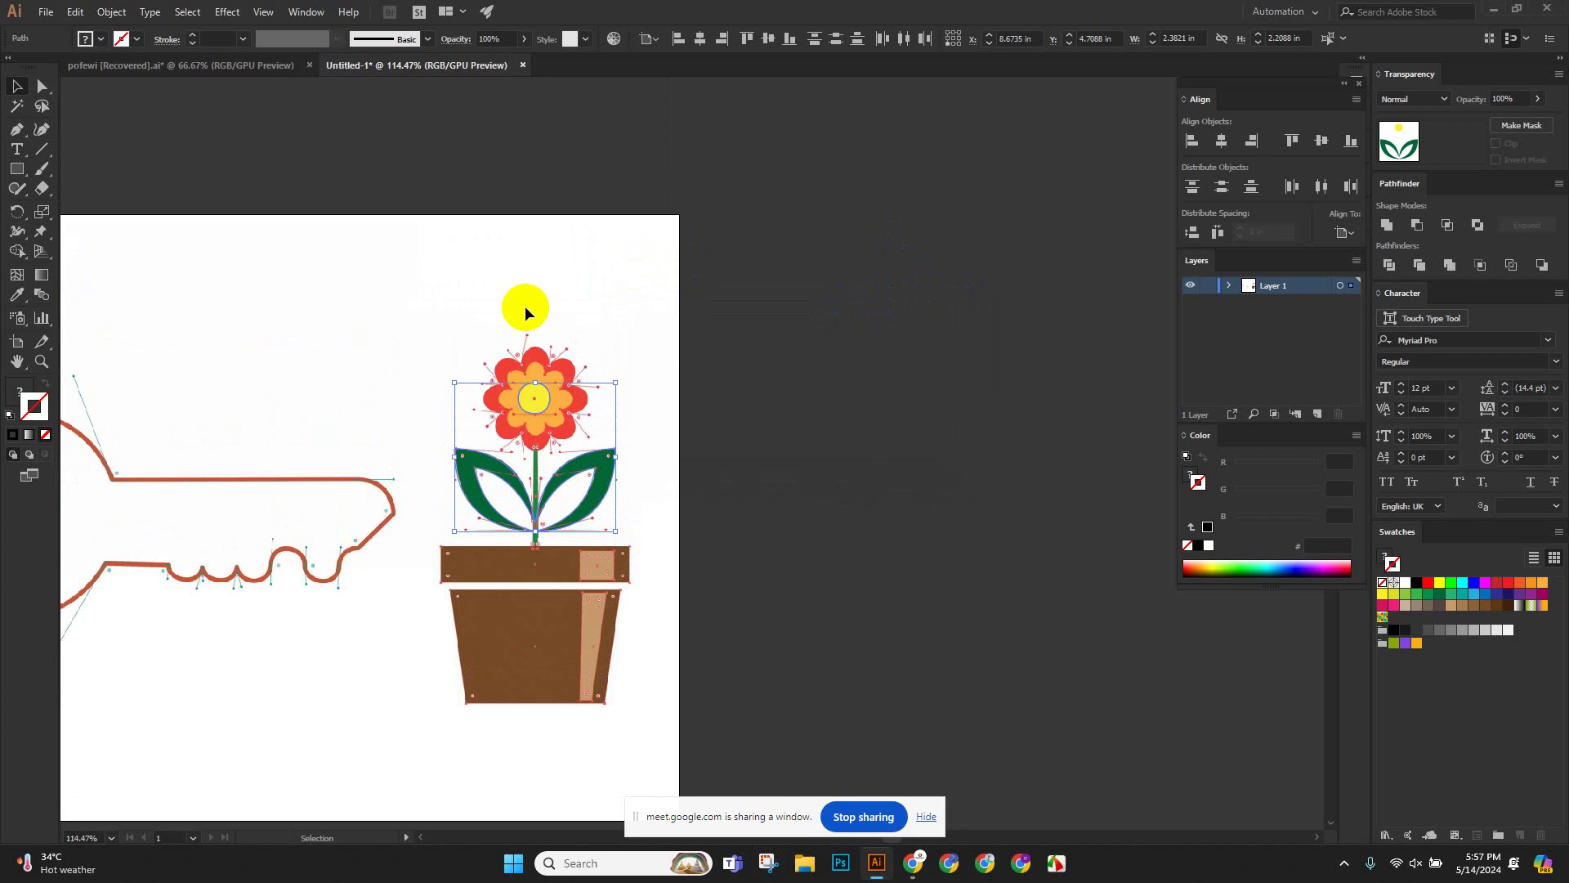
pyautogui.click(502, 317)
pyautogui.click(533, 398)
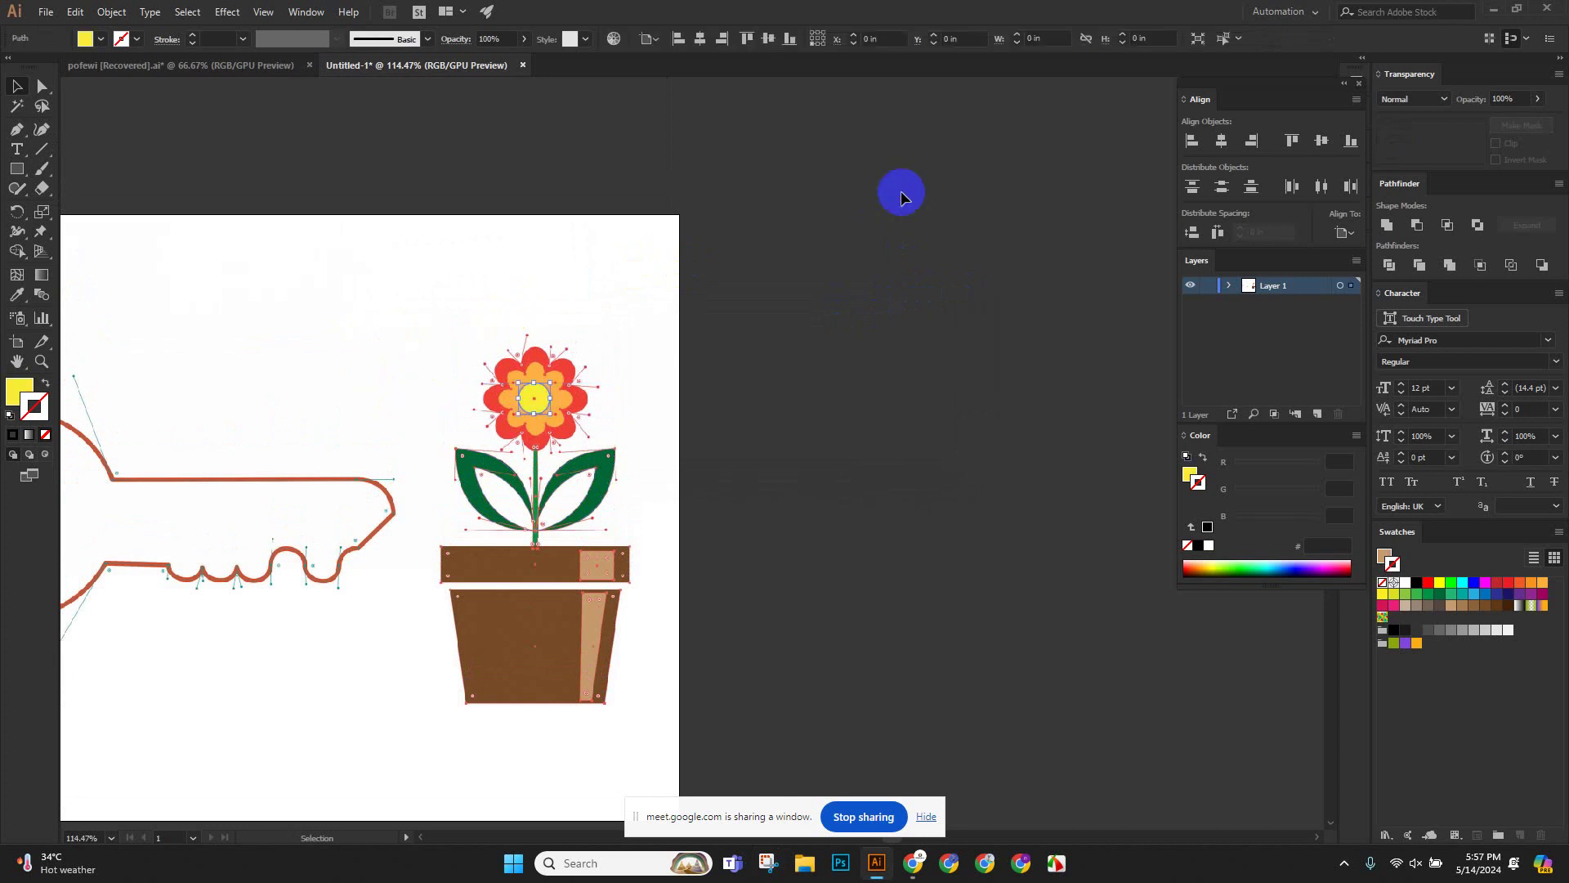
pyautogui.scroll(-8, 806, 263)
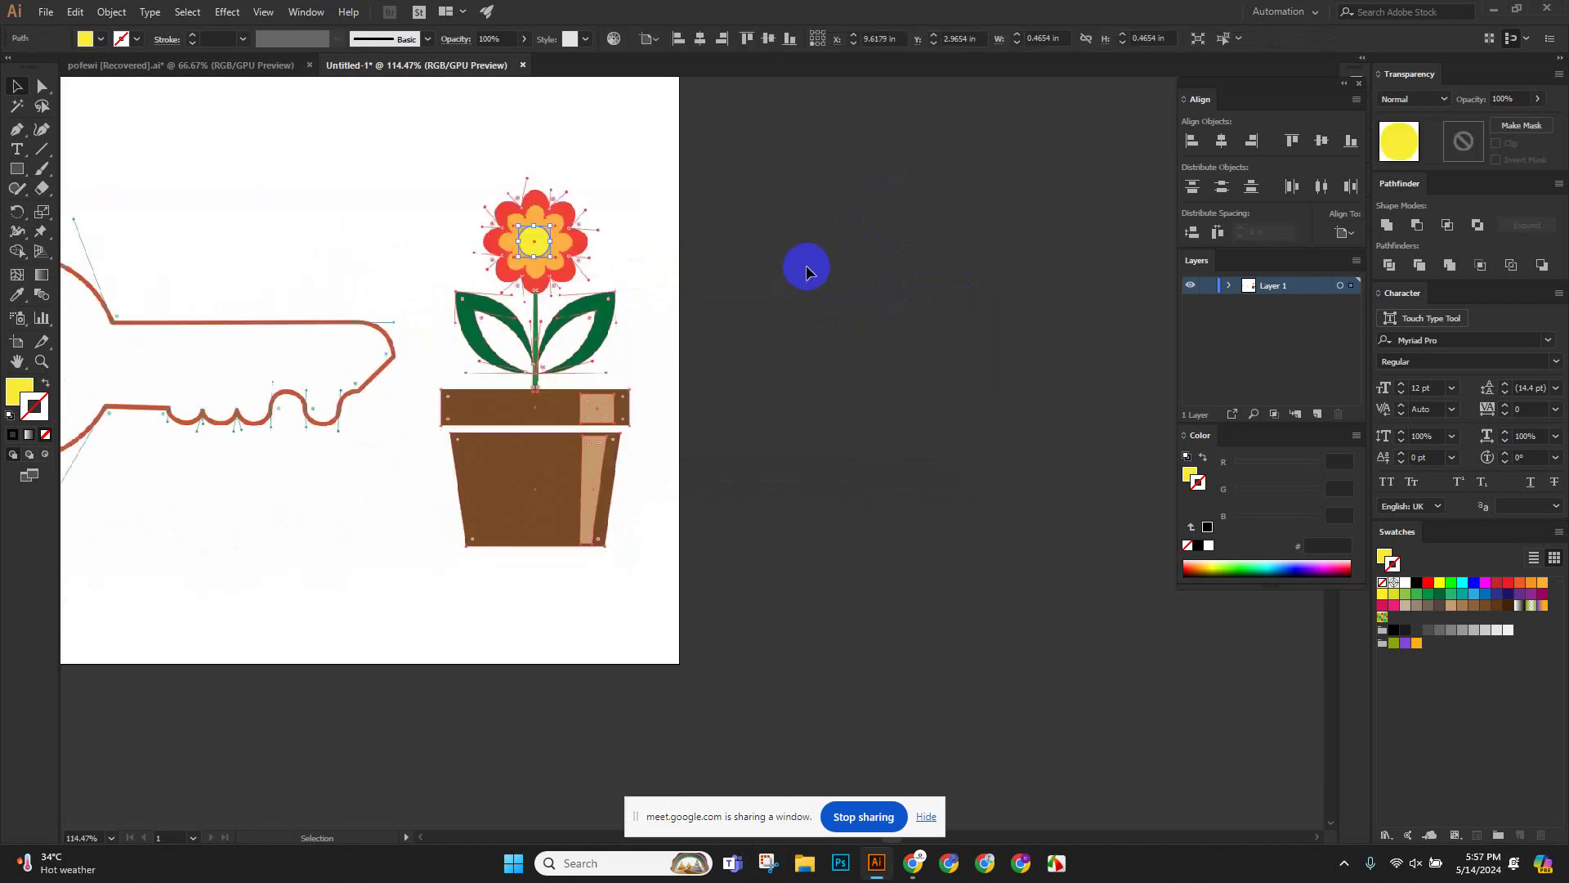
pyautogui.scroll(3, 763, 297)
pyautogui.click(458, 272)
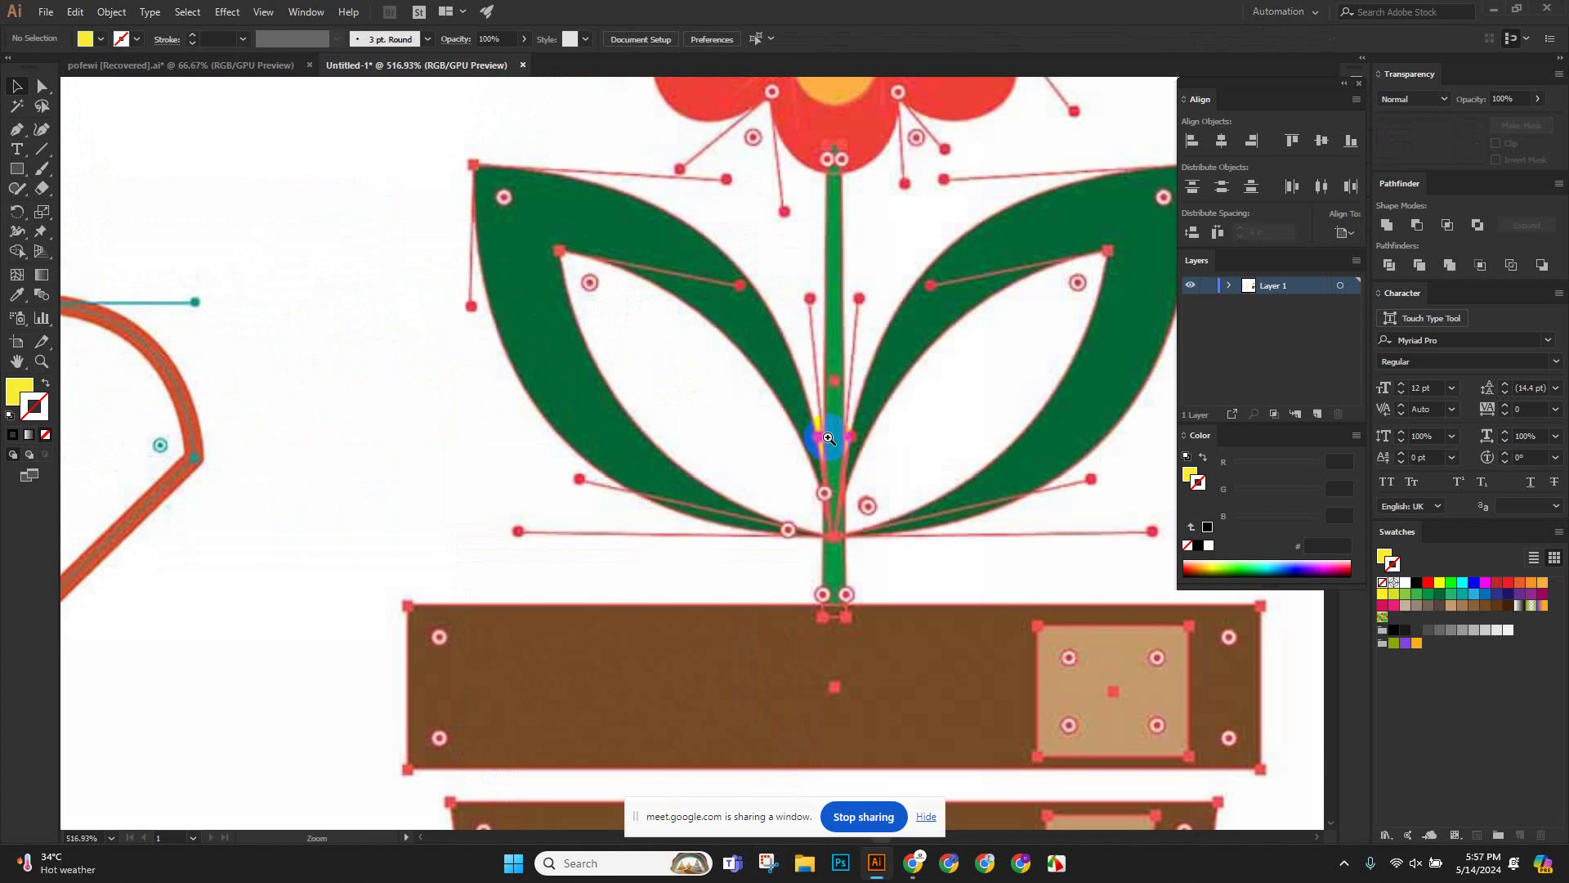
pyautogui.moveTo(769, 387); pyautogui.dragTo(642, 419)
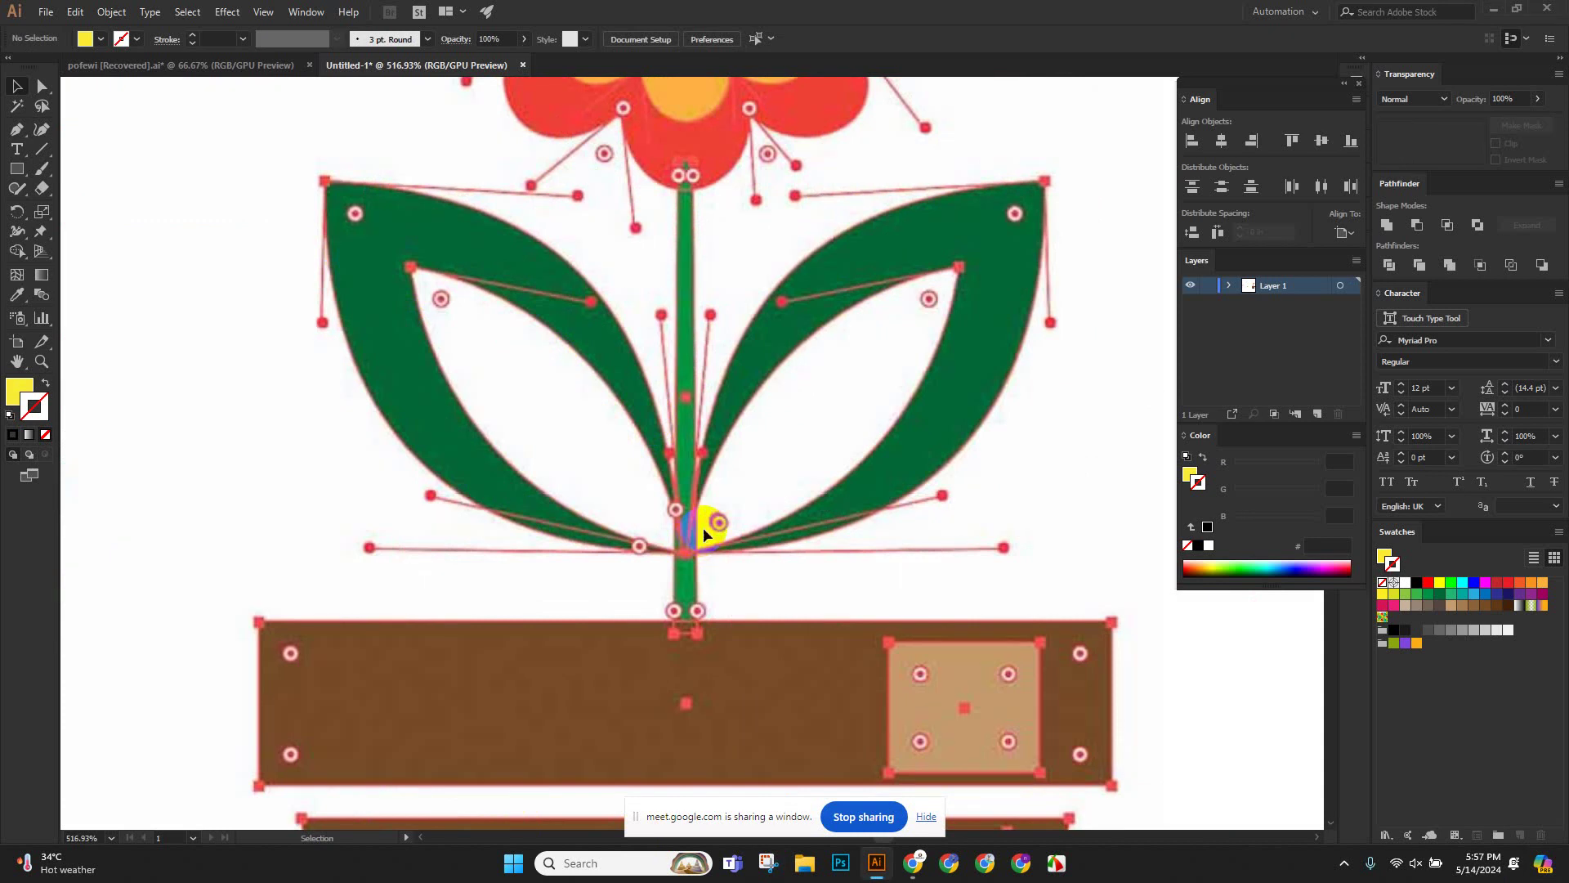
pyautogui.scroll(-8, 703, 527)
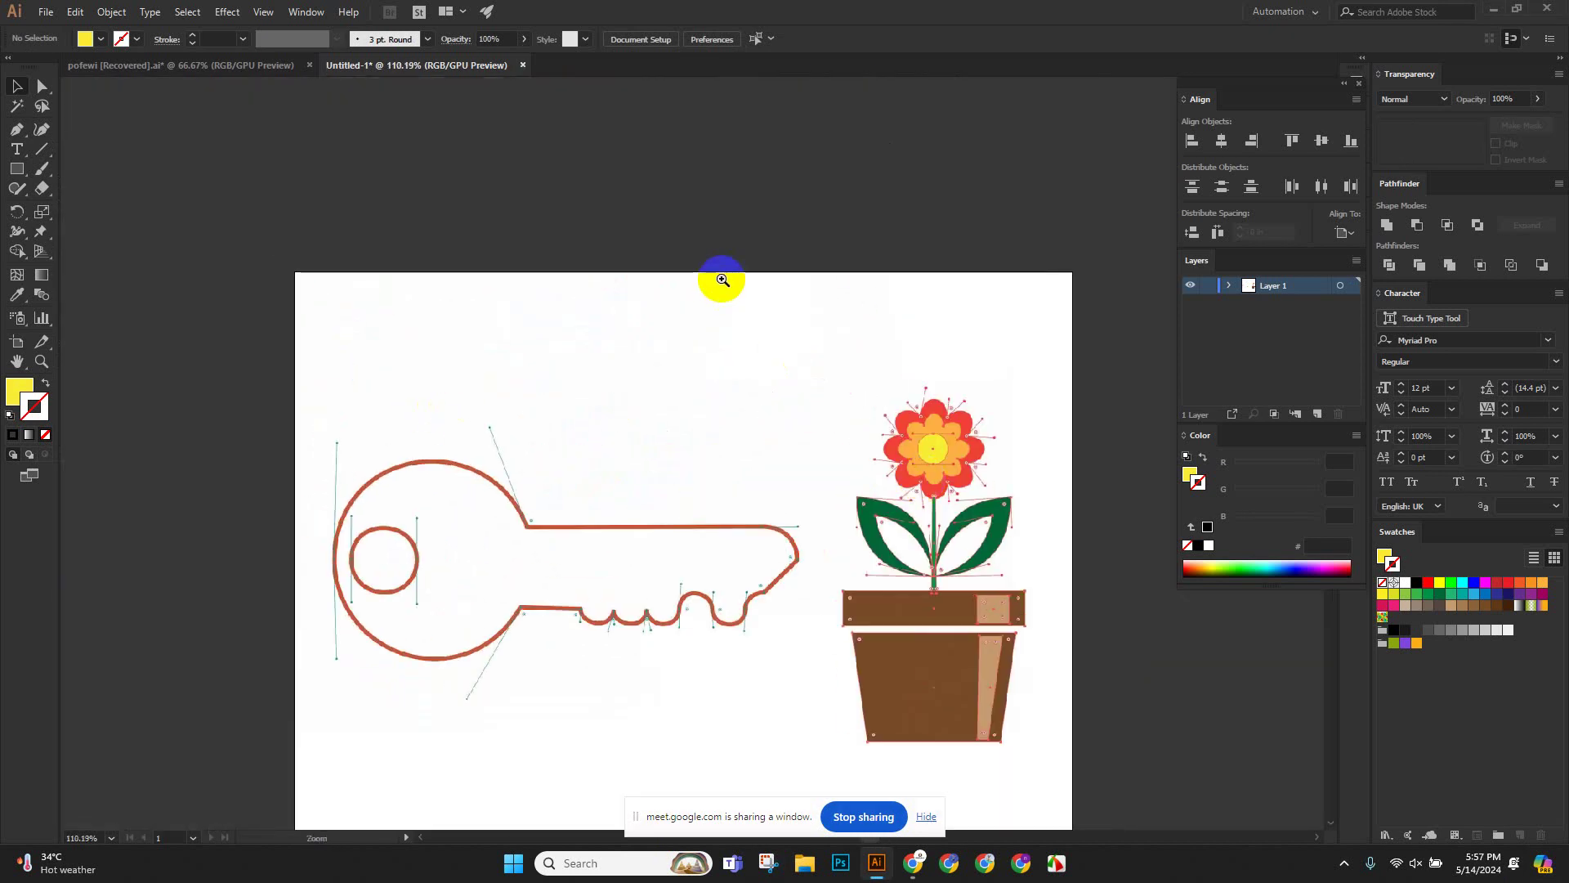
pyautogui.scroll(5, 718, 280)
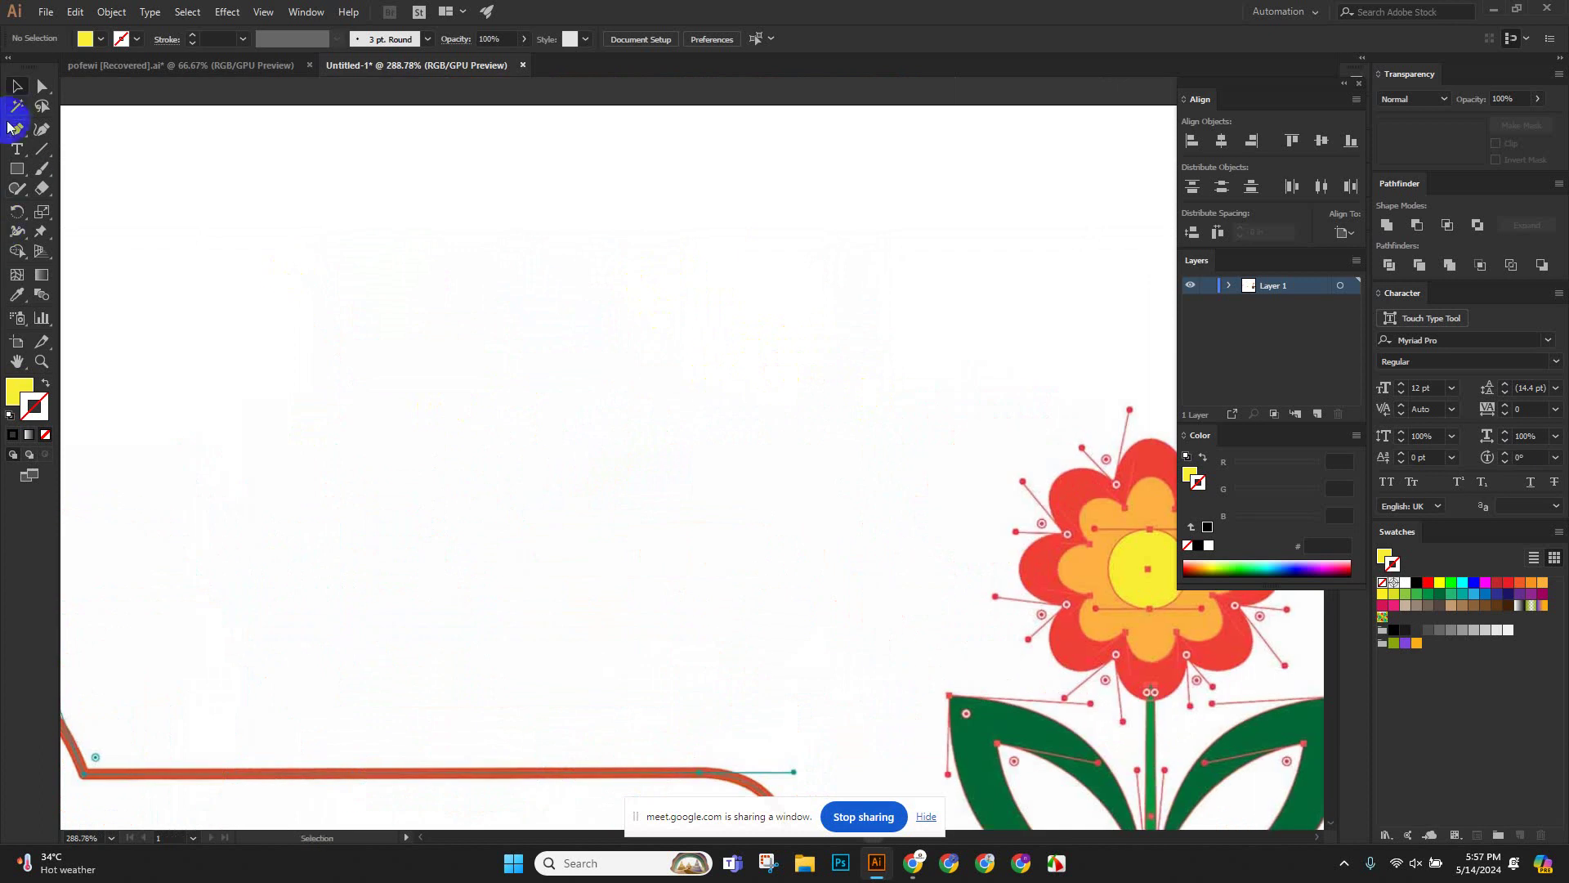
# Try to draw a thin two-curve crescent with the Pen tool in the blank area above the key, and undo back to its first anchor.
pyautogui.click(17, 129)
pyautogui.moveTo(531, 321); pyautogui.dragTo(517, 314)
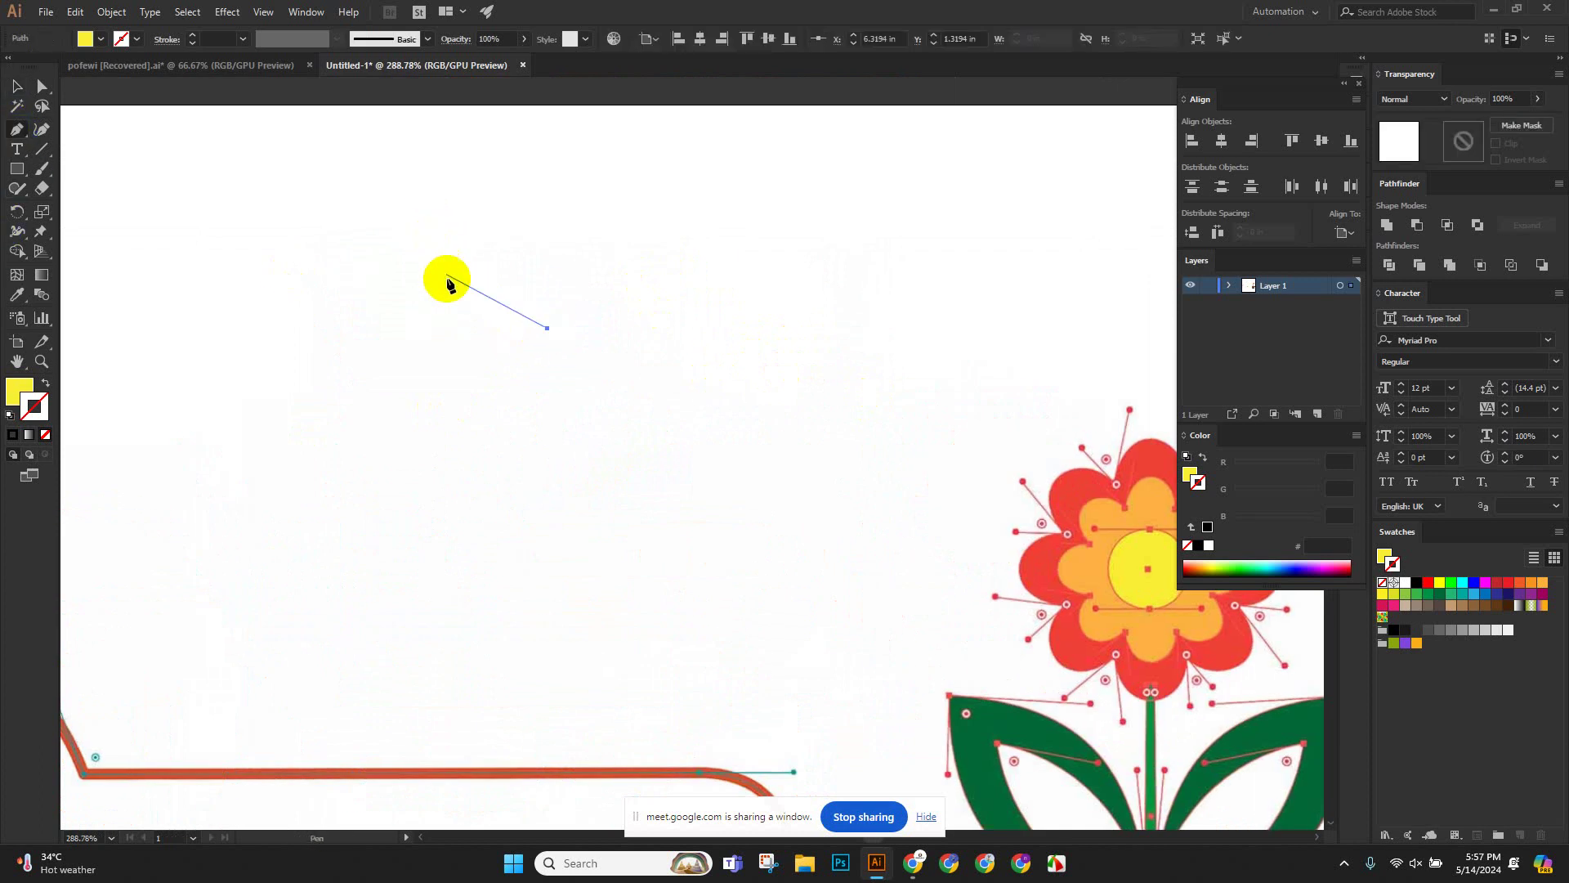
pyautogui.moveTo(446, 273); pyautogui.dragTo(428, 193)
pyautogui.click(445, 272)
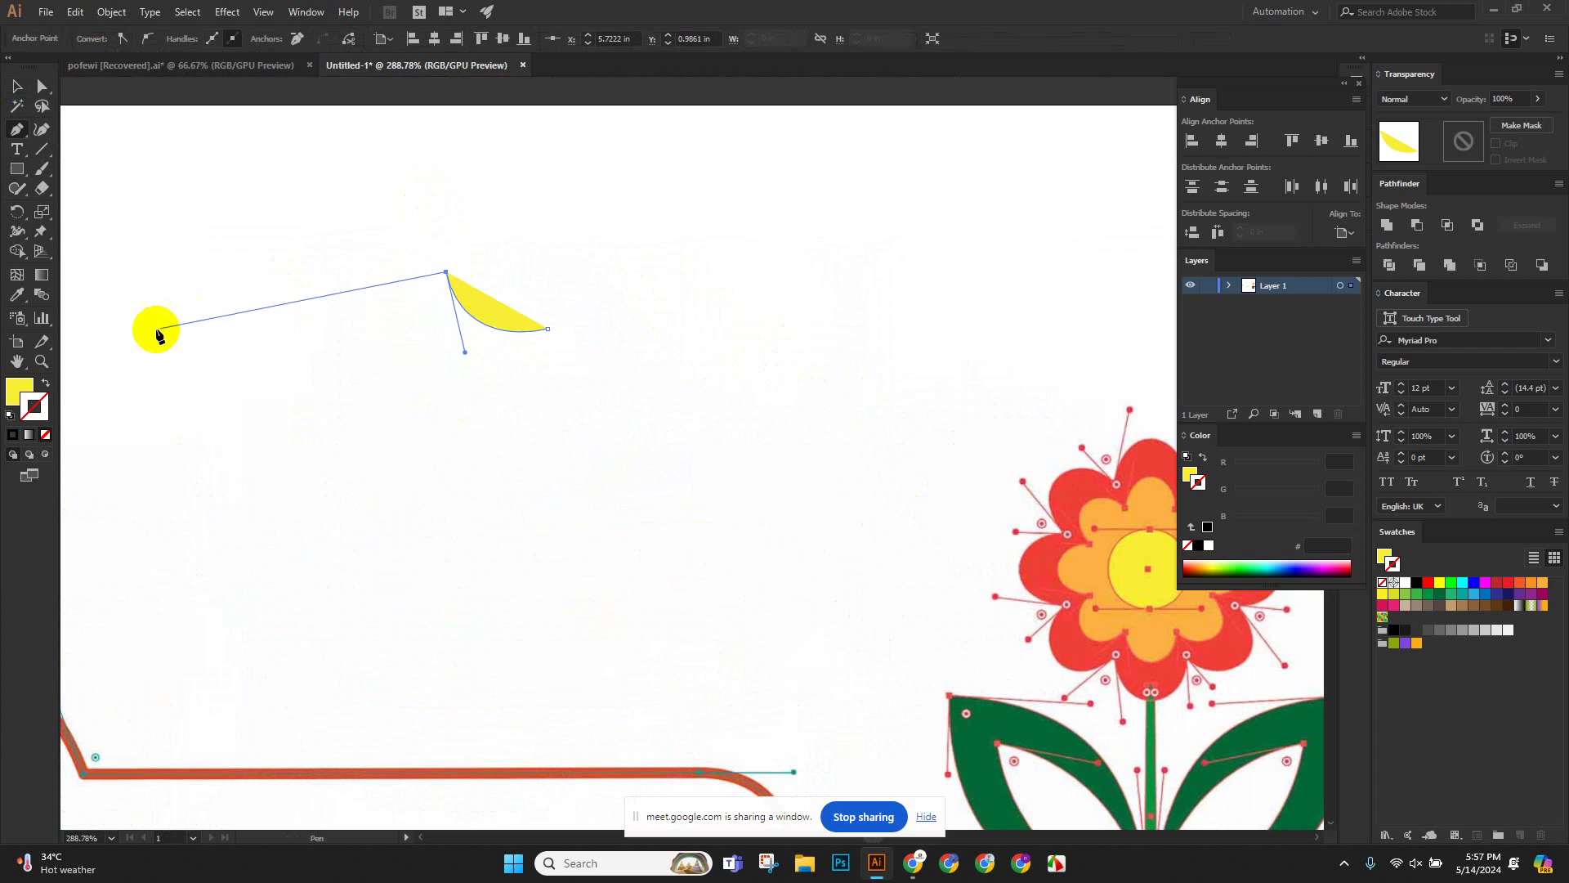
pyautogui.click(46, 382)
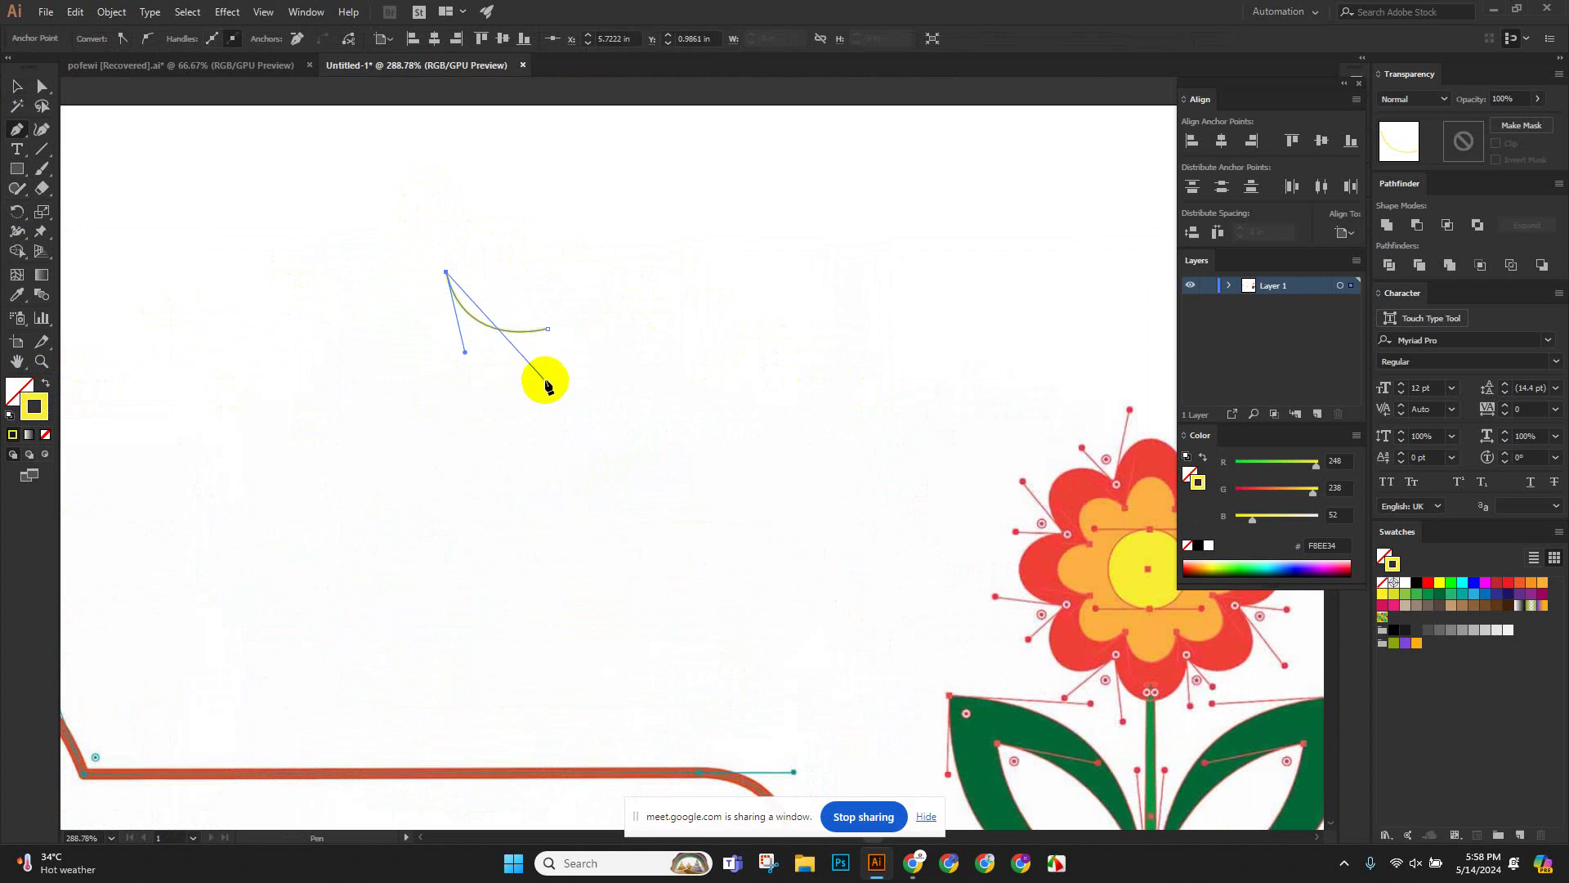
pyautogui.moveTo(570, 352); pyautogui.dragTo(677, 308)
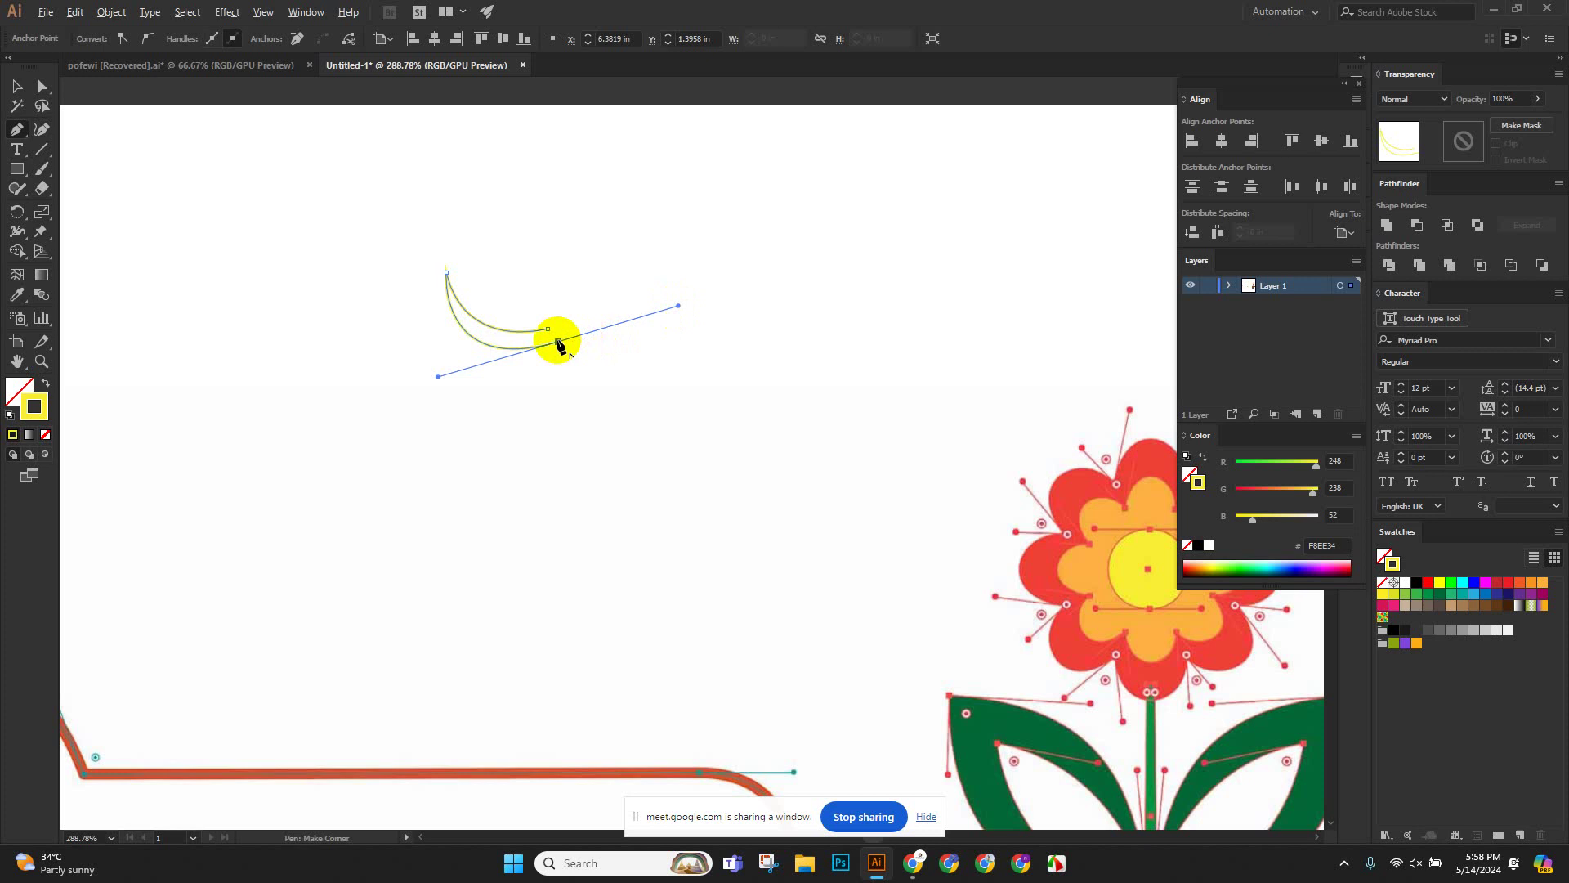
pyautogui.click(559, 343)
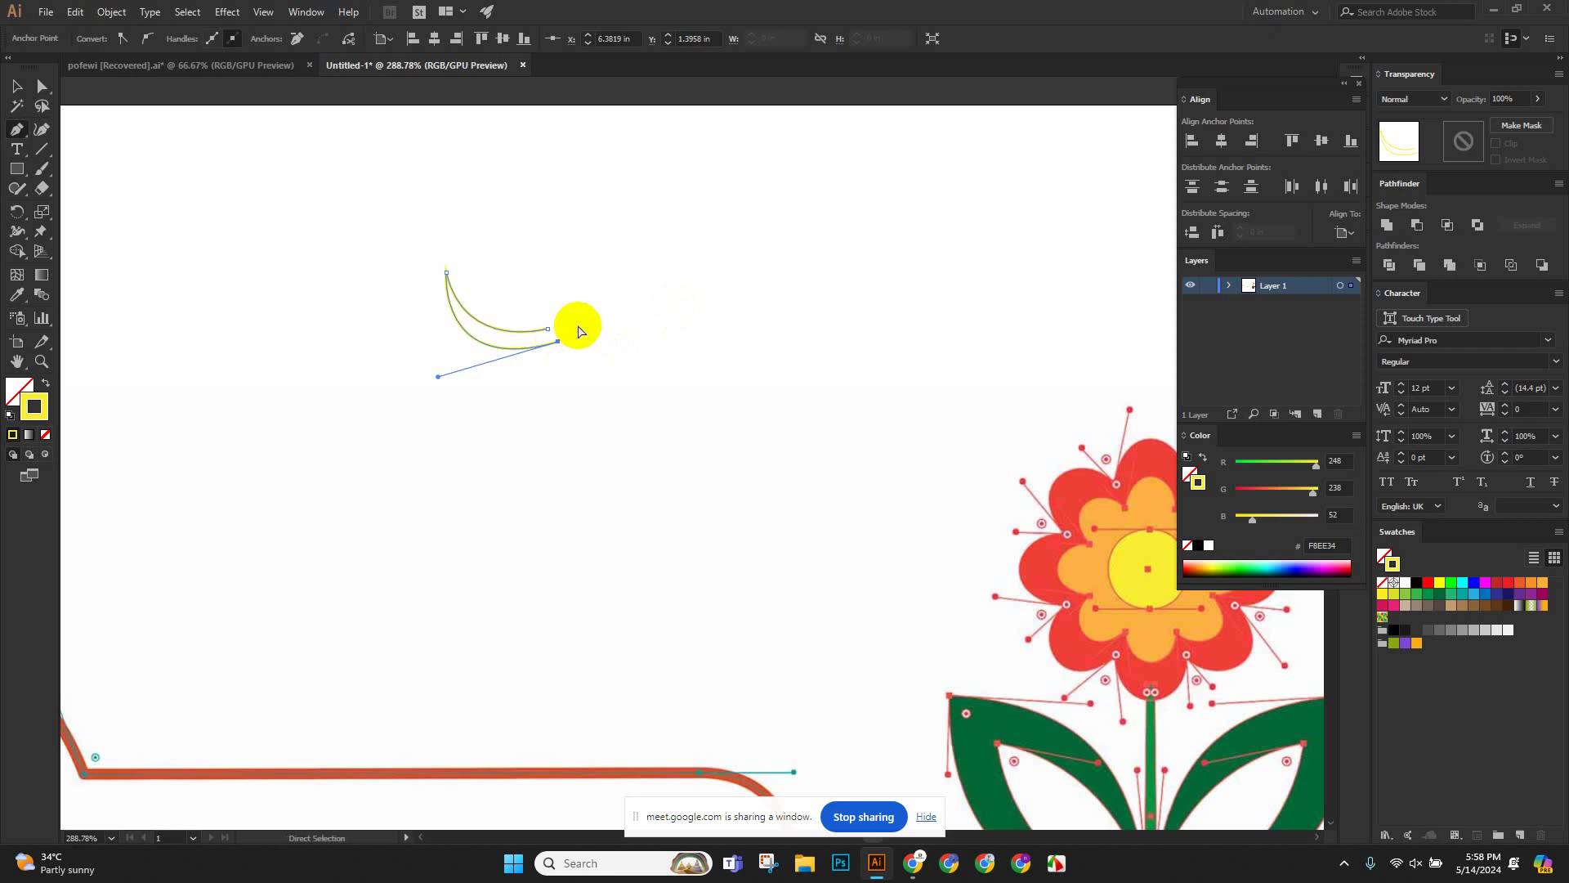
pyautogui.hotkey('shift', 'x')
pyautogui.press('Delete')
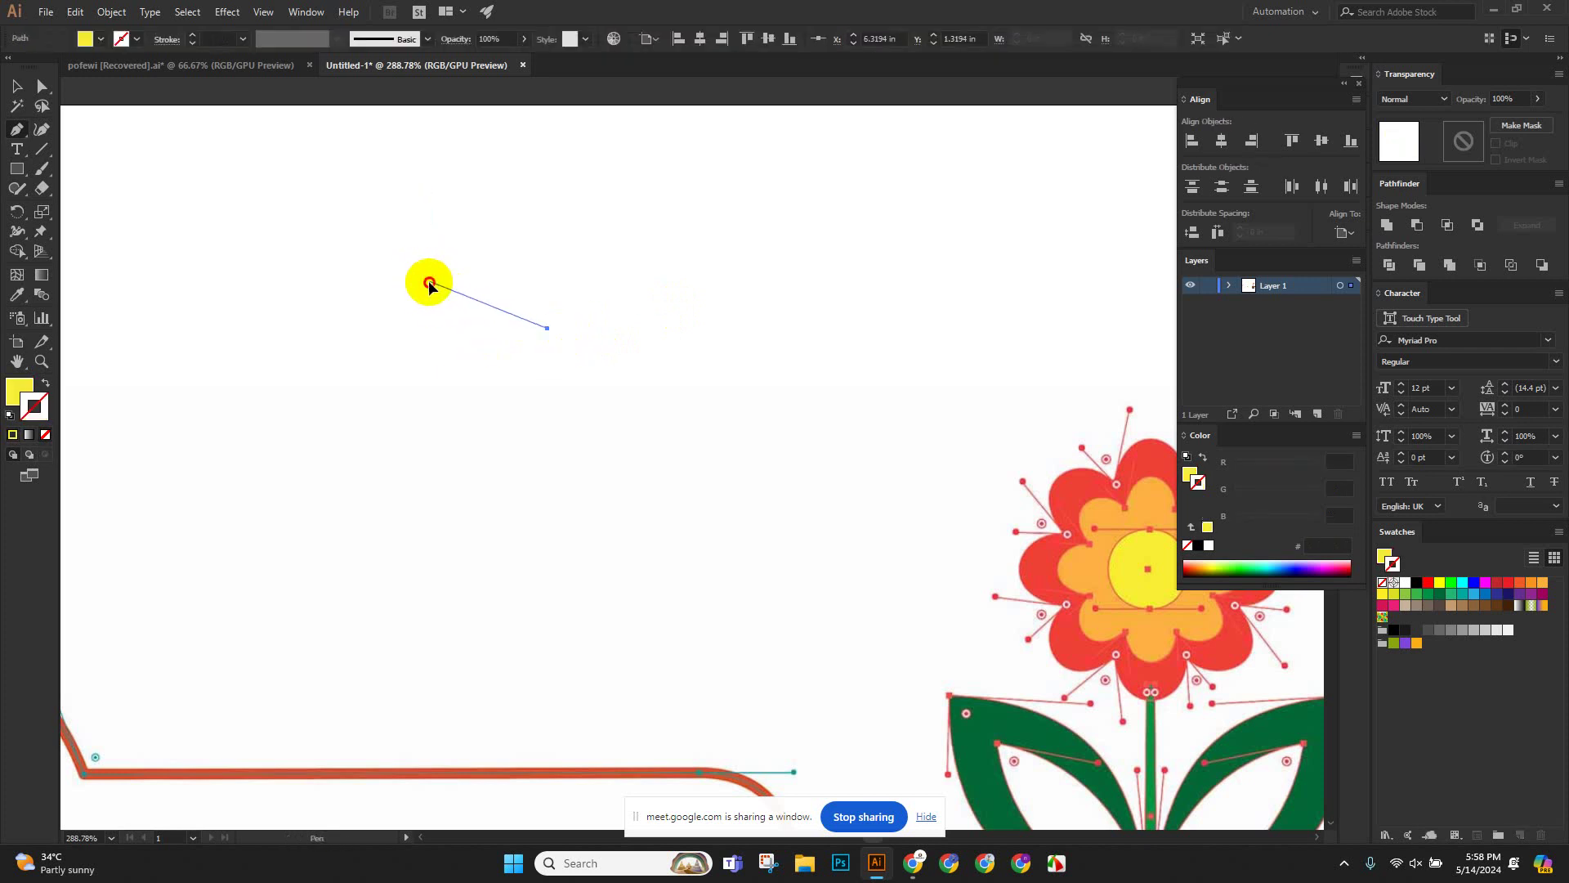
# Draw a closed crescent about 0.69 in wide and 0.33 in high with the Pen tool, swapping its yellow fill to the stroke, and deselect it.
pyautogui.moveTo(429, 281); pyautogui.dragTo(396, 196)
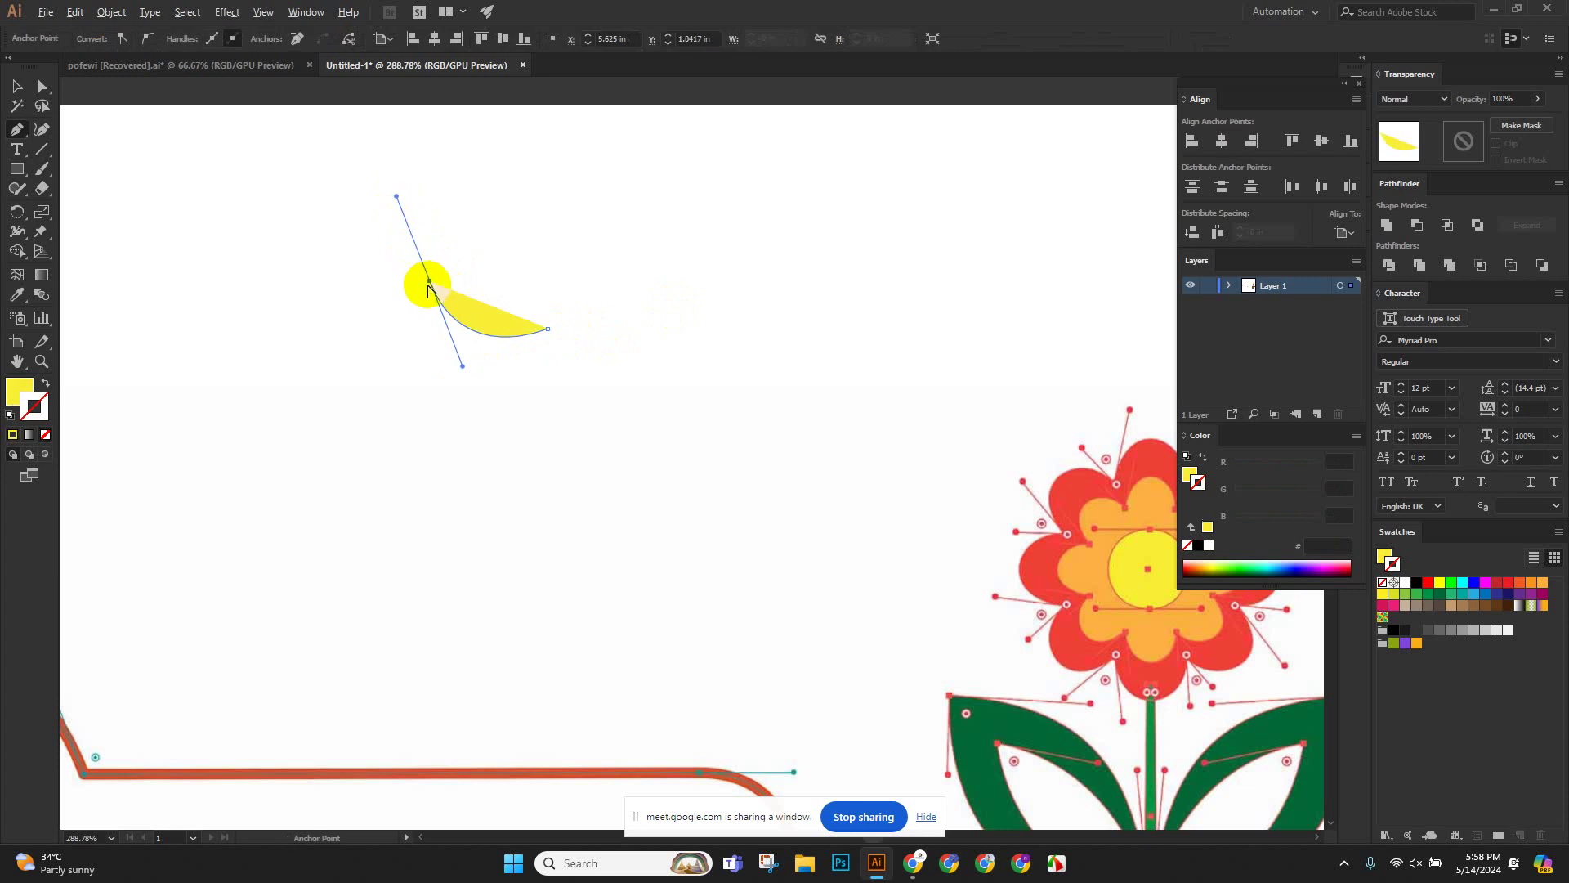
pyautogui.click(431, 282)
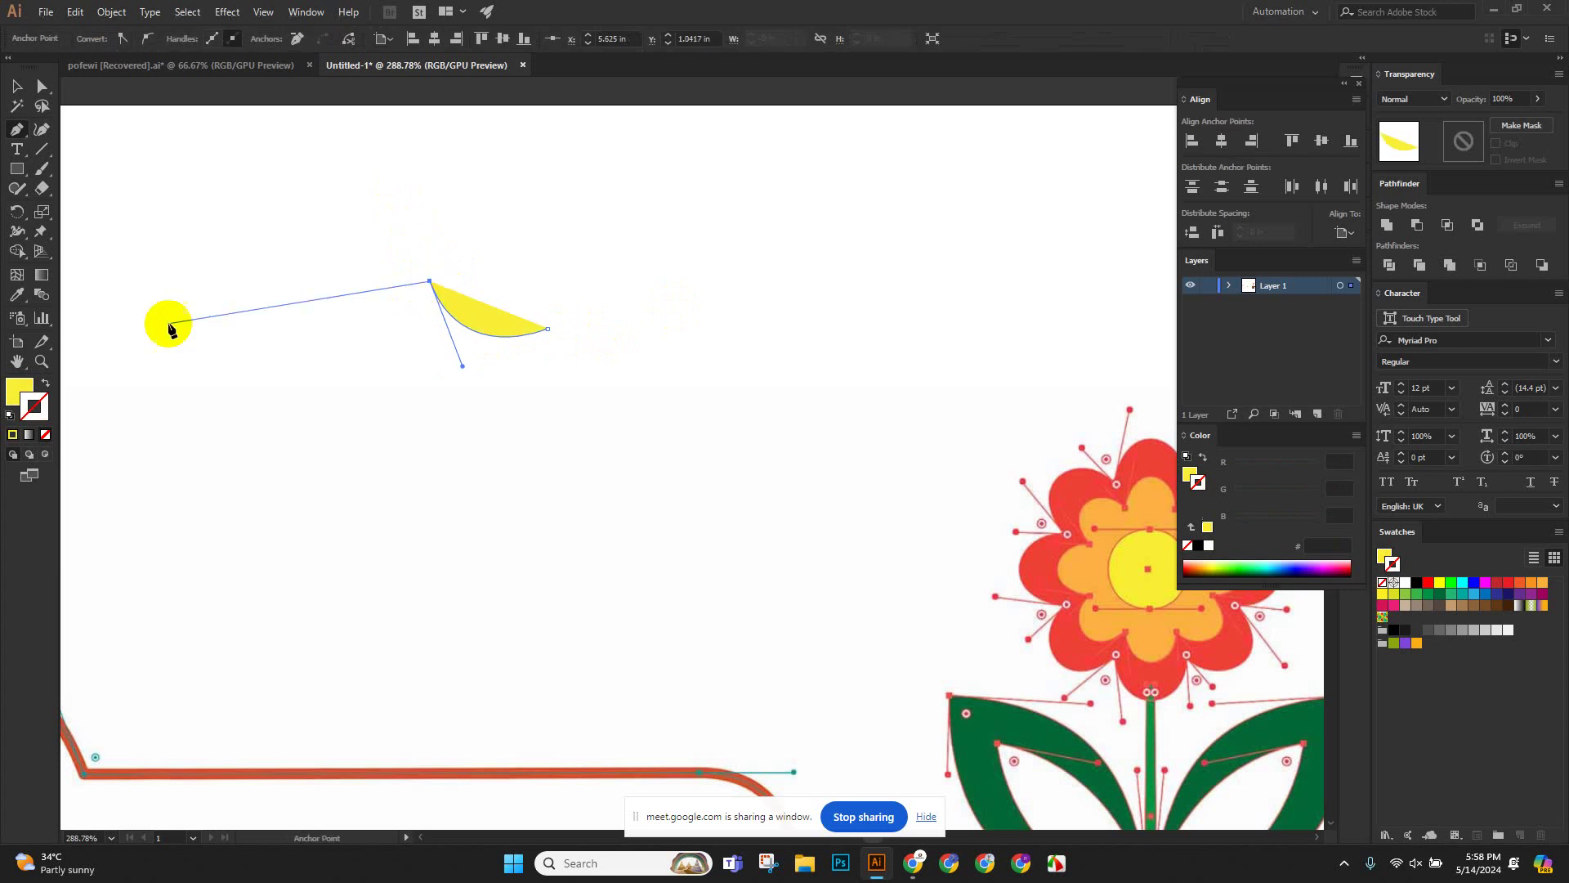
pyautogui.click(46, 382)
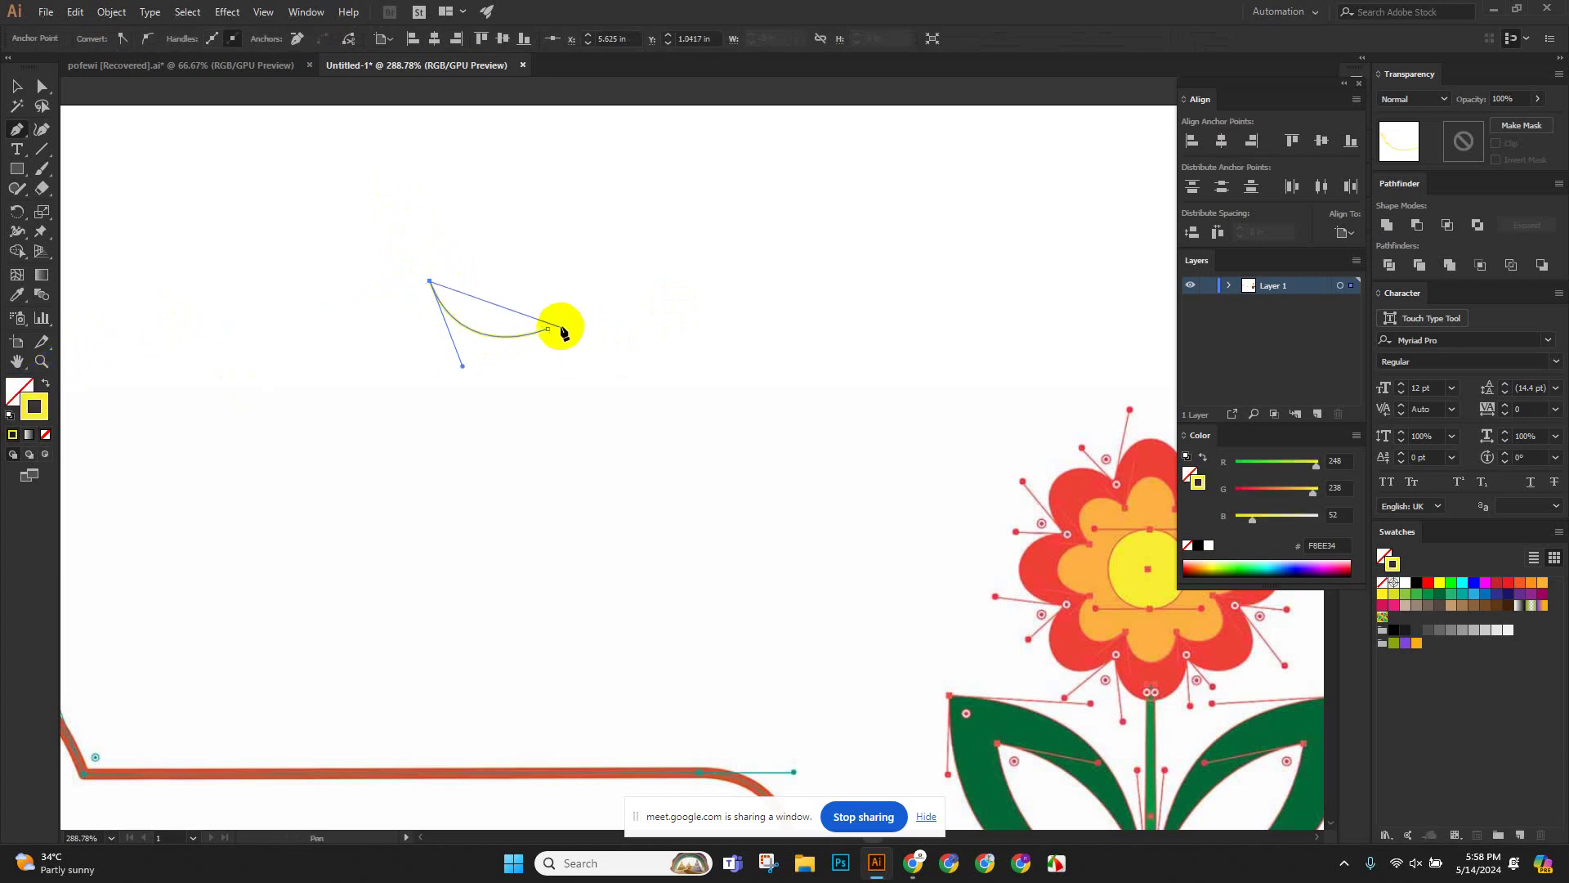
pyautogui.moveTo(548, 328); pyautogui.dragTo(631, 321)
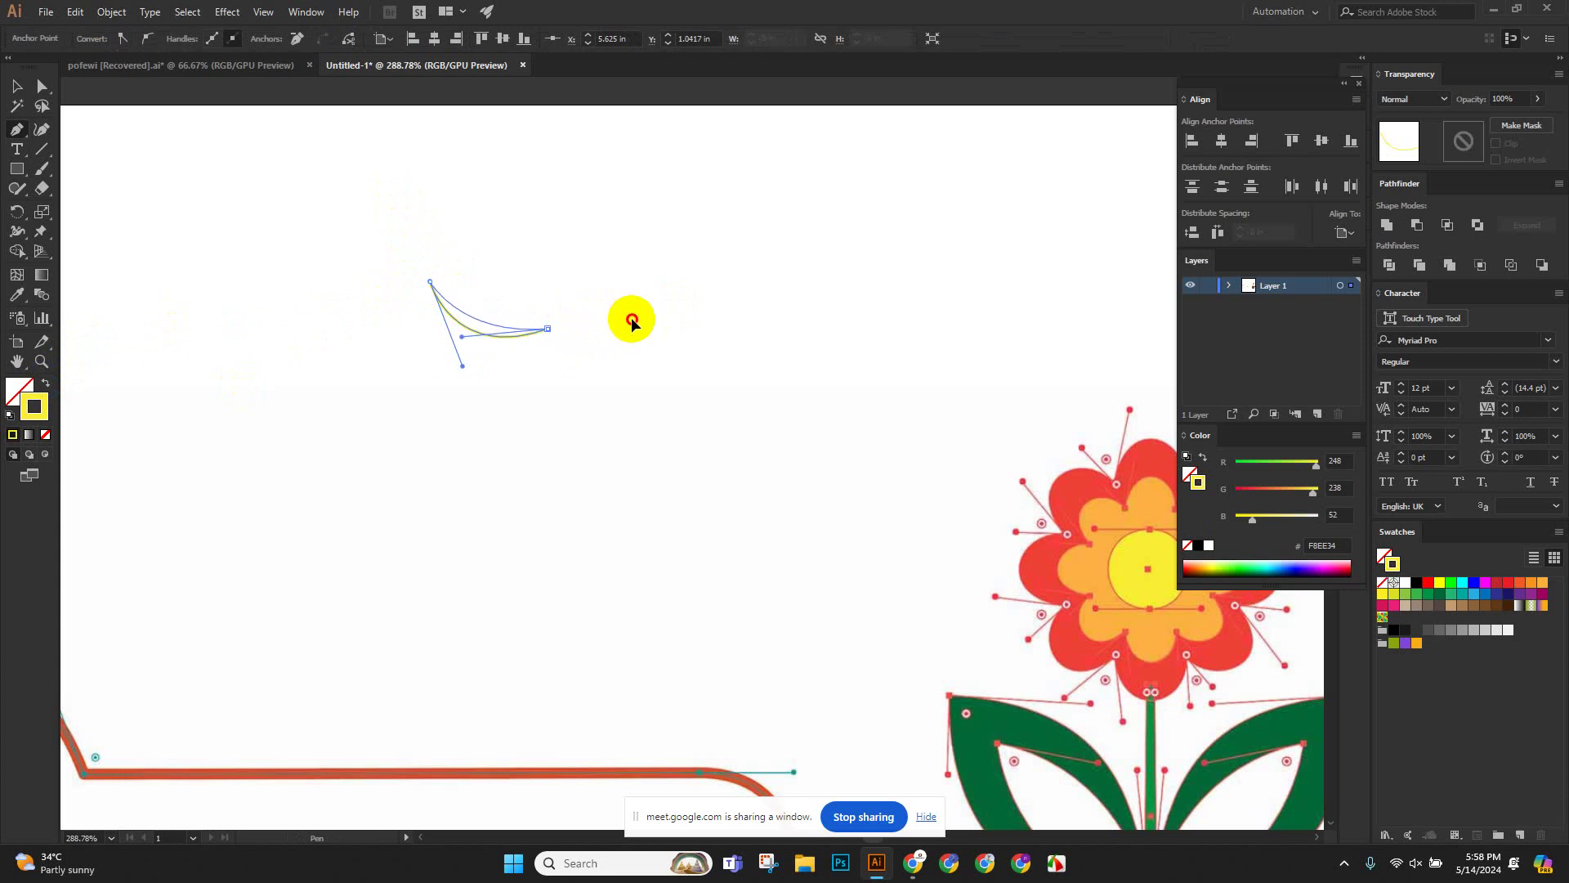
pyautogui.click(18, 88)
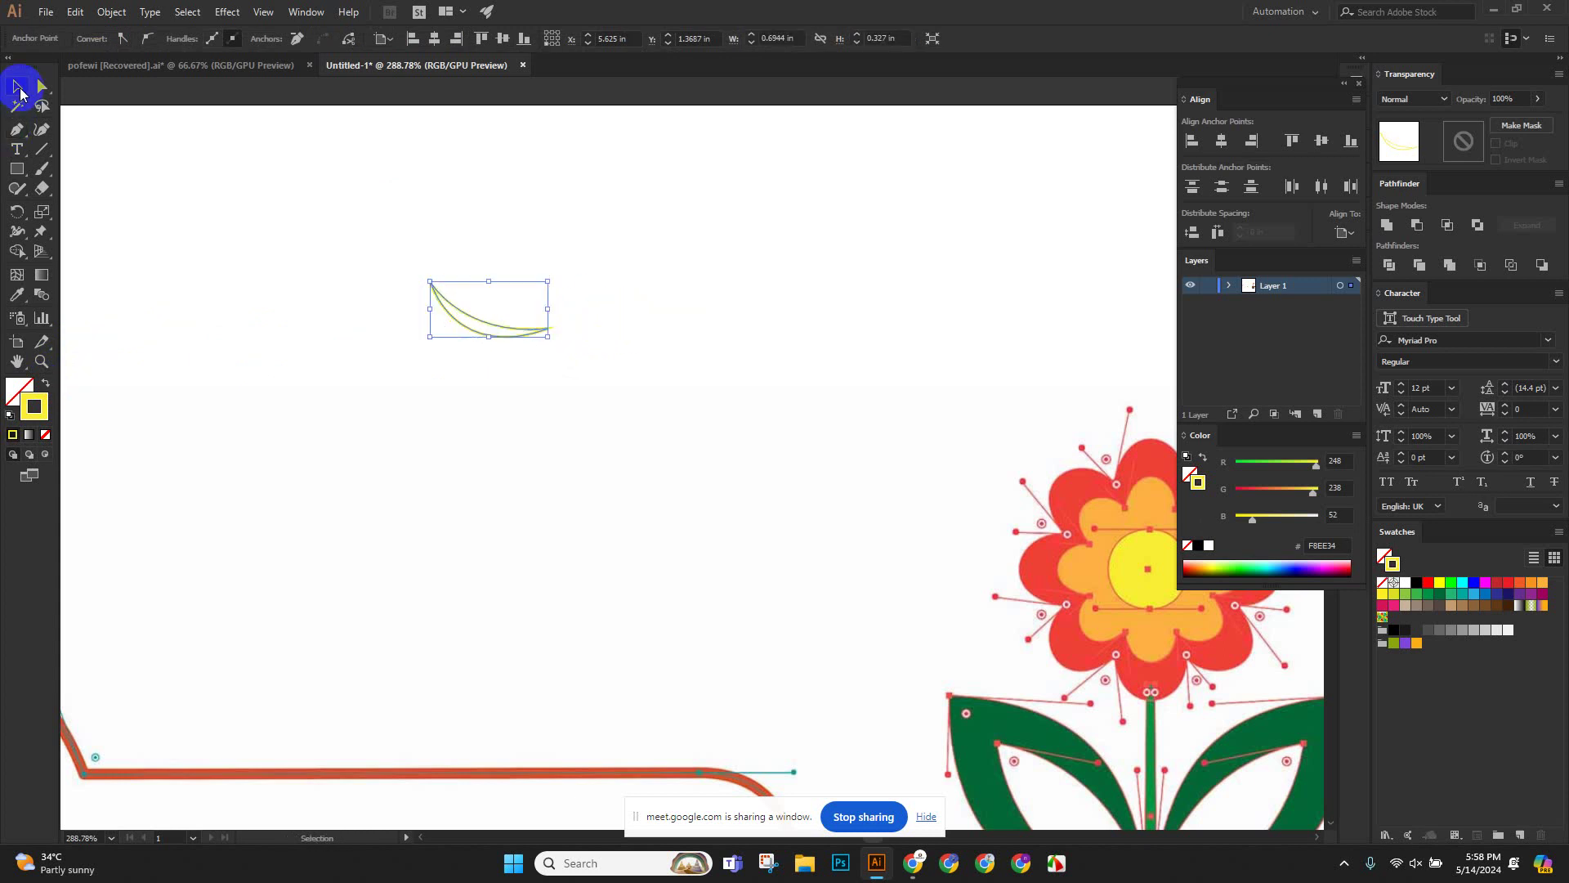
pyautogui.click(336, 238)
# Delete the yellow practice crescent from the blank area above the key.
pyautogui.scroll(5, 490, 327)
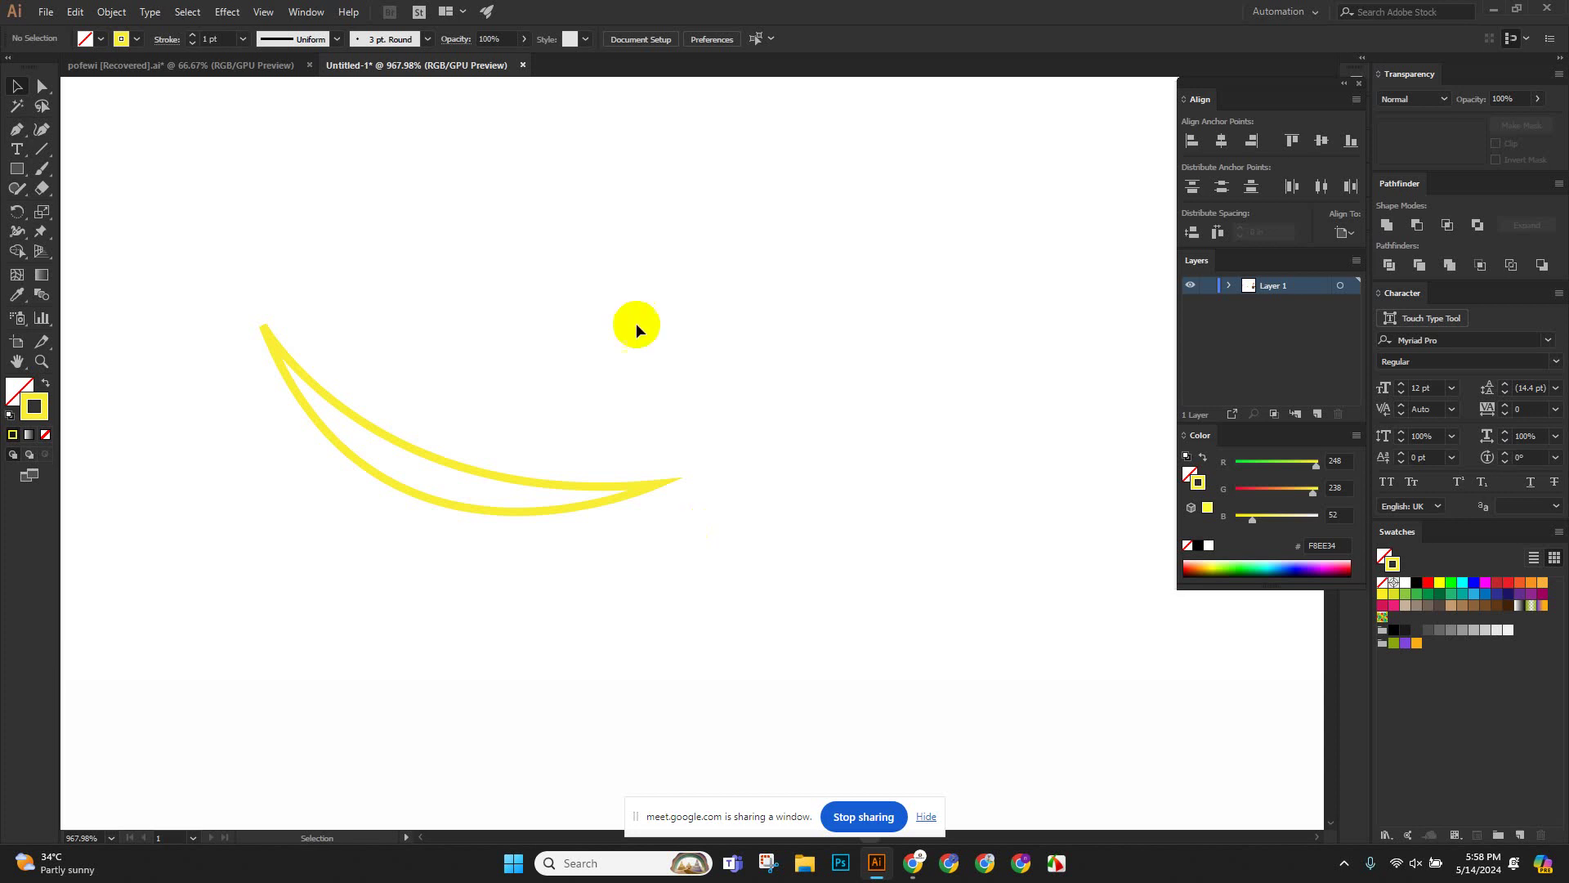
pyautogui.scroll(-2, 540, 253)
pyautogui.moveTo(204, 191); pyautogui.dragTo(630, 507)
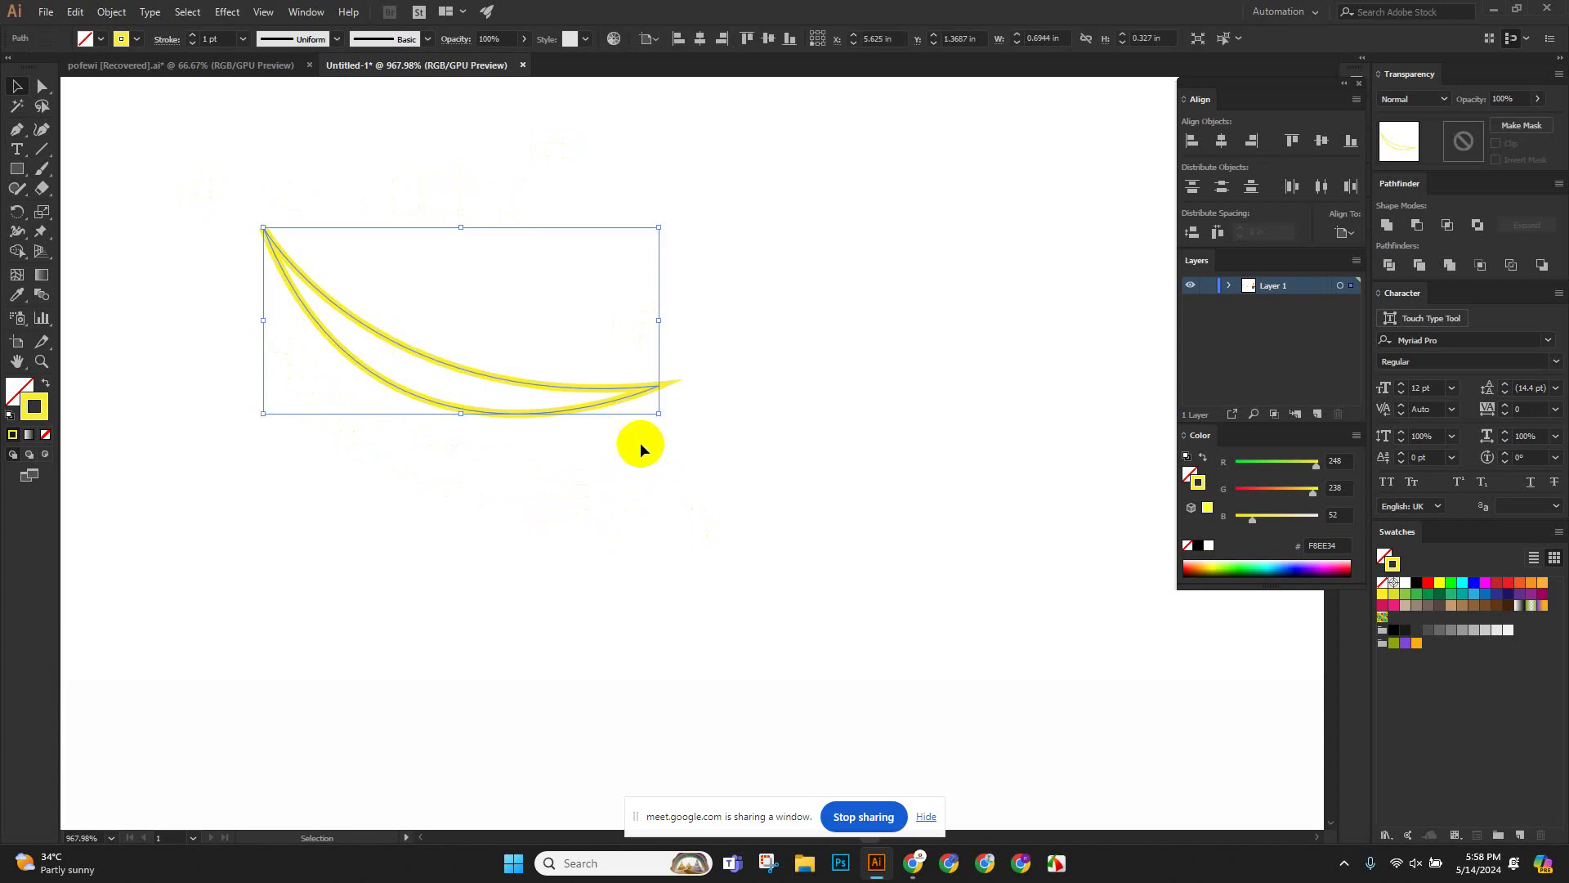
pyautogui.press('Delete')
# Trace the flower's stem from the lowest petal down to the pot's rim as a closed four-corner path with the Pen tool.
pyautogui.moveTo(870, 448); pyautogui.dragTo(368, 360)
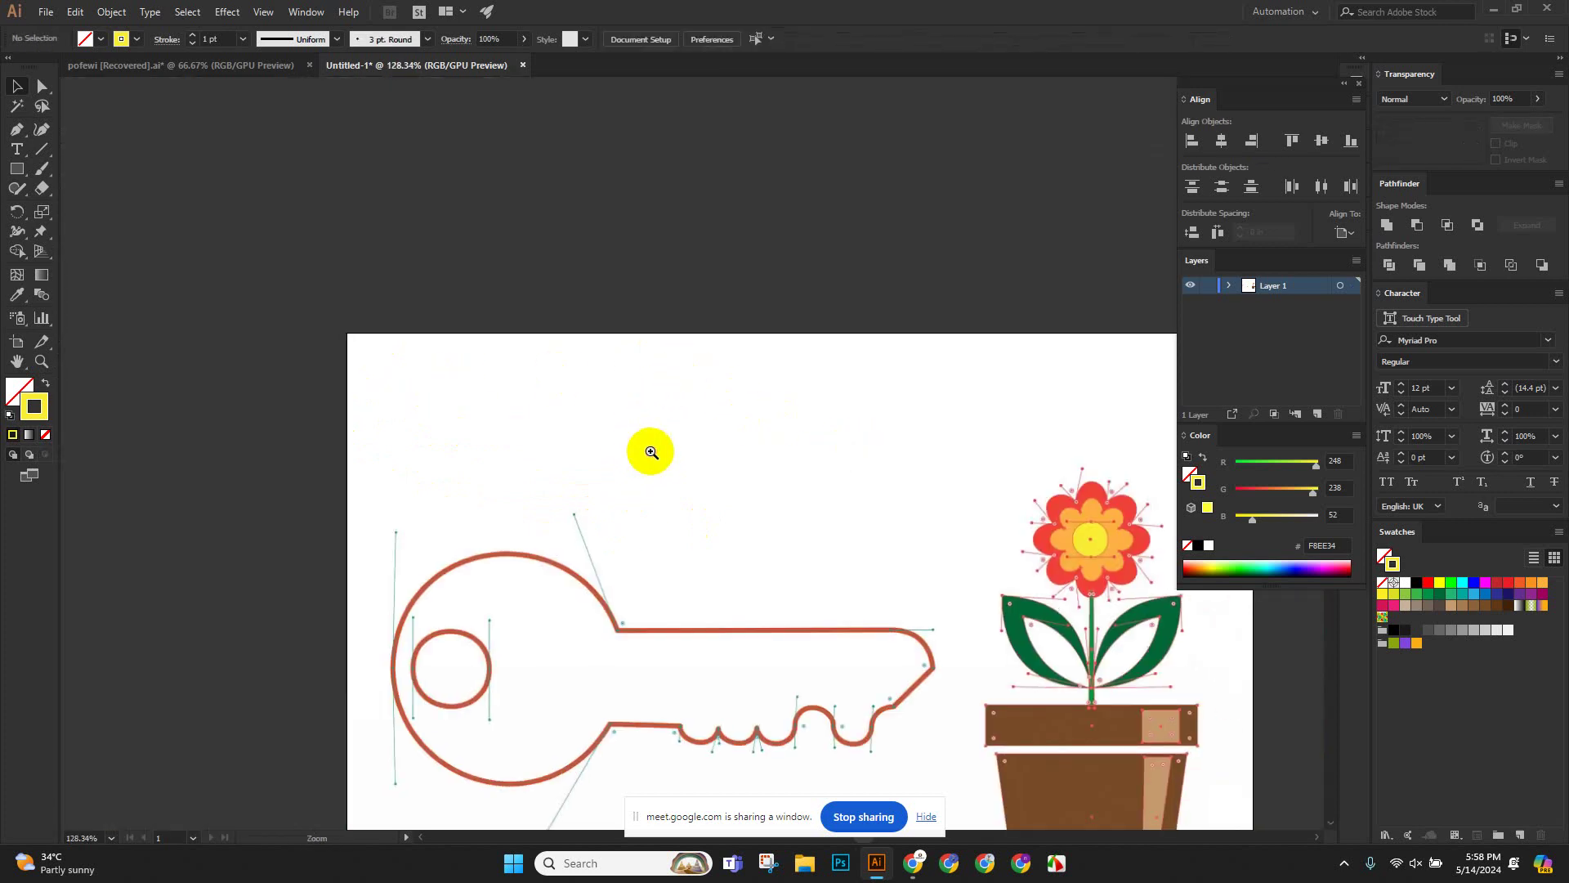
pyautogui.moveTo(1148, 561); pyautogui.dragTo(718, 380)
pyautogui.moveTo(724, 457); pyautogui.dragTo(909, 561)
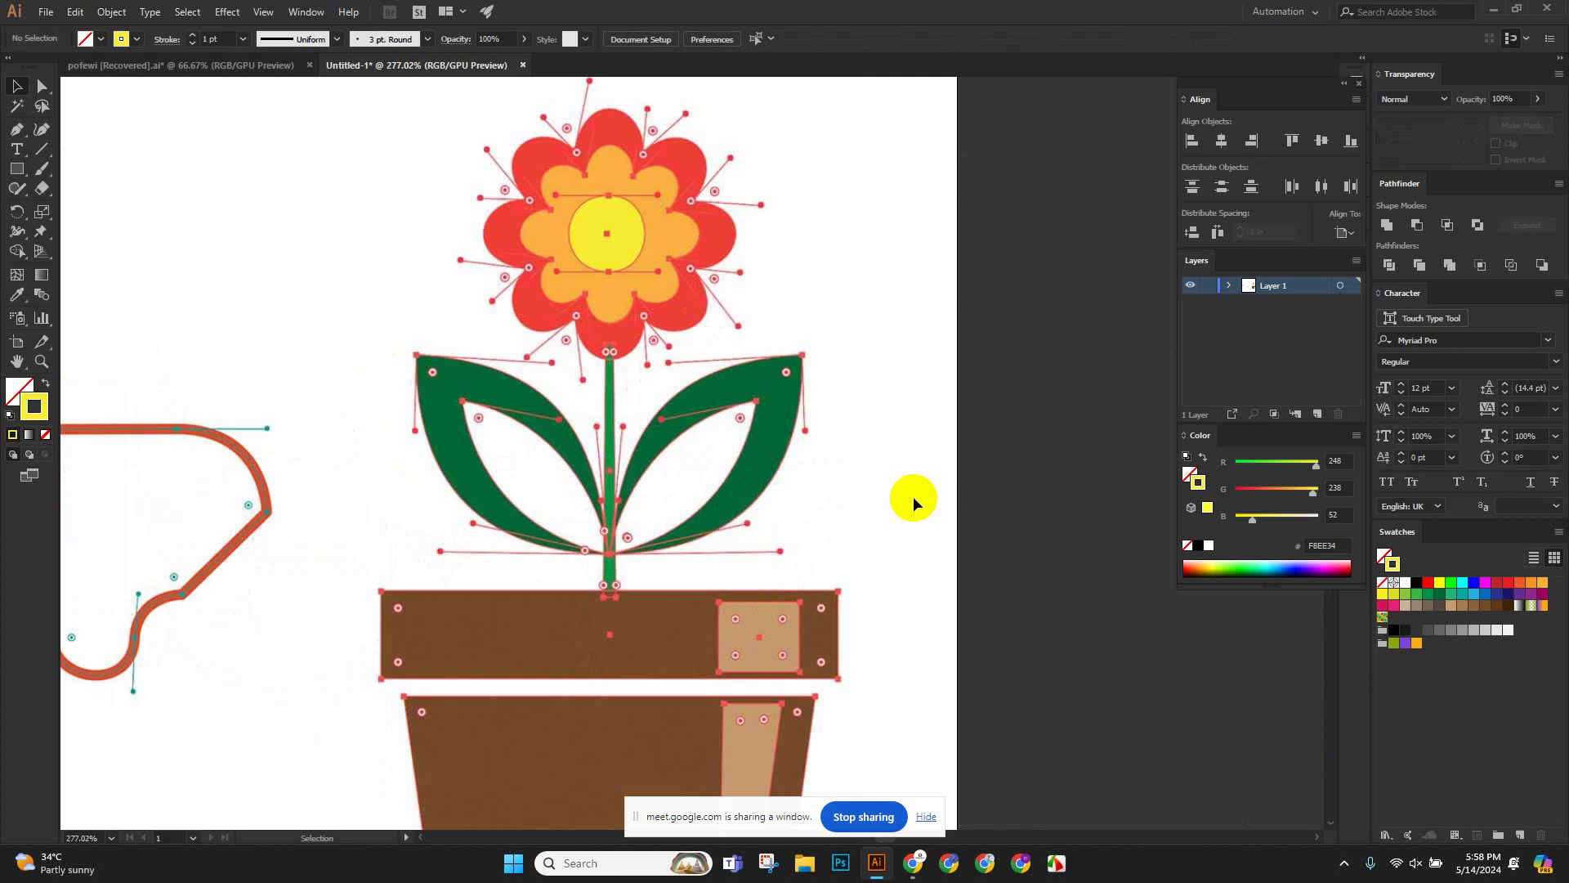
pyautogui.click(690, 394)
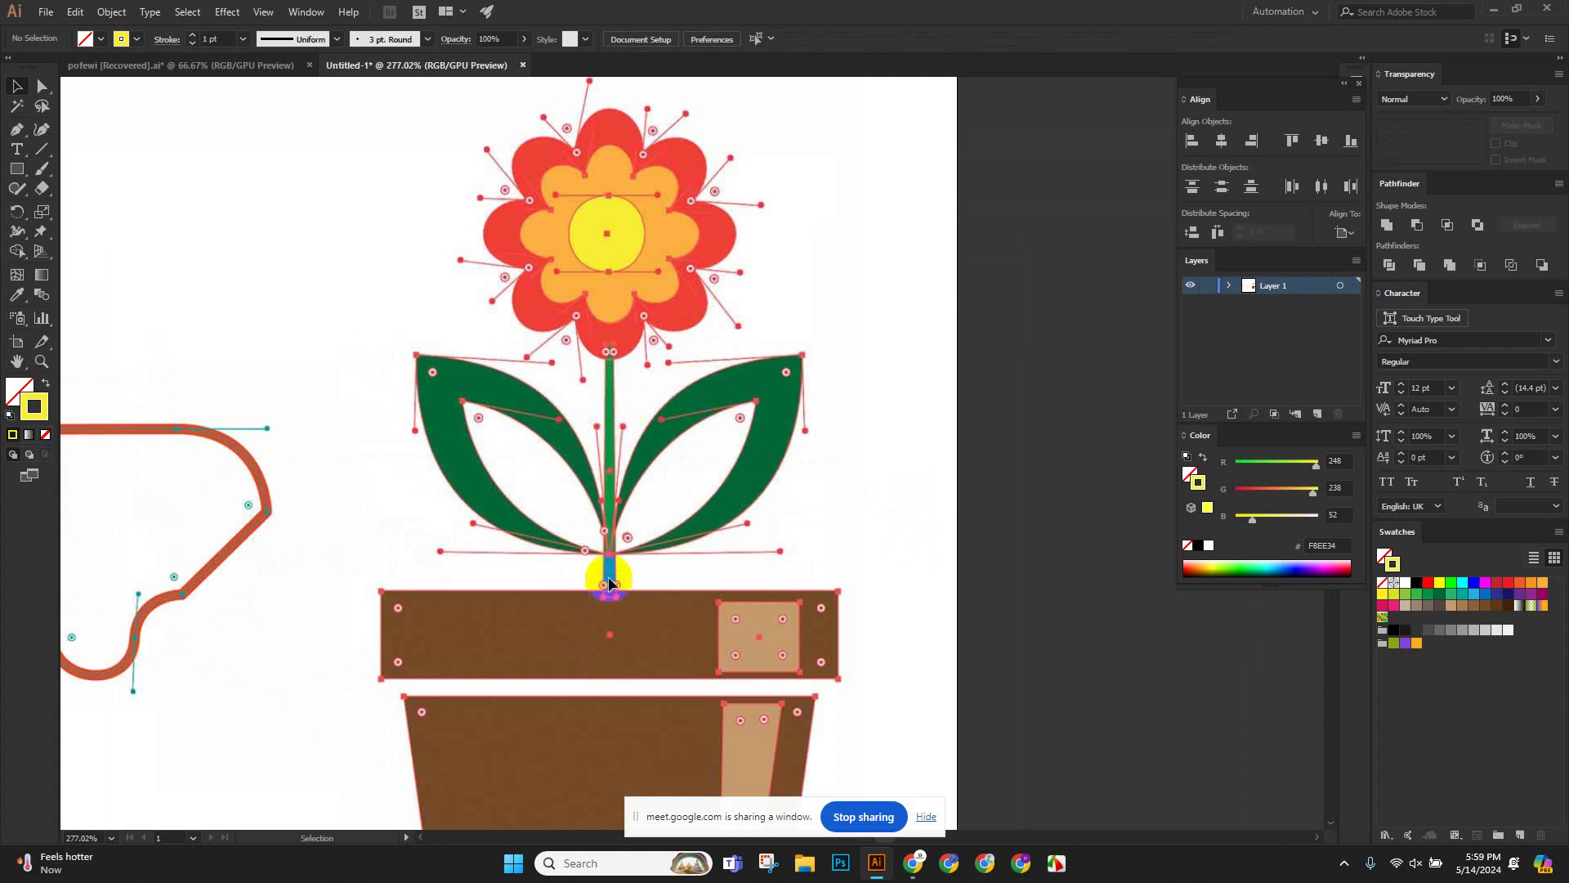
pyautogui.click(1122, 207)
pyautogui.click(17, 129)
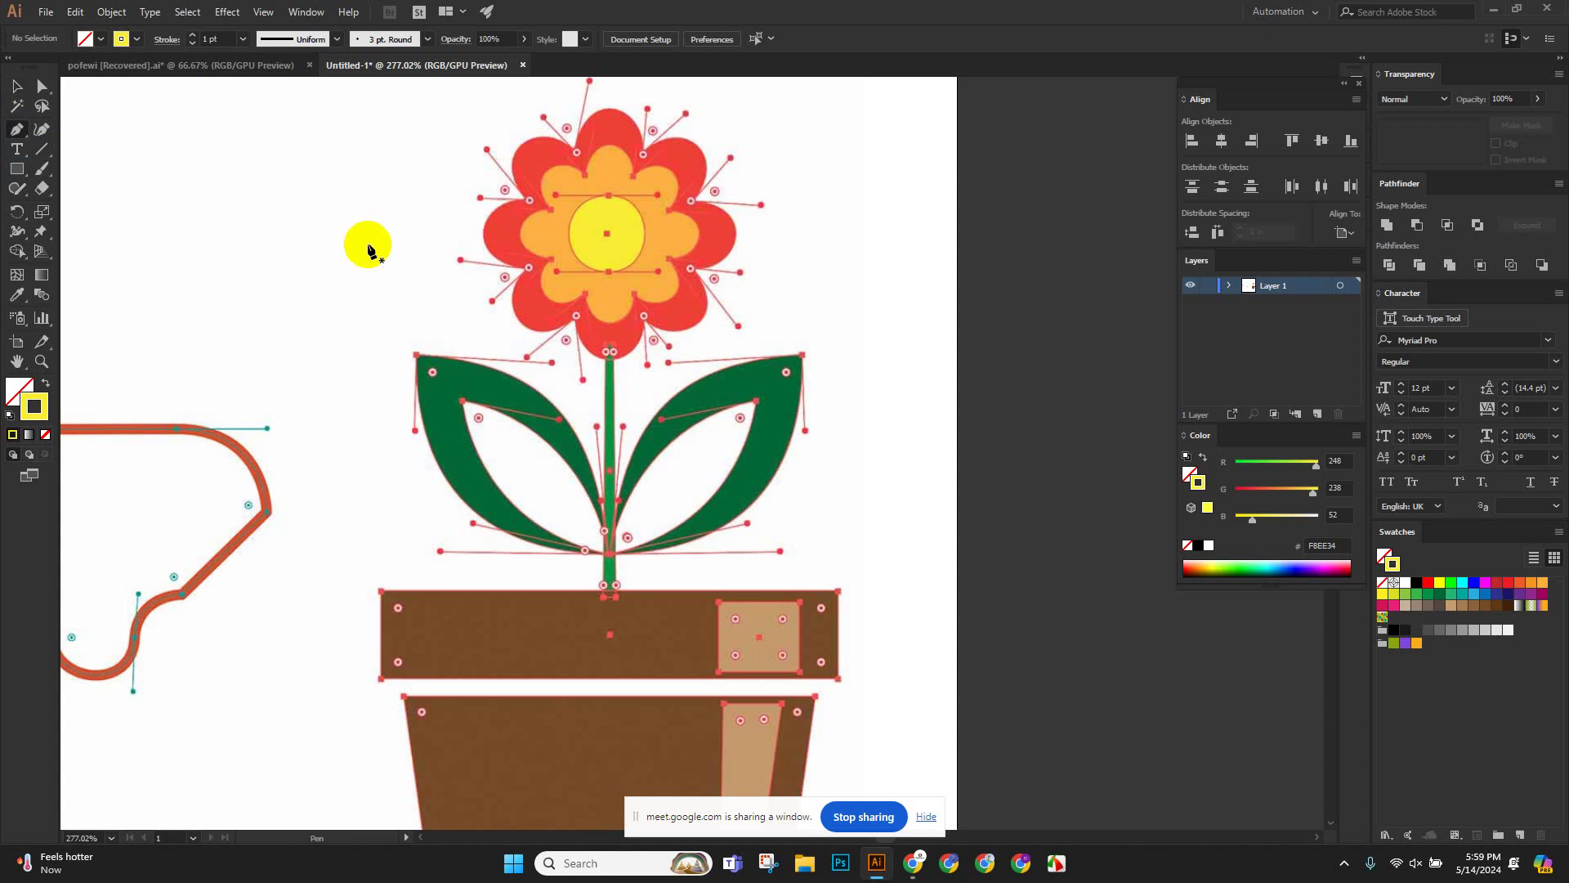
pyautogui.click(698, 378)
pyautogui.scroll(5, 771, 525)
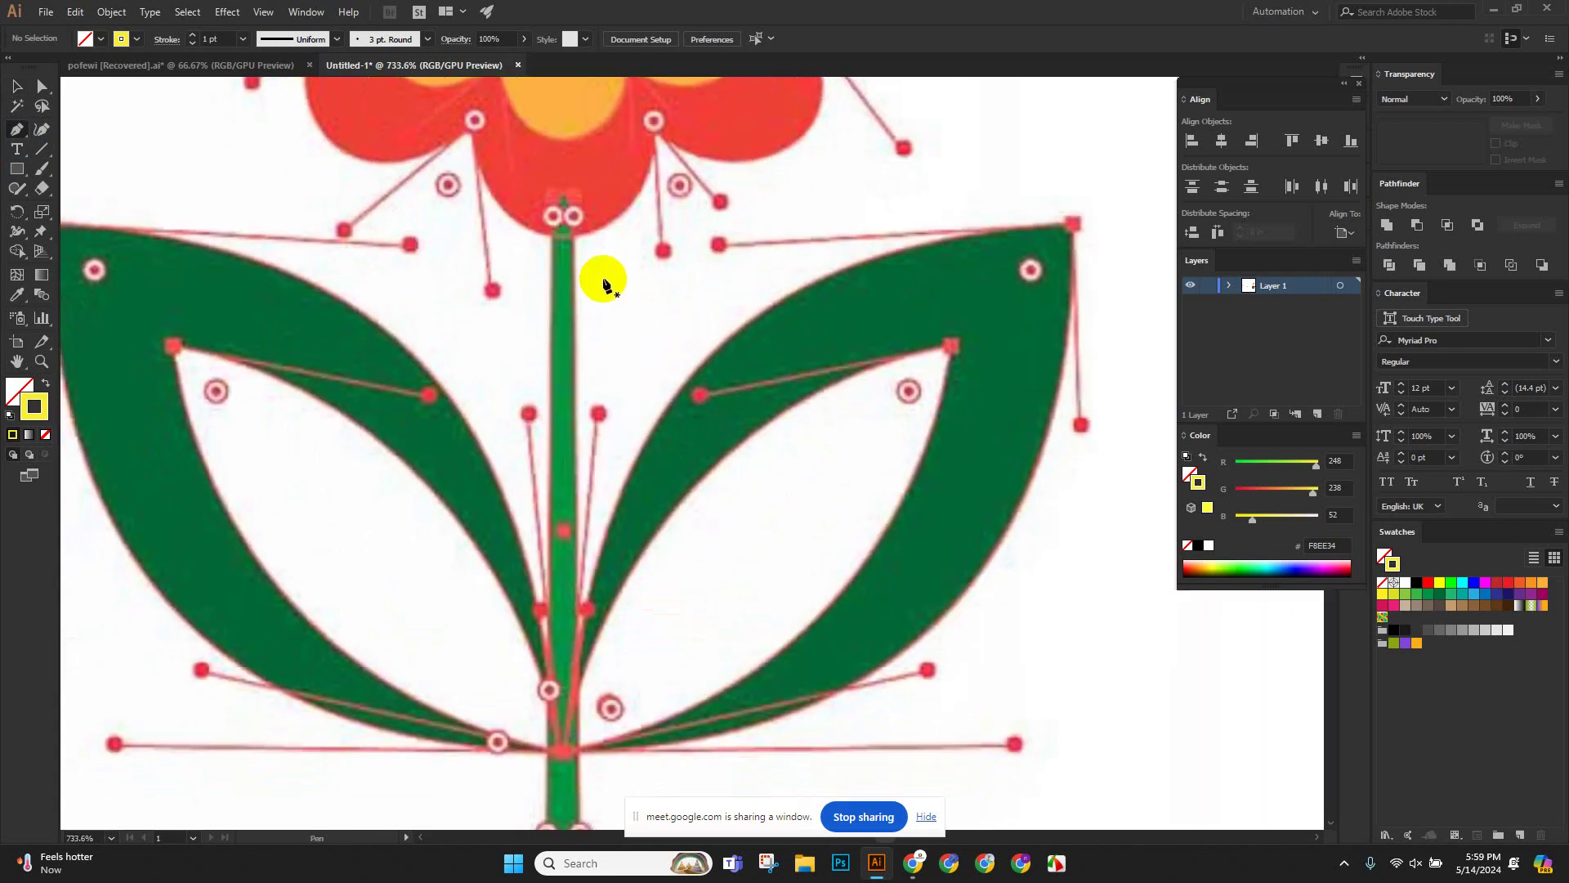
pyautogui.click(553, 241)
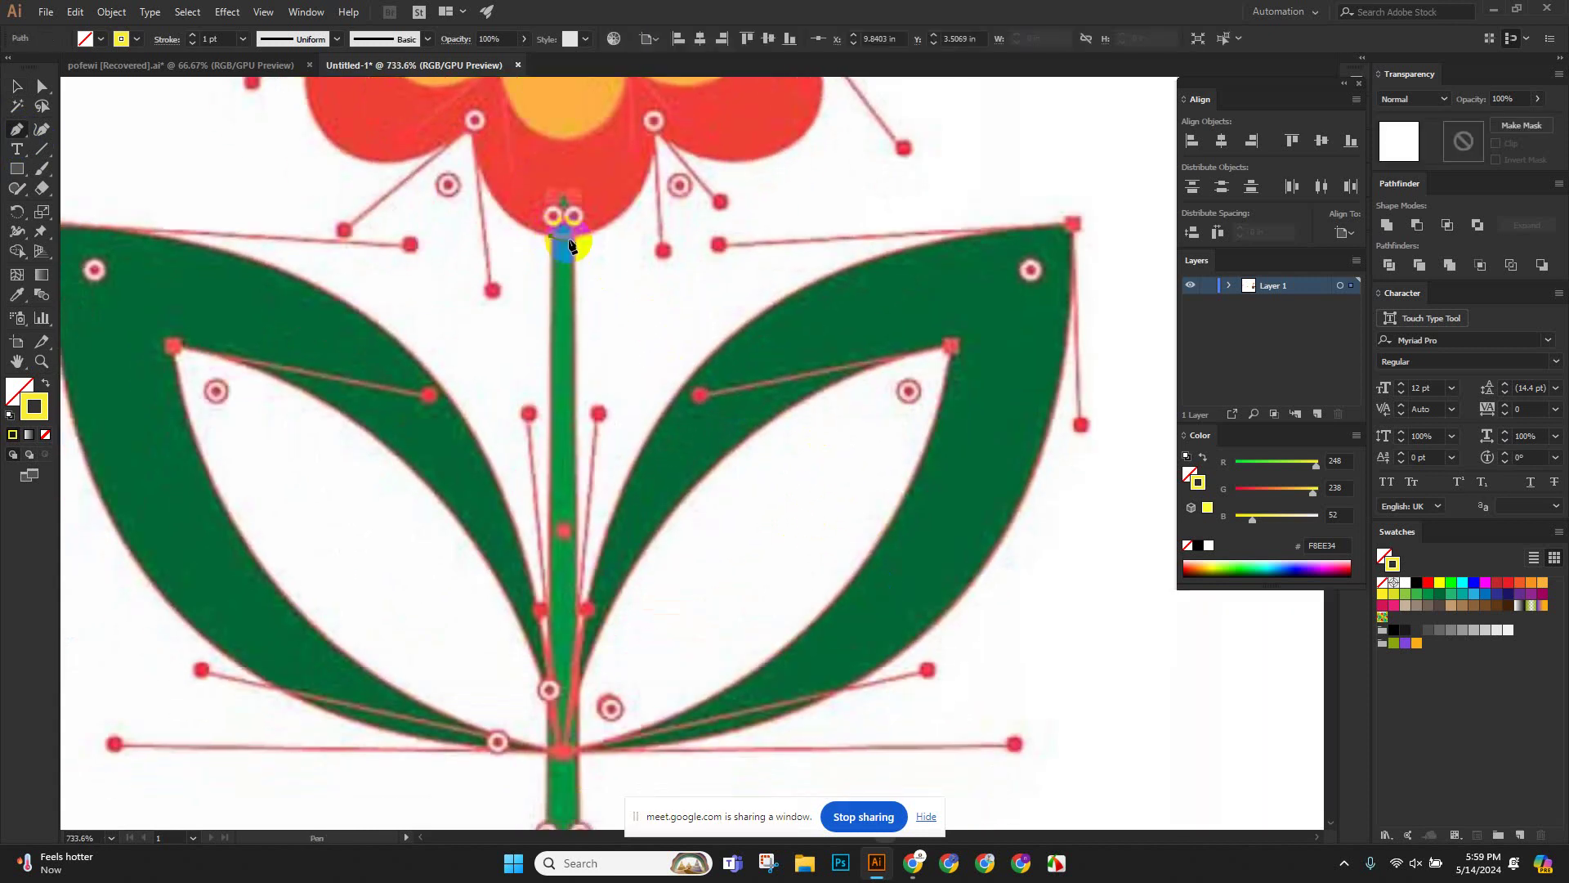
pyautogui.click(574, 239)
pyautogui.click(563, 200)
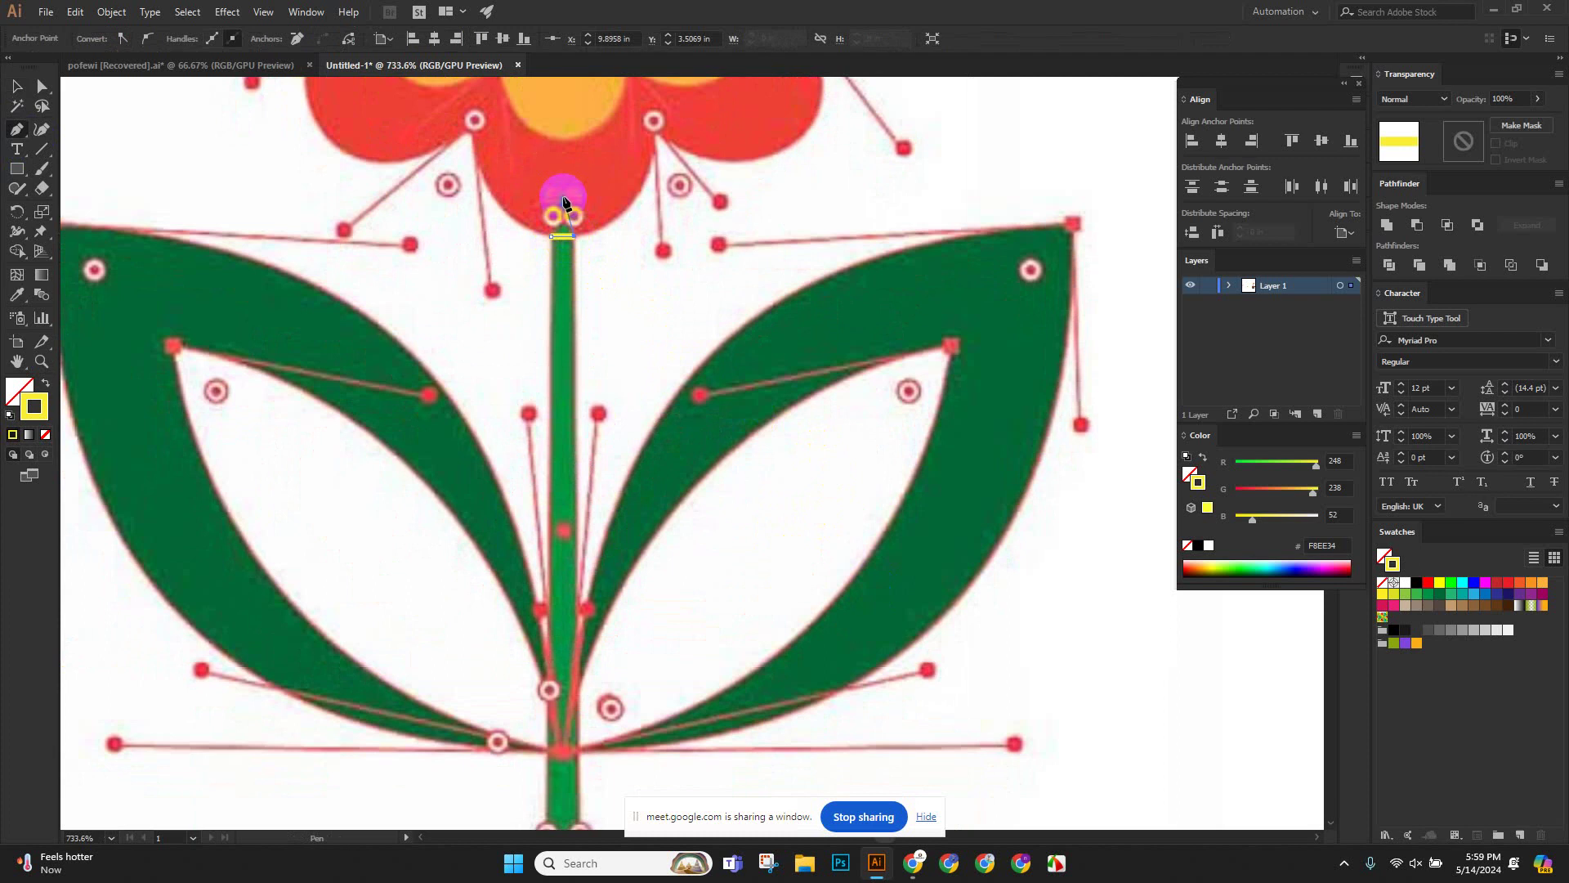
pyautogui.scroll(-3, 602, 439)
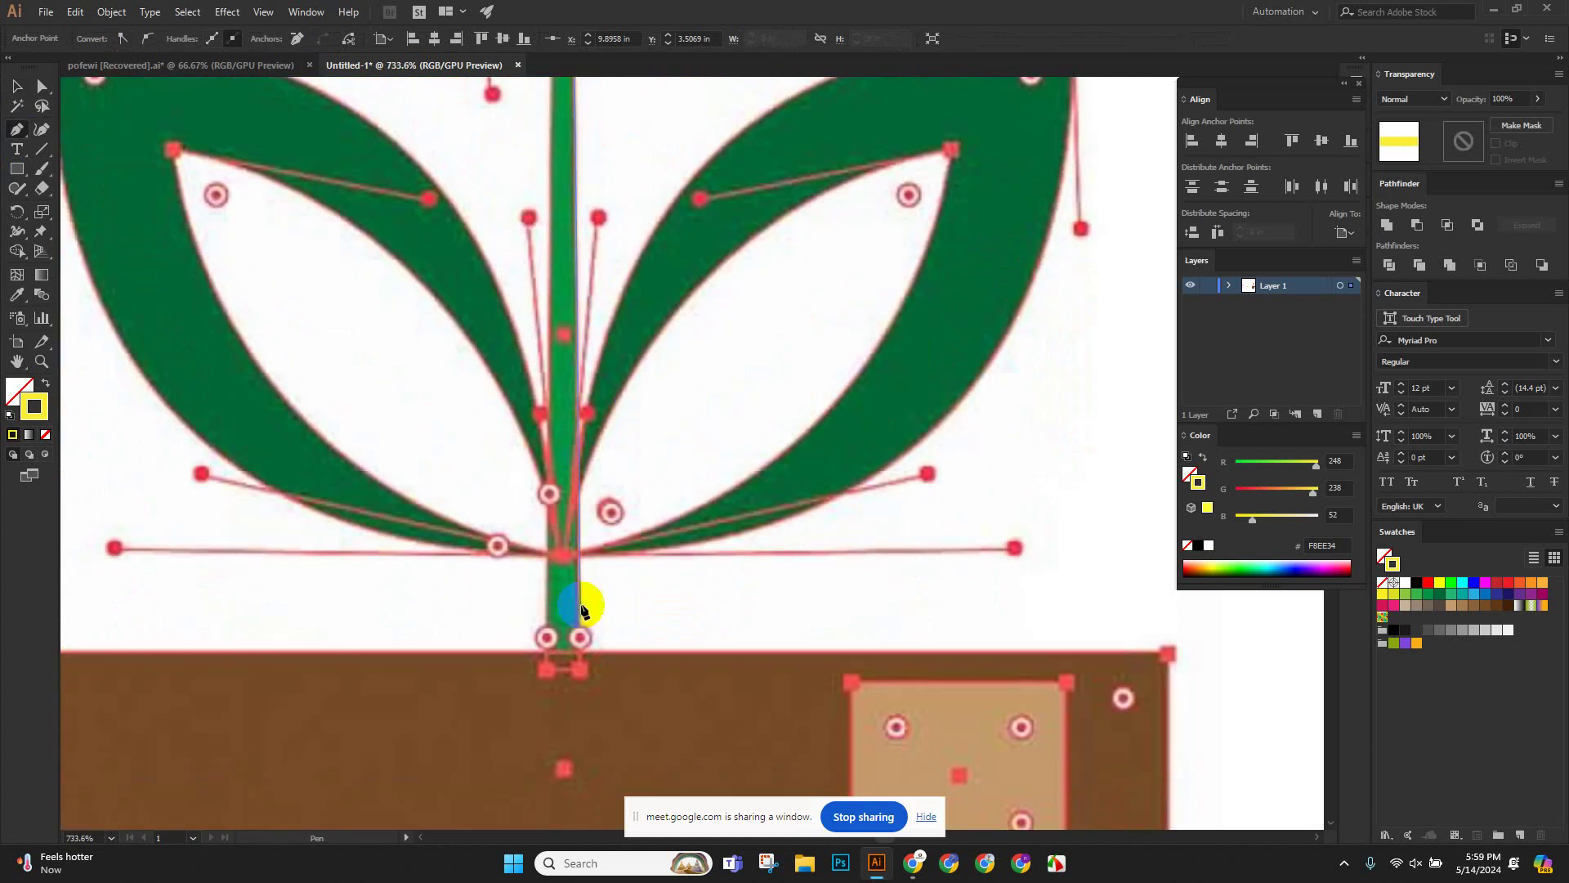
pyautogui.click(576, 651)
pyautogui.click(579, 651)
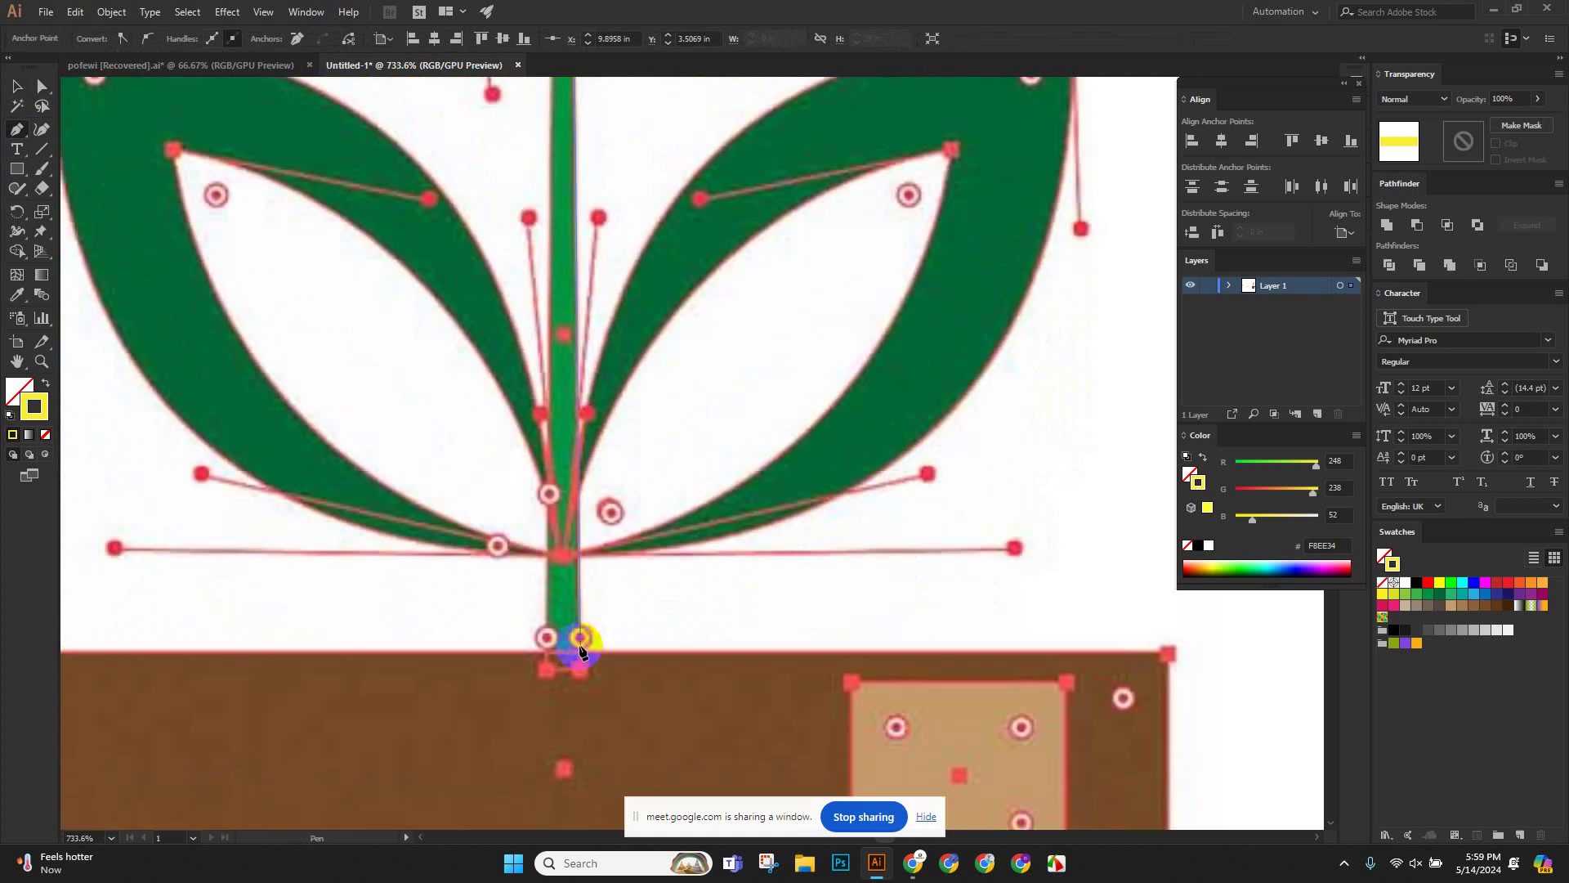
pyautogui.click(539, 650)
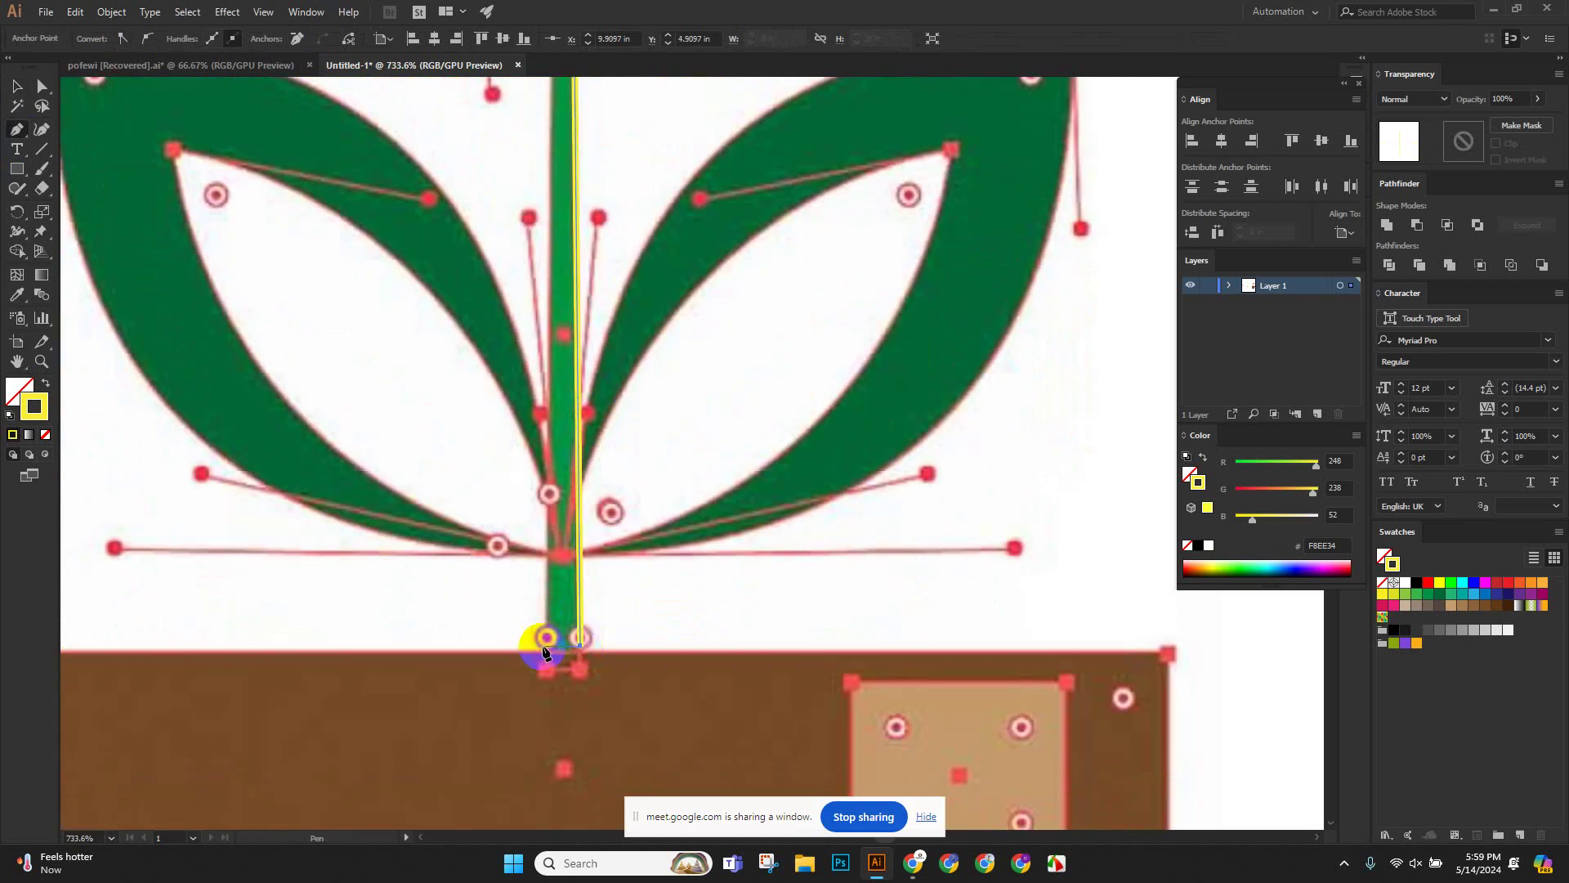
pyautogui.scroll(3, 556, 613)
pyautogui.click(531, 304)
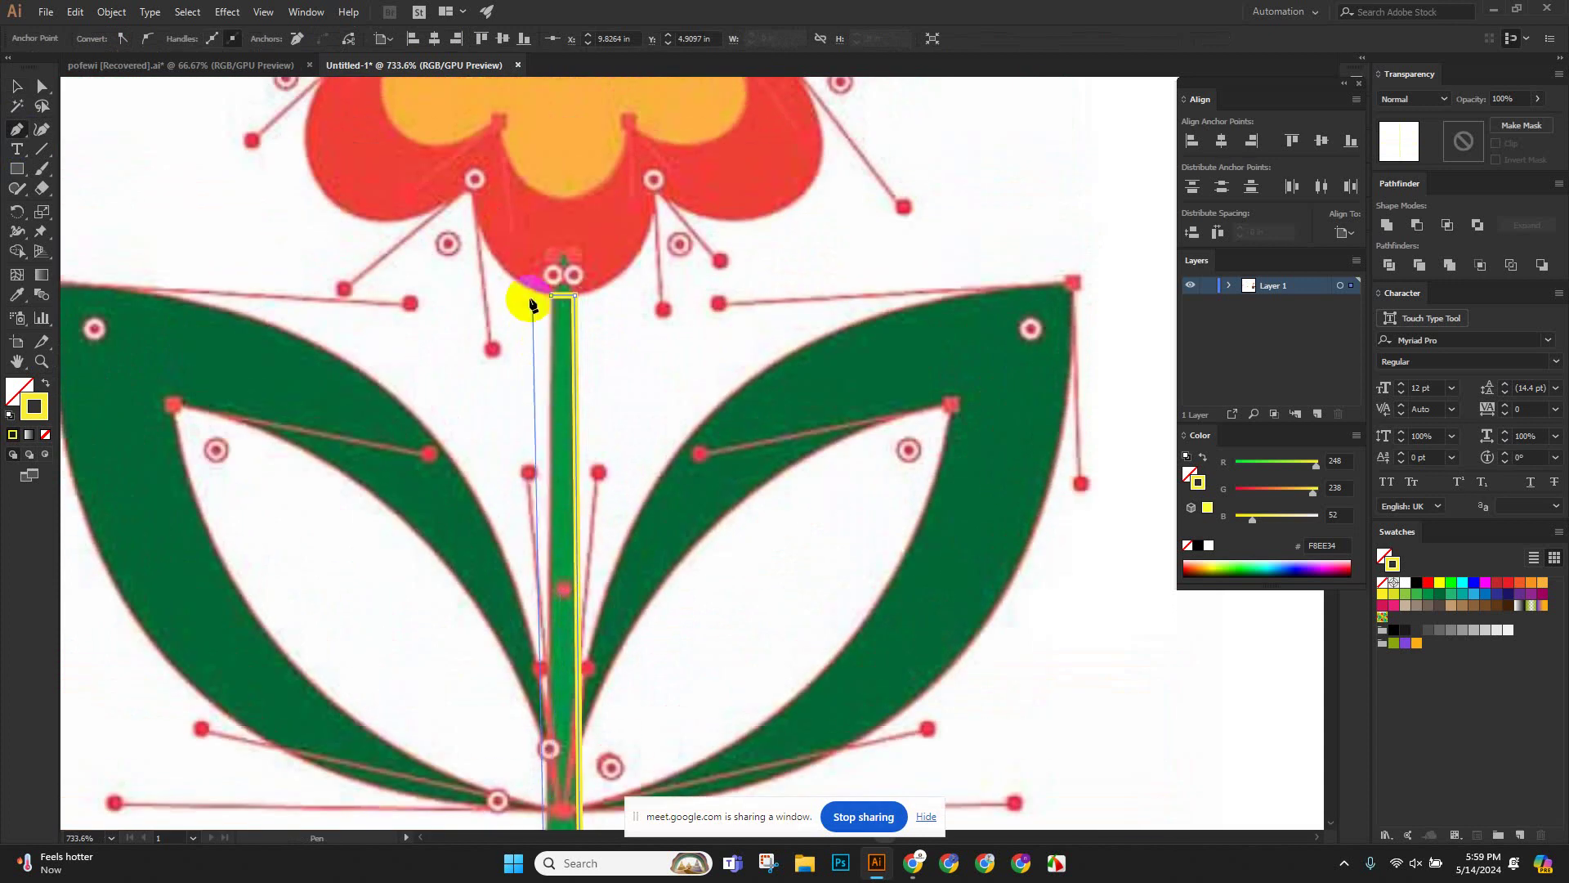
pyautogui.click(554, 298)
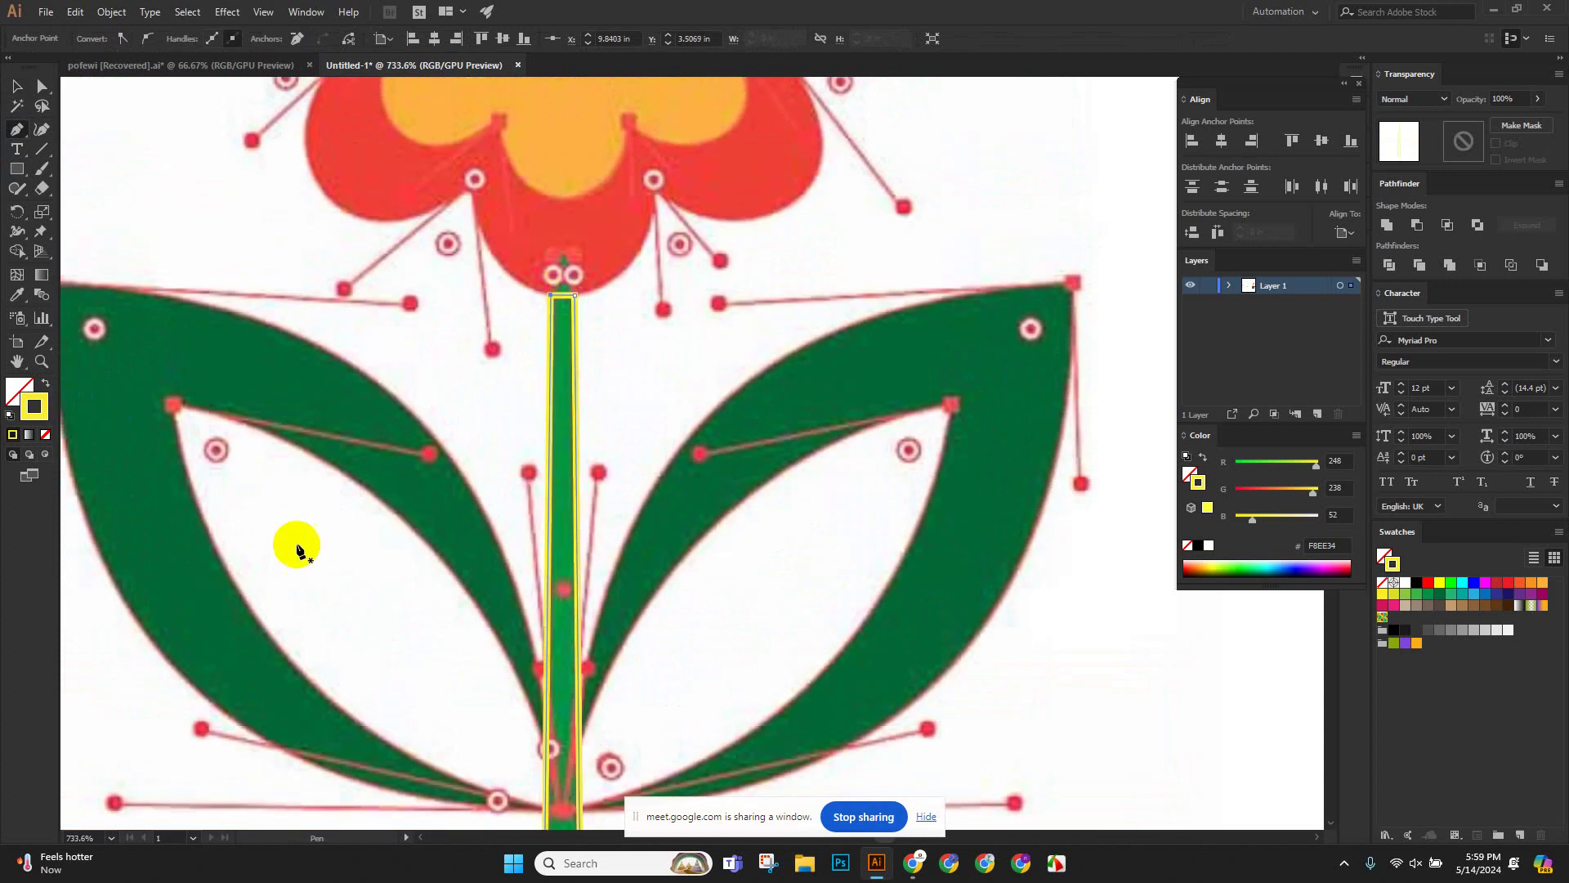
# Fill the traced stem with the dark green sampled from the left leaf, and deselect it.
pyautogui.click(116, 356)
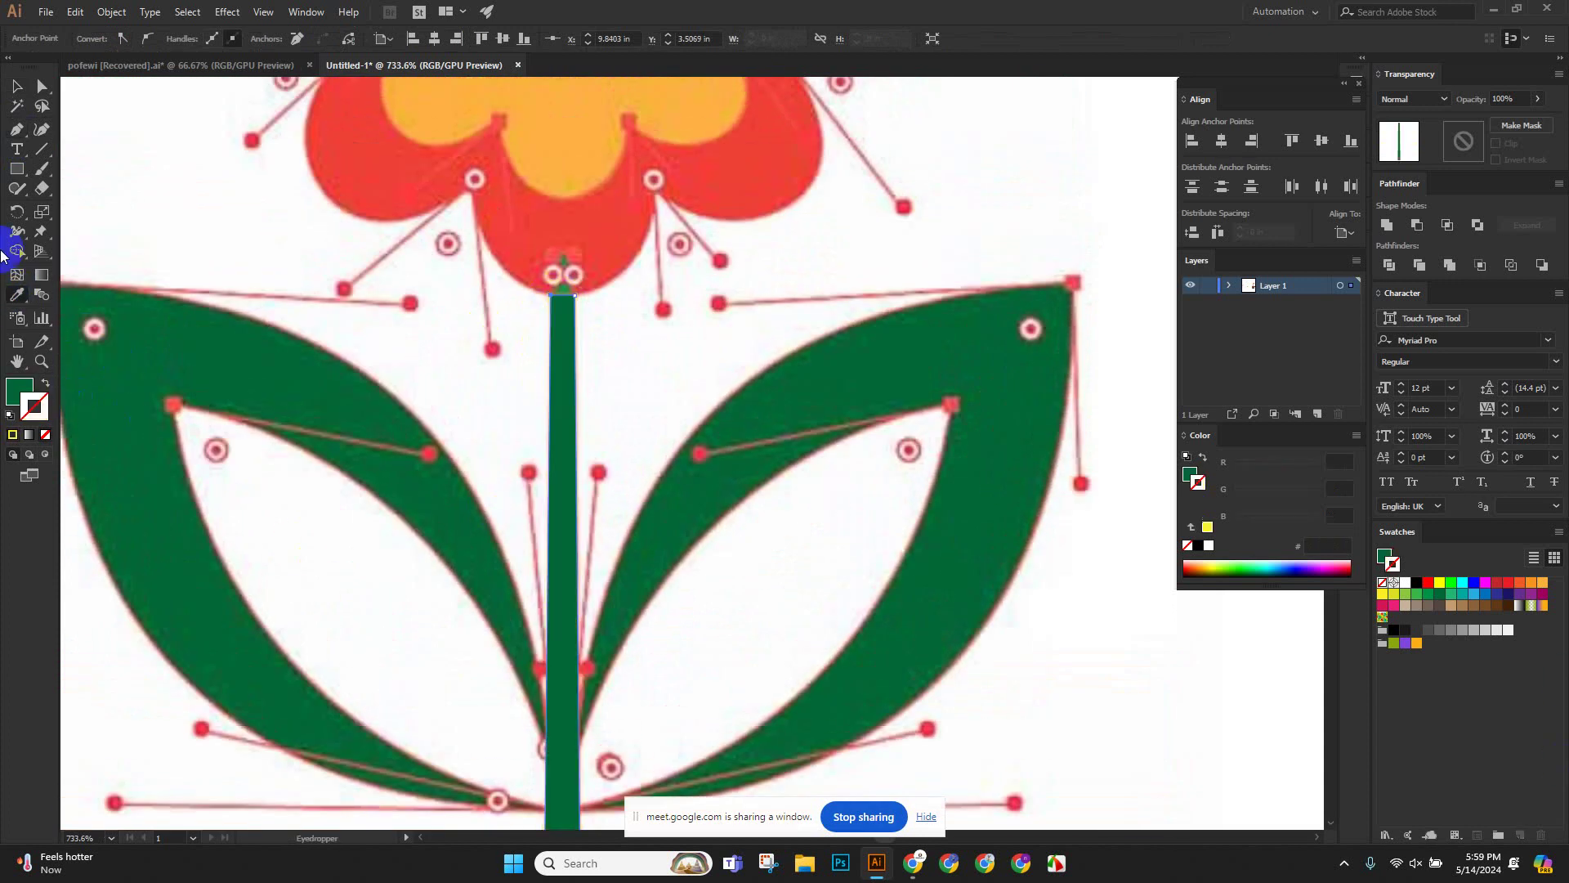
pyautogui.click(13, 84)
pyautogui.click(105, 201)
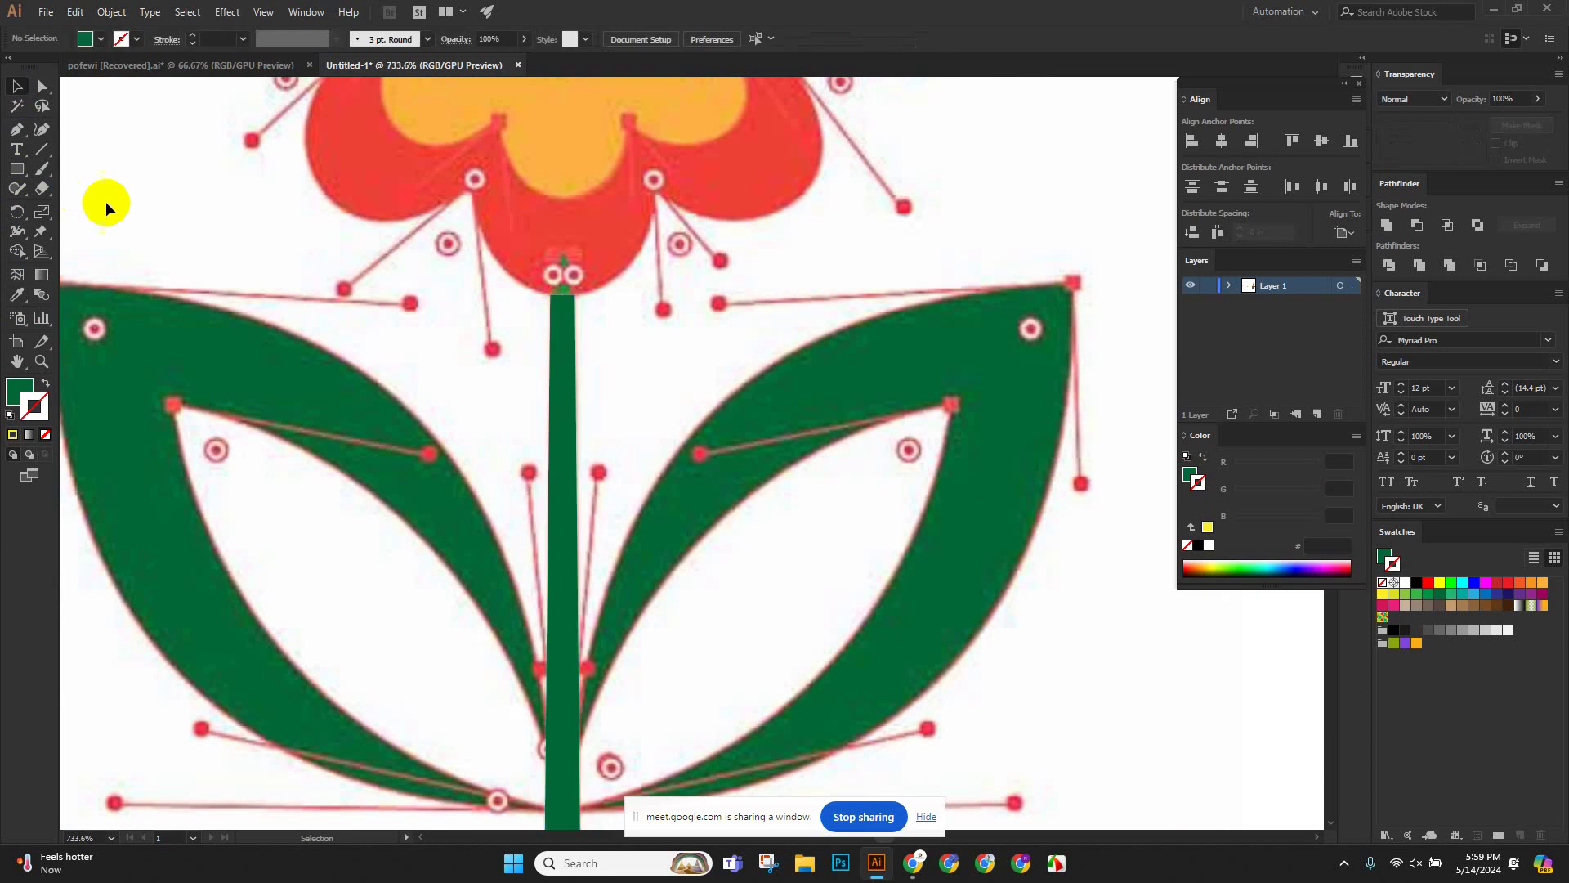
# Unlock the reference image containing the key and potted flower, and remove it from the artboard.
pyautogui.hotkey('ctrl', '0')
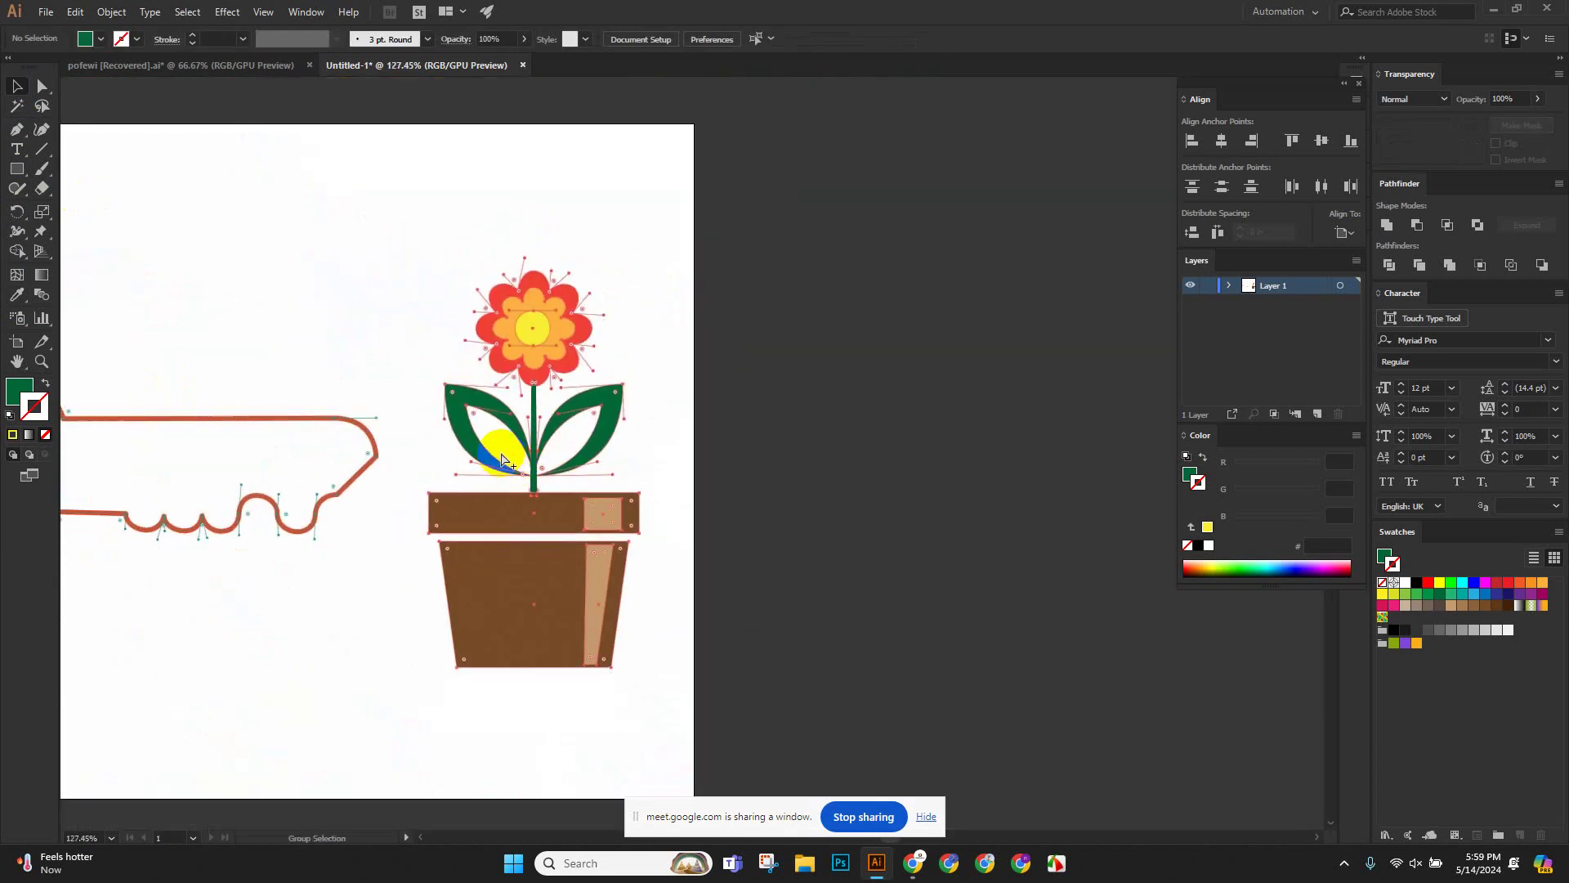
pyautogui.hotkey('ctrl', 'a')
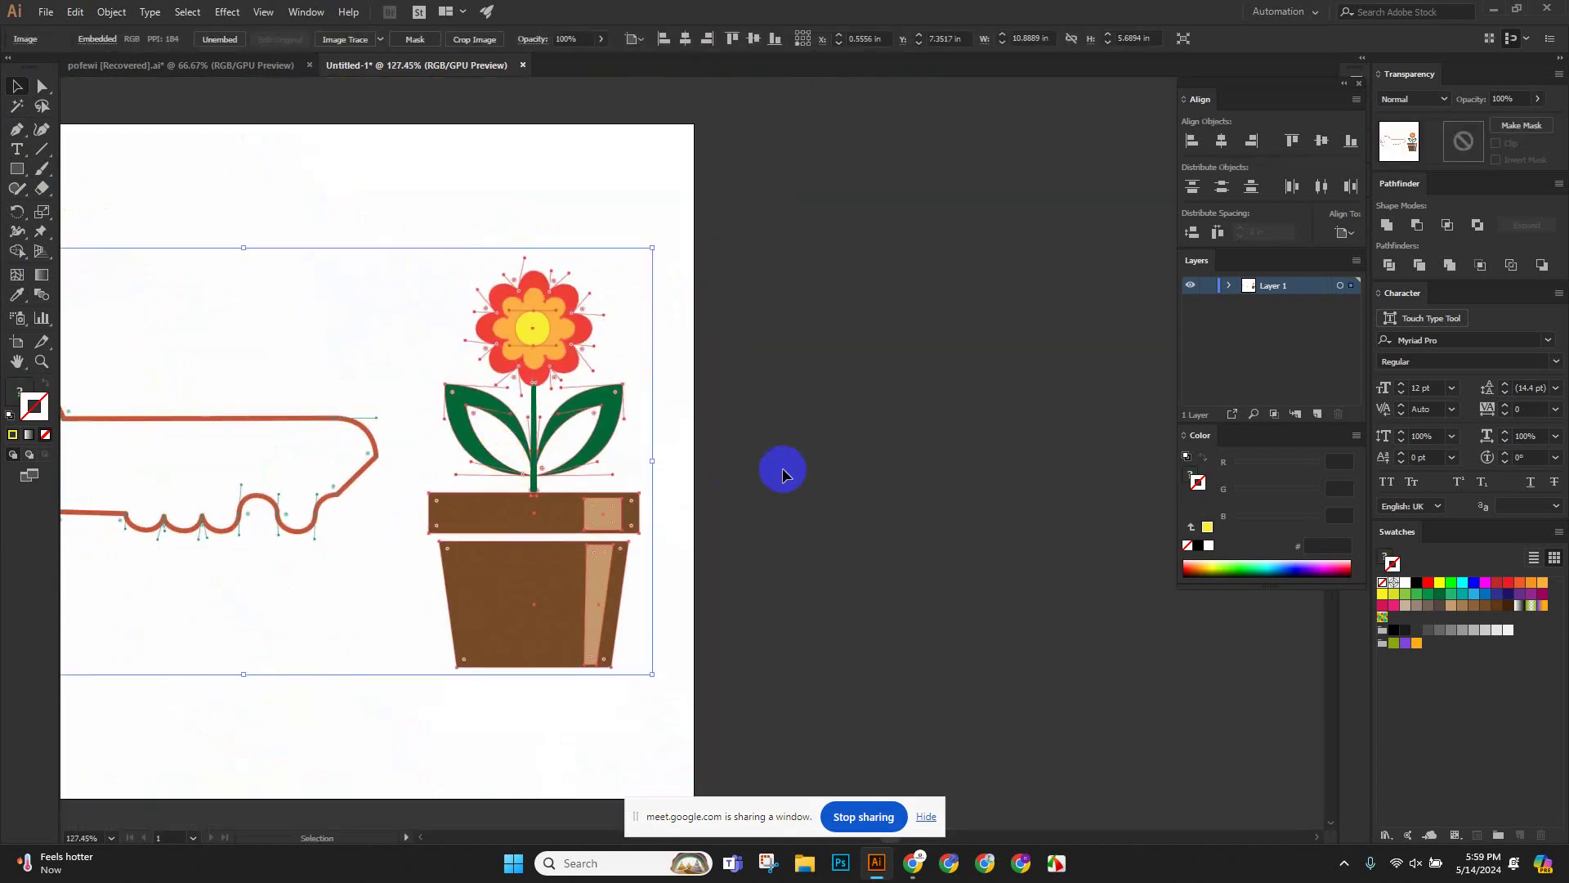
pyautogui.click(806, 463)
pyautogui.hotkey('ctrl', 'z')
pyautogui.hotkey('ctrl', 'z')
pyautogui.hotkey('ctrl', 'z')
pyautogui.hotkey('ctrl', 'z')
pyautogui.hotkey('ctrl', 'z')
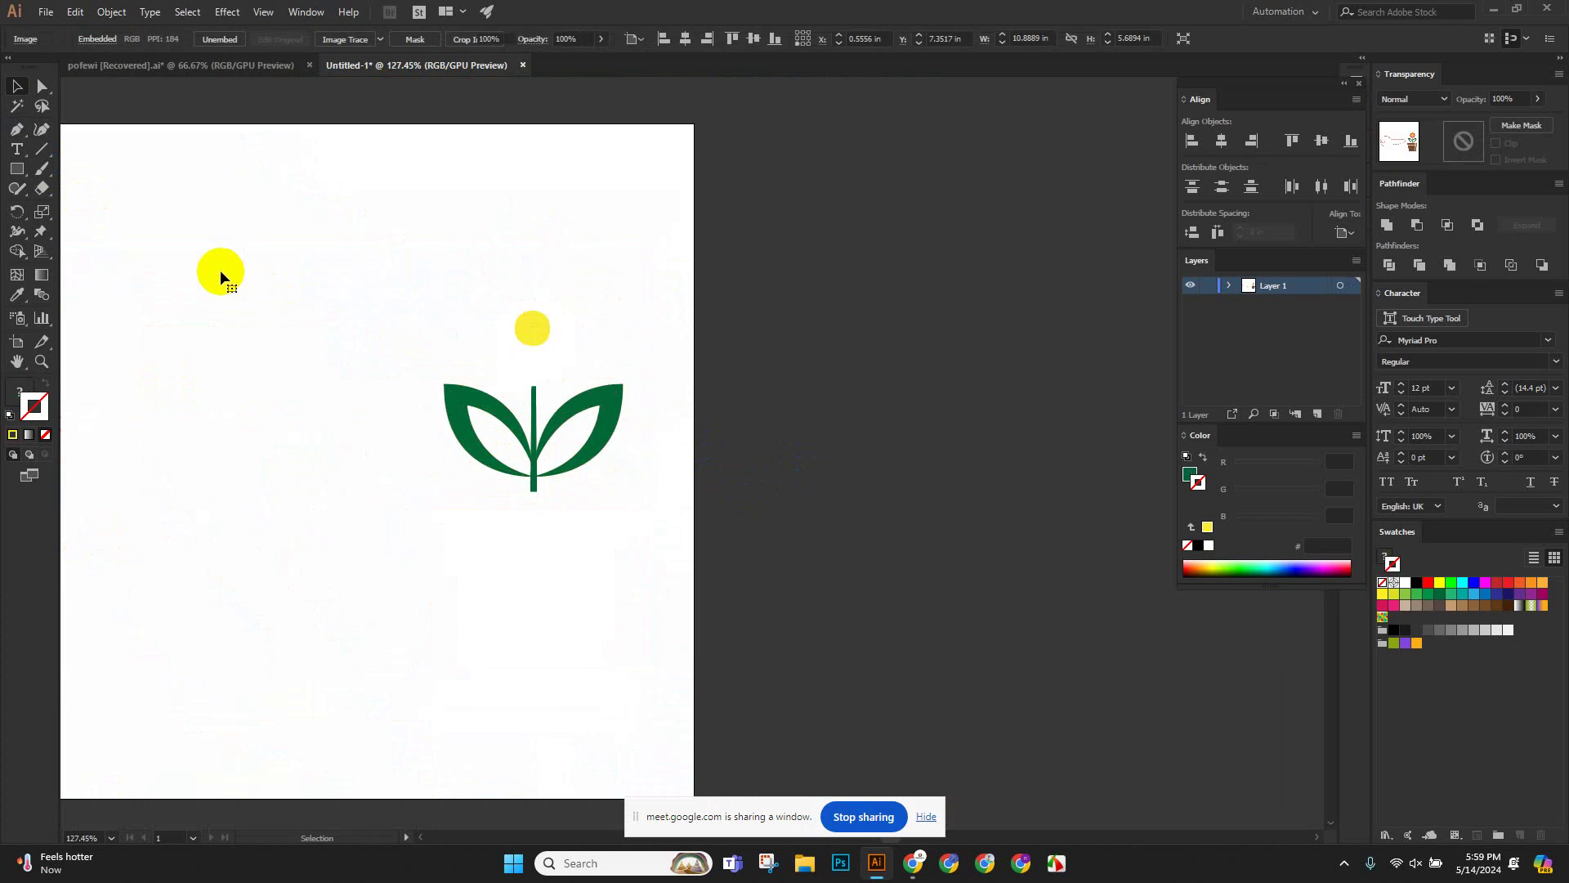
# Show all hidden traced shapes, including the red and orange petals and the pot's rim with its highlight square, and deselect them.
pyautogui.press('a')
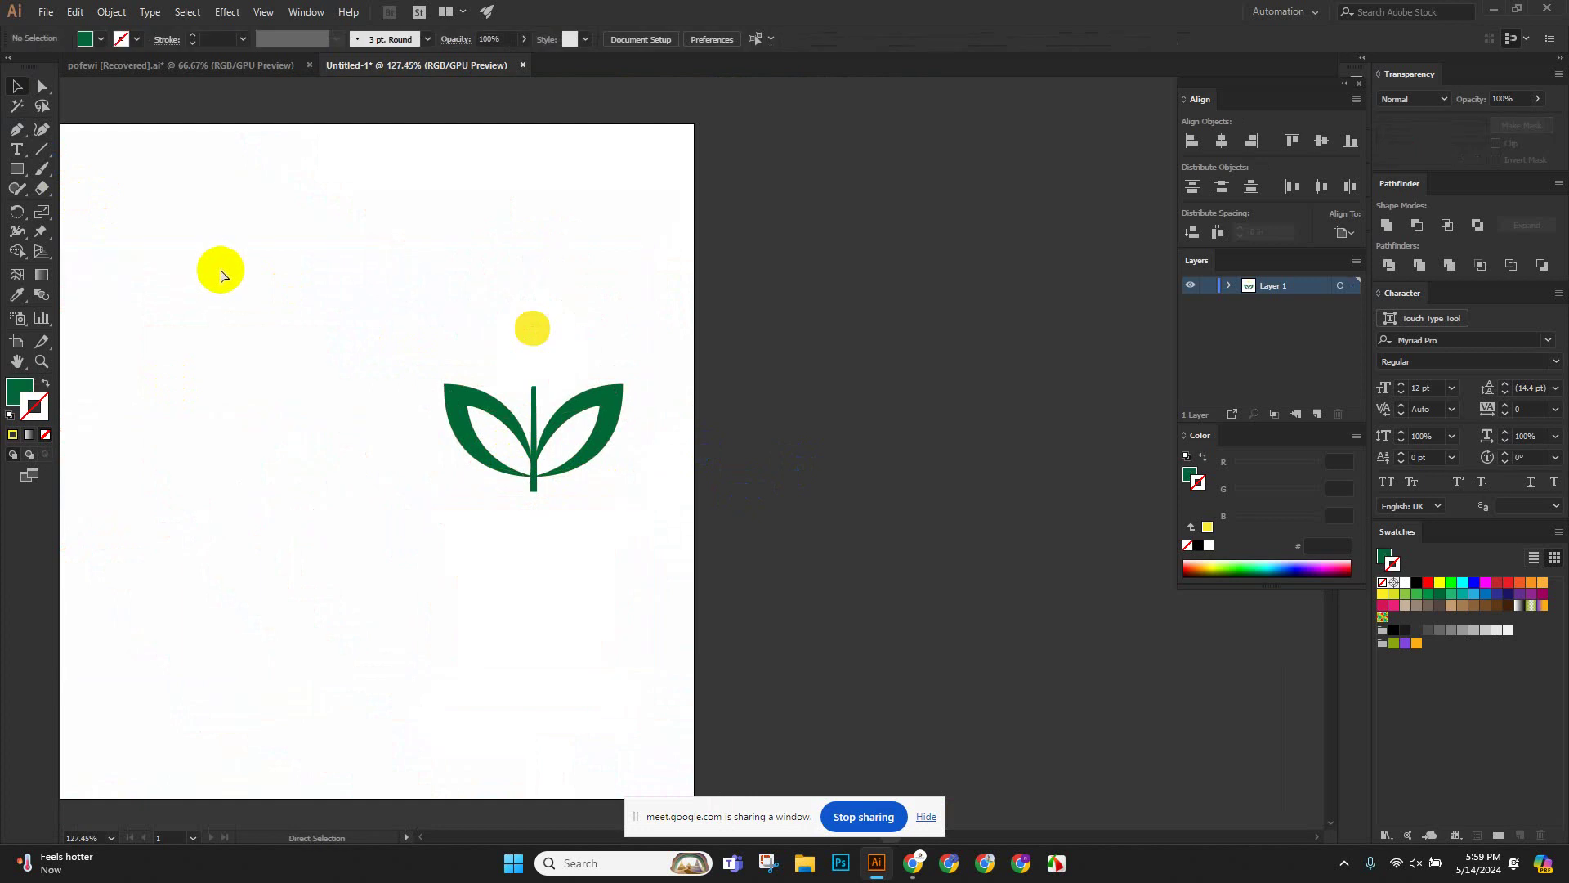
pyautogui.hotkey('ctrl', 'shift', 'z')
pyautogui.hotkey('ctrl', 'shift', 'z')
pyautogui.hotkey('ctrl', 'shift', 'z')
pyautogui.hotkey('ctrl', 'shift', 'z')
pyautogui.hotkey('ctrl', 'shift', 'z')
pyautogui.click(798, 434)
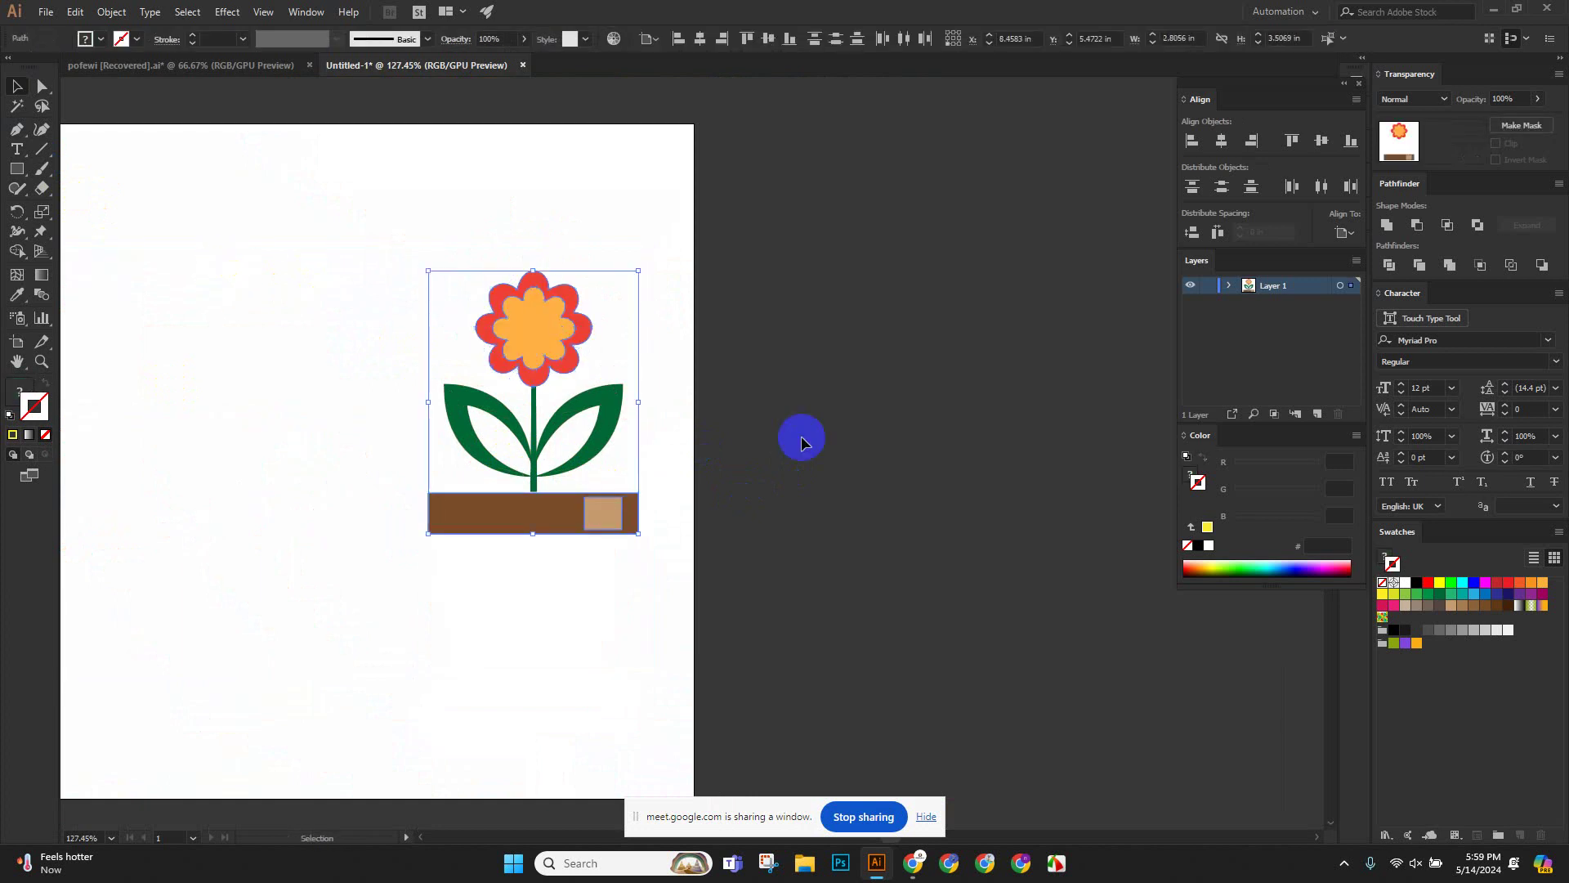
# Place the portrait JPG from the Desktop so that it overlaps the artboard's left edge.
pyautogui.moveTo(531, 344); pyautogui.dragTo(473, 374)
pyautogui.moveTo(572, 382)
pyautogui.mouseDown()
pyautogui.moveTo(429, 386)
pyautogui.moveTo(561, 370)
pyautogui.mouseUp()
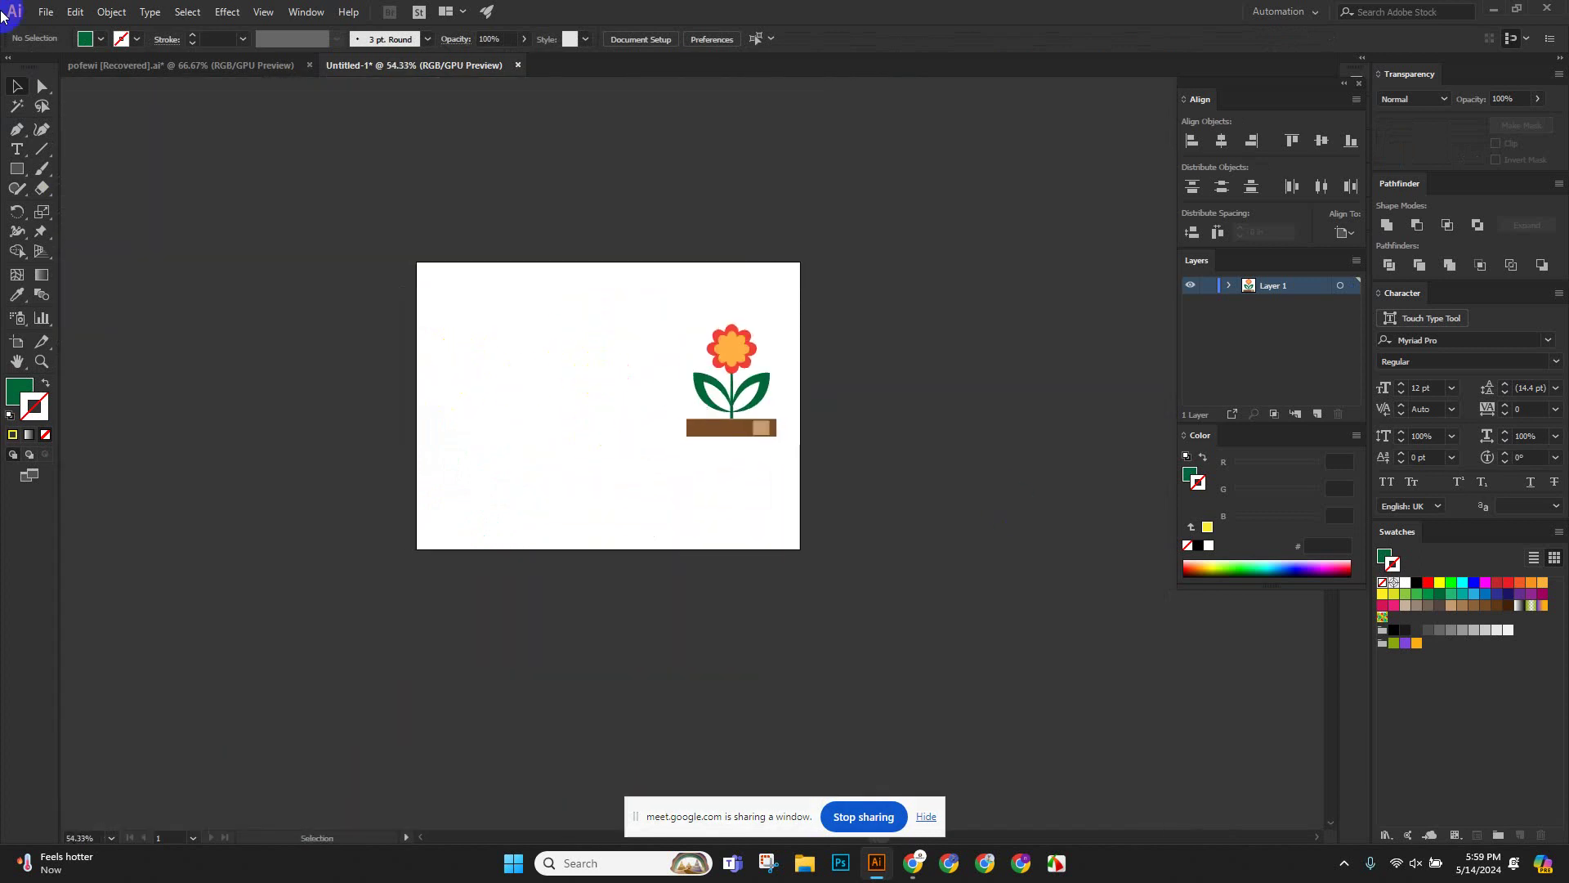
pyautogui.click(45, 10)
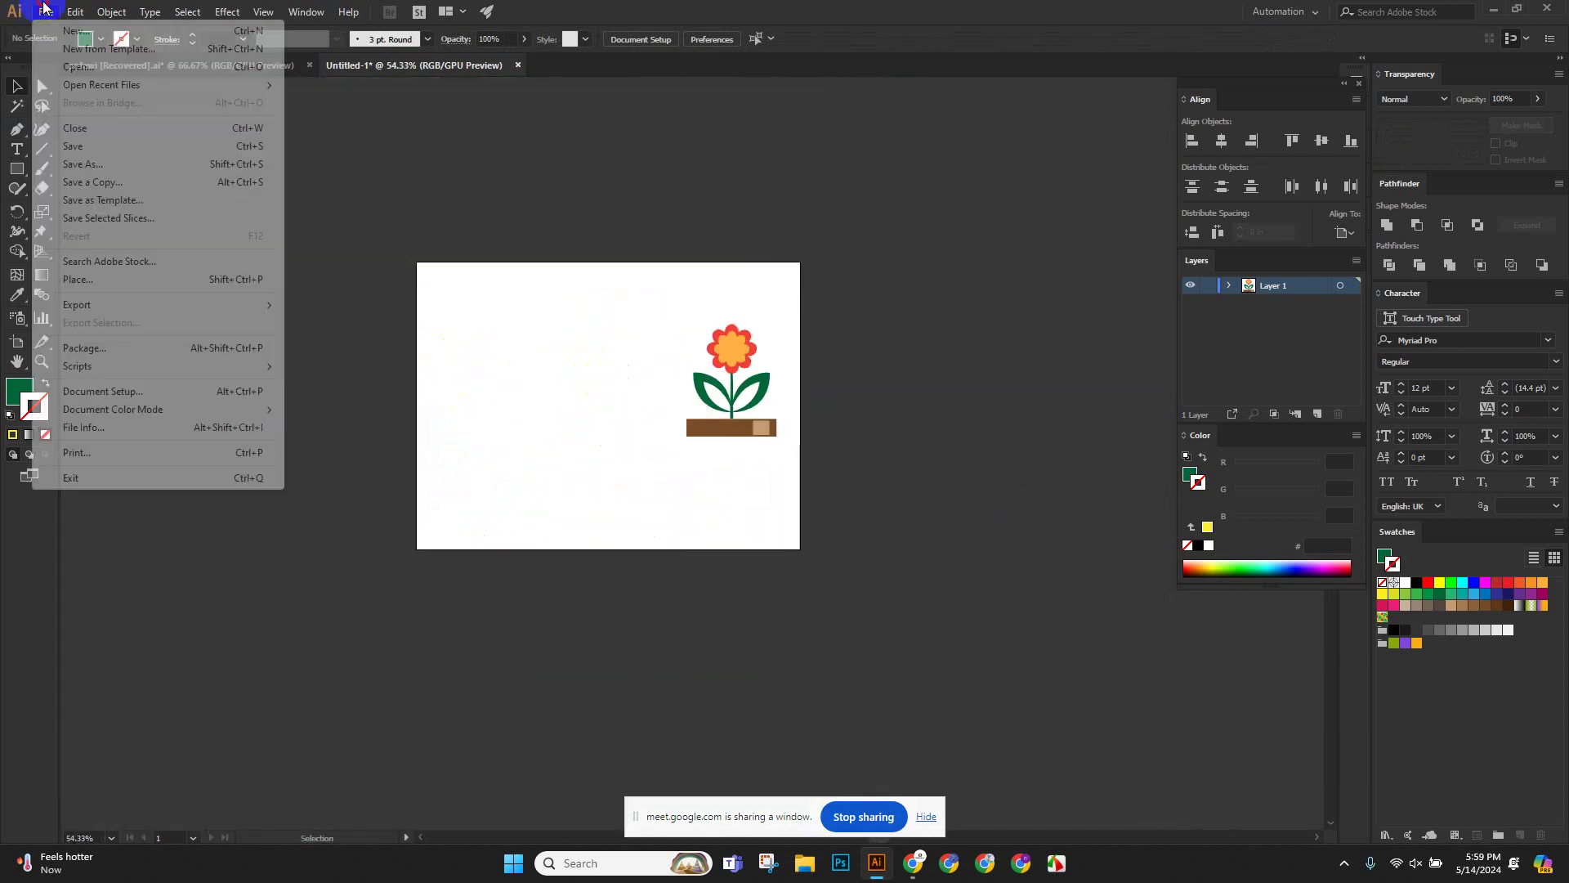
pyautogui.click(101, 278)
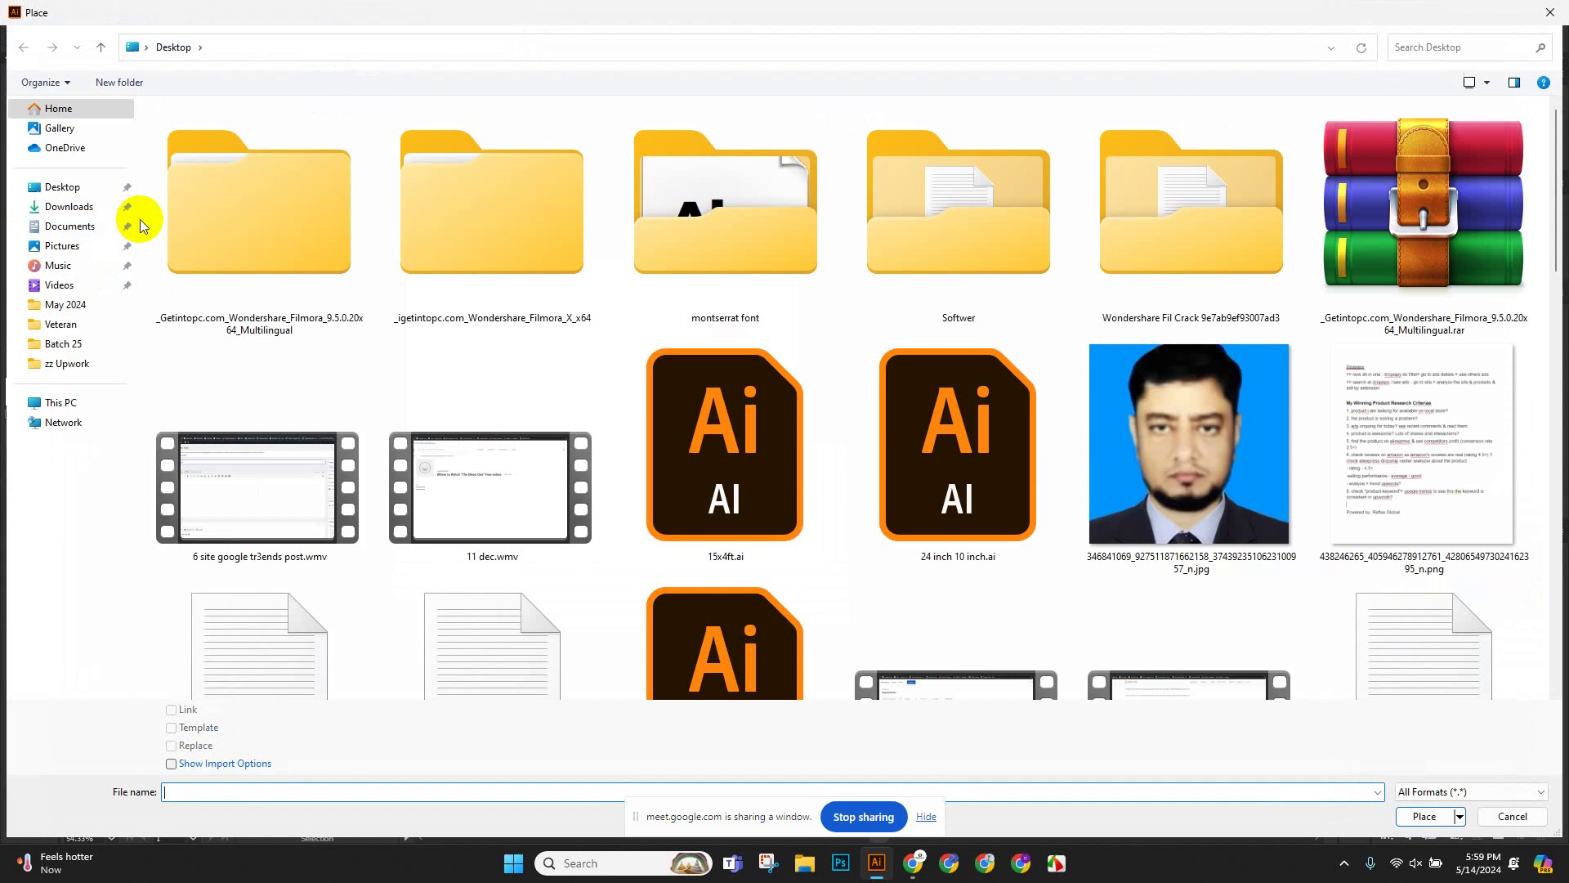
pyautogui.click(1093, 441)
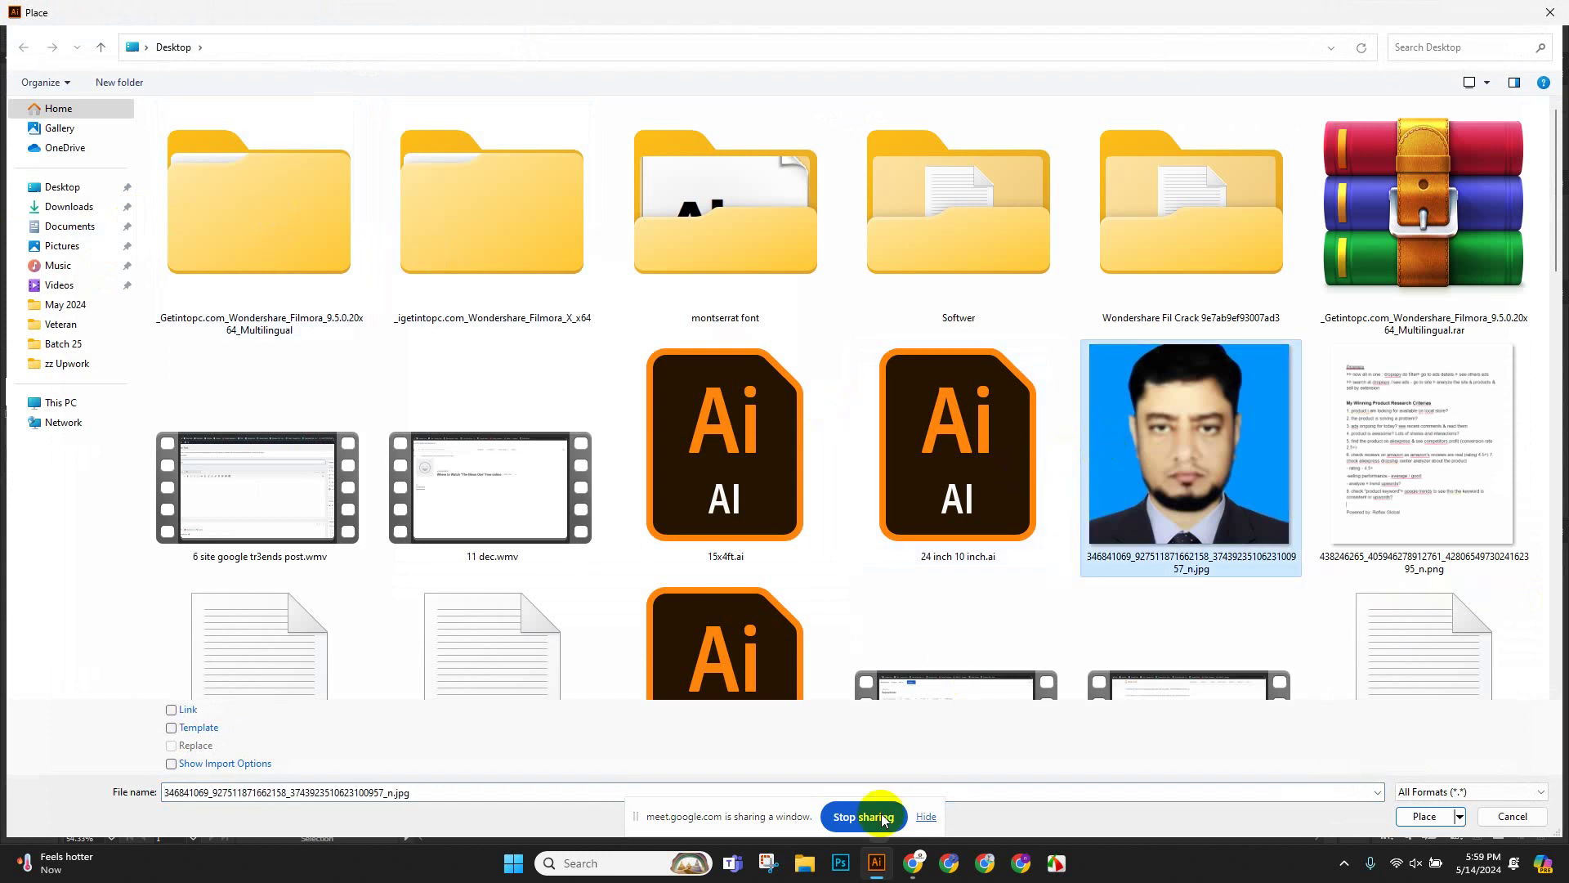
pyautogui.click(1425, 816)
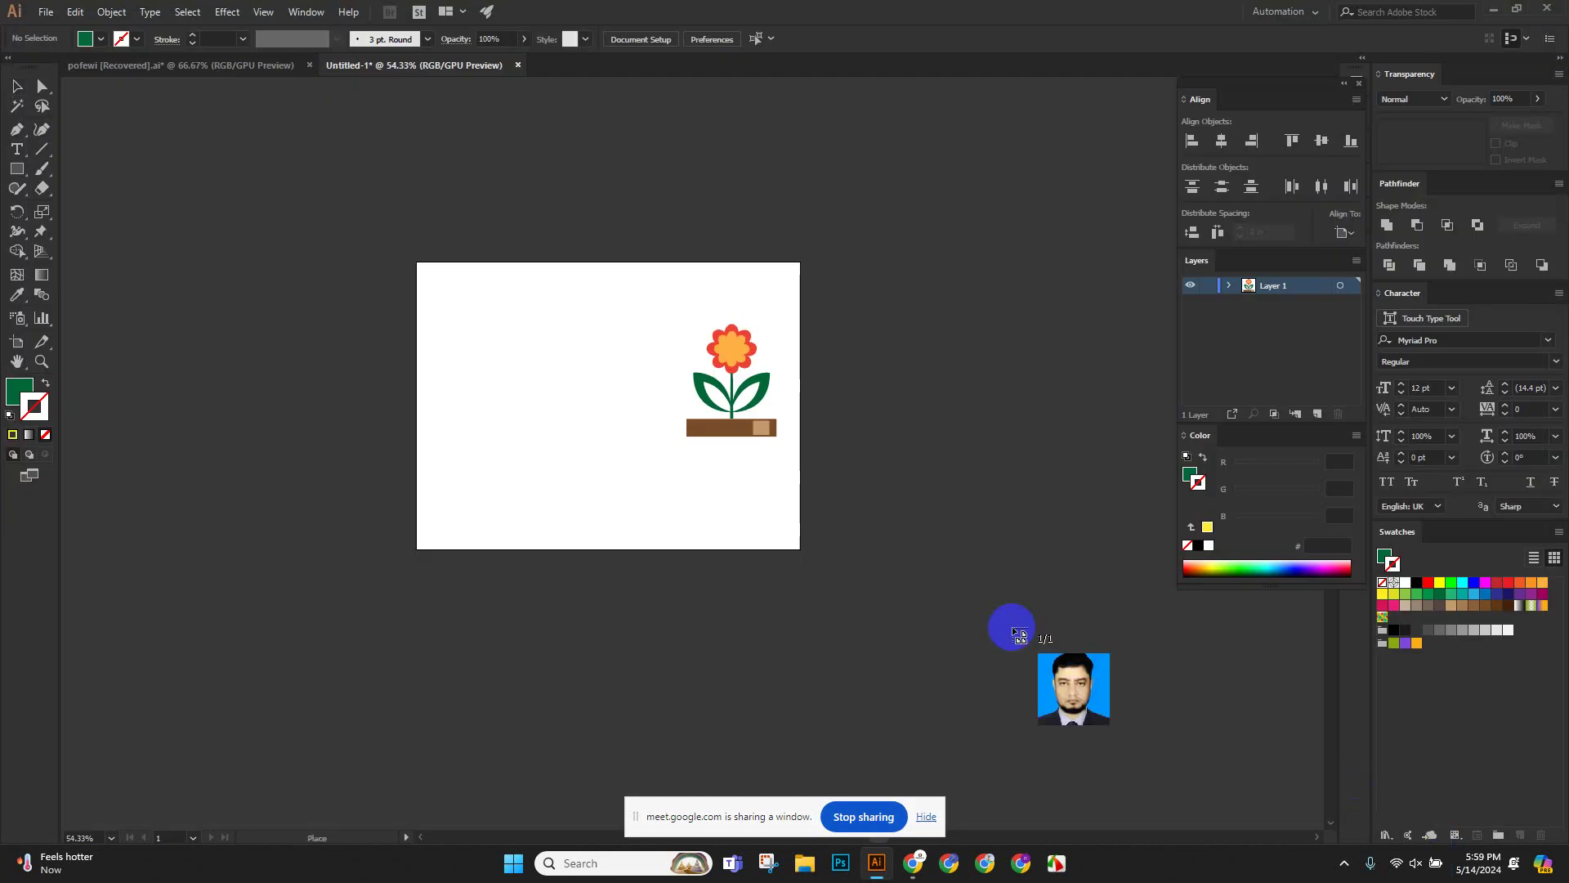
pyautogui.click(342, 286)
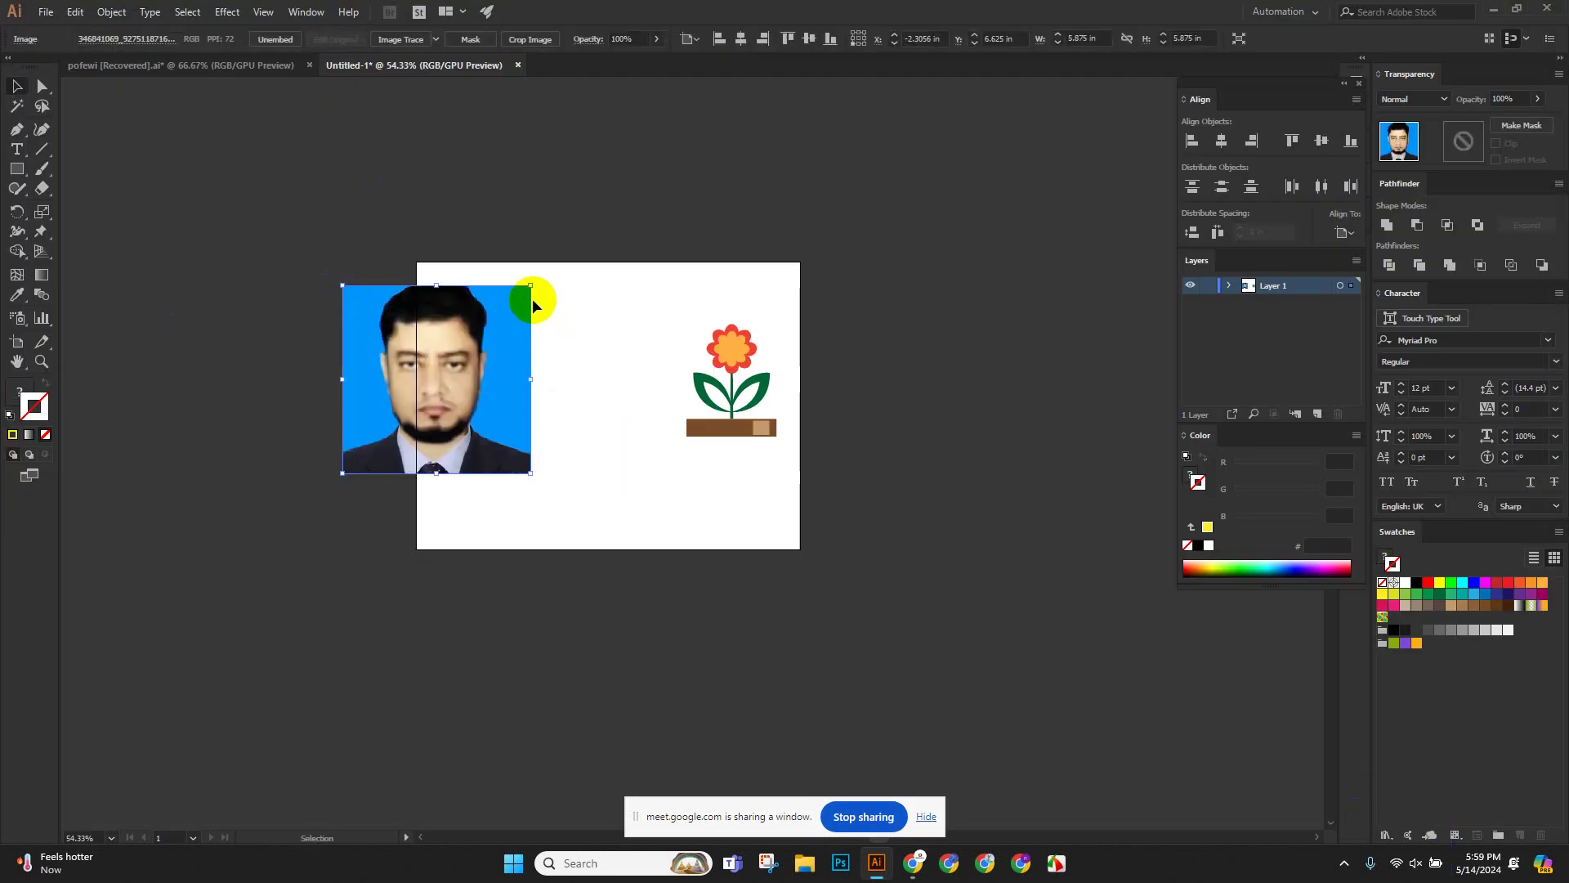
# Enlarge the placed photo proportionally about its centre to about 16.76 in square and examine its pixels up close.
pyautogui.click(897, 112)
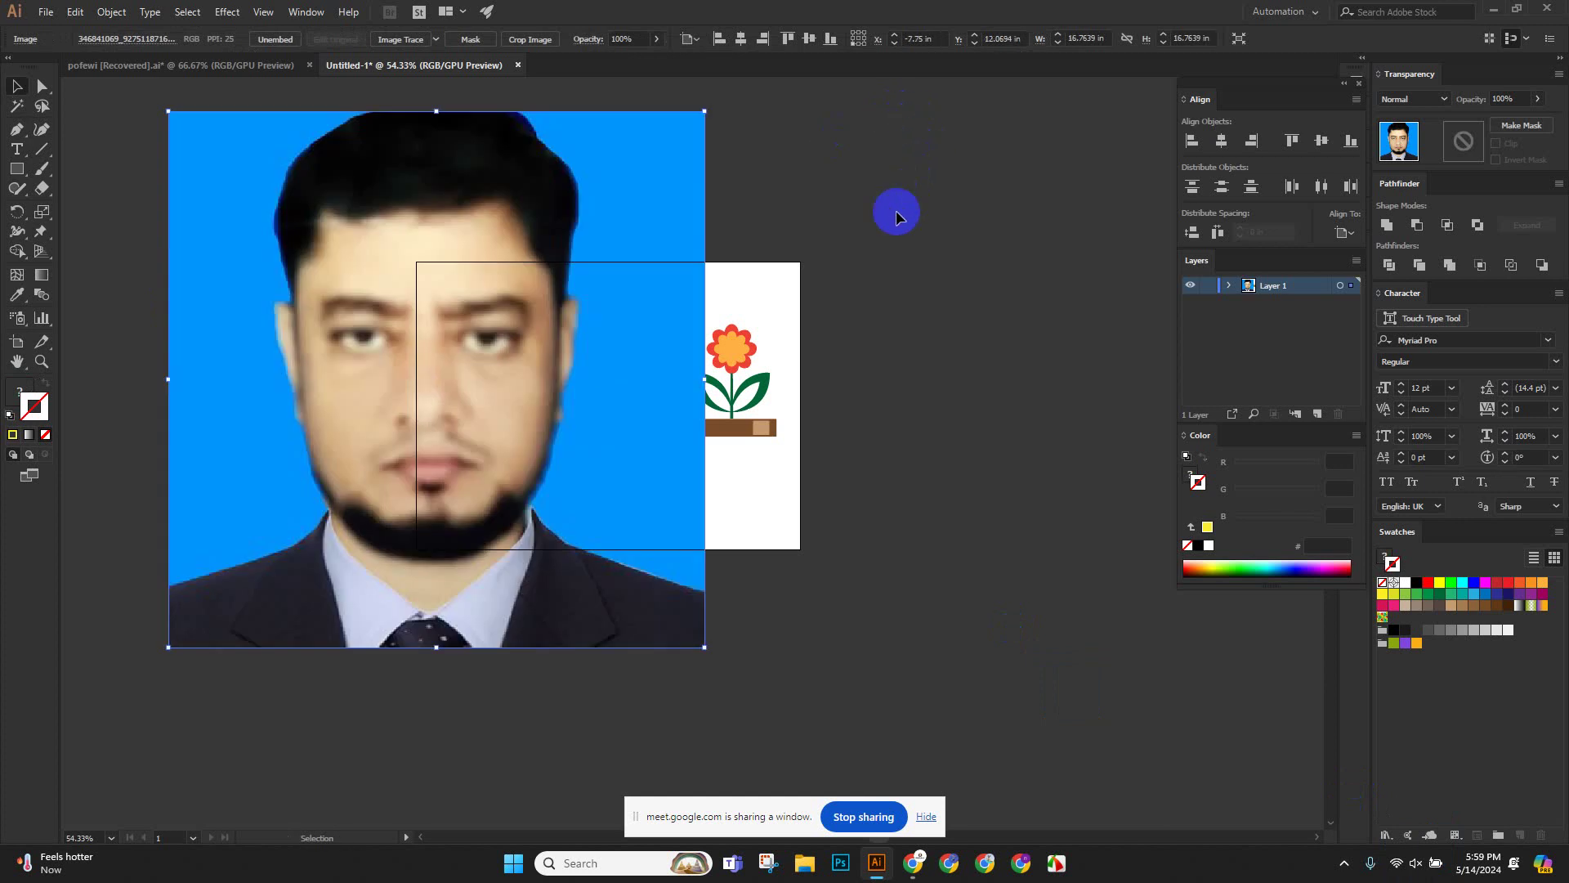
pyautogui.scroll(6, 652, 384)
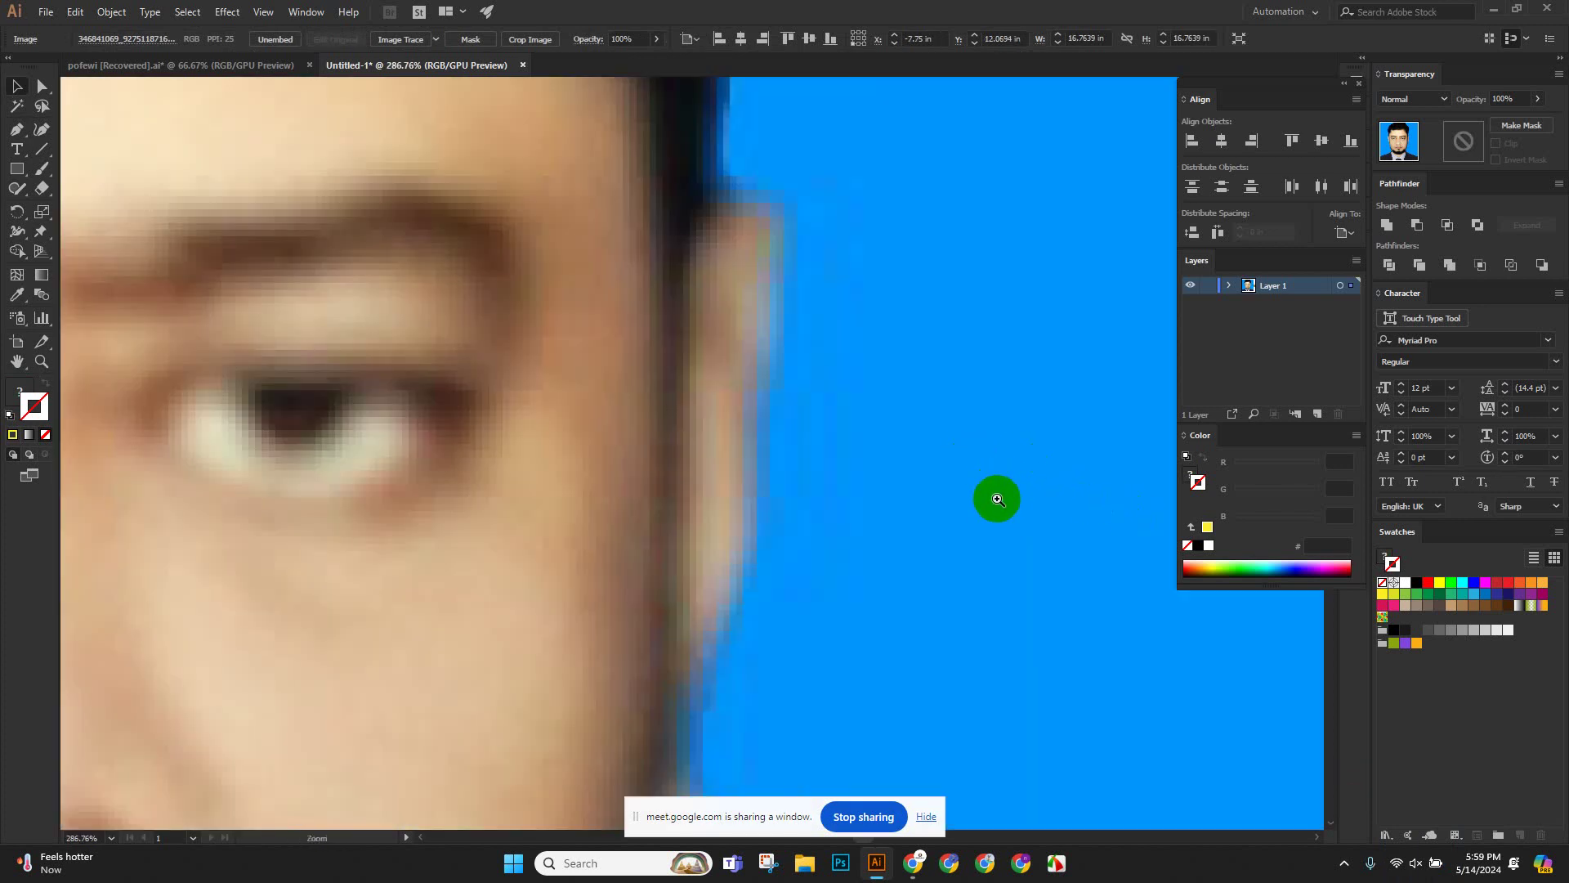
pyautogui.scroll(-9, 998, 507)
pyautogui.scroll(-3, 635, 400)
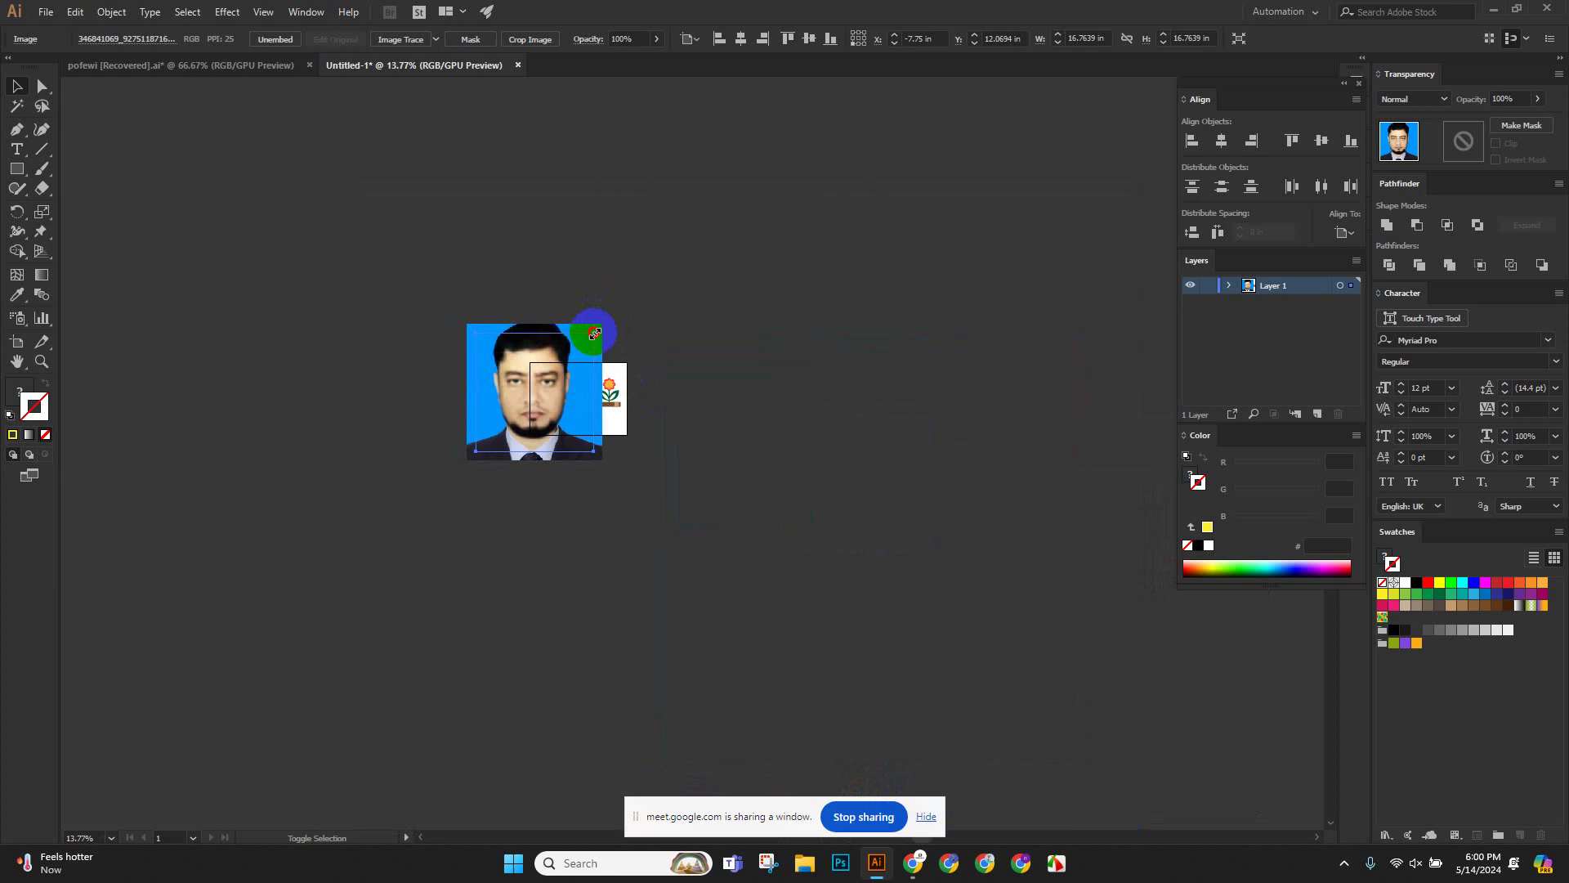
# Scale the photo down about its centre to about 3.15 in square, move it onto the artboard beside the flower, and deselect it.
pyautogui.moveTo(602, 325); pyautogui.dragTo(559, 378)
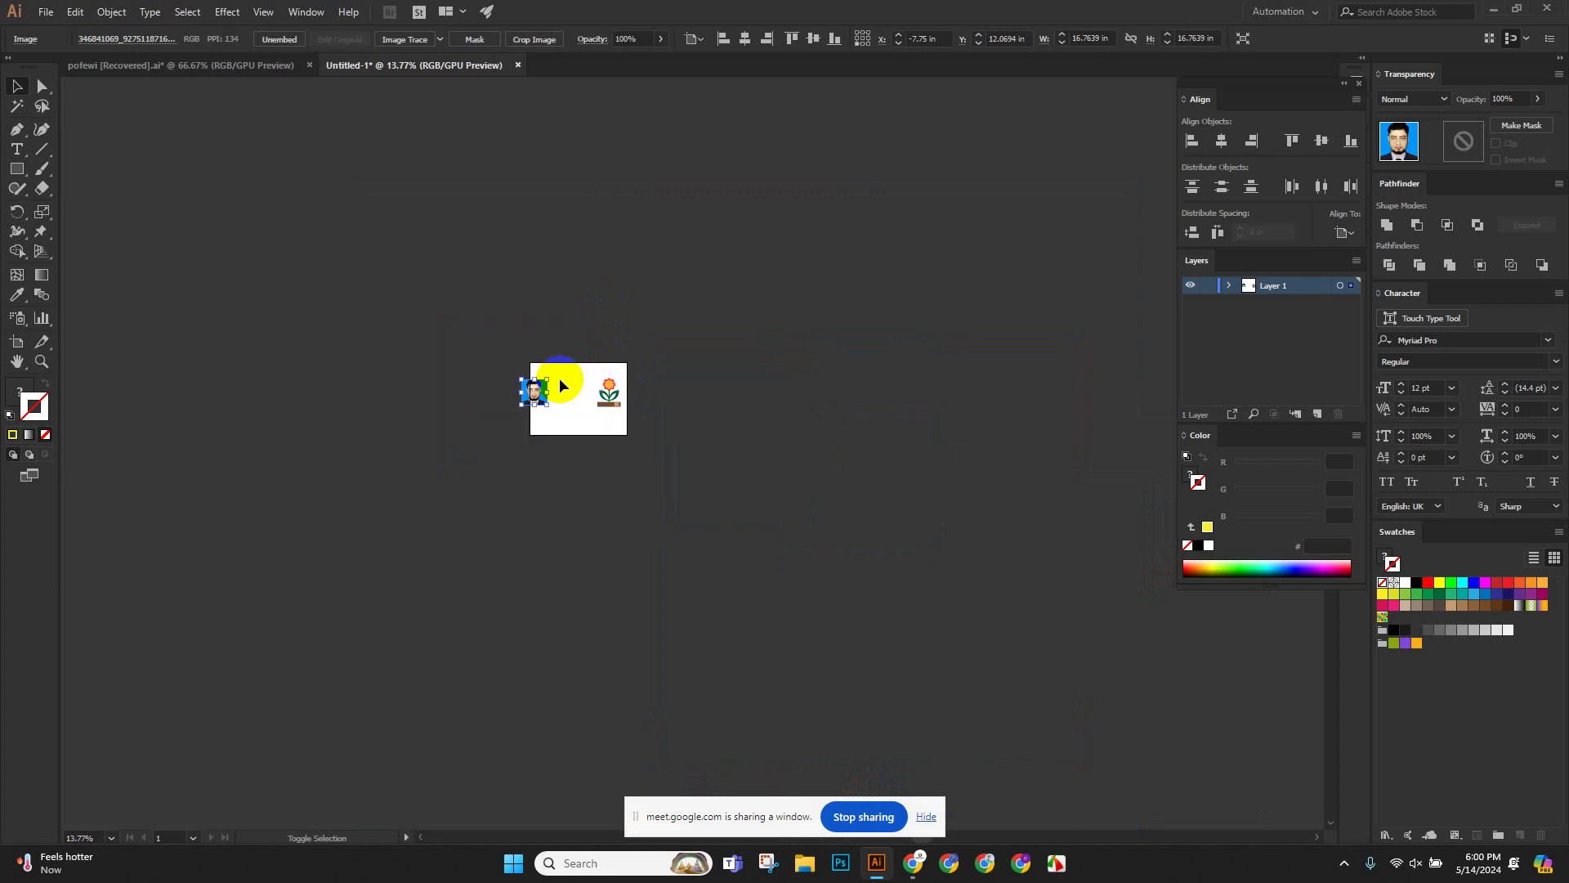
pyautogui.hotkey('ctrl', '0')
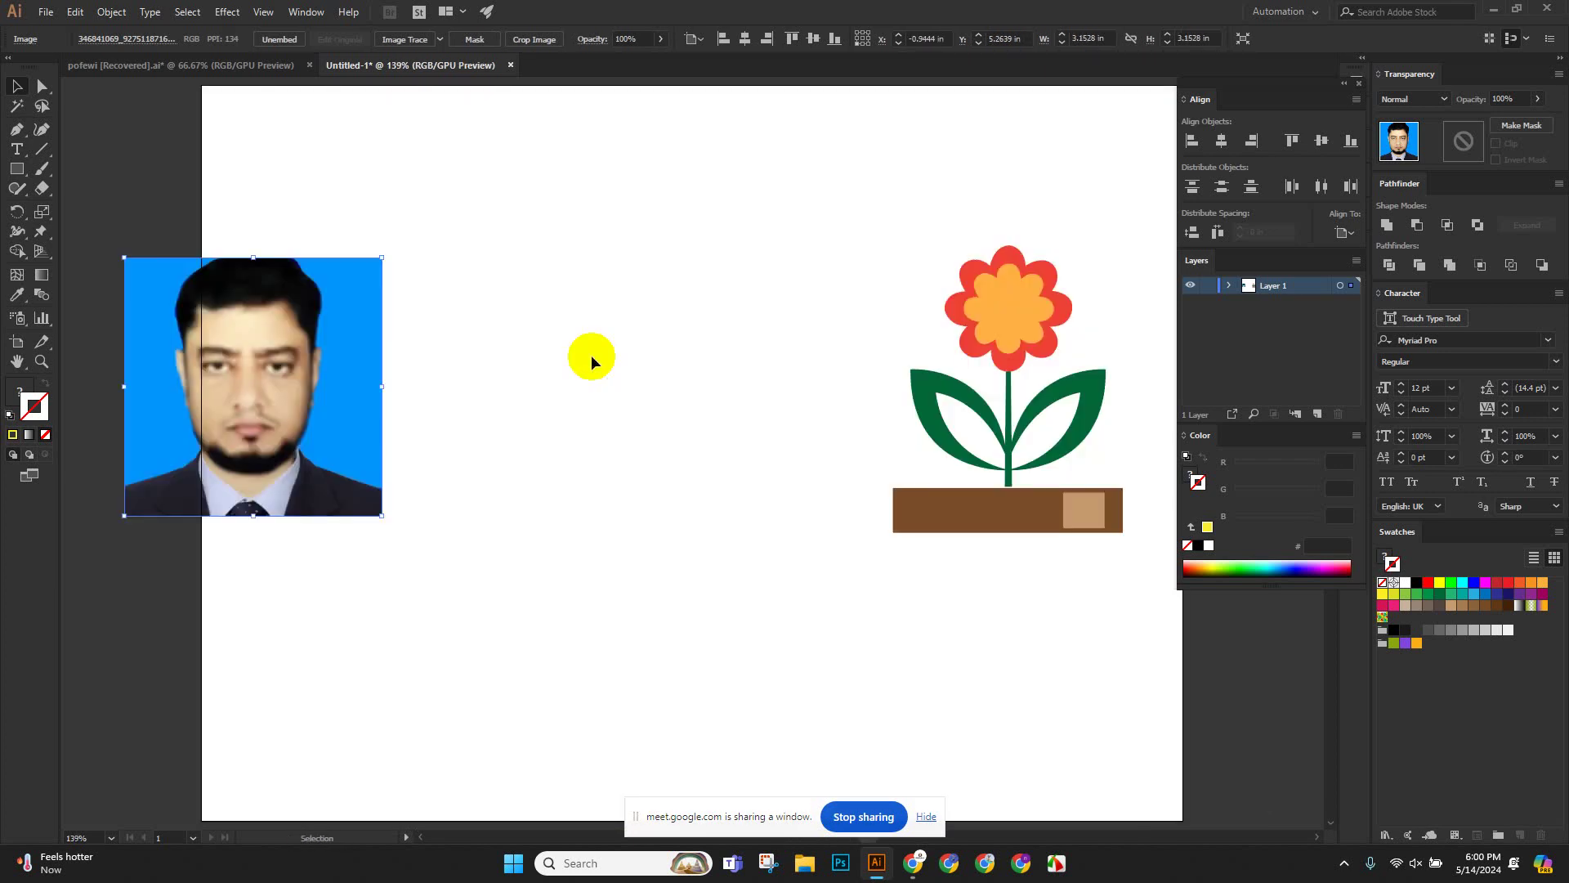
pyautogui.moveTo(148, 311); pyautogui.dragTo(422, 322)
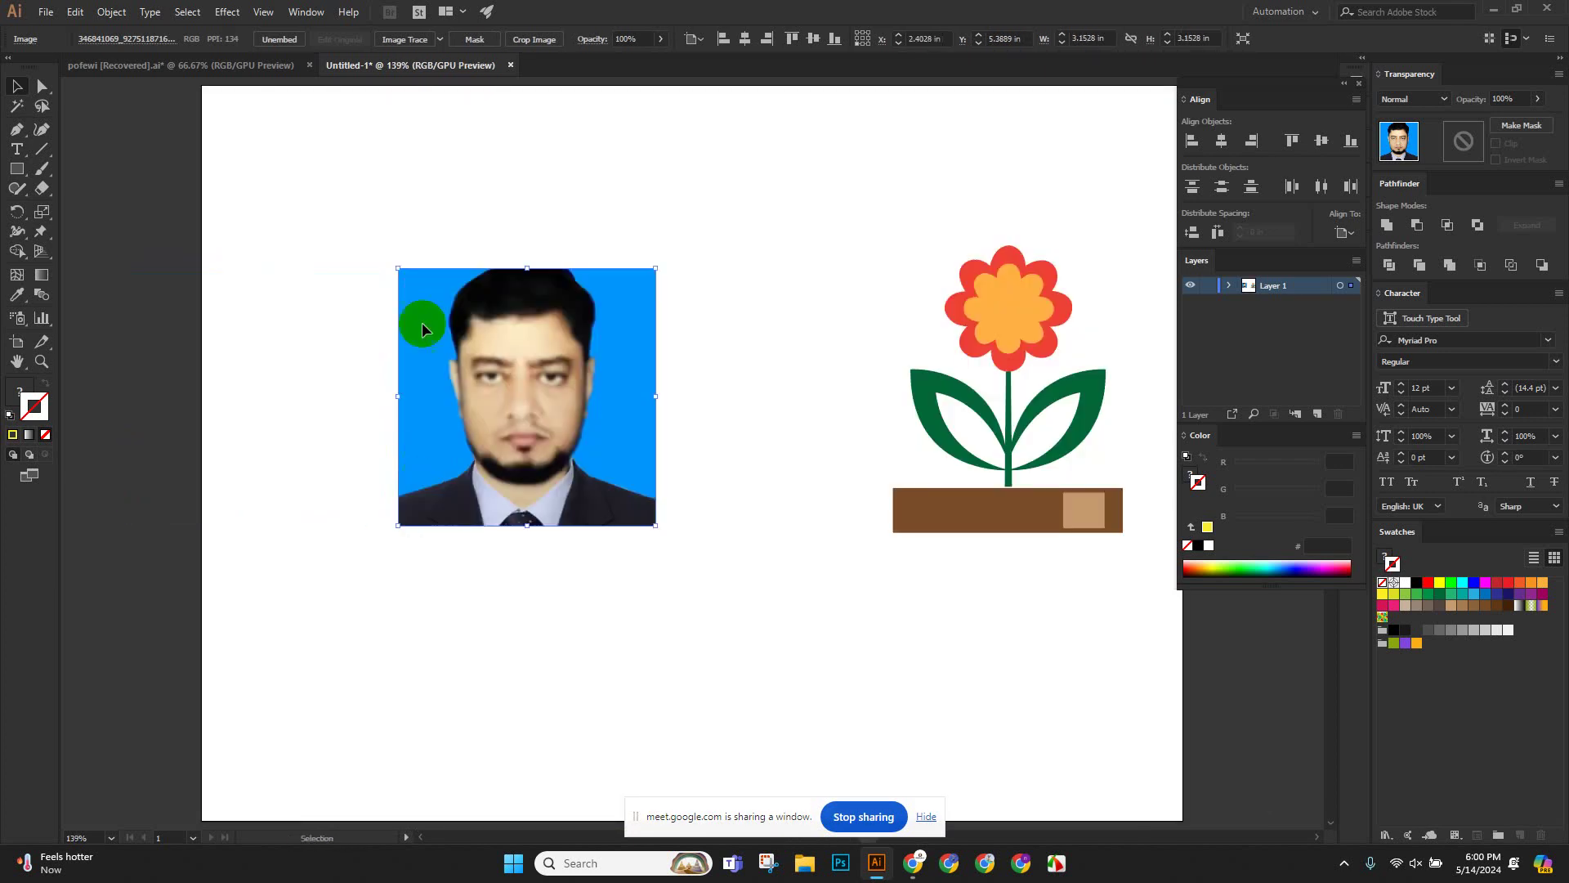
pyautogui.click(194, 338)
pyautogui.hotkey('ctrl', '-')
pyautogui.hotkey('ctrl', '-')
pyautogui.hotkey('ctrl', '-')
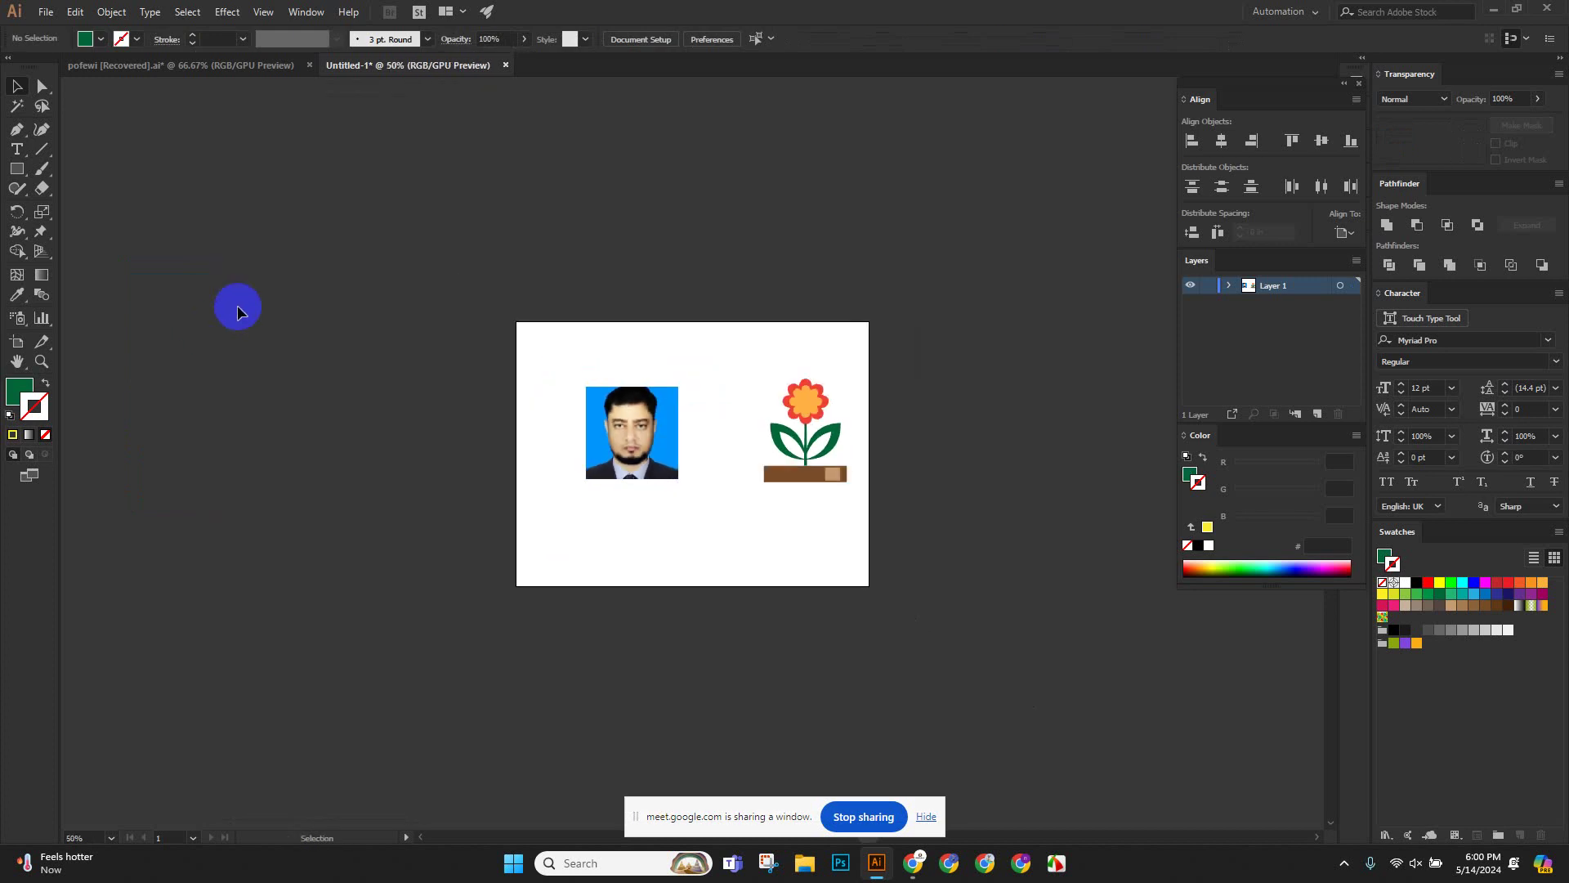
# Delete the placed photo and all the potted flower shapes from the artboard.
pyautogui.click(633, 424)
pyautogui.press('Delete')
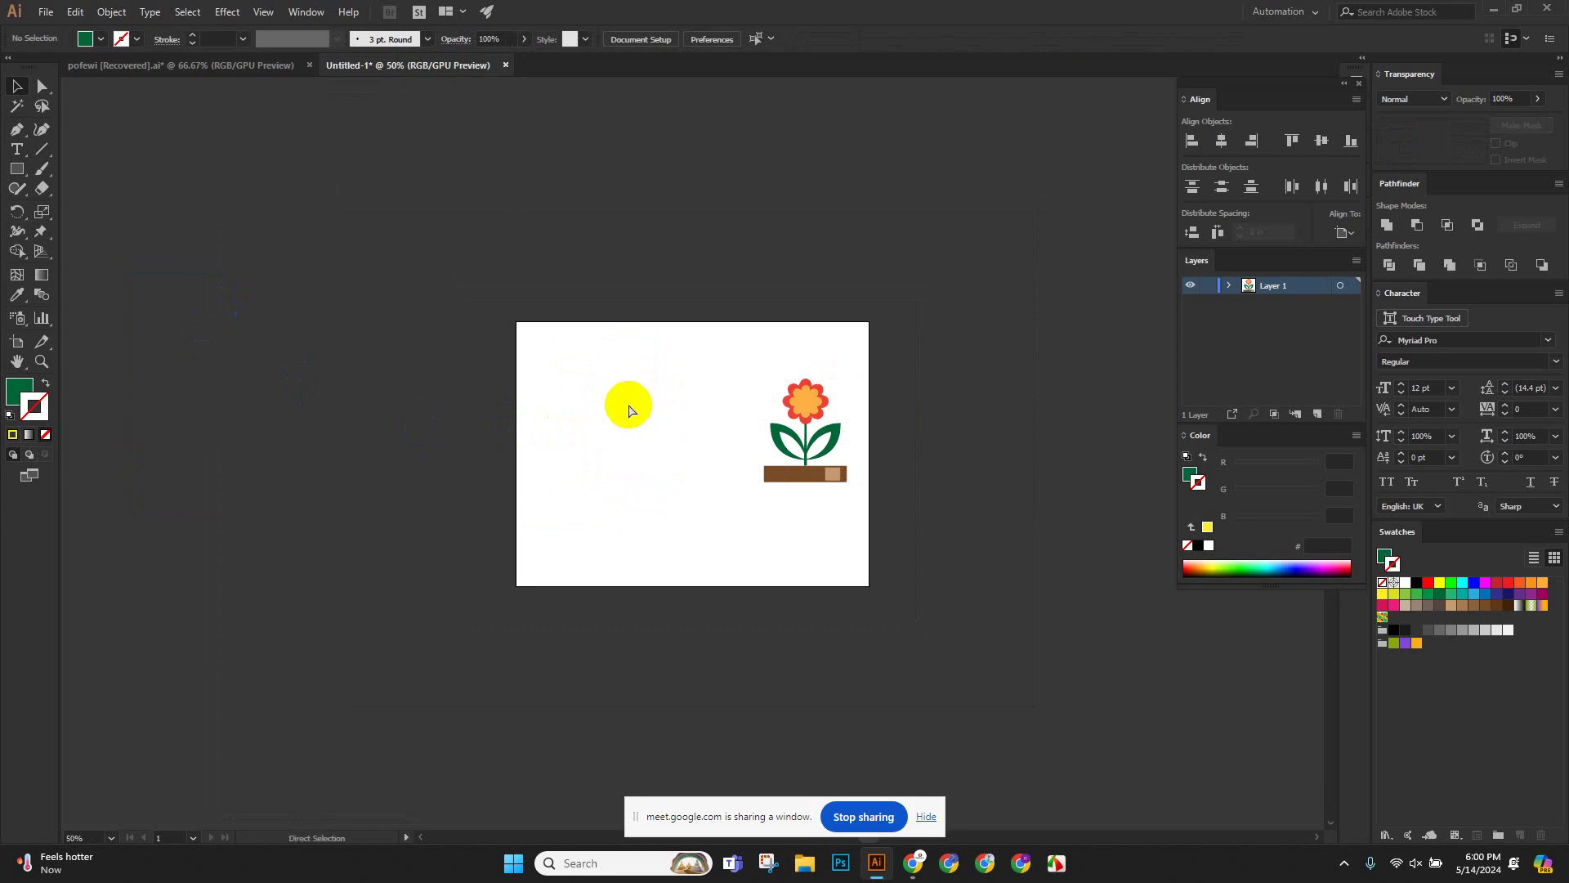
pyautogui.hotkey('ctrl', '0')
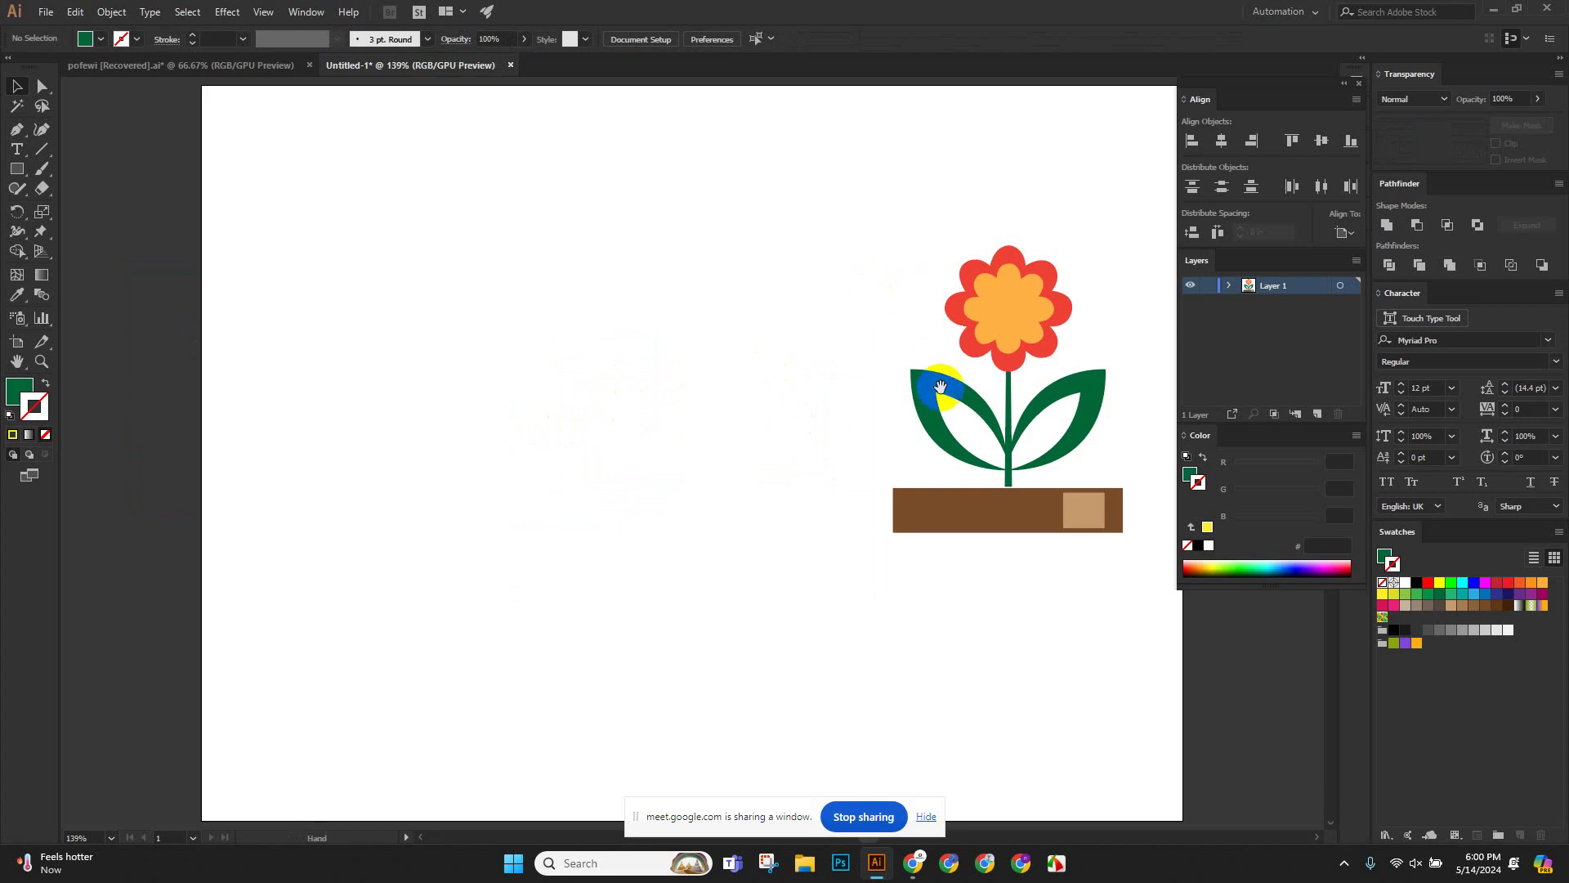
pyautogui.hscroll(3, 997, 424)
pyautogui.moveTo(683, 224); pyautogui.dragTo(1085, 613)
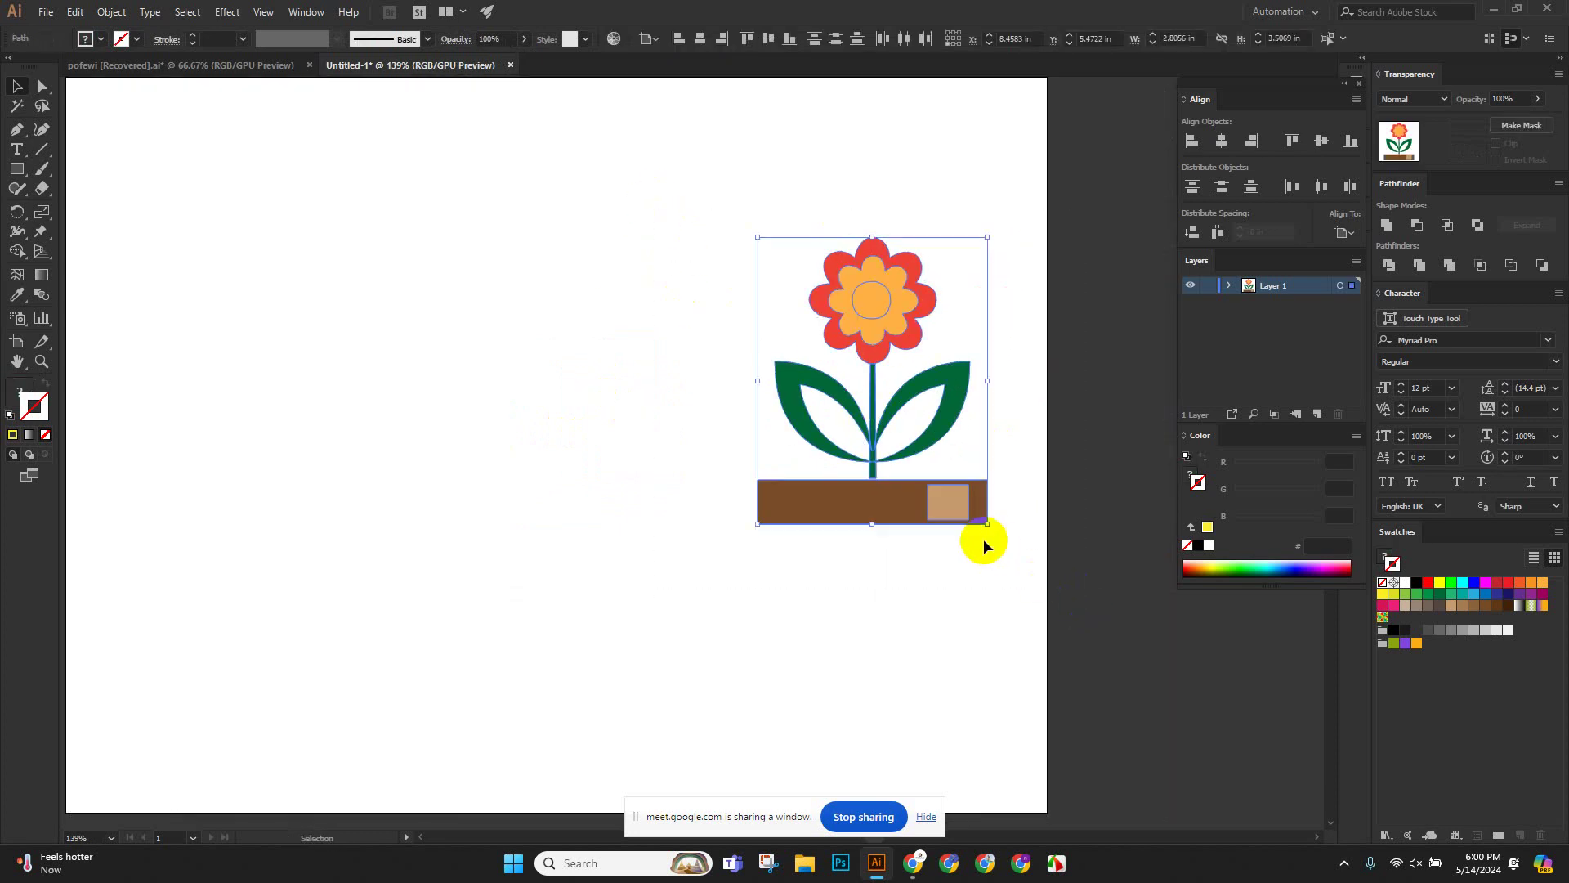
pyautogui.press('Delete')
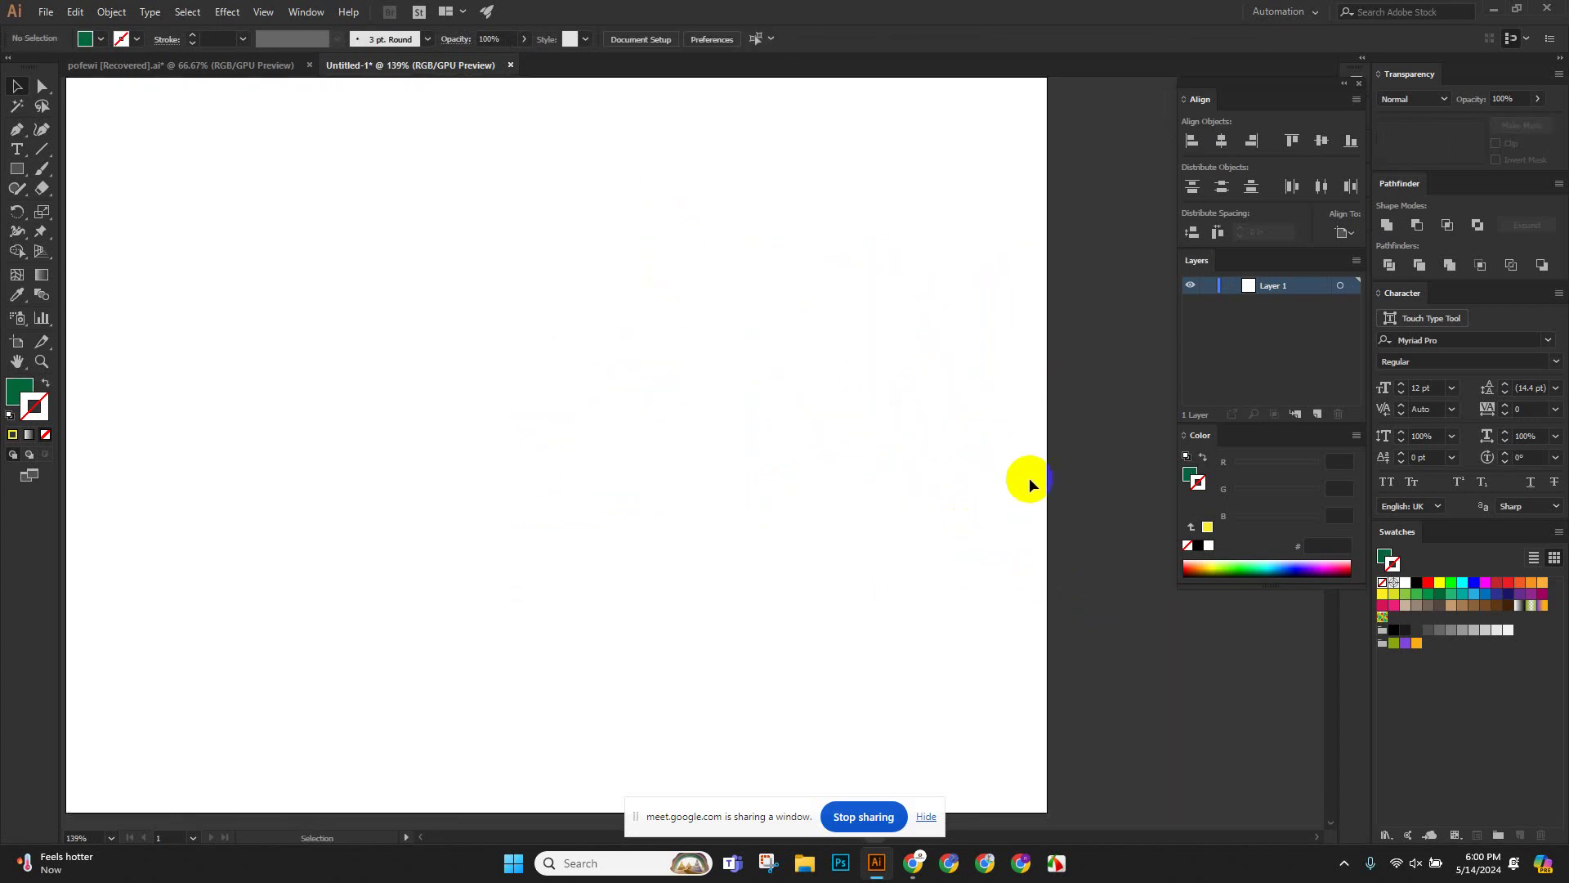
pyautogui.hscroll(-3, 904, 454)
pyautogui.click(51, 168)
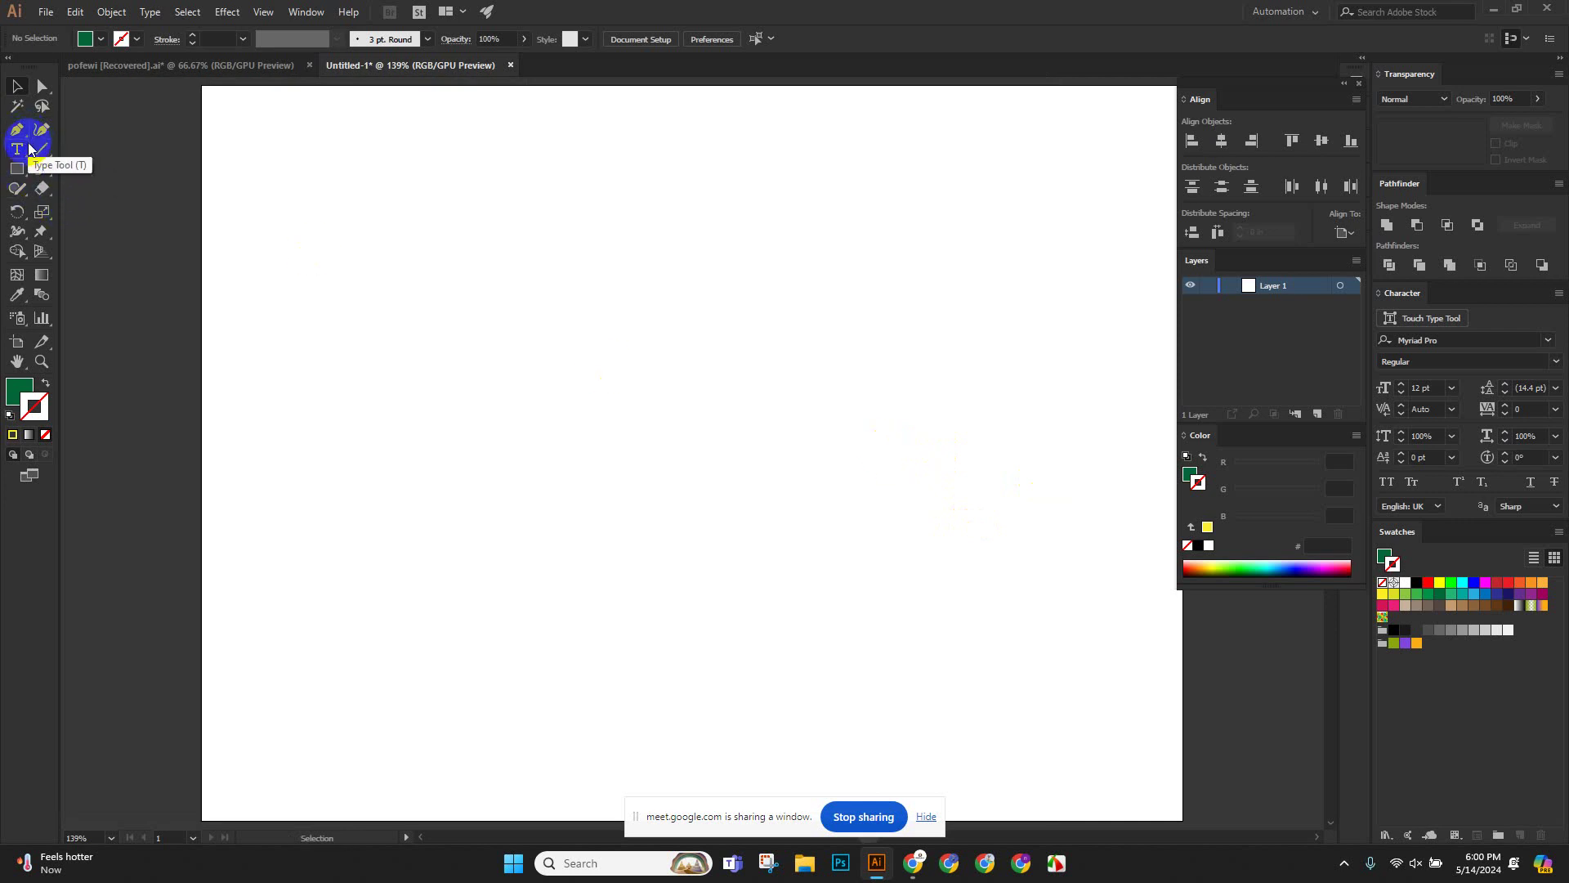
pyautogui.click(29, 148)
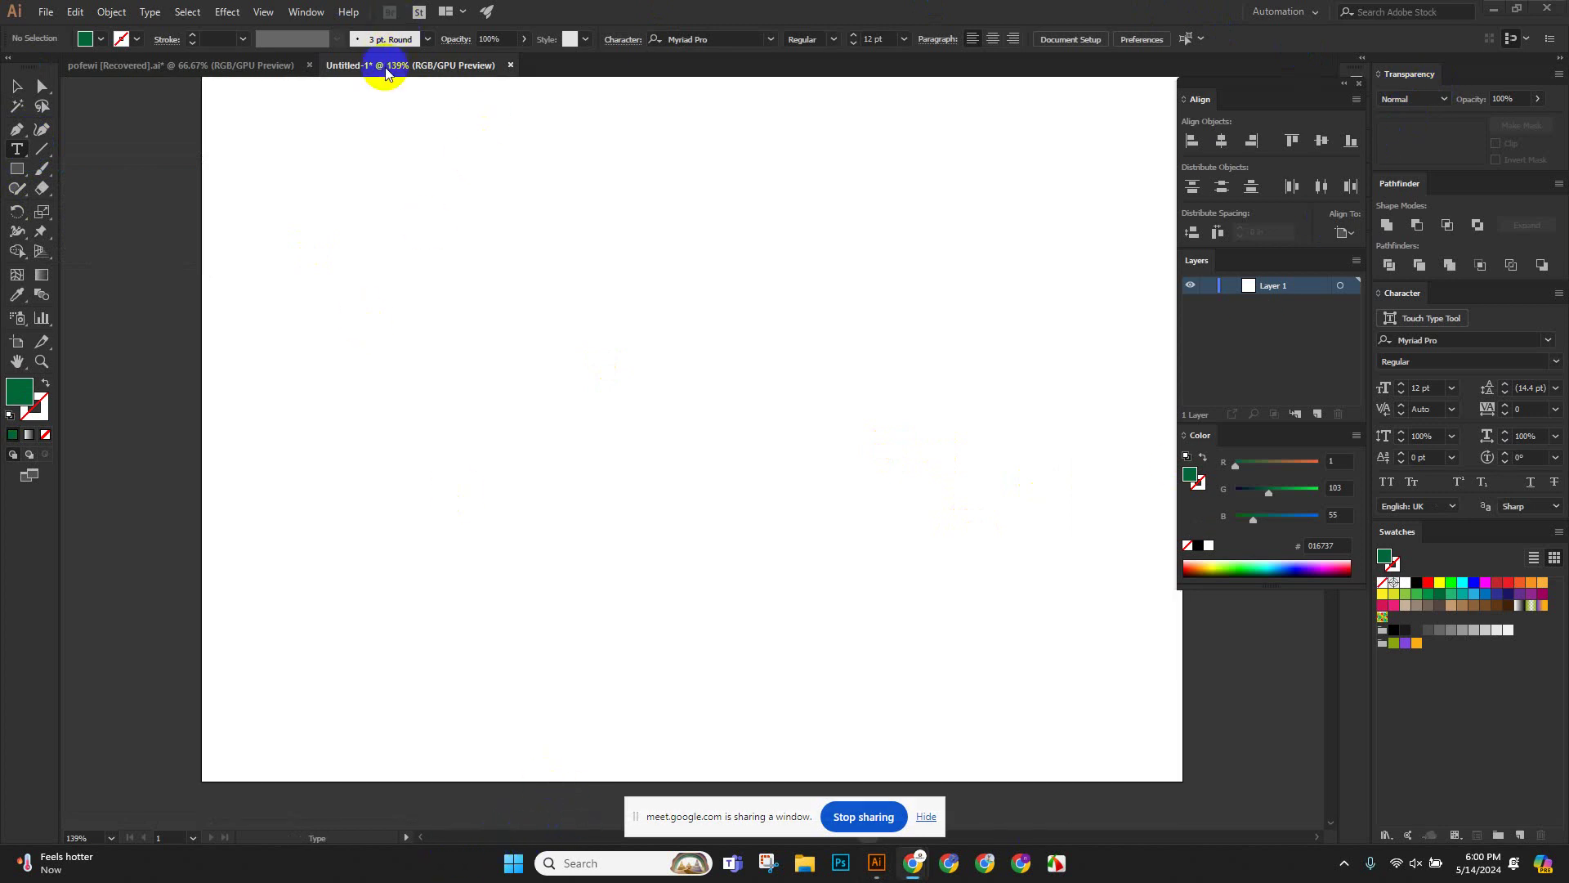
pyautogui.click(191, 65)
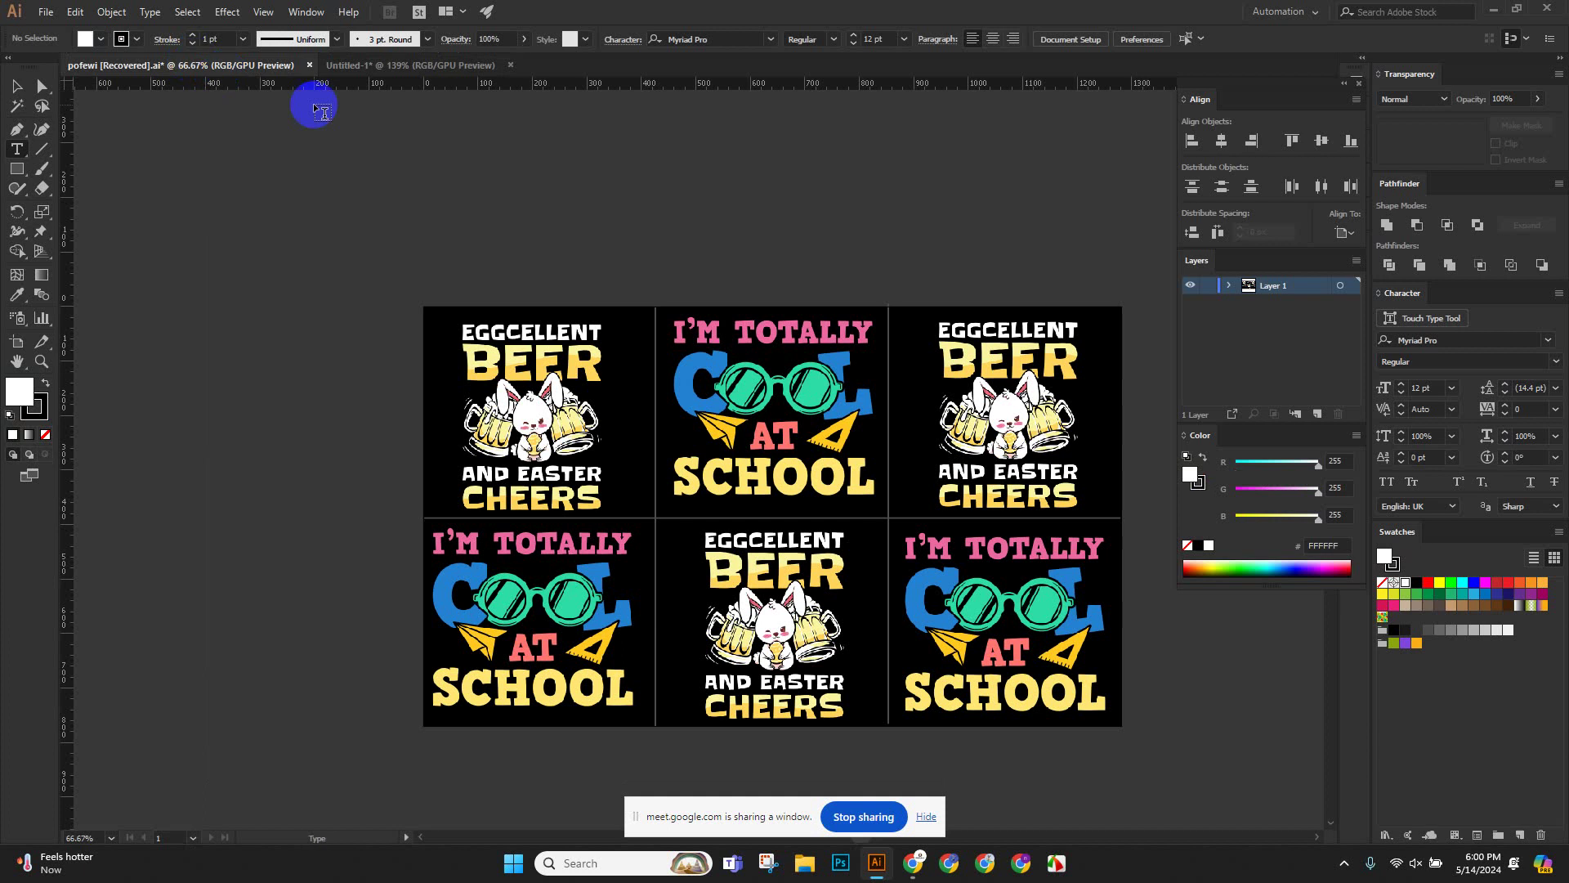
pyautogui.click(419, 65)
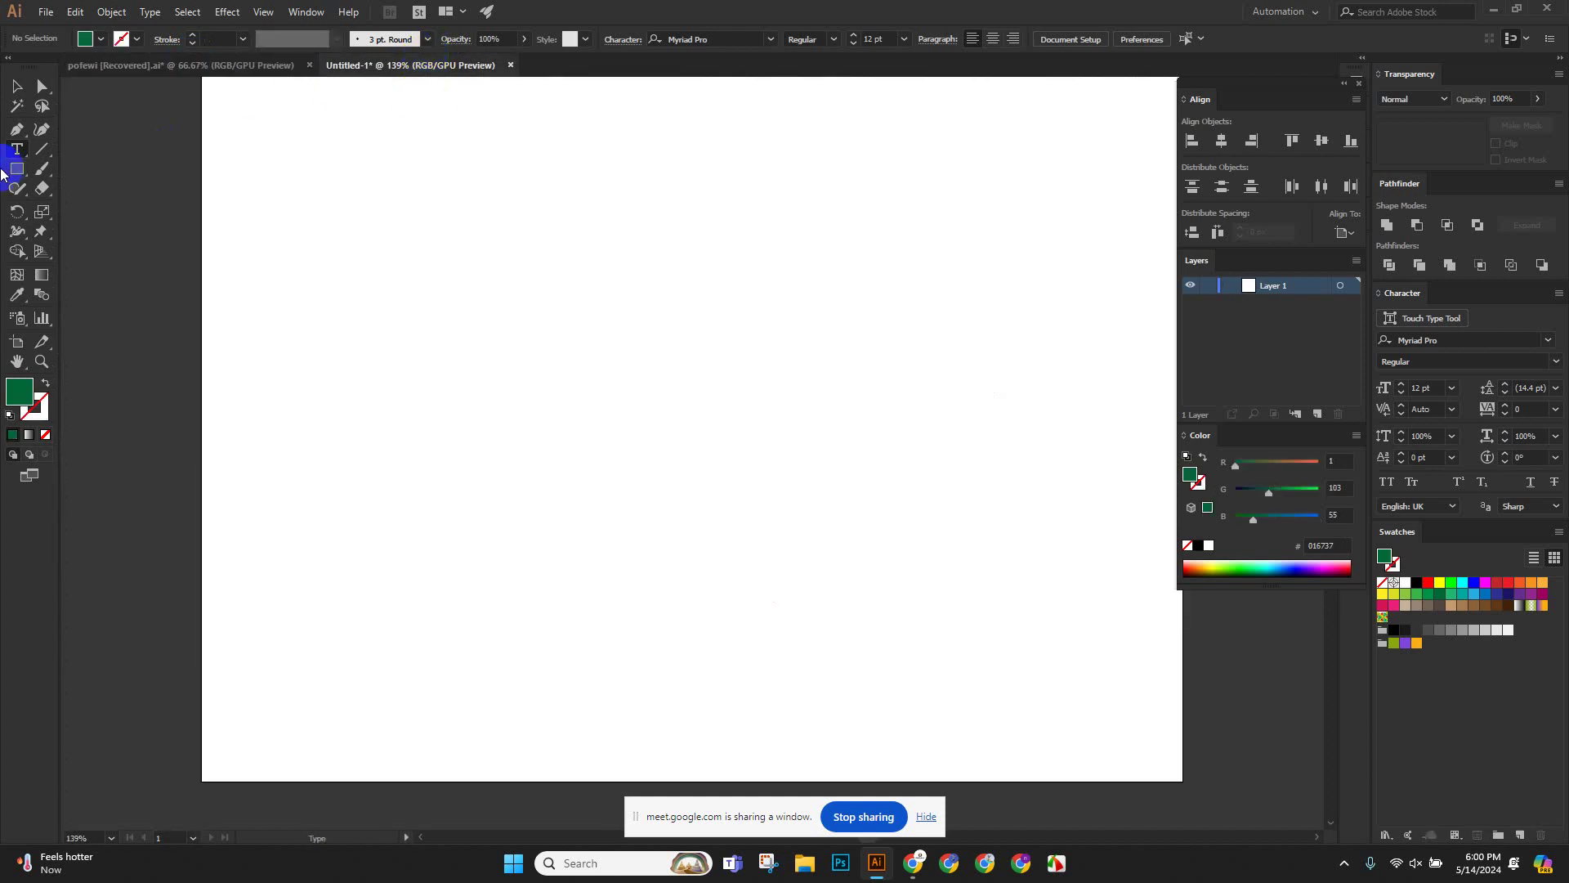
# Draw a dark green hexagon about 3.83 in wide and 3.32 in high in the artboard's upper area with the Polygon tool.
pyautogui.moveTo(17, 168); pyautogui.dragTo(108, 227)
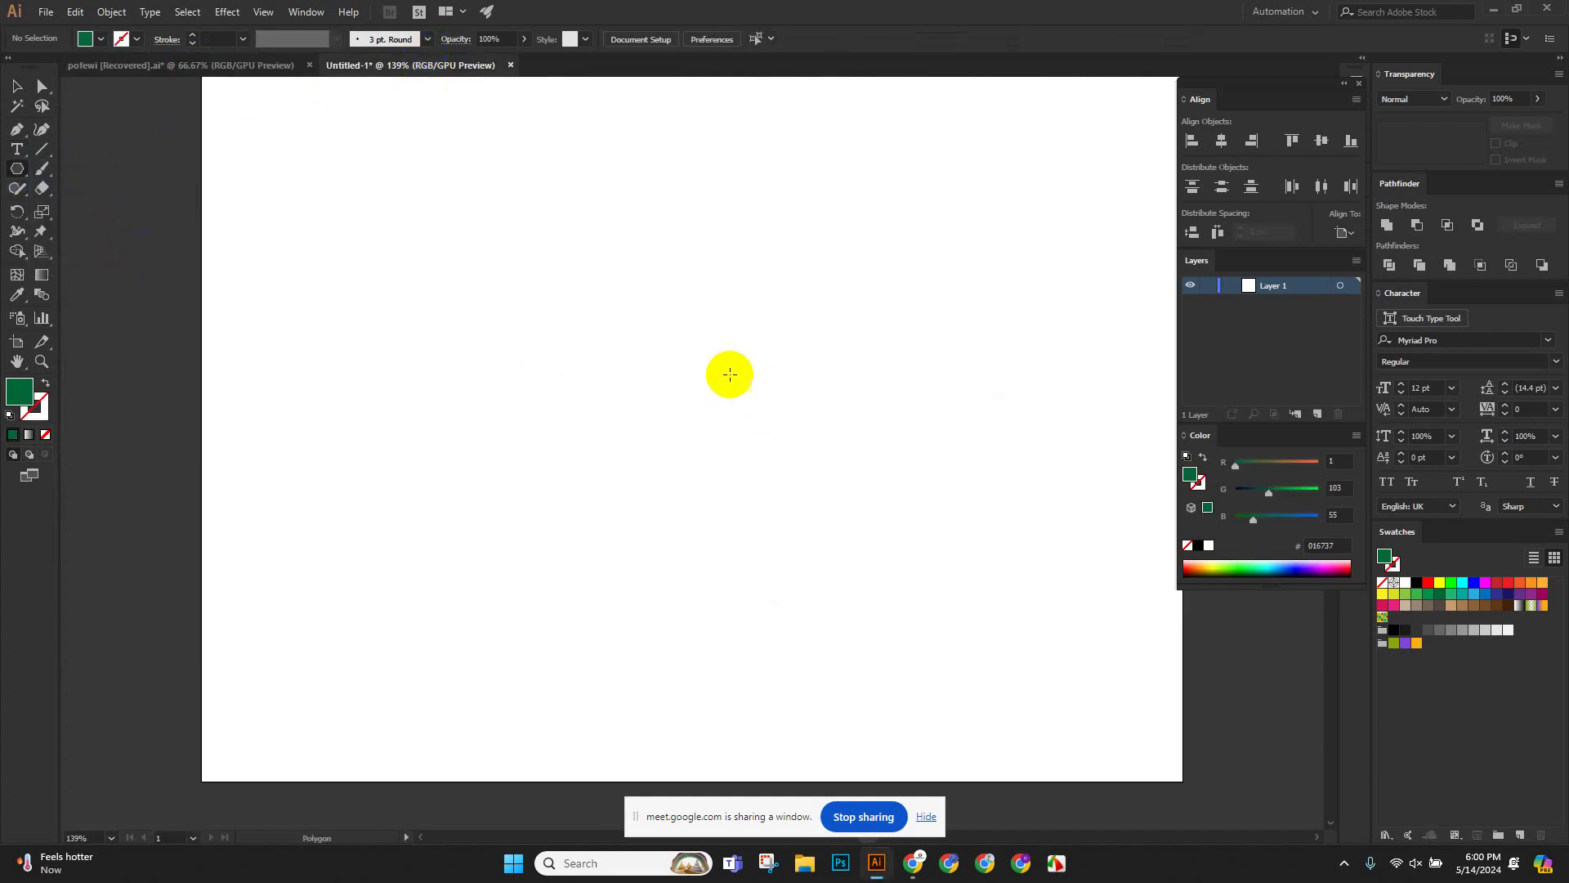
pyautogui.moveTo(590, 300); pyautogui.dragTo(697, 406)
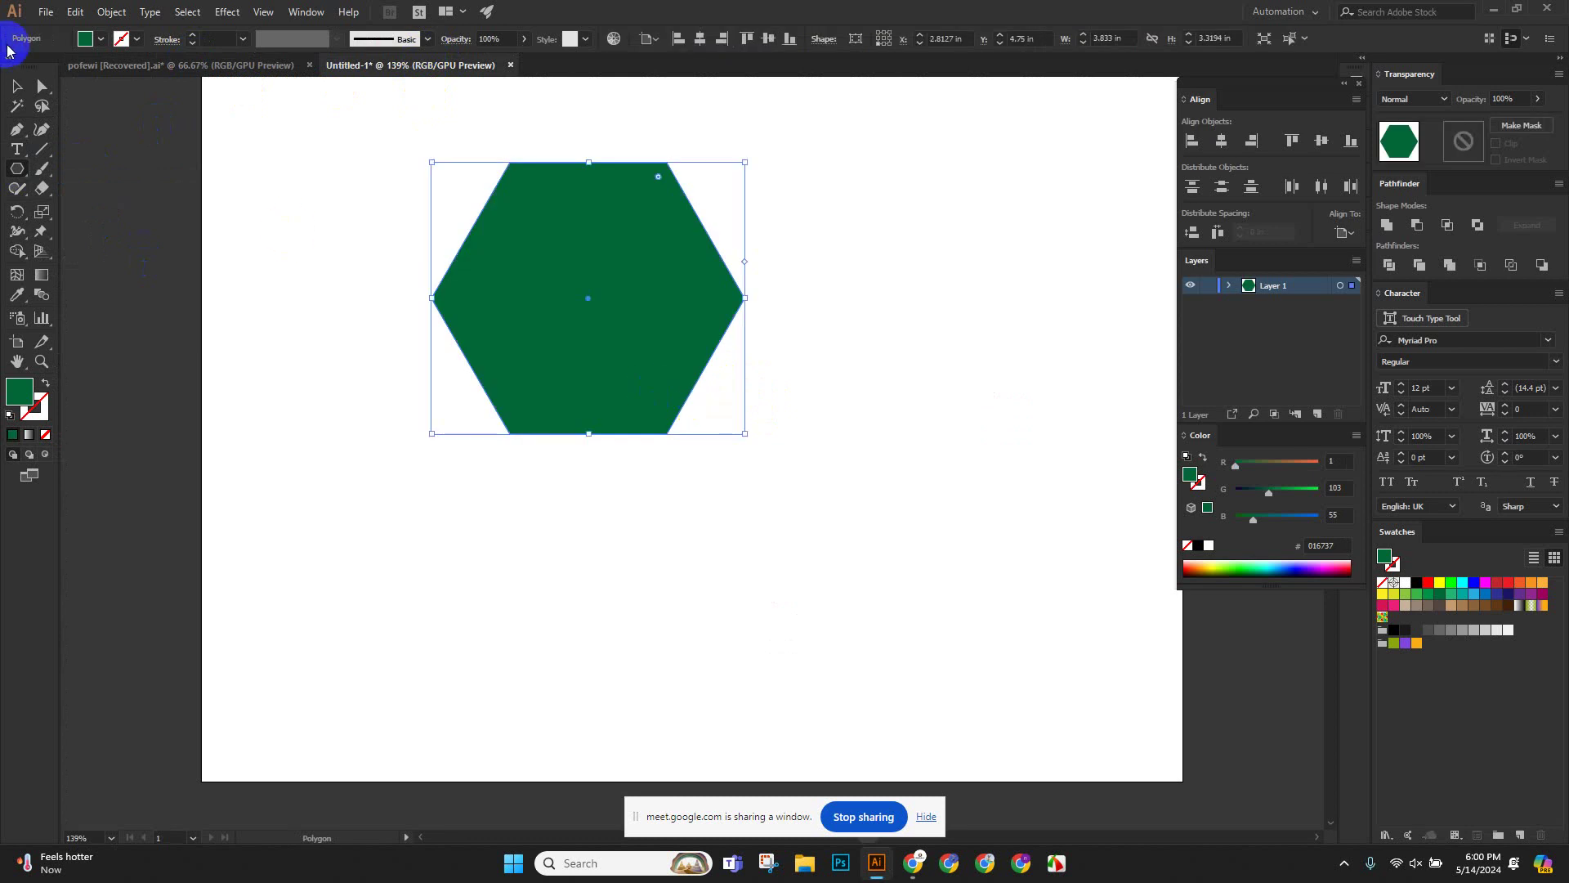
pyautogui.click(14, 88)
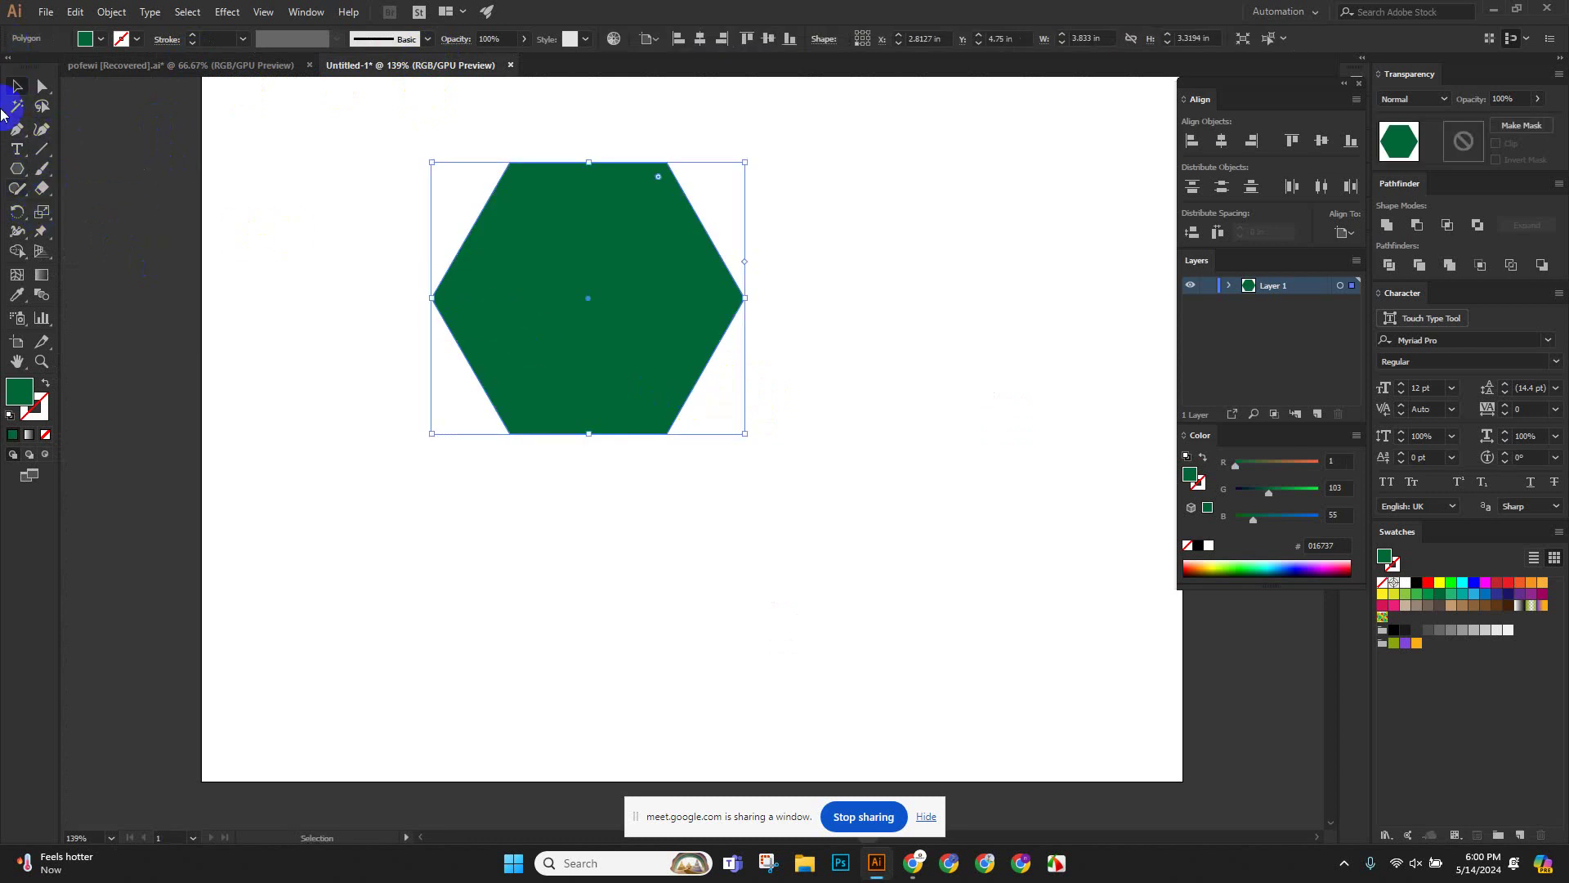
# Draw a five-pointed star about 2.52 in wide and 2.40 in high inside the hexagon with the Star tool.
pyautogui.moveTo(17, 168); pyautogui.dragTo(110, 225)
pyautogui.click(106, 241)
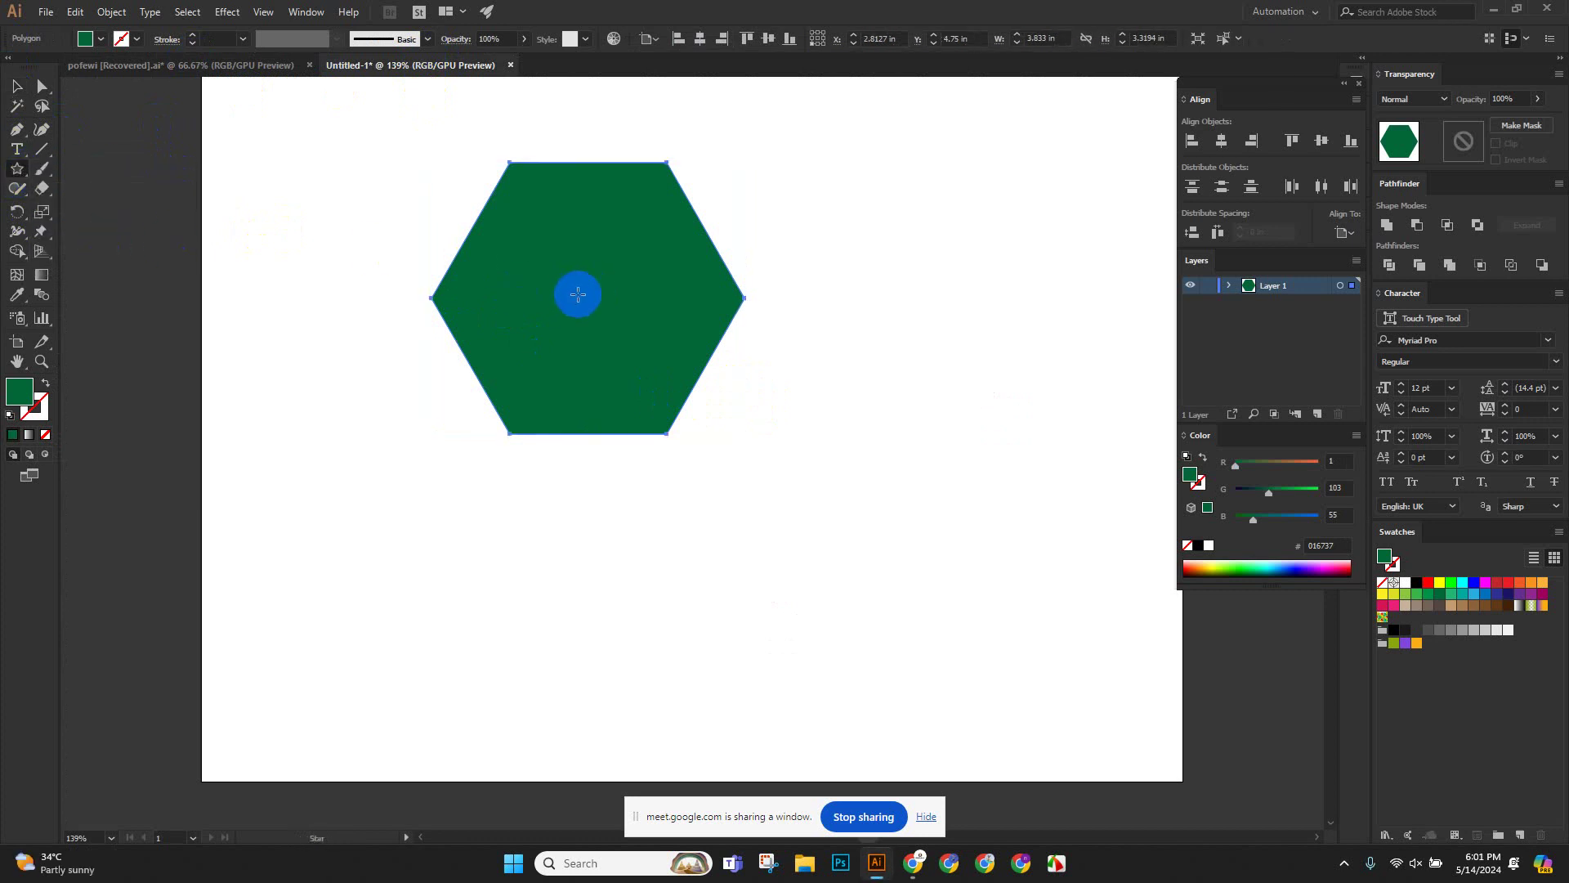
pyautogui.moveTo(578, 290); pyautogui.dragTo(651, 354)
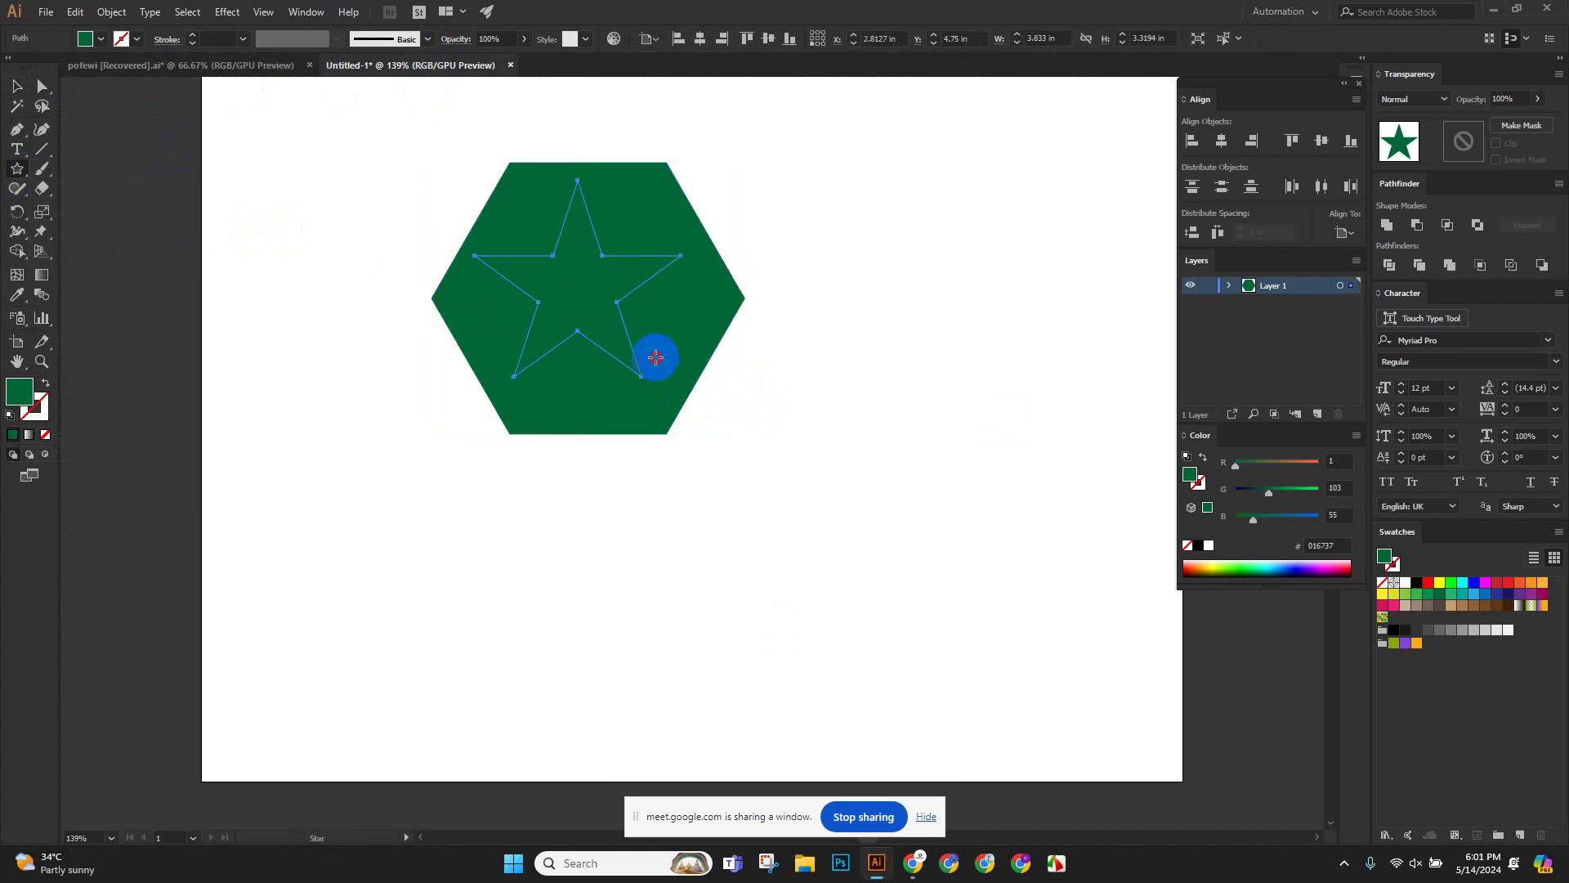
pyautogui.click(652, 354)
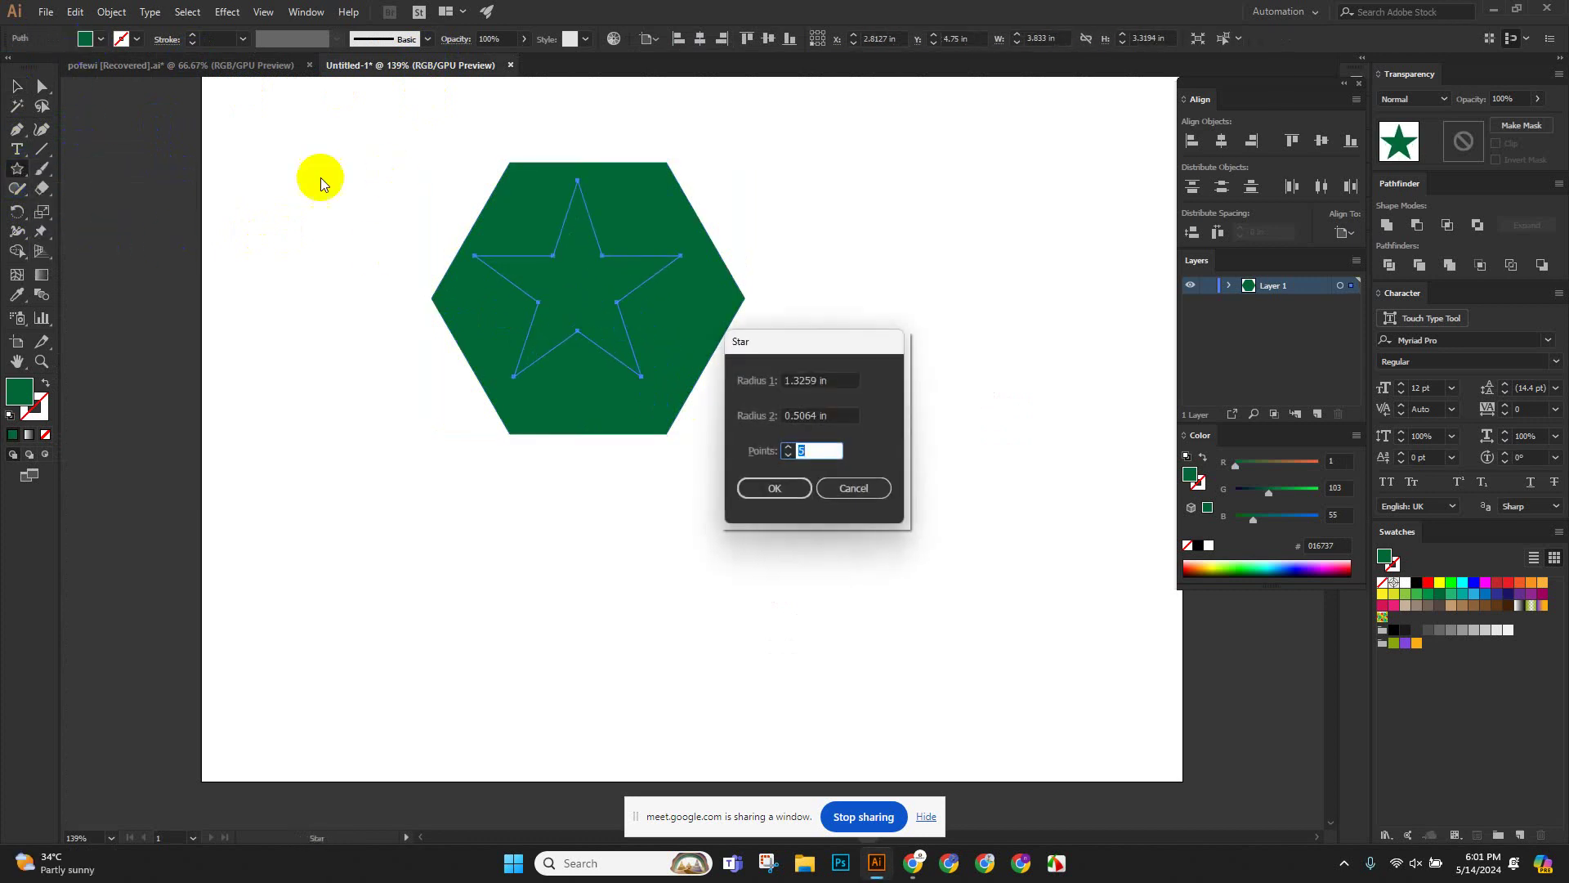
pyautogui.click(874, 488)
pyautogui.click(31, 74)
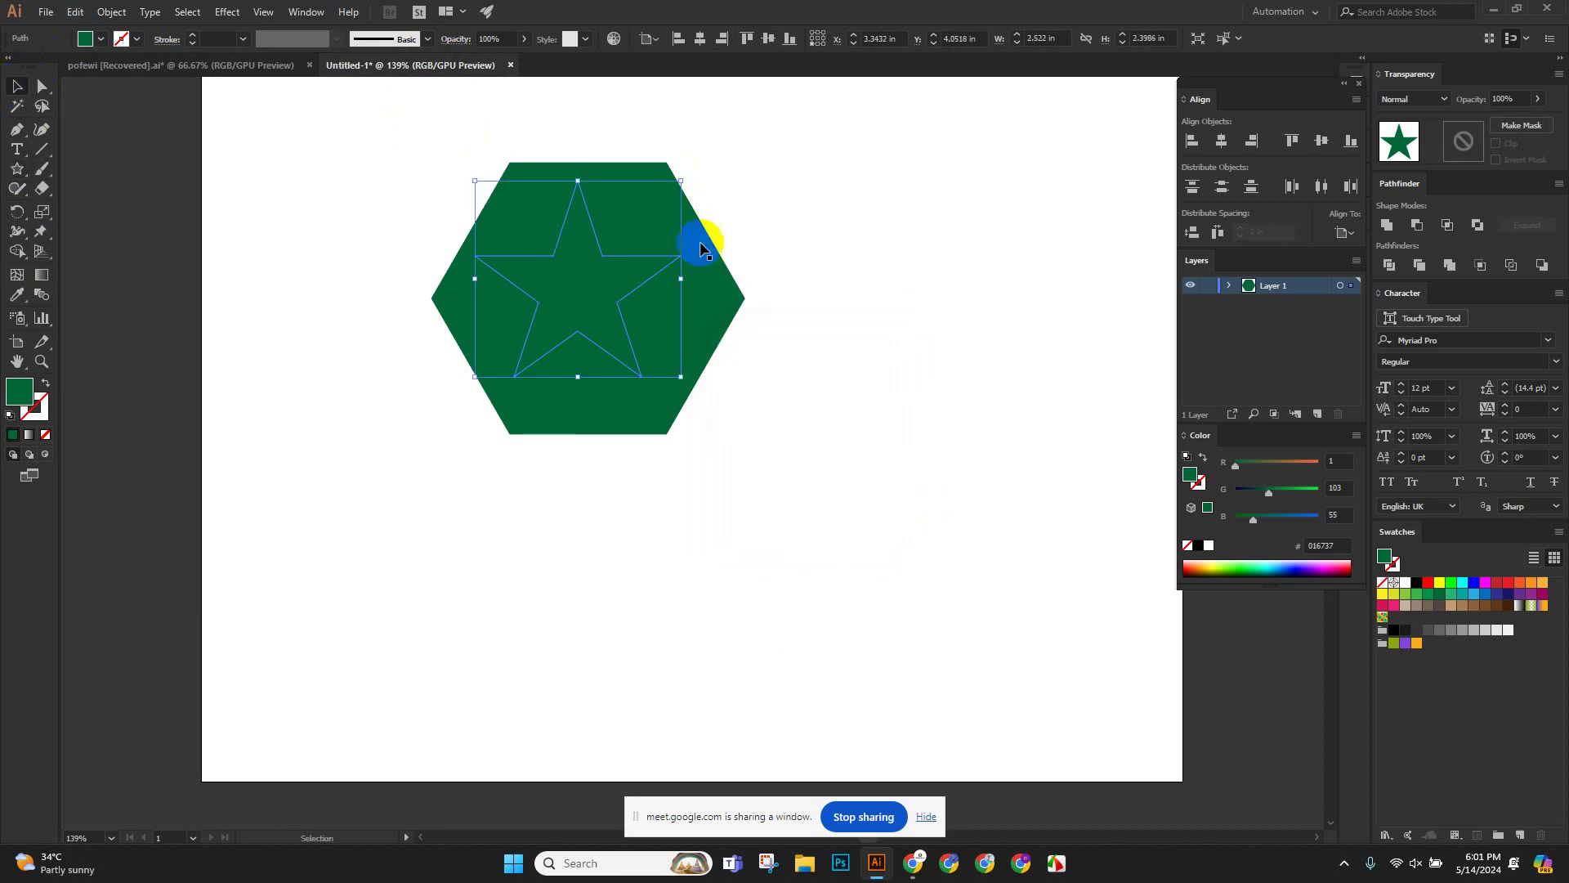
# Move the star slightly toward the hexagon's middle, fill it with pure red (FF0000), and deselect it.
pyautogui.moveTo(571, 298); pyautogui.dragTo(581, 304)
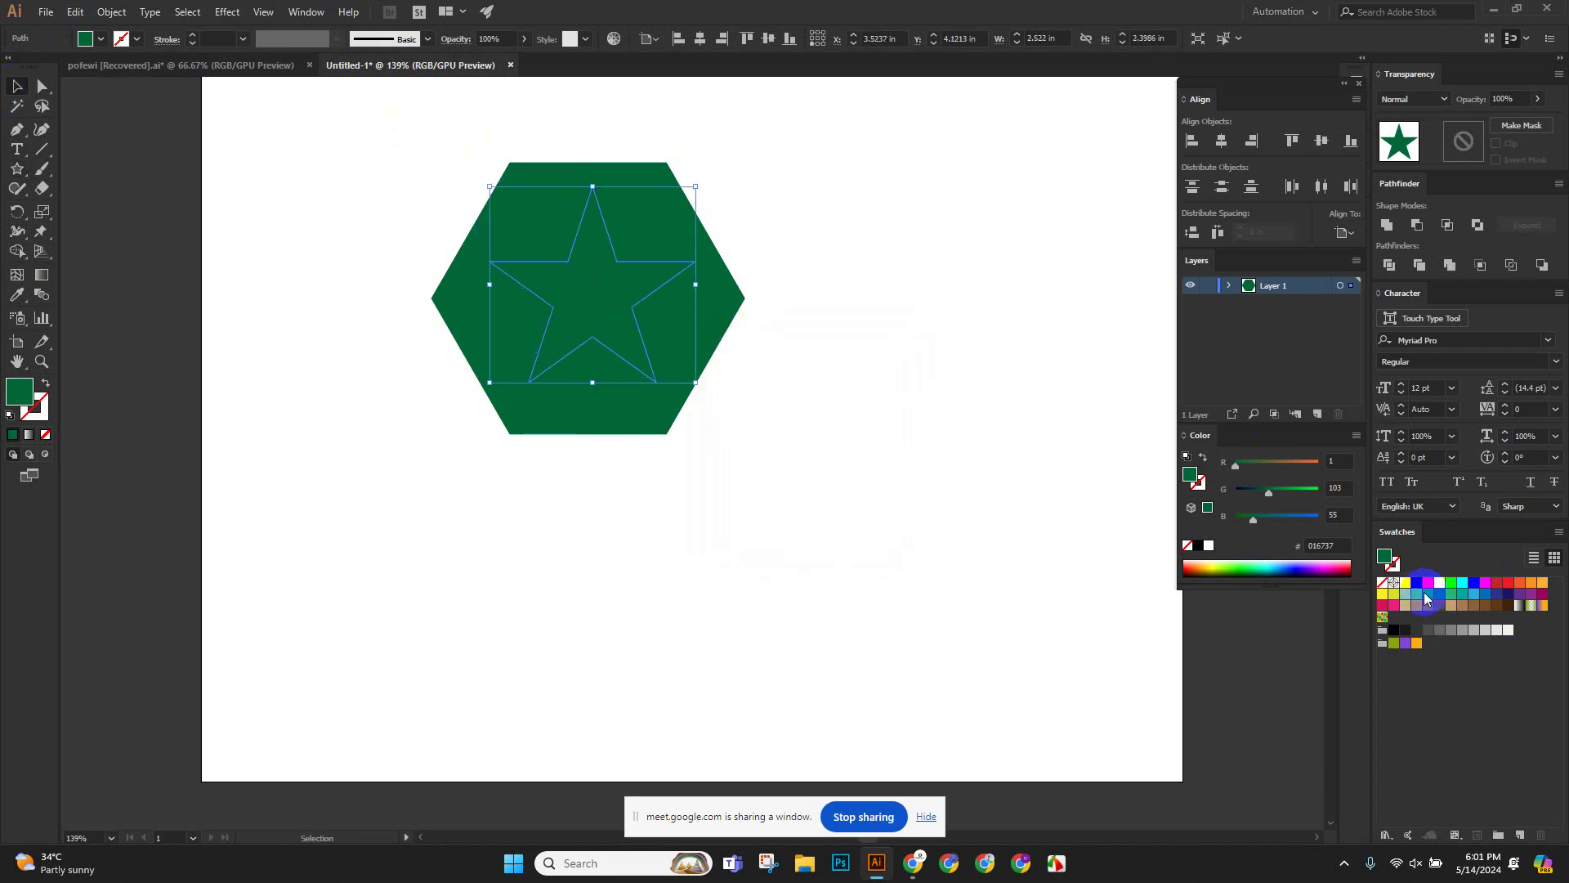
pyautogui.click(1428, 582)
pyautogui.click(739, 570)
pyautogui.scroll(2, 466, 231)
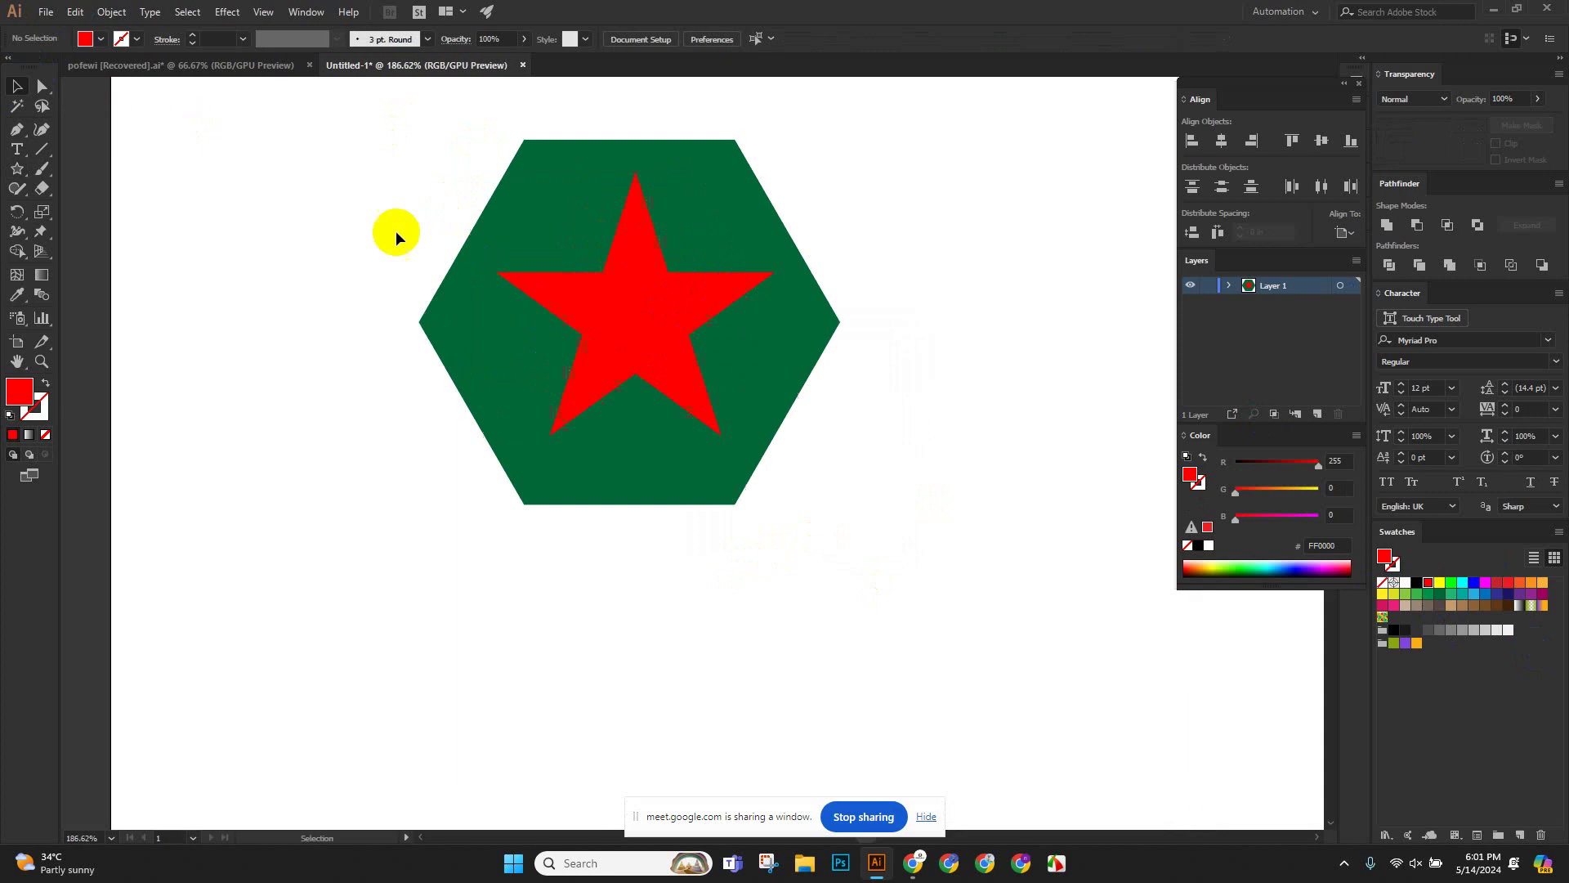
# Centre the hexagon and star horizontally and vertically on the artboard, and deselect them.
pyautogui.moveTo(395, 235); pyautogui.dragTo(865, 571)
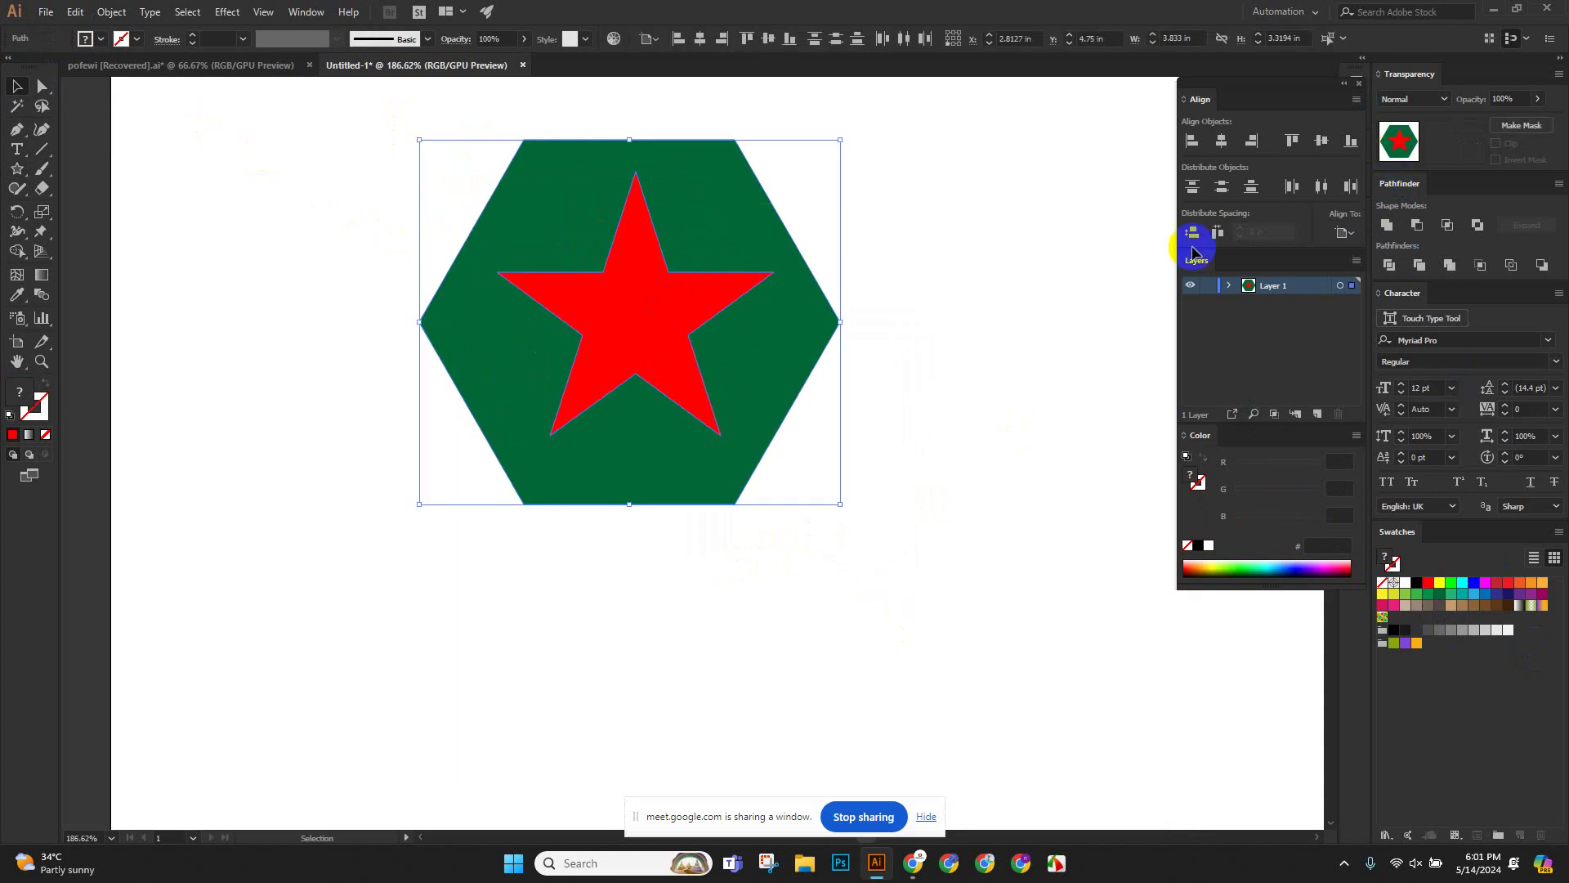
pyautogui.click(1221, 140)
pyautogui.click(1321, 140)
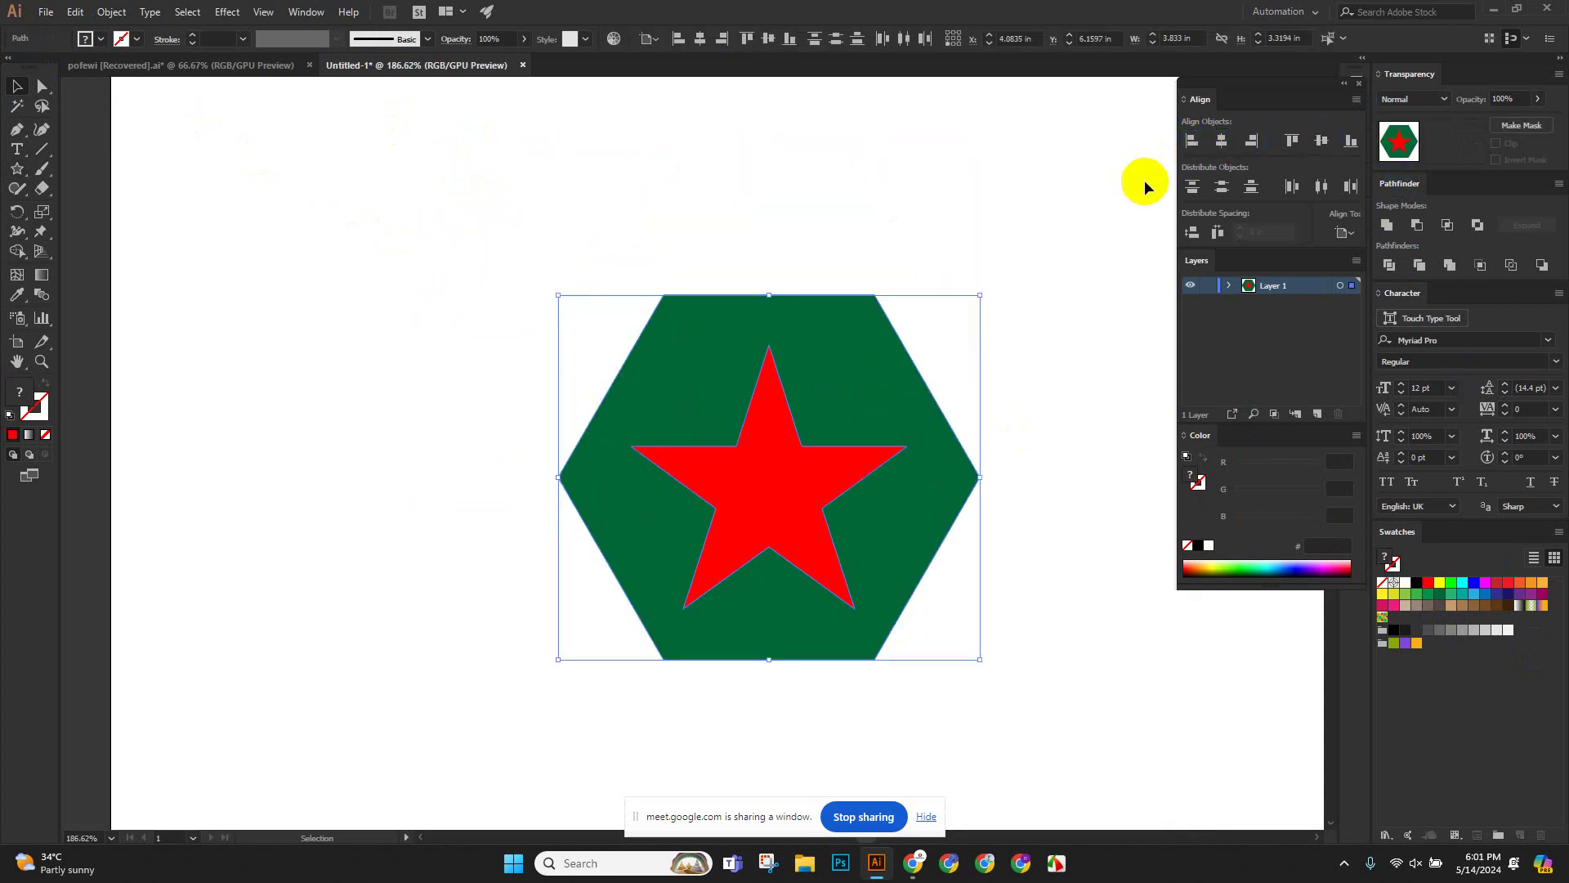
pyautogui.click(605, 246)
# Delete the red star from the hexagon, and undo the deletion.
pyautogui.hotkey('ctrl', '0')
pyautogui.scroll(-2, 572, 433)
pyautogui.click(692, 386)
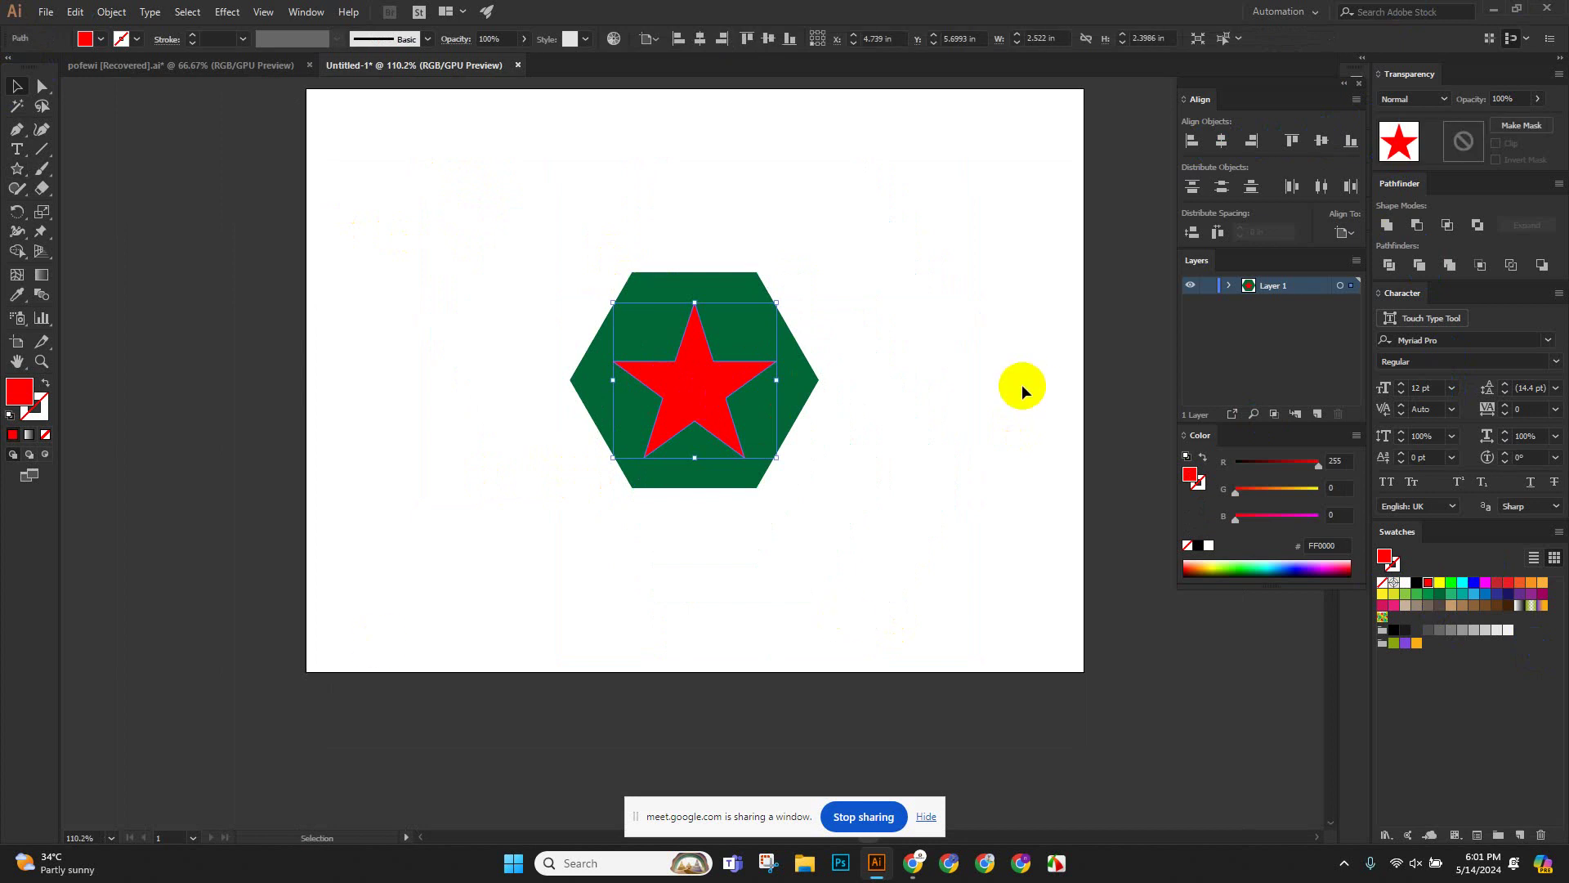
pyautogui.press('Delete')
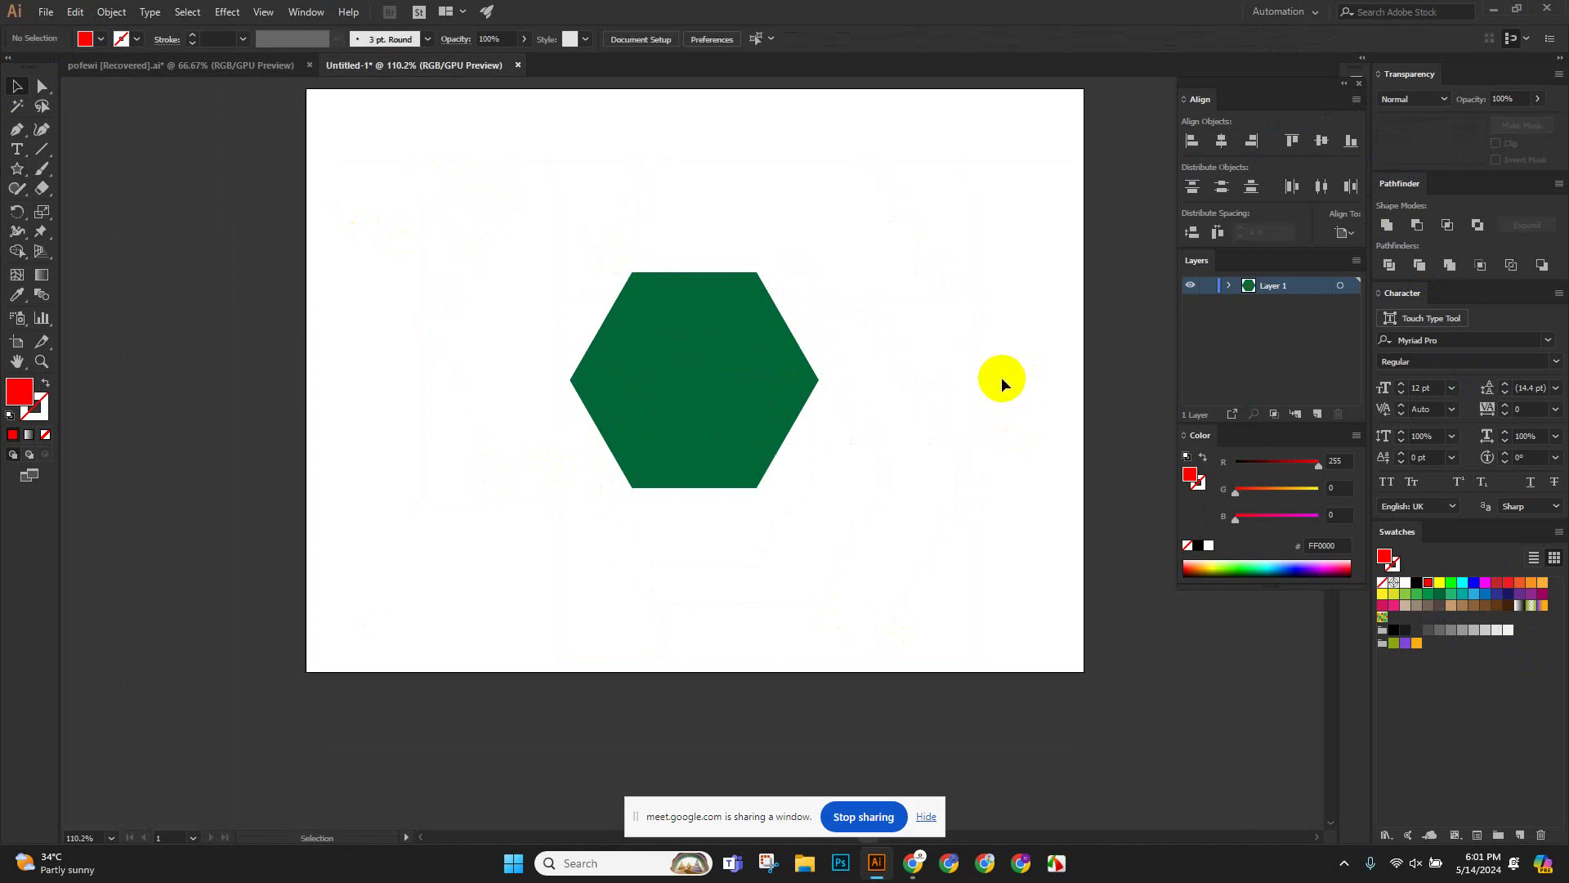
pyautogui.press('a')
pyautogui.hotkey('ctrl', 'z')
pyautogui.press('v')
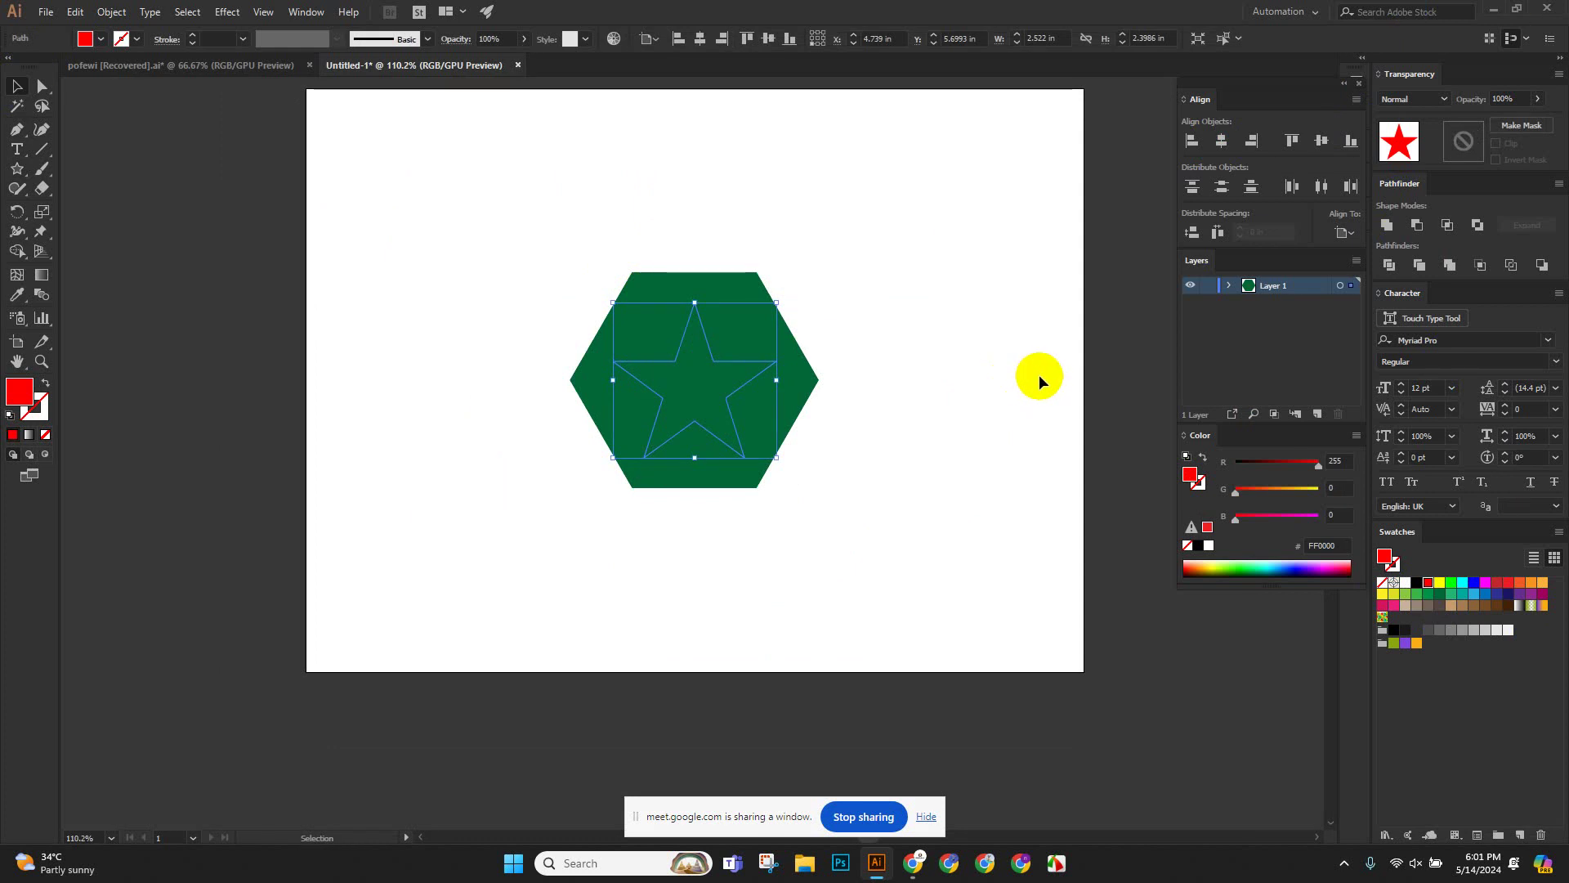
# Move the green hexagon aside twice to expose the star hidden behind it, undoing each move.
pyautogui.moveTo(758, 384); pyautogui.dragTo(921, 516)
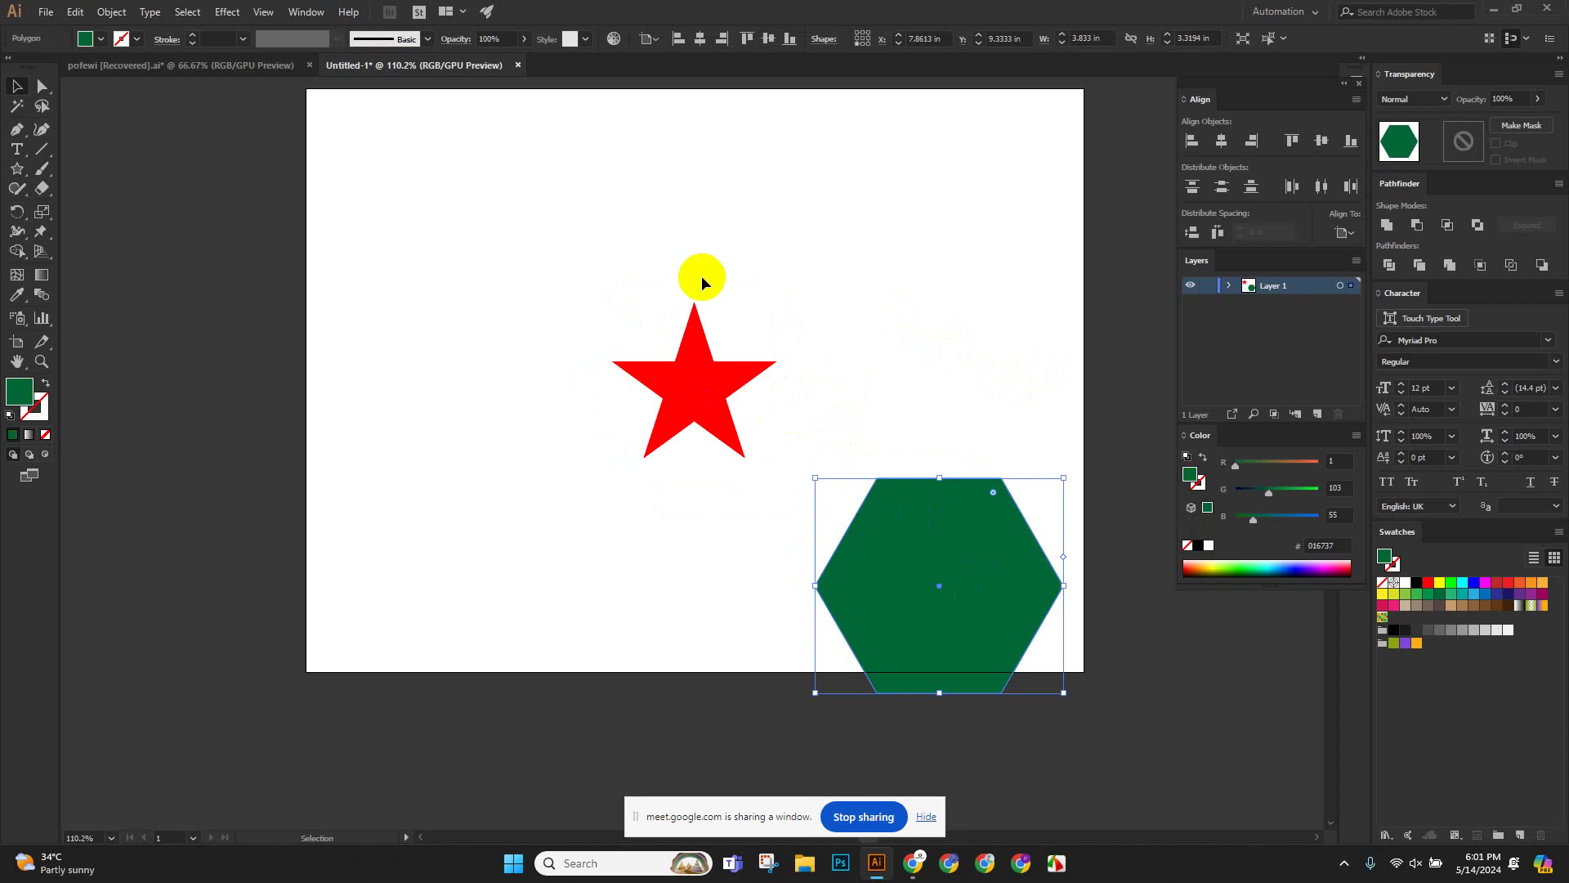
pyautogui.hotkey('ctrl', 'z')
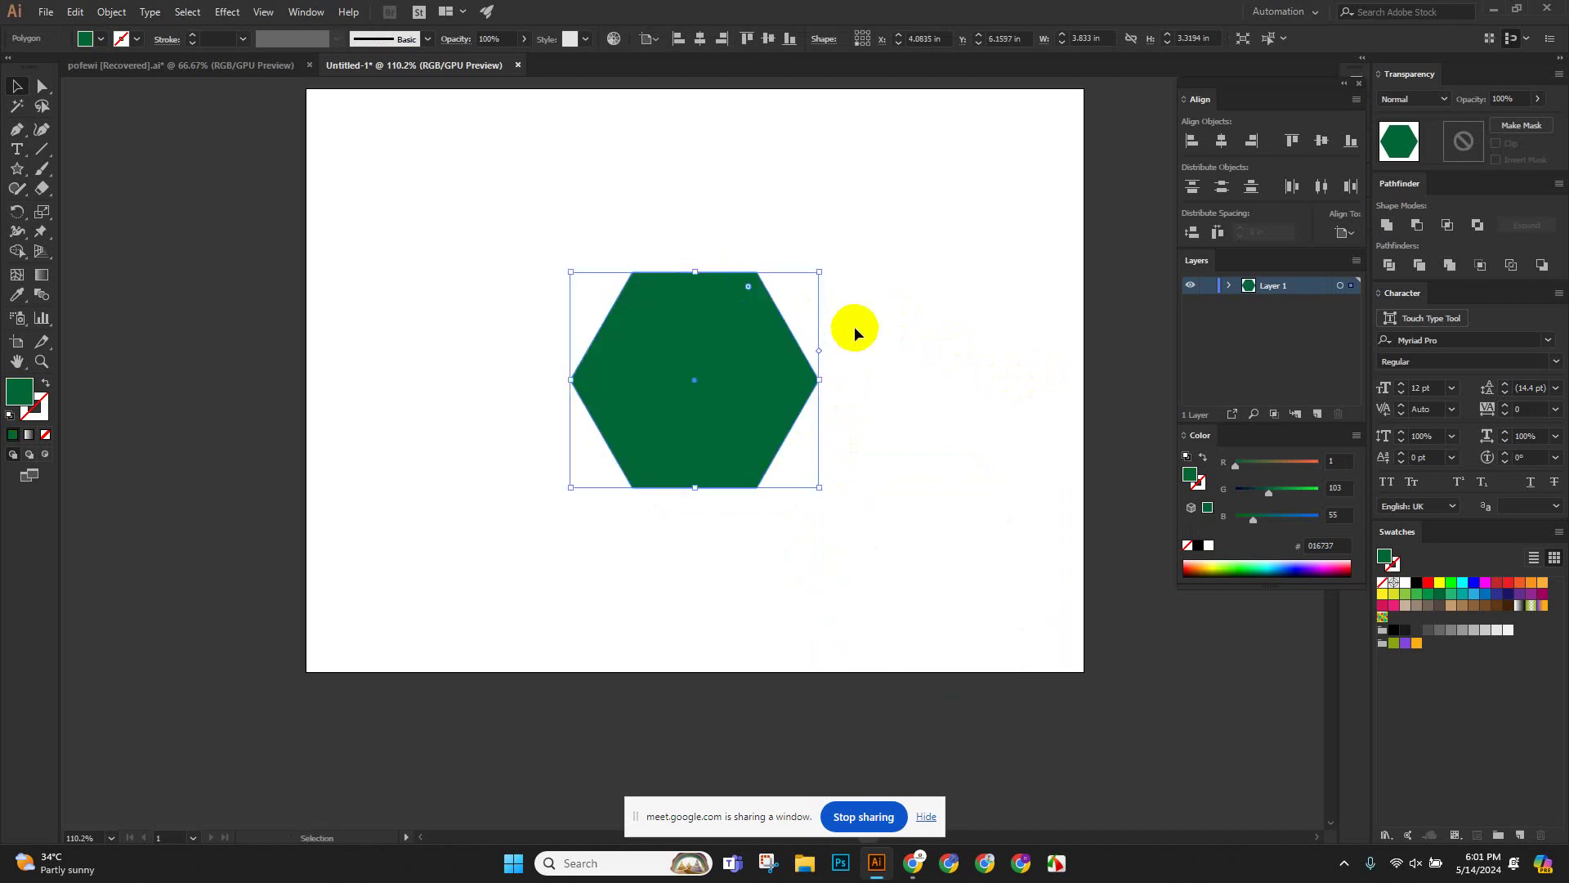
pyautogui.click(854, 331)
pyautogui.click(742, 360)
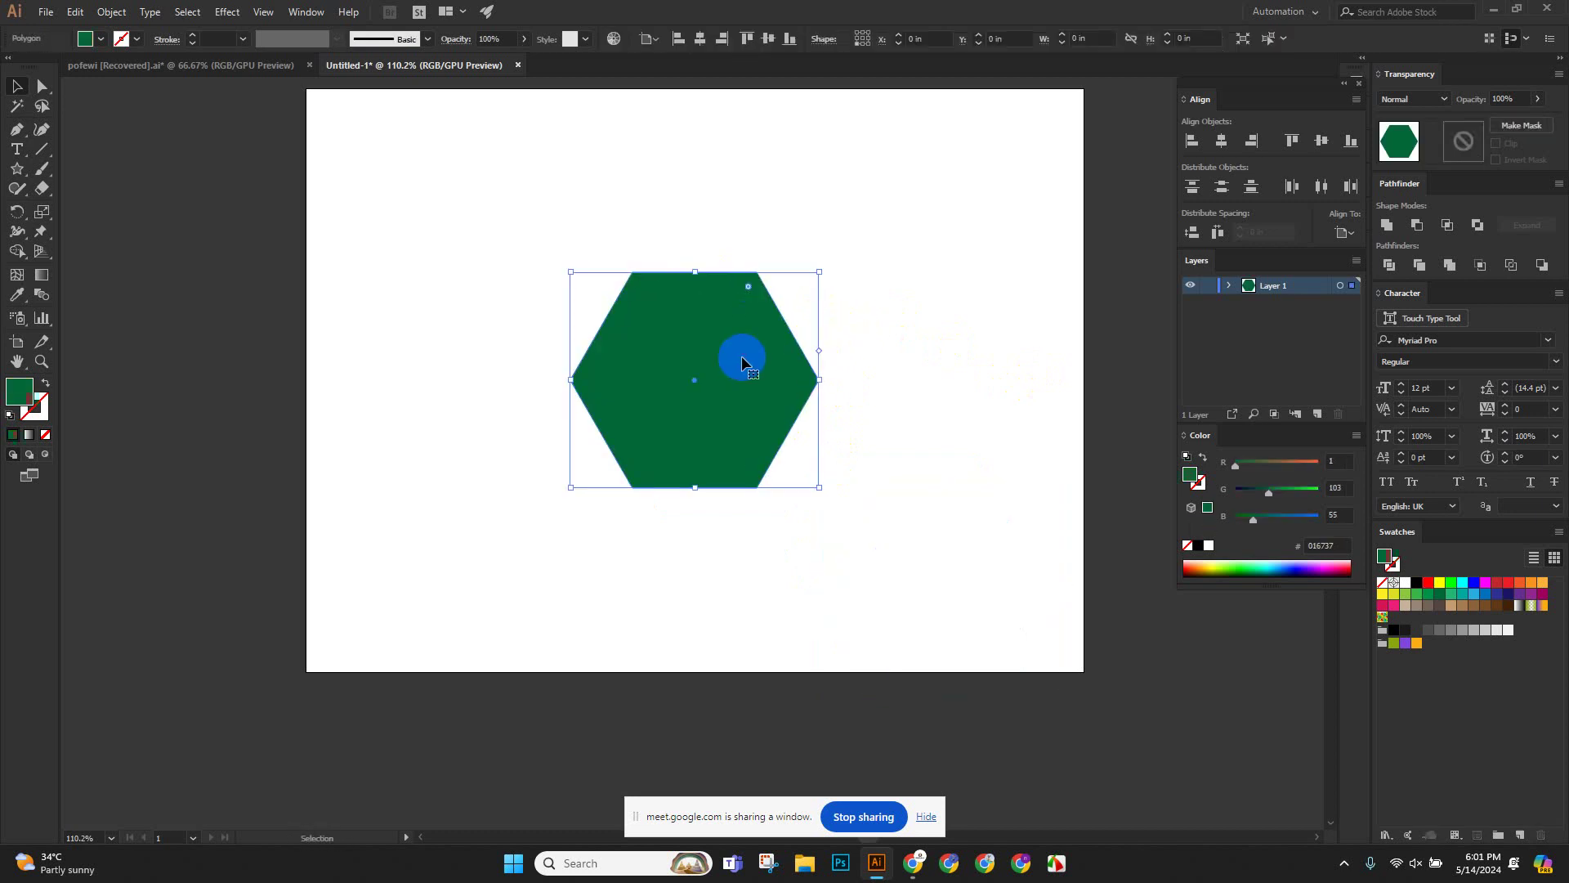
pyautogui.moveTo(742, 360); pyautogui.dragTo(574, 504)
pyautogui.click(553, 441)
pyautogui.hotkey('ctrl', 'z')
# Send the green hexagon behind the red star in the stacking order, and deselect it.
pyautogui.press('a')
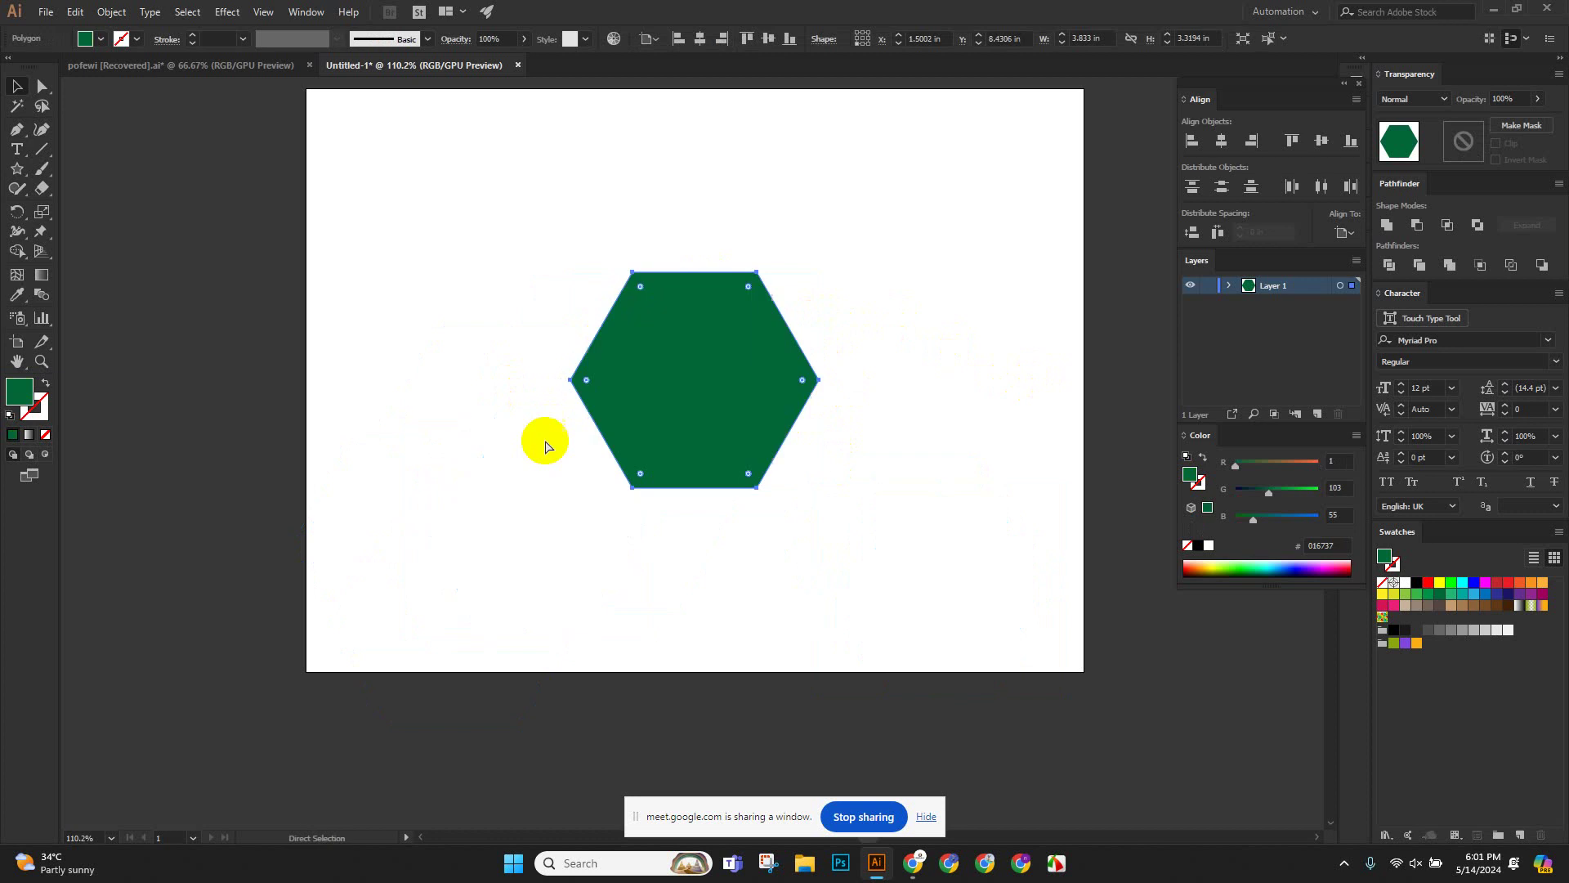
pyautogui.click(939, 474)
pyautogui.click(763, 375)
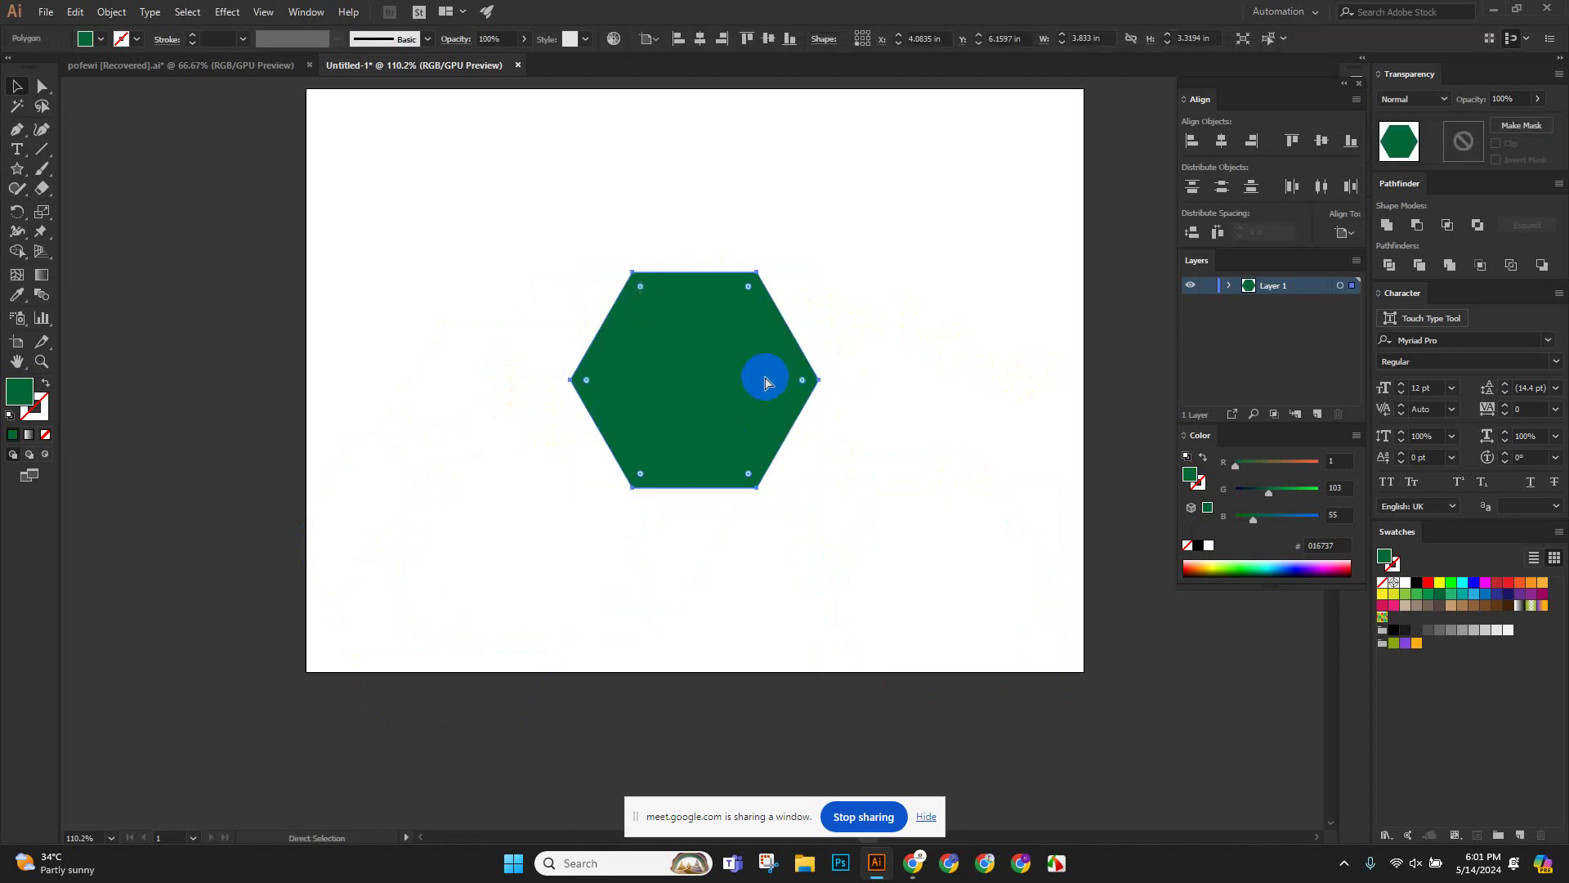
pyautogui.hotkey('ctrl', 'z')
pyautogui.press('v')
pyautogui.click(858, 412)
# Move the red star slightly up and to the right, and send it behind the green hexagon.
pyautogui.click(719, 375)
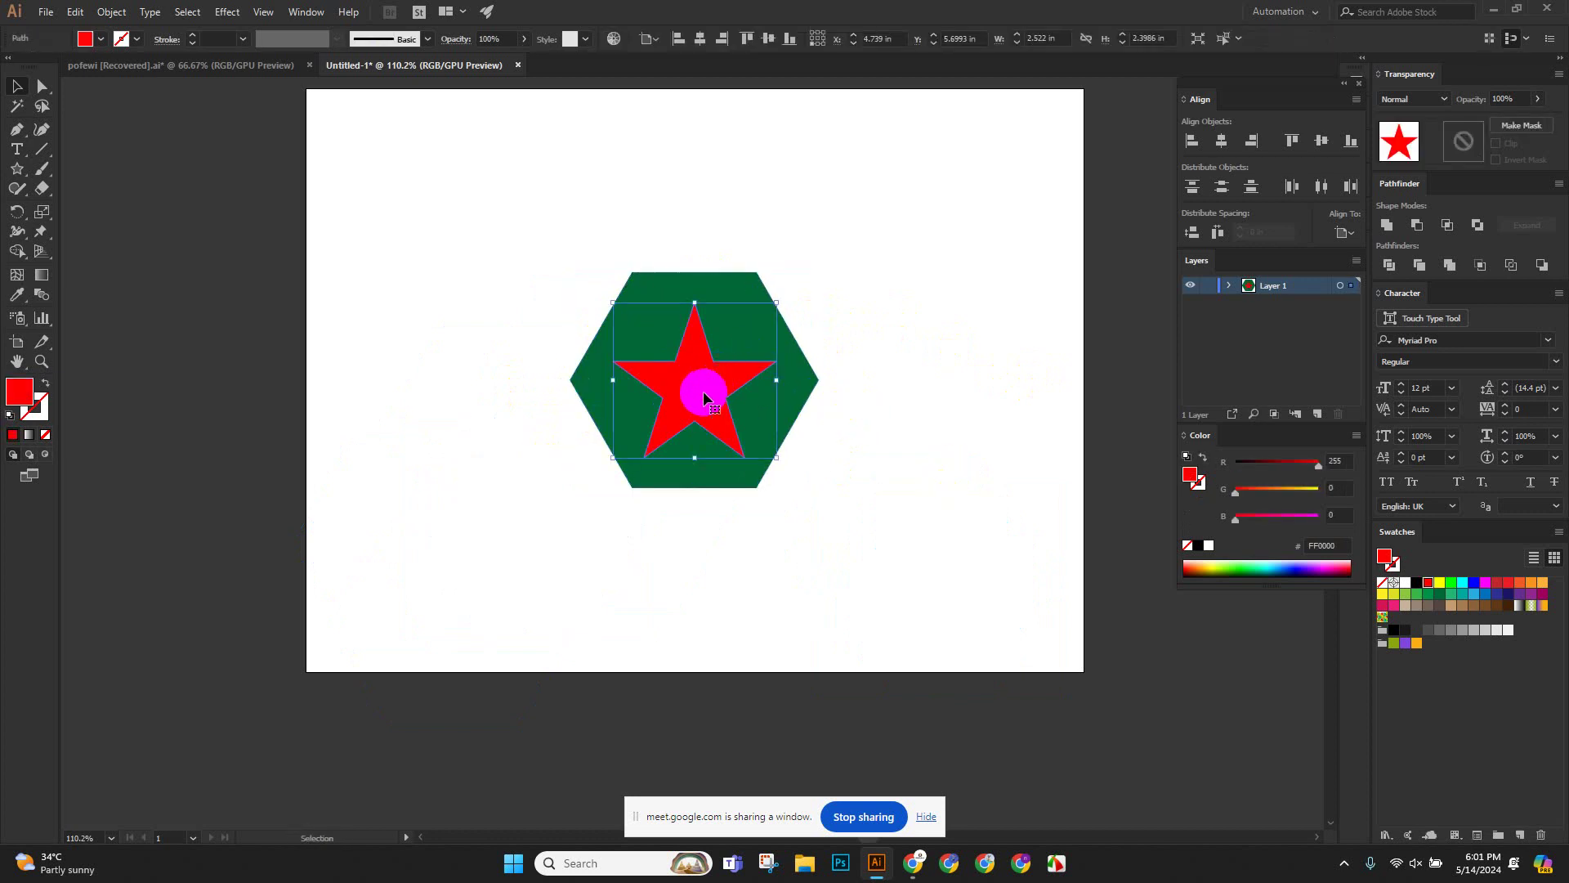
pyautogui.moveTo(704, 398)
pyautogui.mouseDown()
pyautogui.moveTo(938, 307)
pyautogui.moveTo(697, 387)
pyautogui.mouseUp()
pyautogui.press('Delete')
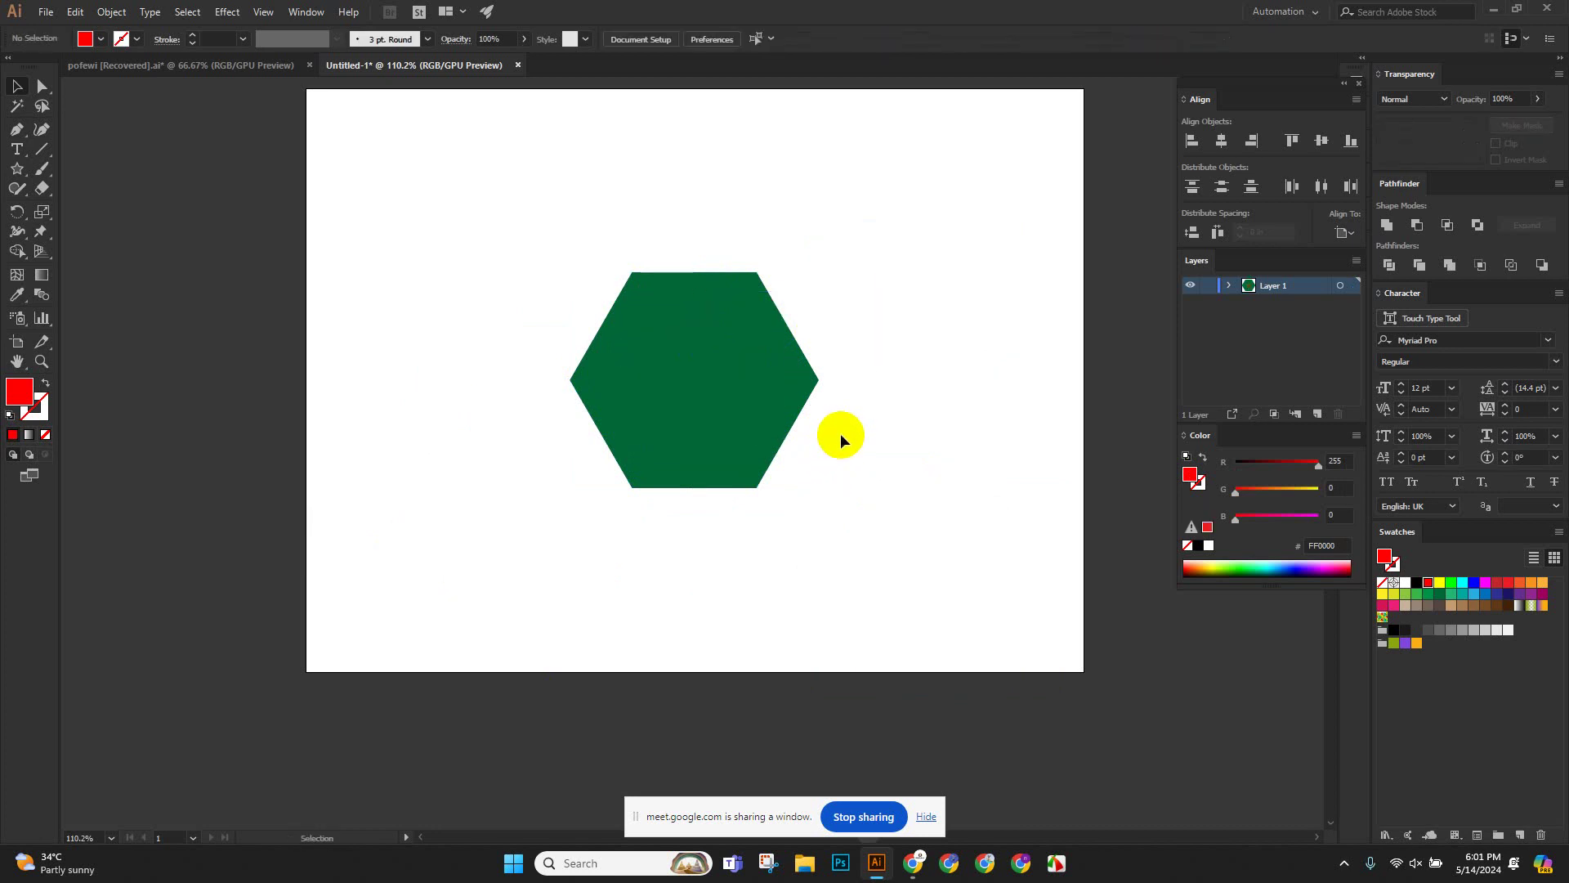
pyautogui.press('a')
pyautogui.hotkey('ctrl', 'z')
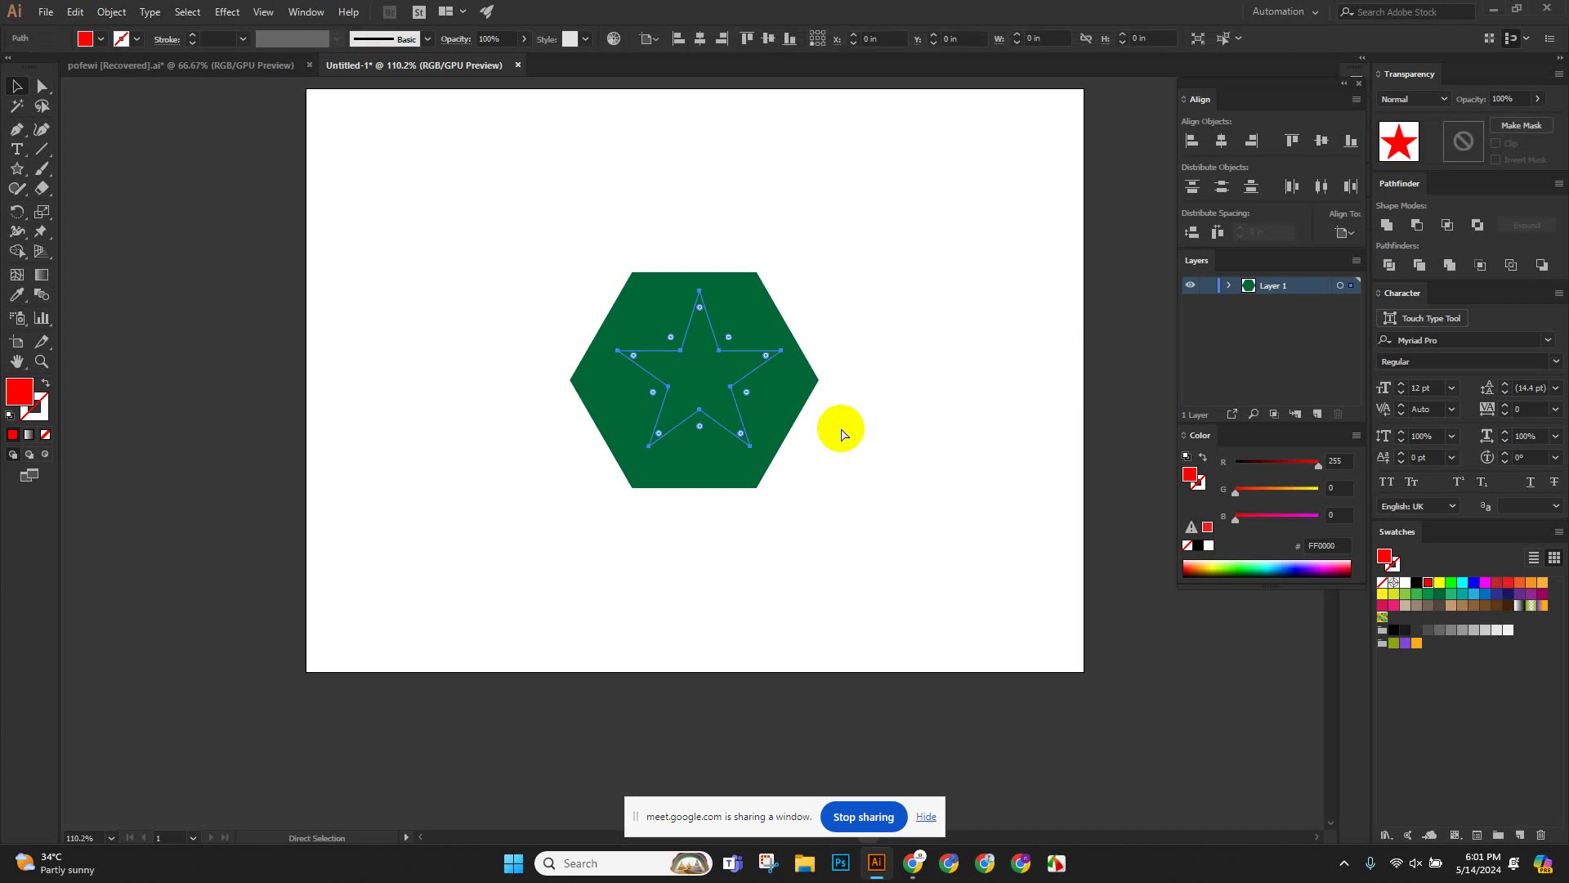
pyautogui.press('Delete')
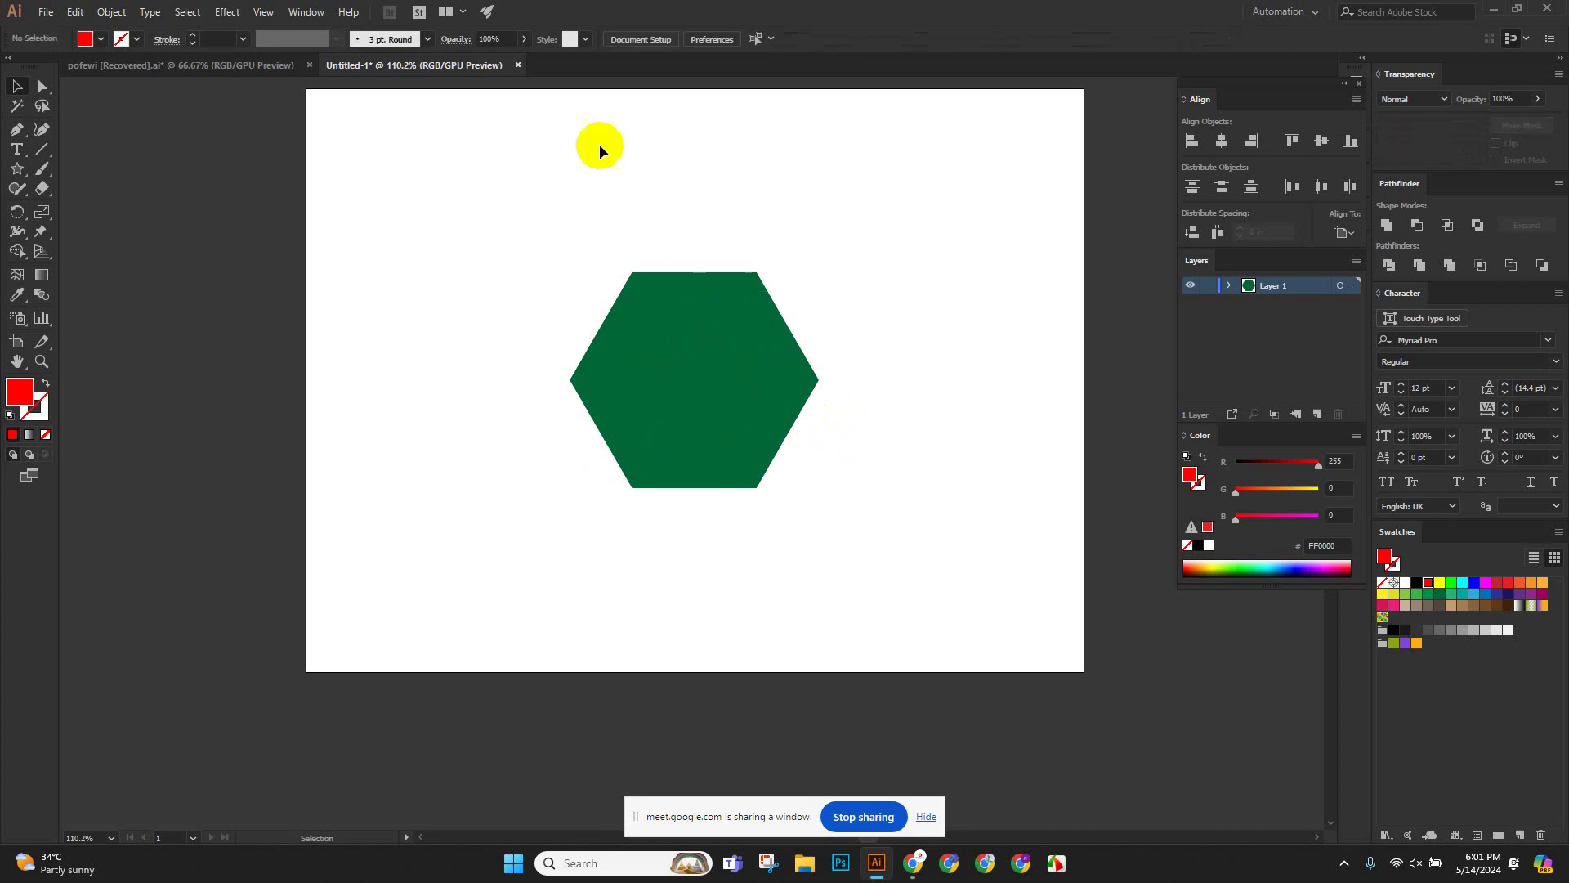
# Shift the hexagon about 1.8 in to the right to uncover part of the star, and bring the star to the front.
pyautogui.moveTo(662, 298); pyautogui.dragTo(792, 299)
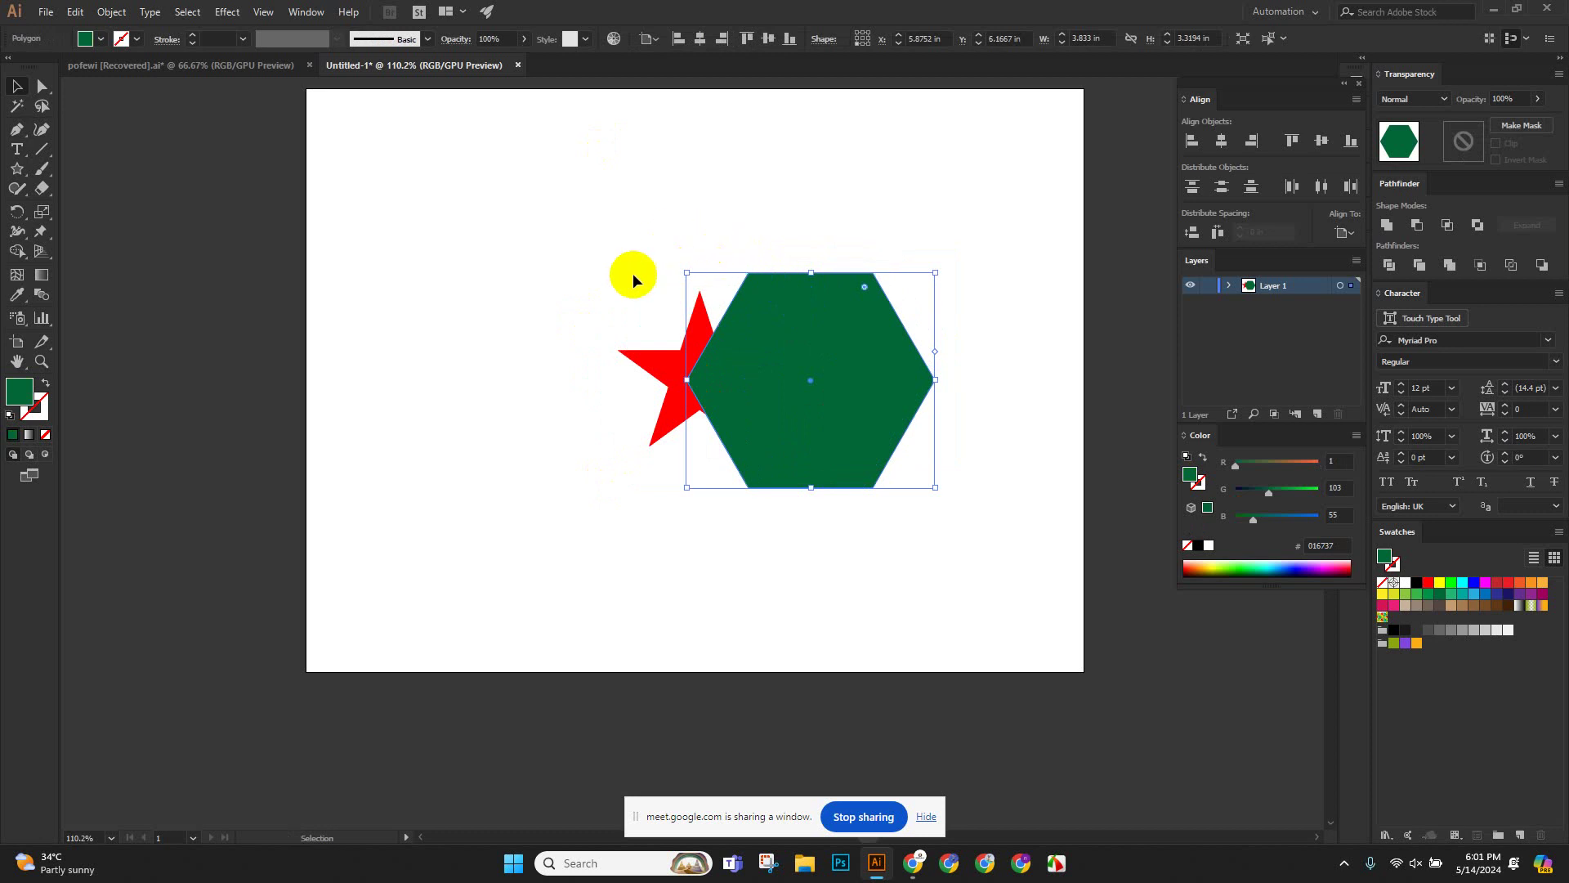
pyautogui.click(658, 350)
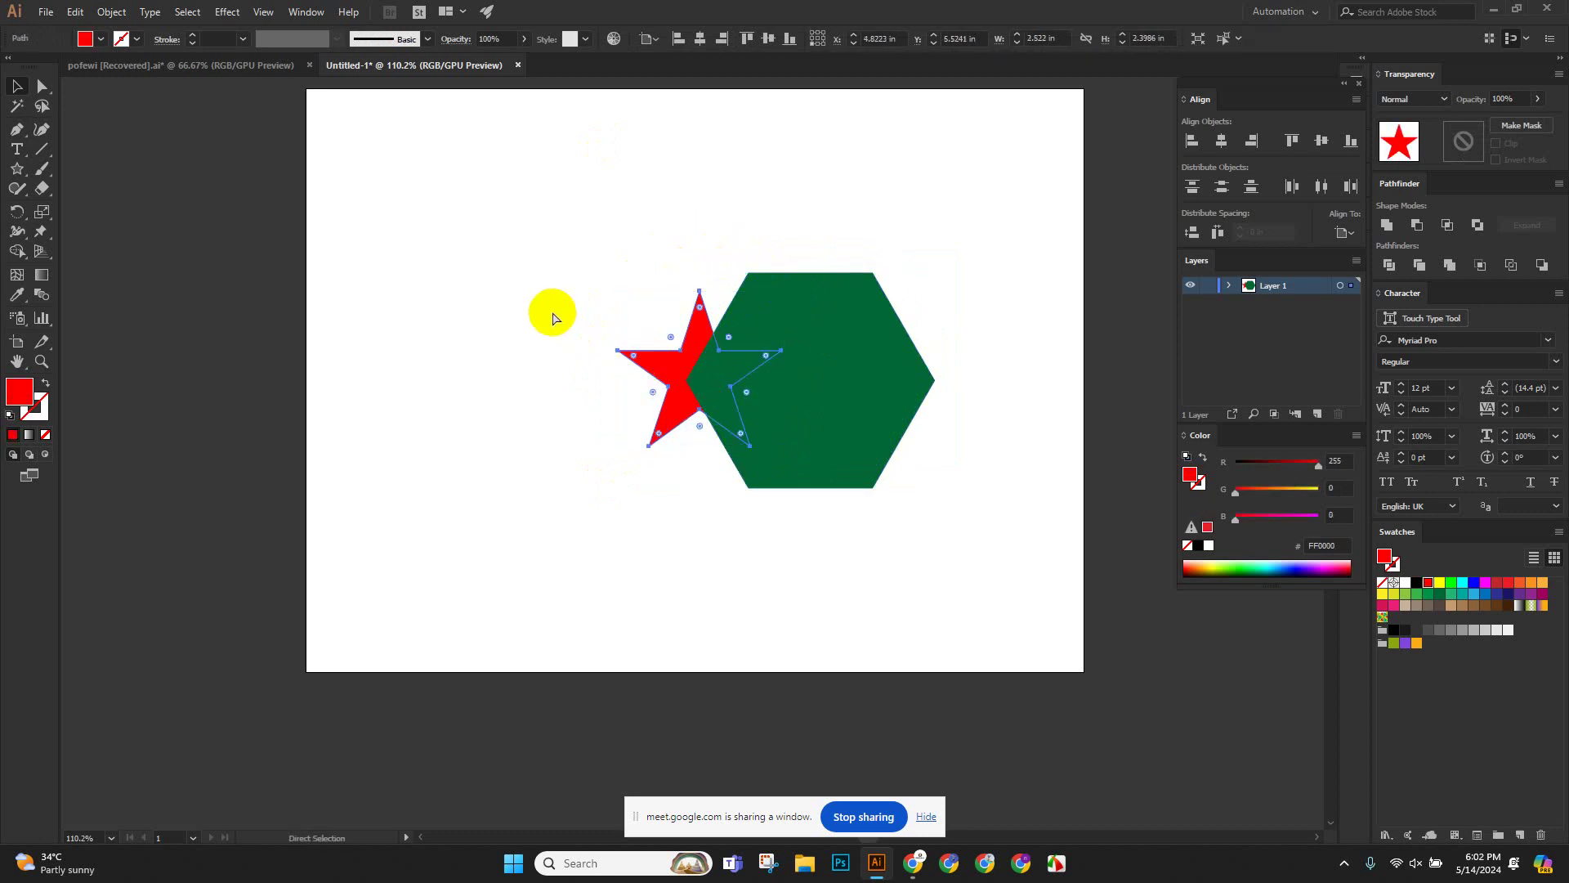
pyautogui.press('Delete')
pyautogui.hotkey('ctrl', 'z')
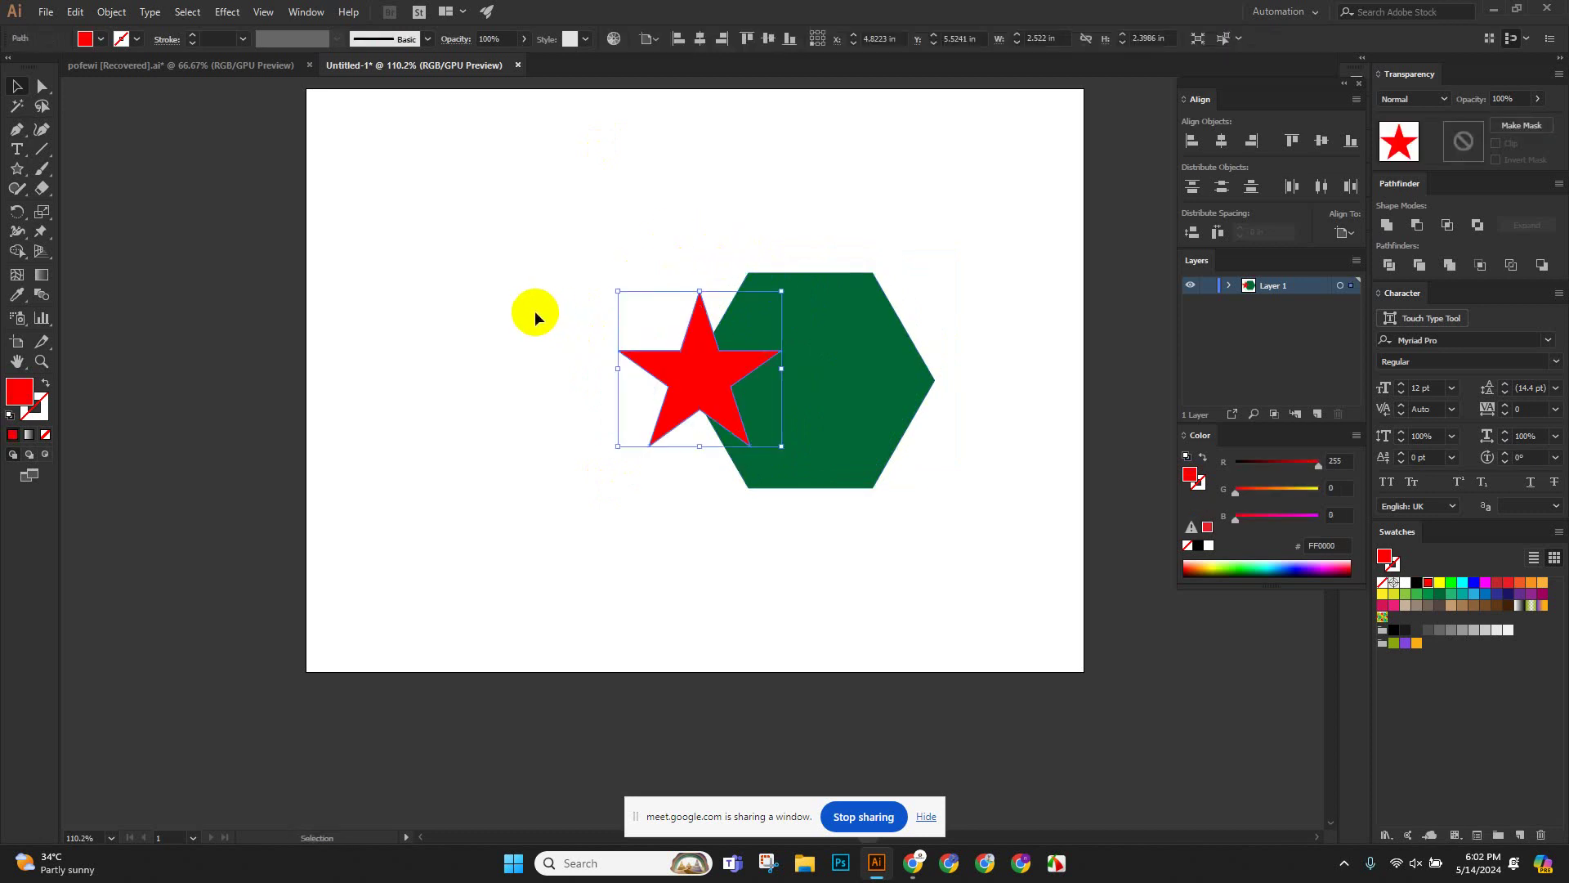
# Move the green hexagon back under the red star near the artboard's centre, and deselect it.
pyautogui.click(495, 314)
pyautogui.moveTo(892, 387); pyautogui.dragTo(769, 396)
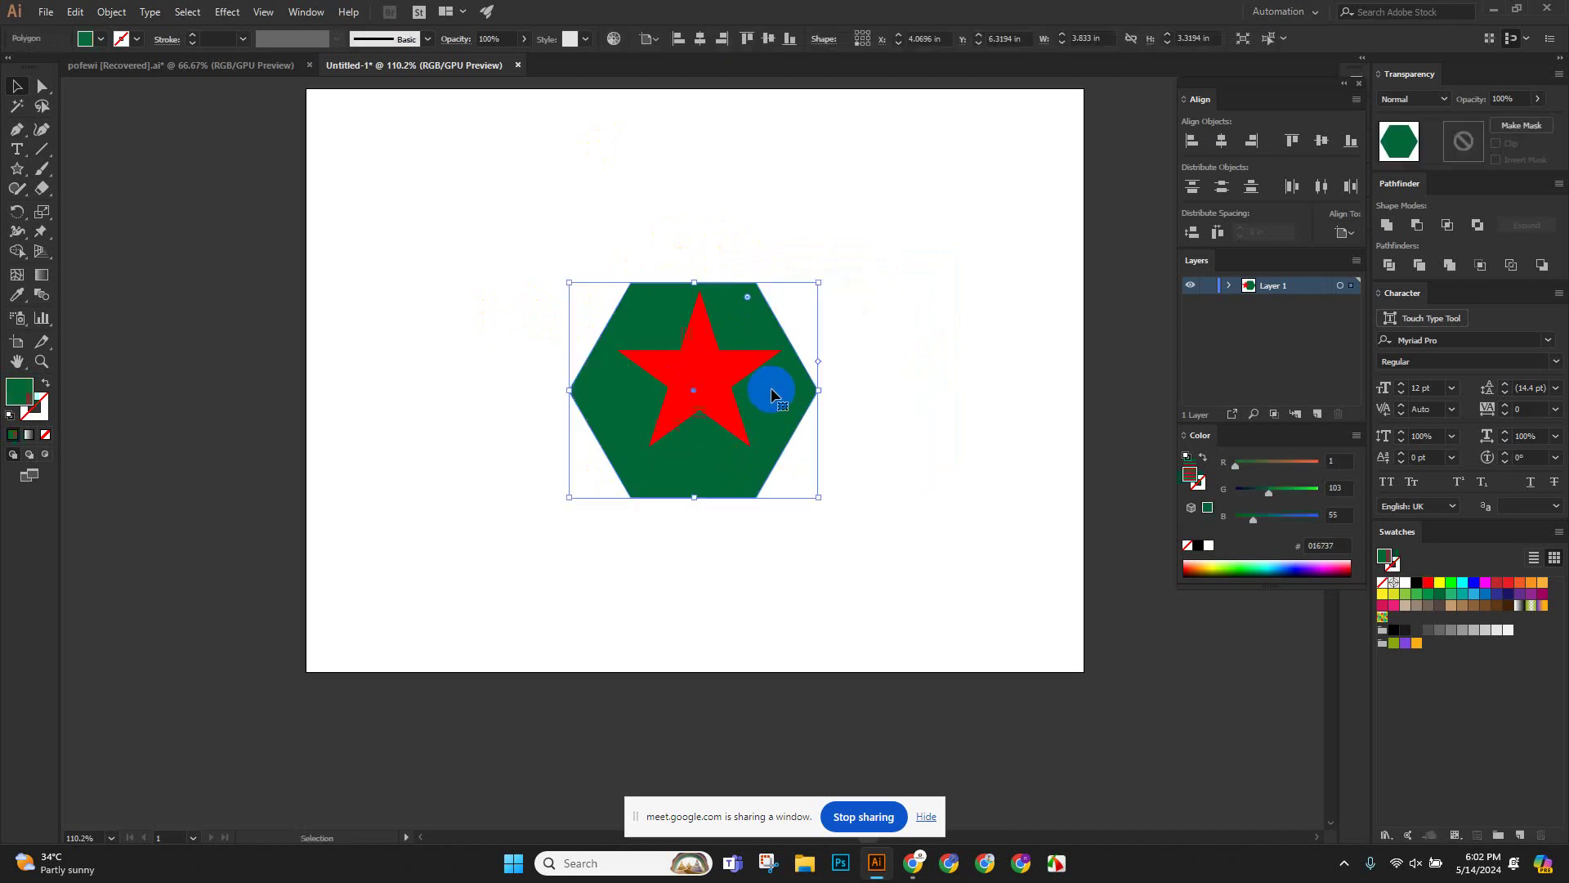
pyautogui.click(860, 523)
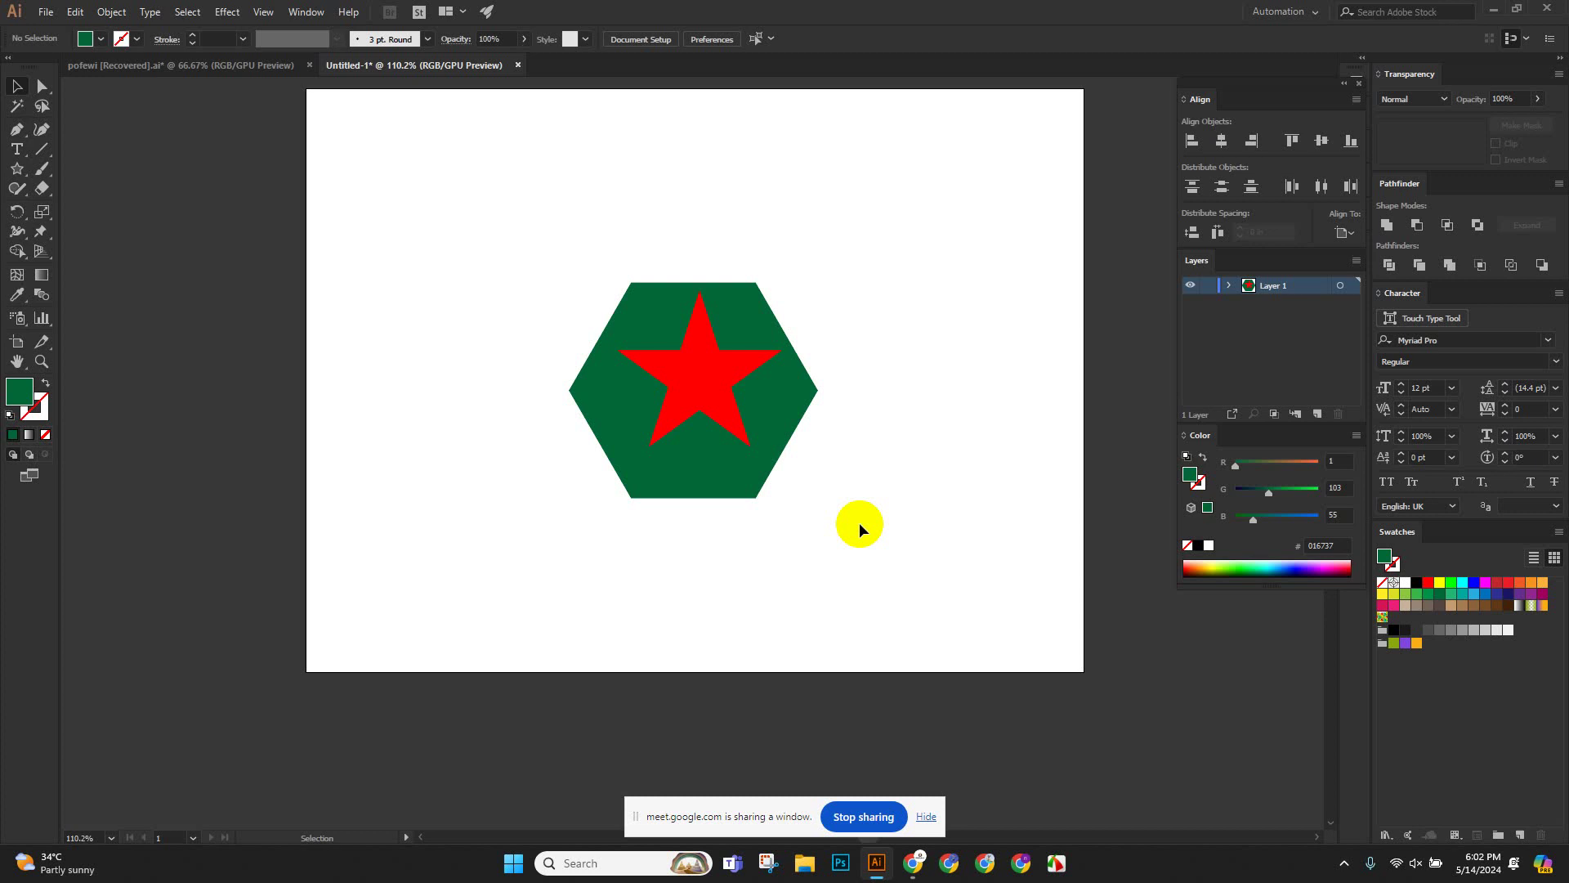
pyautogui.click(1426, 68)
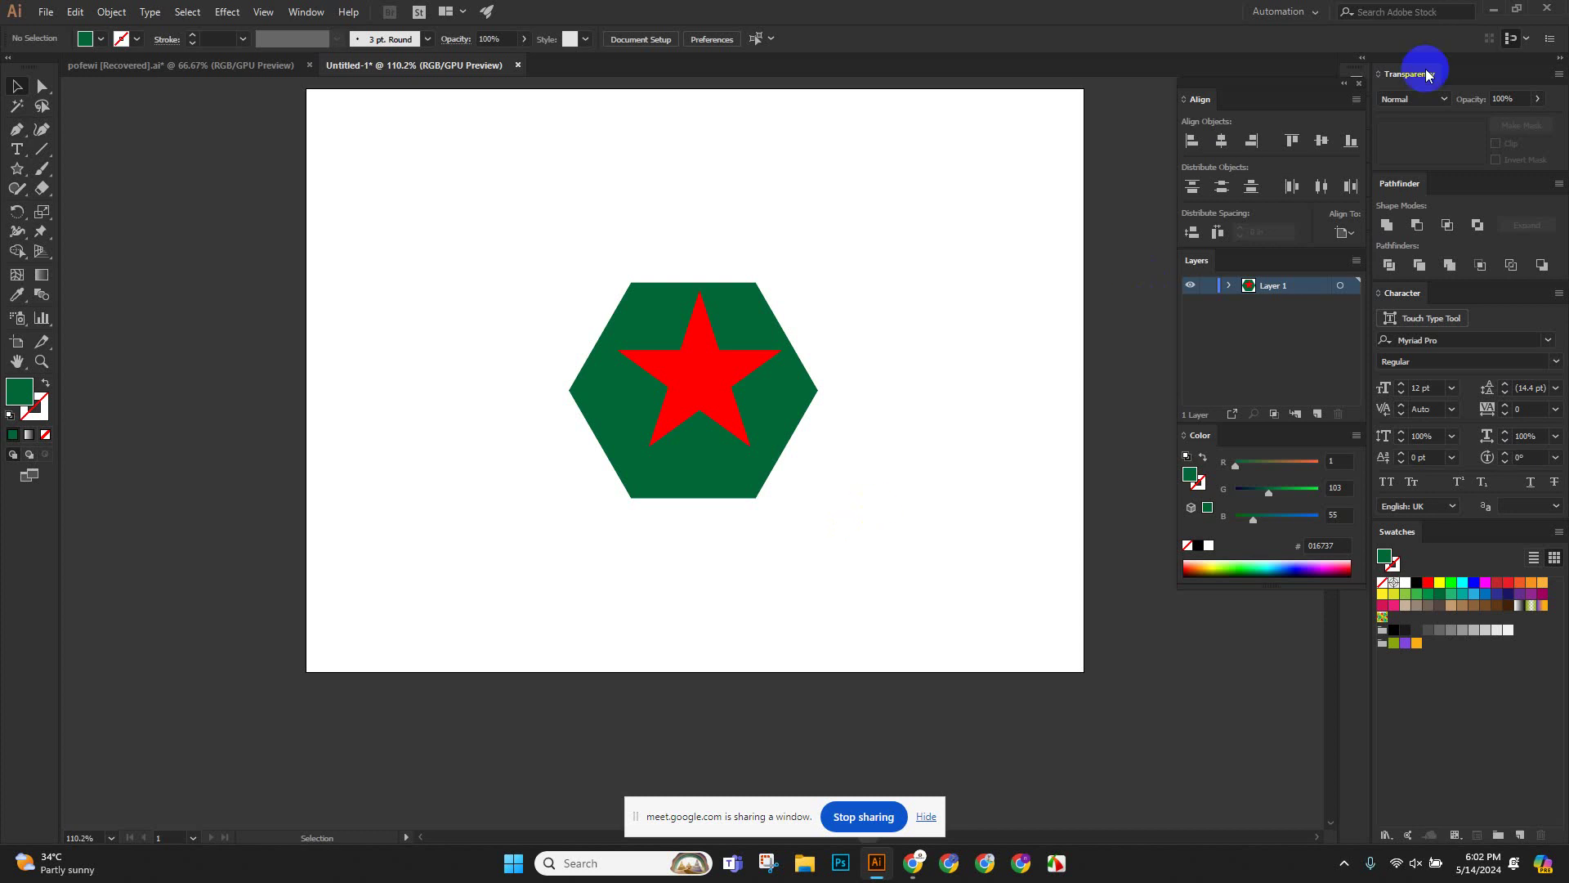
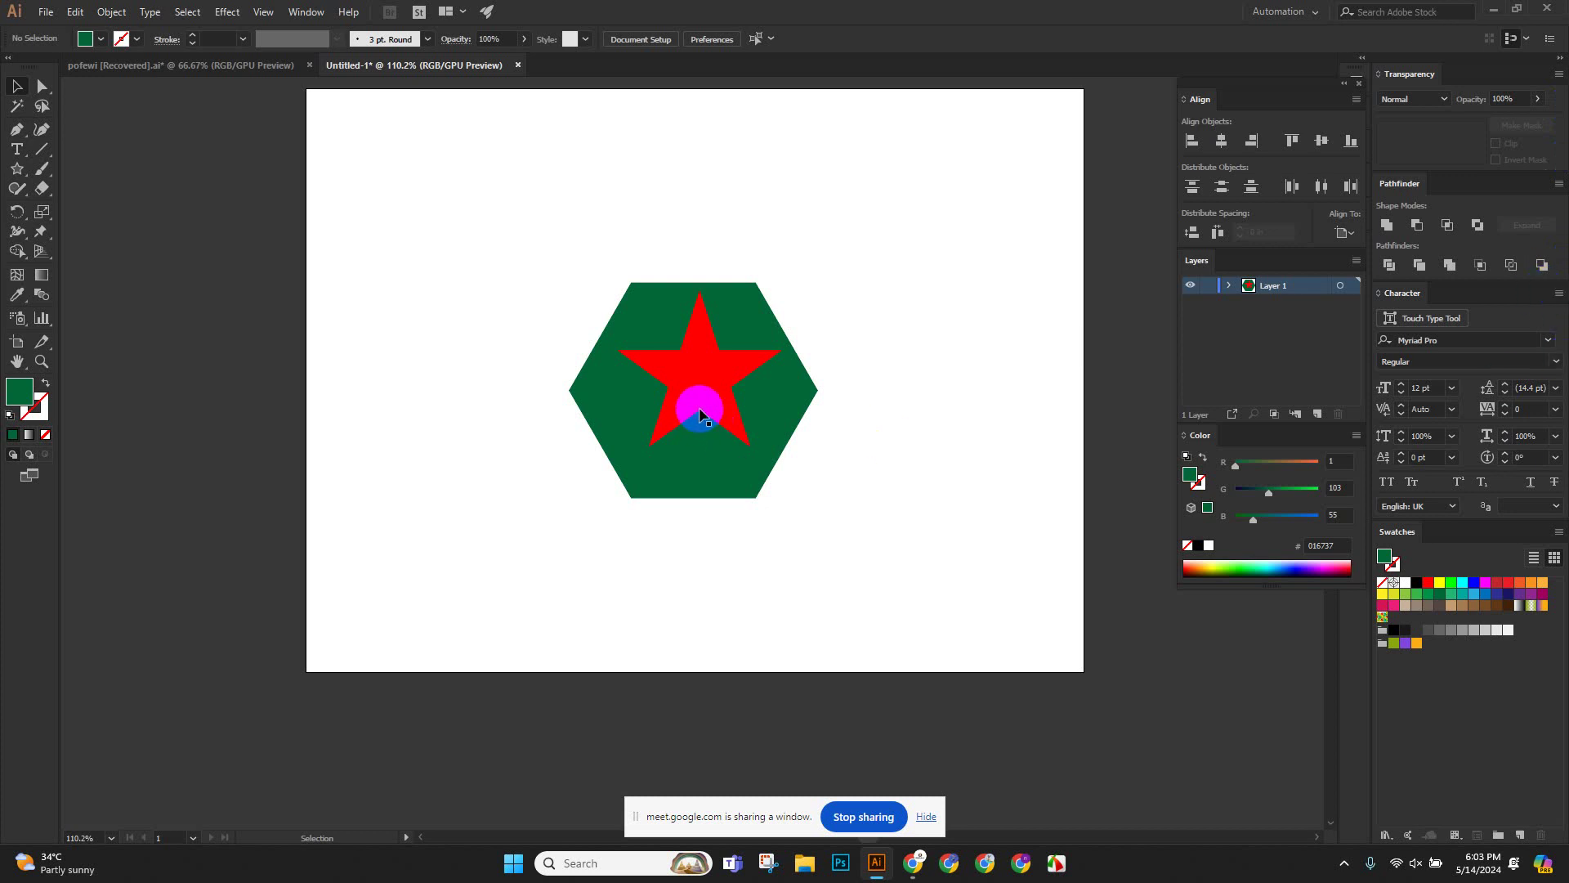
# Move the red star slightly down and left inside the hexagon, to about X 4.42 in, Y 5.84 in.
pyautogui.moveTo(705, 408)
pyautogui.mouseDown()
pyautogui.moveTo(678, 429)
pyautogui.moveTo(691, 413)
pyautogui.mouseUp()
pyautogui.keyDown('ctrl'); pyautogui.click(668, 367); pyautogui.keyUp('ctrl')
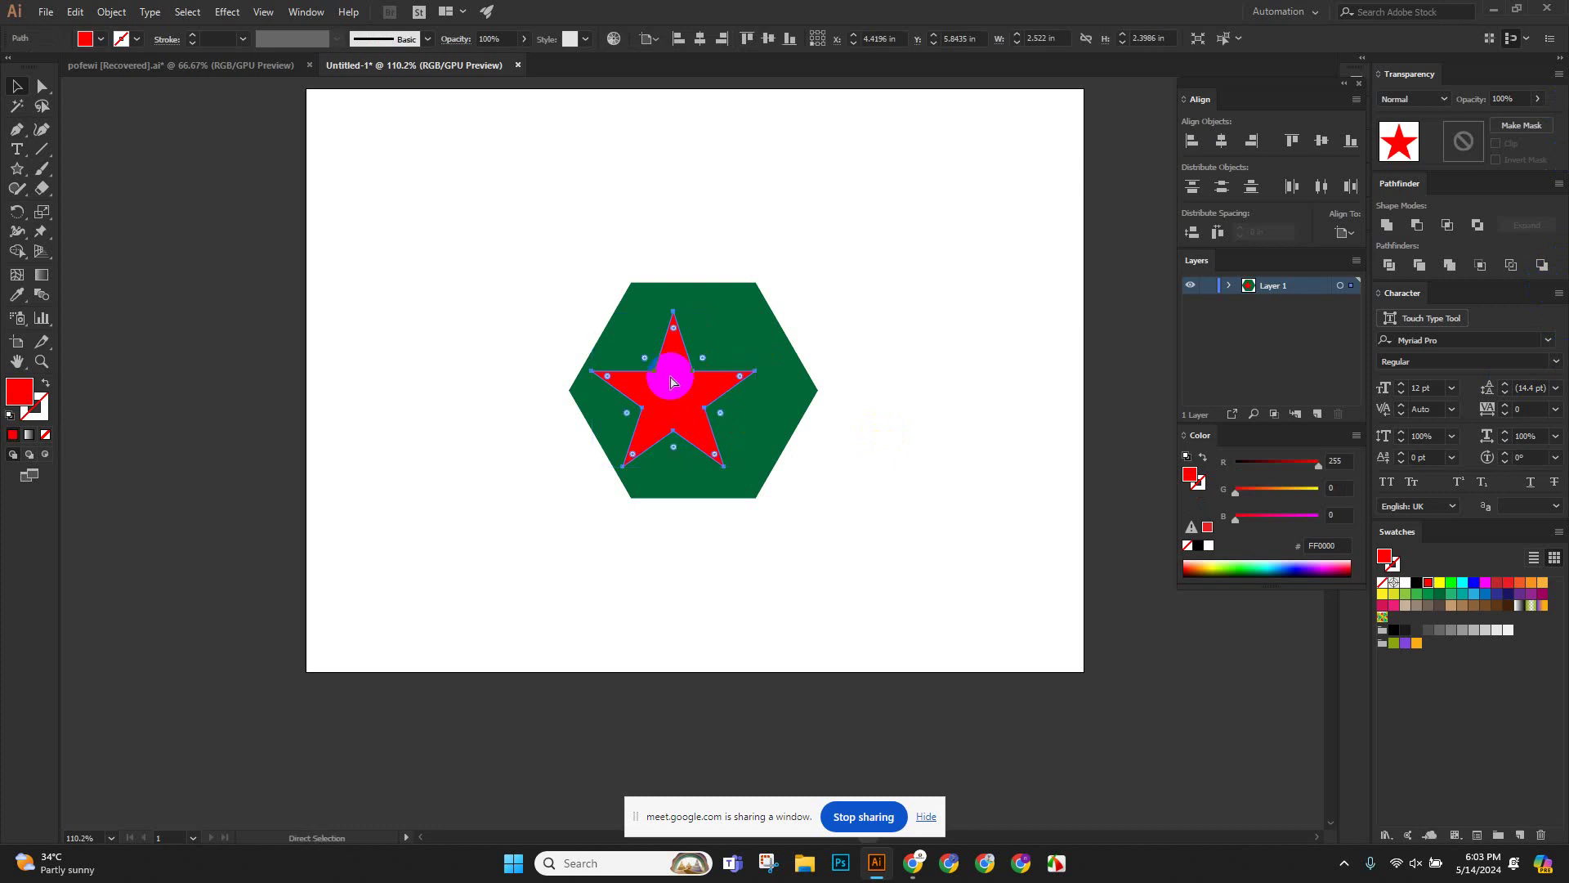
# Undo the red star and green hexagon drawings until the artboard is empty.
pyautogui.hotkey('ctrl', 'z')
pyautogui.hotkey('ctrl', 'z')
pyautogui.hotkey('ctrl', 'z')
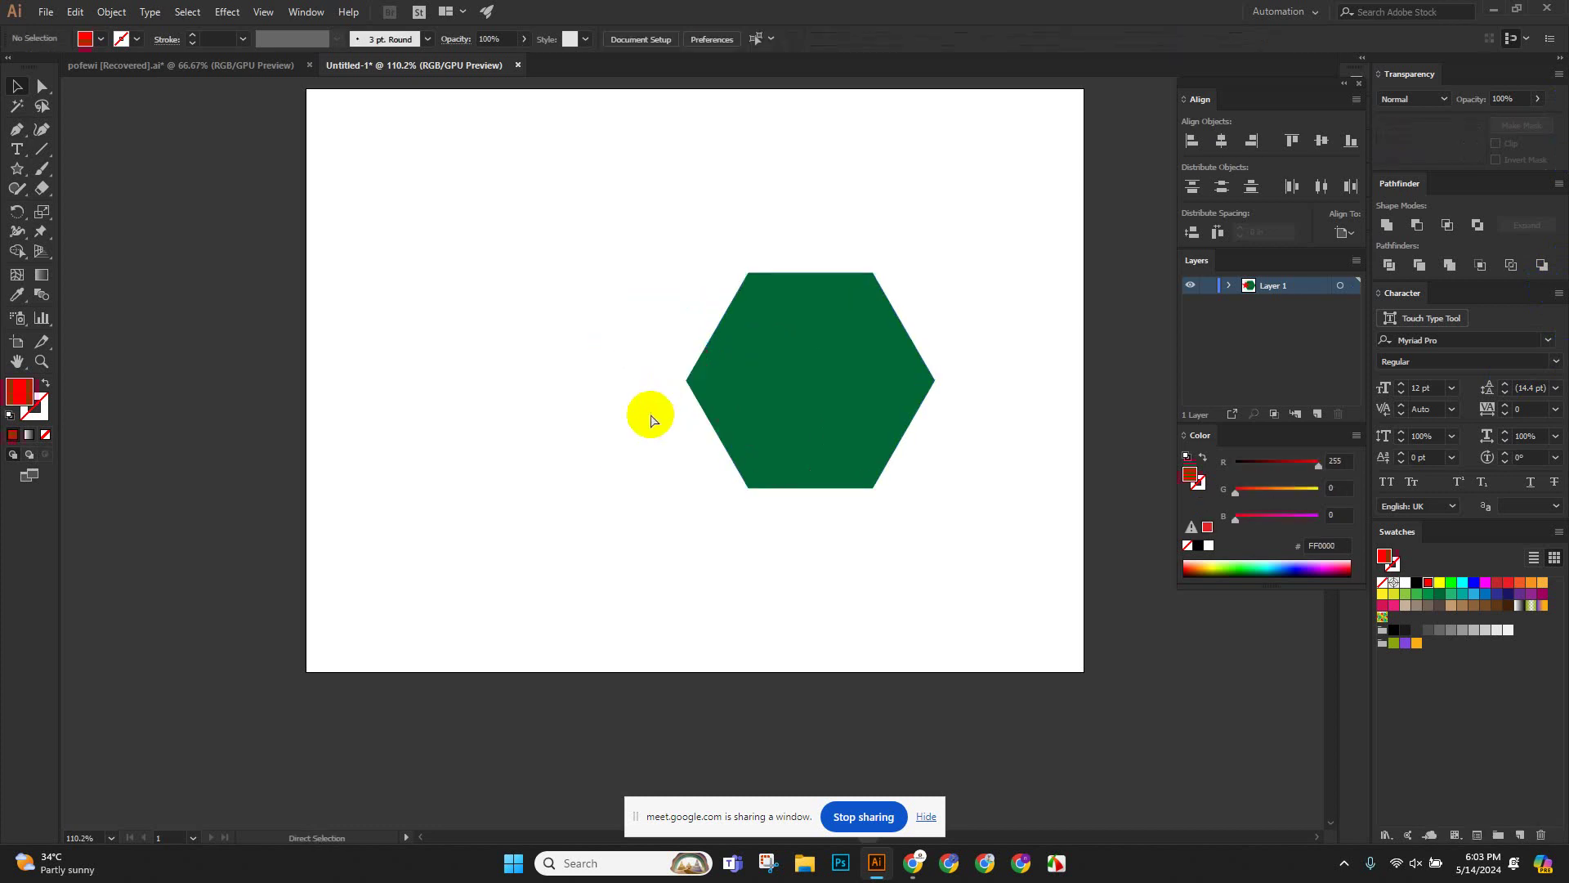
pyautogui.hotkey('ctrl', 'shift', 'z')
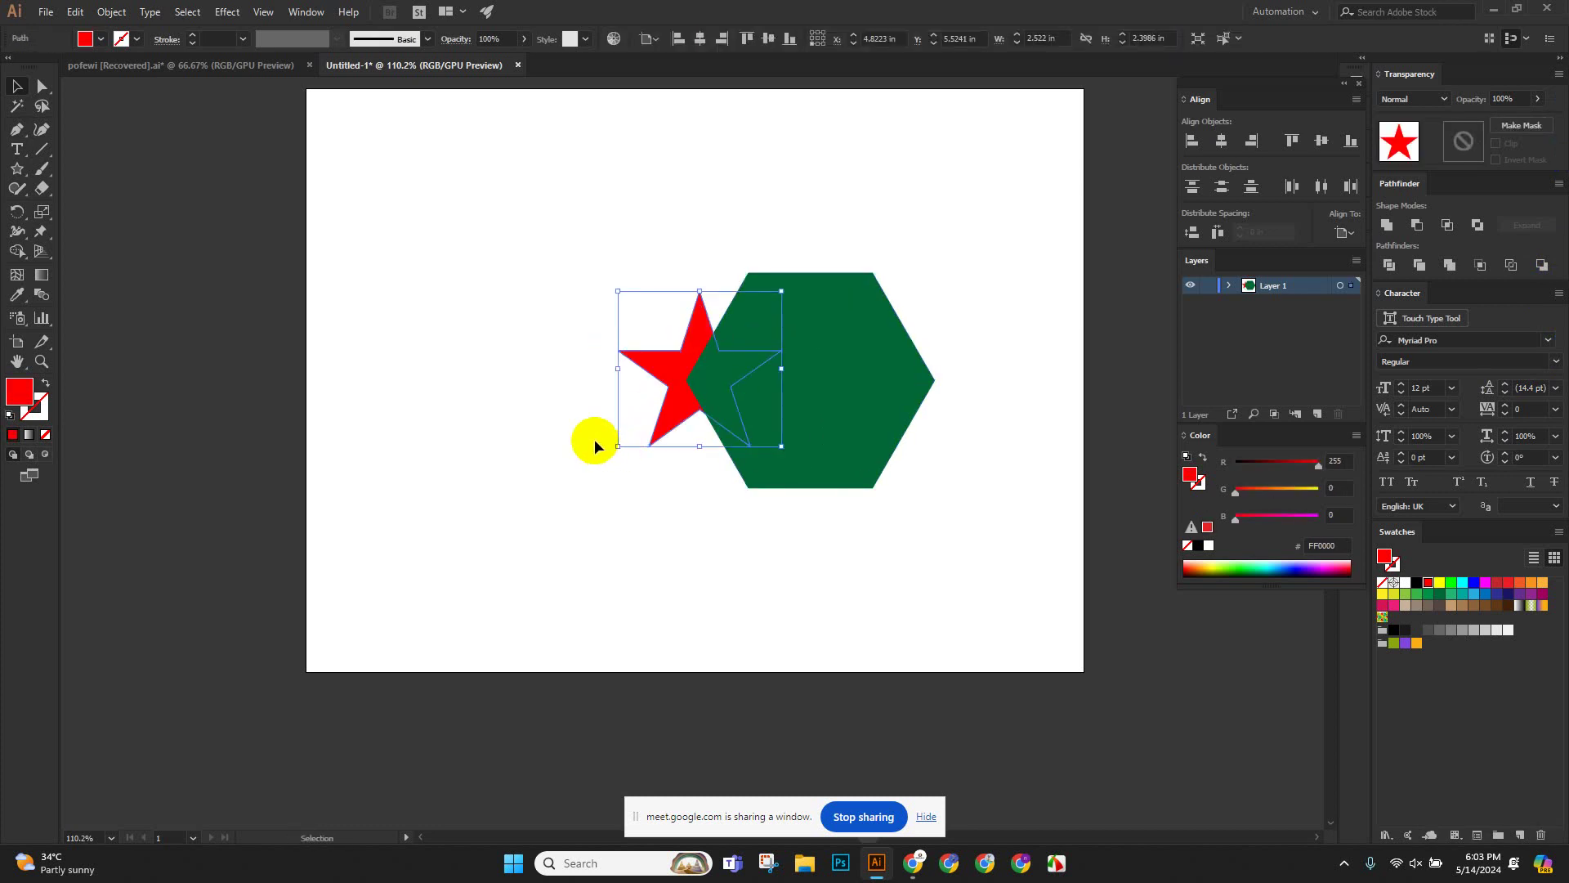
pyautogui.hotkey('ctrl', 'z')
pyautogui.hotkey('ctrl', 'z')
pyautogui.hotkey('ctrl', 'z')
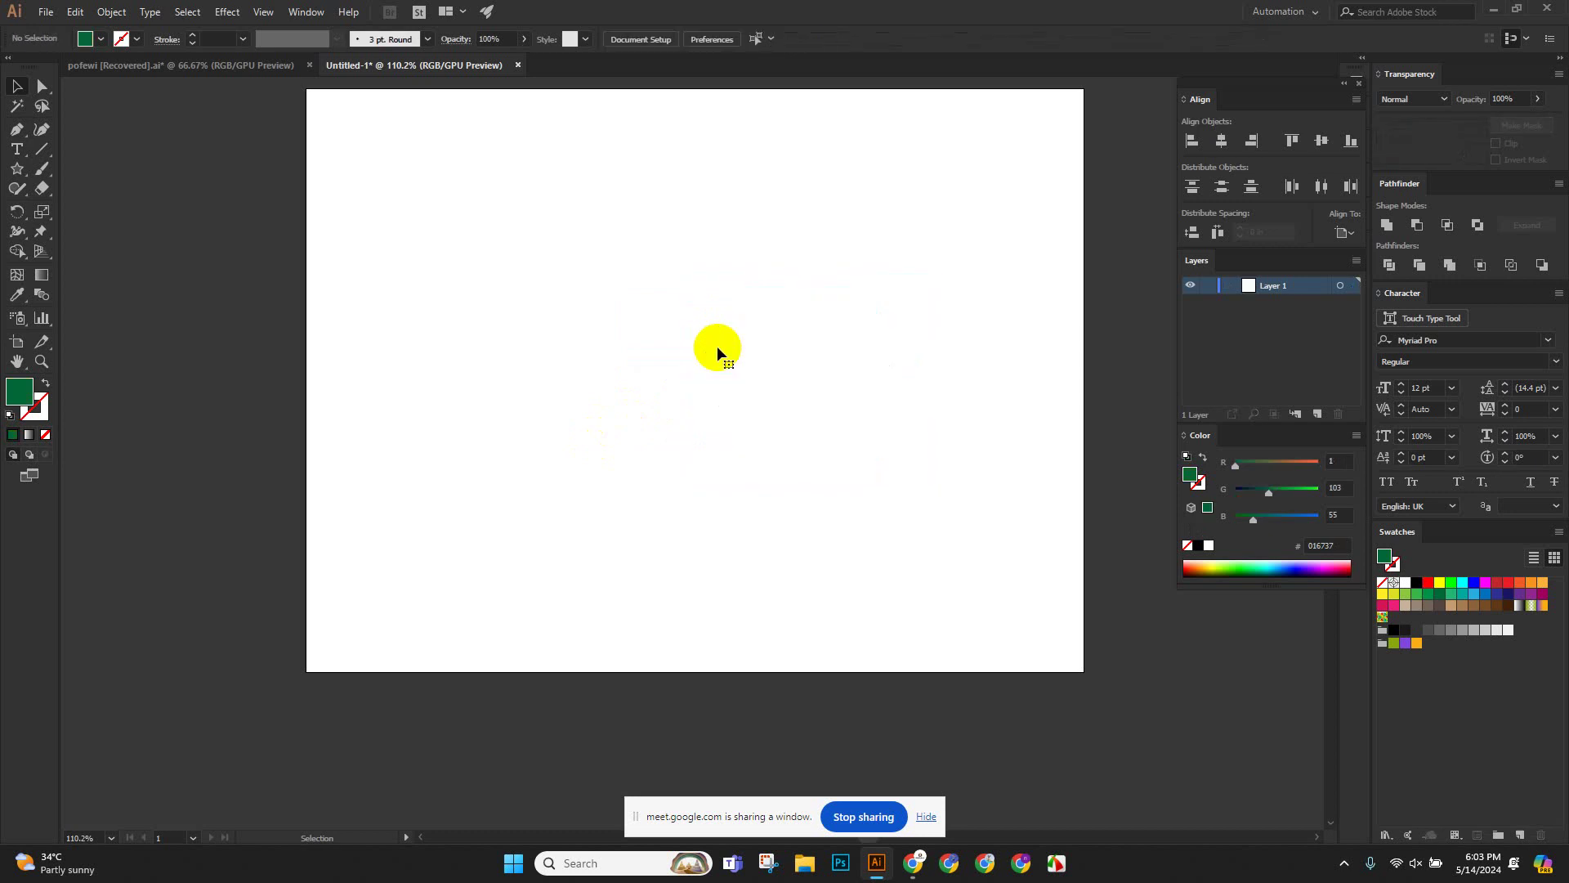
pyautogui.click(22, 151)
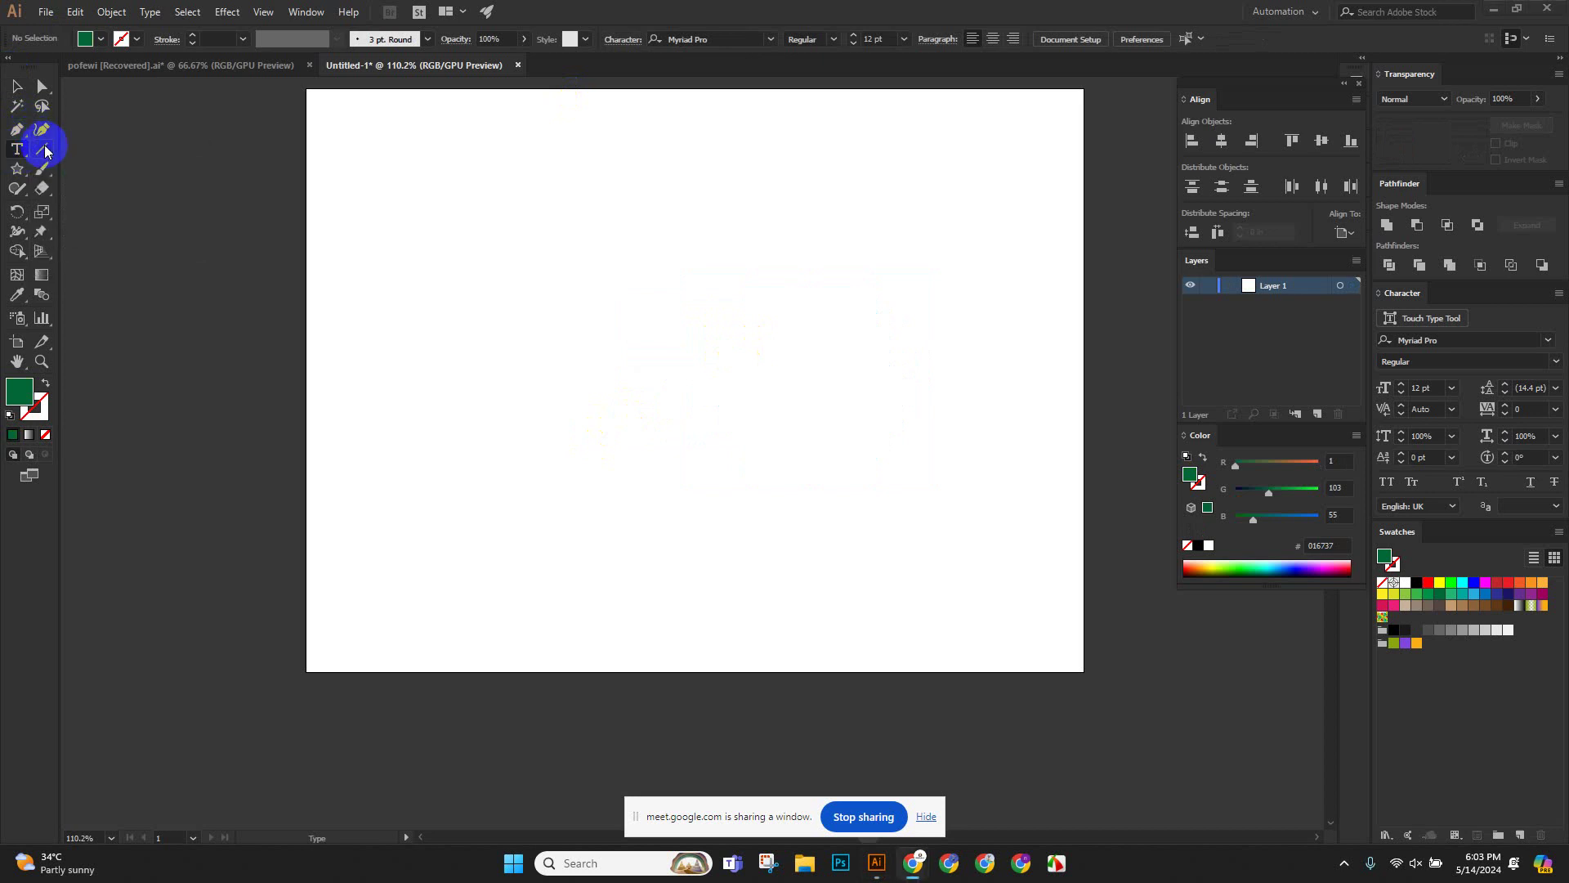
pyautogui.click(46, 149)
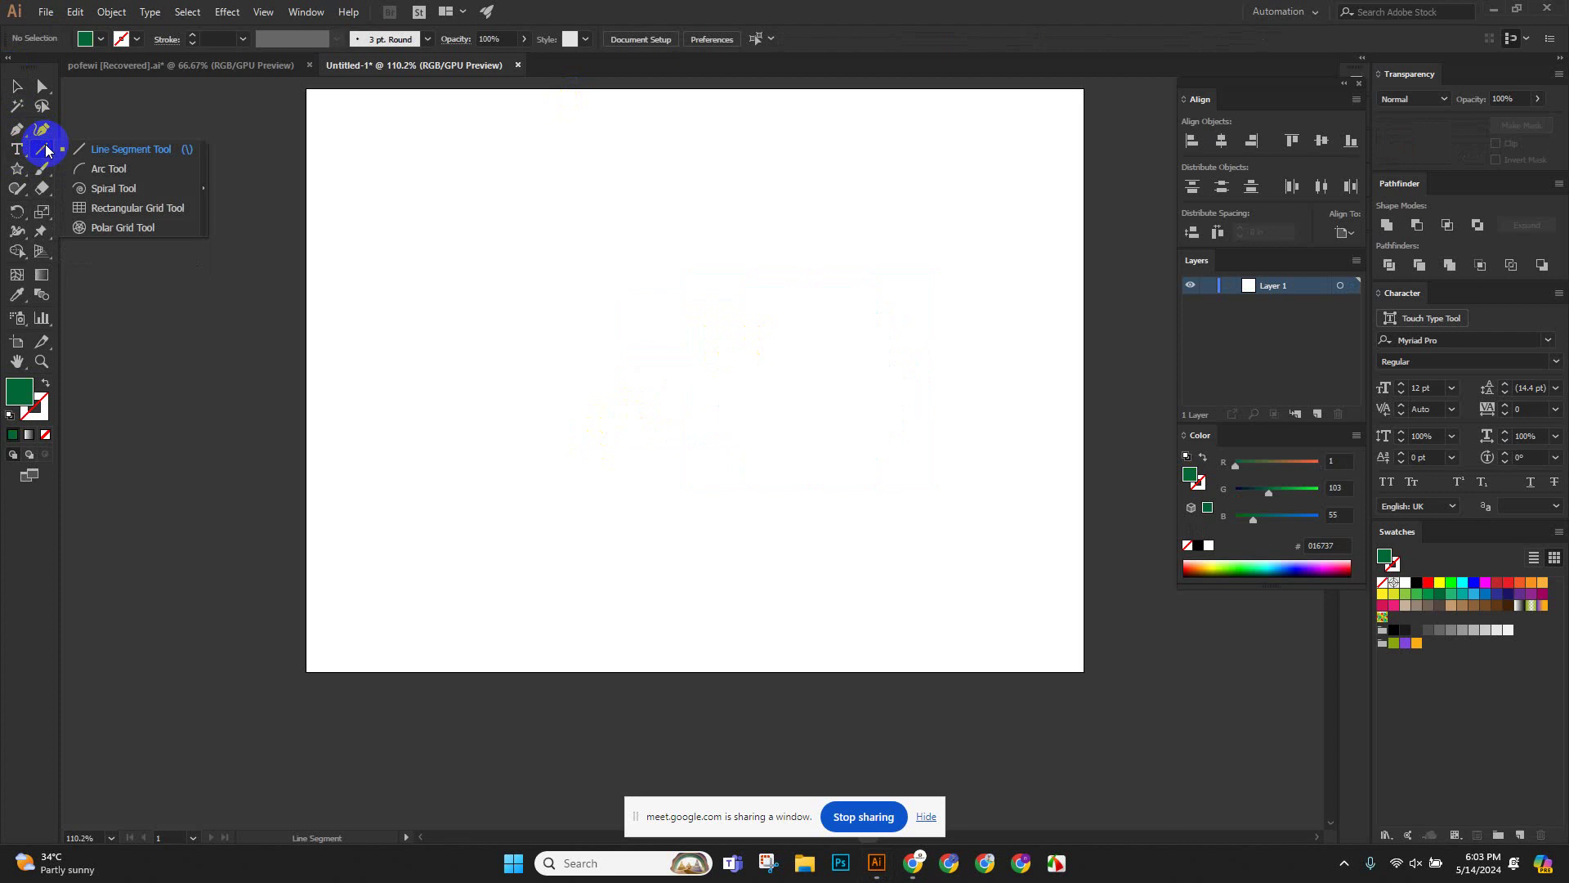
pyautogui.click(18, 156)
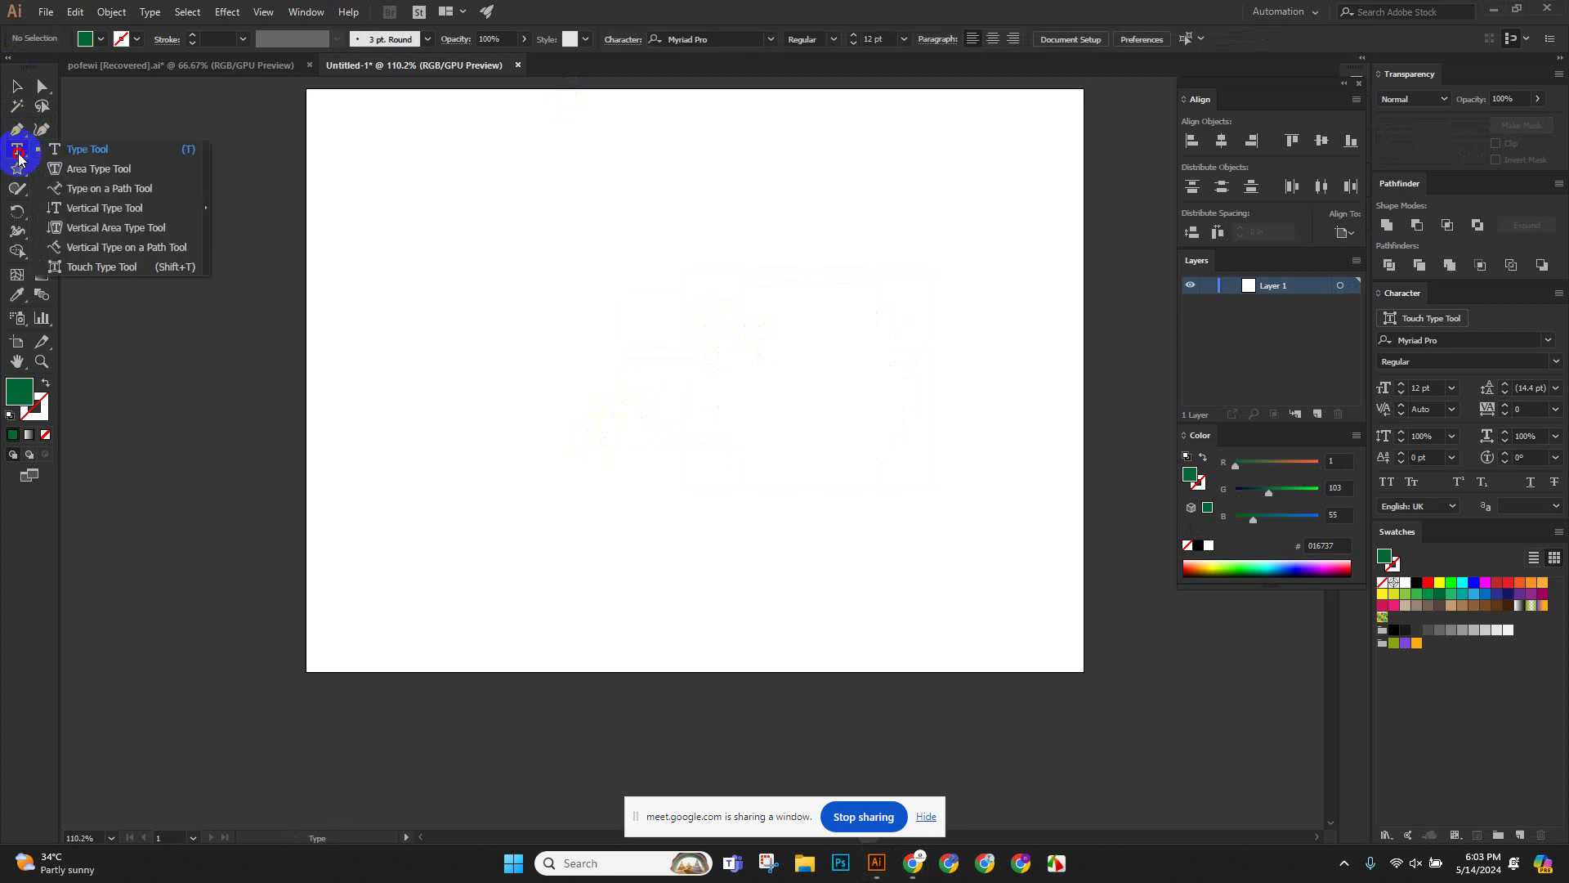
pyautogui.click(20, 158)
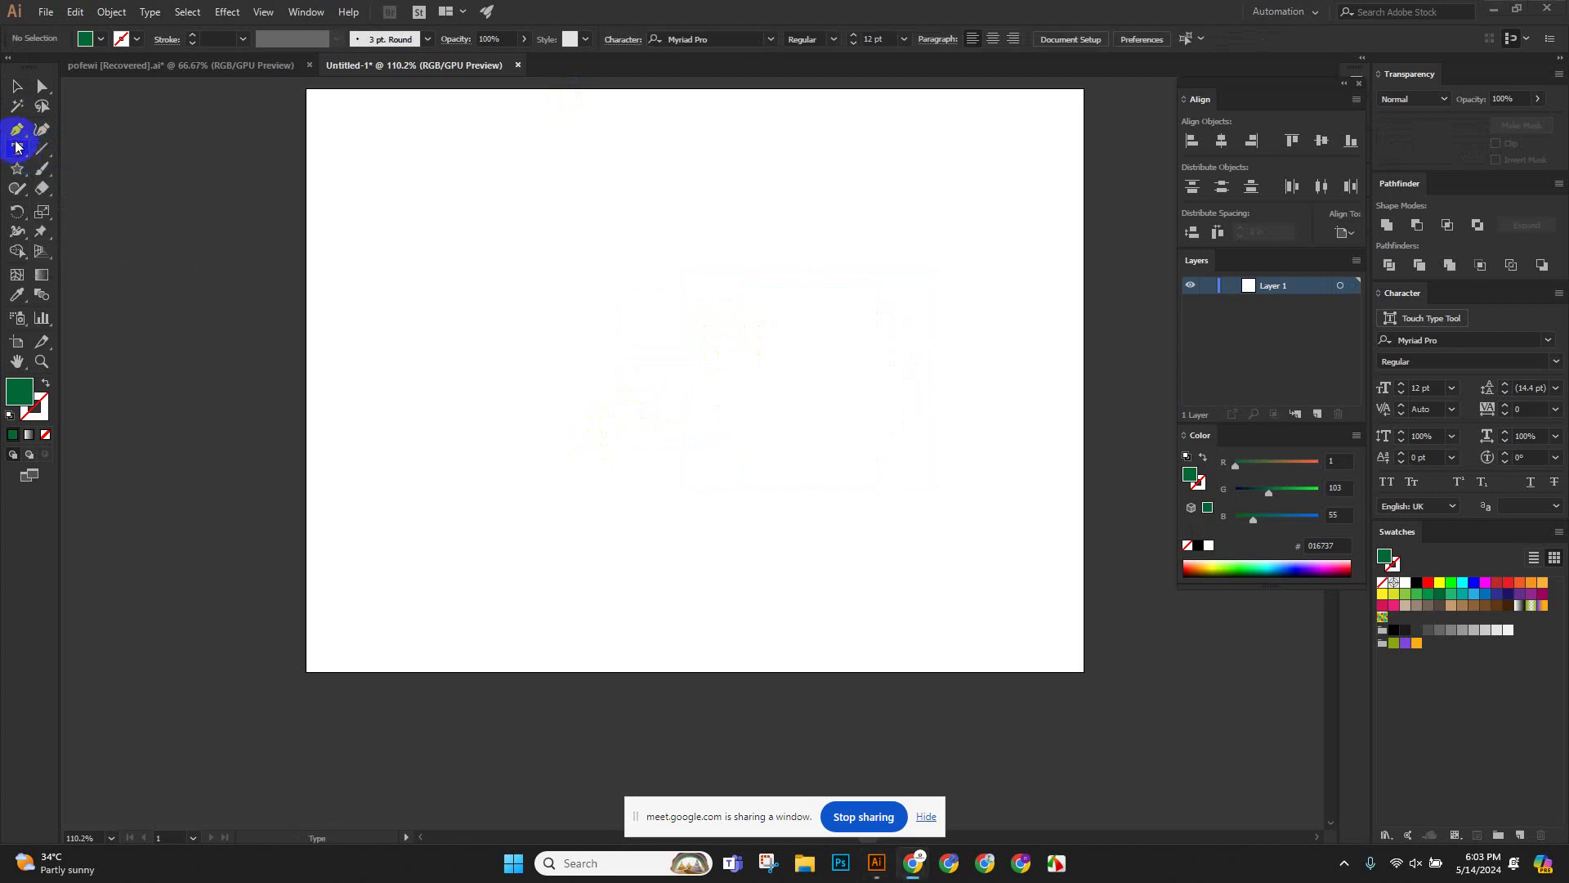
pyautogui.click(21, 155)
pyautogui.click(126, 150)
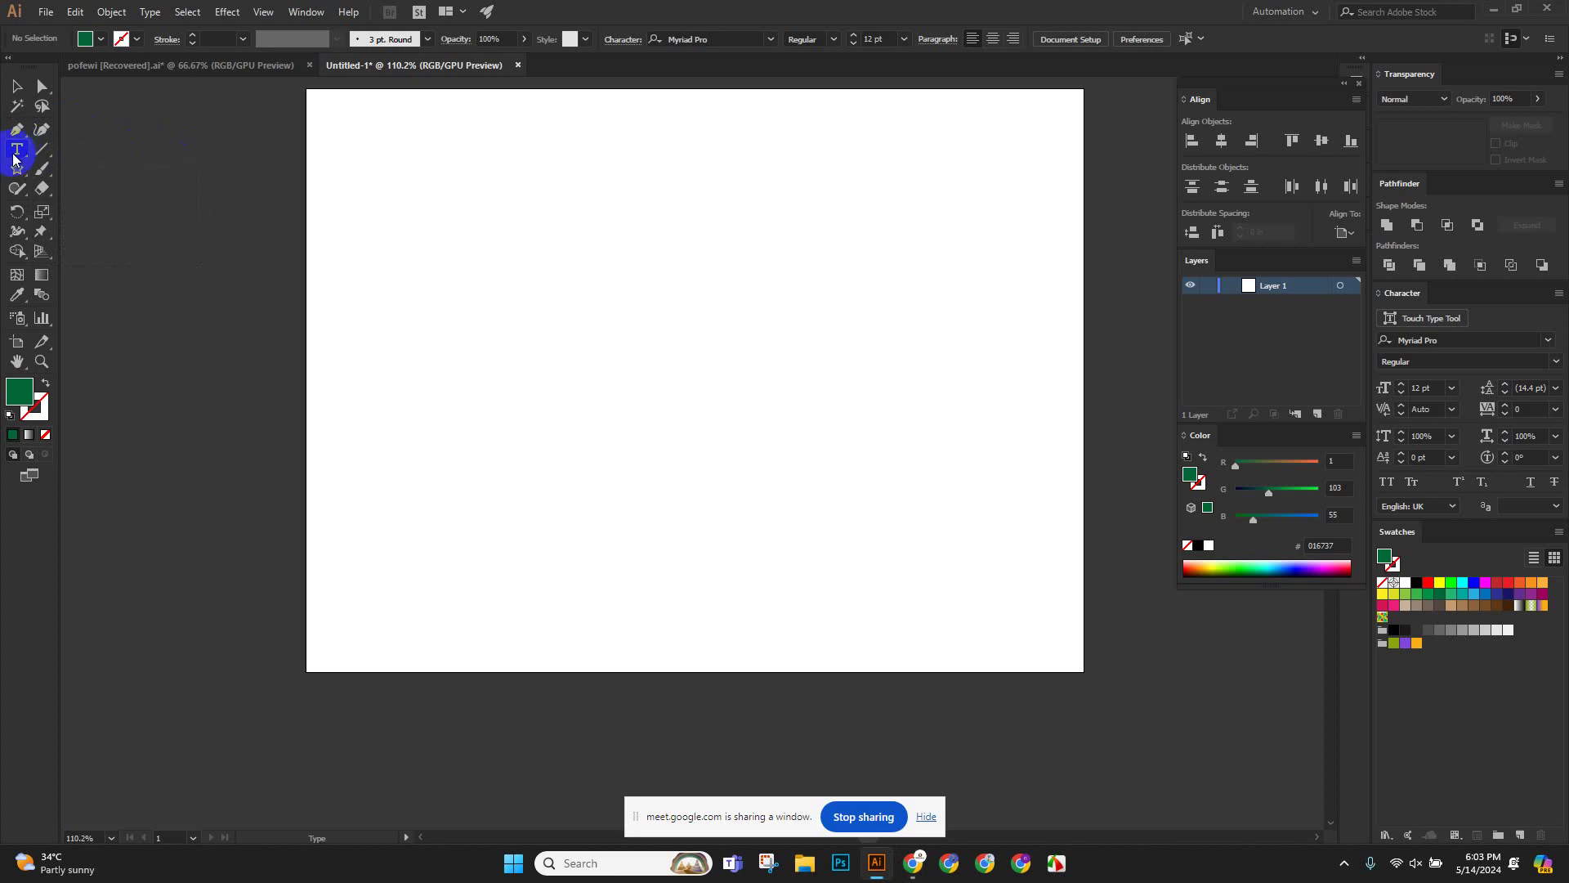
# Place a line of placeholder point text in the upper-left area of the artboard with the Type tool.
pyautogui.click(16, 150)
pyautogui.click(115, 152)
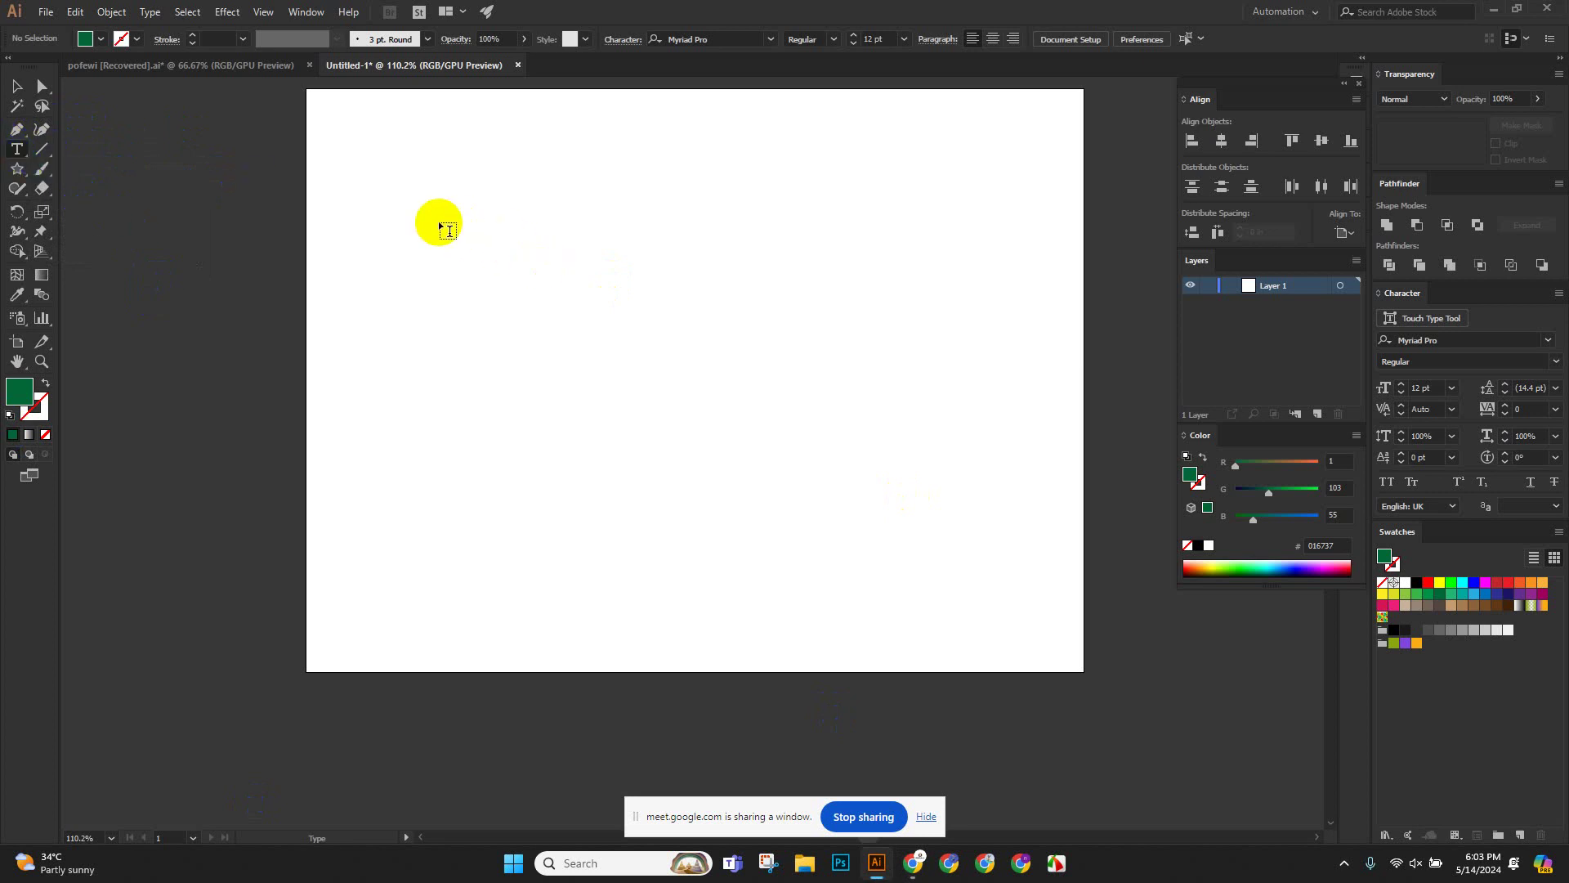
pyautogui.click(439, 223)
pyautogui.click(17, 86)
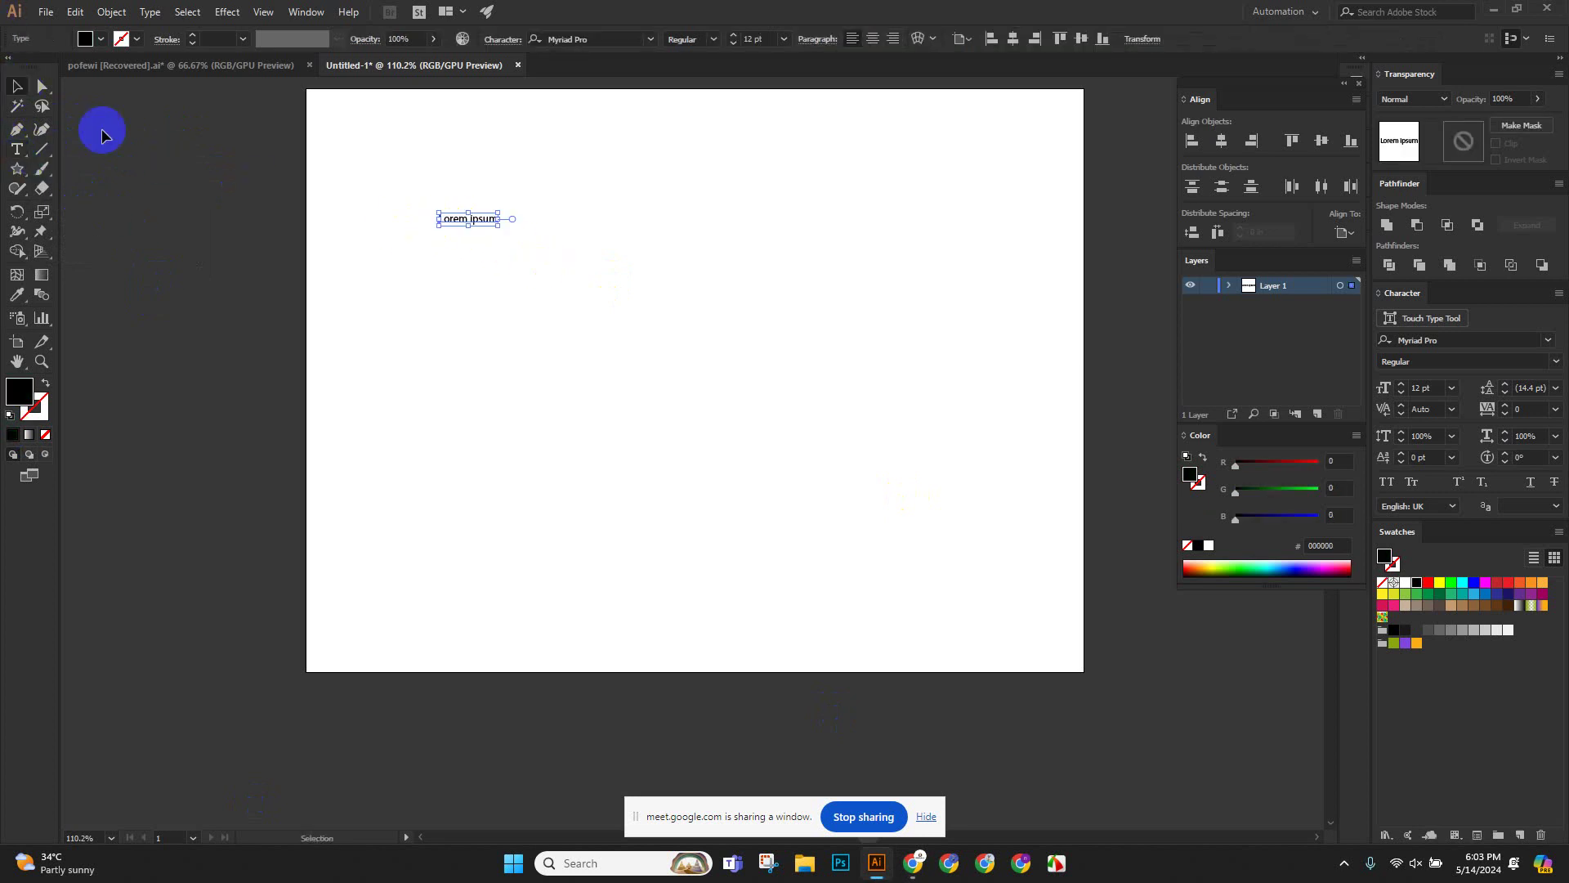
pyautogui.click(515, 286)
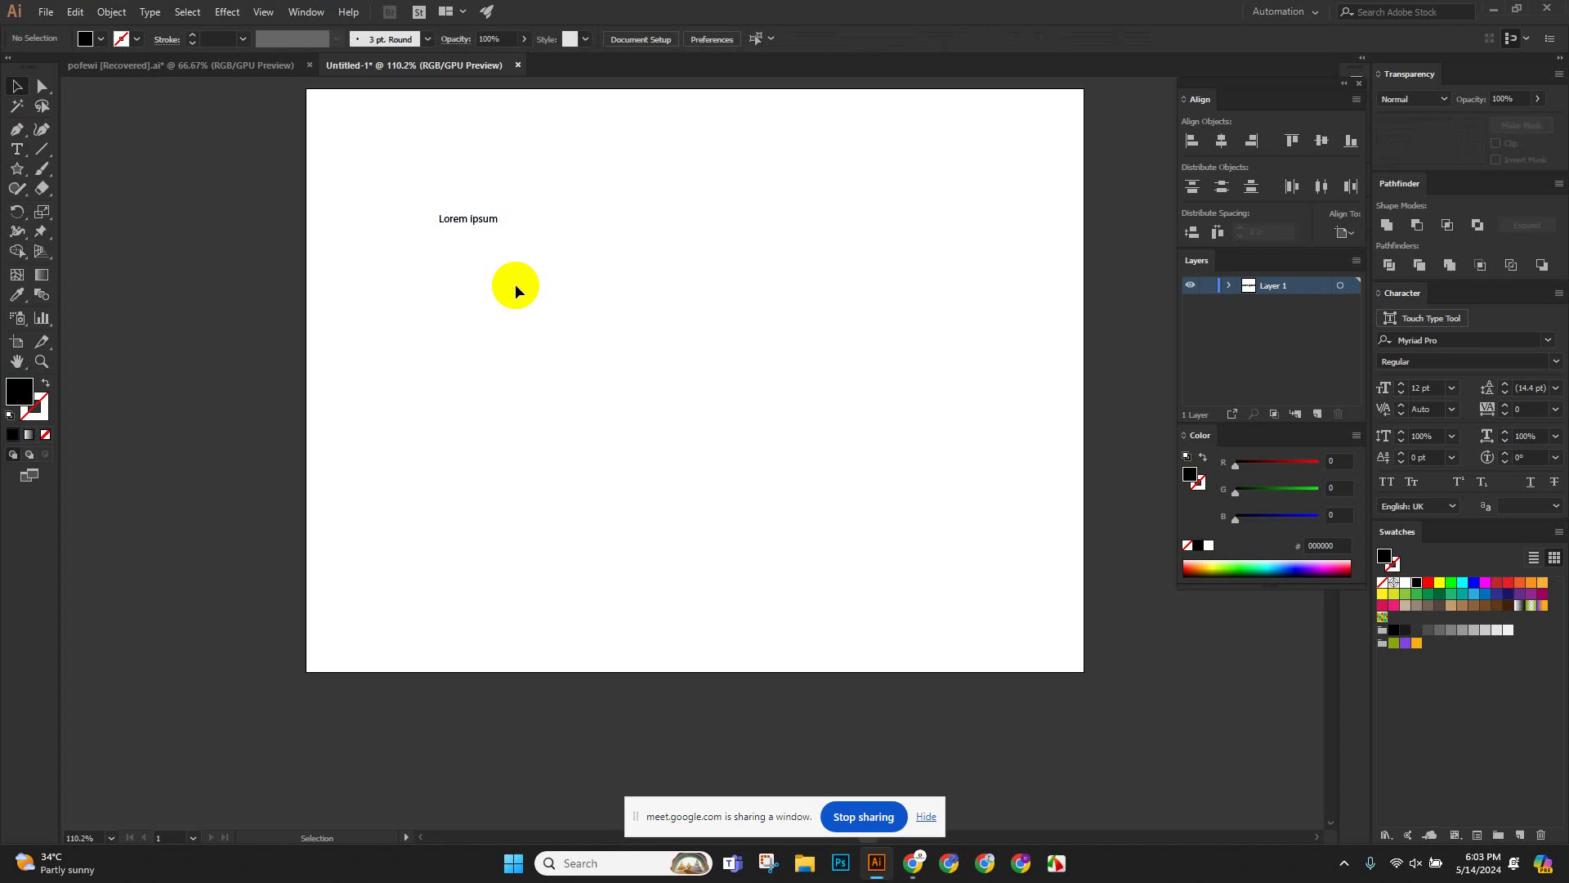
# Scale the placeholder text up proportionally to about 90 pt and centre it horizontally on the artboard.
pyautogui.click(466, 219)
pyautogui.moveTo(501, 228); pyautogui.dragTo(877, 540)
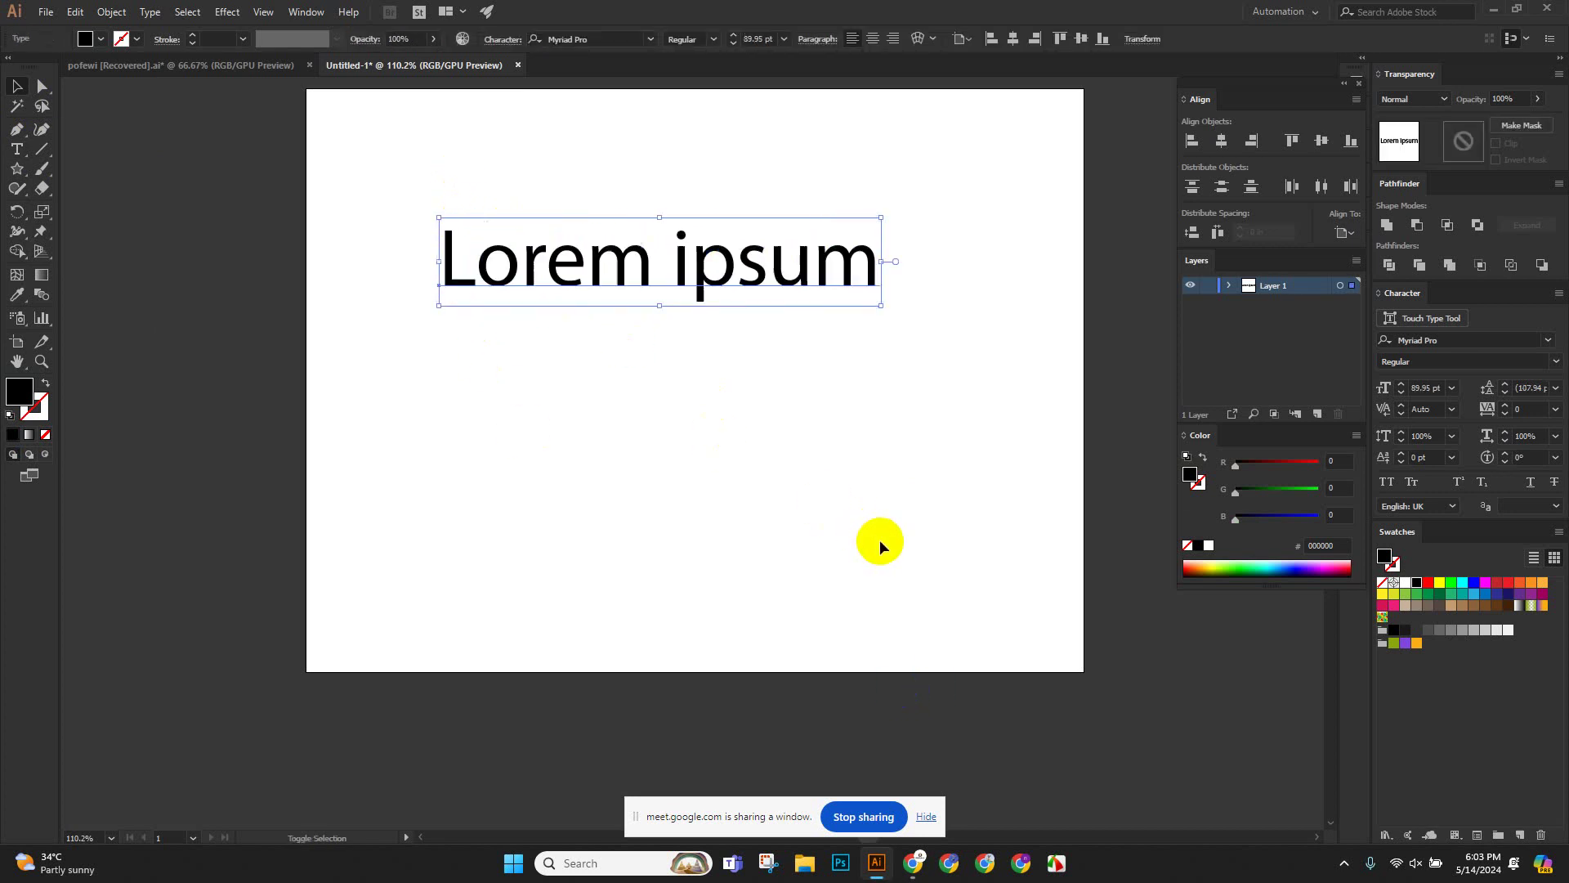
pyautogui.click(276, 266)
pyautogui.moveTo(514, 214); pyautogui.dragTo(645, 335)
pyautogui.click(783, 381)
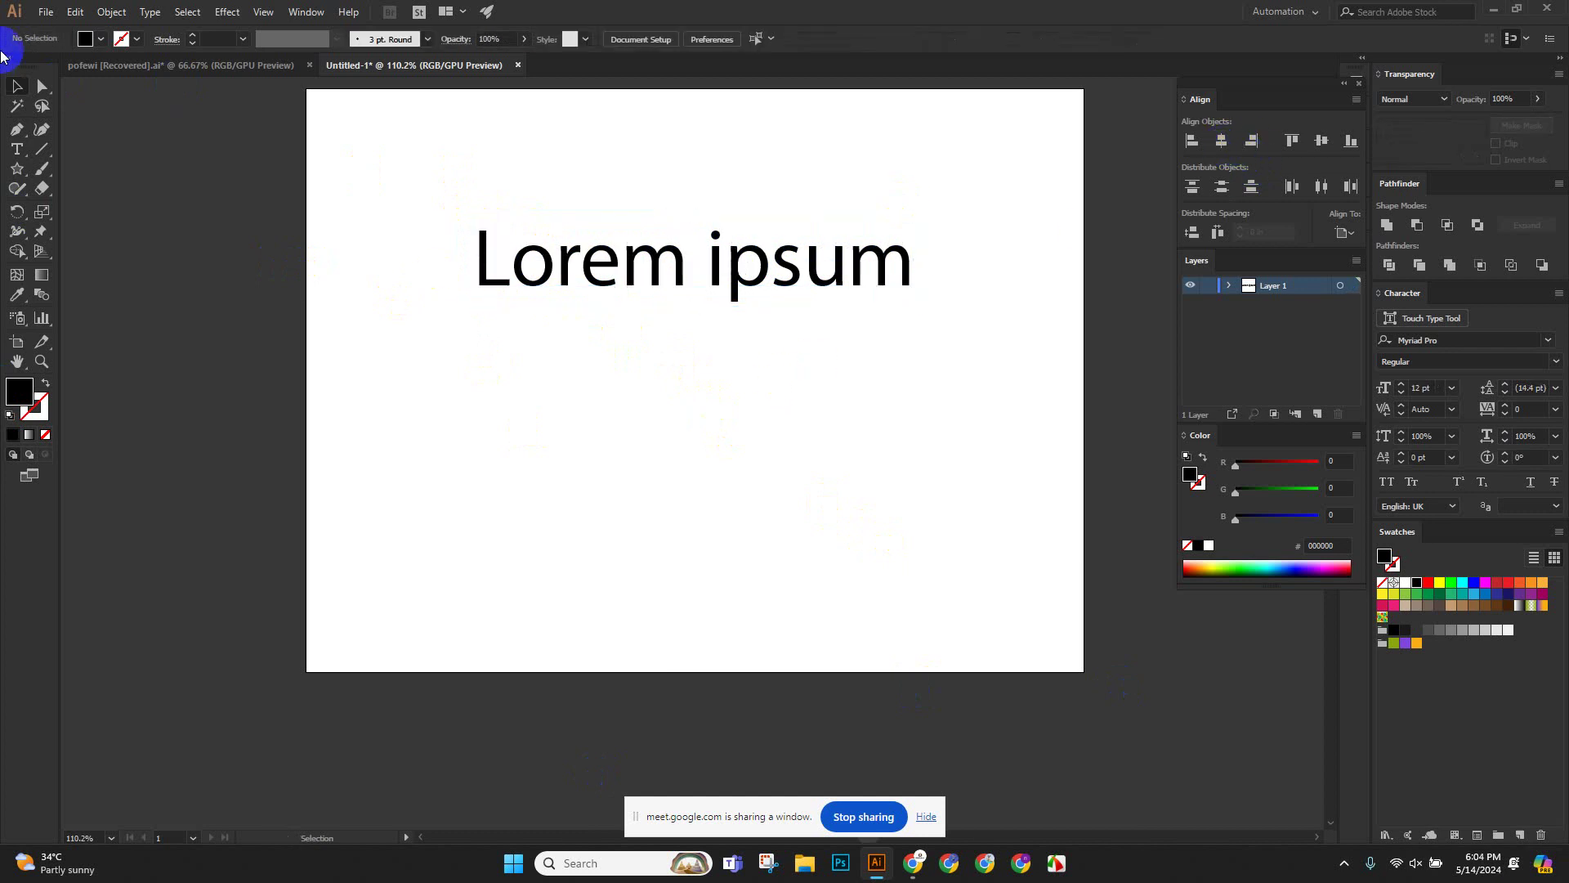
# Replace the whole placeholder text with BANGLADESH and deselect it.
pyautogui.click(17, 149)
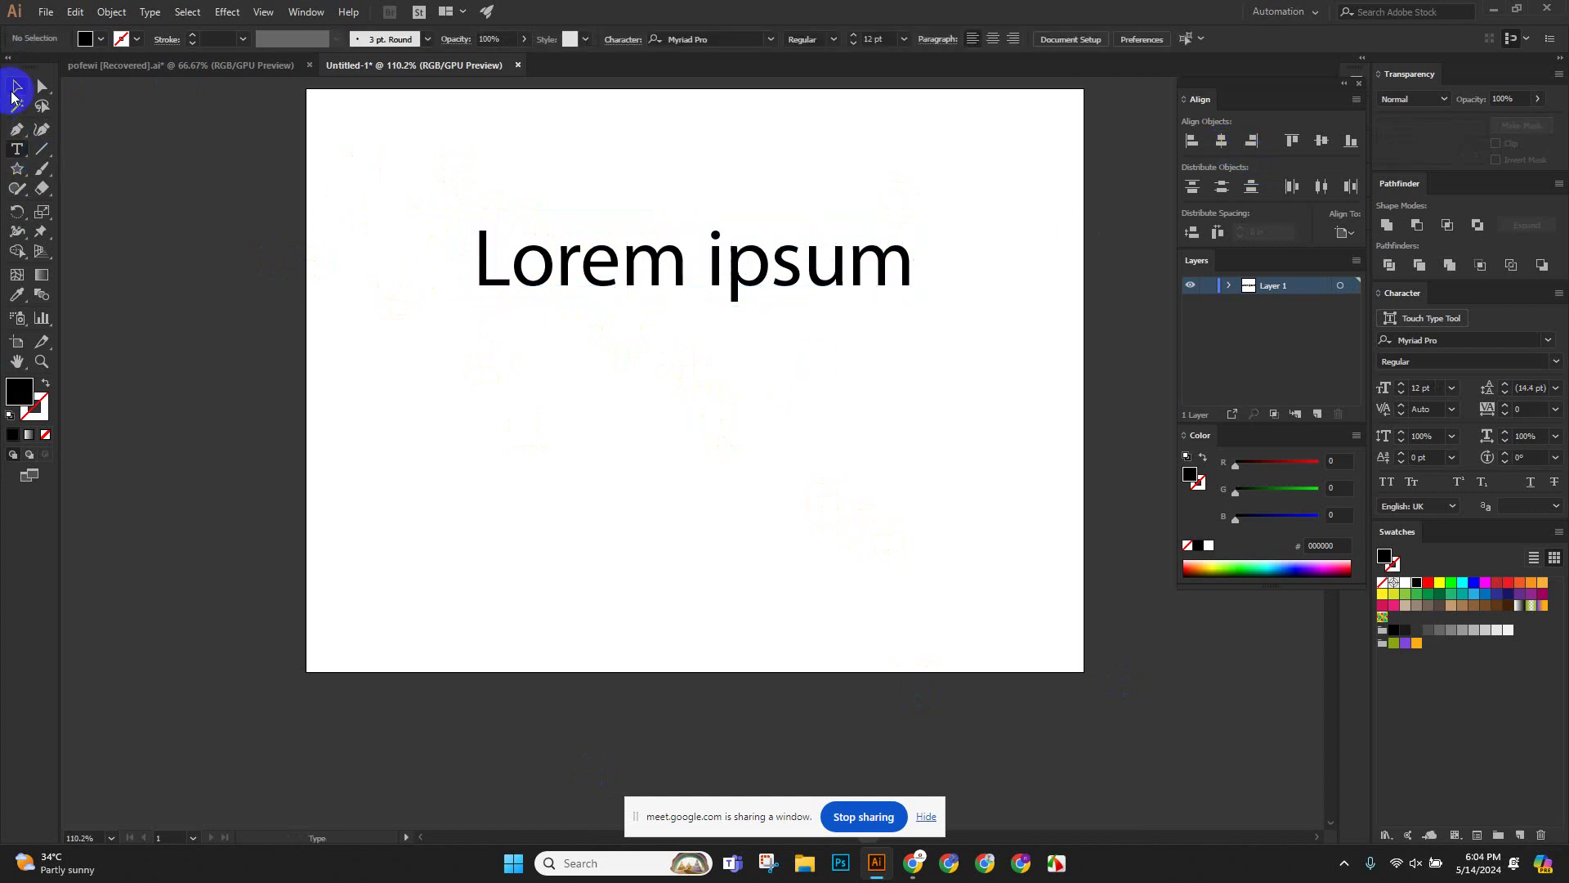
pyautogui.click(17, 86)
pyautogui.click(625, 282)
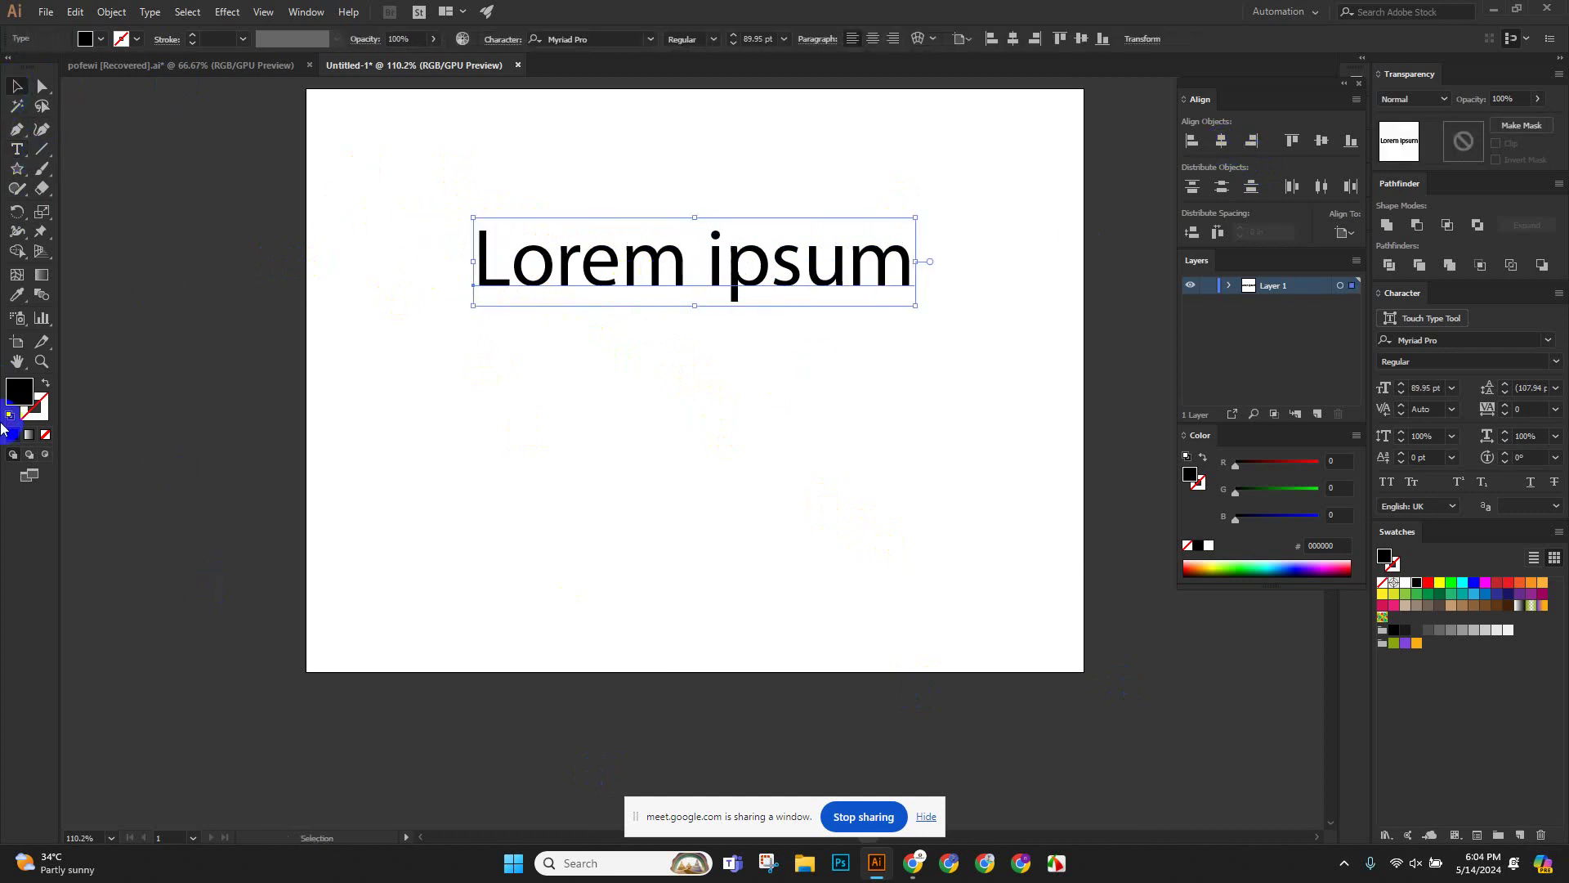
pyautogui.click(16, 151)
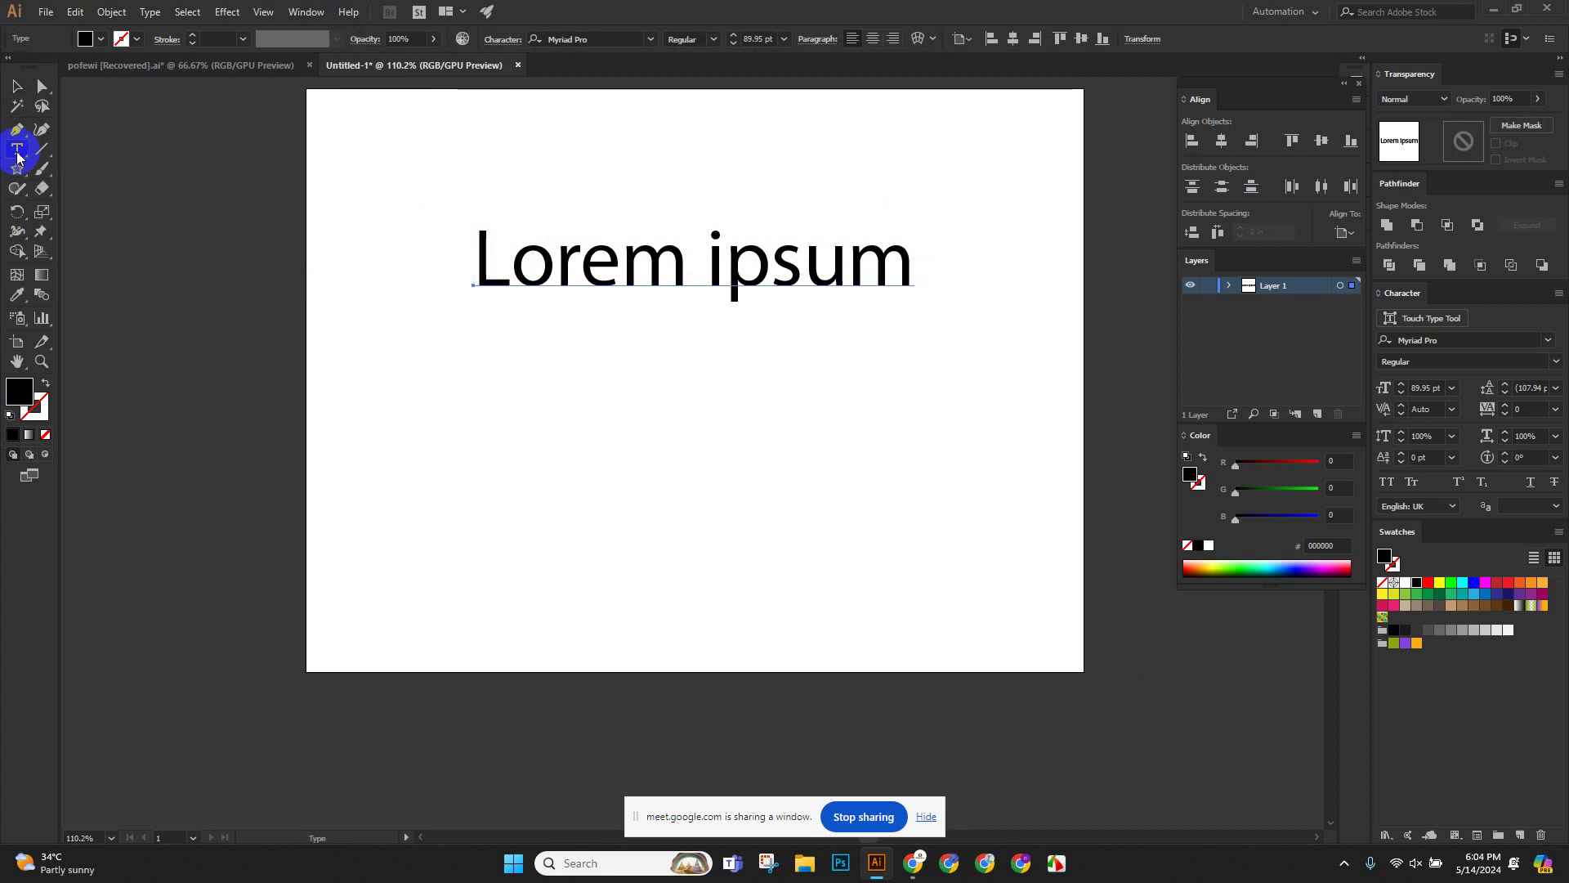
pyautogui.click(481, 256)
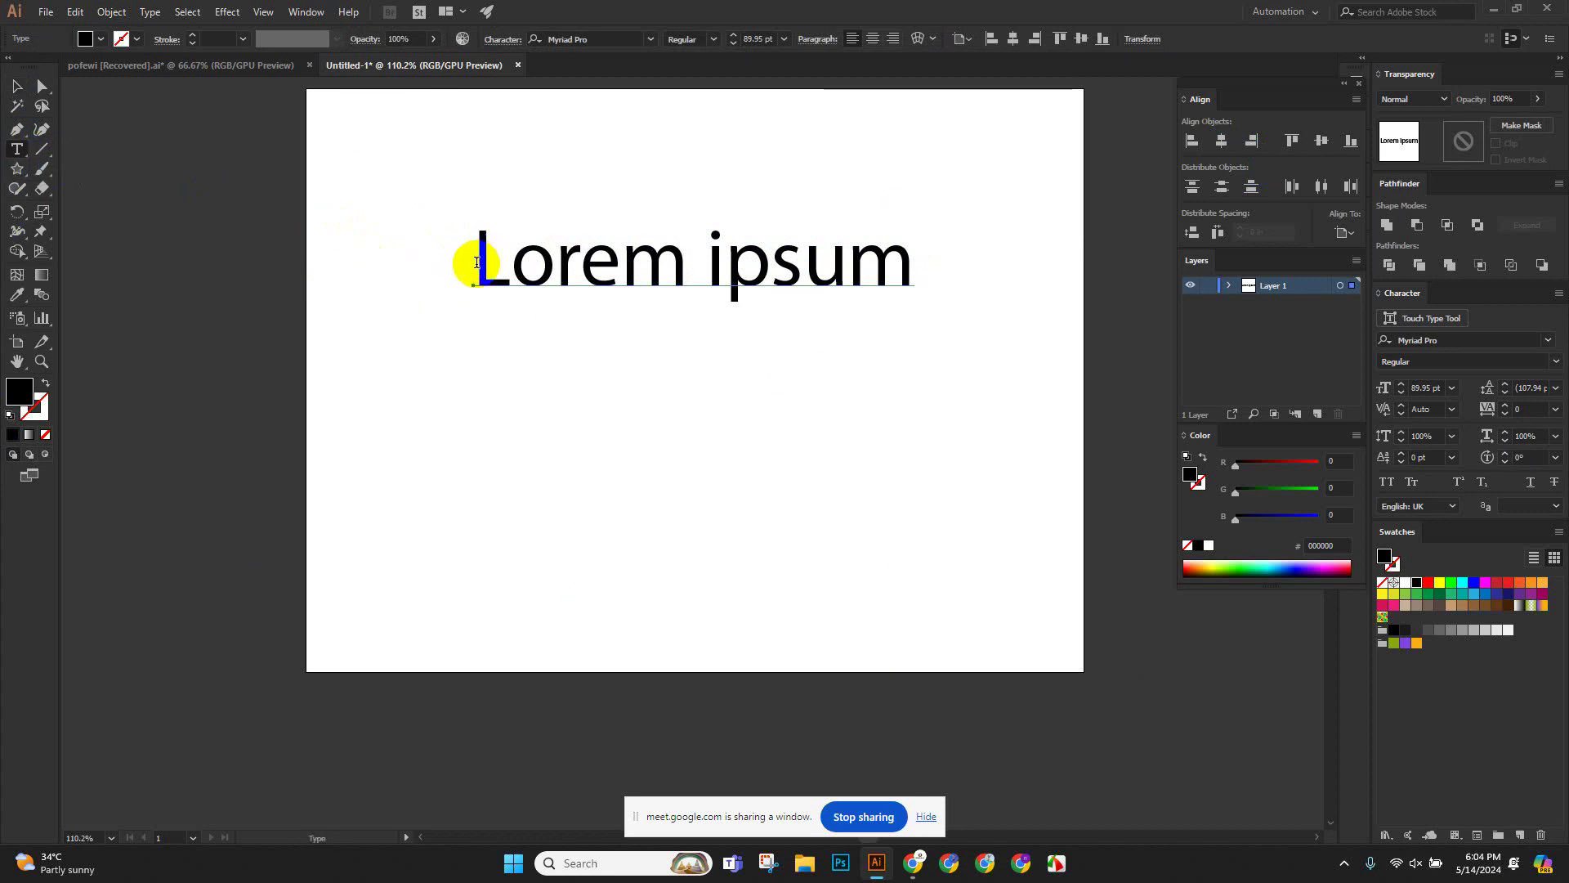
pyautogui.moveTo(475, 258); pyautogui.dragTo(984, 237)
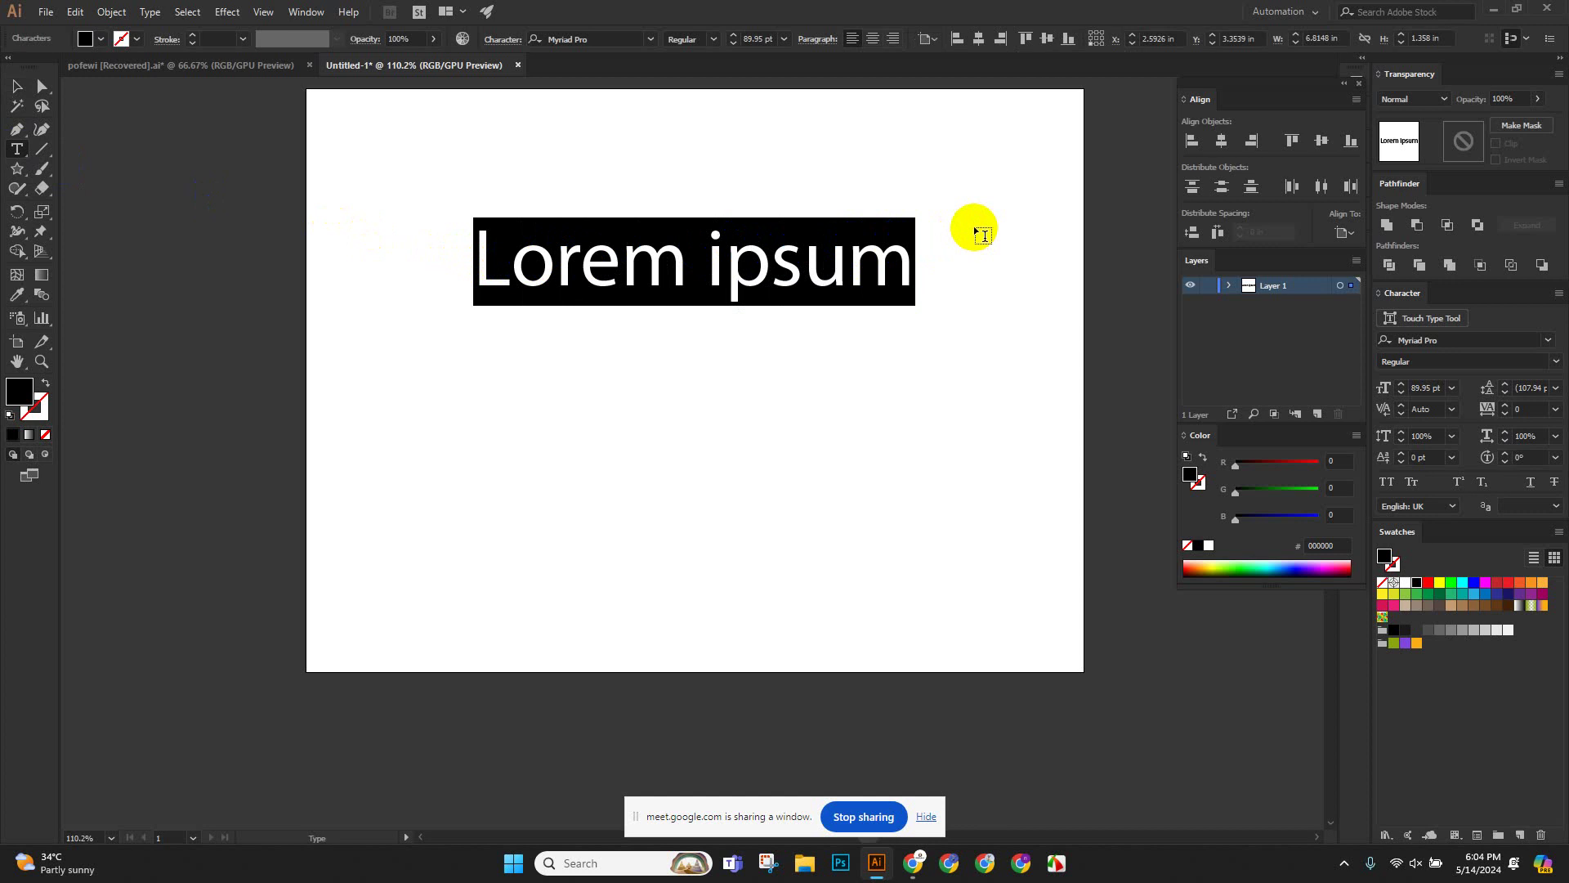
pyautogui.write('B')
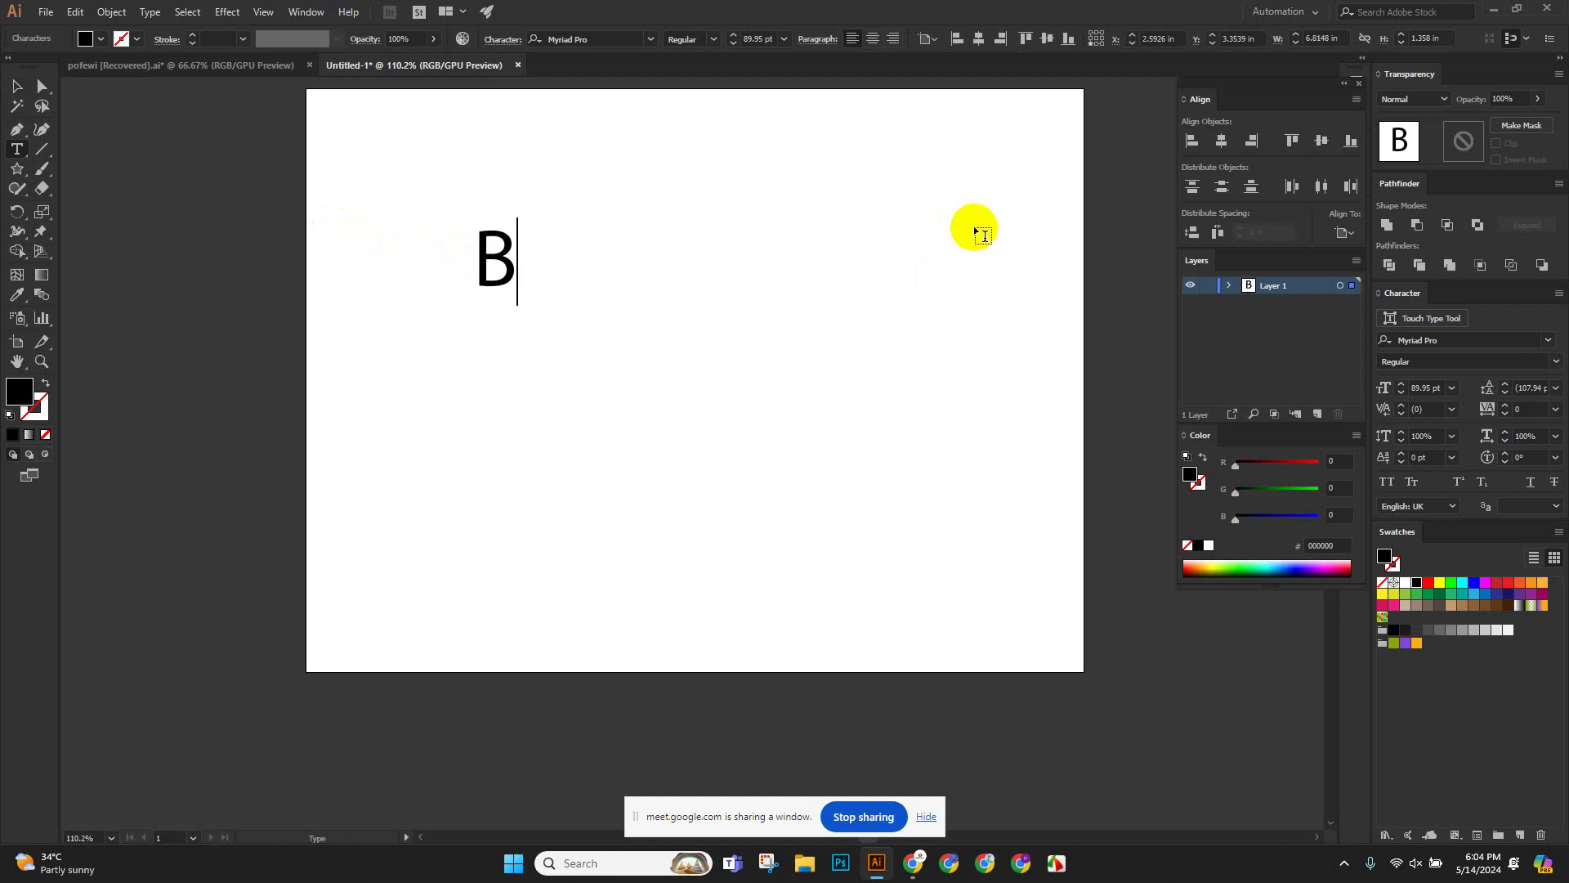
pyautogui.write('ANGLA')
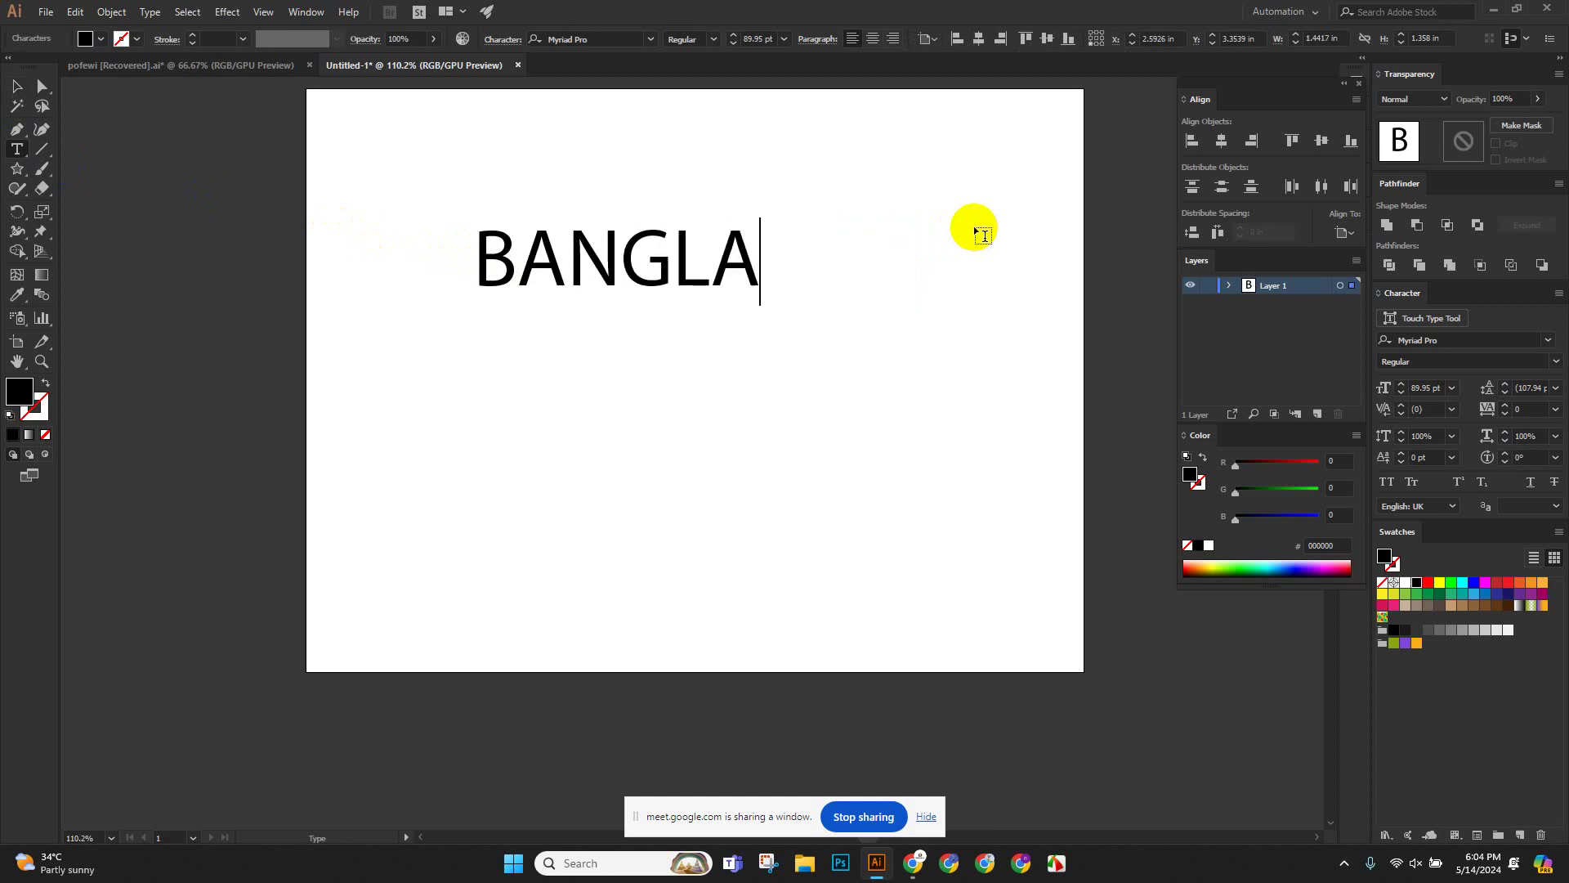
pyautogui.write('DESH')
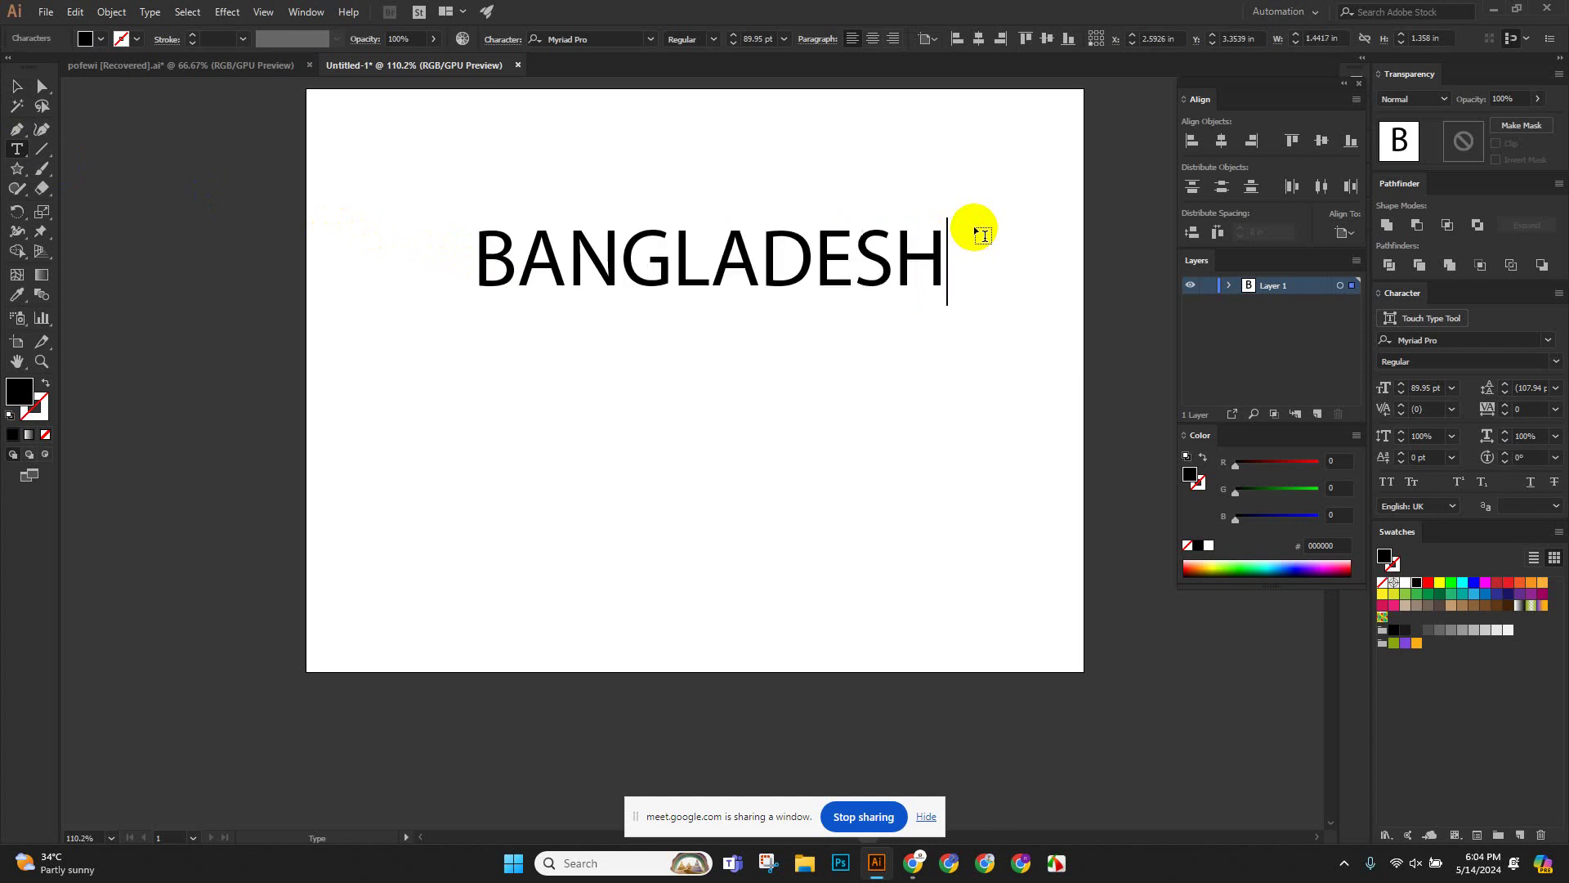
pyautogui.click(16, 85)
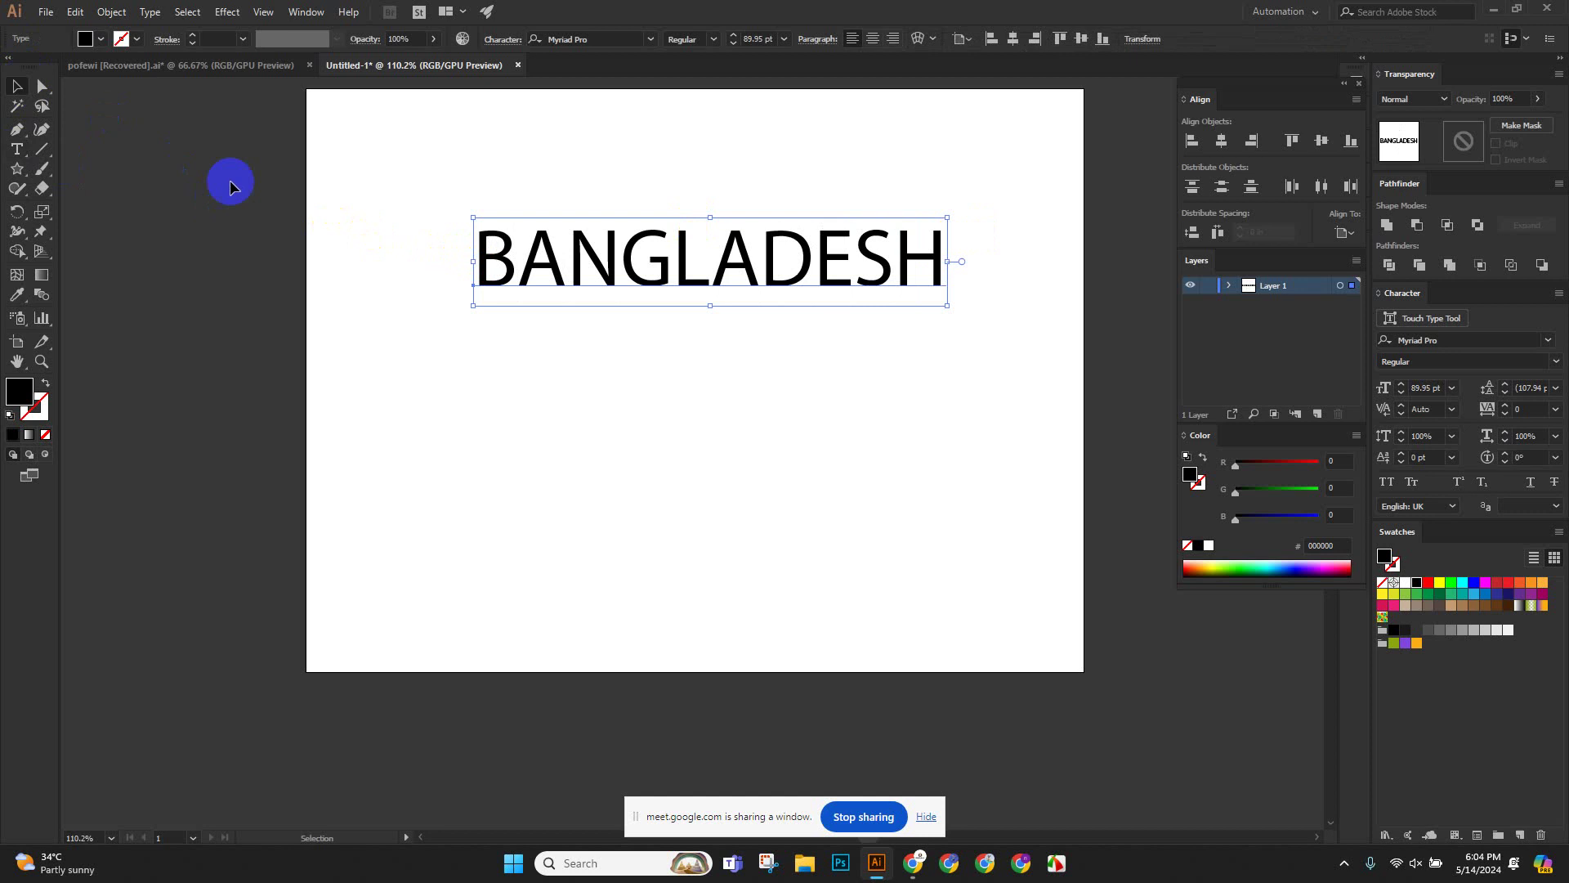
pyautogui.click(326, 231)
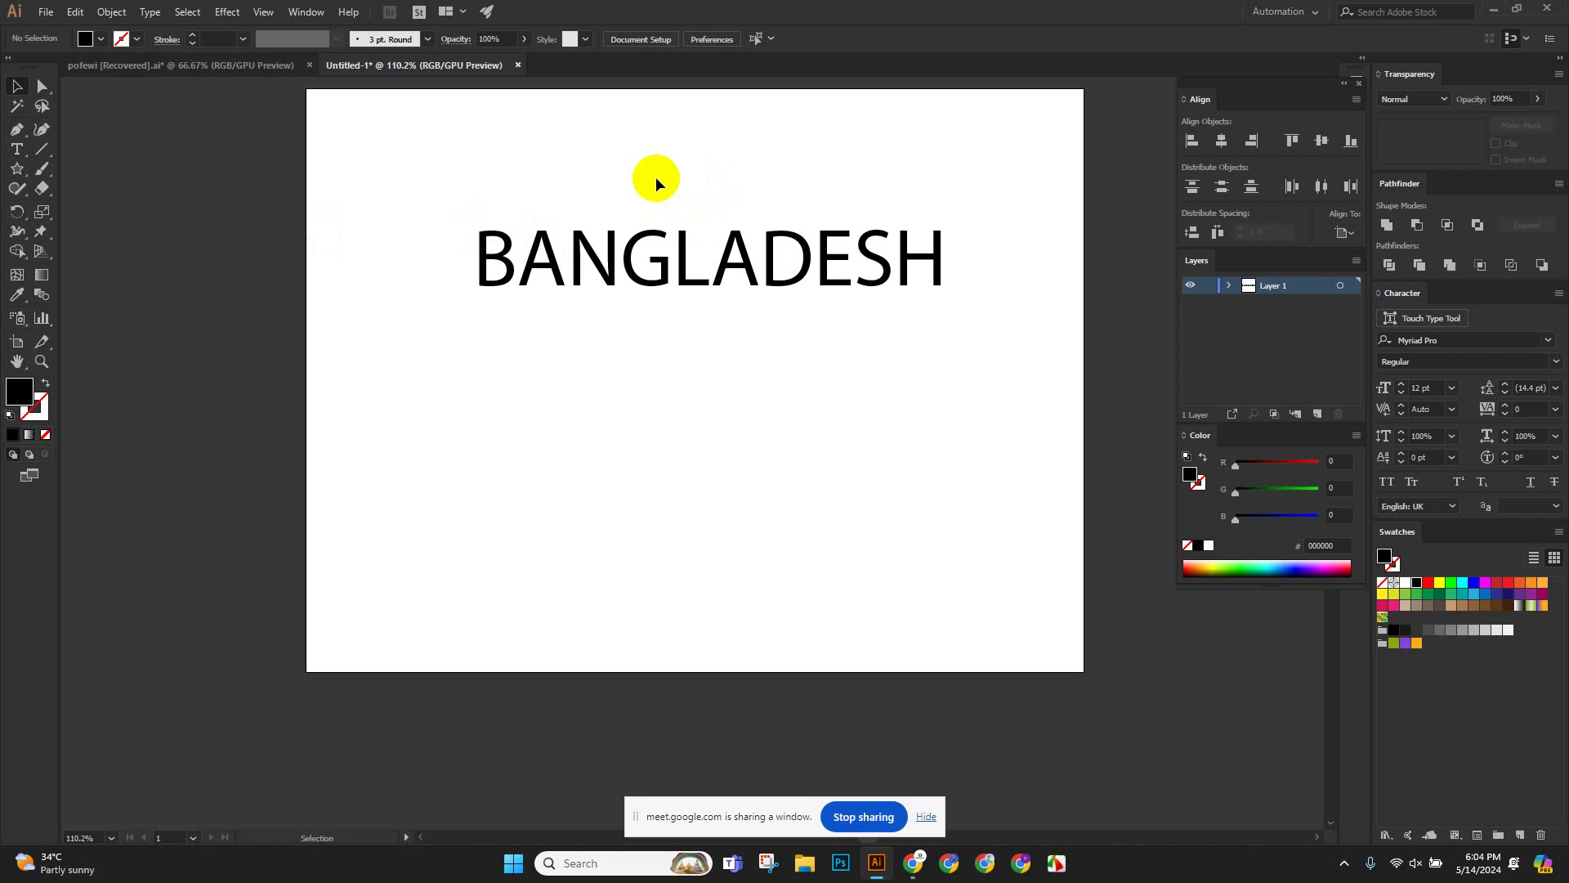
# Centre the BANGLADESH text horizontally on the artboard.
pyautogui.moveTo(656, 177); pyautogui.dragTo(769, 324)
pyautogui.click(1220, 139)
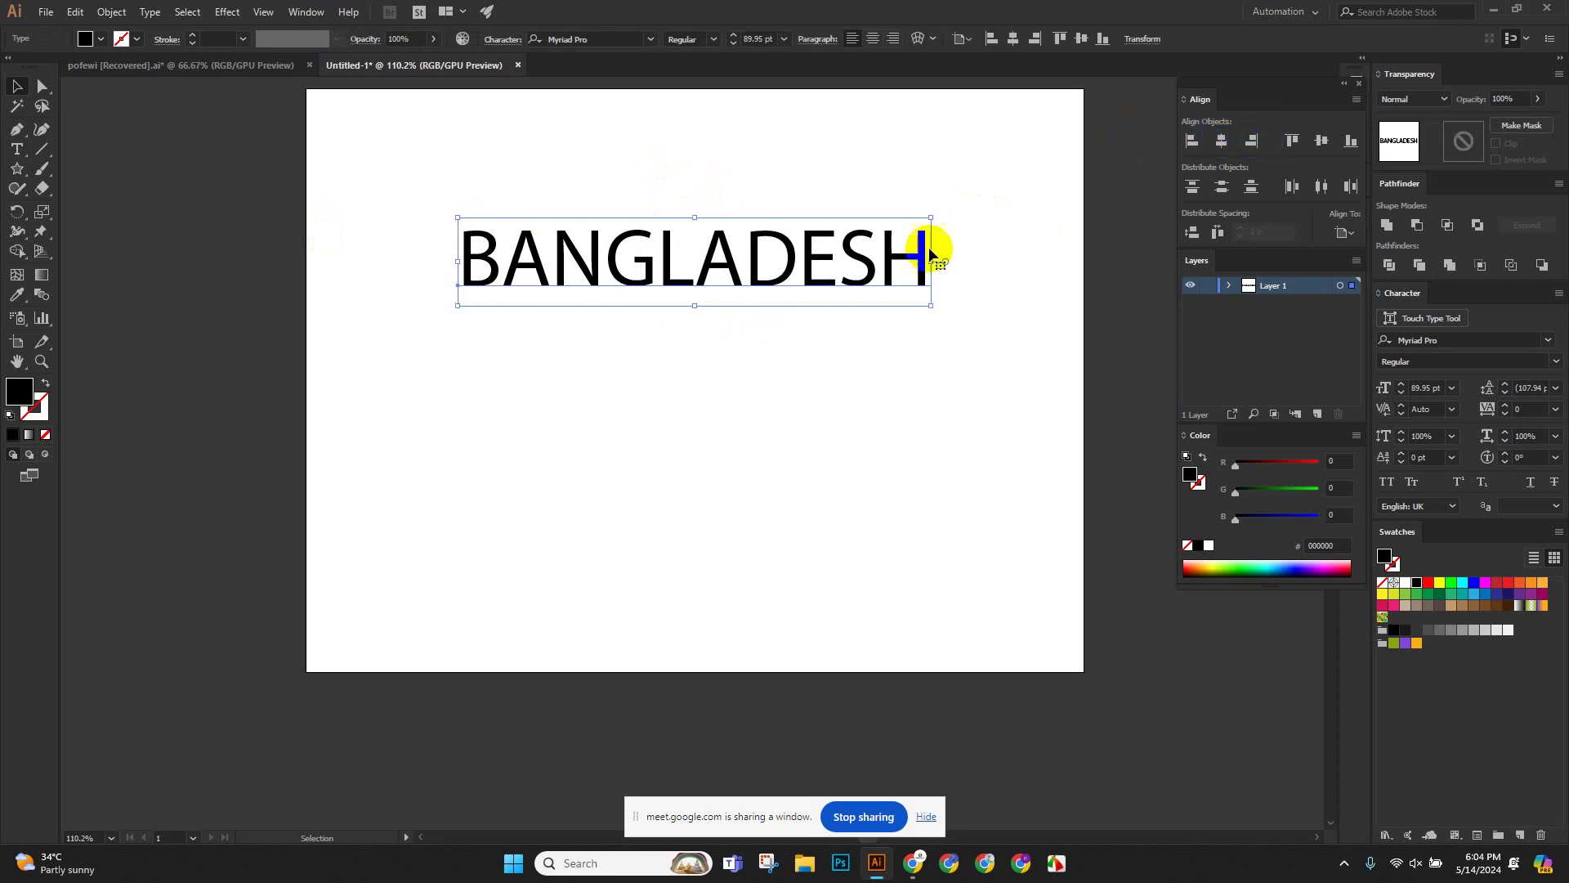
pyautogui.click(721, 205)
# Duplicate the BANGLADESH text straight down and repeat the copy twice to make four evenly spaced lines.
pyautogui.moveTo(490, 200); pyautogui.dragTo(767, 396)
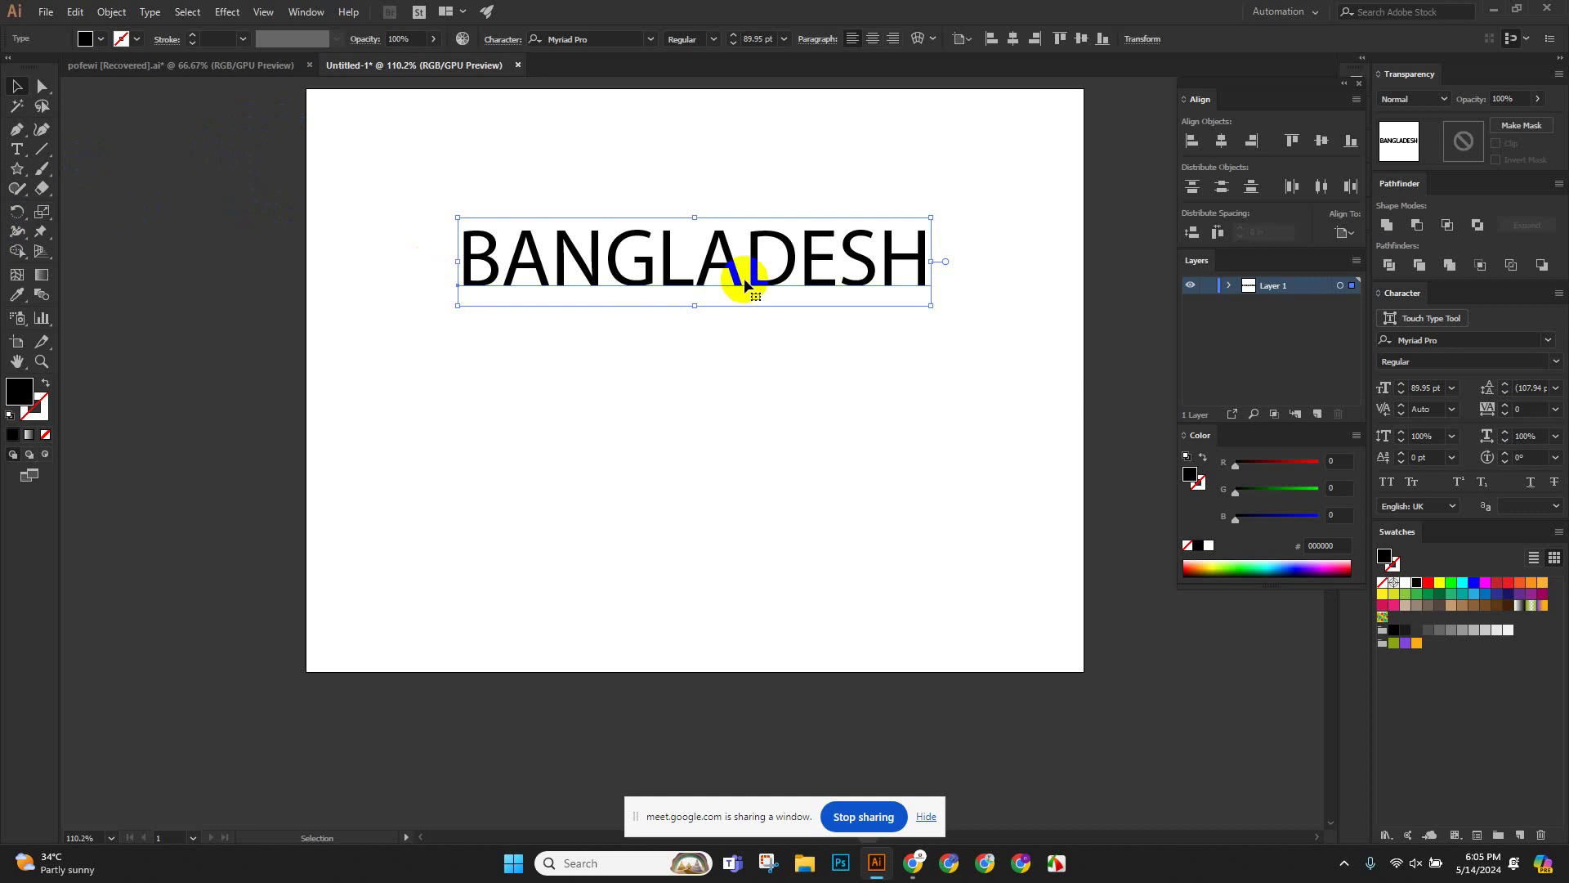
pyautogui.scroll(3, 759, 299)
pyautogui.scroll(-3, 758, 299)
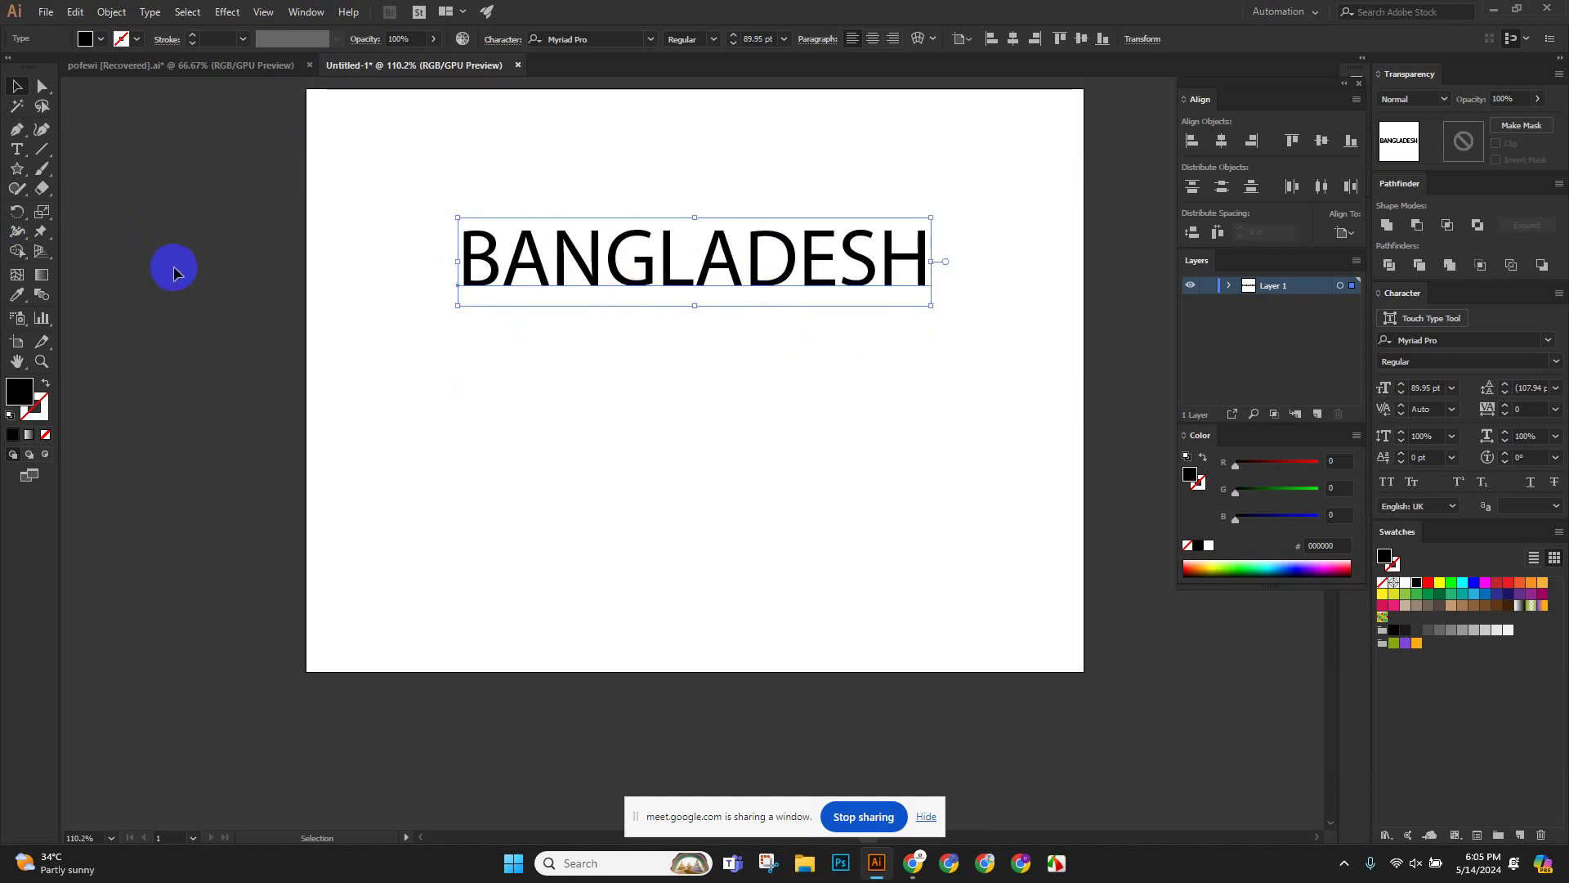
pyautogui.click(526, 293)
pyautogui.moveTo(525, 293); pyautogui.dragTo(530, 350)
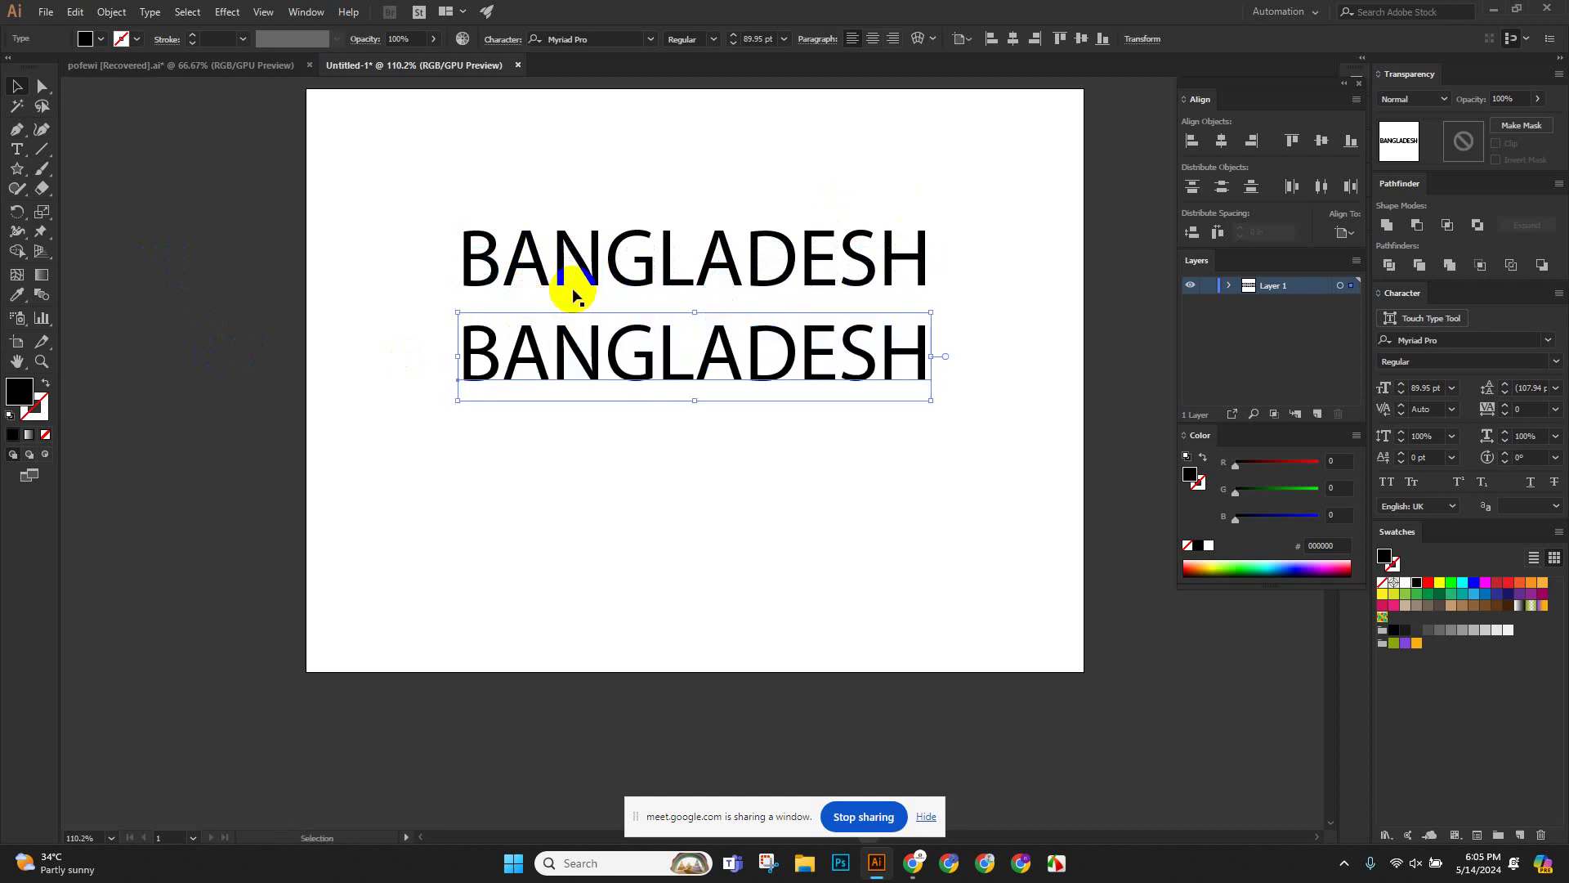
pyautogui.hotkey('ctrl', 'd')
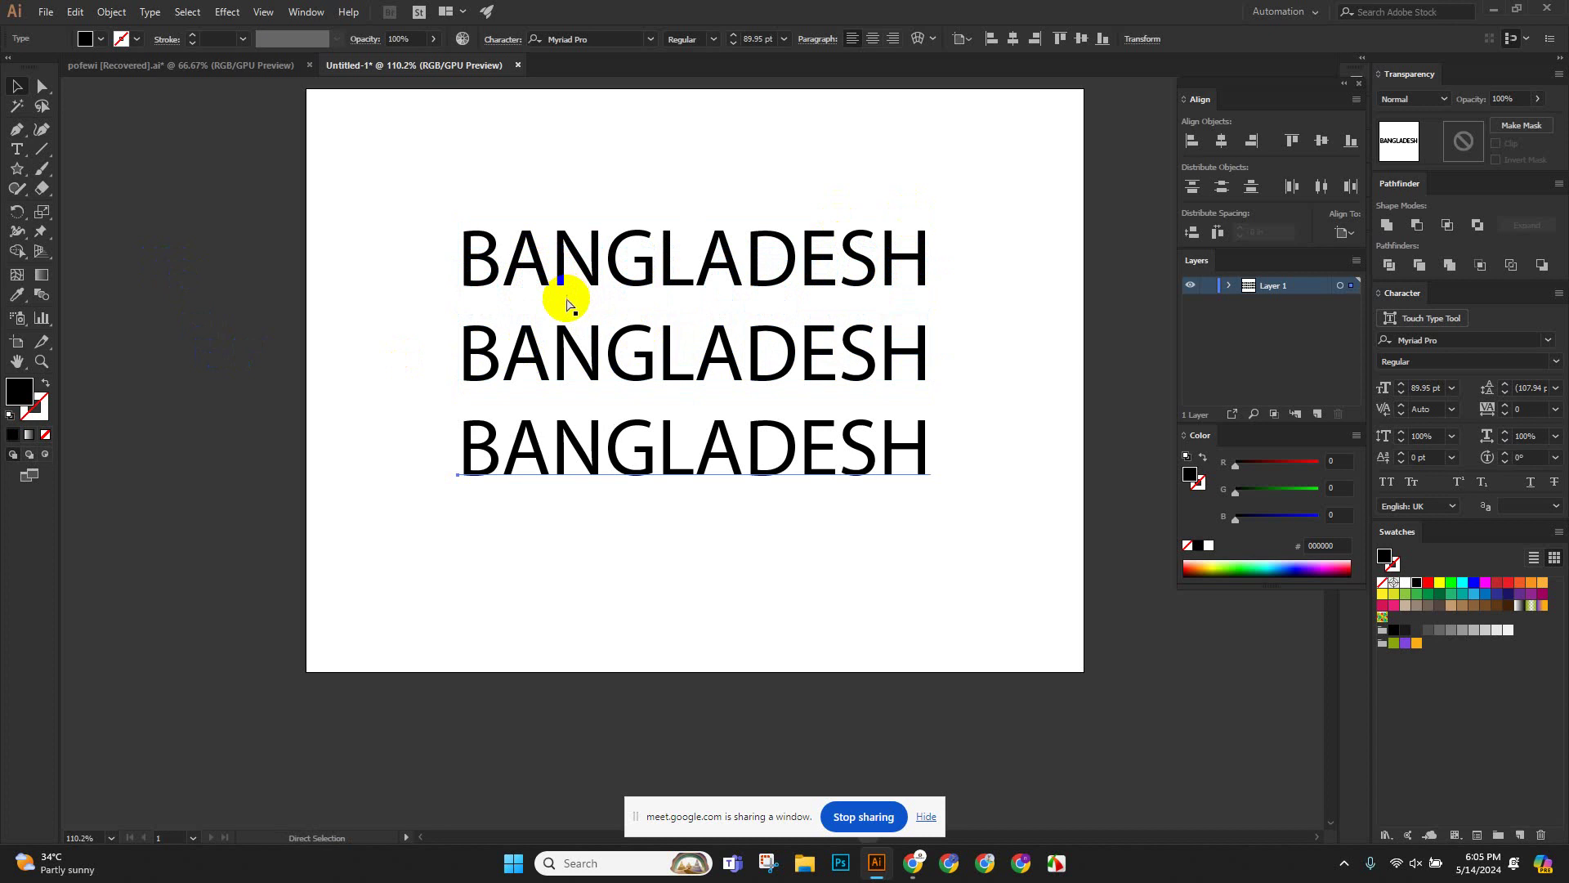
pyautogui.hotkey('ctrl', 'd')
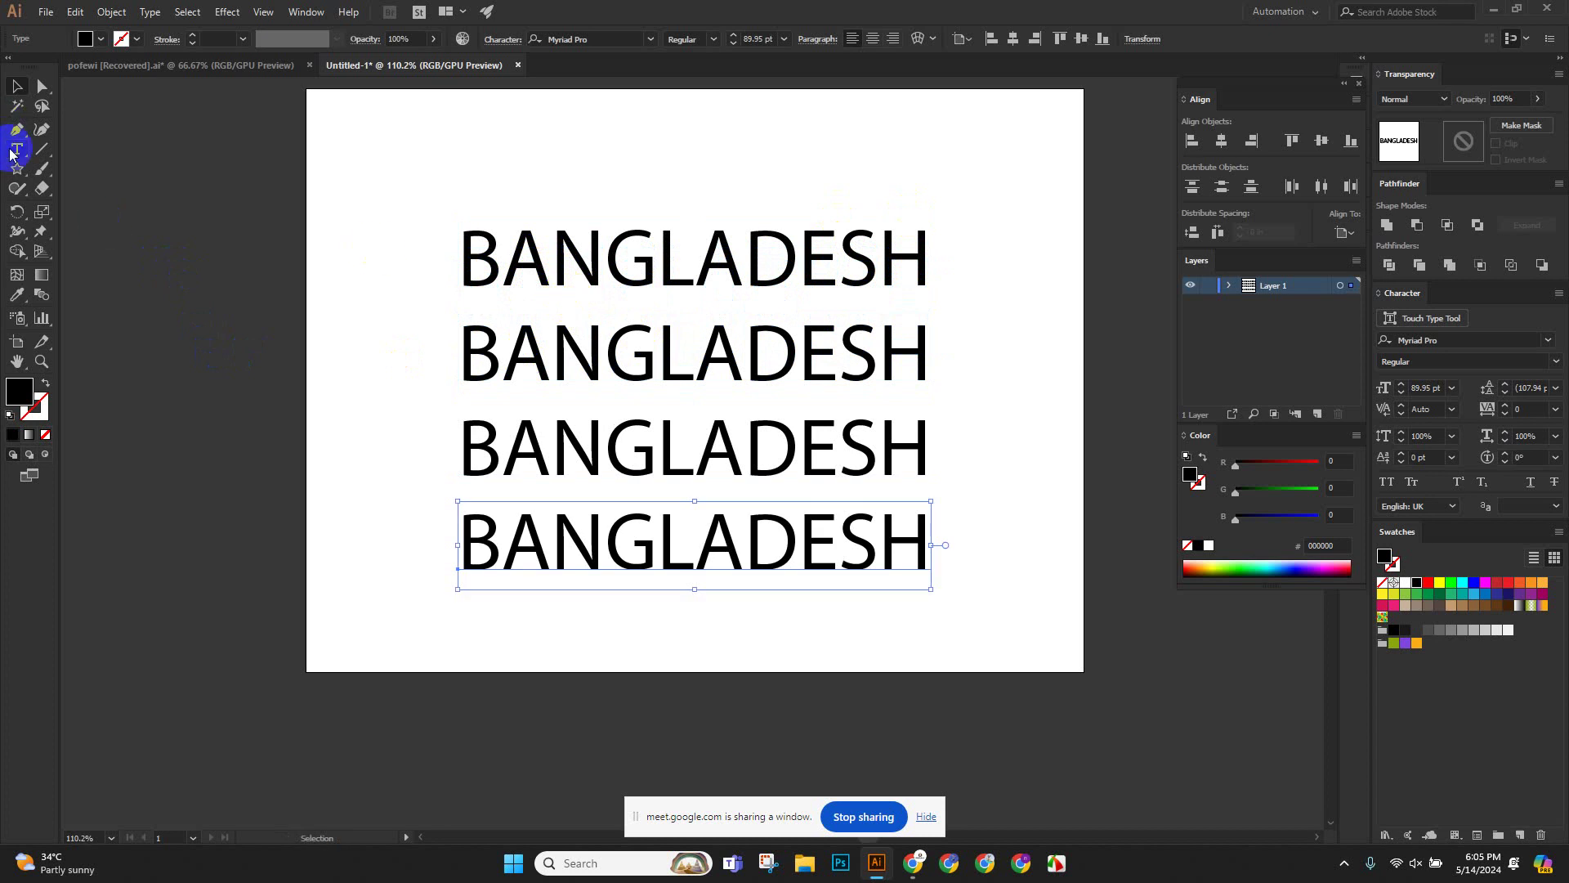
# Replace the second line's text with IS A SMALL and the third line's text with COUNTRY.
pyautogui.click(11, 154)
pyautogui.moveTo(455, 347); pyautogui.dragTo(984, 336)
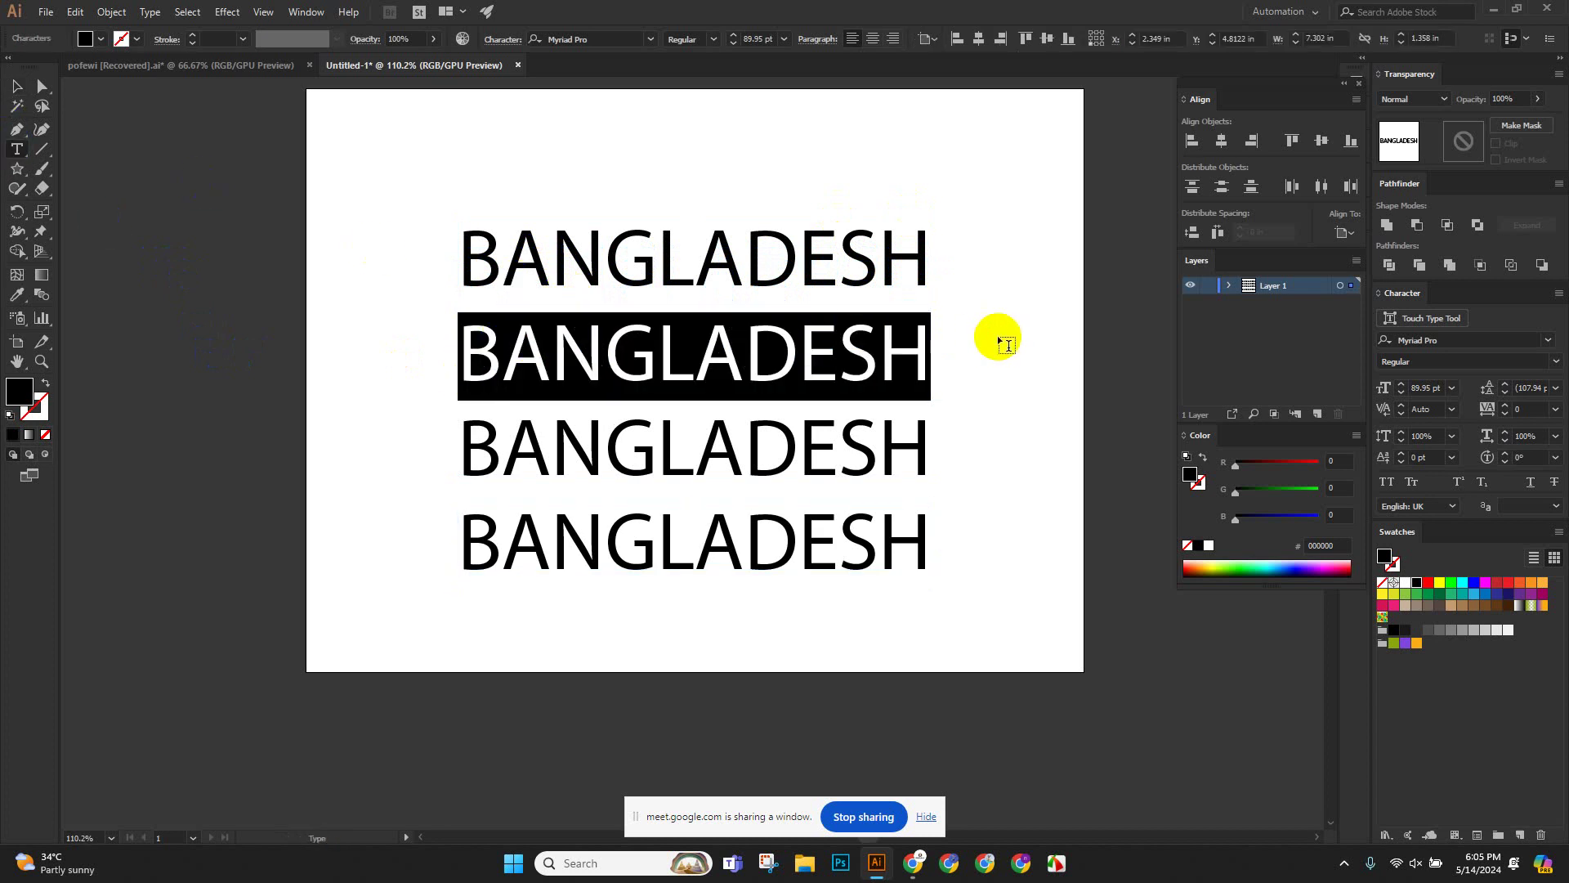
pyautogui.write('IS A')
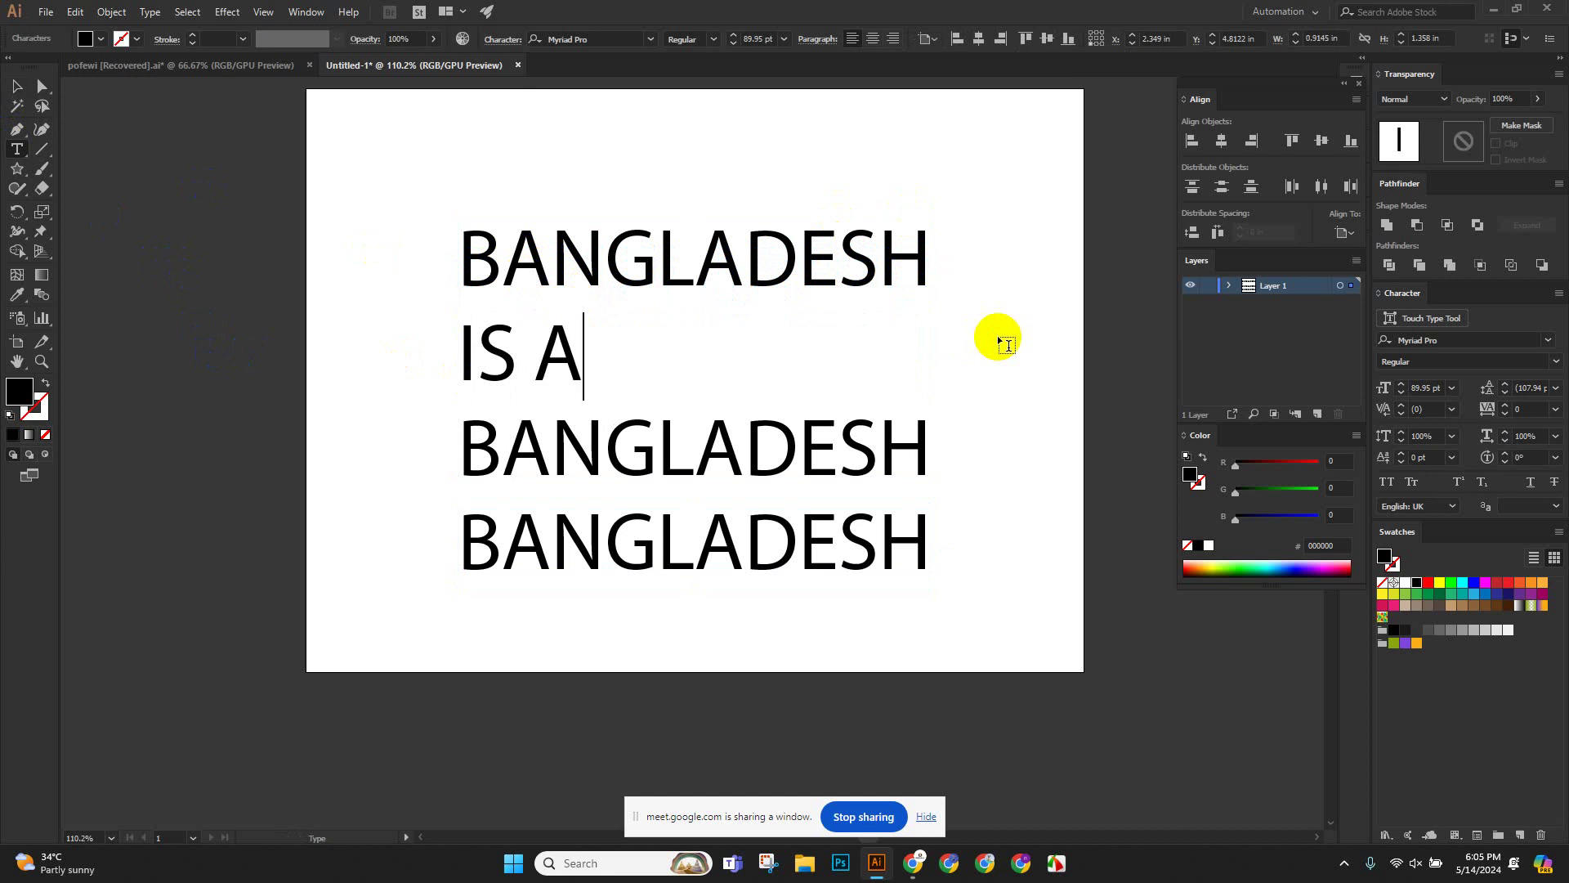
pyautogui.write(' SMALL')
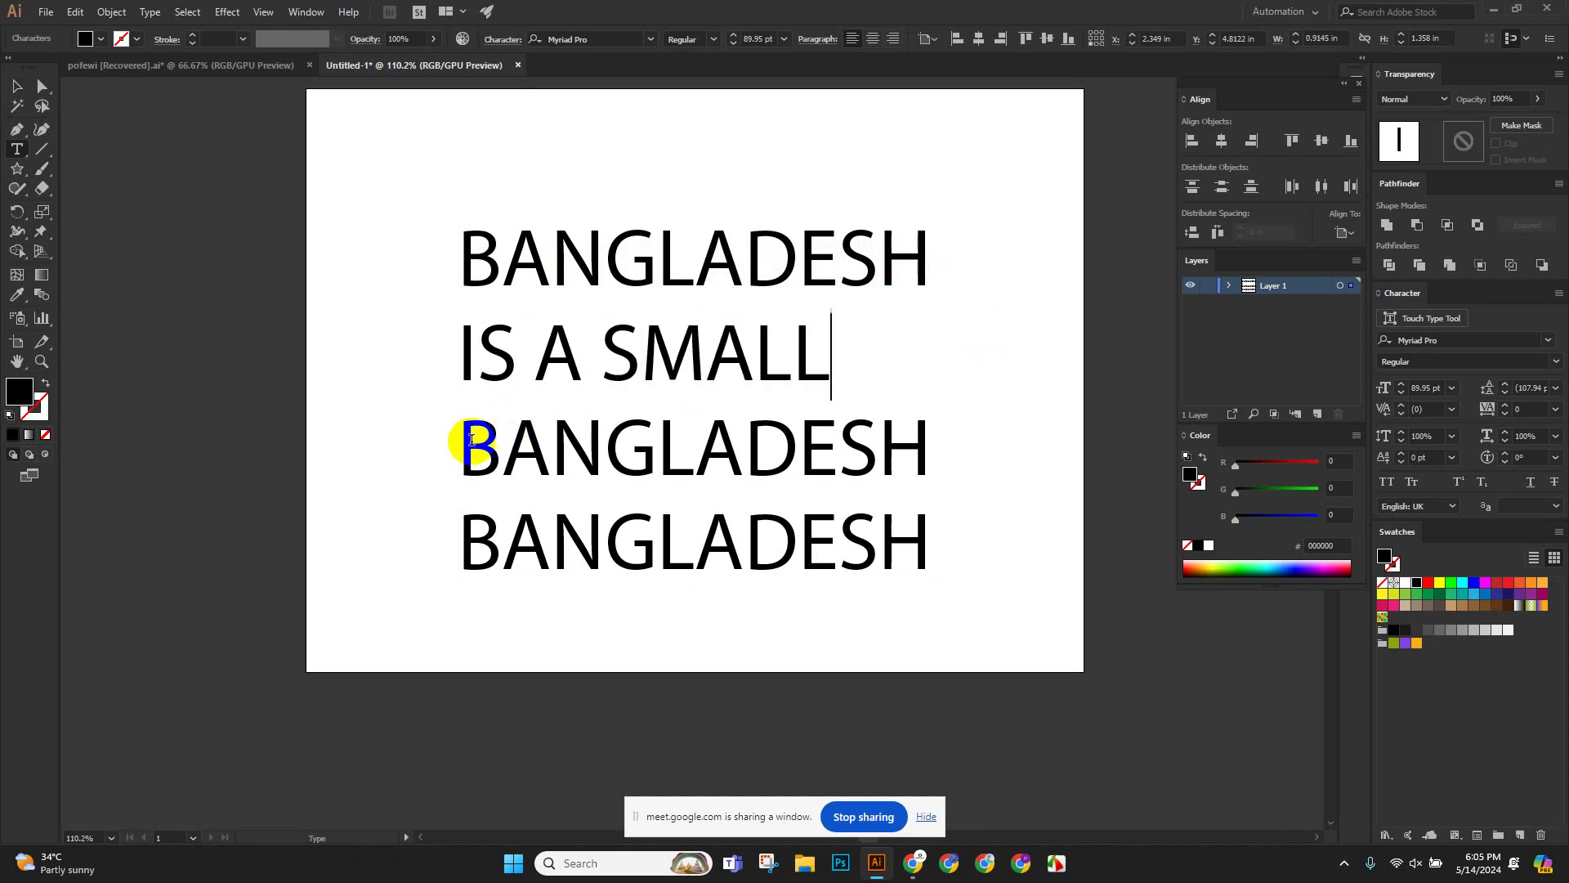
pyautogui.moveTo(458, 441); pyautogui.dragTo(1005, 428)
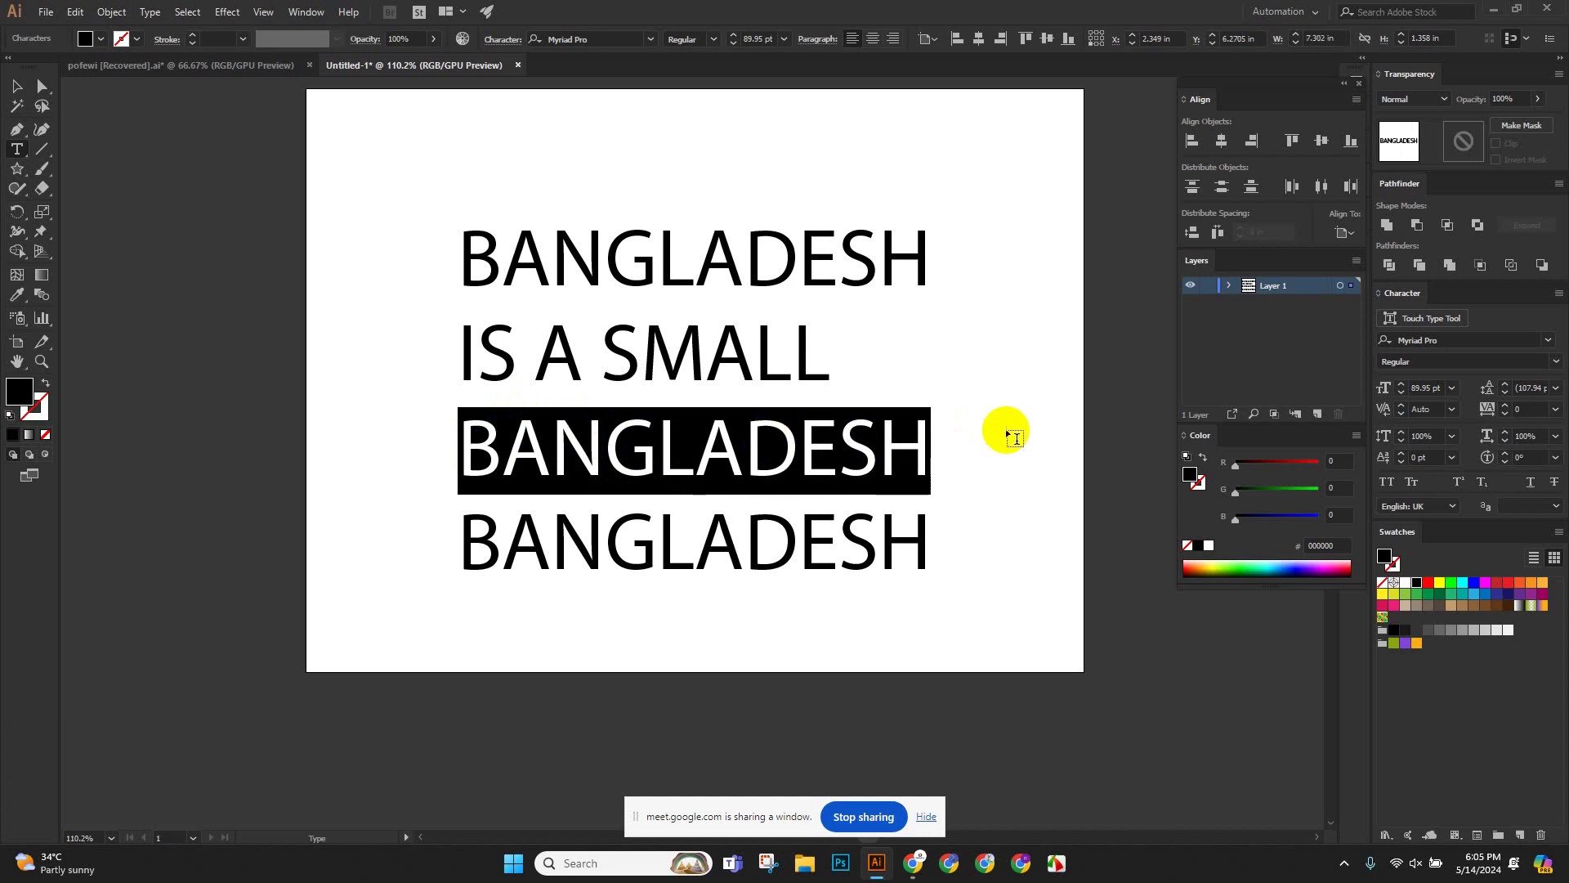
pyautogui.write('COUNTRY')
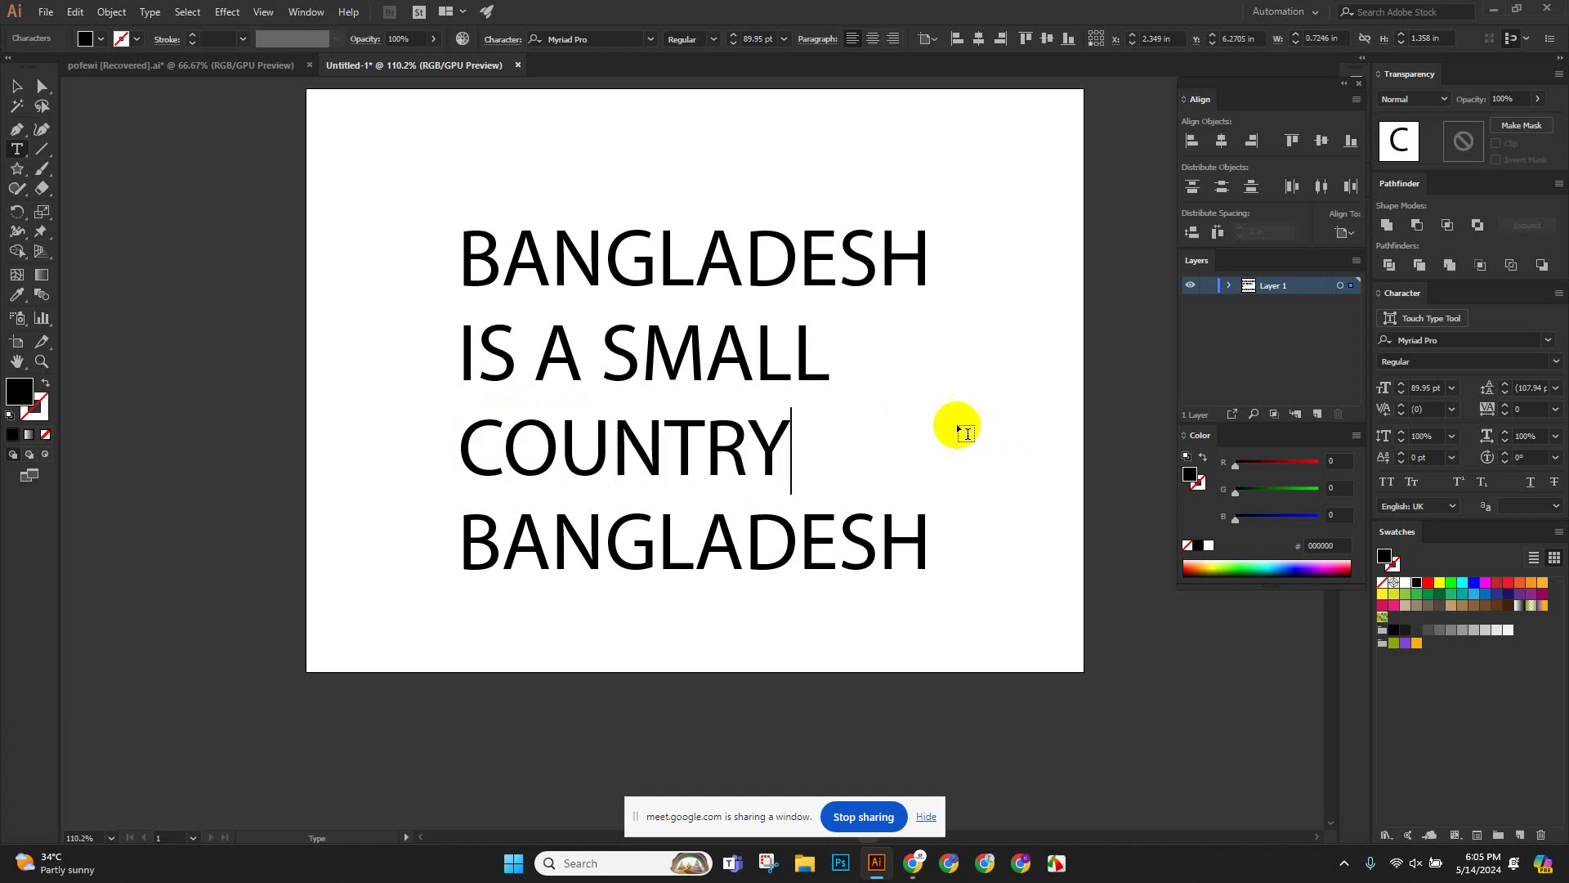
# Replace the fourth line's text with I LIVE IN BANGLADESH.
pyautogui.moveTo(456, 542); pyautogui.dragTo(924, 516)
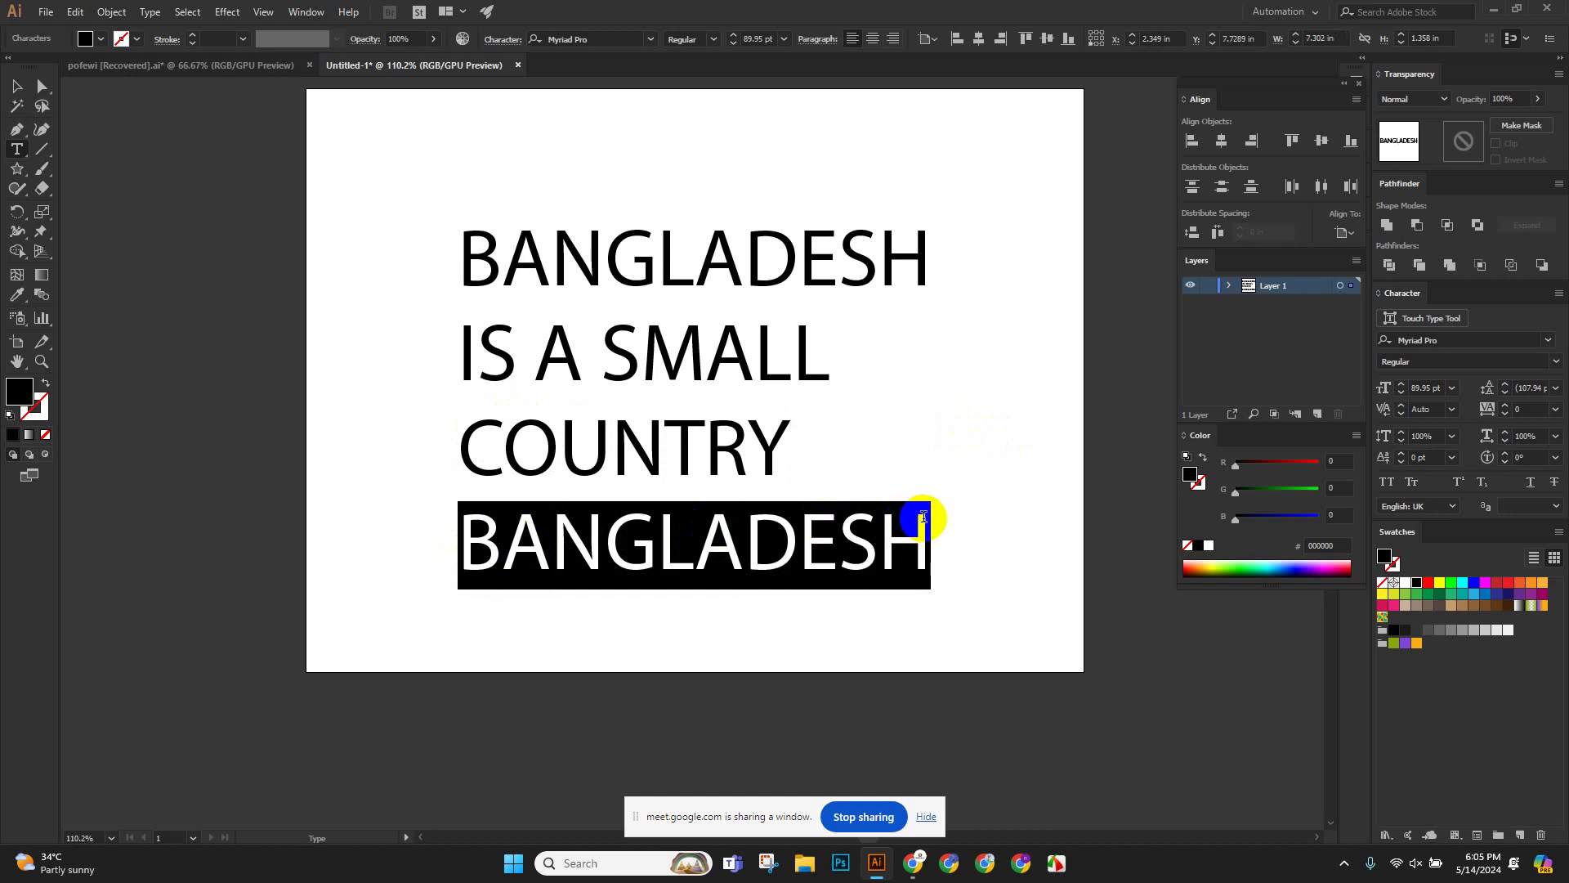
pyautogui.write('I LIV')
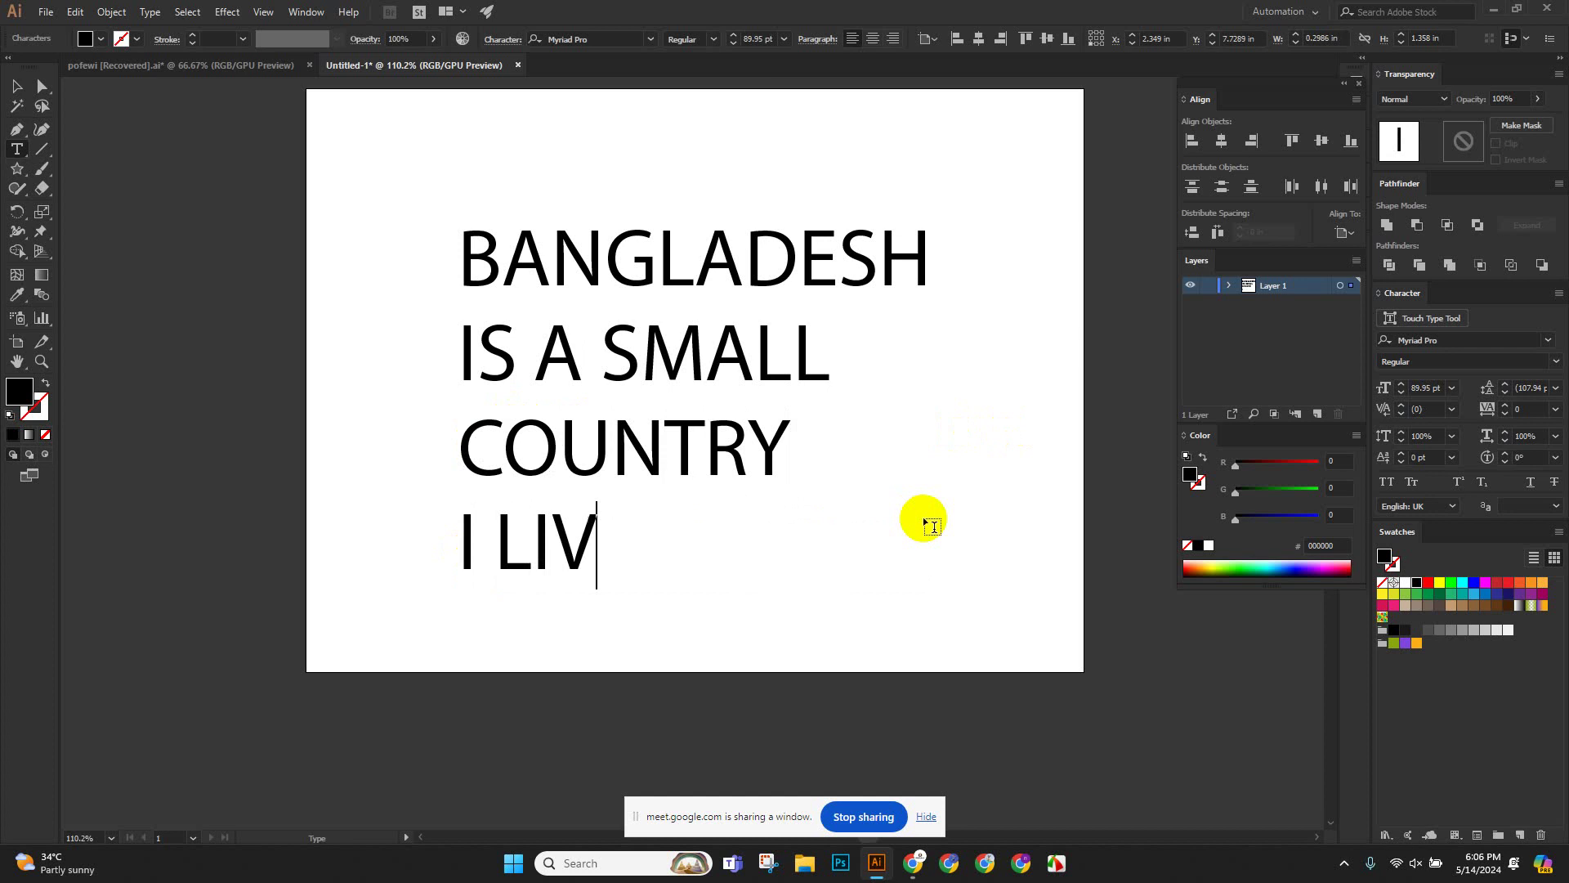
pyautogui.write('E I')
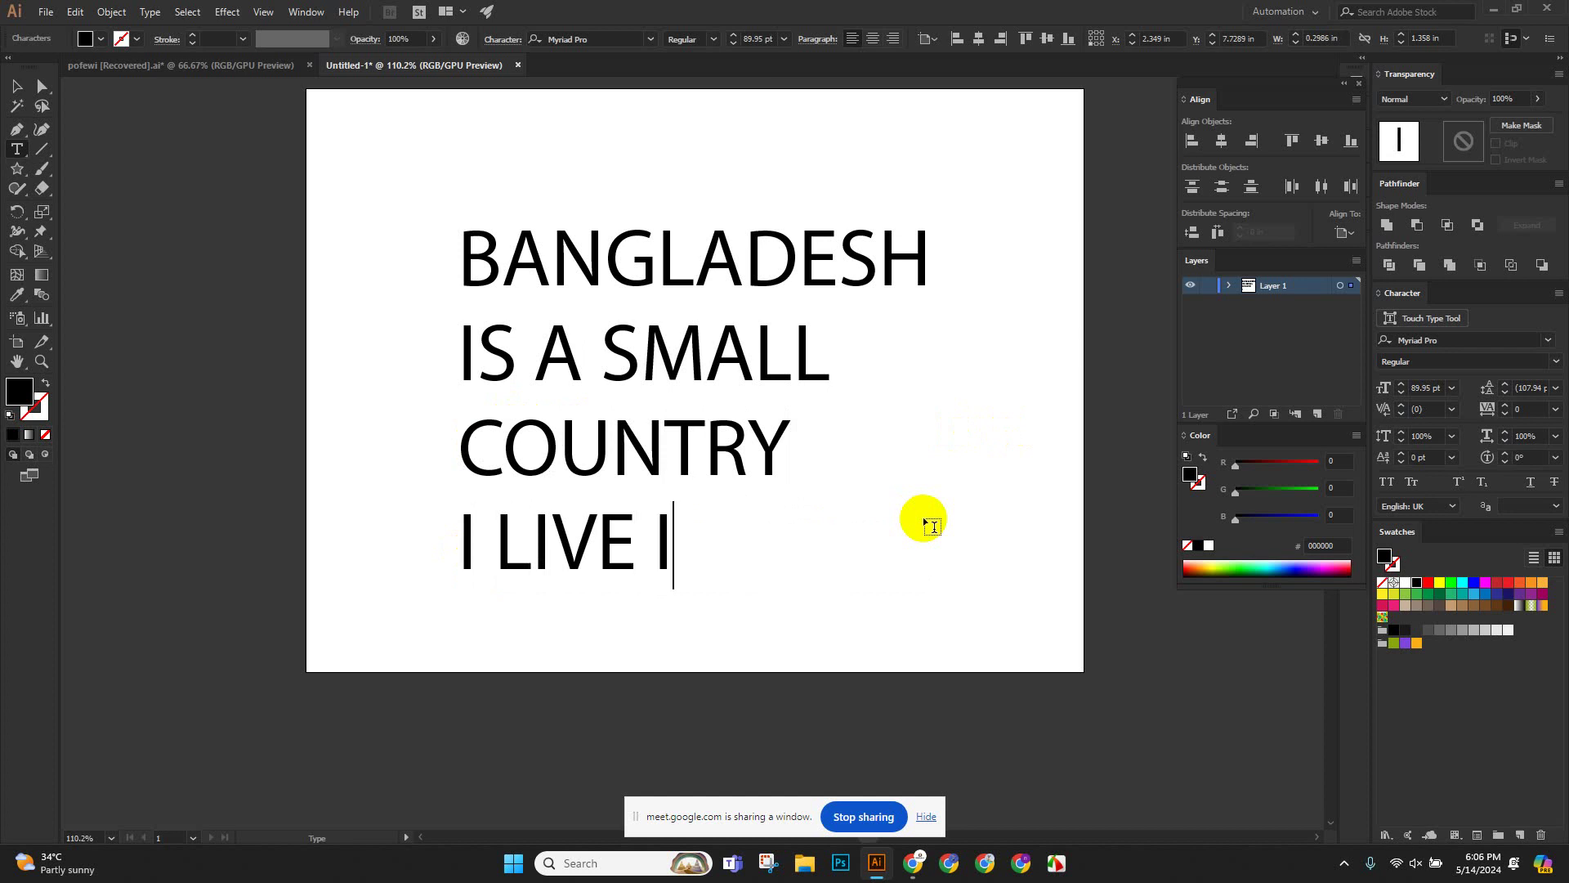
pyautogui.write('N BA')
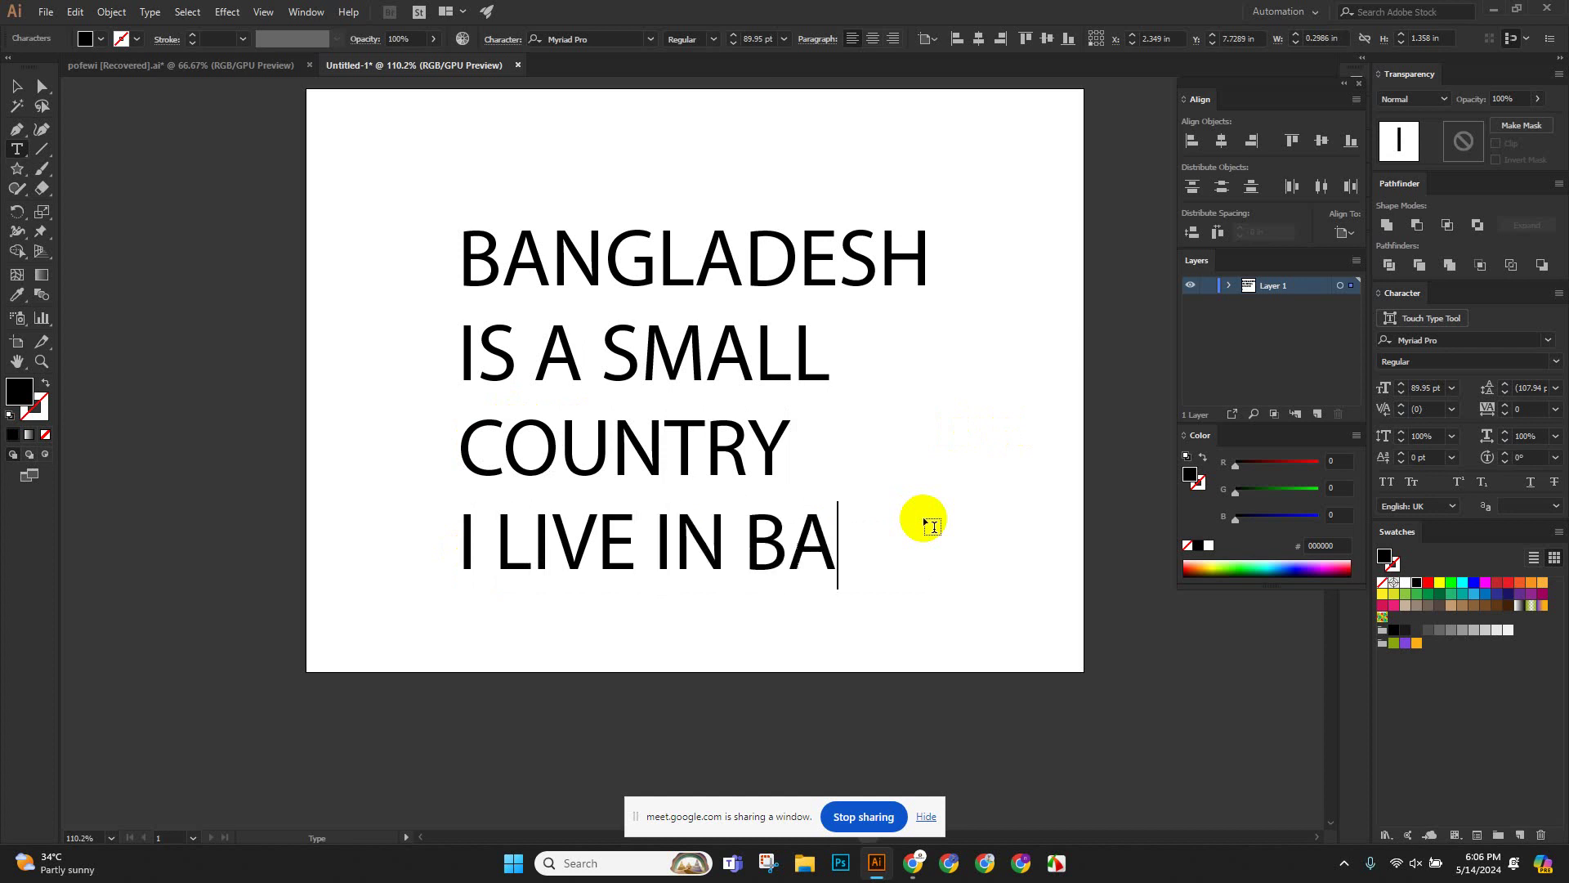
pyautogui.write('NGLADESH')
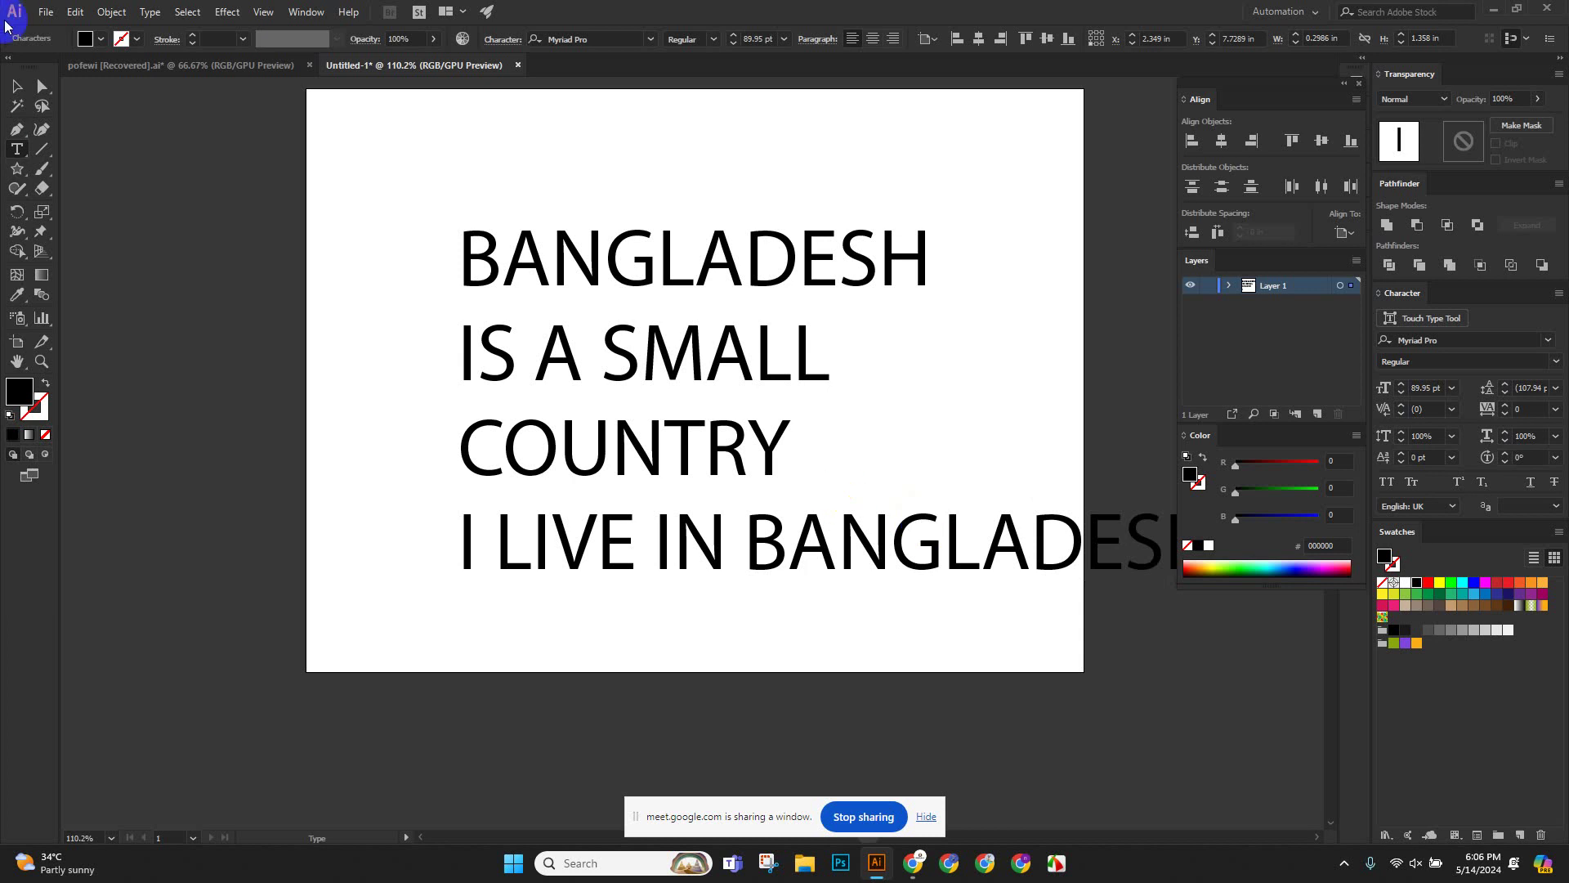
# Scale all four text lines down together to about 51 pt and align them on a common horizontal centre.
pyautogui.click(16, 85)
pyautogui.moveTo(382, 188); pyautogui.dragTo(841, 589)
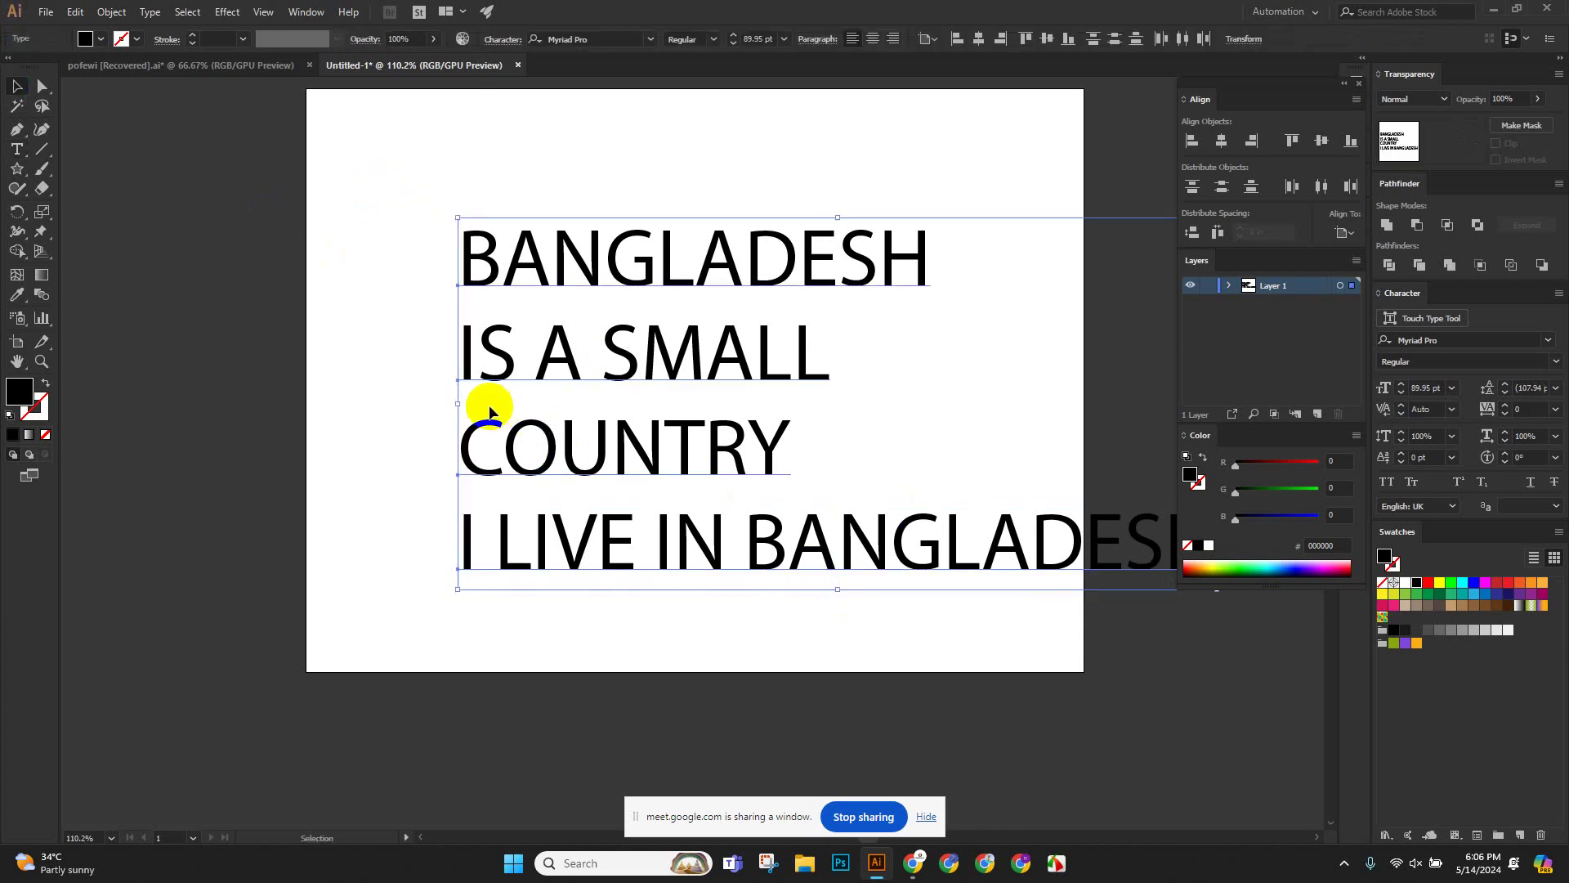
pyautogui.moveTo(457, 388); pyautogui.dragTo(623, 377)
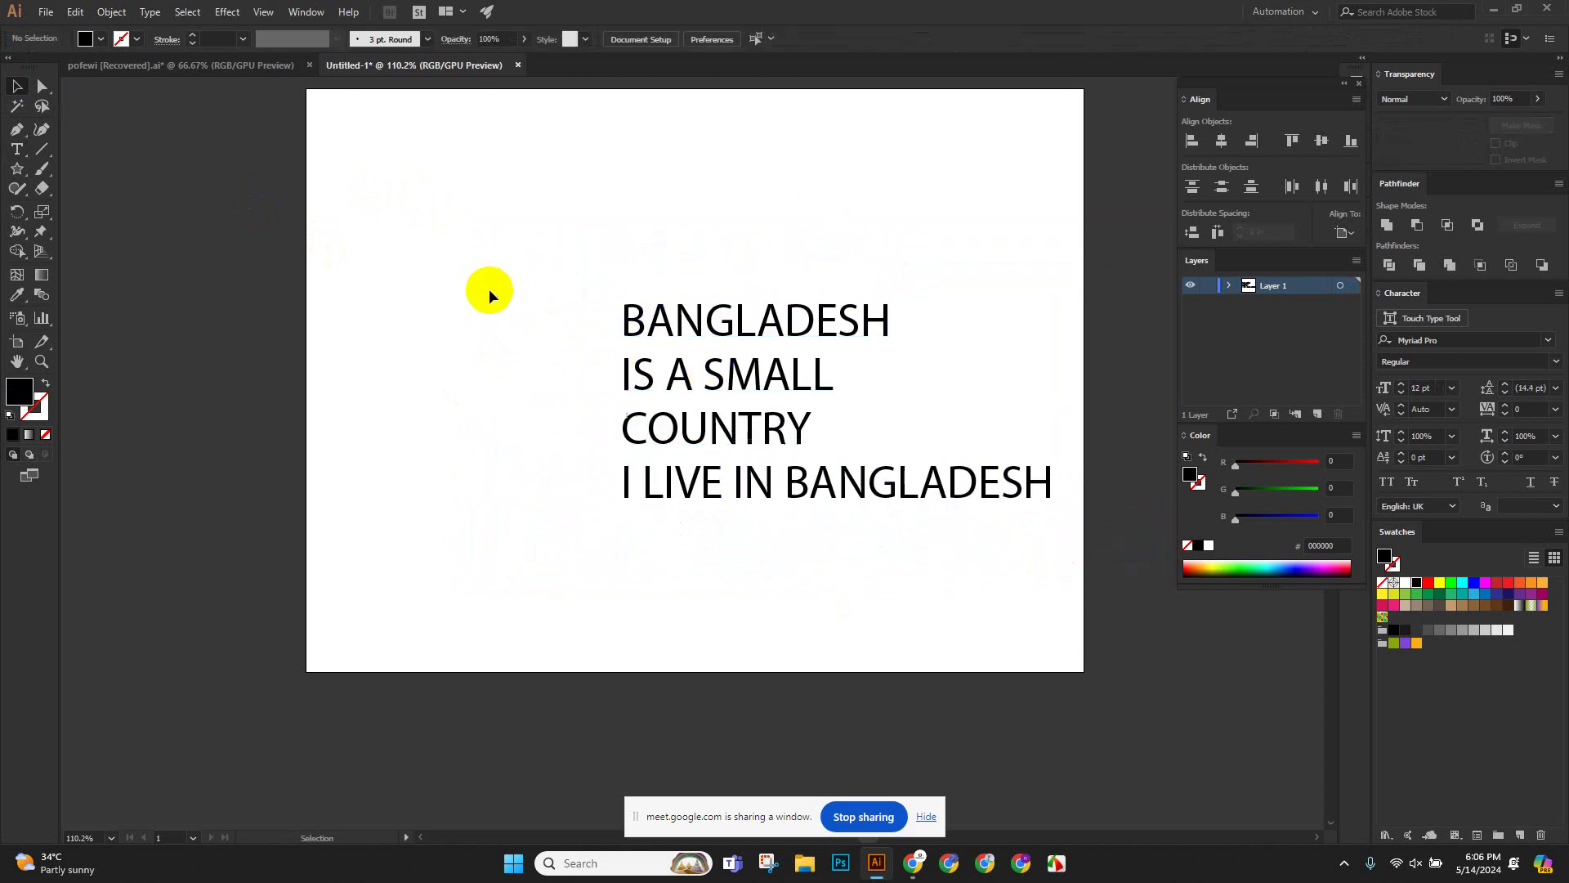
pyautogui.click(1222, 141)
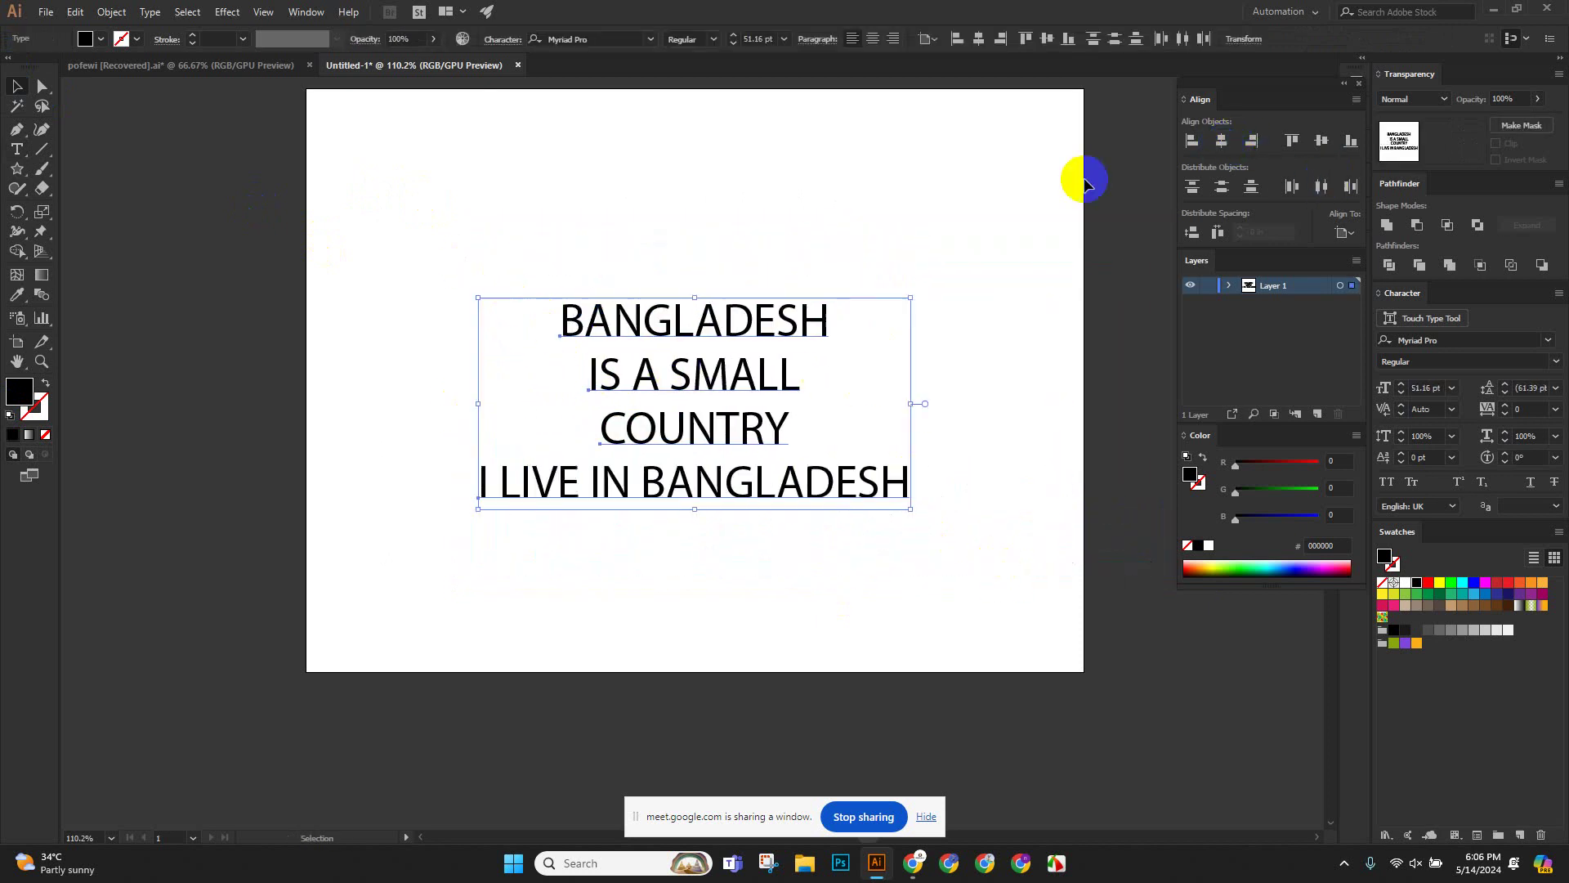
pyautogui.click(810, 205)
pyautogui.scroll(-1, 840, 247)
pyautogui.scroll(2, 831, 286)
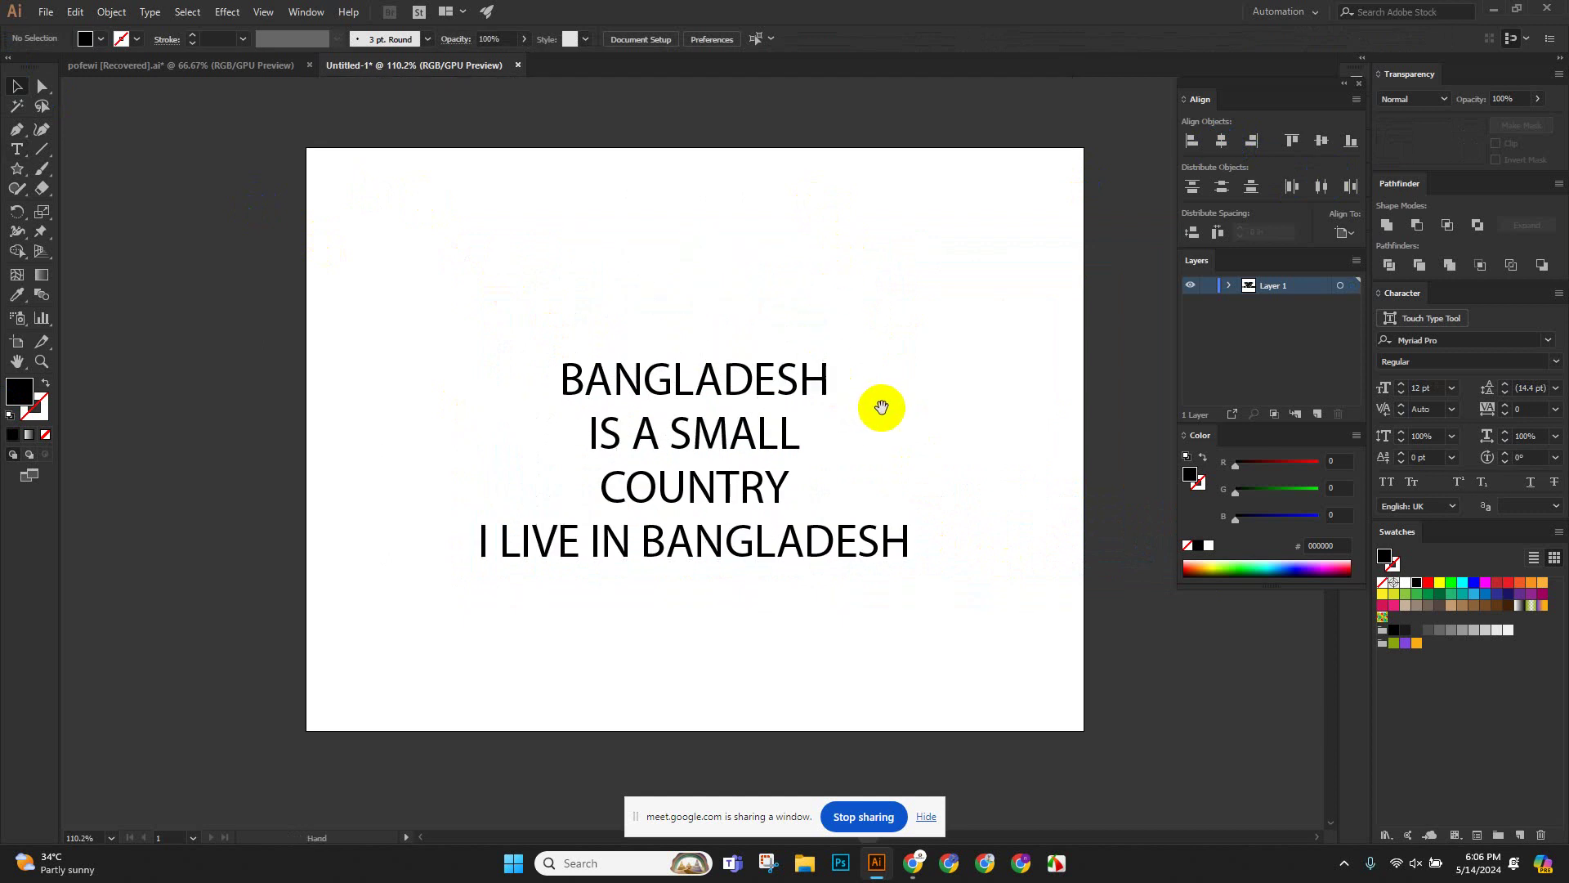
# Duplicate the whole four-line text block onto the empty canvas above and to the left of the artboard.
pyautogui.scroll(-4, 879, 406)
pyautogui.moveTo(945, 536); pyautogui.dragTo(697, 353)
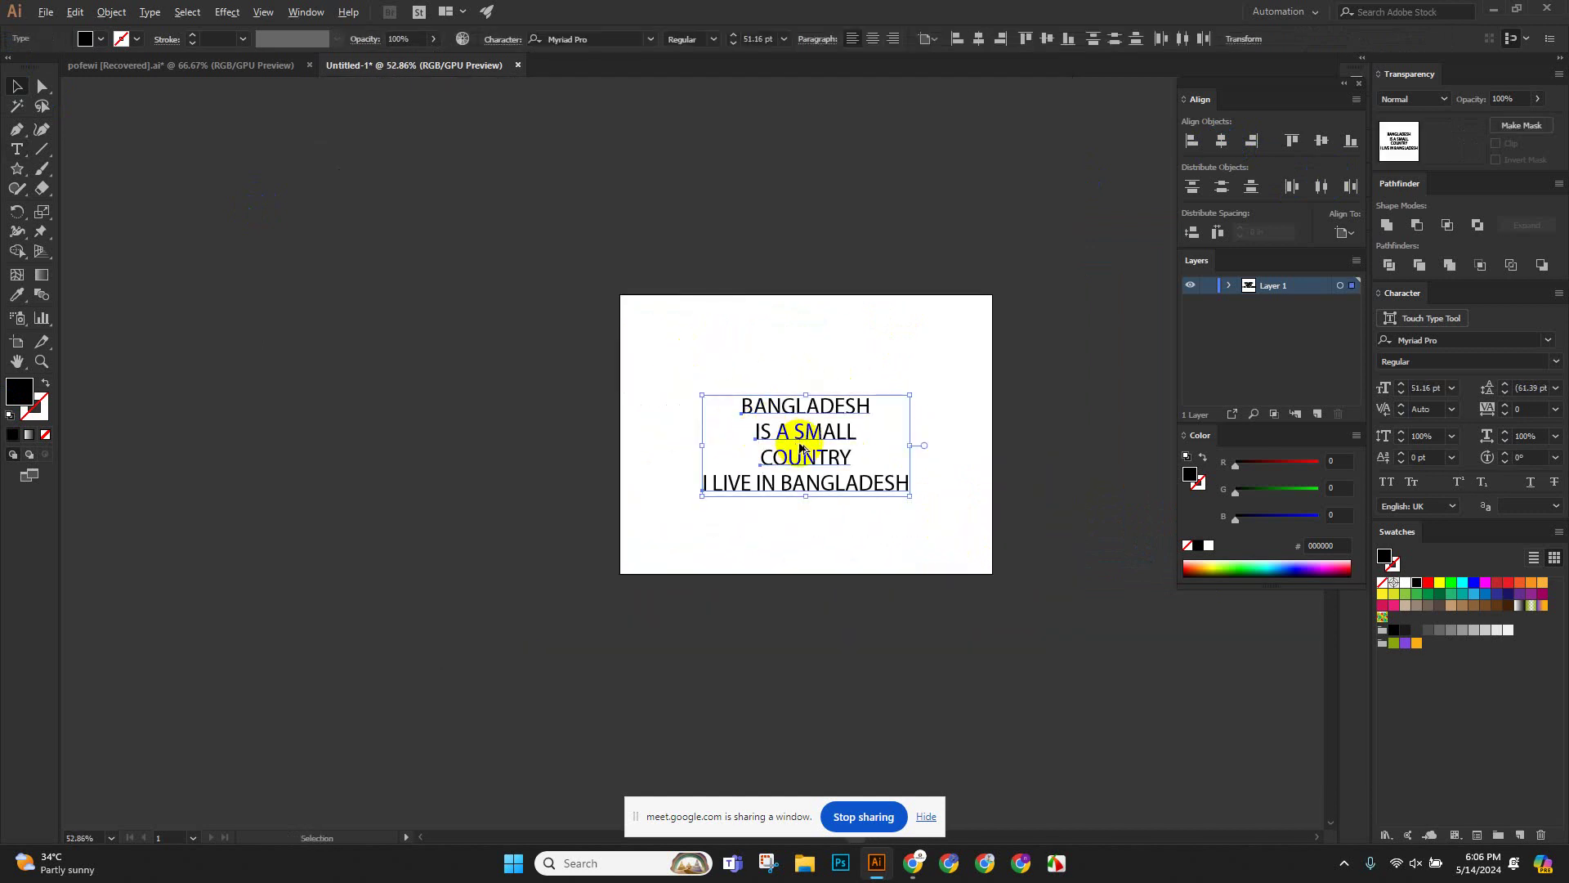
pyautogui.moveTo(813, 438); pyautogui.dragTo(357, 163)
pyautogui.click(623, 395)
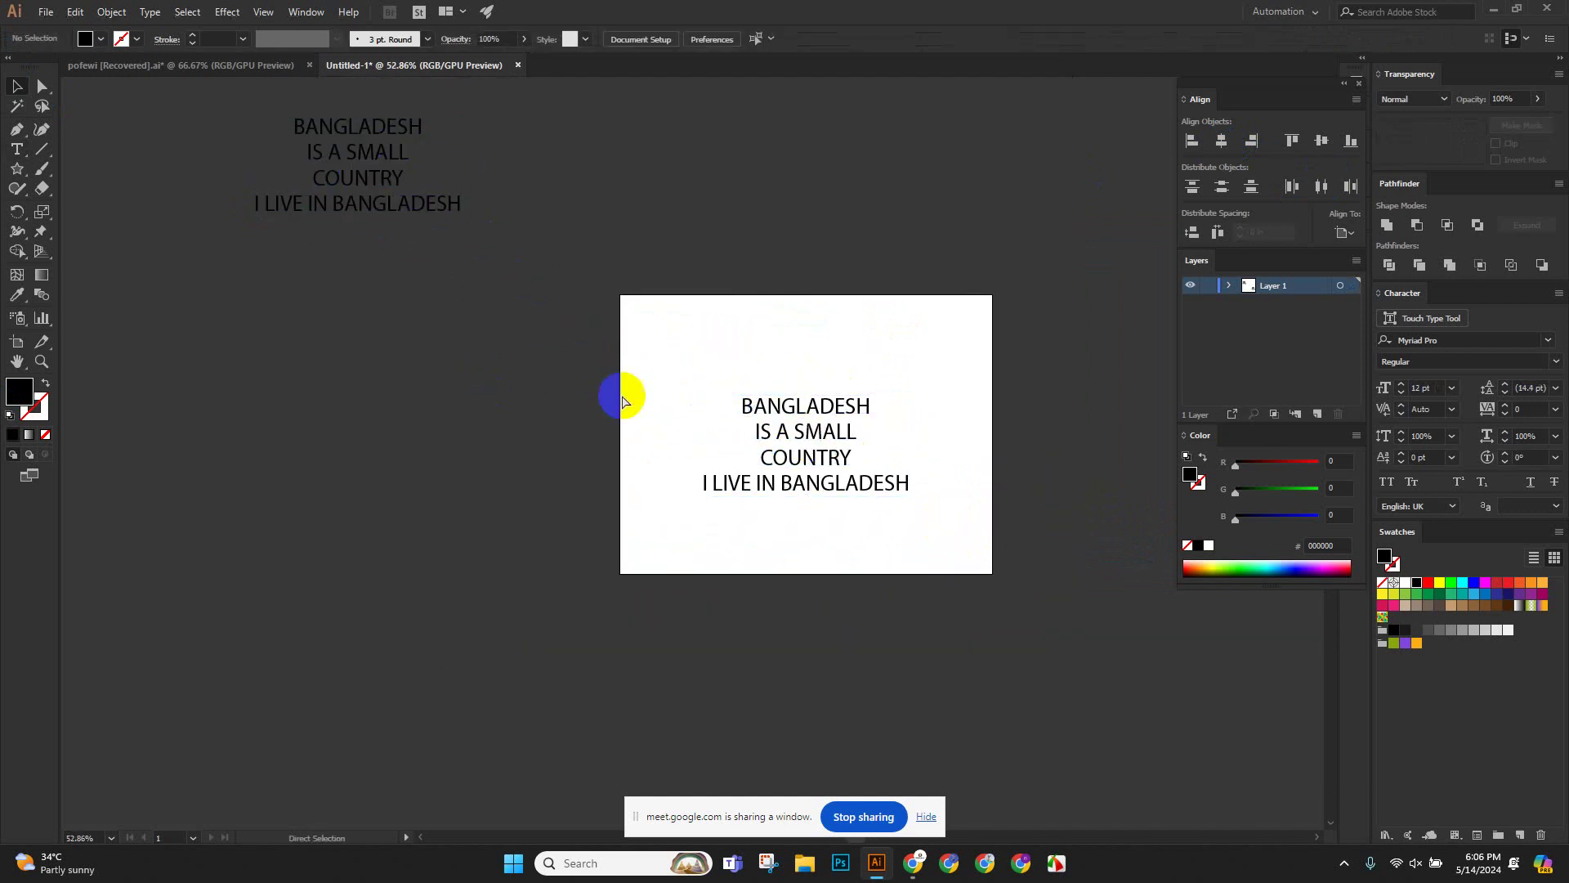
# Move the first BANGLADESH line on the artboard upward, leaving a wide gap above IS A SMALL.
pyautogui.scroll(6, 998, 550)
pyautogui.moveTo(520, 360); pyautogui.dragTo(596, 455)
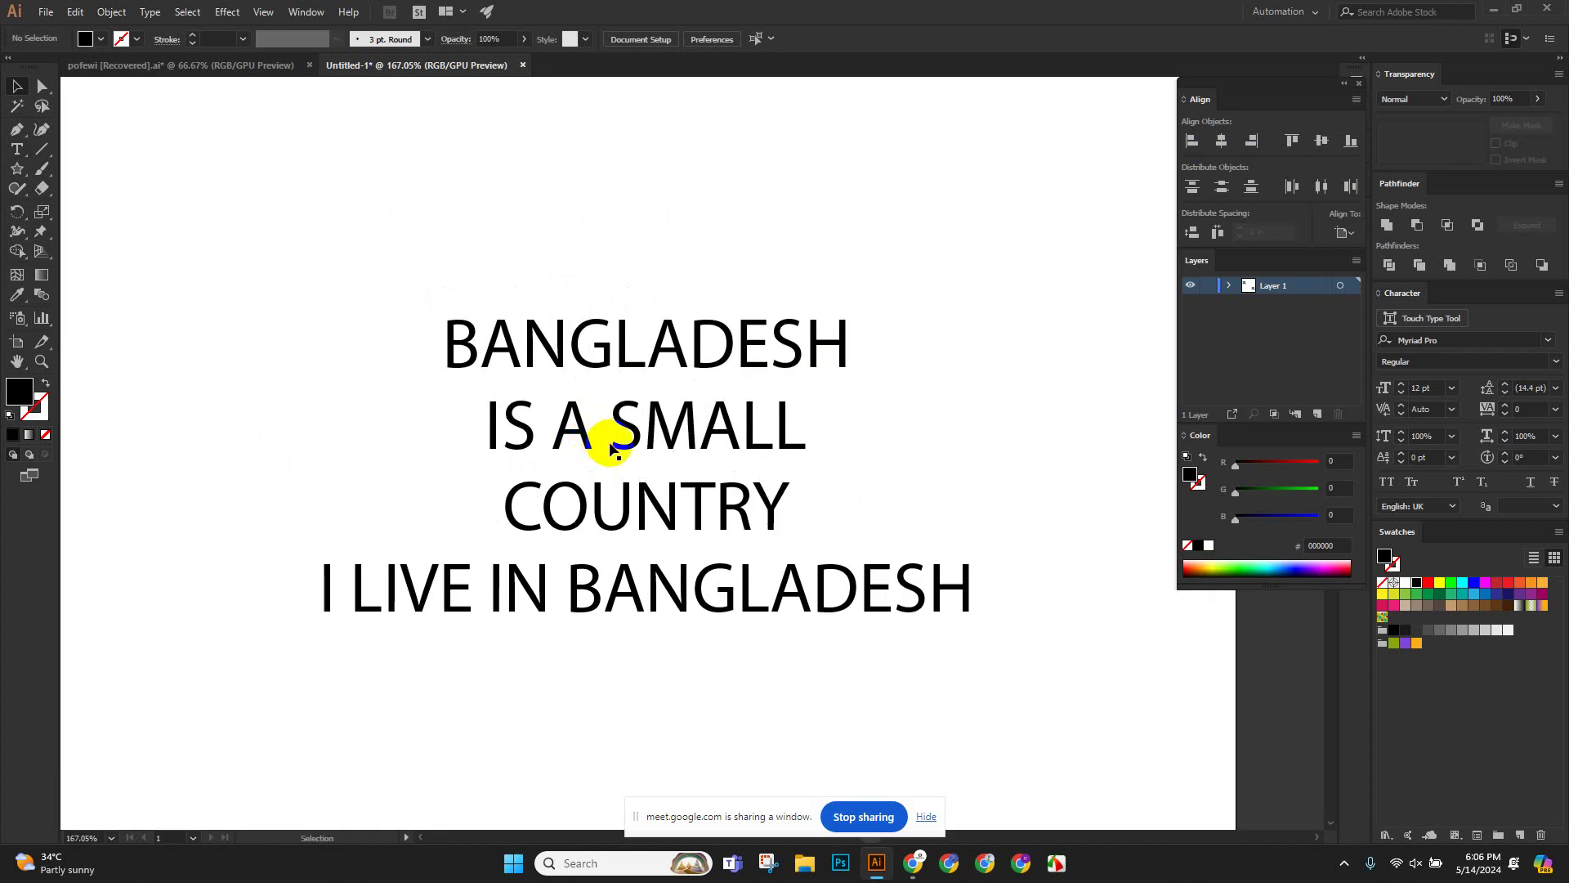
pyautogui.scroll(2, 621, 458)
pyautogui.scroll(-2, 710, 485)
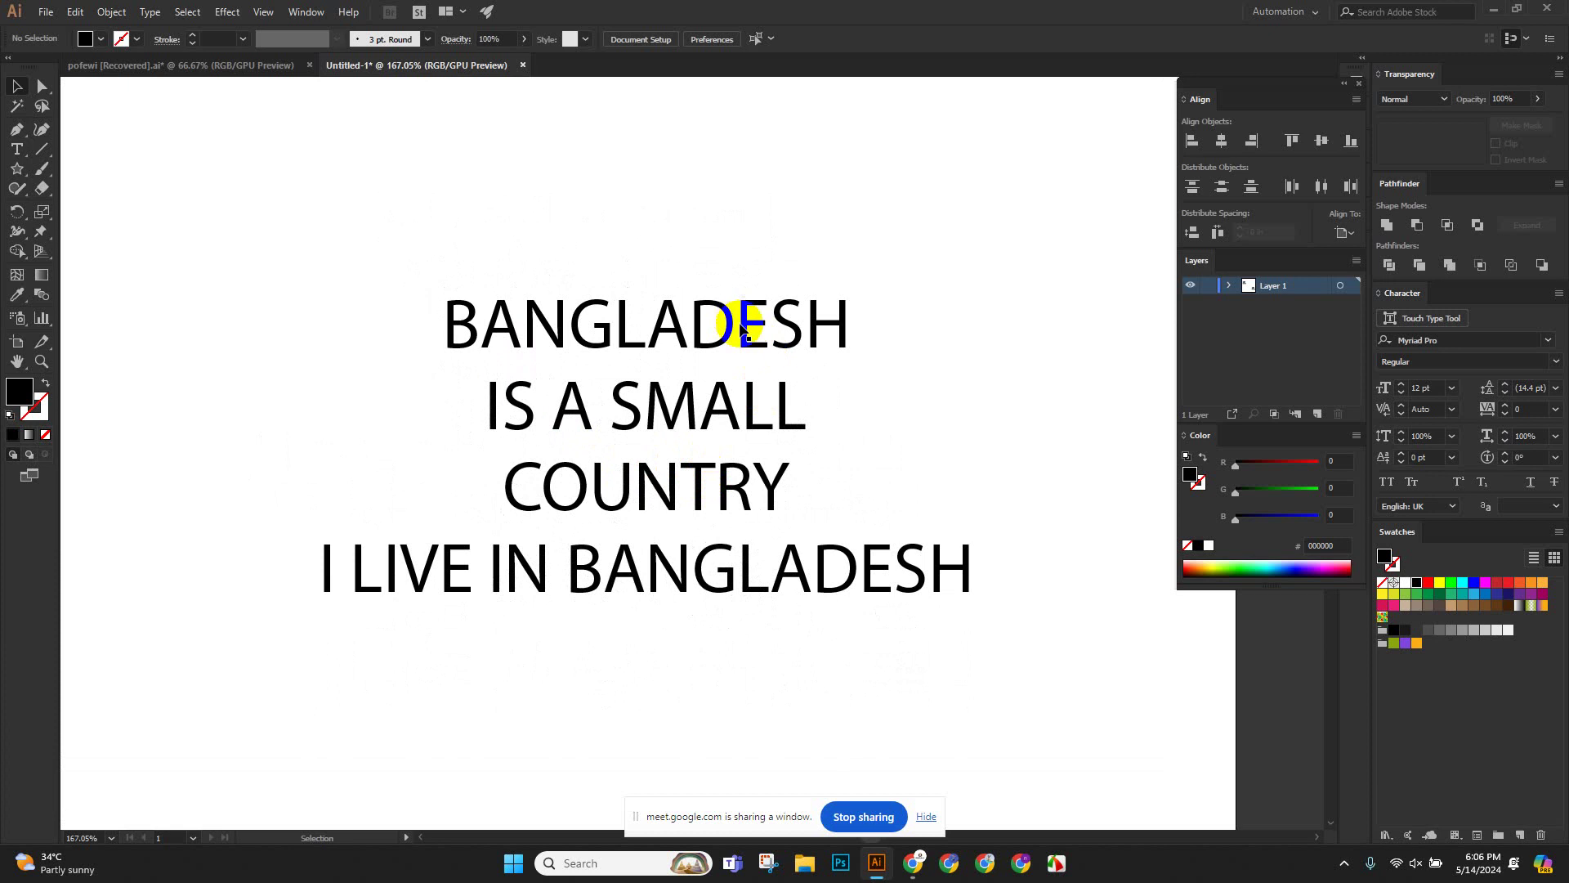
pyautogui.hscroll(3, 798, 428)
pyautogui.scroll(1, 798, 427)
pyautogui.moveTo(686, 388); pyautogui.dragTo(669, 288)
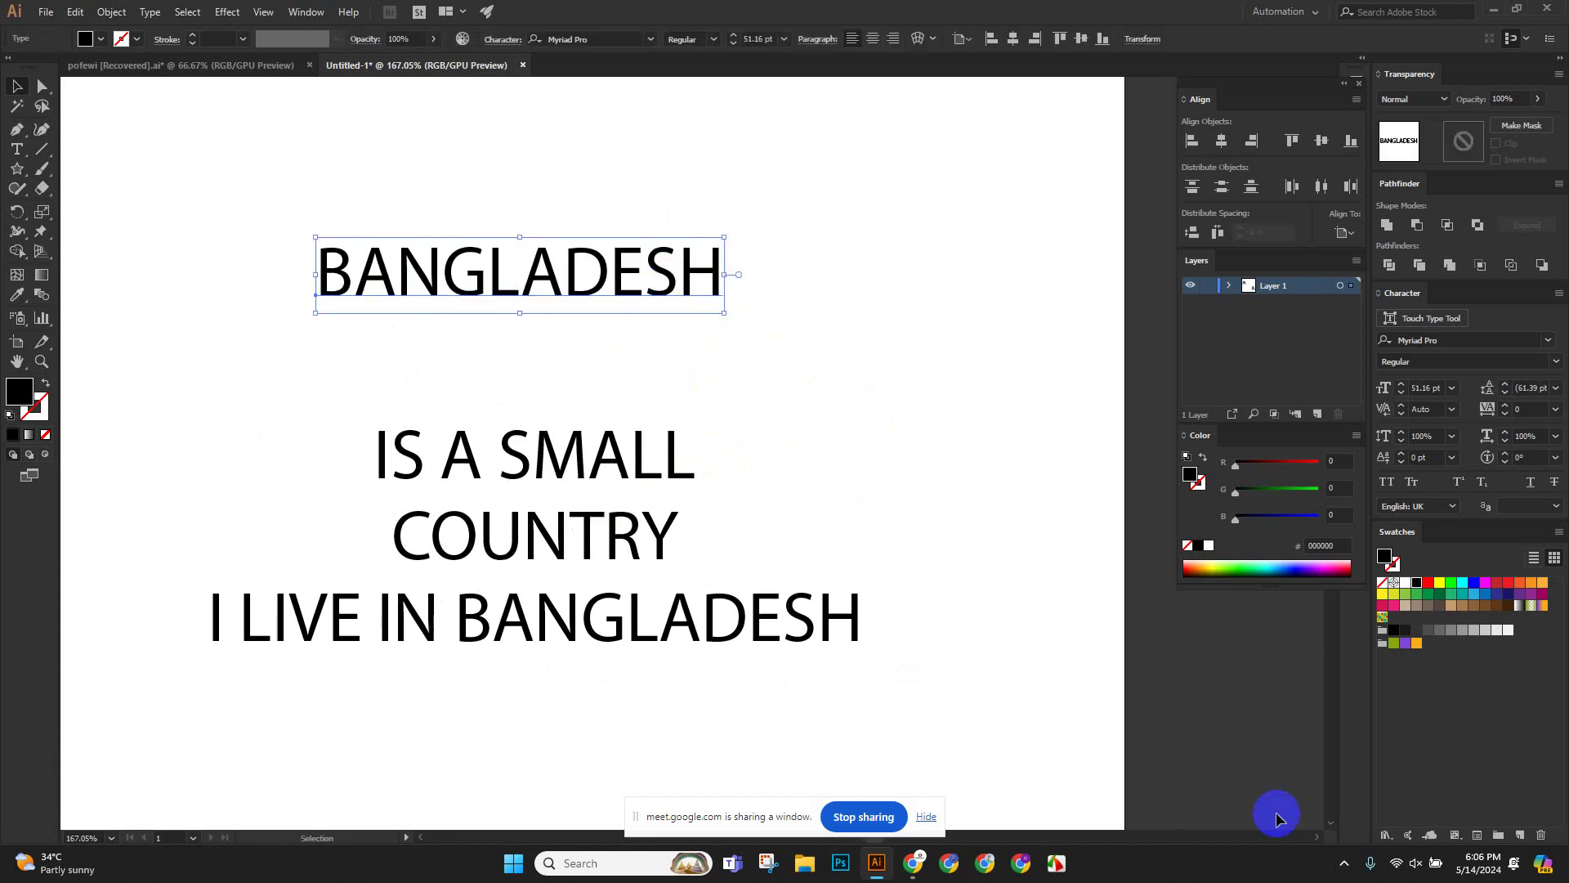
# Enlarge the separated BANGLADESH line proportionally about its centre to about 80 pt.
pyautogui.click(537, 42)
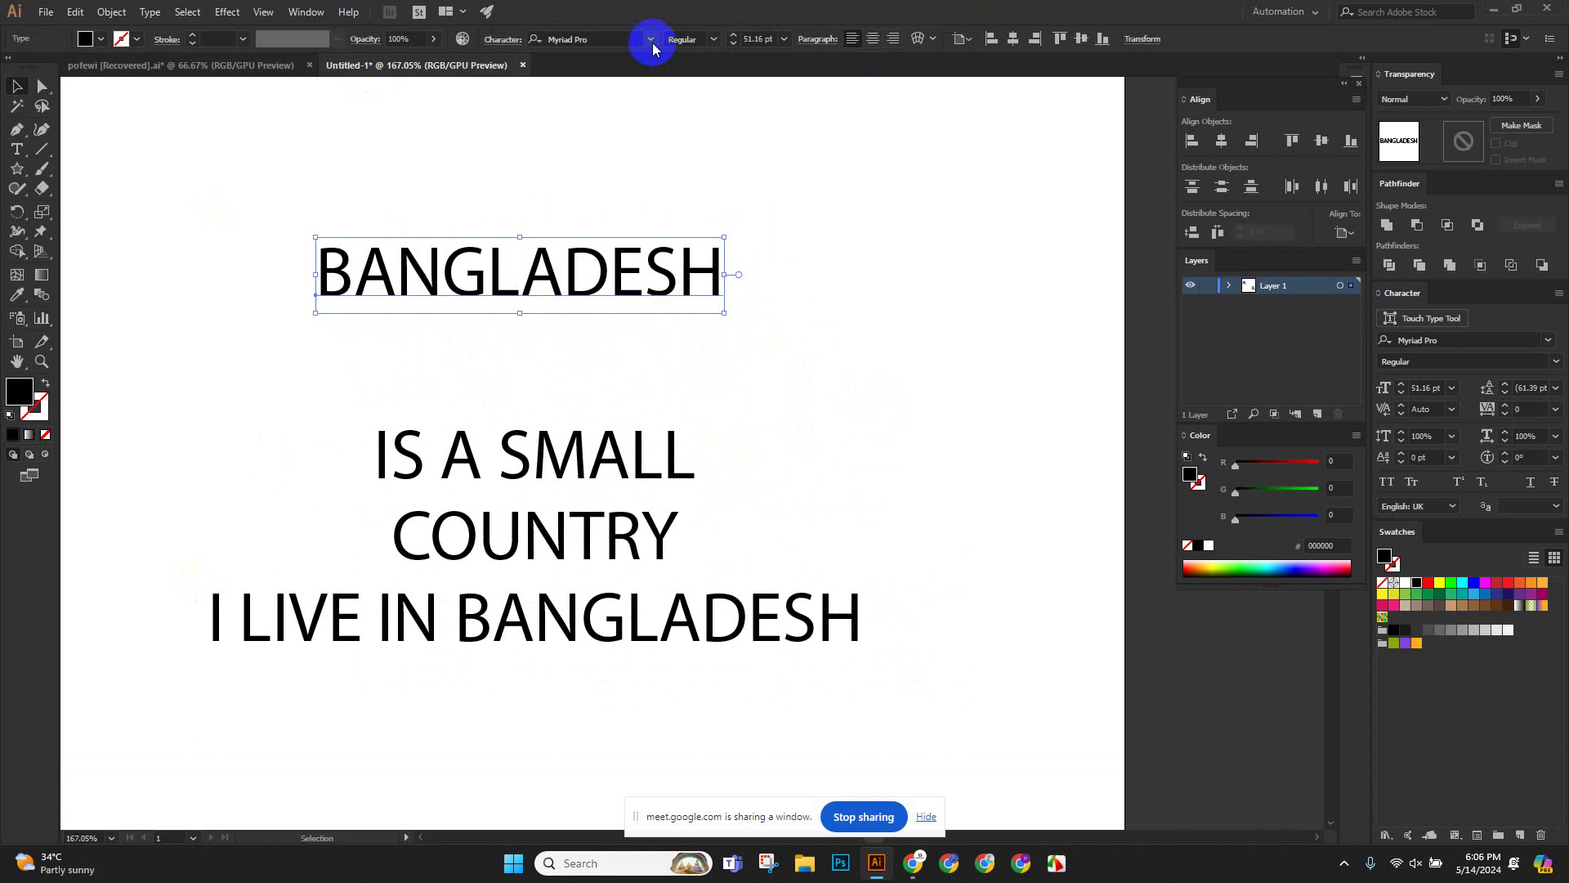
pyautogui.click(502, 42)
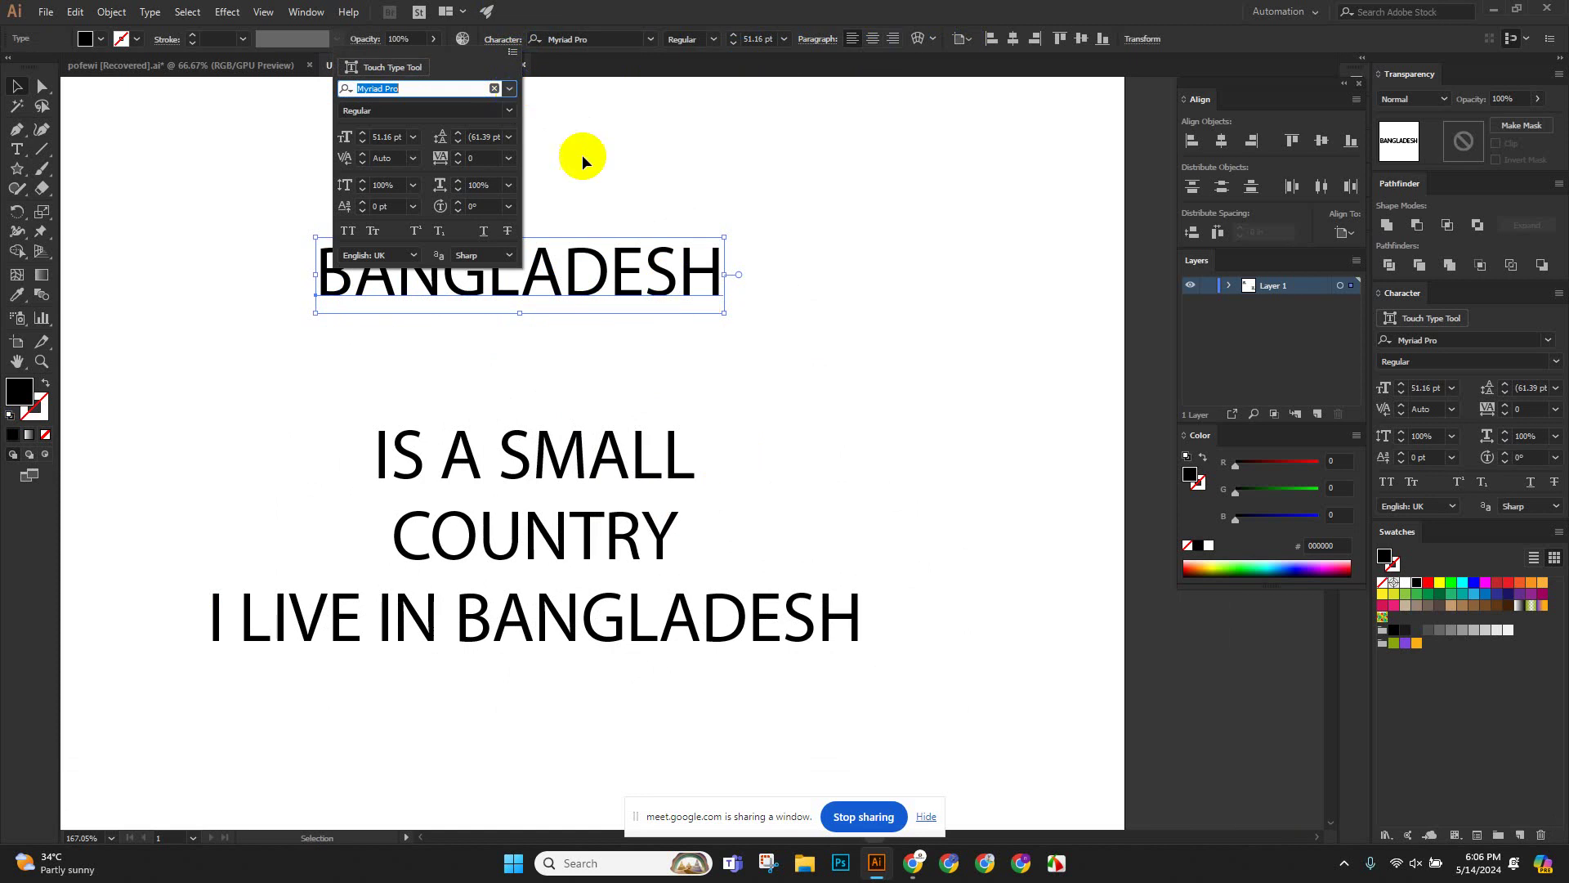
pyautogui.click(855, 308)
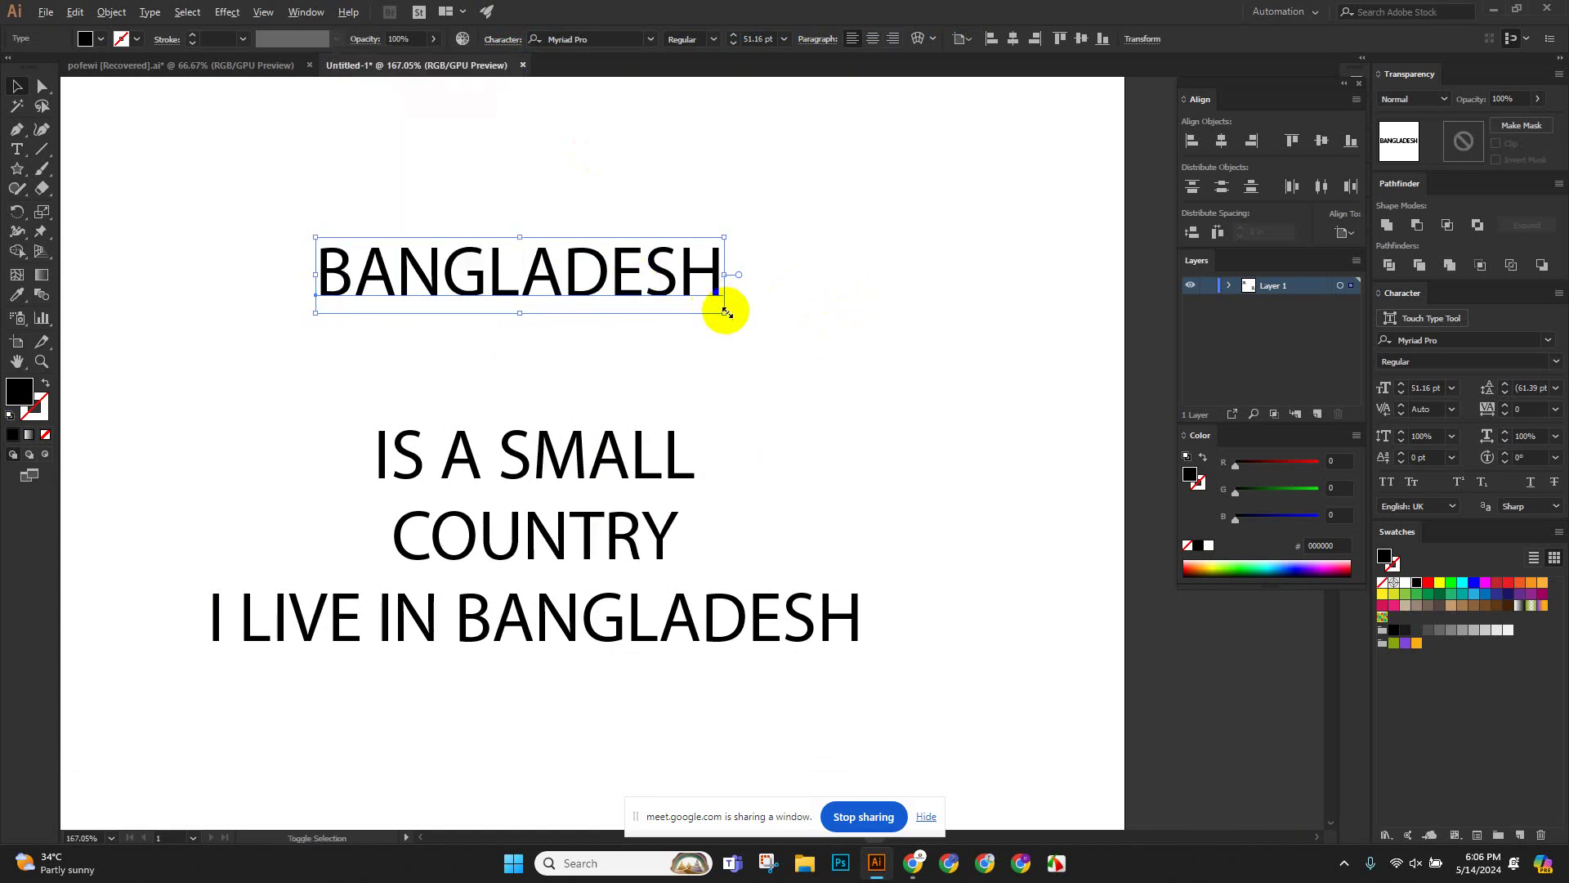
pyautogui.moveTo(724, 310); pyautogui.dragTo(838, 382)
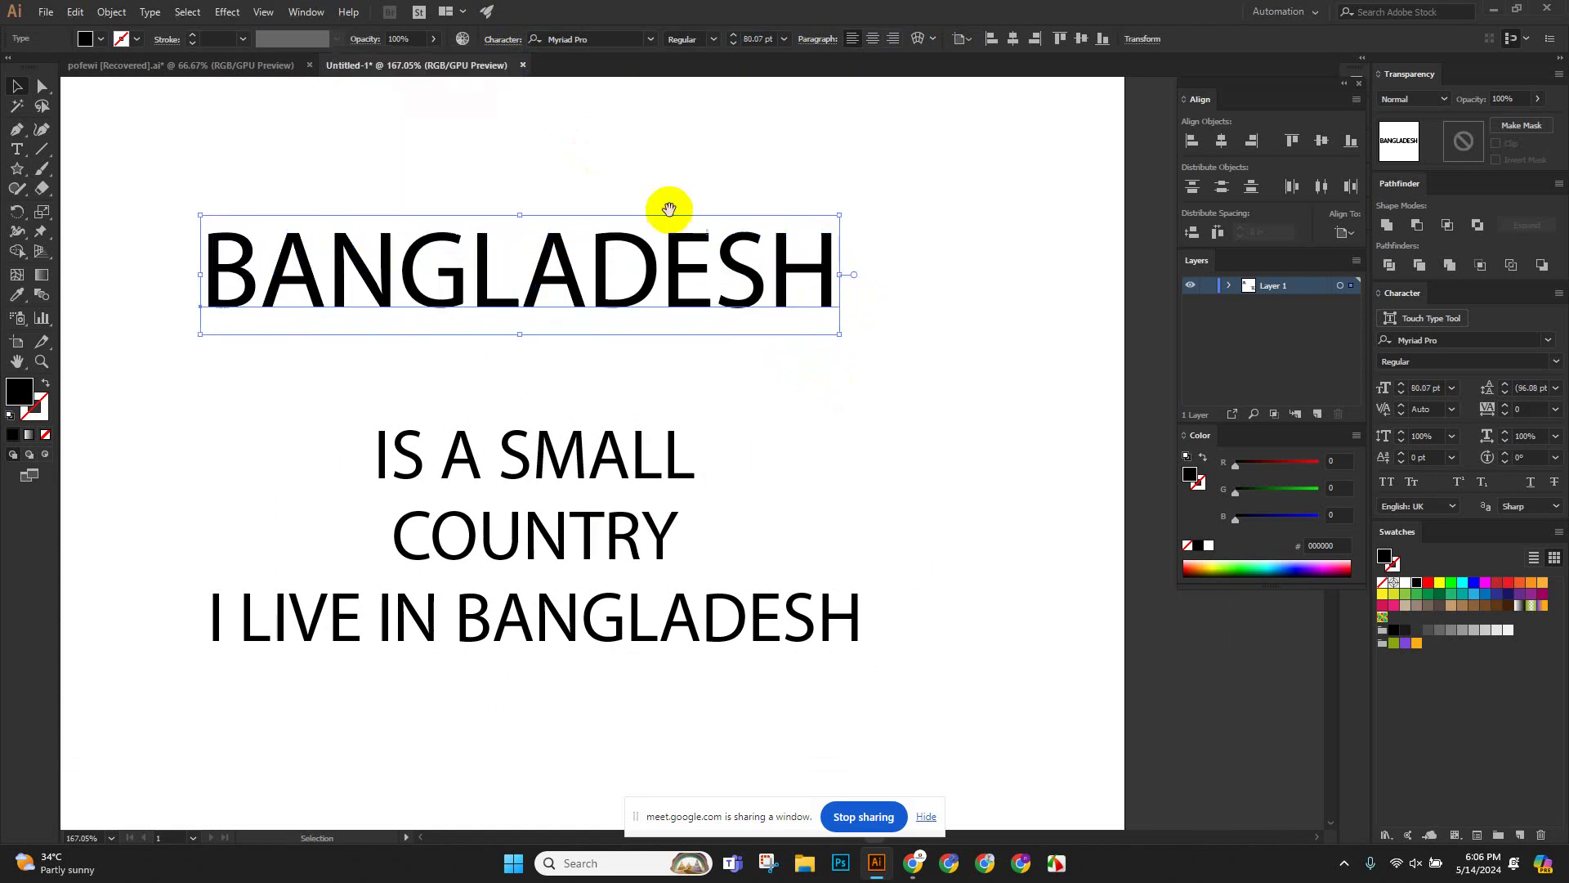
# Change the font family of the enlarged BANGLADESH line to Bahnschrift.
pyautogui.scroll(1, 666, 210)
pyautogui.click(490, 41)
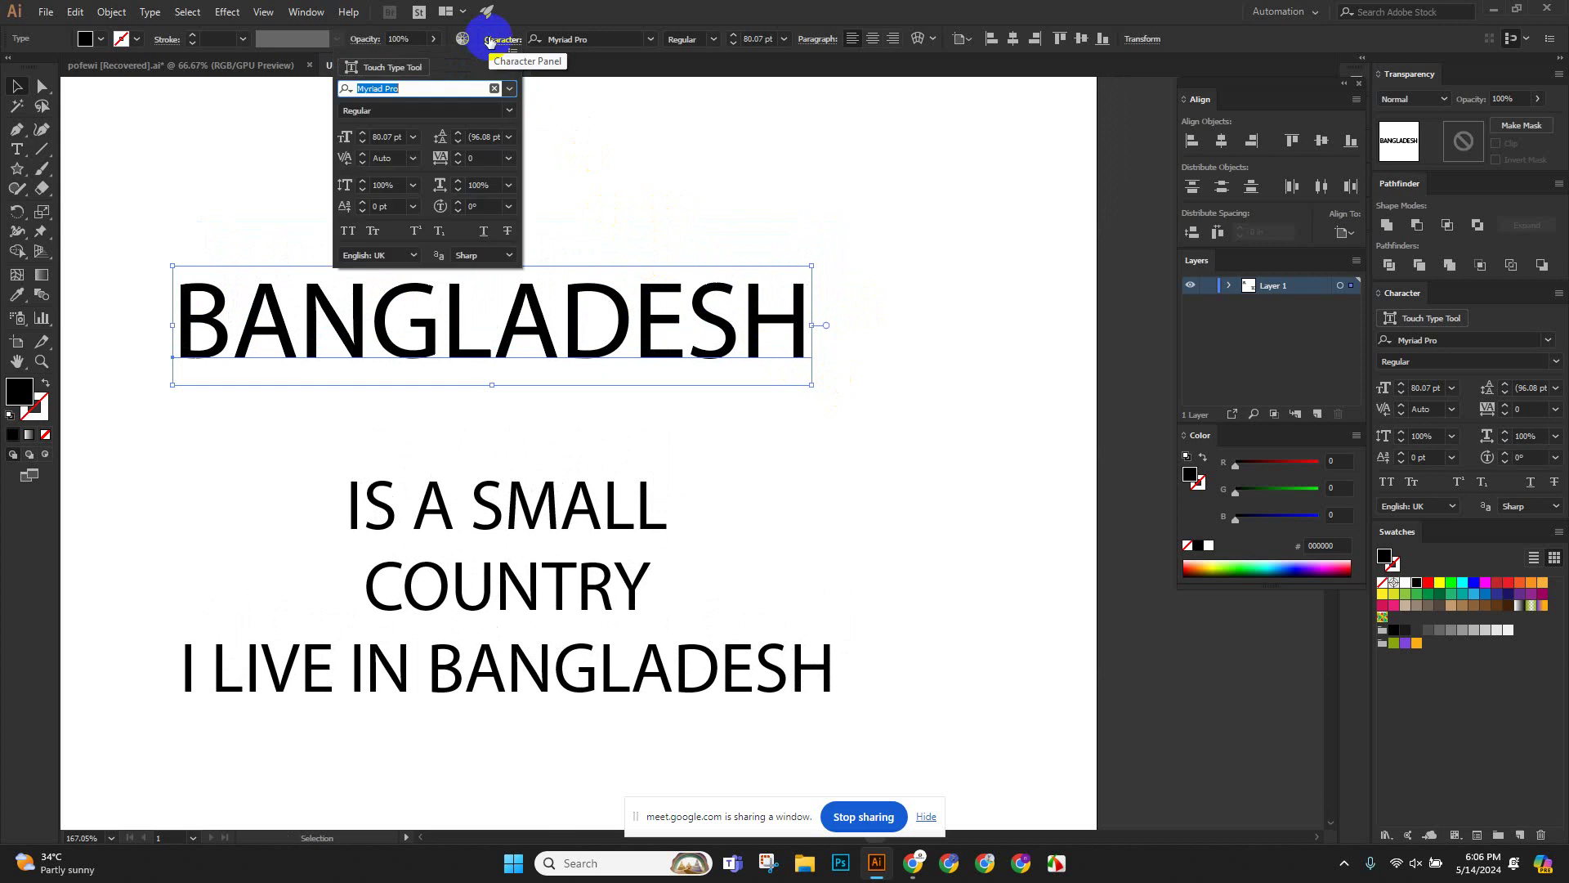
pyautogui.click(510, 90)
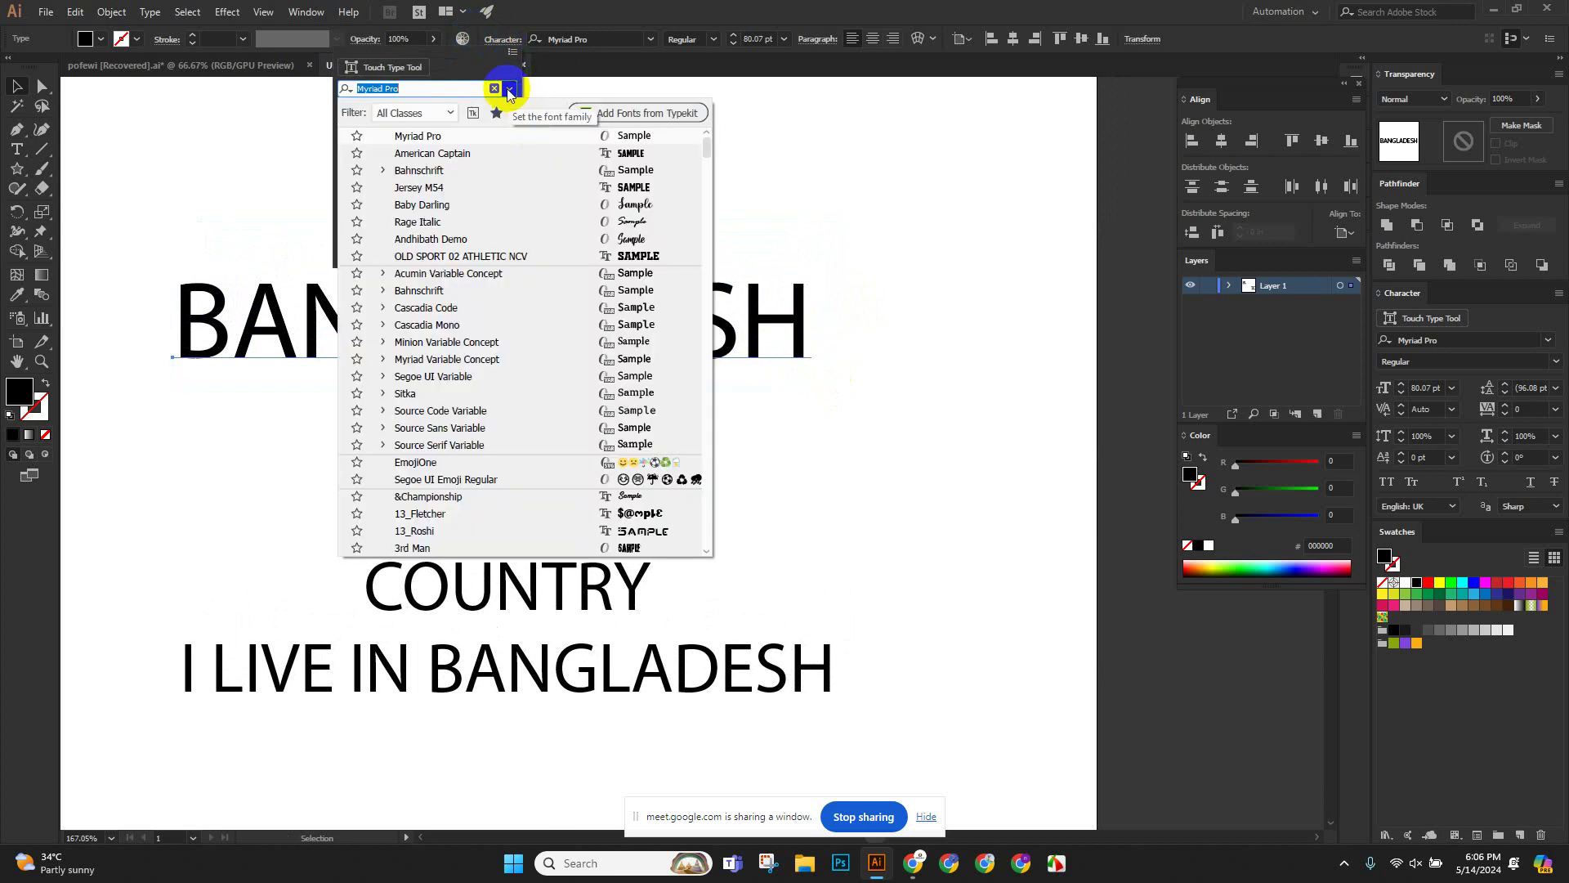
pyautogui.click(549, 174)
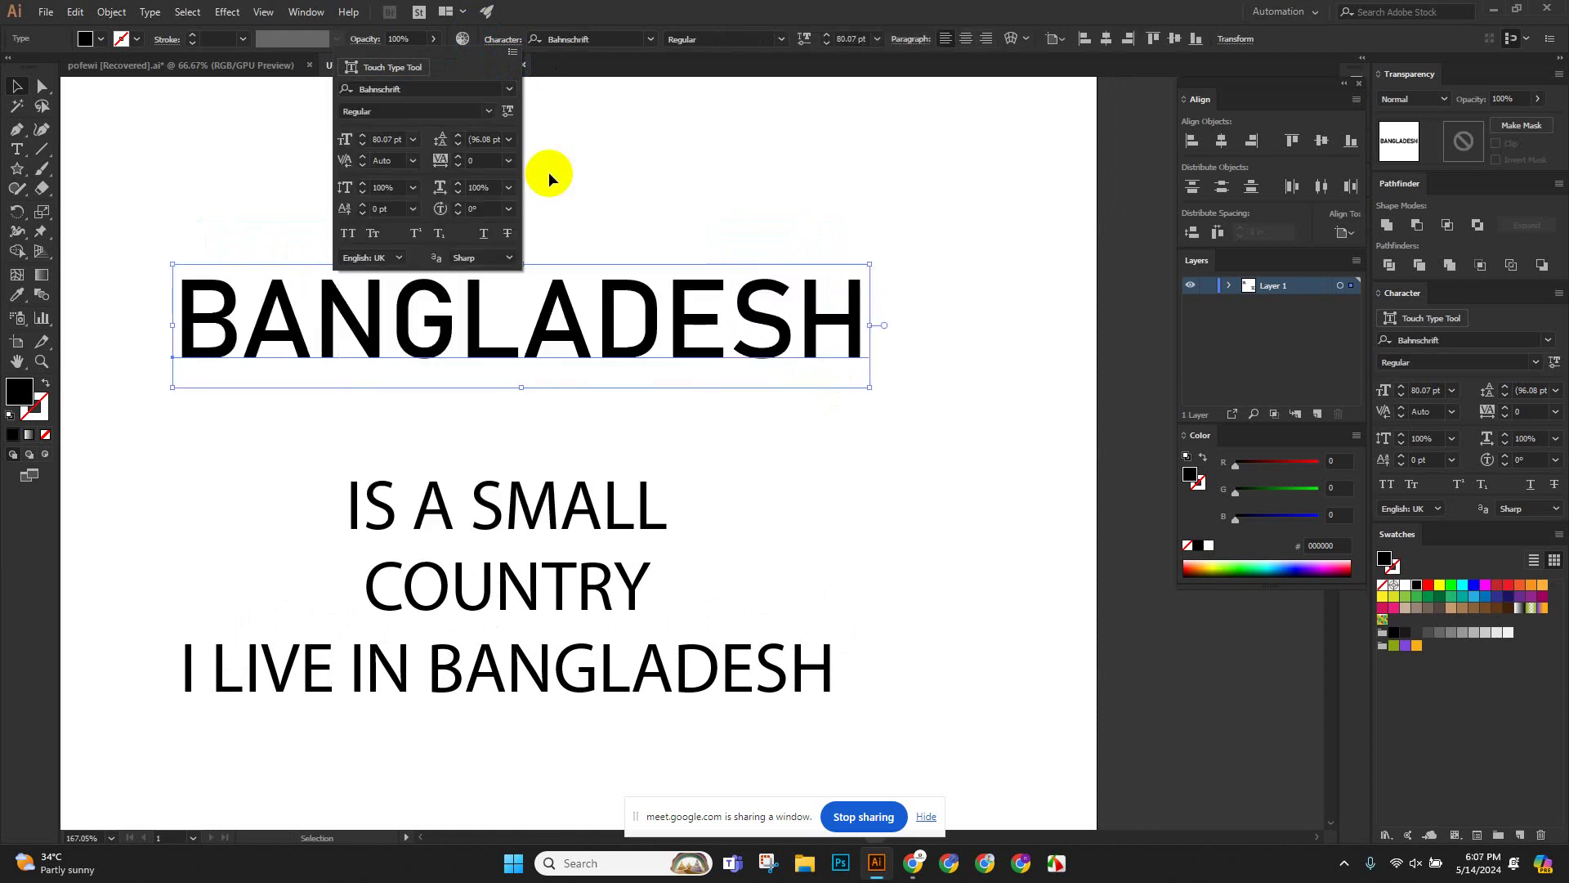
# Set the font style of the enlarged BANGLADESH line to SemiBold Condensed.
pyautogui.click(488, 114)
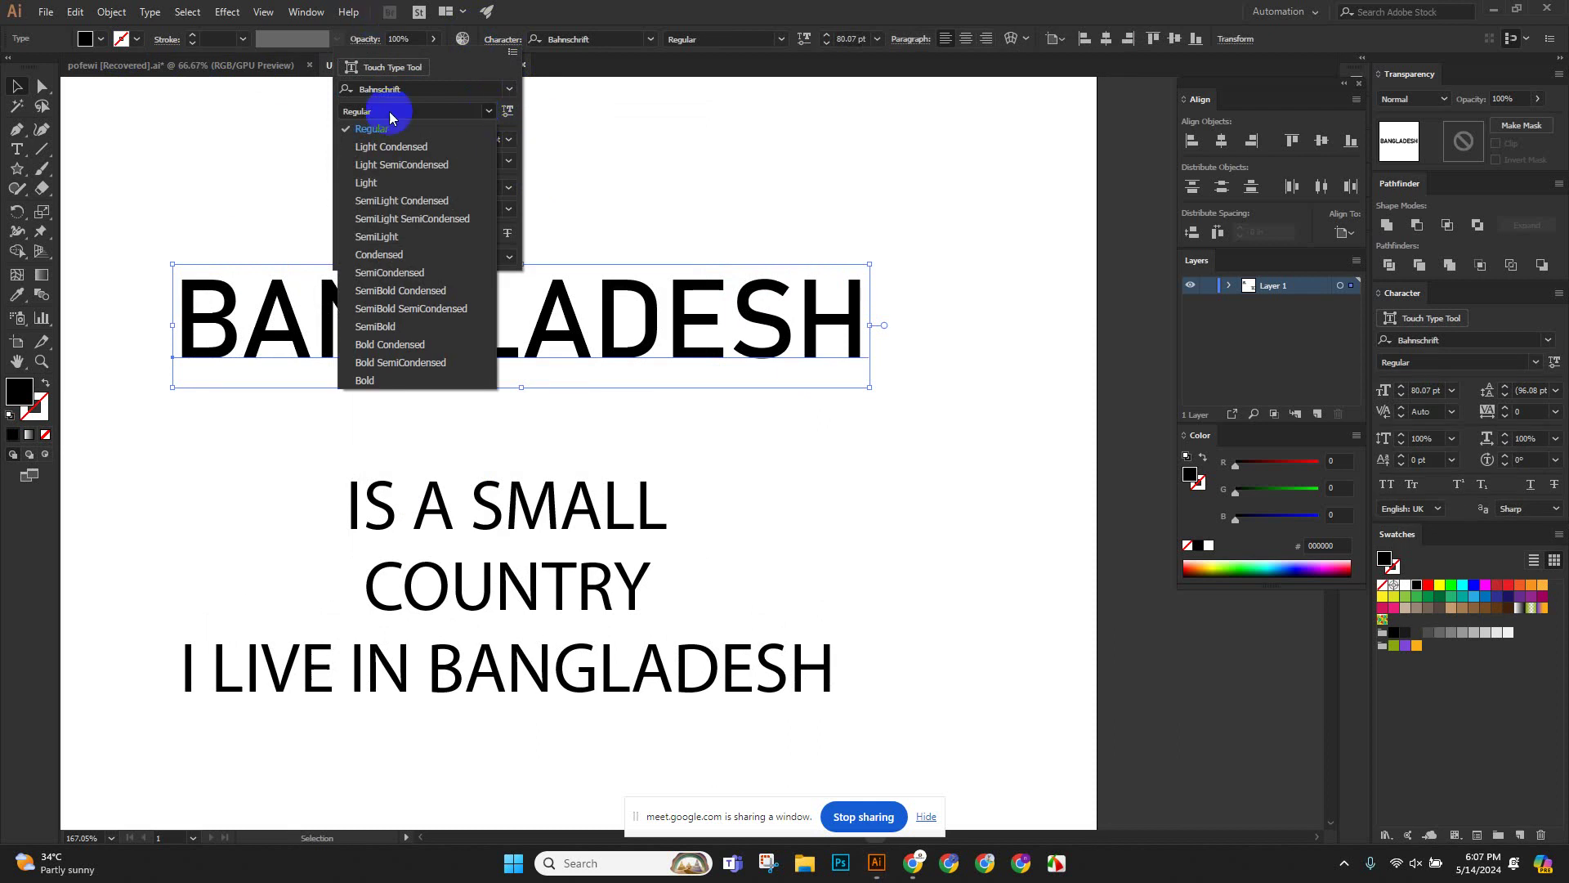
pyautogui.click(573, 110)
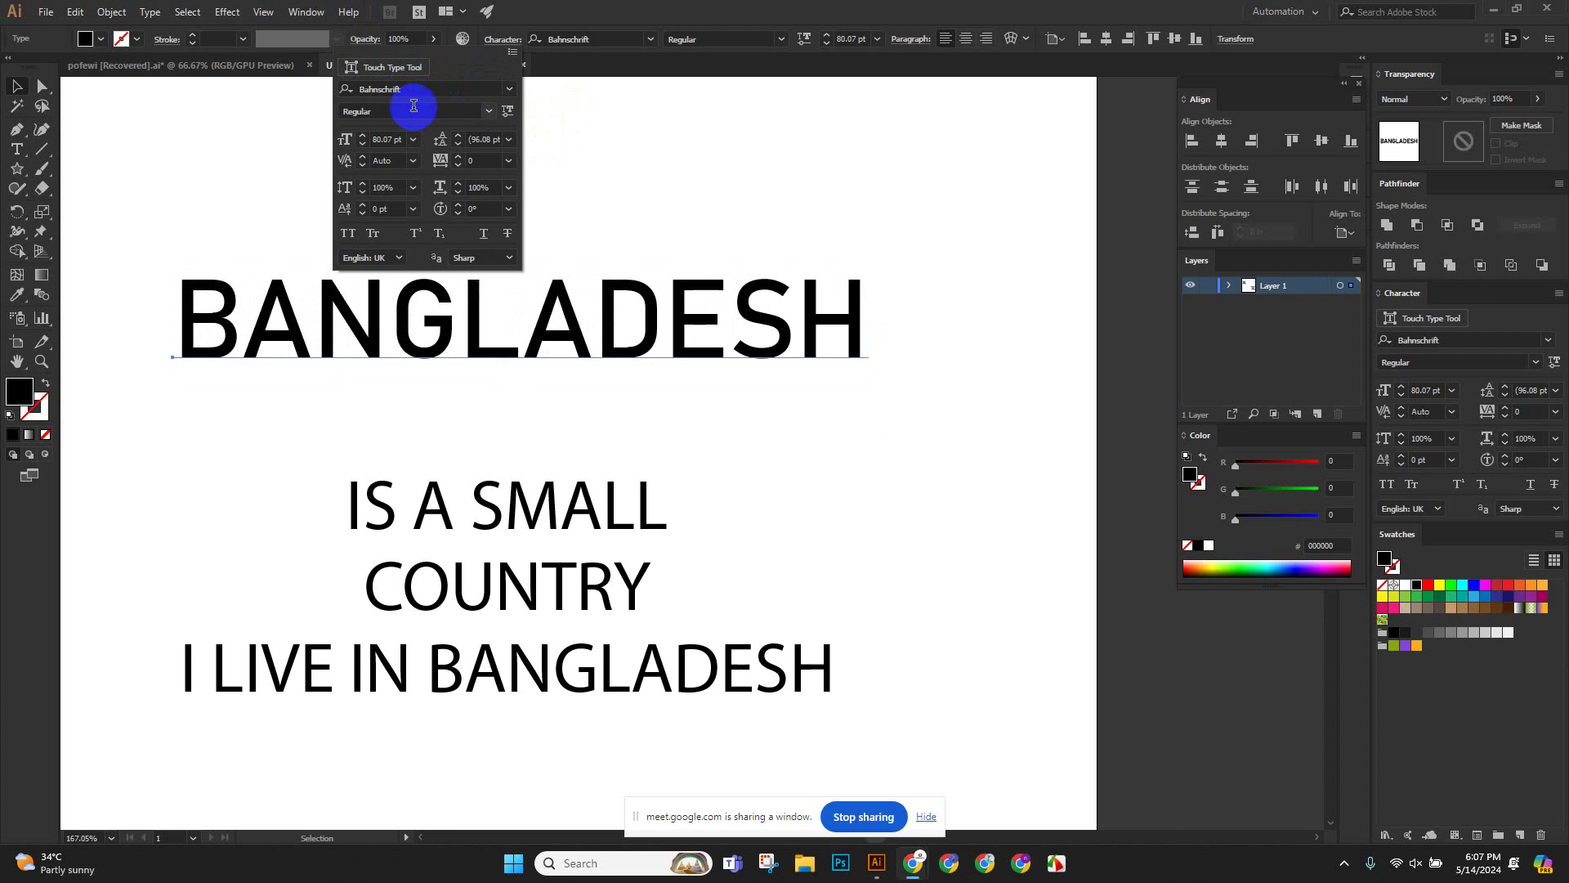
pyautogui.click(399, 92)
pyautogui.click(510, 88)
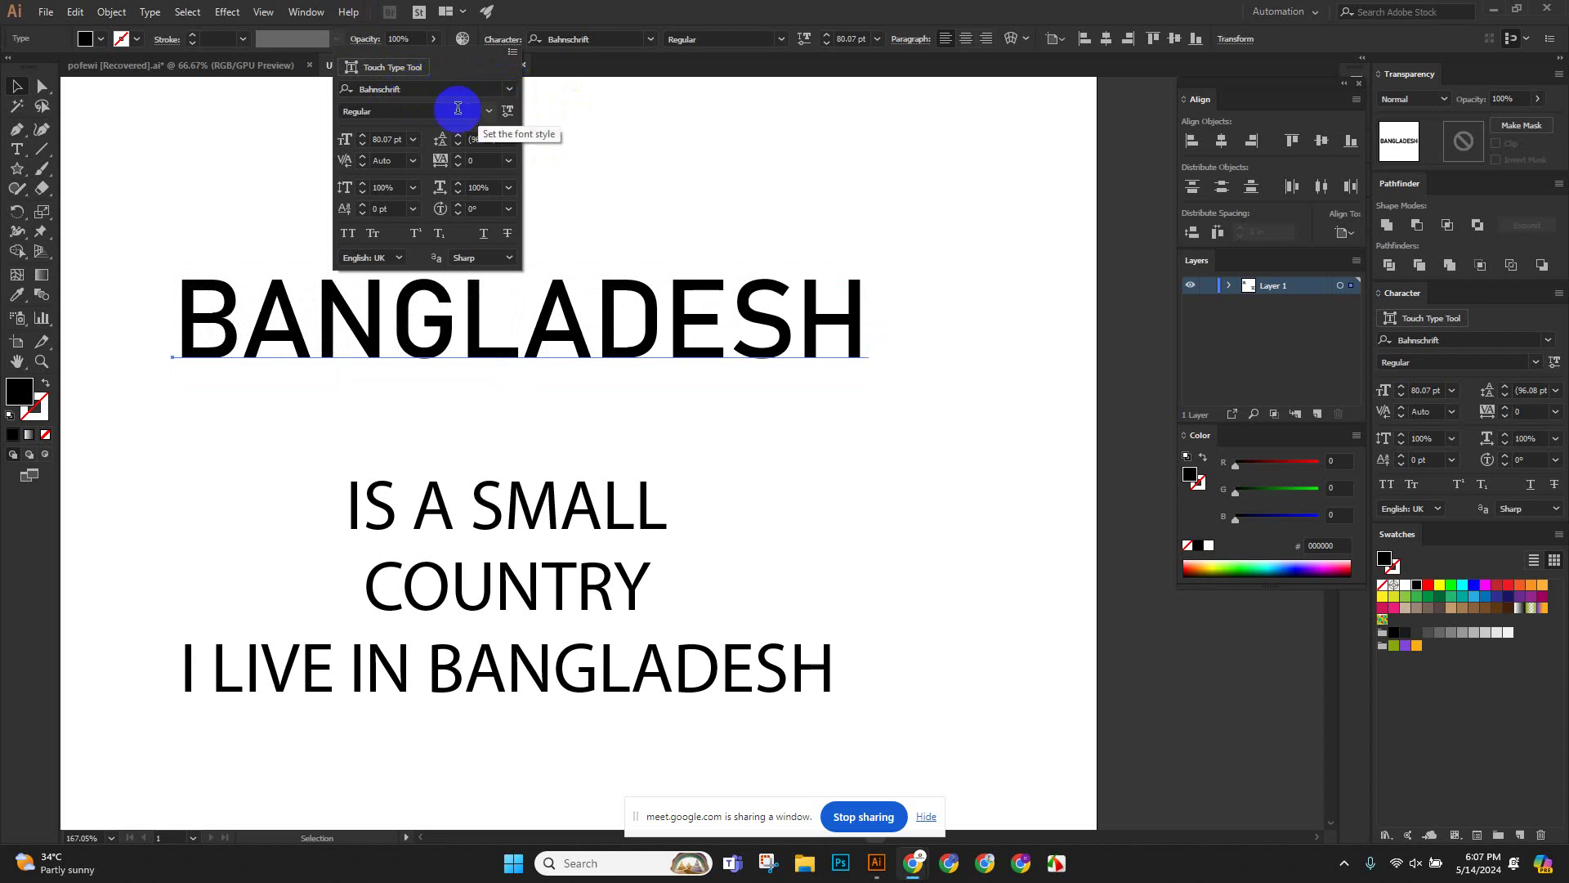
pyautogui.click(488, 111)
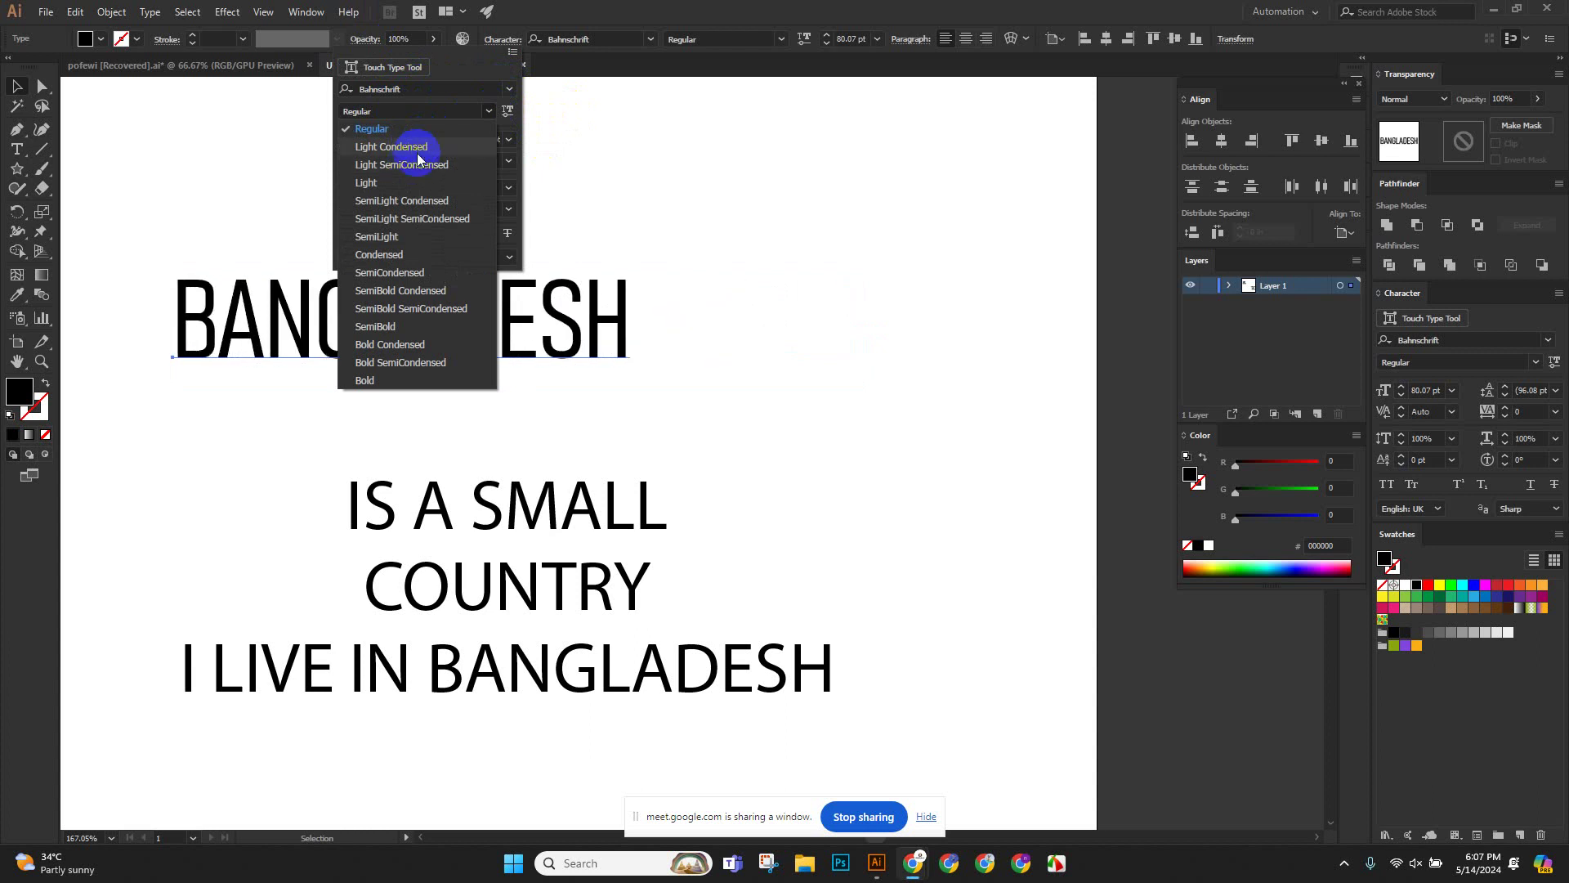
pyautogui.click(393, 291)
pyautogui.scroll(-1, 626, 314)
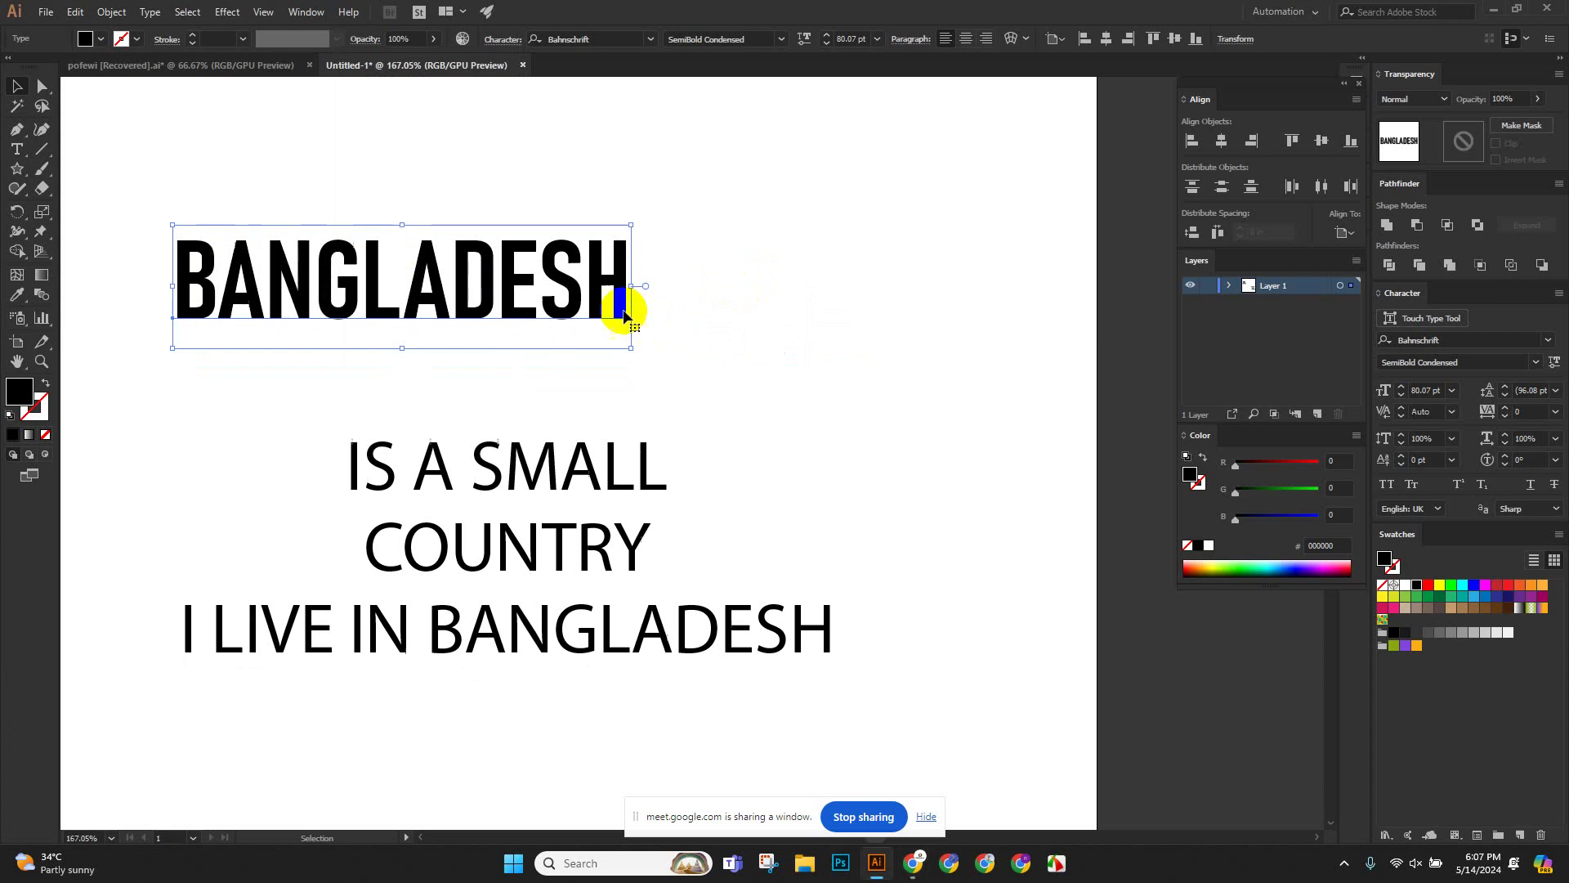
# Move the enlarged BANGLADESH line slightly up and to the right above the other lines.
pyautogui.scroll(2, 613, 282)
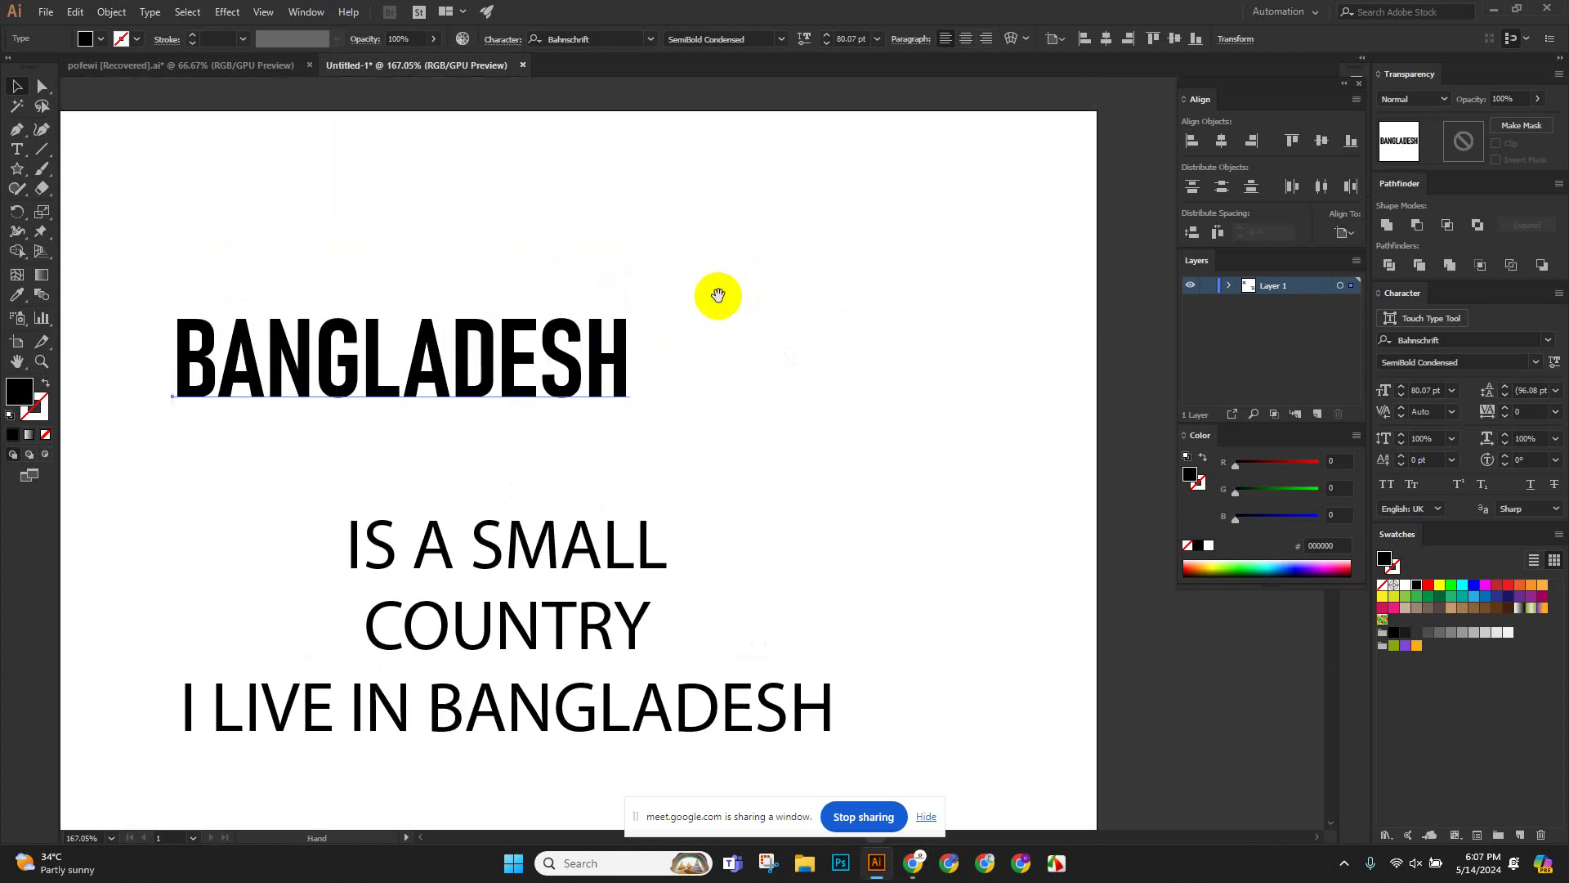
pyautogui.scroll(-2, 719, 295)
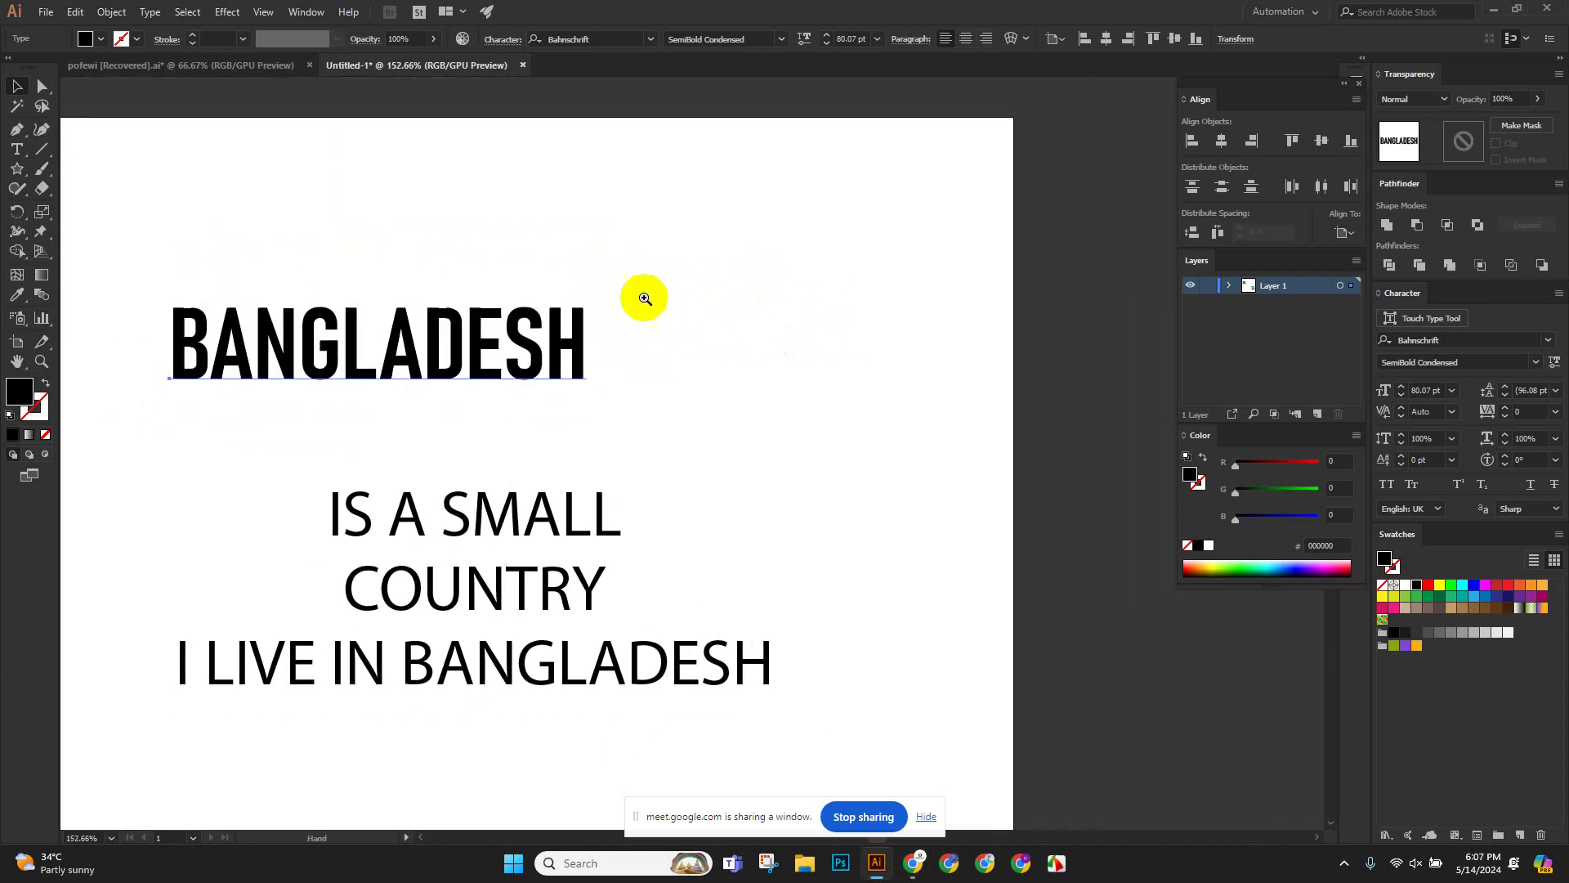
pyautogui.scroll(2, 644, 298)
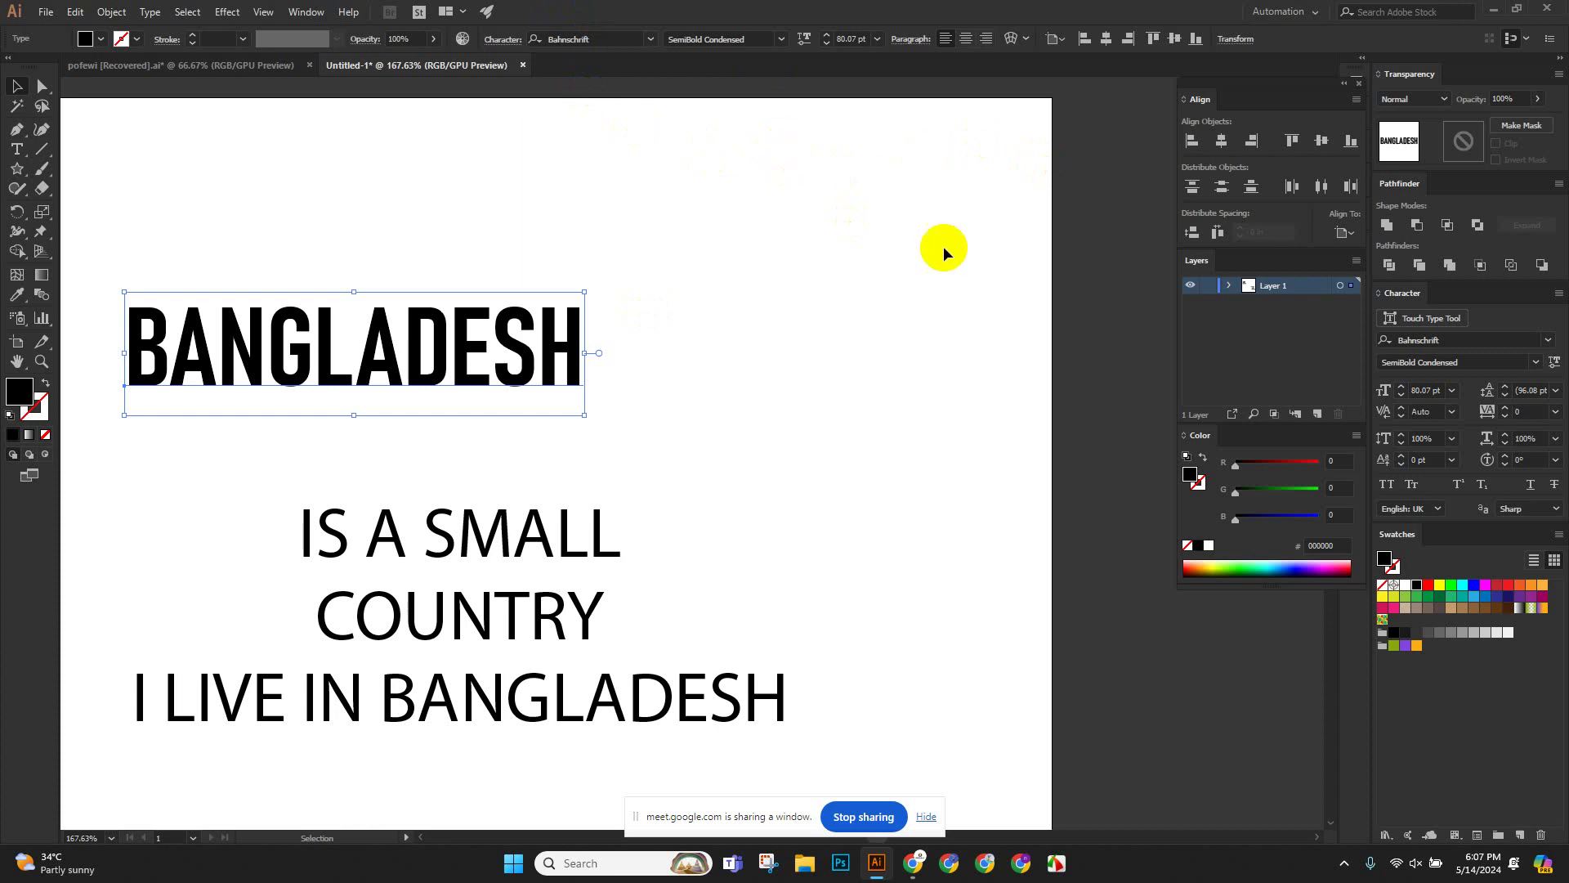
pyautogui.click(559, 353)
pyautogui.moveTo(558, 353); pyautogui.dragTo(617, 322)
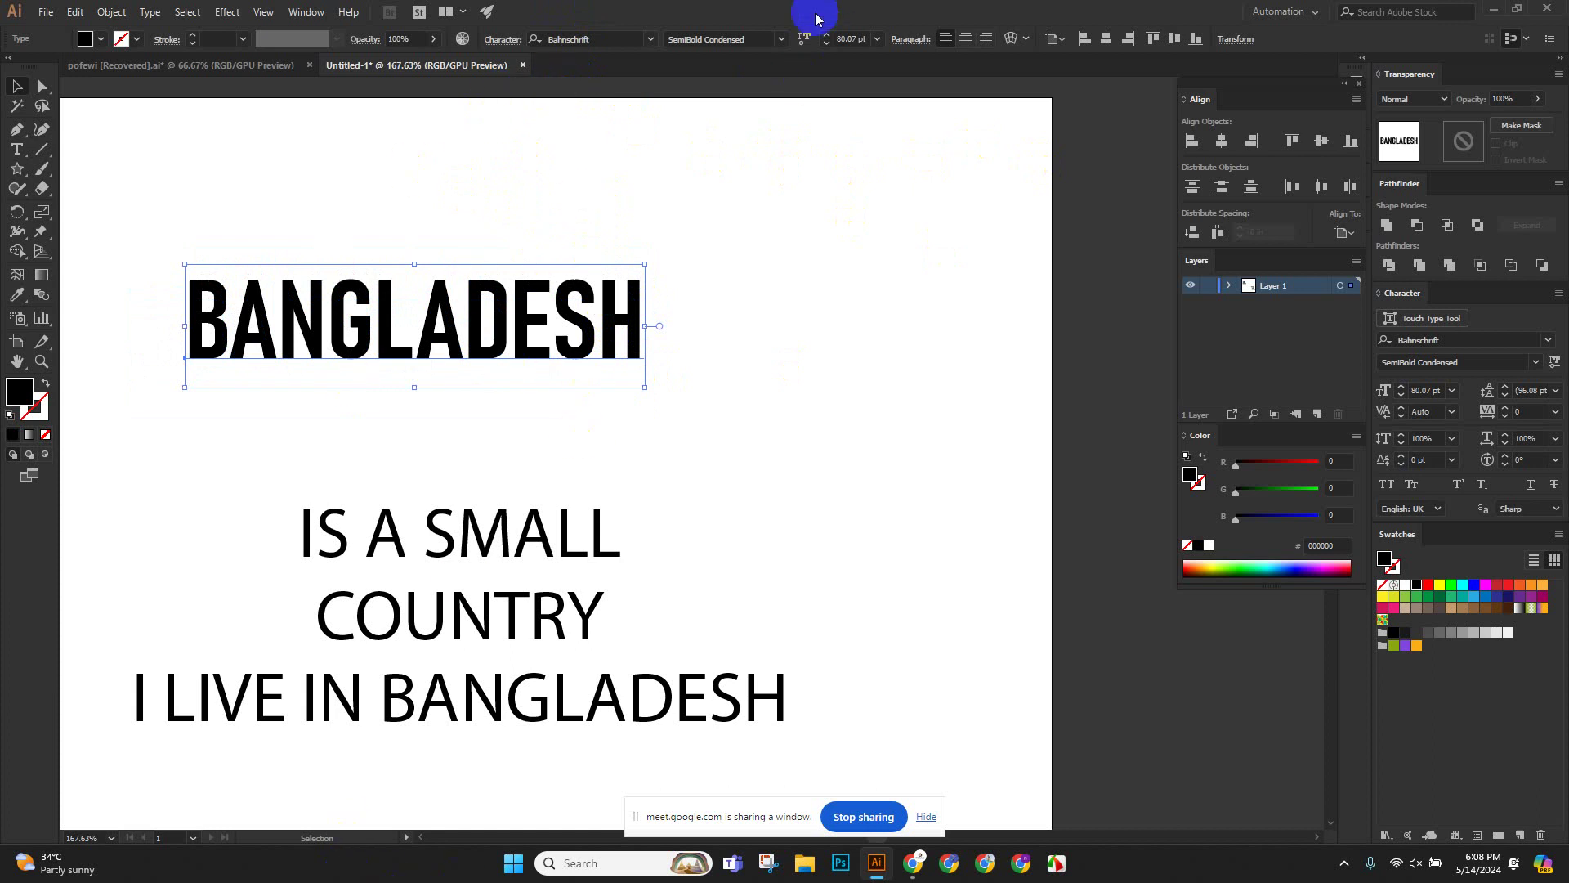
# Browse the font families and Bahnschrift styles for the enlarged BANGLADESH line, keeping SemiBold Condensed.
pyautogui.click(649, 41)
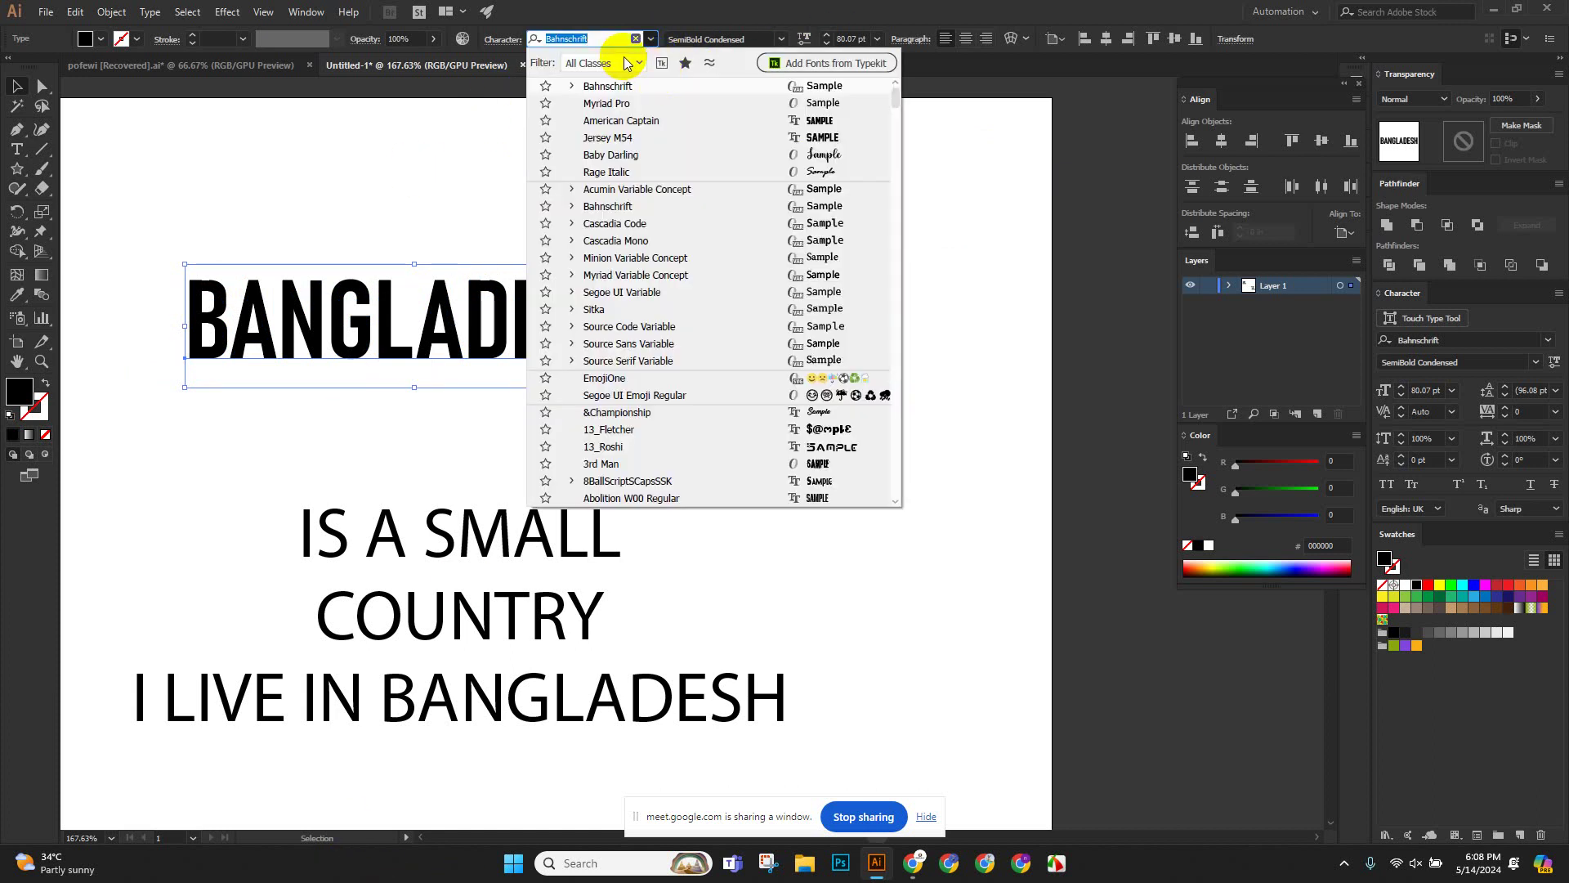
pyautogui.click(656, 40)
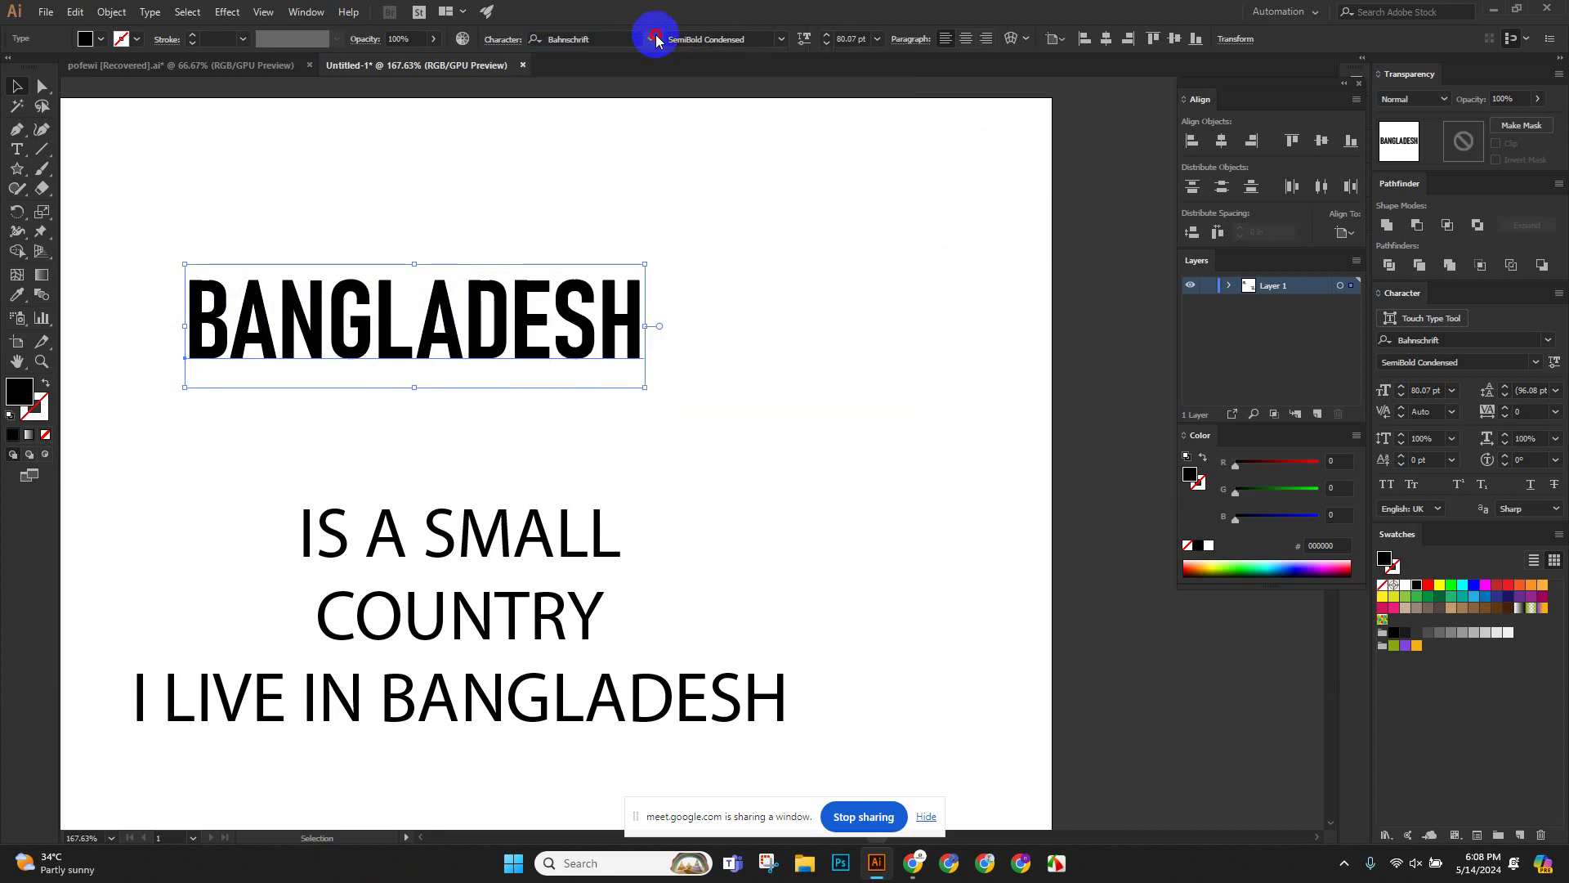
pyautogui.click(512, 41)
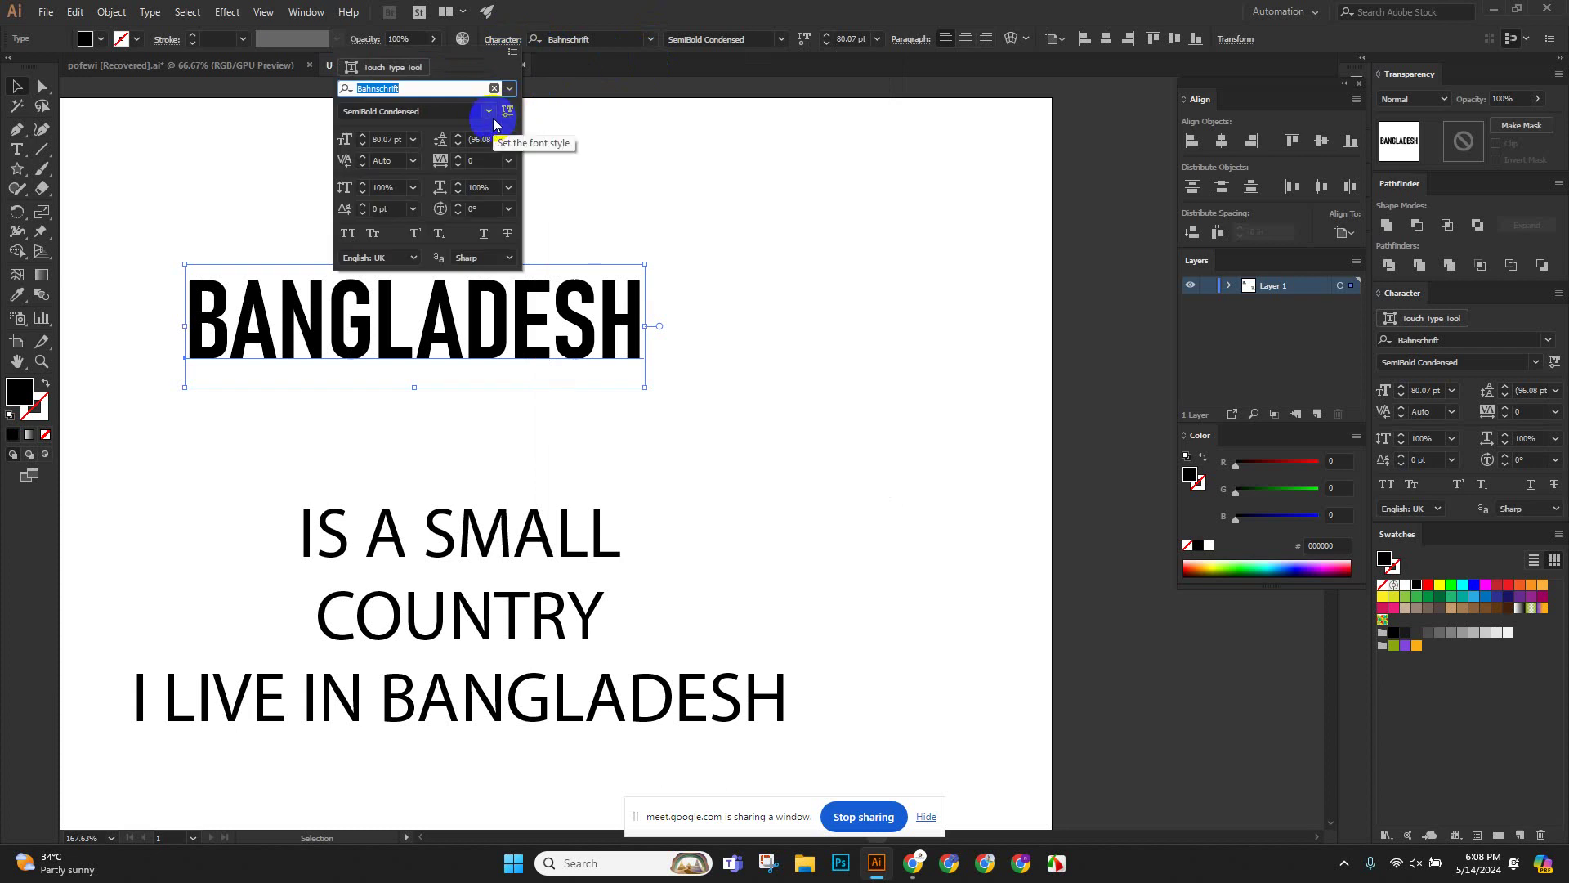
pyautogui.click(491, 111)
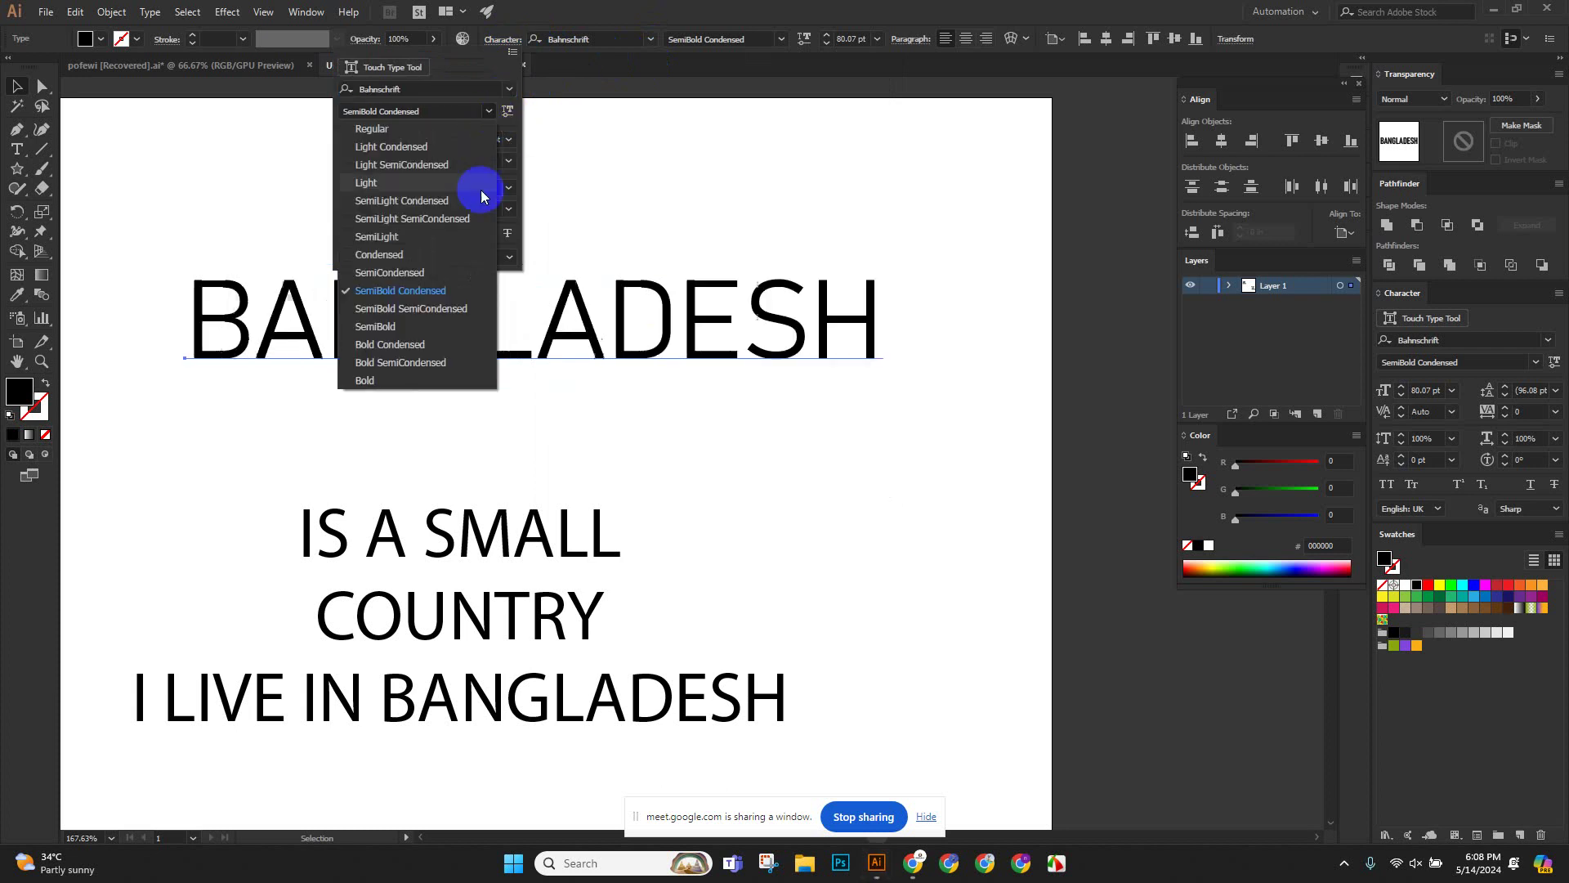
pyautogui.click(463, 286)
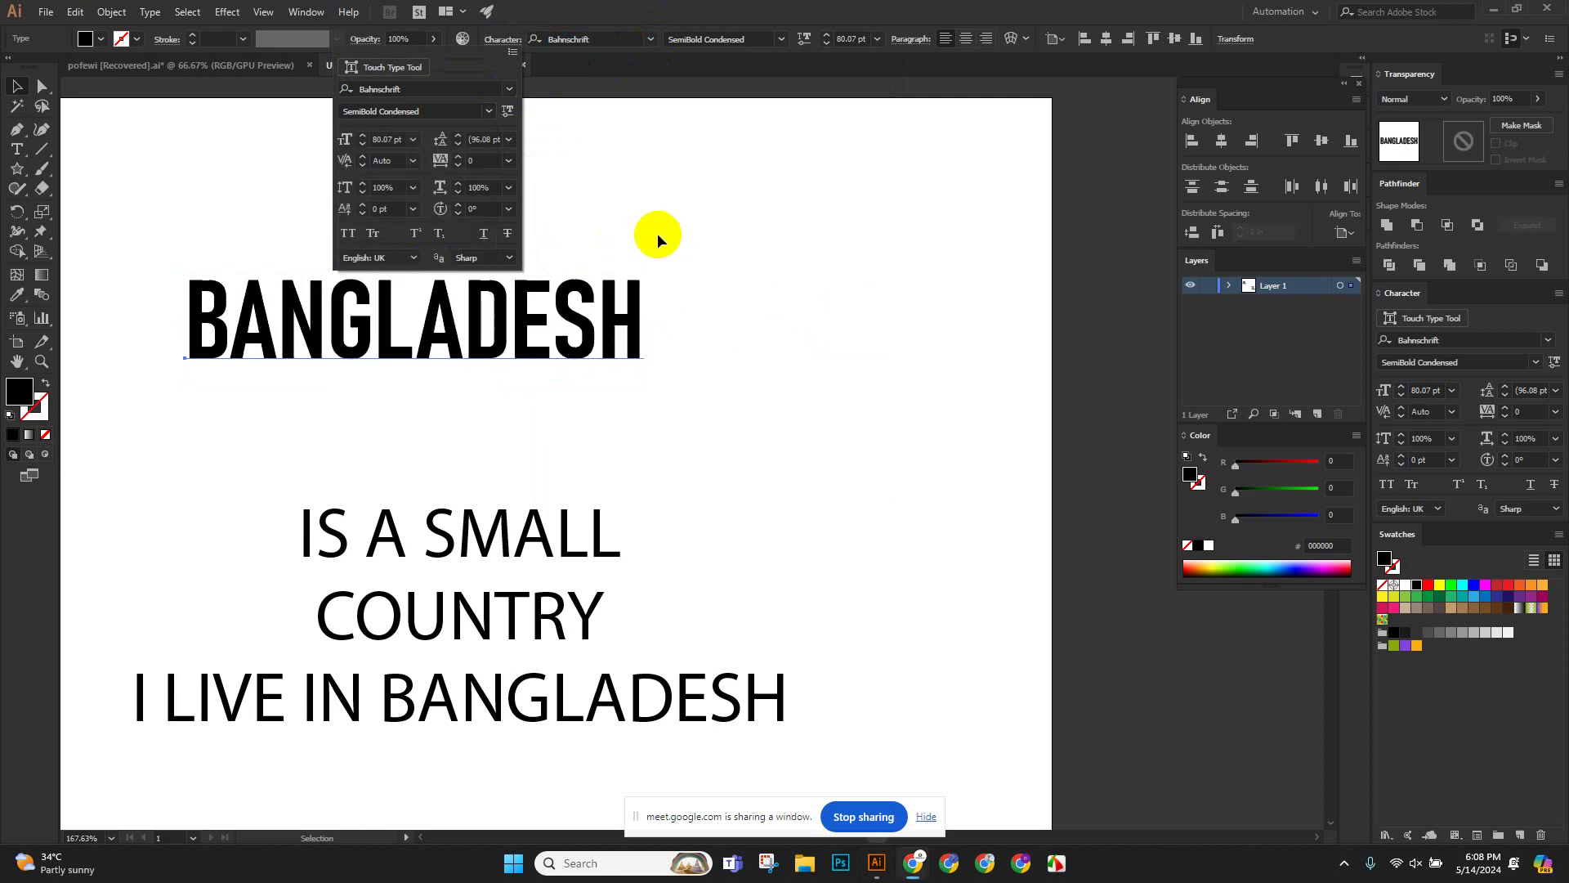
# Move the enlarged BANGLADESH line down closer to the other lines and set its tracking to 200.
pyautogui.click(508, 339)
pyautogui.moveTo(519, 316); pyautogui.dragTo(508, 379)
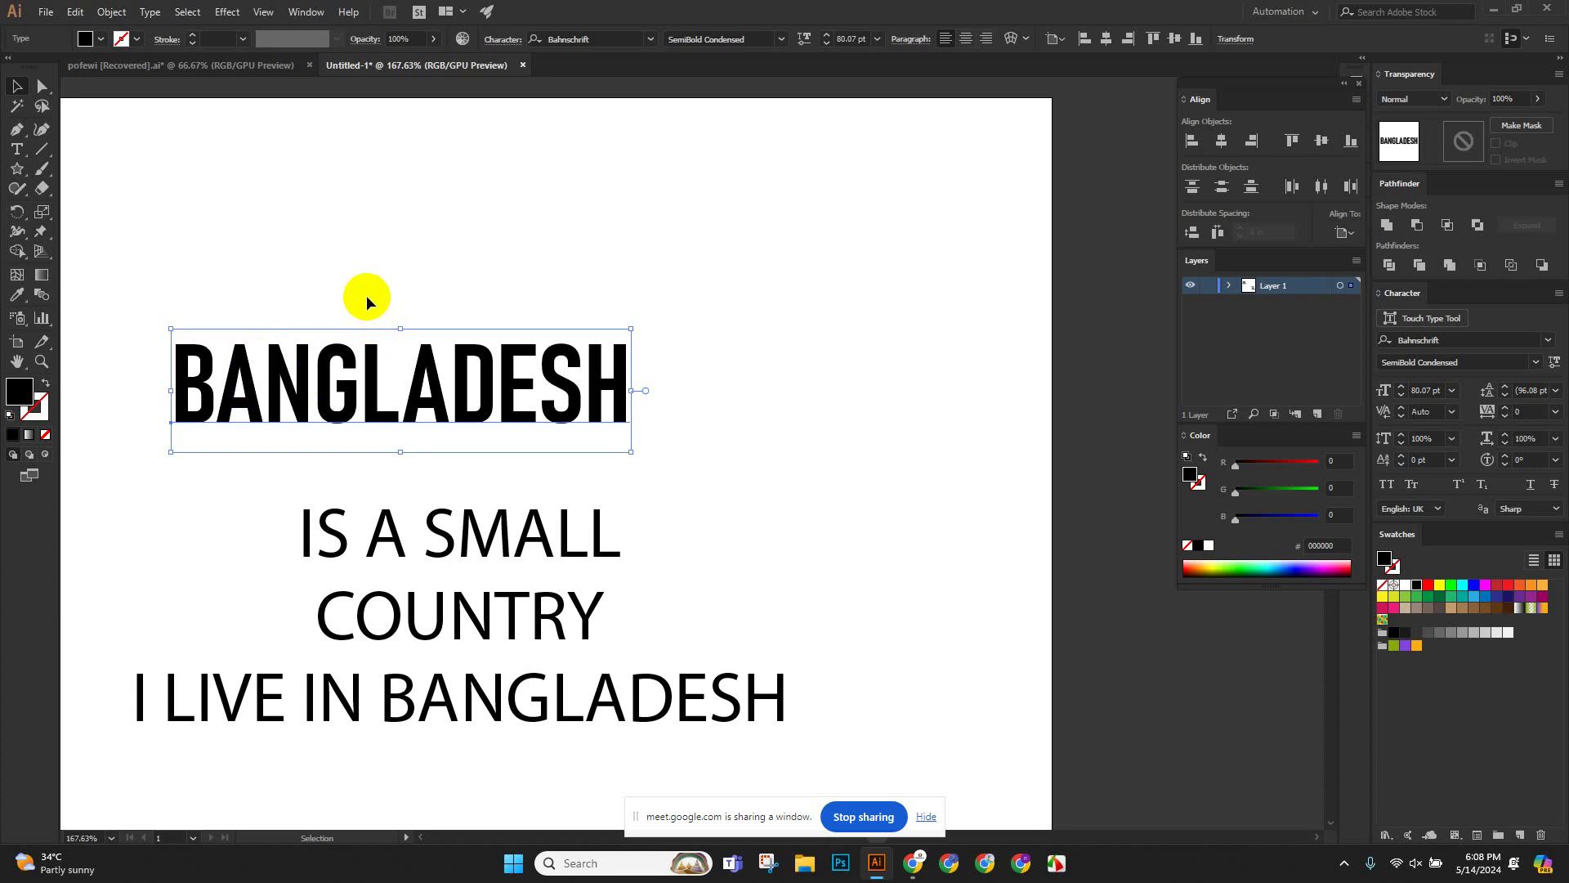
pyautogui.click(502, 45)
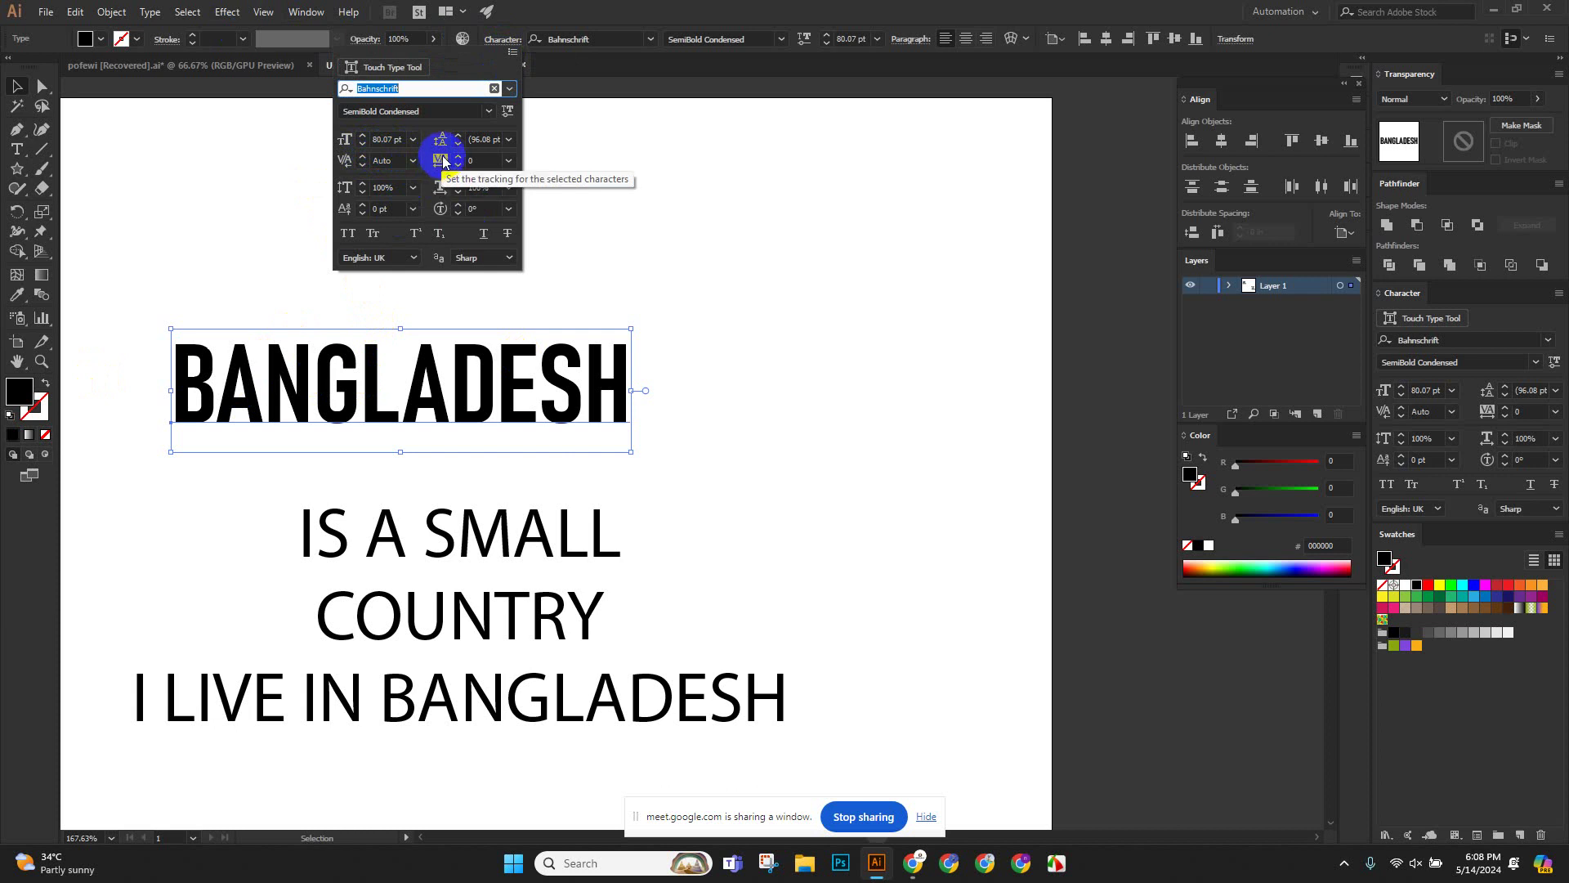
pyautogui.click(508, 164)
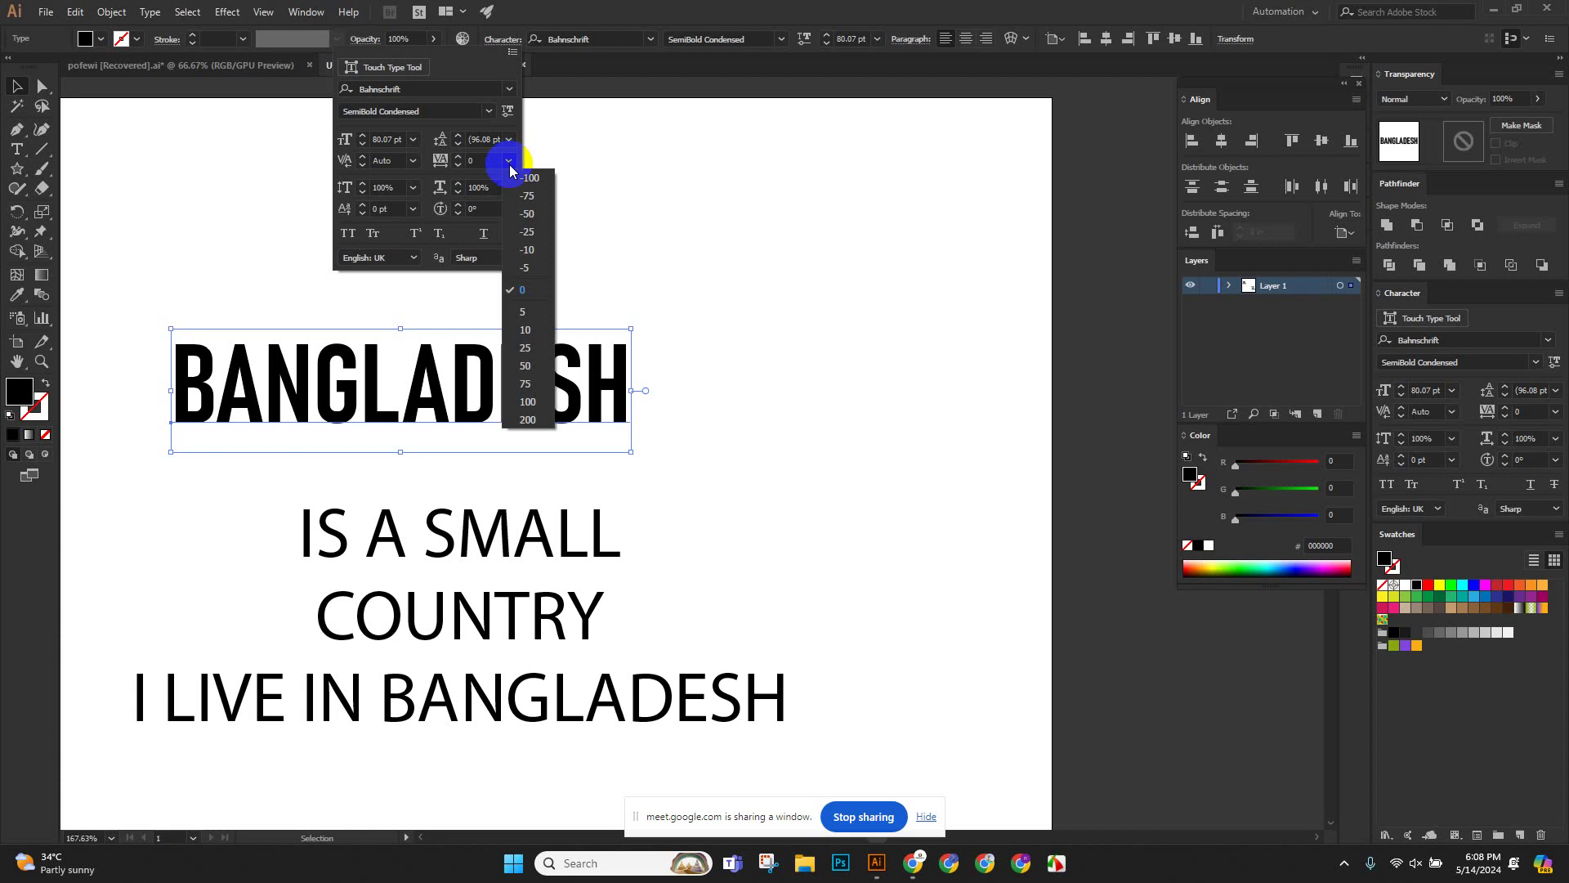
pyautogui.click(527, 291)
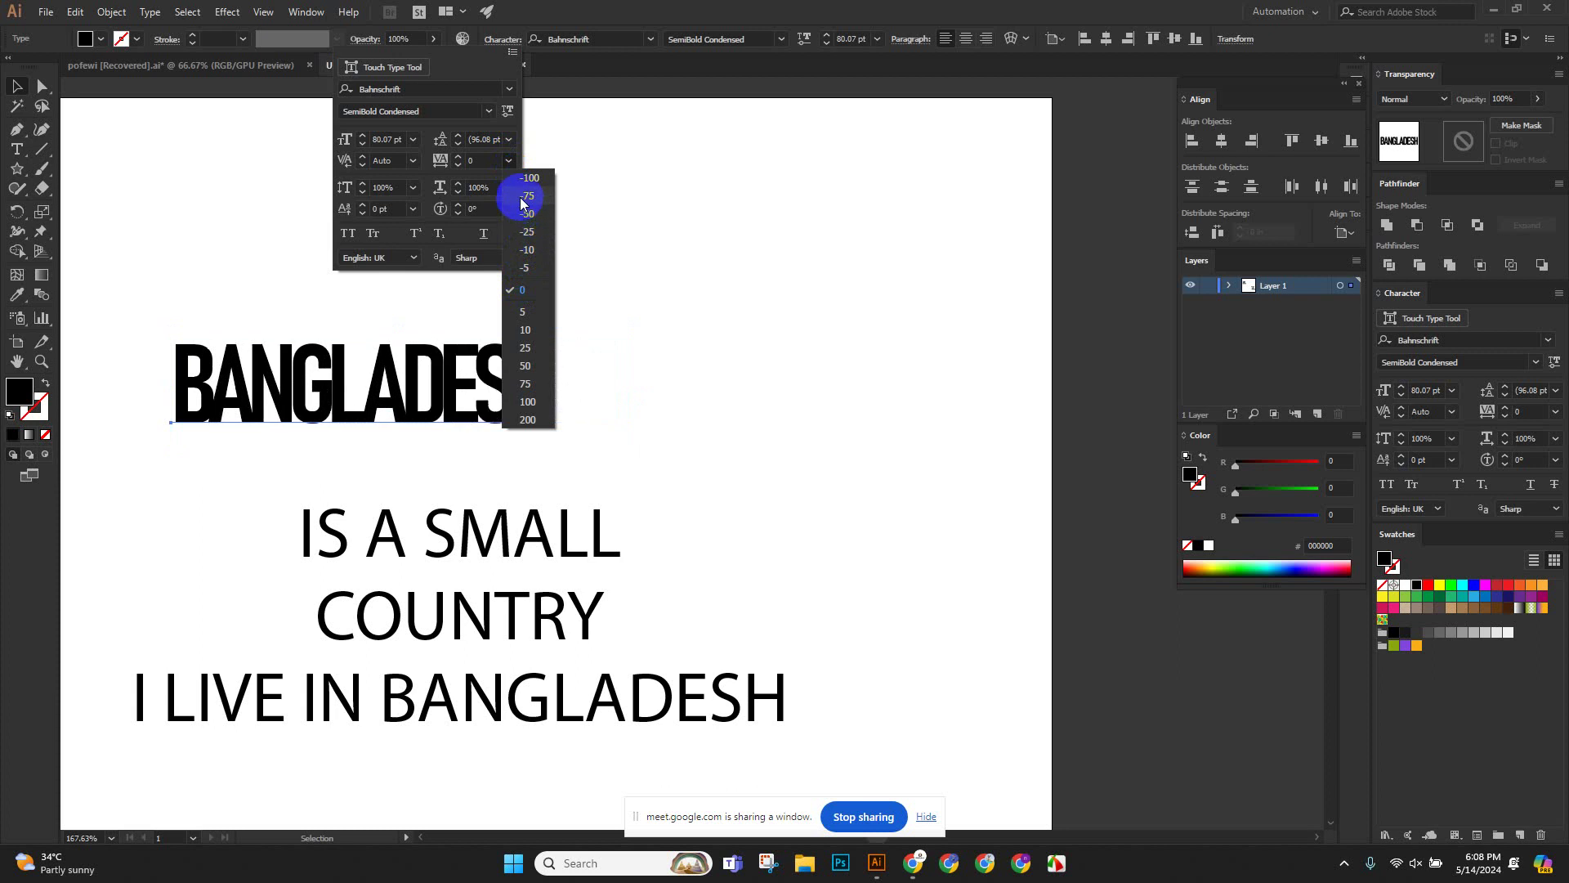
pyautogui.click(516, 419)
pyautogui.click(650, 273)
pyautogui.scroll(-2, 651, 275)
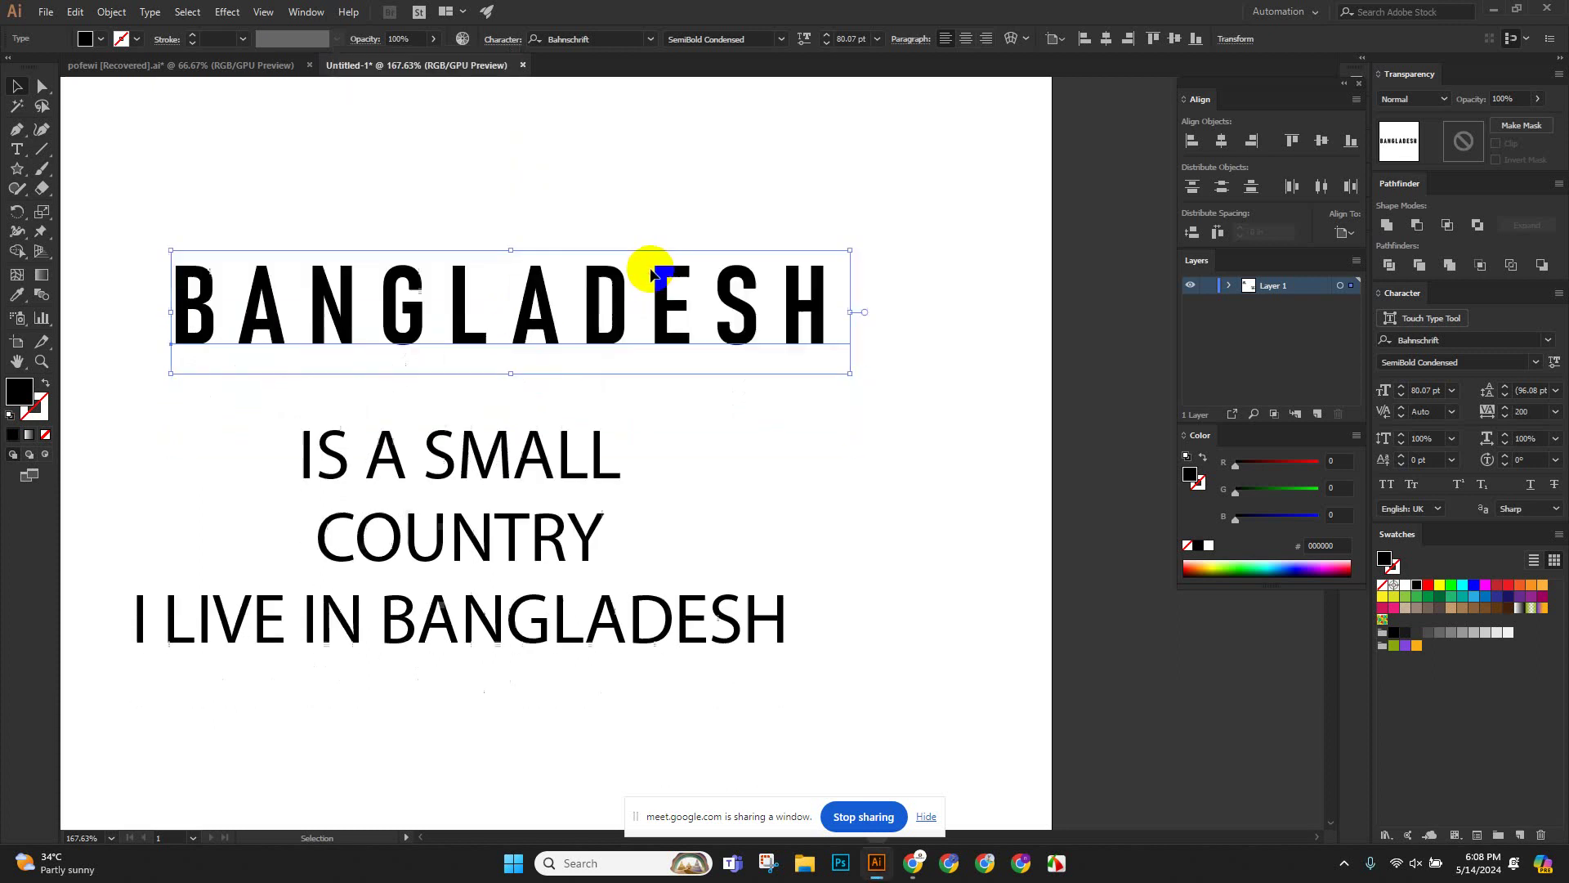
pyautogui.click(626, 209)
# Move the widely spaced BANGLADESH heading off the artboard, below its lower edge.
pyautogui.press('z')
pyautogui.moveTo(798, 308); pyautogui.dragTo(717, 350)
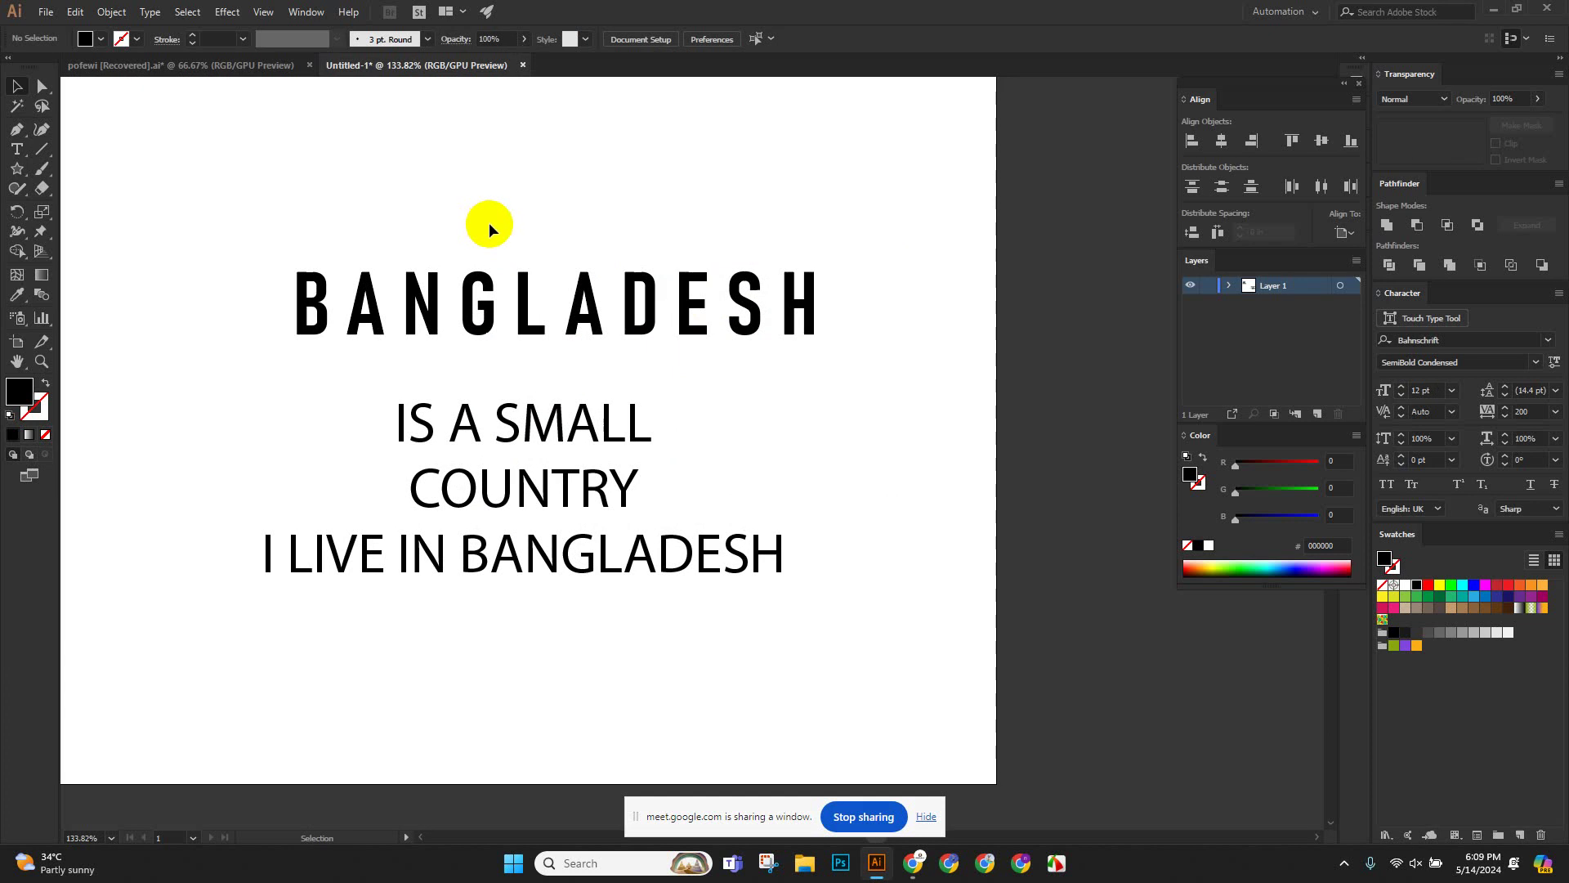
pyautogui.scroll(-1, 515, 281)
pyautogui.scroll(2, 554, 341)
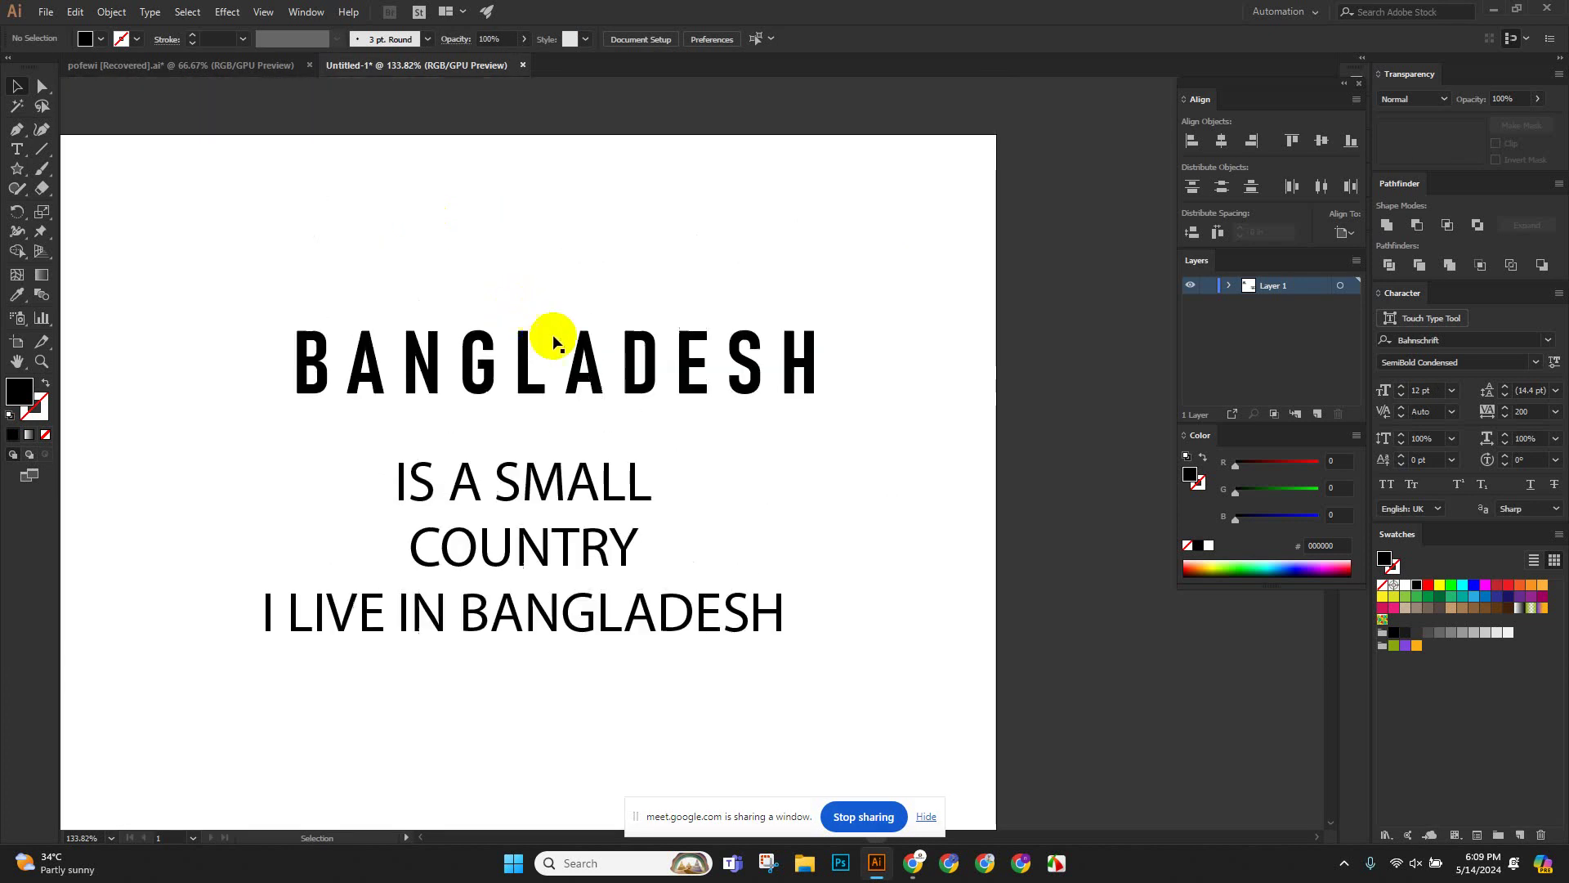
pyautogui.scroll(1, 553, 368)
pyautogui.scroll(-4, 556, 376)
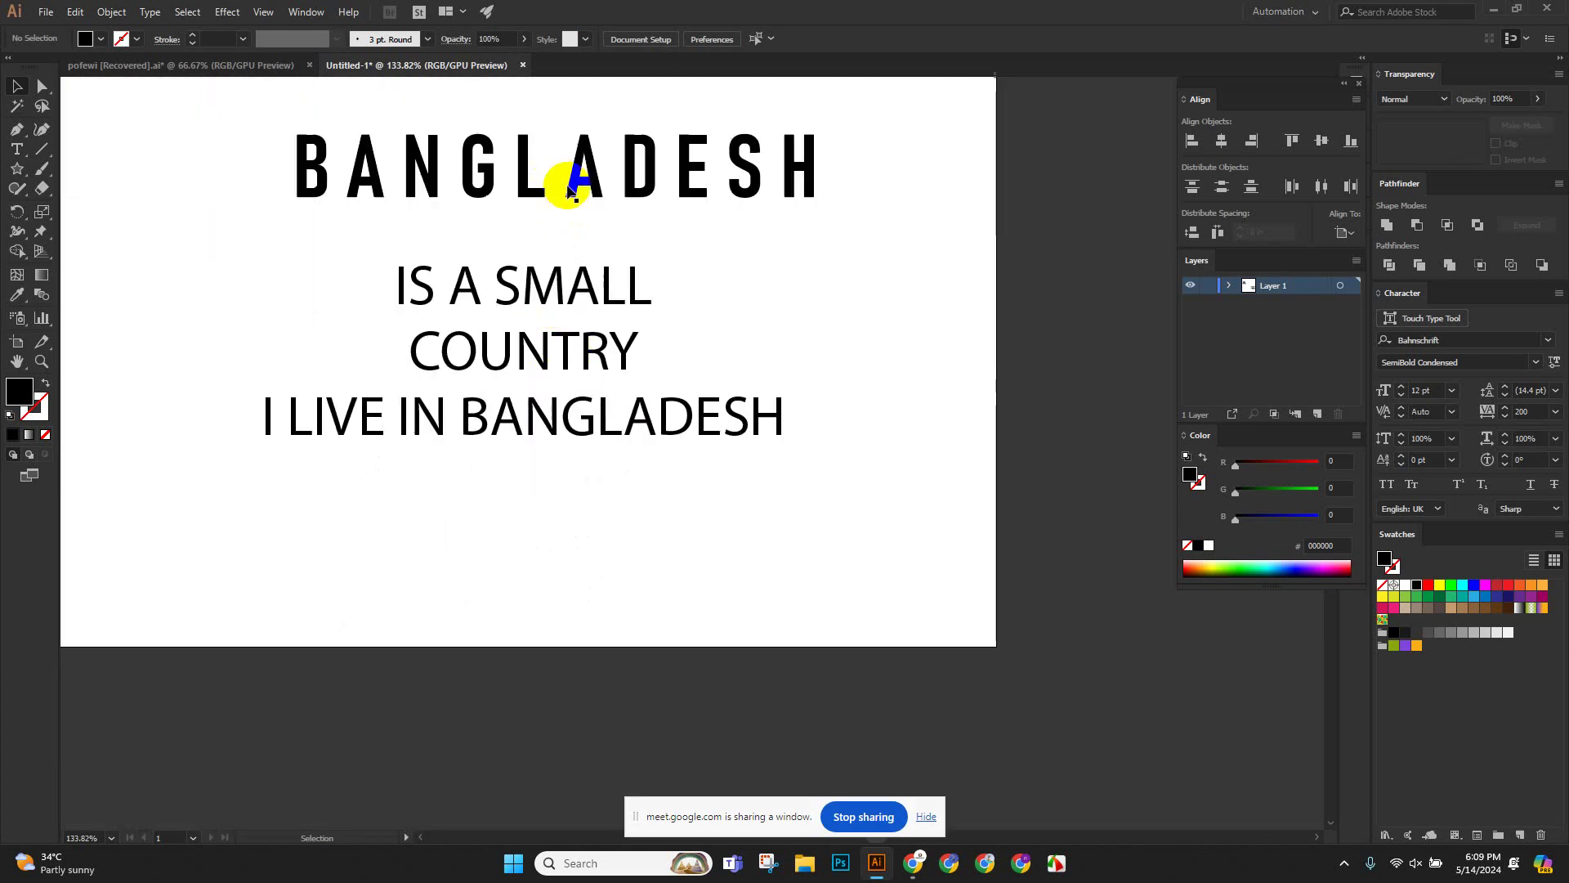
pyautogui.moveTo(570, 188); pyautogui.dragTo(620, 741)
# Move the IS A SMALL line up into the free upper area and scale it proportionally to about 80 pt.
pyautogui.scroll(2, 562, 389)
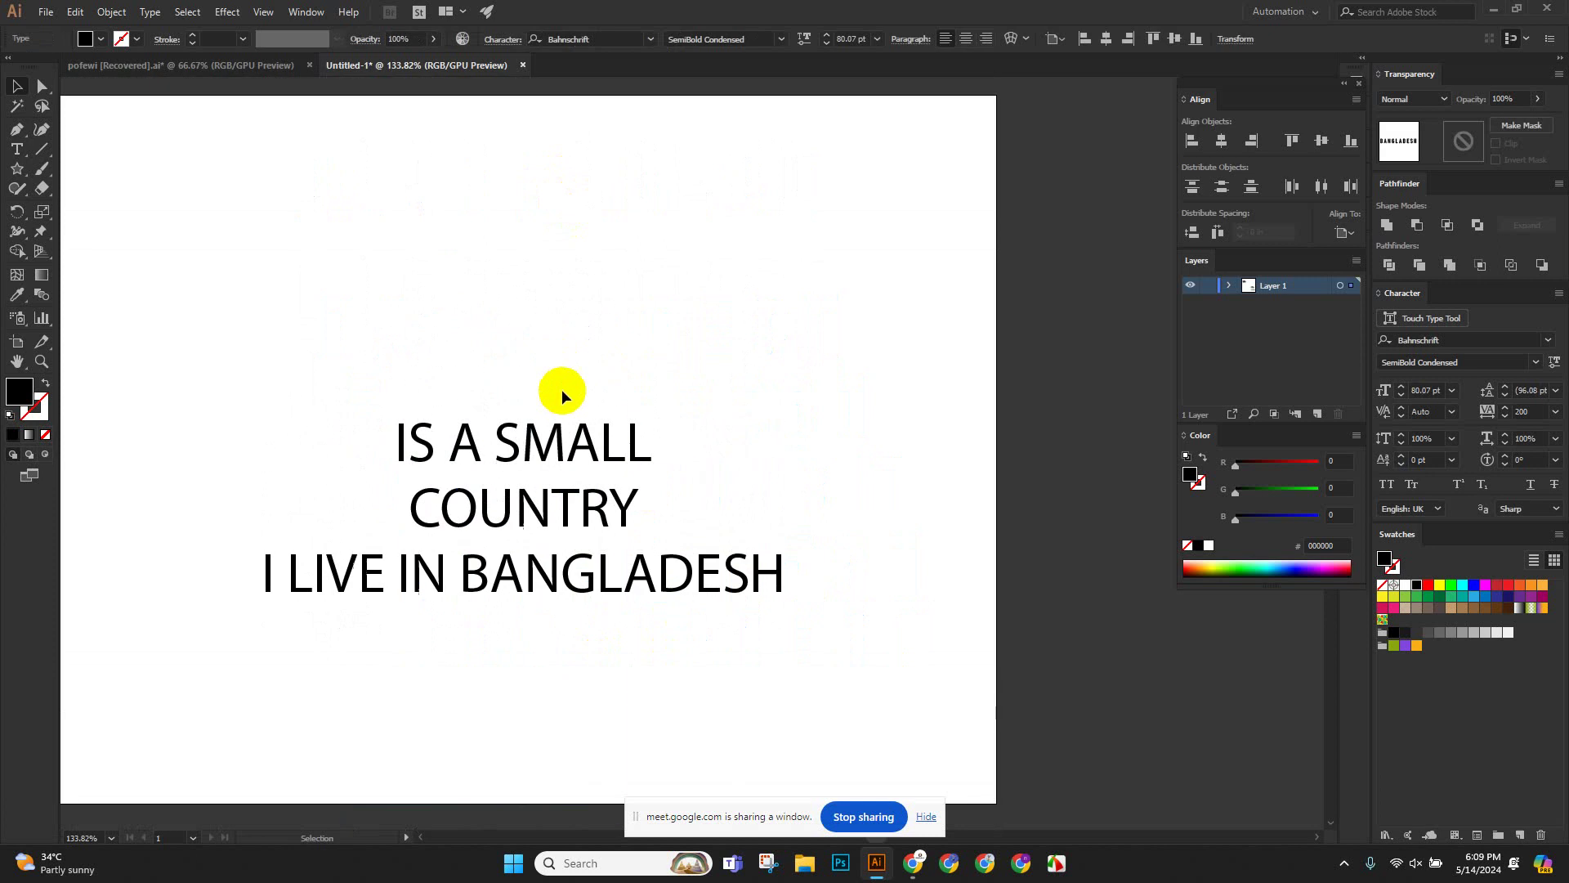
pyautogui.scroll(1, 561, 389)
pyautogui.moveTo(525, 520); pyautogui.dragTo(515, 378)
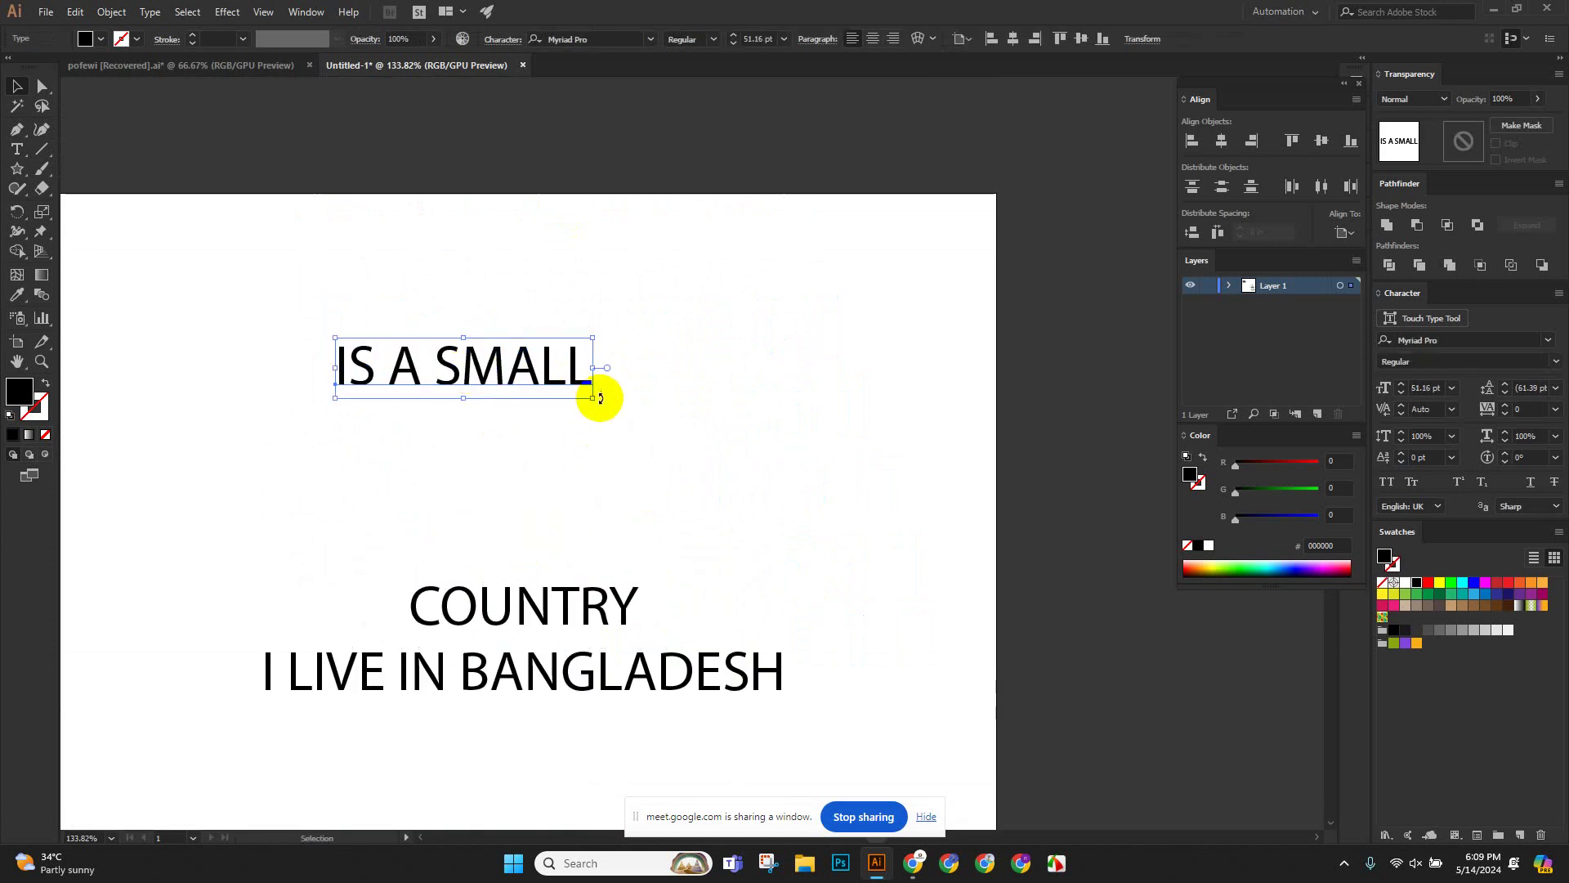
pyautogui.moveTo(596, 407); pyautogui.dragTo(665, 459)
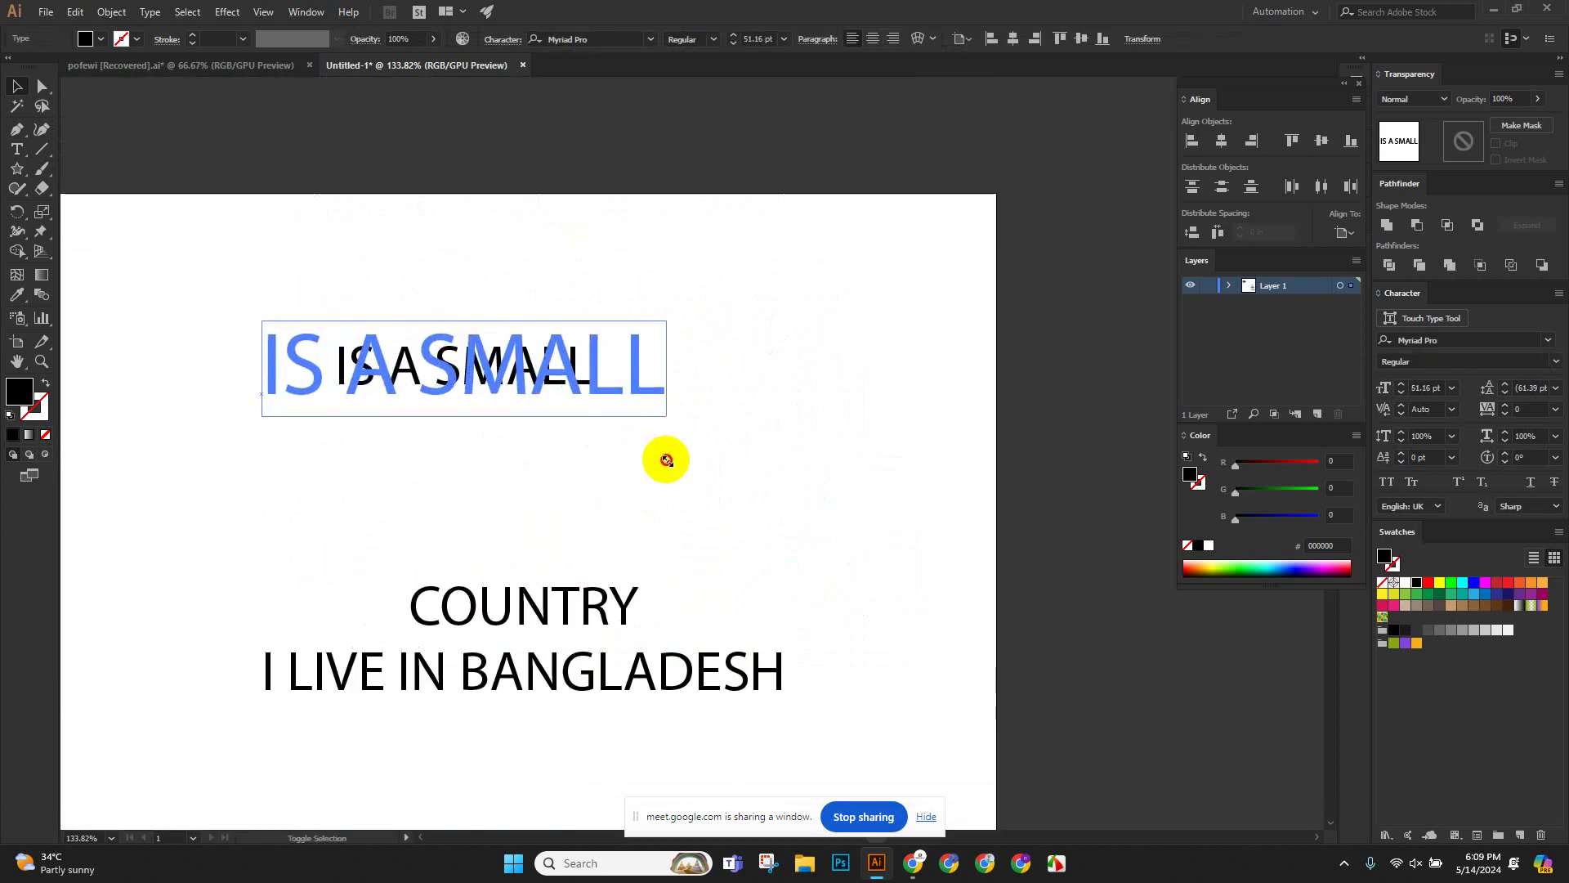
pyautogui.moveTo(650, 355); pyautogui.dragTo(607, 408)
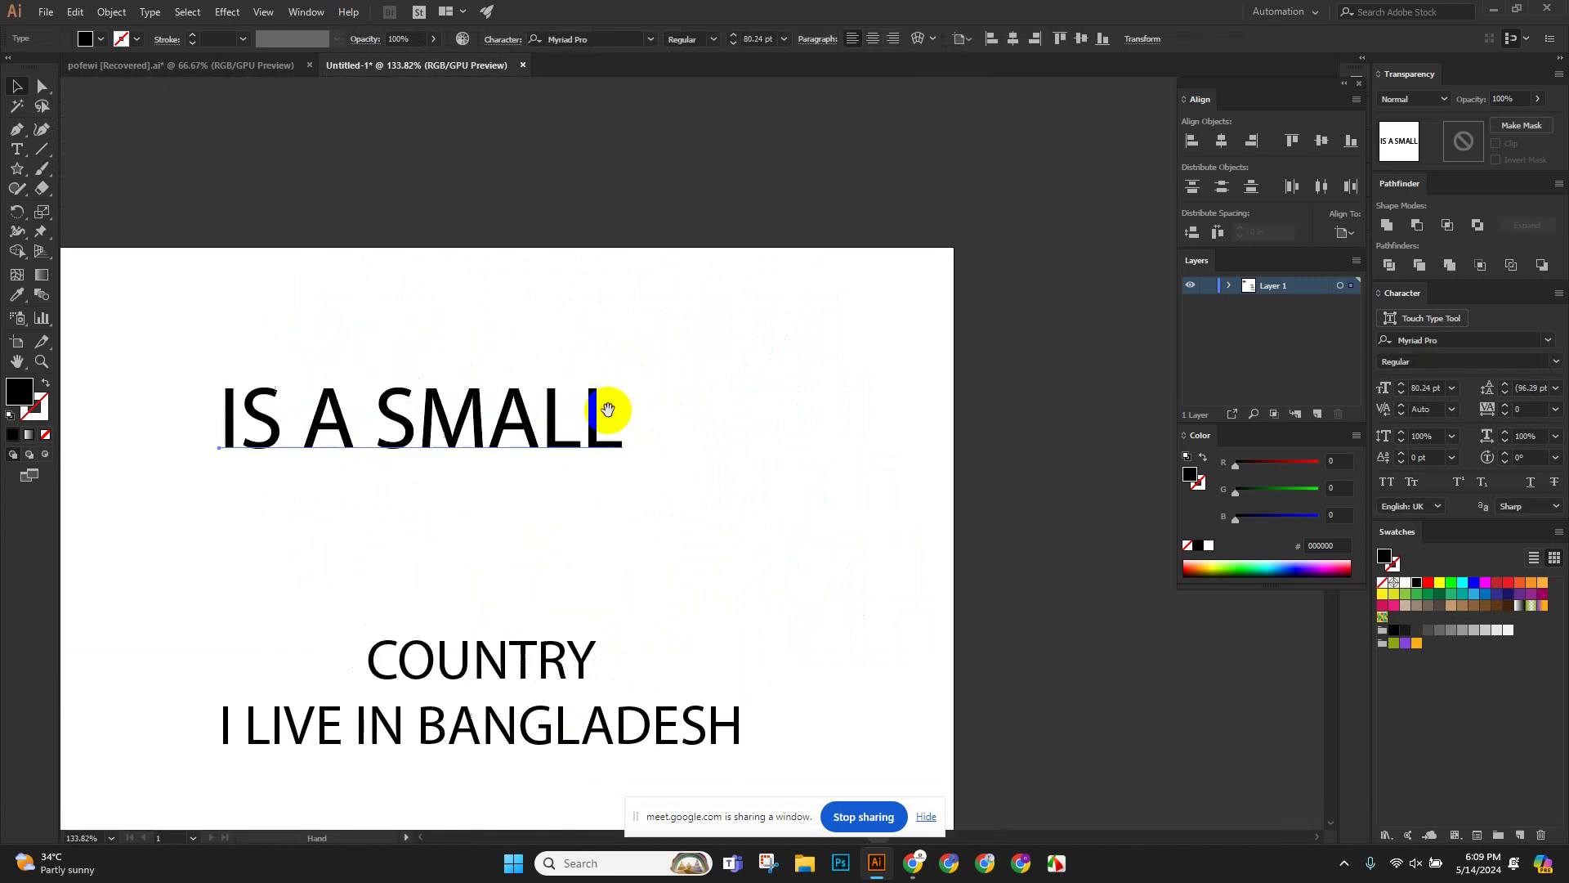
# Change the font family of the IS A SMALL line to After Disaster.
pyautogui.click(652, 40)
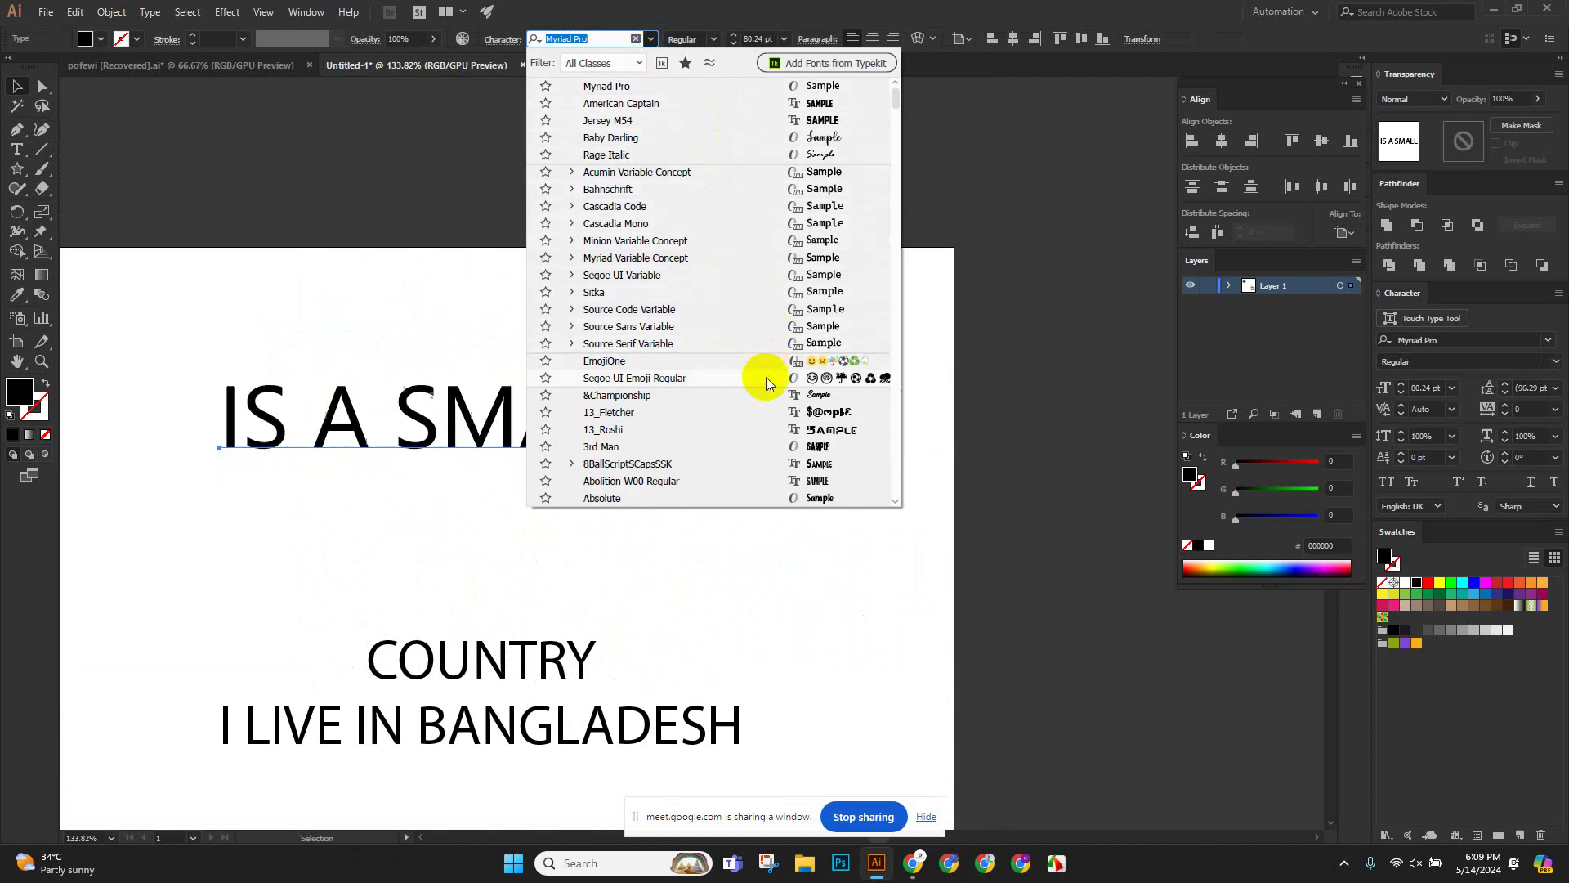
pyautogui.scroll(-4, 767, 386)
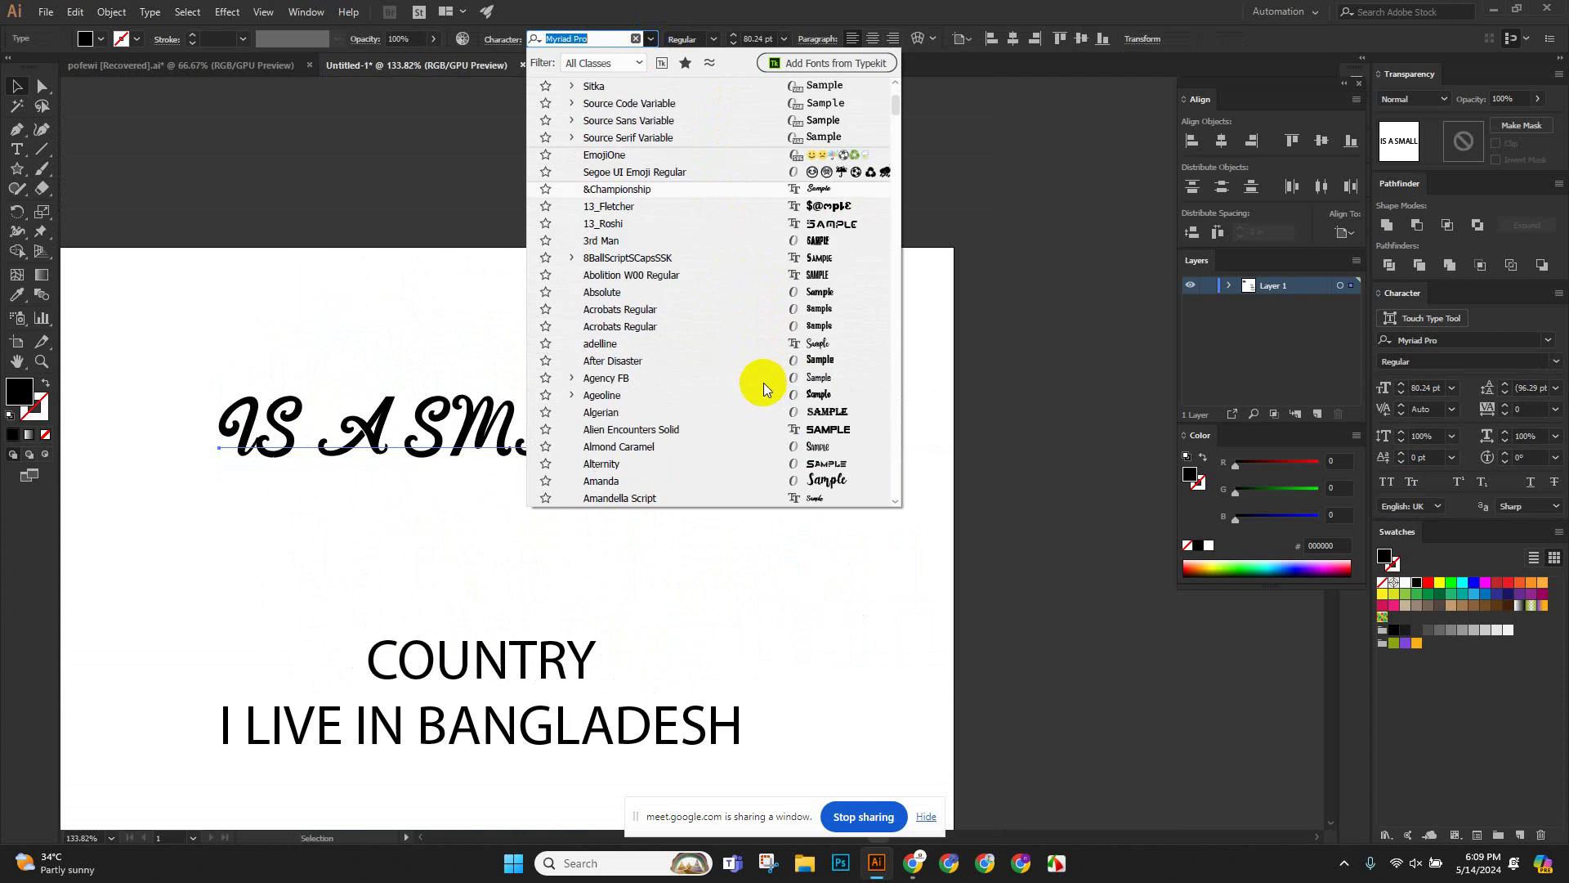
pyautogui.click(820, 364)
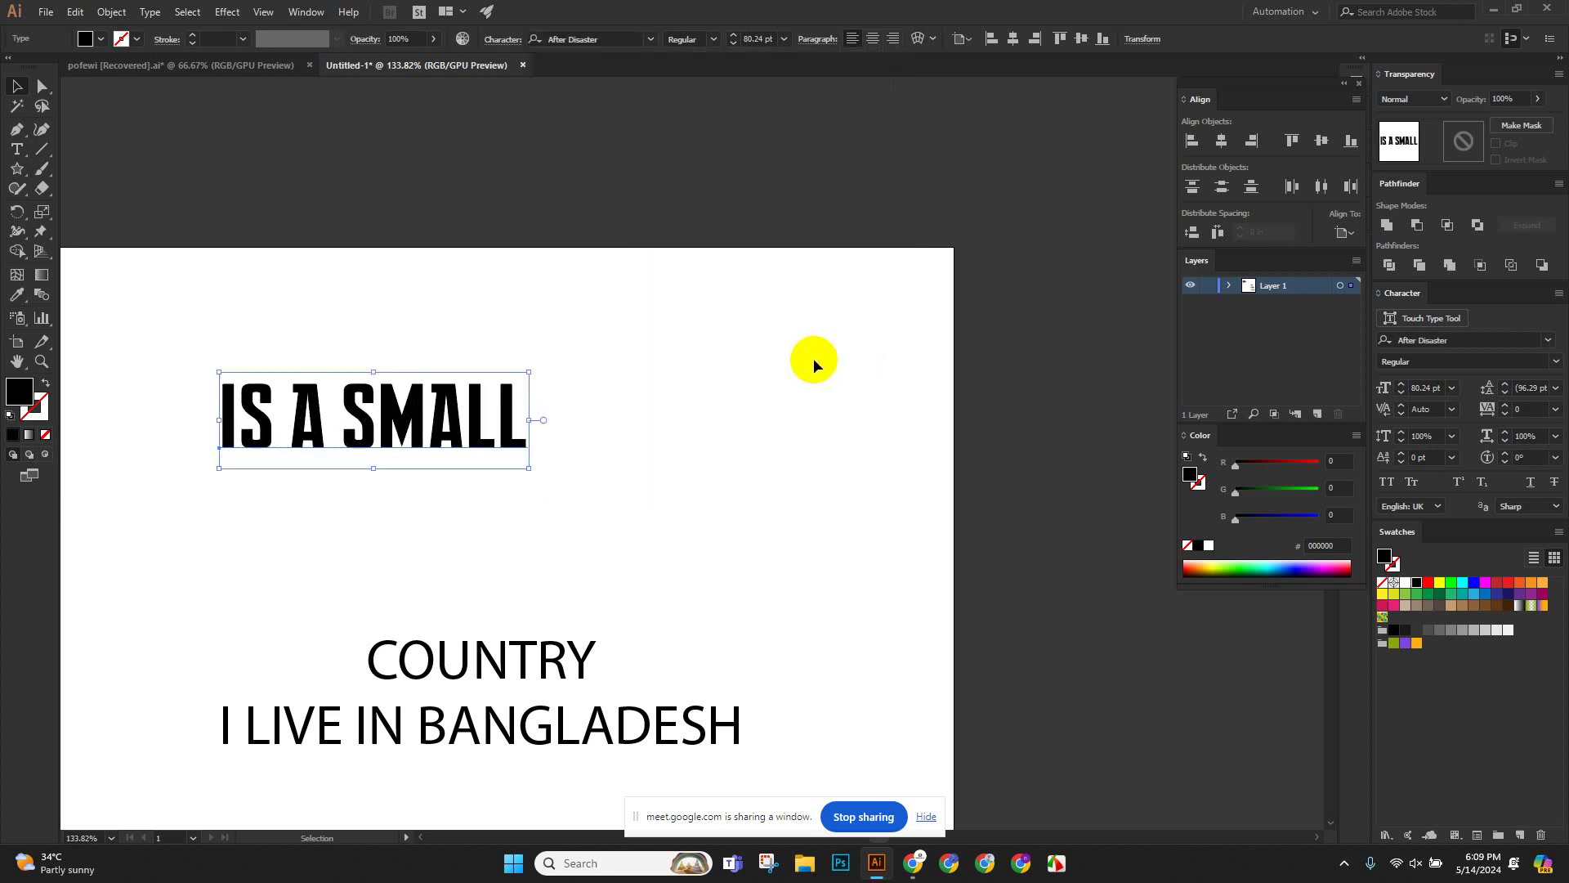
# Enlarge the IS A SMALL line proportionally to about 114 pt.
pyautogui.click(600, 371)
pyautogui.scroll(-1, 548, 332)
pyautogui.scroll(1, 544, 327)
pyautogui.moveTo(353, 423); pyautogui.dragTo(620, 526)
pyautogui.scroll(-1, 475, 437)
pyautogui.click(568, 428)
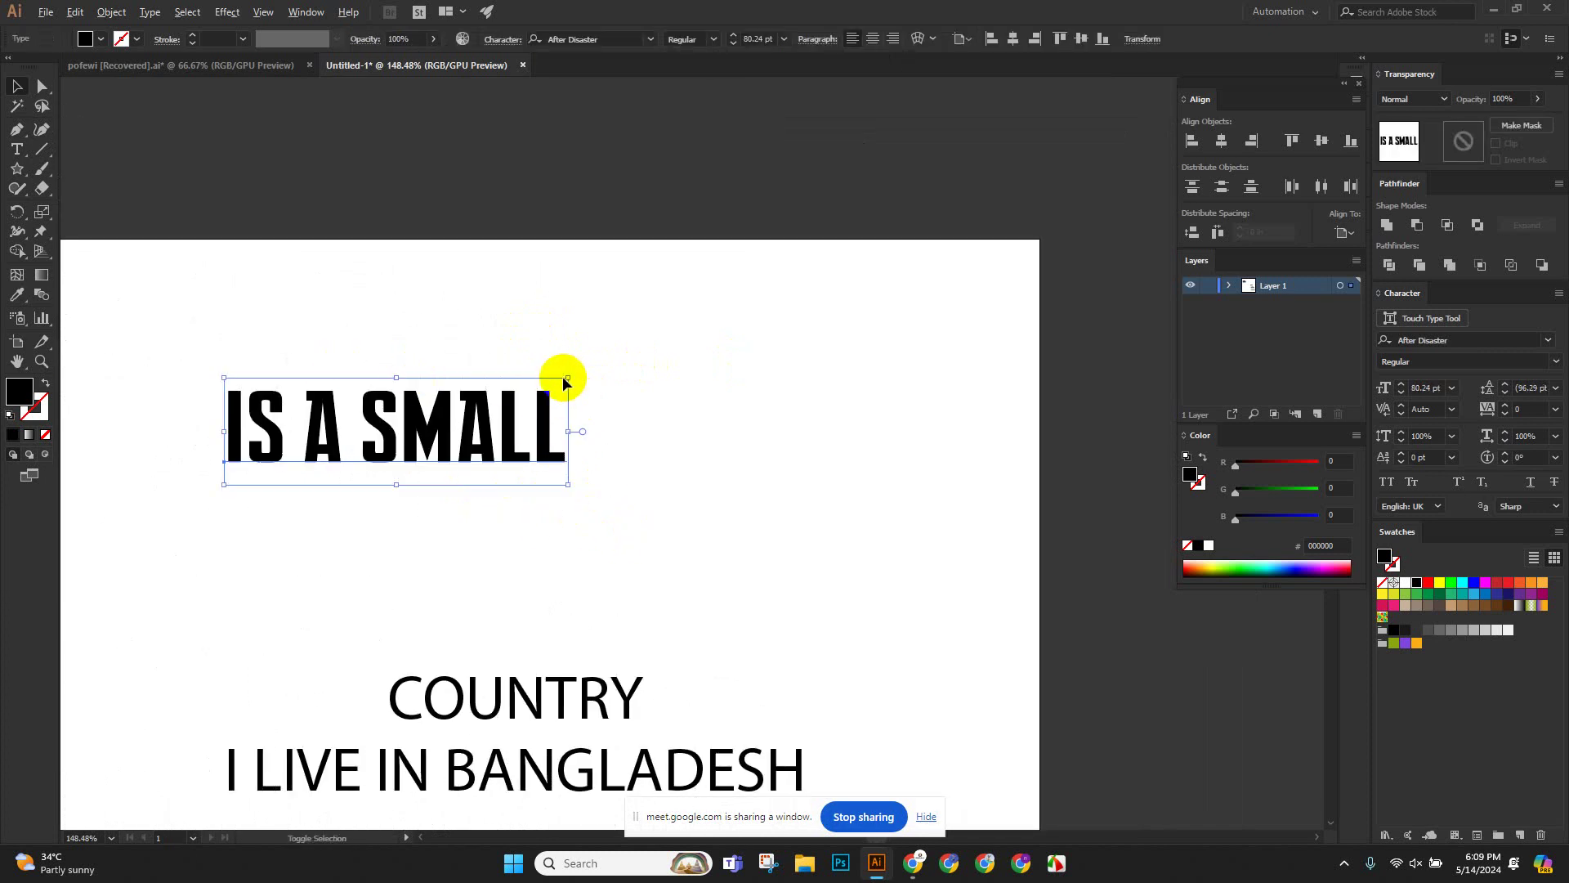
pyautogui.moveTo(569, 380); pyautogui.dragTo(653, 403)
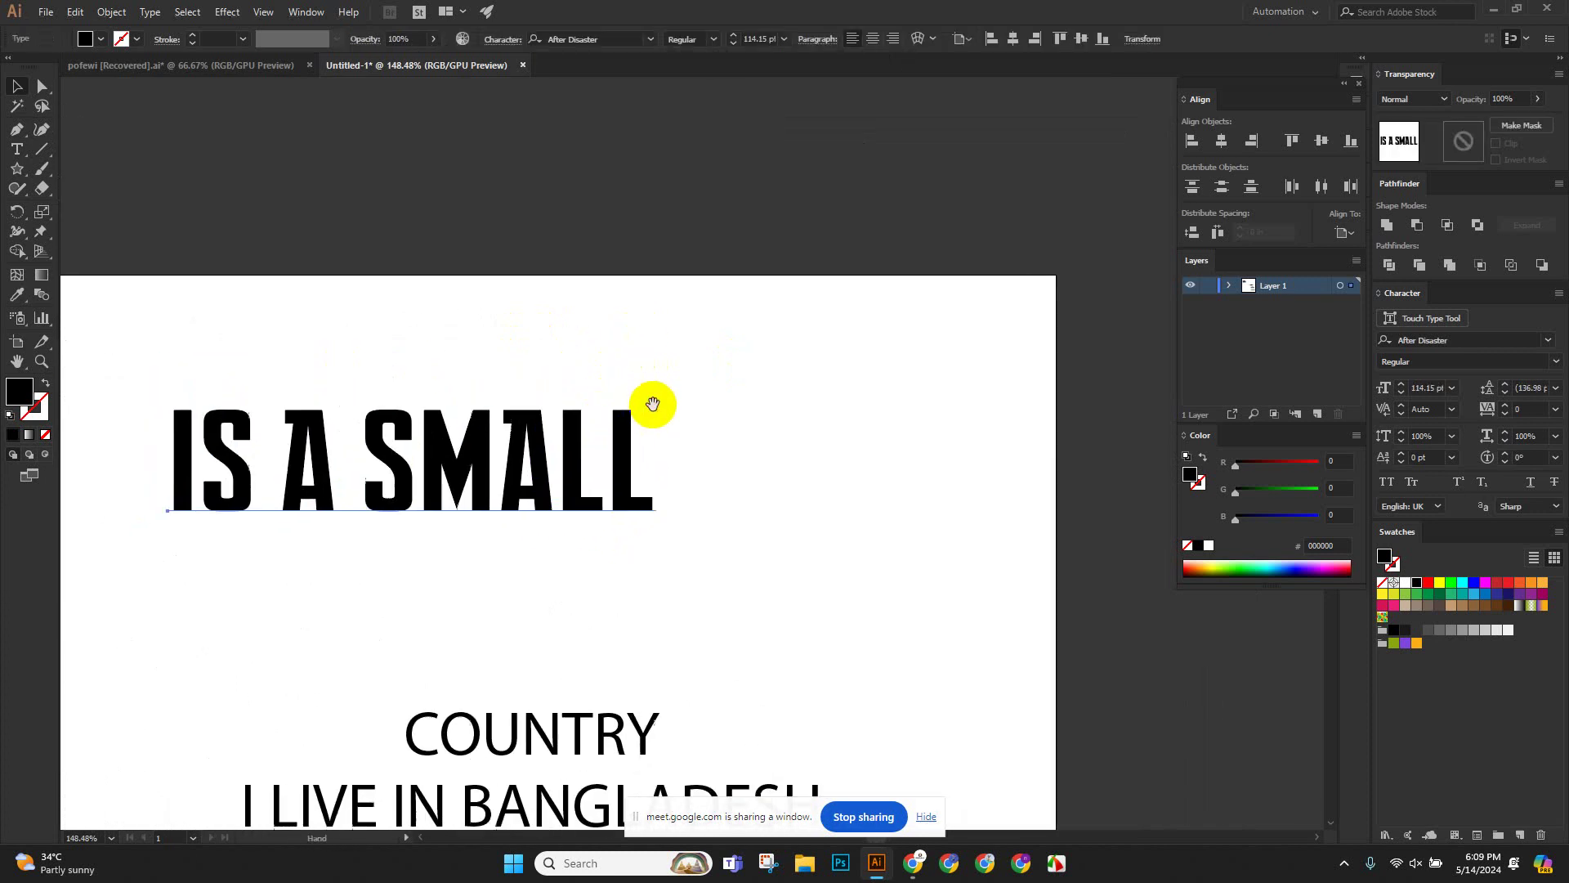
# Set the vertical scale of the IS A SMALL line to 90%.
pyautogui.click(502, 40)
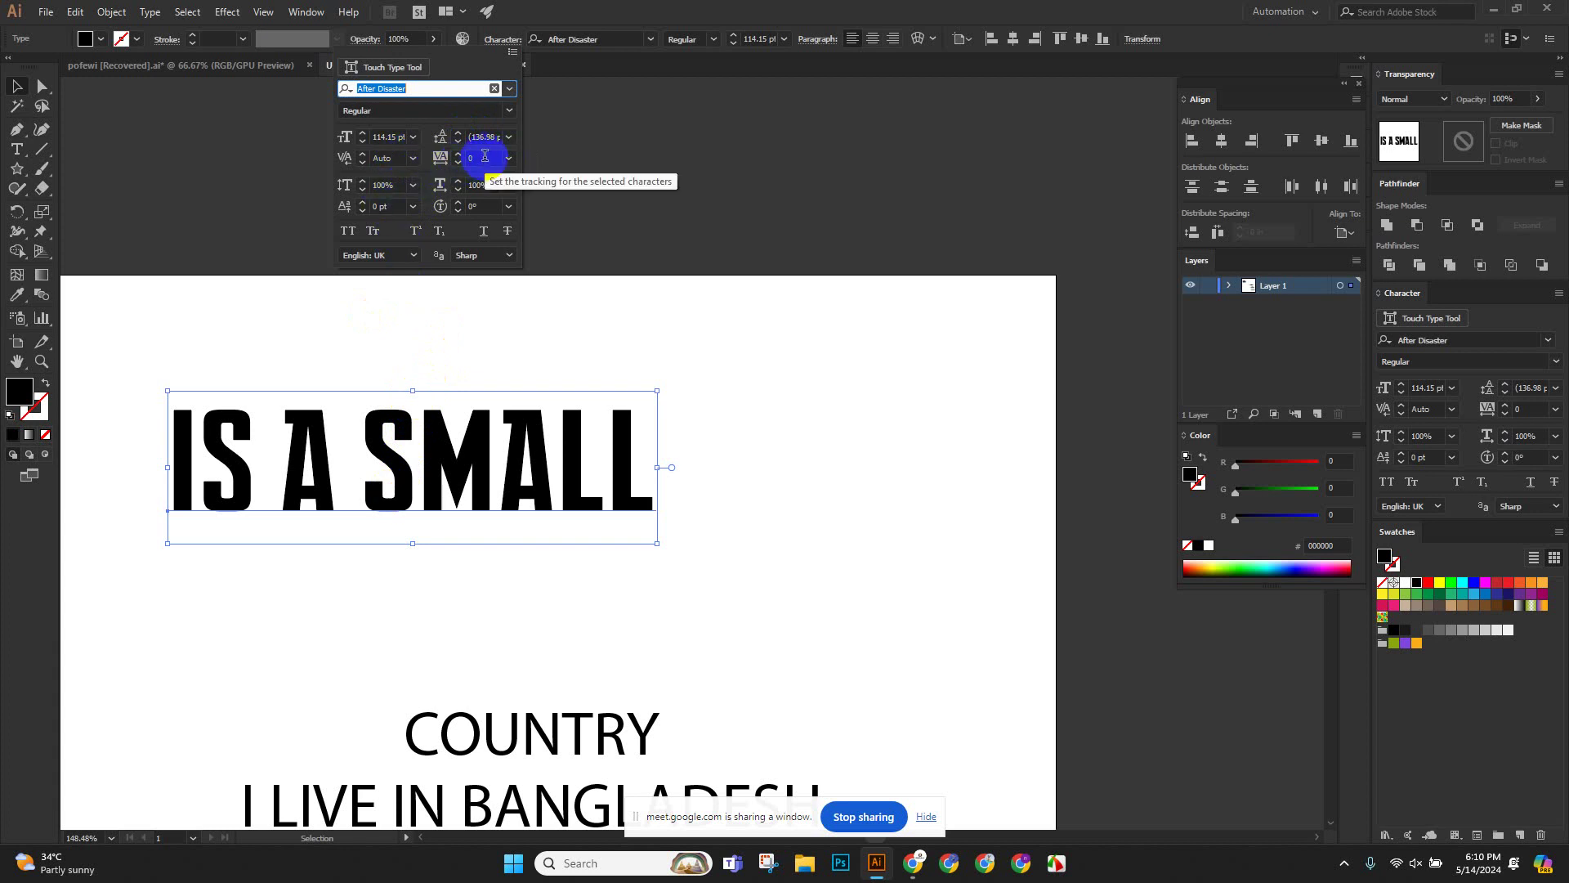
pyautogui.click(413, 186)
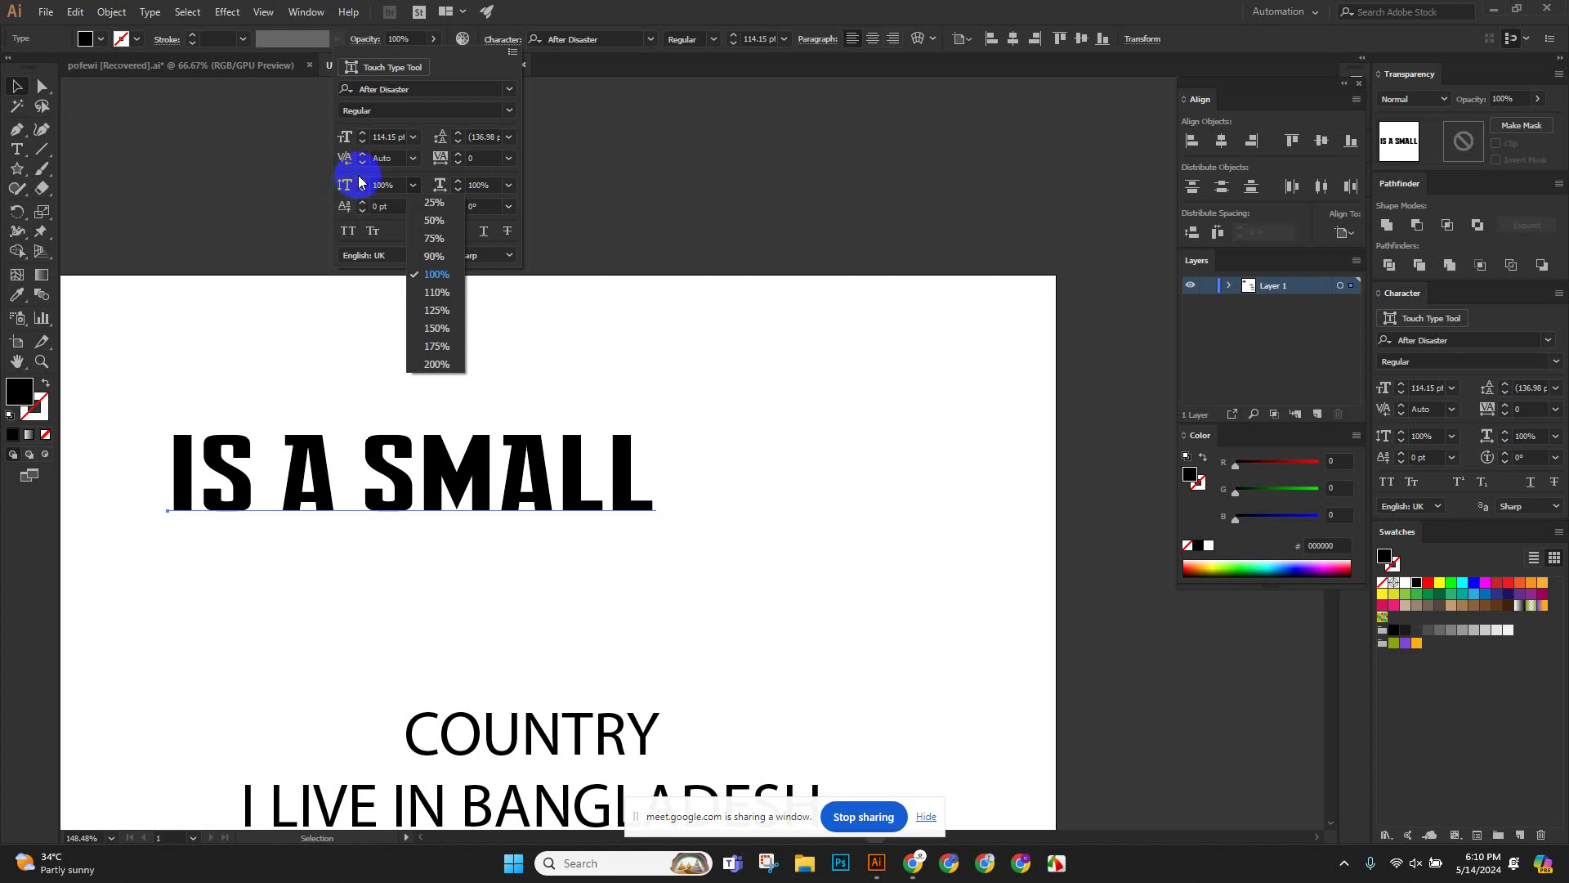
pyautogui.click(435, 257)
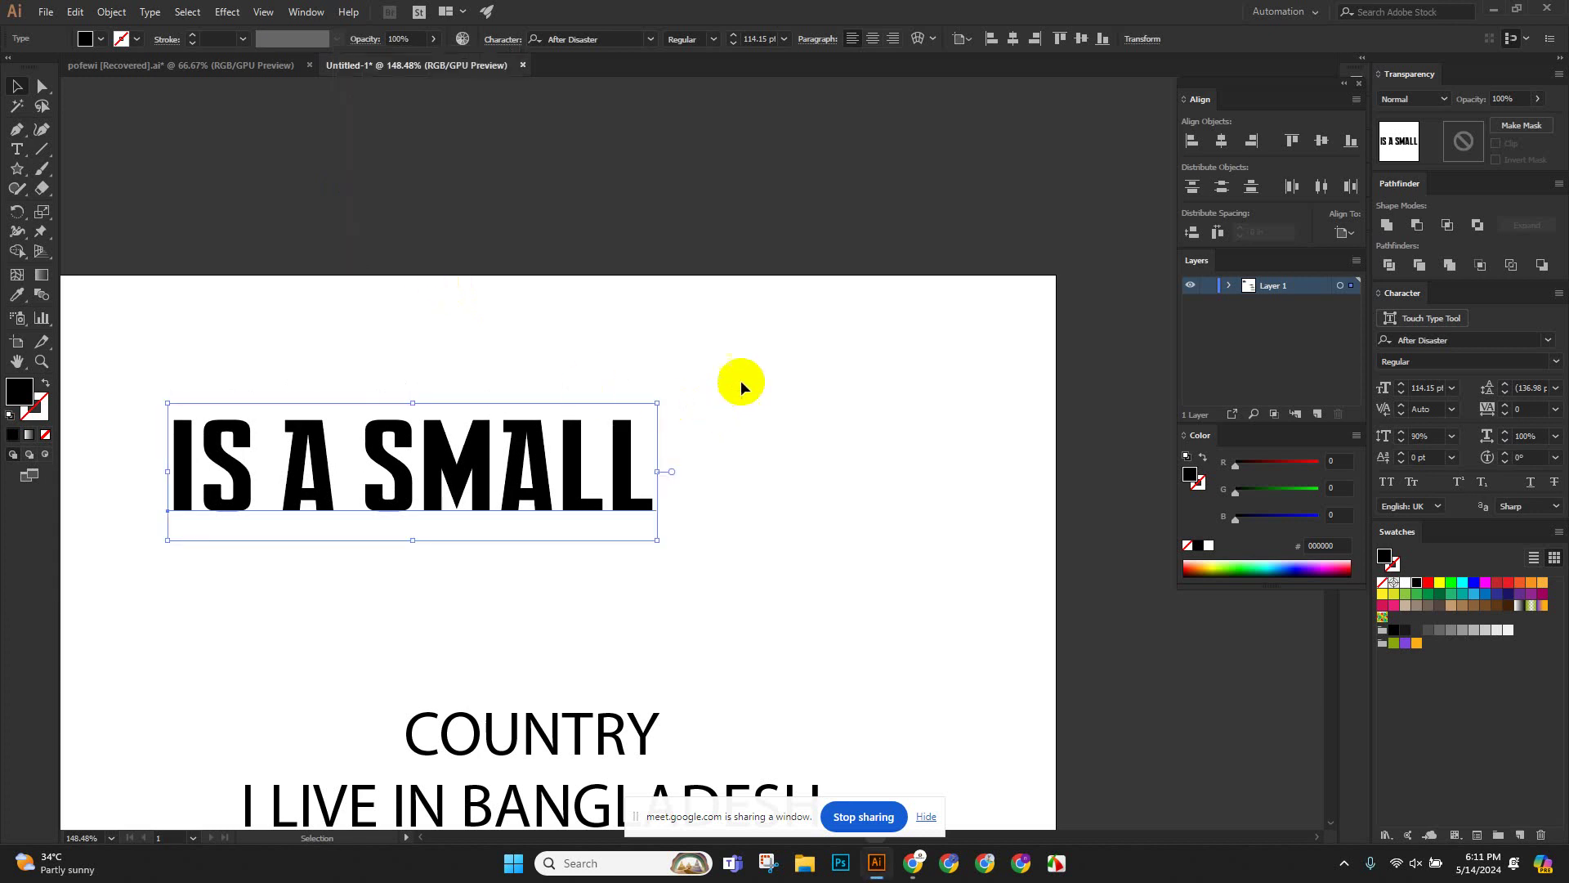
# Enlarge the COUNTRY line to about 124 pt and place it between IS A SMALL and I LIVE IN BANGLADESH.
pyautogui.scroll(-3, 586, 339)
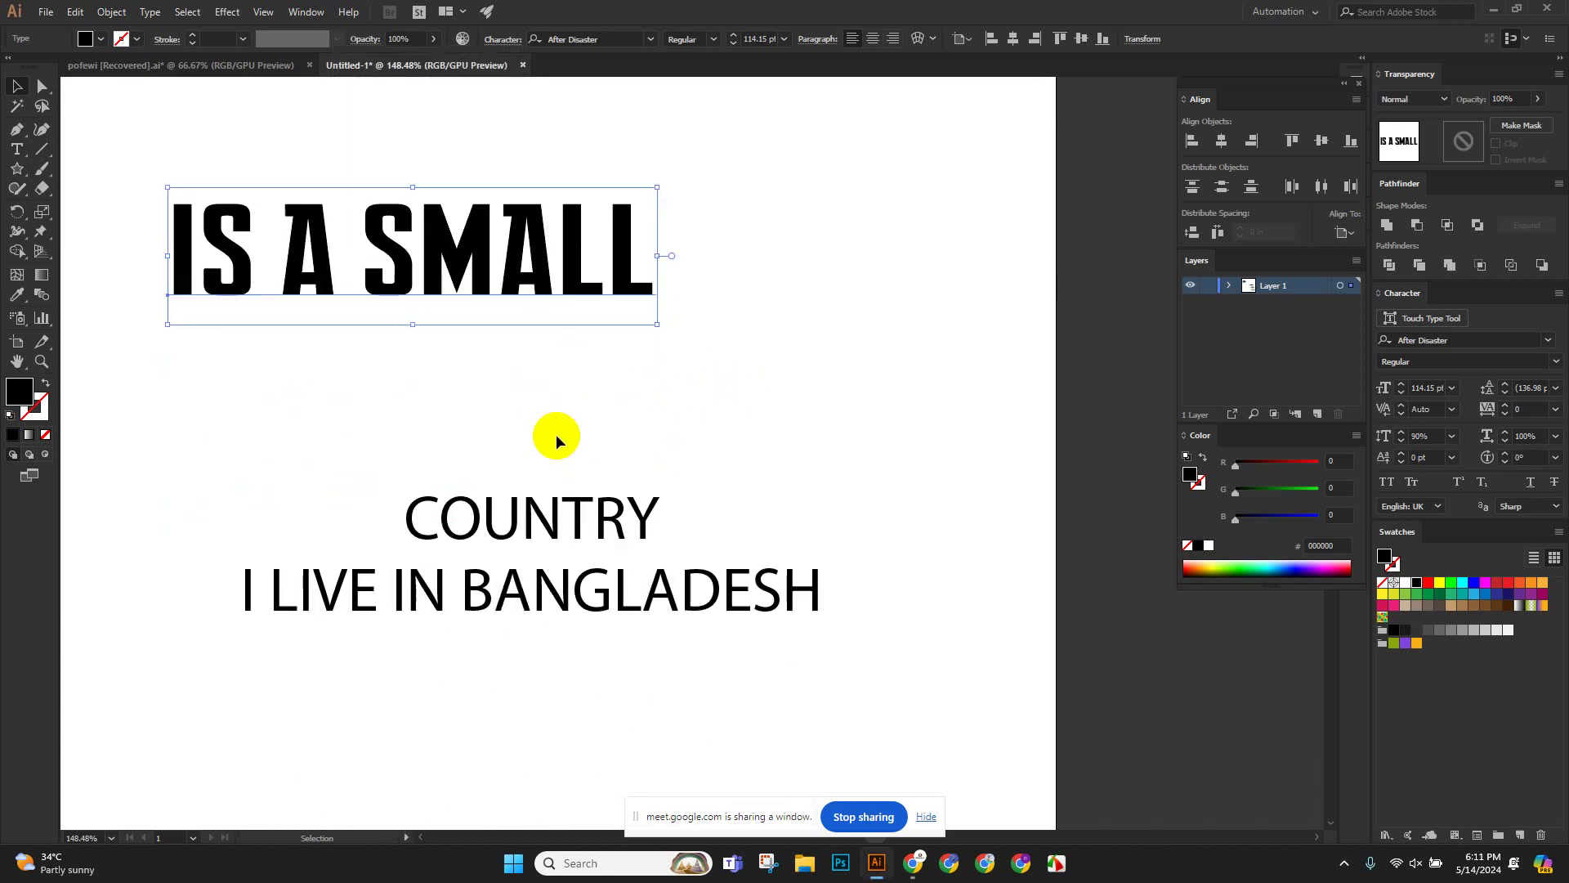
pyautogui.click(533, 514)
pyautogui.moveTo(535, 485); pyautogui.dragTo(540, 344)
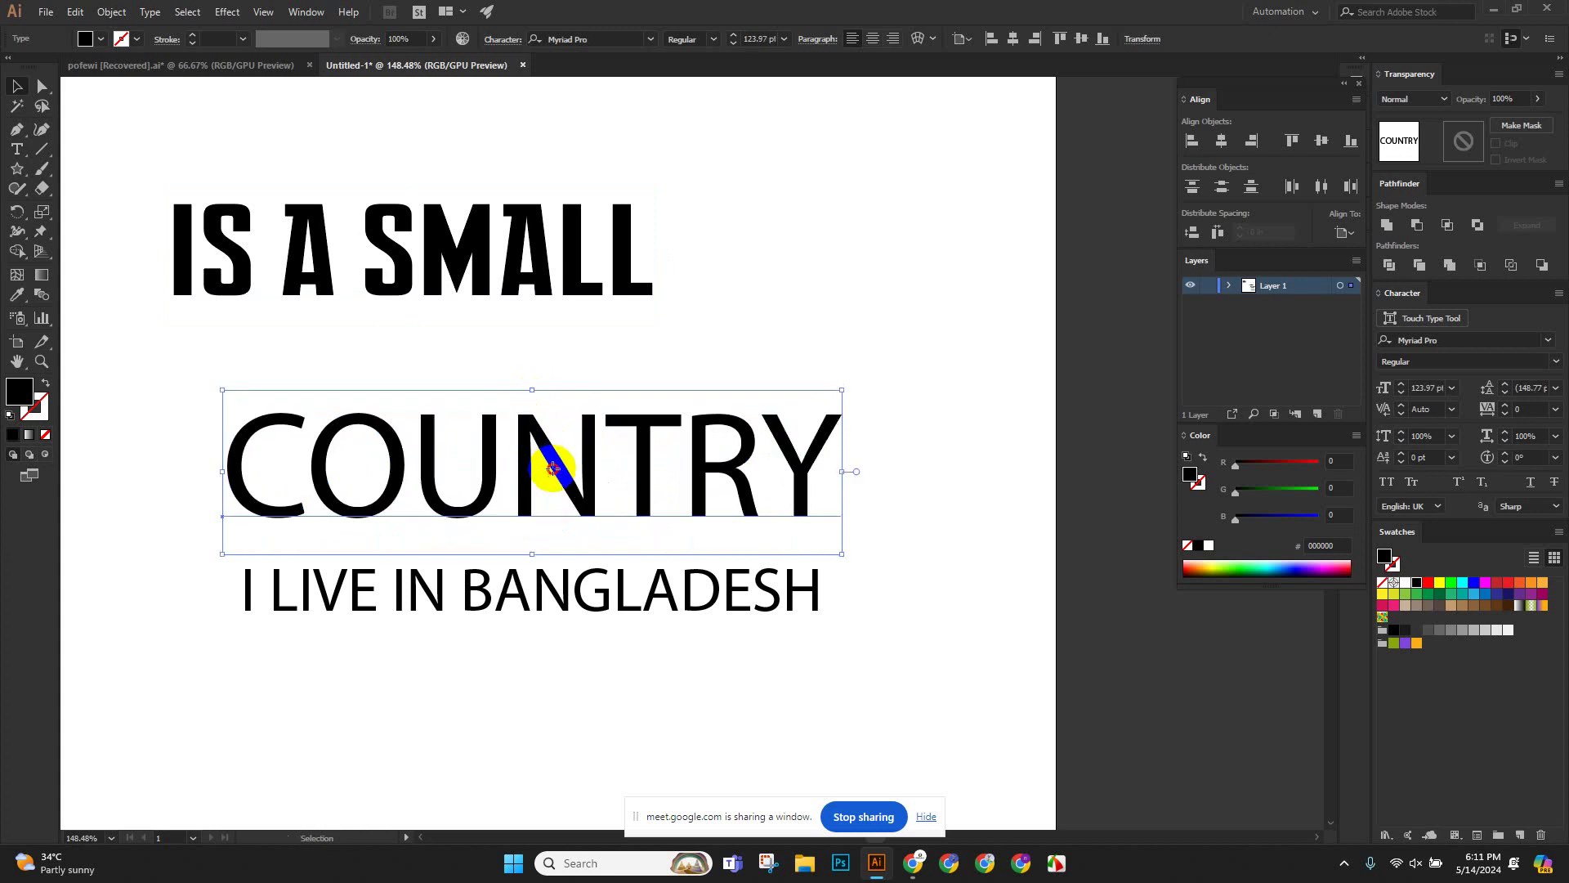
pyautogui.scroll(2, 542, 456)
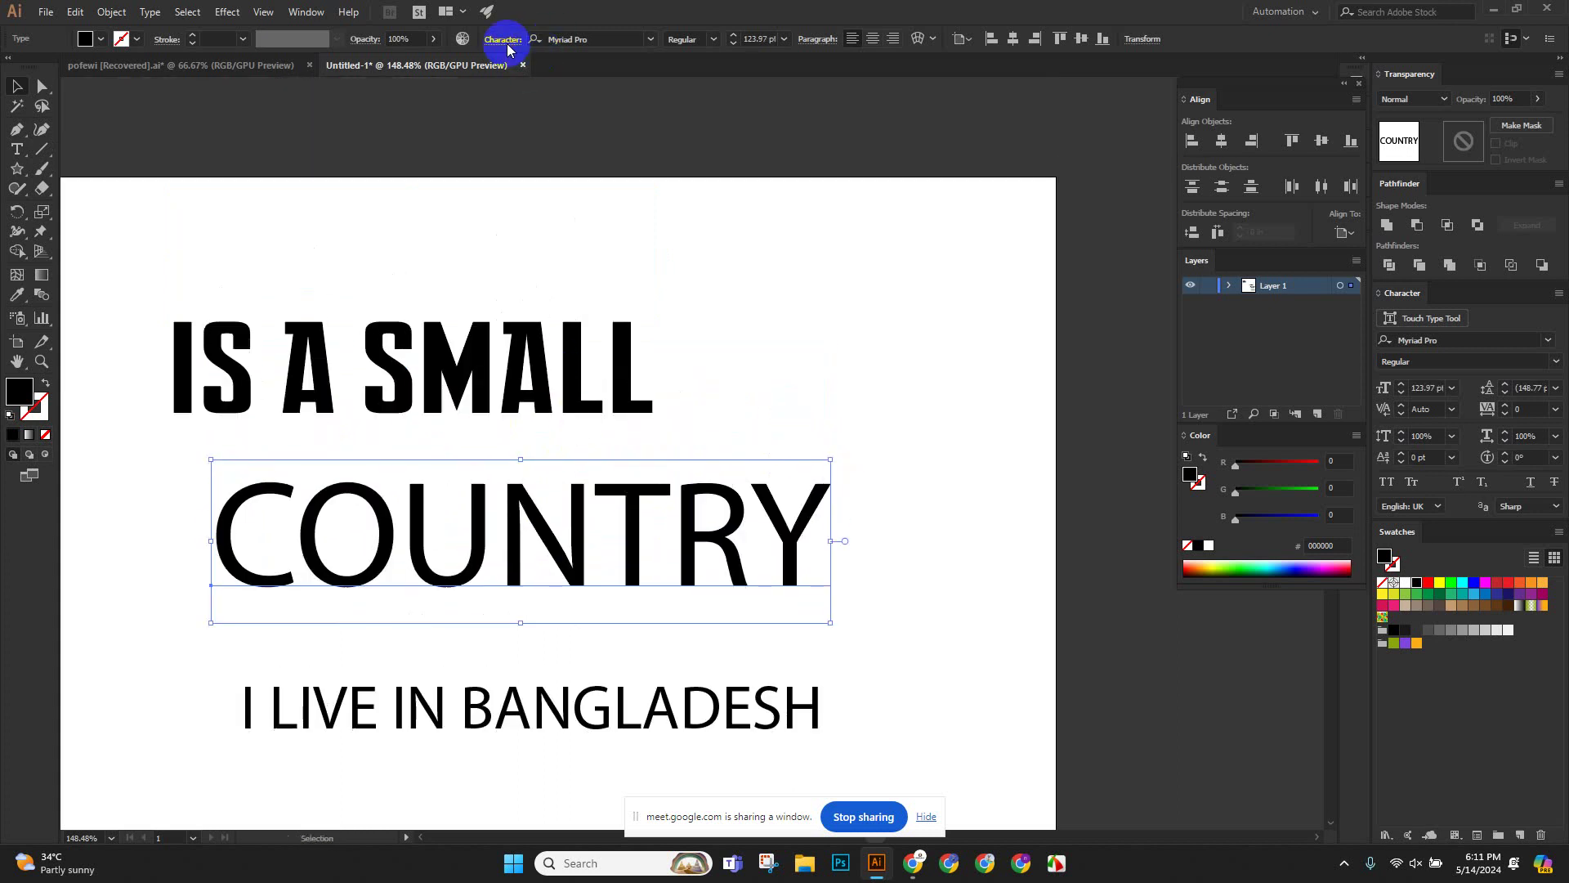
# Preview the horizontal scale options on the COUNTRY line.
pyautogui.click(505, 42)
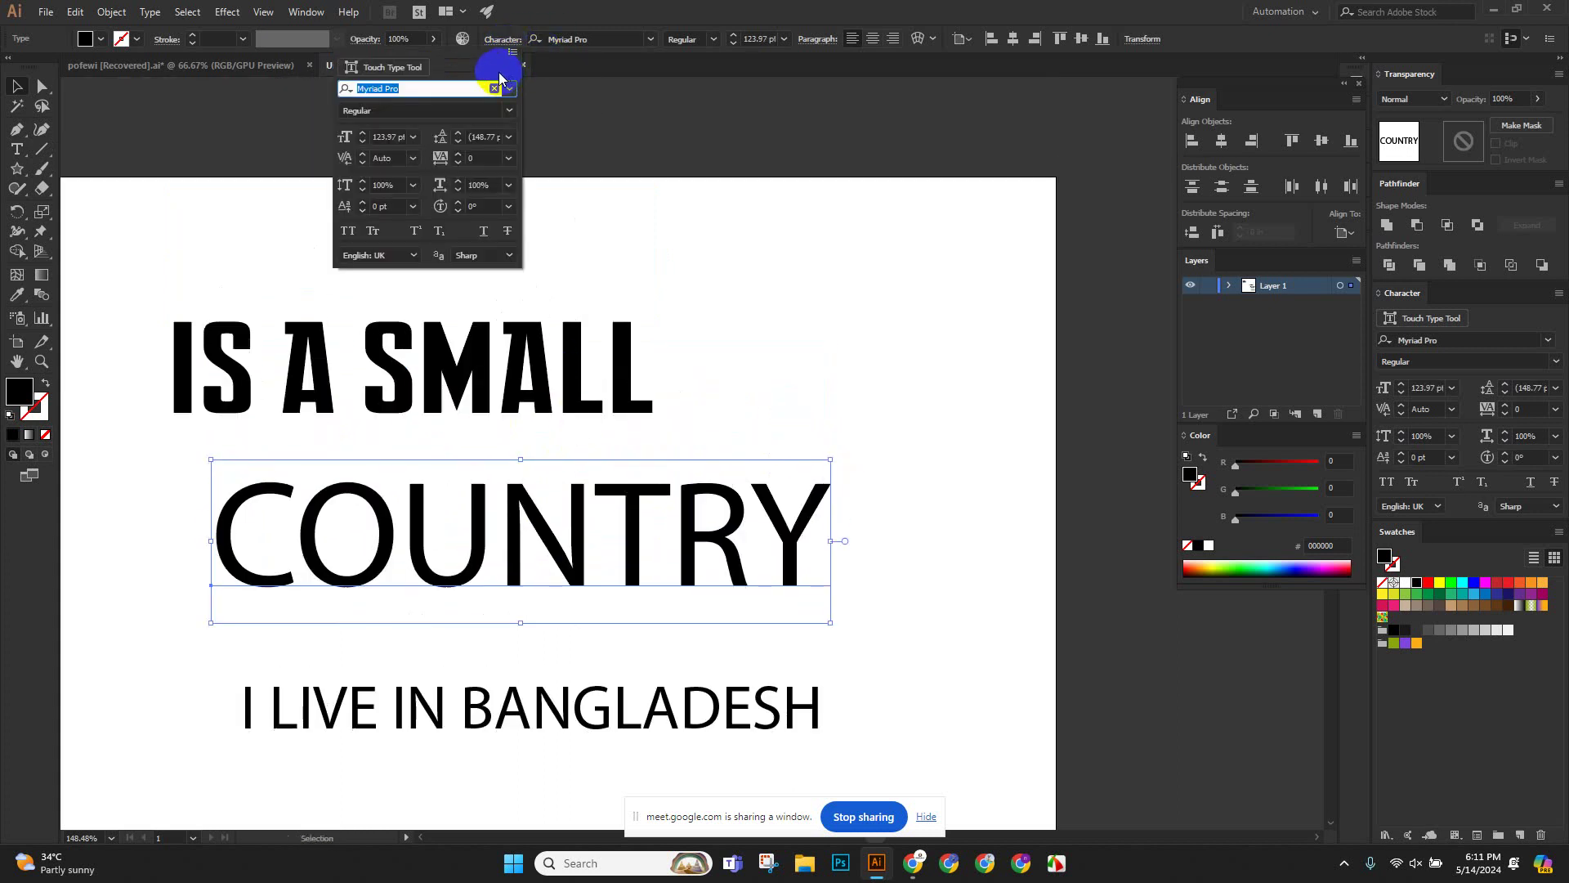
pyautogui.click(508, 184)
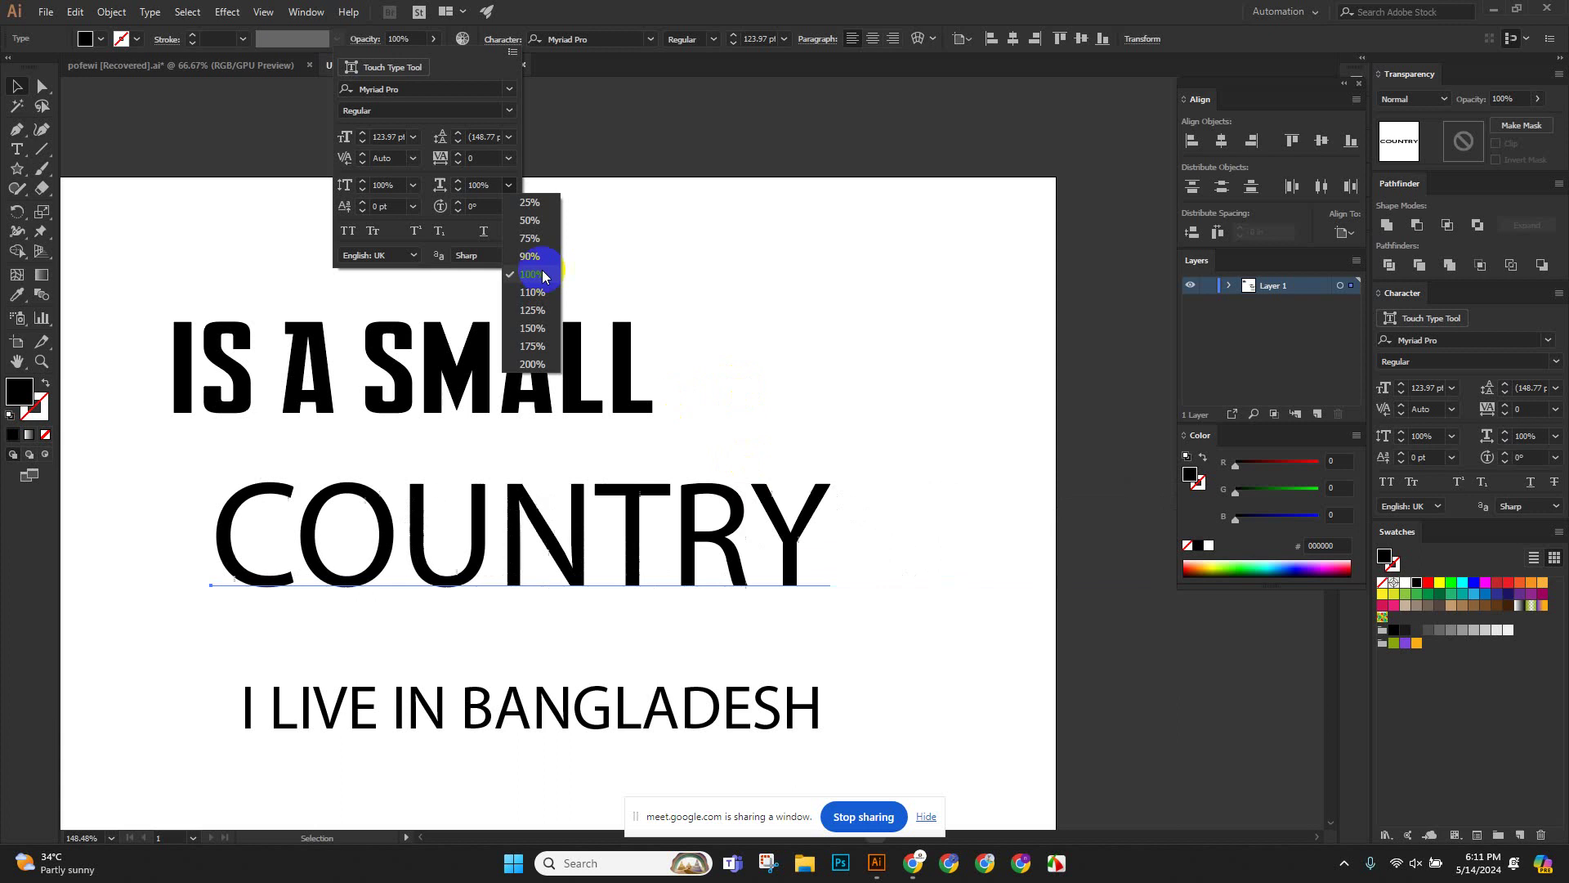
pyautogui.click(690, 252)
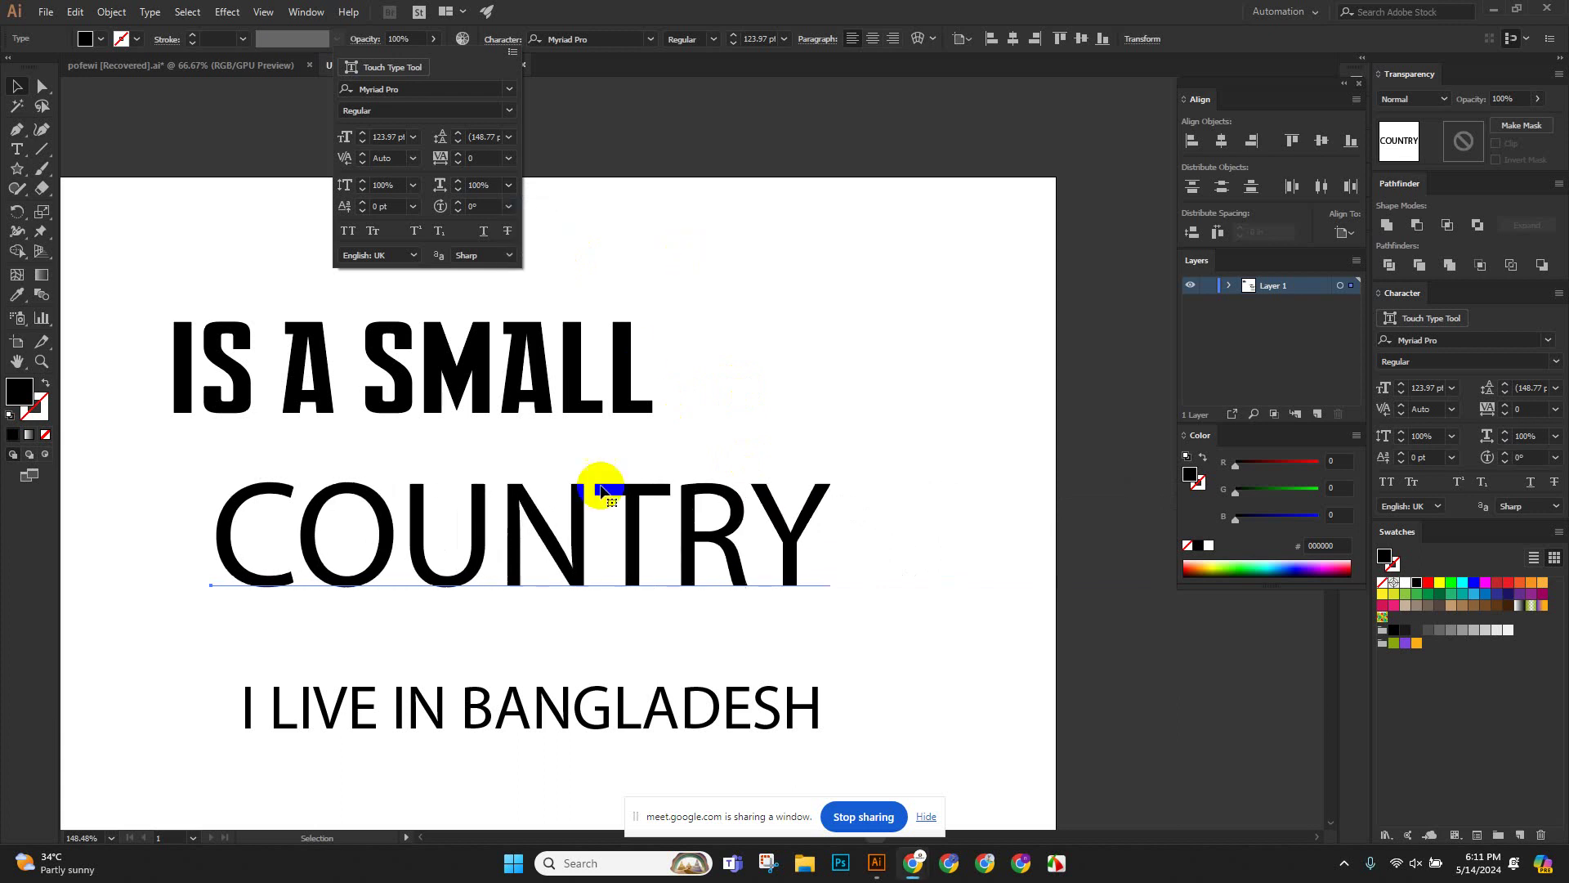
# Move the COUNTRY line off the artboard, beside its right edge.
pyautogui.click(700, 400)
pyautogui.keyDown('alt'); pyautogui.scroll(-3, 727, 423); pyautogui.keyUp('alt')
pyautogui.moveTo(666, 438); pyautogui.dragTo(944, 335)
pyautogui.click(502, 433)
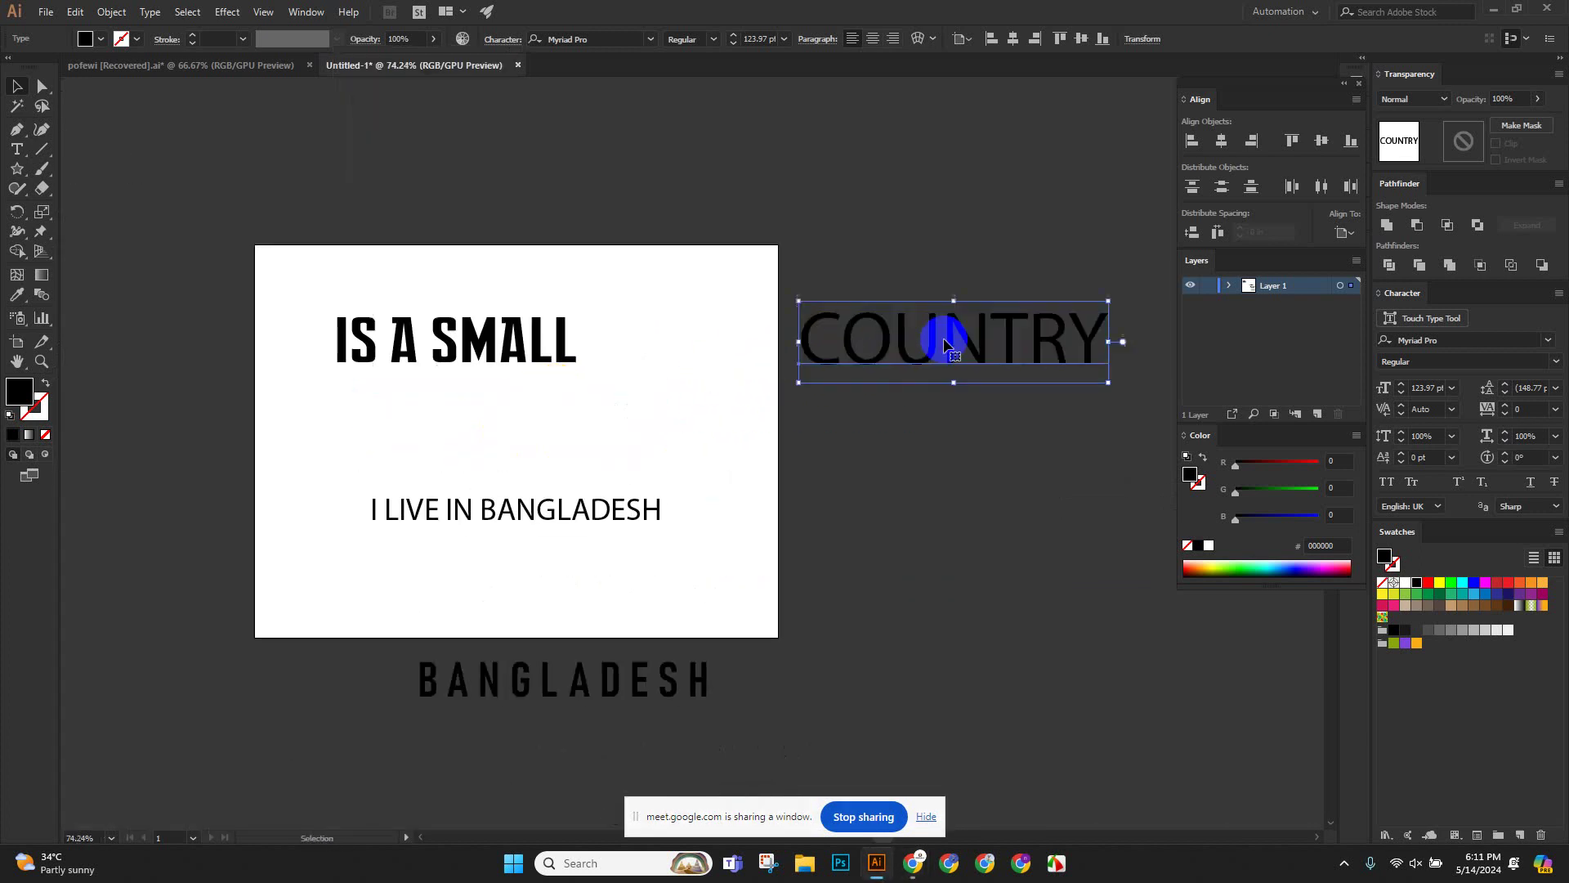
# Preview the horizontal scale presets on the IS A SMALL line, keeping 100%.
pyautogui.moveTo(430, 350); pyautogui.dragTo(613, 543)
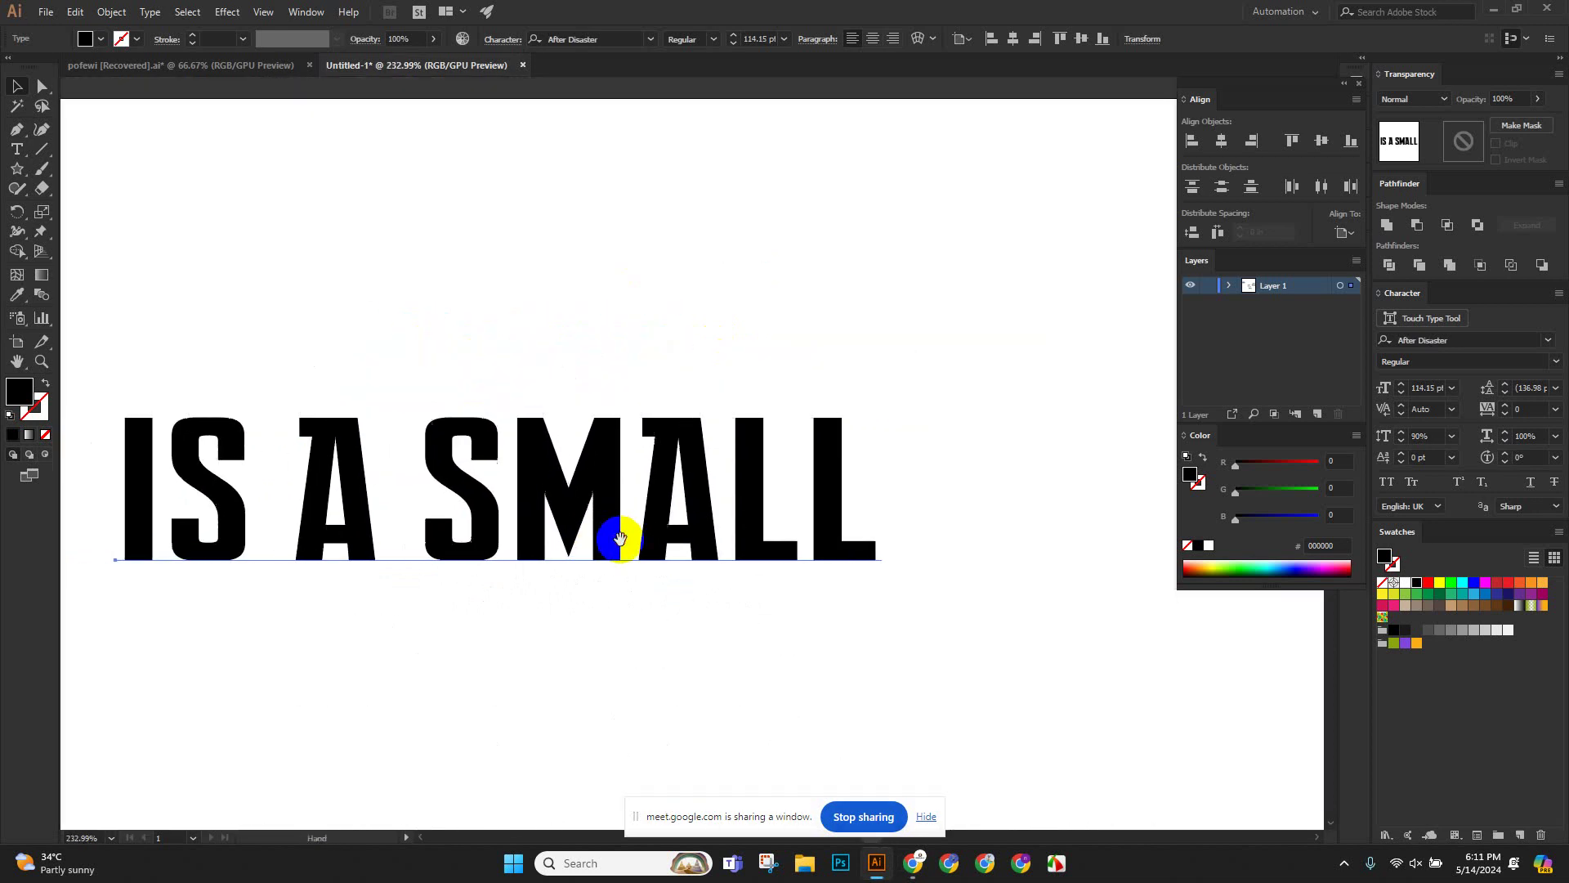
pyautogui.click(513, 38)
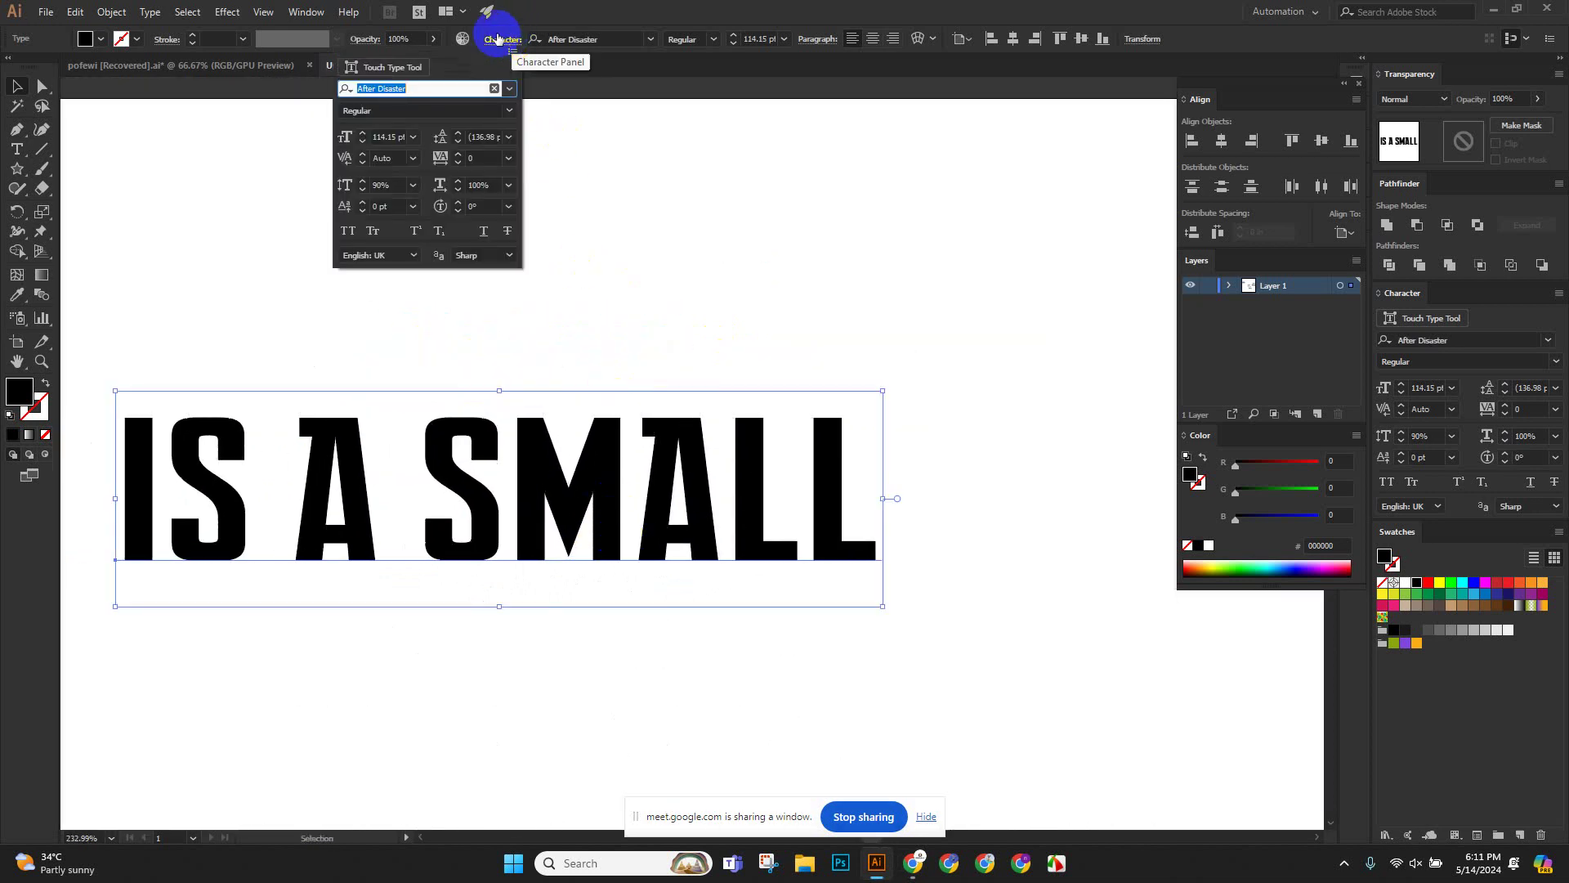
pyautogui.click(509, 187)
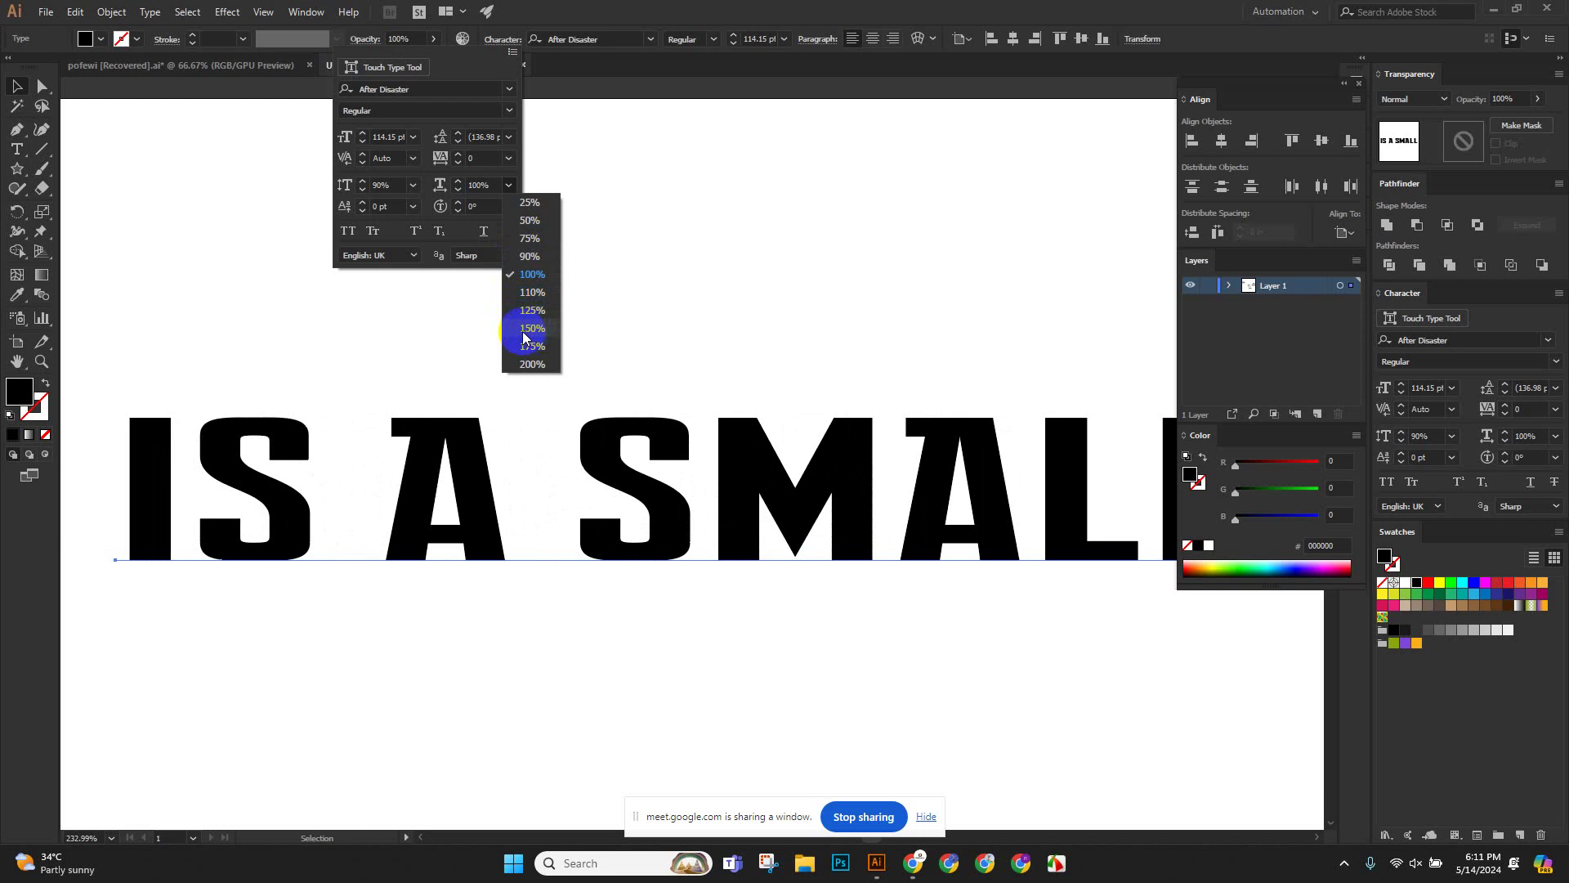
pyautogui.click(531, 274)
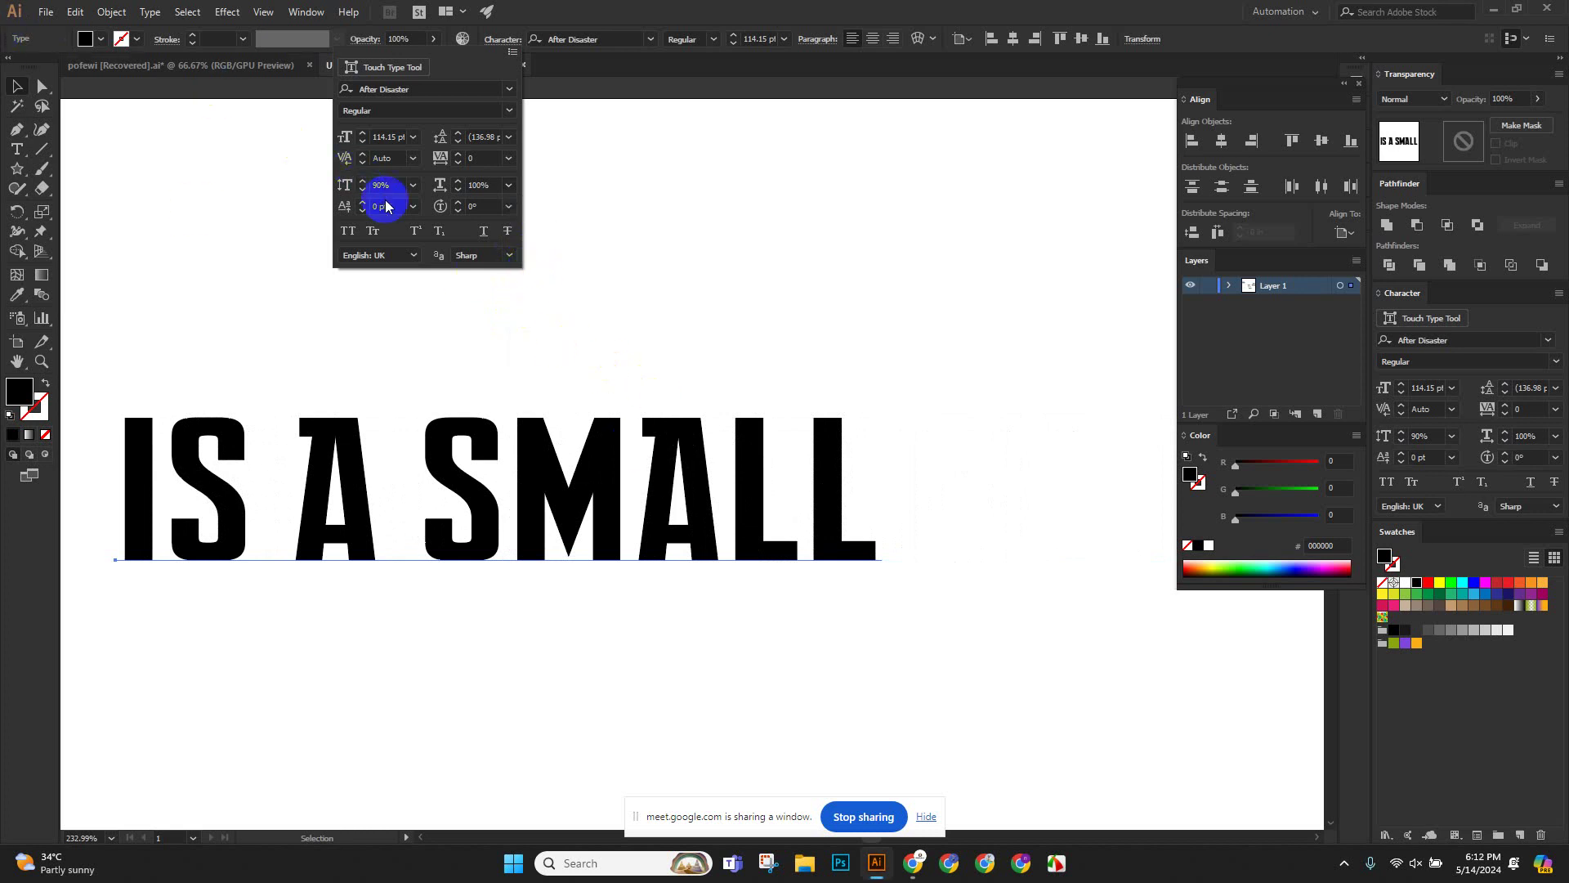
# Try a 3° character rotation on the IS A SMALL line and undo it.
pyautogui.click(458, 202)
pyautogui.click(457, 202)
pyautogui.click(458, 202)
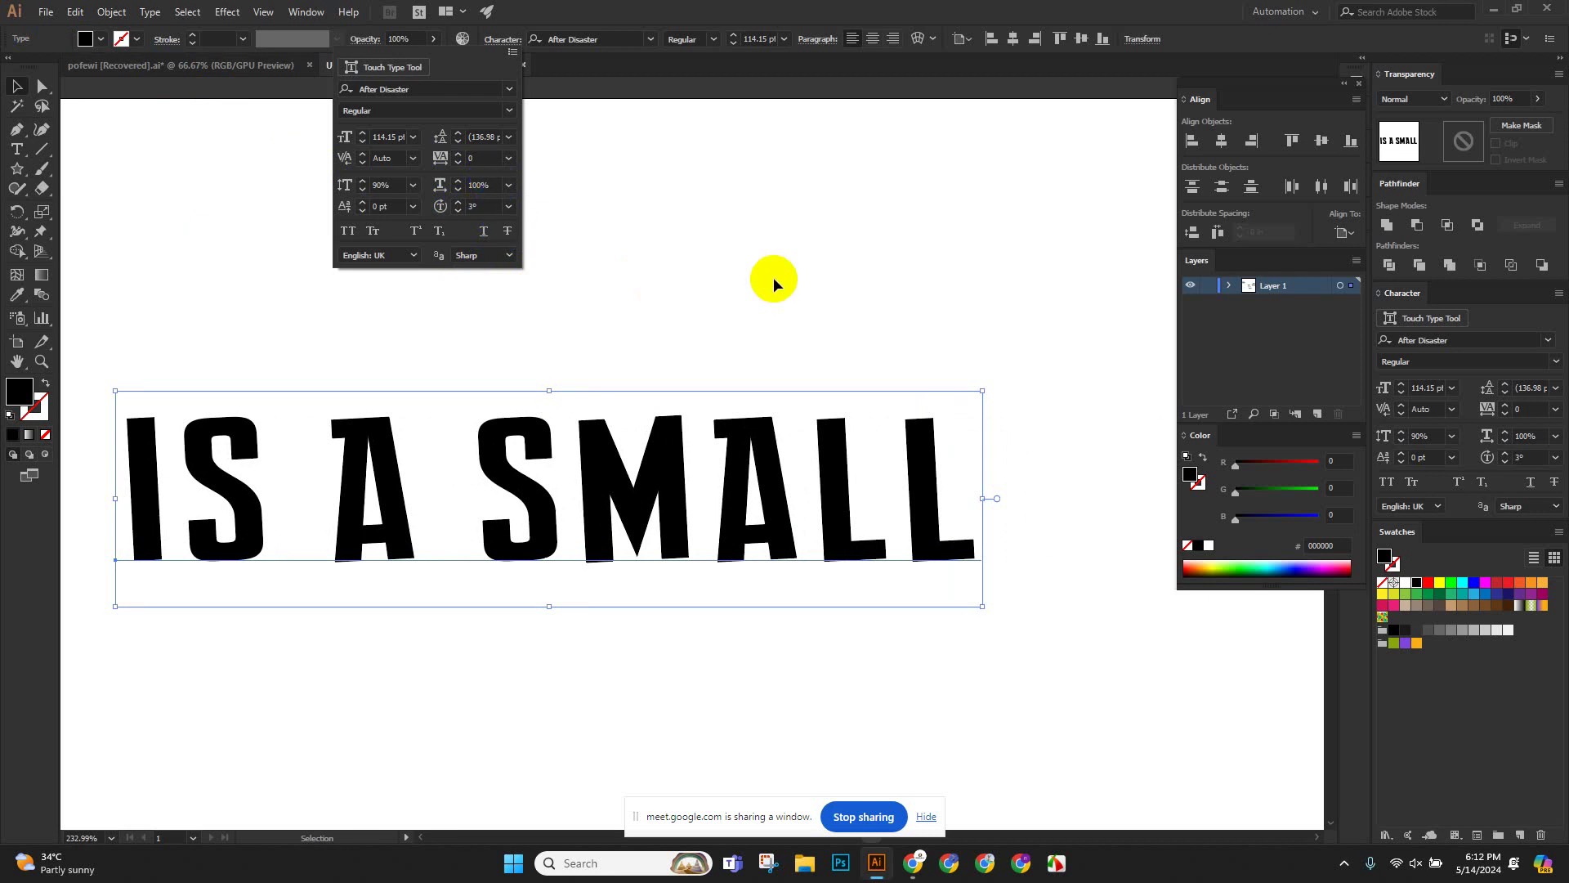
pyautogui.hotkey('ctrl', 'z')
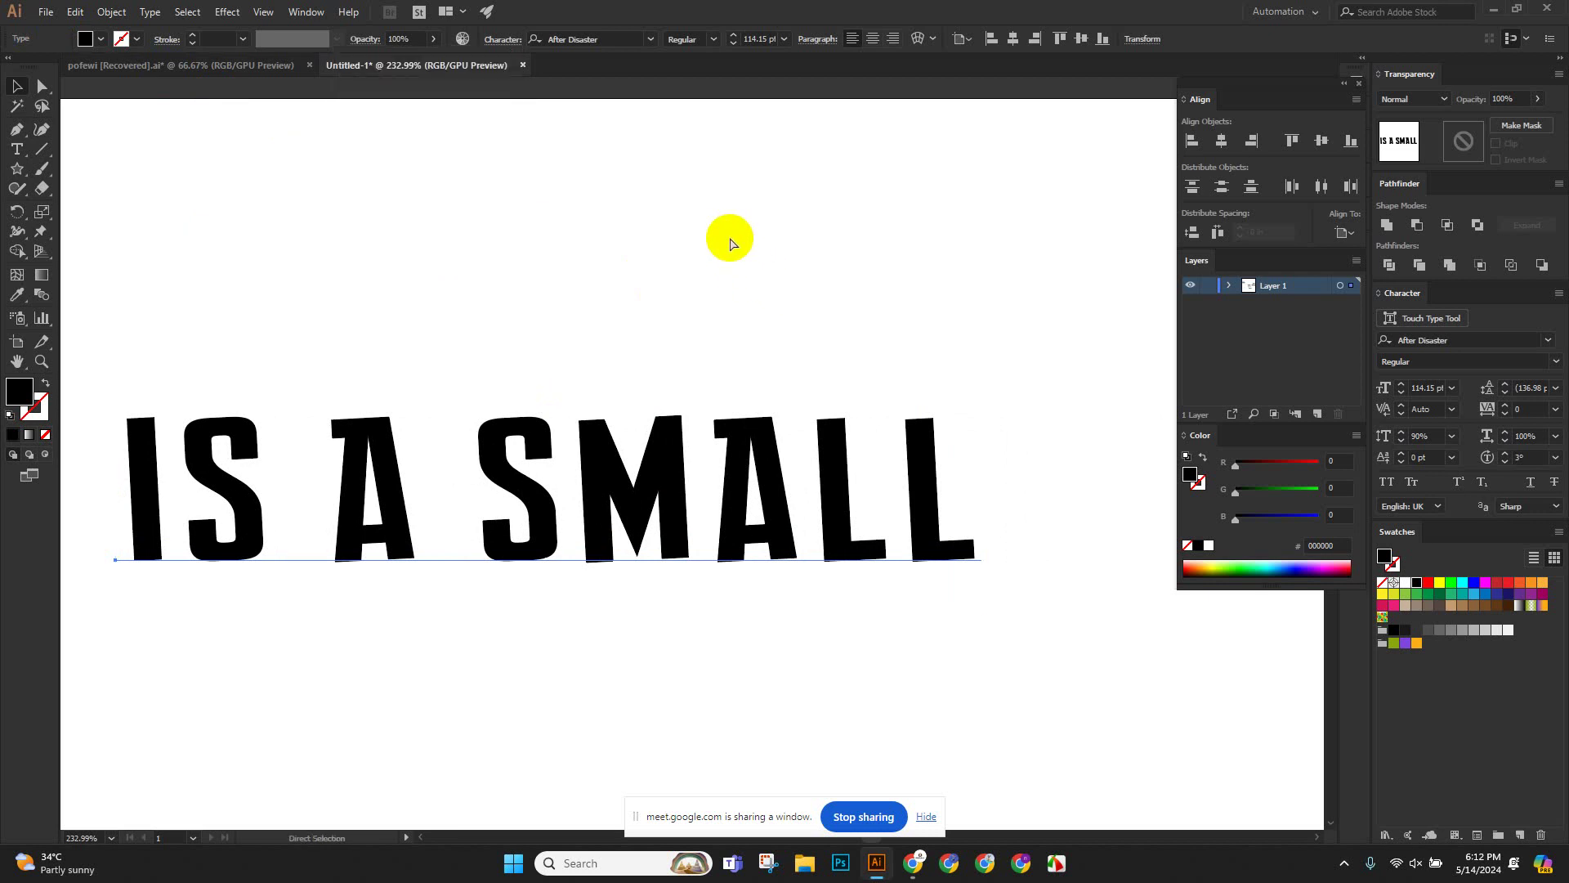
pyautogui.hotkey('ctrl', 'z')
pyautogui.press('v')
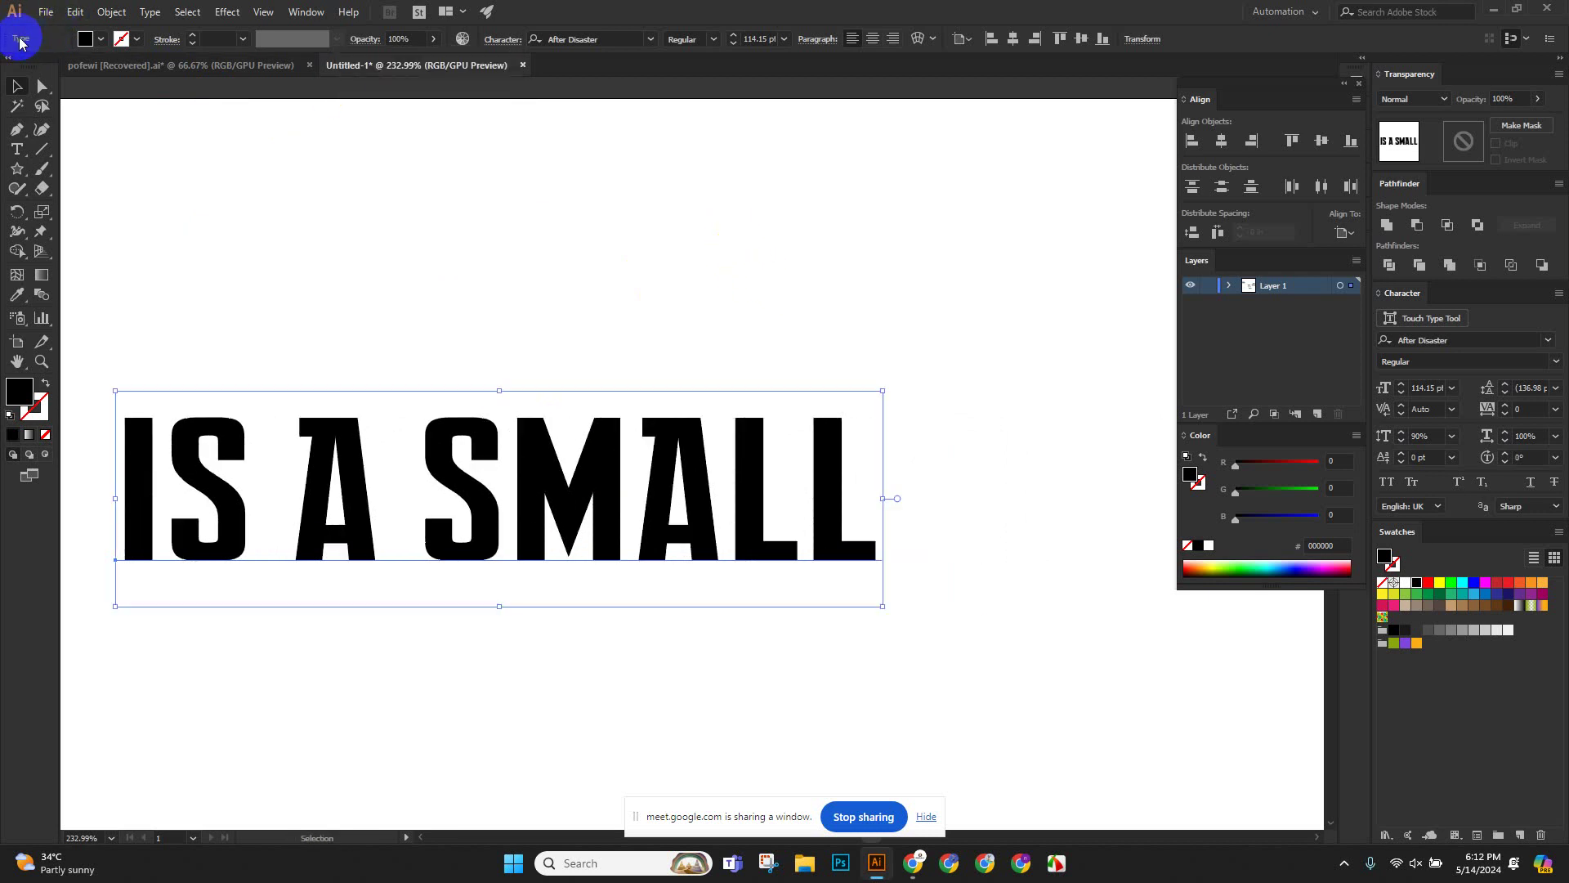
pyautogui.click(646, 225)
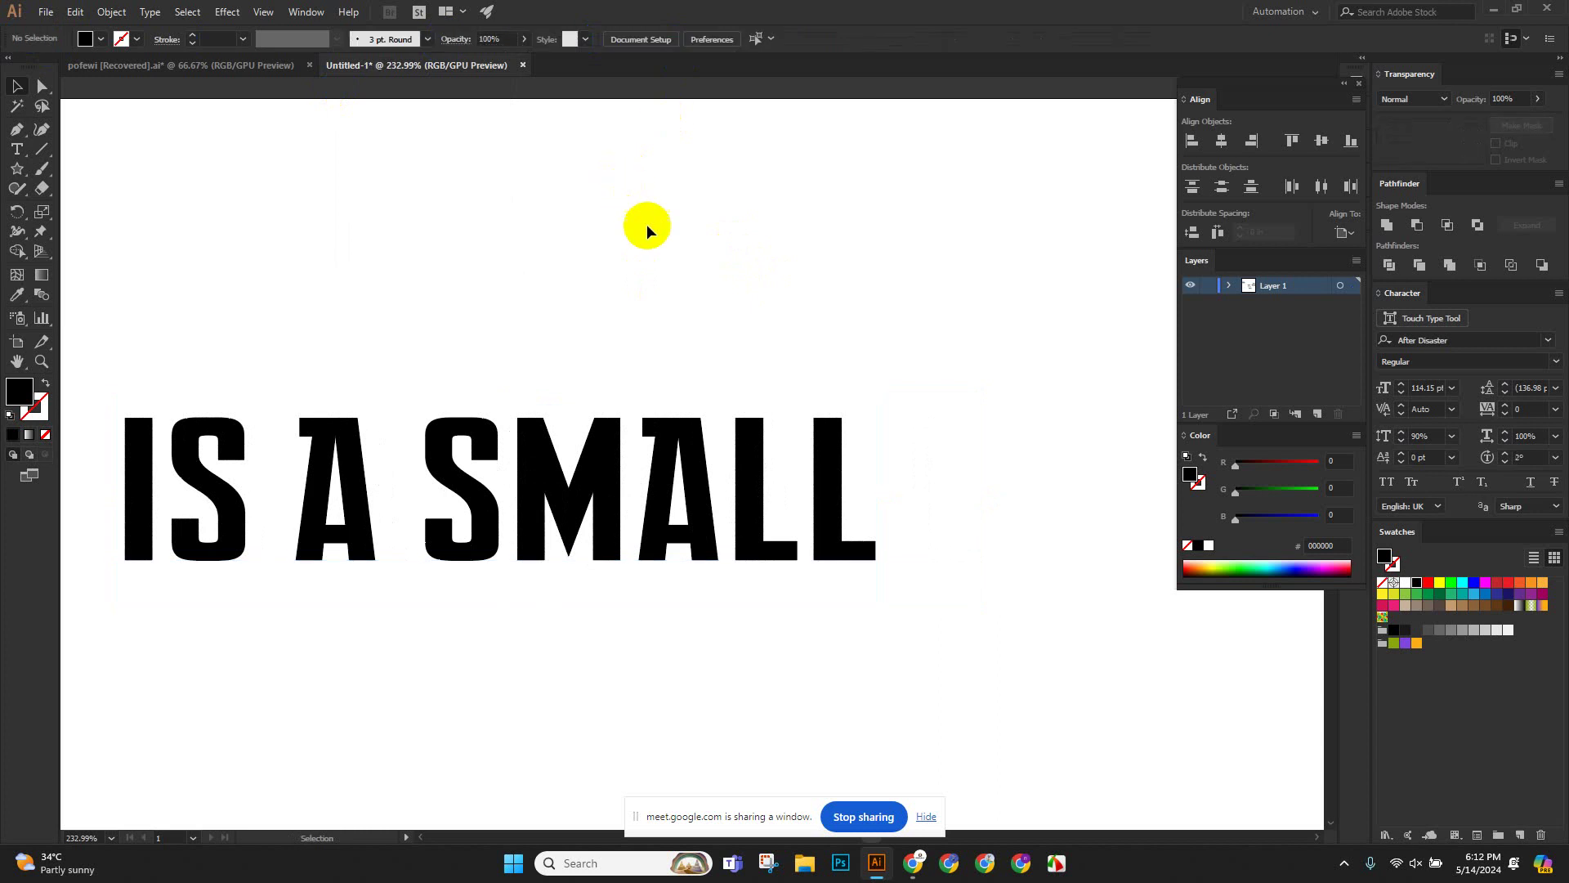
# Move the IS A SMALL line off the artboard past its upper-right corner and shift the I LIVE IN BANGLADESH line toward the artboard's middle.
pyautogui.moveTo(719, 273); pyautogui.dragTo(392, 312)
pyautogui.moveTo(692, 346); pyautogui.dragTo(711, 437)
pyautogui.click(709, 484)
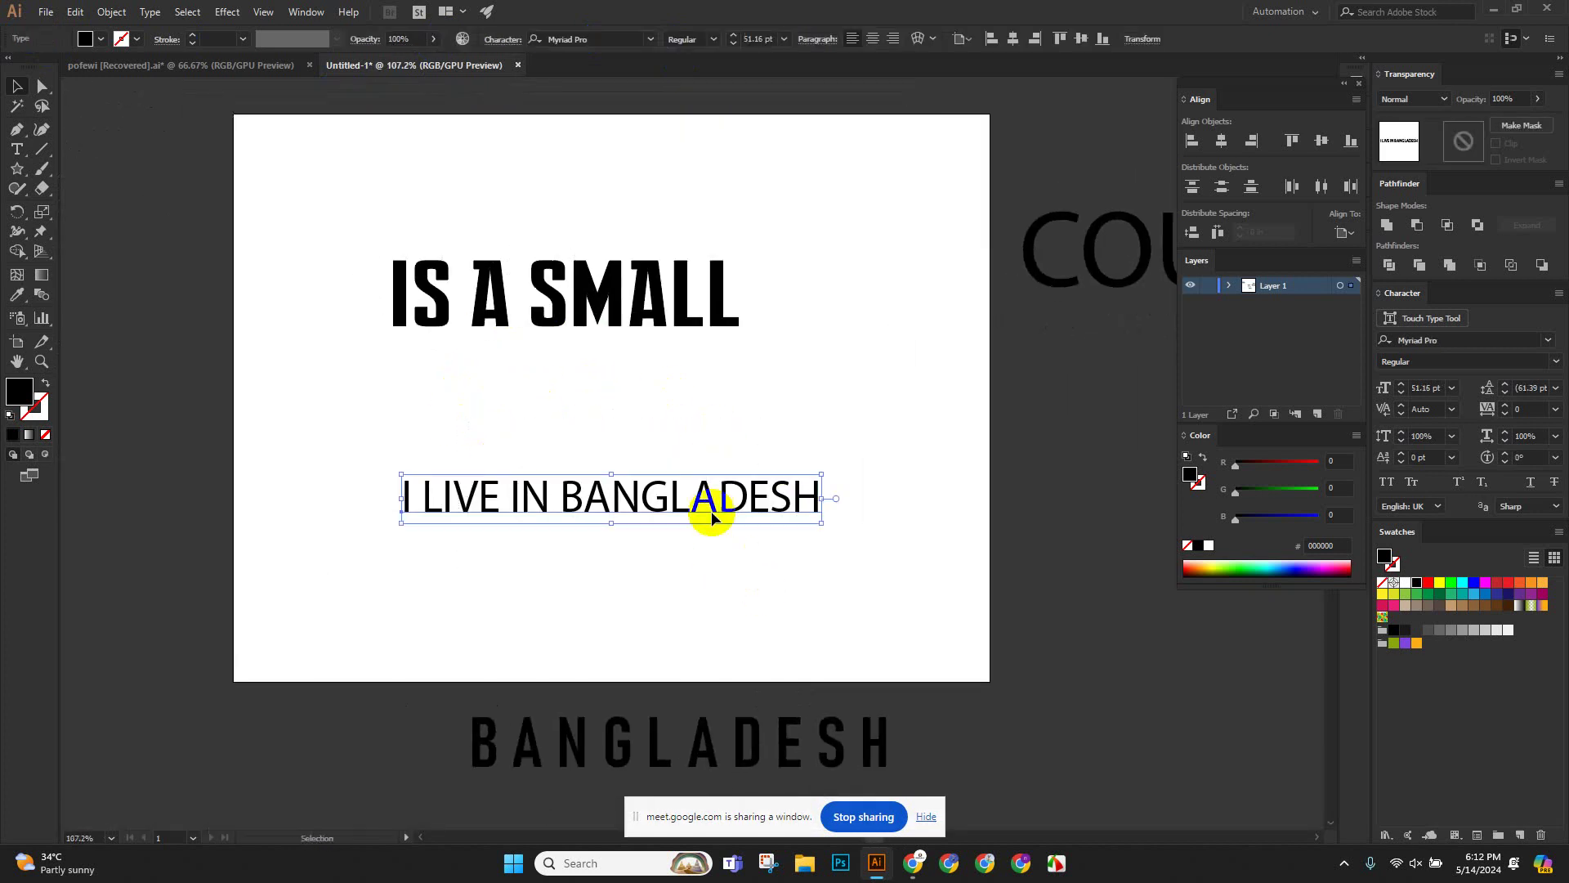
pyautogui.scroll(2, 633, 343)
pyautogui.hscroll(-2, 633, 343)
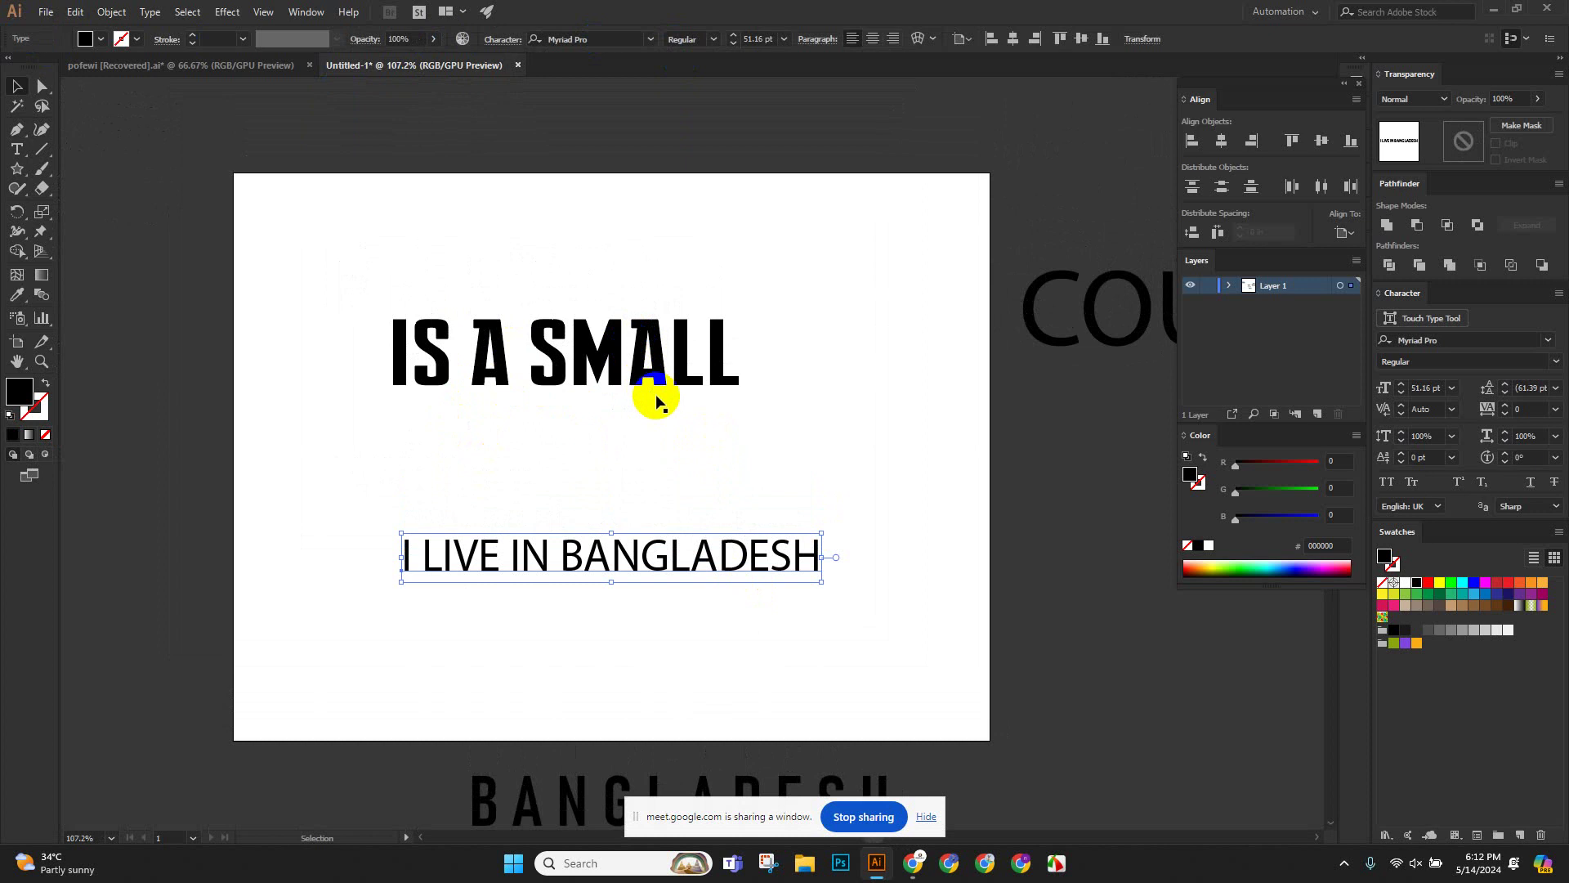
pyautogui.moveTo(512, 340); pyautogui.dragTo(911, 123)
pyautogui.scroll(2, 706, 364)
pyautogui.scroll(1, 706, 364)
pyautogui.moveTo(613, 674); pyautogui.dragTo(581, 543)
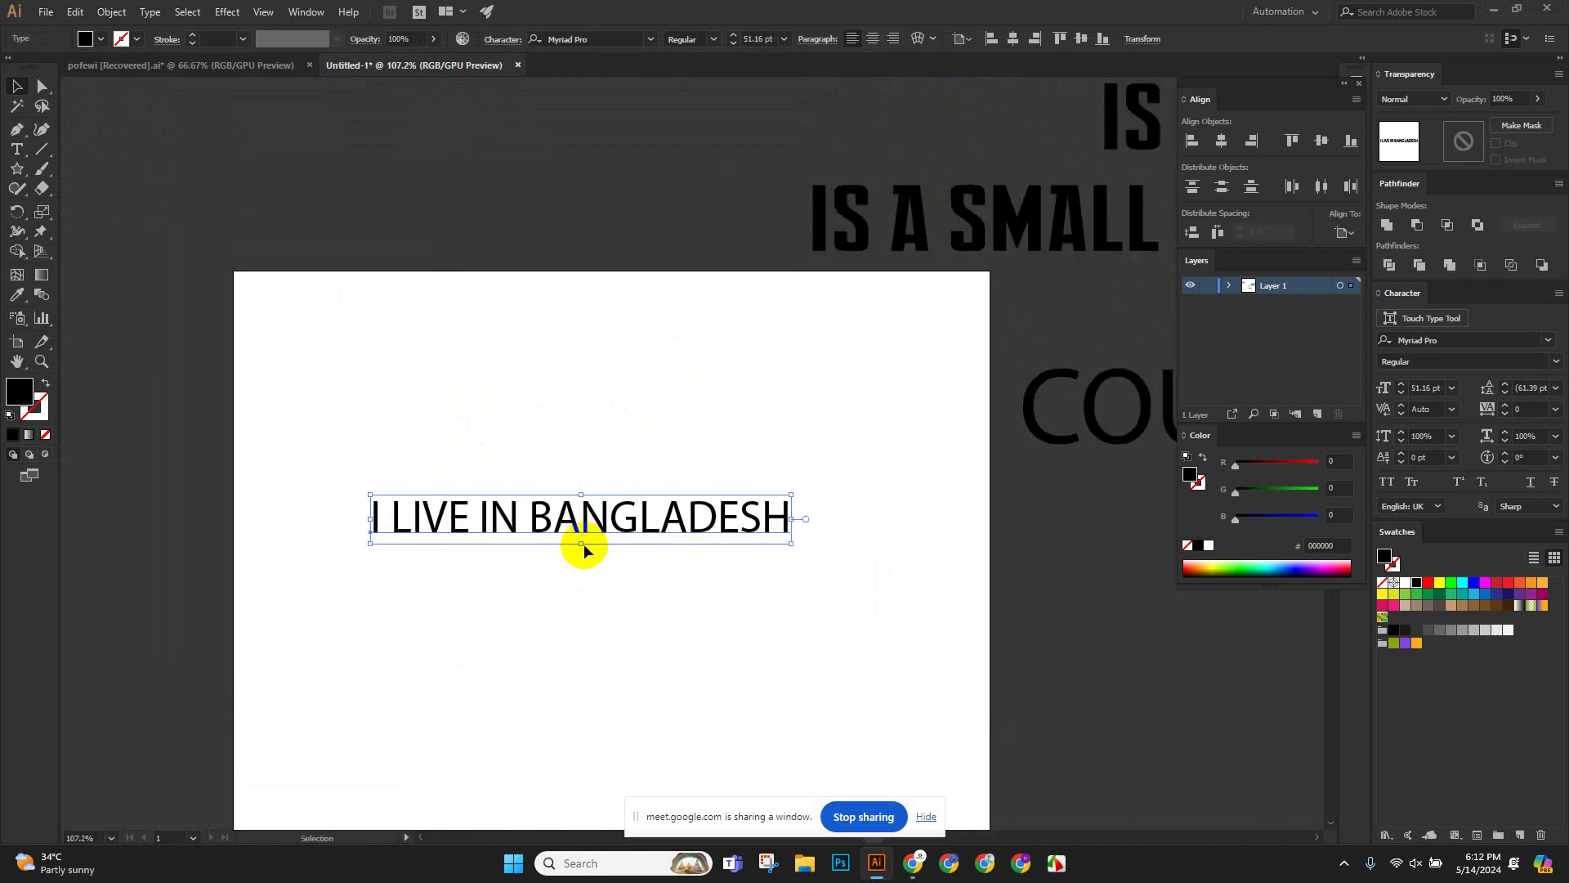
pyautogui.scroll(3, 659, 596)
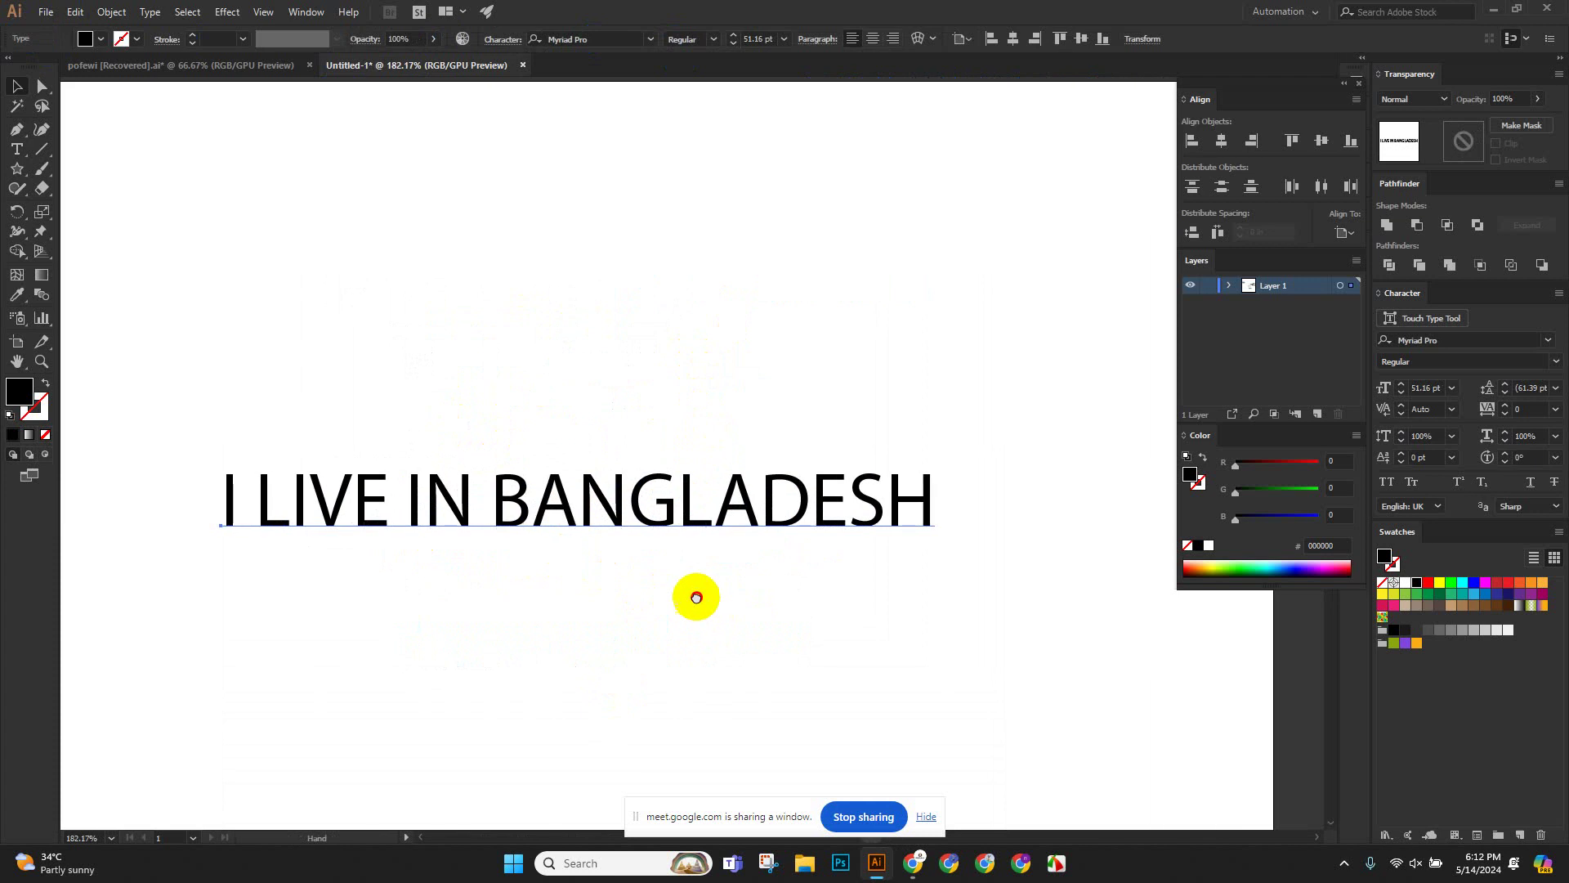
# Duplicate the I LIVE IN BANGLADESH line above itself and delete the lower line.
pyautogui.moveTo(612, 410); pyautogui.dragTo(608, 500)
pyautogui.moveTo(550, 427); pyautogui.dragTo(551, 322)
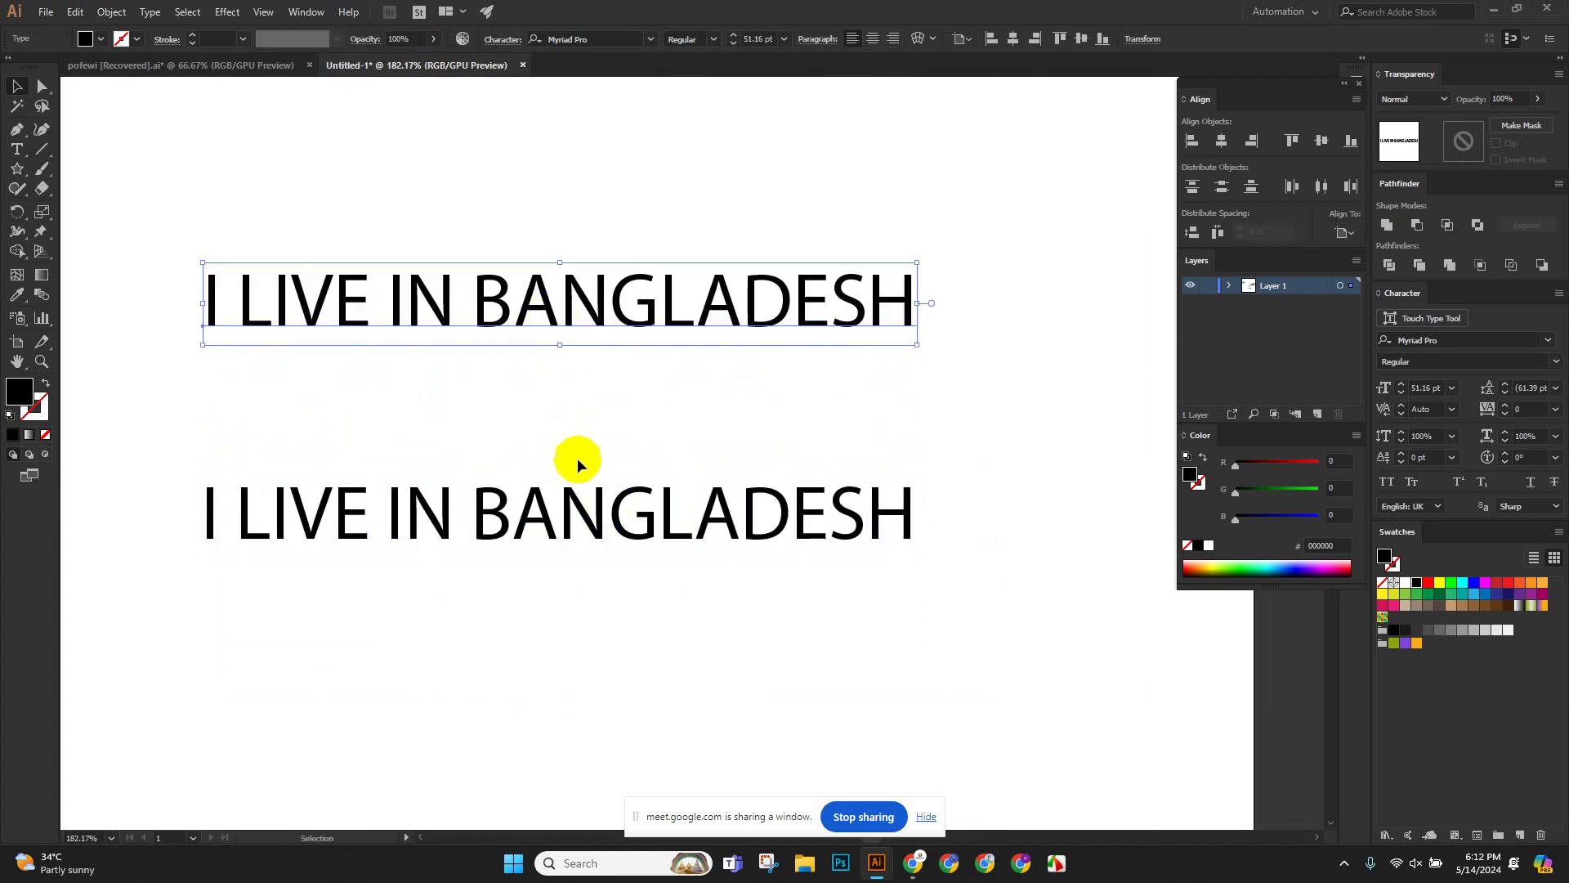
pyautogui.moveTo(578, 509)
pyautogui.mouseDown()
pyautogui.moveTo(558, 552)
pyautogui.moveTo(581, 434)
pyautogui.moveTo(598, 505)
pyautogui.mouseUp()
pyautogui.moveTo(552, 323)
pyautogui.mouseDown()
pyautogui.moveTo(489, 285)
pyautogui.moveTo(533, 298)
pyautogui.mouseUp()
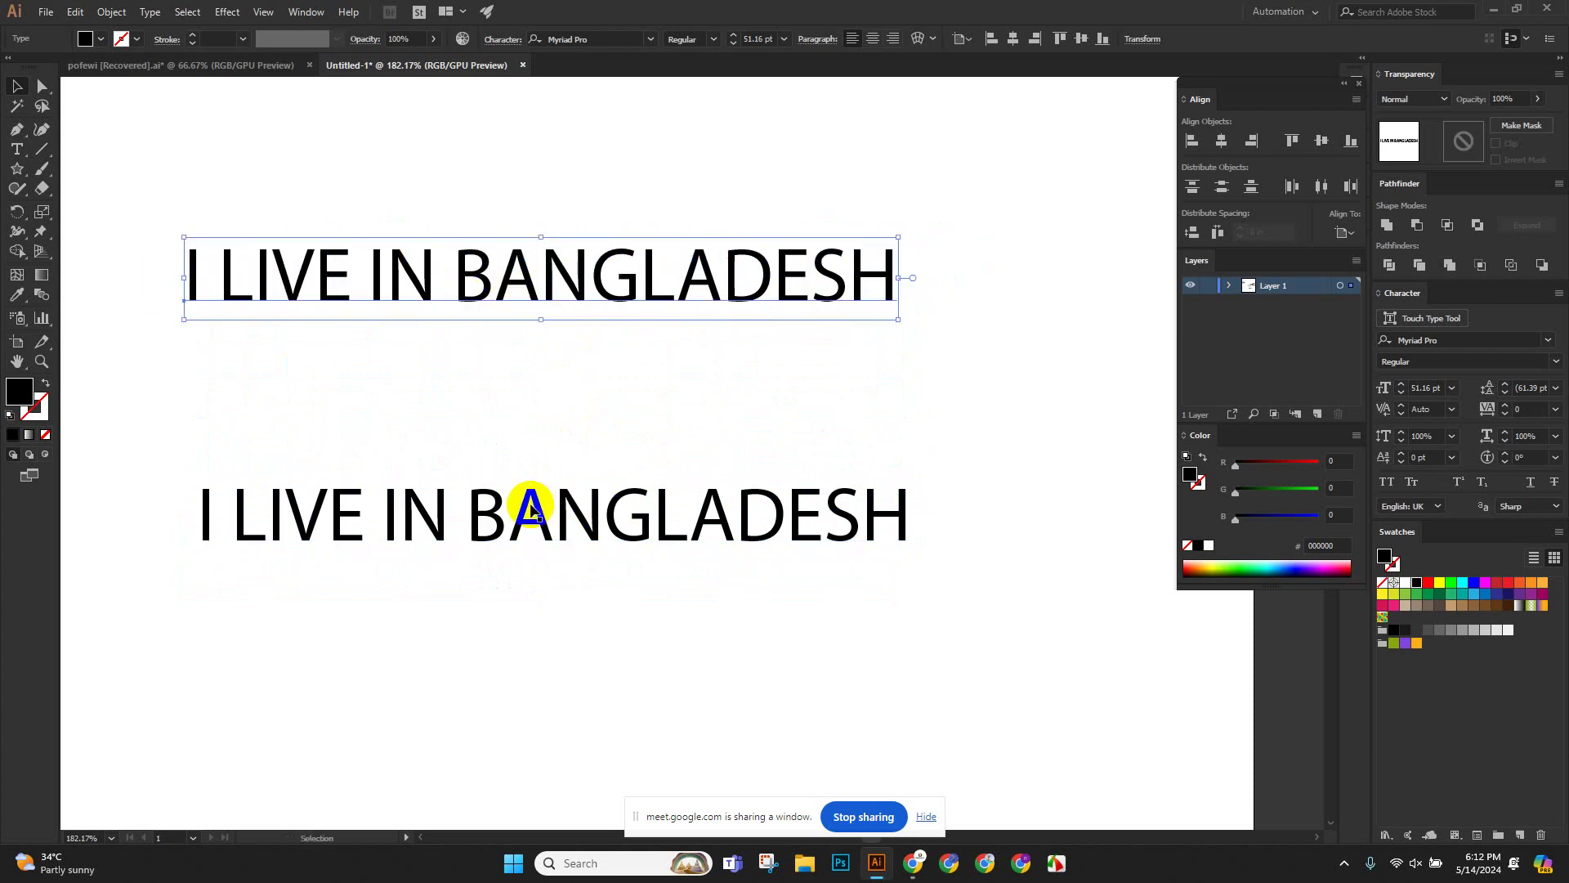
pyautogui.moveTo(527, 505); pyautogui.dragTo(455, 499)
pyautogui.press('Delete')
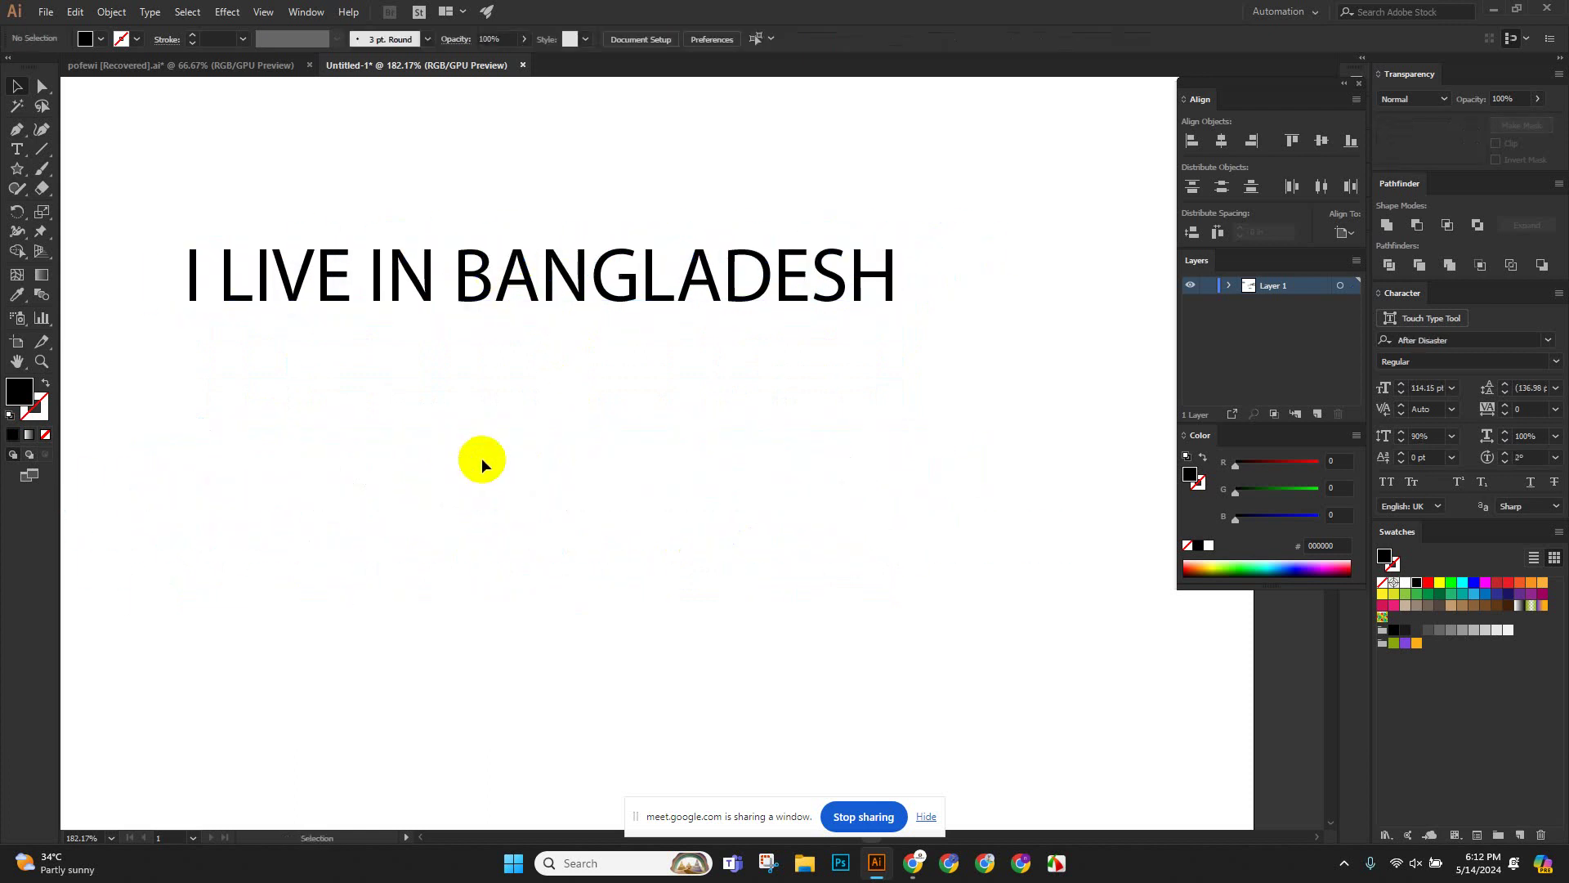
# Add a second line reading IN TRAFFIC JAM to the I LIVE IN BANGLADESH text.
pyautogui.click(16, 151)
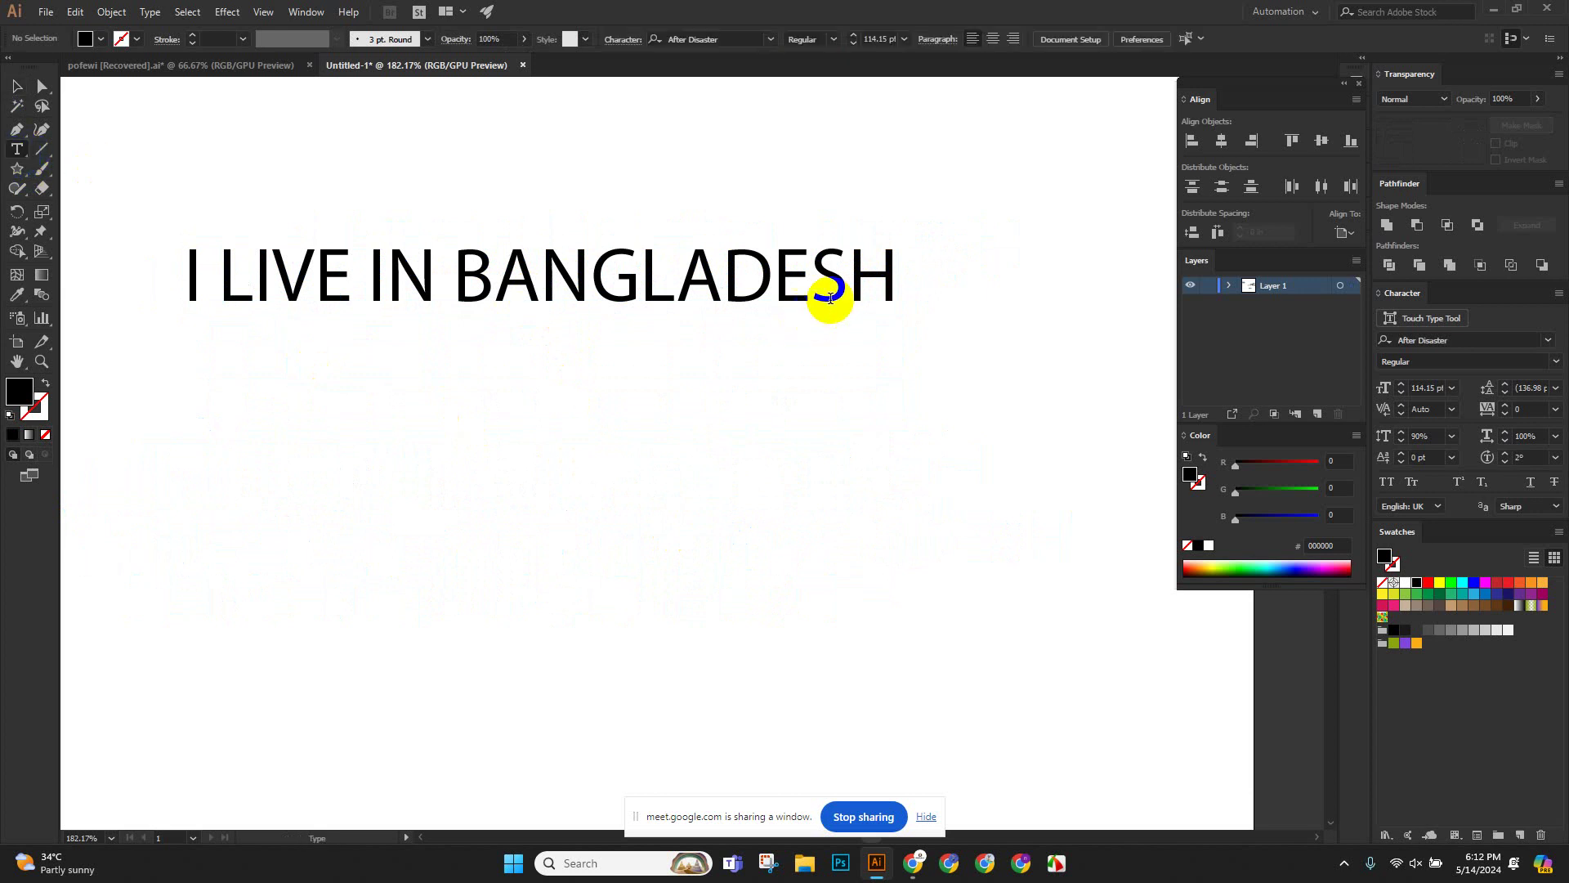
pyautogui.click(885, 268)
pyautogui.click(907, 272)
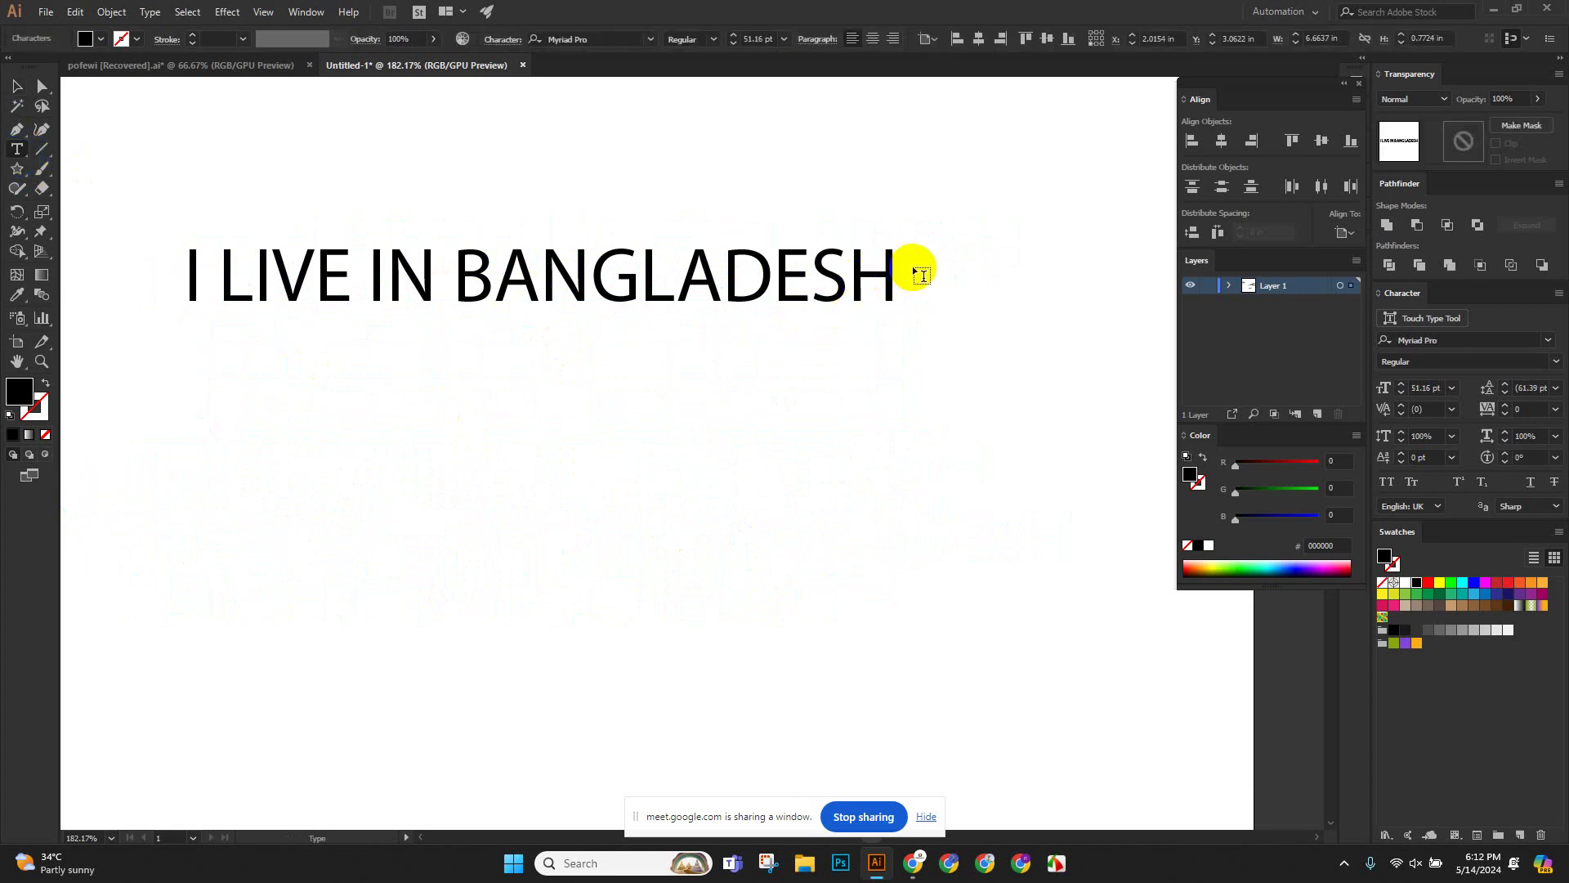
pyautogui.press('Return')
pyautogui.write('N TRAF')
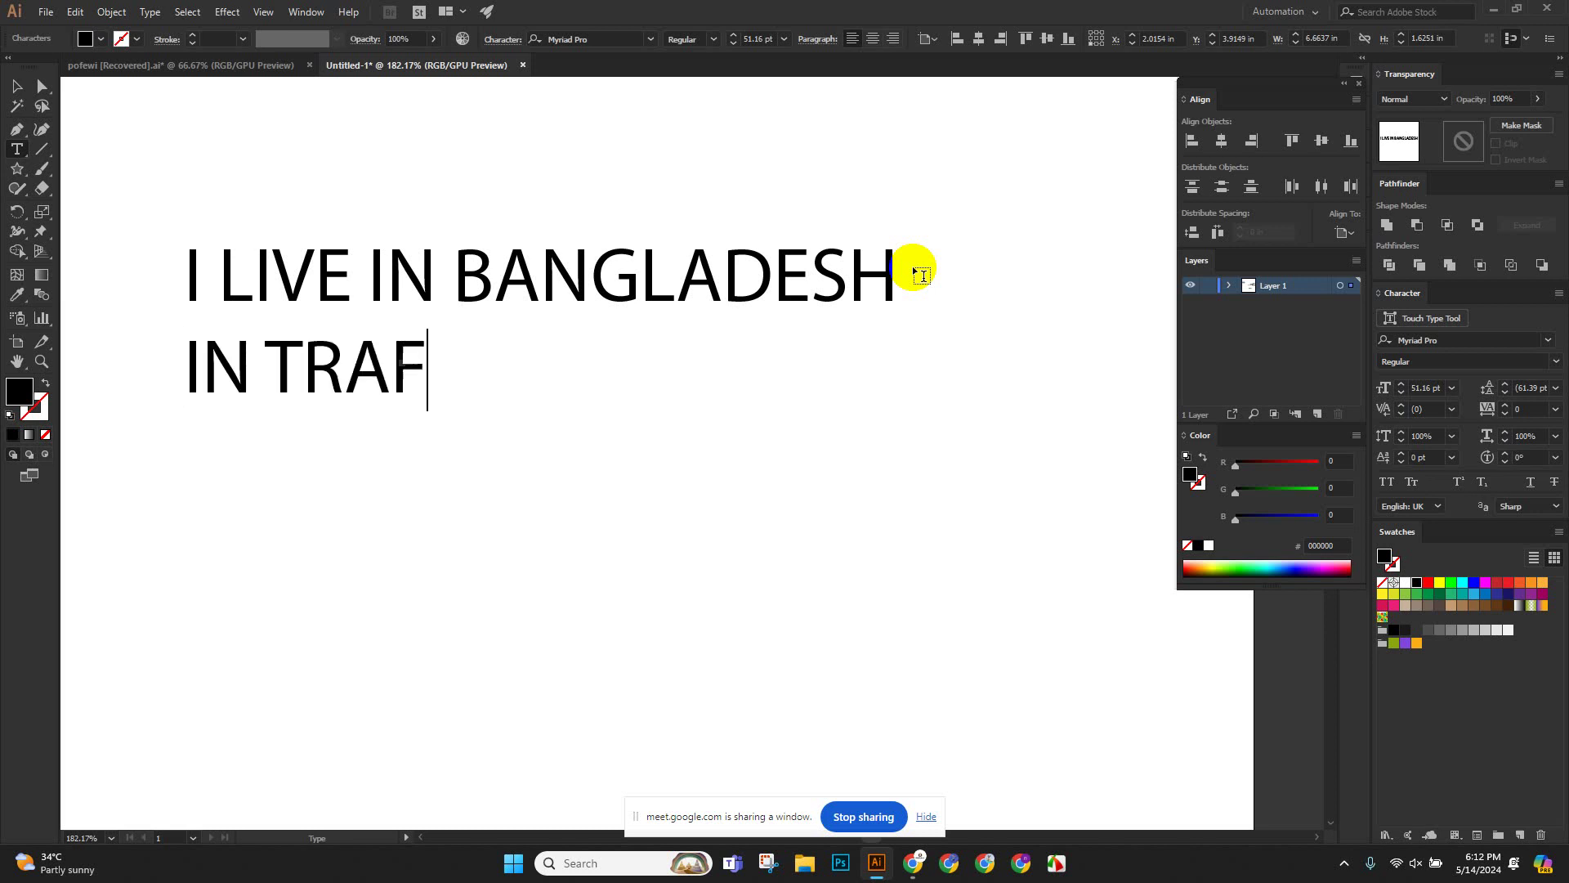
pyautogui.write('FIC JAM')
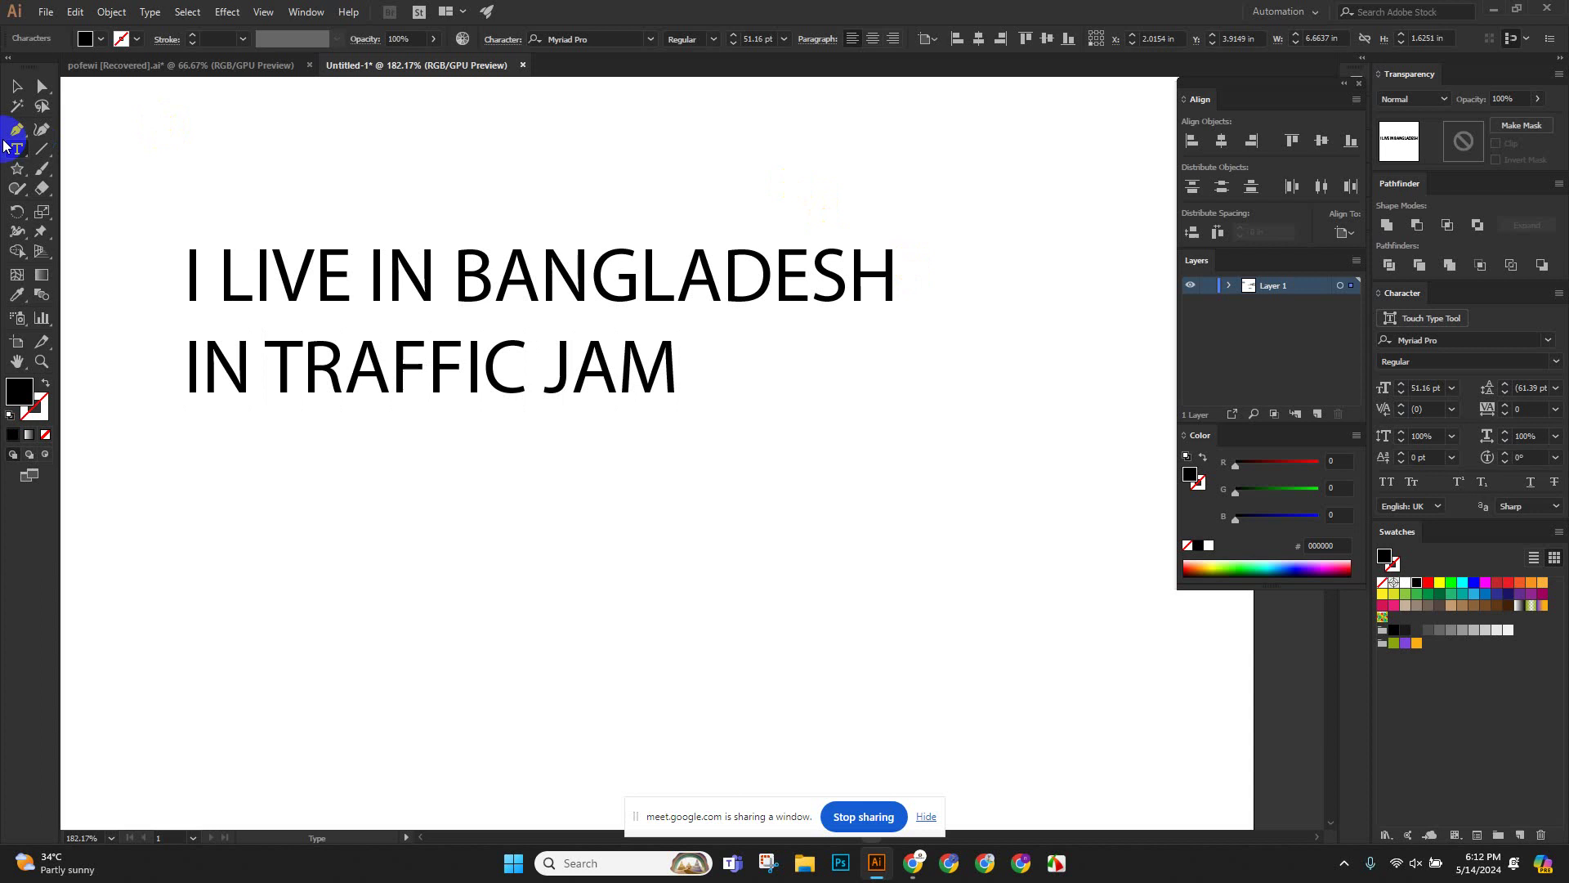
pyautogui.click(16, 86)
pyautogui.click(232, 192)
# Try aligning the two-line text by its horizontal centre and reposition it on the artboard.
pyautogui.scroll(3, 400, 384)
pyautogui.moveTo(401, 384); pyautogui.dragTo(552, 362)
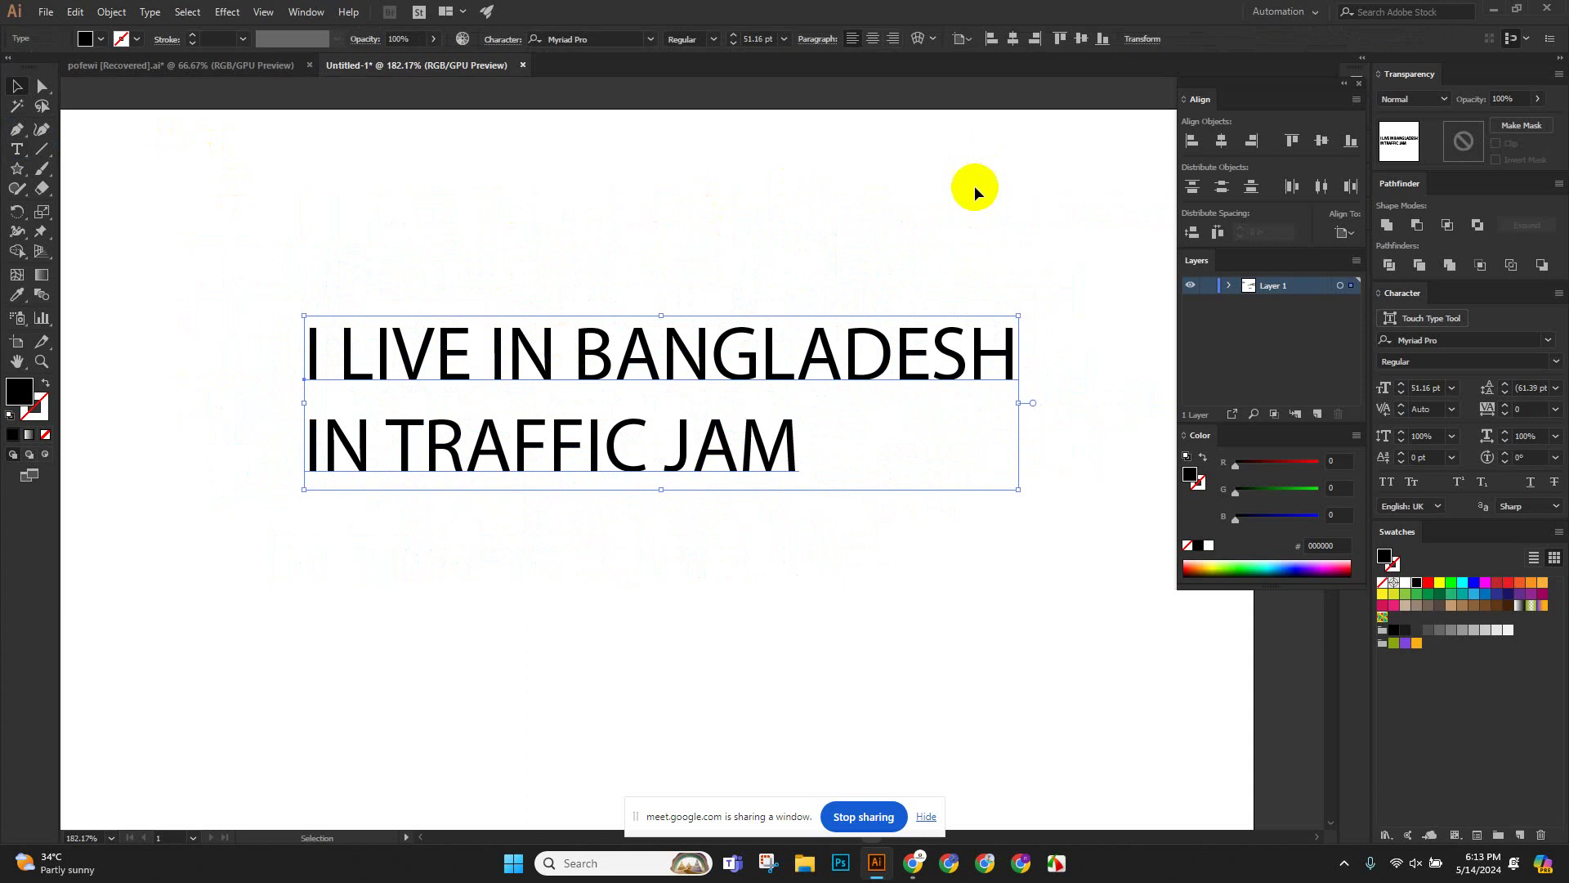
pyautogui.click(1221, 141)
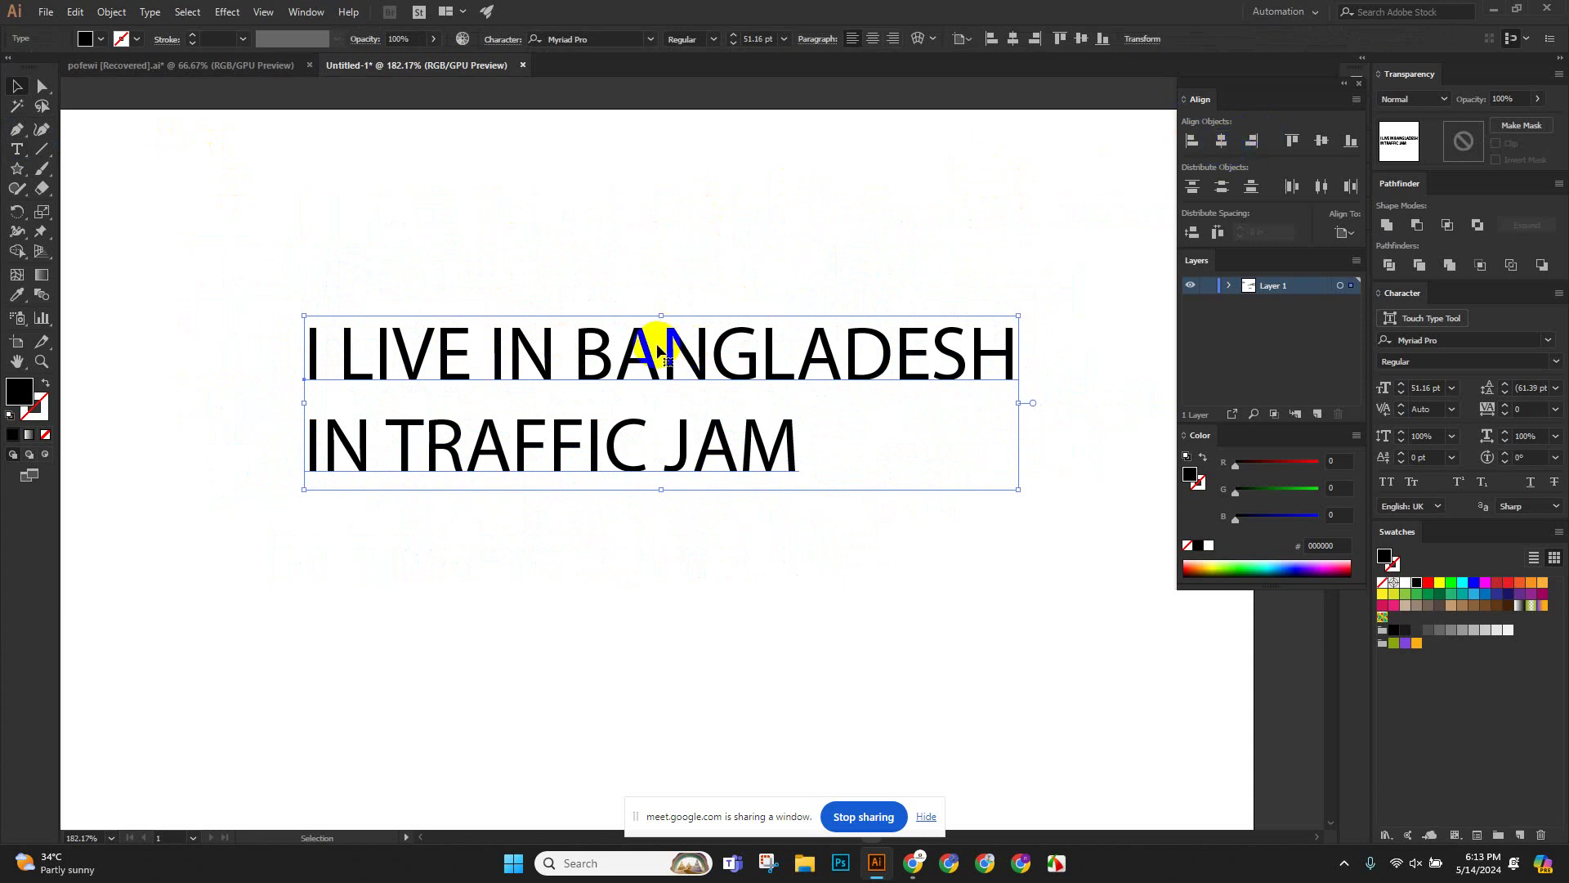
pyautogui.moveTo(649, 344); pyautogui.dragTo(547, 427)
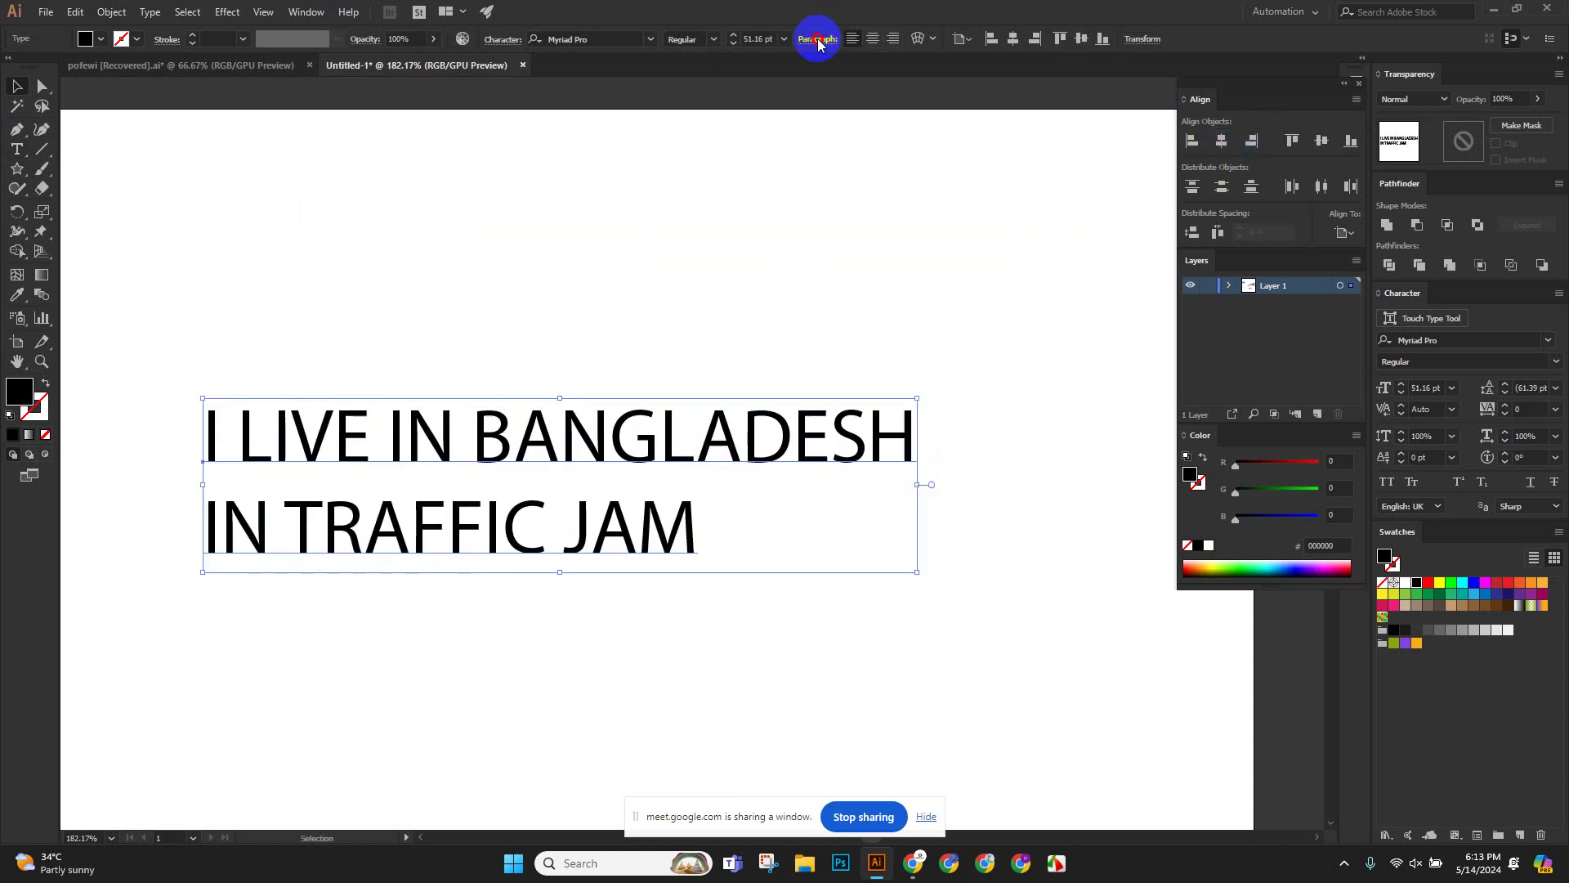
# Set the two-line text's paragraph alignment to centre and move the block back to the middle of the artboard.
pyautogui.click(817, 39)
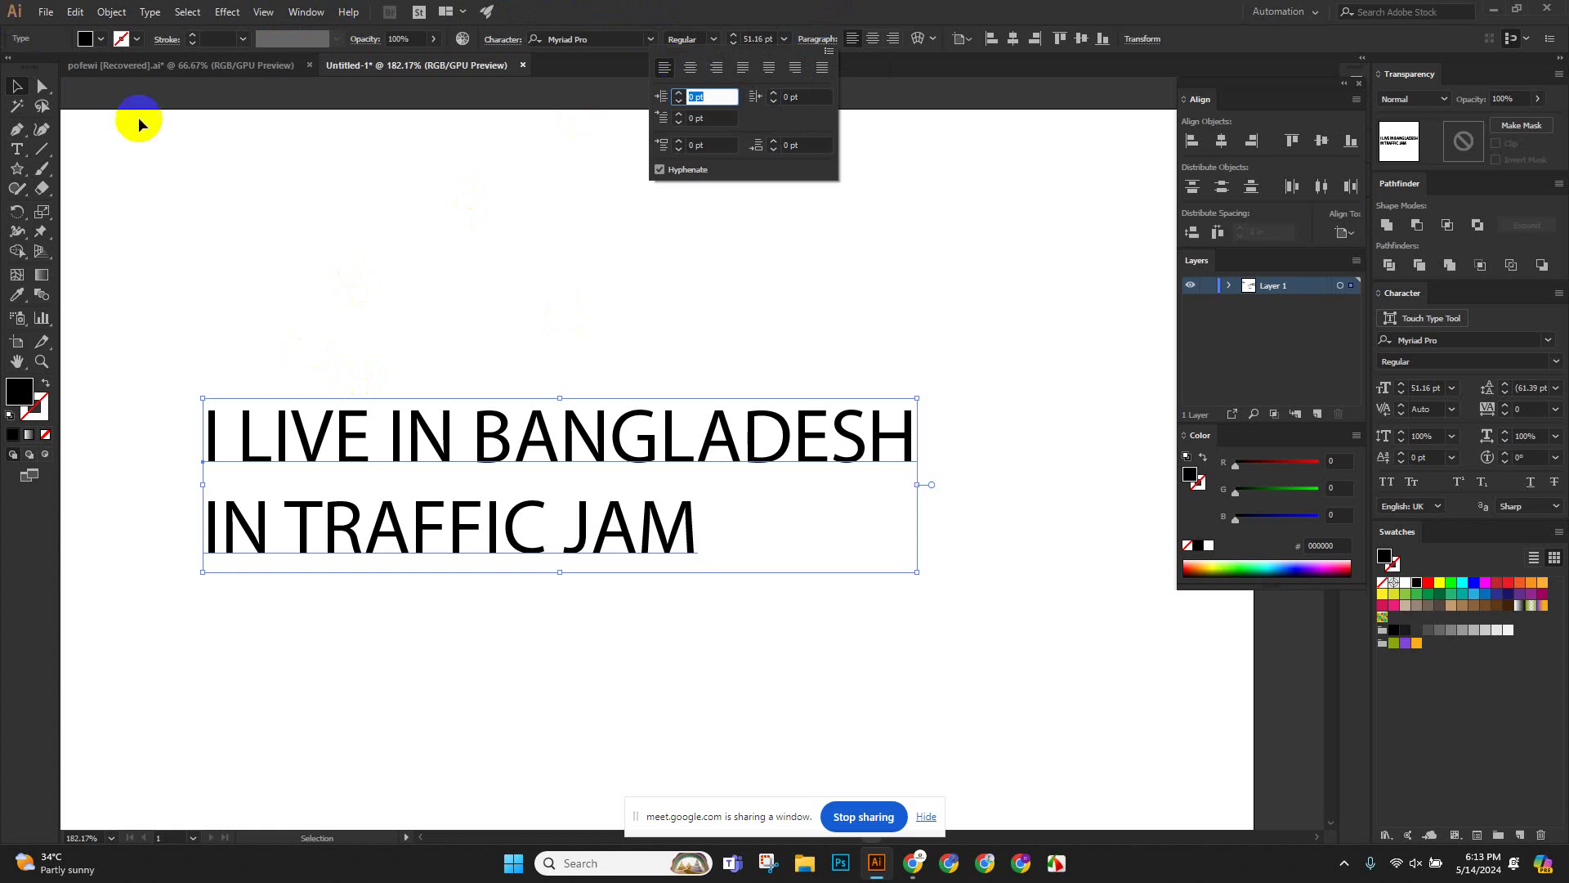
pyautogui.click(691, 71)
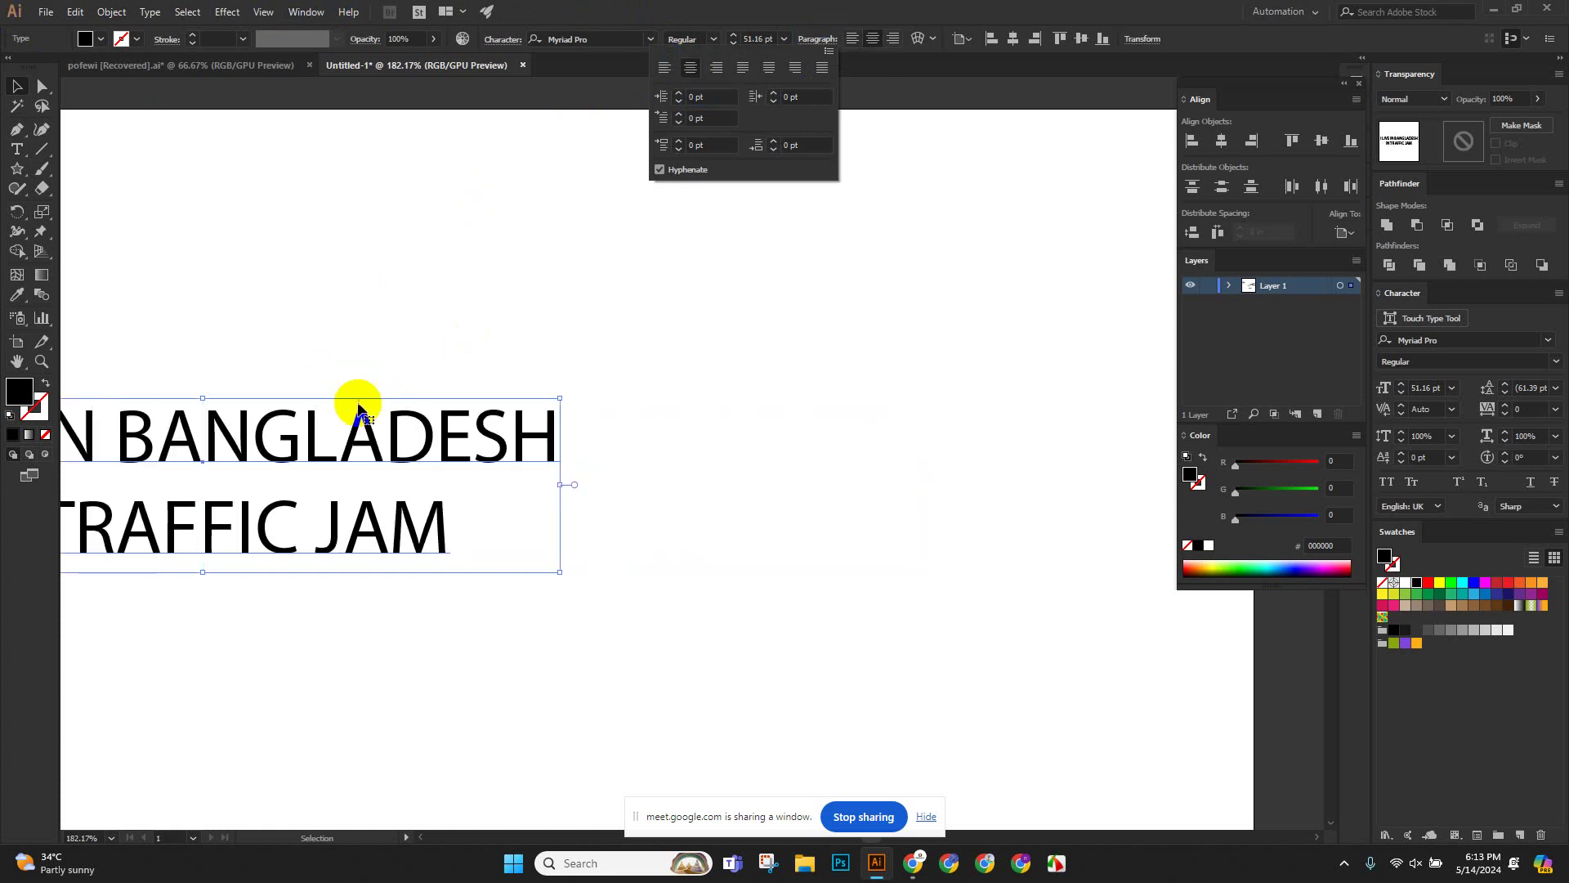
pyautogui.click(523, 415)
pyautogui.moveTo(523, 415); pyautogui.dragTo(894, 358)
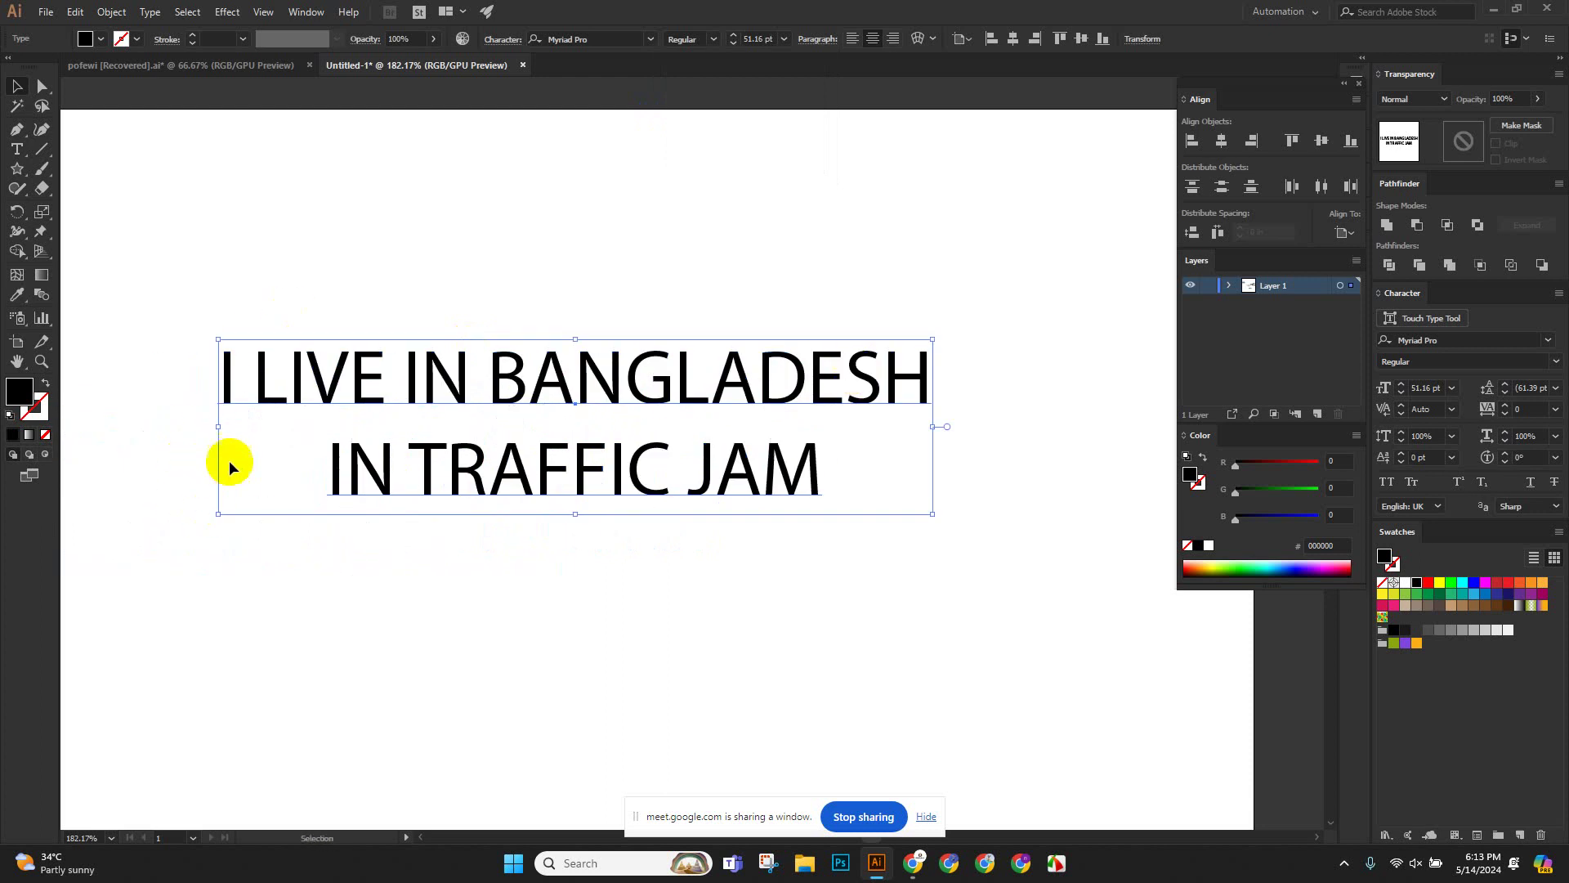
# Try right paragraph alignment on the two-line text and return it to centre alignment.
pyautogui.click(830, 45)
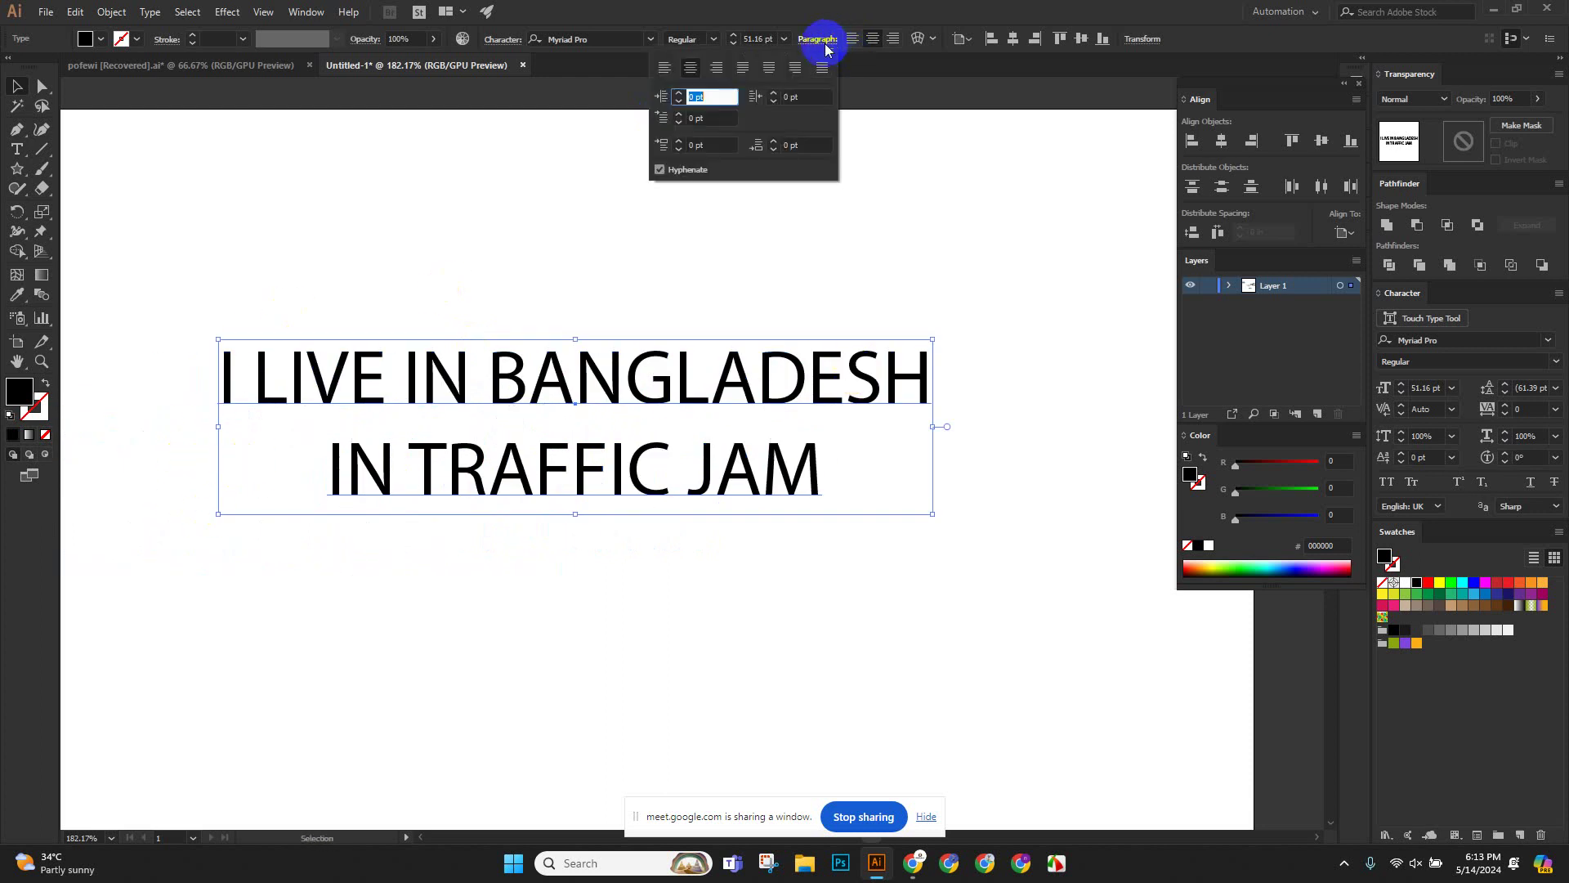
pyautogui.click(718, 72)
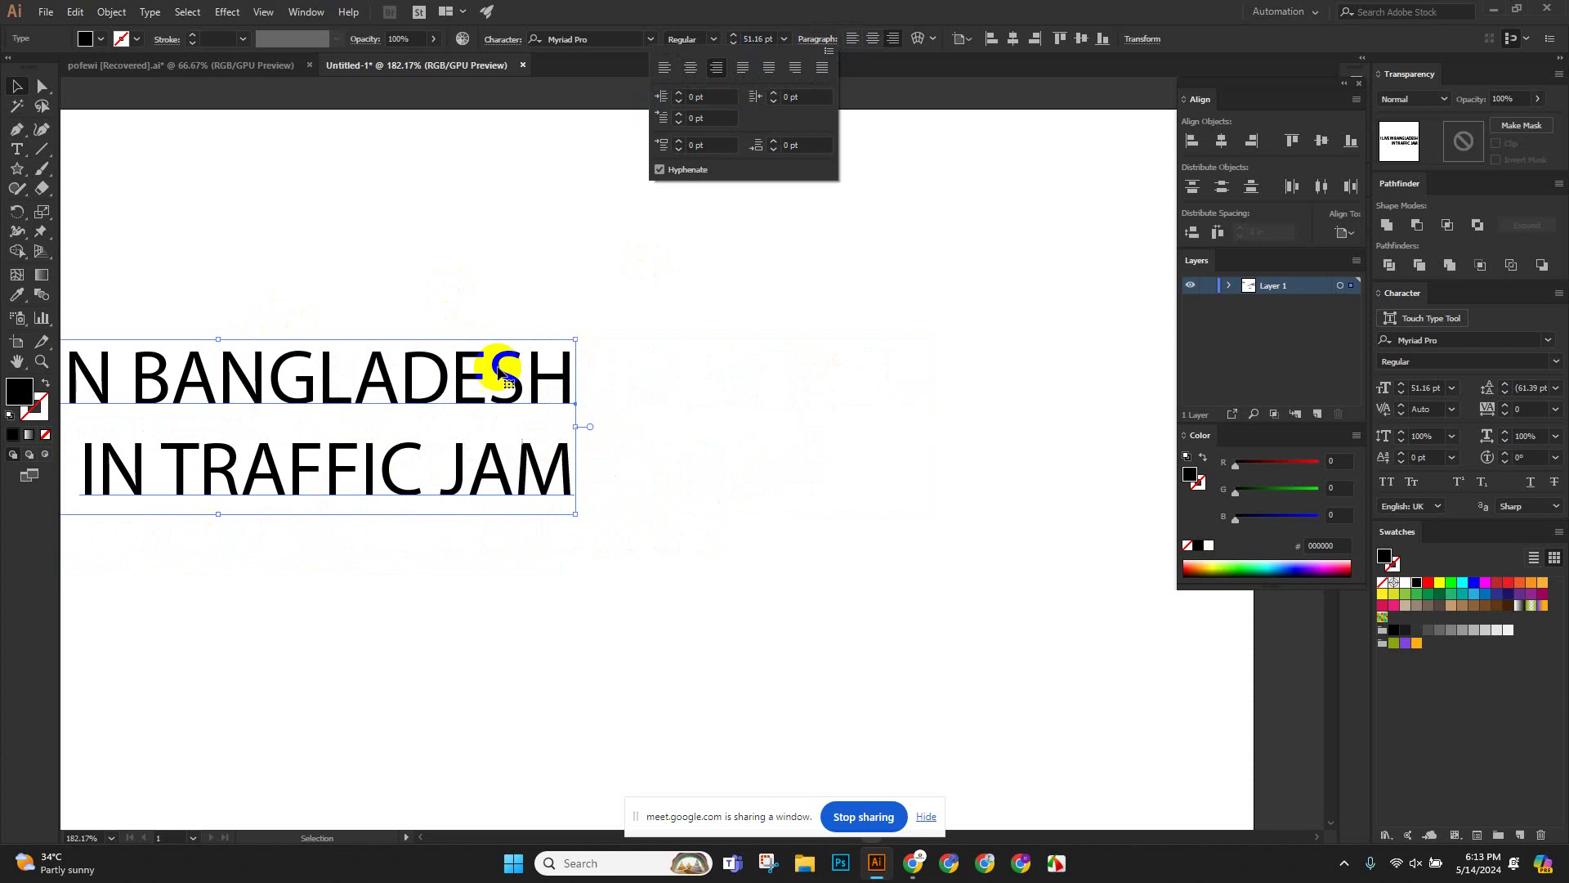
pyautogui.moveTo(494, 360)
pyautogui.mouseDown()
pyautogui.moveTo(893, 325)
pyautogui.moveTo(605, 395)
pyautogui.moveTo(501, 385)
pyautogui.mouseUp()
pyautogui.click(873, 39)
pyautogui.click(772, 232)
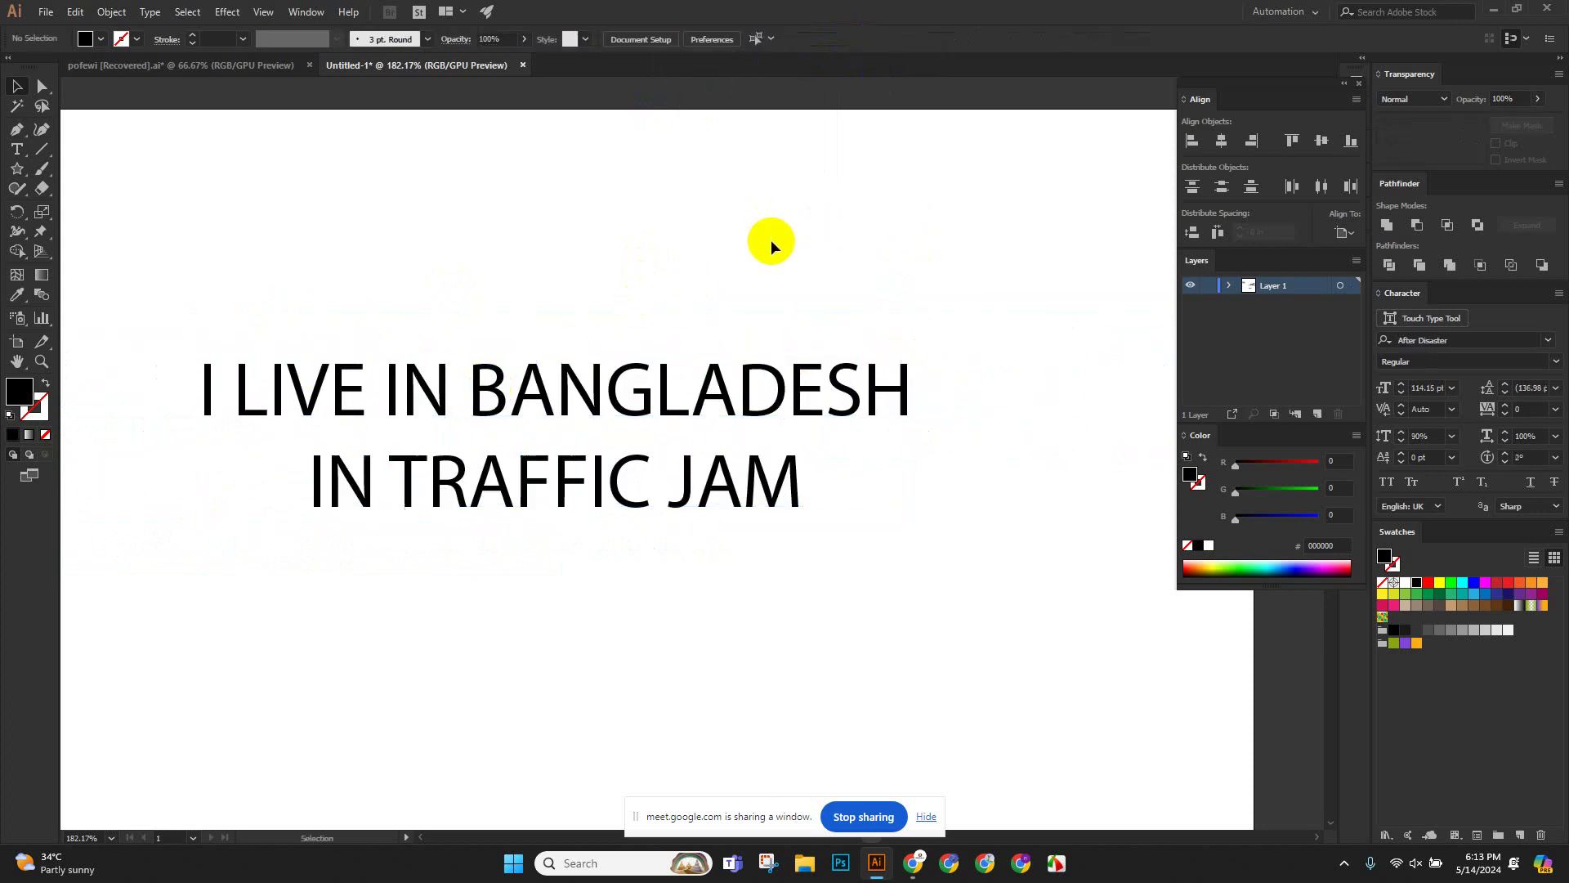
# Move the centred two-line text up into the upper part of the artboard.
pyautogui.scroll(-1, 772, 238)
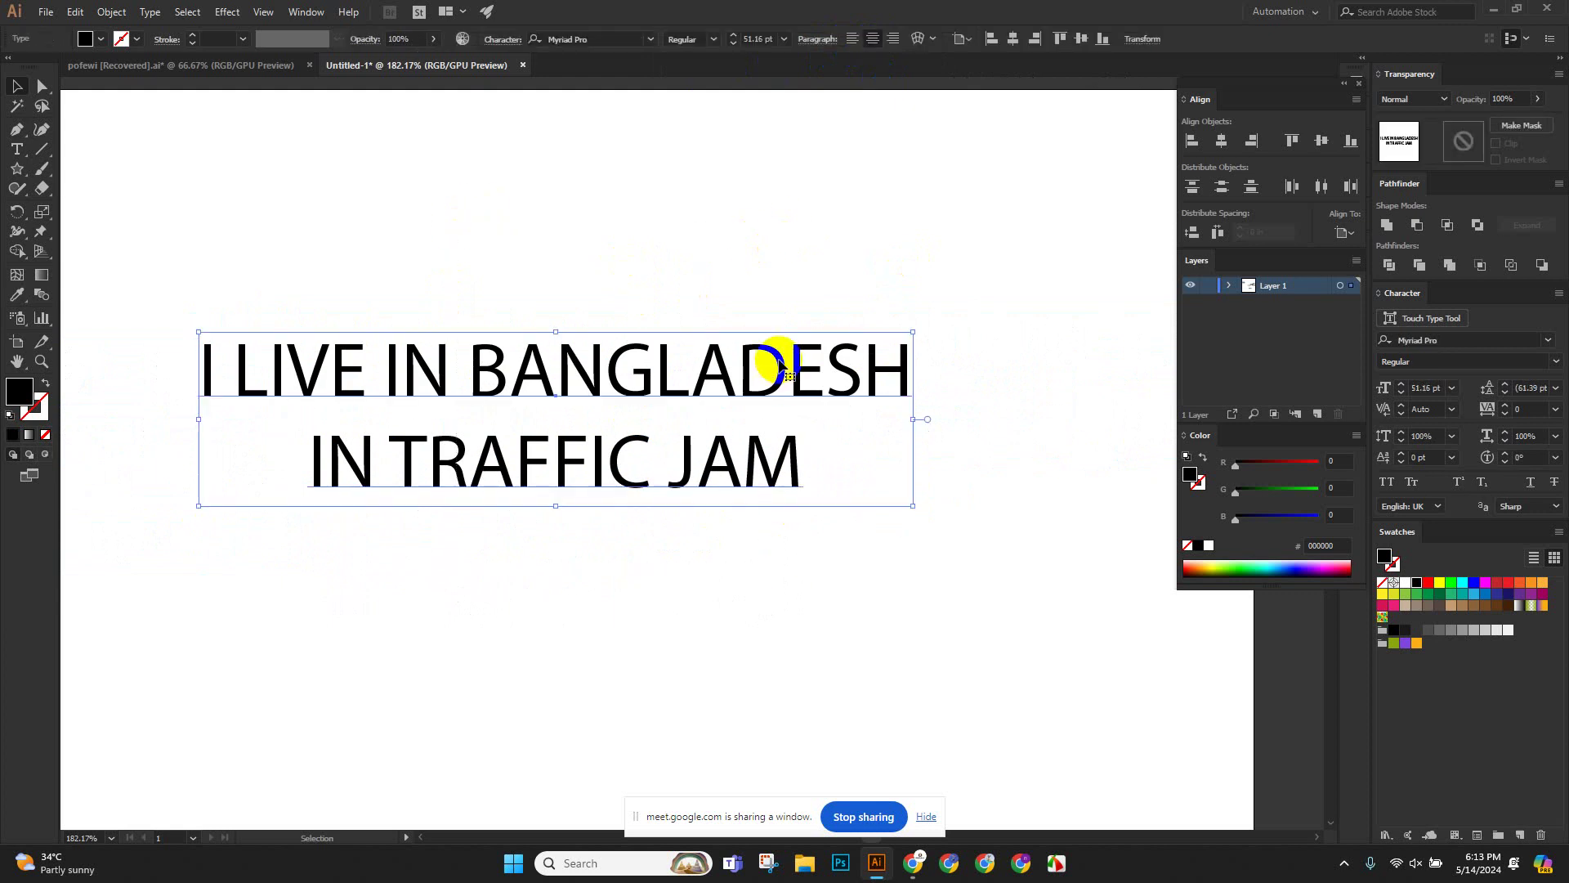
pyautogui.doubleClick(805, 376)
pyautogui.scroll(-4, 784, 368)
pyautogui.press('Escape')
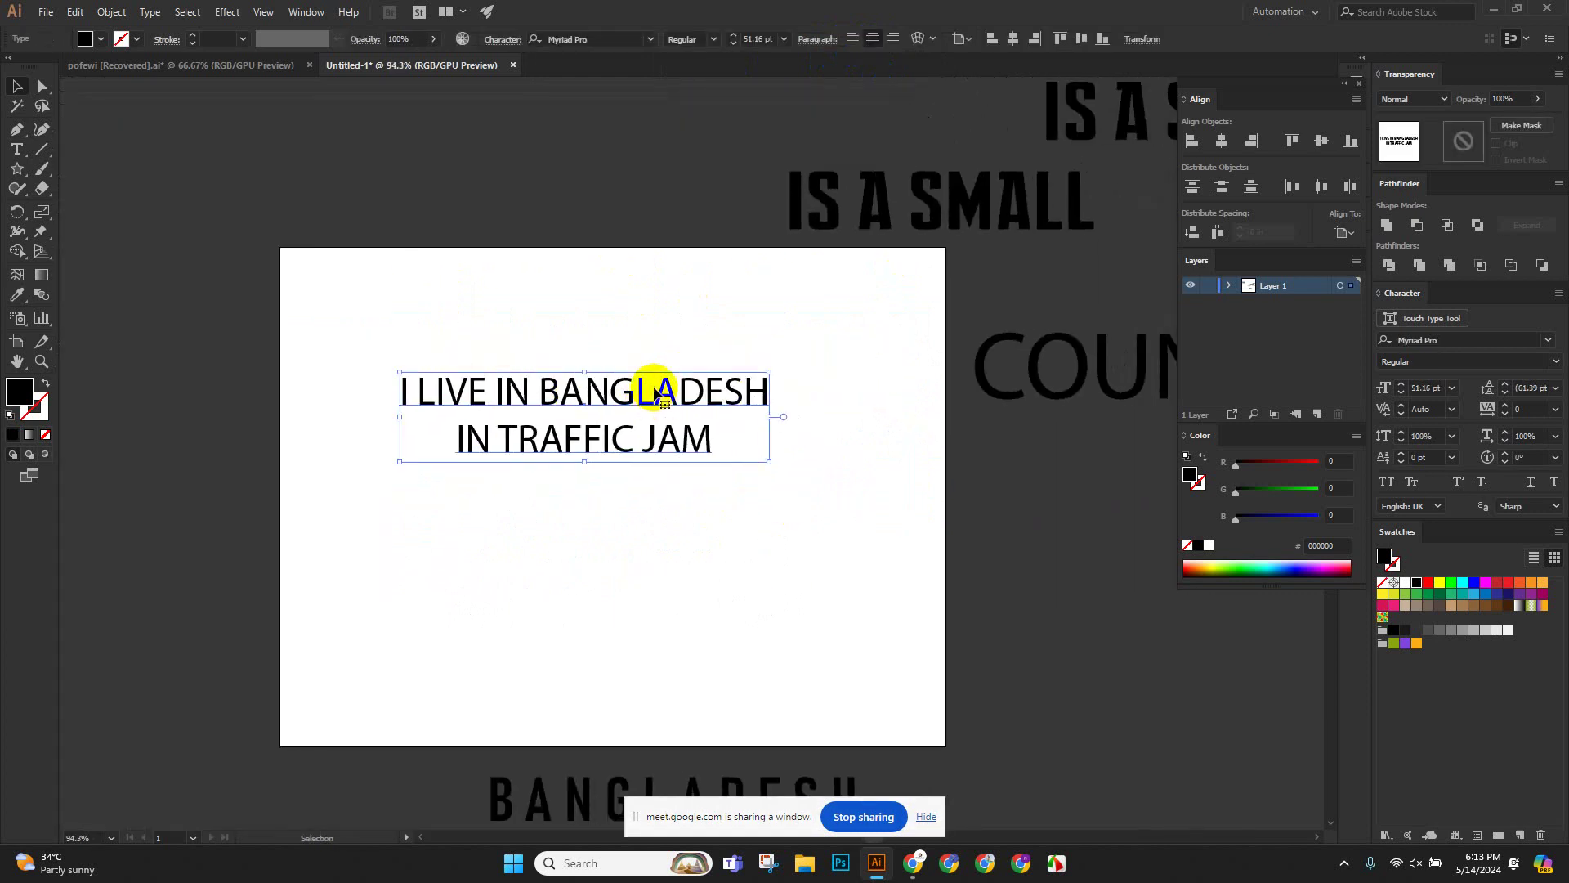
pyautogui.scroll(3, 670, 362)
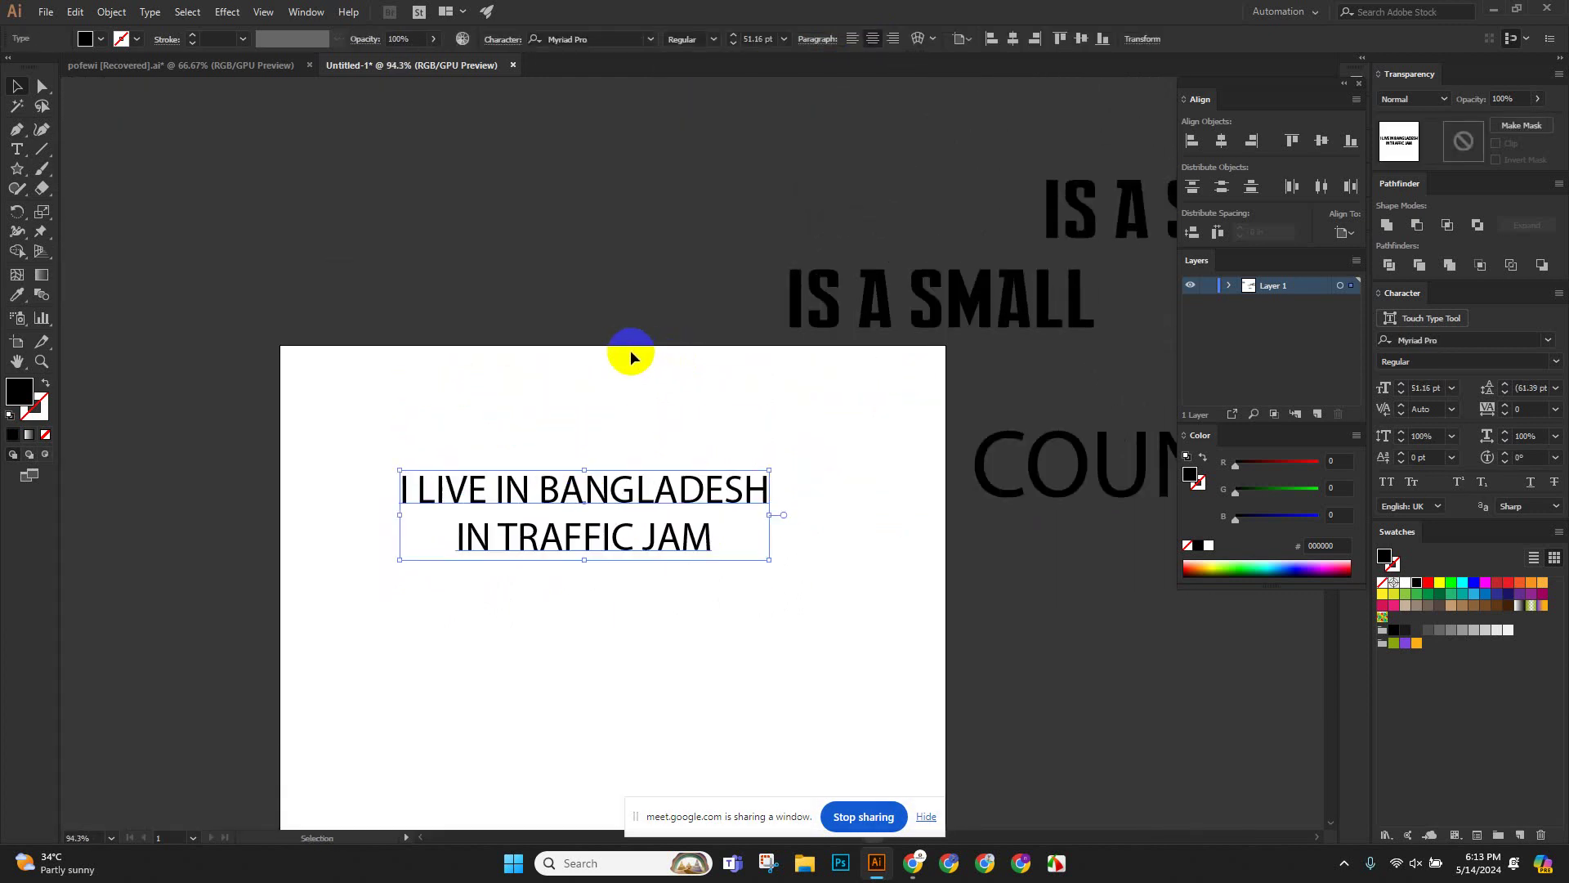
pyautogui.scroll(-4, 620, 357)
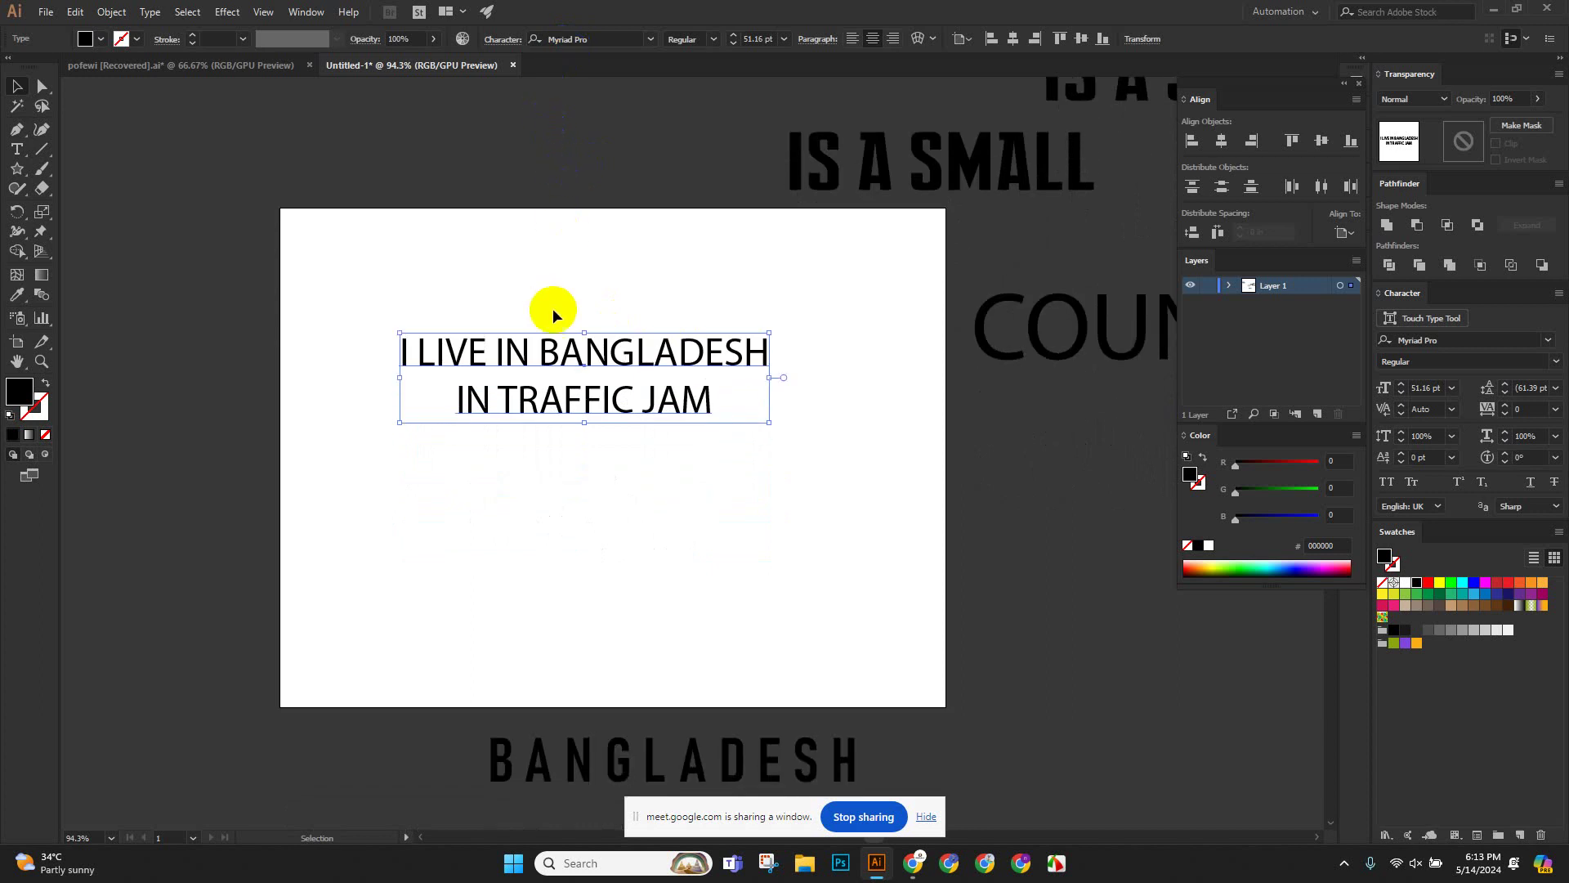
pyautogui.scroll(3, 552, 307)
pyautogui.moveTo(589, 485); pyautogui.dragTo(559, 418)
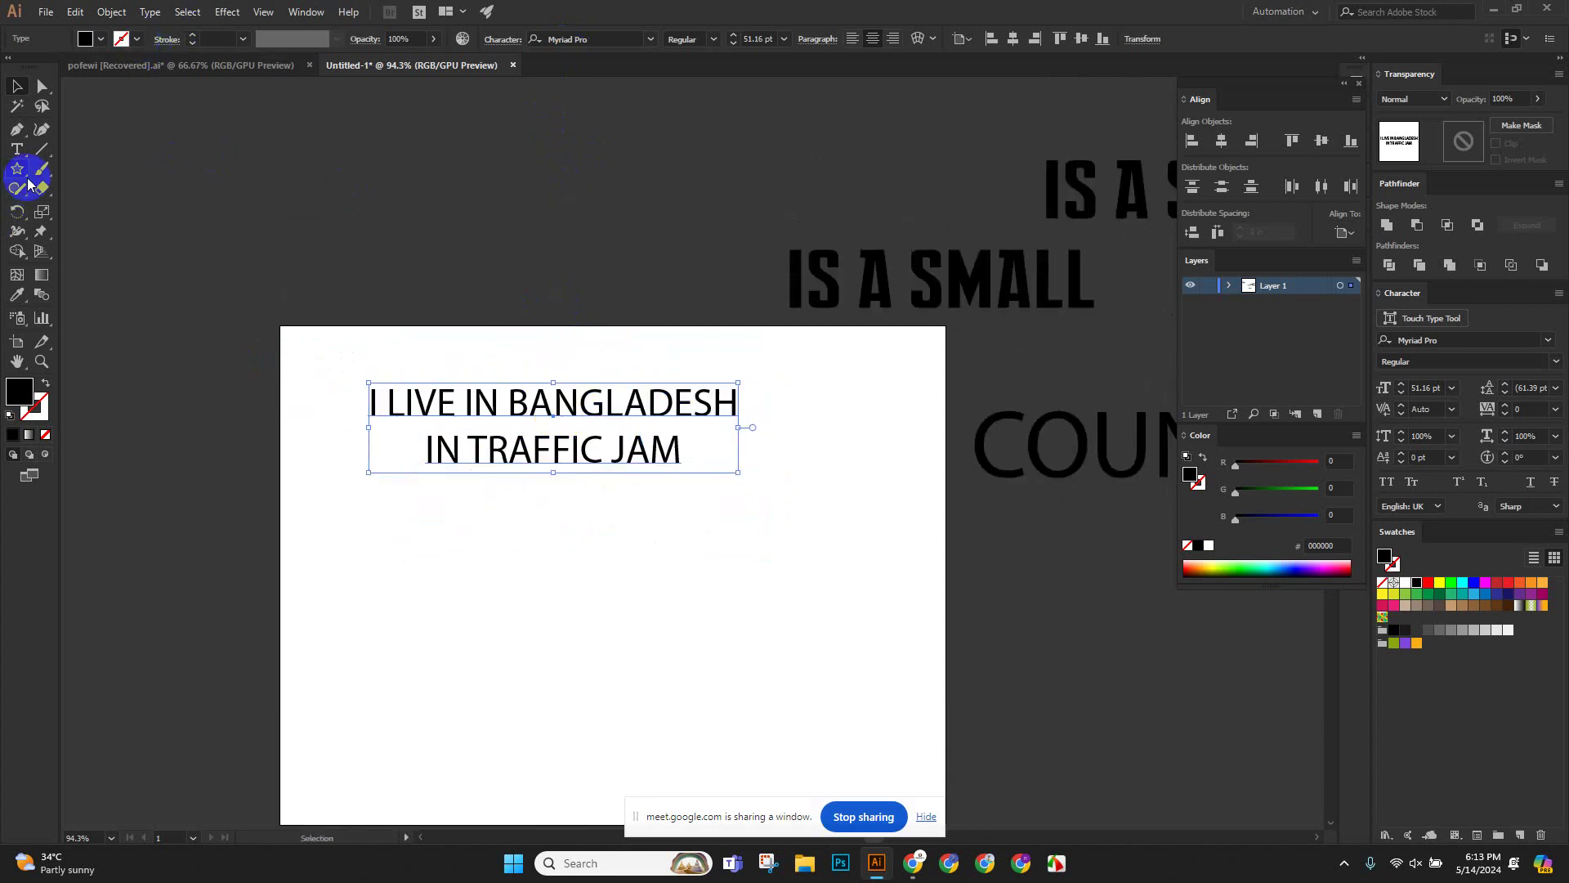
pyautogui.click(17, 149)
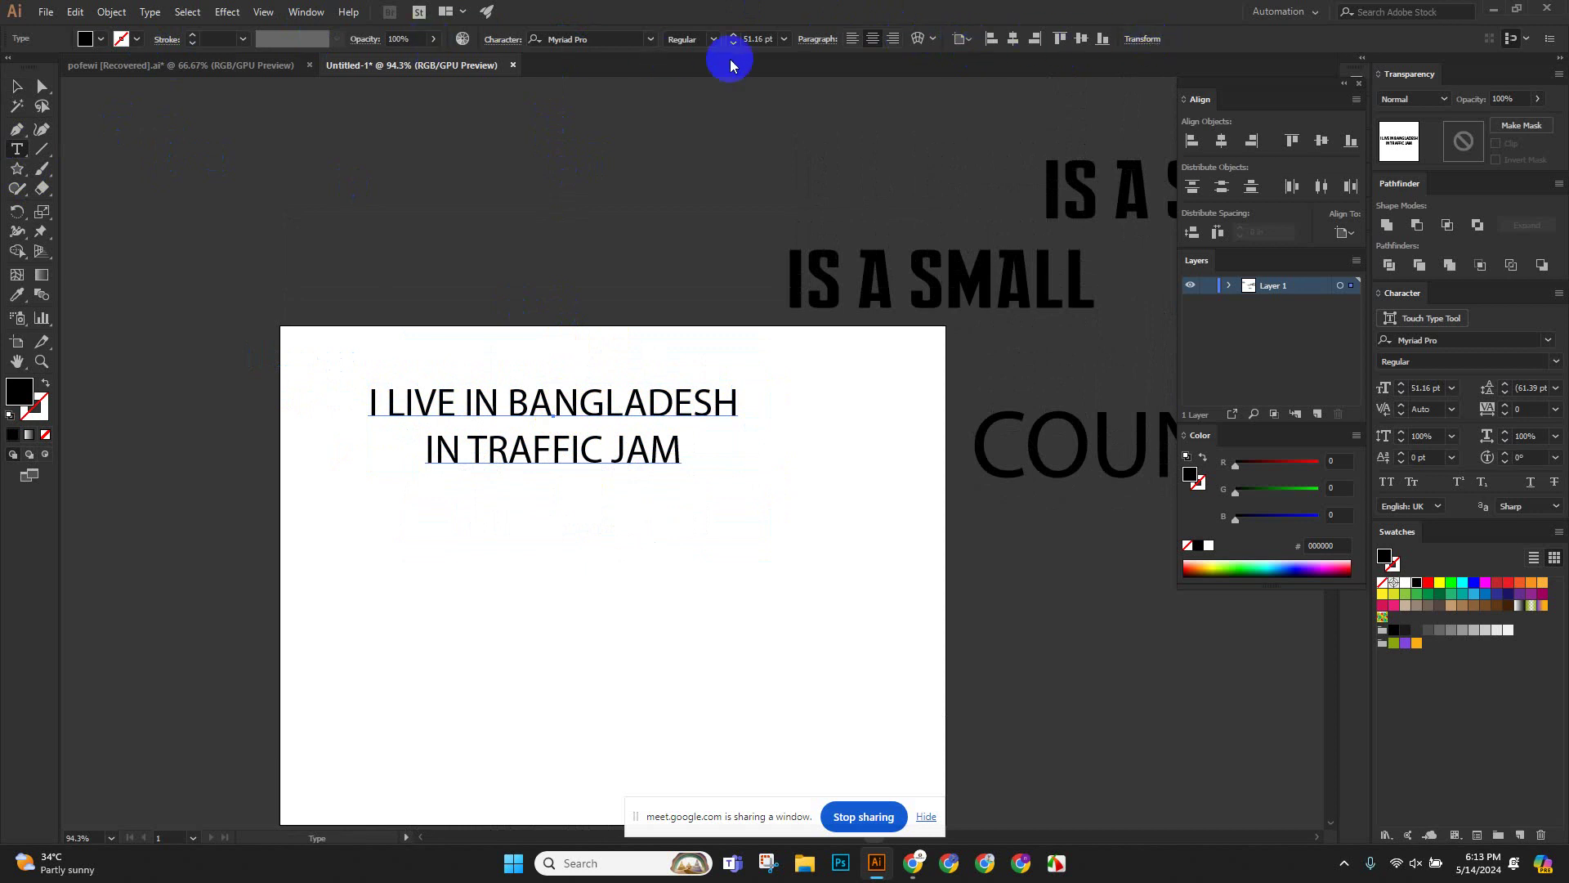
pyautogui.click(462, 39)
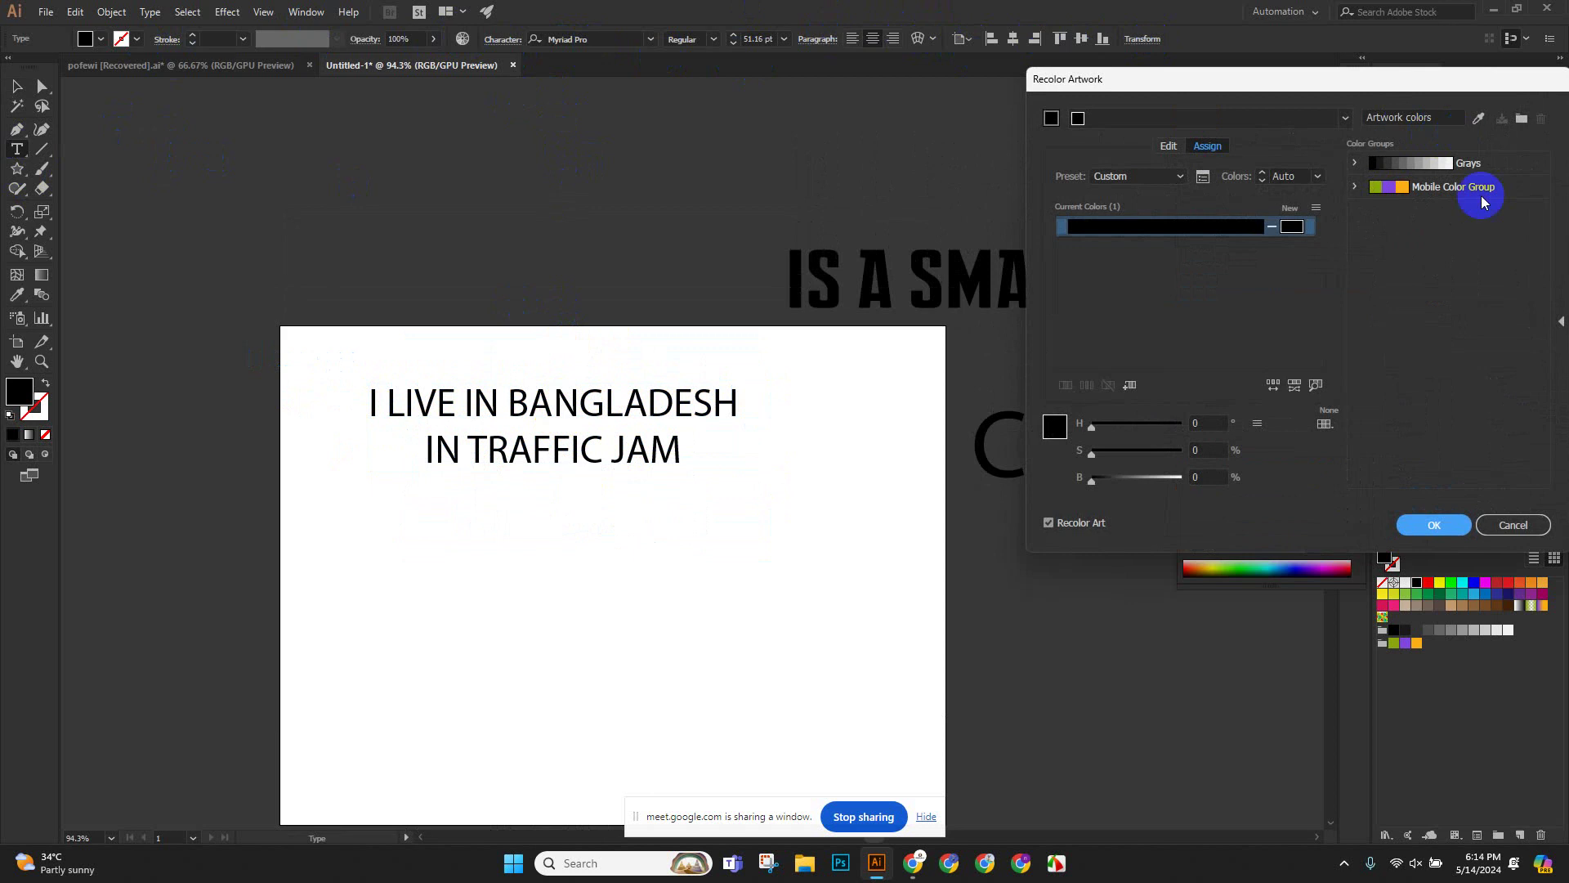
pyautogui.click(1530, 526)
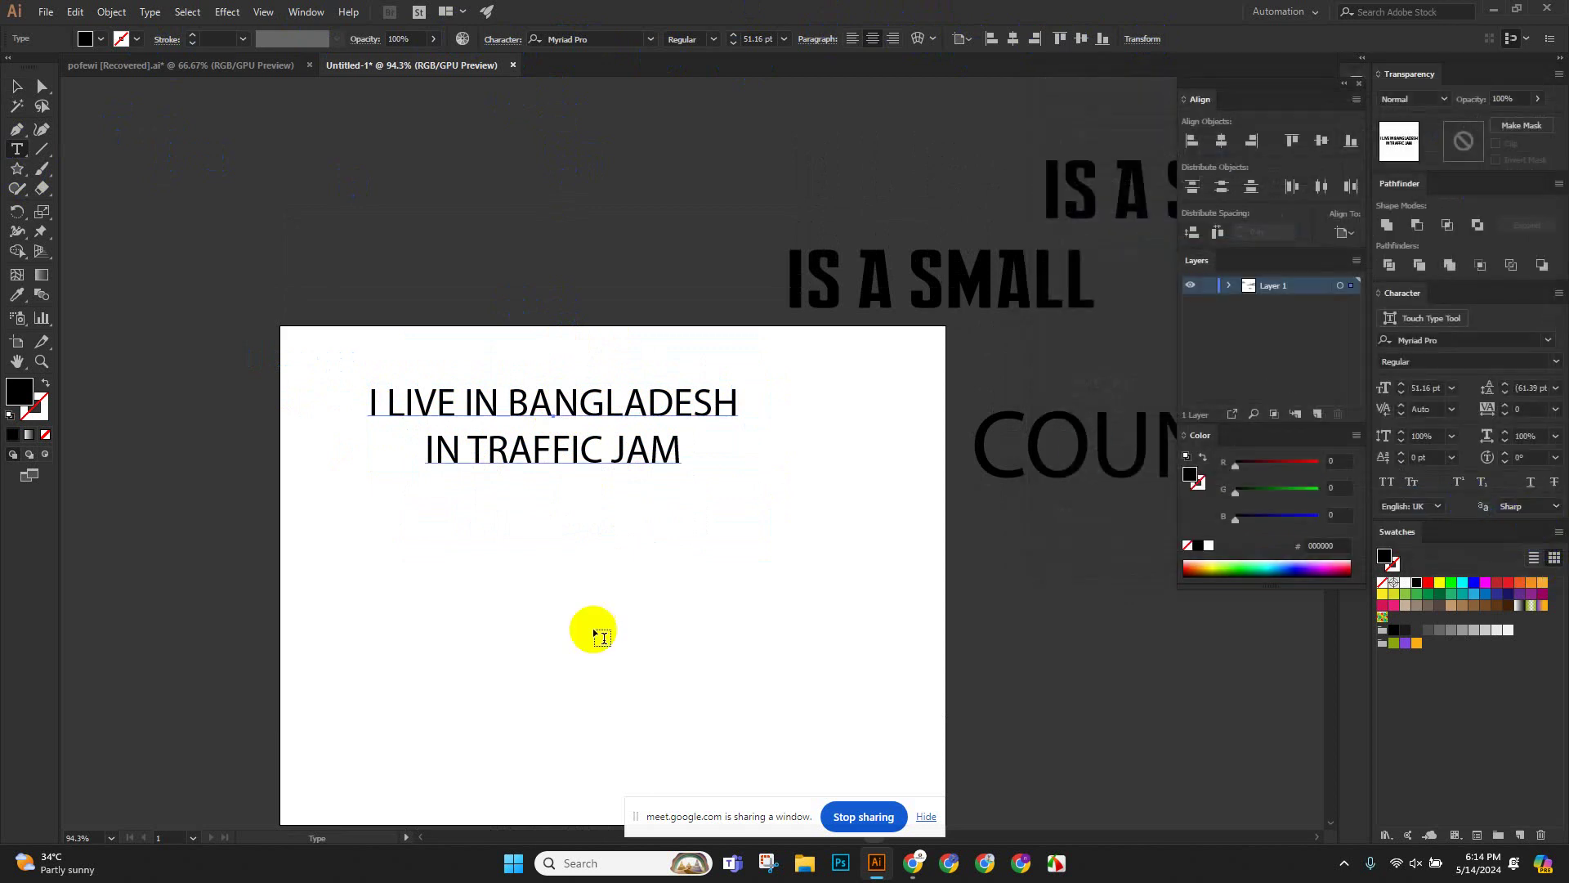
pyautogui.click(14, 39)
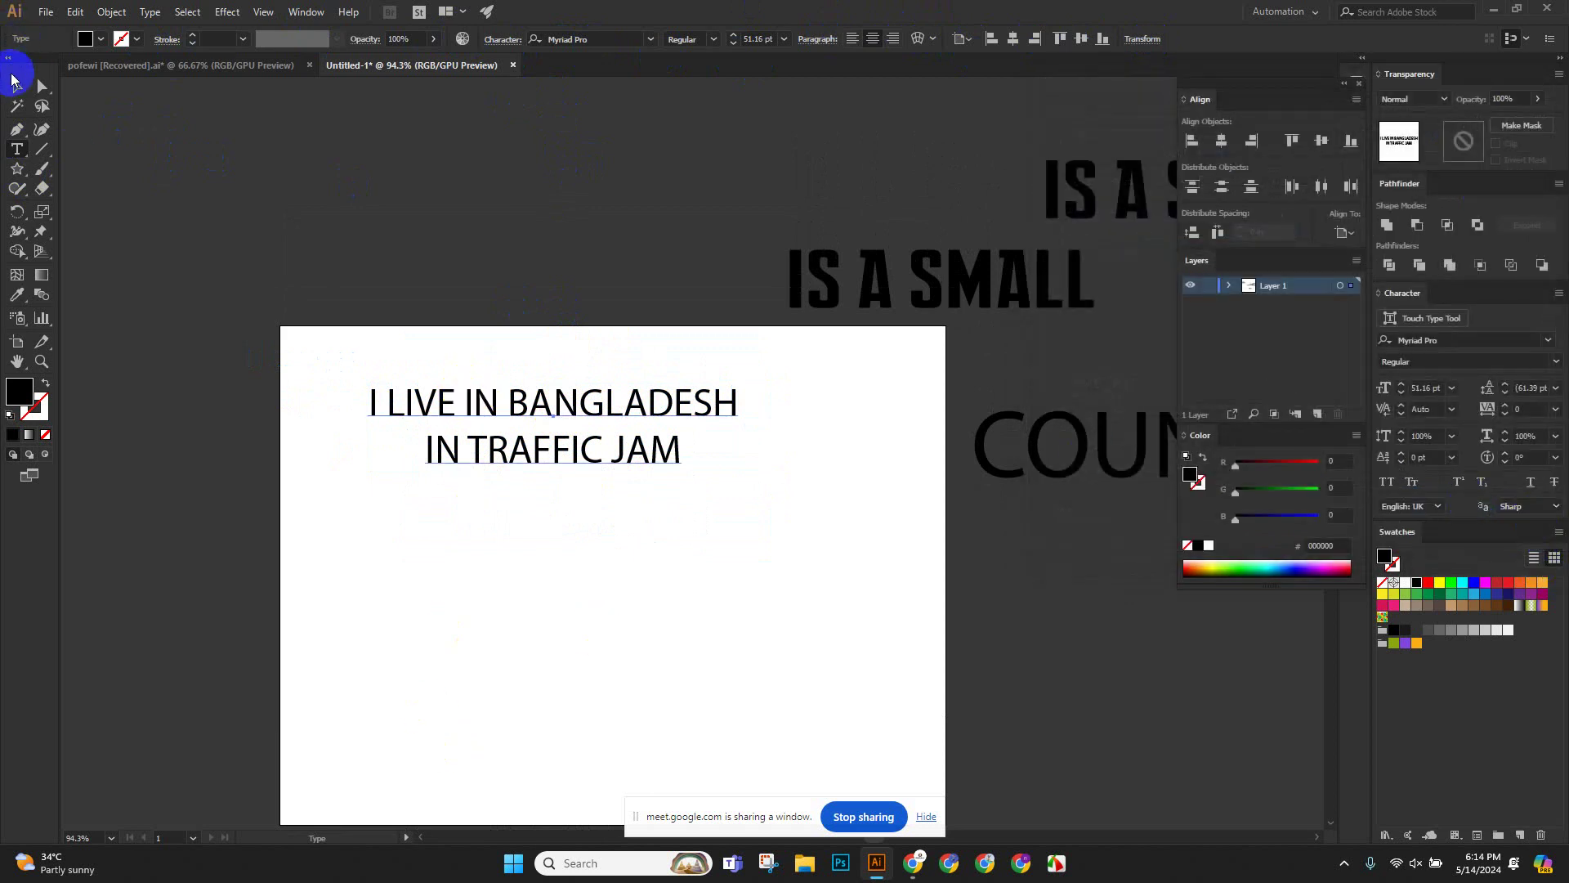
pyautogui.click(16, 86)
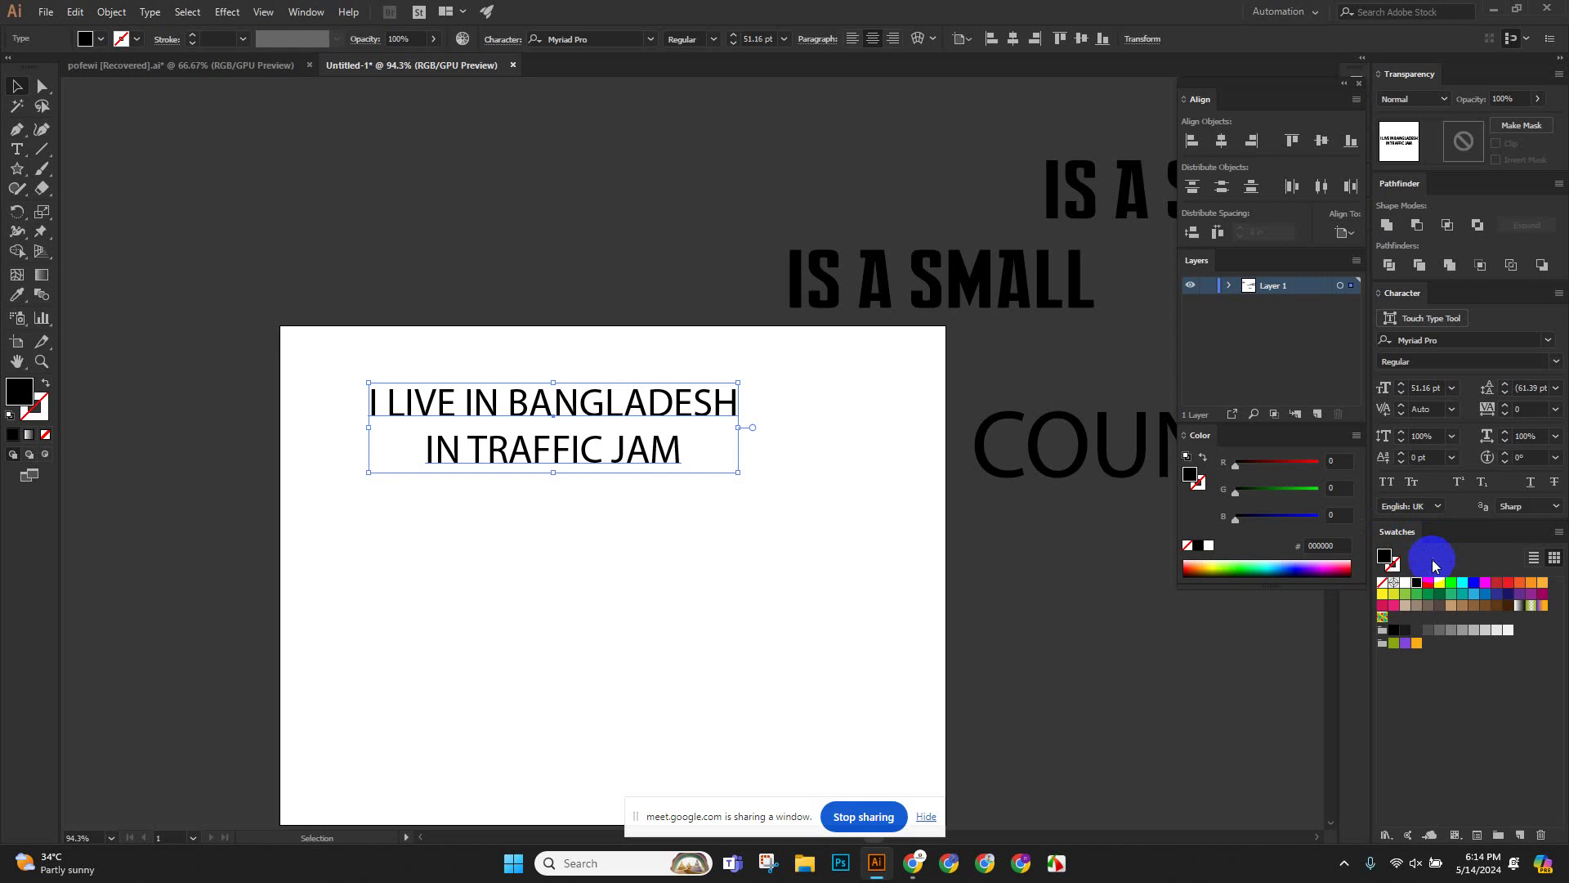
# Try two red swatches as the two-line text's fill and settle on the orange F7931E swatch.
pyautogui.click(1427, 585)
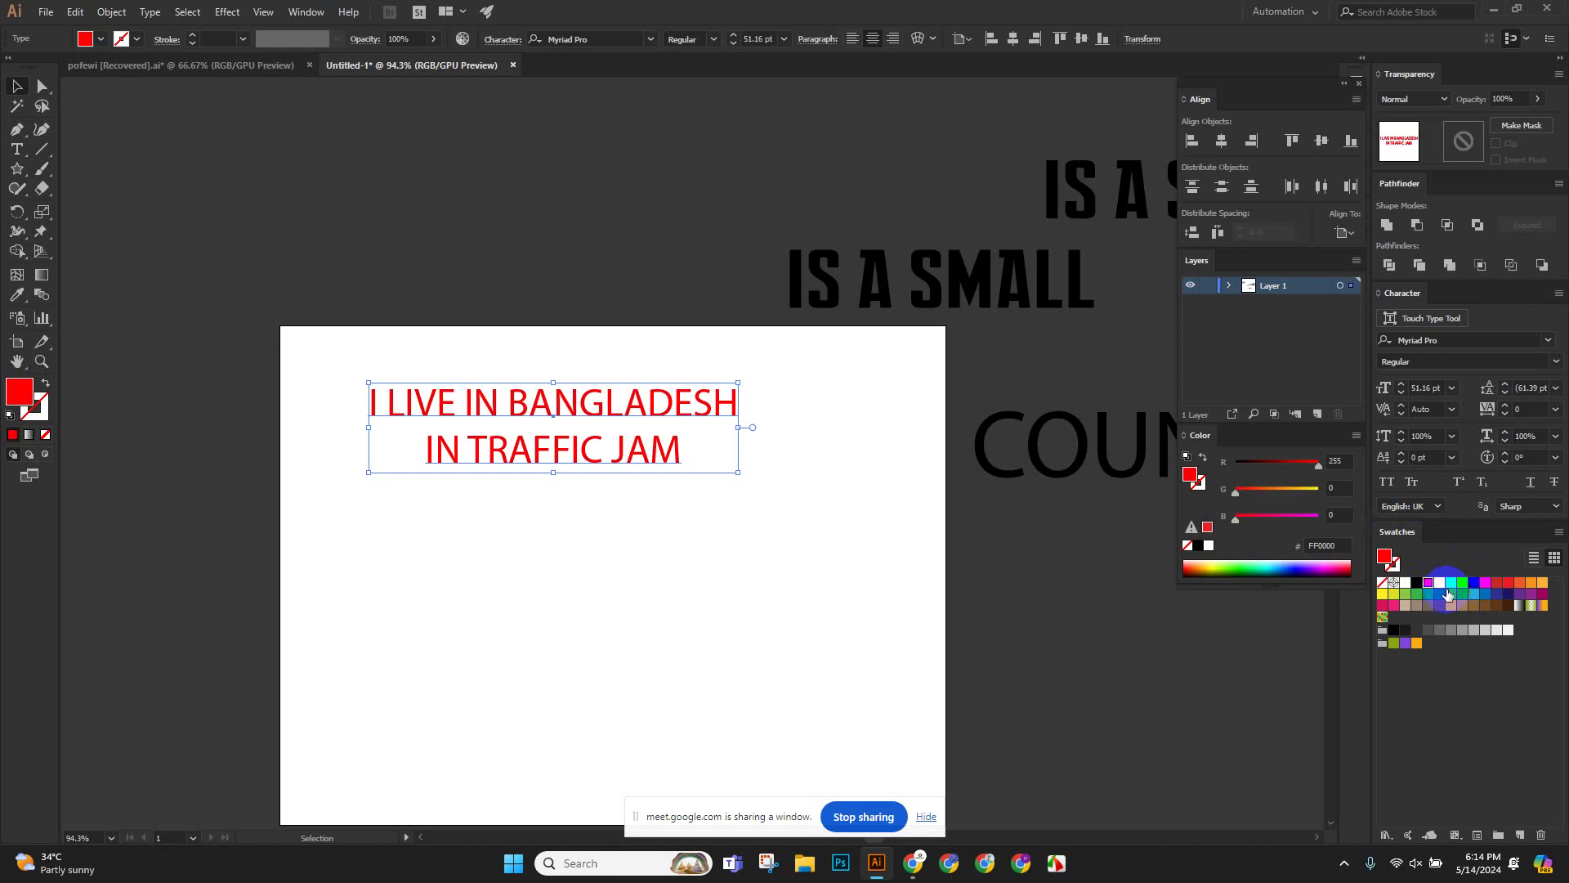
pyautogui.hotkey('ctrl', 'z')
pyautogui.click(1508, 582)
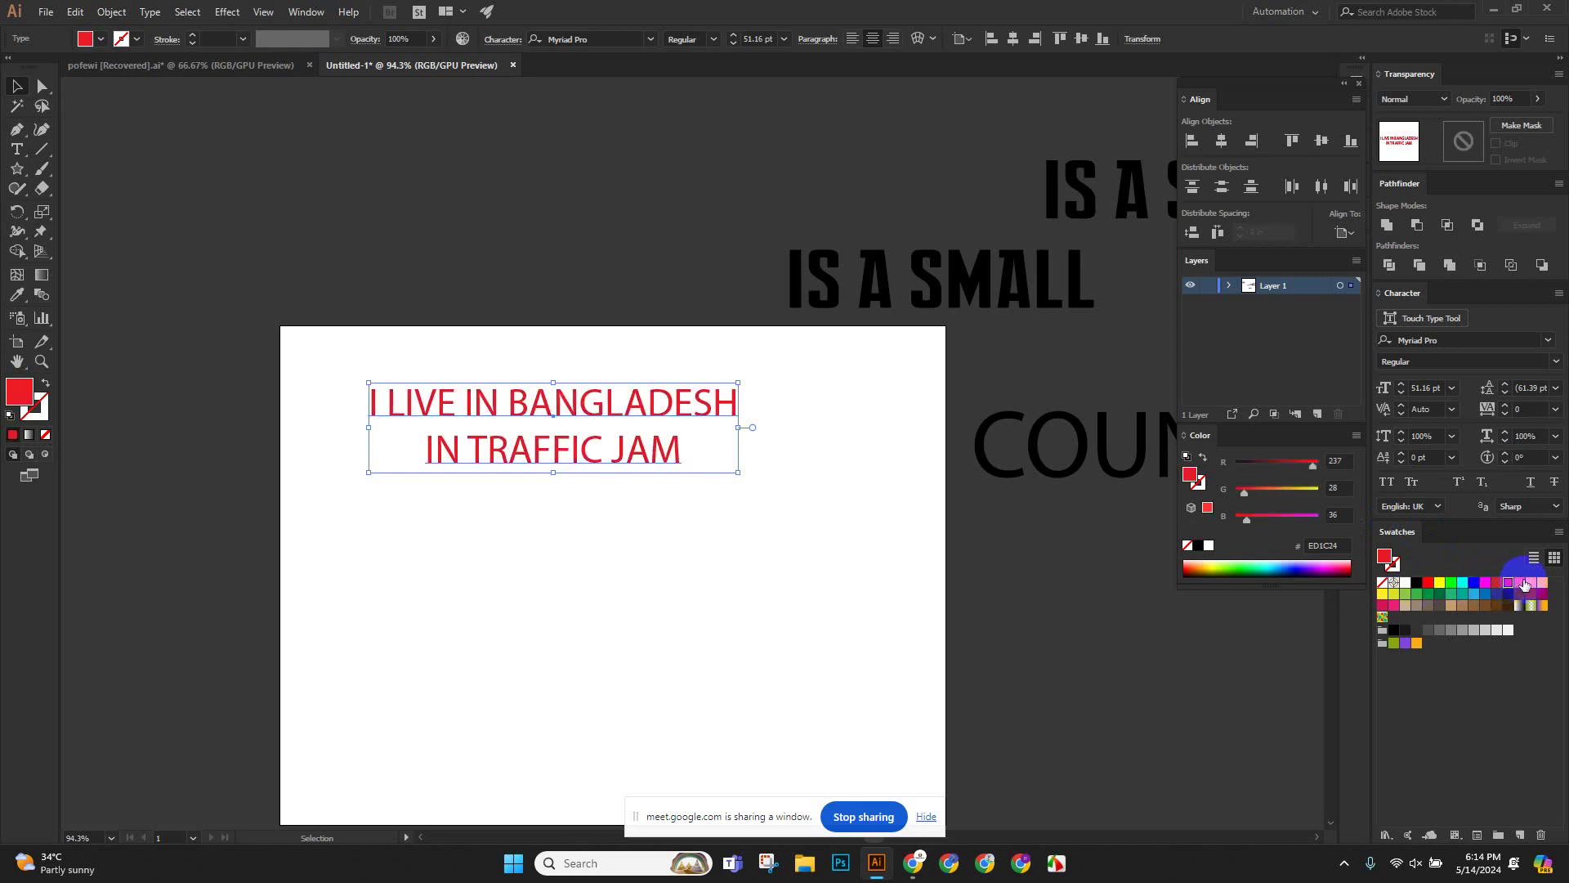
pyautogui.click(1531, 582)
pyautogui.click(449, 525)
pyautogui.scroll(-5, 449, 526)
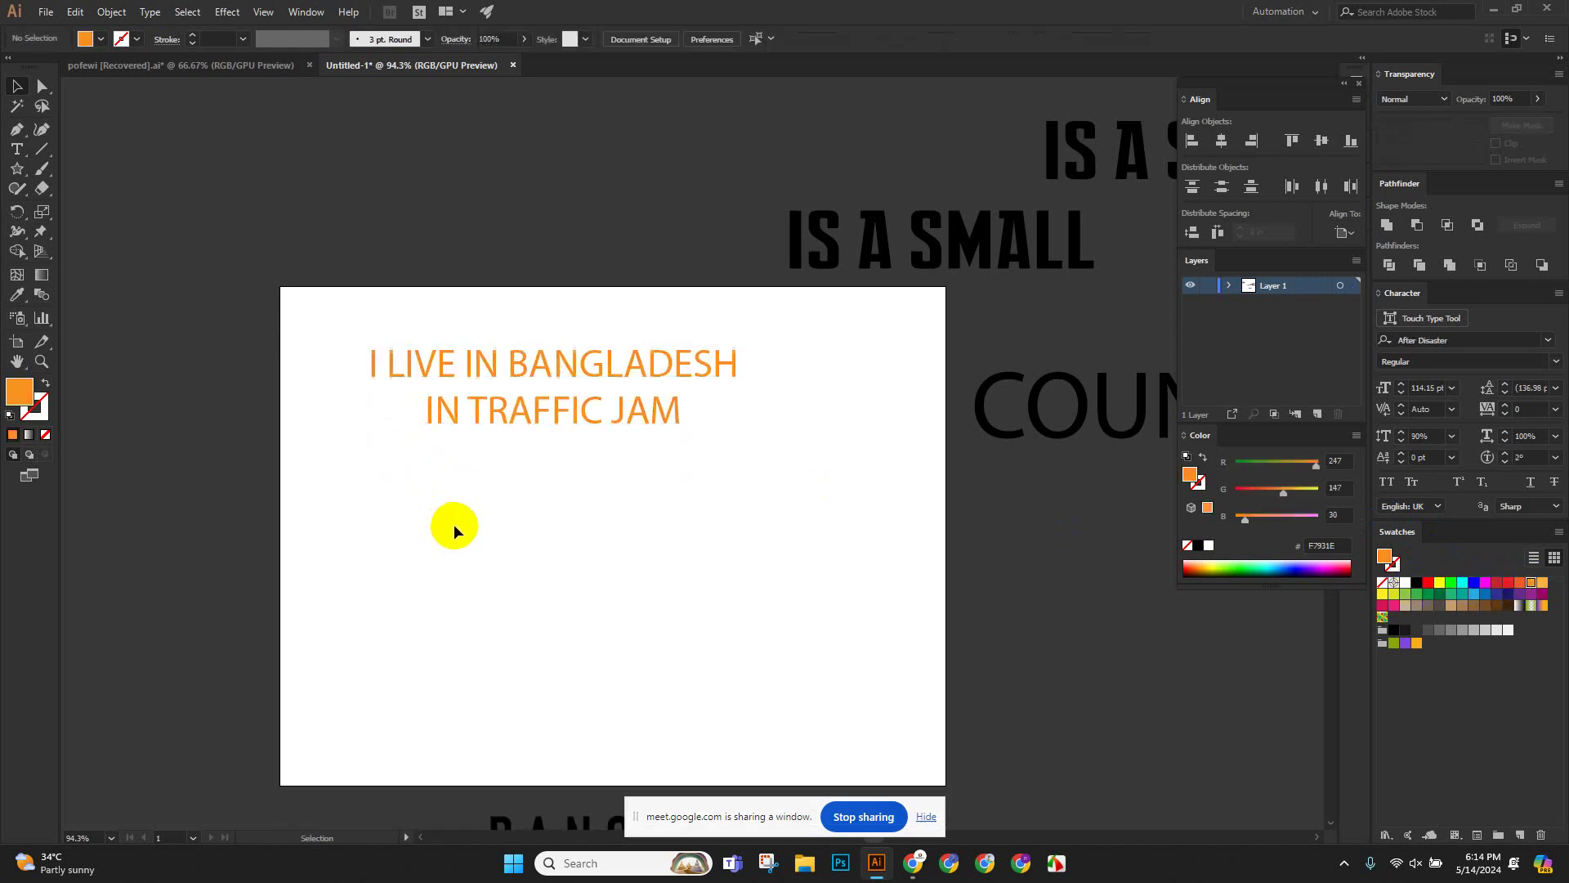
pyautogui.moveTo(473, 280); pyautogui.dragTo(455, 494)
pyautogui.scroll(-1, 518, 490)
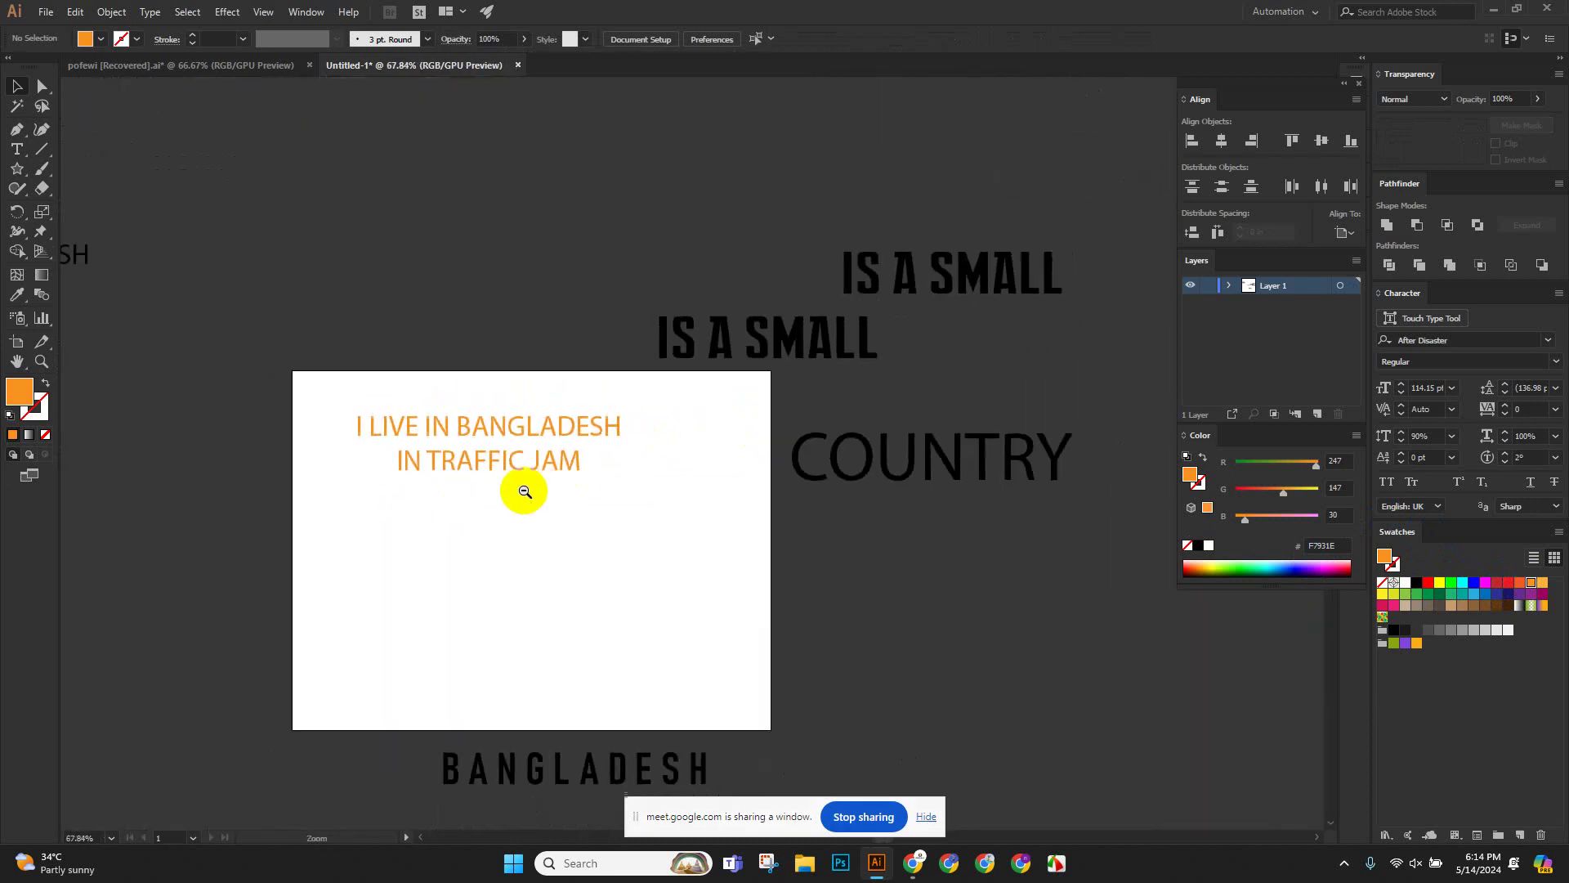
pyautogui.moveTo(420, 393); pyautogui.dragTo(505, 473)
pyautogui.scroll(5, 529, 511)
pyautogui.moveTo(714, 623); pyautogui.dragTo(669, 602)
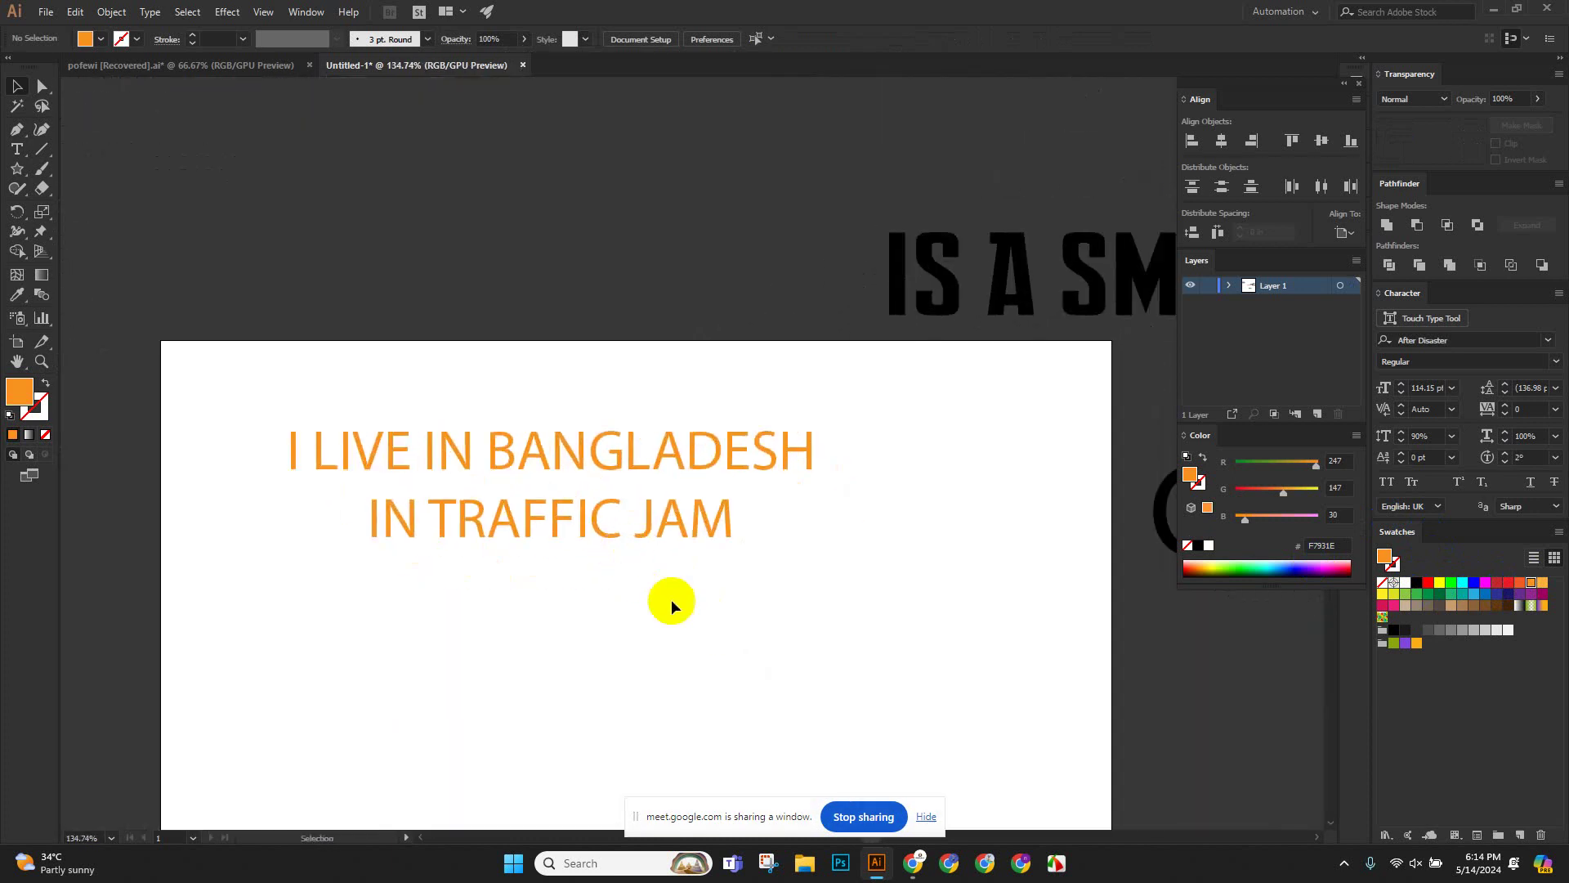
# Move the orange two-line text off the artboard to the empty area above it.
pyautogui.click(518, 445)
pyautogui.moveTo(564, 456); pyautogui.dragTo(507, 175)
pyautogui.scroll(-2, 662, 361)
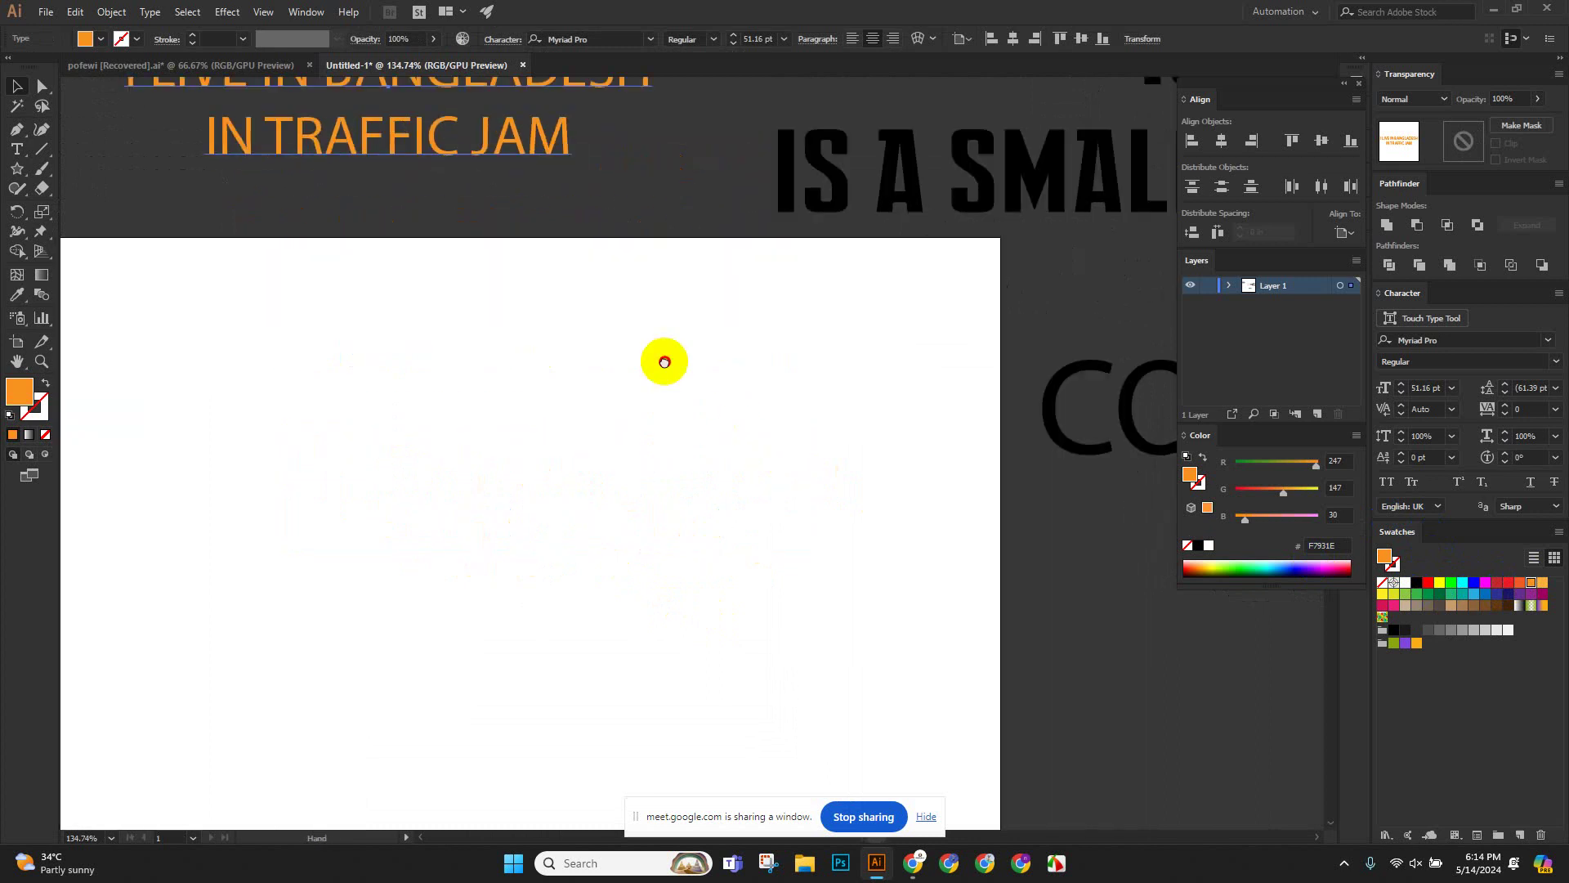
# Place a duplicate of the black IS A SMALL line in the middle of the artboard, leaving the original outside.
pyautogui.hscroll(2, 858, 218)
pyautogui.moveTo(964, 139); pyautogui.dragTo(463, 557)
pyautogui.moveTo(701, 463); pyautogui.dragTo(718, 440)
pyautogui.scroll(-3, 572, 392)
pyautogui.scroll(3, 718, 498)
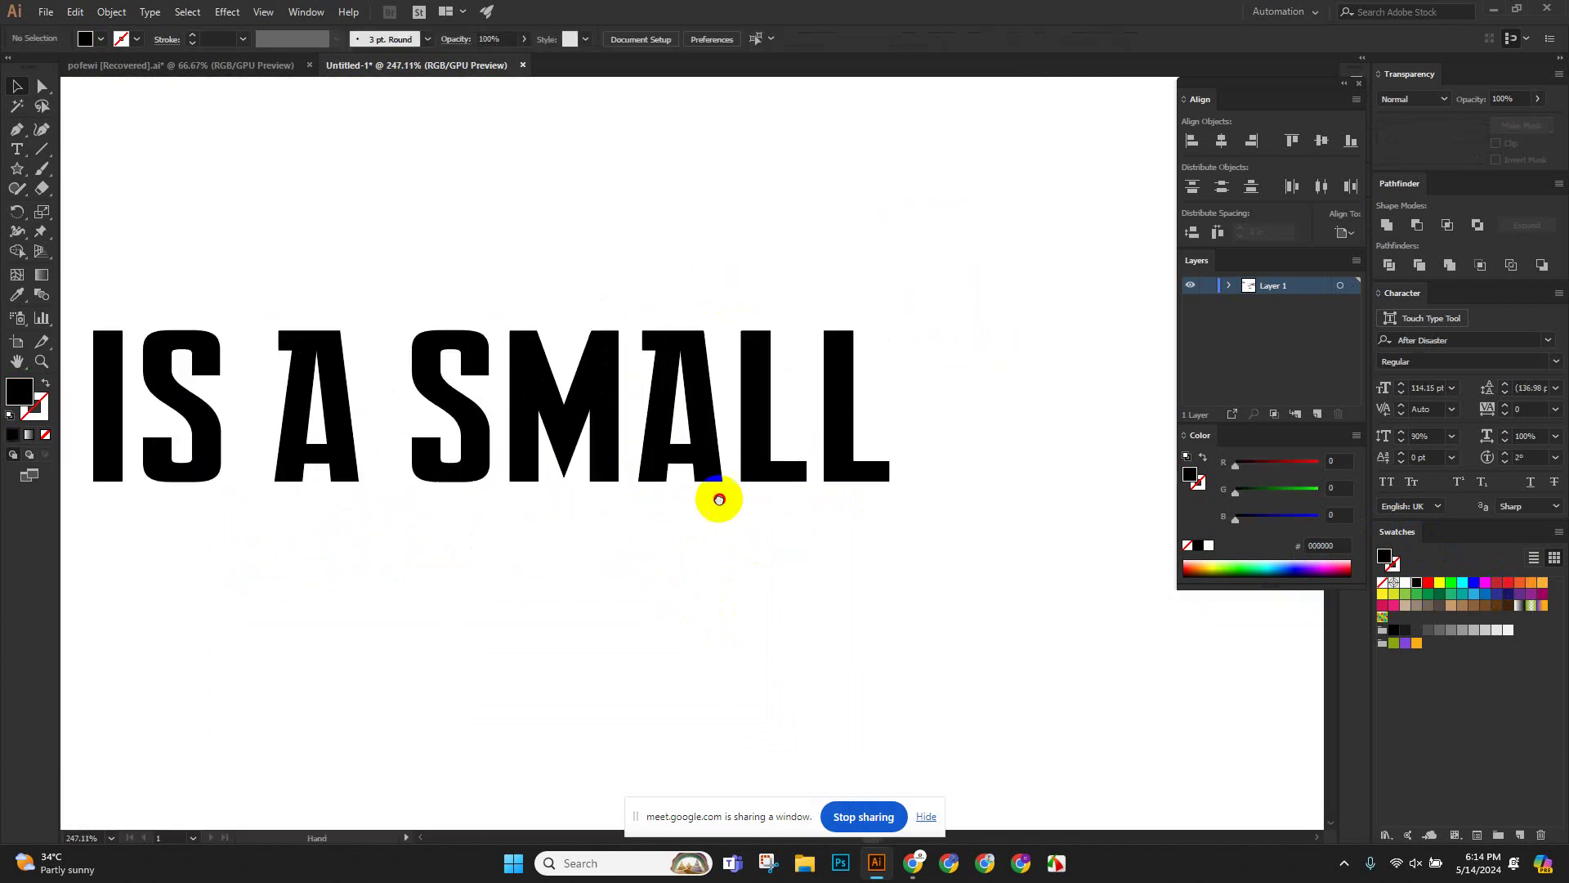
pyautogui.scroll(-3, 743, 490)
pyautogui.hscroll(1, 619, 557)
# Convert the IS A SMALL text on the artboard to outlines and keep the outlined group selected.
pyautogui.rightClick(619, 481)
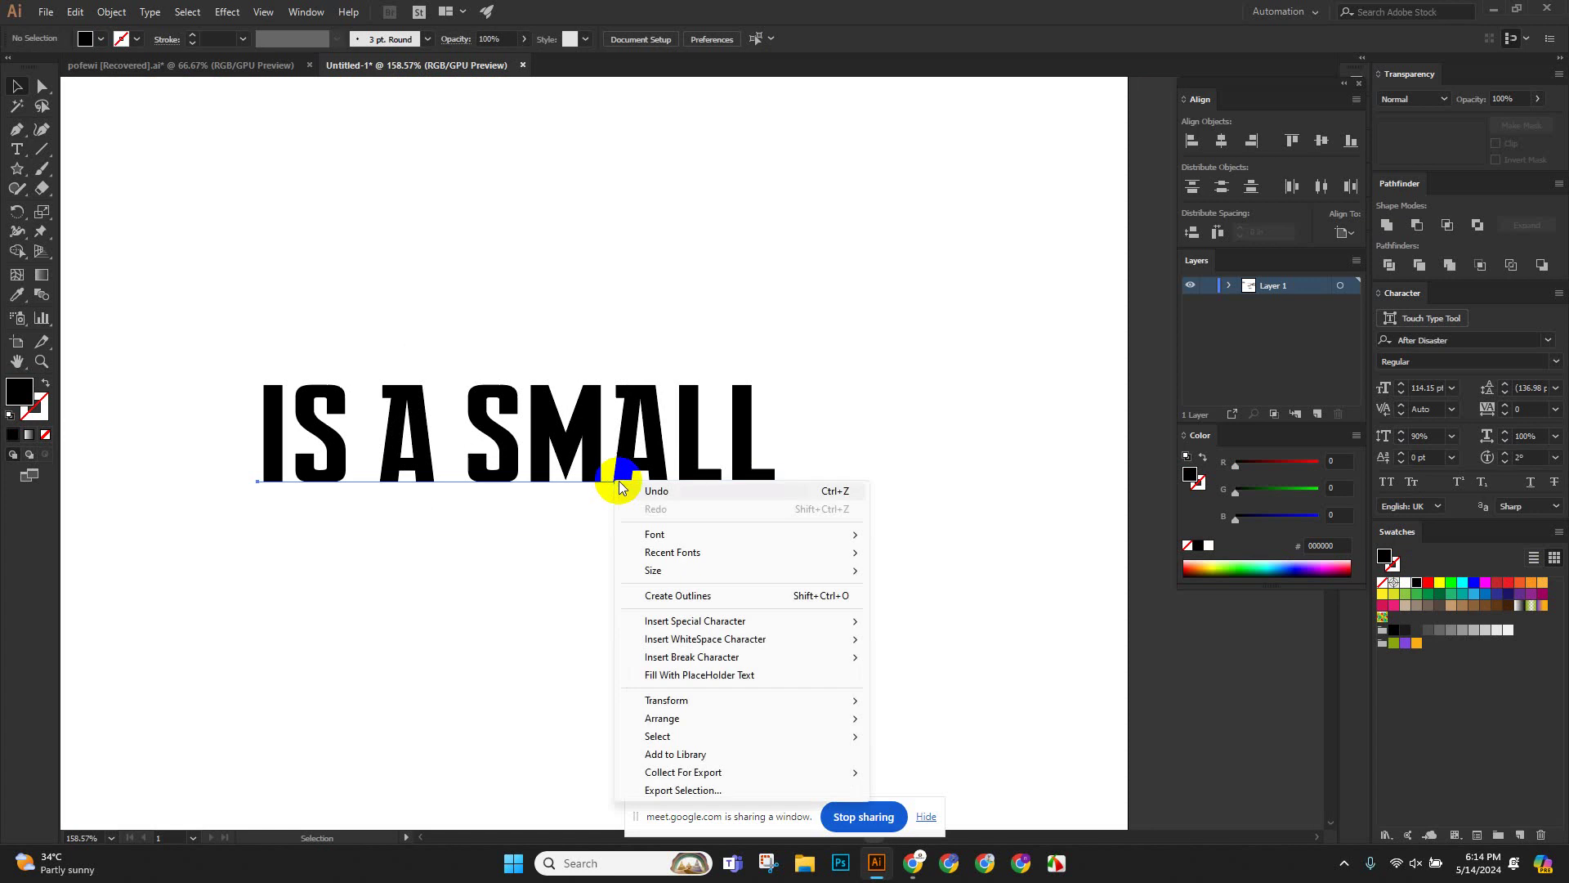
pyautogui.click(699, 597)
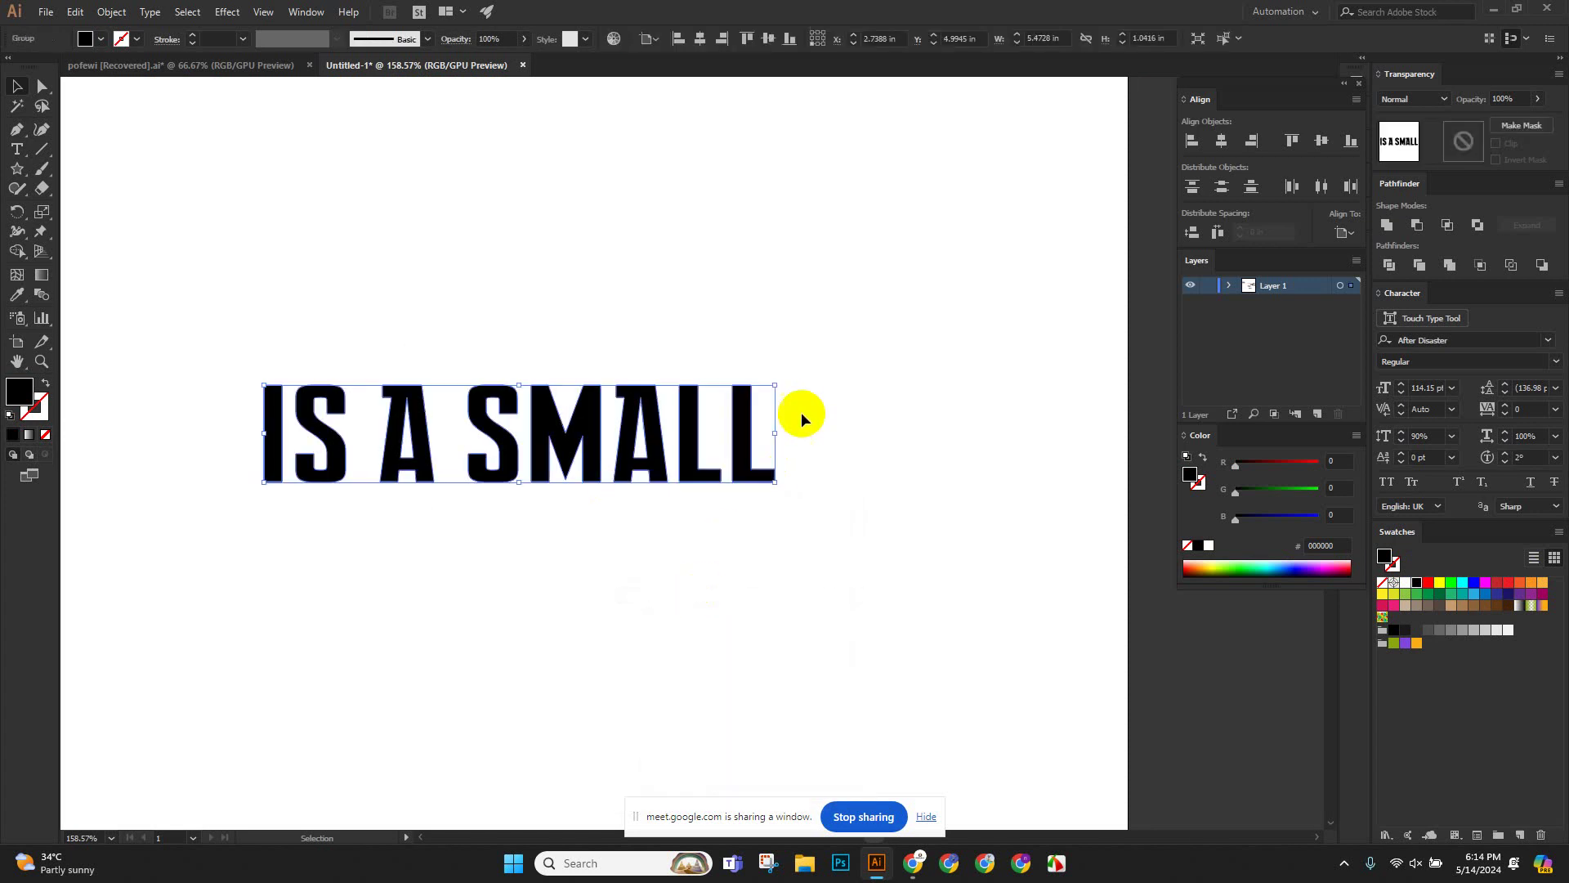
pyautogui.click(801, 411)
pyautogui.click(648, 474)
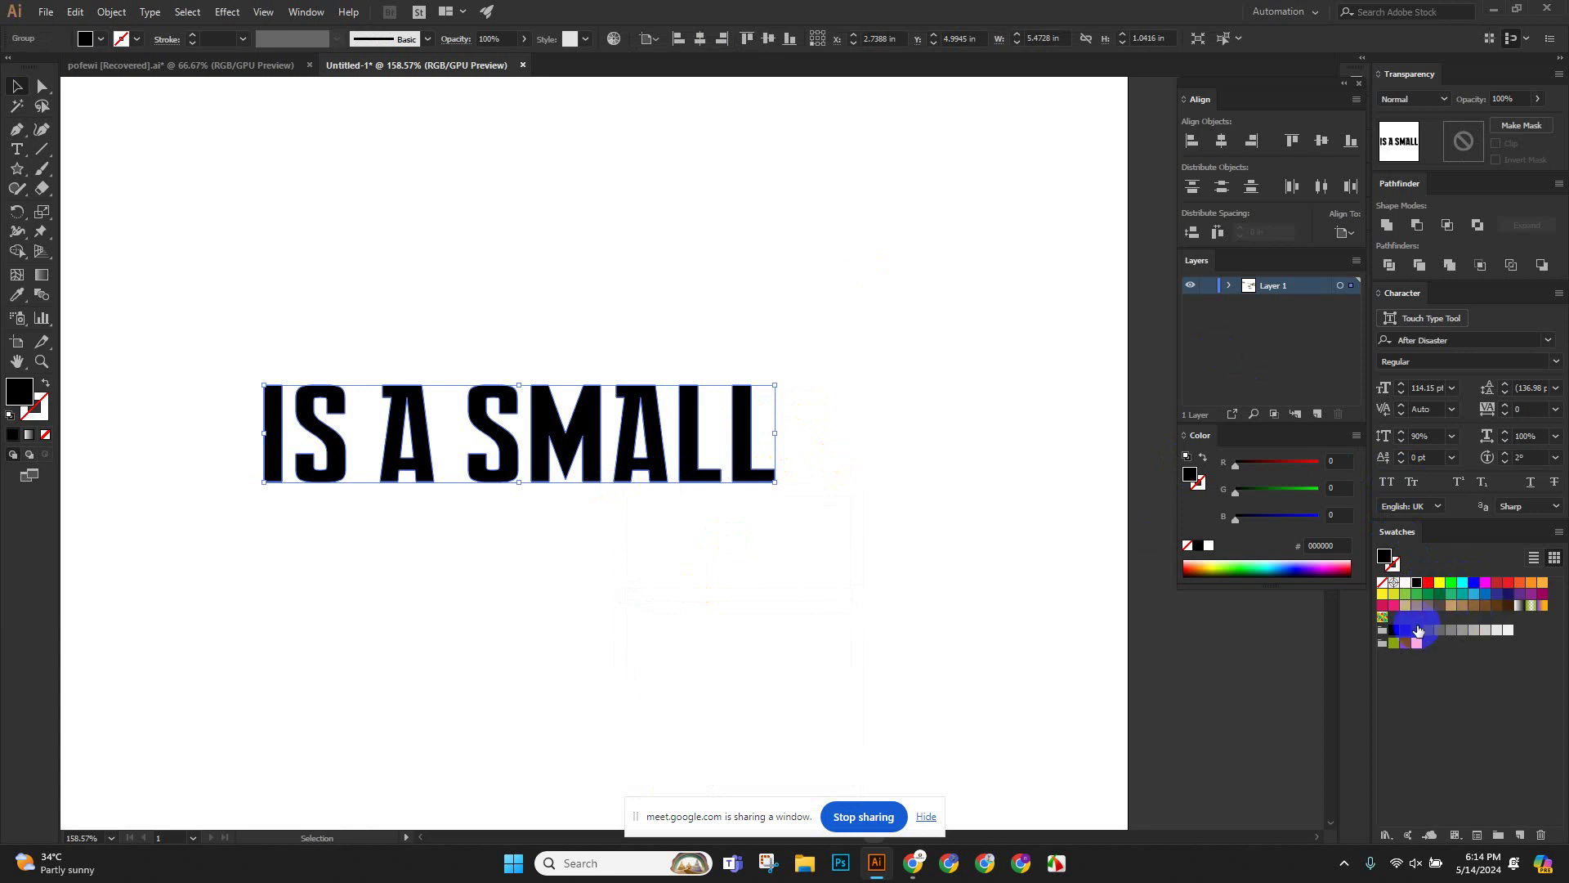
# Fill the outlined IS A SMALL group with the red ED1C24 swatch.
pyautogui.click(1394, 558)
pyautogui.click(1422, 582)
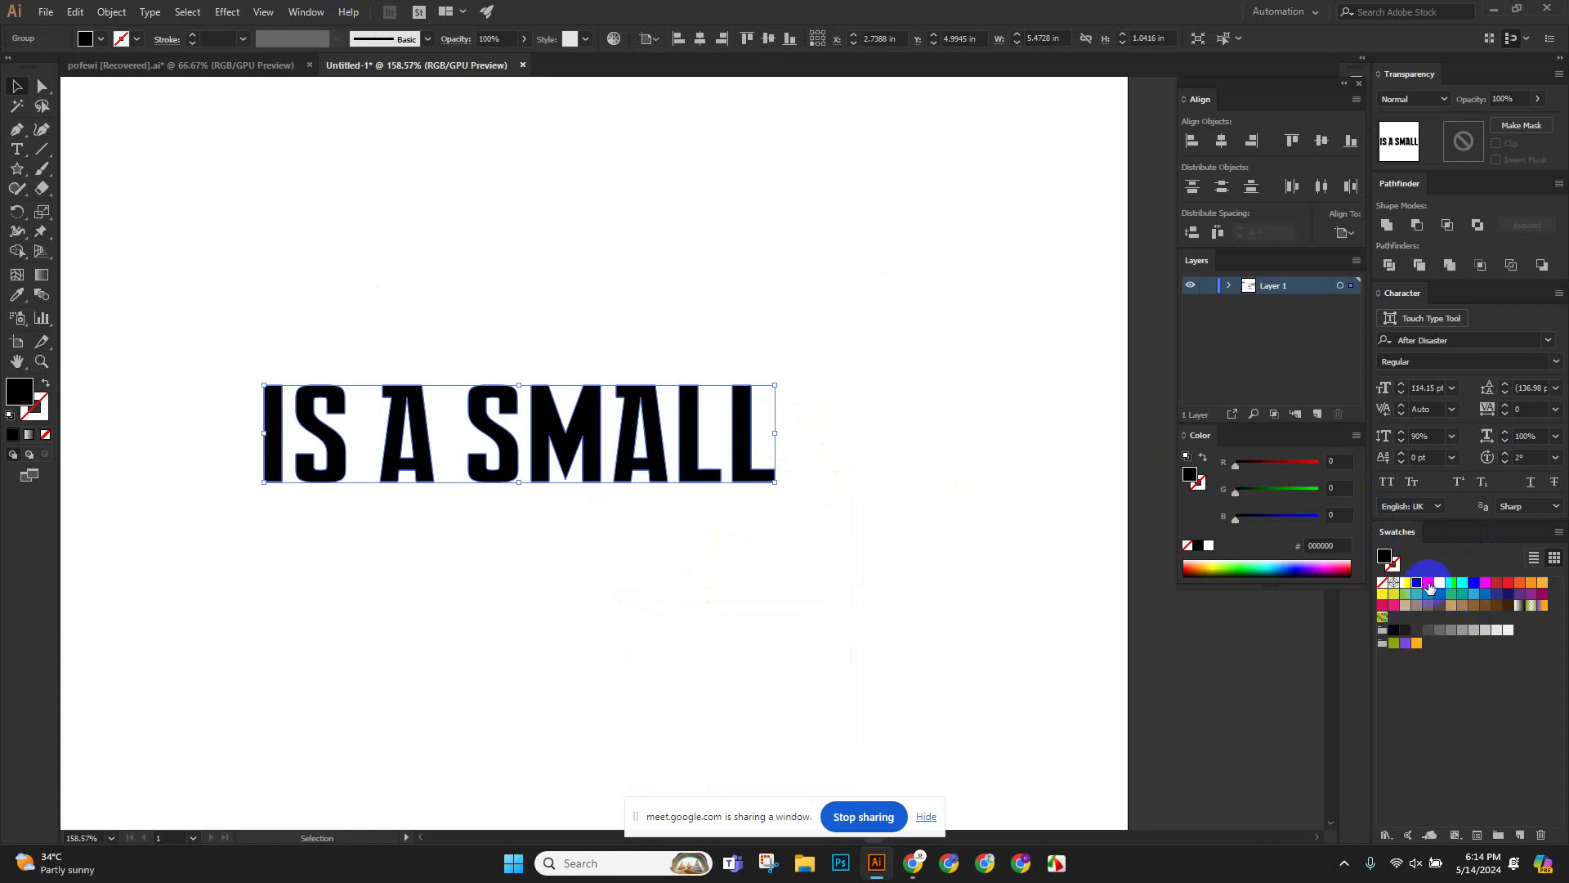
pyautogui.click(1509, 582)
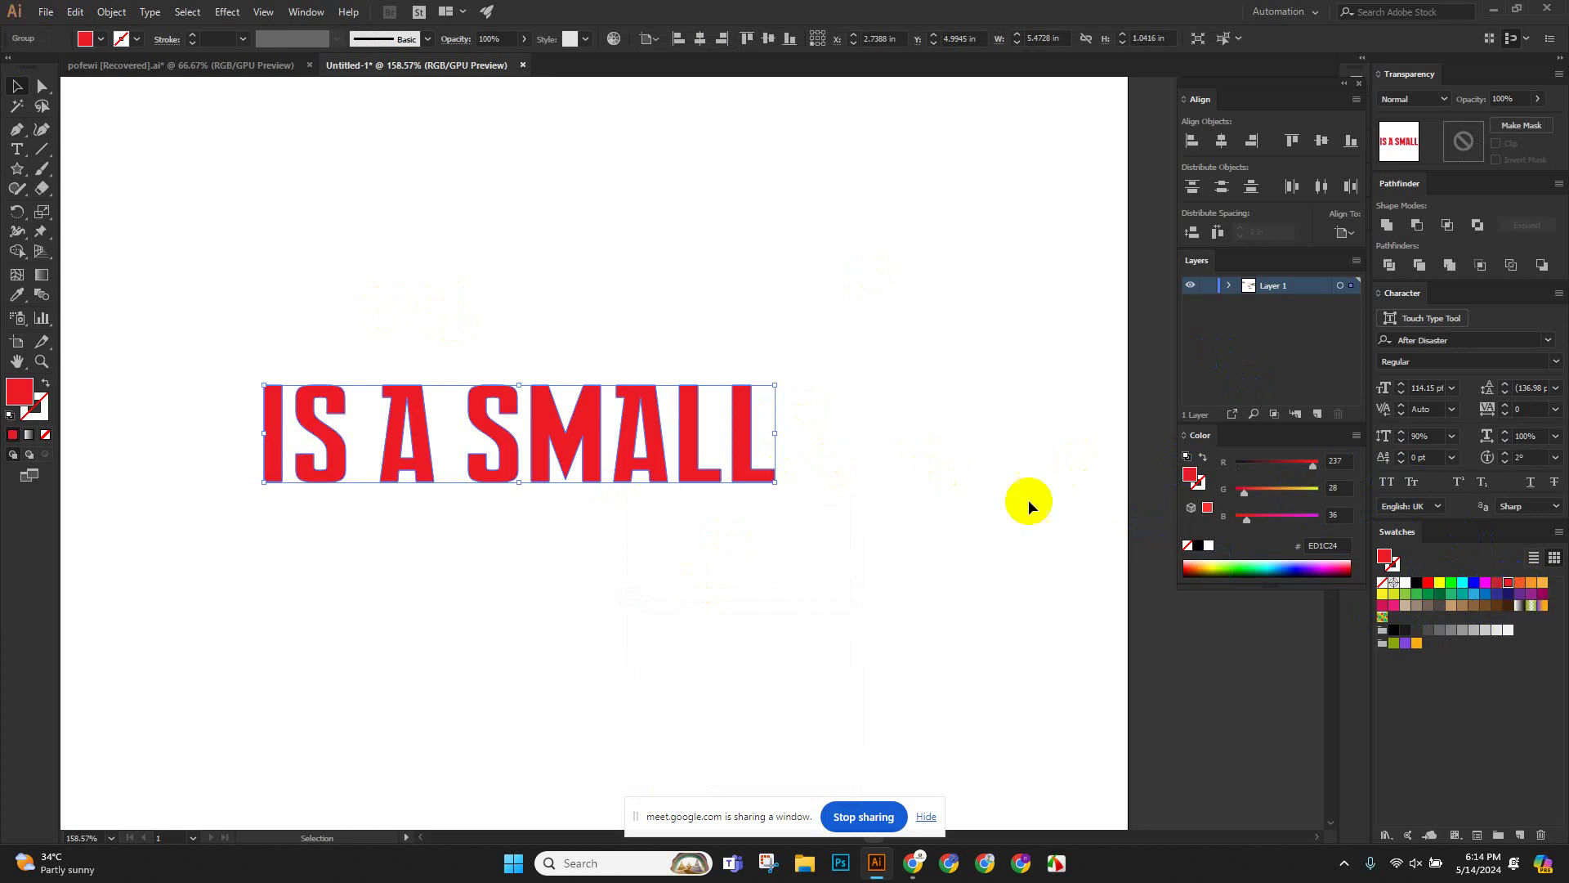
pyautogui.click(948, 511)
# Put a copy of the red IS A SMALL group directly in front of it and fill the copy with orange F15A24.
pyautogui.click(738, 456)
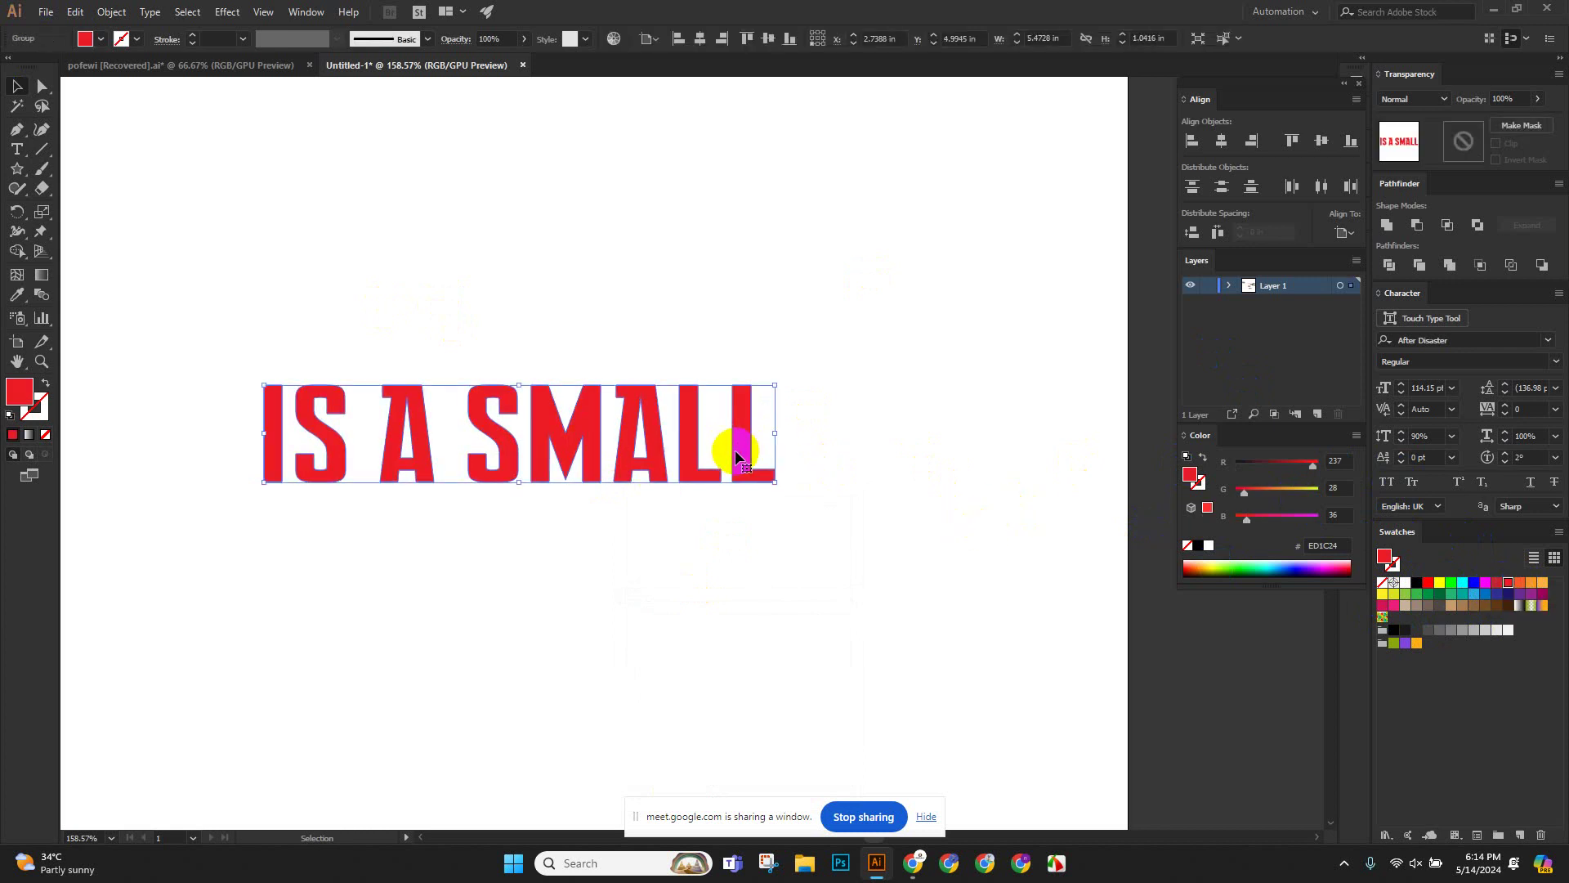
pyautogui.press('a')
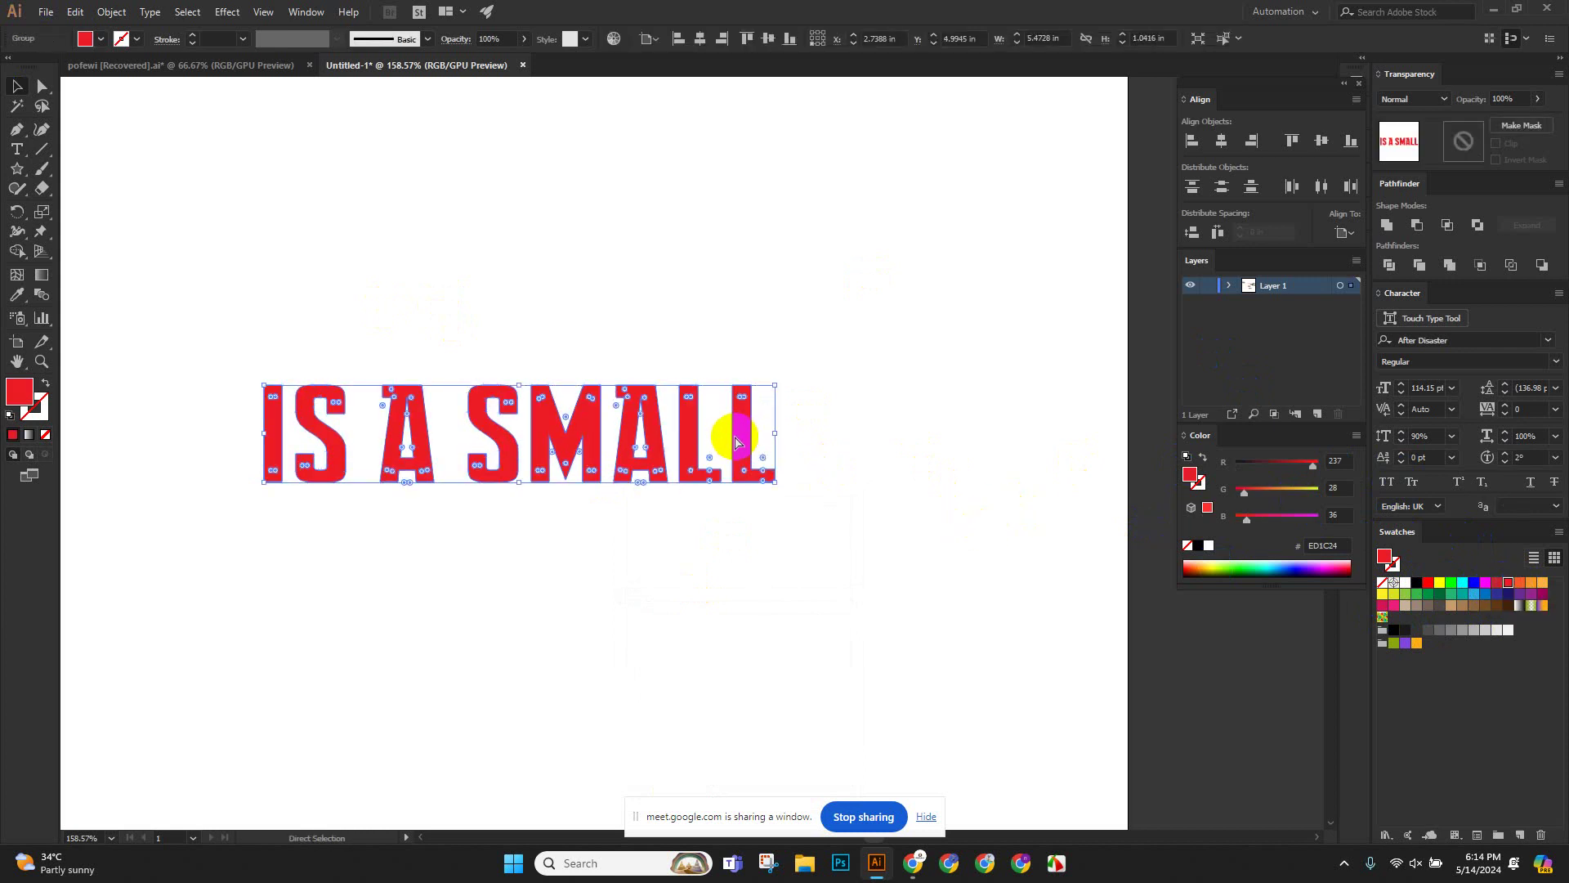
pyautogui.press('v')
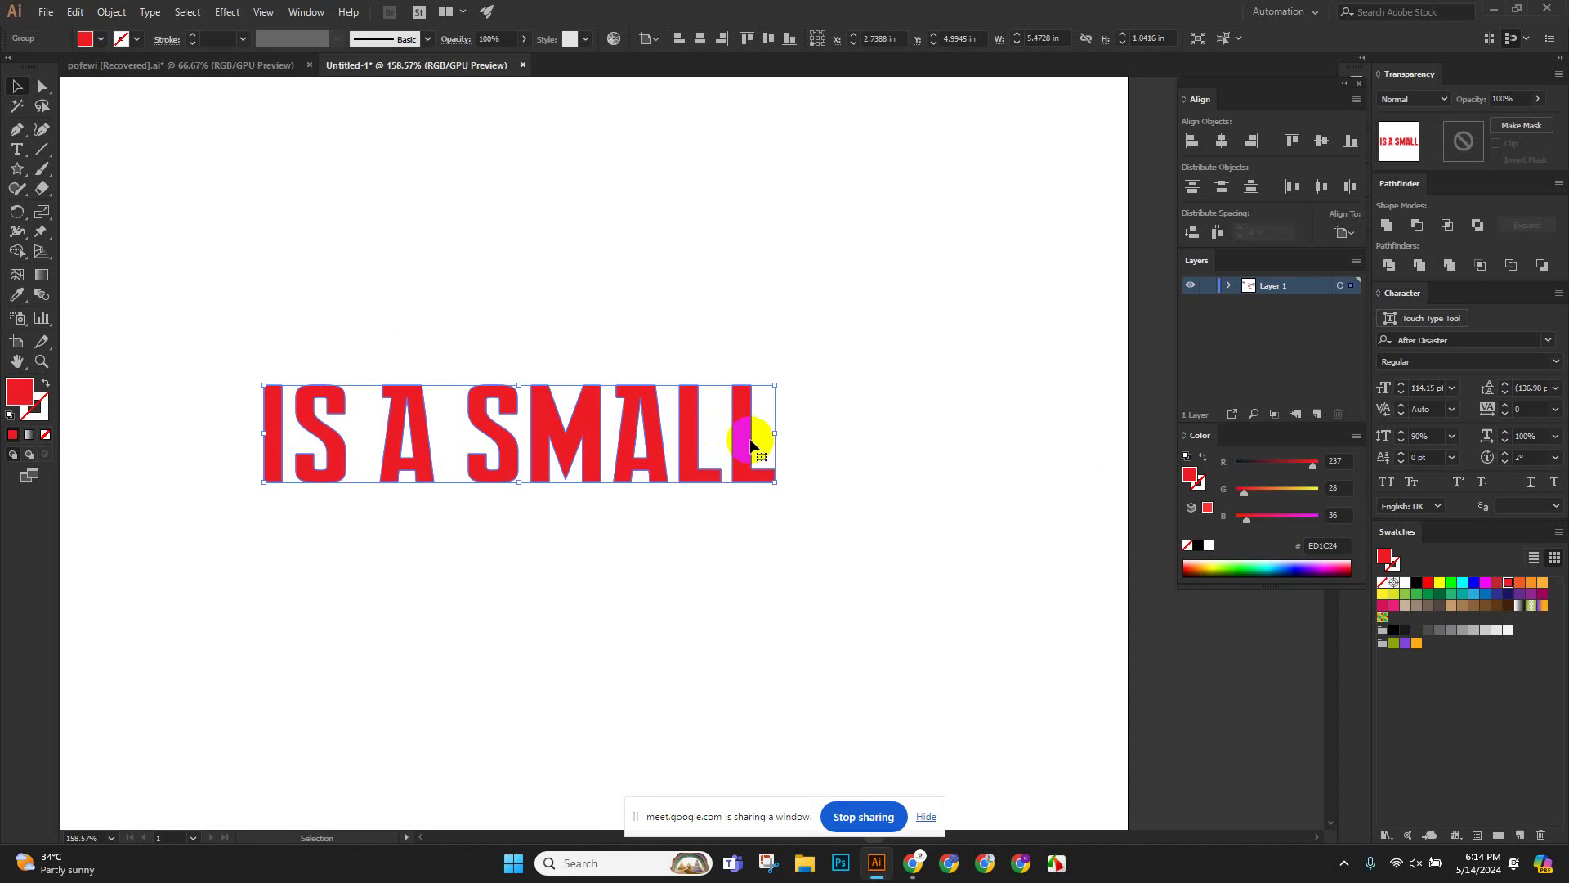
pyautogui.click(1519, 582)
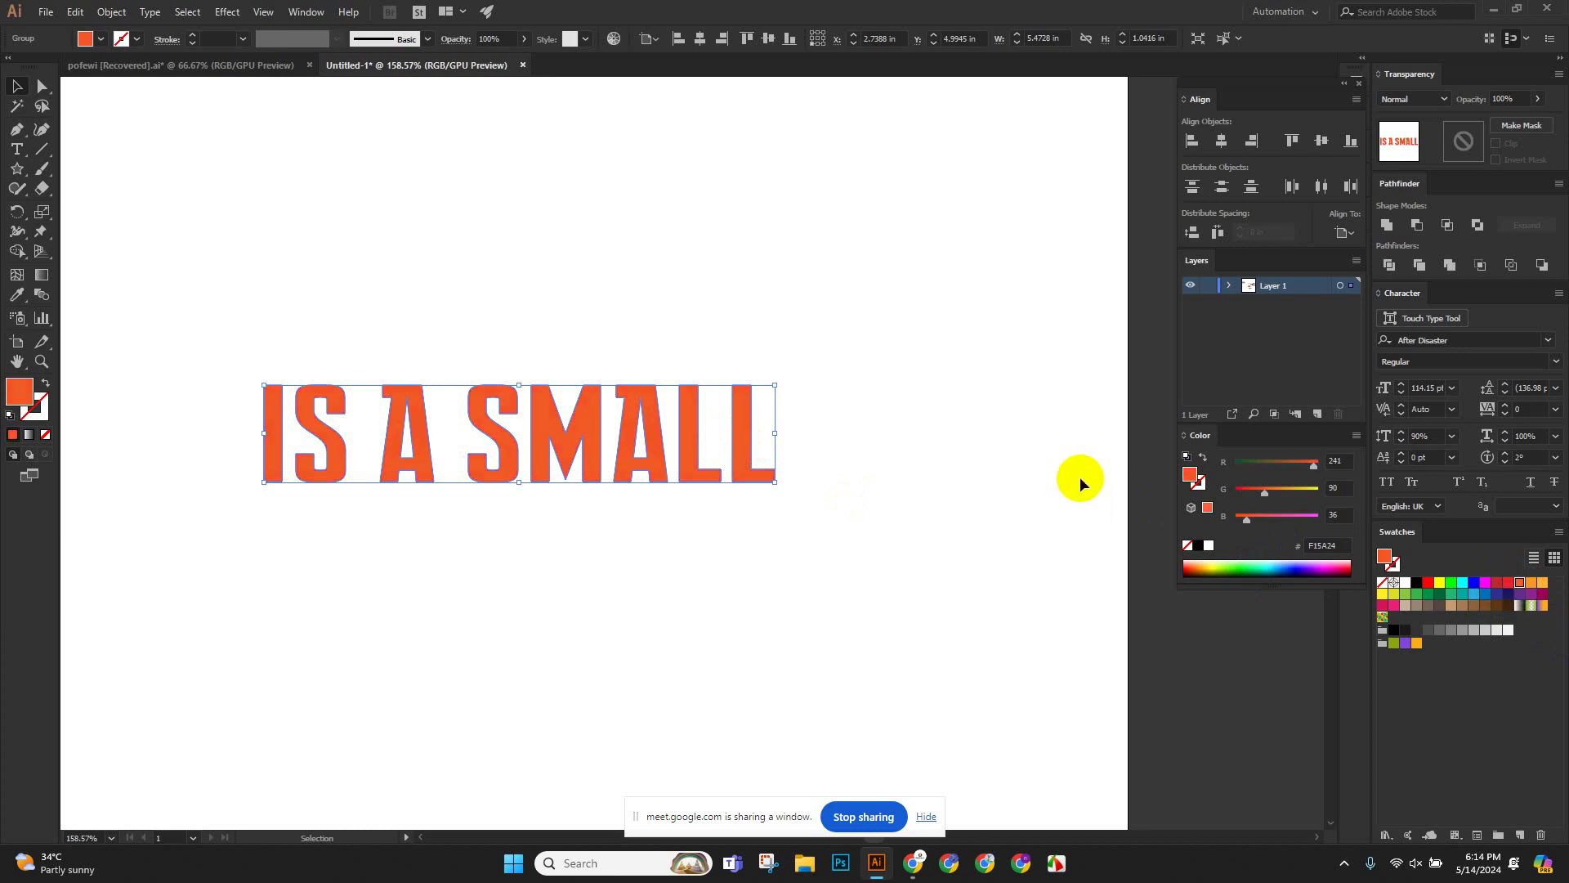
# Nudge the orange front copy slightly up and left so the red copy behind forms a lower-right shadow.
pyautogui.hotkey('alt', 'Up')
pyautogui.hotkey('alt', 'Up')
pyautogui.hotkey('alt', 'Up')
pyautogui.hotkey('alt', 'Up')
pyautogui.hotkey('alt', 'Up')
pyautogui.hotkey('alt', 'Up')
pyautogui.hotkey('alt', 'Up')
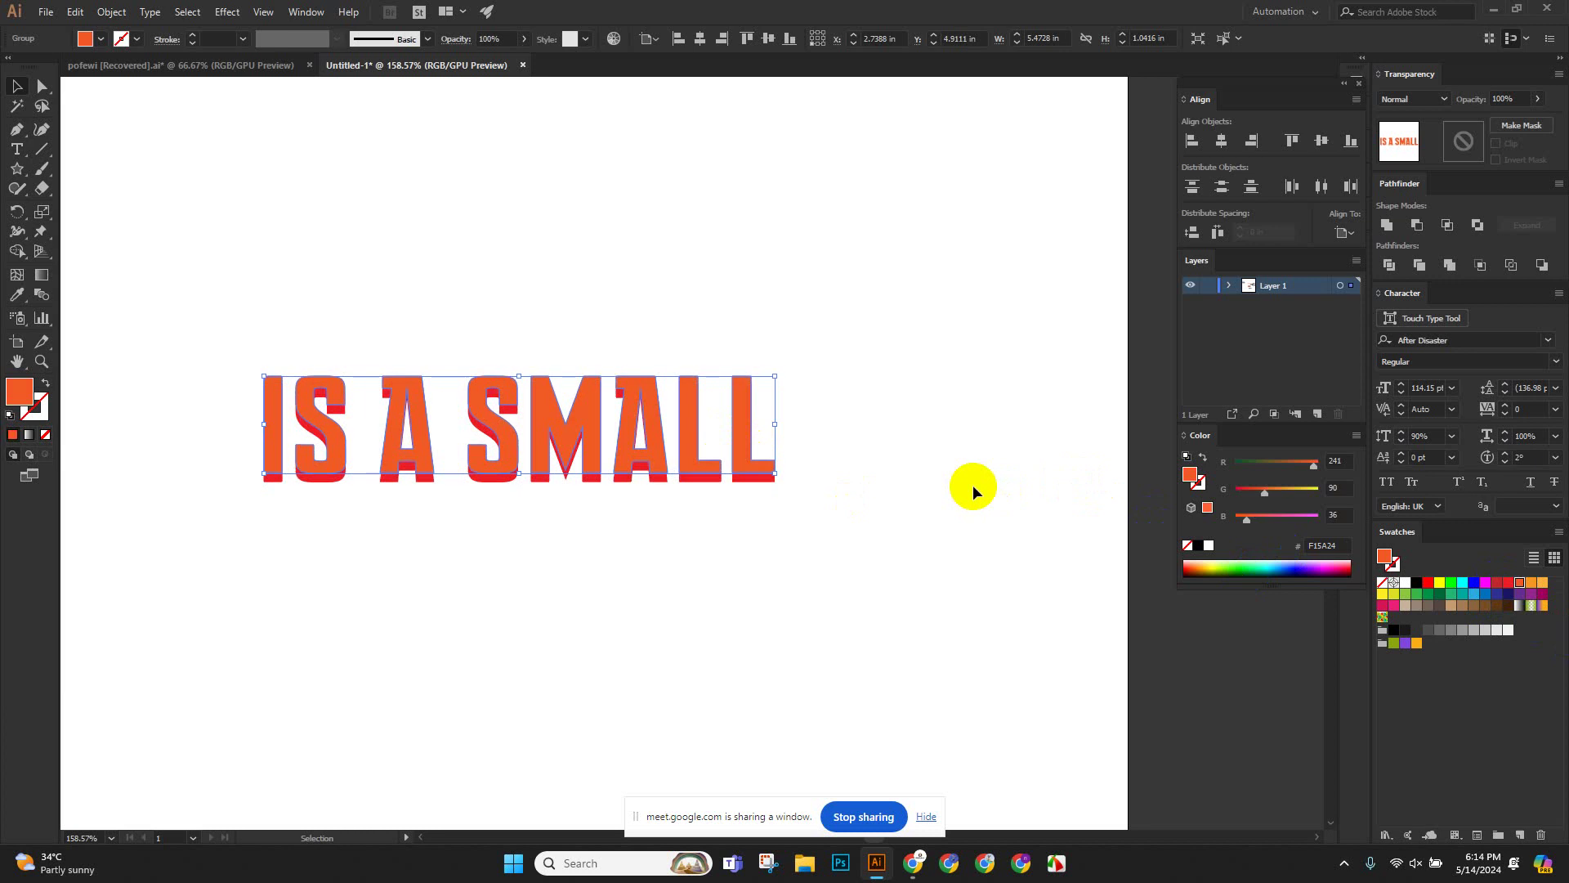
pyautogui.hotkey('alt', 'Up')
pyautogui.hotkey('alt', 'Left')
pyautogui.hotkey('shift', 'Left')
pyautogui.press('Down')
pyautogui.press('Down')
pyautogui.press('Down')
pyautogui.press('Down')
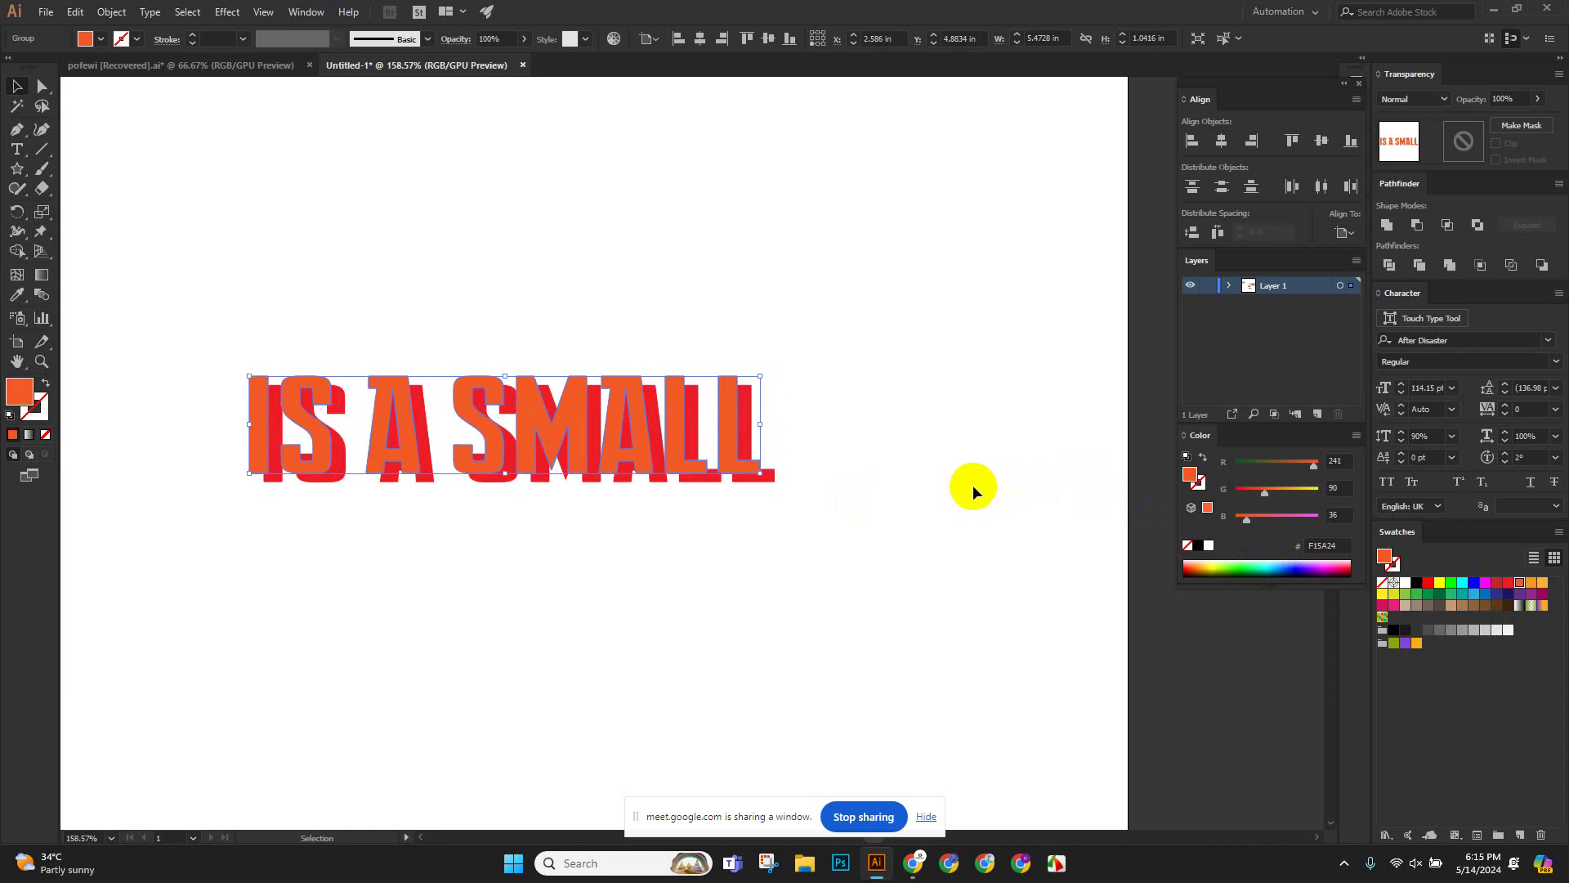
pyautogui.press('Right')
pyautogui.press('Right')
pyautogui.press('Right')
pyautogui.press('Right')
pyautogui.press('Right')
pyautogui.press('Right')
pyautogui.press('Right')
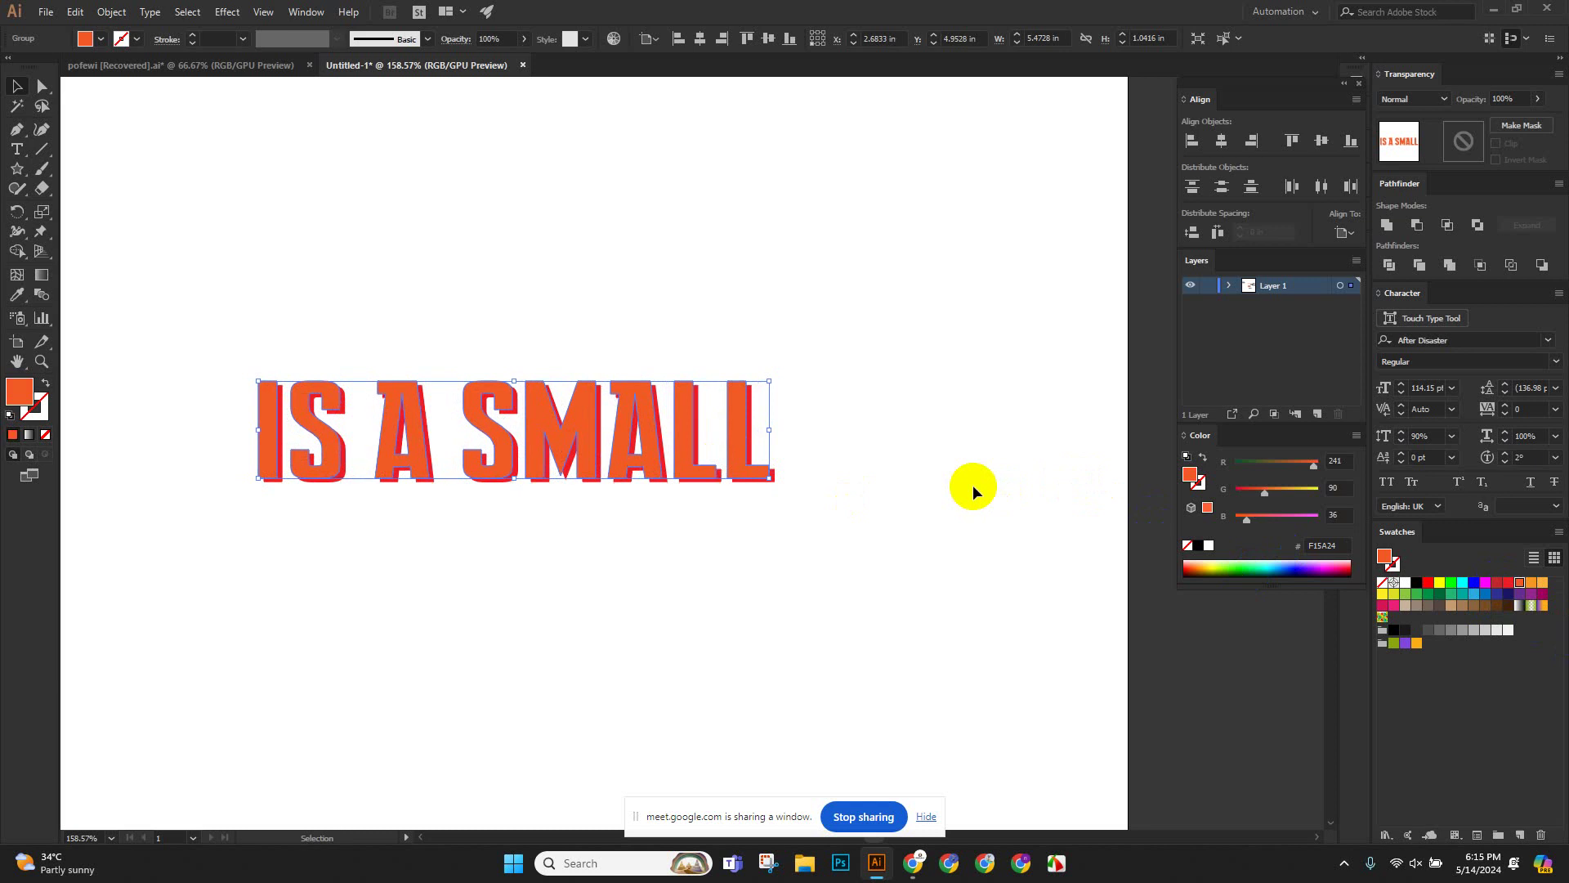
pyautogui.click(939, 531)
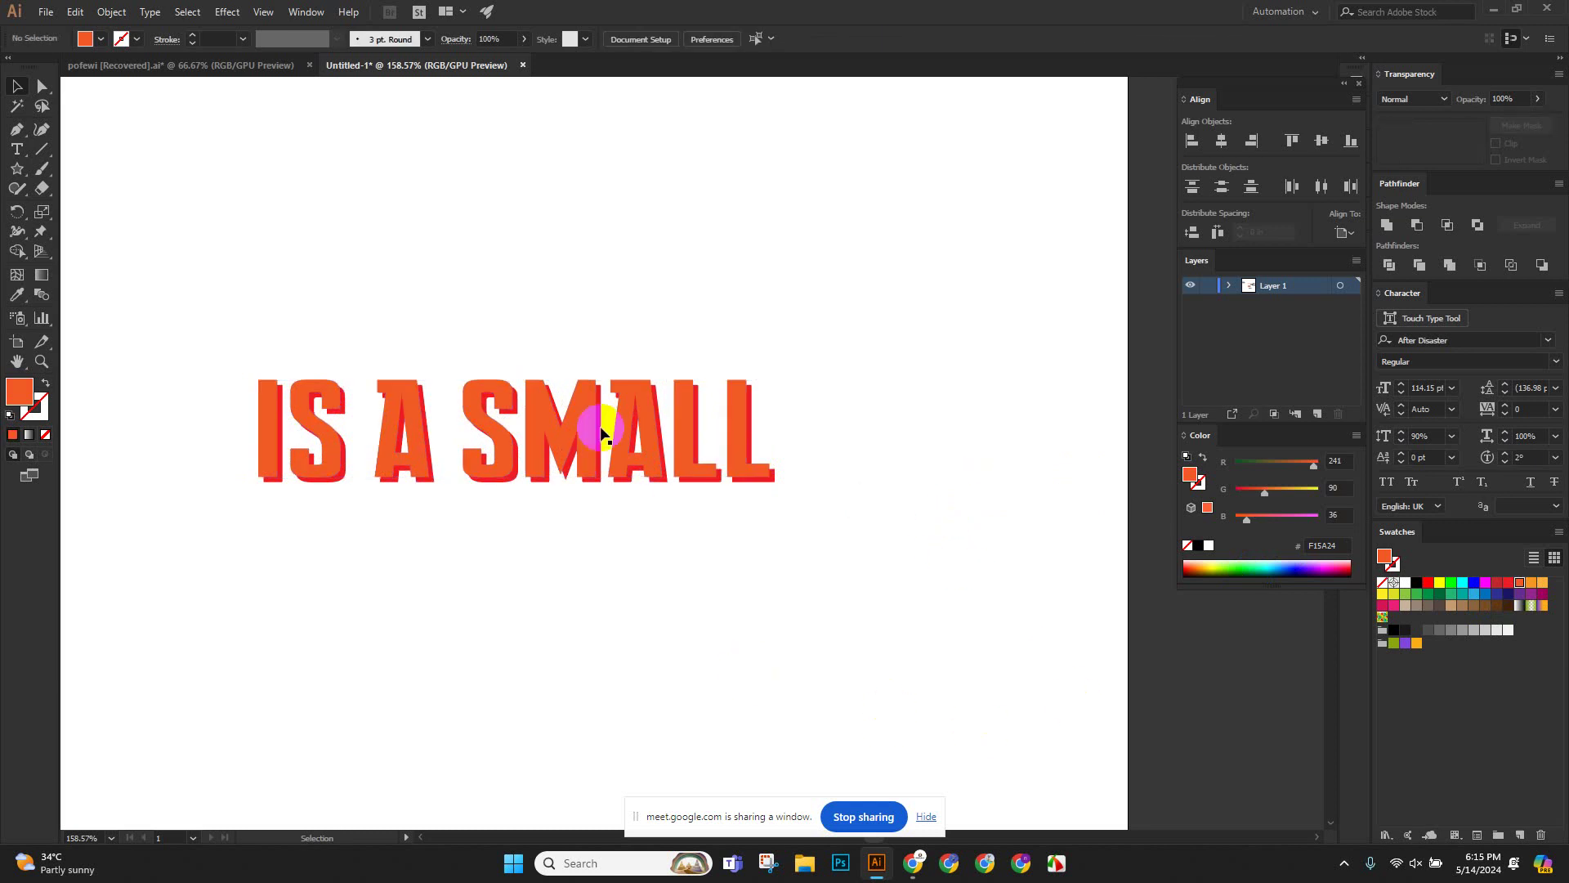
# Change the fill of the front IS A SMALL copy to the bright red FF0000 swatch.
pyautogui.scroll(5, 718, 479)
pyautogui.moveTo(790, 504); pyautogui.dragTo(619, 549)
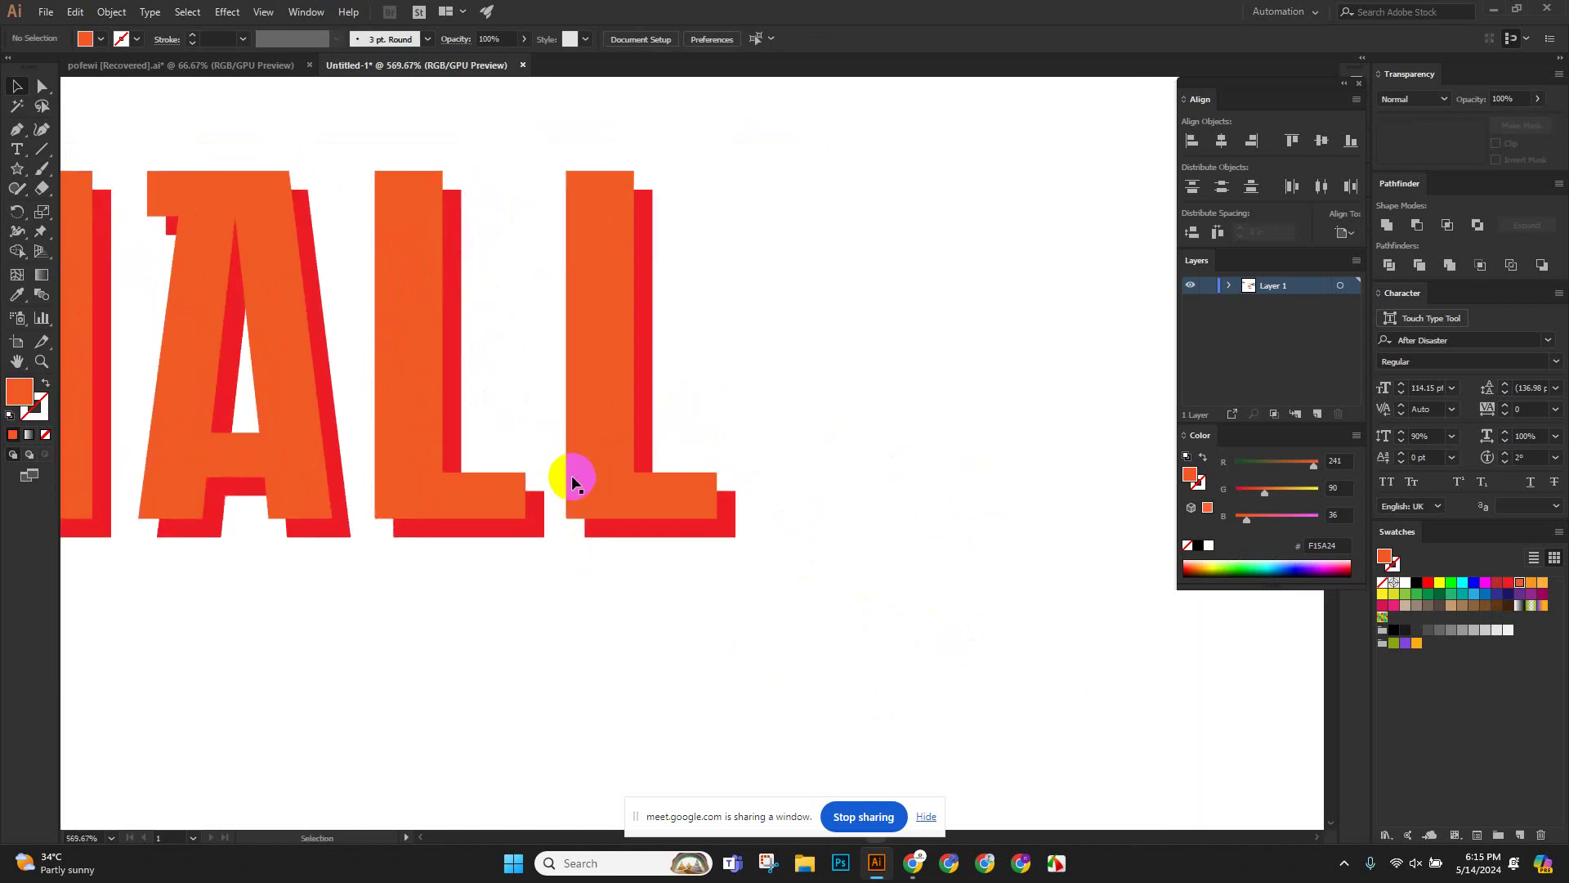
pyautogui.click(571, 474)
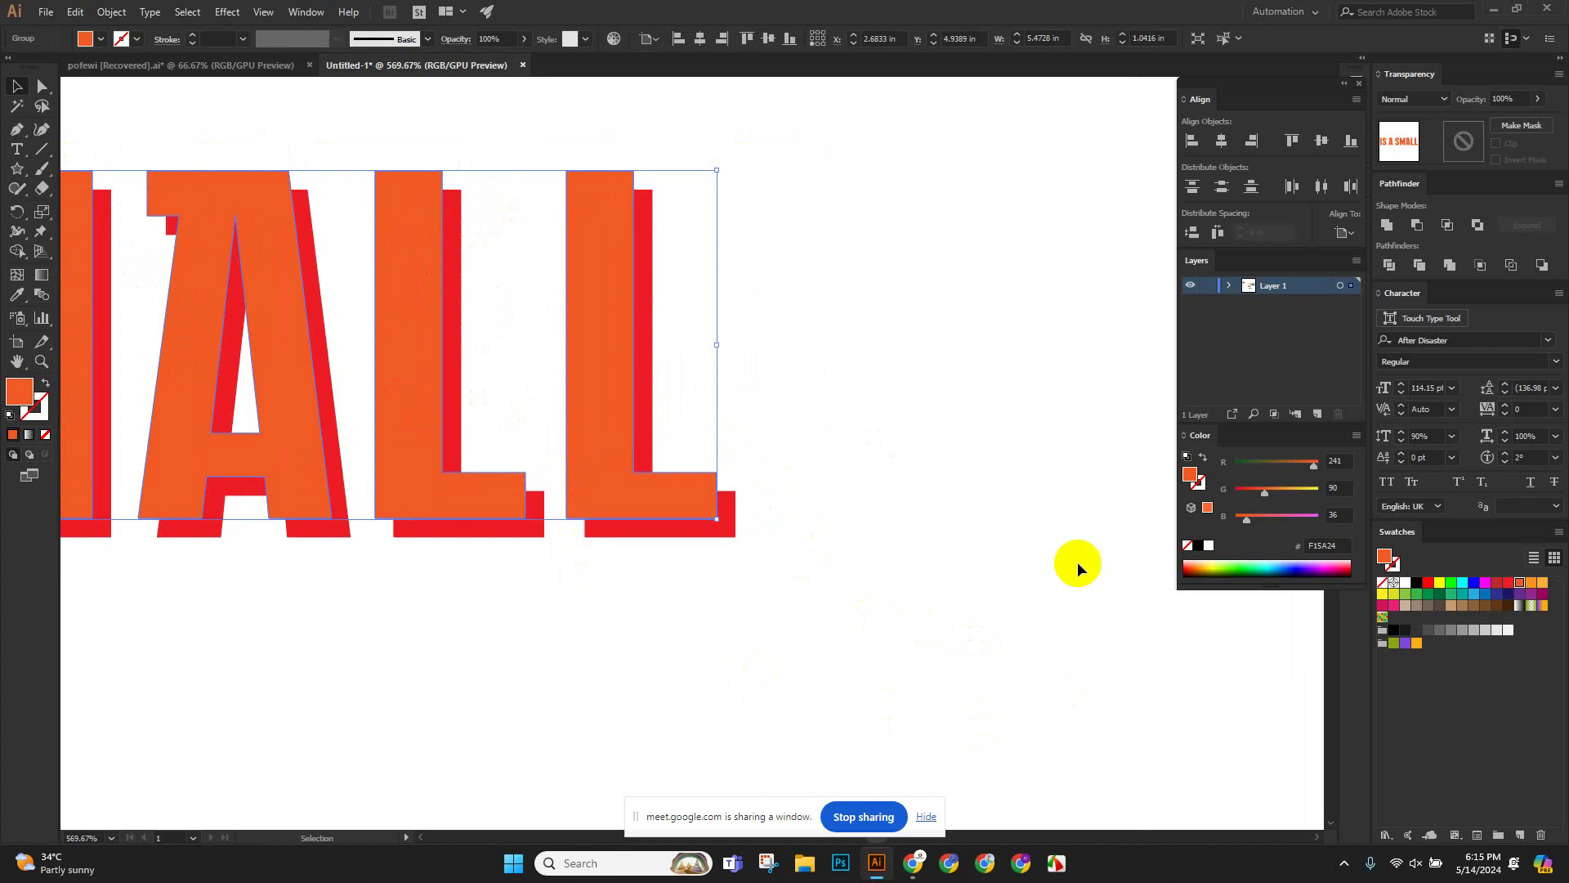
pyautogui.click(1426, 585)
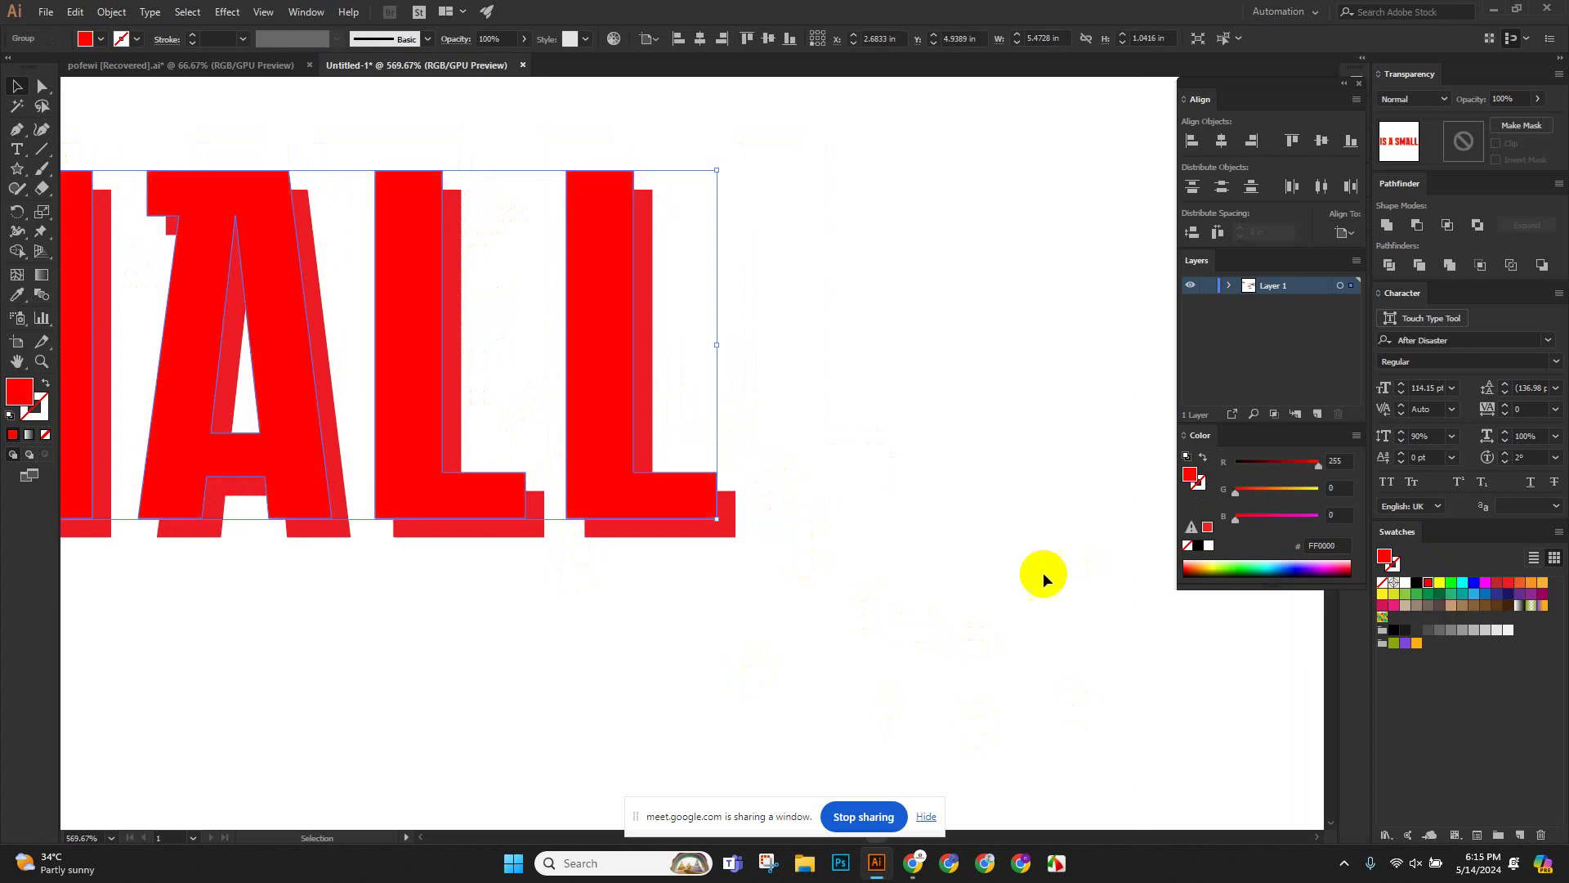
pyautogui.click(768, 555)
# Try orange F15A24 on the back IS A SMALL copy and settle on black 000000 as its fill.
pyautogui.click(720, 535)
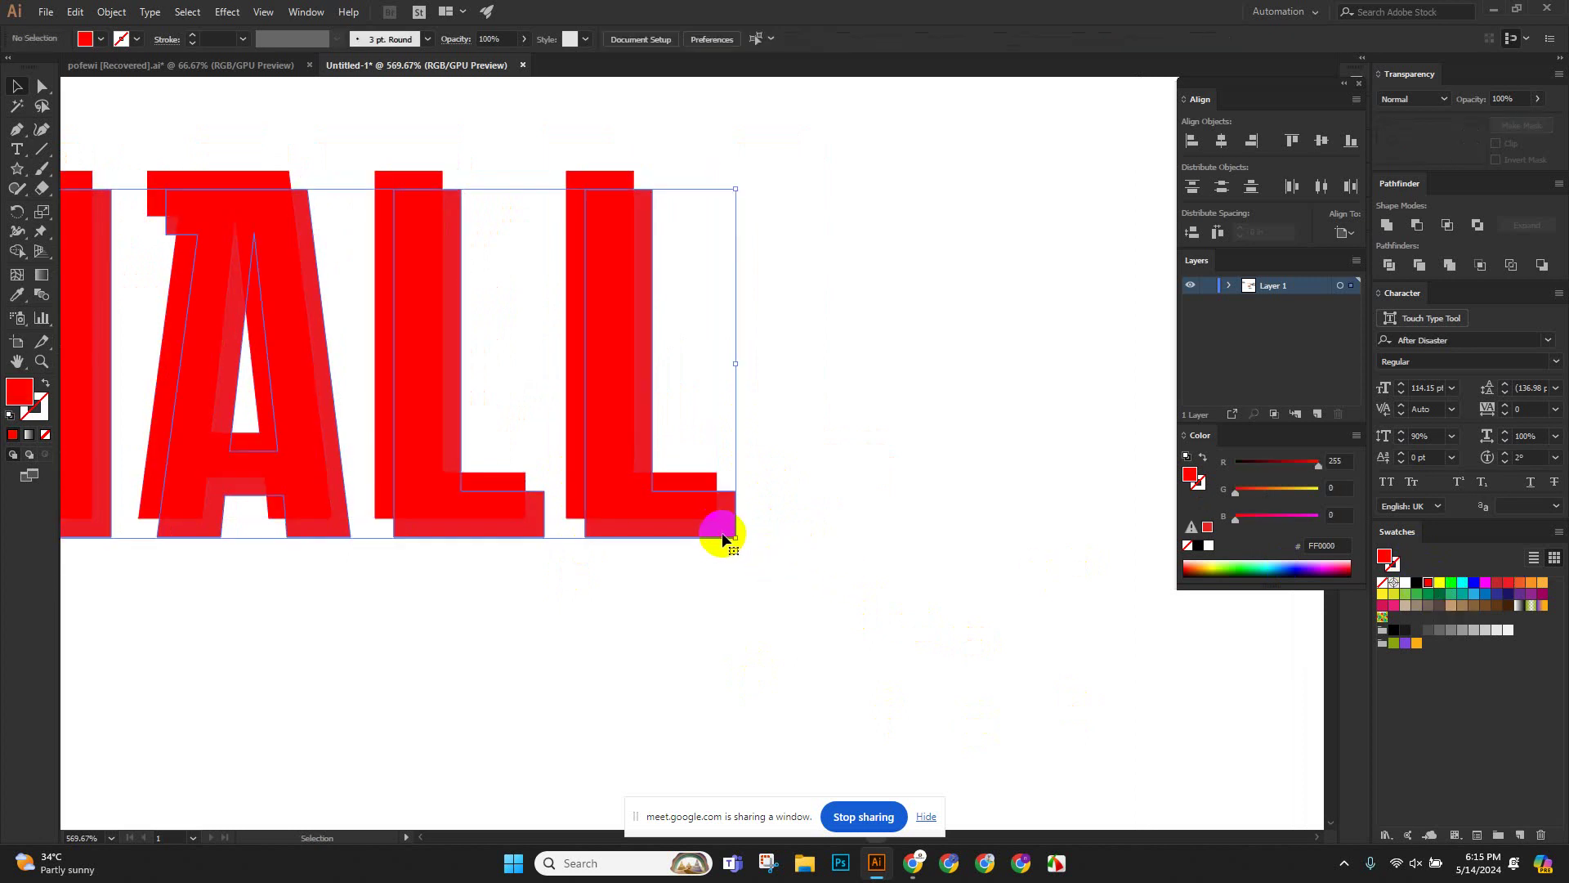
pyautogui.click(1518, 583)
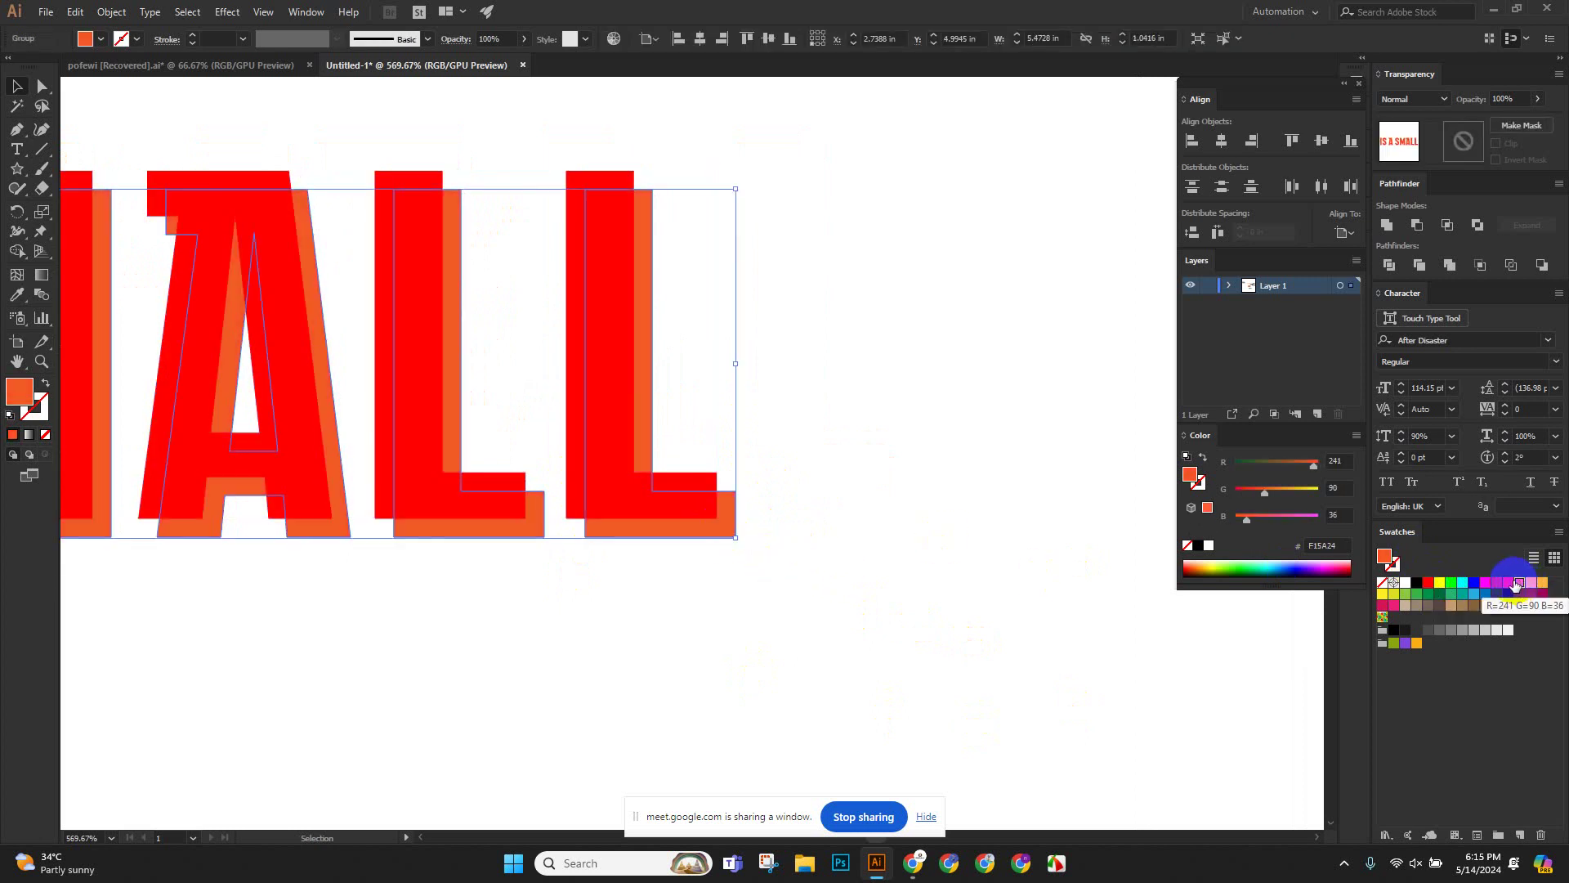
pyautogui.click(1416, 581)
pyautogui.click(924, 630)
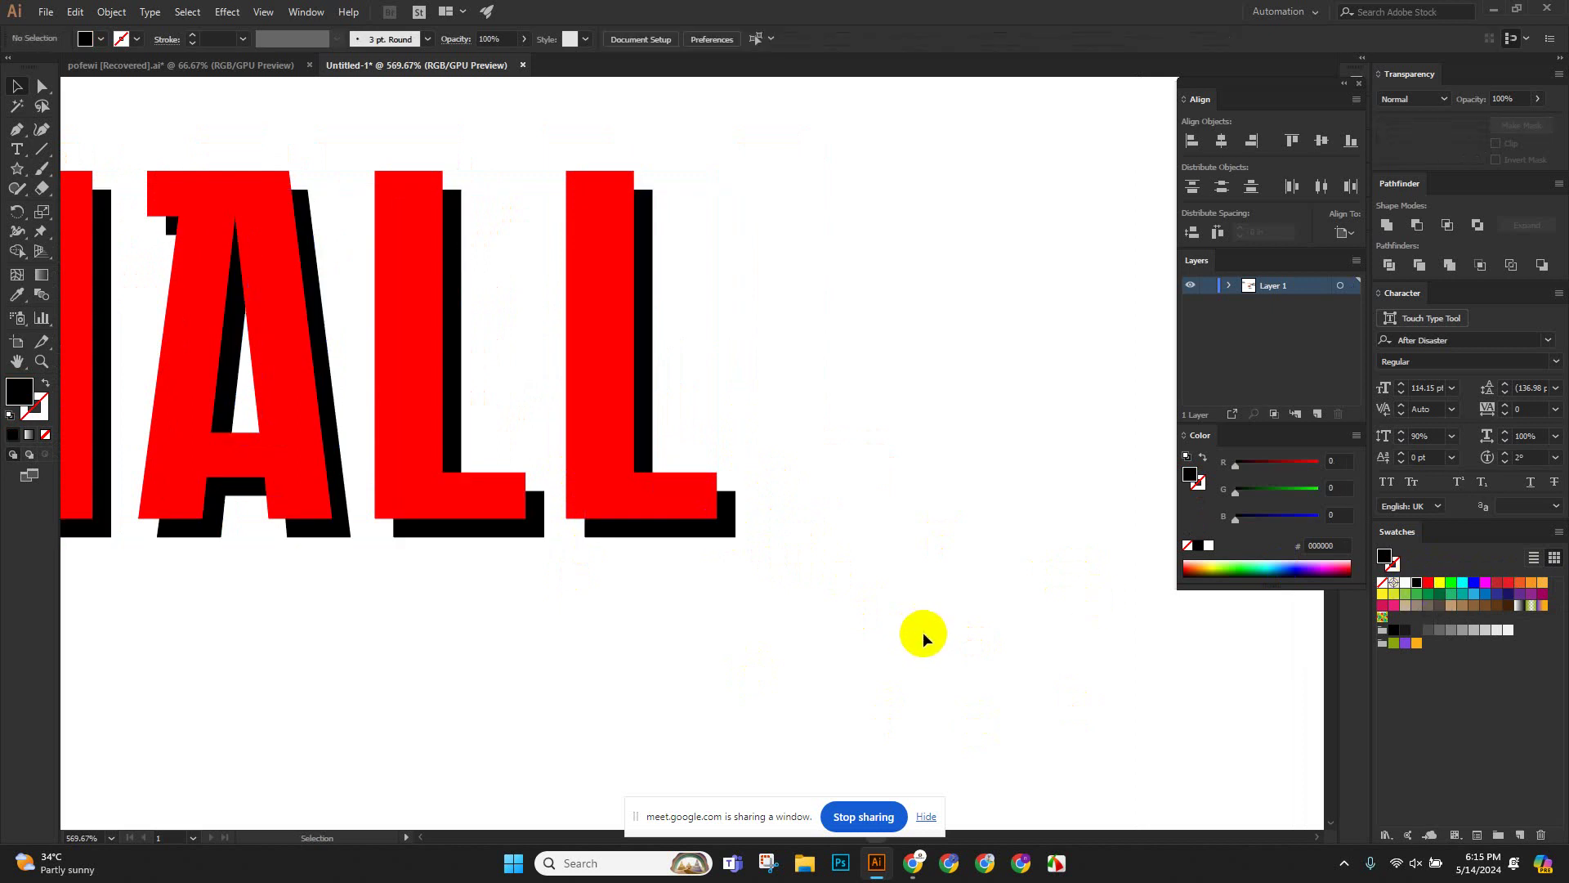
# Shift the red front copy slightly down and right to make the black shadow thinner.
pyautogui.keyDown('alt'); pyautogui.scroll(-10, 910, 567); pyautogui.keyUp('alt')
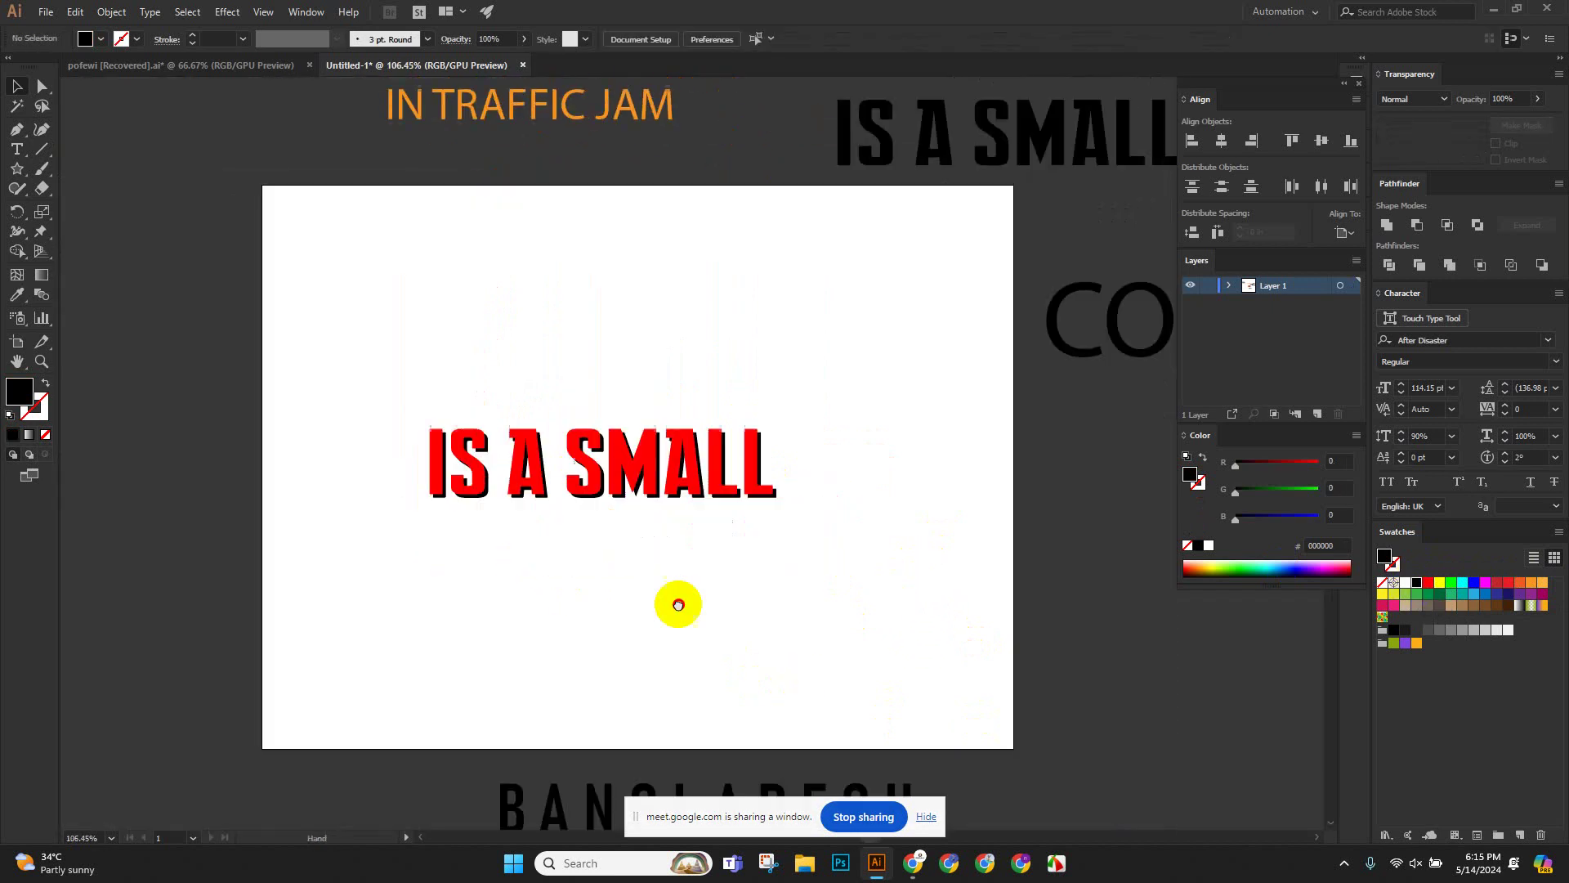
pyautogui.moveTo(678, 604); pyautogui.dragTo(458, 376)
pyautogui.keyDown('alt'); pyautogui.scroll(7, 458, 376); pyautogui.keyUp('alt')
pyautogui.click(599, 380)
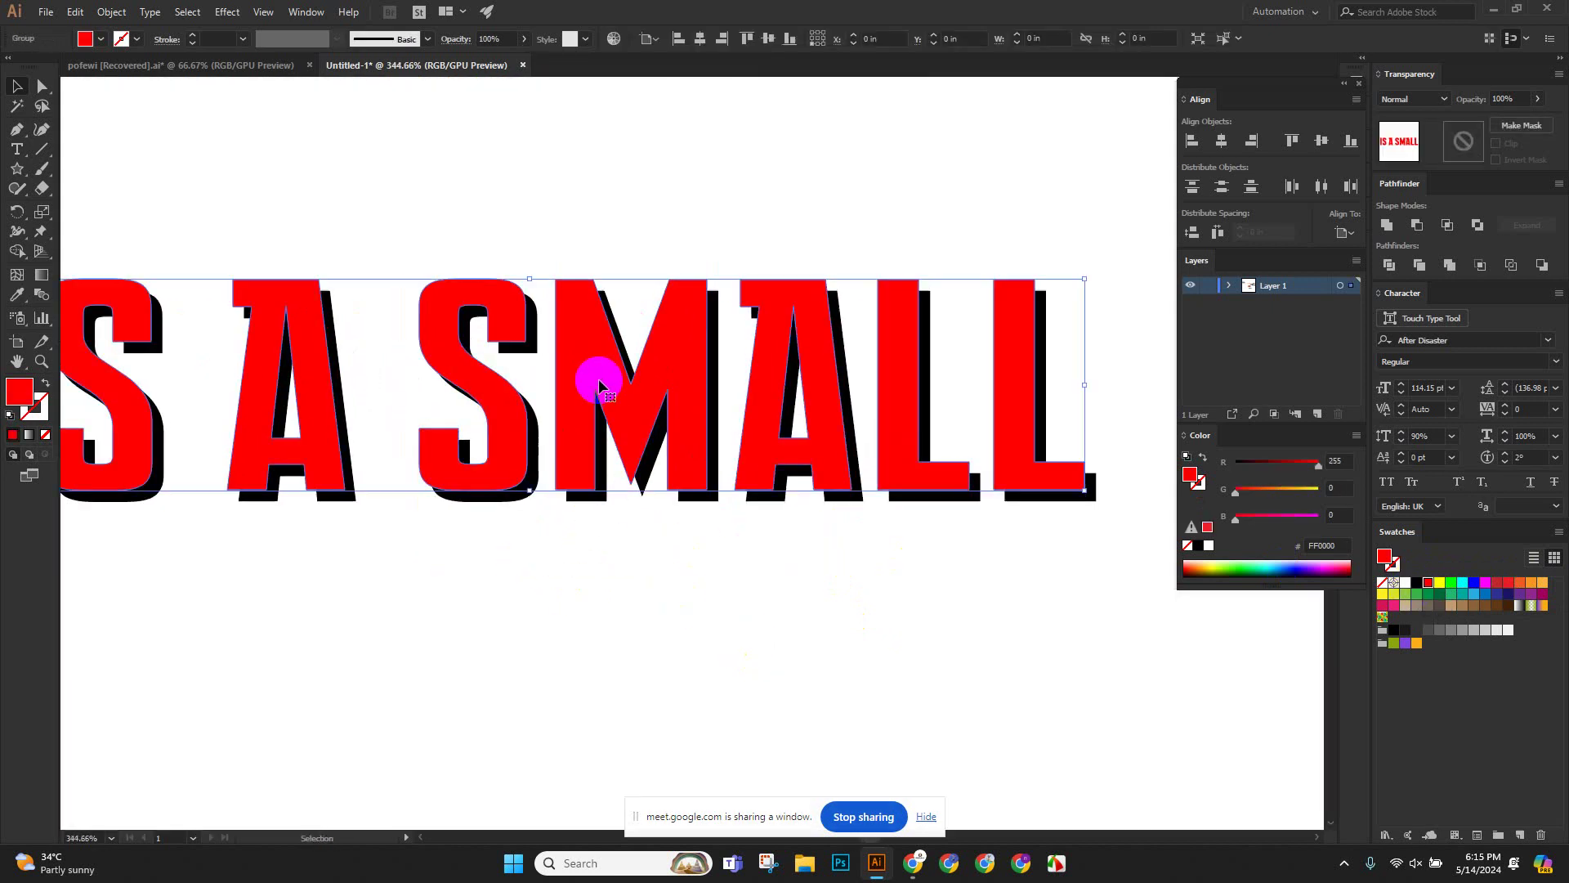
pyautogui.press('Down')
pyautogui.press('Down')
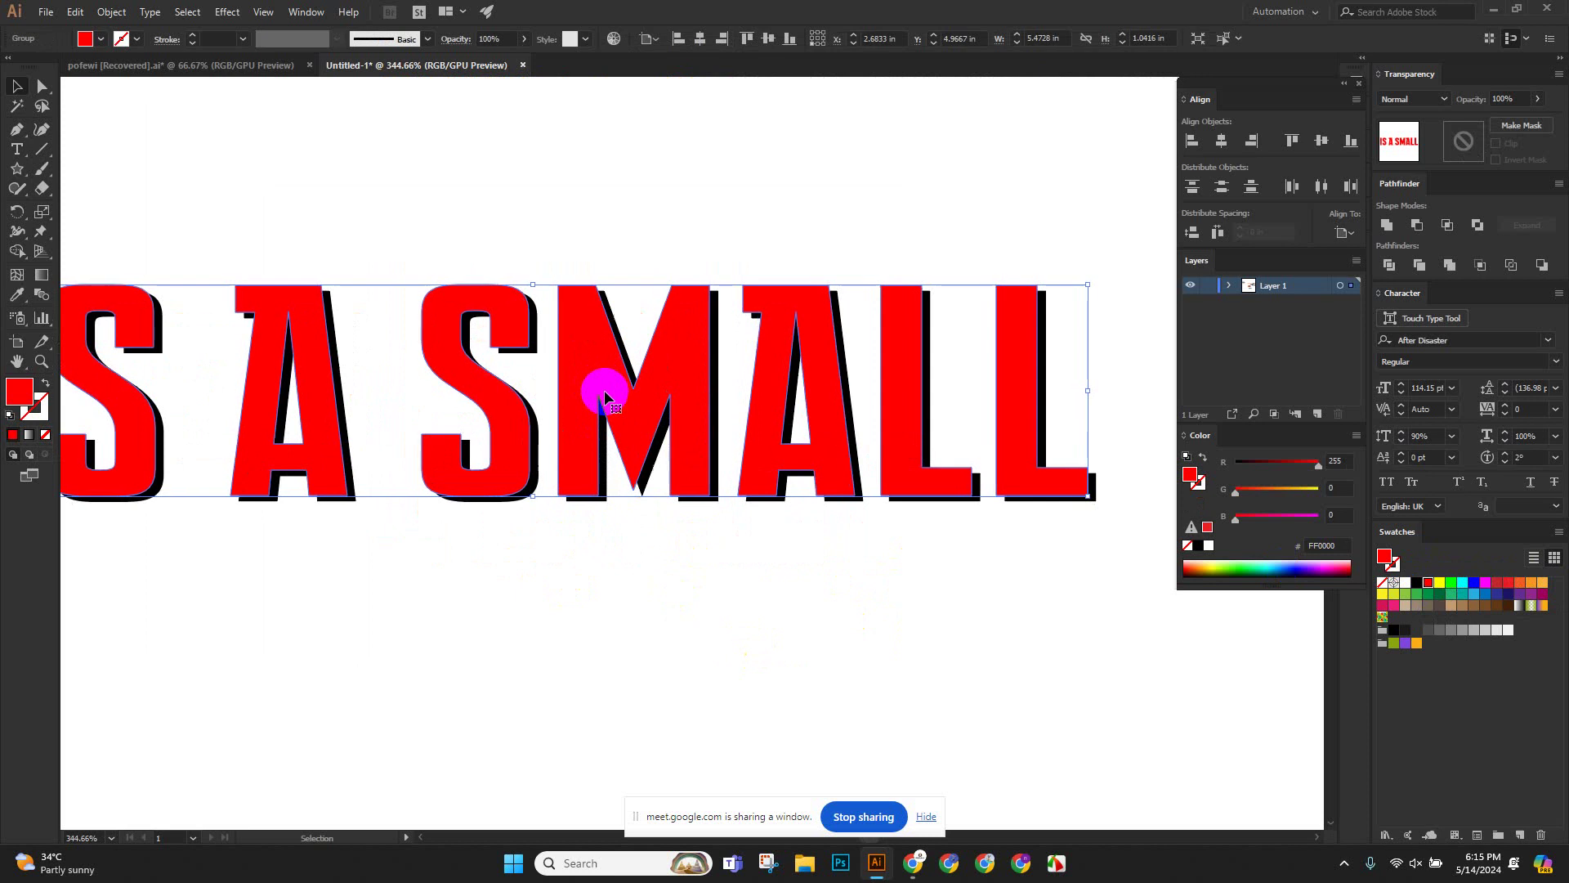
pyautogui.moveTo(605, 398); pyautogui.dragTo(603, 394)
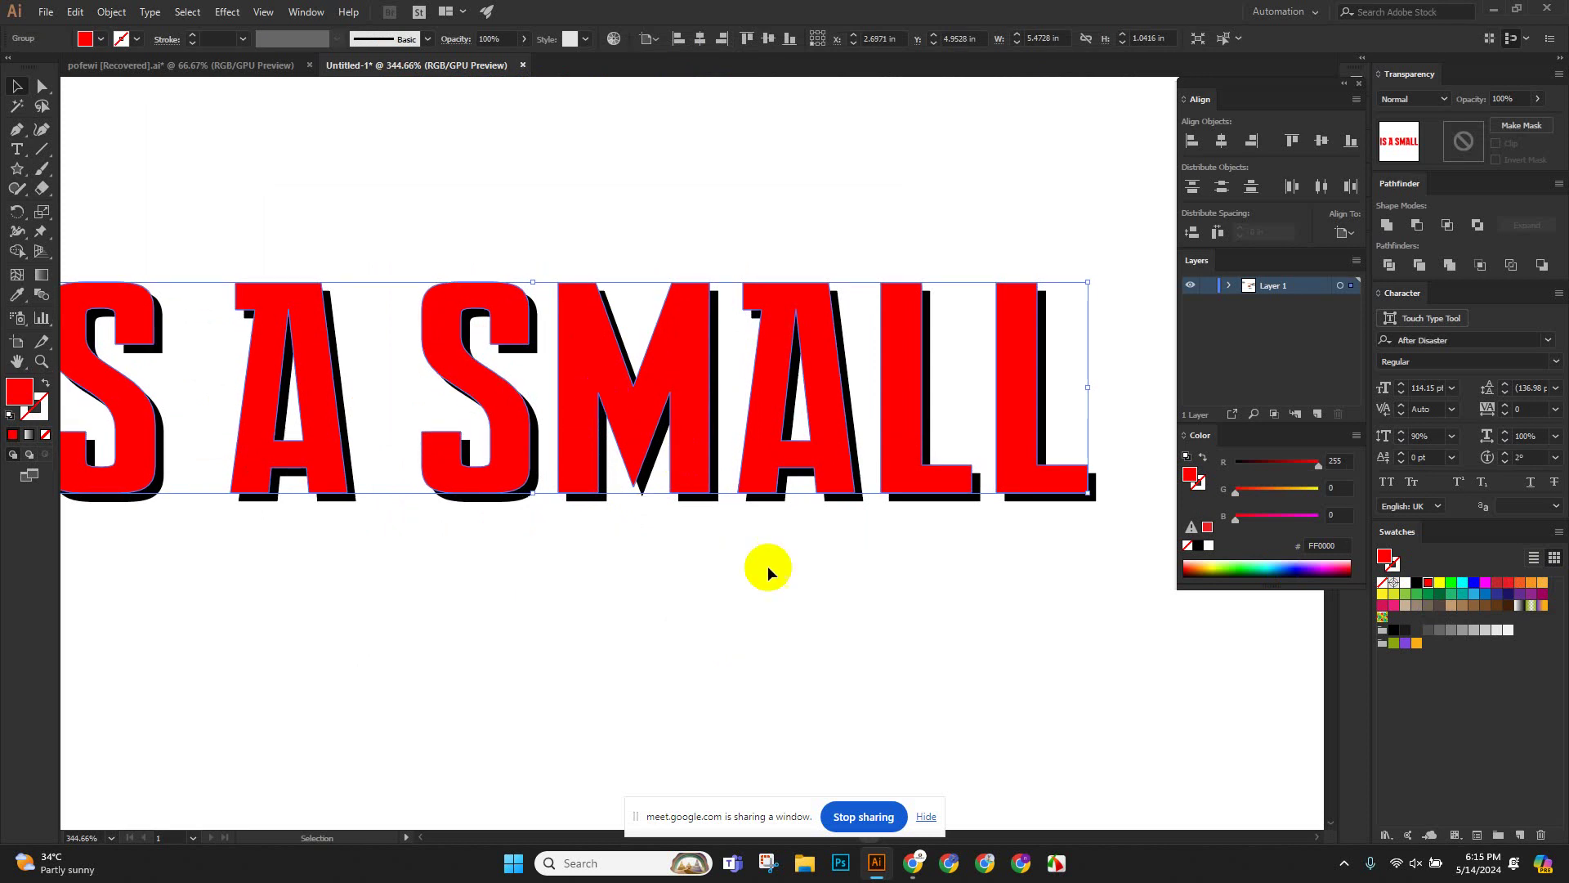
pyautogui.click(758, 626)
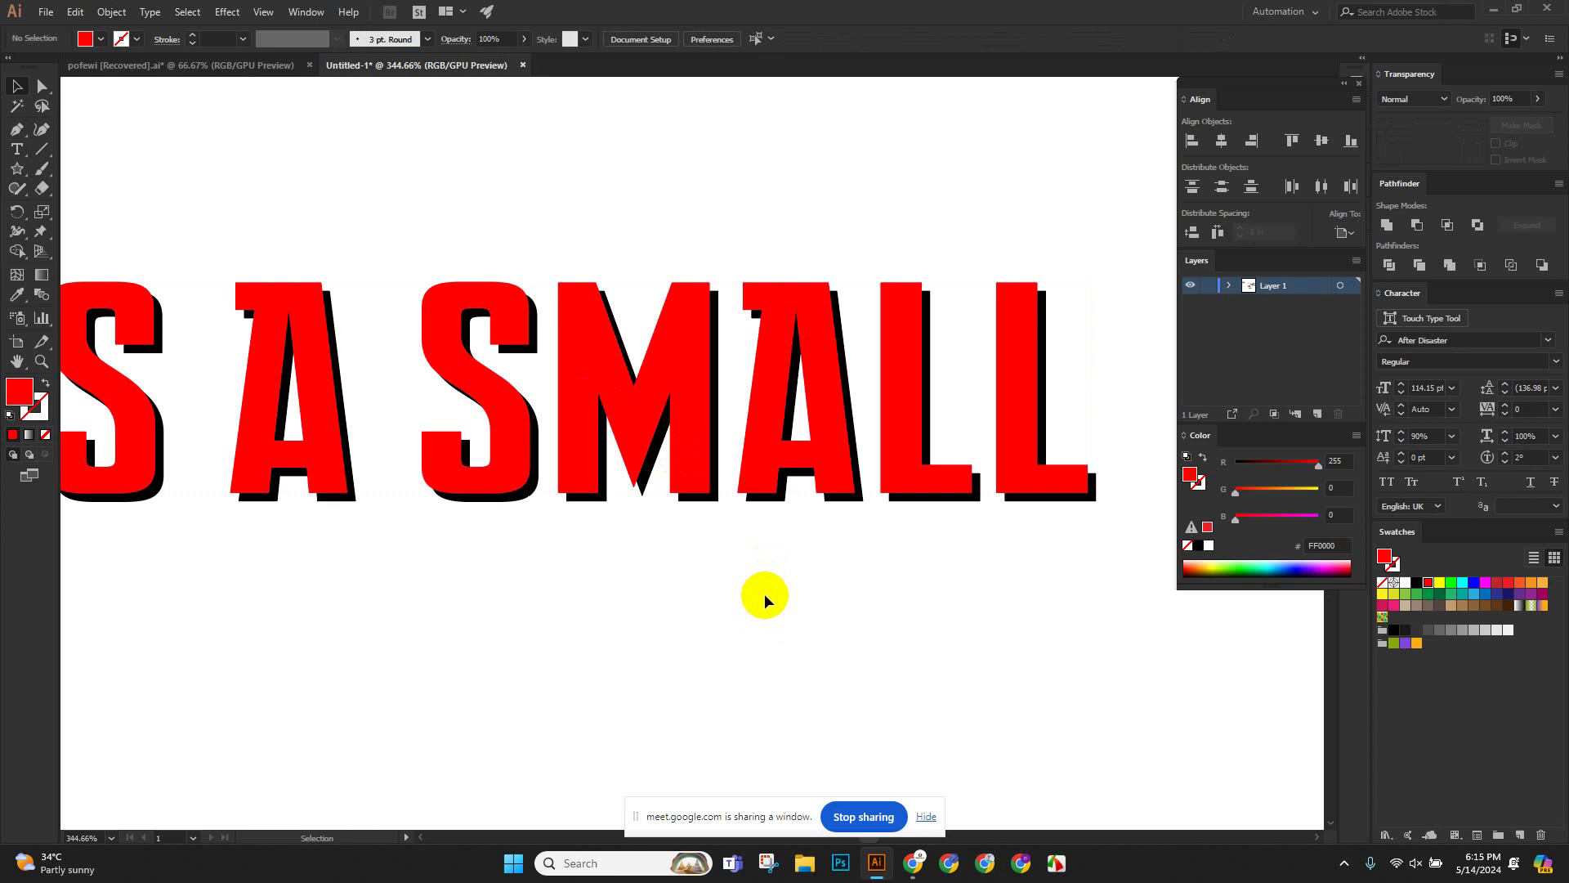
# Nudge the red front copy to the right so the black shadow falls on the lower-left side of the letters.
pyautogui.click(758, 474)
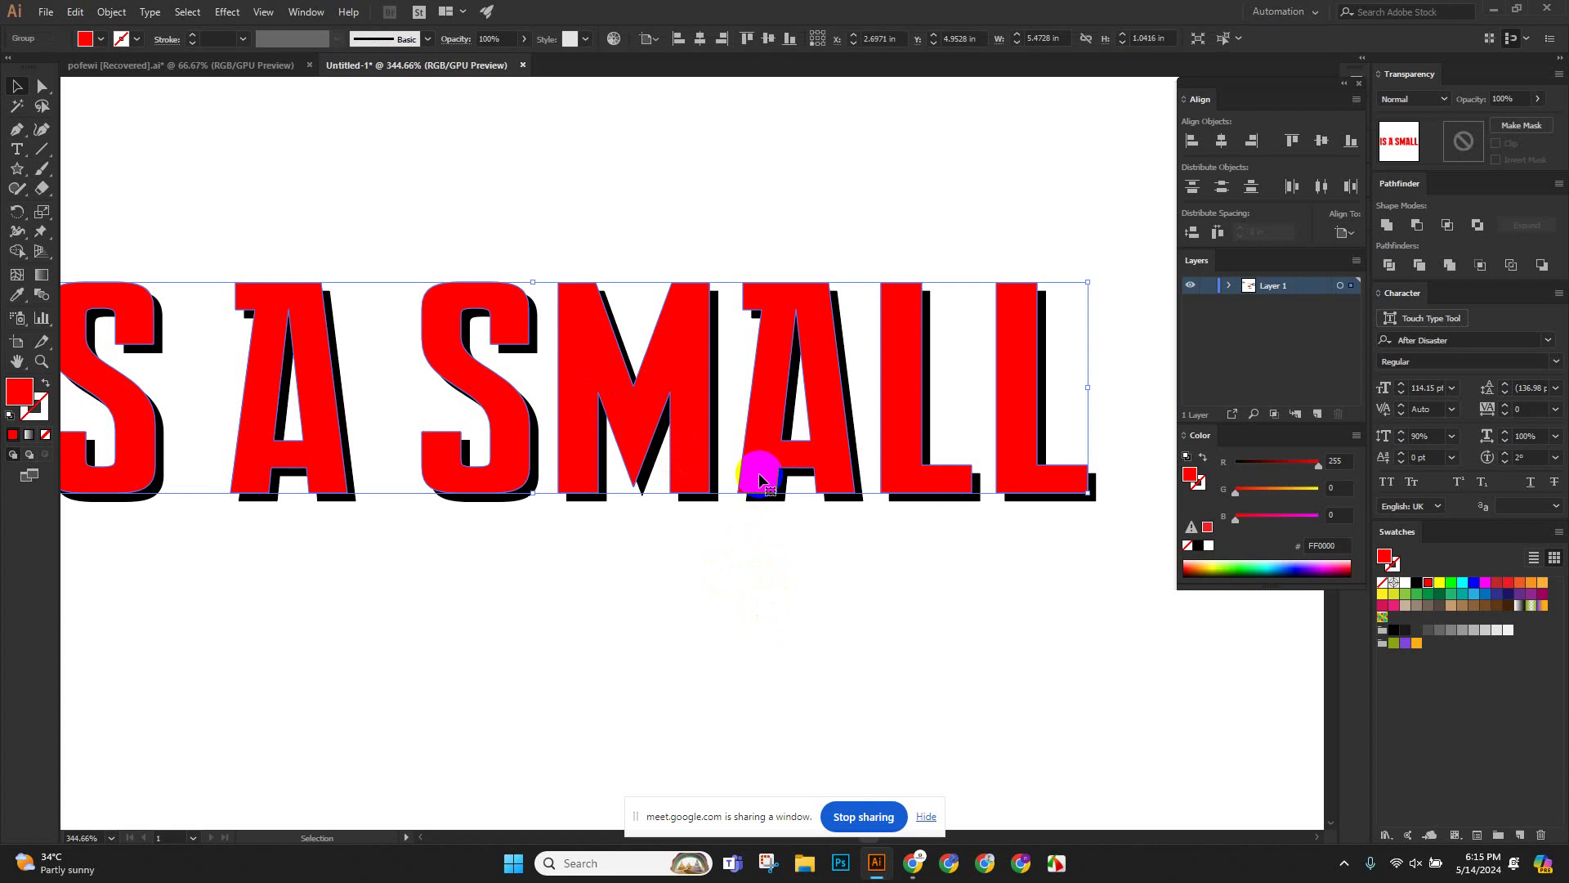
pyautogui.press('Right')
pyautogui.press('Right')
pyautogui.press('Right')
pyautogui.press('Right')
pyautogui.press('Right')
pyautogui.press('Right')
pyautogui.press('Right')
pyautogui.press('Right')
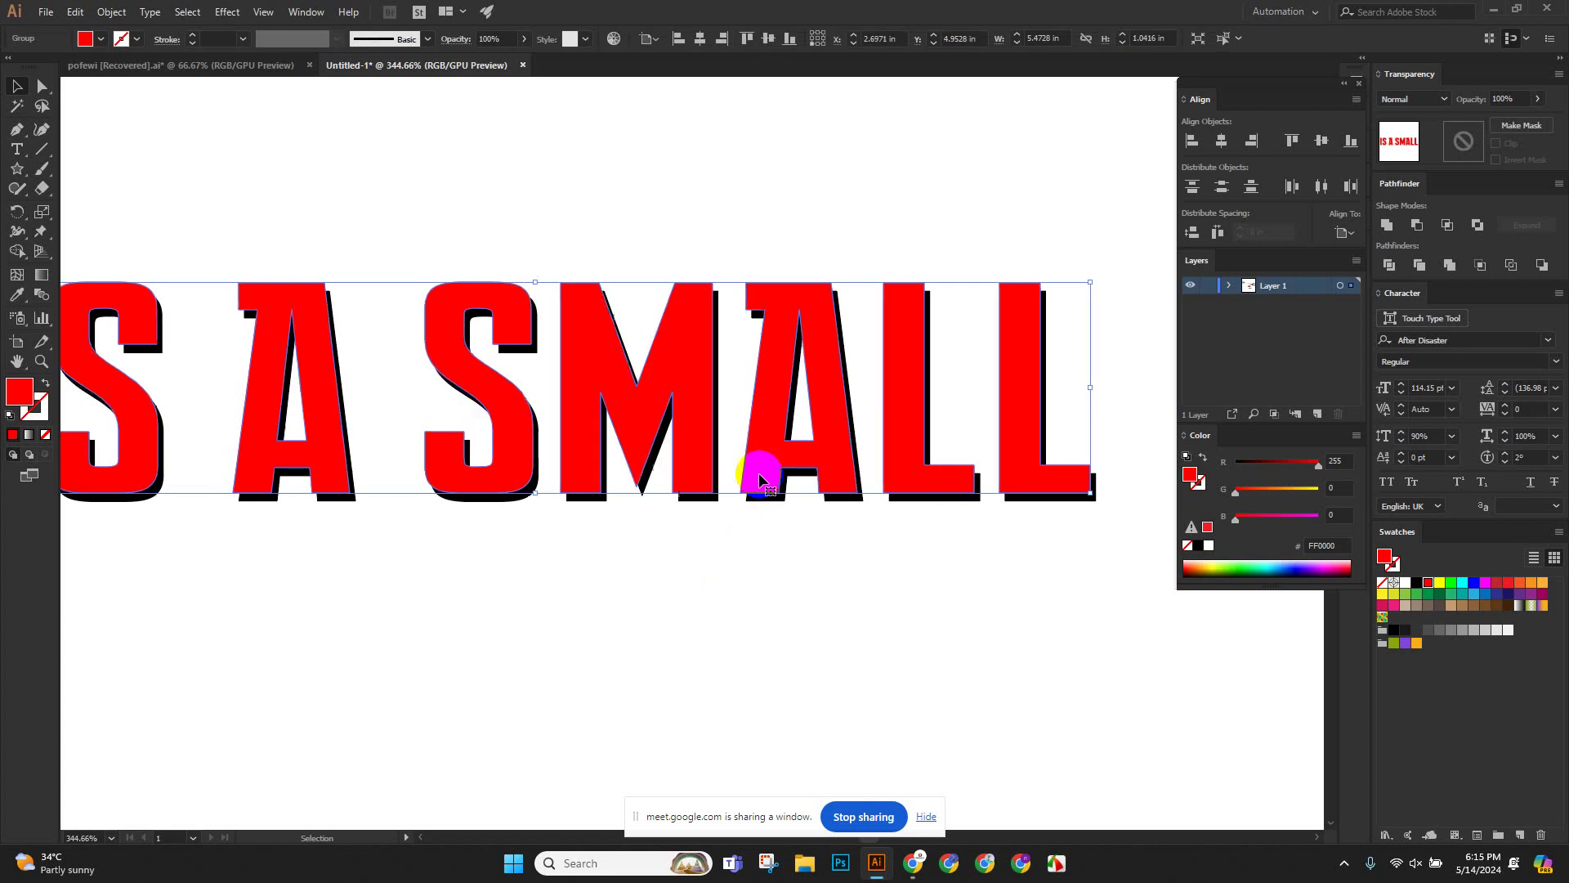
pyautogui.press('Left')
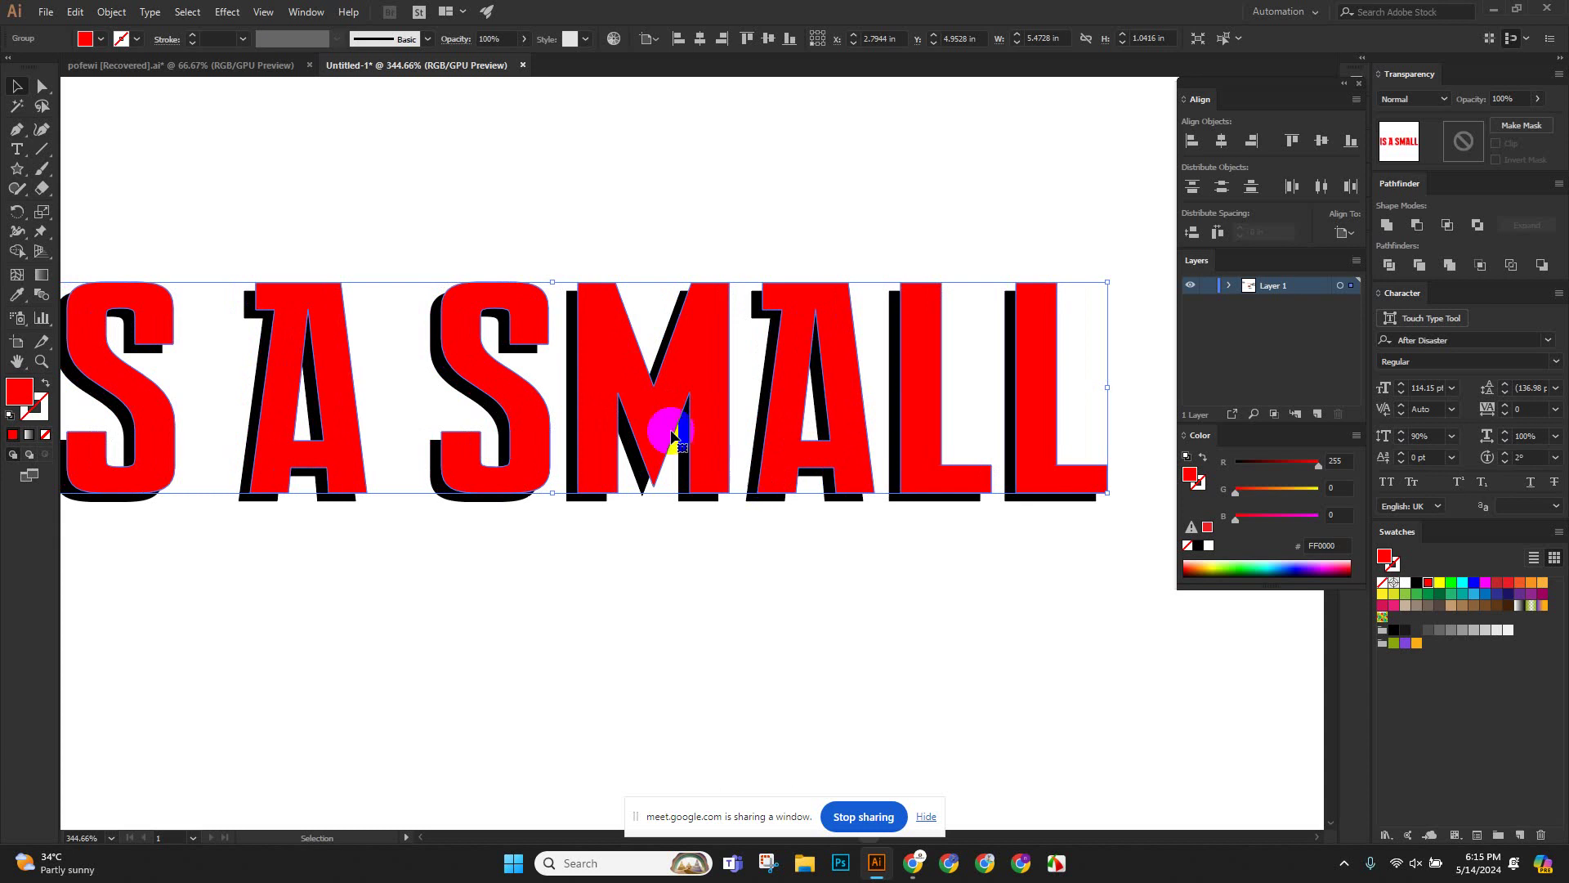
# Select the red and black copies together and centre them horizontally on the artboard.
pyautogui.moveTo(526, 247); pyautogui.dragTo(618, 363)
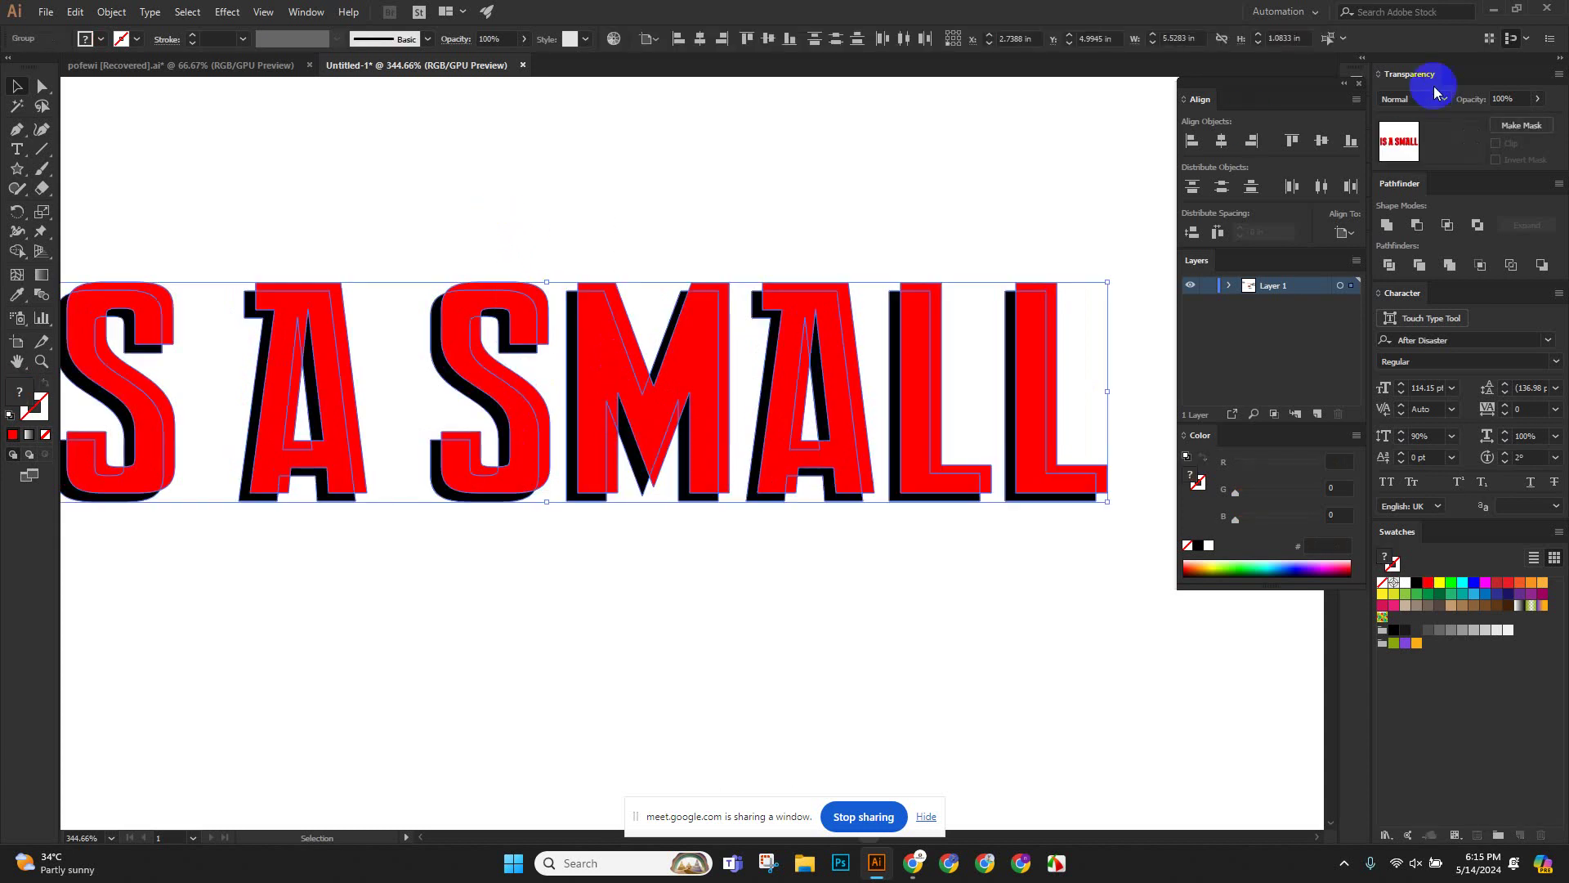
pyautogui.click(1222, 145)
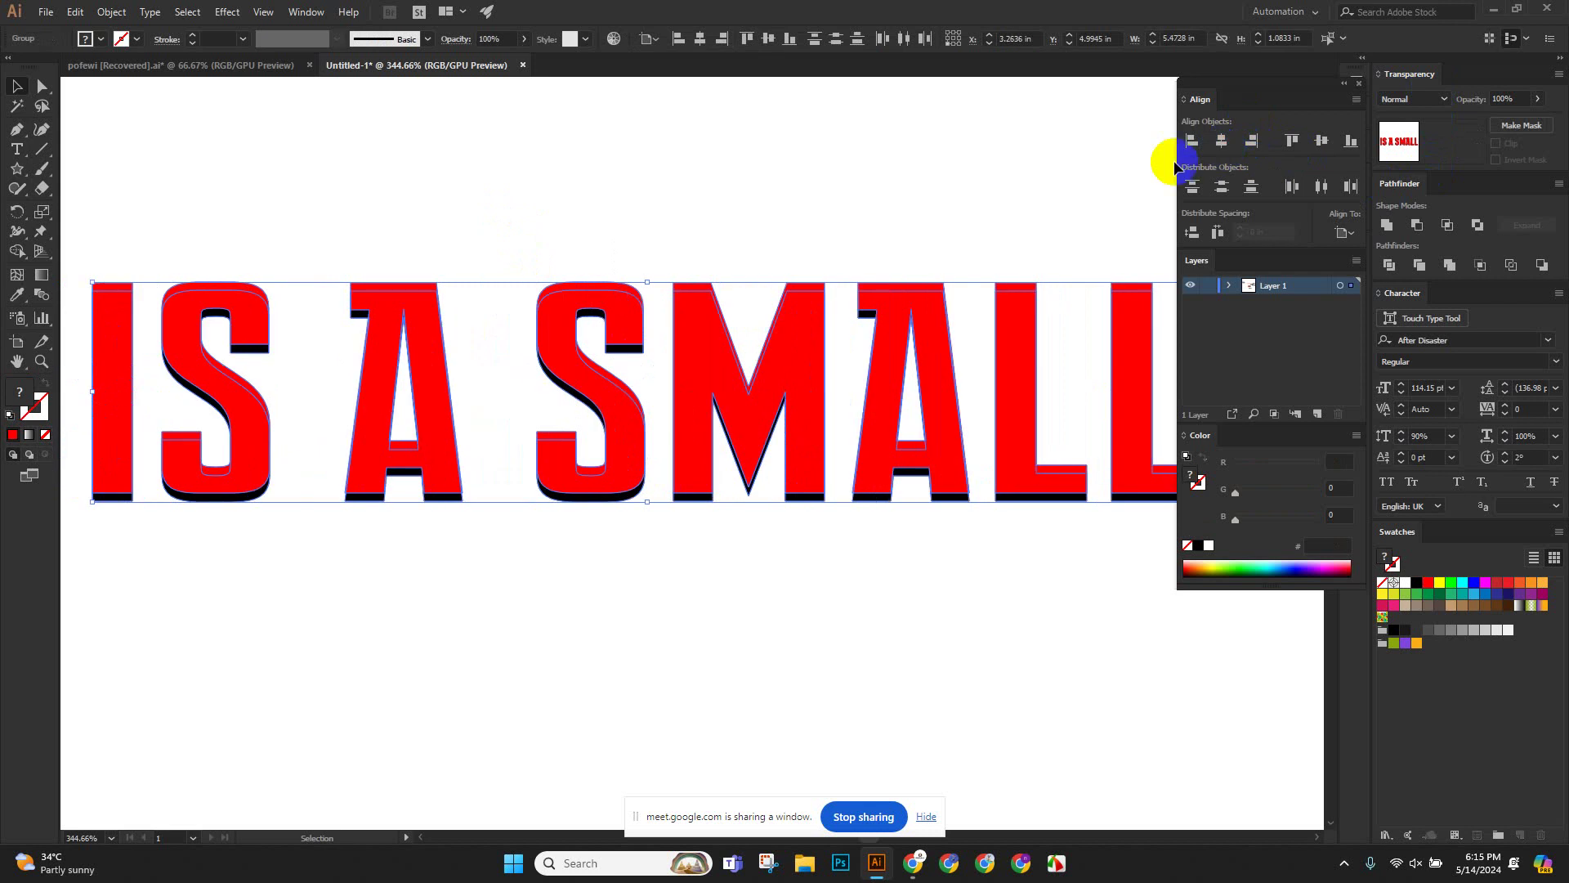
pyautogui.click(833, 192)
# Try a deeper shadow below the letters by nudging the red front copy up, and return it to its previous height.
pyautogui.click(795, 323)
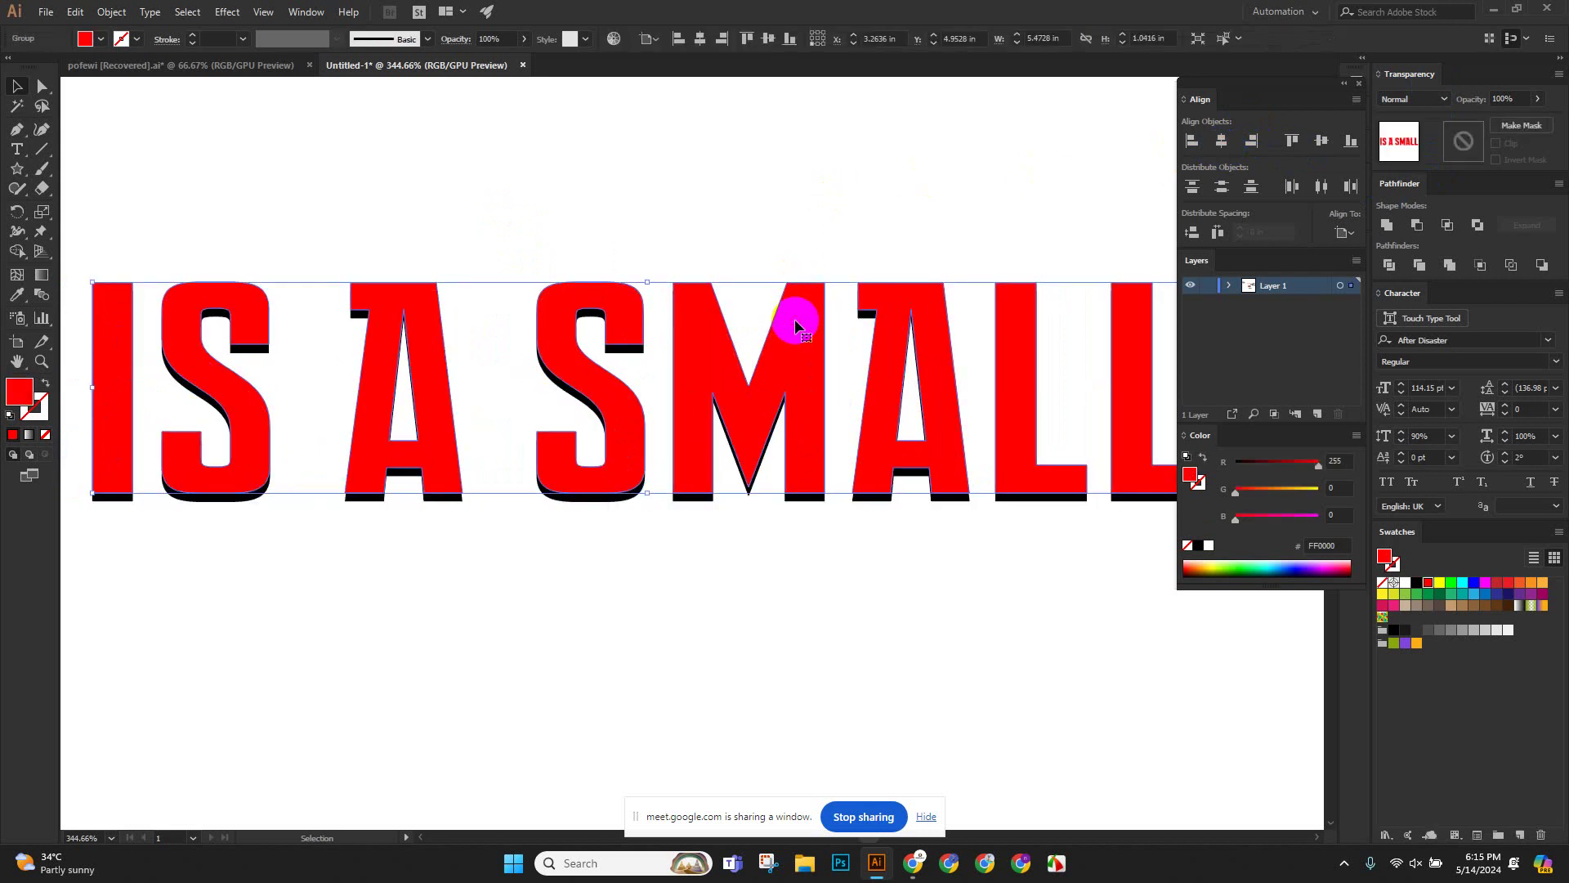
pyautogui.press('Up')
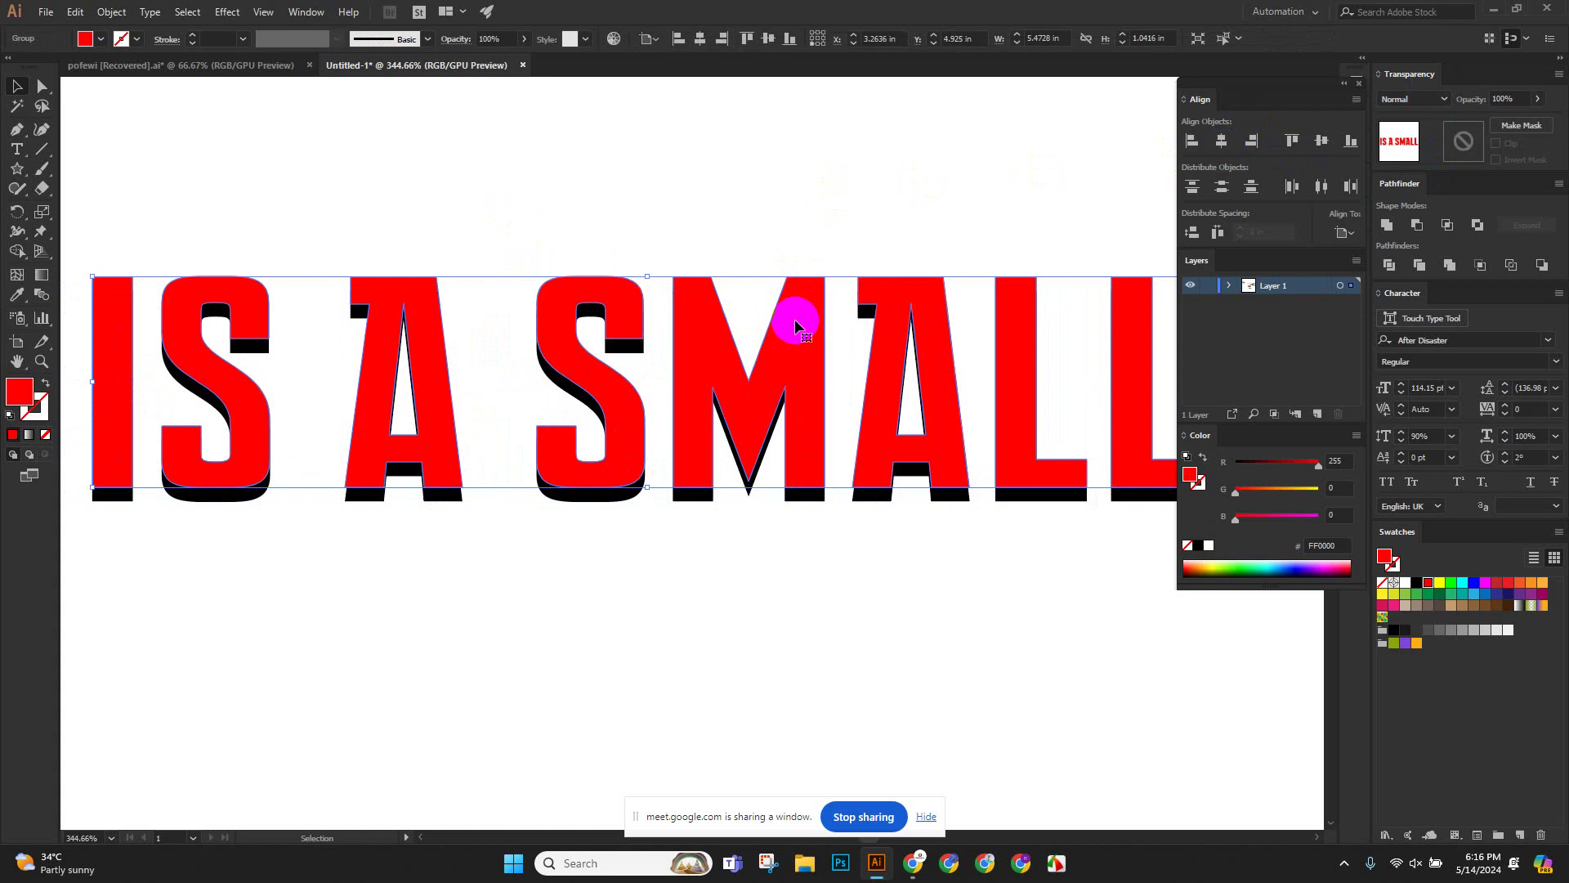
pyautogui.press('Down')
pyautogui.press('Down')
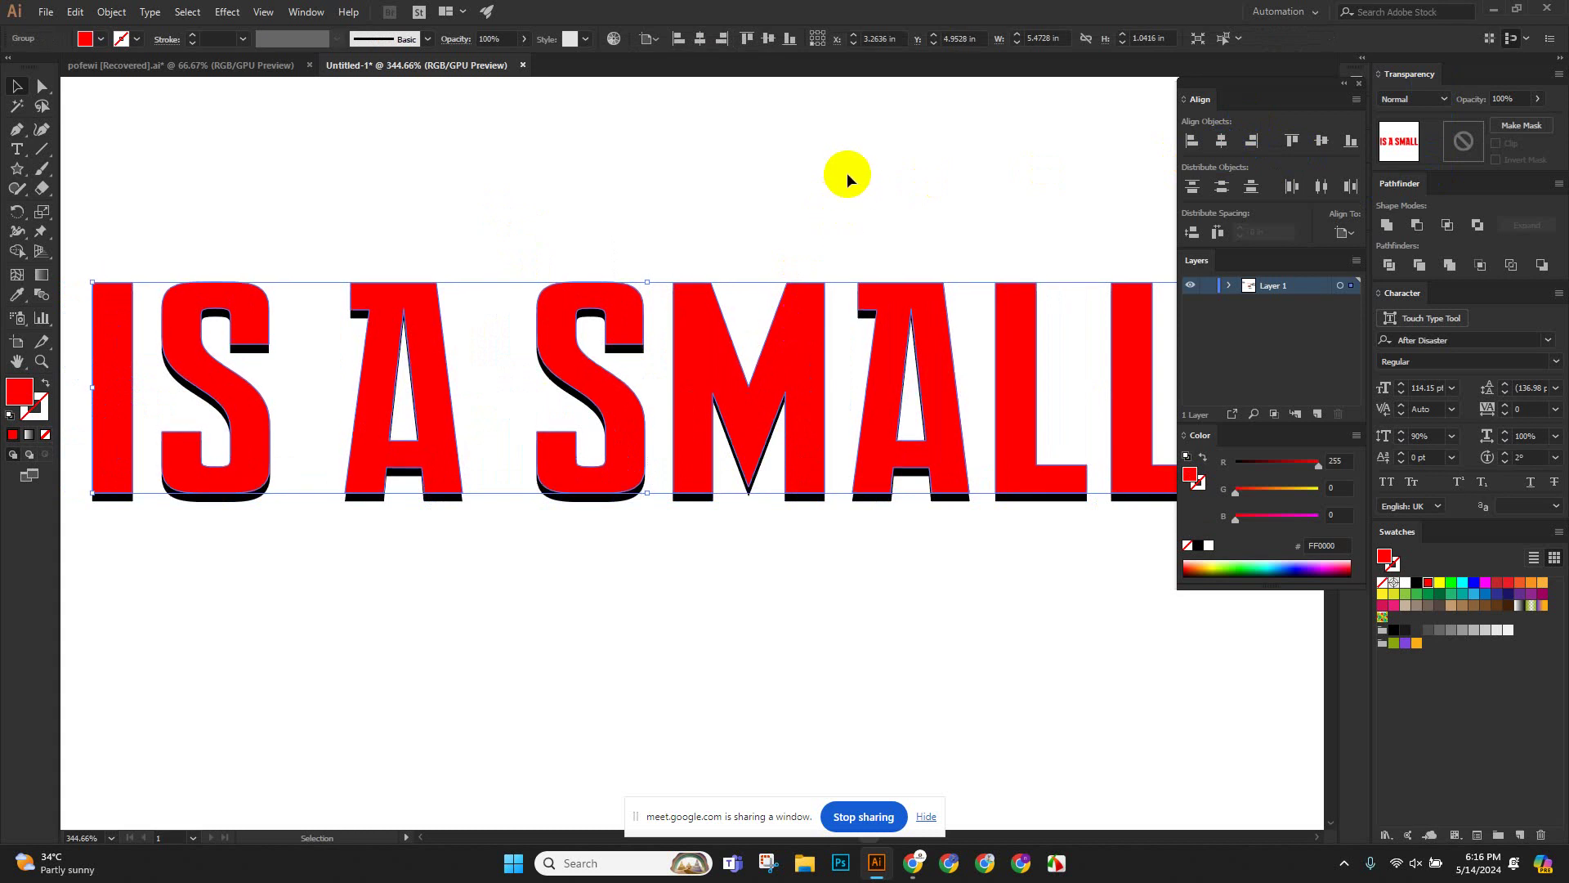
pyautogui.press('Up')
pyautogui.press('Down')
pyautogui.click(844, 256)
# Delete the black shadow copy behind the red IS A SMALL text, and undo the deletion.
pyautogui.press('z')
pyautogui.moveTo(970, 379); pyautogui.dragTo(918, 645)
pyautogui.press('v')
pyautogui.click(952, 557)
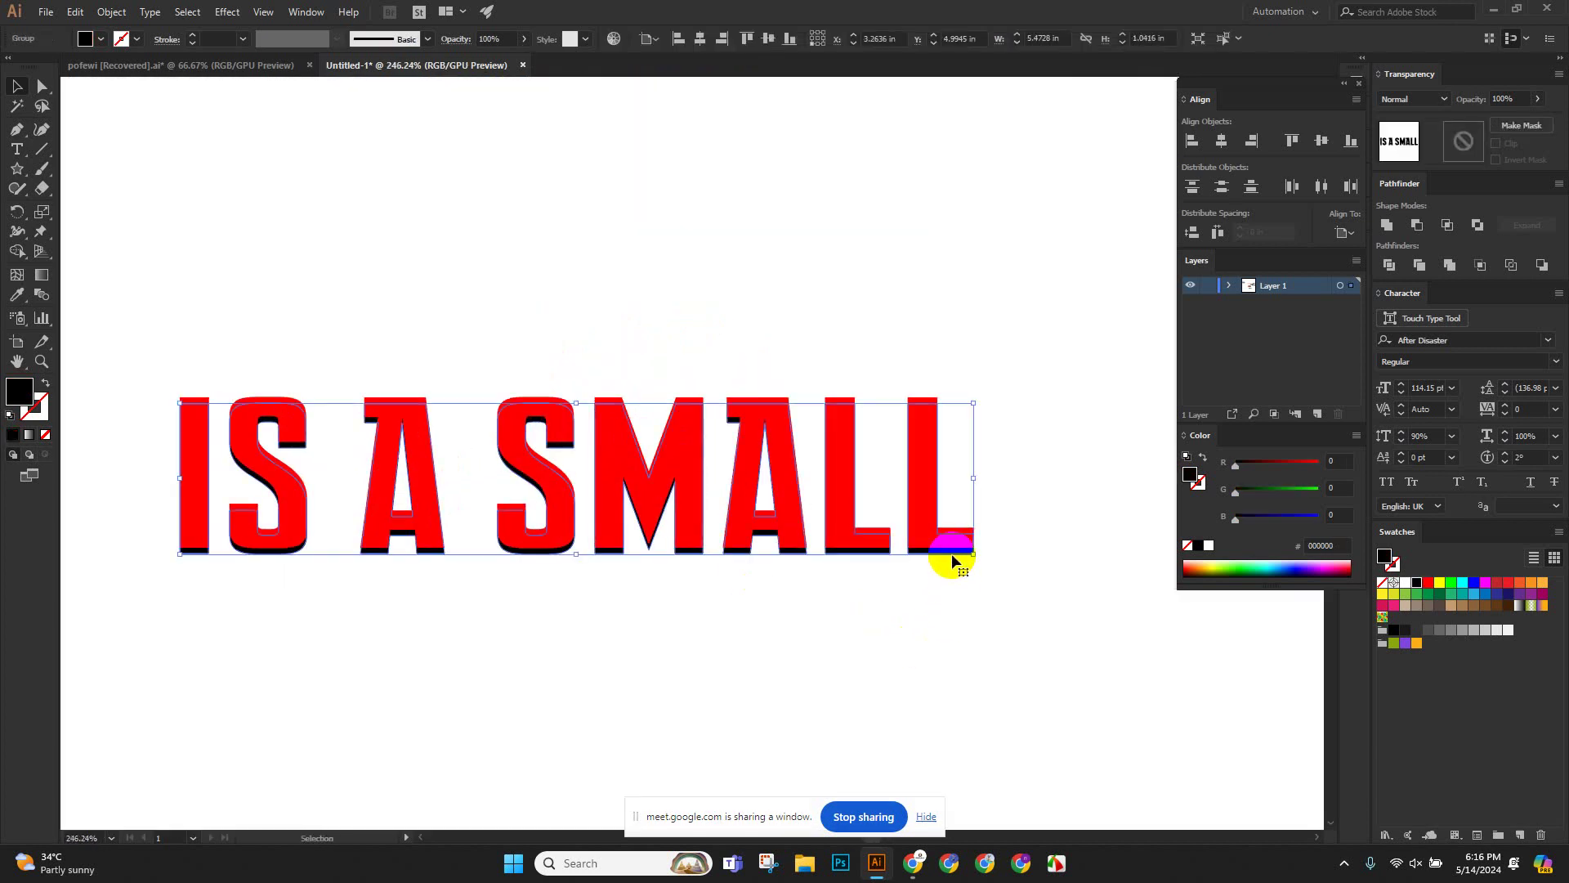
pyautogui.press('Delete')
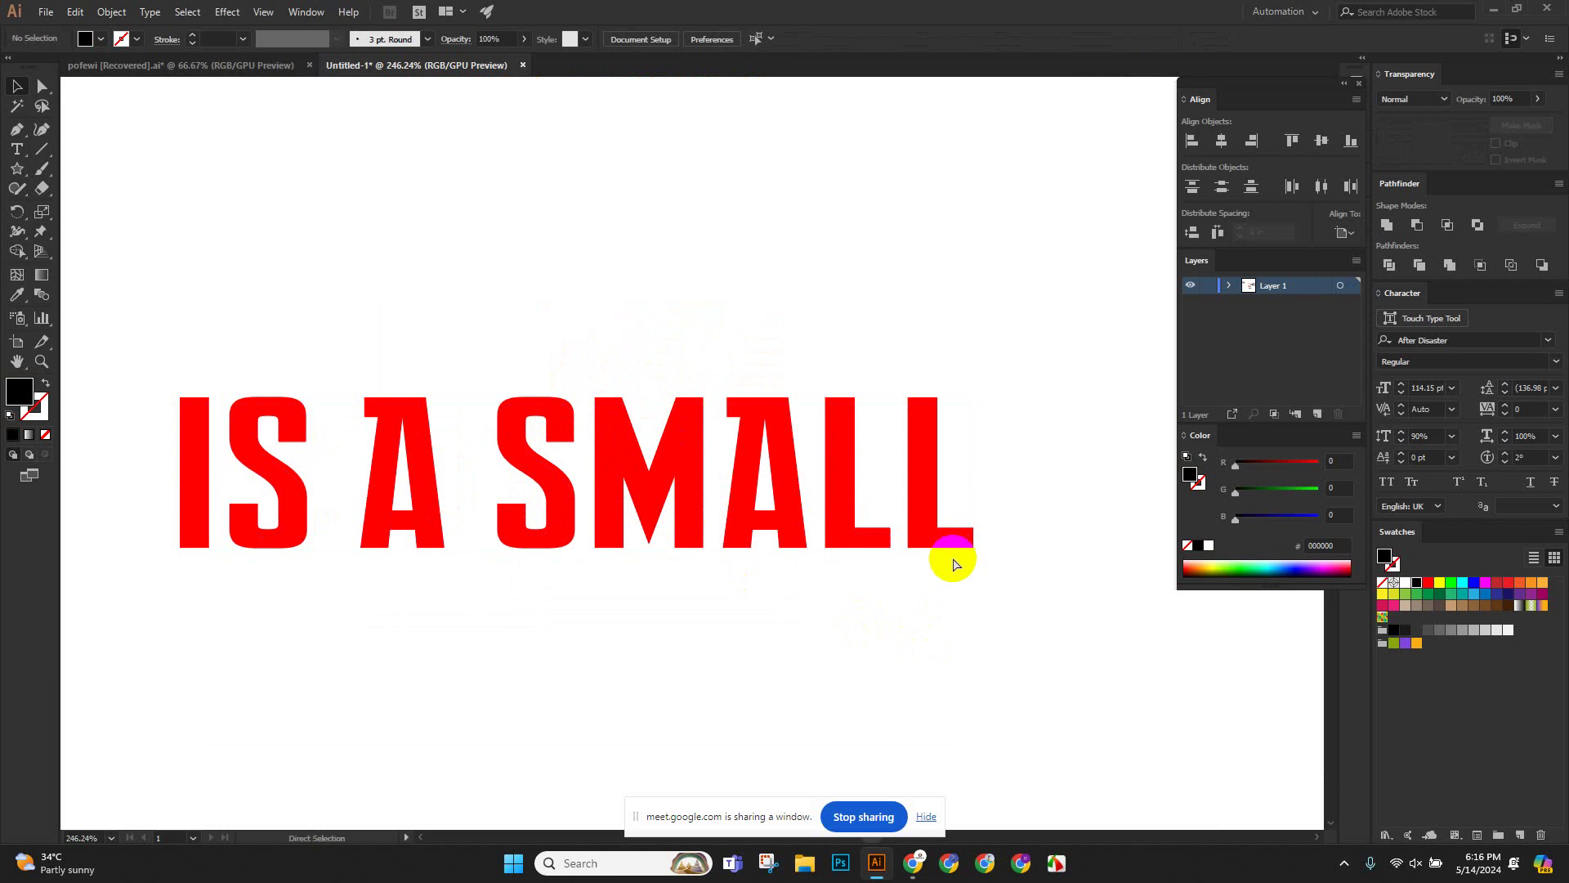
pyautogui.hotkey('ctrl', '-')
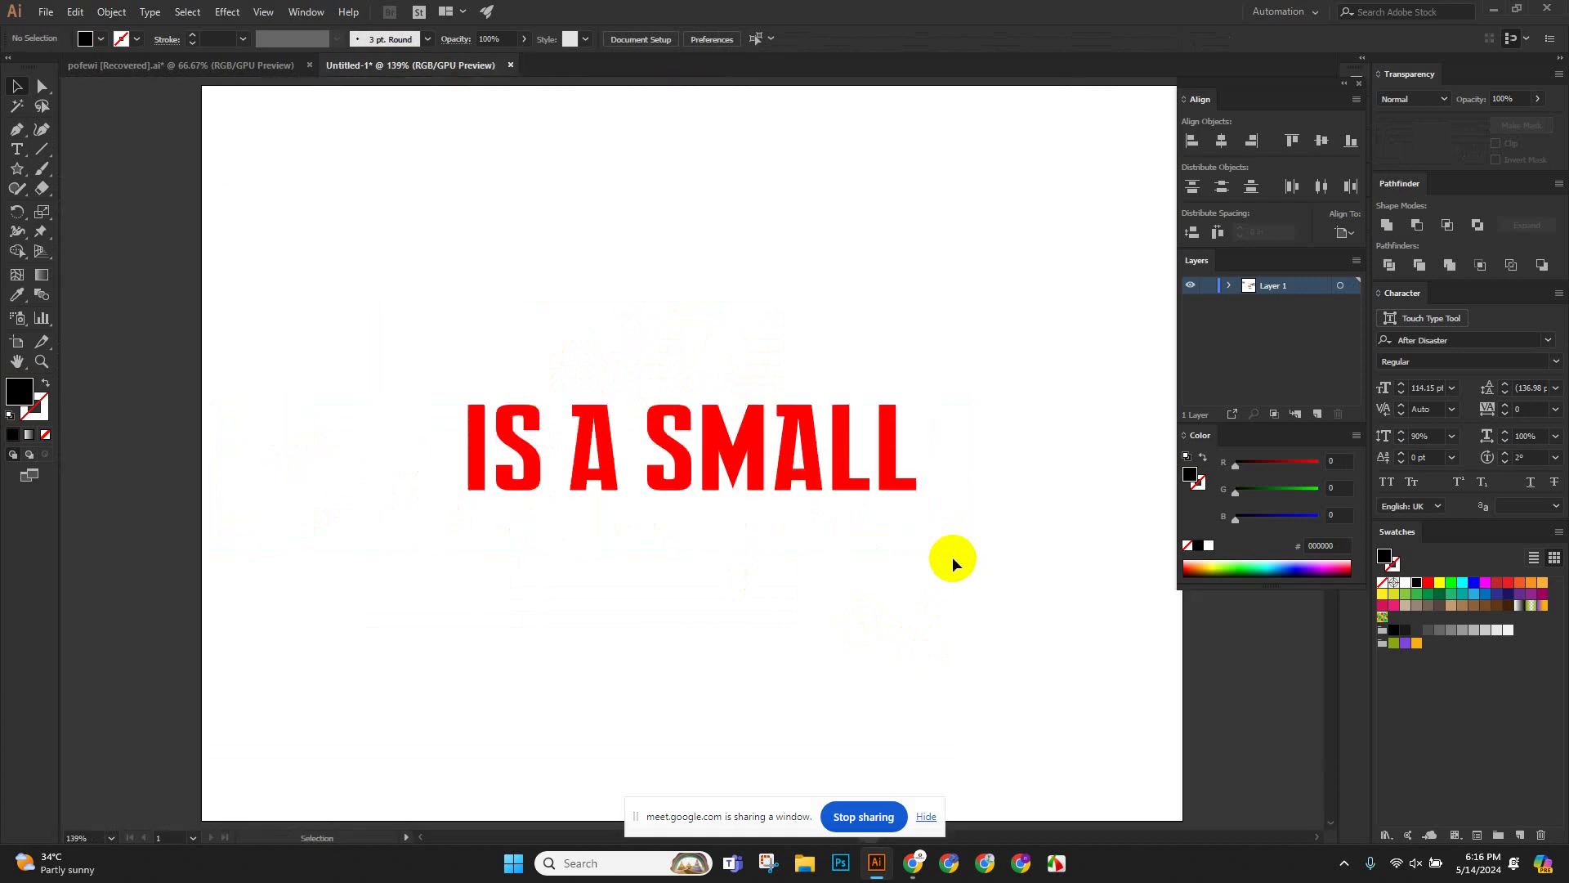
pyautogui.hotkey('ctrl', 'z')
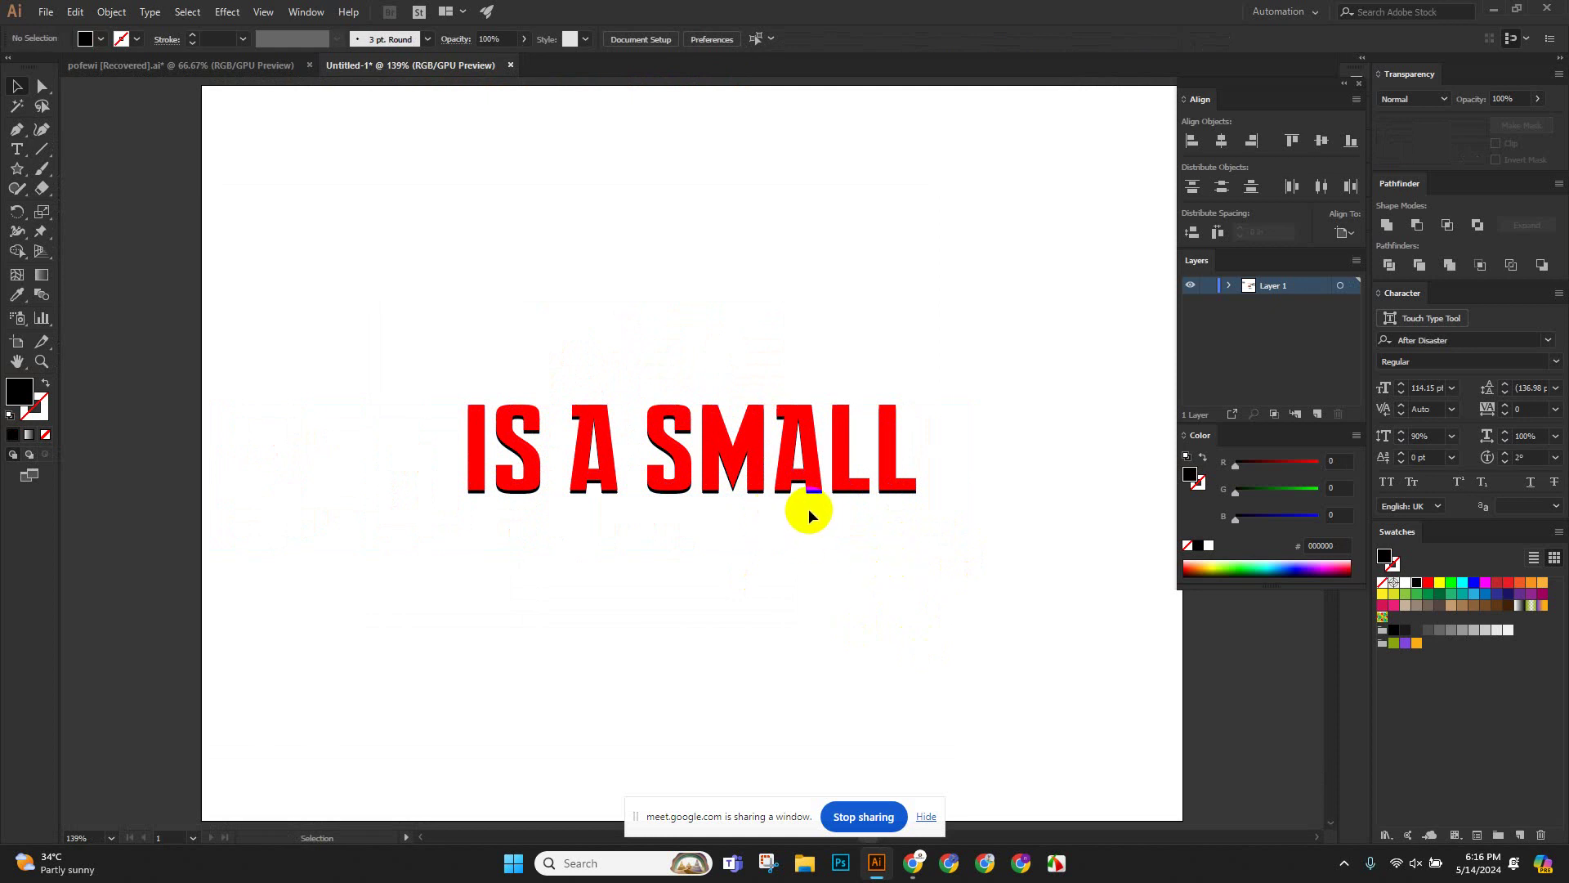
# Delete the red and black copies of the IS A SMALL text from the artboard.
pyautogui.moveTo(700, 444); pyautogui.dragTo(832, 503)
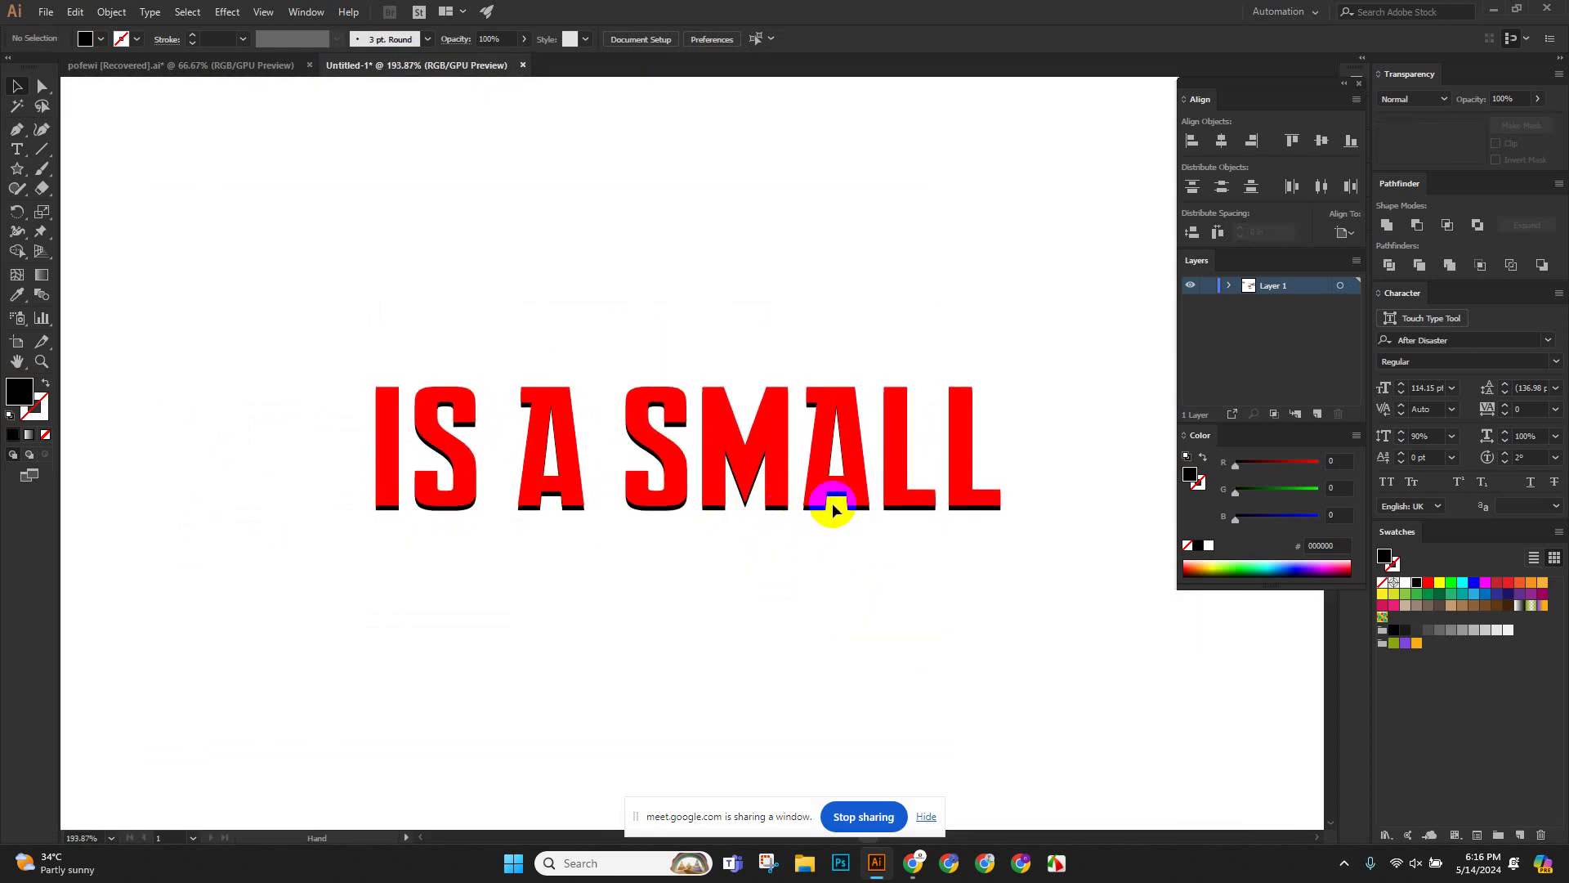
pyautogui.moveTo(973, 621); pyautogui.dragTo(578, 370)
pyautogui.press('Delete')
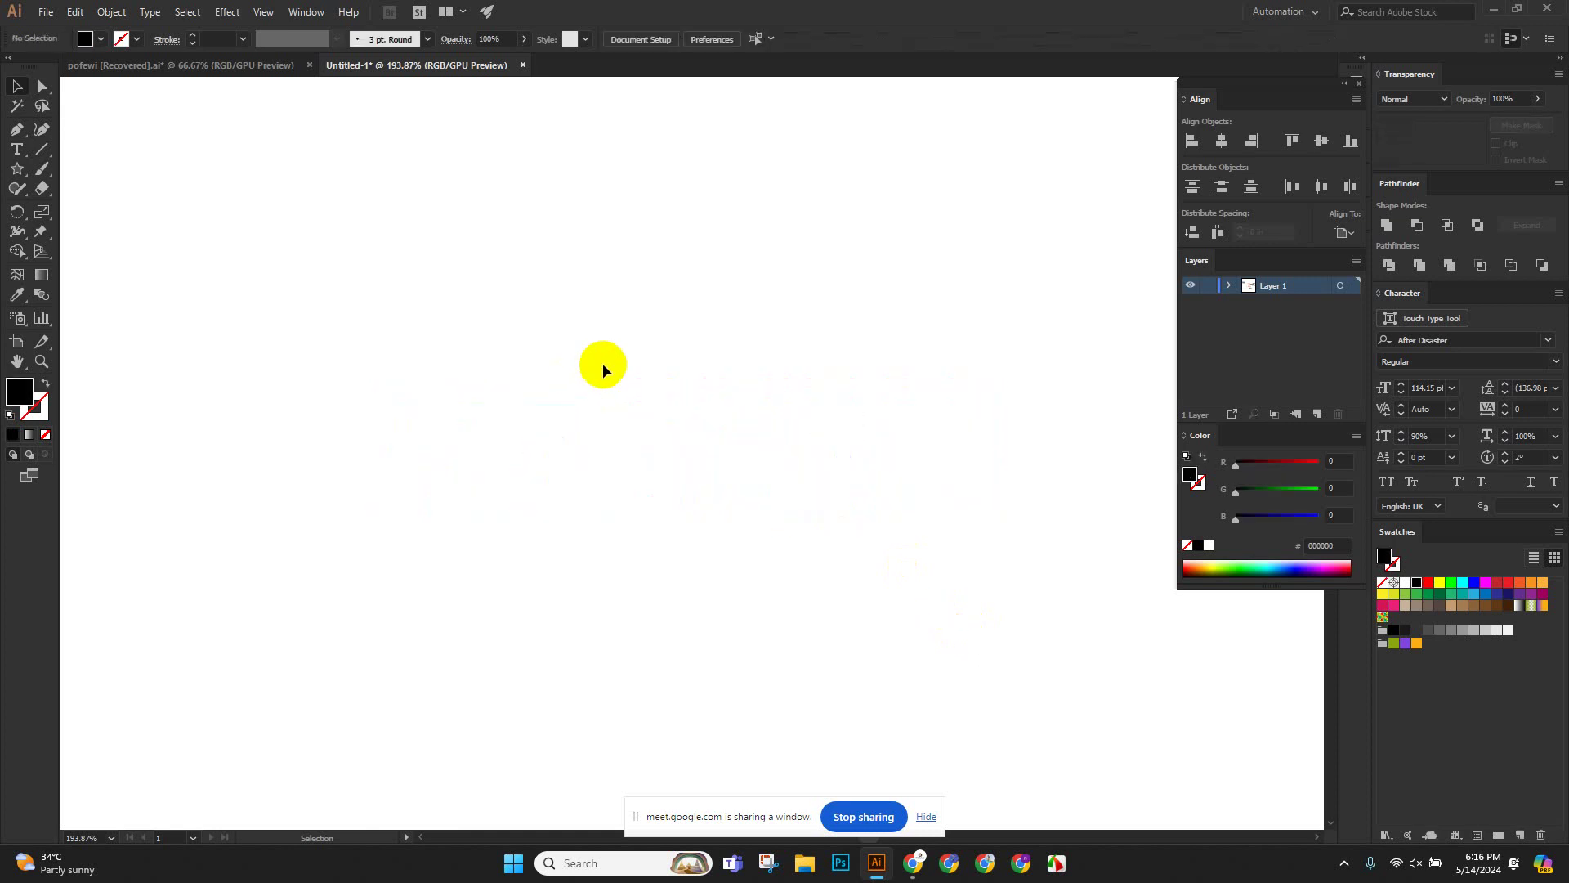
# Try to place area type directly on the empty artboard with the Area Type Tool.
pyautogui.click(18, 154)
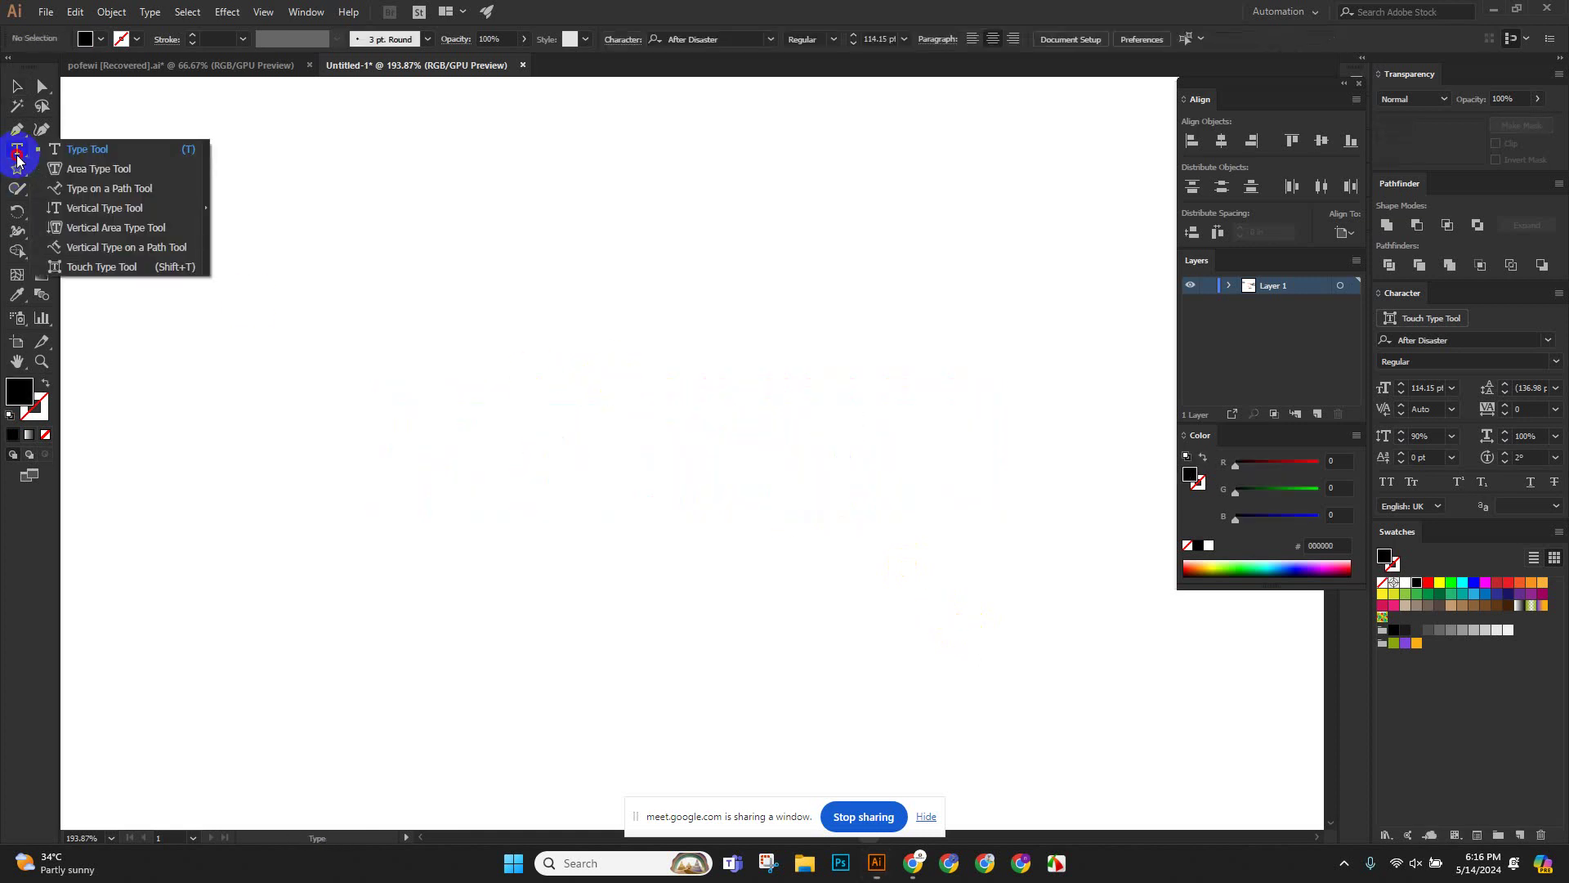
pyautogui.click(98, 169)
pyautogui.click(307, 181)
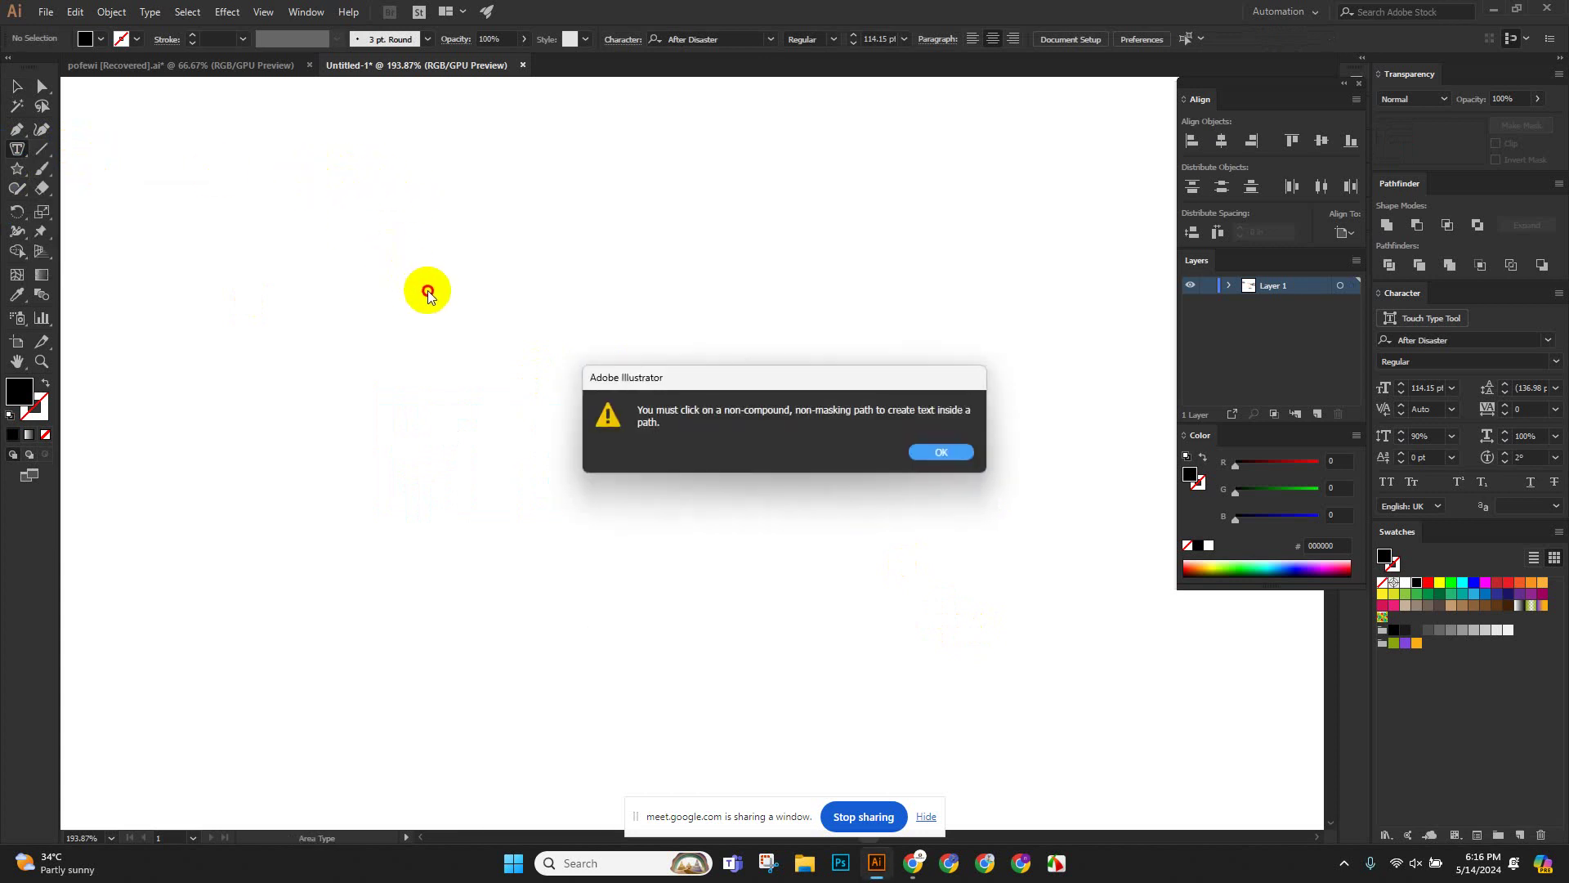
pyautogui.click(934, 450)
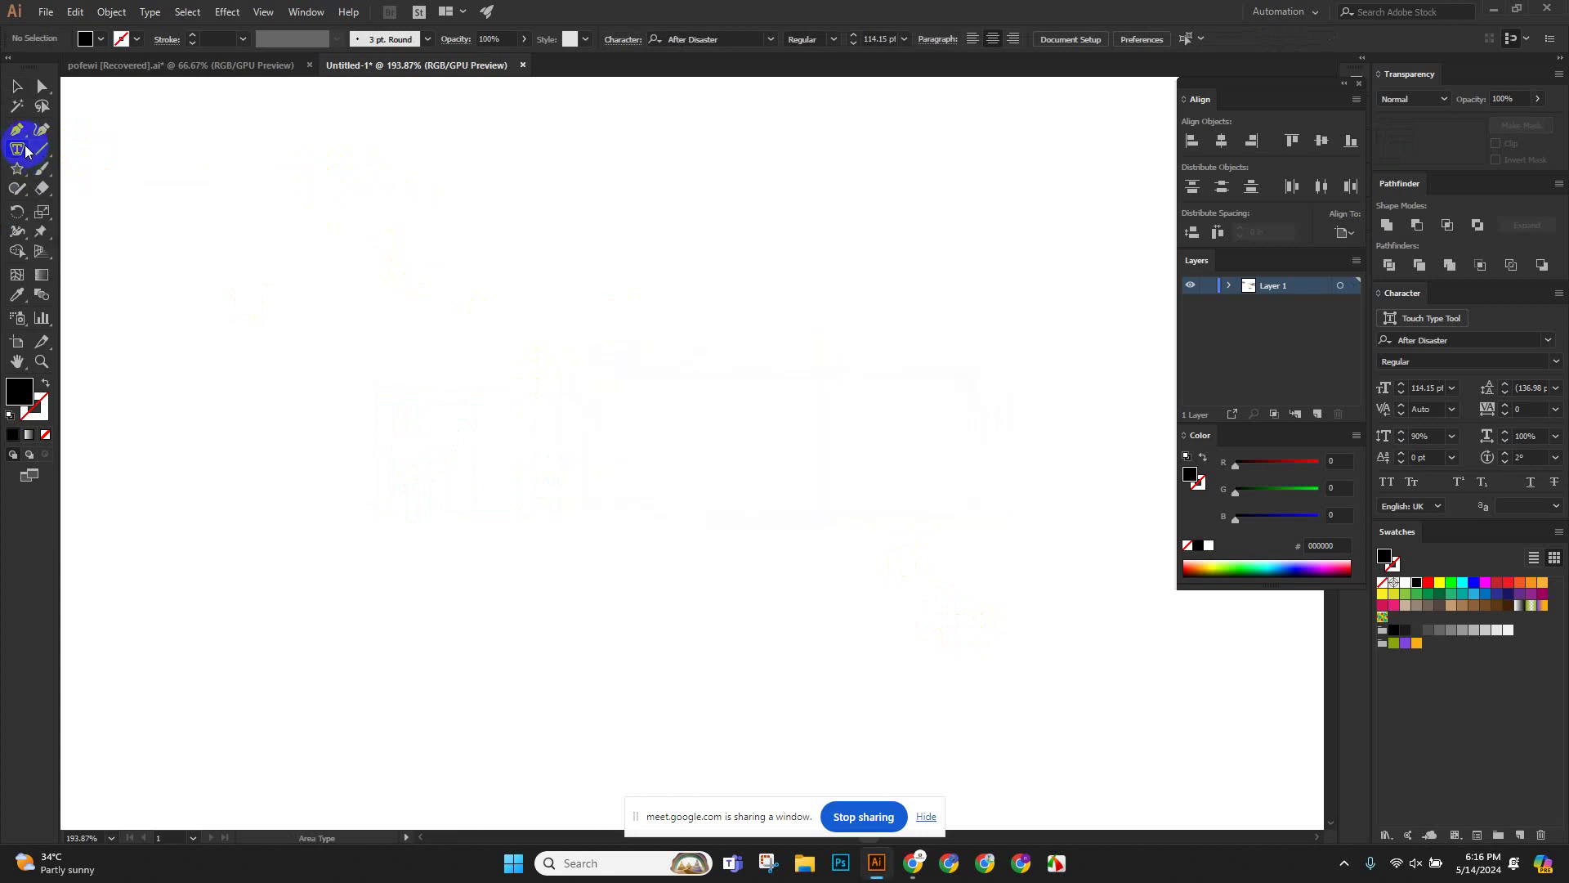
# Draw a circle about 3.26 in across on the artboard and swap its black fill to the outline.
pyautogui.click(20, 171)
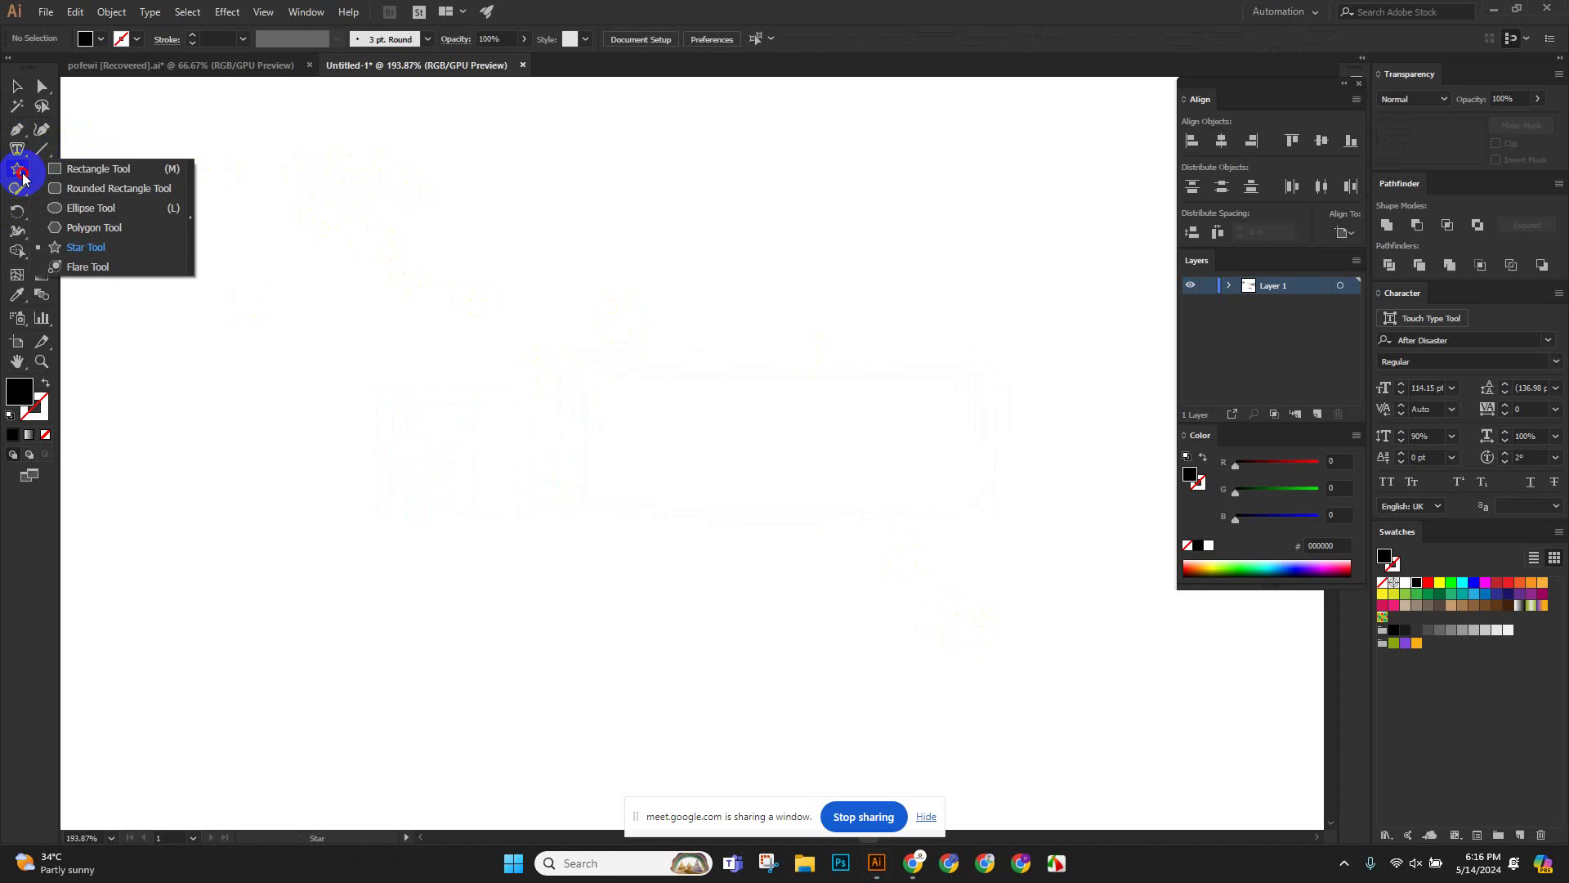
pyautogui.moveTo(22, 178); pyautogui.dragTo(138, 215)
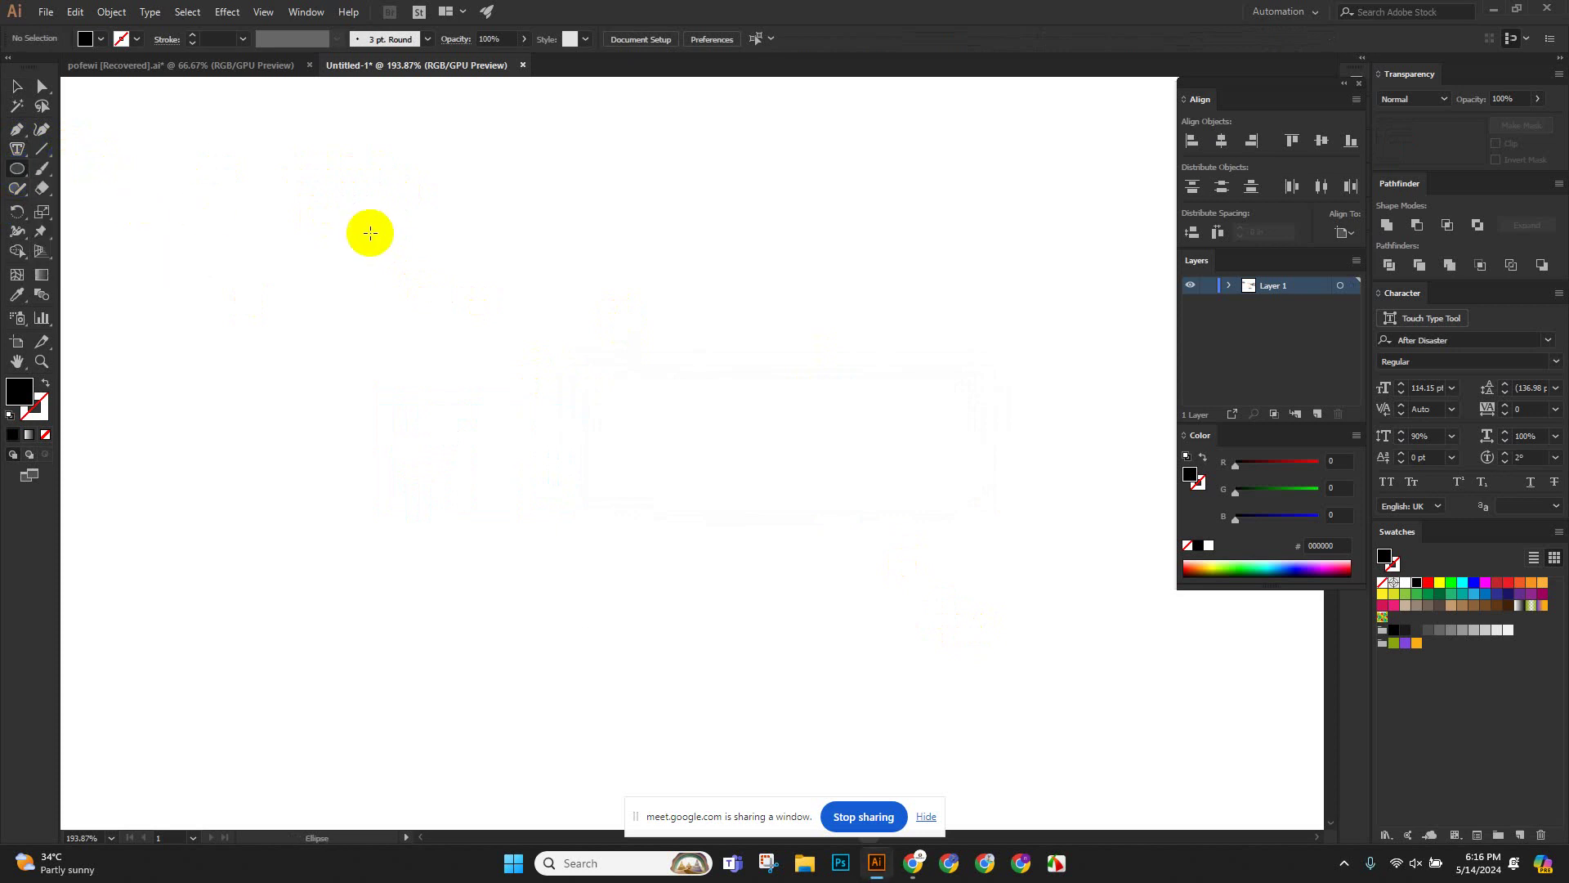
pyautogui.moveTo(315, 200); pyautogui.dragTo(689, 413)
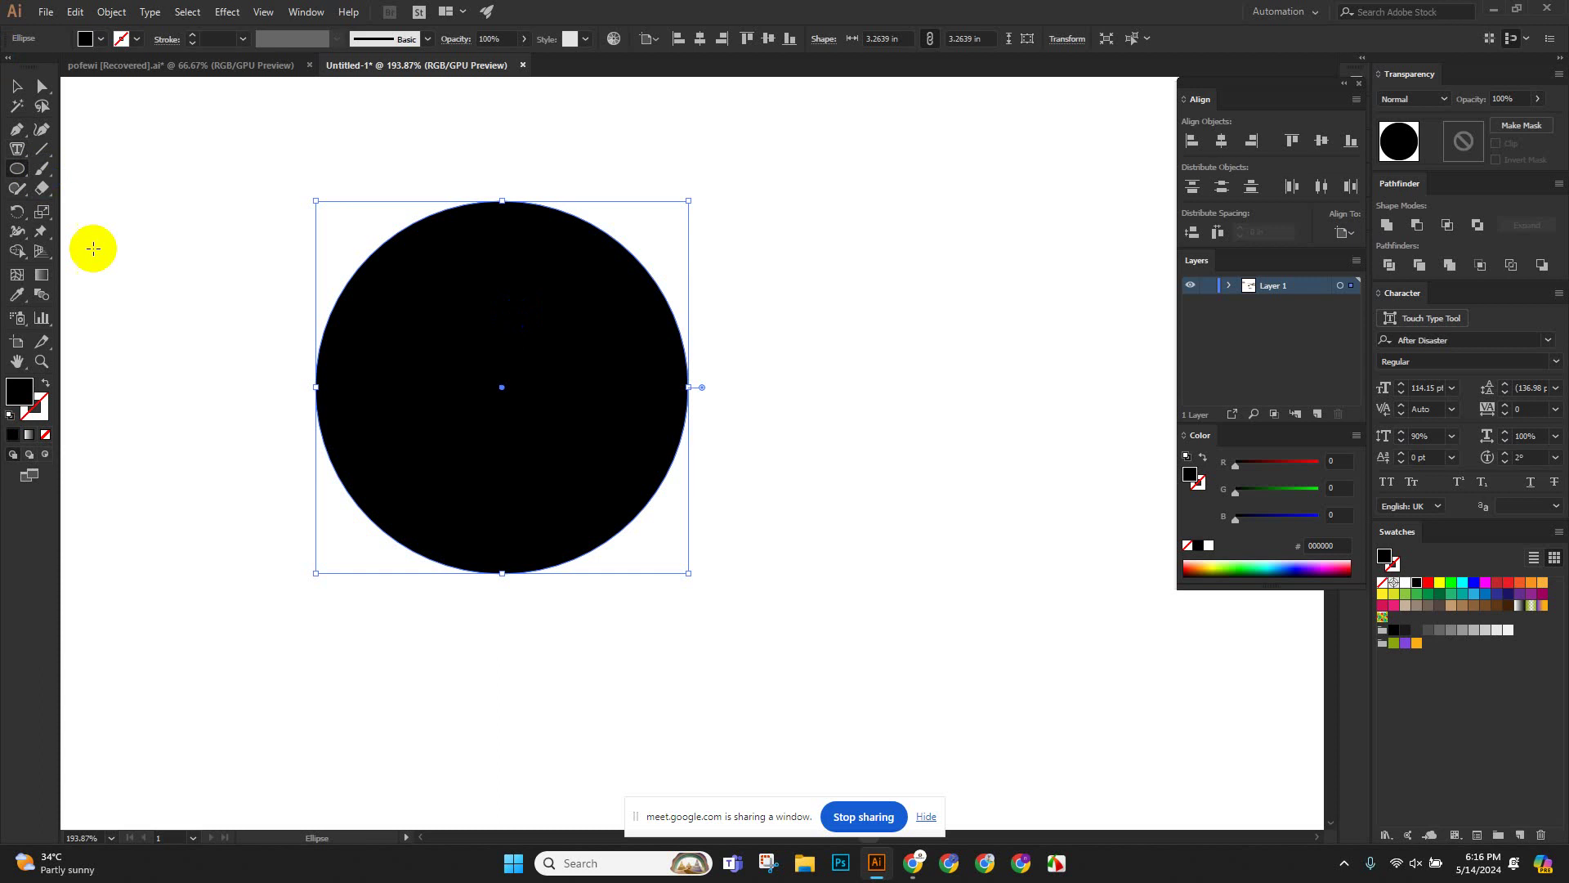
pyautogui.click(46, 383)
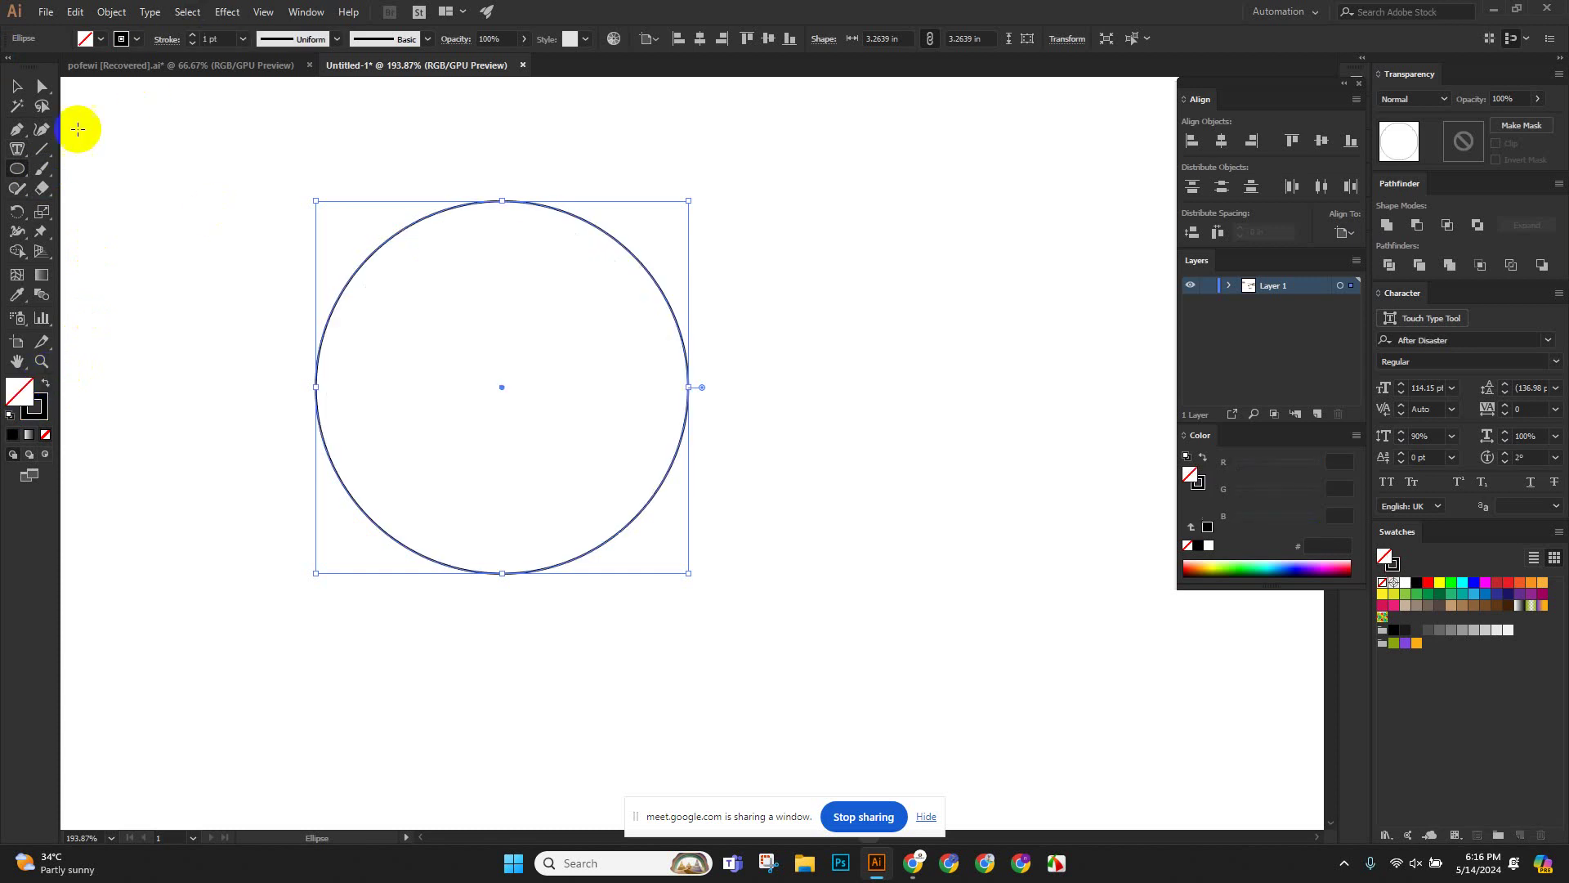
# Convert the circle into an area type container and replace its placeholder text with the clipboard text.
pyautogui.click(20, 151)
pyautogui.moveTo(28, 160); pyautogui.dragTo(97, 169)
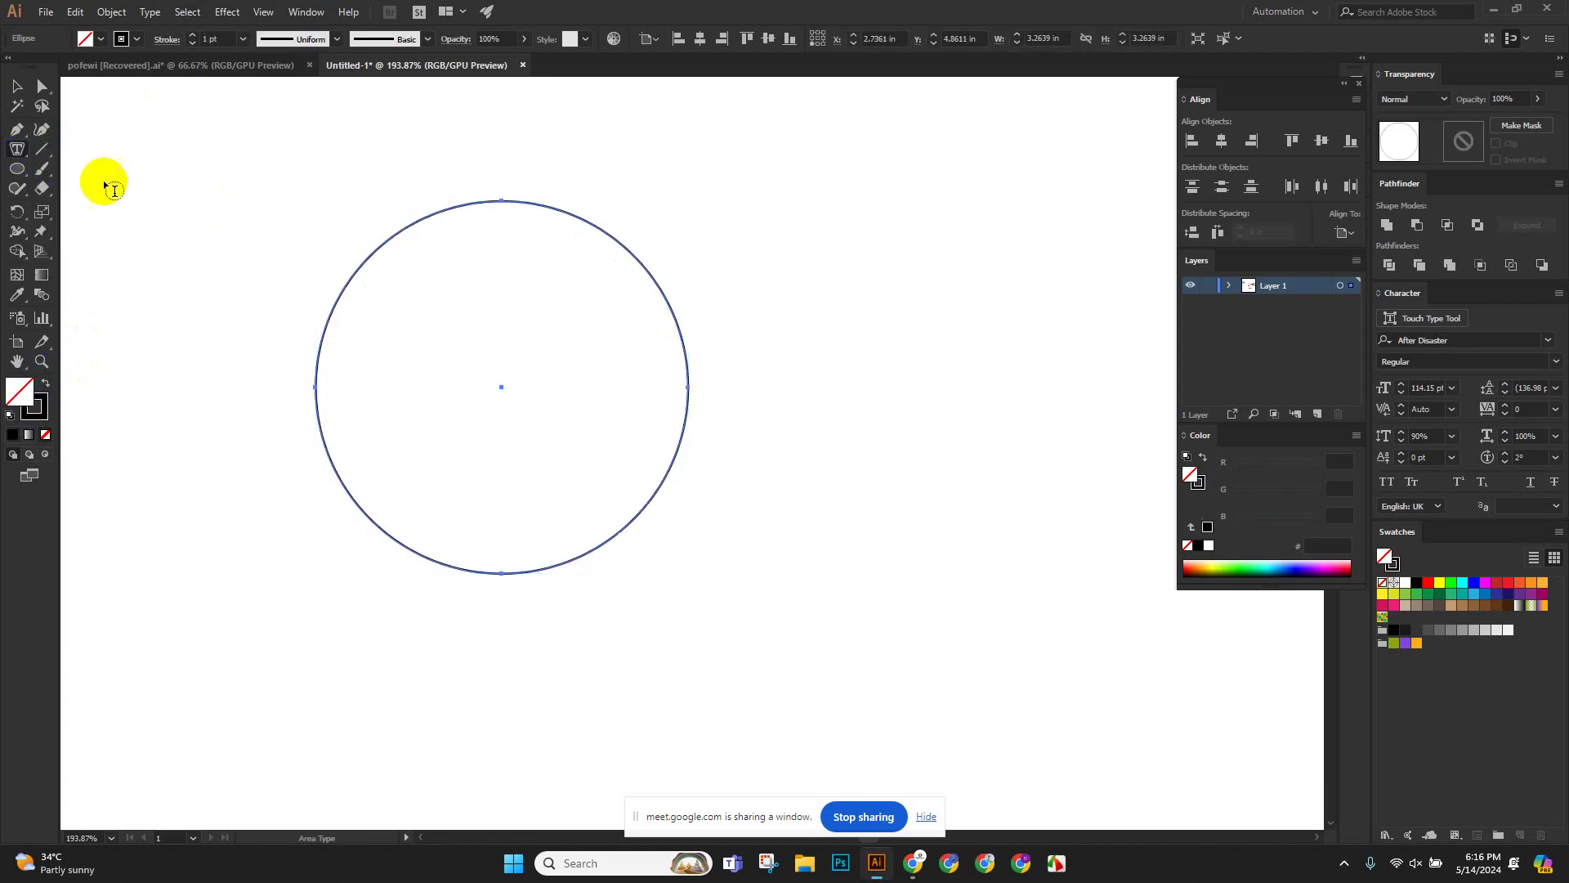
pyautogui.click(377, 246)
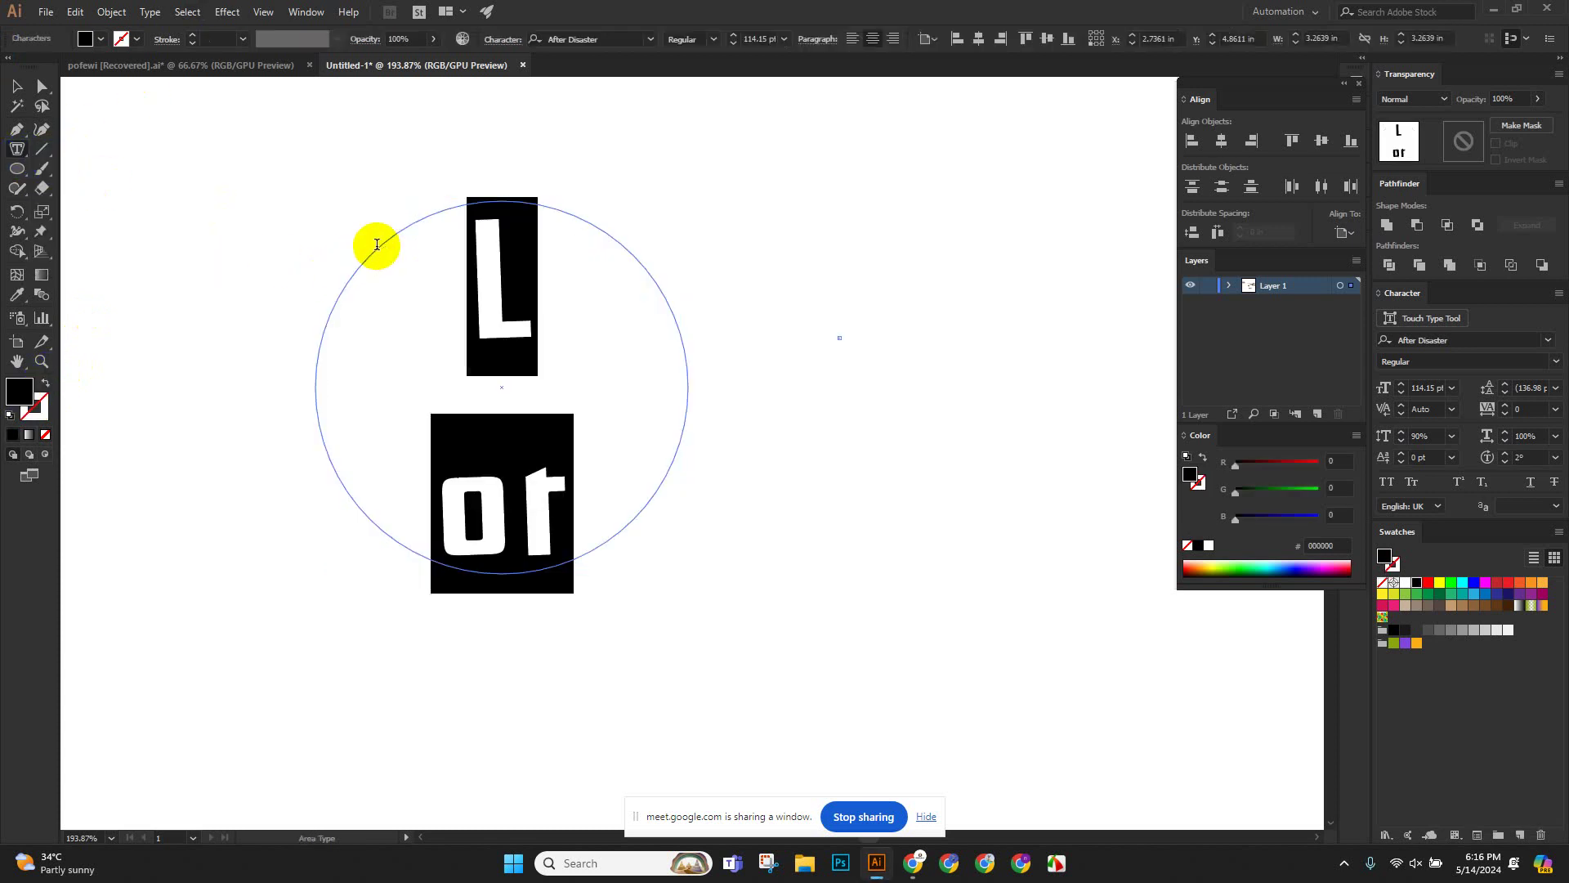
pyautogui.hotkey('ctrl', 'v')
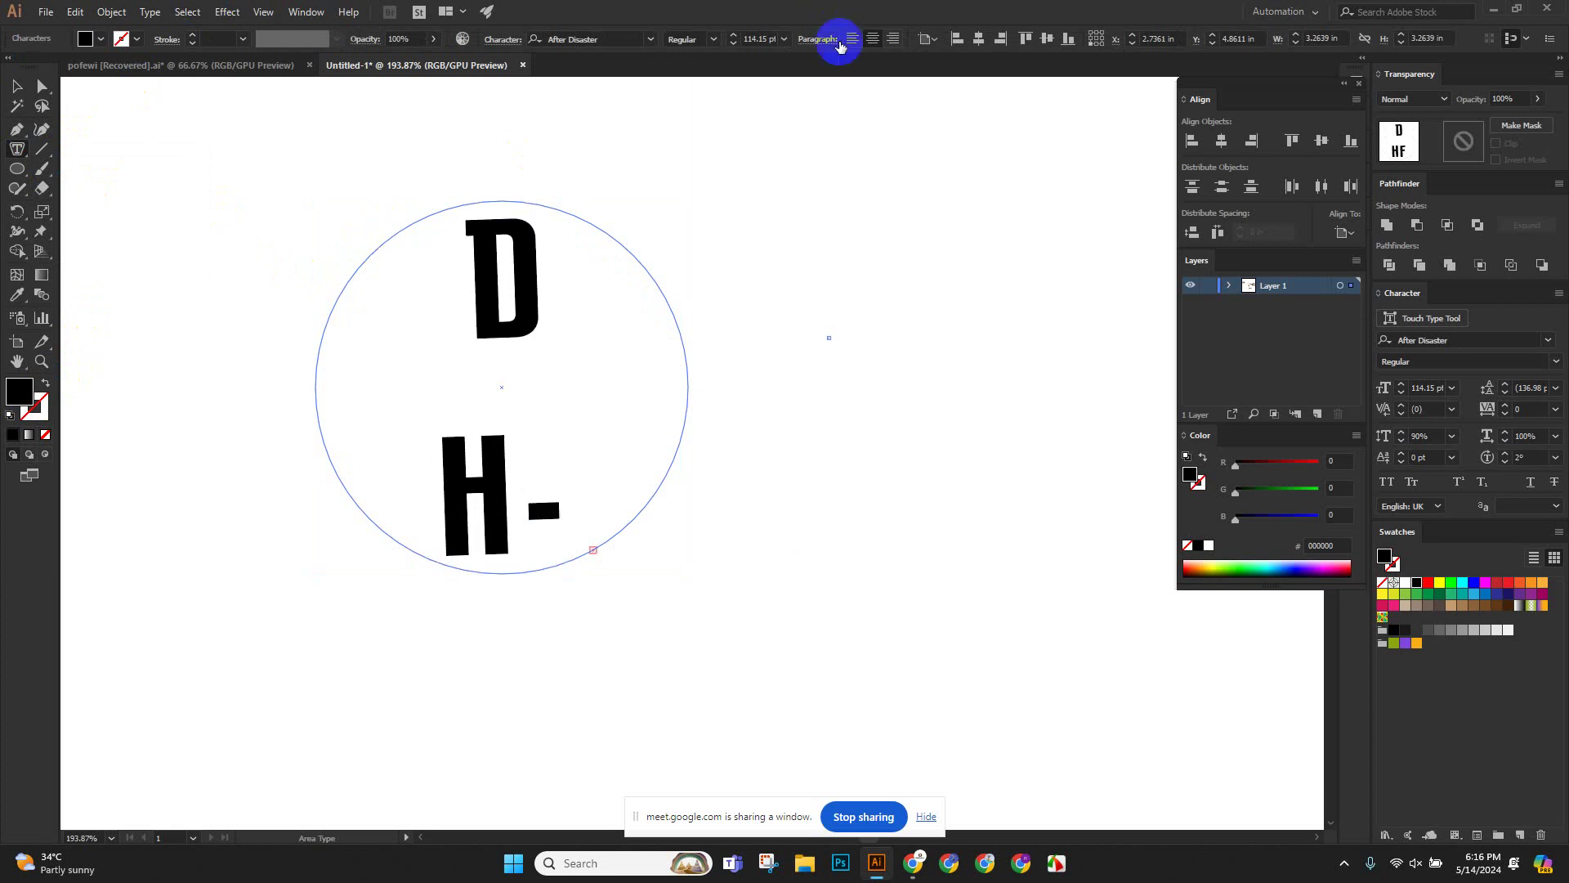
# Set the font size of the text showing in the circle to 25 pt.
pyautogui.moveTo(571, 507); pyautogui.dragTo(378, 351)
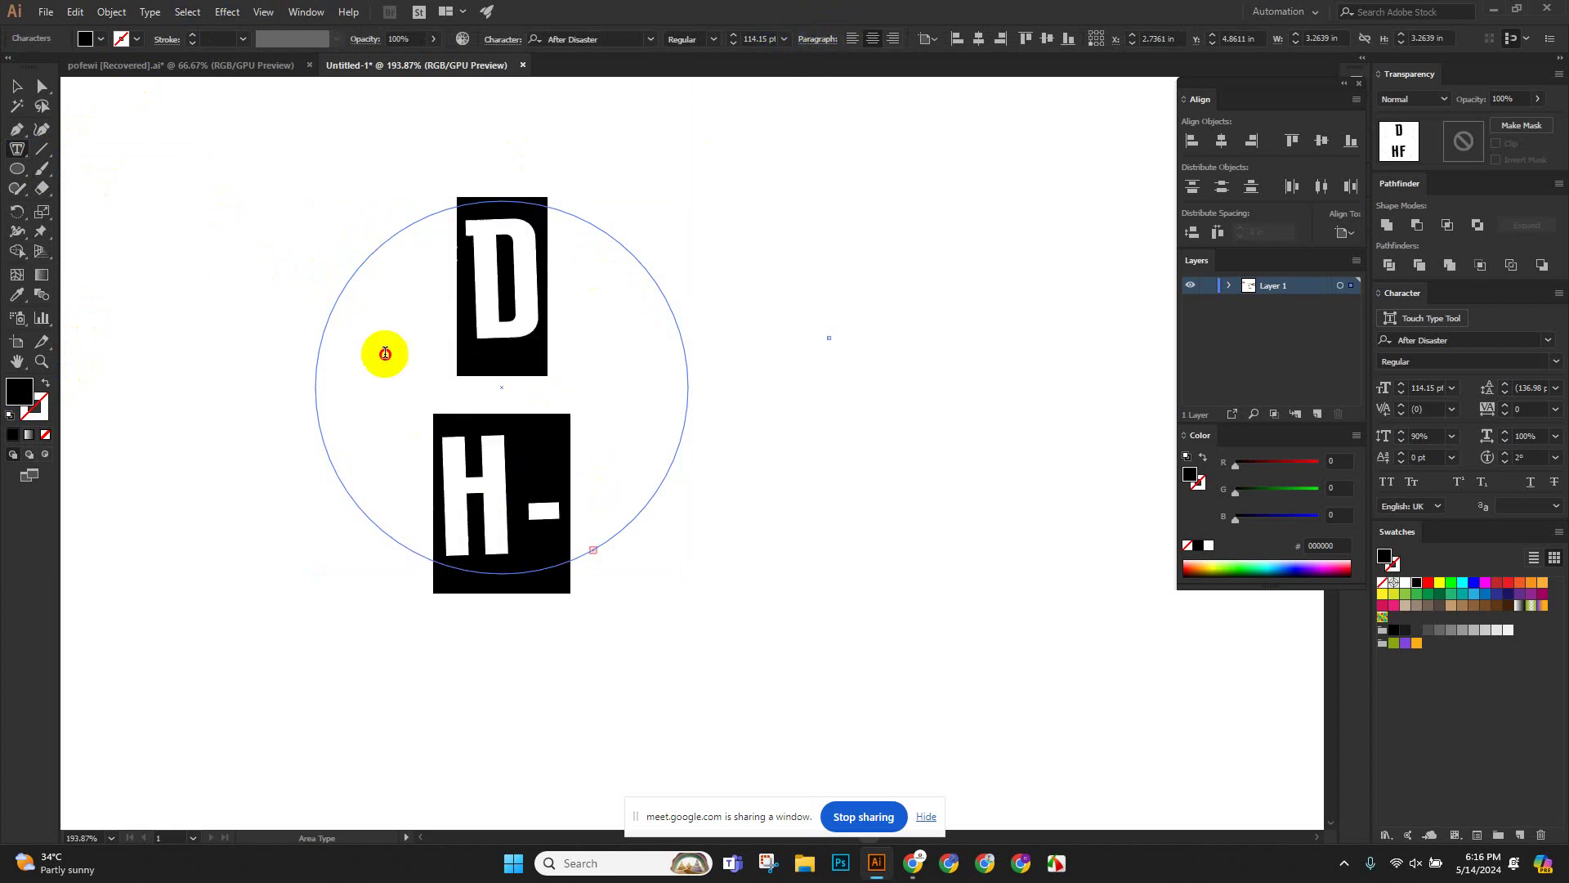
pyautogui.click(748, 39)
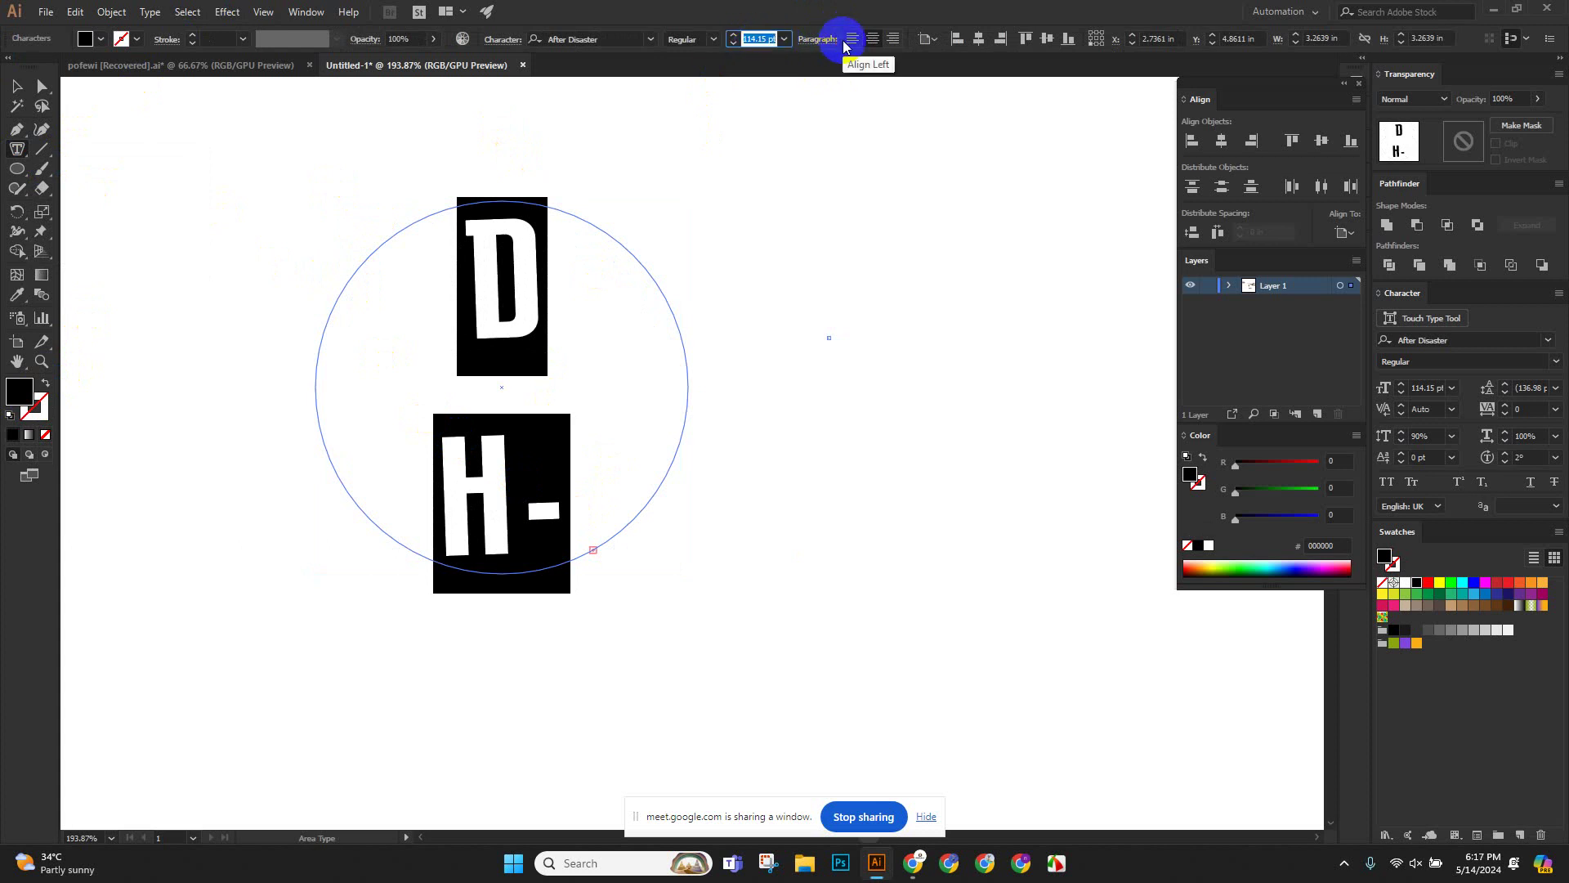
pyautogui.press('Return')
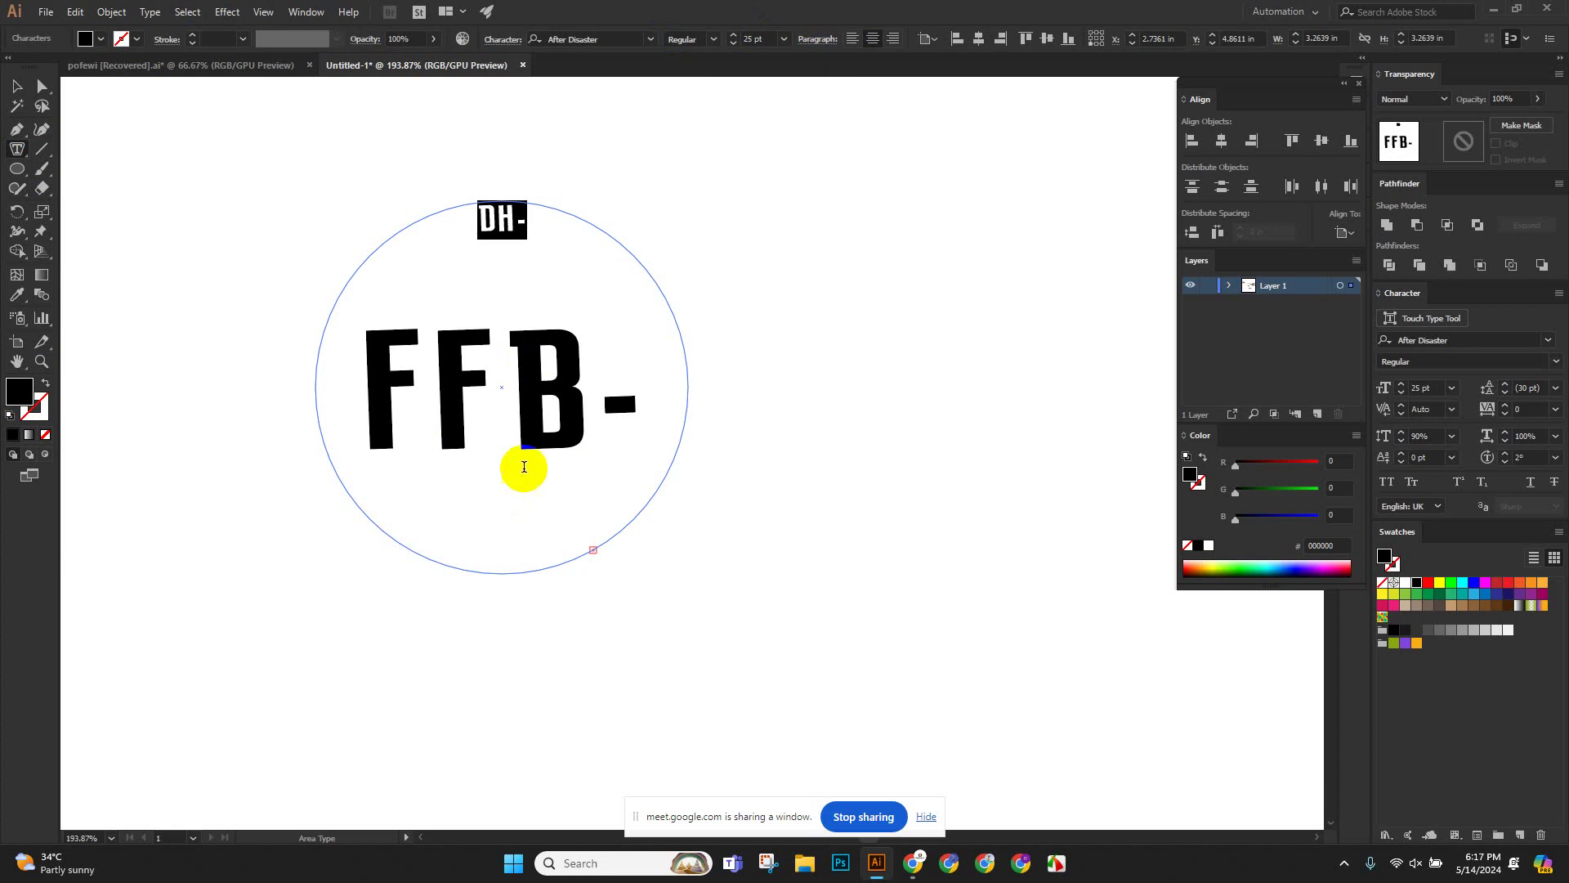
# Undo the recent text changes in the circle and delete the whole circular text object.
pyautogui.moveTo(464, 242); pyautogui.dragTo(719, 554)
pyautogui.hotkey('ctrl', 'z')
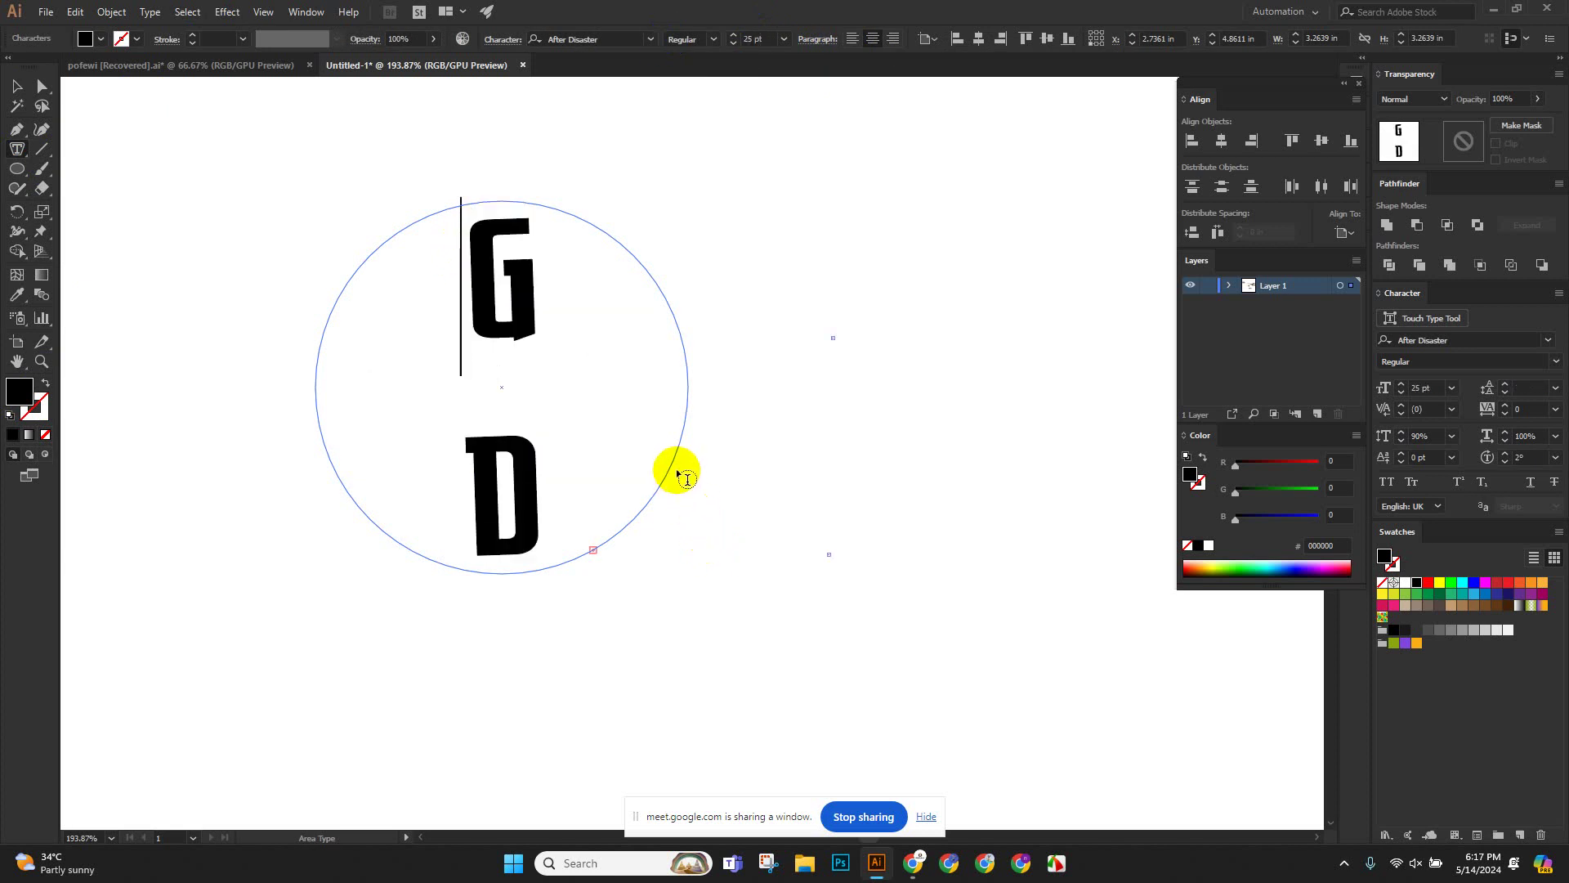
pyautogui.click(481, 284)
pyautogui.moveTo(481, 284); pyautogui.dragTo(683, 561)
pyautogui.hotkey('ctrl', 'z')
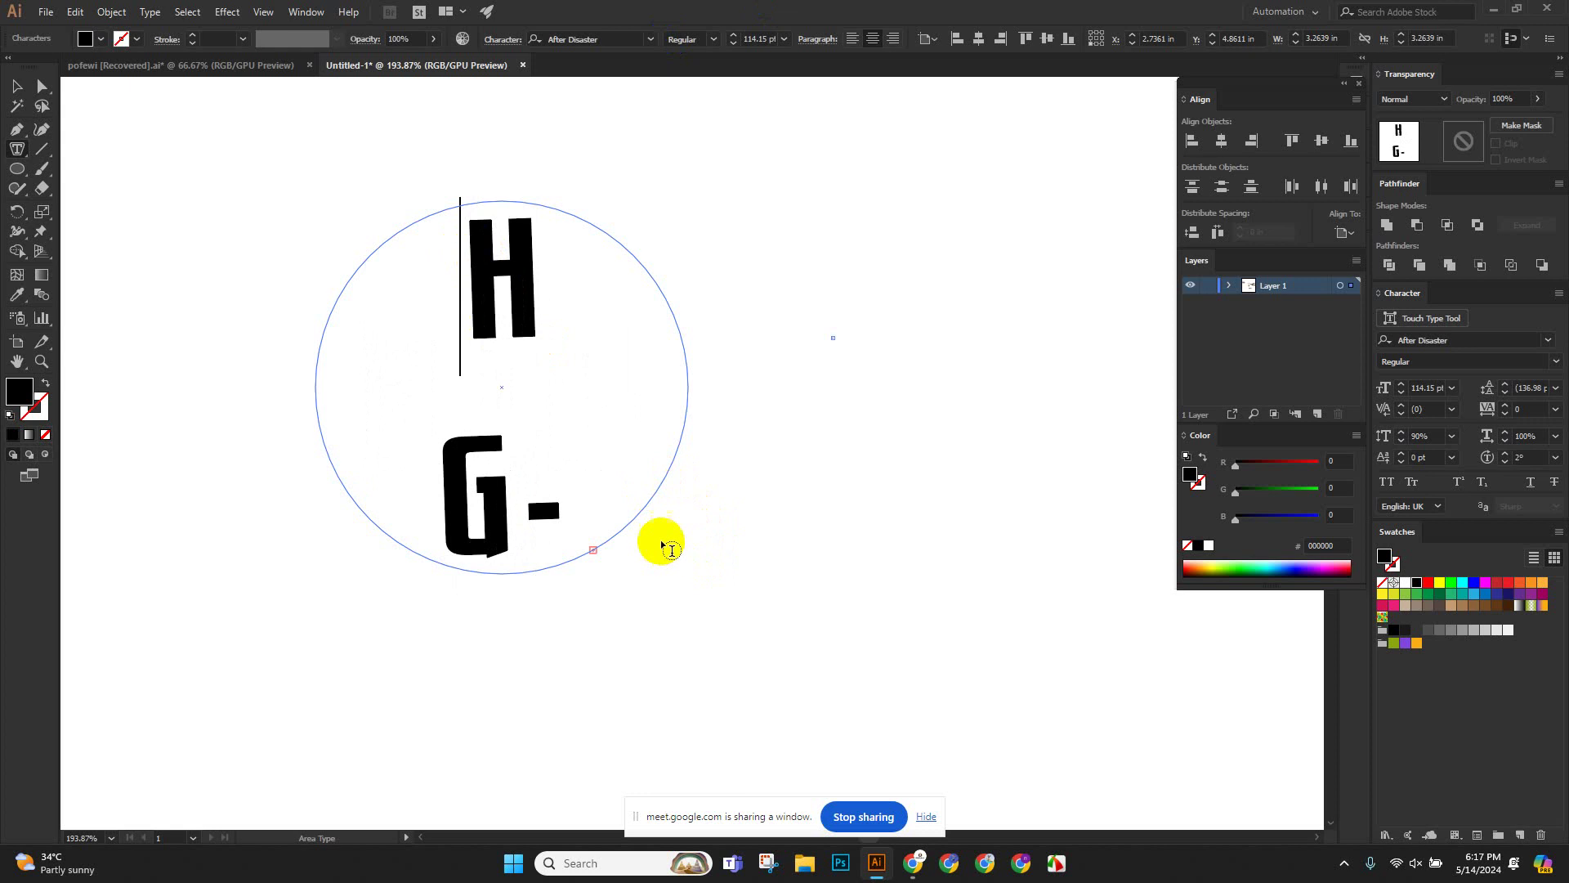
pyautogui.click(34, 88)
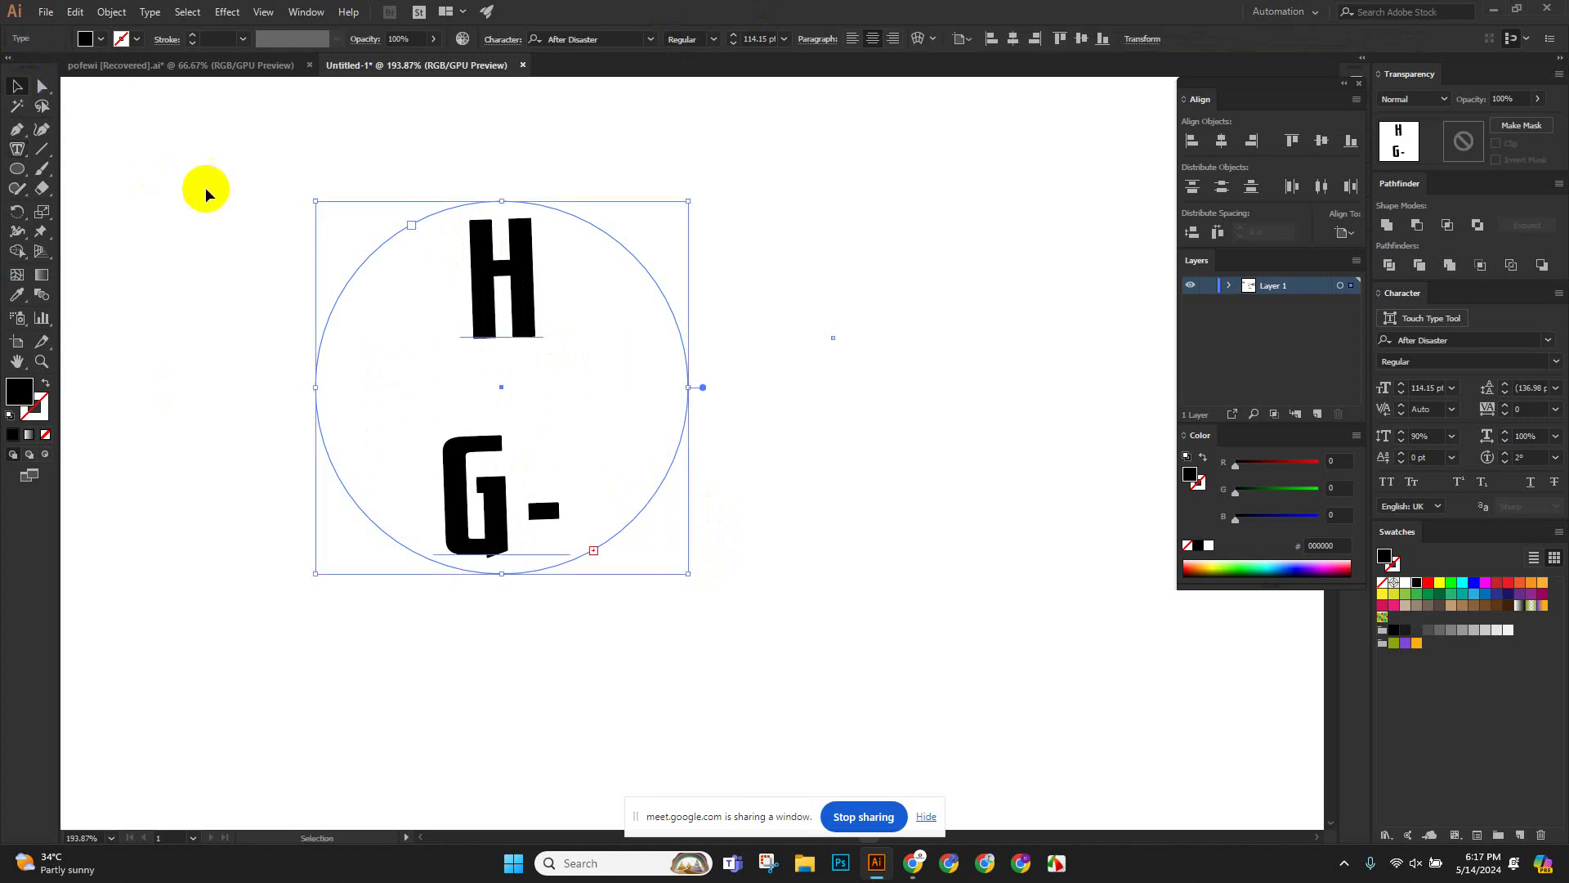
pyautogui.press('Delete')
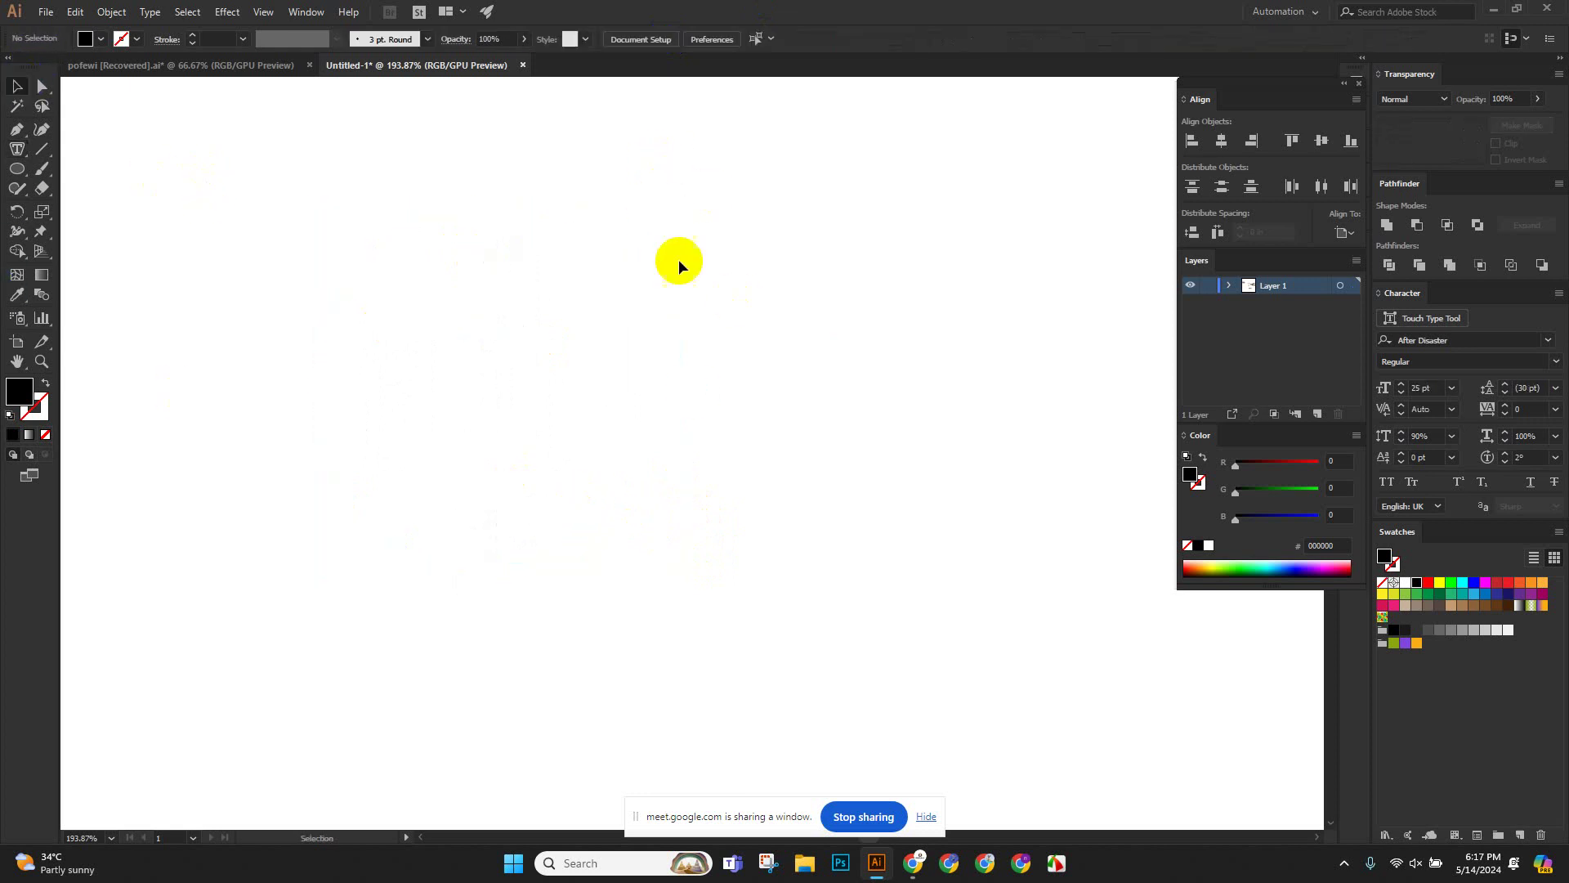
# Draw a larger circle about 7.53 in across on the artboard, with no fill and a black outline.
pyautogui.scroll(-3, 687, 346)
pyautogui.scroll(2, 645, 424)
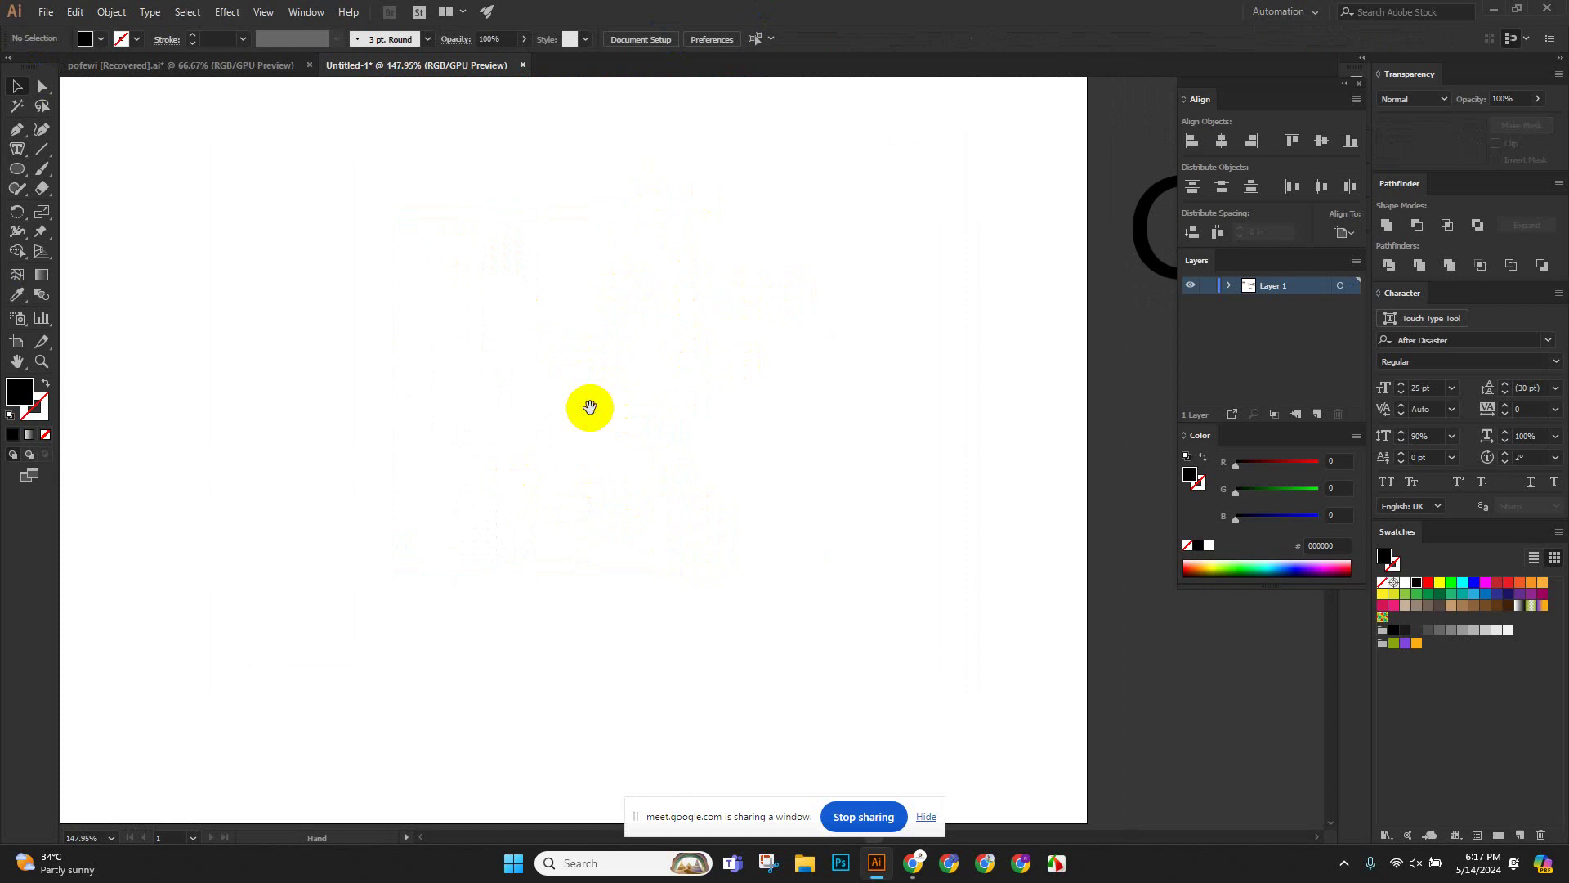
pyautogui.click(15, 174)
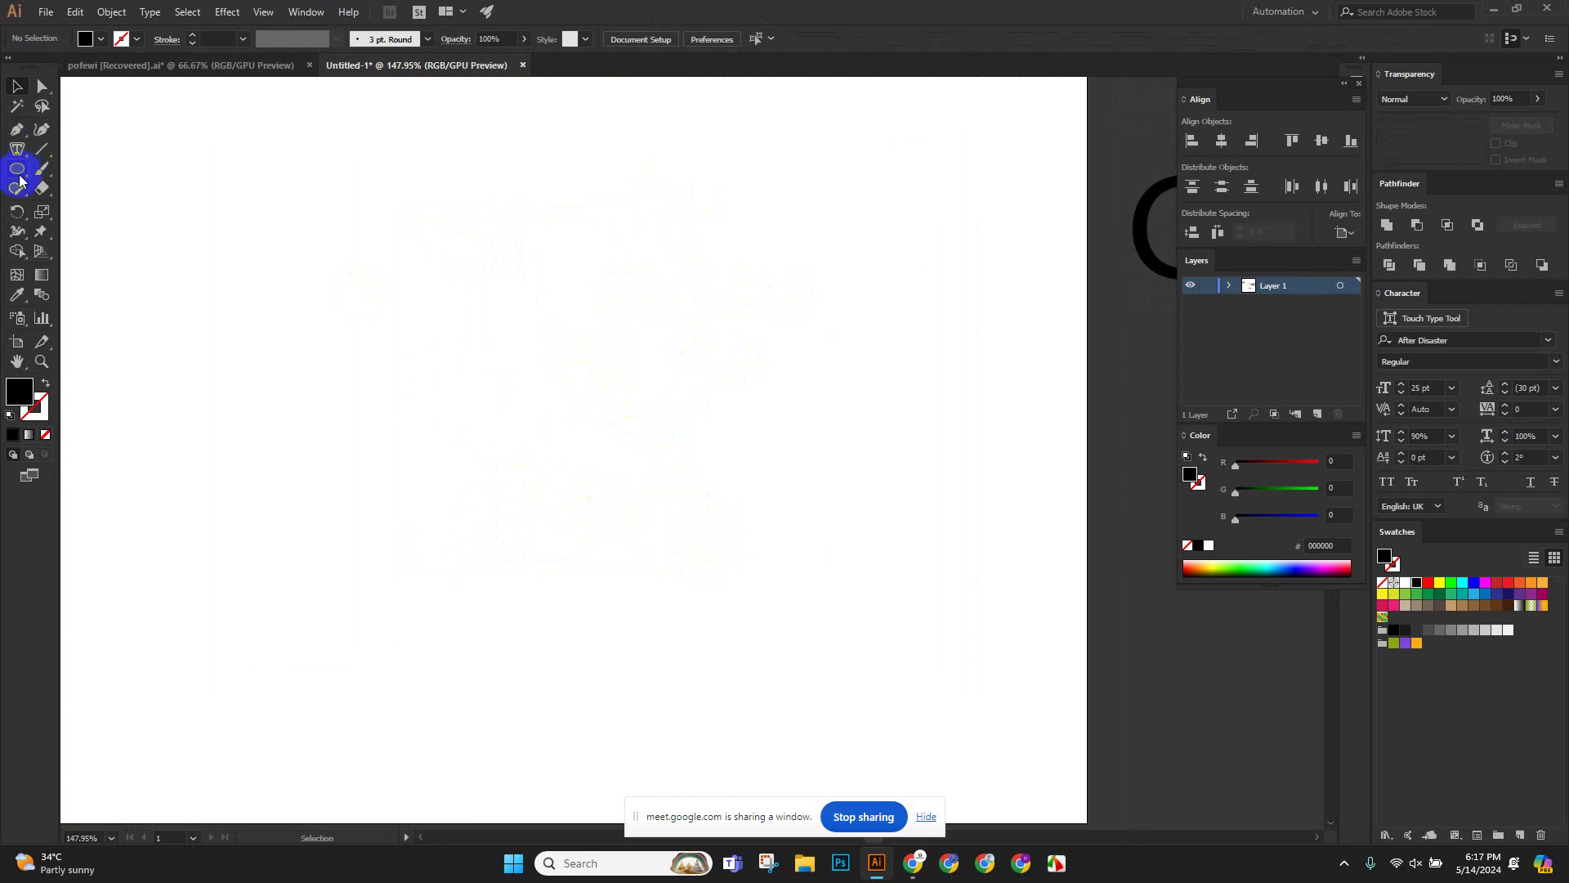
pyautogui.click(19, 155)
pyautogui.moveTo(20, 155); pyautogui.dragTo(116, 208)
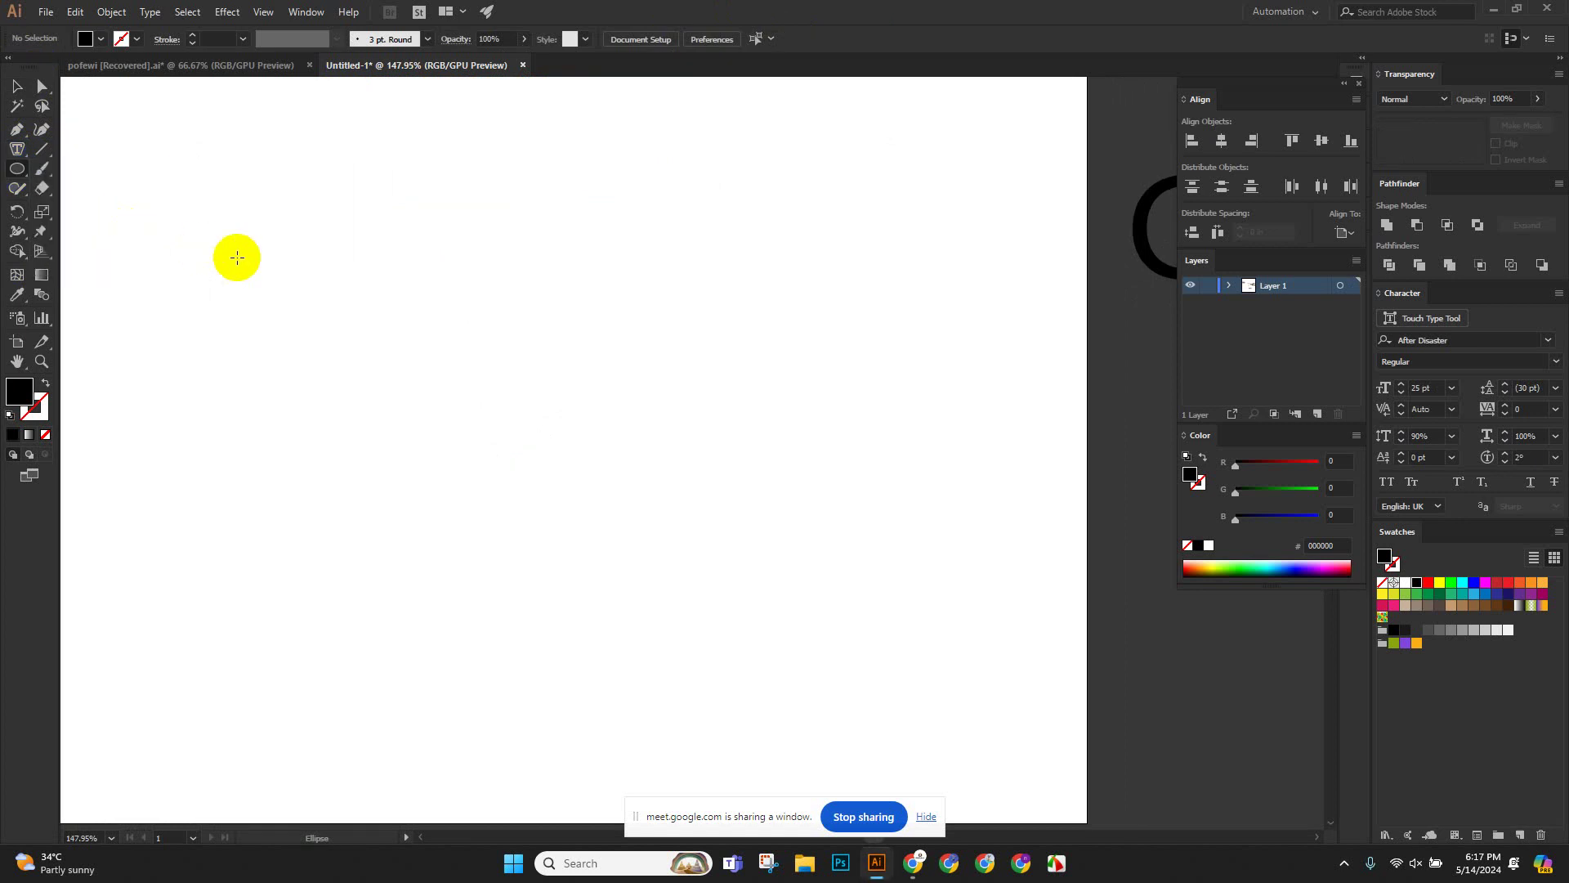
pyautogui.moveTo(216, 210); pyautogui.dragTo(872, 743)
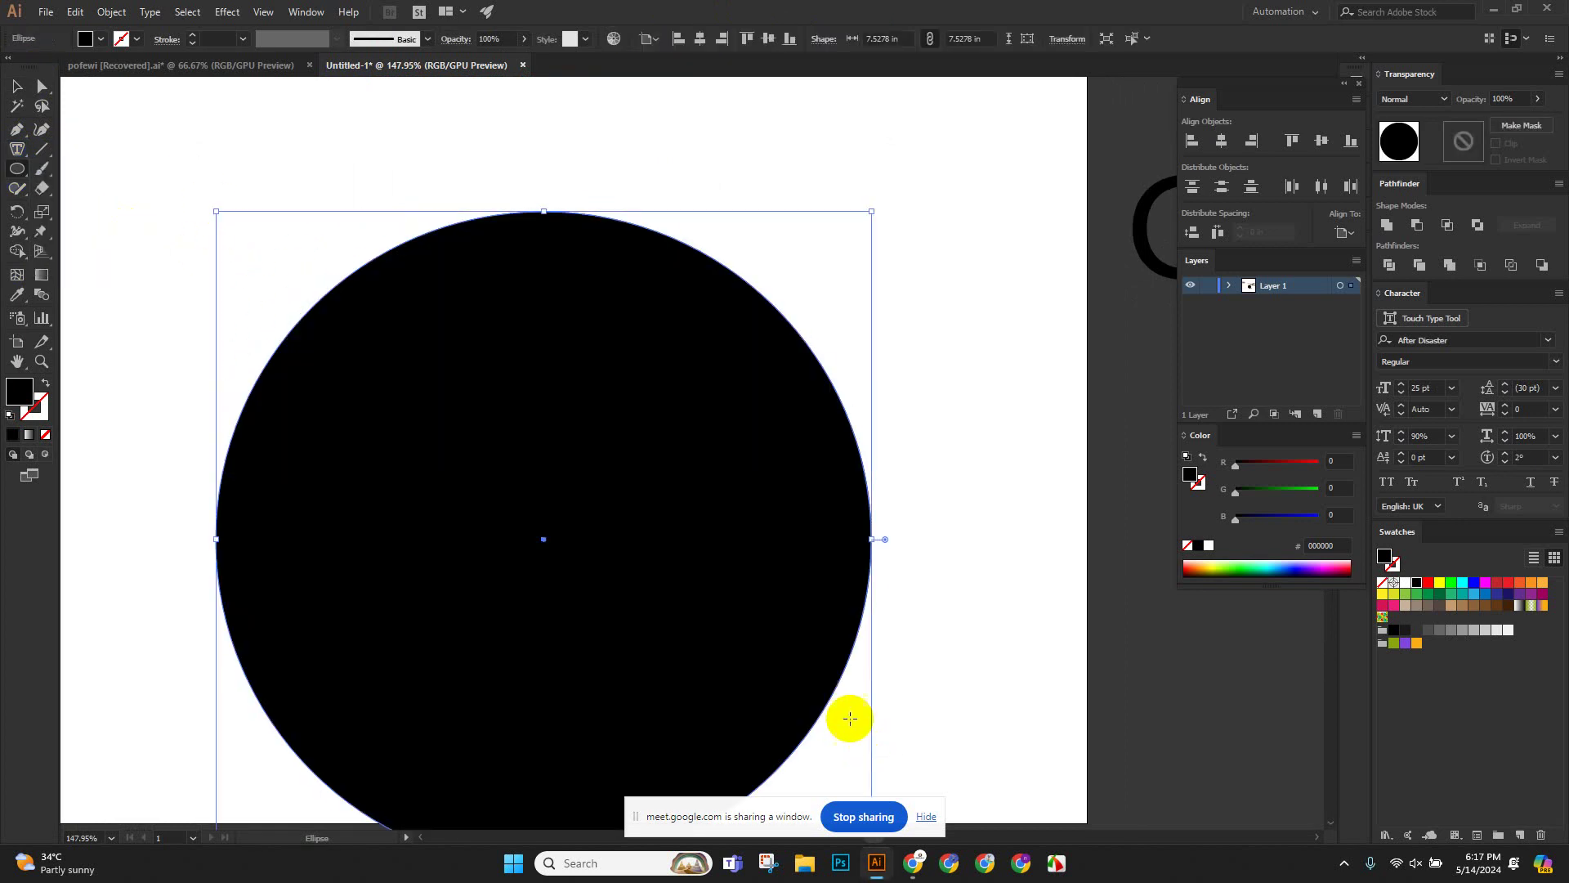
pyautogui.click(16, 85)
pyautogui.scroll(-2, 641, 523)
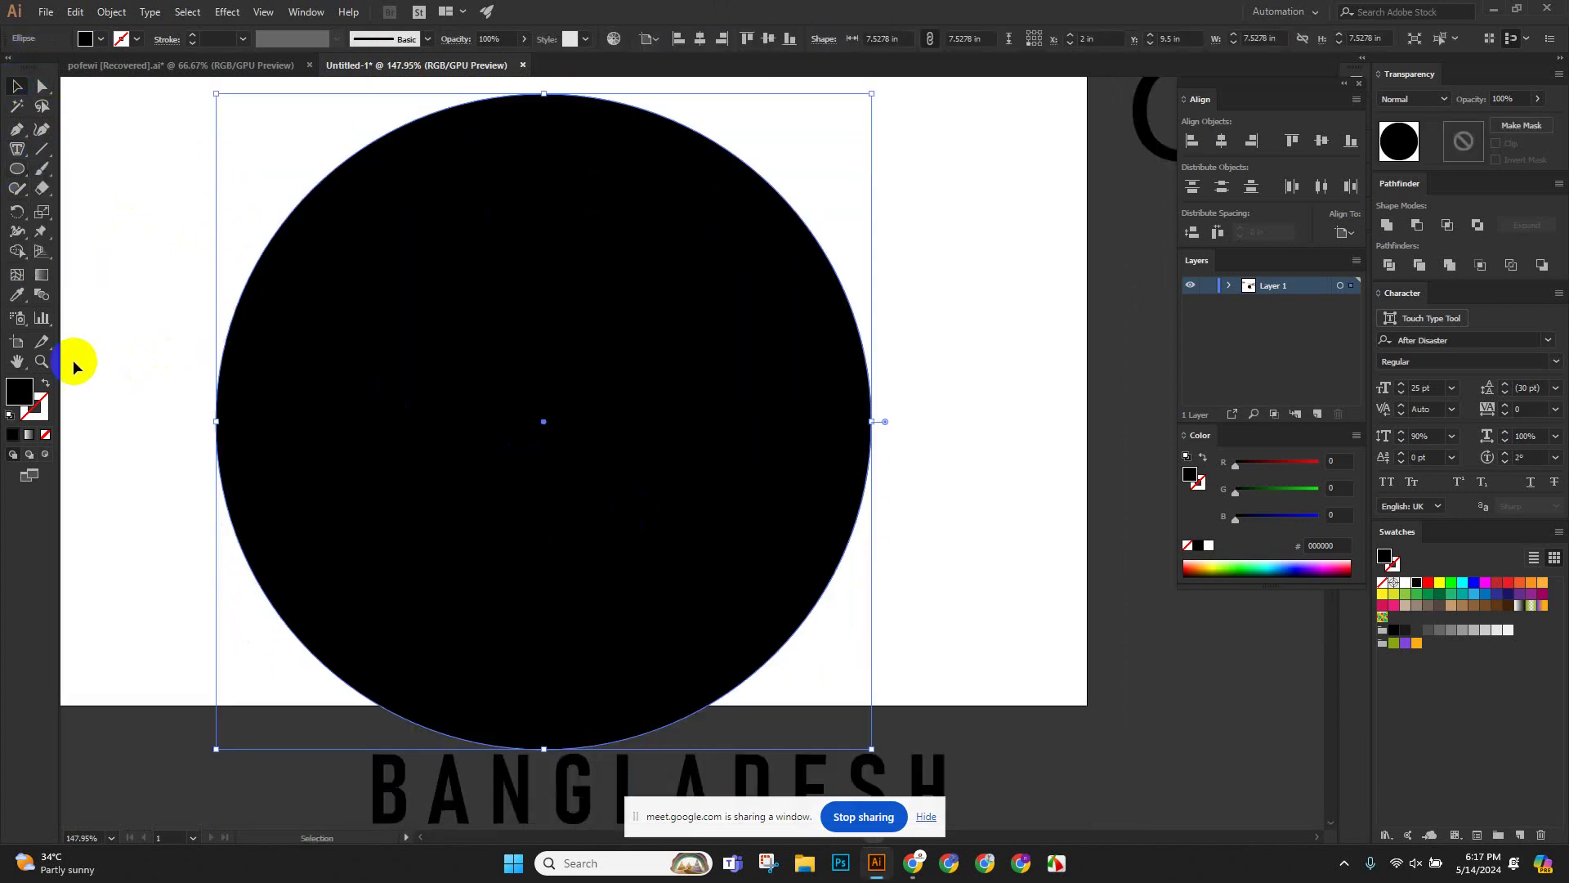
pyautogui.click(45, 383)
pyautogui.scroll(3, 315, 340)
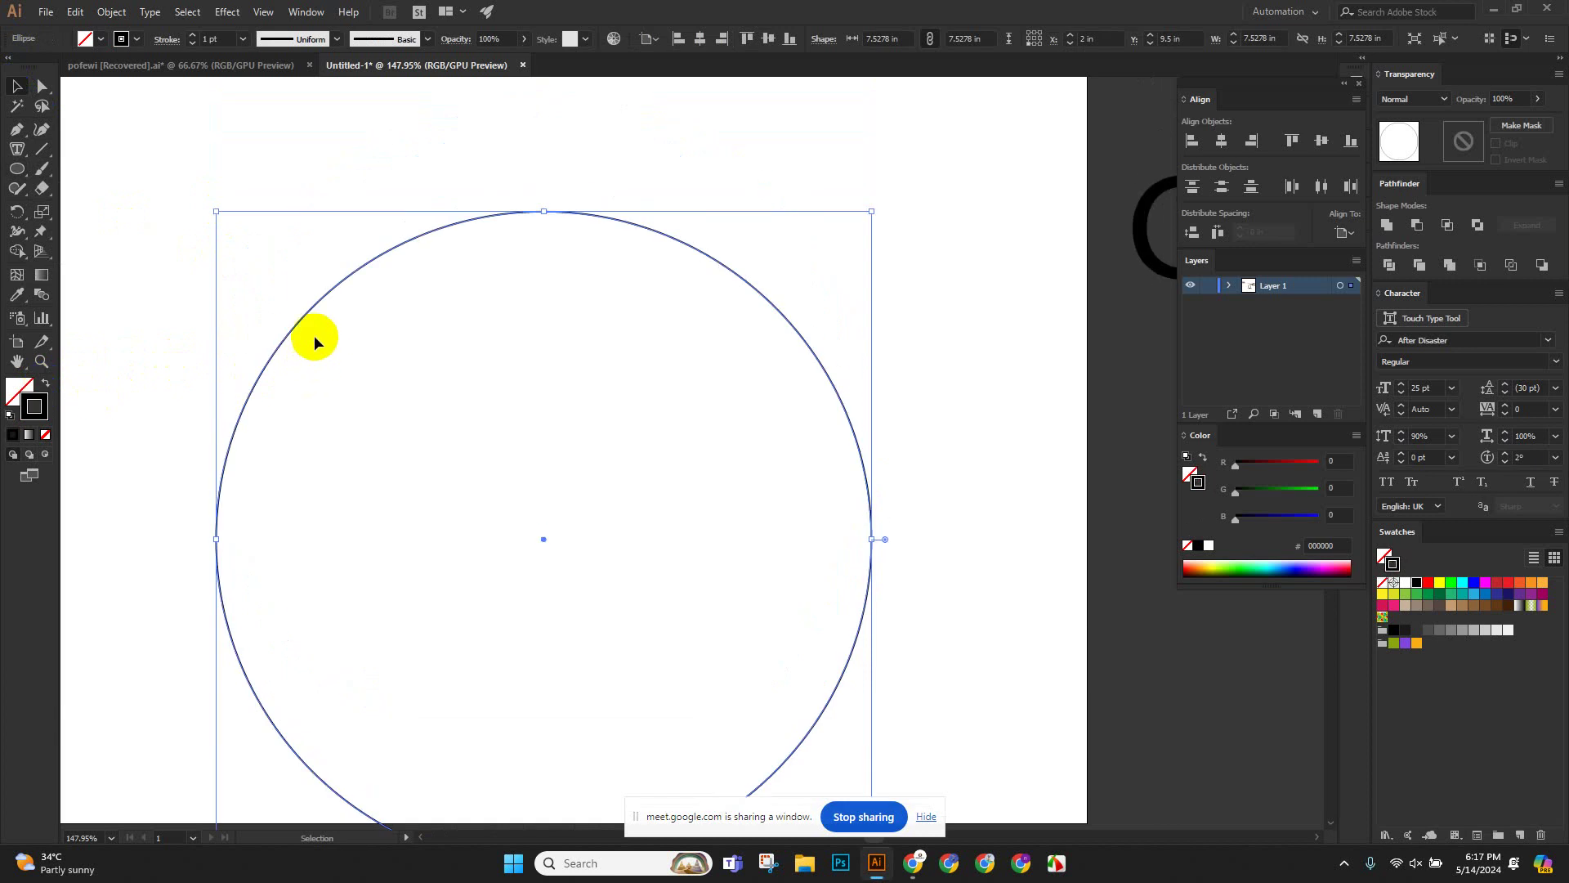
# Fill the large circle with placeholder area type and deselect it.
pyautogui.click(17, 149)
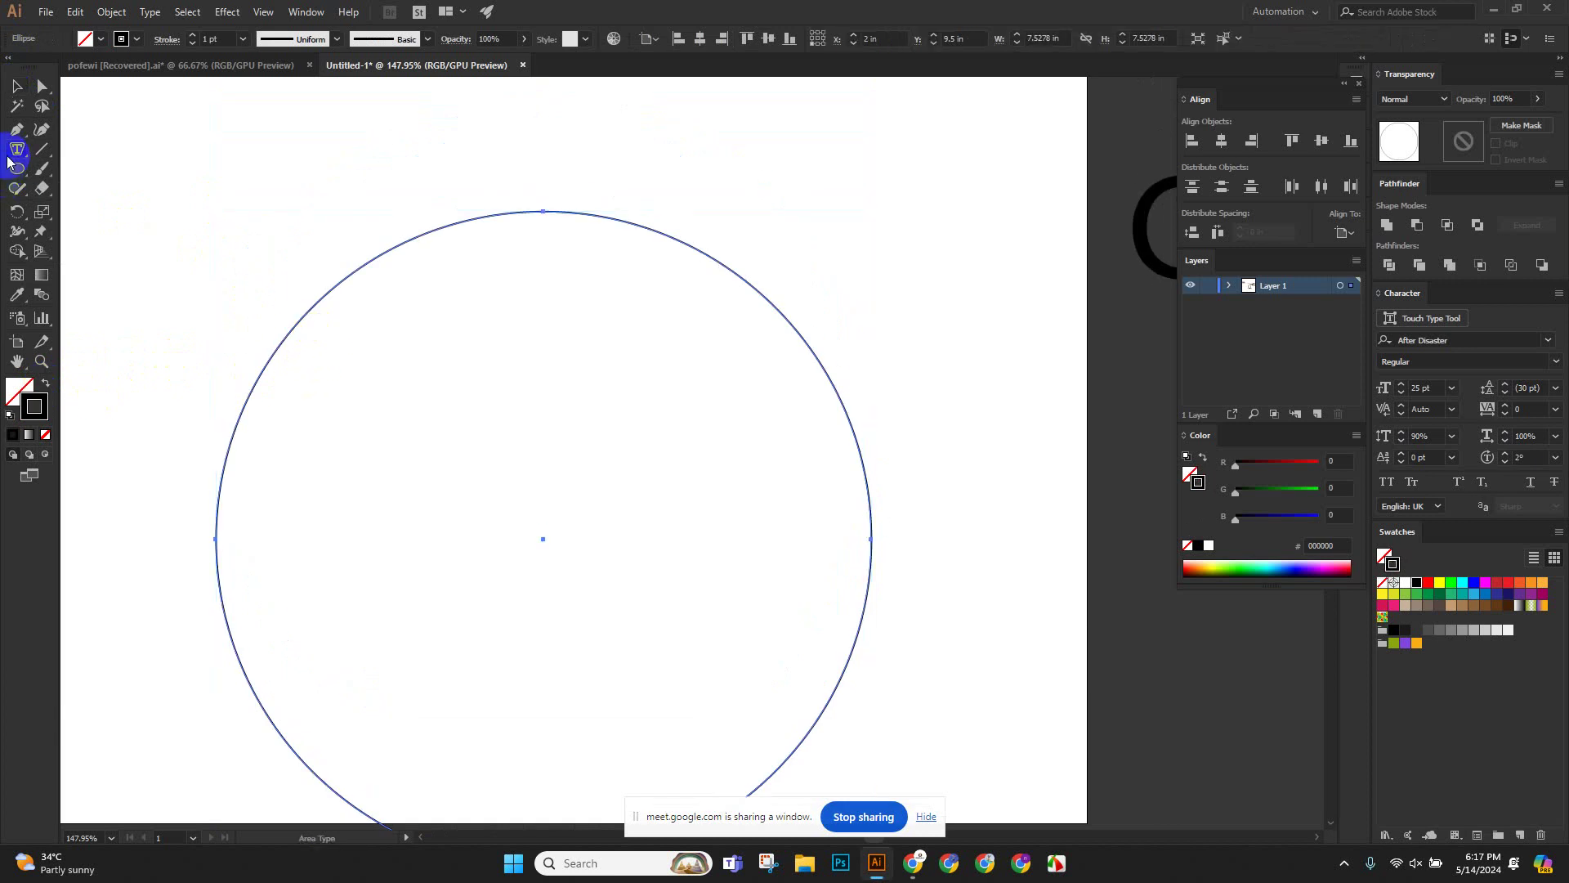
pyautogui.click(360, 265)
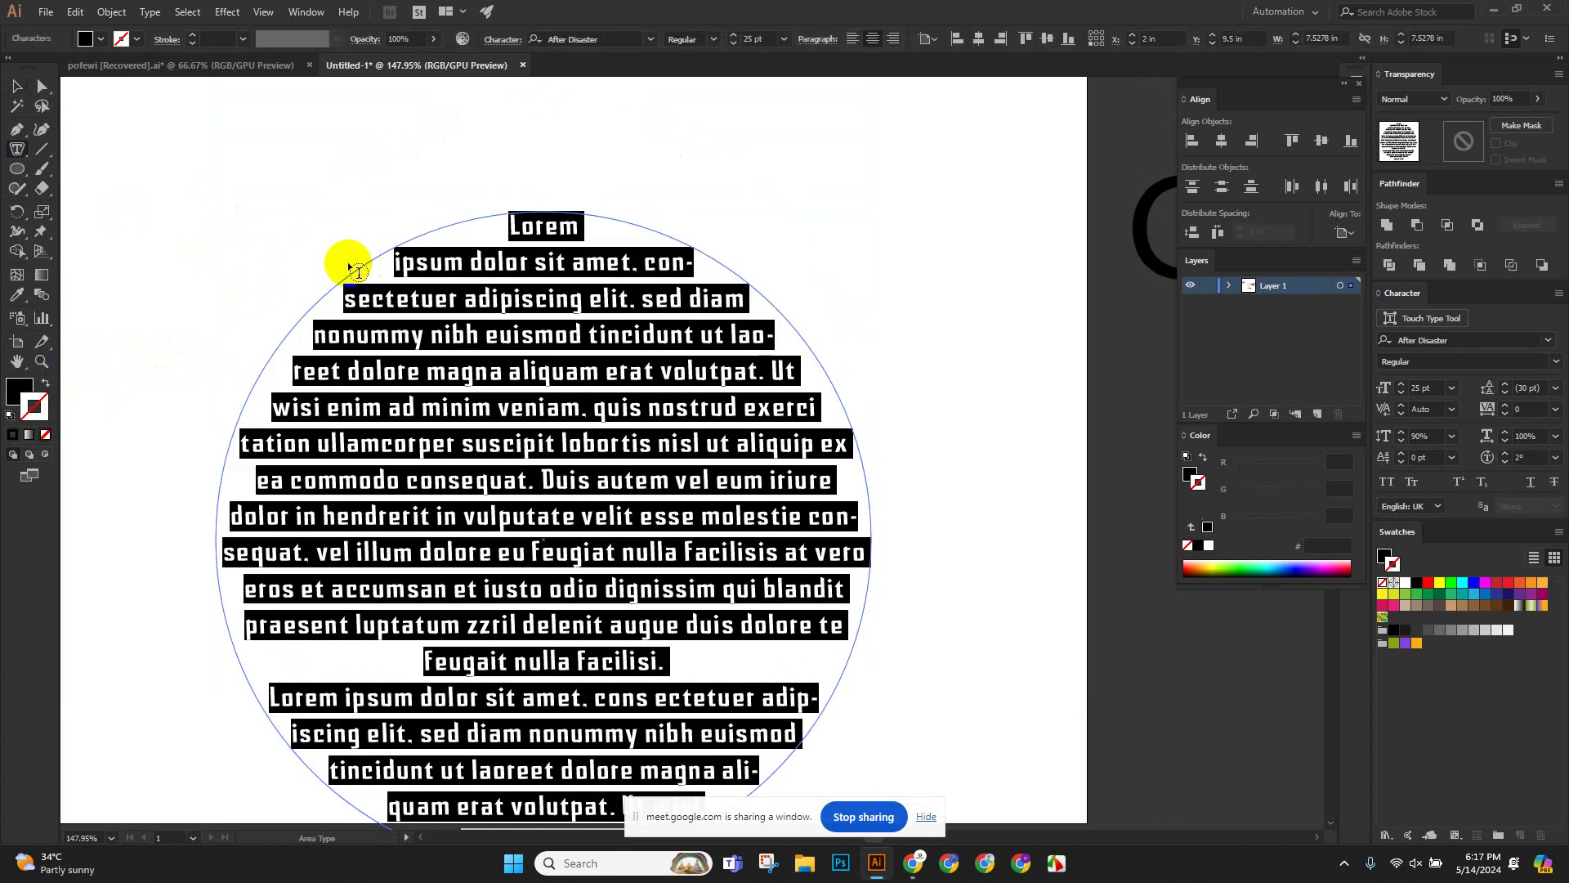
pyautogui.click(17, 85)
pyautogui.click(237, 188)
pyautogui.scroll(-2, 320, 260)
pyautogui.scroll(-4, 507, 384)
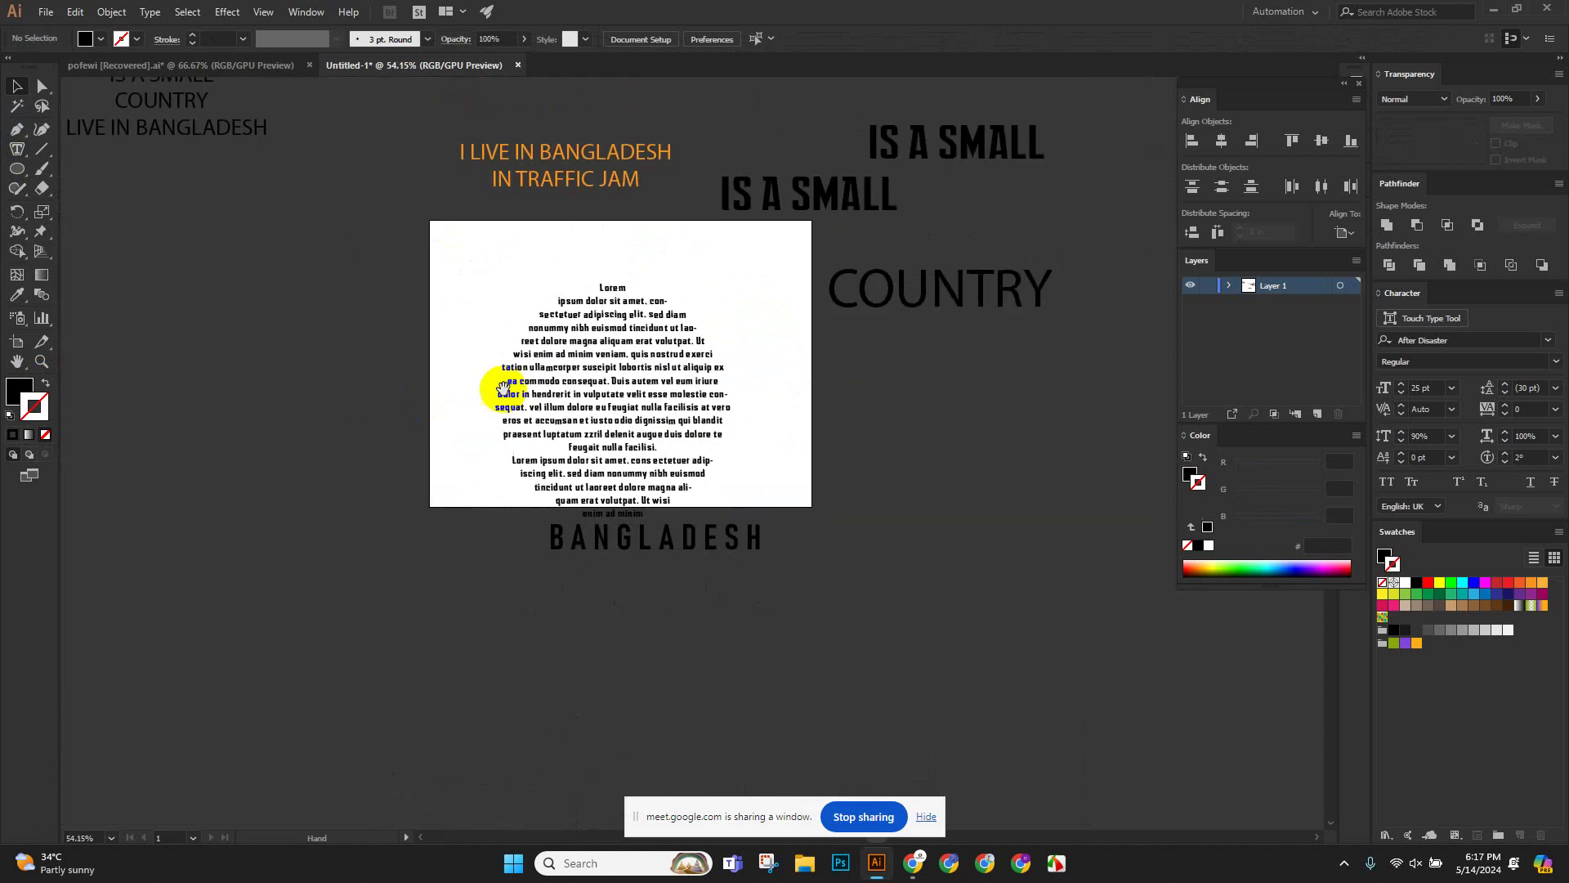
# Shrink the circular text area so its text reflows in a smaller circle inside the artboard.
pyautogui.click(477, 545)
pyautogui.moveTo(494, 651); pyautogui.dragTo(595, 593)
pyautogui.click(640, 635)
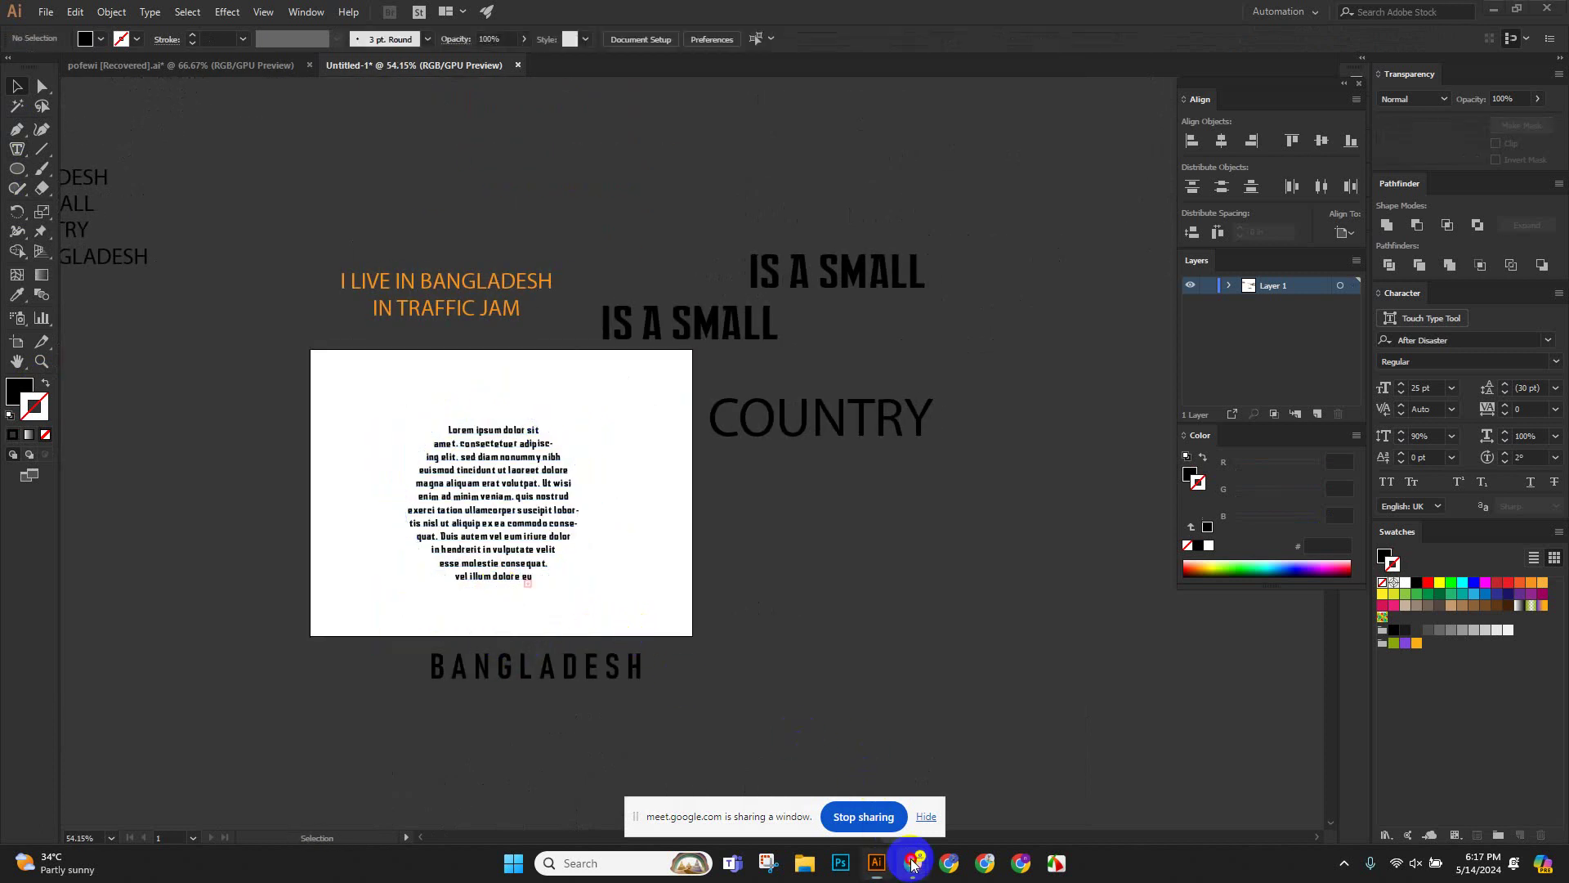
# Switch to Chrome and show the key and flowerpot reference image in Messenger.
pyautogui.moveTo(914, 863)
pyautogui.click(857, 782)
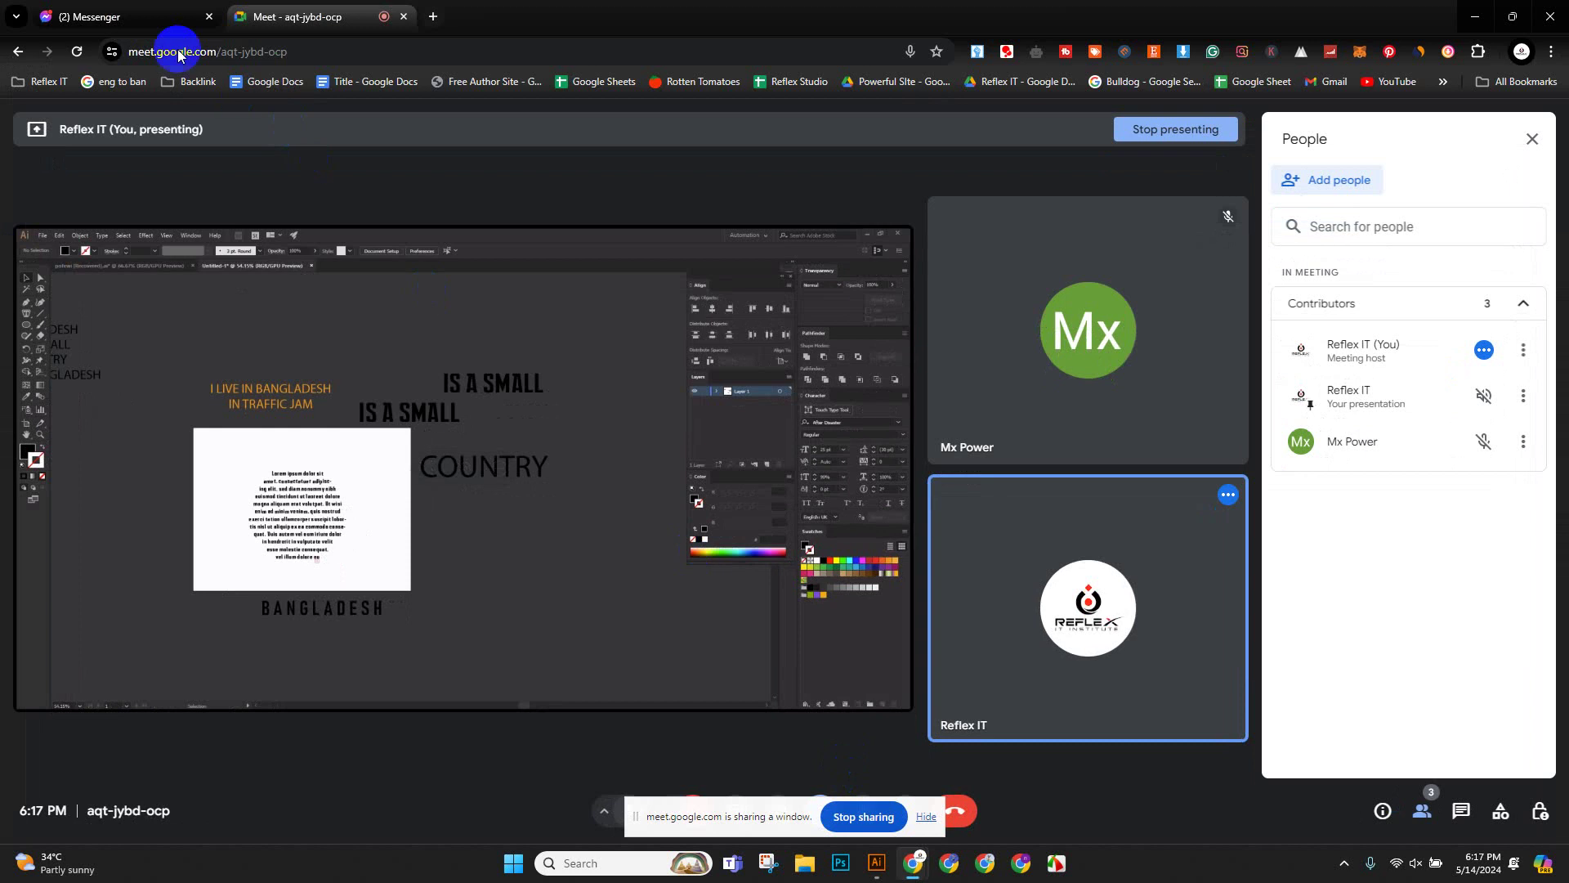
pyautogui.click(131, 24)
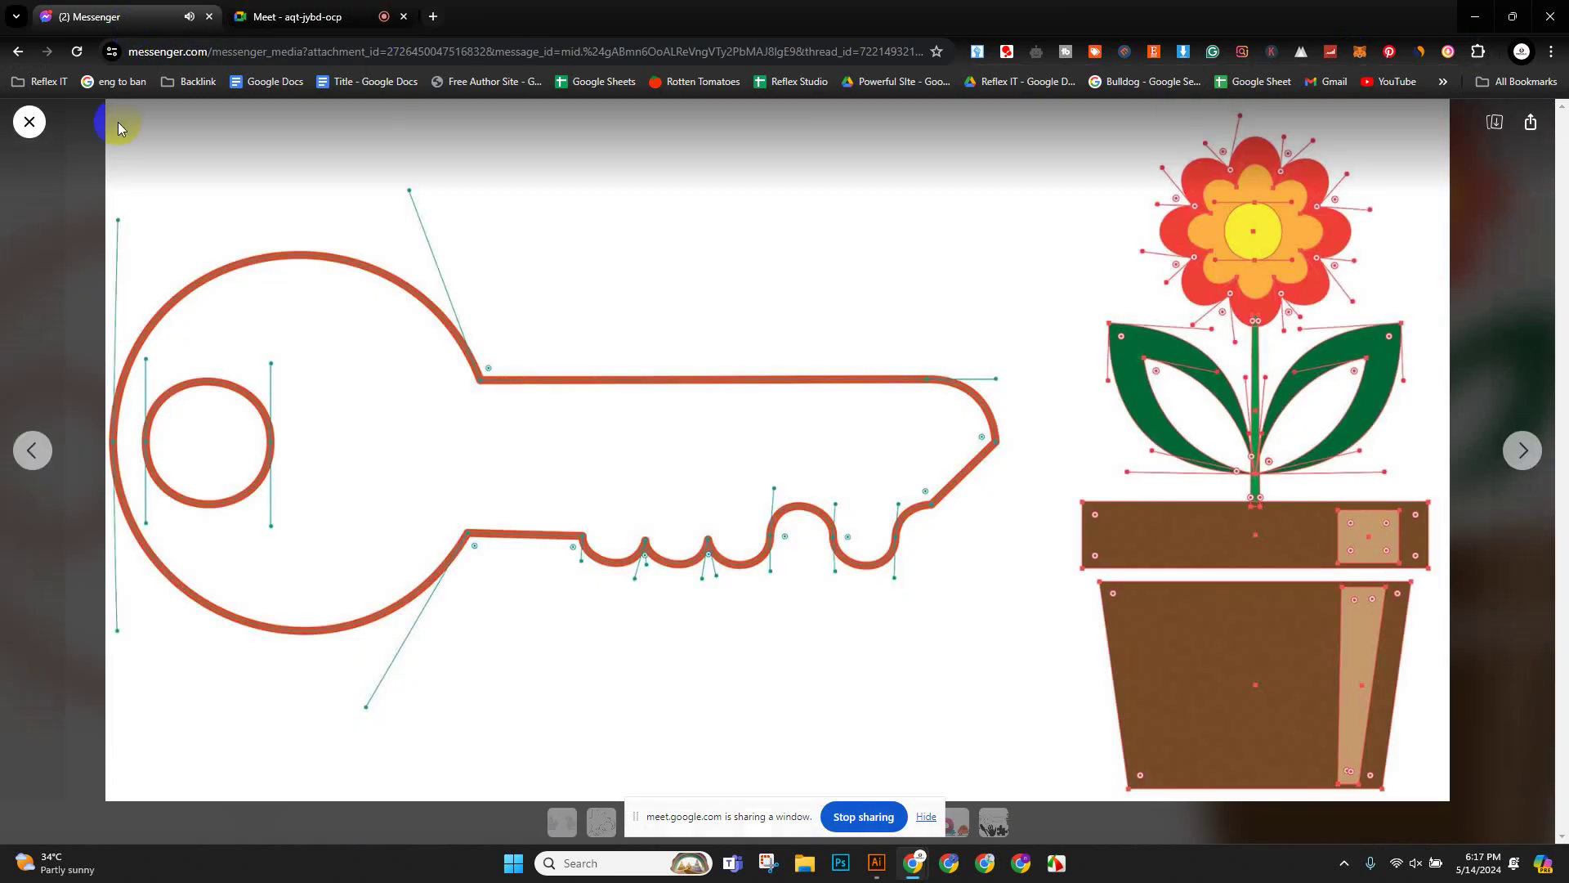
# Close the enlarged reference image, look through the other pen tool pictures in the Messenger chat, and return to Illustrator.
pyautogui.click(31, 123)
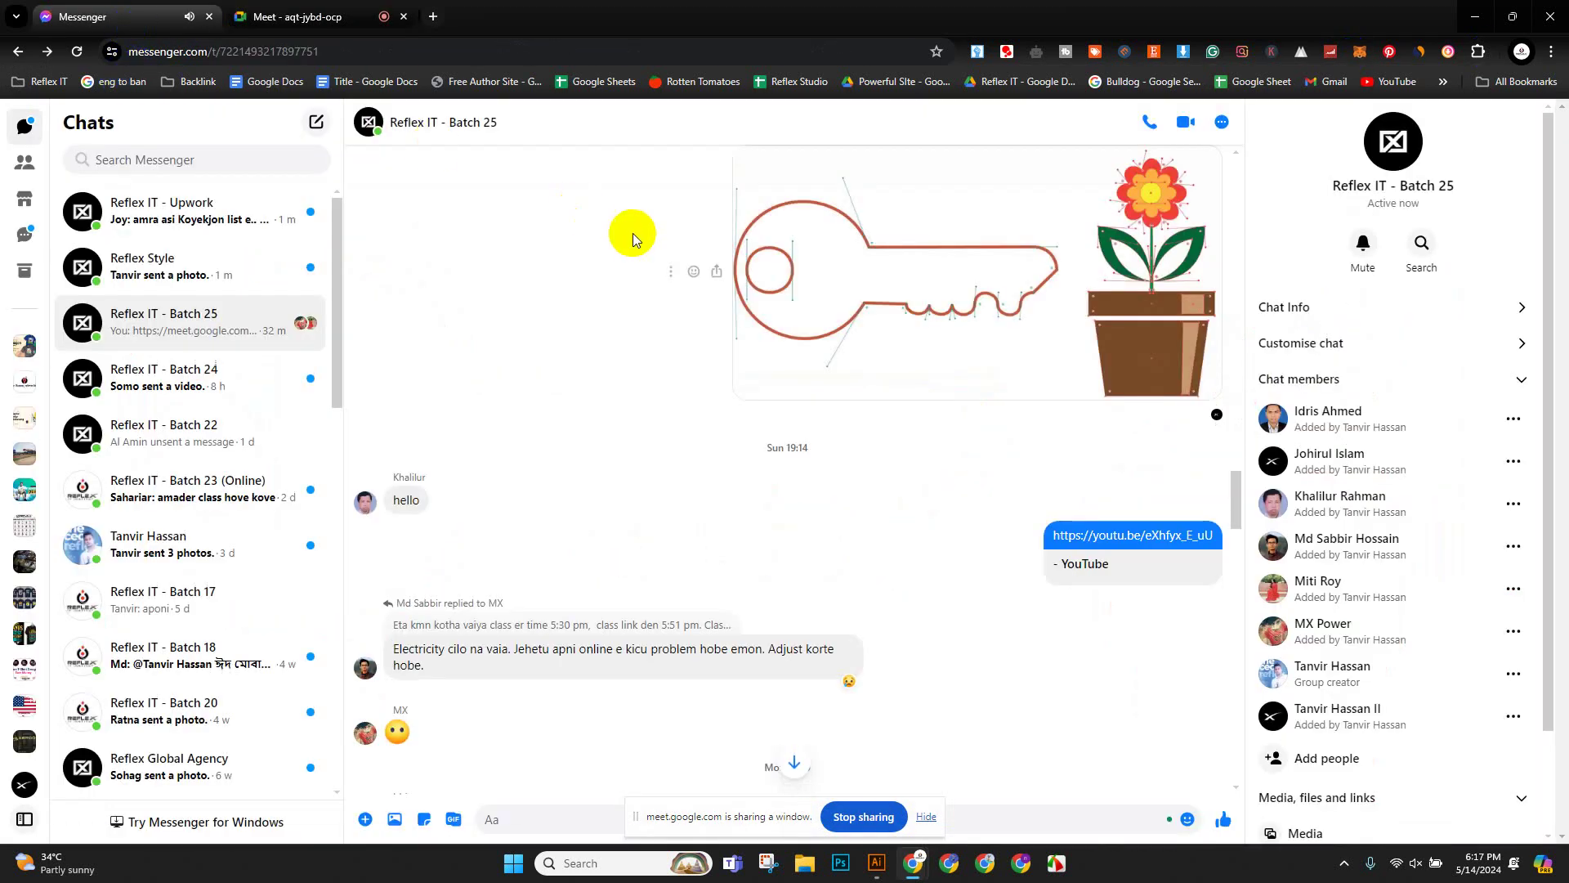
pyautogui.scroll(-15, 633, 244)
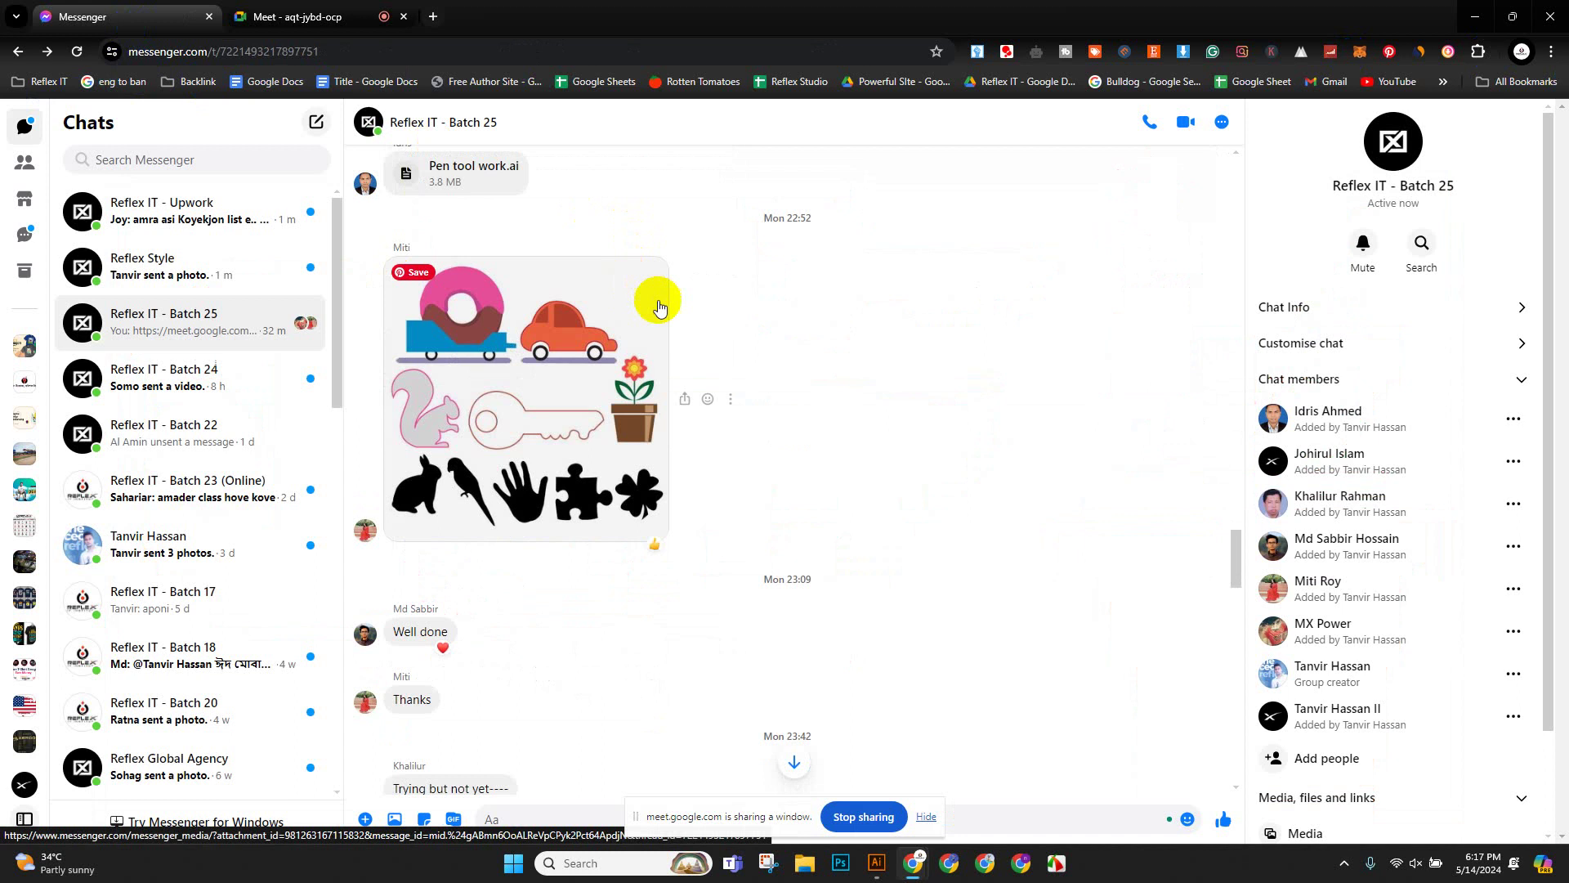
pyautogui.scroll(-2, 711, 331)
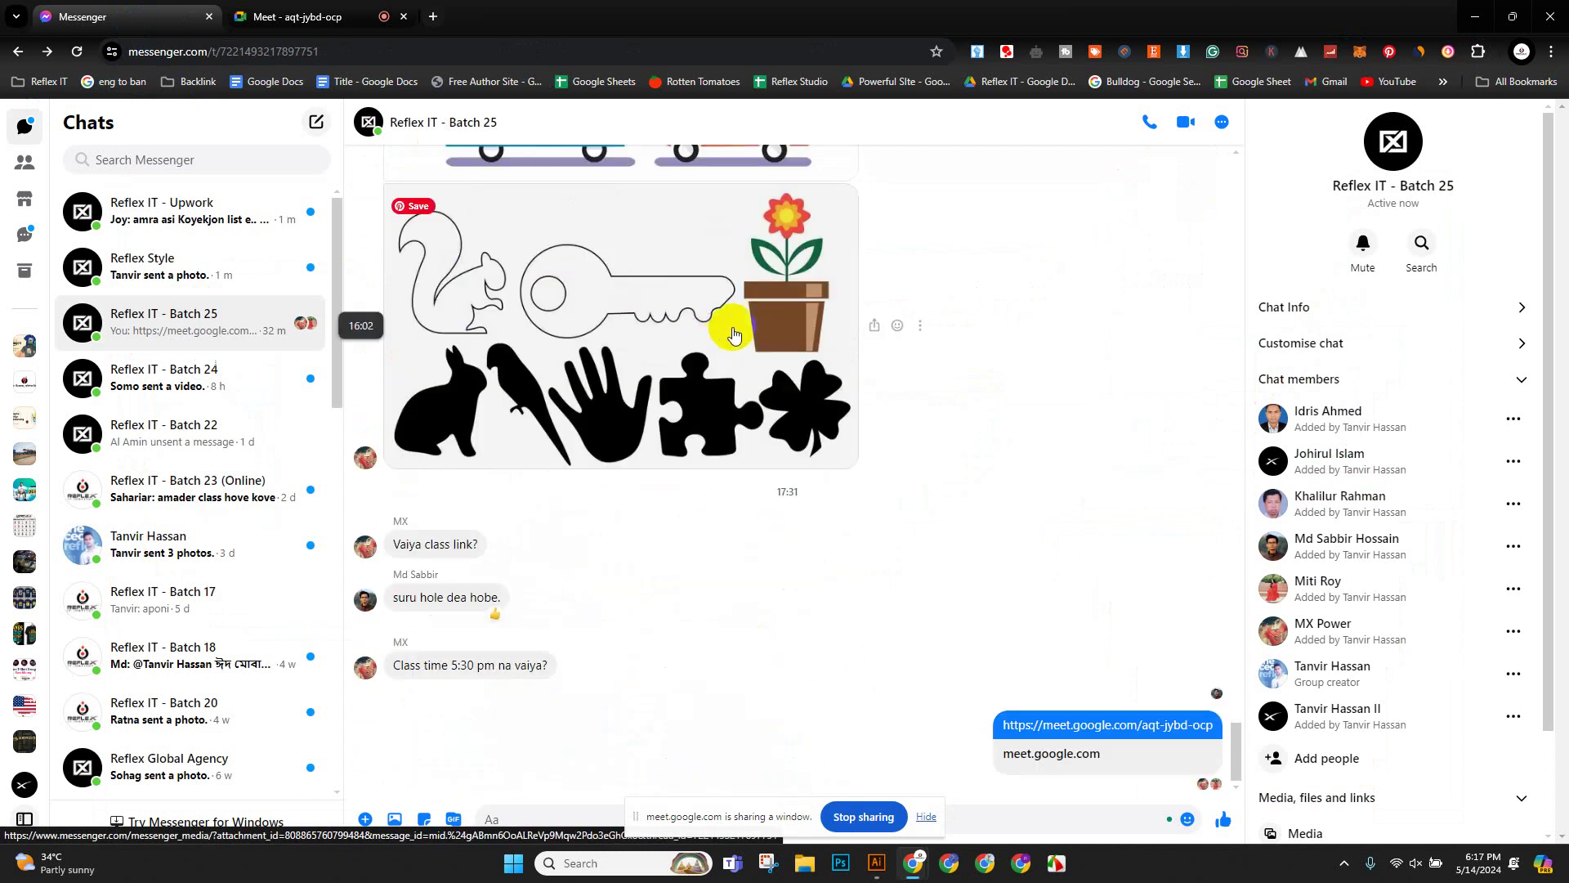
pyautogui.click(1475, 16)
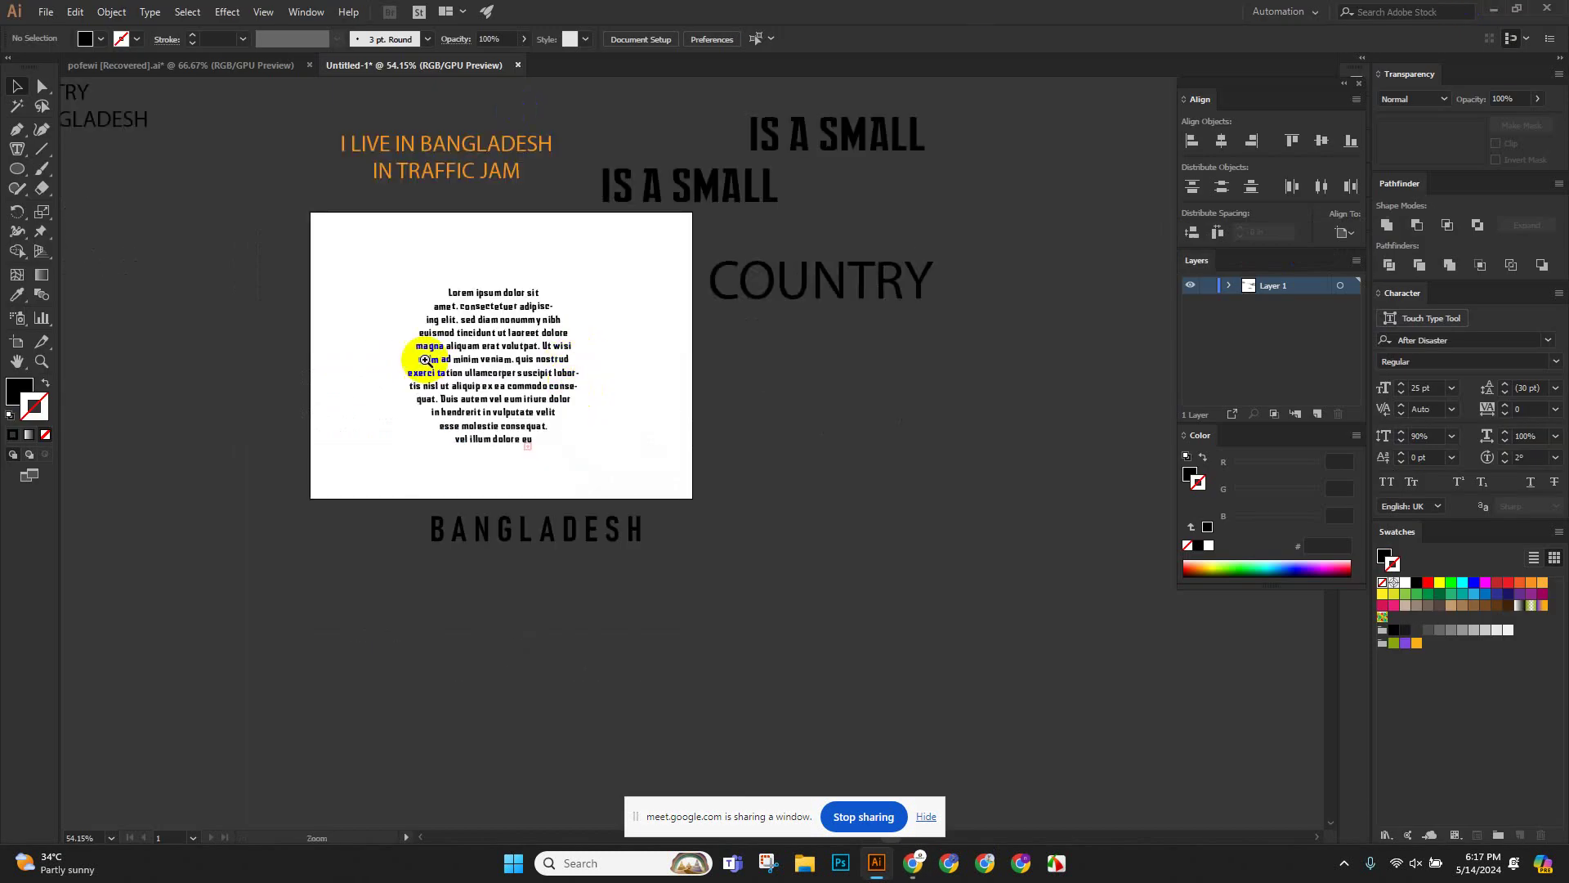
# Undo the resizing and area type of the circular text to get back the plain large circle.
pyautogui.scroll(5, 443, 369)
pyautogui.moveTo(671, 403); pyautogui.dragTo(606, 468)
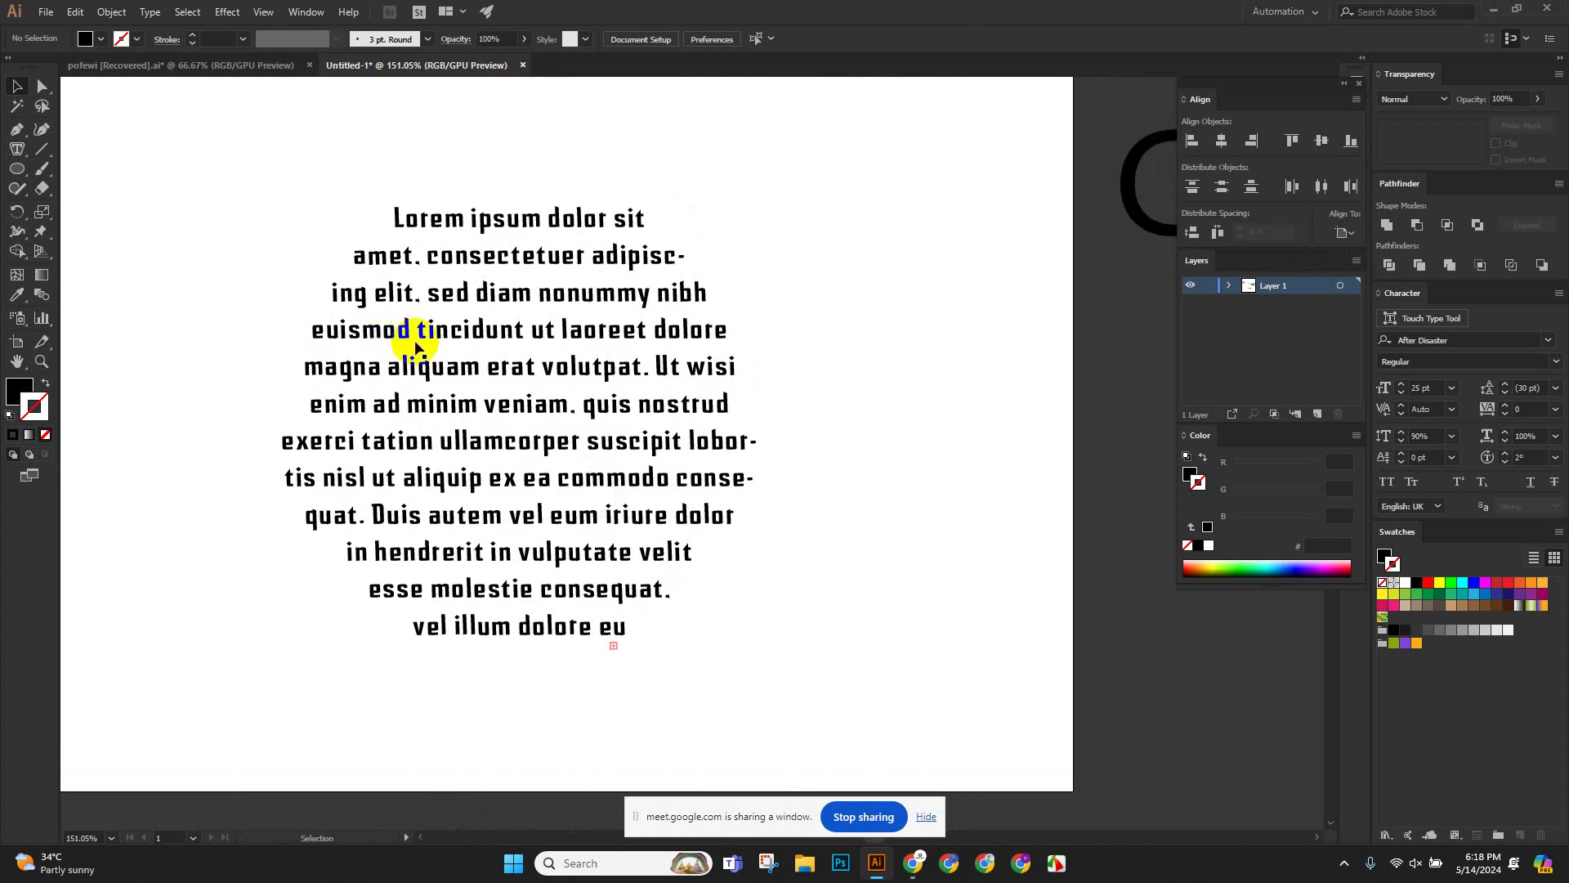
pyautogui.scroll(3, 414, 331)
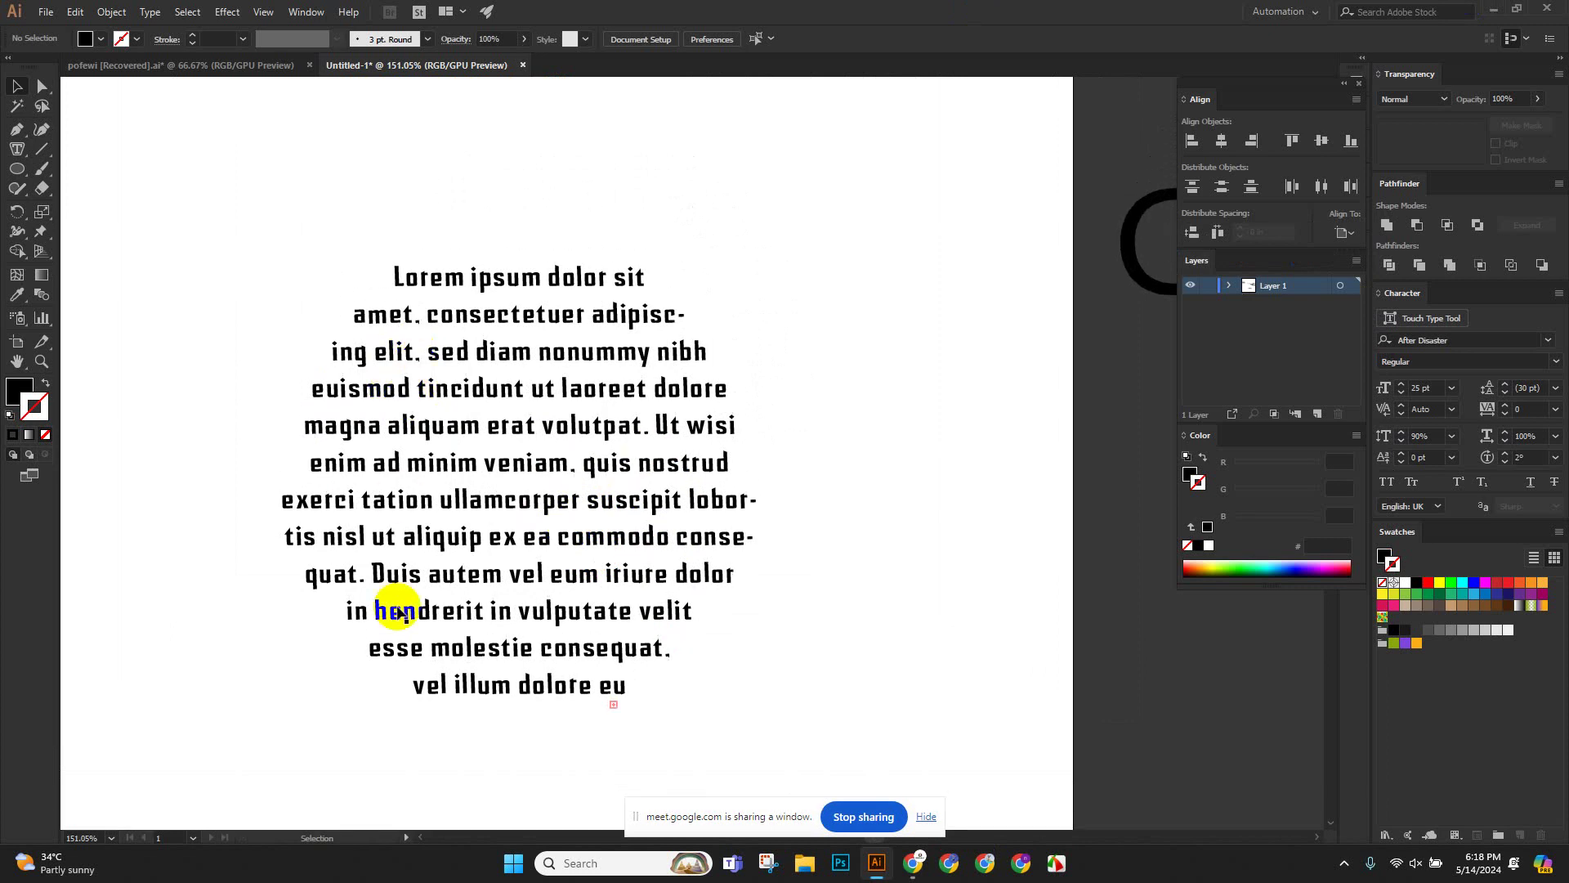
pyautogui.moveTo(400, 610); pyautogui.dragTo(408, 612)
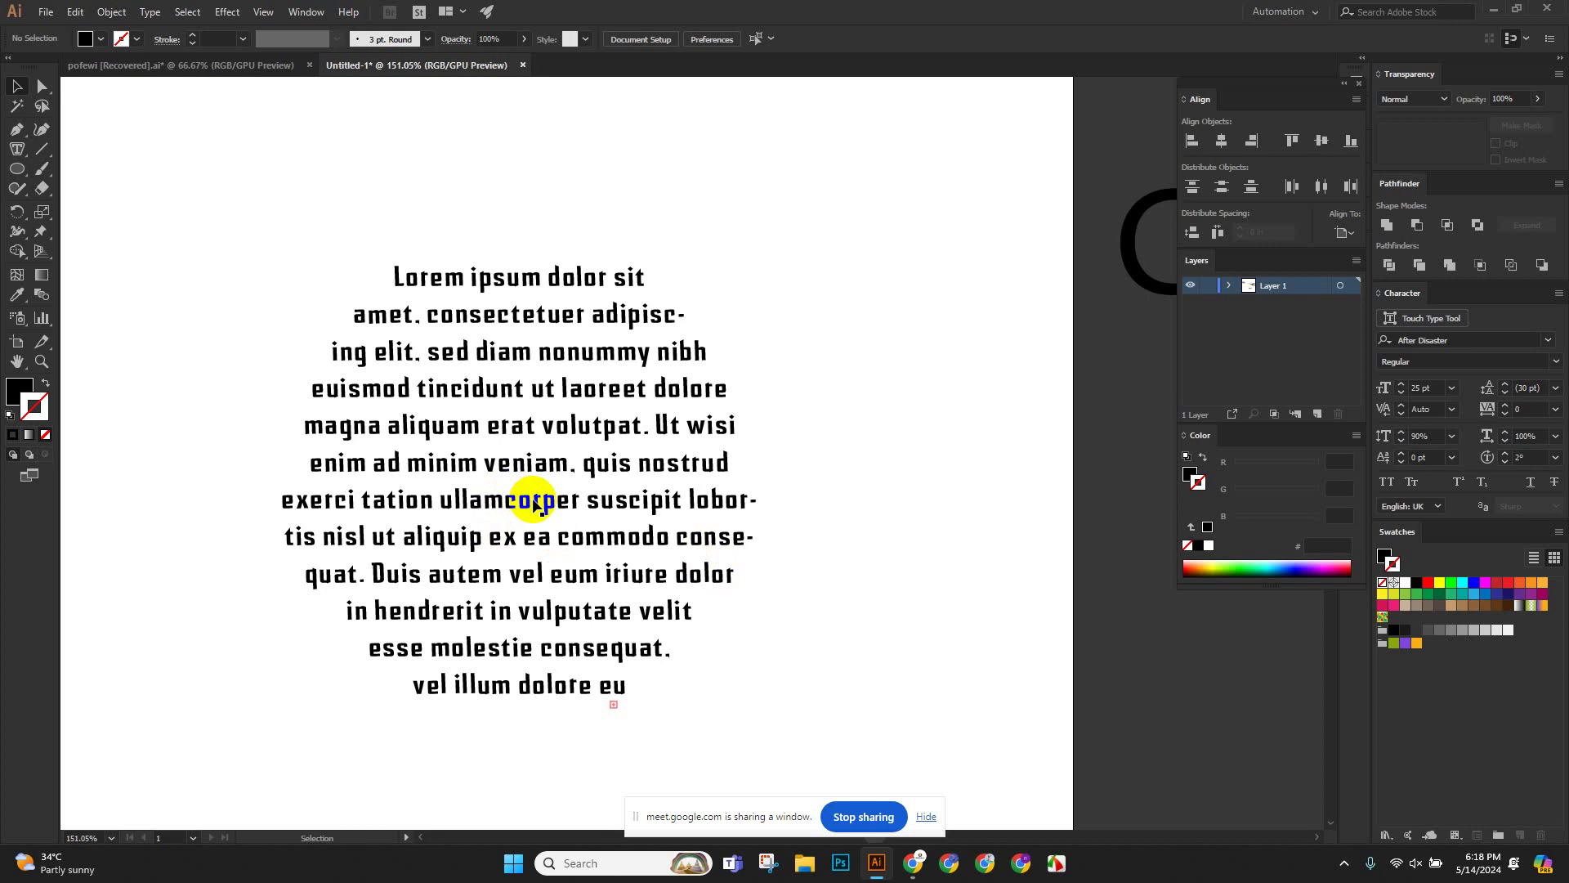
pyautogui.click(342, 426)
pyautogui.hotkey('ctrl', 'z')
pyautogui.hotkey('ctrl', 'z')
pyautogui.hotkey('ctrl', 'z')
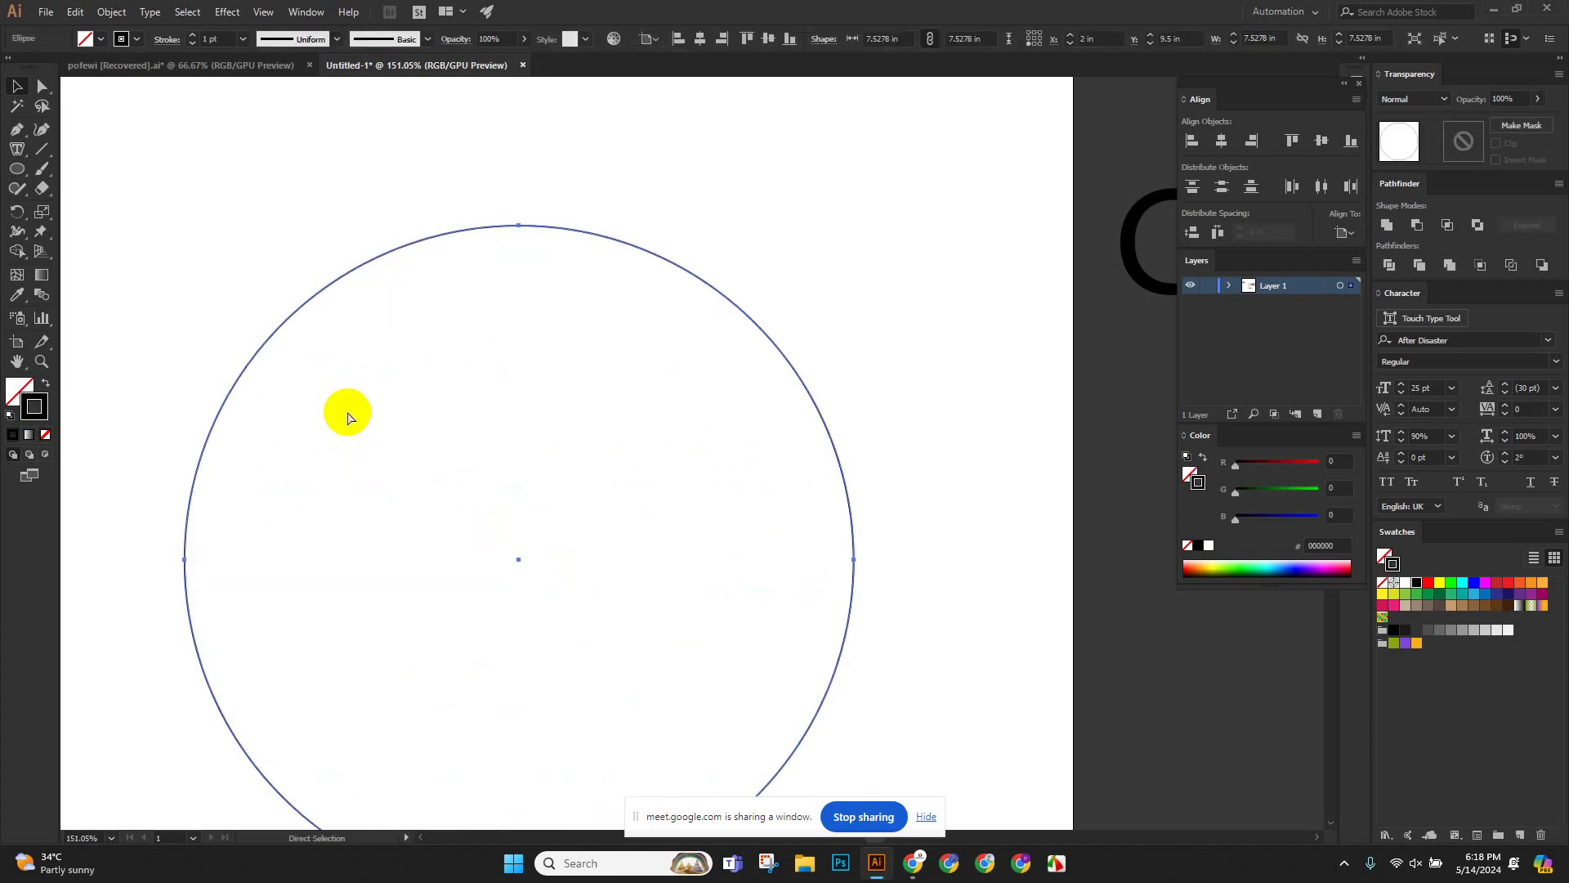
pyautogui.press('v')
pyautogui.scroll(-3, 478, 335)
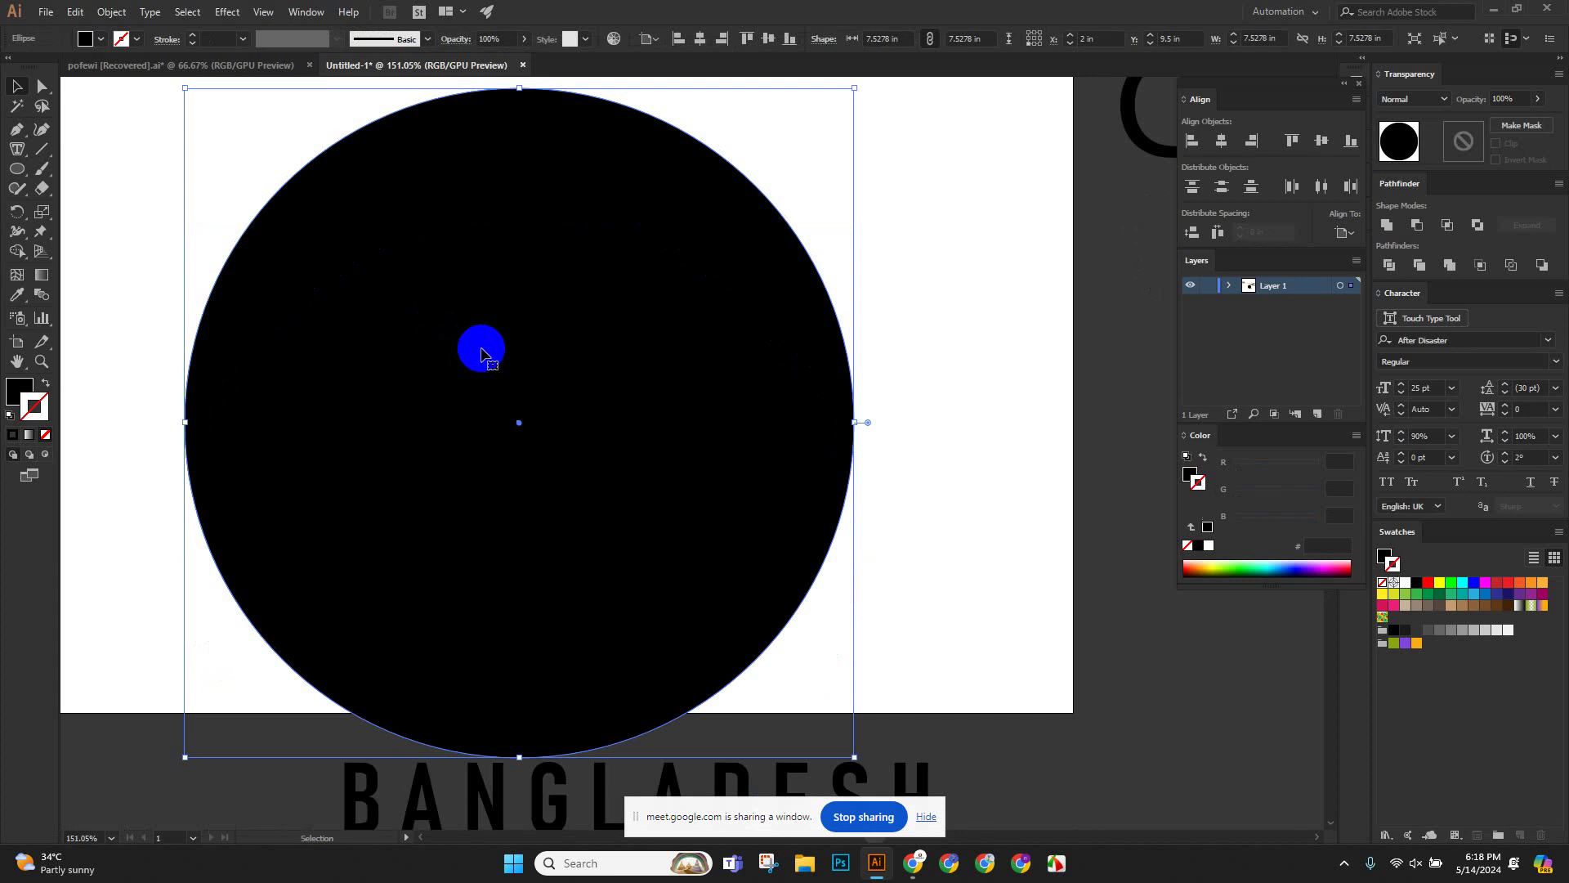
pyautogui.scroll(1, 501, 328)
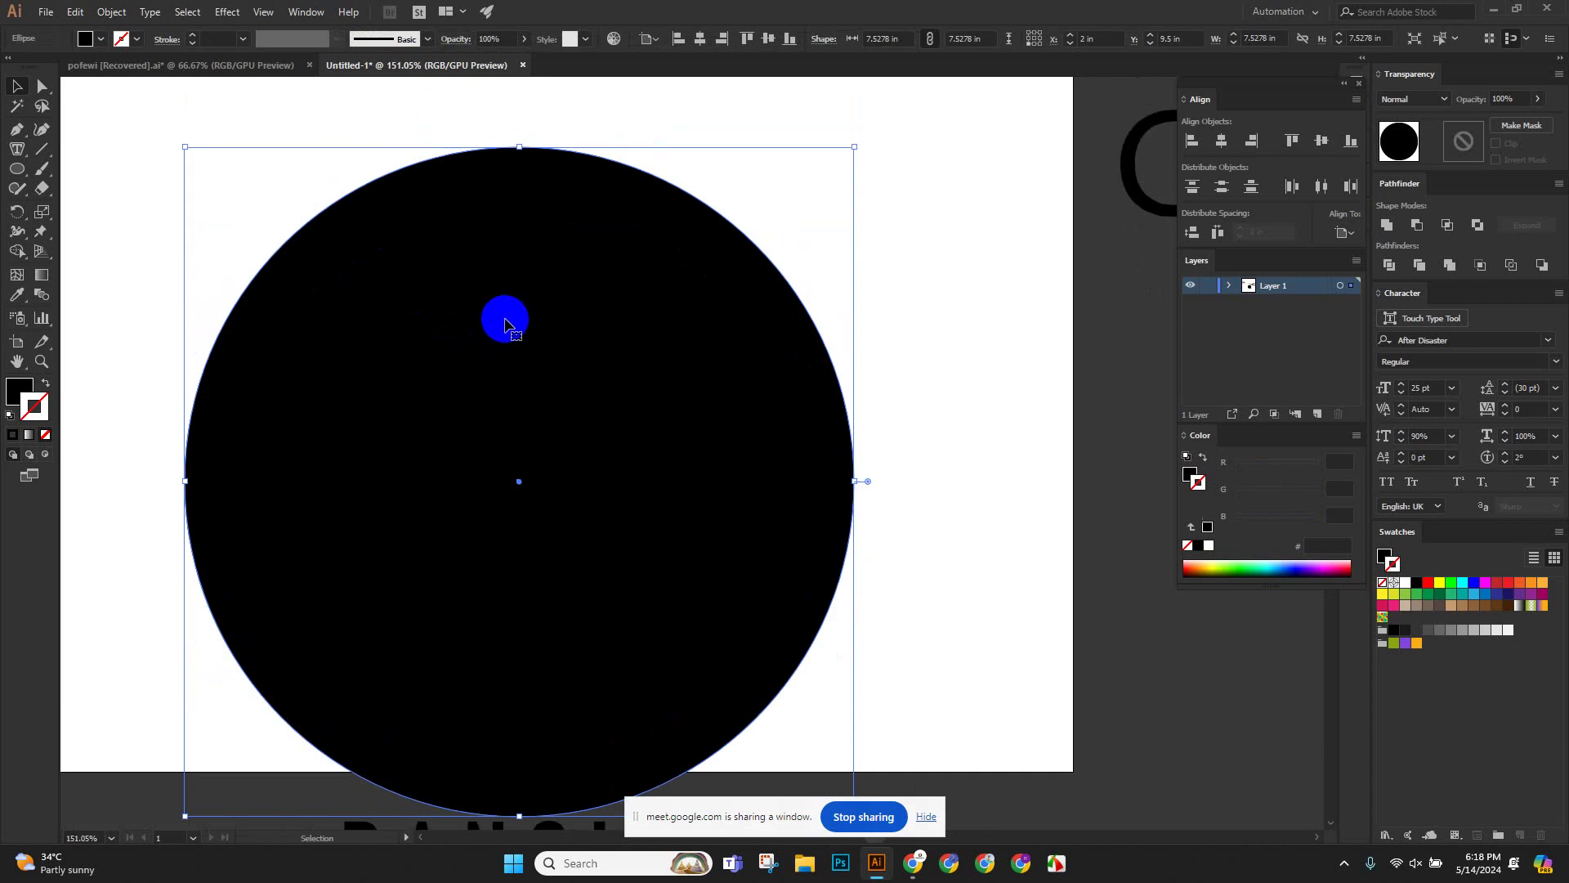
pyautogui.scroll(1, 506, 325)
pyautogui.scroll(-1, 515, 322)
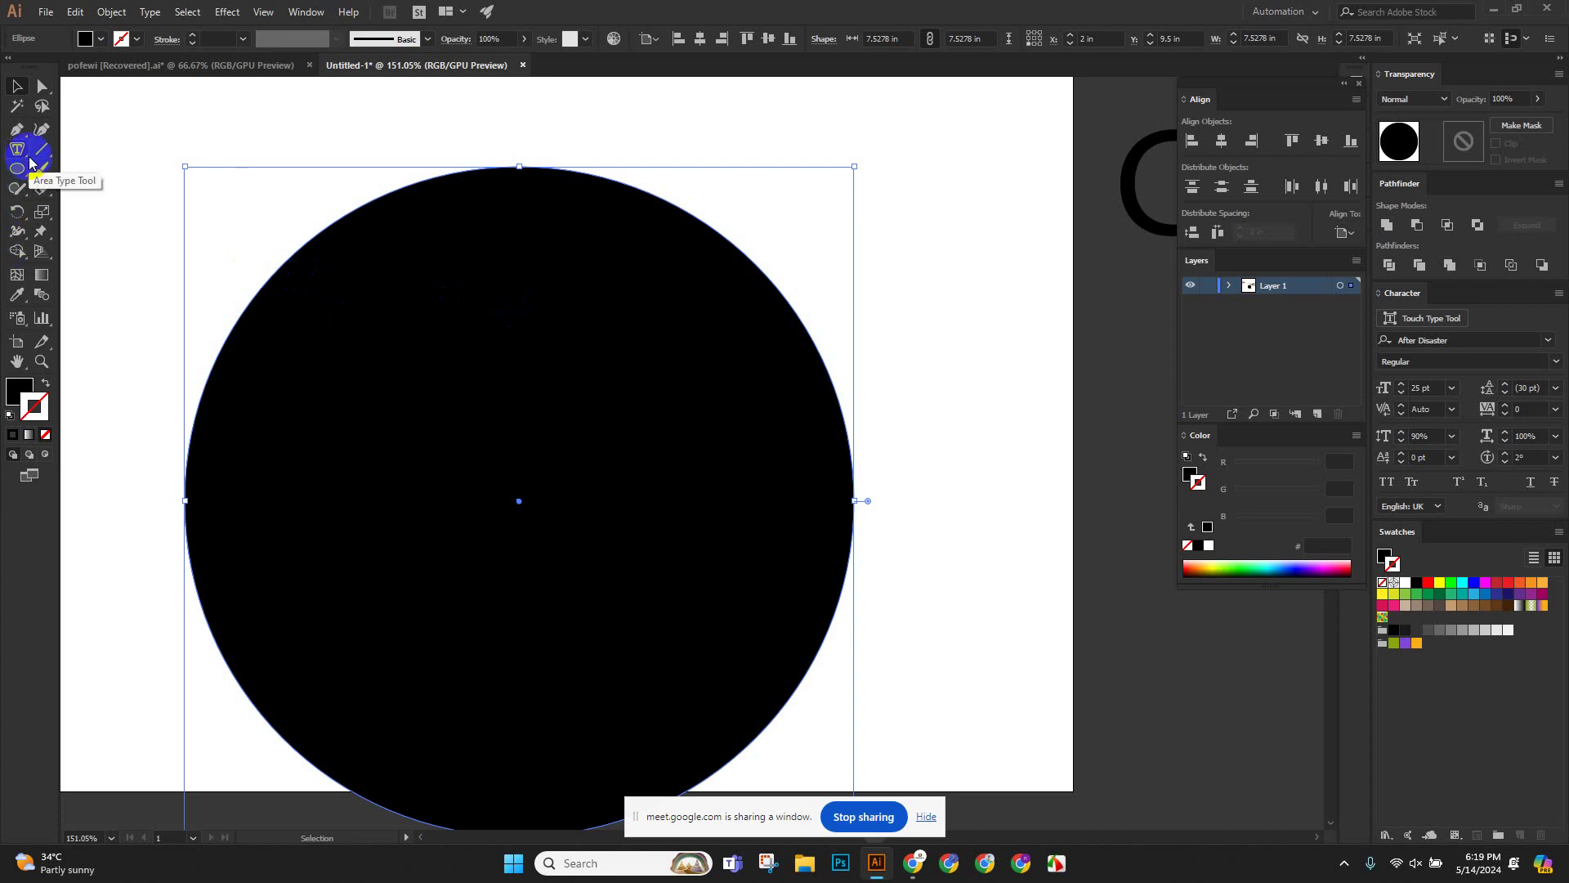
# Swap the circle to no fill with a black outline and fill it with placeholder text using the Area Type tool.
pyautogui.click(45, 384)
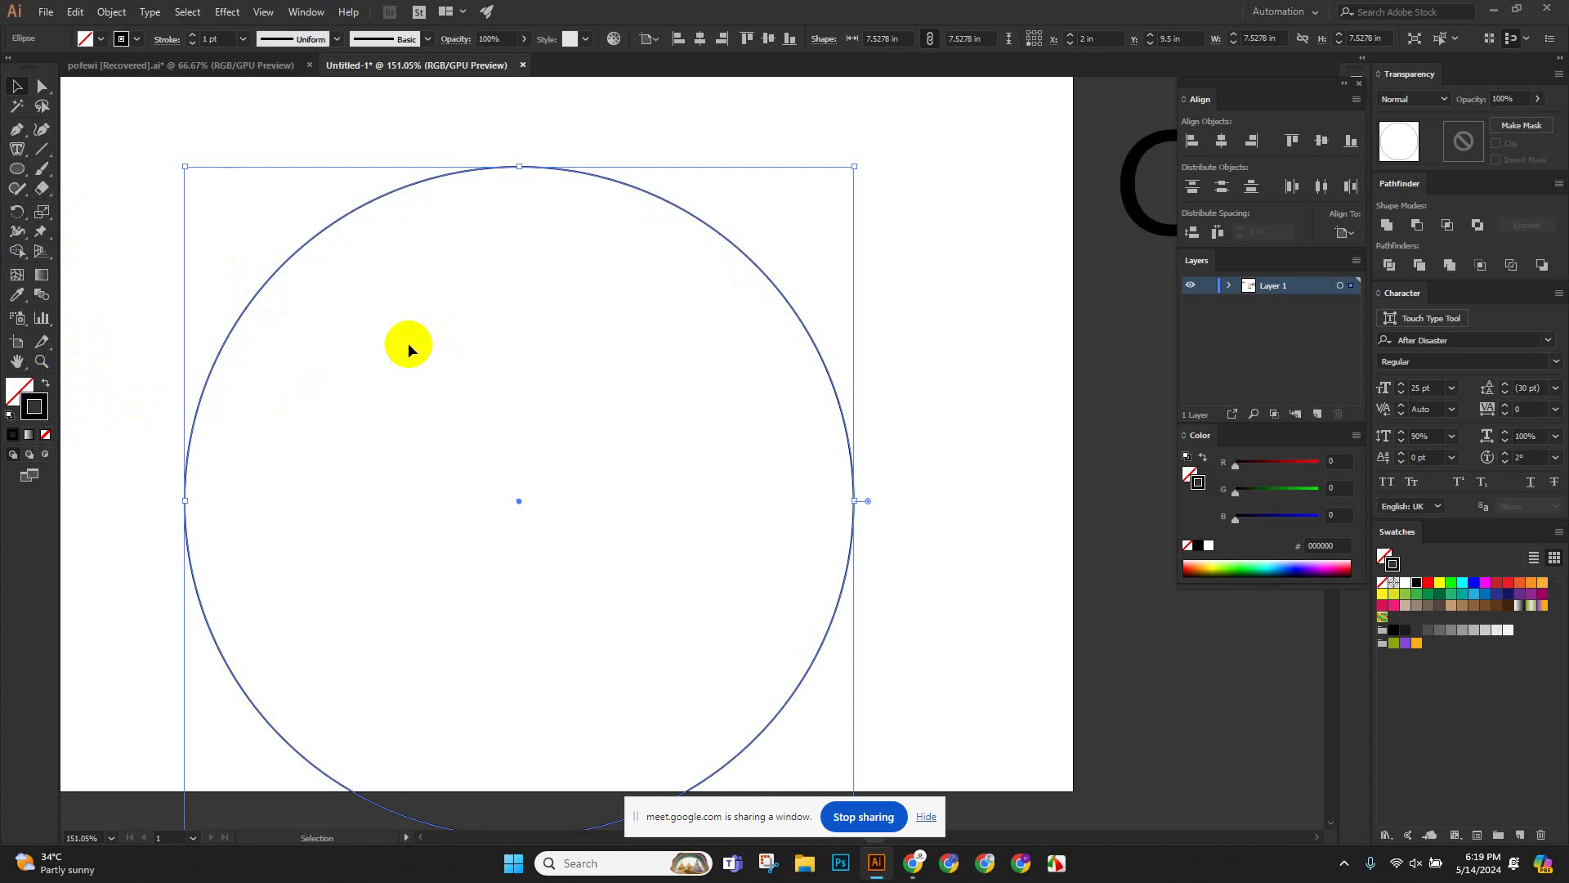
pyautogui.click(24, 154)
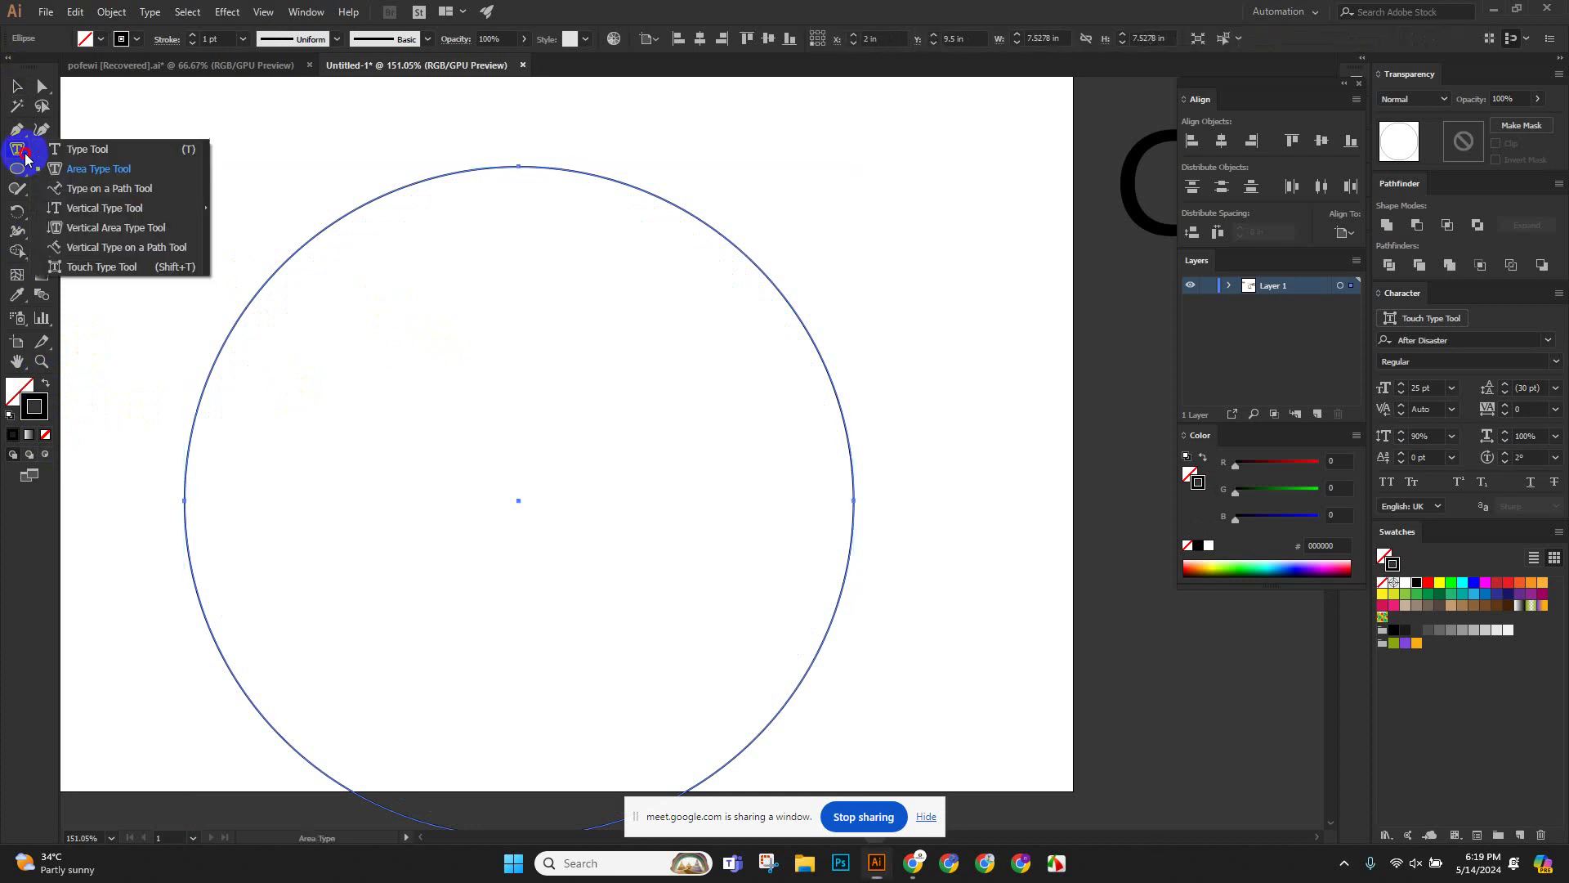
pyautogui.click(99, 169)
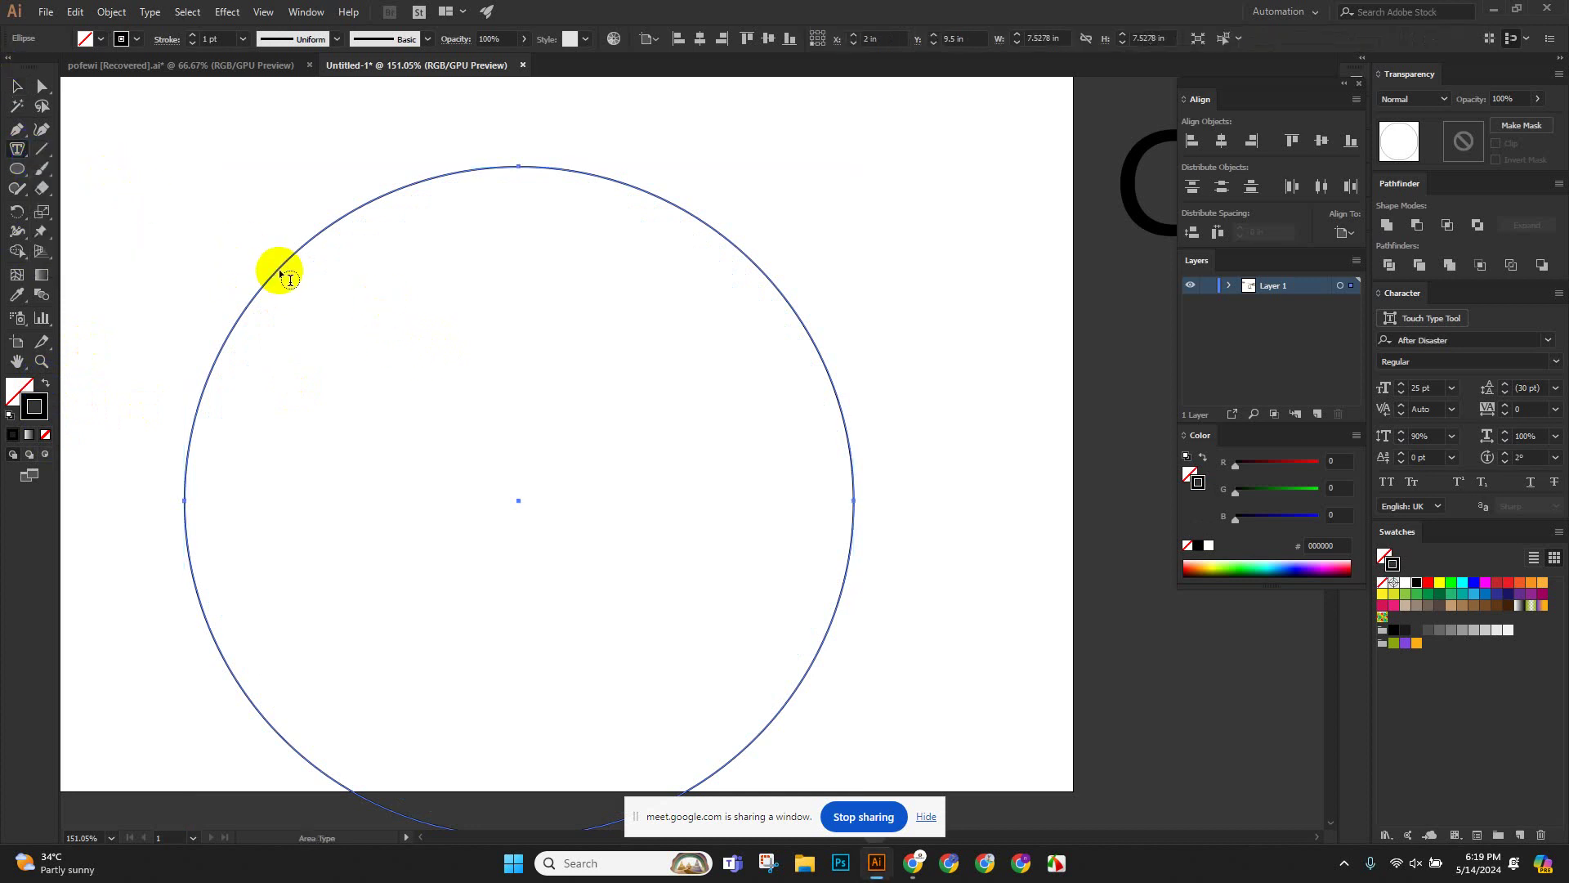
pyautogui.click(279, 268)
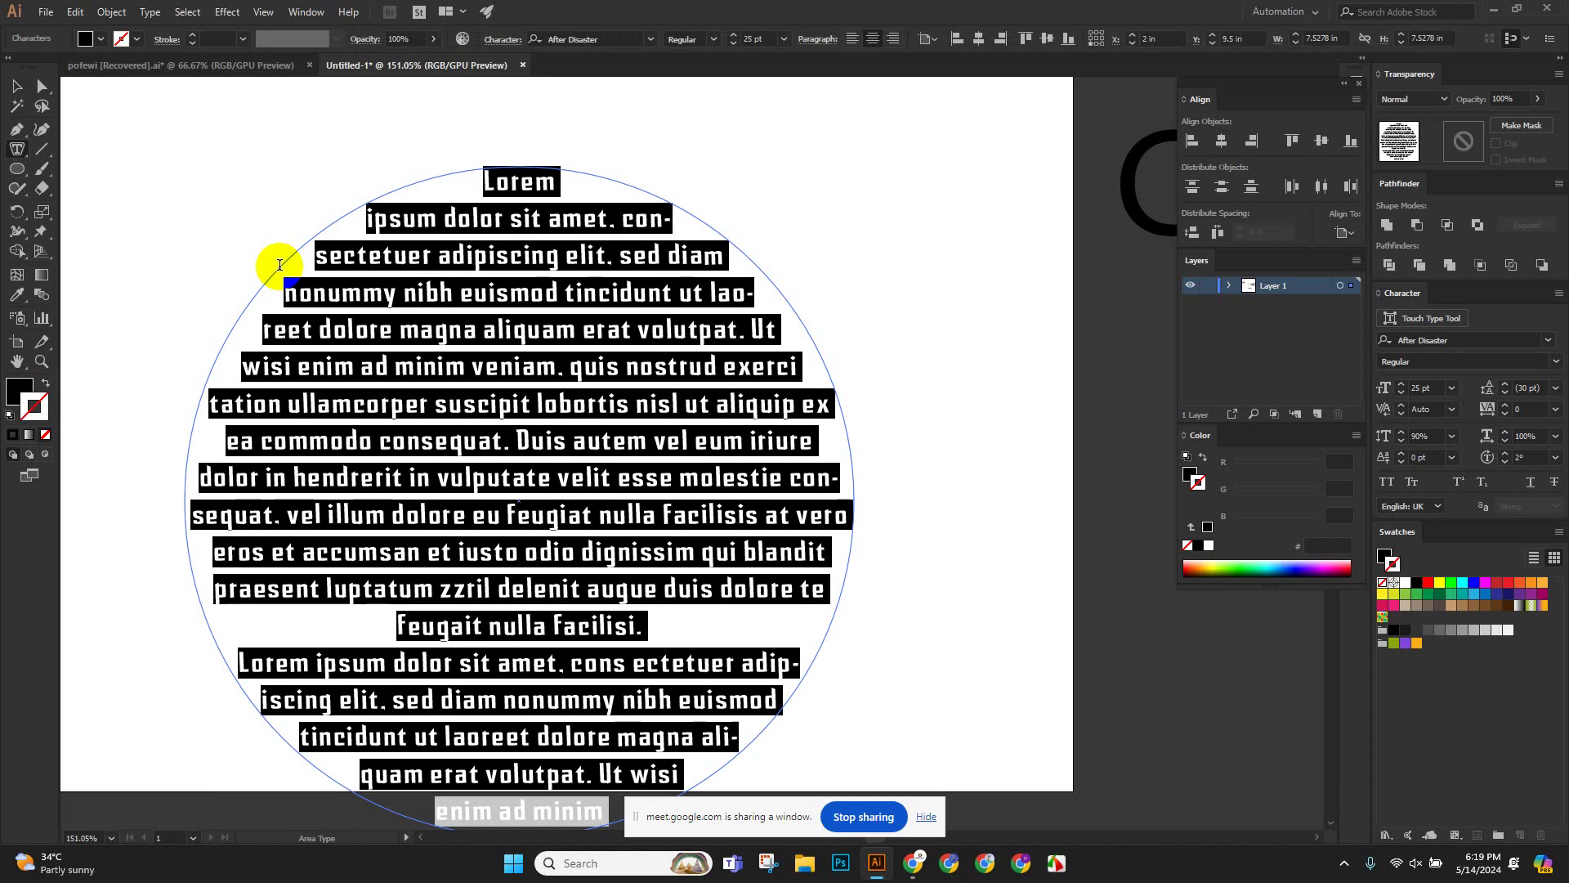
pyautogui.scroll(-3, 308, 267)
pyautogui.scroll(1, 308, 267)
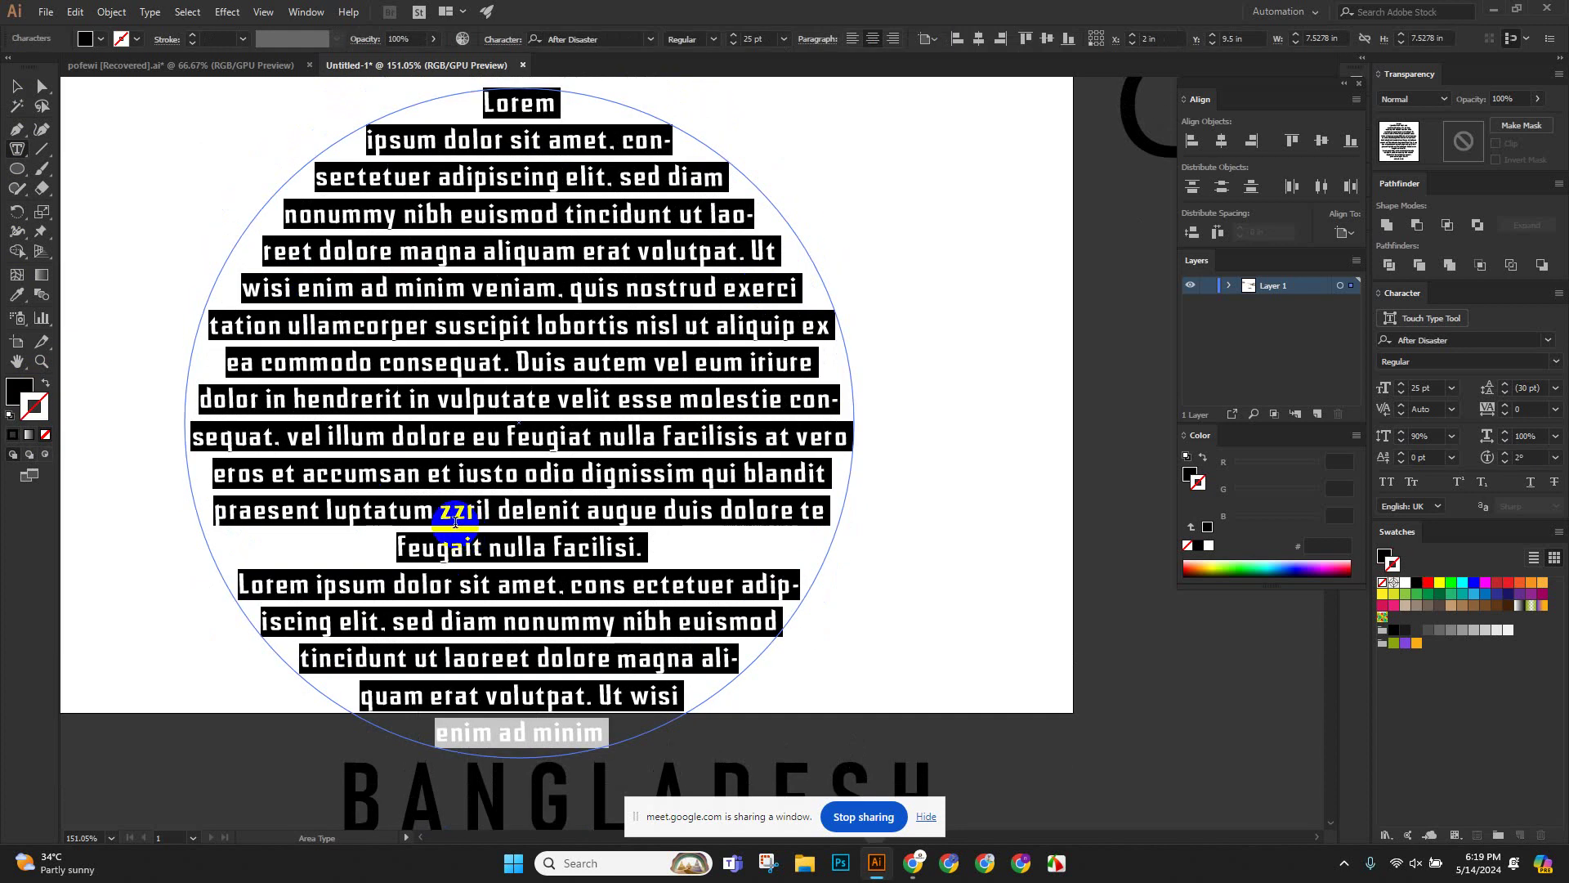
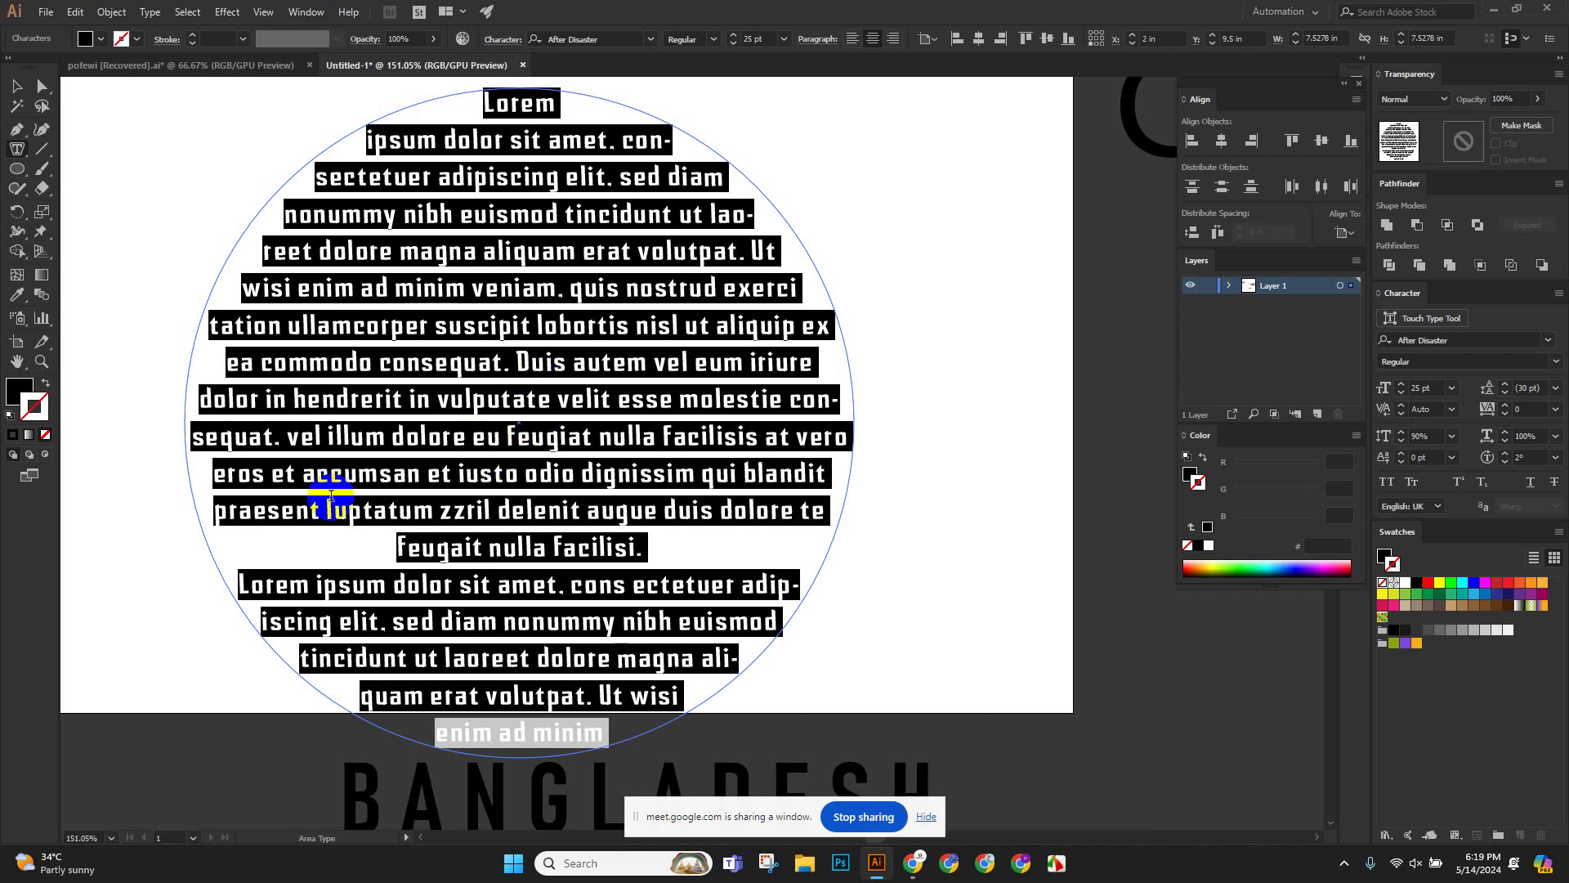
# Delete all the placeholder text inside the circle and deselect the empty text area.
pyautogui.press('ctrl')
pyautogui.scroll(-3, 651, 511)
pyautogui.press('BackSpace')
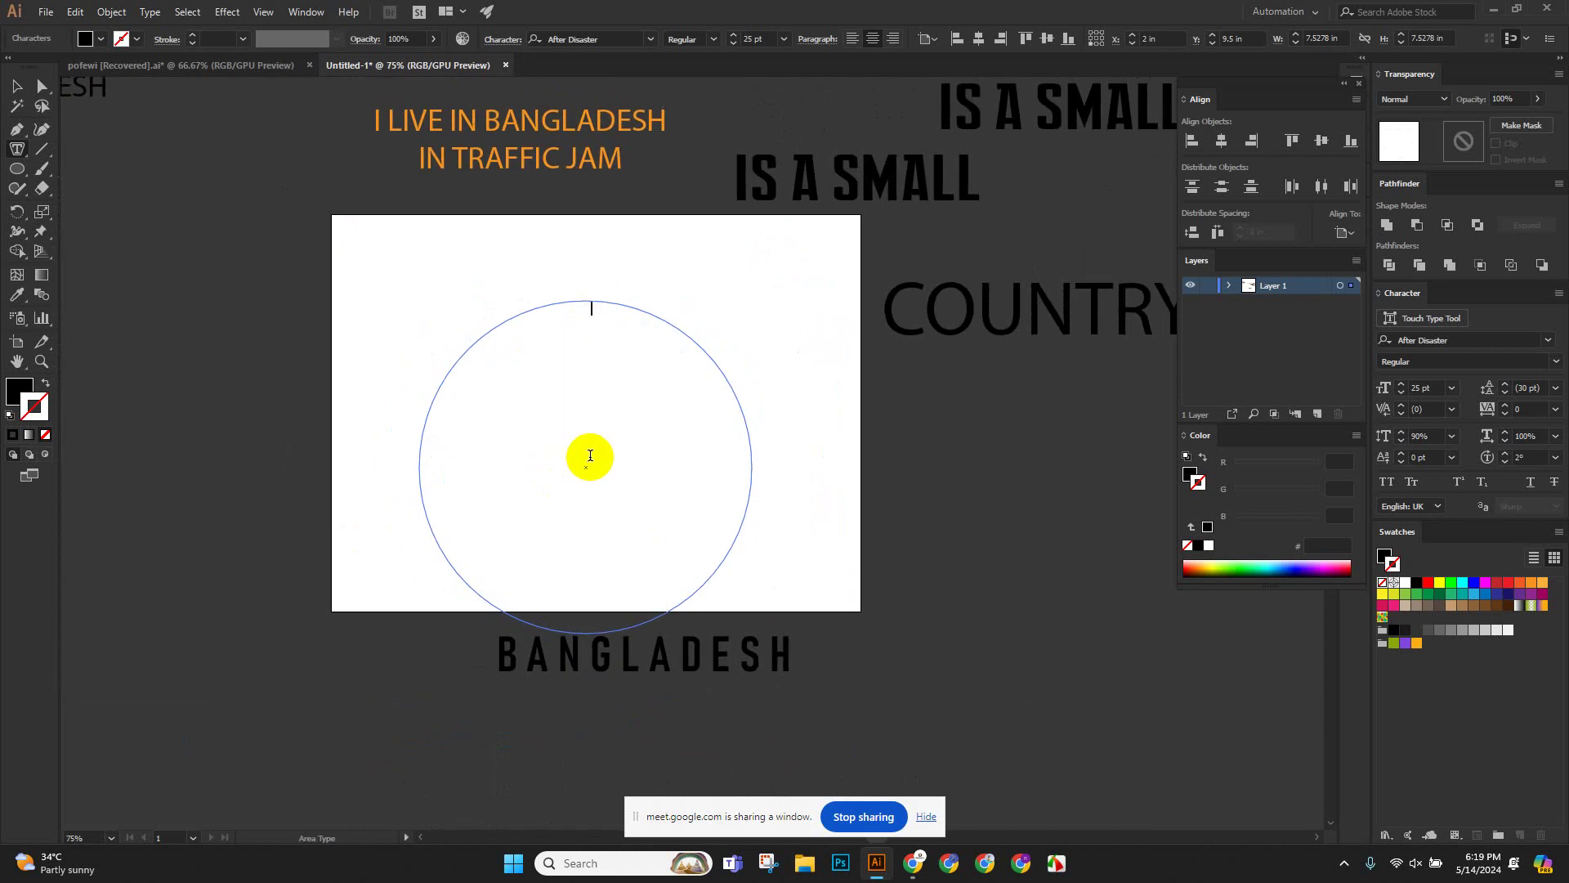
pyautogui.click(17, 85)
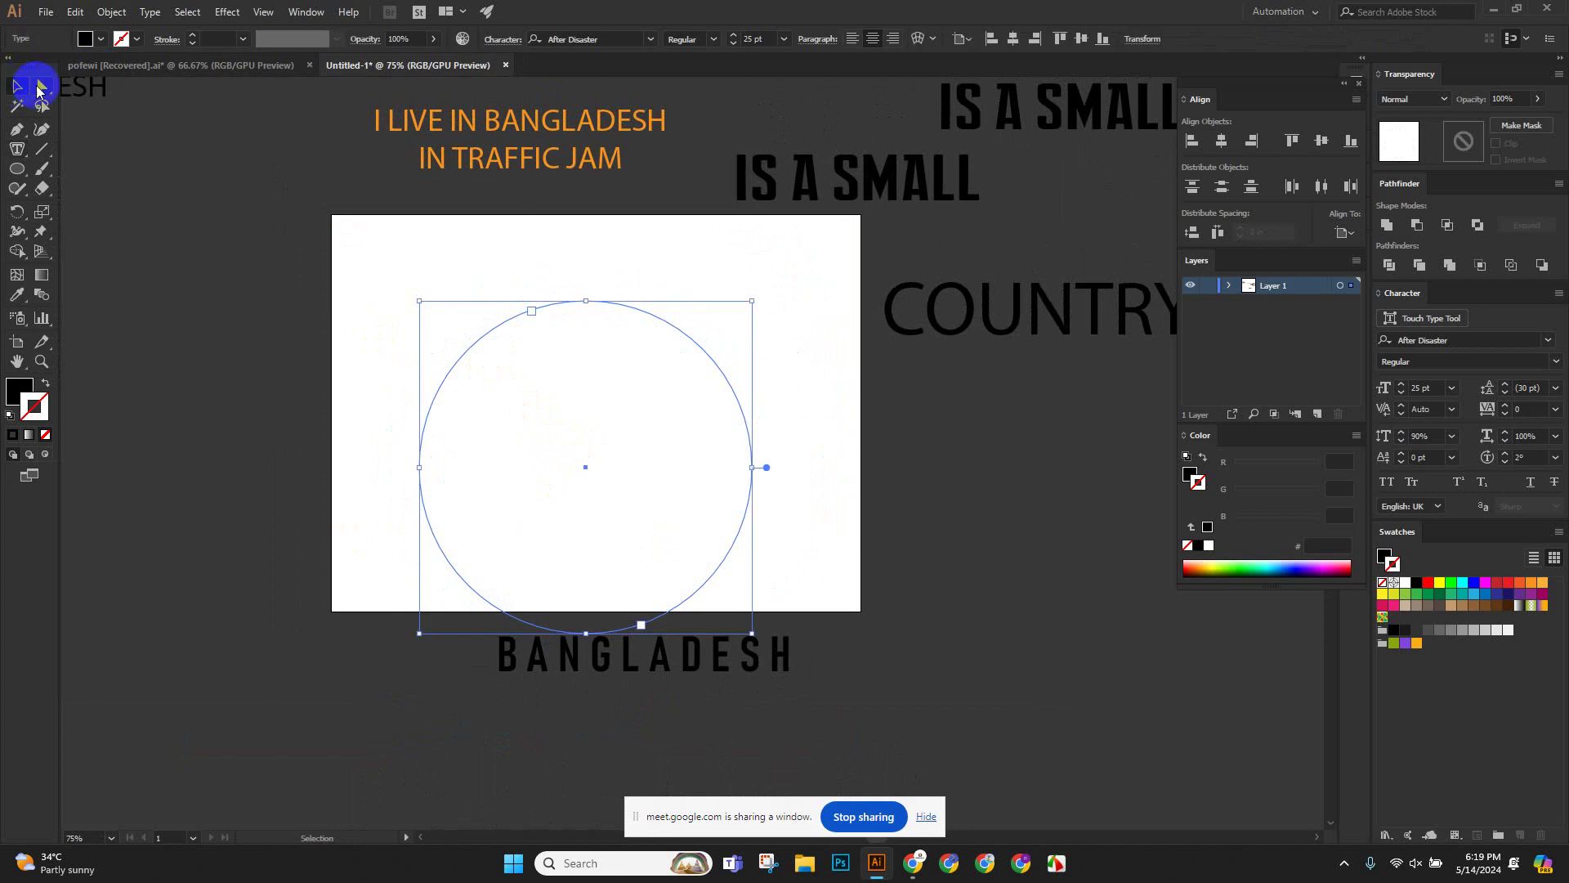
pyautogui.click(813, 315)
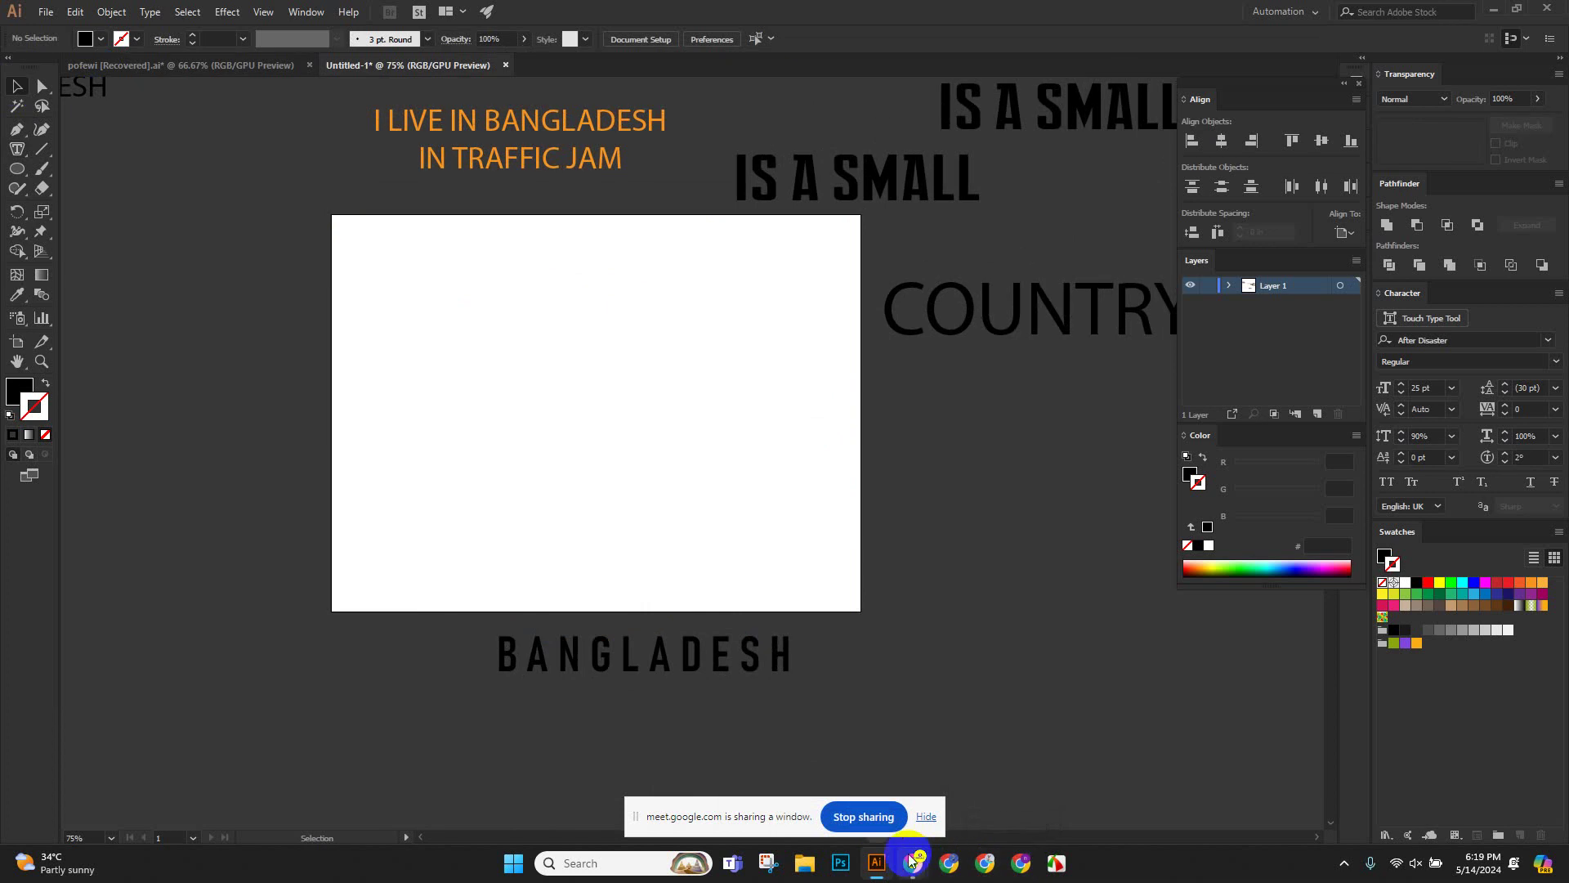
# Draw a closed, curved leaf shape about 1.68 in wide and 2.83 in high on the artboard with the Pen tool, and deselect it.
pyautogui.scroll(2, 530, 495)
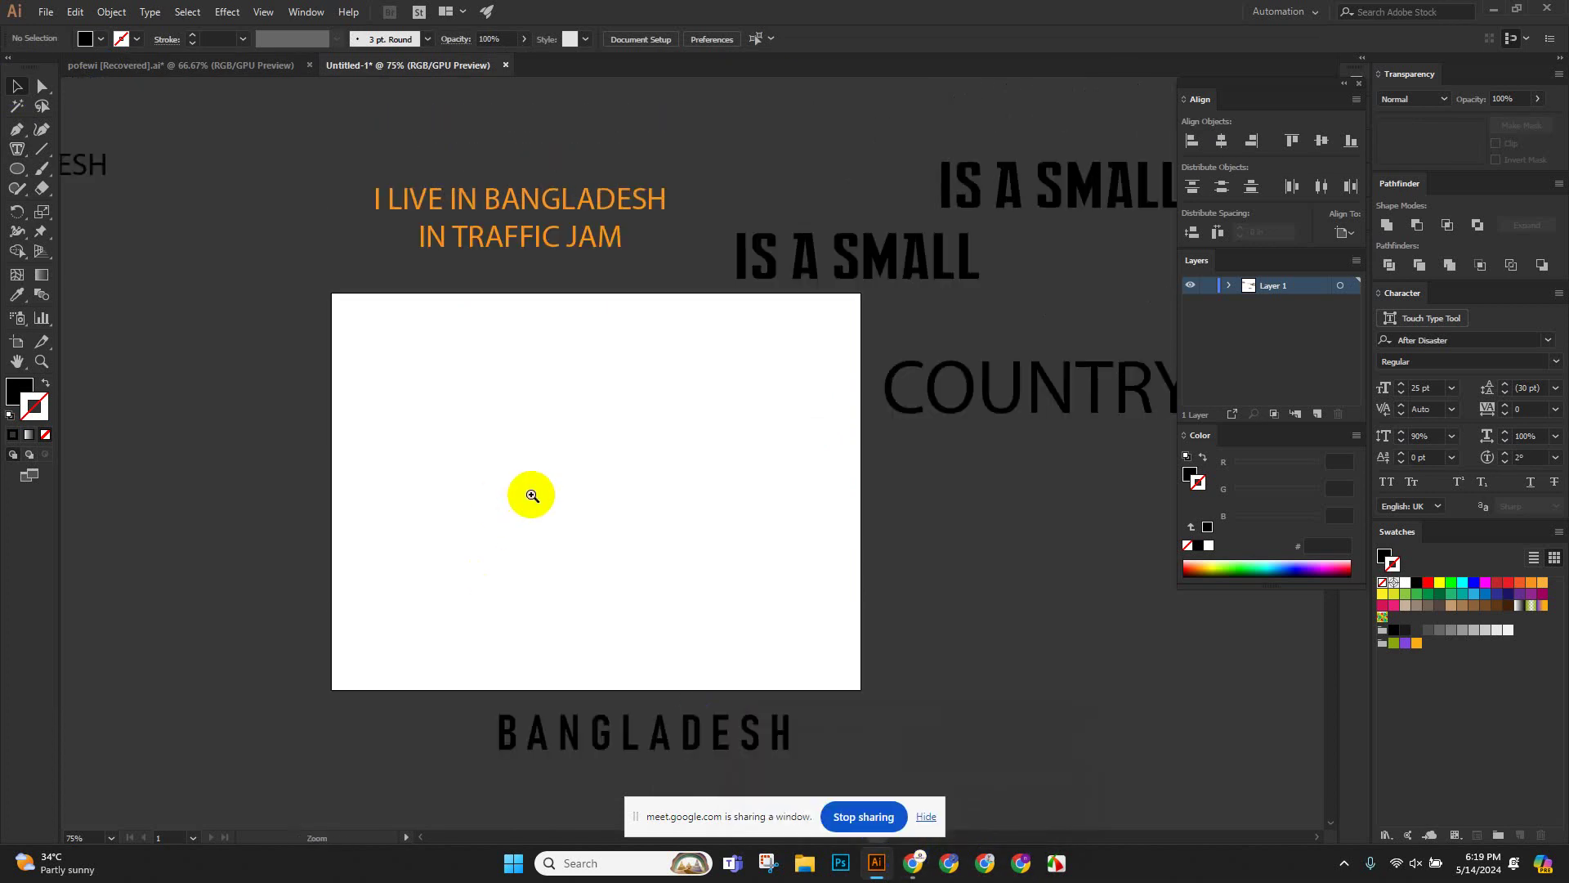
pyautogui.scroll(3, 637, 540)
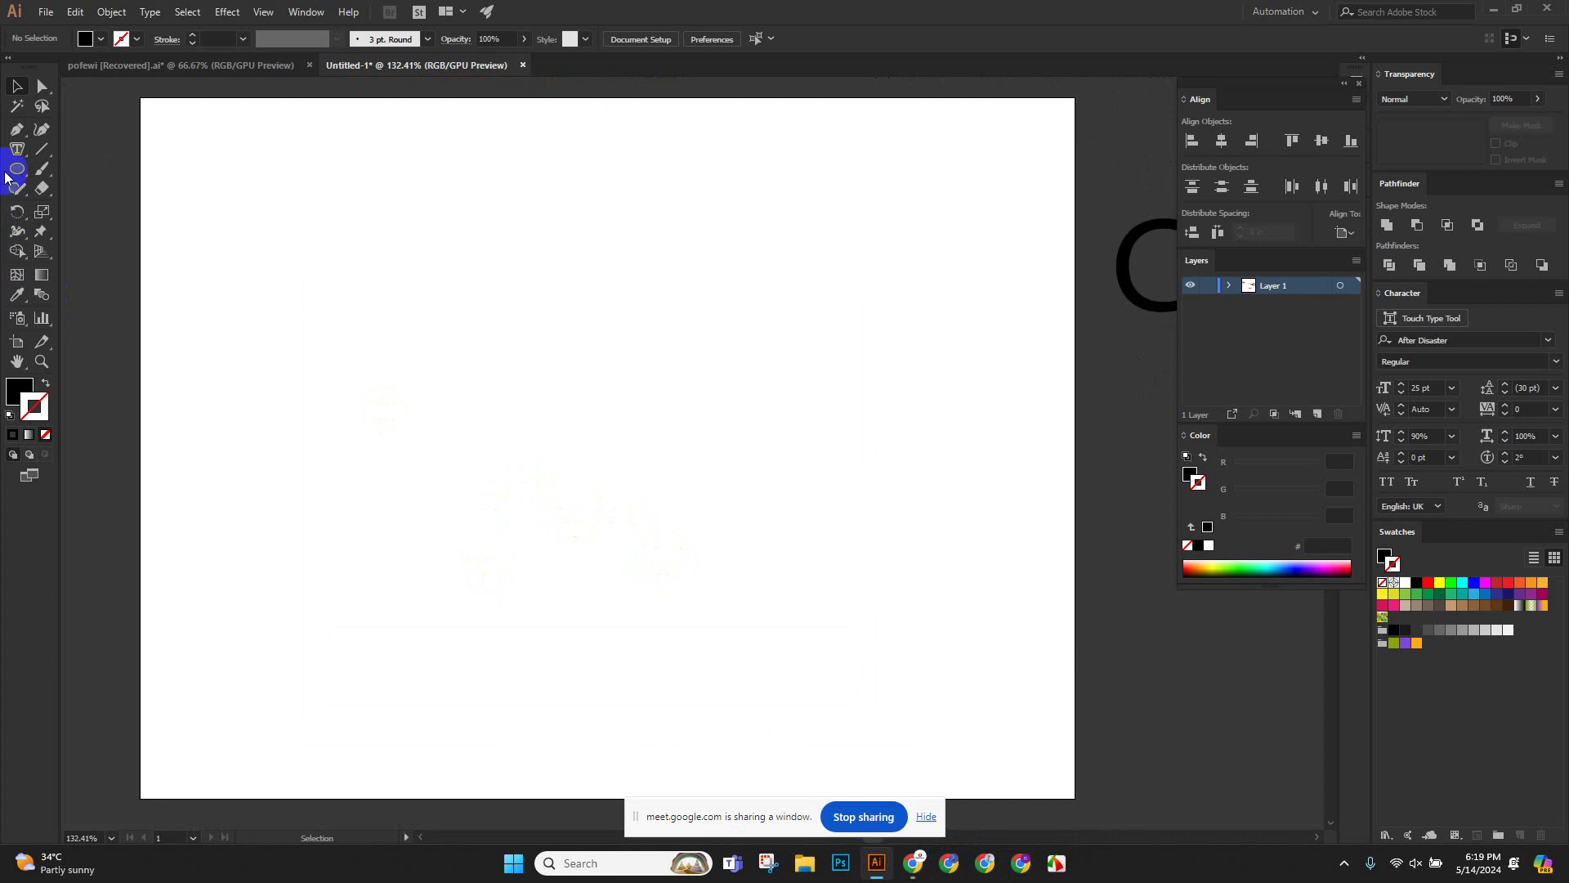
pyautogui.click(17, 132)
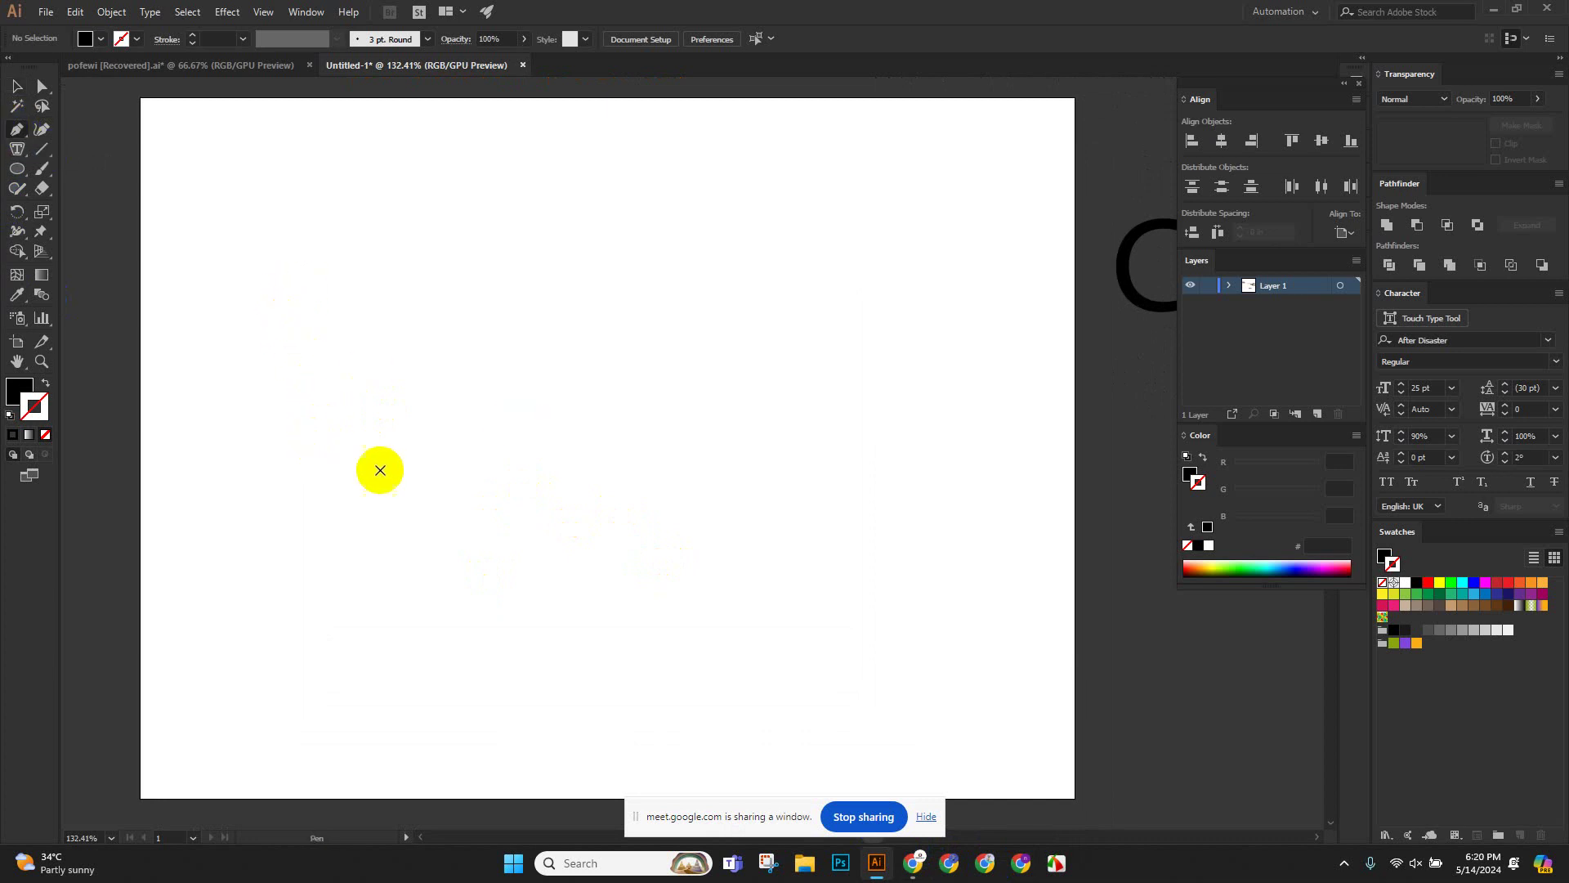
pyautogui.click(440, 552)
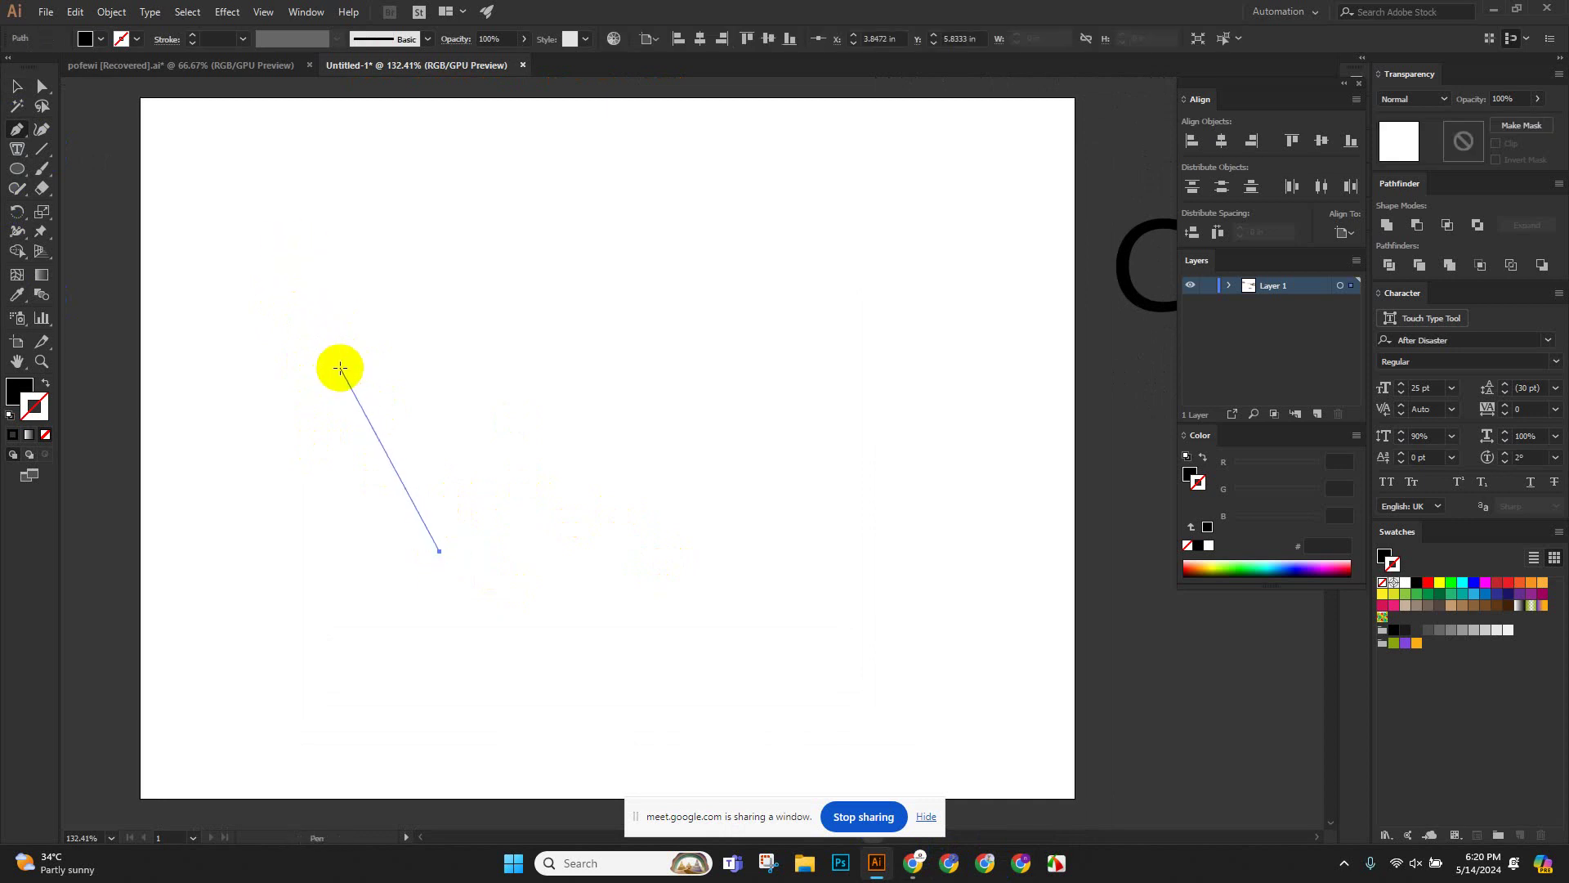
pyautogui.moveTo(312, 331); pyautogui.dragTo(336, 147)
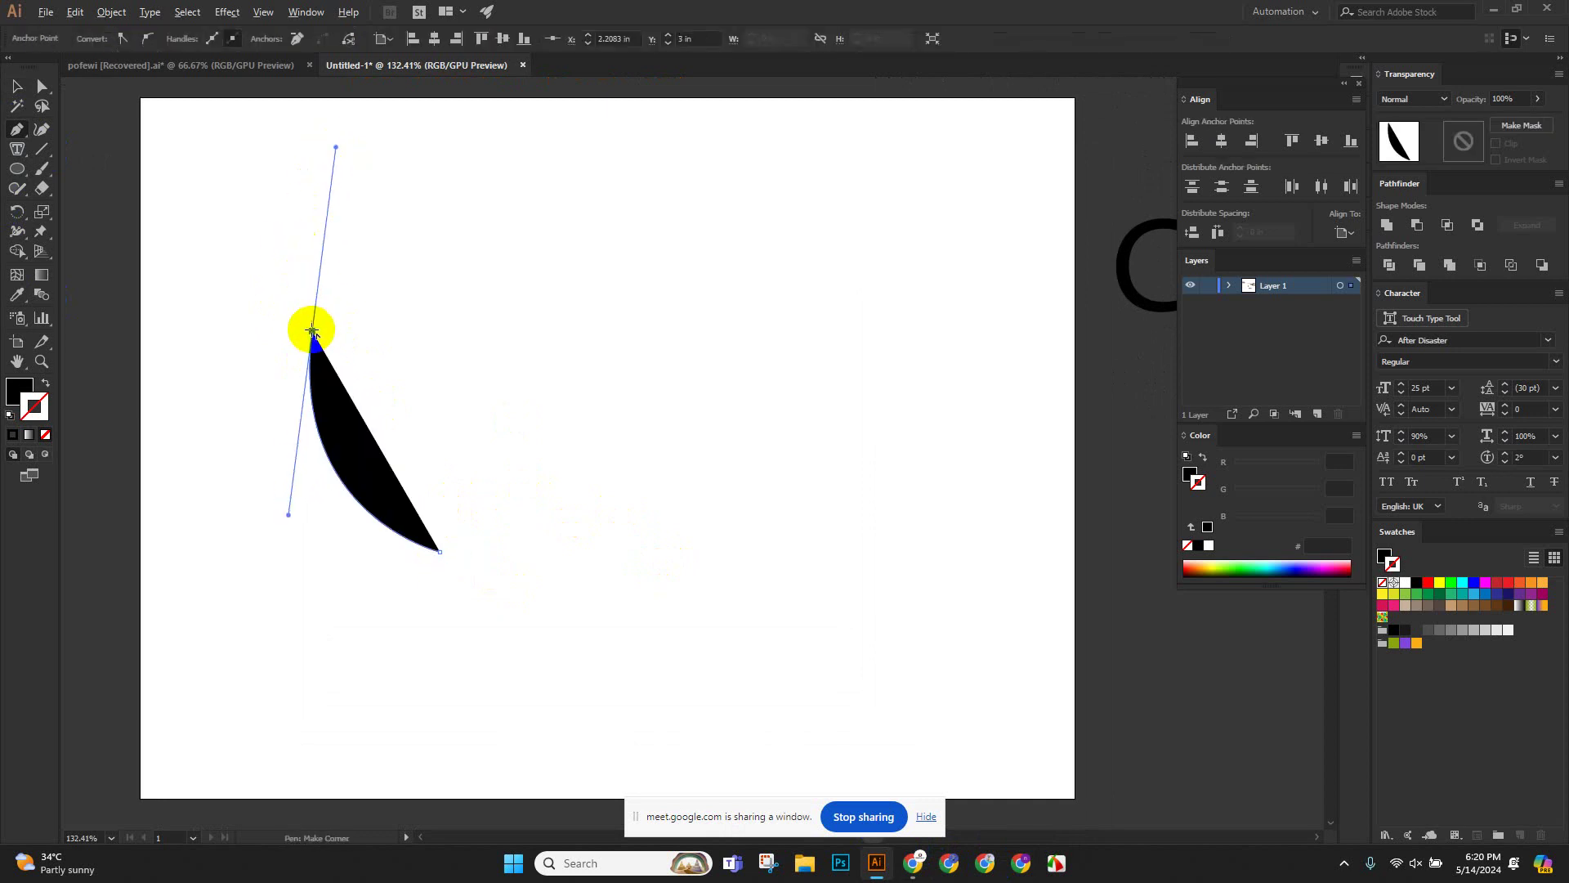
pyautogui.click(312, 331)
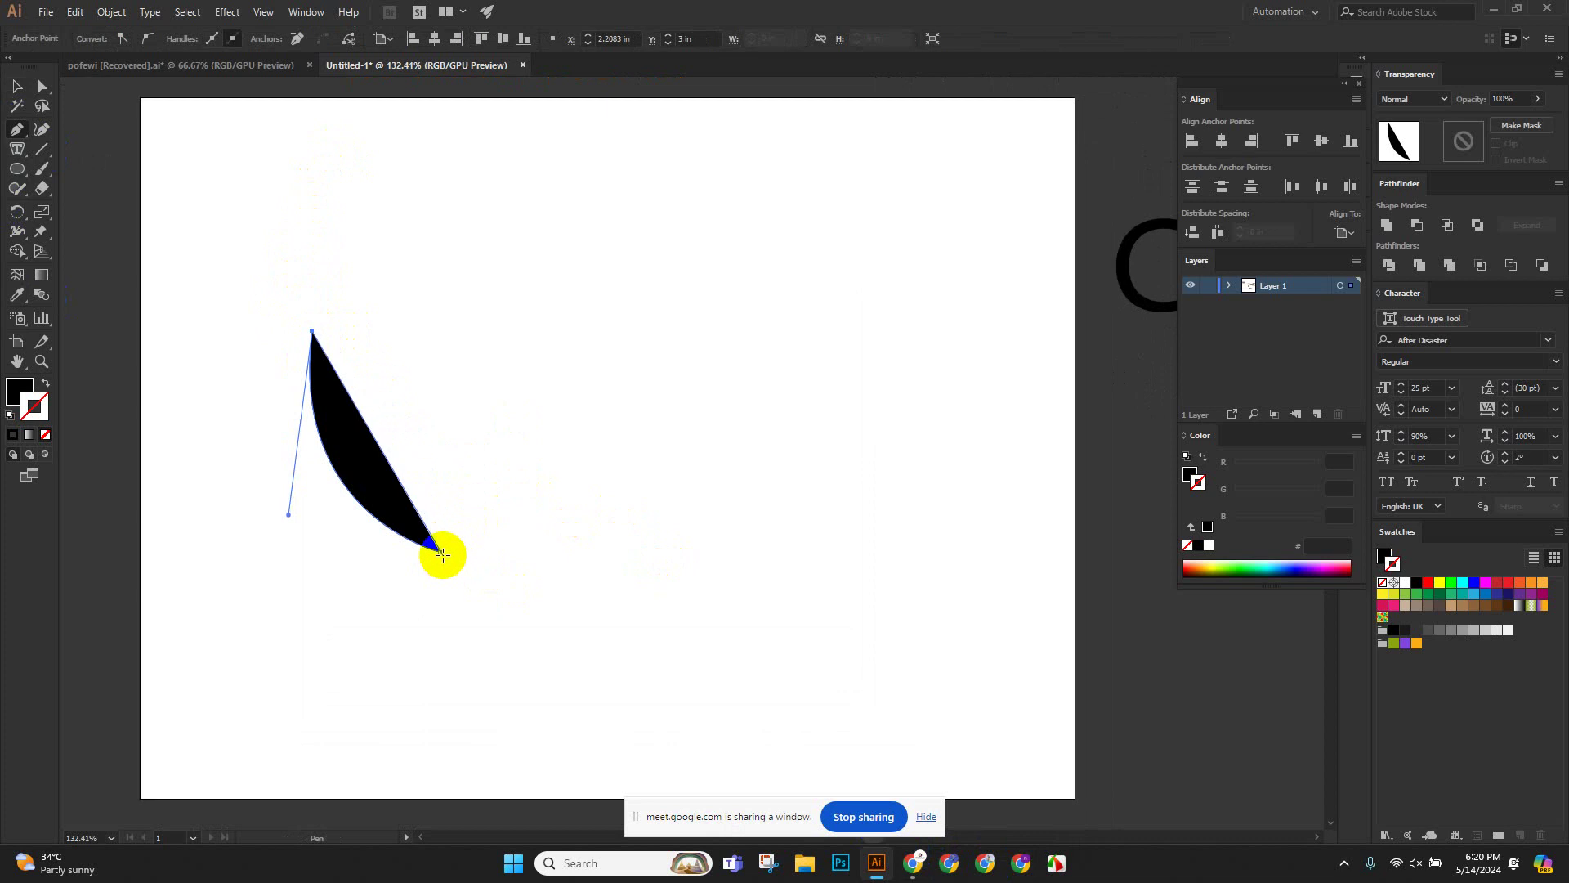
pyautogui.moveTo(442, 554); pyautogui.dragTo(429, 752)
pyautogui.click(17, 86)
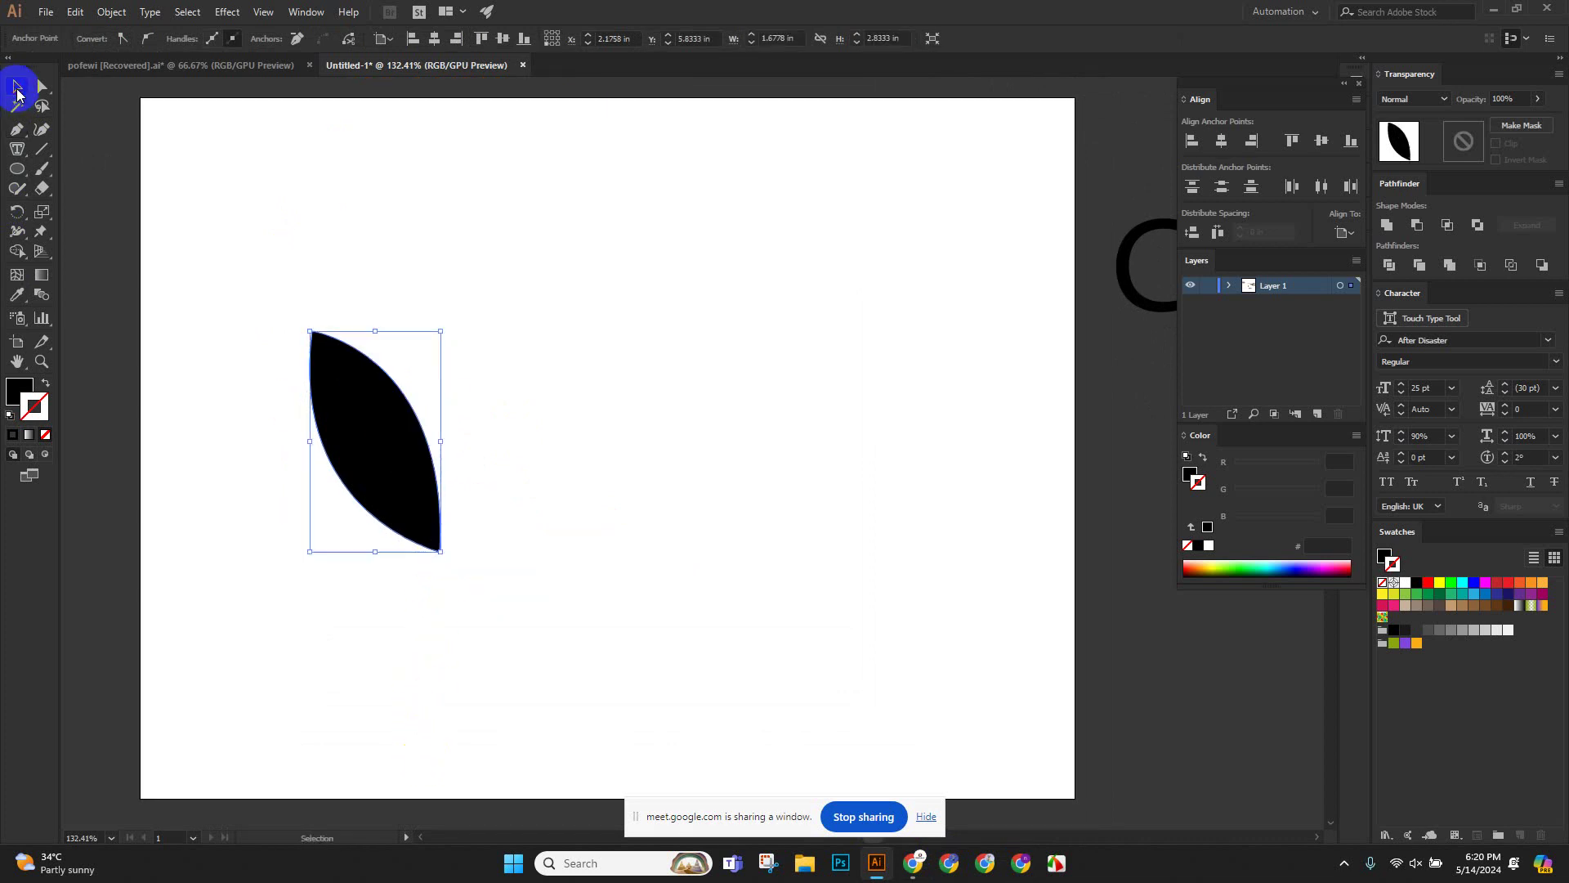
pyautogui.click(647, 436)
# Enlarge the leaf from its centre to about 2.91 by 4.92 in and swap it to no fill with a black outline.
pyautogui.scroll(3, 481, 378)
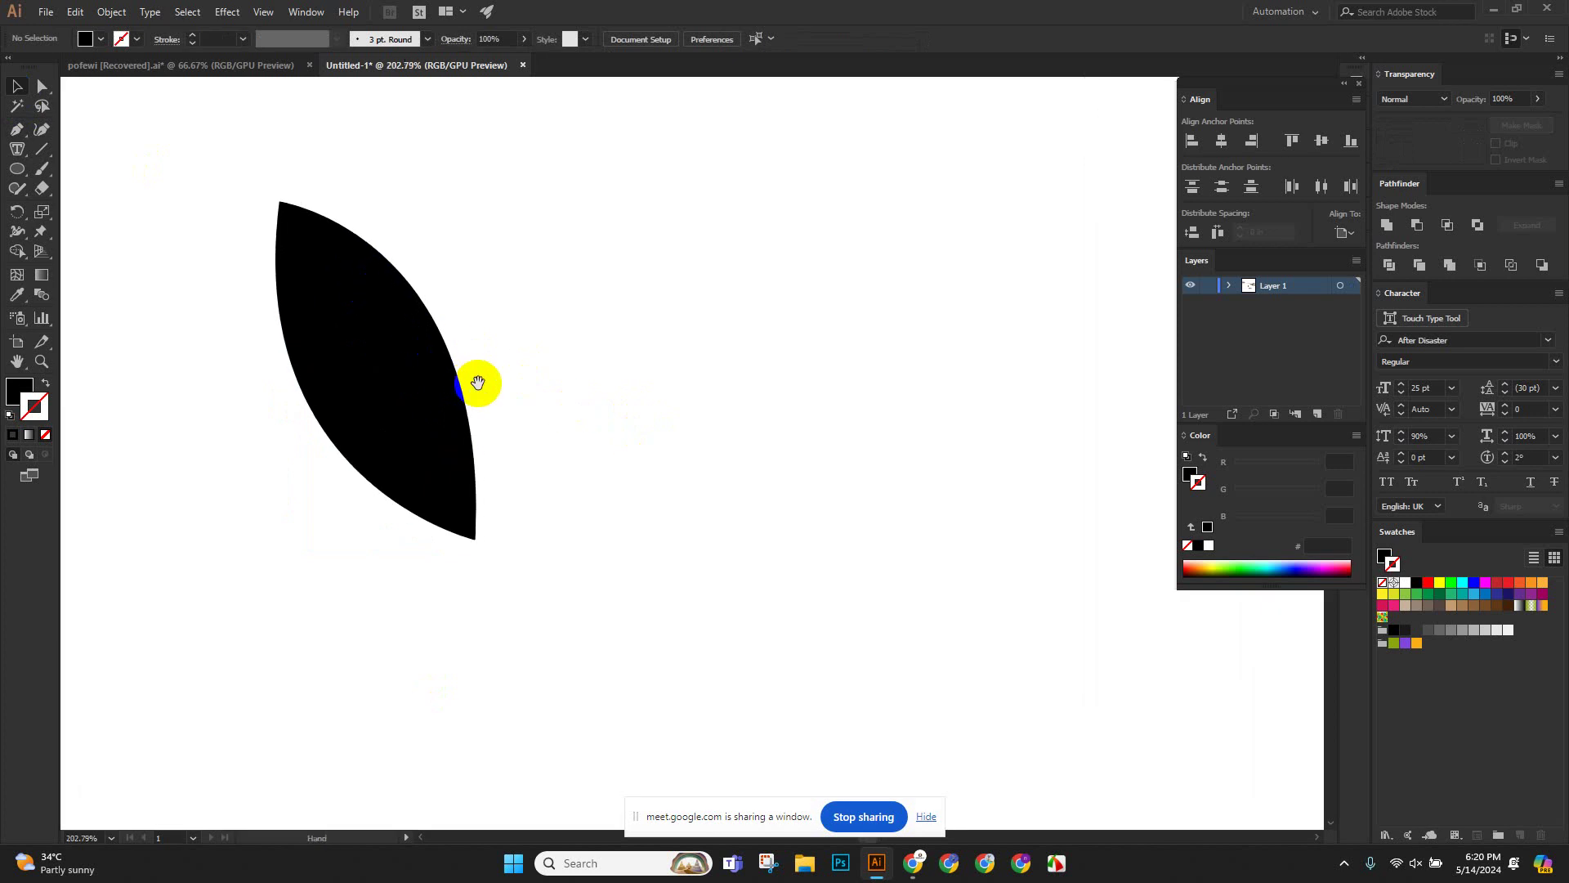
pyautogui.click(448, 403)
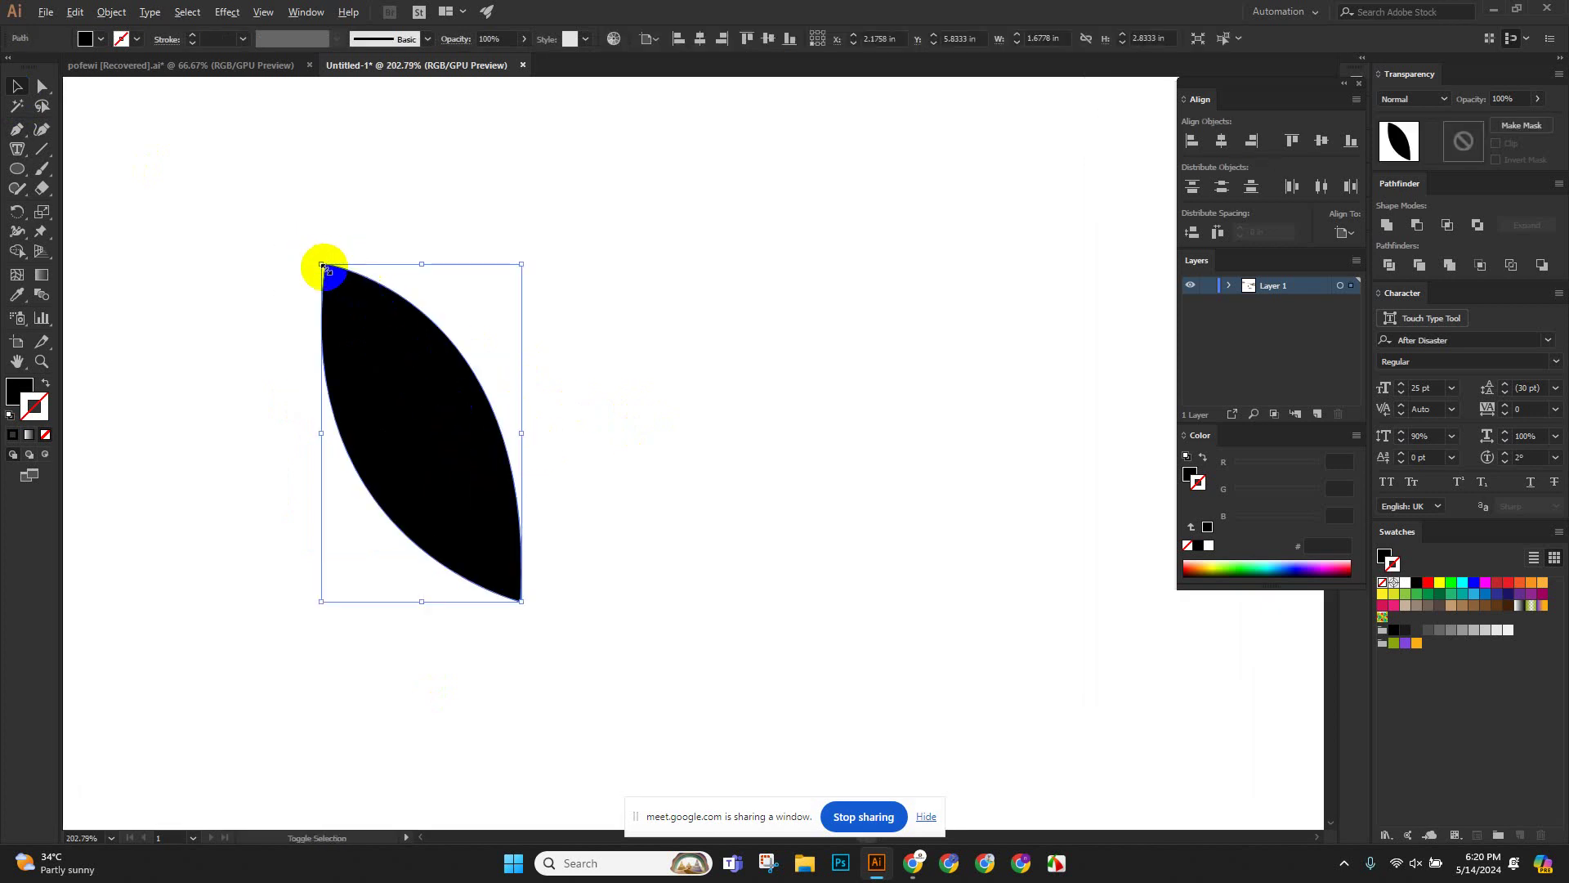
pyautogui.moveTo(322, 262); pyautogui.dragTo(179, 143)
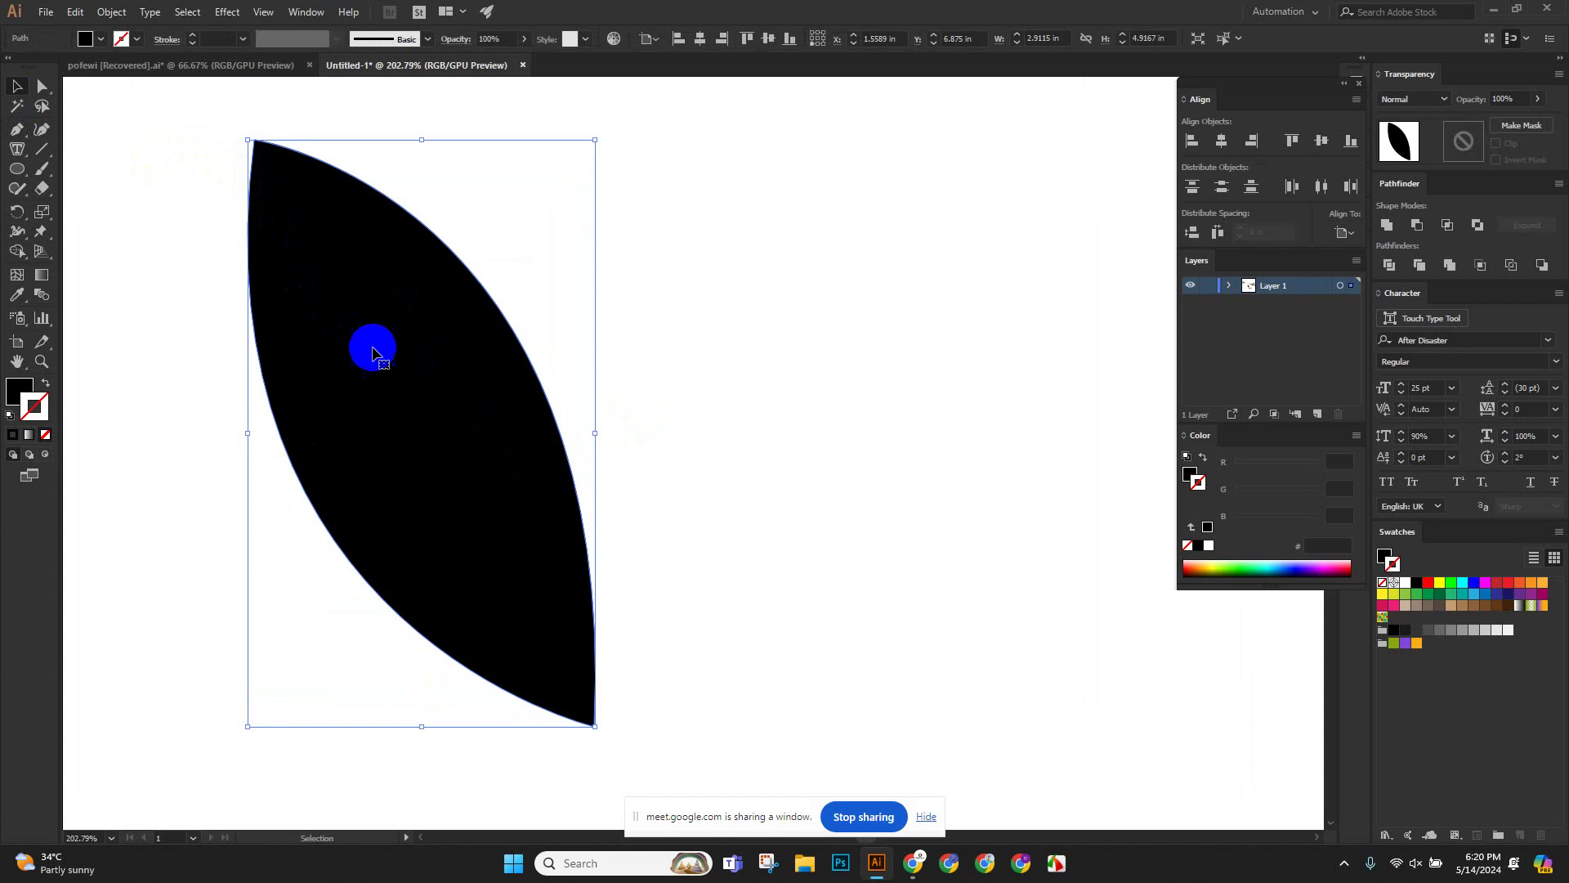
pyautogui.click(46, 382)
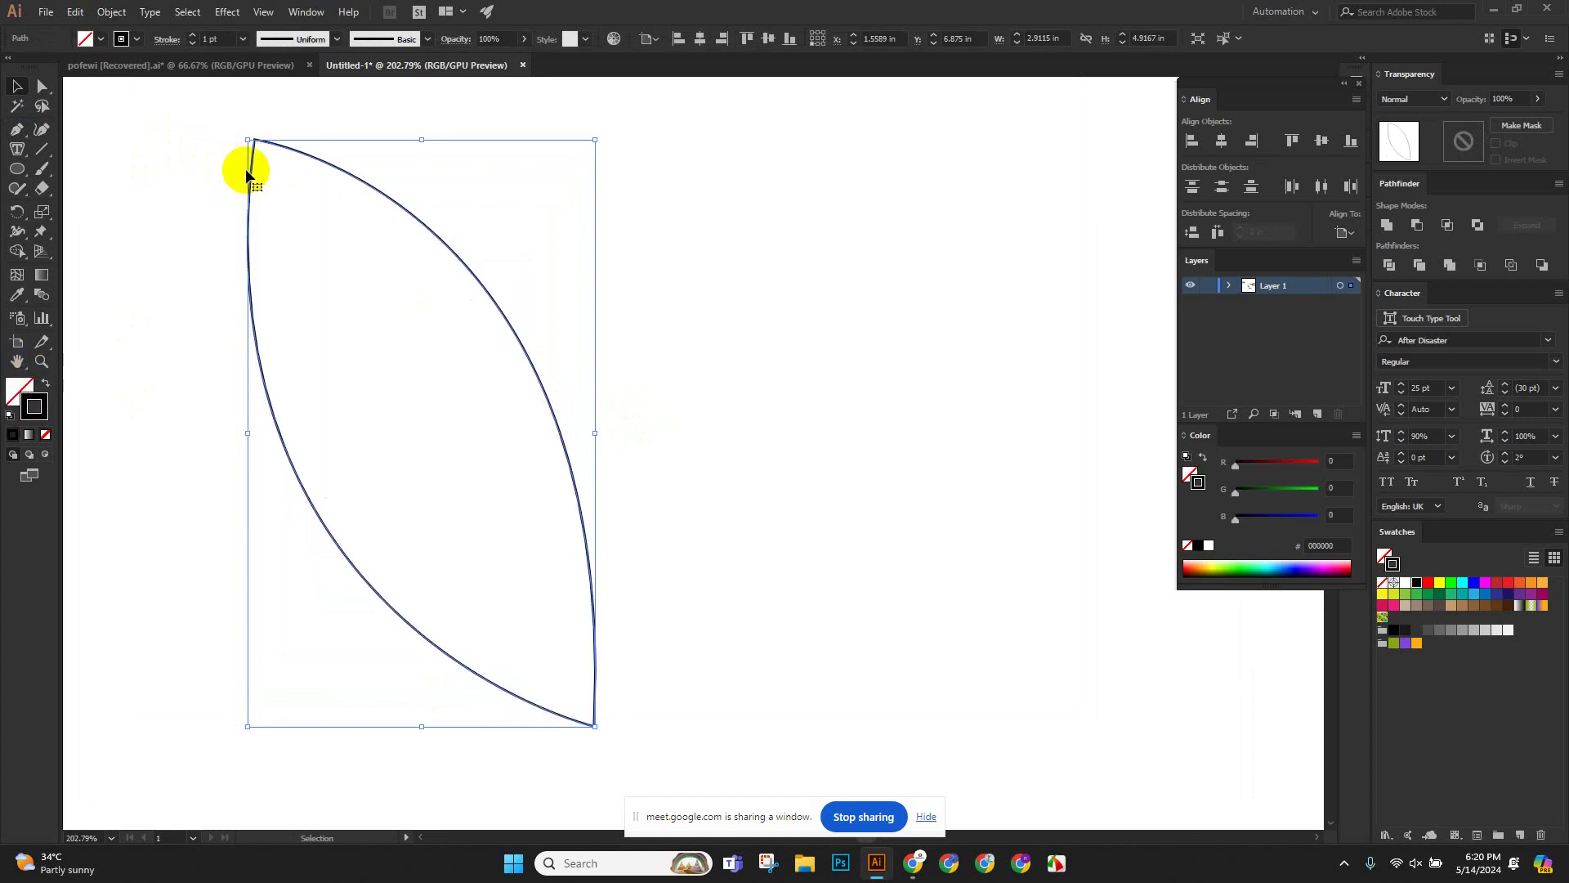
# Fill the leaf outline with placeholder text using the Area Type tool and deselect it.
pyautogui.scroll(2, 245, 164)
pyautogui.click(18, 149)
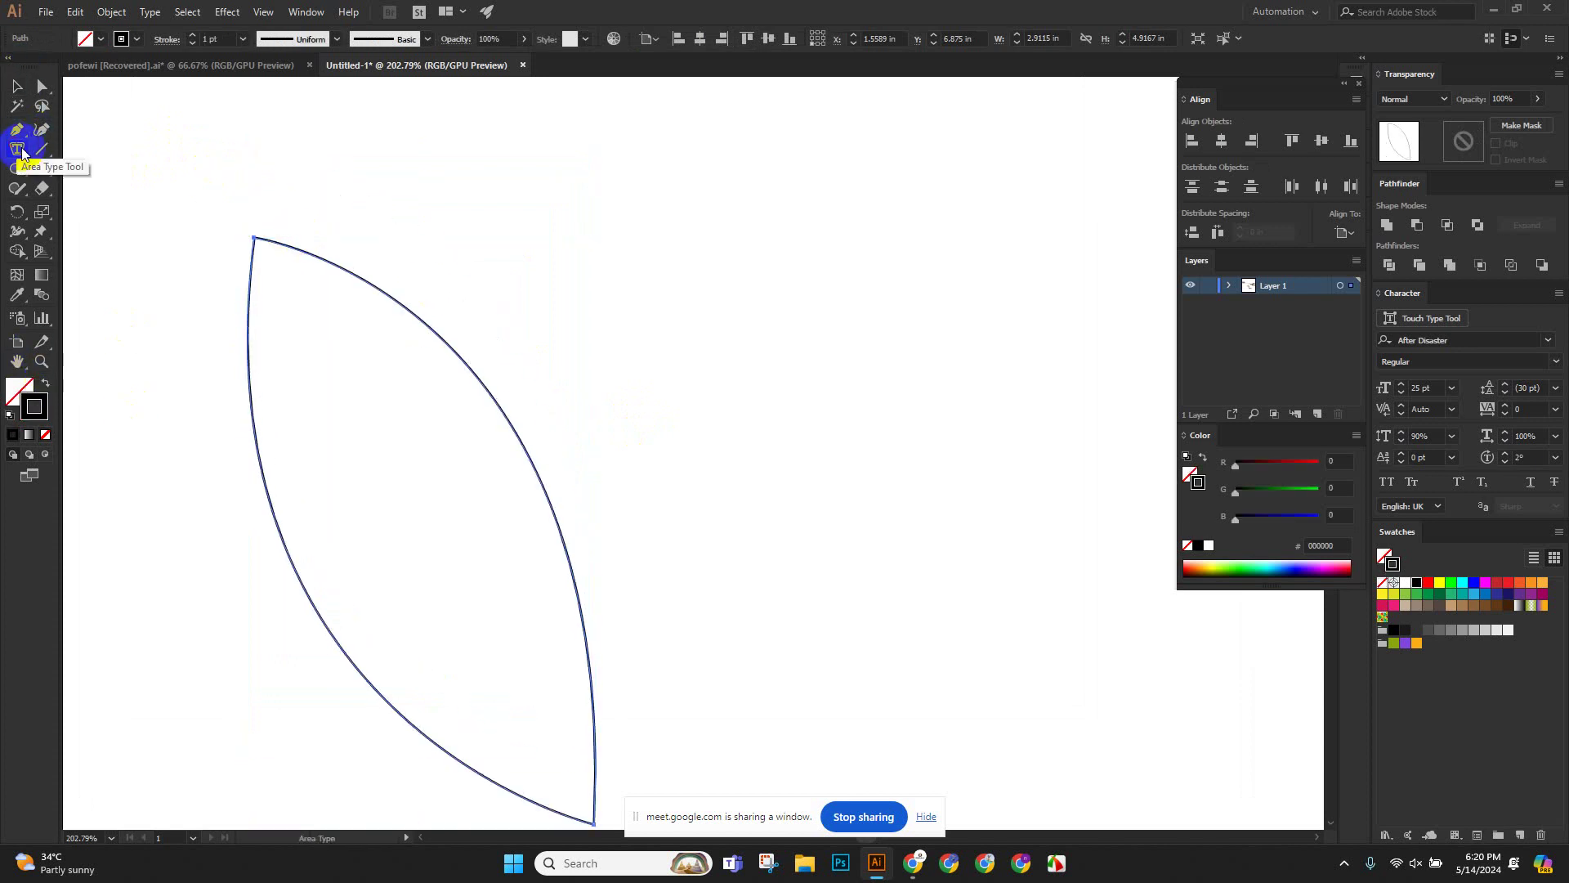
pyautogui.click(252, 256)
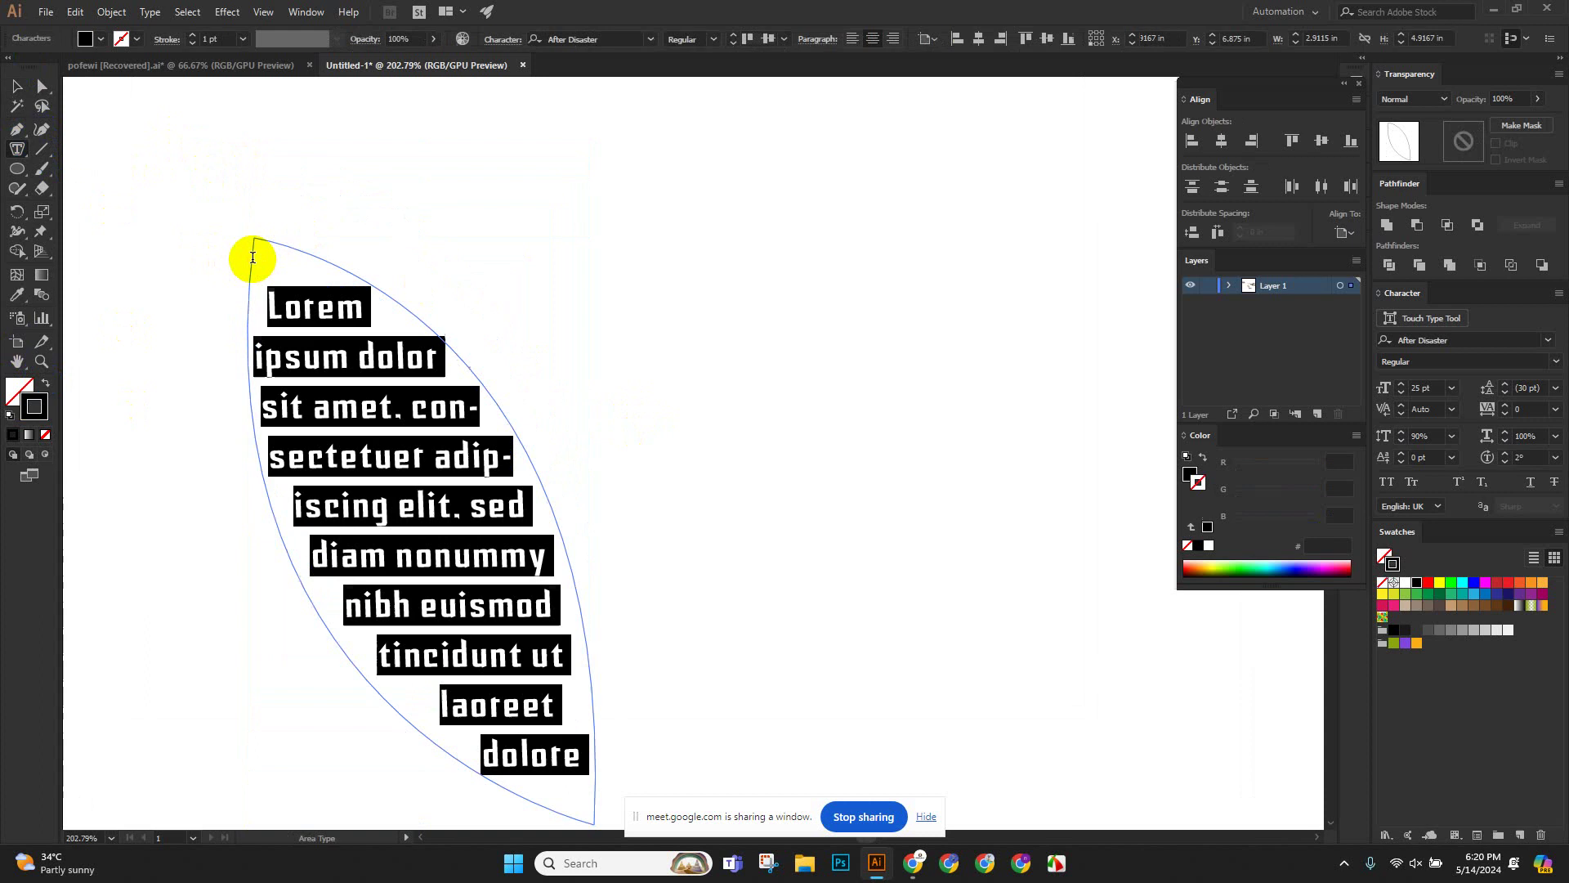
pyautogui.click(16, 85)
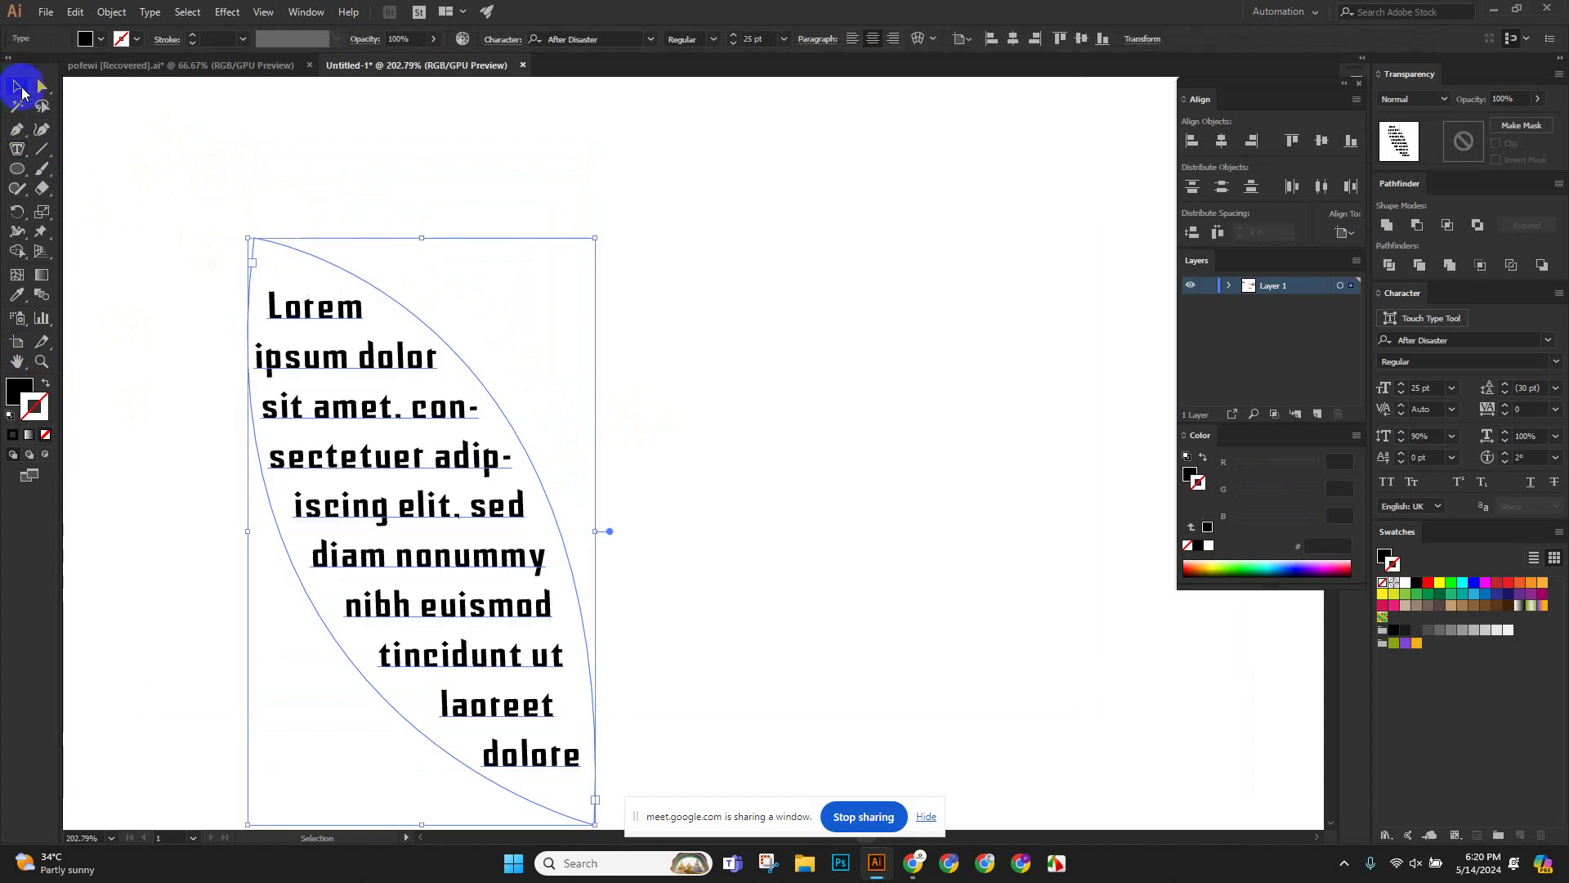
pyautogui.click(771, 395)
pyautogui.scroll(-5, 772, 396)
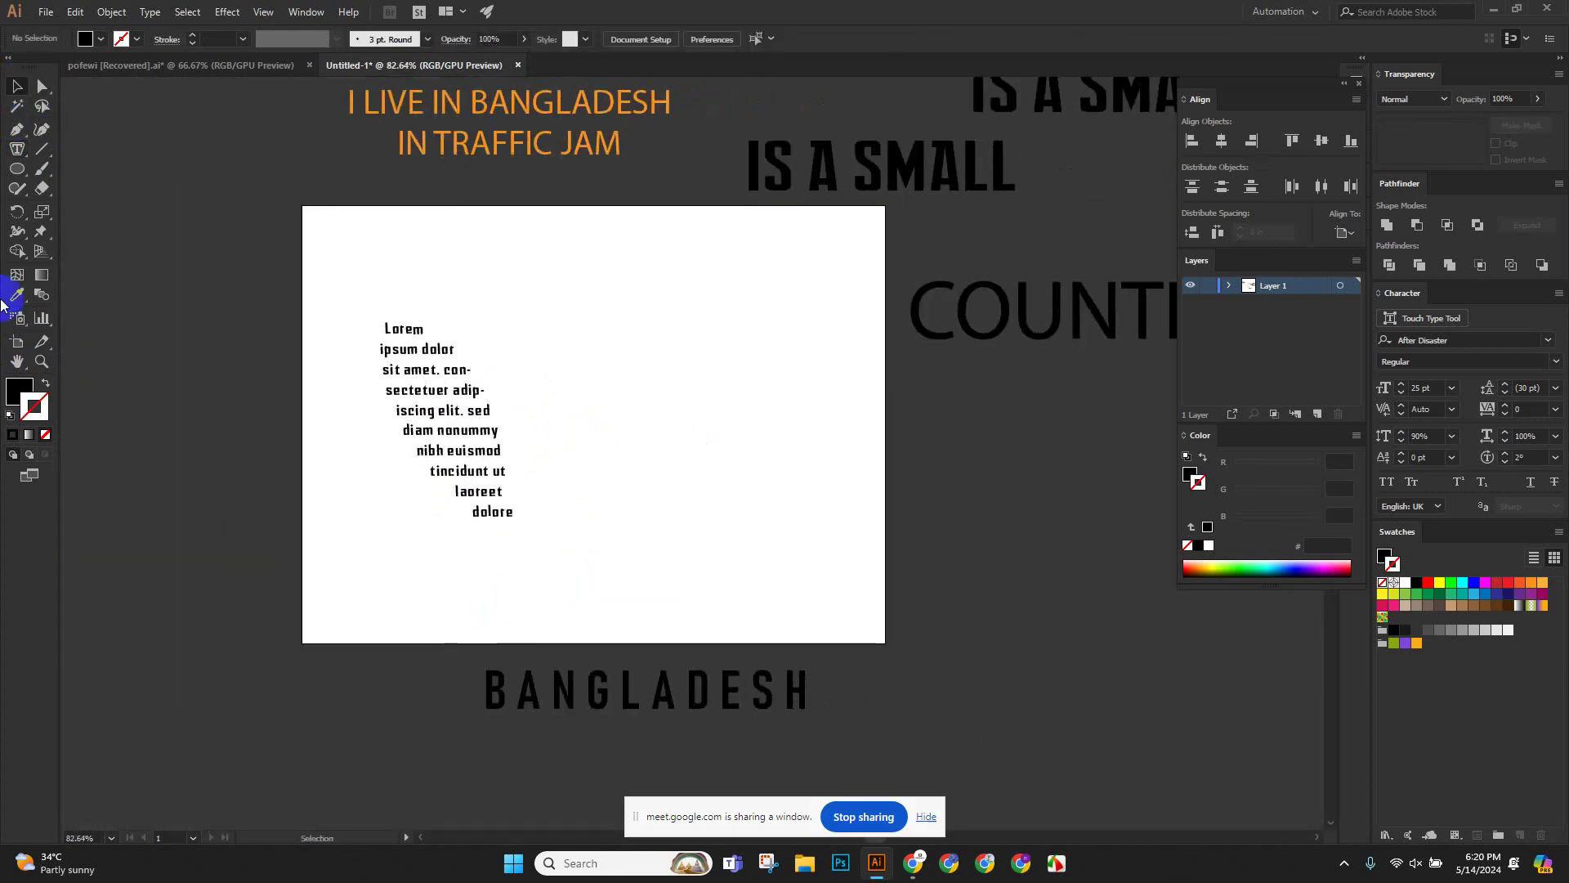
# Make a copy of the leaf text reflected across the vertical axis, move it beside the original and deselect it.
pyautogui.rightClick(439, 435)
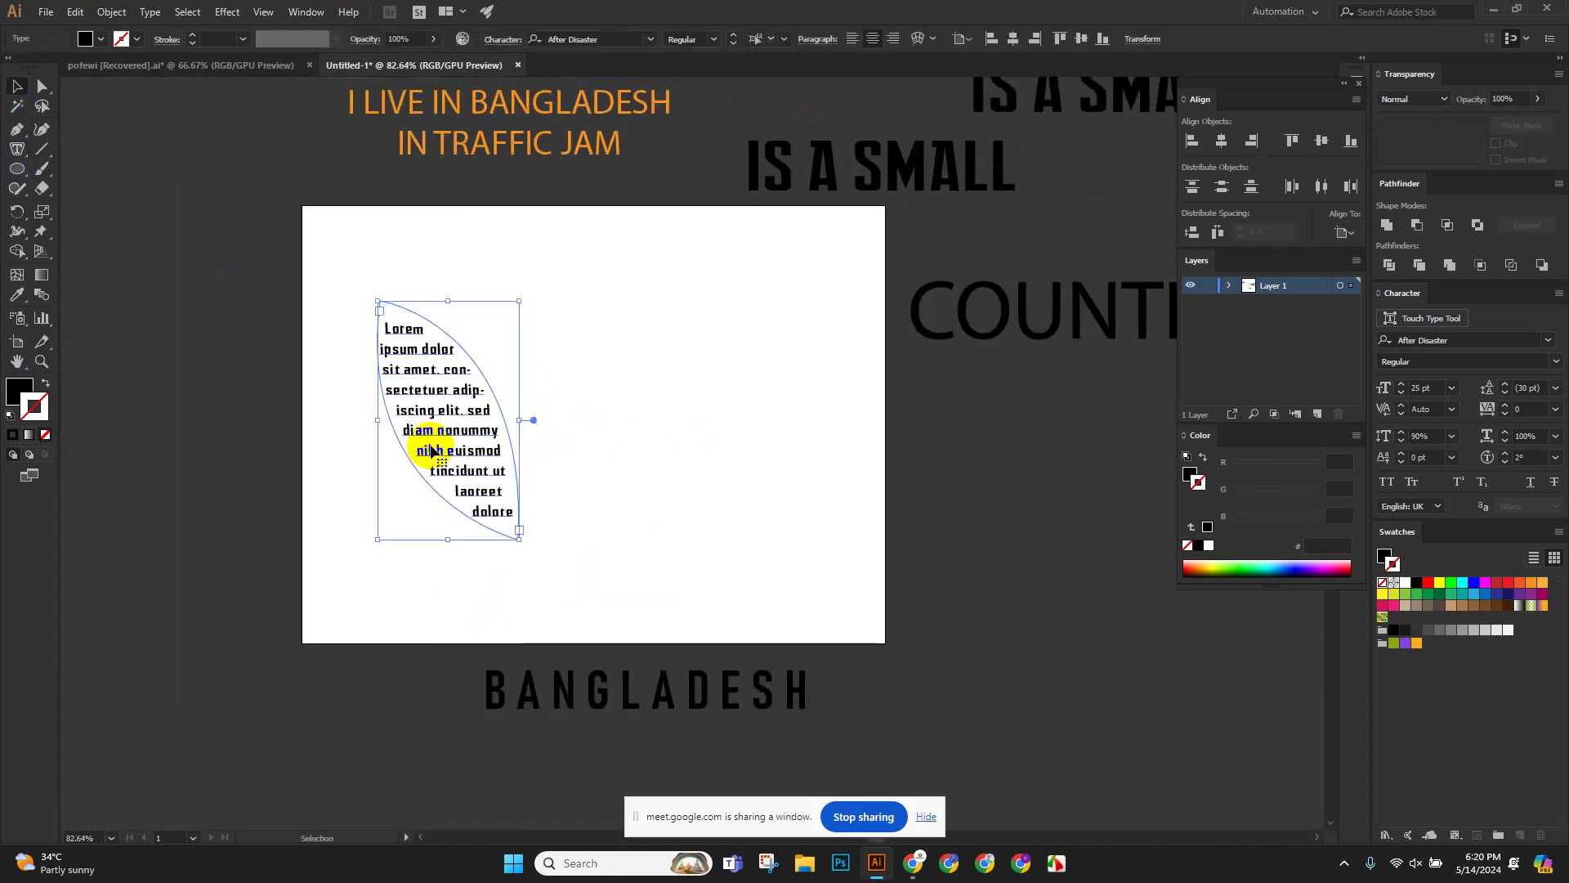
pyautogui.moveTo(602, 654)
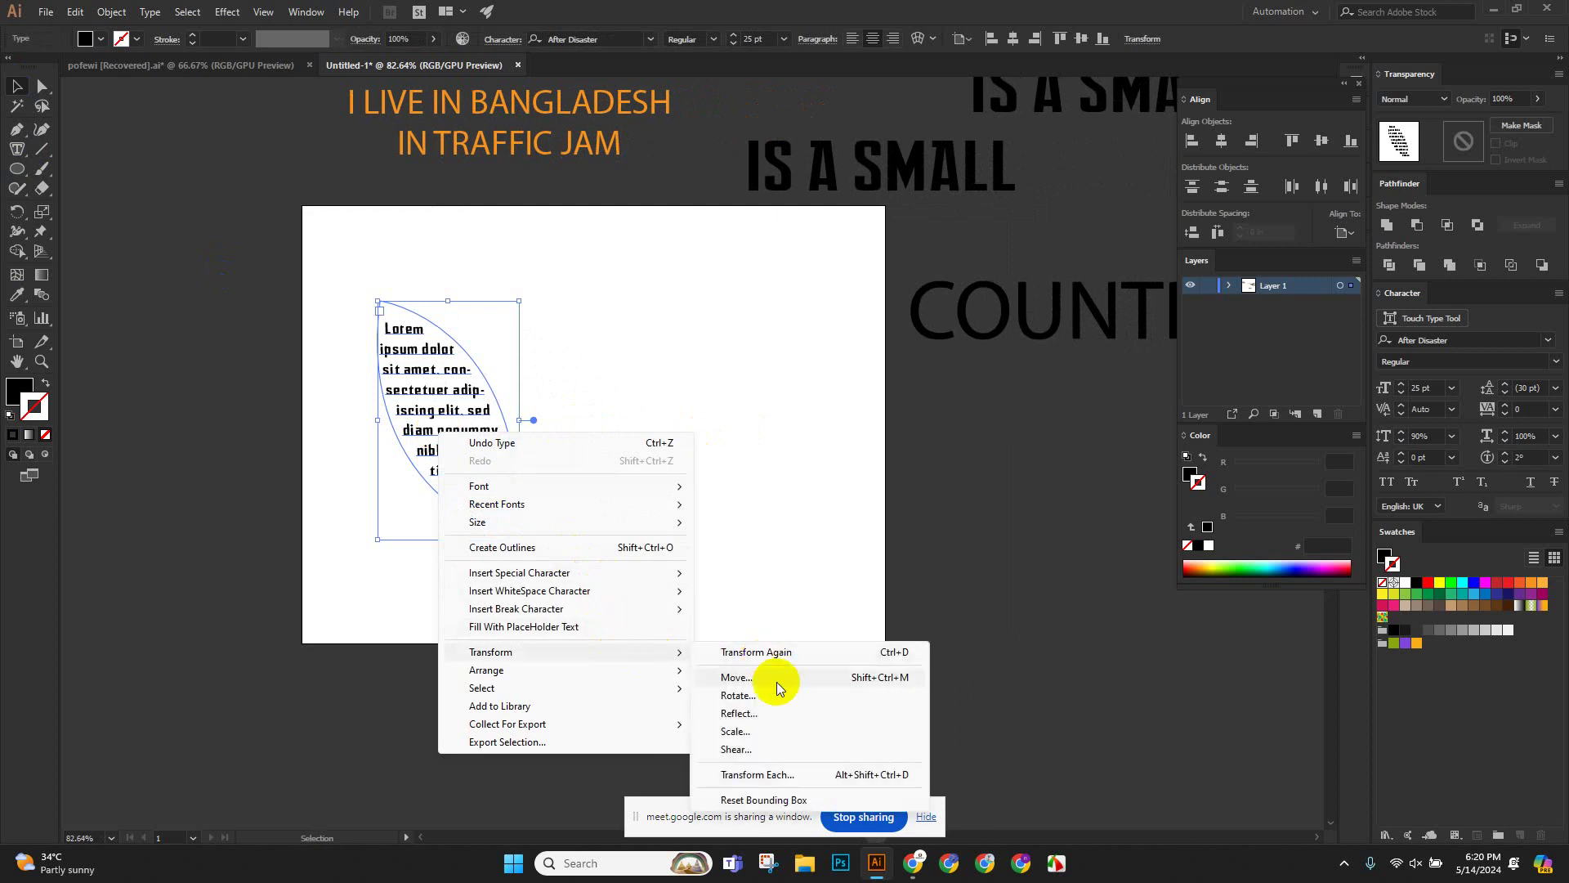
pyautogui.click(771, 713)
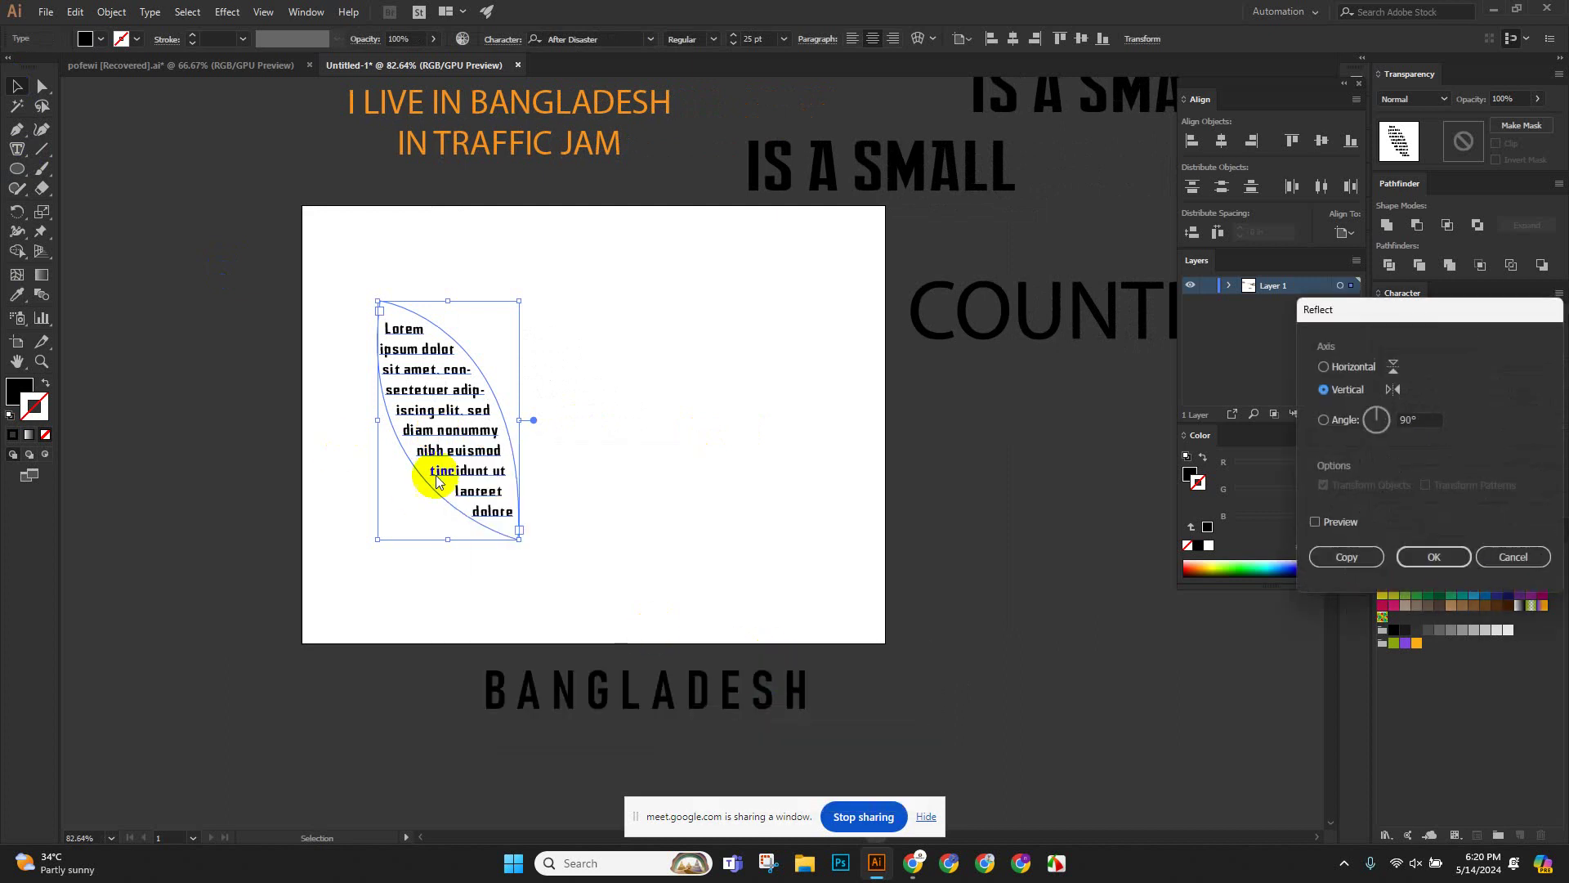
pyautogui.click(1341, 550)
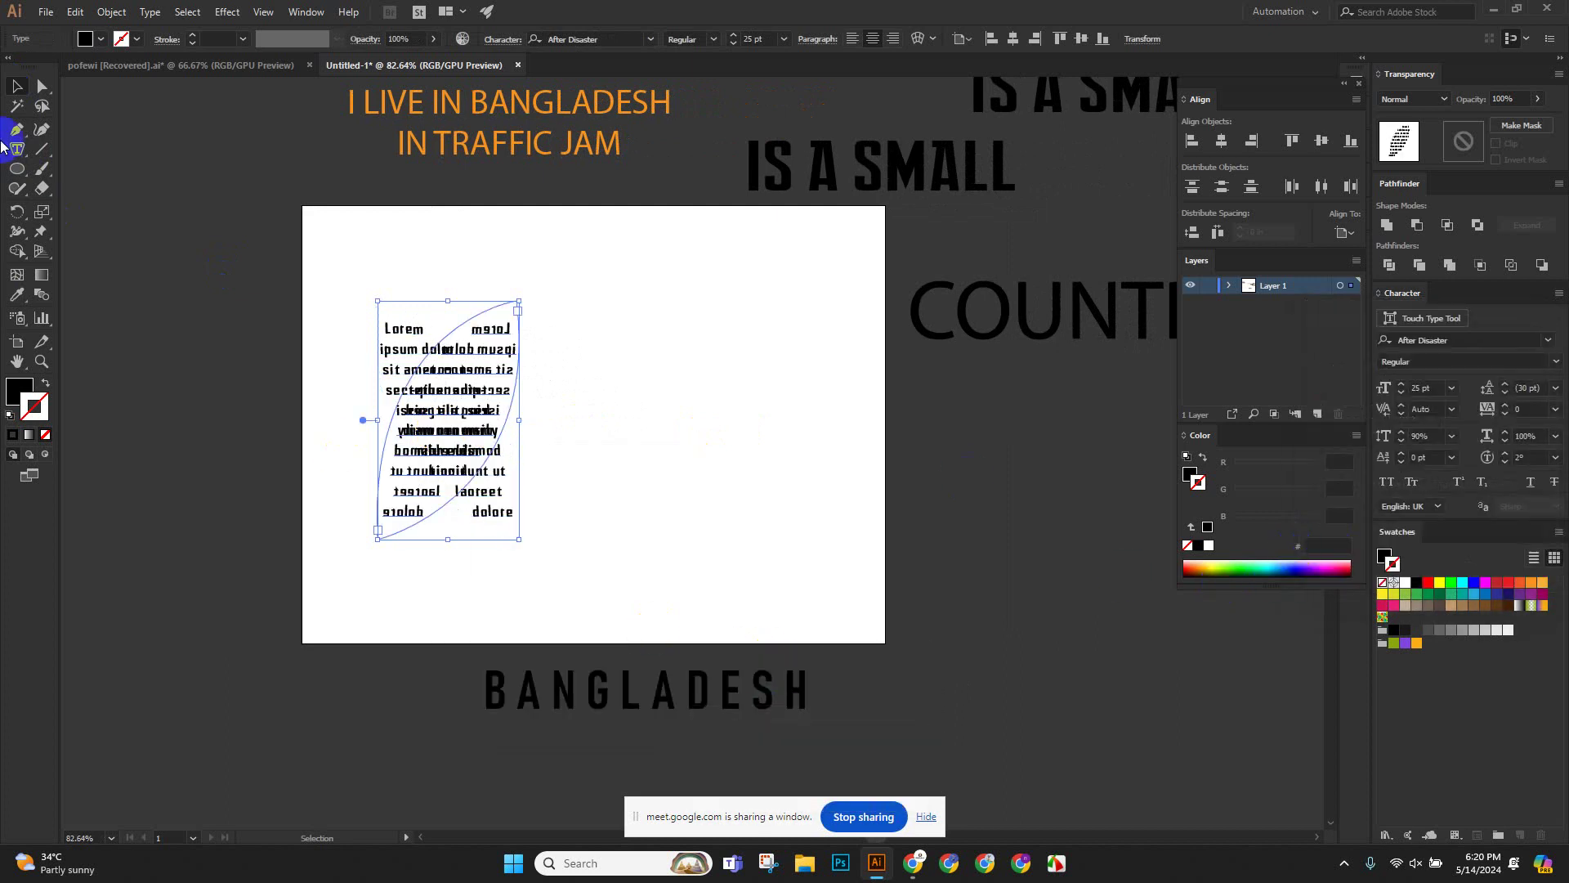
pyautogui.scroll(4, 601, 409)
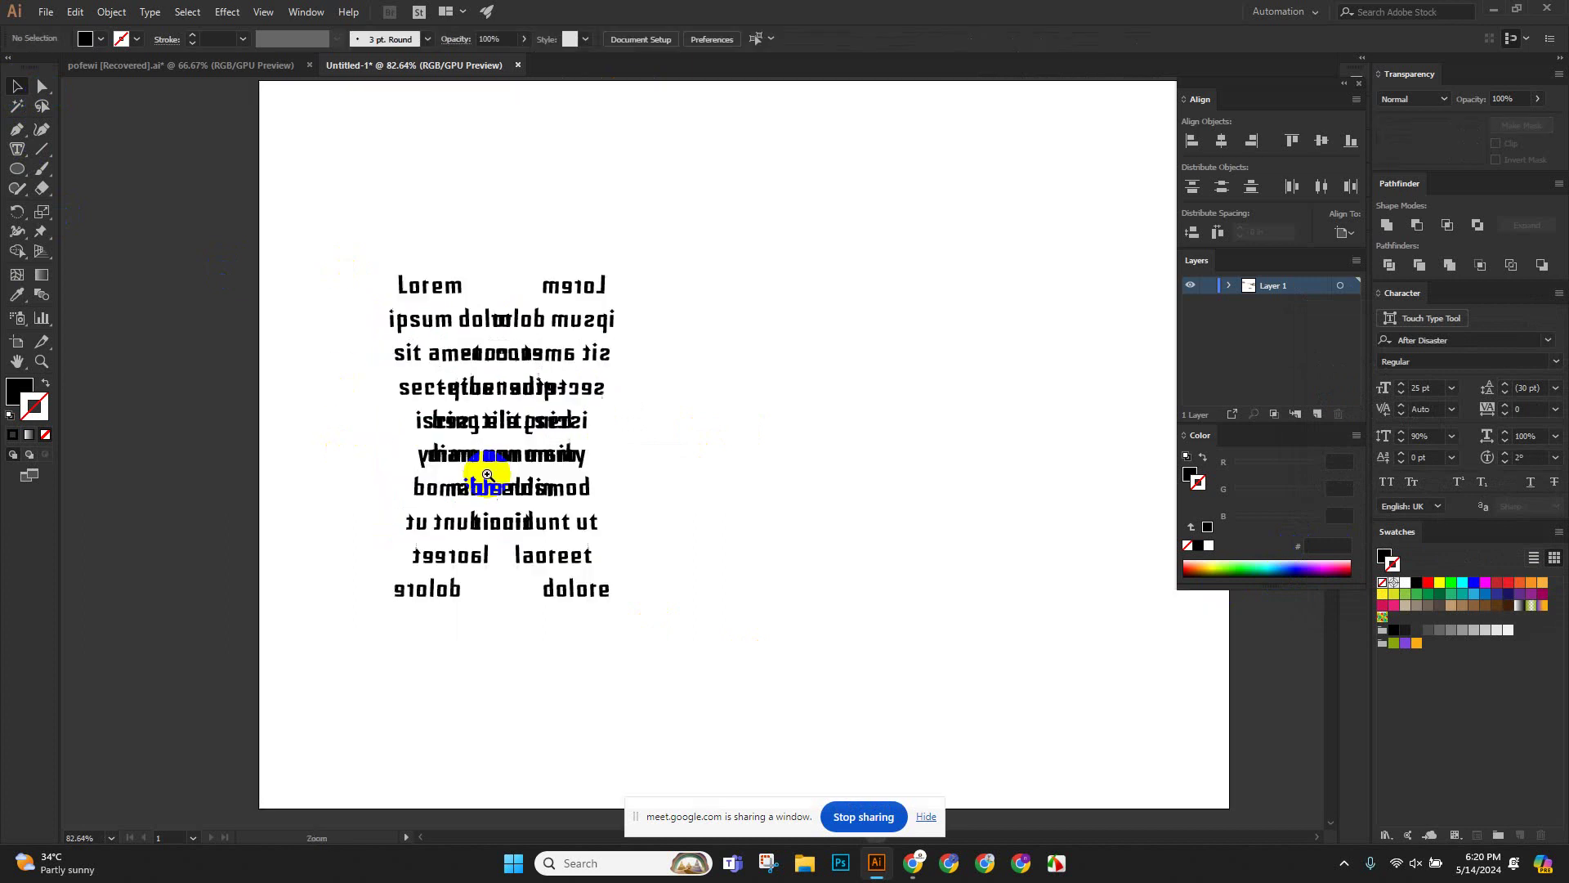
pyautogui.moveTo(595, 351); pyautogui.dragTo(824, 330)
pyautogui.click(973, 562)
# Delete the mirrored copy of the leaf text.
pyautogui.scroll(-5, 919, 542)
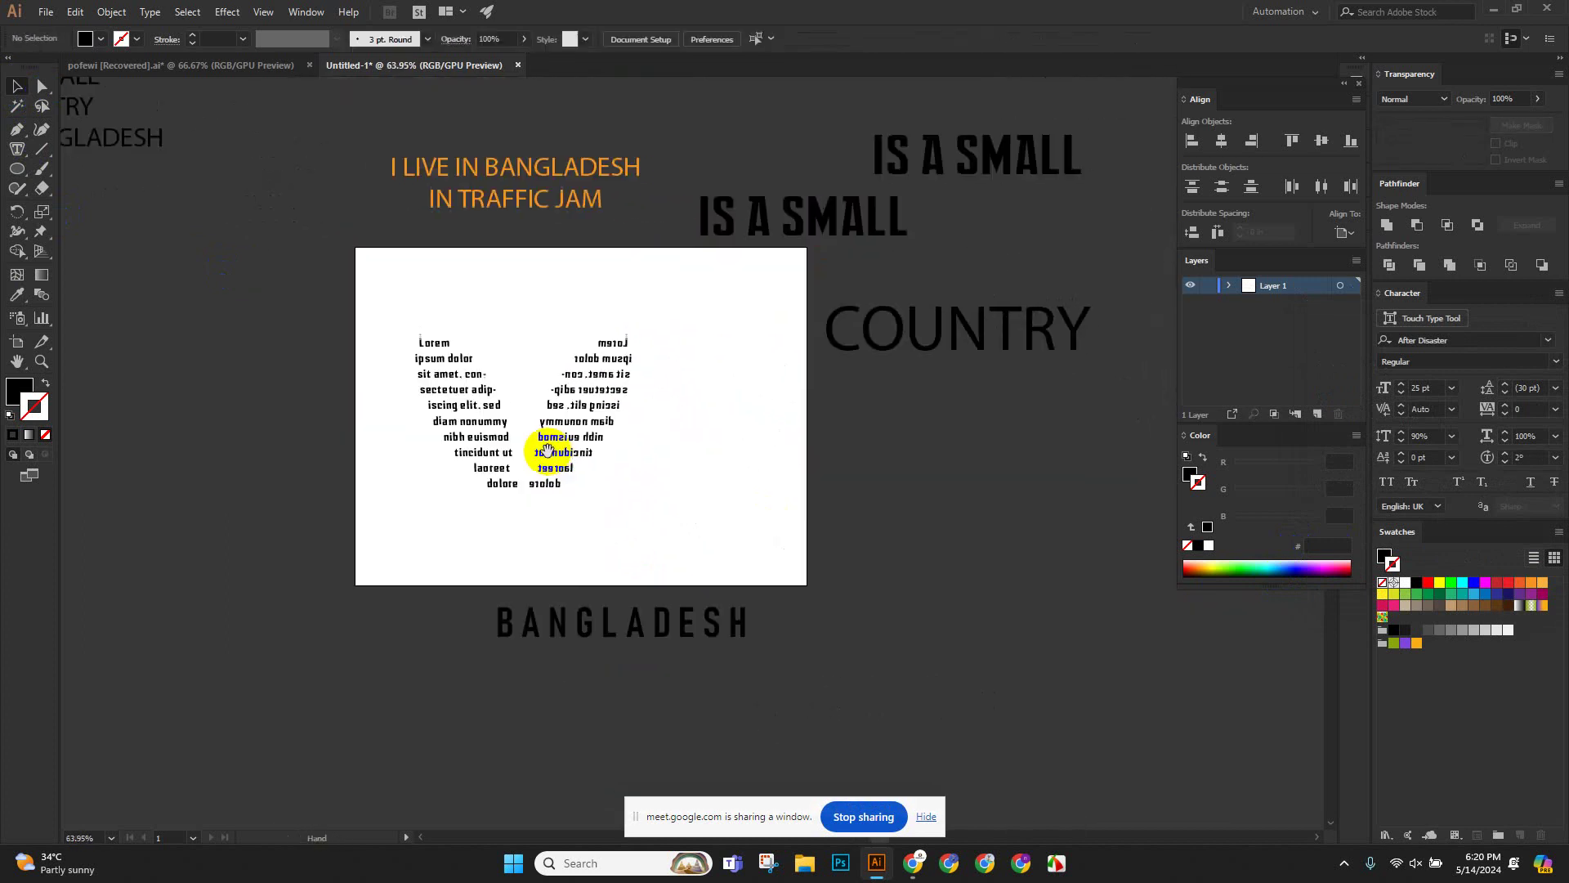
pyautogui.click(623, 413)
pyautogui.press('Delete')
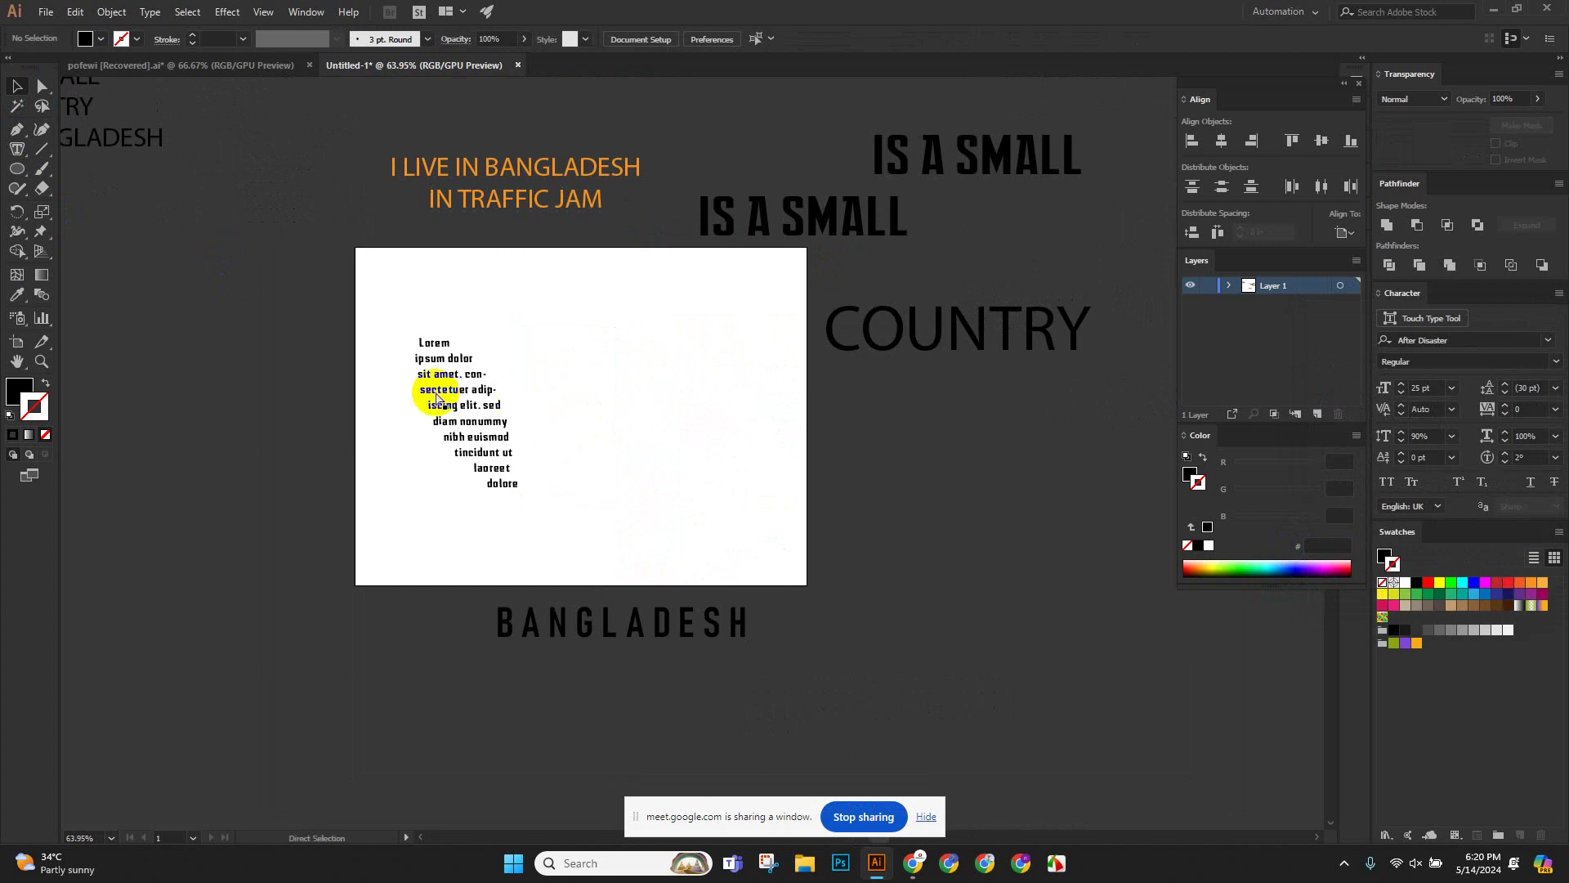
# Try shrinking the leaf-shaped text area from its lower corner, then undo the resize and deselect it.
pyautogui.scroll(6, 420, 375)
pyautogui.scroll(1, 525, 532)
pyautogui.click(582, 675)
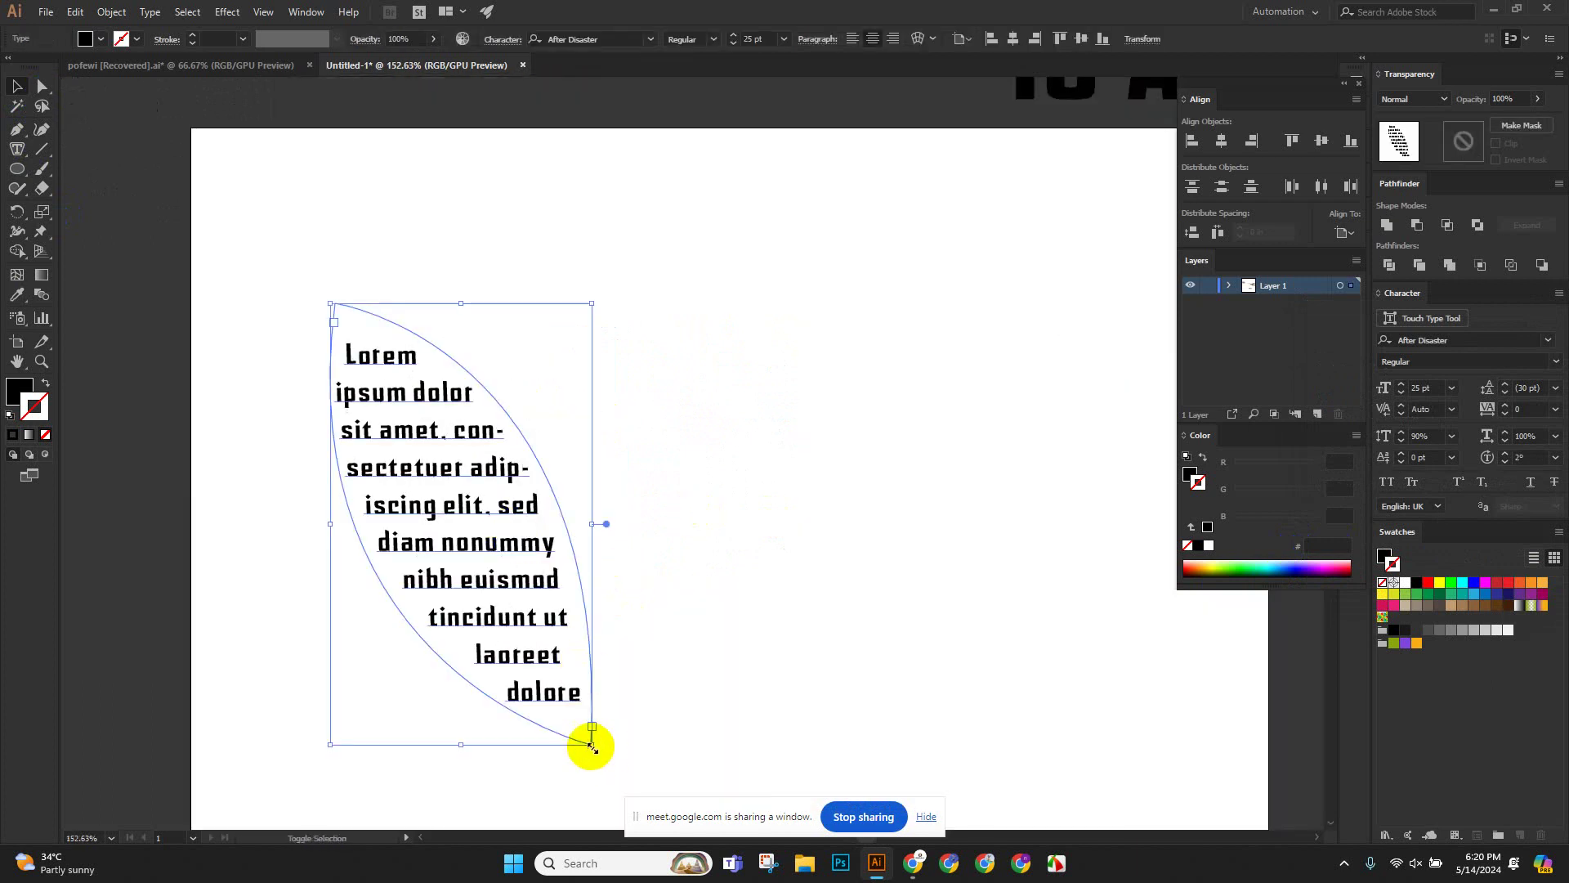
pyautogui.moveTo(590, 742); pyautogui.dragTo(454, 513)
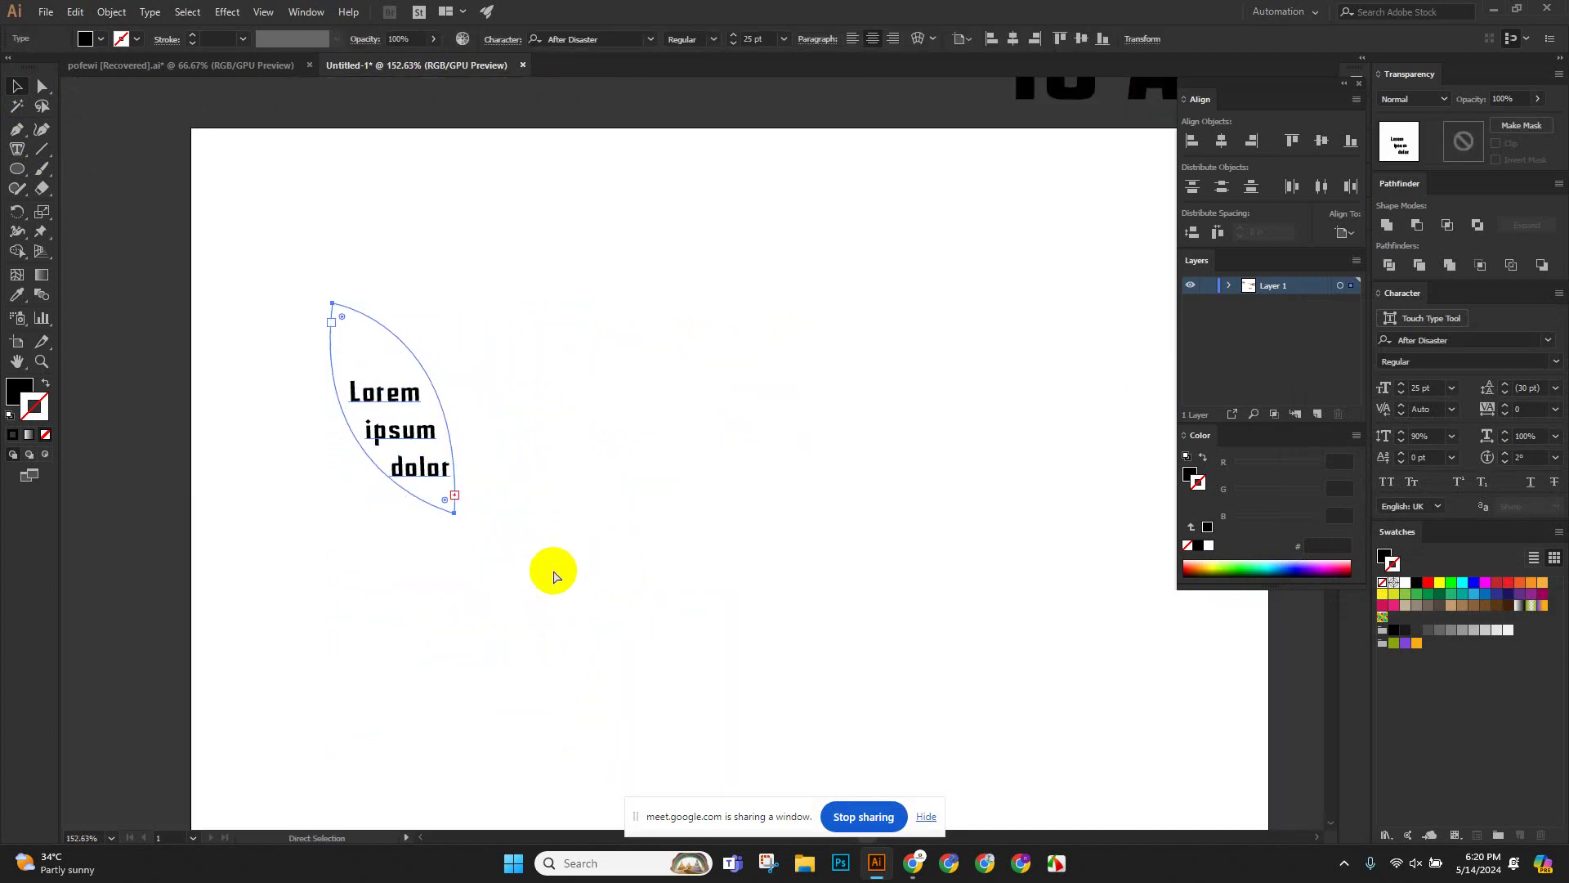
pyautogui.hotkey('ctrl', 'z')
pyautogui.click(714, 543)
# Try enlarging the leaf-shaped text area around its centre, then undo the resize.
pyautogui.click(532, 550)
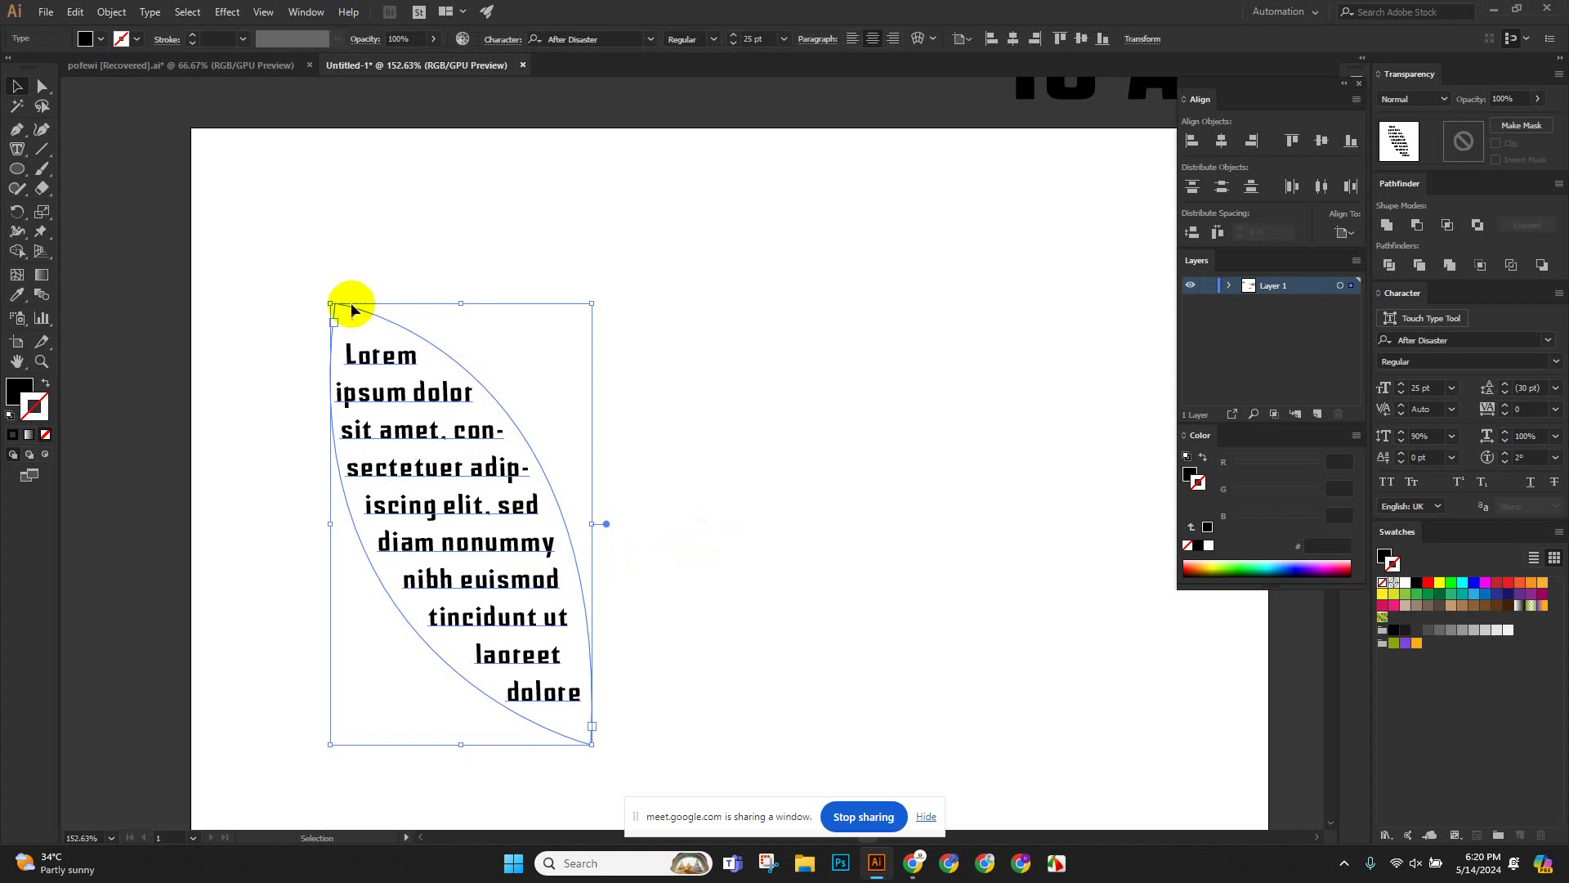
pyautogui.moveTo(333, 305); pyautogui.dragTo(277, 270)
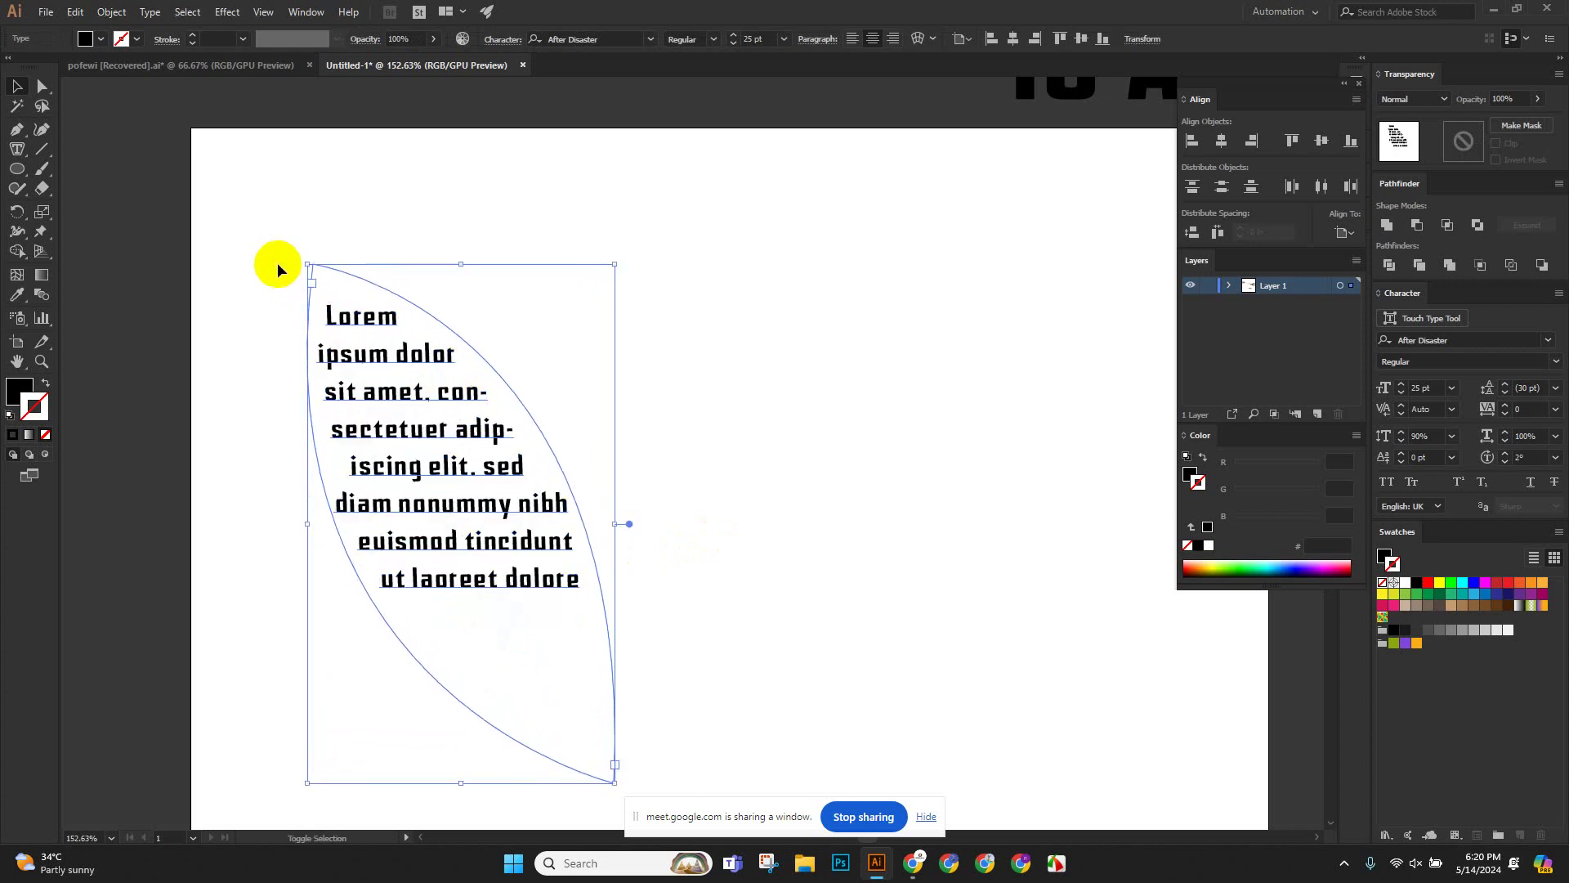
pyautogui.hotkey('ctrl', 'z')
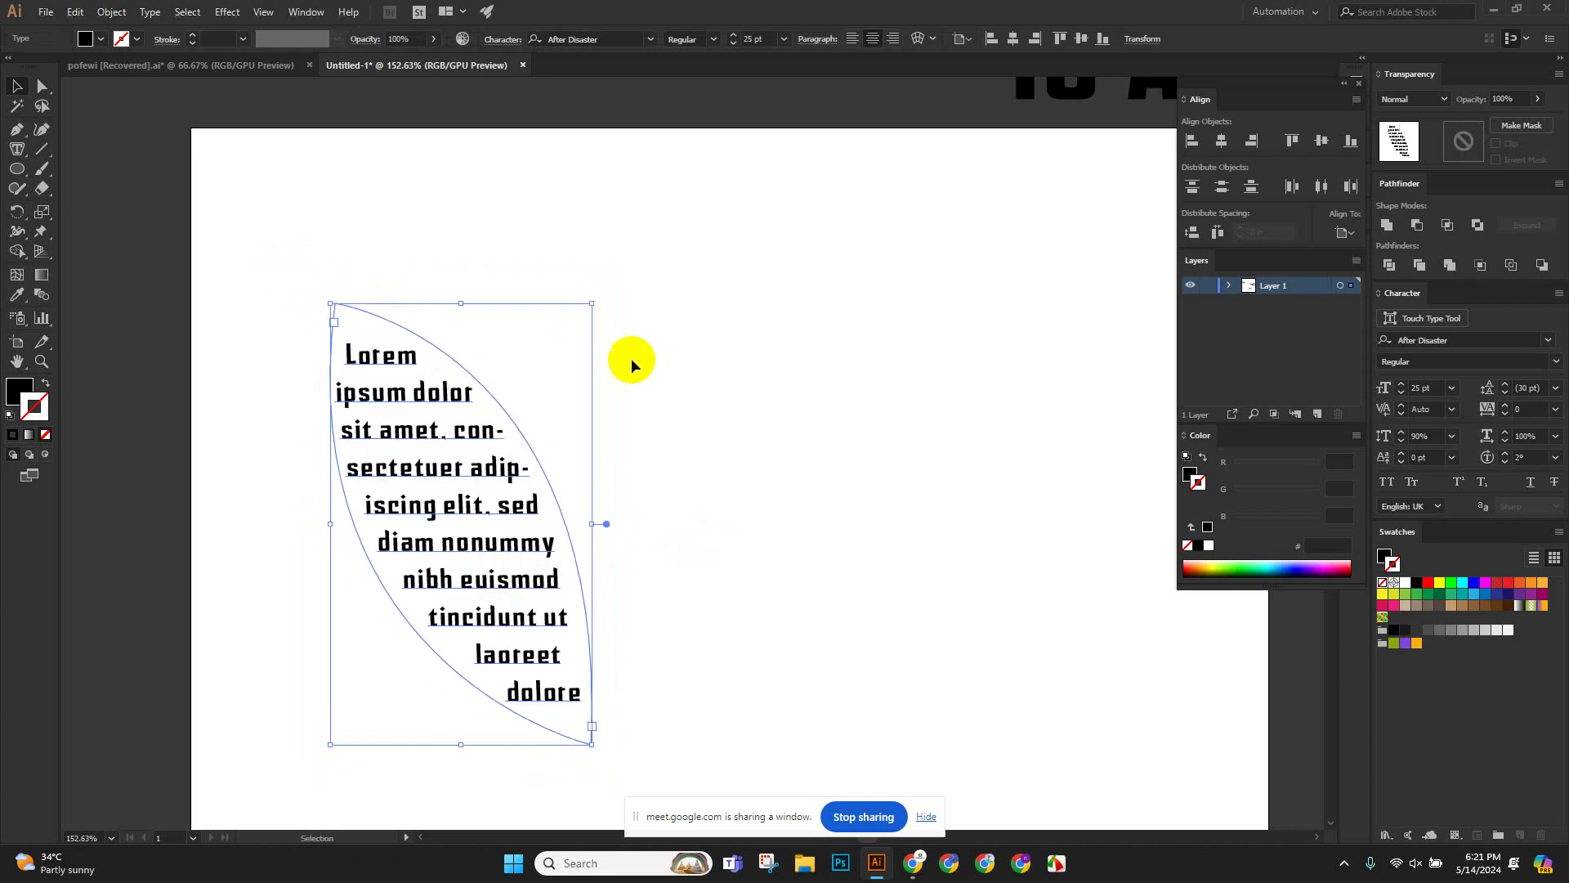
# Convert the leaf text to outlines, scale it down to about 1.29 by 1.89 in near the artboard's upper edge, and deselect it.
pyautogui.rightClick(455, 409)
pyautogui.click(546, 518)
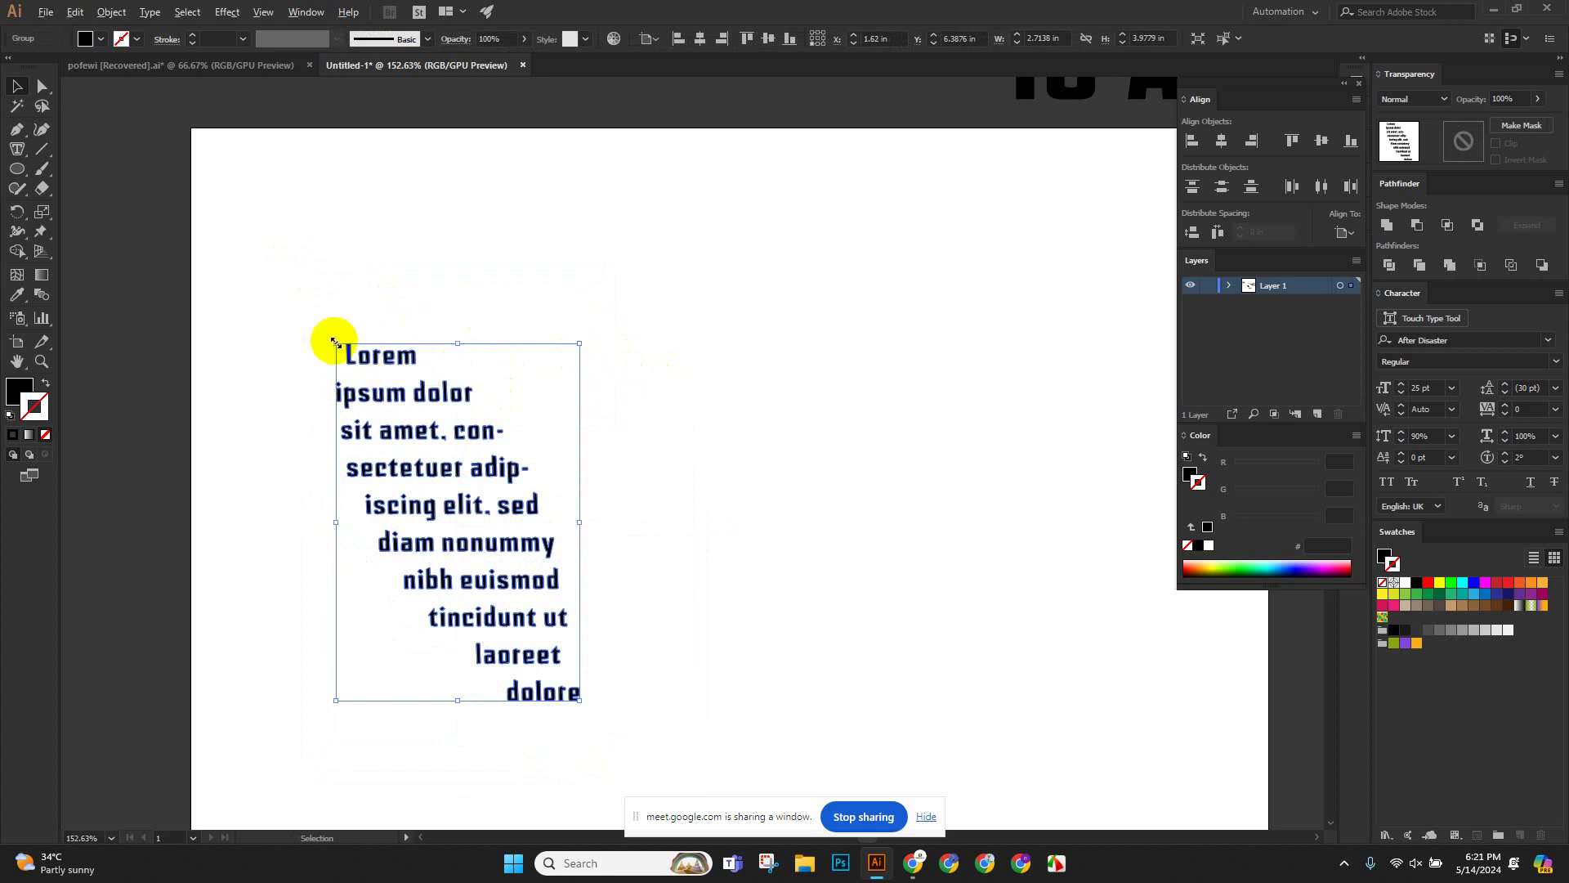
pyautogui.moveTo(336, 344); pyautogui.dragTo(403, 417)
pyautogui.moveTo(480, 501); pyautogui.dragTo(608, 331)
pyautogui.click(686, 544)
pyautogui.scroll(3, 627, 368)
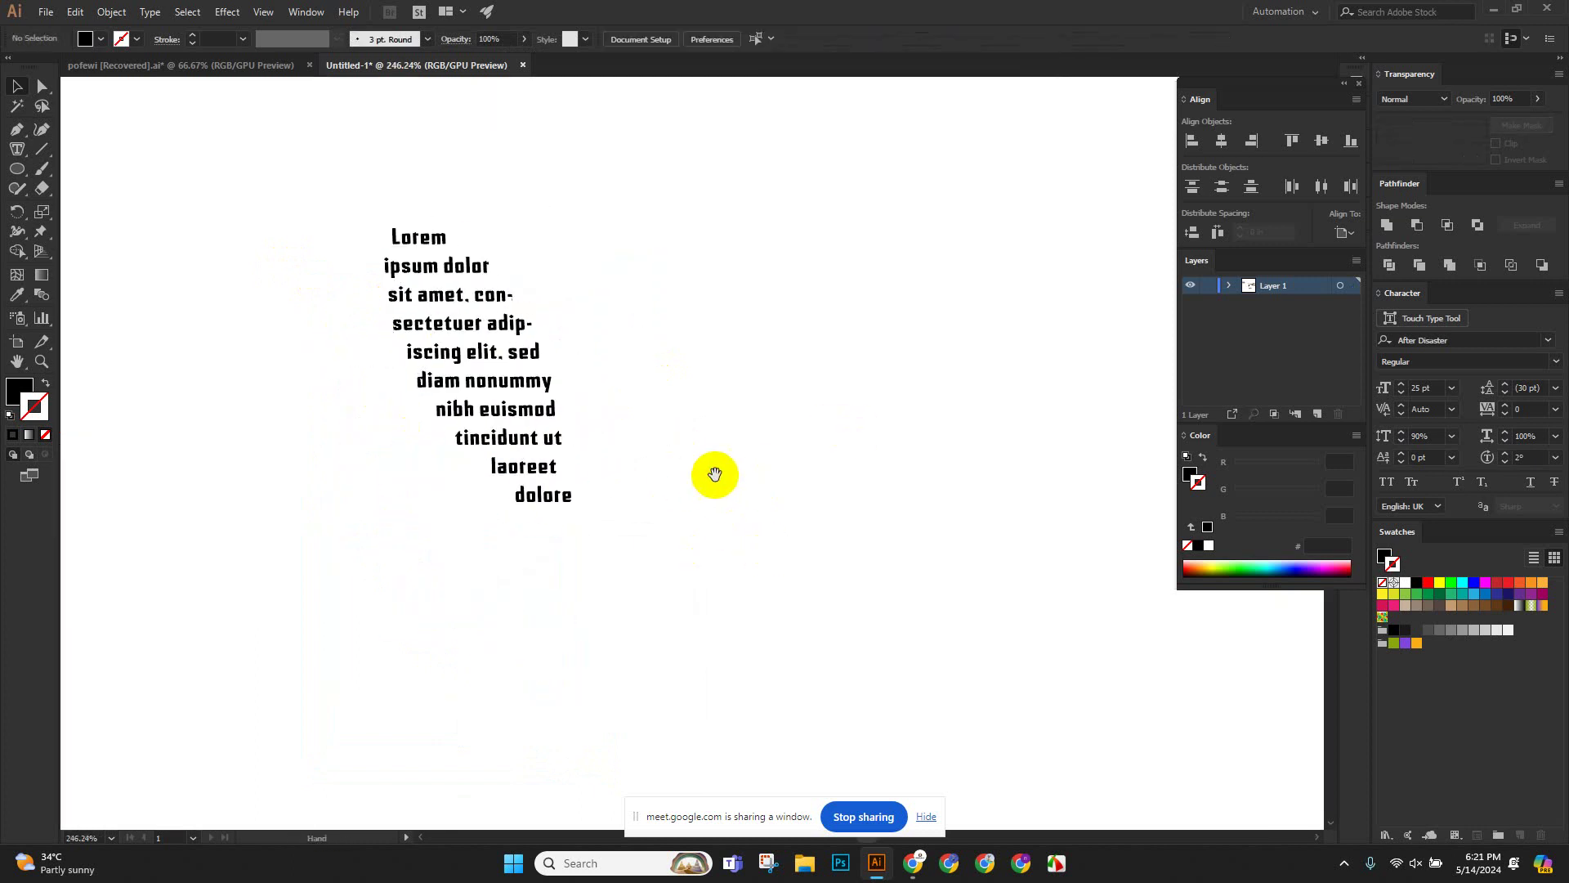
pyautogui.scroll(-1, 714, 469)
pyautogui.click(515, 463)
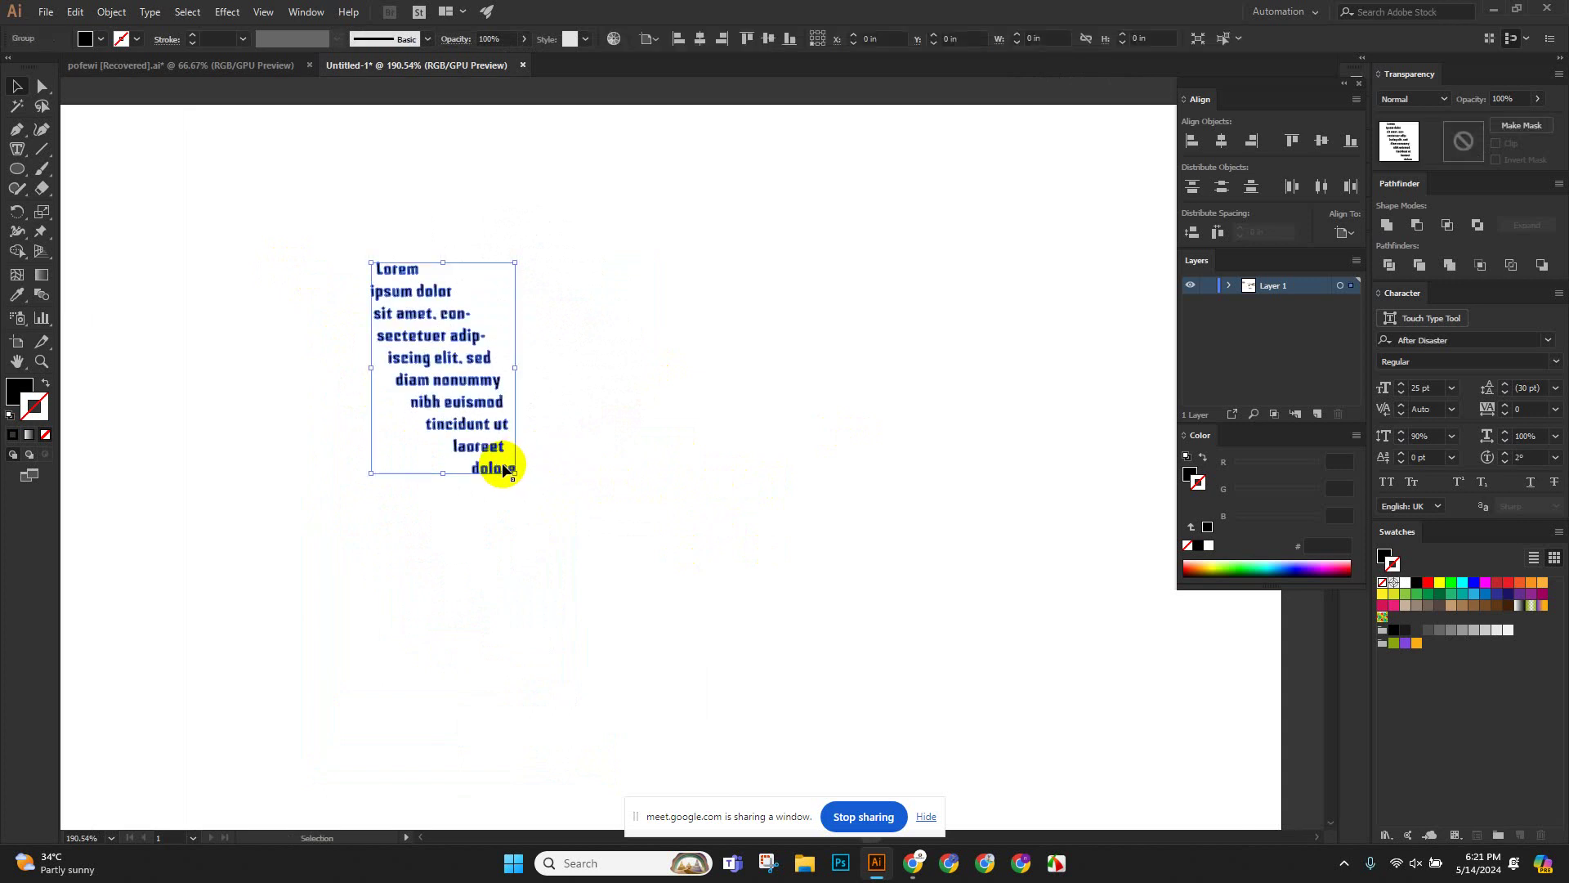
pyautogui.click(27, 179)
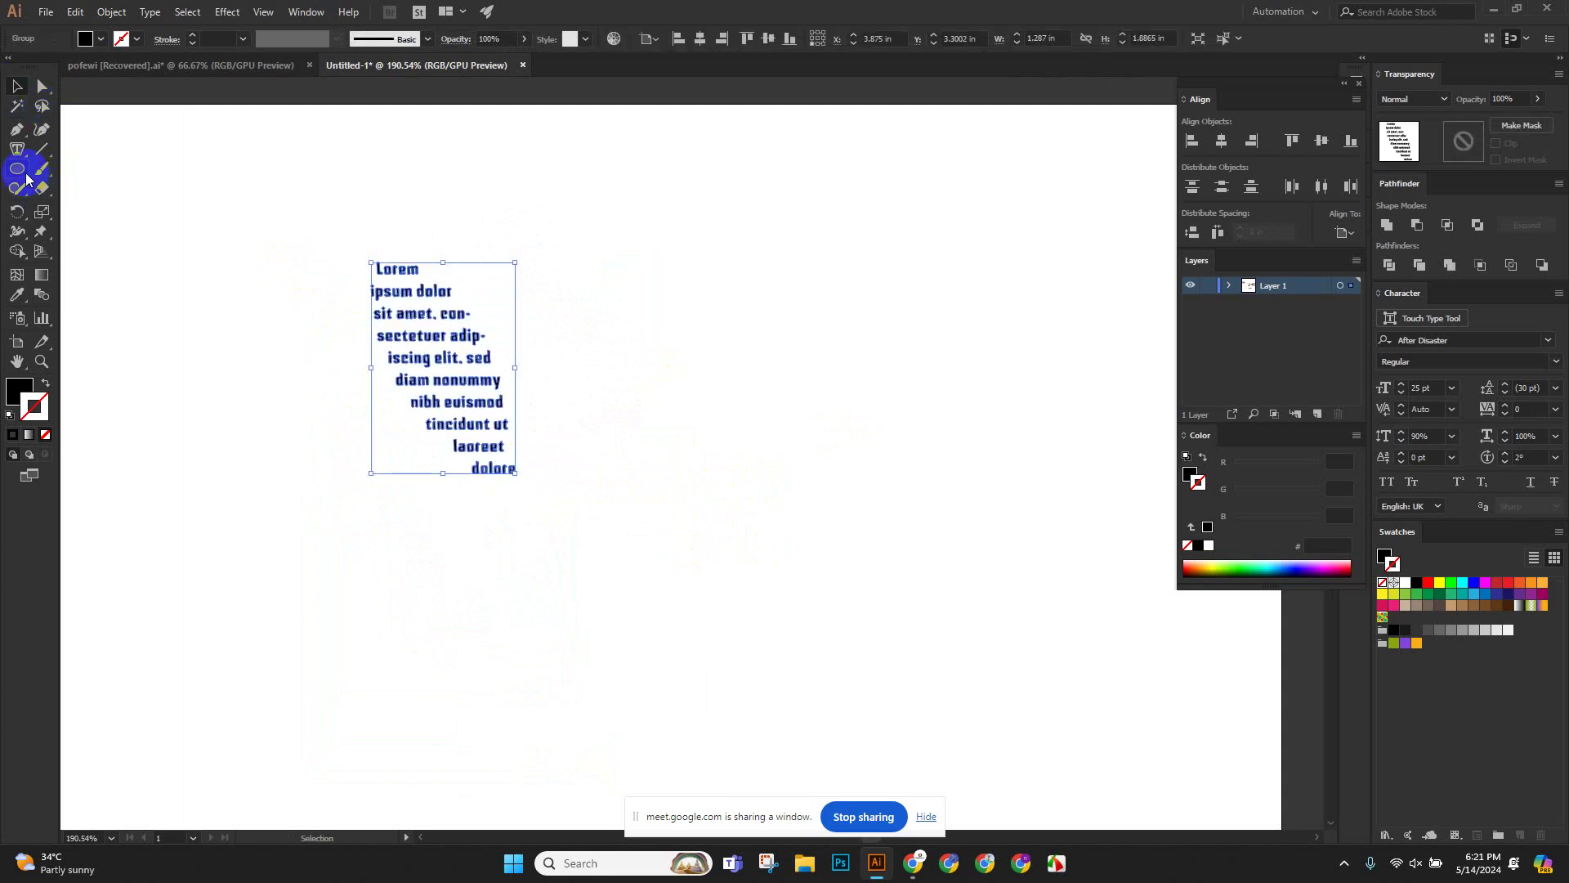
pyautogui.click(36, 210)
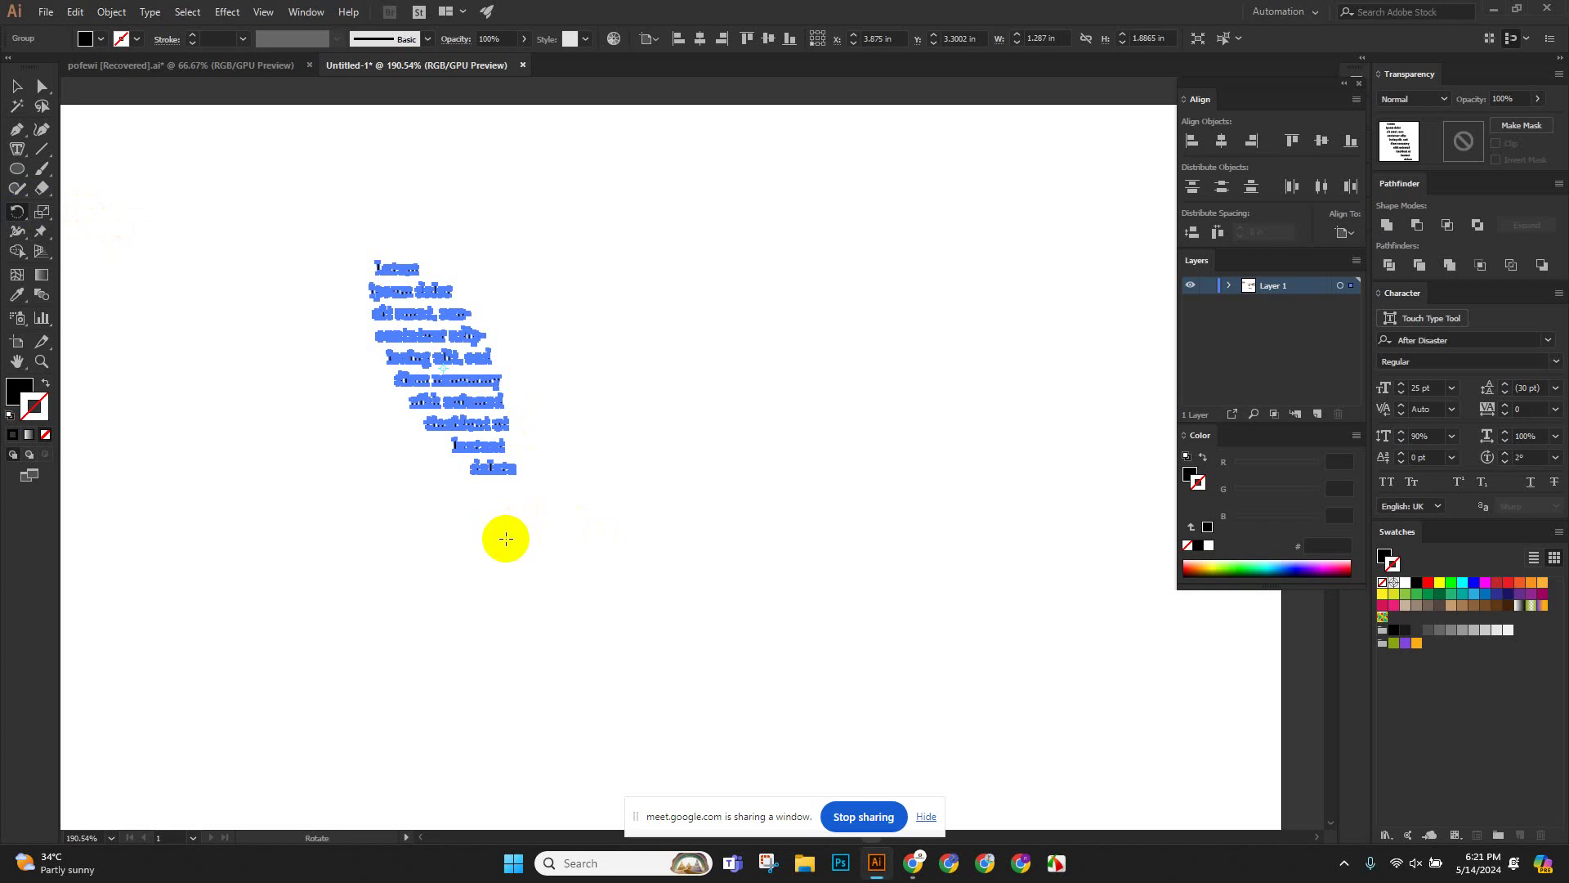
pyautogui.click(16, 85)
pyautogui.click(180, 220)
pyautogui.click(491, 351)
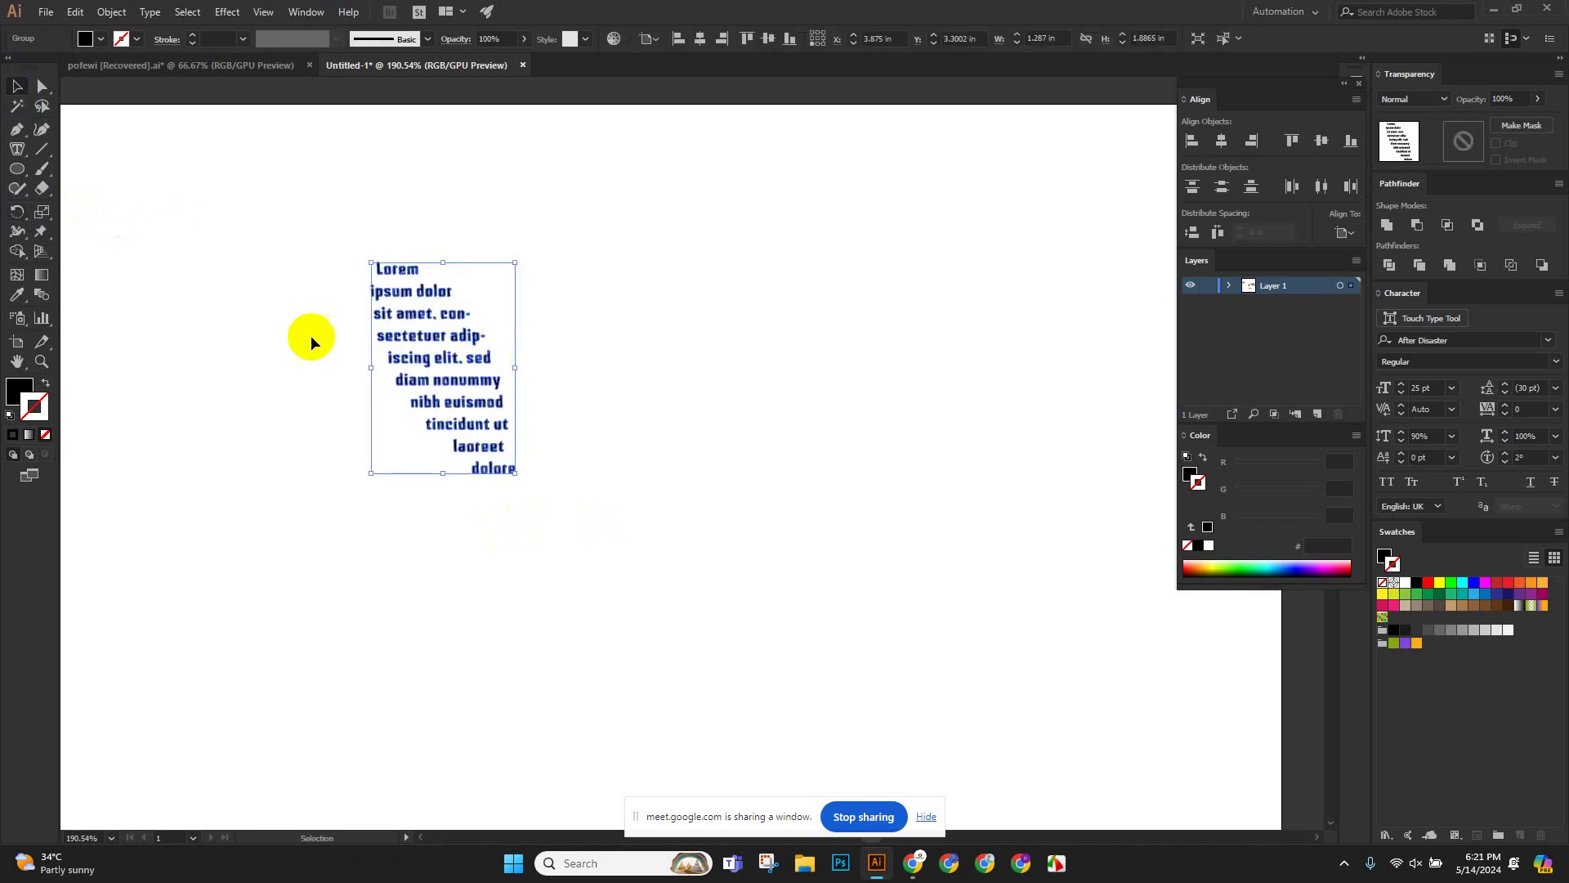
pyautogui.click(18, 187)
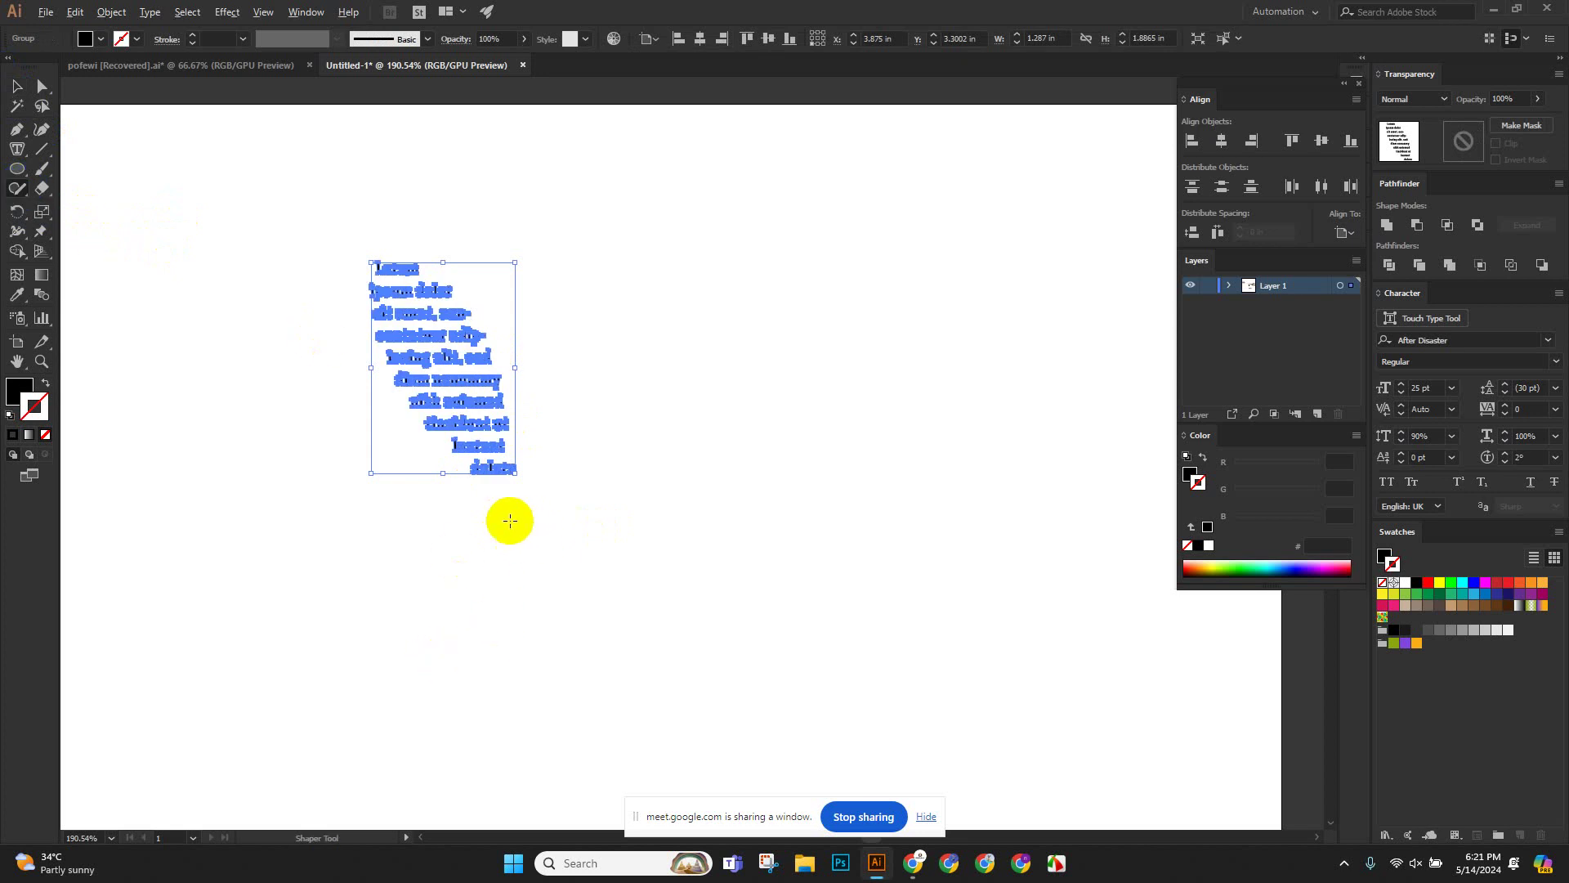
pyautogui.click(522, 551)
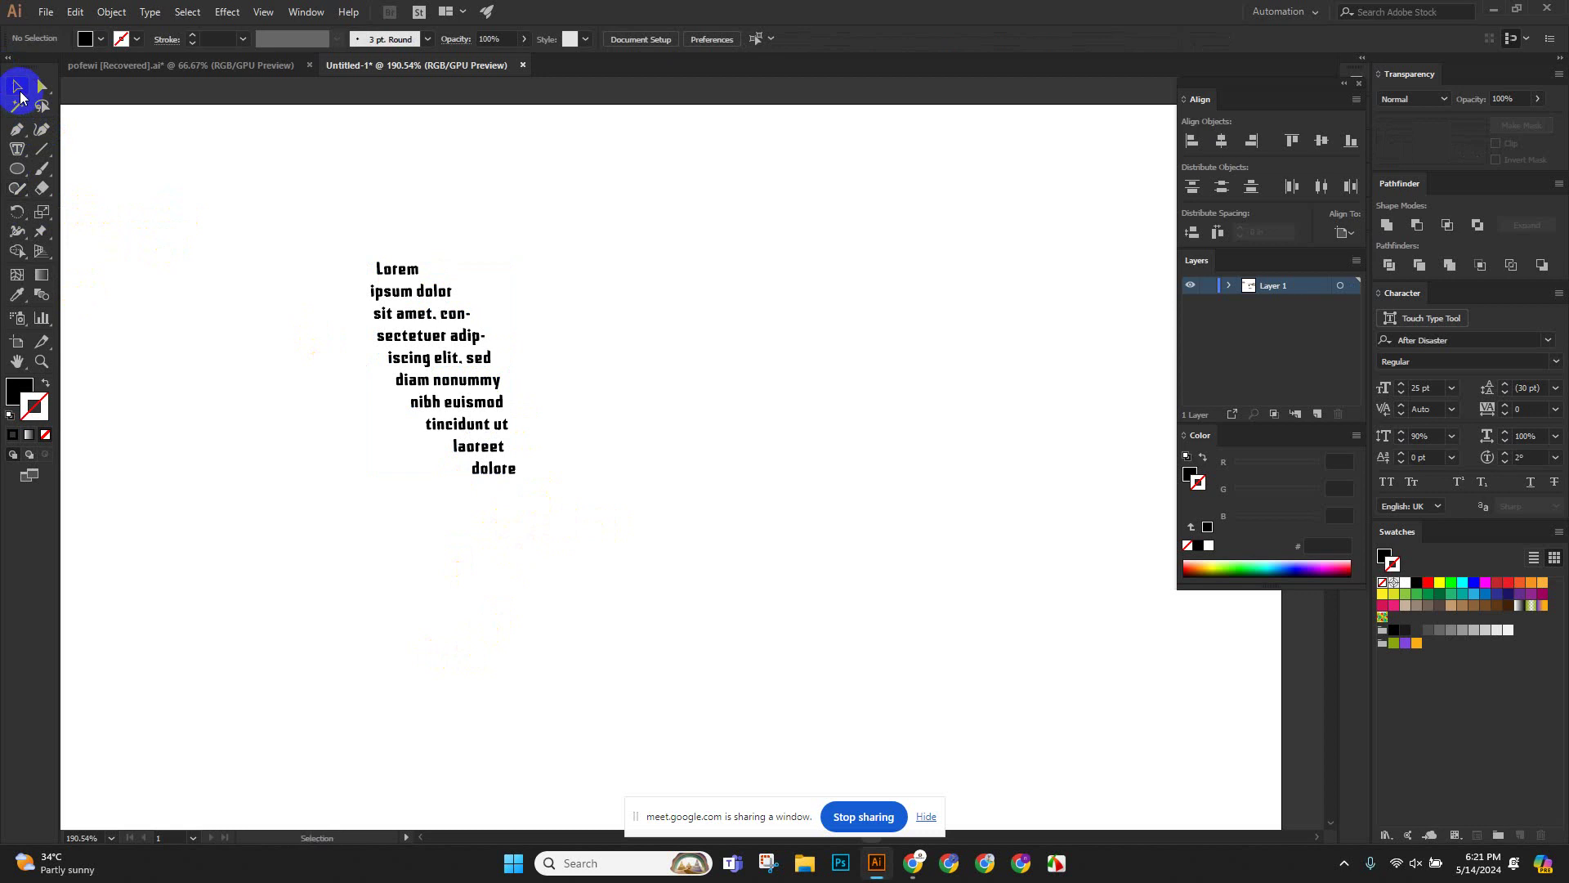
pyautogui.click(16, 86)
pyautogui.click(460, 418)
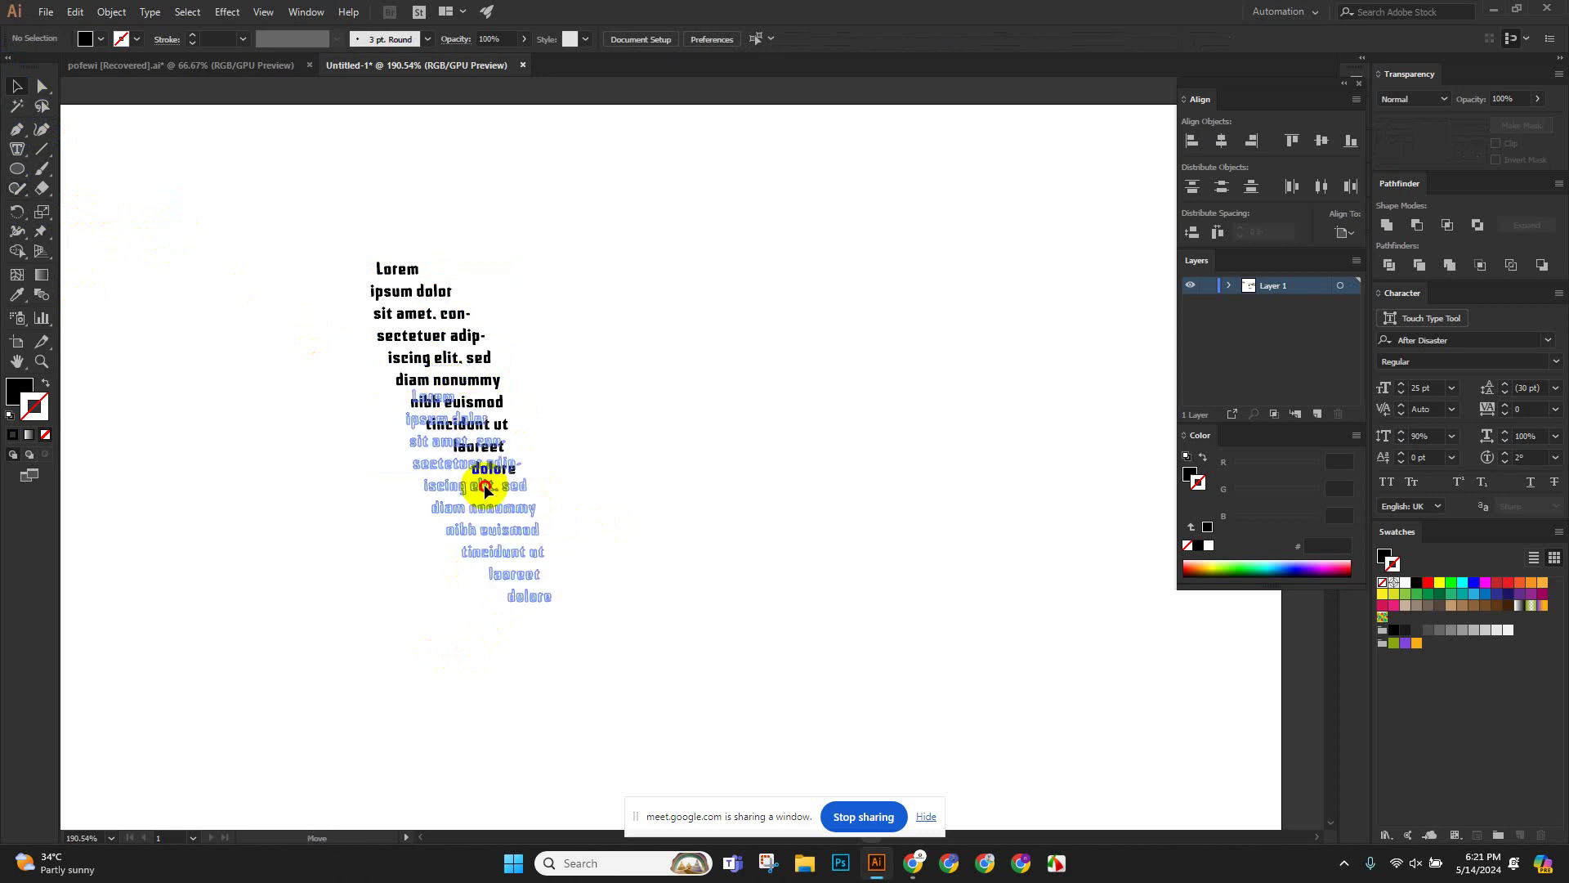
pyautogui.click(564, 480)
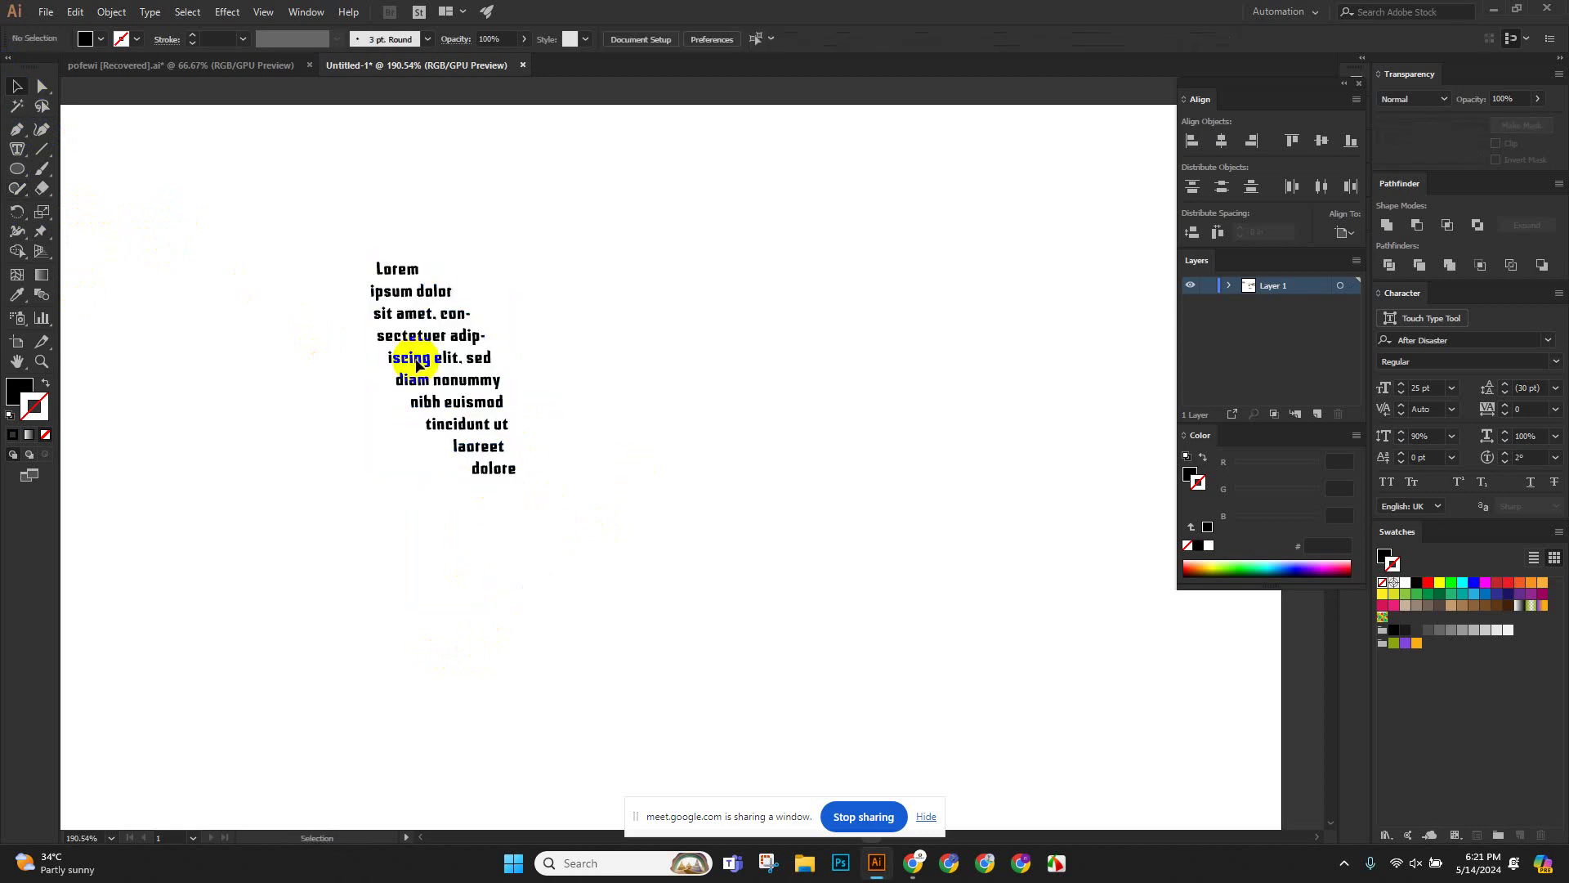
# Create a copy of the outlined leaf text rotated 40° about a point just below its lower tip.
pyautogui.click(385, 333)
pyautogui.click(19, 211)
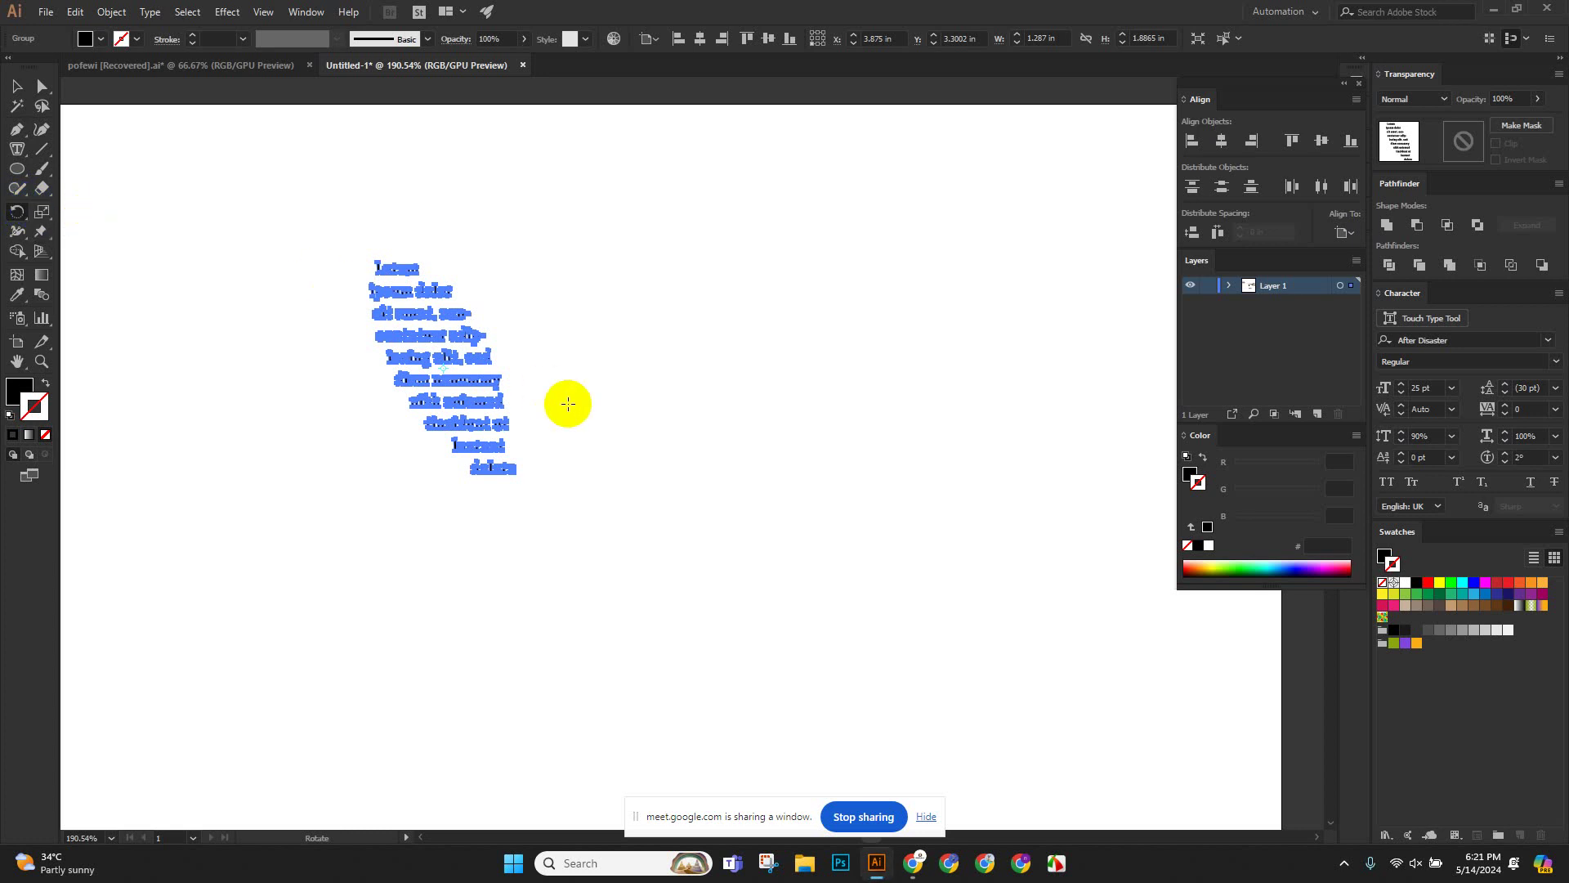
pyautogui.click(17, 88)
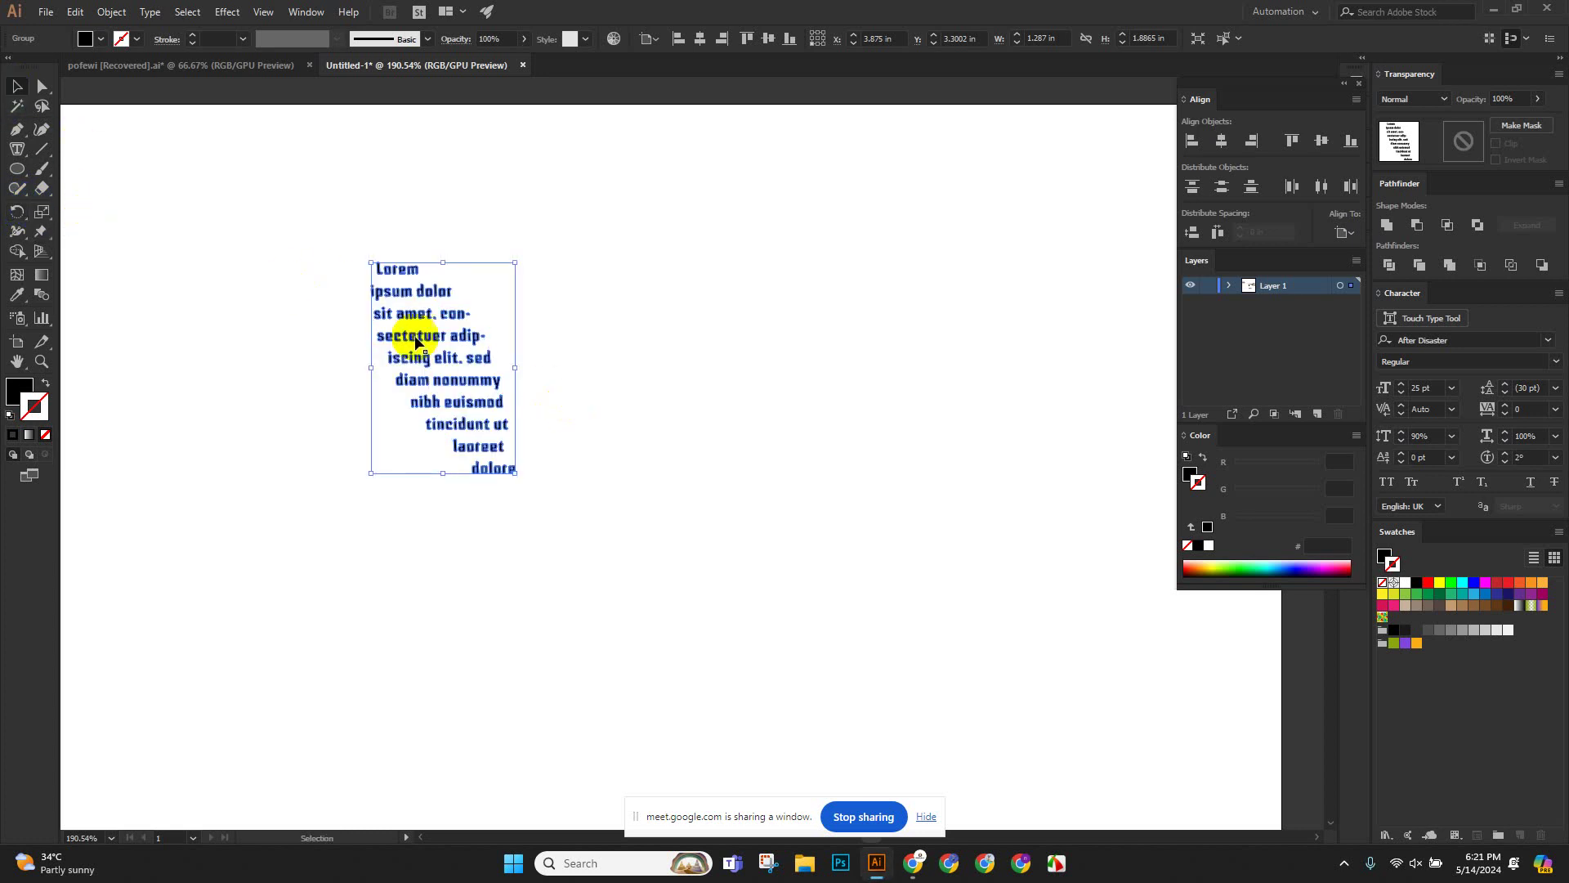
pyautogui.click(12, 214)
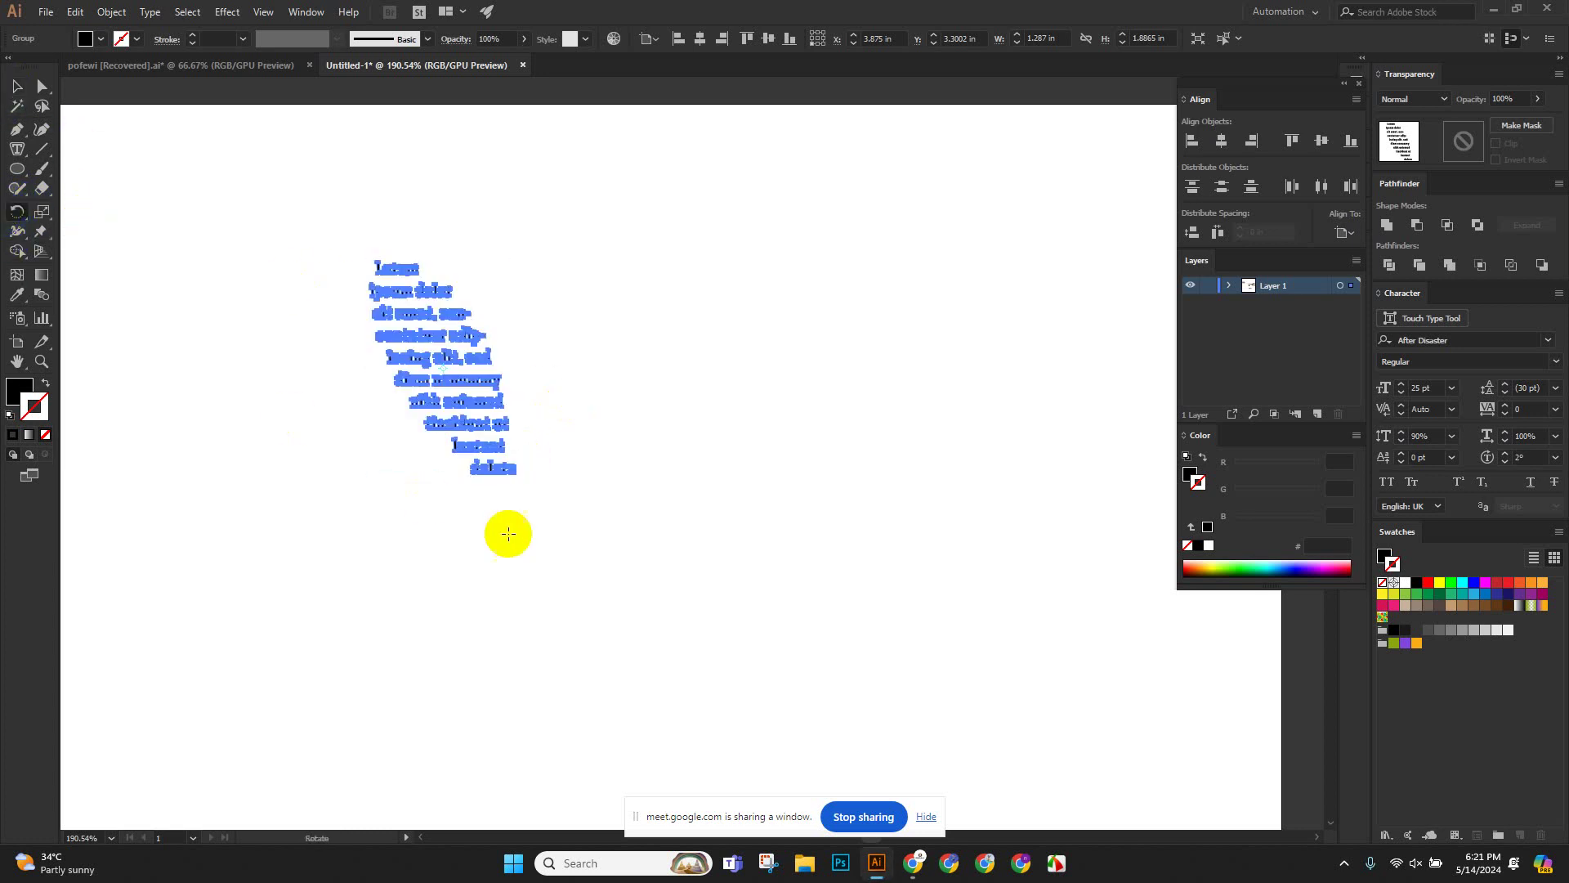
pyautogui.keyDown('alt'); pyautogui.click(514, 541); pyautogui.keyUp('alt')
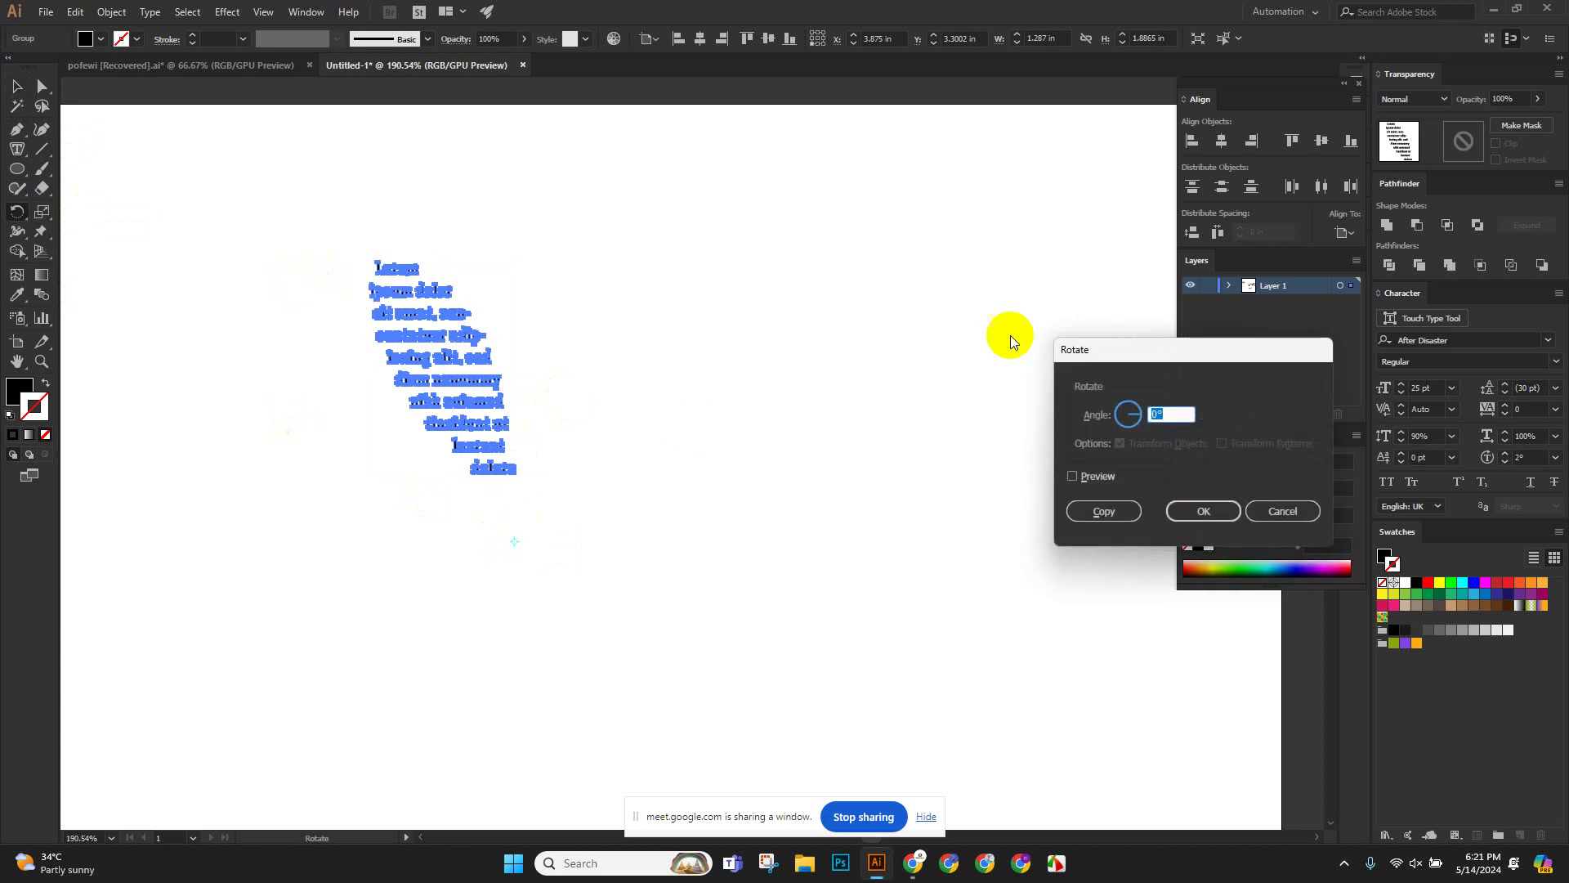
pyautogui.click(1073, 481)
pyautogui.doubleClick(1173, 417)
pyautogui.write('13')
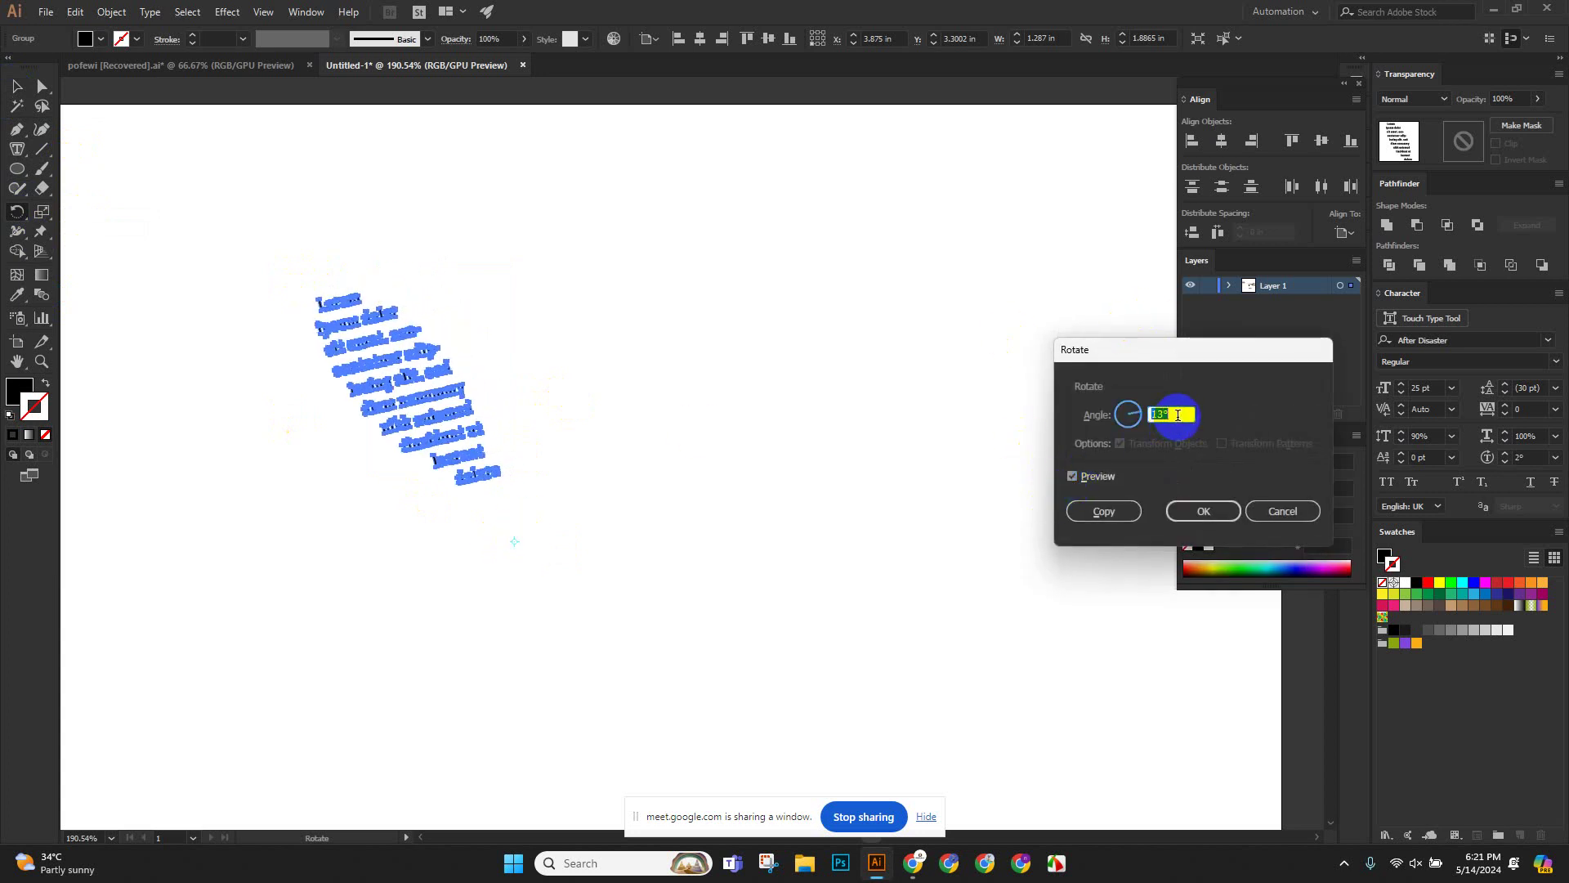
pyautogui.write('40')
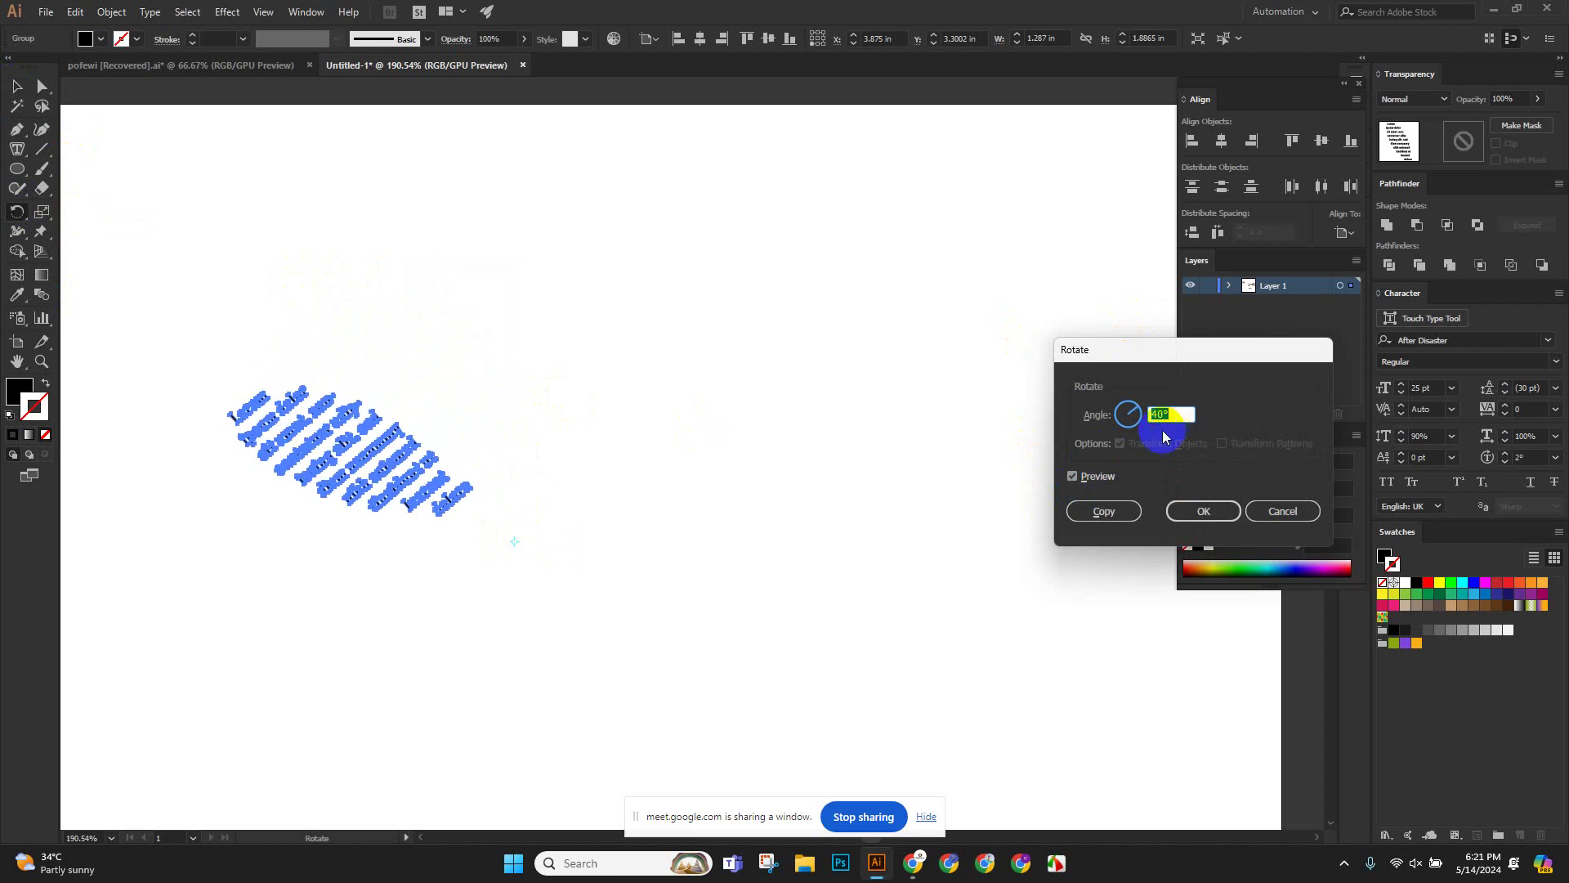
pyautogui.click(1086, 512)
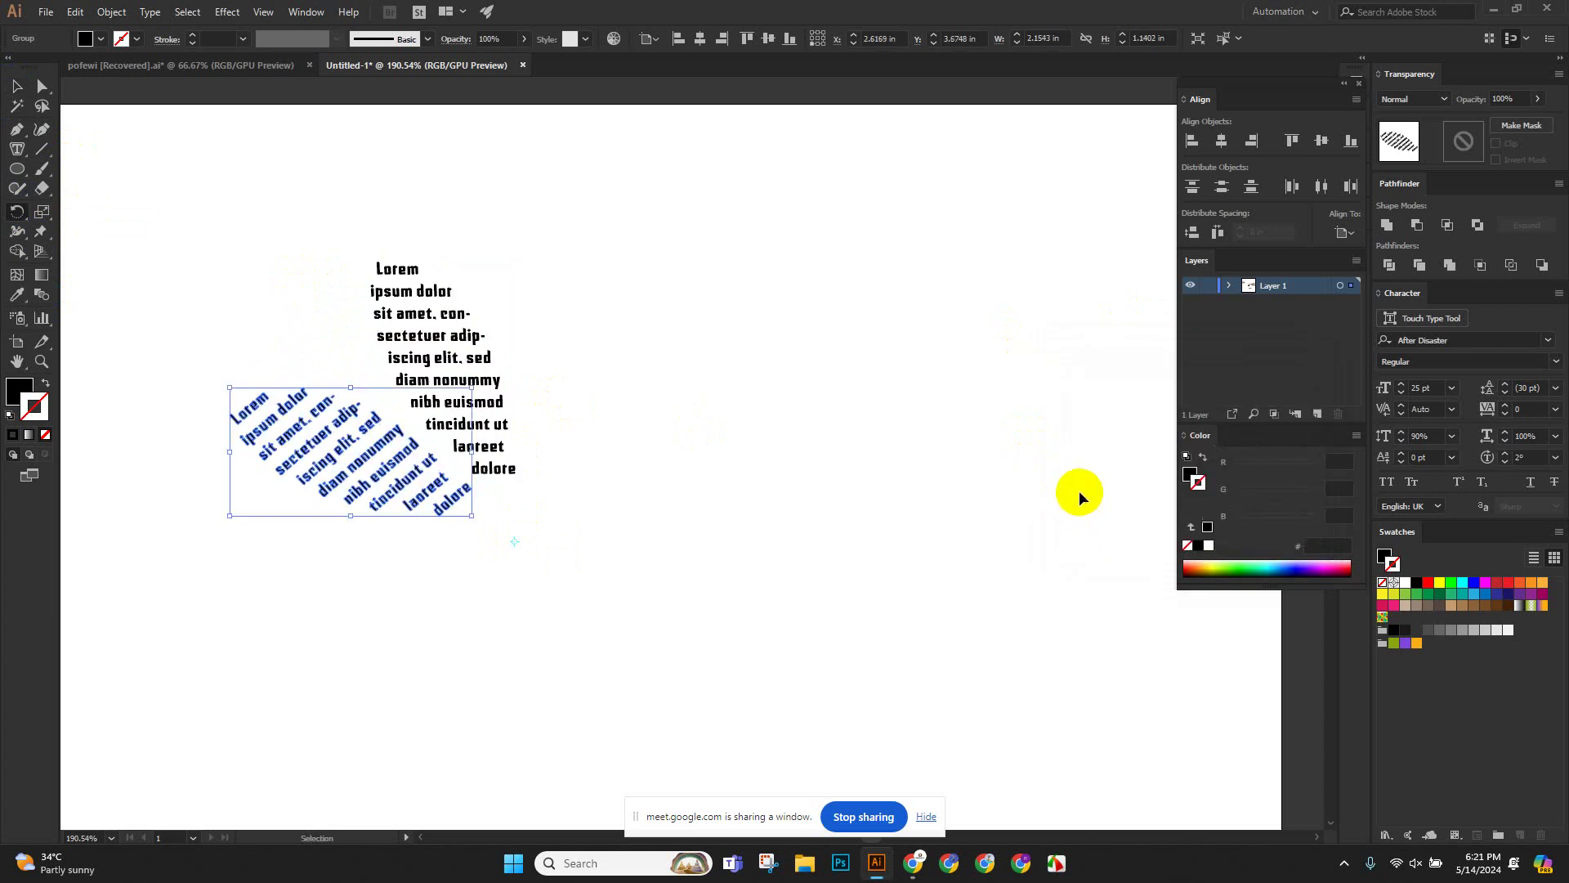
# Repeat the 40° rotated copy seven times to complete a flower-like ring of nine text leaves, and deselect.
pyautogui.hotkey('ctrl', 'd')
pyautogui.hotkey('ctrl', 'd')
pyautogui.hotkey('ctrl', 'd')
pyautogui.hotkey('ctrl', 'd')
pyautogui.hotkey('ctrl', 'd')
pyautogui.hotkey('ctrl', 'd')
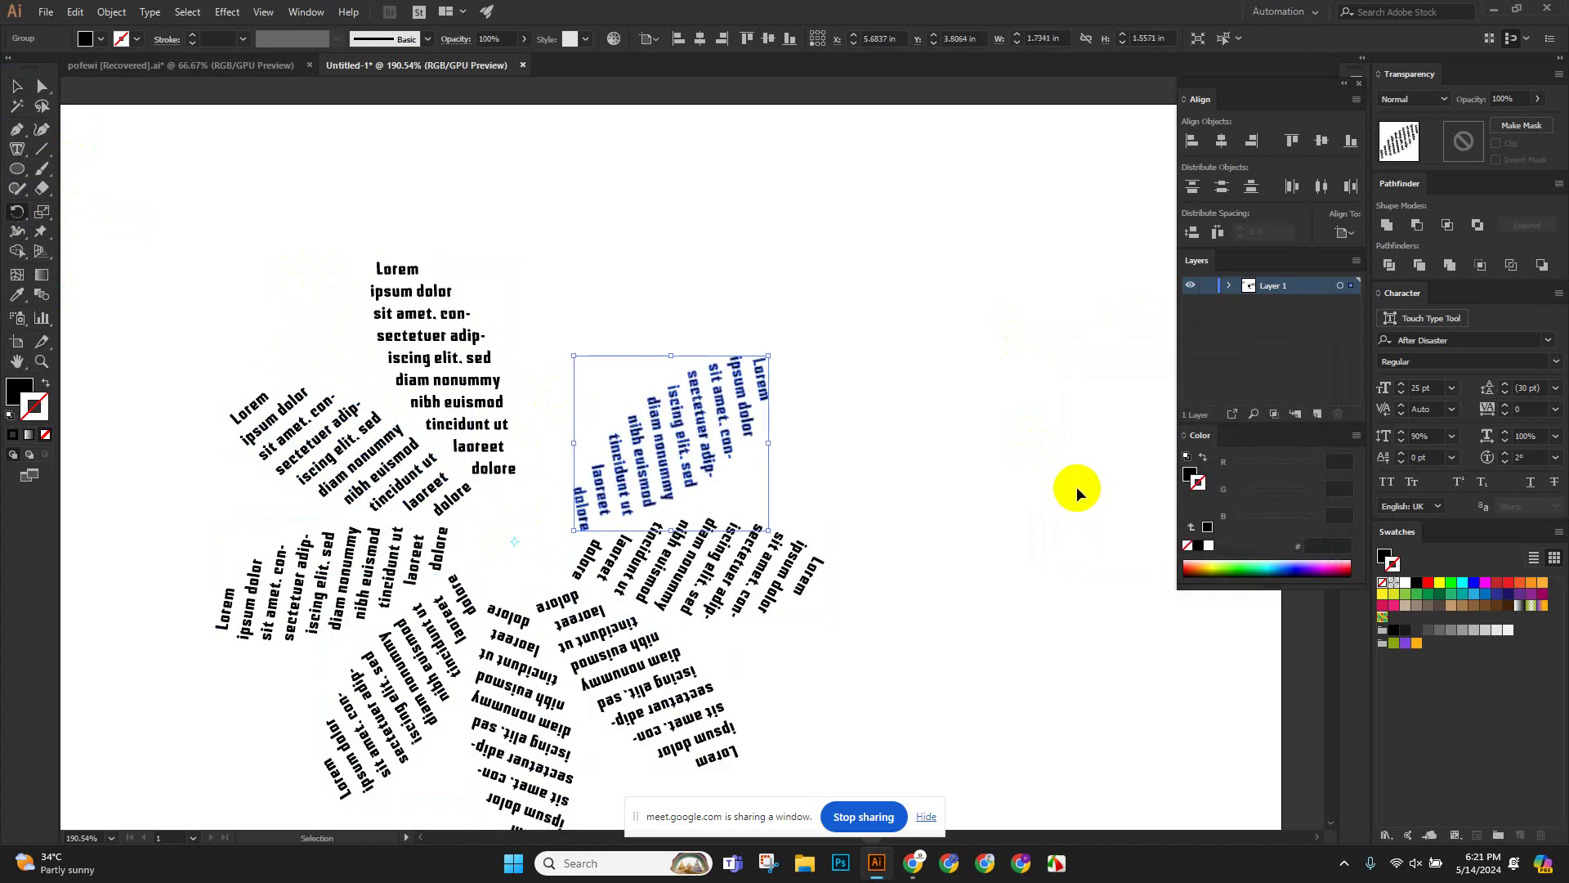
pyautogui.hotkey('ctrl', 'd')
pyautogui.click(17, 86)
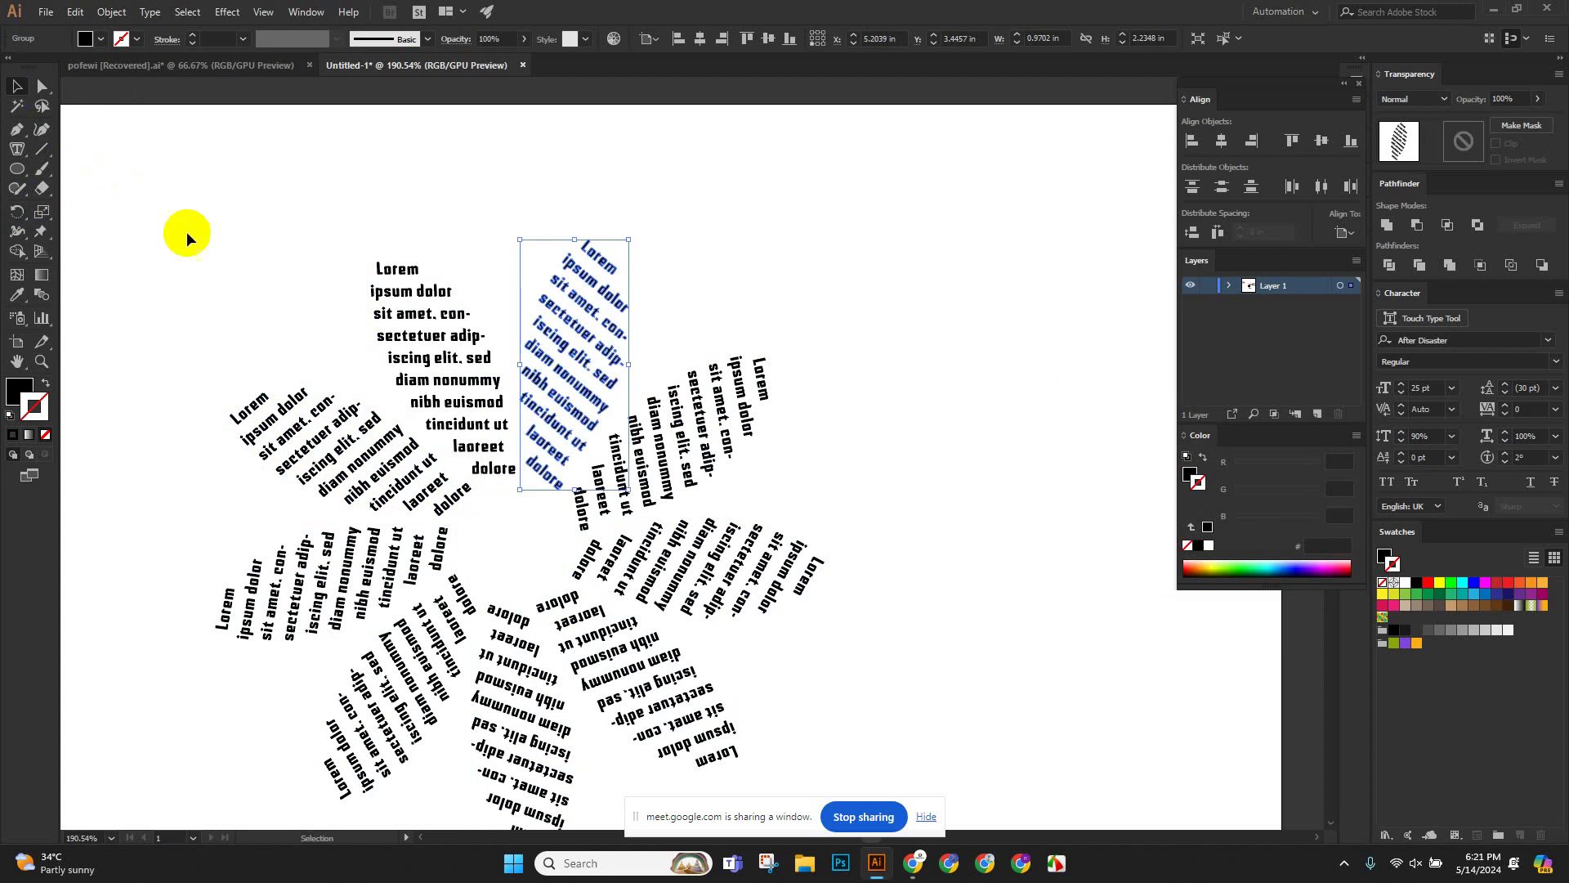
pyautogui.click(219, 237)
pyautogui.scroll(-3, 219, 237)
pyautogui.scroll(-2, 493, 386)
pyautogui.scroll(-1, 474, 384)
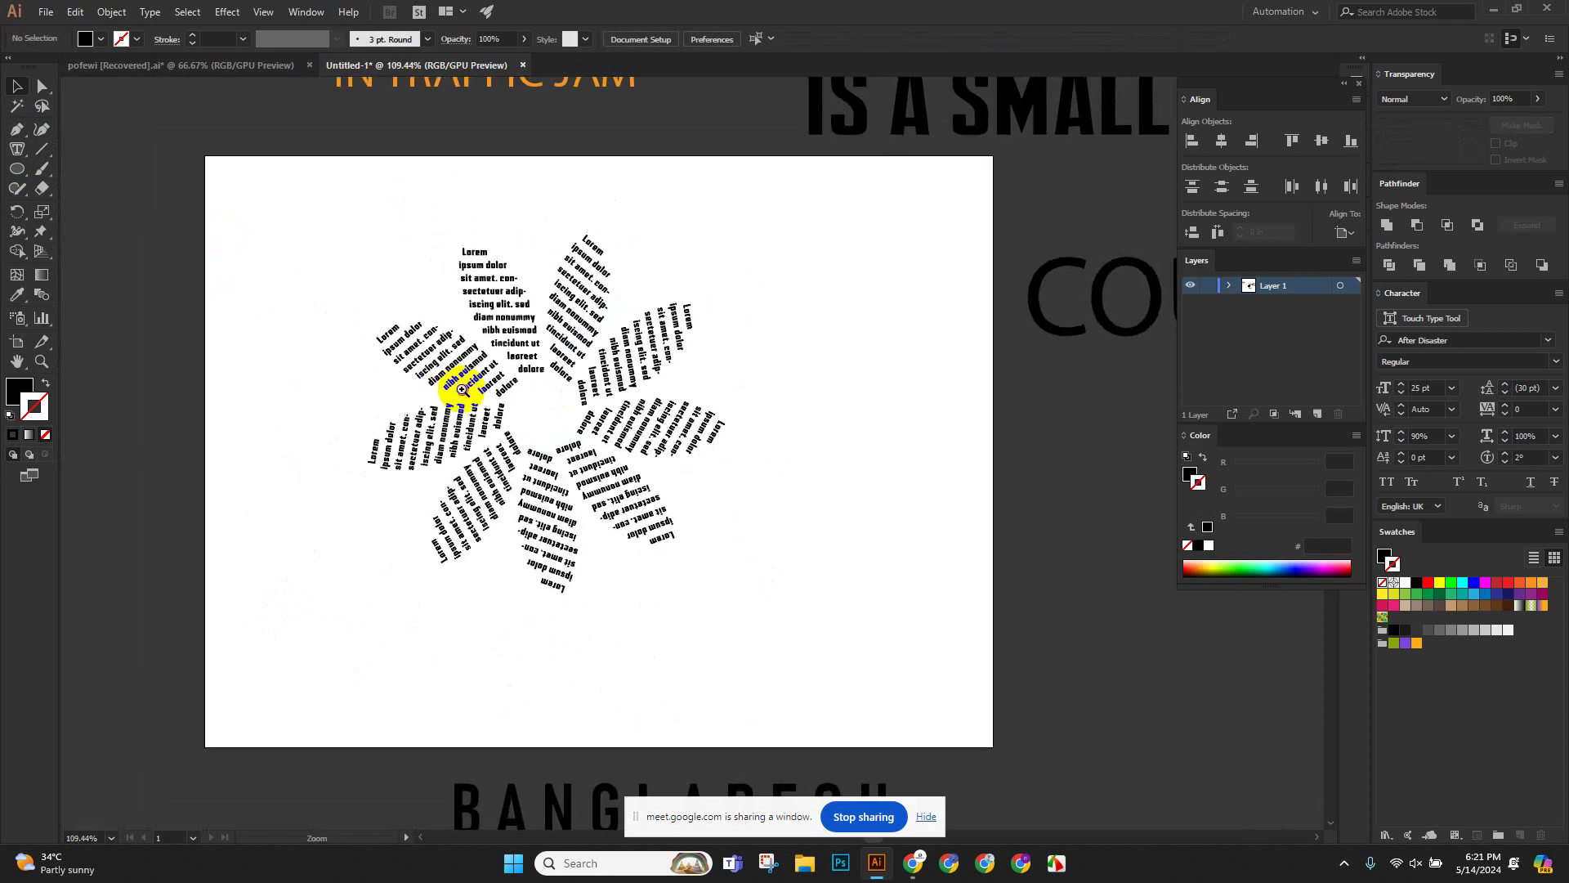
pyautogui.scroll(2, 536, 427)
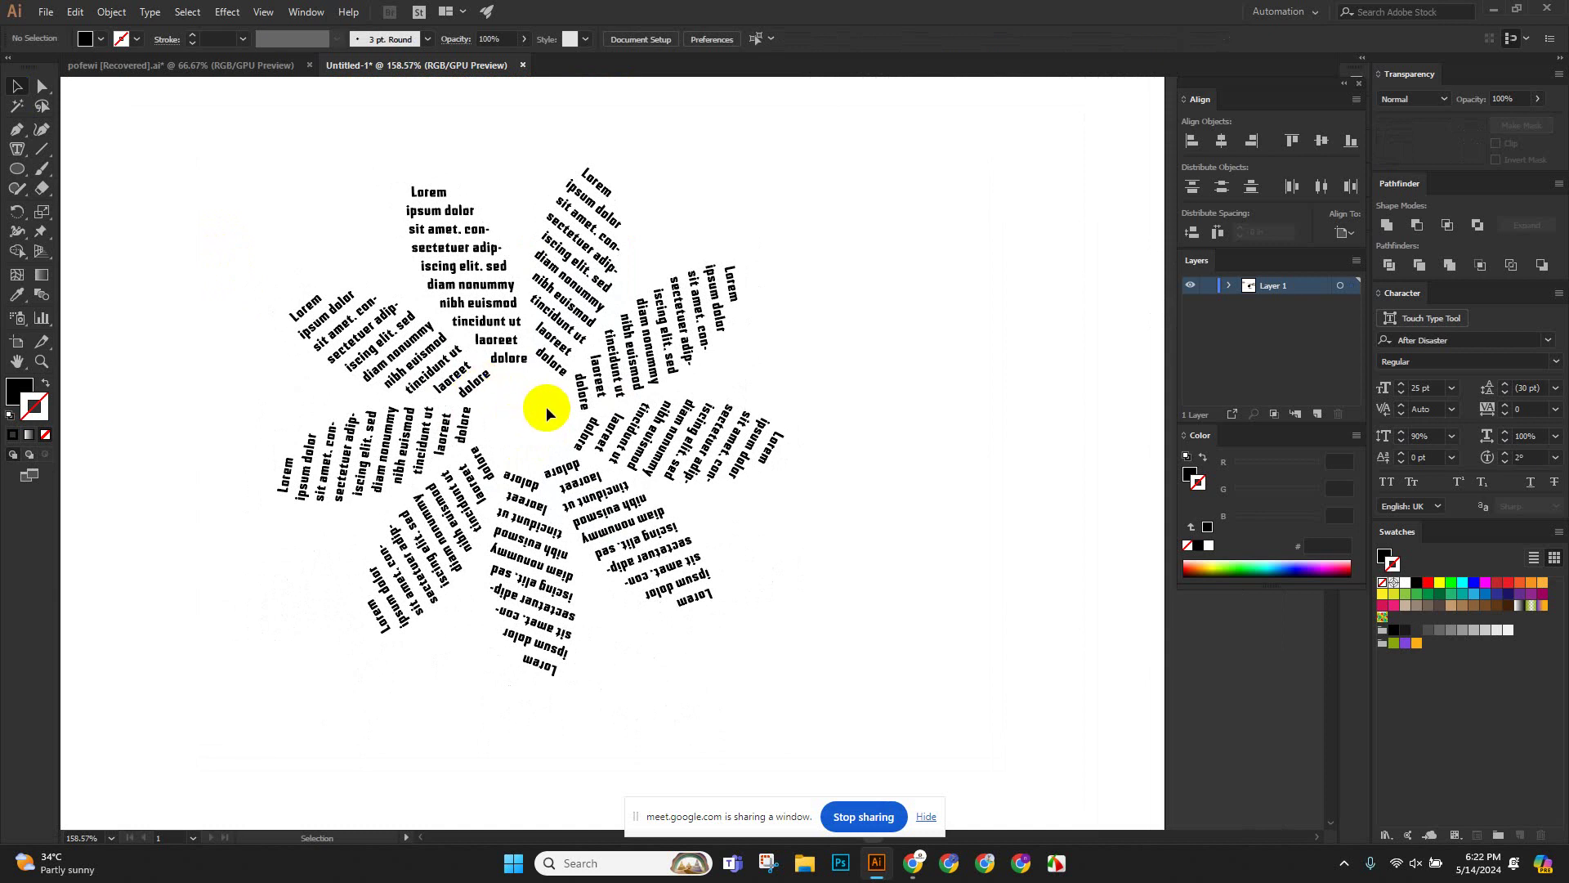
pyautogui.moveTo(431, 210); pyautogui.dragTo(481, 337)
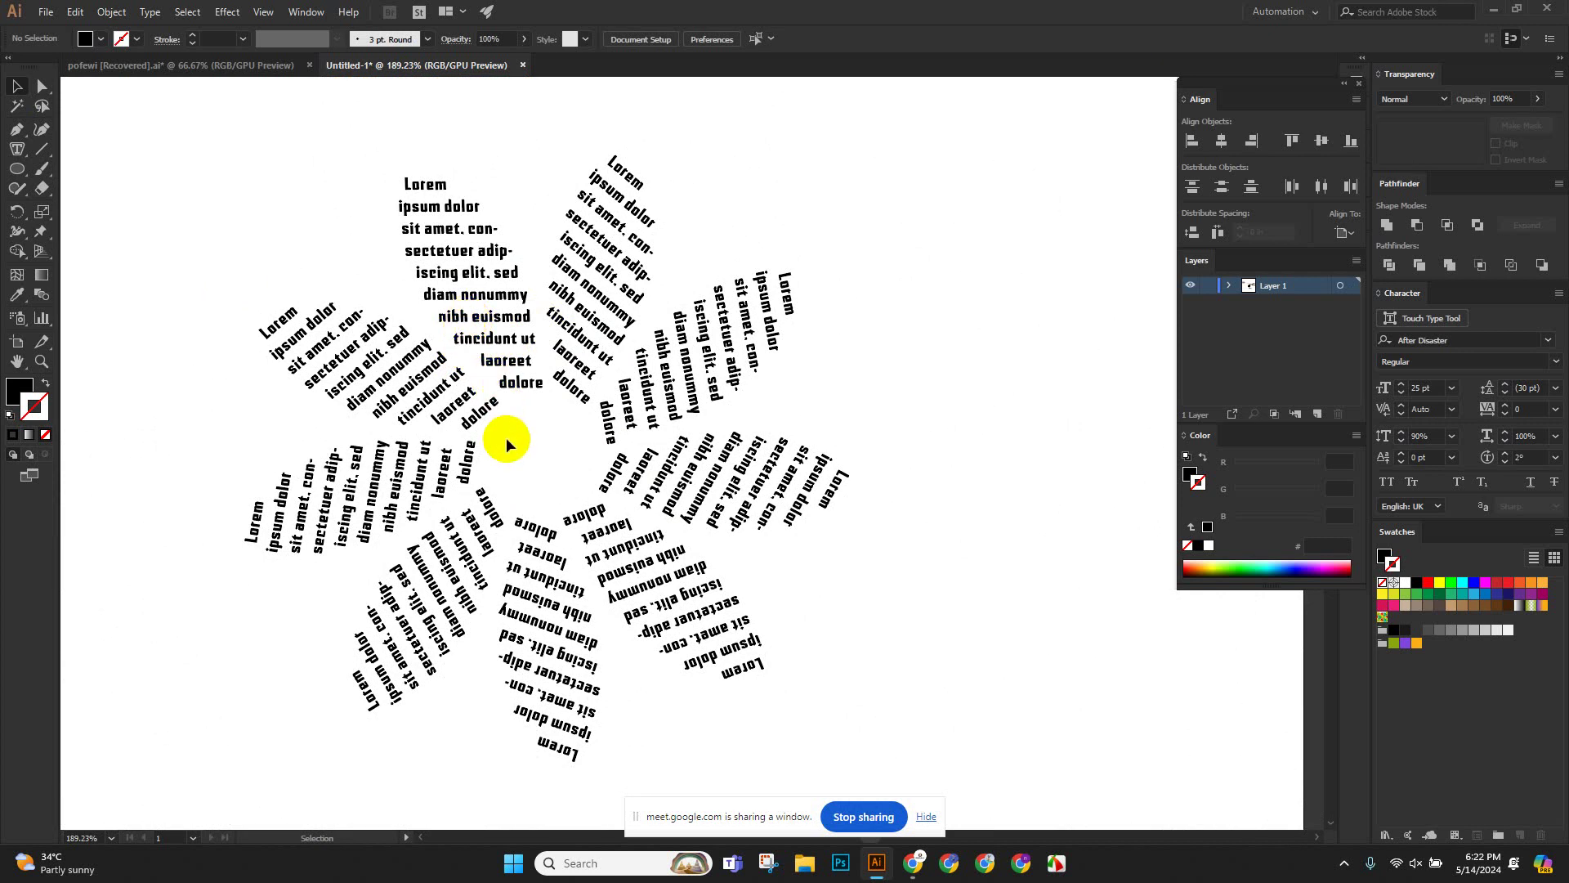
pyautogui.scroll(2, 507, 438)
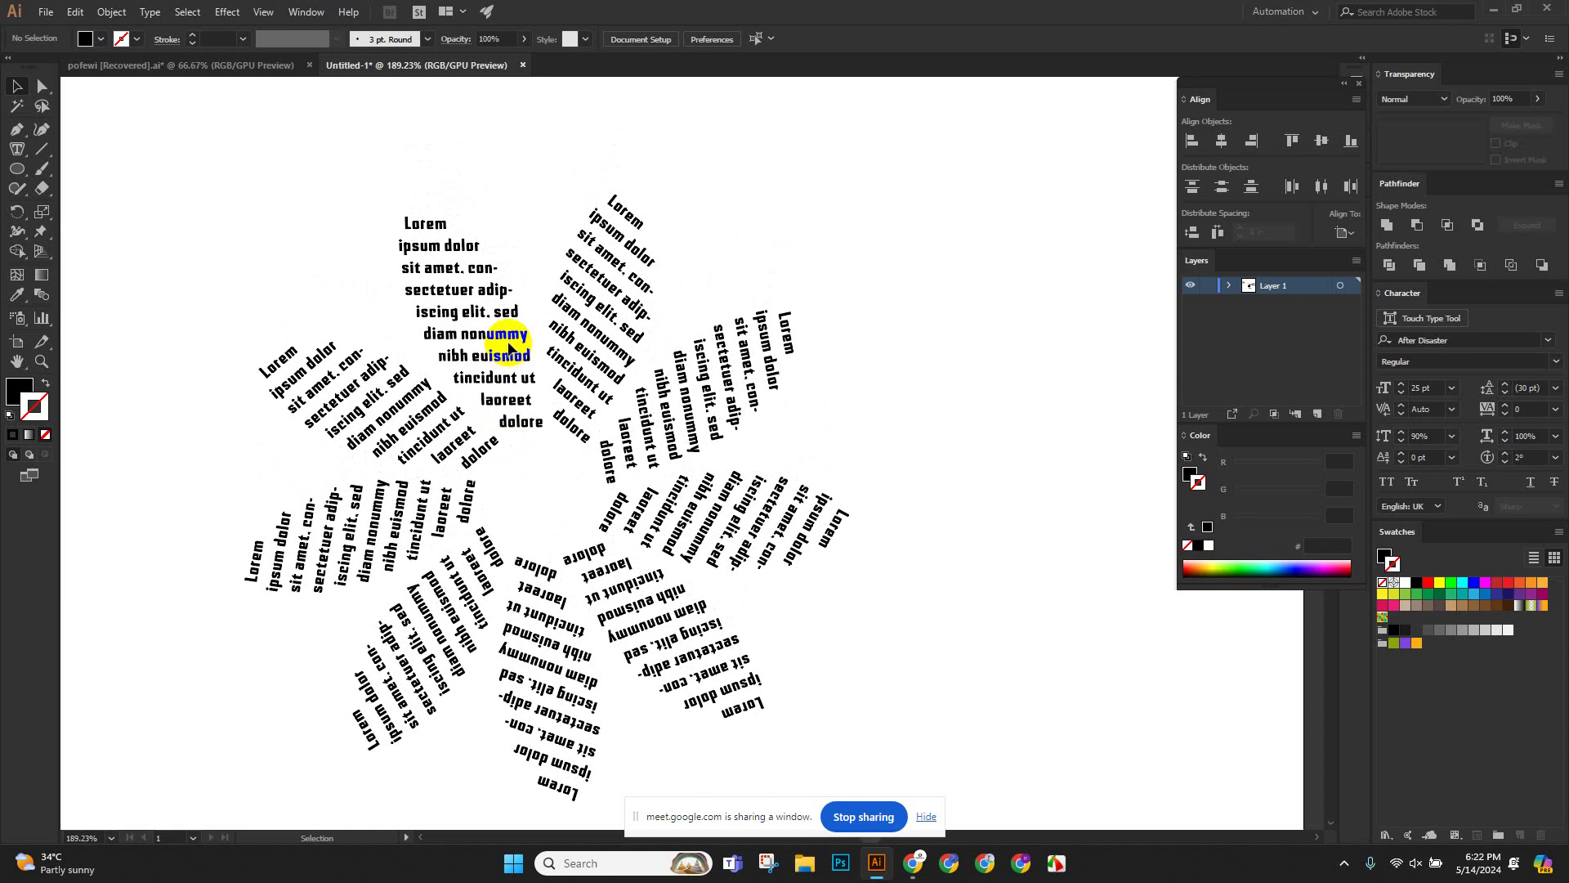
# Undo the deselection and all the 40° rotated copies so only the original outlined leaf text remains.
pyautogui.scroll(-1, 510, 348)
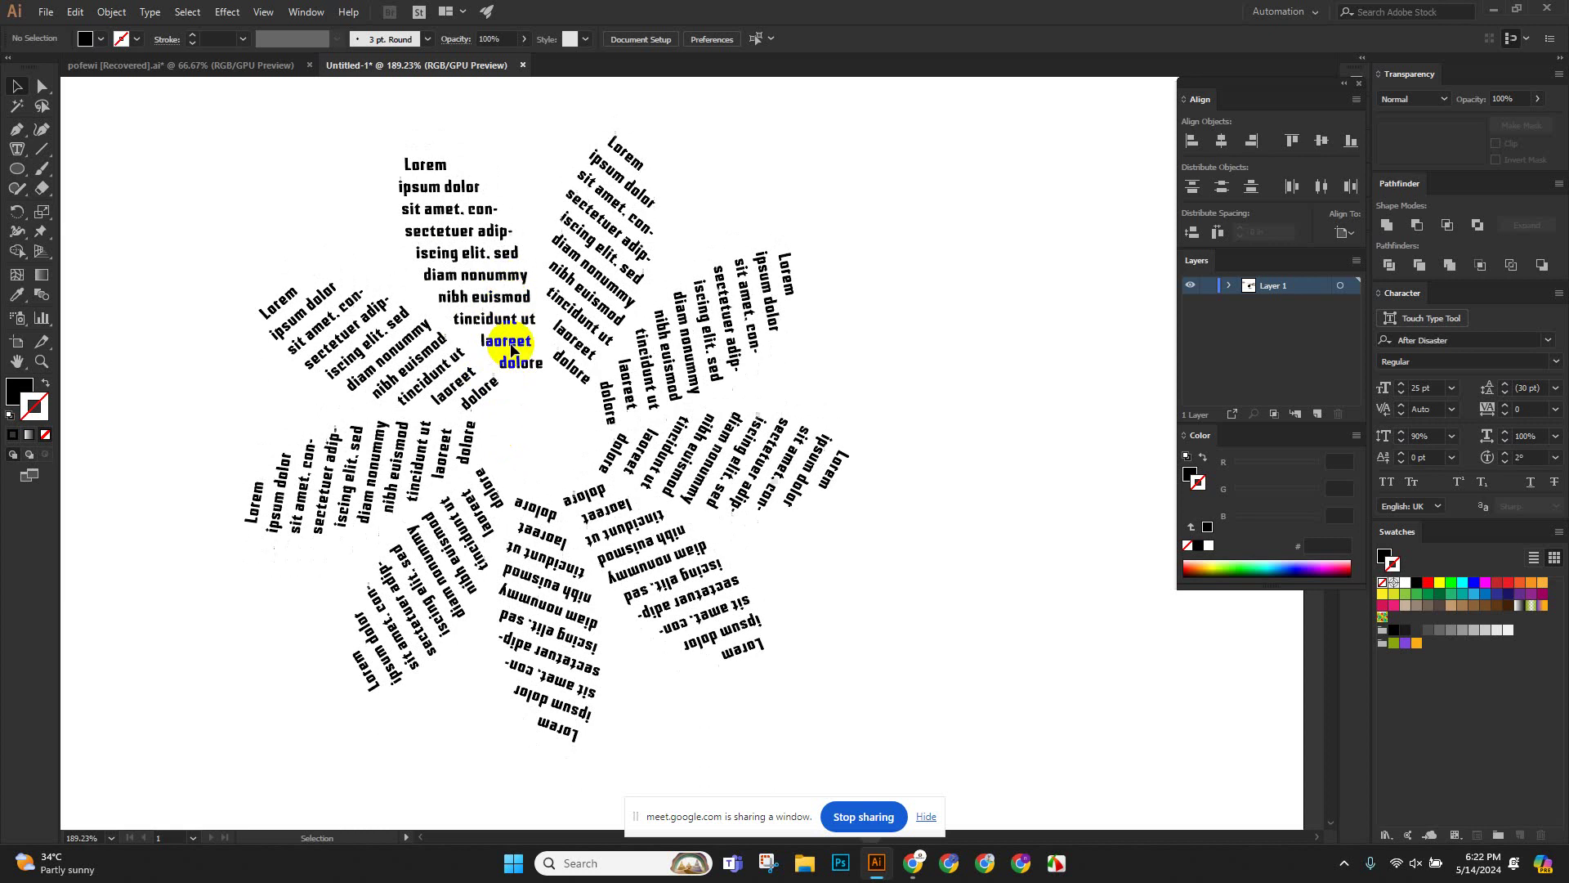
pyautogui.hotkey('ctrl', 'z')
pyautogui.hotkey('ctrl', 'z')
pyautogui.hotkey('ctrl', 'z')
pyautogui.hotkey('ctrl', 'z')
pyautogui.hotkey('ctrl', 'z')
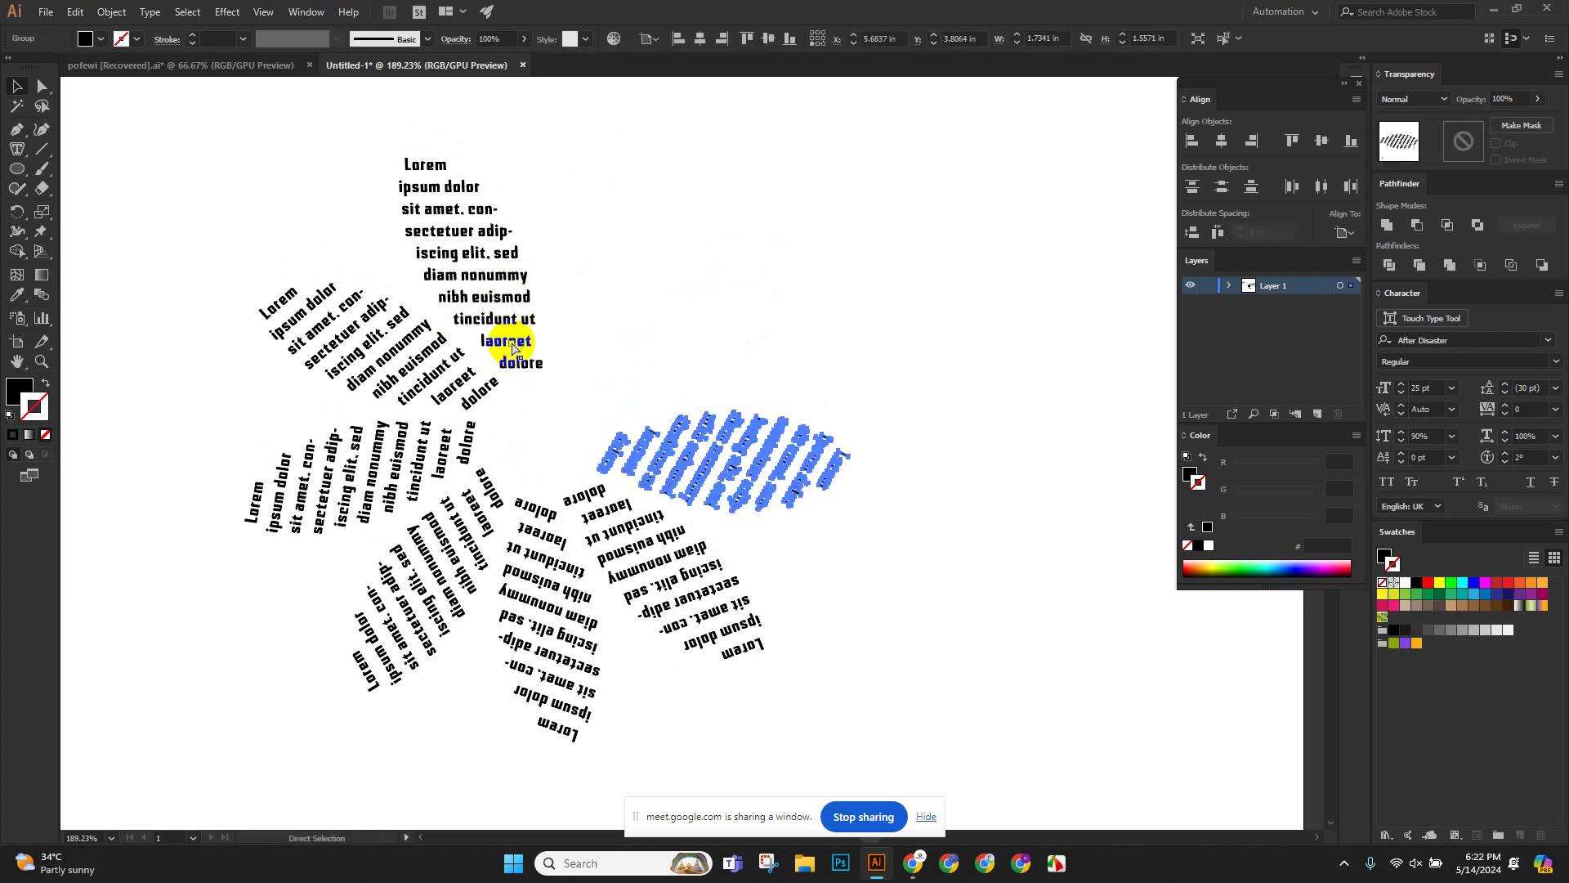
pyautogui.hotkey('ctrl', 'z')
pyautogui.hotkey('ctrl', 'z')
pyautogui.hotkey('ctrl', 'z')
pyautogui.hotkey('ctrl', 'z')
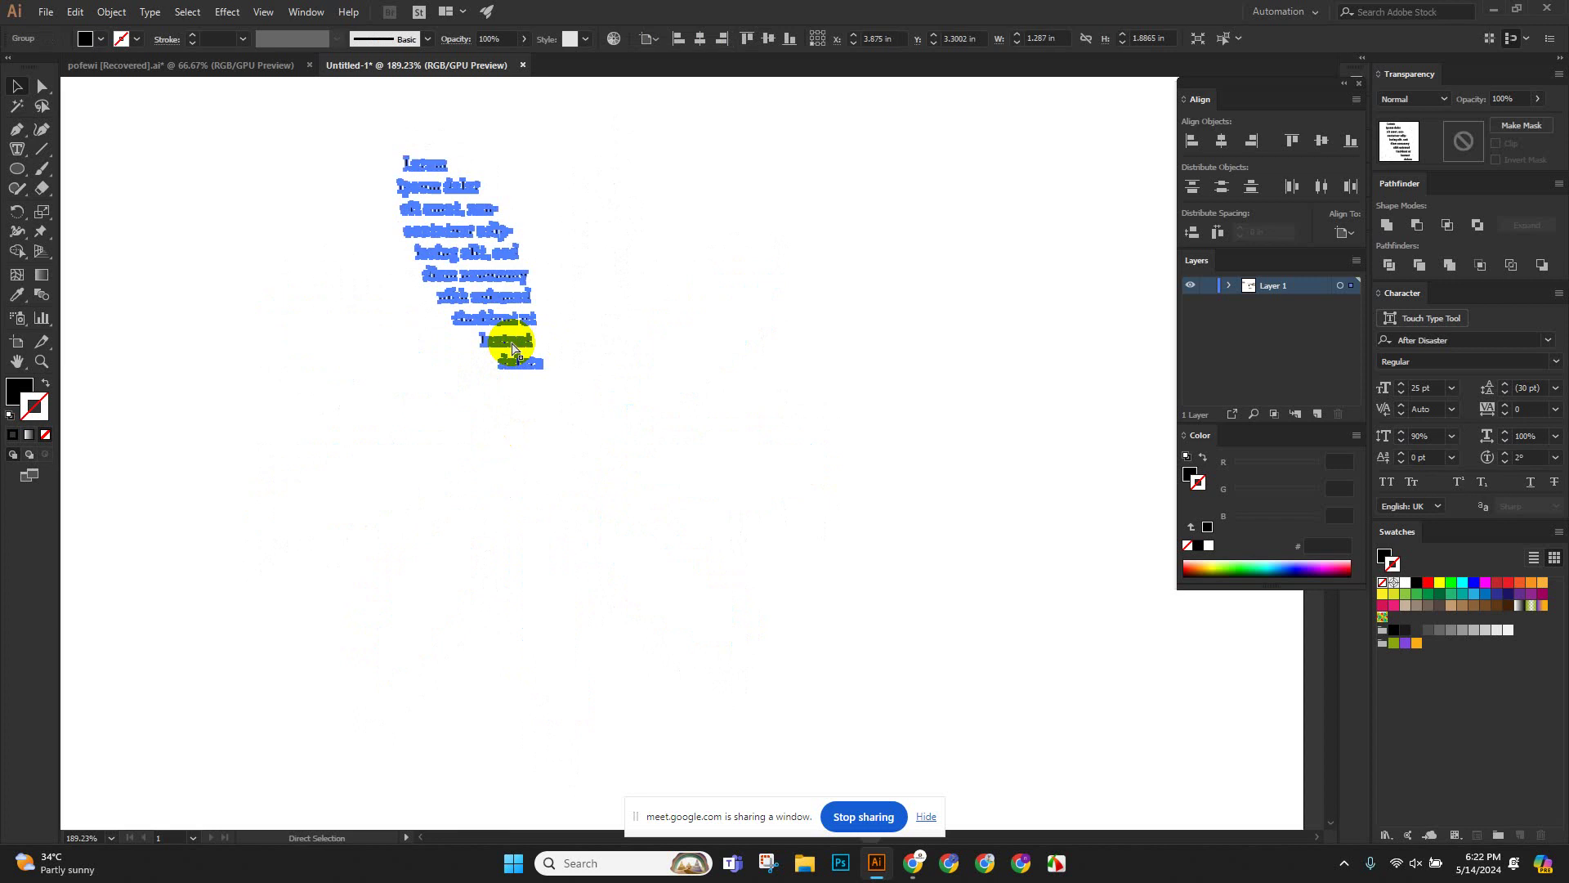
# Delete the remaining outlined leaf text from the artboard.
pyautogui.scroll(1, 433, 393)
pyautogui.click(455, 444)
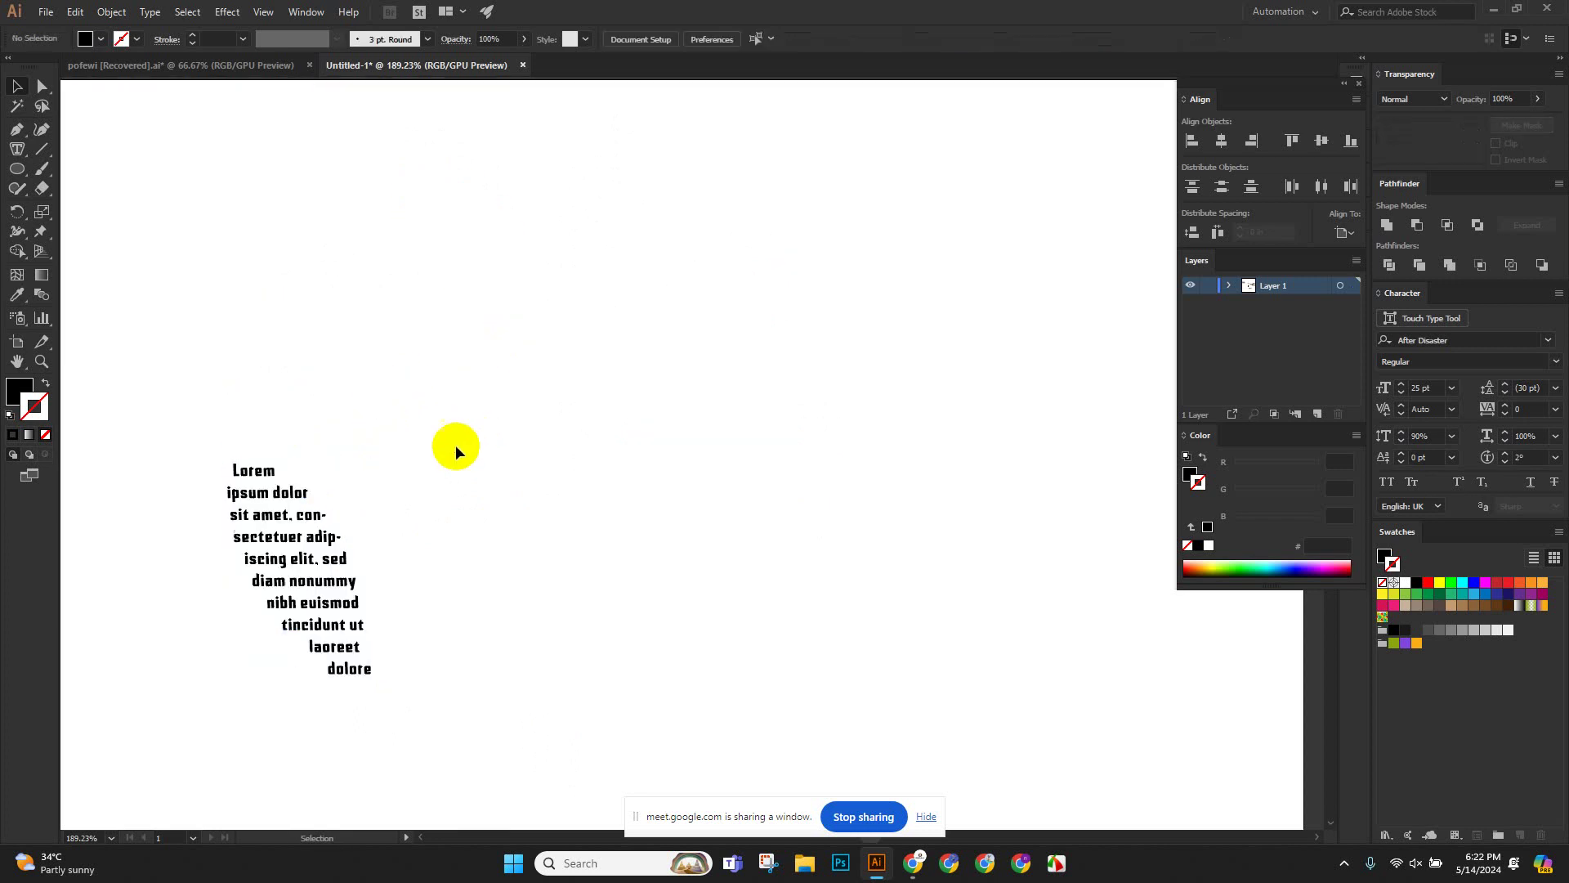
pyautogui.click(336, 550)
pyautogui.click(417, 629)
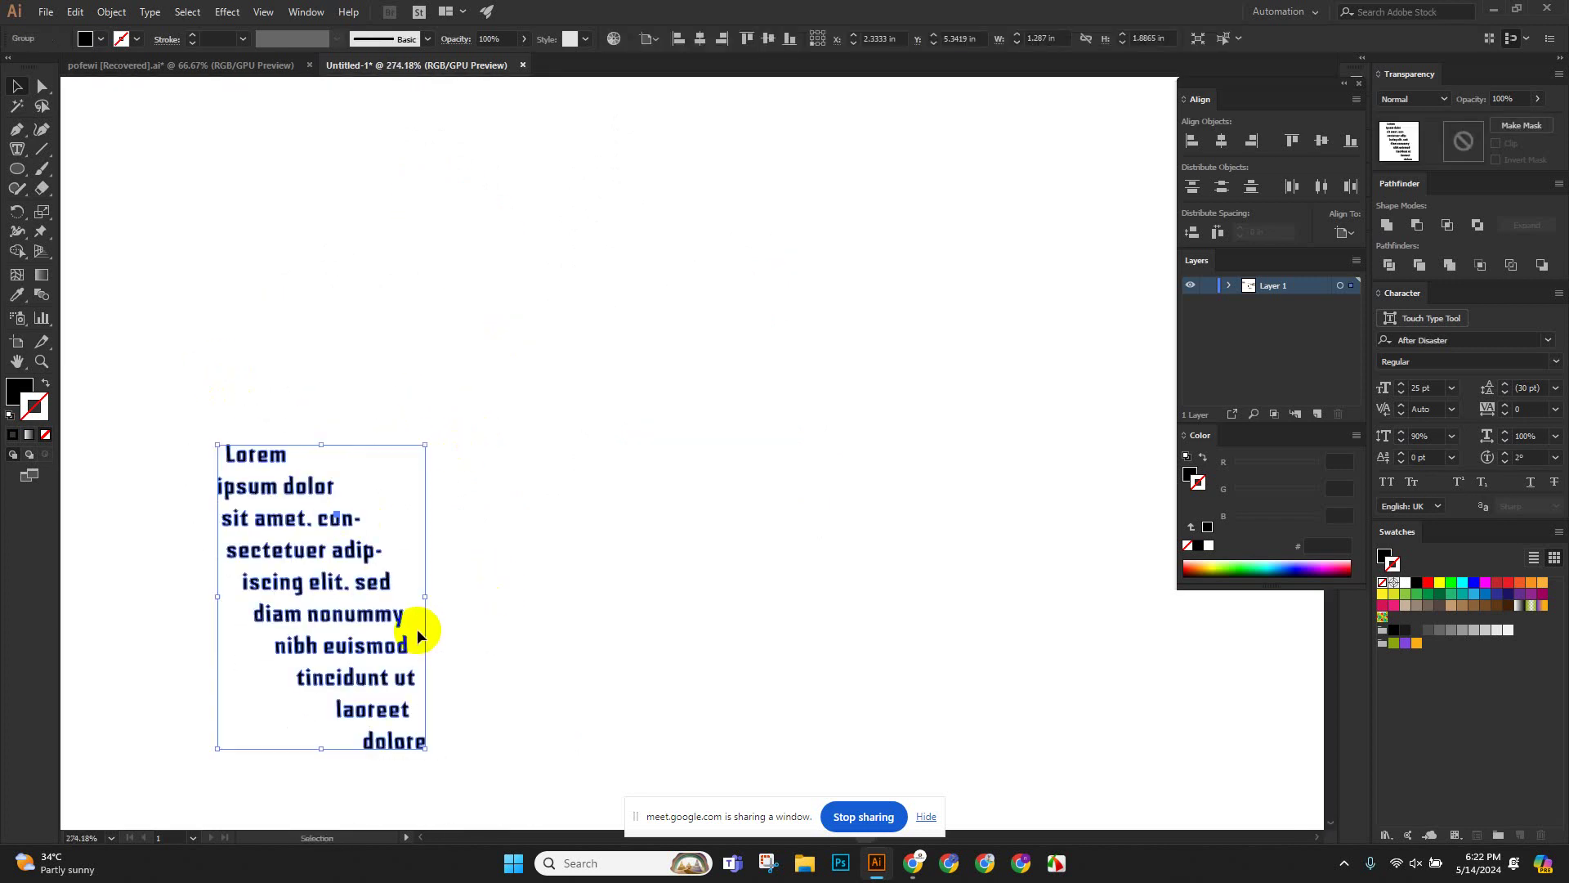
pyautogui.press('Delete')
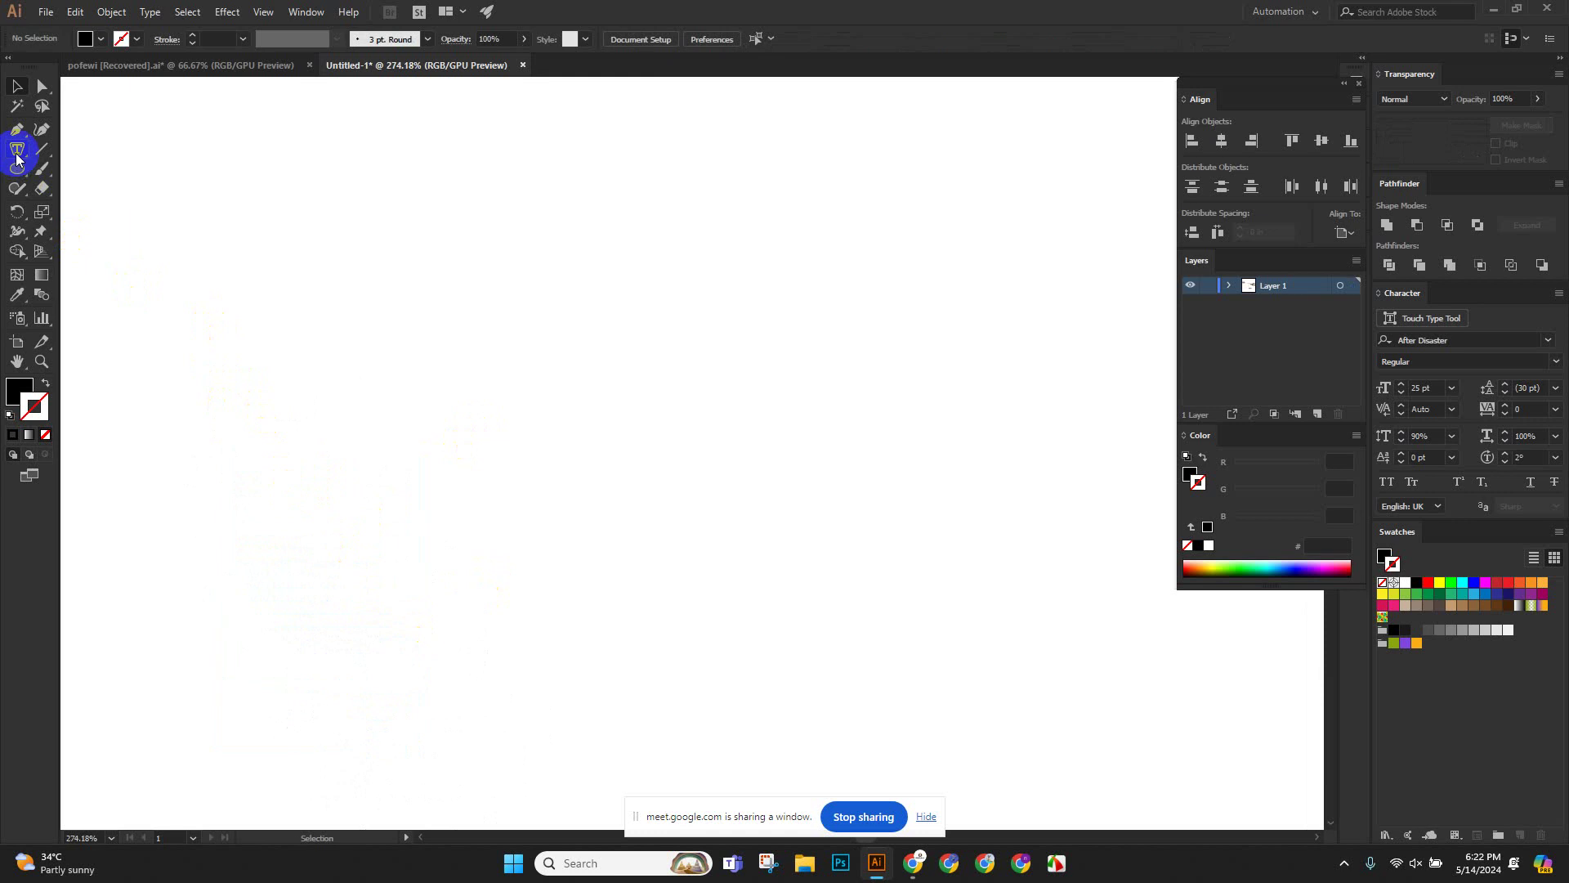
pyautogui.moveTo(16, 149); pyautogui.dragTo(94, 147)
pyautogui.click(17, 85)
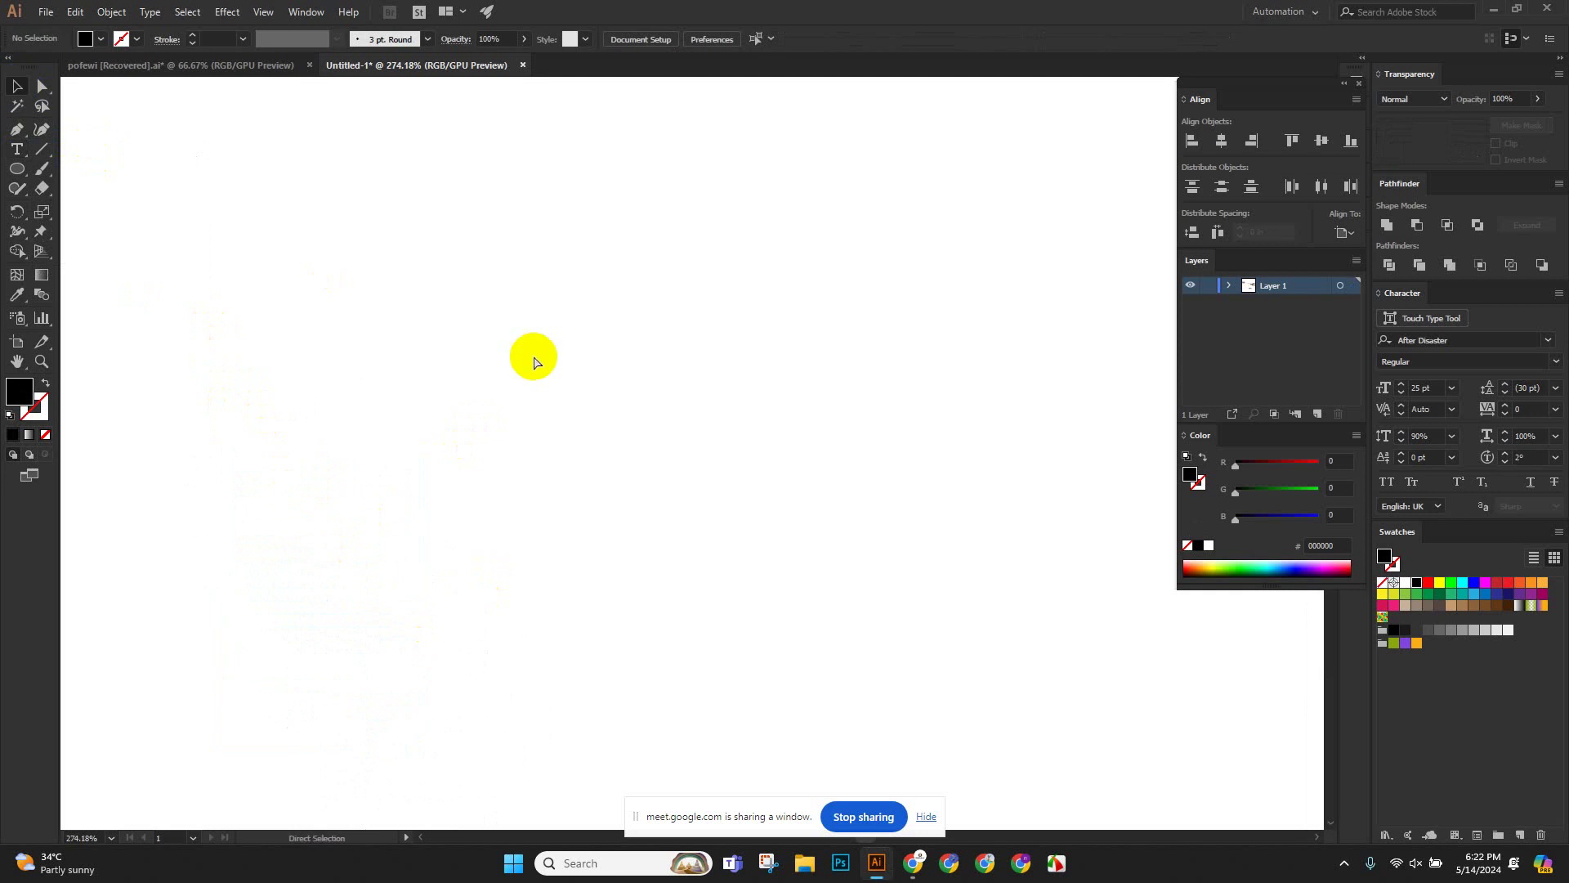
pyautogui.hotkey('ctrl', '-')
pyautogui.hotkey('ctrl', '-')
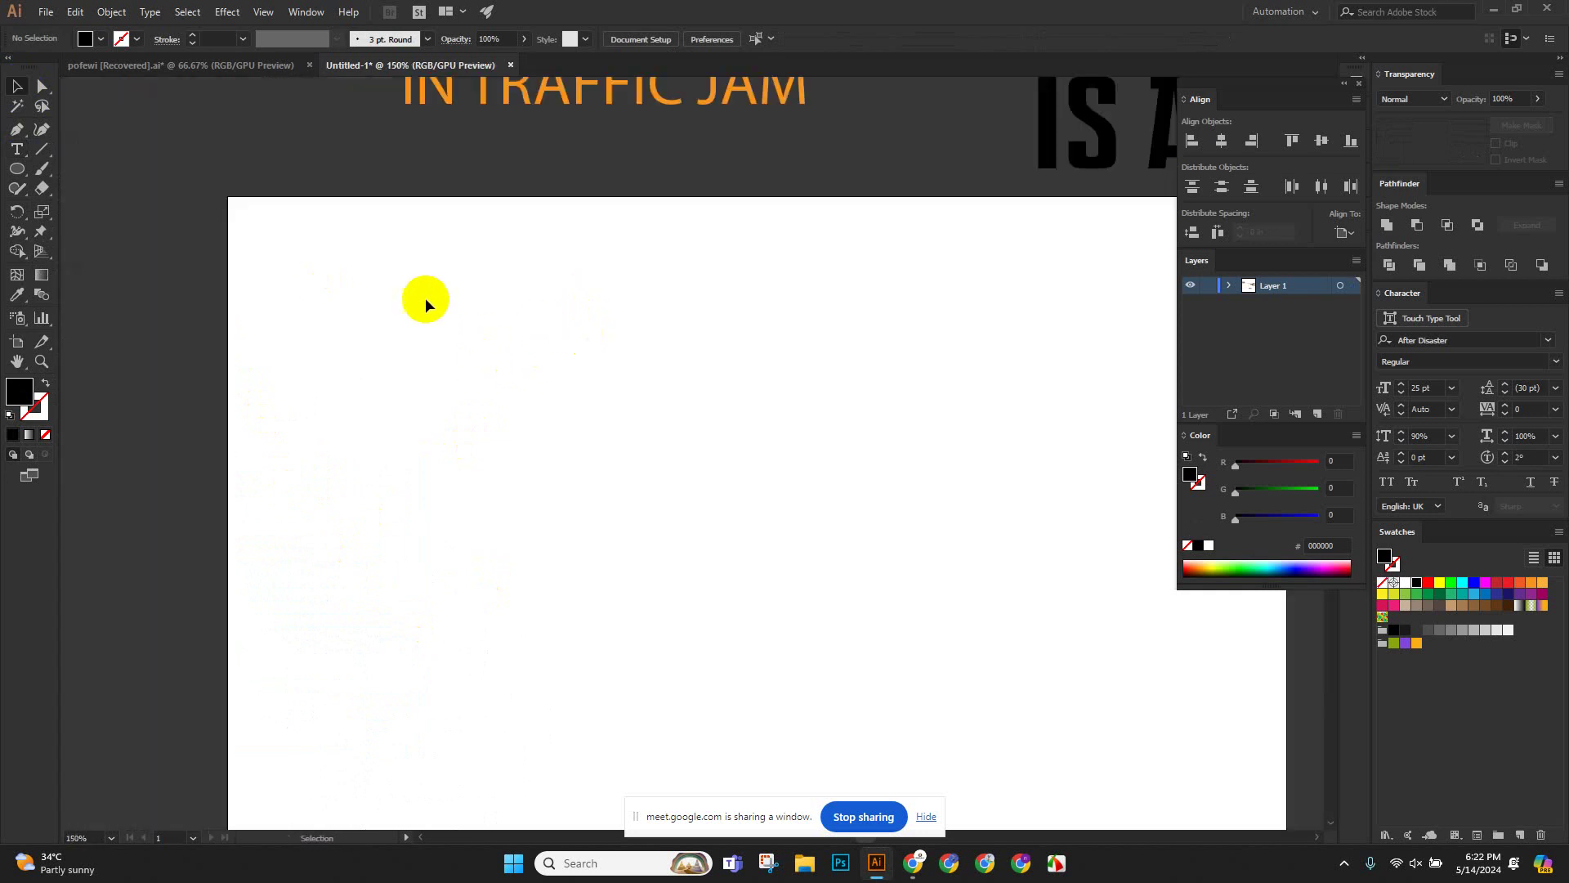
pyautogui.scroll(-2, 425, 297)
pyautogui.scroll(3, 654, 374)
pyautogui.hotkey('ctrl', '-')
pyautogui.hotkey('ctrl', '-')
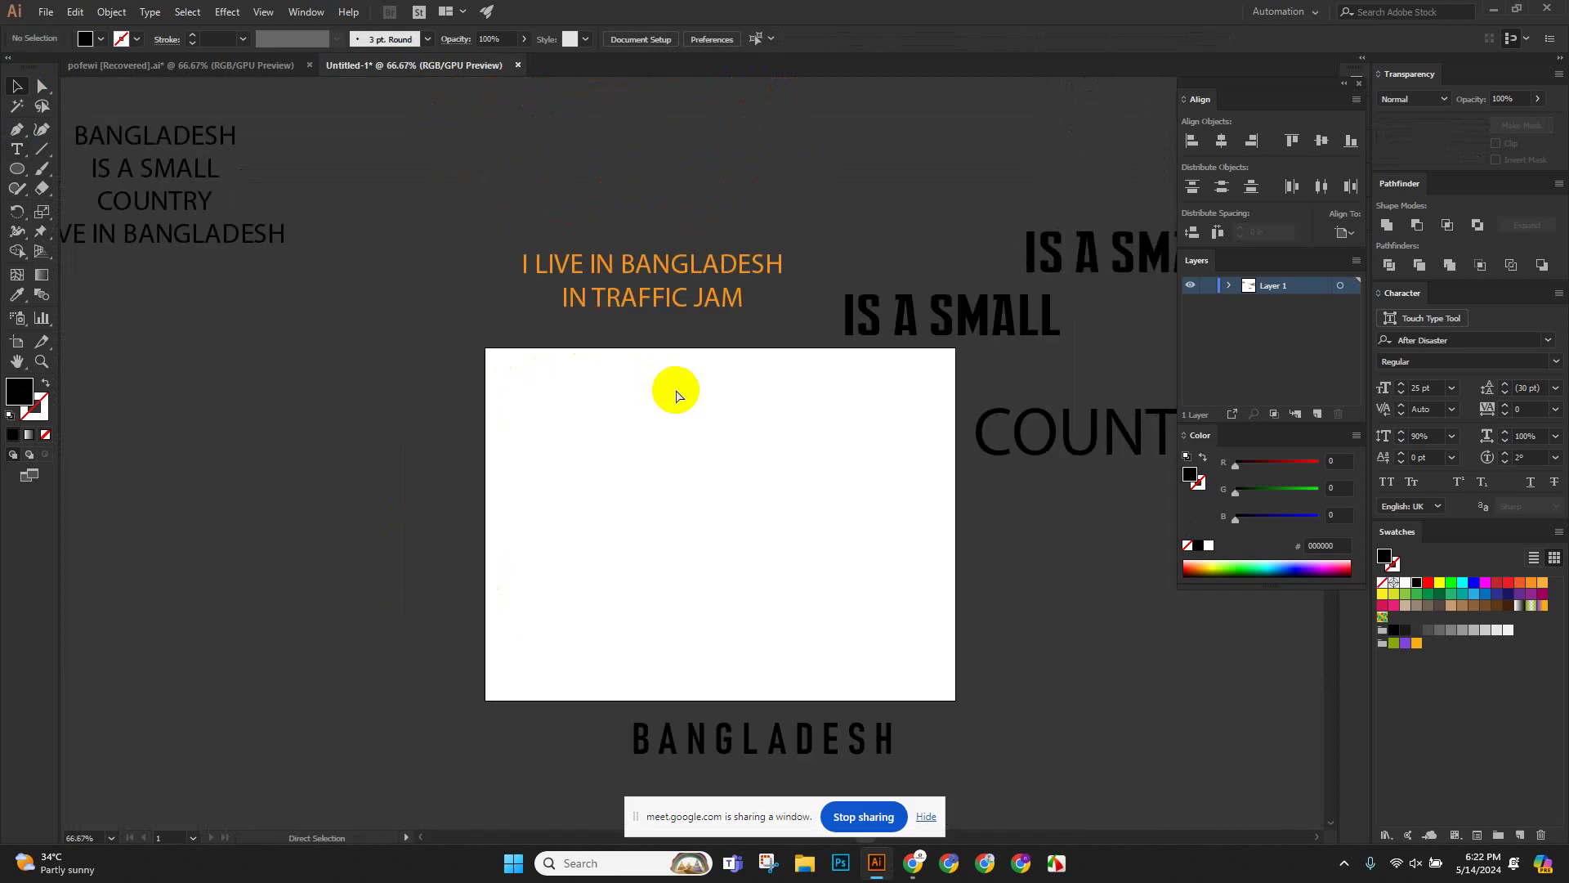
# Draw a black-filled circle about 5.67 in in diameter on the empty artboard with the Ellipse tool.
pyautogui.hotkey('ctrl', '0')
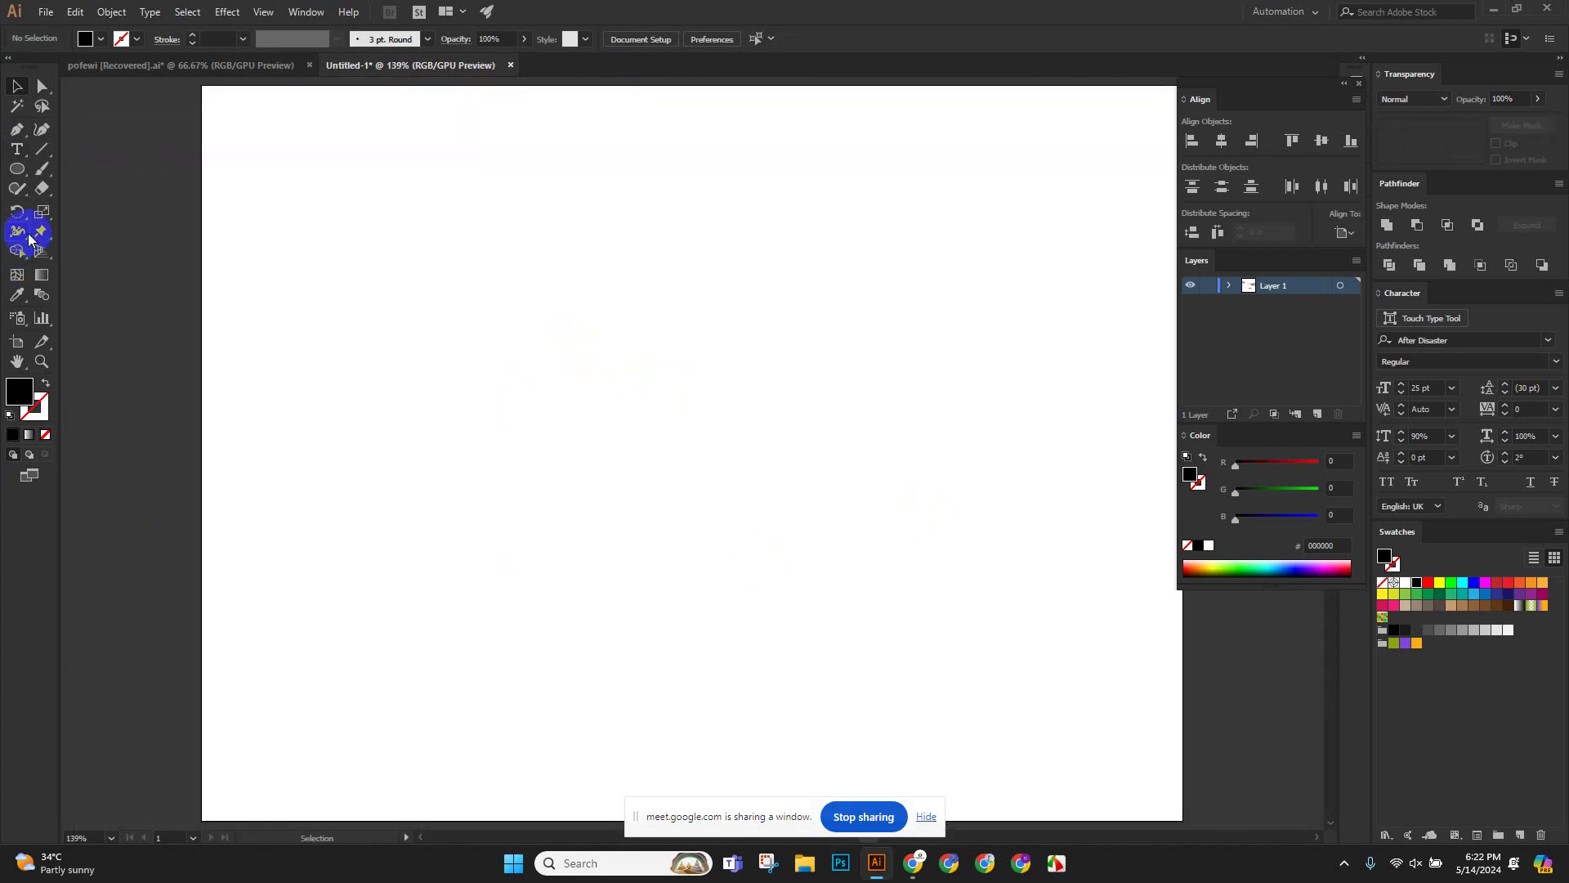
pyautogui.moveTo(21, 170); pyautogui.dragTo(105, 207)
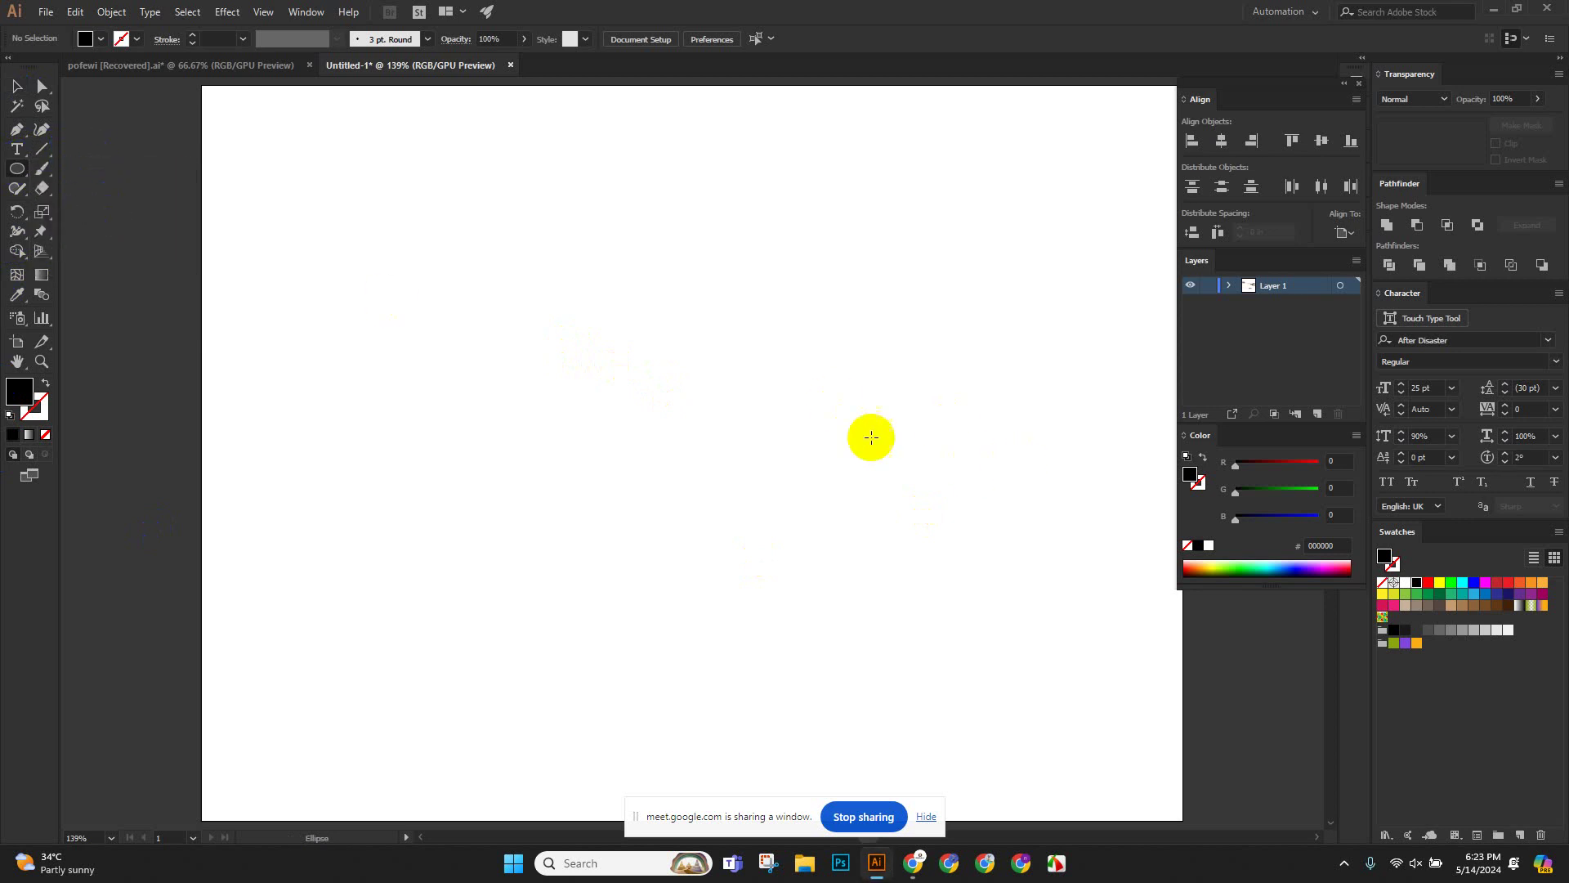
pyautogui.moveTo(638, 394); pyautogui.dragTo(865, 623)
pyautogui.click(17, 85)
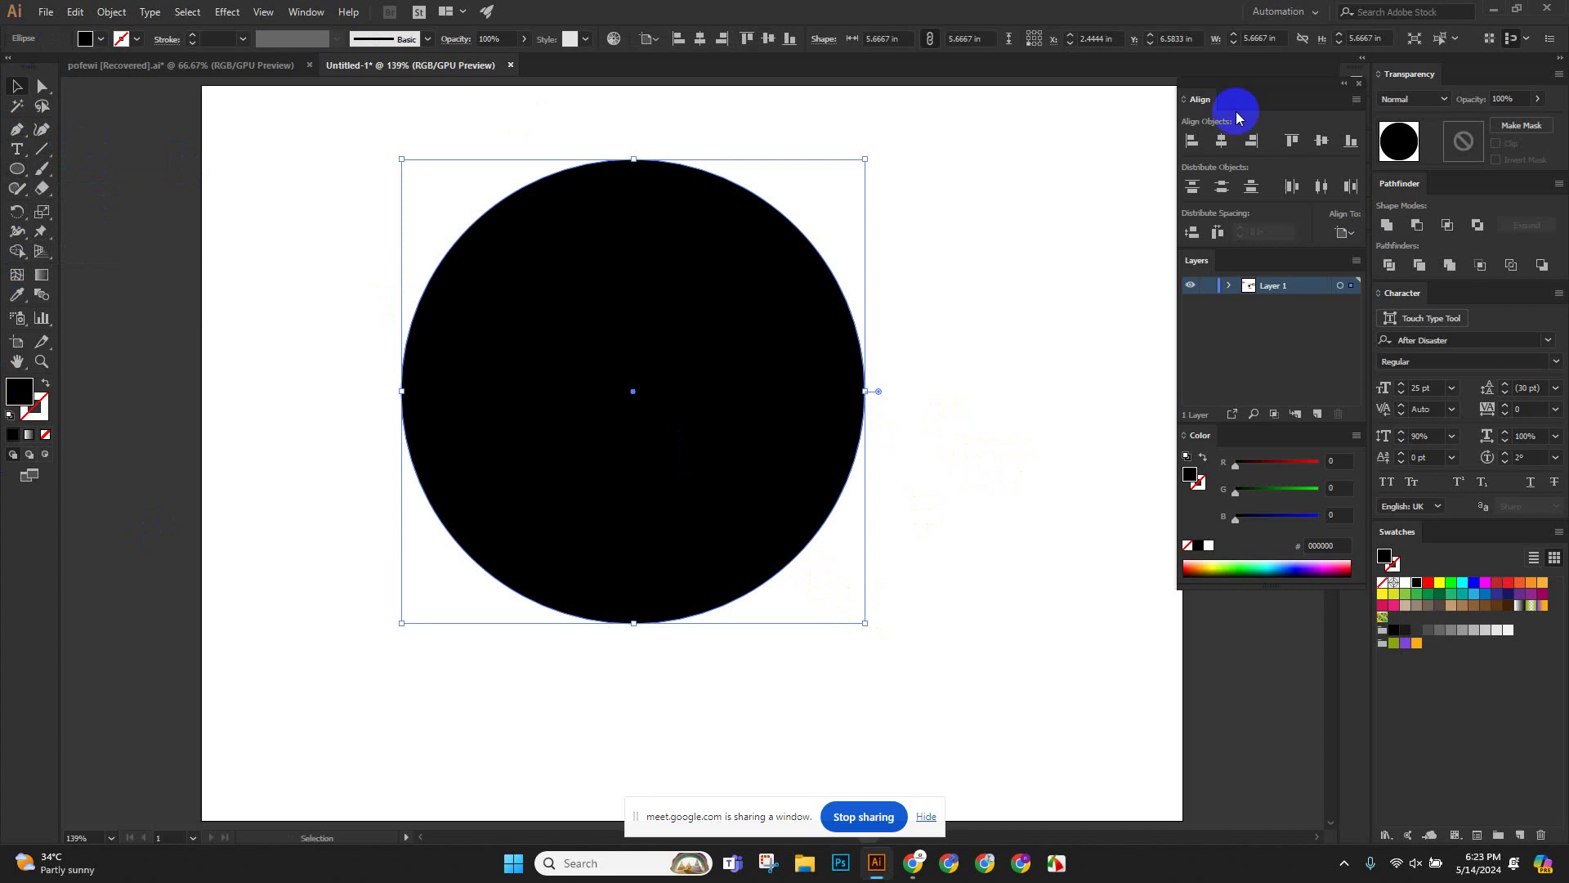
# Centre the black circle horizontally and vertically on the artboard and leave it selected.
pyautogui.click(1224, 142)
pyautogui.click(1322, 141)
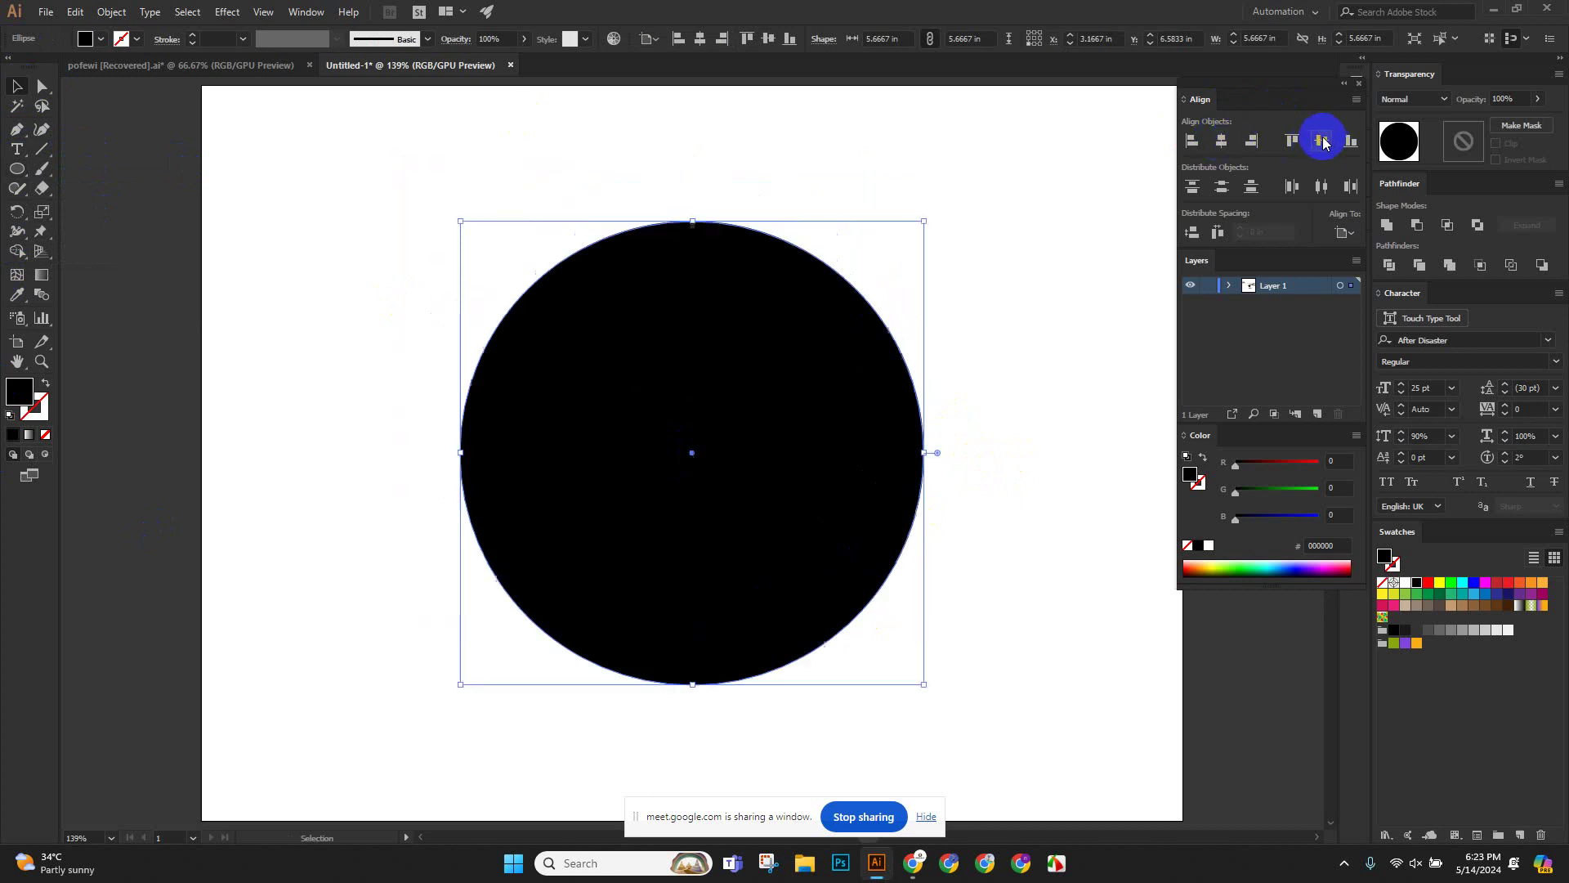
pyautogui.click(958, 167)
pyautogui.scroll(-3, 915, 188)
pyautogui.click(708, 256)
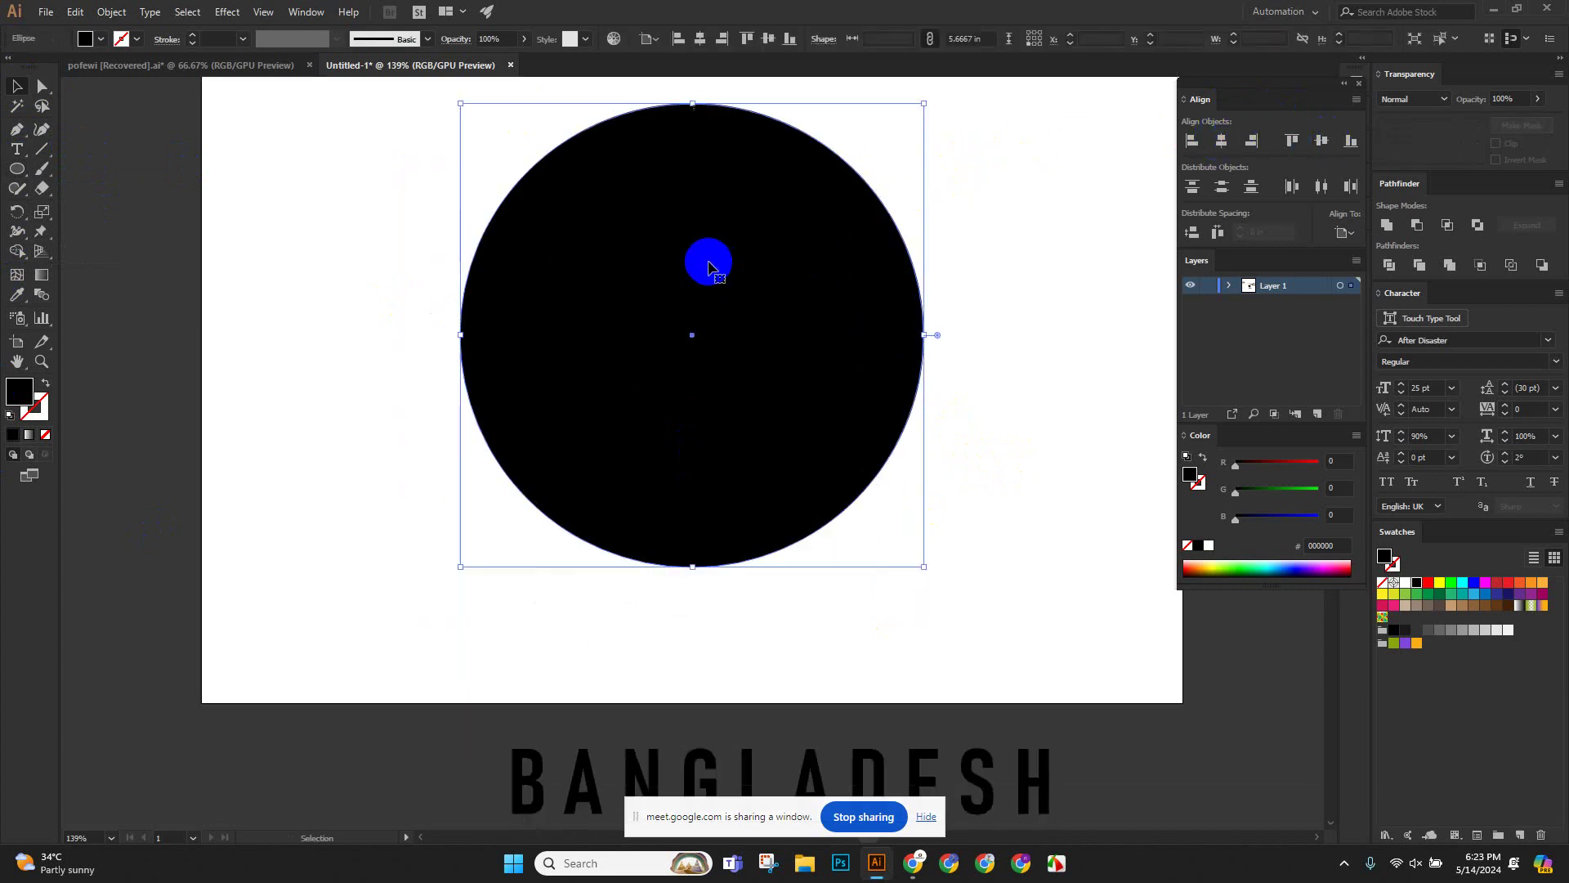
# Swap the circle's fill and stroke so it has no fill and a black outline.
pyautogui.scroll(2, 760, 294)
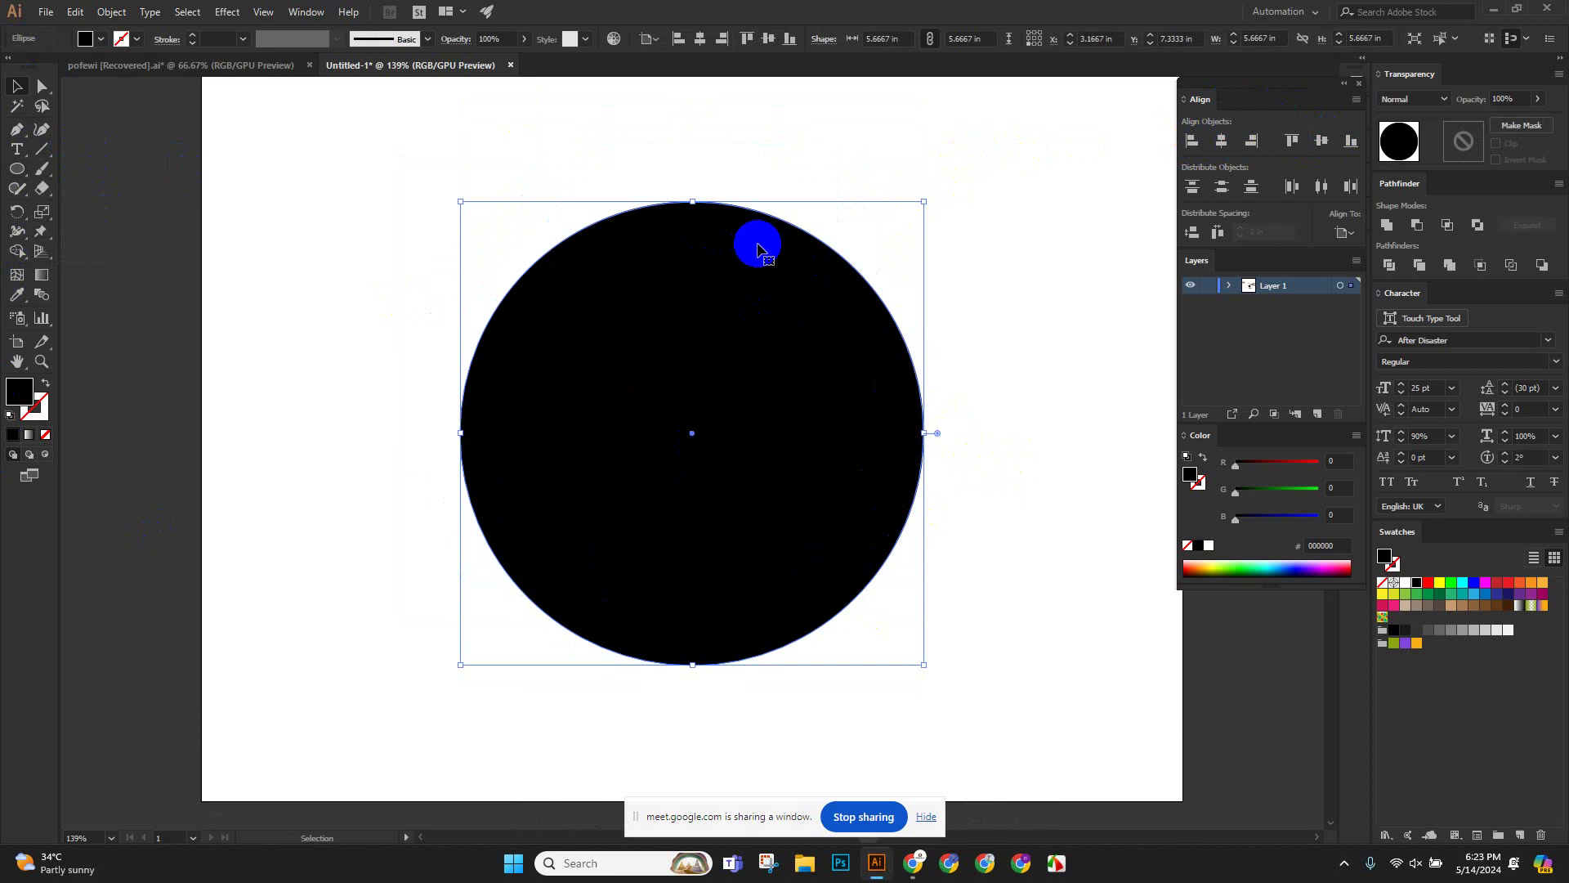
pyautogui.click(46, 382)
pyautogui.click(380, 290)
pyautogui.press('z')
pyautogui.moveTo(649, 214); pyautogui.dragTo(846, 478)
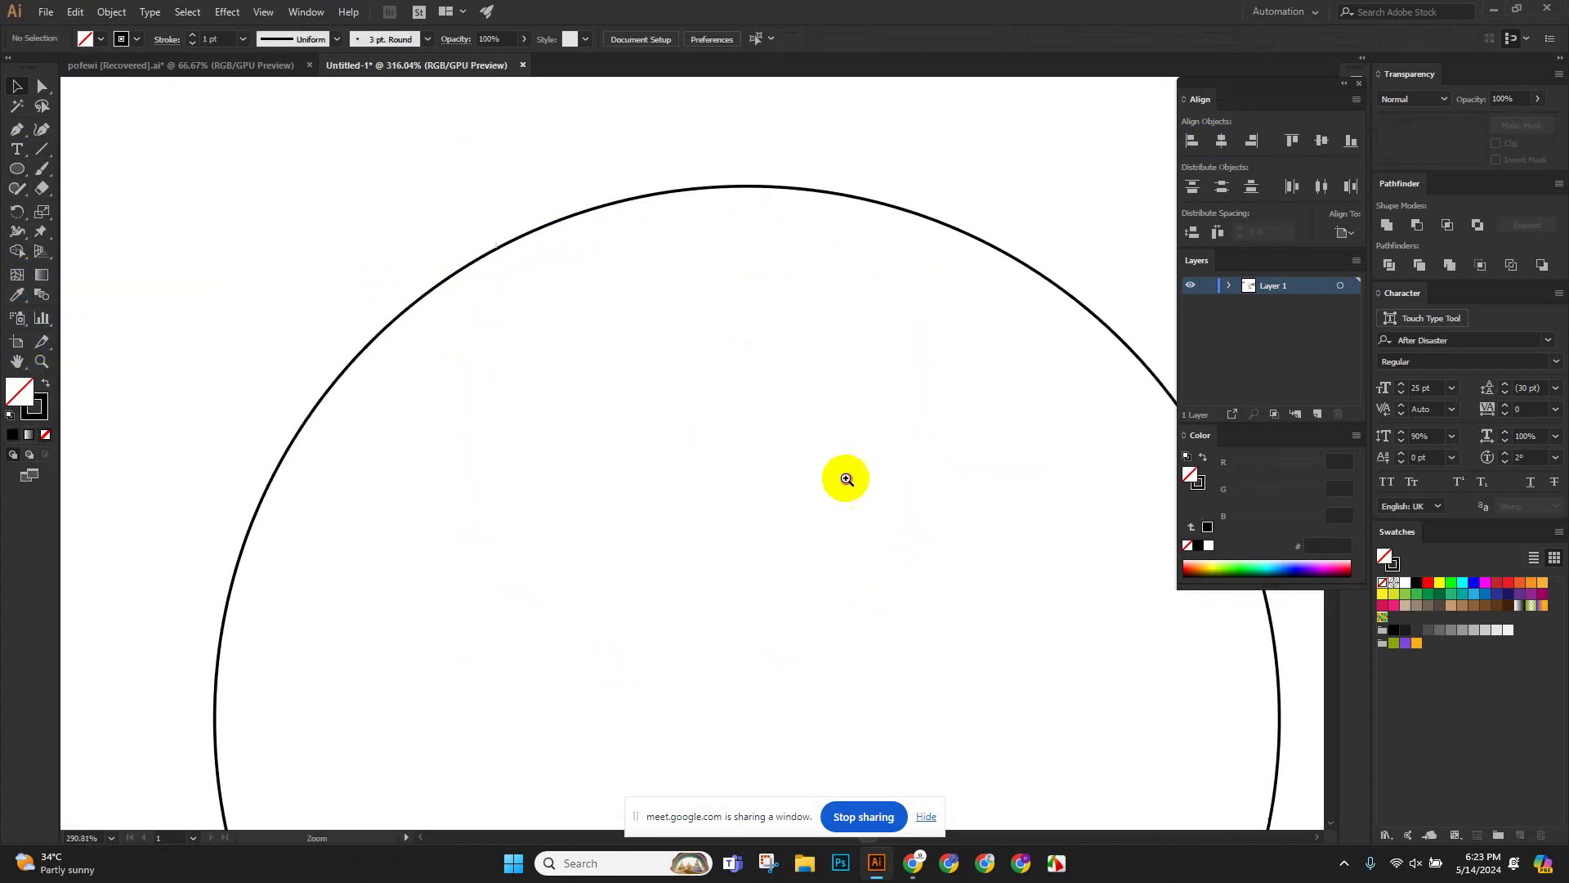
pyautogui.hotkey('ctrl', '0')
pyautogui.moveTo(689, 360); pyautogui.dragTo(606, 328)
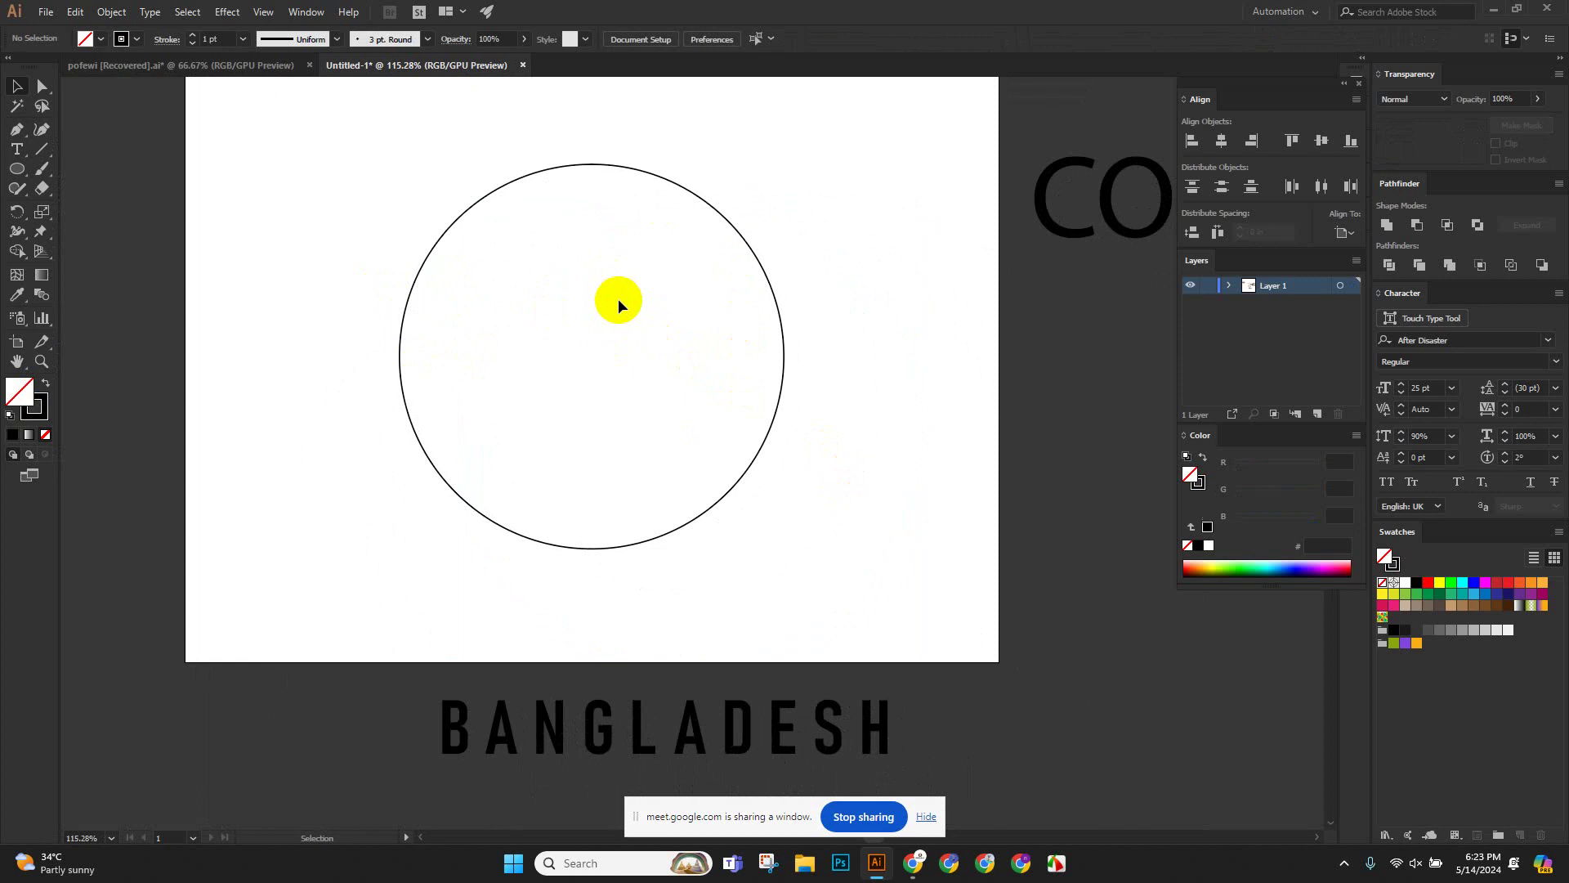
pyautogui.scroll(3, 523, 253)
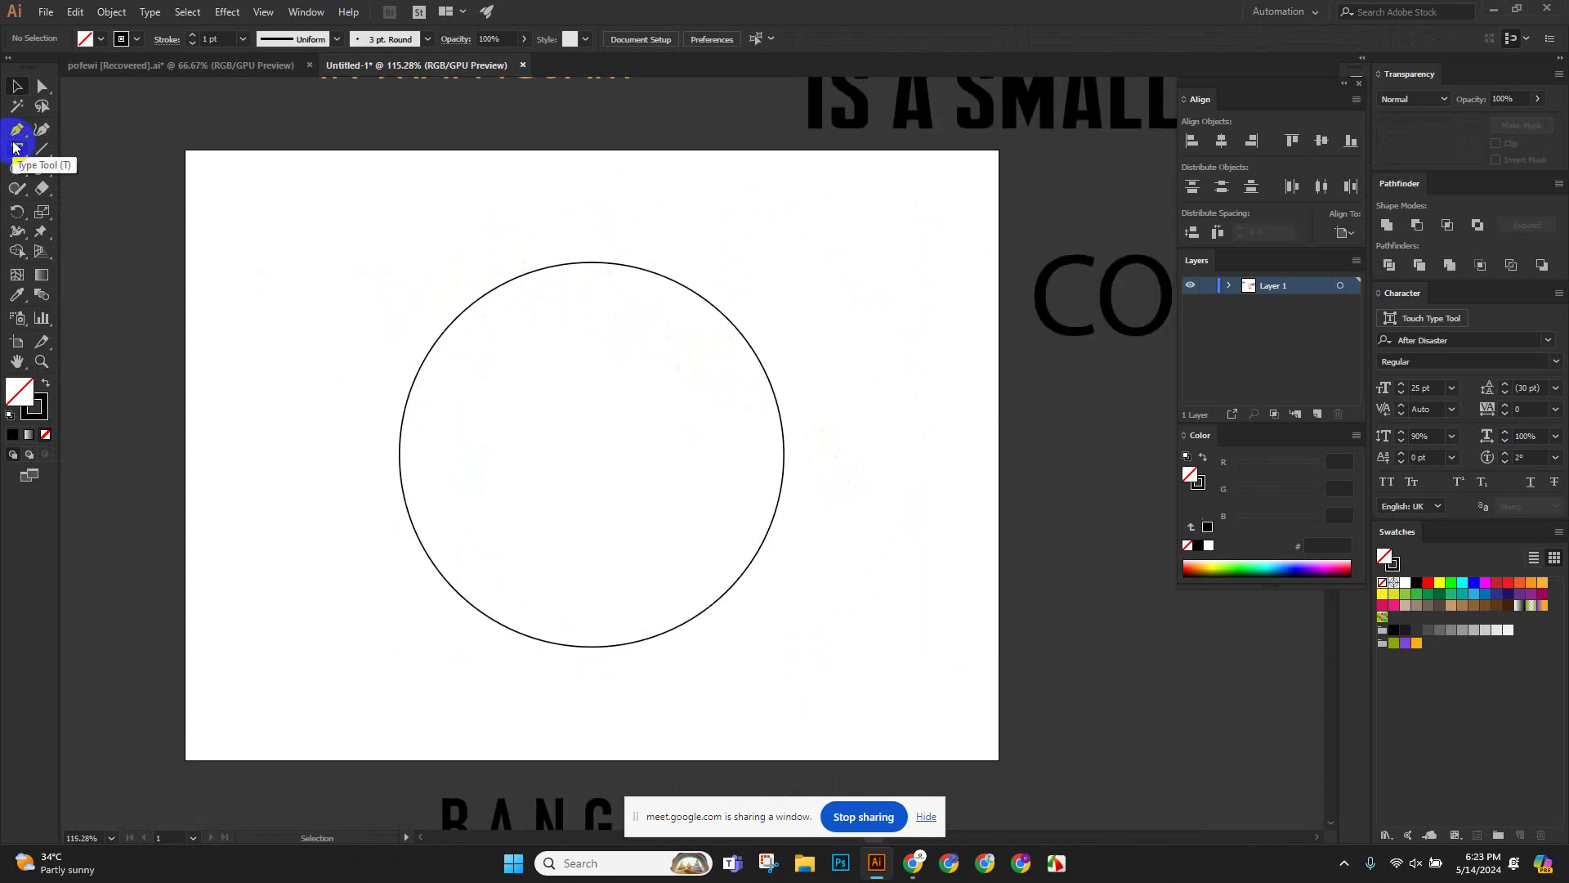
pyautogui.scroll(-2, 376, 286)
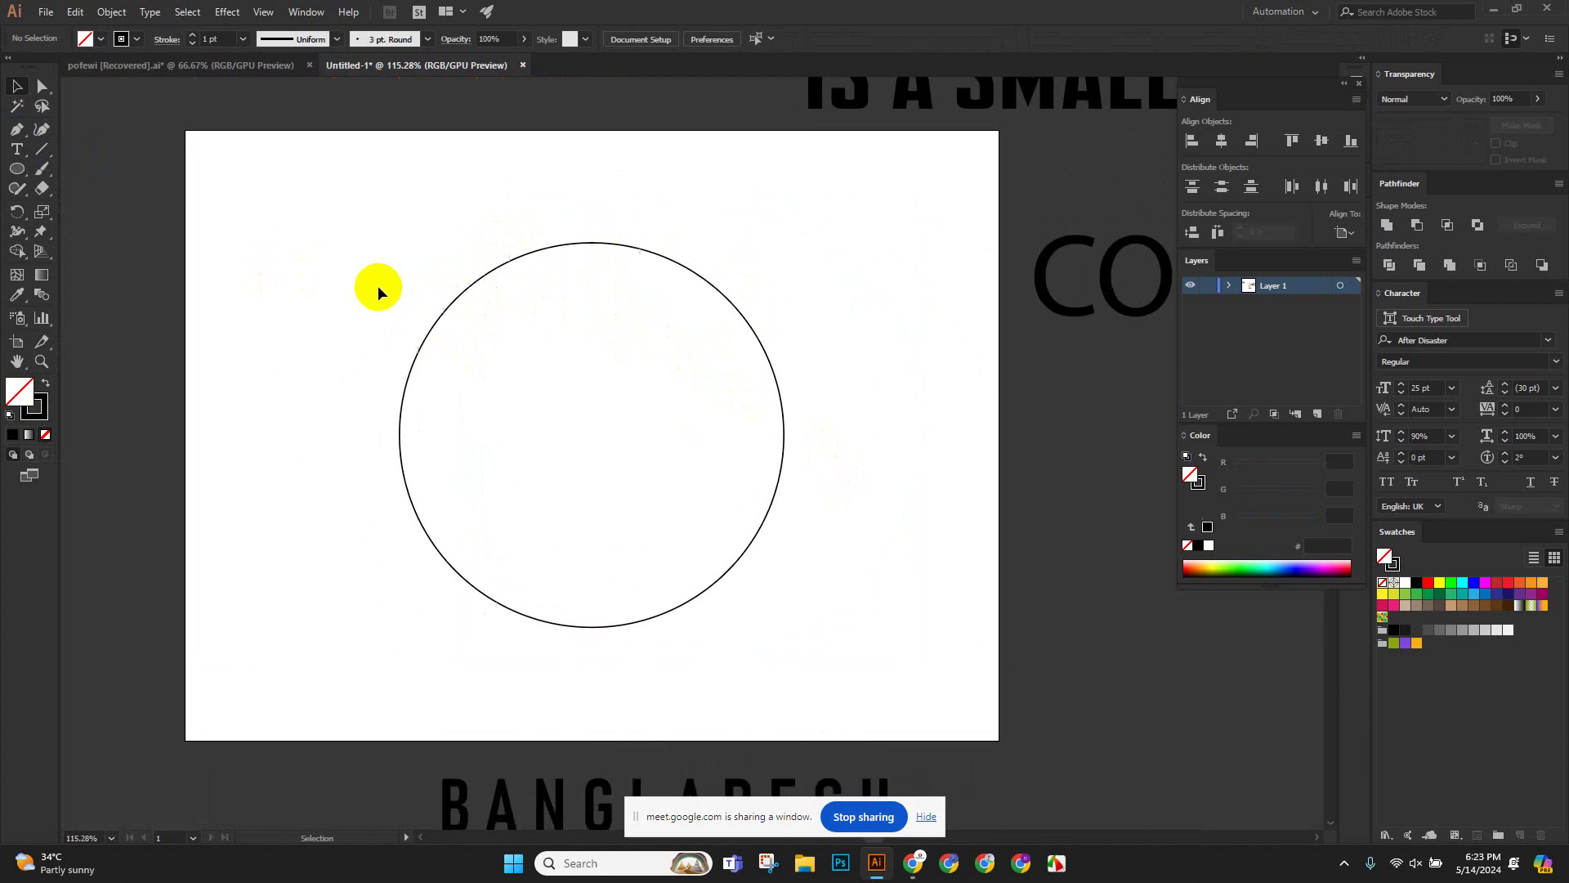
pyautogui.scroll(3, 517, 311)
pyautogui.scroll(-3, 561, 351)
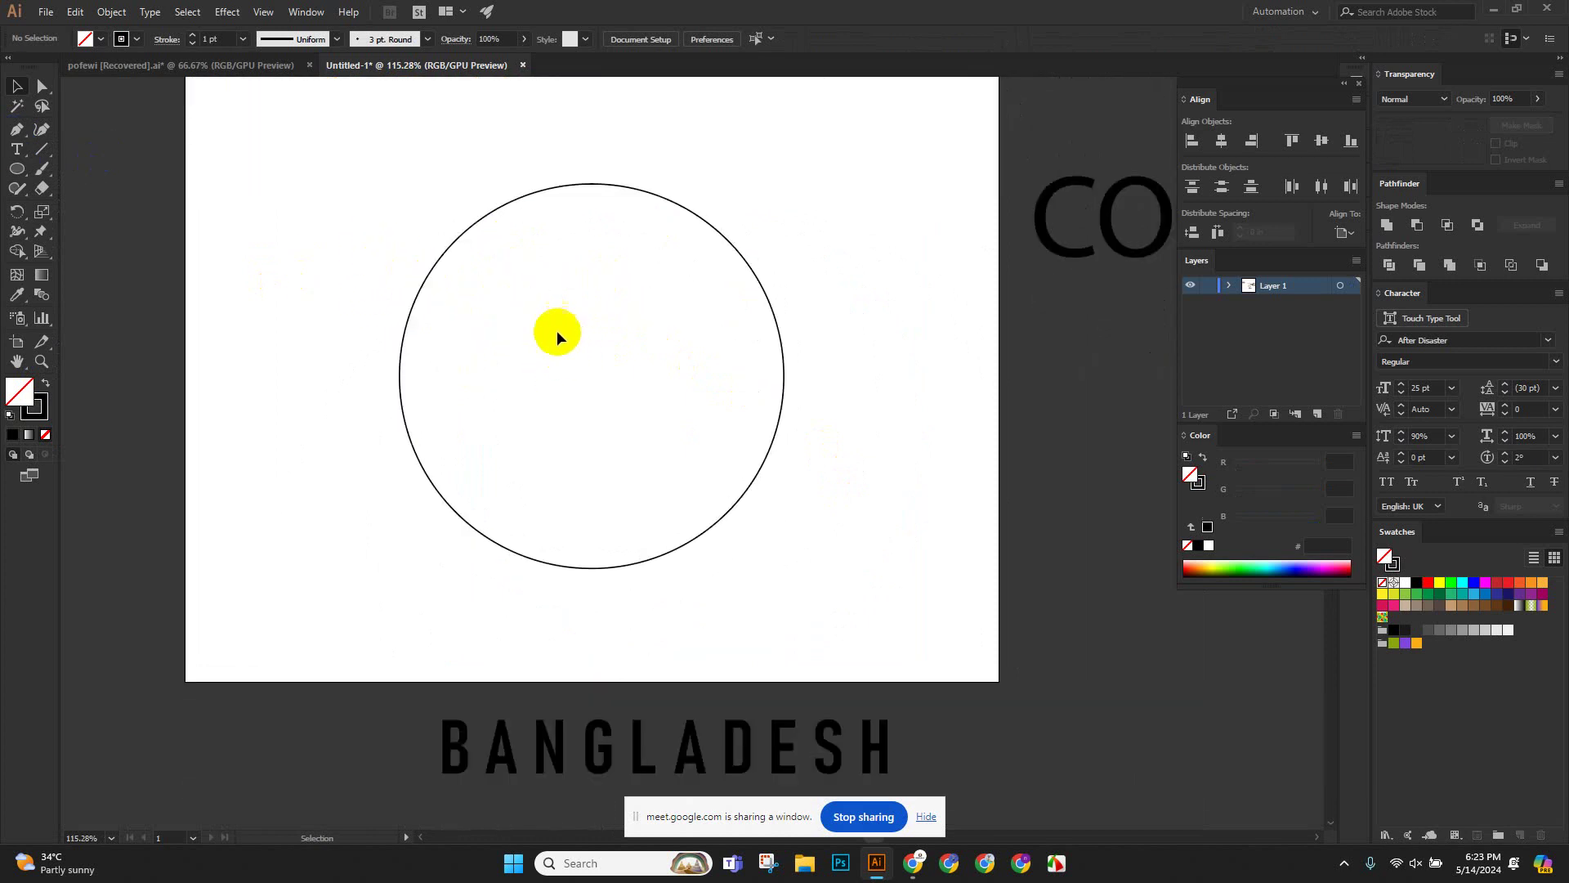
# Apply vertical centre alignment to the outlined circle and deselect it.
pyautogui.click(521, 275)
pyautogui.scroll(2, 562, 322)
pyautogui.click(565, 316)
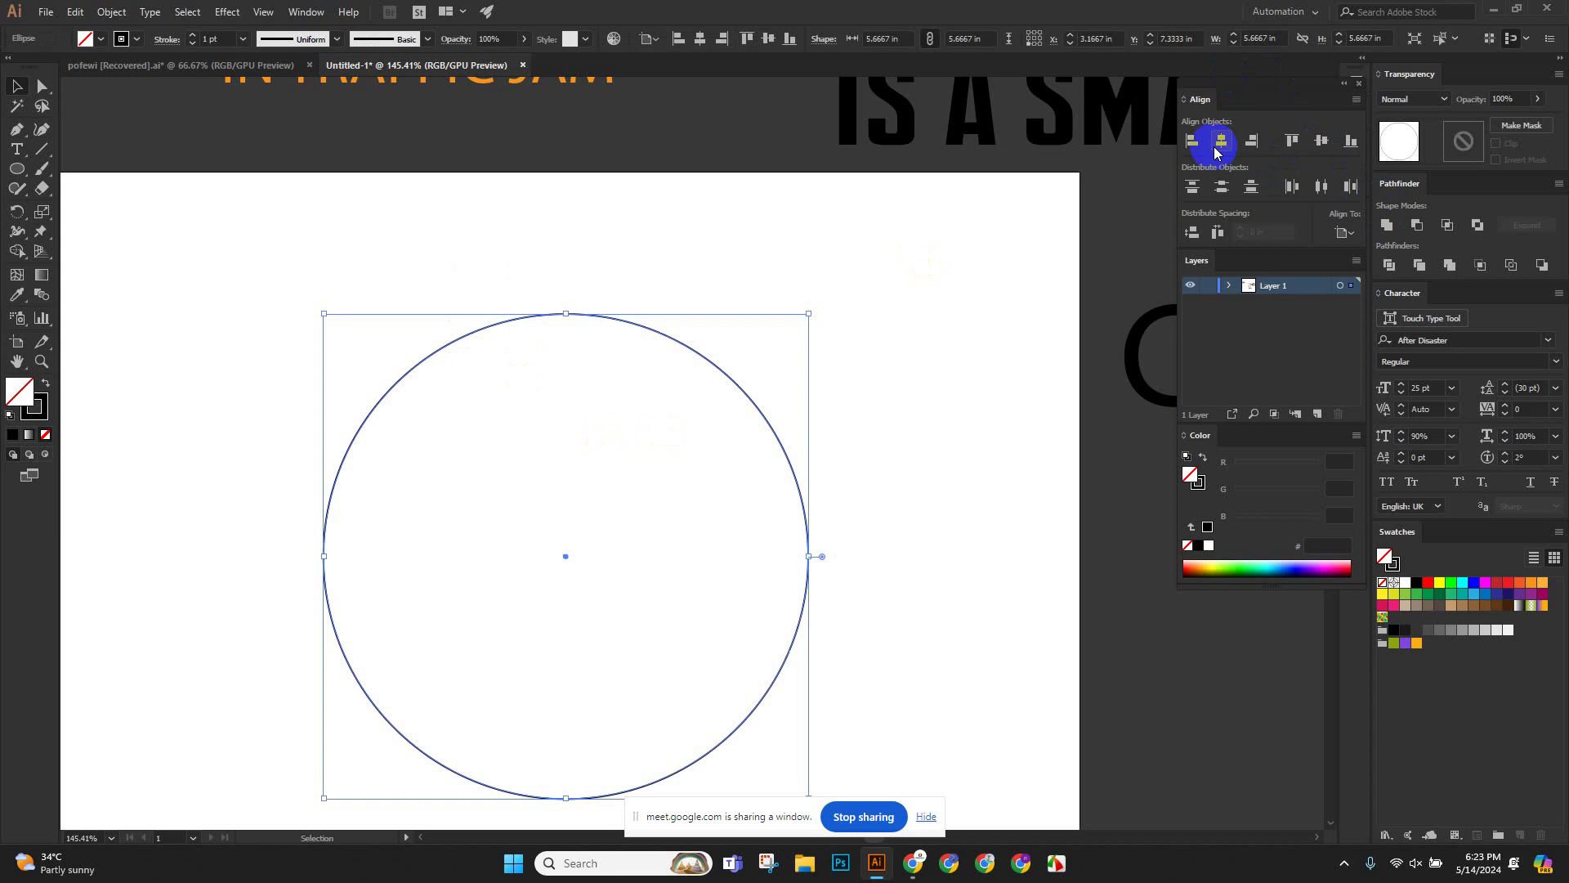
pyautogui.click(1319, 140)
pyautogui.click(921, 313)
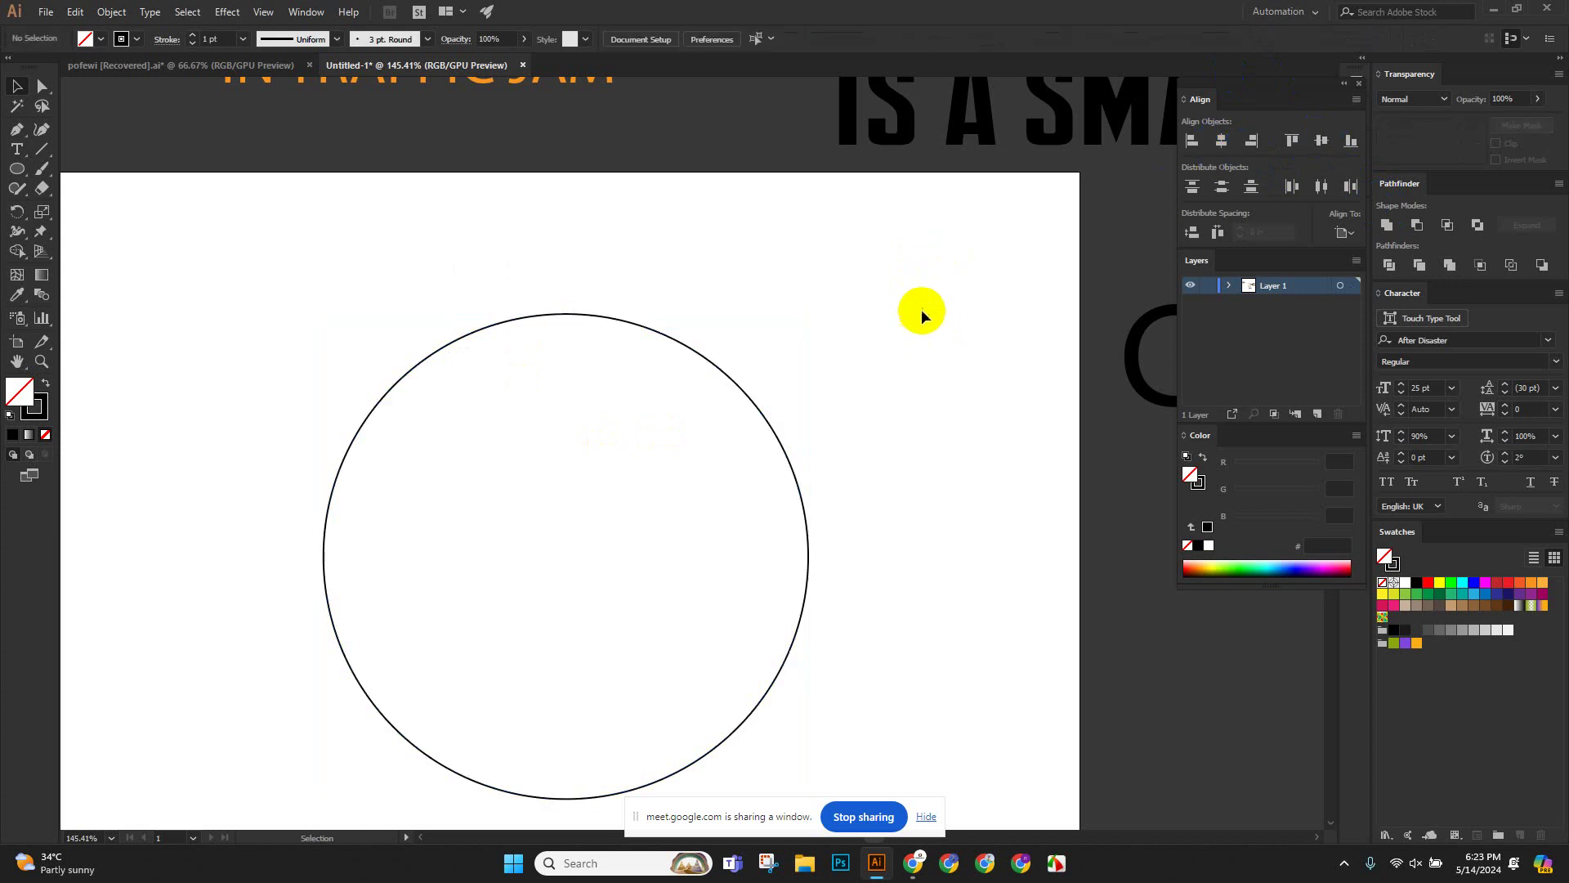
pyautogui.scroll(-2, 874, 308)
pyautogui.moveTo(834, 304); pyautogui.dragTo(777, 469)
pyautogui.moveTo(700, 378); pyautogui.dragTo(743, 439)
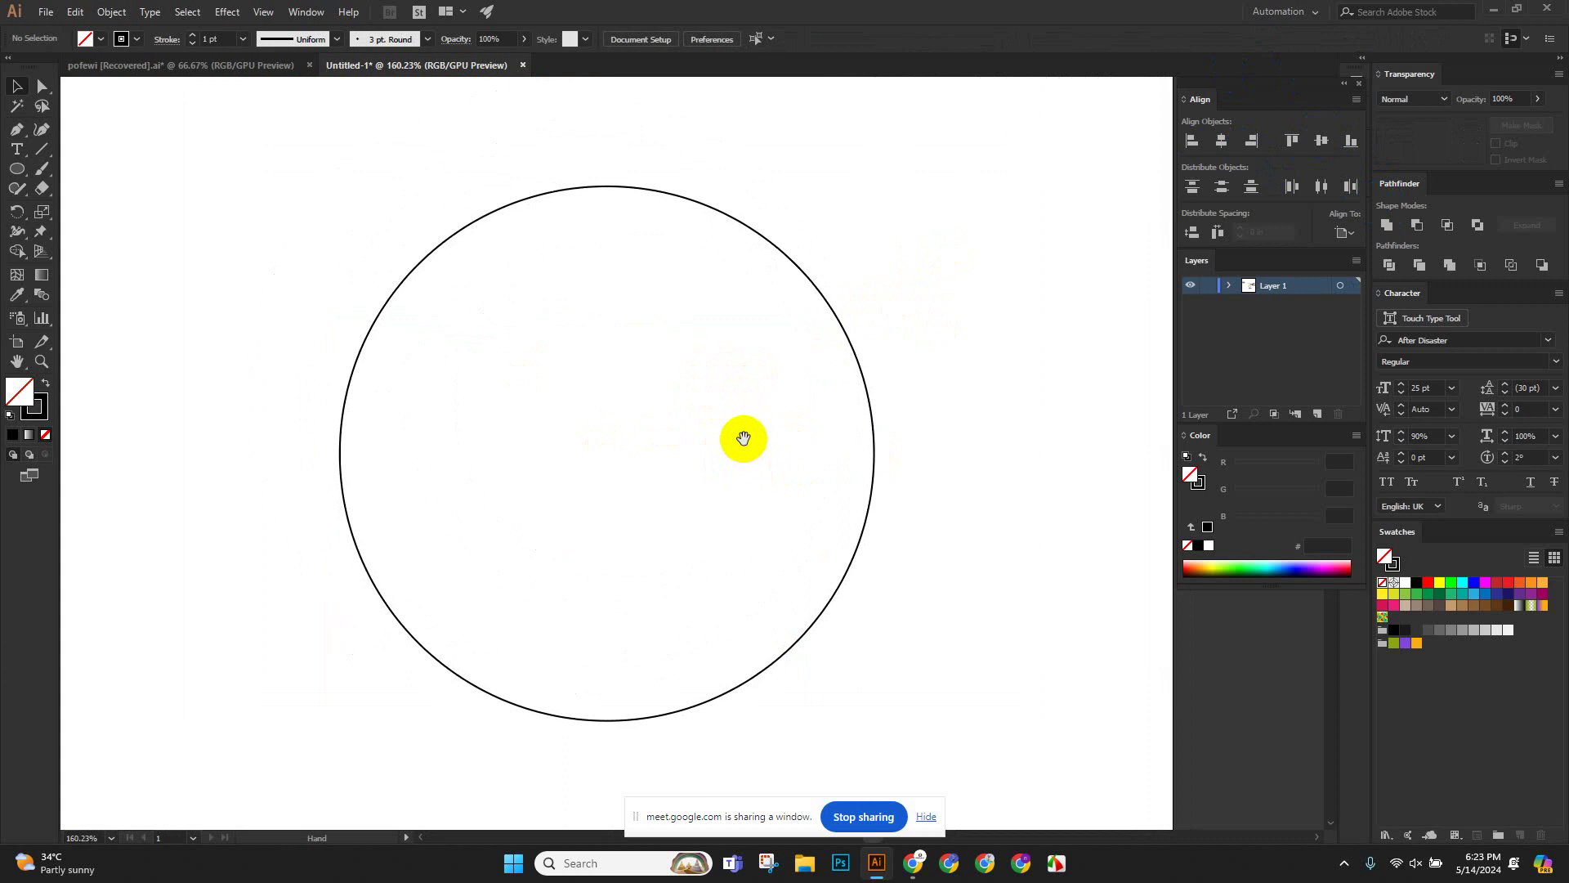
pyautogui.scroll(-4, 690, 441)
pyautogui.scroll(1, 736, 488)
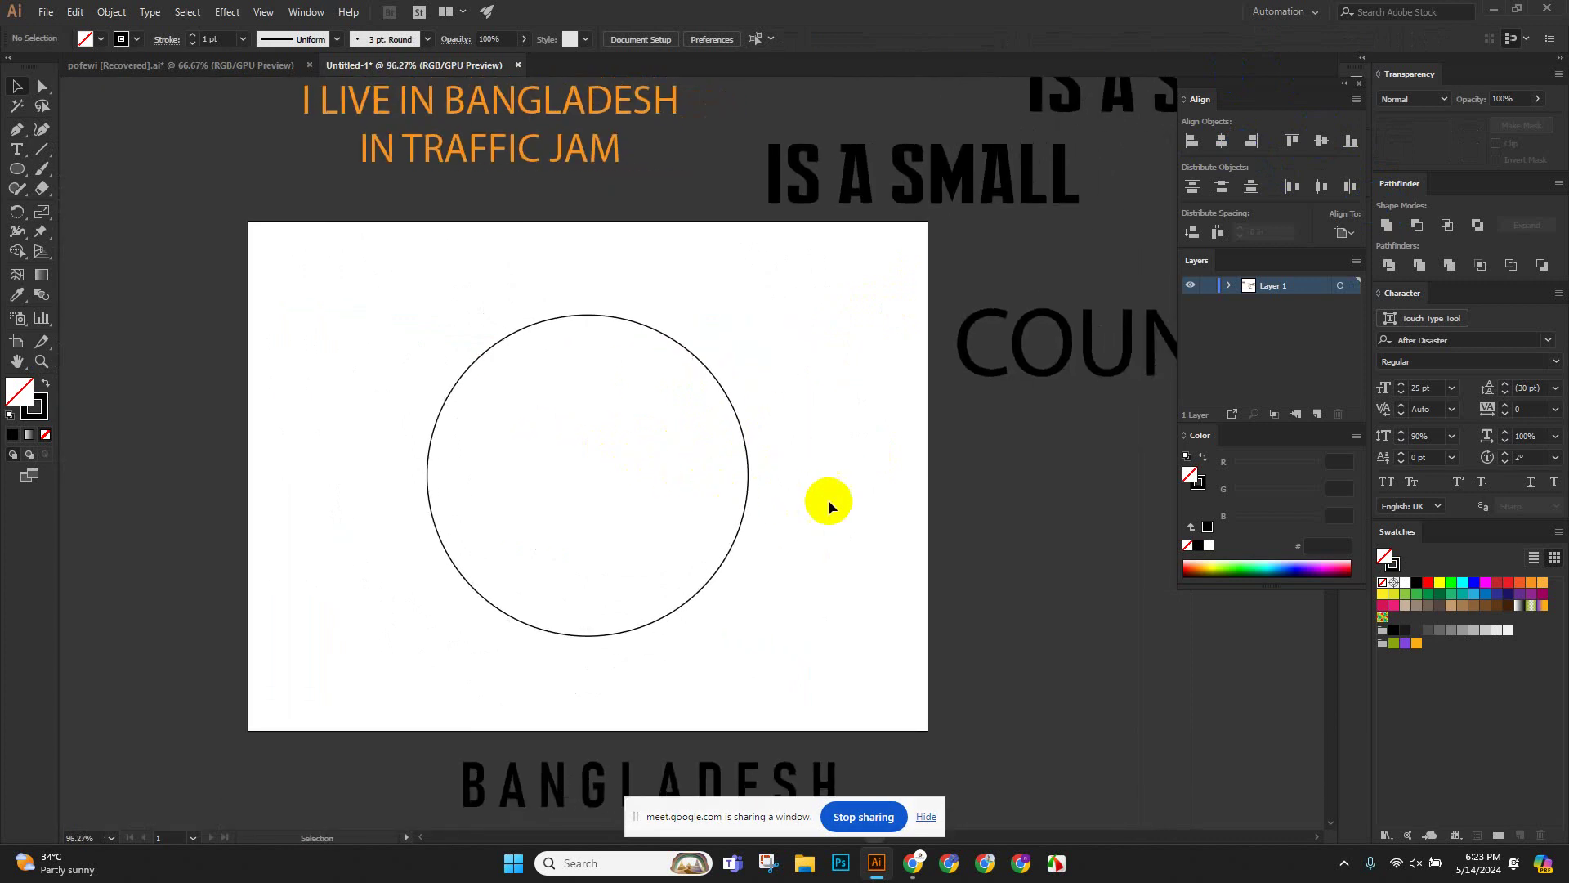
pyautogui.moveTo(825, 525); pyautogui.dragTo(623, 414)
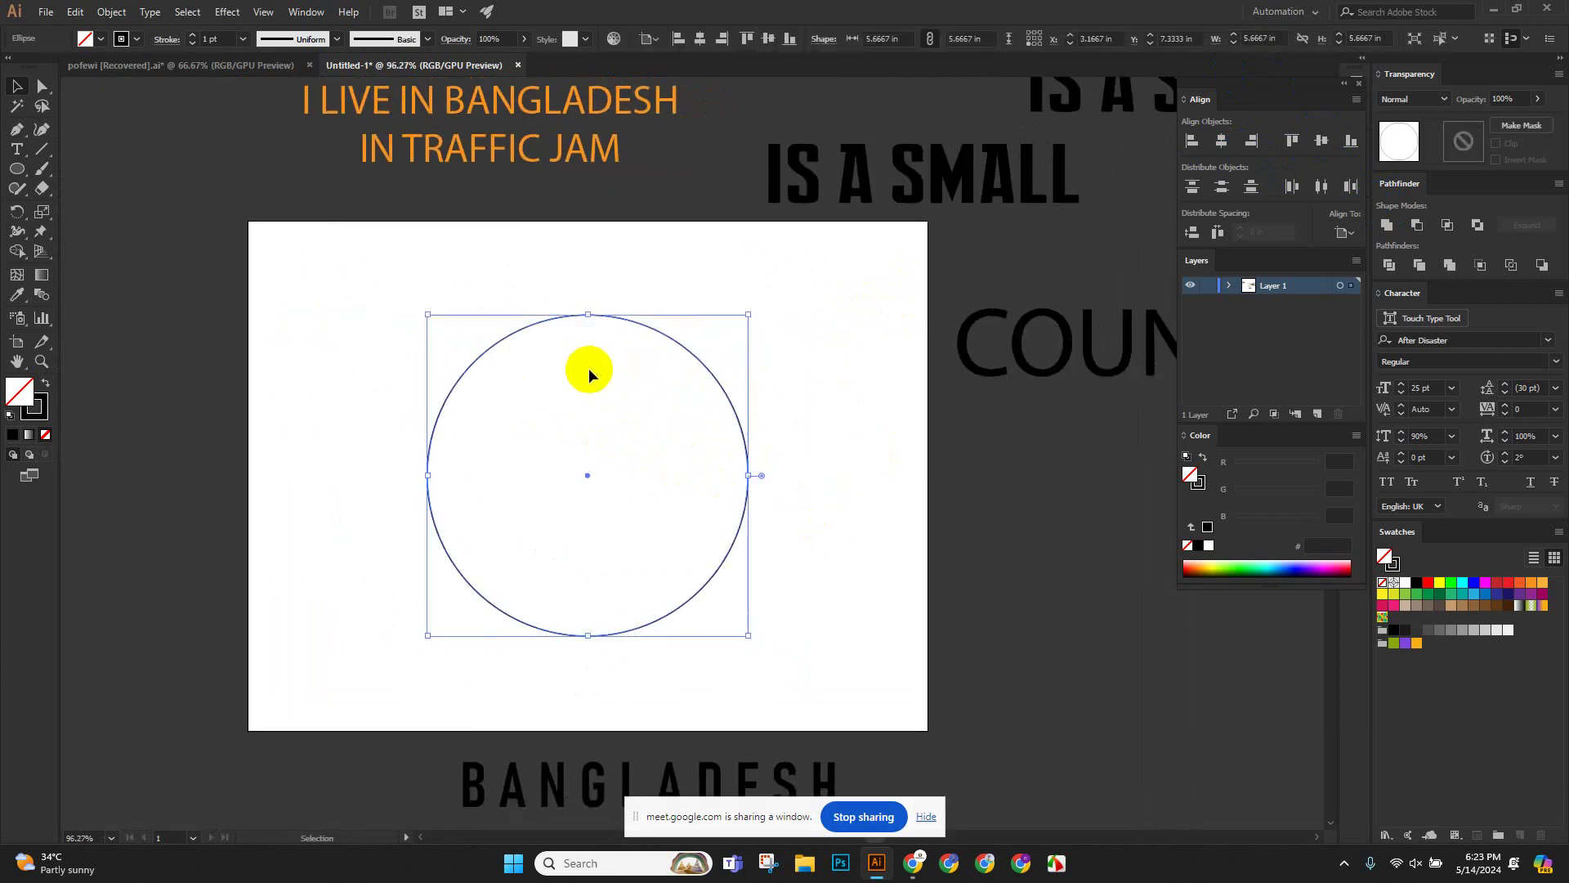
pyautogui.moveTo(464, 283); pyautogui.dragTo(631, 481)
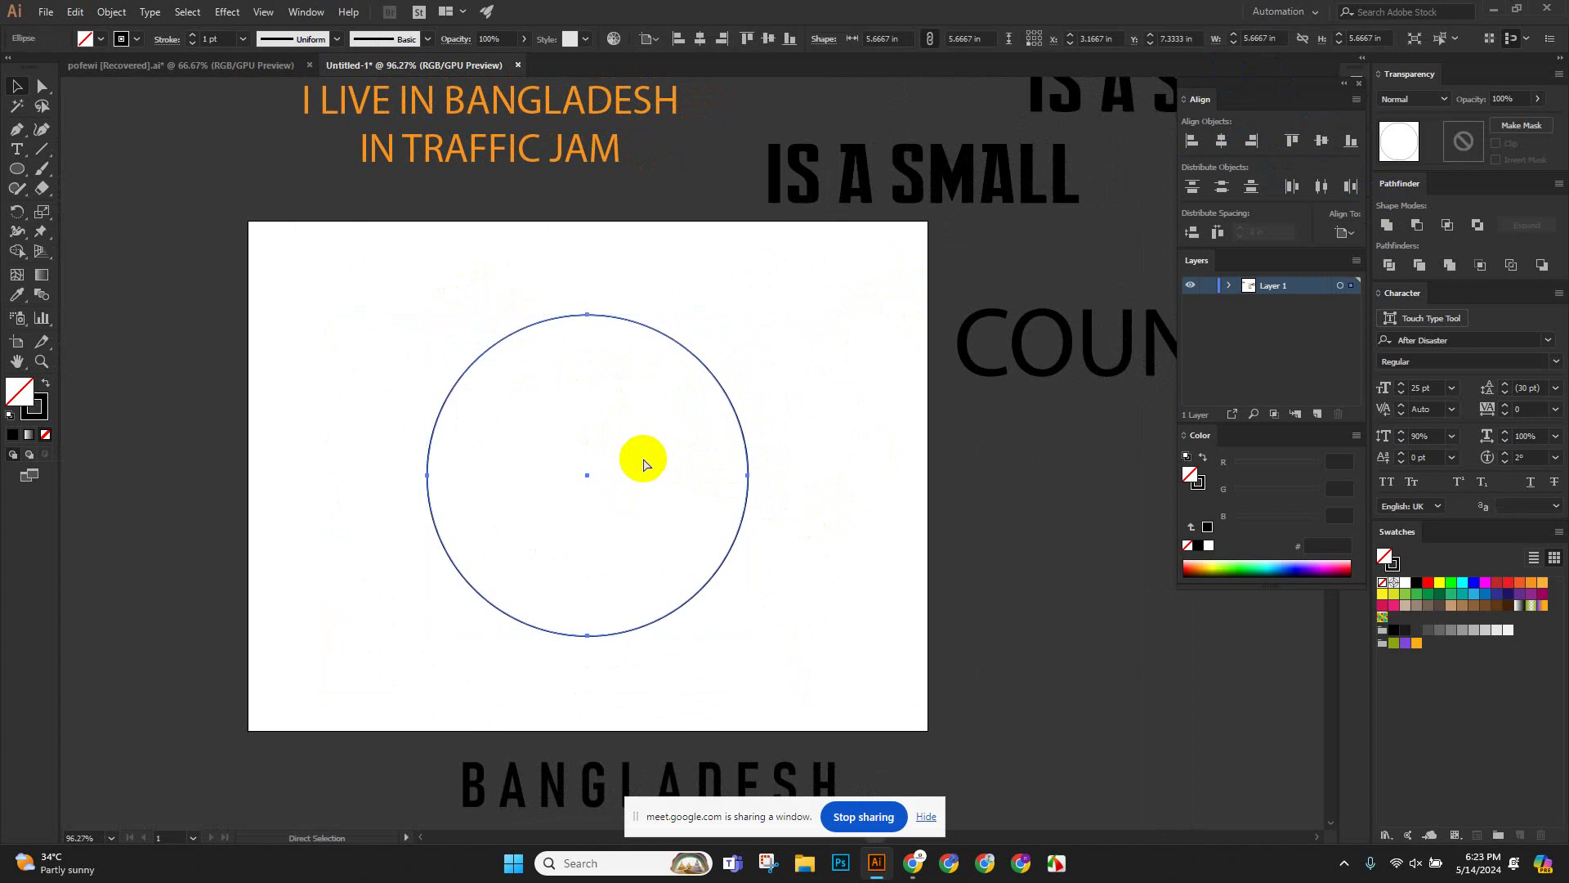
pyautogui.click(643, 458)
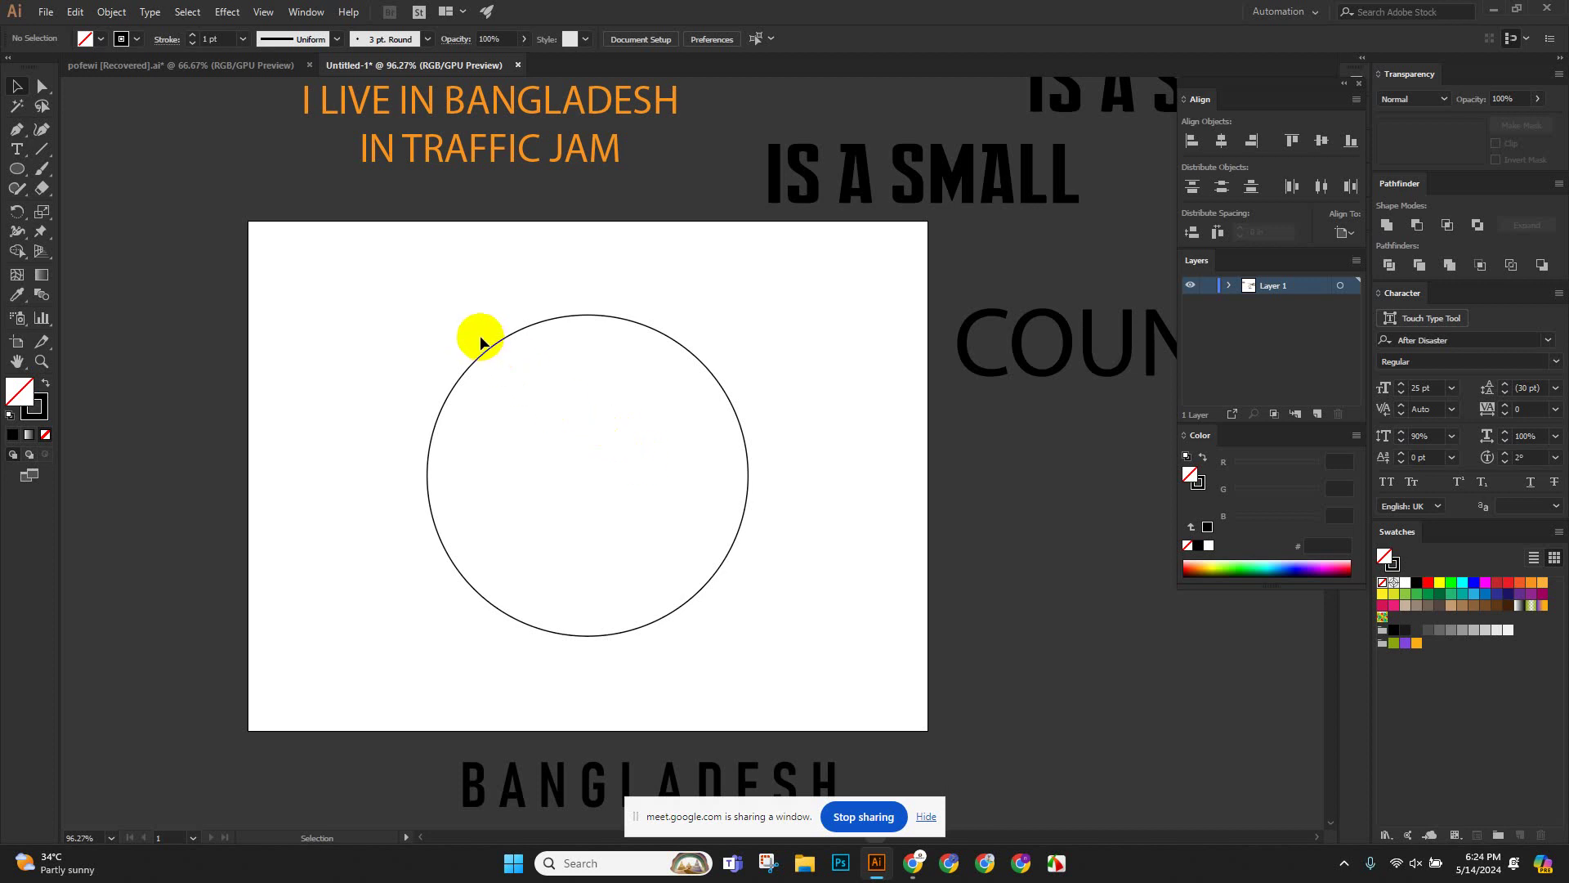
pyautogui.scroll(-1, 591, 420)
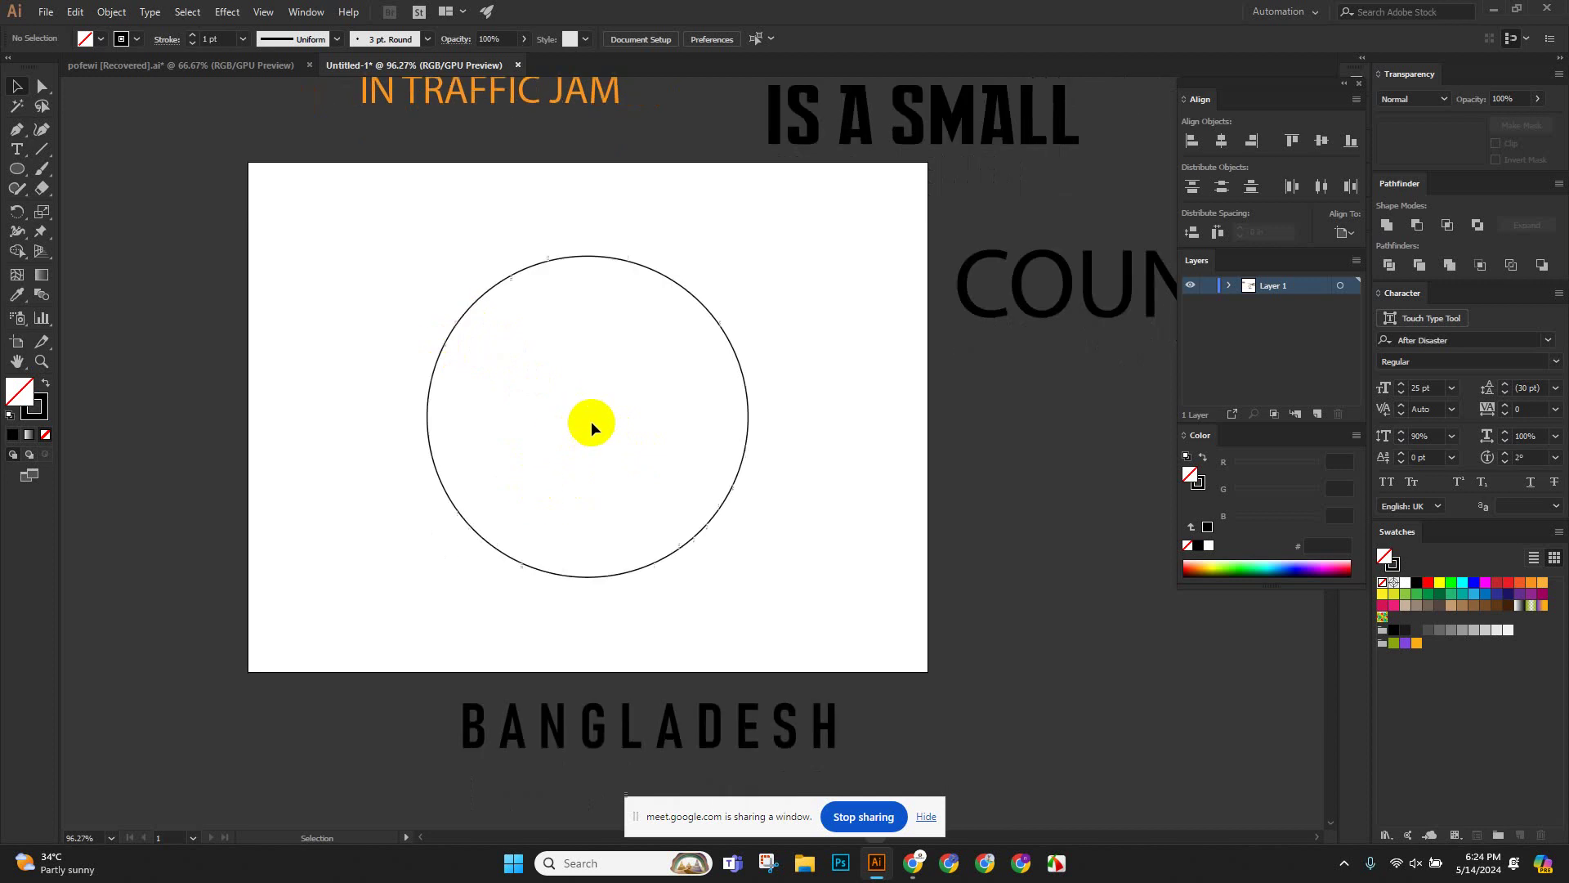
pyautogui.scroll(-1, 591, 420)
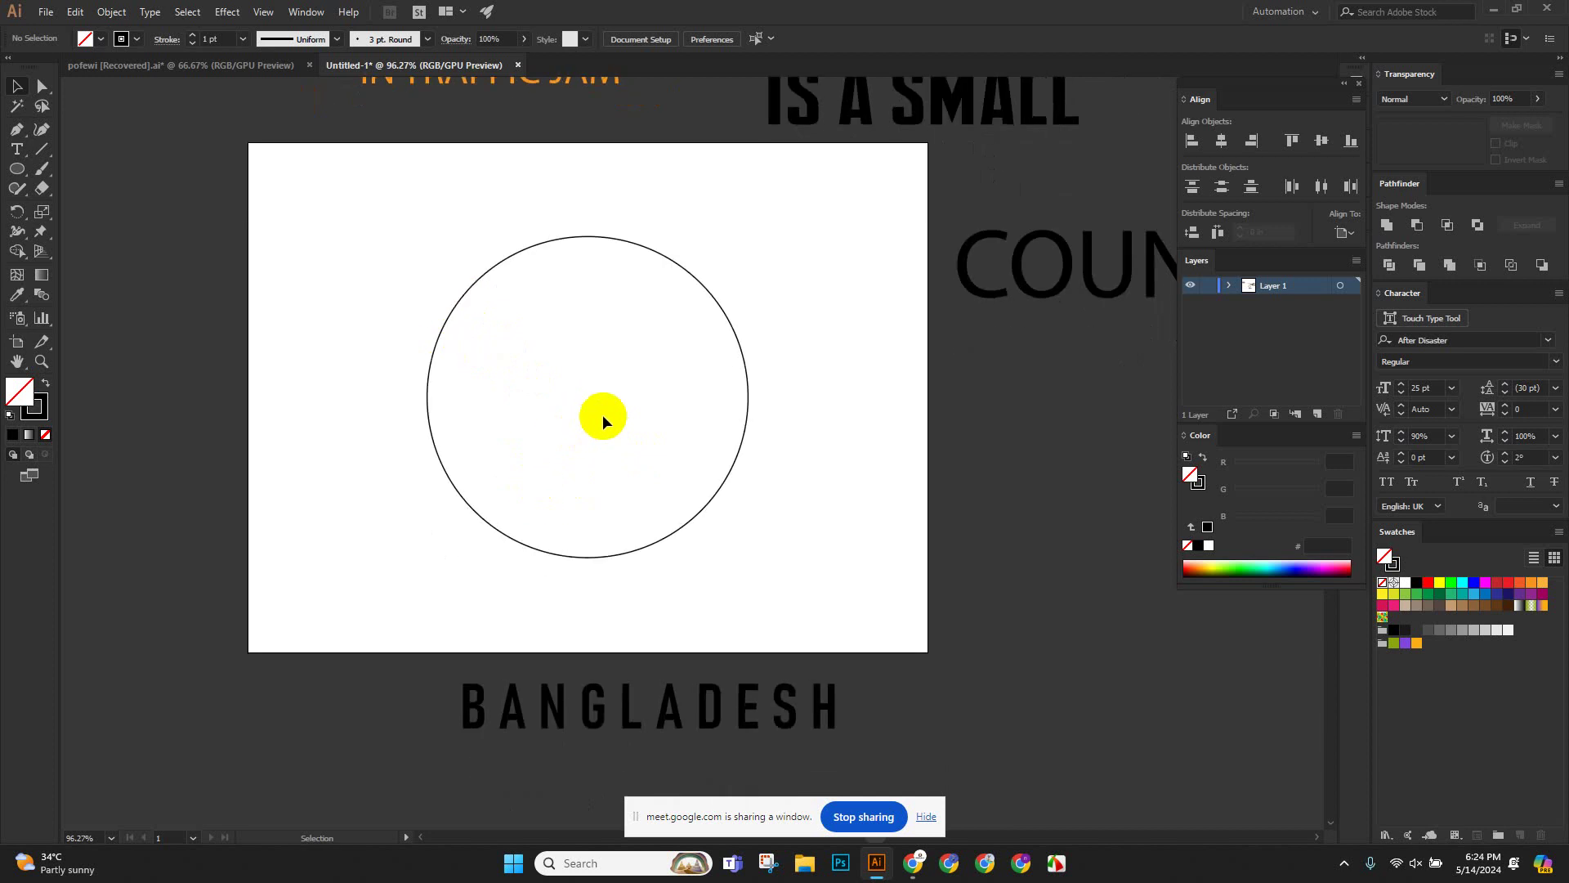
pyautogui.scroll(4, 594, 307)
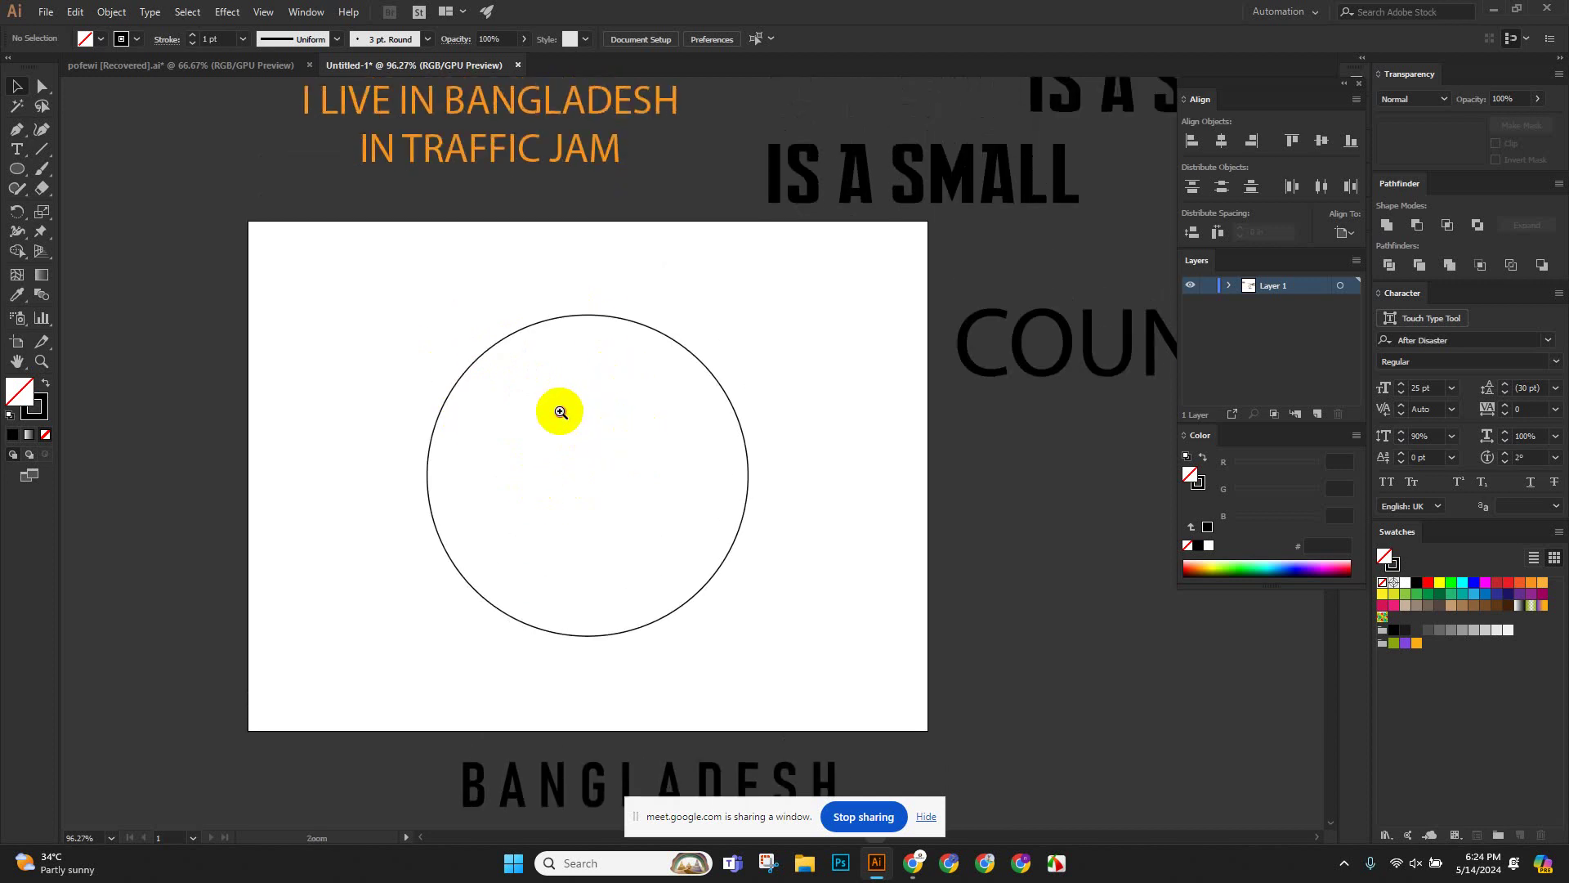
pyautogui.moveTo(560, 413); pyautogui.dragTo(669, 471)
pyautogui.moveTo(669, 471); pyautogui.dragTo(548, 439)
pyautogui.moveTo(312, 237); pyautogui.dragTo(483, 409)
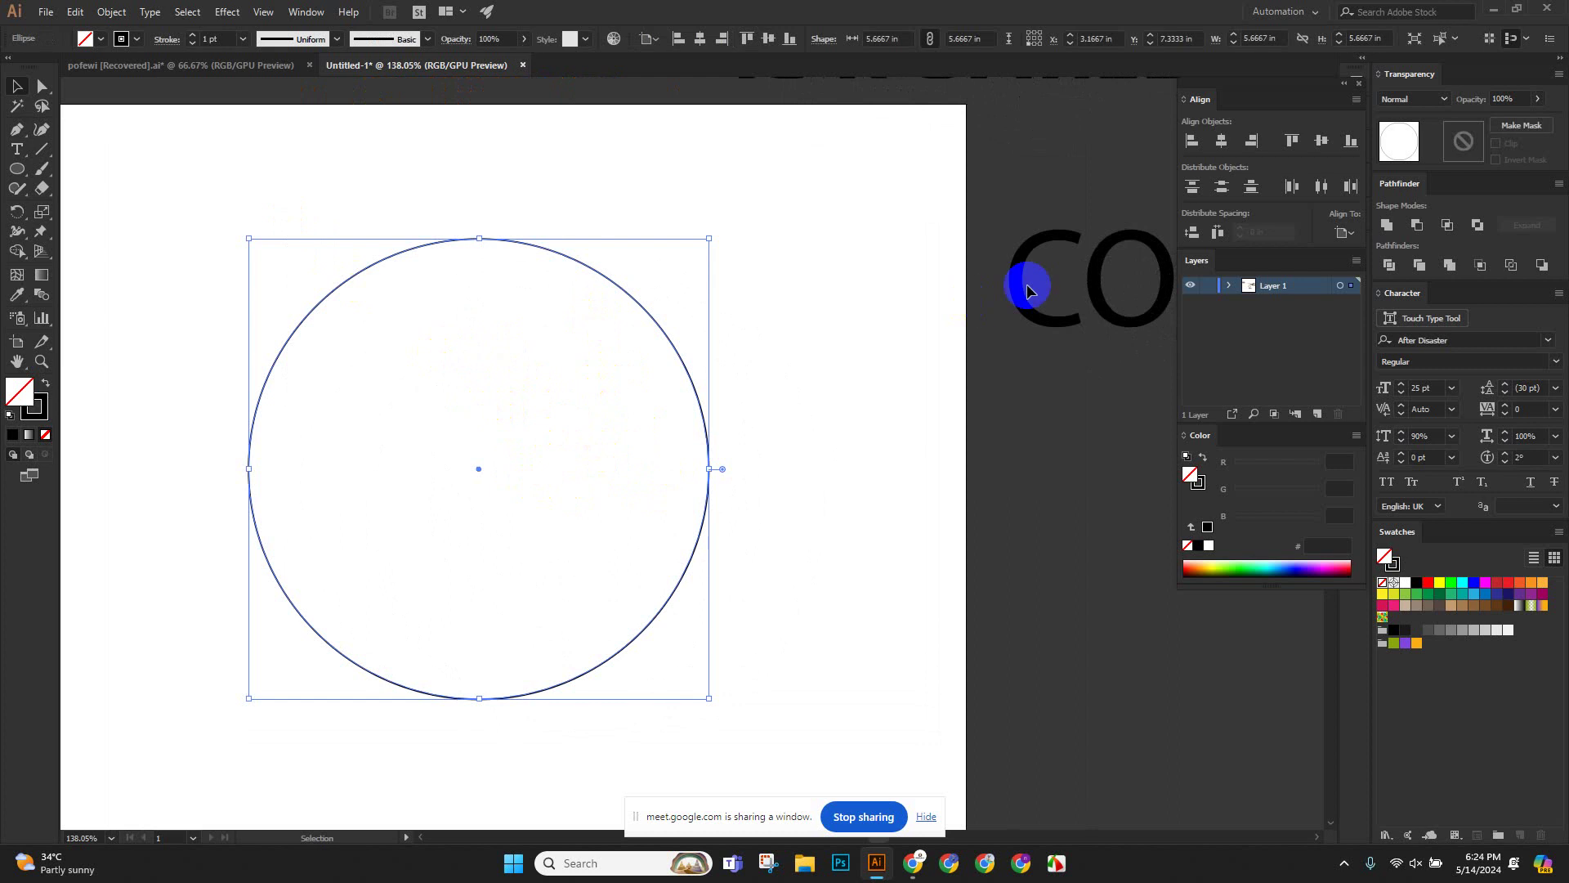
# Copy the BANGLADESH text object located just below the artboard.
pyautogui.scroll(-4, 665, 294)
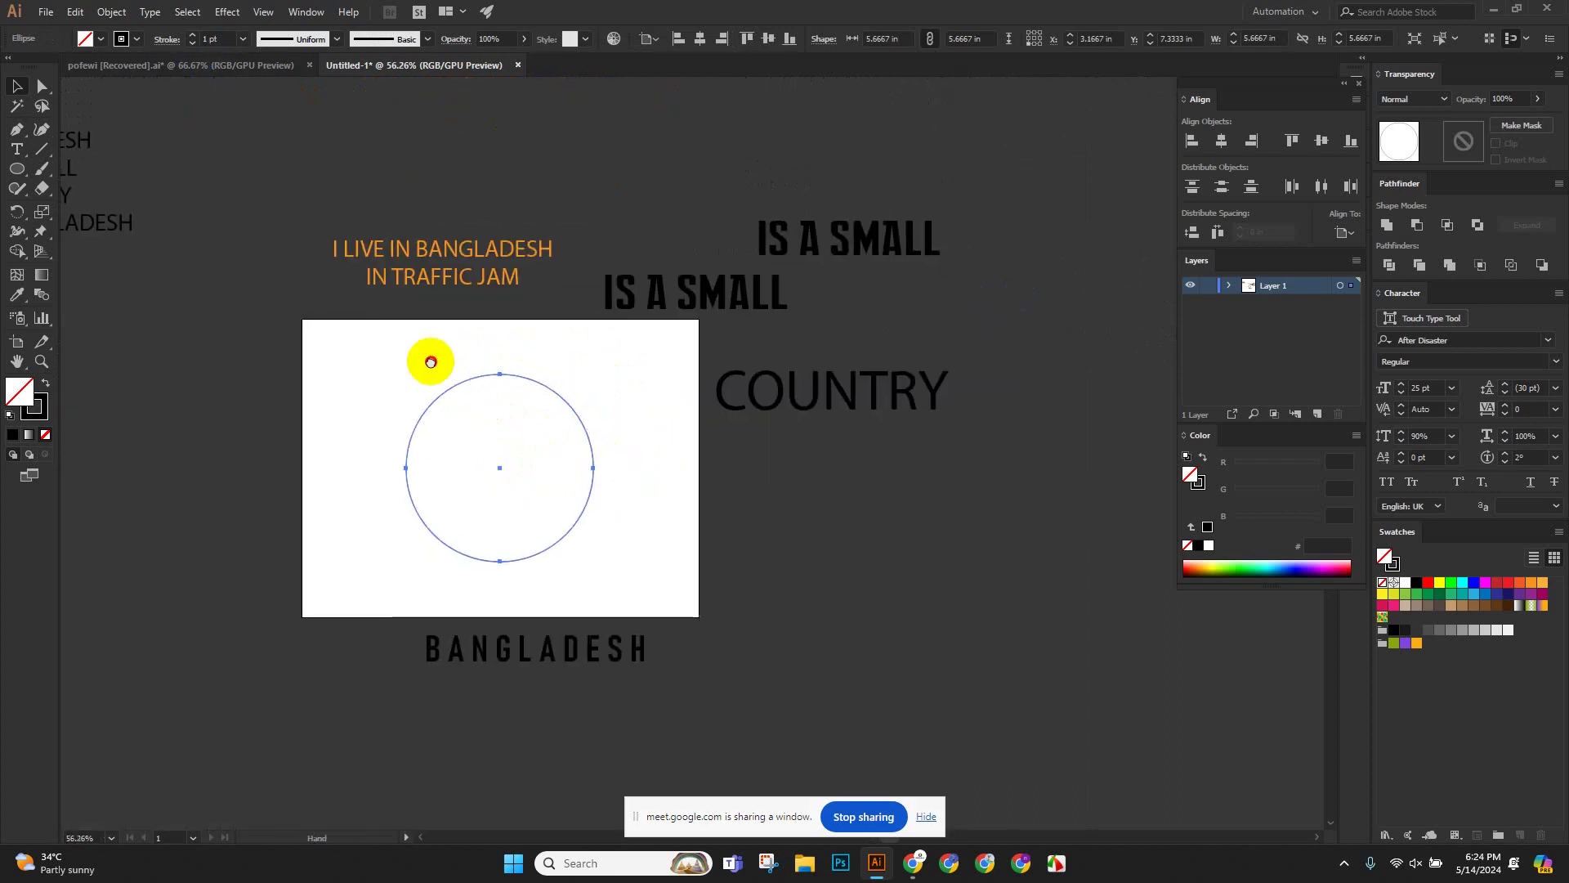
pyautogui.moveTo(428, 357); pyautogui.dragTo(642, 391)
pyautogui.moveTo(536, 385); pyautogui.dragTo(326, 308)
pyautogui.moveTo(487, 389); pyautogui.dragTo(439, 199)
pyautogui.click(479, 444)
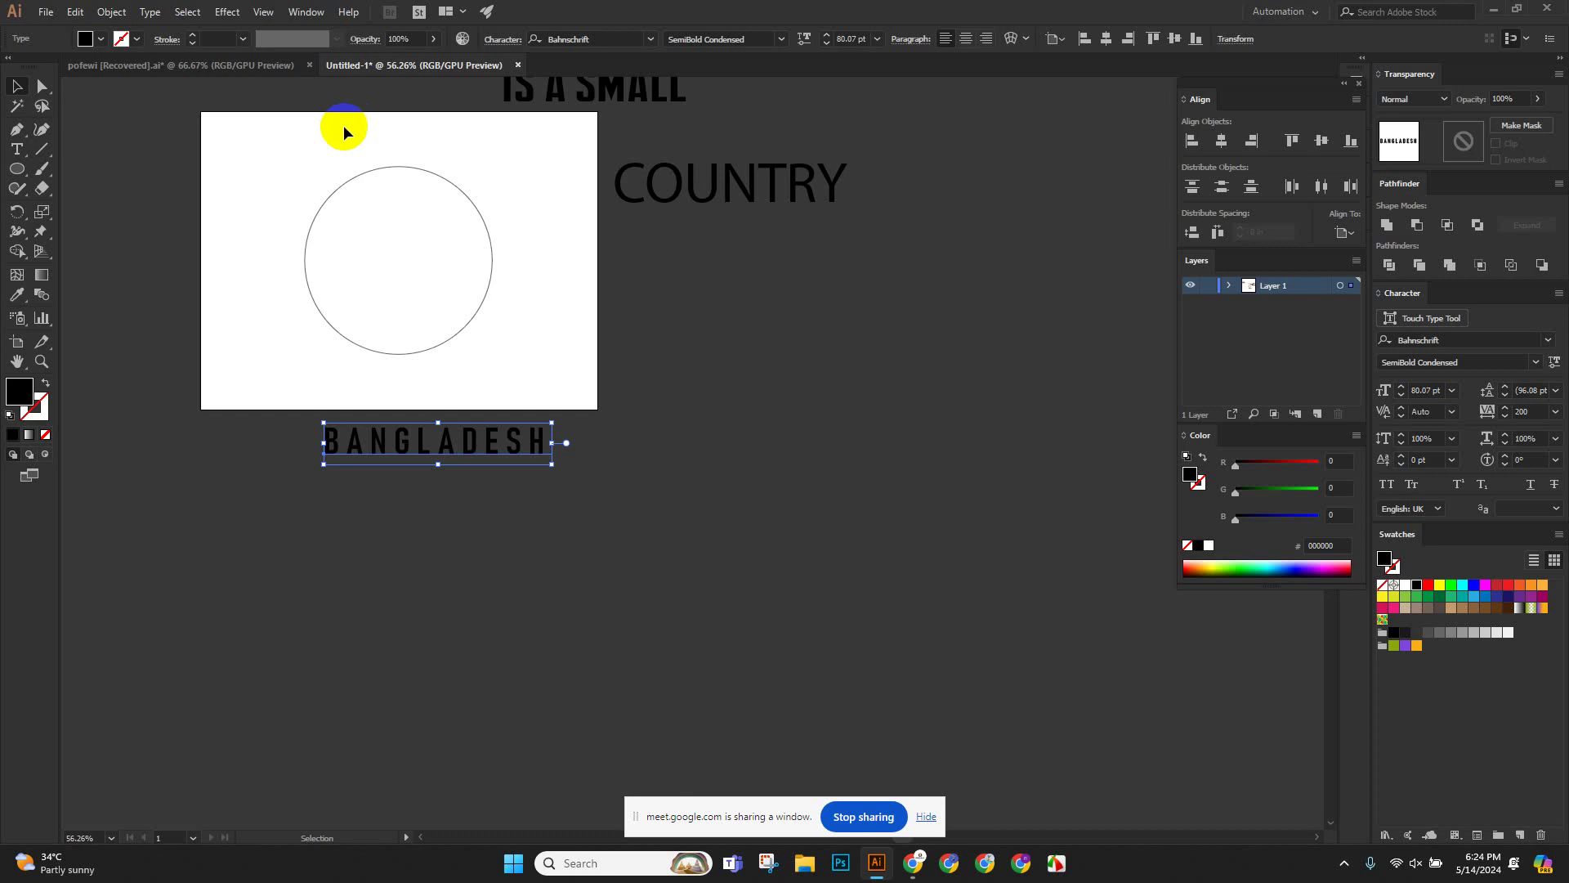
pyautogui.hotkey('ctrl', 'space')
# Place the text BANGLADESH along the circle's outline with Type on a Path, starting at the circle's upper left.
pyautogui.hotkey('ctrl', 'space')
pyautogui.moveTo(348, 158); pyautogui.dragTo(630, 403)
pyautogui.click(372, 221)
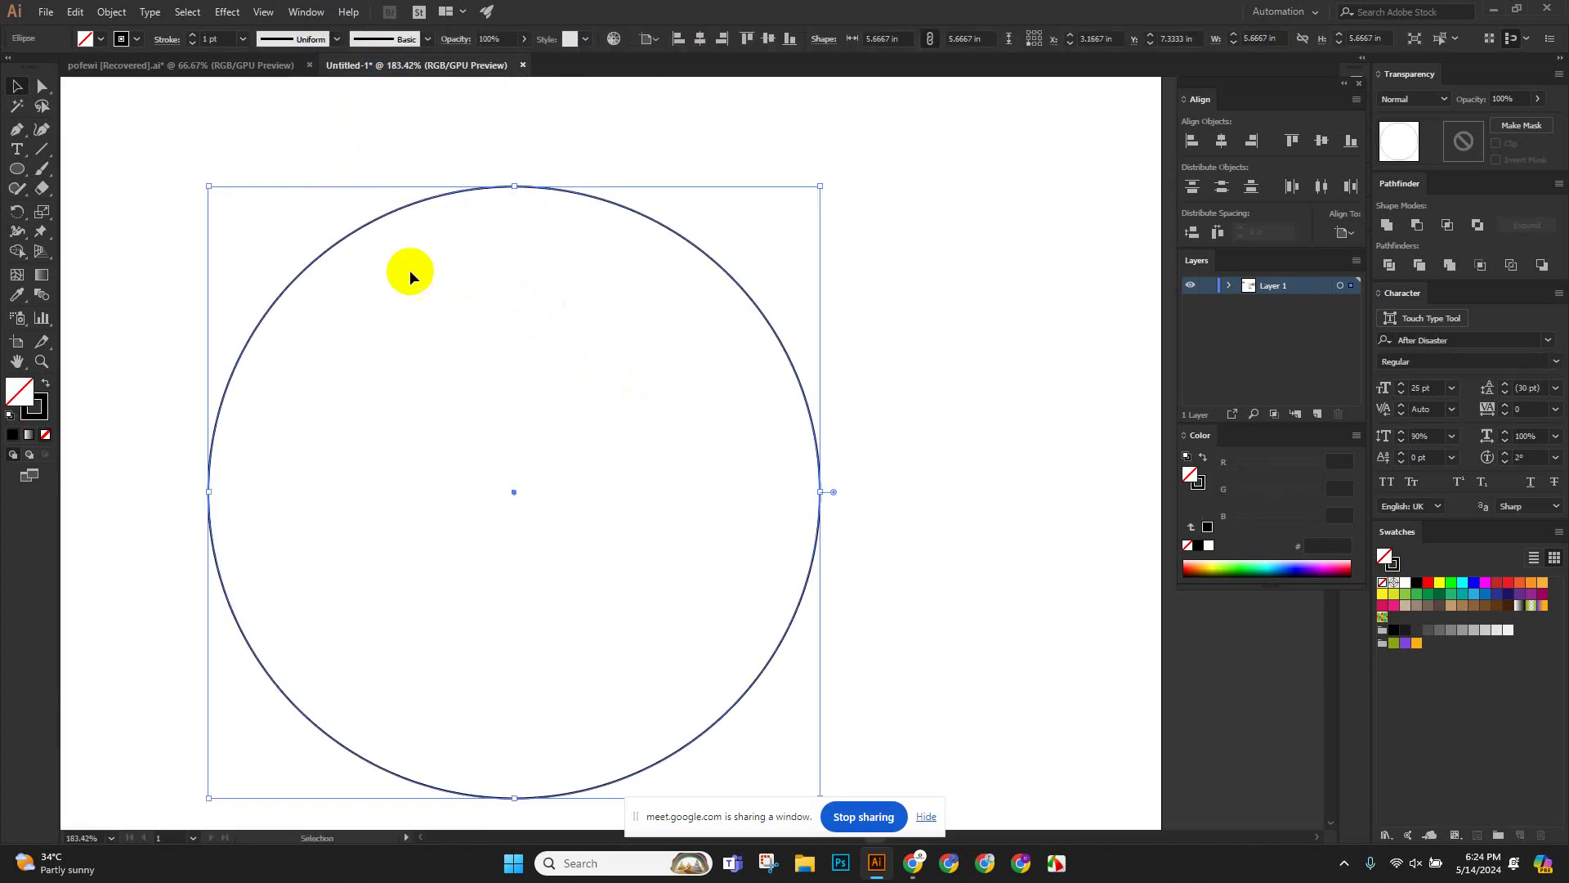
pyautogui.moveTo(16, 149); pyautogui.dragTo(90, 187)
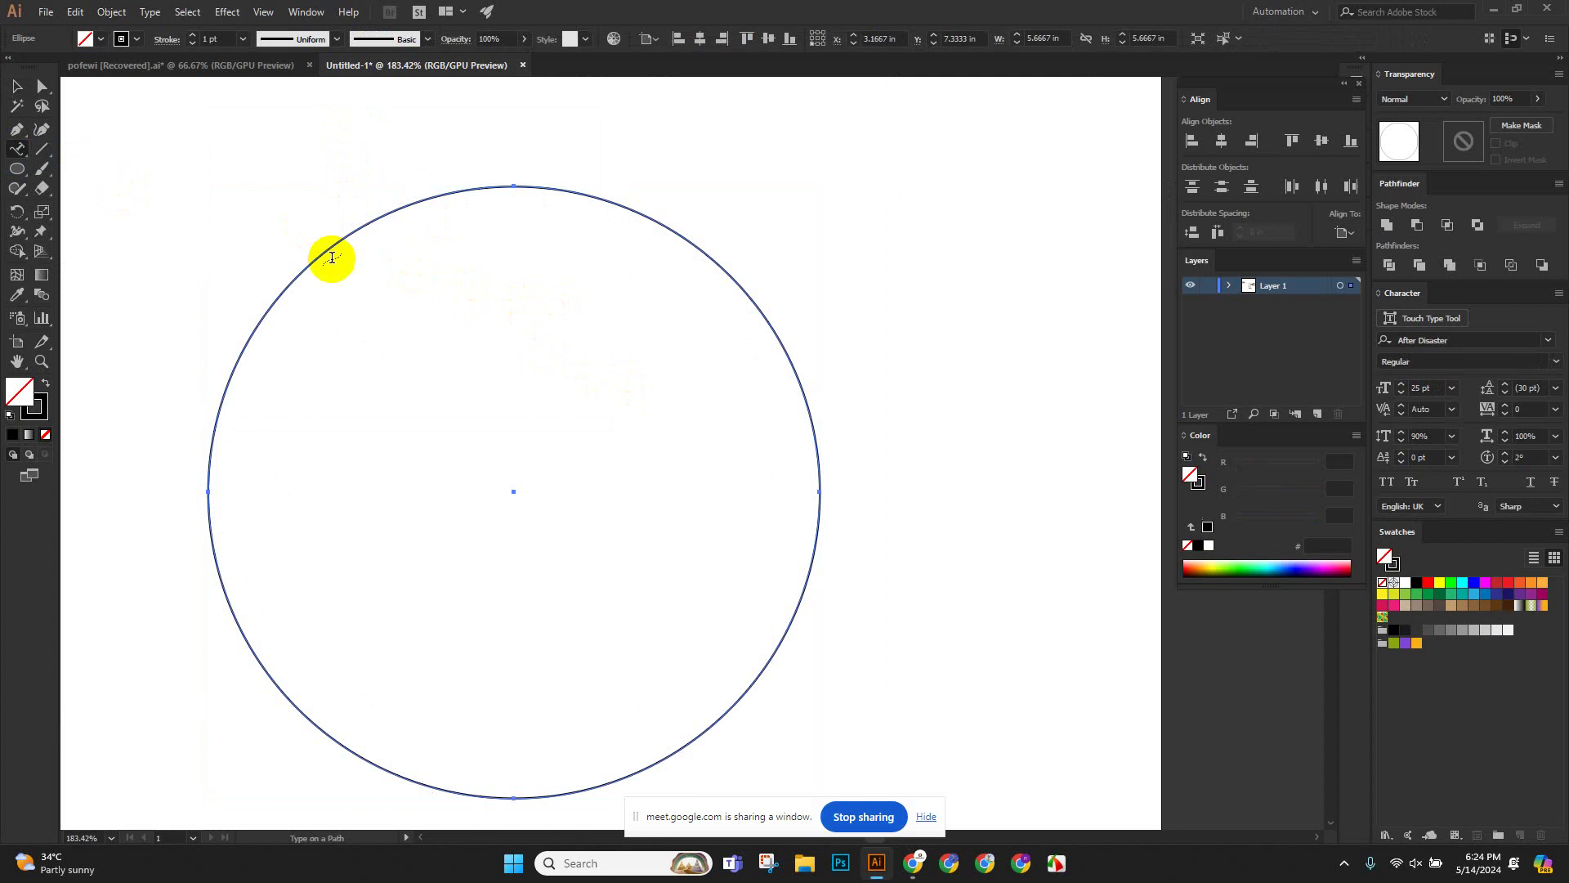
pyautogui.click(256, 329)
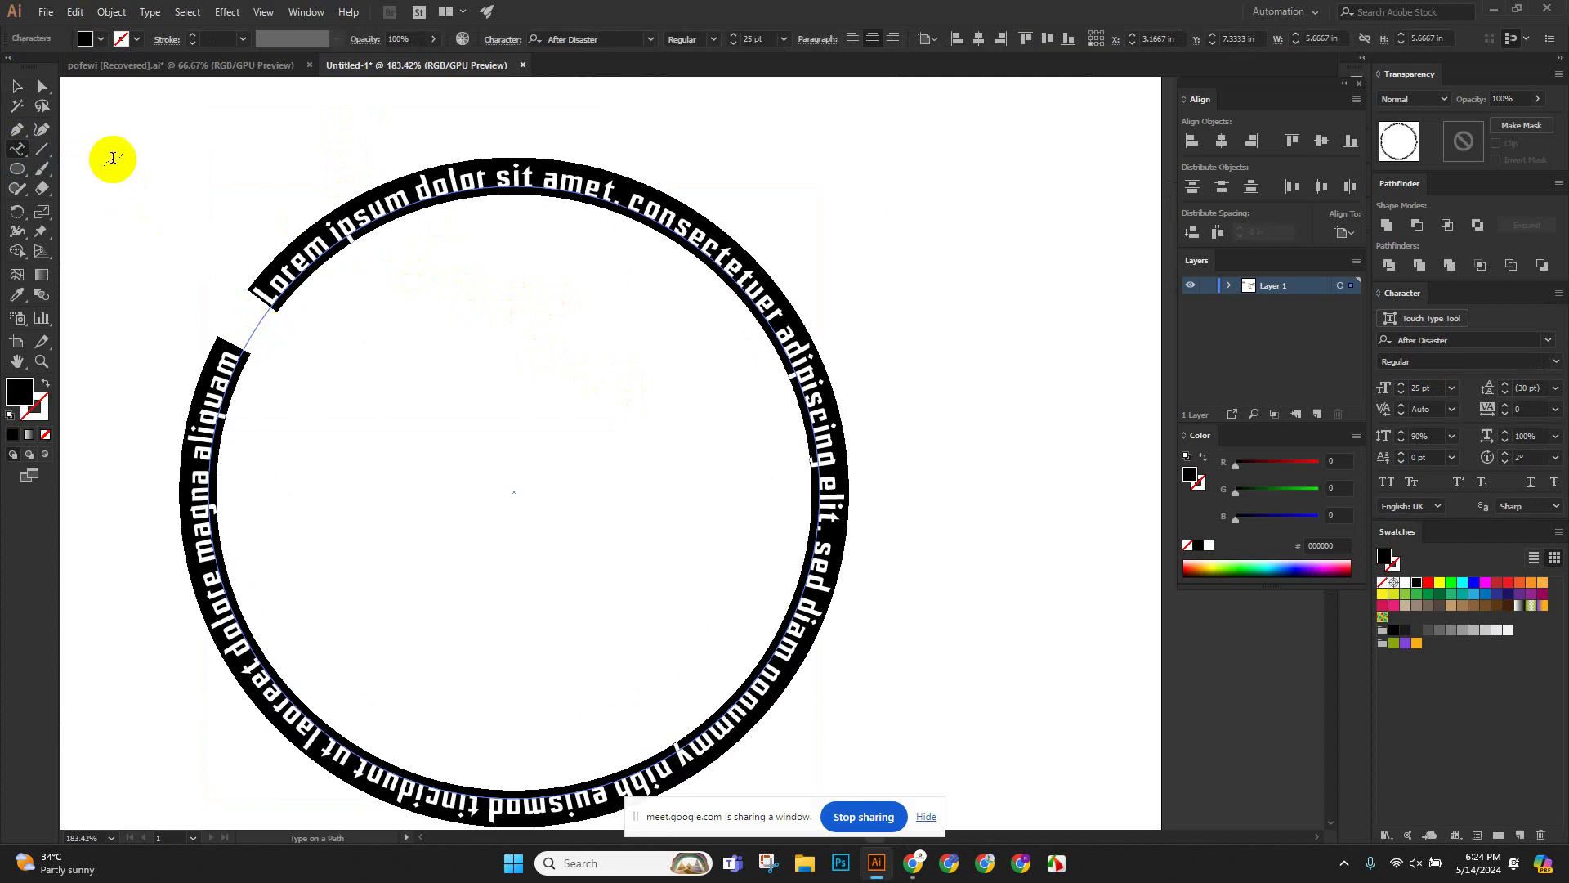
pyautogui.press('ctrl')
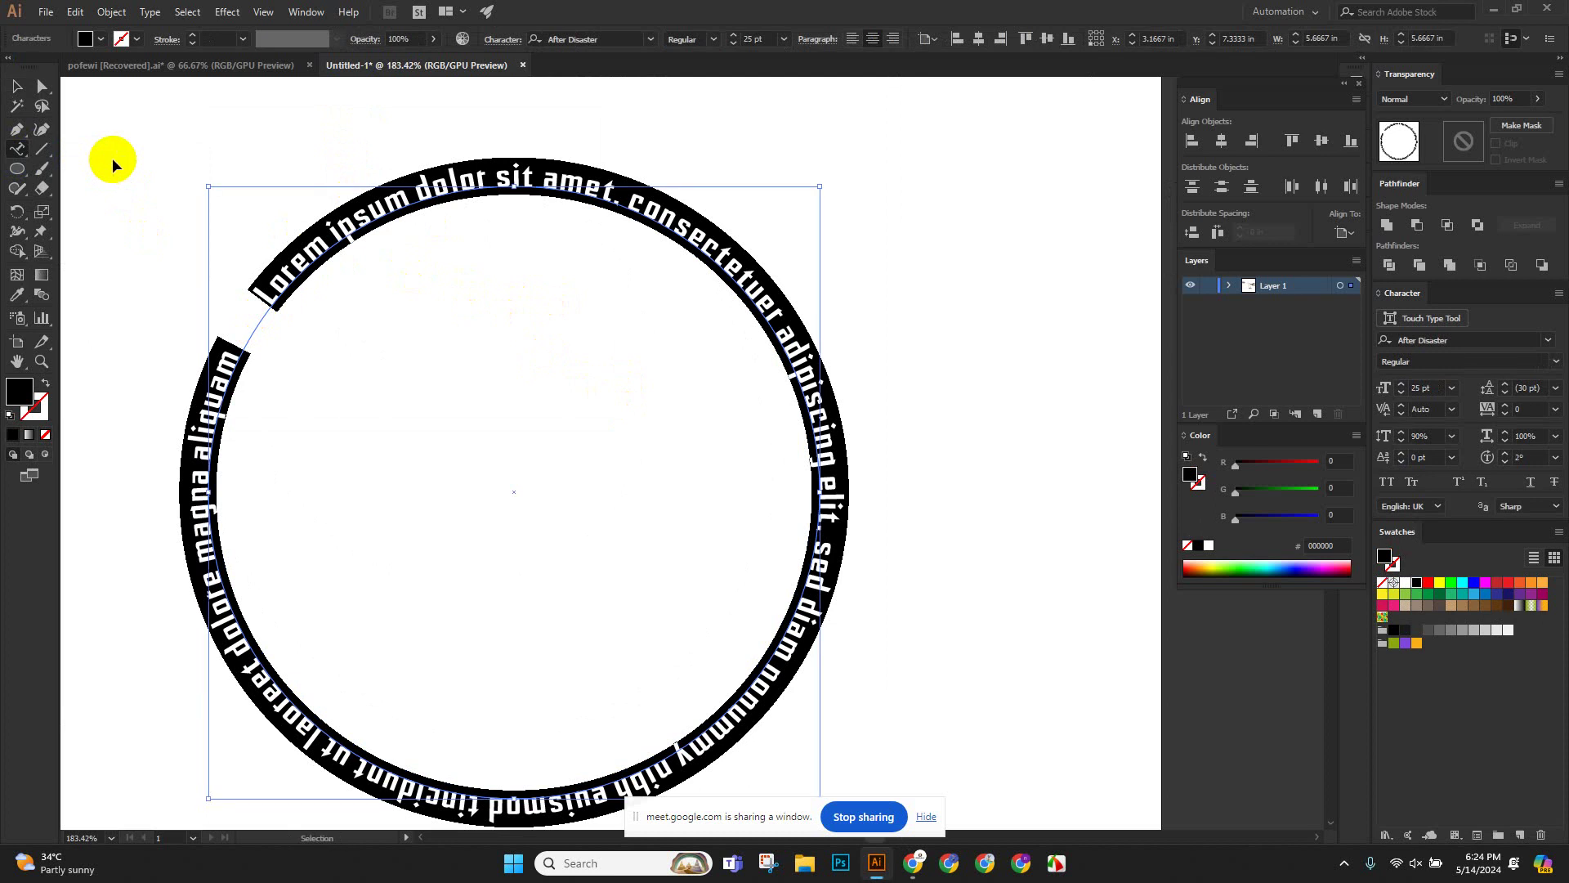
pyautogui.write('BANGLADESH')
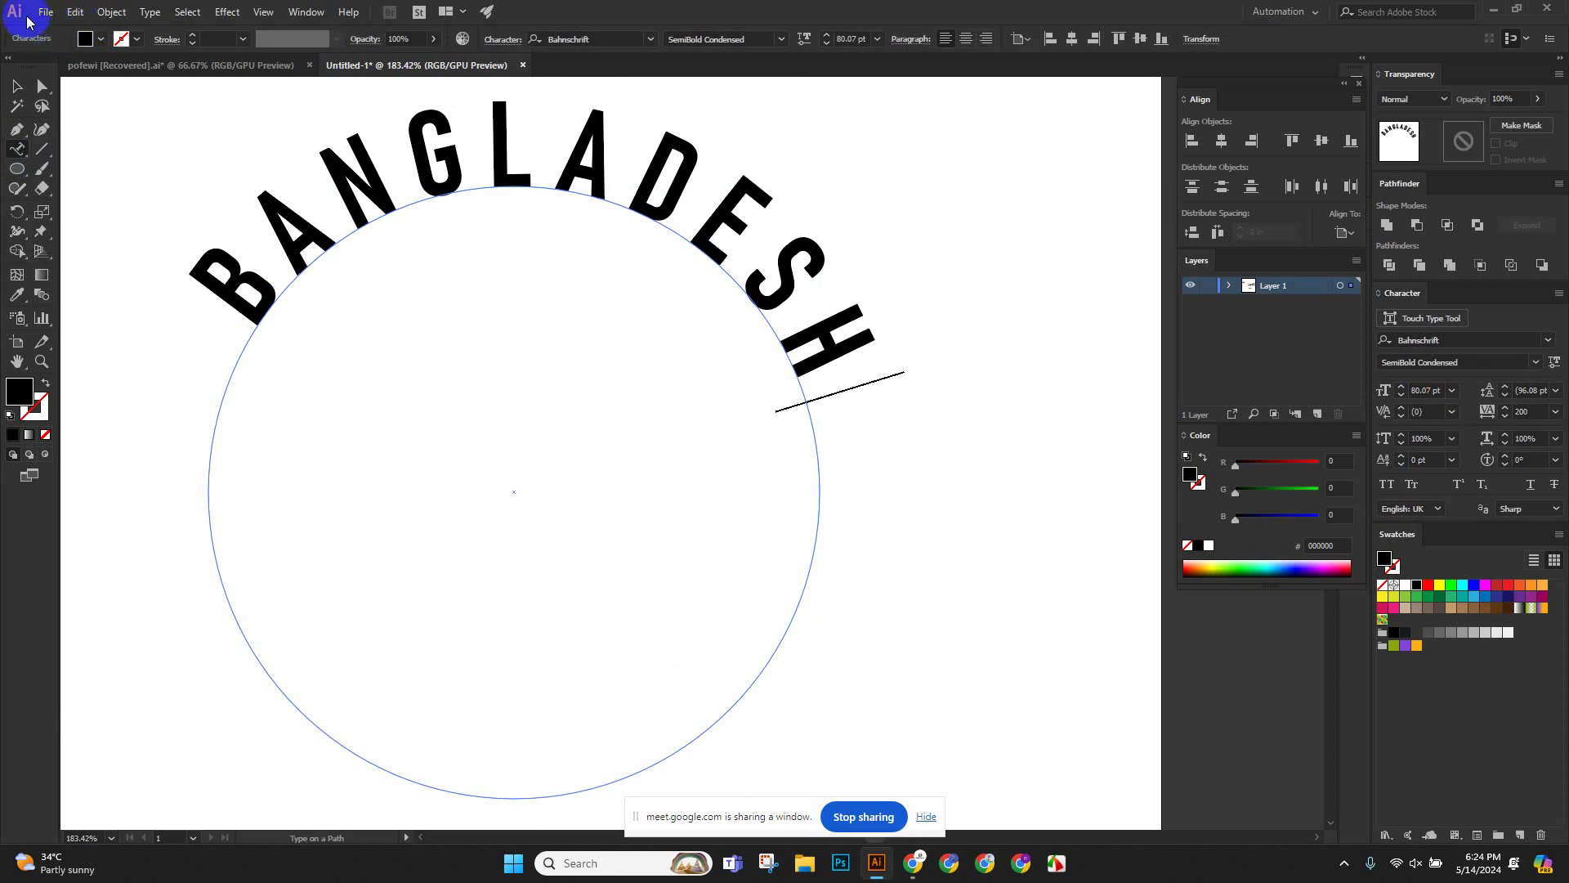
pyautogui.click(22, 90)
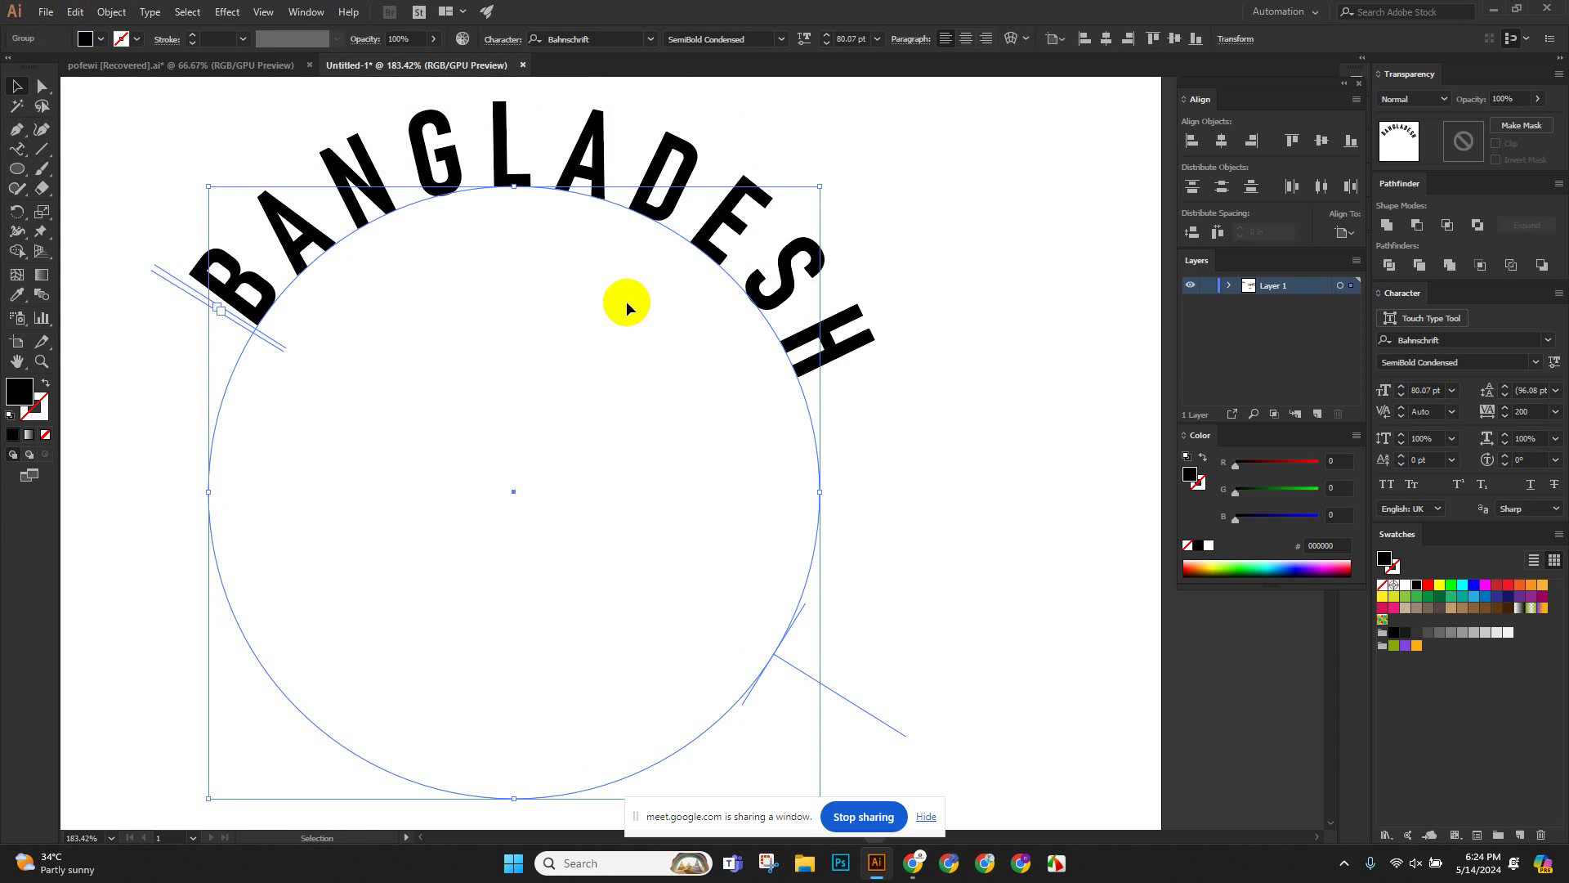
# Turn the document rulers on and off again.
pyautogui.press('a')
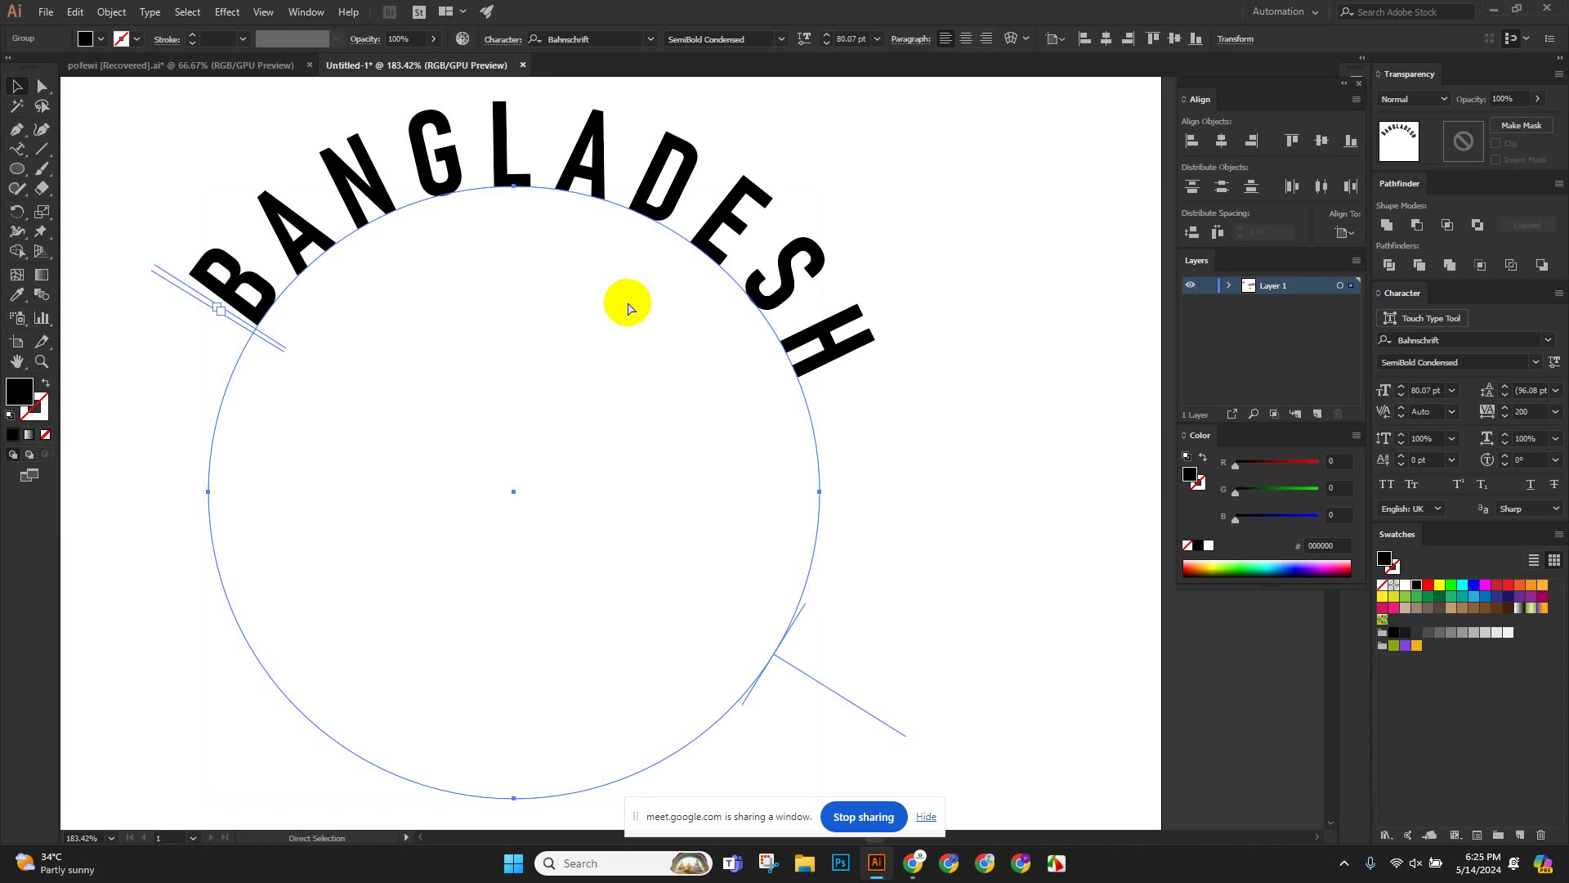
pyautogui.hotkey('ctrl', 'r')
pyautogui.press('v')
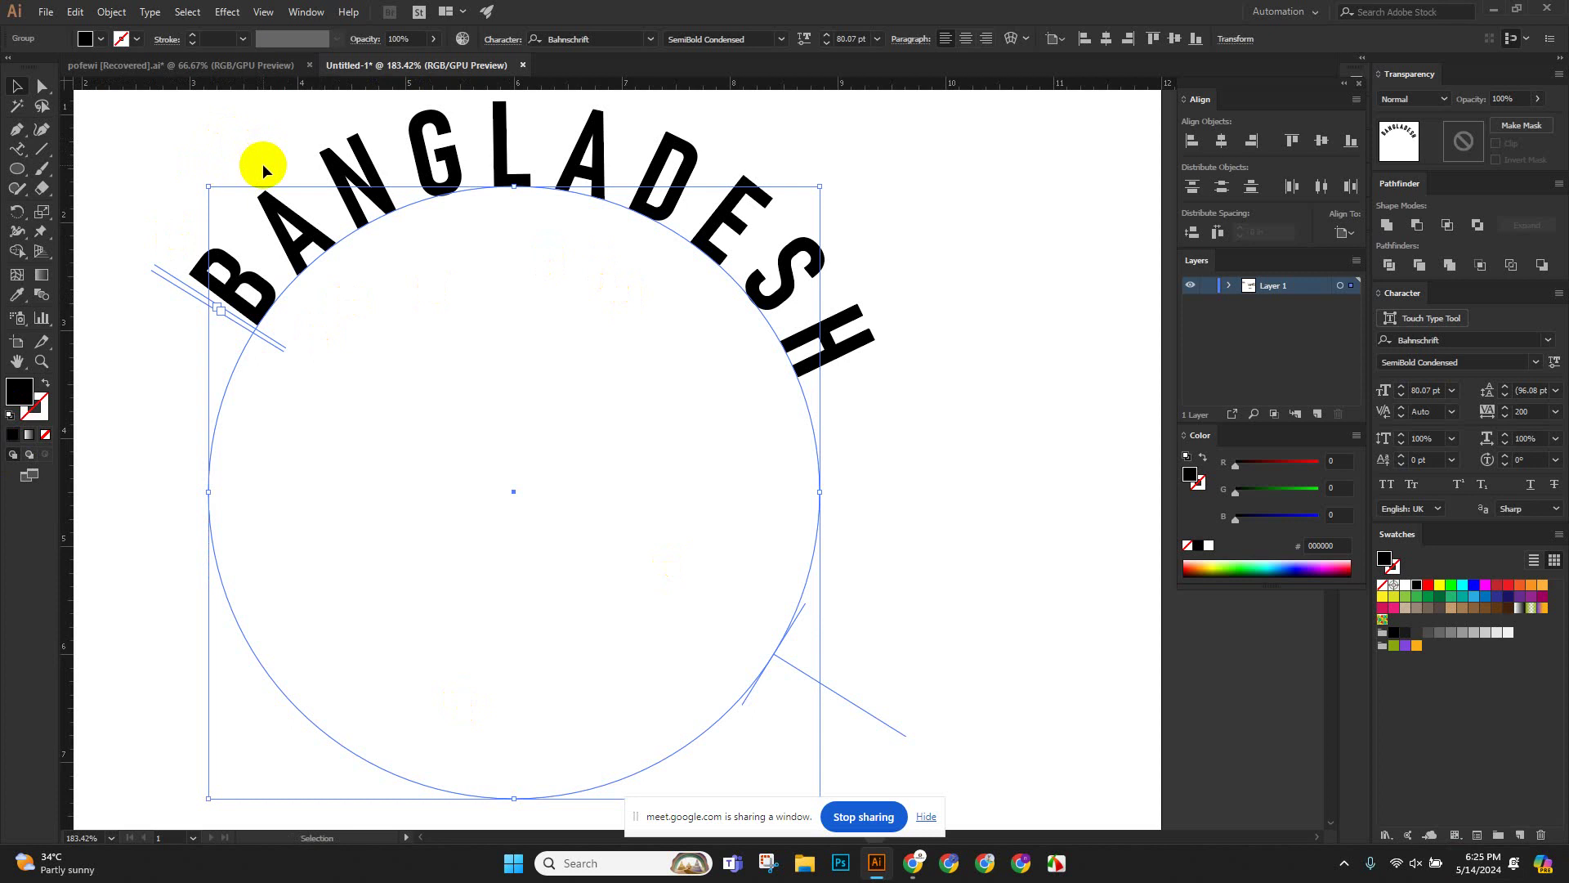
pyautogui.click(418, 123)
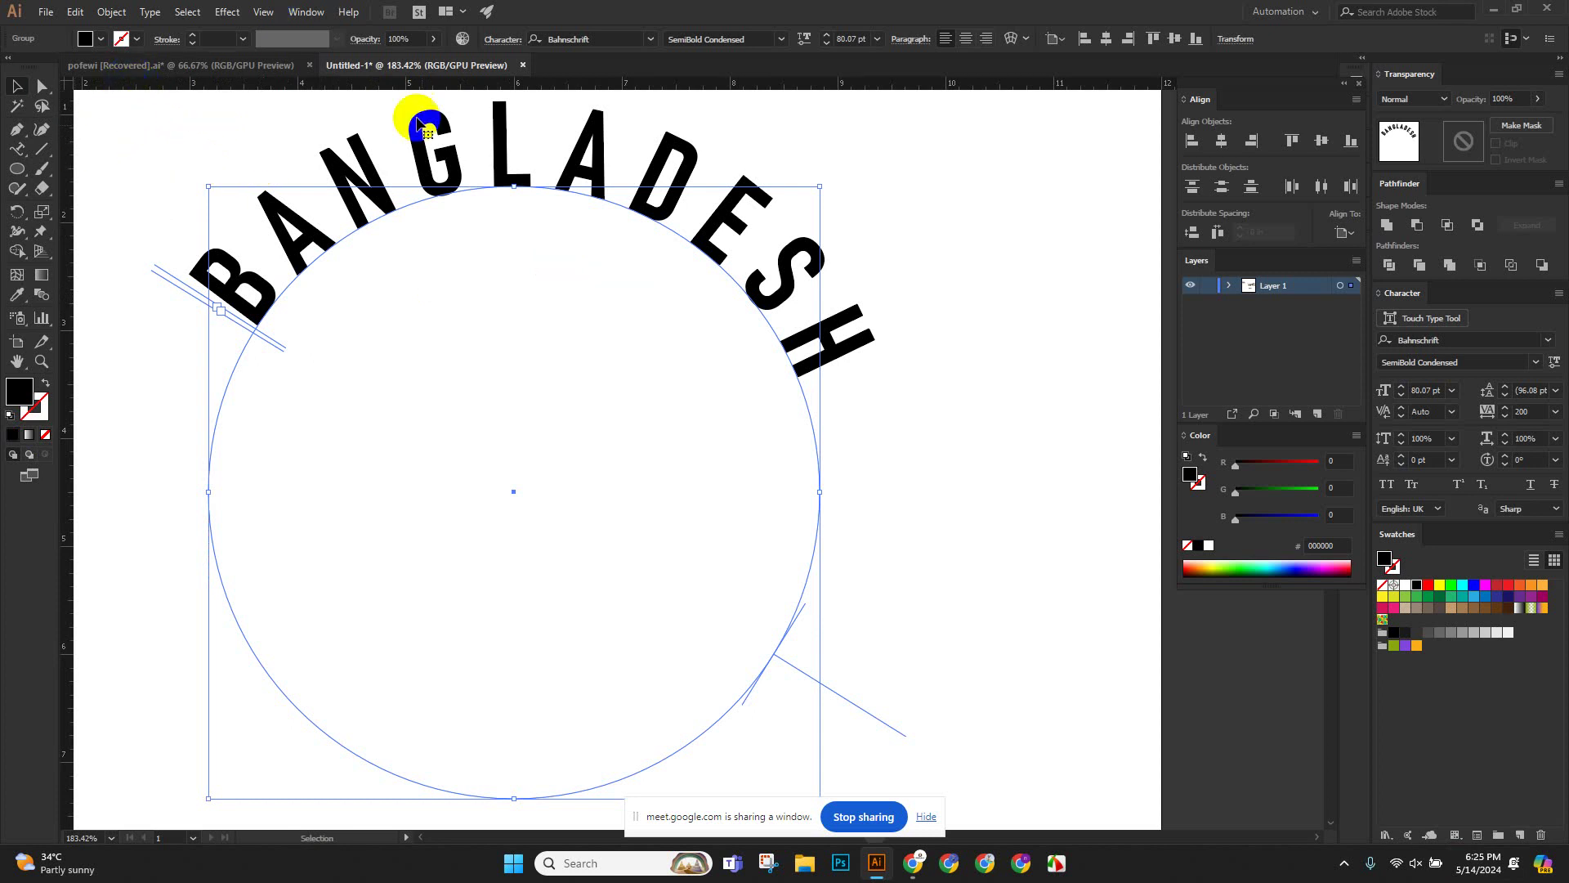
pyautogui.click(157, 96)
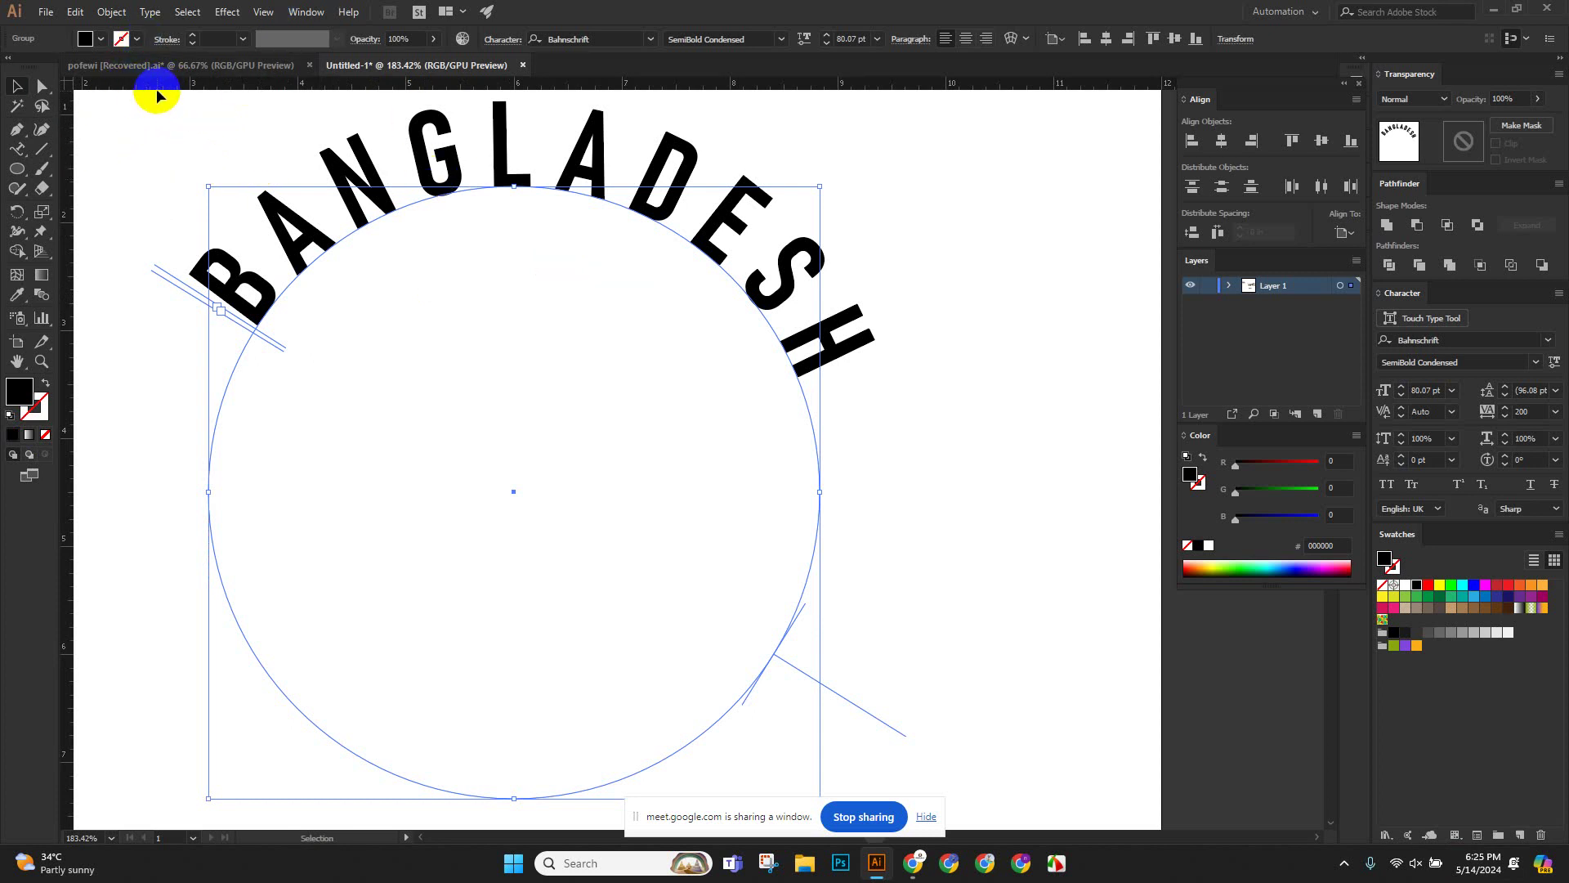
pyautogui.hotkey('ctrl', 'r')
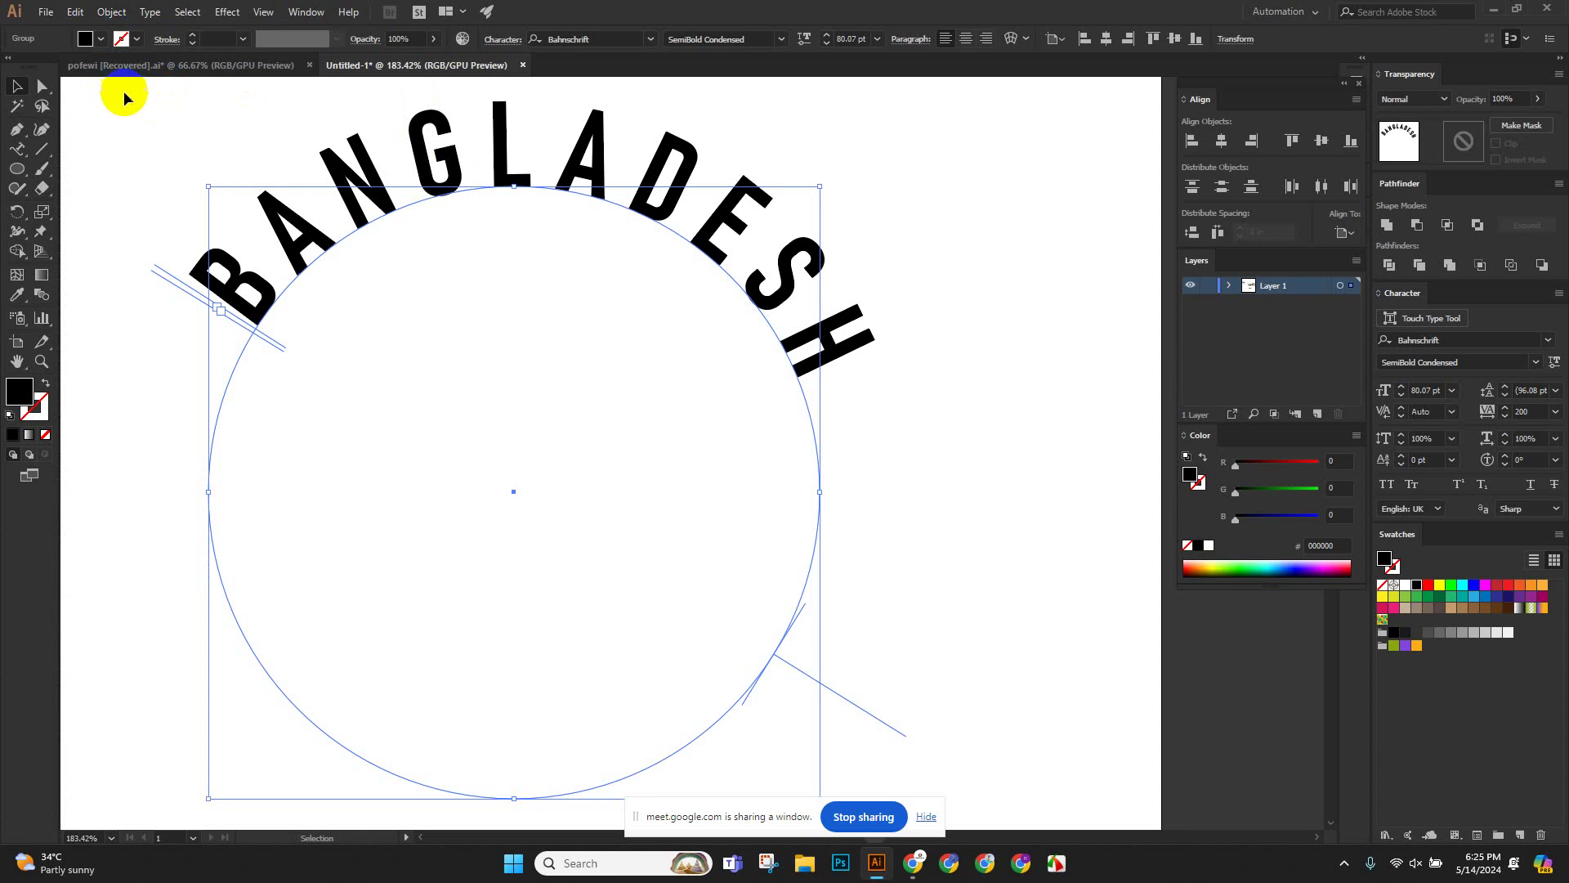
# Show the rulers and try a horizontal guide near the start of the curved BANGLADESH text.
pyautogui.press('a')
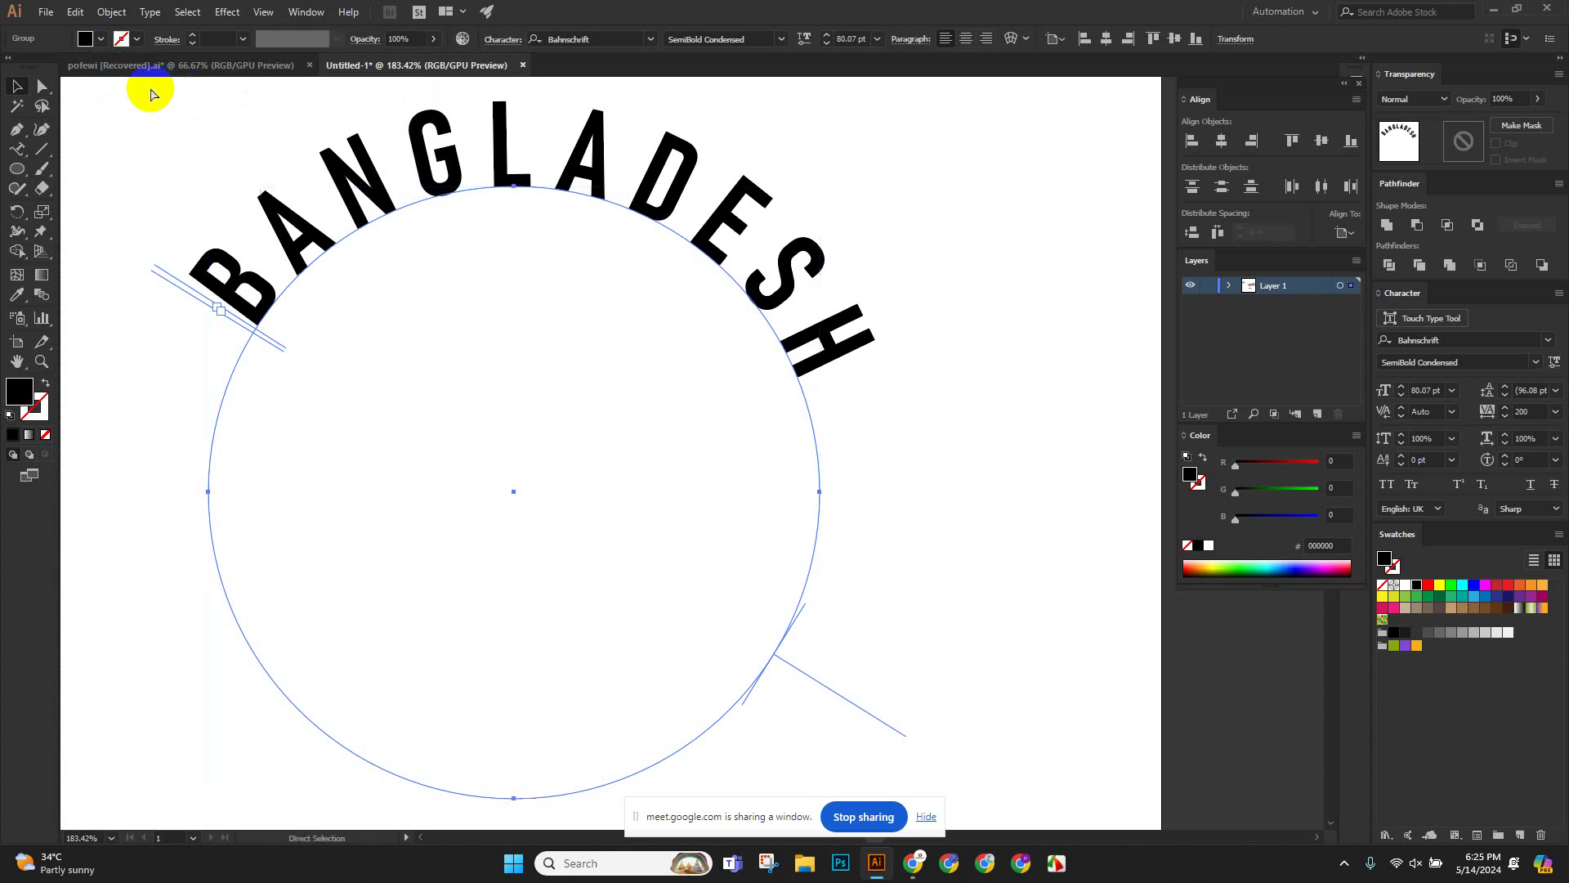
pyautogui.hotkey('ctrl', 'r')
pyautogui.press('v')
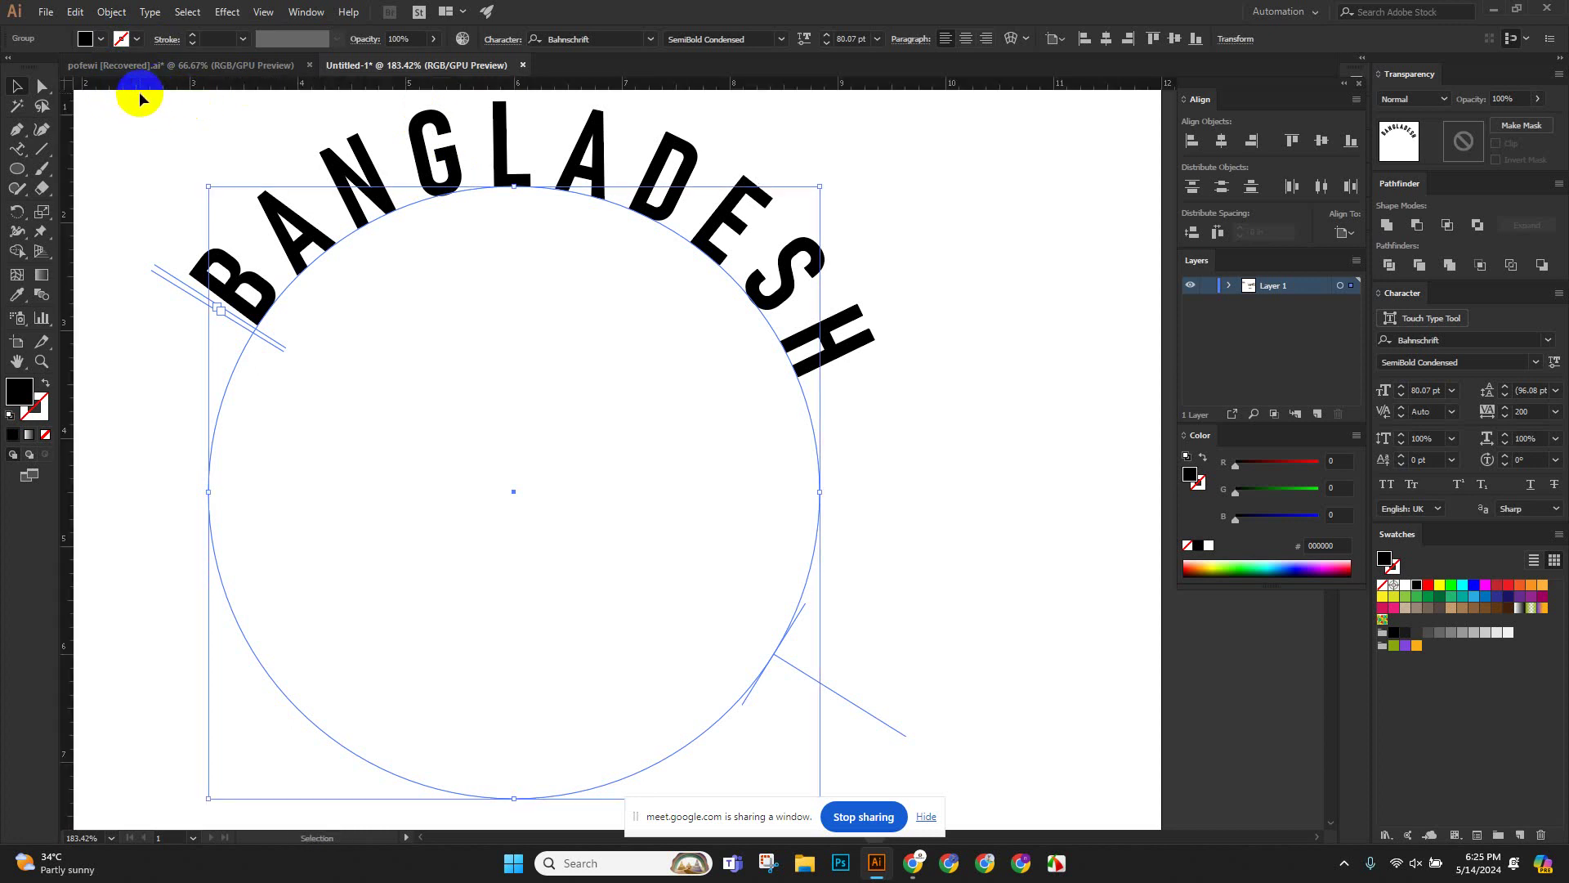
pyautogui.moveTo(151, 87); pyautogui.dragTo(155, 330)
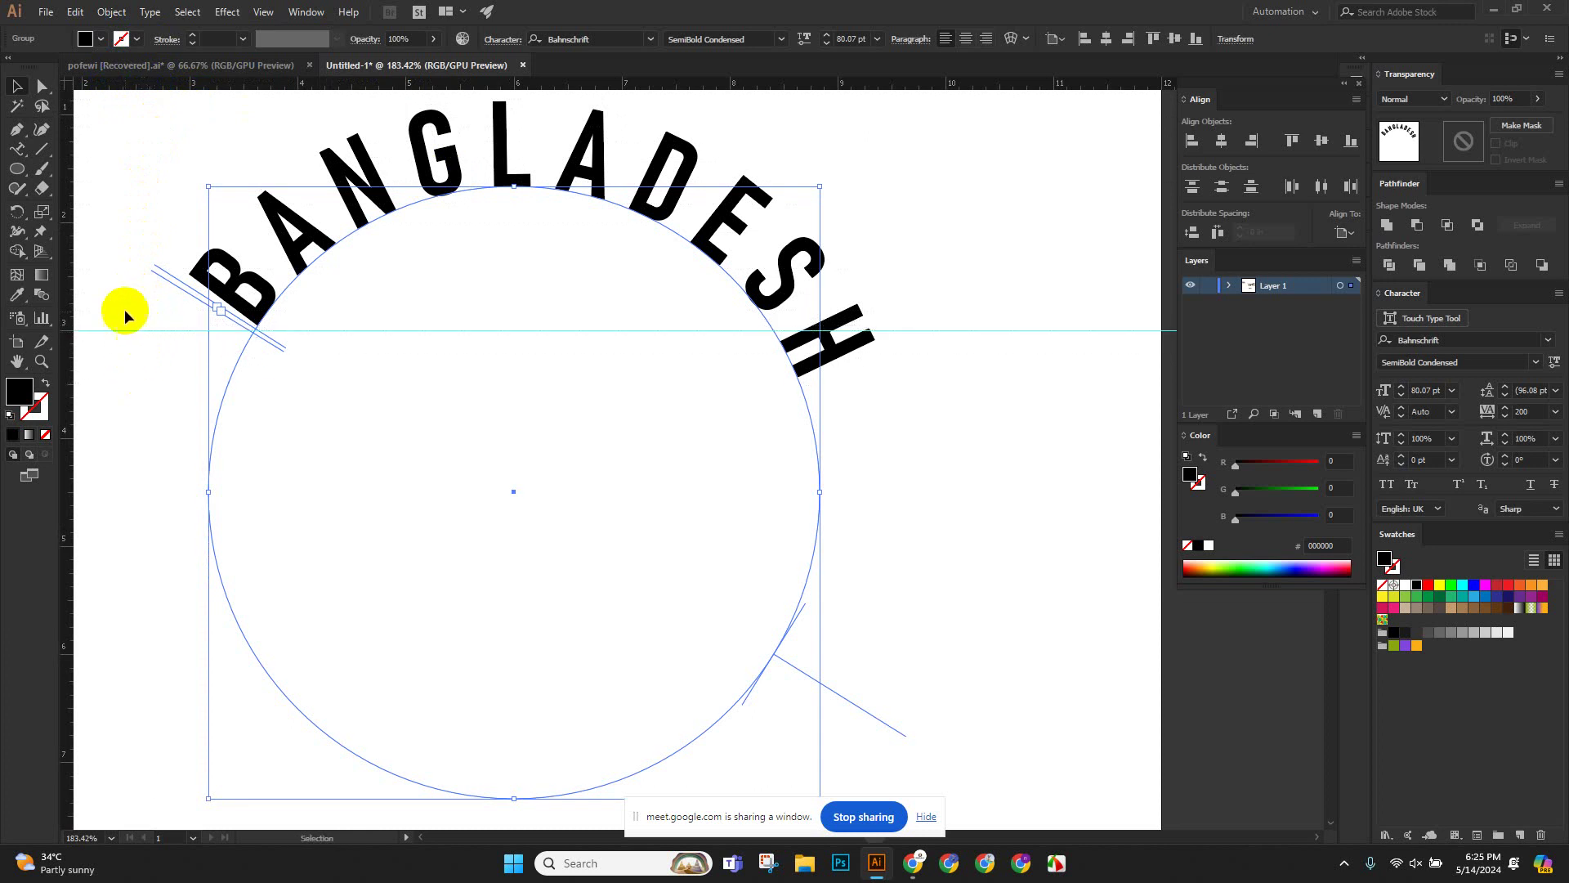
pyautogui.click(116, 359)
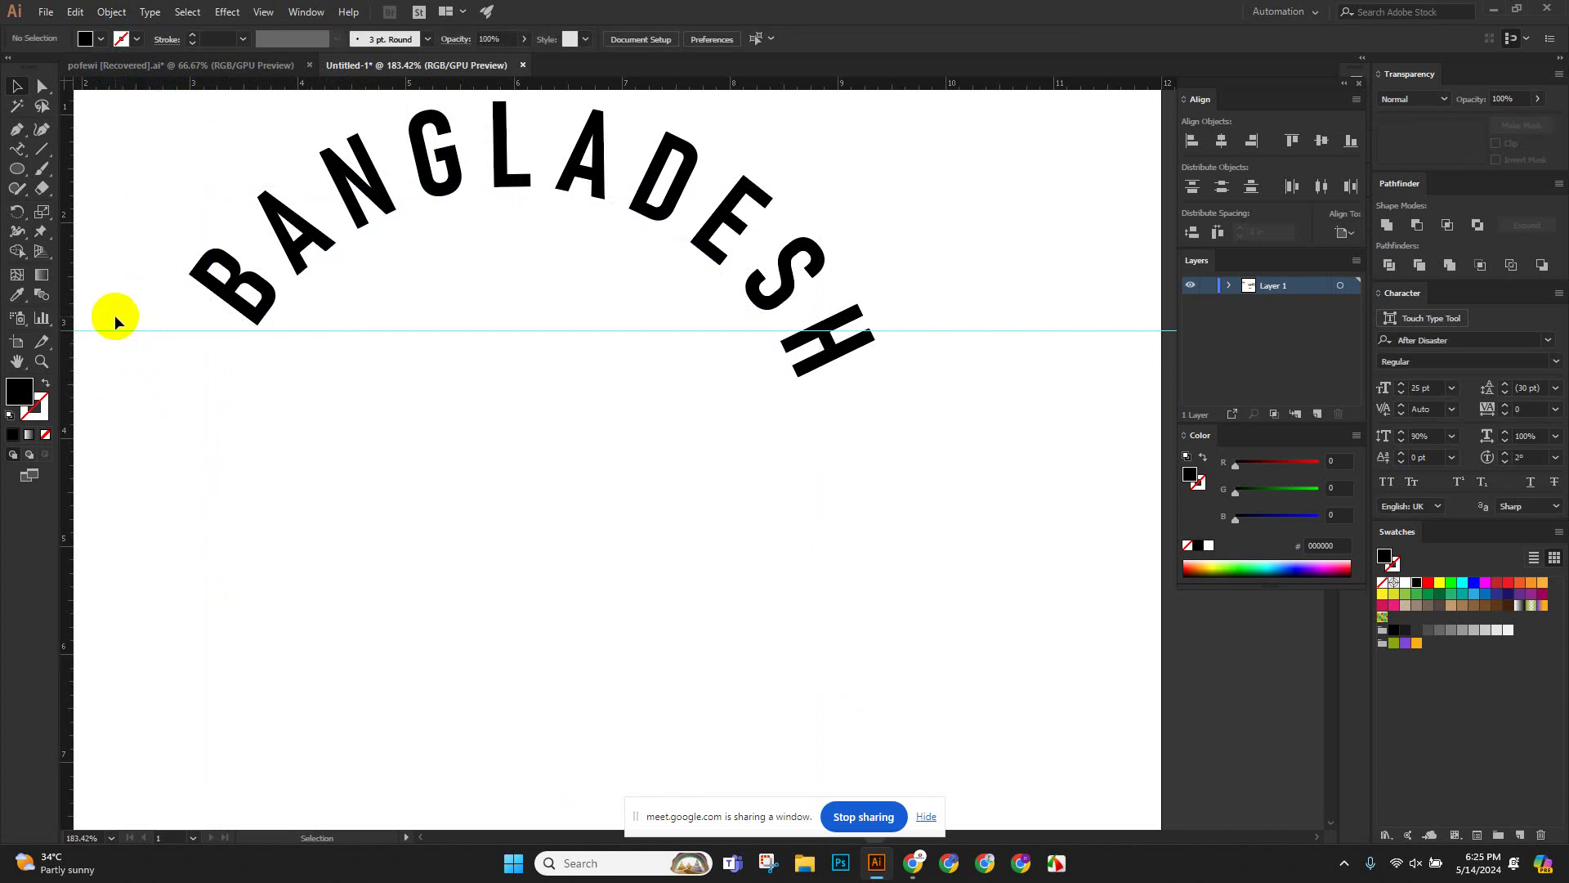
pyautogui.hotkey('ctrl', 'a')
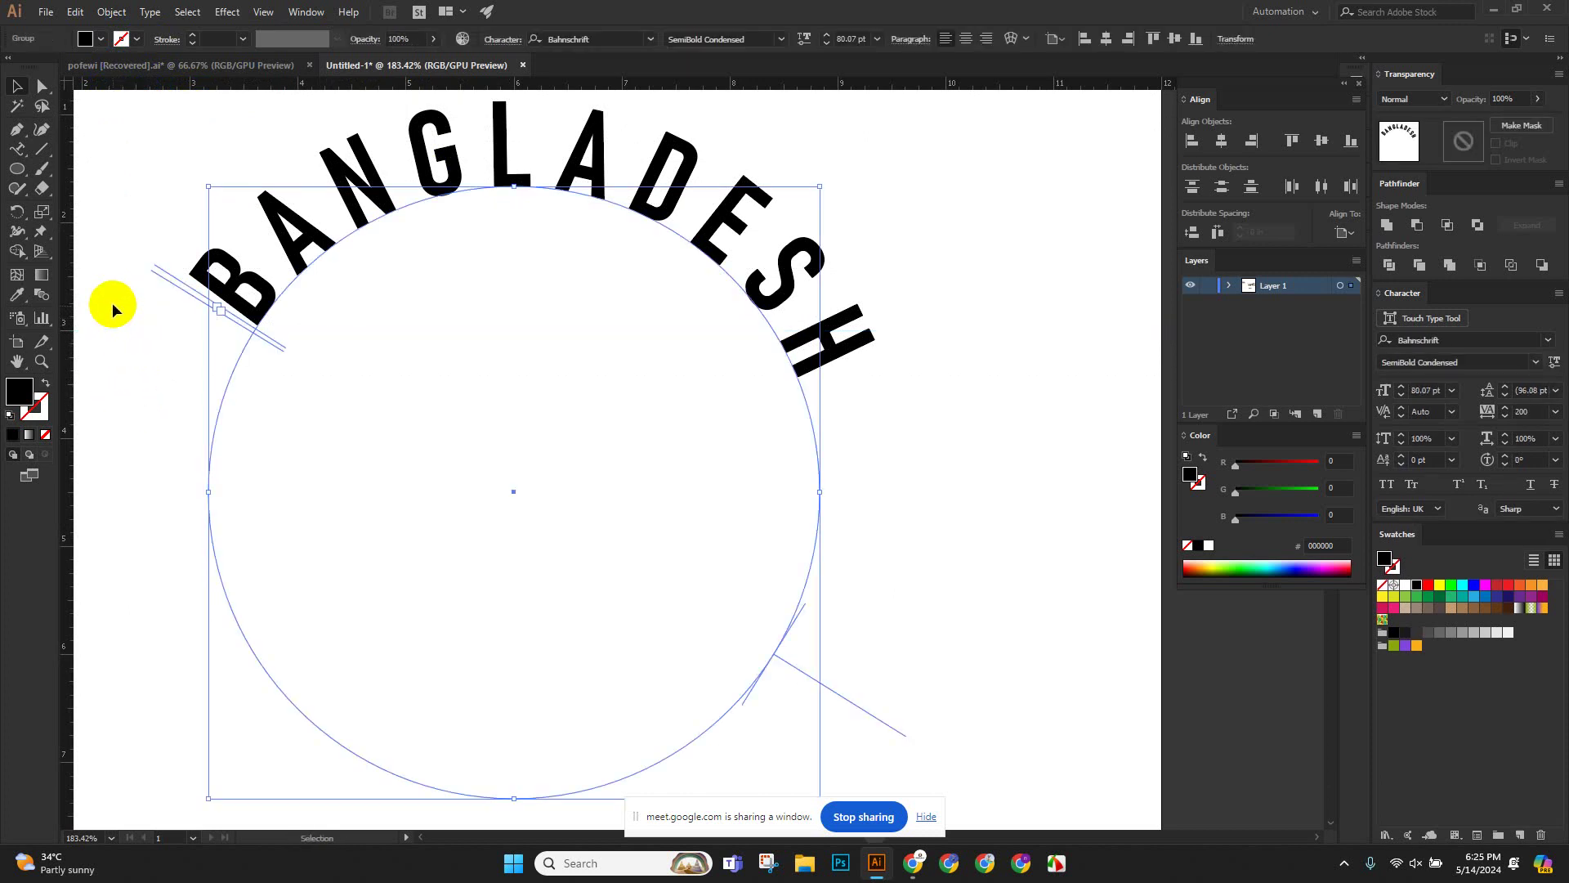
# Place a horizontal guide at about 3 in across the ends of the curved BANGLADESH text and rotate the text counterclockwise to level it.
pyautogui.moveTo(131, 82); pyautogui.dragTo(168, 328)
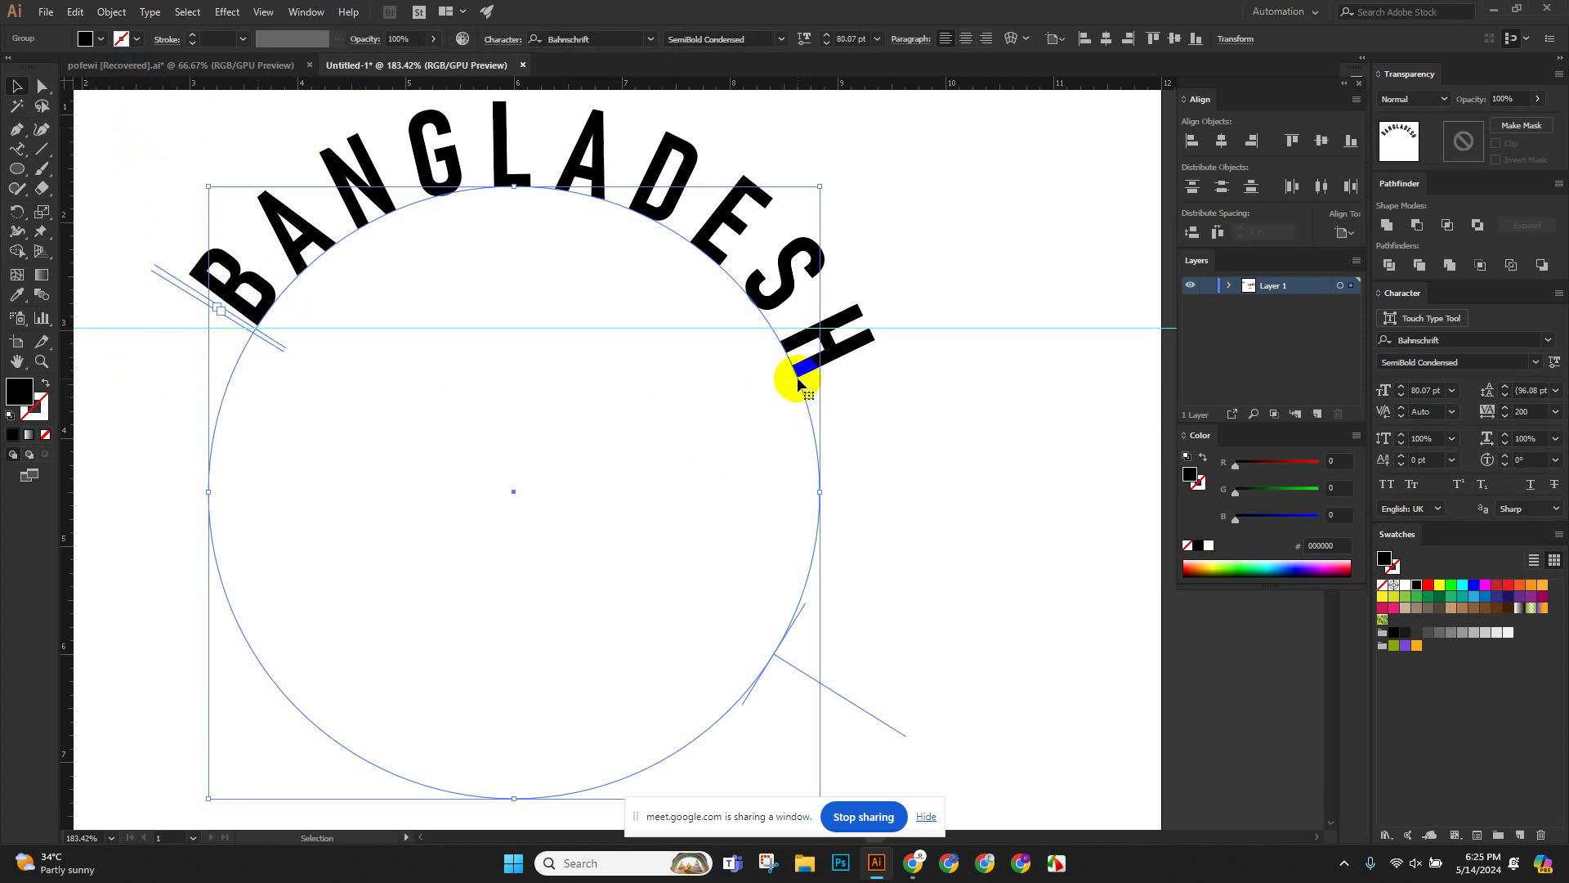
pyautogui.scroll(2, 806, 379)
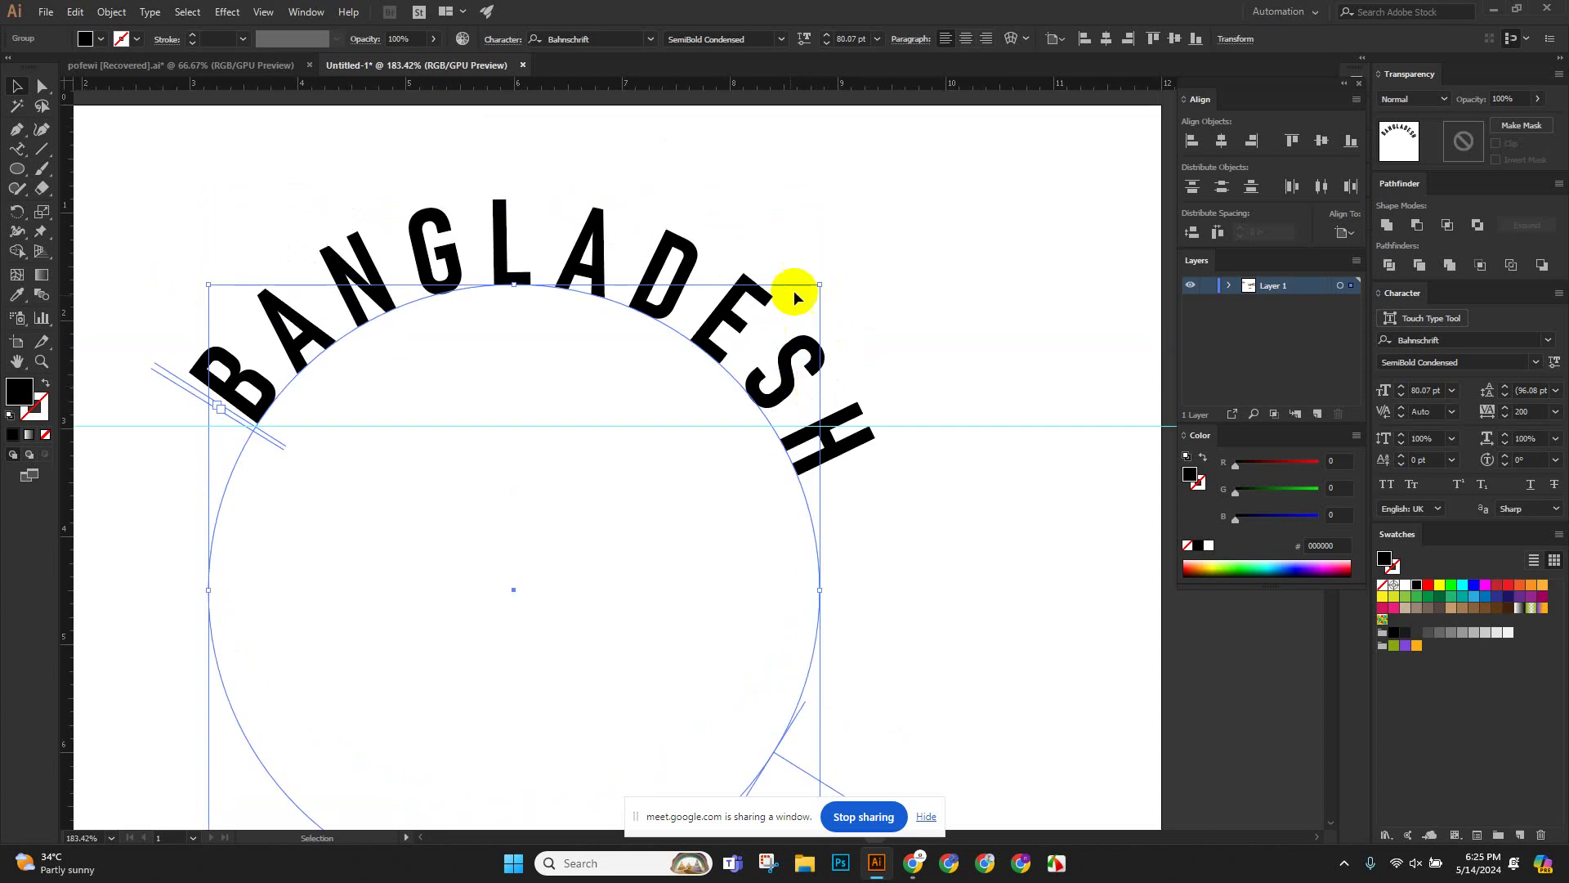
pyautogui.moveTo(825, 274); pyautogui.dragTo(798, 246)
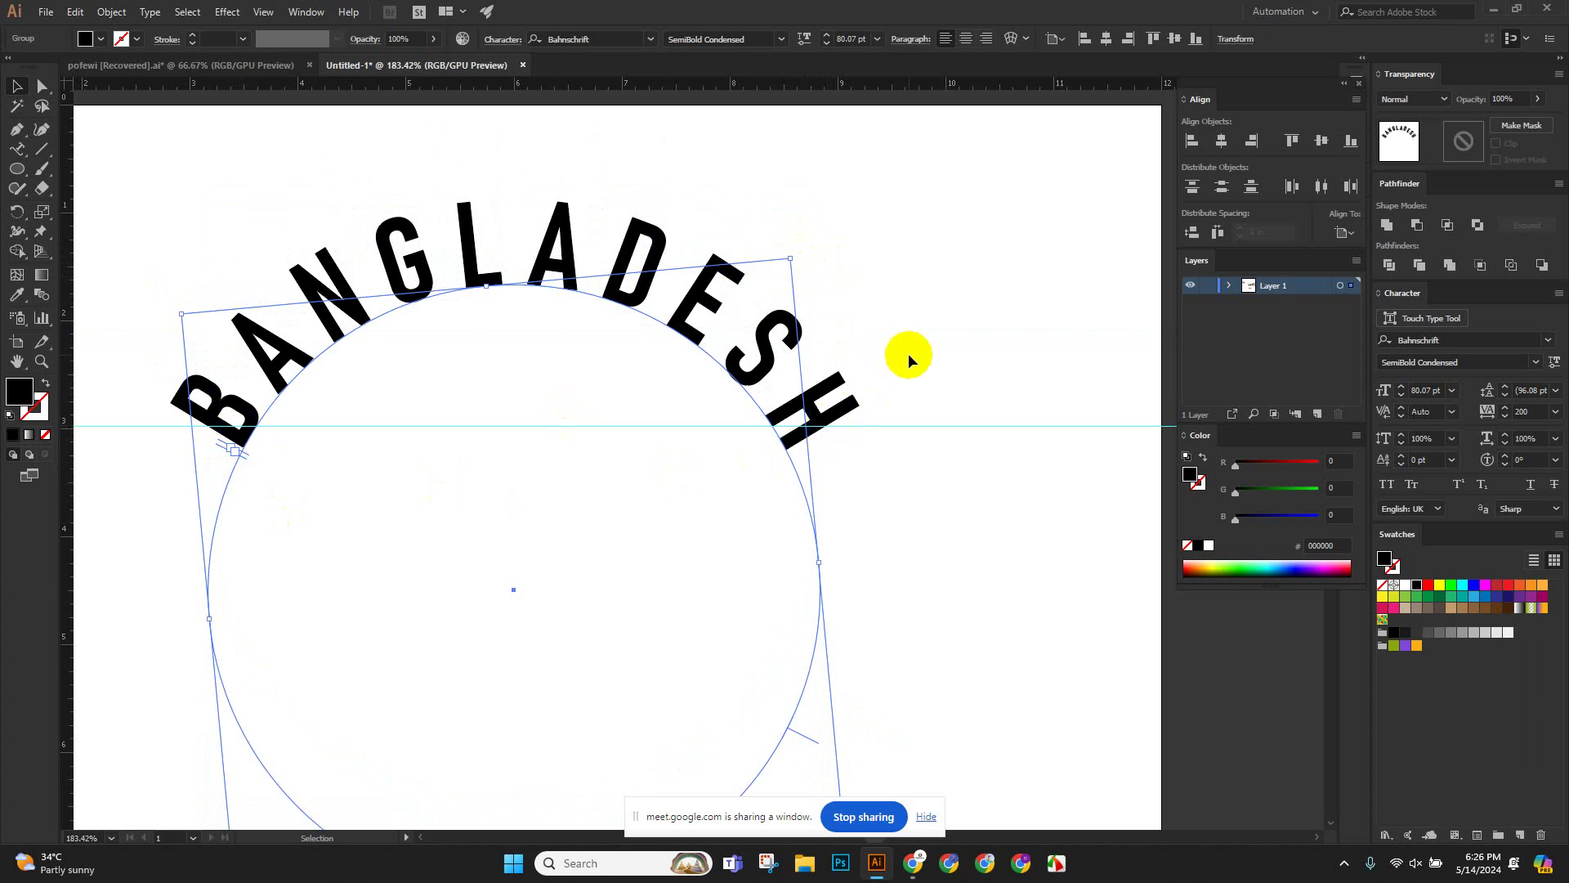
pyautogui.click(925, 309)
pyautogui.scroll(-1, 923, 315)
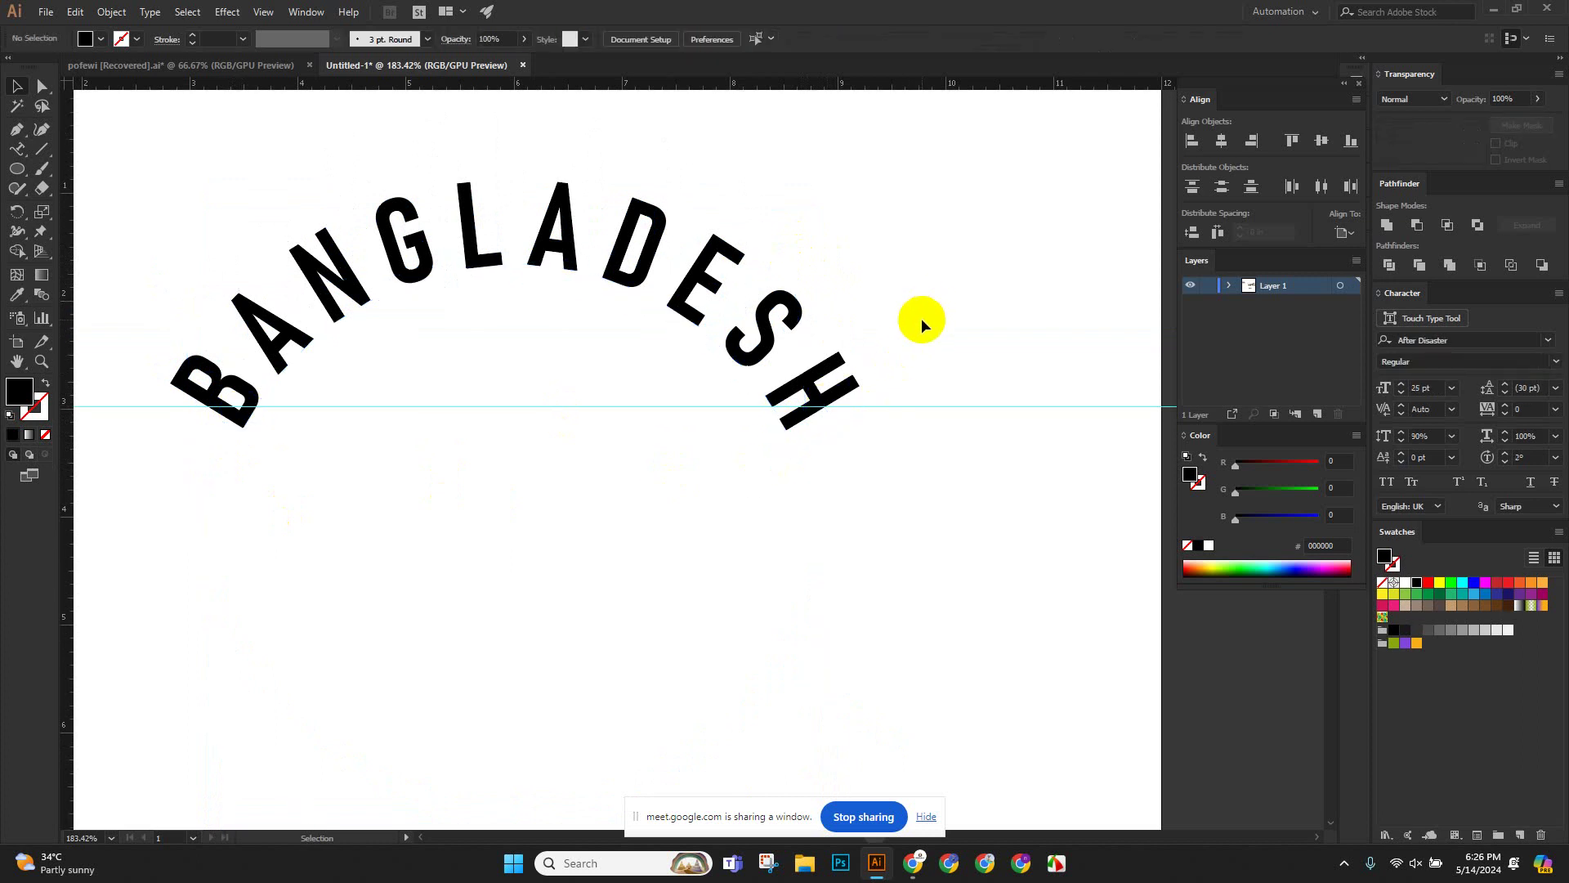
pyautogui.scroll(-3, 921, 325)
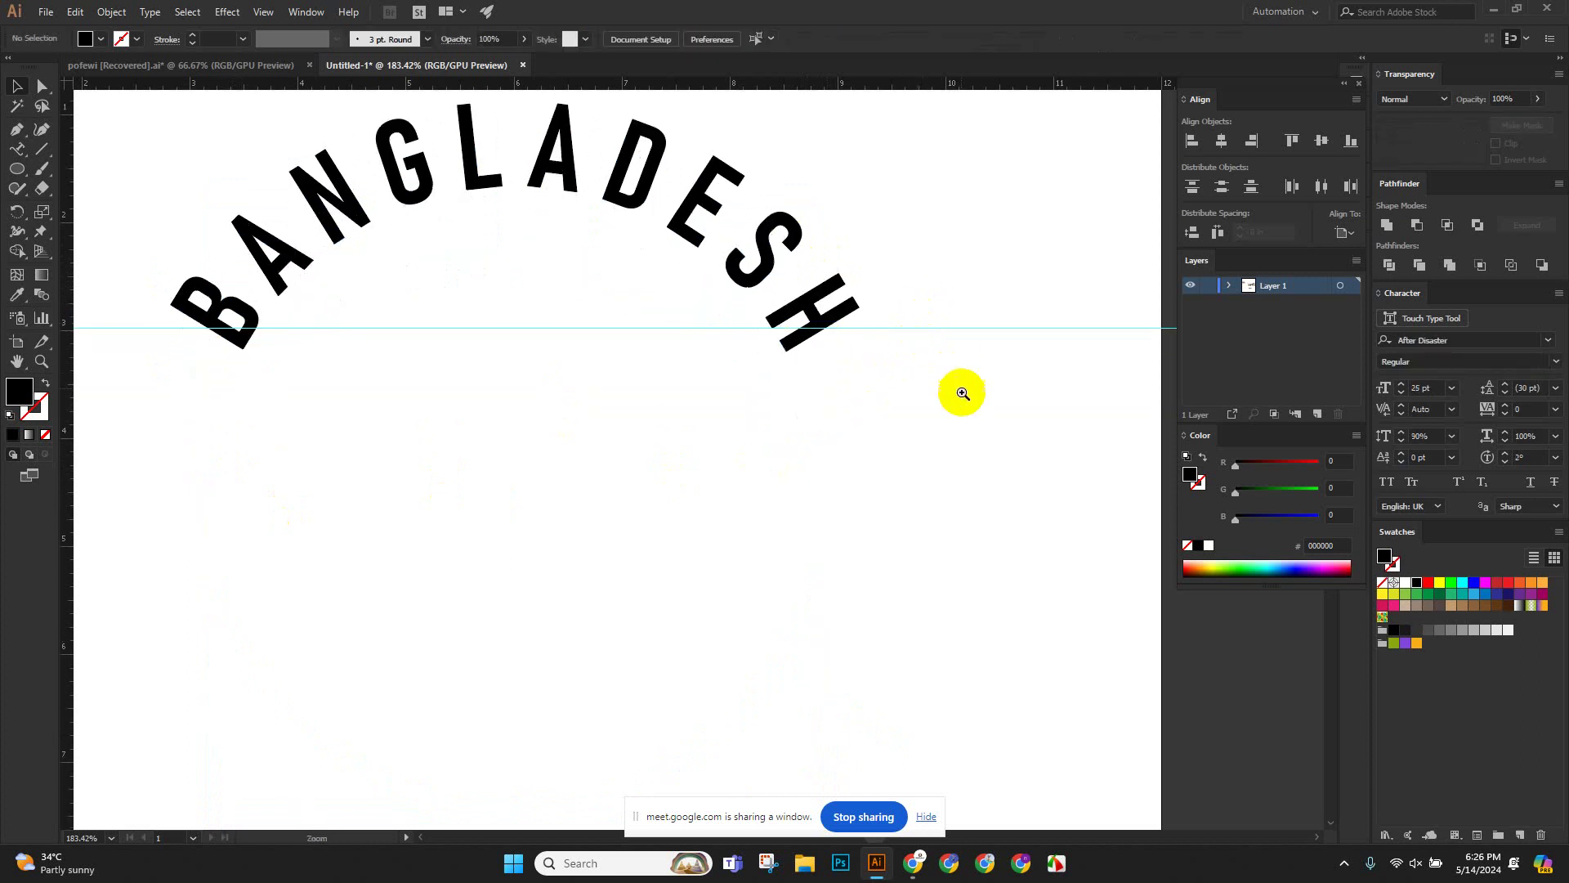
# Fine-tune the curved BANGLADESH text with a very slight clockwise rotation against the horizontal guide.
pyautogui.moveTo(957, 392); pyautogui.dragTo(948, 473)
pyautogui.press('v')
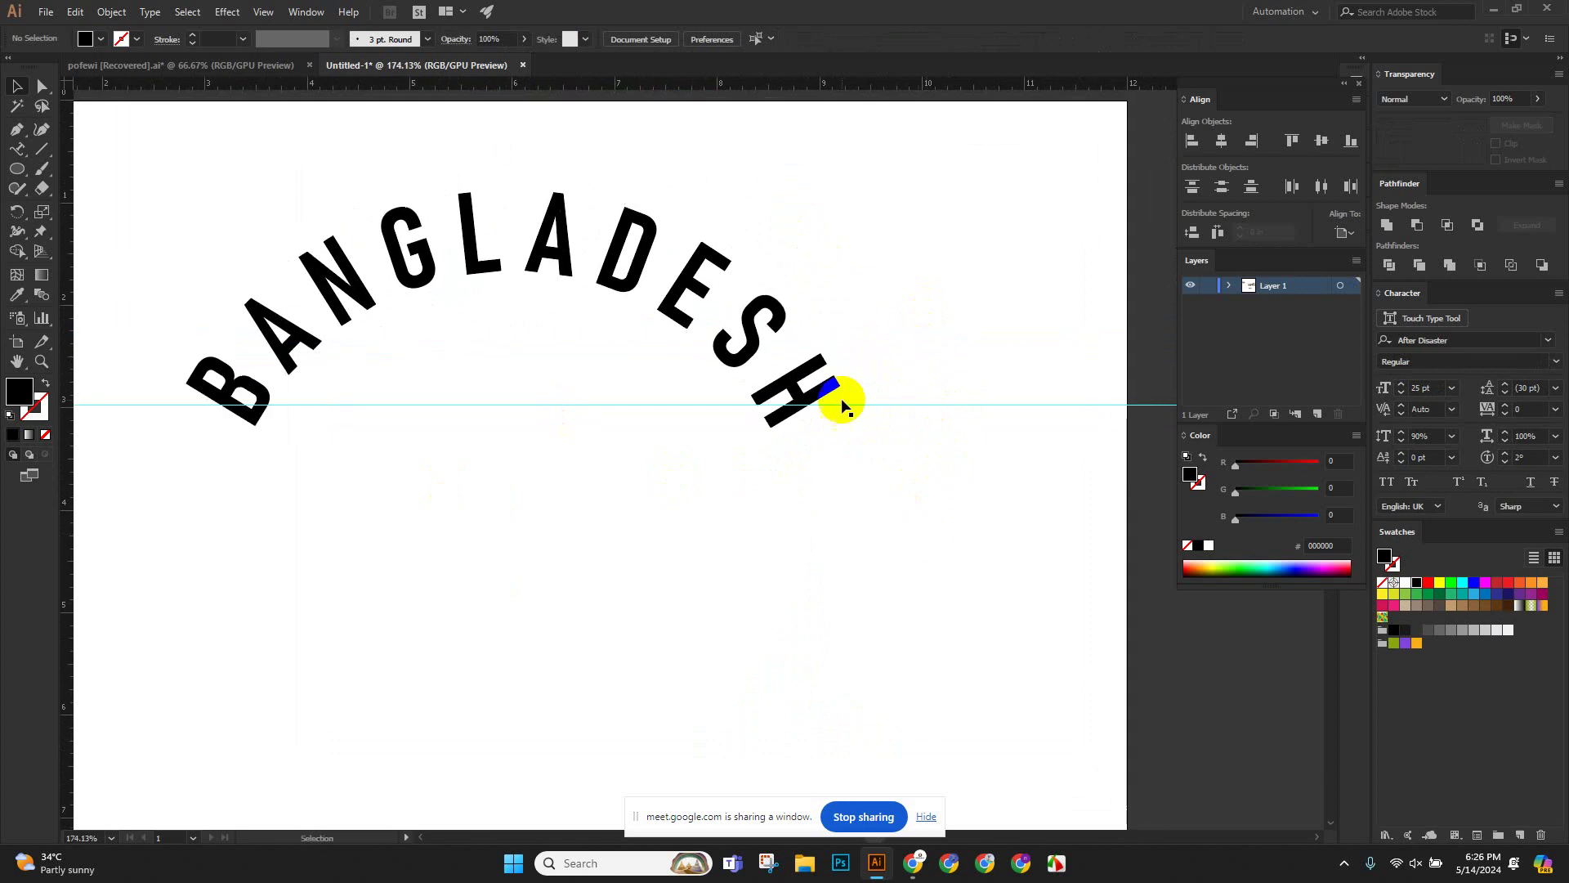
pyautogui.click(788, 308)
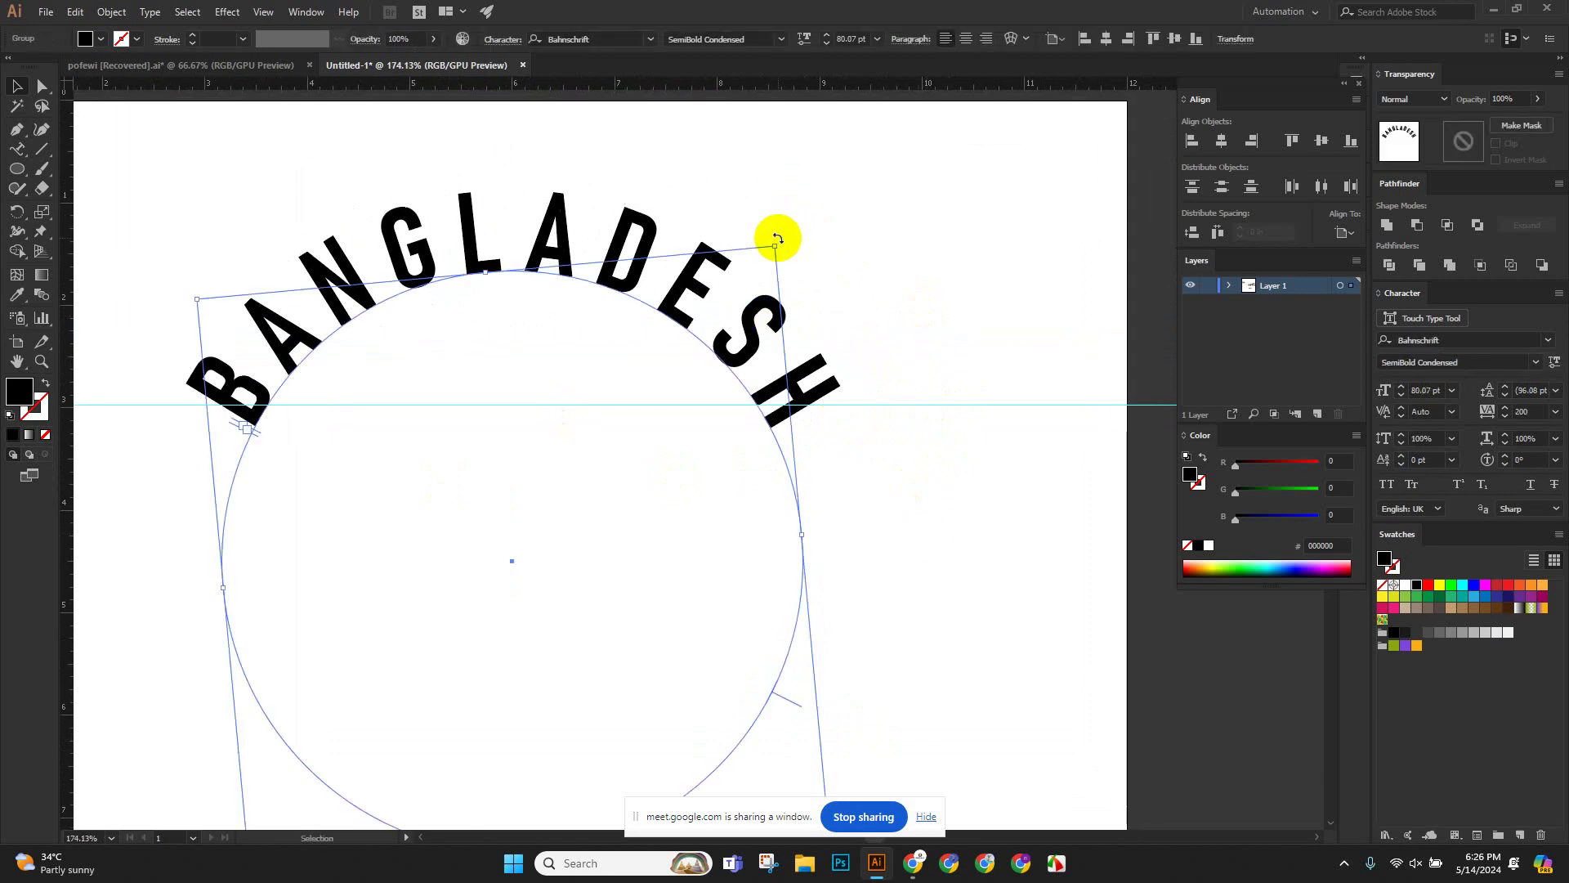
pyautogui.moveTo(778, 238); pyautogui.dragTo(786, 244)
pyautogui.click(927, 370)
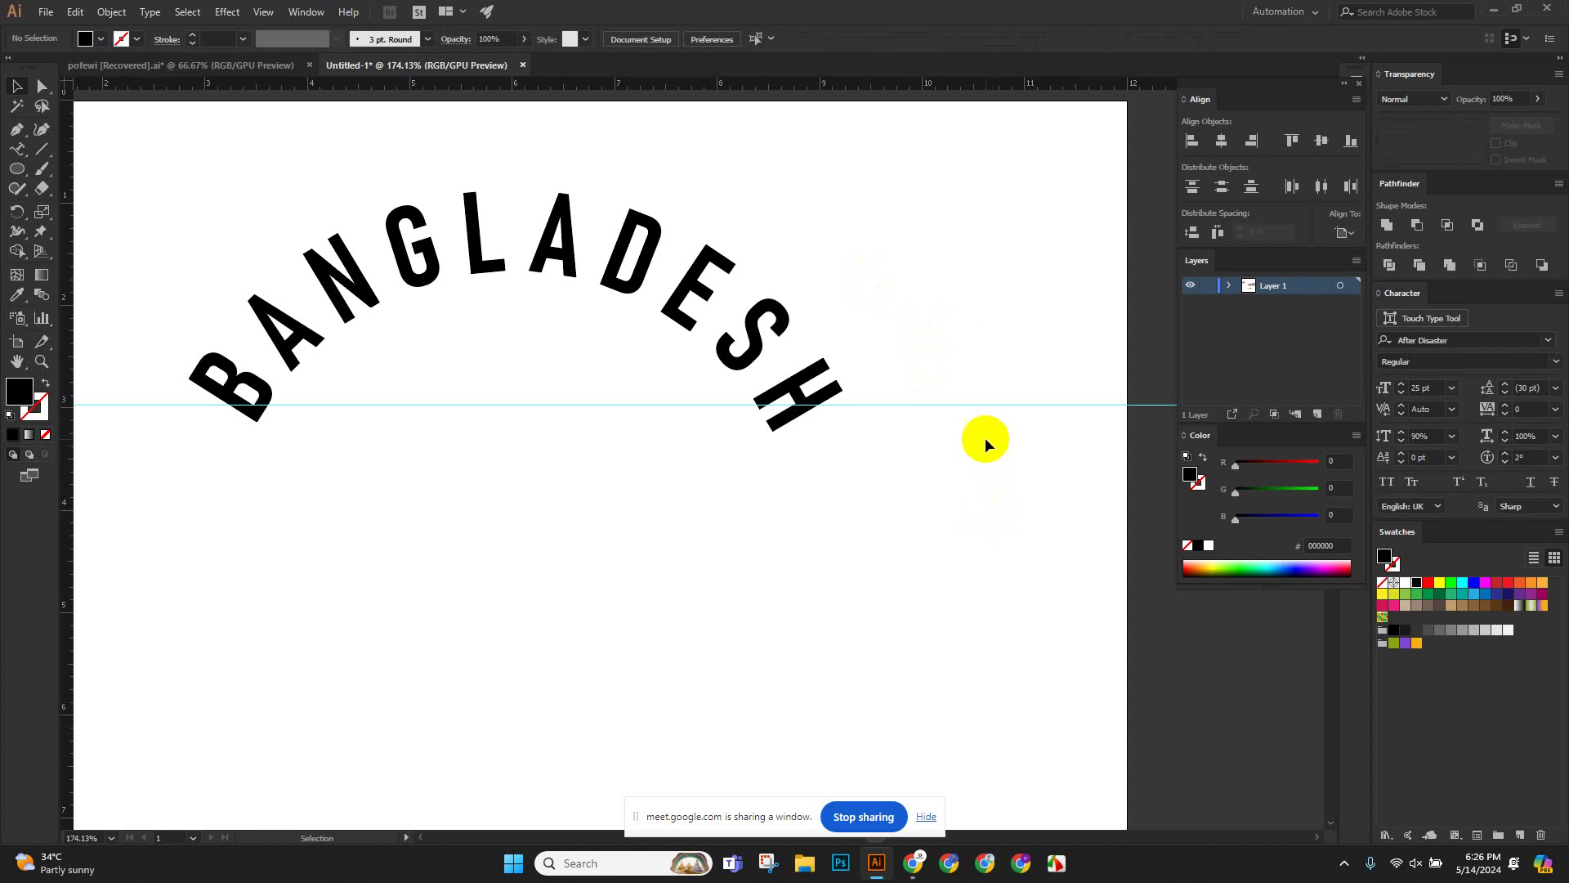
# Undo the recent rotations of the curved BANGLADESH text.
pyautogui.press('alt')
pyautogui.scroll(-3, 1071, 503)
pyautogui.scroll(-4, 876, 465)
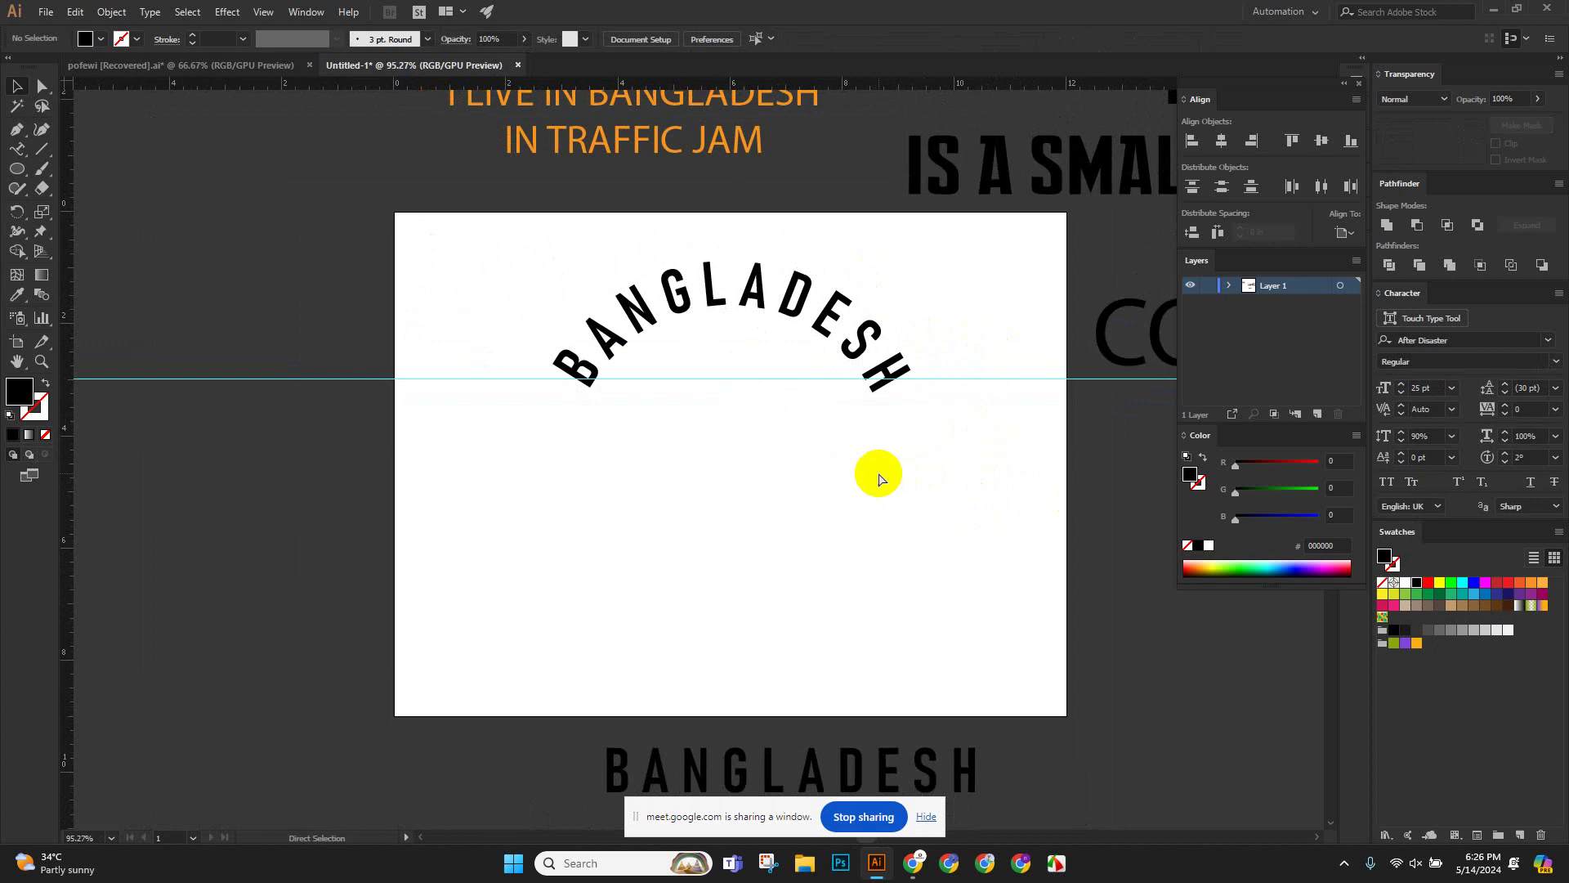
pyautogui.moveTo(882, 459); pyautogui.dragTo(884, 466)
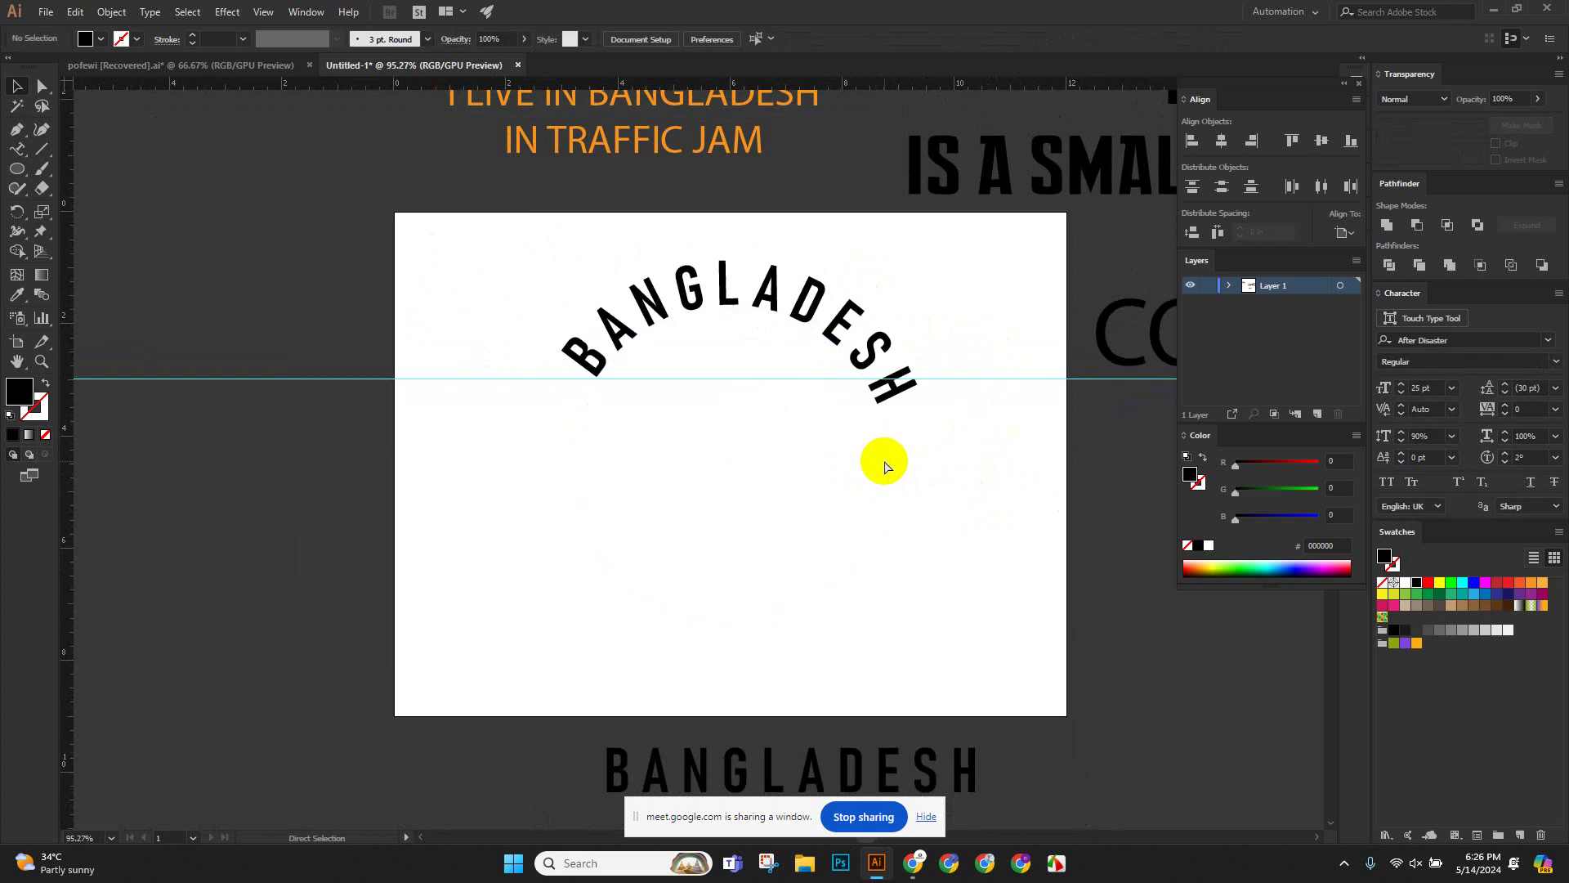
# Remove the horizontal guide and rotate the curved BANGLADESH text slightly counterclockwise so both ends sit closer to level.
pyautogui.click(799, 360)
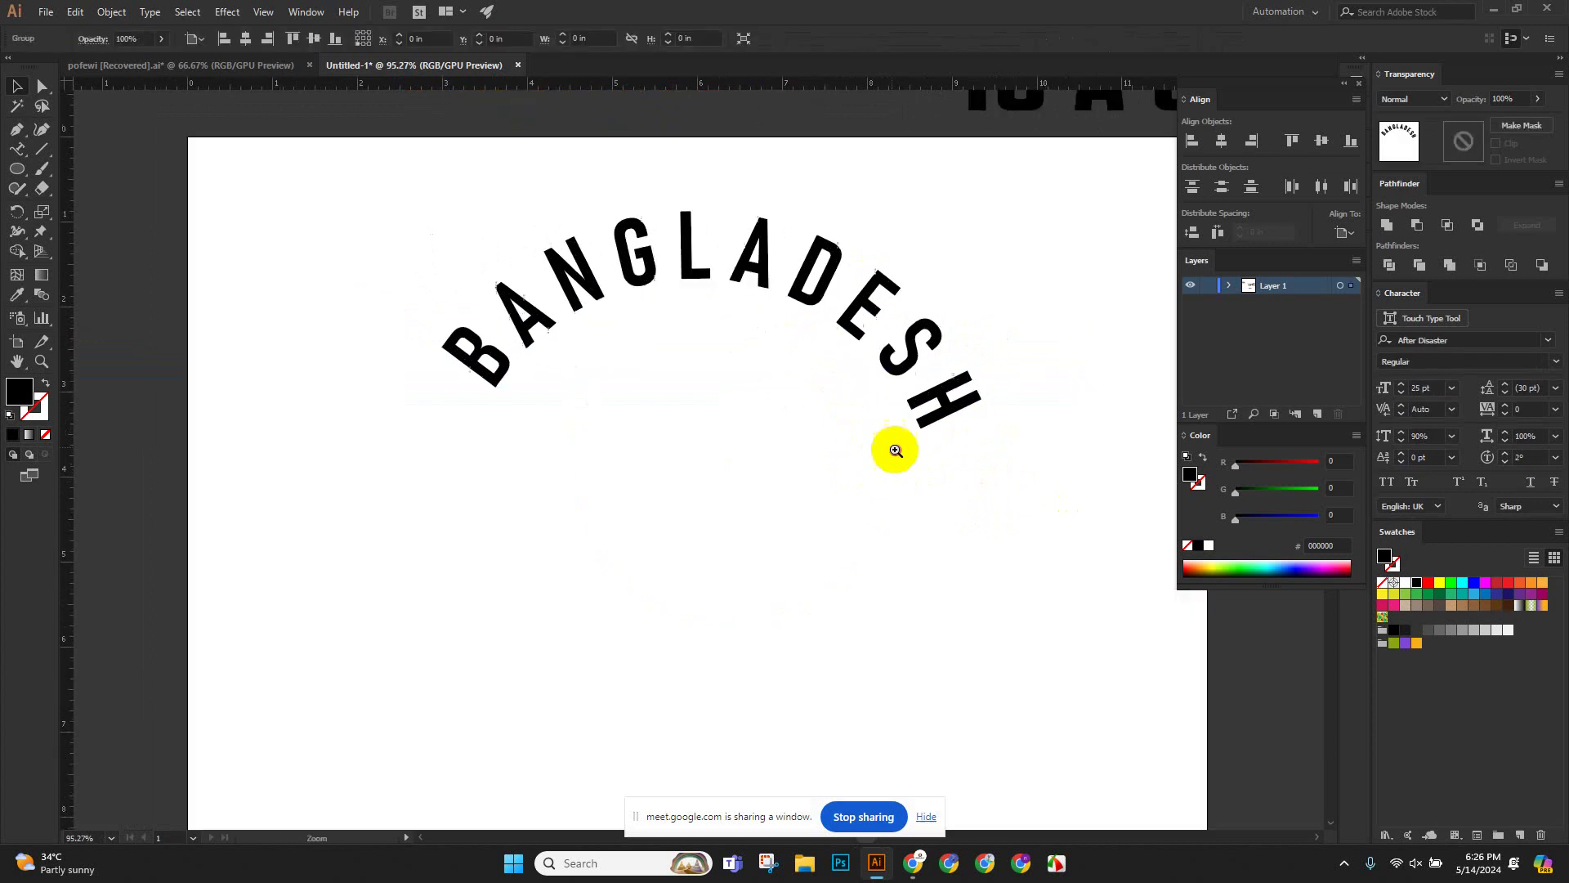
pyautogui.click(894, 451)
pyautogui.click(891, 455)
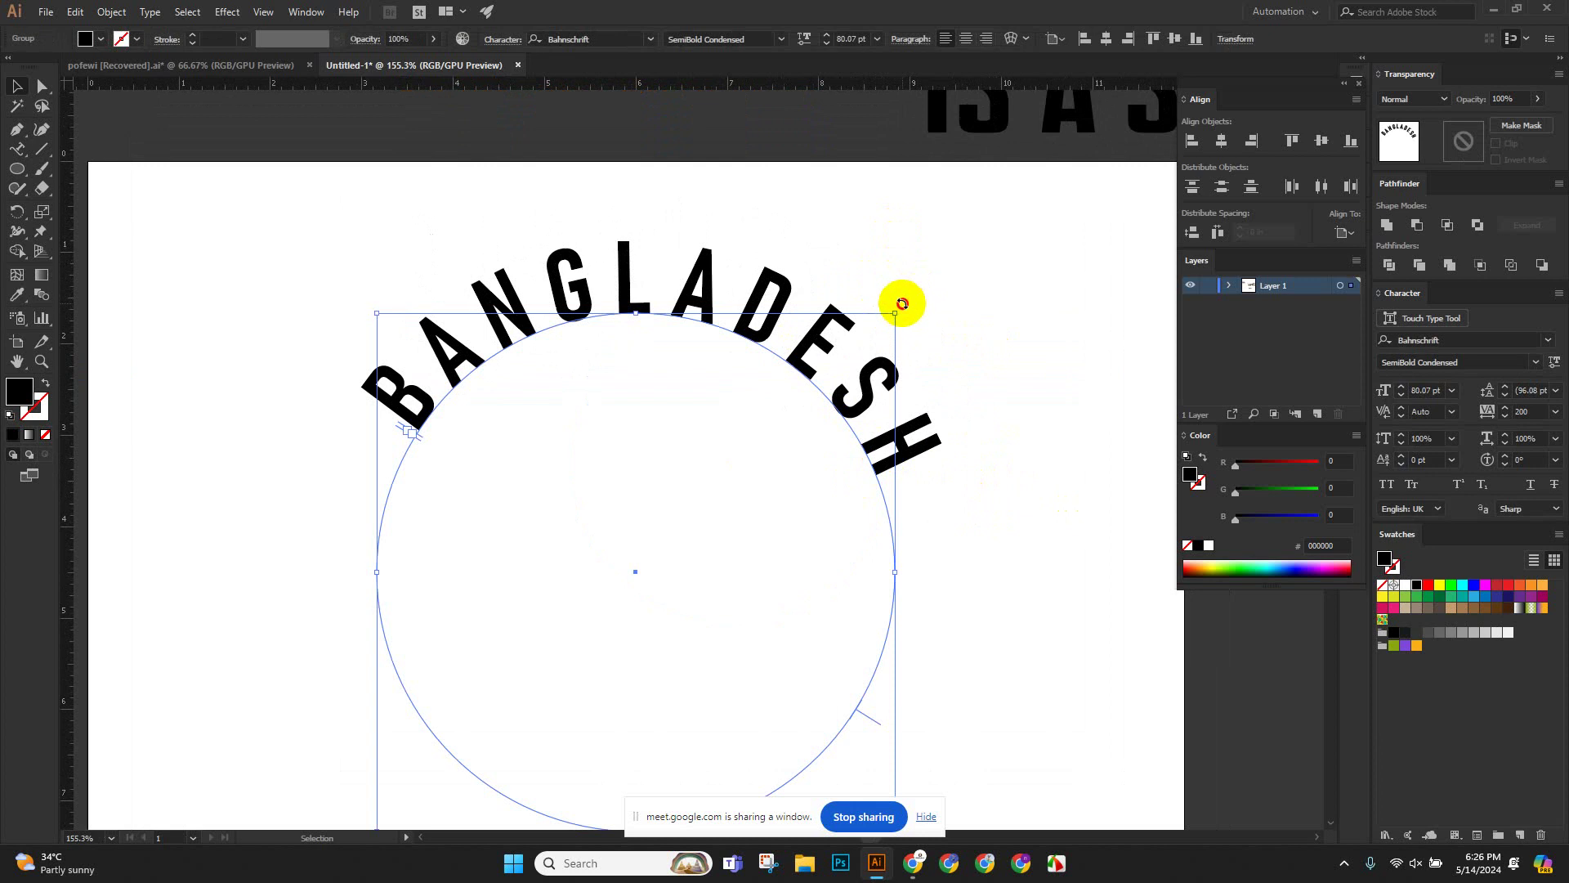
pyautogui.moveTo(902, 303); pyautogui.dragTo(896, 280)
# Review the Guides & Grid and Smart Guides preferences, including guide and grid colors and styles, and close them without changes.
pyautogui.click(75, 12)
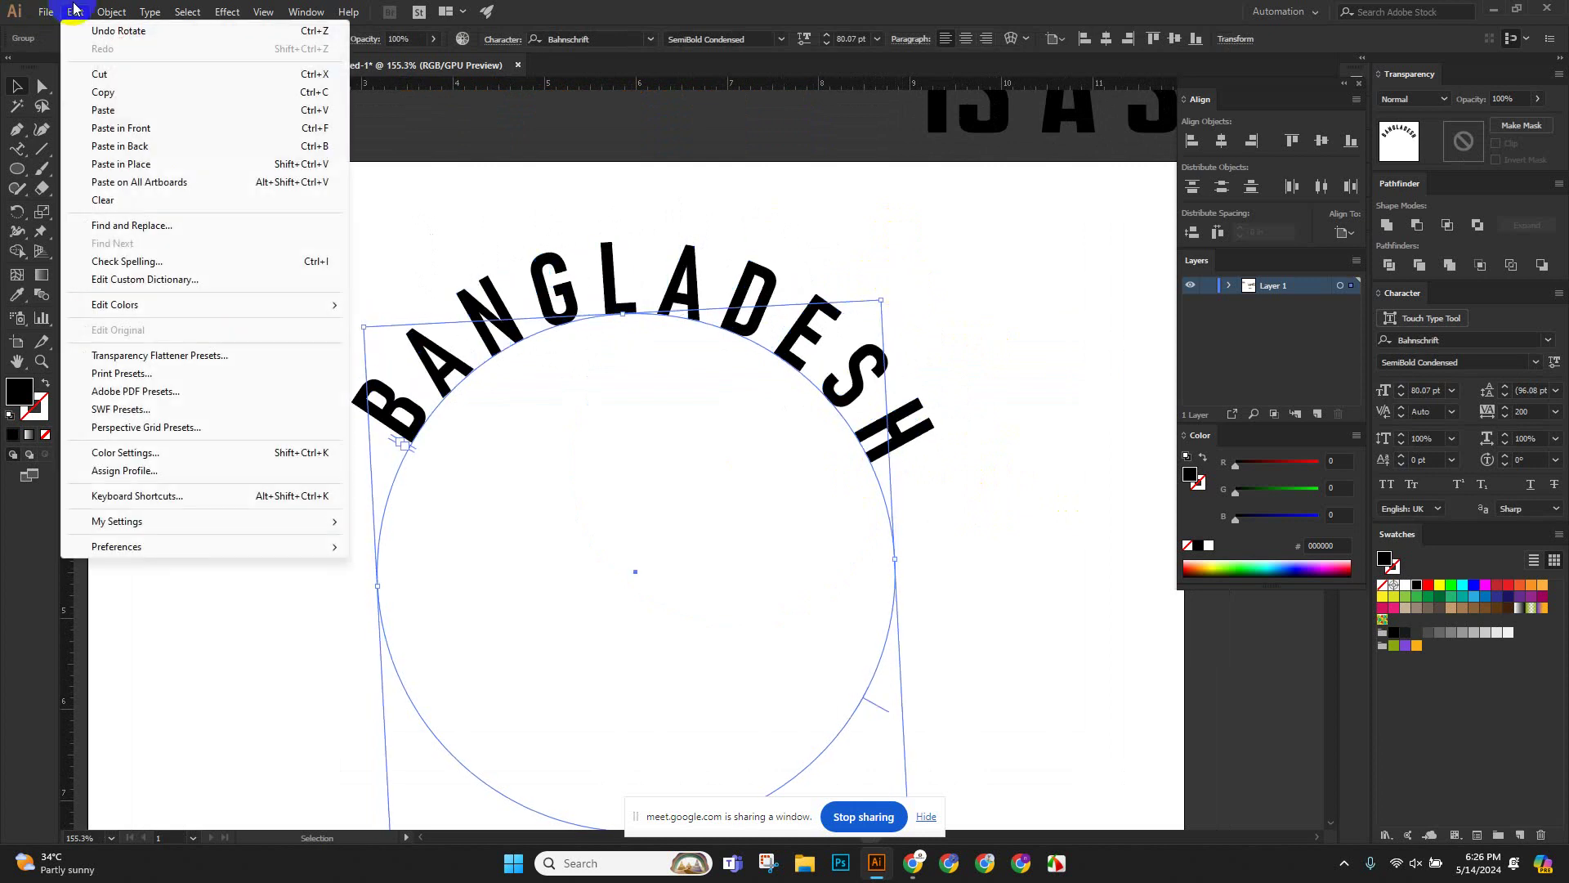
pyautogui.moveTo(158, 541)
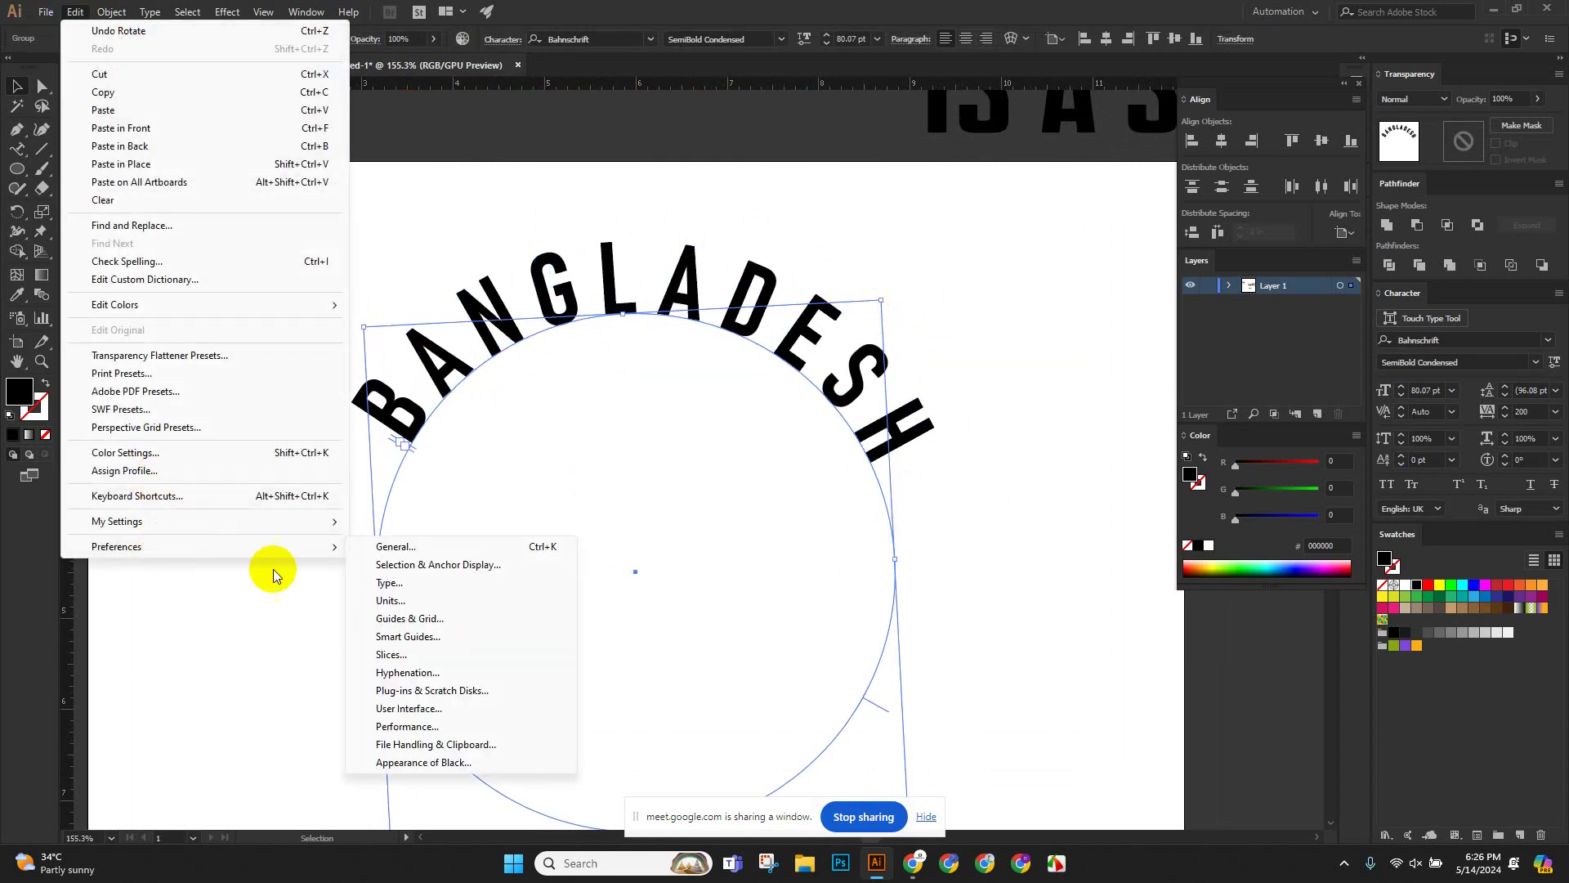
pyautogui.click(409, 618)
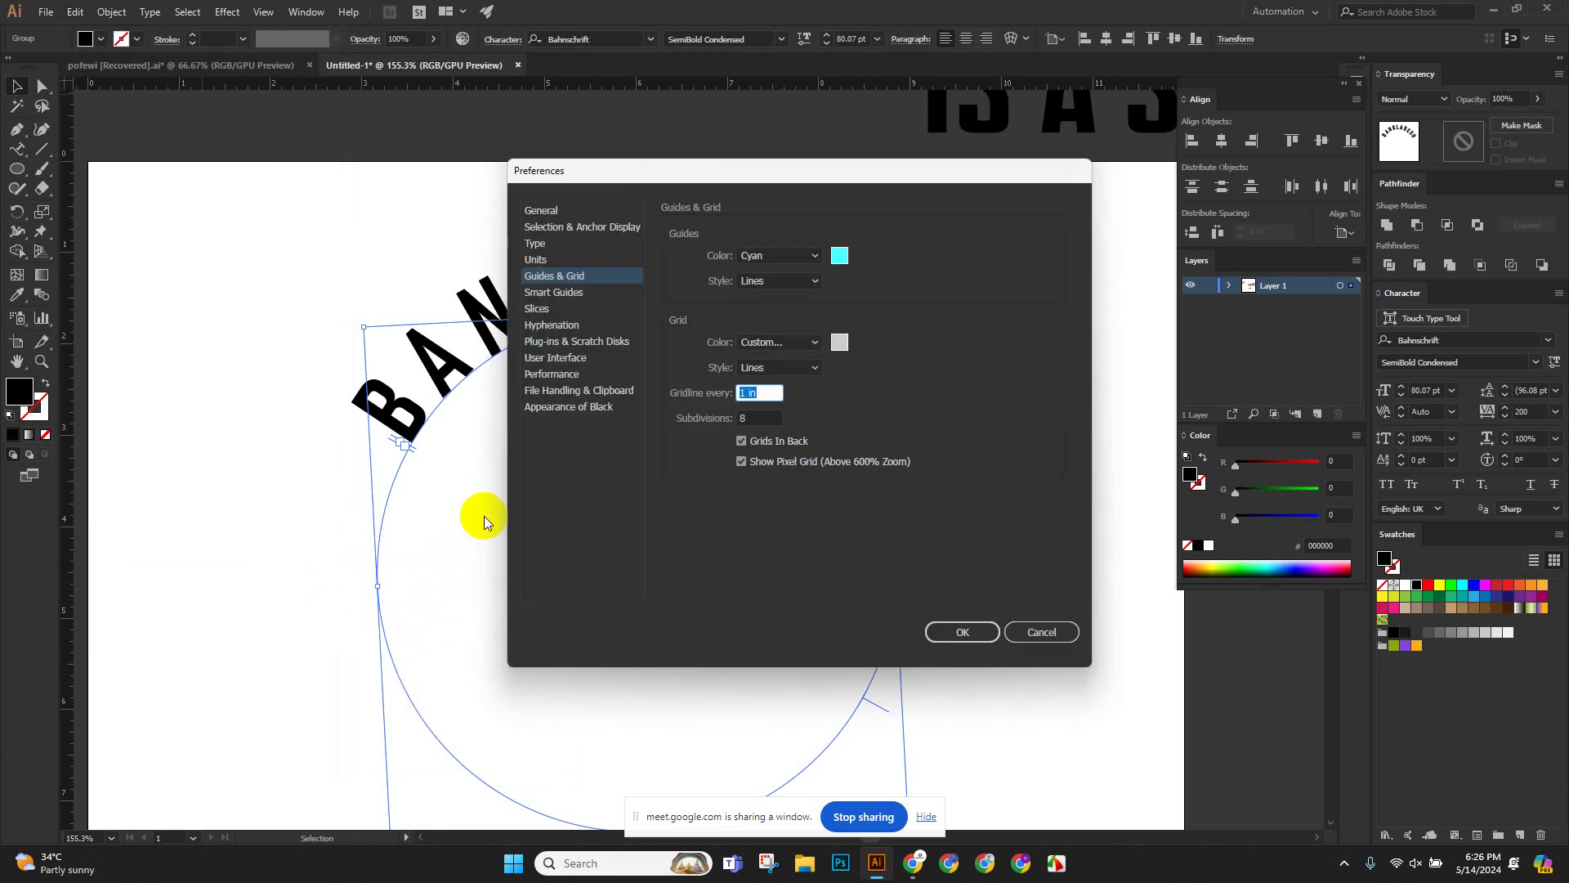
pyautogui.click(760, 323)
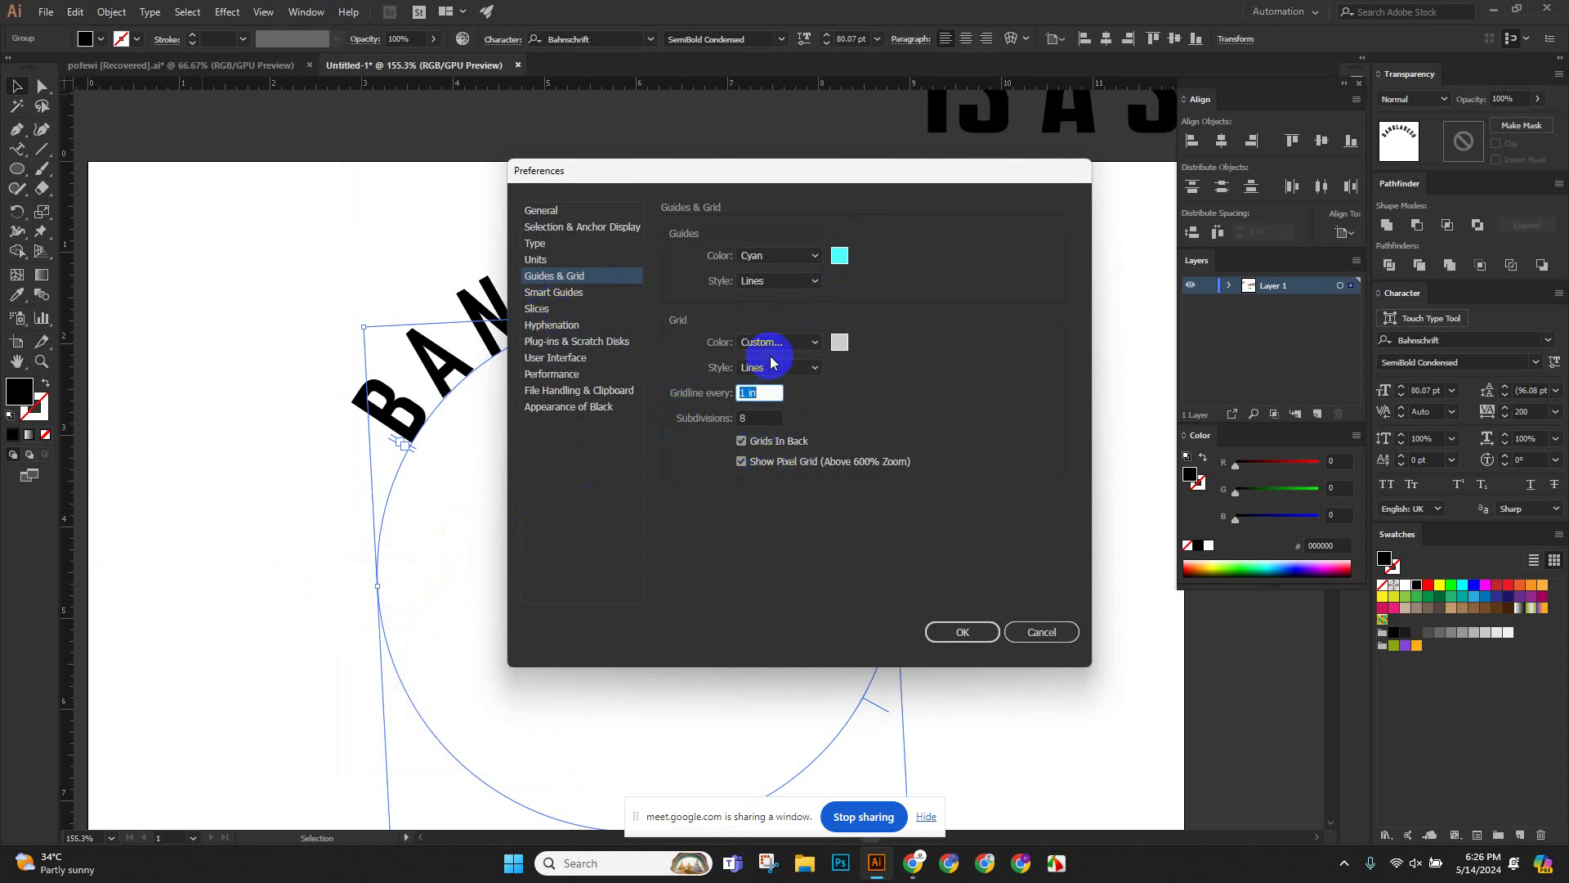
pyautogui.click(815, 343)
pyautogui.click(814, 342)
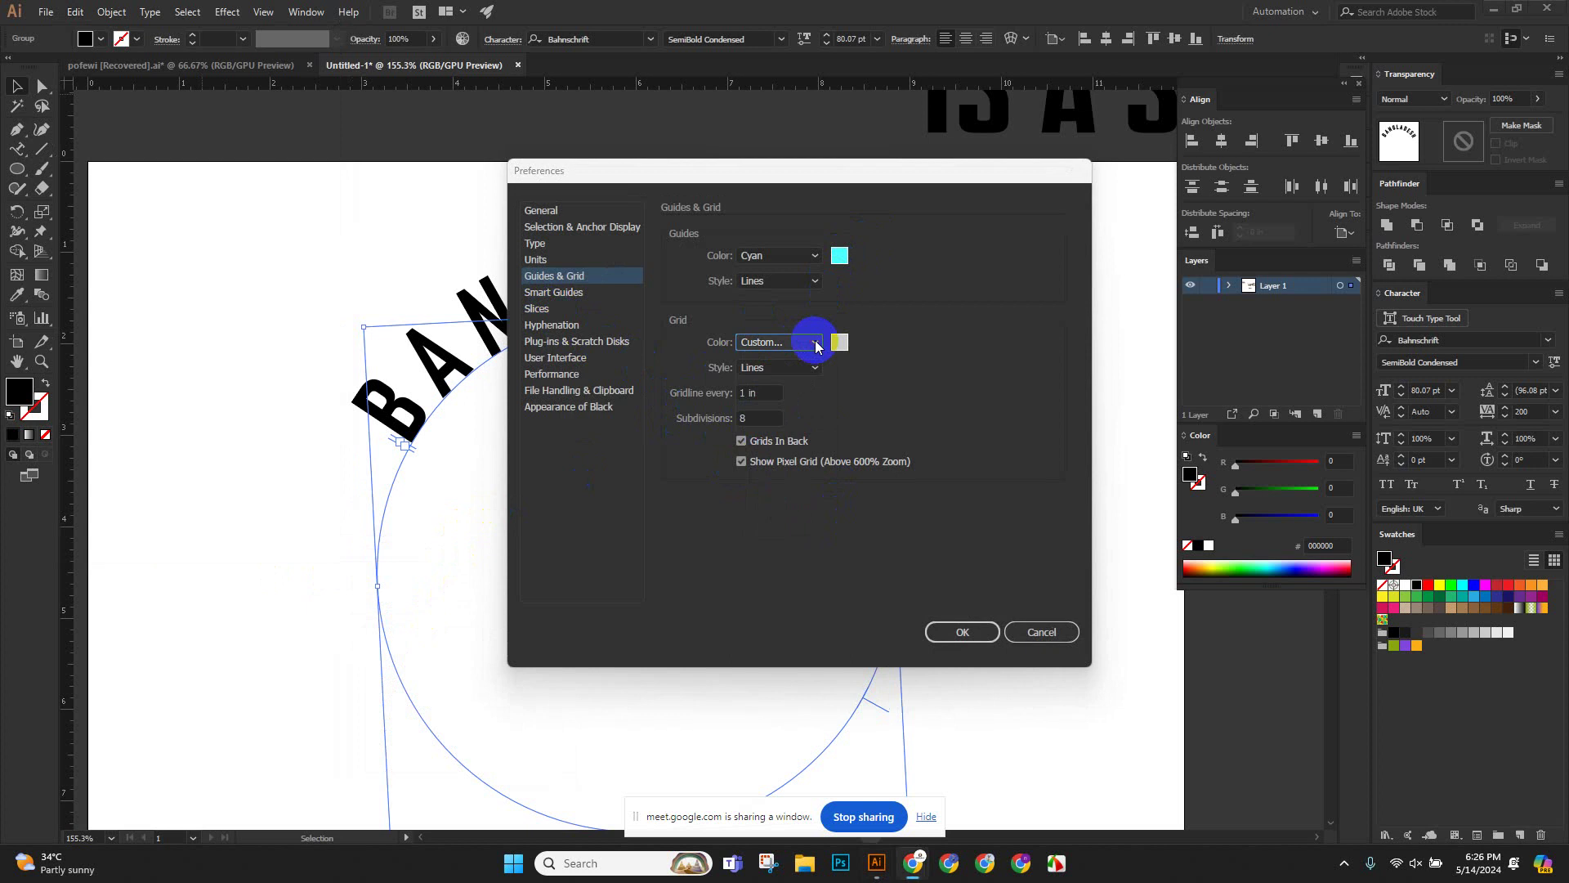
pyautogui.click(788, 366)
pyautogui.click(788, 366)
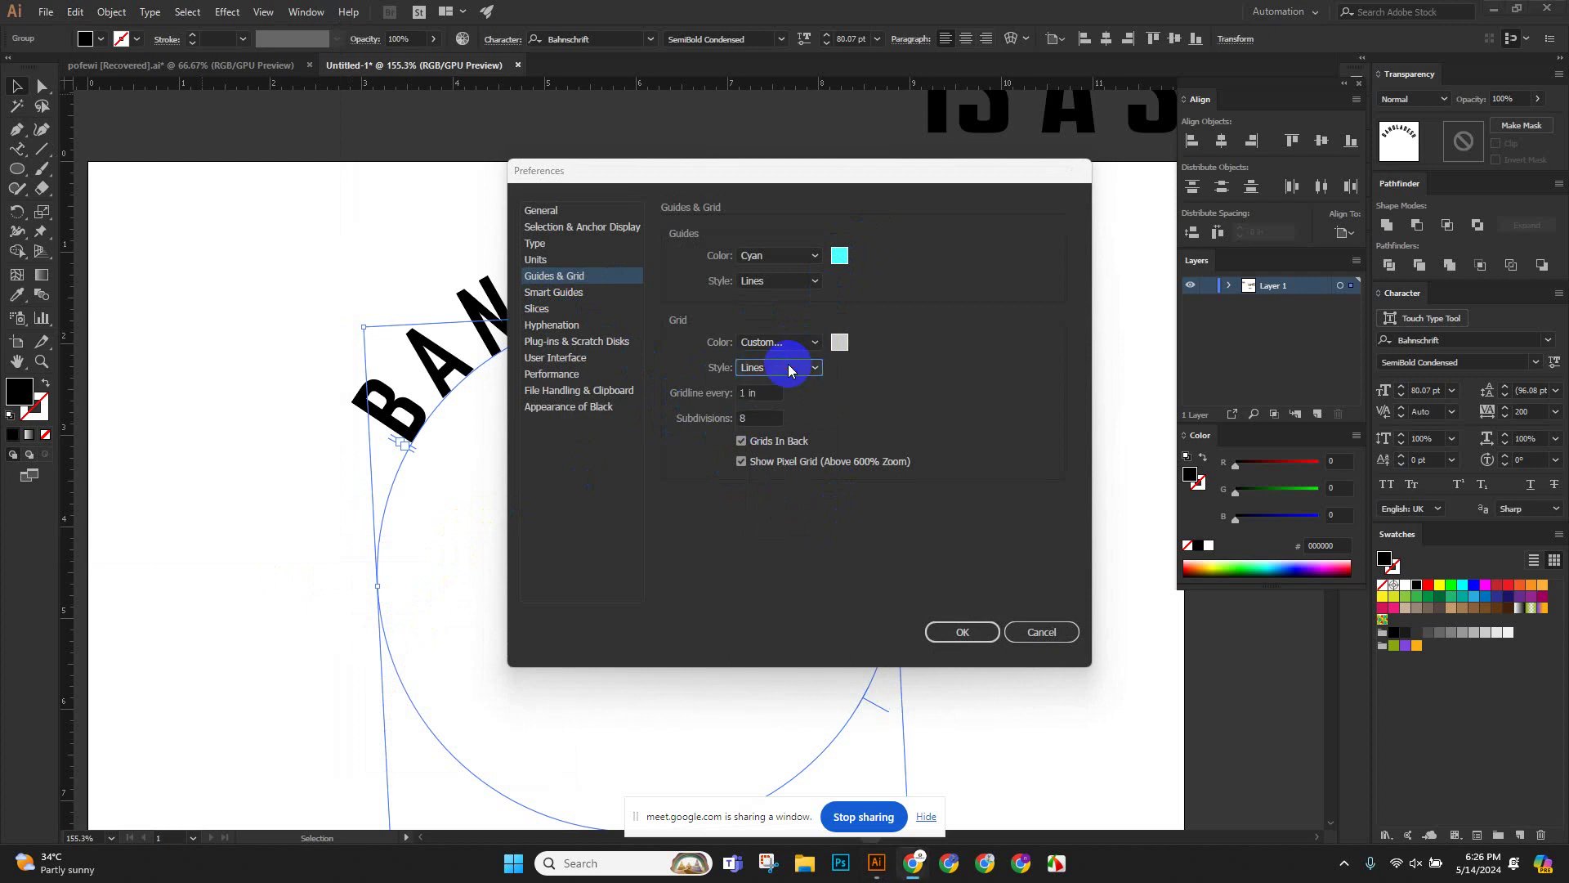
pyautogui.click(787, 281)
pyautogui.click(788, 284)
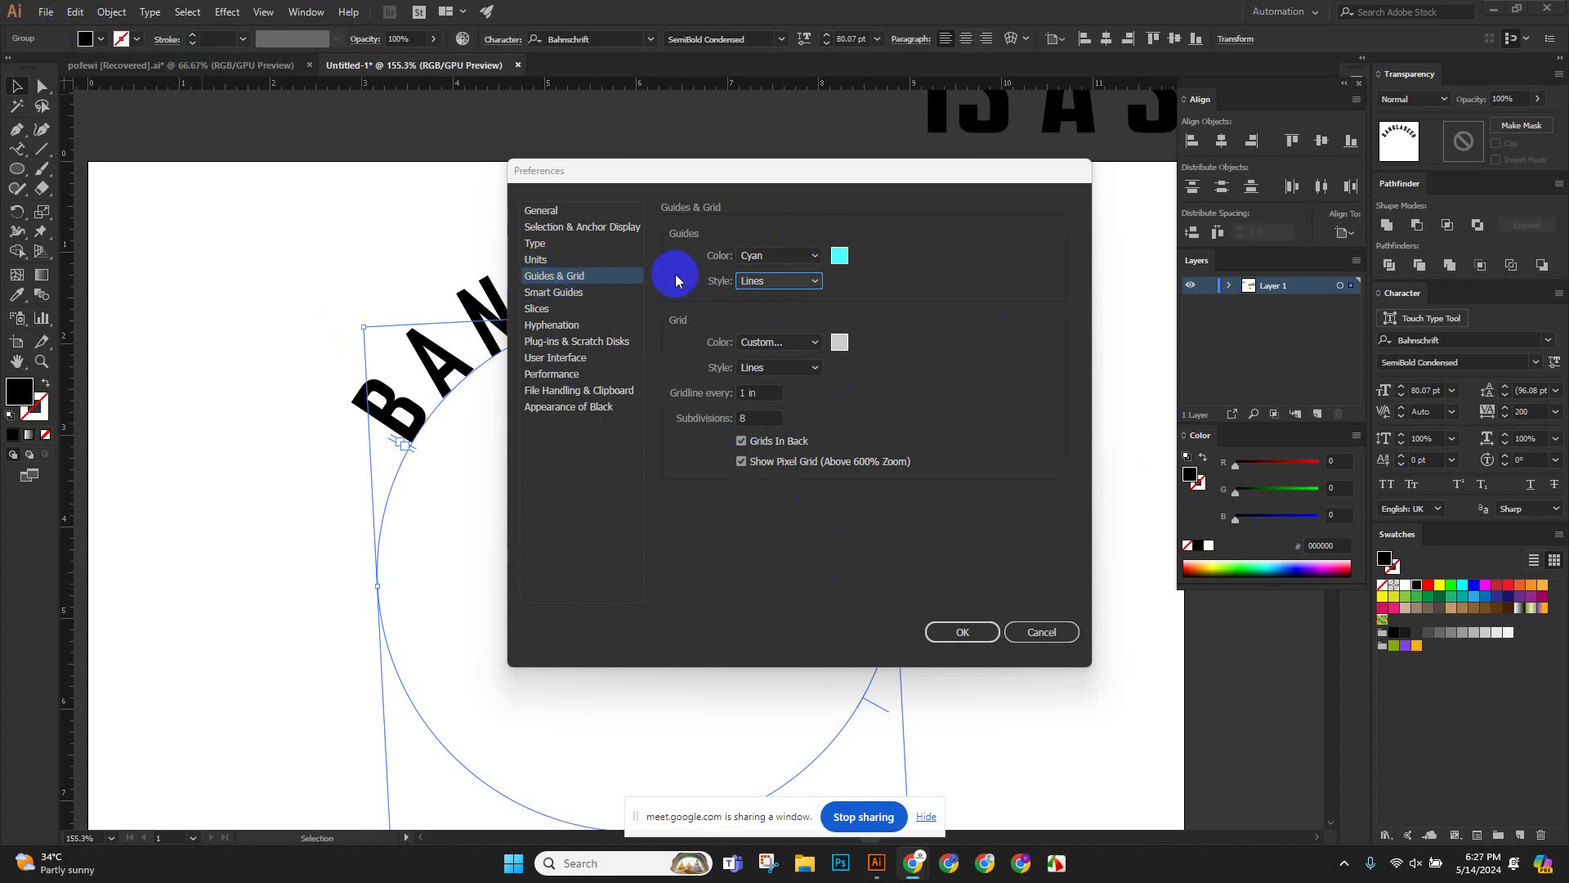
pyautogui.click(564, 292)
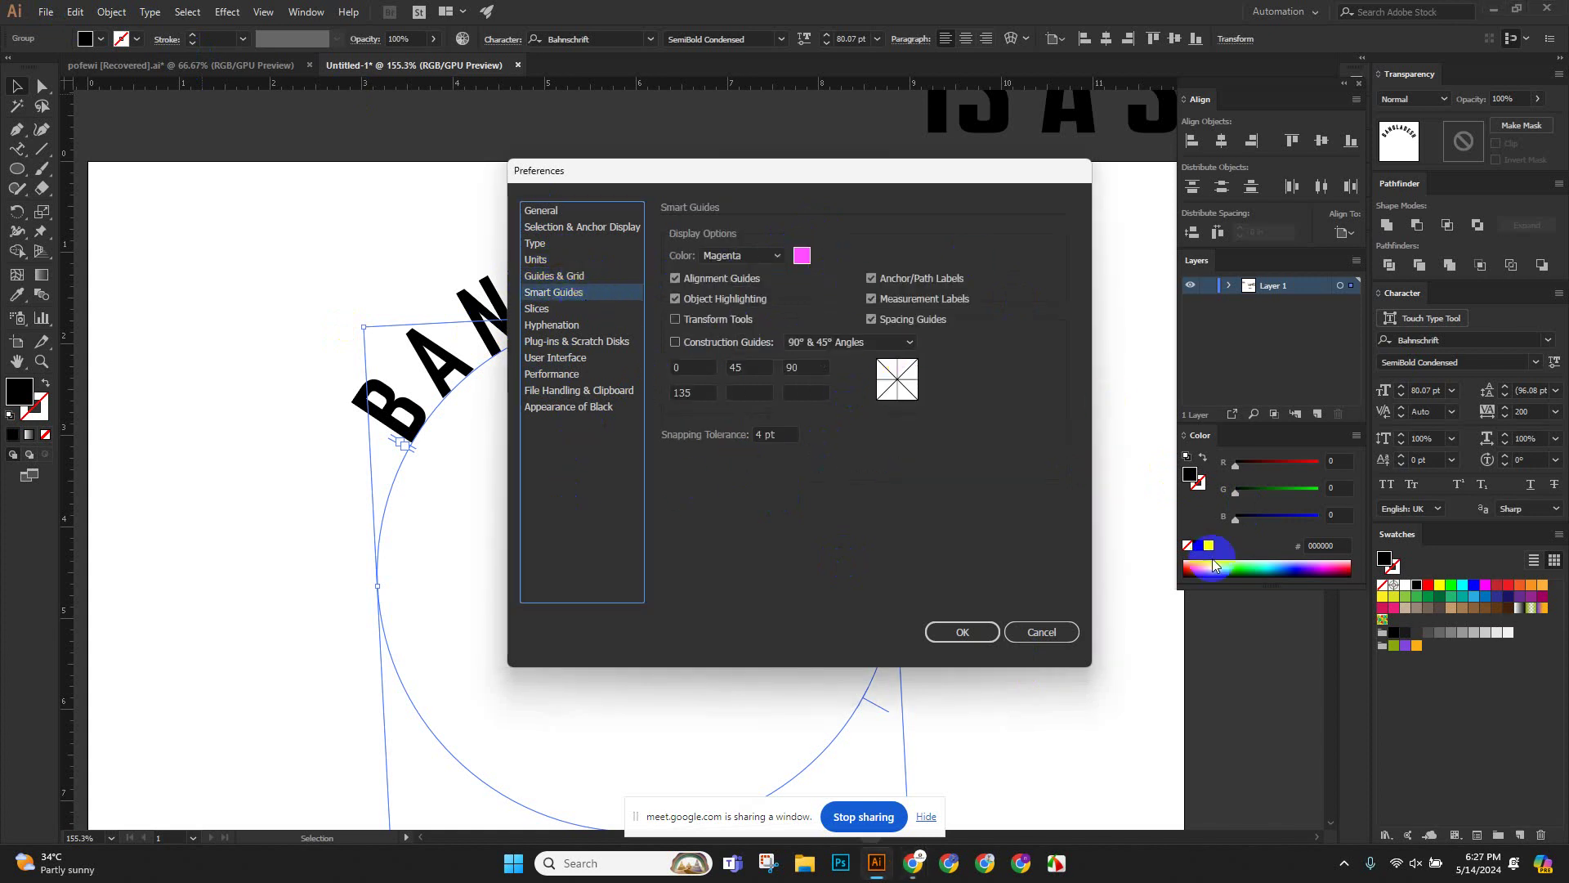
pyautogui.click(1059, 636)
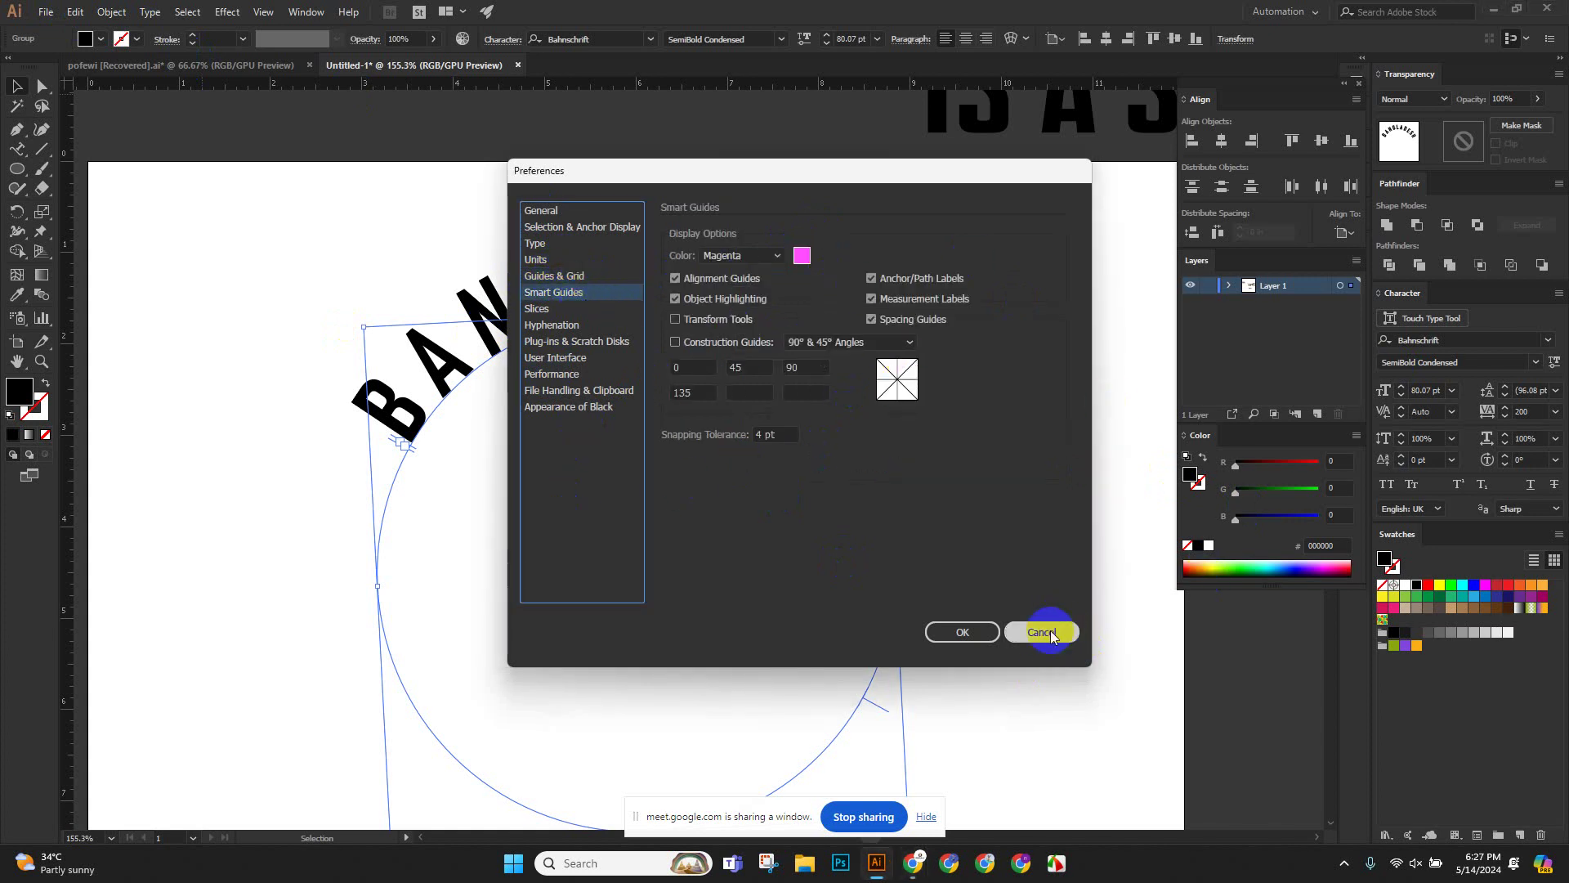
# Flip the BANGLADESH text to the inside of the circle by moving its path bracket across the outline, along the lower arc.
pyautogui.scroll(-3, 973, 415)
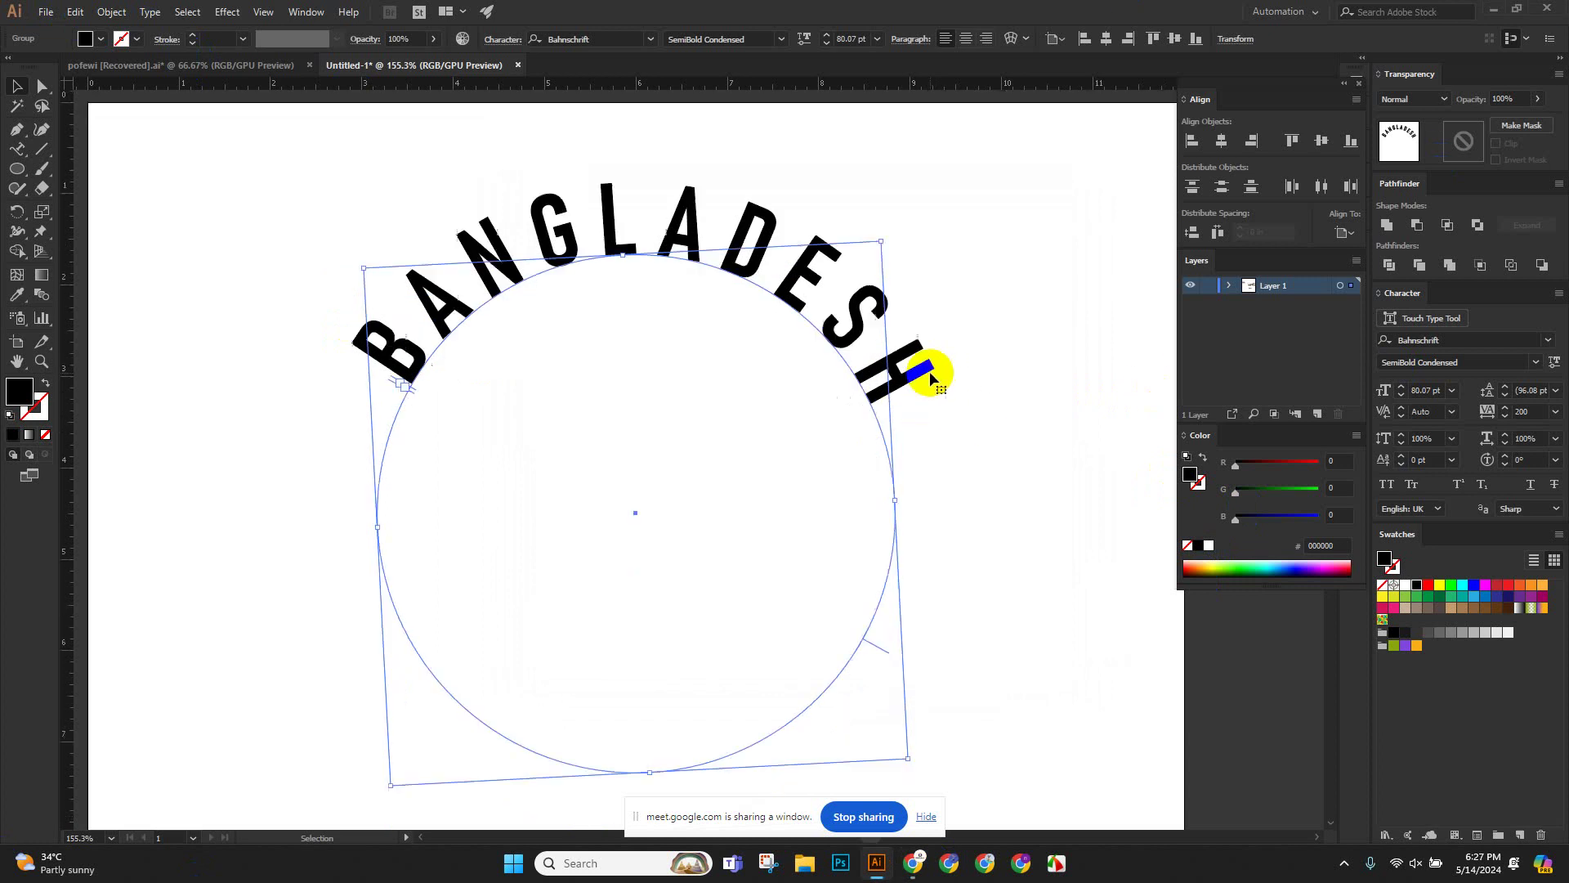
pyautogui.scroll(1, 943, 477)
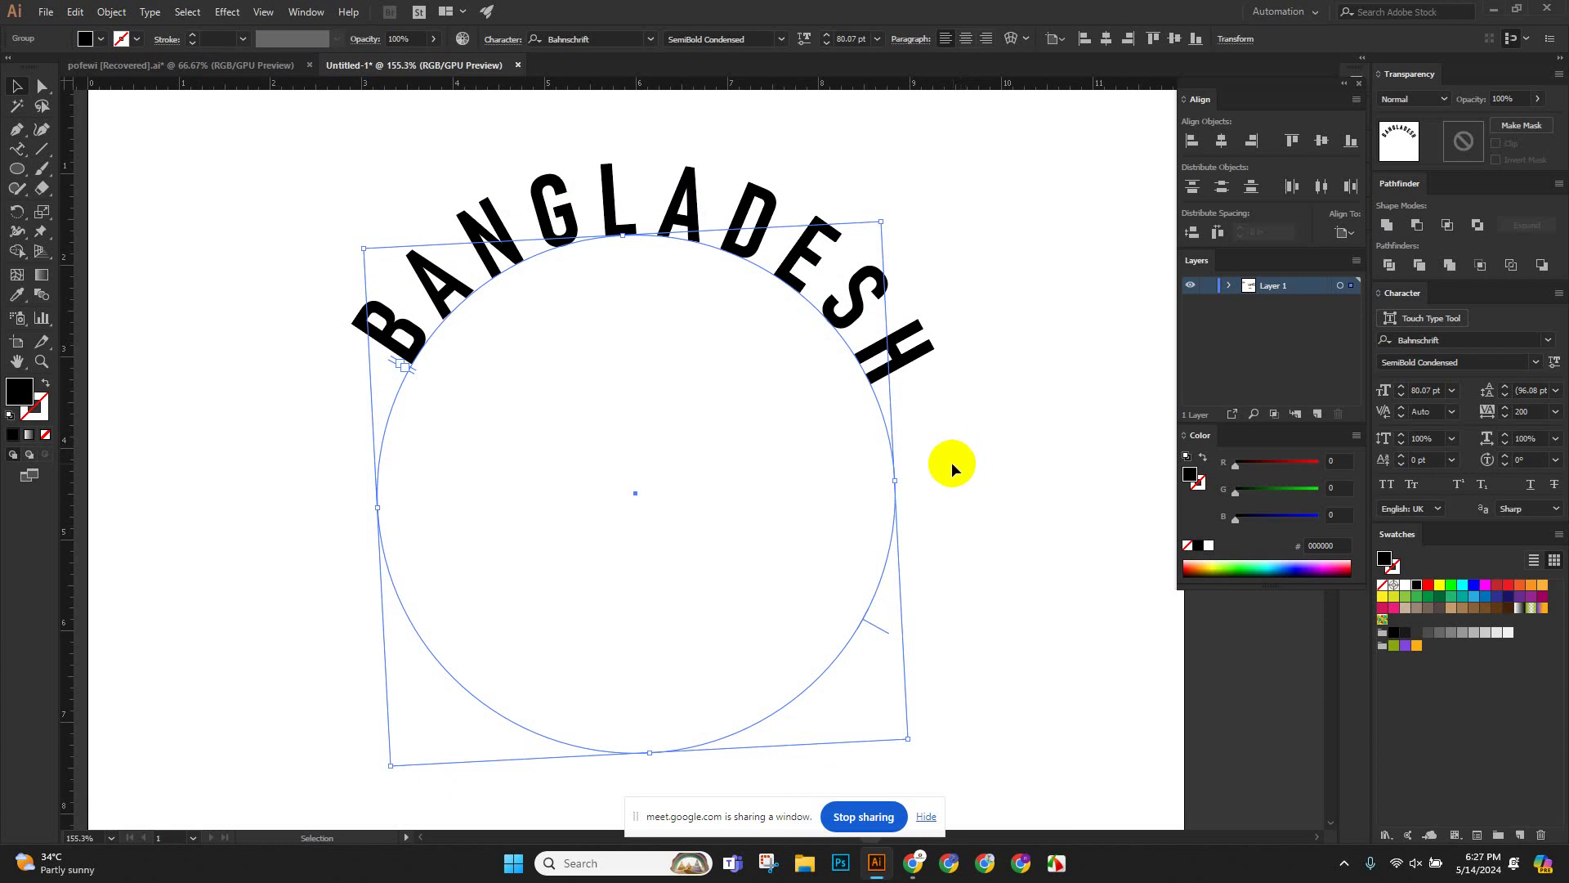
pyautogui.scroll(-1, 948, 490)
pyautogui.hotkey('ctrl', 'space')
pyautogui.moveTo(870, 567); pyautogui.dragTo(752, 580)
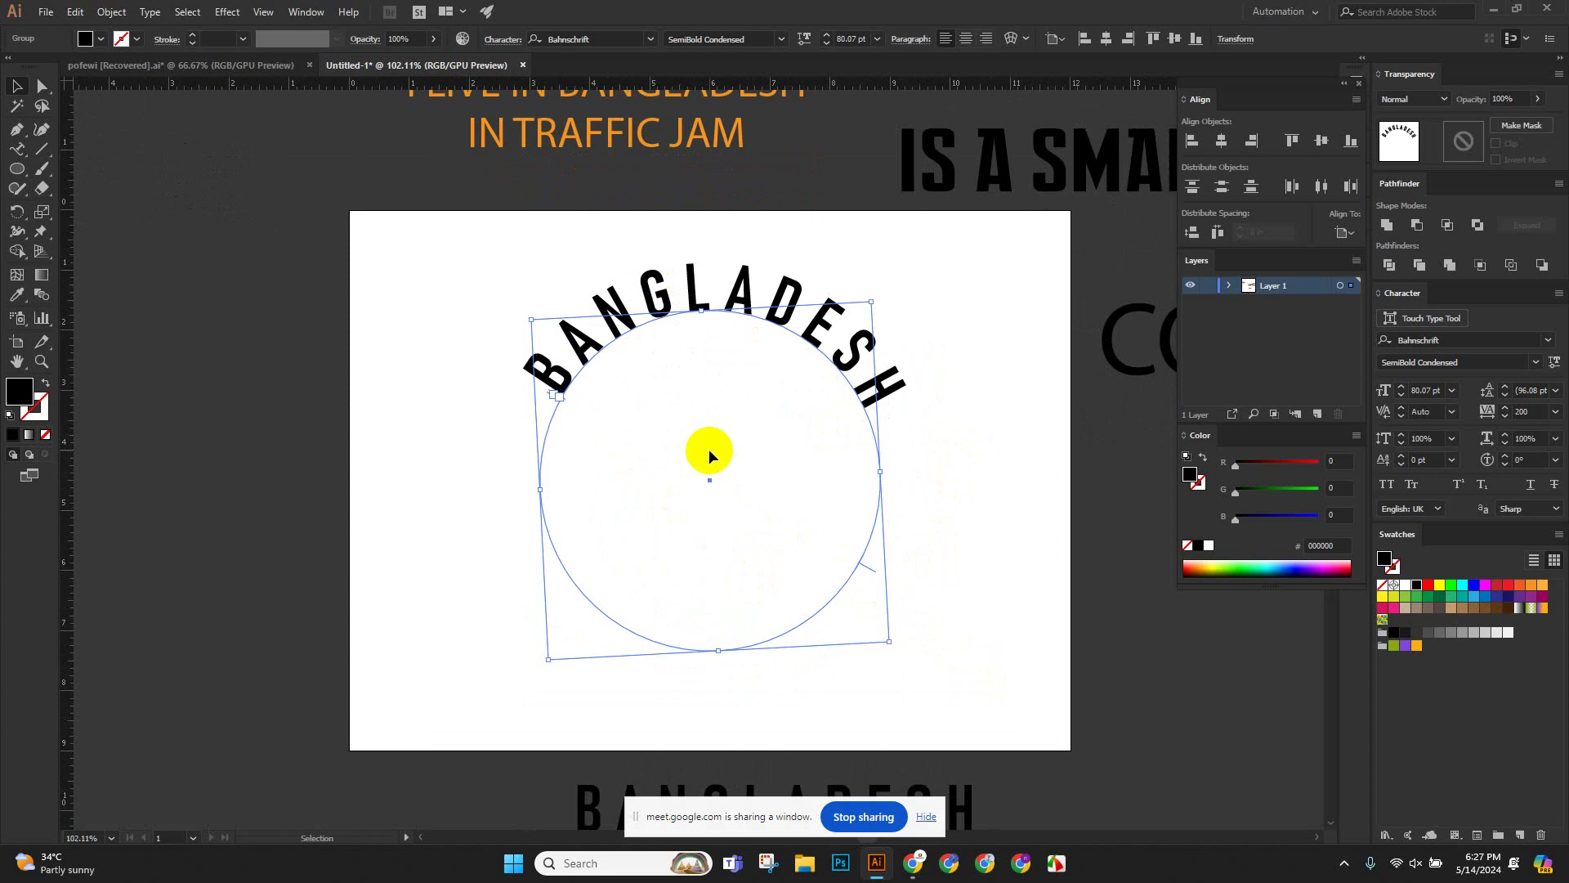
pyautogui.scroll(-3, 703, 443)
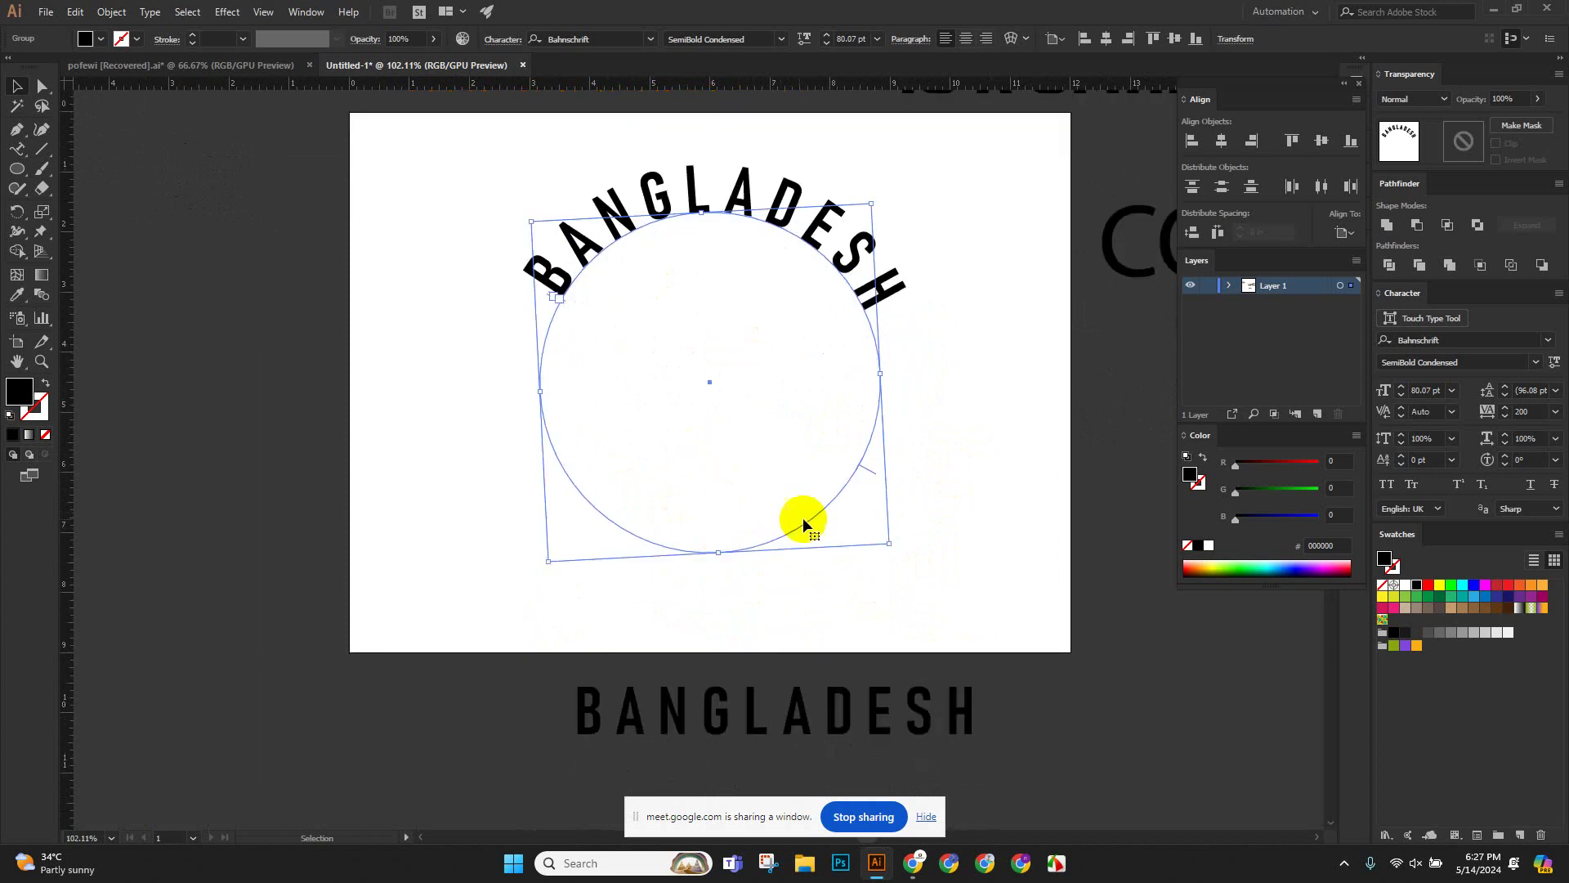
pyautogui.moveTo(850, 495); pyautogui.dragTo(858, 611)
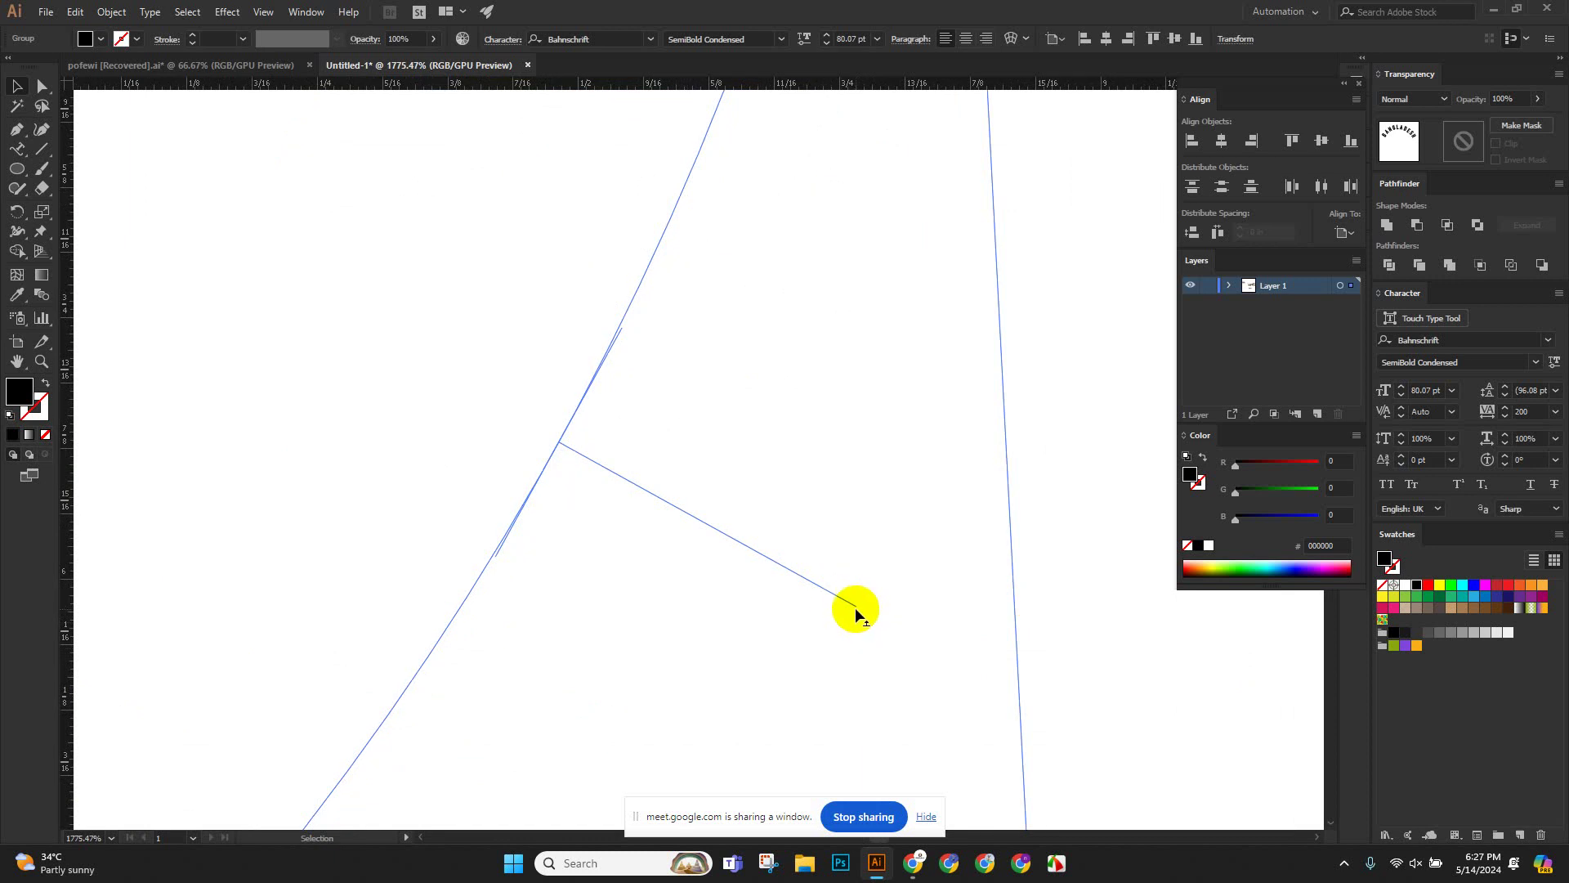
pyautogui.moveTo(854, 606); pyautogui.dragTo(374, 395)
pyautogui.scroll(-10, 463, 529)
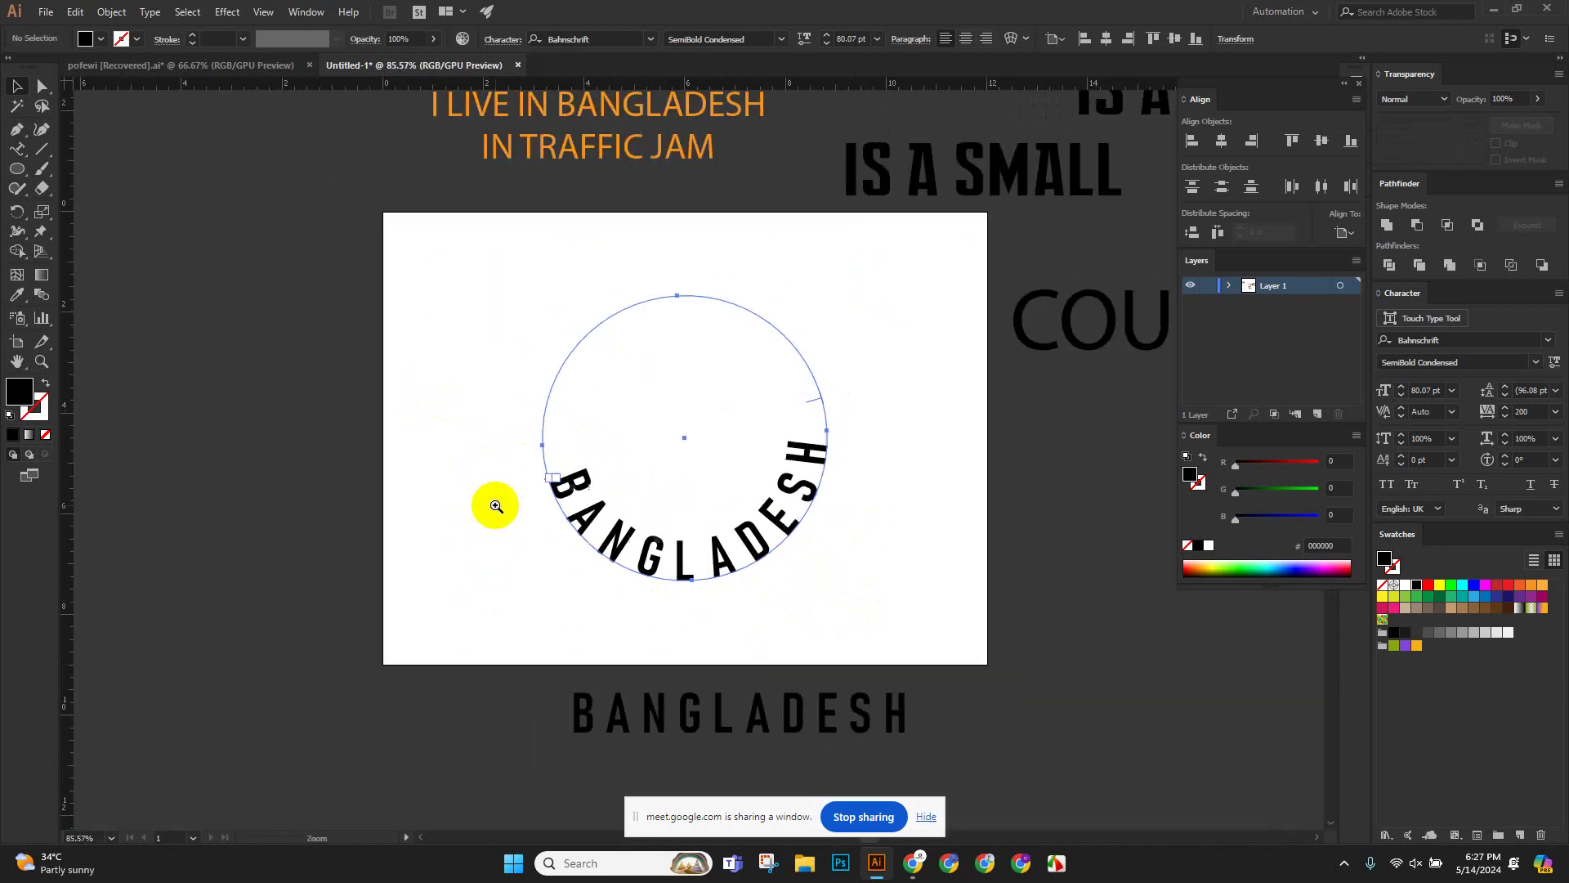
# Rotate the inside BANGLADESH text slightly clockwise in two small turns to balance it along the circle's lower arc.
pyautogui.click(681, 505)
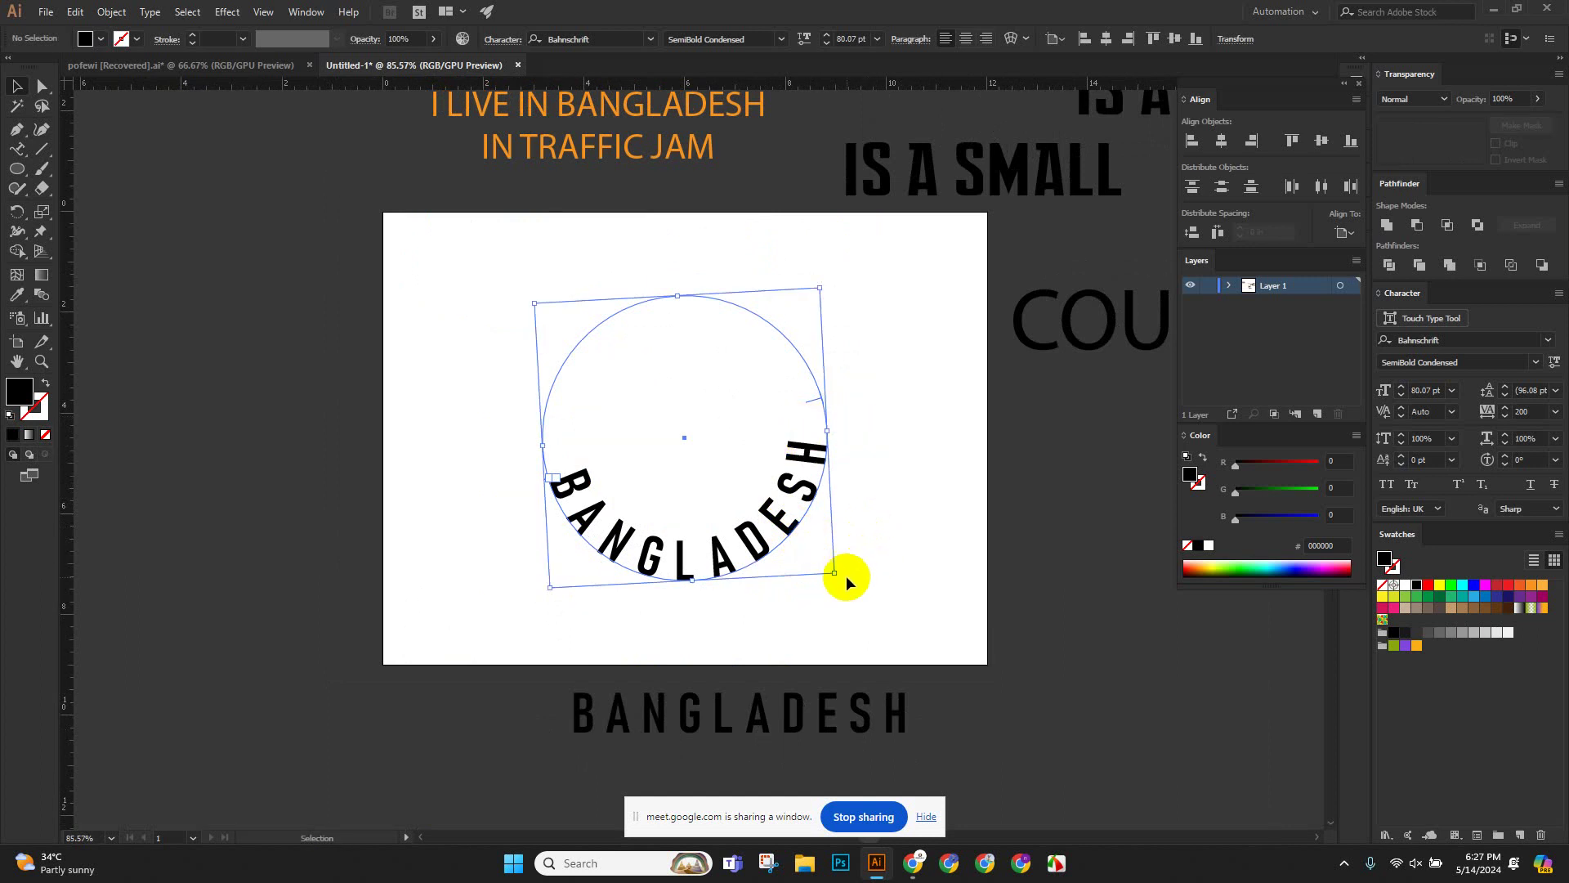
pyautogui.moveTo(840, 572)
pyautogui.mouseDown()
pyautogui.moveTo(820, 585)
pyautogui.moveTo(858, 577)
pyautogui.mouseUp()
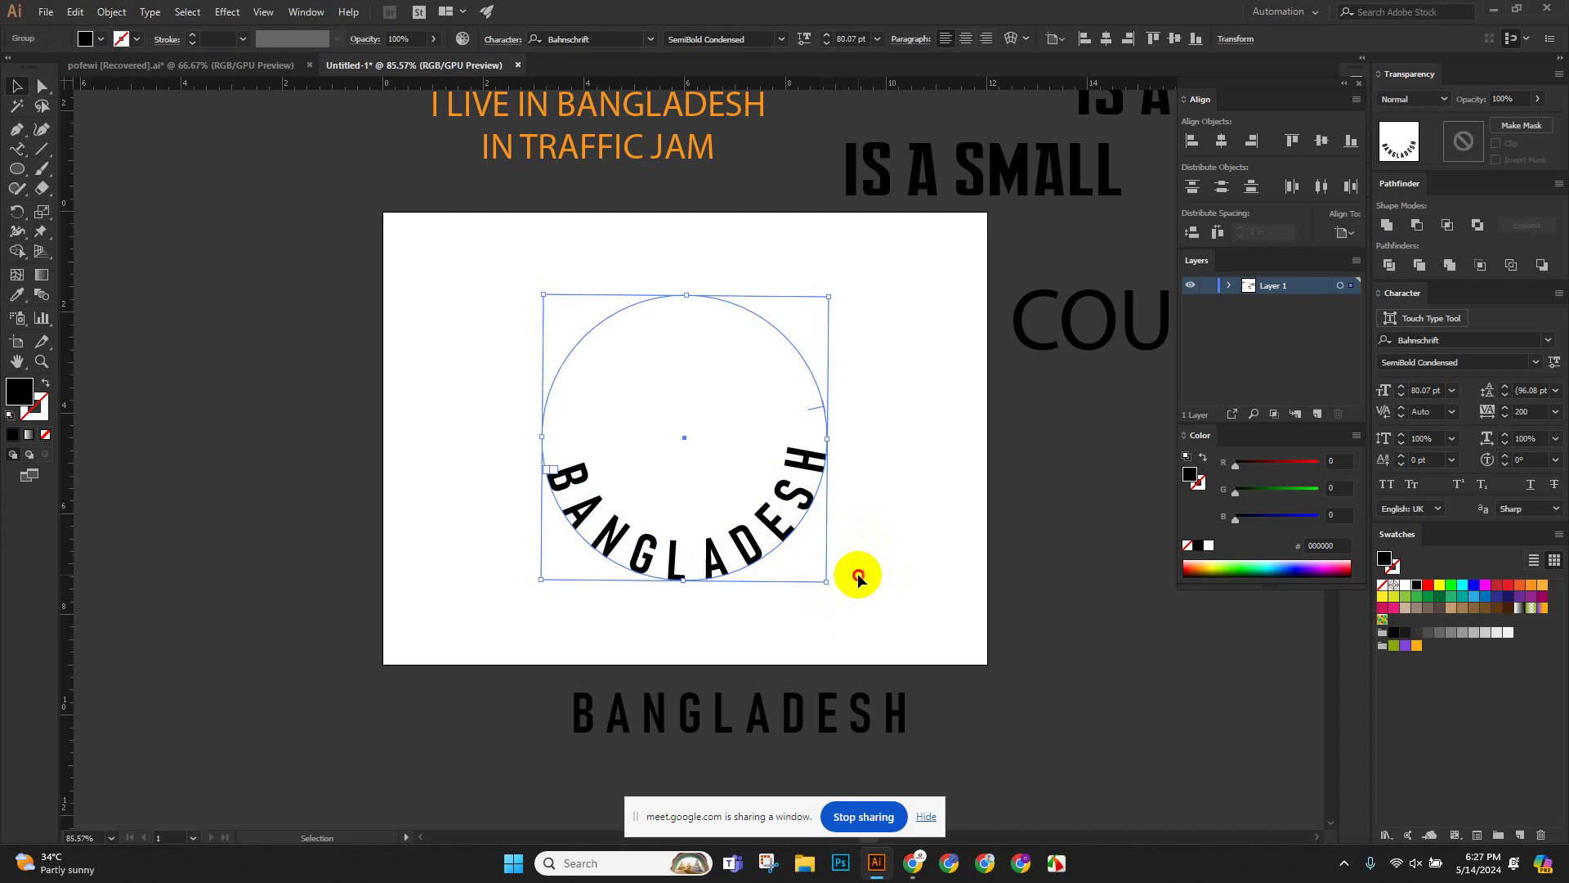
pyautogui.click(858, 577)
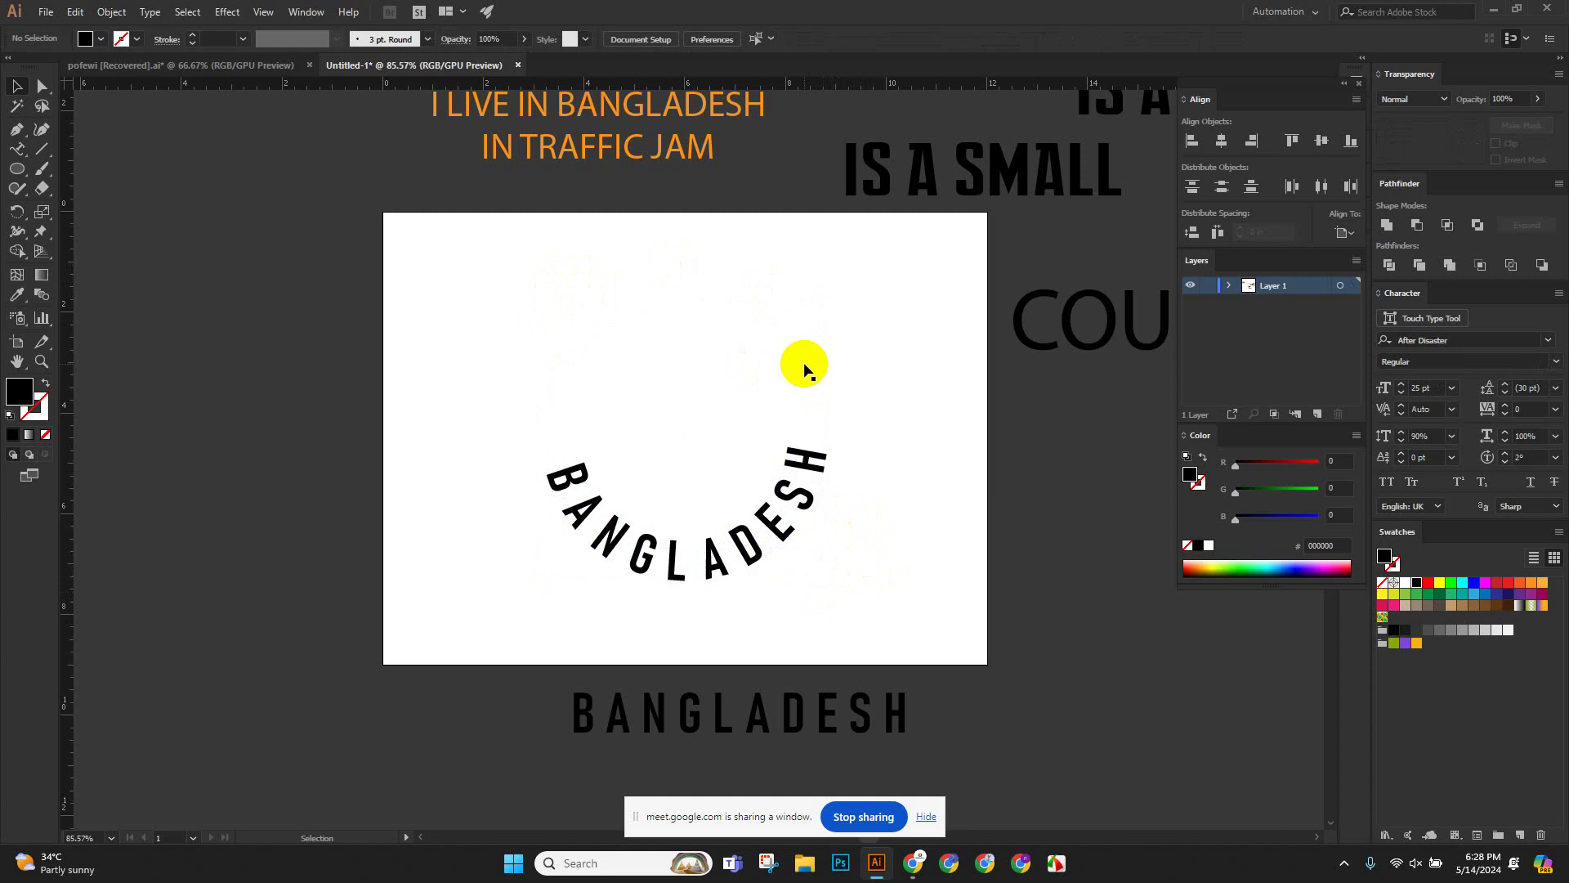
pyautogui.click(827, 520)
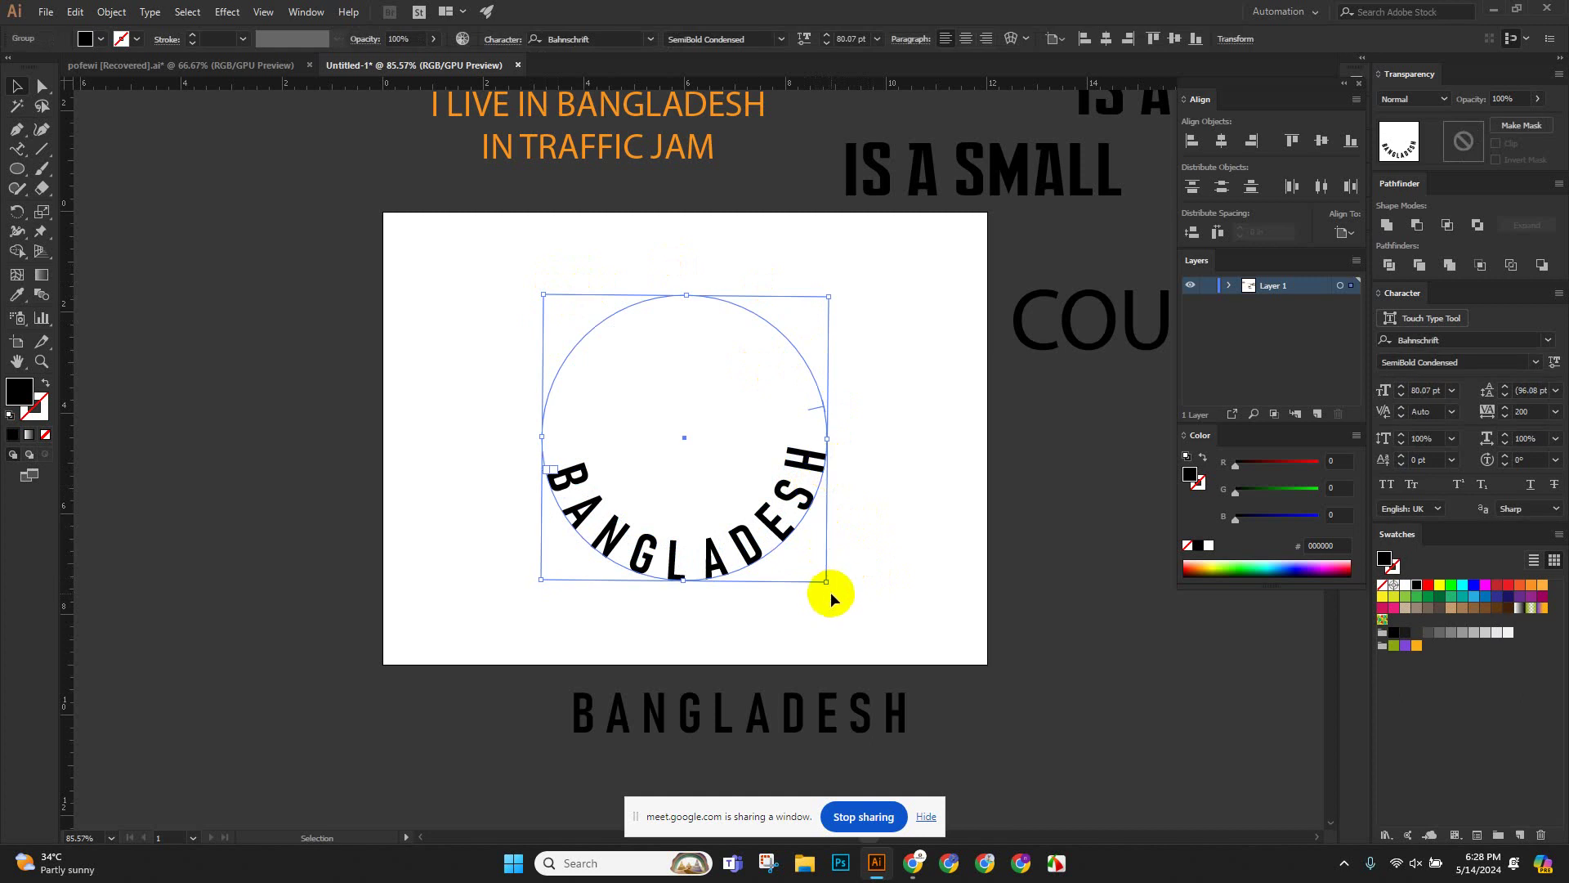
pyautogui.moveTo(830, 592); pyautogui.dragTo(813, 589)
pyautogui.scroll(3, 914, 523)
pyautogui.click(914, 523)
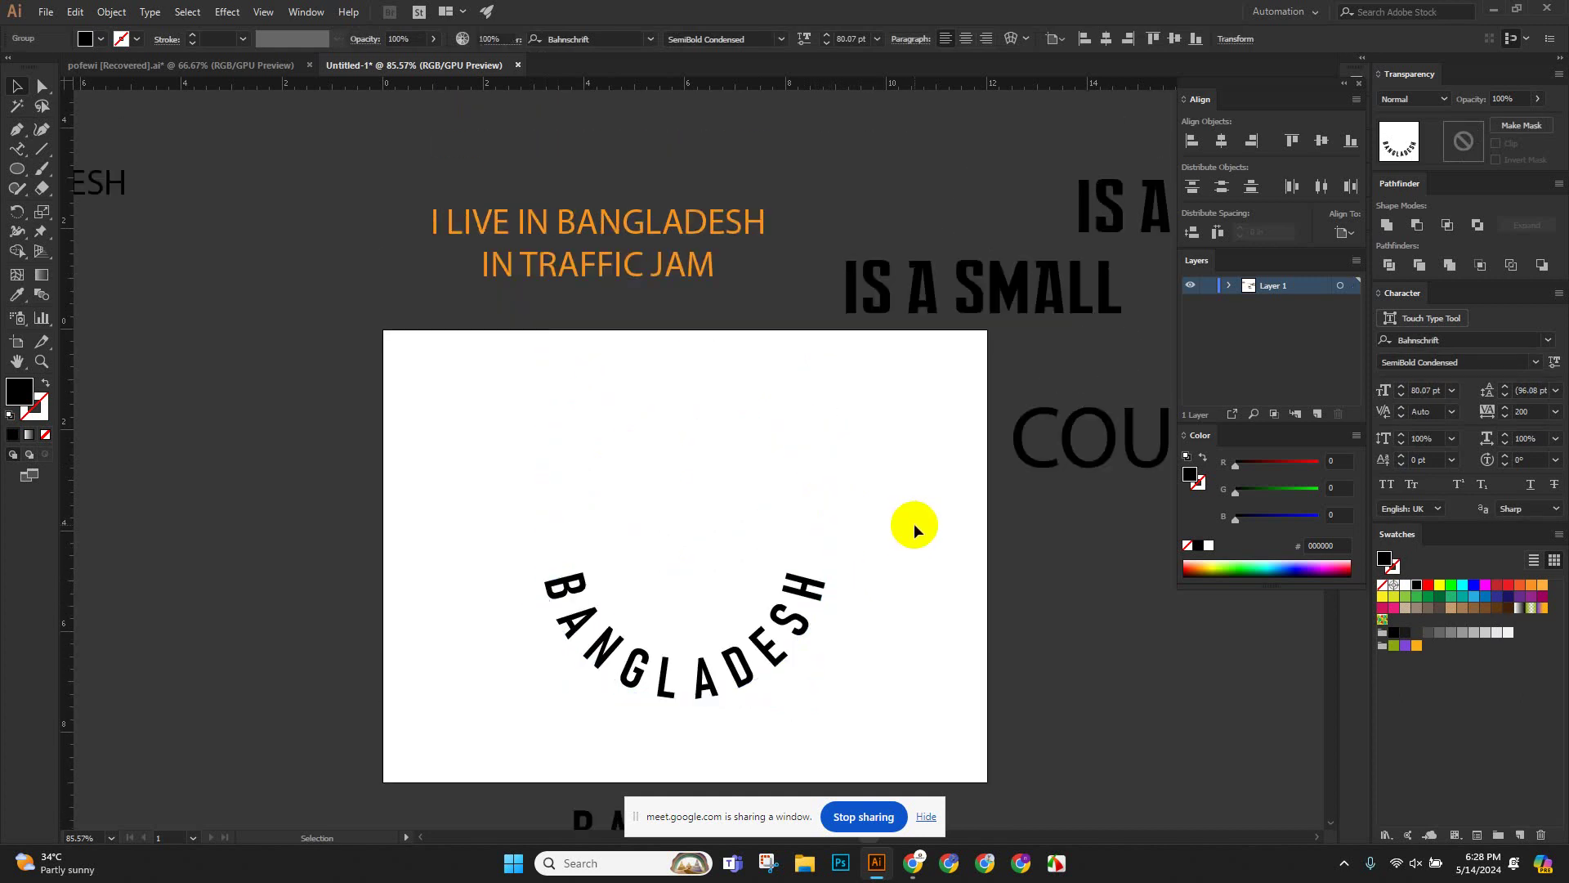
pyautogui.click(776, 659)
pyautogui.scroll(-3, 899, 237)
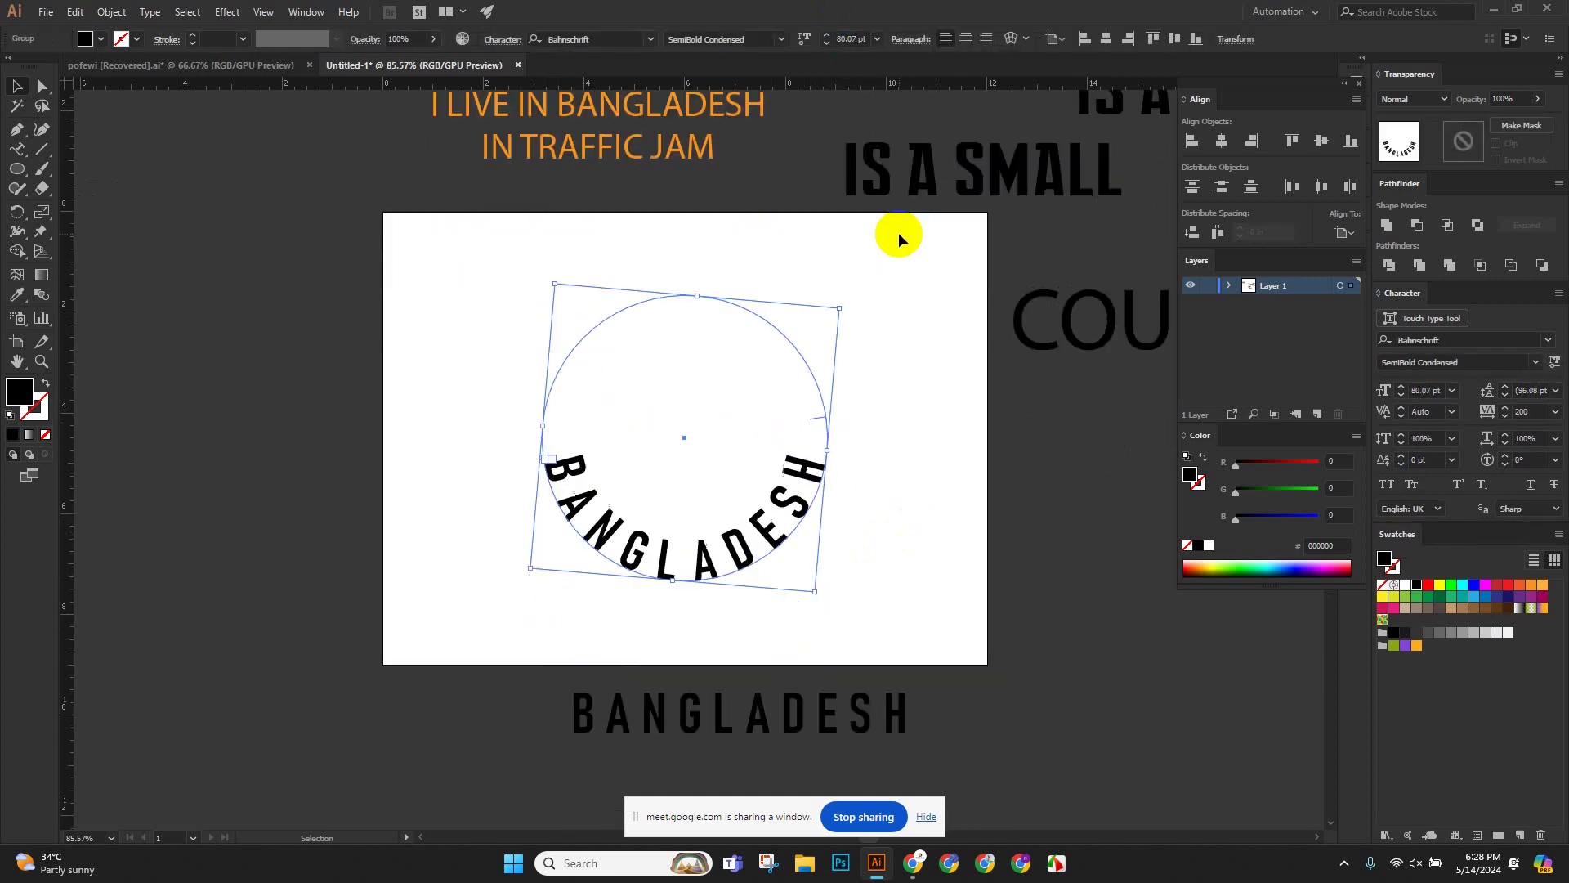
pyautogui.scroll(-4, 899, 232)
pyautogui.scroll(1, 959, 209)
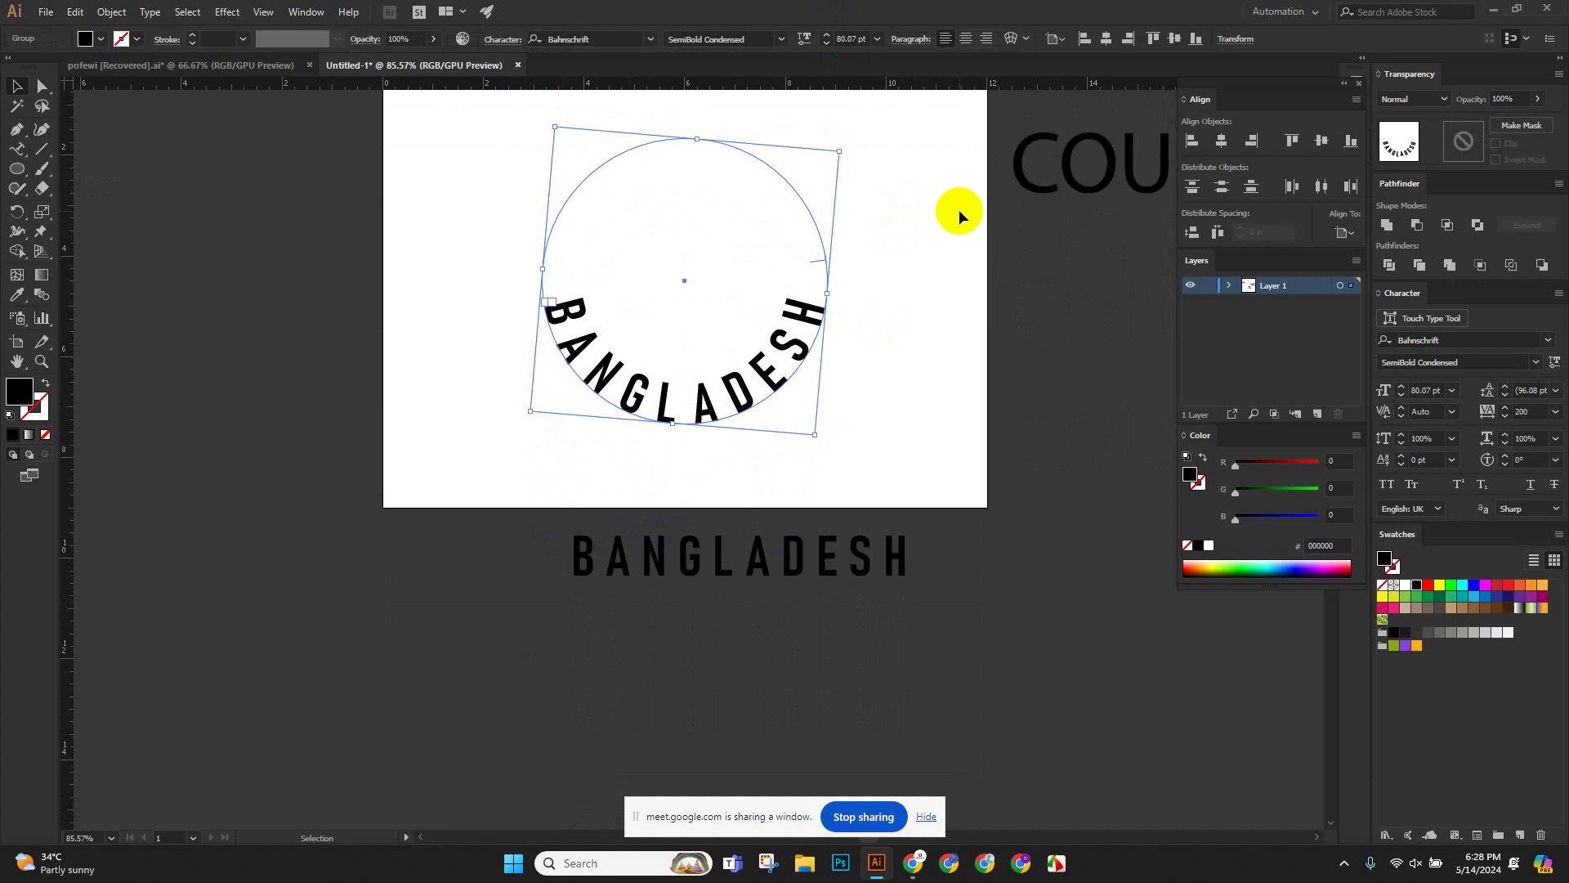
pyautogui.click(833, 38)
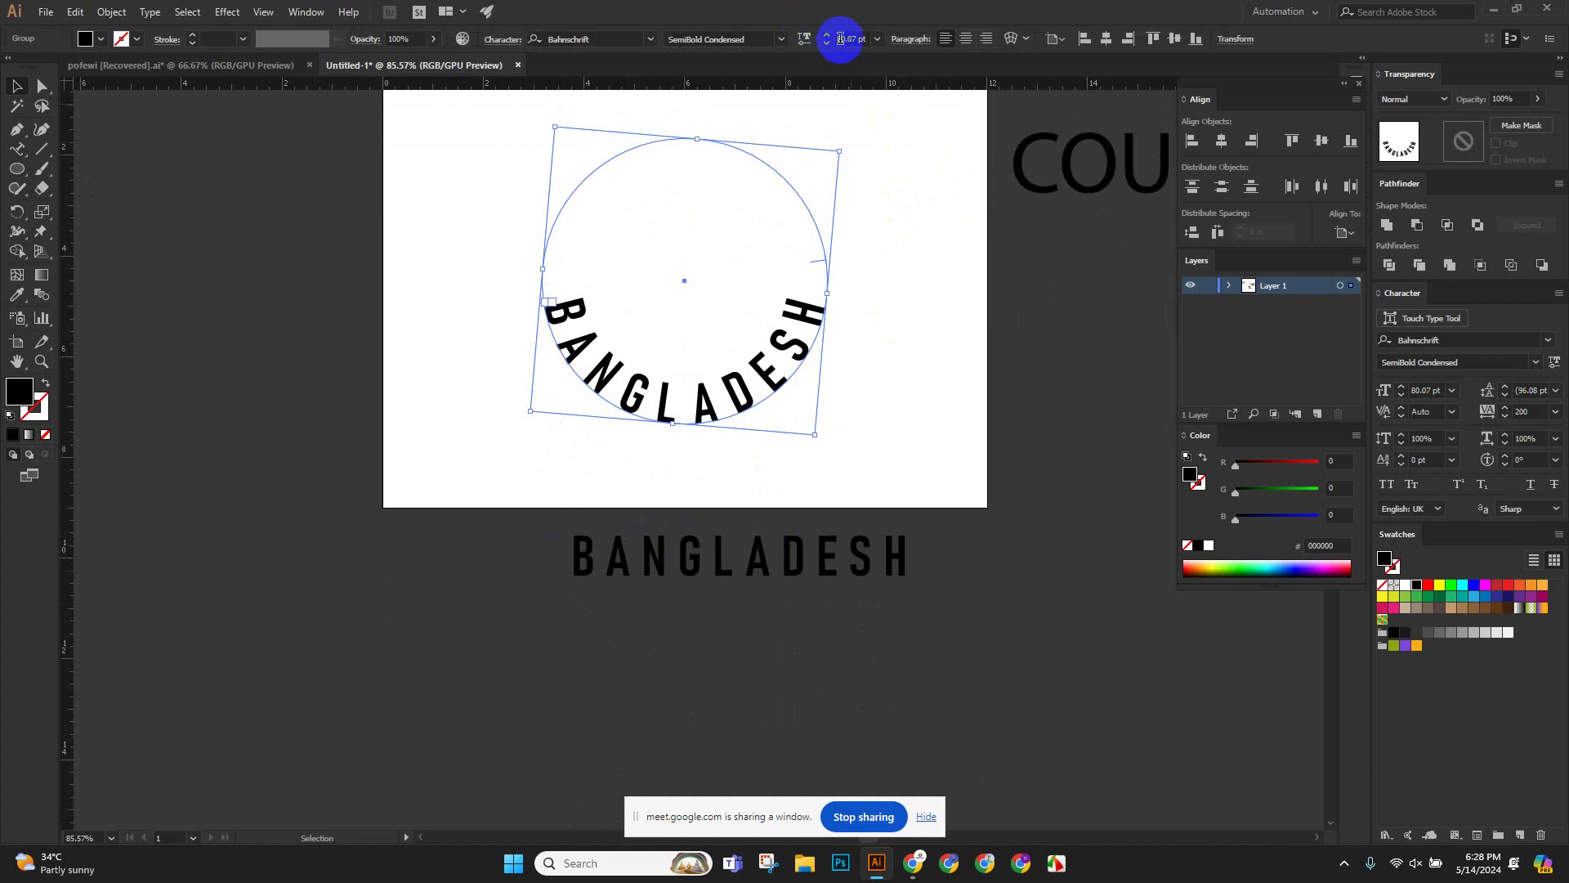
pyautogui.click(856, 40)
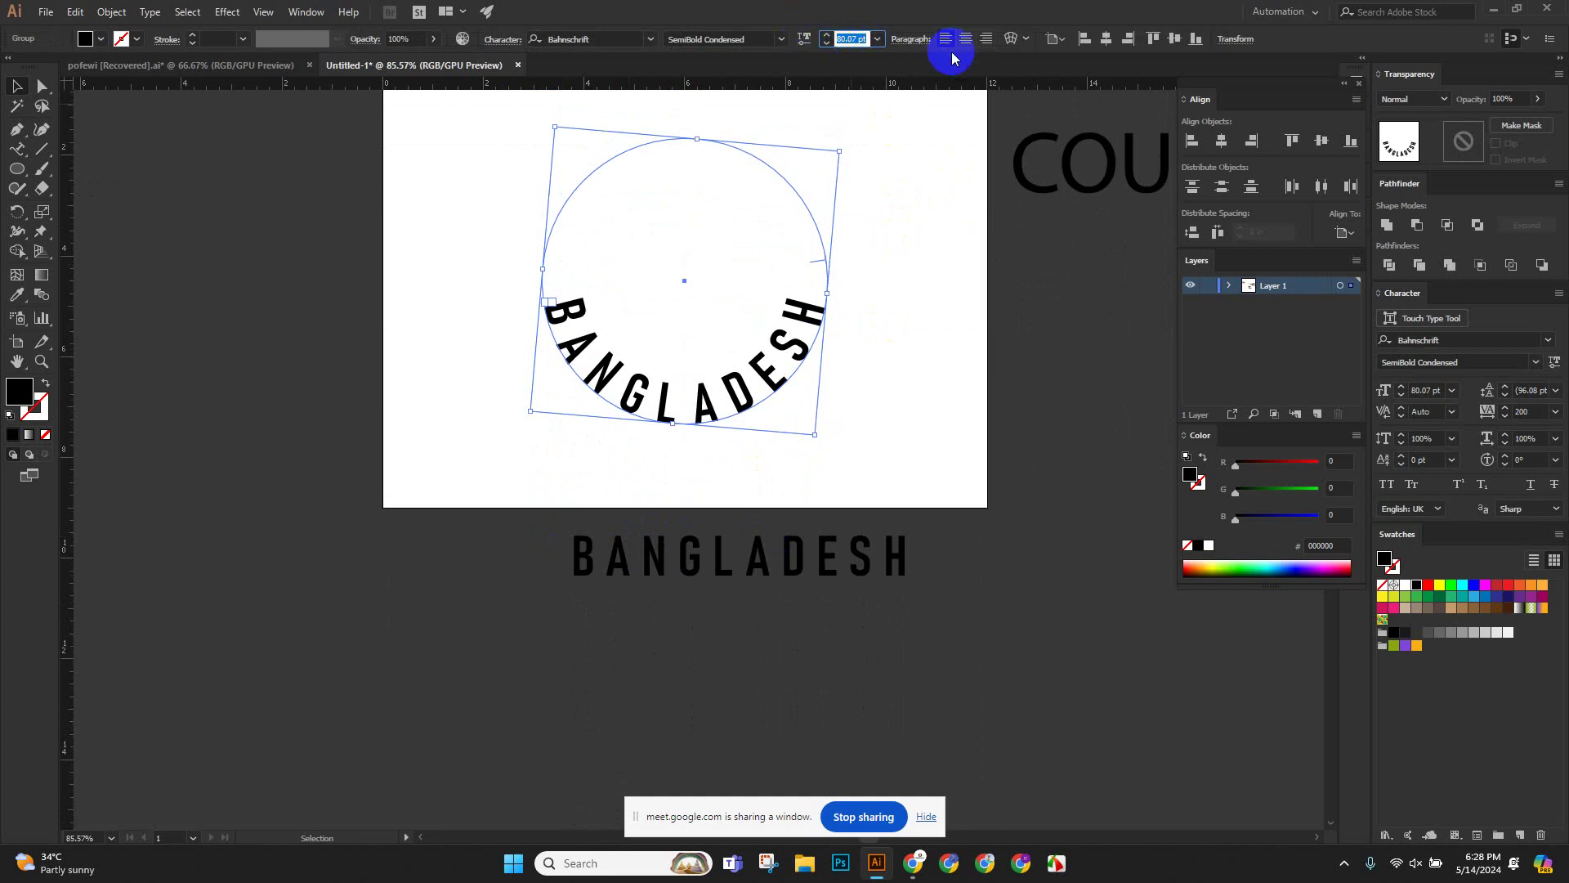
pyautogui.press('ctrl')
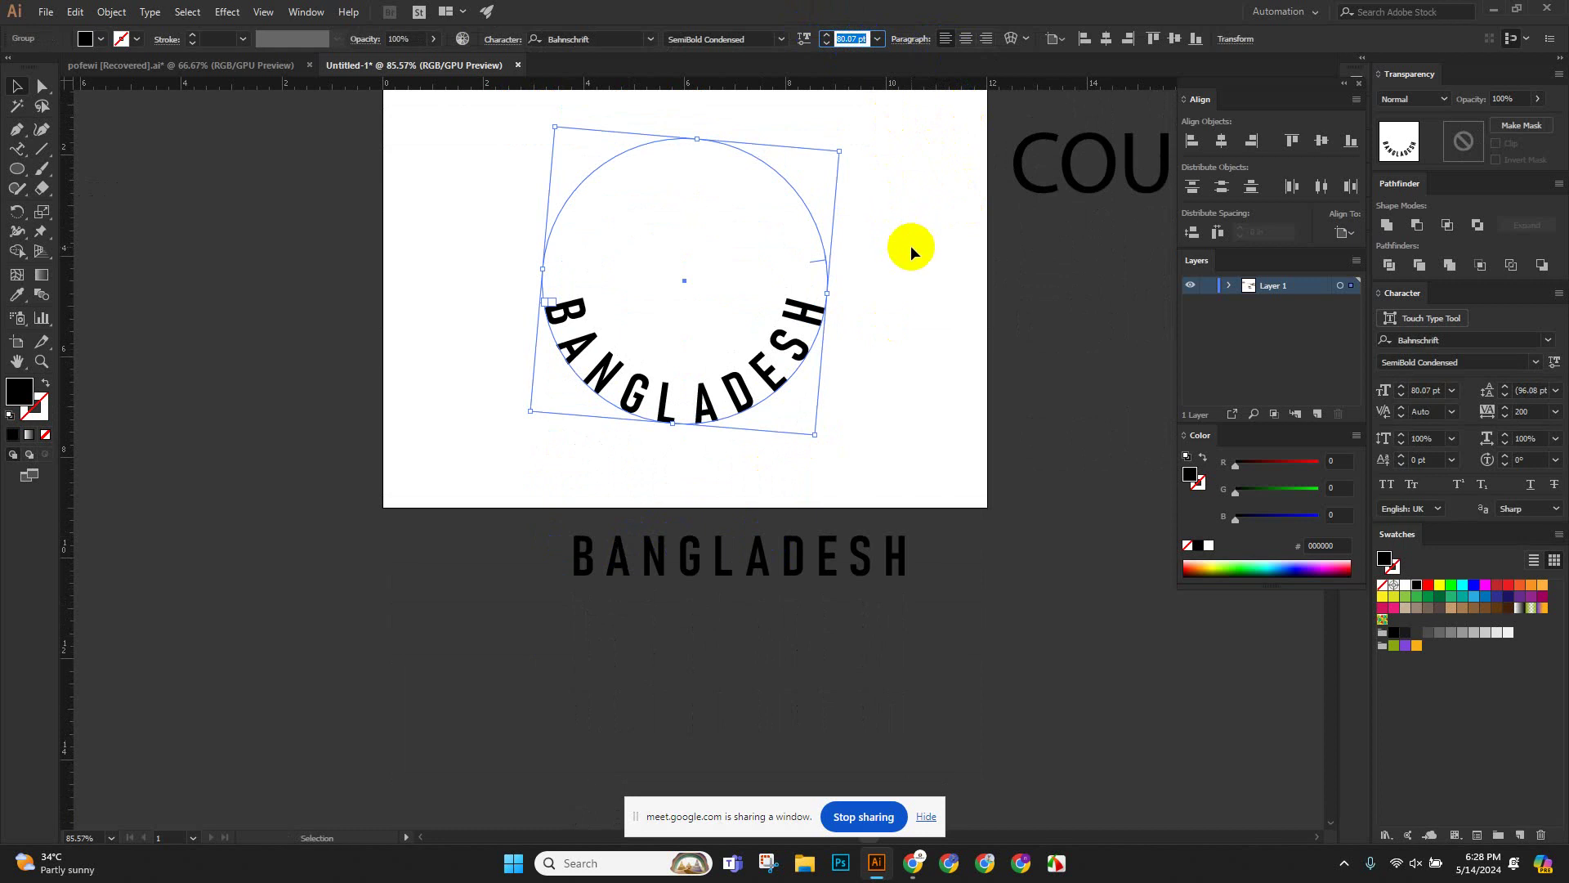
pyautogui.click(910, 246)
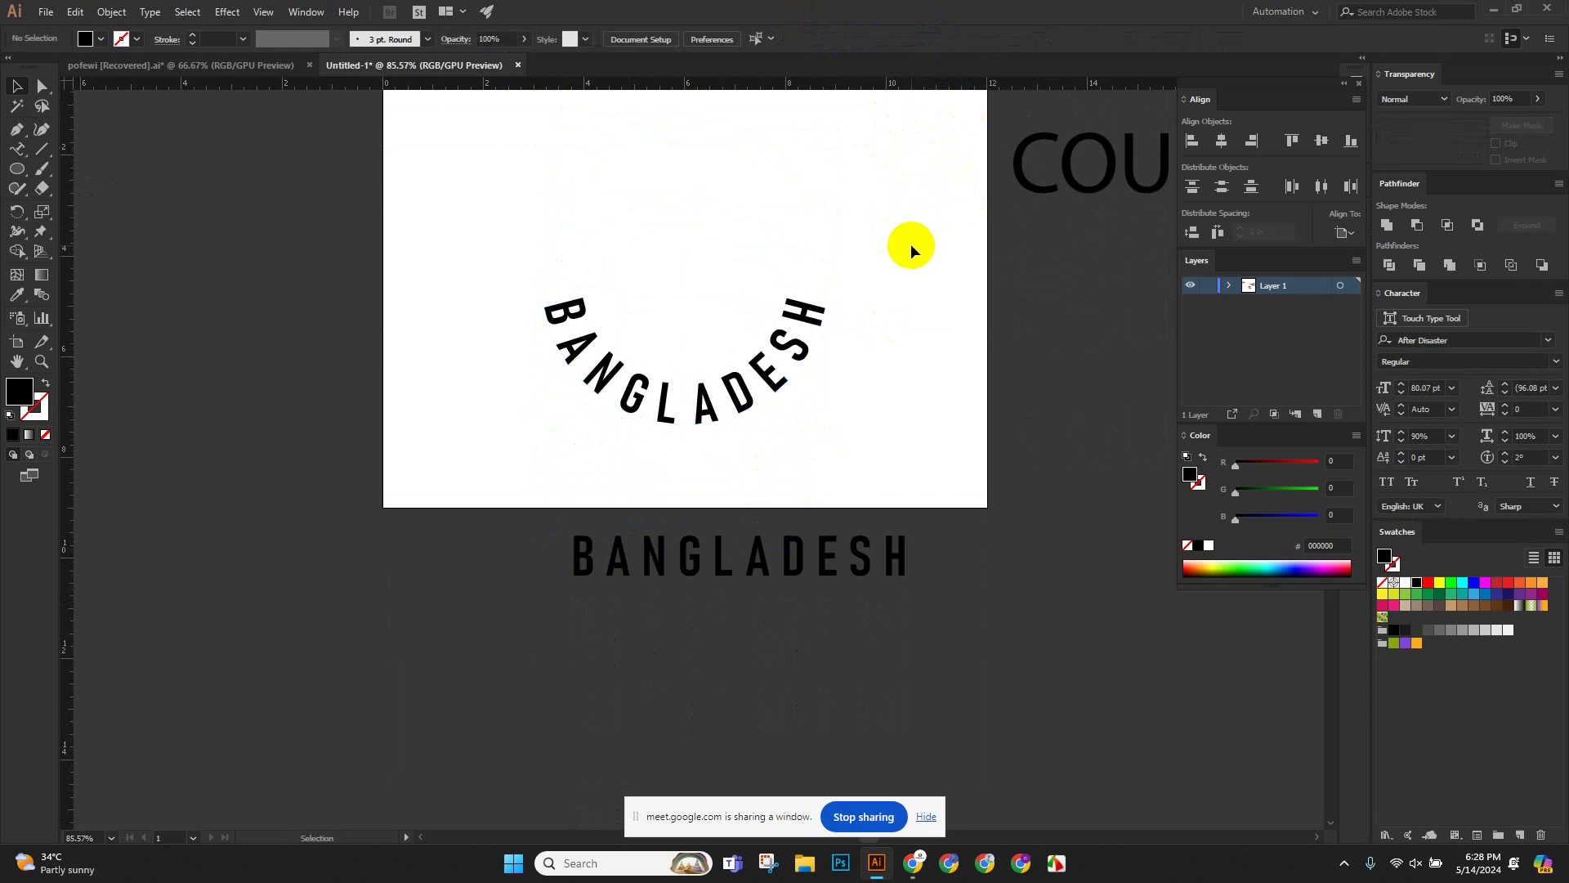
# Show the hidden plain circle outline and hide the BANGLADESH text along its lower arc.
pyautogui.click(802, 351)
pyautogui.press('ctrl')
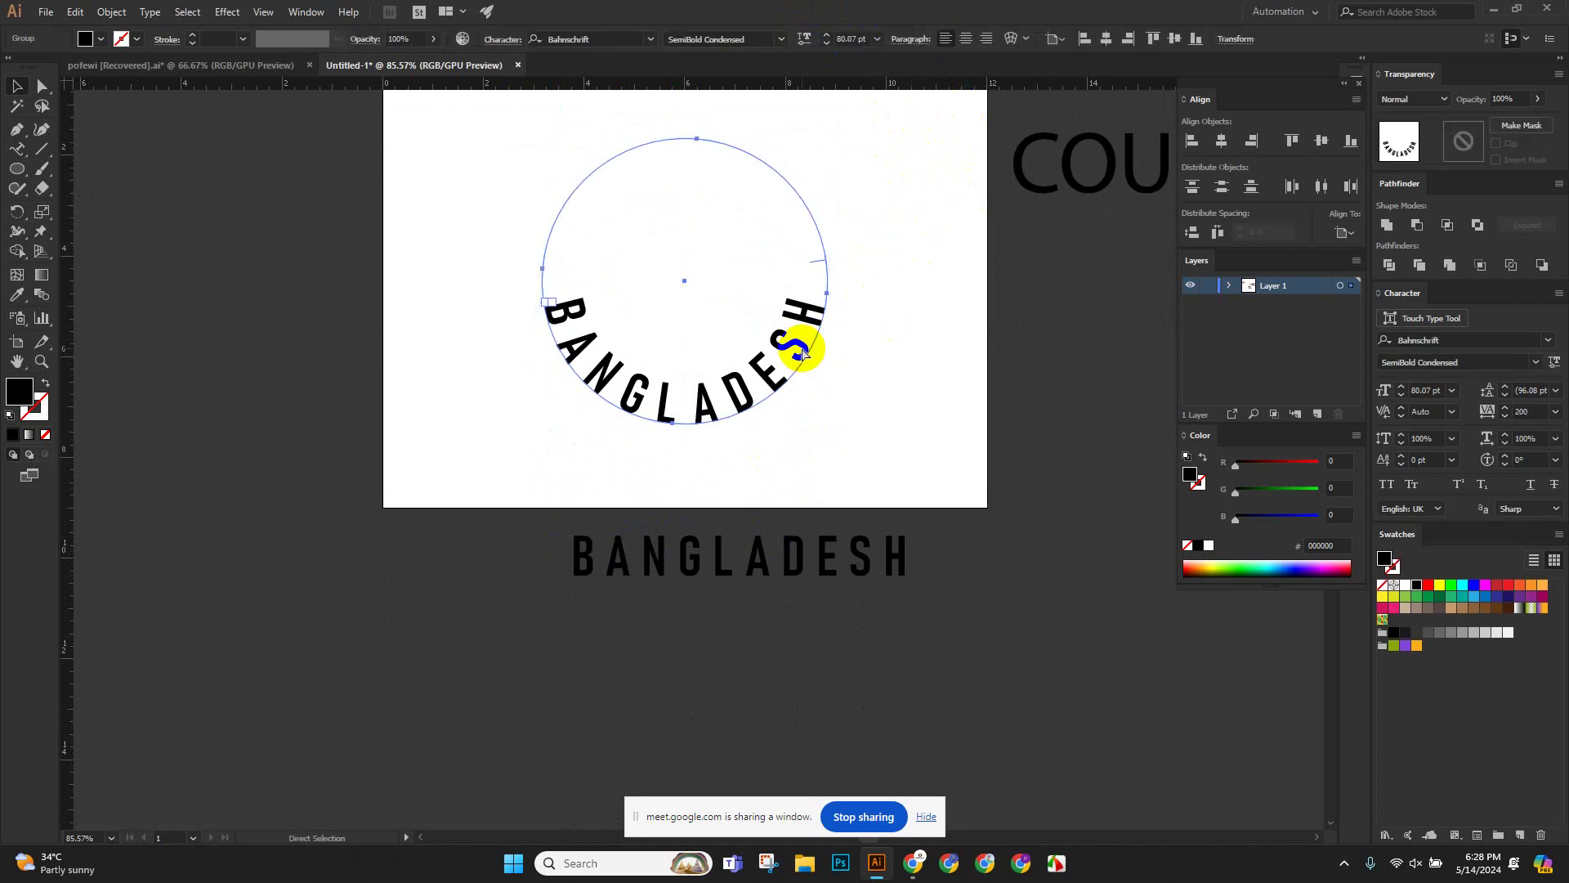
pyautogui.hotkey('ctrl', 'alt')
pyautogui.keyDown('ctrl'); pyautogui.keyDown('alt'); pyautogui.click(803, 353); pyautogui.keyUp('alt'); pyautogui.keyUp('ctrl')
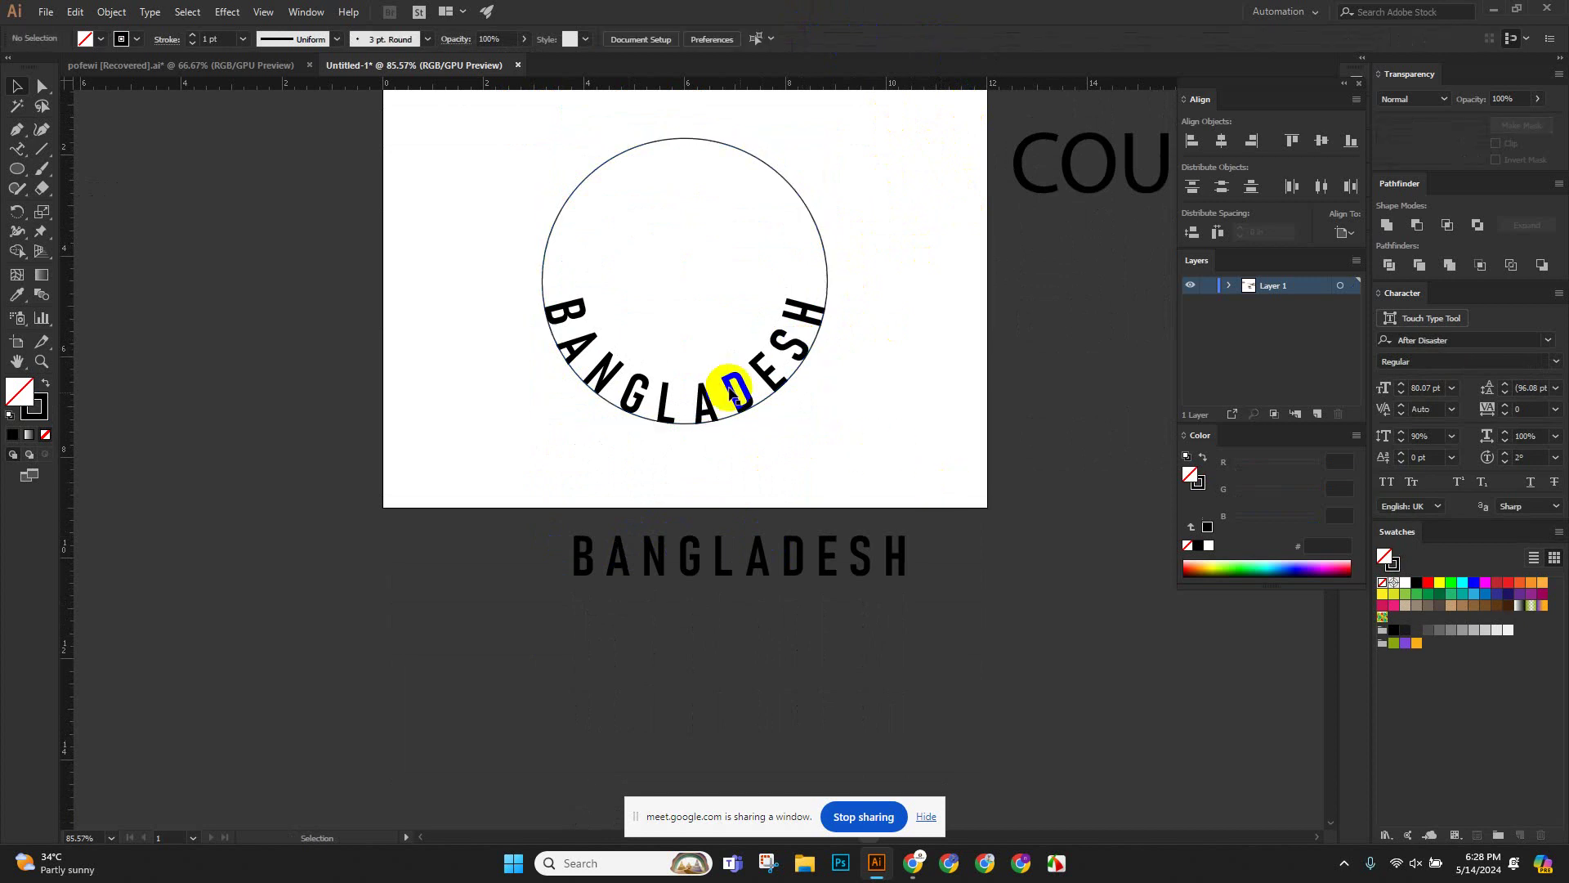
pyautogui.click(704, 390)
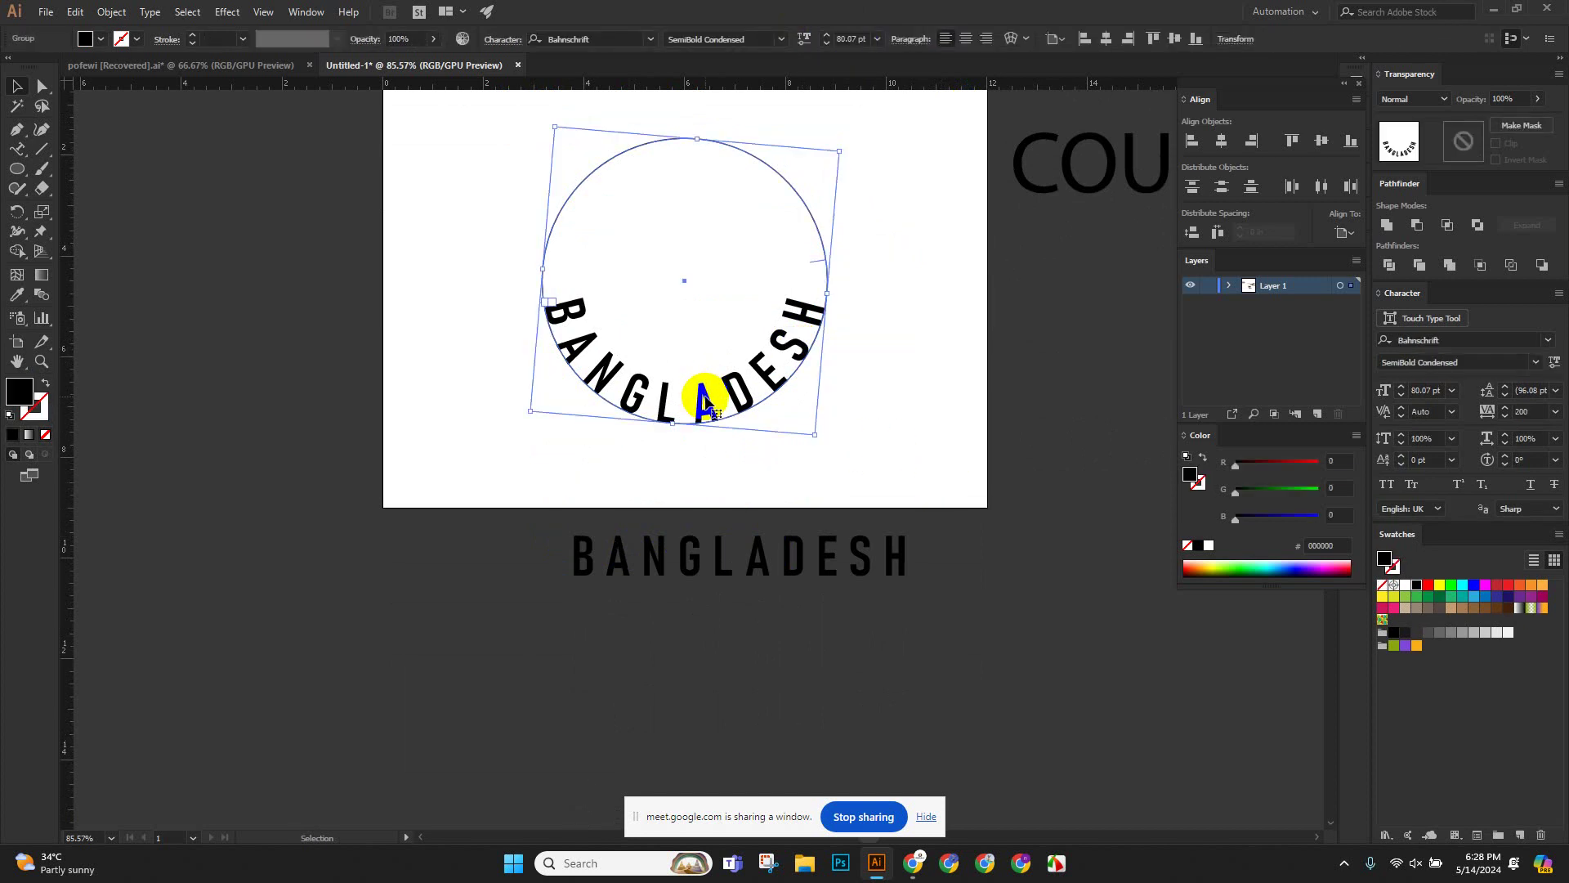
pyautogui.keyDown('alt'); pyautogui.click(704, 395); pyautogui.keyUp('alt')
pyautogui.press('Delete')
pyautogui.scroll(2, 705, 395)
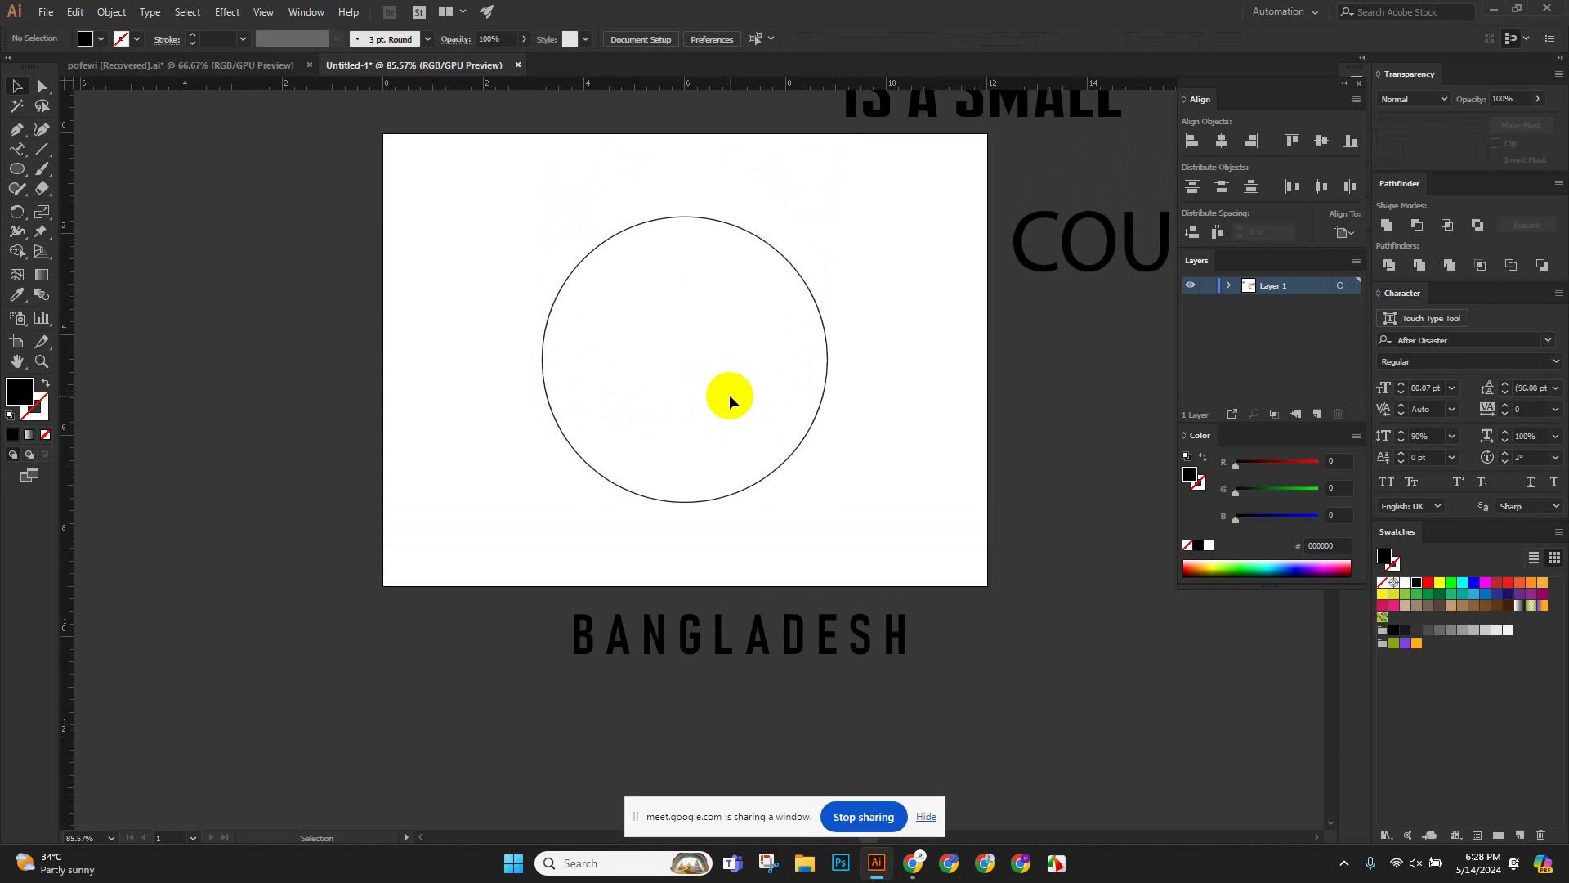
# Copy the straight BANGLADESH text and paste it along the circle's upper arc with the Type on a Path tool.
pyautogui.scroll(-1, 729, 394)
pyautogui.moveTo(671, 577)
pyautogui.mouseDown()
pyautogui.moveTo(665, 596)
pyautogui.moveTo(687, 601)
pyautogui.mouseUp()
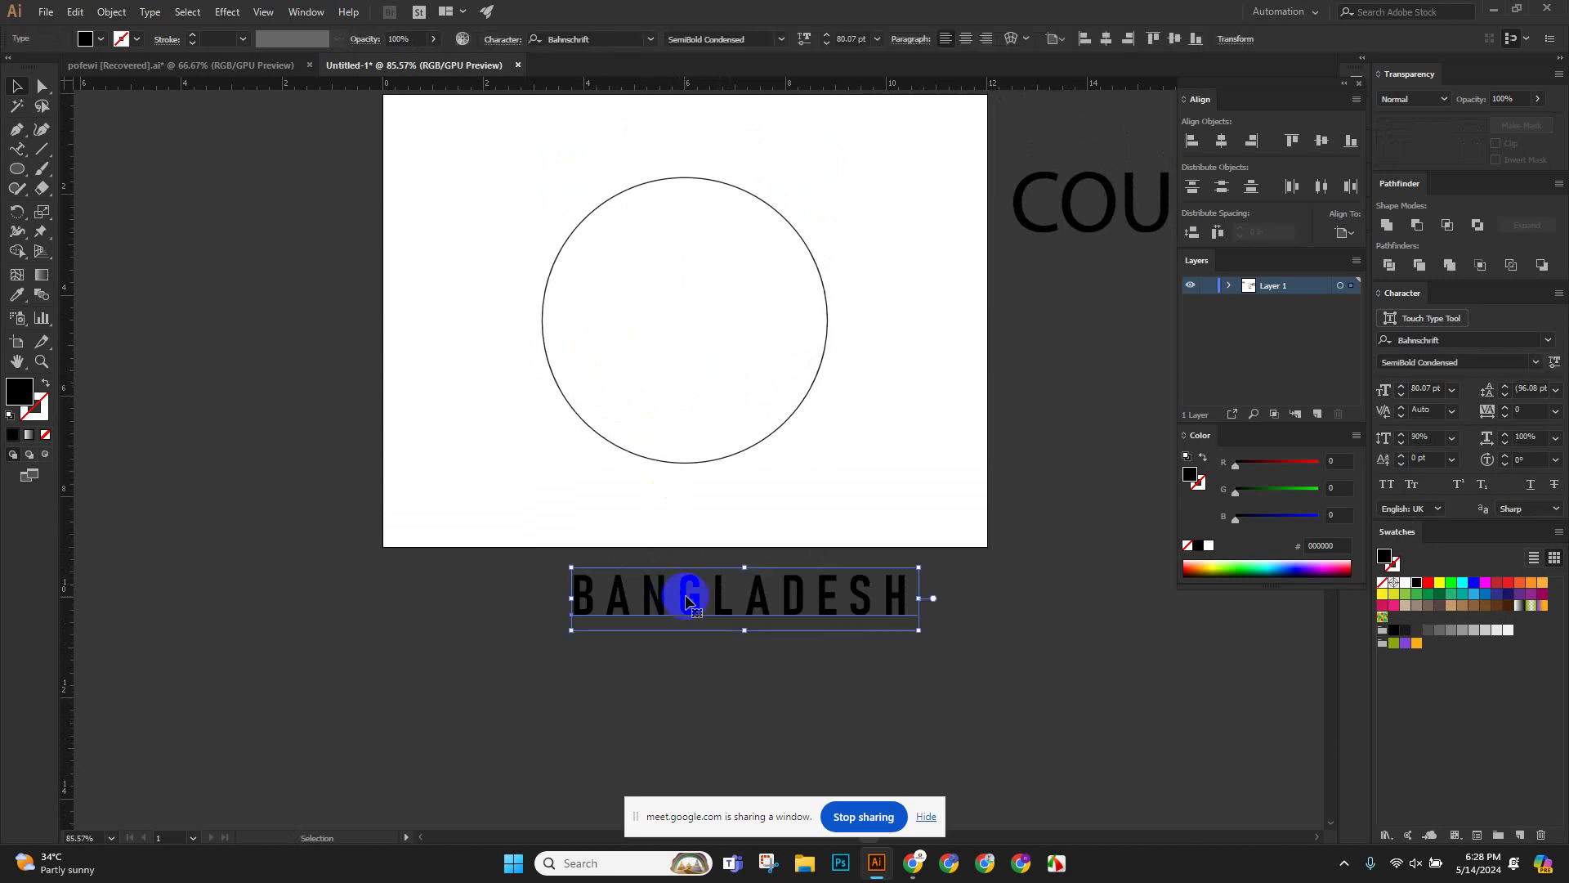
pyautogui.click(839, 57)
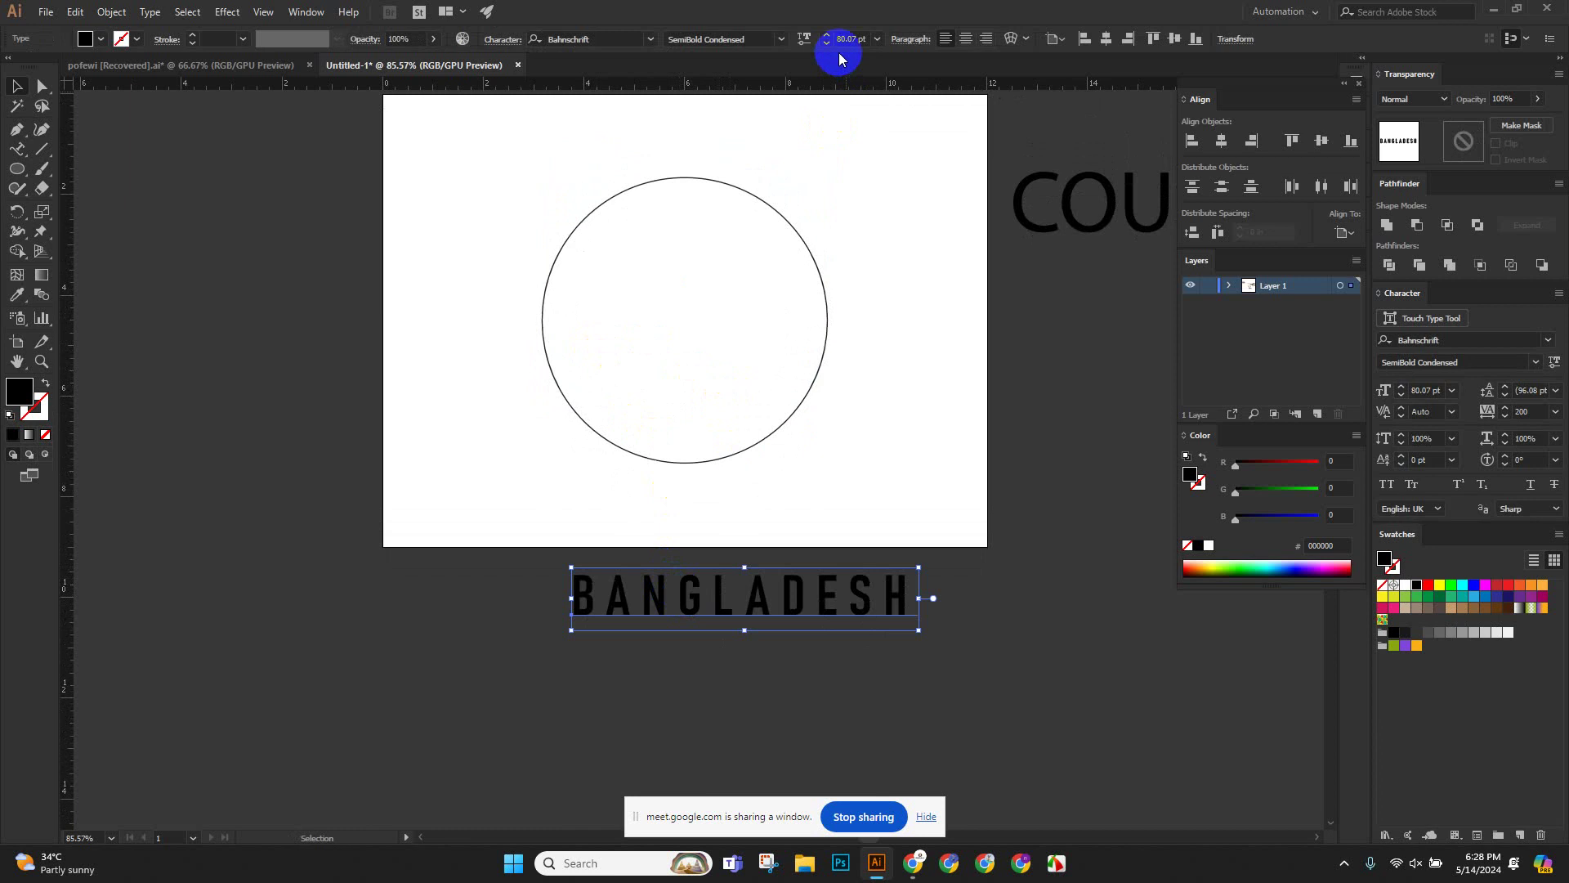
pyautogui.click(16, 149)
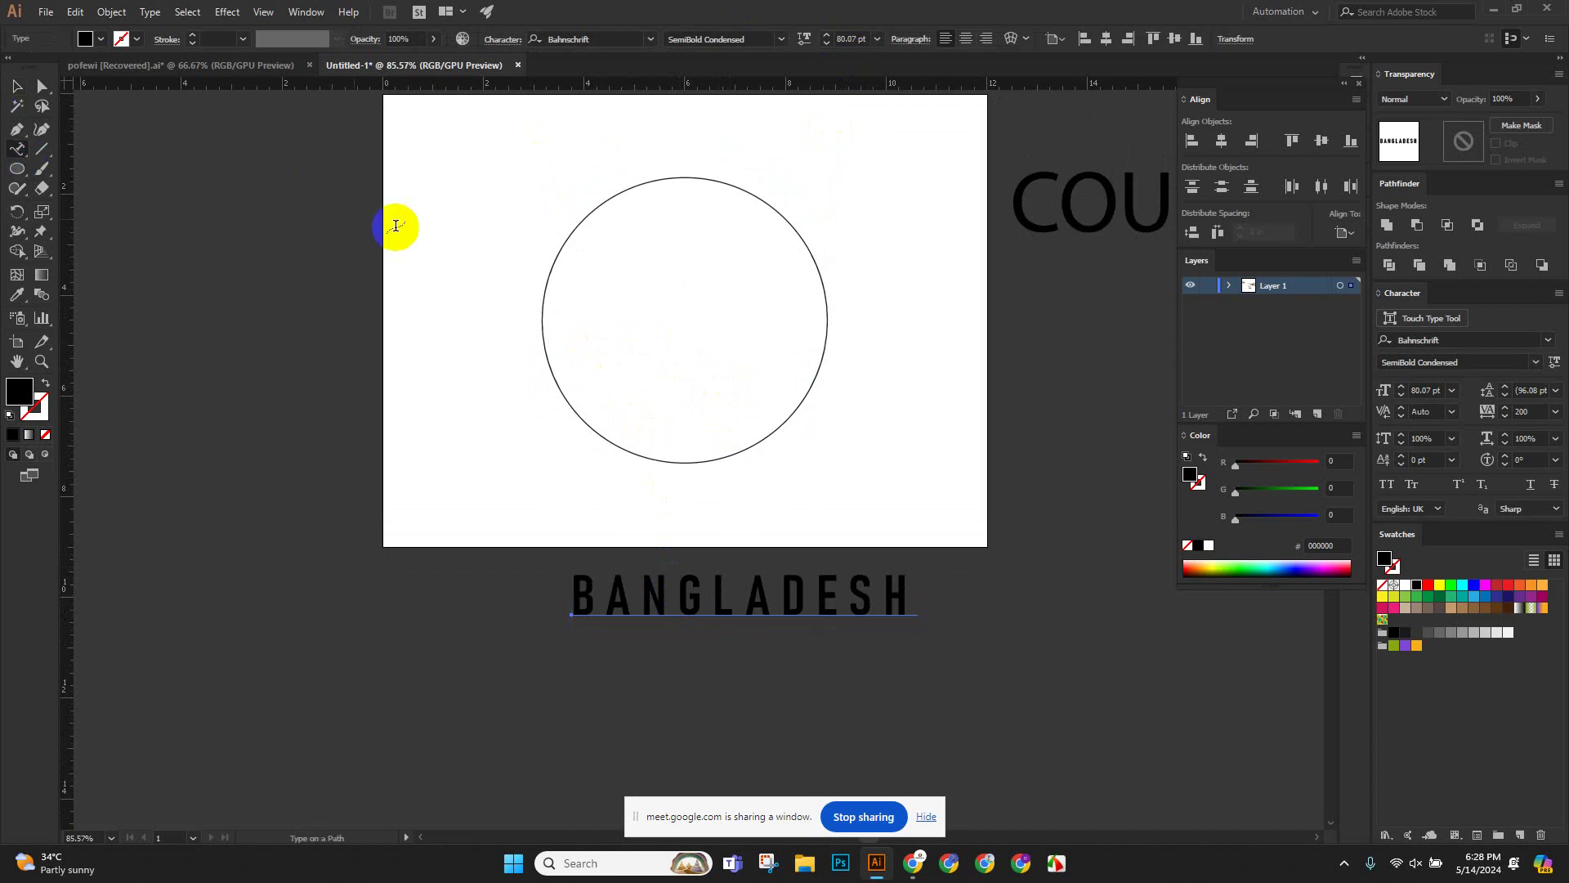
pyautogui.click(552, 270)
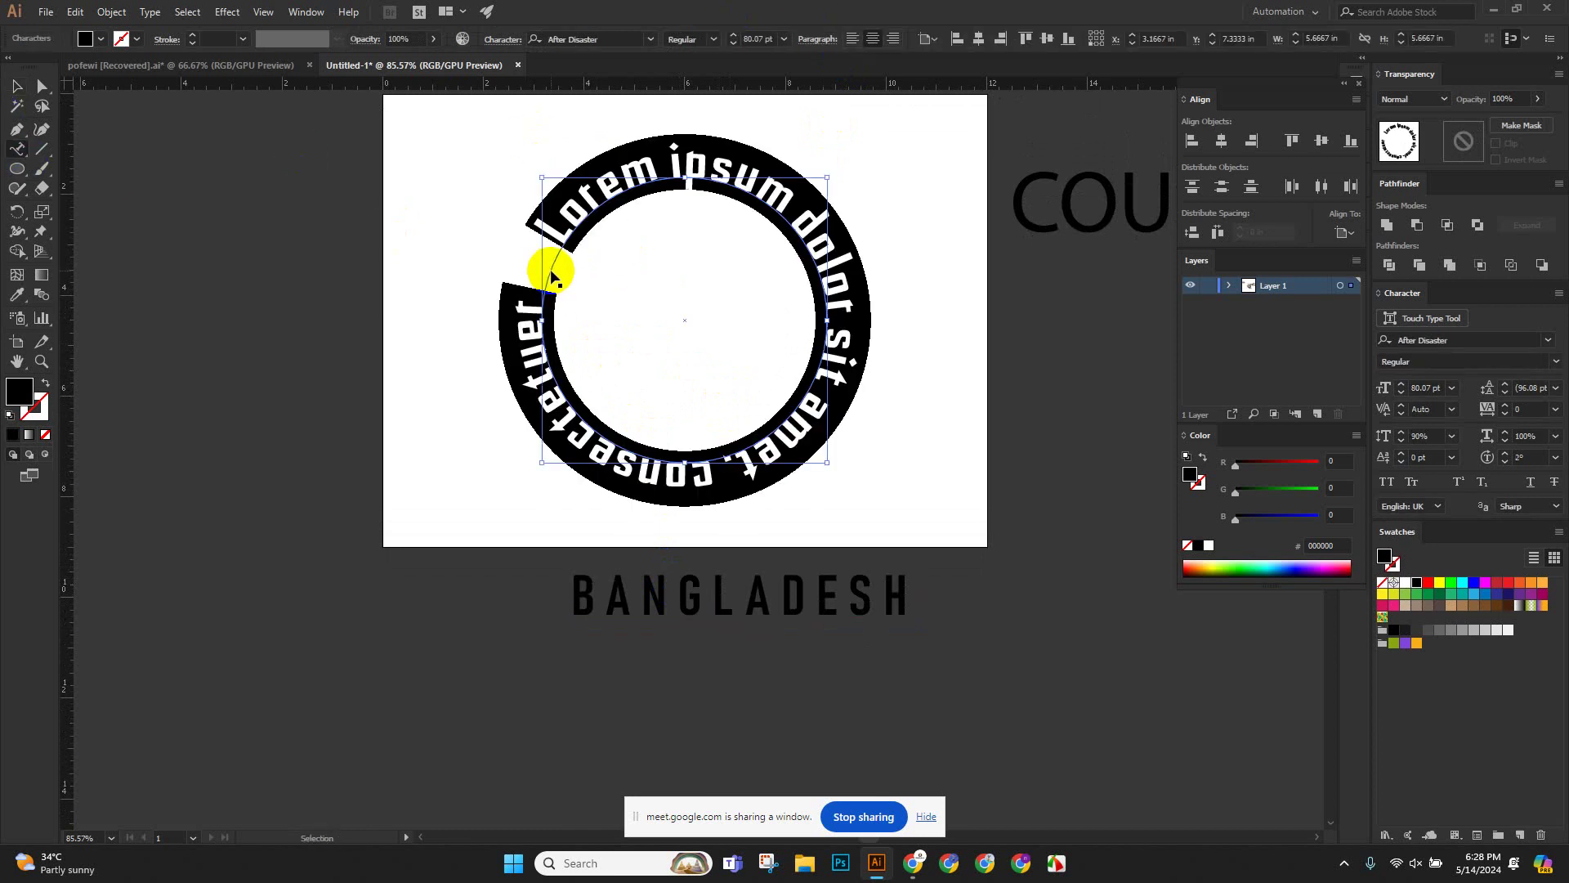
pyautogui.write('BANGLADESH')
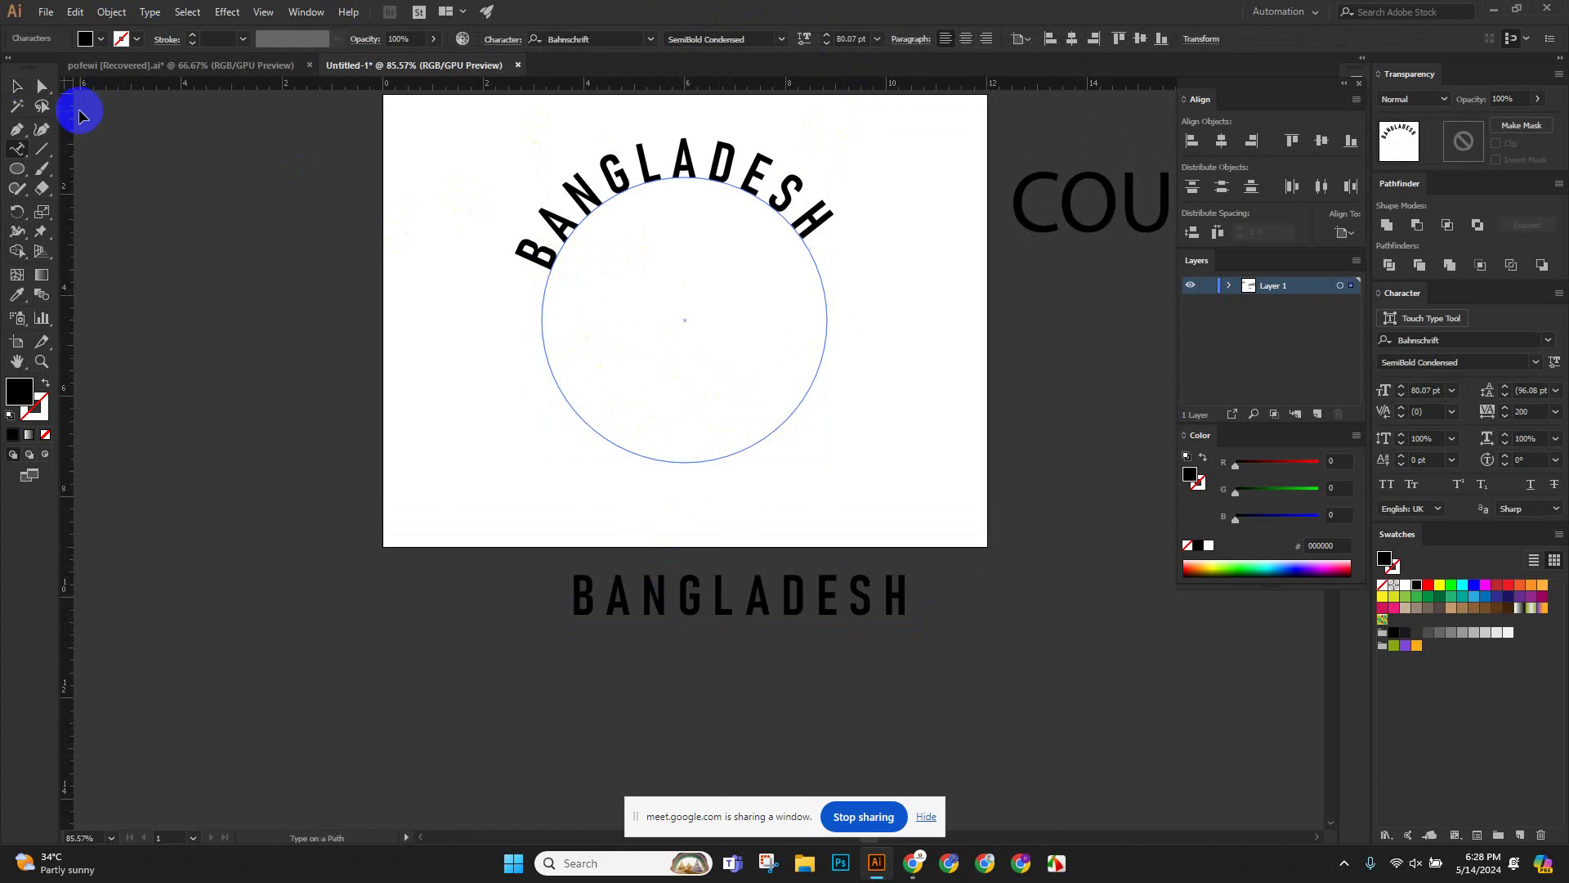
# Rotate the upper curved BANGLADESH text slightly clockwise to level its ends, and deselect it.
pyautogui.click(16, 86)
pyautogui.click(342, 262)
pyautogui.click(658, 168)
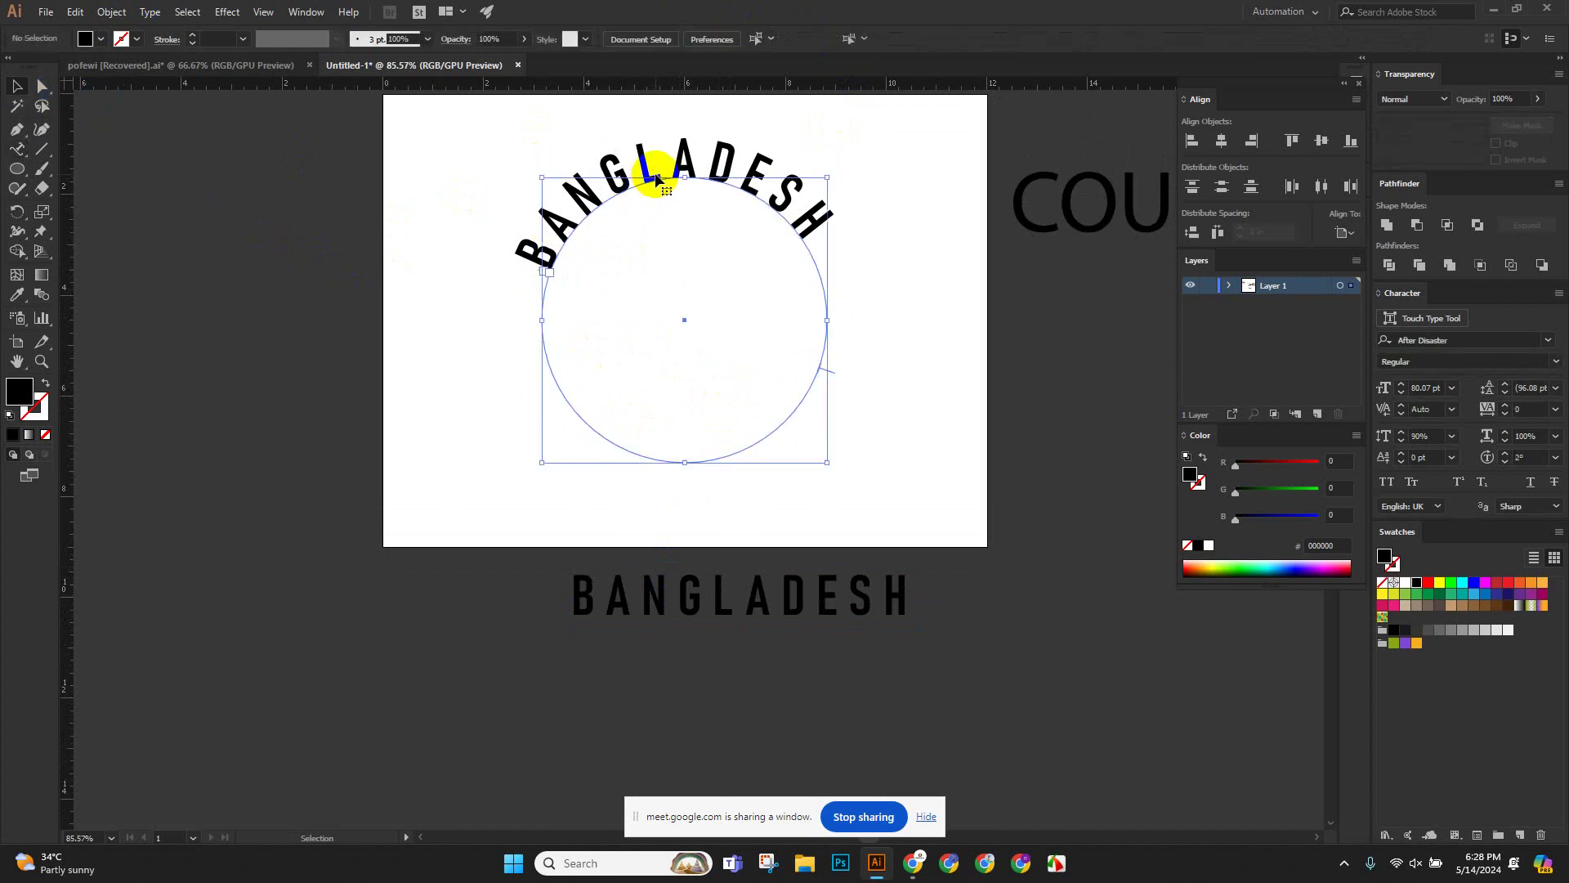
pyautogui.moveTo(834, 163); pyautogui.dragTo(855, 197)
pyautogui.click(871, 196)
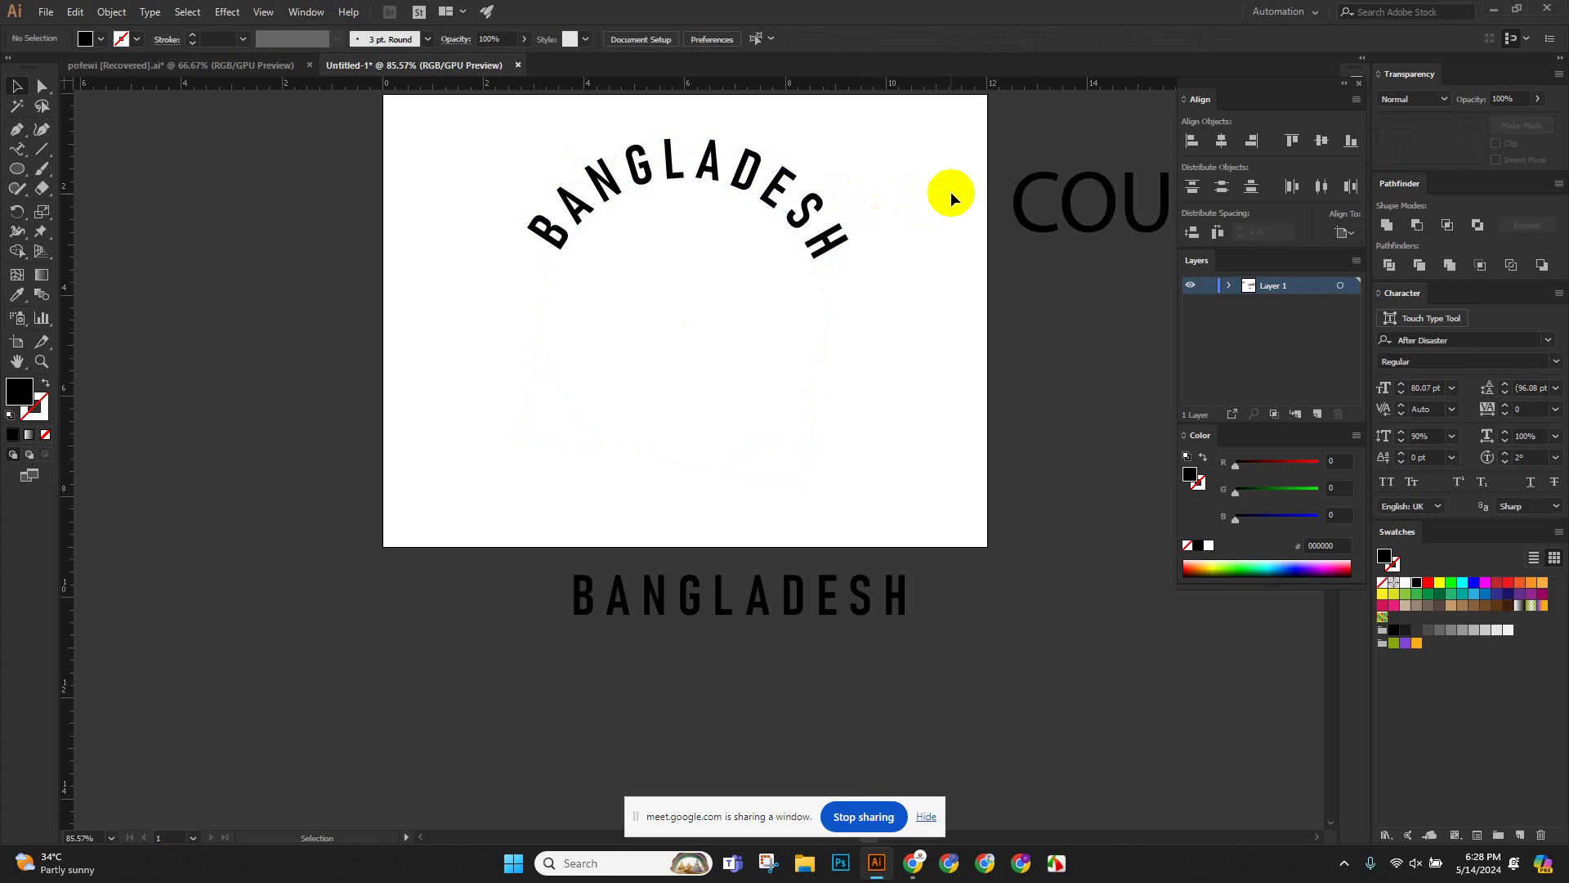
# Restore the hidden BANGLADESH text along the circle's lower arc, and deselect it.
pyautogui.hotkey('ctrl', 'z')
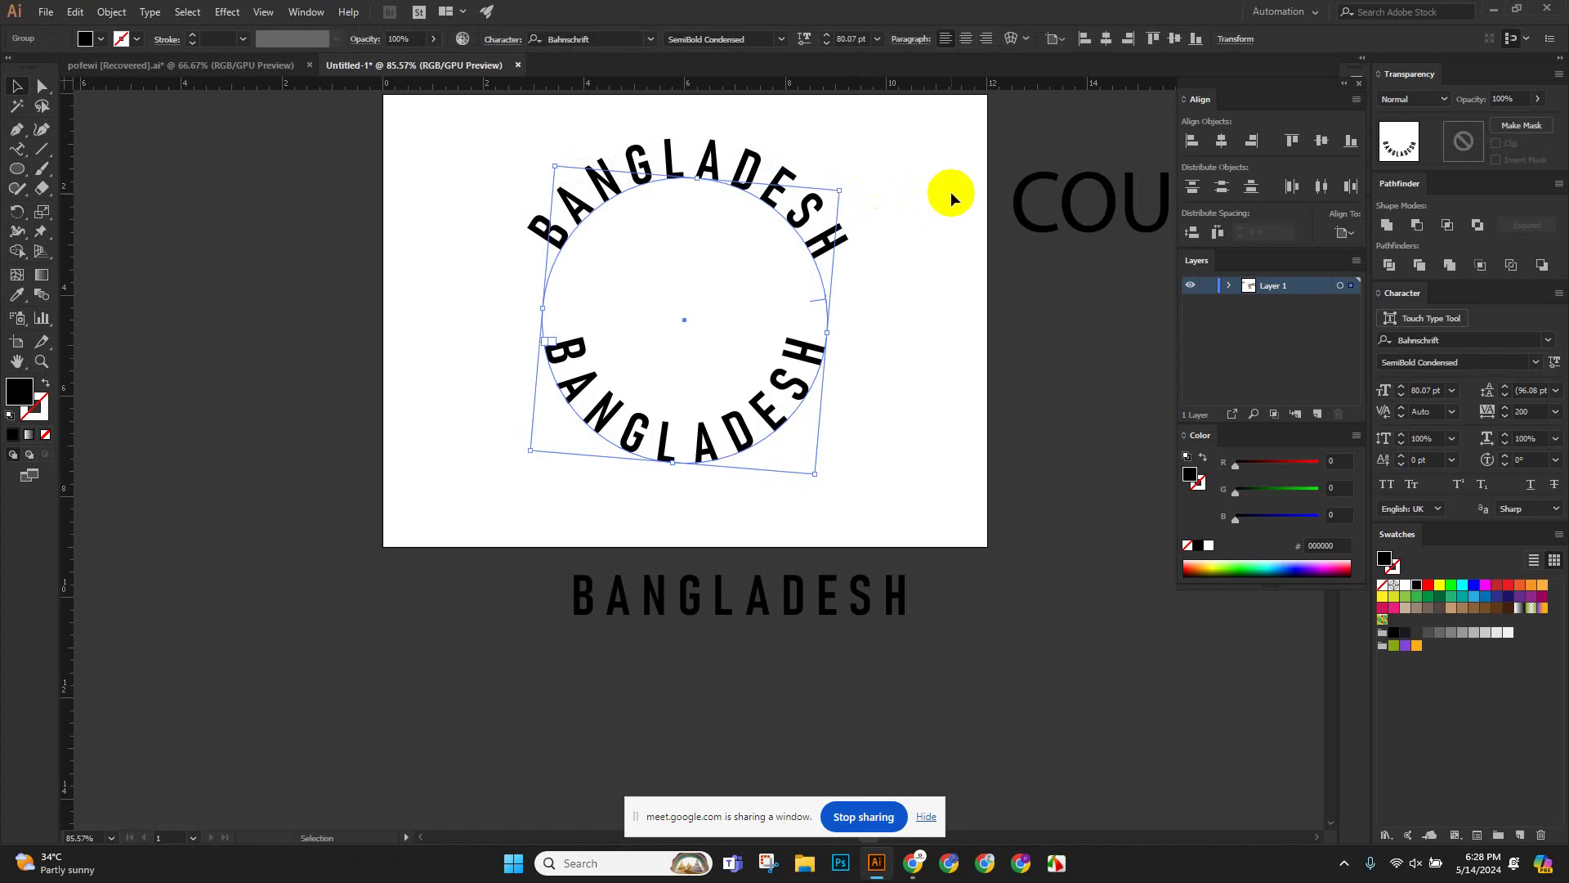
pyautogui.click(882, 287)
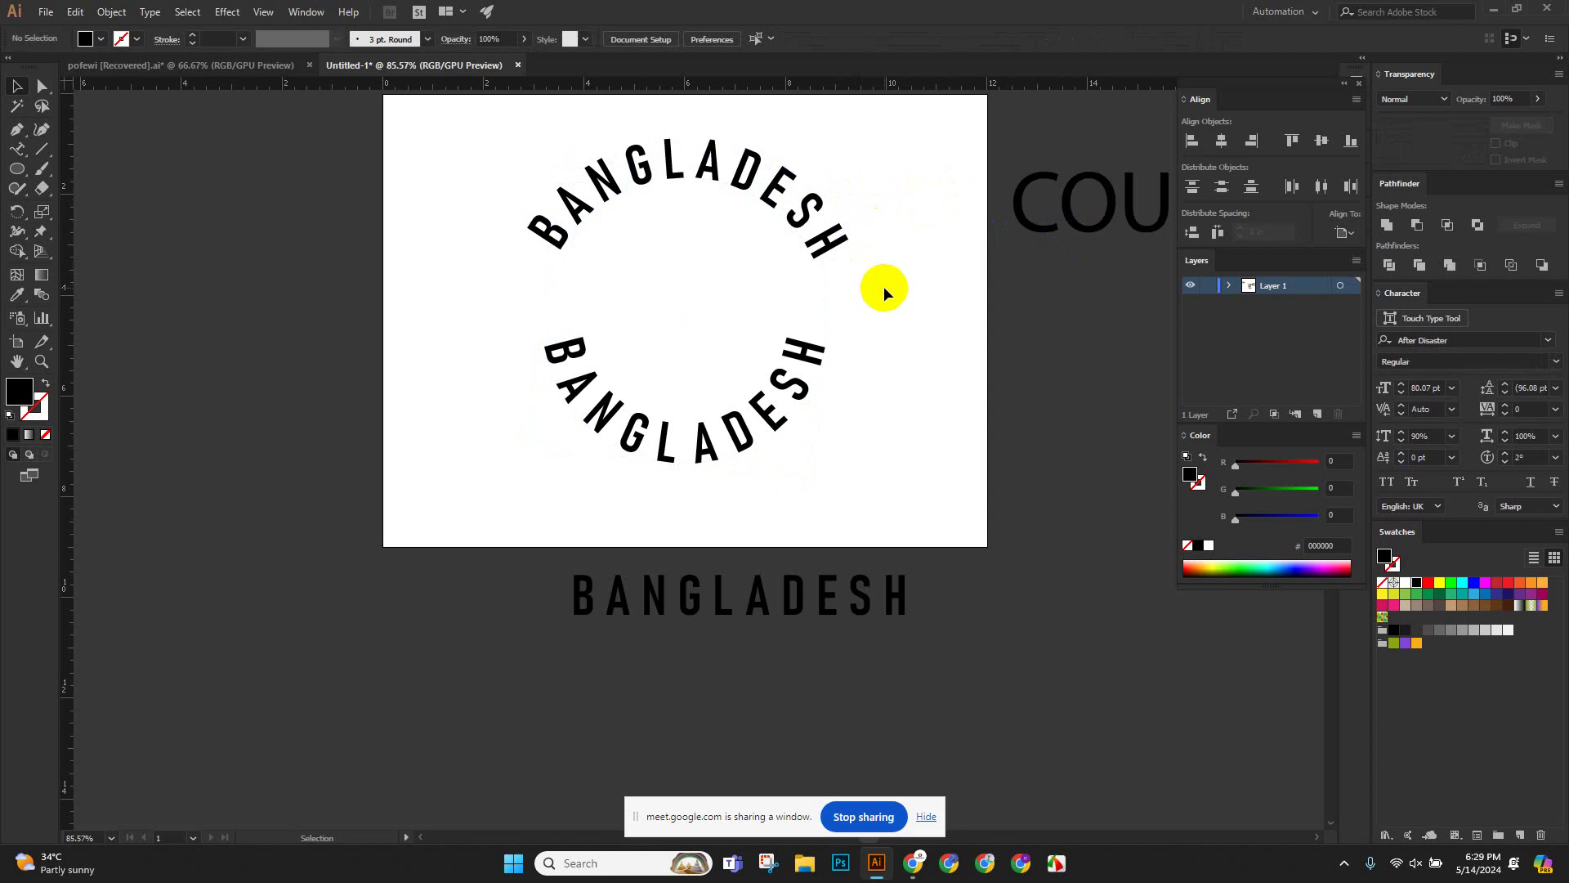
# Compare the upper and lower curved BANGLADESH texts and their circular paths by selecting each in turn.
pyautogui.click(775, 402)
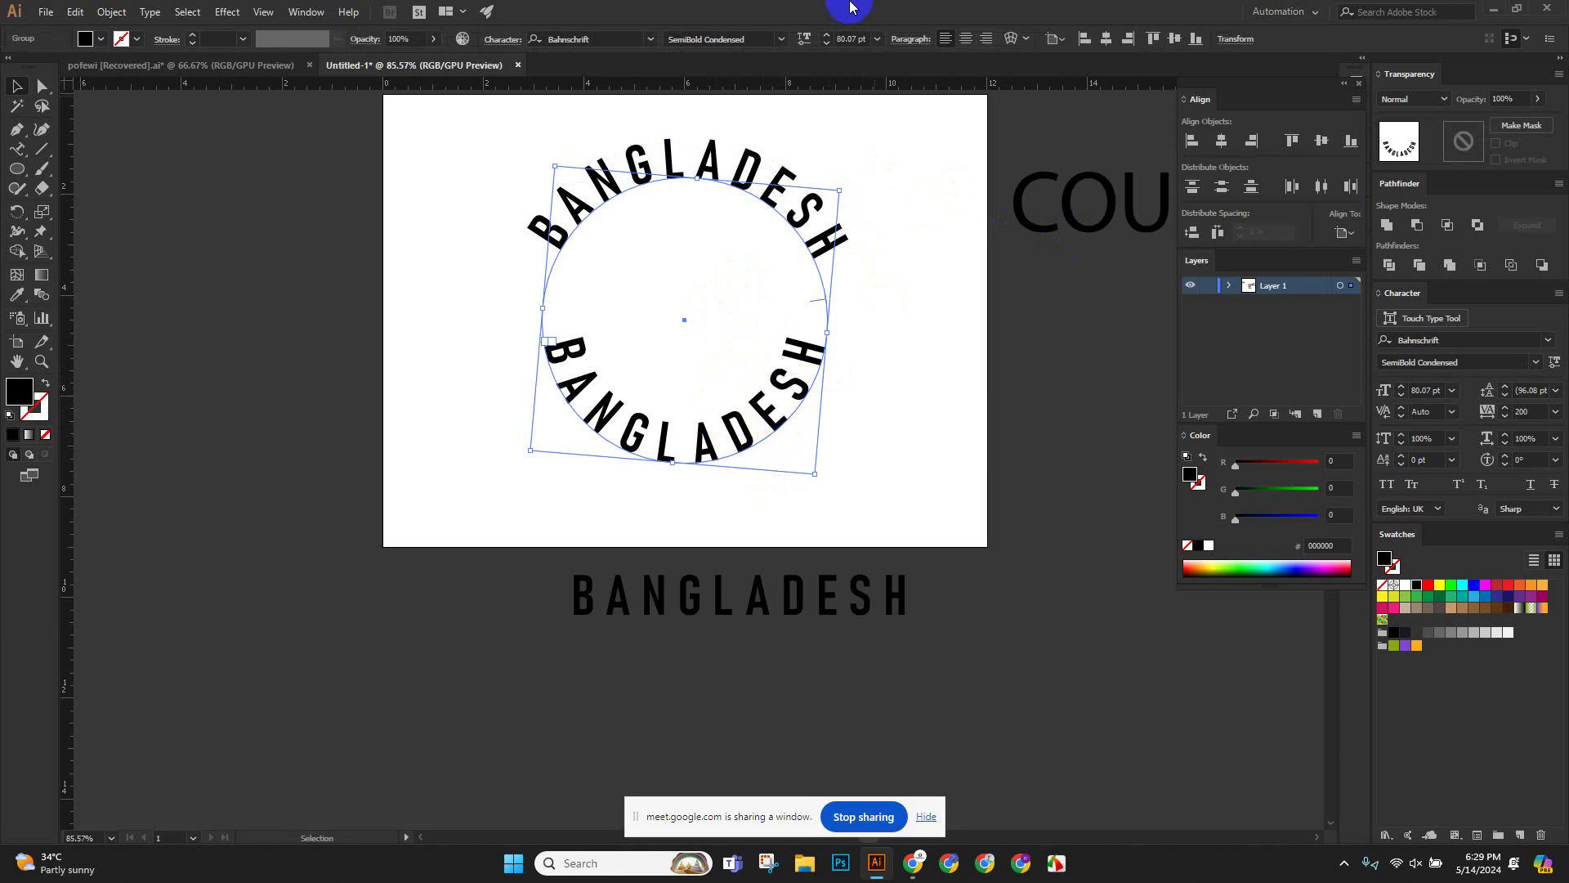
pyautogui.click(677, 153)
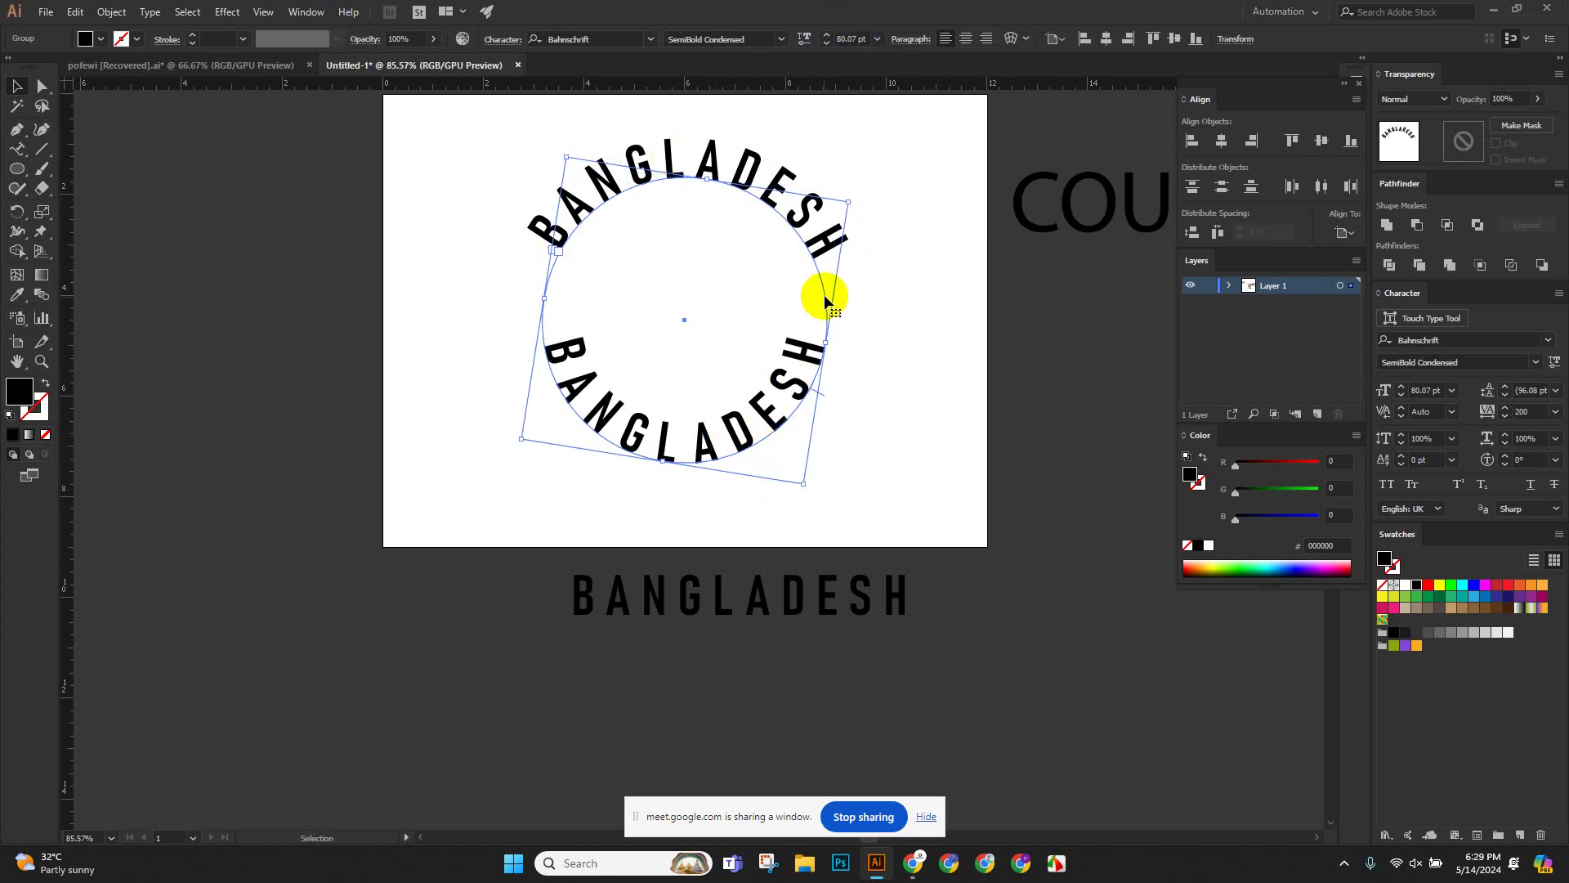
pyautogui.click(775, 299)
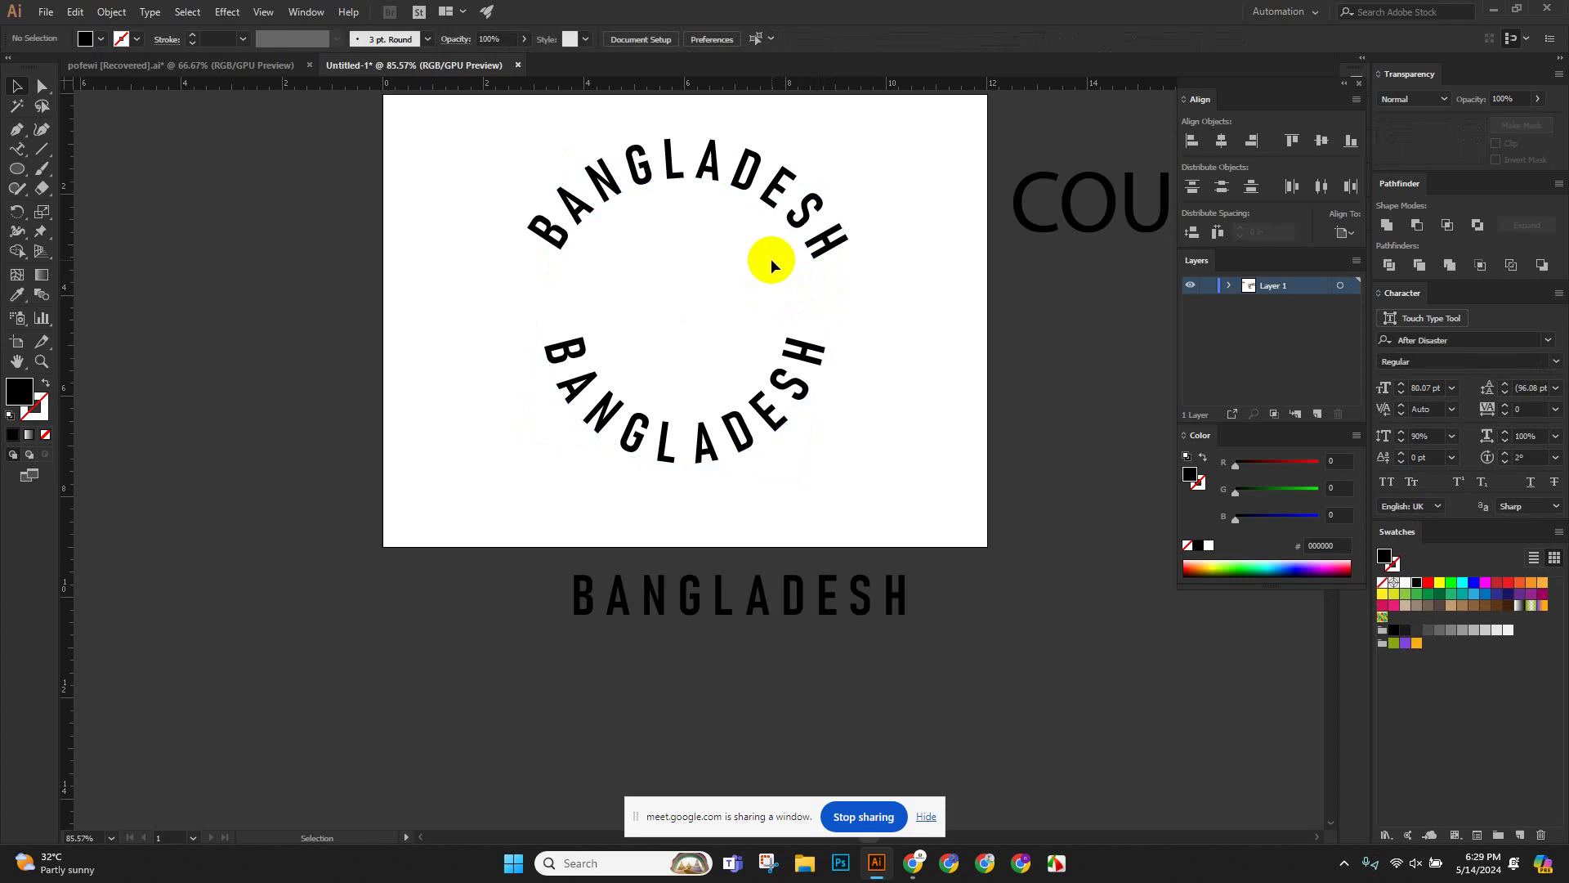
pyautogui.click(797, 343)
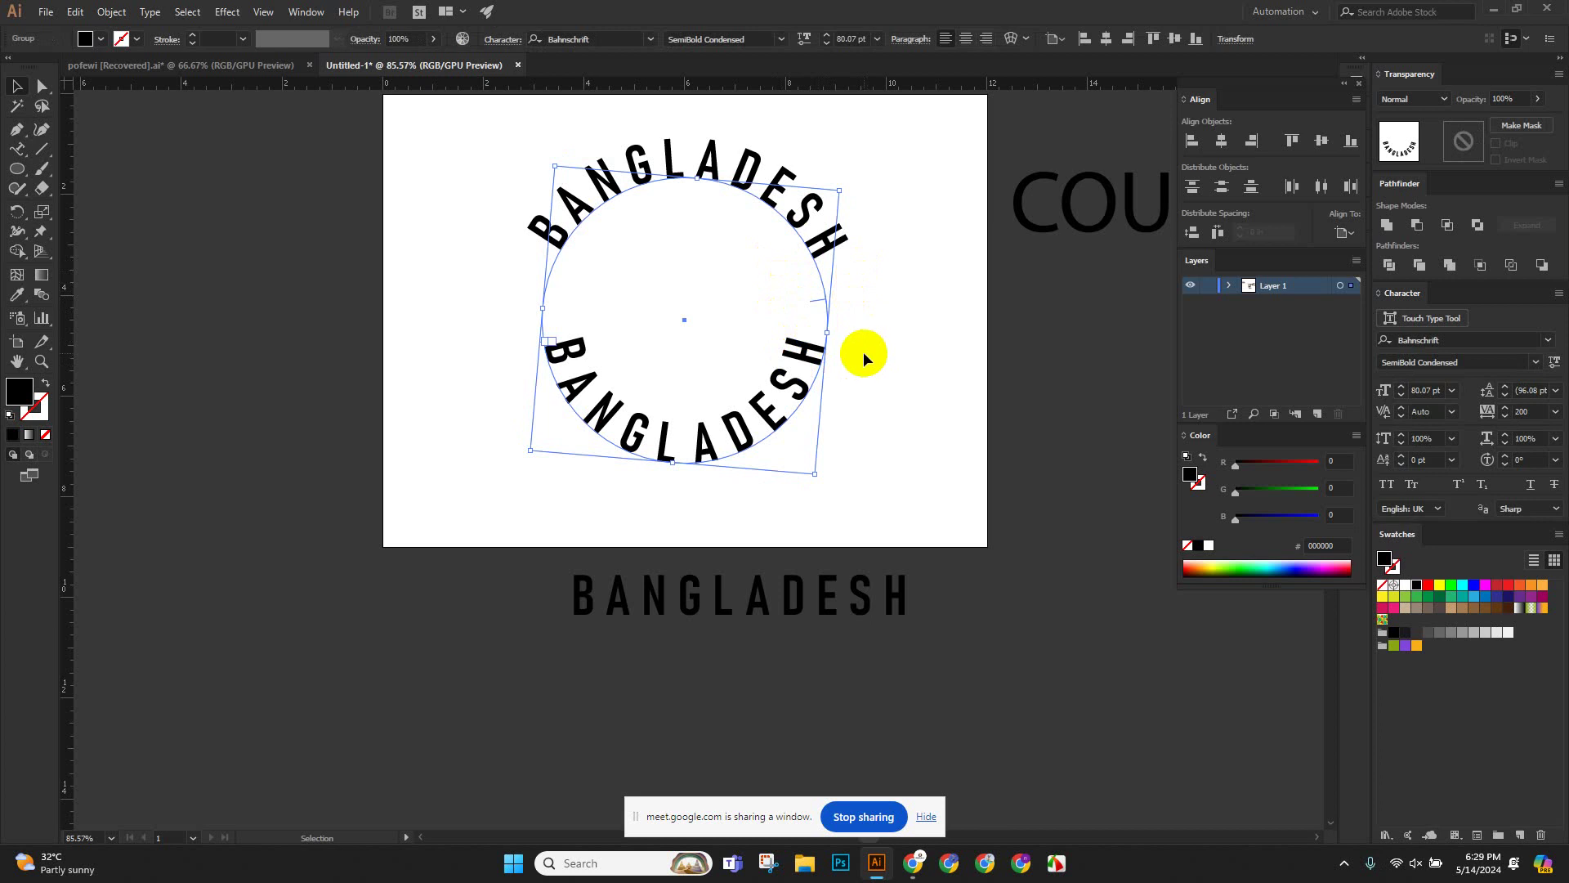
pyautogui.click(893, 345)
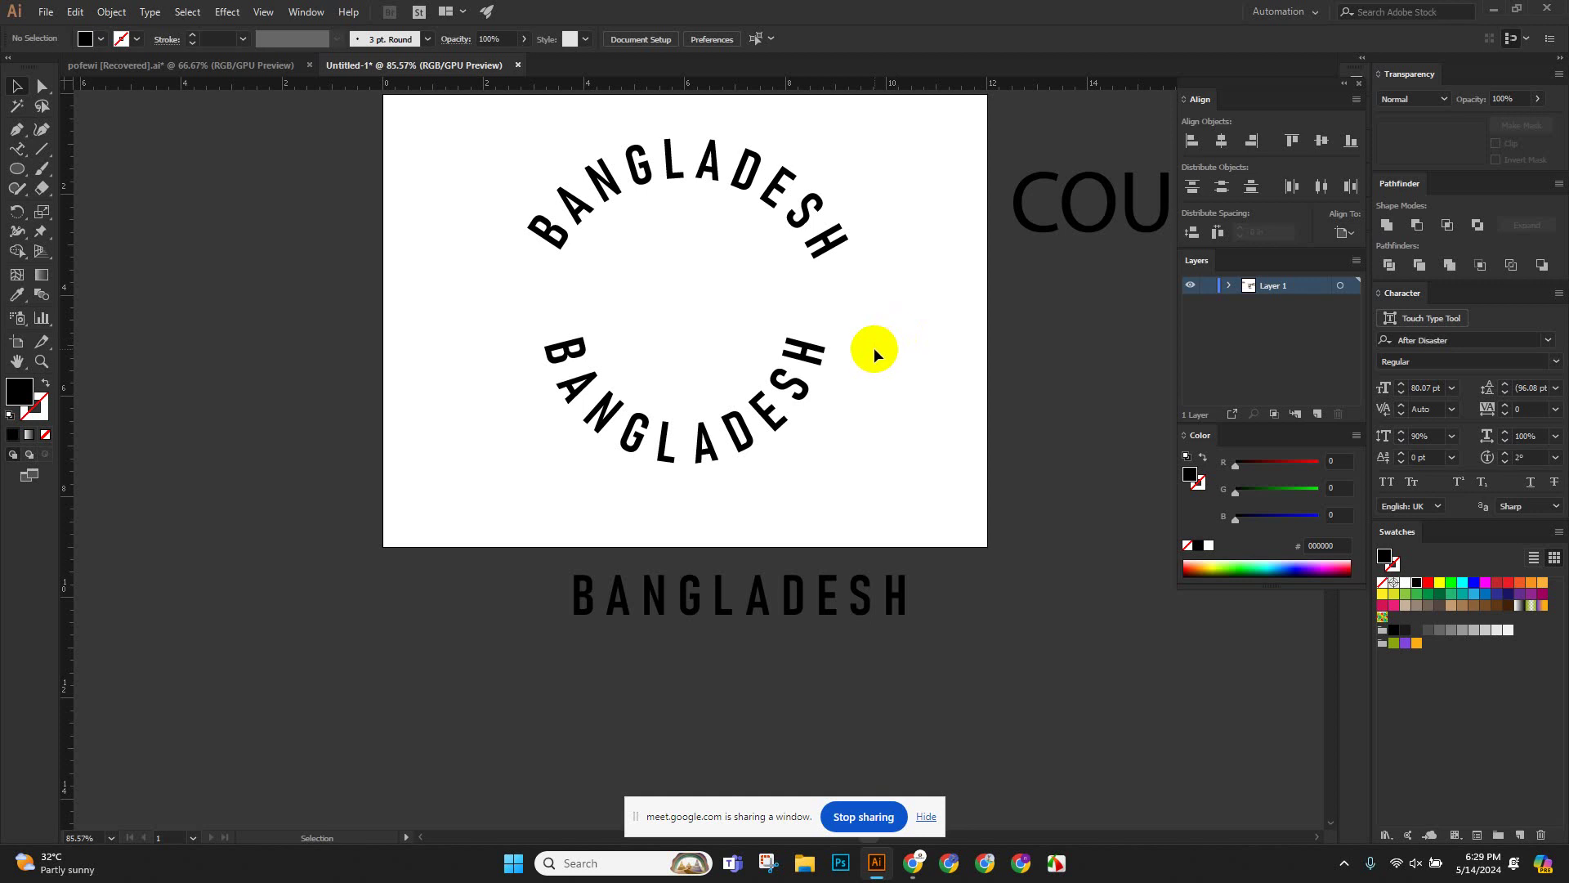
pyautogui.scroll(1, 875, 347)
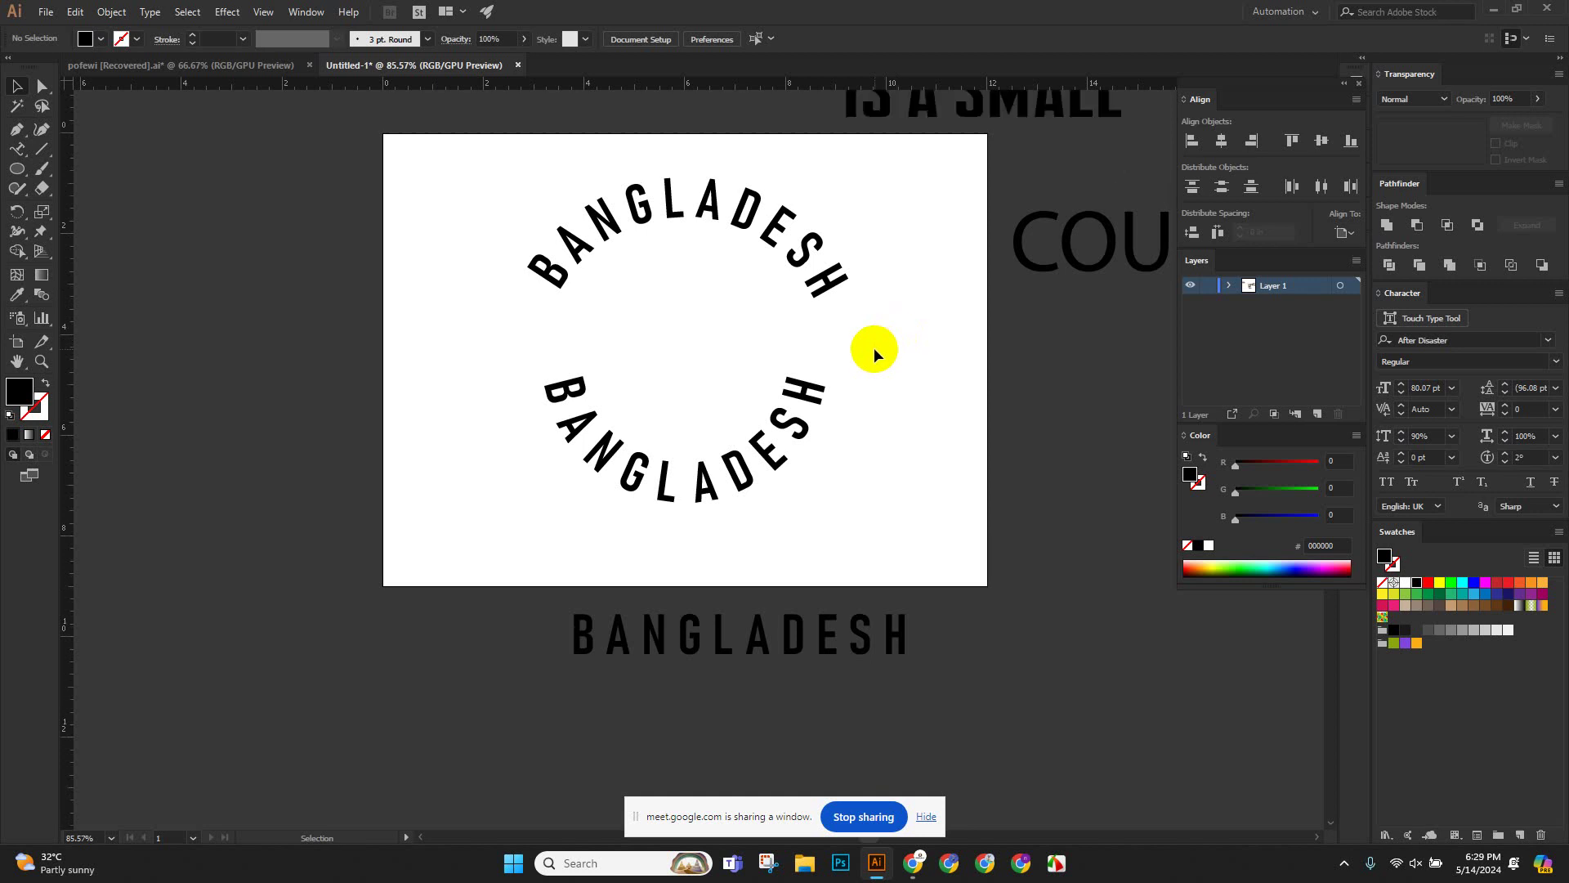
pyautogui.click(789, 266)
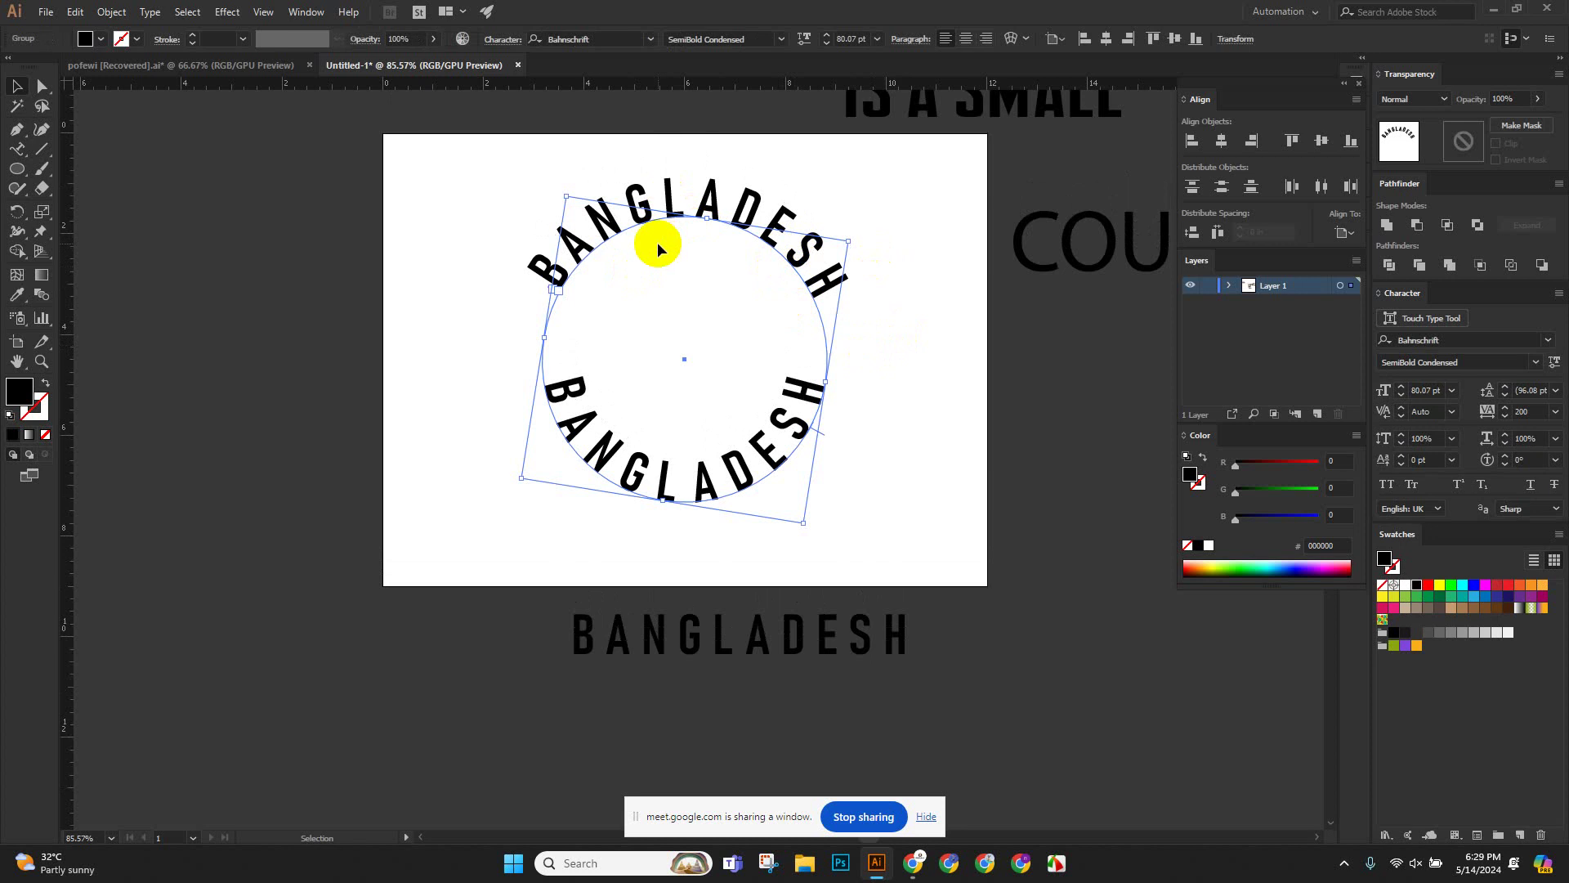
pyautogui.scroll(1, 657, 242)
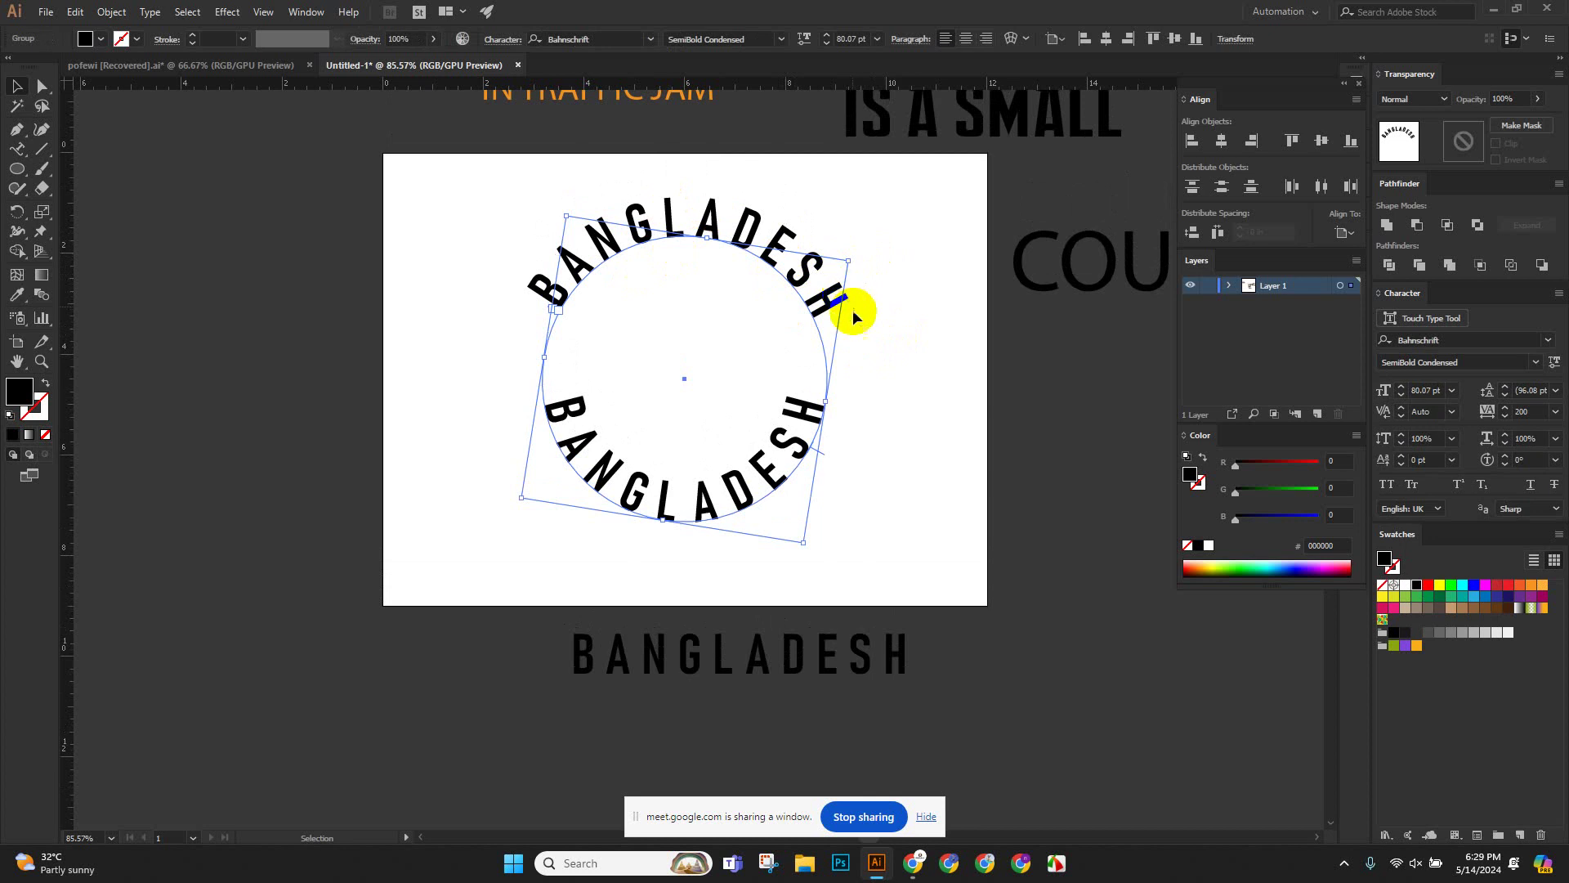
pyautogui.click(880, 366)
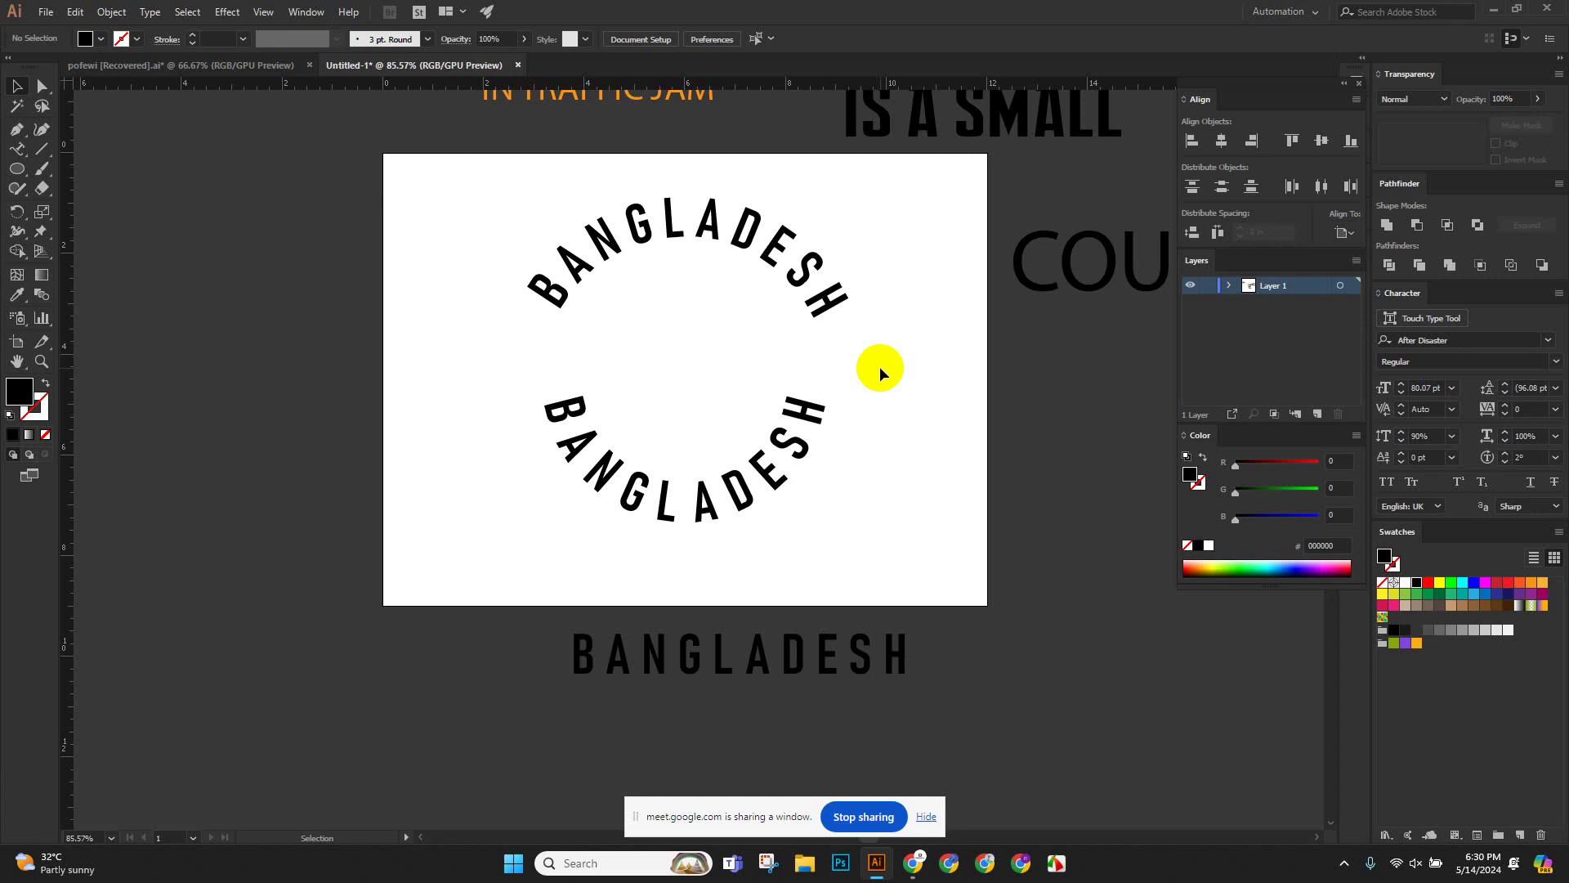
pyautogui.scroll(5, 851, 352)
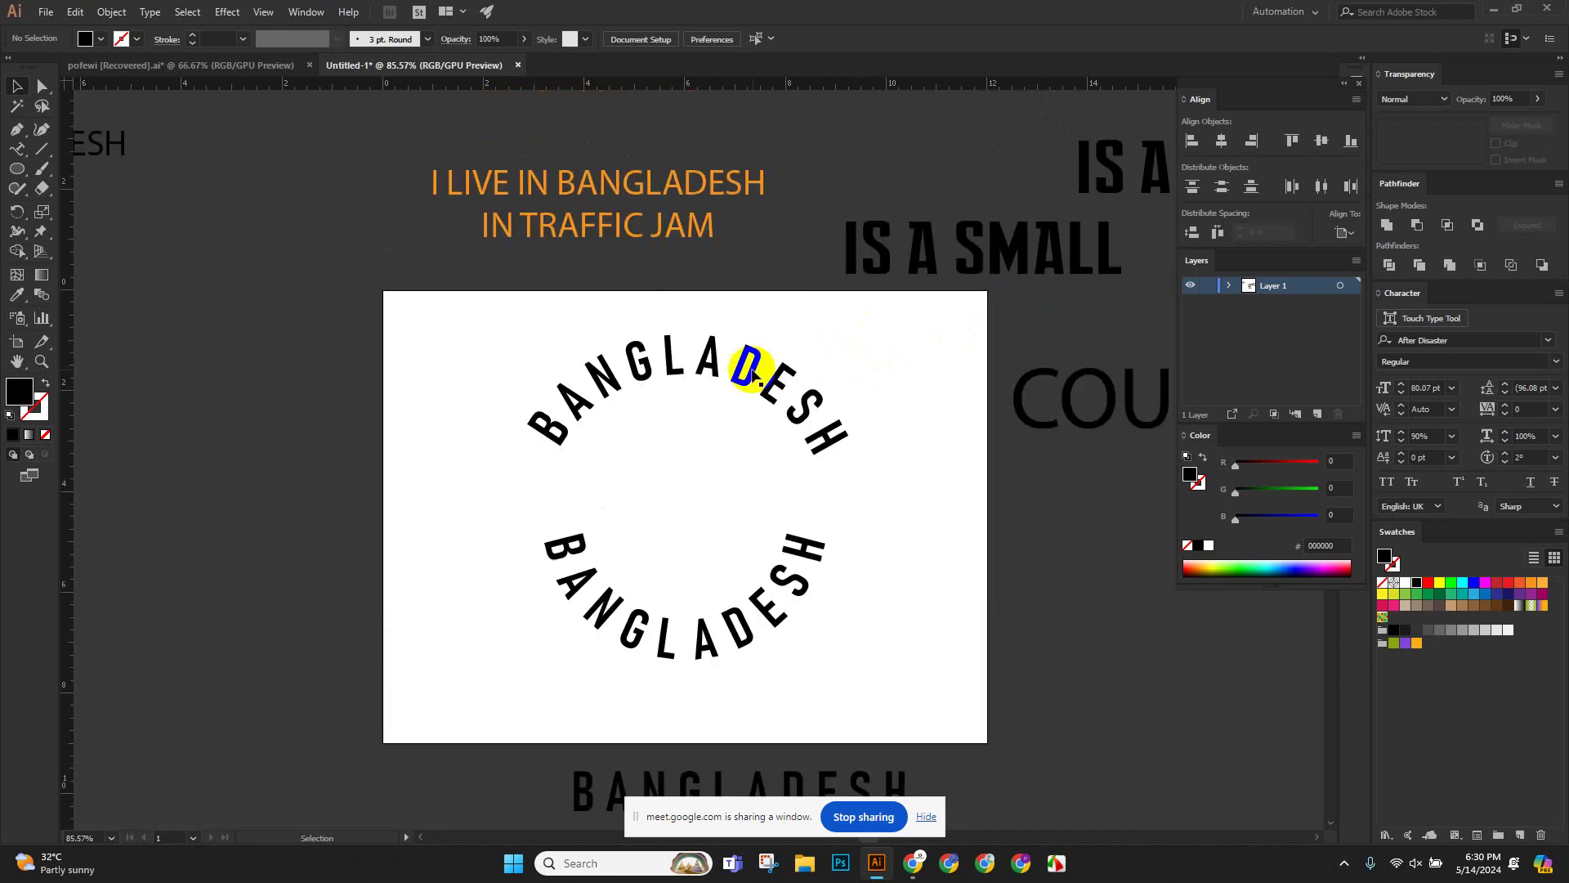
# Capture a screen snip of the Type on a Path effects list for the selected upper curved BANGLADESH text.
pyautogui.click(740, 366)
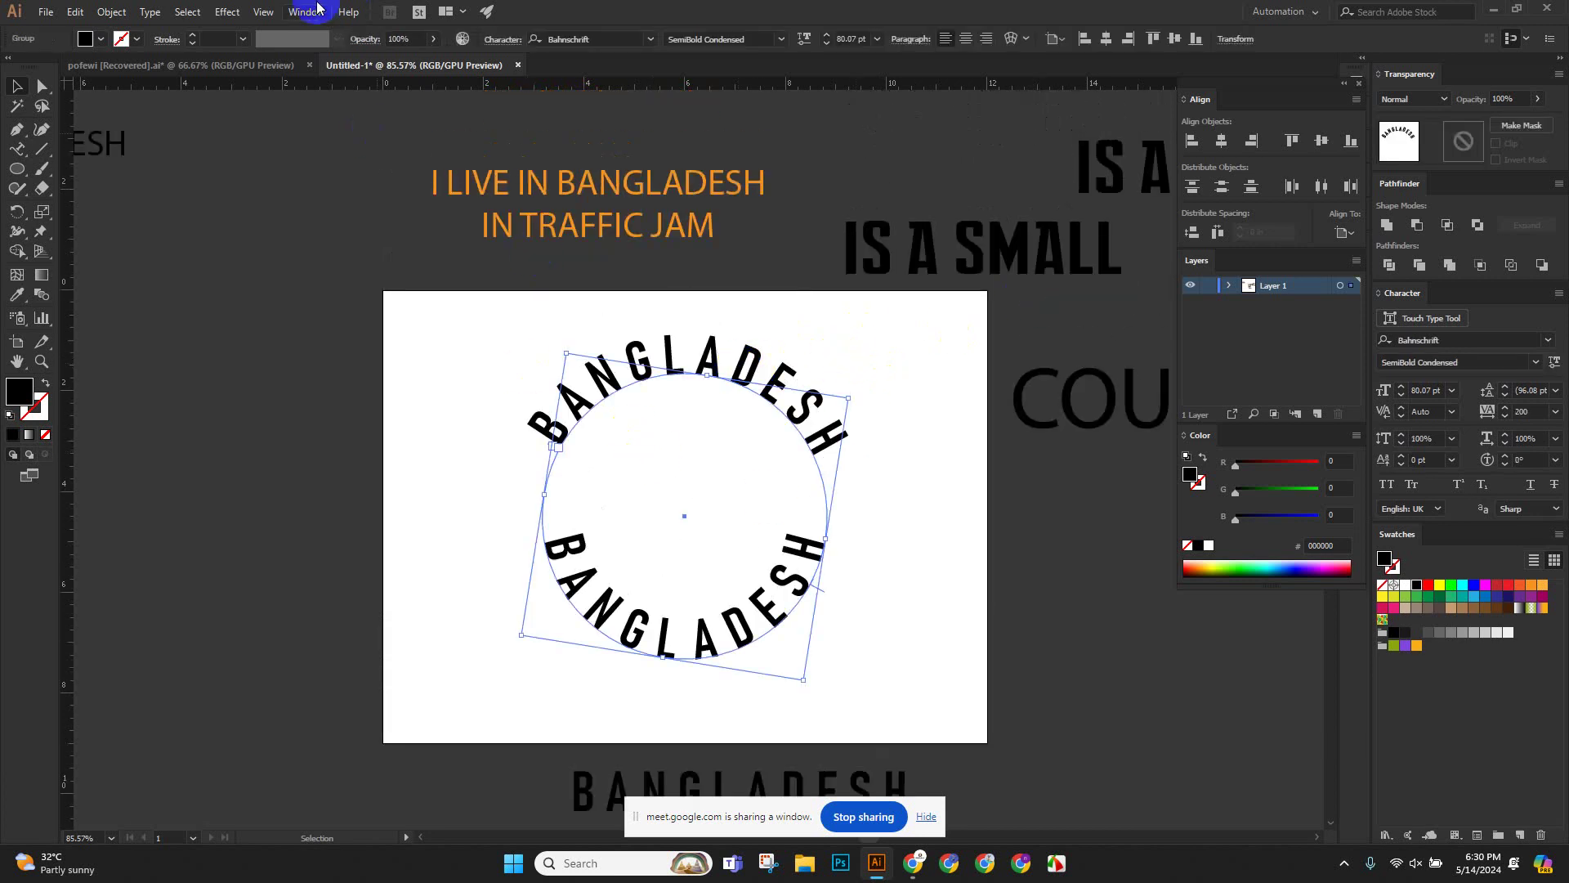
pyautogui.click(19, 154)
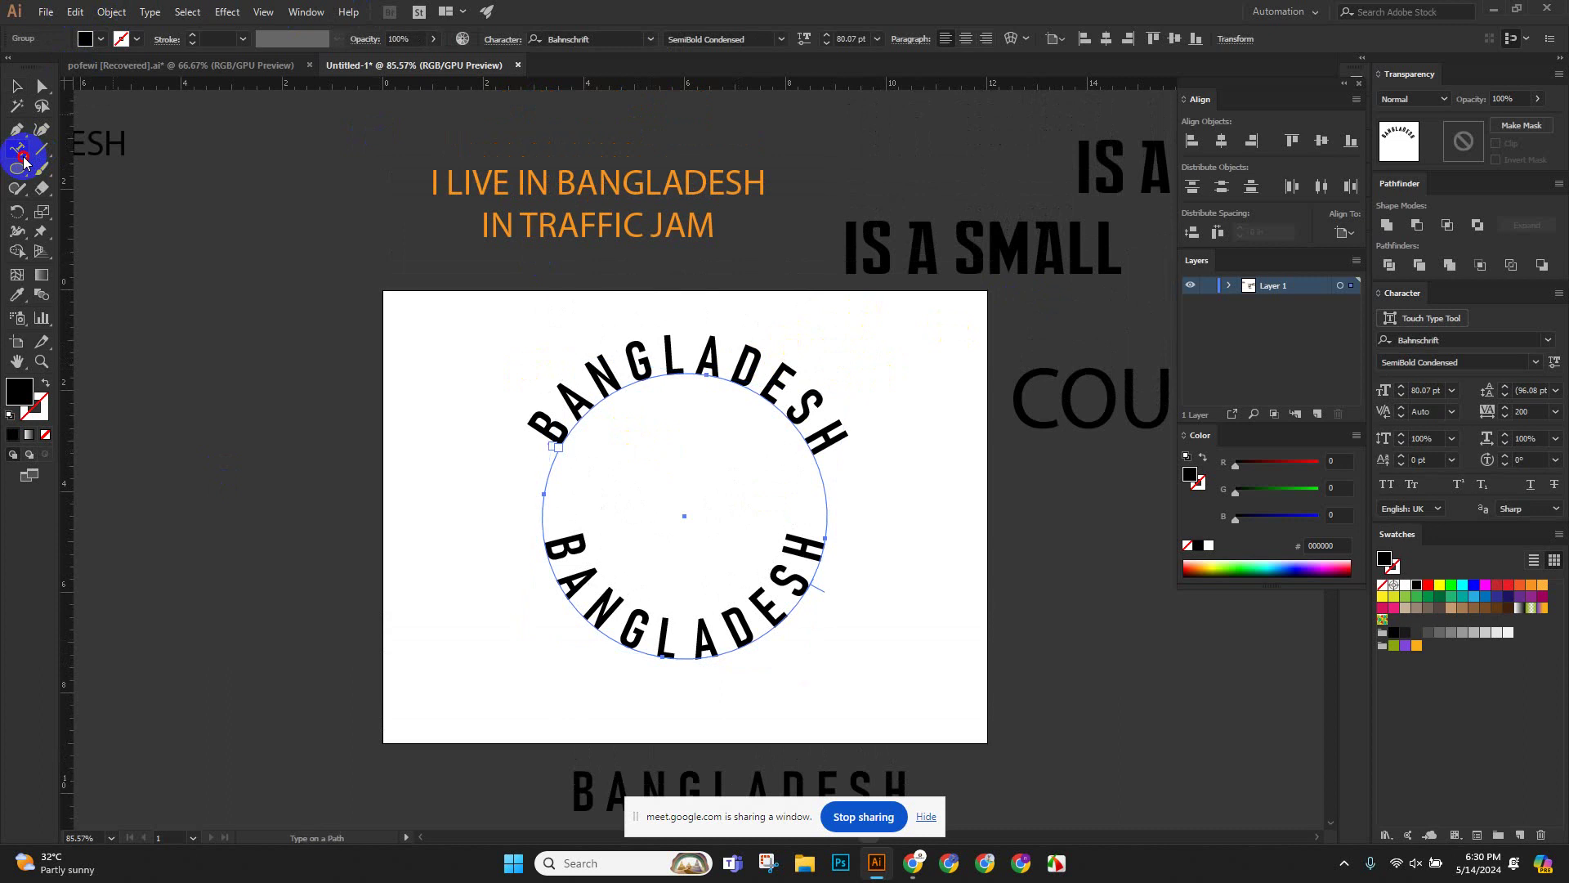
pyautogui.click(104, 188)
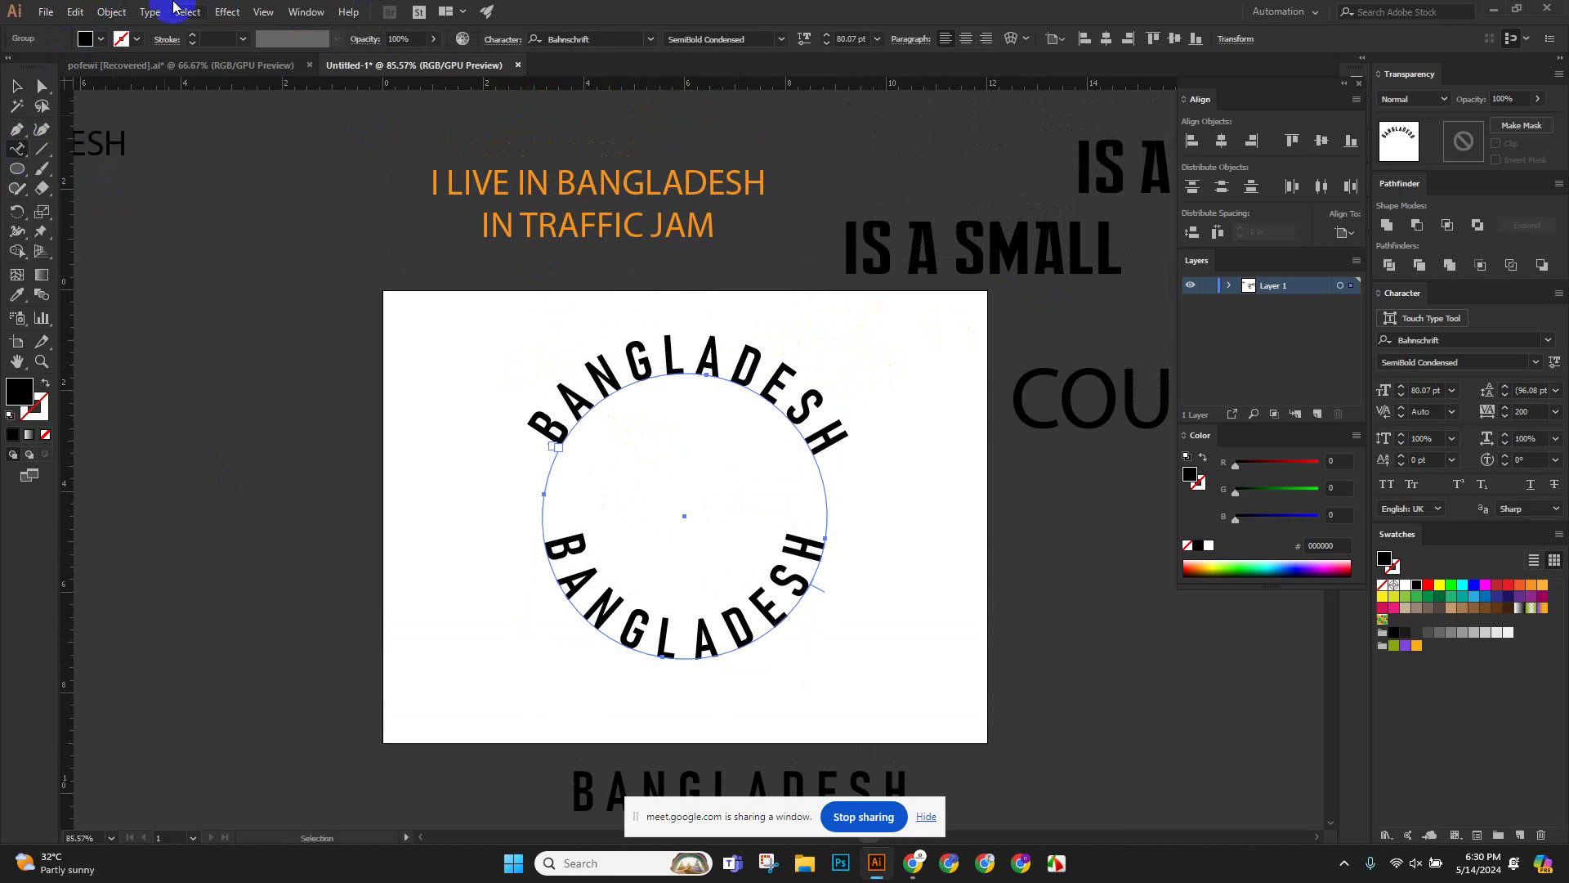
pyautogui.click(149, 12)
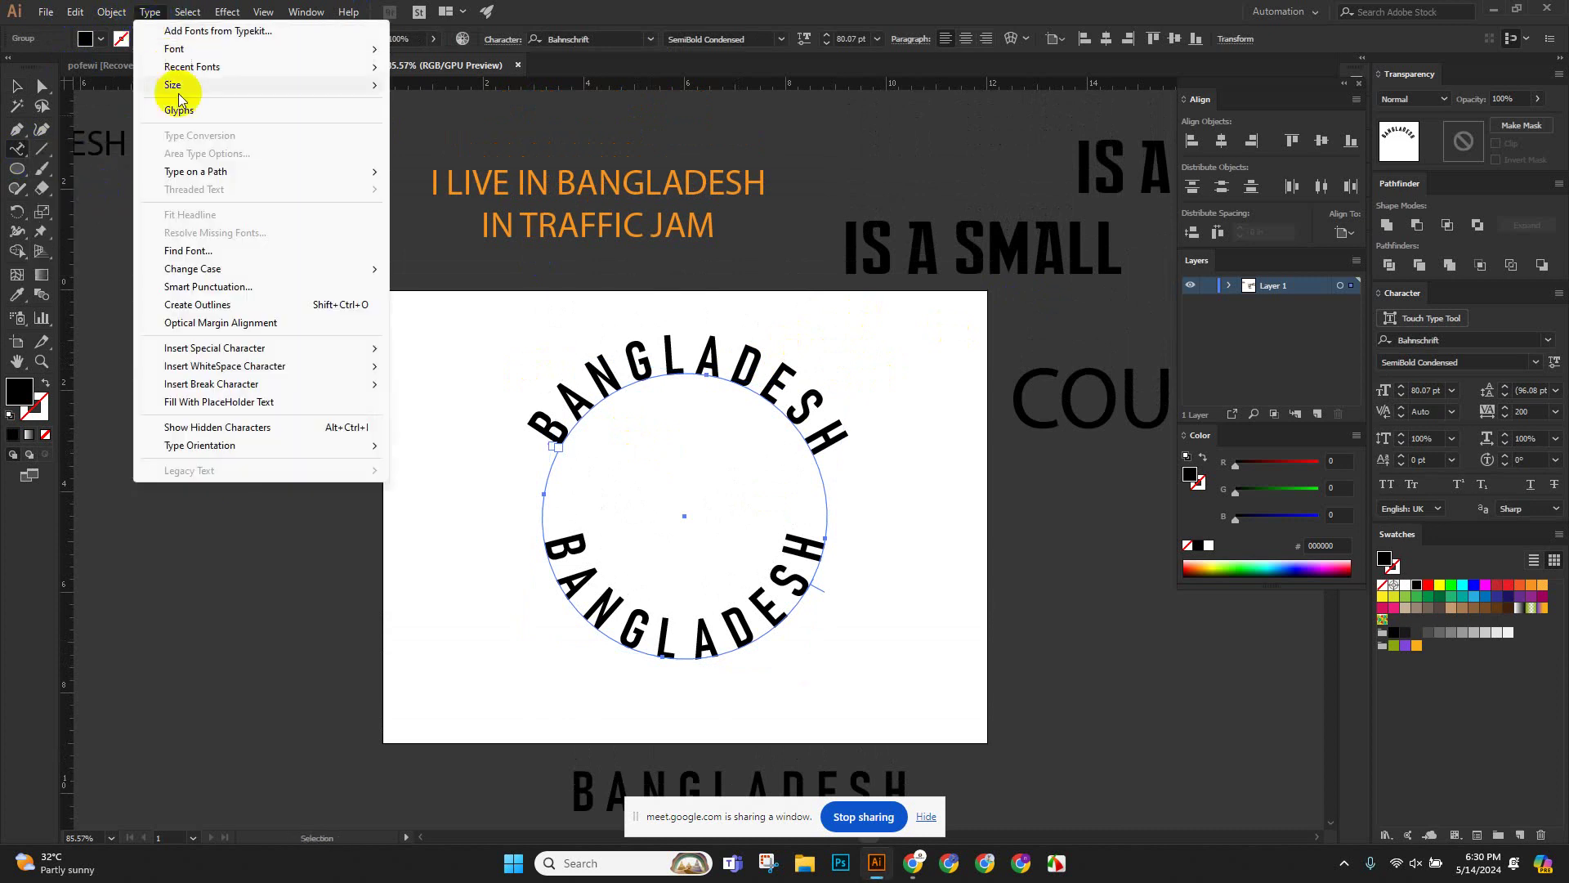
pyautogui.moveTo(199, 179)
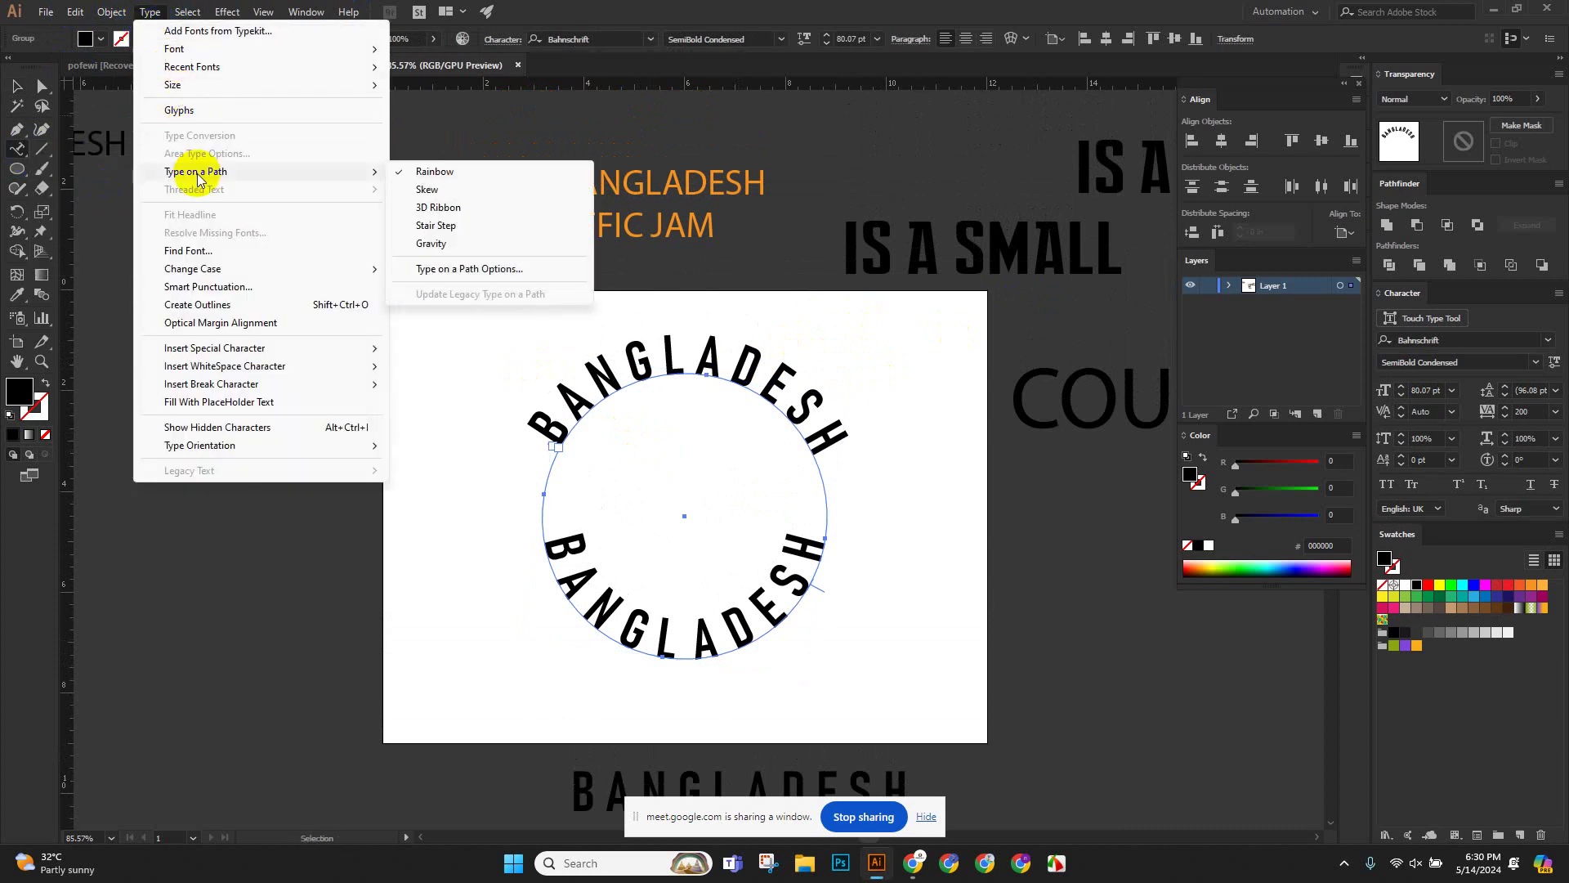
pyautogui.press('super+shift+s')
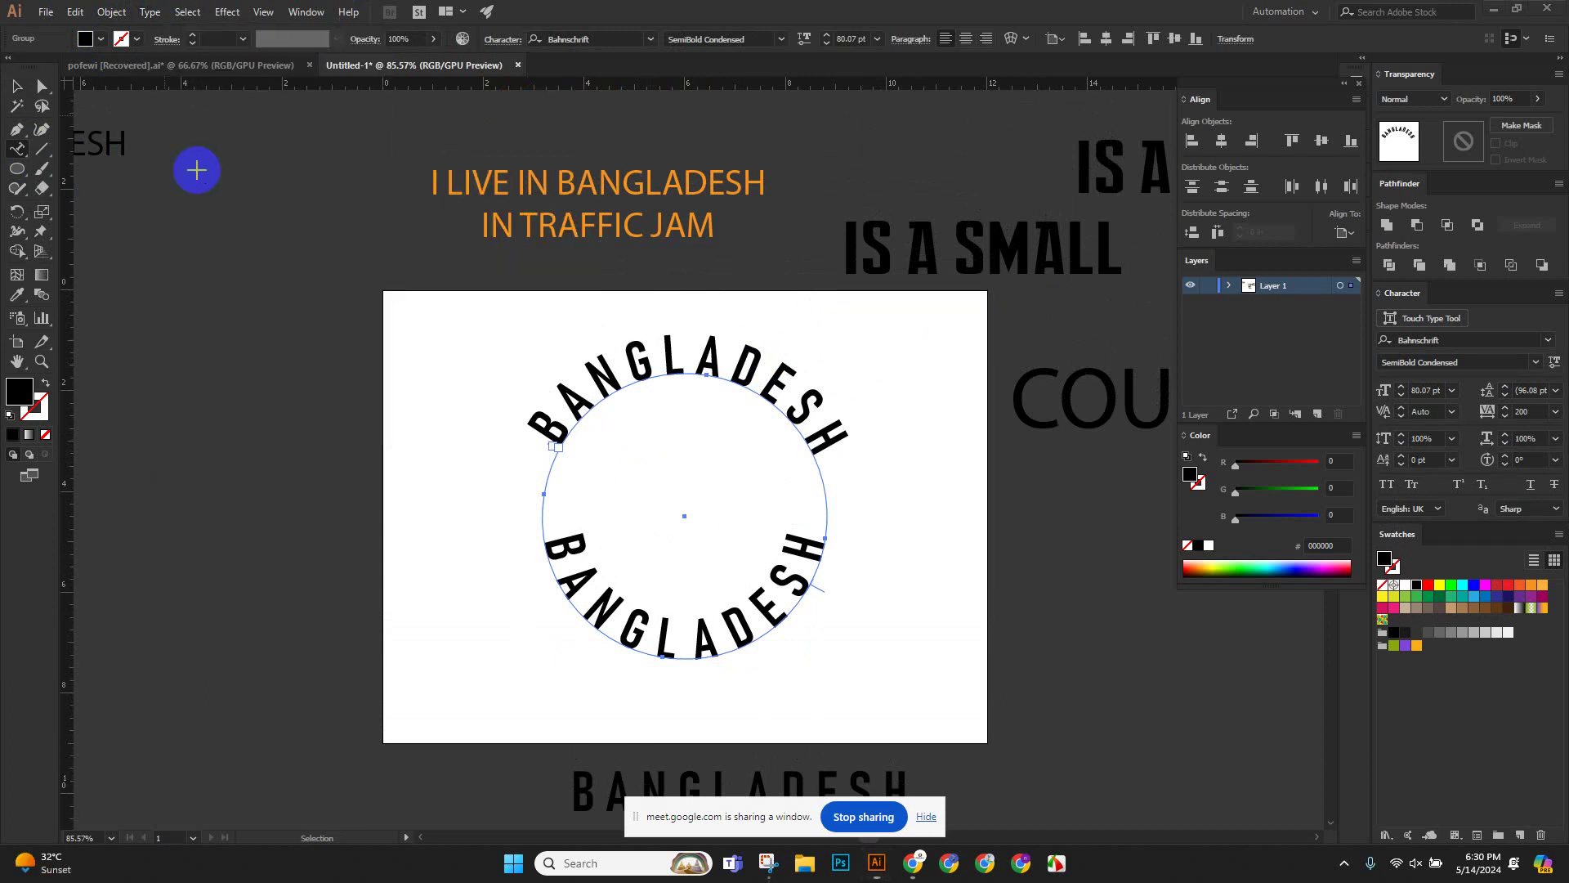
pyautogui.moveTo(99, 2); pyautogui.dragTo(642, 528)
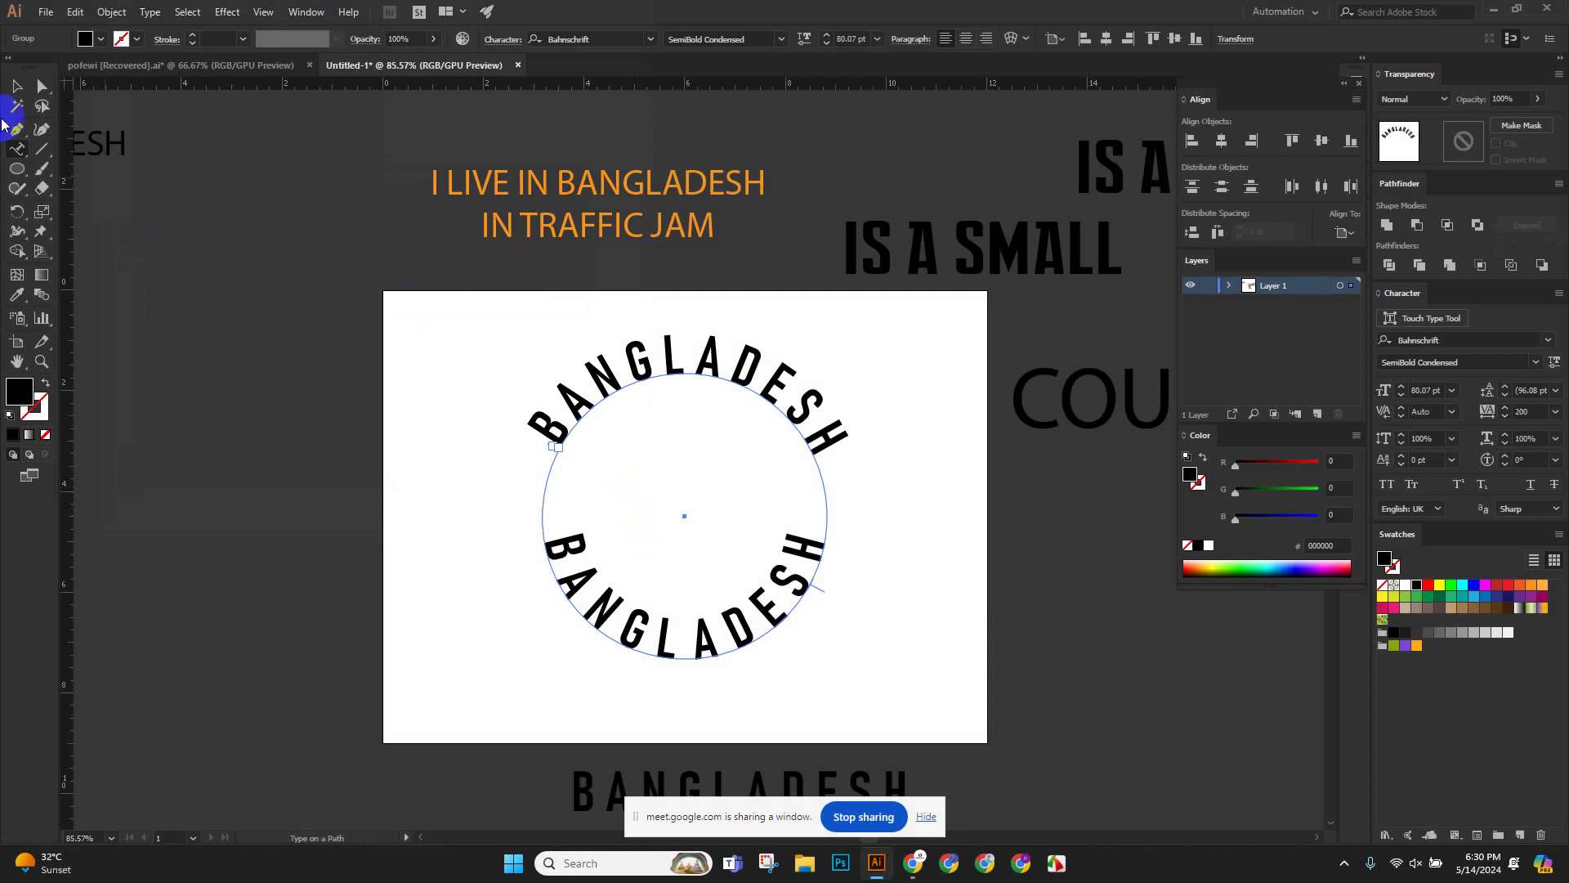
# Review the Type on a Path effects available for the upper curved BANGLADESH text, and deselect it.
pyautogui.click(105, 13)
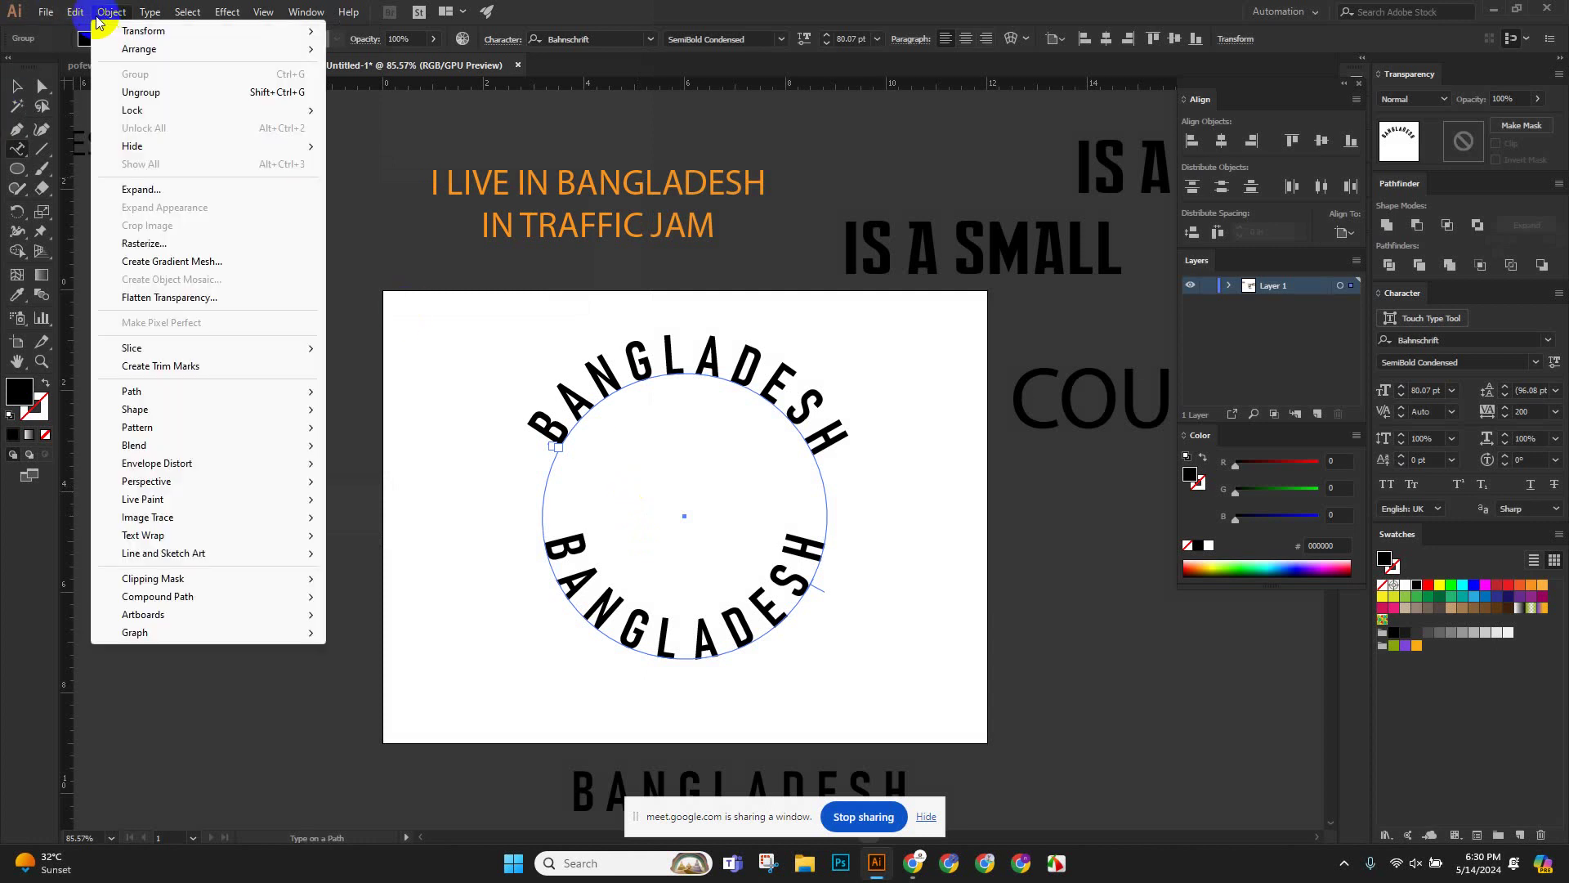
pyautogui.moveTo(144, 10)
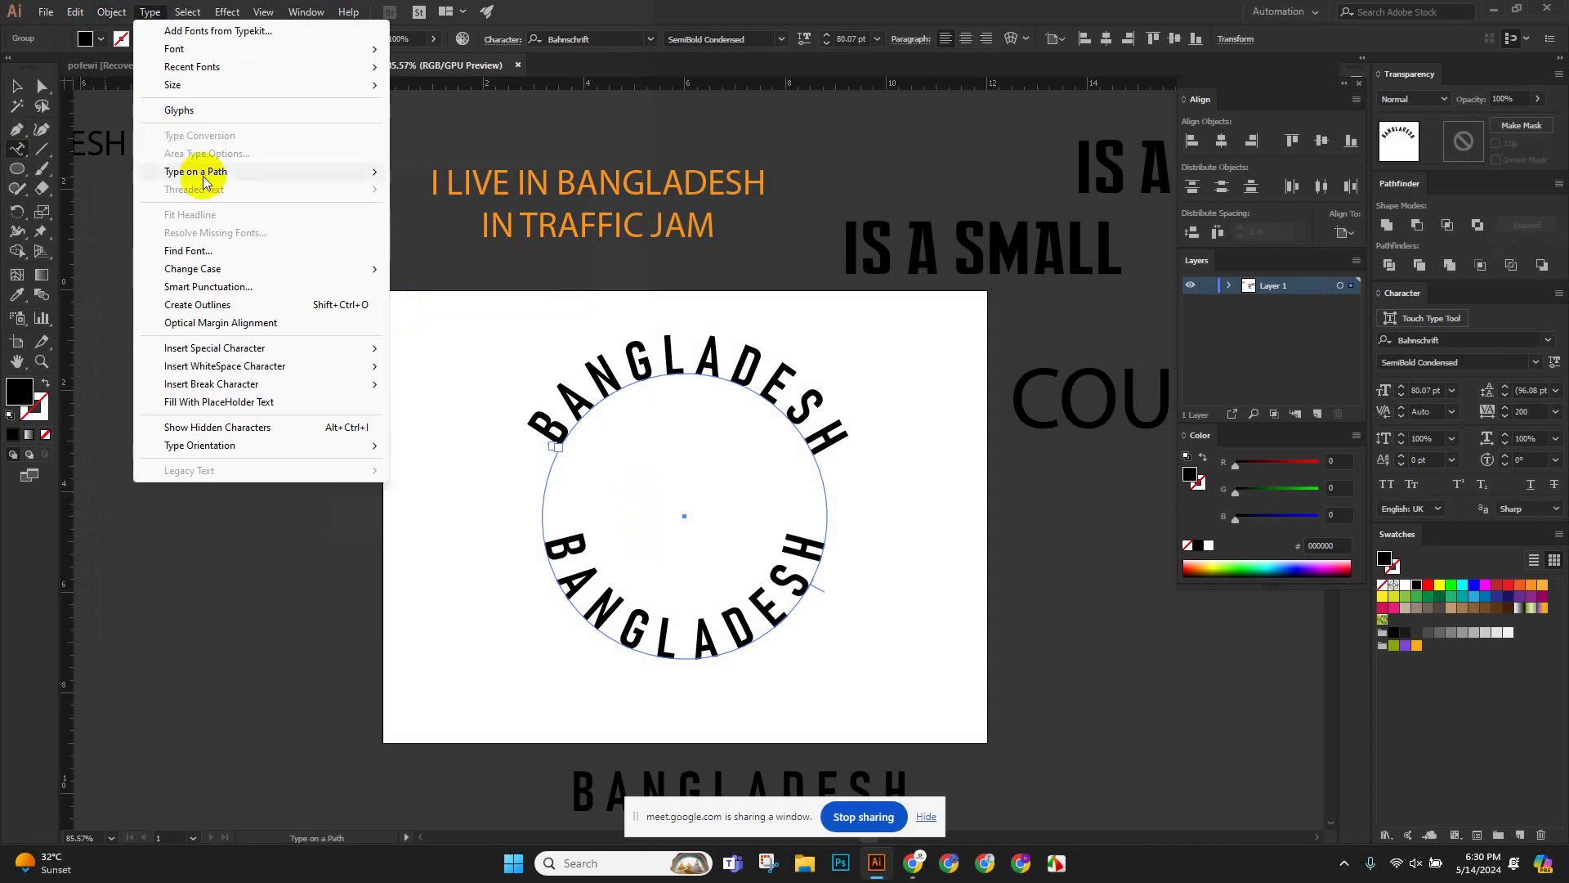
pyautogui.moveTo(199, 173)
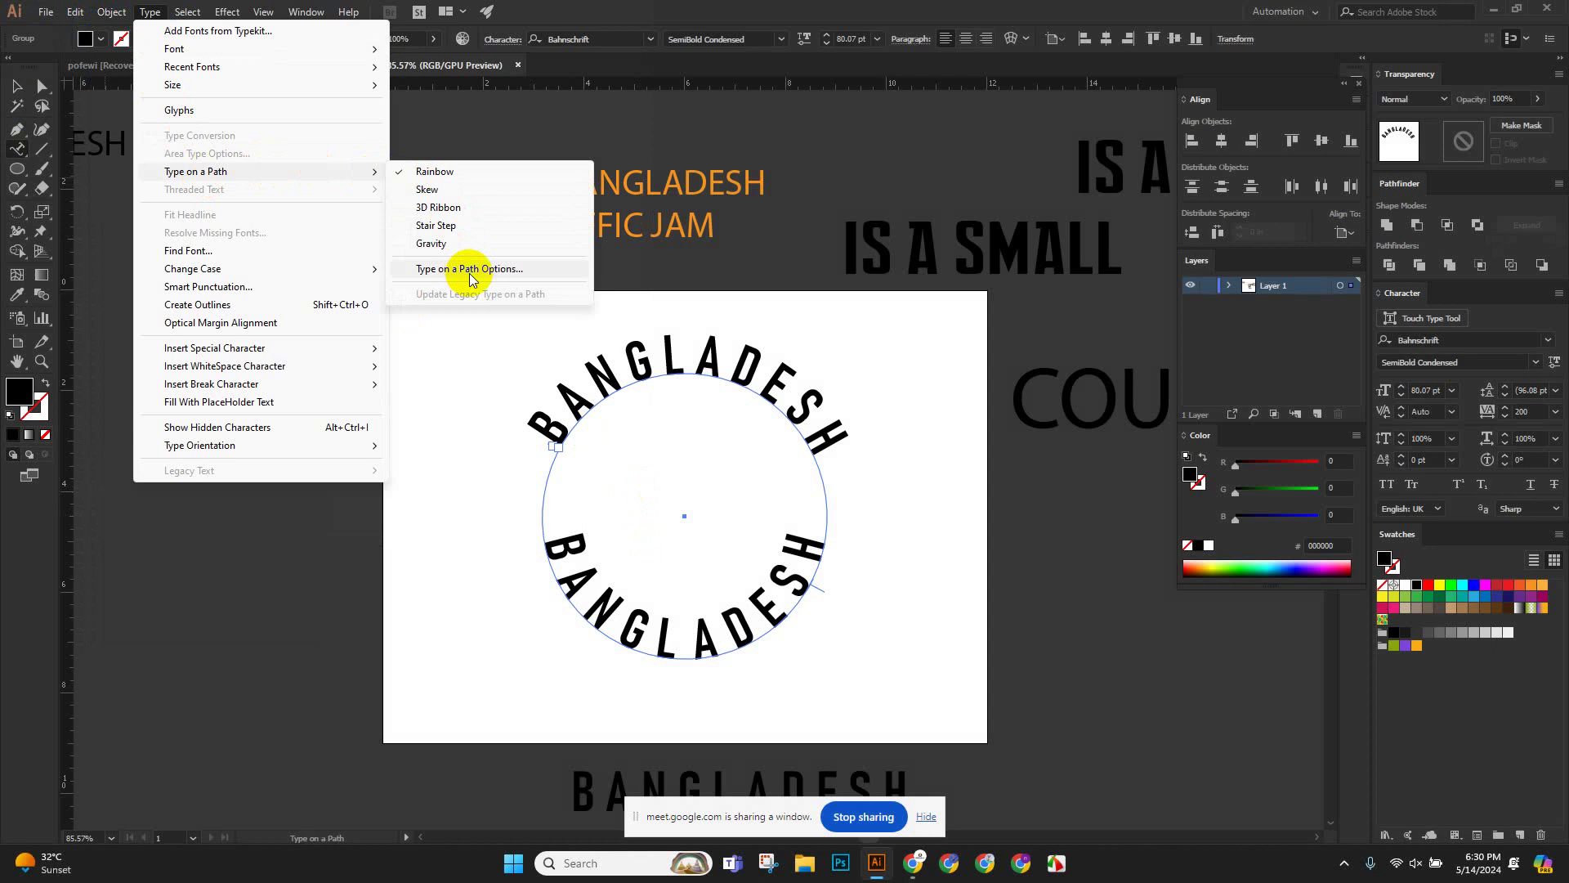
pyautogui.click(645, 313)
pyautogui.click(936, 449)
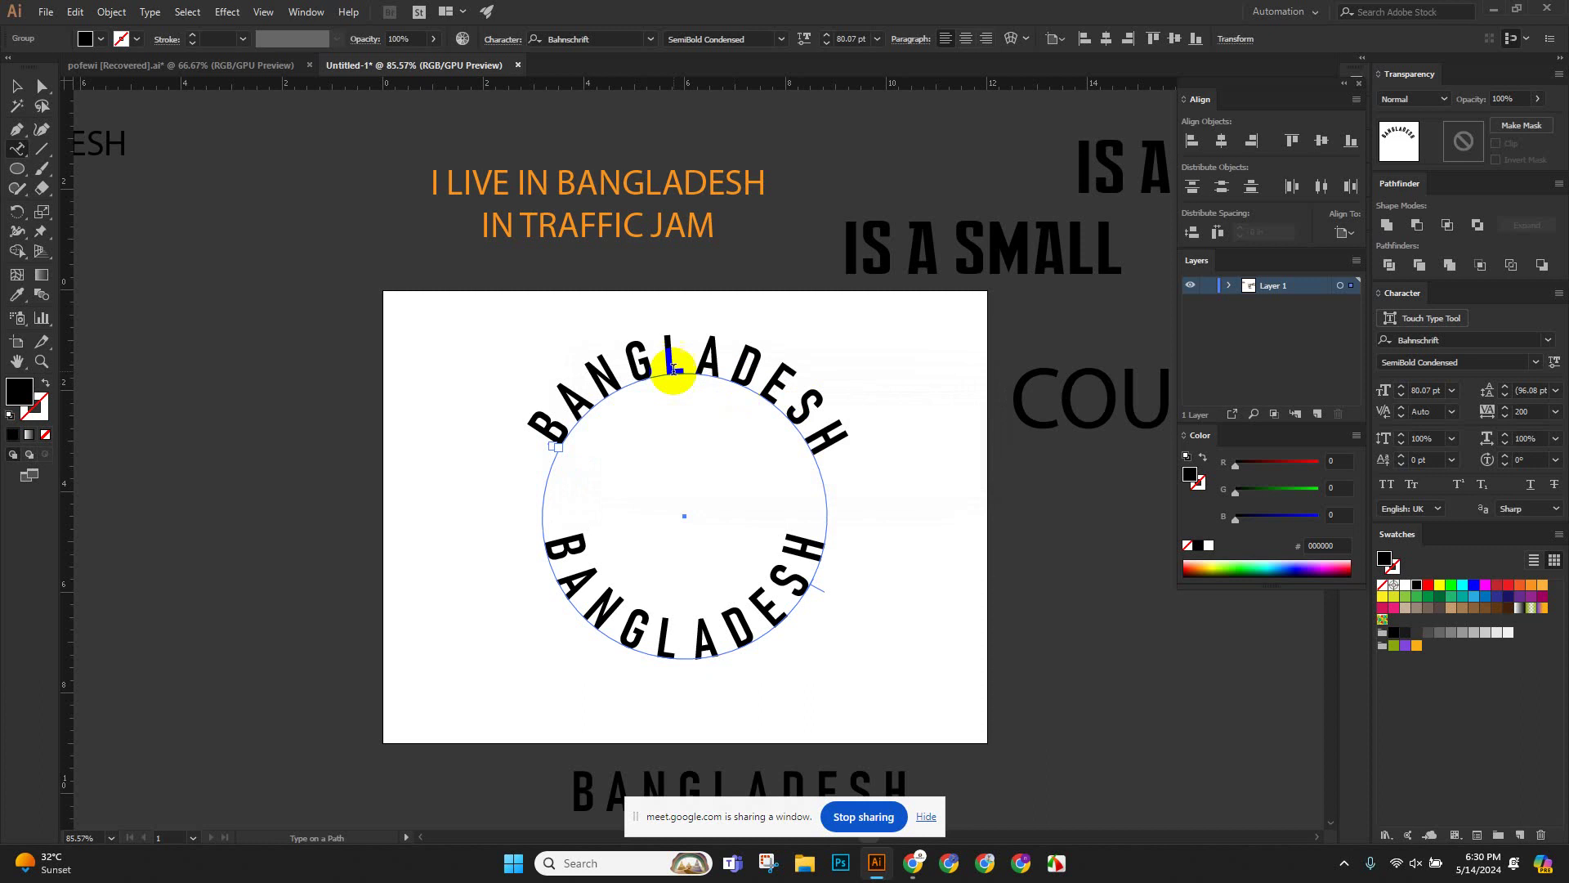
pyautogui.click(175, 191)
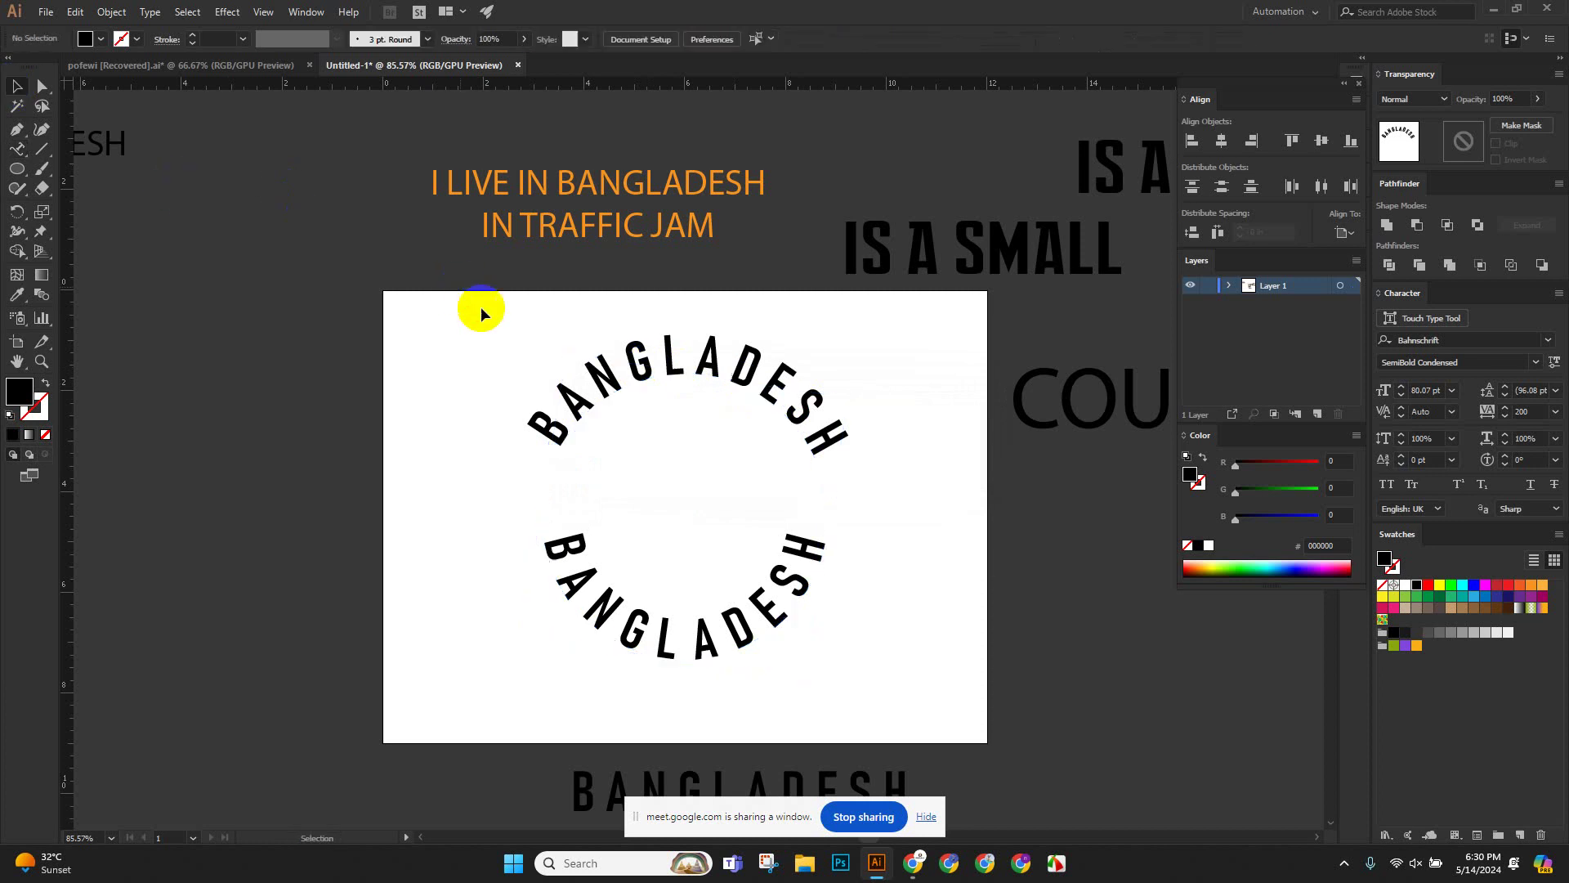
# Set the upper curved BANGLADESH text's Align to Path option to Center in Type on a Path Options, and deselect it.
pyautogui.click(550, 385)
pyautogui.click(48, 12)
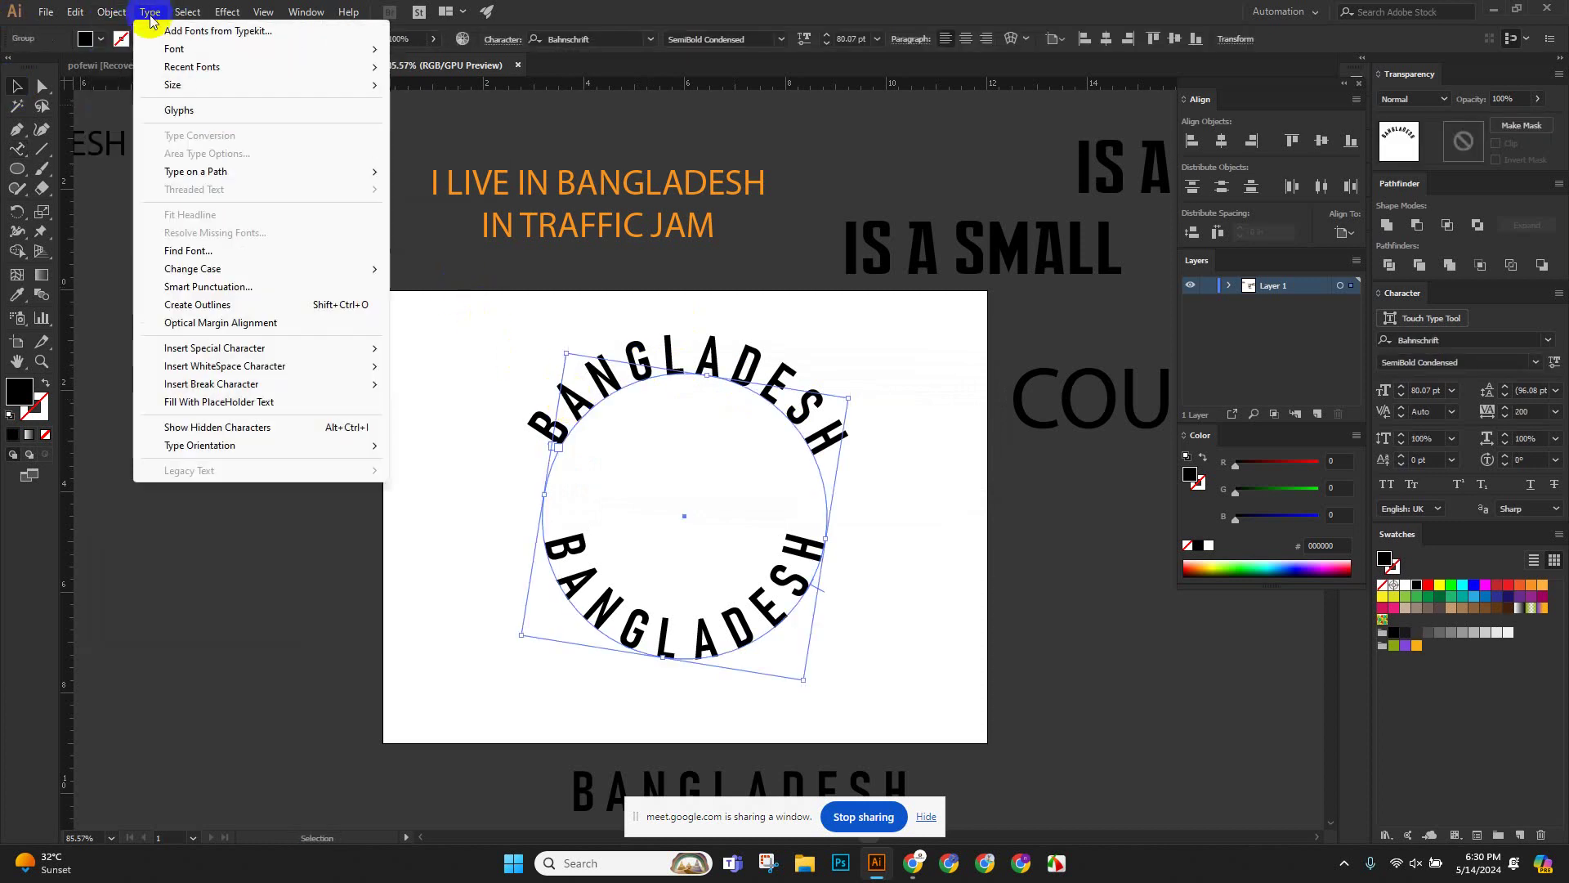
pyautogui.moveTo(245, 170)
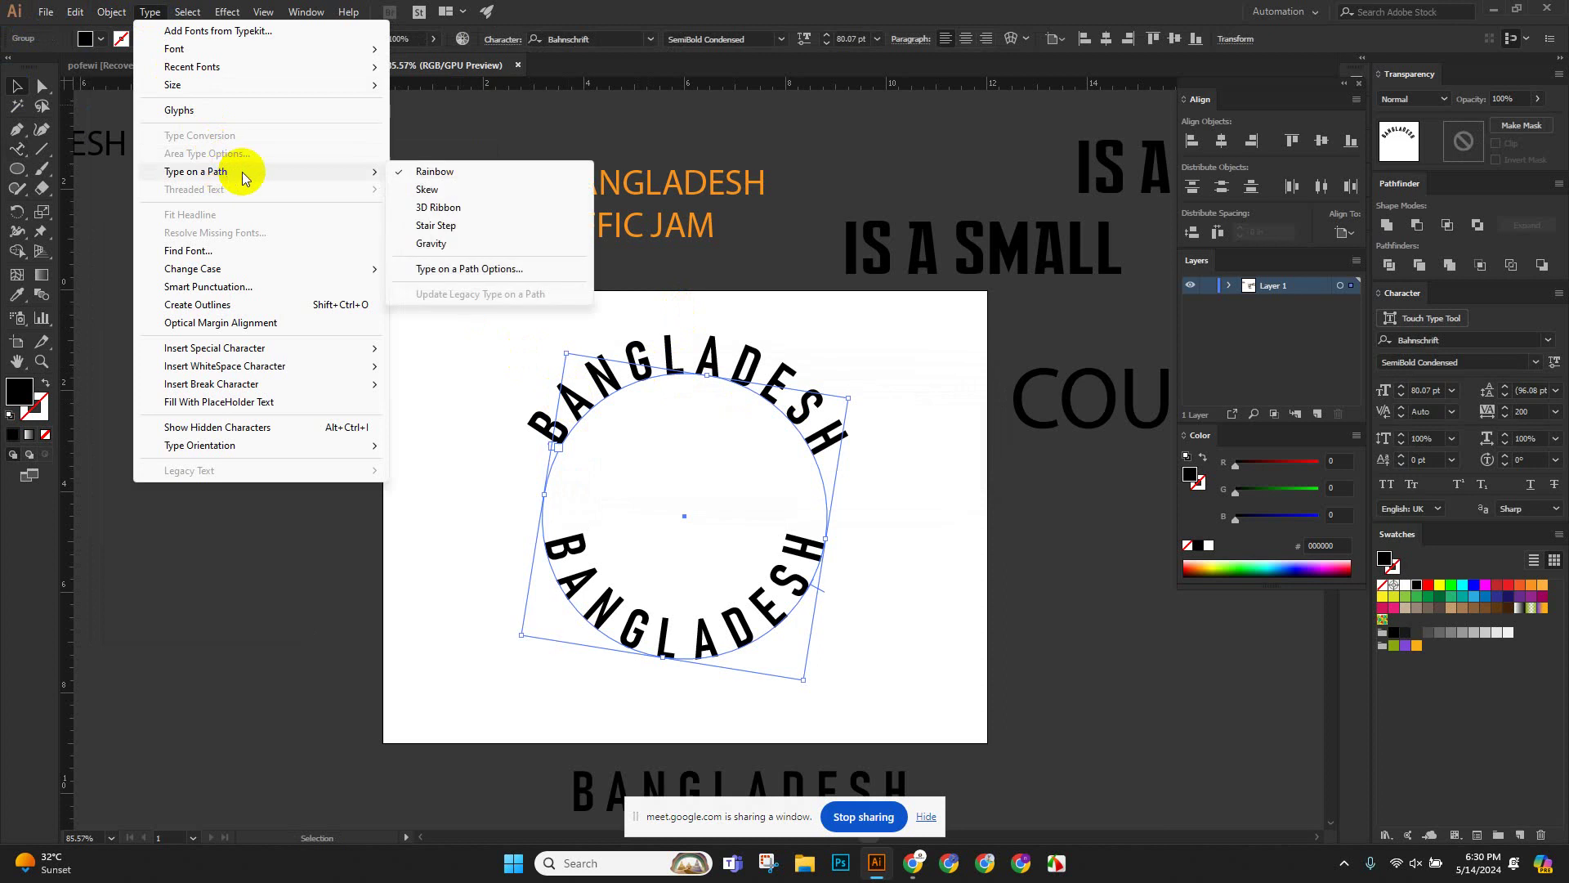
pyautogui.click(444, 269)
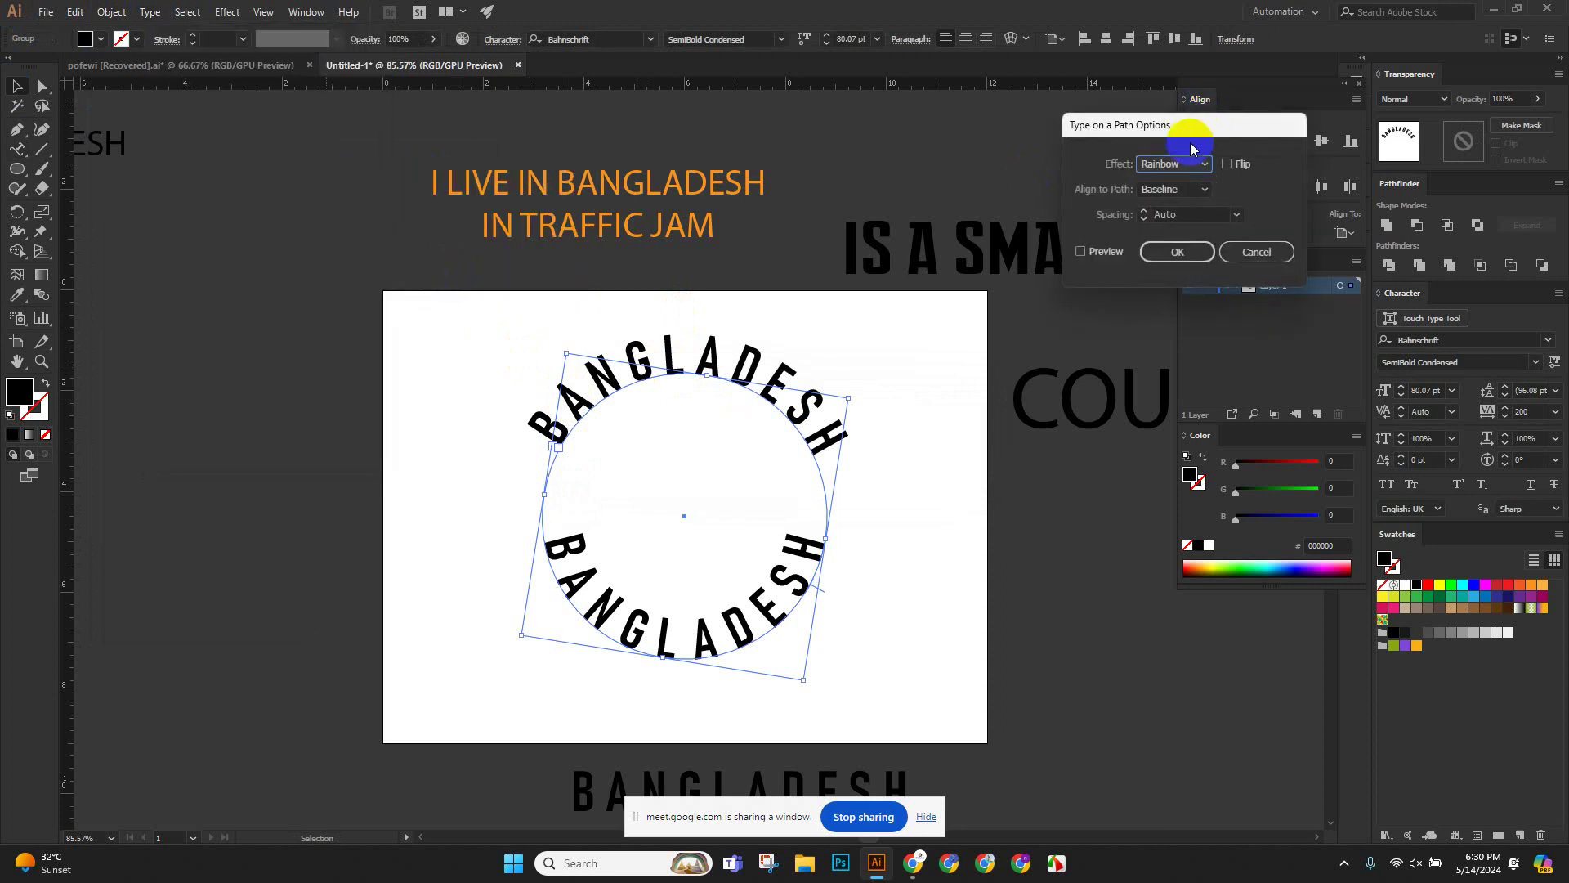
pyautogui.moveTo(1191, 135); pyautogui.dragTo(222, 162)
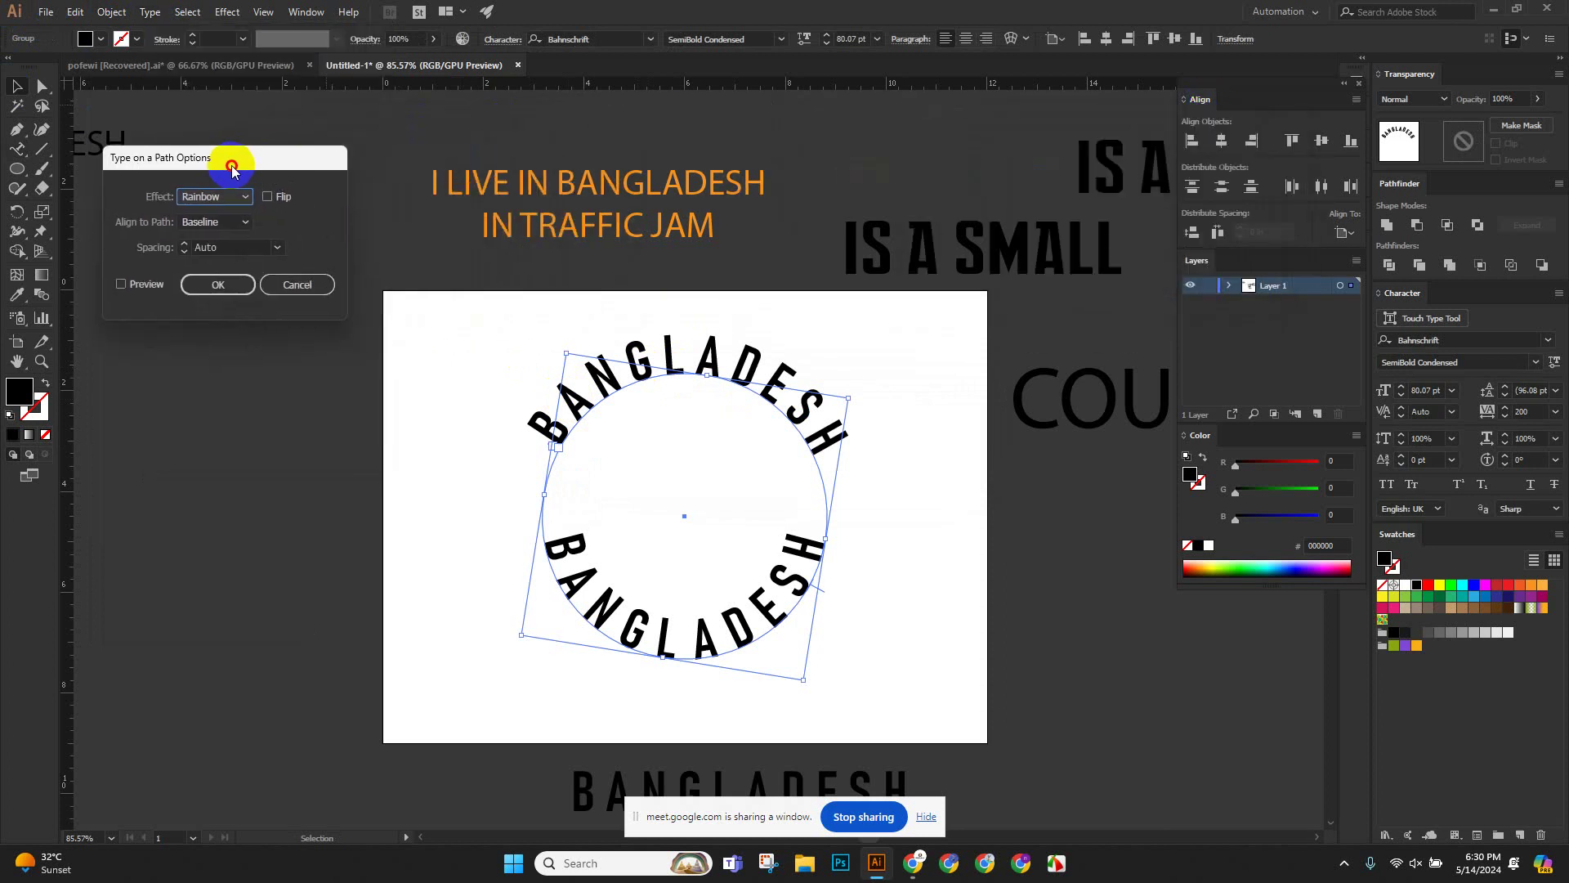
pyautogui.click(235, 216)
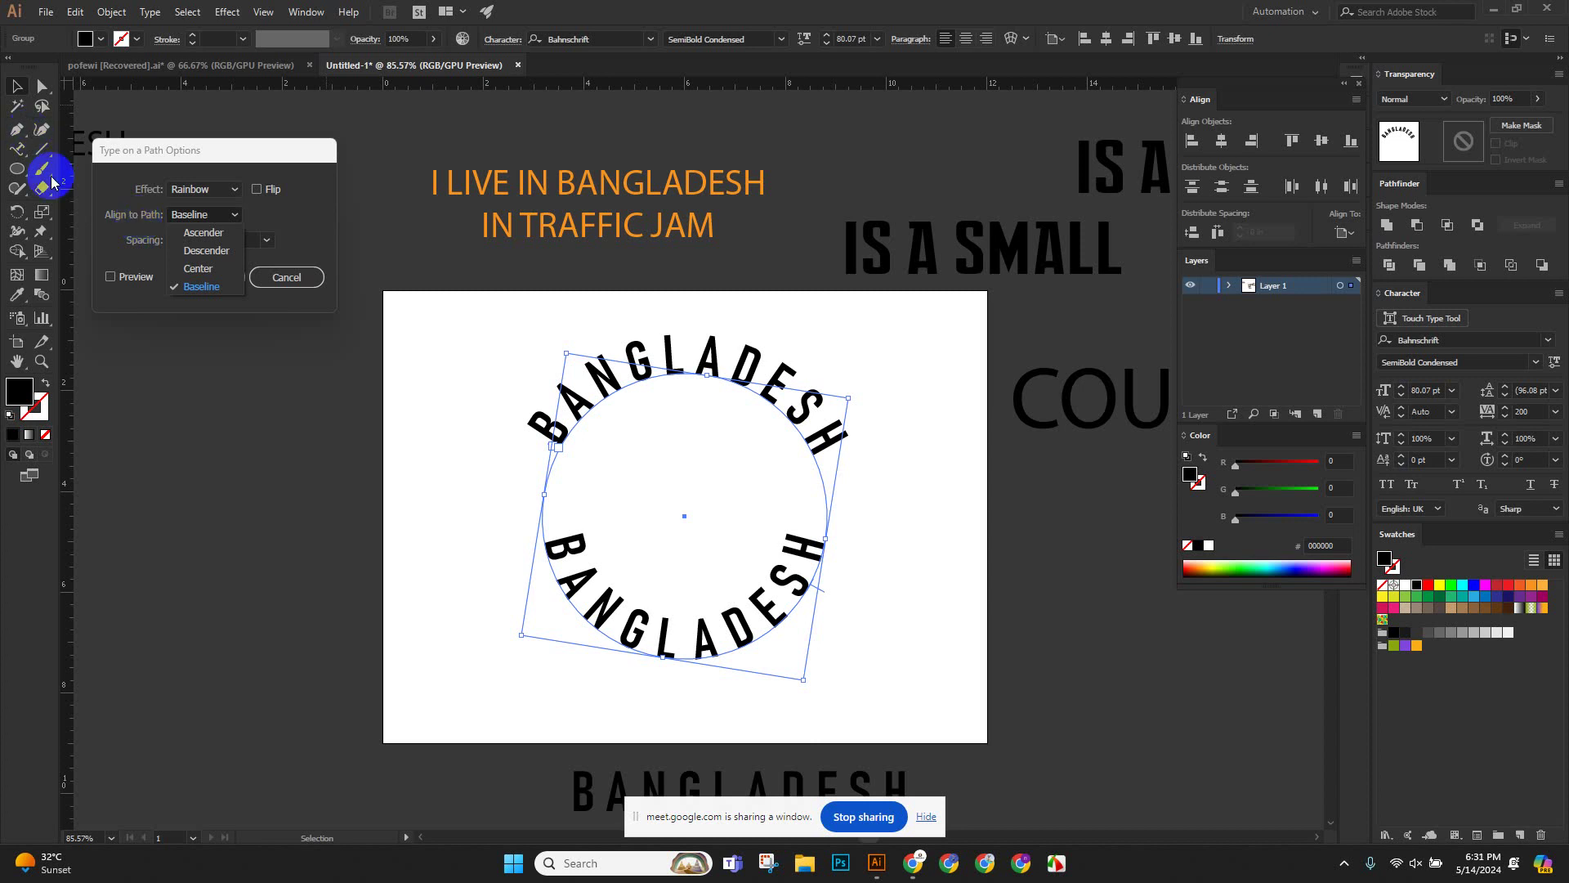
pyautogui.click(198, 269)
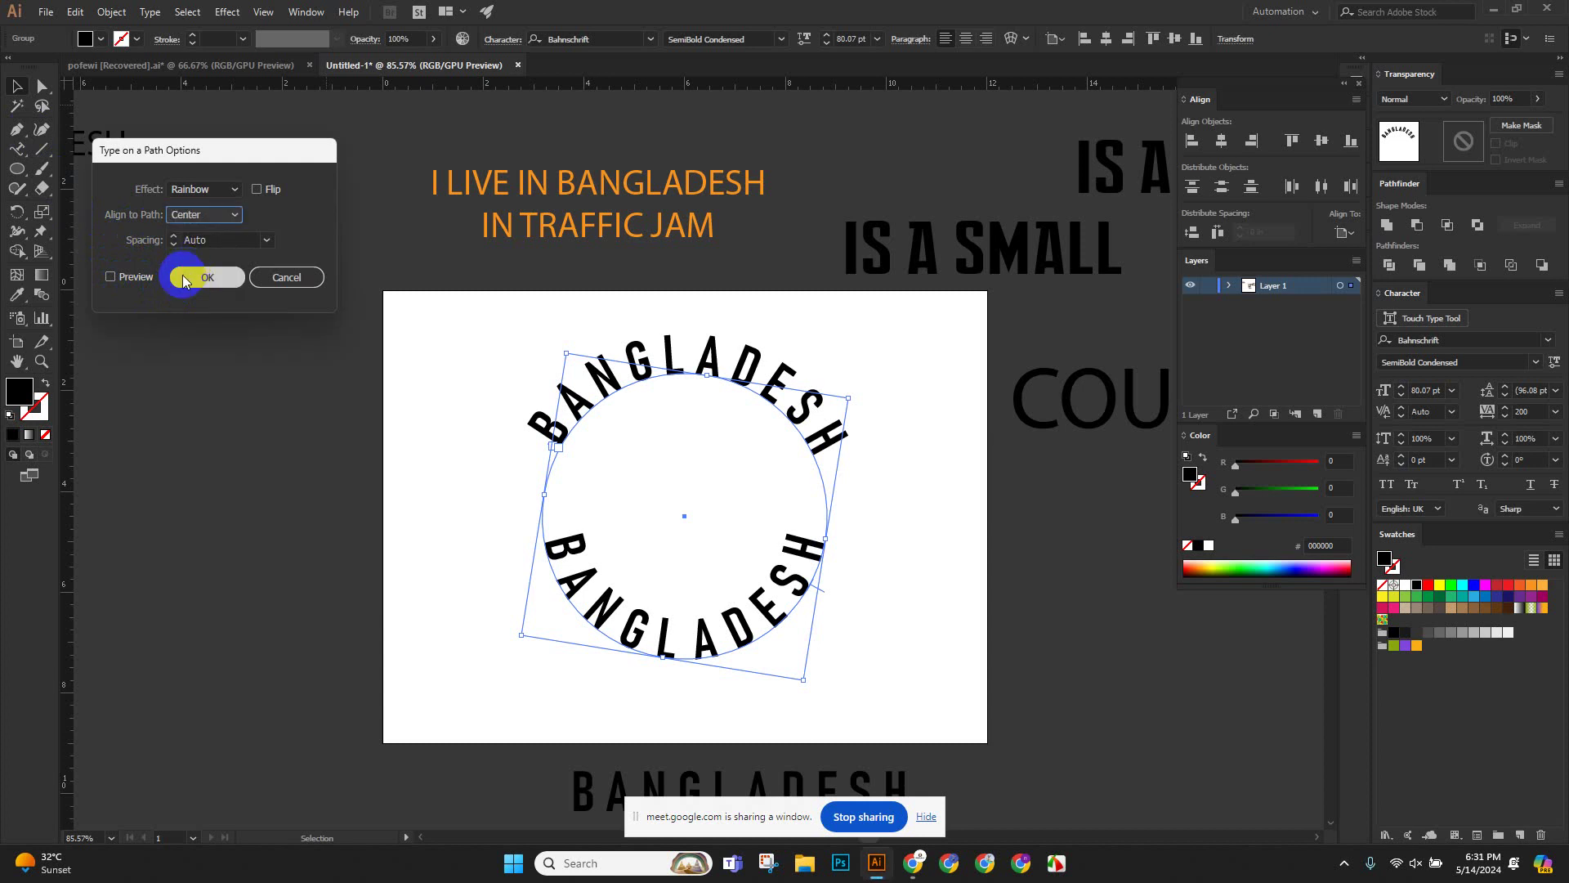
pyautogui.click(183, 287)
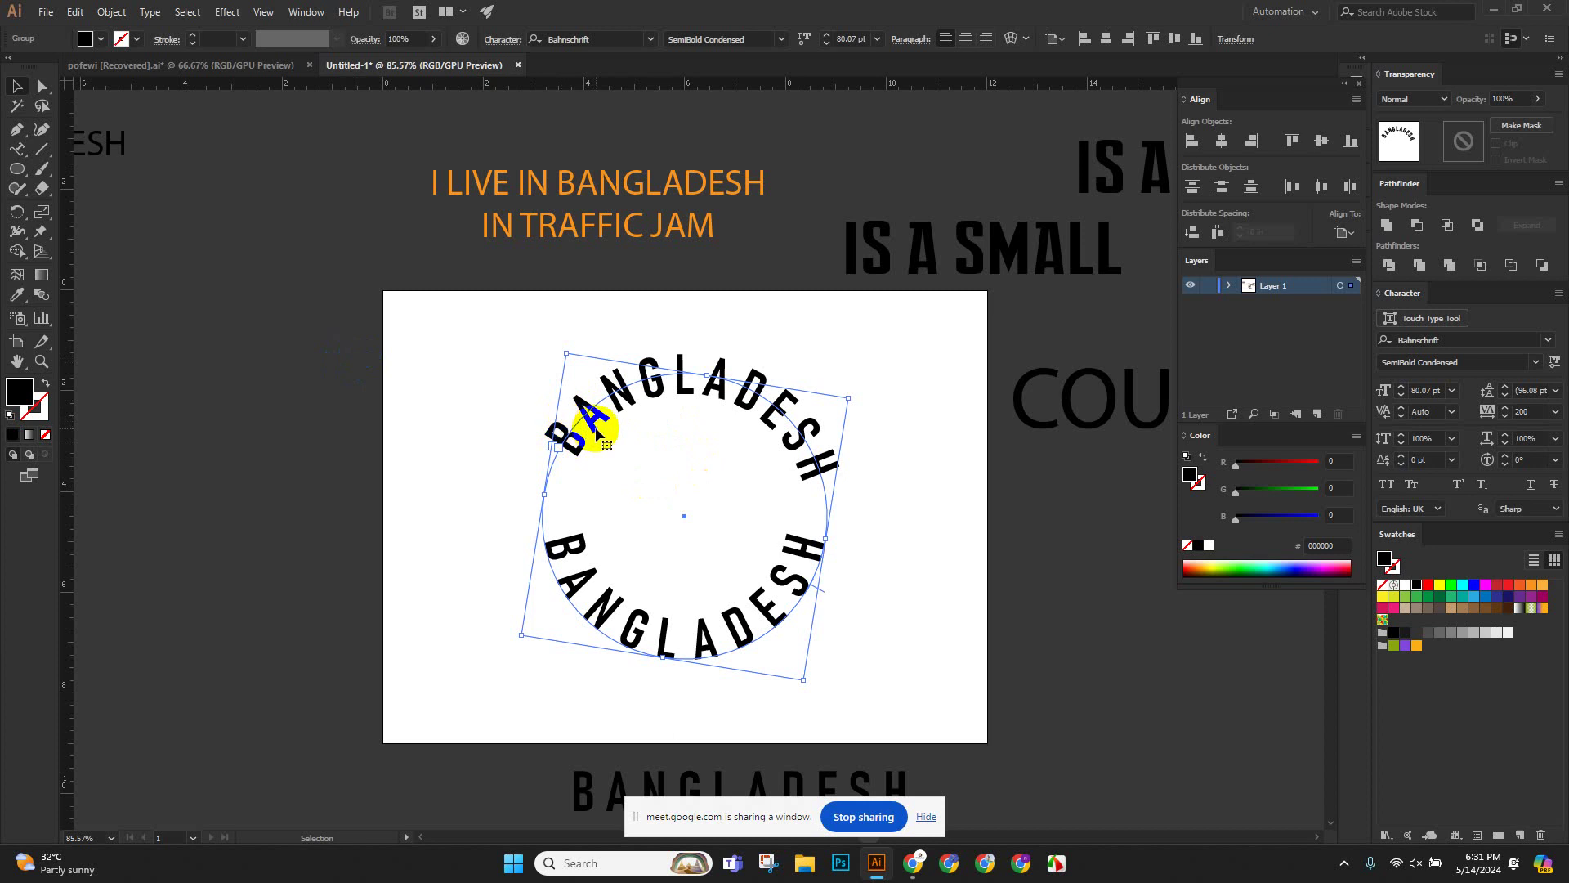
pyautogui.click(816, 651)
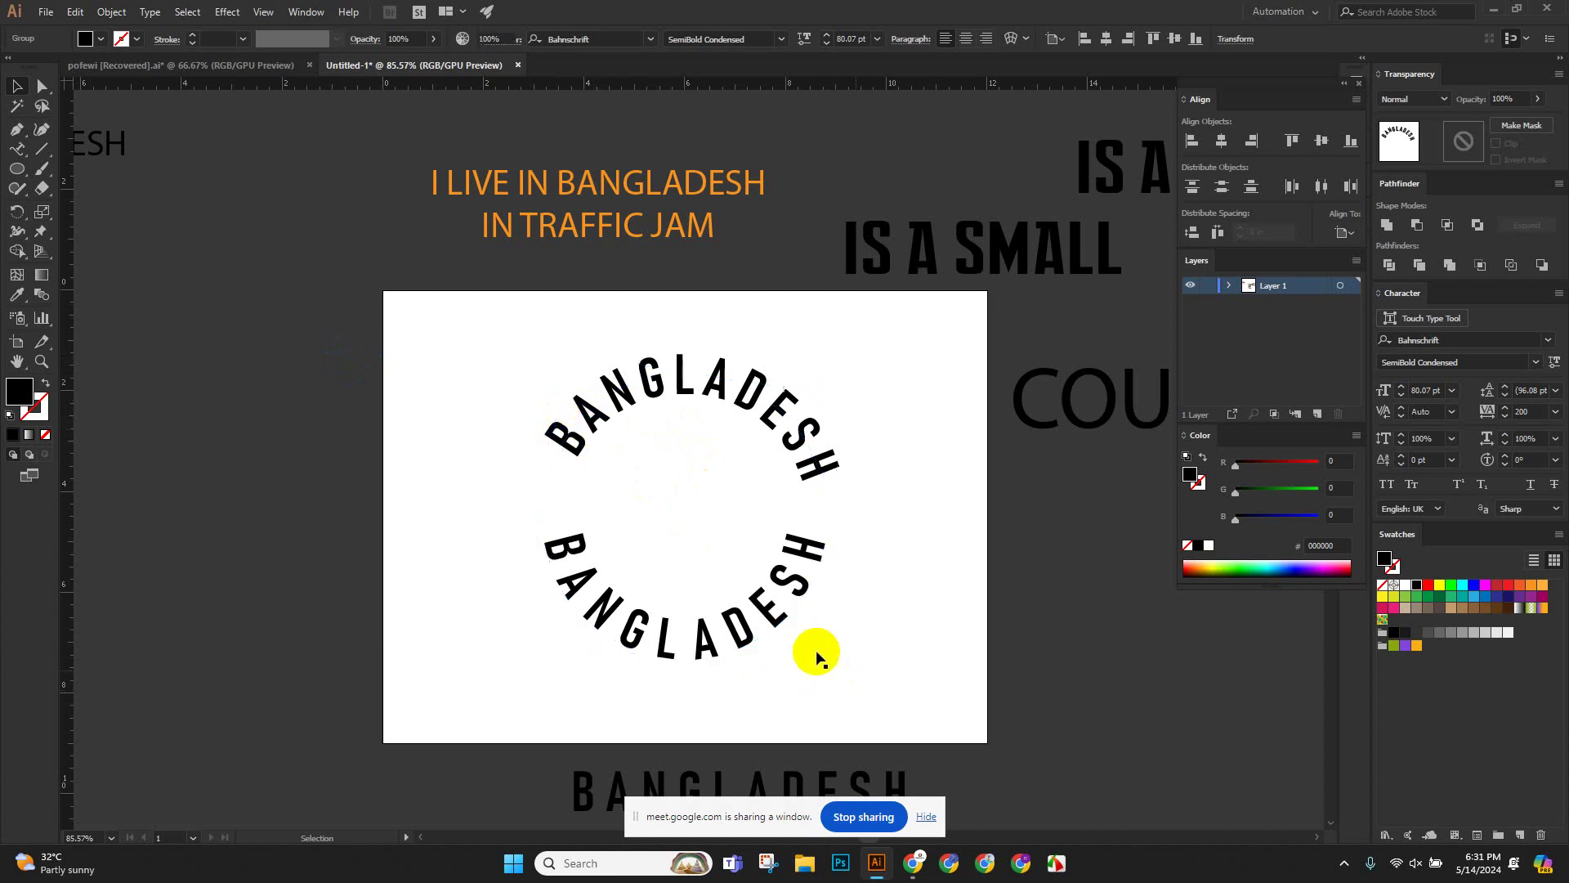
# Set the lower curved BANGLADESH text's Align to Path option to Center in Type on a Path Options, and deselect it.
pyautogui.click(764, 636)
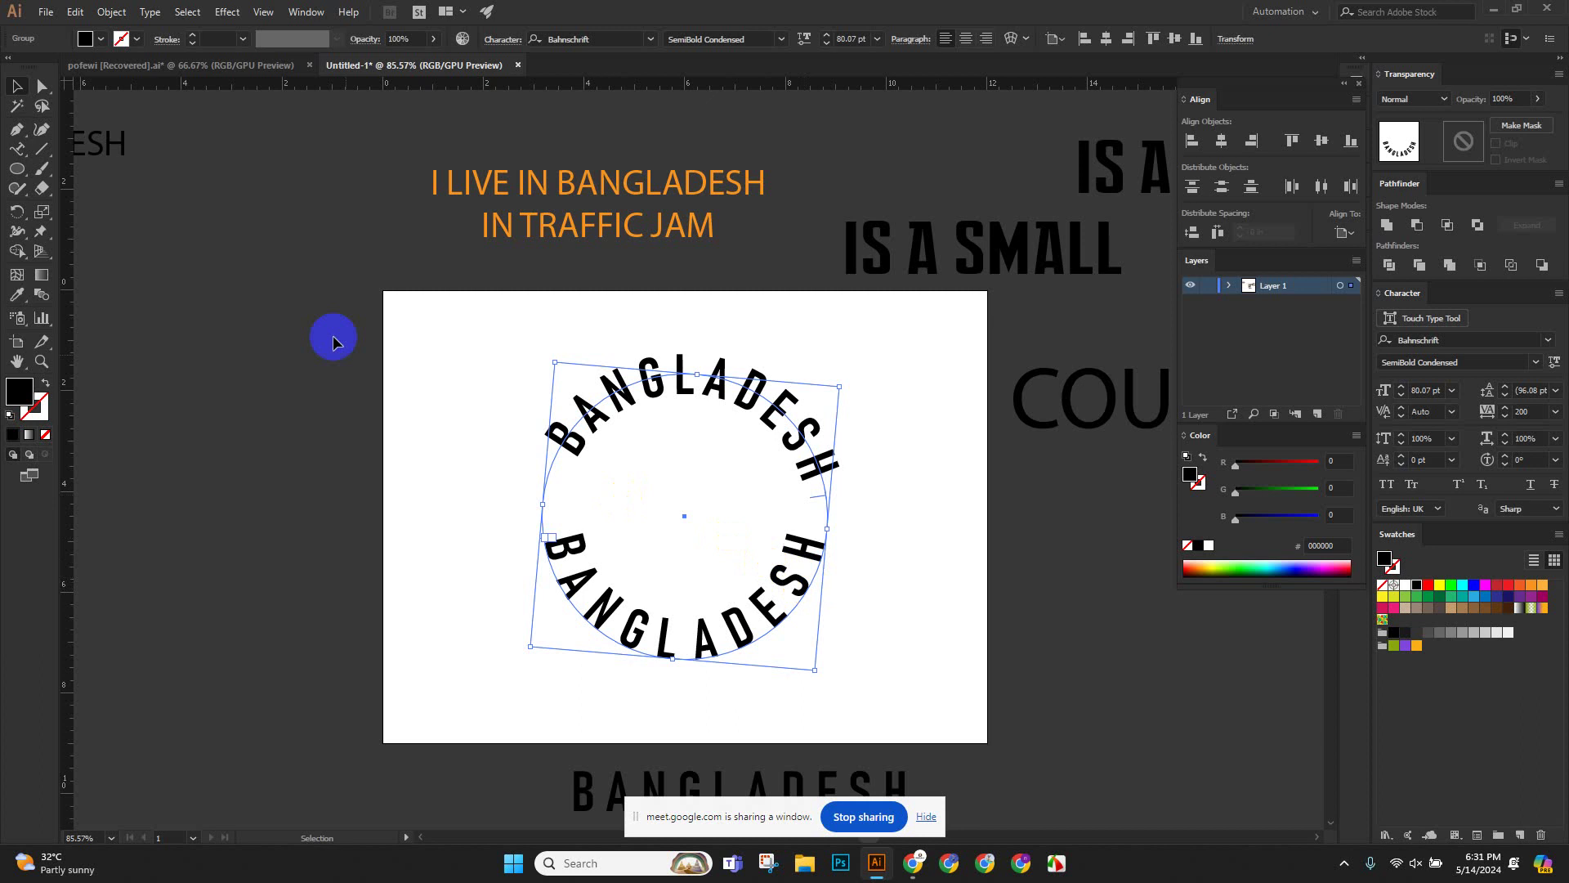
pyautogui.click(150, 12)
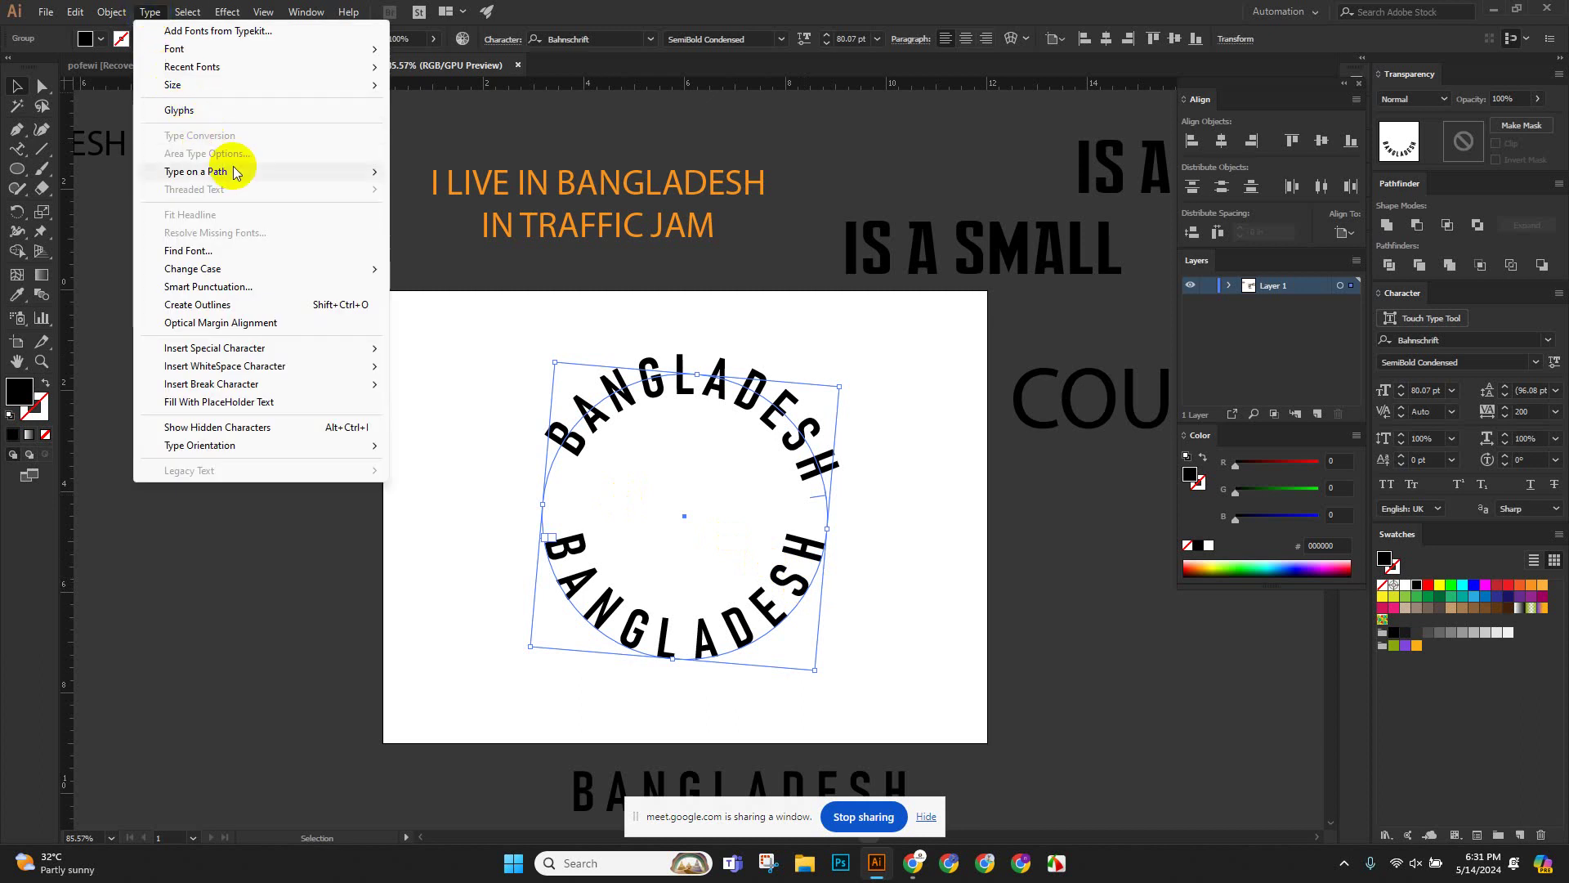
pyautogui.moveTo(376, 168)
pyautogui.click(435, 267)
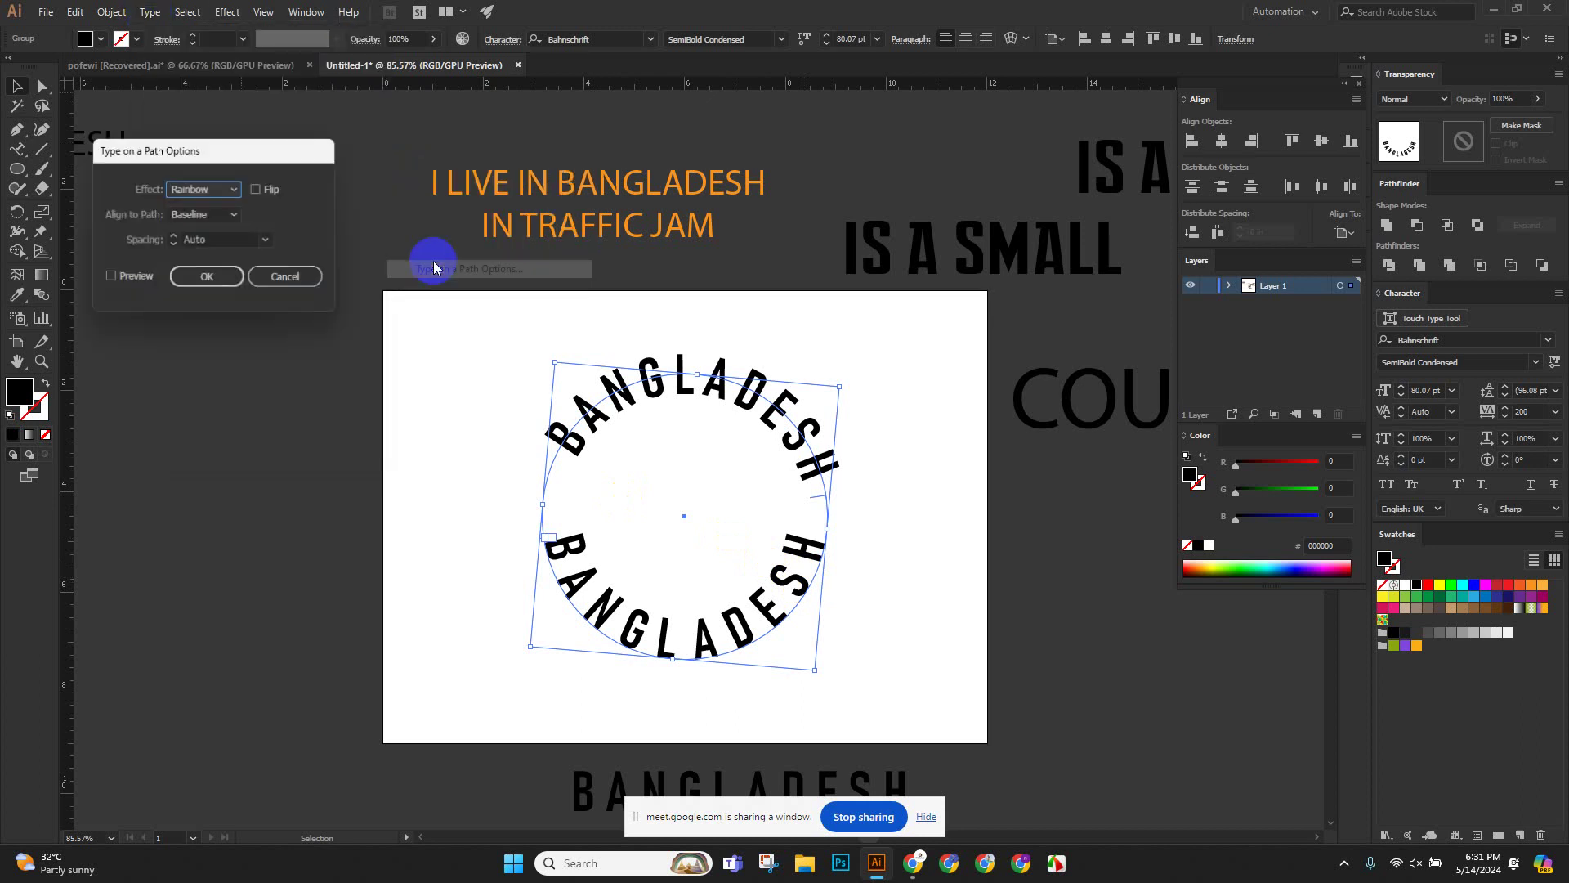
pyautogui.click(209, 215)
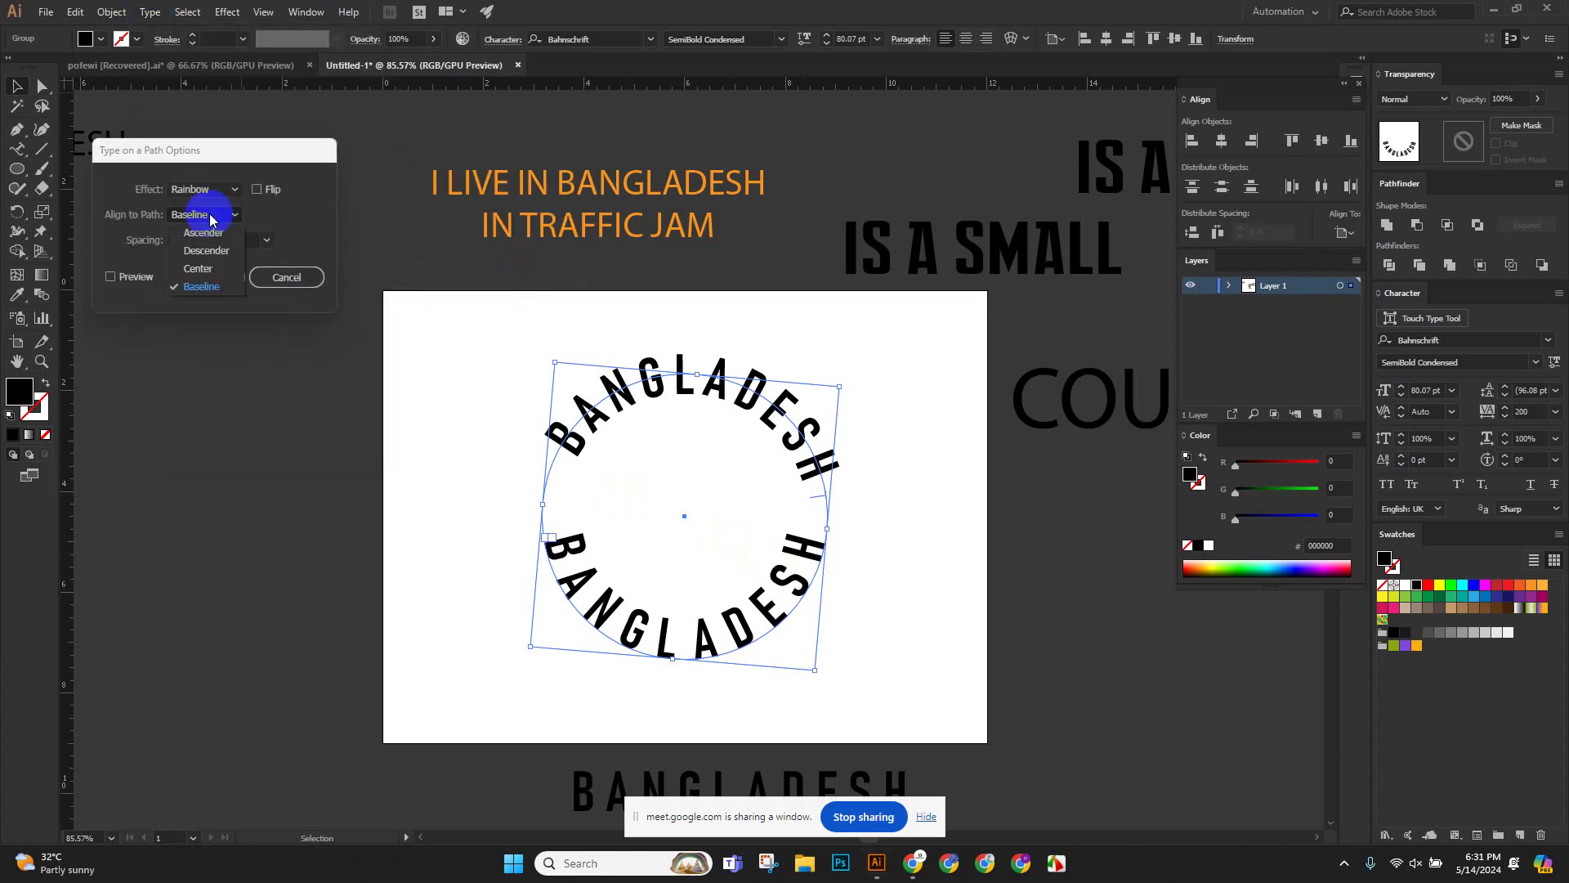
pyautogui.click(200, 267)
pyautogui.click(203, 274)
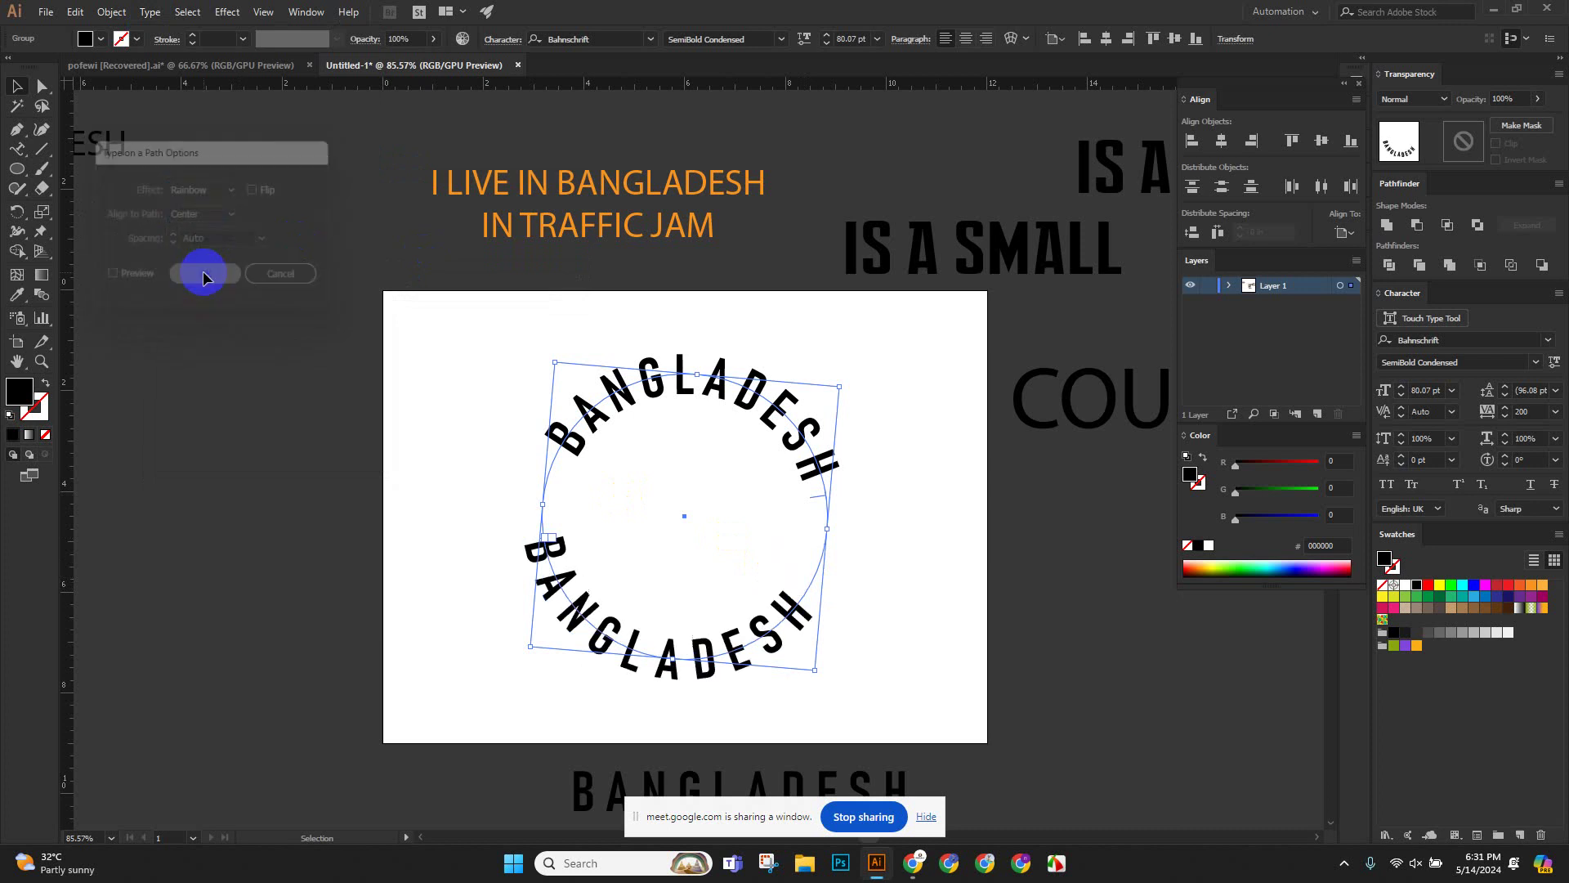
pyautogui.click(360, 349)
# Rotate both curved BANGLADESH texts together slightly counter-clockwise around the circle's center, and deselect them.
pyautogui.moveTo(492, 360); pyautogui.dragTo(820, 699)
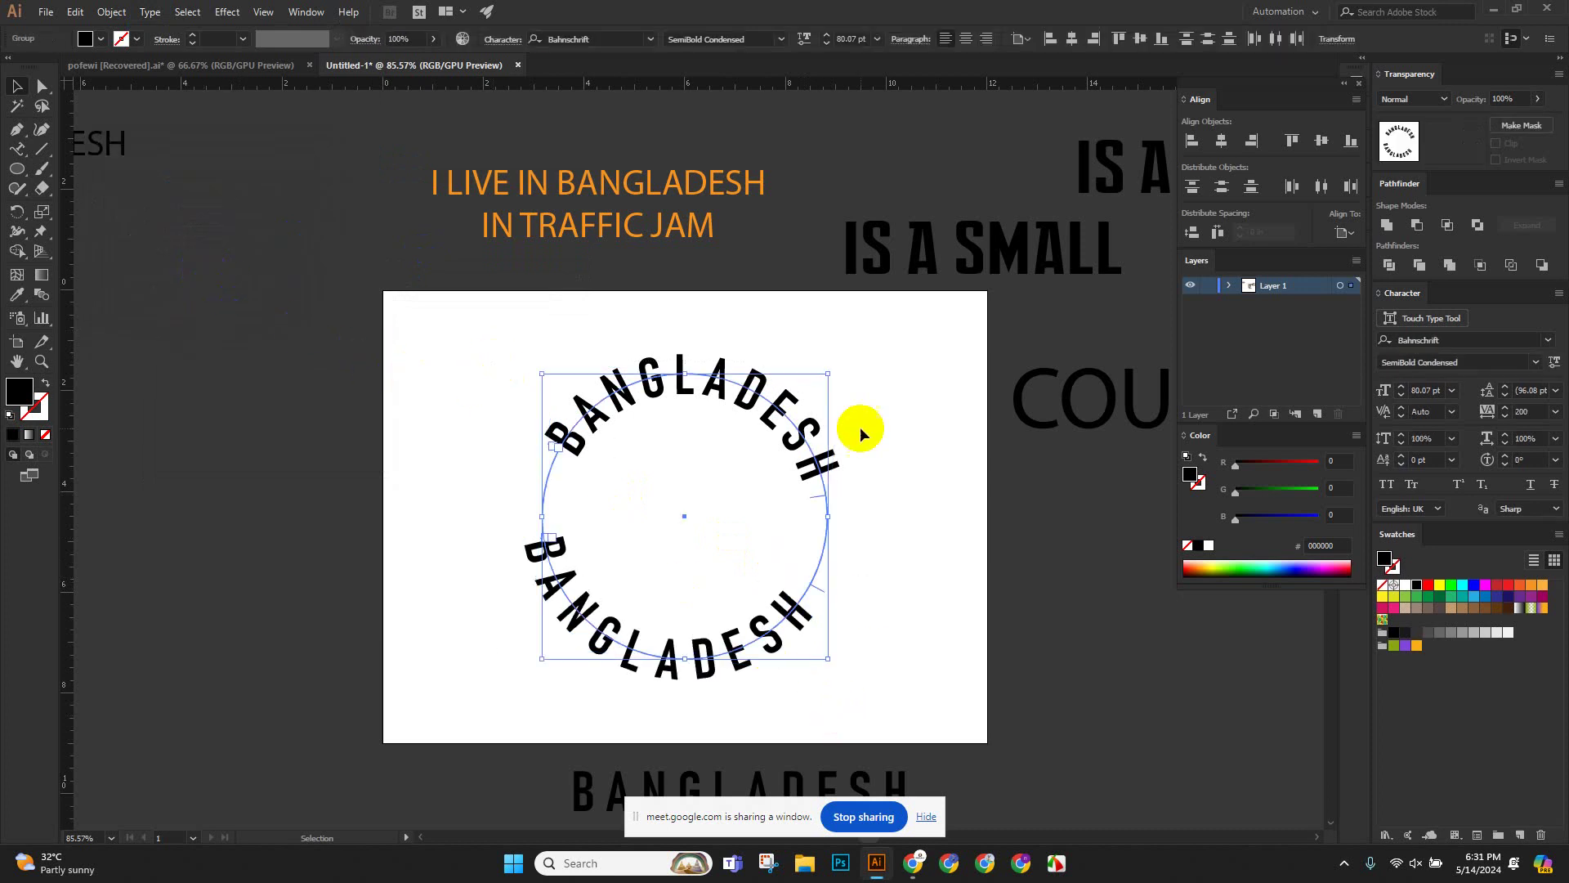
pyautogui.moveTo(835, 368); pyautogui.dragTo(788, 340)
pyautogui.click(876, 360)
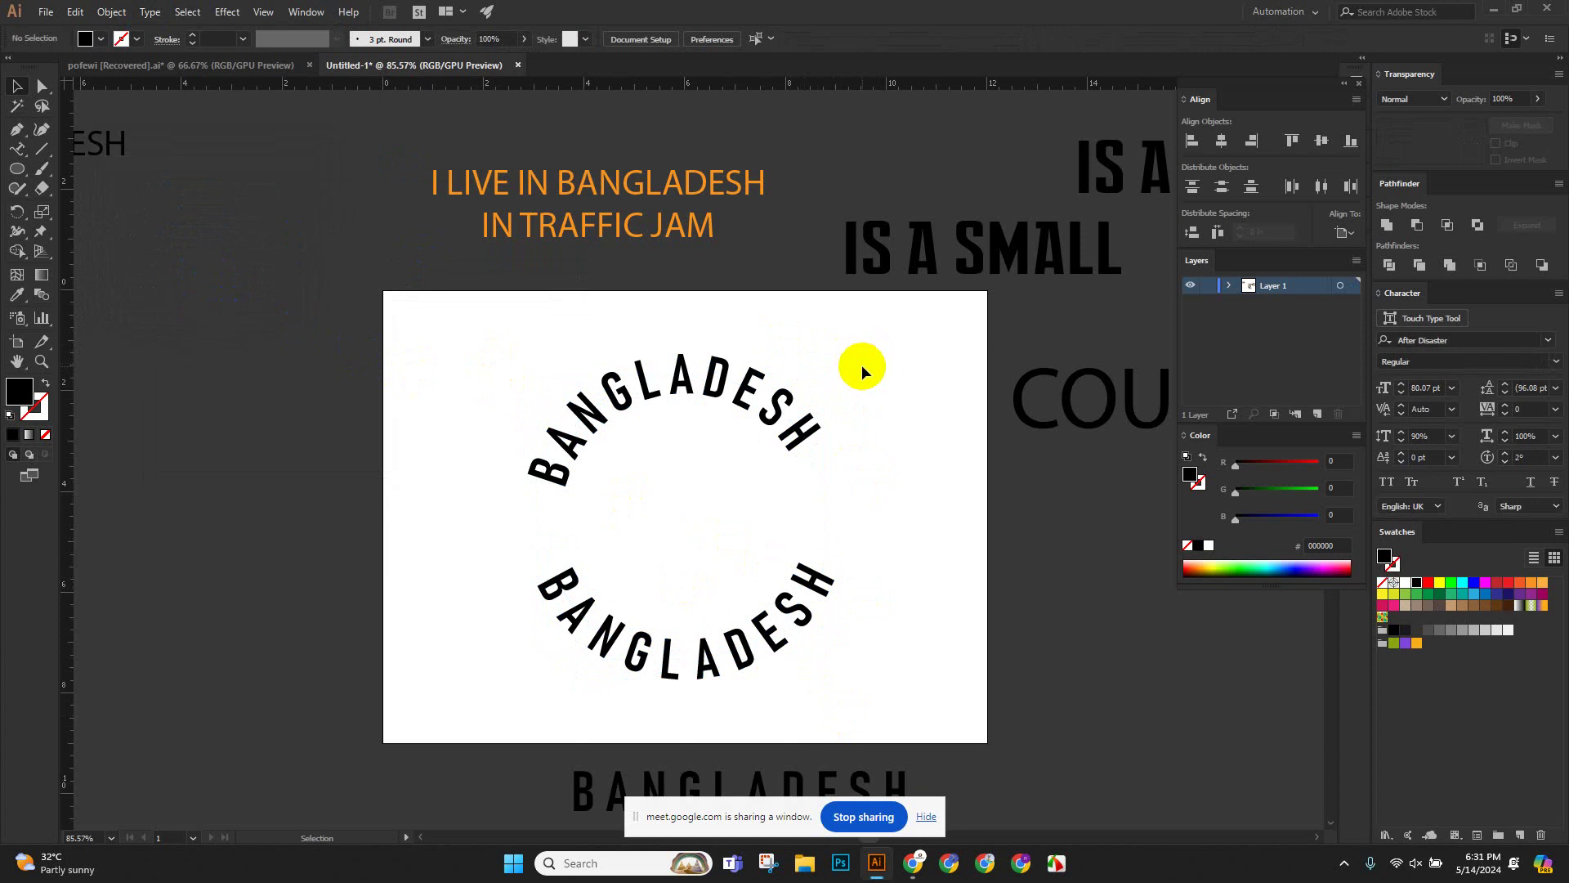
# Try moving the lower curved BANGLADESH text away to the left of the circle, and undo the move.
pyautogui.click(700, 666)
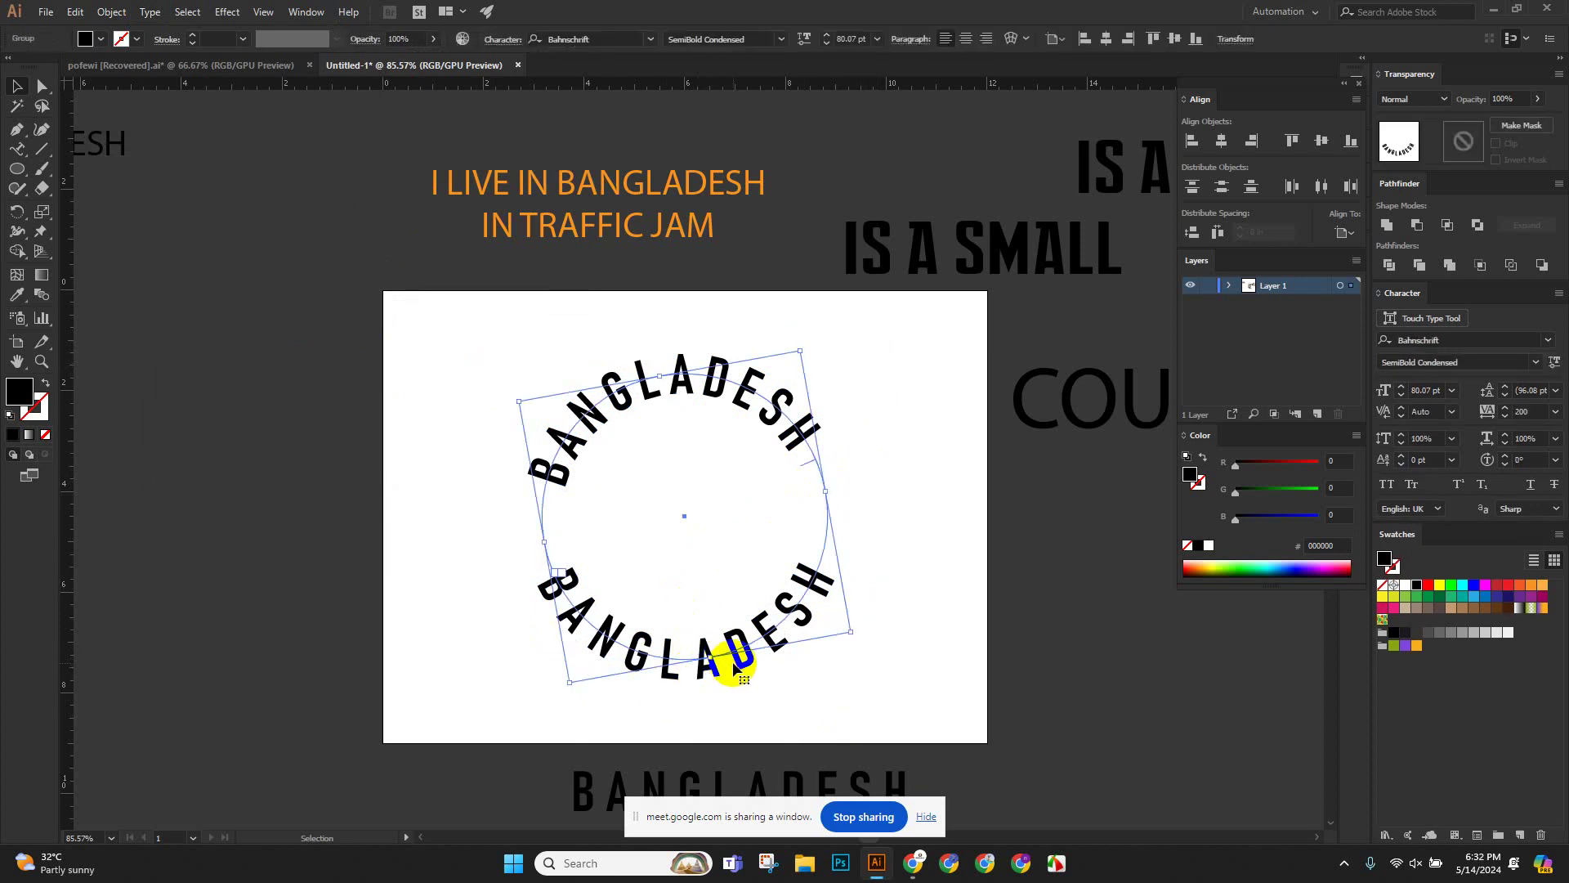
pyautogui.moveTo(737, 662); pyautogui.dragTo(398, 634)
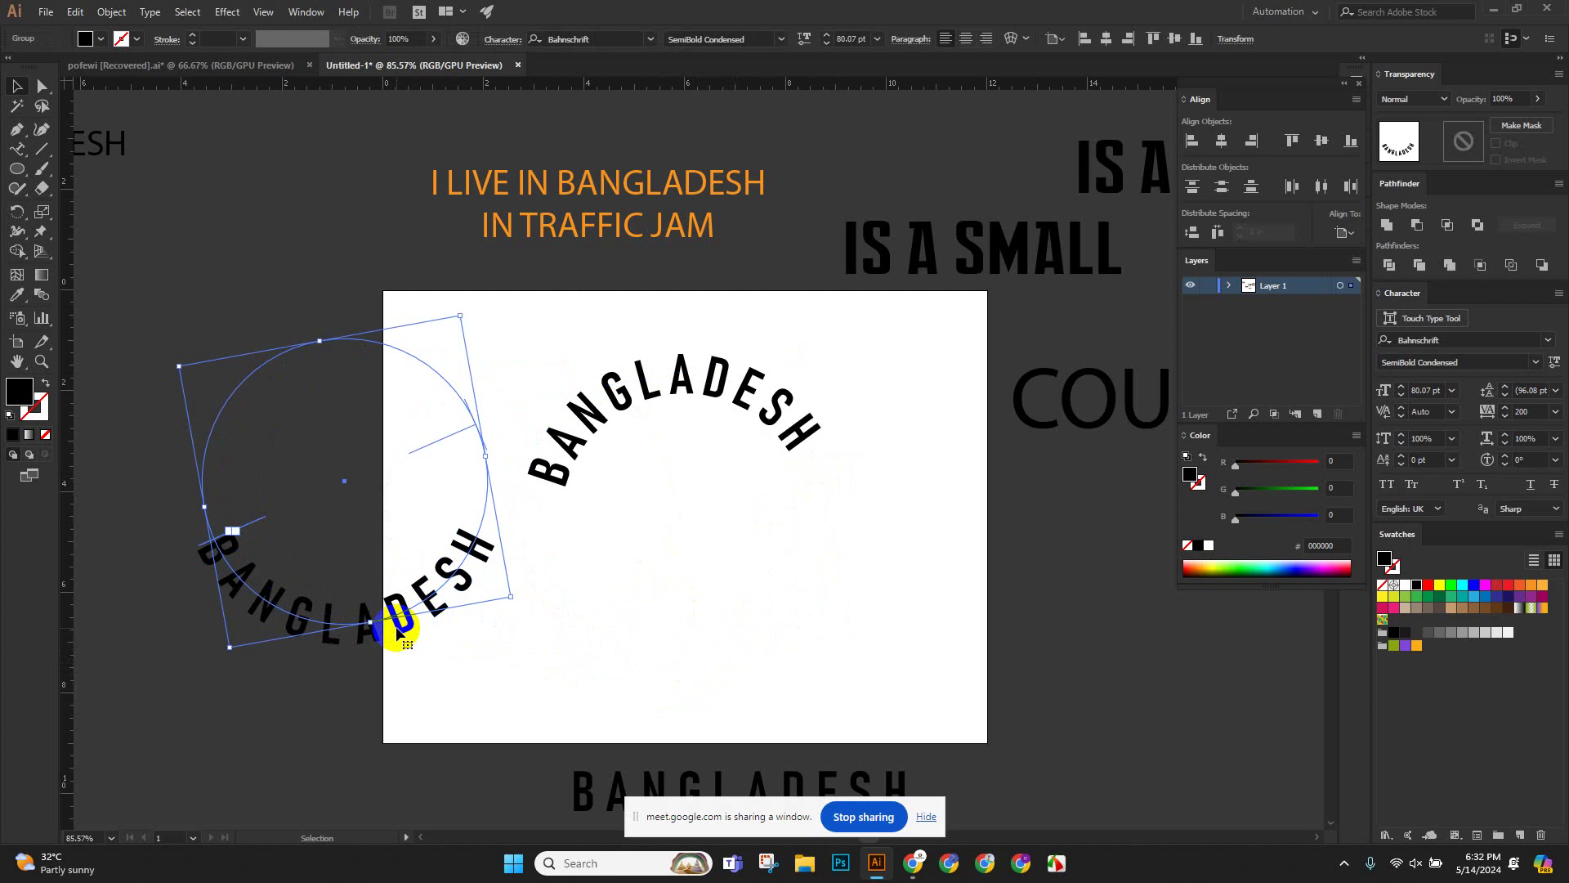
pyautogui.hotkey('ctrl', 'z')
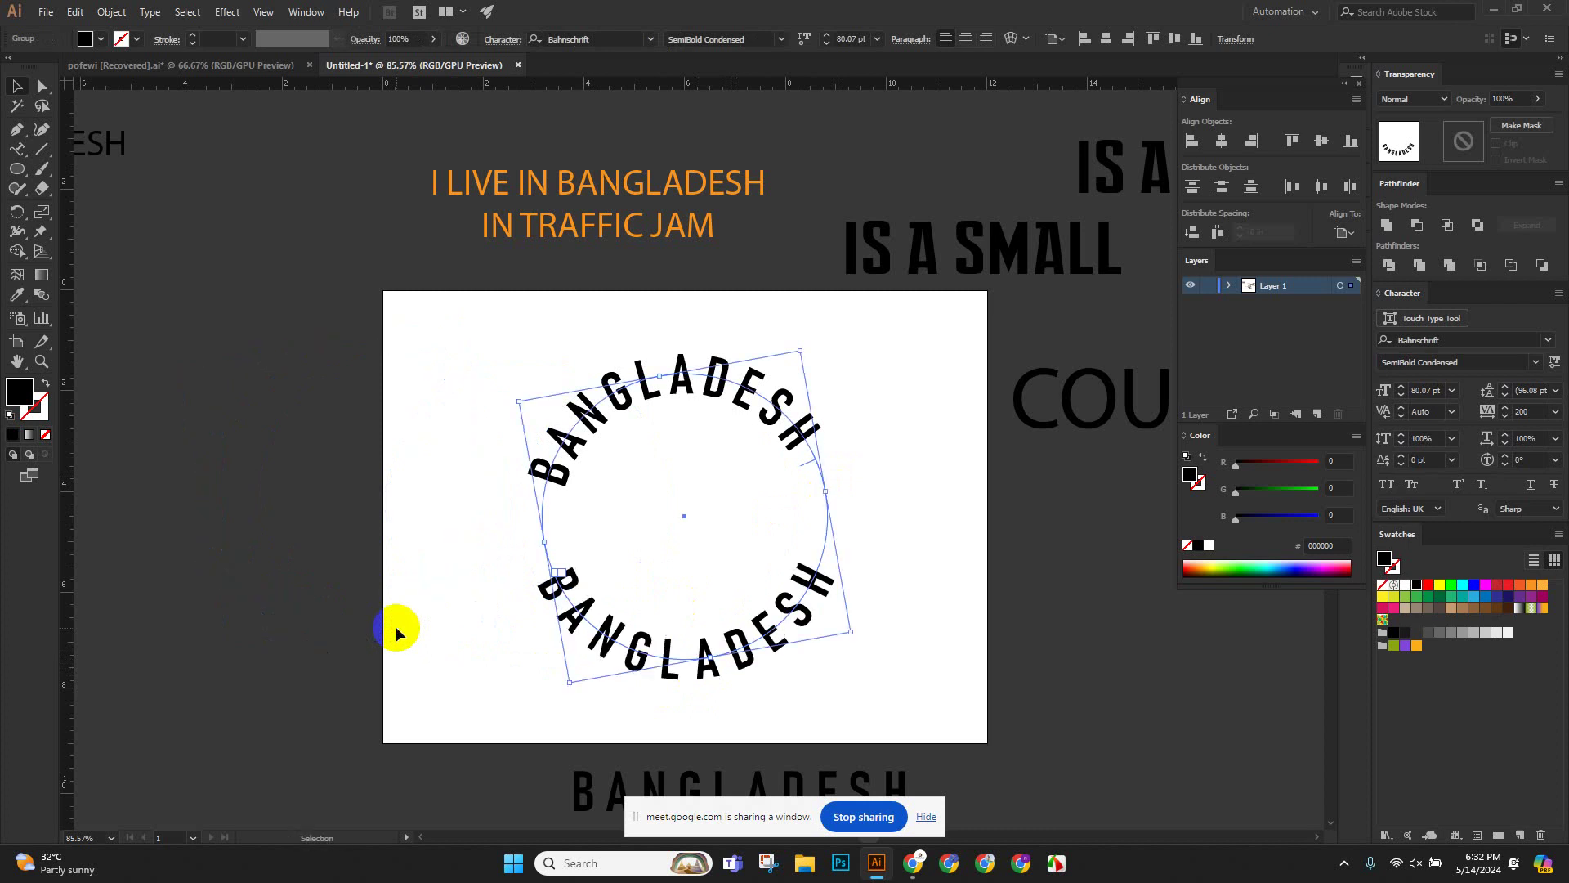
# Add a horizontal guide near the lower ends of the upper BANGLADESH arc and rotate that text clockwise to level both ends on it.
pyautogui.scroll(-2, 889, 625)
pyautogui.click(884, 618)
pyautogui.scroll(3, 705, 376)
pyautogui.moveTo(817, 453); pyautogui.dragTo(800, 502)
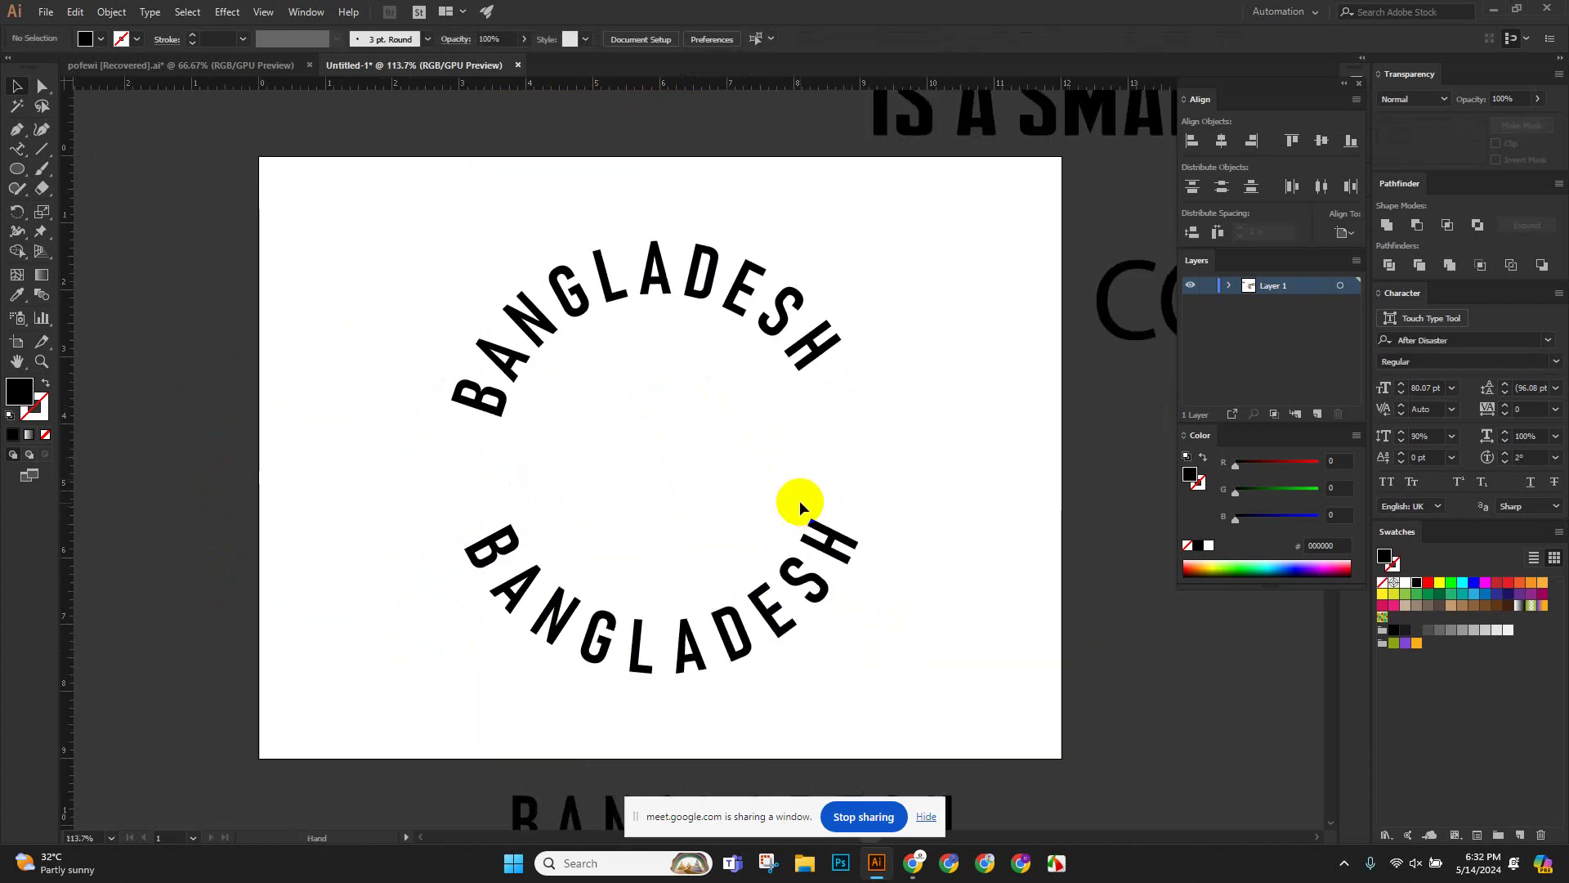
pyautogui.click(786, 337)
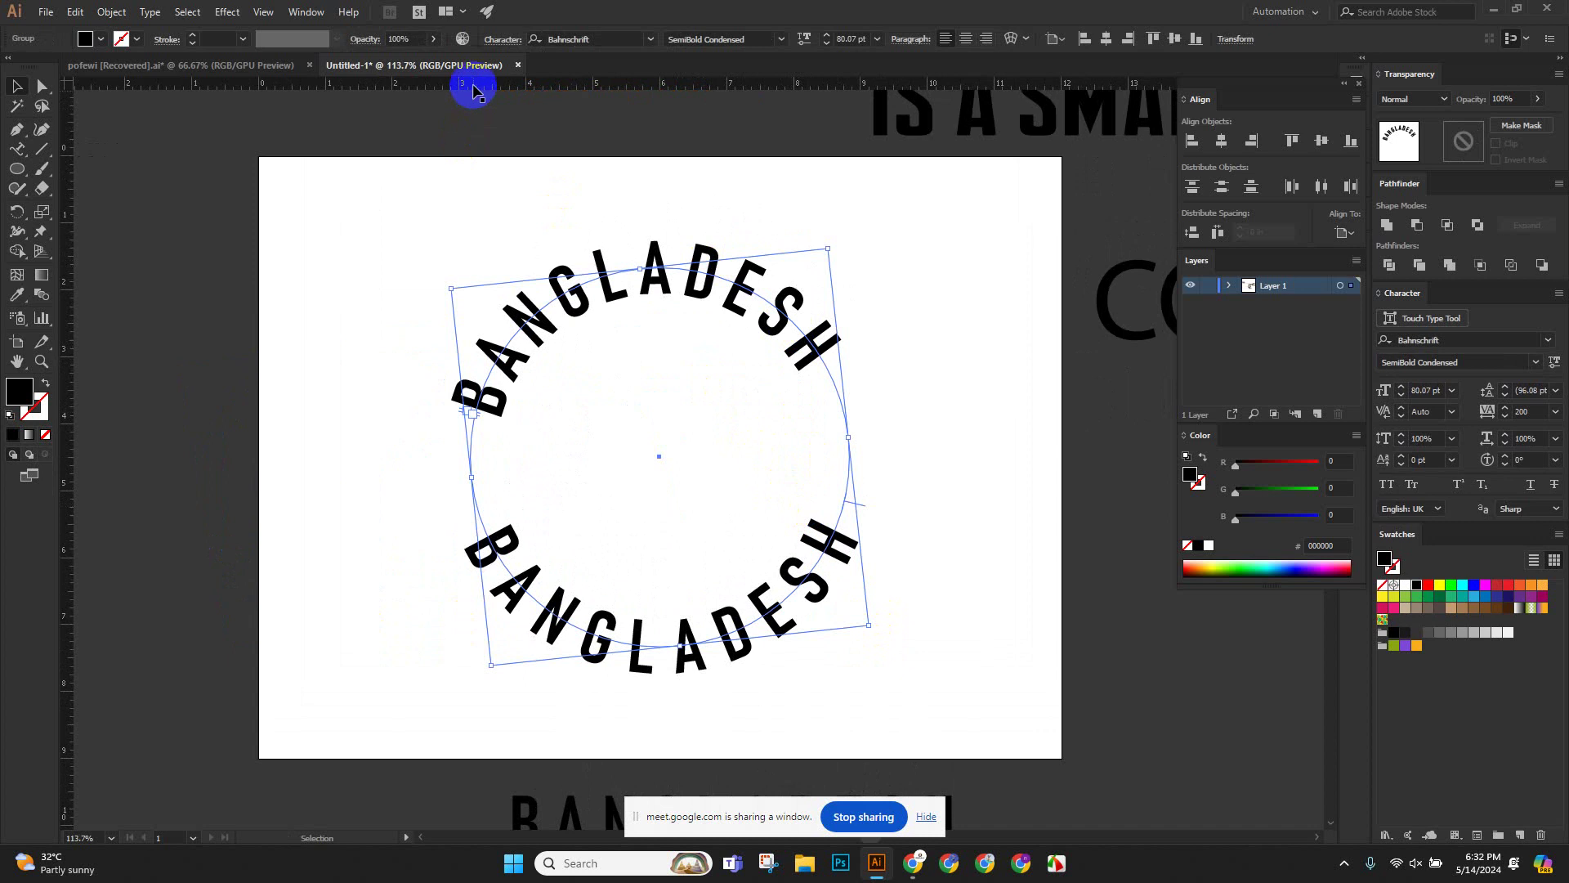
pyautogui.moveTo(474, 90); pyautogui.dragTo(526, 389)
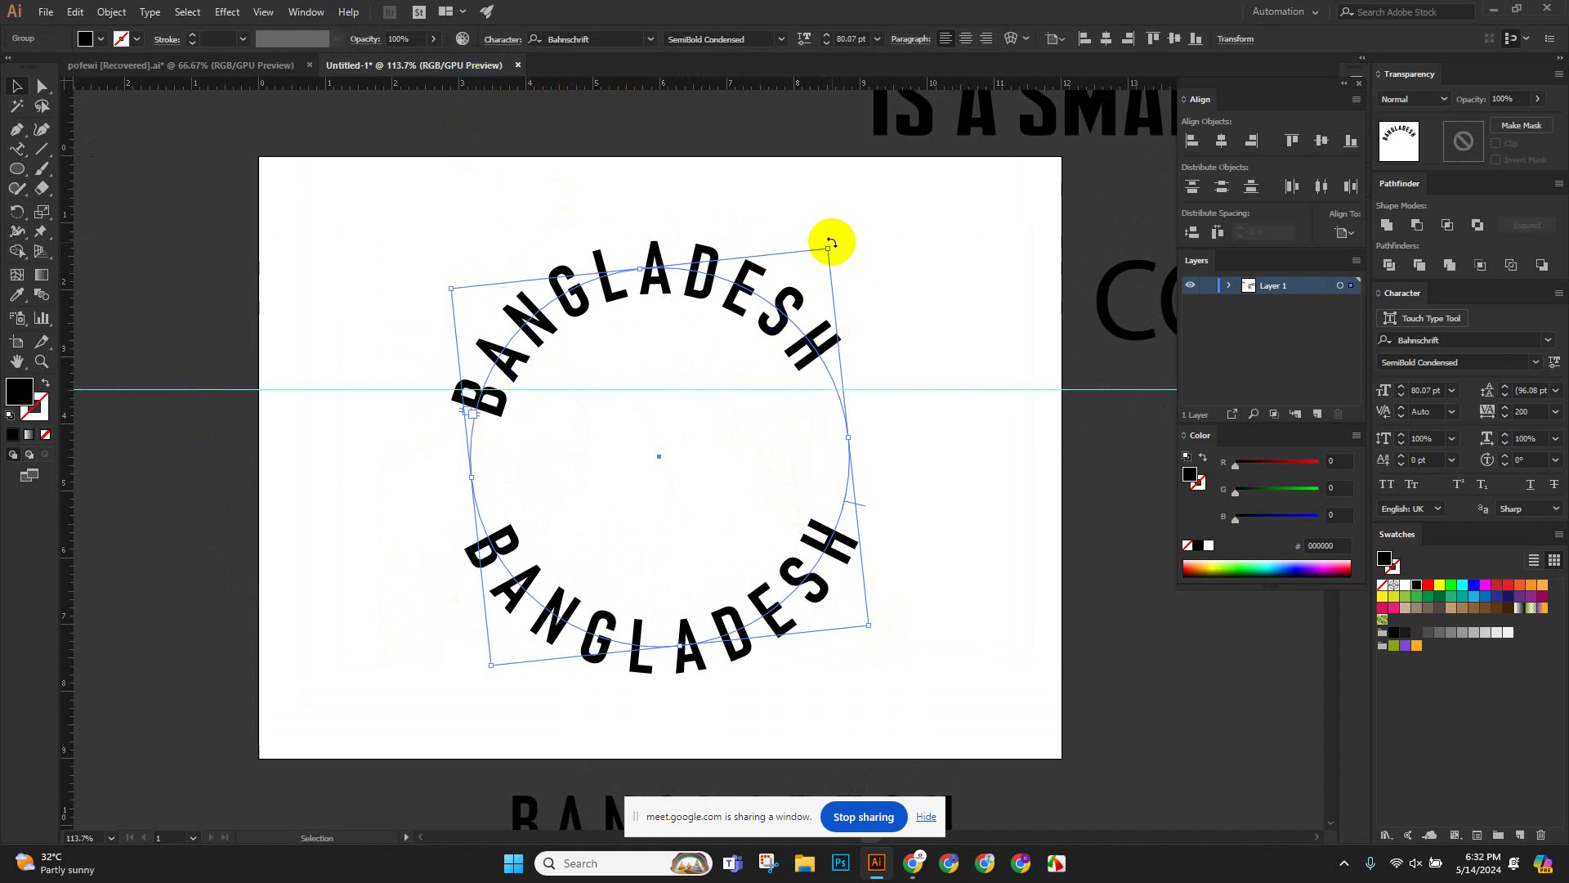
pyautogui.moveTo(830, 238); pyautogui.dragTo(864, 268)
pyautogui.click(914, 321)
# Add a horizontal guide near the upper ends of the lower BANGLADESH arc and rotate that text to level both ends on it.
pyautogui.scroll(-3, 914, 323)
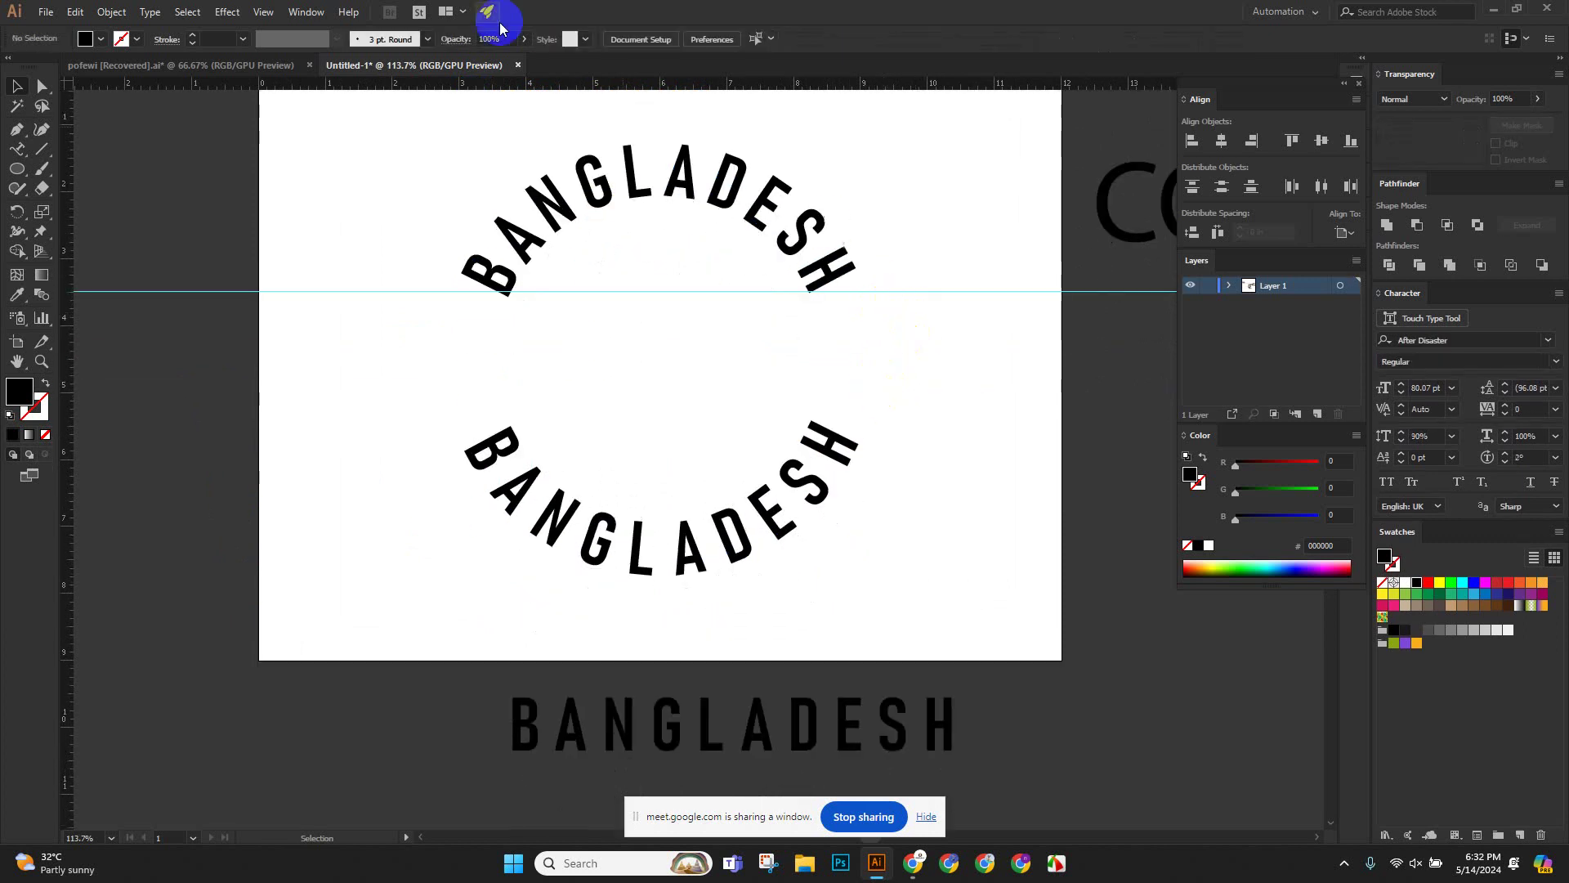
pyautogui.moveTo(466, 83); pyautogui.dragTo(499, 426)
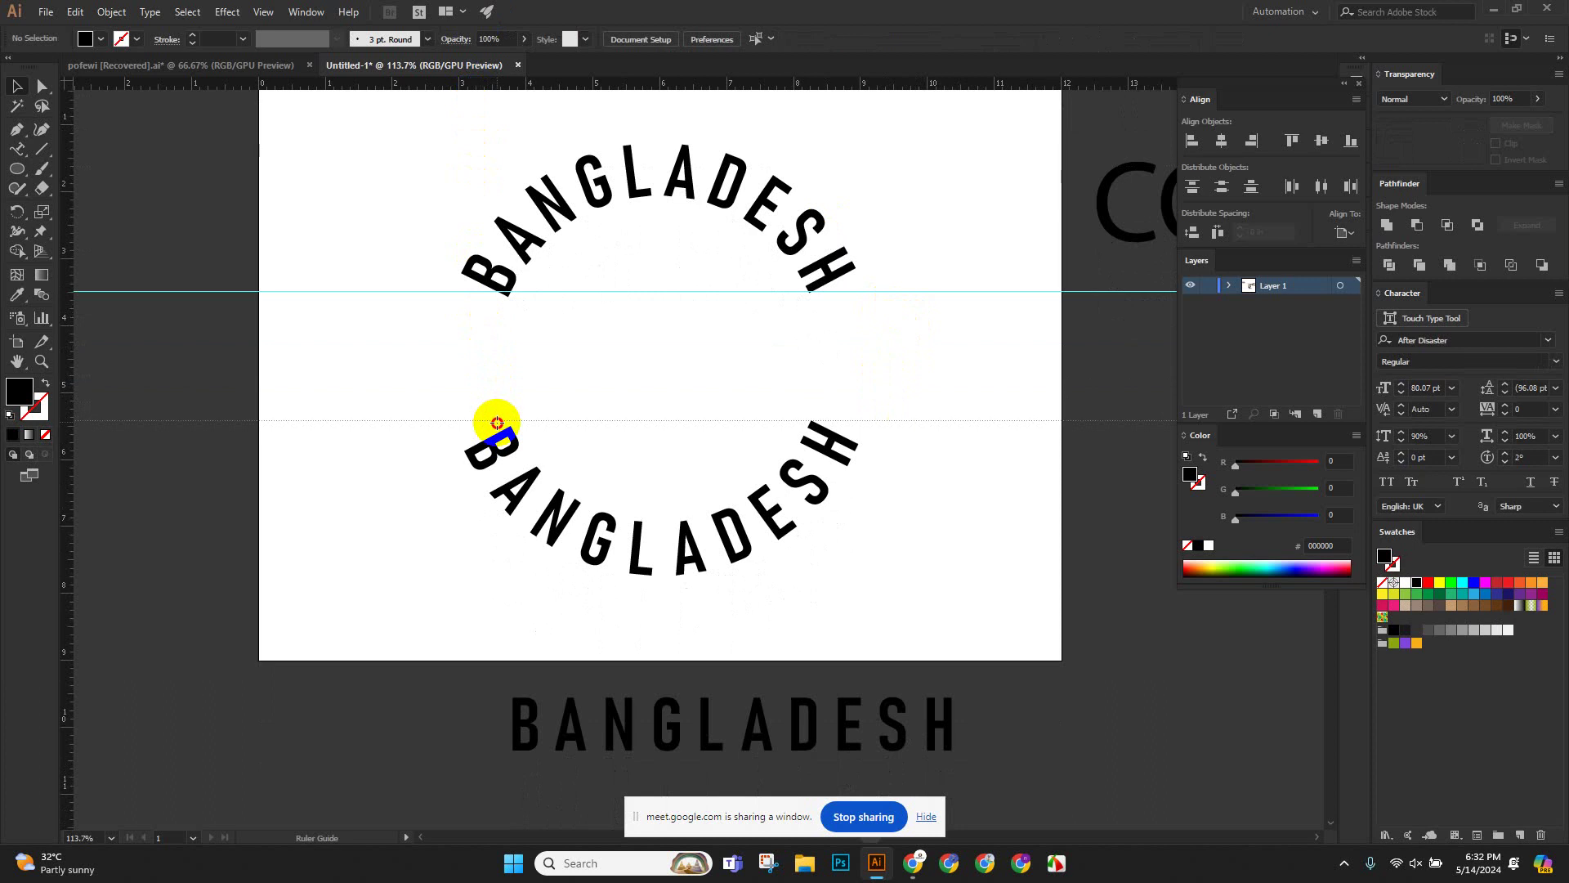
pyautogui.click(835, 458)
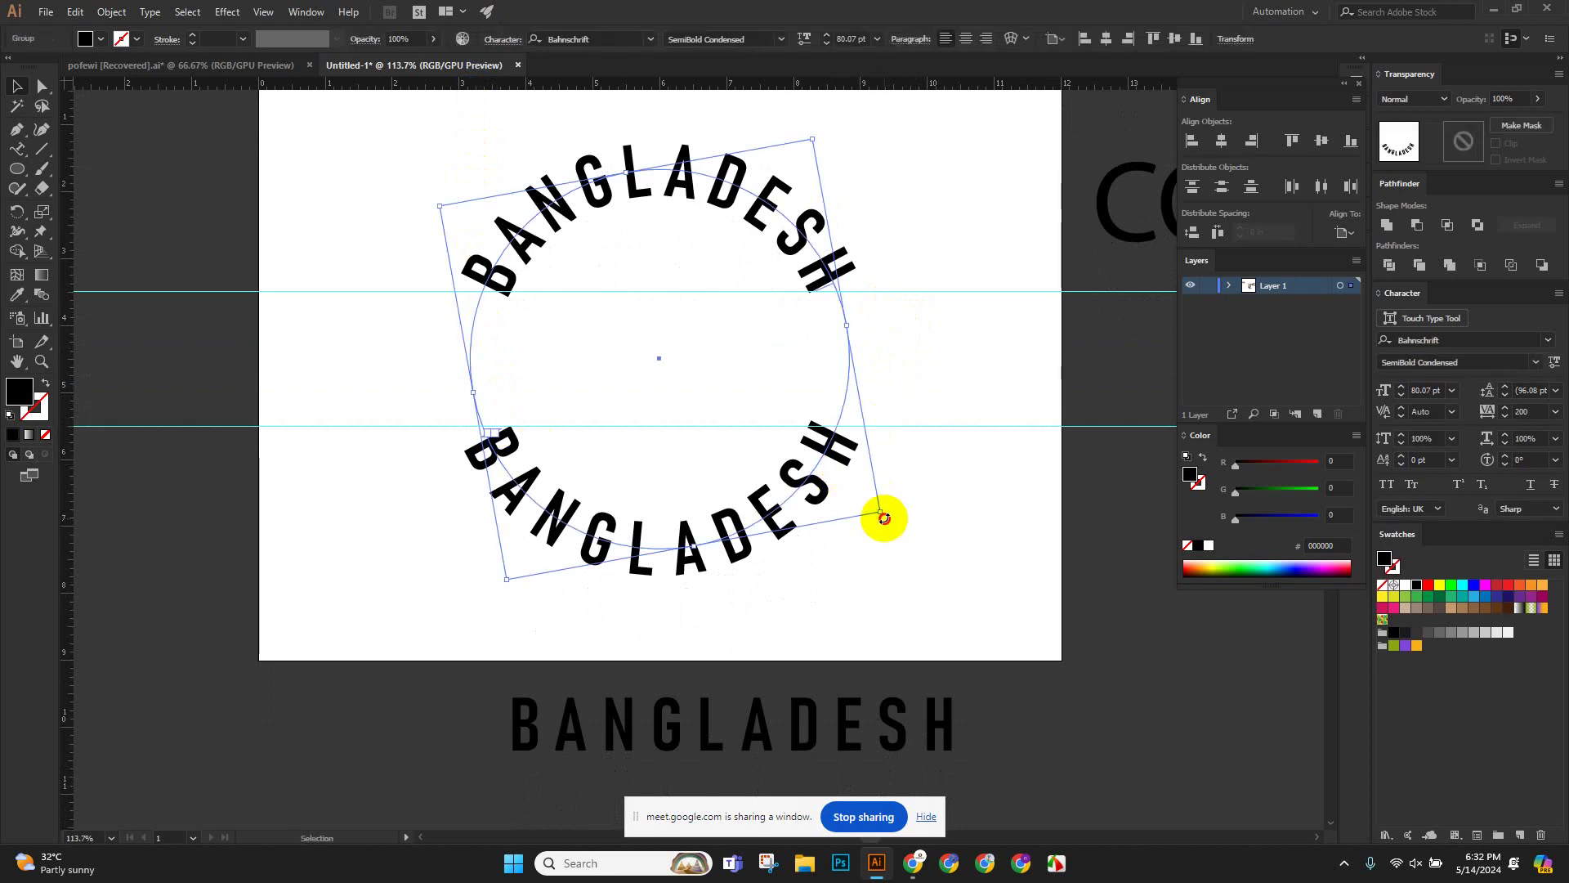
pyautogui.moveTo(883, 518); pyautogui.dragTo(919, 501)
pyautogui.click(919, 501)
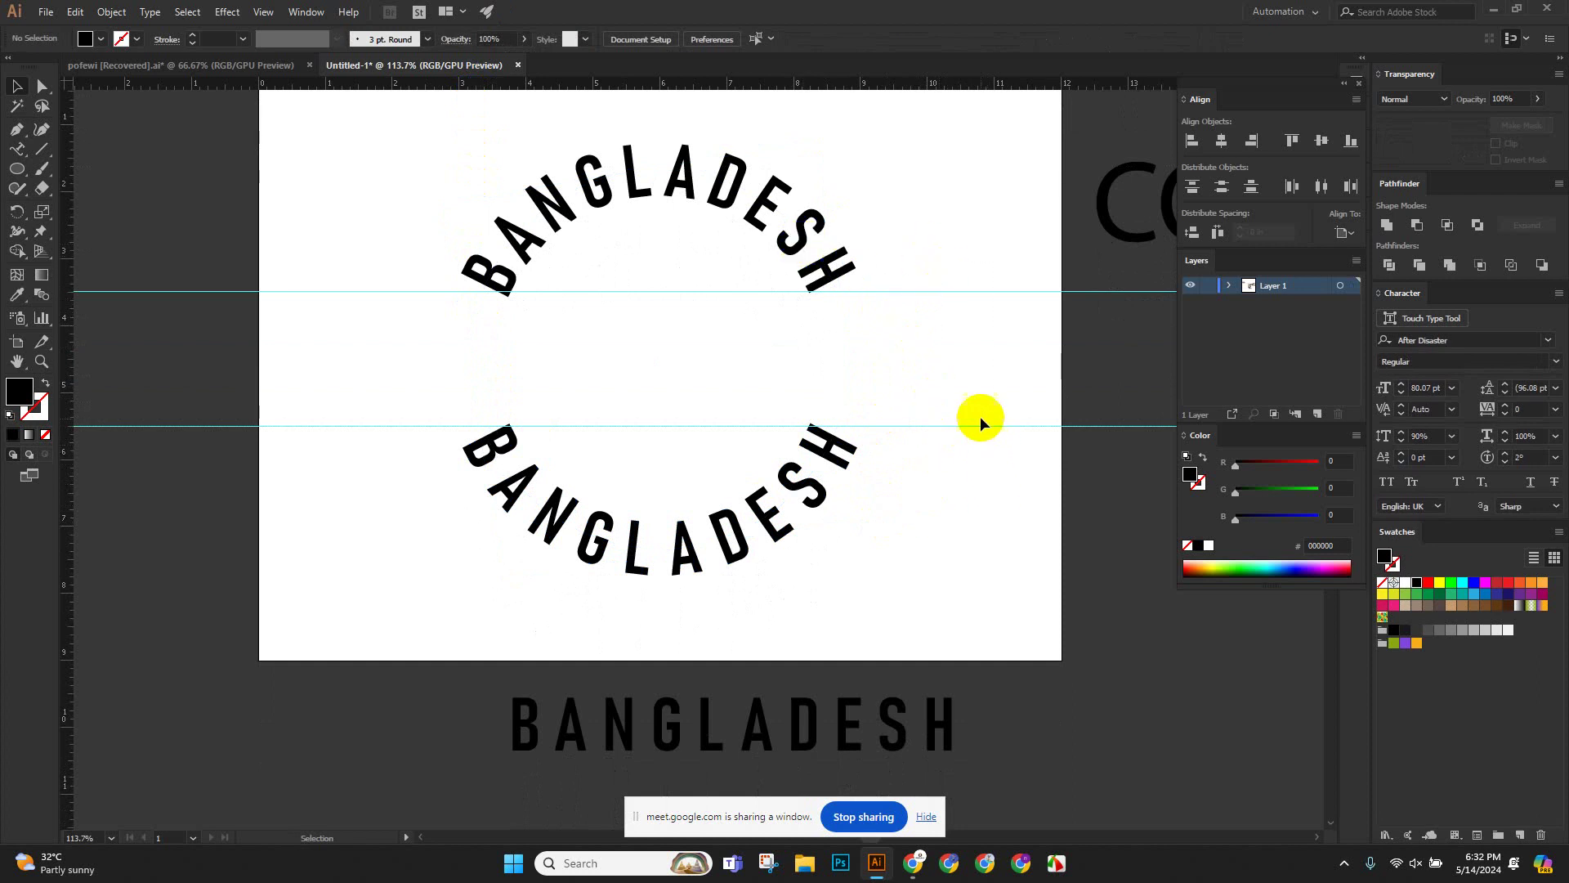
# Duplicate both curved BANGLADESH texts onto the empty canvas below and to the right of the artboard.
pyautogui.scroll(2, 981, 412)
pyautogui.scroll(-2, 937, 406)
pyautogui.press('z')
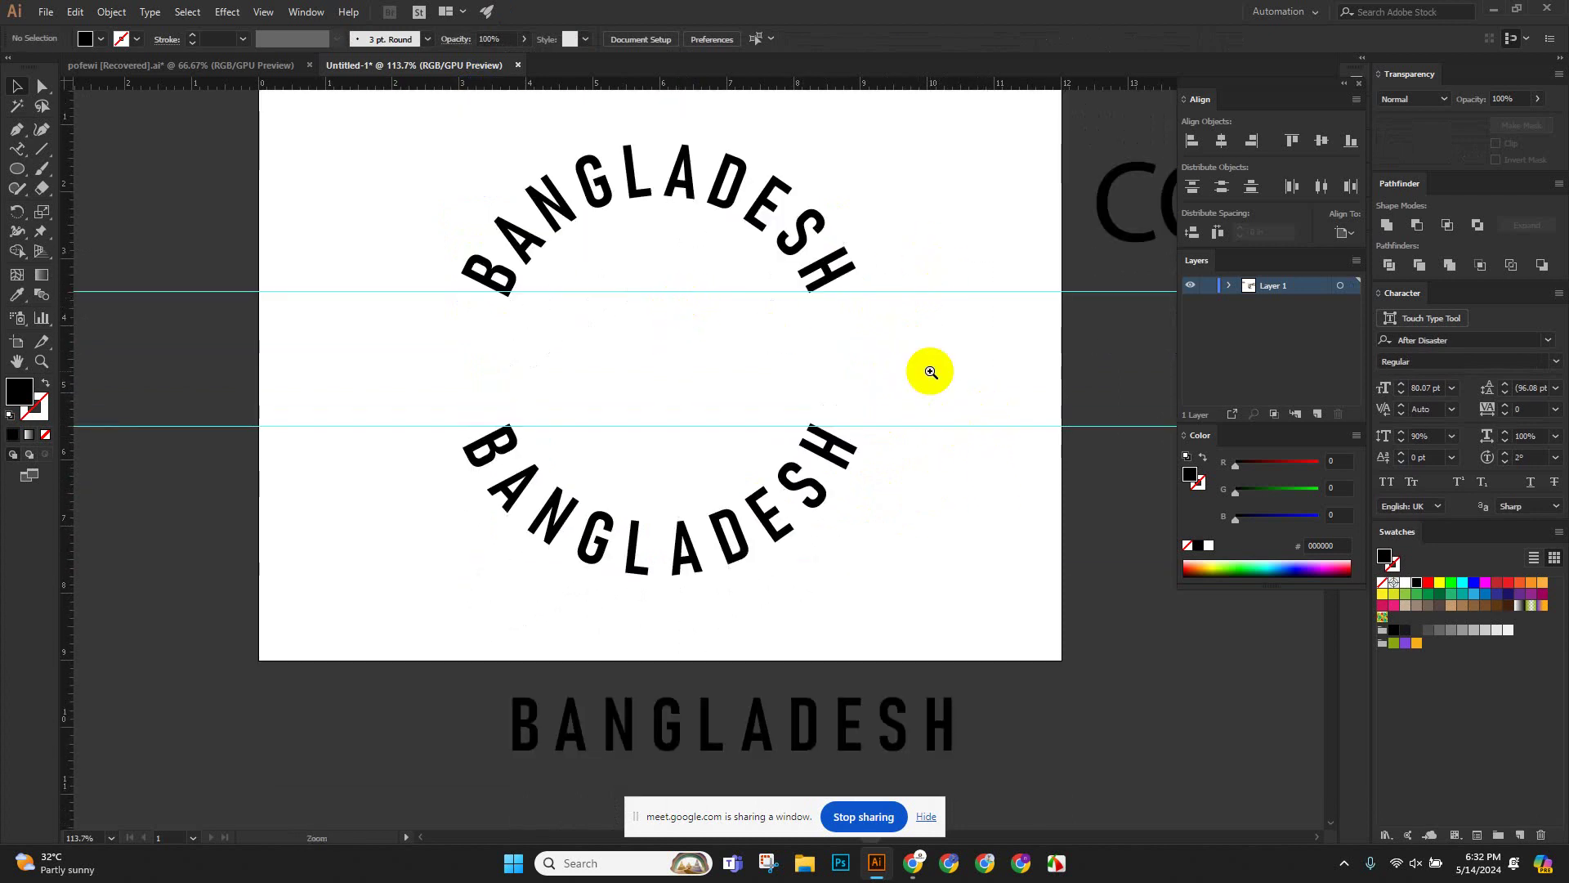
pyautogui.keyDown('alt'); pyautogui.click(930, 372); pyautogui.keyUp('alt')
pyautogui.press('v')
pyautogui.moveTo(487, 242); pyautogui.dragTo(697, 567)
pyautogui.press('space')
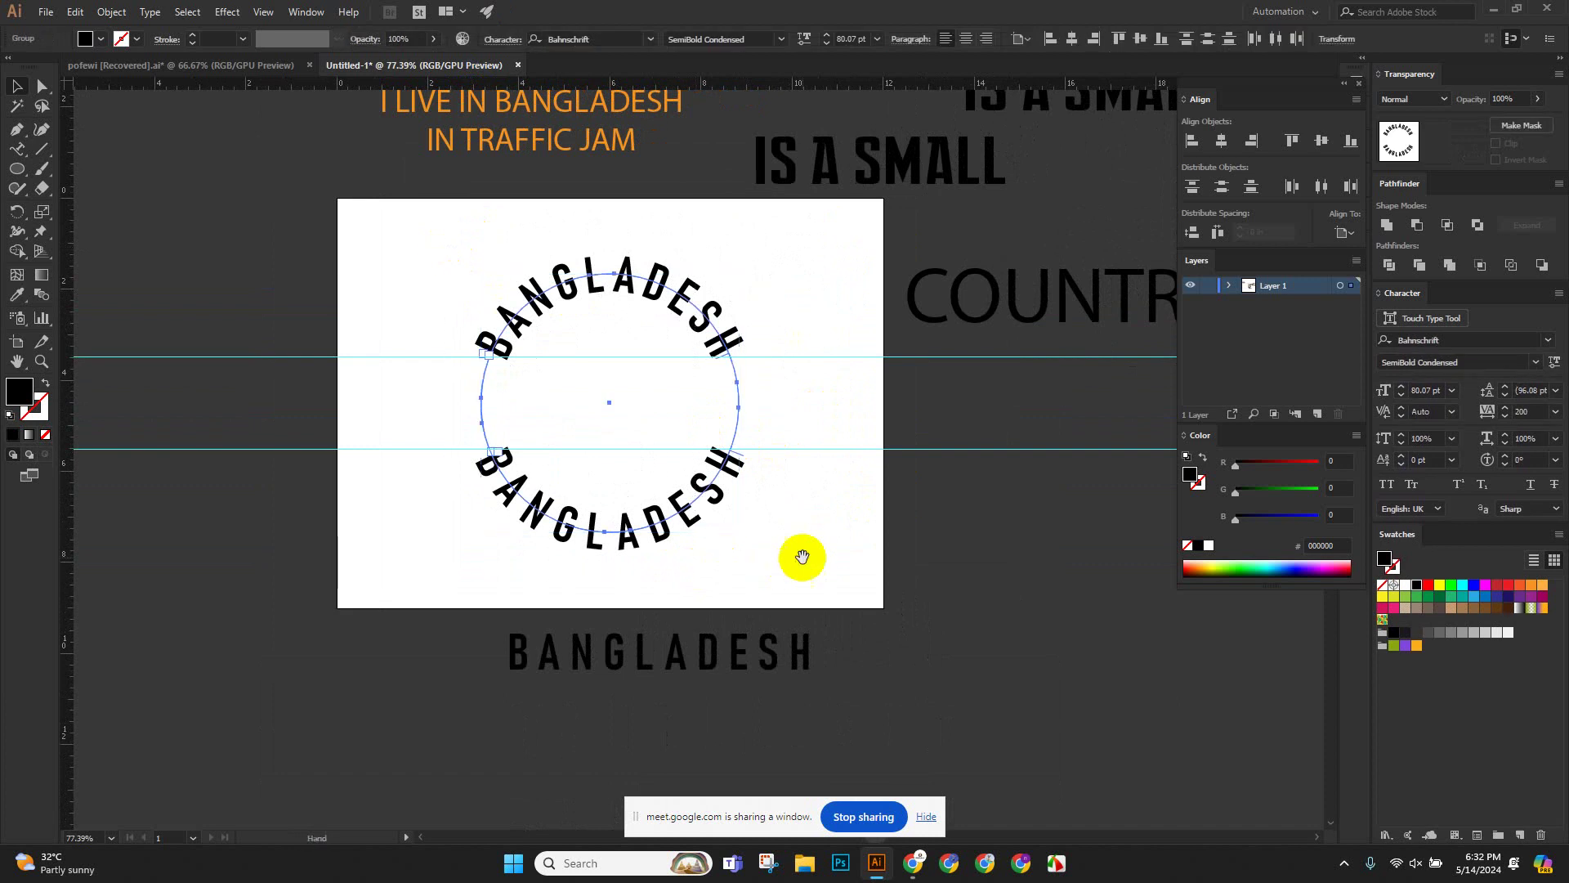
pyautogui.moveTo(802, 556); pyautogui.dragTo(580, 448)
pyautogui.moveTo(435, 367); pyautogui.dragTo(956, 641)
pyautogui.click(701, 596)
pyautogui.press('space')
pyautogui.moveTo(831, 540); pyautogui.dragTo(616, 490)
pyautogui.scroll(5, 622, 523)
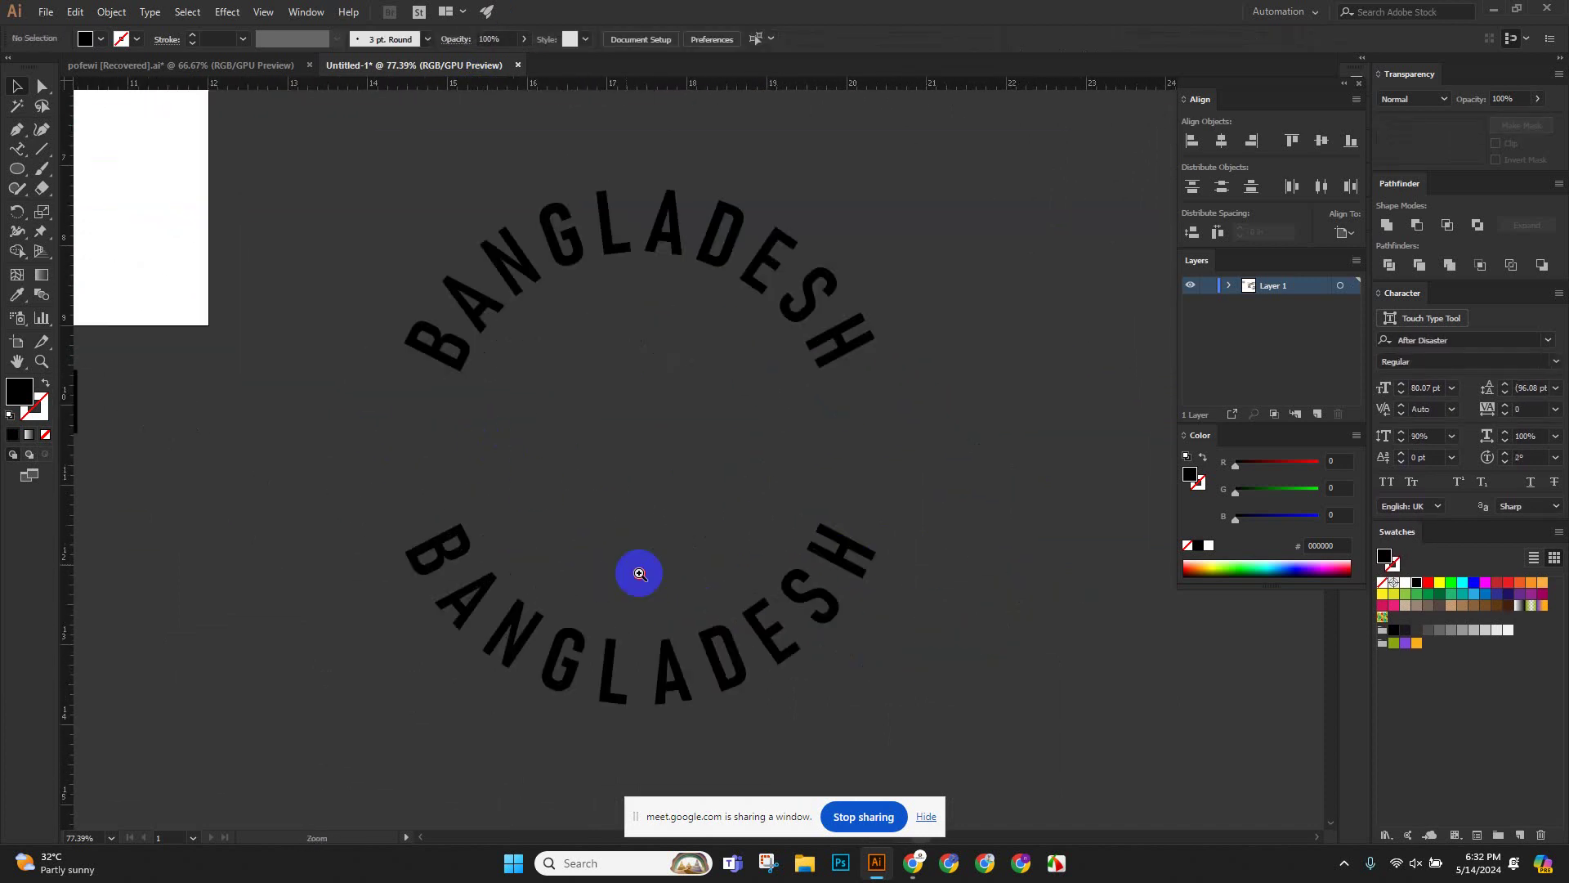
# Expand the duplicated curved BANGLADESH texts into shapes with Object and Fill enabled, and deselect them.
pyautogui.click(812, 711)
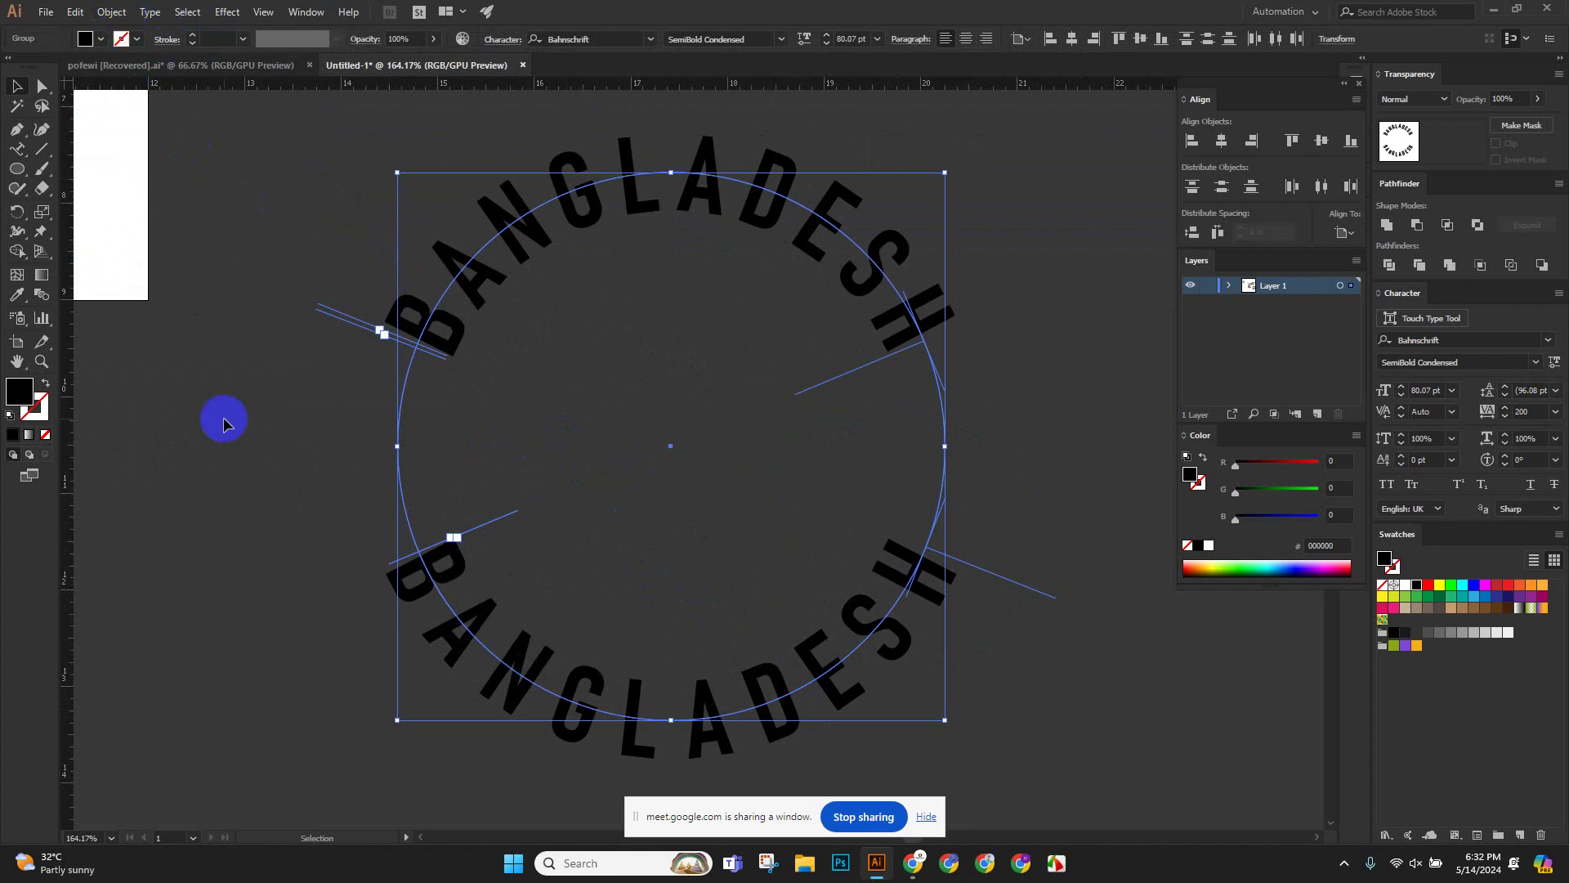
pyautogui.click(223, 421)
pyautogui.click(388, 331)
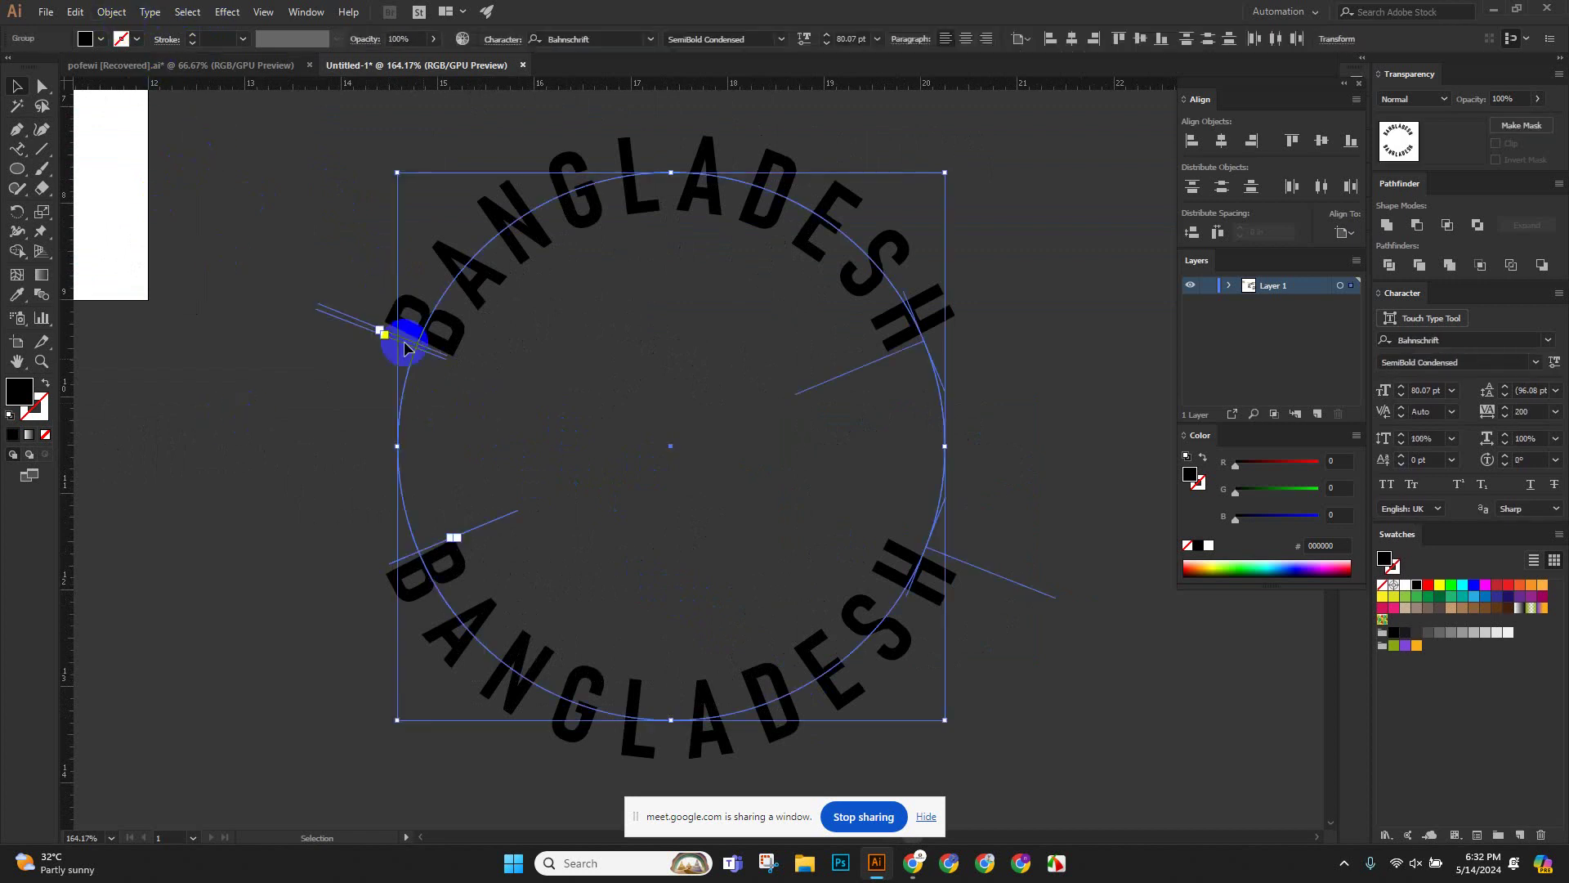
pyautogui.click(112, 12)
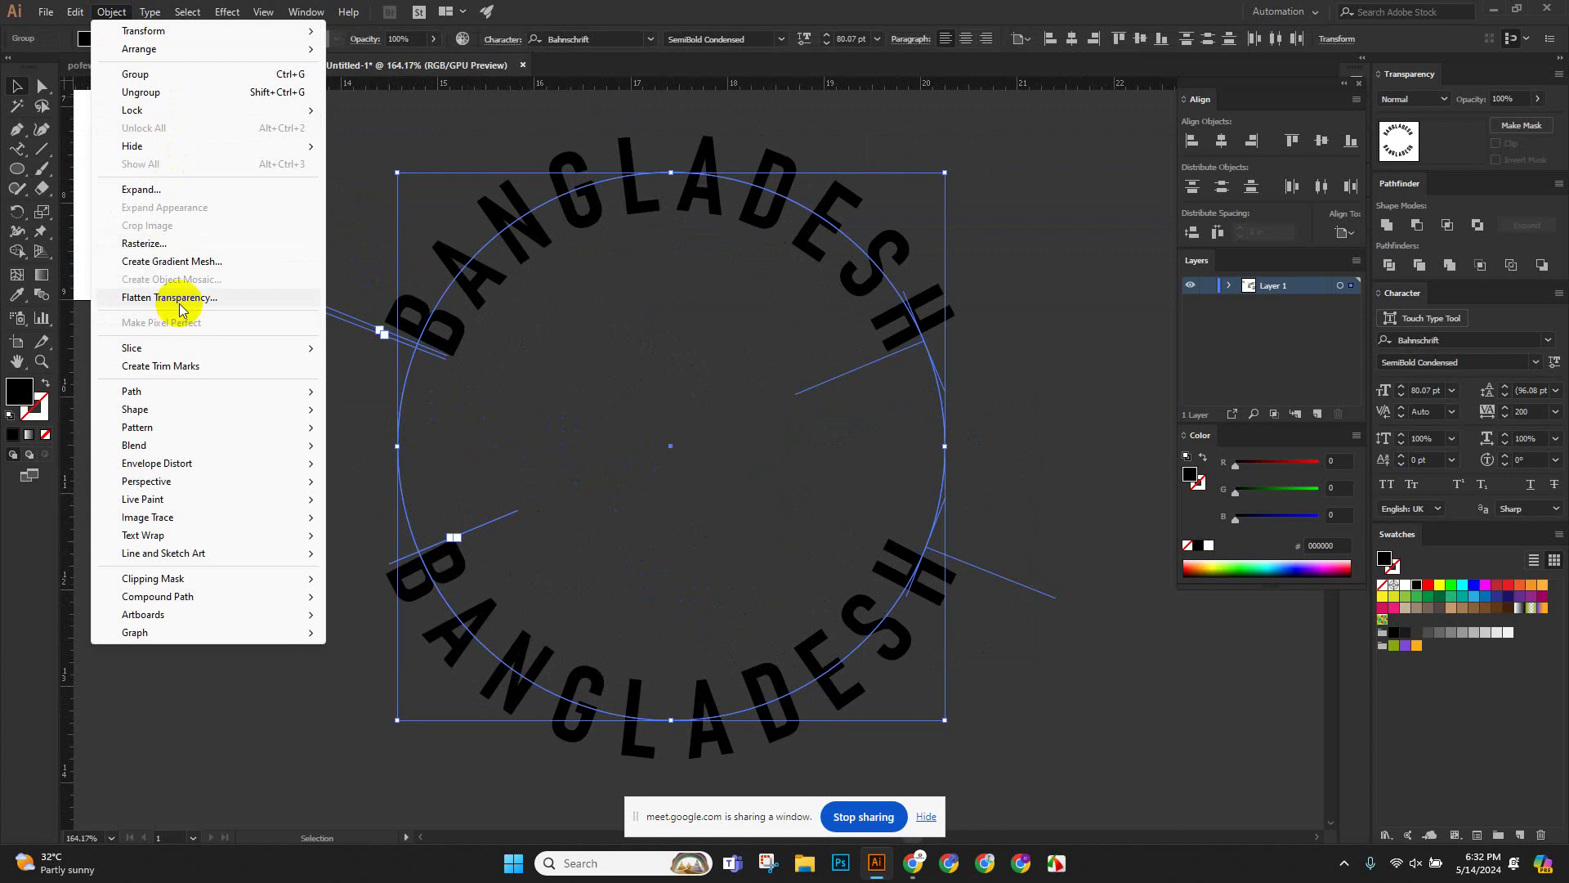
pyautogui.click(161, 189)
pyautogui.click(260, 375)
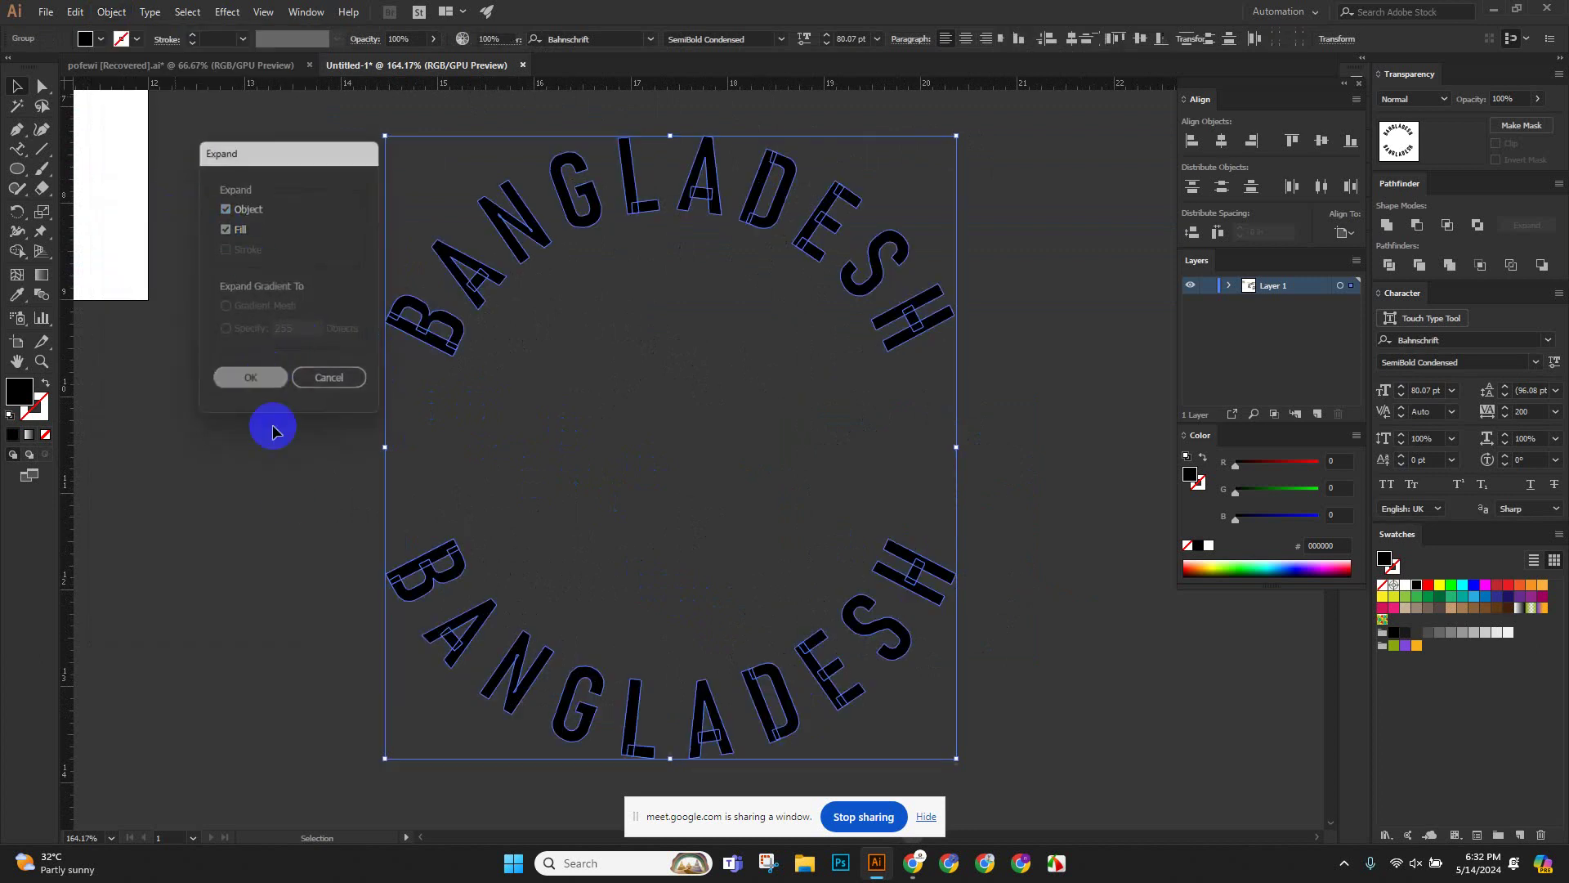
pyautogui.click(288, 498)
# Unite the overlapping letter shapes of both expanded BANGLADESH arcs and deselect the result.
pyautogui.moveTo(346, 238); pyautogui.dragTo(1046, 704)
pyautogui.scroll(3, 1042, 695)
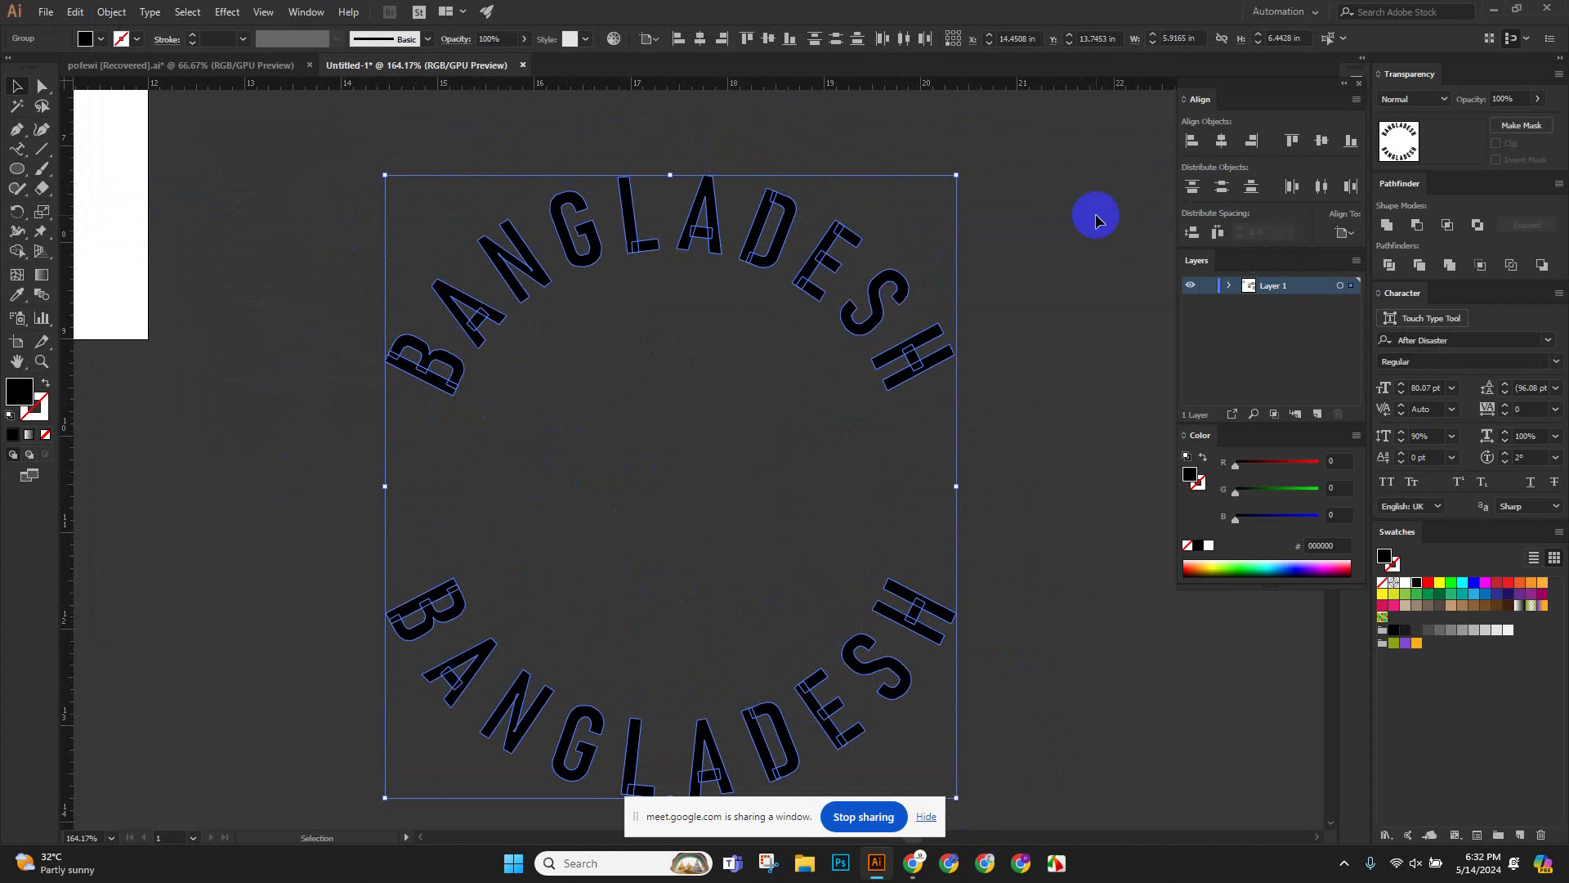
pyautogui.click(1386, 225)
pyautogui.click(1028, 355)
pyautogui.click(816, 245)
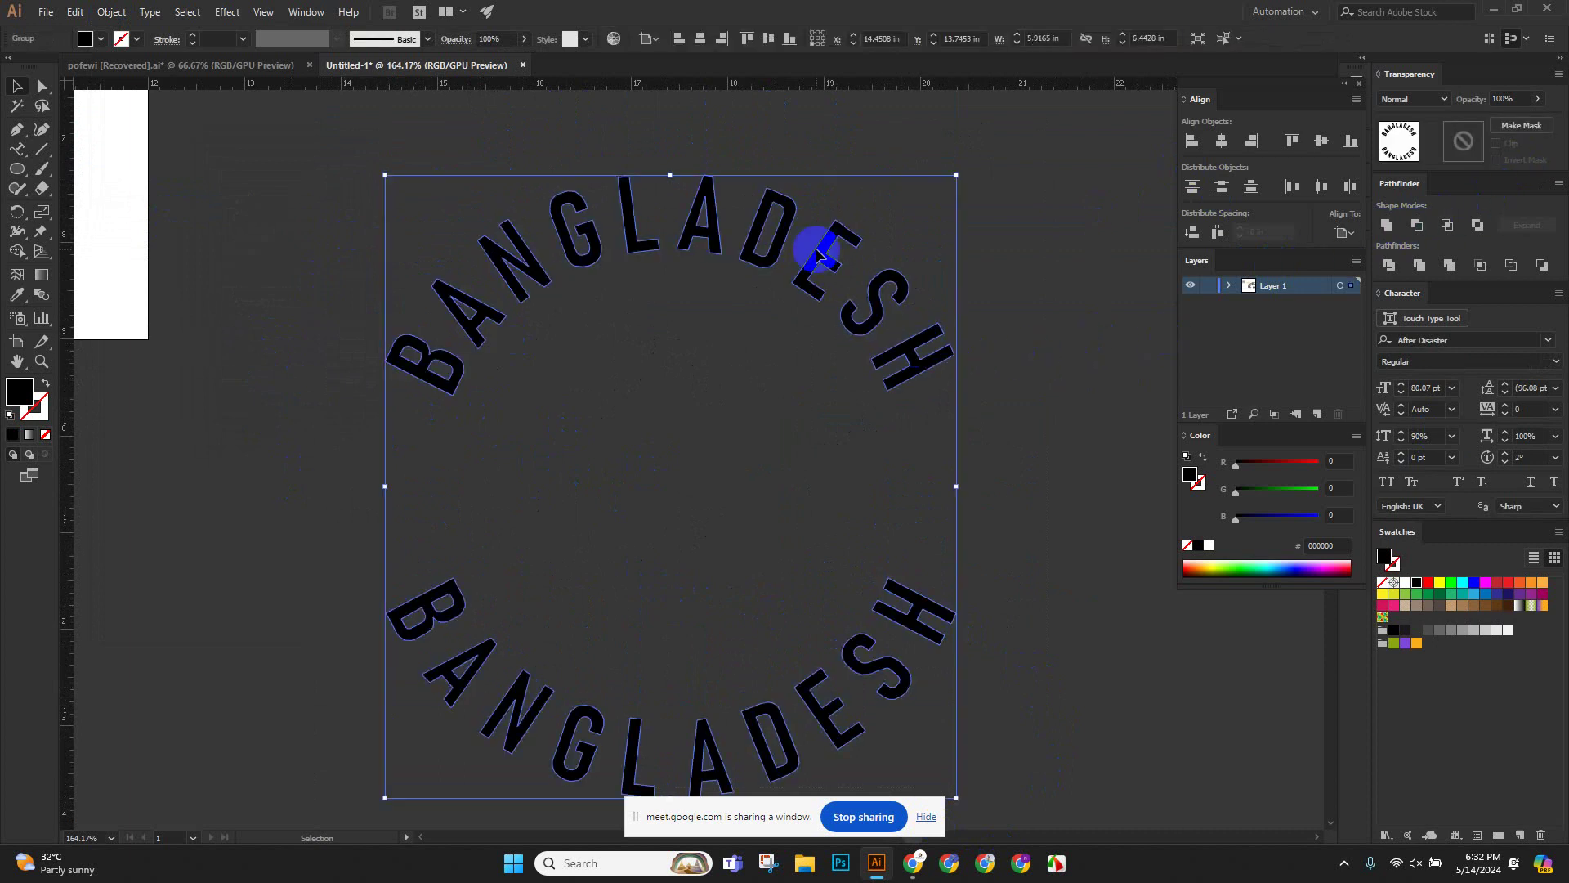
pyautogui.click(242, 375)
# Place a small black five-pointed star in each side gap between the upper and lower BANGLADESH arcs.
pyautogui.scroll(-2, 204, 335)
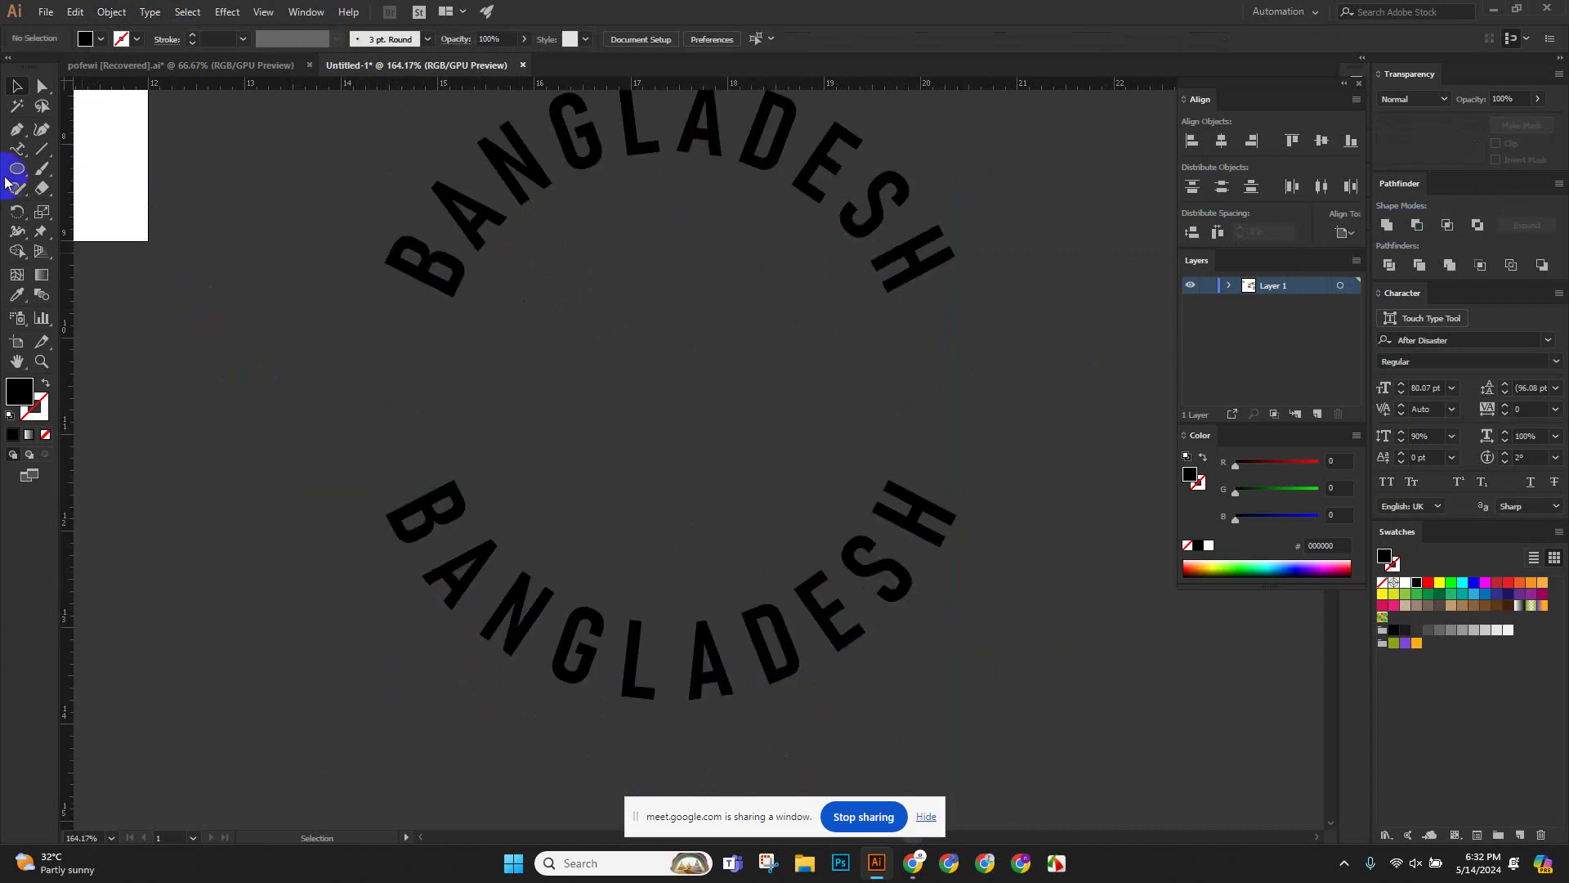
pyautogui.moveTo(22, 170); pyautogui.dragTo(83, 249)
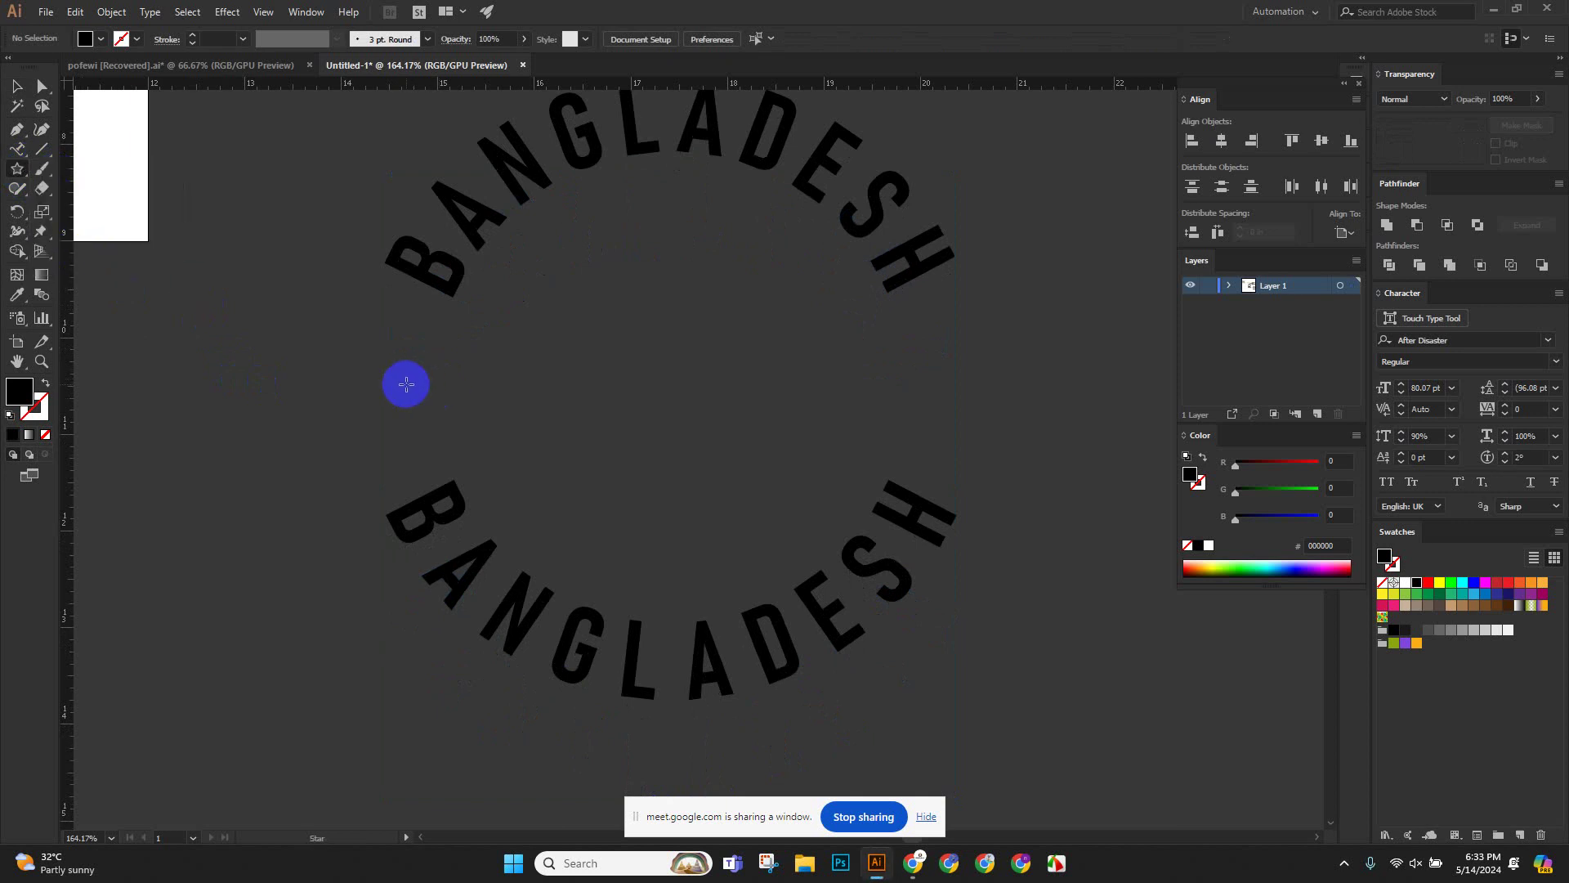
pyautogui.moveTo(408, 385); pyautogui.dragTo(941, 372)
pyautogui.click(16, 85)
pyautogui.click(719, 369)
pyautogui.scroll(-2, 588, 335)
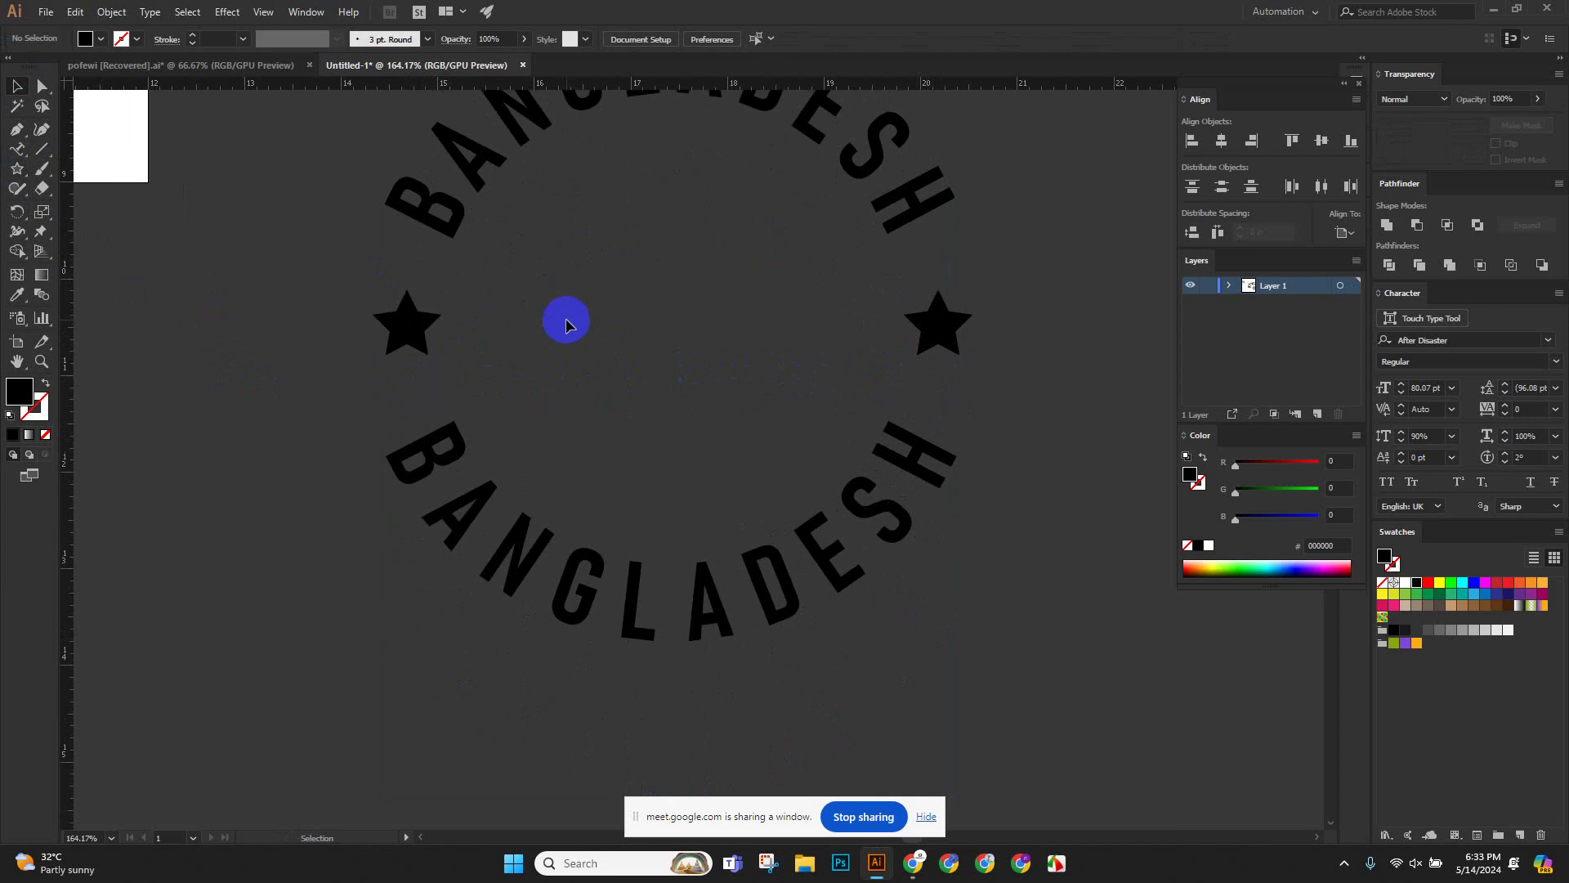
# Draw a circle about 4.19 in wide inside the BANGLADESH ring, fill it with green 009245, and deselect it.
pyautogui.scroll(2, 567, 324)
pyautogui.moveTo(24, 180); pyautogui.dragTo(109, 207)
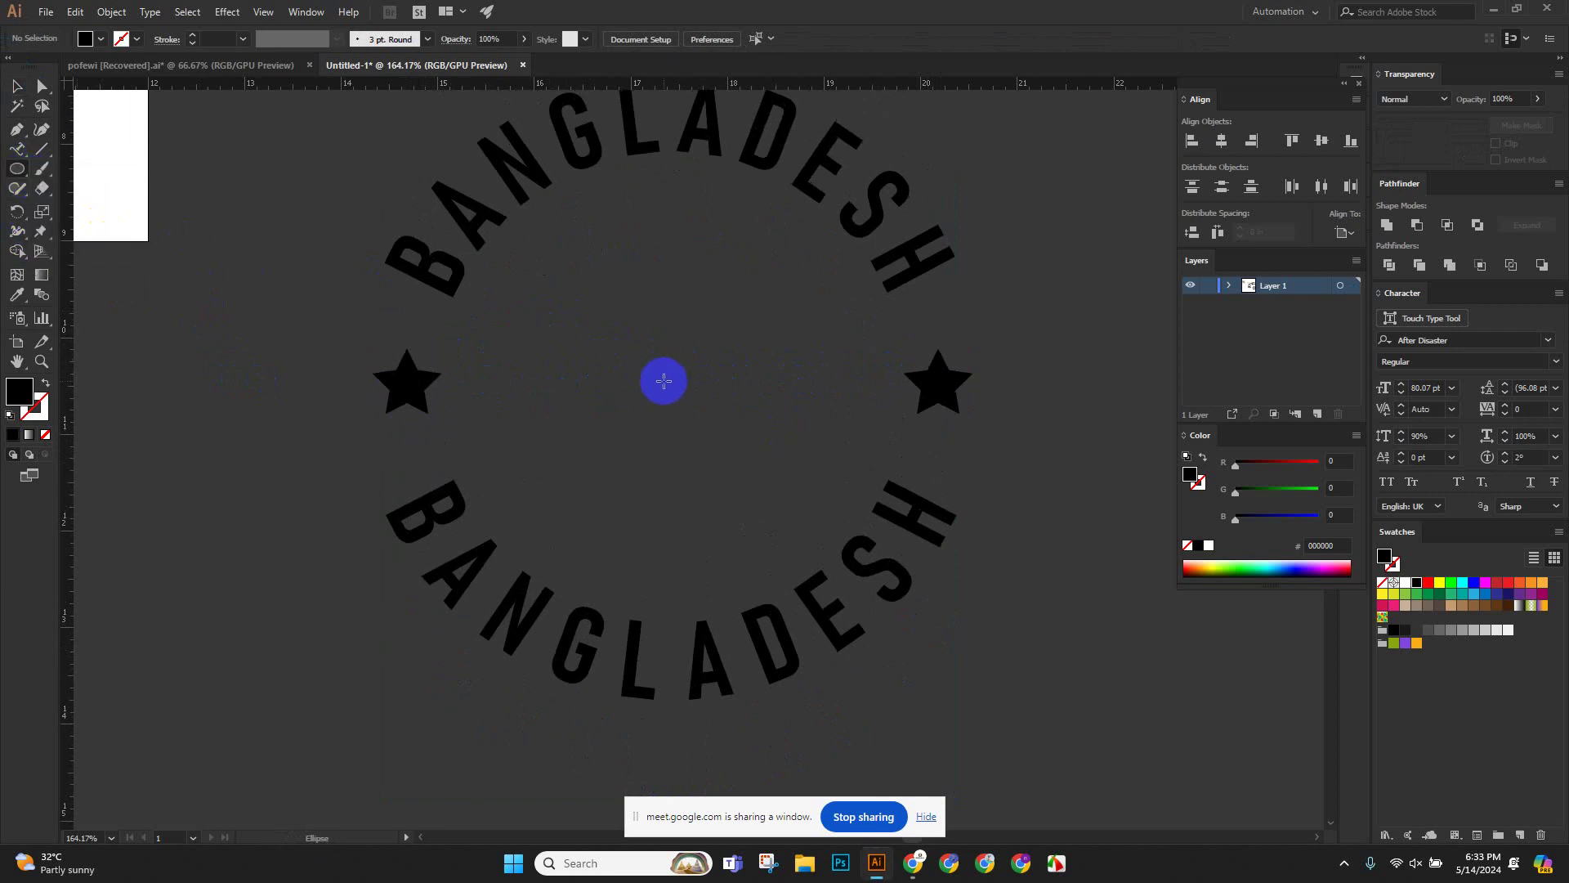
pyautogui.moveTo(664, 375); pyautogui.dragTo(841, 576)
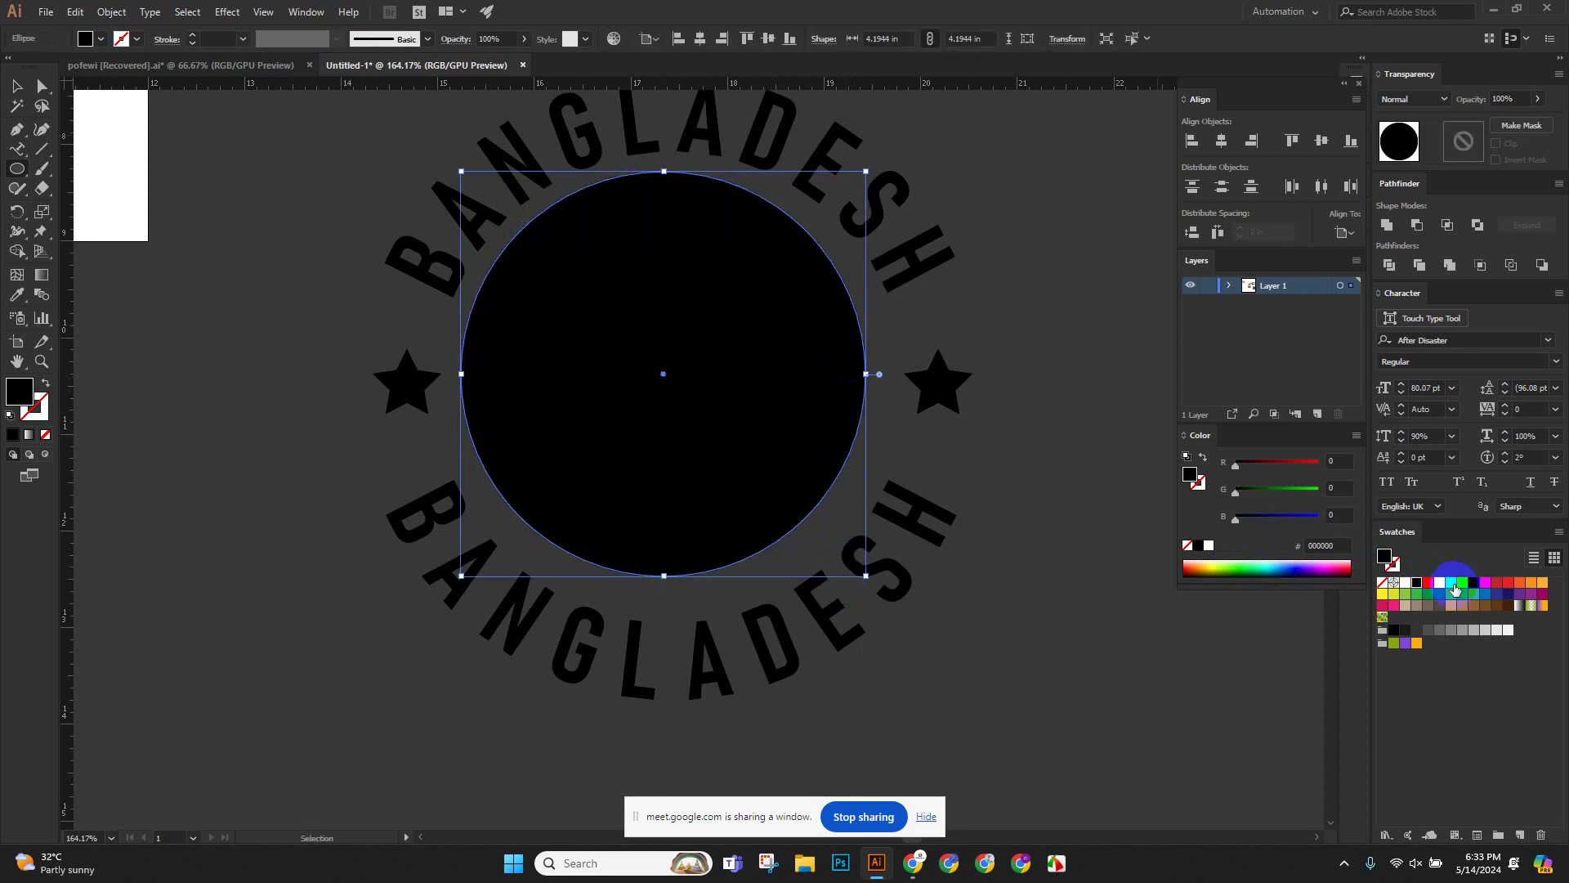
pyautogui.click(1428, 595)
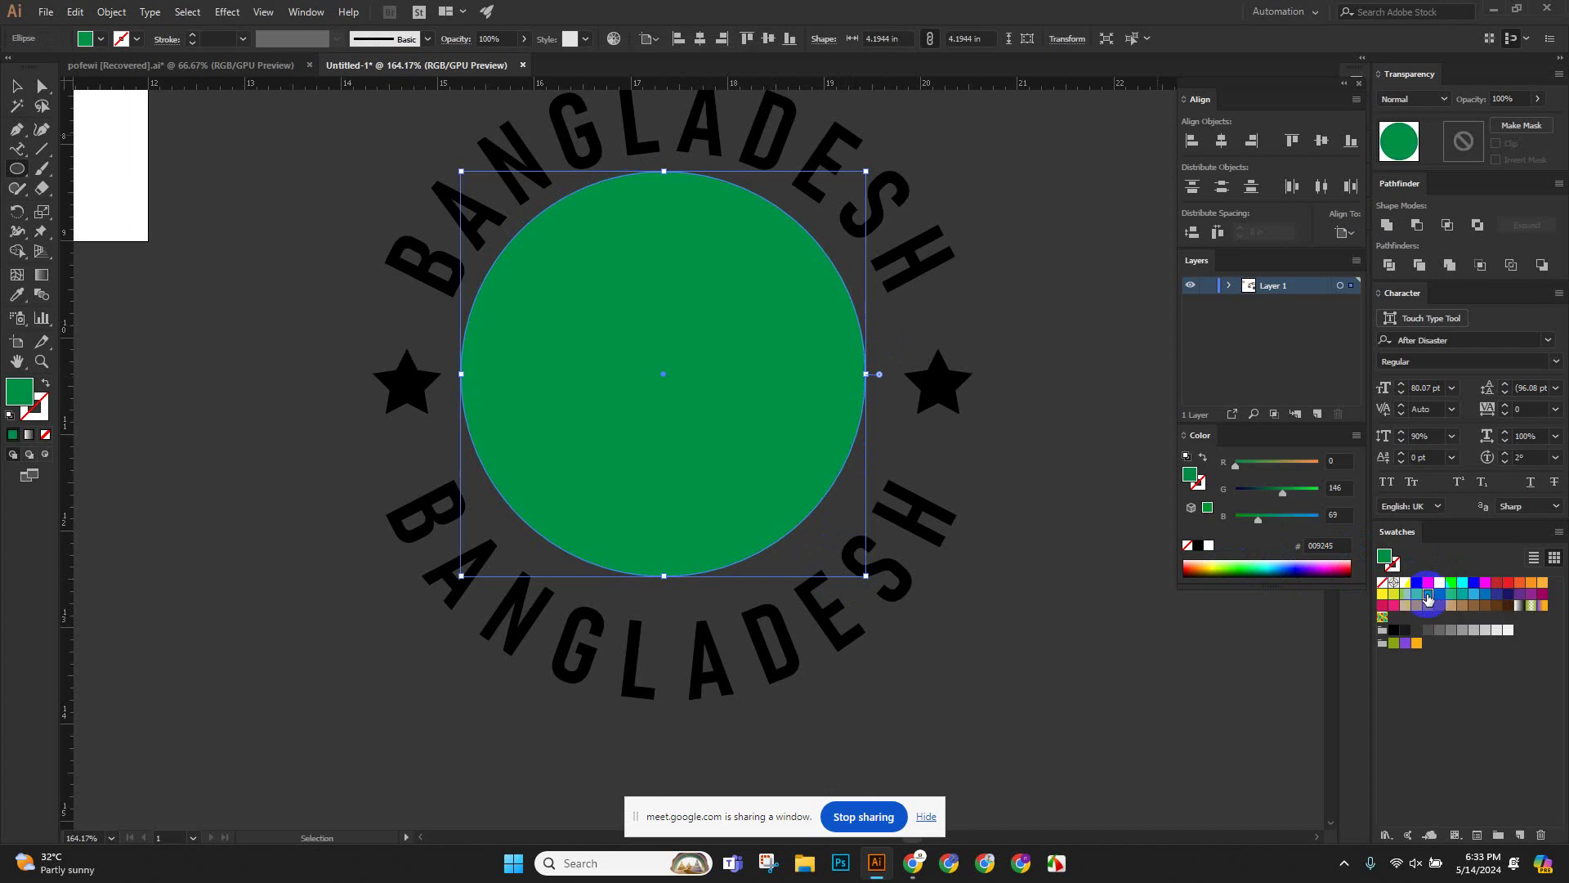
pyautogui.click(16, 85)
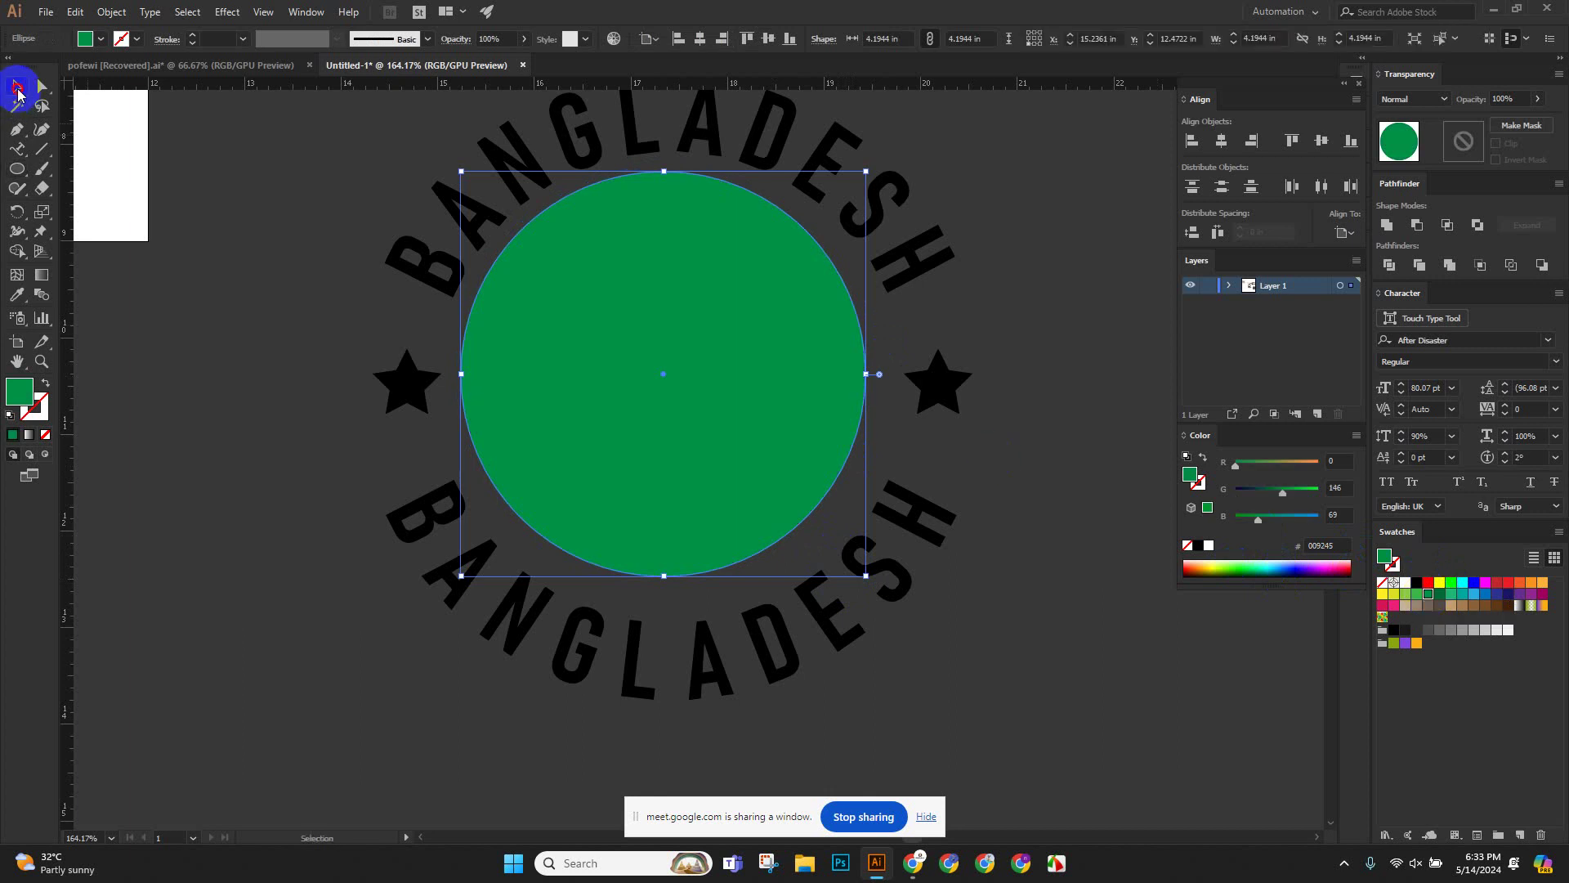
pyautogui.click(1134, 300)
# Create a new blank document for the finished emblem.
pyautogui.scroll(-5, 1036, 364)
pyautogui.moveTo(904, 396); pyautogui.dragTo(547, 328)
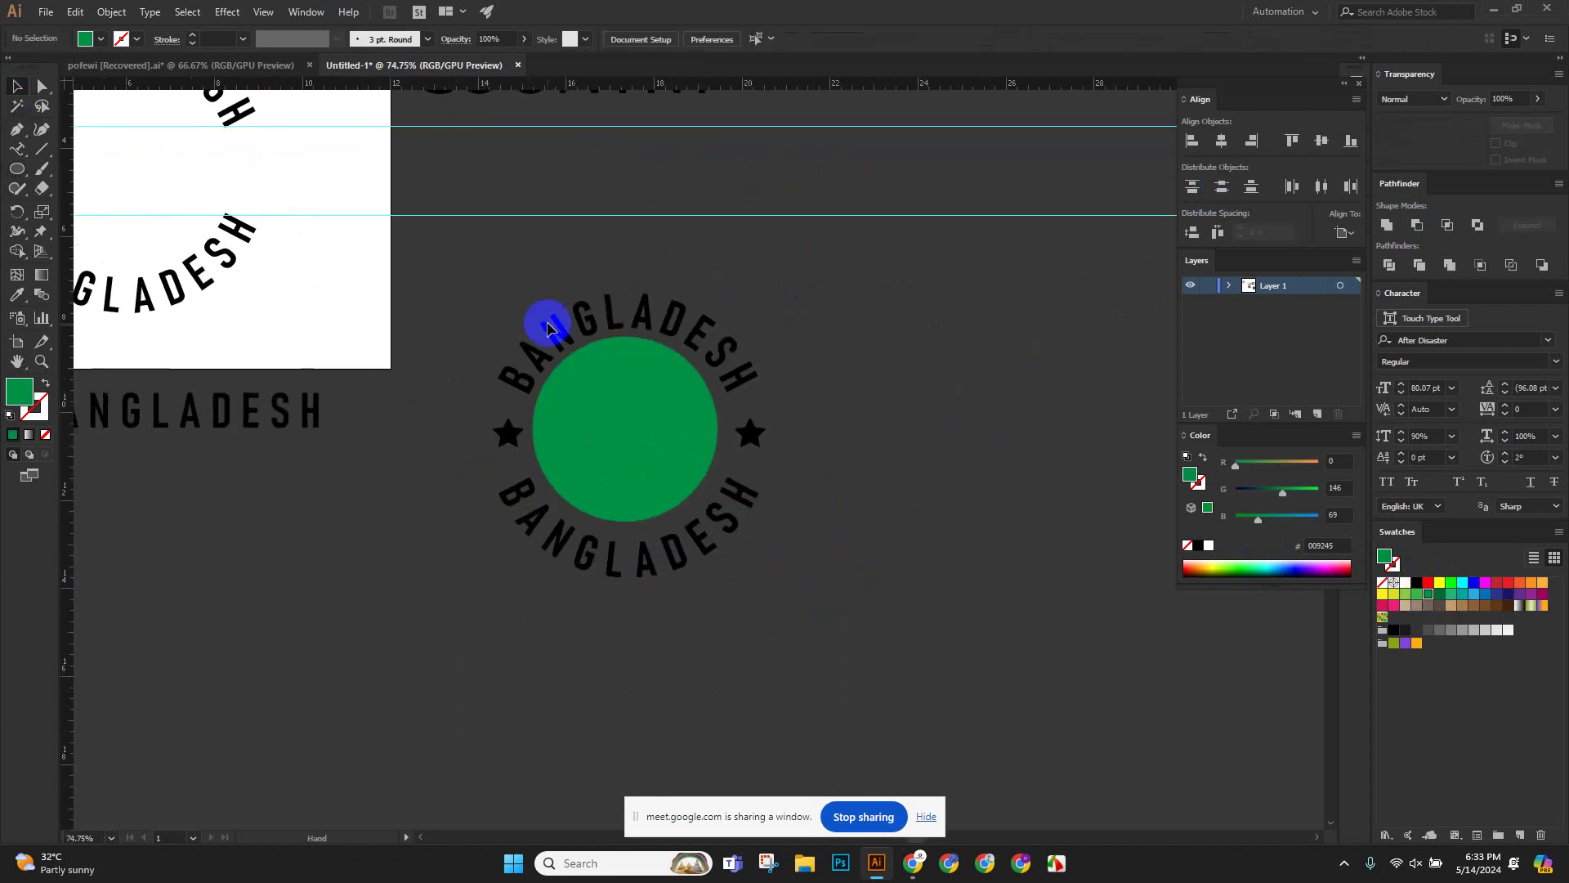
pyautogui.click(46, 12)
pyautogui.click(65, 34)
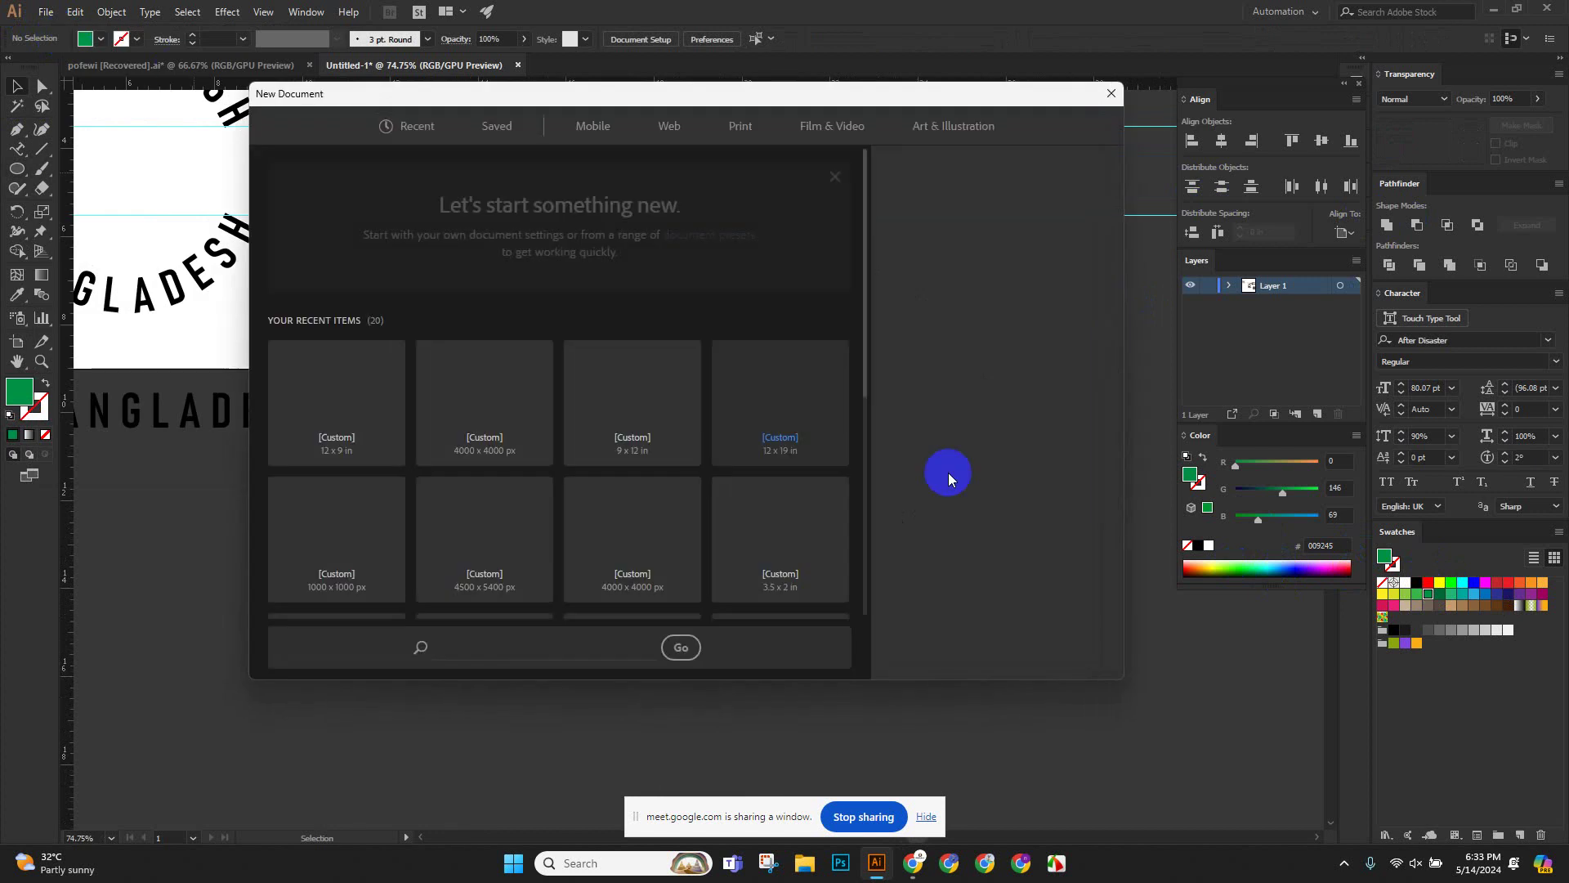
pyautogui.click(1013, 647)
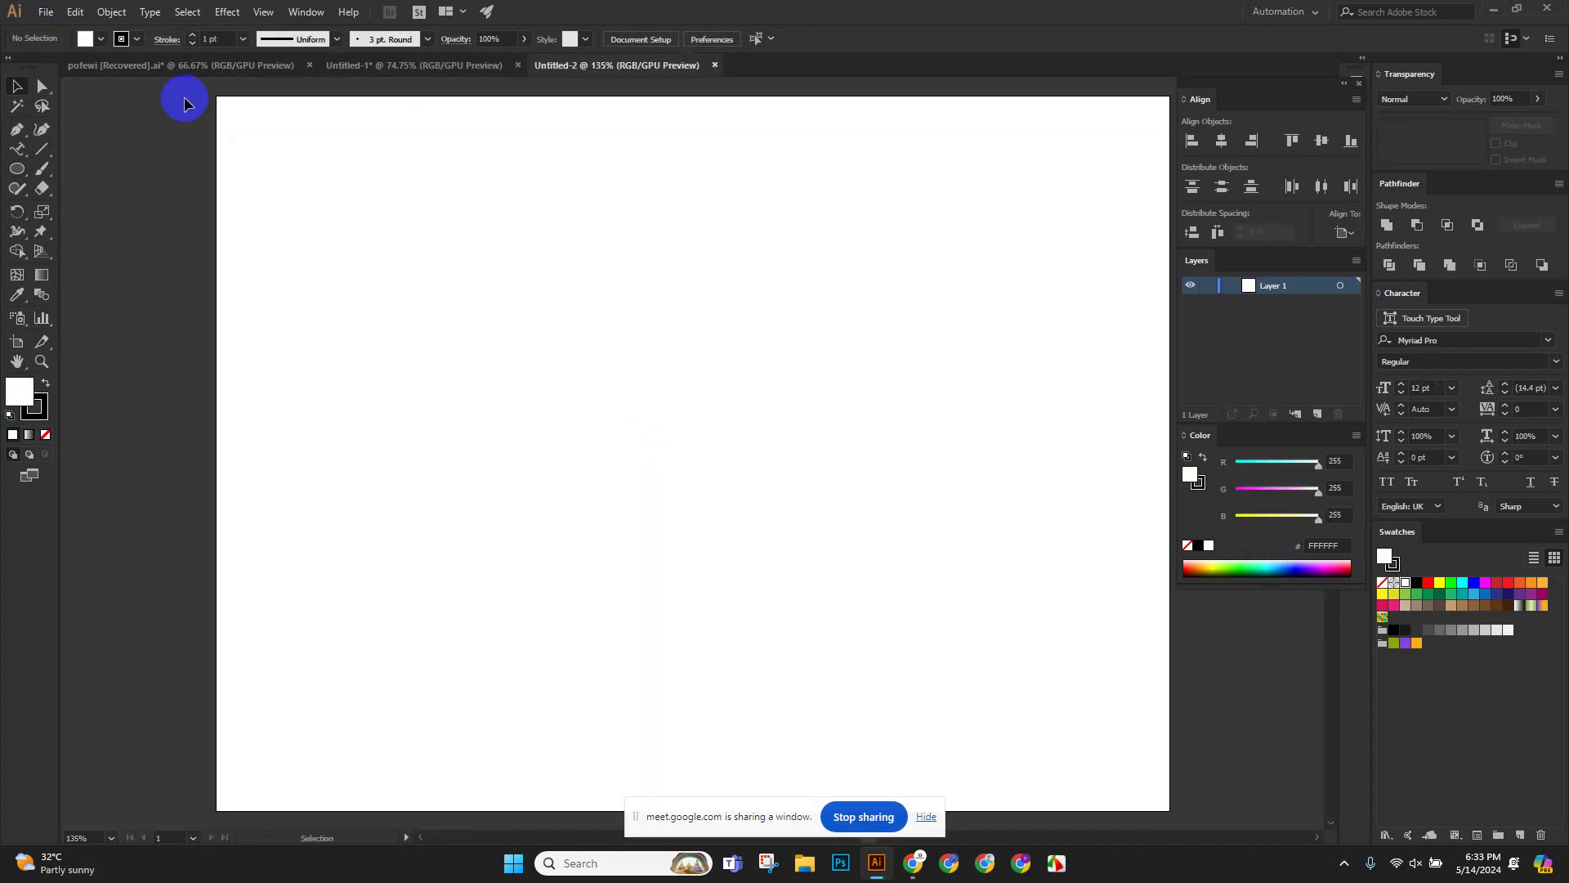
# Copy the whole emblem with the green circle and stars from Untitled-1 into Untitled-2, centered on the artboard.
pyautogui.click(421, 66)
pyautogui.moveTo(460, 270); pyautogui.dragTo(858, 588)
pyautogui.press('a')
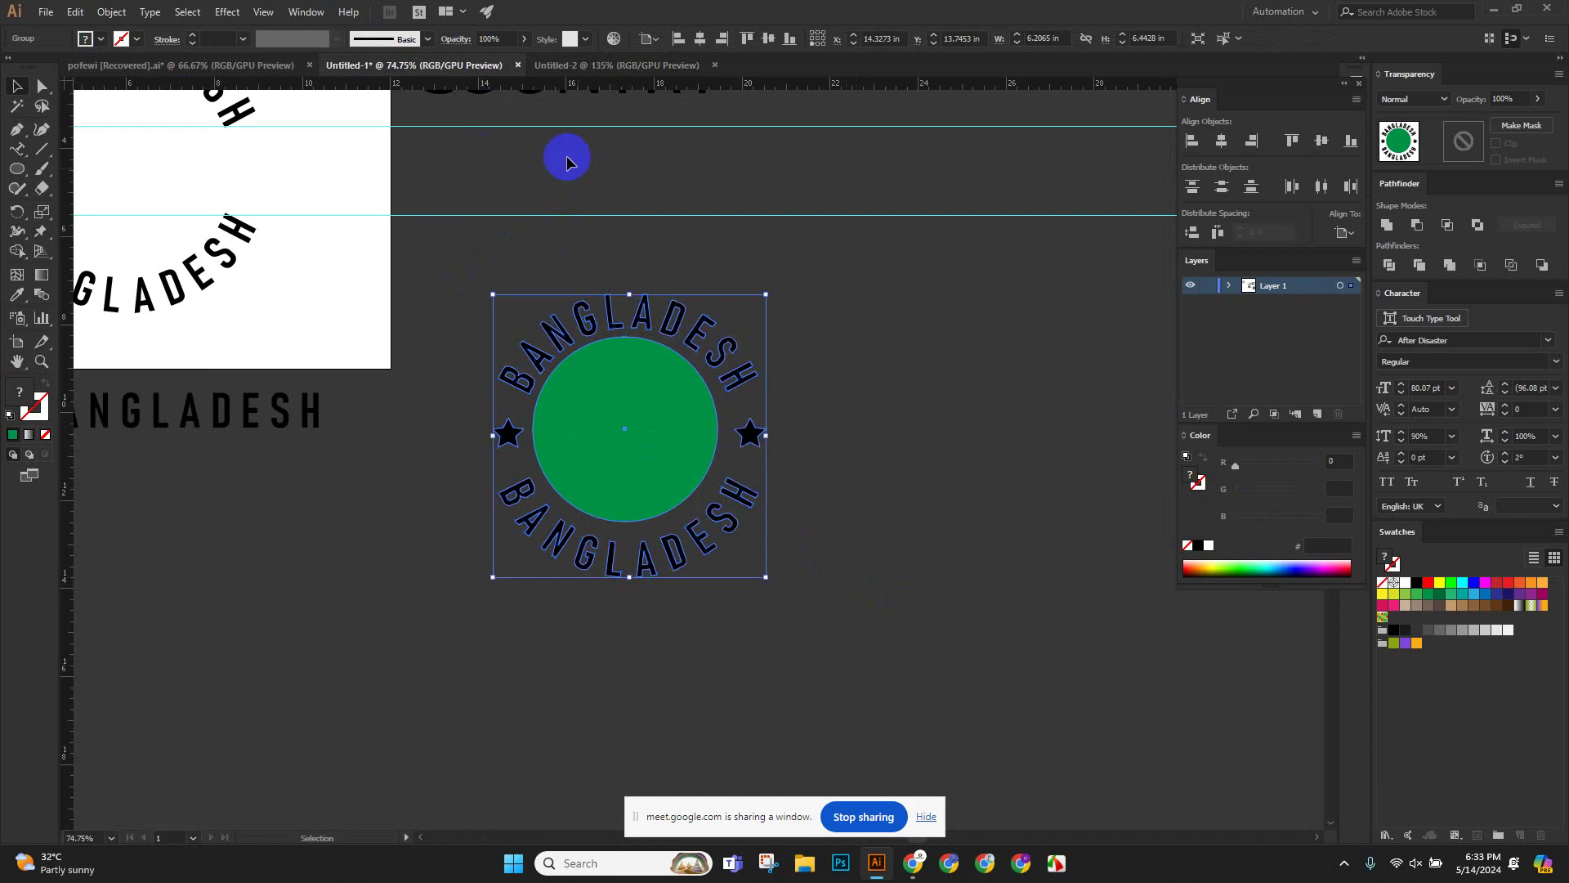
pyautogui.click(564, 66)
pyautogui.hotkey('ctrl', 'v')
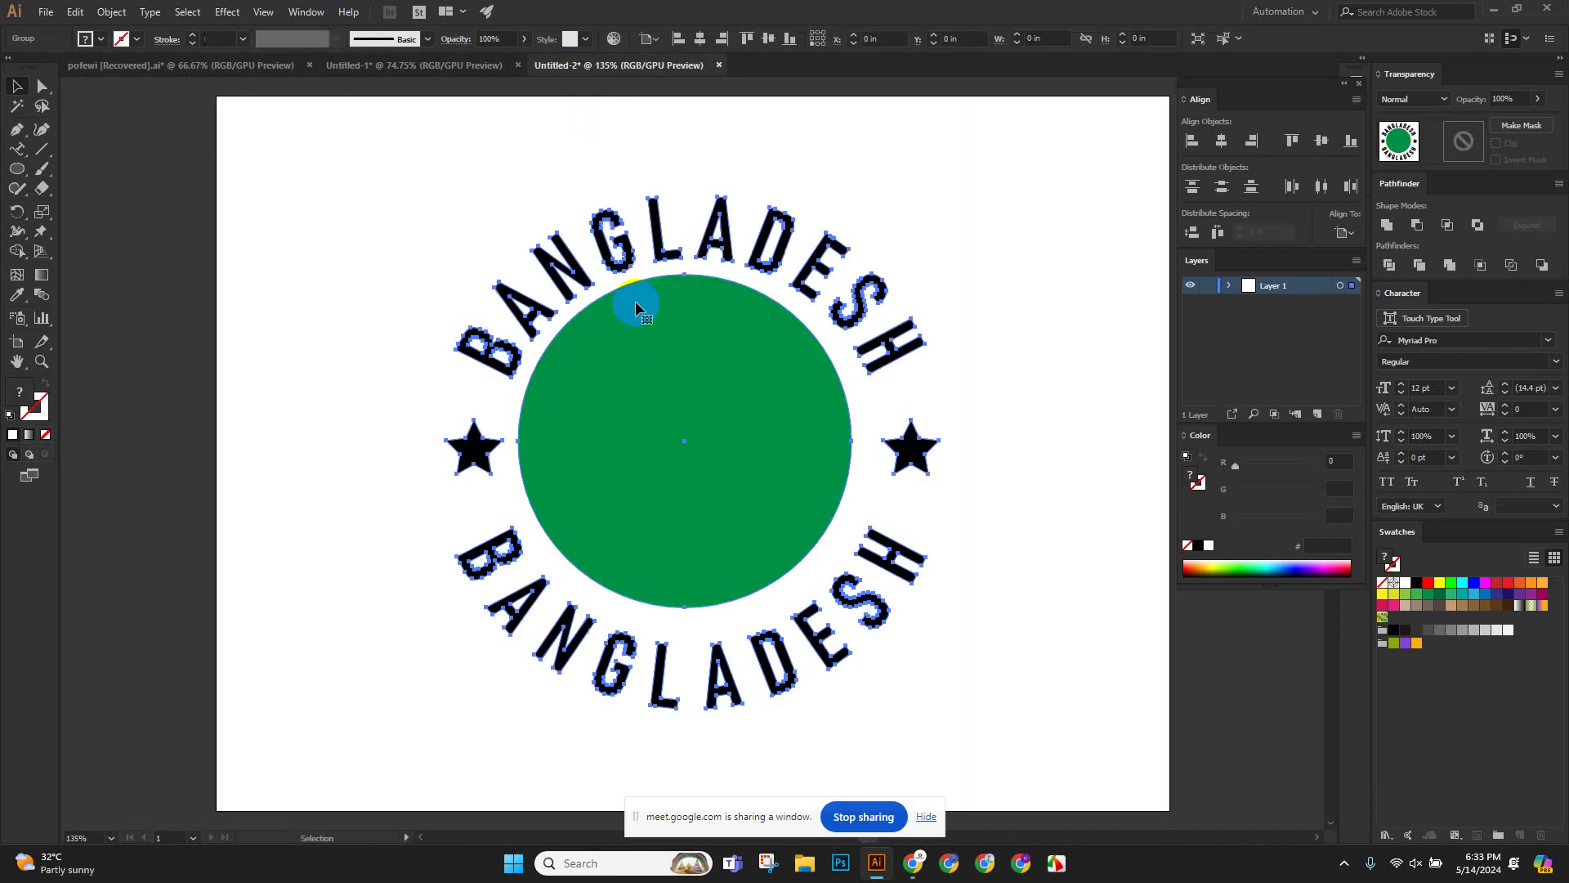
pyautogui.click(1304, 151)
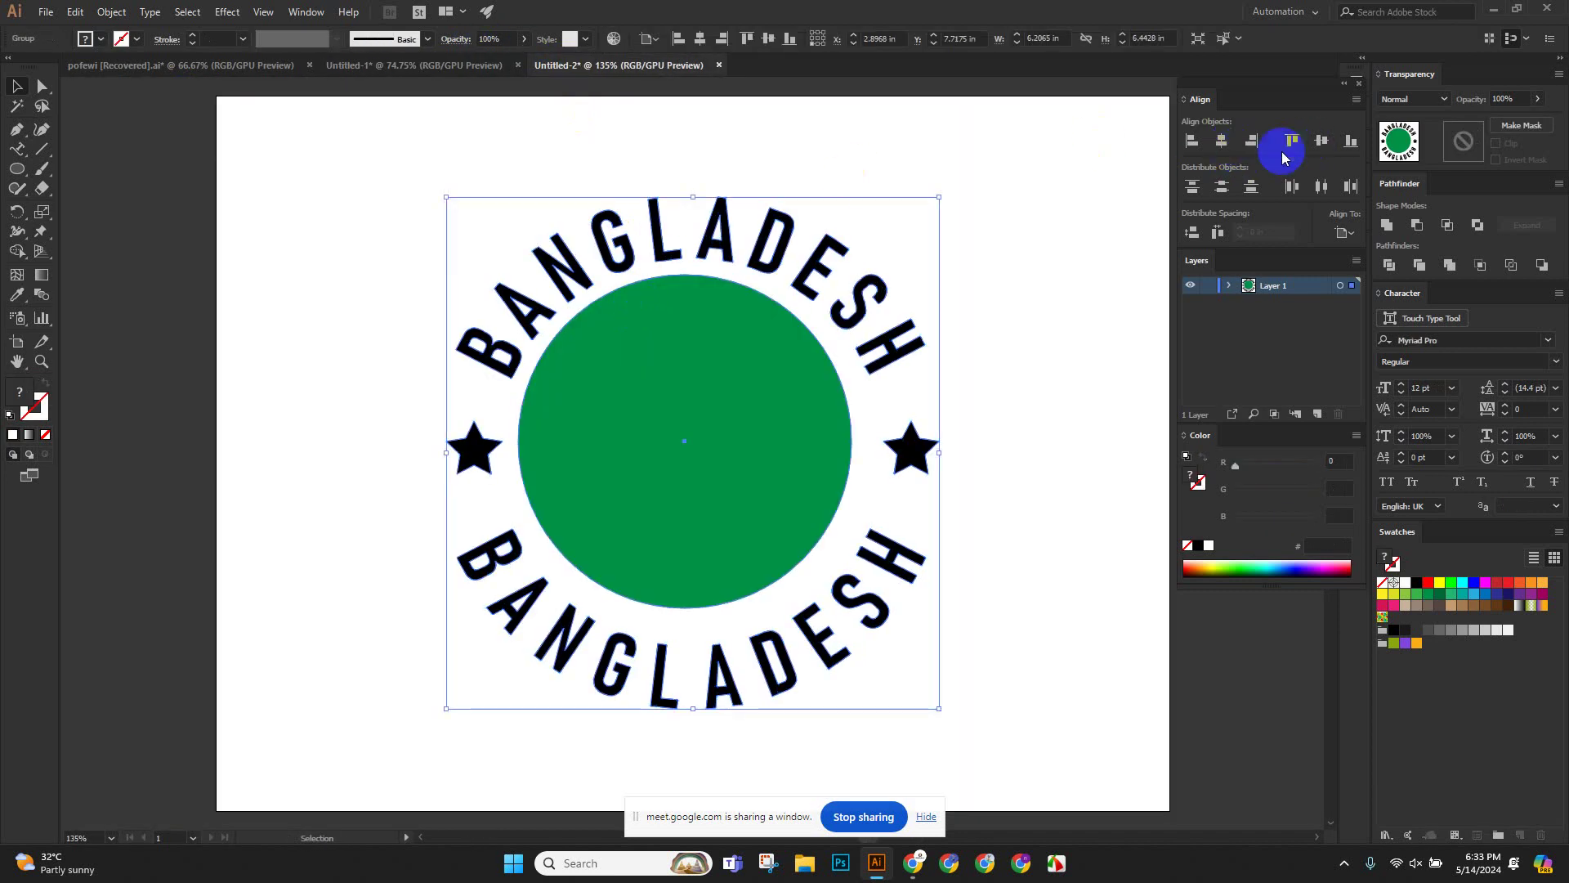
# Ungroup the pasted emblem and center the green circle horizontally and vertically on the artboard.
pyautogui.click(114, 11)
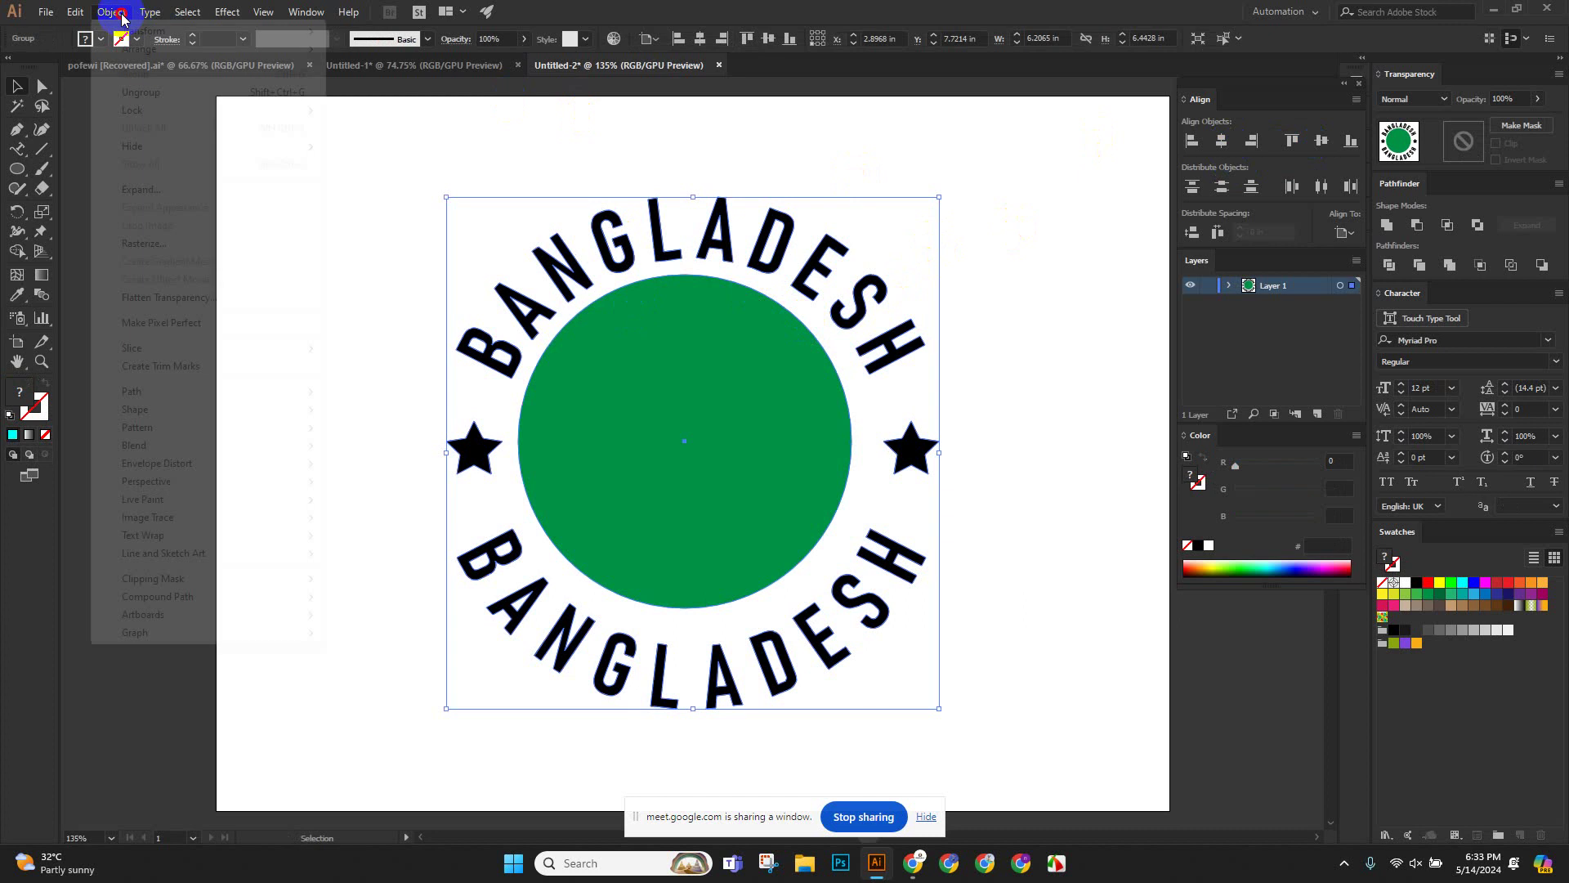
pyautogui.click(165, 87)
pyautogui.click(253, 183)
pyautogui.click(652, 361)
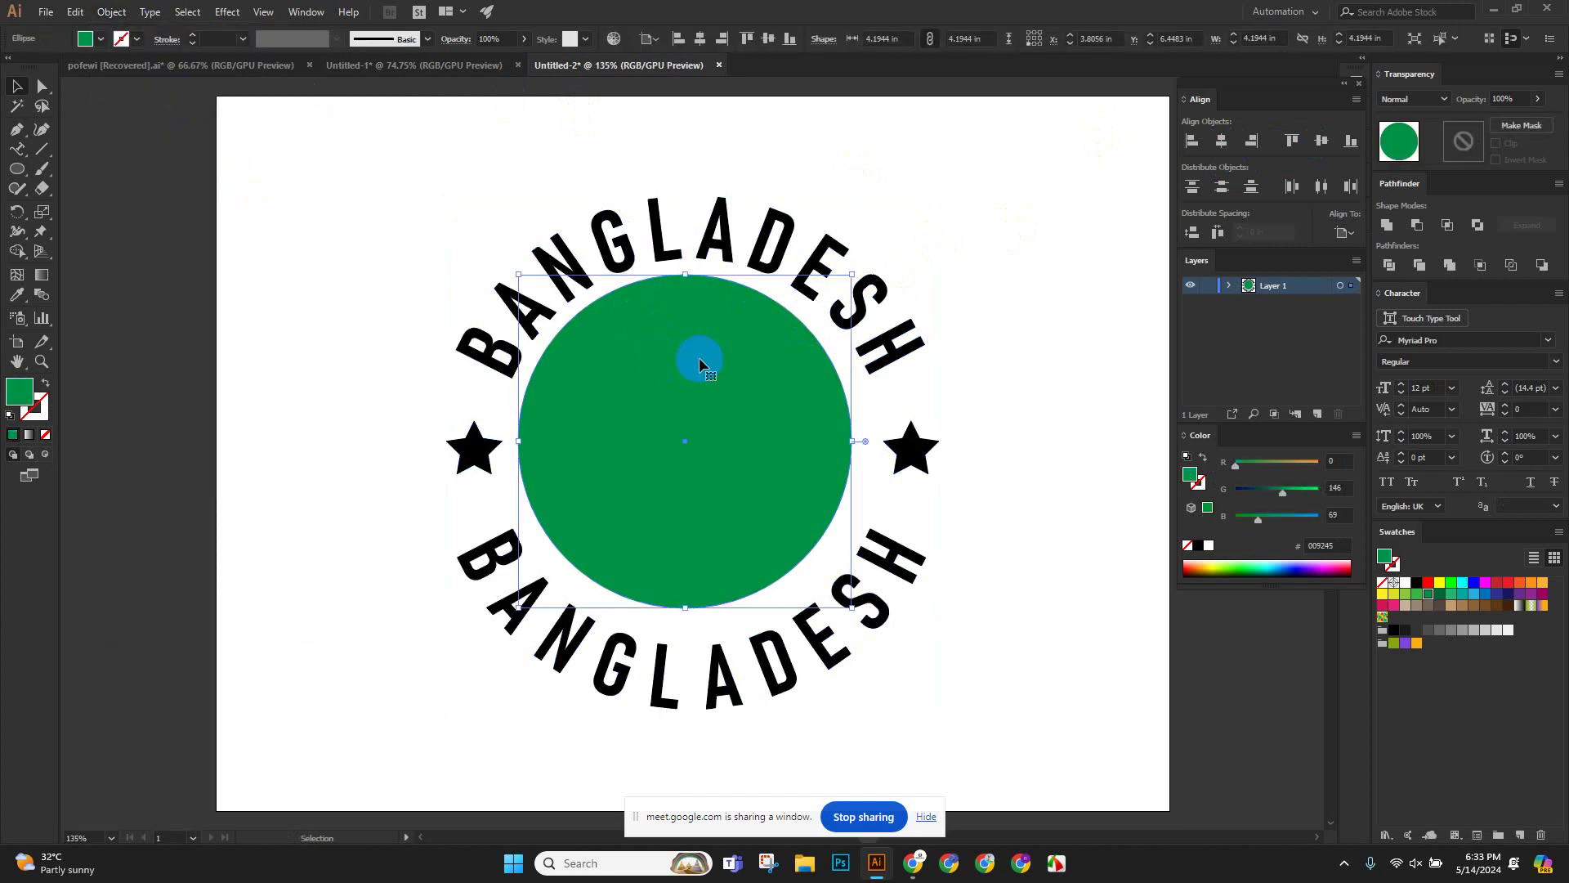
pyautogui.click(1221, 141)
pyautogui.click(1322, 141)
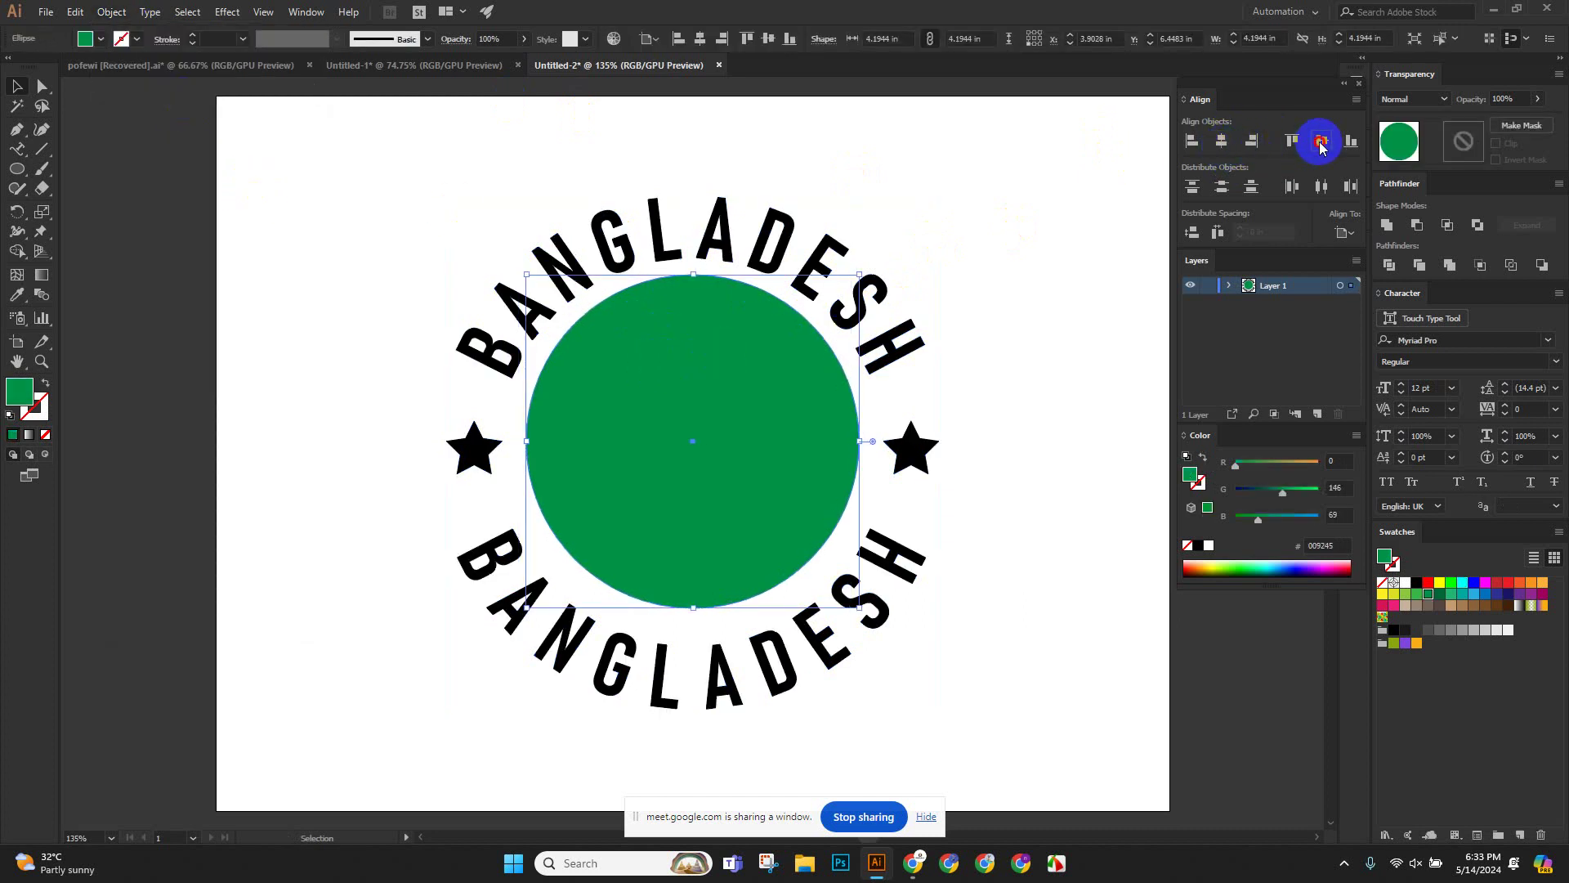
pyautogui.click(851, 211)
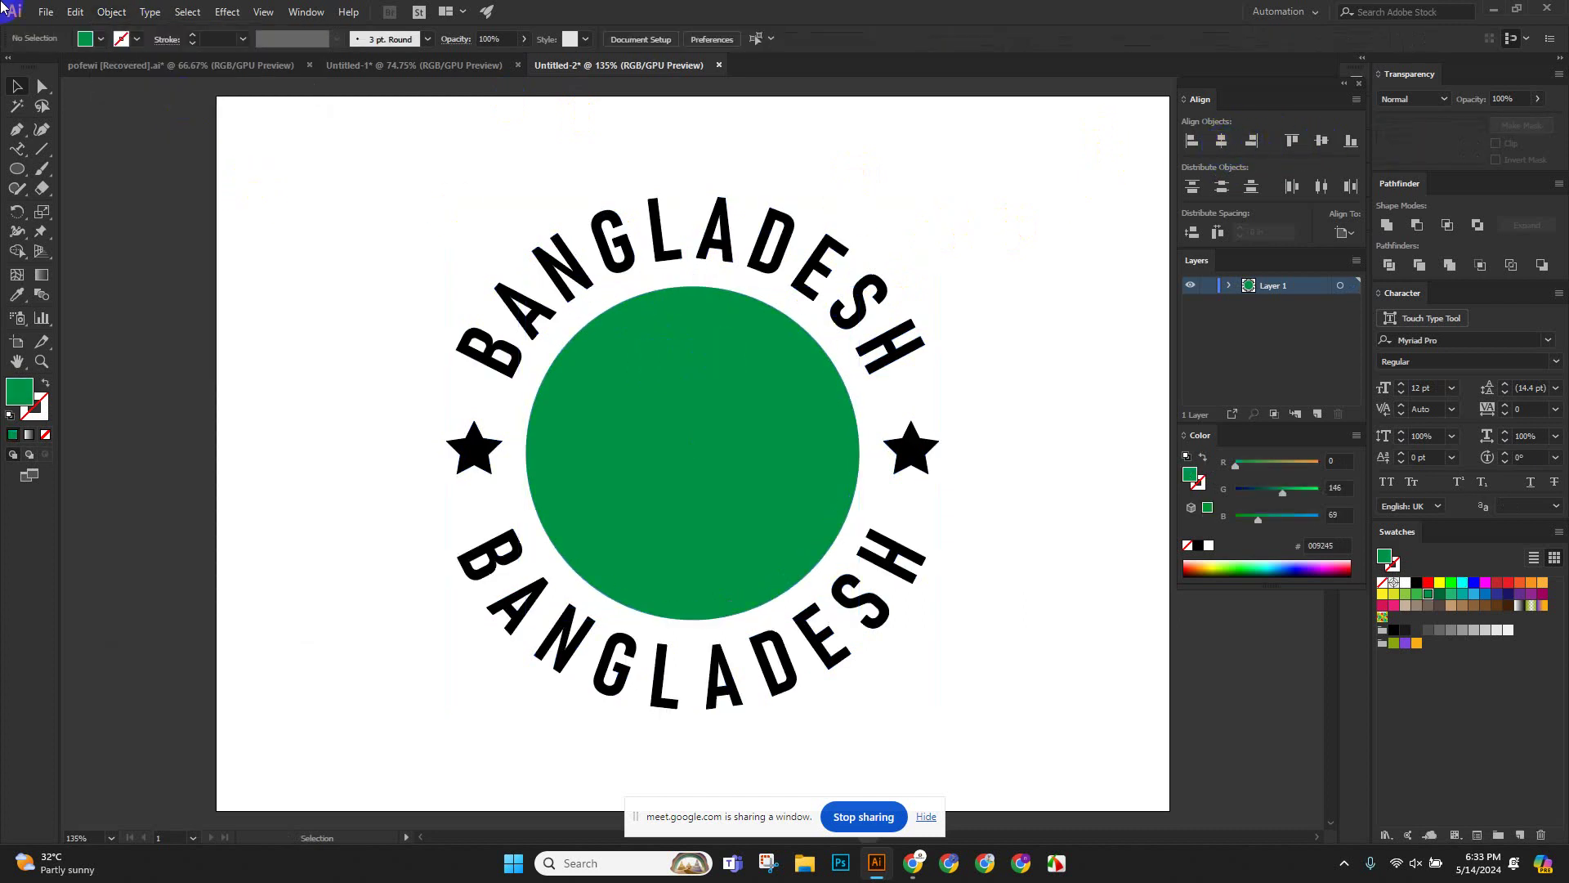
# Place a copy of the green circle in front, scale it around its center to about 1.69 in, and fill it red FF0000.
pyautogui.click(754, 439)
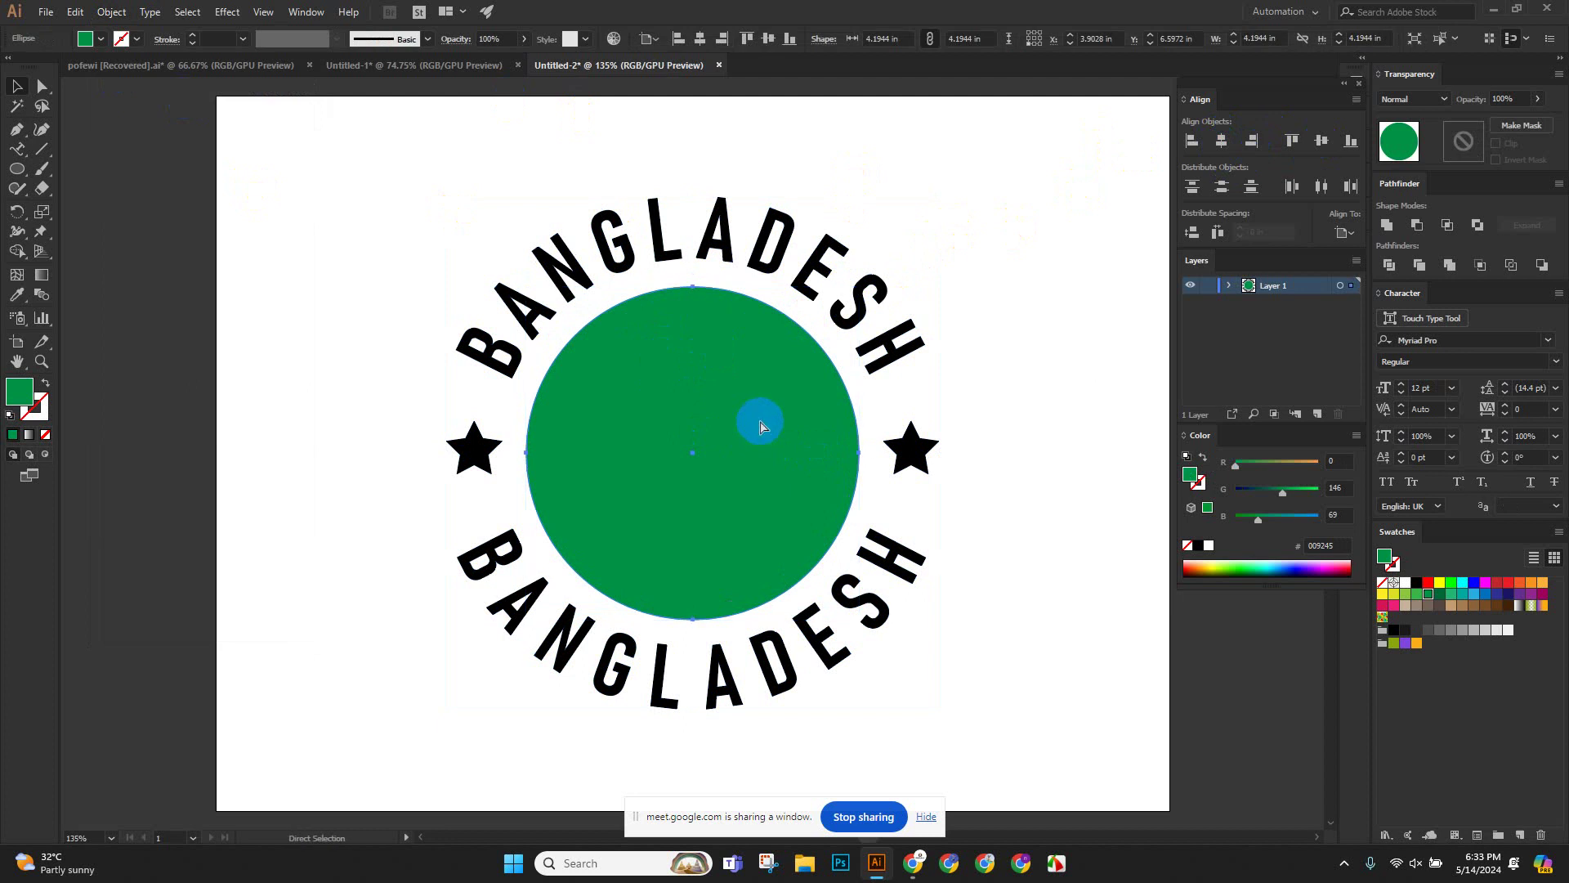
pyautogui.click(611, 384)
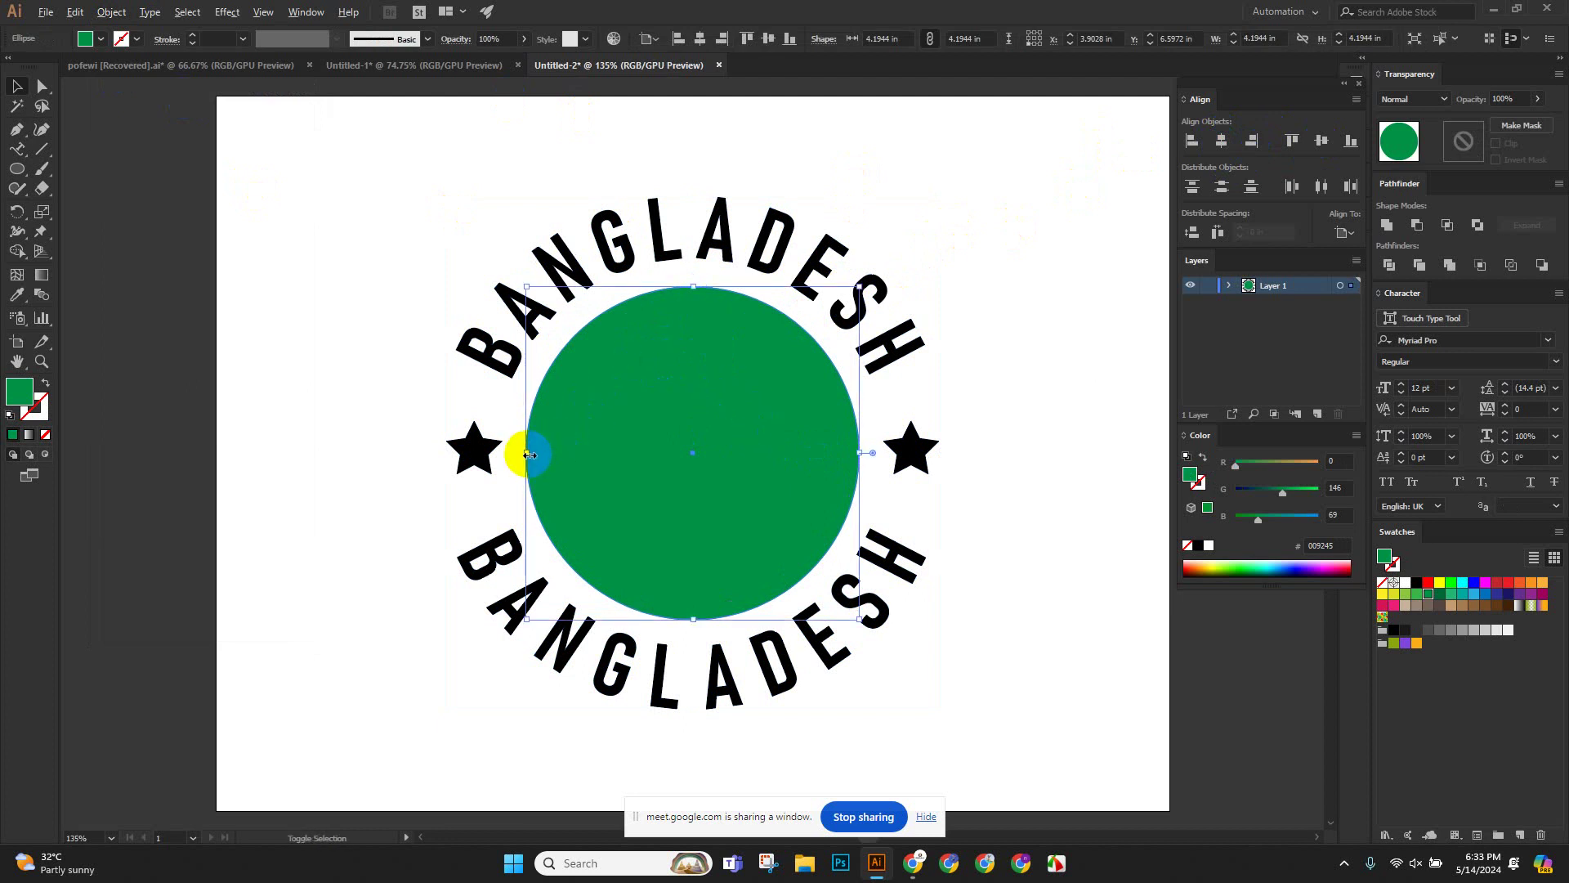
pyautogui.moveTo(527, 454); pyautogui.dragTo(626, 482)
pyautogui.moveTo(626, 483); pyautogui.dragTo(626, 483)
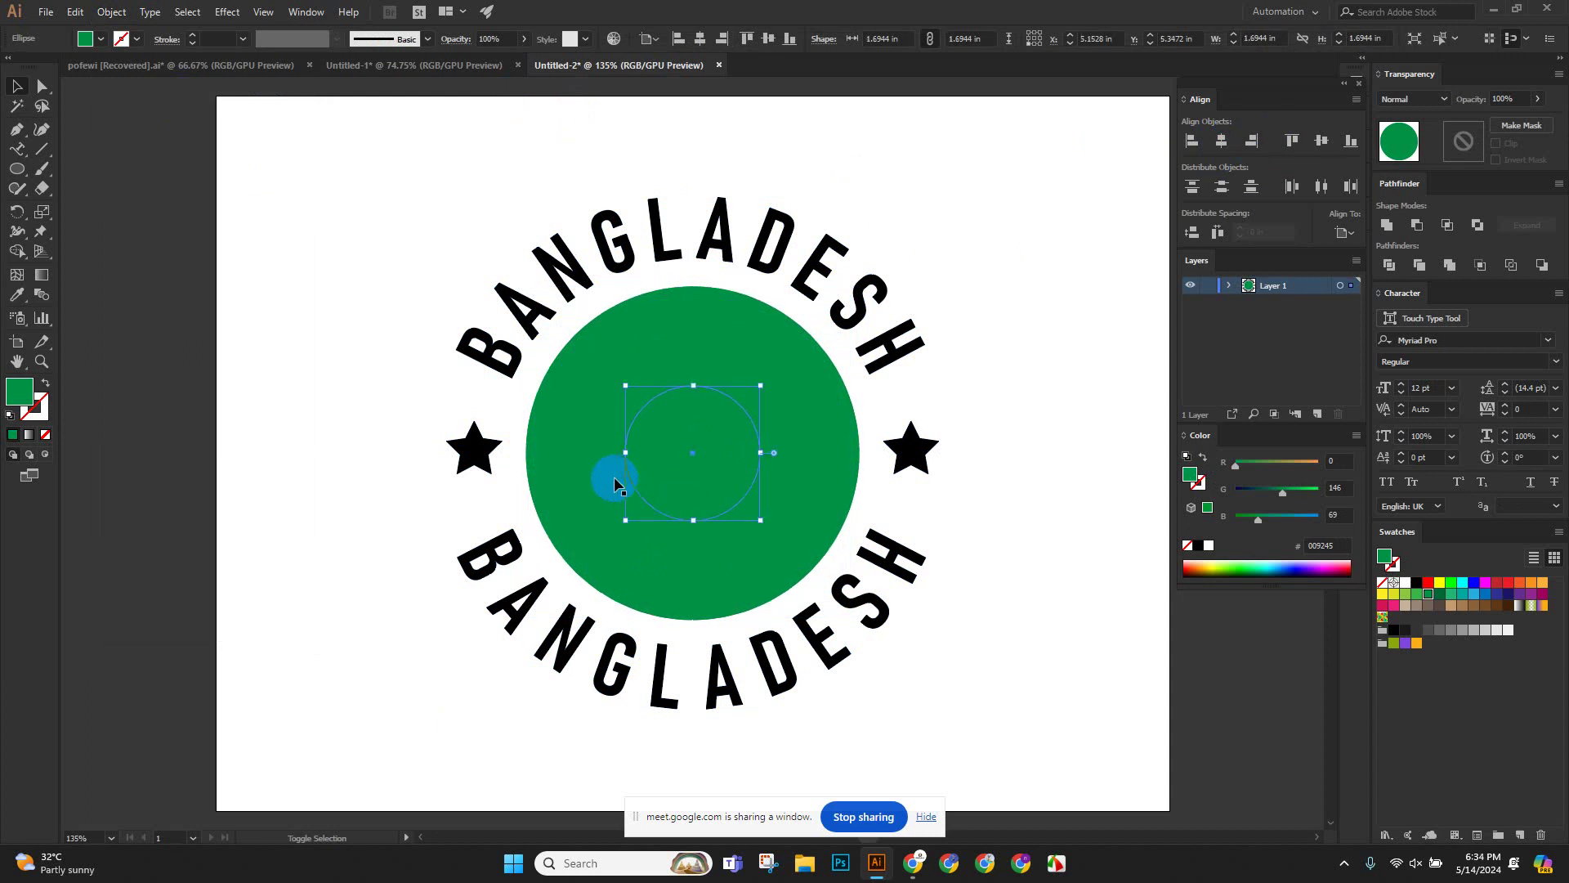
pyautogui.click(1428, 583)
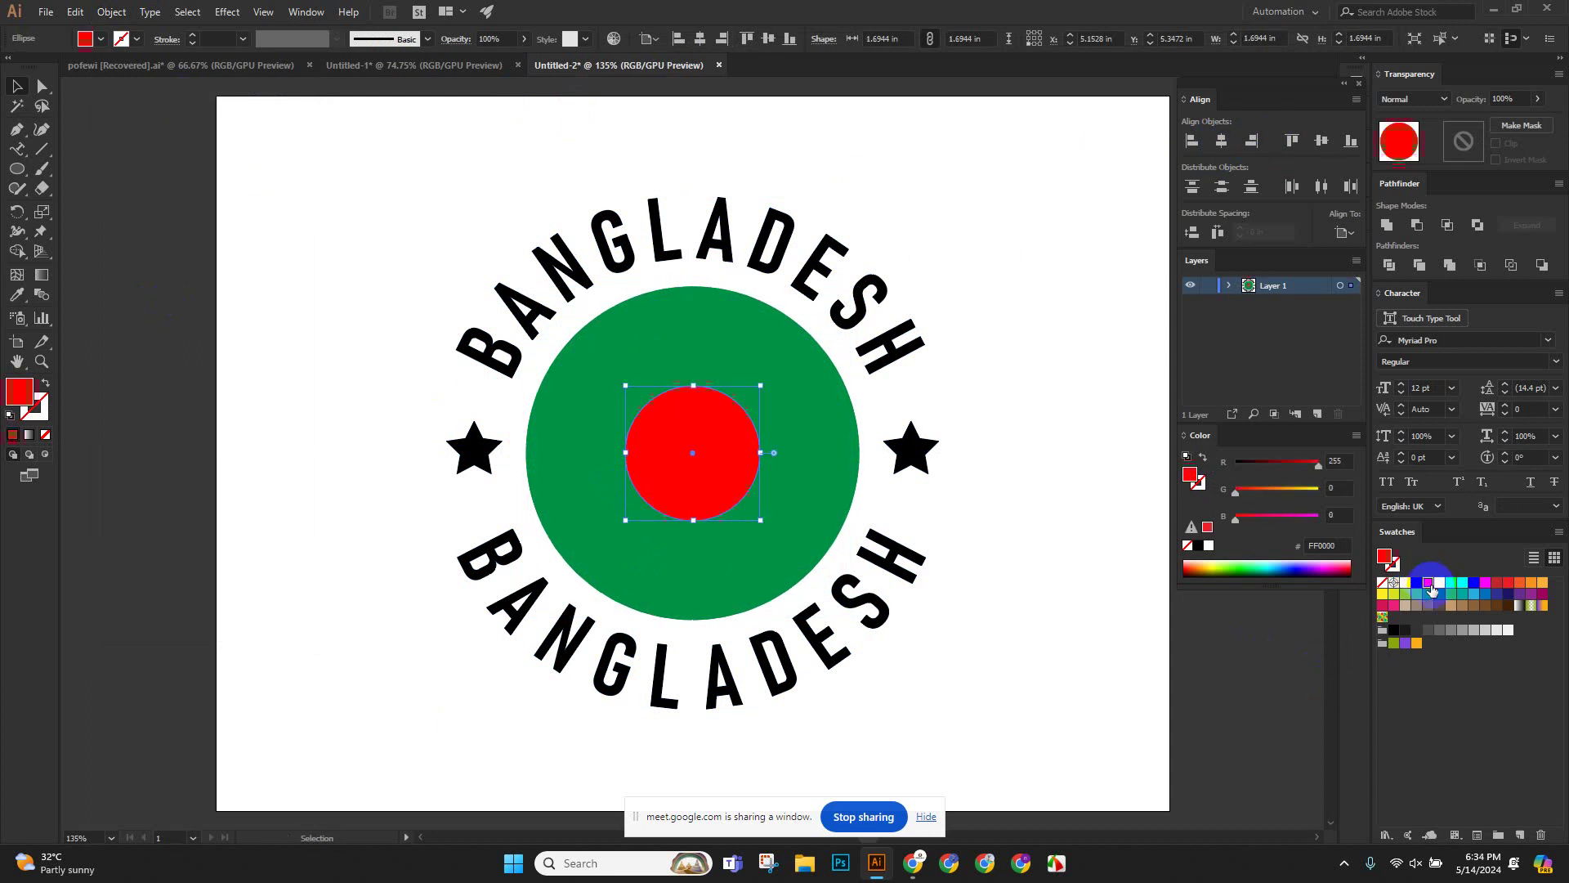
pyautogui.click(1122, 492)
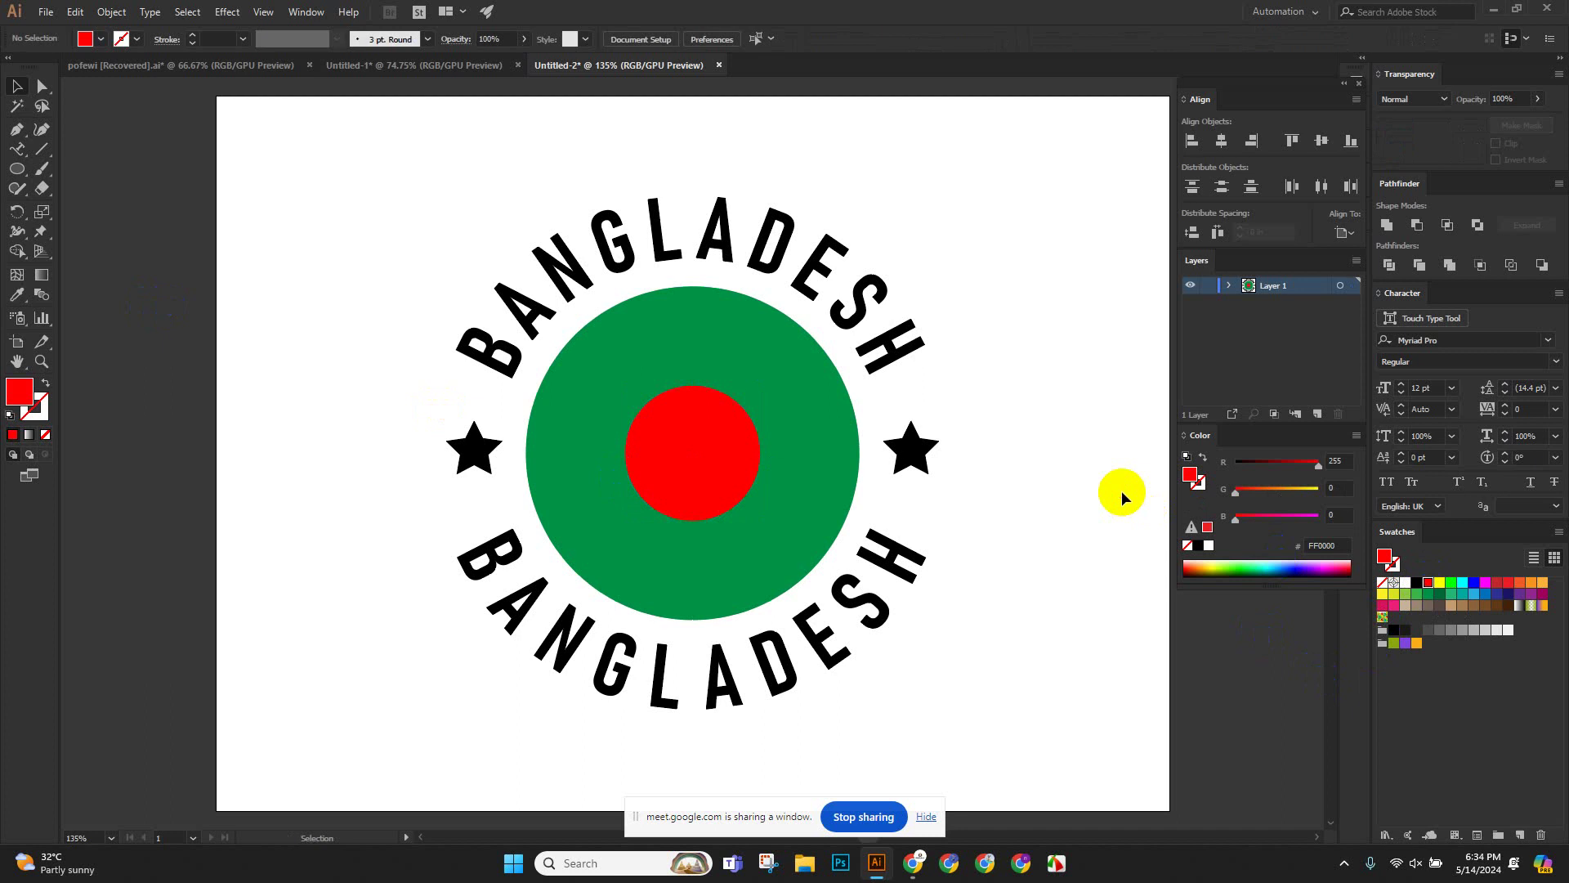
# Fill the upper and lower curved BANGLADESH texts with dark green 006837.
pyautogui.click(538, 263)
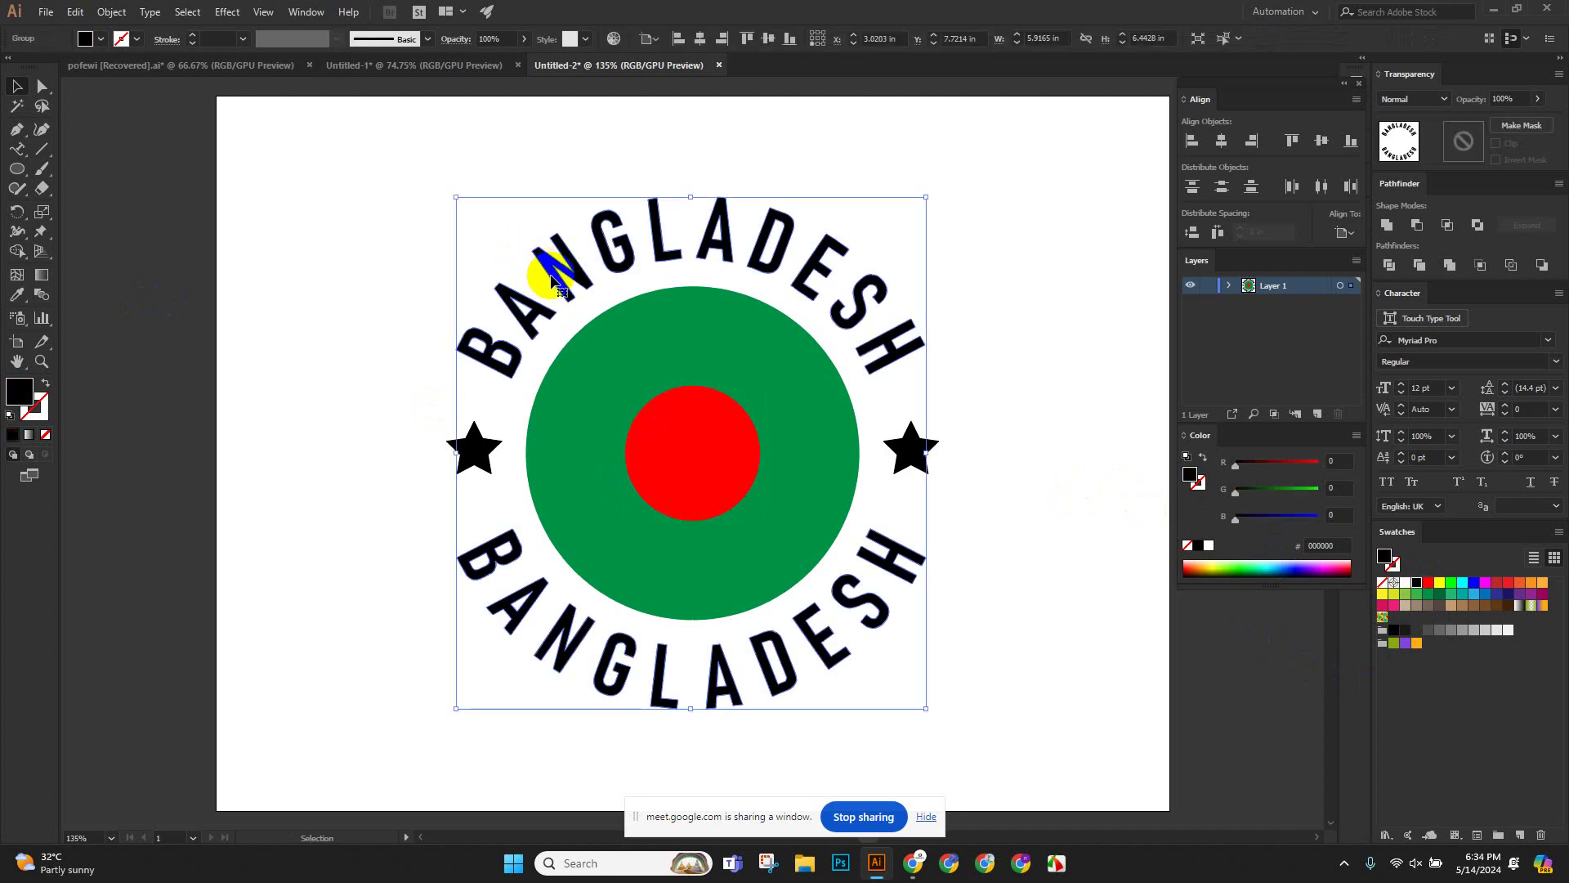
pyautogui.click(1438, 598)
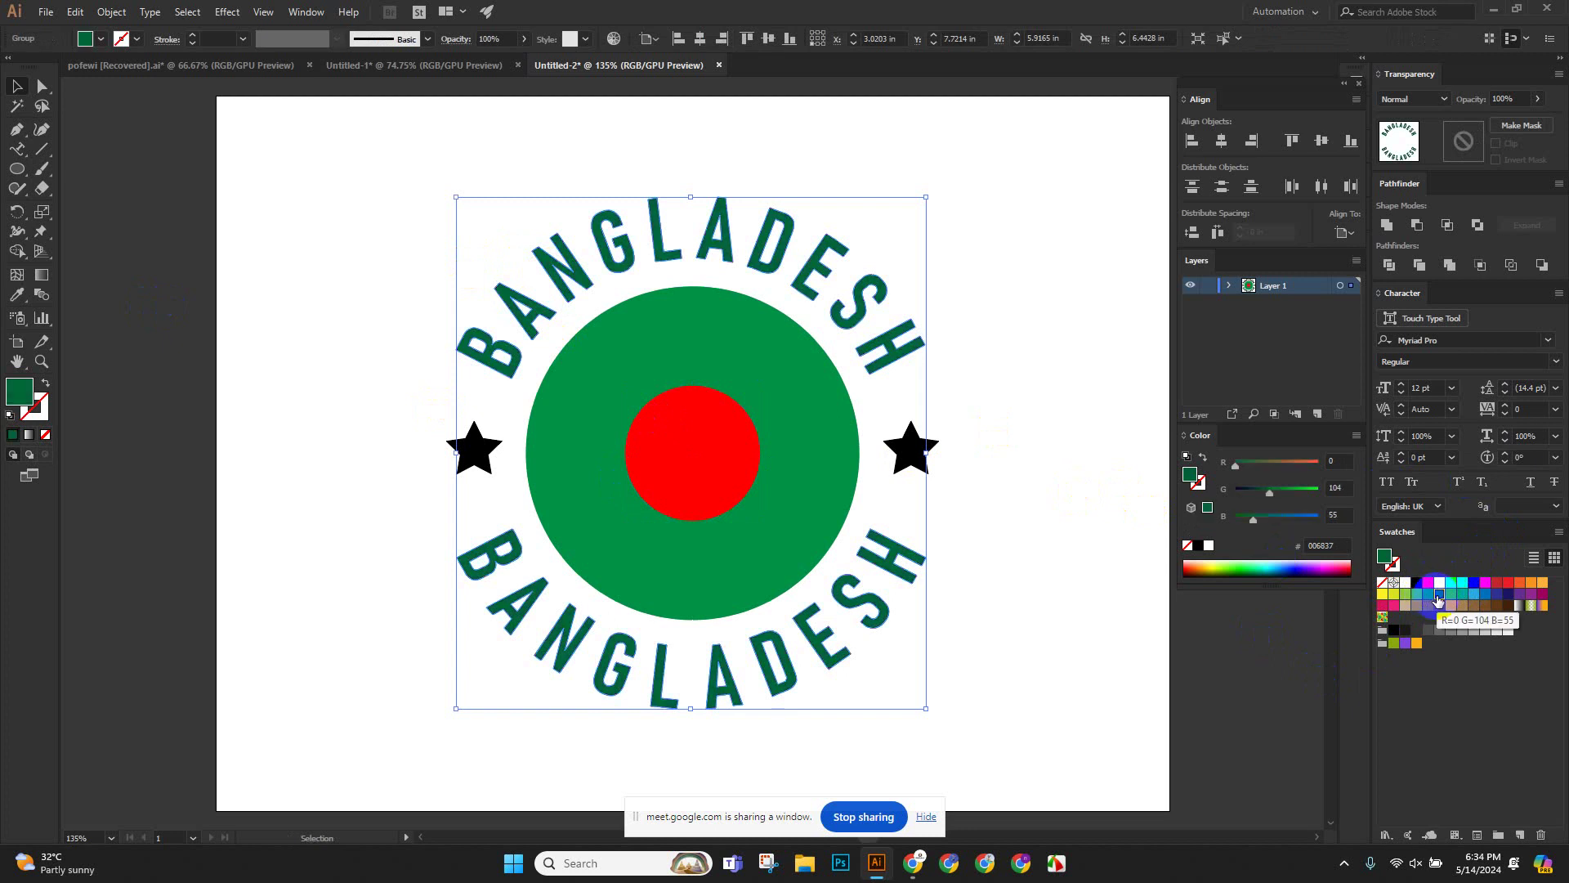
pyautogui.click(1011, 417)
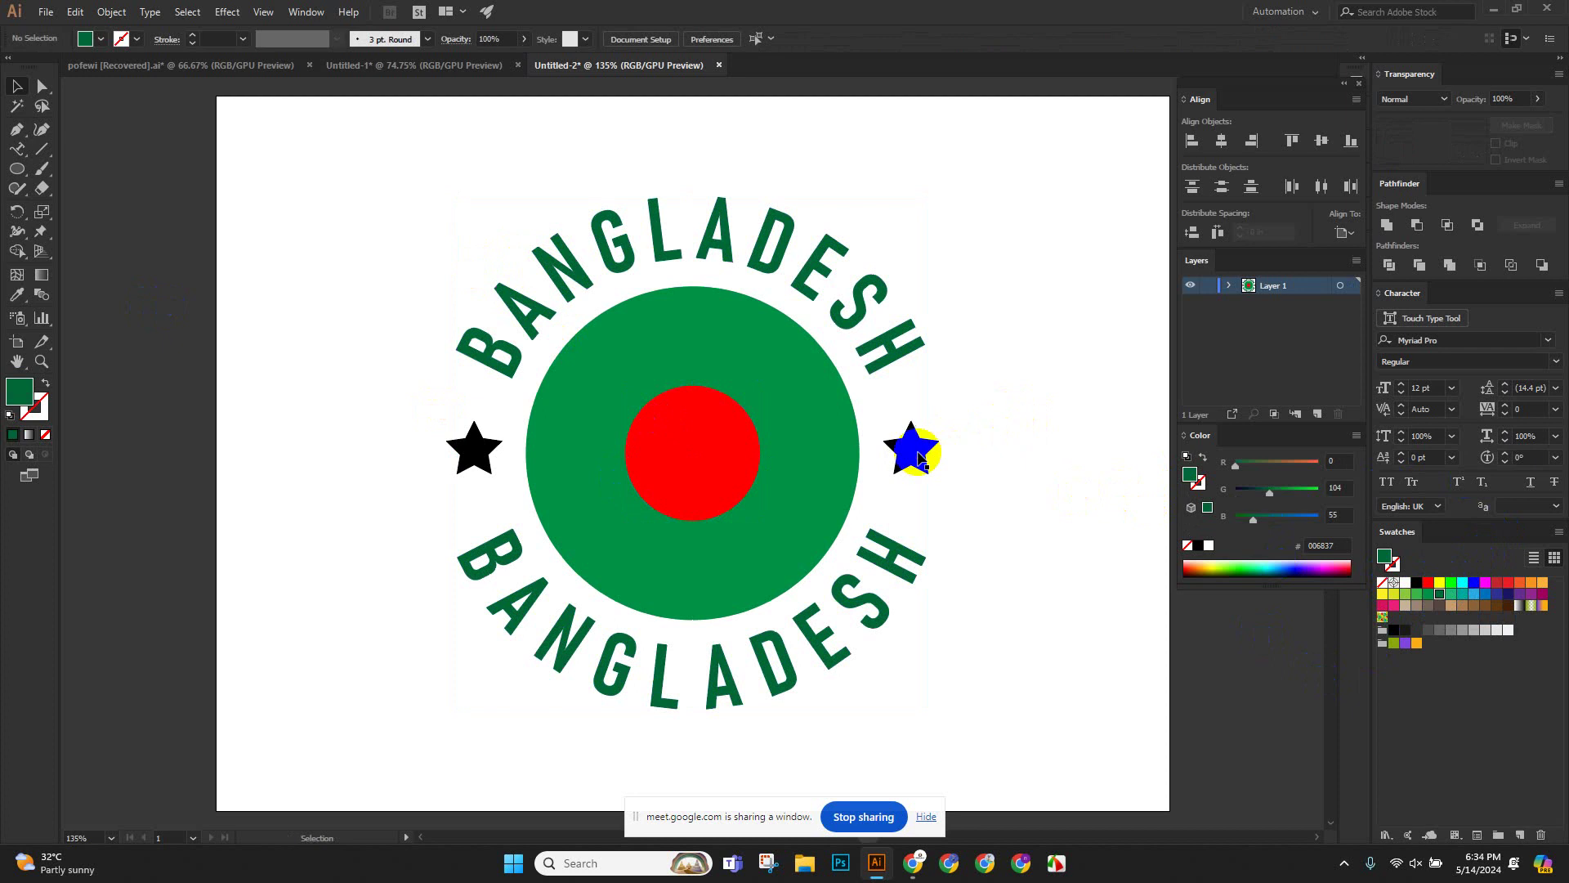
# Recolor both side stars with the dark red C1272D.
pyautogui.click(912, 448)
pyautogui.keyDown('shift'); pyautogui.click(491, 444); pyautogui.keyUp('shift')
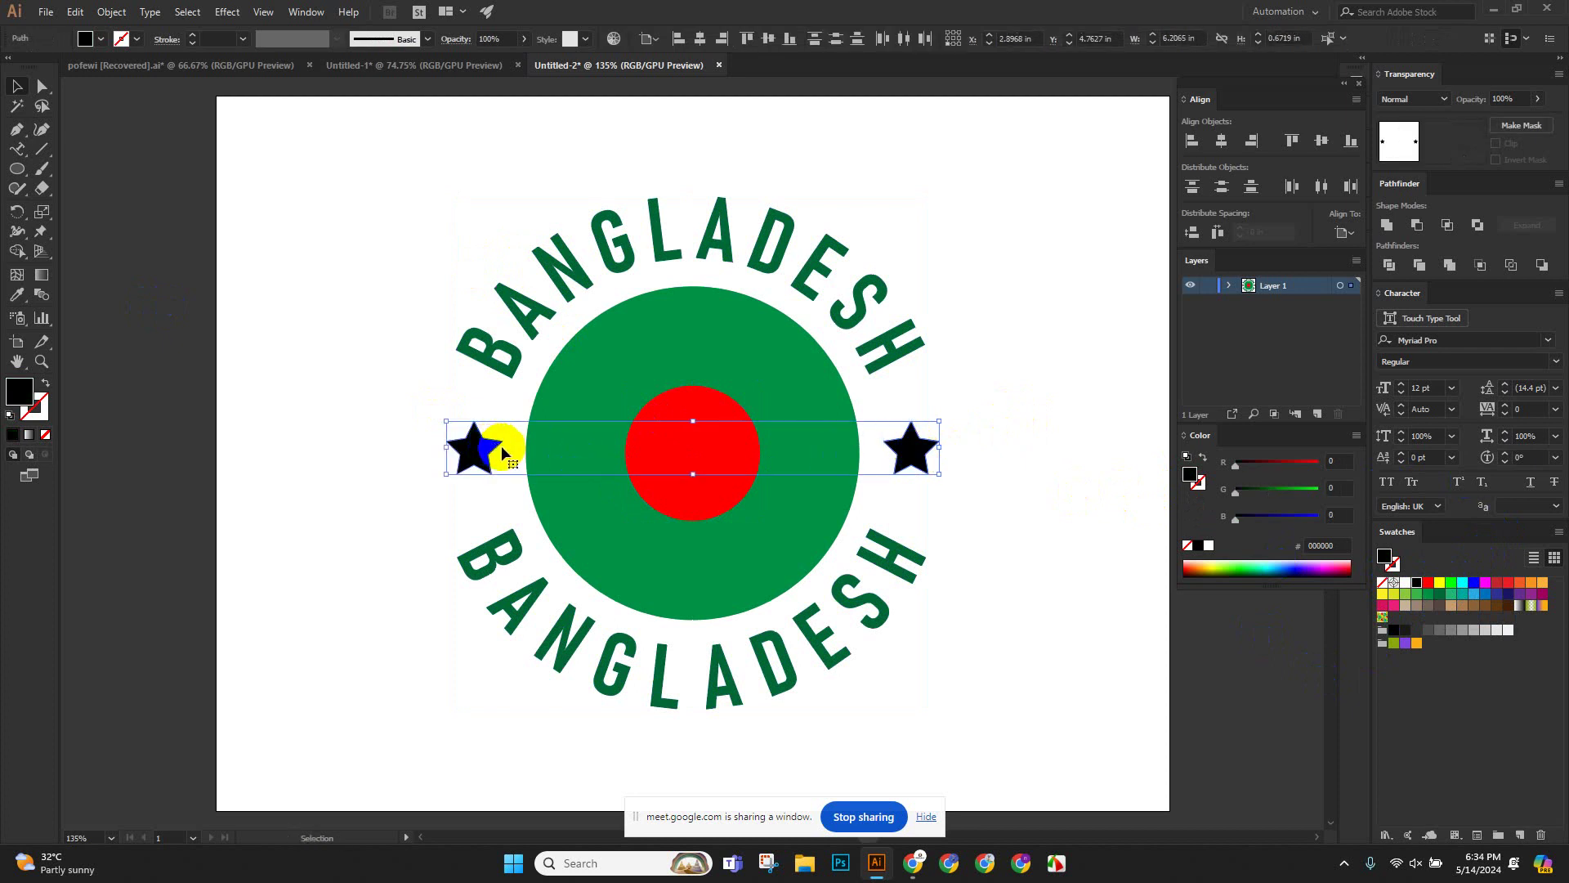
pyautogui.click(18, 299)
pyautogui.click(713, 454)
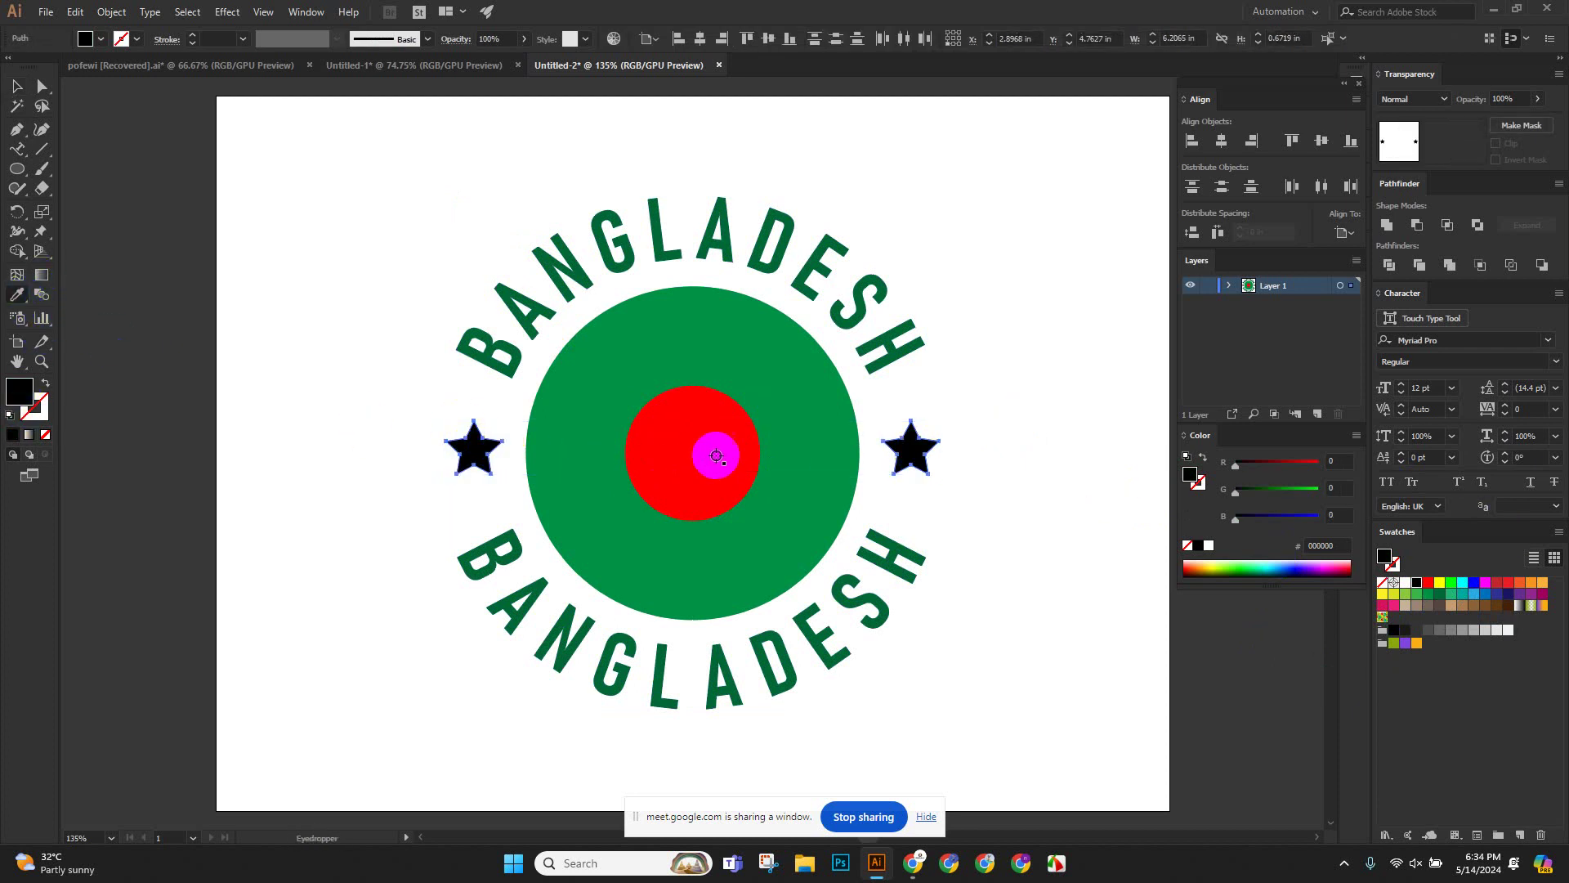
pyautogui.click(22, 88)
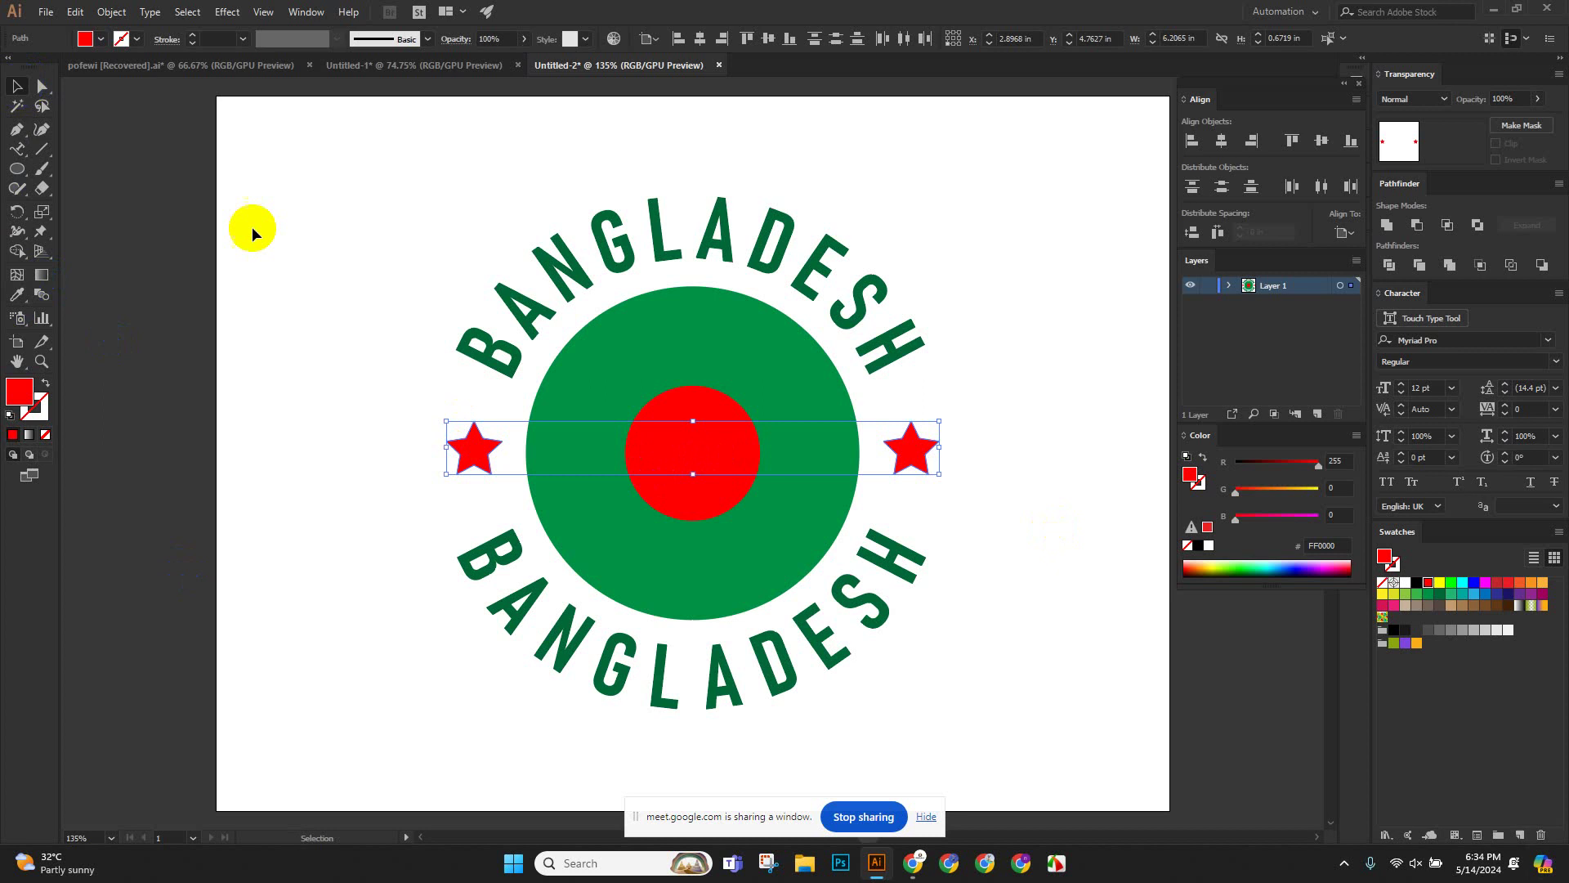
pyautogui.click(1497, 582)
pyautogui.click(1062, 366)
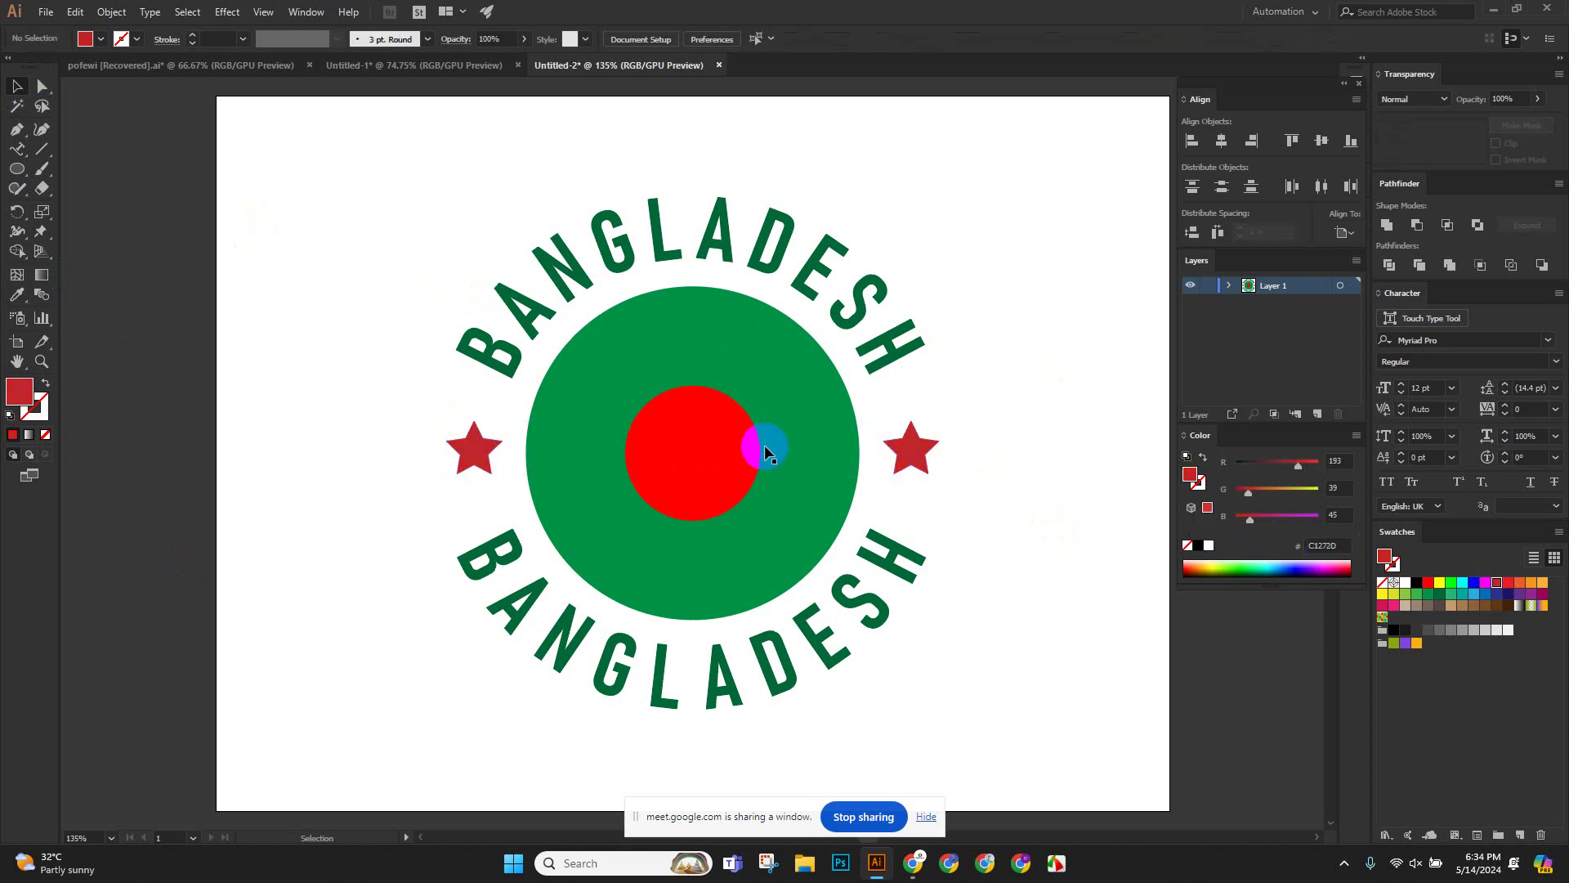
# Fill the large circle with dark green 006837 and match the inner circle's fill to the stars' dark red C1272D.
pyautogui.click(790, 442)
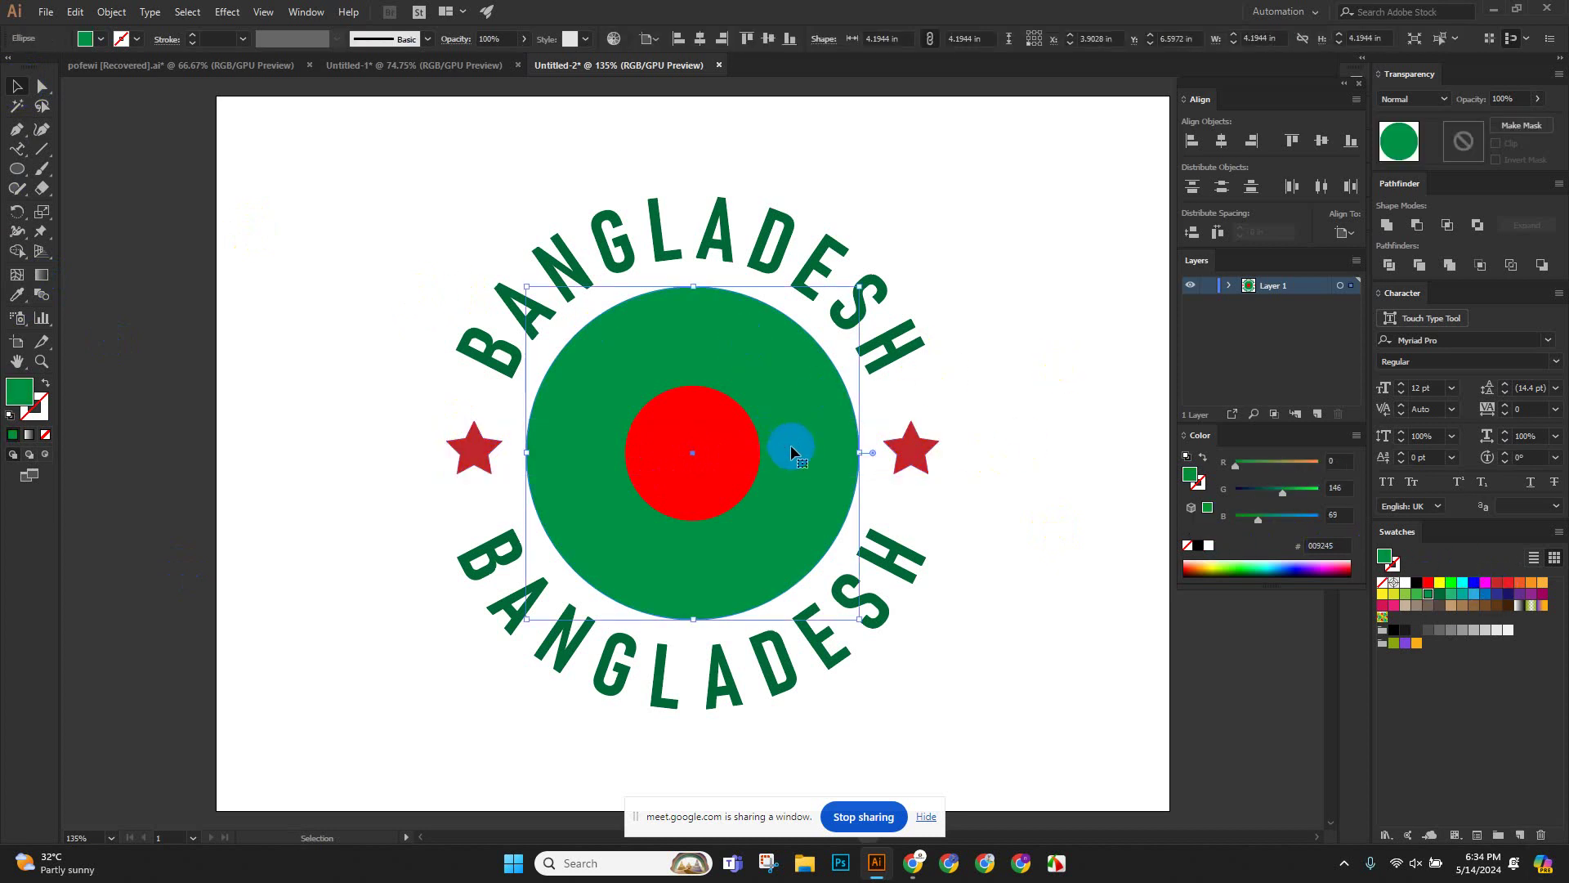
pyautogui.click(1439, 593)
pyautogui.click(735, 429)
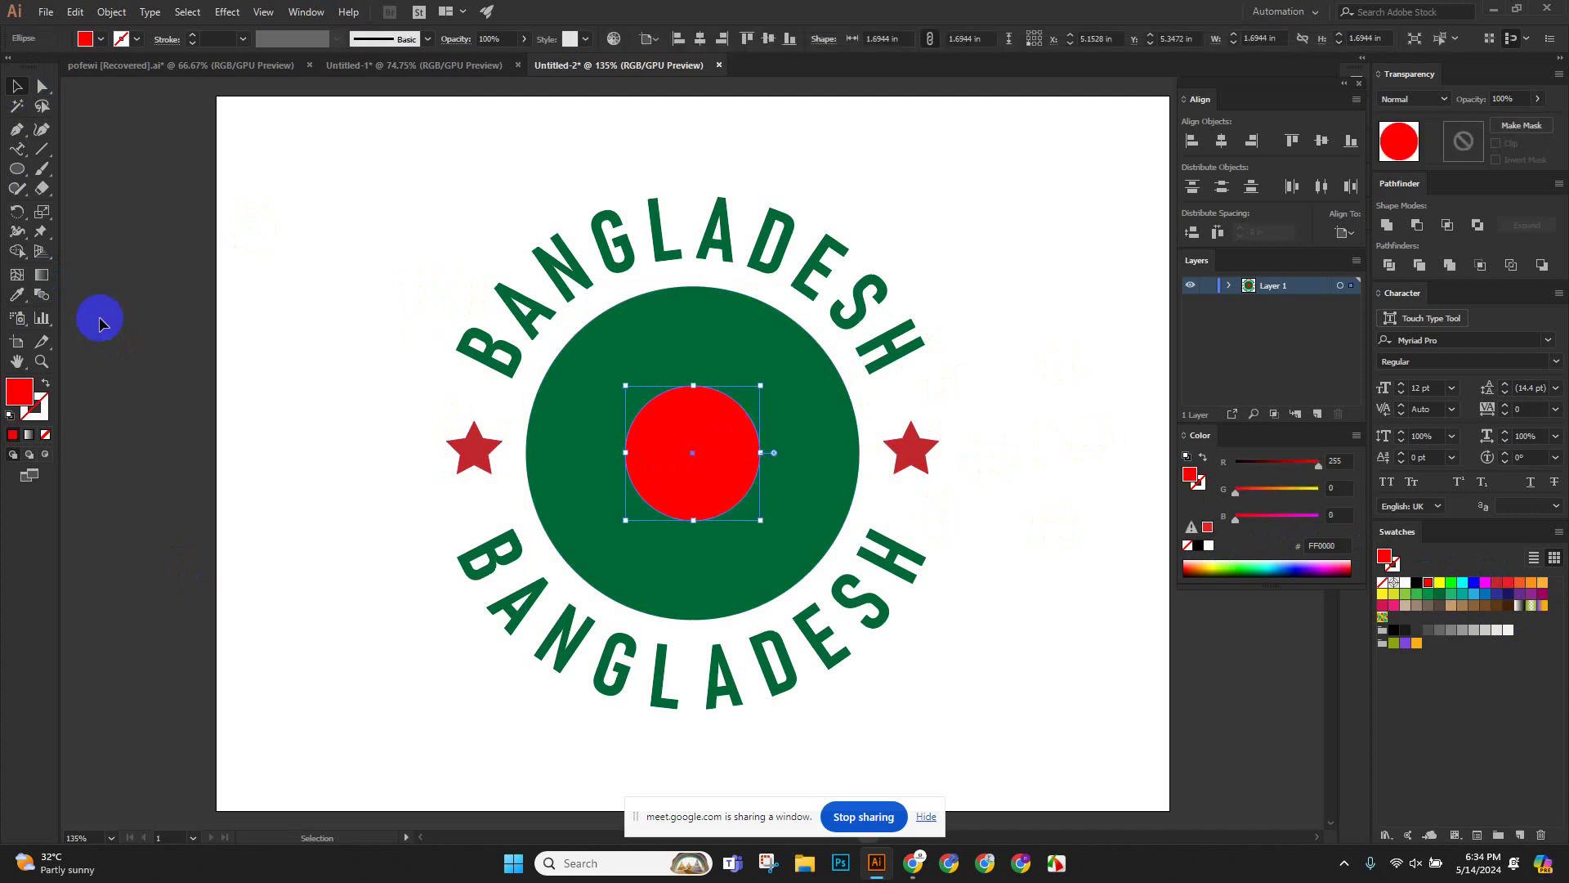
pyautogui.click(18, 295)
pyautogui.click(472, 448)
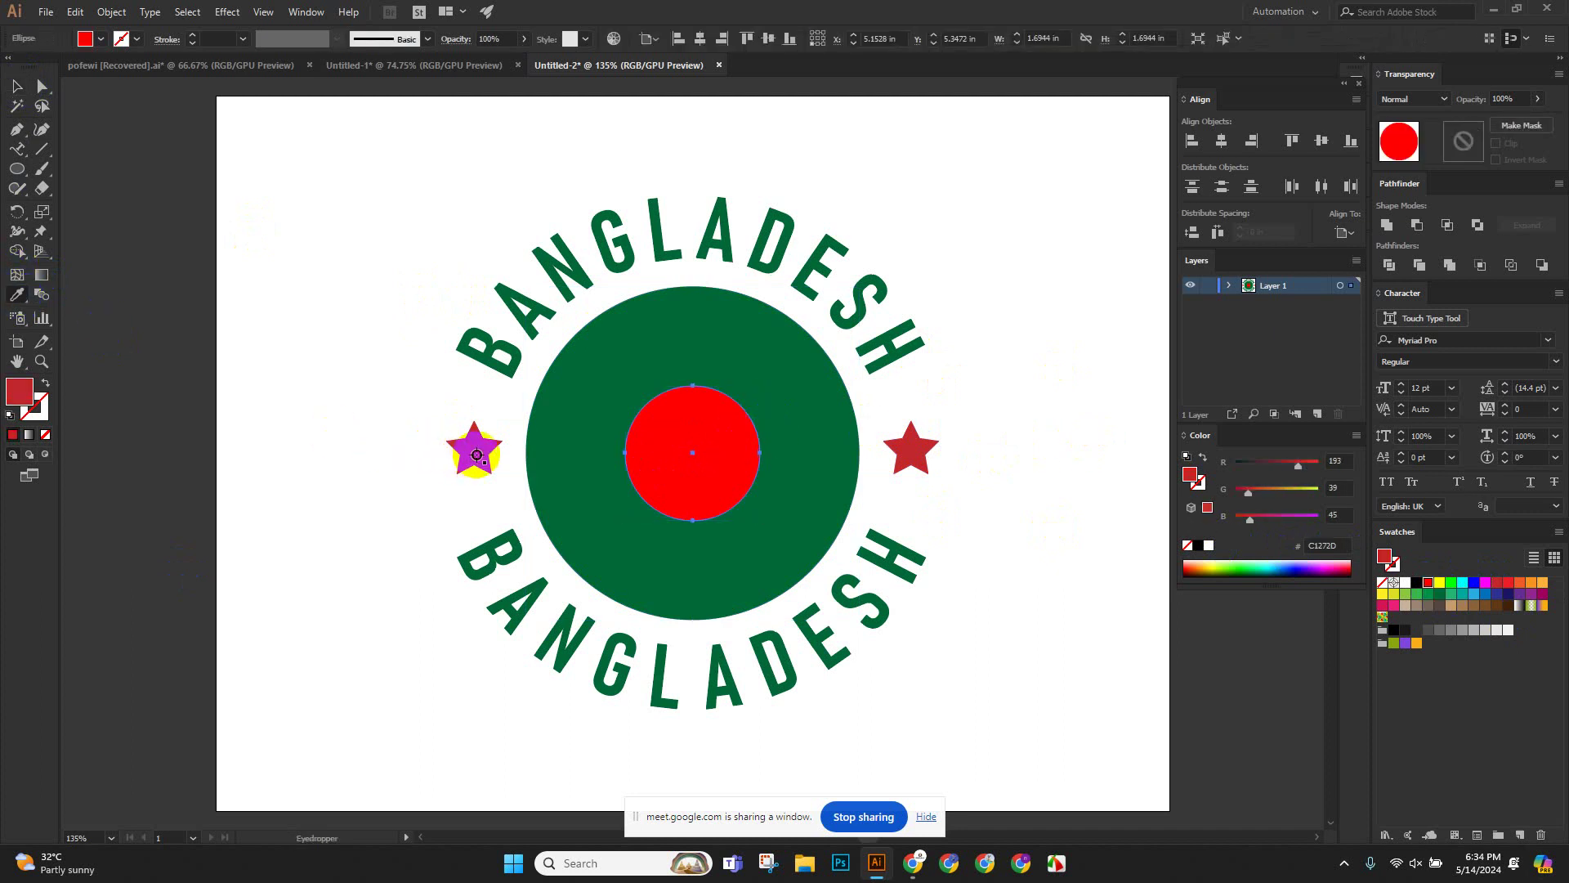
pyautogui.click(17, 86)
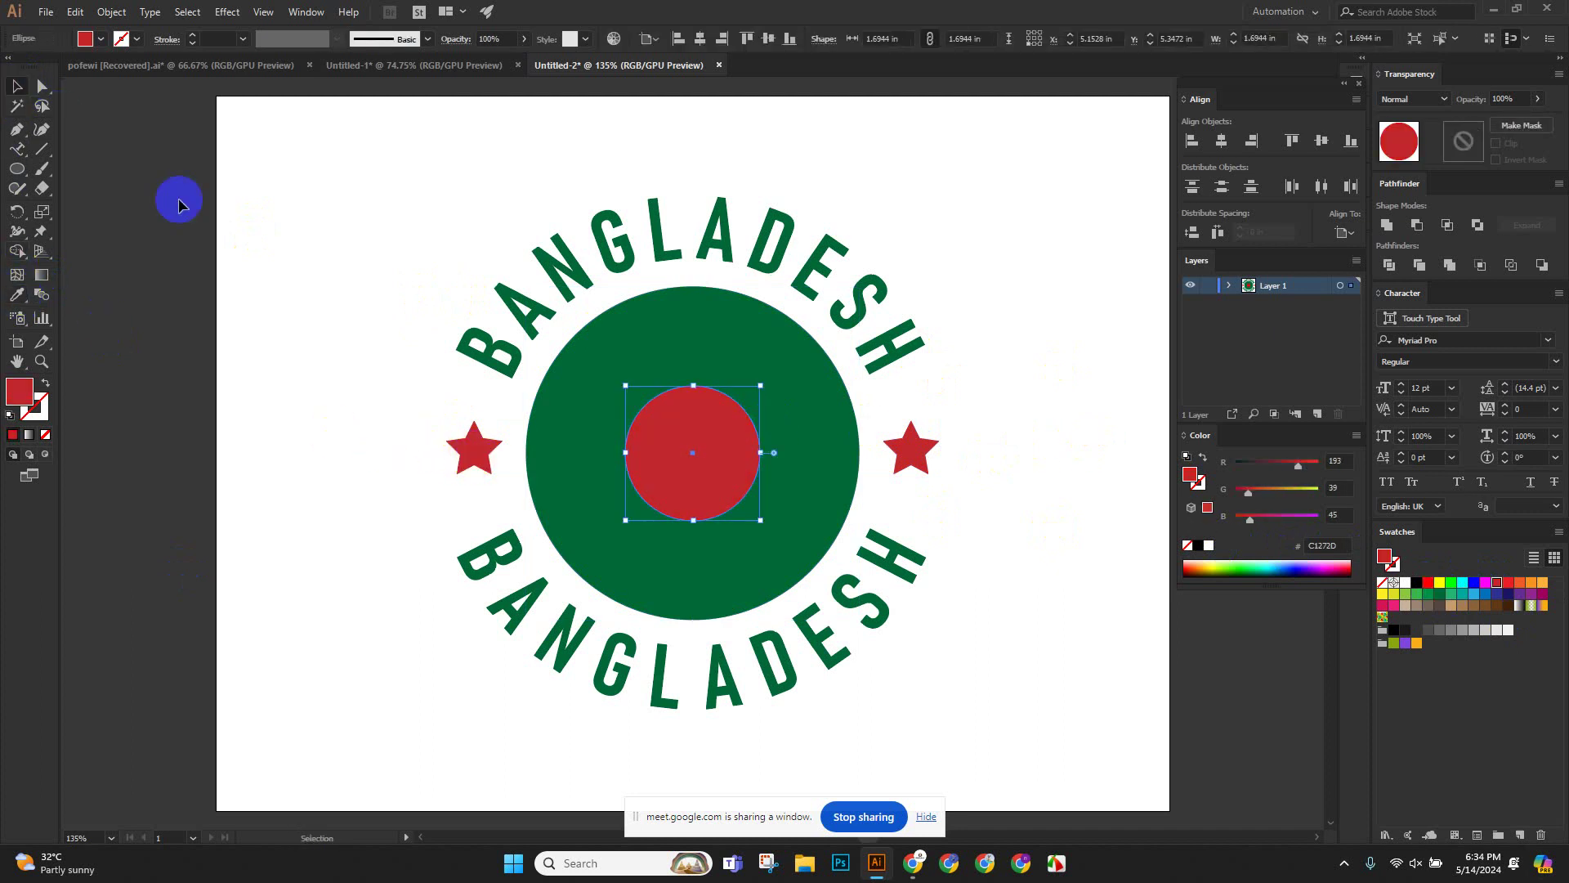
pyautogui.click(343, 259)
pyautogui.moveTo(339, 176); pyautogui.dragTo(972, 691)
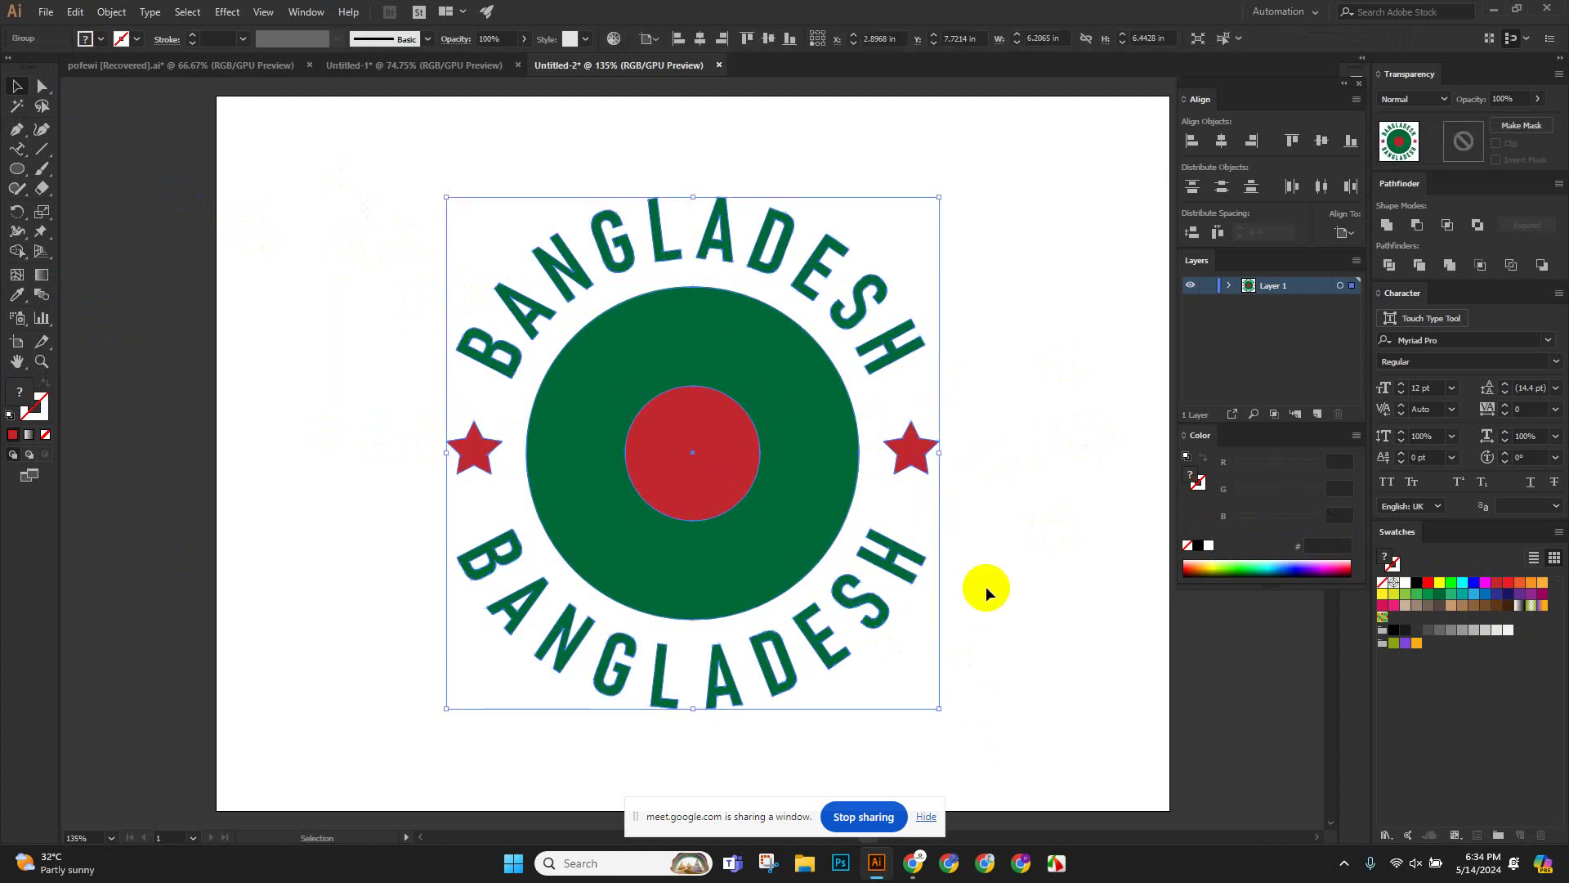
pyautogui.hotkey('ctrl', 'shift', 'a')
pyautogui.moveTo(986, 586); pyautogui.dragTo(748, 554)
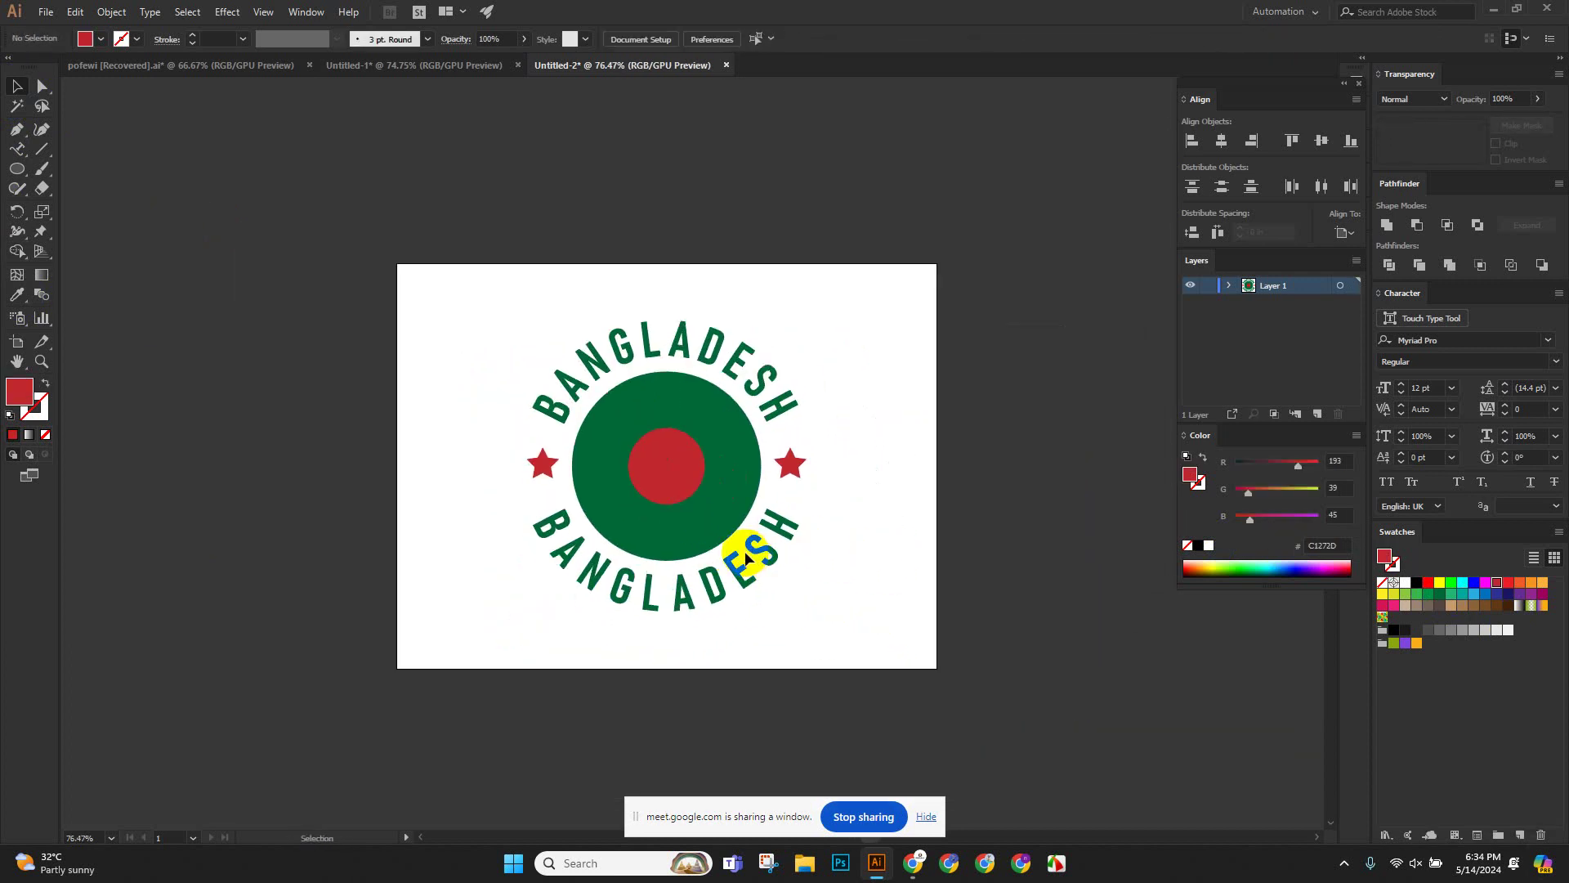
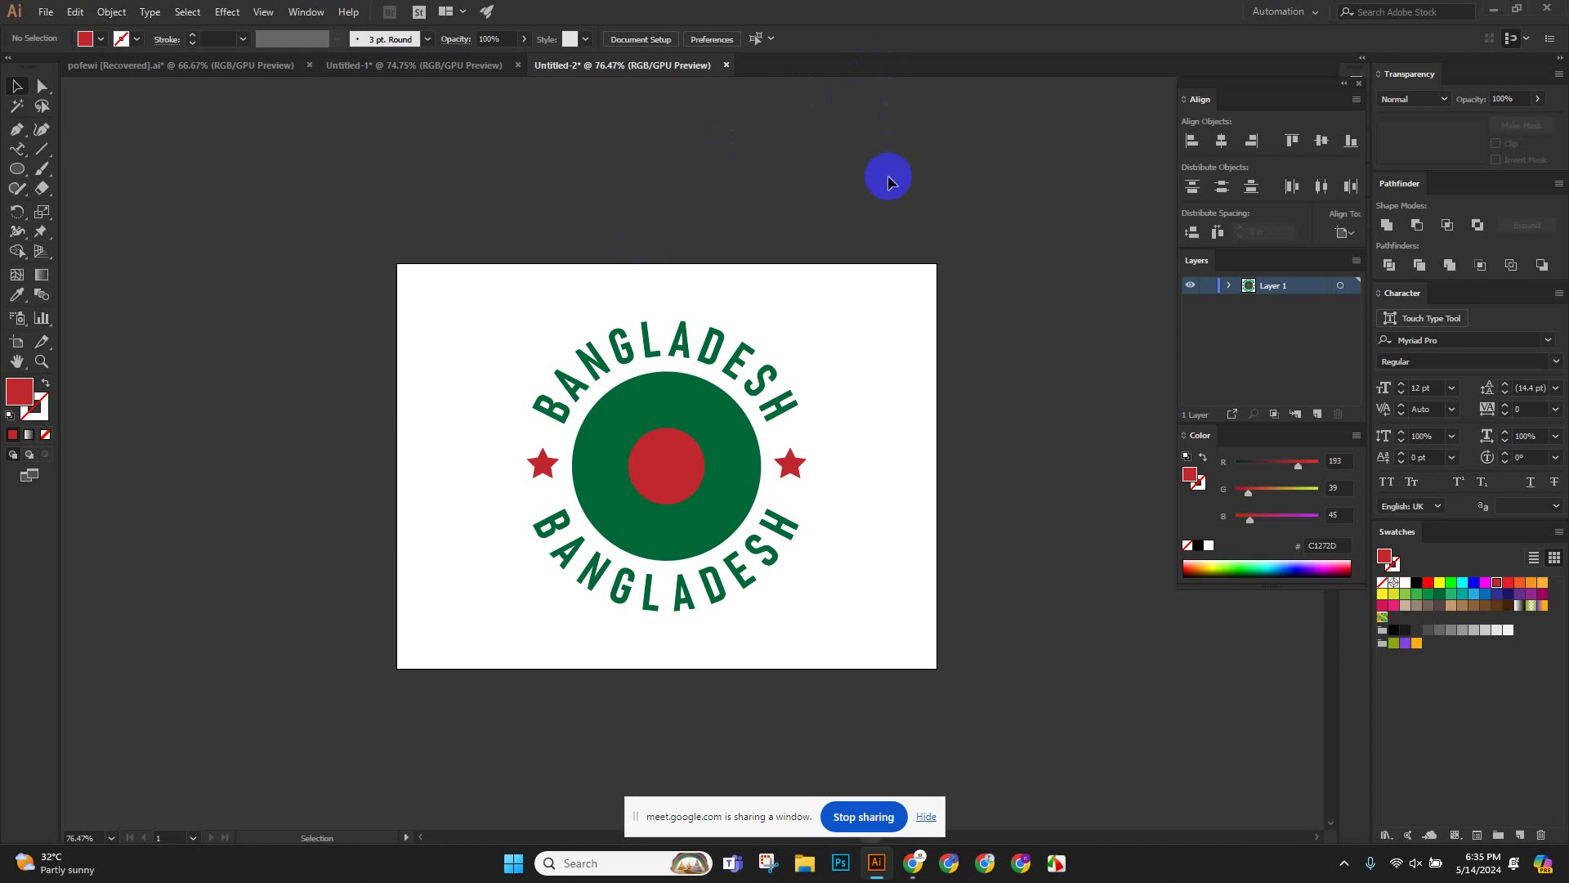
pyautogui.scroll(-2, 887, 175)
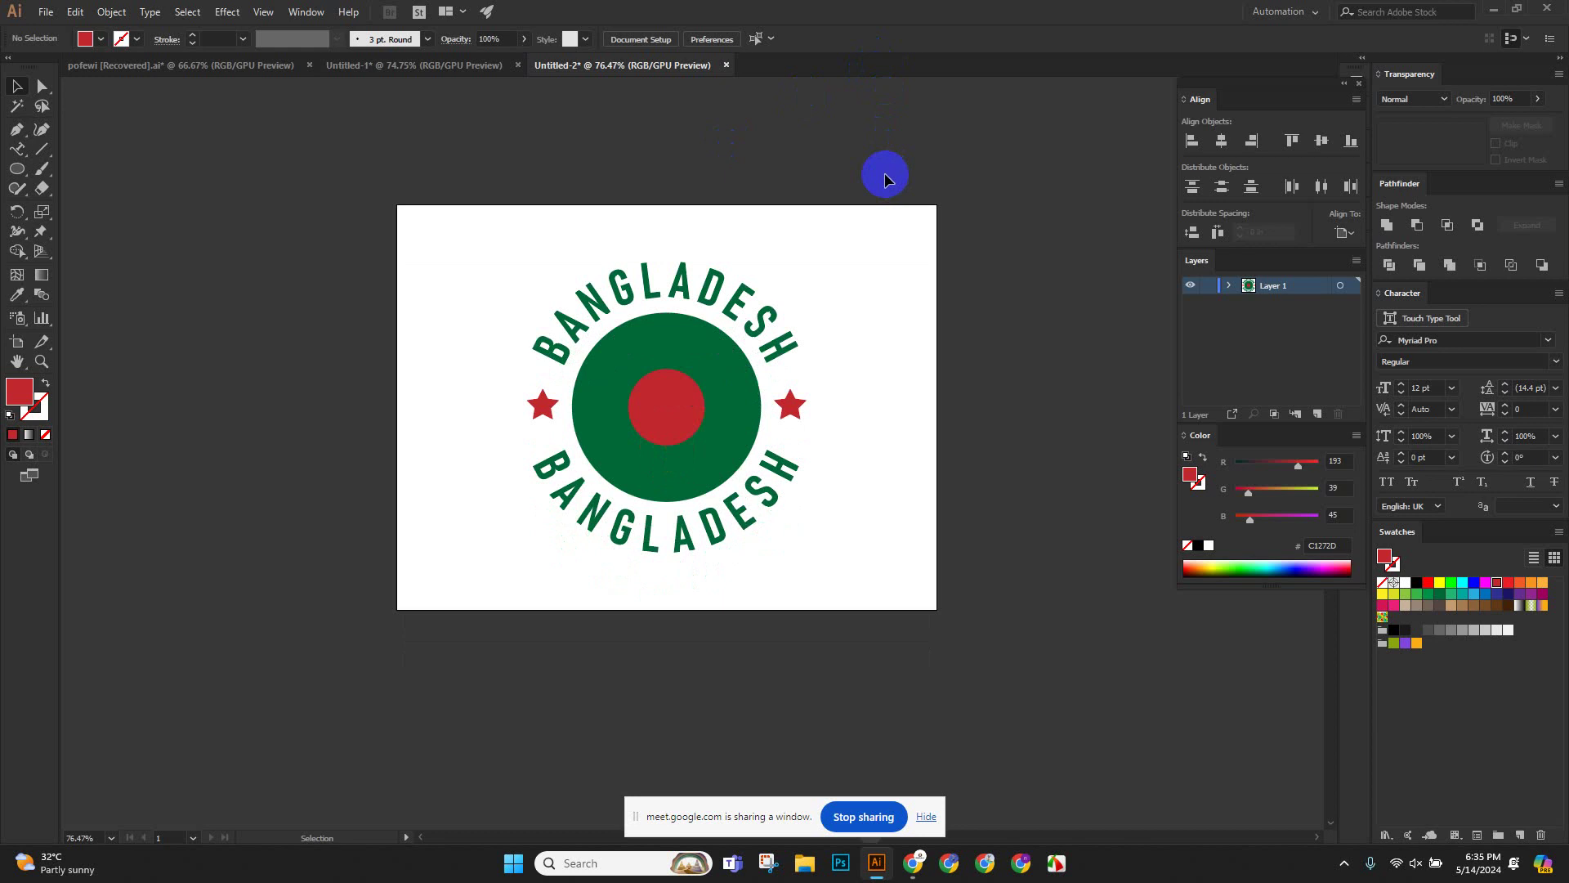
pyautogui.scroll(-2, 866, 220)
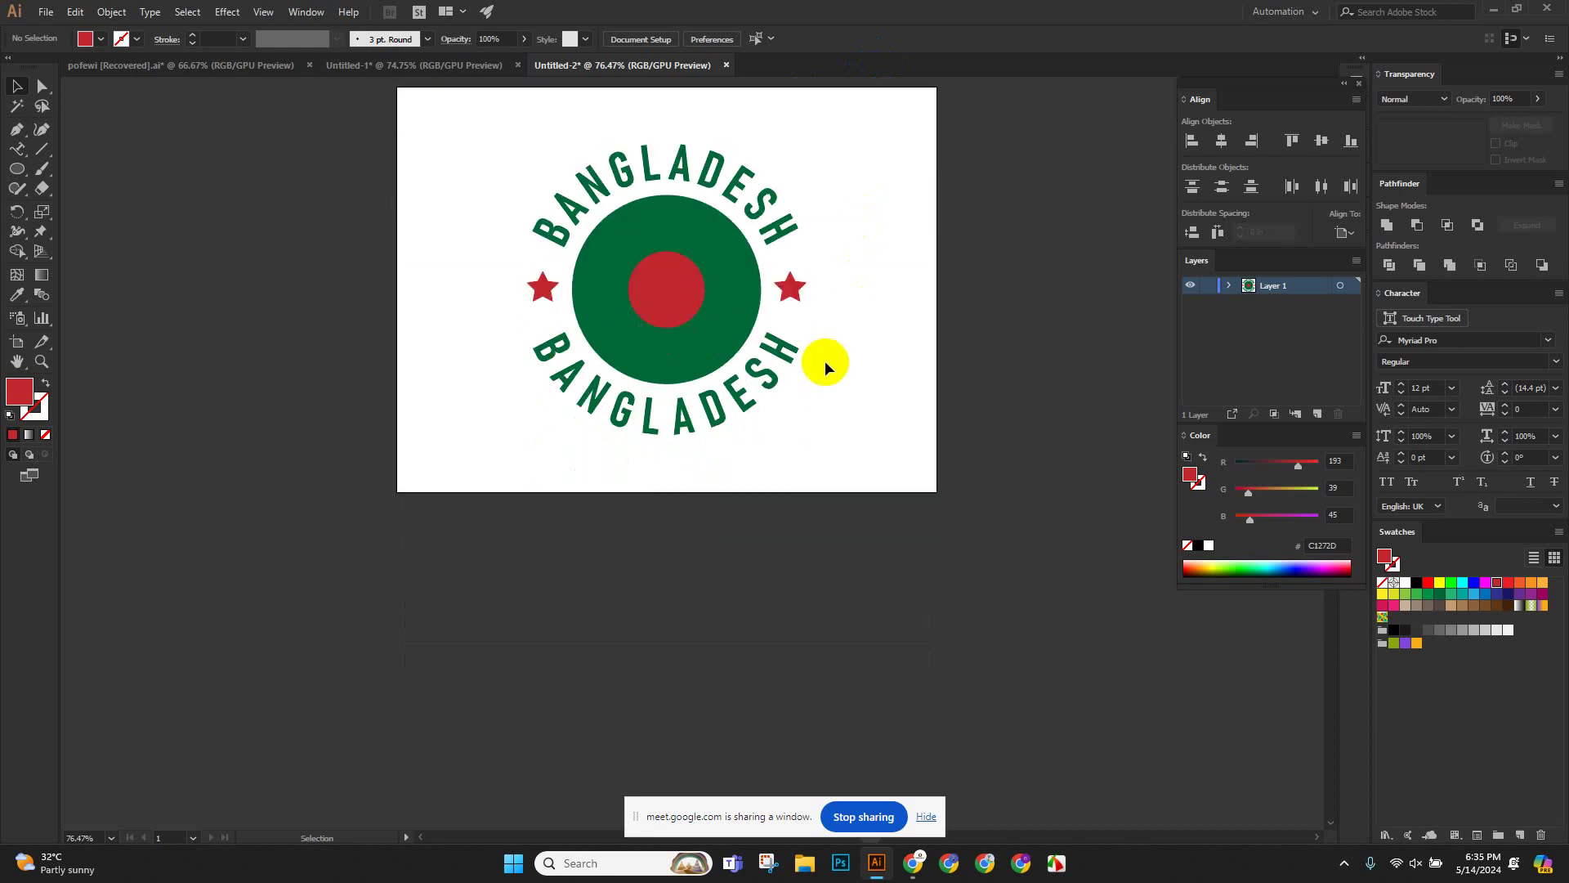
pyautogui.scroll(1, 826, 360)
pyautogui.scroll(3, 666, 367)
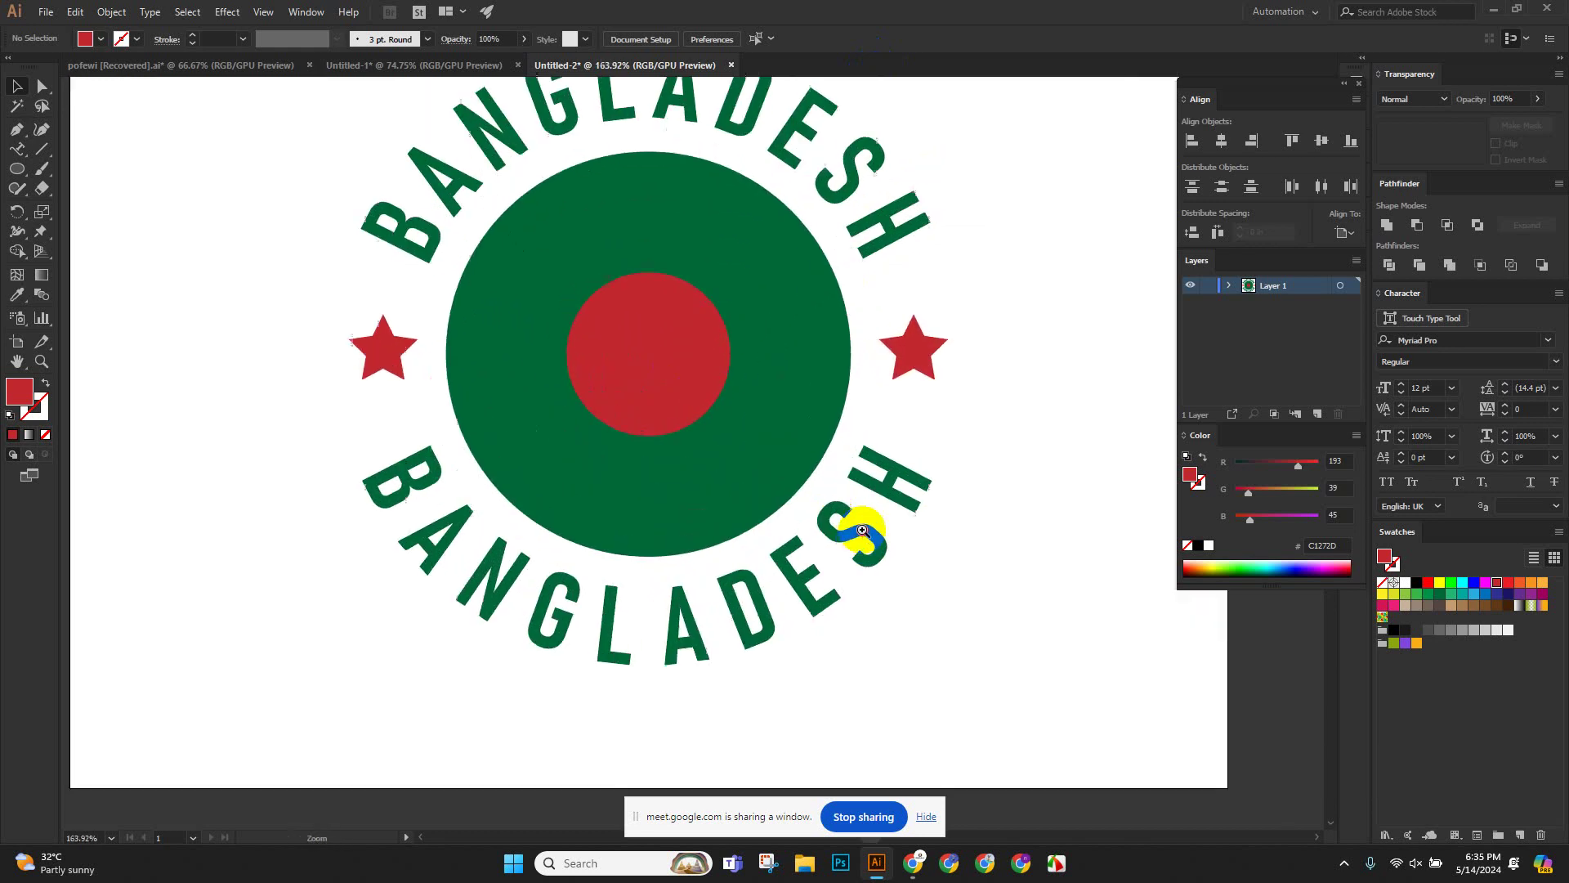
# Add vertical point type reading BANGLADESH on the empty canvas beside the artboard.
pyautogui.click(17, 148)
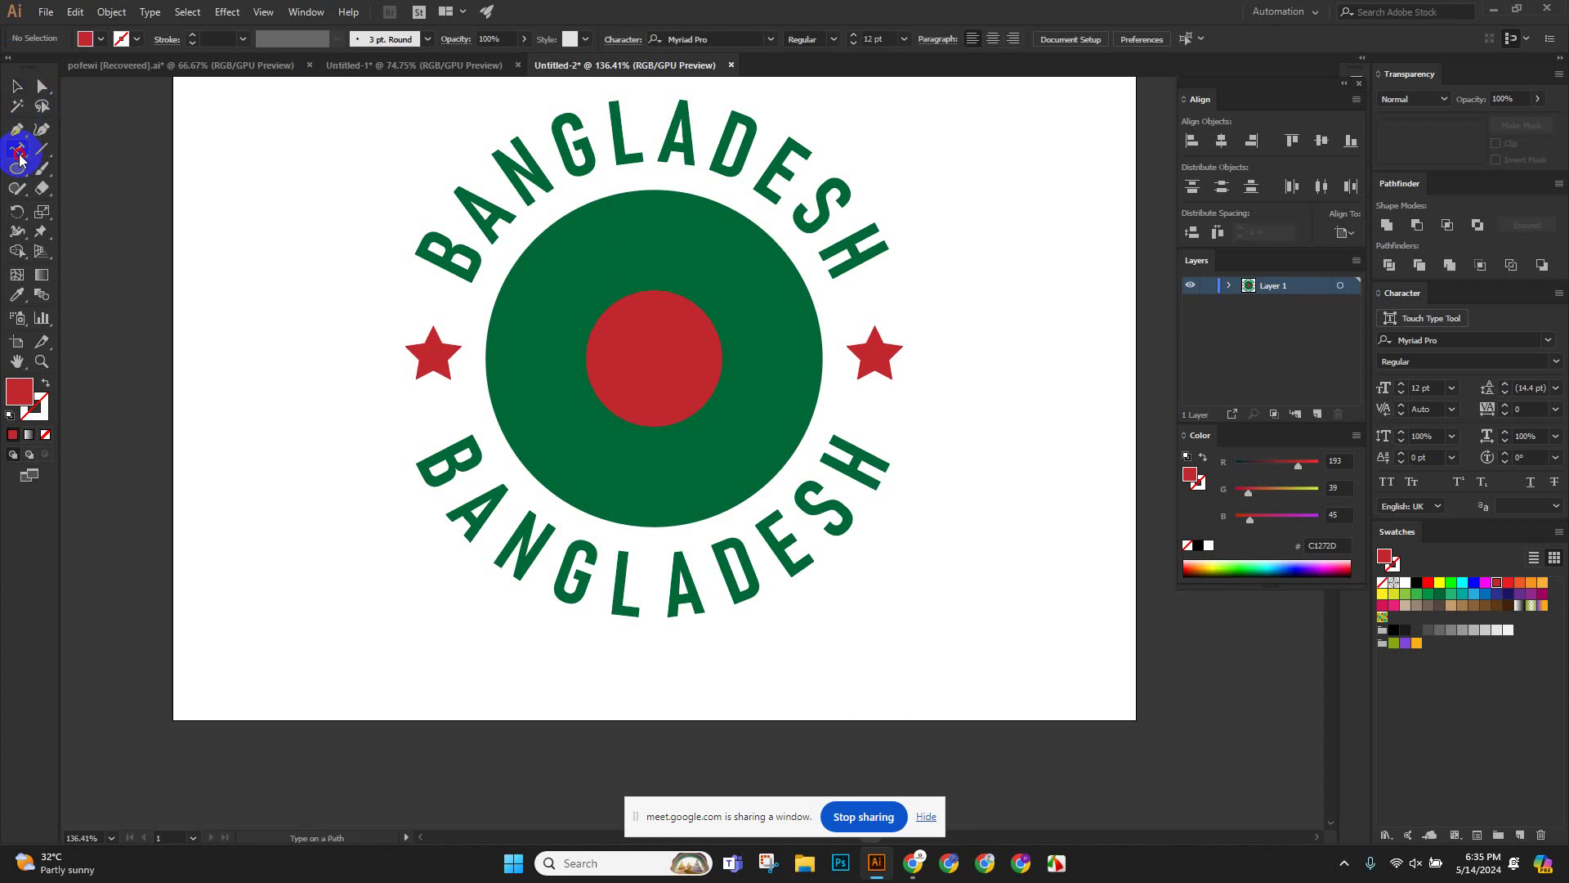
pyautogui.click(105, 189)
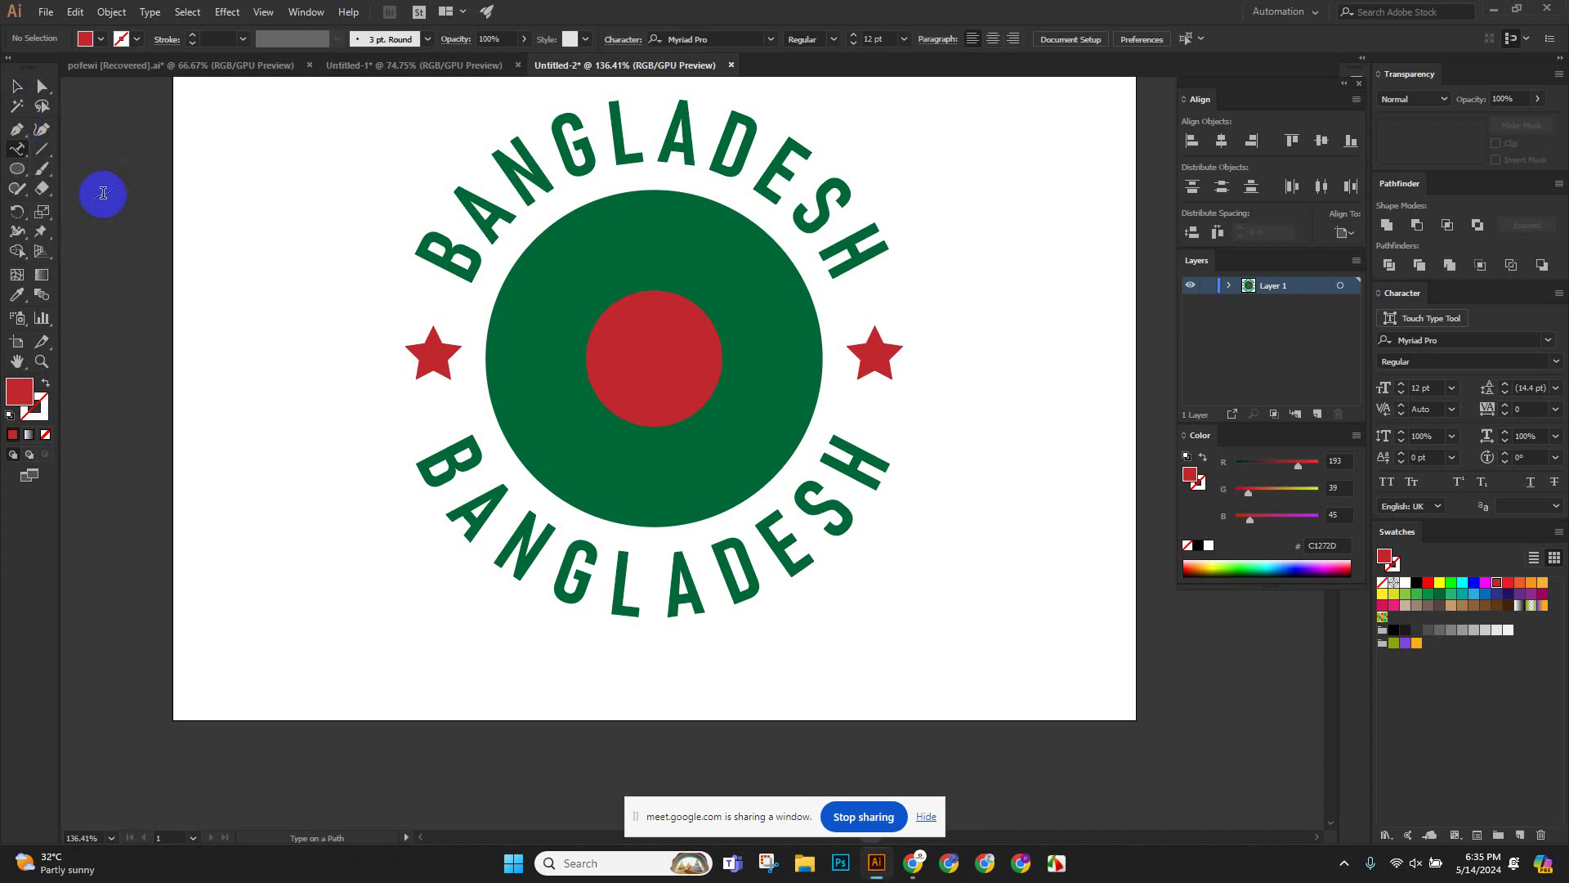
pyautogui.moveTo(281, 183); pyautogui.dragTo(476, 186)
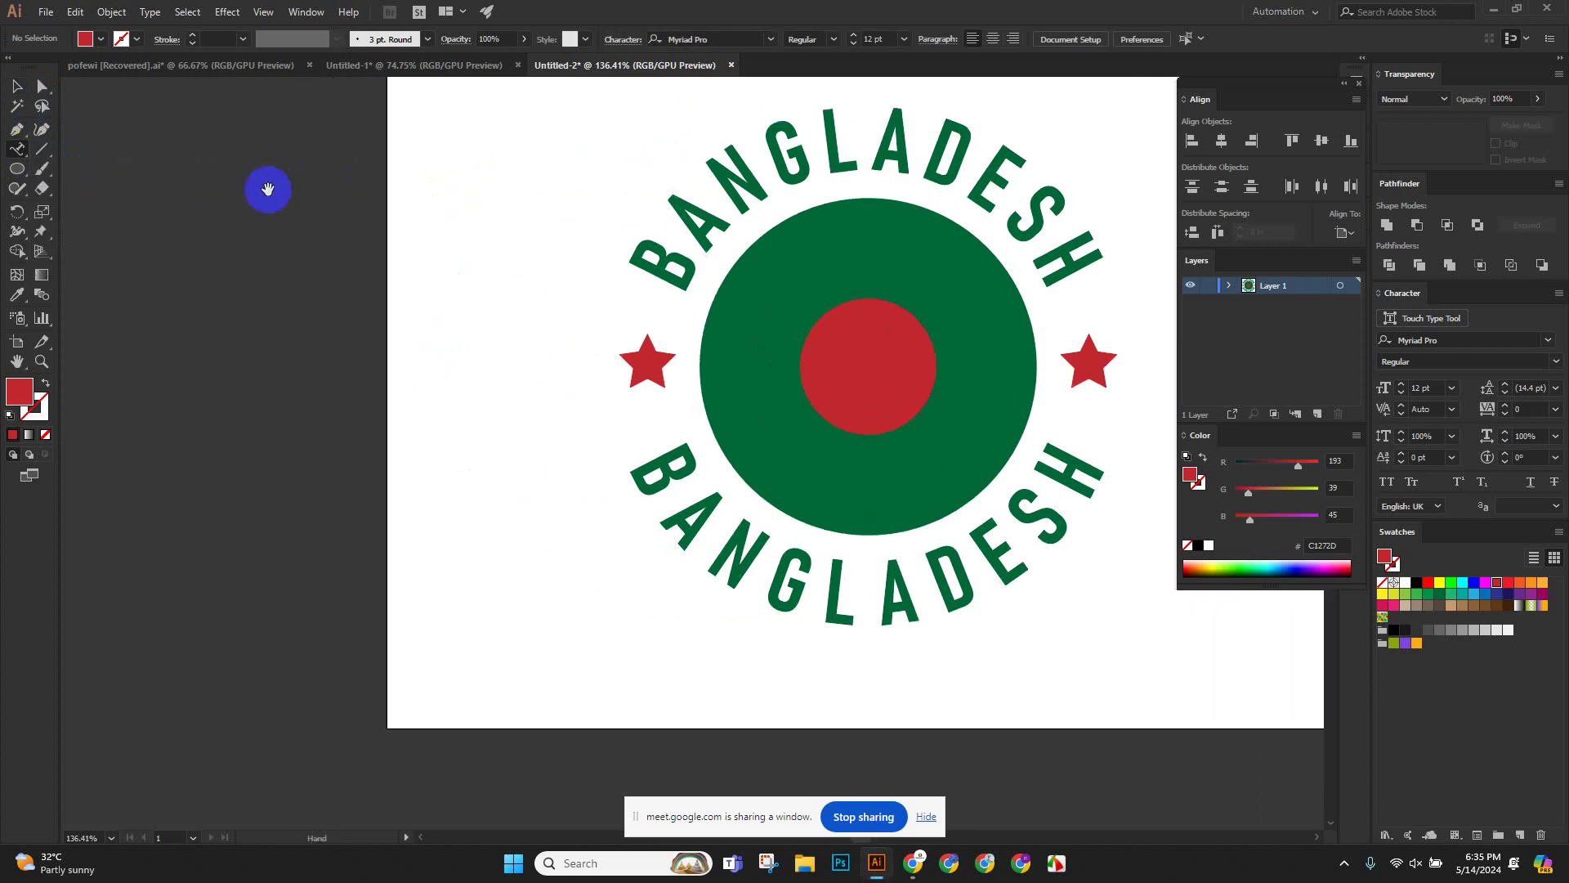
pyautogui.moveTo(266, 185); pyautogui.dragTo(518, 255)
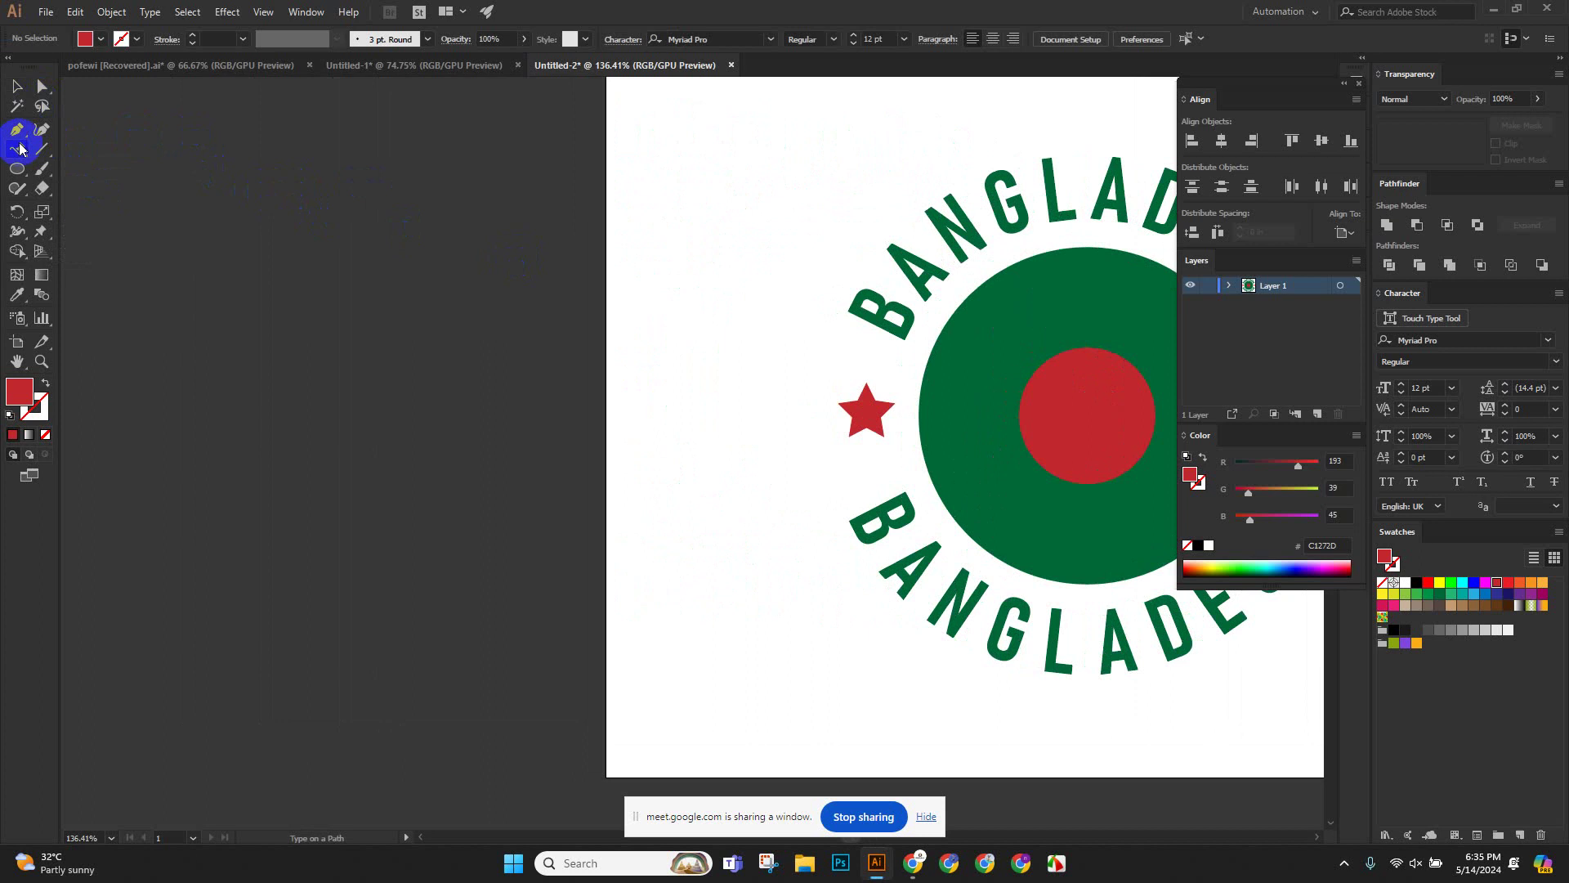
pyautogui.moveTo(20, 150); pyautogui.dragTo(86, 211)
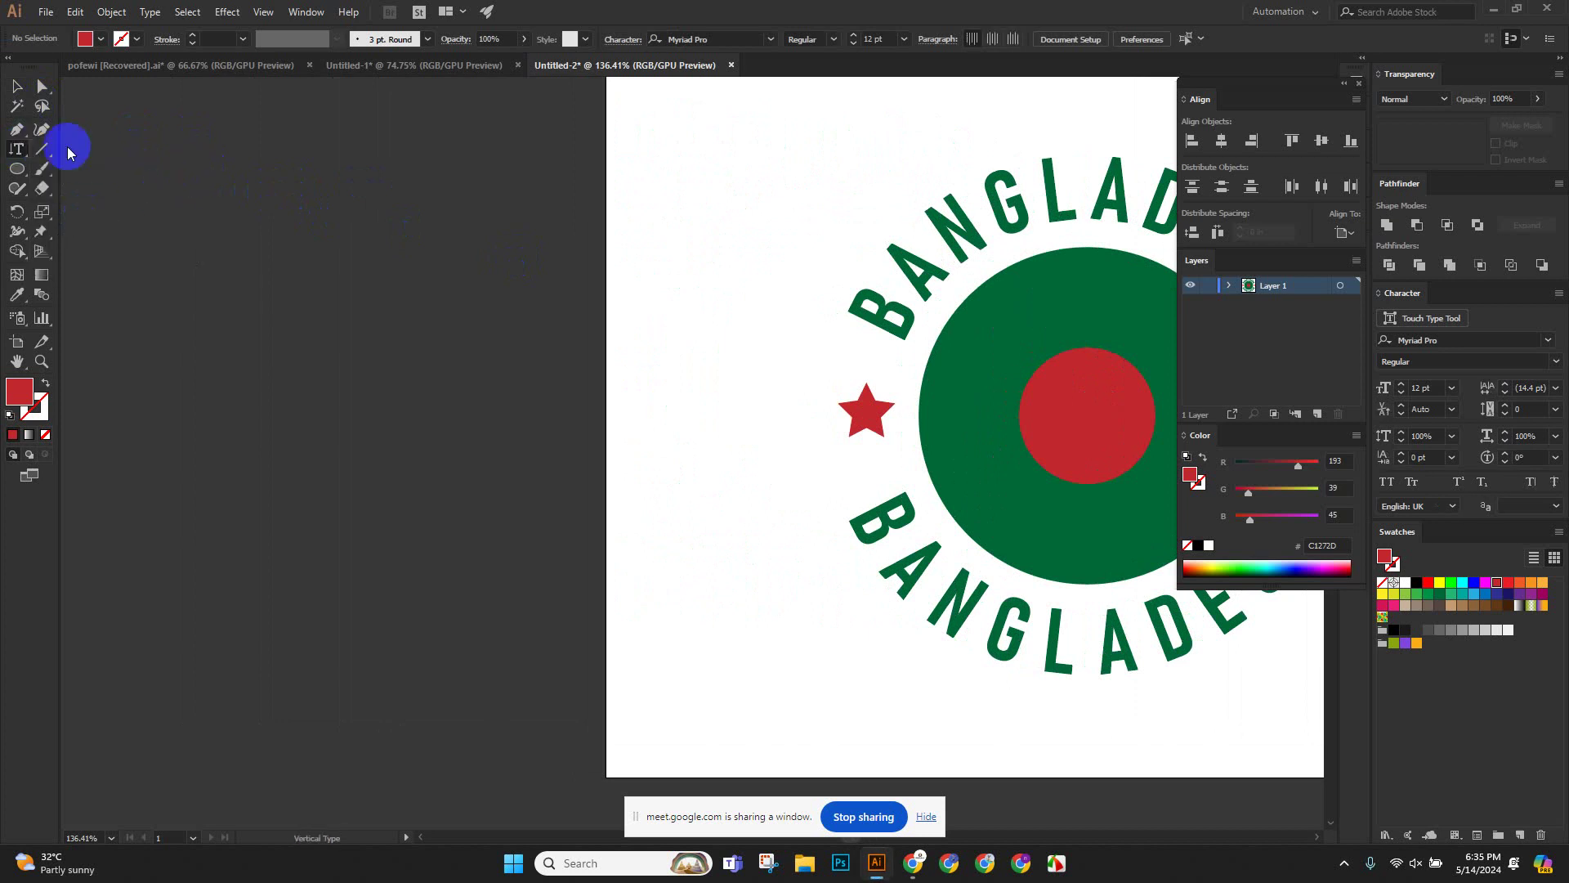
pyautogui.moveTo(19, 155); pyautogui.dragTo(130, 204)
pyautogui.click(168, 158)
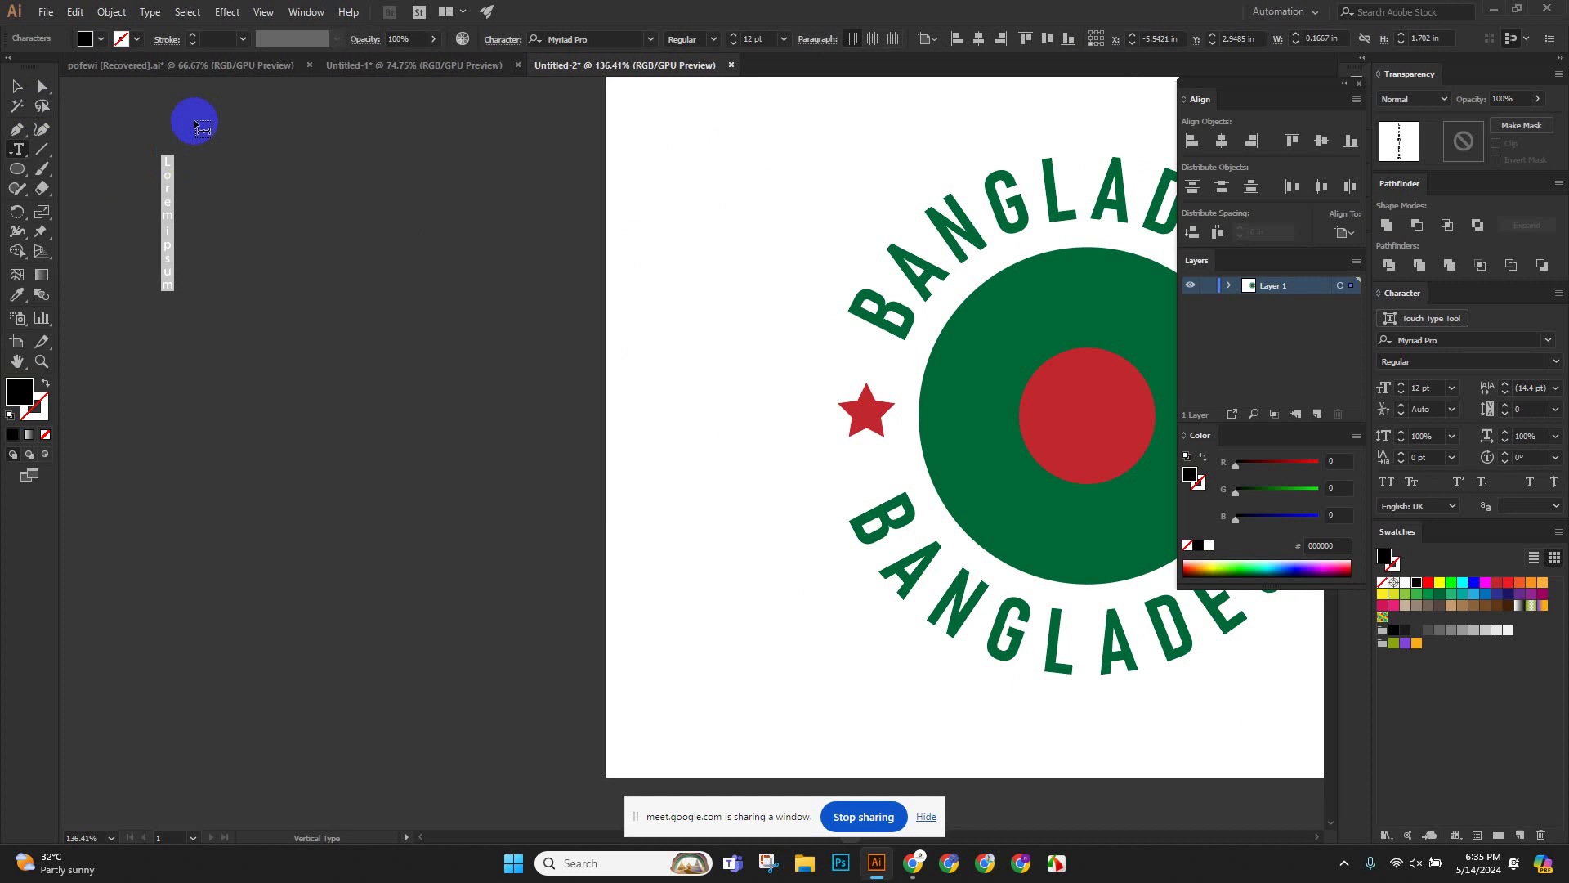
pyautogui.write('BA')
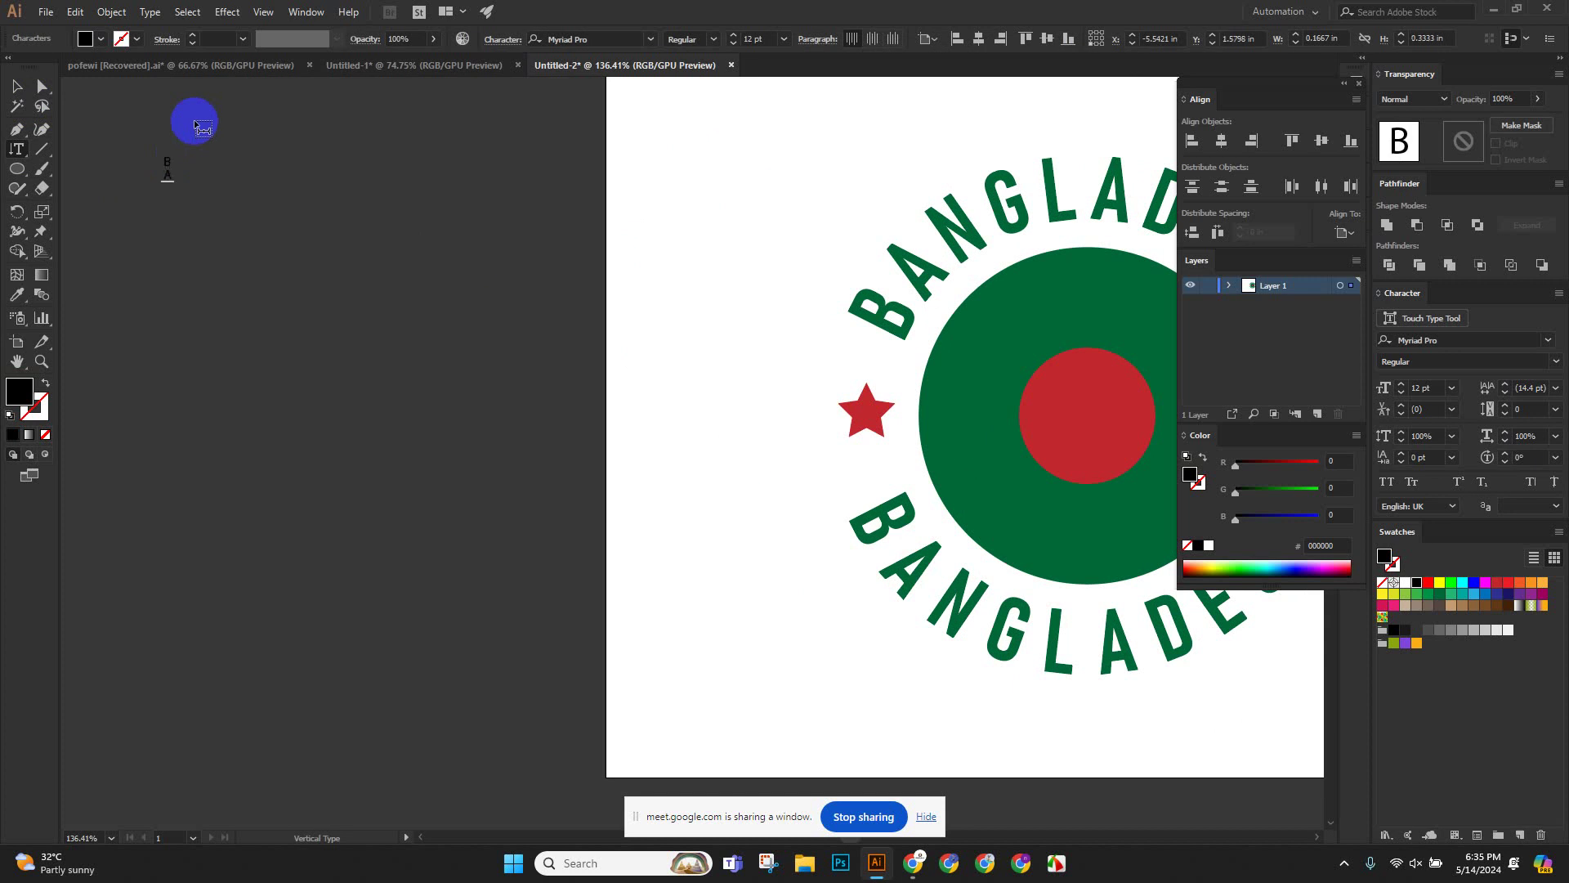
pyautogui.write('NGLADESH')
pyautogui.click(12, 90)
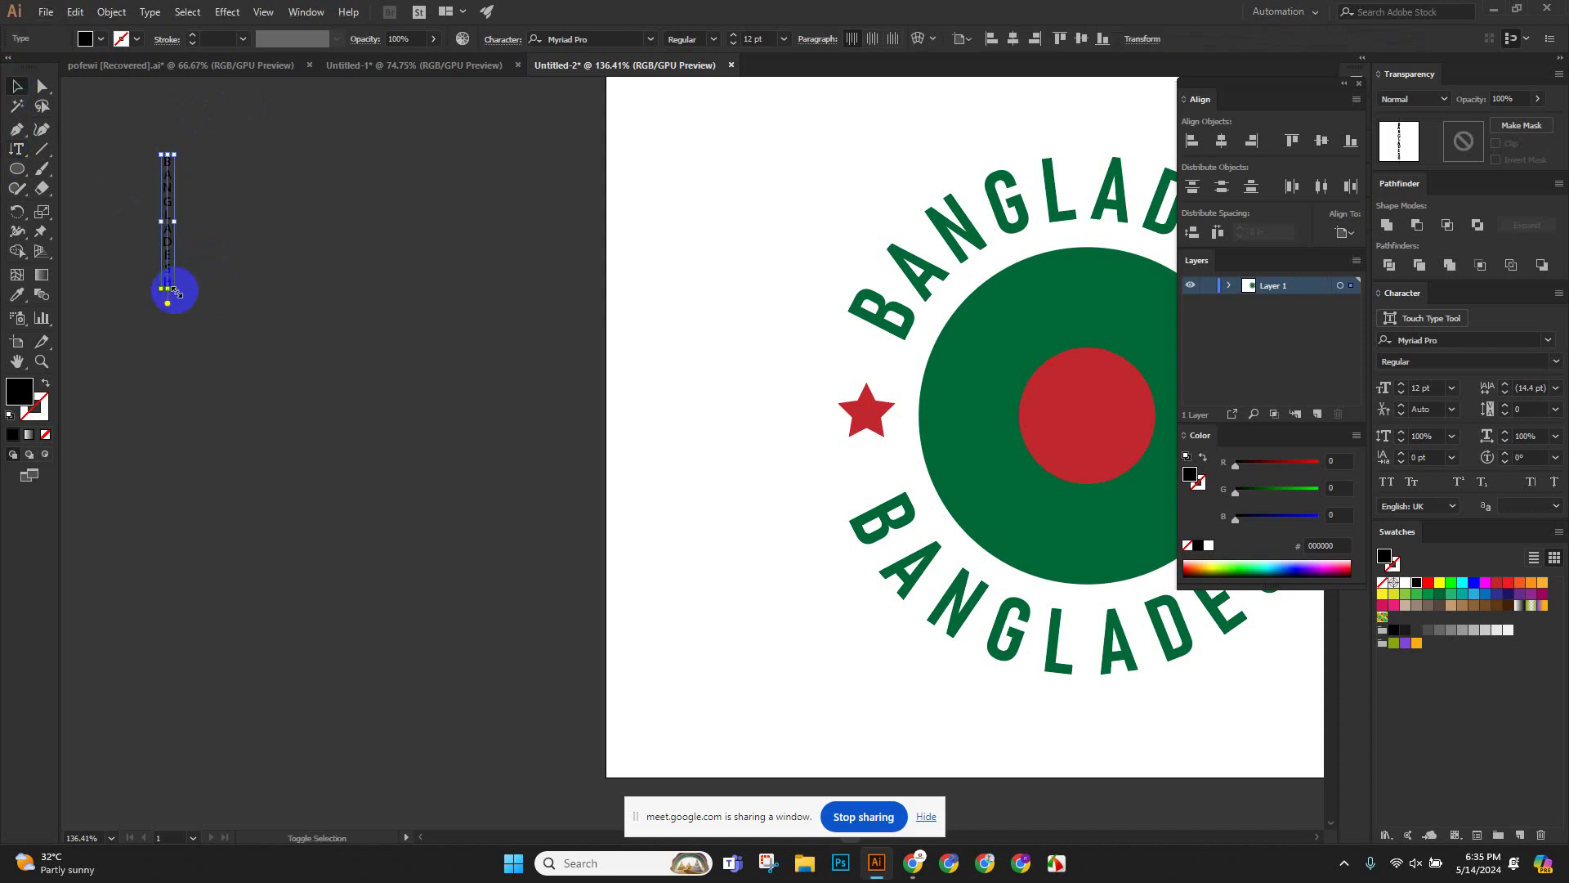
# Enlarge the vertical BANGLADESH text to about 71 pt and move it closer to the artboard.
pyautogui.moveTo(175, 291); pyautogui.dragTo(207, 617)
pyautogui.moveTo(159, 245); pyautogui.dragTo(260, 398)
pyautogui.scroll(-5, 343, 347)
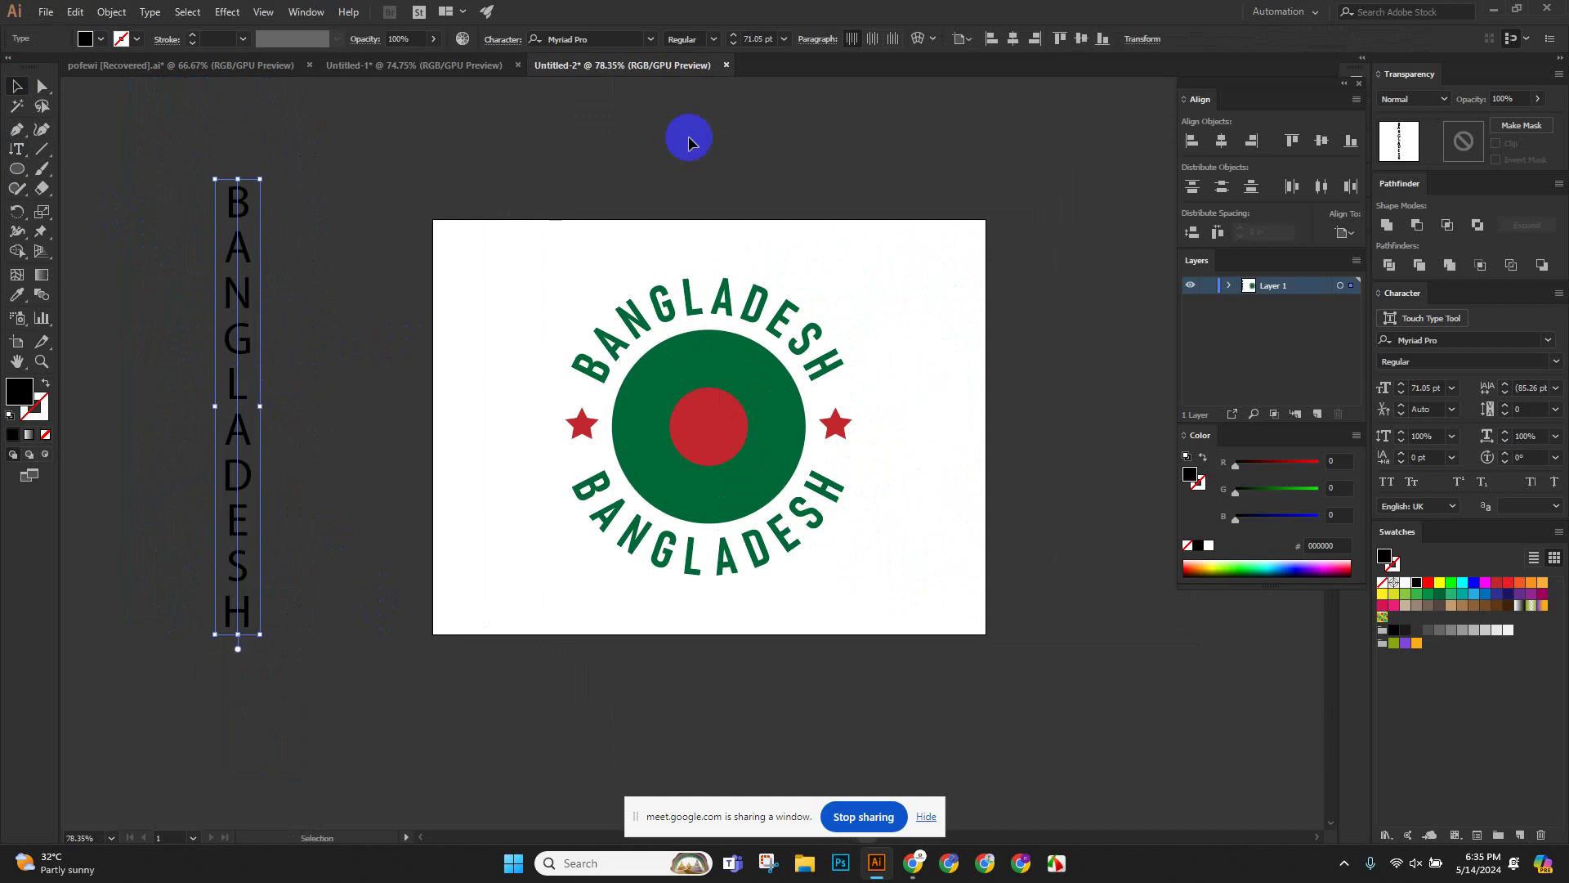
# Set the vertical BANGLADESH text in the American Captain font and fill it white FFFFFF.
pyautogui.click(651, 41)
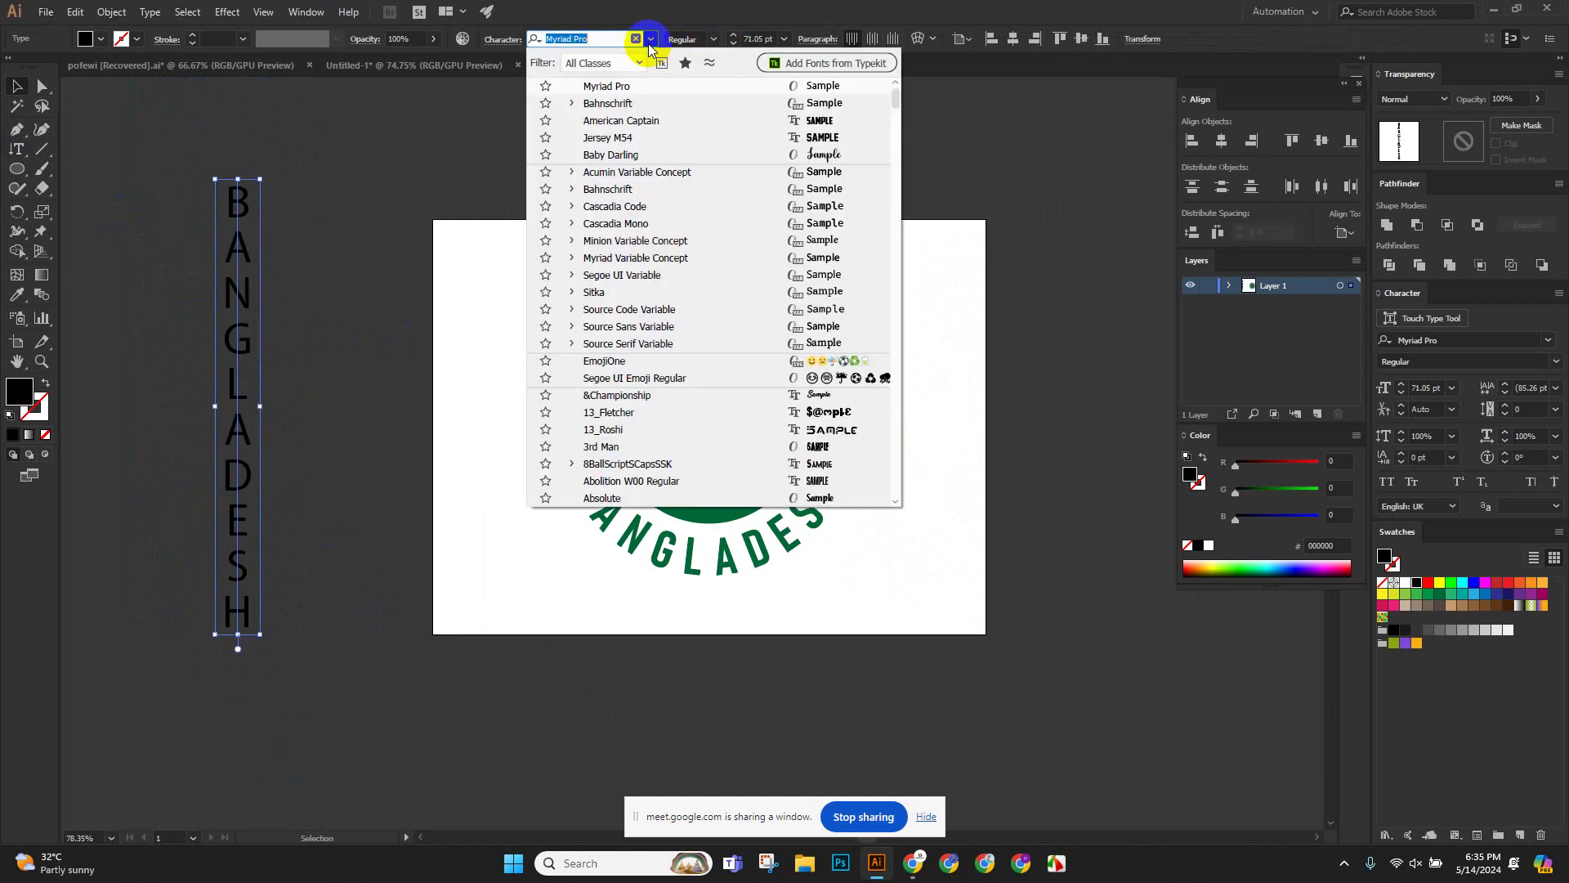
pyautogui.click(667, 123)
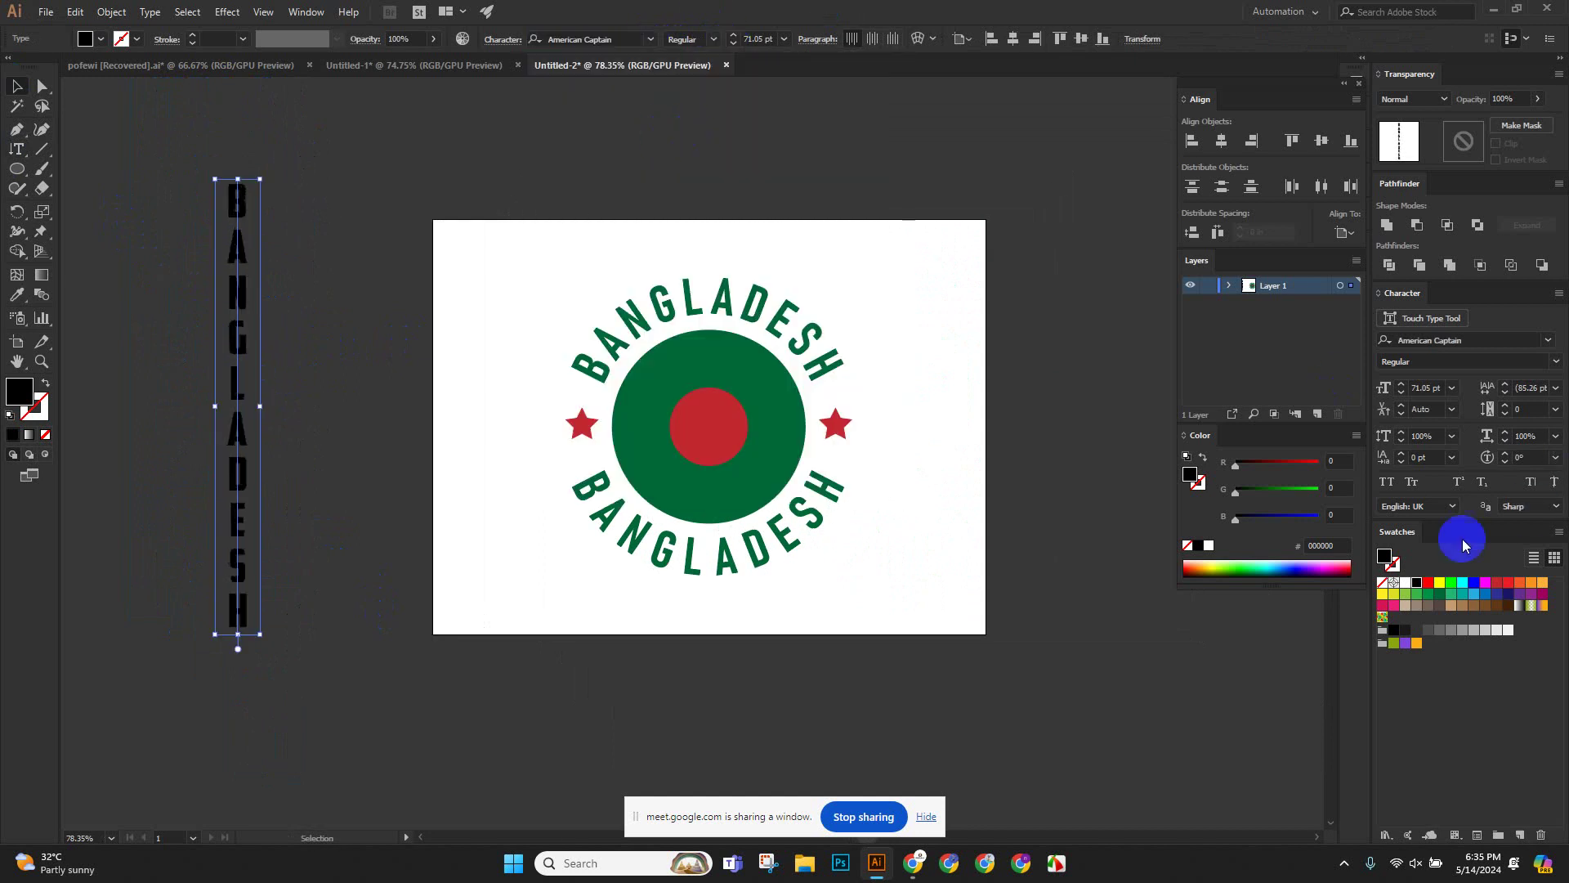
pyautogui.click(1215, 566)
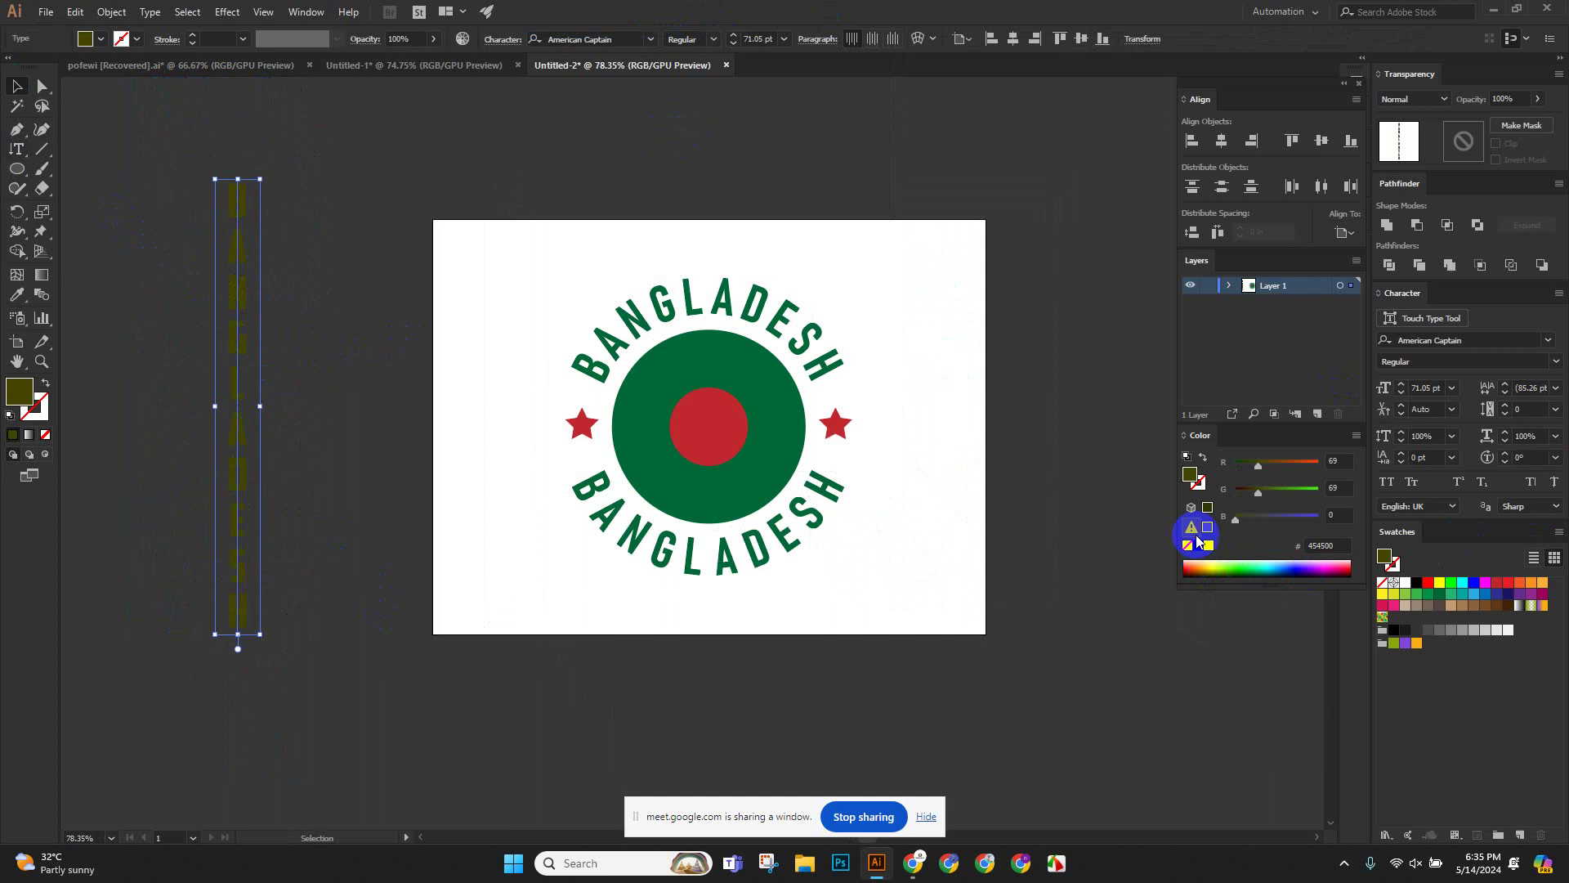
pyautogui.click(1208, 545)
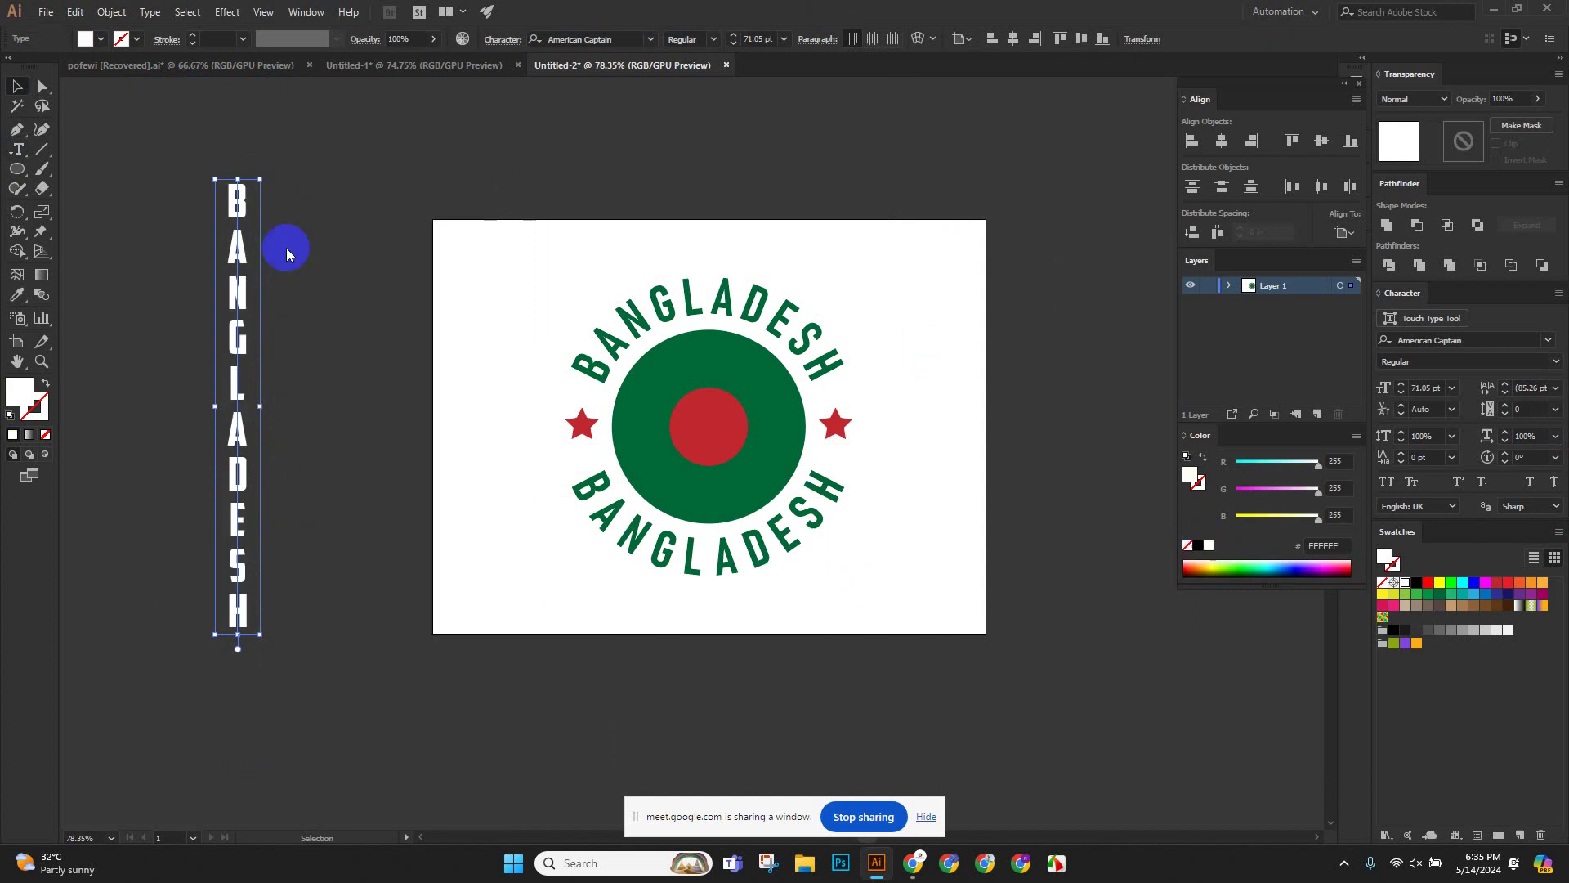
pyautogui.click(414, 214)
pyautogui.press('z')
pyautogui.moveTo(216, 327); pyautogui.dragTo(347, 361)
pyautogui.click(16, 86)
pyautogui.click(16, 149)
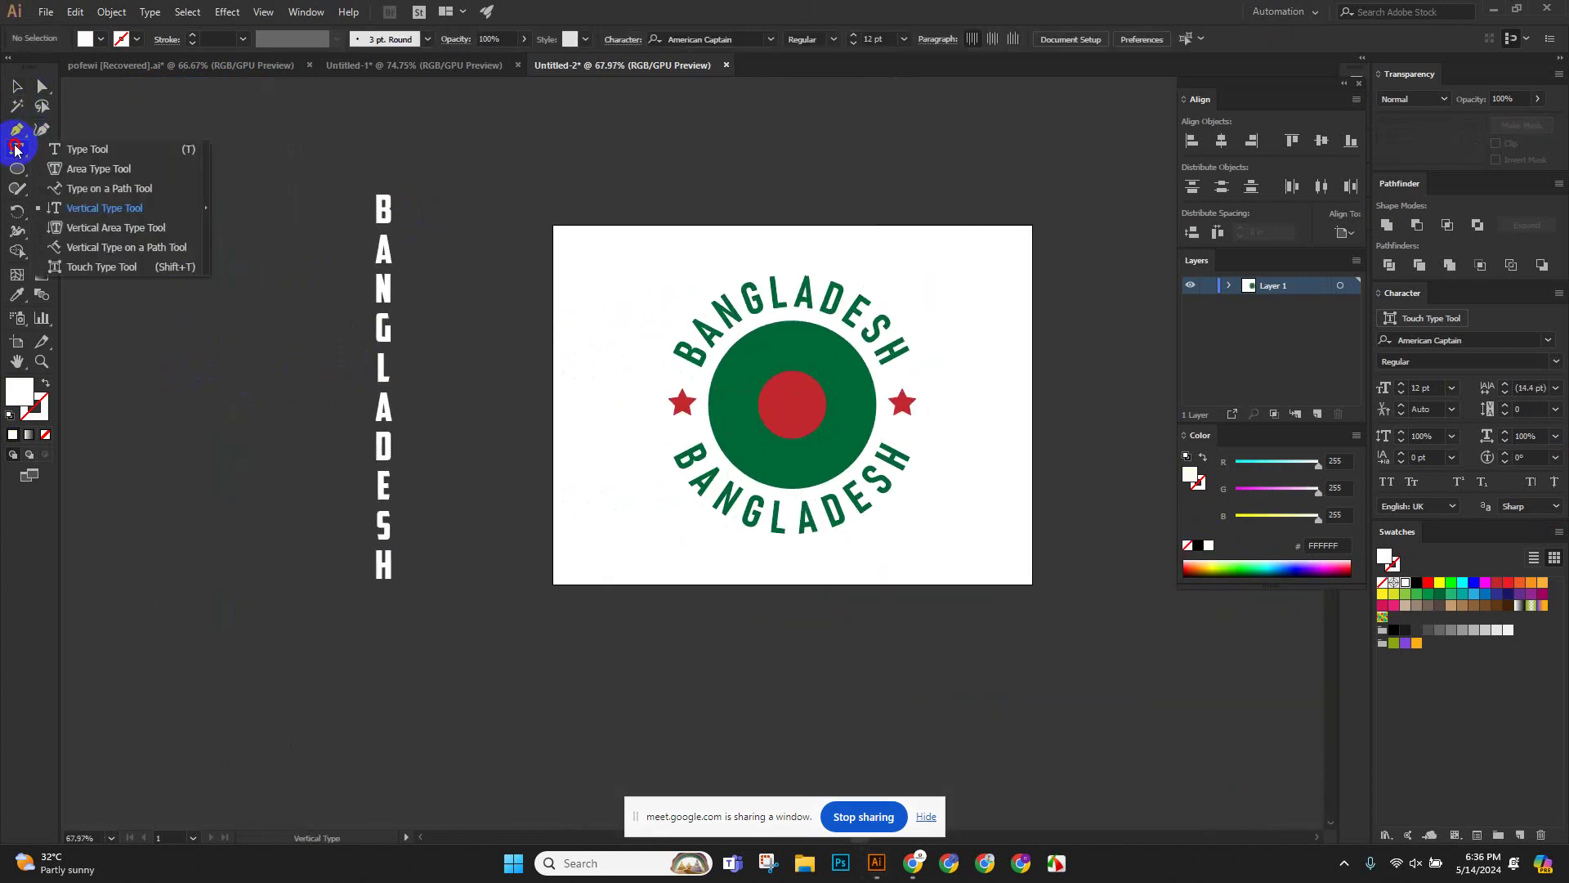
pyautogui.moveTo(88, 191); pyautogui.dragTo(124, 207)
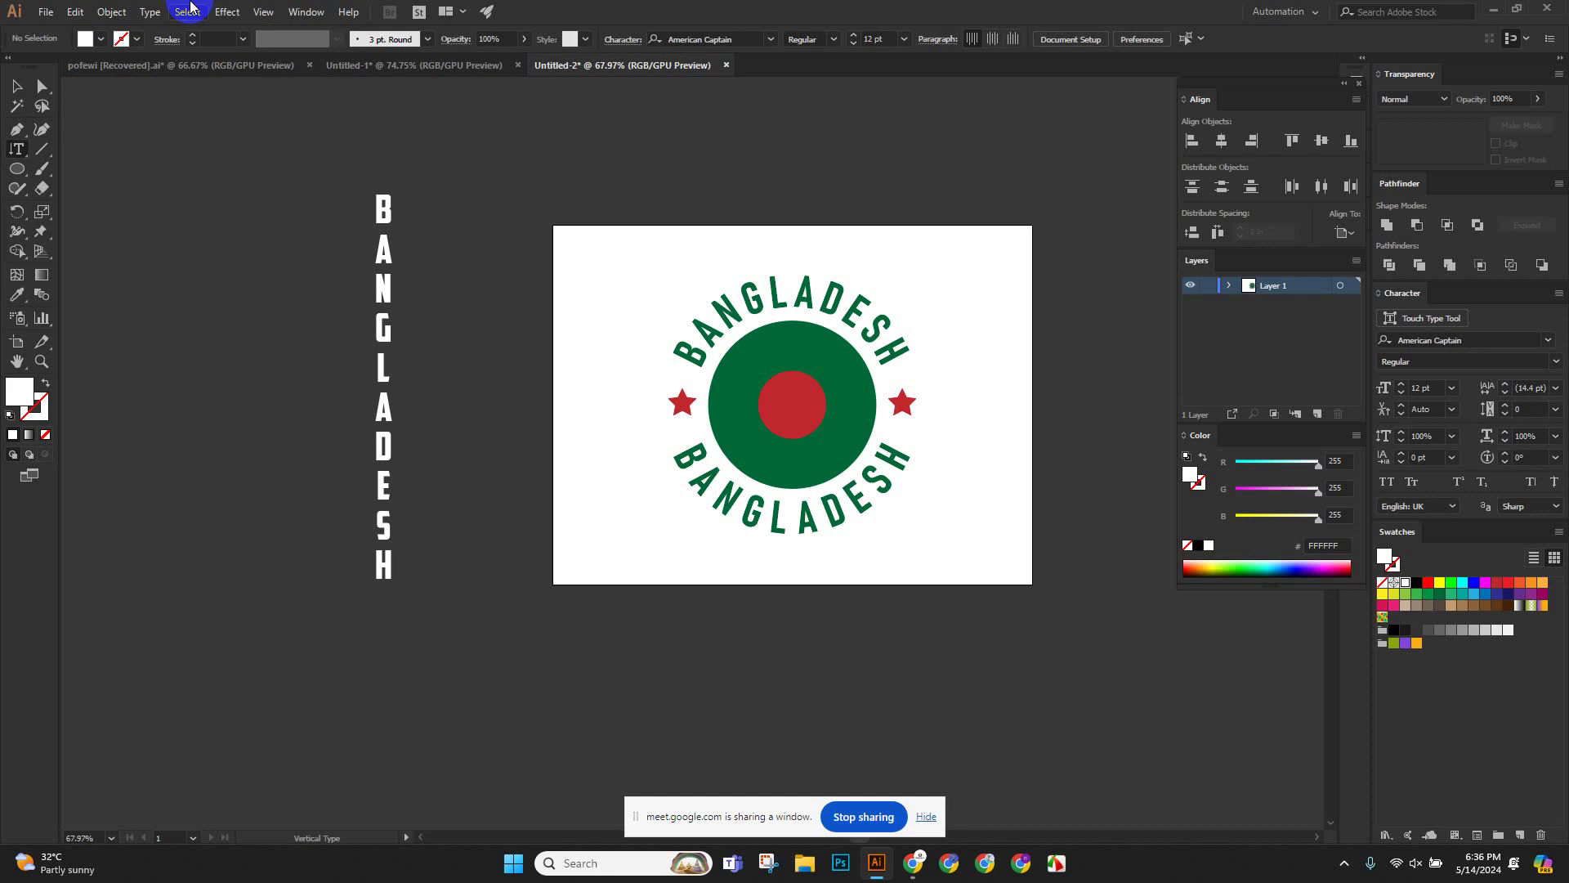
pyautogui.moveTo(27, 149); pyautogui.dragTo(143, 249)
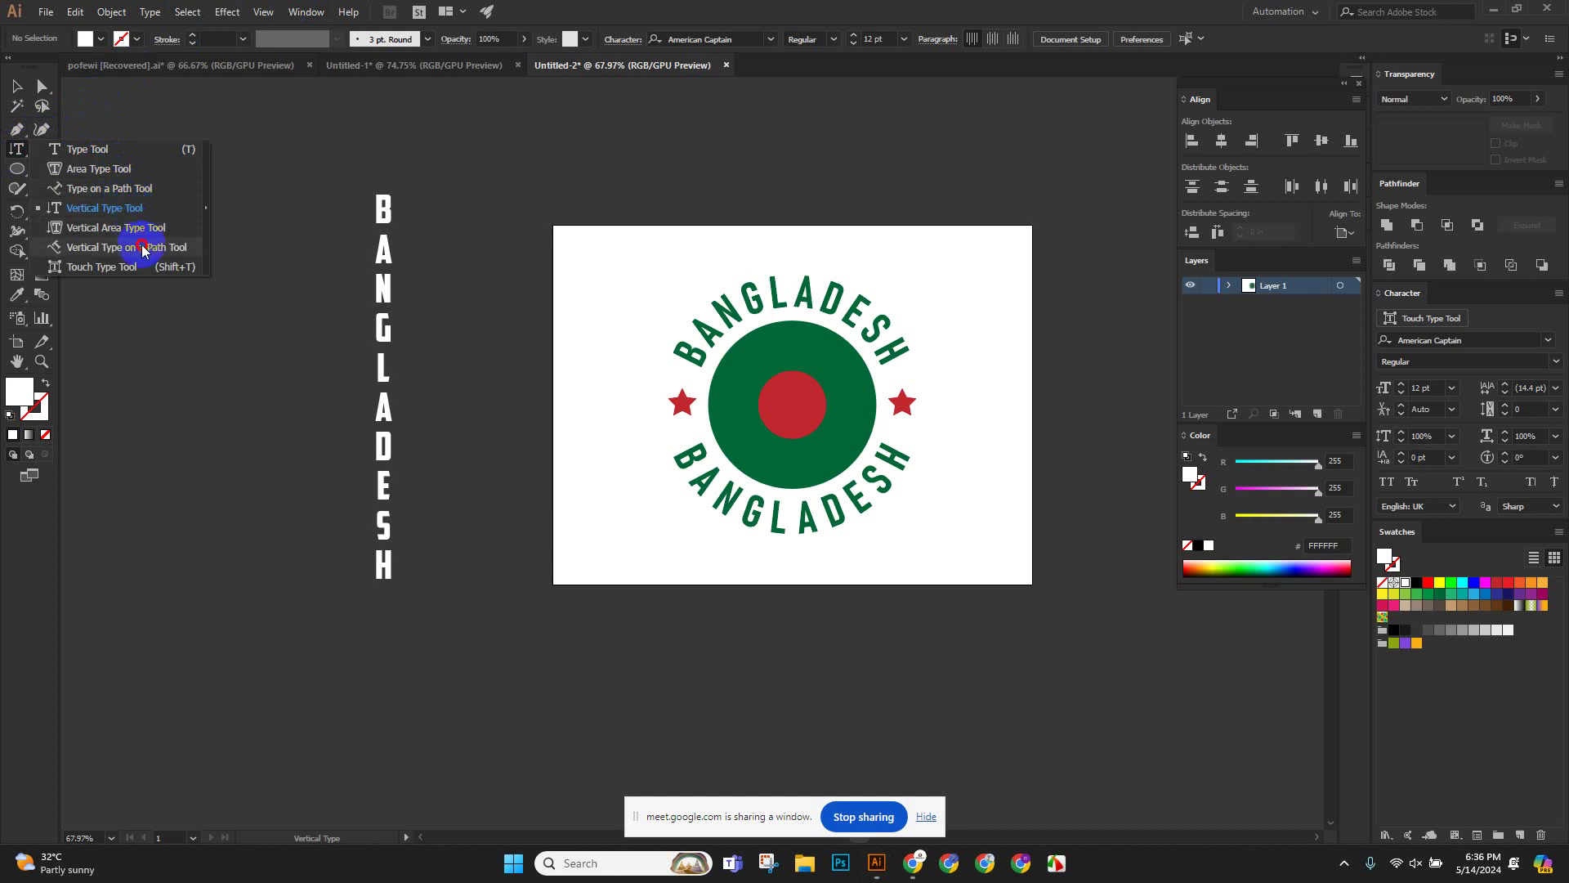
pyautogui.moveTo(142, 250); pyautogui.dragTo(141, 246)
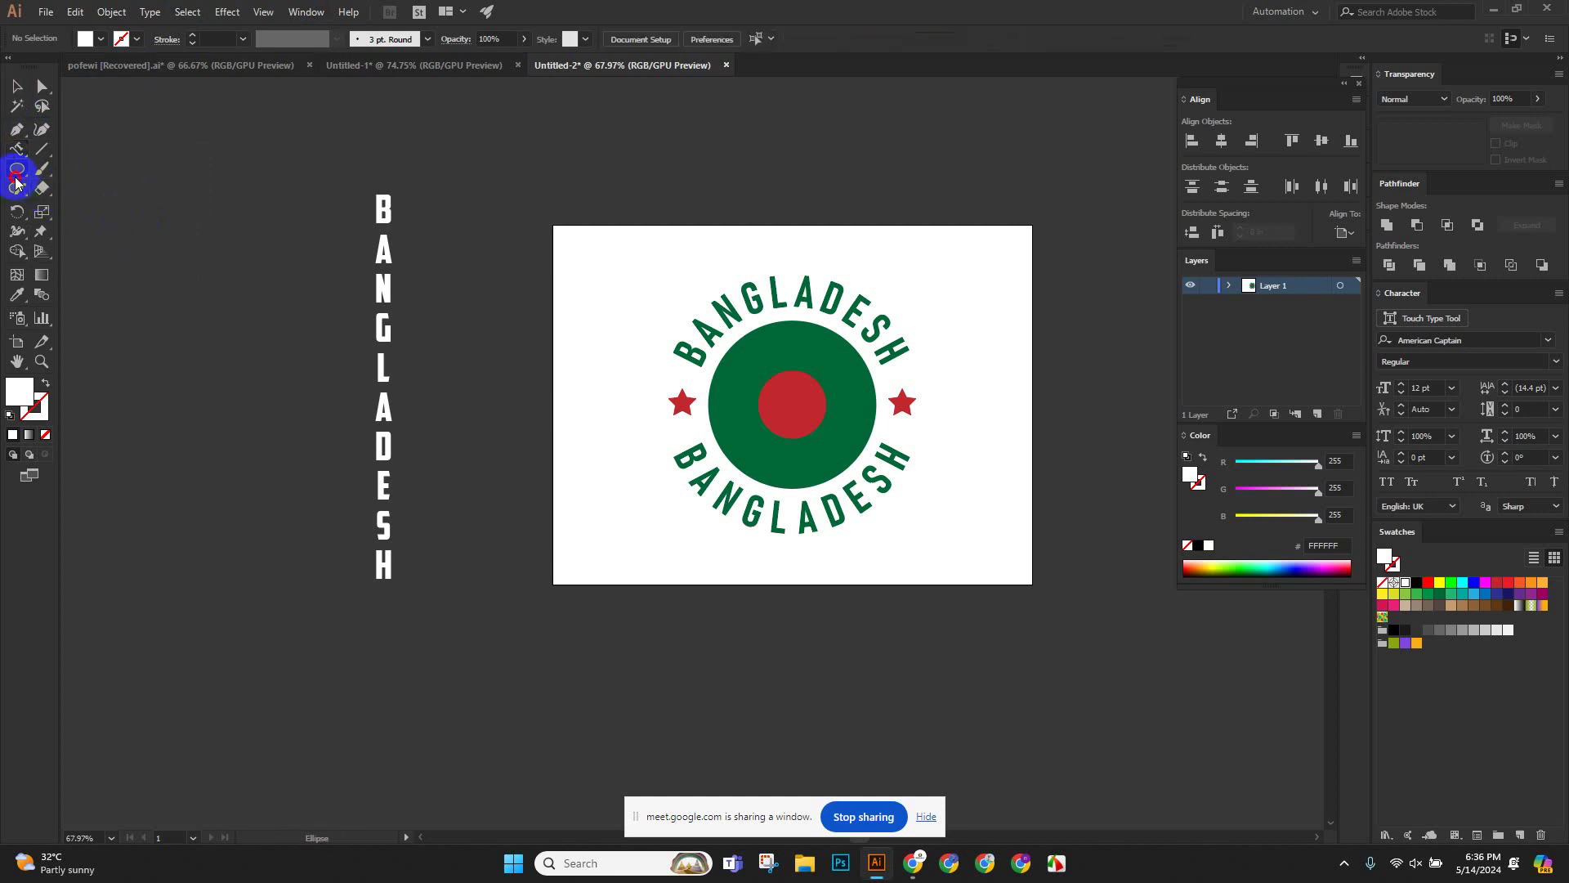
# Draw a circle about 5.6 in across on the empty canvas above the artboard.
pyautogui.moveTo(17, 170); pyautogui.dragTo(114, 215)
pyautogui.scroll(4, 403, 271)
pyautogui.scroll(3, 403, 271)
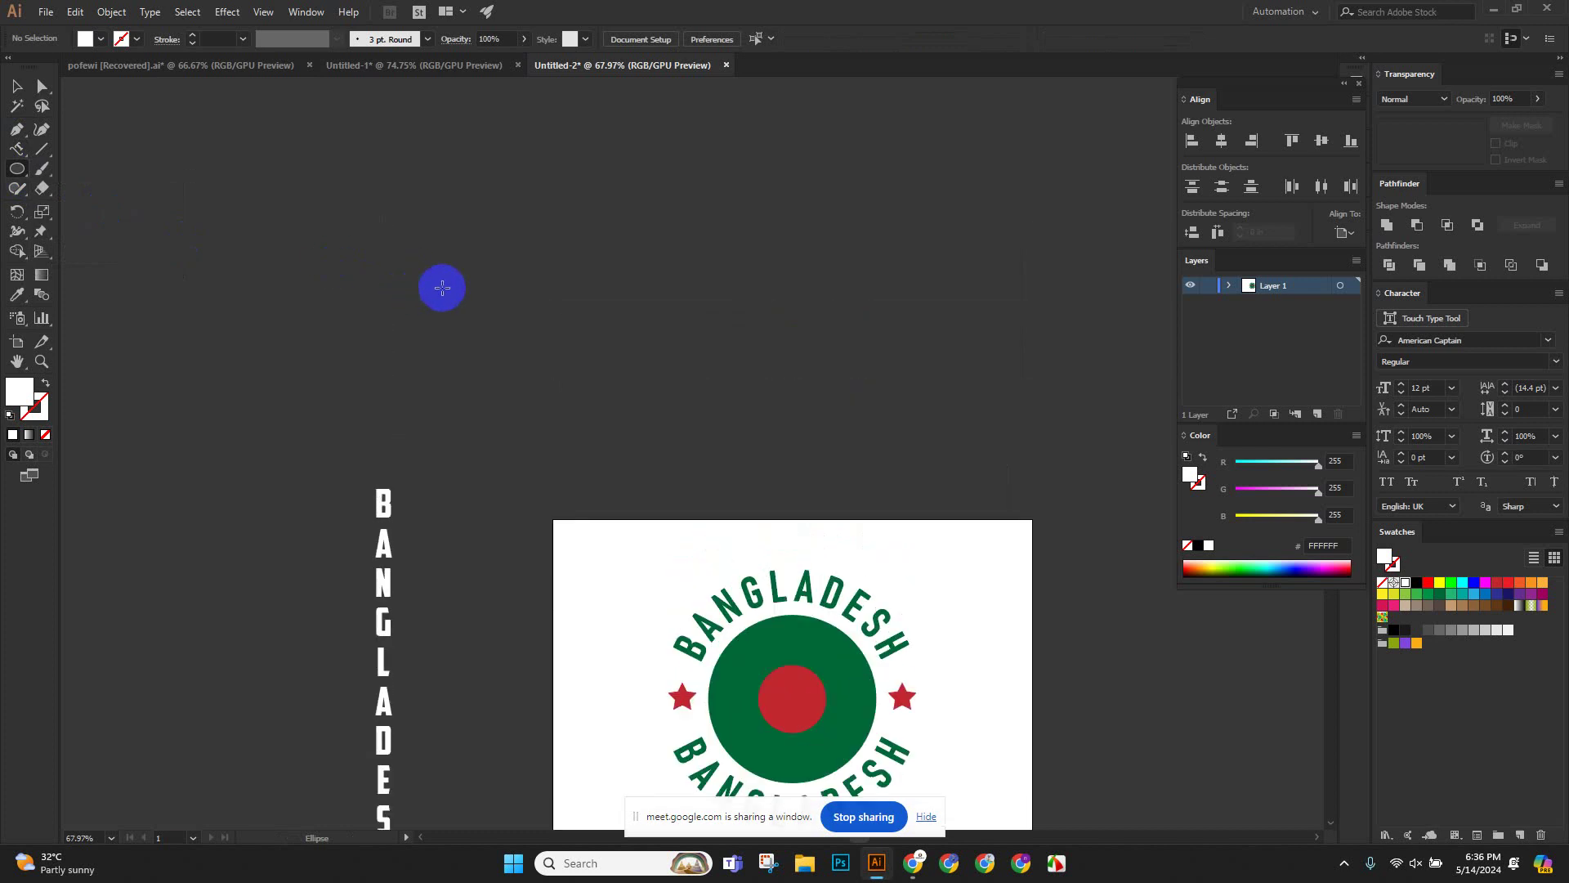
pyautogui.scroll(2, 480, 175)
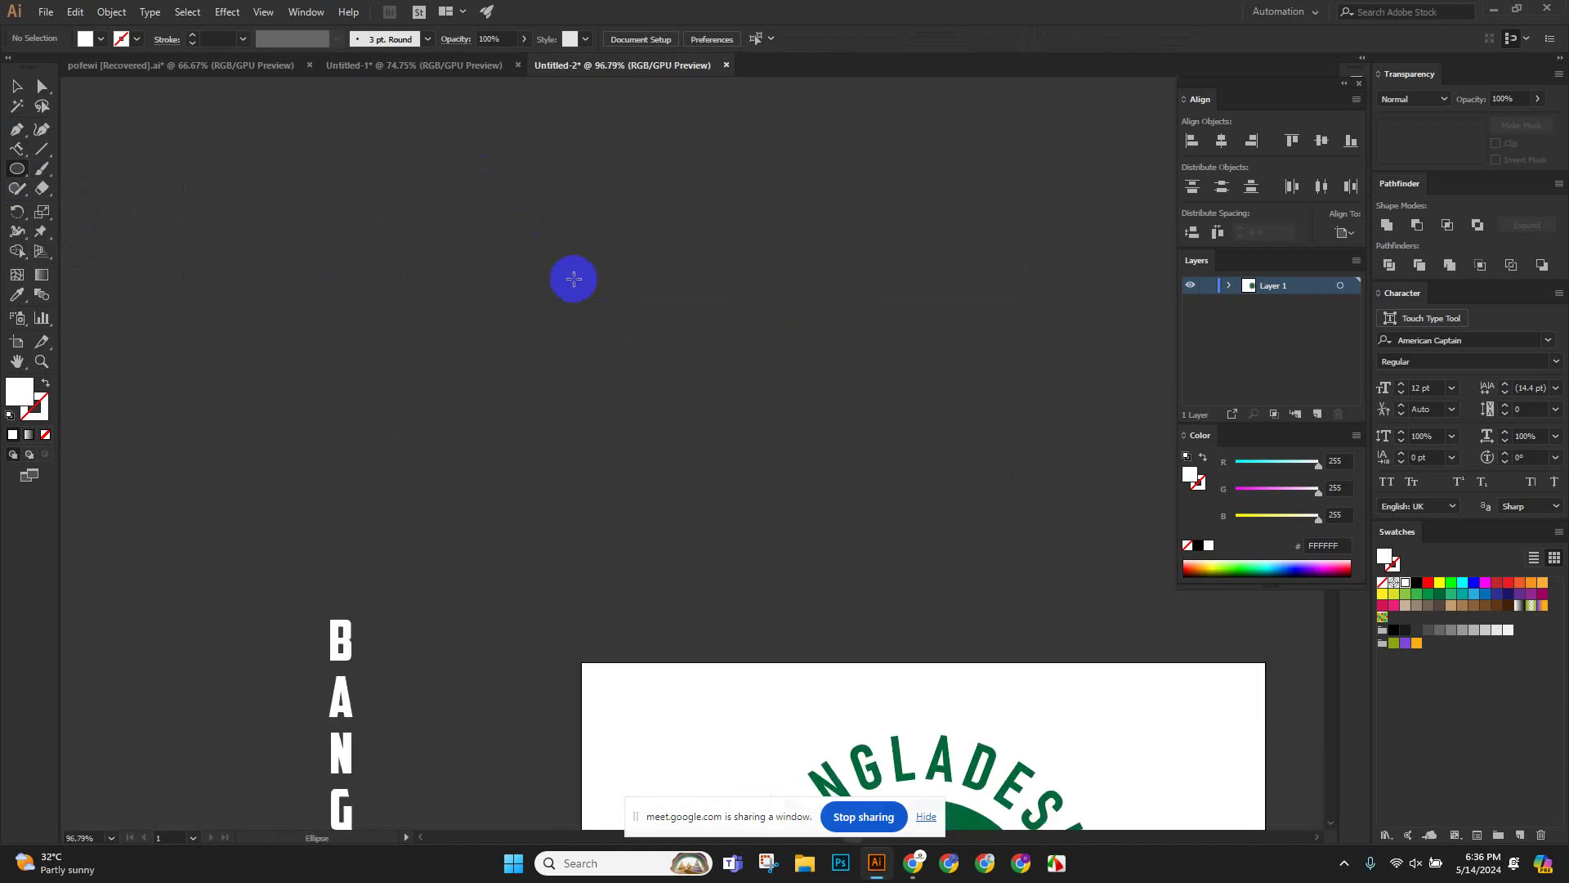
pyautogui.moveTo(478, 191); pyautogui.dragTo(796, 492)
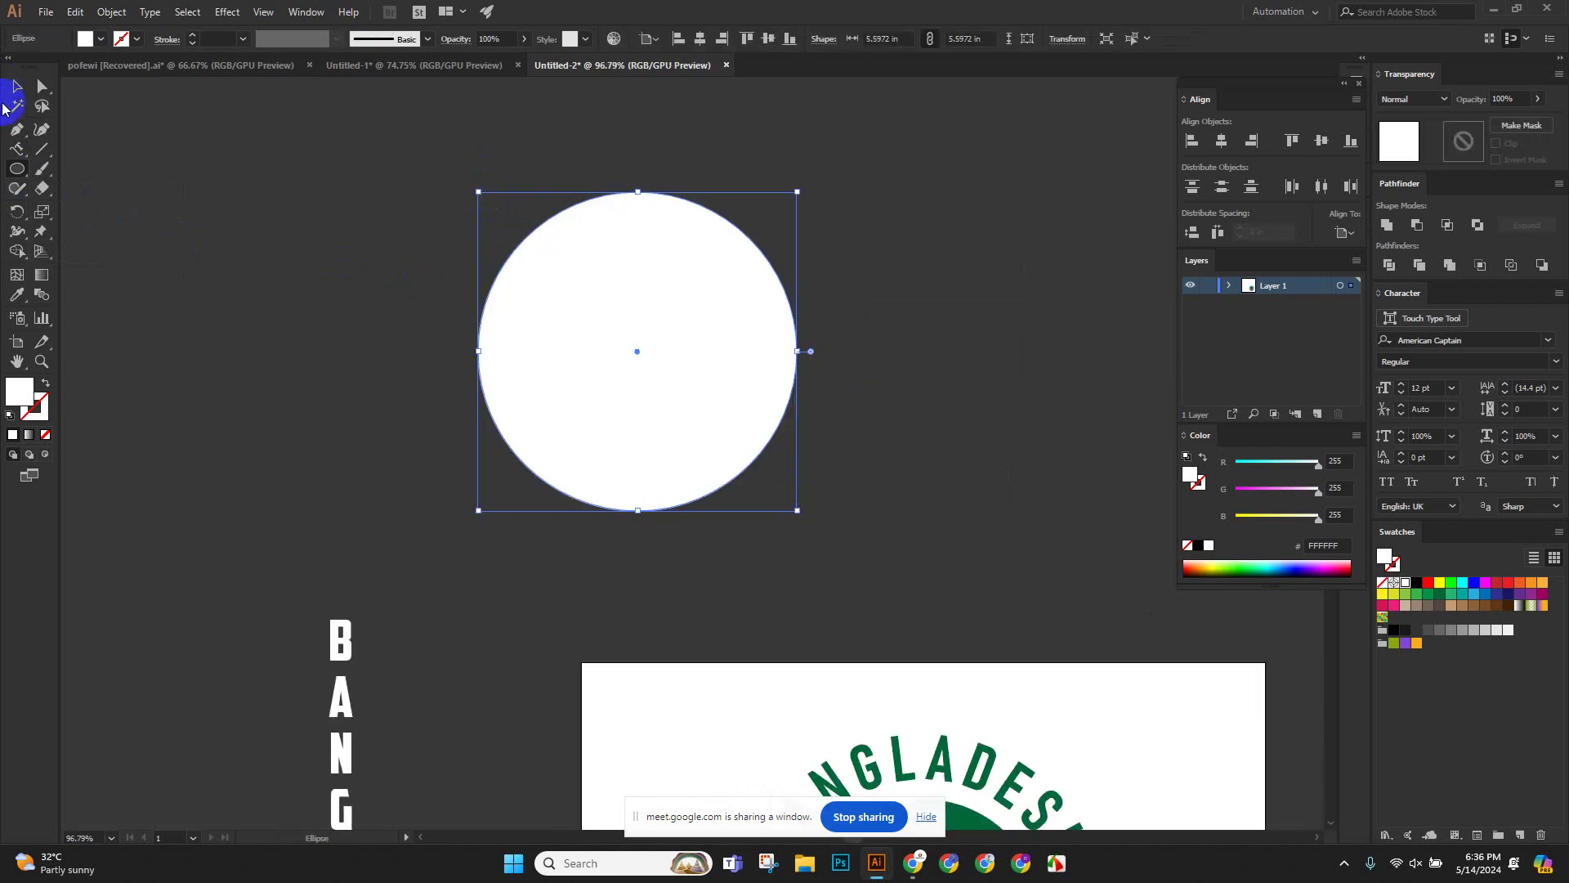
# Swap the circle's fill and stroke, and add vertical type on its path reading BANGLADESH.
pyautogui.click(16, 86)
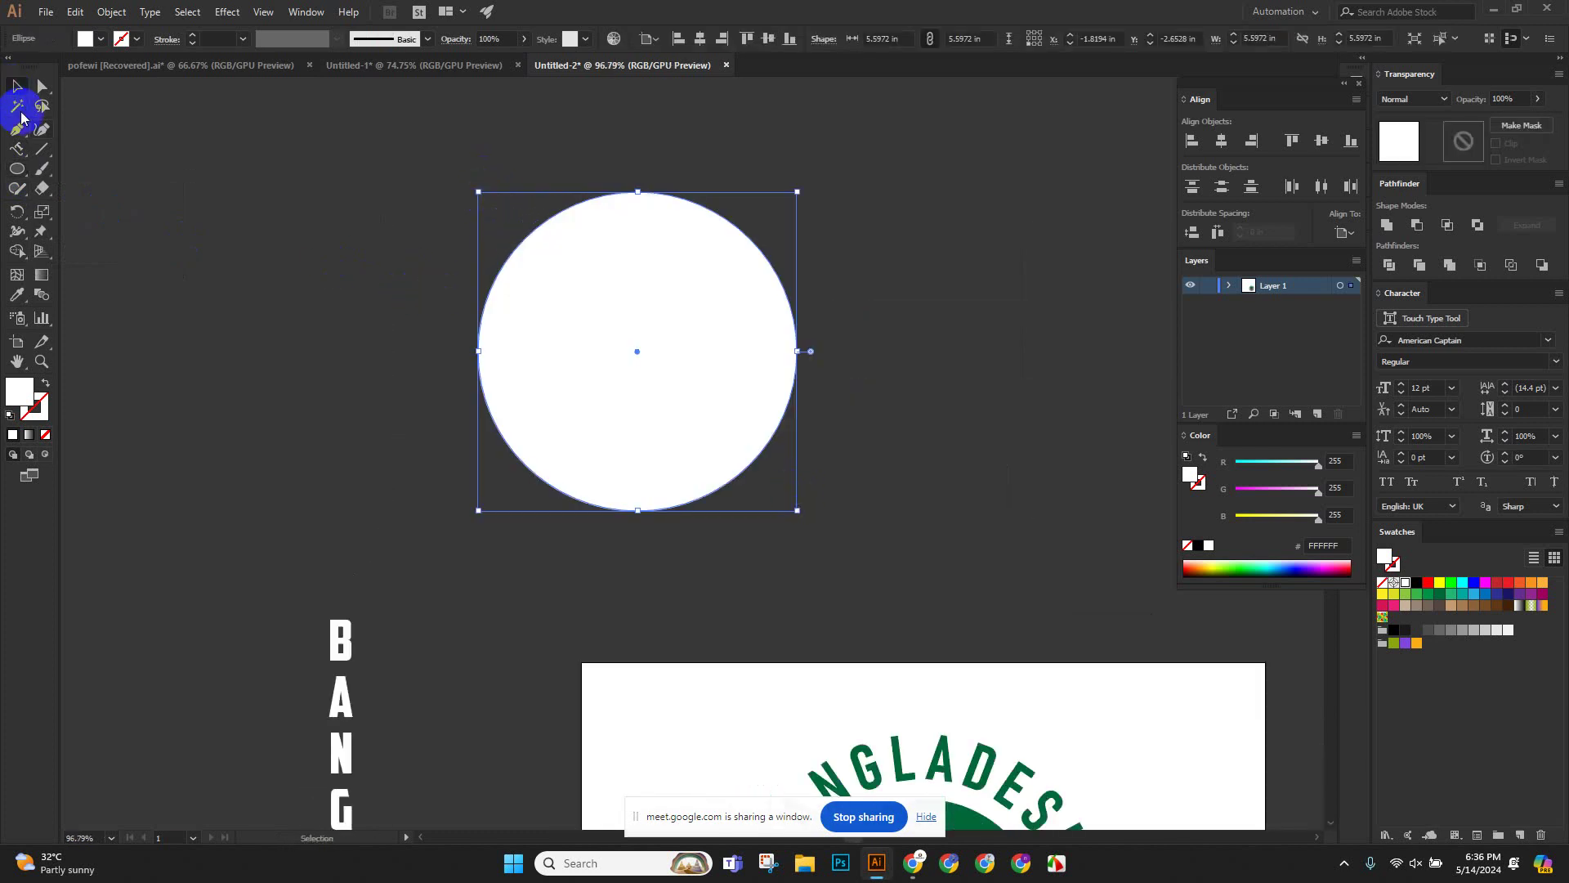
pyautogui.click(46, 382)
pyautogui.click(17, 152)
pyautogui.moveTo(18, 155); pyautogui.dragTo(85, 255)
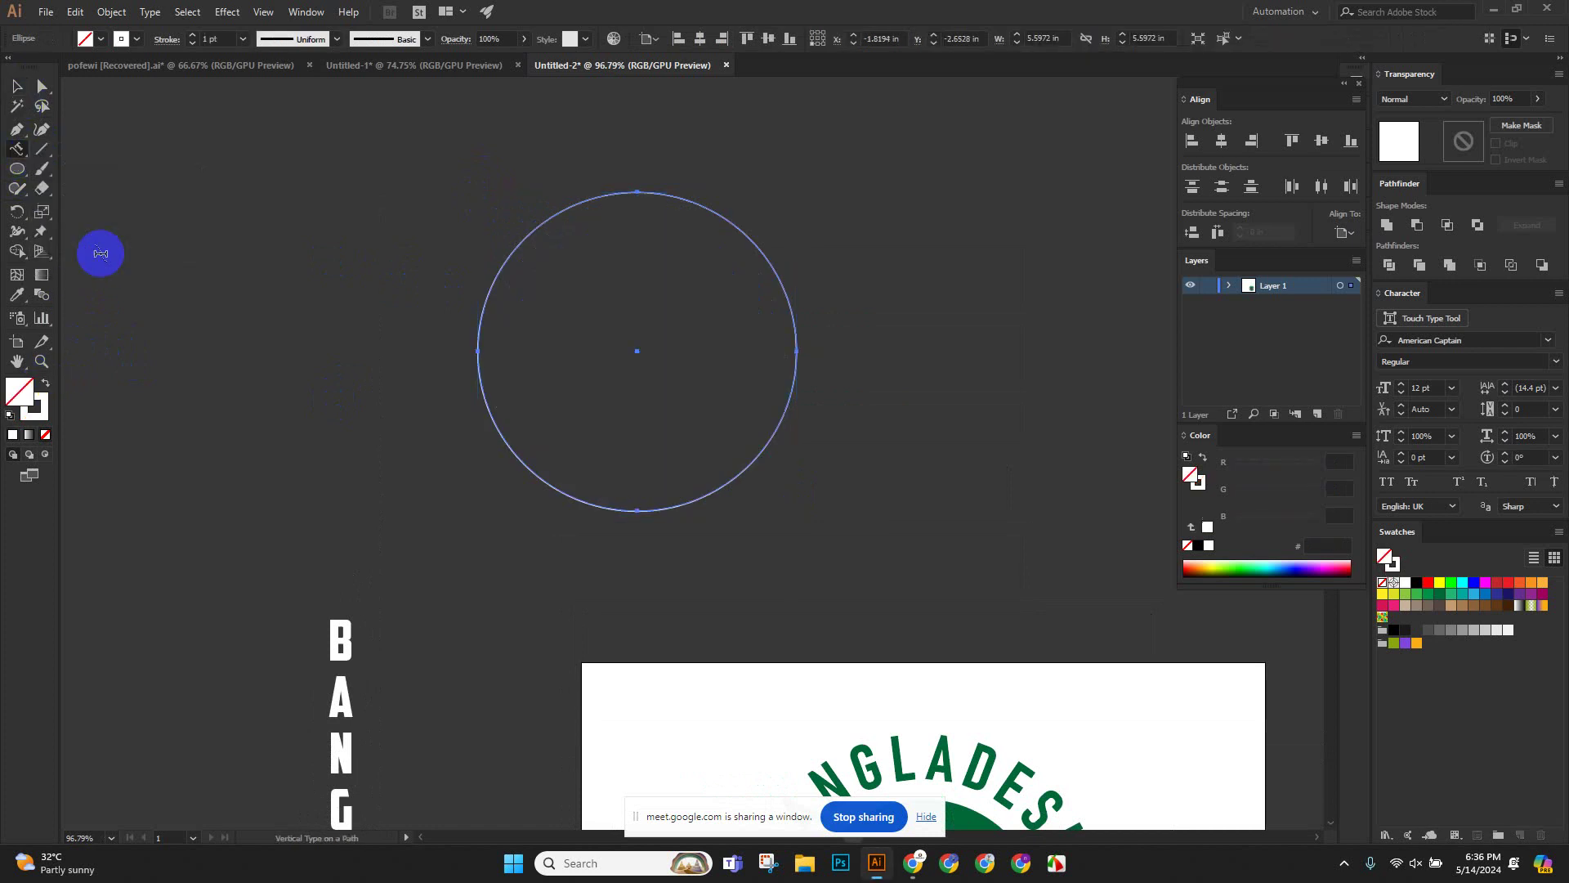
pyautogui.click(524, 237)
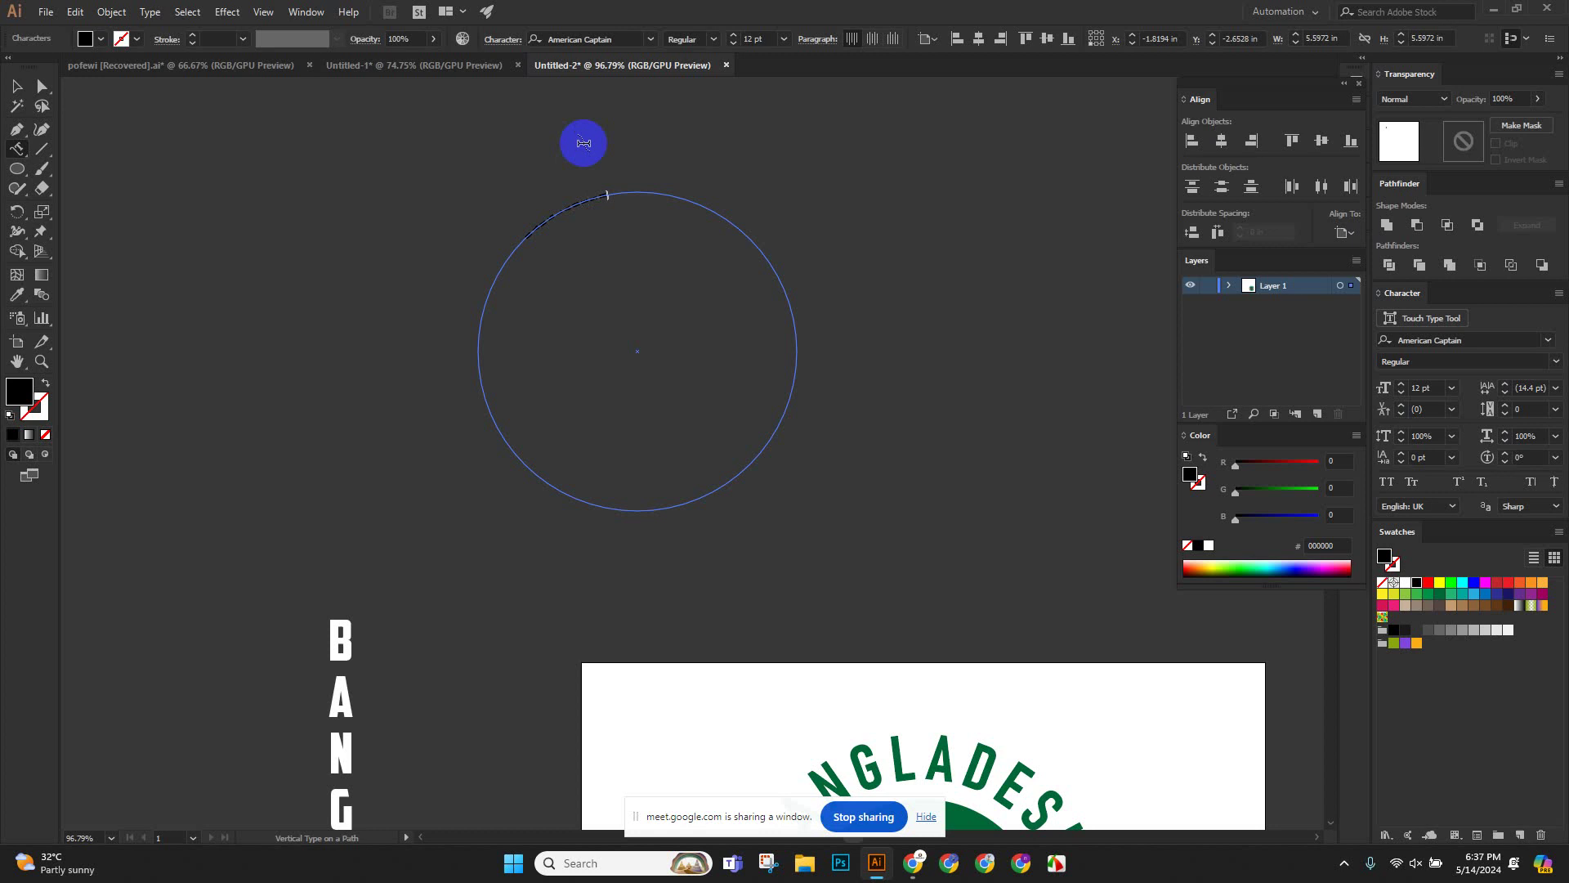
# Fill the circular BANGLADESH text with white FFFFFF.
pyautogui.click(16, 86)
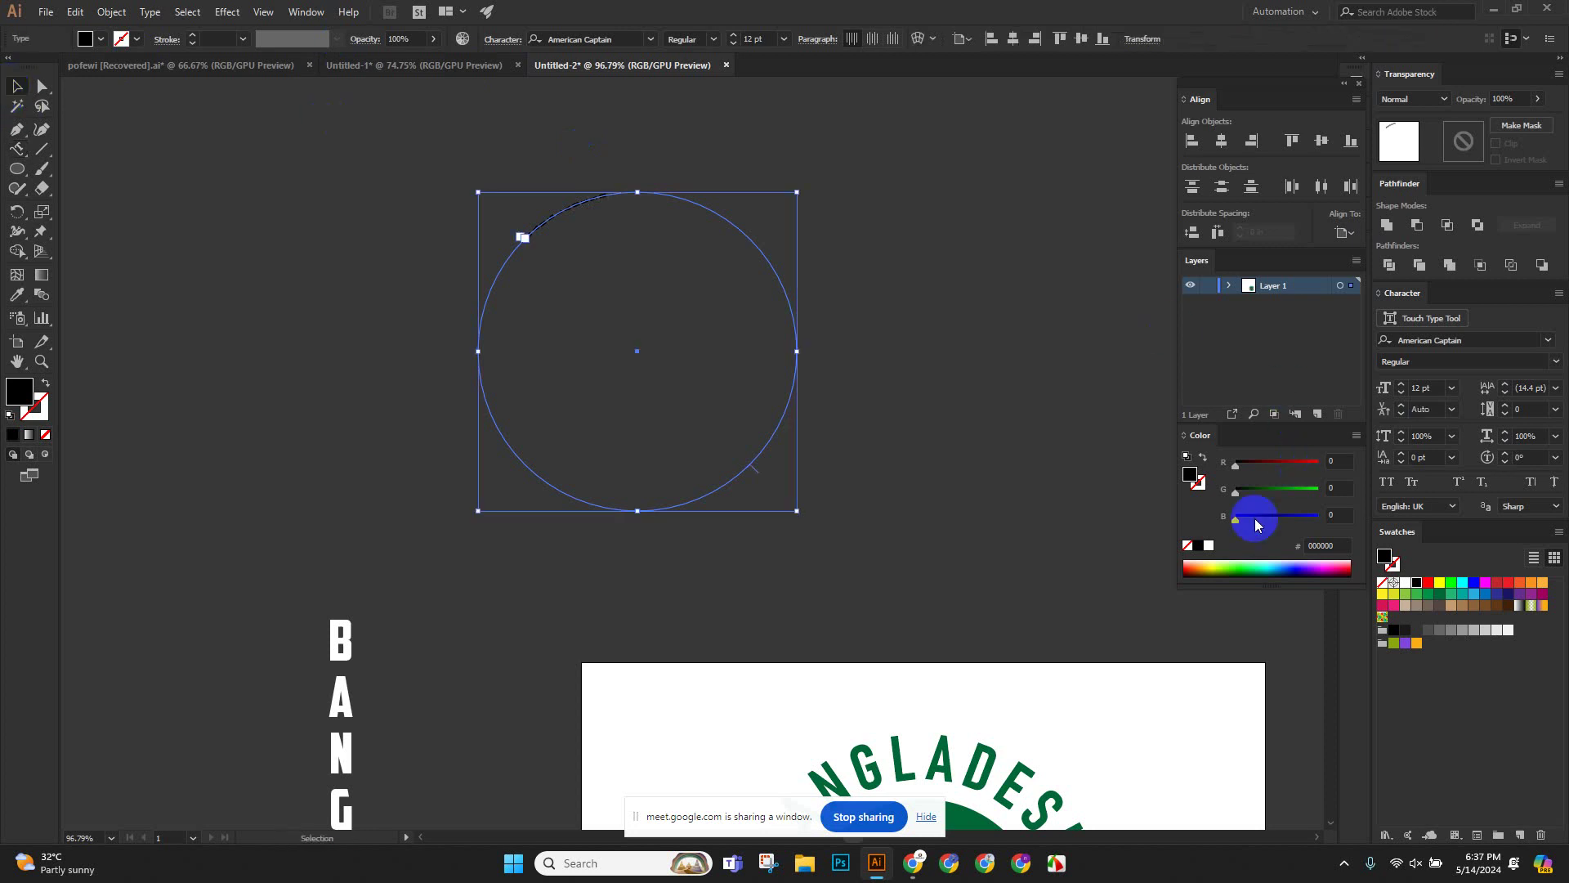
pyautogui.click(1208, 545)
pyautogui.click(938, 315)
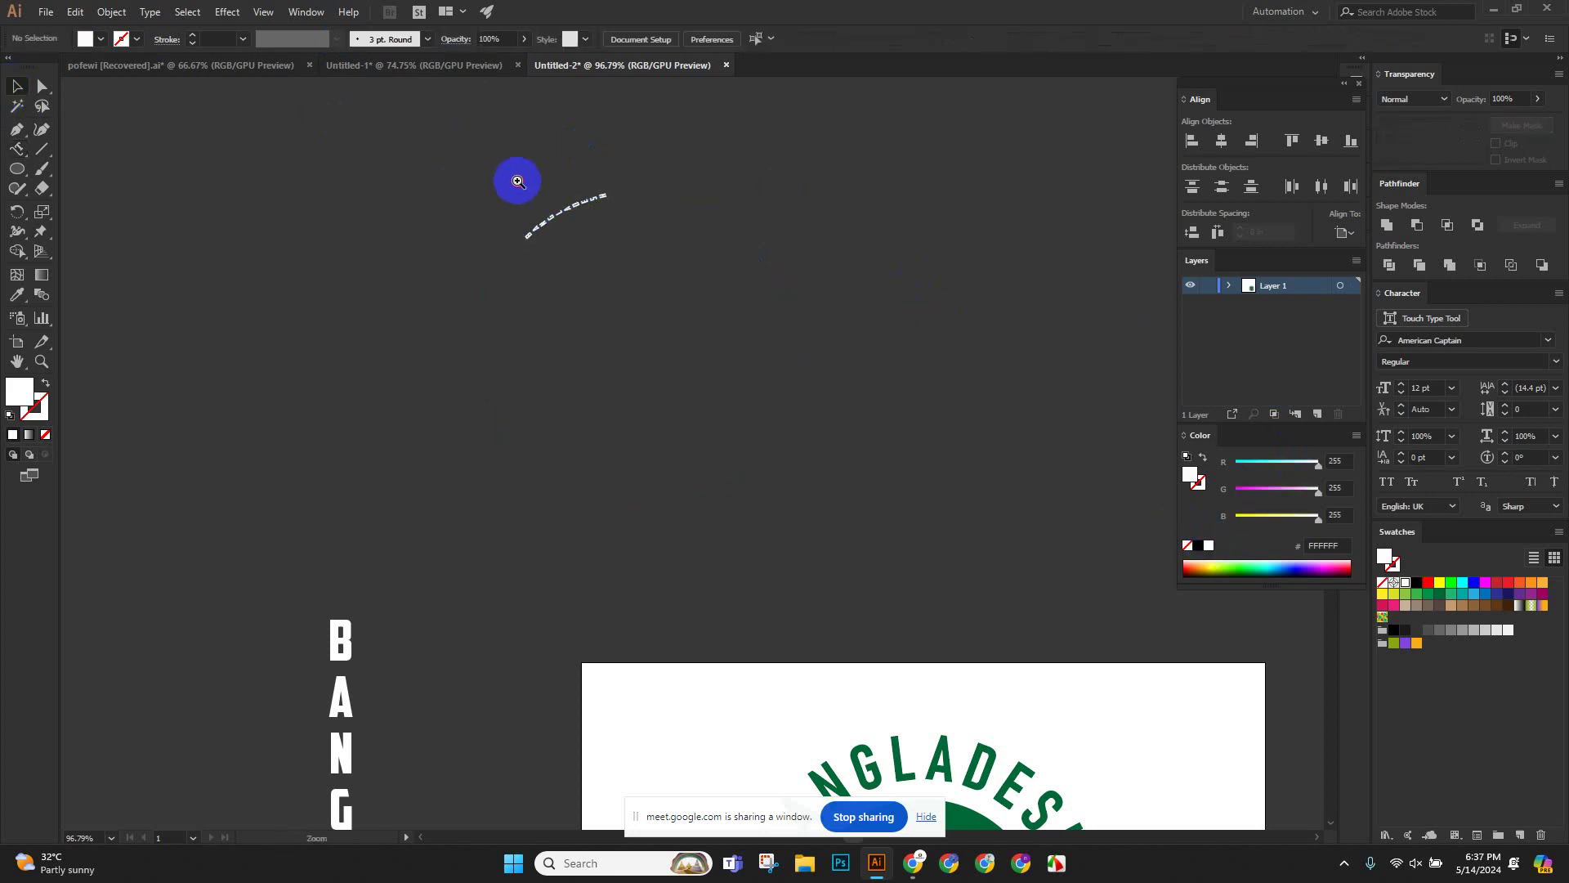
pyautogui.hotkey('ctrl', 'space')
pyautogui.moveTo(518, 179); pyautogui.dragTo(672, 434)
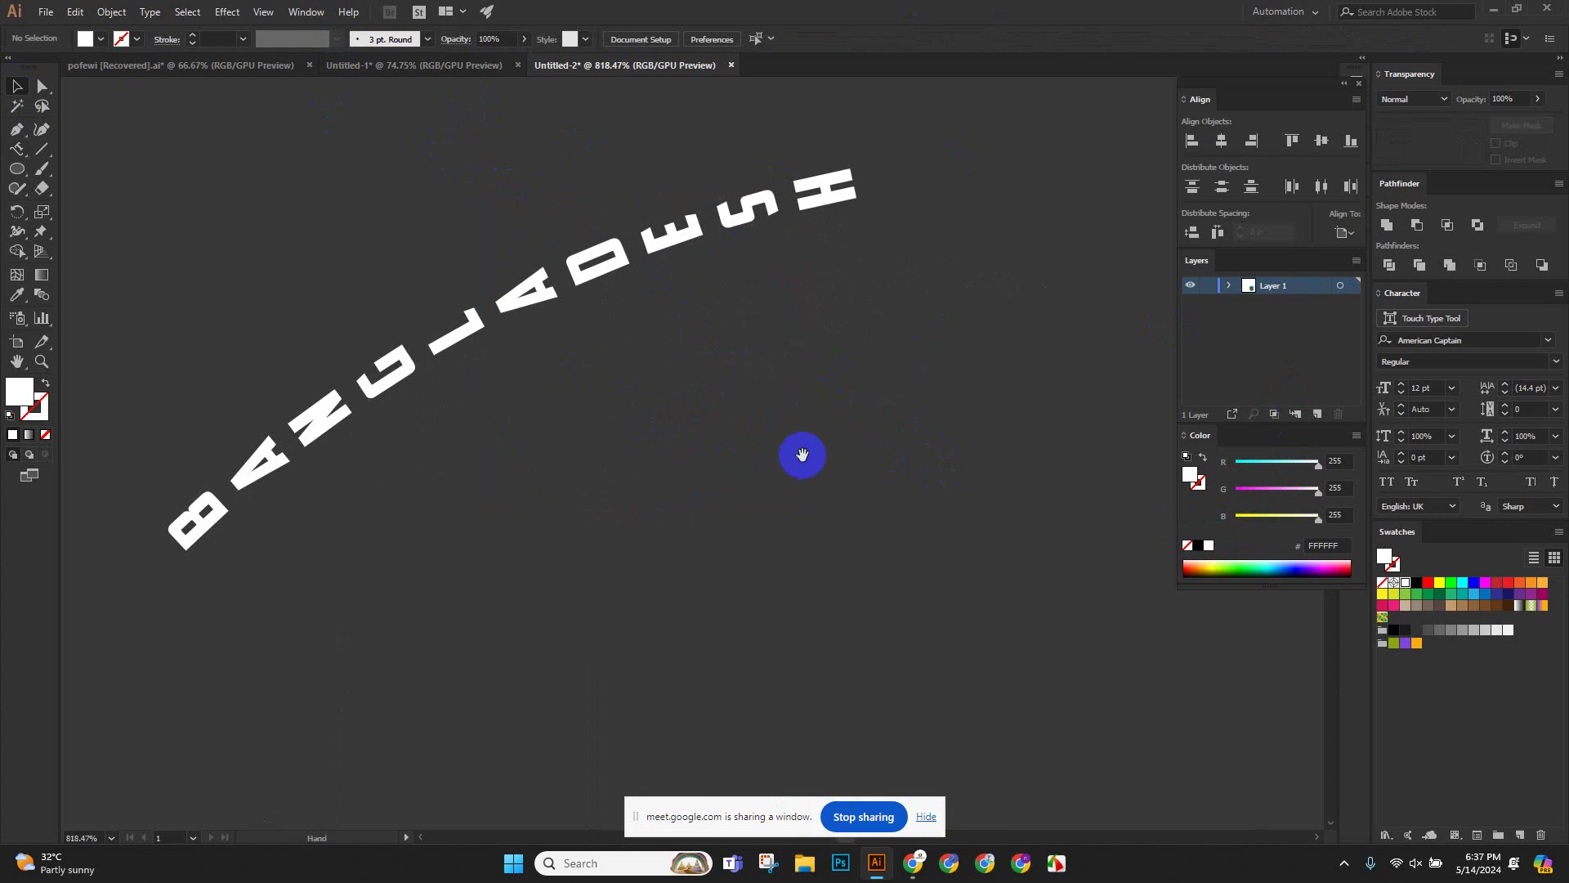
pyautogui.hotkey('ctrl', 'space')
pyautogui.moveTo(840, 433); pyautogui.dragTo(713, 408)
# Set the circular BANGLADESH text to 72 pt and rotate it clockwise so it runs down the circle's right side.
pyautogui.moveTo(645, 215)
pyautogui.mouseDown()
pyautogui.moveTo(655, 200)
pyautogui.moveTo(651, 234)
pyautogui.mouseUp()
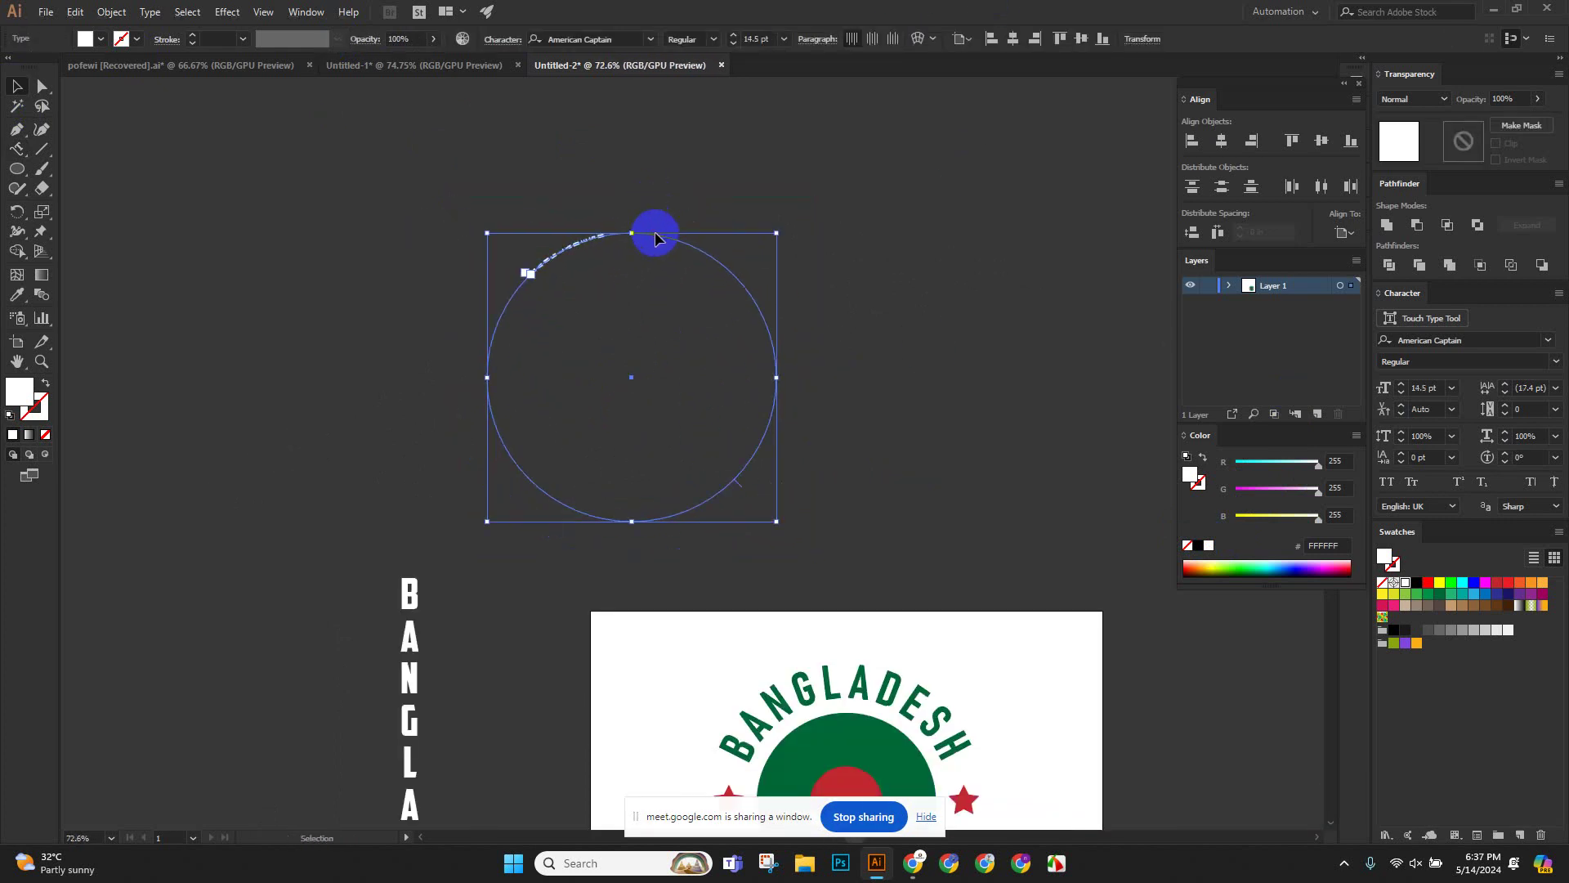
pyautogui.click(783, 39)
pyautogui.click(806, 330)
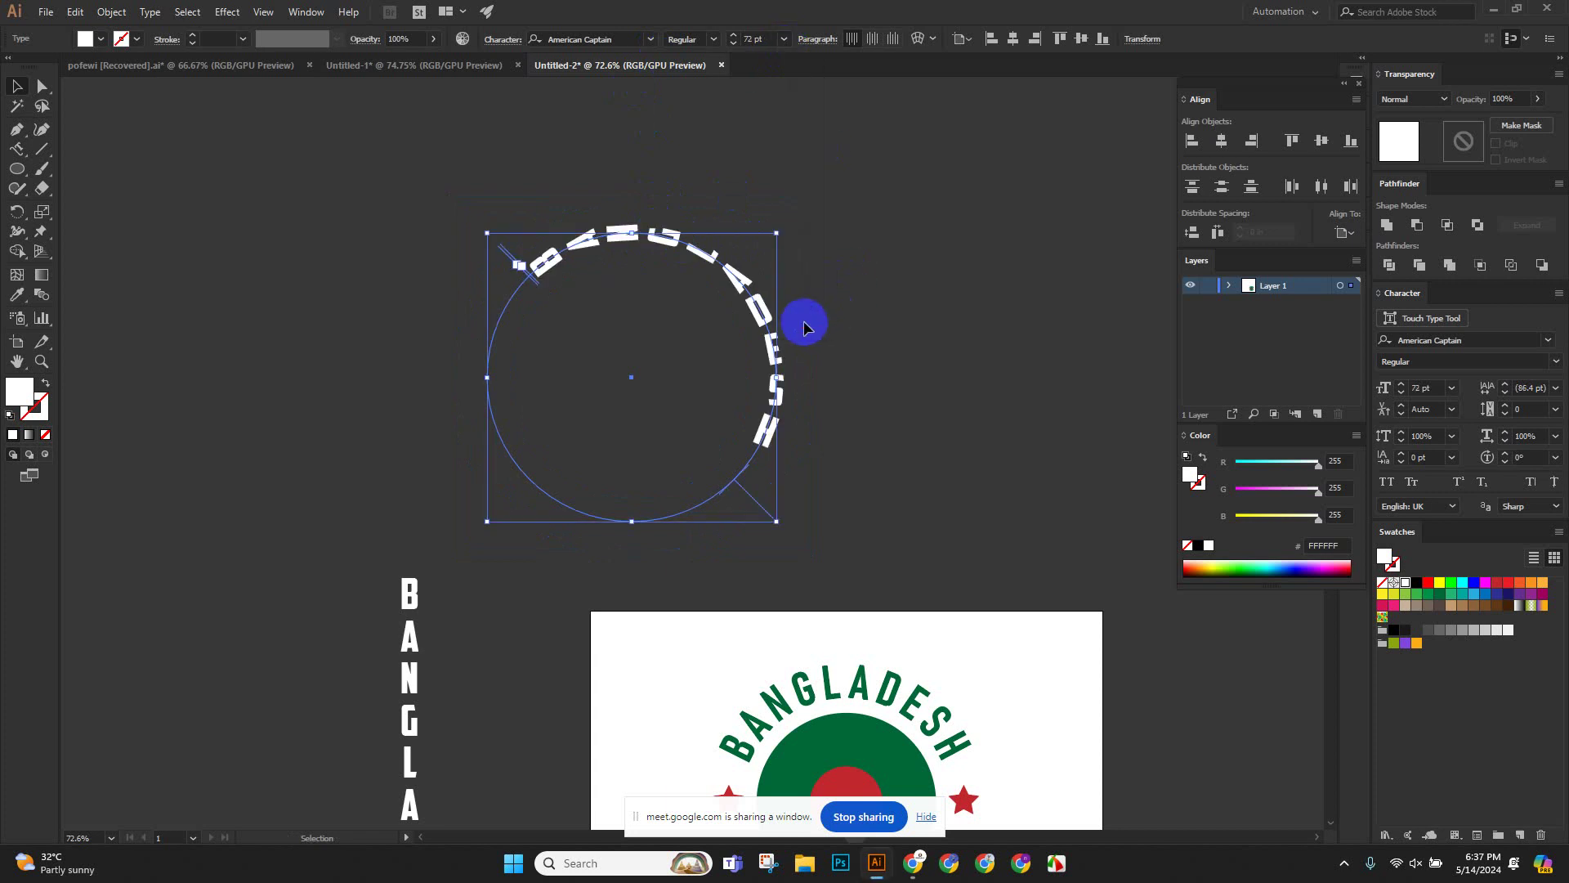
pyautogui.moveTo(786, 229); pyautogui.dragTo(869, 416)
pyautogui.click(989, 315)
pyautogui.scroll(3, 763, 385)
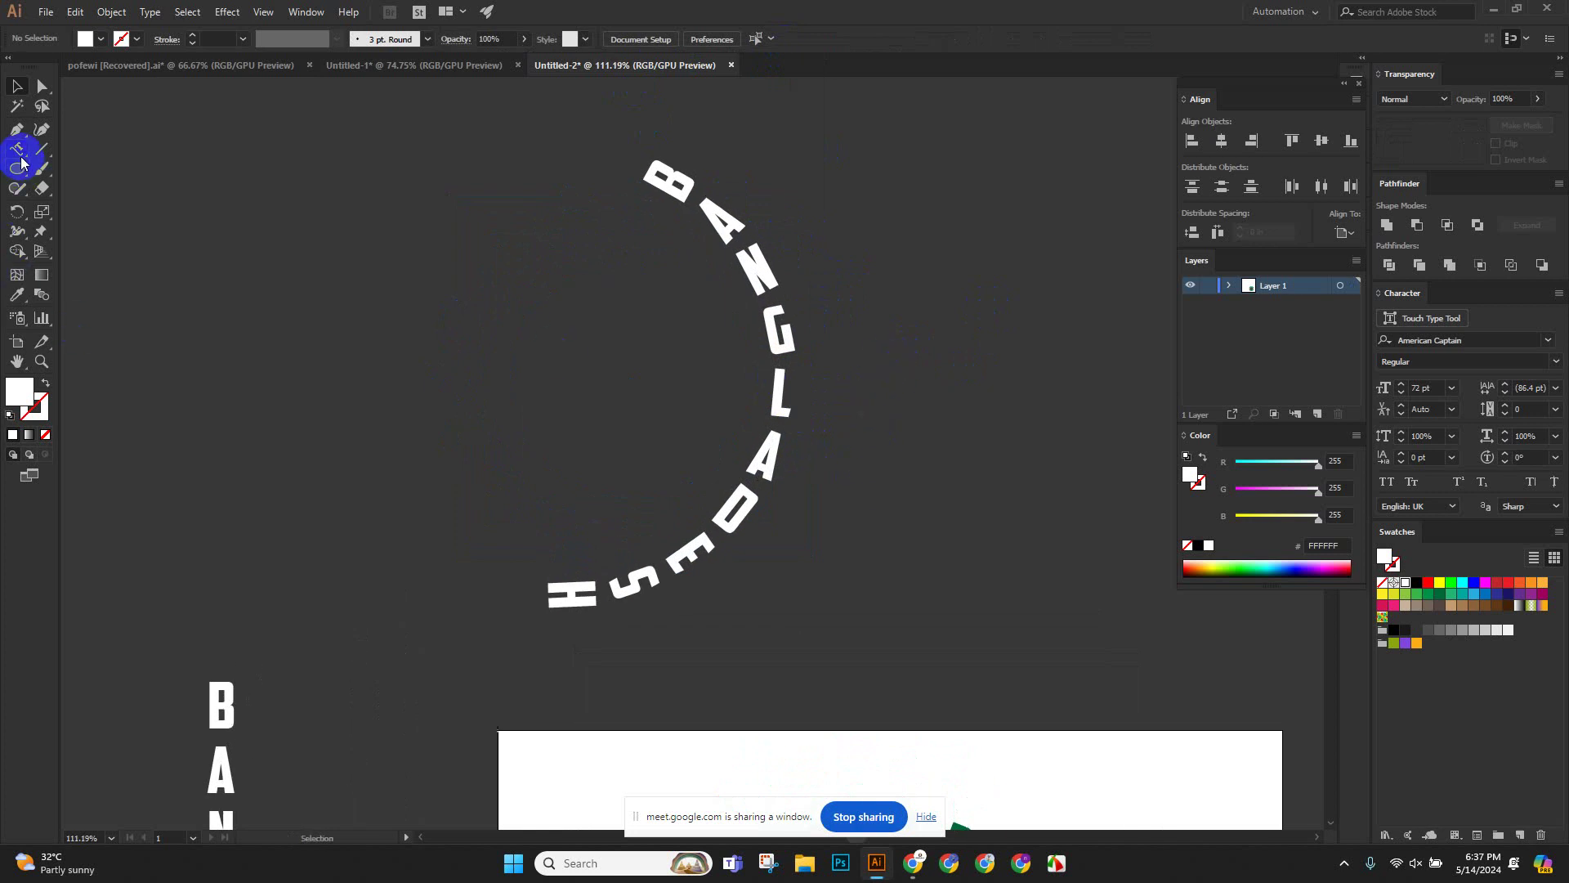
# Try to pick the letter B of the circular text with the Touch Type tool.
pyautogui.moveTo(22, 162); pyautogui.dragTo(123, 268)
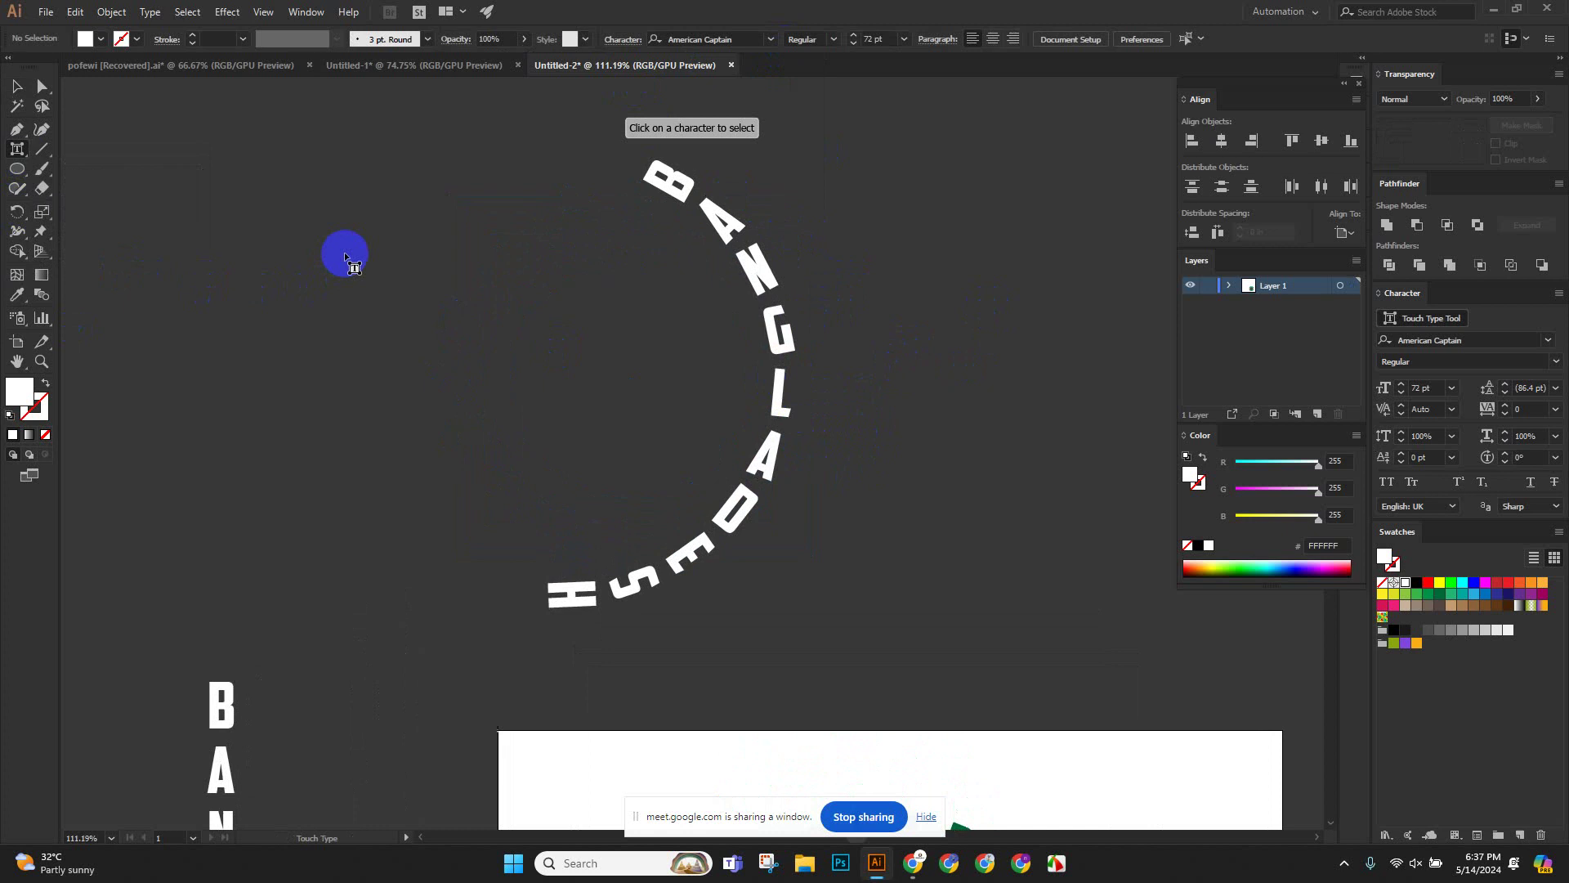
pyautogui.click(660, 180)
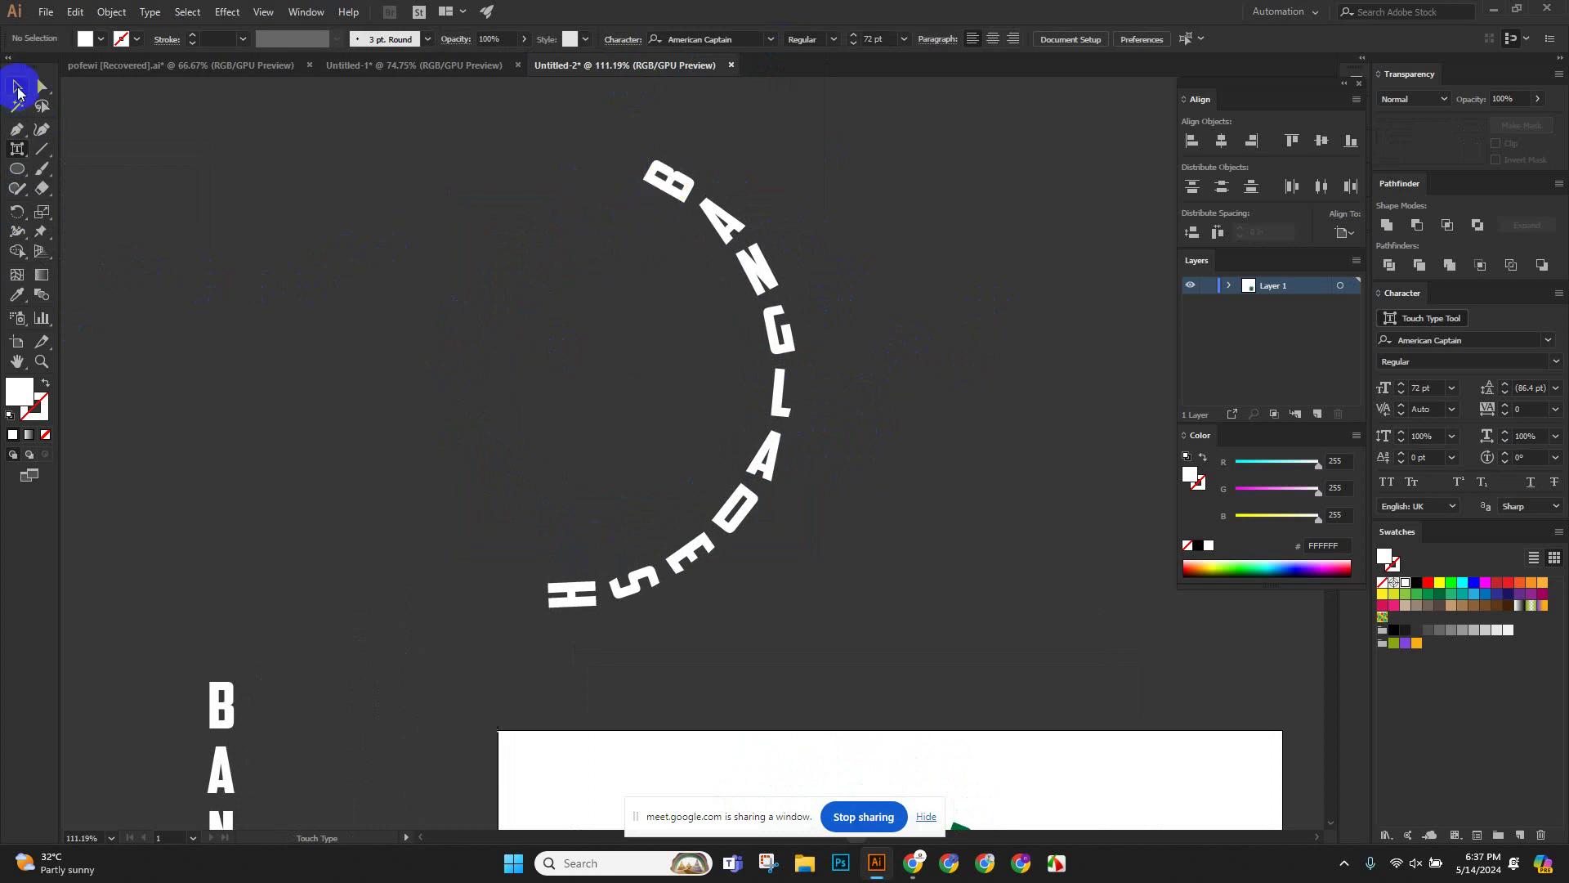
pyautogui.moveTo(17, 152); pyautogui.dragTo(77, 155)
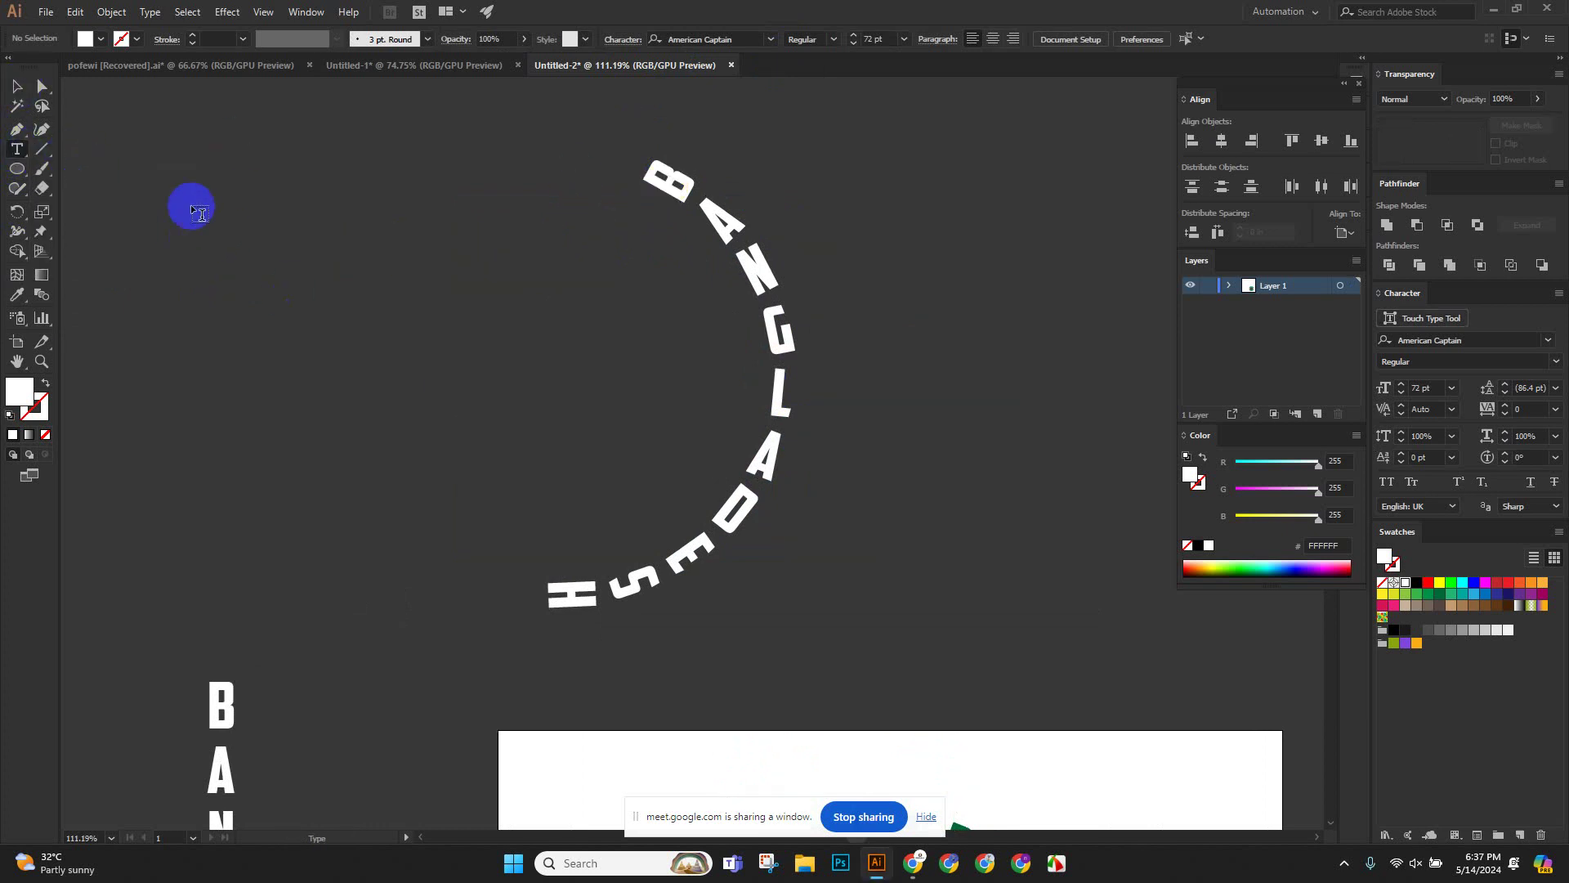
pyautogui.click(17, 85)
# Rotate the circular BANGLADESH text slightly counterclockwise.
pyautogui.click(664, 196)
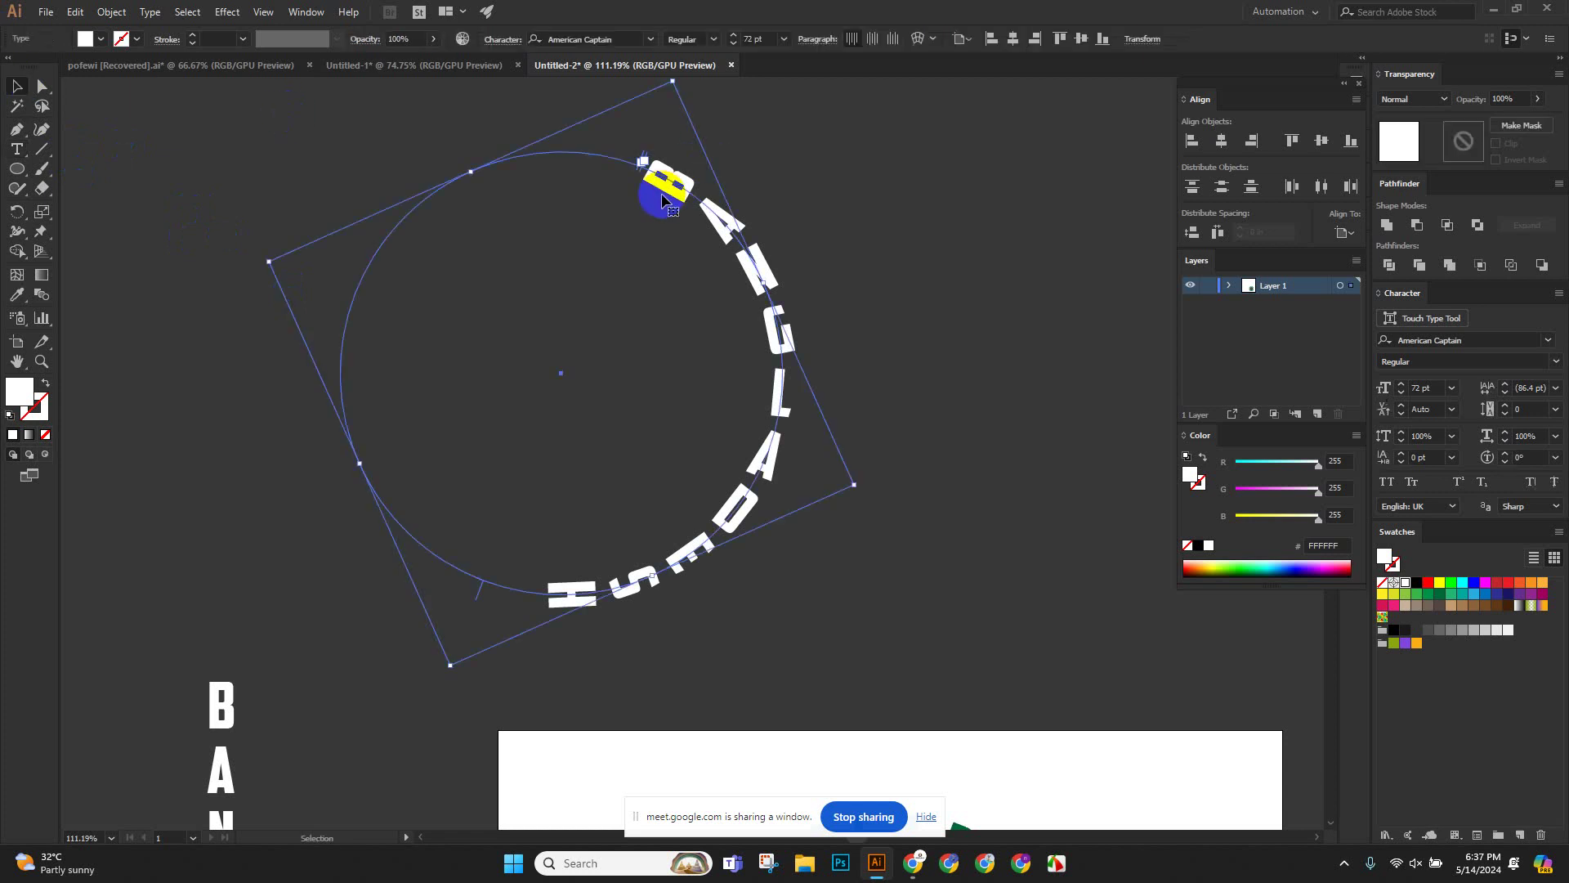
pyautogui.scroll(3, 683, 136)
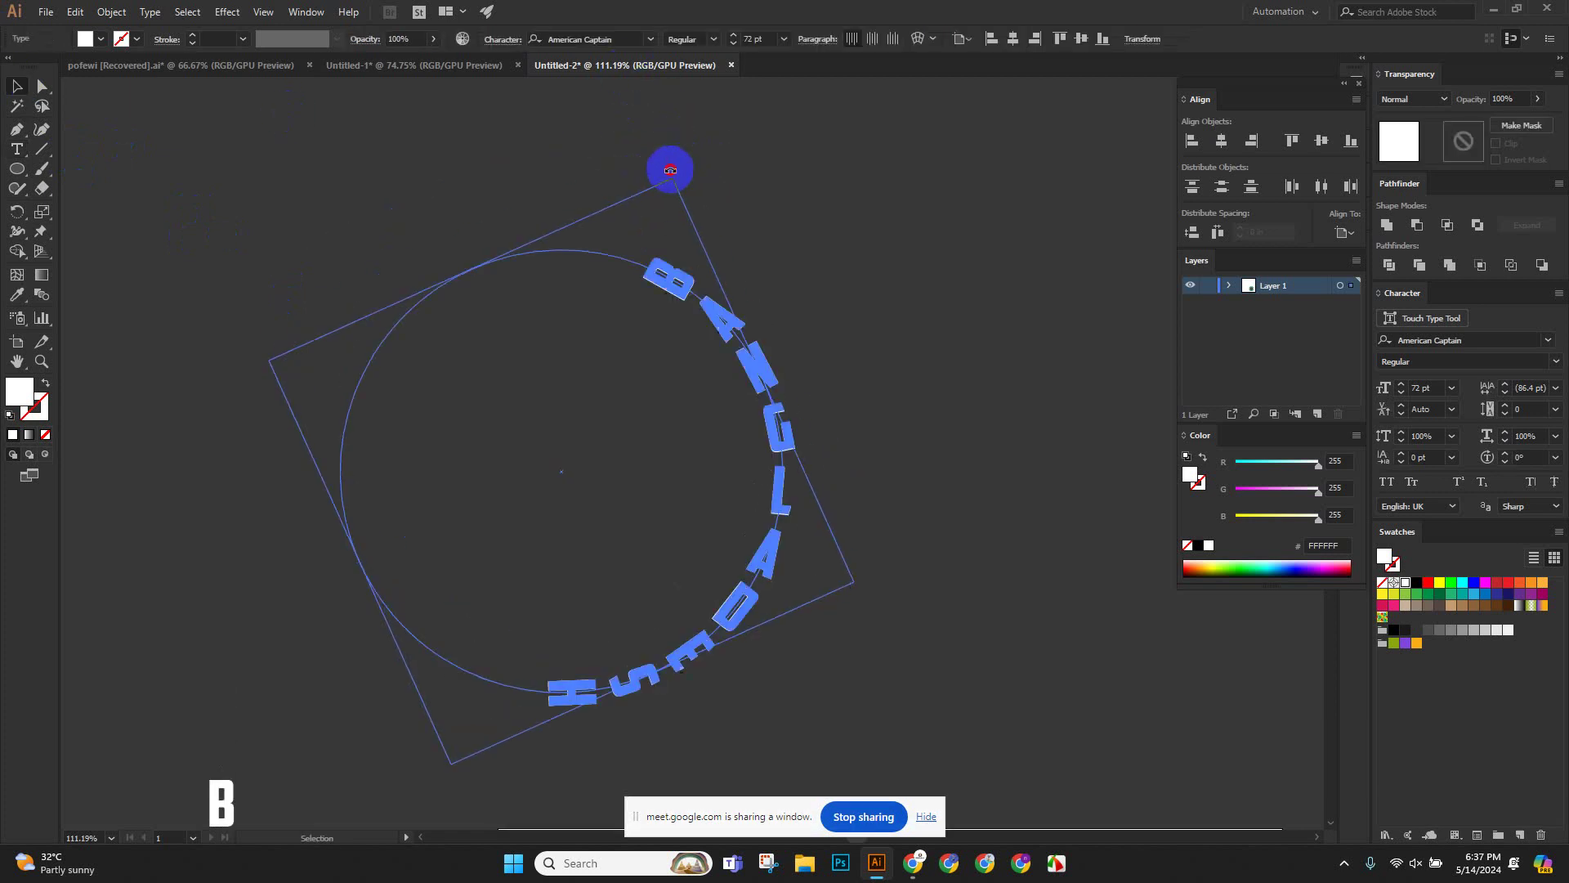
pyautogui.moveTo(670, 169); pyautogui.dragTo(614, 165)
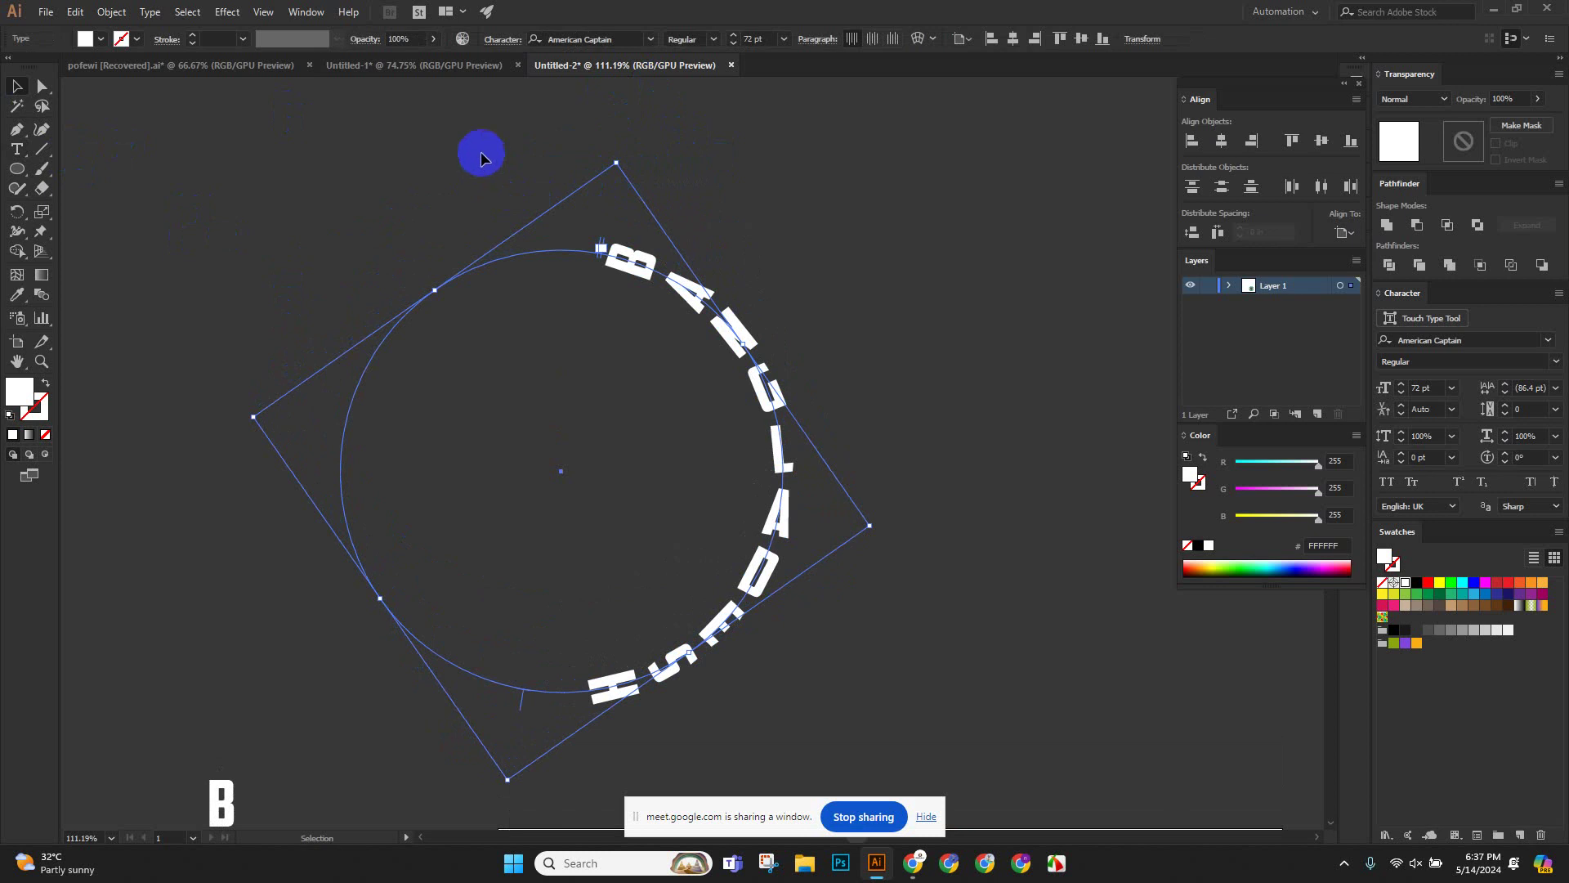
pyautogui.moveTo(20, 158)
pyautogui.mouseDown()
pyautogui.moveTo(56, 151)
pyautogui.moveTo(79, 256)
pyautogui.moveTo(49, 165)
pyautogui.moveTo(18, 135)
pyautogui.moveTo(20, 155)
pyautogui.mouseUp()
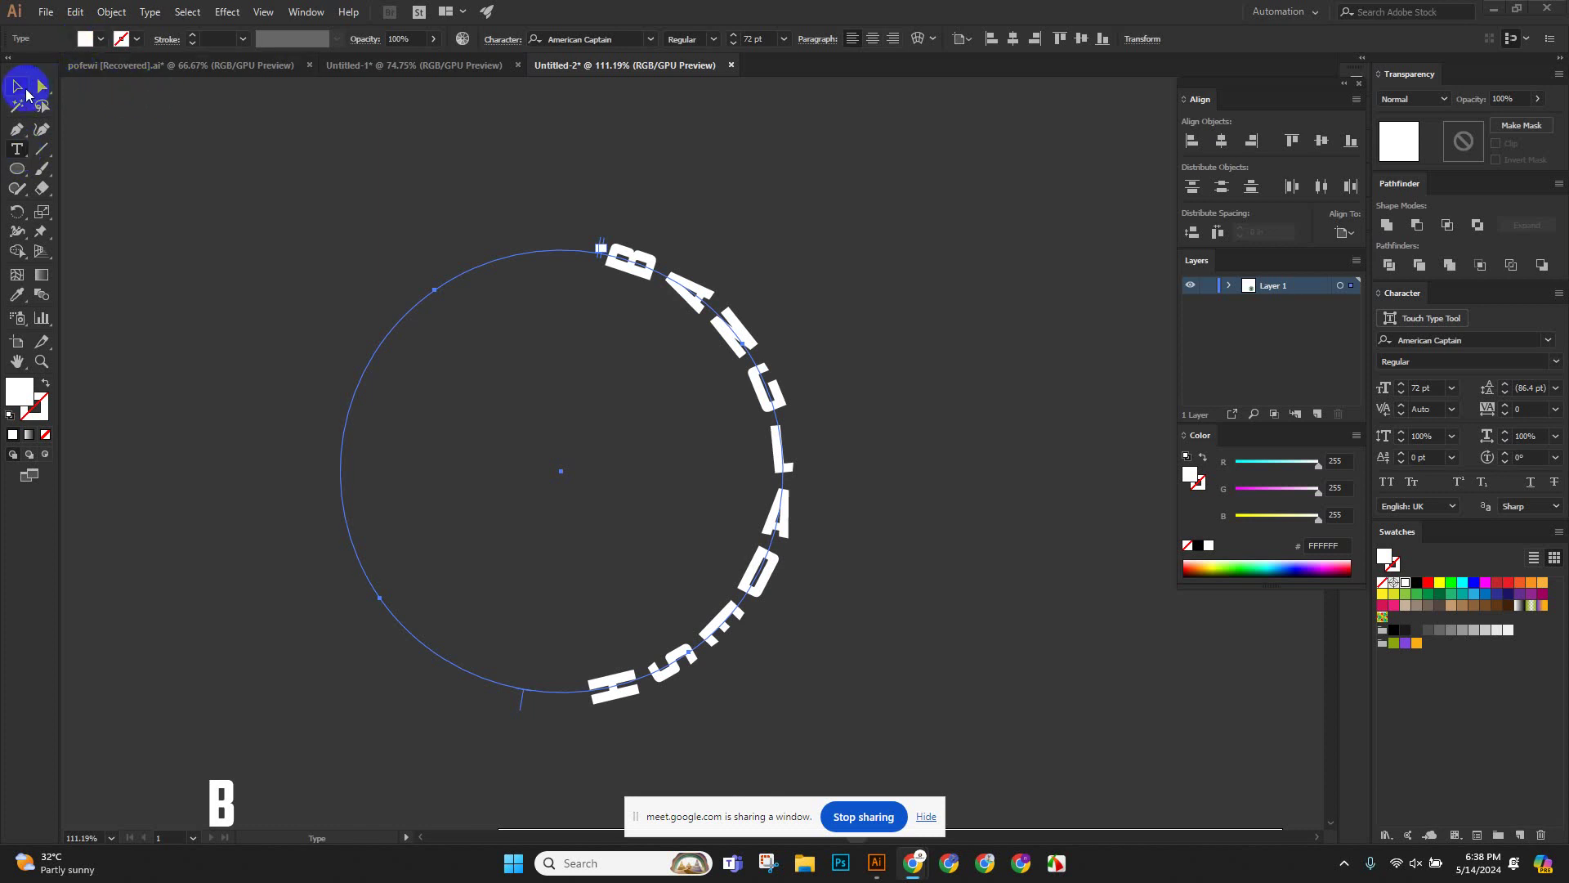
pyautogui.click(27, 94)
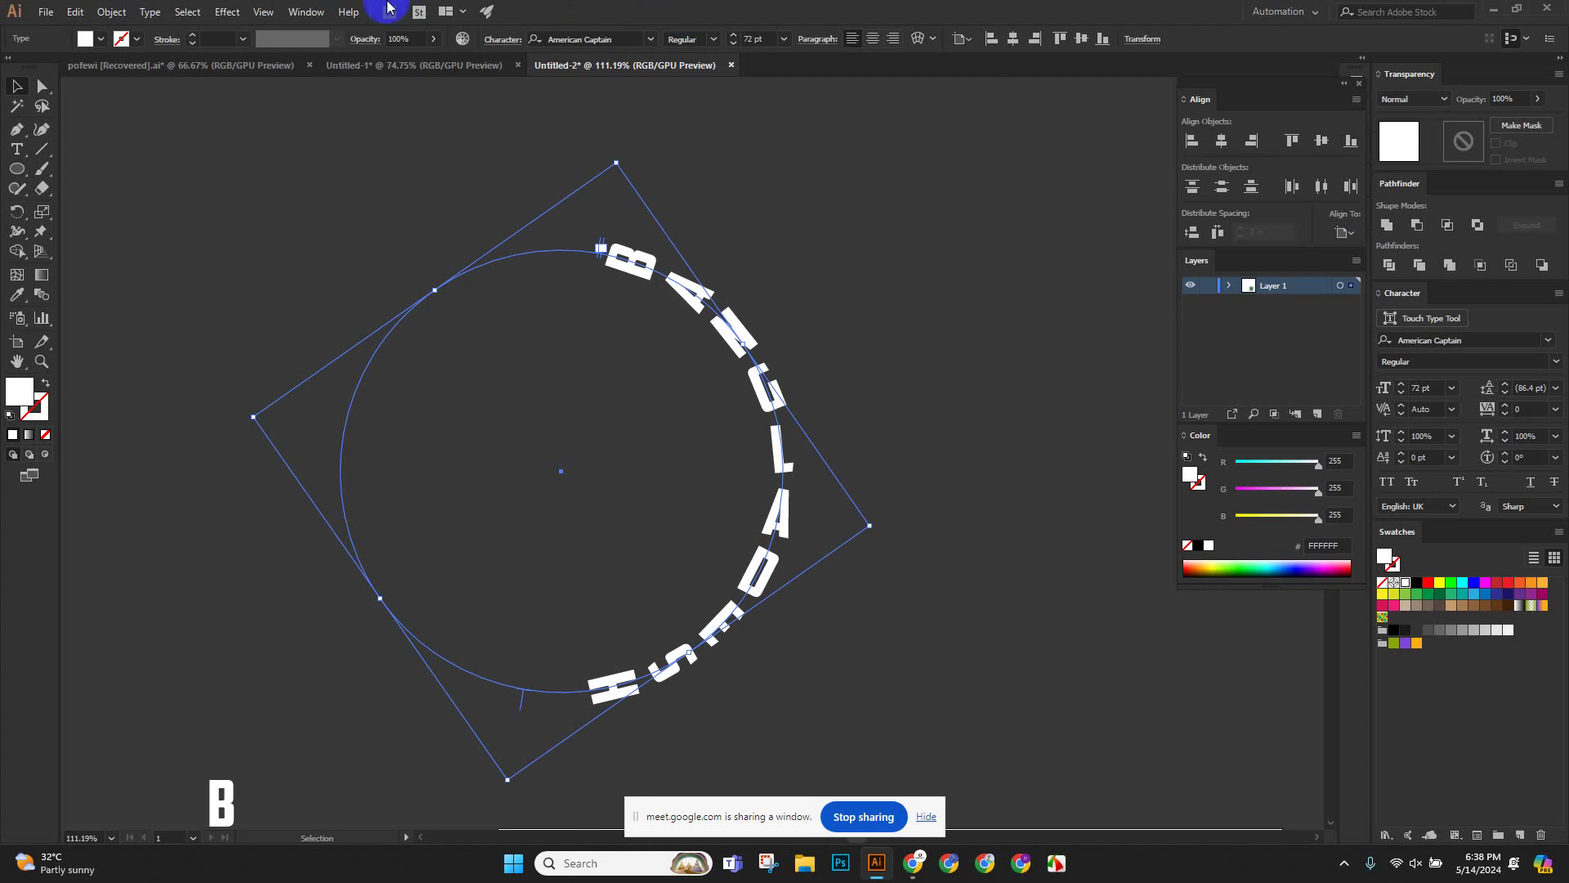
# Try Baseline and Center path alignment in the circular text's Type on a Path options, and cancel the dialog.
pyautogui.click(161, 9)
pyautogui.moveTo(263, 171)
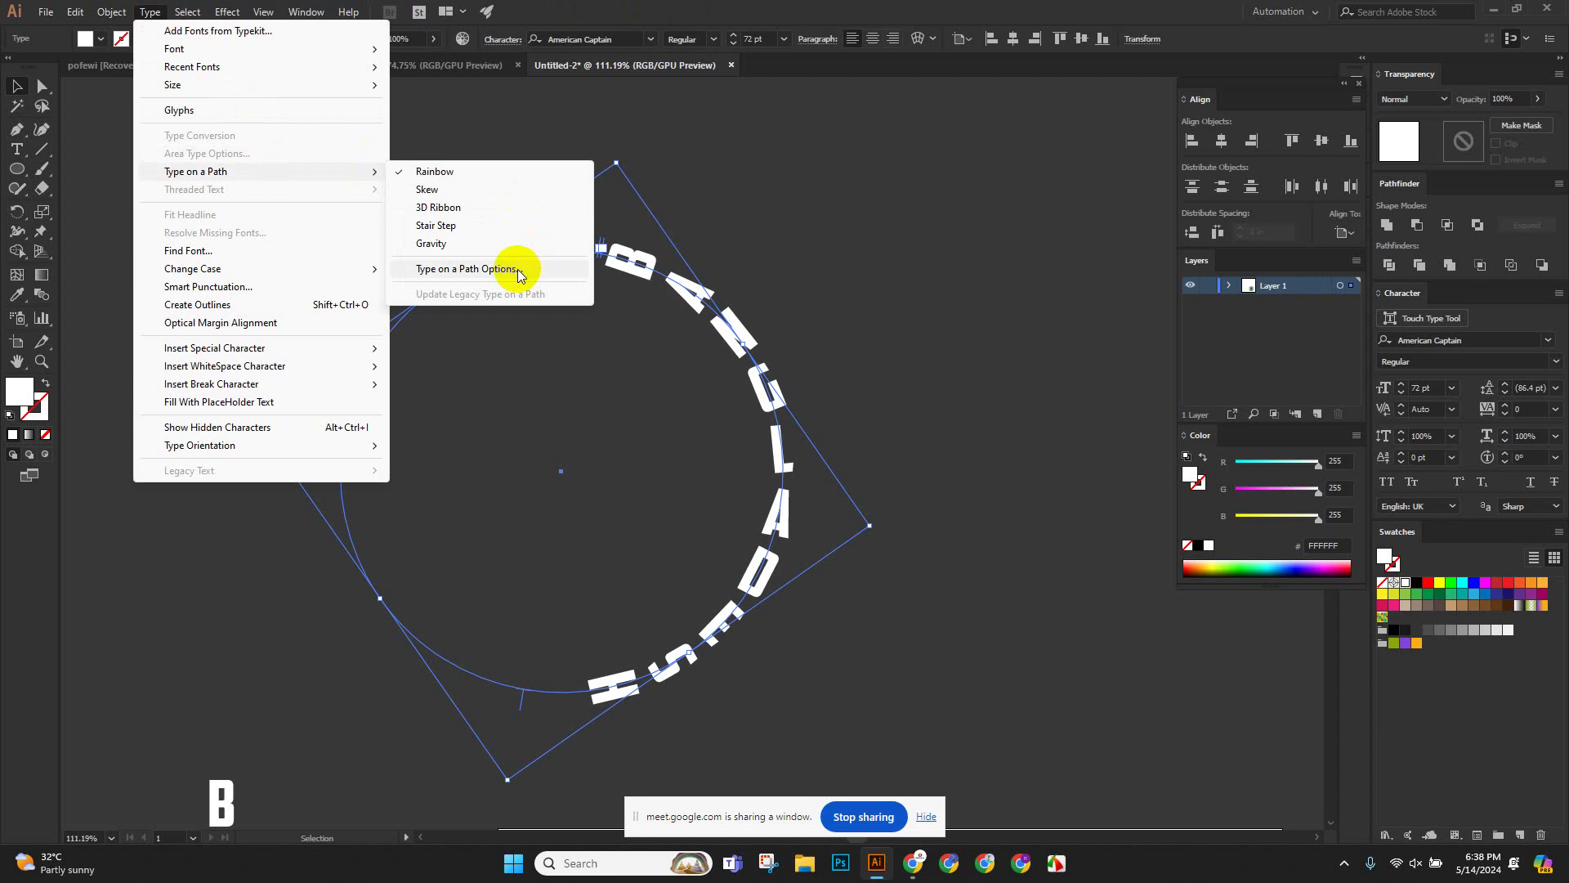
pyautogui.click(455, 133)
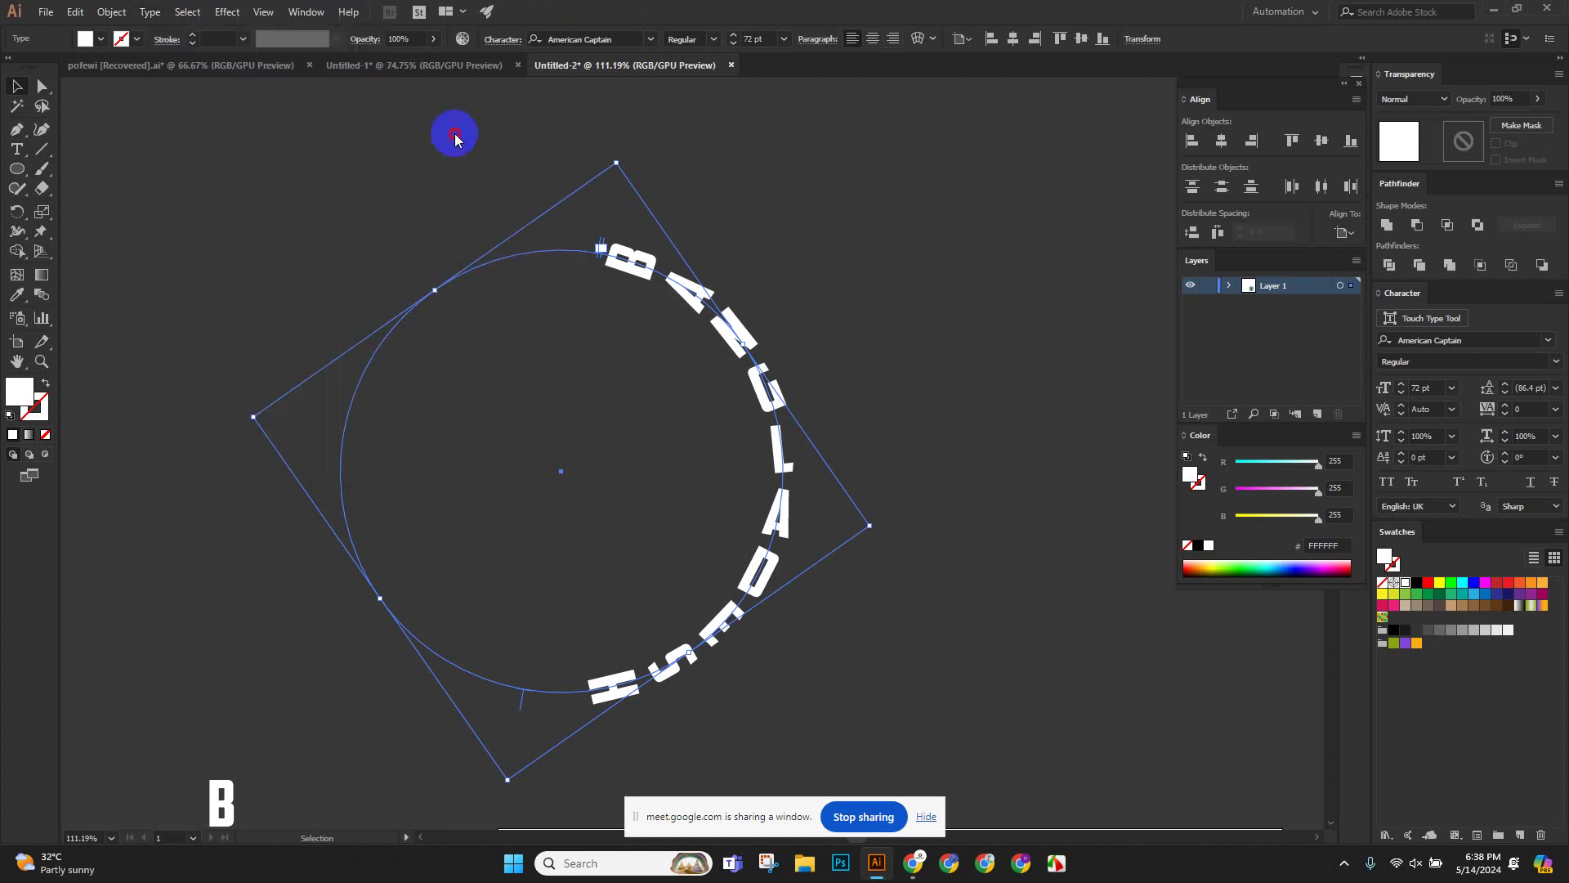
pyautogui.click(152, 11)
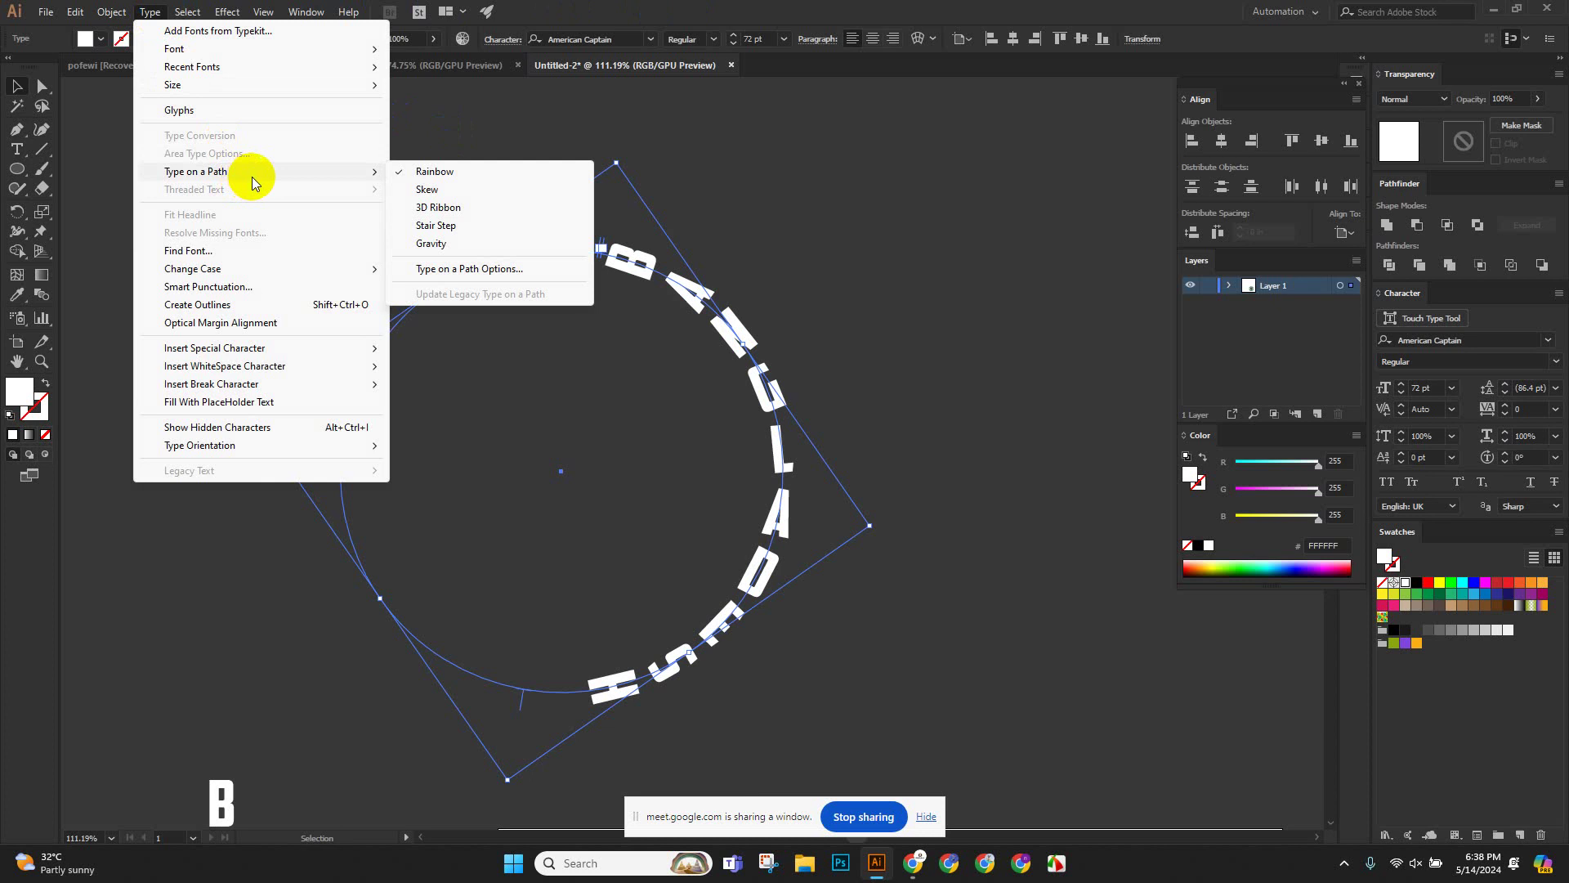
pyautogui.click(479, 275)
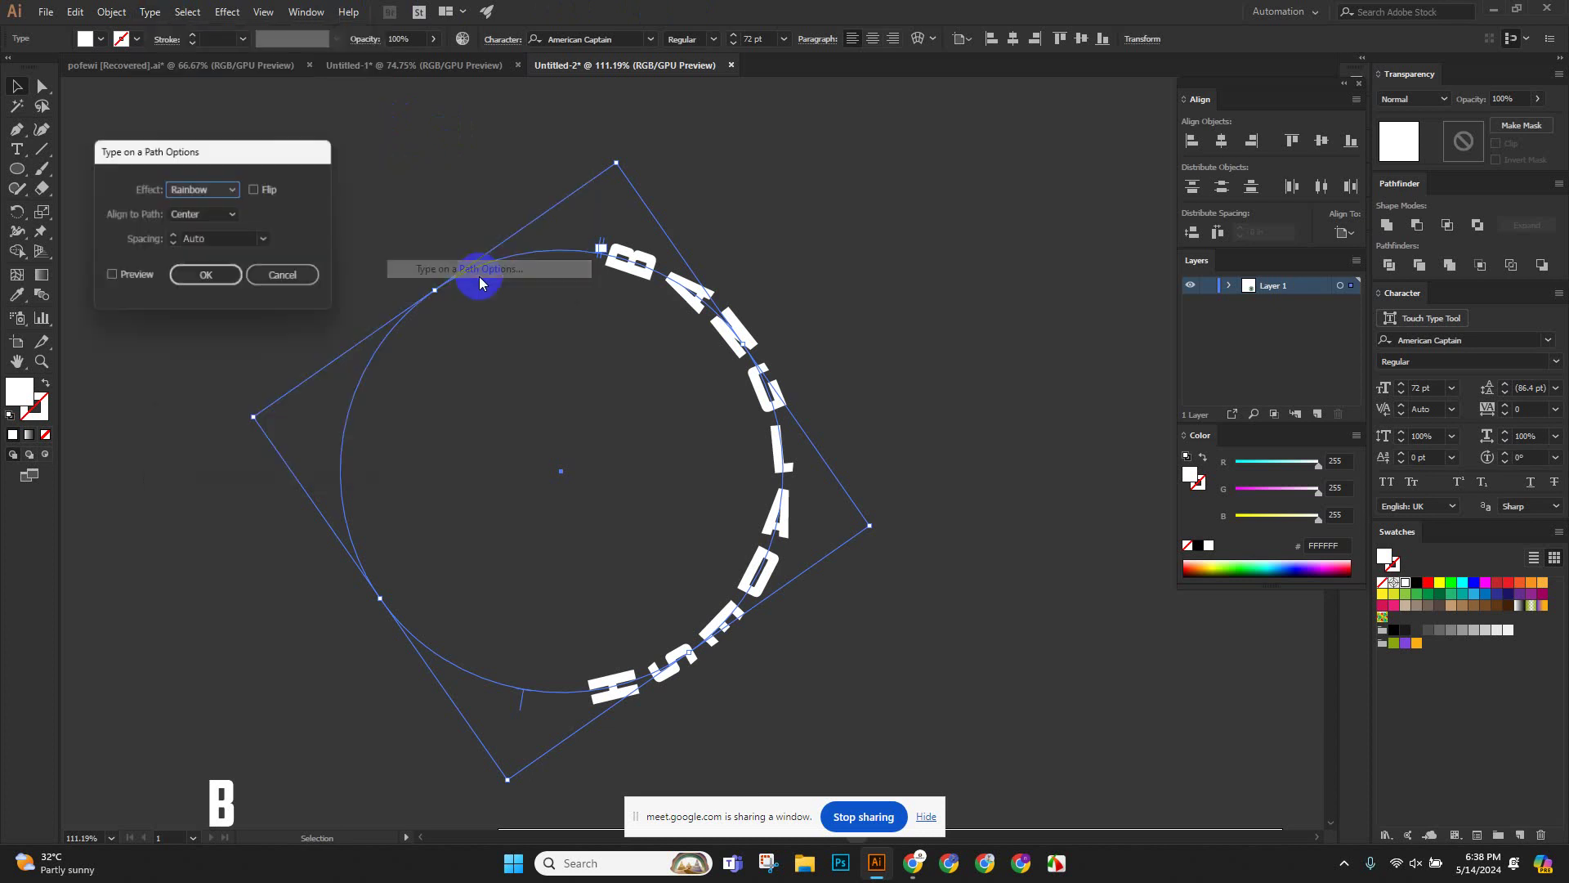
pyautogui.click(234, 217)
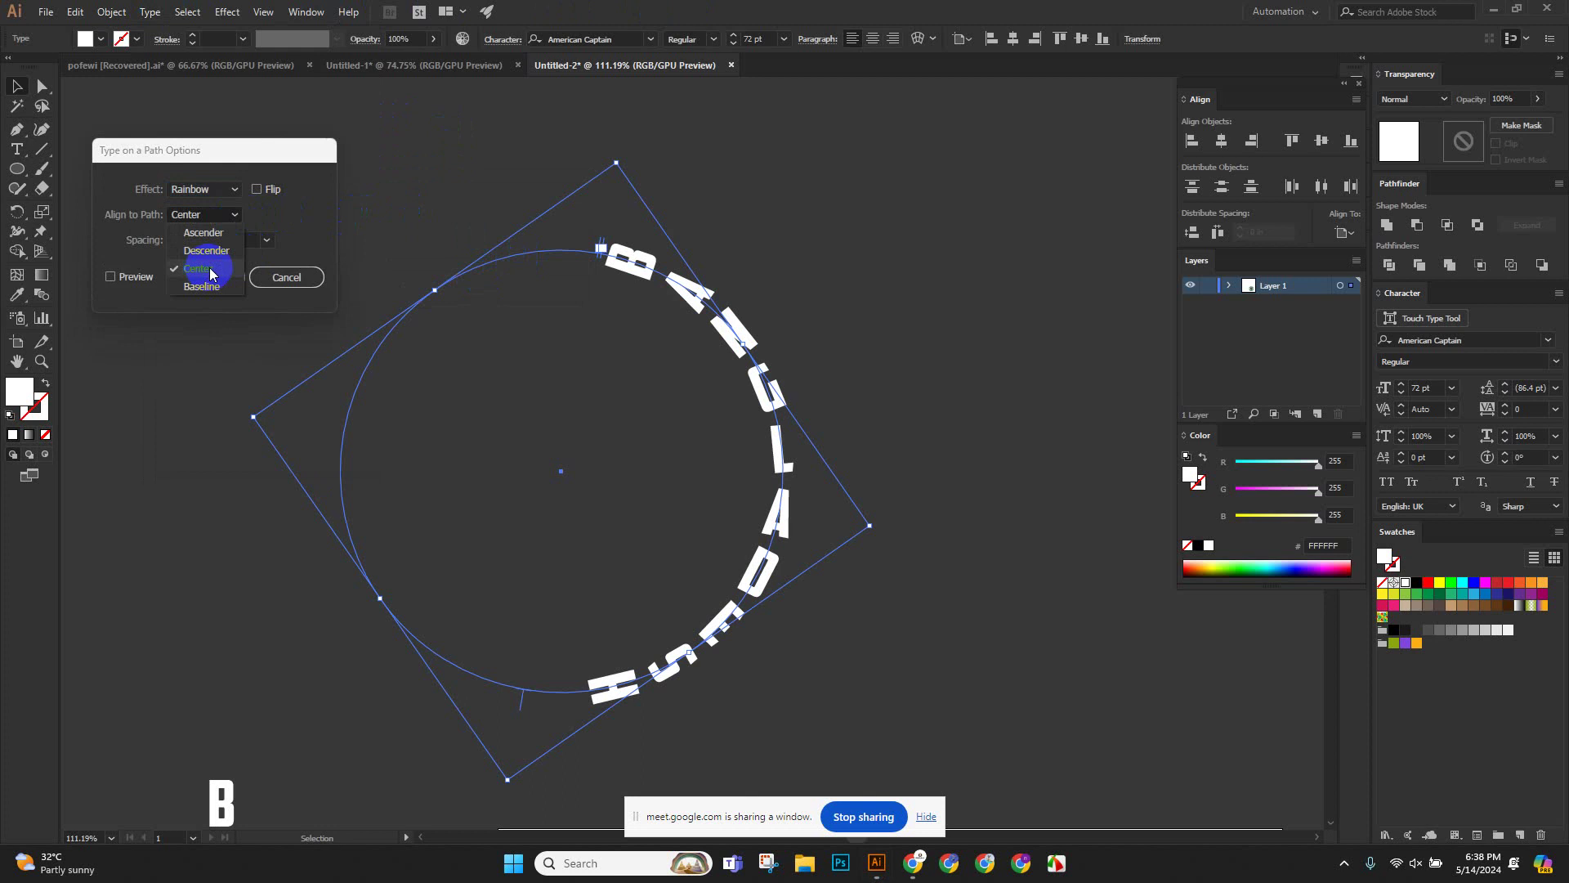
pyautogui.click(206, 286)
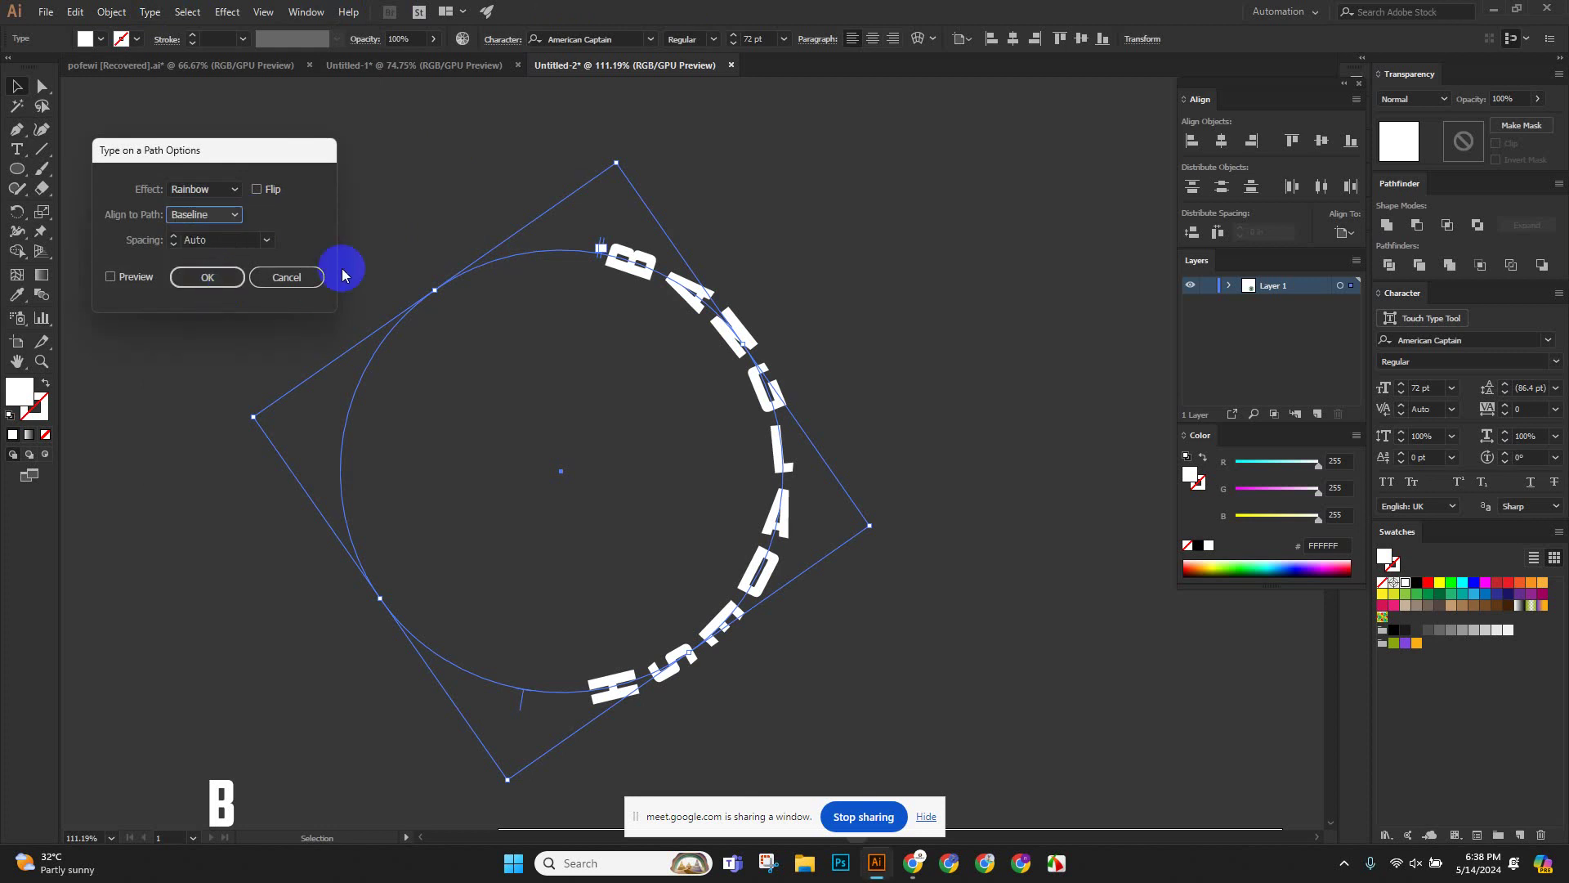
pyautogui.click(231, 218)
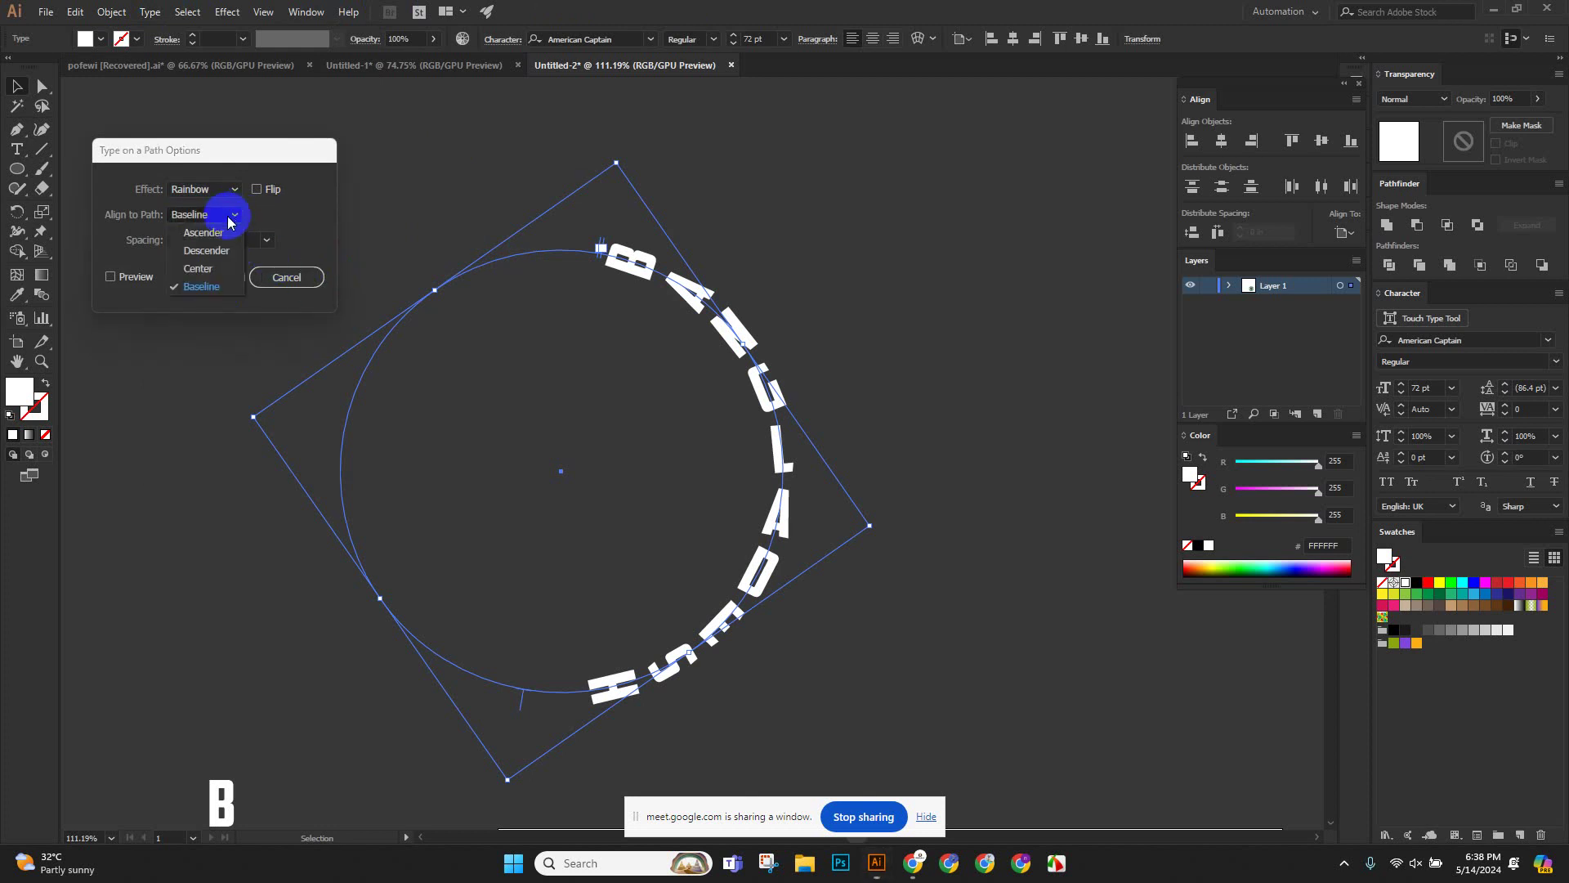
pyautogui.click(198, 269)
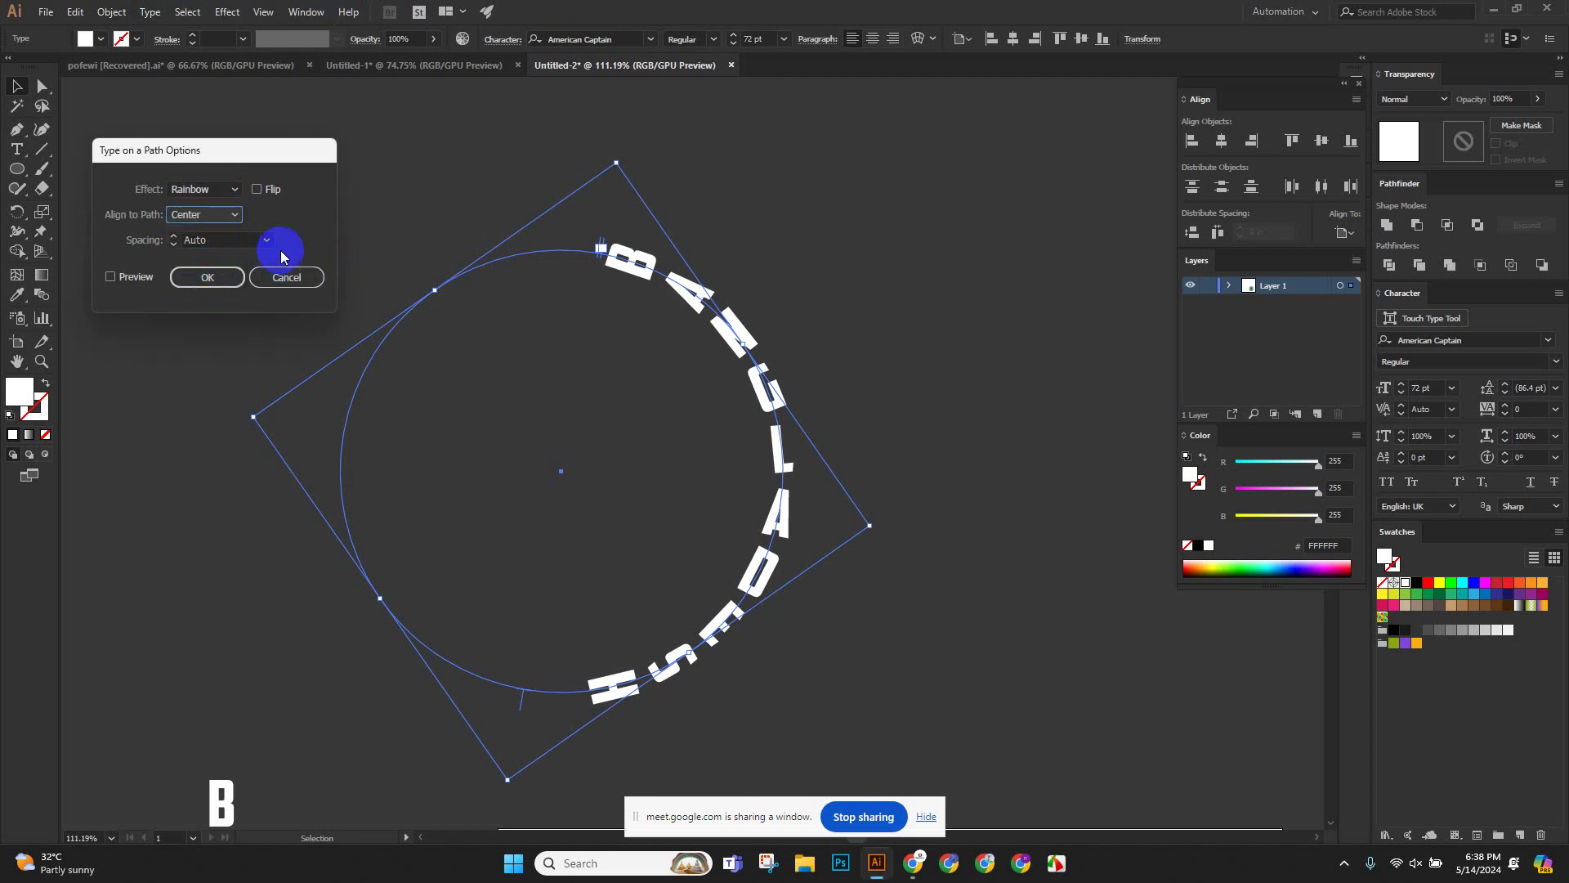
pyautogui.click(304, 277)
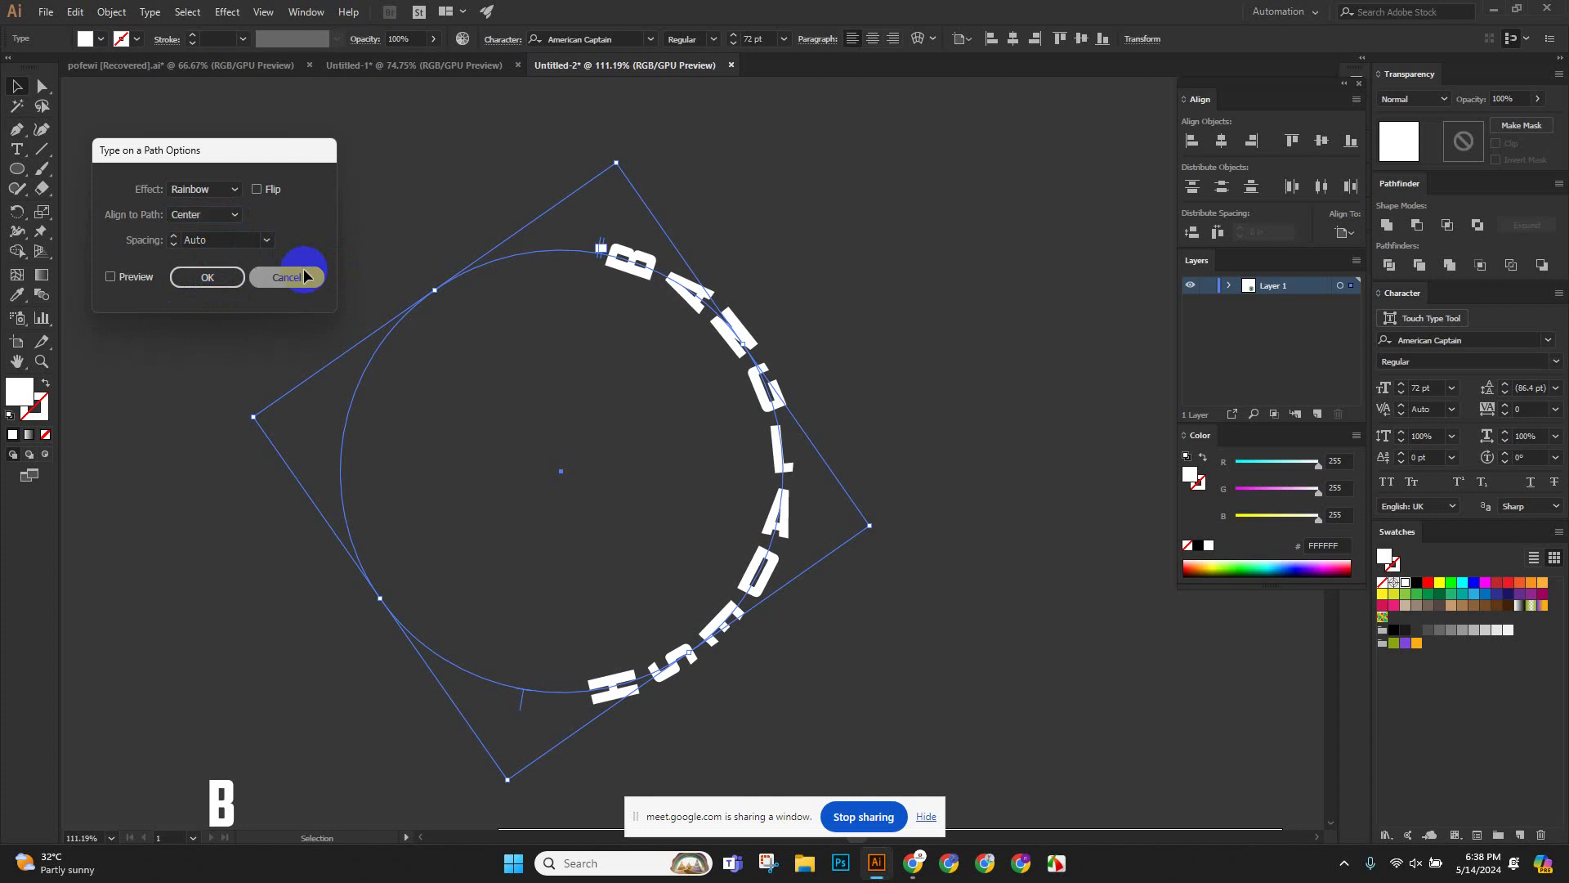
pyautogui.click(379, 214)
# Delete the circular BANGLADESH text and undo the deletion.
pyautogui.scroll(-1, 390, 225)
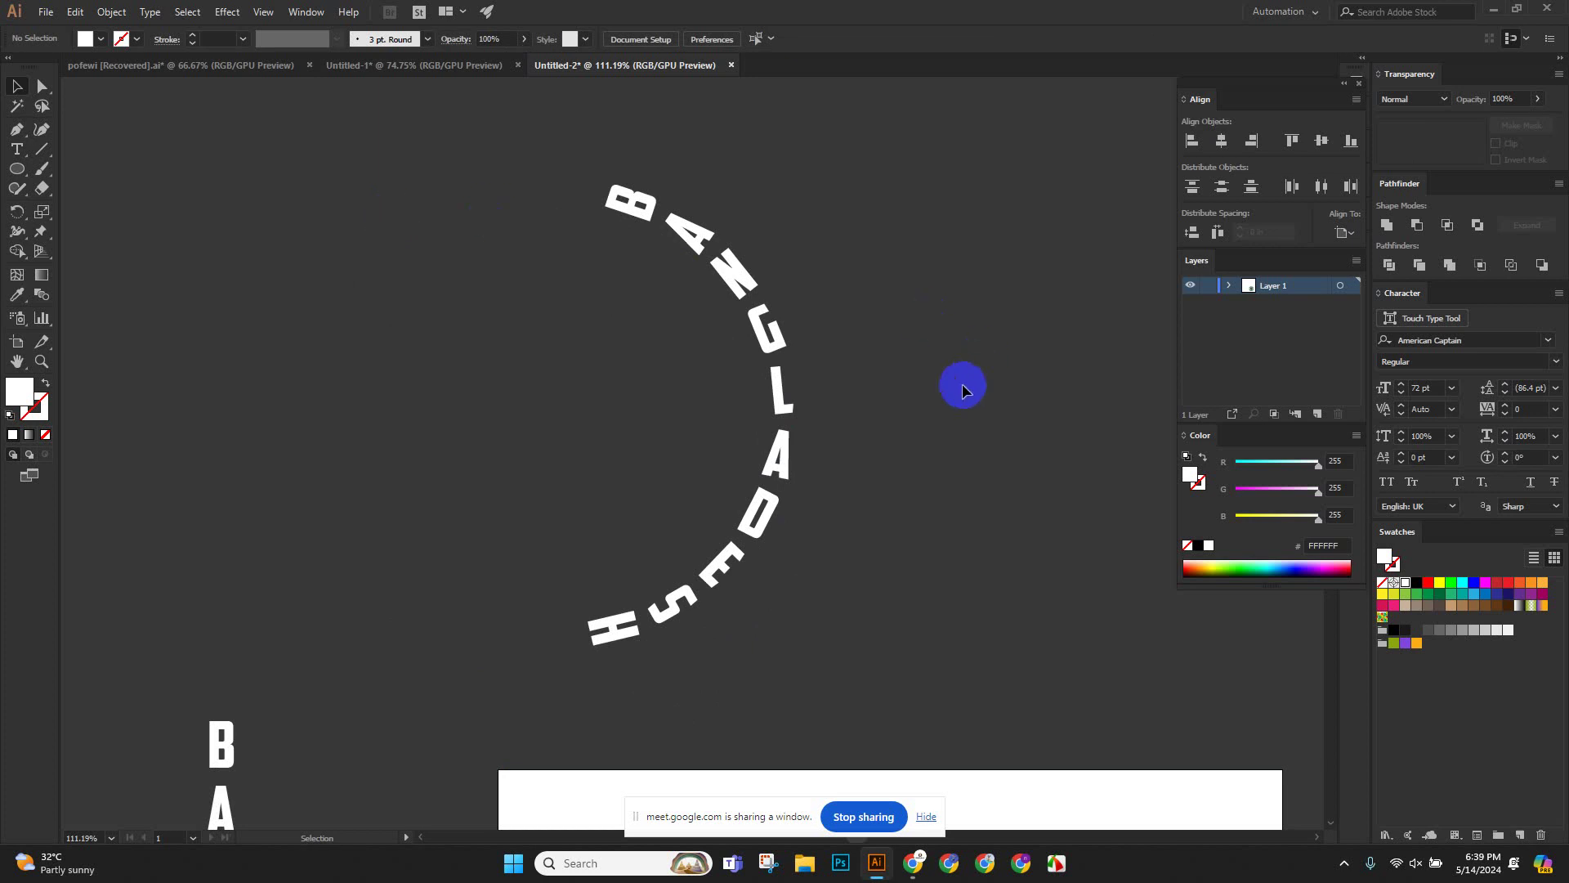
pyautogui.scroll(1, 1062, 605)
pyautogui.scroll(2, 867, 609)
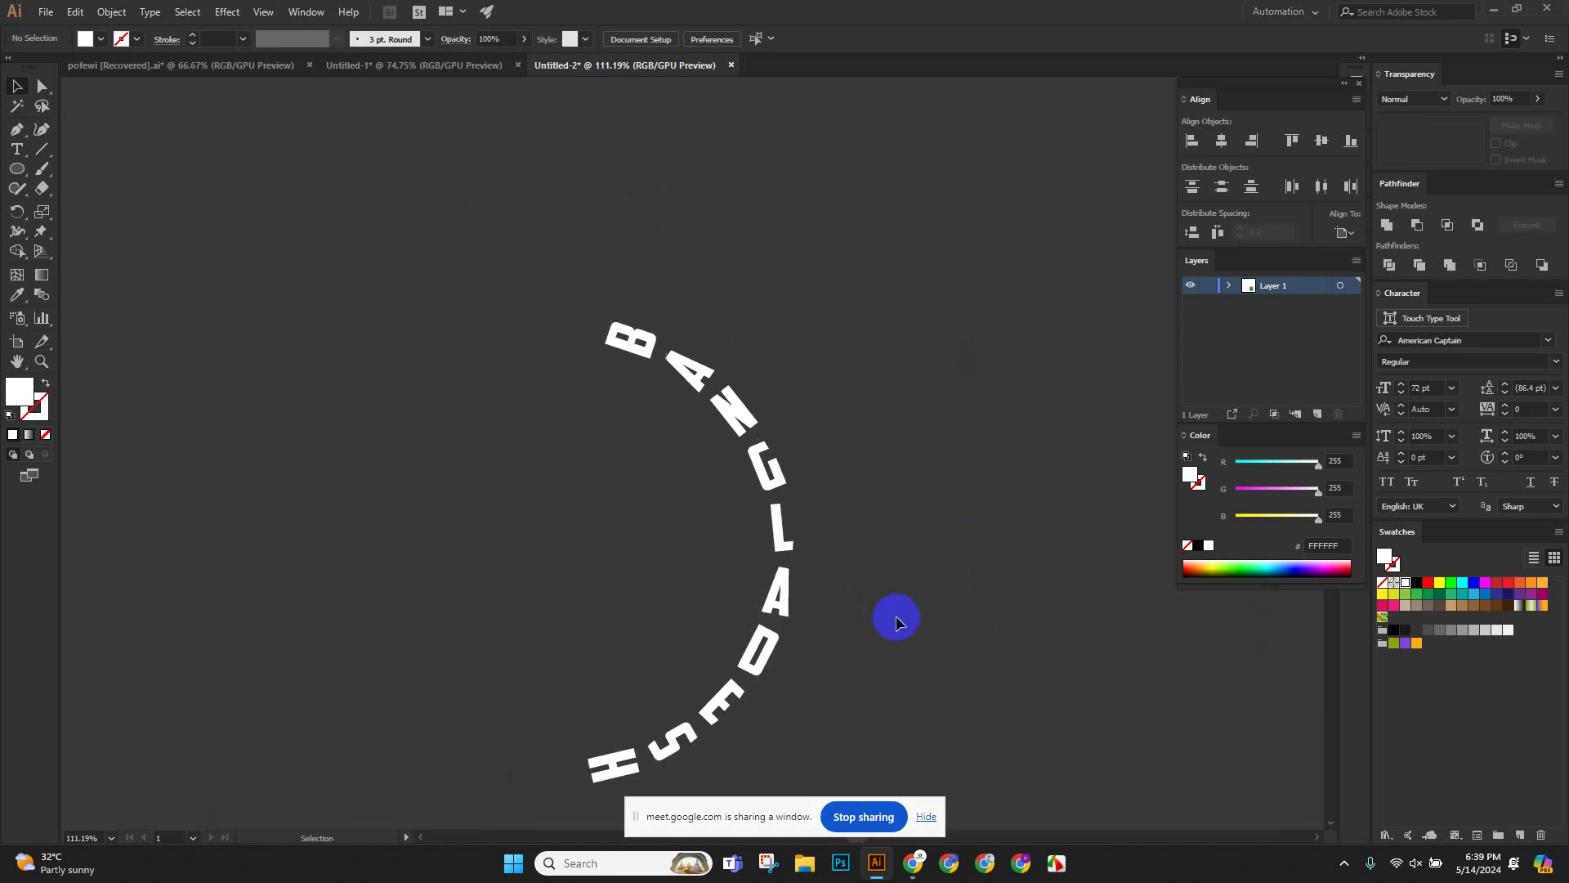
pyautogui.scroll(-1, 899, 613)
pyautogui.moveTo(916, 322); pyautogui.dragTo(520, 701)
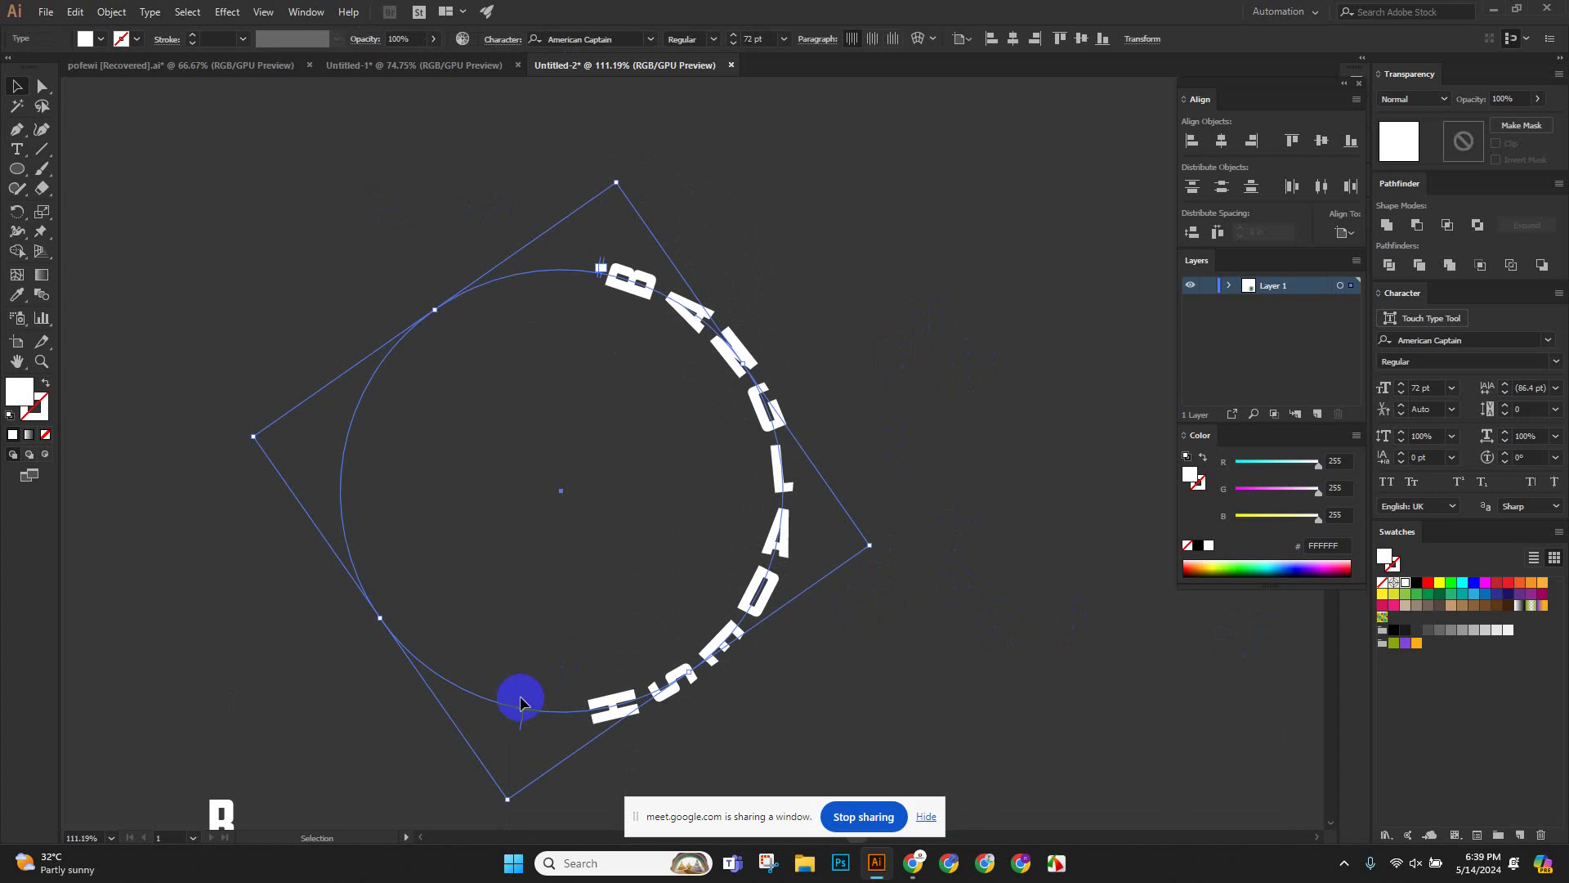
pyautogui.press('Delete')
pyautogui.press('z')
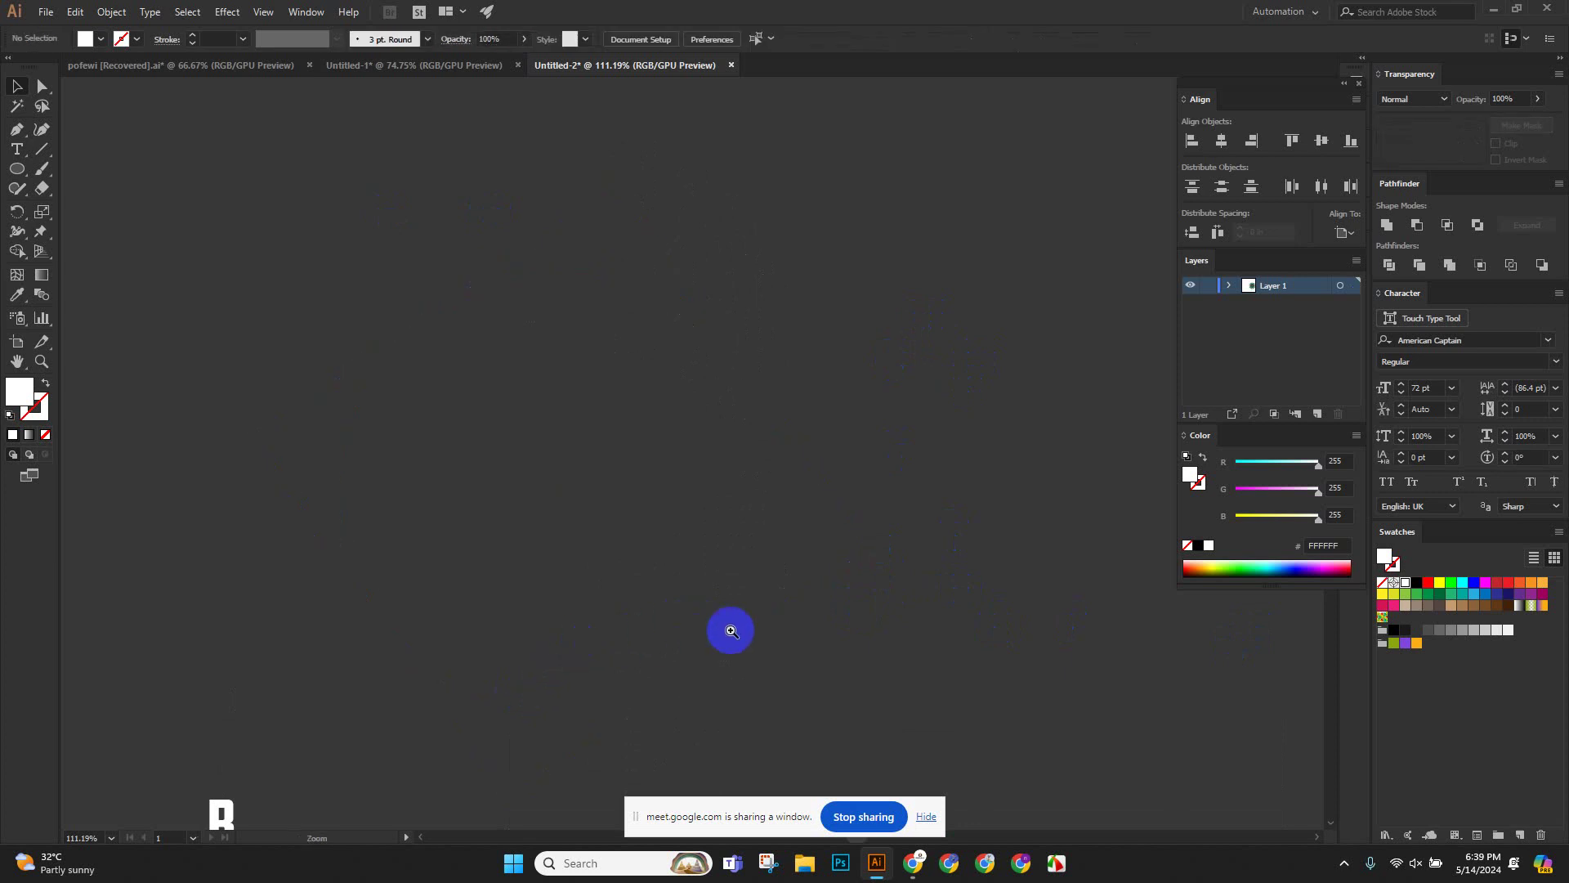
pyautogui.moveTo(729, 630); pyautogui.dragTo(368, 494)
pyautogui.moveTo(625, 699); pyautogui.dragTo(540, 480)
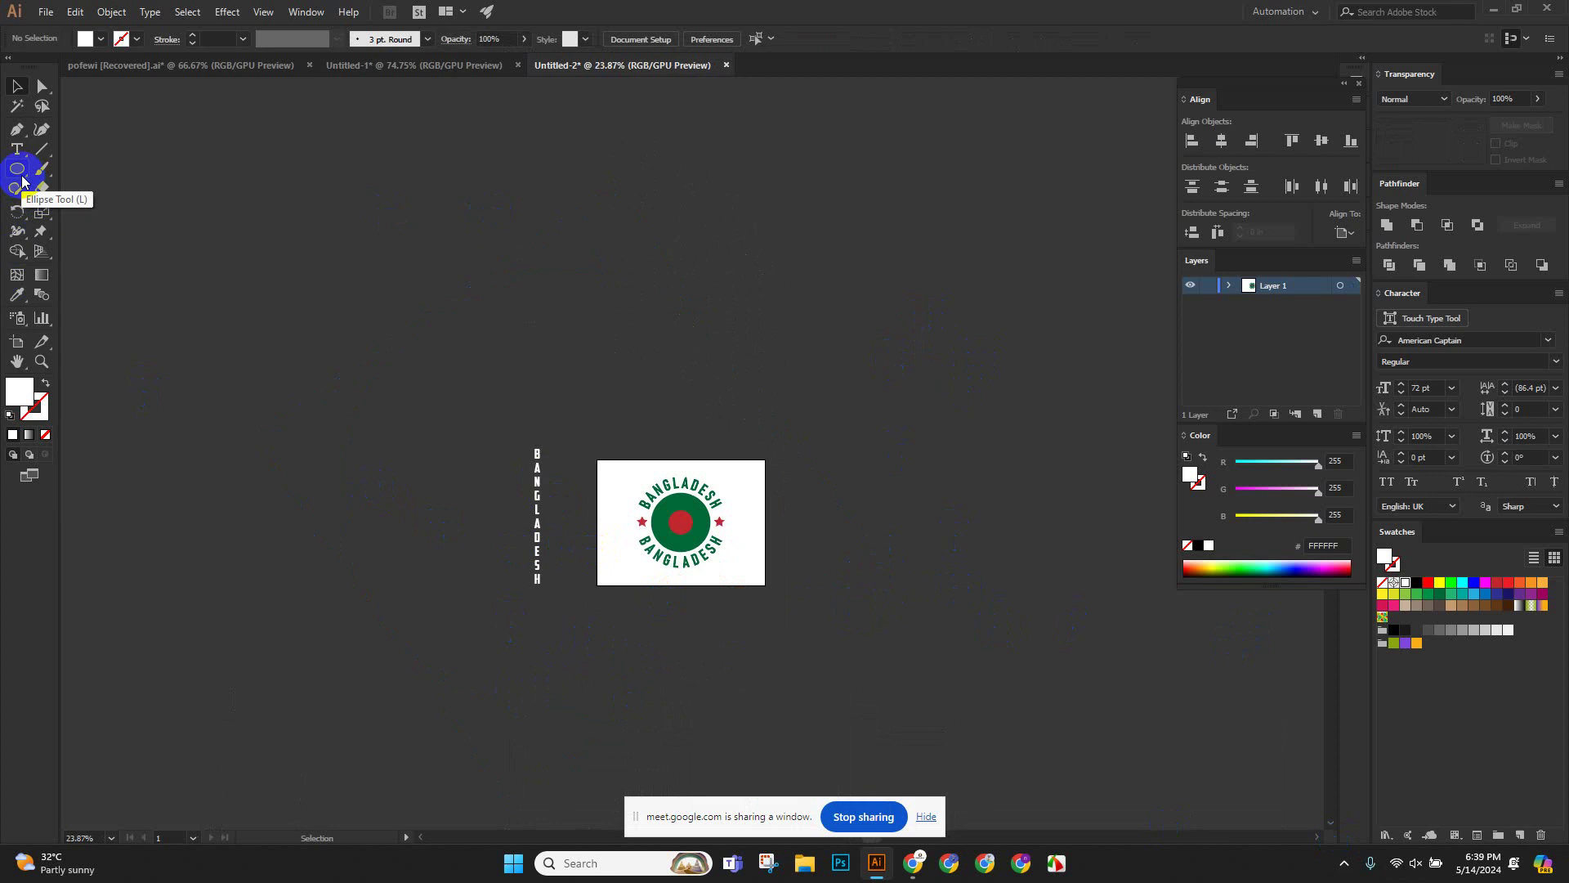
pyautogui.hotkey('ctrl', 'z')
pyautogui.click(536, 229)
pyautogui.moveTo(565, 315); pyautogui.dragTo(733, 428)
pyautogui.moveTo(733, 429); pyautogui.dragTo(611, 390)
pyautogui.scroll(2, 611, 390)
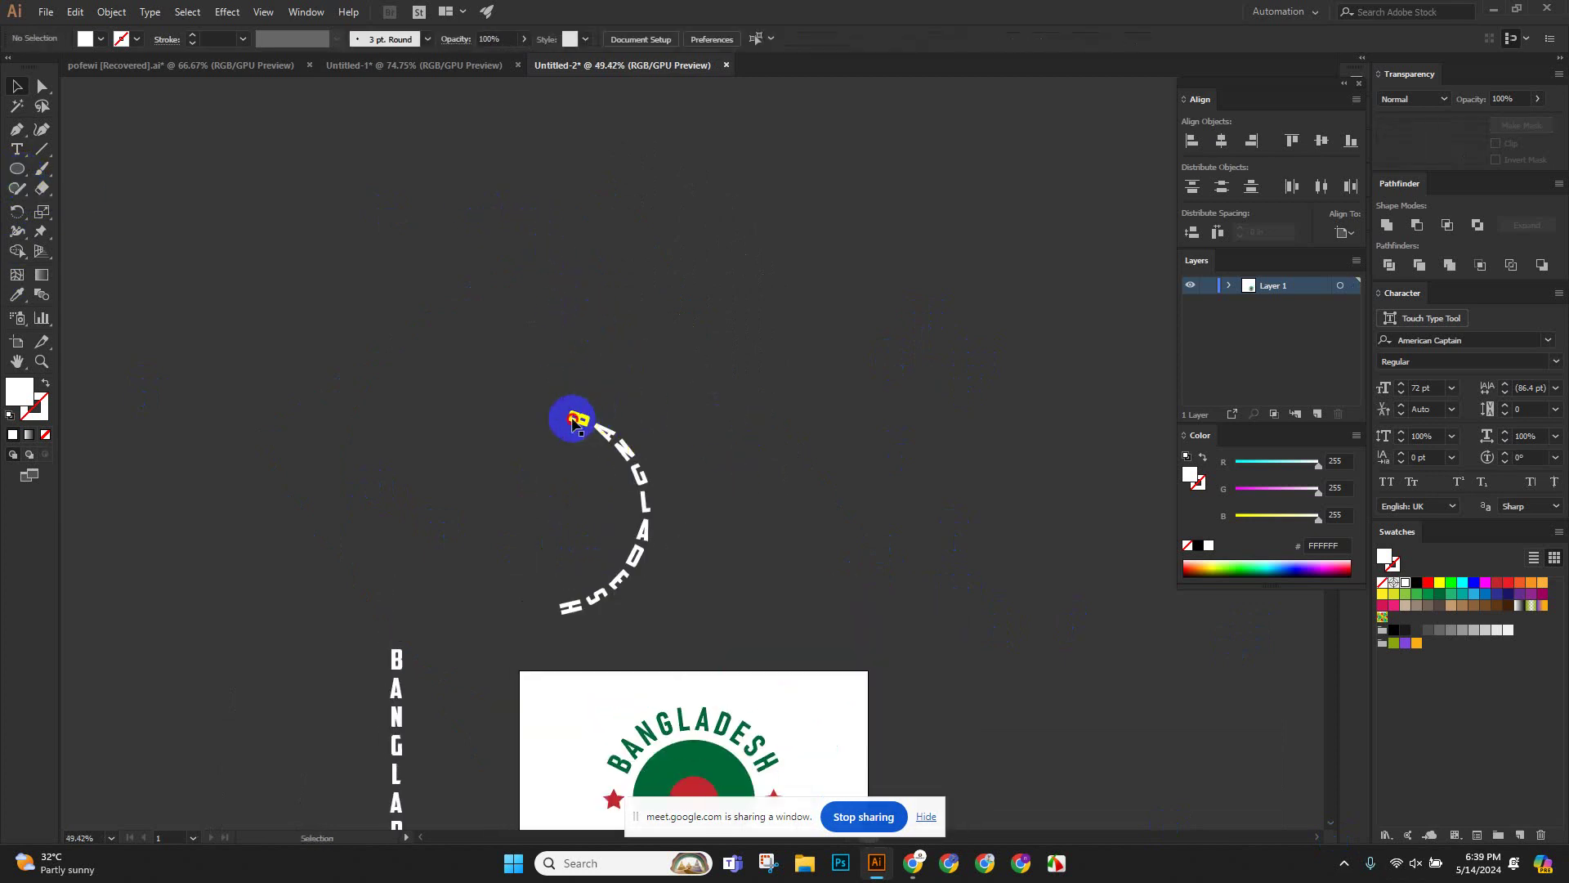
# Delete the white circular BANGLADESH text above the emblem artboard.
pyautogui.click(570, 415)
pyautogui.scroll(-7, 648, 458)
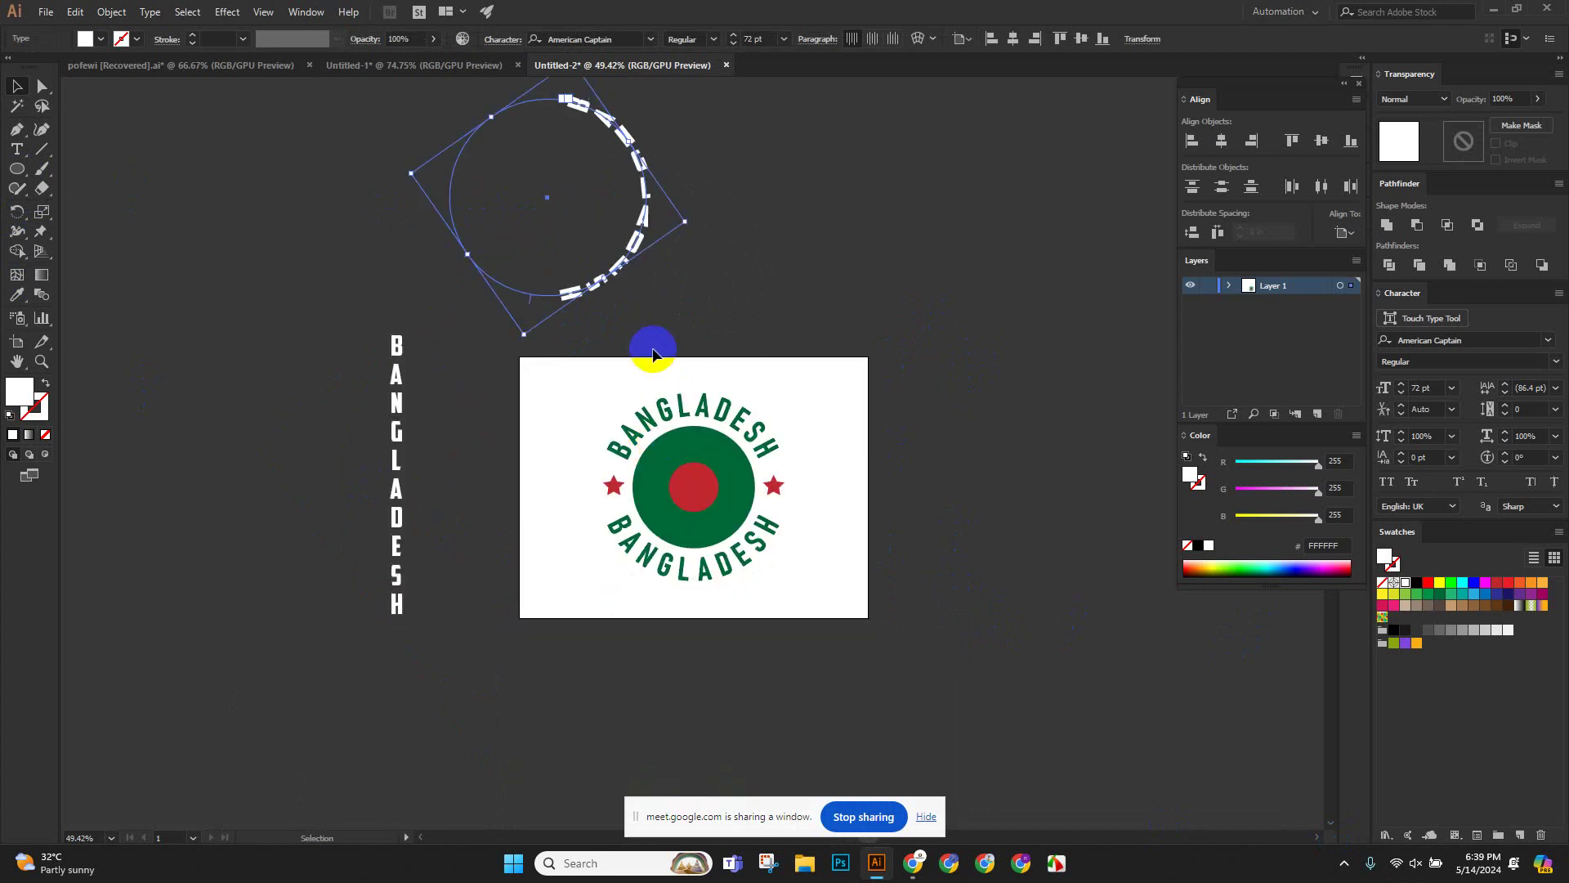
pyautogui.moveTo(741, 255); pyautogui.dragTo(543, 187)
pyautogui.press('Delete')
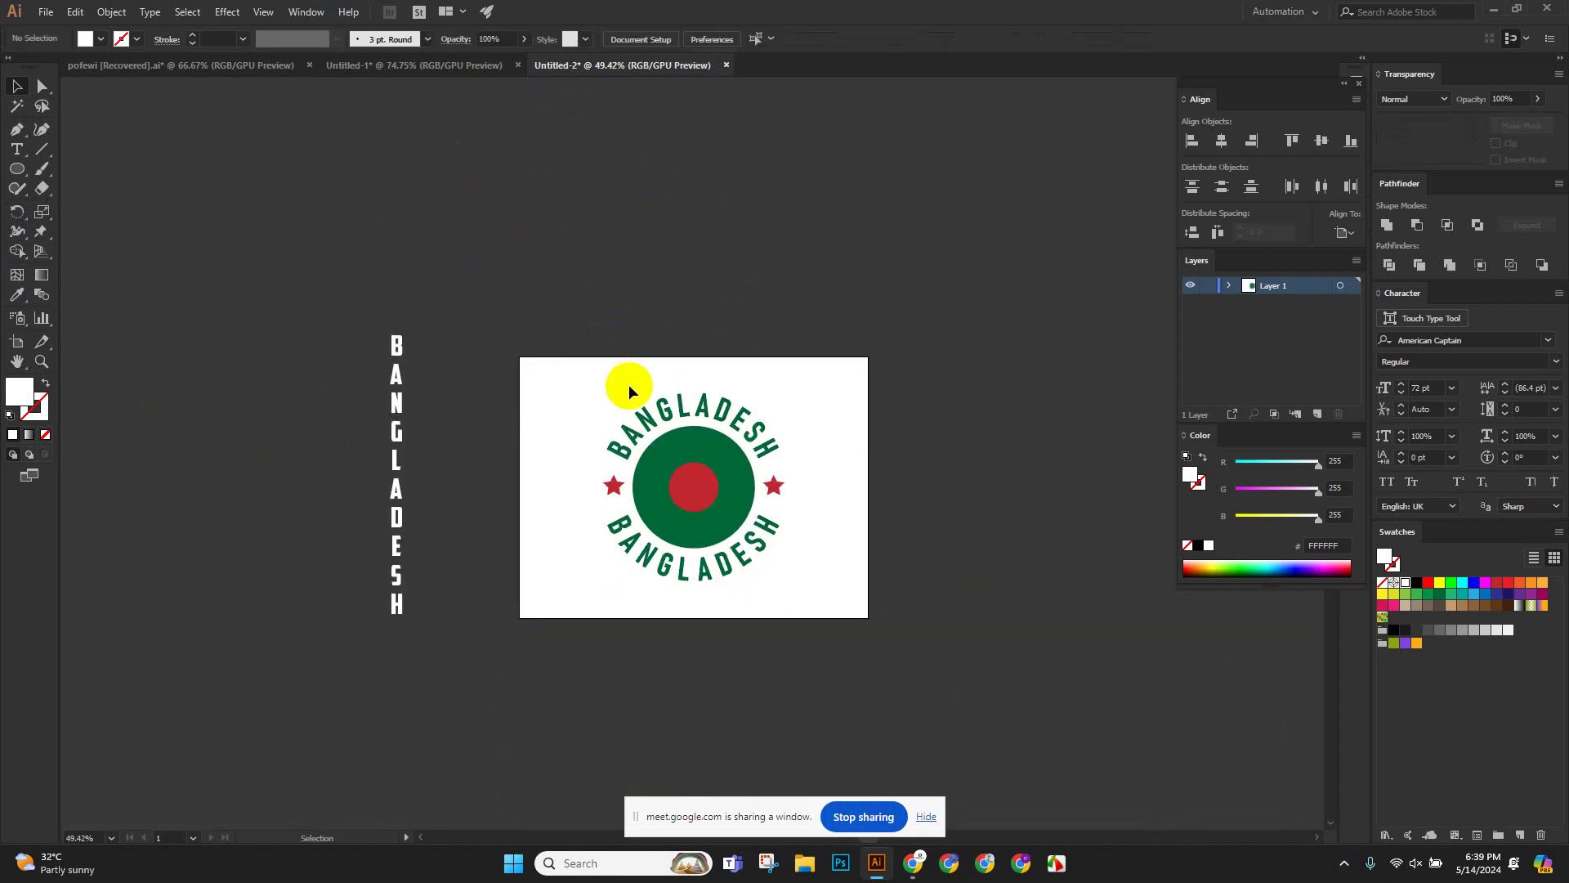
pyautogui.click(640, 418)
# Switch to the Untitled-1 document with the two black arched BANGLADESH texts.
pyautogui.click(252, 68)
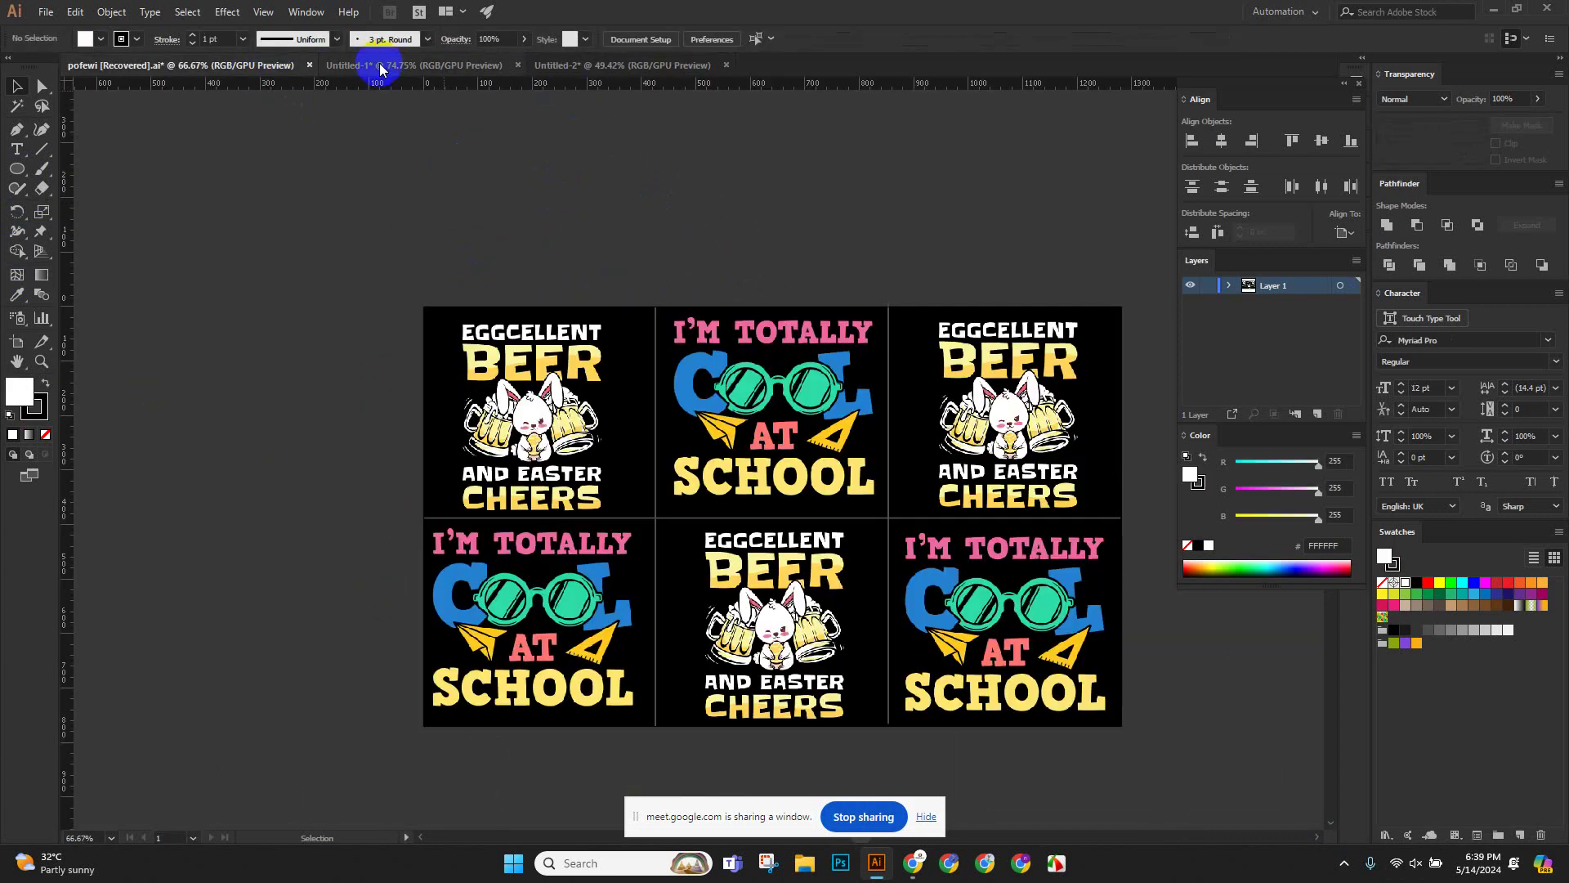
pyautogui.click(379, 64)
pyautogui.click(795, 421)
pyautogui.moveTo(400, 371); pyautogui.dragTo(1000, 707)
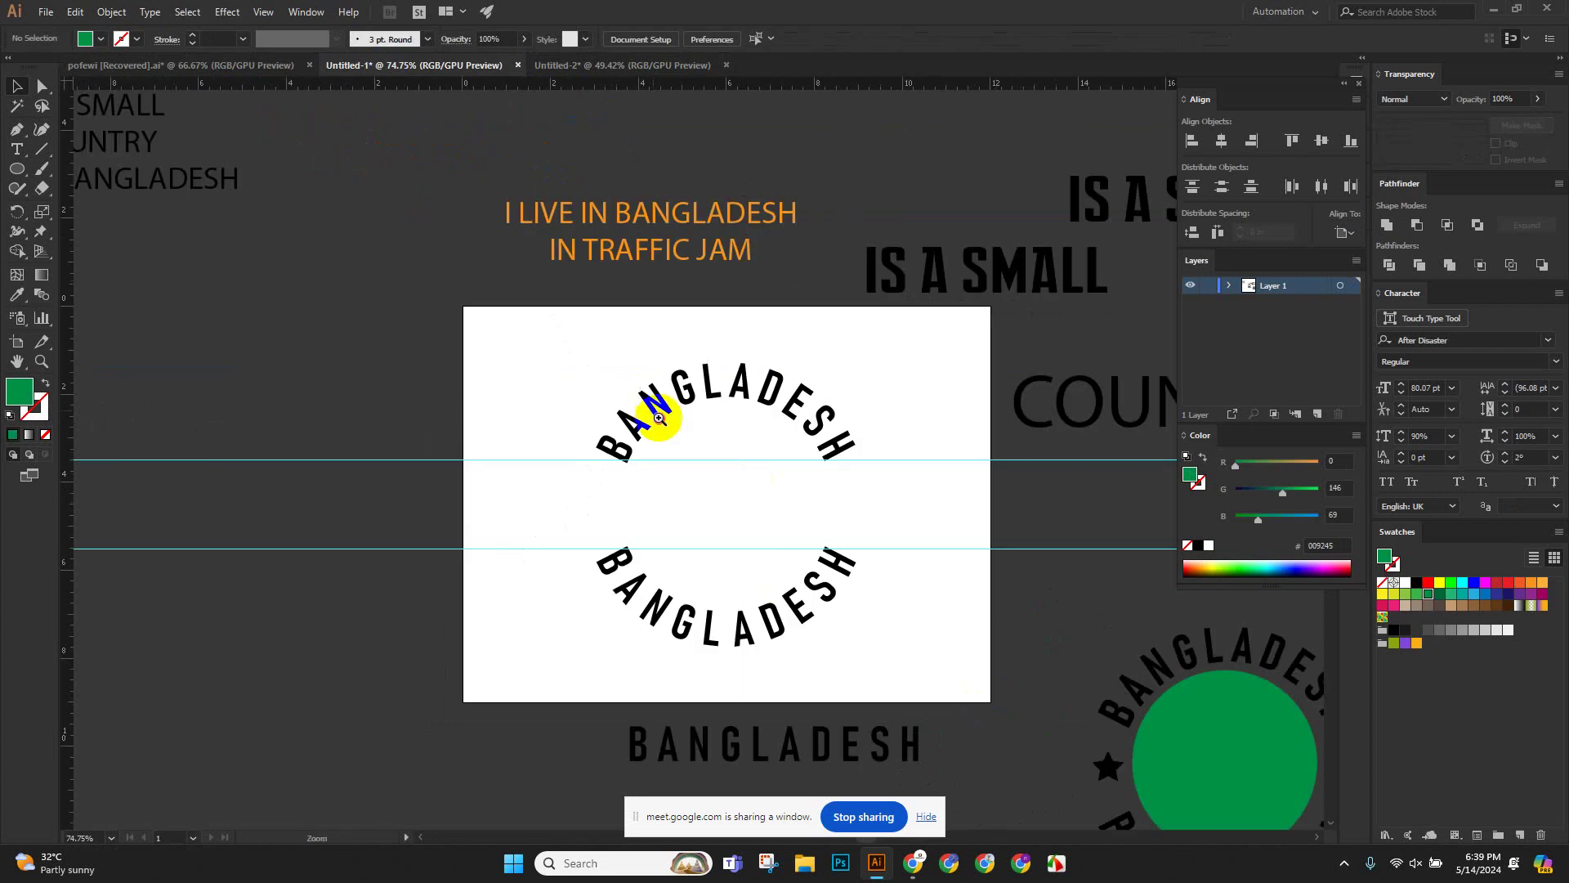
pyautogui.scroll(3, 656, 415)
pyautogui.moveTo(756, 543); pyautogui.dragTo(652, 458)
# Move the upper arched BANGLADESH text off the artboard, into the empty area to its upper left.
pyautogui.click(554, 320)
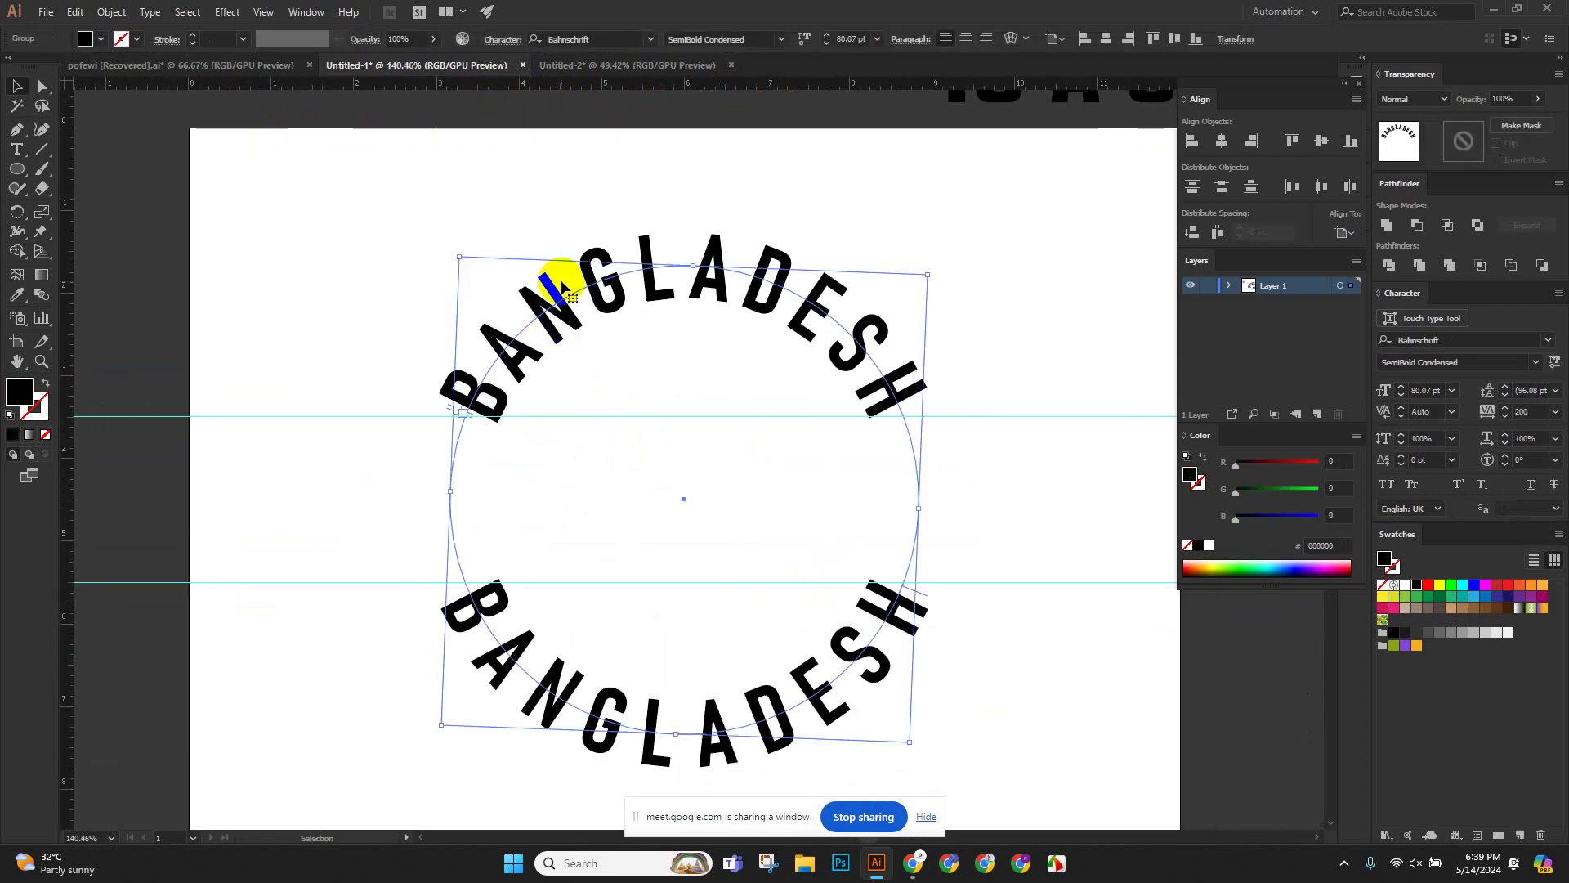
pyautogui.moveTo(558, 296); pyautogui.dragTo(357, 167)
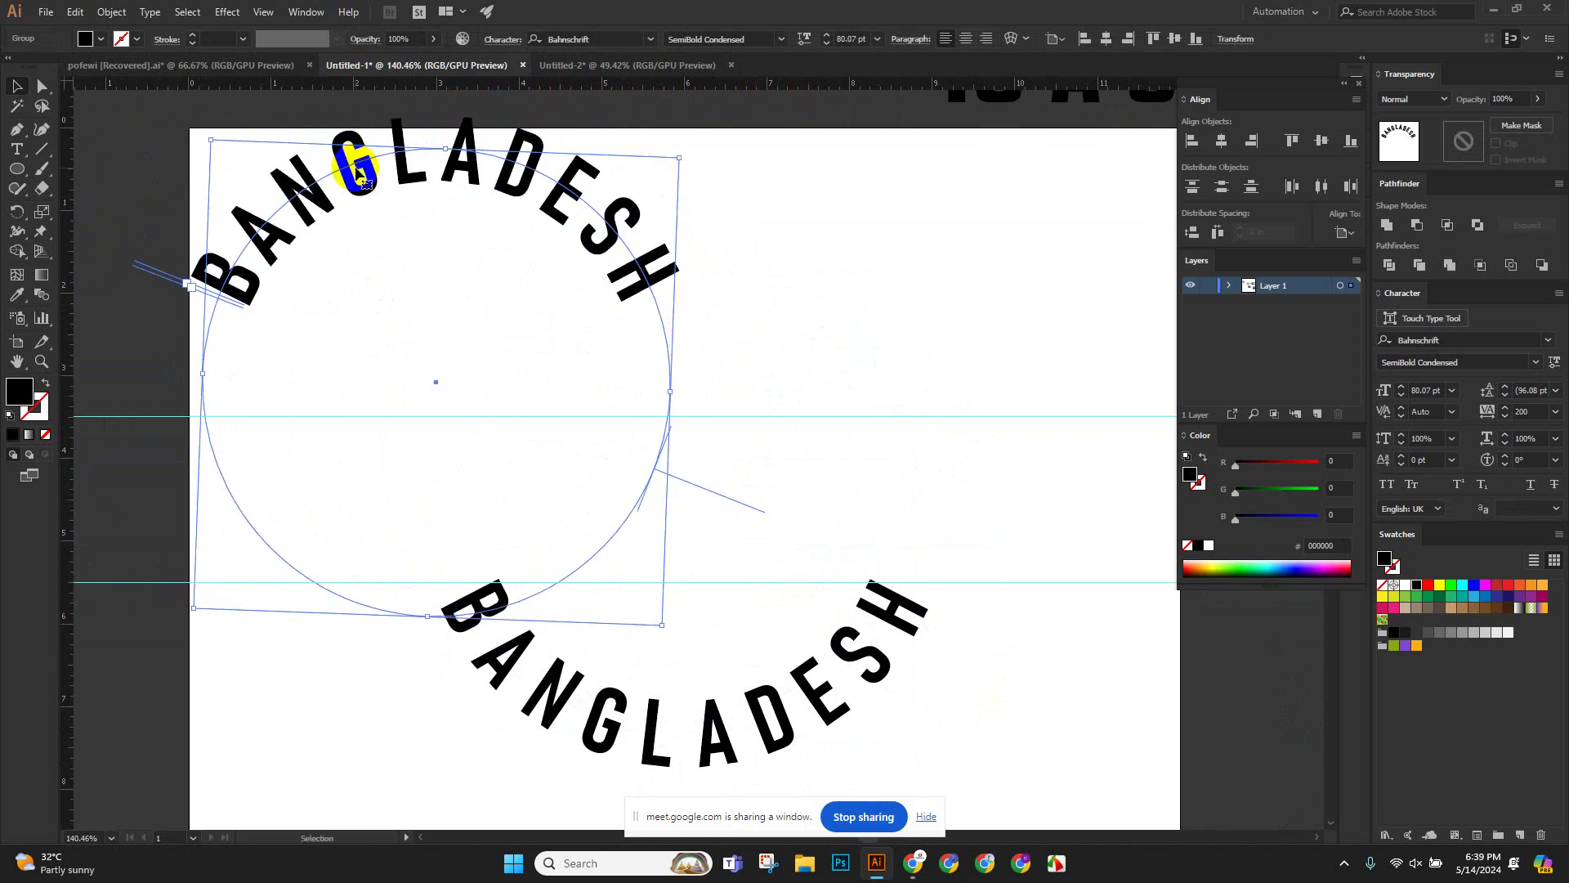
pyautogui.scroll(2, 403, 217)
pyautogui.moveTo(624, 392); pyautogui.dragTo(830, 455)
pyautogui.scroll(-3, 422, 369)
pyautogui.moveTo(785, 344); pyautogui.dragTo(331, 219)
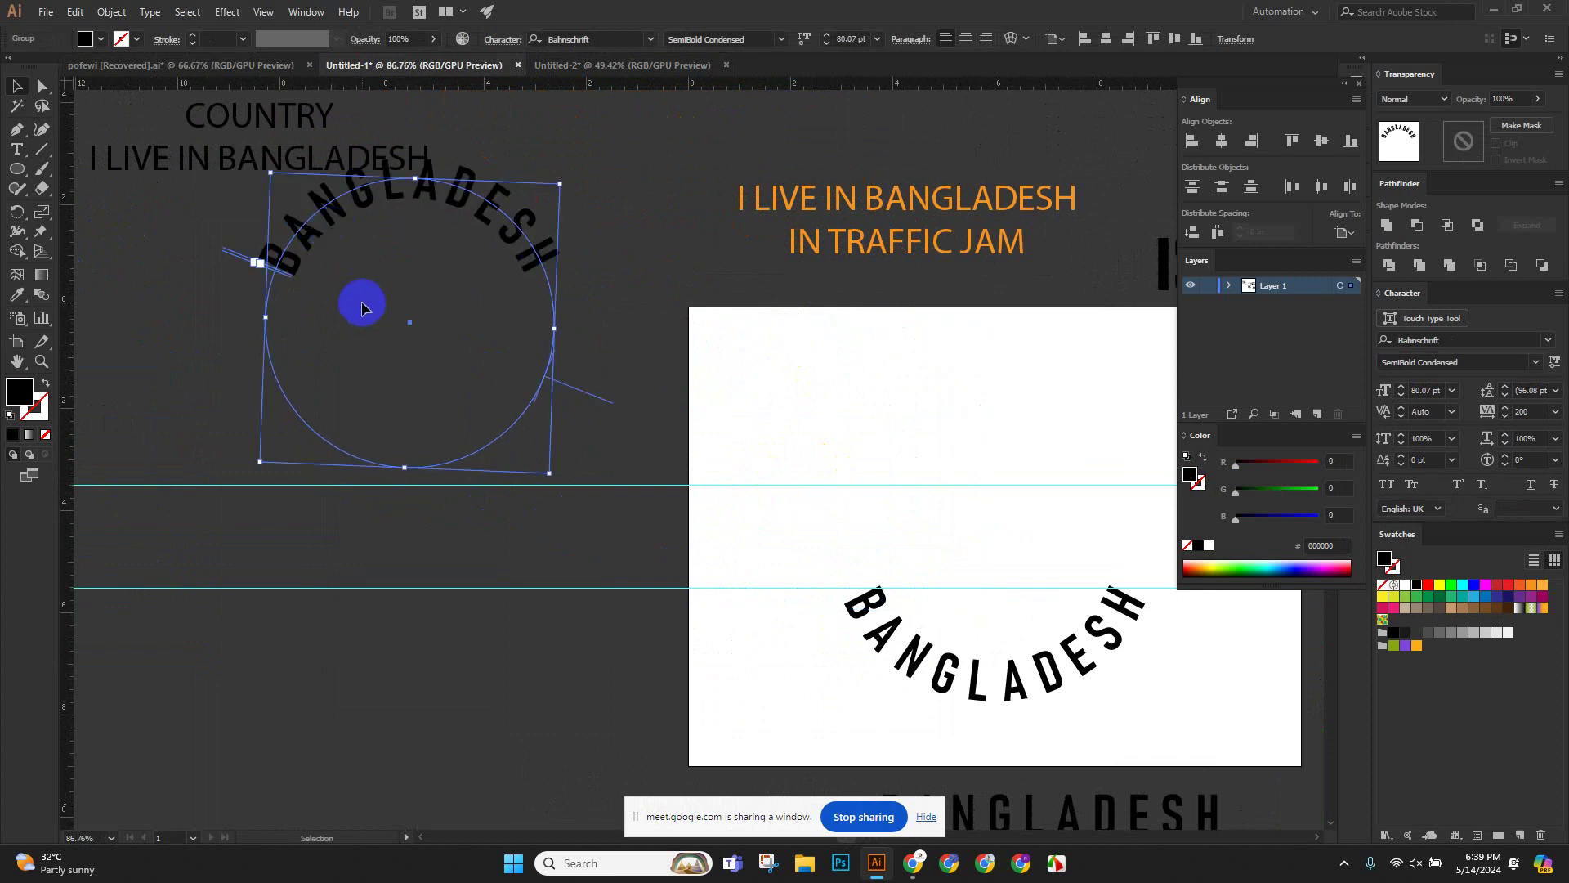
pyautogui.click(634, 294)
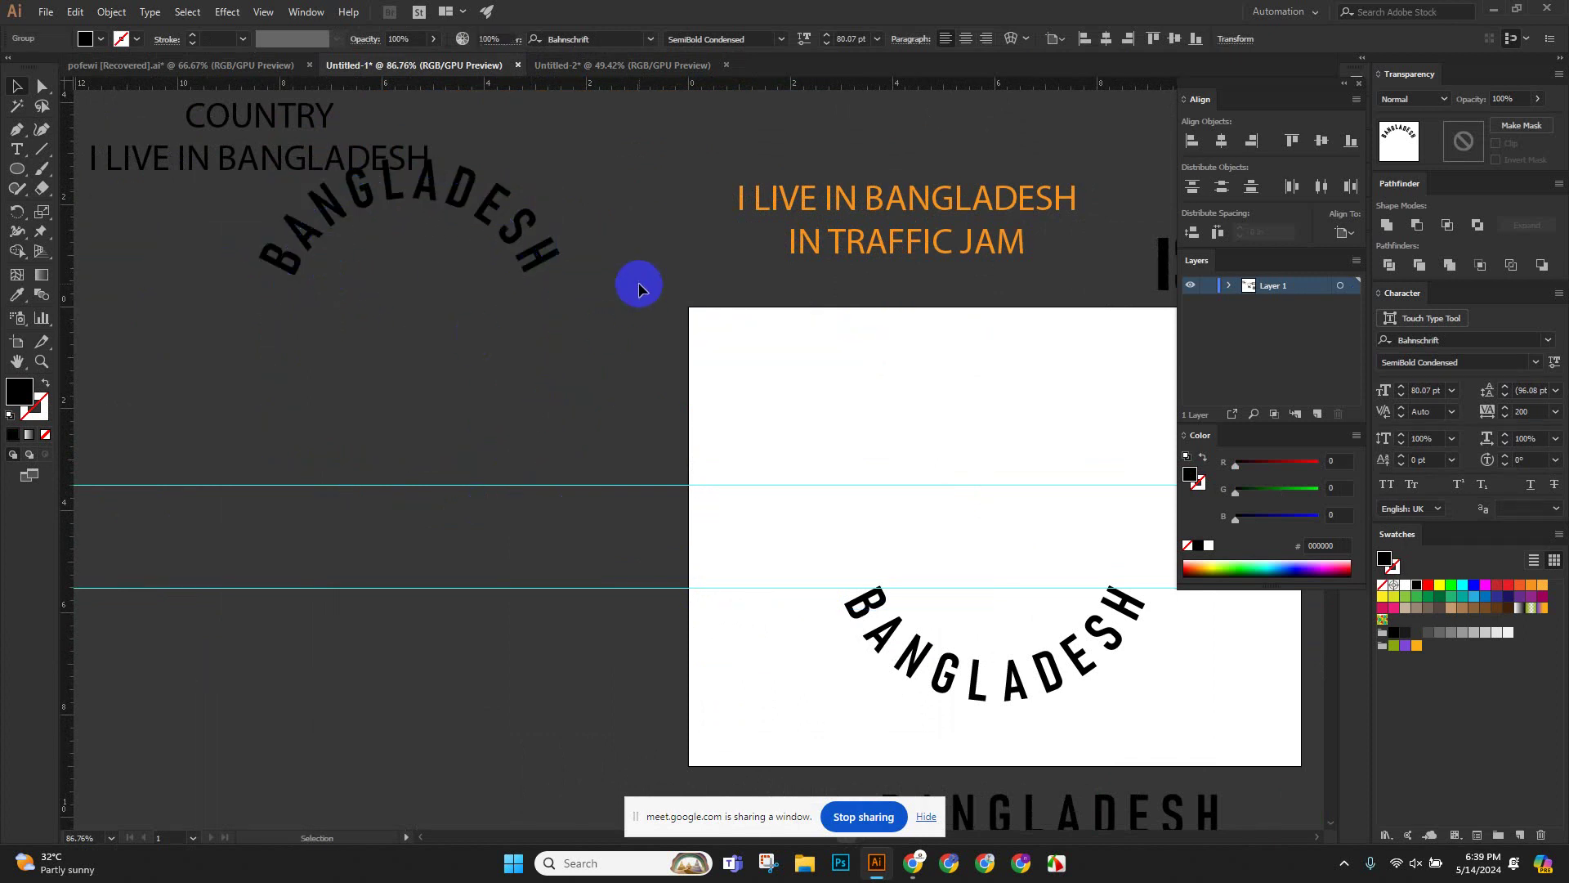
# Rotate the moved arched BANGLADESH text clockwise about its centre by roughly 45 degrees.
pyautogui.click(514, 255)
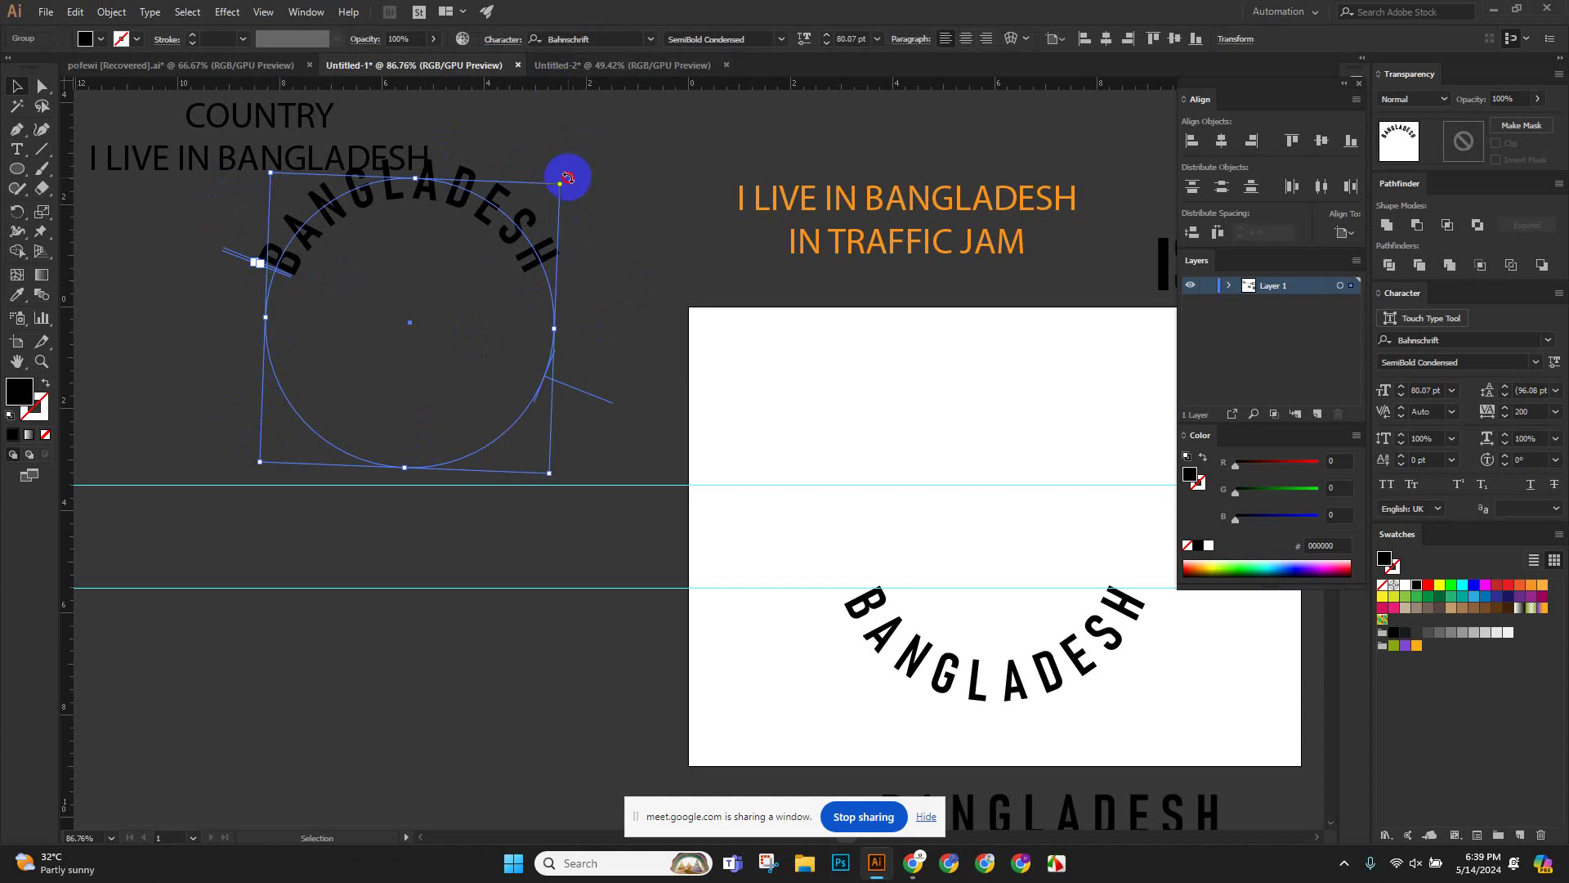
pyautogui.moveTo(567, 178); pyautogui.dragTo(613, 324)
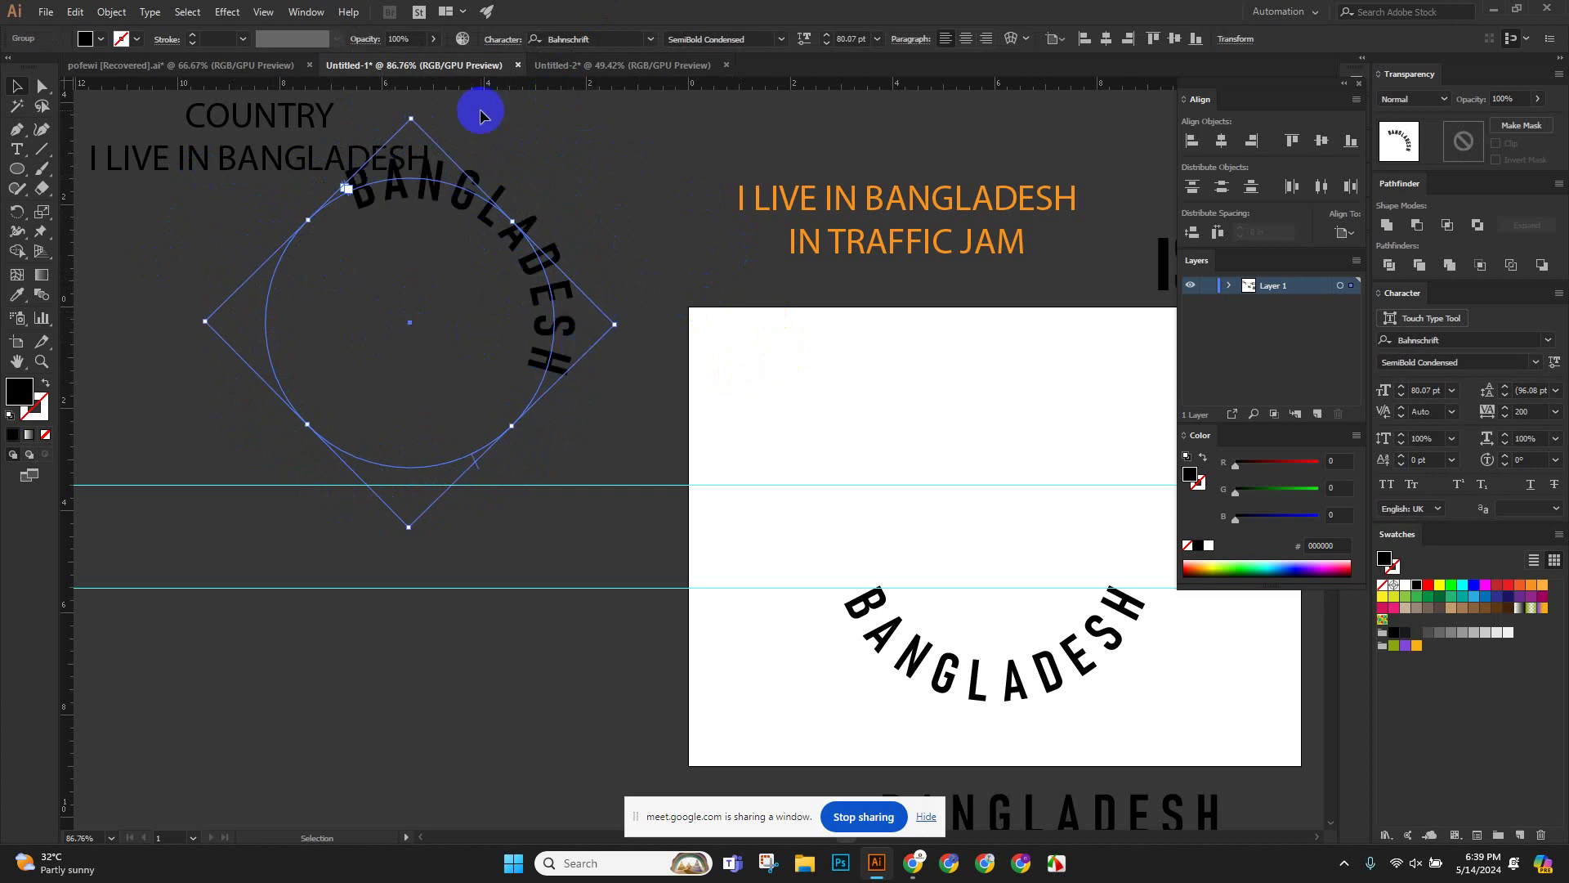
pyautogui.scroll(-3, 246, 237)
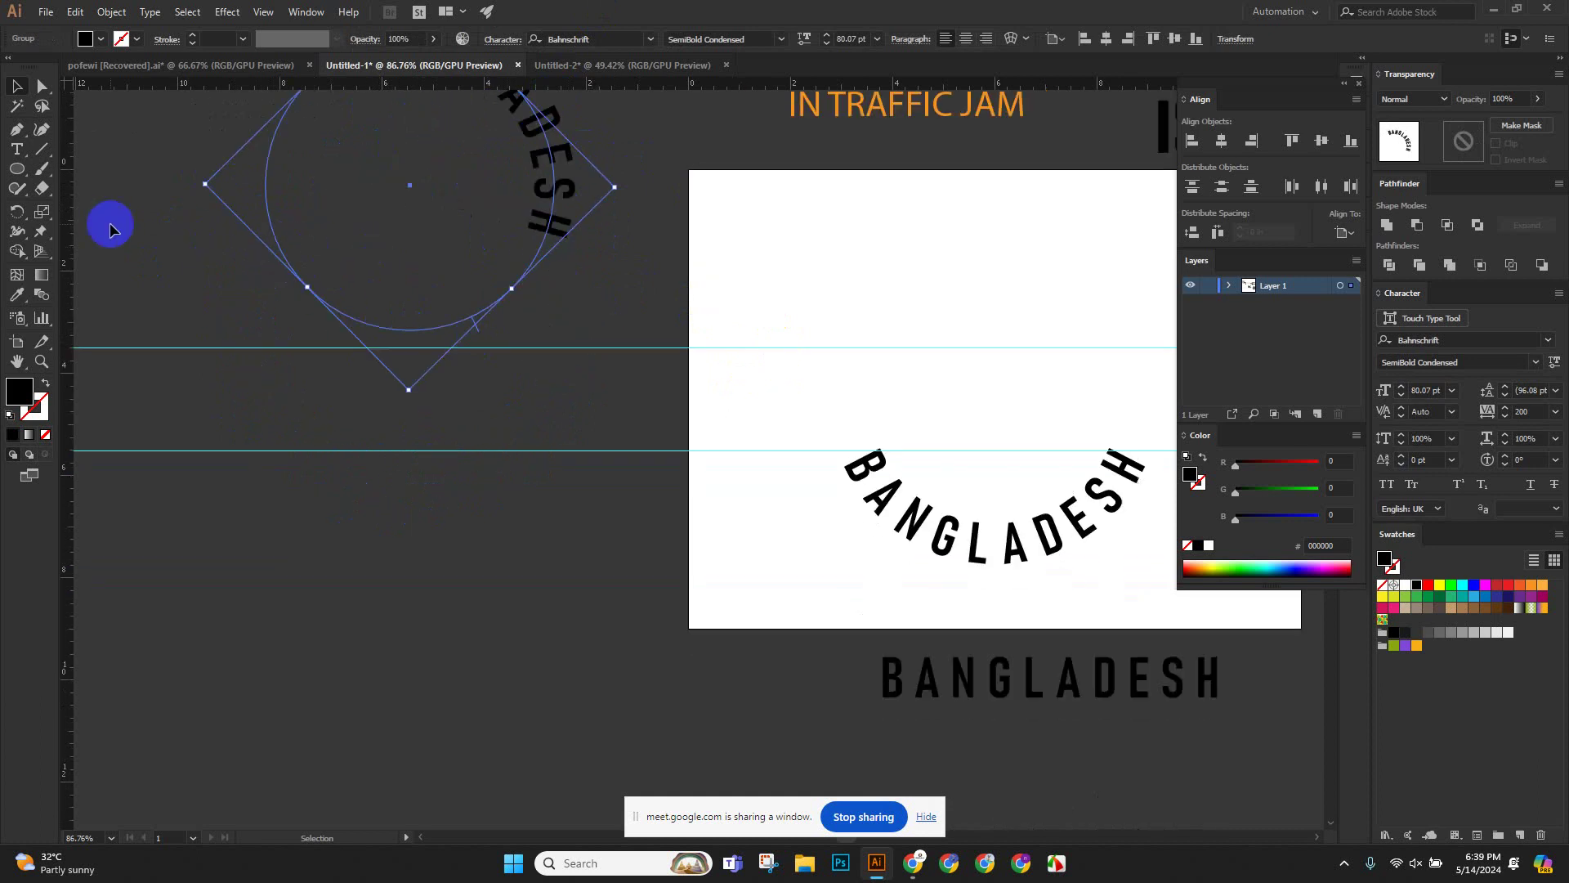
# Draw a circle about 4.9 in wide below the arched text, with no fill and a black stroke.
pyautogui.moveTo(16, 168)
pyautogui.mouseDown()
pyautogui.moveTo(112, 230)
pyautogui.moveTo(102, 209)
pyautogui.mouseUp()
pyautogui.moveTo(302, 562); pyautogui.dragTo(553, 812)
pyautogui.scroll(-3, 602, 623)
pyautogui.click(46, 383)
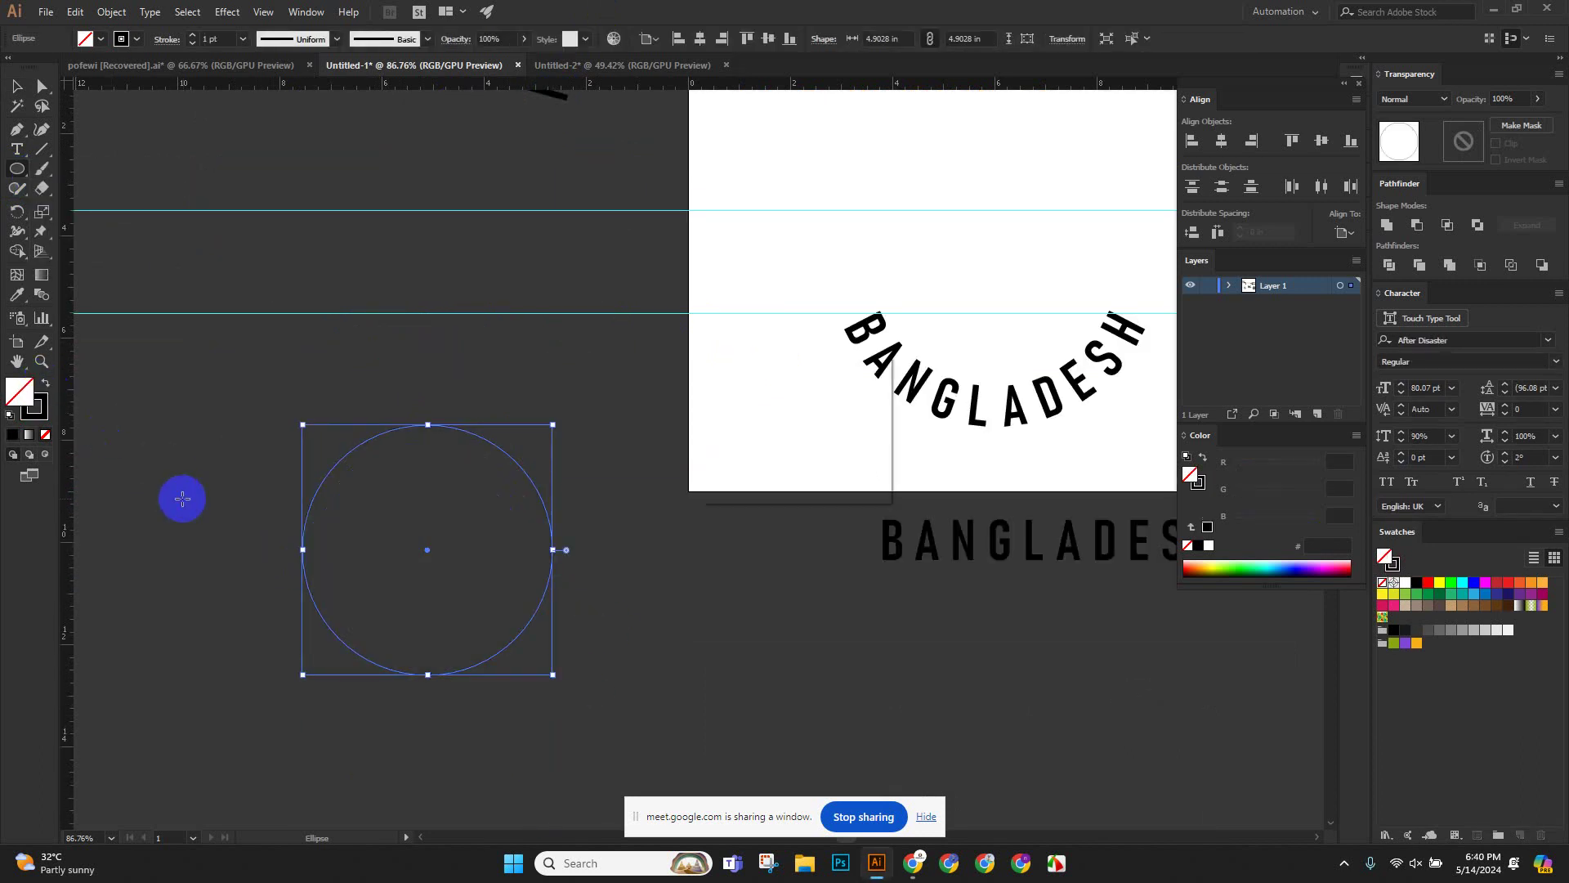
pyautogui.click(181, 499)
pyautogui.click(719, 463)
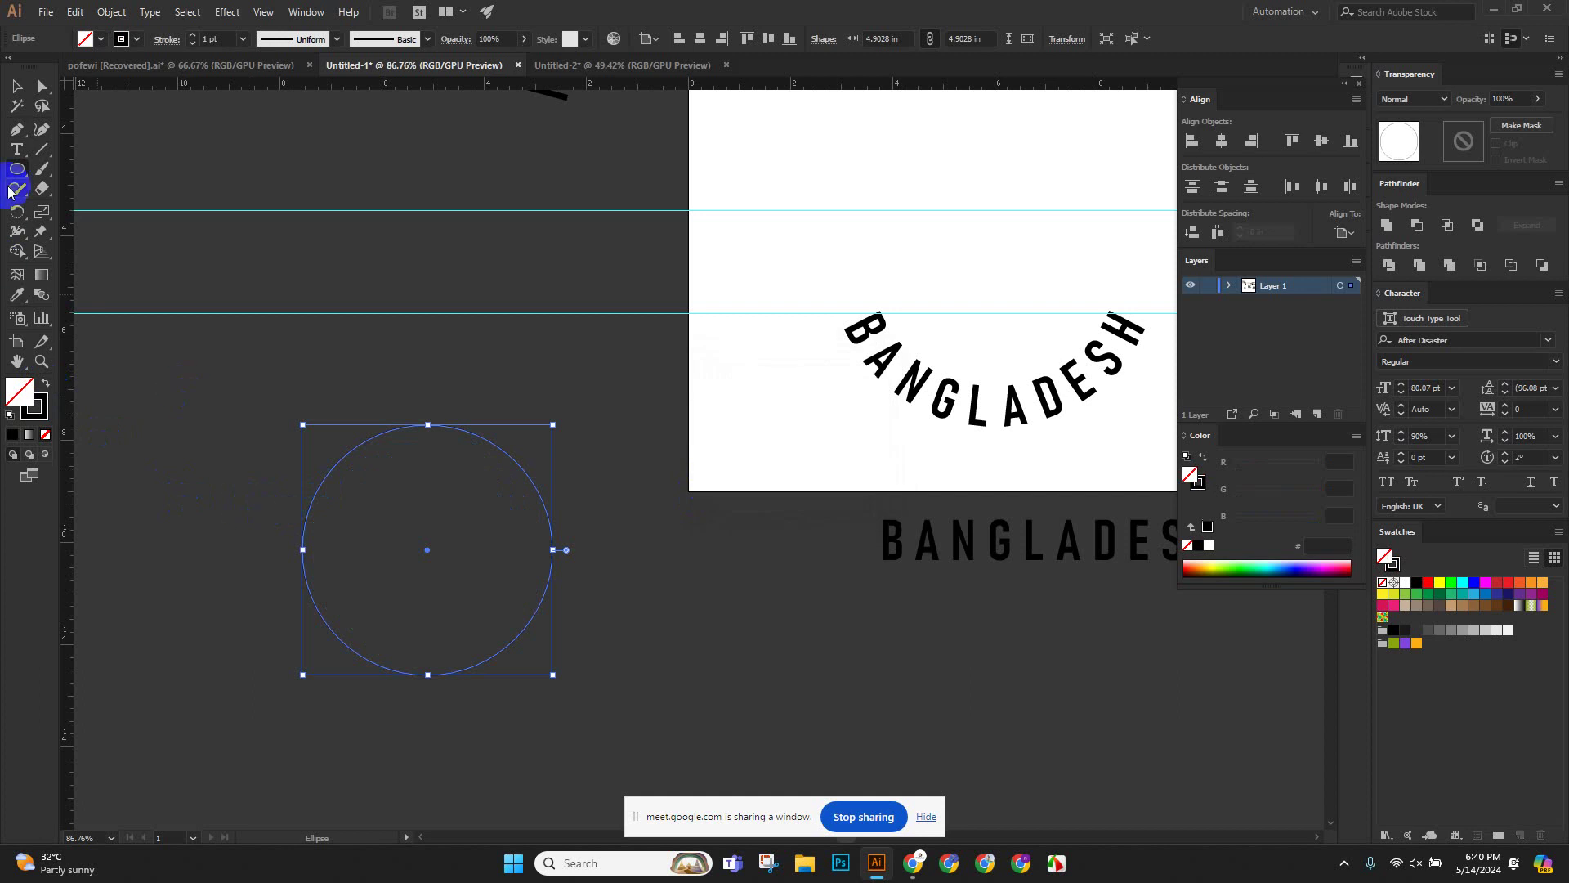
# Select the plain outlined circle and rotate it about its centre.
pyautogui.click(16, 86)
pyautogui.click(274, 547)
pyautogui.moveTo(209, 384); pyautogui.dragTo(462, 652)
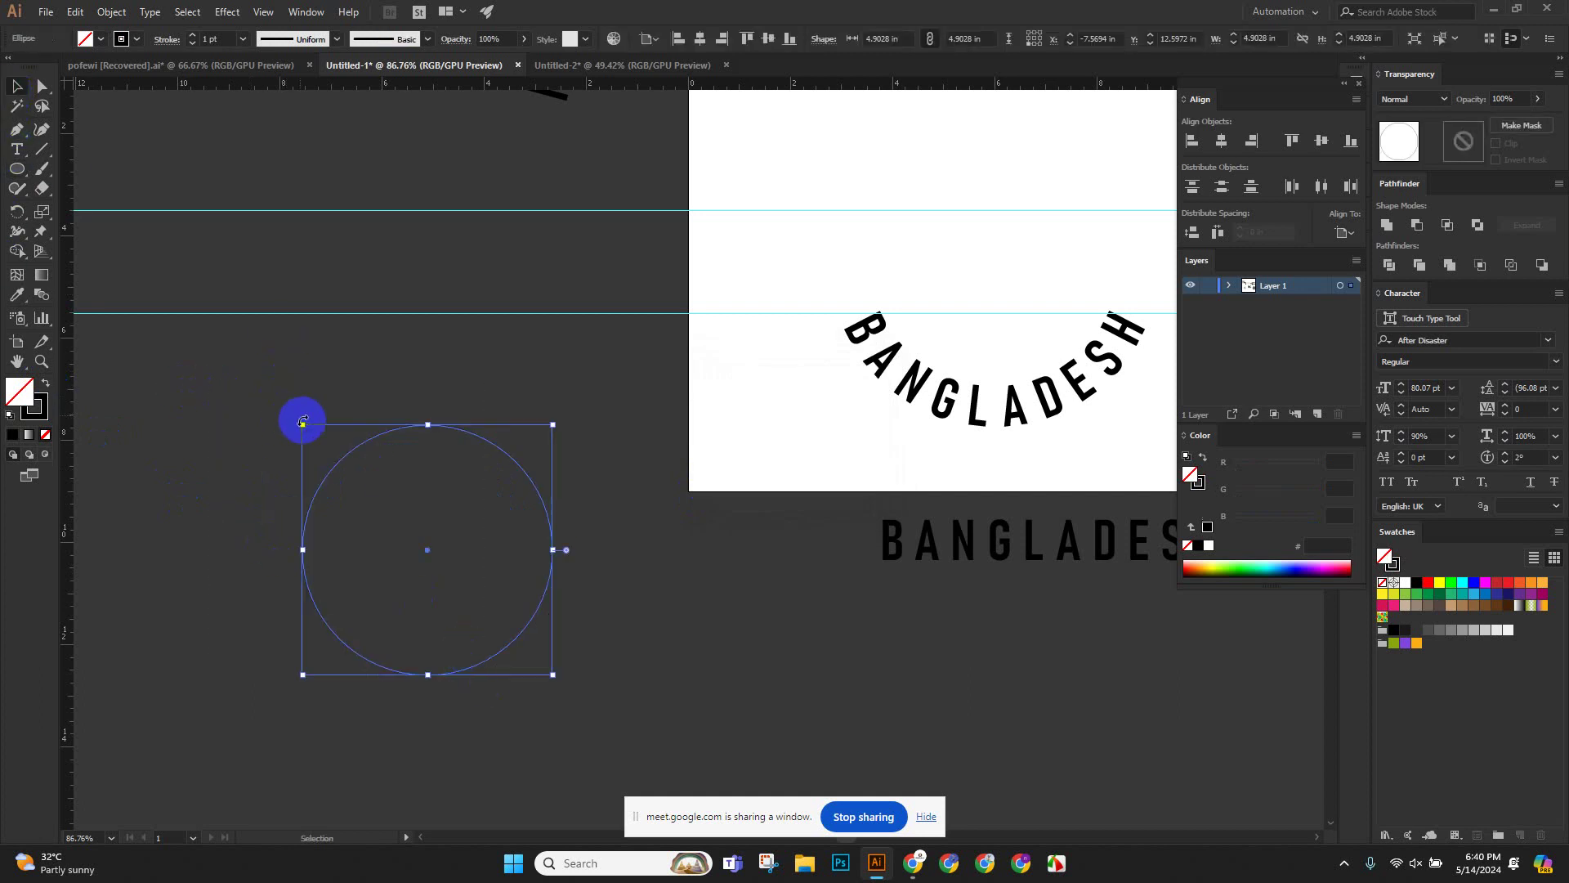
pyautogui.moveTo(300, 420); pyautogui.dragTo(368, 522)
# Rotate the arched BANGLADESH text counterclockwise until its arch is upright.
pyautogui.scroll(10, 368, 523)
pyautogui.click(496, 357)
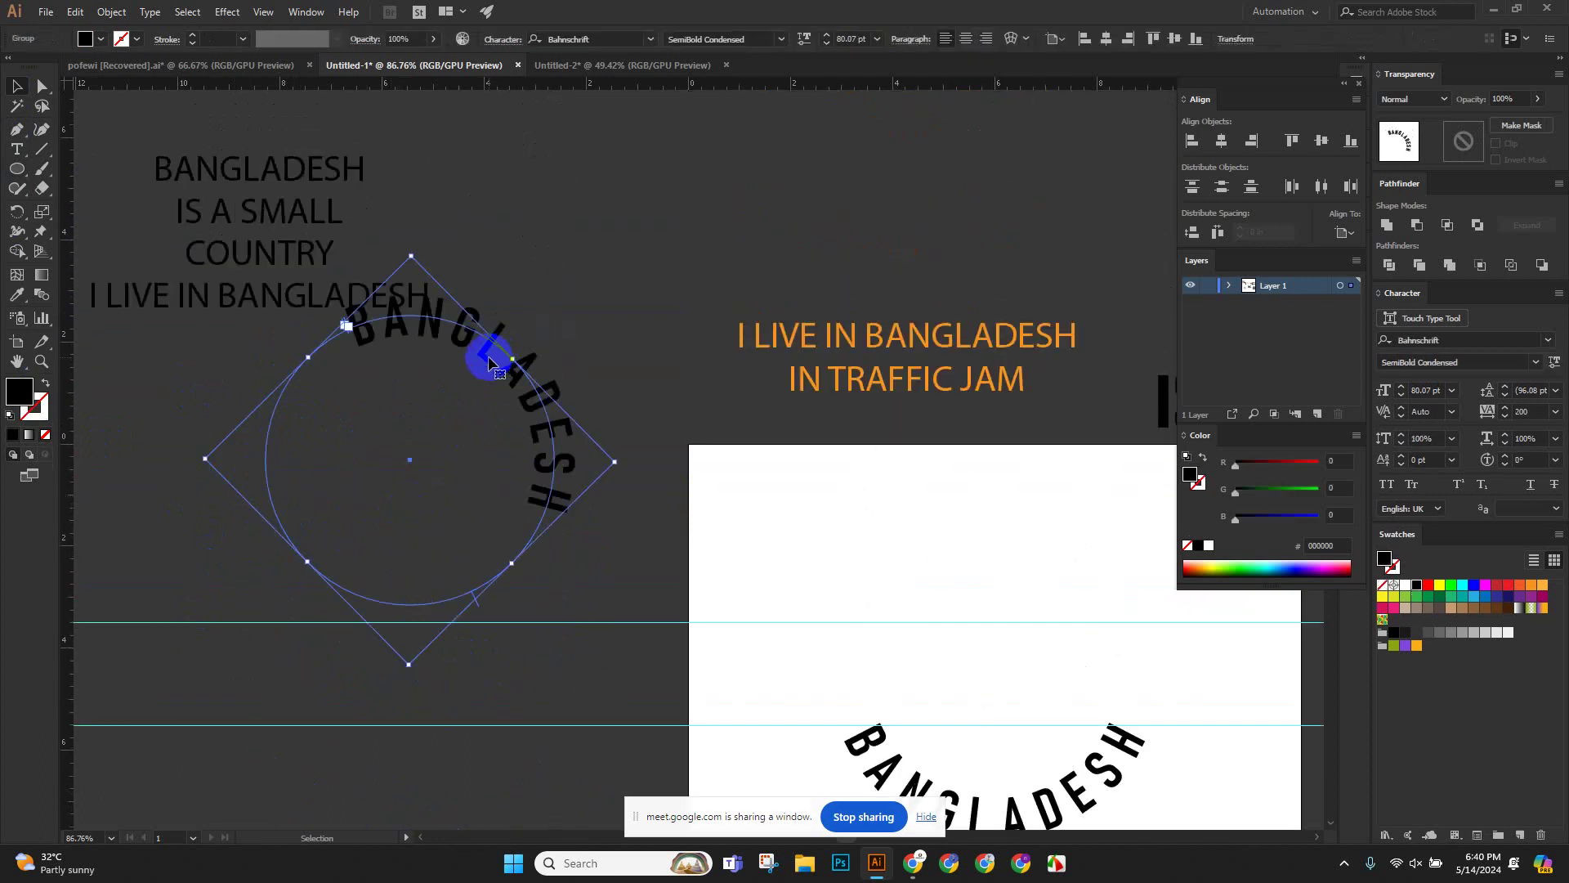
pyautogui.moveTo(416, 249)
pyautogui.mouseDown()
pyautogui.moveTo(186, 290)
pyautogui.moveTo(130, 458)
pyautogui.moveTo(624, 326)
pyautogui.moveTo(386, 273)
pyautogui.moveTo(343, 302)
pyautogui.moveTo(360, 311)
pyautogui.moveTo(319, 290)
pyautogui.moveTo(340, 245)
pyautogui.moveTo(412, 274)
pyautogui.mouseUp()
pyautogui.scroll(-2, 466, 339)
pyautogui.scroll(-1, 474, 335)
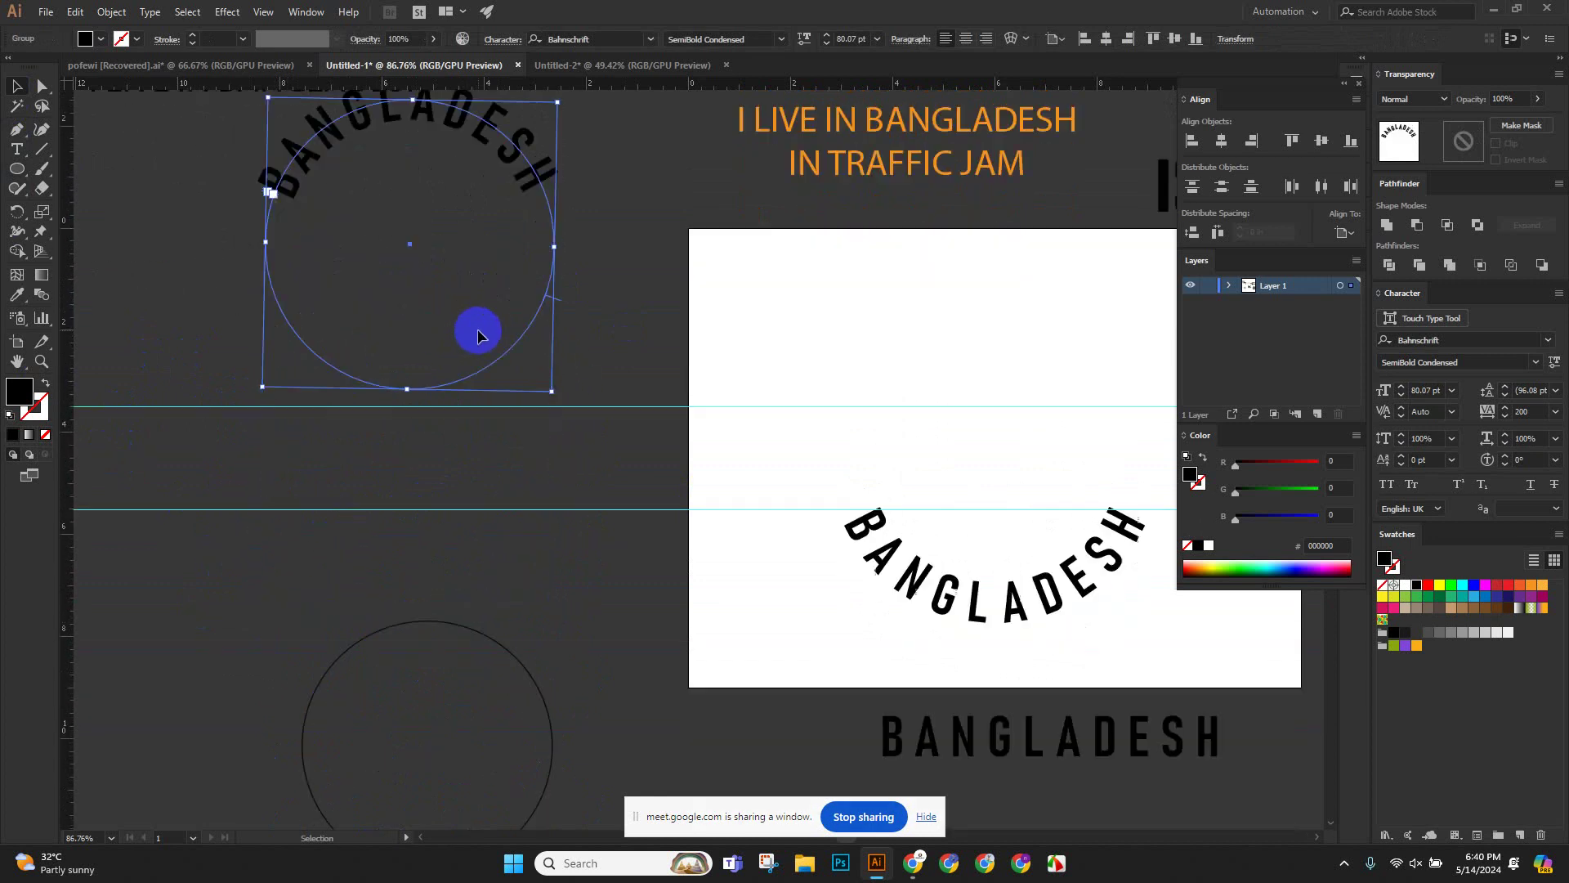
pyautogui.scroll(2, 375, 220)
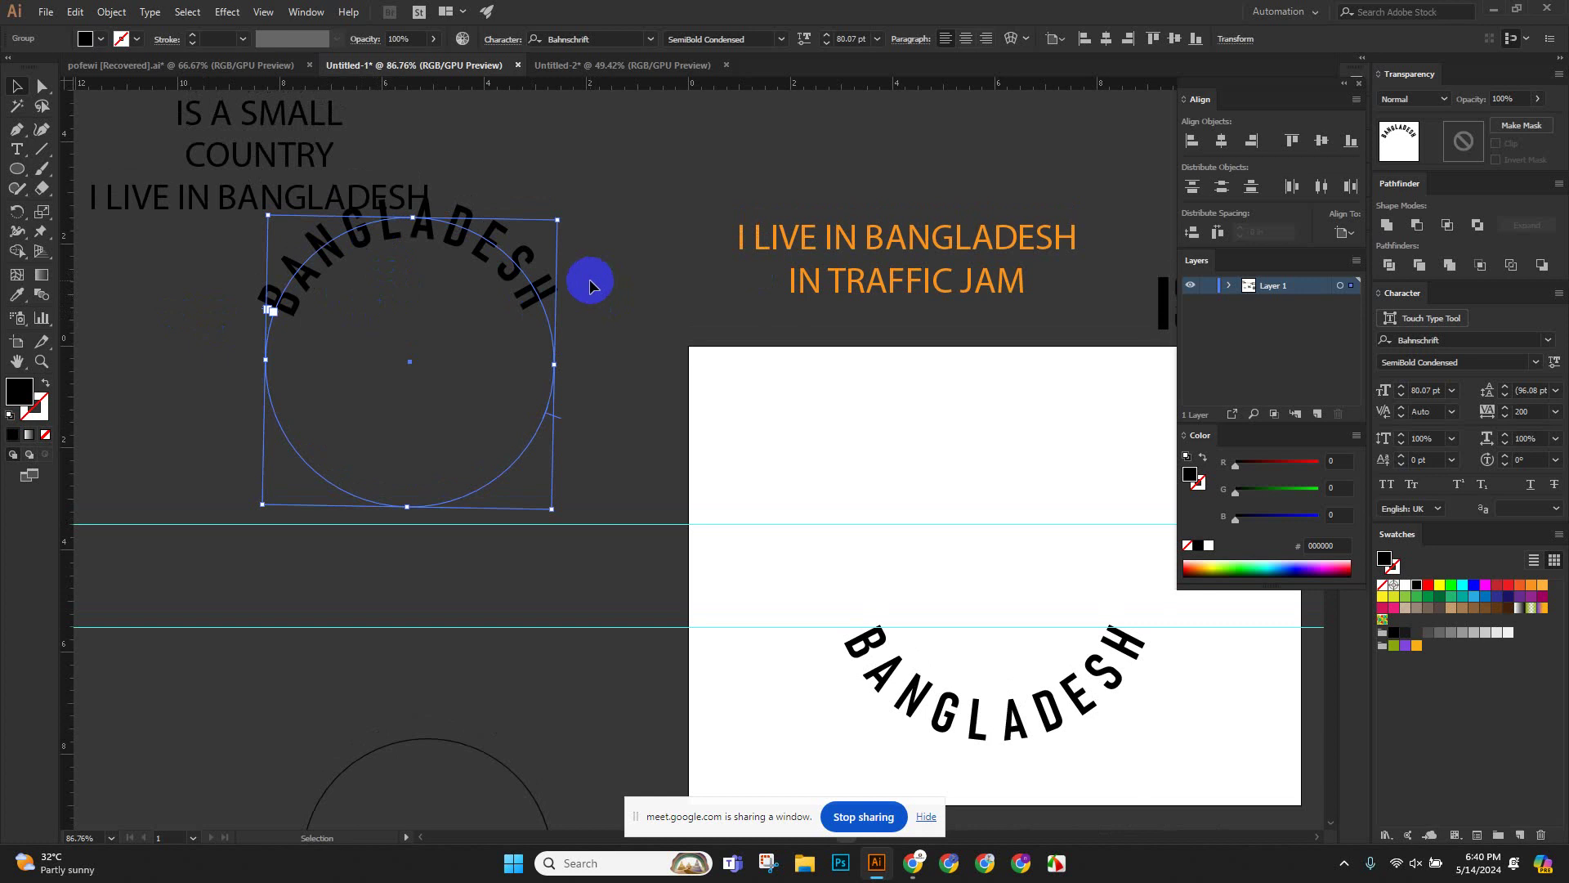
pyautogui.scroll(-3, 593, 288)
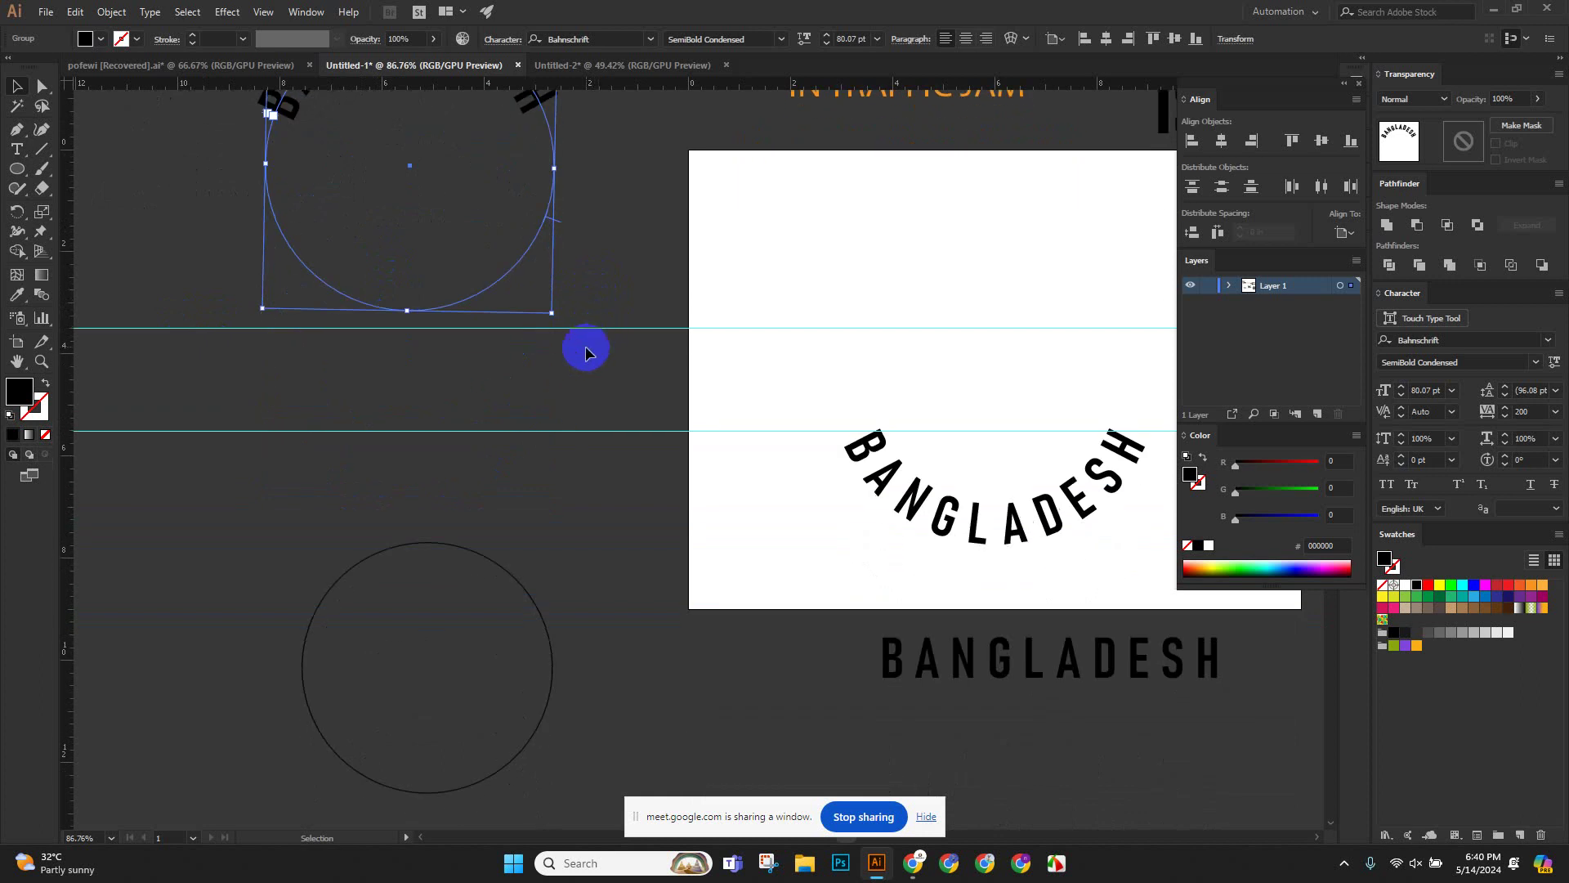
pyautogui.scroll(1, 586, 351)
pyautogui.scroll(-1, 585, 370)
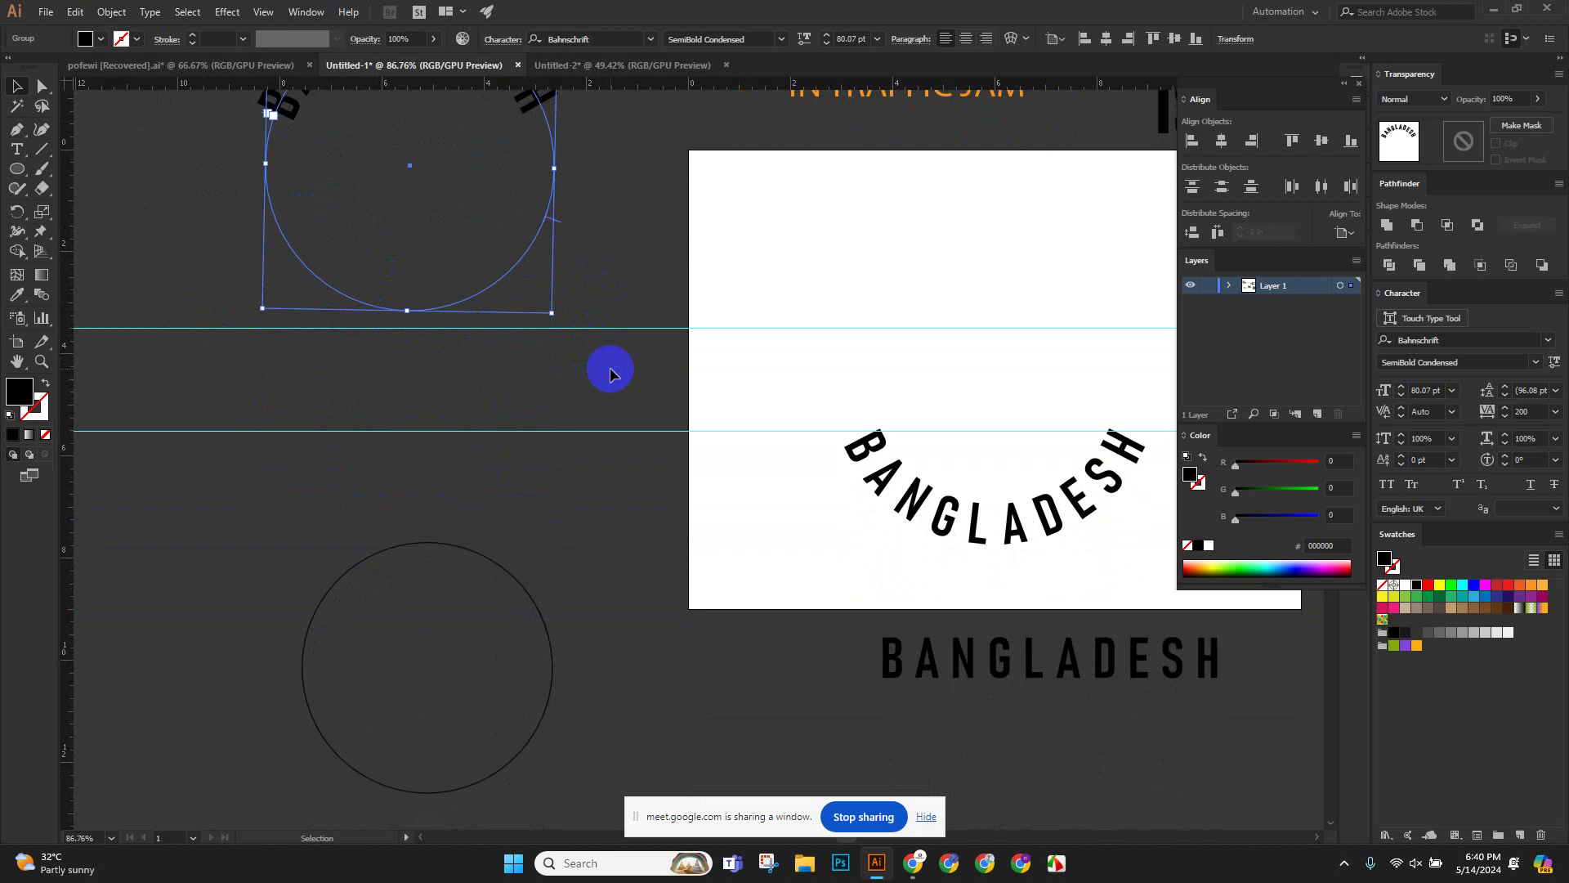
# Delete the upright arched BANGLADESH text beside the artboard.
pyautogui.scroll(5, 678, 401)
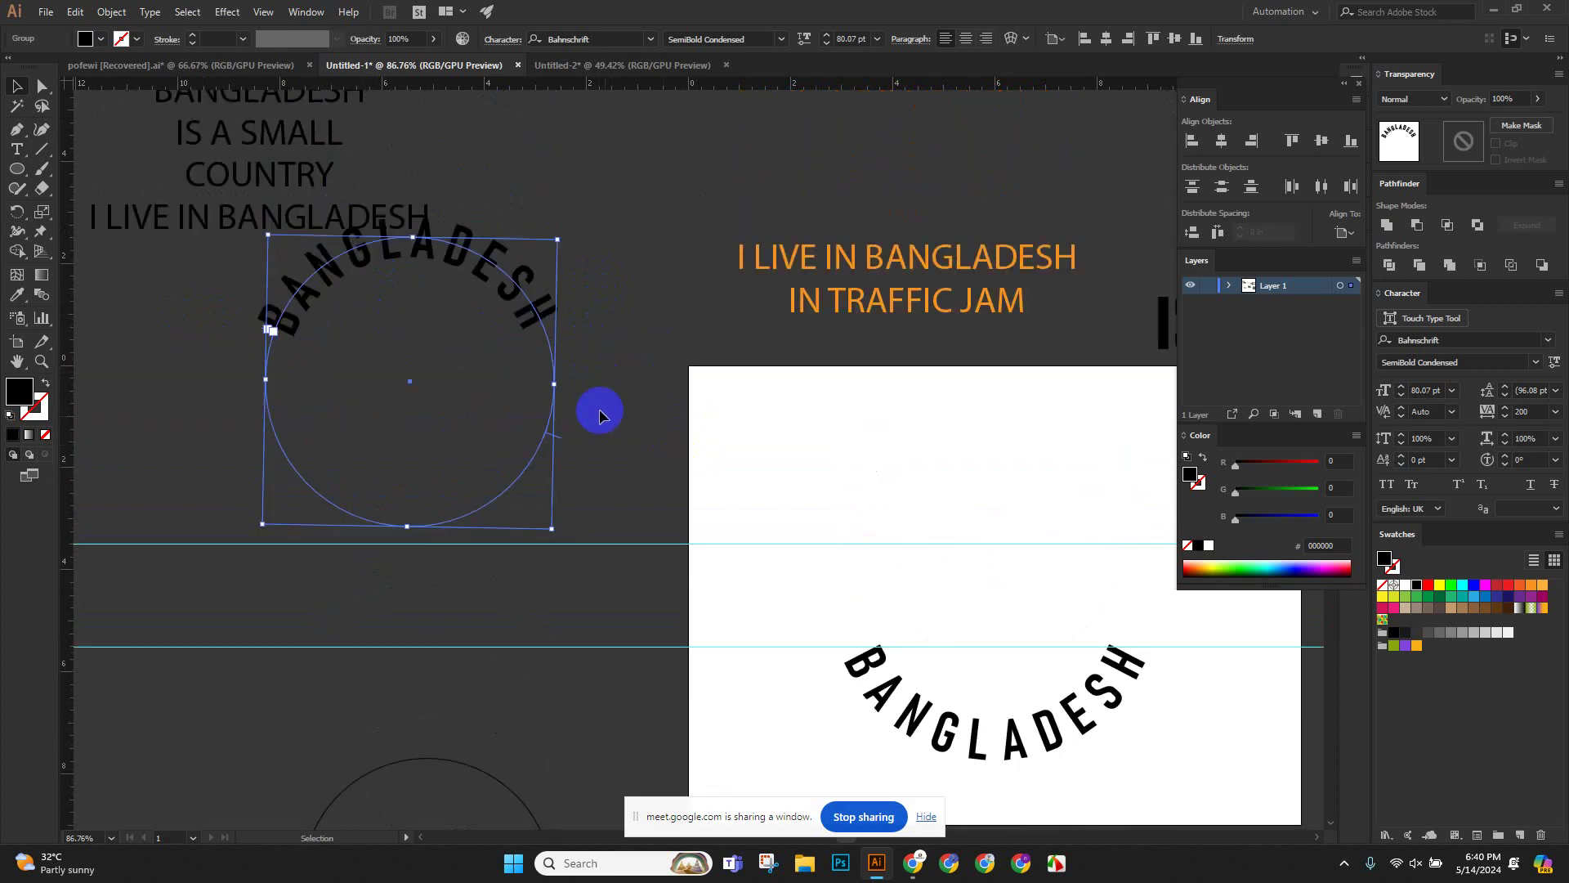
pyautogui.press('Delete')
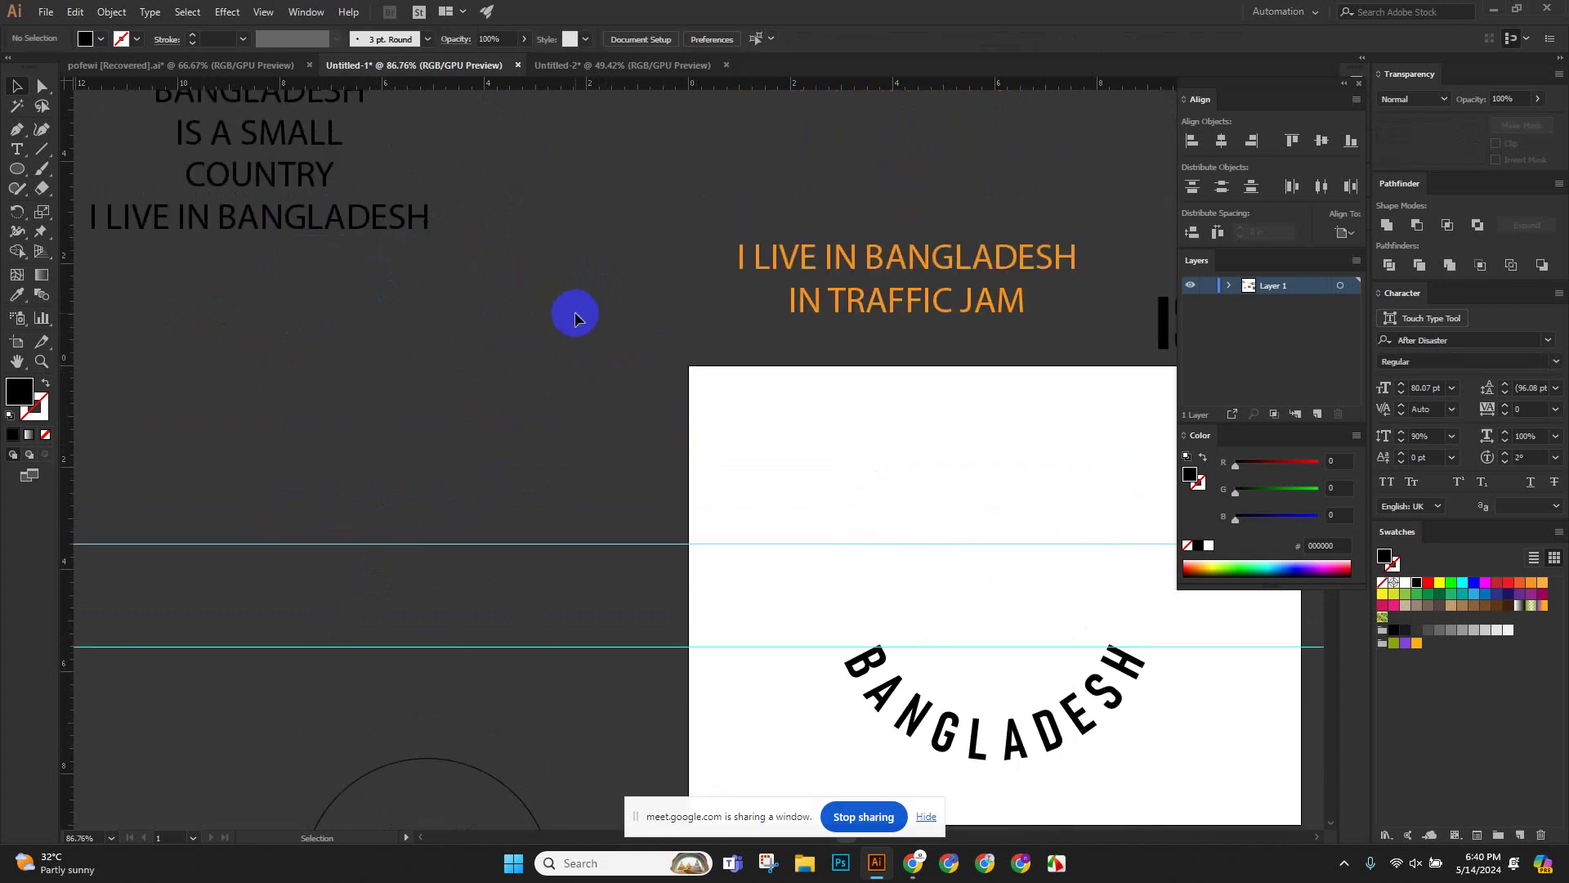
pyautogui.click(17, 130)
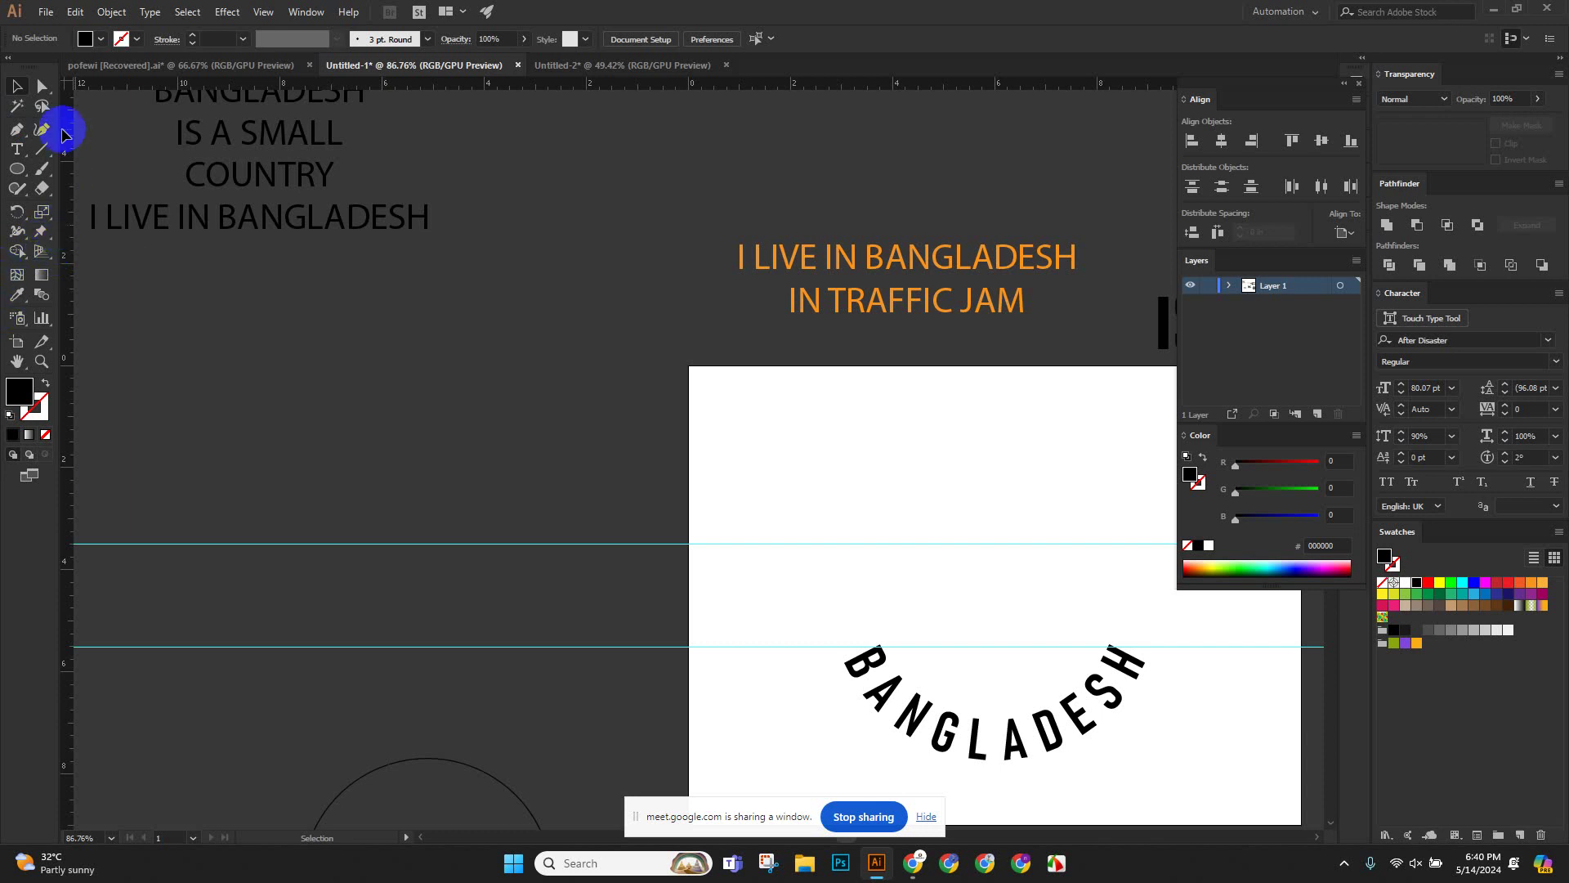
pyautogui.scroll(-6, 137, 208)
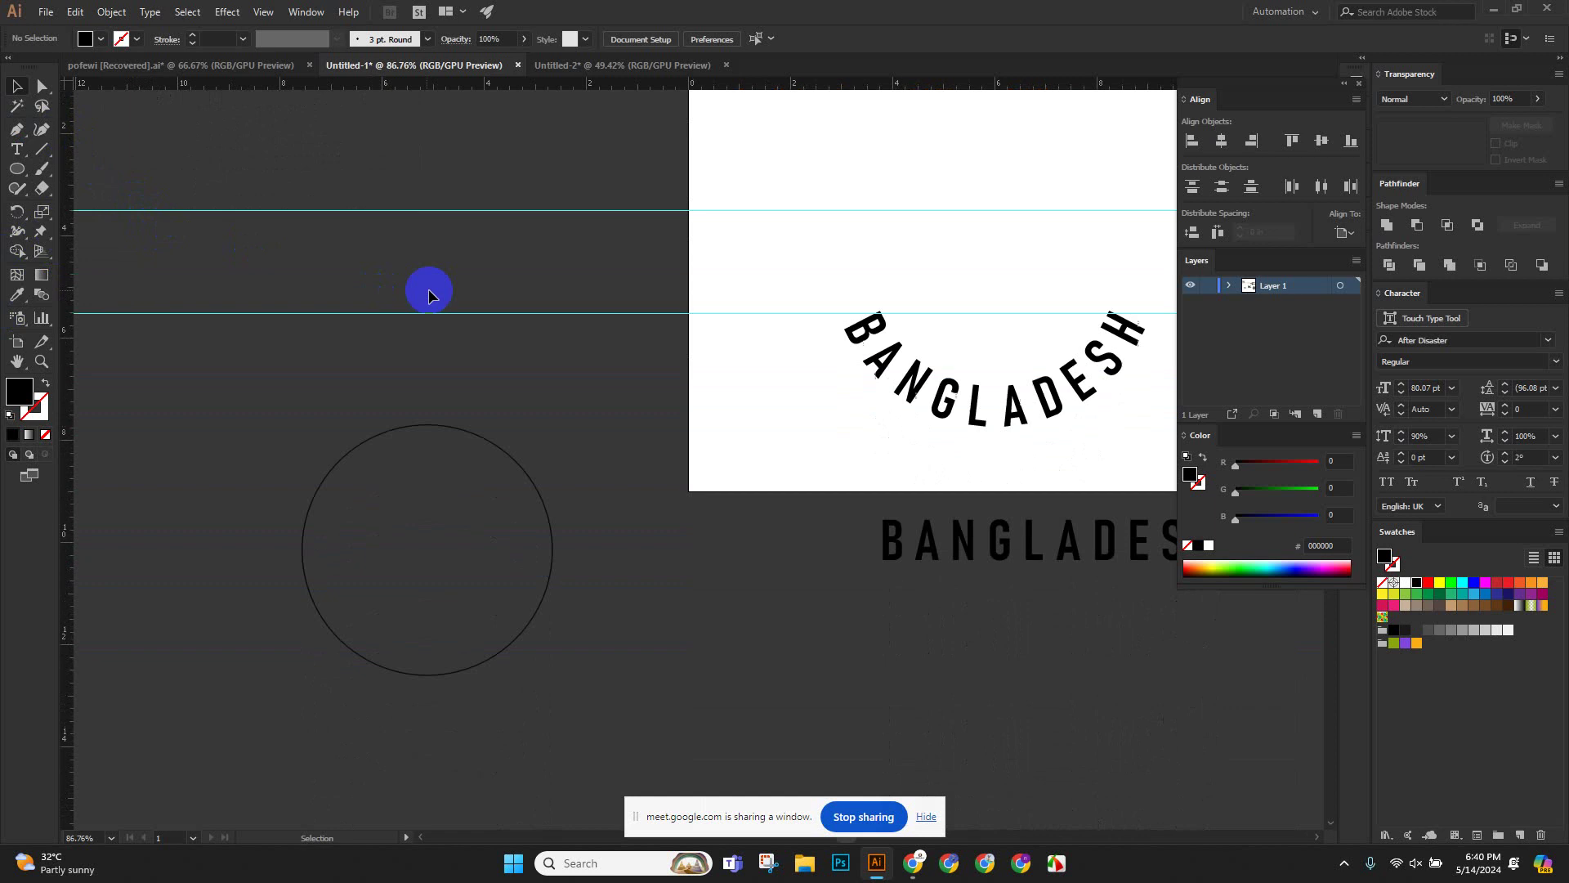
pyautogui.scroll(1, 868, 385)
pyautogui.click(870, 391)
pyautogui.scroll(3, 891, 400)
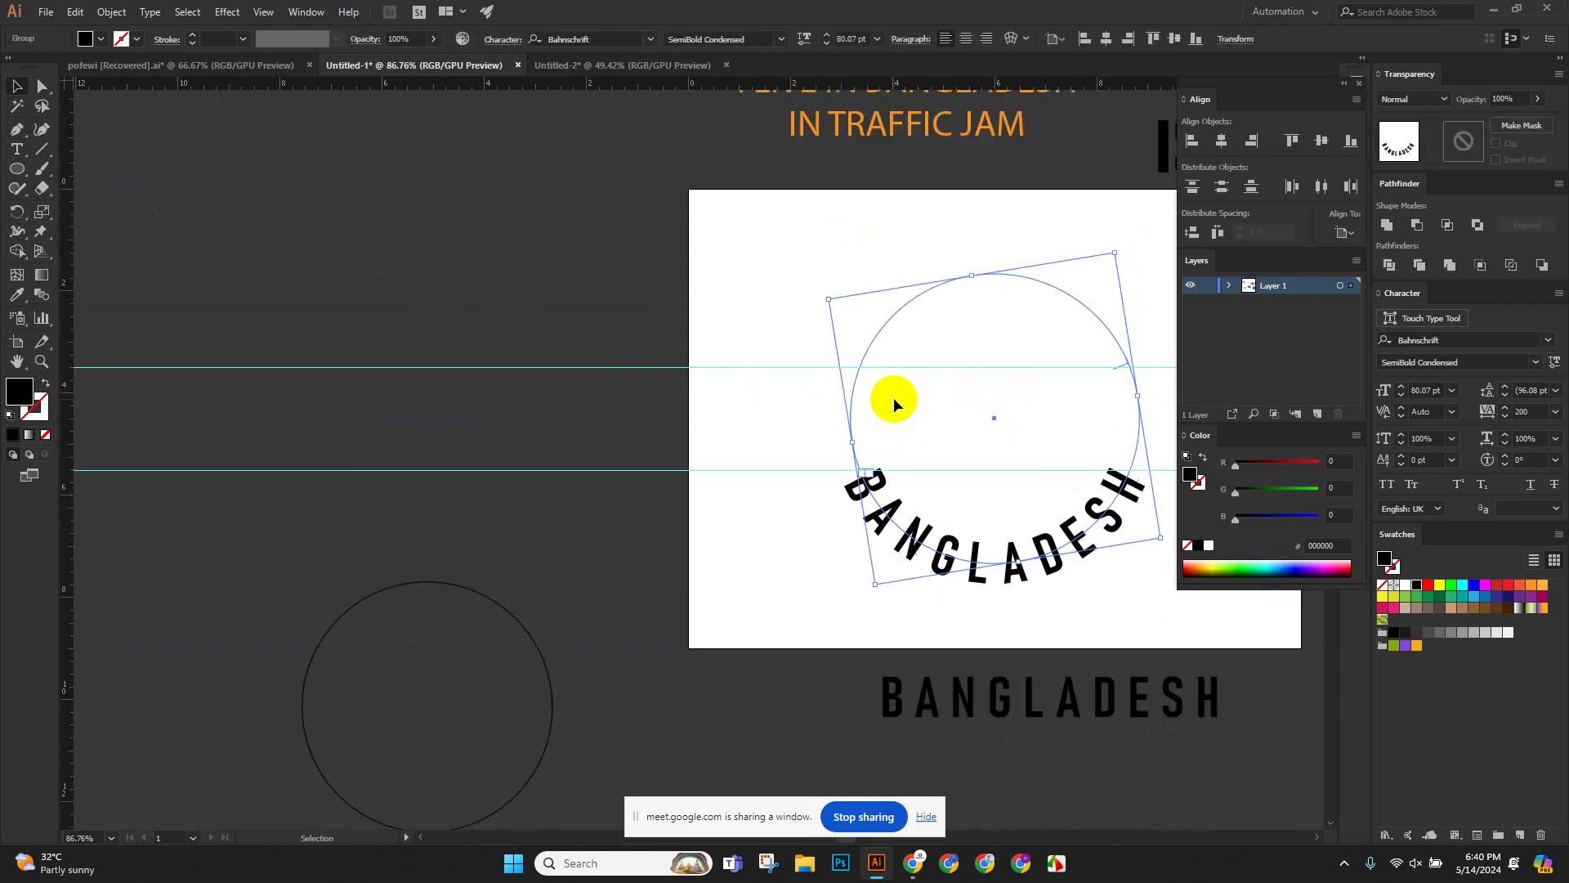
pyautogui.scroll(2, 645, 291)
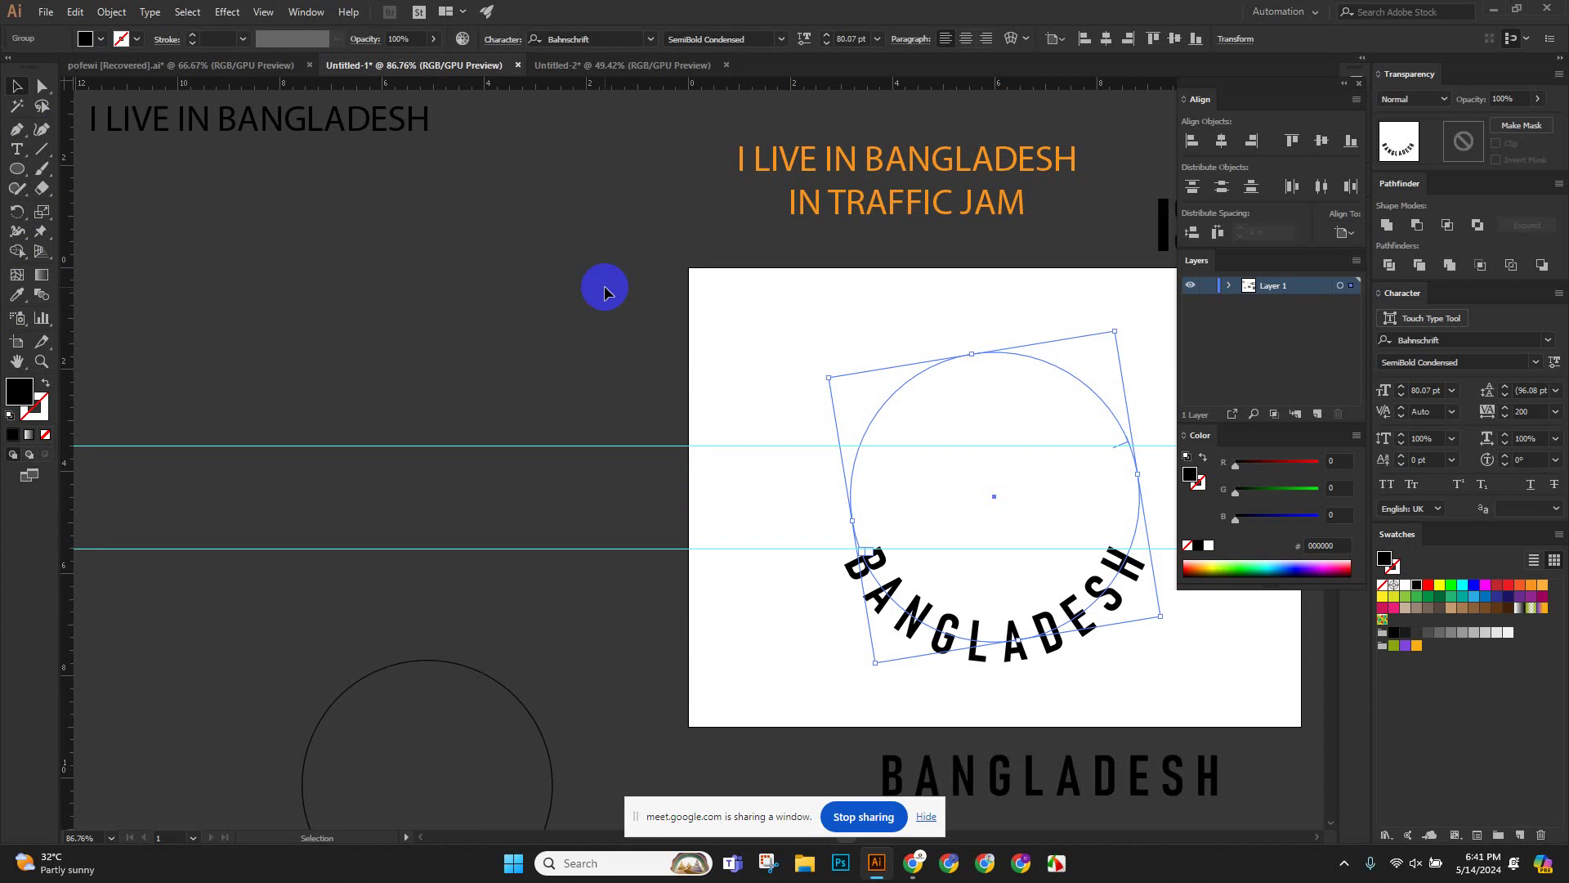
pyautogui.scroll(-3, 852, 456)
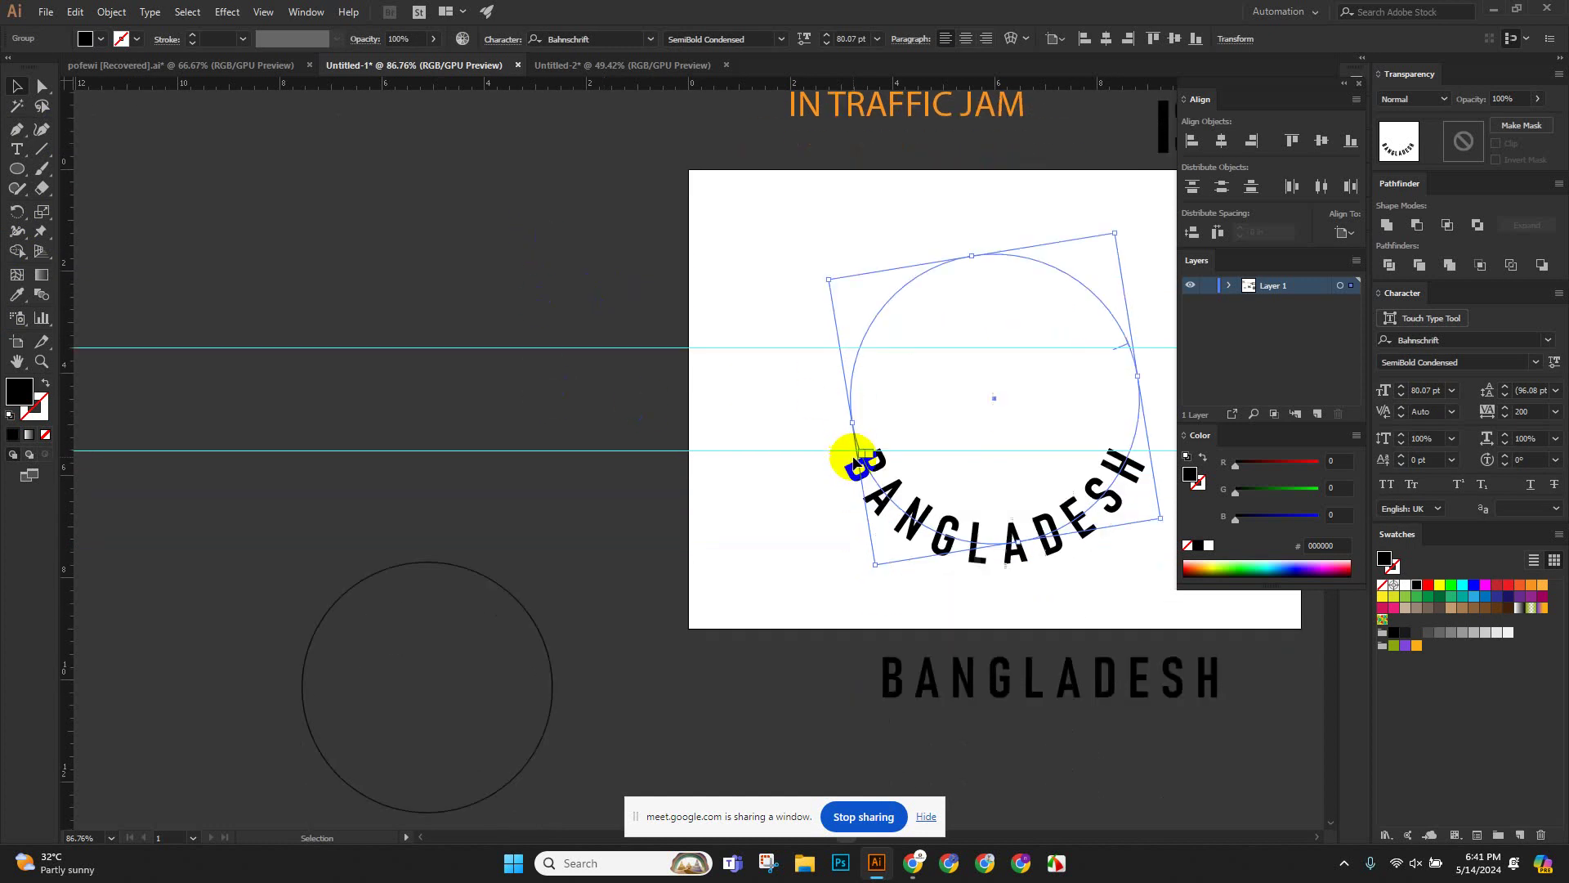
pyautogui.scroll(2, 852, 456)
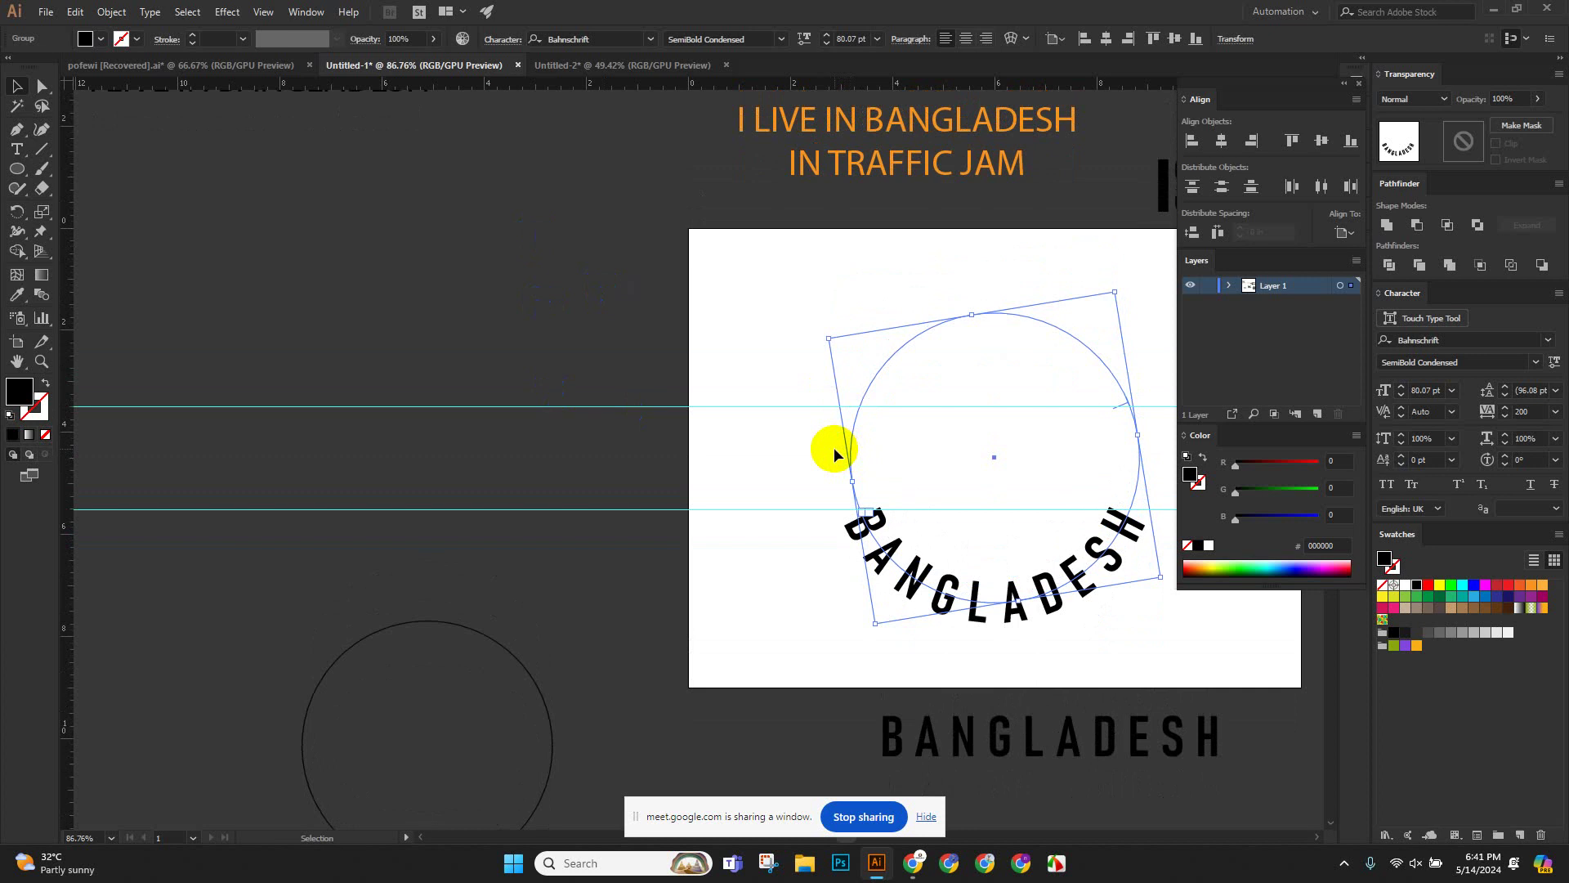
pyautogui.scroll(-2, 874, 499)
pyautogui.scroll(2, 876, 493)
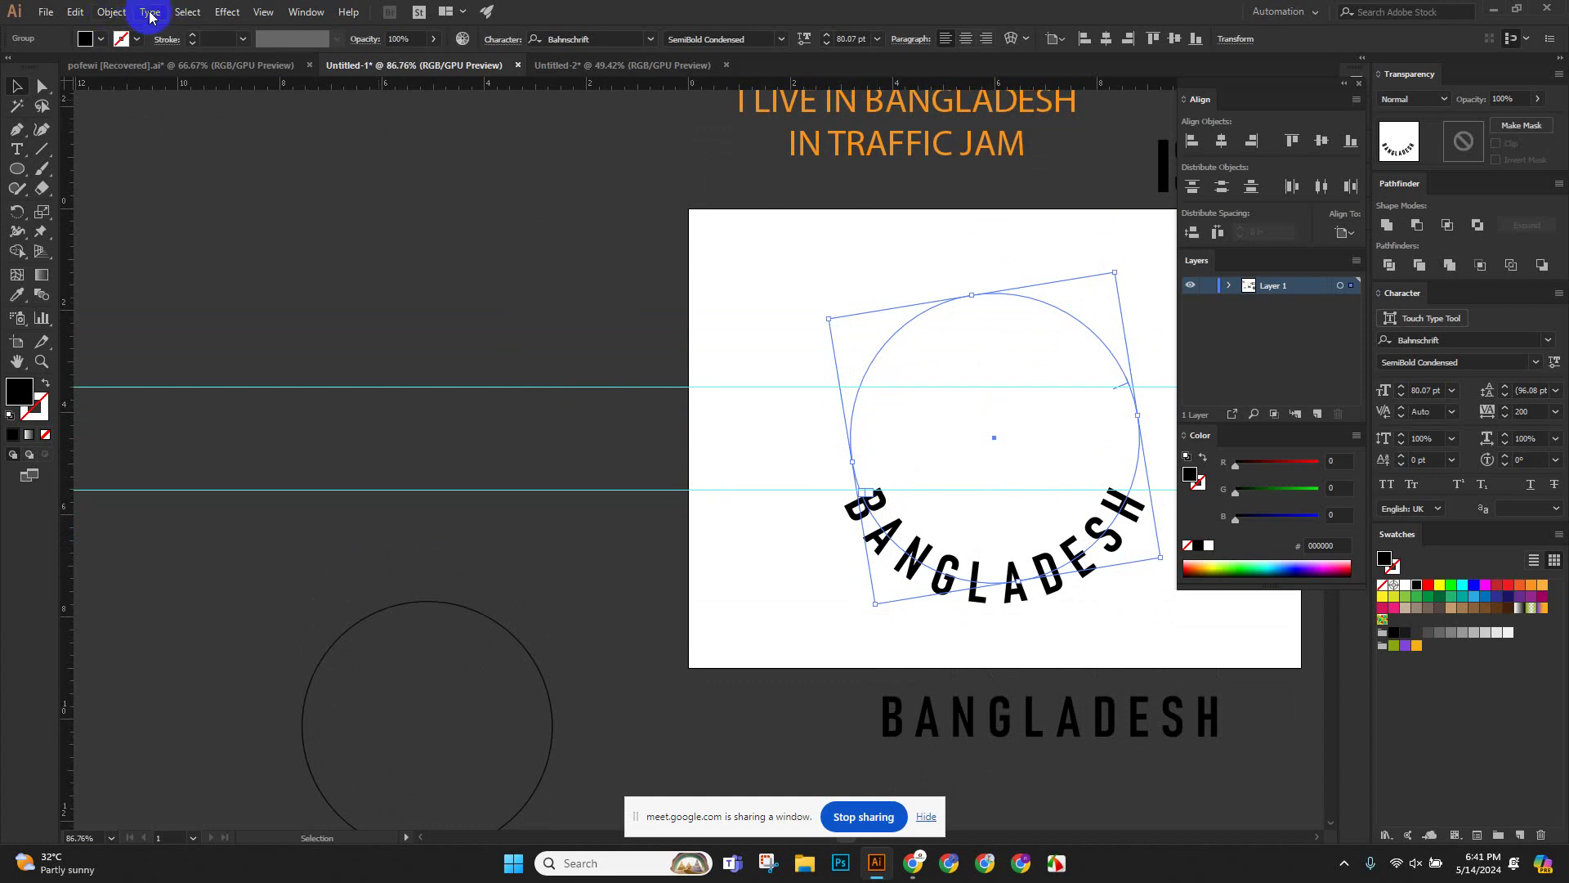
pyautogui.click(649, 297)
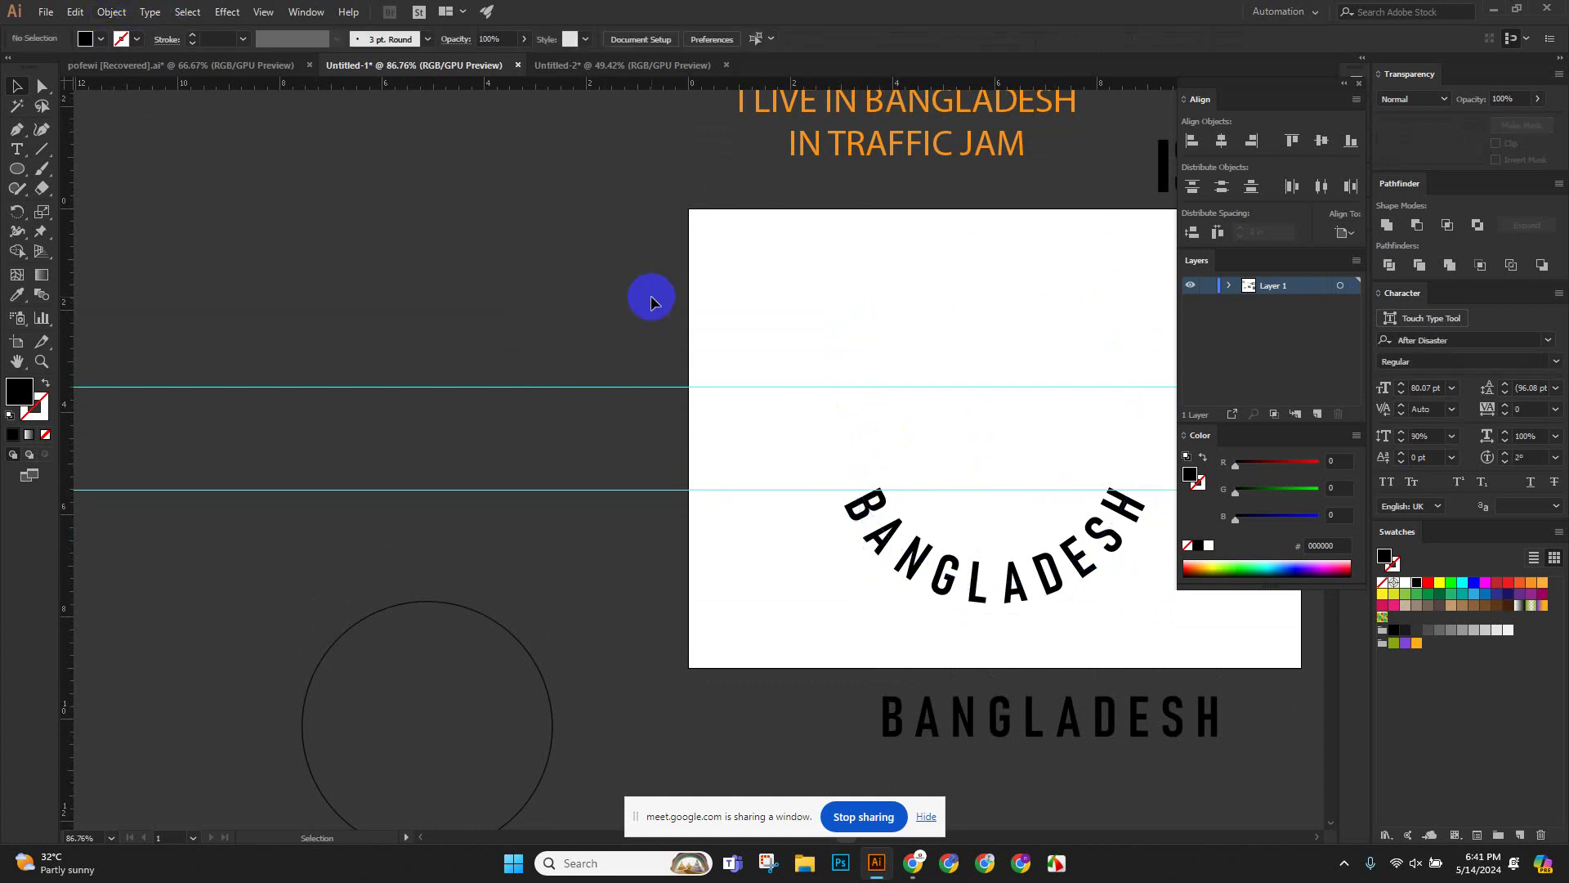
pyautogui.scroll(-3, 919, 640)
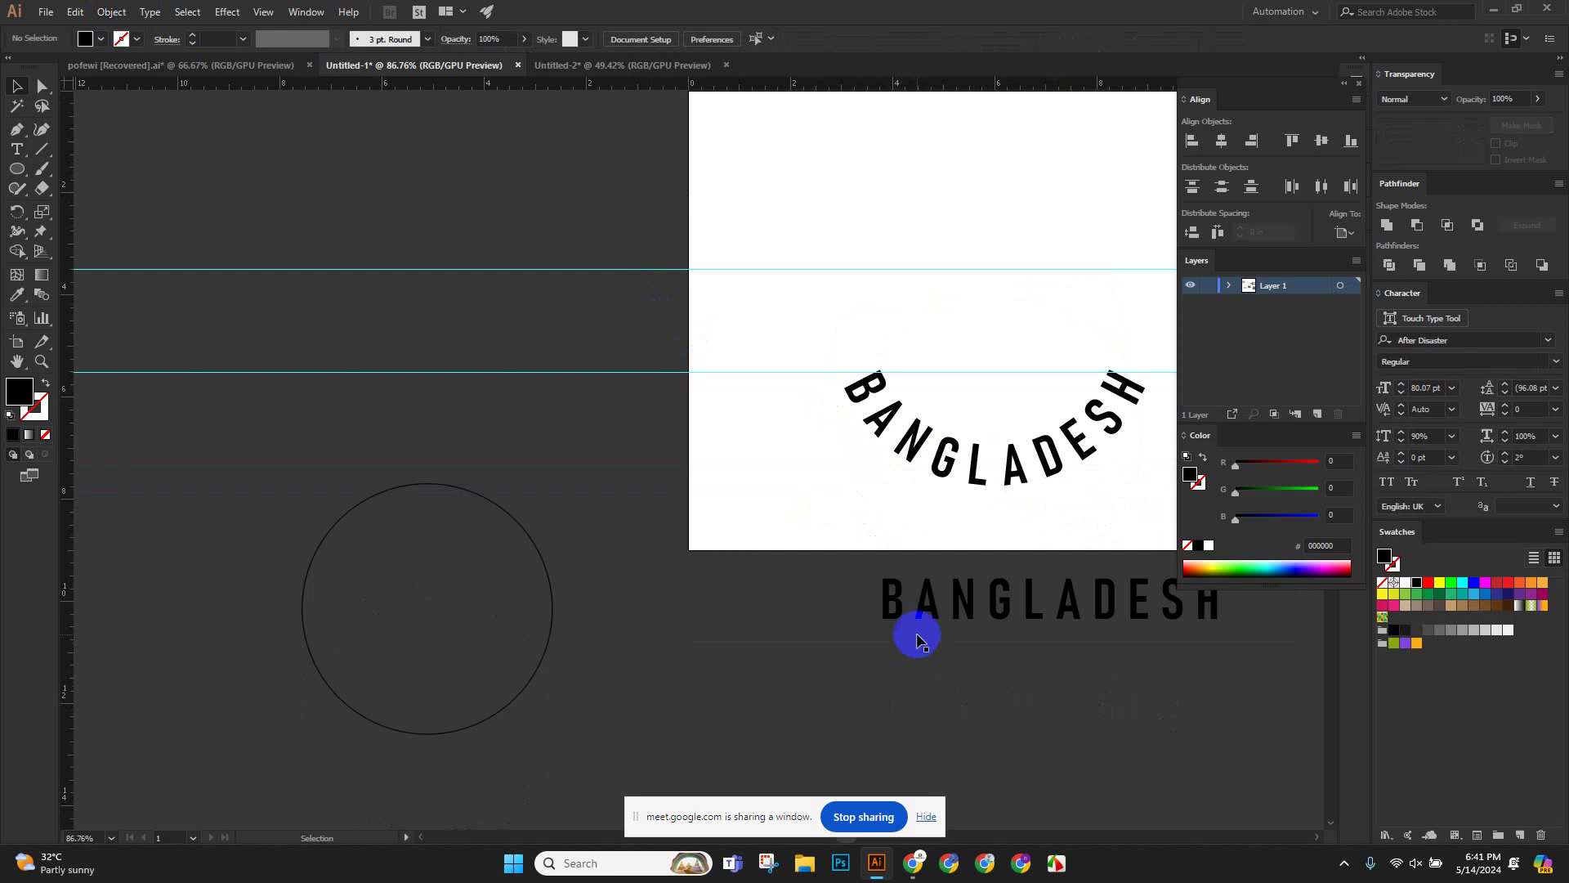
pyautogui.scroll(2, 954, 635)
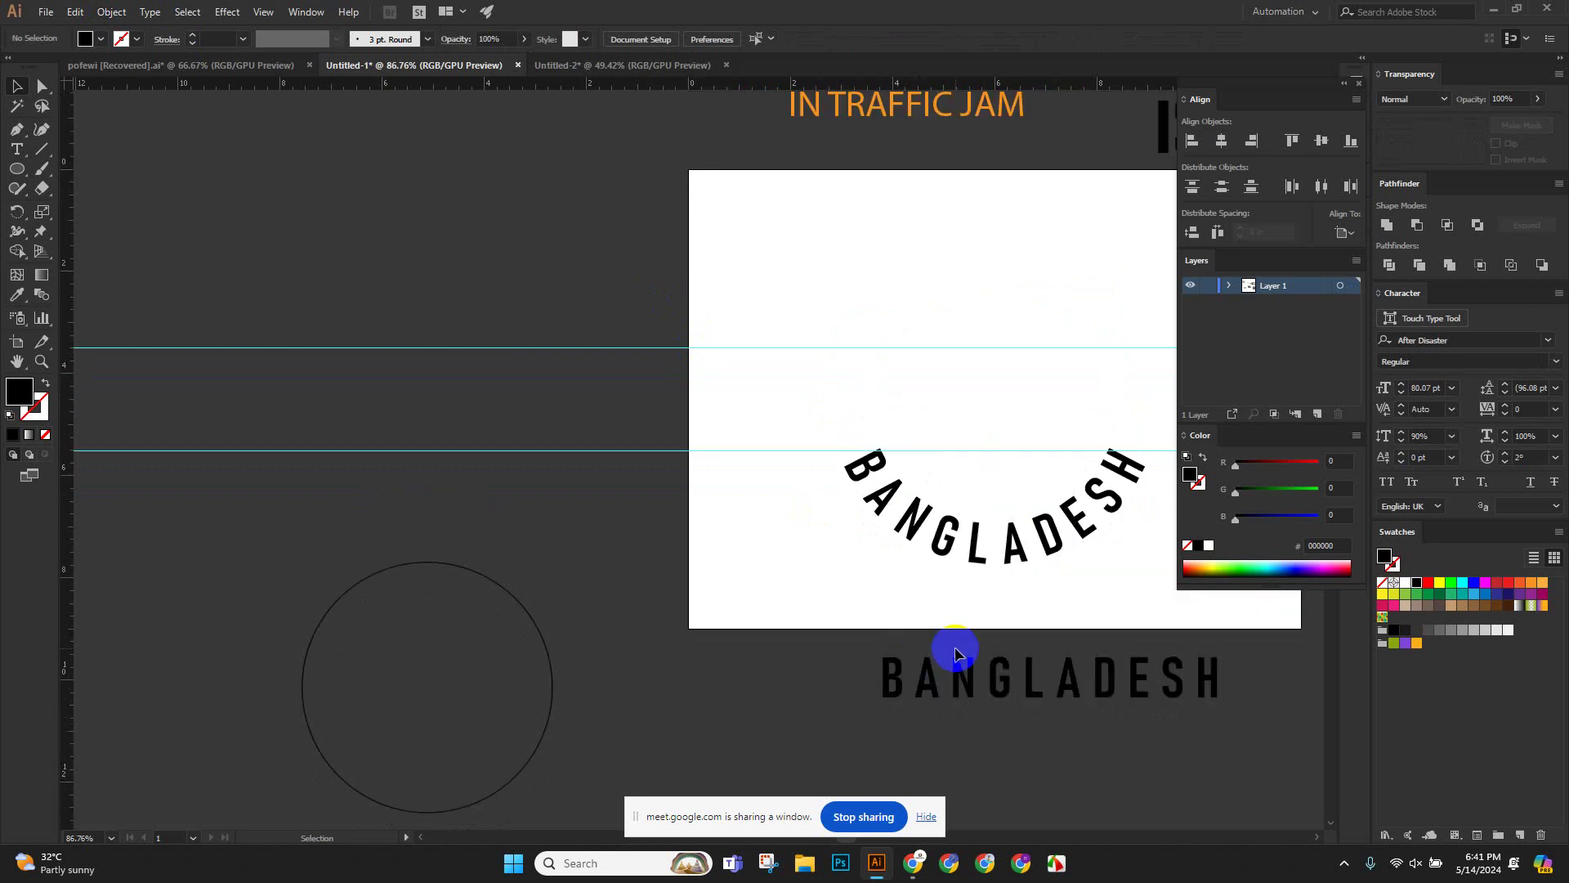
pyautogui.scroll(3, 940, 672)
pyautogui.scroll(-2, 932, 654)
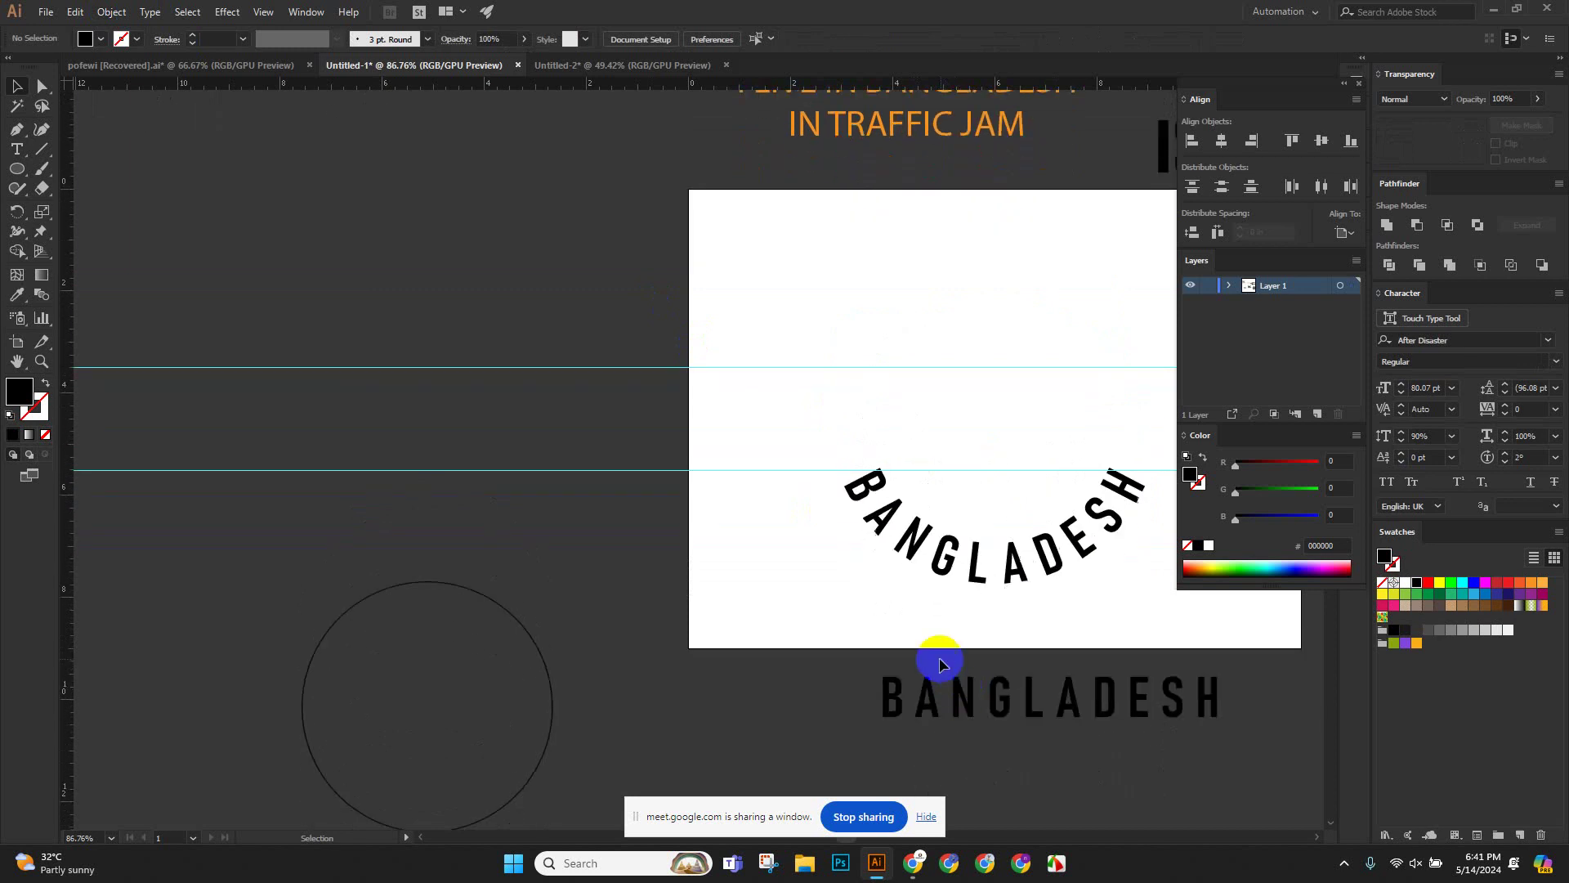
# Delete the lower arched BANGLADESH text from the artboard.
pyautogui.click(1087, 541)
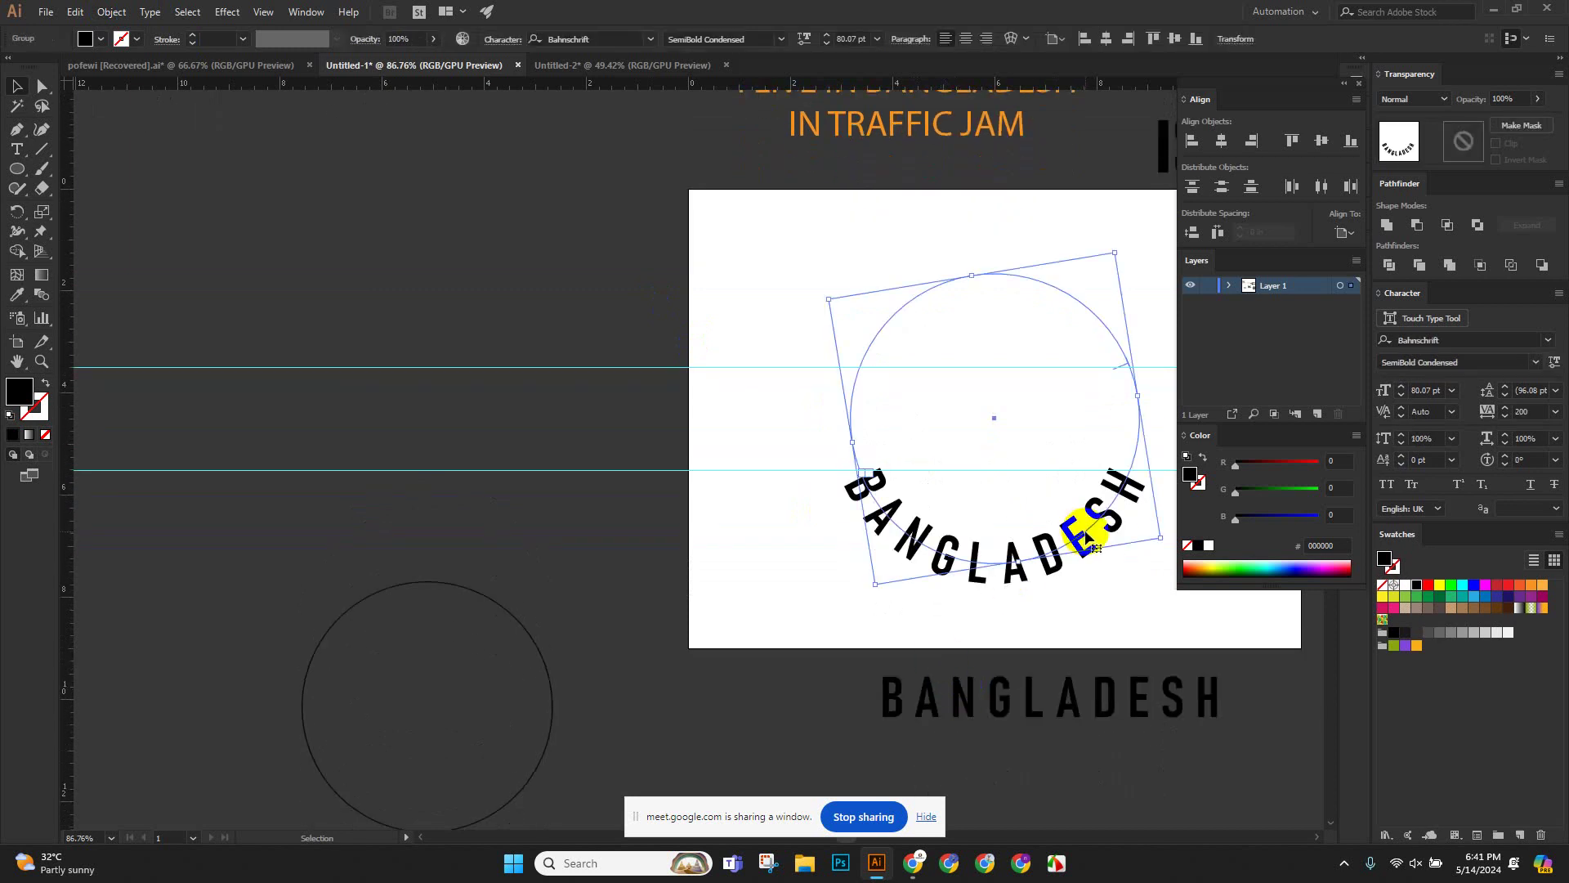
pyautogui.press('Delete')
pyautogui.scroll(3, 1076, 567)
pyautogui.scroll(-3, 928, 564)
pyautogui.keyDown('ctrl'); pyautogui.keyDown('alt'); pyautogui.click(742, 547); pyautogui.keyUp('alt'); pyautogui.keyUp('ctrl')
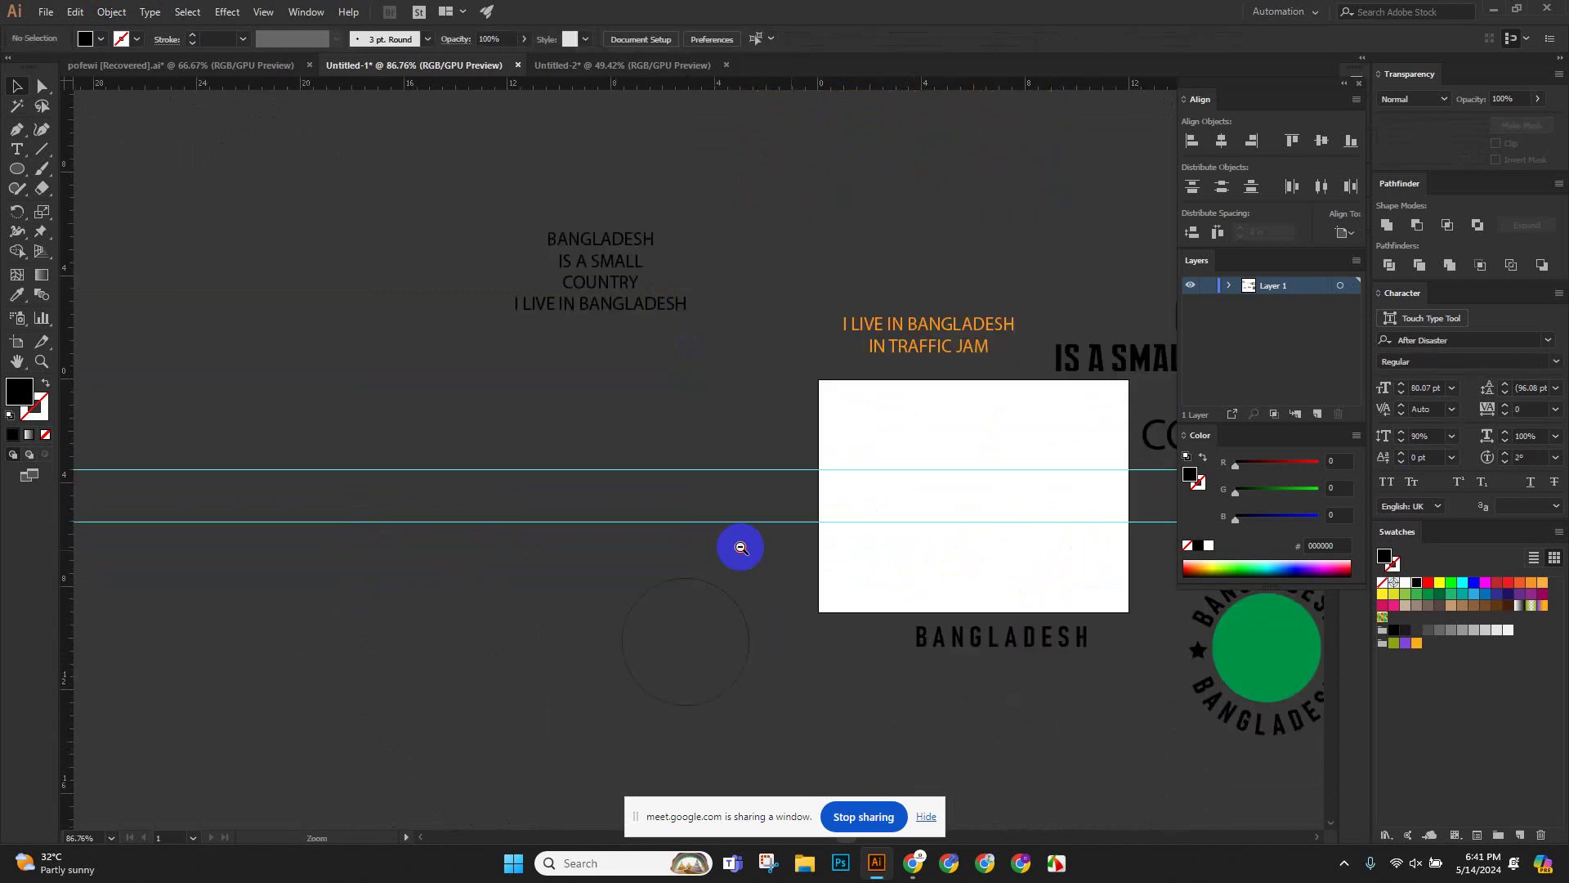
pyautogui.moveTo(875, 561); pyautogui.dragTo(602, 536)
pyautogui.click(658, 535)
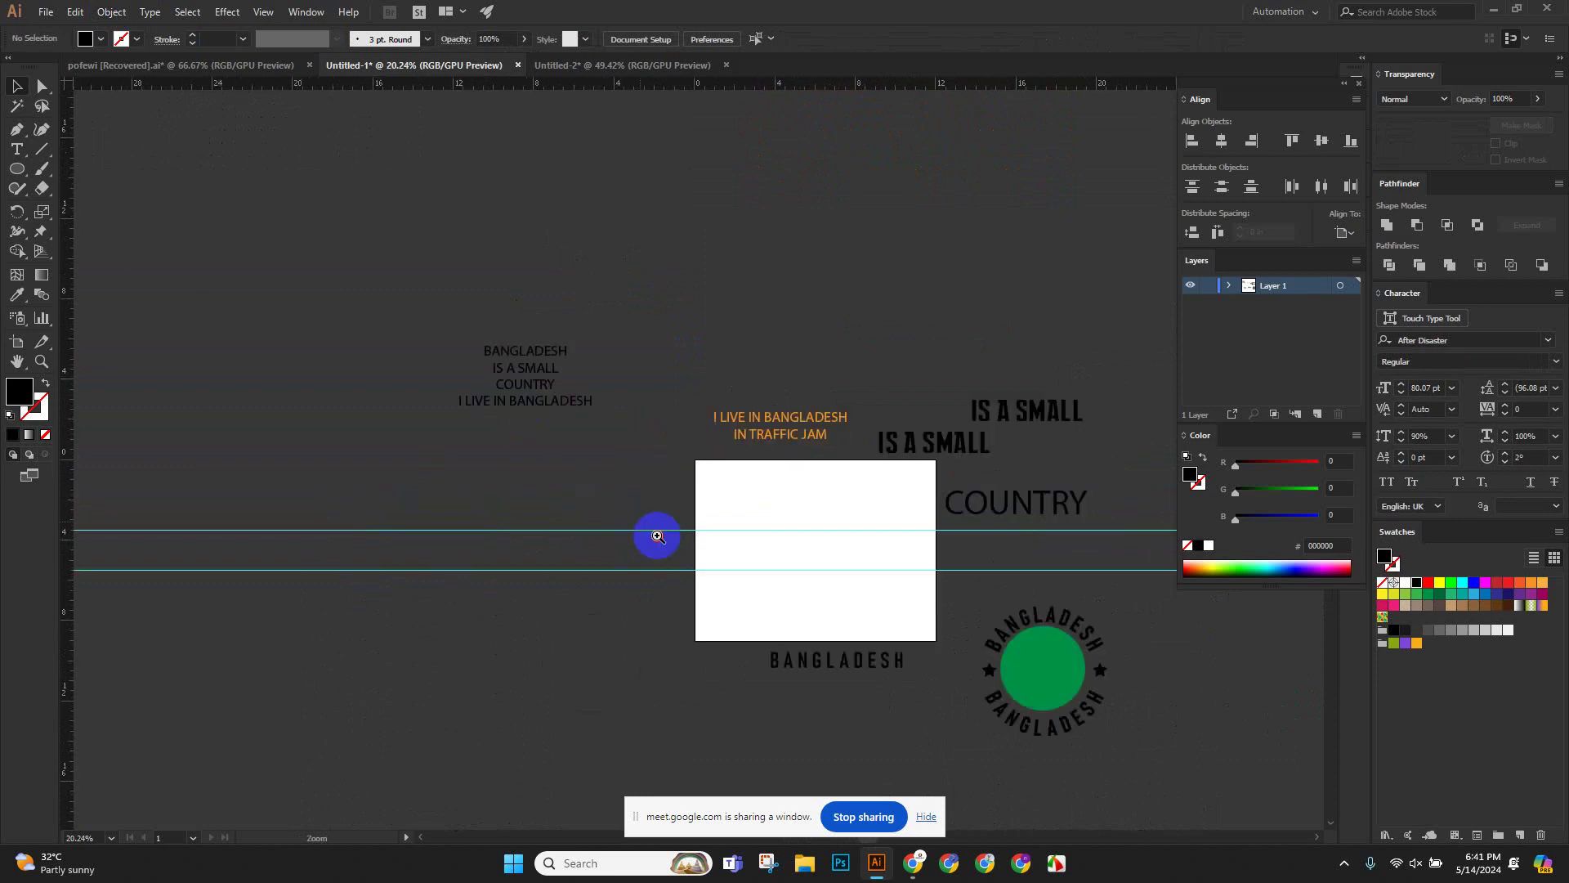
# Select all the remaining text and shapes on and around the artboard and delete them.
pyautogui.click(695, 549)
pyautogui.click(727, 559)
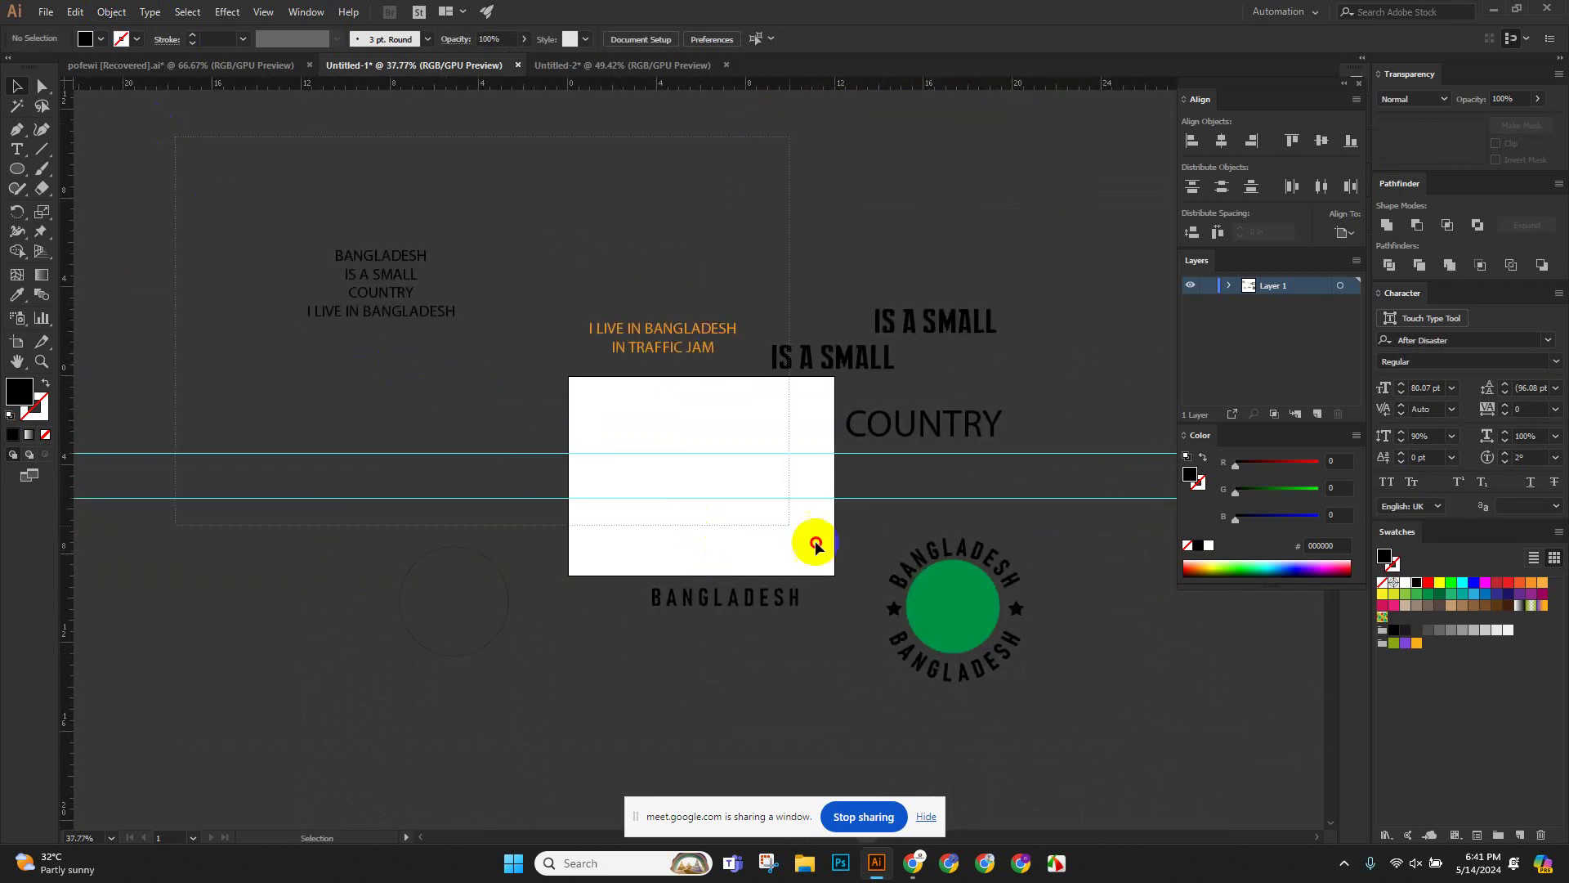
pyautogui.hotkey('ctrl', 'a')
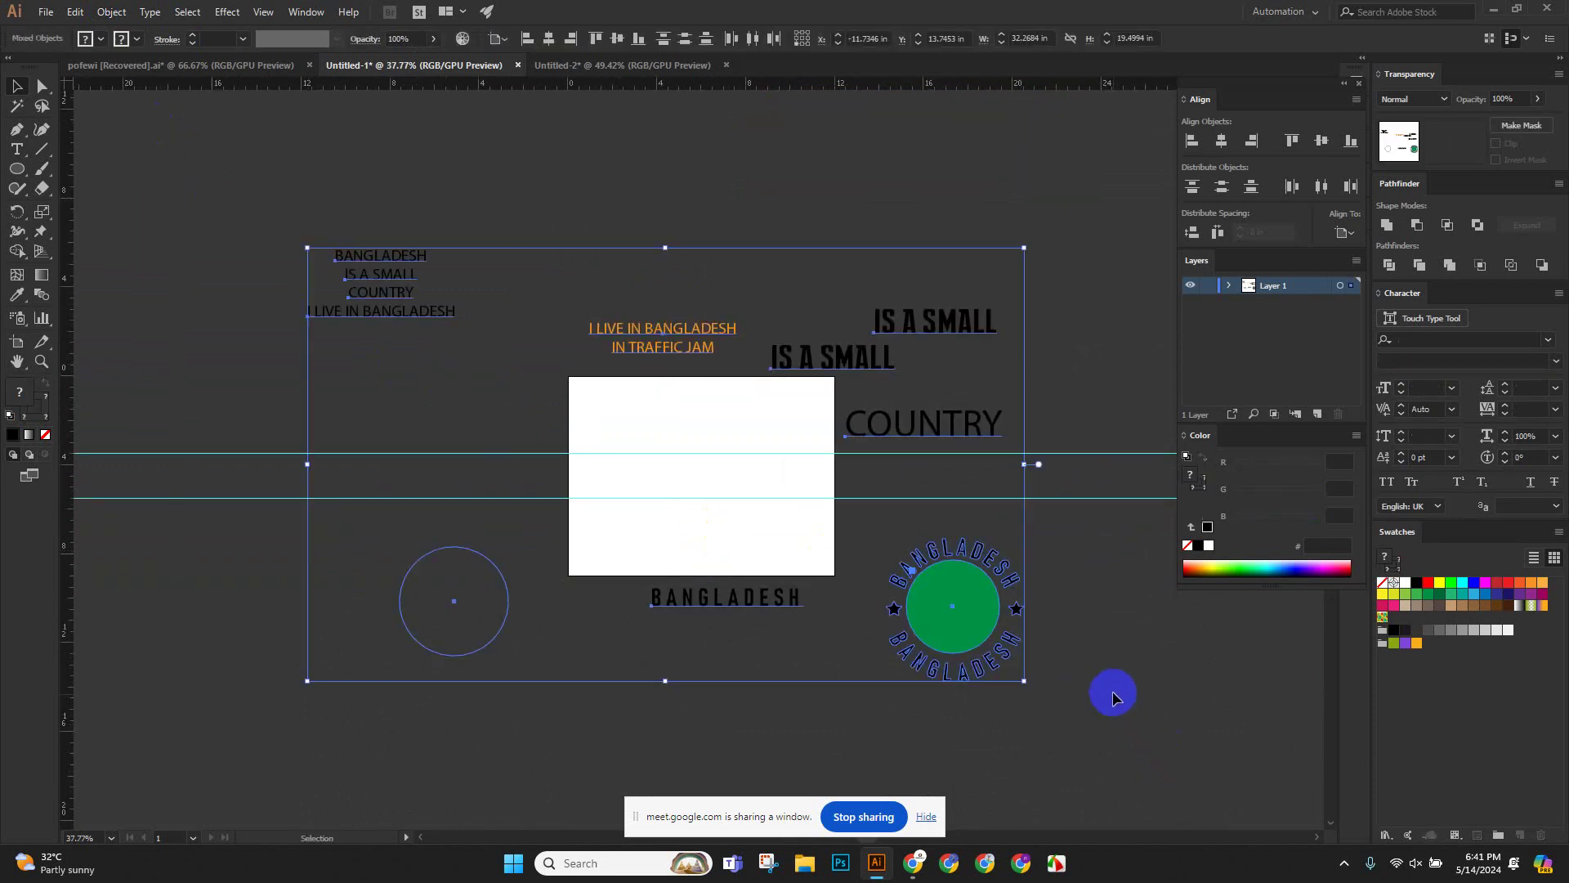
pyautogui.press('Delete')
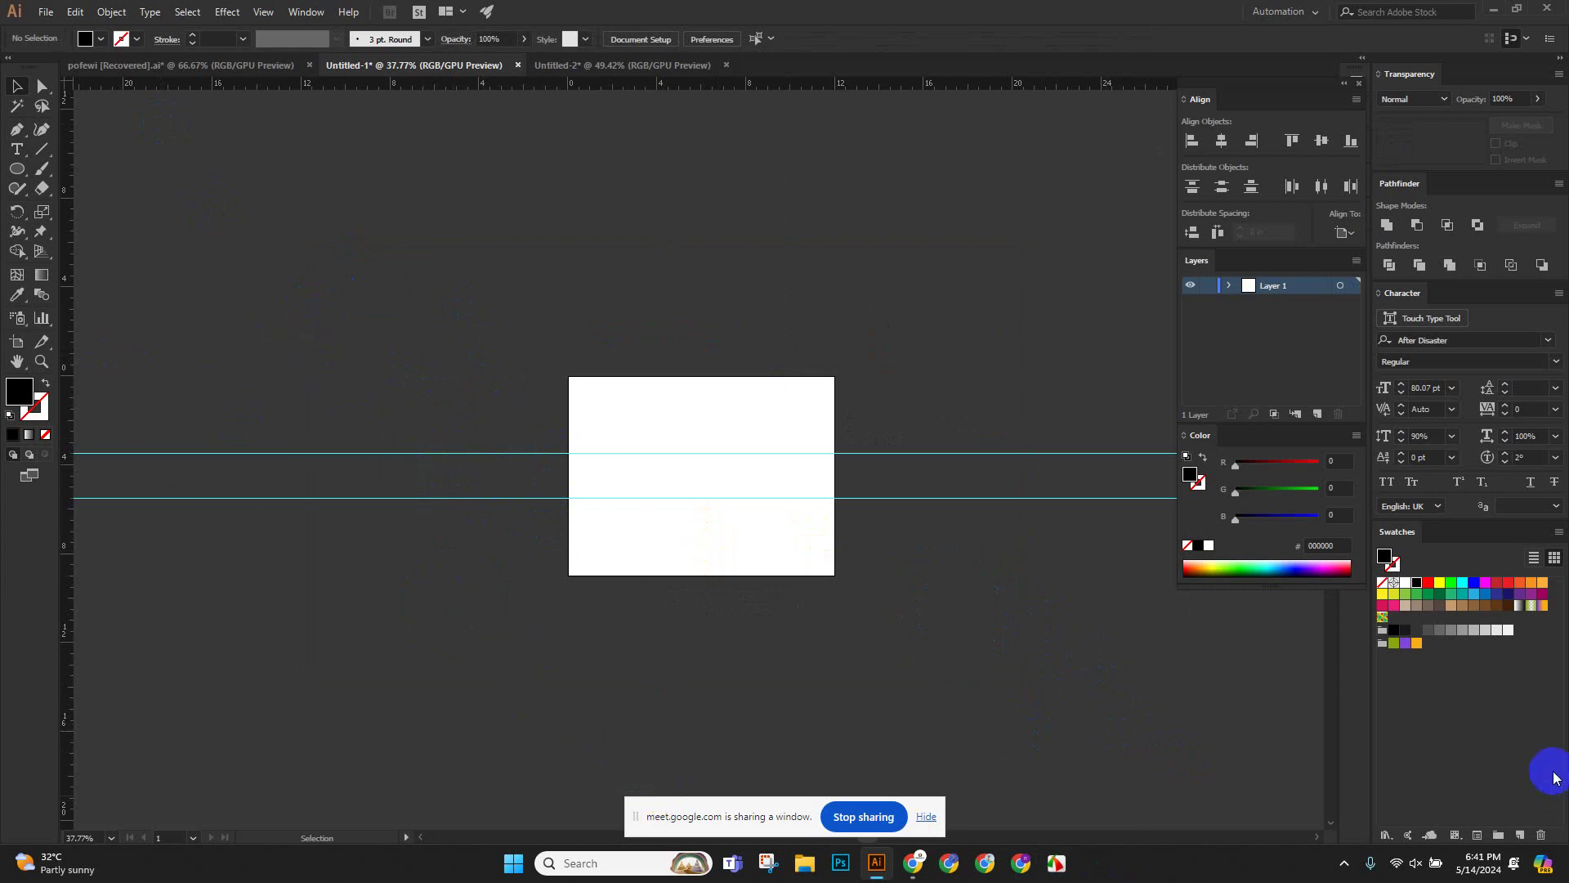
# Unlock the guides and delete the upper horizontal guide crossing the artboard.
pyautogui.rightClick(510, 456)
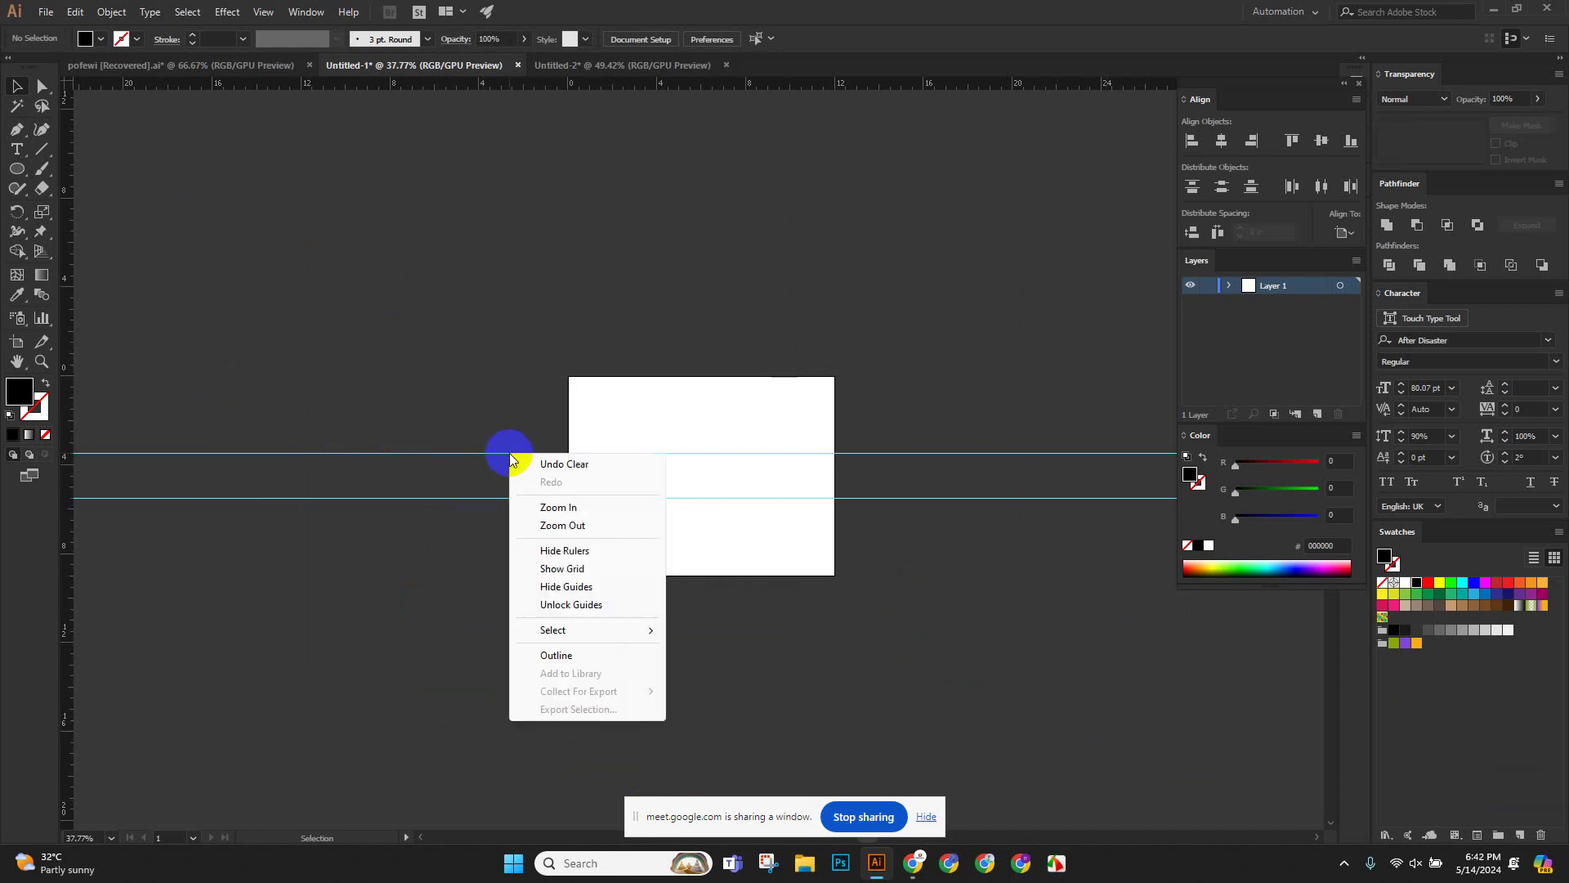
pyautogui.click(605, 605)
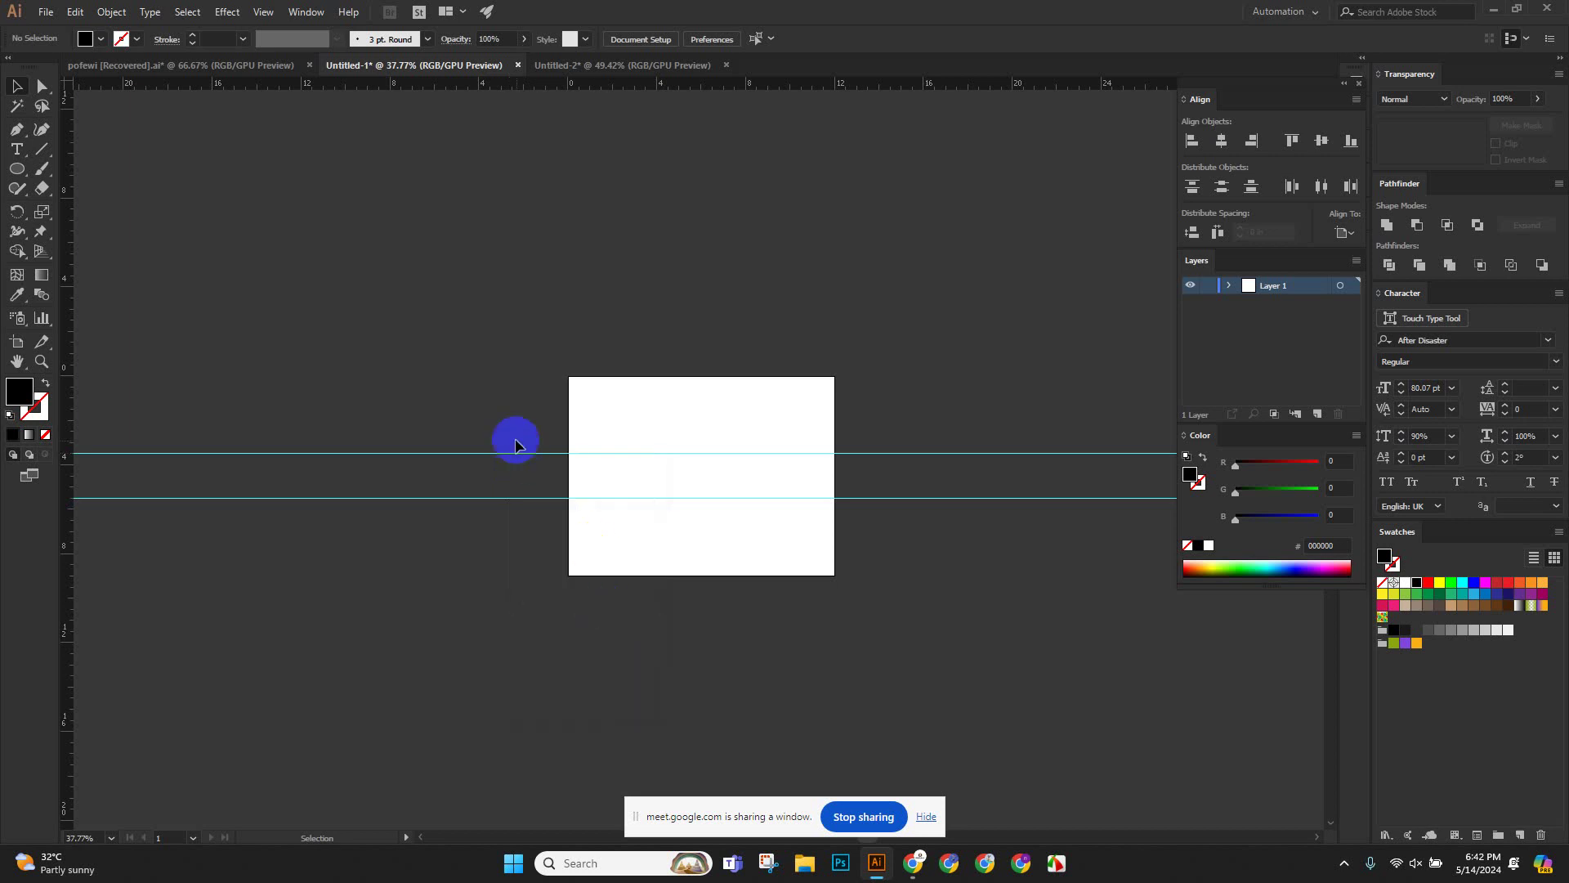
pyautogui.click(518, 452)
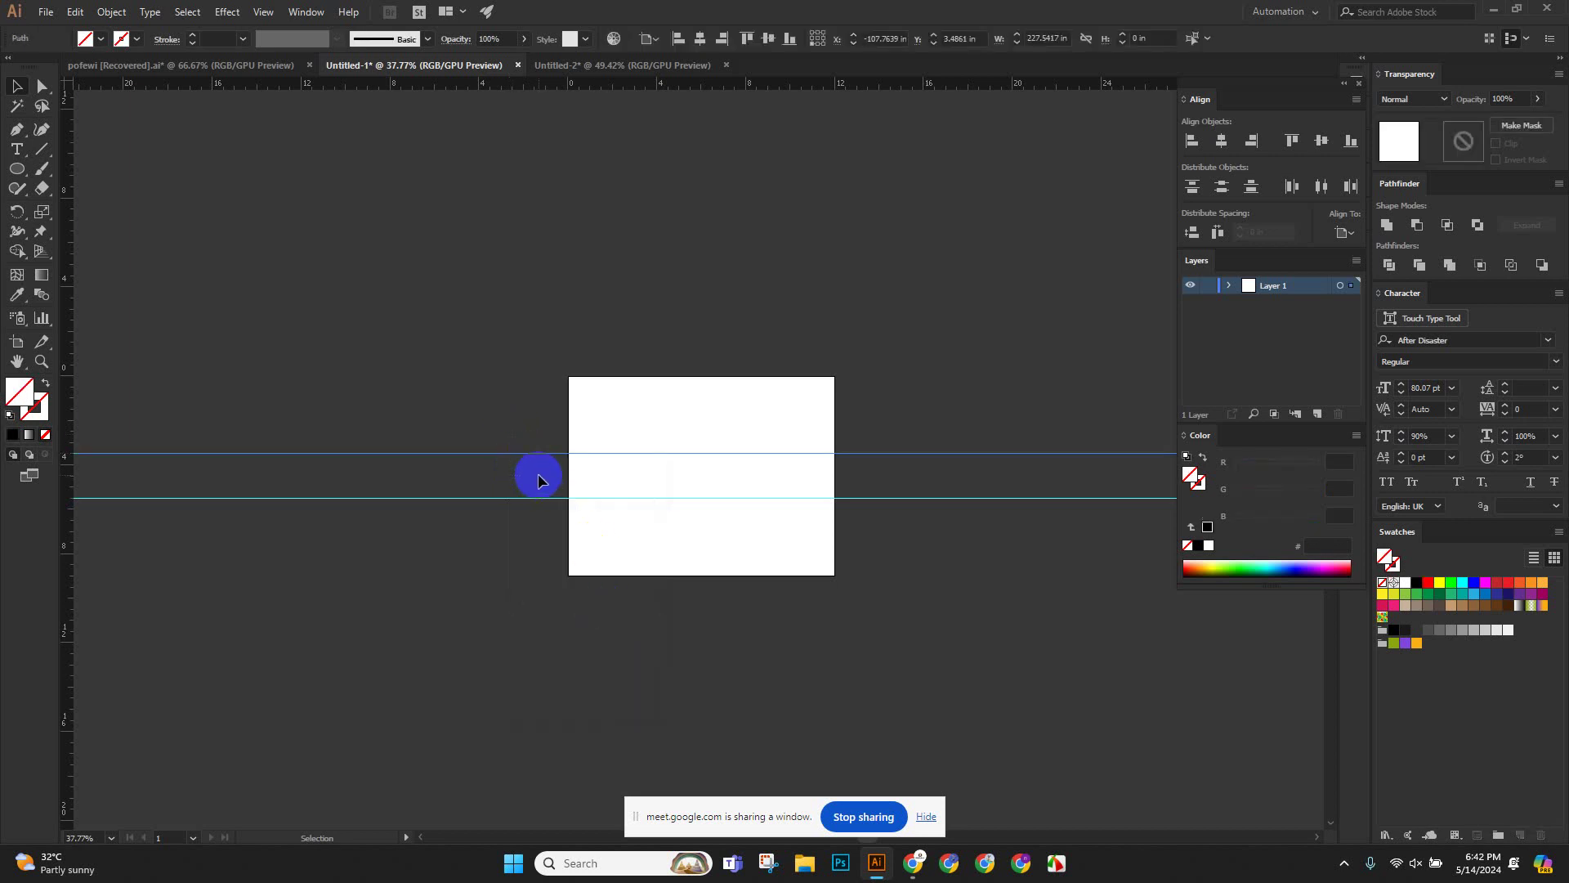
pyautogui.press('Delete')
# Move the remaining horizontal guide up to the empty area above the artboard.
pyautogui.rightClick(535, 499)
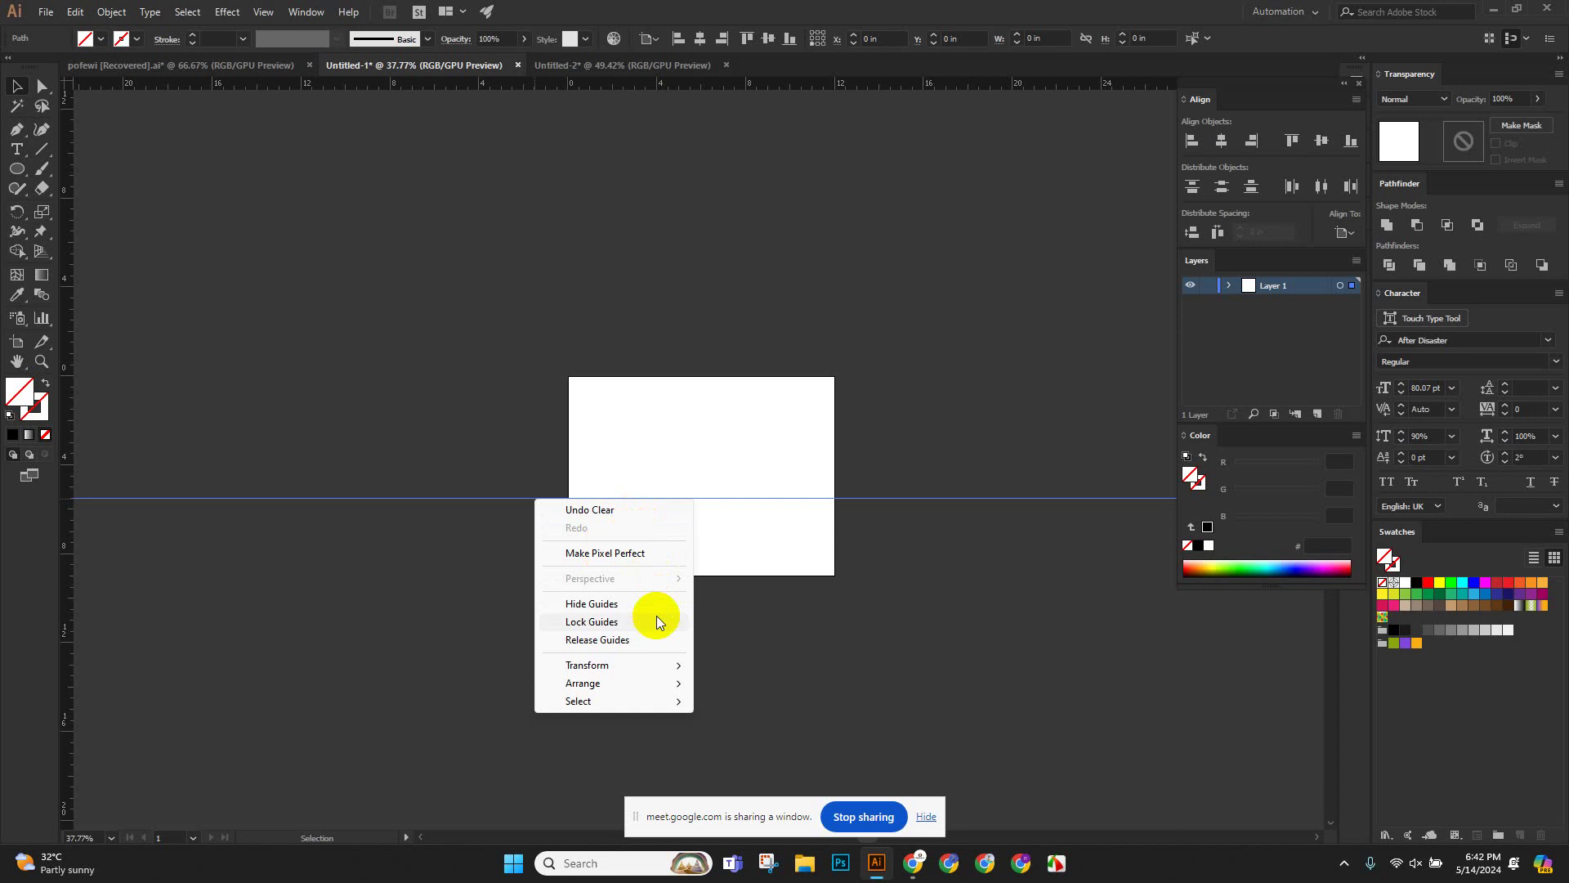
pyautogui.click(469, 526)
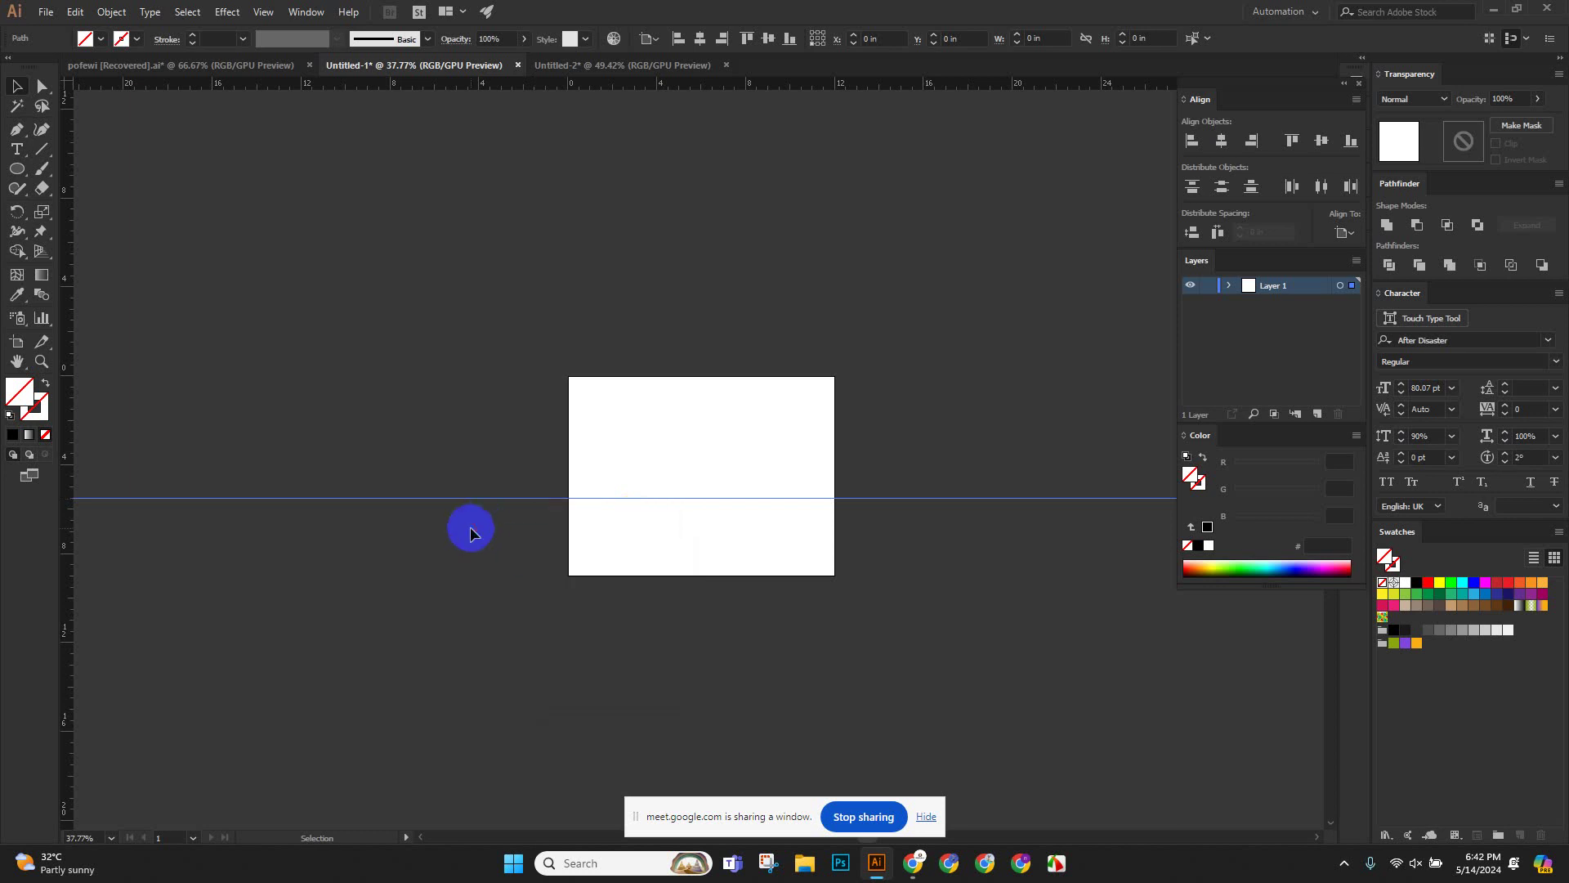
pyautogui.click(463, 495)
pyautogui.moveTo(462, 496); pyautogui.dragTo(501, 241)
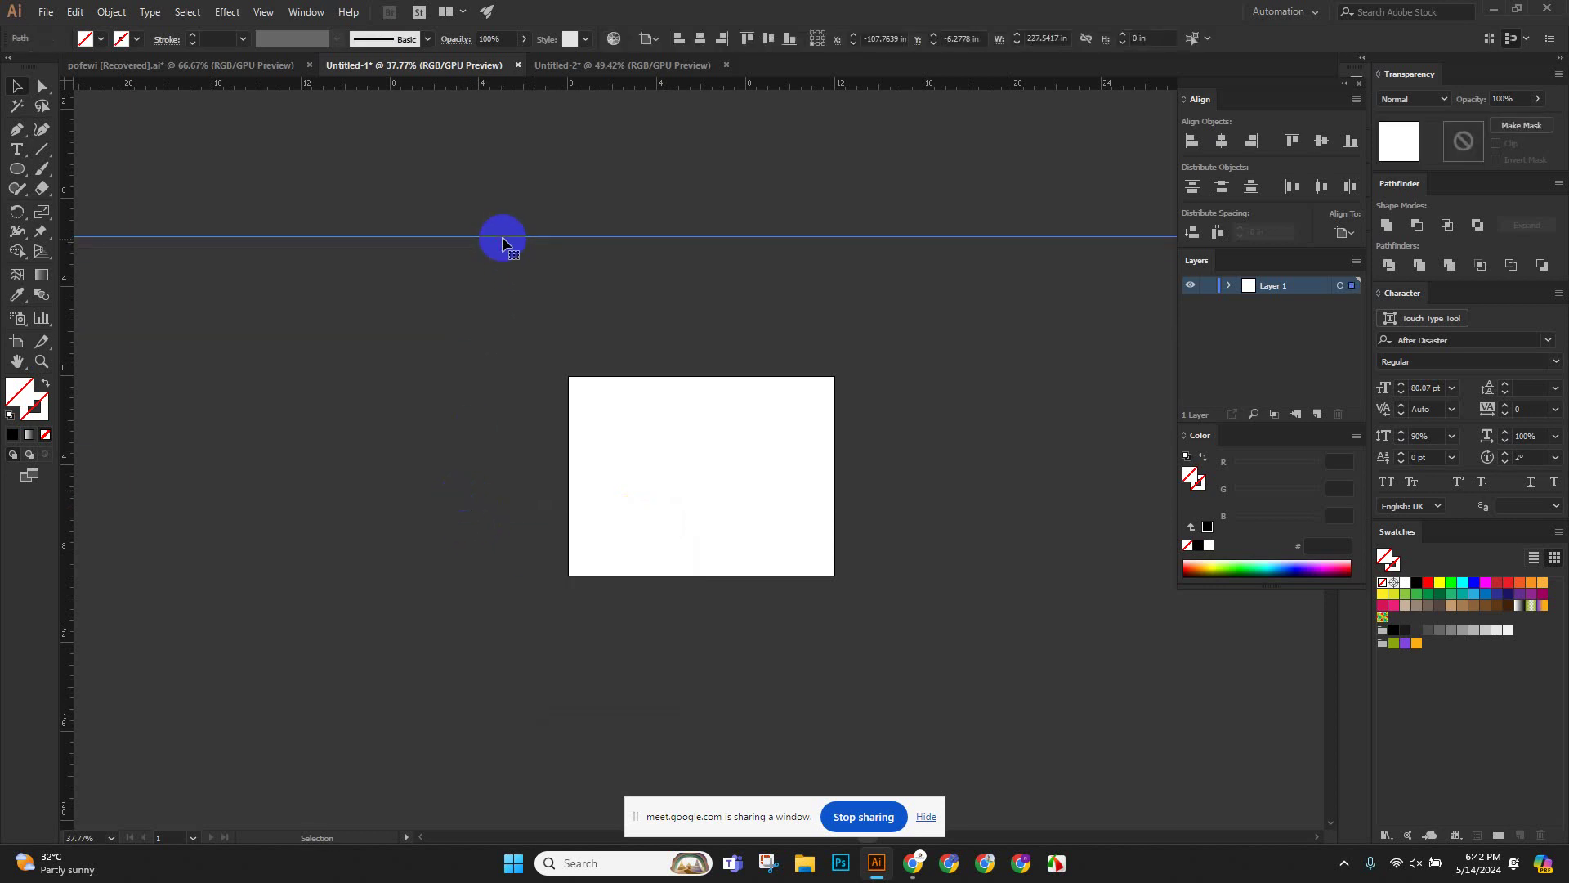
# Lock the guides and unlock them again to demonstrate guide locking.
pyautogui.rightClick(501, 237)
pyautogui.click(462, 363)
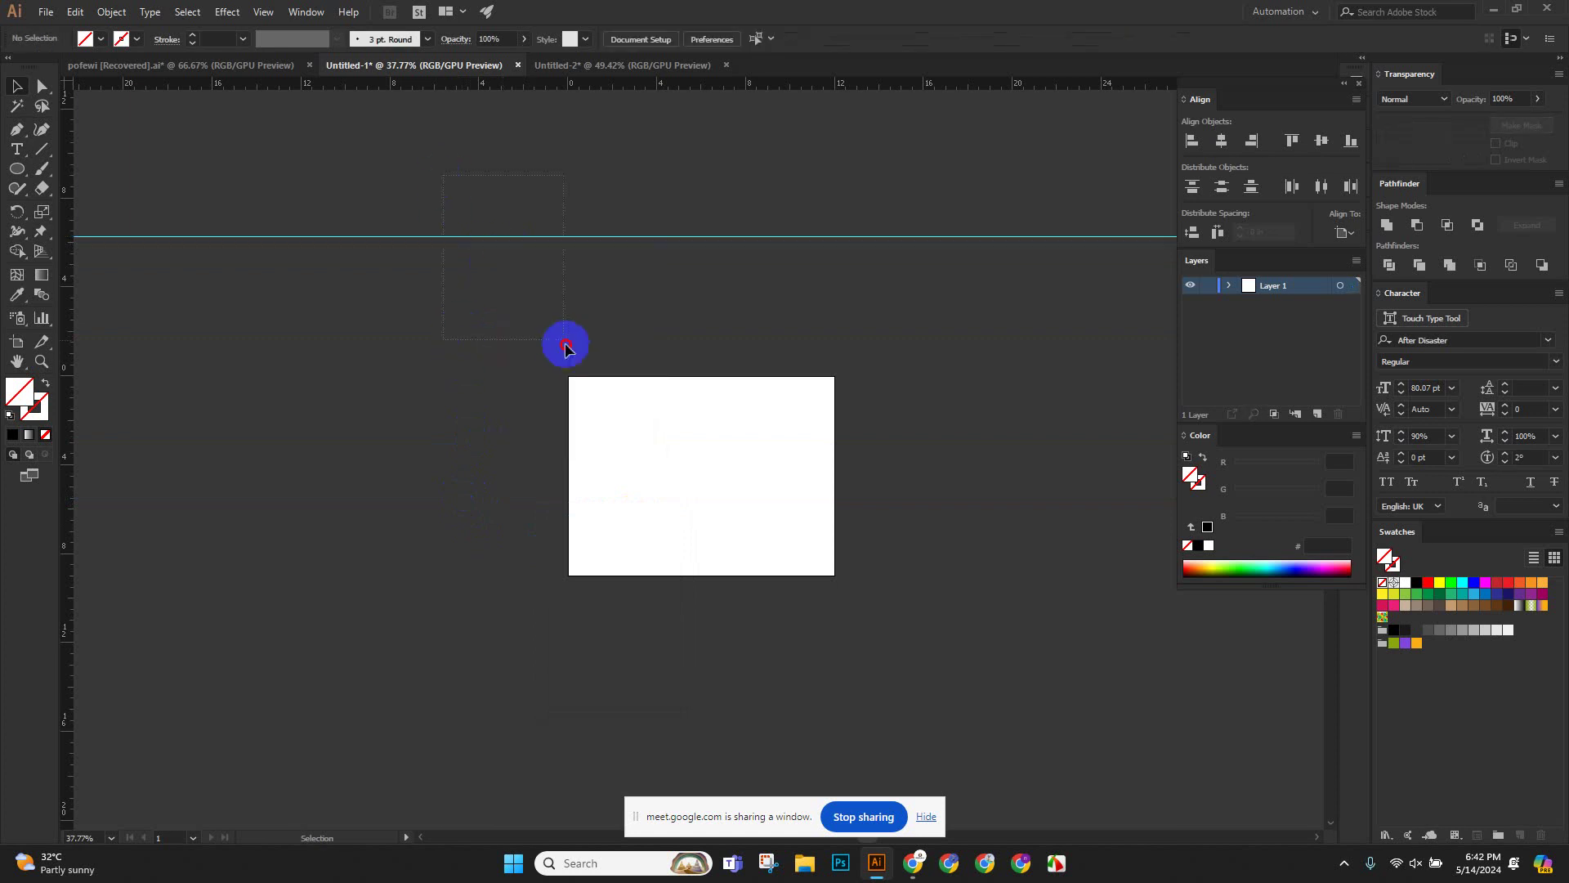
pyautogui.rightClick(546, 238)
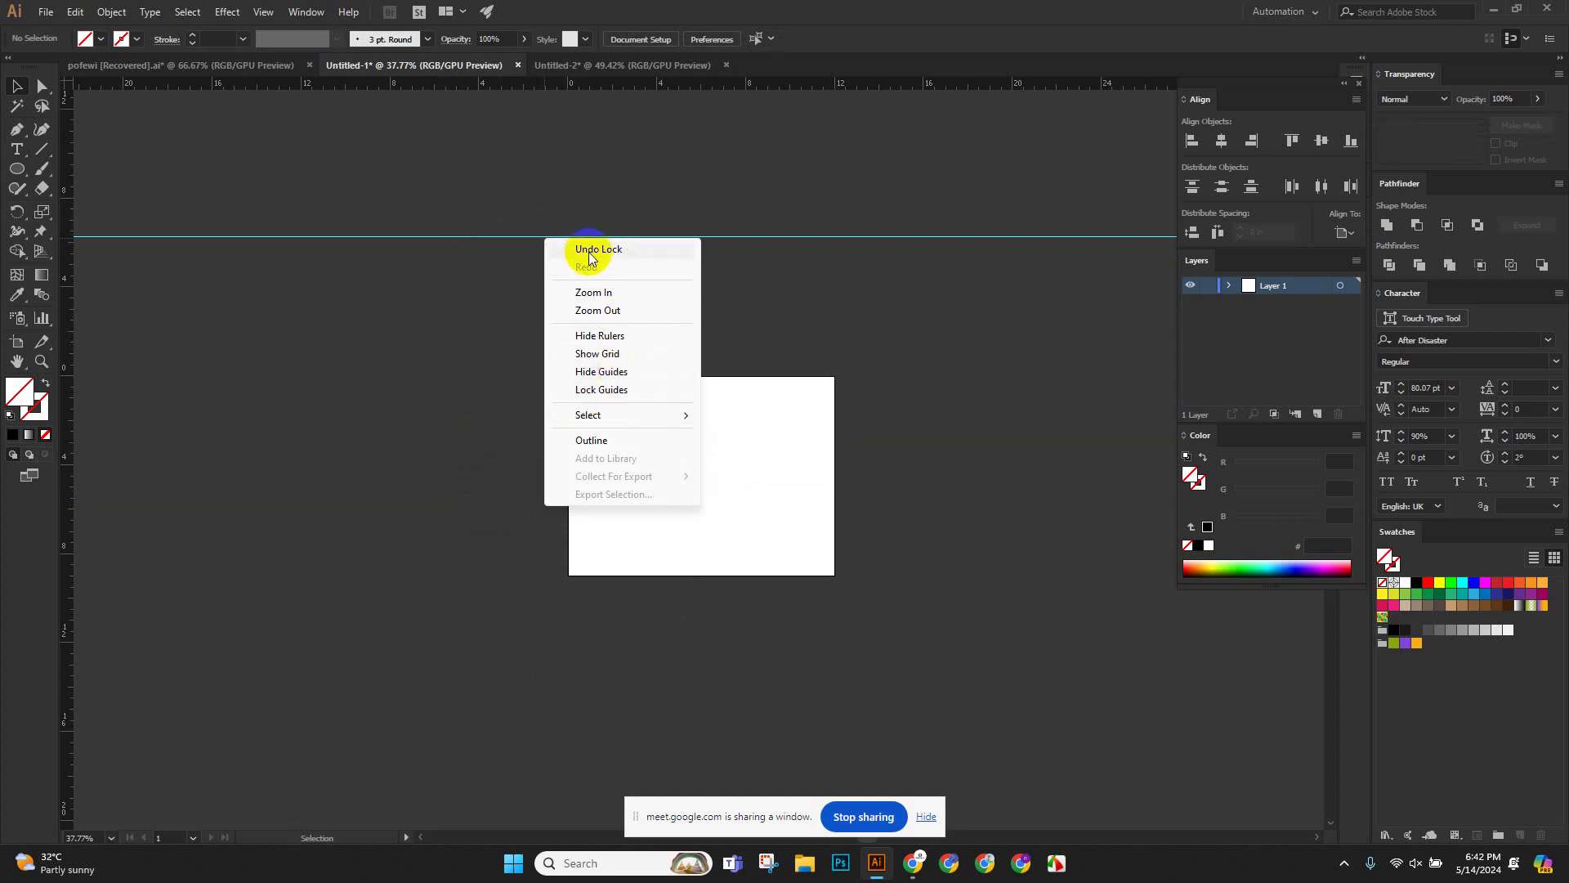
pyautogui.click(620, 393)
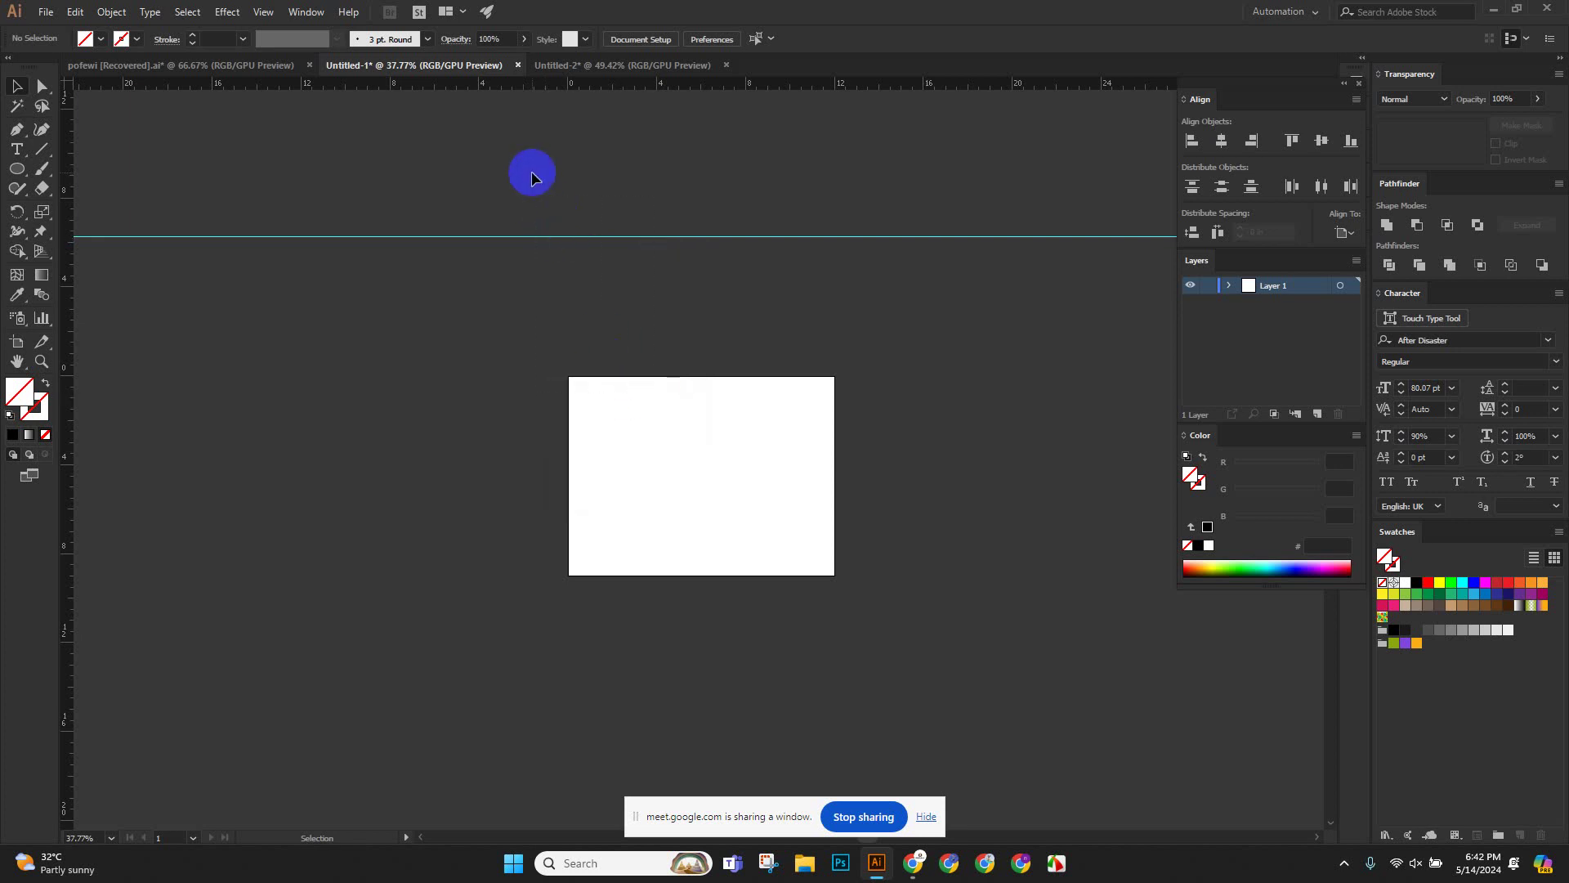
pyautogui.rightClick(552, 241)
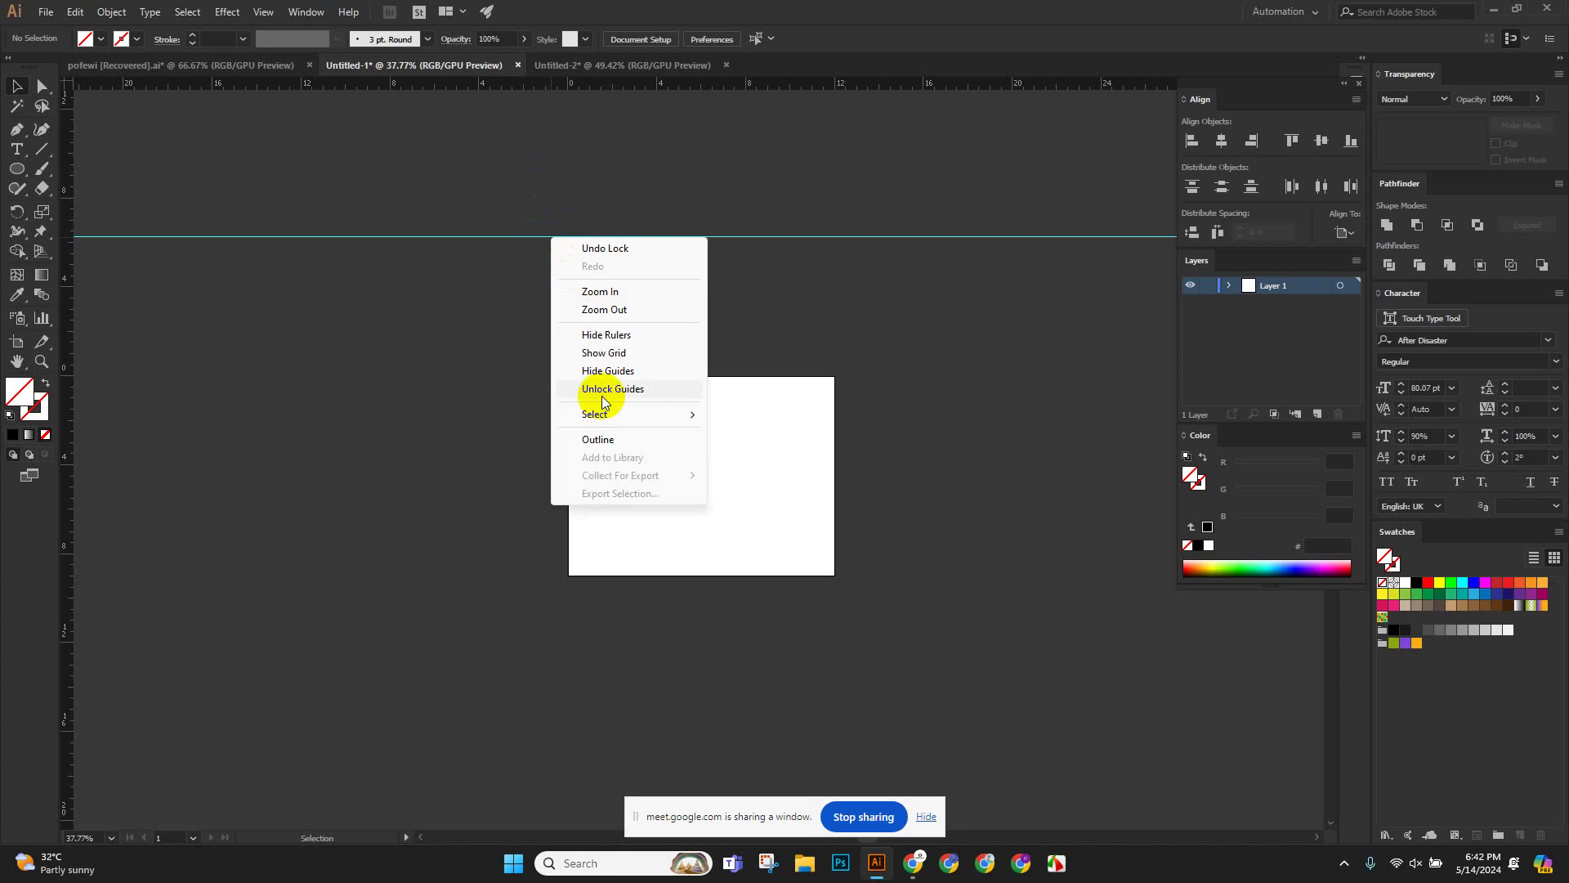
pyautogui.click(596, 395)
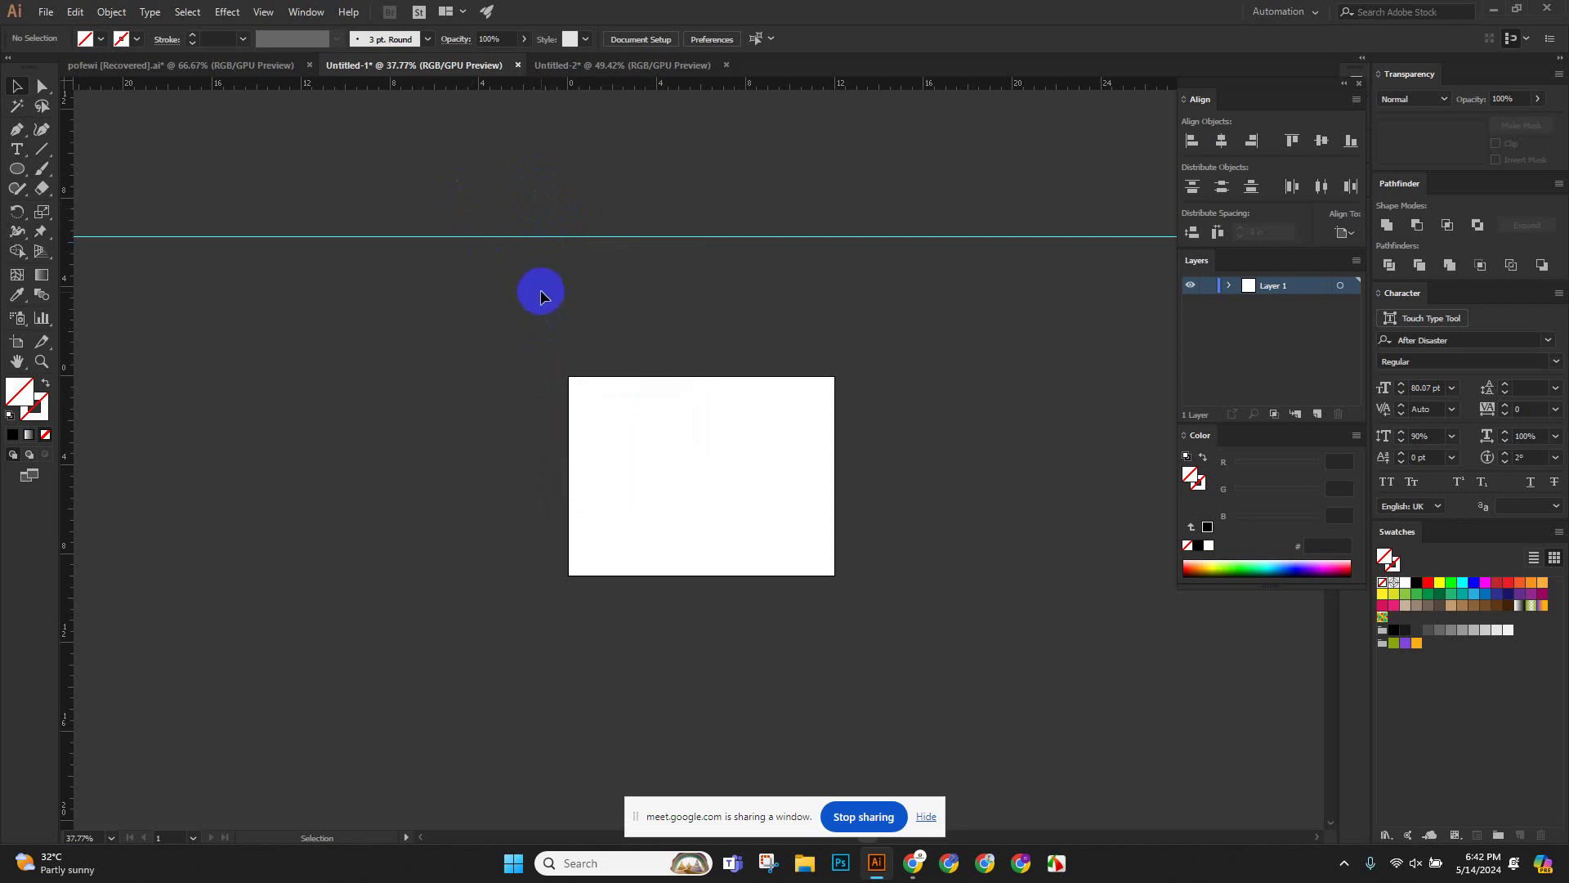
# Select the remaining horizontal guide above the artboard and delete it.
pyautogui.rightClick(528, 236)
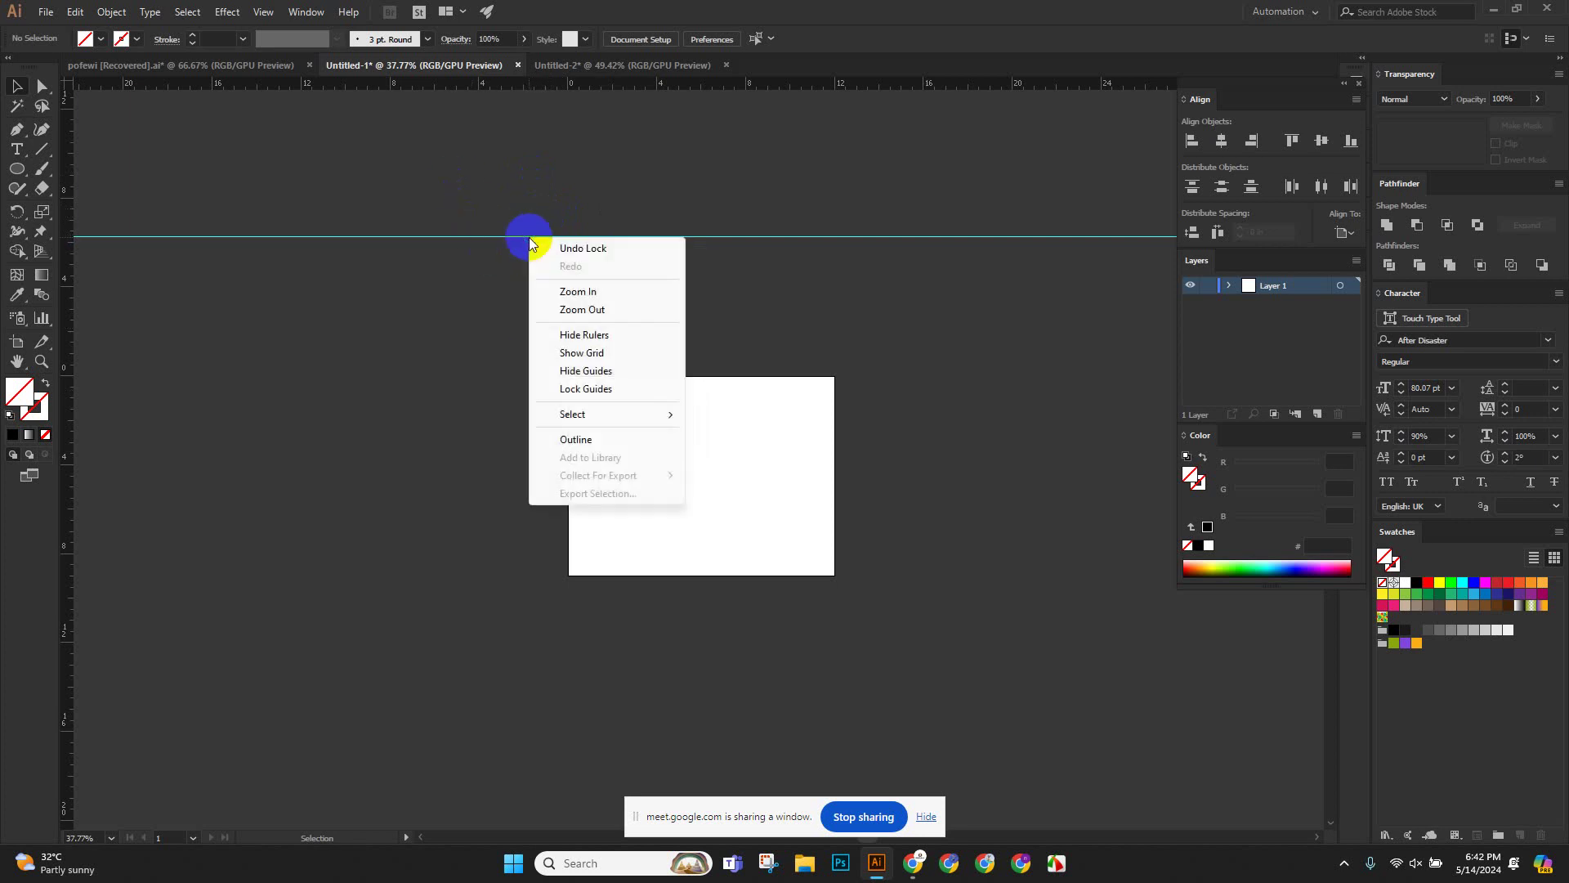
pyautogui.click(551, 247)
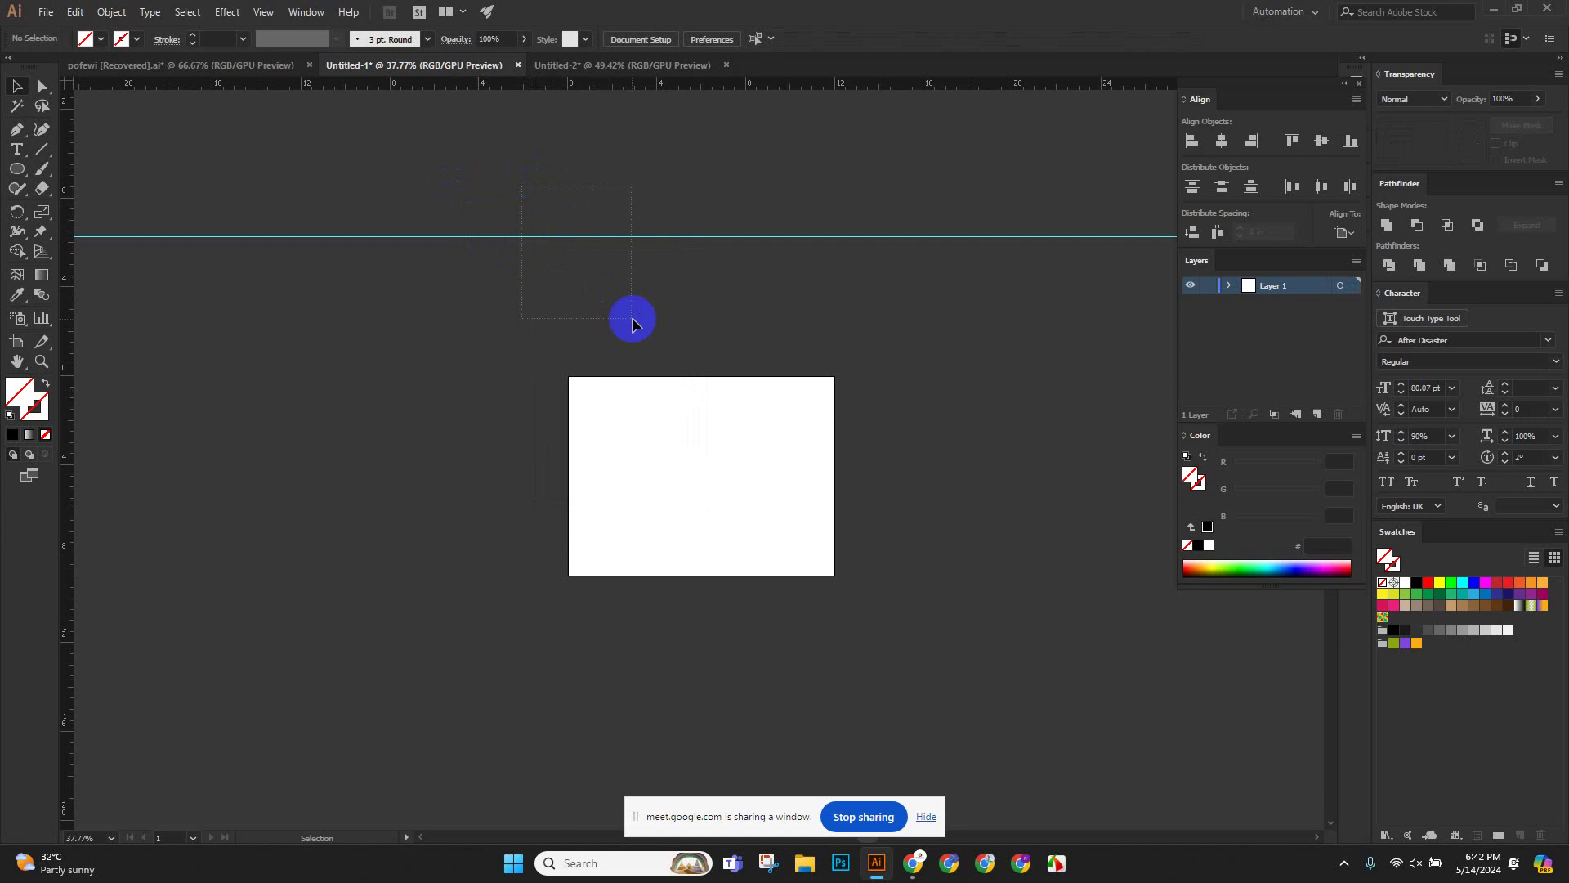
pyautogui.press('Delete')
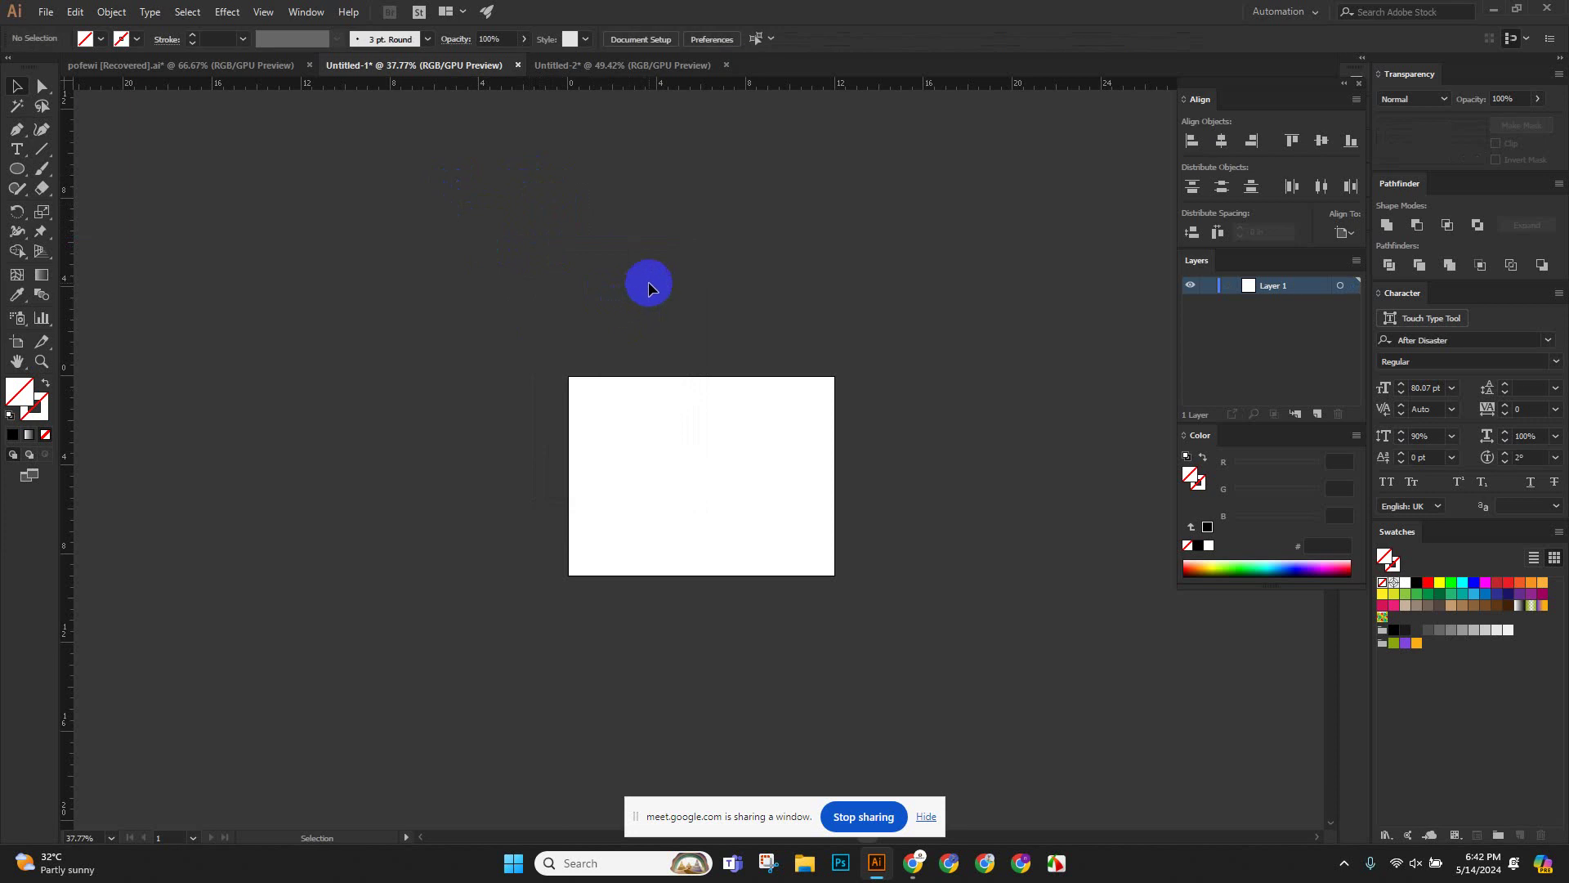
# Open the General preferences to review the settings, cancel the dialog and fit the artboard in the window.
pyautogui.hotkey('ctrl', '0')
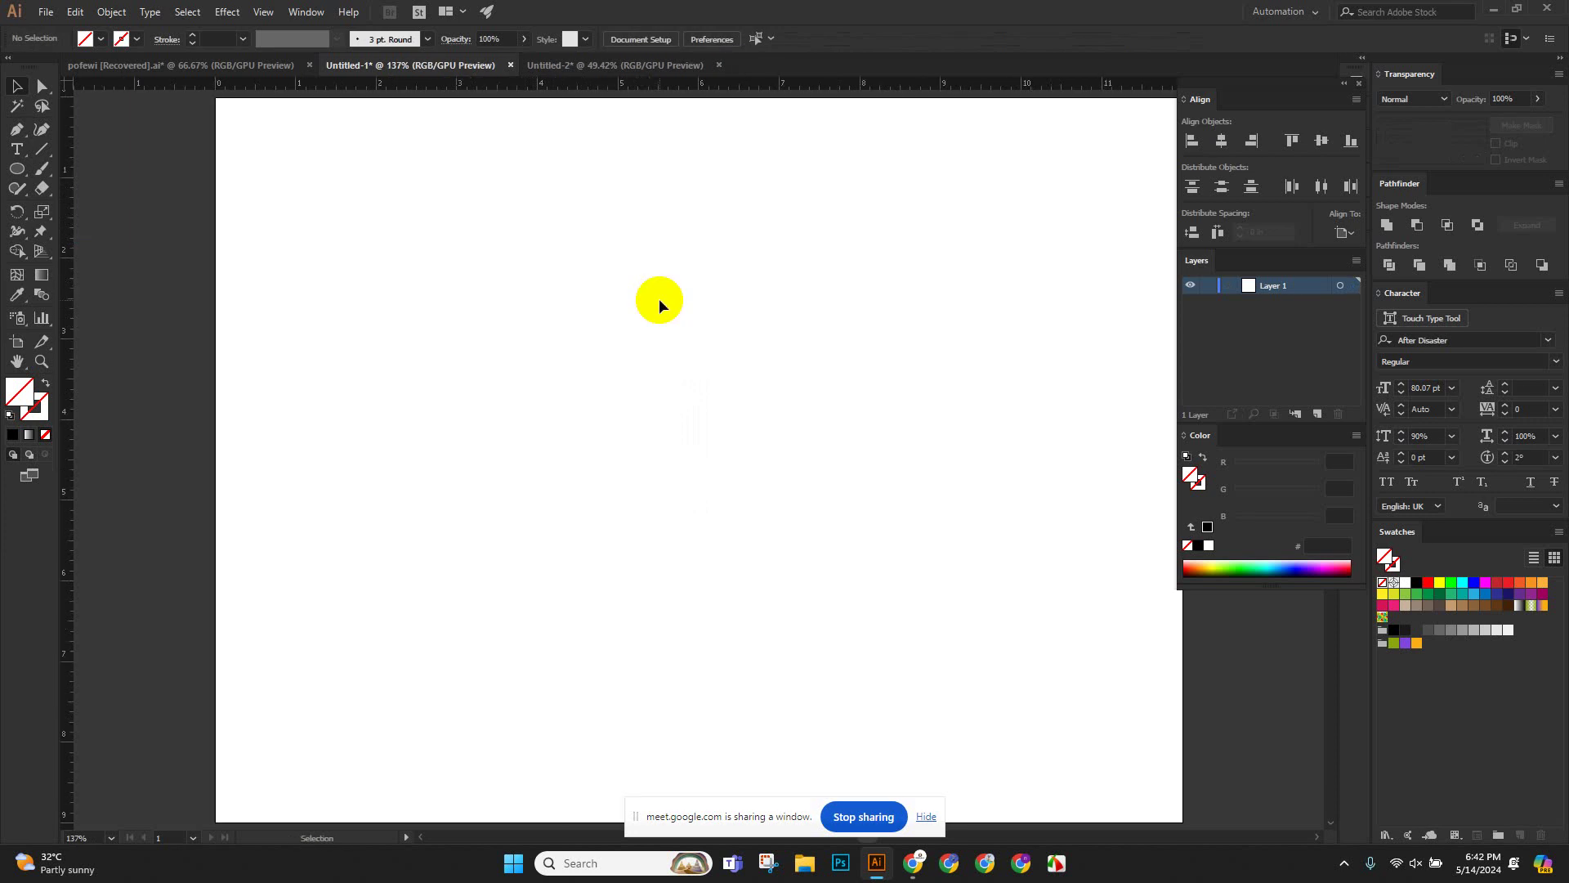
pyautogui.scroll(-5, 903, 420)
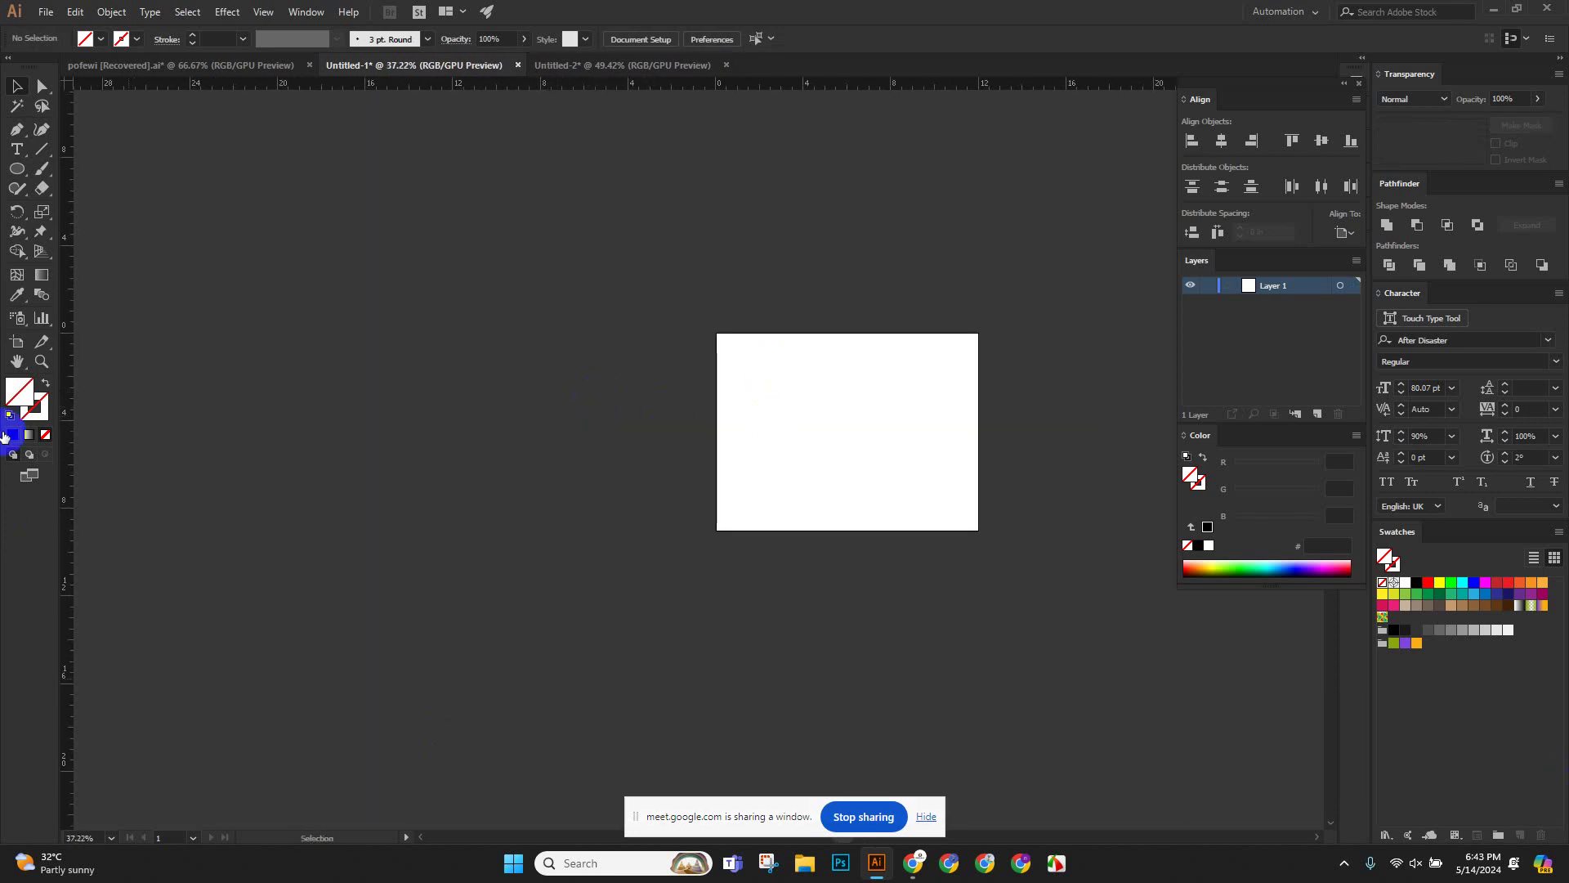
pyautogui.click(72, 11)
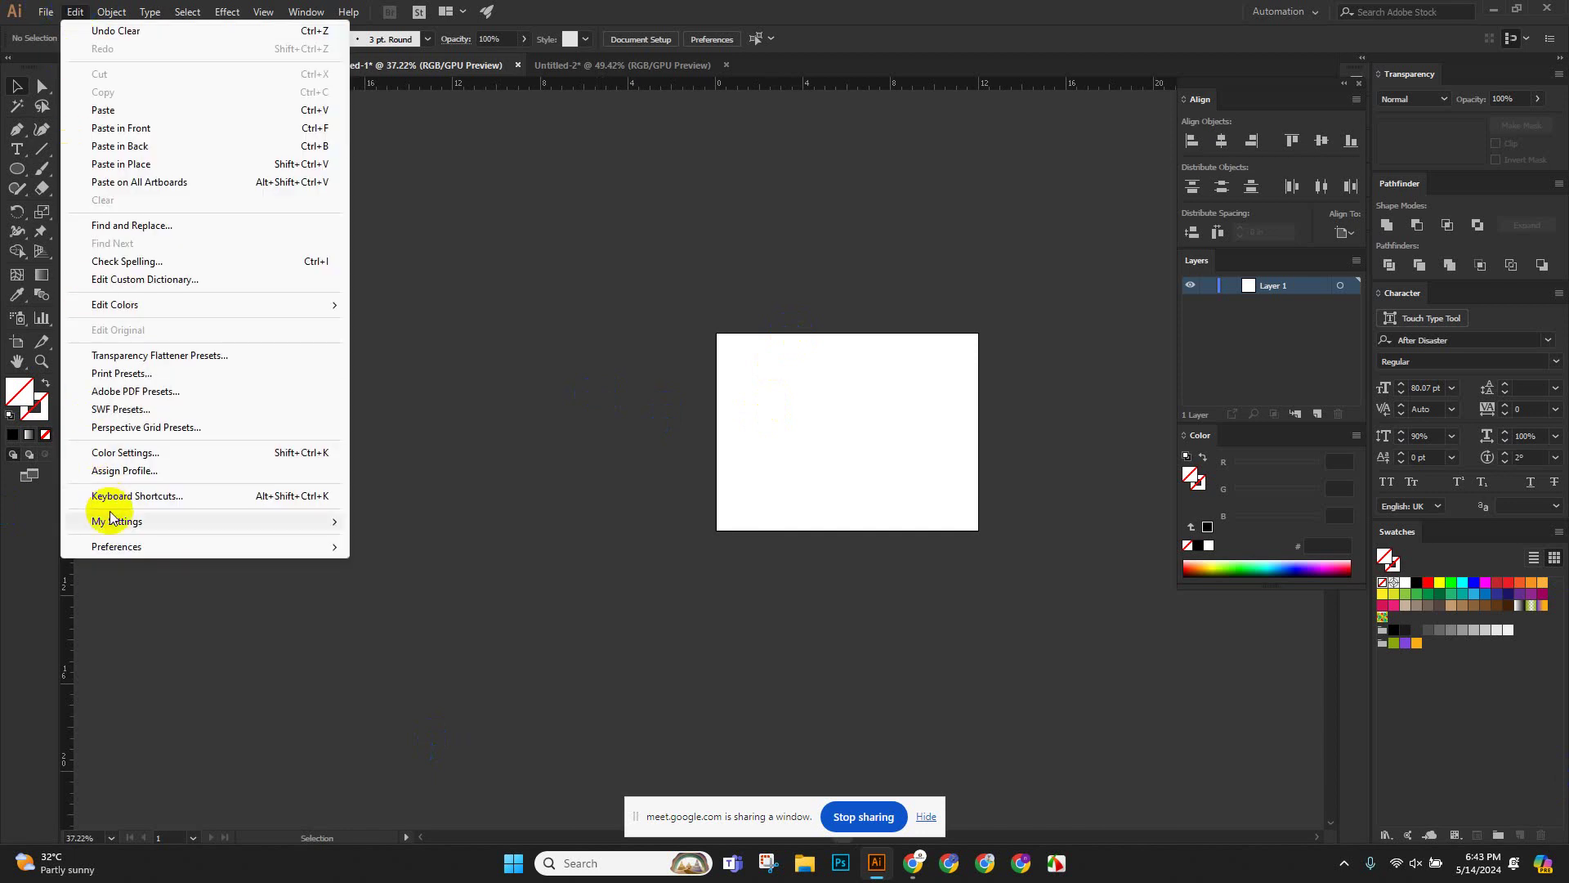
pyautogui.moveTo(139, 548)
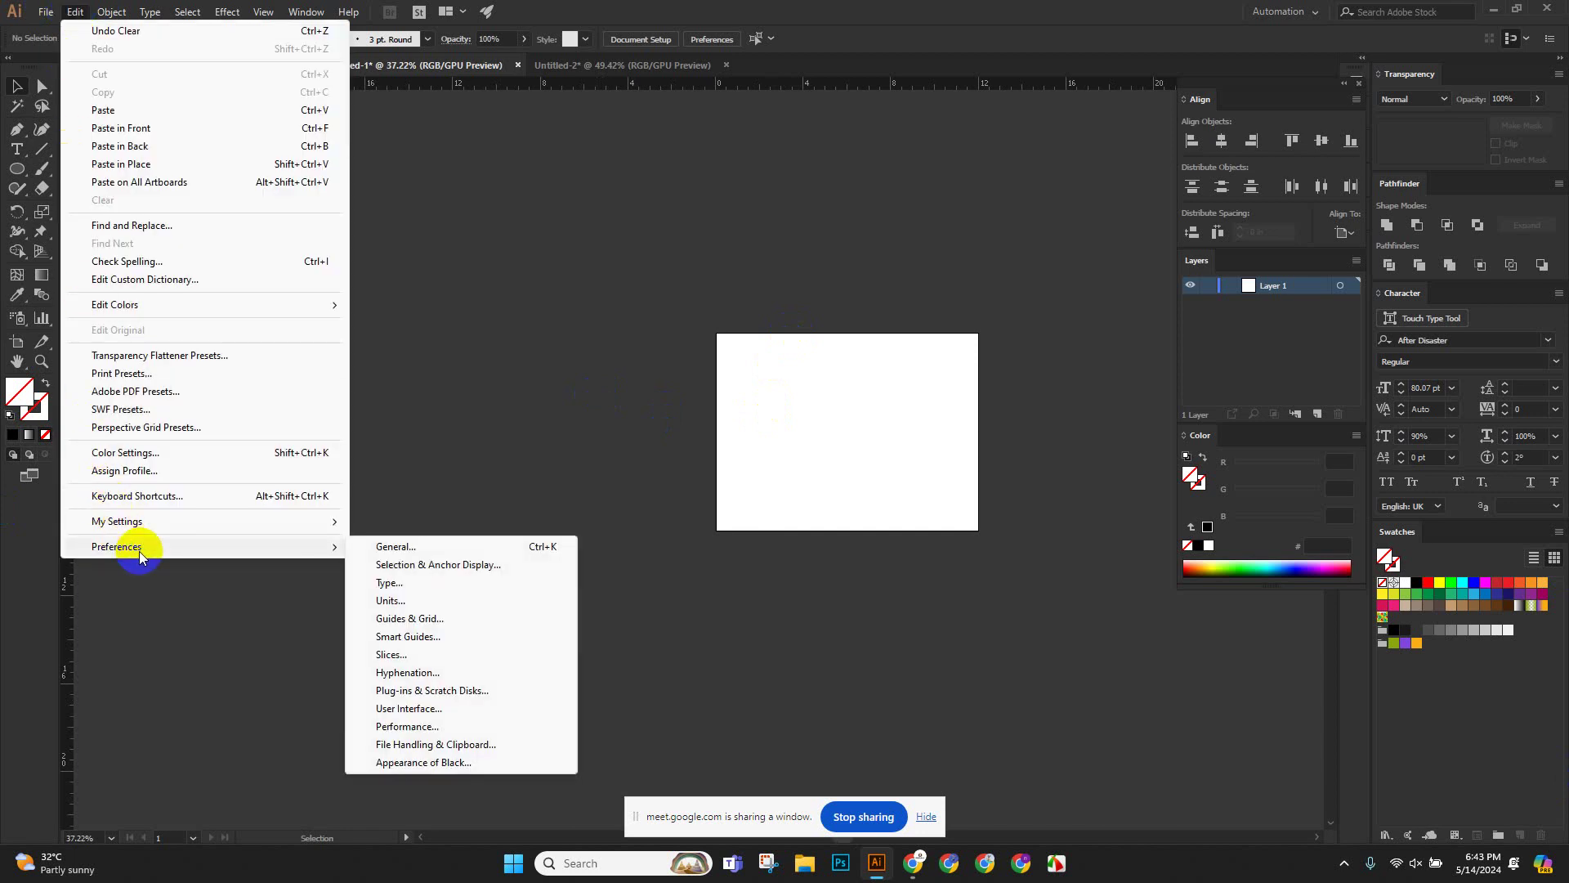
pyautogui.click(406, 559)
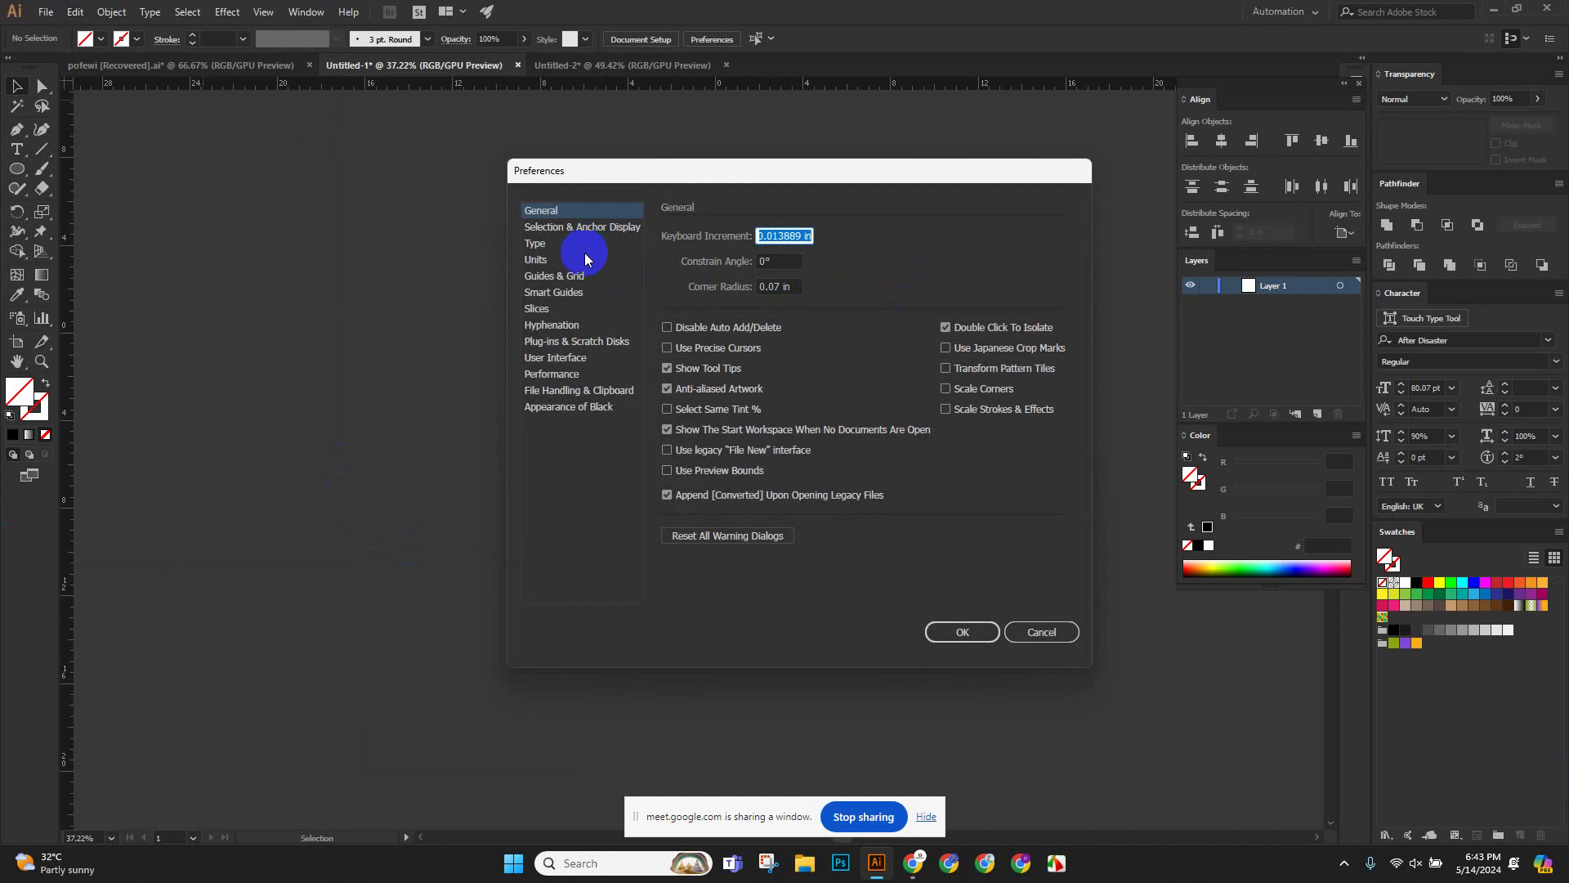
pyautogui.click(1036, 633)
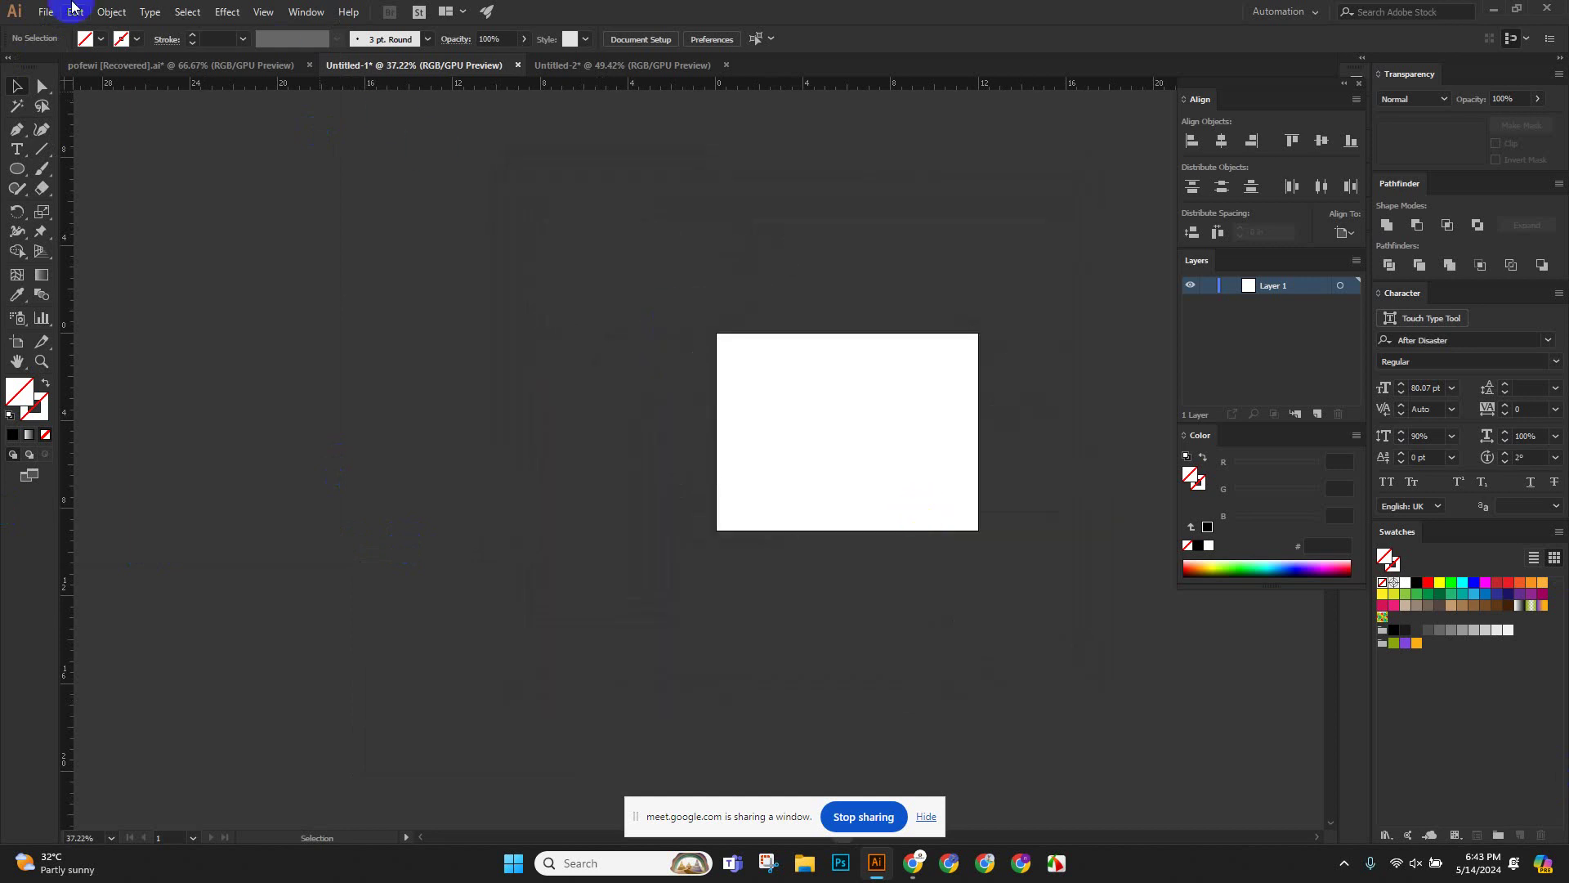
pyautogui.hotkey('ctrl', '0')
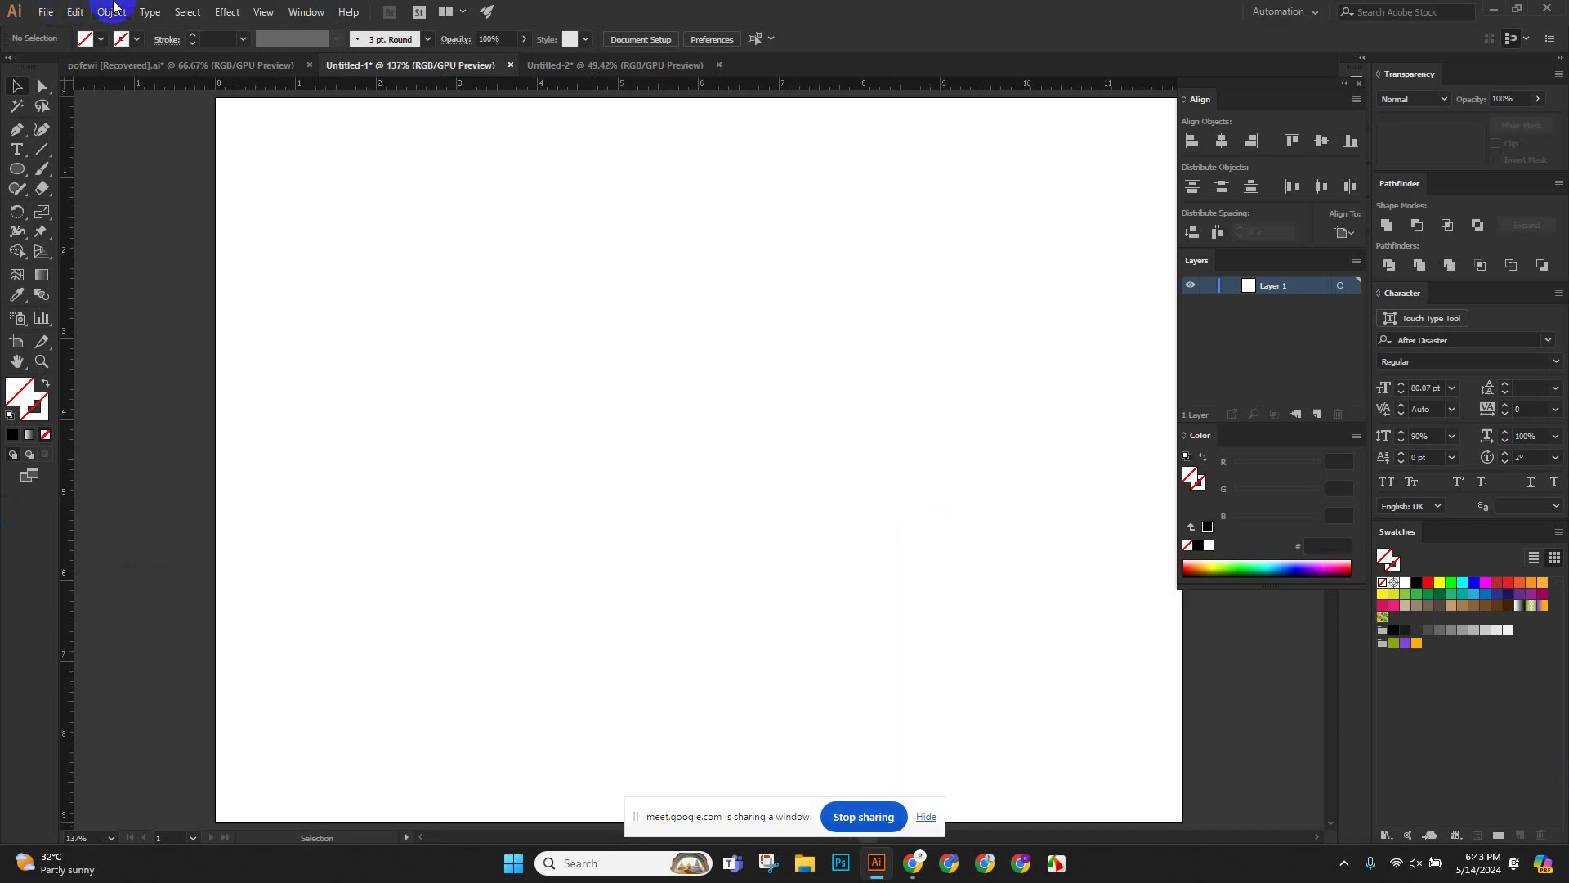